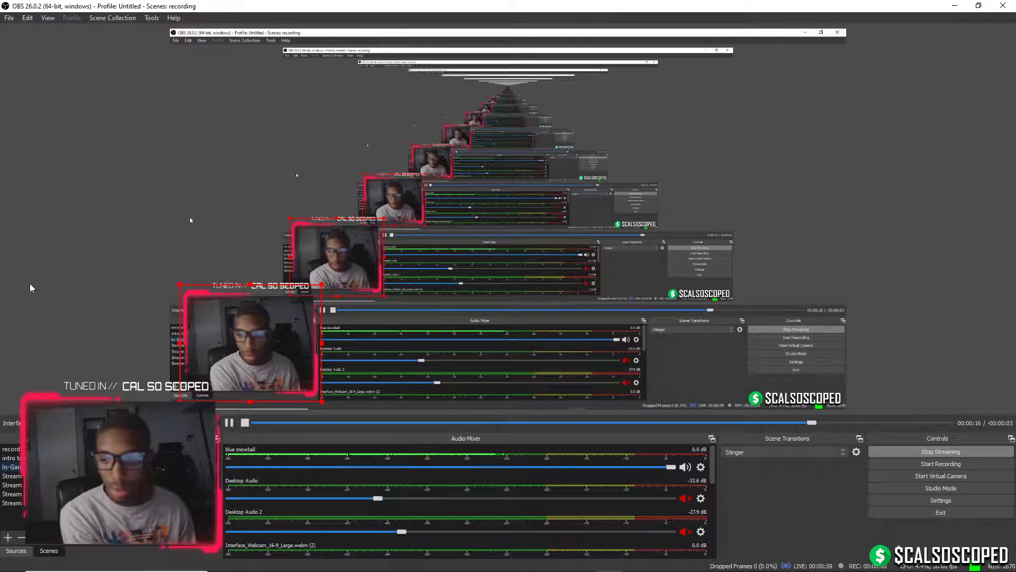
Review the sources in the OBS audio mixer and switch to the live stream's dashboard in YouTube Studio
scroll(339, 472, down, 5)
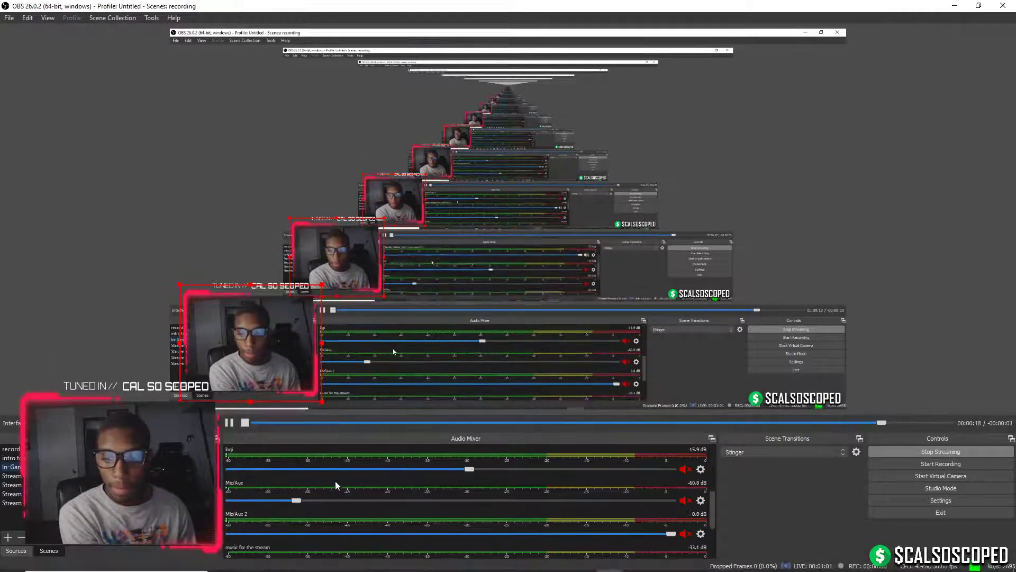
scroll(335, 482, down, 3)
mouse_move(475, 566)
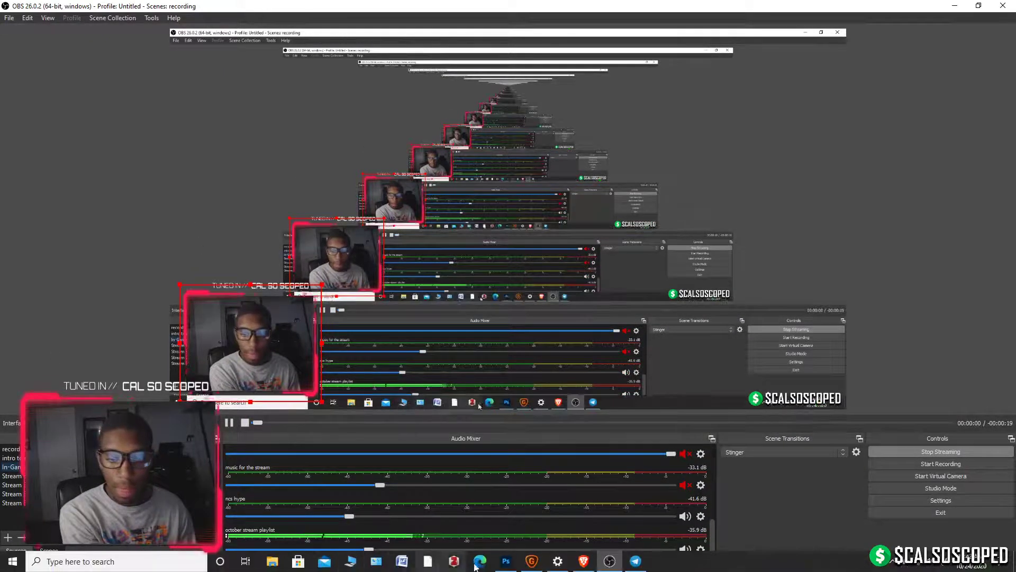
mouse_move(506, 566)
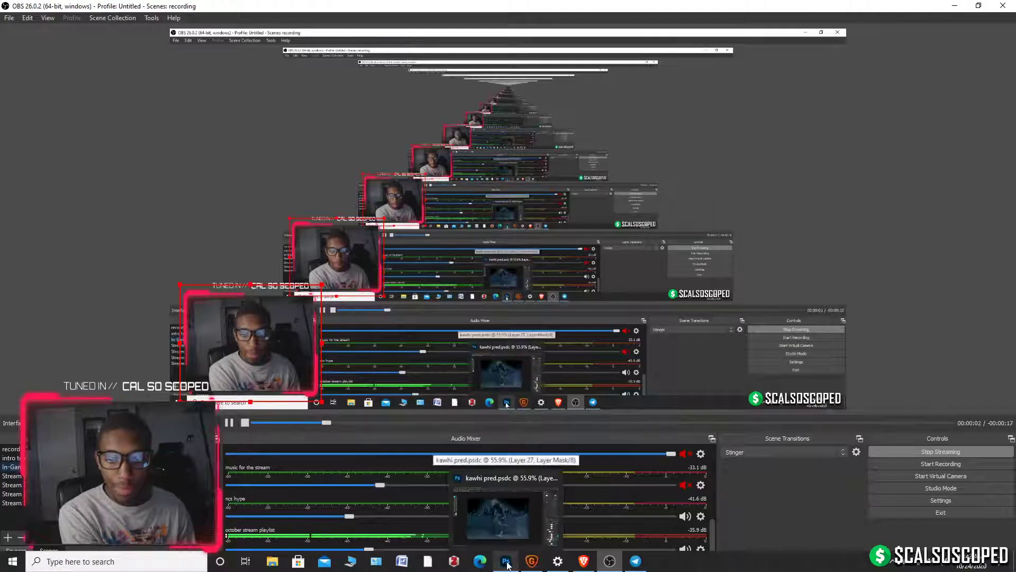
click(584, 563)
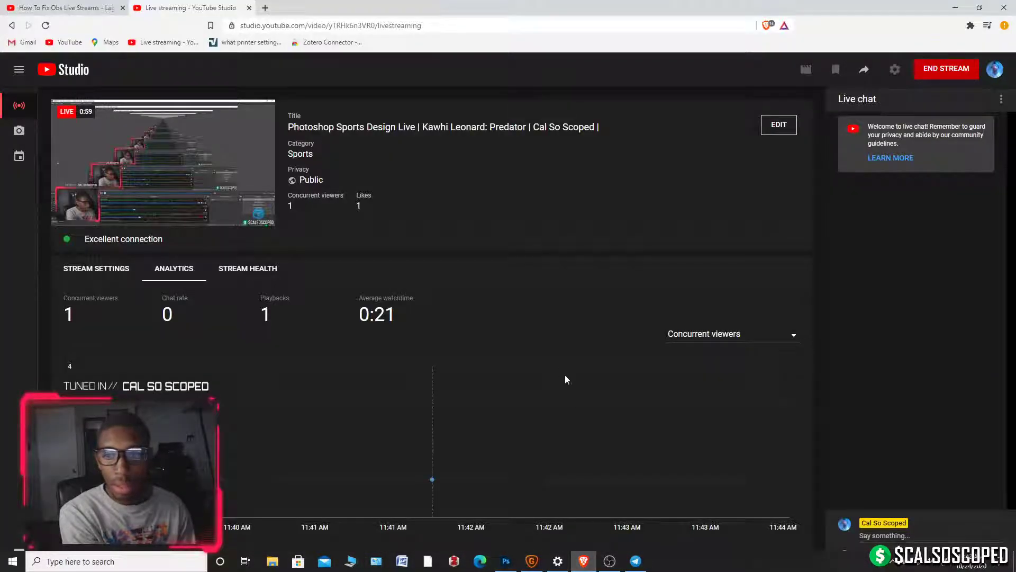
Switch to Photoshop and select the predator figure's smart object layer, Group 1 copy, in kawhi pred.psdc
click(506, 562)
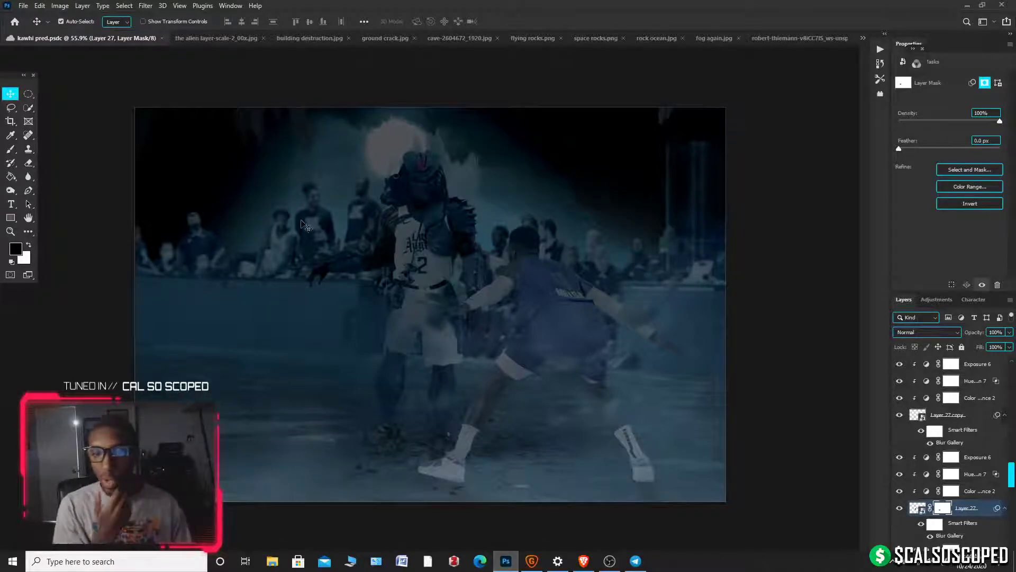
scroll(416, 155, up, 3)
scroll(427, 146, up, 2)
drag(402, 175, 401, 112)
click(427, 211)
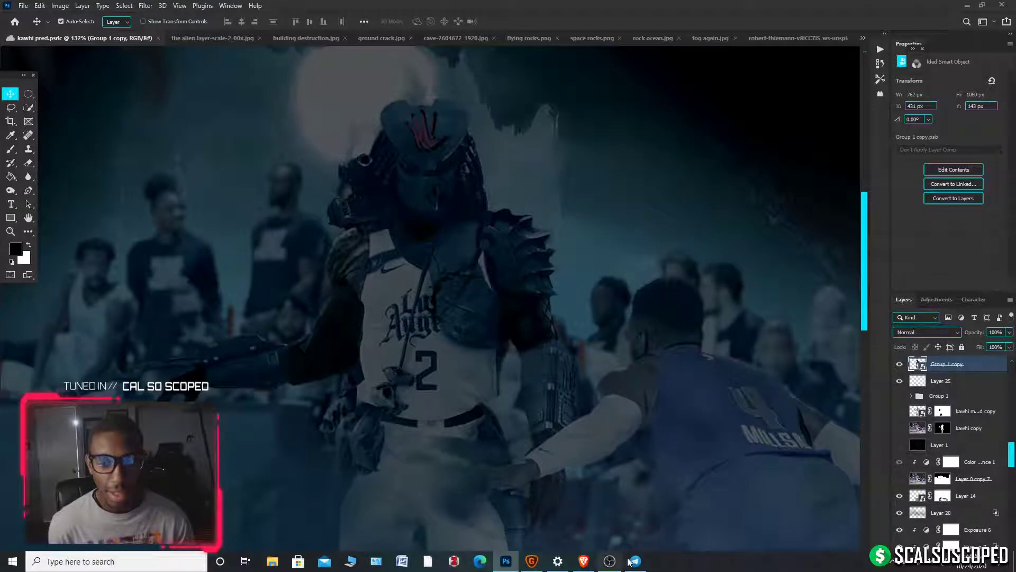
Check the live stream's dashboard in YouTube Studio and return to Photoshop
mouse_move(611, 562)
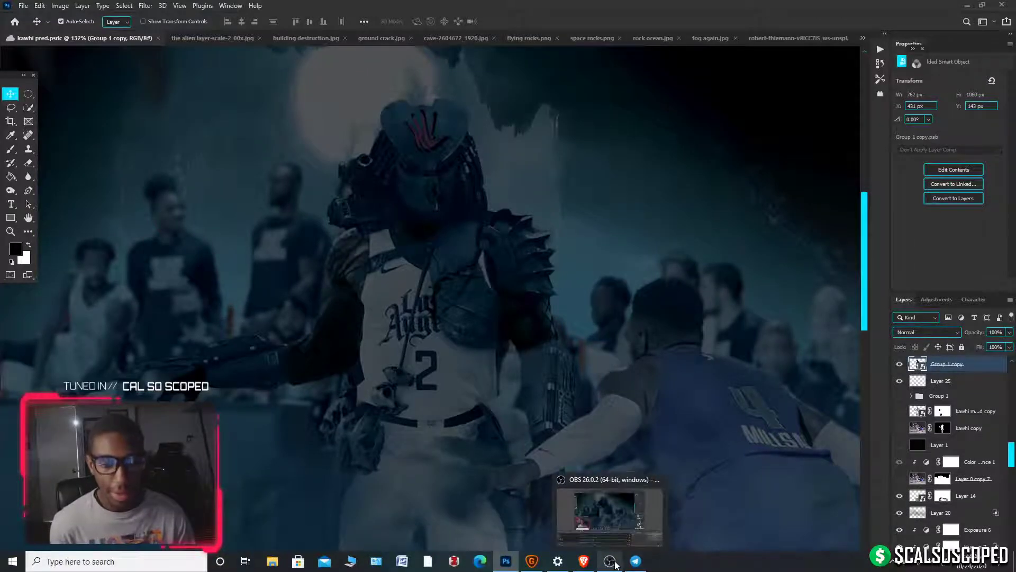
click(584, 561)
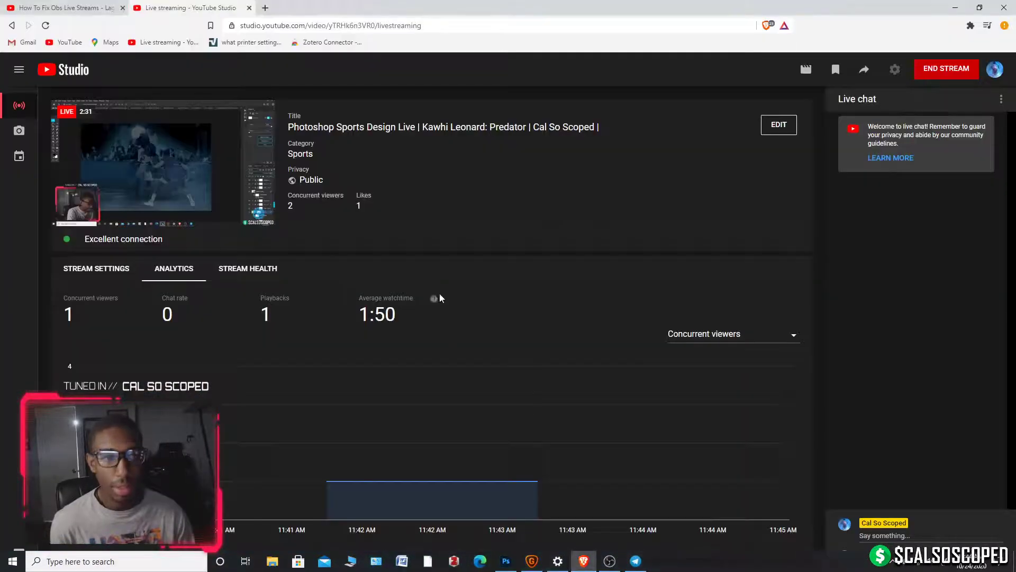
click(506, 561)
Select Layer 24 at the predator's legs and hide and show it to examine its effect on the composition
scroll(254, 231, down, 4)
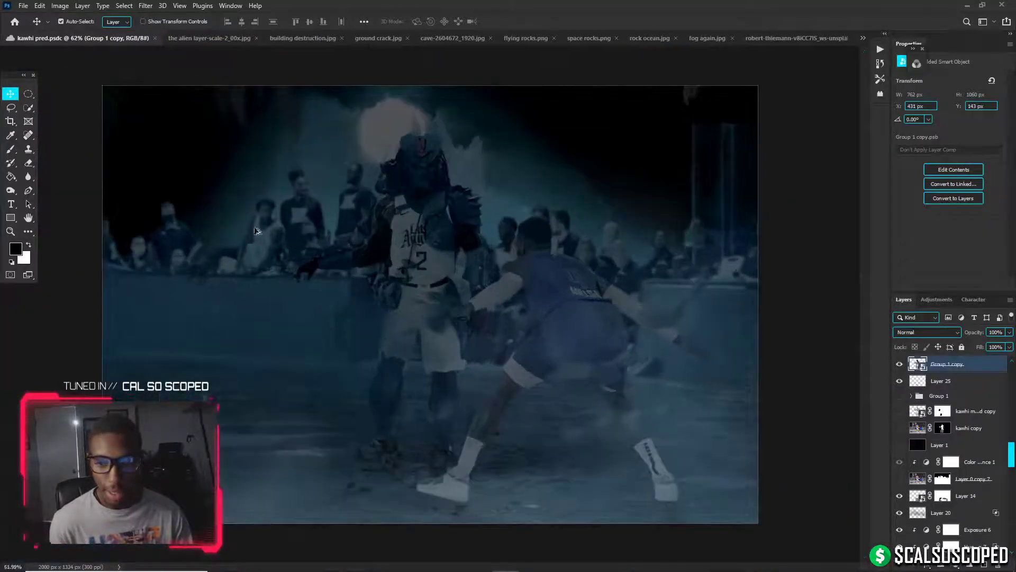
scroll(321, 307, up, 5)
click(441, 399)
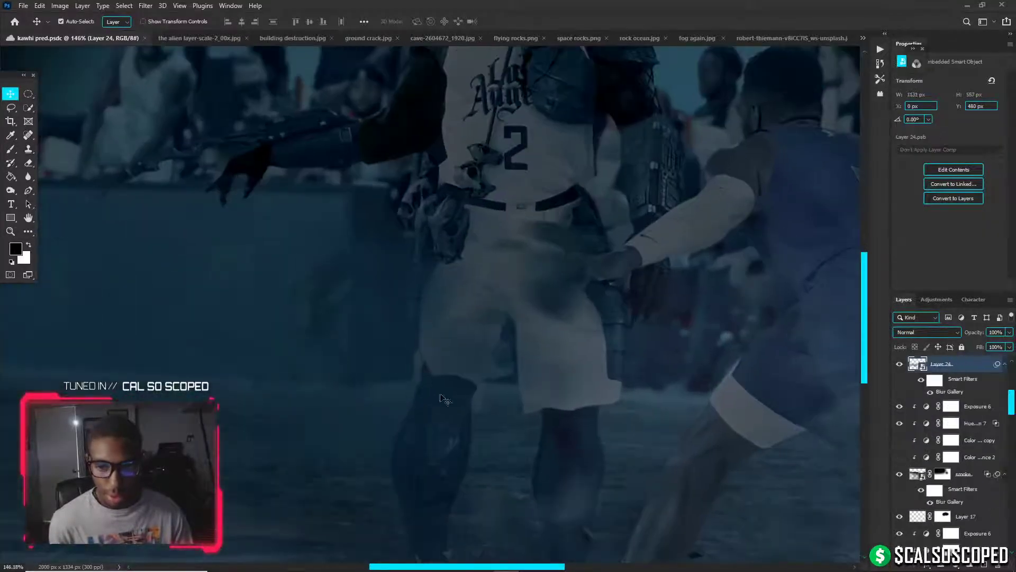
click(900, 366)
click(900, 365)
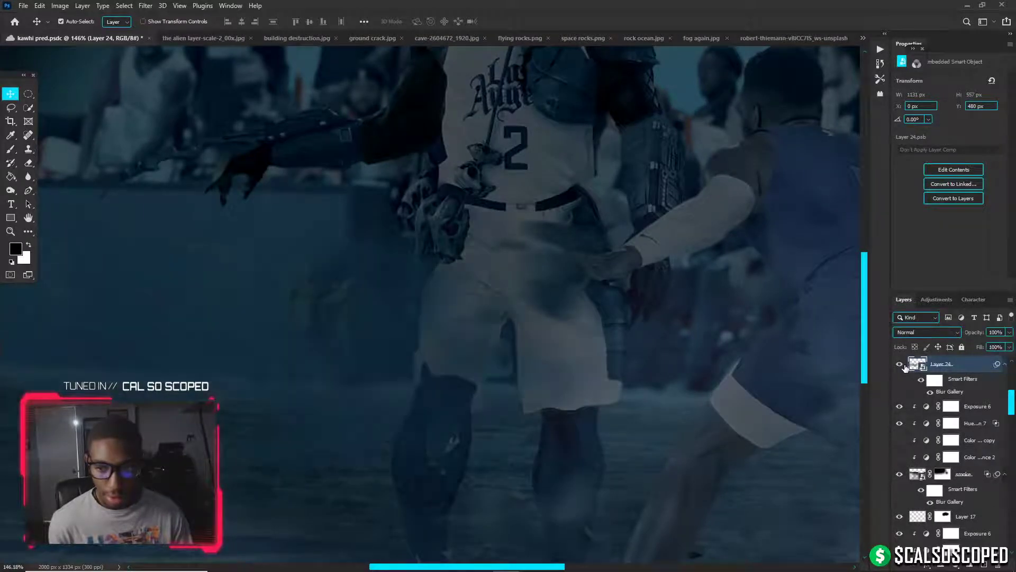
scroll(369, 347, down, 3)
scroll(296, 321, down, 2)
scroll(270, 307, up, 1)
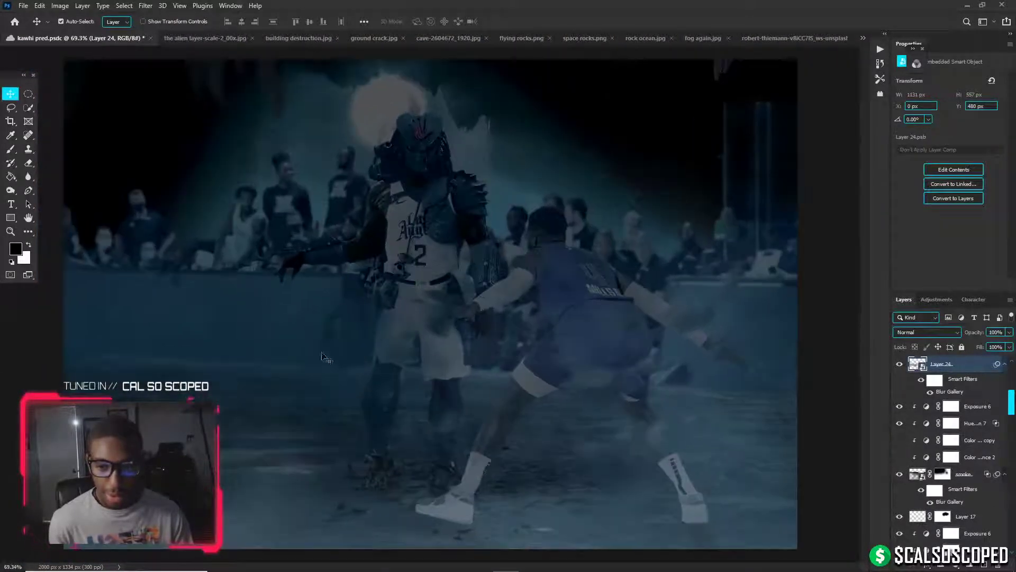
click(426, 164)
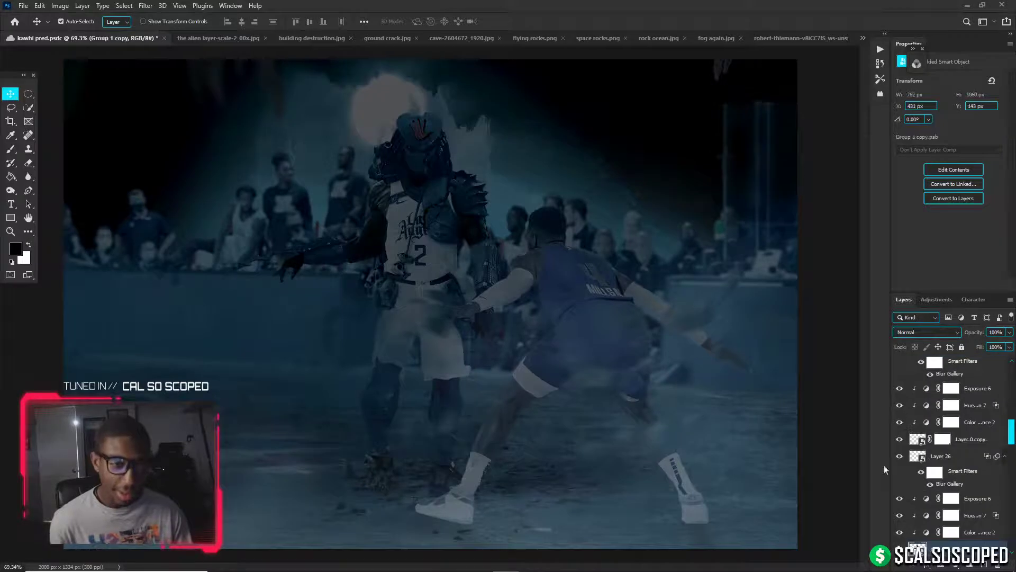
click(990, 506)
key(ctrl+shift+alt+n)
key(b)
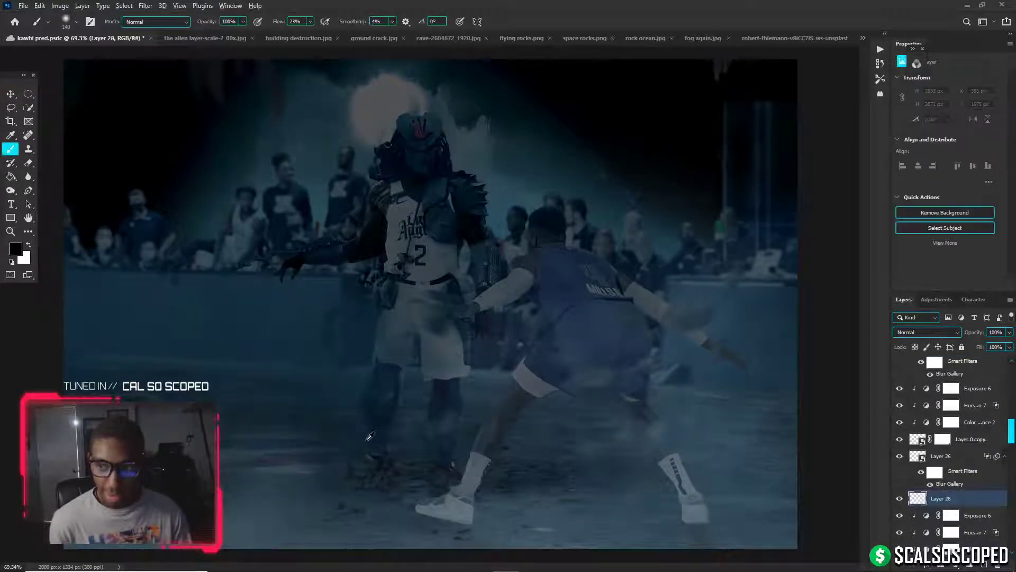
click(367, 468)
key(ctrl+z)
mouse_move(407, 472)
mouse_down()
mouse_move(363, 454)
mouse_move(404, 411)
mouse_up()
key(ctrl+z)
key(ctrl+z)
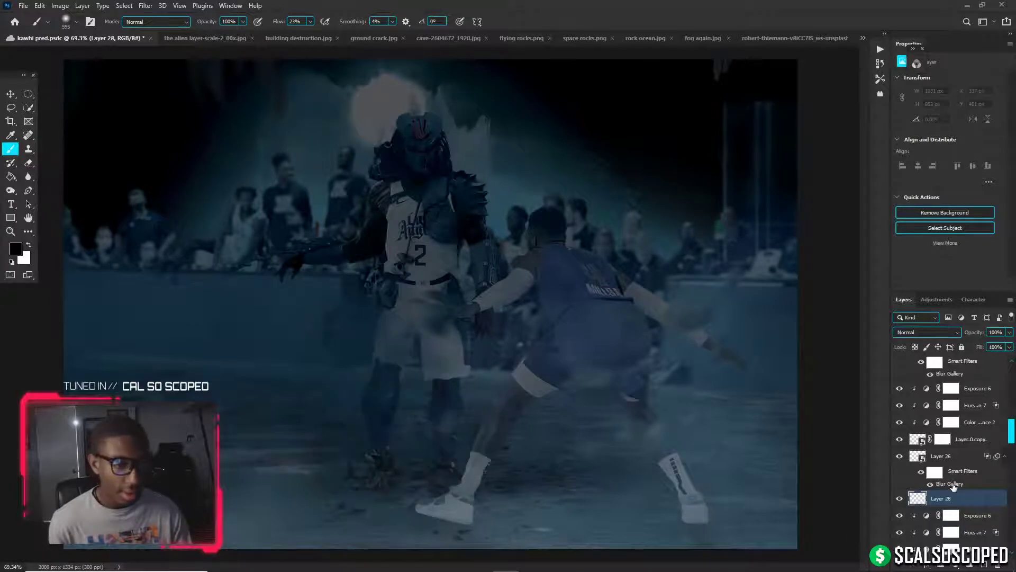
key(Delete)
Create a new empty layer directly above the Exposure 6 adjustment that sits beneath Layer 17
scroll(951, 497, up, 3)
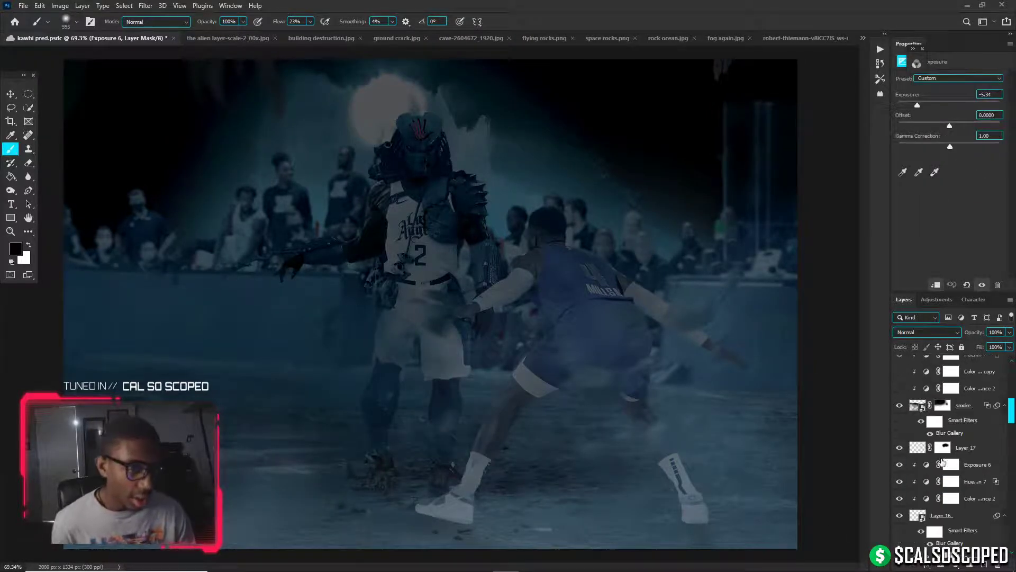
click(978, 469)
click(984, 565)
click(333, 453)
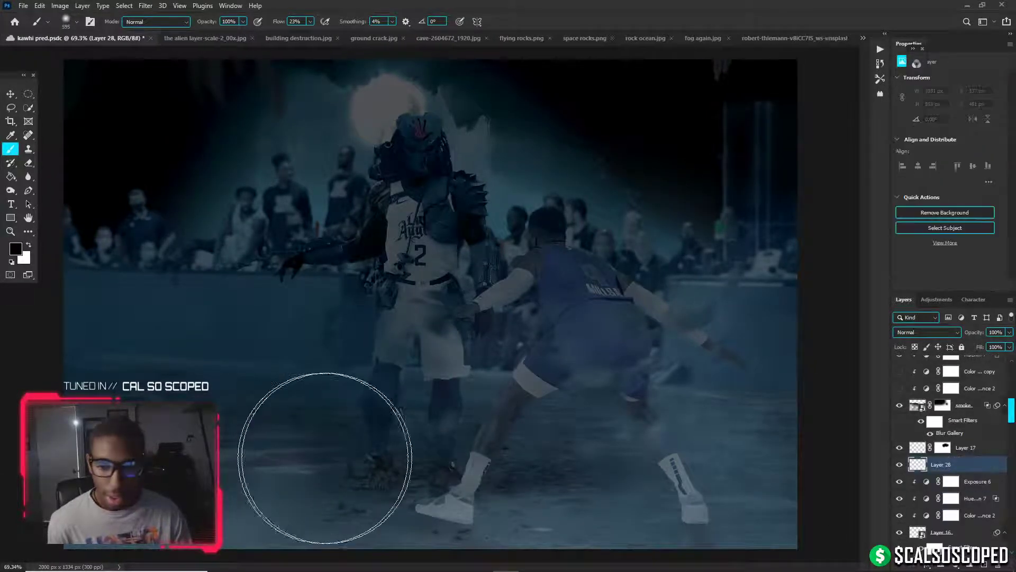
mouse_move(387, 457)
mouse_down()
mouse_move(353, 454)
mouse_move(480, 452)
mouse_up()
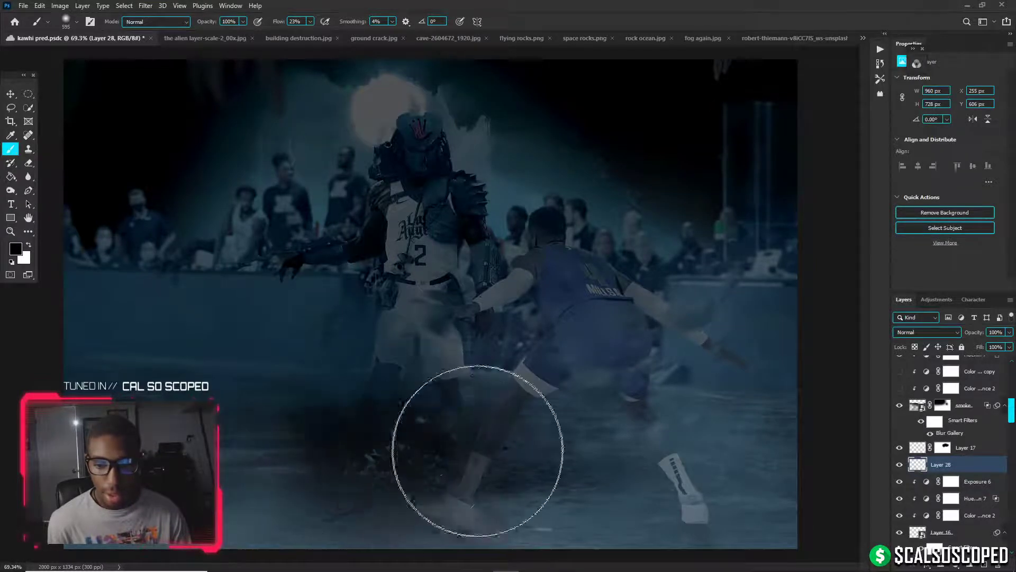
scroll(389, 409, up, 4)
key(ctrl+z)
key(ctrl+0)
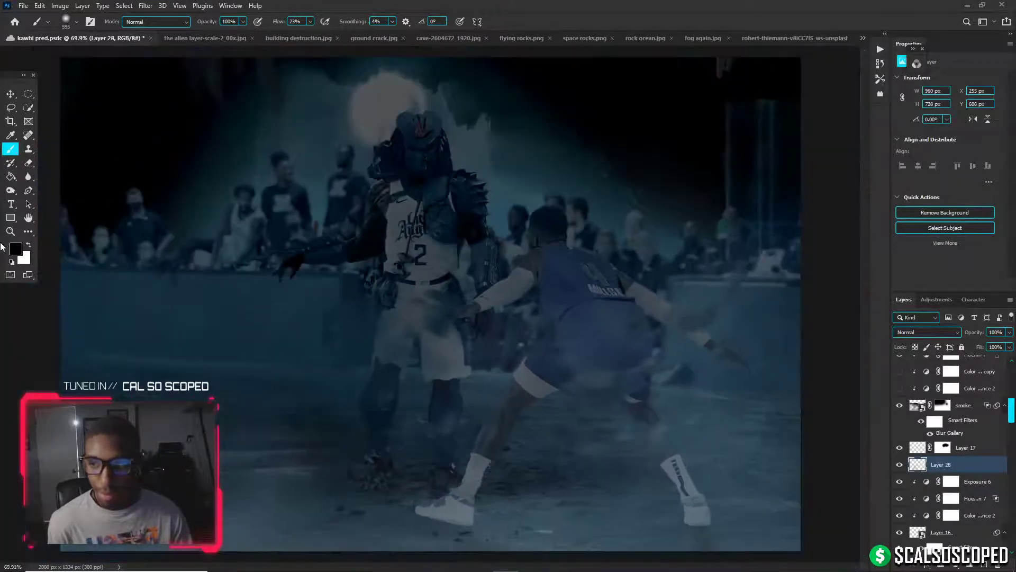
Set the foreground colour to the dark blue 112a3d, sampled from the court wall in the image
click(16, 248)
click(232, 343)
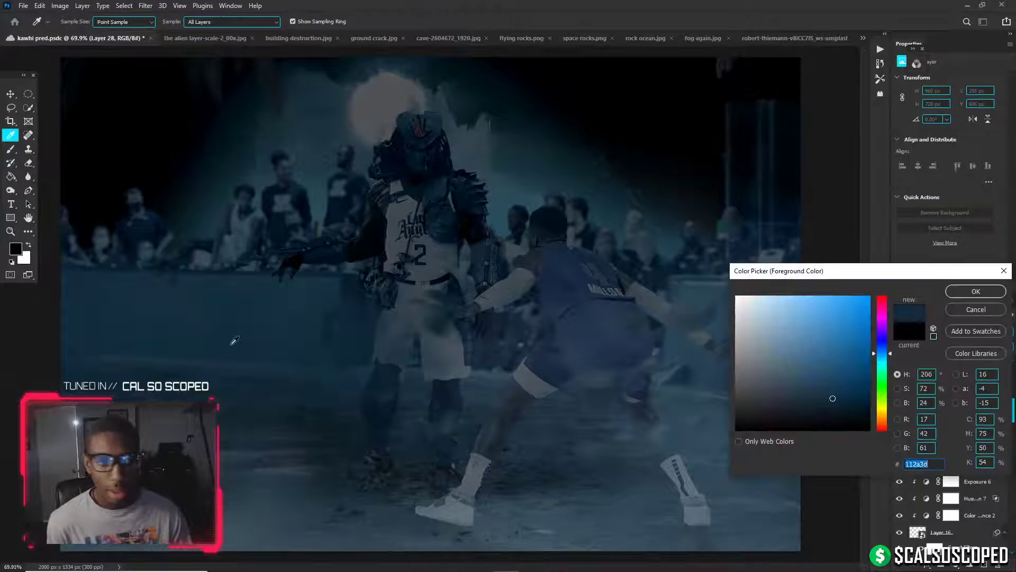
click(953, 294)
drag(398, 392, 414, 427)
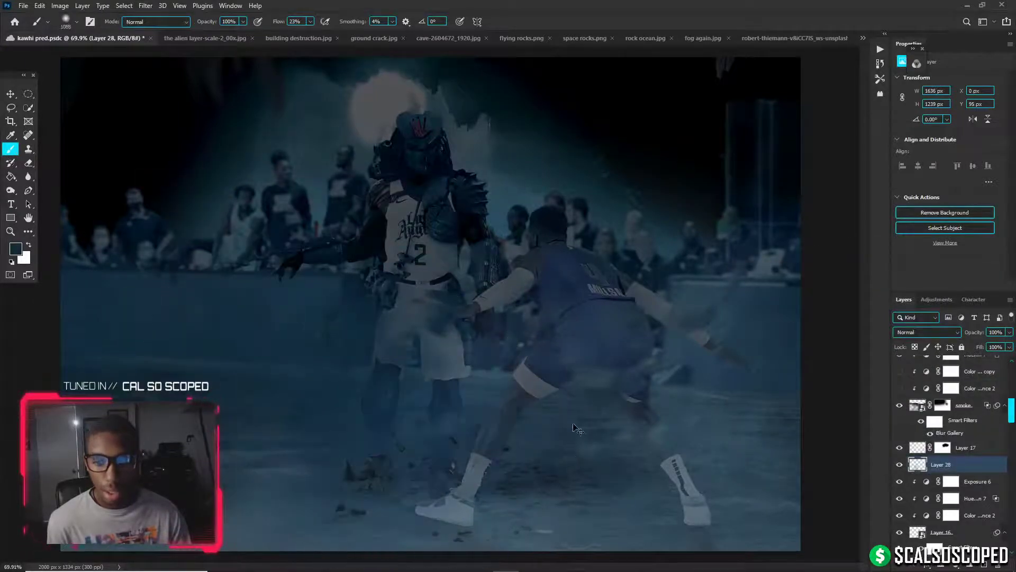
key(ctrl+z)
key(ctrl+z)
Paint soft dark blue haze across the court floor with a large brush and erase it over the predator's legs
alt+right_click(587, 445)
mouse_move(590, 440)
mouse_down()
mouse_move(702, 434)
mouse_move(611, 446)
mouse_move(151, 413)
mouse_up()
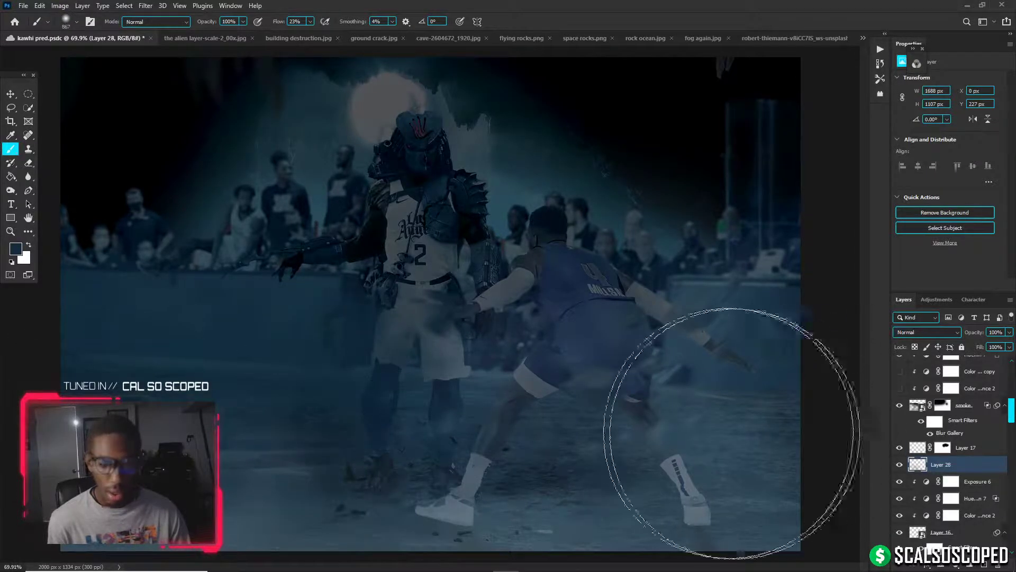
key(e)
alt+right_click(415, 451)
mouse_move(439, 466)
mouse_down()
mouse_move(465, 465)
mouse_move(433, 446)
mouse_move(447, 363)
mouse_up()
key(v)
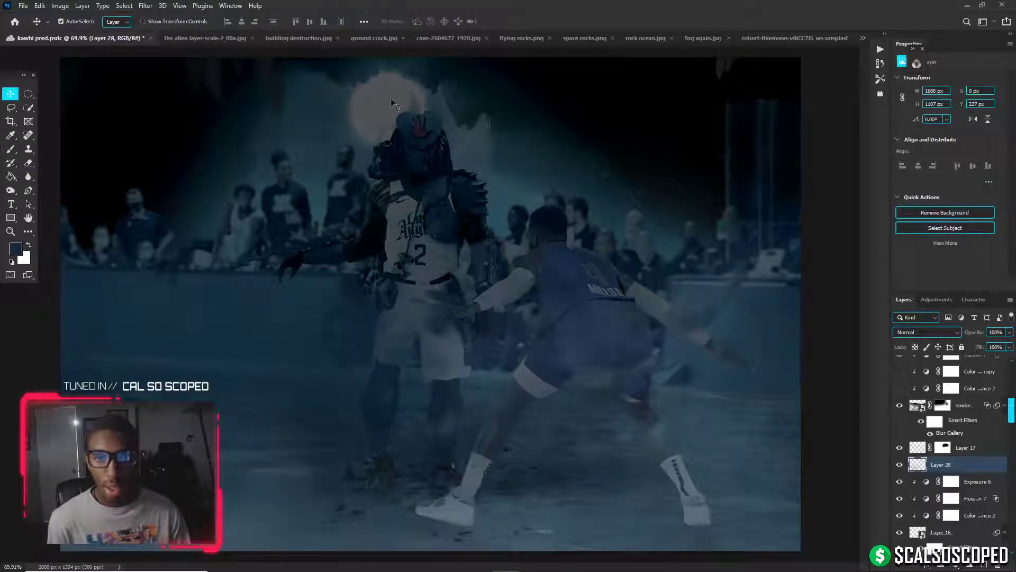
Inspect the predator figure, pick the background Layer 15 behind it, and select the Exposure 6 adjustment beneath Layer 19
click(418, 141)
scroll(431, 154, up, 5)
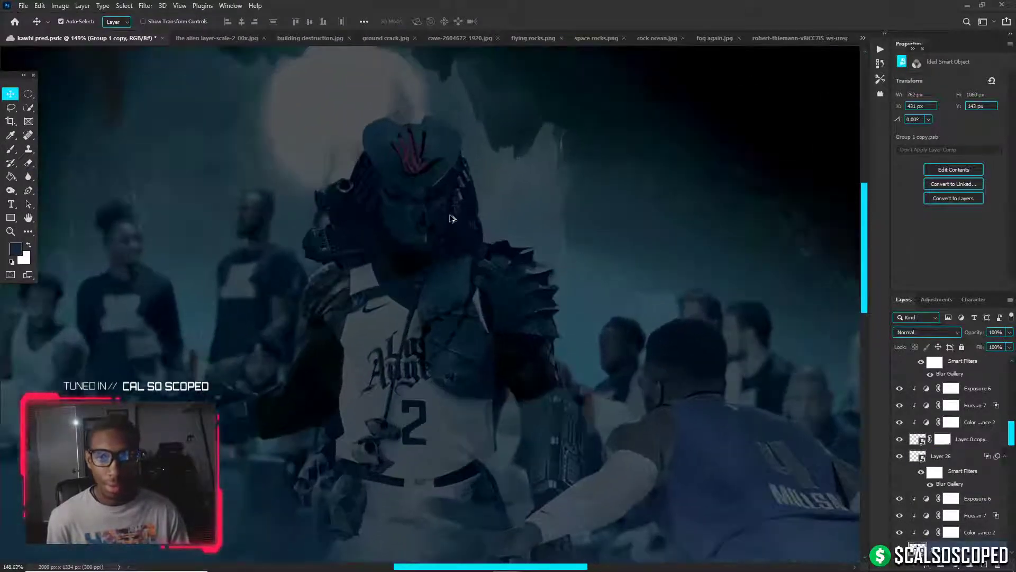
scroll(439, 204, down, 4)
click(370, 174)
scroll(365, 183, down, 3)
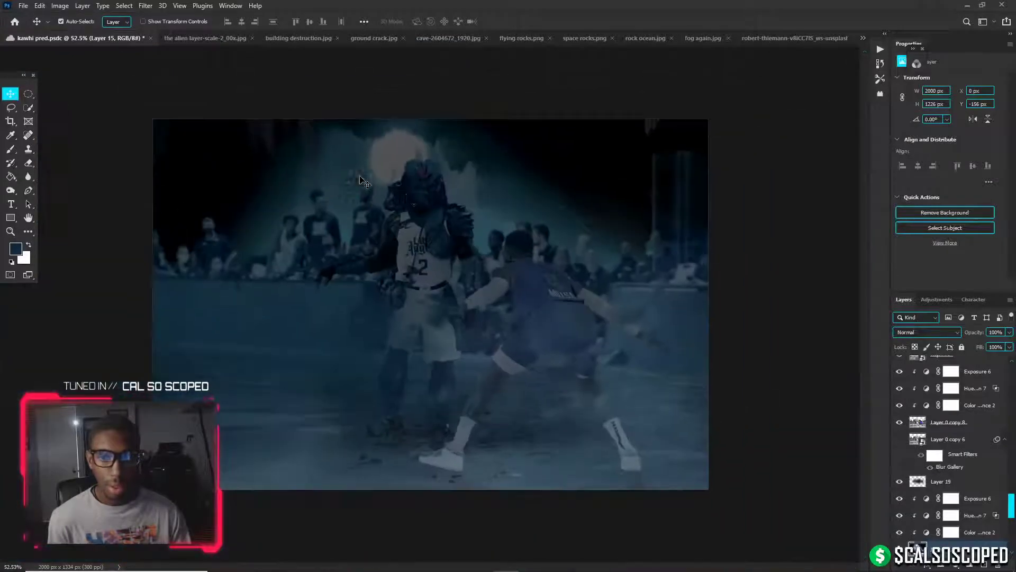
click(977, 499)
right_click(947, 500)
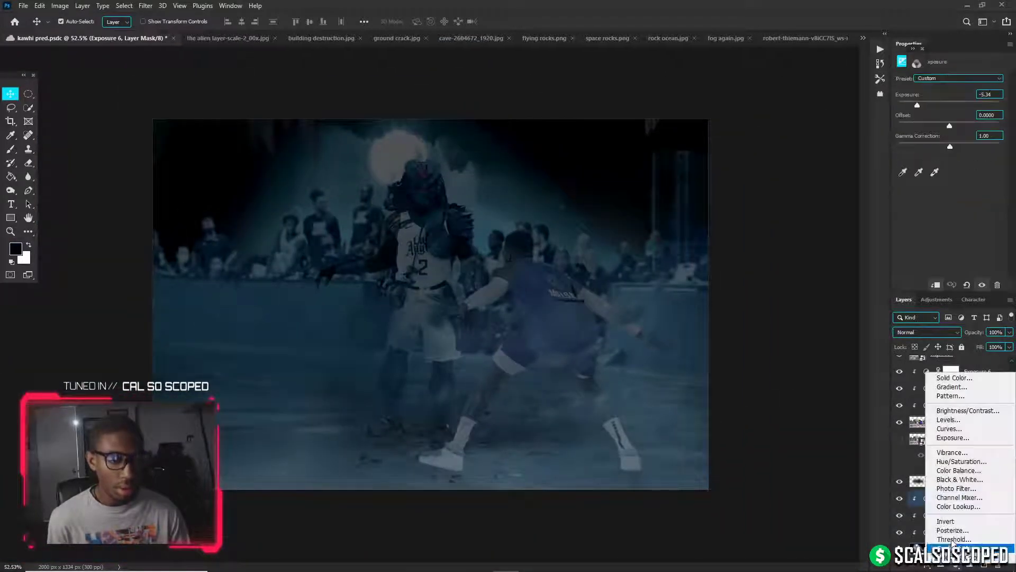
click(909, 501)
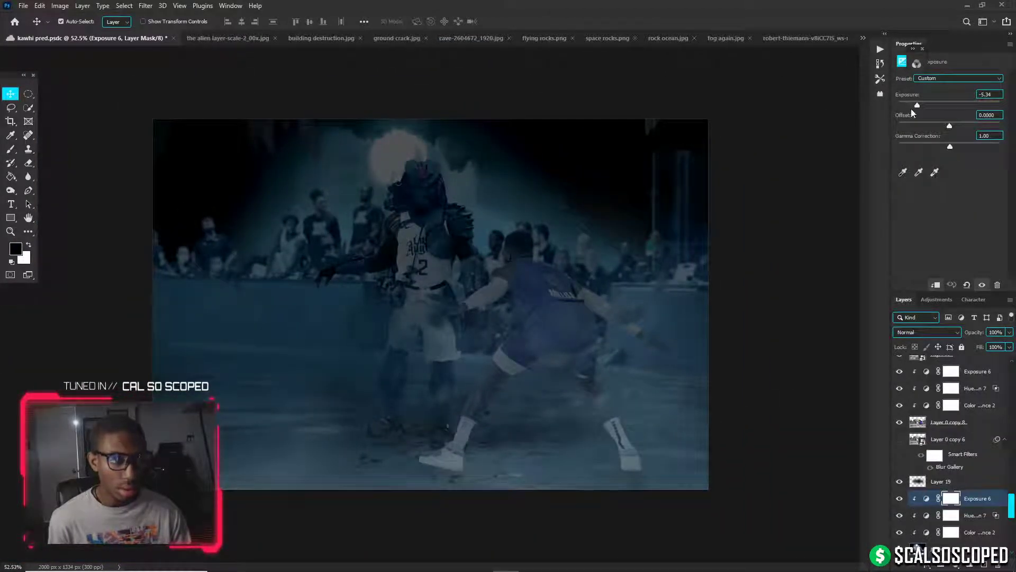
drag(918, 105, 913, 108)
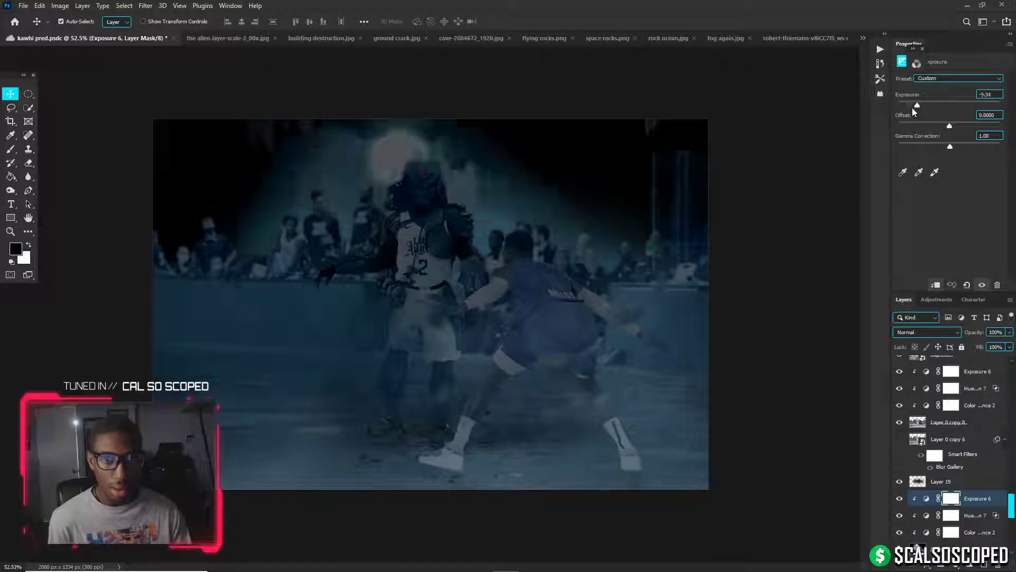
Add a clipped Exposure adjustment above Exposure 6 and set its exposure to about -9.11
click(943, 562)
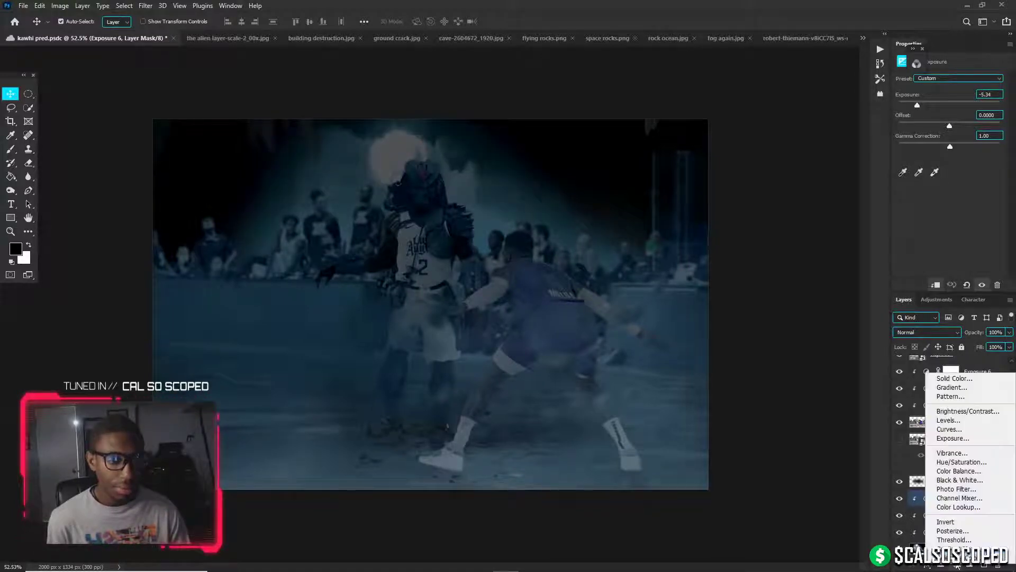
click(946, 439)
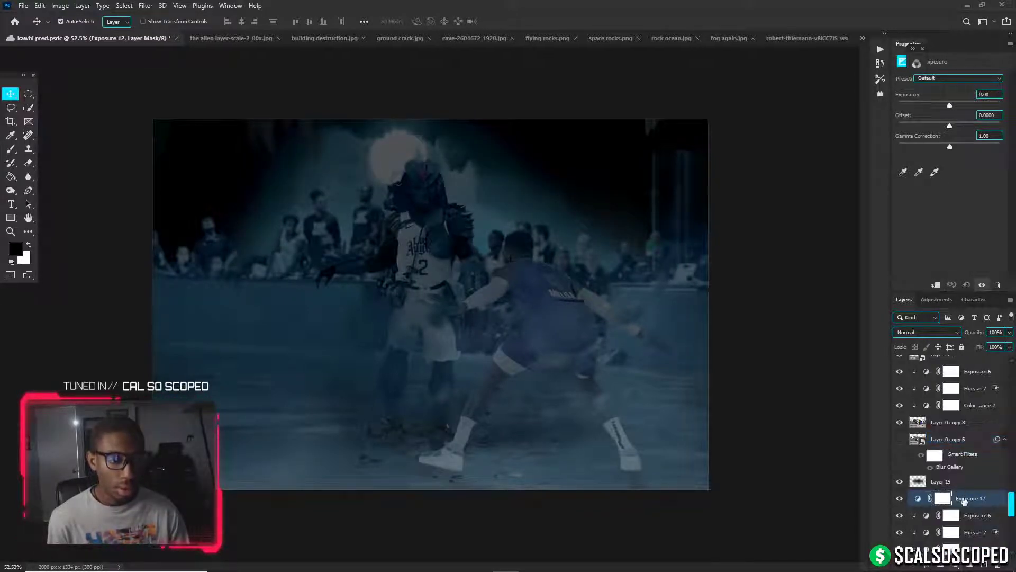
drag(949, 108, 913, 108)
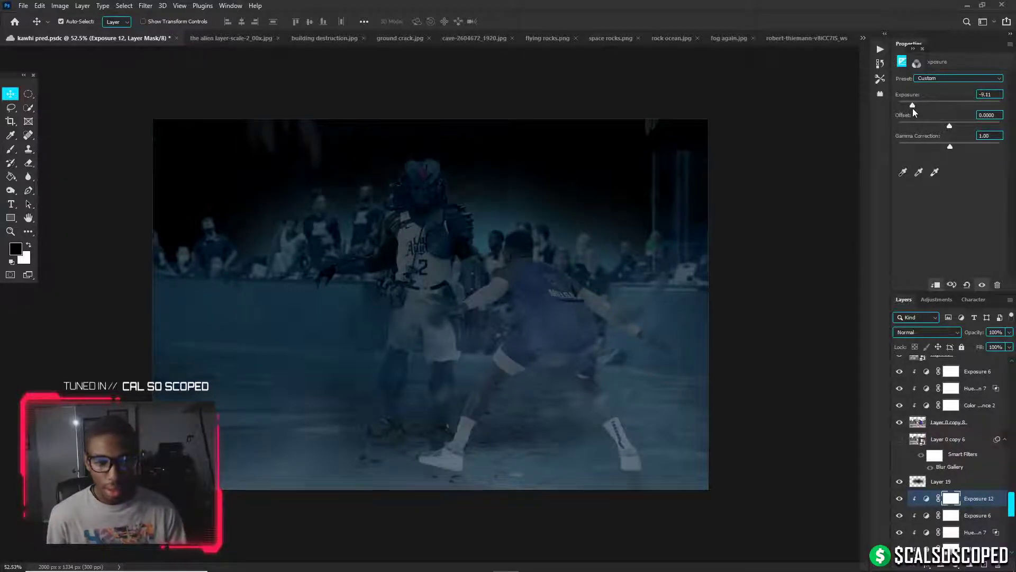
Invert the new Exposure adjustment's mask and paint white on it over the moon and the glow behind the predator
key(ctrl+i)
key(b)
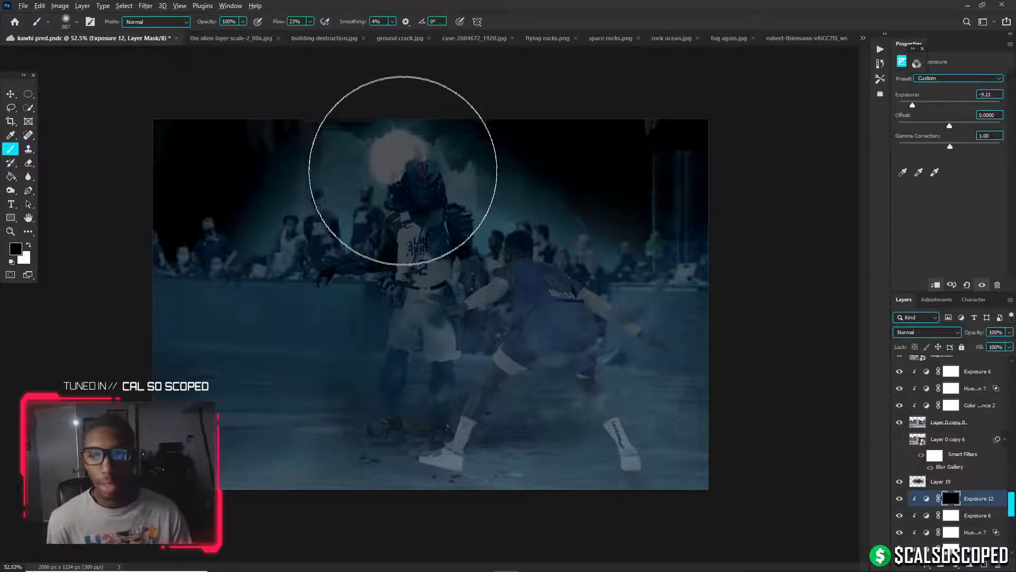
key(x)
mouse_move(400, 185)
mouse_down()
mouse_move(362, 179)
mouse_move(351, 192)
mouse_move(338, 212)
mouse_move(351, 245)
mouse_move(476, 179)
mouse_move(522, 210)
mouse_move(528, 173)
mouse_move(514, 213)
mouse_up()
key(ctrl+2)
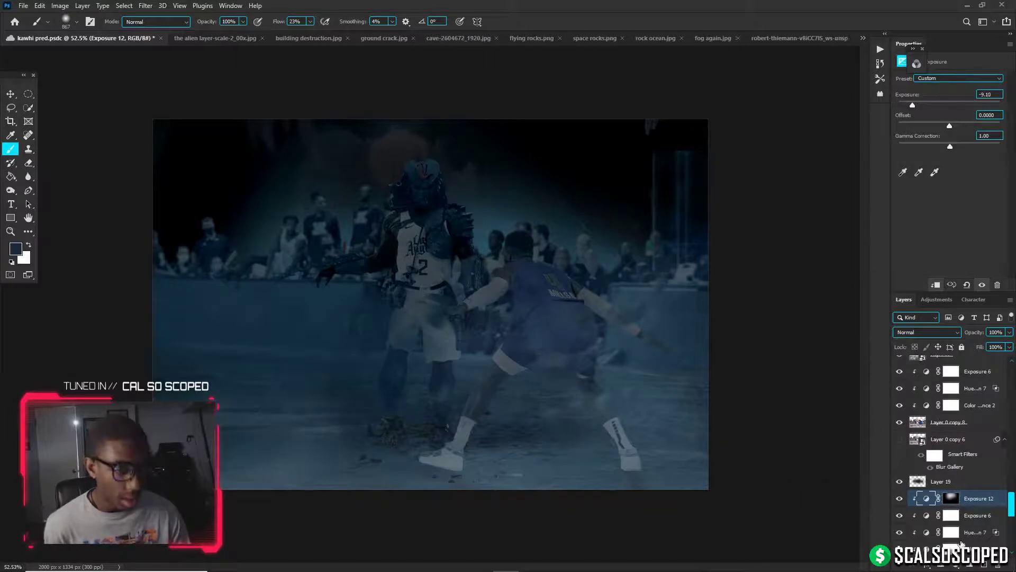
Add another clipped Exposure adjustment above Exposure 12 and set its exposure to about +7.02
click(961, 568)
click(948, 438)
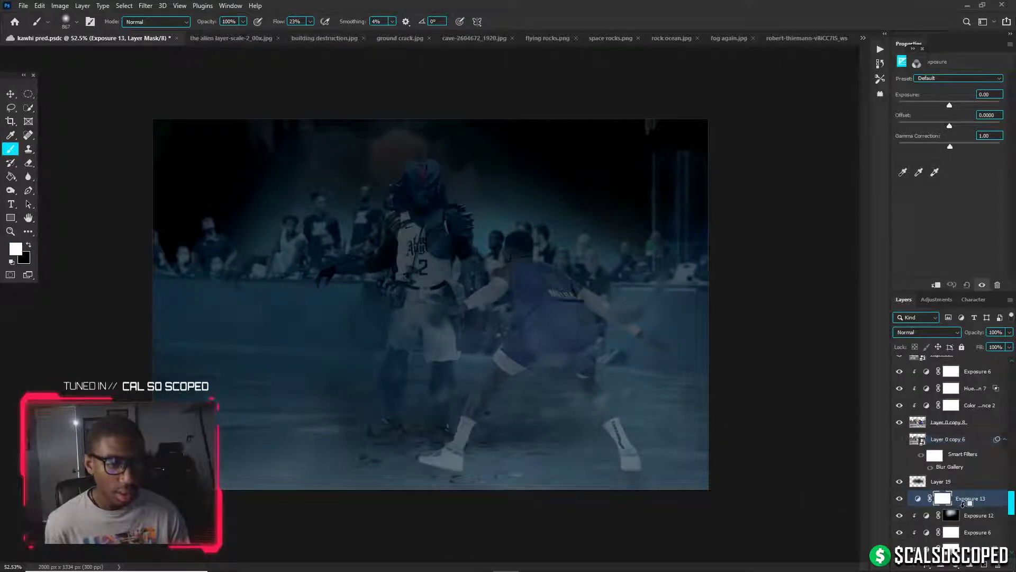
drag(952, 105, 983, 100)
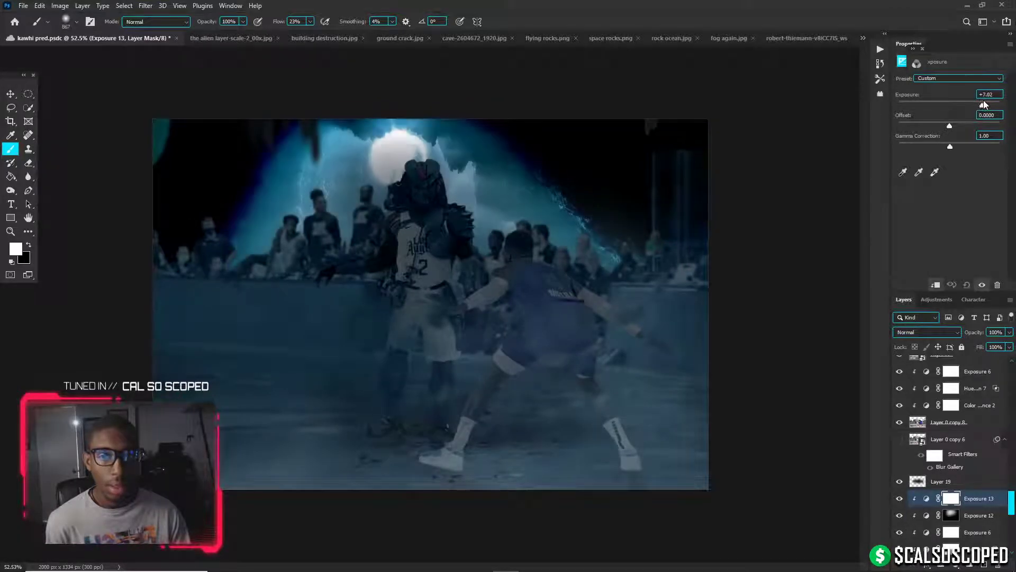
Compare the composite with Exposure 12 hidden, and delete both the Exposure 13 and Exposure 12 adjustments above Exposure 6
click(900, 517)
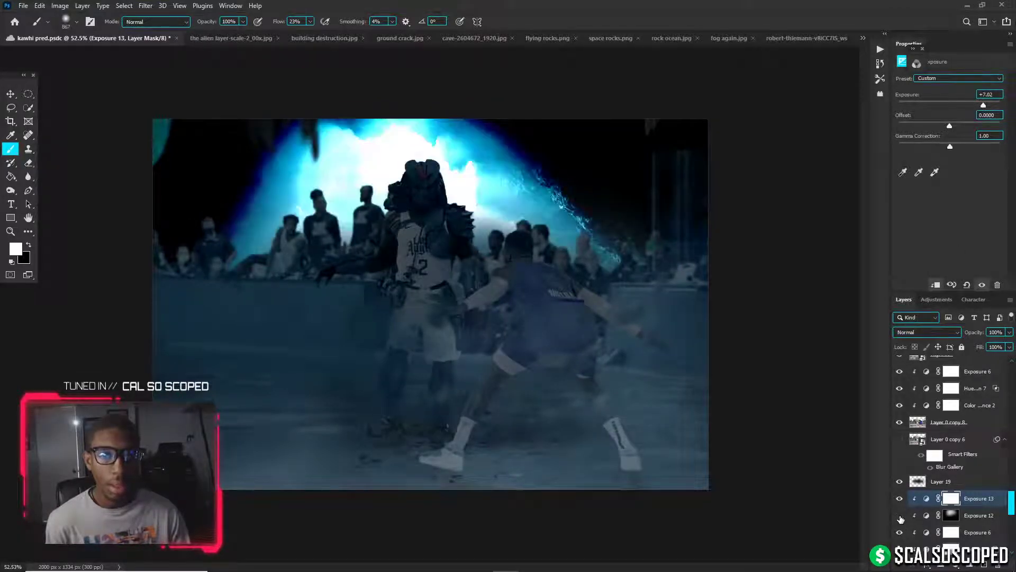
click(900, 517)
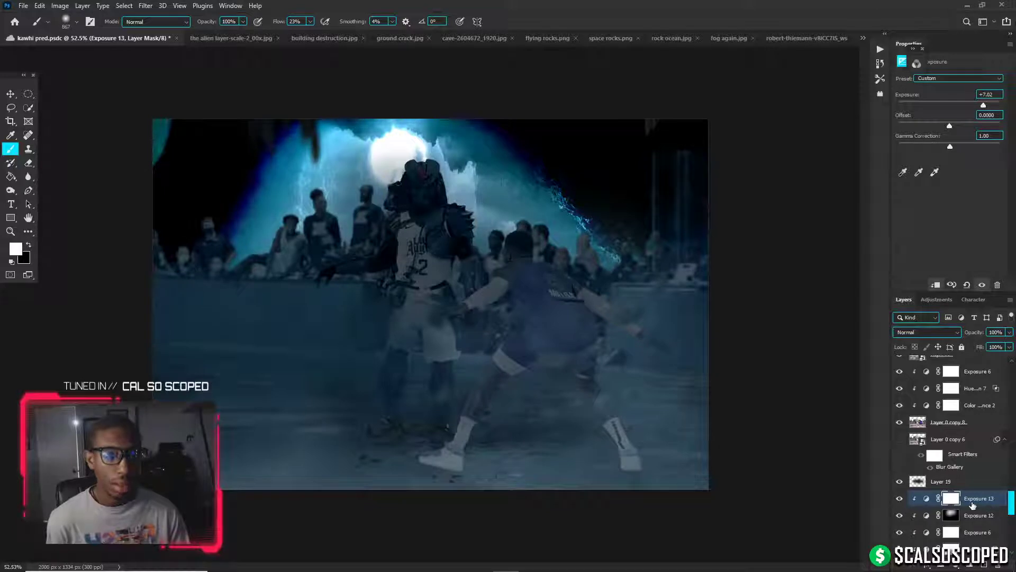
key(Delete)
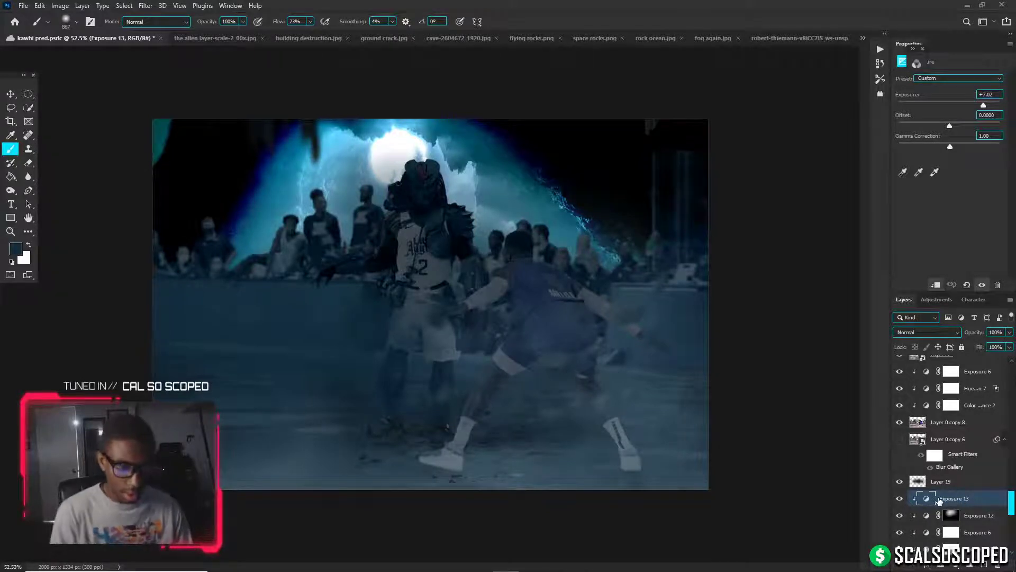
key(Delete)
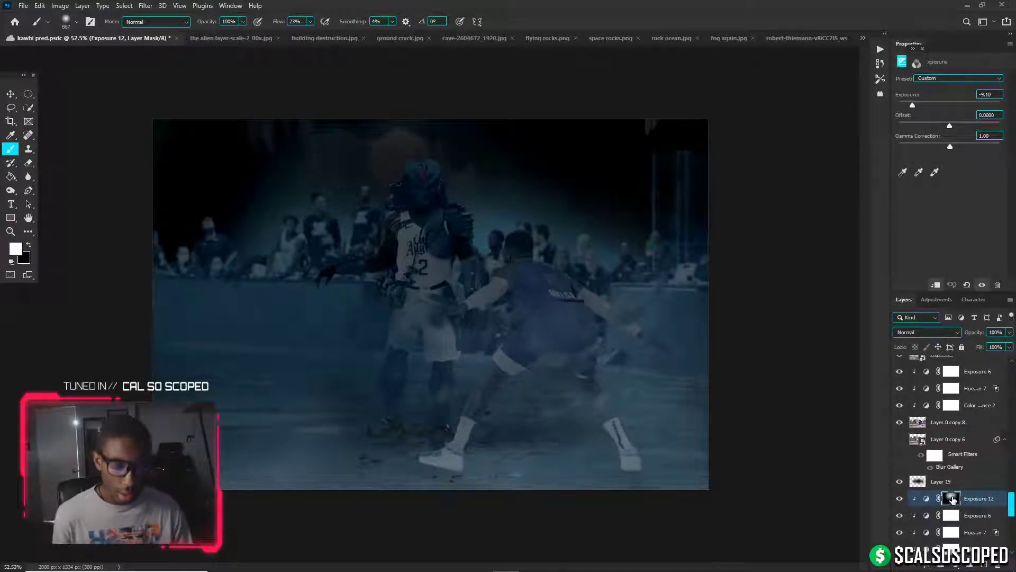
drag(951, 498, 960, 502)
key(Delete)
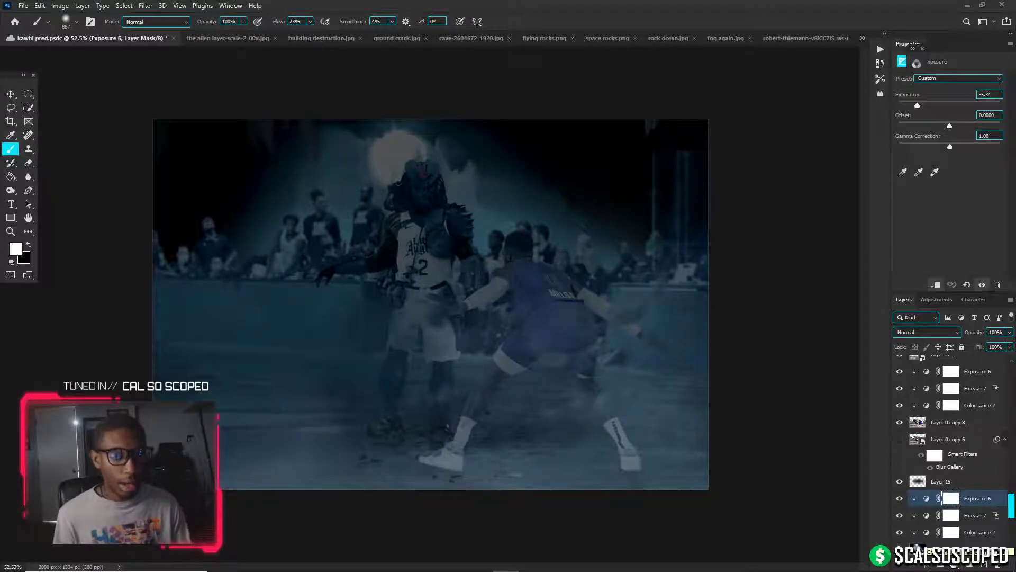
Paint black on the Exposure 6 mask over the moon and the area behind the predator, using progressively smaller soft brushes
key(x)
mouse_move(352, 215)
mouse_down()
mouse_move(404, 164)
mouse_move(406, 189)
mouse_up()
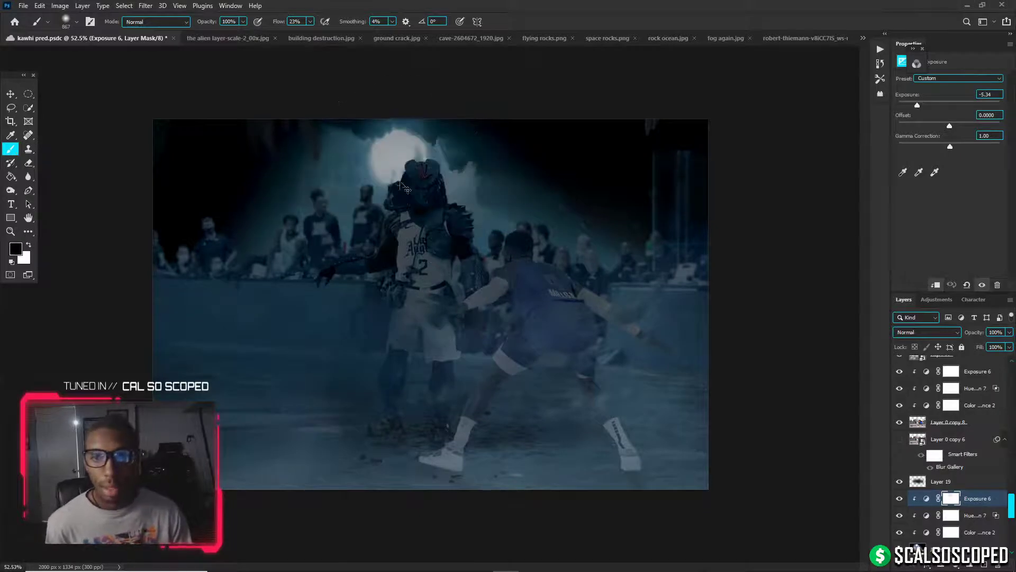
scroll(407, 189, up, 4)
key([)
key([)
click(365, 156)
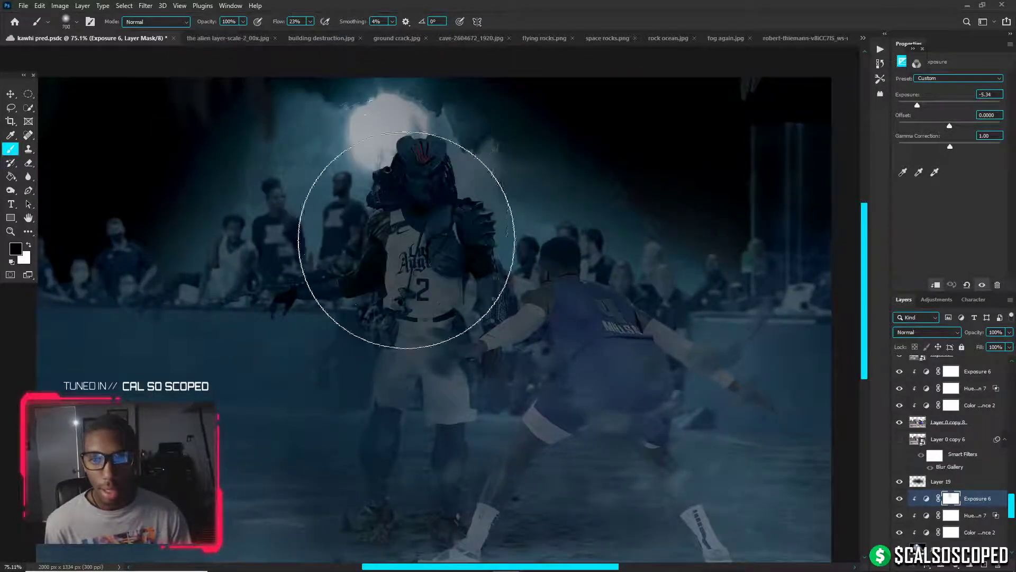
mouse_move(407, 240)
mouse_down()
mouse_move(383, 178)
mouse_move(381, 246)
mouse_move(386, 211)
mouse_up()
alt+right_click(427, 136)
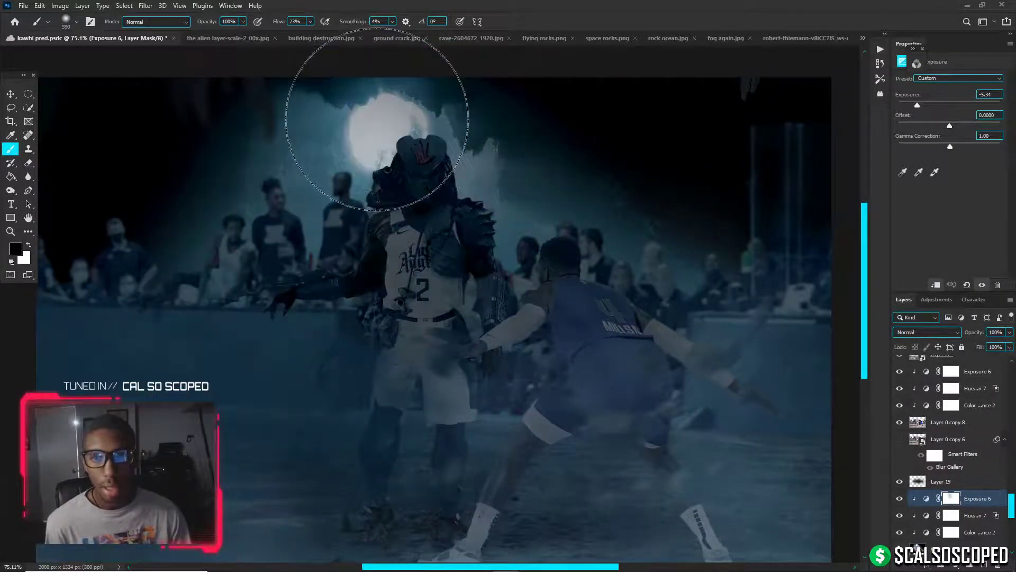
alt+right_click(379, 128)
click(391, 132)
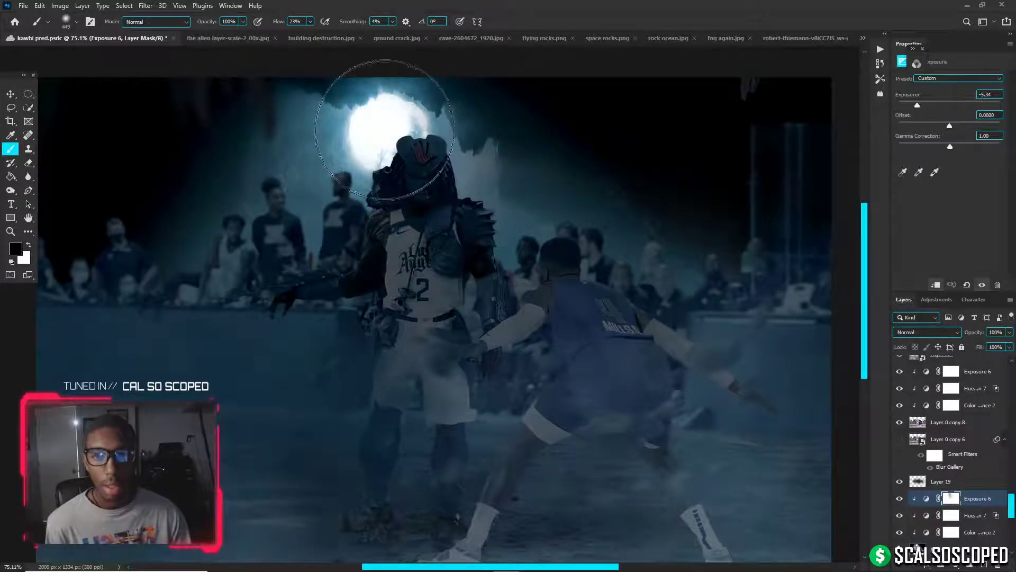
alt+right_click(387, 217)
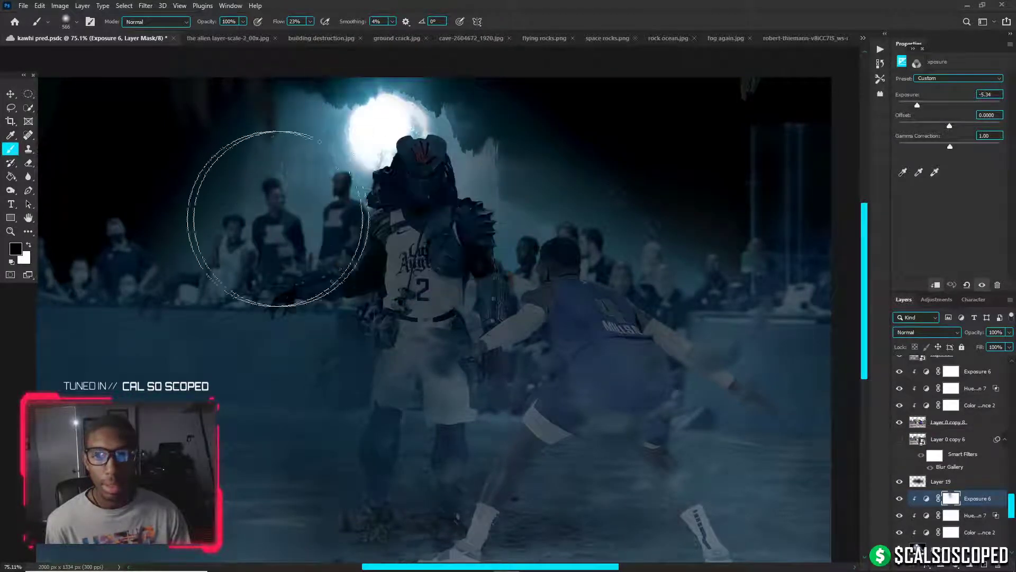
Lower the brush flow to 13%, undo the last stroke, and paint black on the Exposure 6 mask around the predator's shoulders
drag(310, 21, 306, 33)
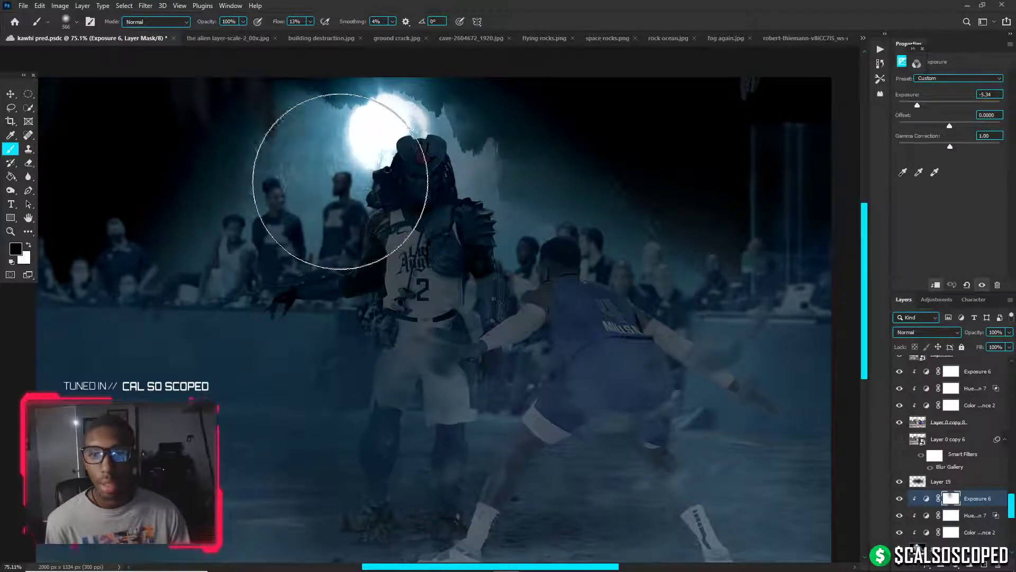
key(ctrl+z)
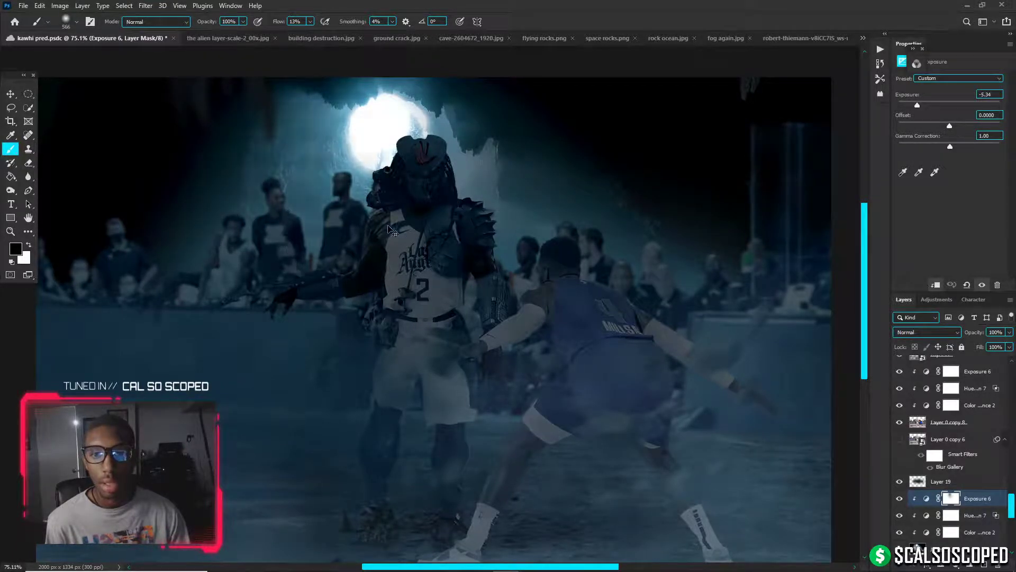
mouse_move(389, 229)
mouse_down()
mouse_move(451, 221)
mouse_move(535, 231)
mouse_move(503, 249)
mouse_up()
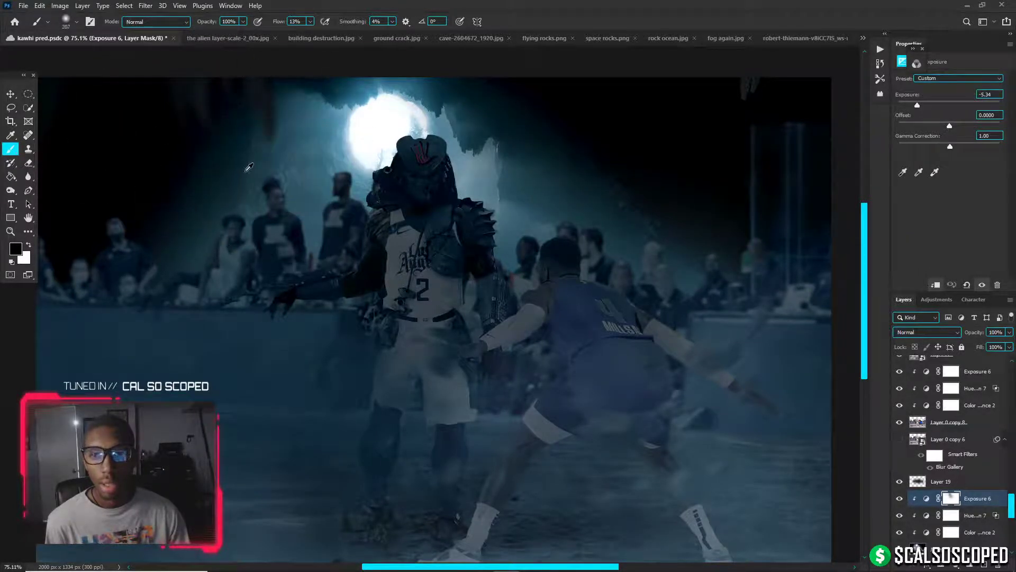
With a very small brush, paint a thin jagged light streak on the Exposure 6 mask along the dark cave wall, left of the spectators' heads
scroll(246, 167, up, 5)
alt+right_click(264, 178)
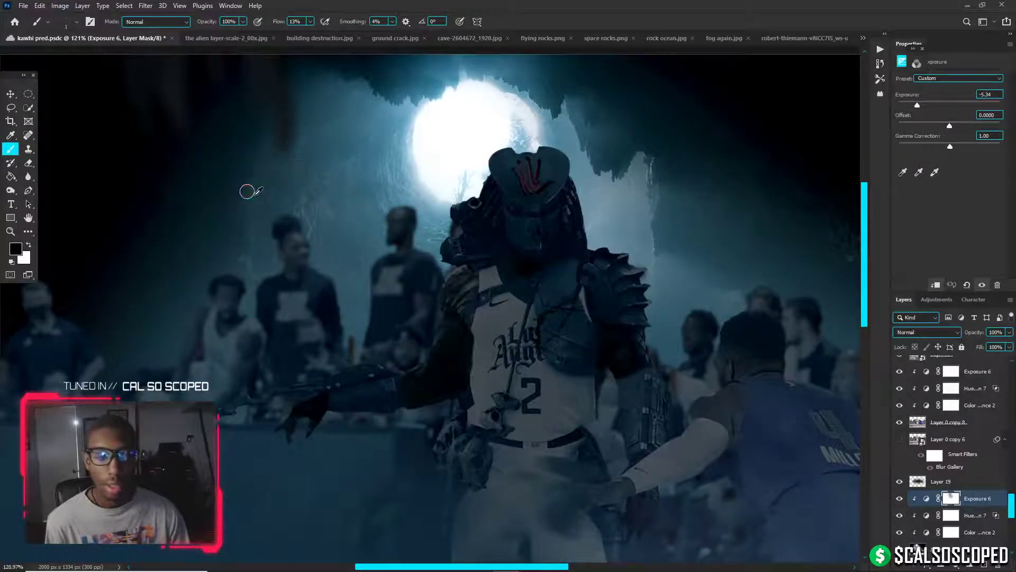
scroll(246, 201, up, 3)
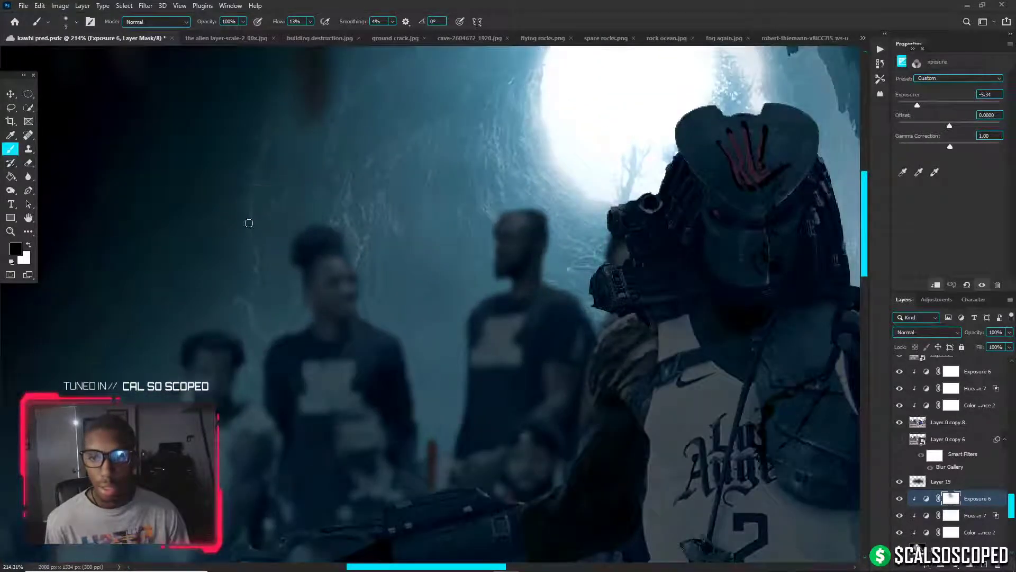
drag(251, 231, 249, 198)
key(ctrl+z)
alt+right_click(253, 216)
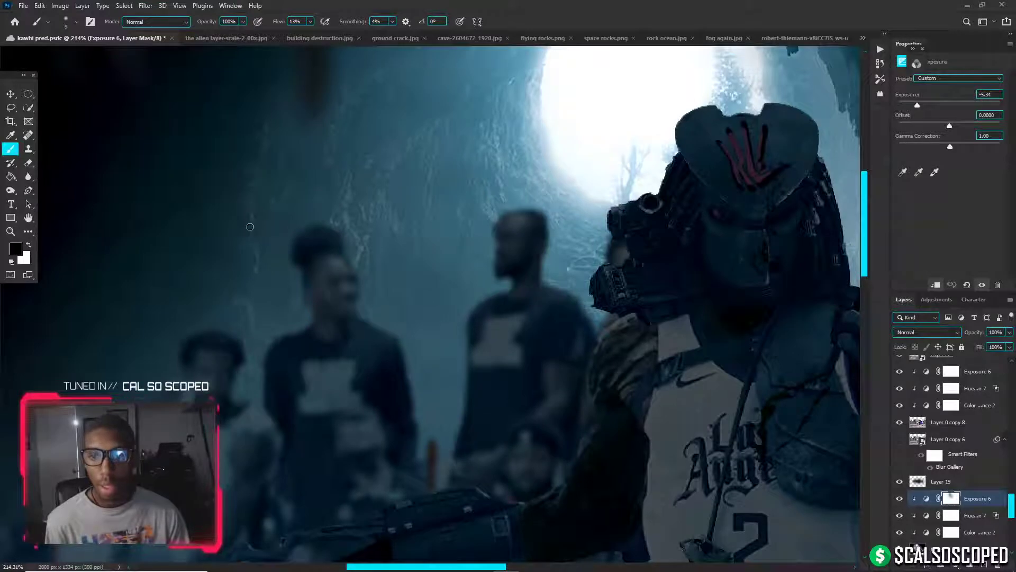
alt+right_click(250, 229)
drag(250, 234, 249, 214)
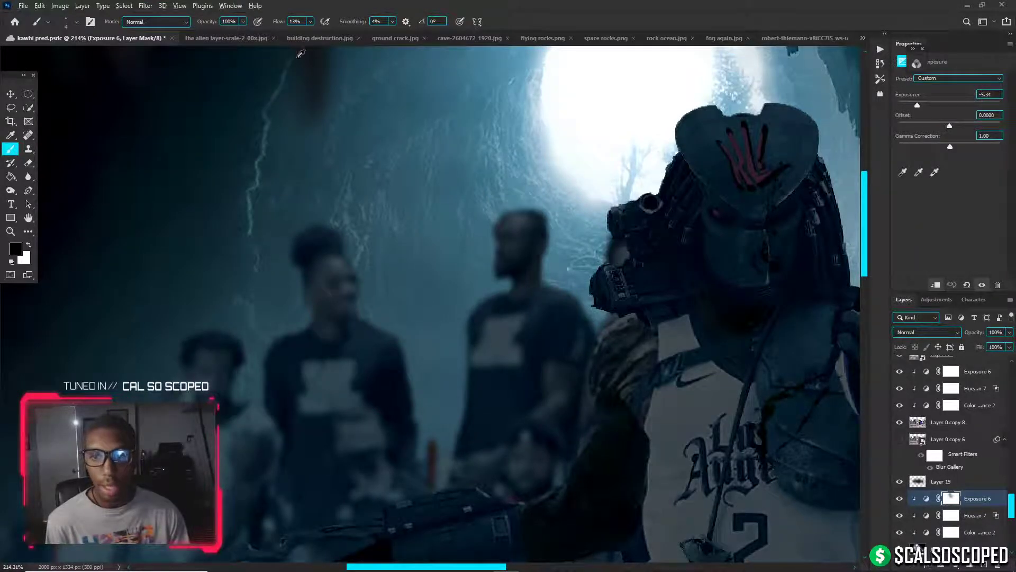
Paint two more jagged light streaks between the first one and the moon, and soften the streaks with the Blur tool at 50% strength
scroll(296, 159, down, 3)
scroll(338, 249, up, 4)
mouse_move(337, 249)
mouse_down()
mouse_move(370, 208)
mouse_move(442, 143)
mouse_up()
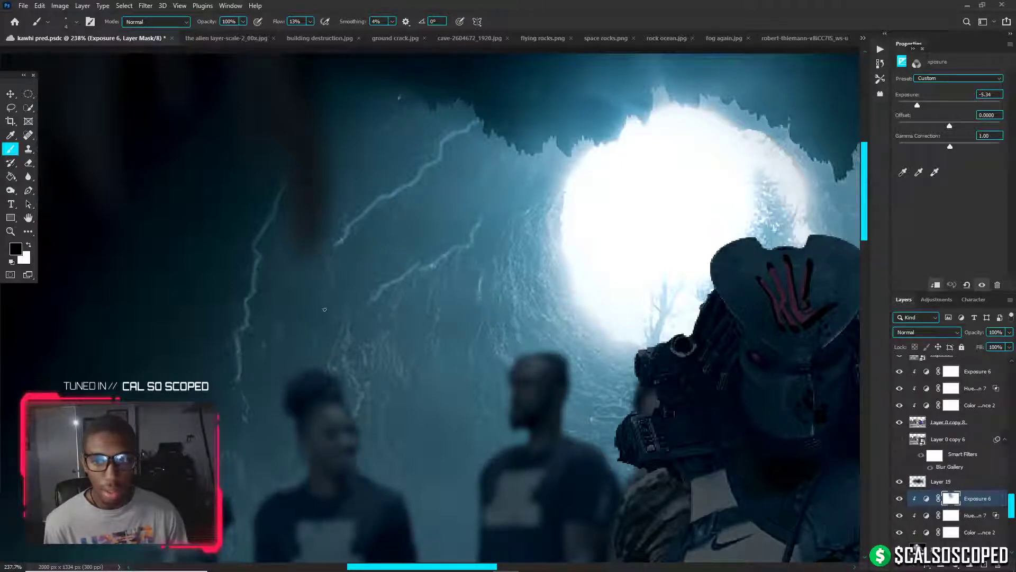
click(28, 176)
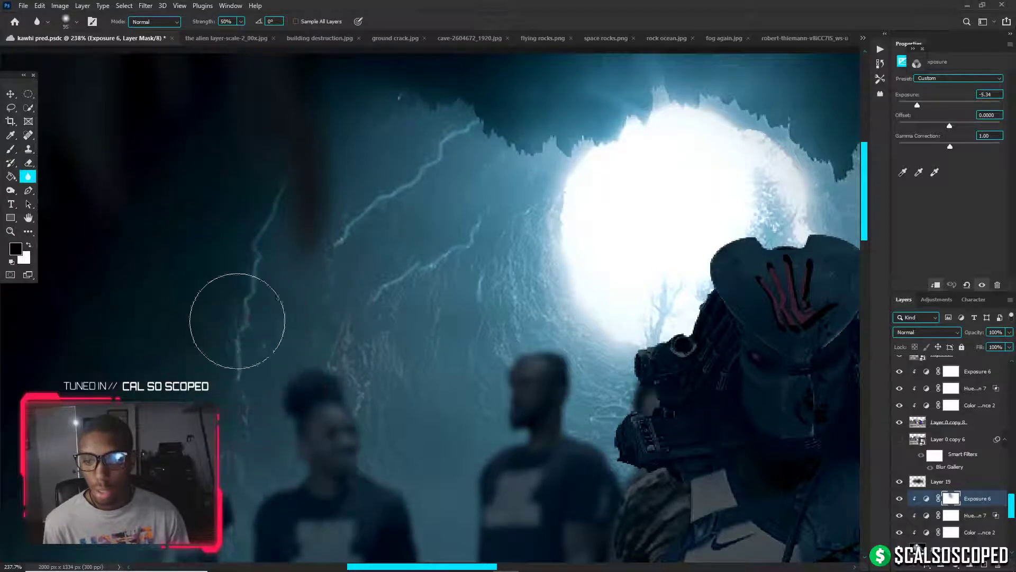
mouse_move(238, 374)
mouse_down()
mouse_move(259, 250)
mouse_move(229, 284)
mouse_move(243, 285)
mouse_move(263, 323)
mouse_move(351, 244)
mouse_move(402, 175)
mouse_move(429, 191)
mouse_move(372, 216)
mouse_move(381, 192)
mouse_move(500, 110)
mouse_move(510, 110)
mouse_move(421, 274)
mouse_move(368, 294)
mouse_move(481, 210)
mouse_move(498, 218)
mouse_move(506, 189)
mouse_up()
Paint fine black brush strokes on the Exposure 6 mask along the rock texture beside the moon to add light streaks
key(b)
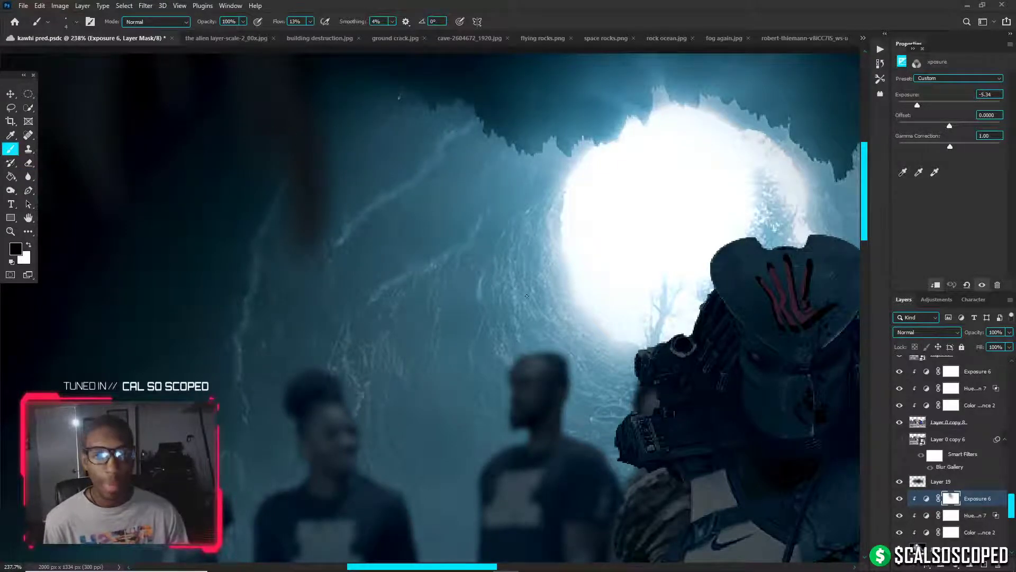
scroll(530, 331, up, 3)
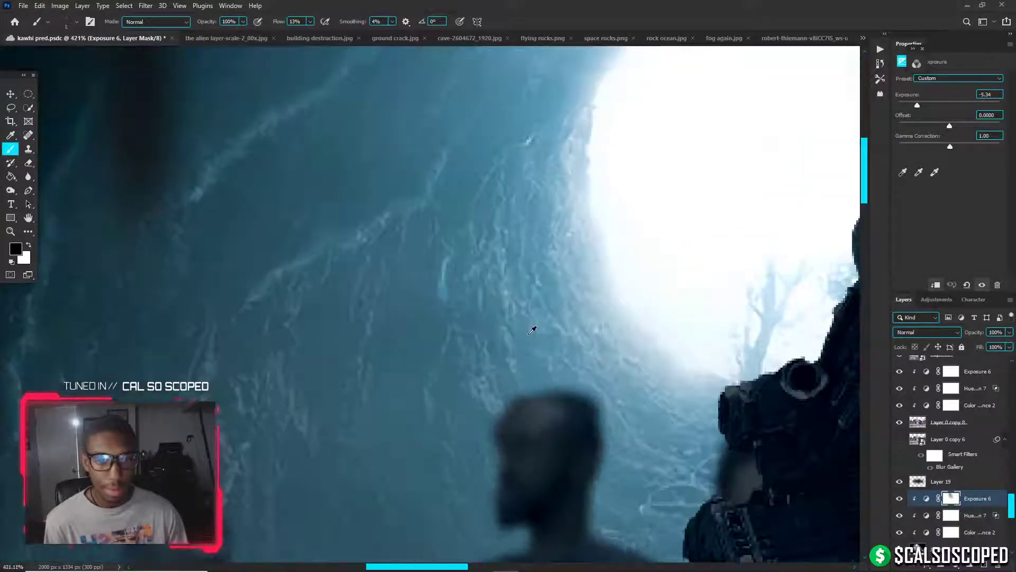
drag(532, 338, 535, 337)
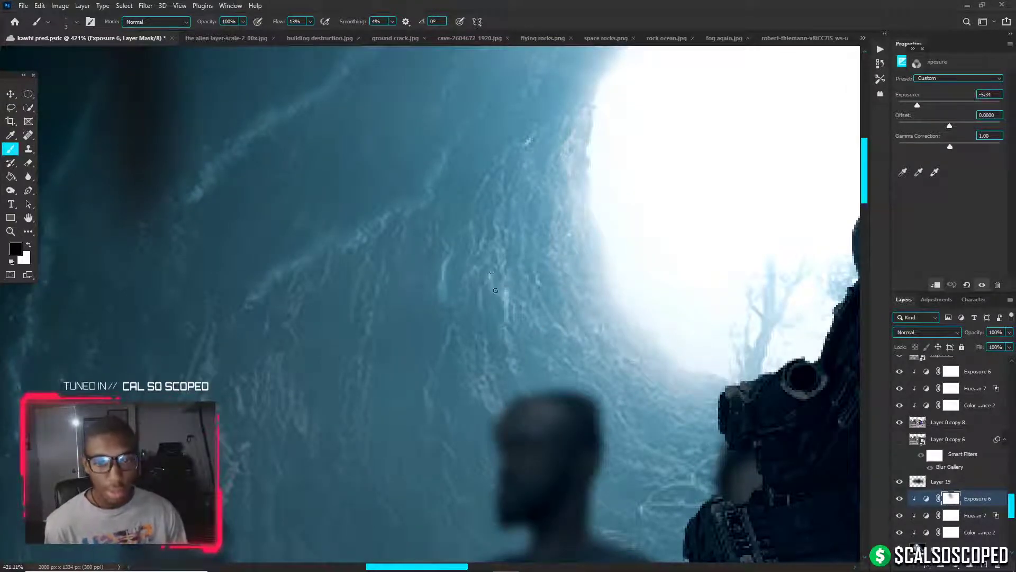
drag(505, 258, 499, 240)
scroll(511, 325, down, 2)
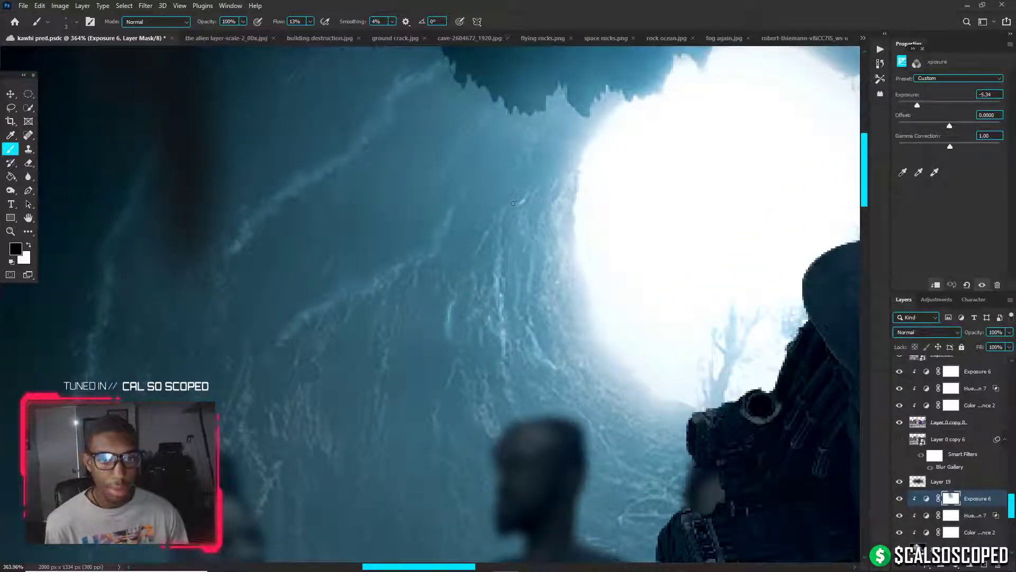
scroll(538, 185, down, 3)
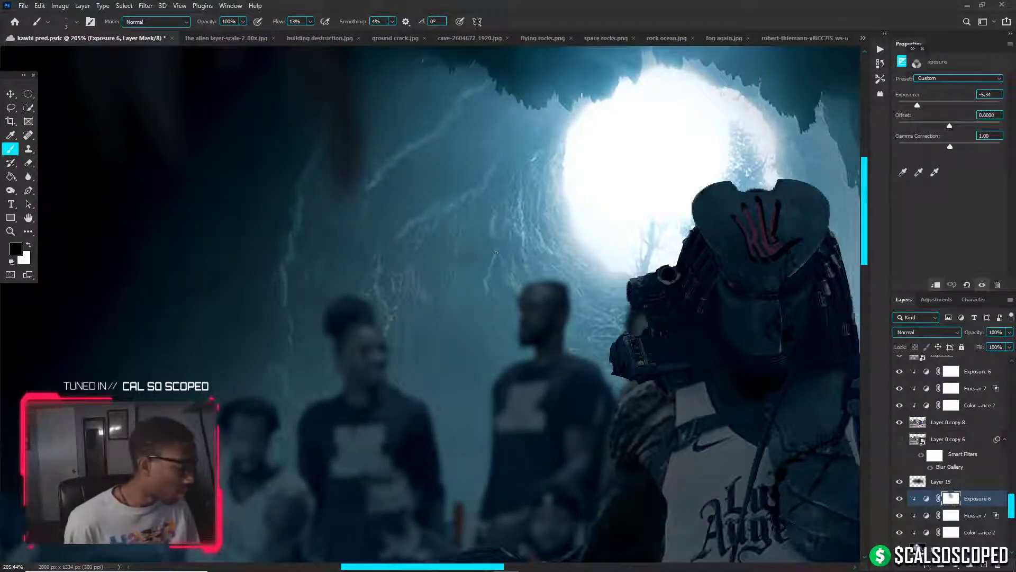
scroll(524, 272, up, 1)
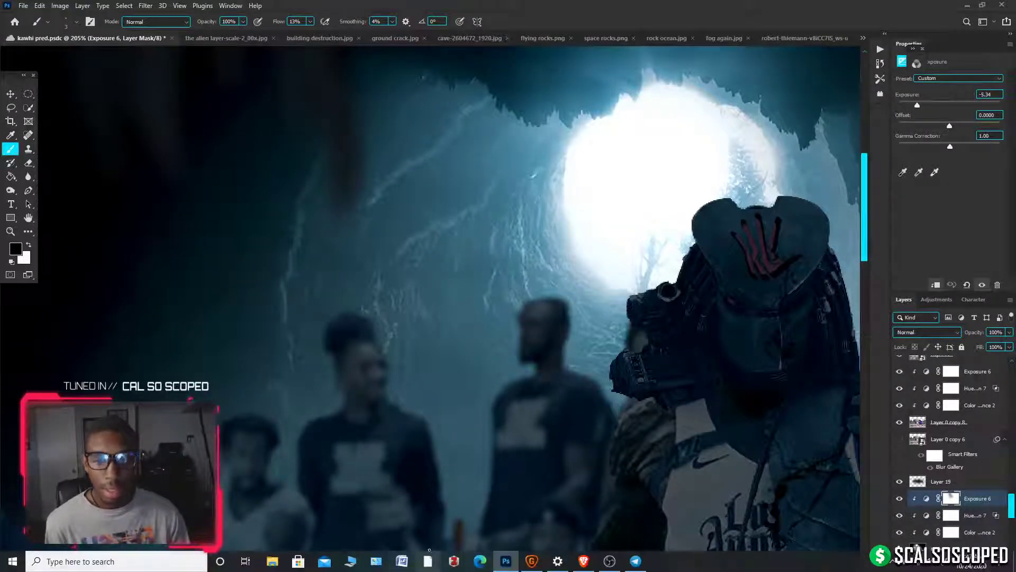
Switch to Discord and open the CalSoScoped Creative Community server
click(175, 570)
text(disc)
key(Down)
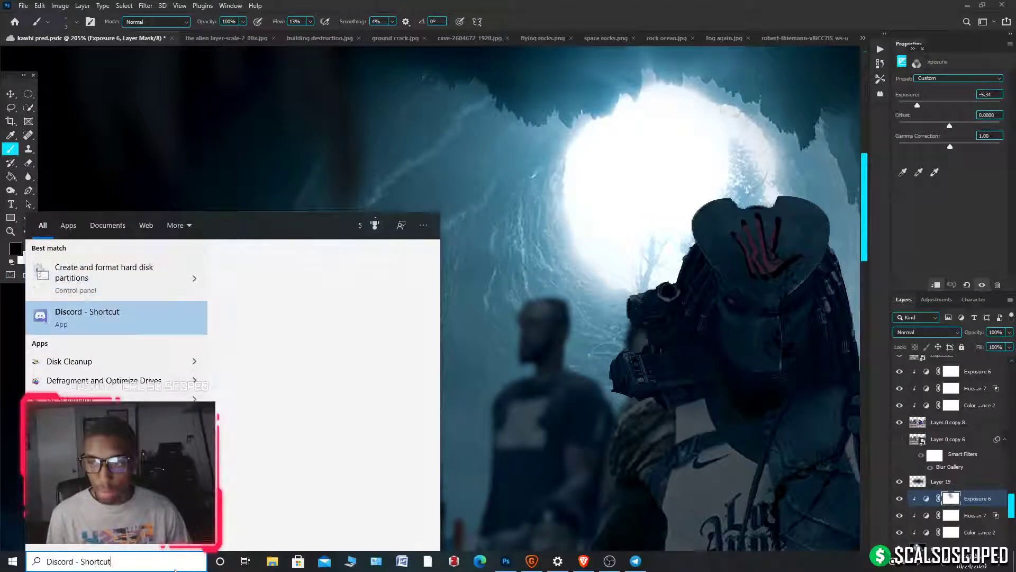
key(Return)
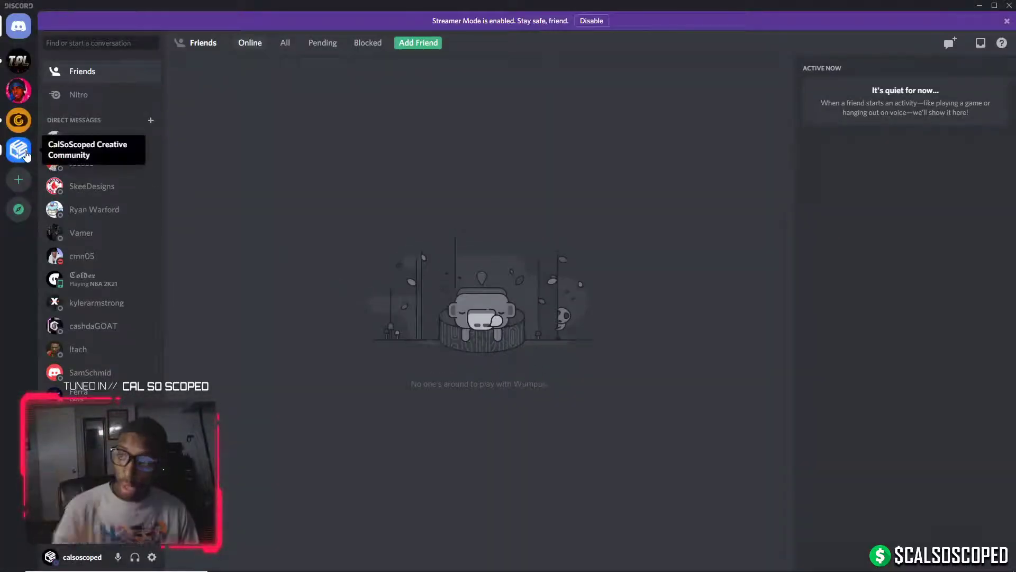
click(18, 150)
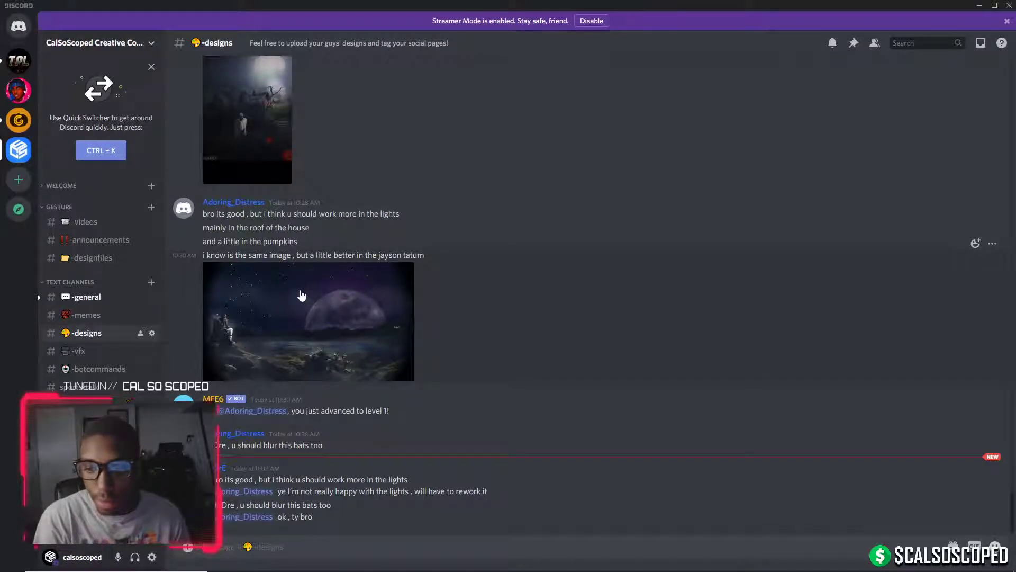
Enlarge the moonlit house and pumpkin composite posted in the designs channel, examine it, and close the preview
scroll(302, 295, up, 3)
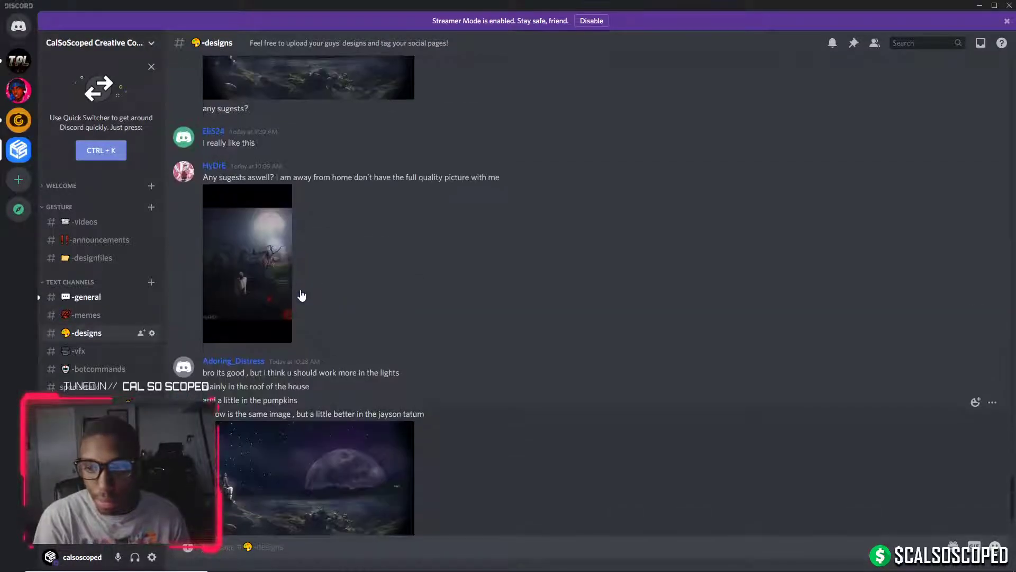
click(257, 262)
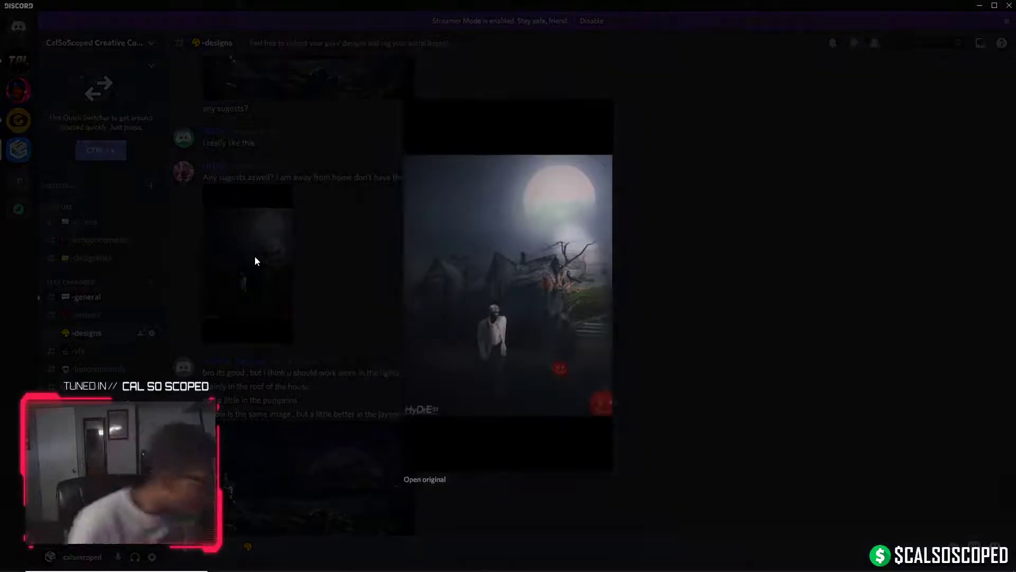
click(314, 239)
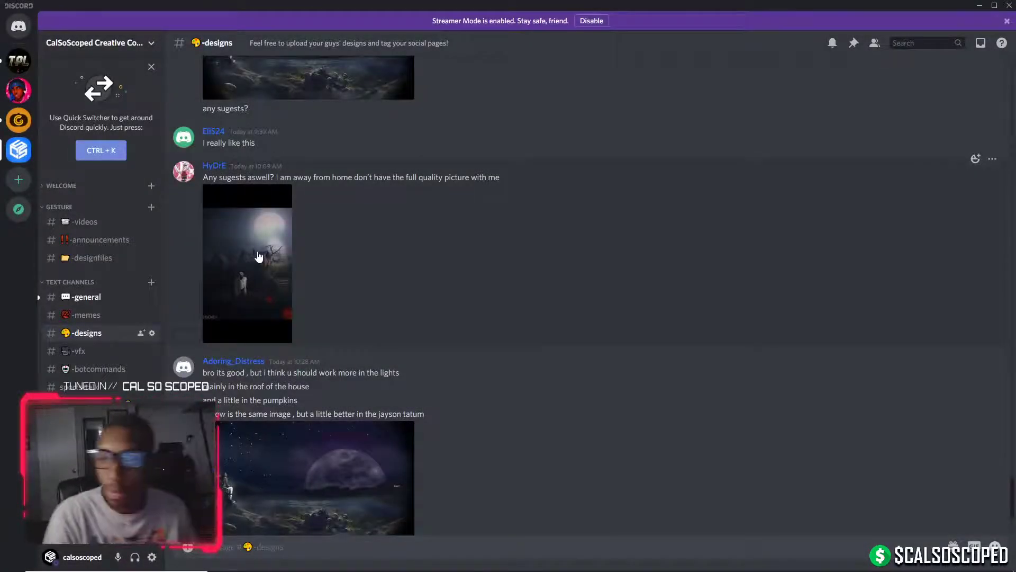
click(257, 252)
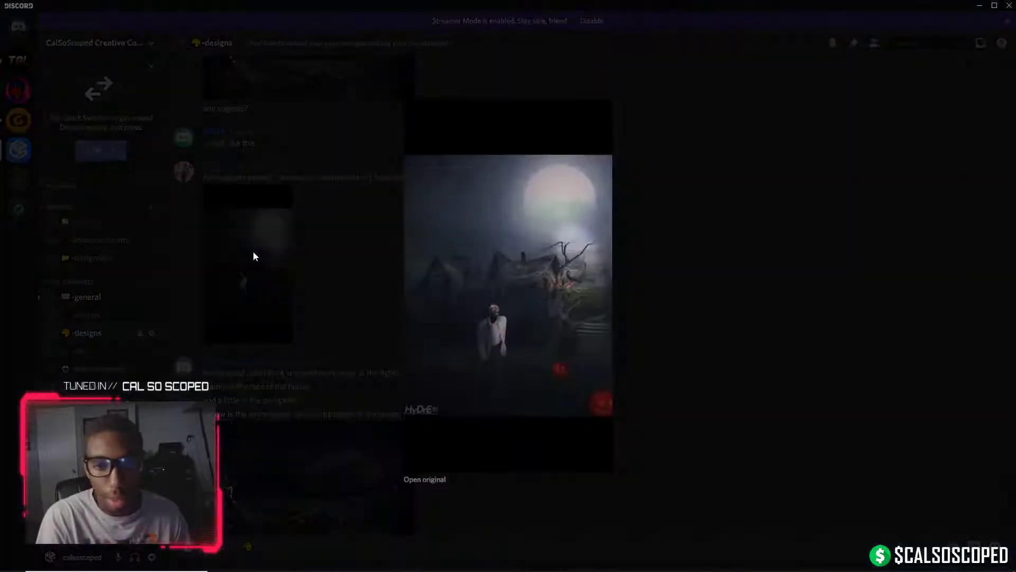
click(253, 252)
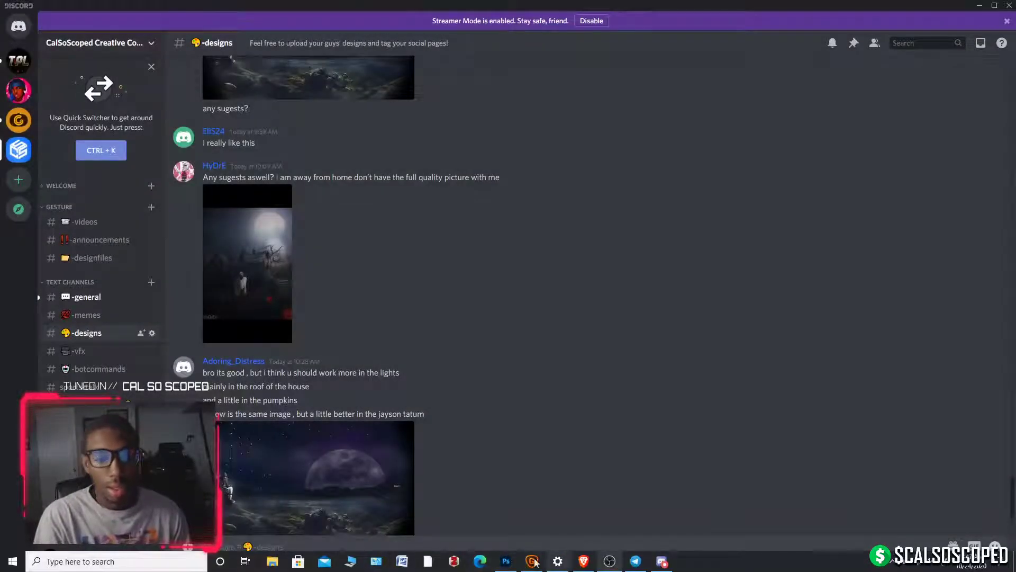
Switch back to Photoshop and paint fine black strokes on the Exposure 6 mask over the rock texture below the moon, near the shoulder cannon
click(506, 565)
scroll(405, 339, down, 4)
scroll(476, 313, up, 7)
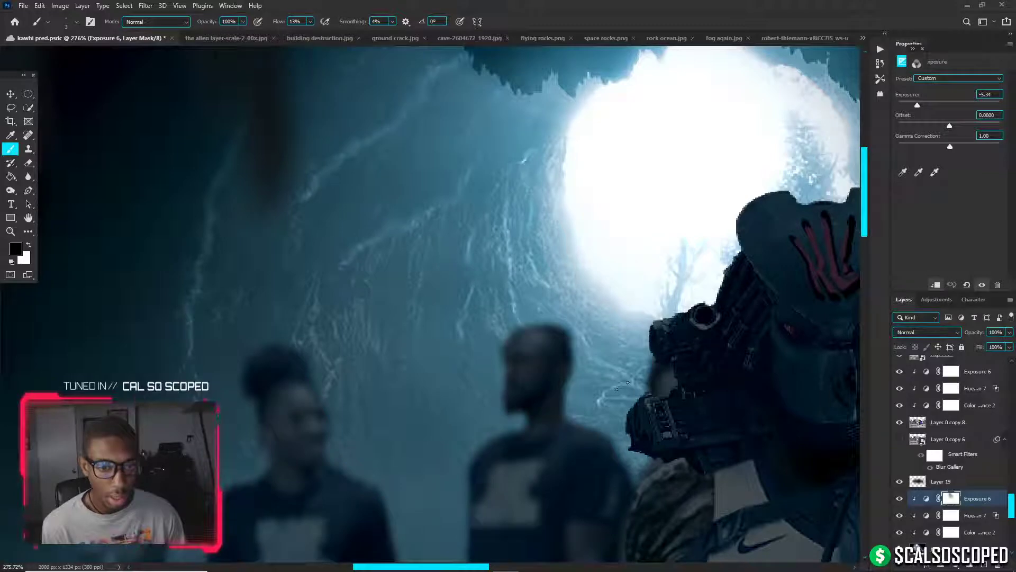
mouse_move(627, 347)
mouse_down()
mouse_move(637, 344)
mouse_move(585, 332)
mouse_up()
right_click(626, 347)
click(607, 342)
right_click(600, 329)
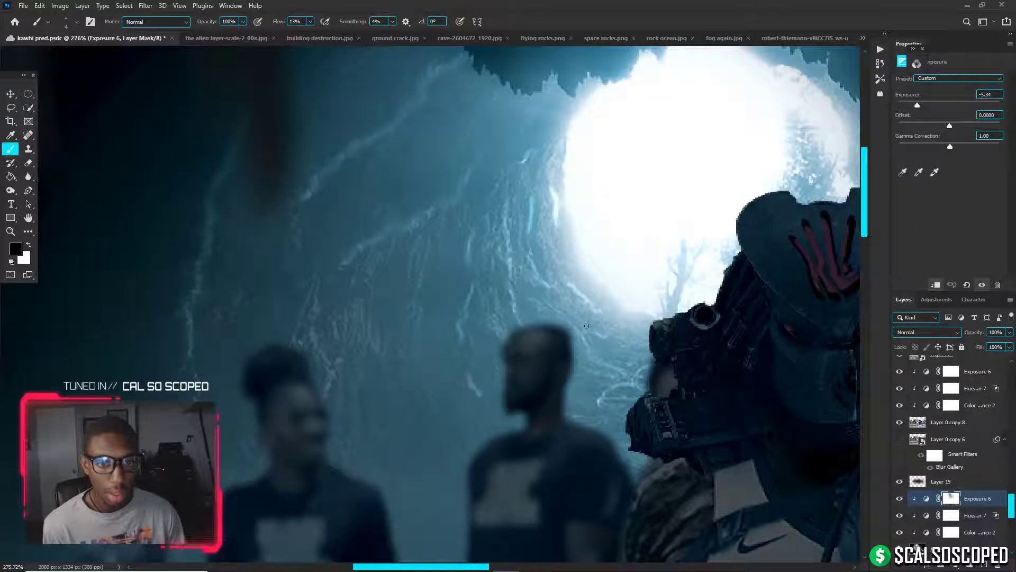
Paint fine black strokes on the Exposure 6 mask along the jagged rock edge above the moon to brighten its rim
scroll(588, 313, down, 5)
scroll(588, 313, up, 2)
scroll(710, 259, up, 5)
scroll(656, 213, up, 3)
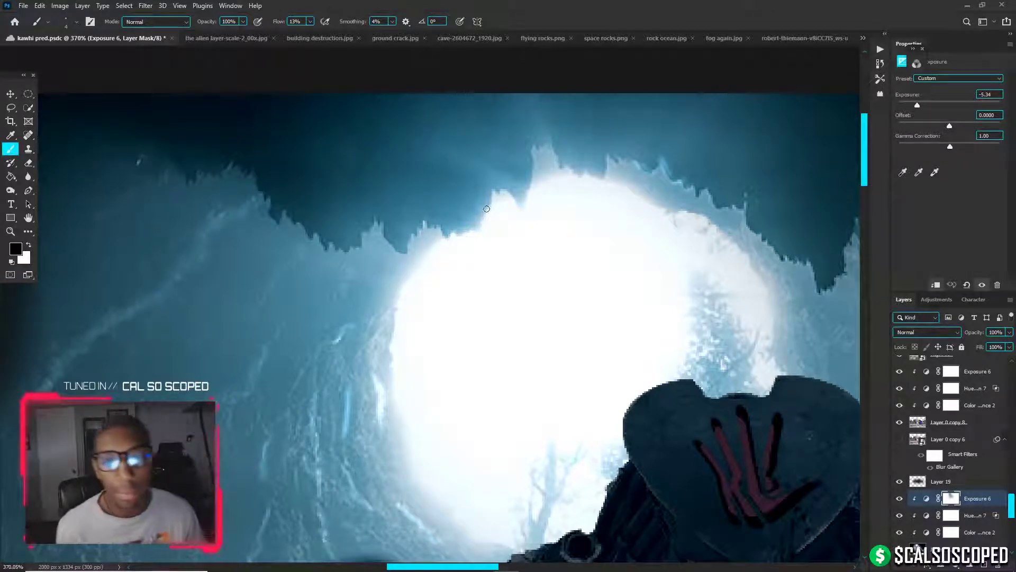
mouse_move(527, 207)
mouse_down()
mouse_move(537, 141)
mouse_move(567, 165)
mouse_up()
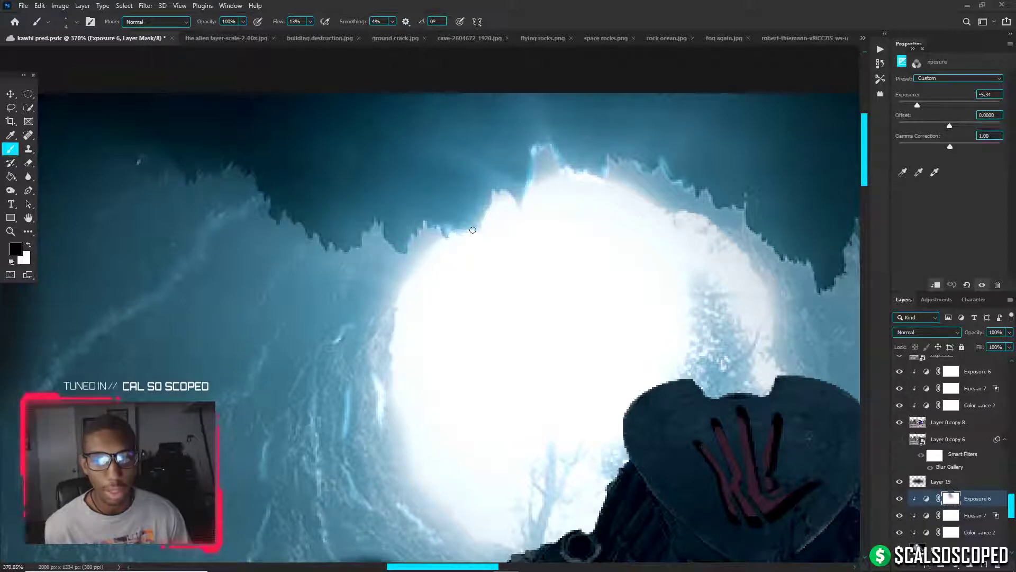
drag(473, 230, 492, 197)
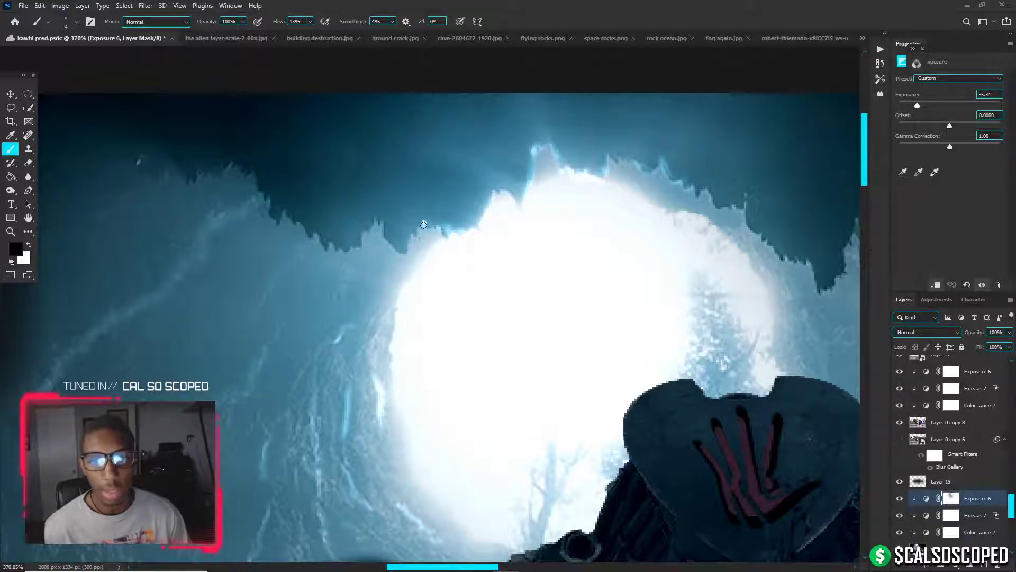
drag(416, 235, 410, 238)
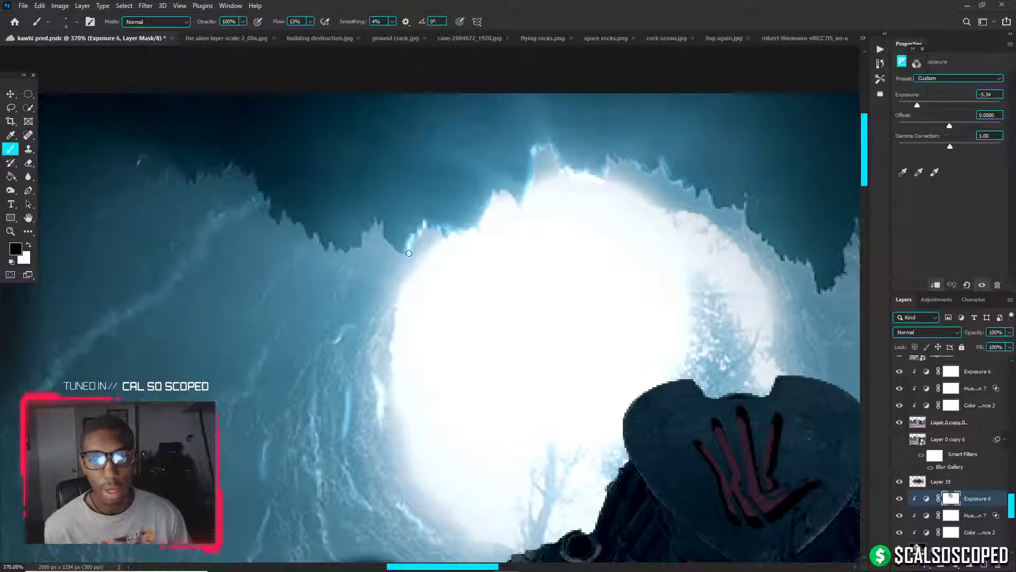
scroll(392, 236, down, 8)
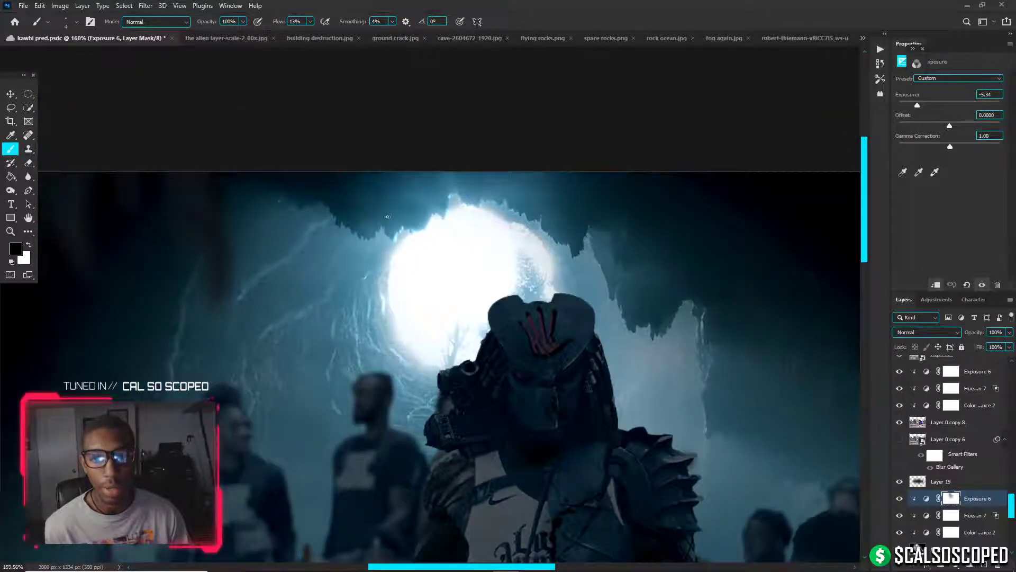
scroll(388, 217, up, 8)
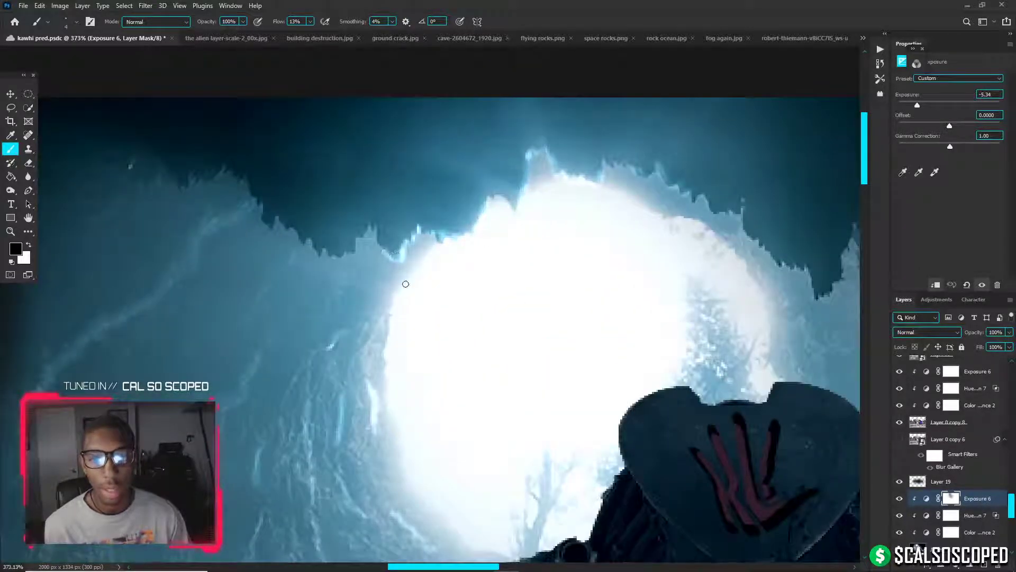
drag(405, 284, 390, 292)
key(ctrl+z)
alt+right_click(398, 289)
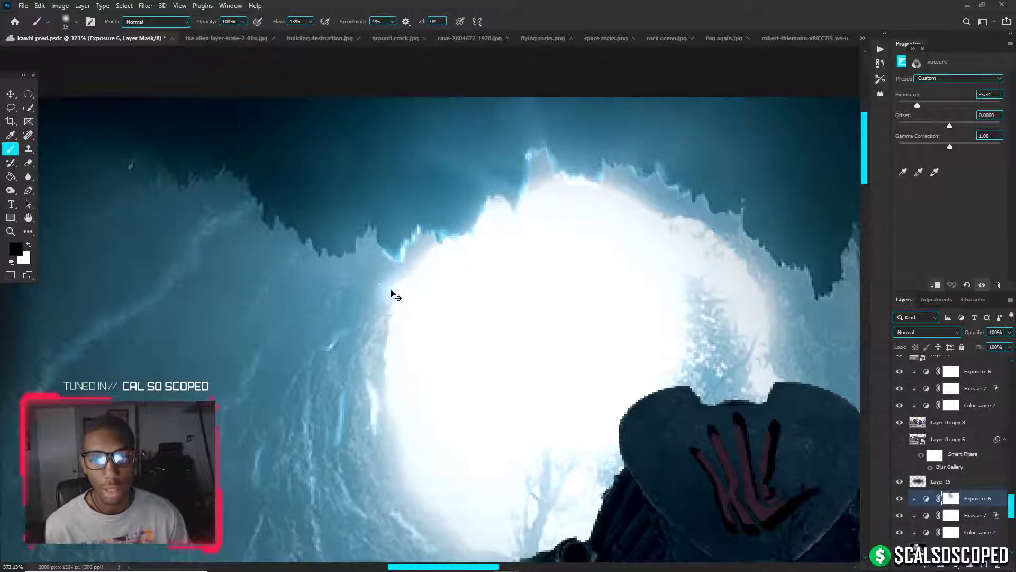
key(ctrl+z)
alt+right_click(383, 264)
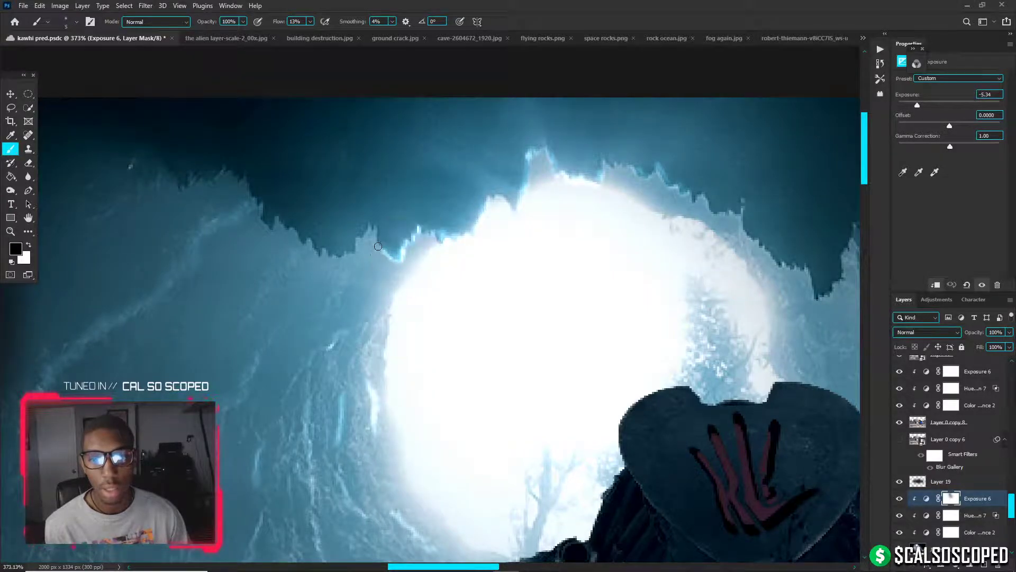
Extend the black rim-light stroke on the Exposure 6 mask up the small rock notch just left of the moon
drag(378, 246, 377, 231)
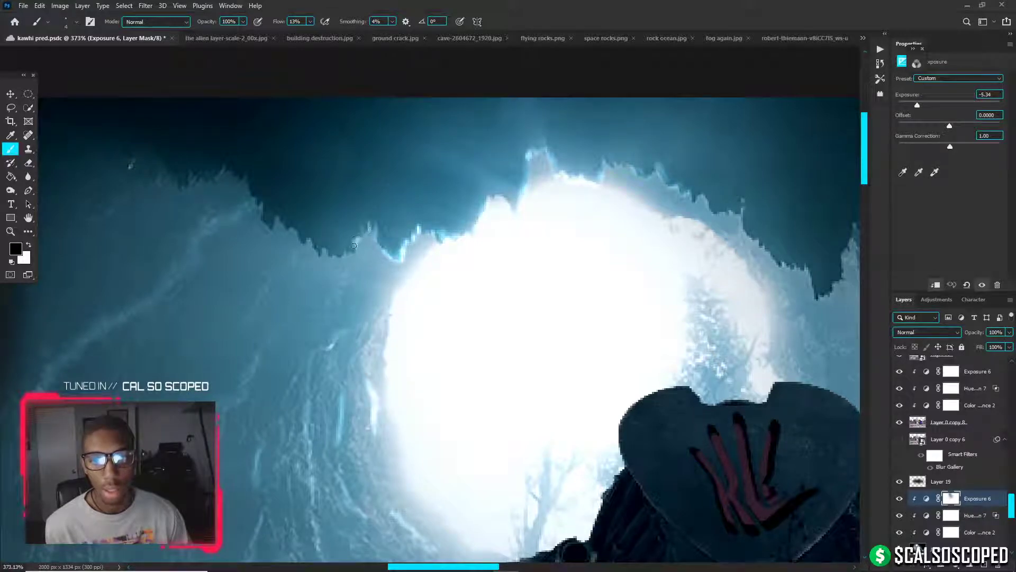
scroll(334, 247, down, 5)
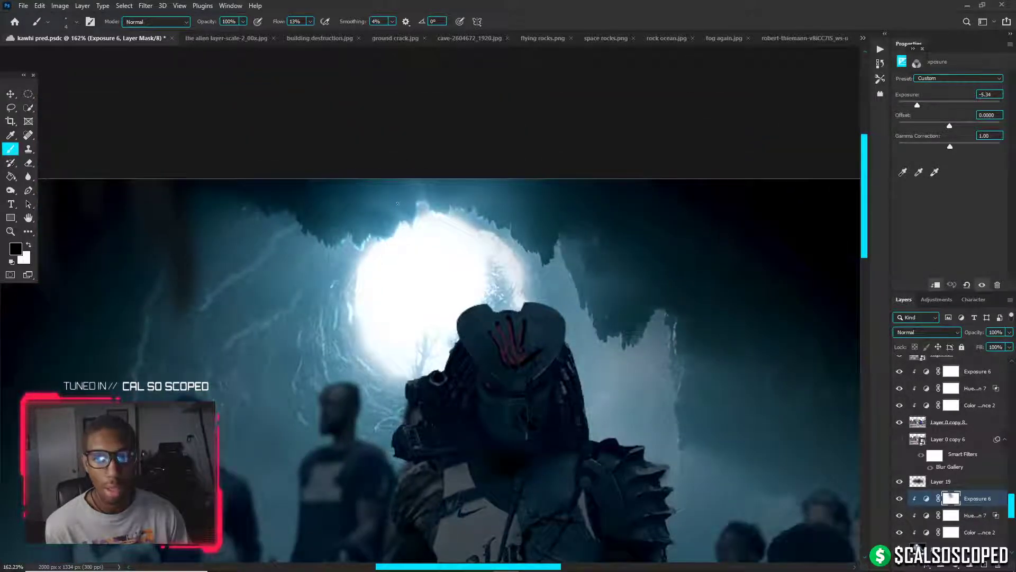
scroll(398, 202, up, 4)
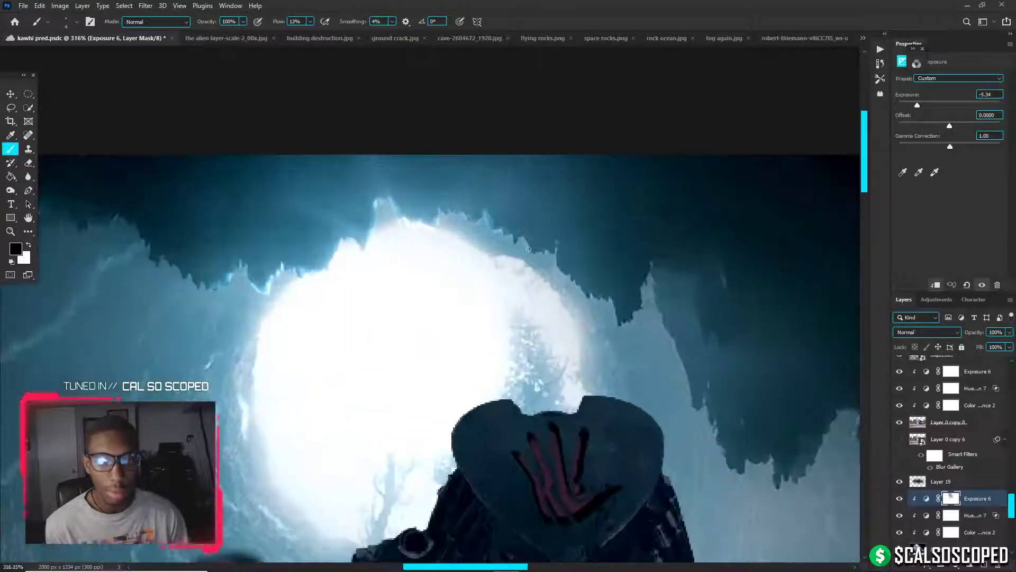
Resize the brush to about 3 px and paint rim light on the Exposure 6 mask along the hanging rock edge right of the moon
scroll(539, 250, down, 5)
scroll(525, 282, up, 4)
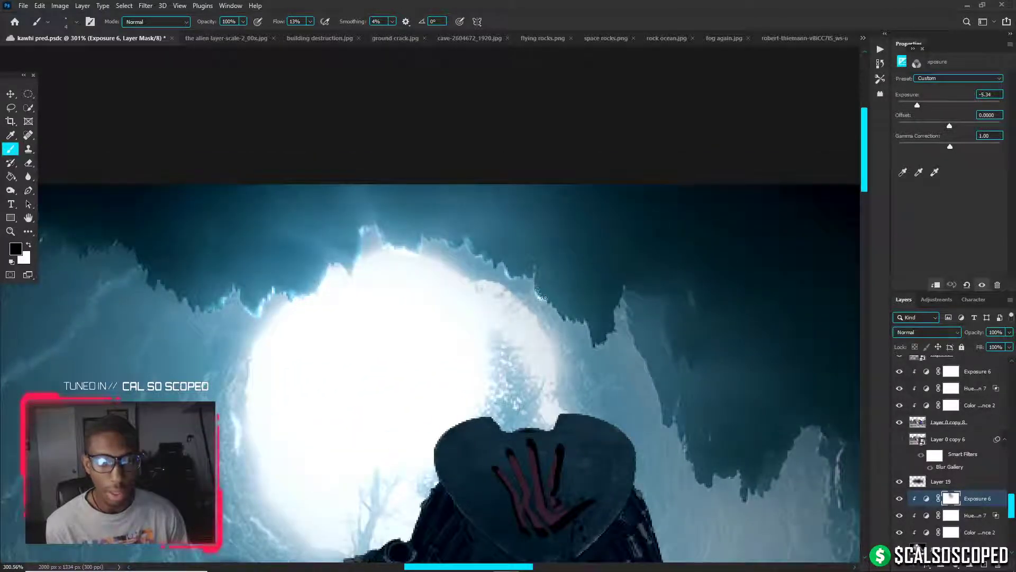
alt+right_click(564, 318)
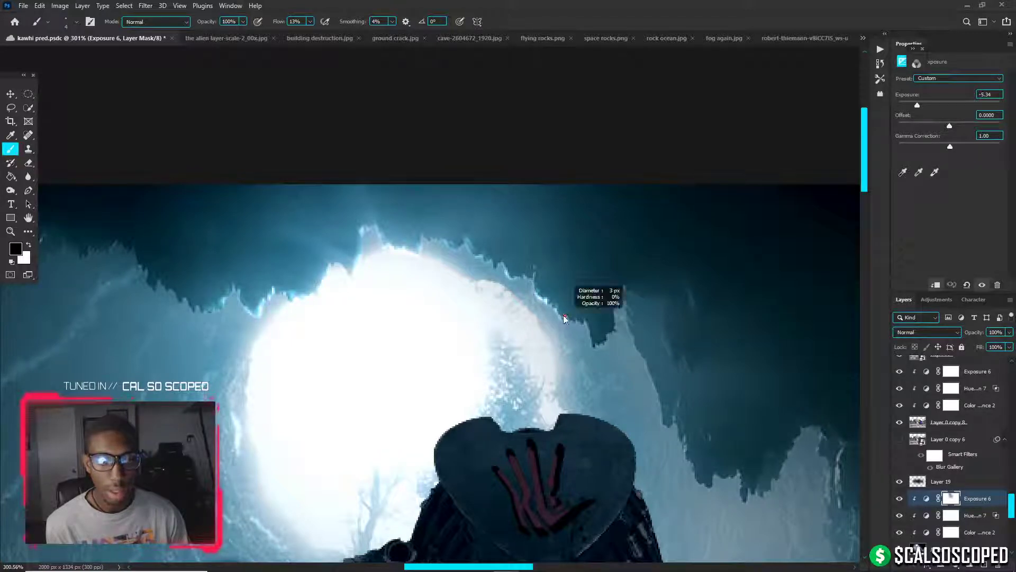
alt+right_click(567, 316)
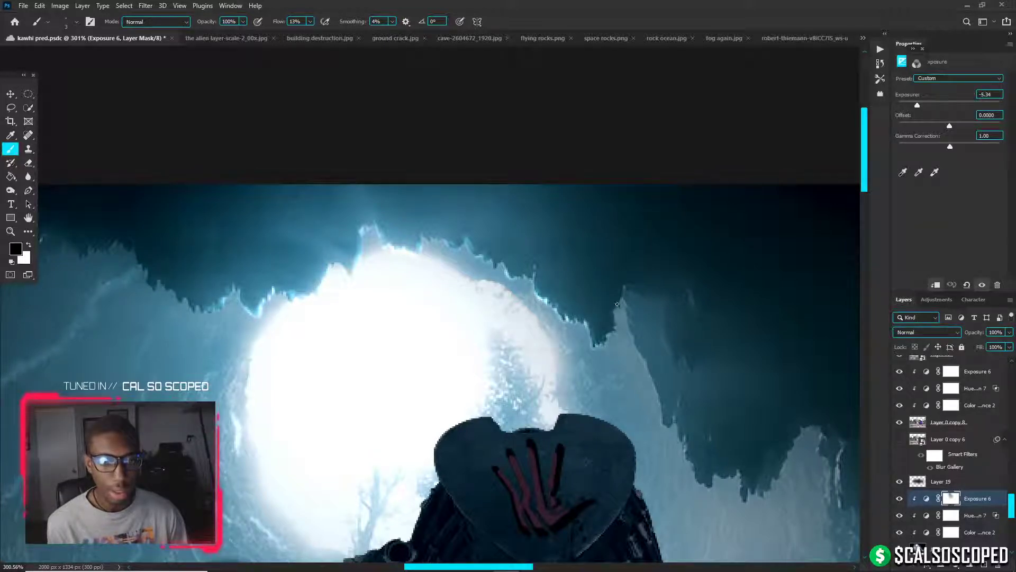
scroll(498, 291, down, 5)
scroll(413, 275, down, 1)
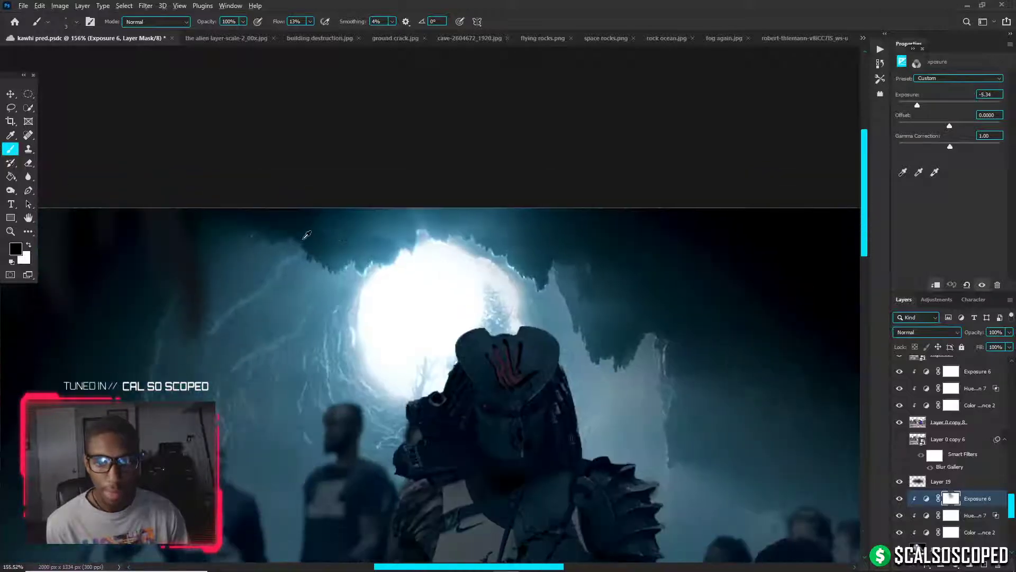
Paint black streaks on the Exposure 6 mask over the cave-wall crack and below the rock edge left of the moon
scroll(324, 265, up, 3)
scroll(324, 281, up, 2)
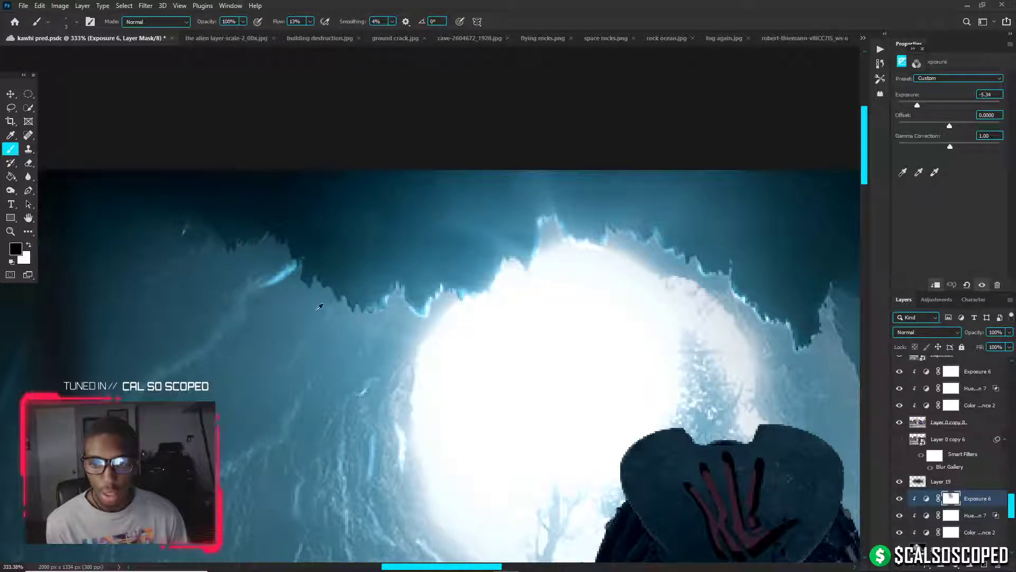
mouse_move(321, 316)
mouse_down()
mouse_move(338, 320)
mouse_move(356, 353)
mouse_move(371, 336)
mouse_up()
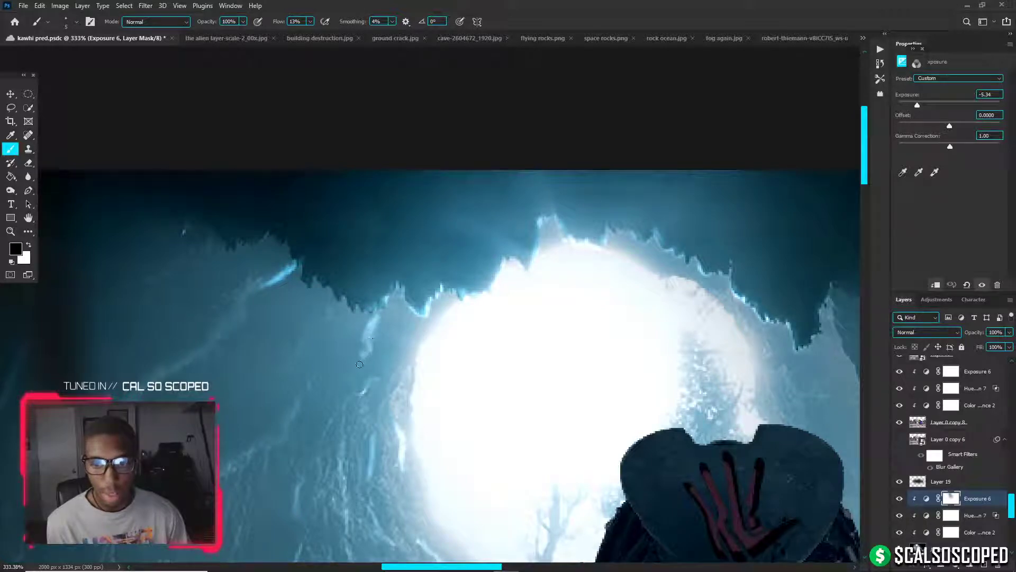
scroll(352, 368, down, 5)
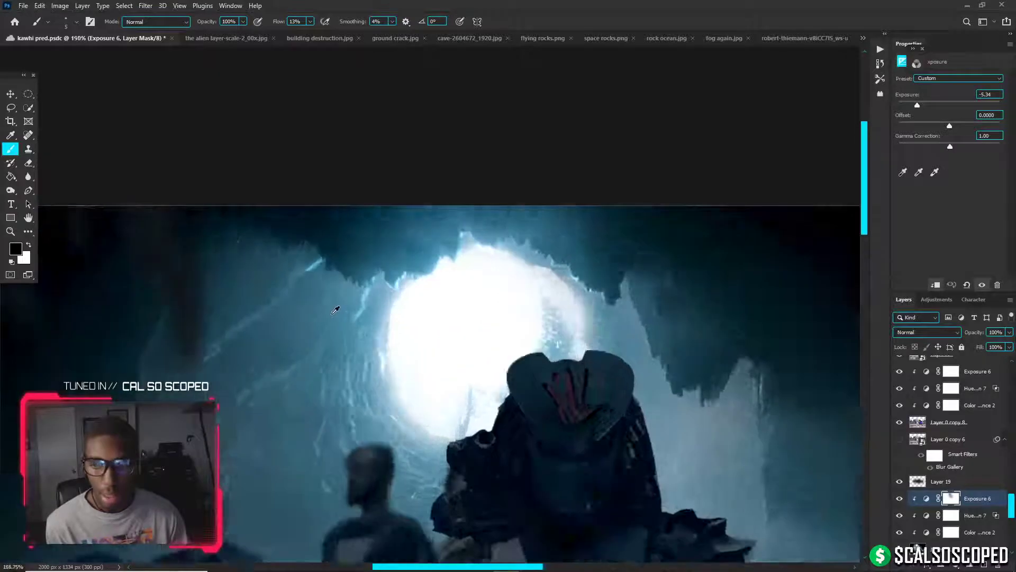
Soften the painted streaks on the Exposure 6 mask left of the moon with the Blur tool at 50% strength
scroll(333, 314, up, 3)
click(28, 176)
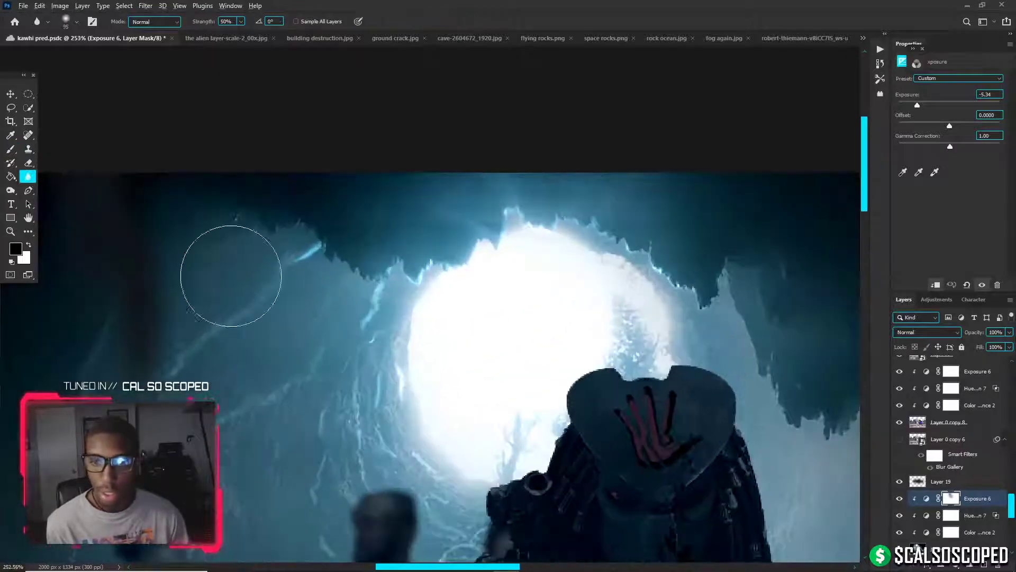
mouse_move(342, 301)
mouse_down()
mouse_move(304, 305)
mouse_move(365, 320)
mouse_move(387, 286)
mouse_move(355, 319)
mouse_up()
drag(282, 247, 315, 248)
scroll(390, 382, down, 2)
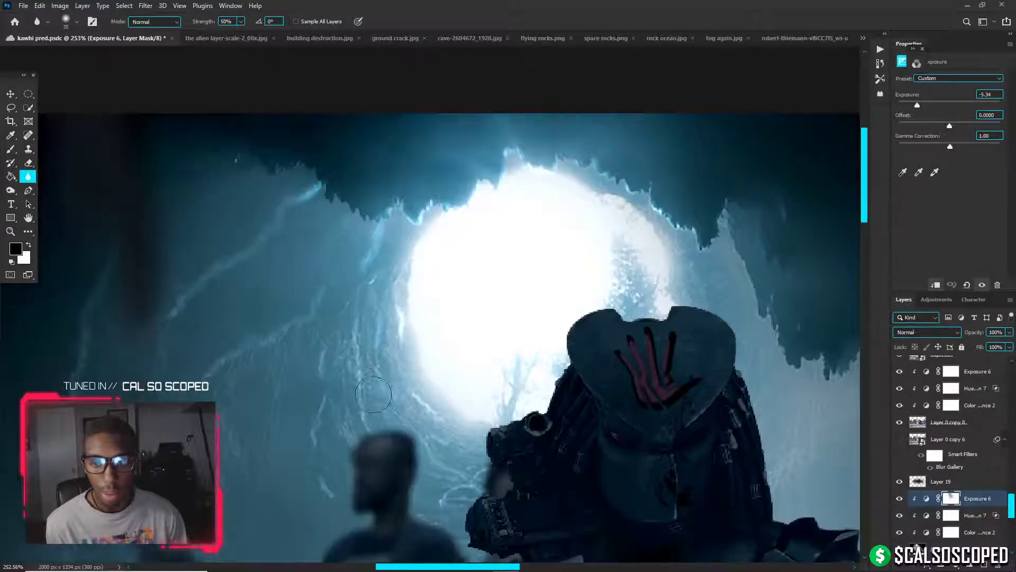
scroll(446, 421, down, 1)
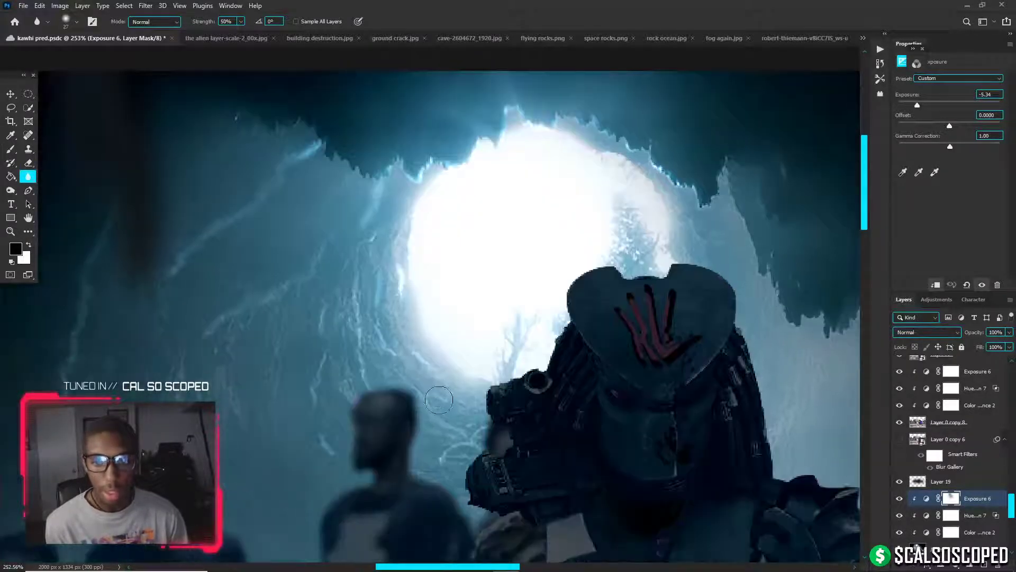
Return to the Brush tool, adjust its size, and paint black highlights on the Exposure 6 mask beneath the moon near the shoulder cannon
click(11, 149)
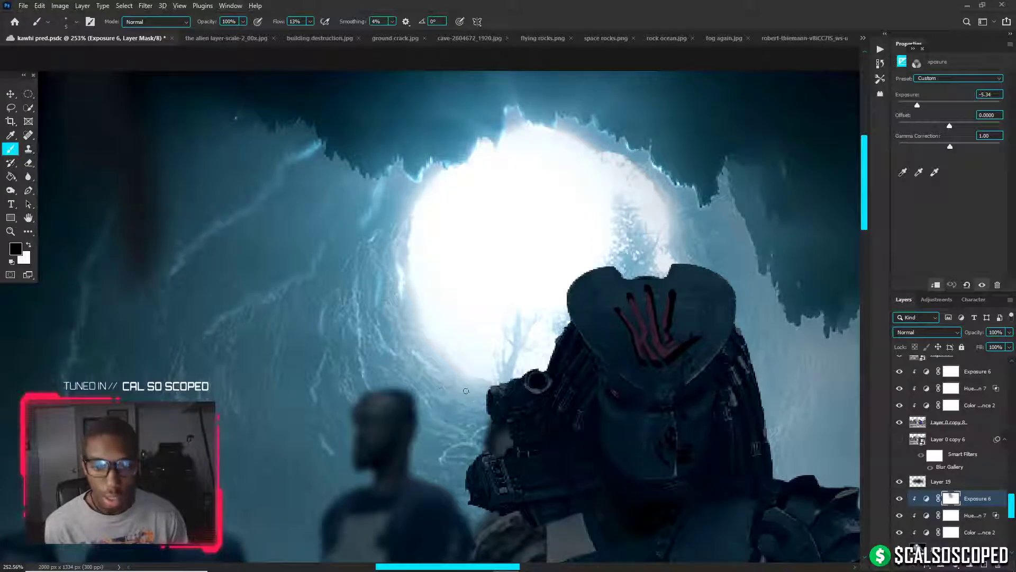
key(bracketleft)
key(bracketleft)
key(bracketright)
key(bracketright)
key(bracketright)
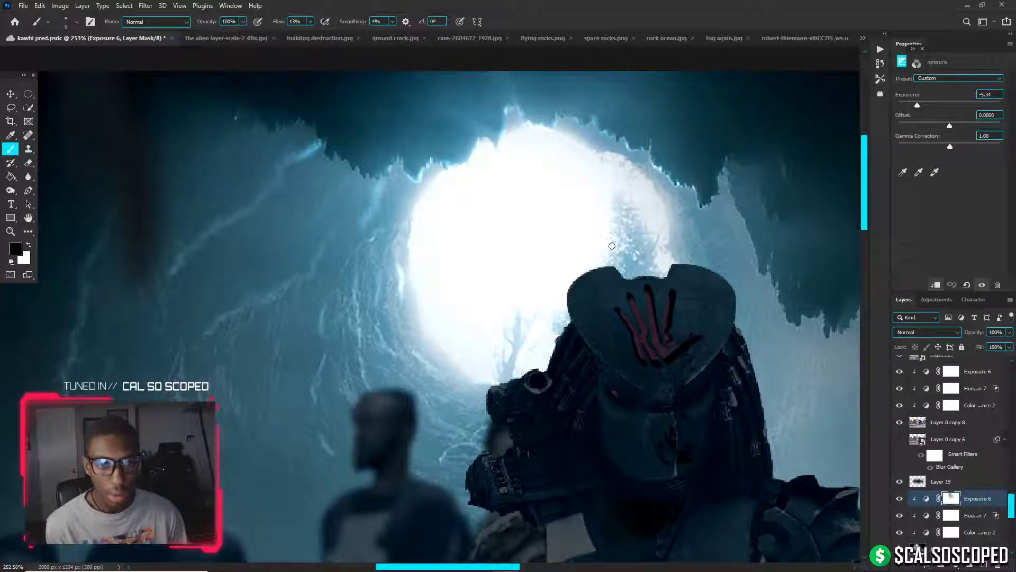
Paint a black light streak on the Exposure 6 mask on the wall right of the moon and trim it with white
scroll(535, 287, down, 3)
scroll(652, 266, up, 2)
scroll(655, 272, up, 8)
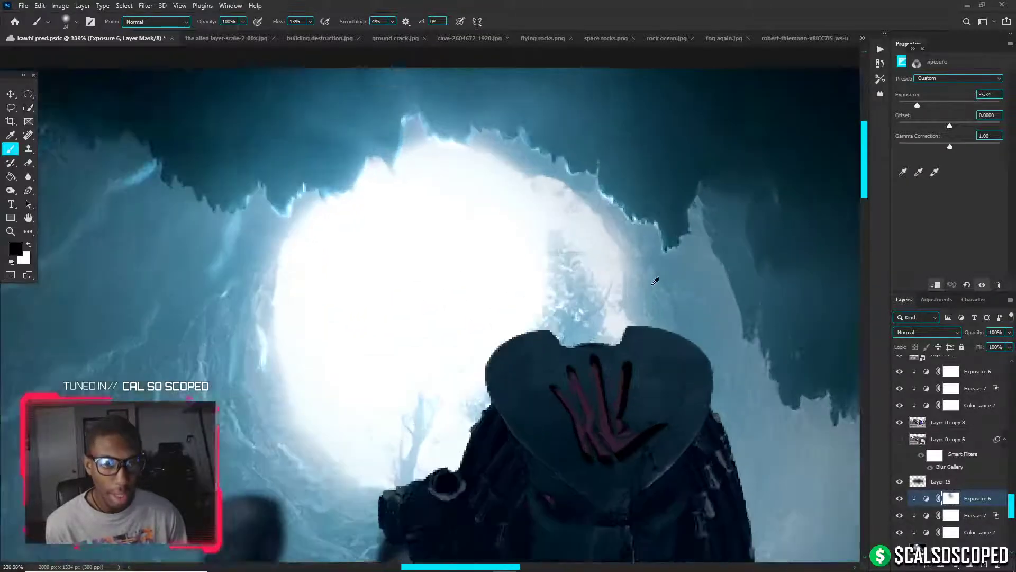
drag(637, 277, 621, 280)
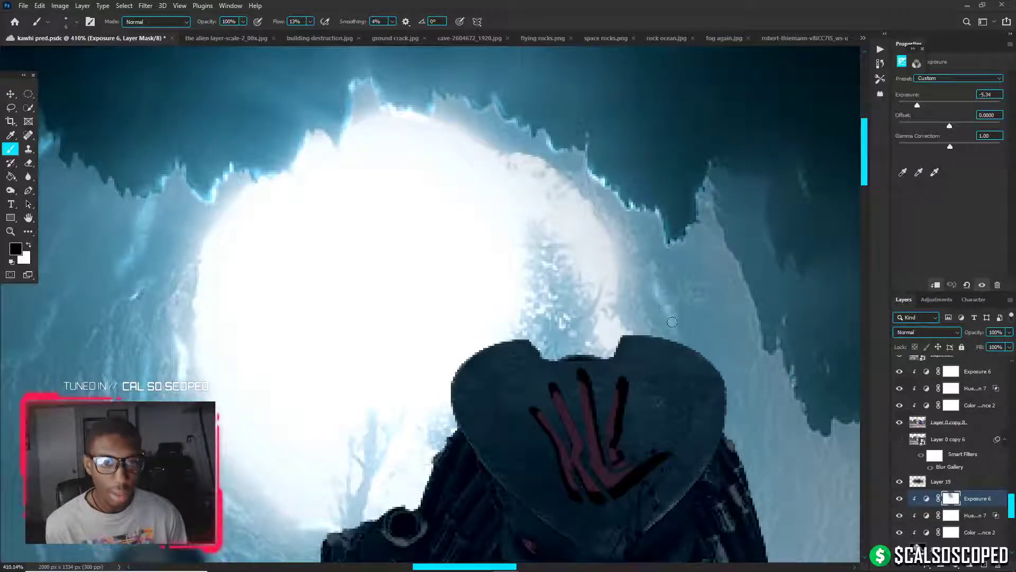
key(x)
drag(668, 293, 670, 293)
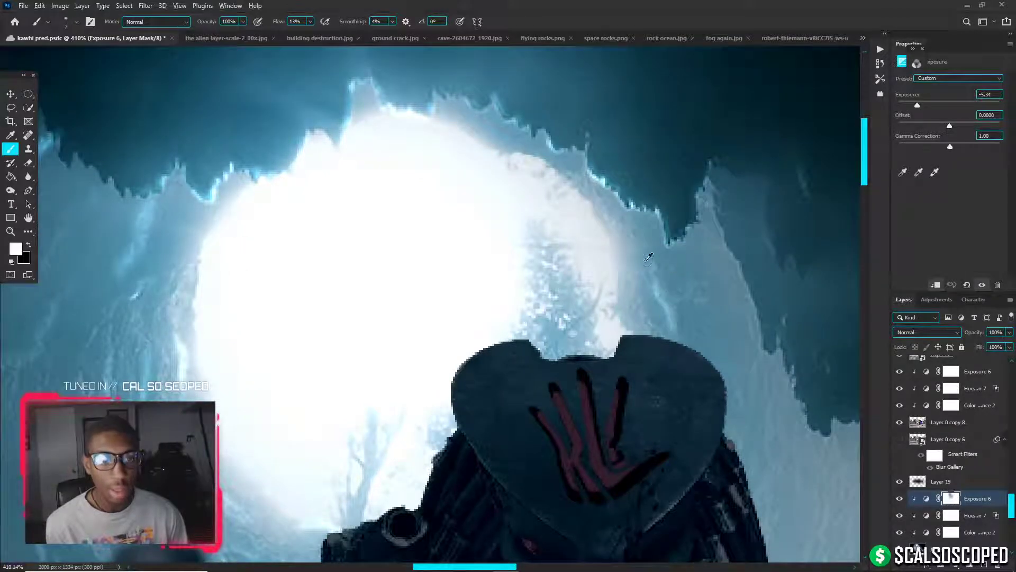
key(x)
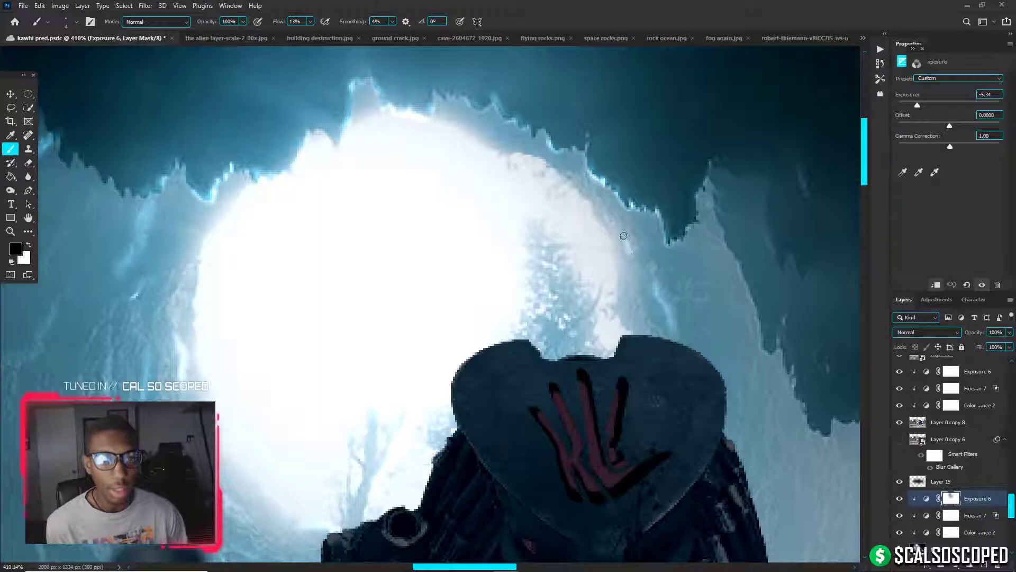
Paint a curved black stroke on the Exposure 6 mask along the moon's right rim to brighten it
drag(624, 304, 600, 220)
right_click(658, 285)
right_click(683, 286)
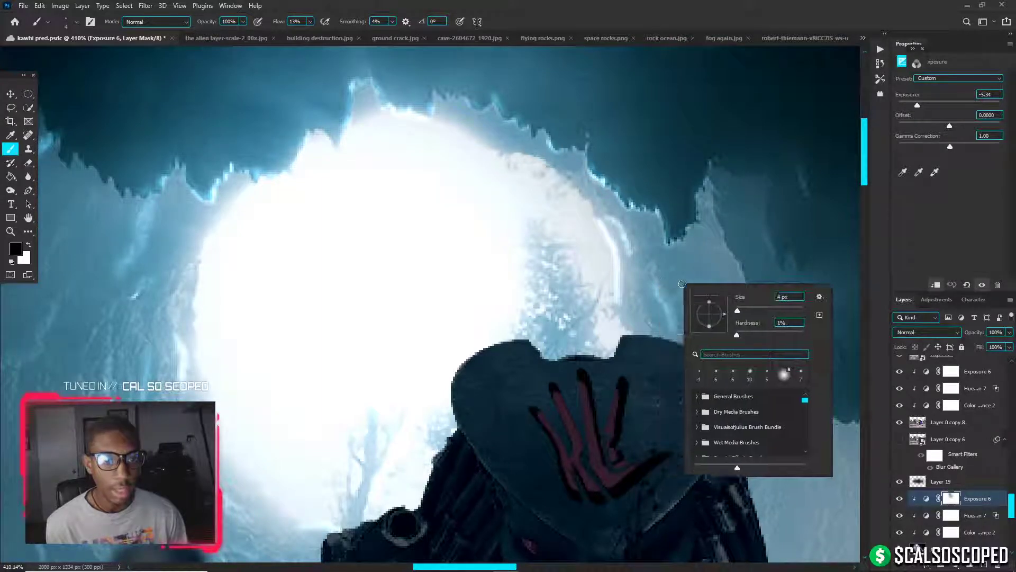
key(Escape)
Paint short black streaks on the Exposure 6 mask over the cave wall right of the moon and beside the predator's dreadlocks
drag(693, 283, 689, 288)
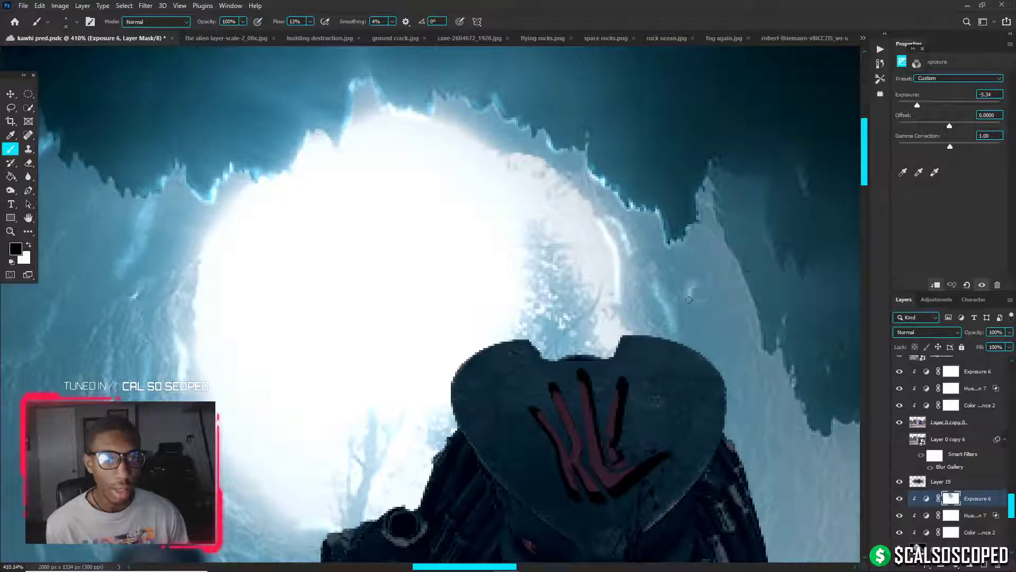
drag(707, 337, 737, 307)
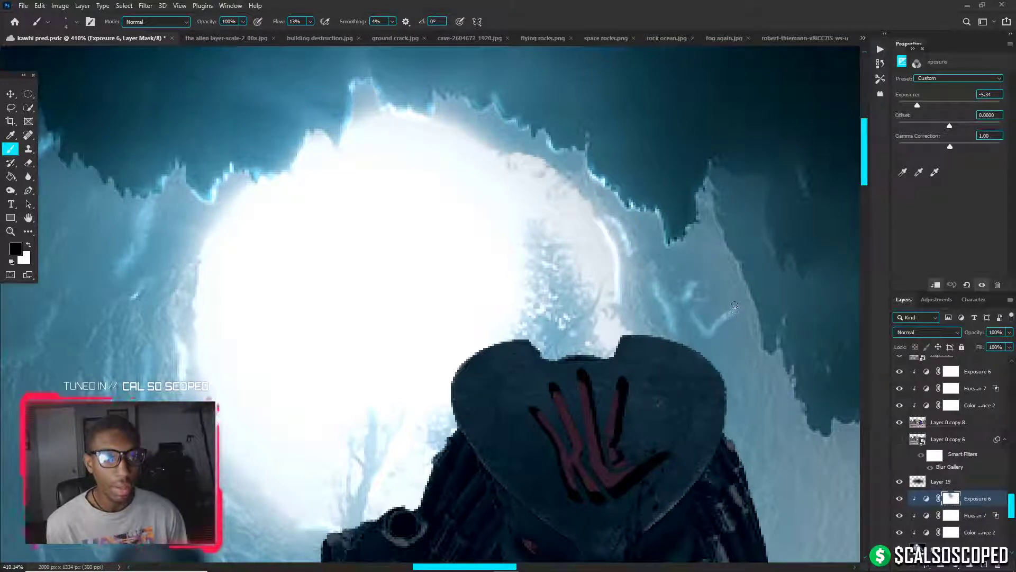
drag(701, 241, 727, 256)
scroll(726, 256, down, 3)
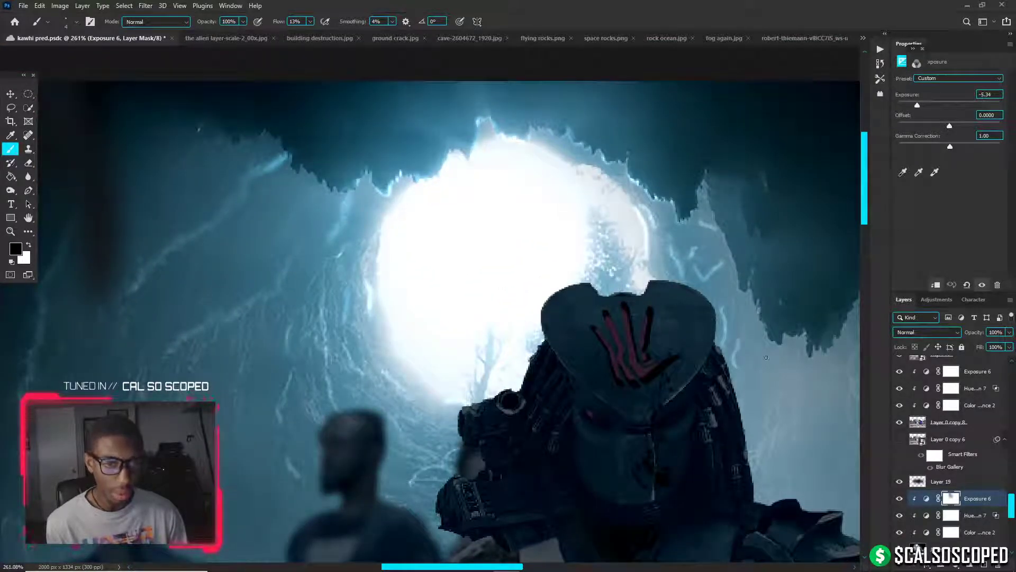
mouse_move(766, 357)
mouse_down()
mouse_move(775, 403)
mouse_move(780, 385)
mouse_move(772, 410)
mouse_up()
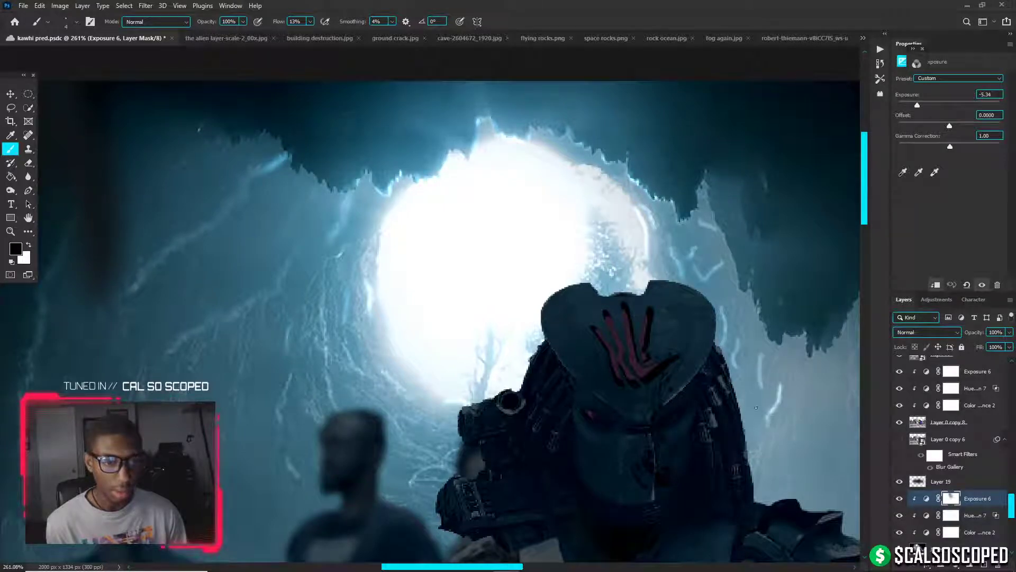
scroll(744, 380, down, 2)
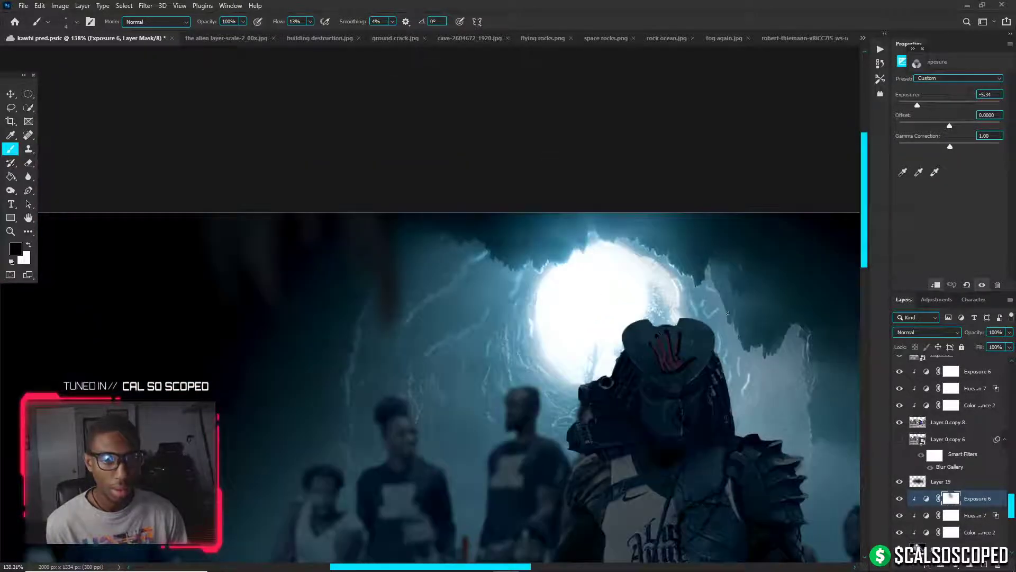
Soften the light streaks on the Exposure 6 mask right of the moon and beside the dreadlocks with the Blur tool at 50% strength
scroll(733, 309, down, 2)
click(28, 177)
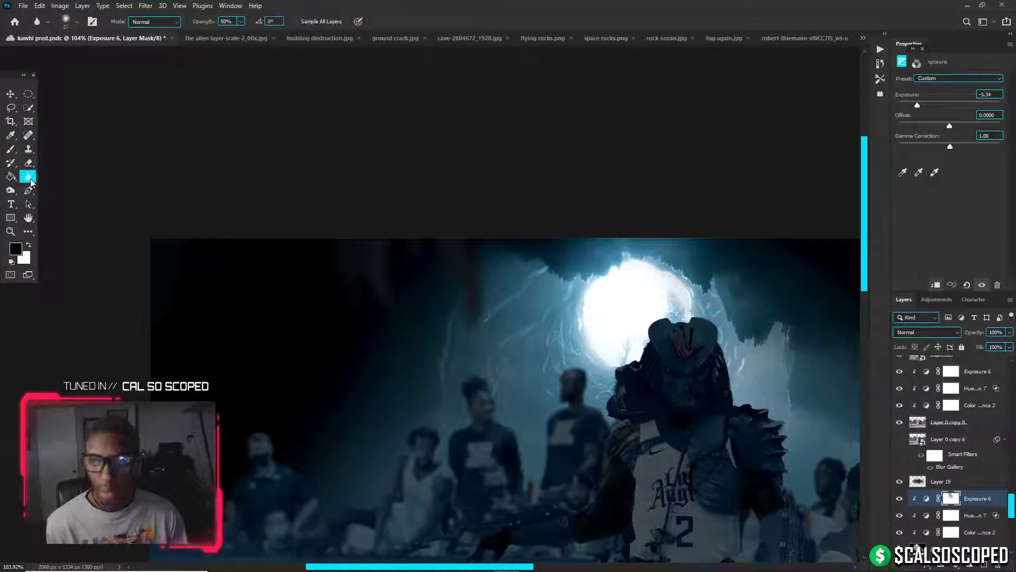
scroll(719, 315, up, 1)
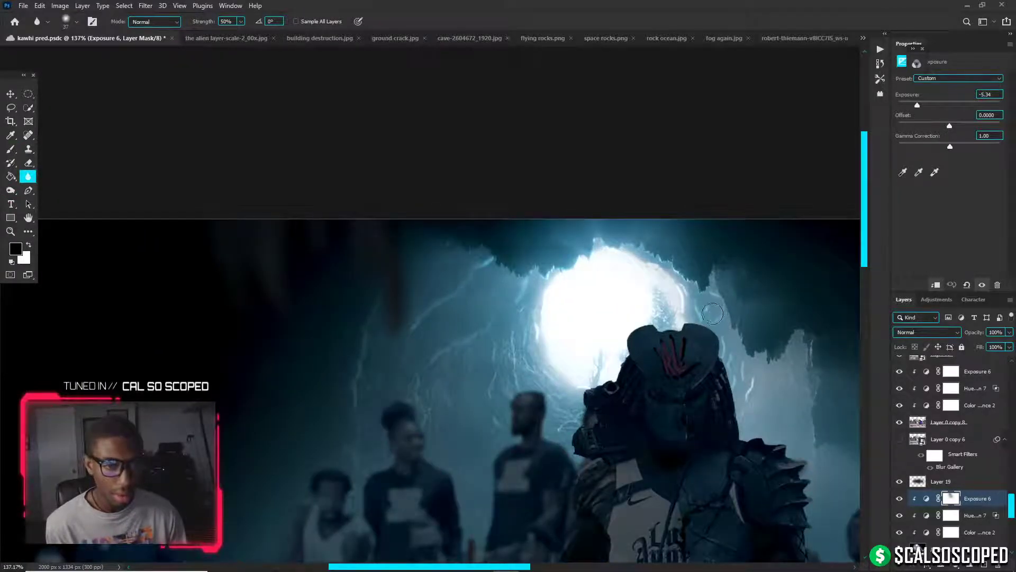
scroll(713, 314, up, 2)
key(bracketleft)
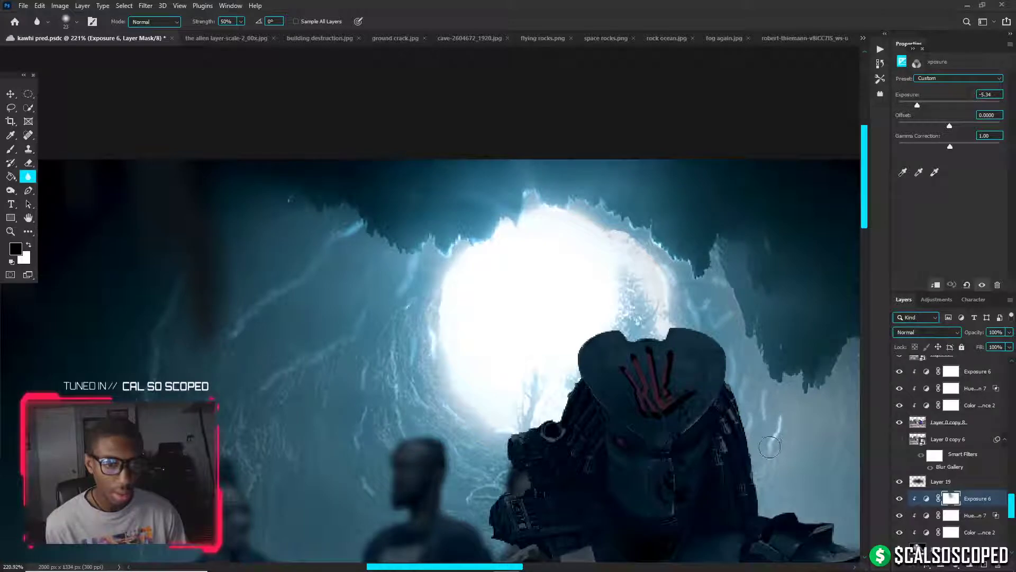
scroll(643, 363, down, 5)
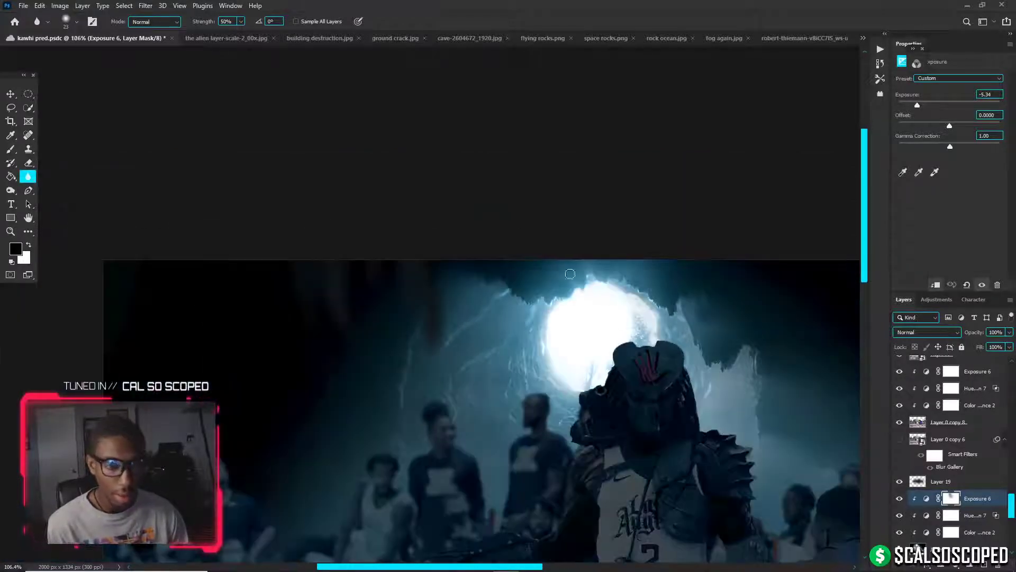
Set the Brush tool's flow to 3% and paint soft white on the Exposure 6 mask over the wall beside the predator's head
scroll(672, 374, up, 4)
click(11, 149)
key(x)
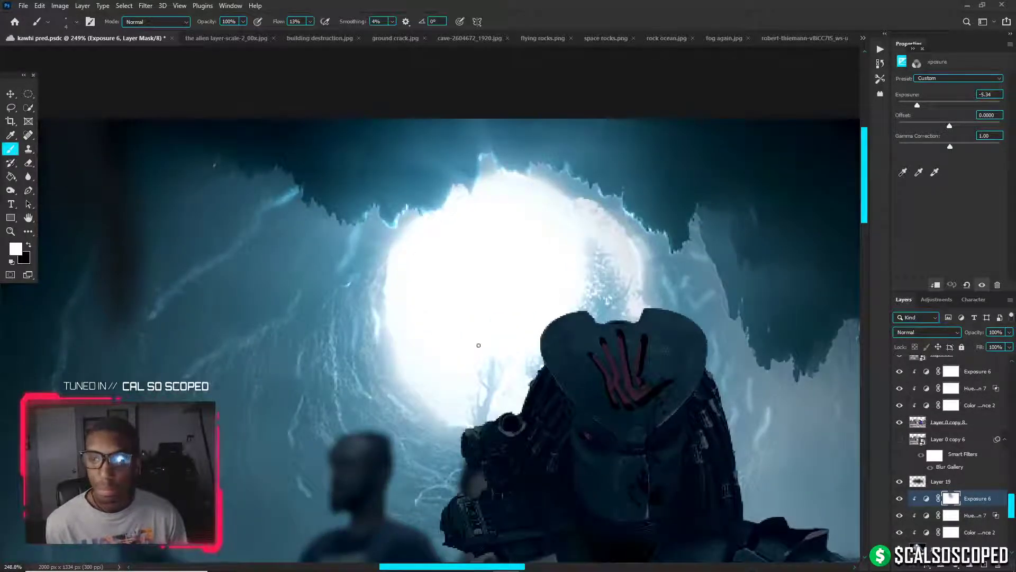
click(310, 22)
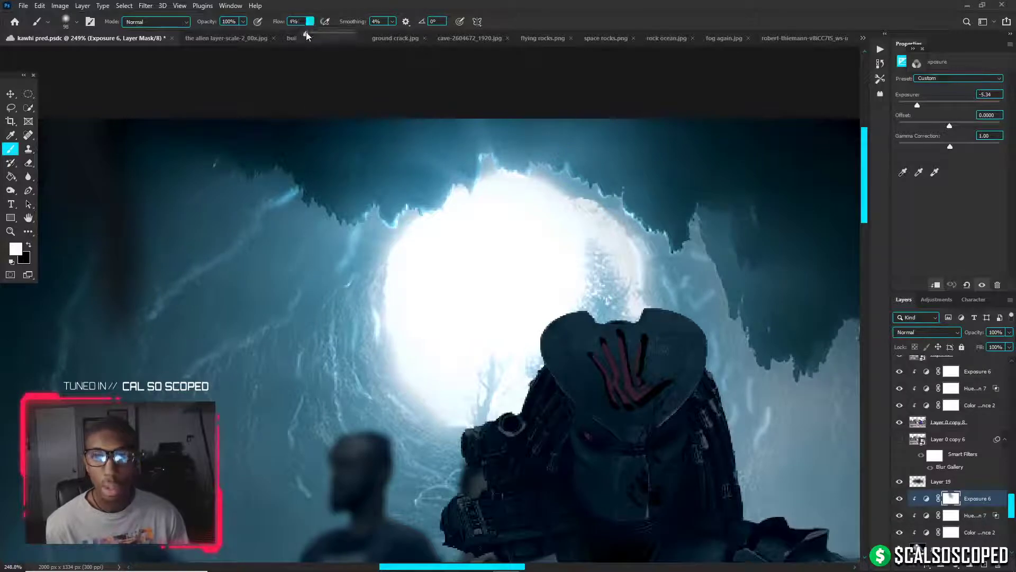
drag(306, 33, 304, 33)
click(707, 407)
alt+drag(753, 398, 715, 402)
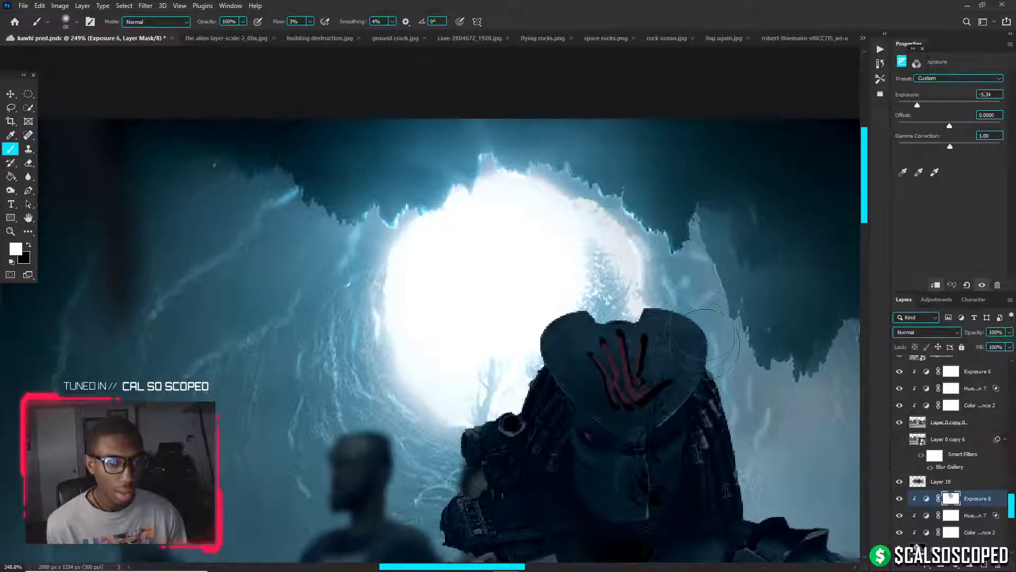
Paint soft black on the Exposure 6 mask along the moon's right rim and soft white on the wall beside the dreadlocks
key(x)
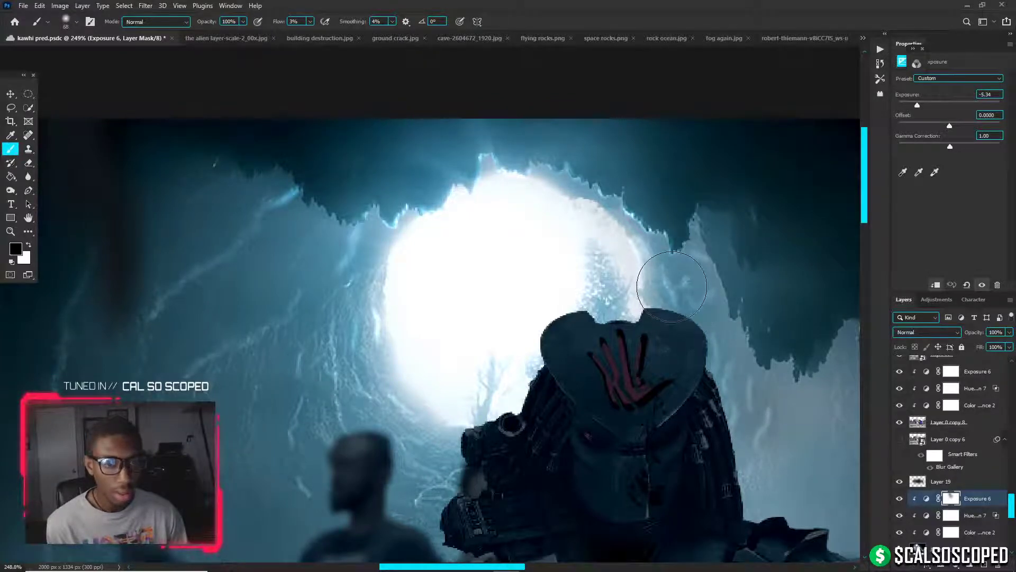
alt+drag(668, 288, 650, 288)
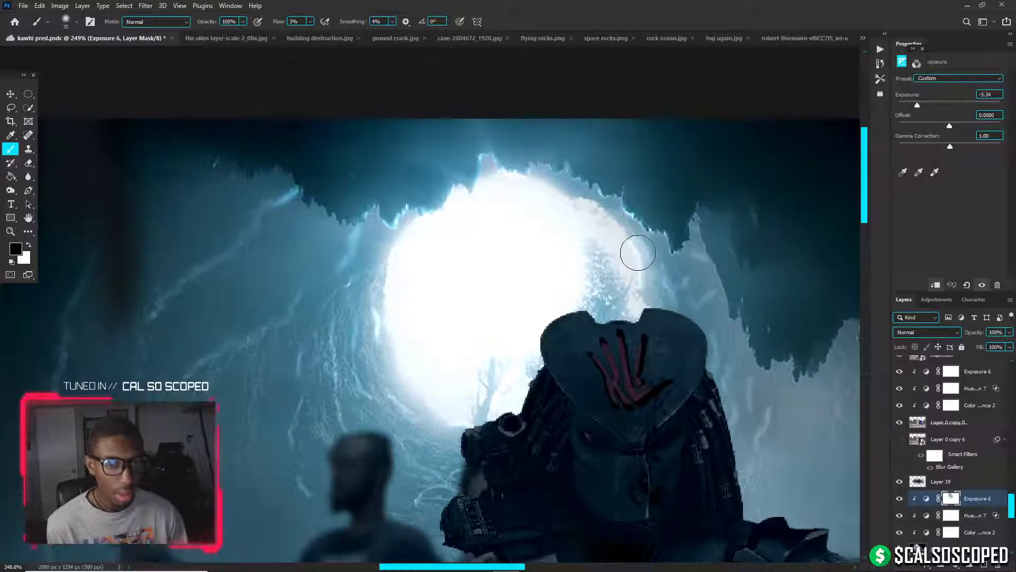
key(x)
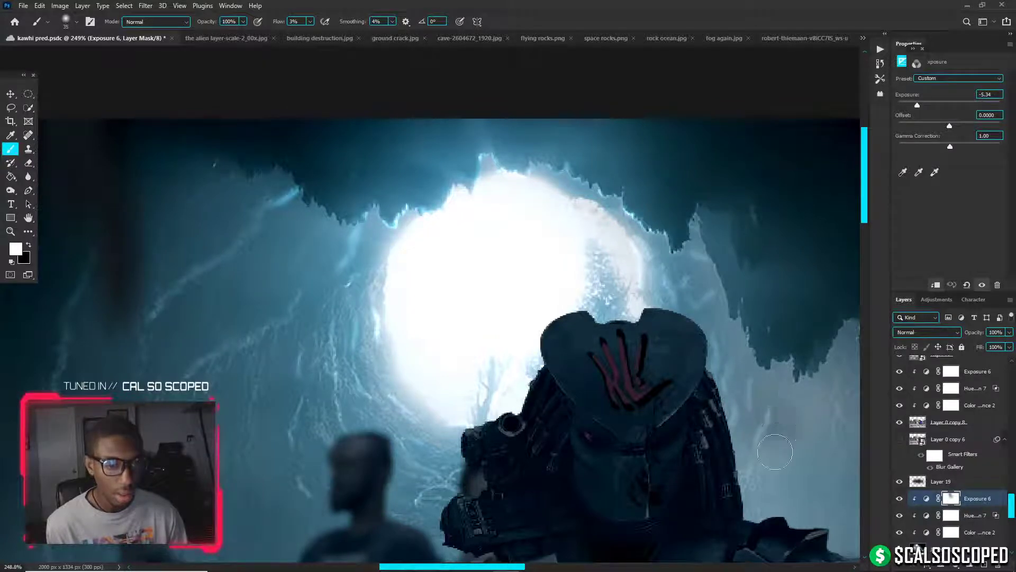
mouse_move(775, 452)
mouse_down()
mouse_move(753, 458)
mouse_move(777, 457)
mouse_up()
key(x)
key(x)
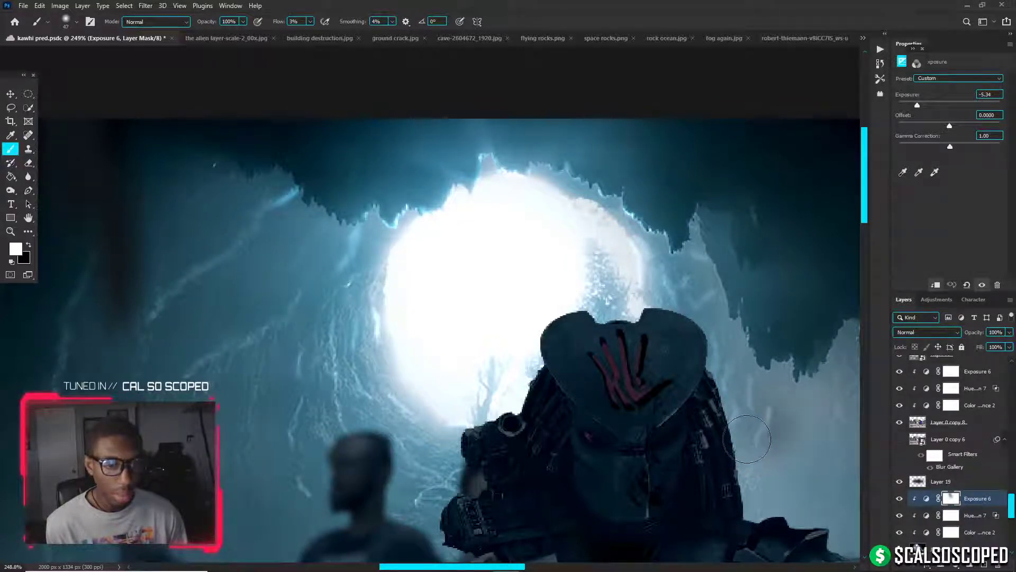
key(x)
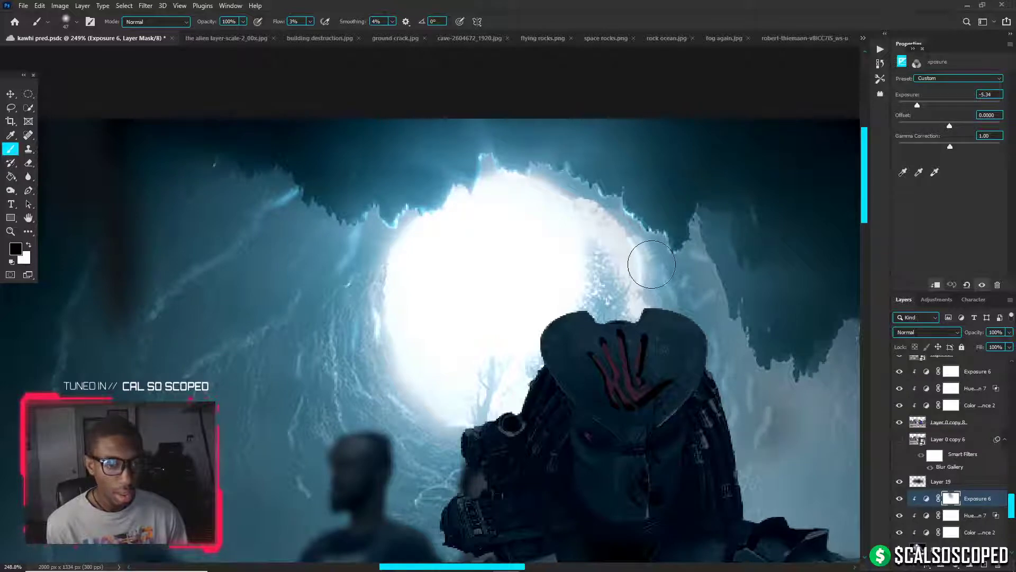
Refine the jagged cave edge above the moon's right side with small white and black strokes on the Exposure 6 mask
key(x)
mouse_move(617, 254)
mouse_down()
mouse_move(634, 284)
mouse_move(629, 271)
mouse_move(647, 272)
mouse_move(622, 265)
mouse_move(627, 248)
mouse_move(635, 277)
mouse_move(627, 245)
mouse_move(636, 303)
mouse_move(635, 253)
mouse_move(595, 221)
mouse_move(631, 205)
mouse_up()
key(x)
scroll(632, 193, up, 6)
scroll(637, 205, up, 1)
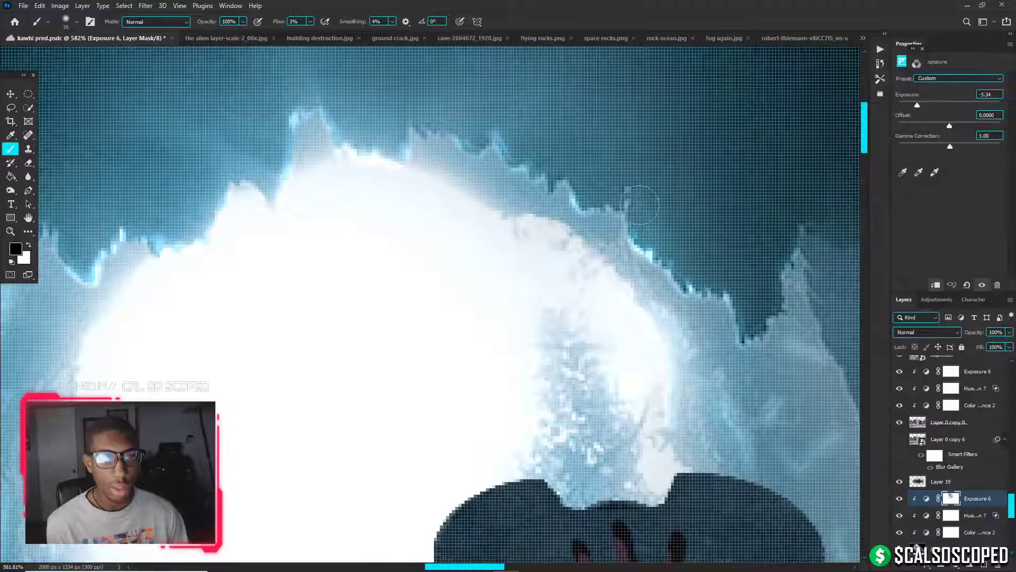
scroll(640, 205, down, 2)
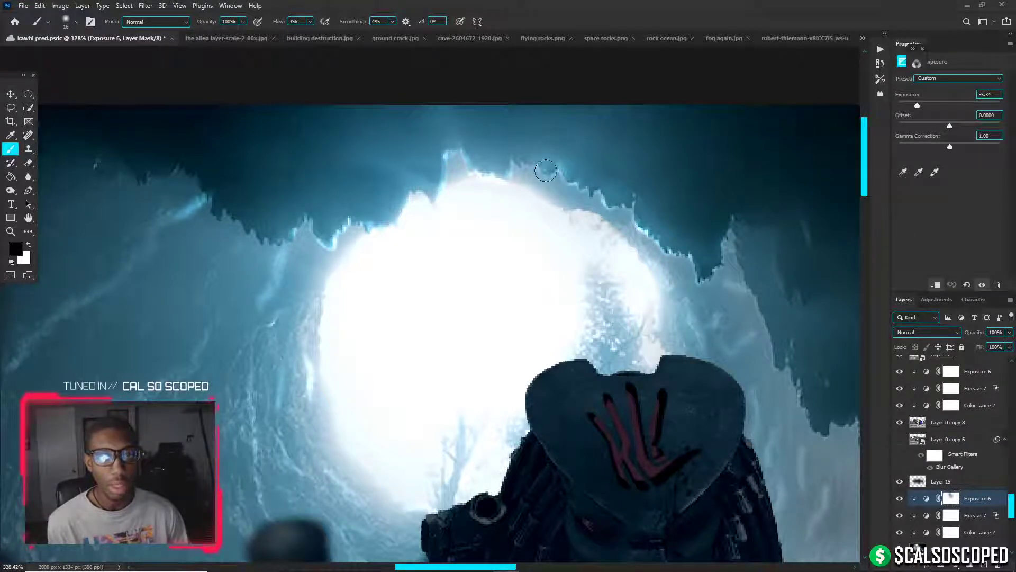
scroll(488, 173, down, 4)
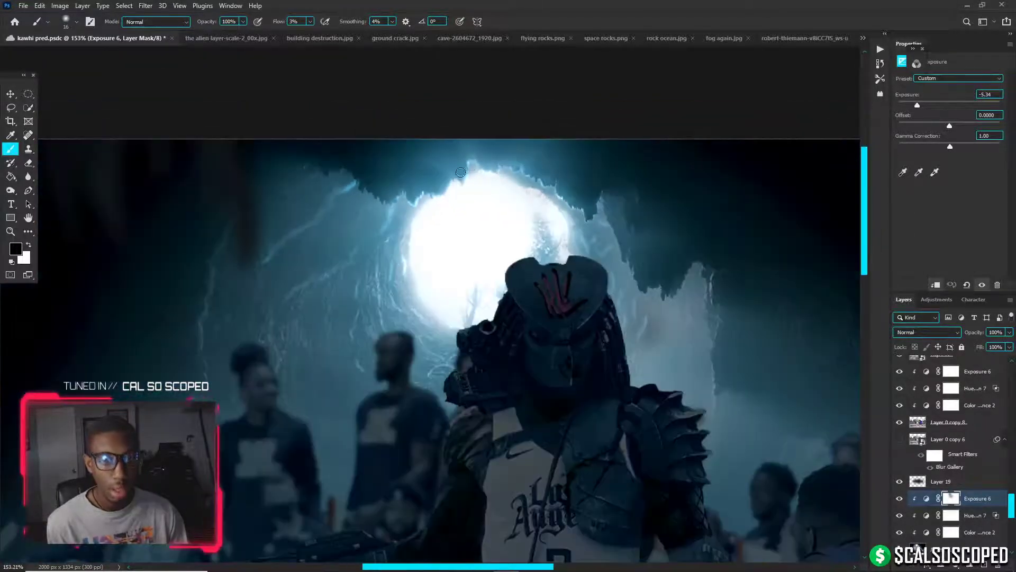
Blur the Exposure 6 mask along the jagged cave edge at the moon's upper left, using a small Blur tool tip
scroll(487, 180, up, 5)
key(x)
click(28, 176)
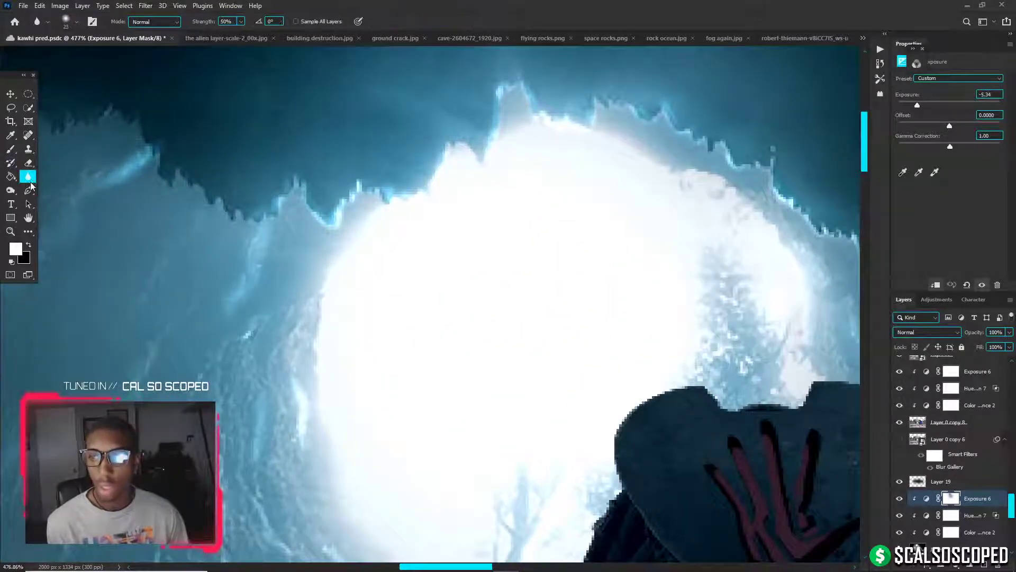
drag(354, 216, 330, 222)
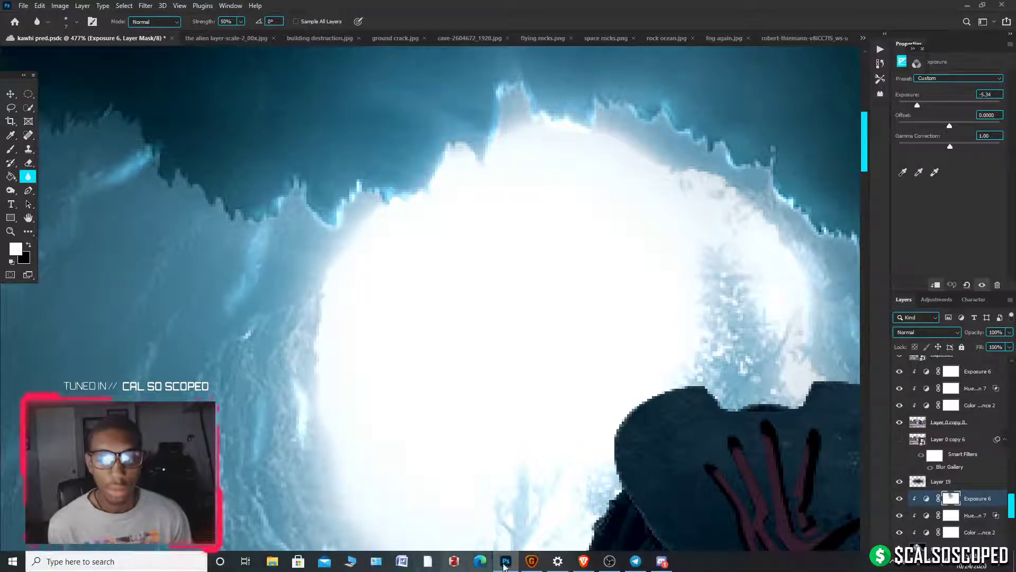
Switch to YouTube Studio in the browser to check the live stream and chat, and return to Photoshop
click(587, 562)
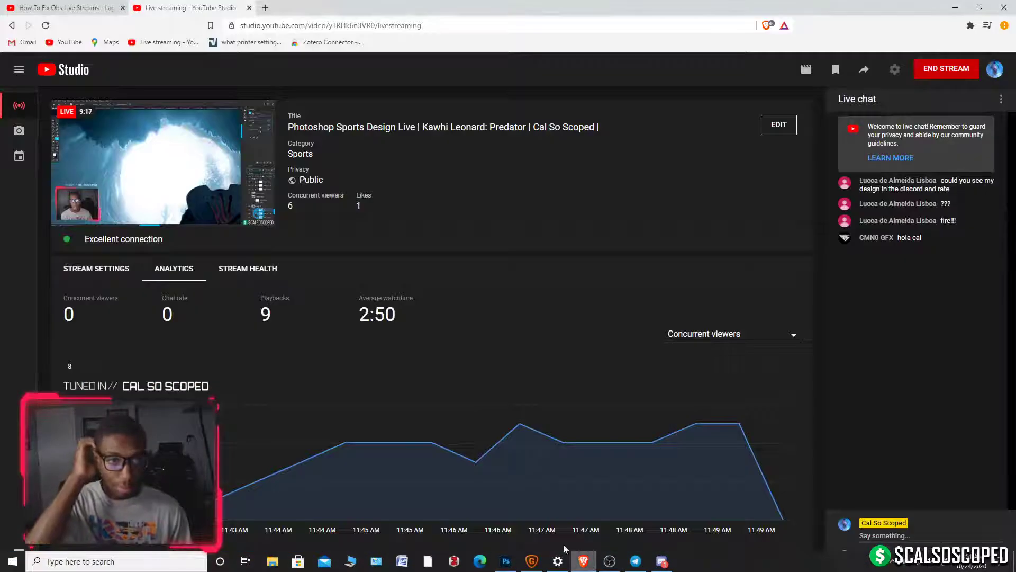
click(507, 563)
Enlarge the Blur tool tip and soften the light streaks on the Exposure 6 mask along the cave wall left of the moon
scroll(243, 275, up, 2)
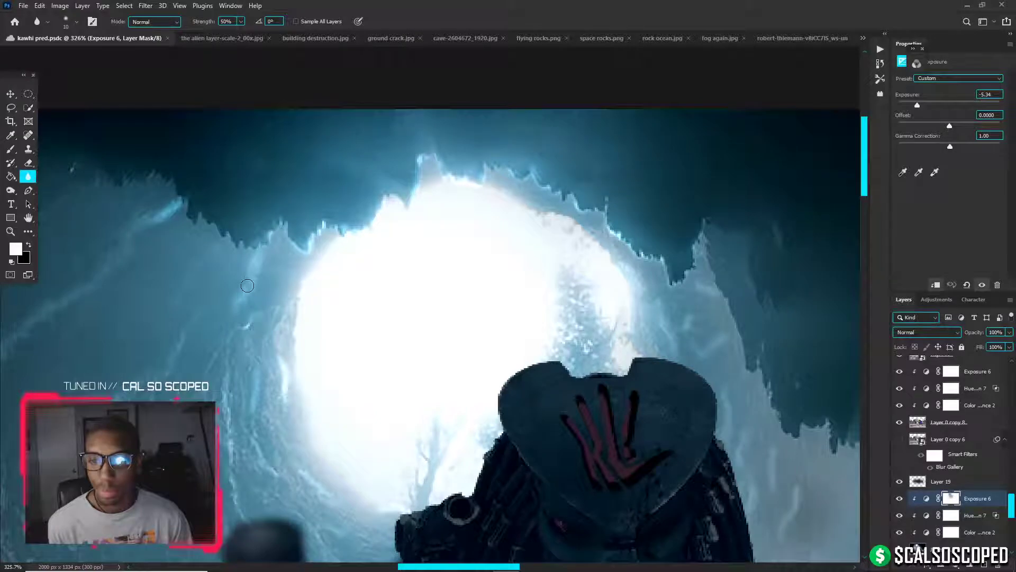
key(])
key(])
key(])
click(152, 207)
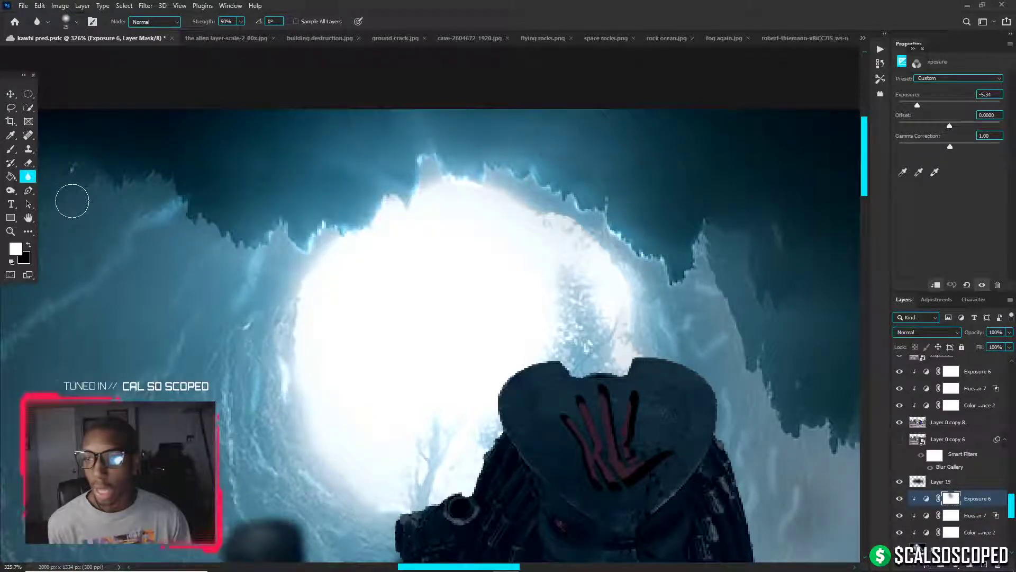
Return to a larger soft Brush and paint black on the Exposure 6 mask along the moon's upper rim to strengthen its glow
key(b)
key(x)
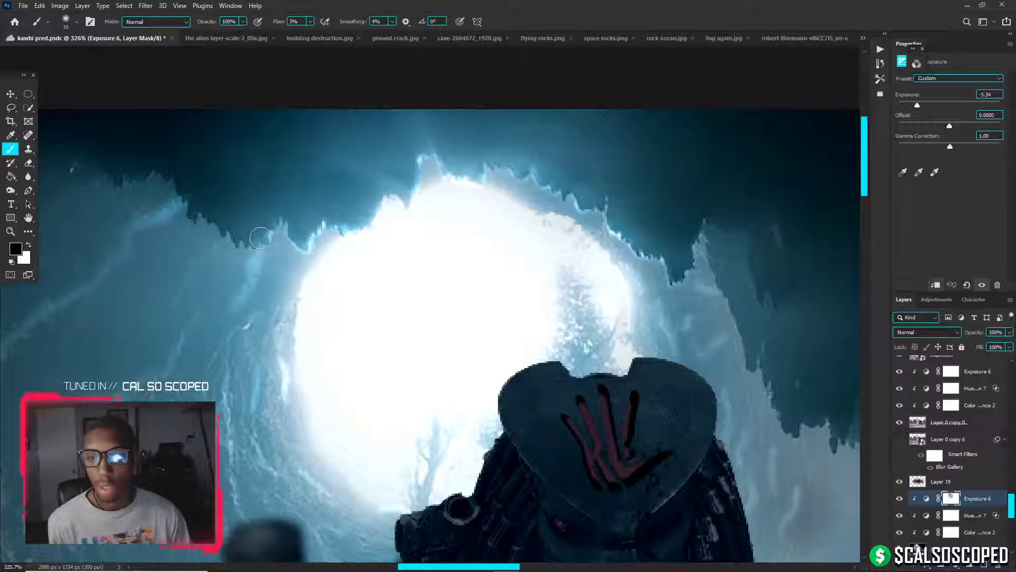
alt+right_click(356, 211)
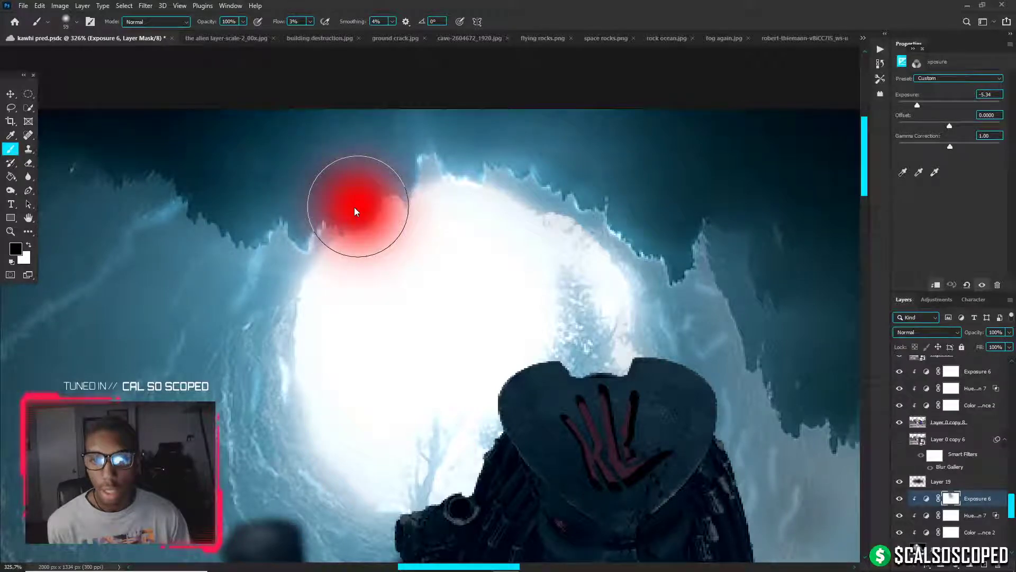
key(x)
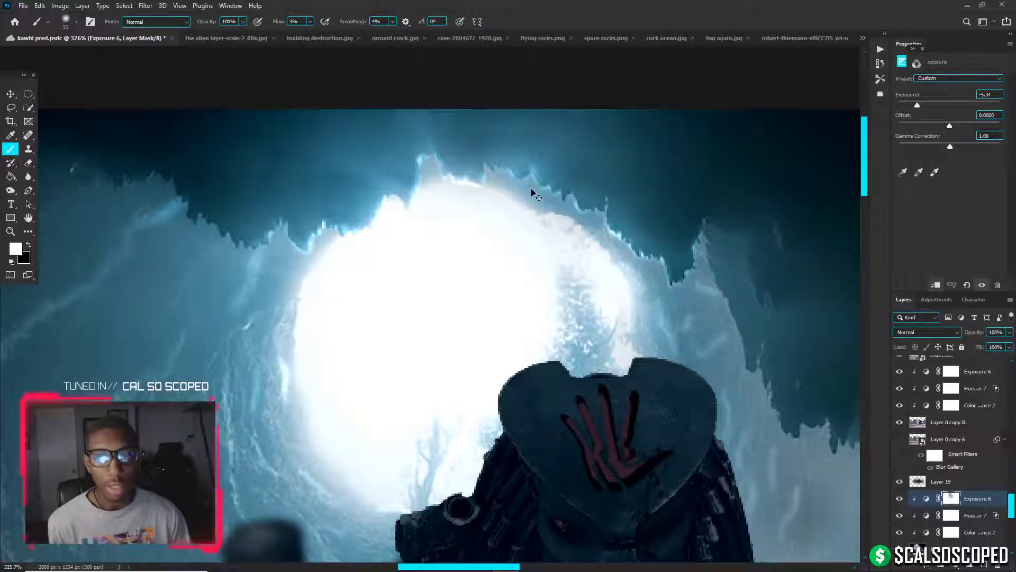
key(x)
click(461, 186)
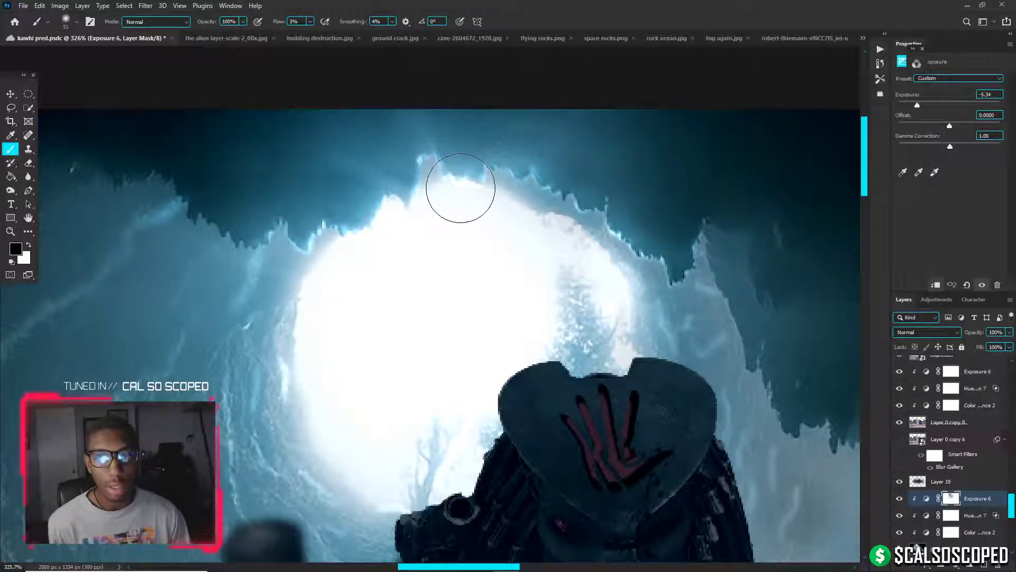
key(x)
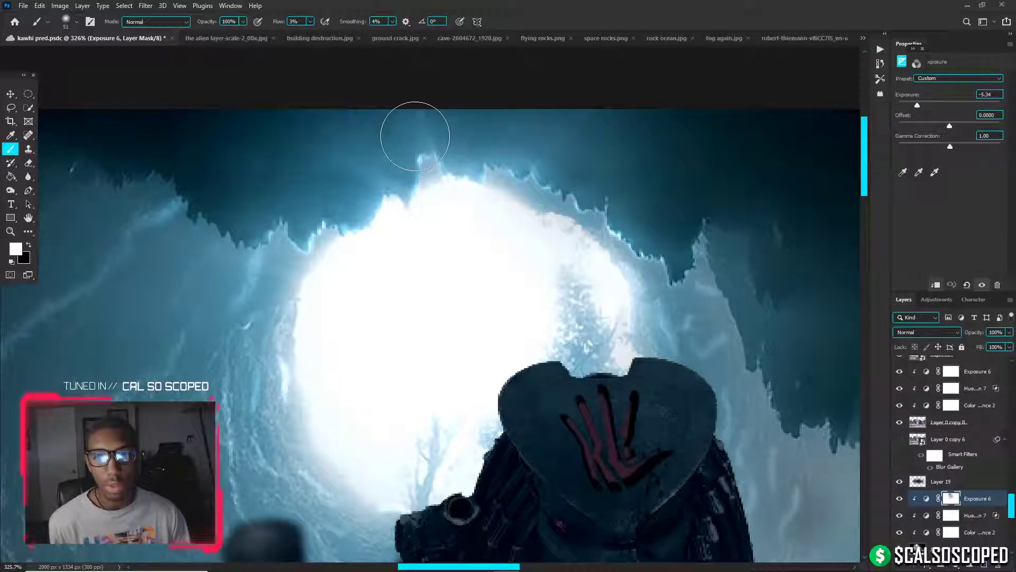
Enlarge the brush and paint soft white on the Exposure 6 mask to darken the cave ceiling above the moon
key(bracketright)
key(bracketright)
key(bracketright)
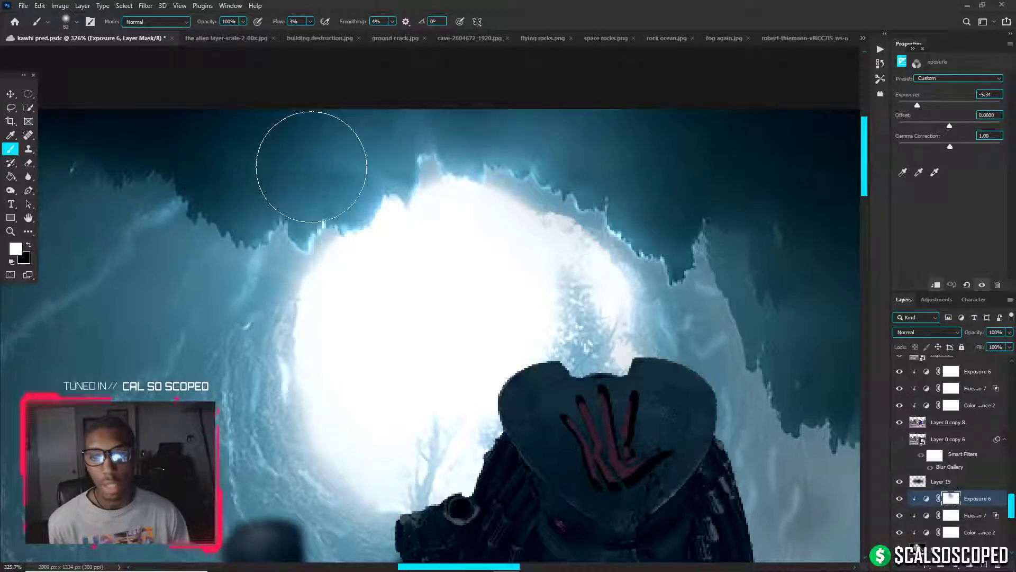
scroll(318, 169, down, 5)
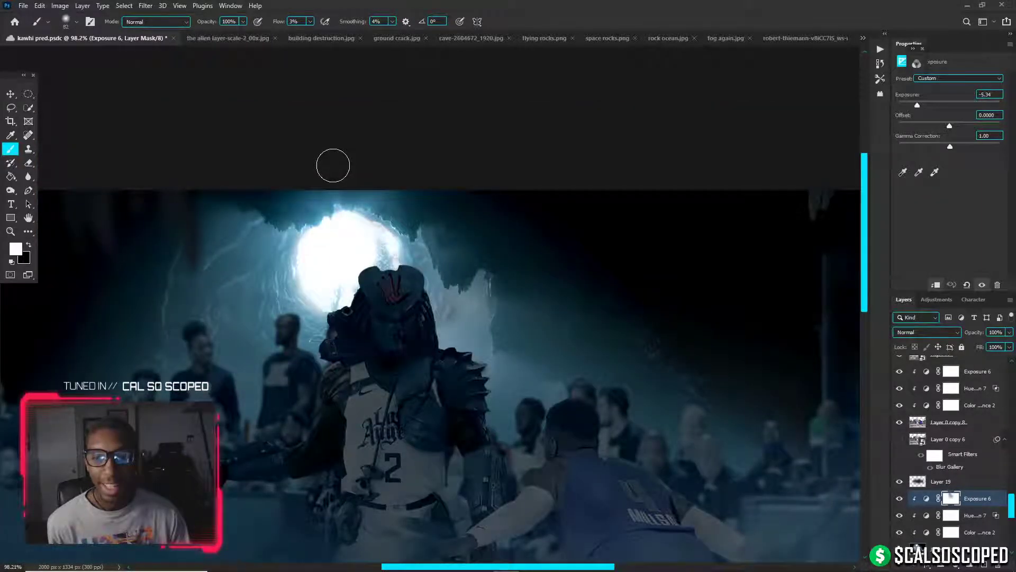
drag(333, 165, 375, 131)
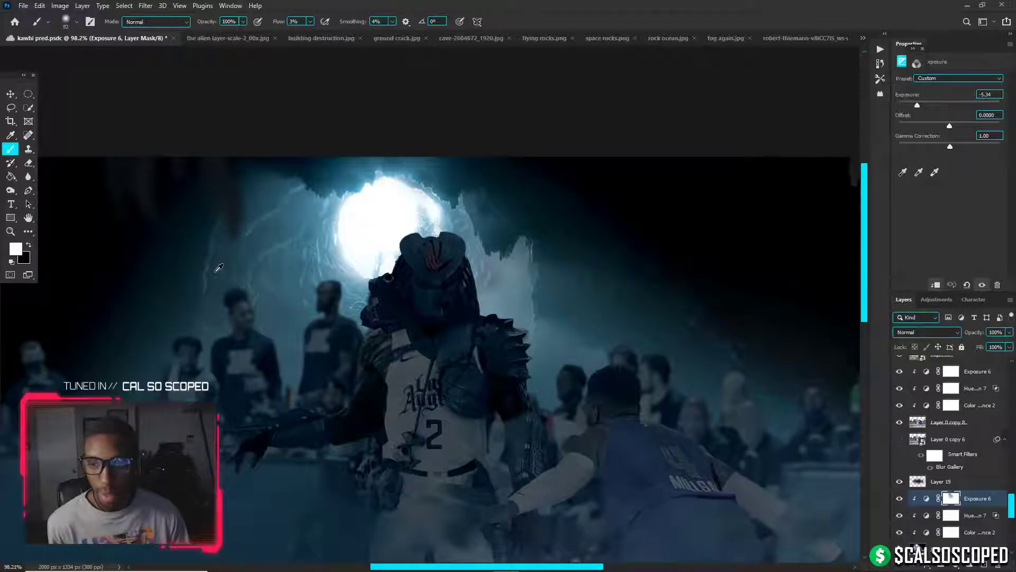
scroll(213, 291, up, 1)
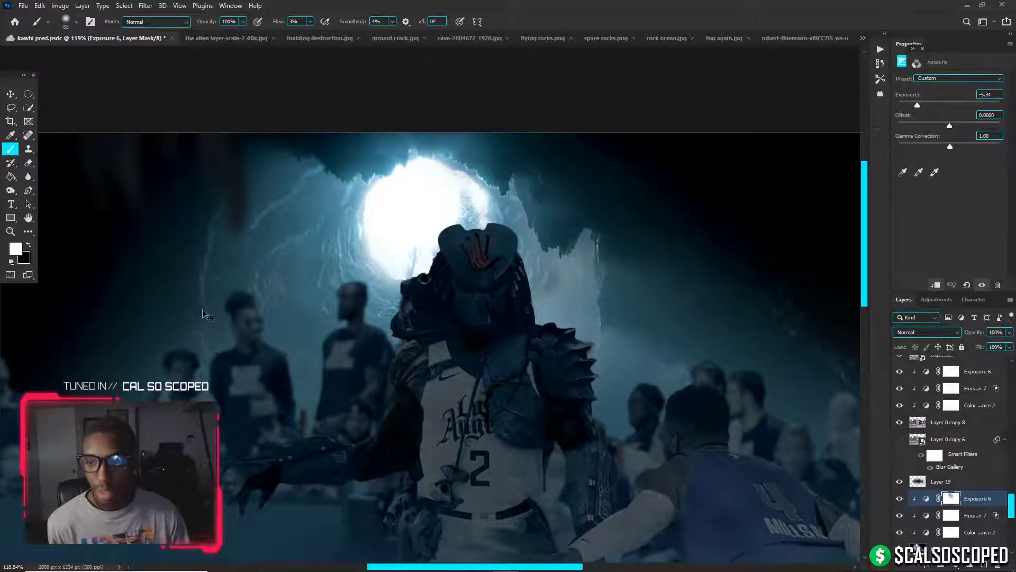
Paint small soft white strokes on the Exposure 6 mask over the cave wall above the two standing spectators
key(x)
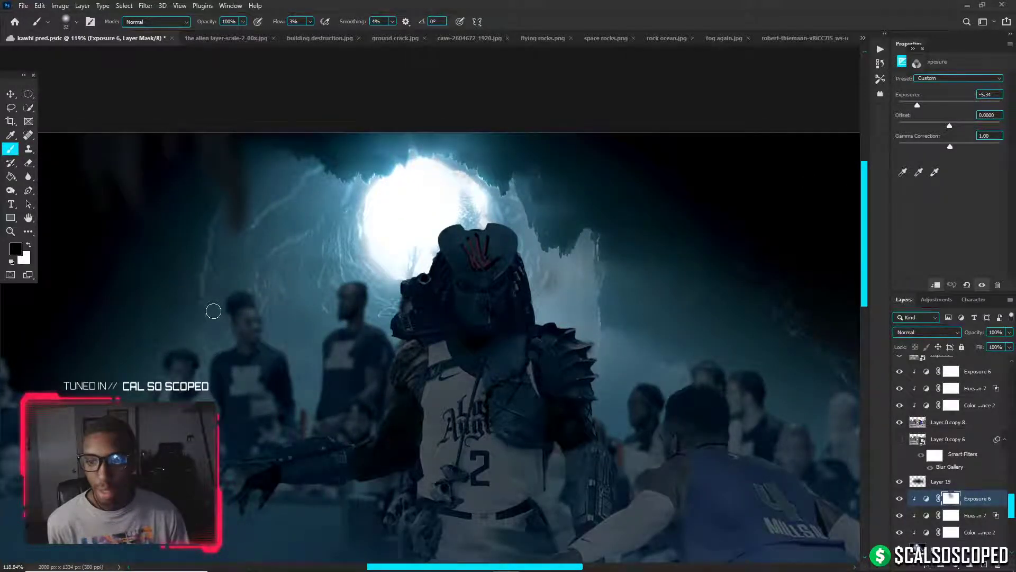
scroll(213, 311, up, 3)
key(x)
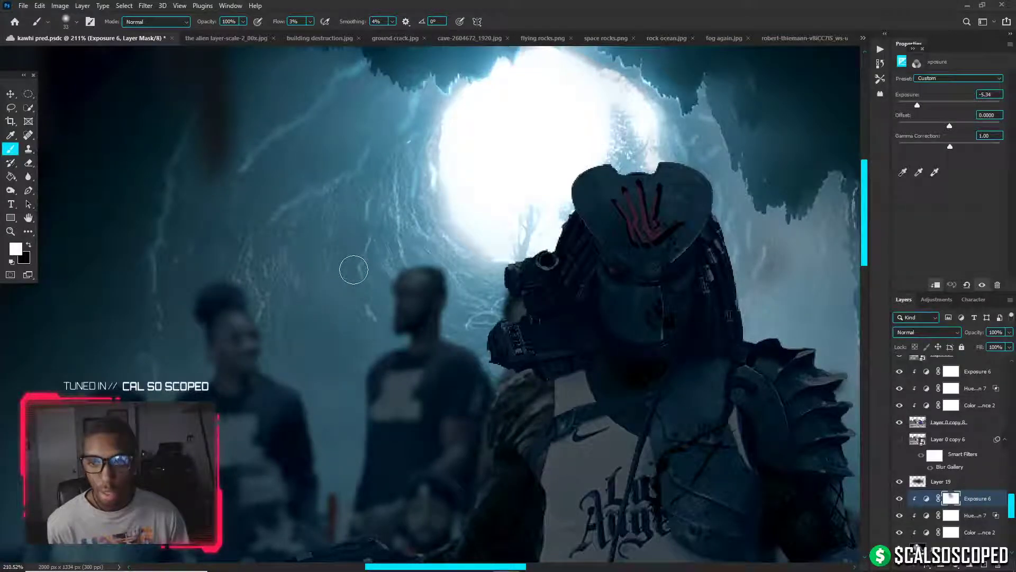
drag(353, 270, 350, 270)
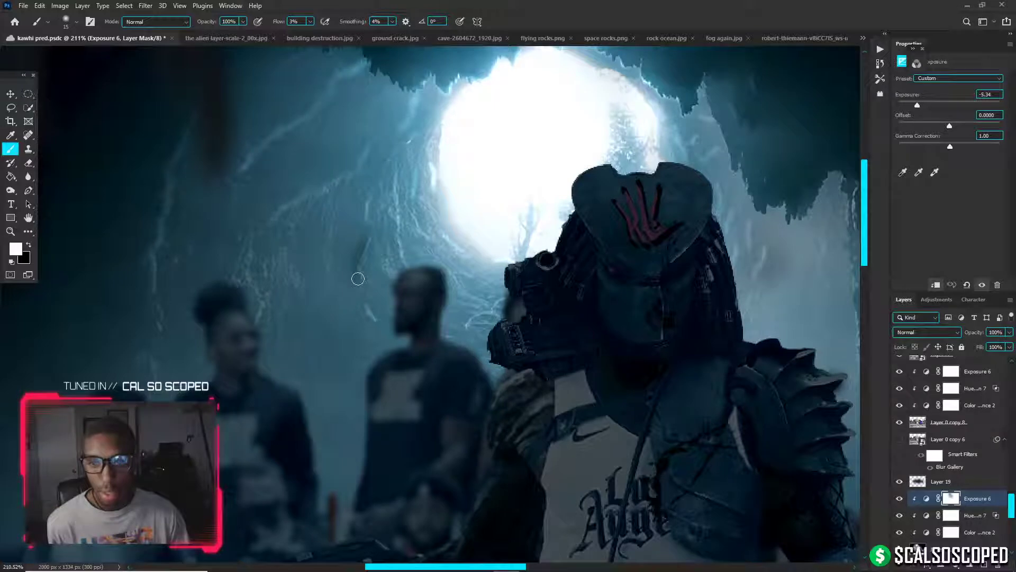
Enlarge the brush and paint soft black on the Exposure 6 mask over the wall between the standing spectators and the moon
key(x)
key(bracketright)
key(bracketright)
key(bracketright)
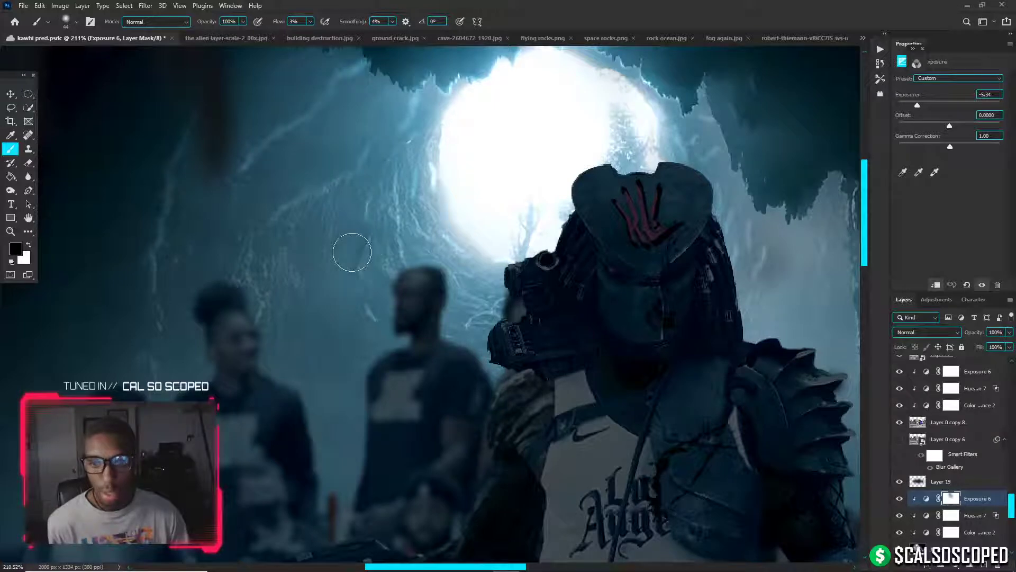
drag(352, 252, 420, 251)
Switch to the Blur tool at 50% strength and soften the Exposure 6 mask over the cave-wall highlights beside the moon
scroll(475, 296, down, 5)
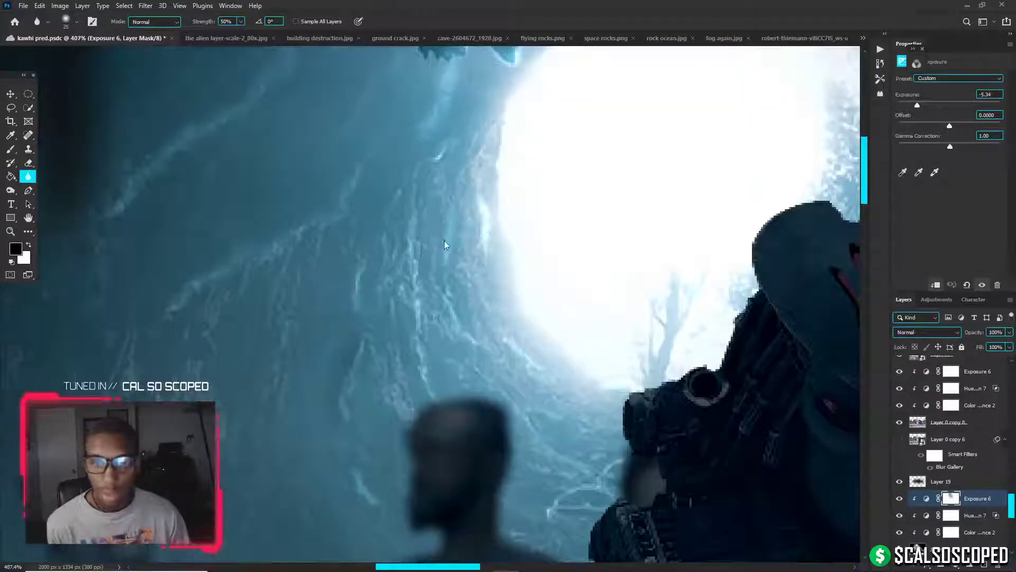
drag(449, 225, 459, 225)
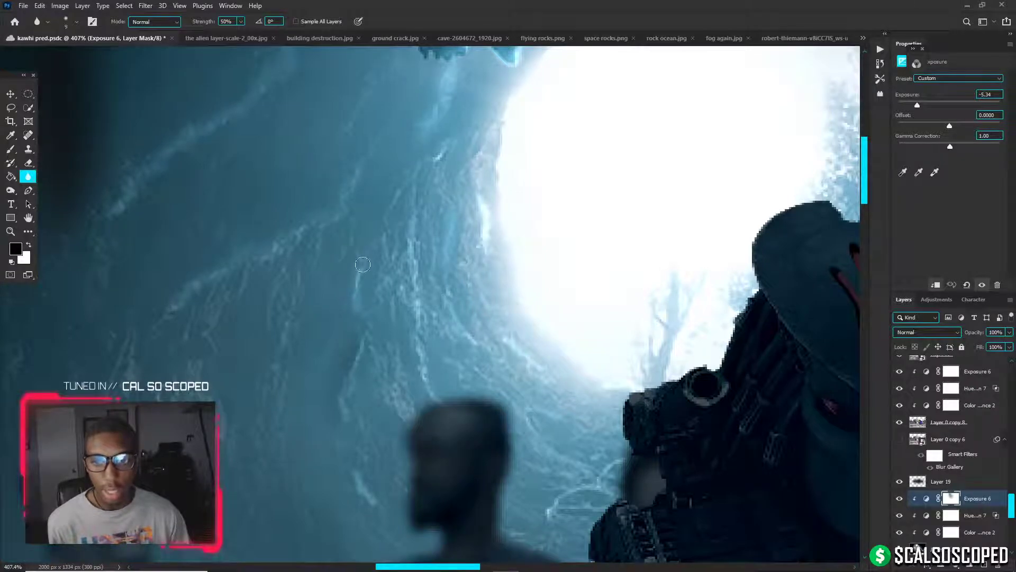
scroll(361, 217, down, 3)
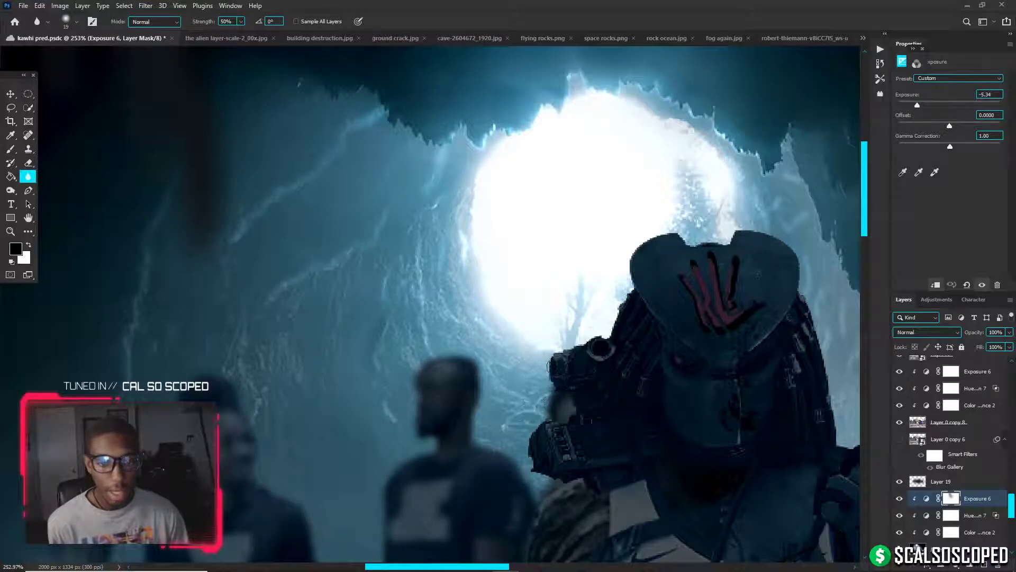
scroll(534, 404, down, 2)
scroll(542, 211, down, 1)
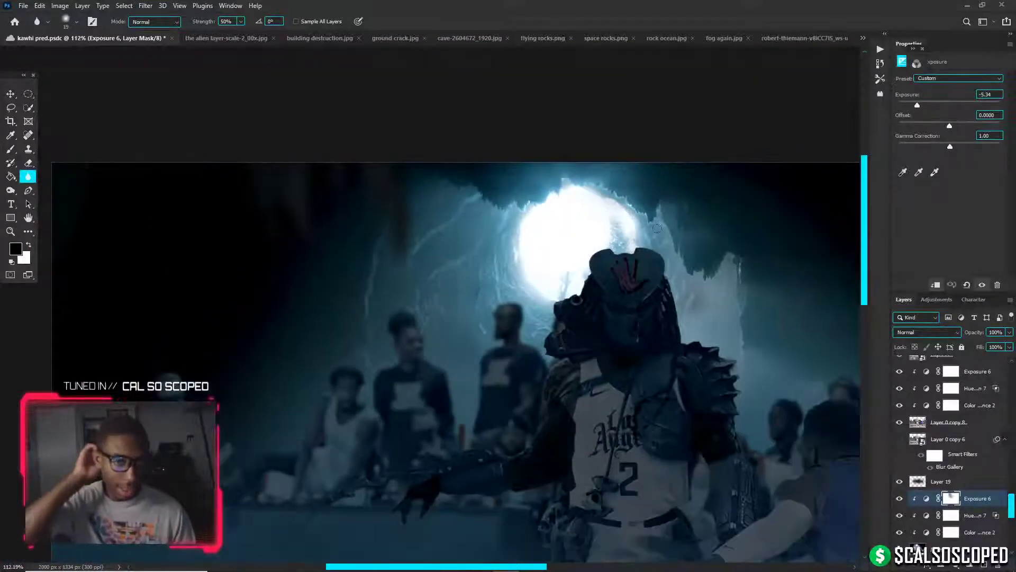
scroll(480, 247, up, 4)
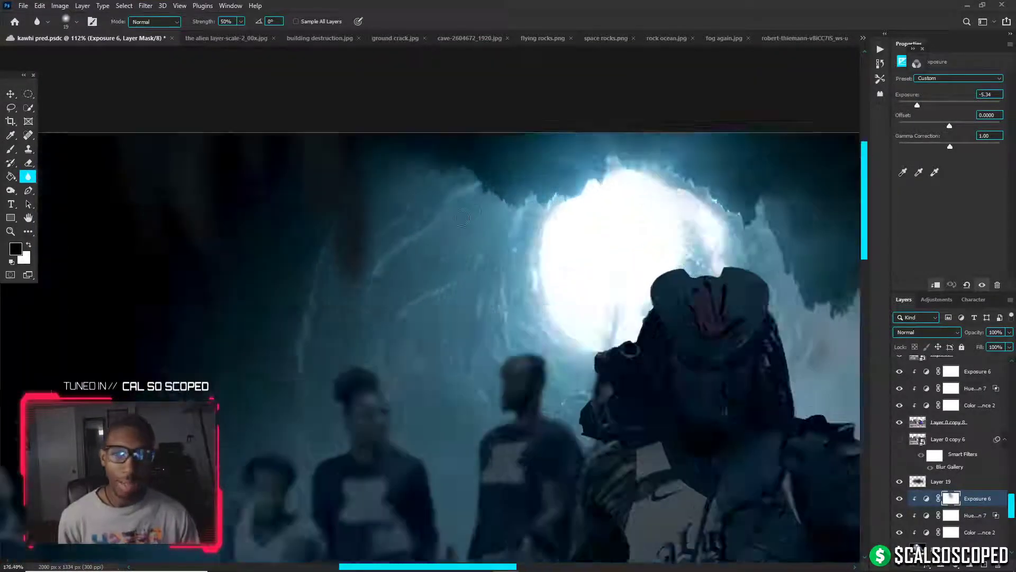
drag(446, 235, 450, 235)
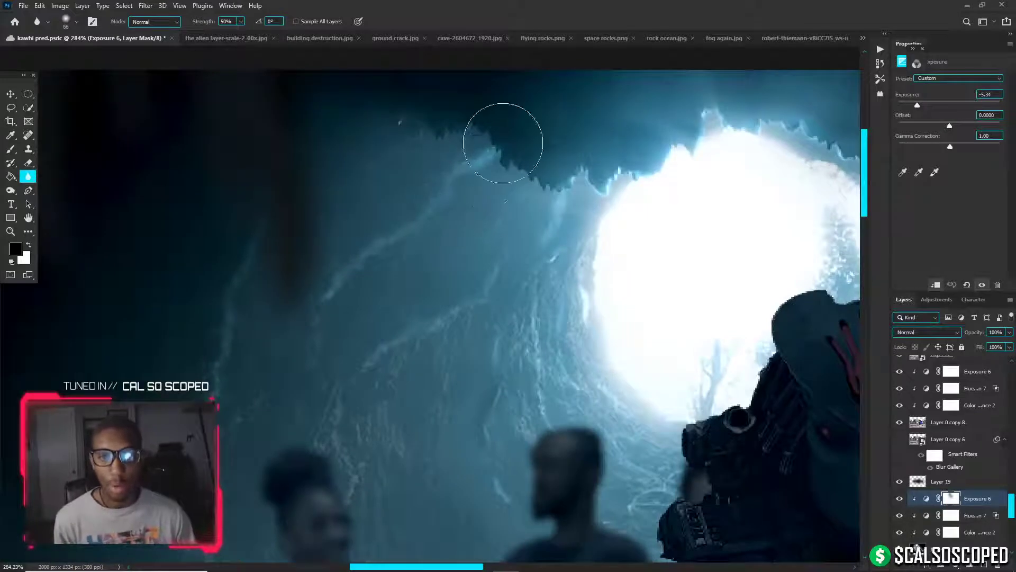
scroll(487, 175, down, 3)
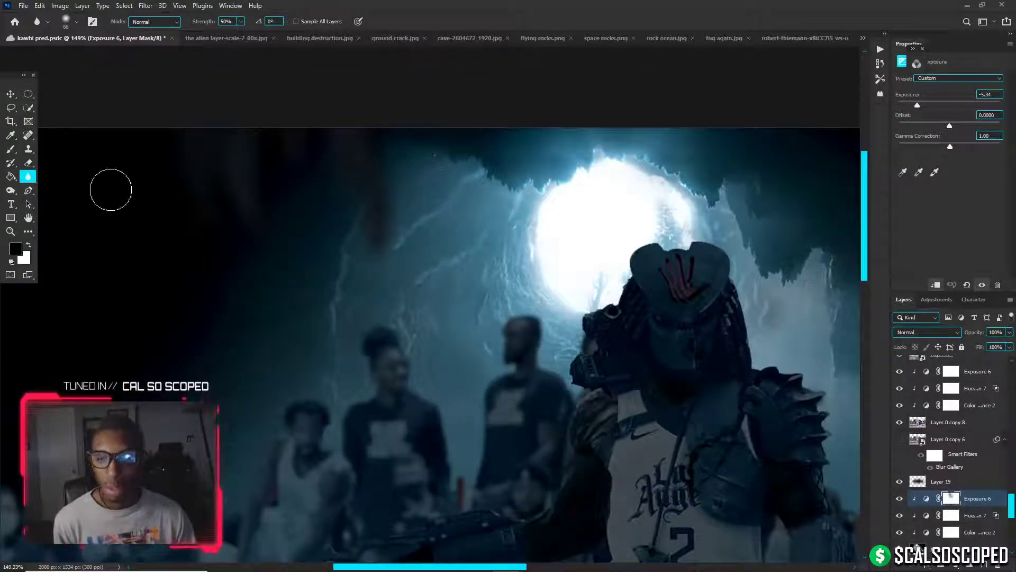
Return to the soft Brush at 3% flow and alternate white and black on the Exposure 6 mask along the cave ceiling edge and adjoining wall
click(11, 148)
key(x)
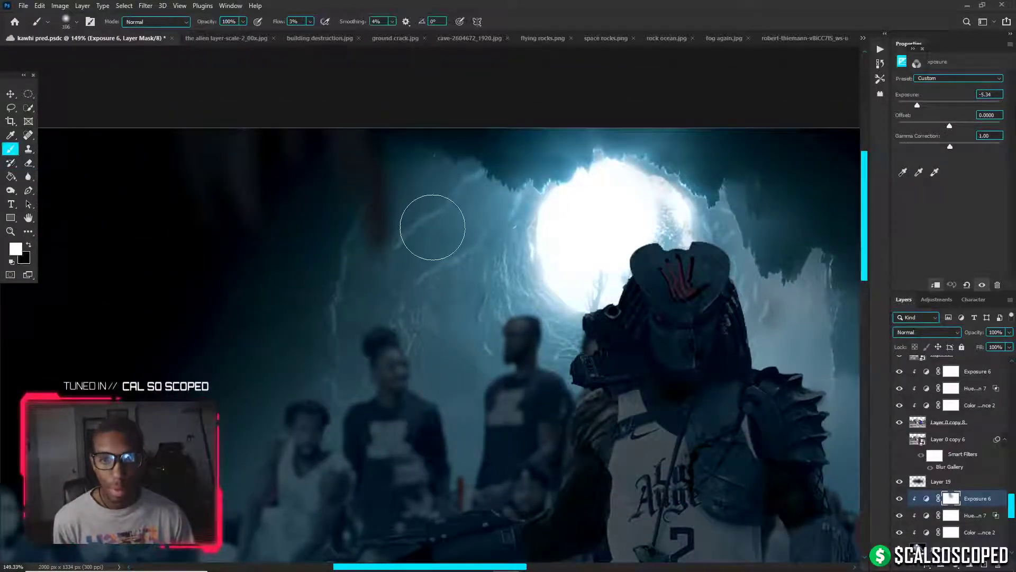
drag(440, 207, 436, 206)
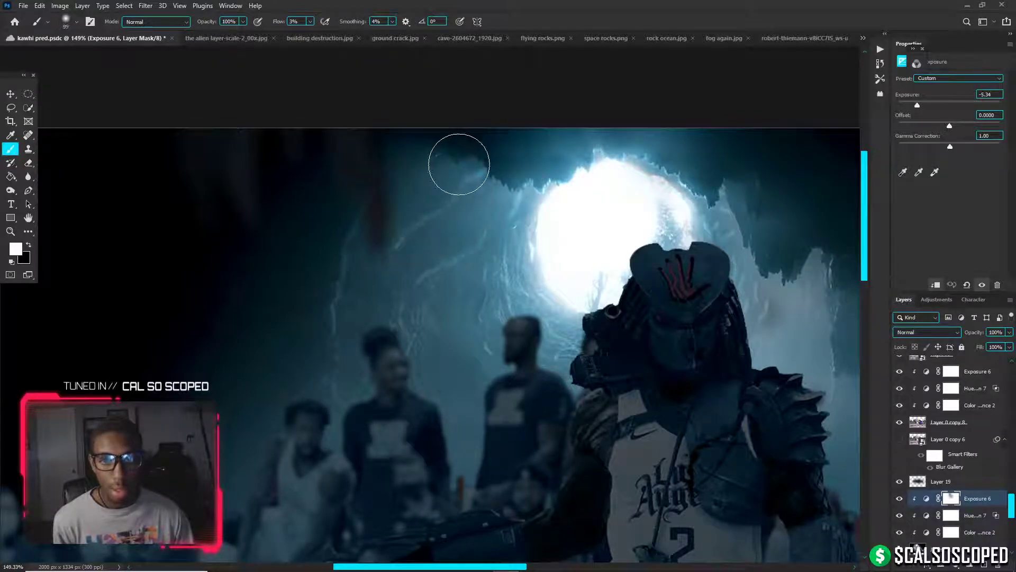
key(x)
mouse_move(472, 172)
mouse_down()
mouse_move(457, 172)
mouse_move(479, 159)
mouse_move(485, 179)
mouse_up()
key(x)
drag(397, 252, 397, 229)
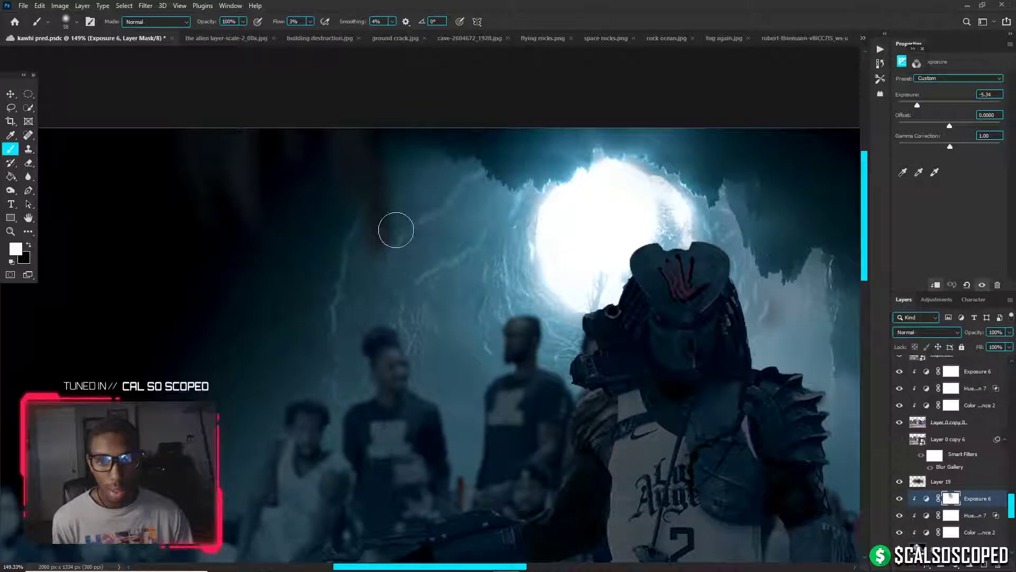
Vary the brush size and alternate subtle black and white strokes on the Exposure 6 mask over the wall cracks between the standing spectators and the ceiling
key(x)
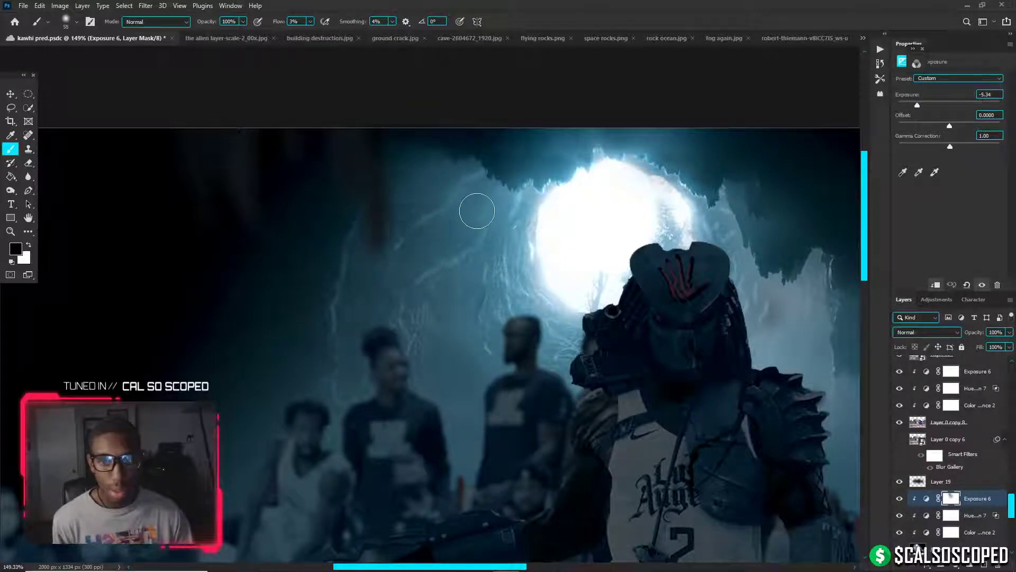
alt+right_click(478, 211)
key(x)
alt+right_click(483, 218)
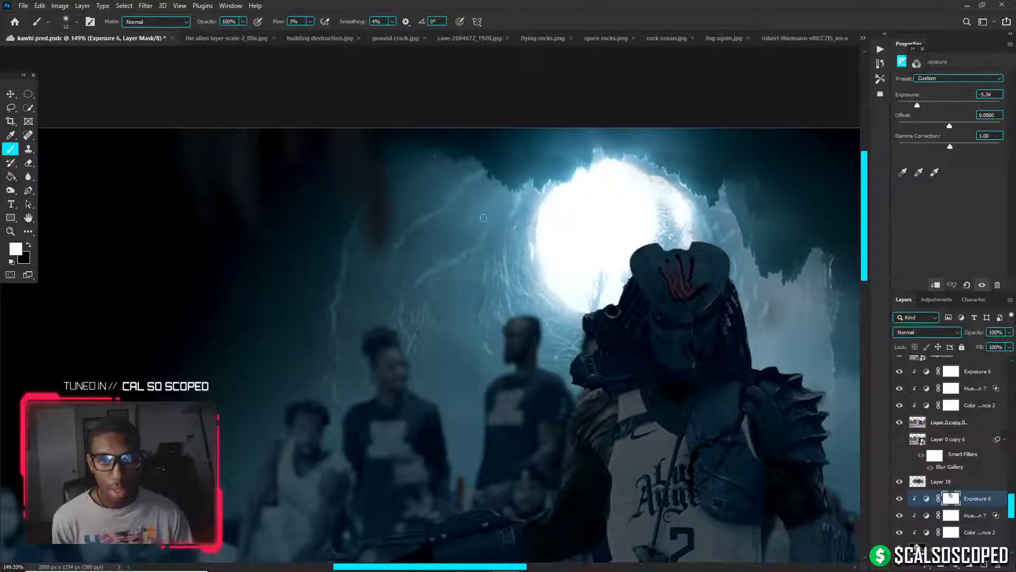
key(x)
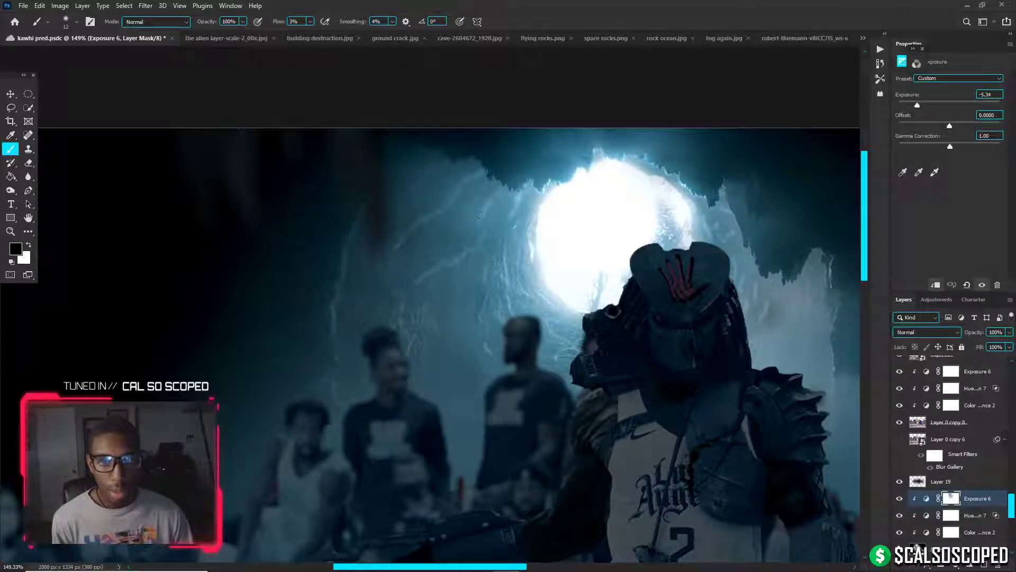
alt+right_click(479, 215)
alt+right_click(462, 217)
key(x)
alt+right_click(449, 236)
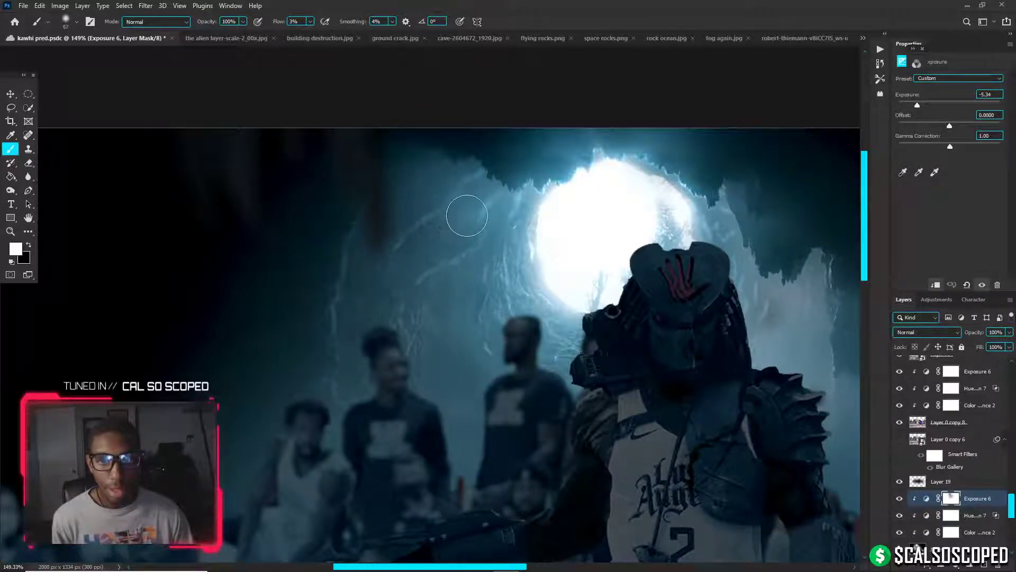
Set the brush flow to 72% and paint a thin black line on the Exposure 6 mask along the vertical rock edge above the Predator's spiked shoulder
key(ctrl+0)
scroll(308, 61, up, 10)
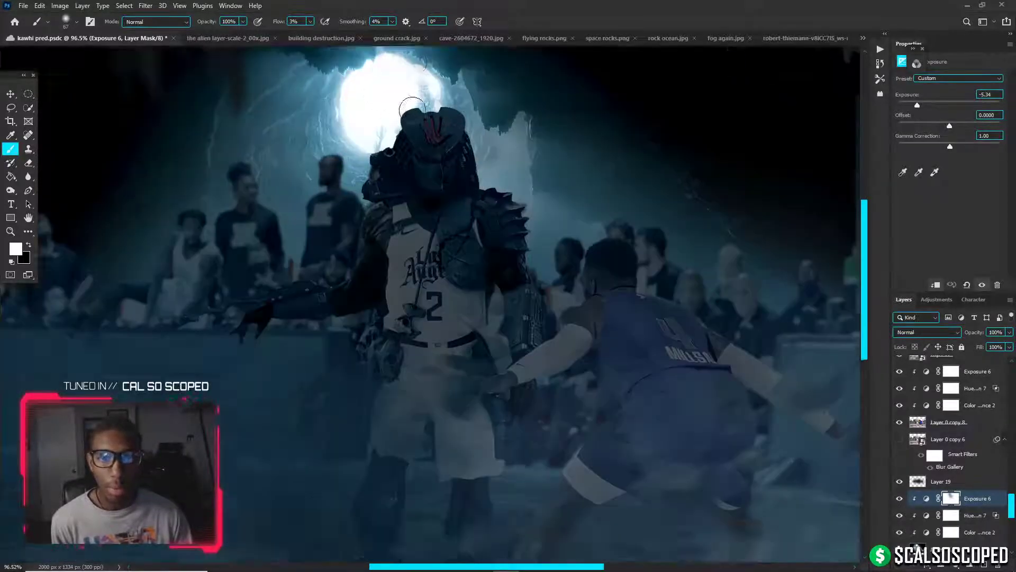
key(x)
alt+right_click(587, 227)
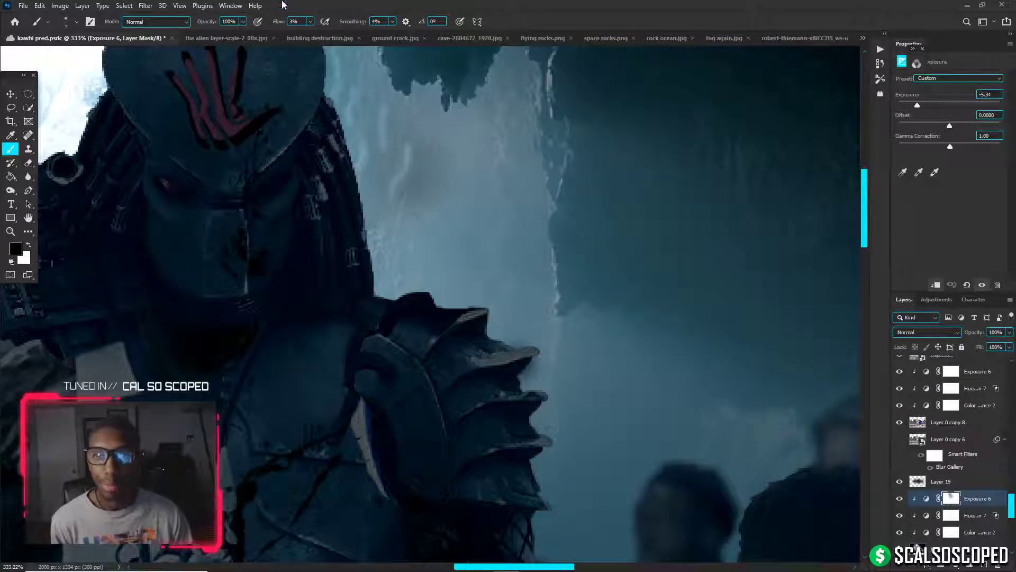
click(310, 21)
click(566, 286)
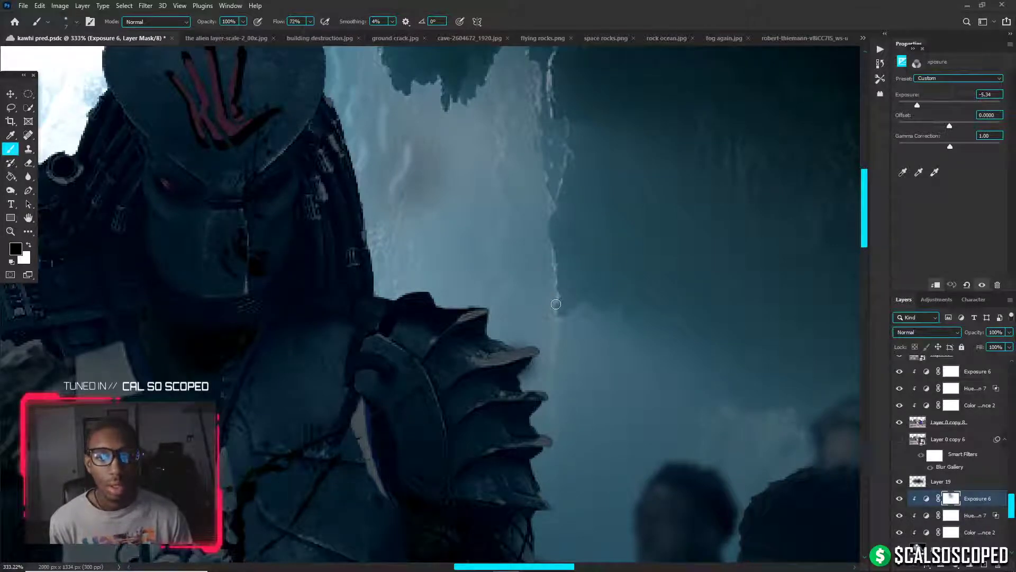
drag(560, 291, 548, 187)
drag(542, 153, 535, 75)
Shrink the brush and paint black on the Exposure 6 mask along the thin crack branching off the vertical rock edge
scroll(541, 138, up, 2)
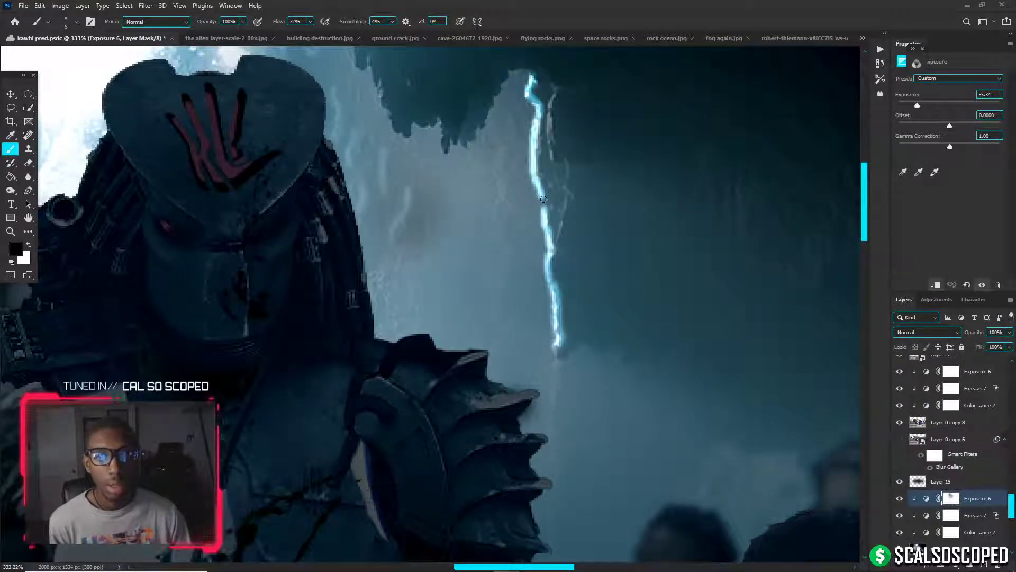
alt+right_click(563, 232)
drag(554, 244, 559, 228)
drag(567, 190, 571, 169)
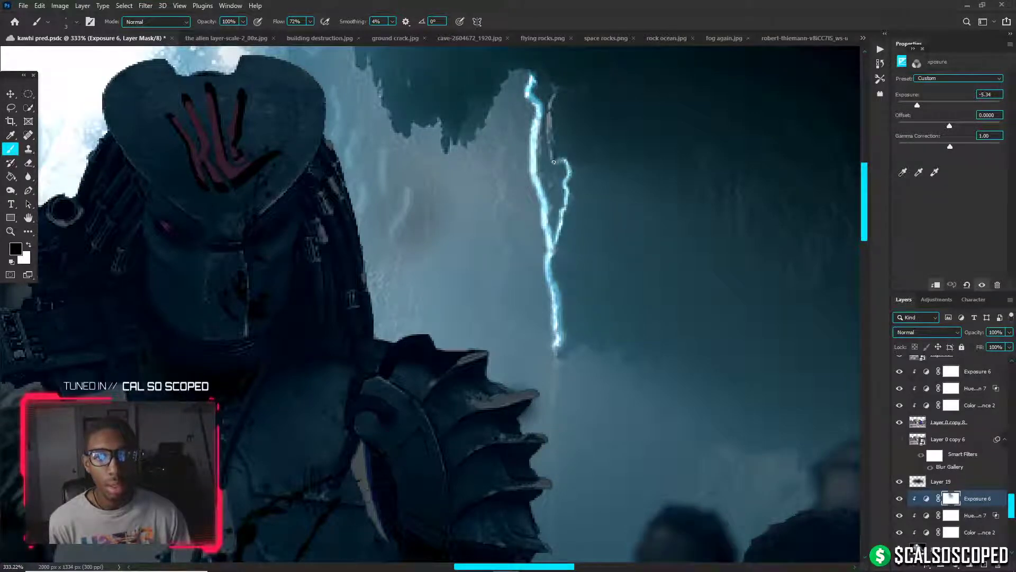
Soften the painted rock-edge and branch highlights on the Exposure 6 mask with the Blur tool at 50% strength
click(32, 181)
drag(524, 275, 532, 275)
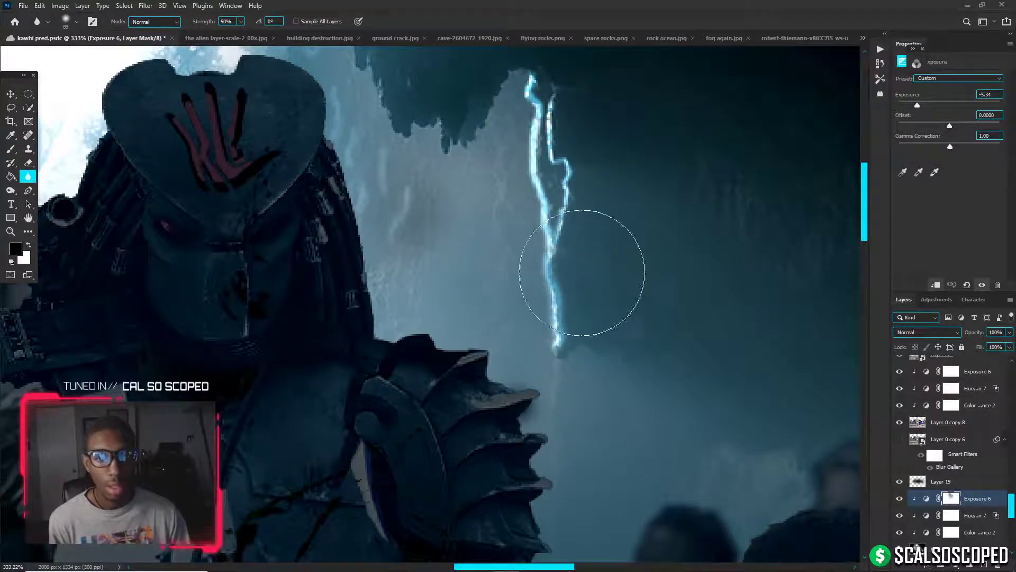
alt+right_click(582, 273)
mouse_move(543, 202)
mouse_down()
mouse_move(540, 125)
mouse_move(528, 129)
mouse_move(534, 192)
mouse_move(550, 204)
mouse_move(563, 245)
mouse_up()
alt+right_click(587, 184)
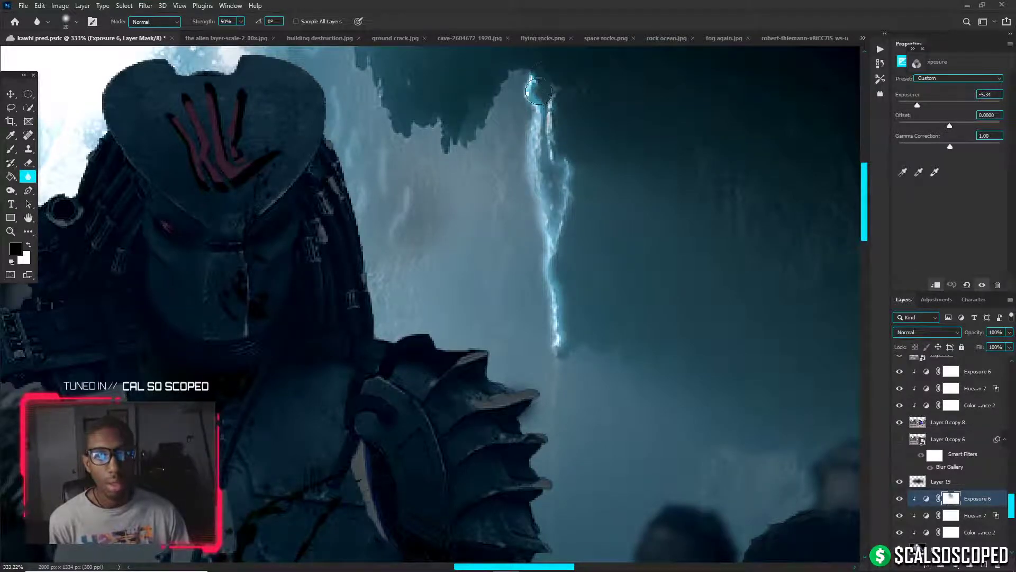
scroll(551, 98, down, 6)
scroll(543, 142, up, 4)
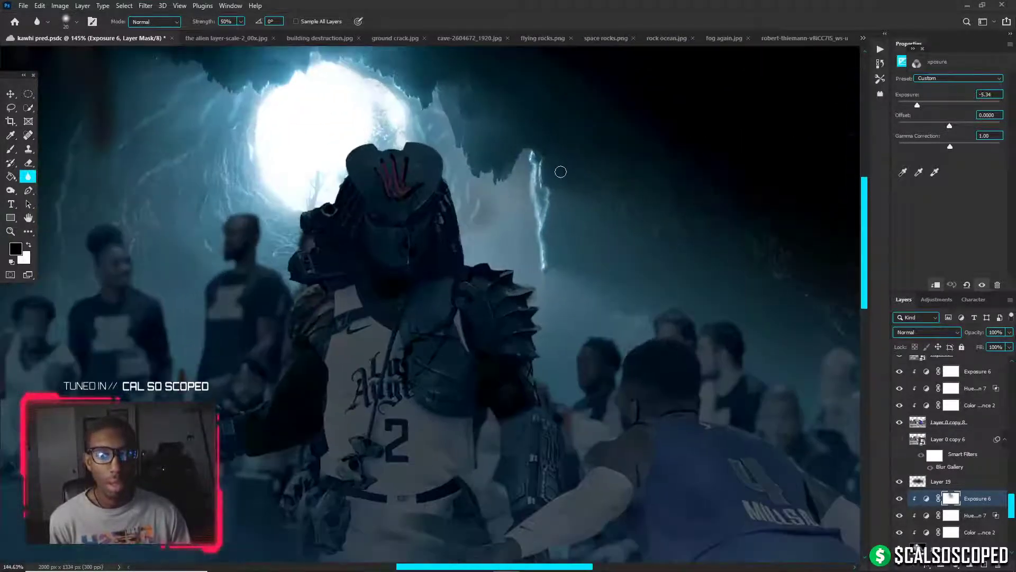
Lower the brush flow to 23% and paint white on the Exposure 6 mask along the vertical rock edge to tone down its glow
key(b)
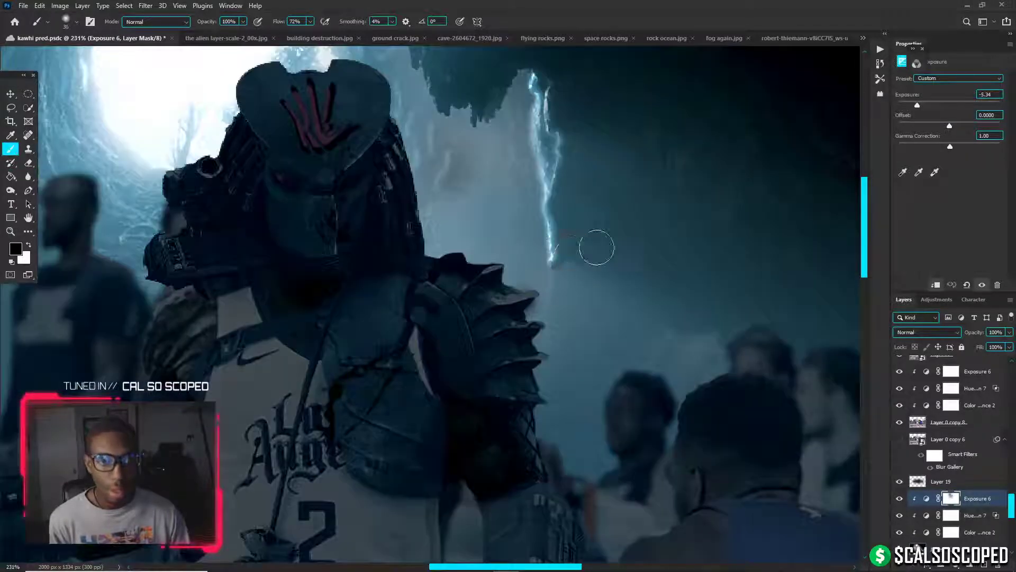
key(x)
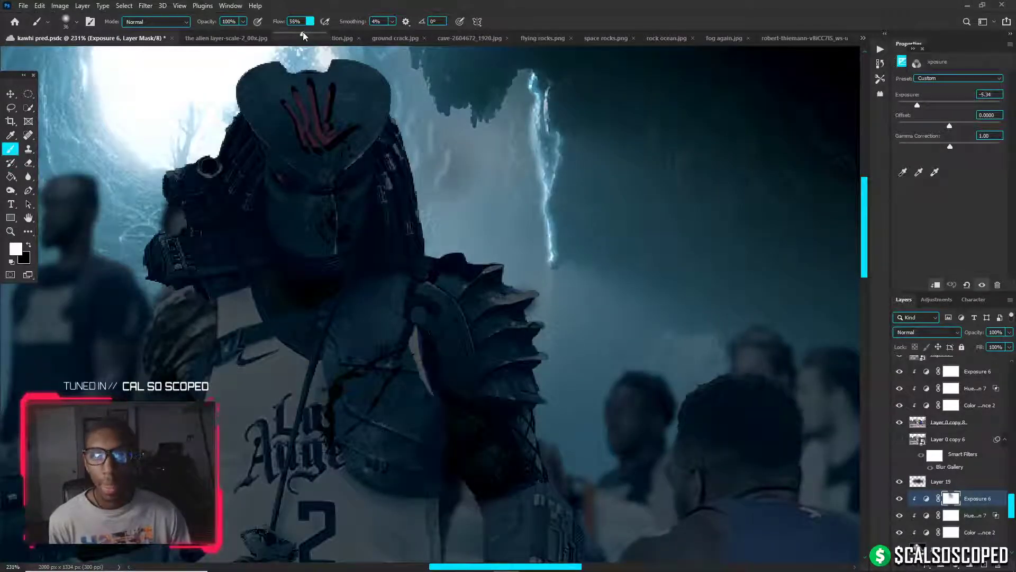
scroll(596, 244, up, 3)
key(bracketleft)
key(bracketleft)
key(bracketleft)
mouse_move(542, 206)
mouse_down()
mouse_move(537, 262)
mouse_move(543, 209)
mouse_up()
key(ctrl+z)
key(bracketleft)
mouse_move(544, 246)
mouse_down()
mouse_move(542, 178)
mouse_move(537, 188)
mouse_move(558, 114)
mouse_move(550, 129)
mouse_move(553, 93)
mouse_move(528, 94)
mouse_move(526, 155)
mouse_move(521, 74)
mouse_move(538, 105)
mouse_move(537, 142)
mouse_move(539, 130)
mouse_move(549, 141)
mouse_move(552, 119)
mouse_up()
Shrink the brush and retouch the thin branch of the rock-edge highlight with black on the Exposure 6 mask
scroll(524, 119, up, 2)
key(bracketleft)
key(bracketleft)
key(x)
key(bracketleft)
key(bracketleft)
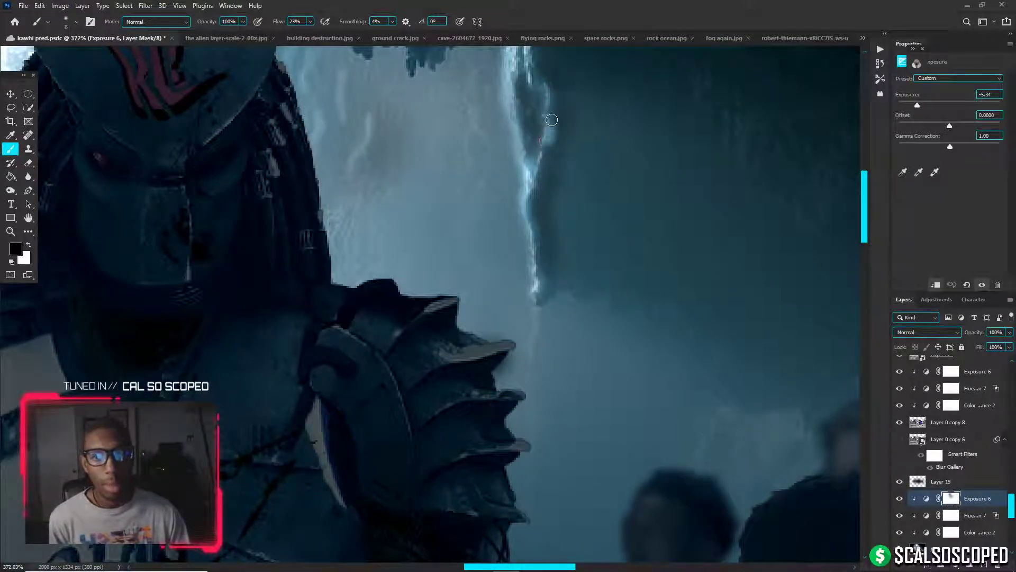
scroll(548, 135, down, 1)
Paint small white strokes on the Exposure 6 mask between the two highlight branches and along the outside of the main rock edge
key(x)
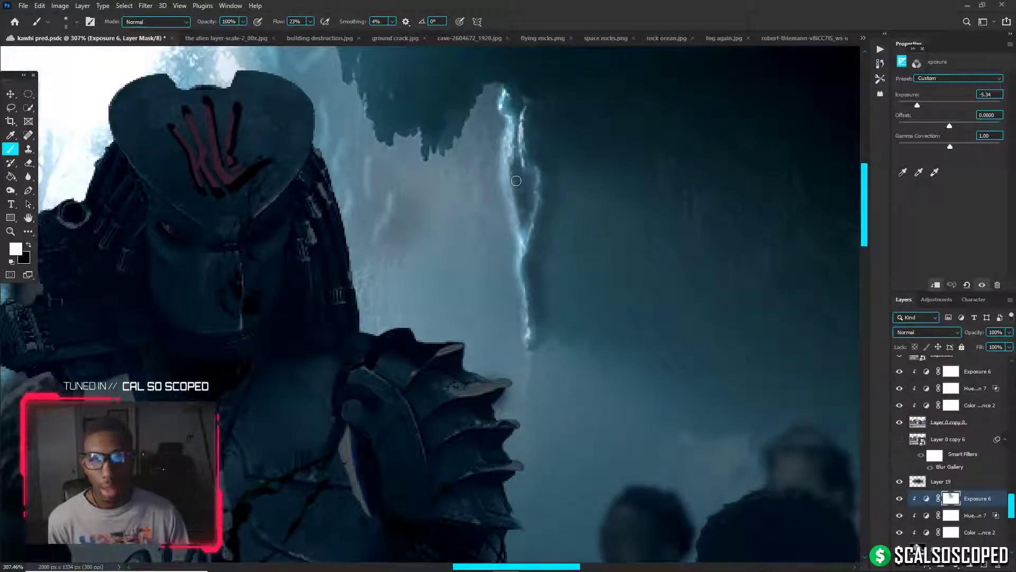
mouse_move(522, 192)
mouse_down()
mouse_move(515, 94)
mouse_move(509, 117)
mouse_up()
alt+right_click(500, 212)
drag(501, 211, 507, 202)
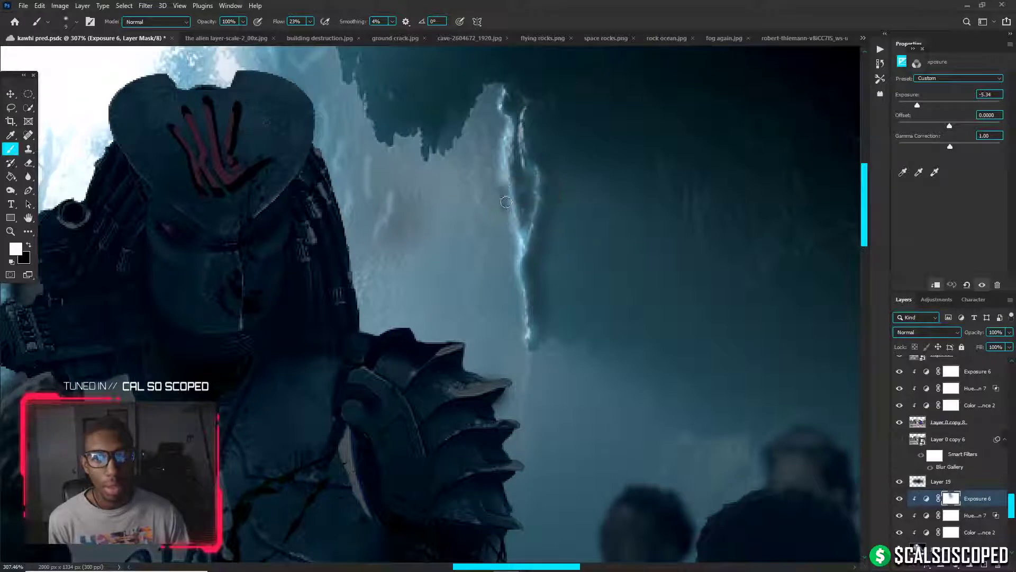
drag(500, 161, 501, 131)
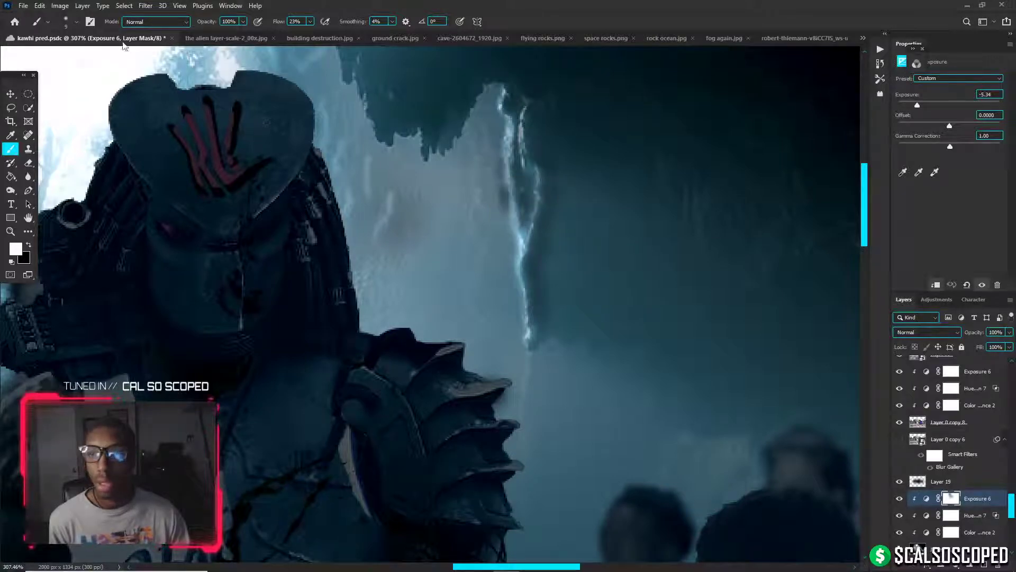
Set the brush flow to 10%, enlarge the brush and paint soft black on the Exposure 6 mask around the rock-edge highlight
key(shift+1)
alt+right_click(480, 197)
key(x)
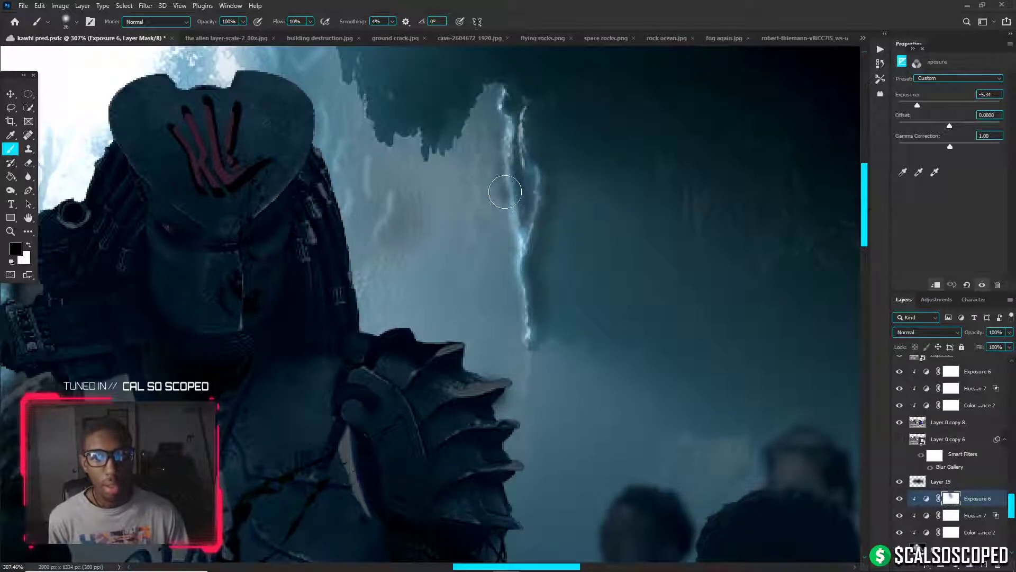
alt+right_click(558, 210)
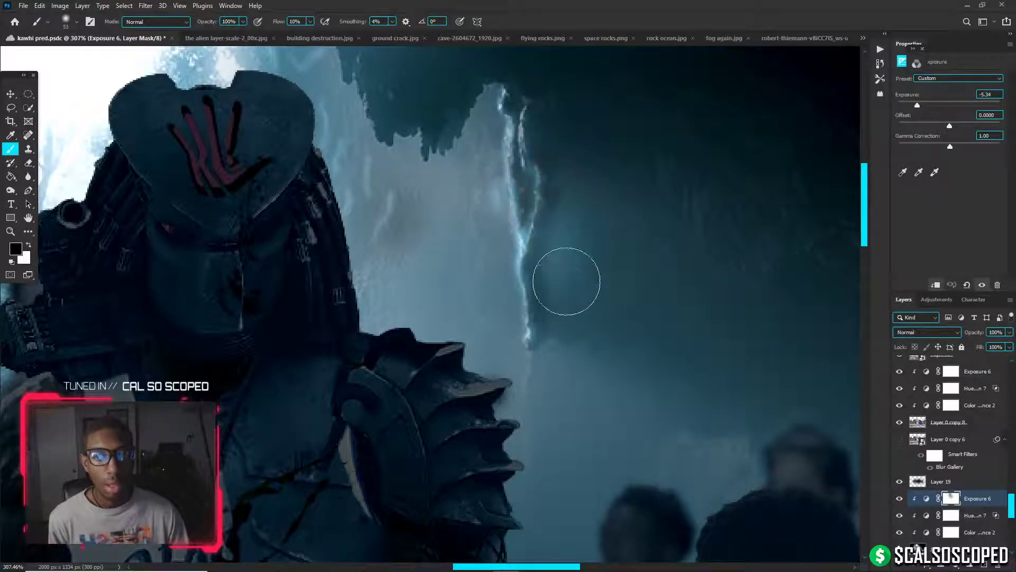
mouse_move(567, 281)
mouse_down()
mouse_move(549, 264)
mouse_move(545, 284)
mouse_move(537, 276)
mouse_move(552, 194)
mouse_move(542, 125)
mouse_up()
Enlarge the brush further and paint soft white on the Exposure 6 mask over the dark cave wall beyond the rock-edge highlight
key(x)
alt+right_click(608, 248)
drag(598, 282, 584, 231)
alt+right_click(590, 204)
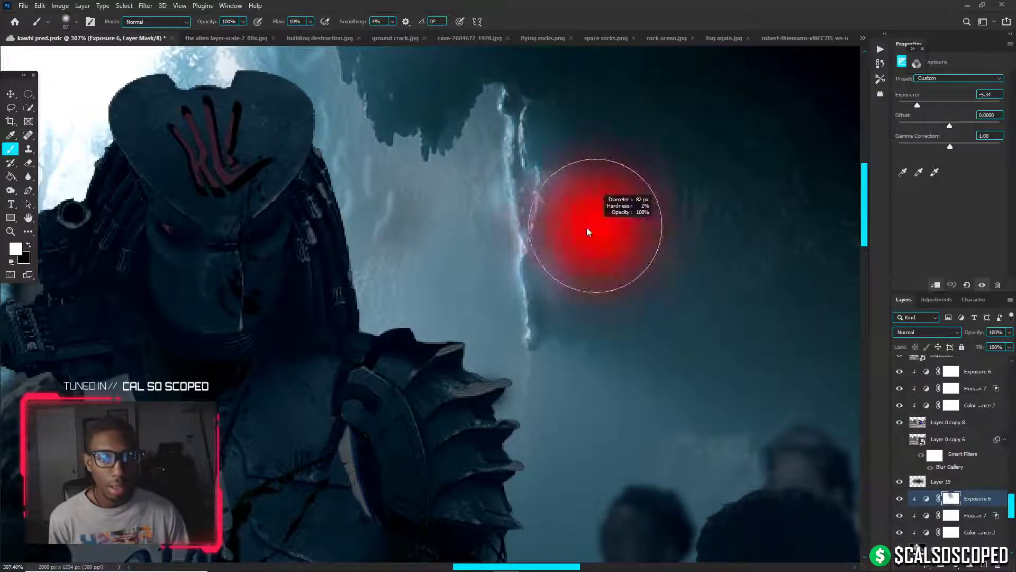
Shrink the brush and paint fine black strokes on the Exposure 6 mask along the lower edge of the hanging rock beside the Predator helmet
scroll(617, 301, down, 5)
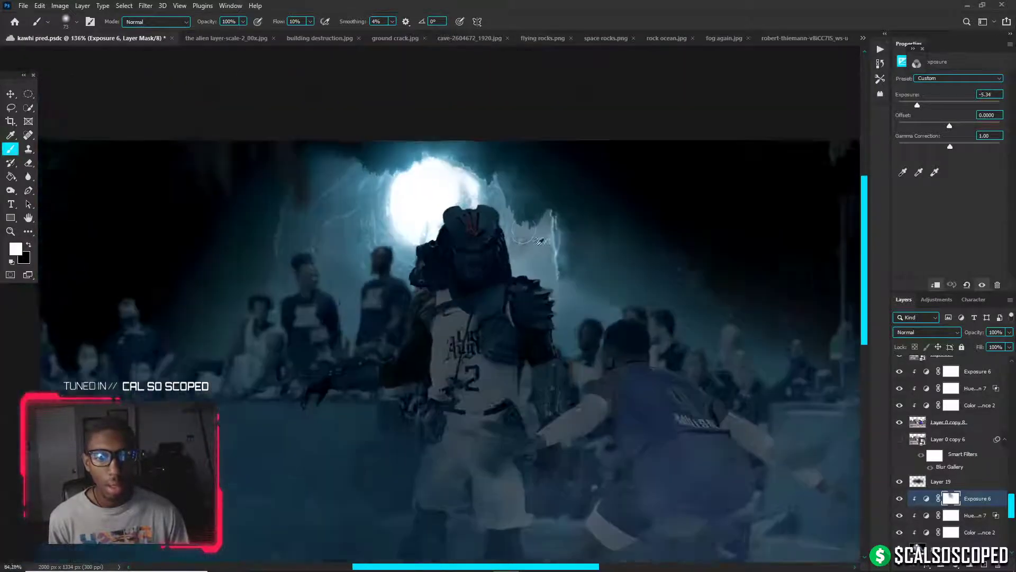
scroll(594, 256, up, 1)
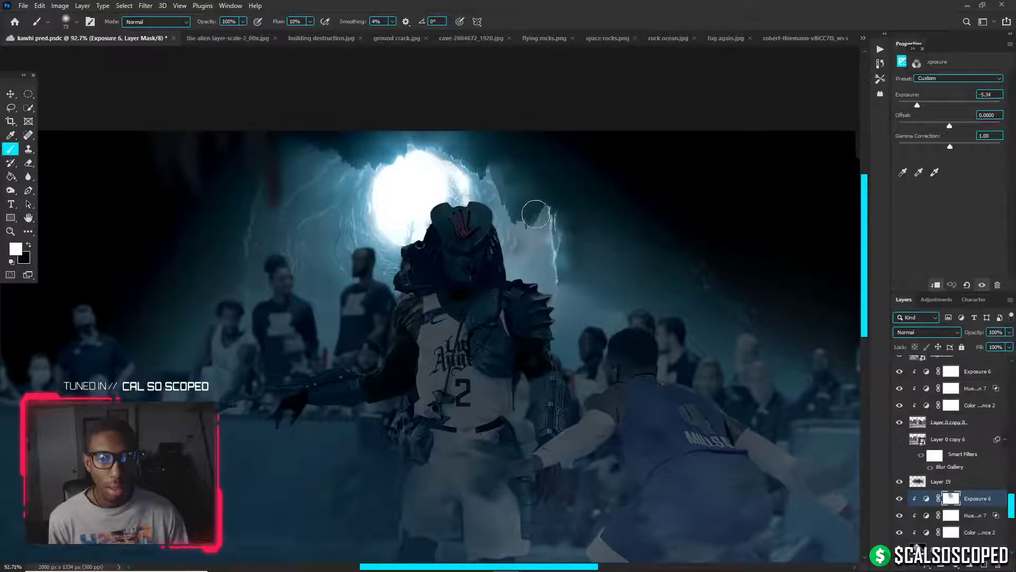
scroll(536, 214, up, 3)
alt+right_click(519, 211)
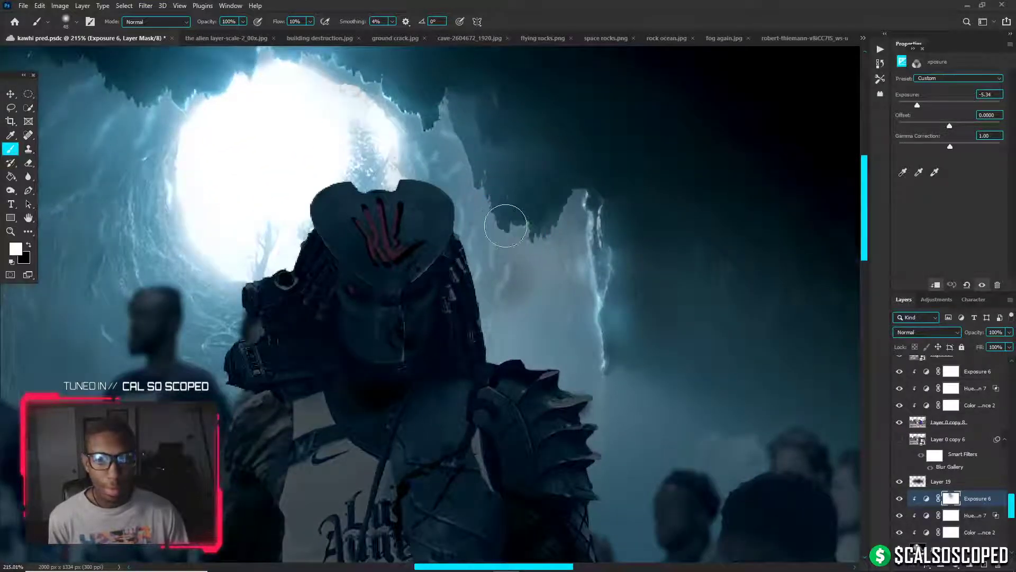
key(x)
drag(502, 221, 487, 223)
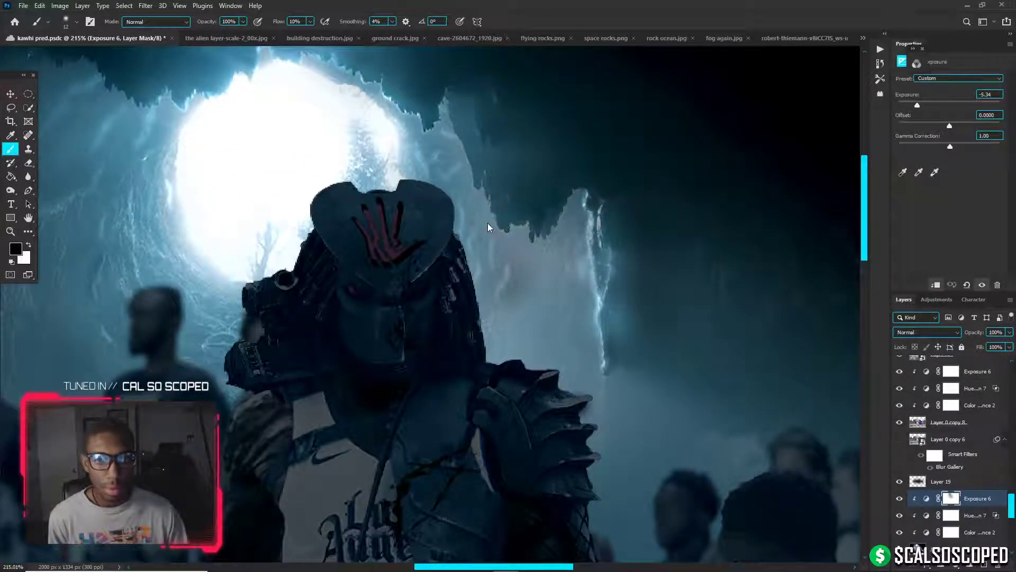
right_click(503, 224)
alt+right_click(504, 223)
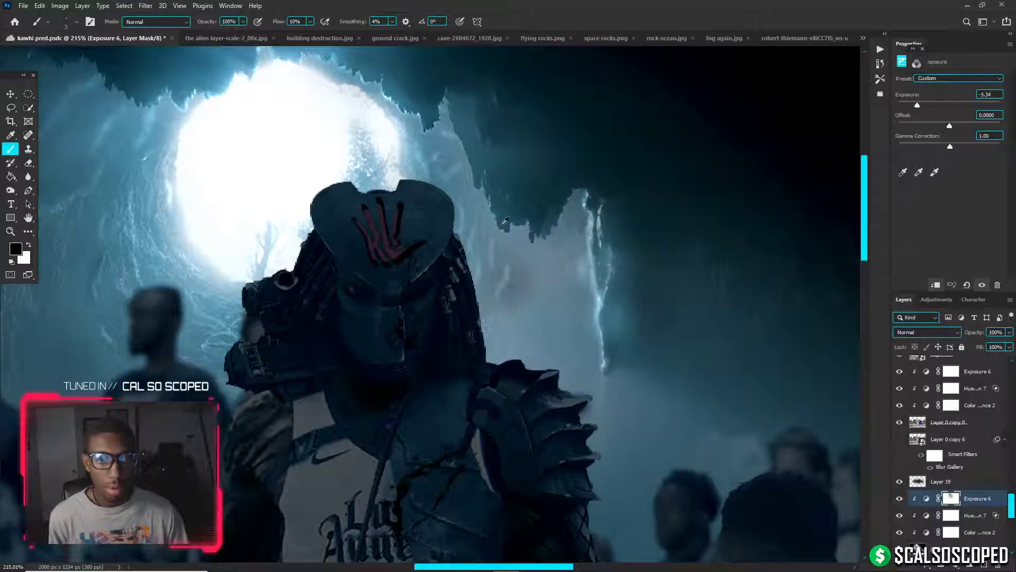
scroll(502, 223, up, 2)
scroll(507, 213, up, 1)
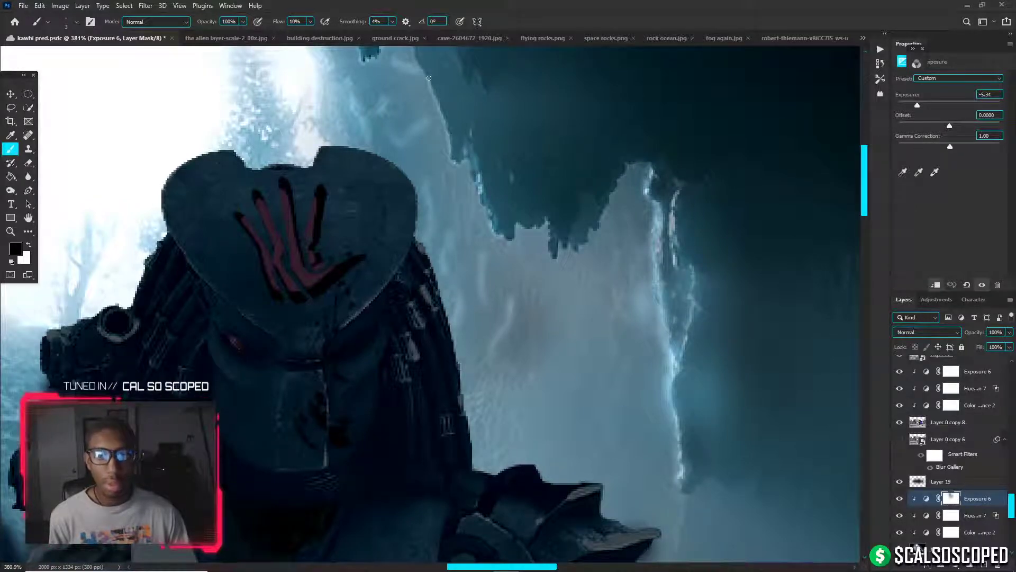
Paint a thin black streak on the Exposure 6 mask across the hanging rock face and trim its edges with white
scroll(427, 130, down, 4)
scroll(445, 159, up, 2)
scroll(456, 172, up, 3)
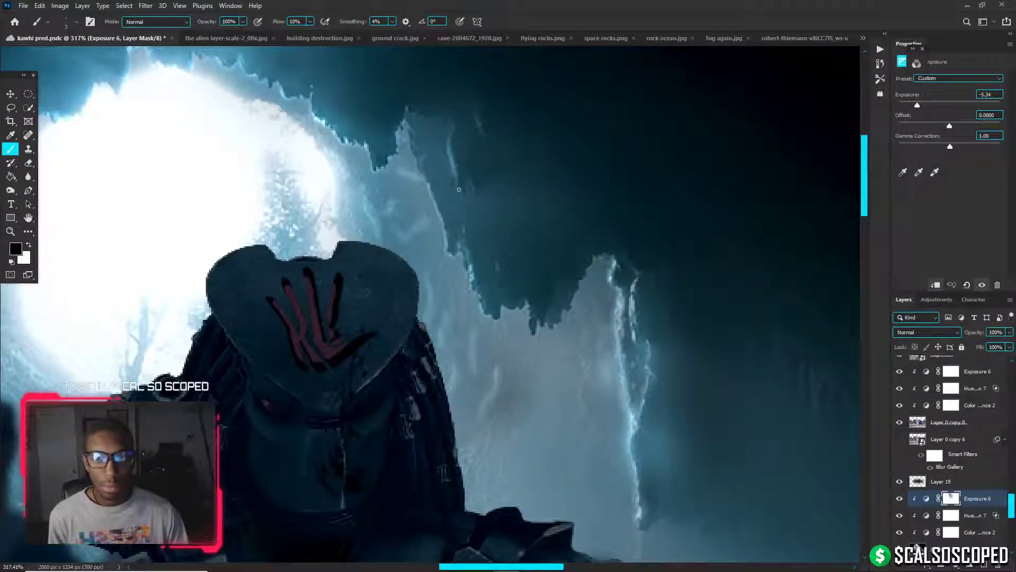
key(x)
alt+right_click(467, 176)
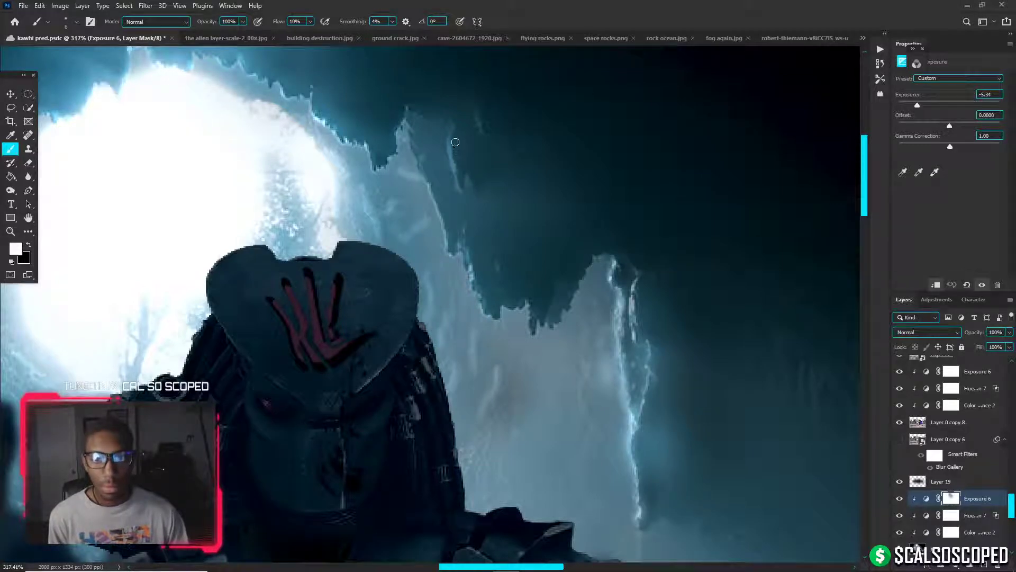
alt+right_click(459, 128)
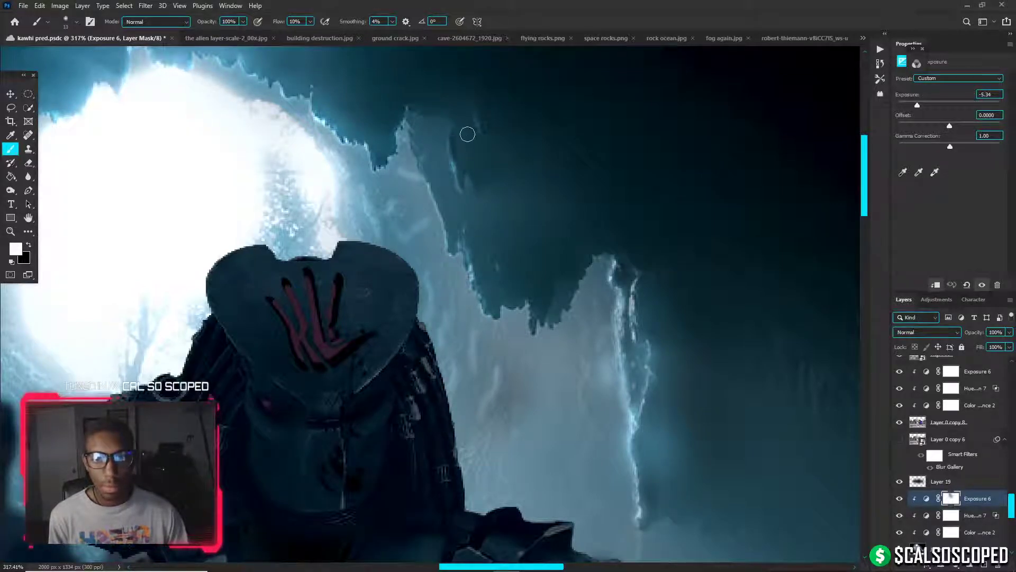
key(x)
key(ctrl+z)
Set the brush flow to 3% and soften the streak on the hanging rock with black and white strokes on the Exposure 6 mask
click(310, 22)
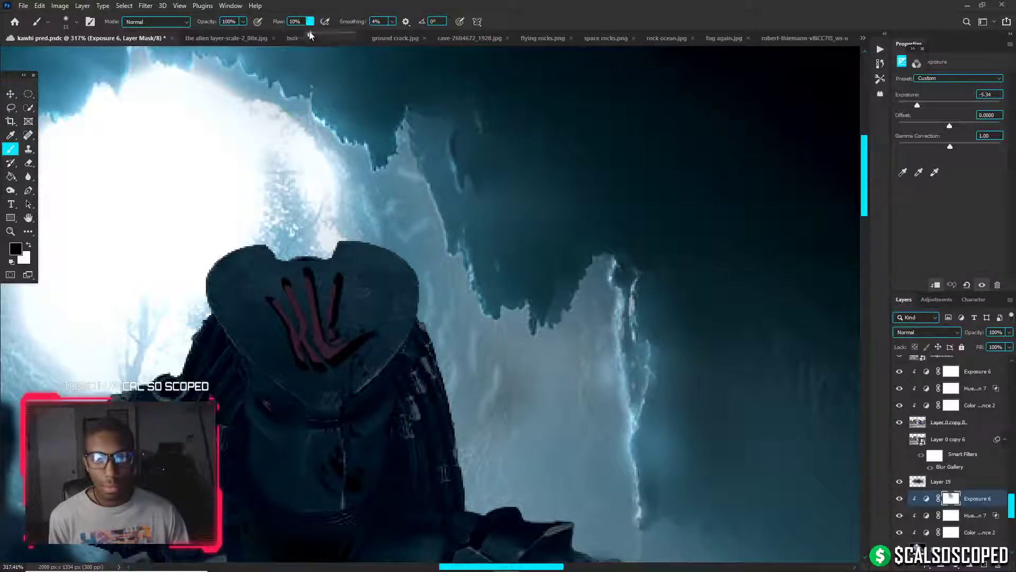
drag(310, 35, 305, 35)
alt+right_click(454, 146)
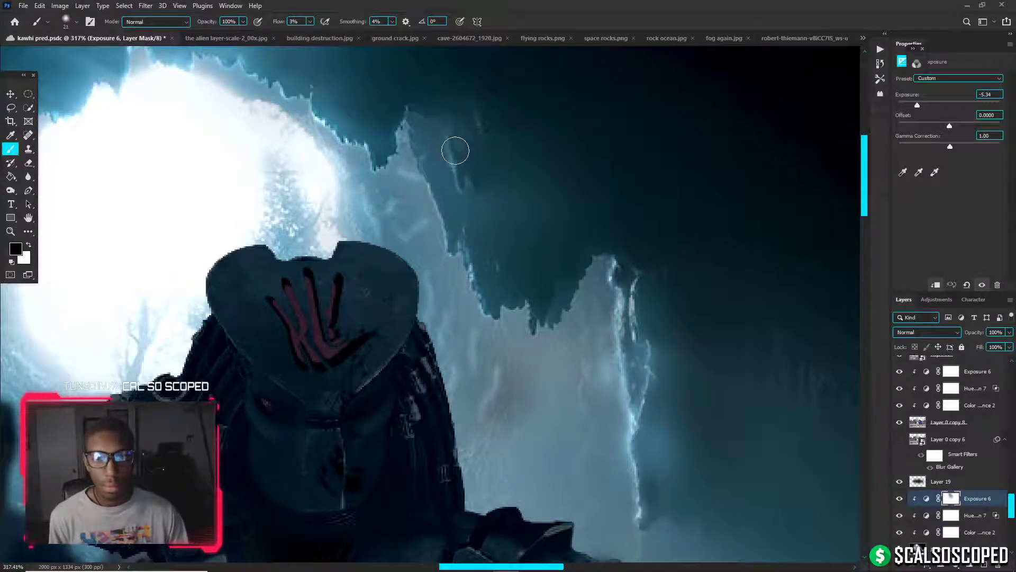
key(x)
key(x)
drag(456, 176, 464, 152)
key(x)
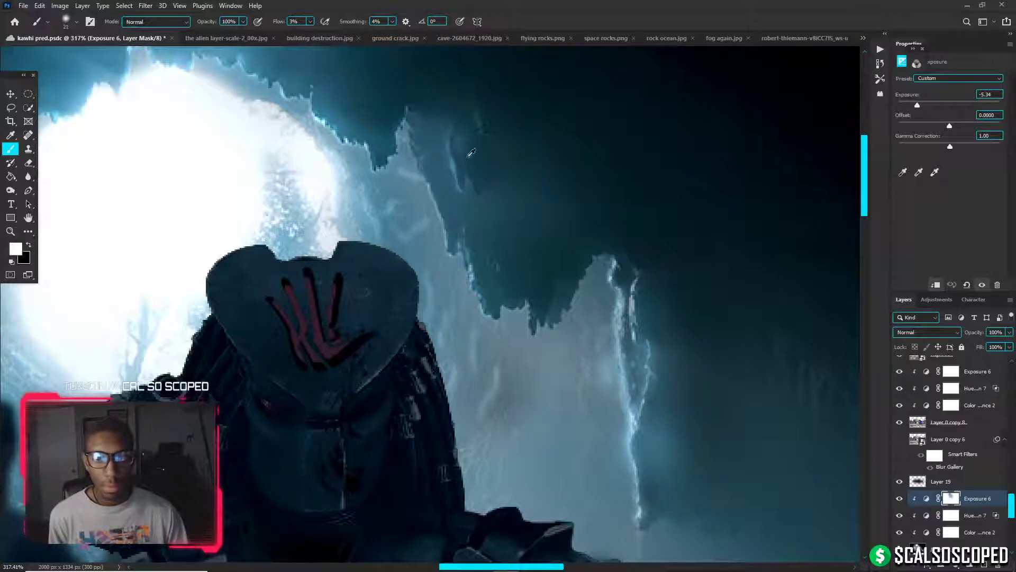
Restore the default black and white colours and touch up the dark rock beside the streak with white on the Exposure 6 mask
alt+click(464, 151)
click(29, 246)
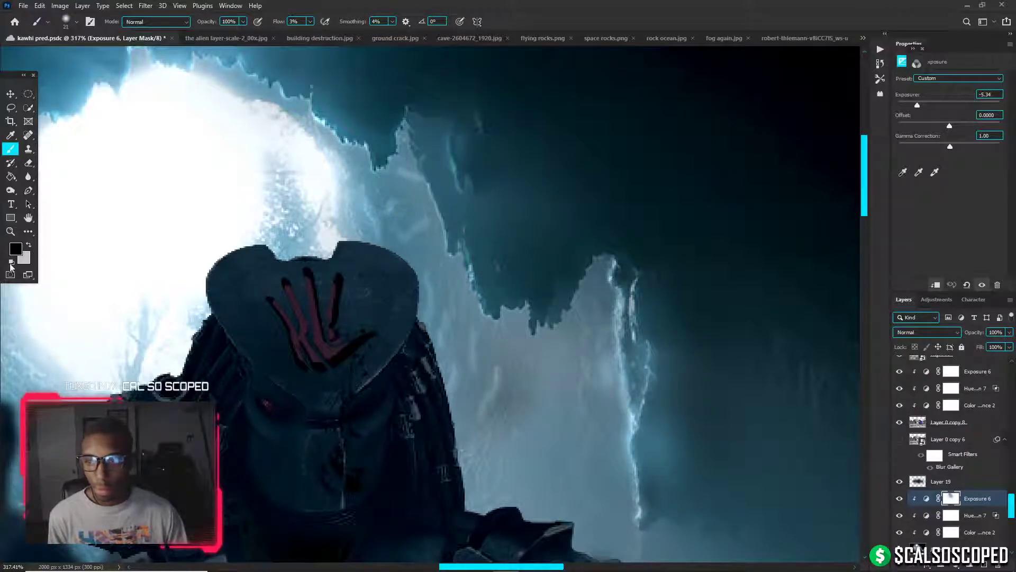
click(11, 263)
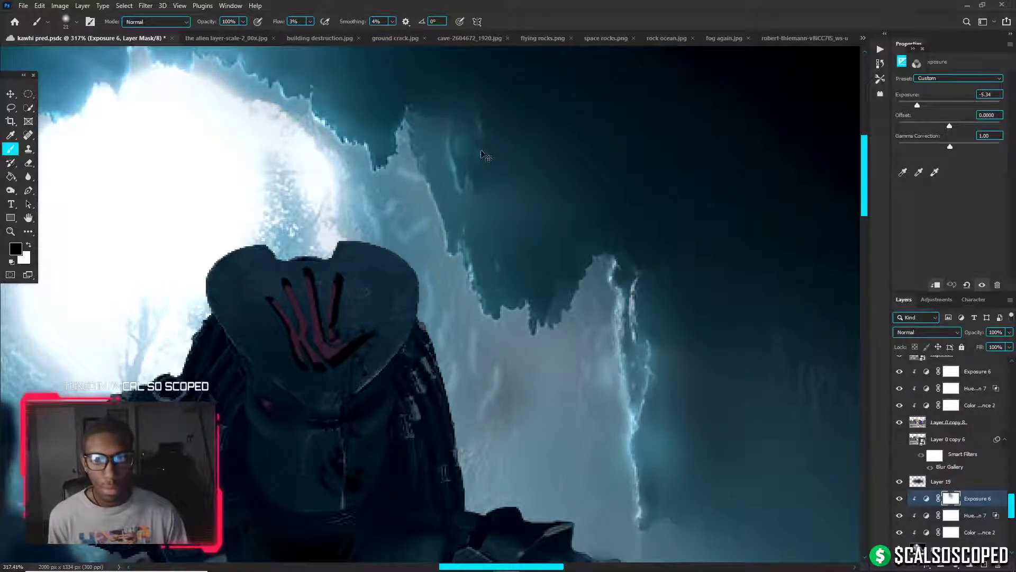
key(x)
mouse_move(475, 149)
mouse_down()
mouse_move(465, 136)
mouse_move(470, 147)
mouse_up()
key(x)
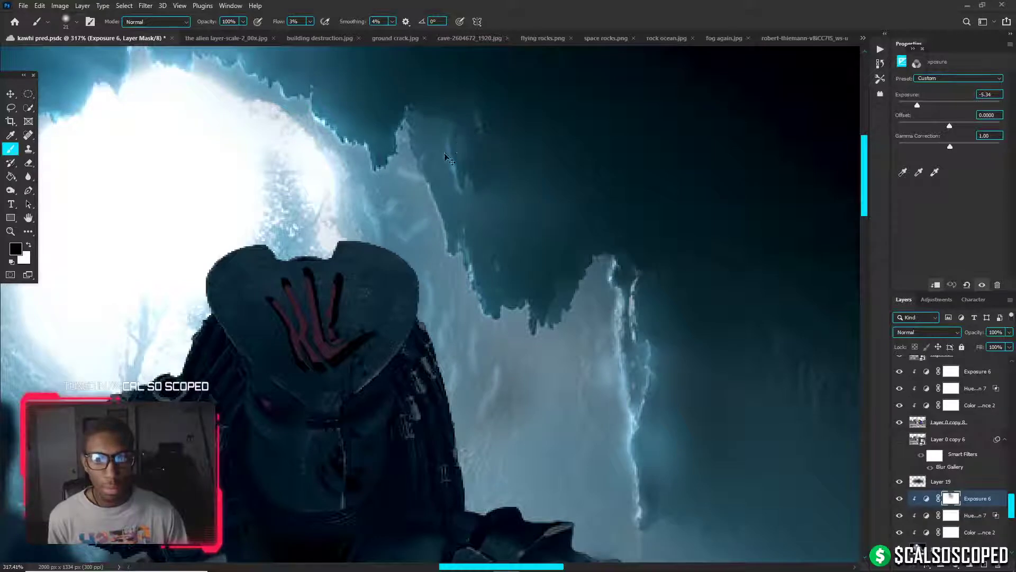
Enlarge the brush and paint soft black on the Exposure 6 mask between the moon's edge and the hanging rock
alt+right_click(333, 166)
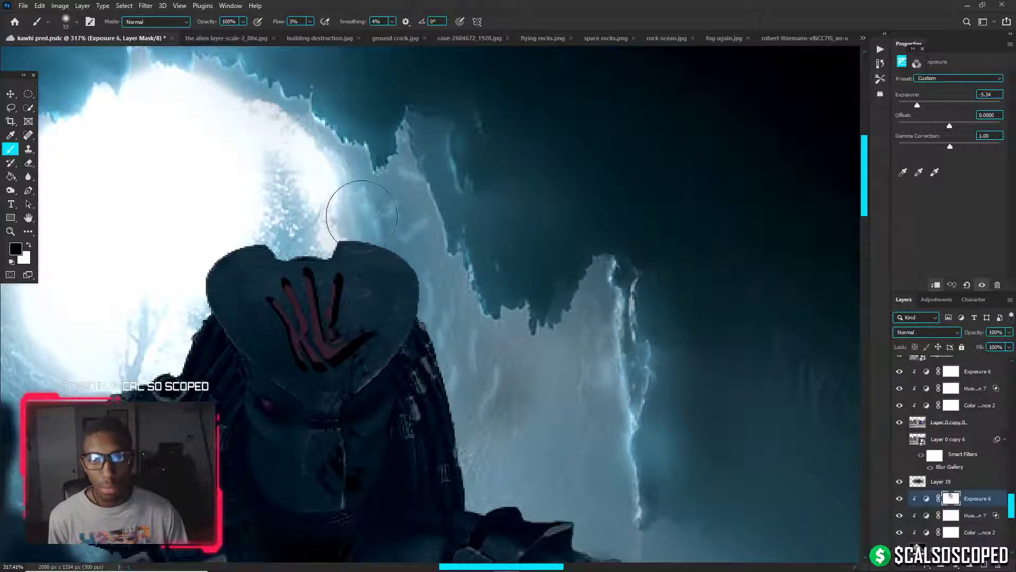
drag(365, 192, 350, 215)
scroll(335, 183, down, 5)
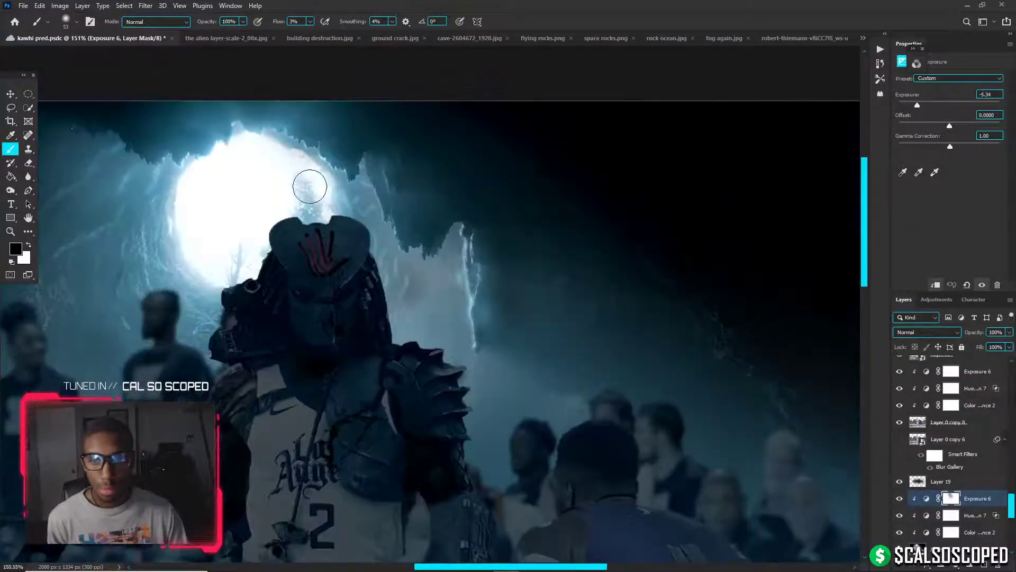
Paint soft white on the Exposure 6 mask over the glow on the inner side of the rock-edge highlight
scroll(413, 238, up, 4)
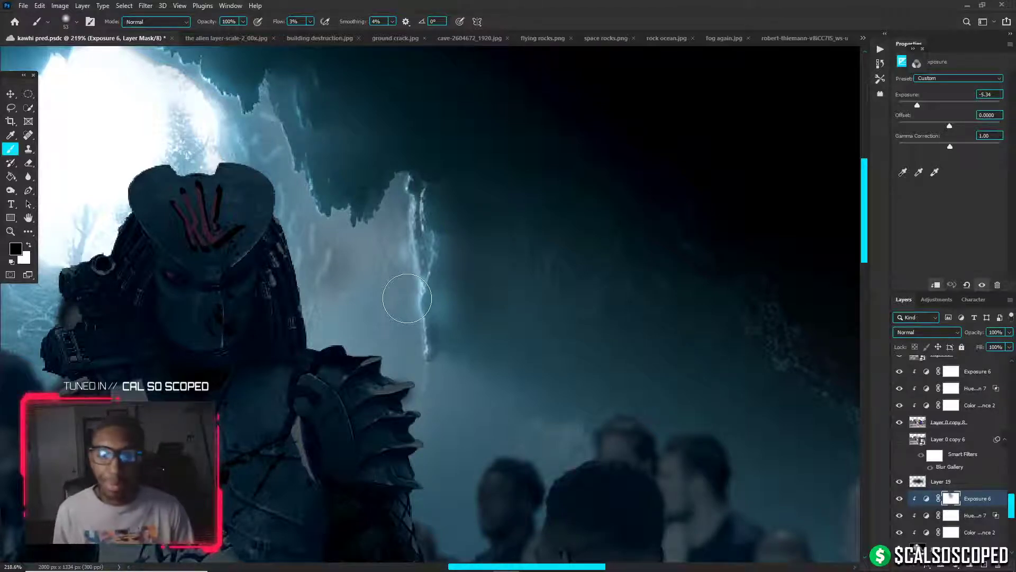
scroll(407, 298, up, 5)
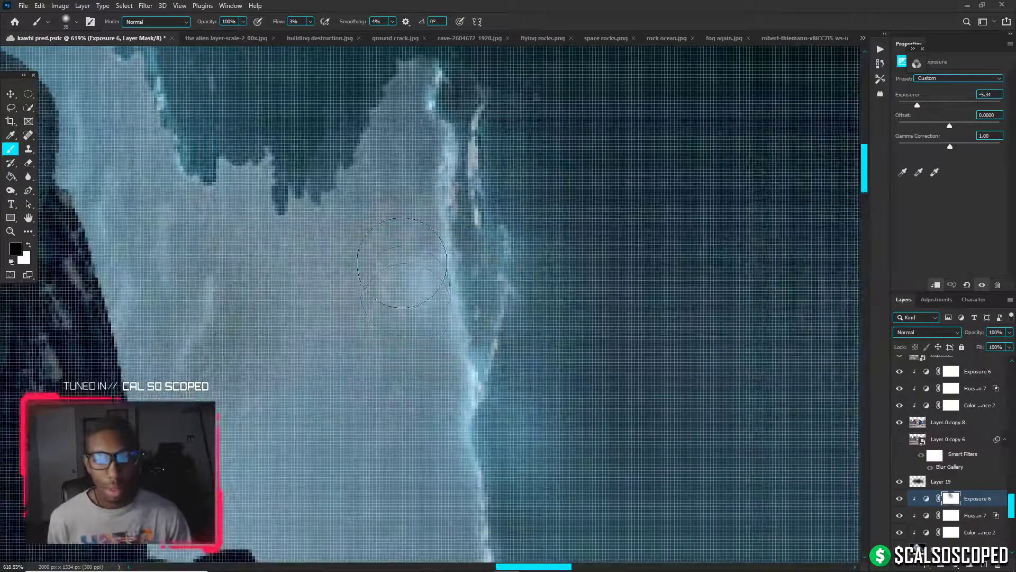
key(x)
mouse_move(402, 265)
mouse_down()
mouse_move(414, 303)
mouse_move(409, 263)
mouse_up()
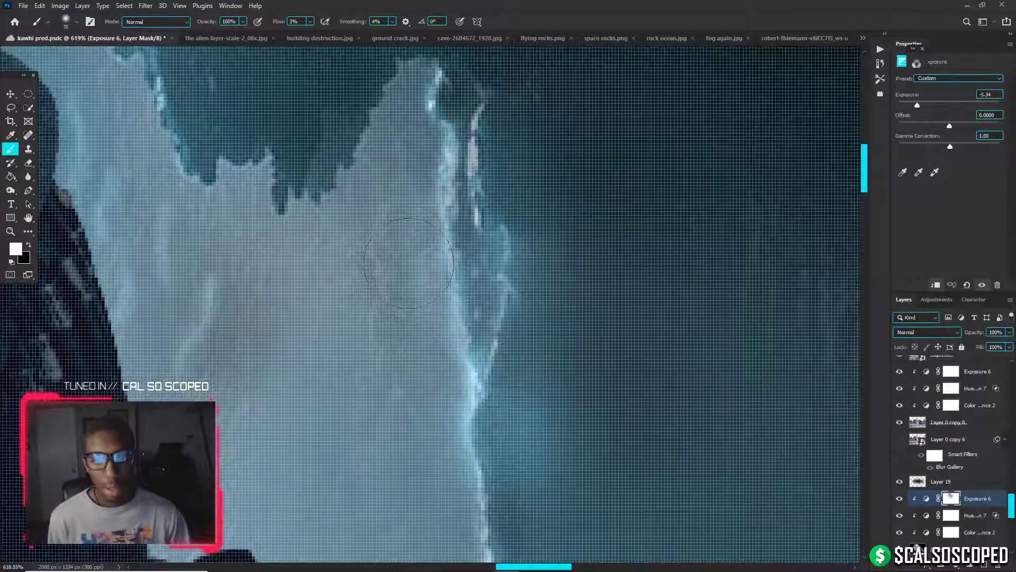
scroll(408, 265, down, 3)
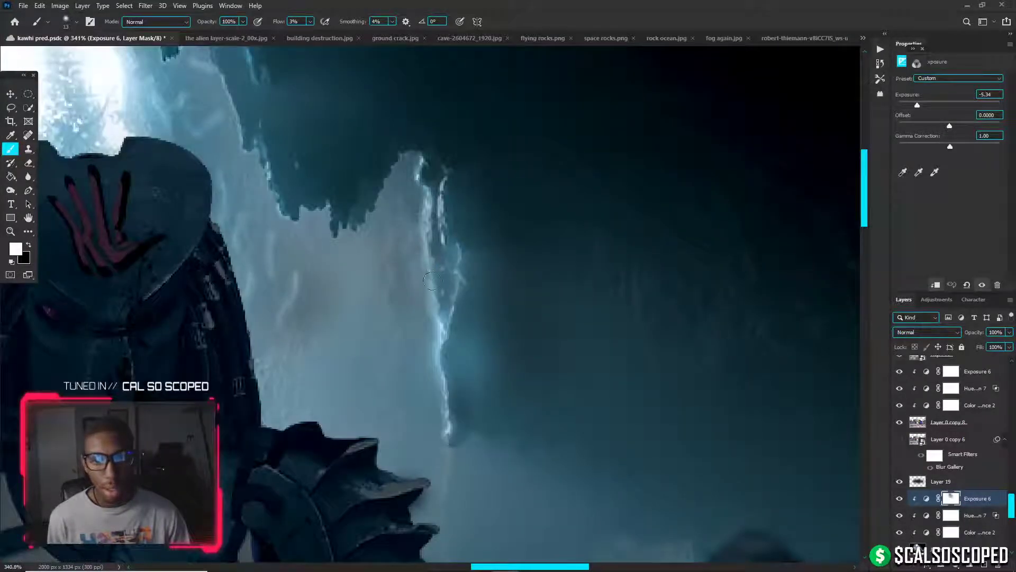
drag(437, 290, 437, 288)
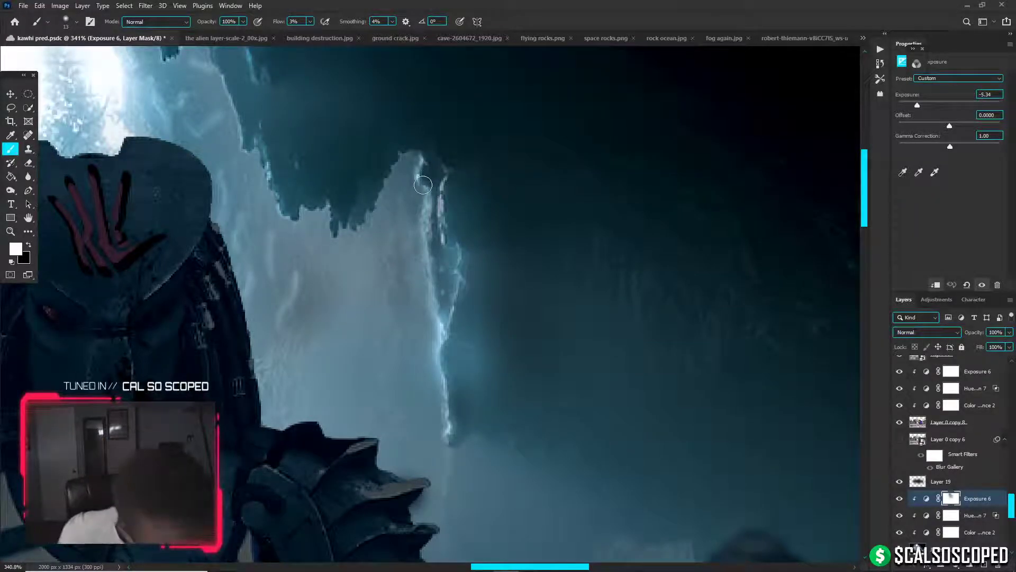
Enlarge the brush and paint soft white on the Exposure 6 mask over the glow along the outer side of the rock-edge highlight
scroll(442, 184, down, 3)
scroll(466, 222, up, 2)
mouse_move(456, 266)
mouse_down()
mouse_move(491, 261)
mouse_move(499, 289)
mouse_up()
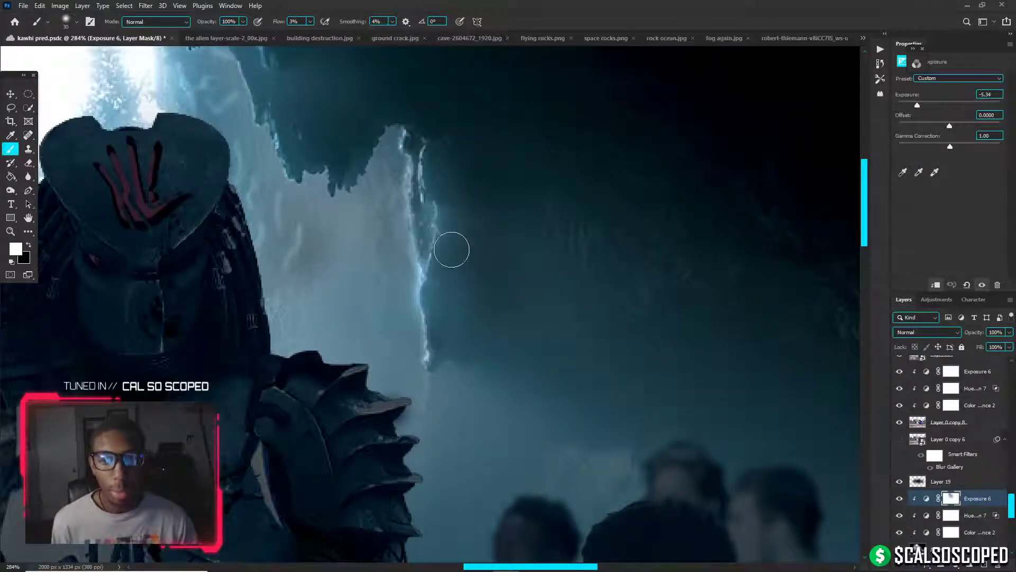
drag(444, 207, 476, 207)
key(x)
key(x)
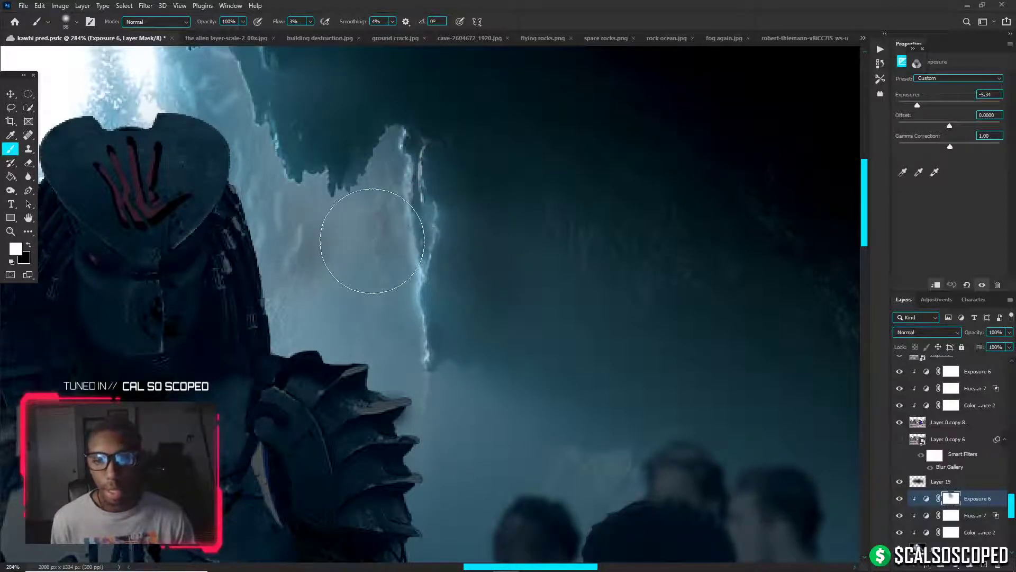
Tone the pale wall inside the rock-edge highlight with broad white and small black strokes on the Exposure 6 mask
mouse_move(374, 268)
mouse_down()
mouse_move(360, 270)
mouse_move(370, 257)
mouse_up()
key(x)
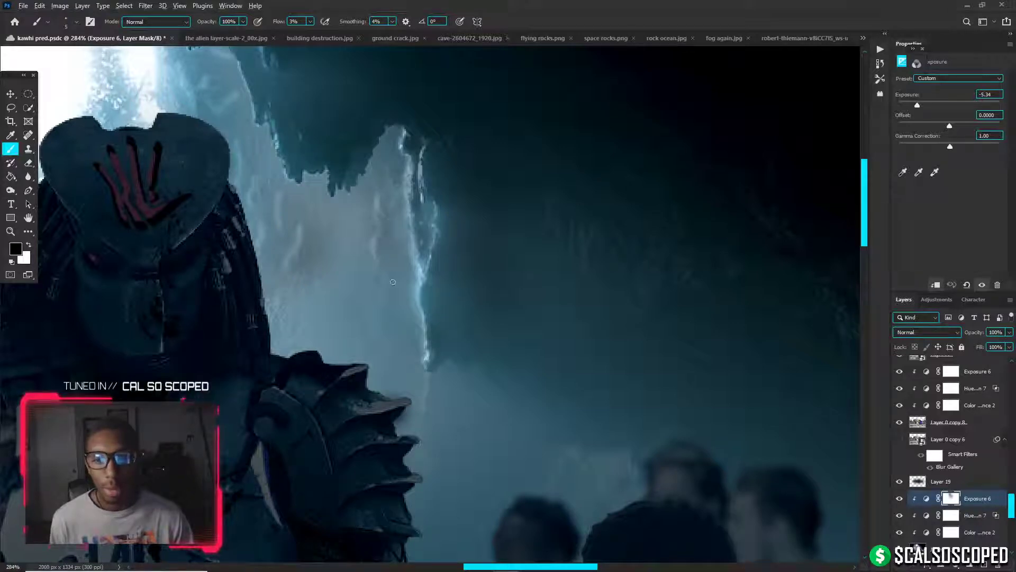
right_click(403, 306)
drag(402, 299, 407, 295)
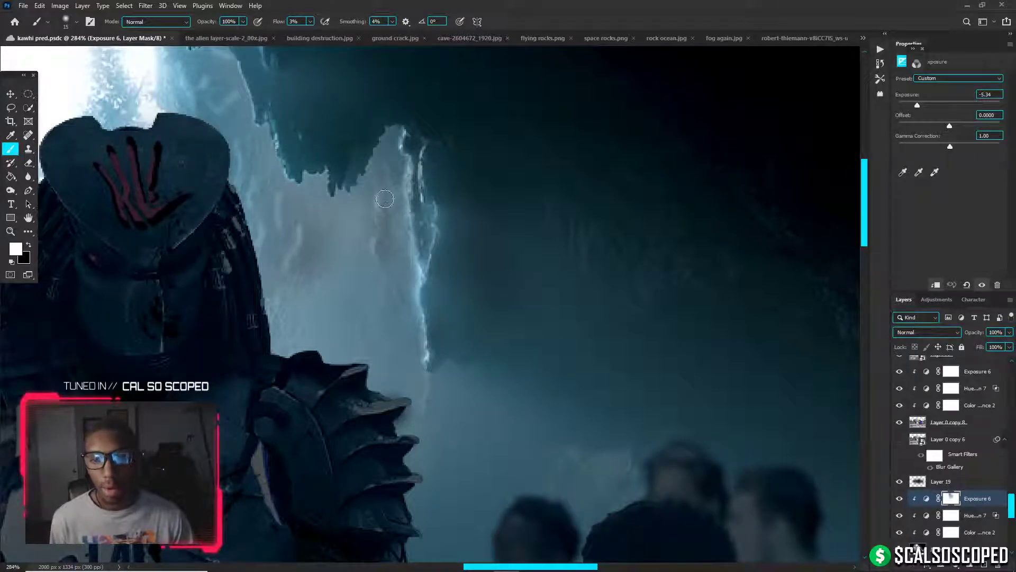
scroll(385, 199, down, 5)
scroll(401, 219, up, 4)
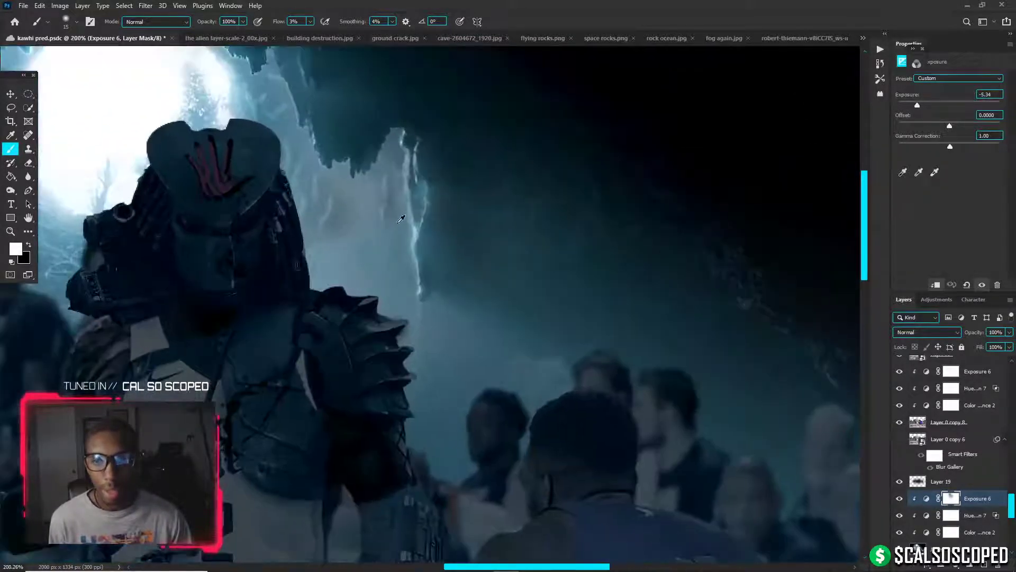
click(30, 180)
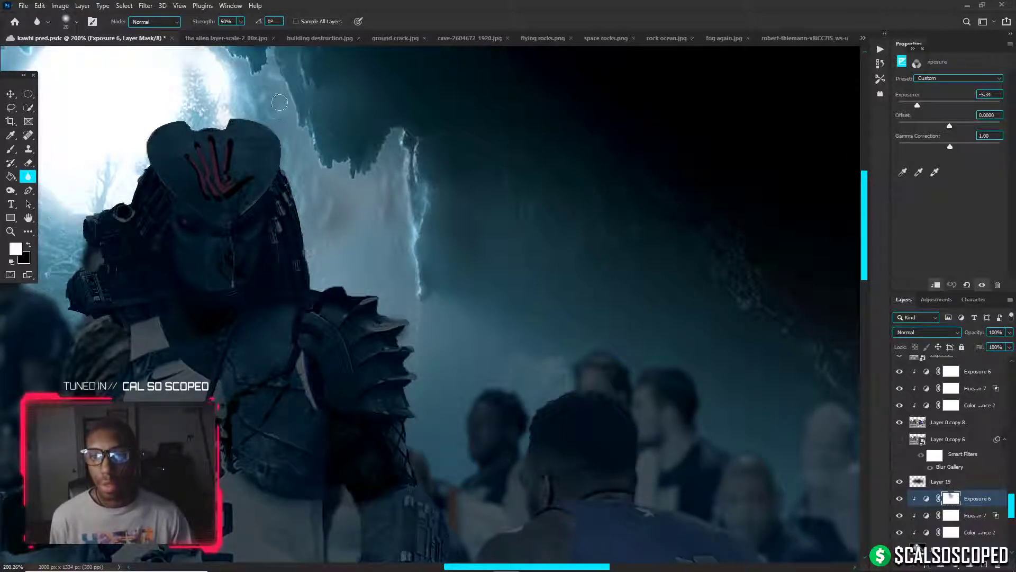
scroll(272, 83, down, 10)
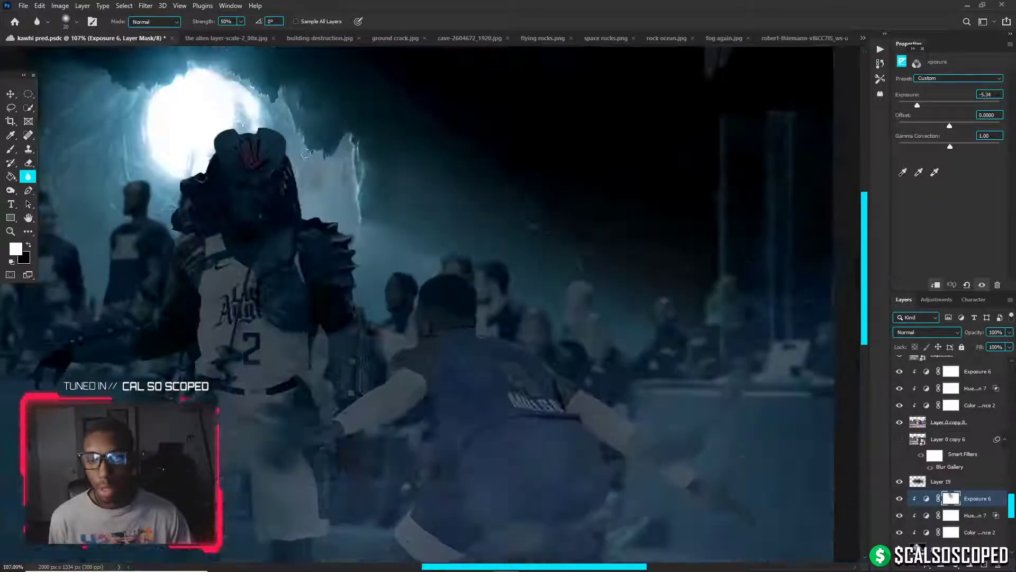
scroll(470, 139, up, 1)
scroll(469, 139, up, 1)
scroll(470, 139, up, 2)
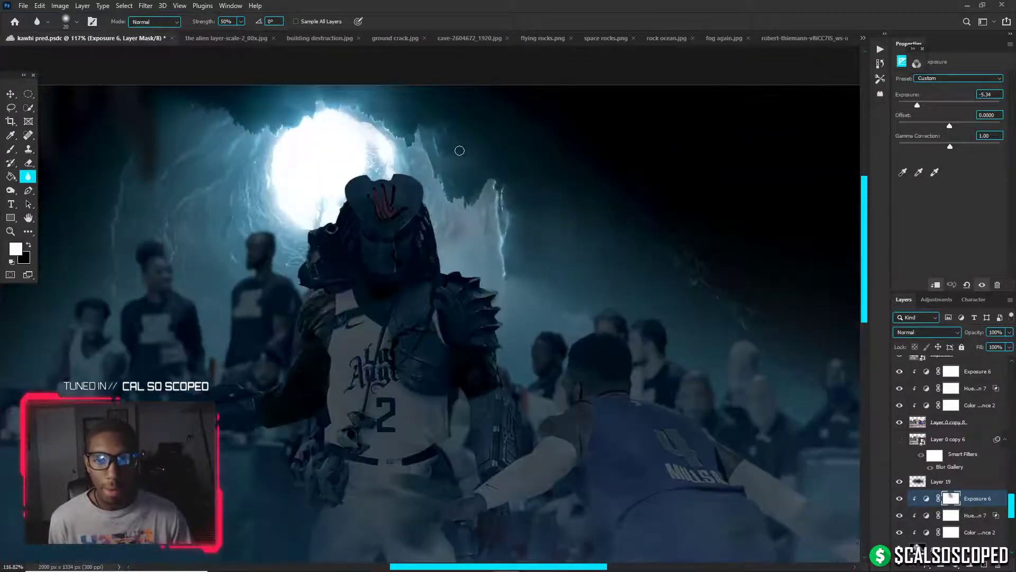
Enlarge the brush and paint soft white at 3% flow on the Exposure 6 mask over the cave wall left of the moon
key(b)
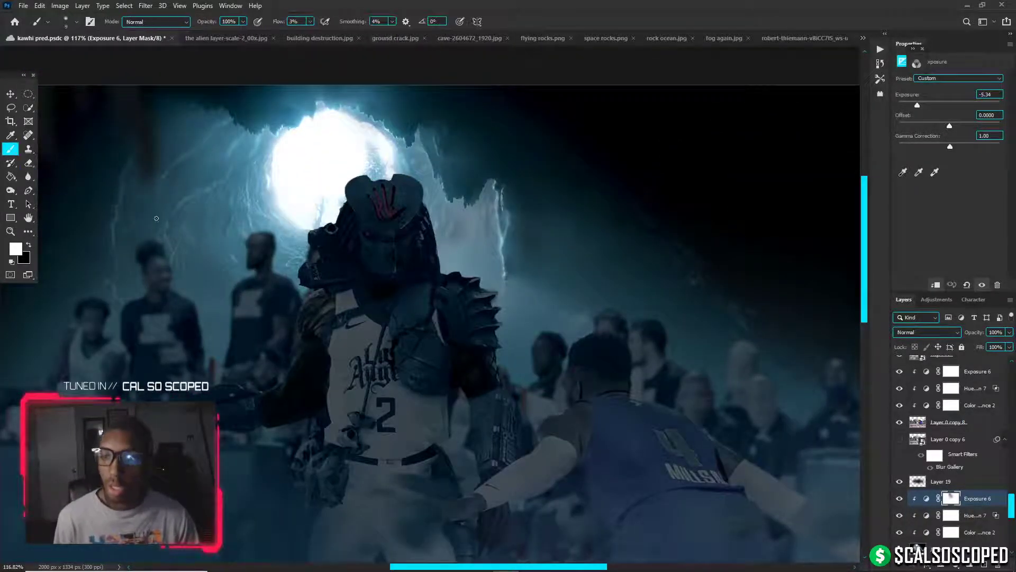
scroll(156, 204, up, 1)
scroll(182, 229, up, 3)
drag(188, 224, 214, 226)
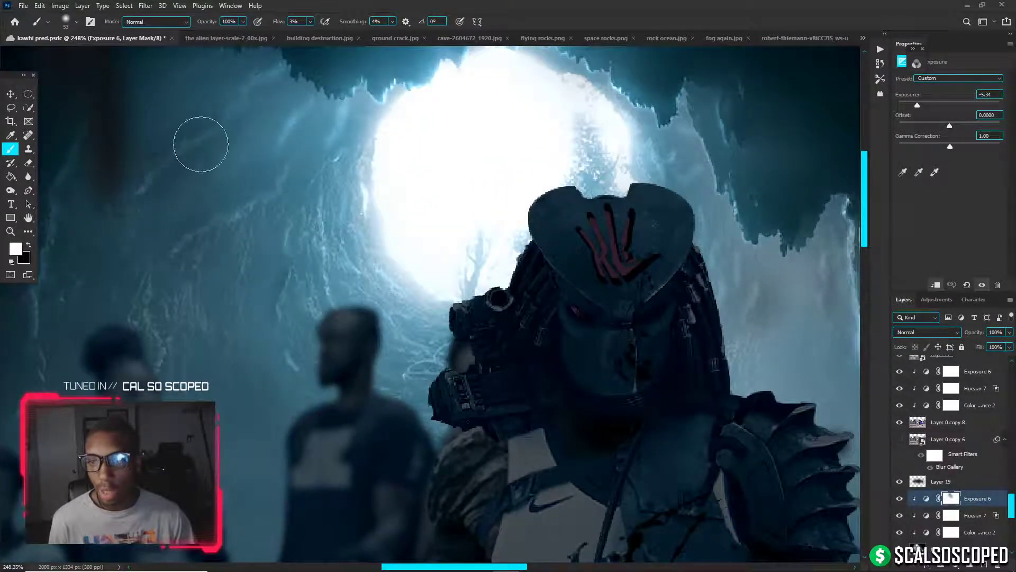
scroll(194, 161, down, 3)
scroll(206, 139, down, 4)
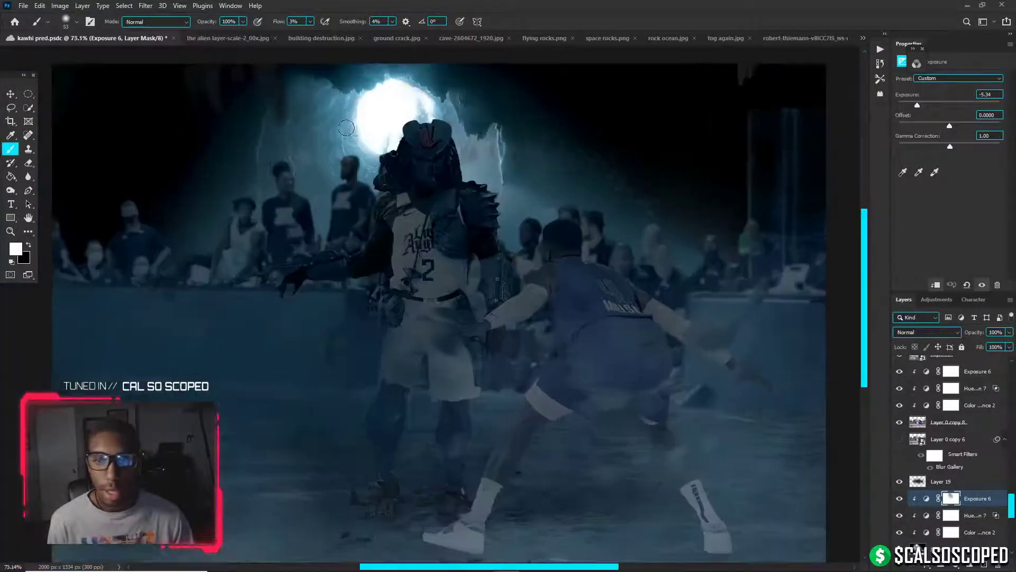
key(v)
scroll(395, 140, up, 1)
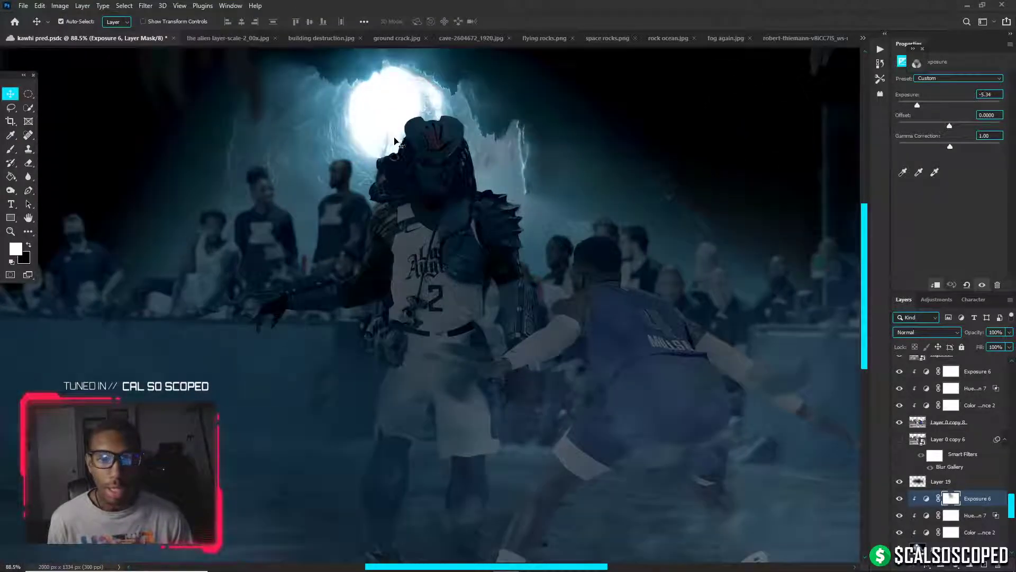
scroll(532, 200, up, 5)
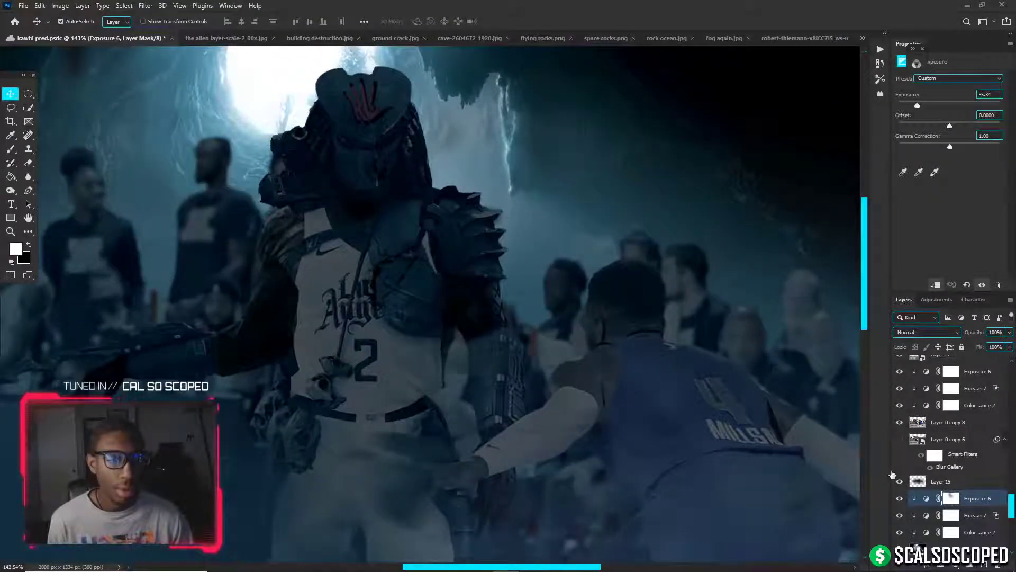
Blend the glow beside the shoulder-armor spikes with small black and white strokes at 3% flow on the Exposure 6 mask
click(900, 547)
click(900, 546)
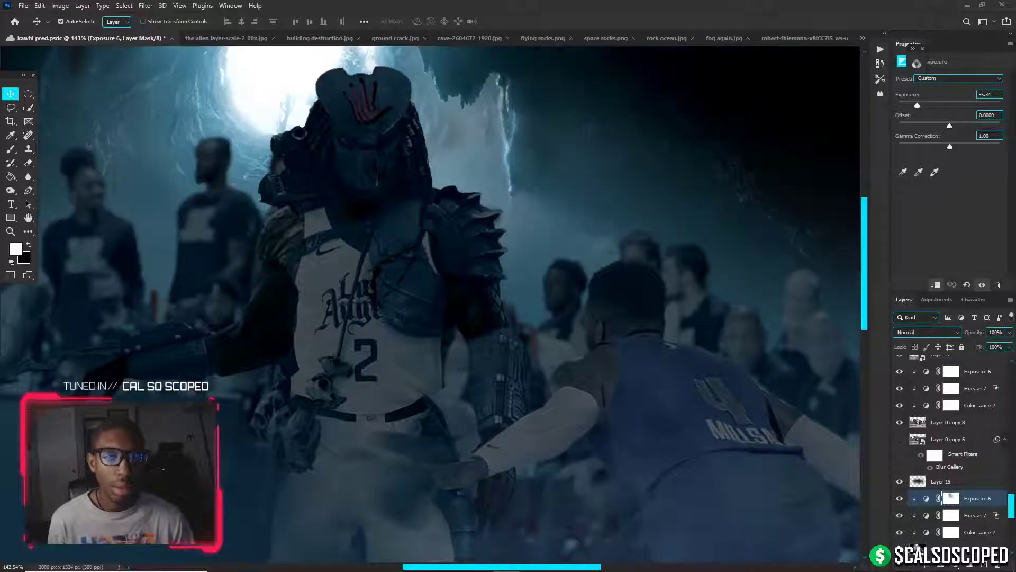
key(b)
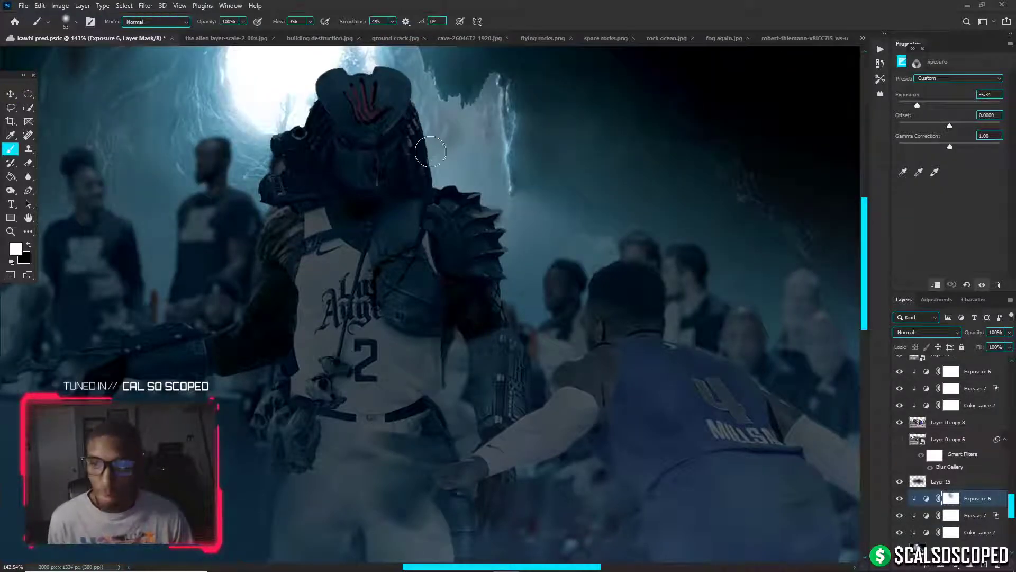
key(x)
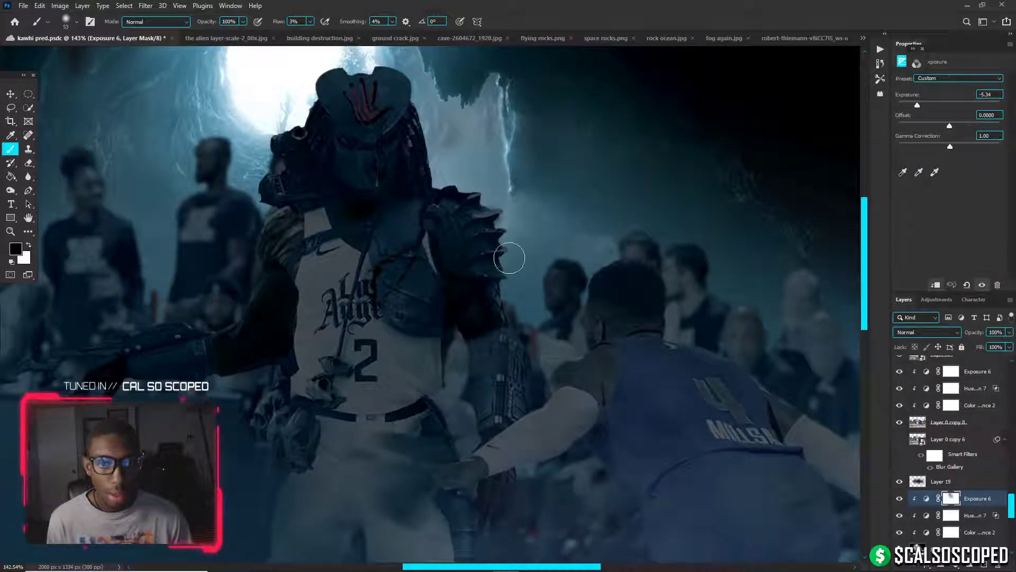
drag(505, 232, 499, 232)
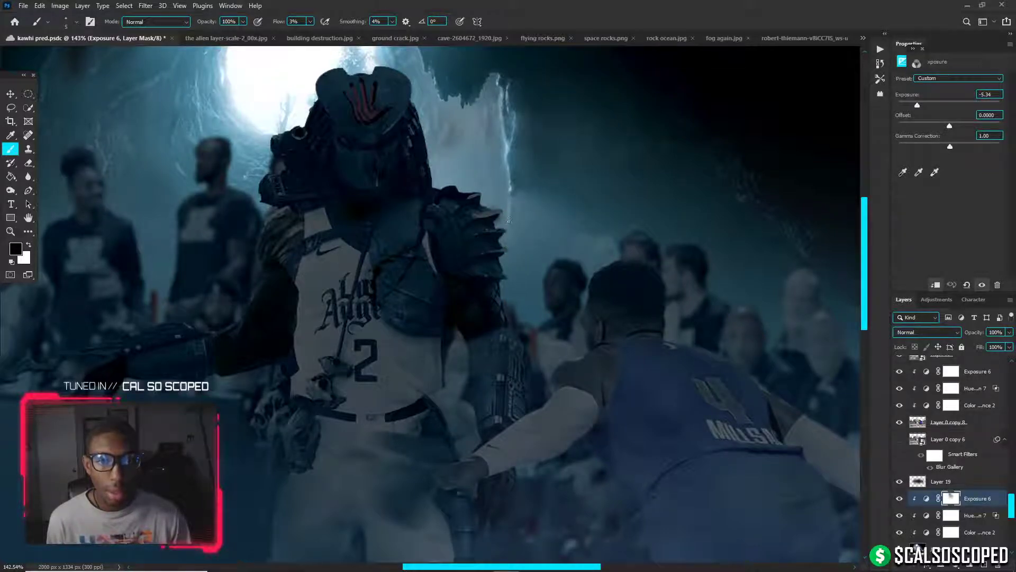
key(x)
drag(509, 258, 525, 241)
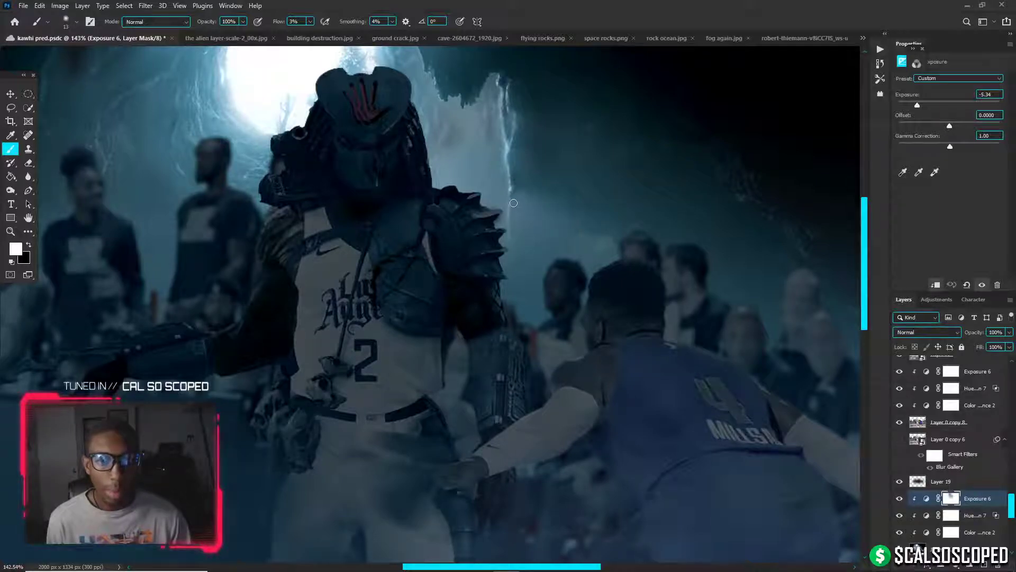
drag(516, 221, 525, 214)
Paint soft black on the Exposure 6 mask over the pale wall between the dreadlocks and the shoulder armor
scroll(524, 215, up, 2)
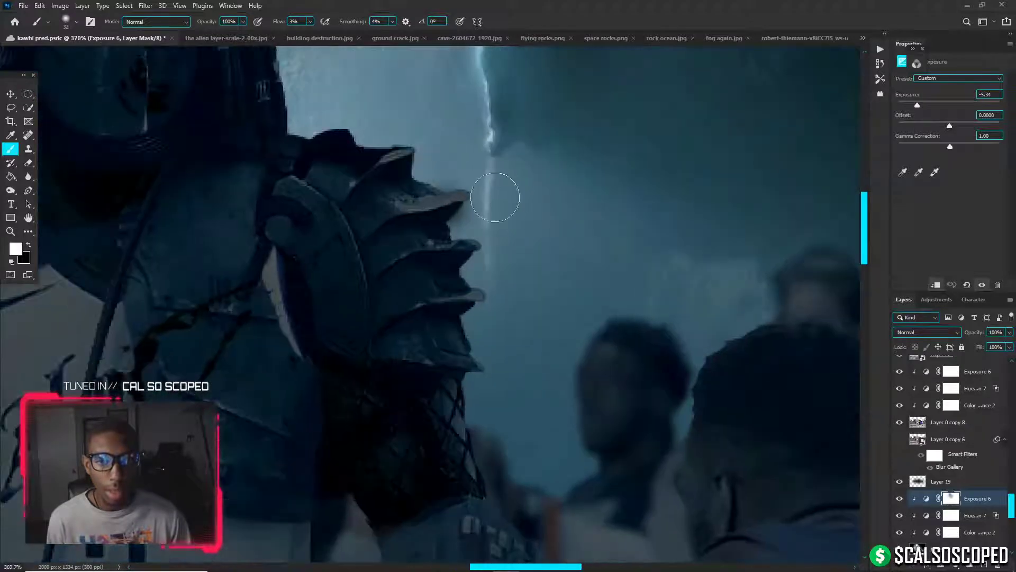
scroll(456, 141, down, 1)
key(x)
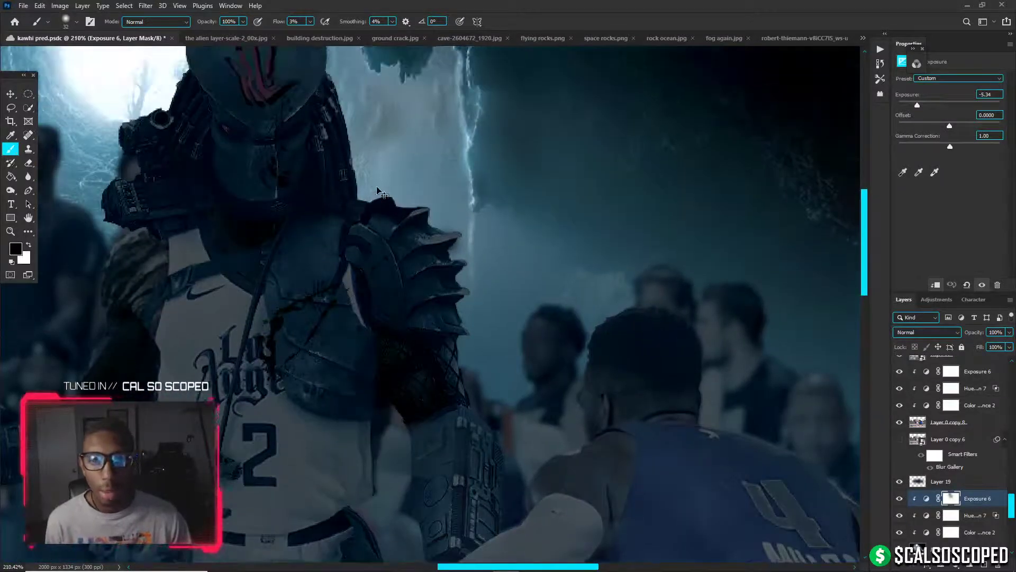
drag(379, 189, 358, 182)
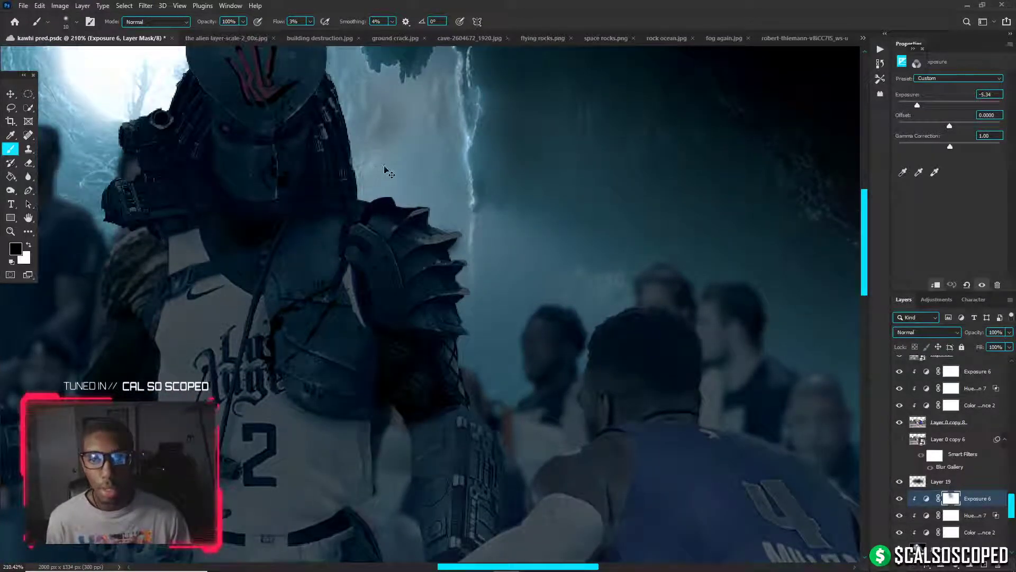
scroll(369, 191, down, 5)
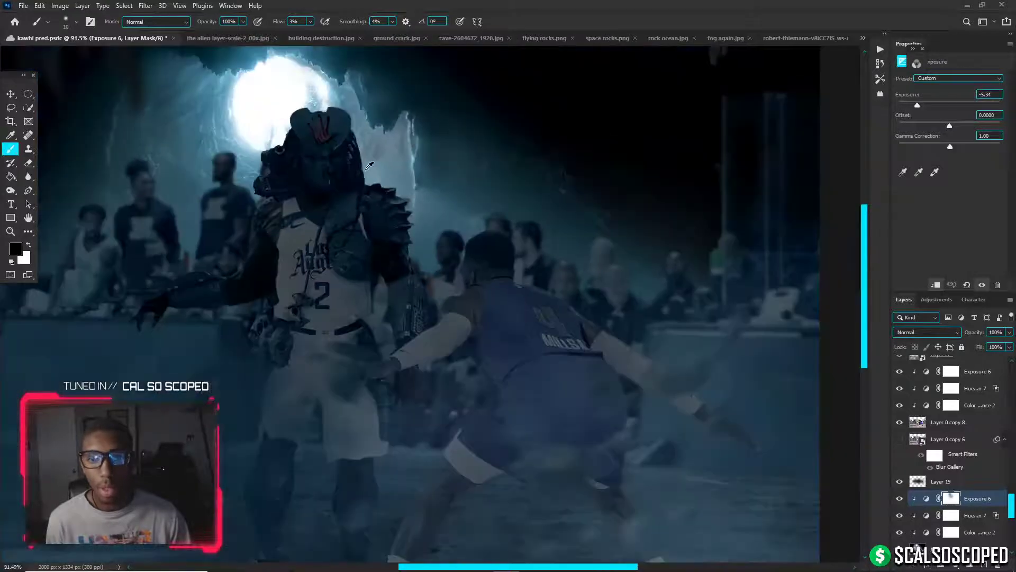
scroll(370, 146, up, 1)
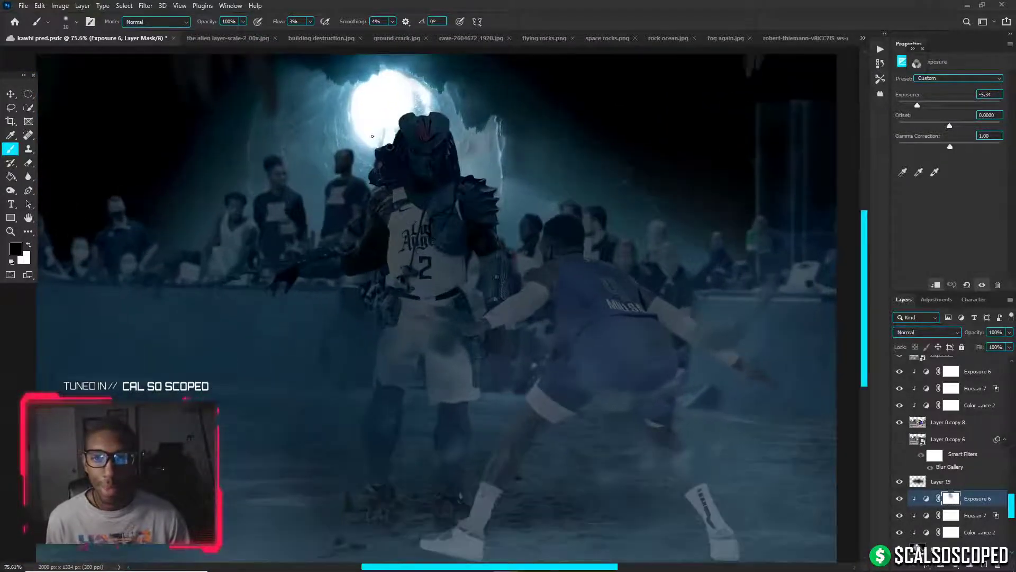
key(v)
scroll(367, 98, up, 1)
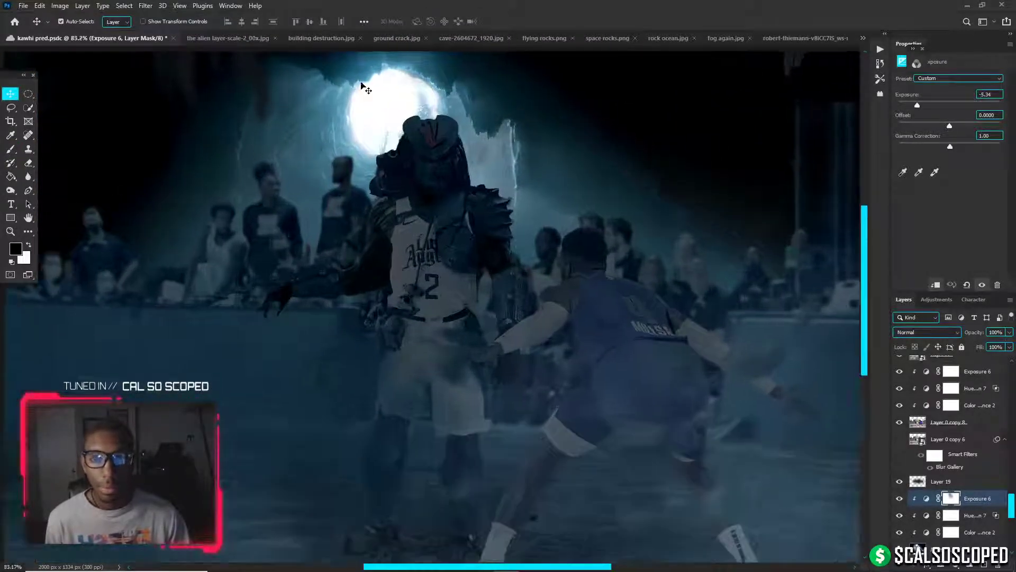
scroll(368, 92, up, 1)
scroll(381, 113, down, 1)
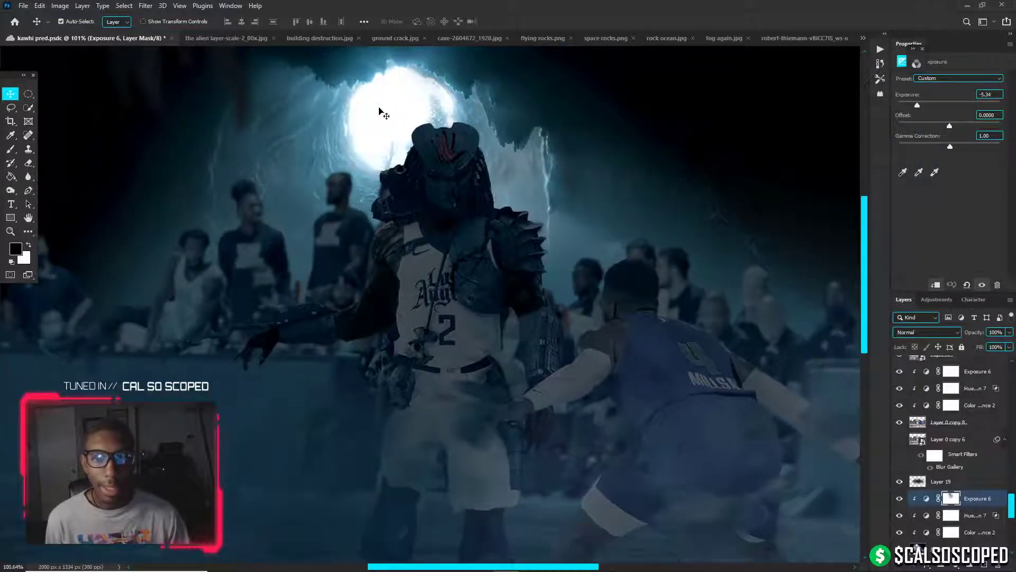
Add a new layer above Exposure 6, sample light blue from the cave glow, and set its blend mode to Linear Dodge (Add)
click(967, 503)
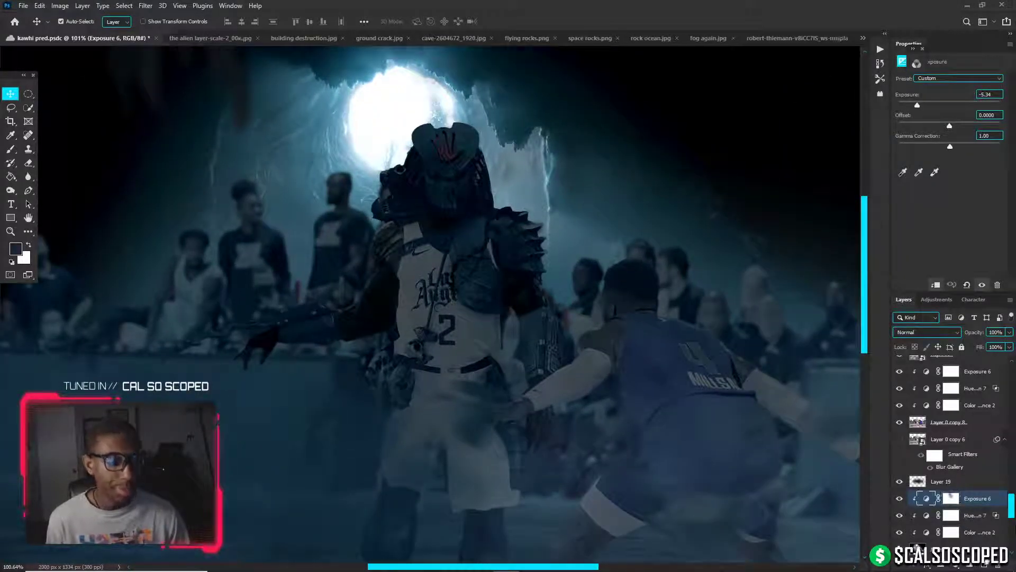
click(984, 565)
key(b)
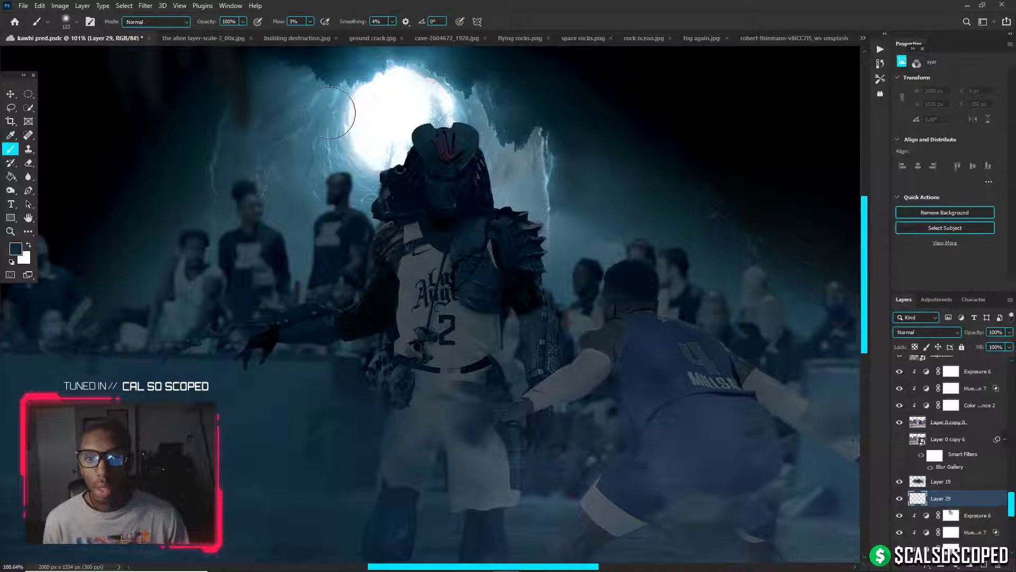
alt+click(313, 90)
click(927, 332)
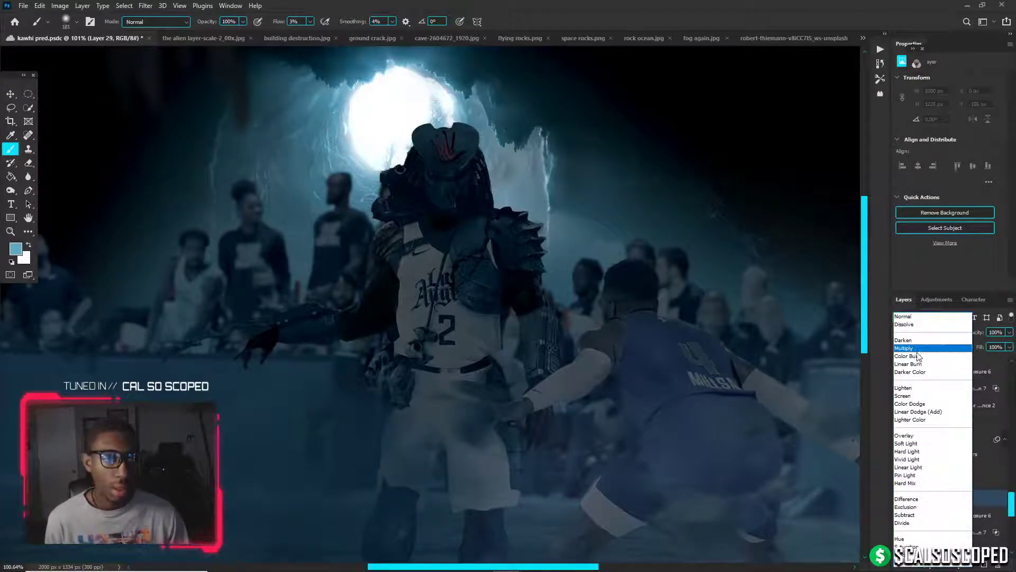
click(932, 413)
Try soft light-blue glow dabs over the moon at 3% flow, undoing each one
click(399, 118)
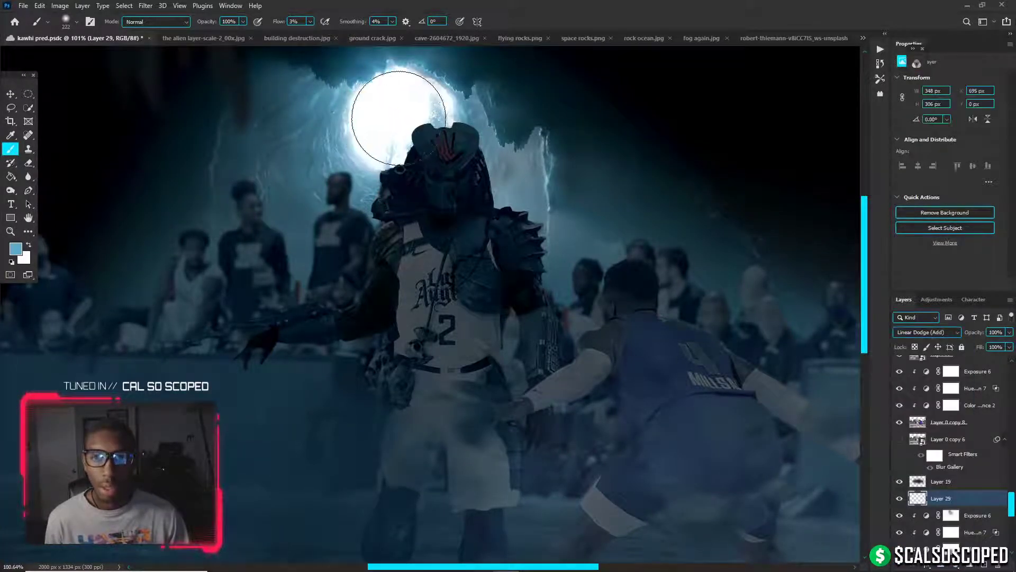
key(ctrl+z)
mouse_move(397, 114)
mouse_down()
mouse_move(385, 91)
mouse_move(391, 227)
mouse_move(379, 114)
mouse_up()
key(ctrl+z)
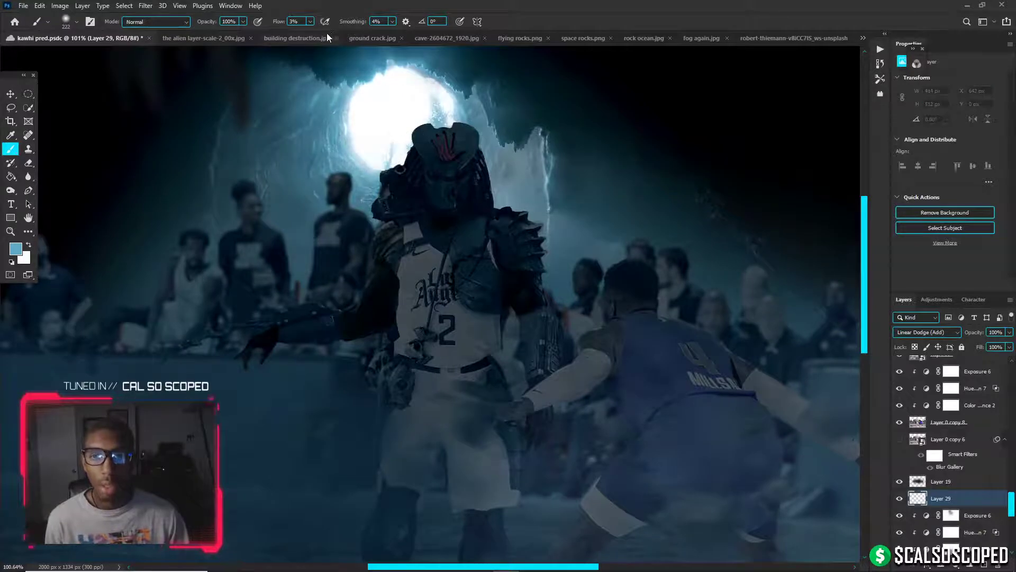
Raise the brush flow to 100% and try light-blue glow dabs over the moon at several sizes, undoing each one
drag(312, 33, 358, 33)
click(409, 118)
key(ctrl+z)
click(402, 117)
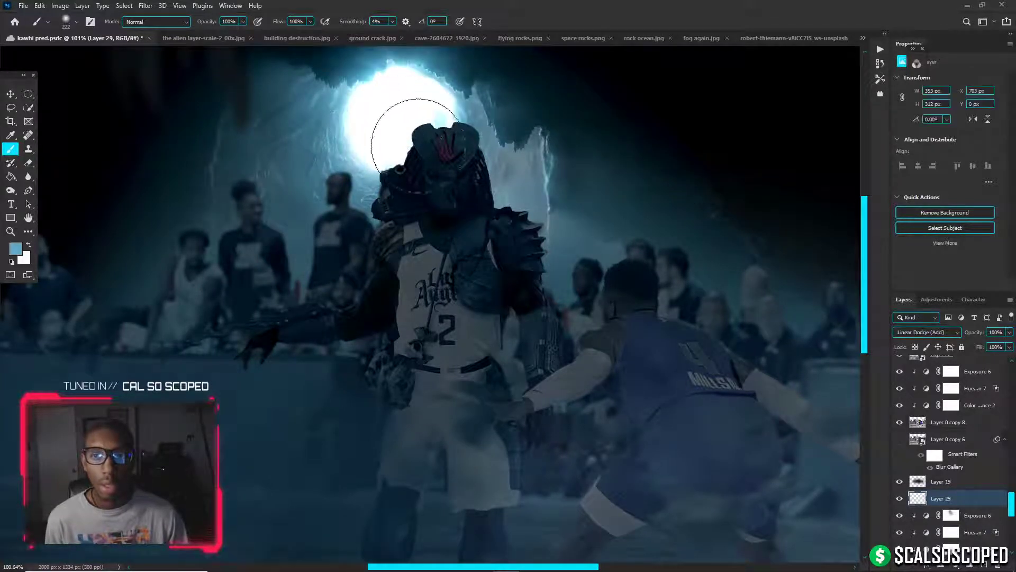
key(ctrl+z)
mouse_move(411, 118)
mouse_down()
mouse_move(386, 118)
mouse_move(404, 134)
mouse_move(405, 164)
mouse_move(387, 128)
mouse_up()
key(ctrl+z)
click(398, 115)
key(ctrl+z)
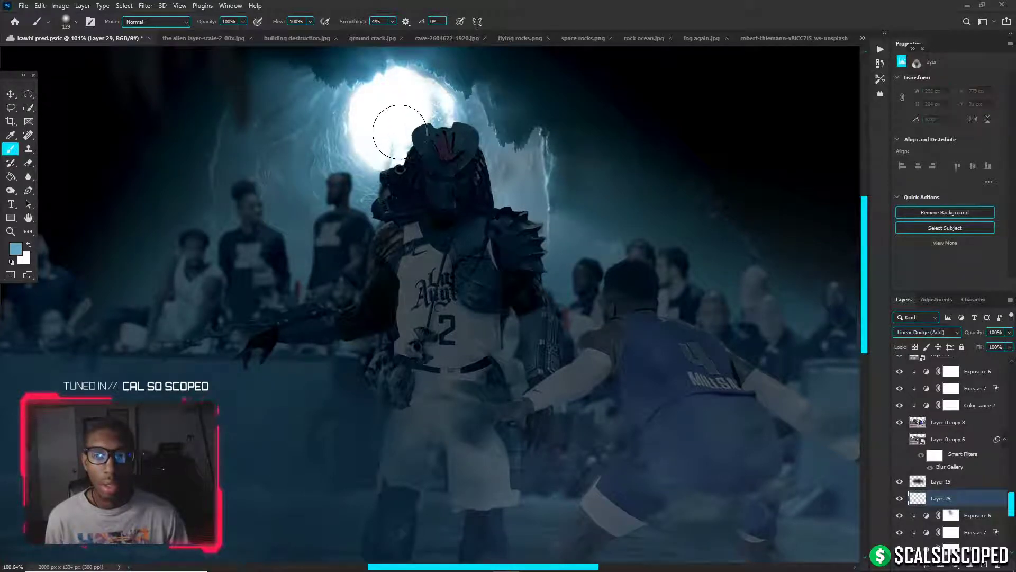
click(392, 114)
key(ctrl+z)
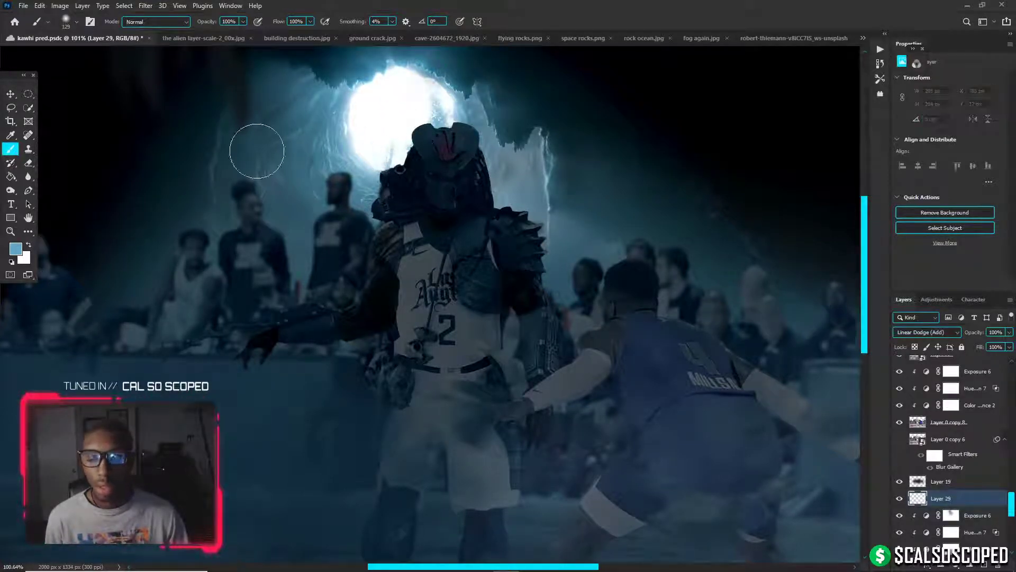
Add a Hue/Saturation adjustment above the crowd layer's Exposure 6 and clip it to the Layer 0 copy 8 stack
scroll(360, 98, down, 3)
scroll(360, 98, down, 2)
key(v)
scroll(423, 196, up, 2)
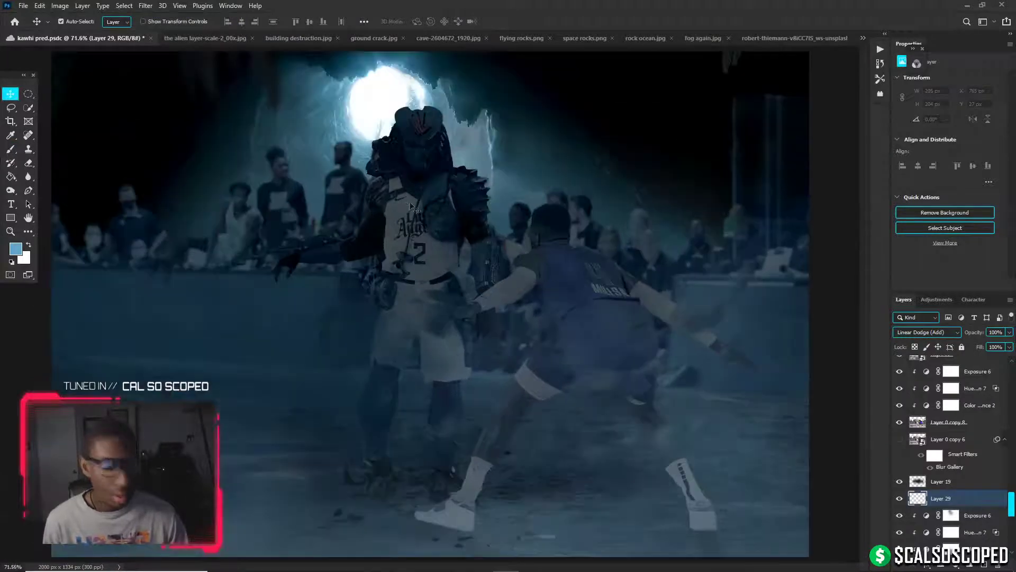
scroll(421, 195, up, 2)
click(312, 148)
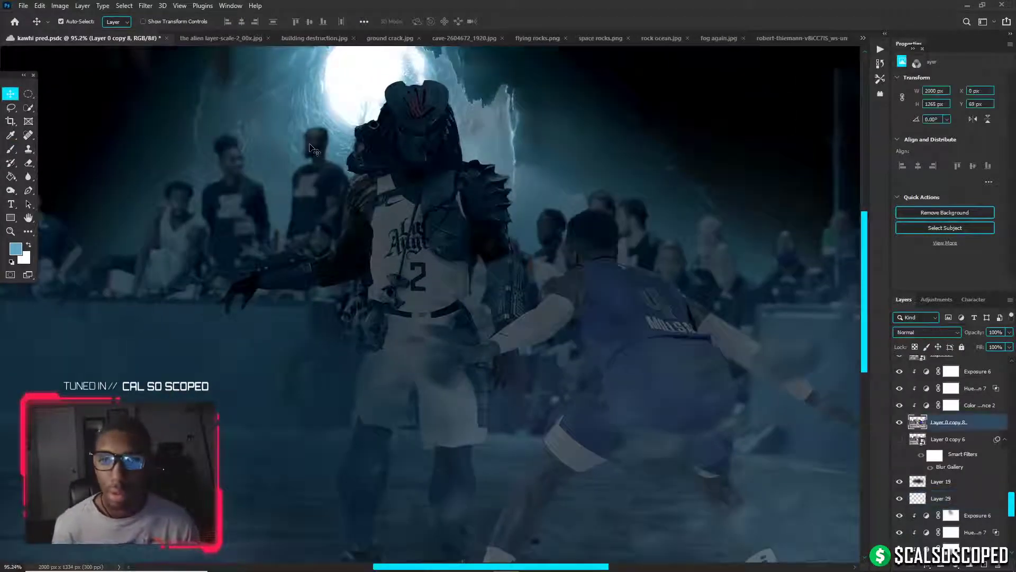
scroll(268, 142, down, 4)
scroll(261, 136, up, 2)
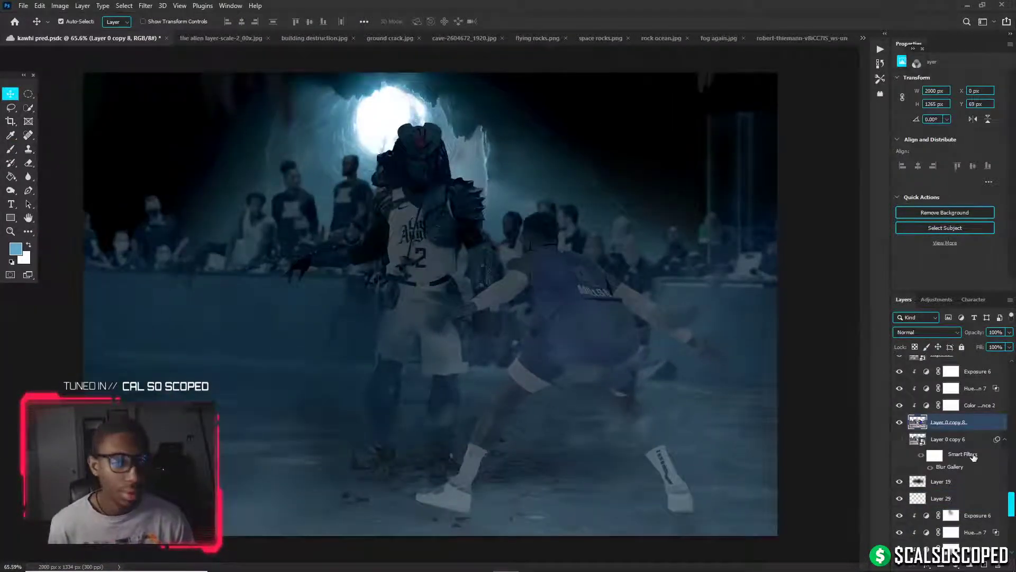
scroll(905, 422, up, 2)
click(951, 405)
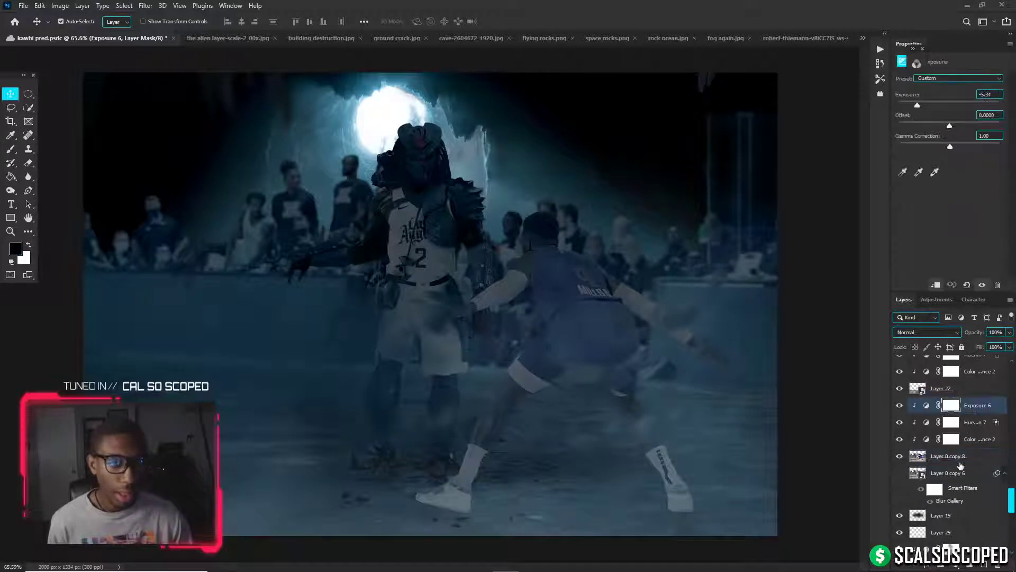
click(955, 565)
click(943, 461)
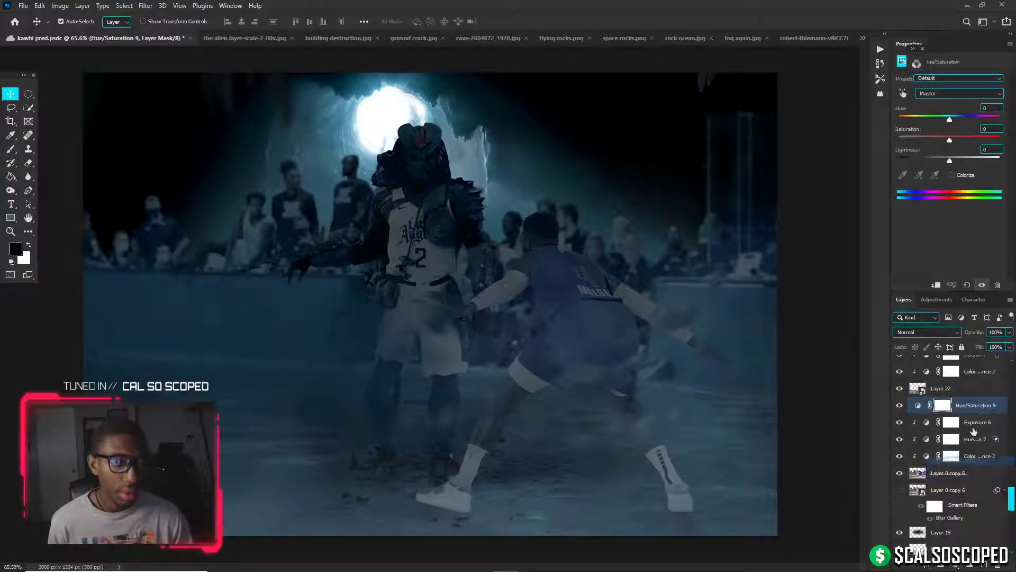
Colorize the crowd in the new Hue/Saturation adjustment with hue 194, saturation 100 and lightness +36
click(953, 174)
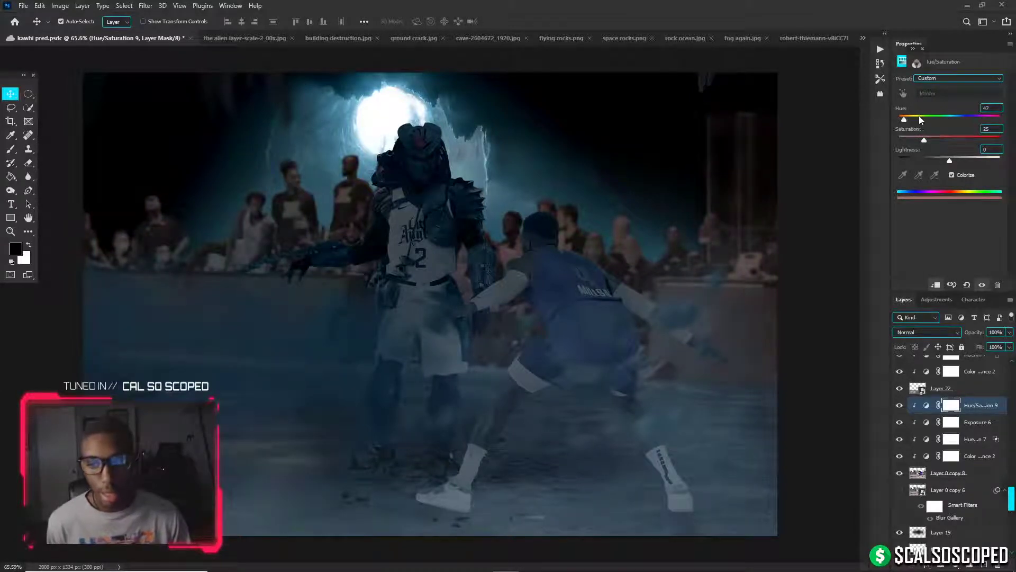
drag(919, 116, 953, 119)
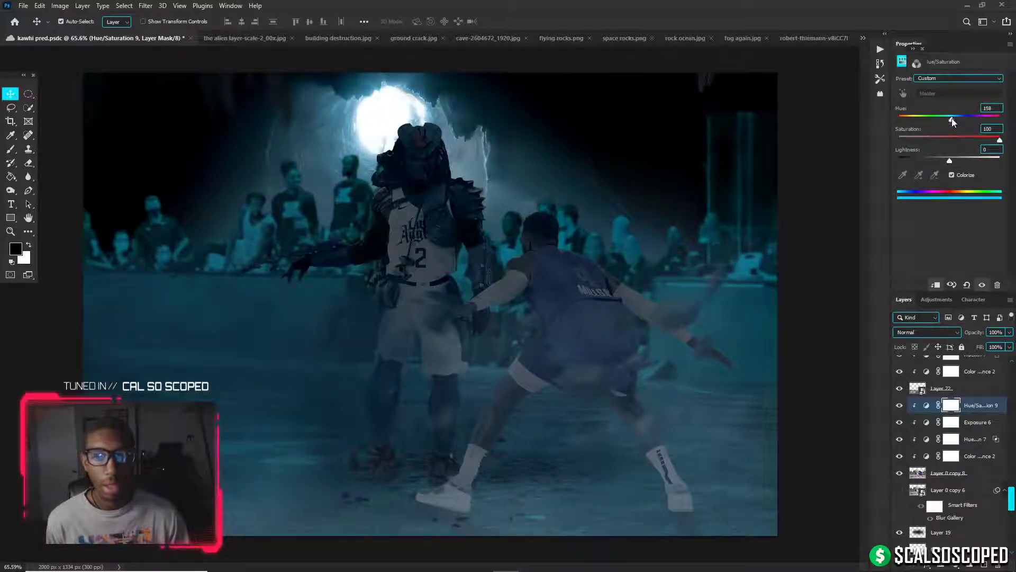
drag(951, 118, 954, 119)
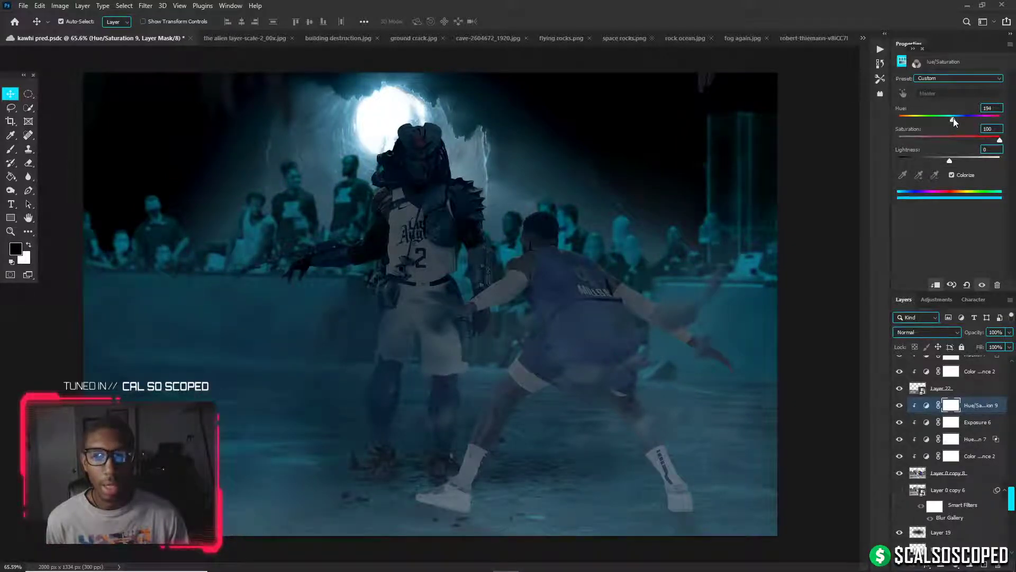
drag(967, 157, 967, 158)
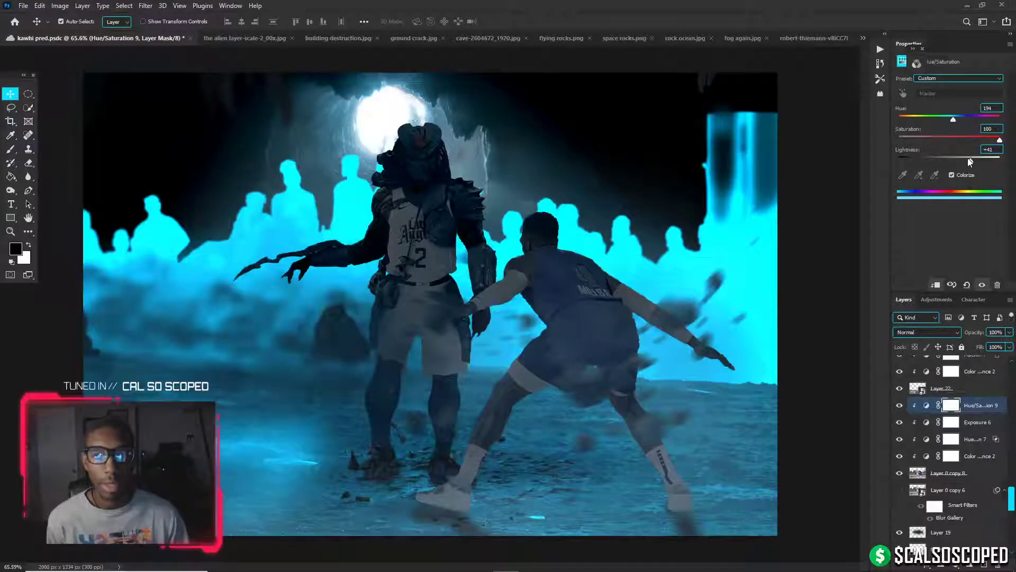
Split the Hue/Saturation adjustment's Underlying Layer black Blend If slider to 0 / 50 so the crowd's dark tones stay dark
right_click(924, 409)
click(859, 239)
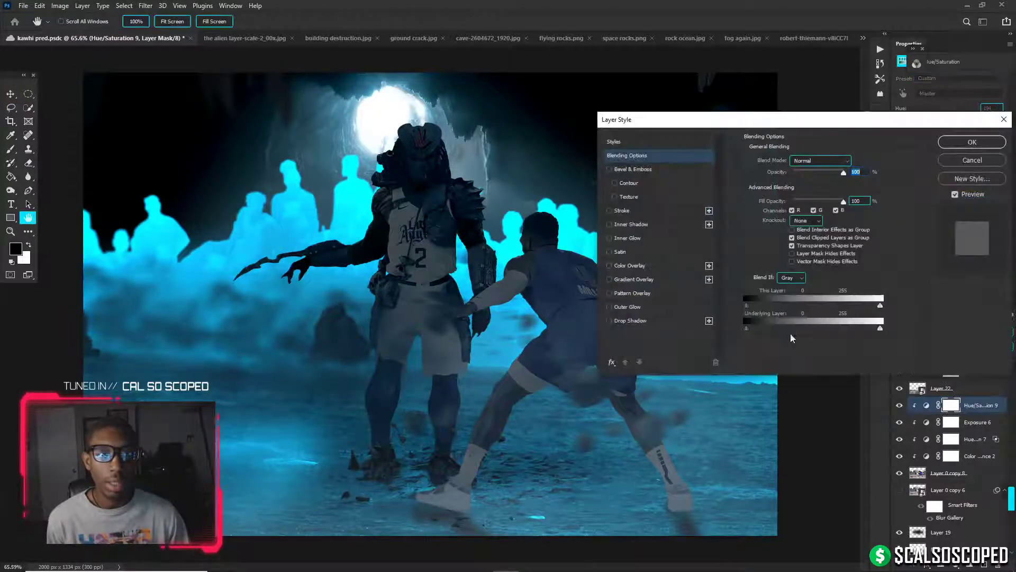
mouse_move(754, 326)
mouse_down()
mouse_move(793, 324)
mouse_move(774, 326)
mouse_up()
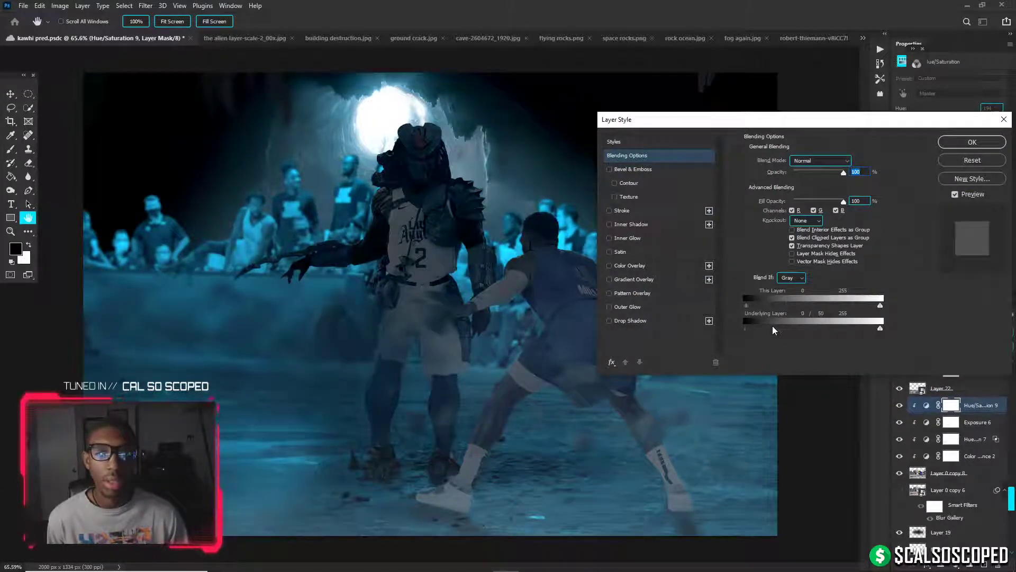
click(958, 143)
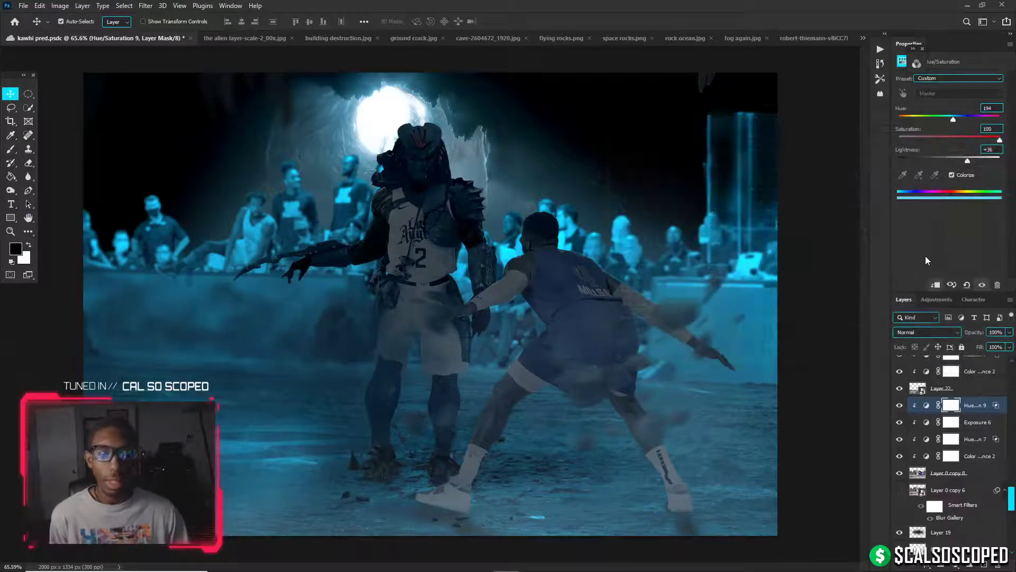
Invert the Hue/Saturation 9 mask to black and try a small white brush stroke on the bun-haired spectator's head
key(ctrl+i)
key(b)
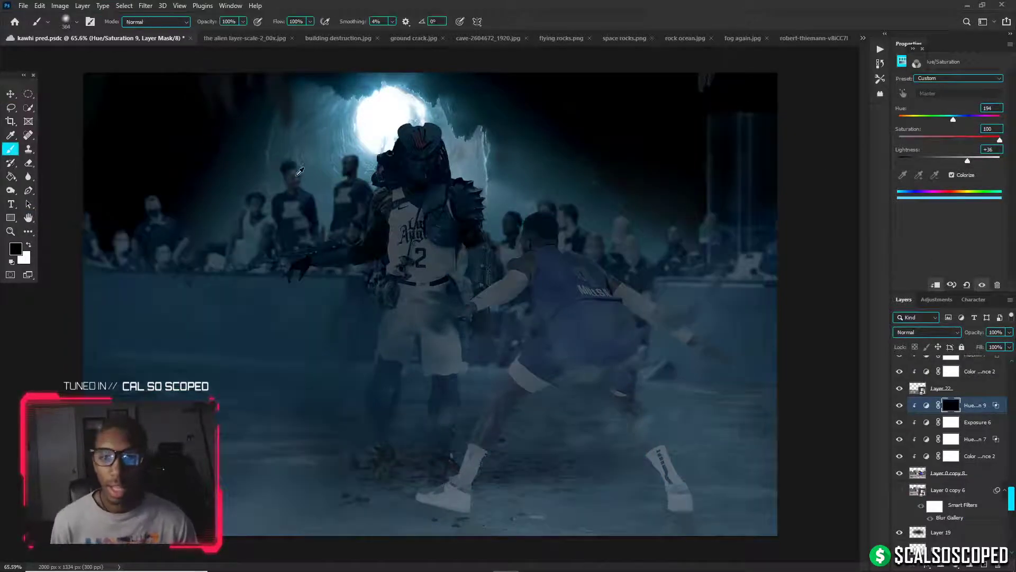
scroll(323, 159, up, 3)
key(x)
alt+right_click(323, 159)
drag(272, 165, 276, 180)
key(ctrl+z)
alt+right_click(292, 143)
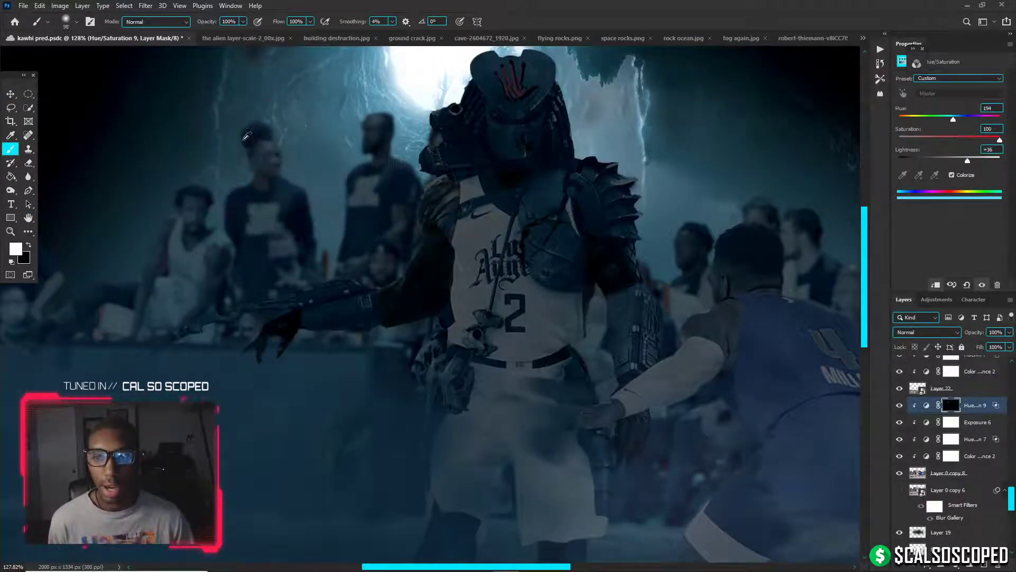
Paint a rim light across the top of the bun-haired spectator's hair and raise the adjustment's lightness to +56
scroll(278, 133, down, 5)
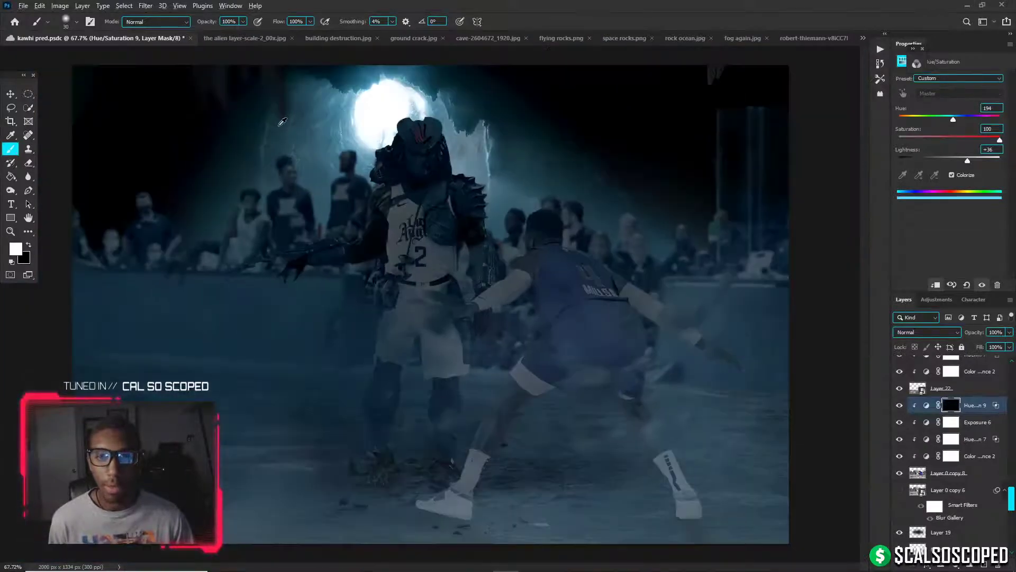
scroll(286, 132, up, 8)
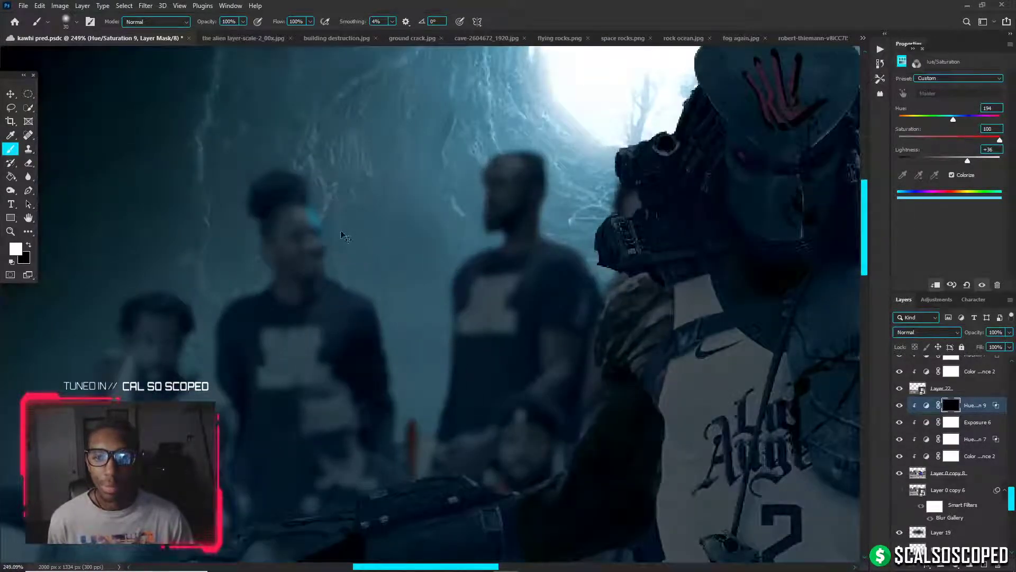
key(ctrl+z)
drag(331, 177, 265, 157)
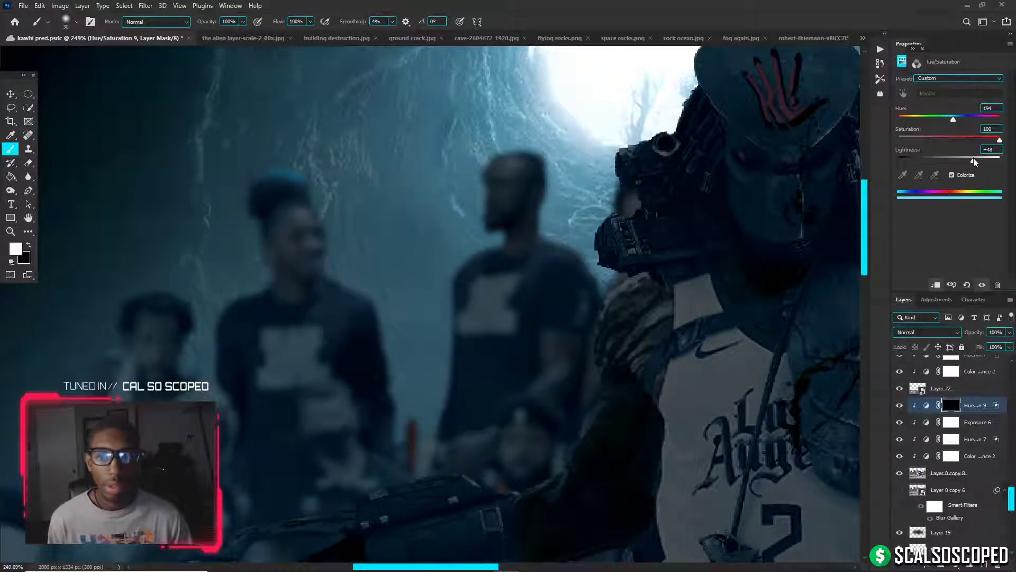
drag(973, 157, 976, 161)
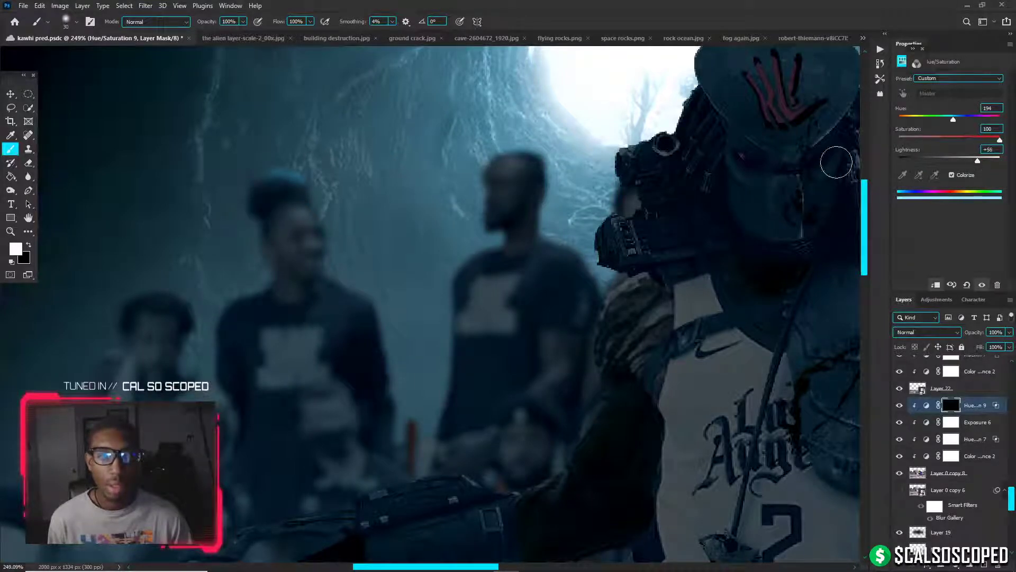
Paint rim light along the bun-haired spectator's moonward face edge and shoulder, plus a thin highlight on the collar
mouse_move(342, 258)
mouse_down()
mouse_move(401, 314)
mouse_move(370, 286)
mouse_move(407, 362)
mouse_move(392, 321)
mouse_up()
key(ctrl+z)
scroll(401, 317, up, 2)
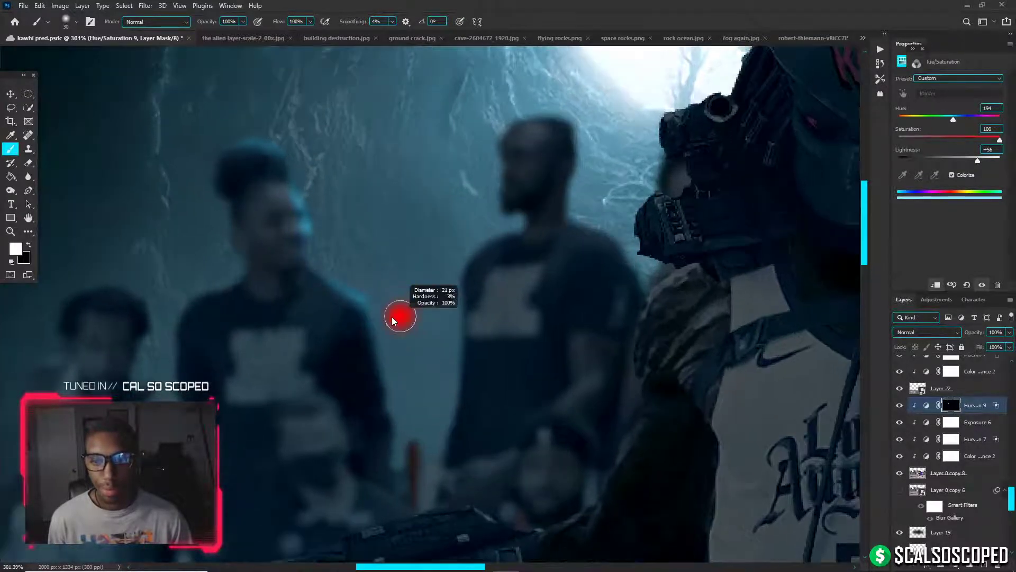
alt+right_click(286, 302)
drag(293, 290, 258, 309)
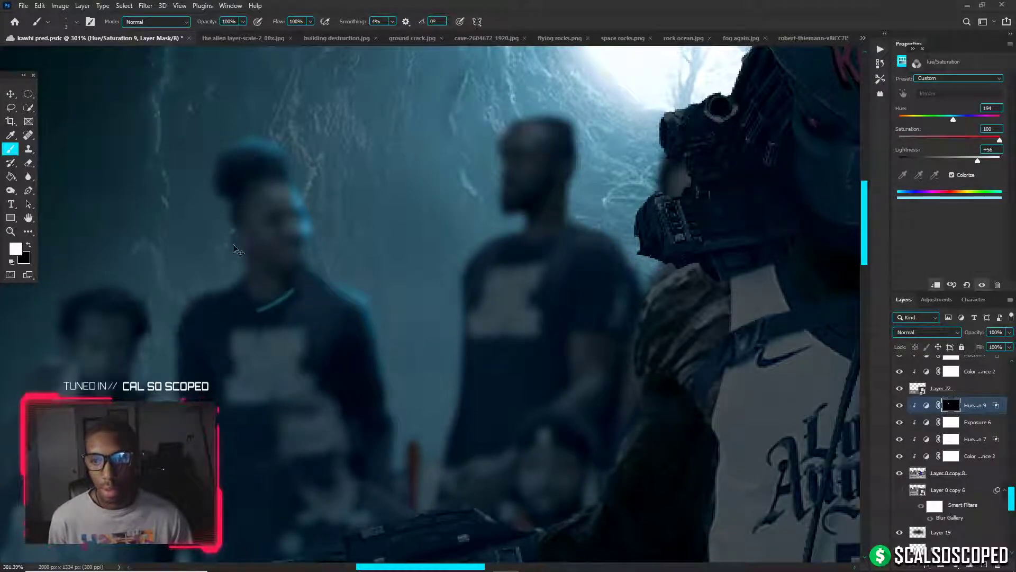
Paint a thin highlight on the bun-haired spectator's cheek, undoing the stray fine strokes around the face
drag(235, 244, 230, 235)
key(ctrl+z)
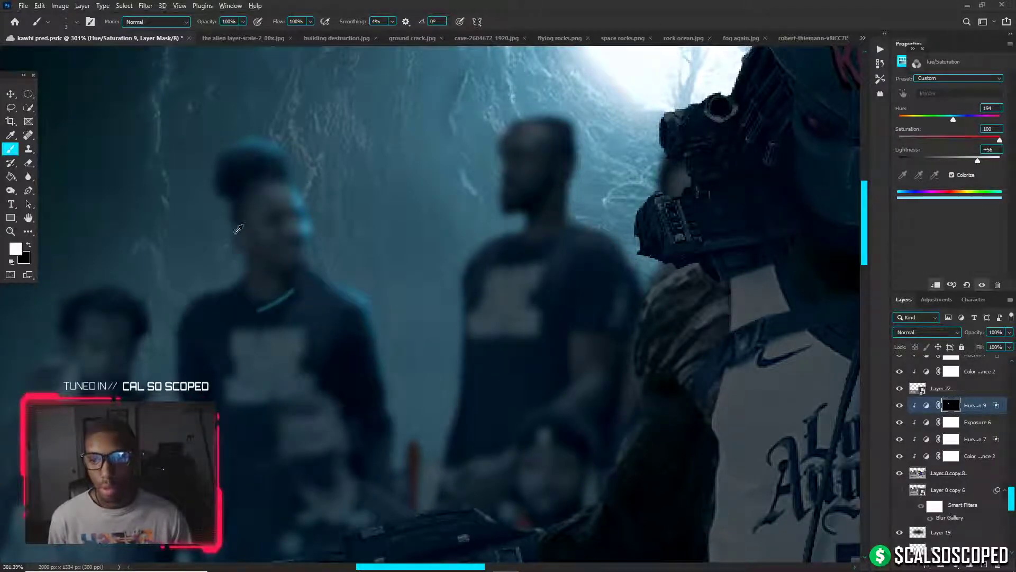
alt+right_click(239, 236)
key(x)
alt+right_click(233, 213)
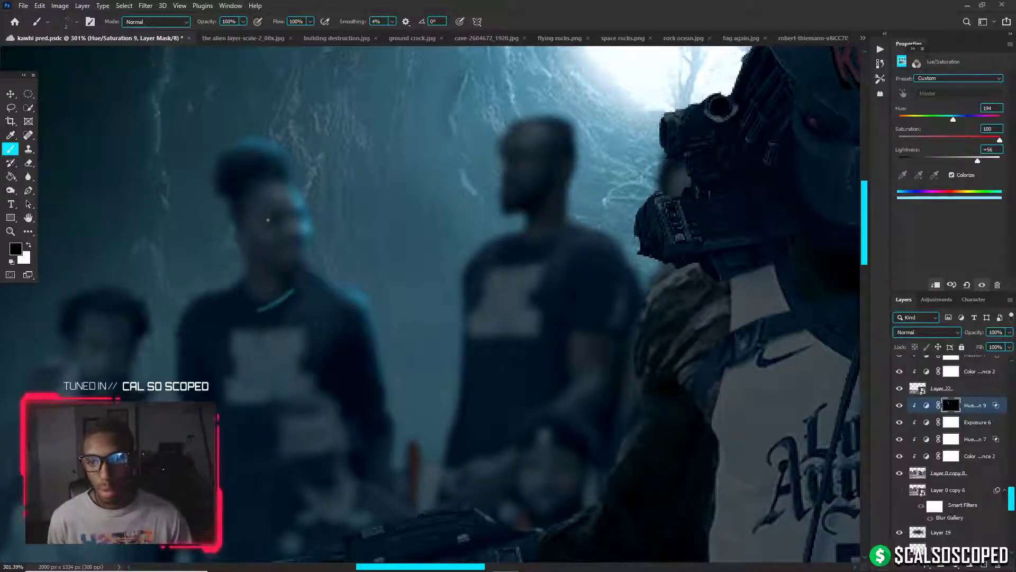
key(x)
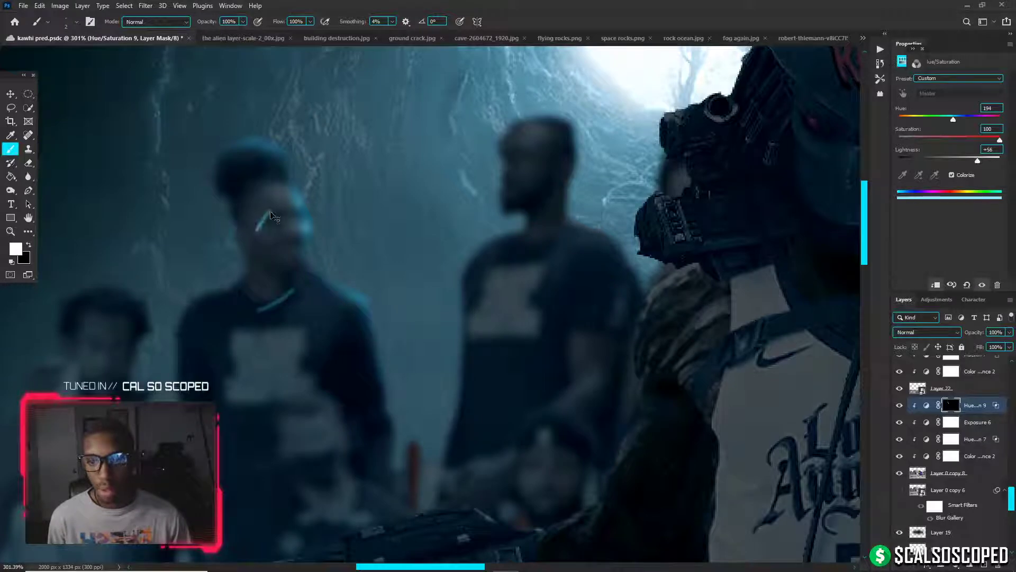
key(ctrl+z)
scroll(286, 210, down, 3)
scroll(302, 181, up, 1)
Lower the brush flow to 24% and softly paint rim light around the head and shoulders of the standing man nearest the Predator
click(310, 22)
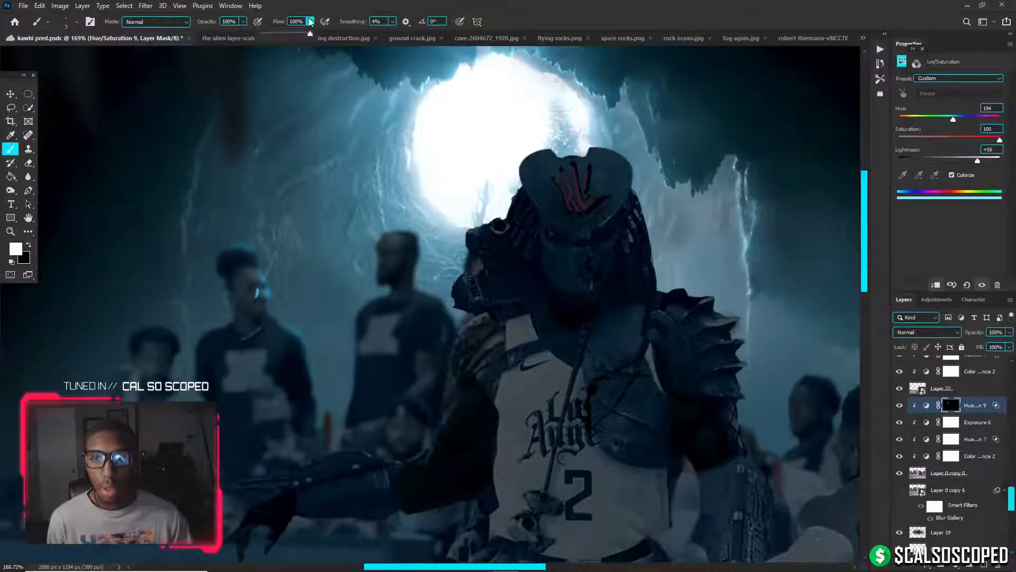
drag(311, 21, 272, 33)
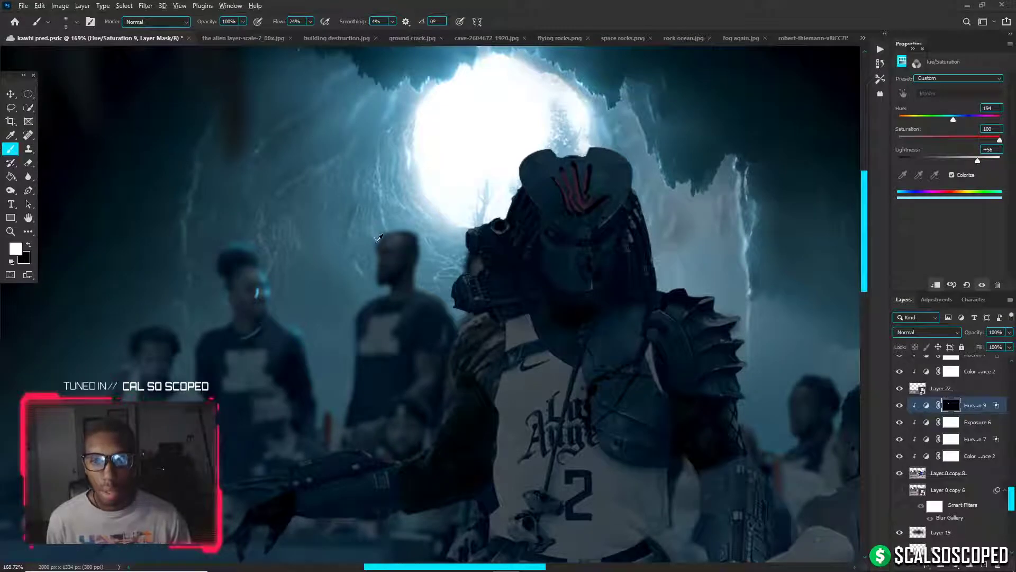
mouse_move(410, 236)
mouse_down()
mouse_move(423, 237)
mouse_move(397, 223)
mouse_move(407, 224)
mouse_up()
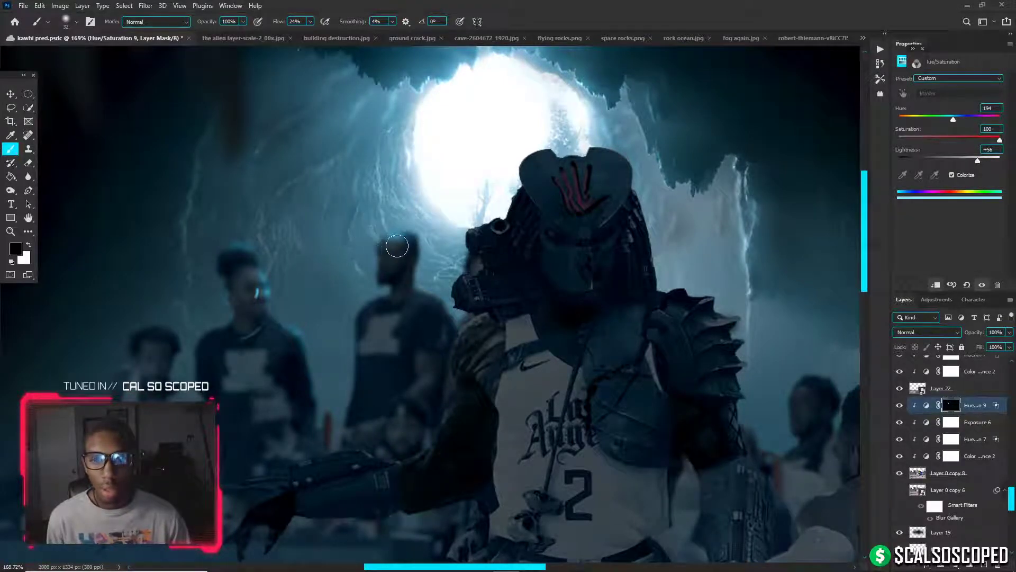
drag(403, 256, 381, 262)
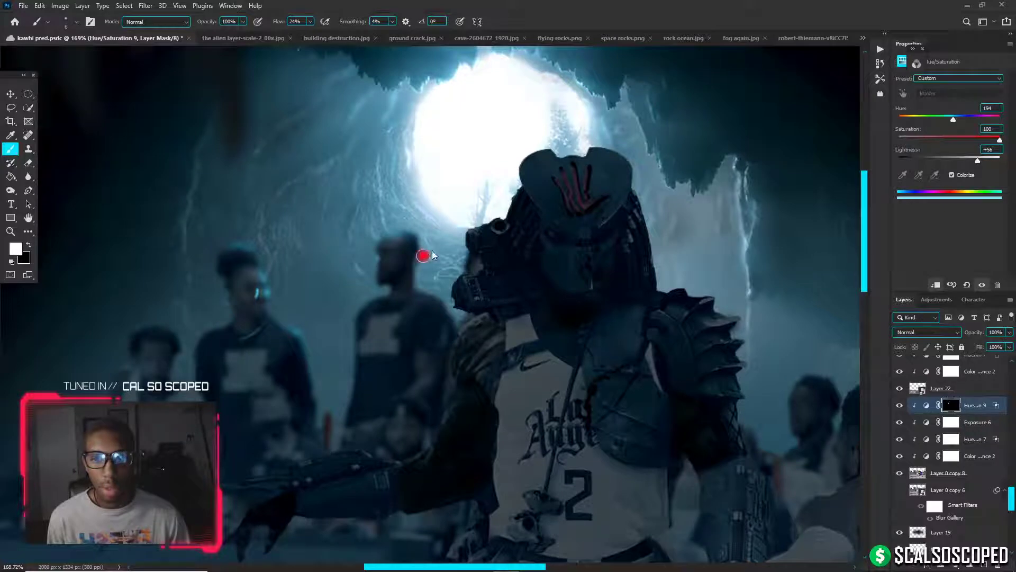
mouse_move(427, 251)
mouse_down()
mouse_move(425, 218)
mouse_move(438, 251)
mouse_move(434, 281)
mouse_move(467, 293)
mouse_move(458, 301)
mouse_move(448, 288)
mouse_move(462, 304)
mouse_move(464, 355)
mouse_move(454, 261)
mouse_up()
Switch to the Brave browser, open the Cal So Scoped Instagram profile in a new tab and sign in with its saved account
mouse_move(442, 566)
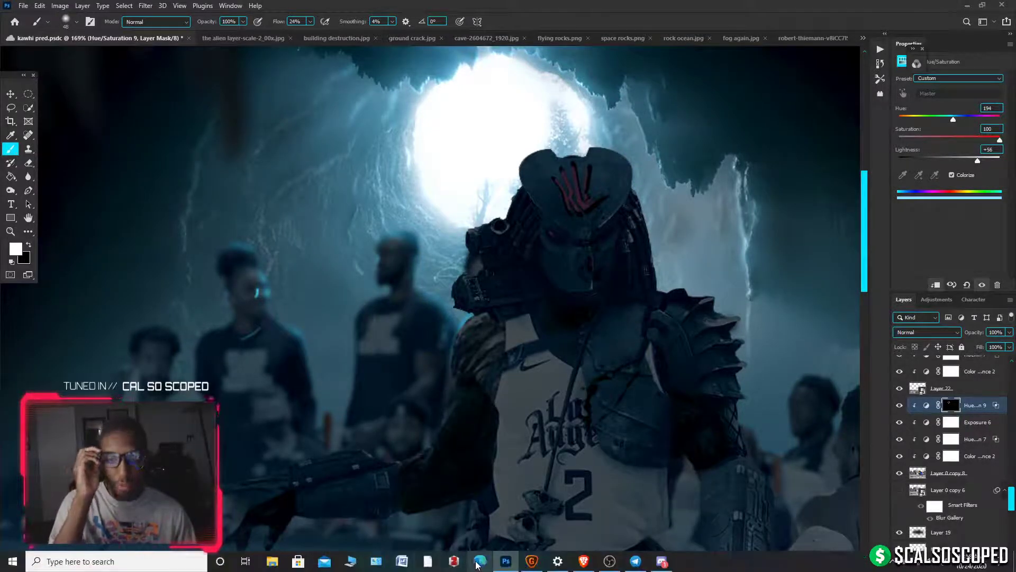
click(480, 562)
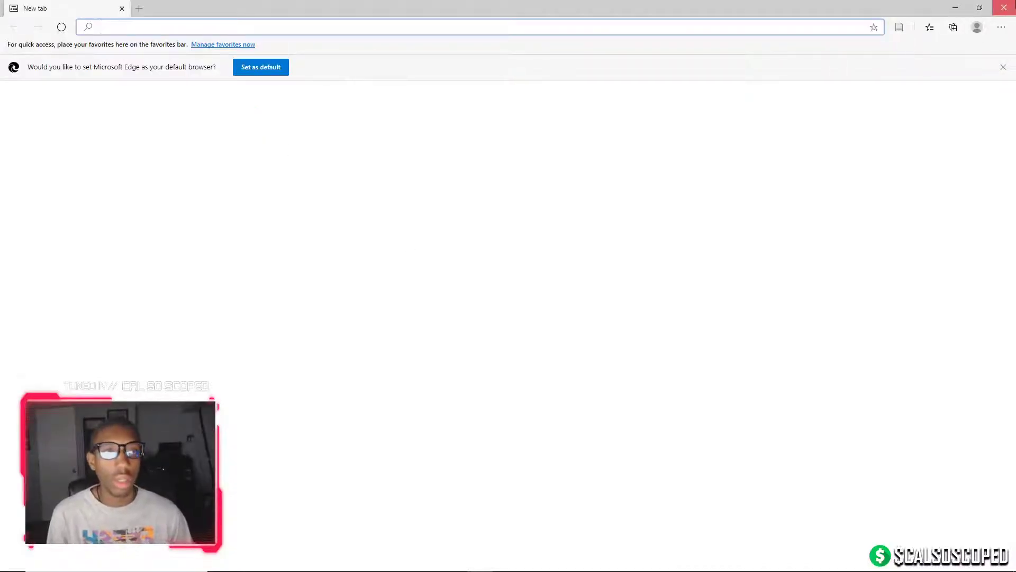
click(1004, 7)
click(584, 562)
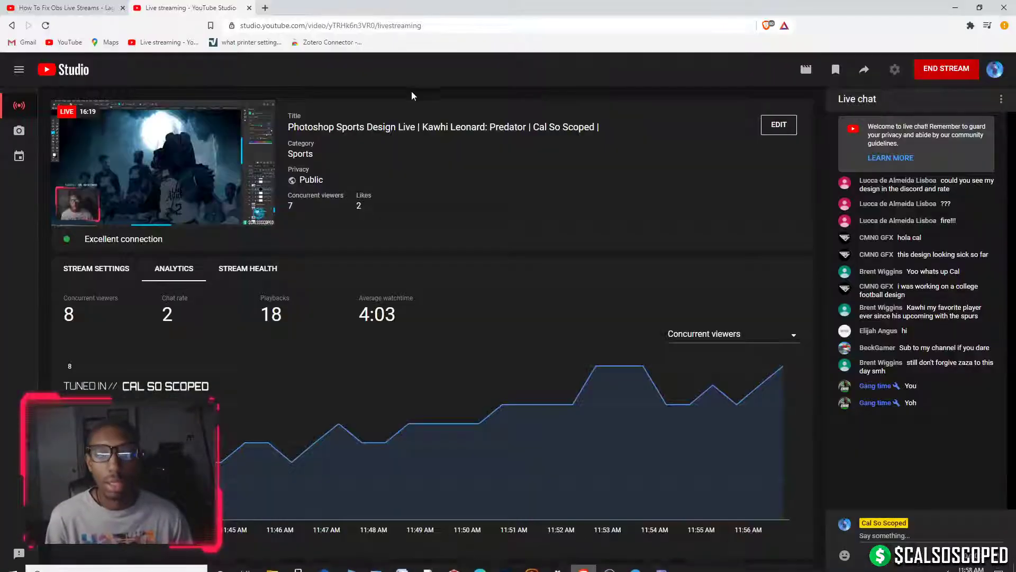
click(265, 8)
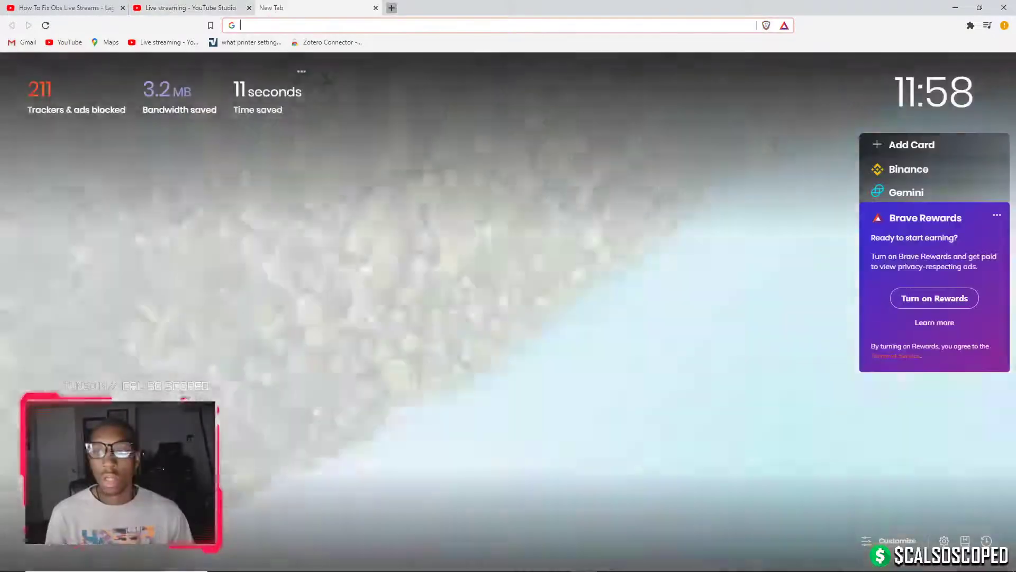
text(instagram.com/calsoscoped/?hl=en)
key(Return)
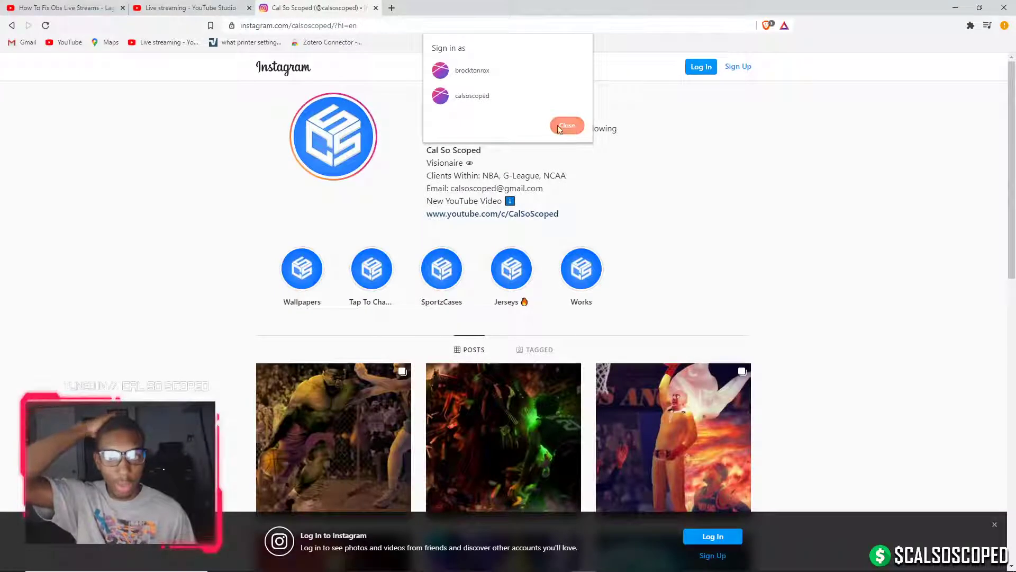
click(510, 102)
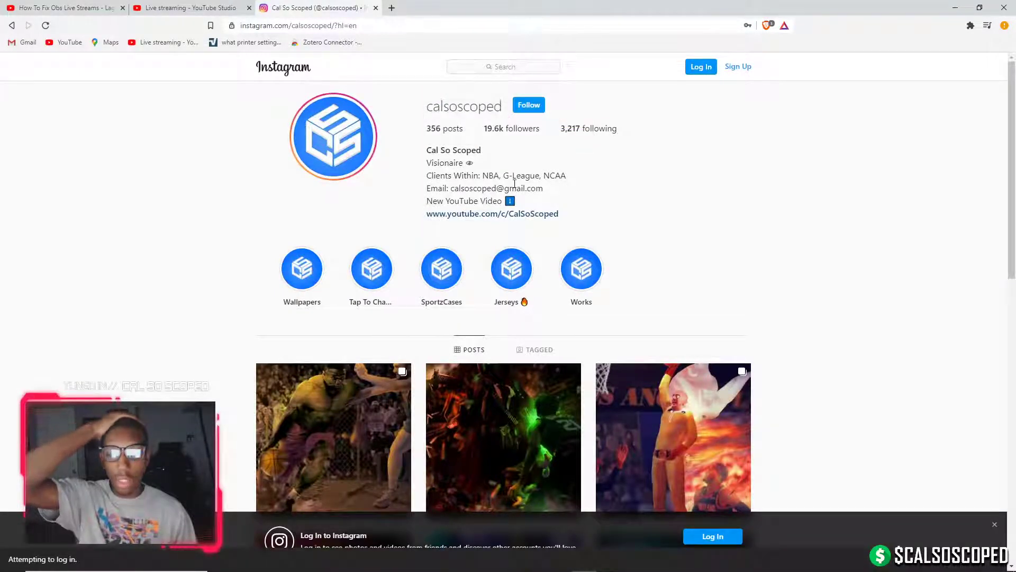
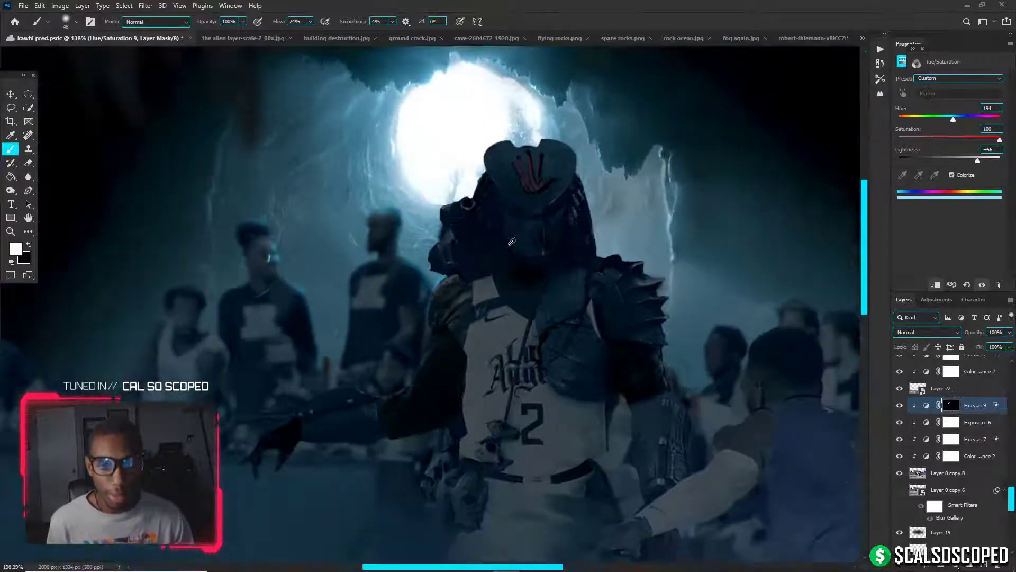
Return to Photoshop and paint black on the mask to reduce the glow on the standing man's shoulder beside the Predator
scroll(447, 293, up, 4)
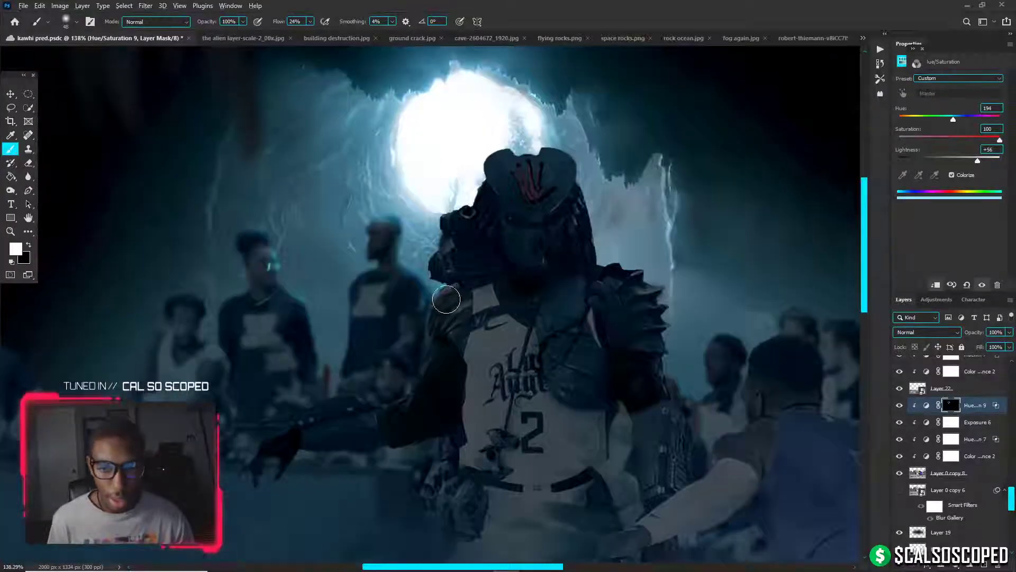
key(x)
mouse_move(443, 296)
mouse_down()
mouse_move(451, 320)
mouse_move(413, 321)
mouse_up()
key(x)
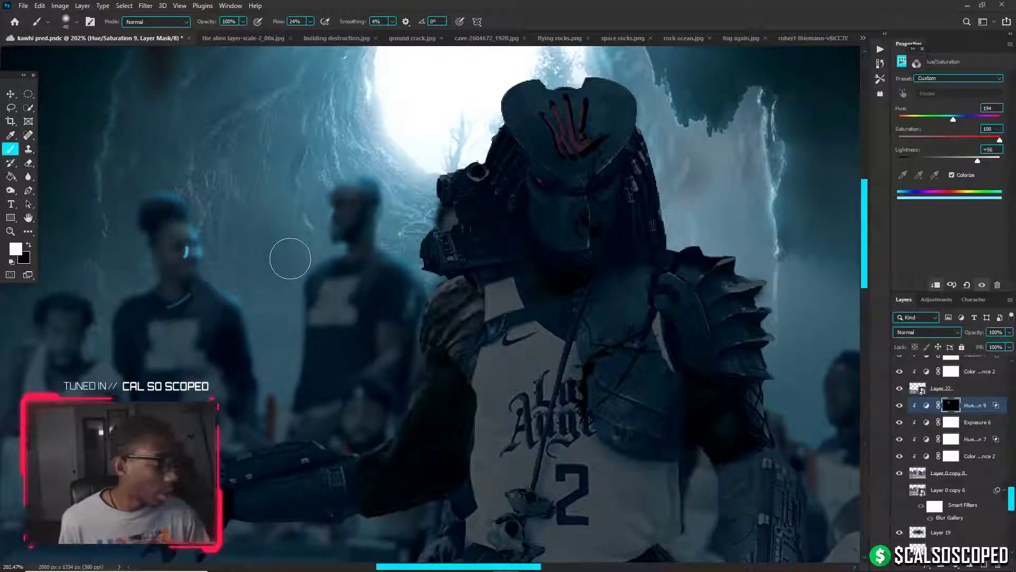
Paint soft rim light on the spectator in the white tank top using a smaller white brush
scroll(441, 206, down, 5)
scroll(261, 295, up, 4)
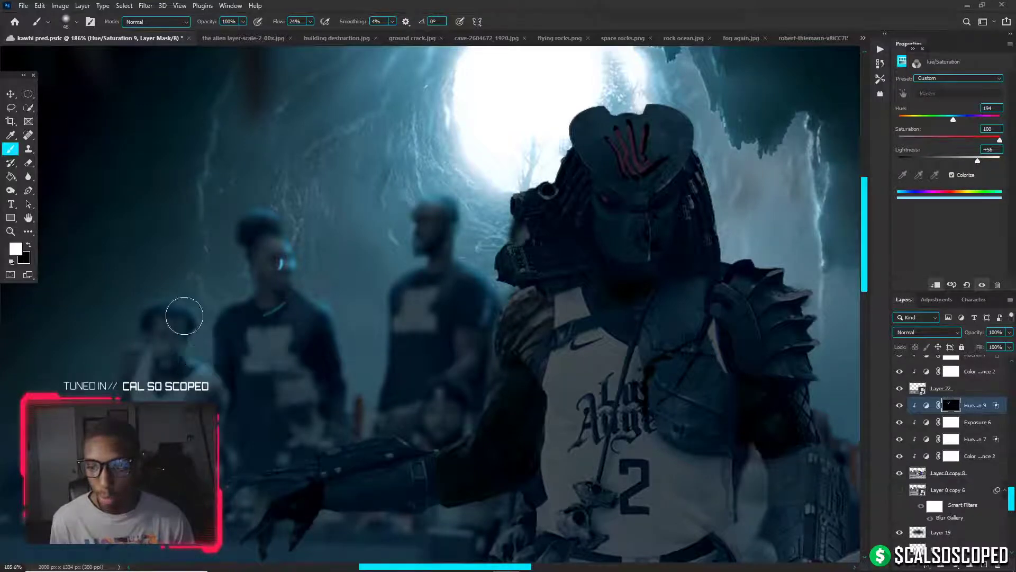
scroll(184, 316, down, 5)
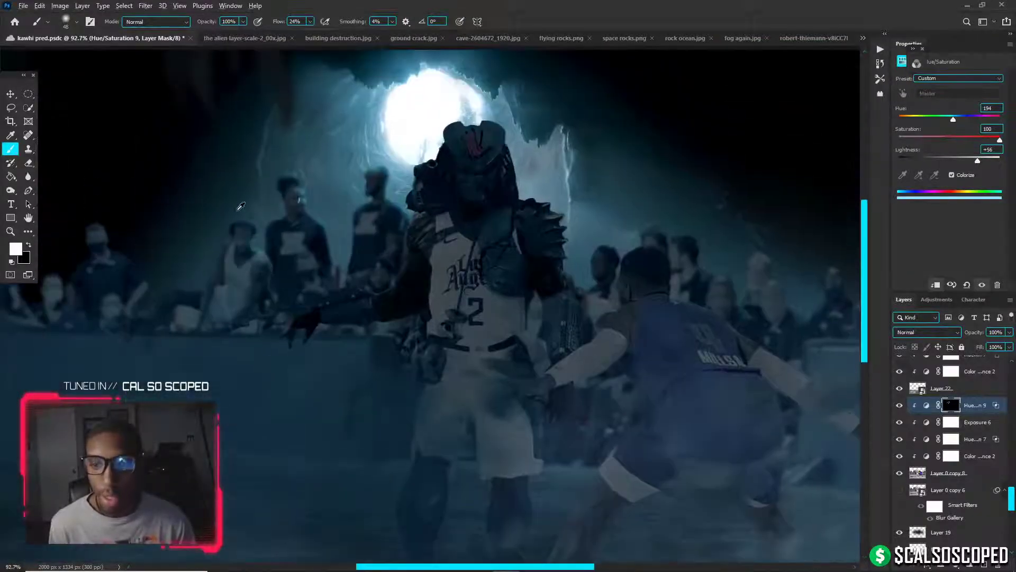
scroll(241, 205, up, 5)
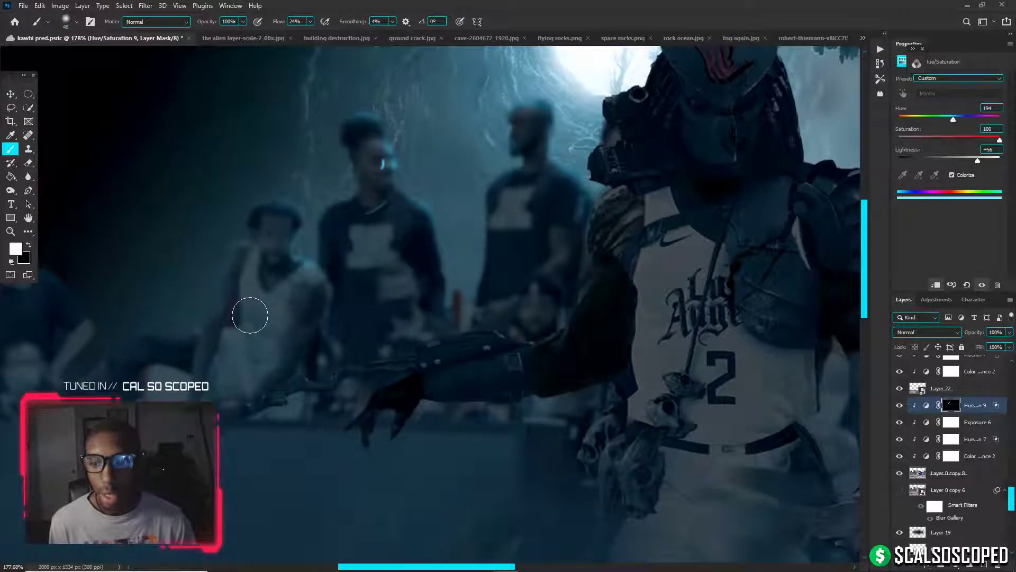
key(bracketleft)
key(bracketleft)
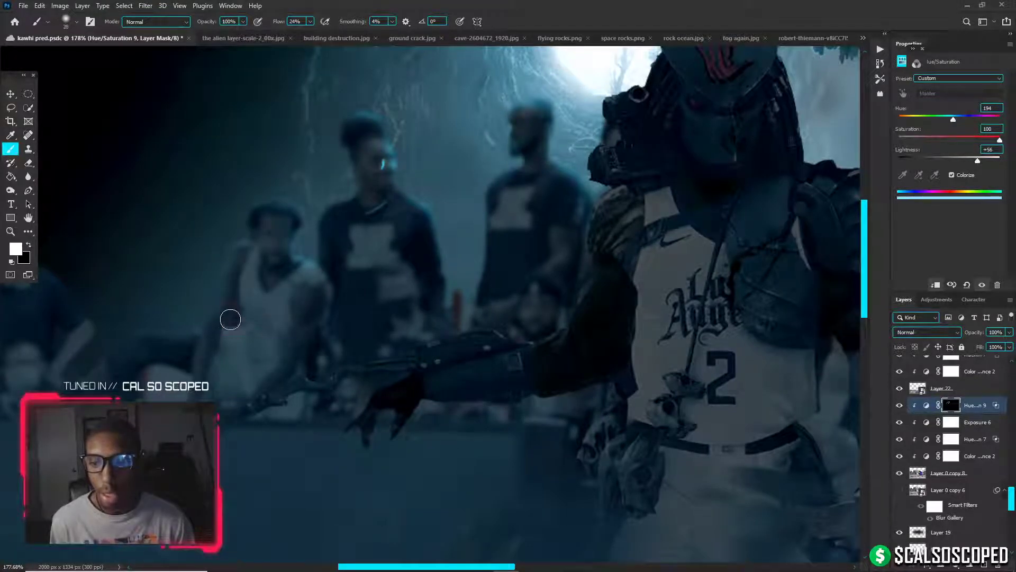
drag(230, 319, 232, 307)
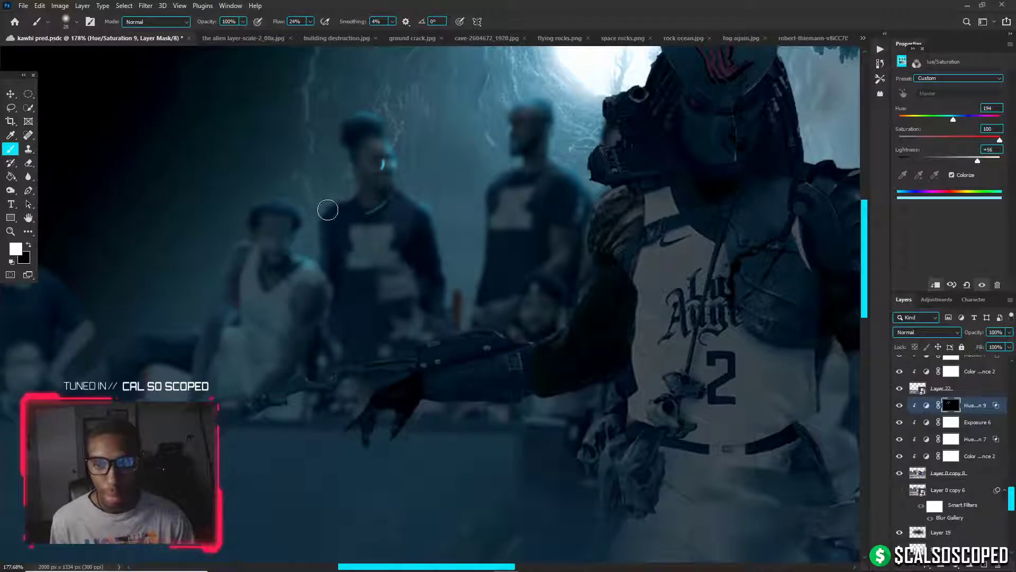
Paint rim light on the spectators' heads between the Predator's spiked shoulder and the blue-jersey player, cleaning up spill with black
scroll(327, 210, down, 5)
scroll(352, 169, up, 3)
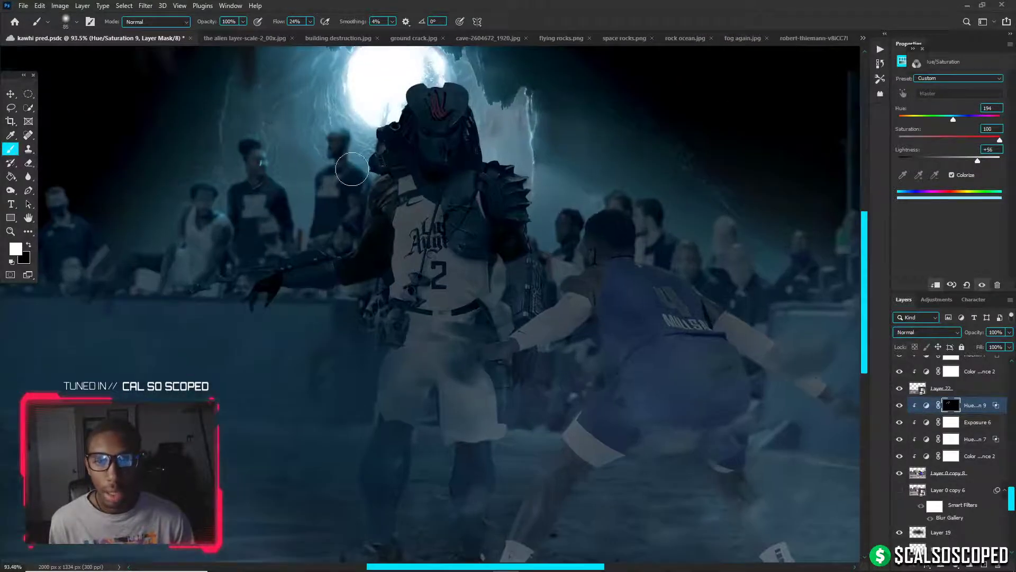
scroll(352, 169, up, 4)
drag(865, 249, 865, 222)
alt+right_click(641, 340)
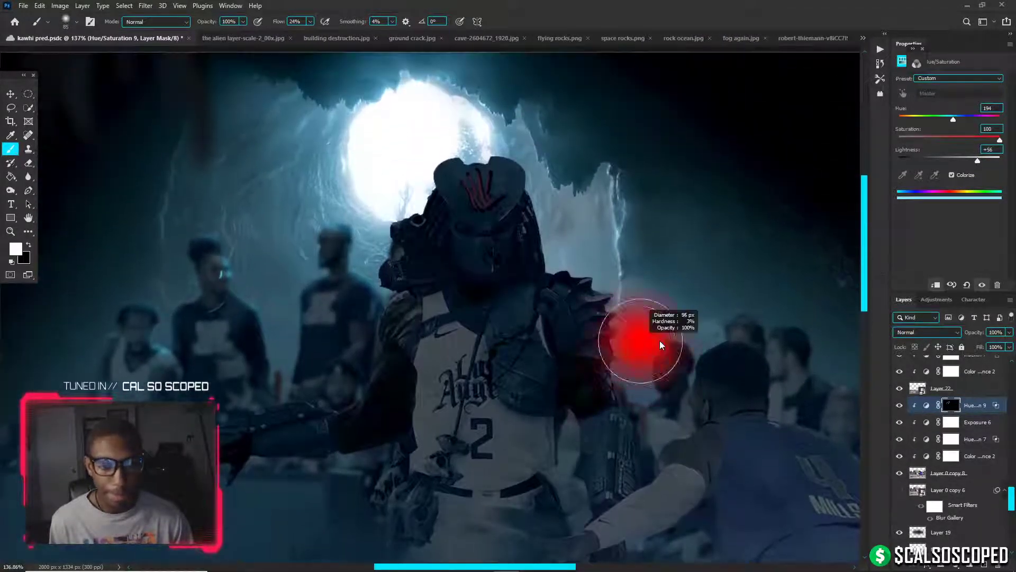
mouse_move(634, 356)
mouse_down()
mouse_move(619, 322)
mouse_move(613, 363)
mouse_move(629, 313)
mouse_move(604, 344)
mouse_move(674, 306)
mouse_move(687, 373)
mouse_move(681, 377)
mouse_move(638, 327)
mouse_move(656, 317)
mouse_up()
key(x)
alt+right_click(688, 373)
key(x)
alt+right_click(637, 356)
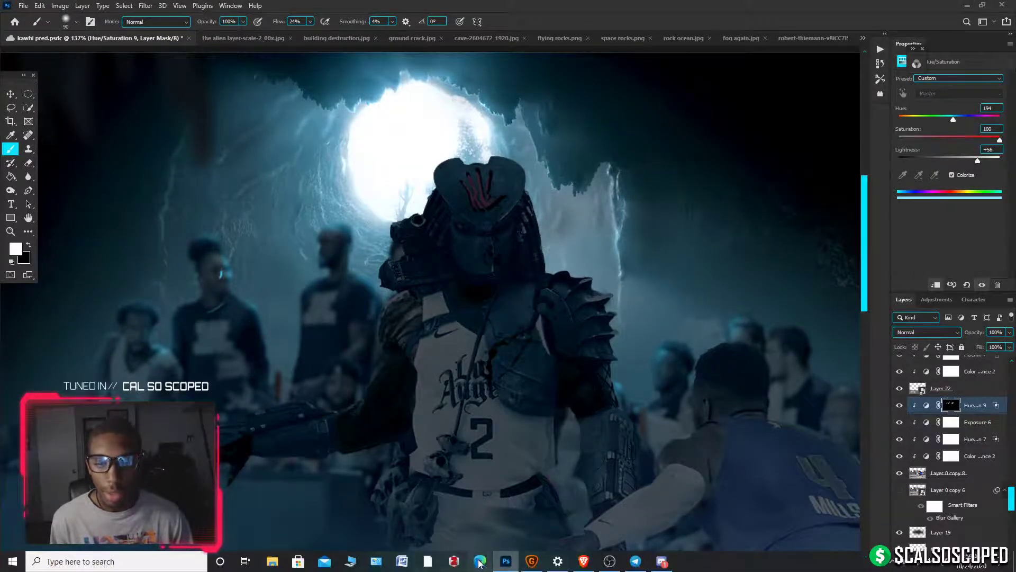
Switch to the Brave browser, open collectionbyvc.com in a new tab and browse its basketball composites for reference
click(584, 561)
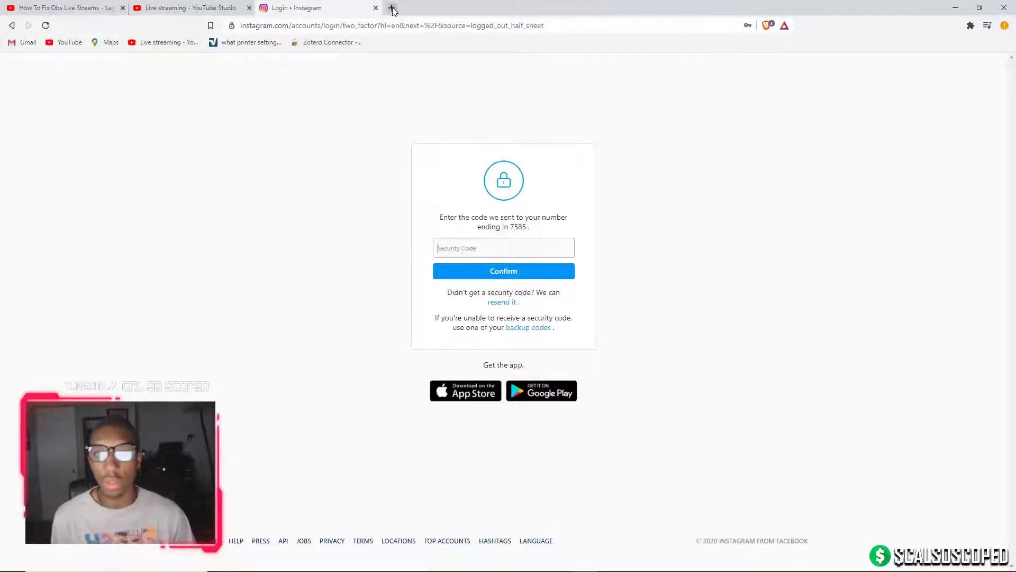
click(392, 8)
text(collectionbyvc.com)
key(Return)
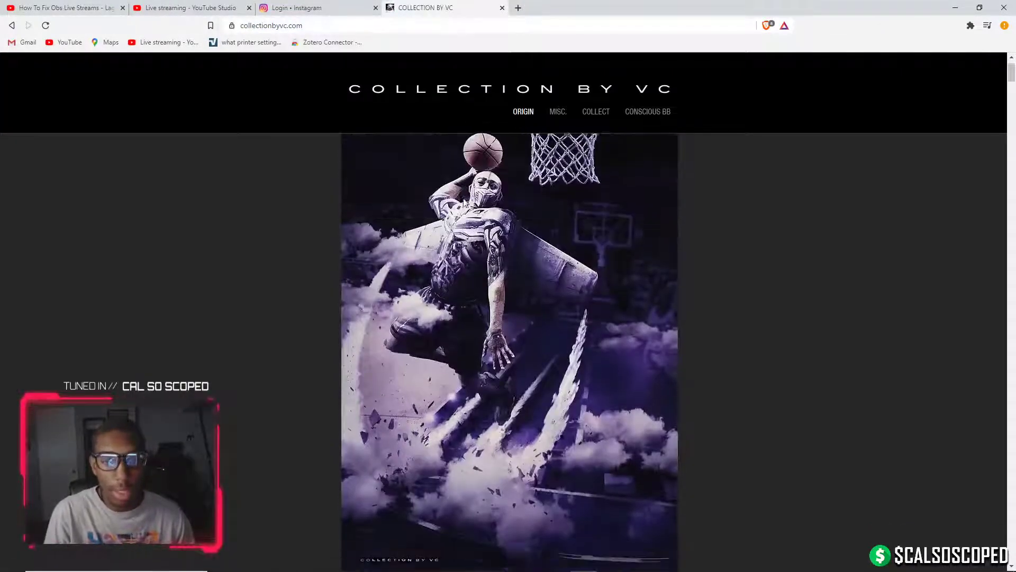
scroll(458, 212, down, 8)
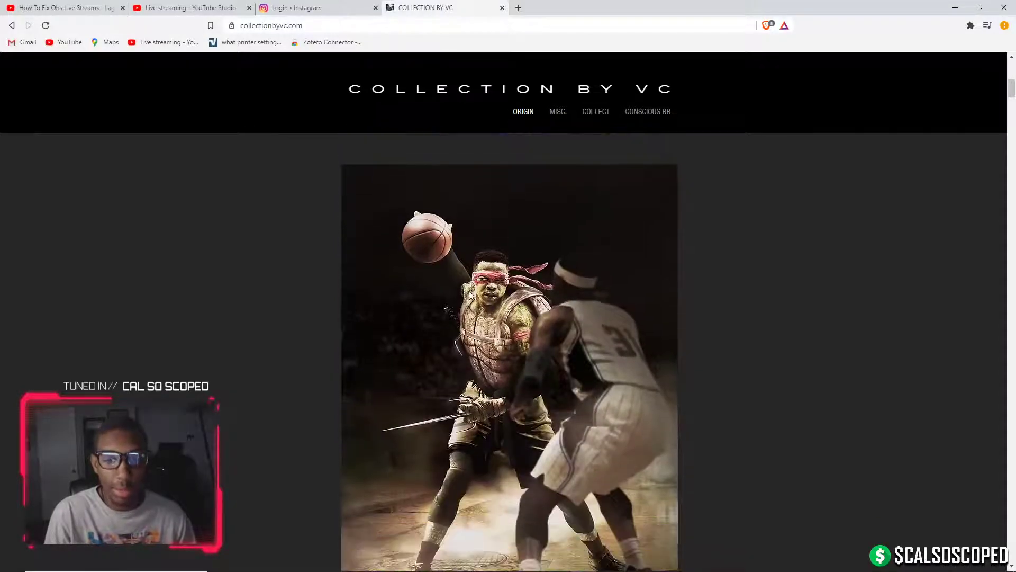
Examine the lighting and crowd backgrounds in further basketball composites on the collectionbyvc.com page
scroll(470, 292, down, 5)
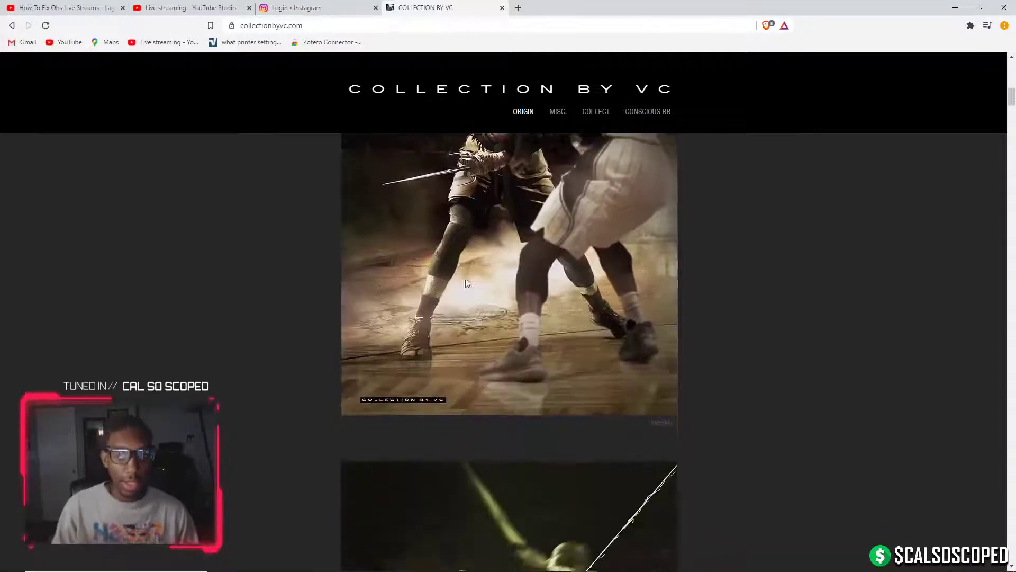
scroll(468, 285, down, 10)
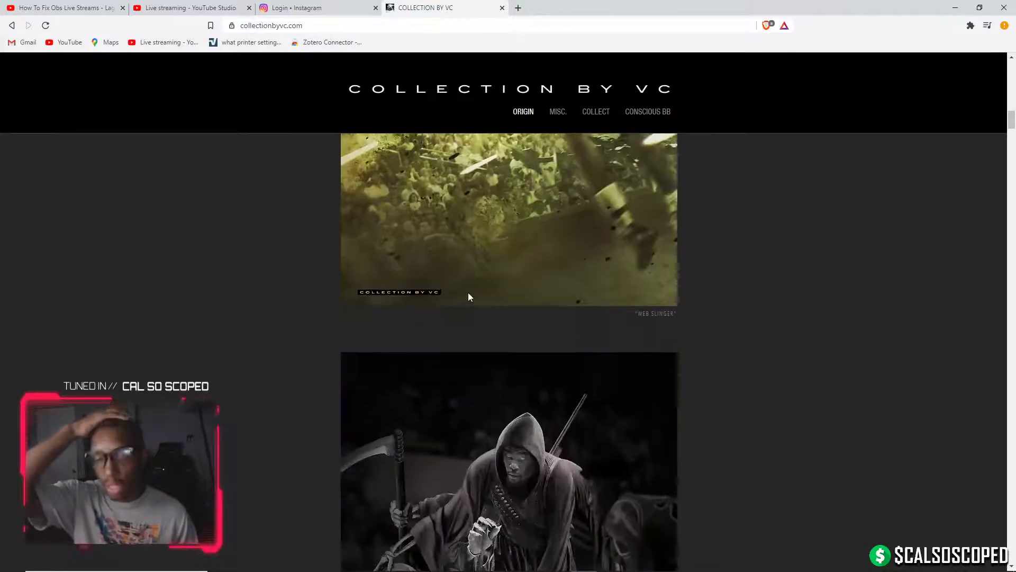
scroll(469, 297, down, 10)
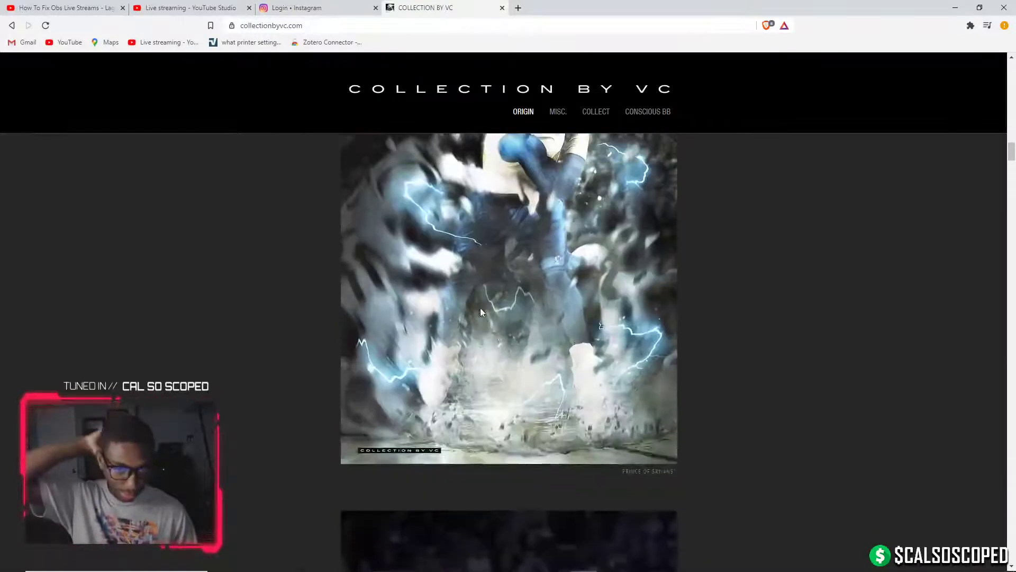
scroll(472, 300, down, 2)
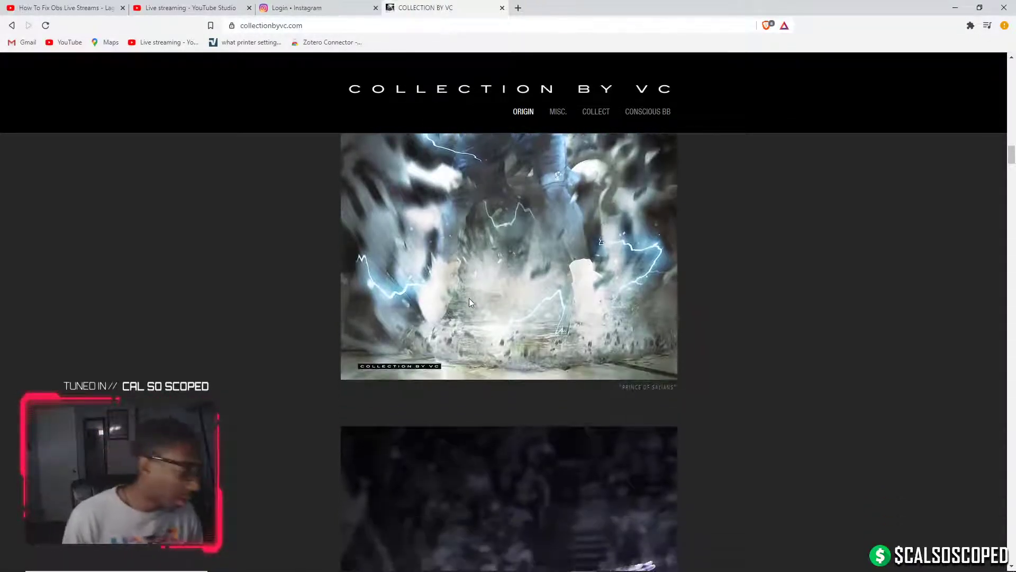
scroll(473, 296, down, 1)
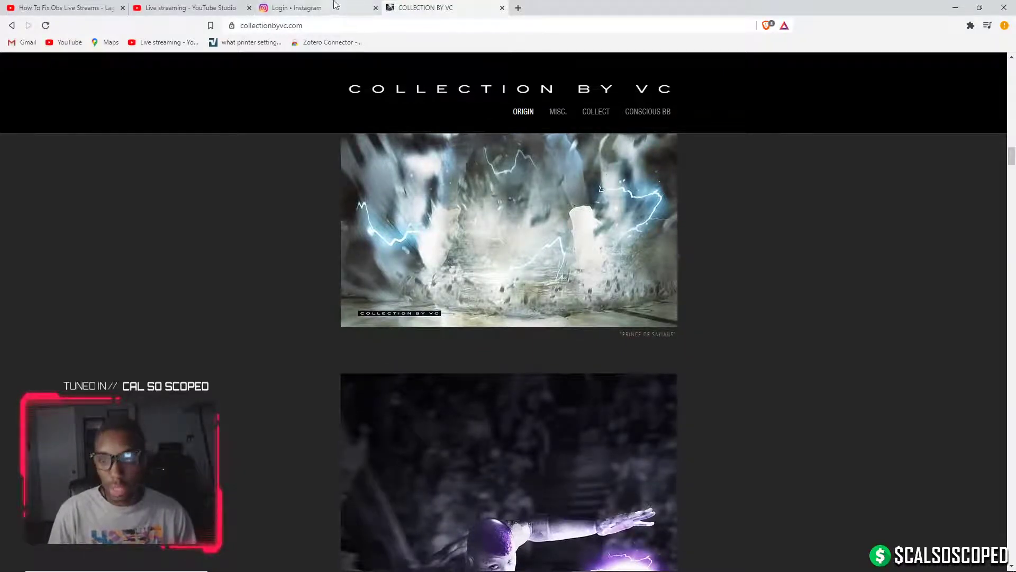
Try to confirm the Instagram login with the security code on the two-factor page
click(314, 7)
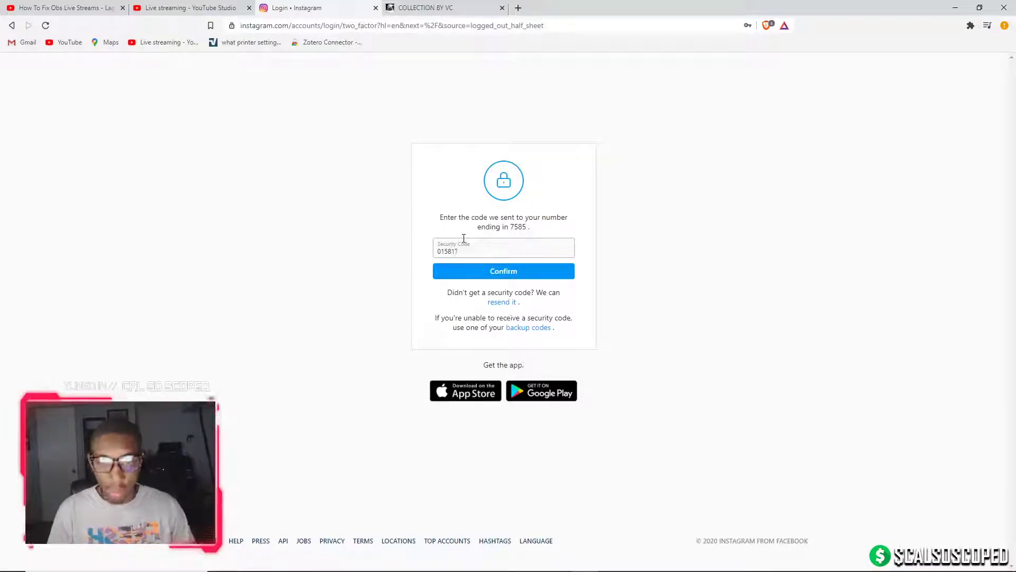
click(478, 276)
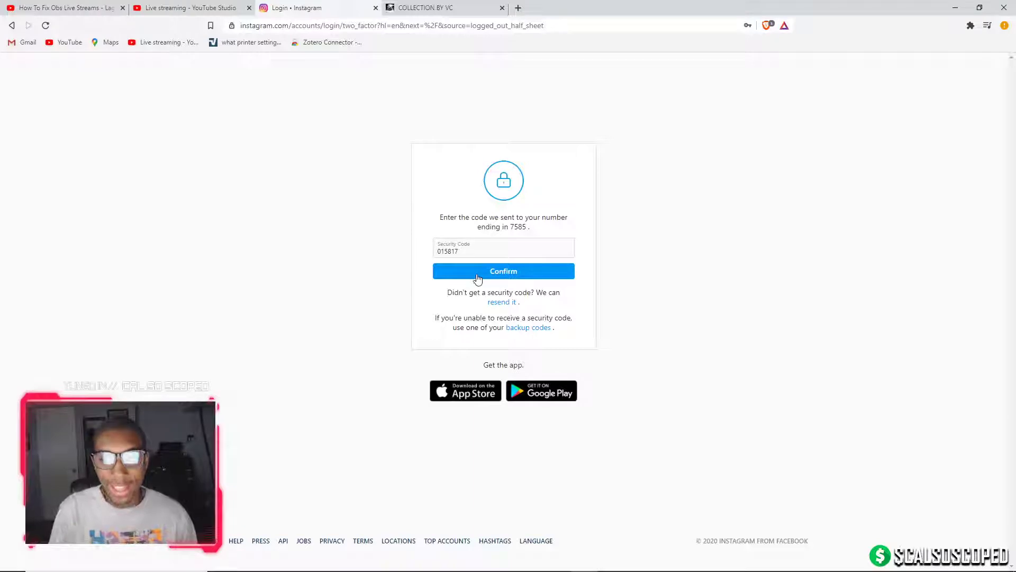
click(474, 275)
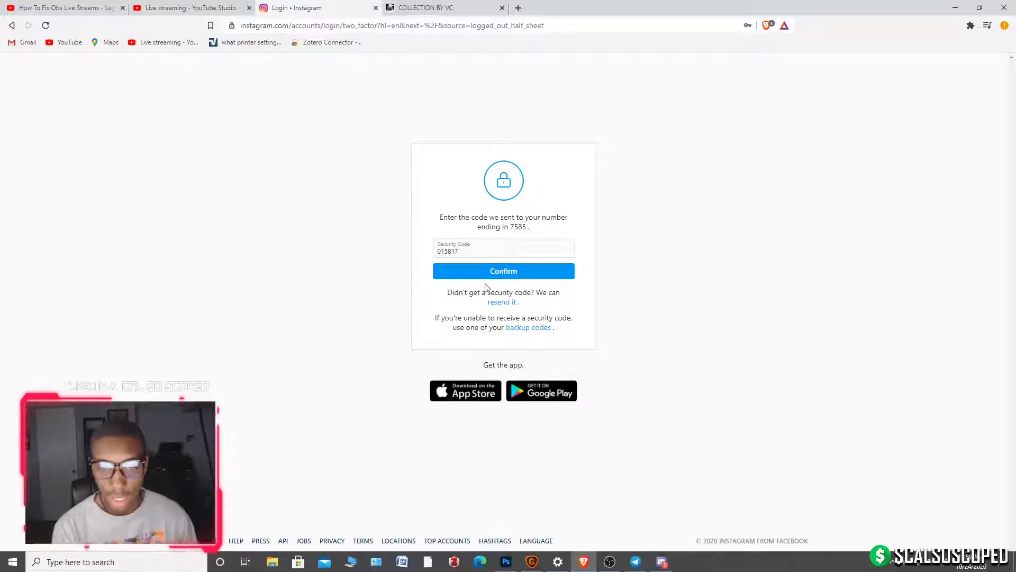
click(488, 279)
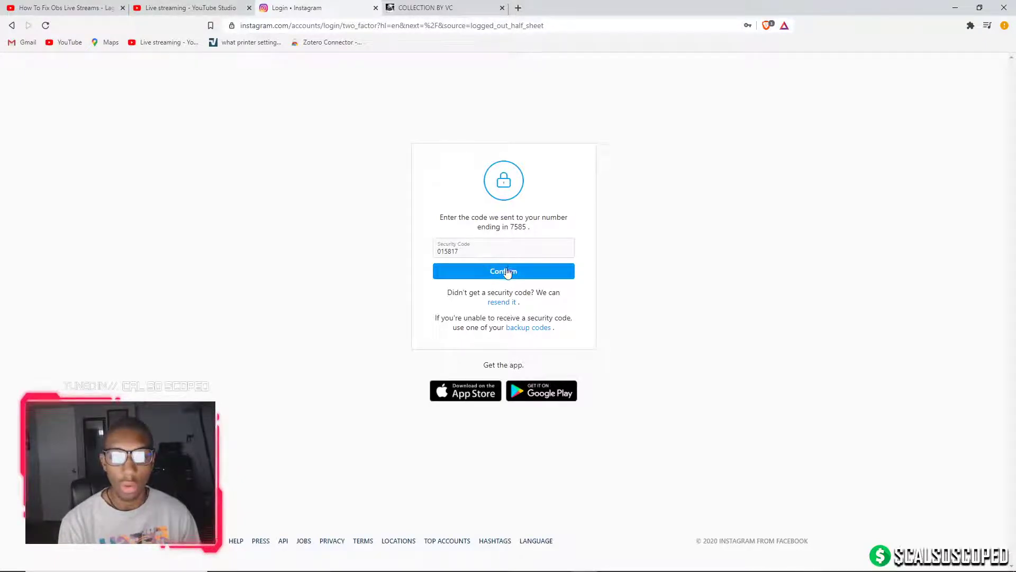
Check the live stream's analytics and chat in YouTube Studio and return to Photoshop
click(207, 9)
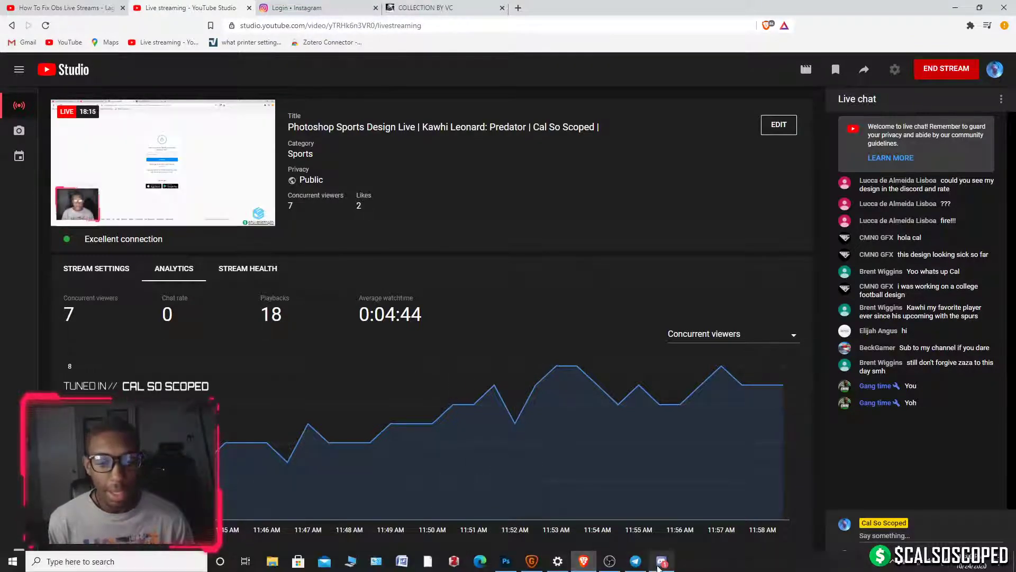
mouse_move(665, 565)
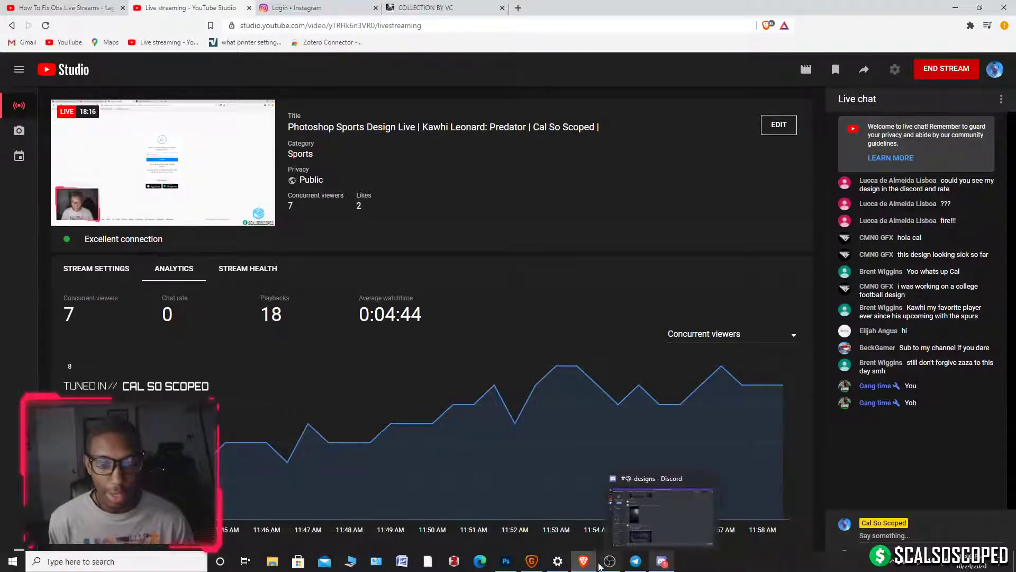
click(506, 561)
Paint white rim light on the mask along the spectator's head just beyond the blue-jersey player's shoulder, undoing the stray stroke
scroll(470, 242, up, 3)
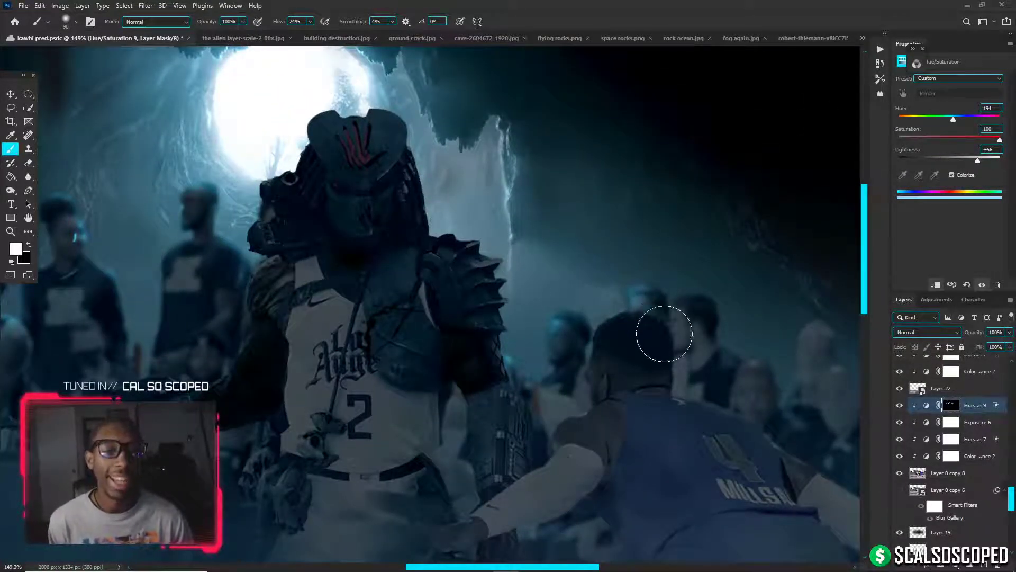
scroll(660, 332, up, 3)
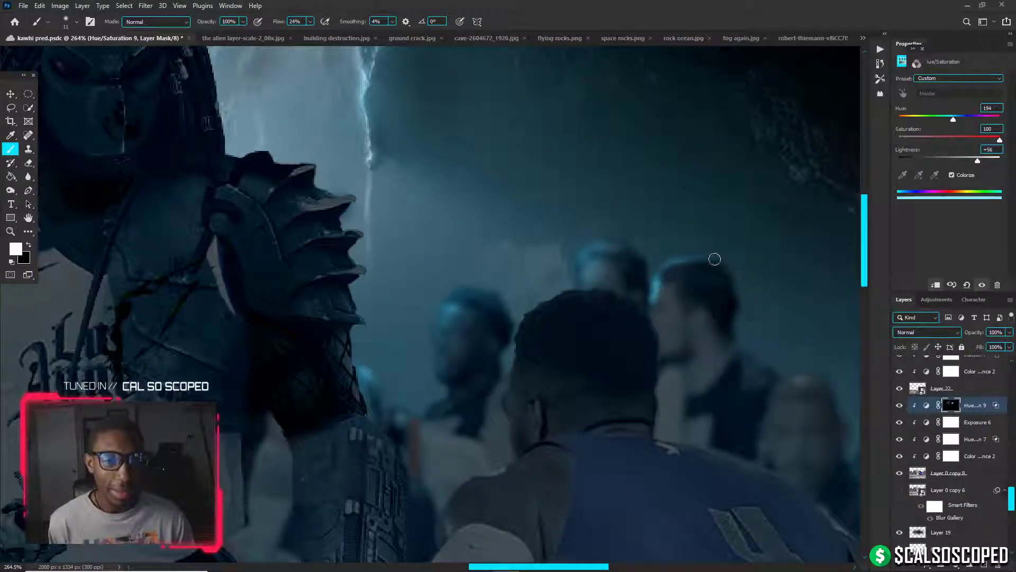
mouse_move(686, 308)
mouse_down()
mouse_move(714, 343)
mouse_move(765, 338)
mouse_move(730, 331)
mouse_up()
key(ctrl+z)
scroll(750, 295, down, 2)
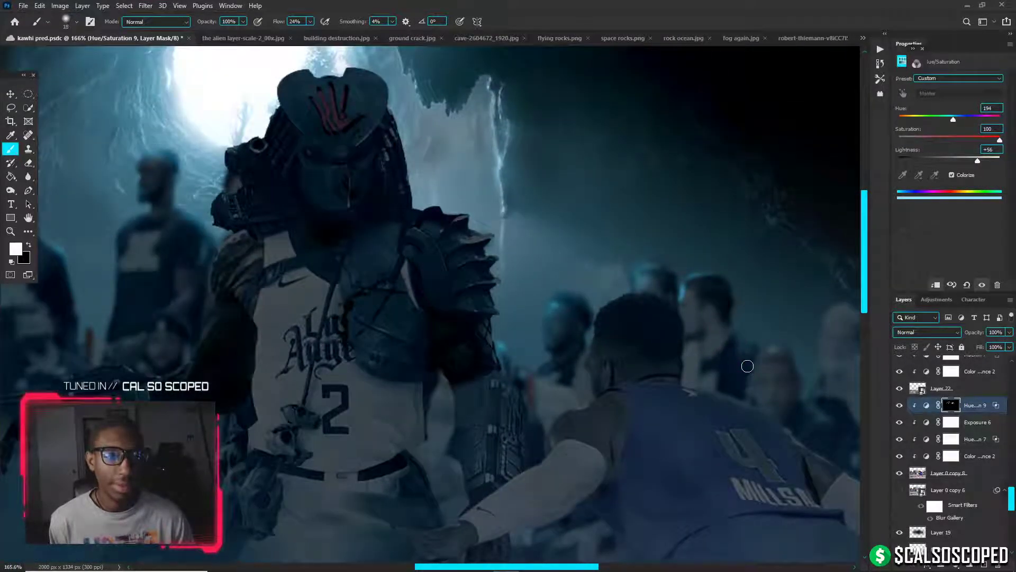
drag(748, 366, 747, 368)
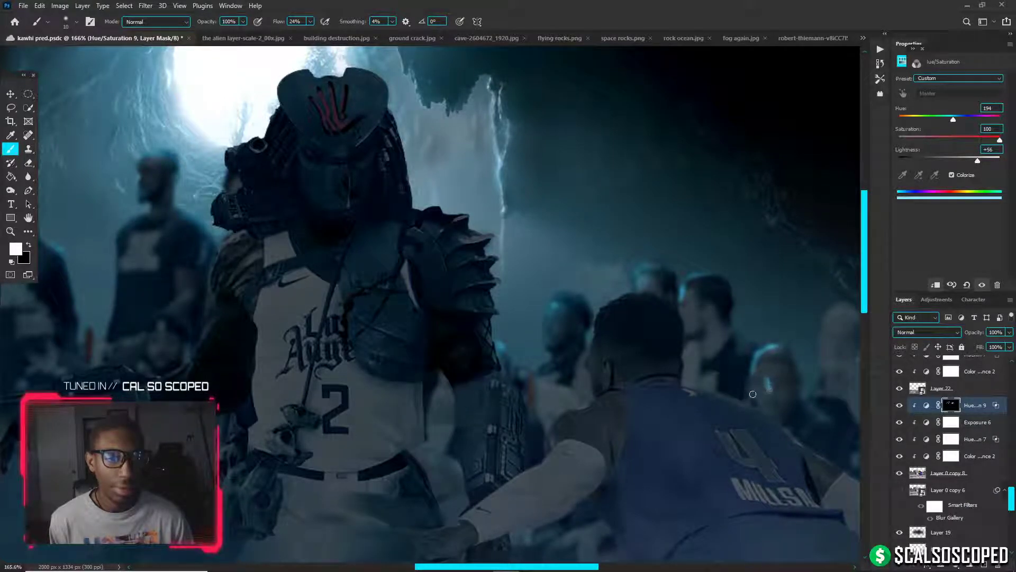
Paint rim light on the two farther spectators' heads beyond the blue-jersey player, undo the misplaced stroke and save the document
scroll(751, 384, down, 5)
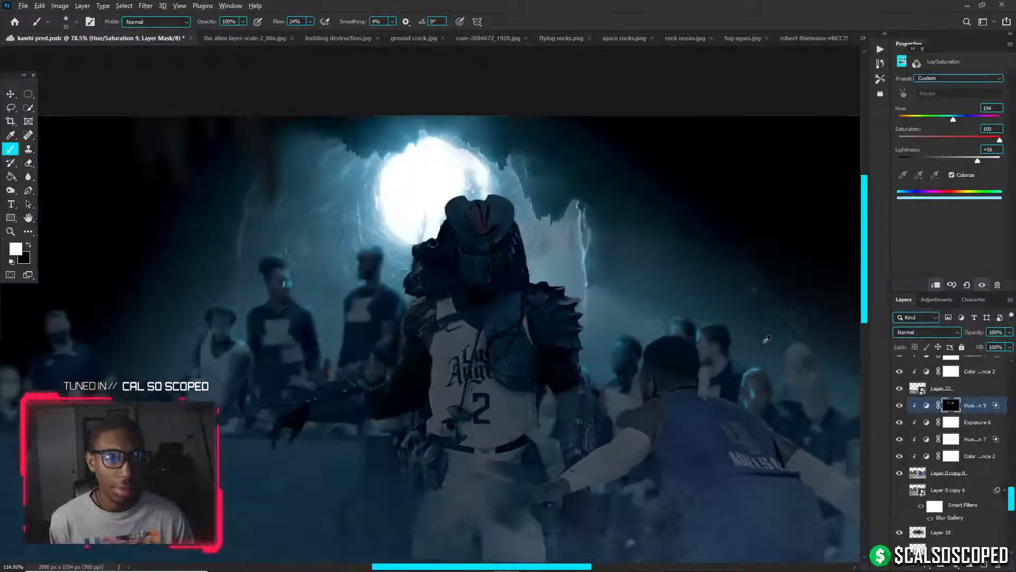
scroll(768, 371, up, 2)
drag(781, 353, 799, 352)
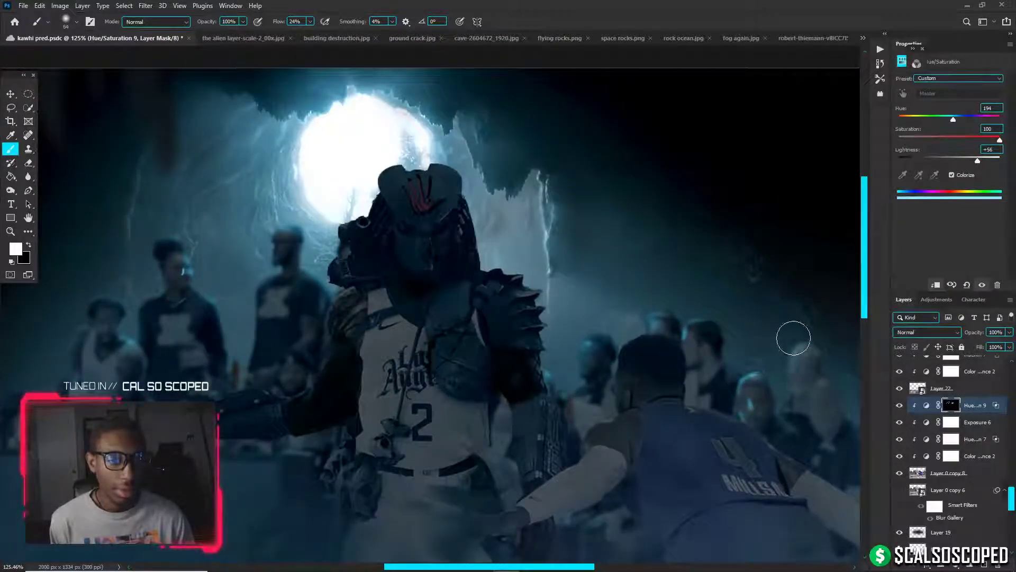
drag(780, 386, 792, 386)
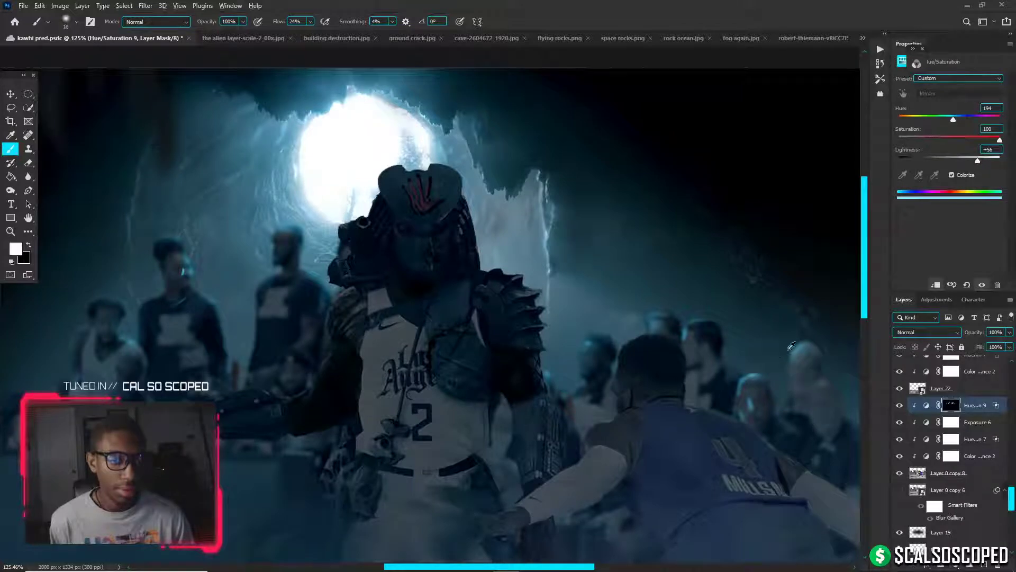
drag(804, 350, 823, 350)
drag(808, 409, 768, 409)
key(ctrl+z)
drag(820, 436, 815, 436)
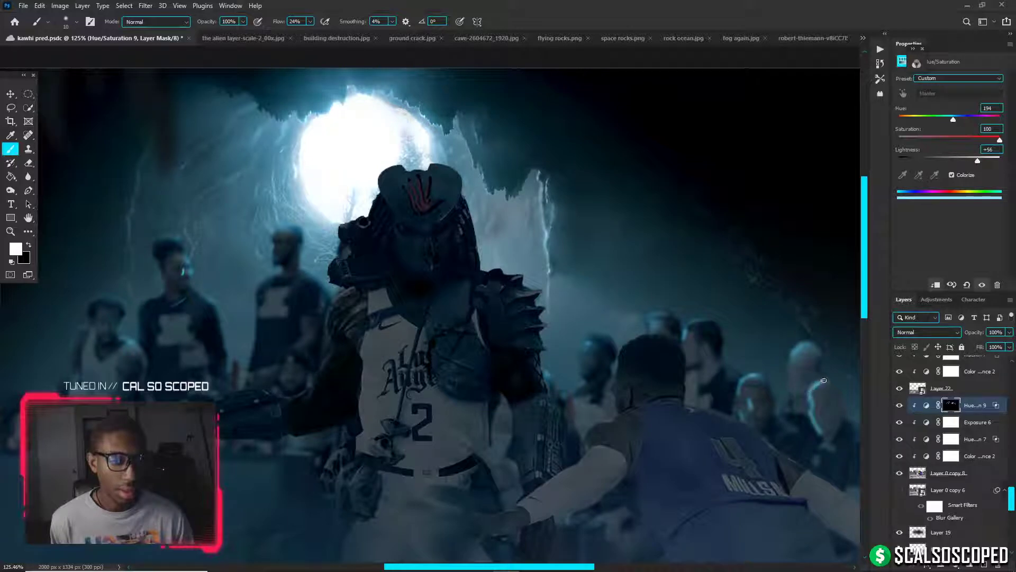
scroll(830, 402, down, 5)
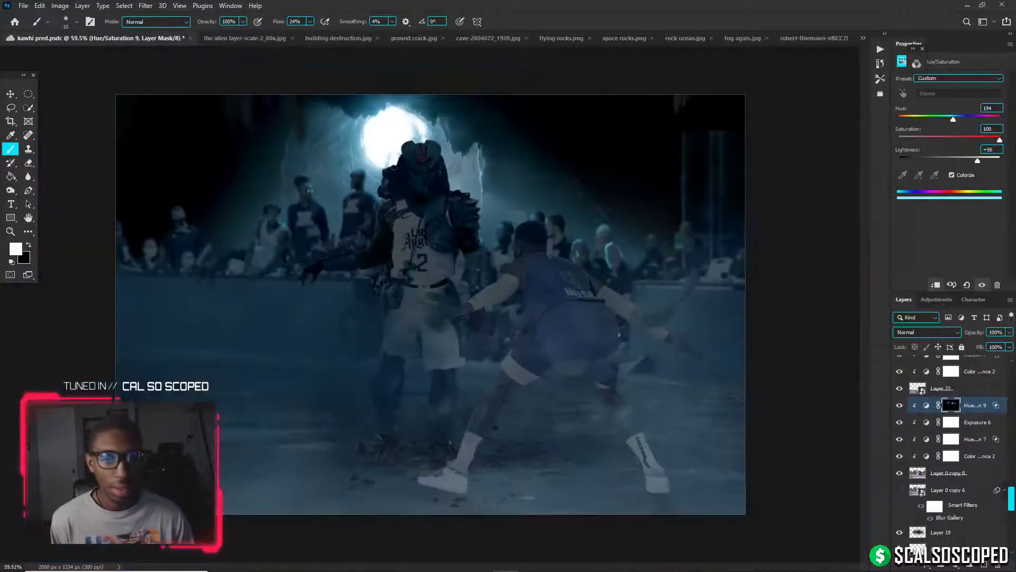
scroll(510, 286, up, 2)
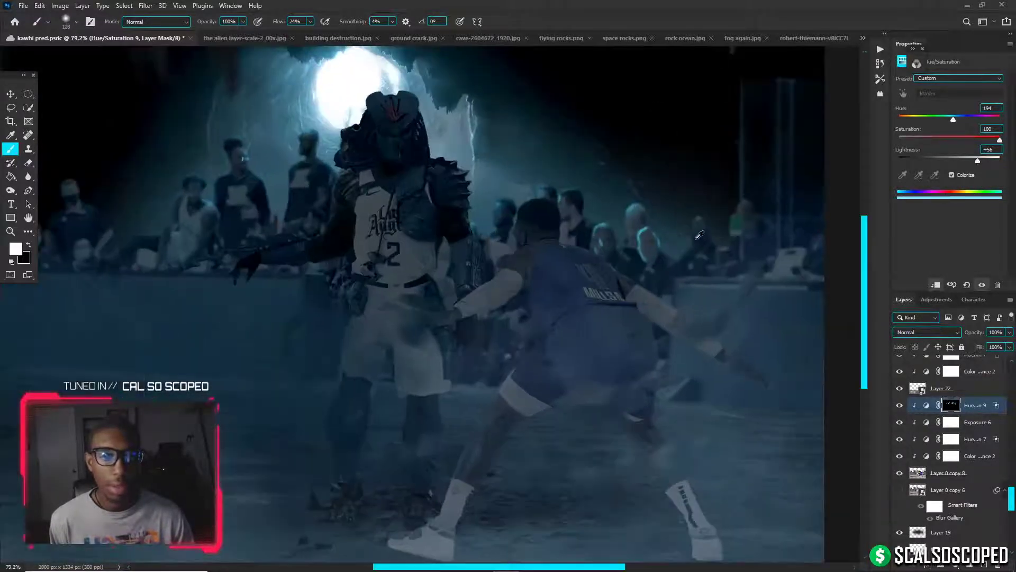
key(ctrl+s)
Paint soft light with a smaller white brush around the seated spectator's head above the Predator's outstretched forearm
scroll(676, 214, down, 2)
scroll(342, 226, up, 3)
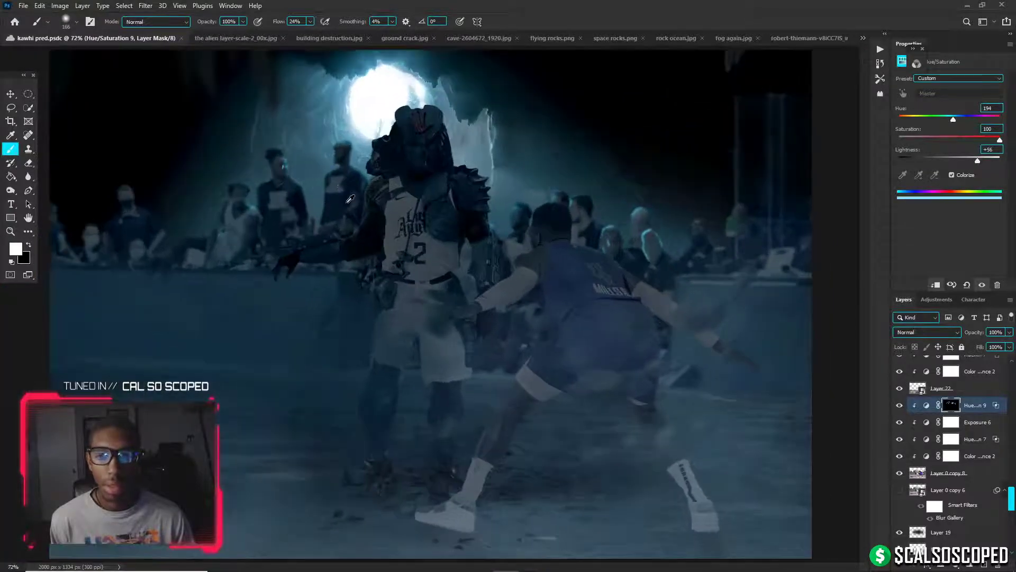
scroll(342, 226, up, 2)
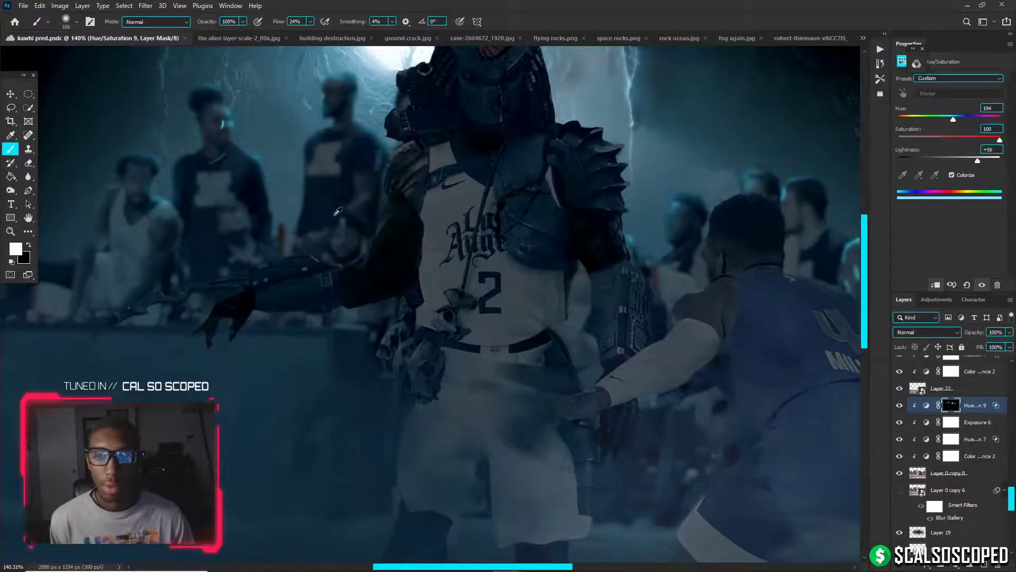
alt+right_click(399, 185)
scroll(370, 204, up, 3)
key([)
key([)
key([)
key([)
key([)
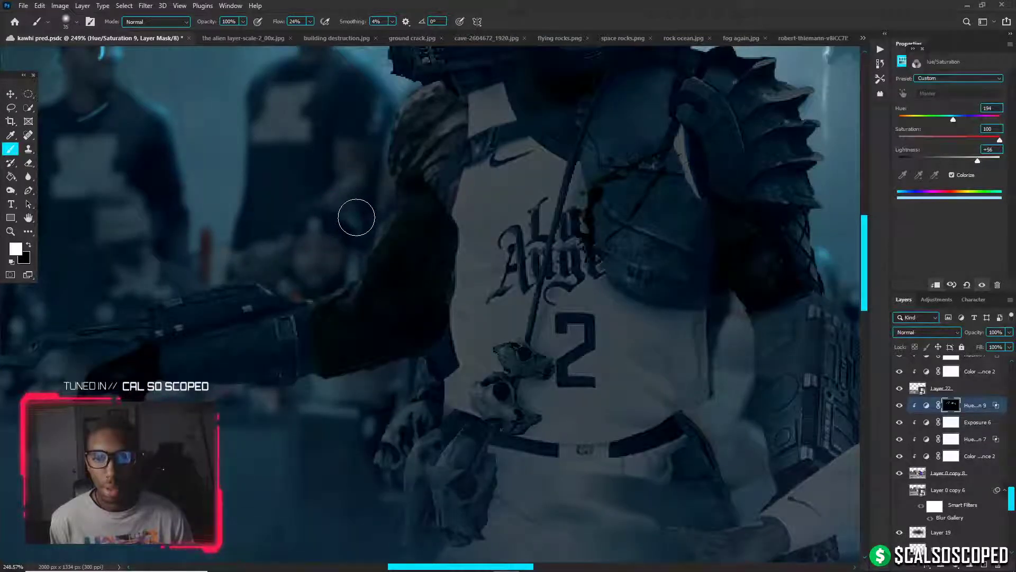
drag(356, 217, 333, 192)
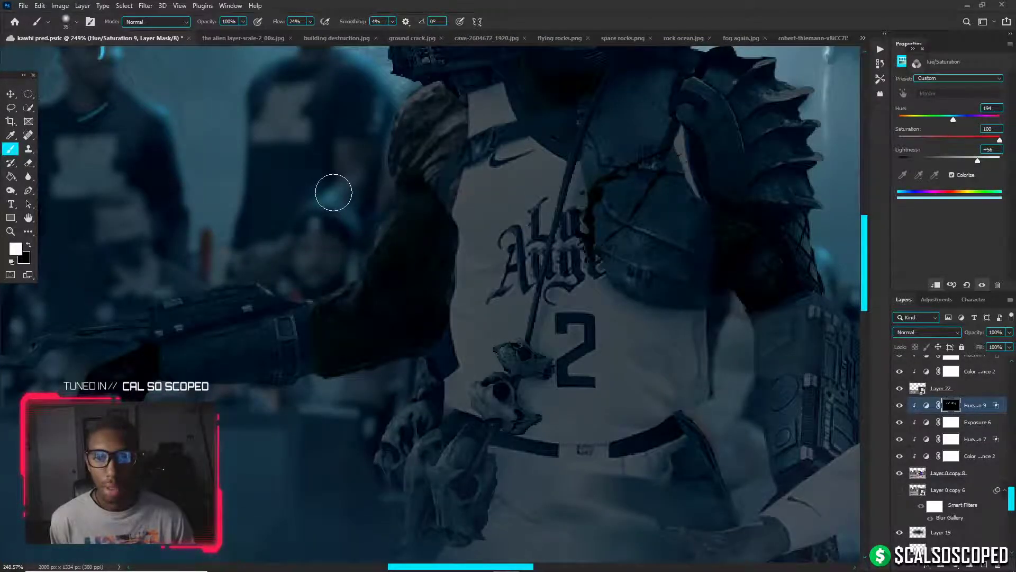
scroll(333, 192, down, 6)
key(x)
scroll(246, 209, up, 1)
alt+right_click(310, 201)
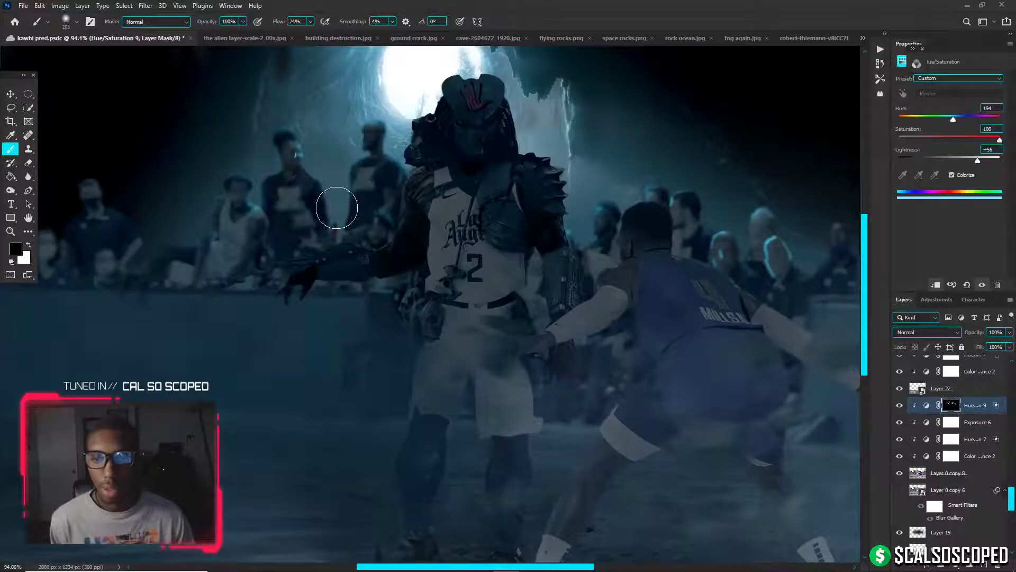
key(x)
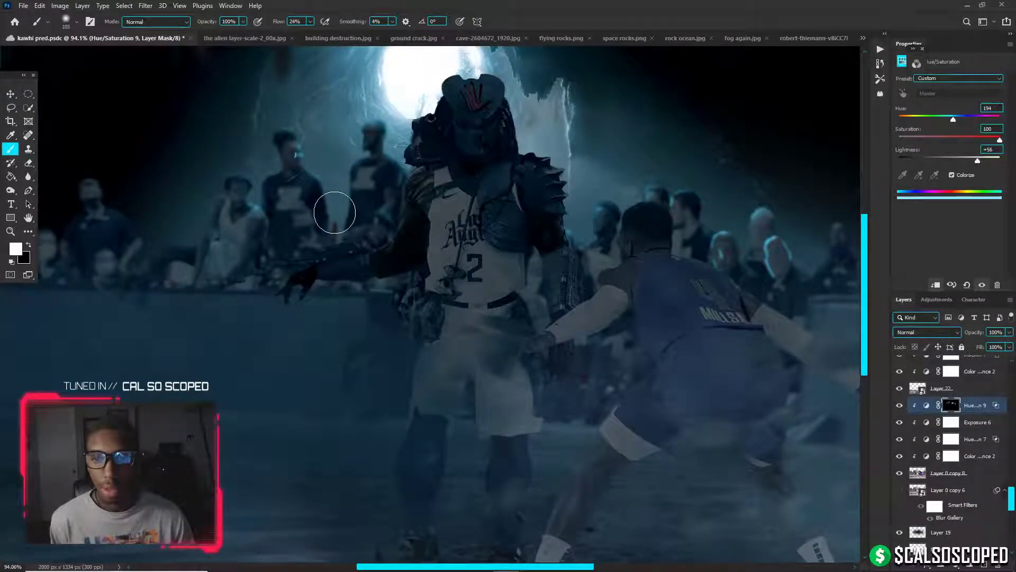
key(bracketleft)
key(bracketleft)
key(bracketleft)
key(bracketleft)
key(bracketleft)
key(bracketleft)
key(bracketleft)
key(bracketright)
key(bracketright)
key(bracketright)
key(bracketright)
key(bracketright)
key(bracketright)
key(bracketright)
key(bracketright)
key(bracketright)
key(bracketright)
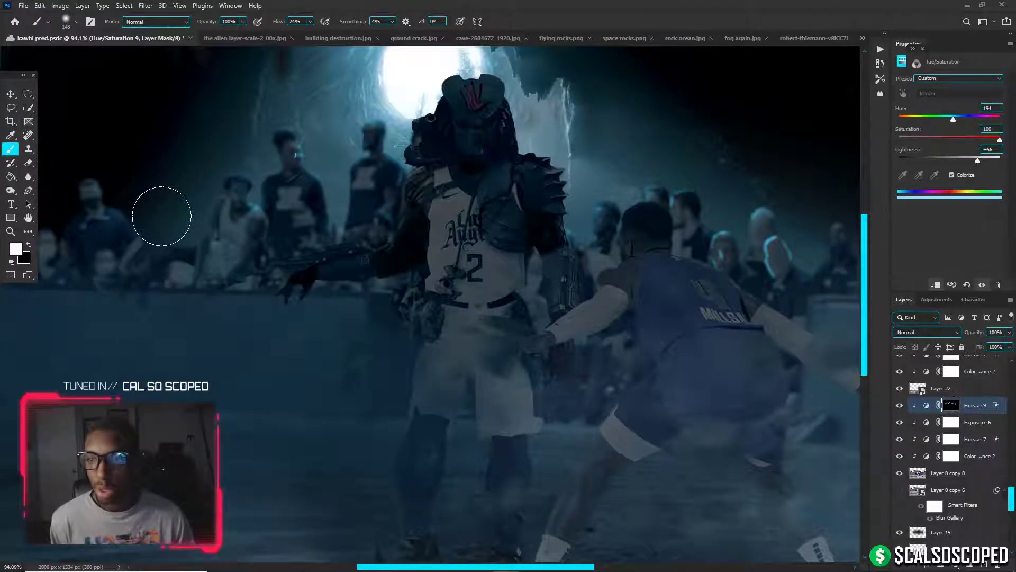
Soften the rim light on the dark-shirted standing spectator's face using the Blur tool at 50% strength
scroll(161, 216, down, 3)
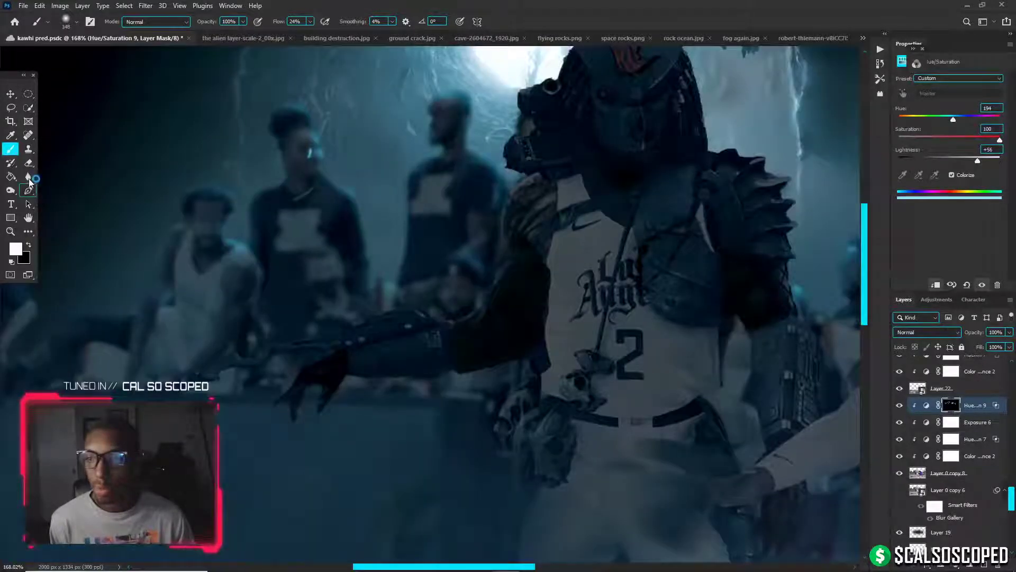
click(30, 176)
scroll(281, 154, up, 1)
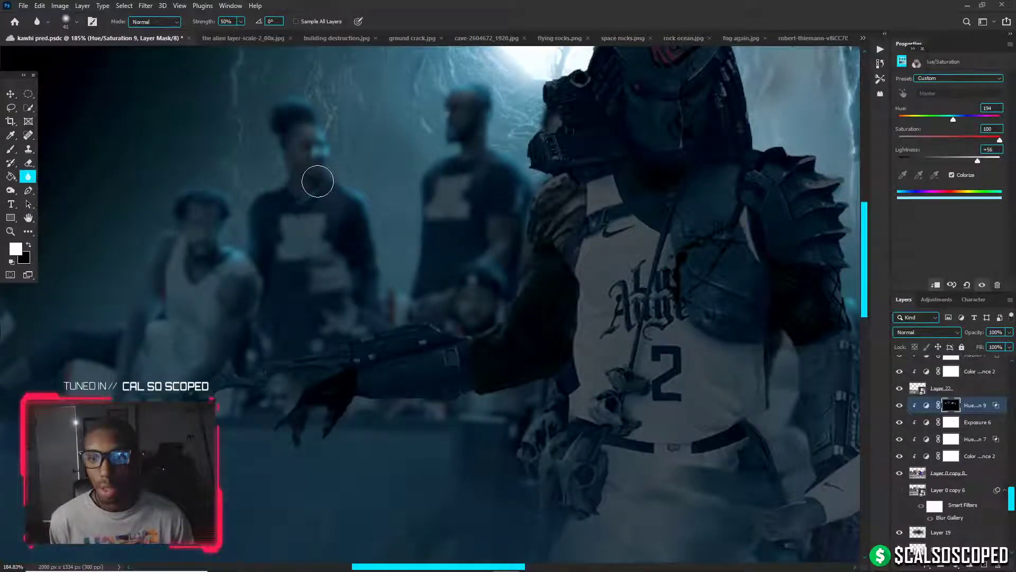
scroll(490, 215, down, 2)
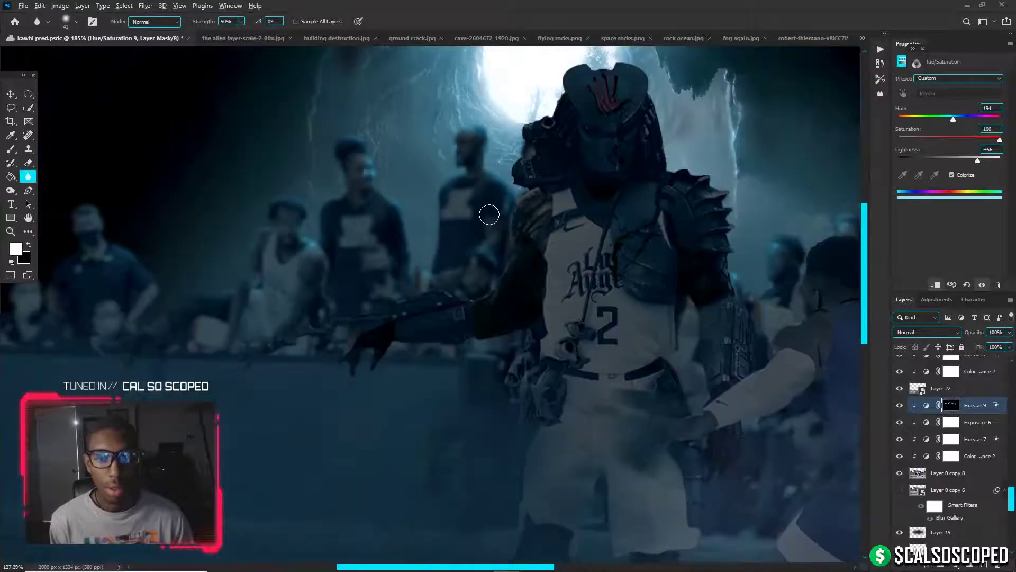
scroll(489, 214, down, 1)
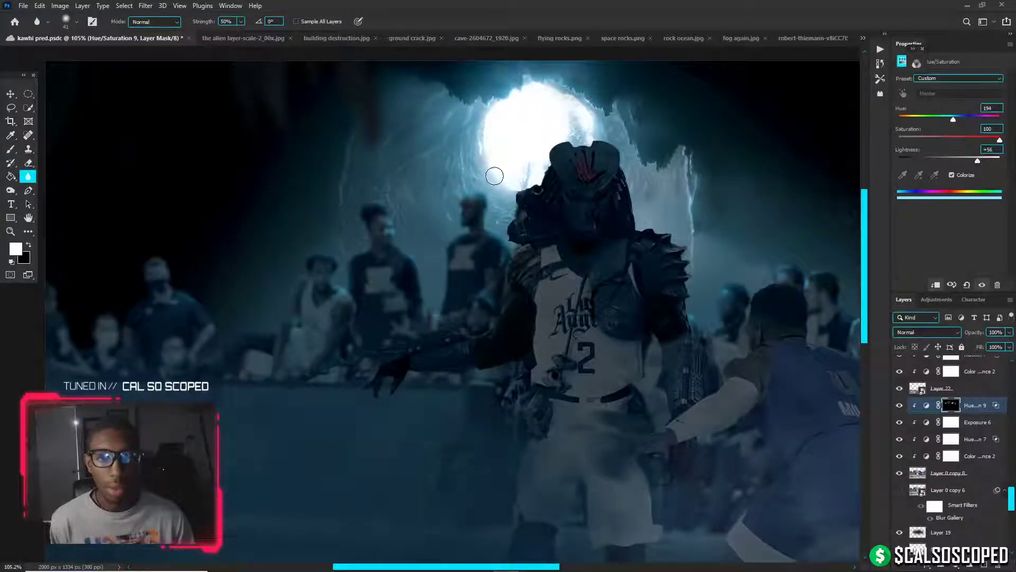
scroll(406, 195, up, 3)
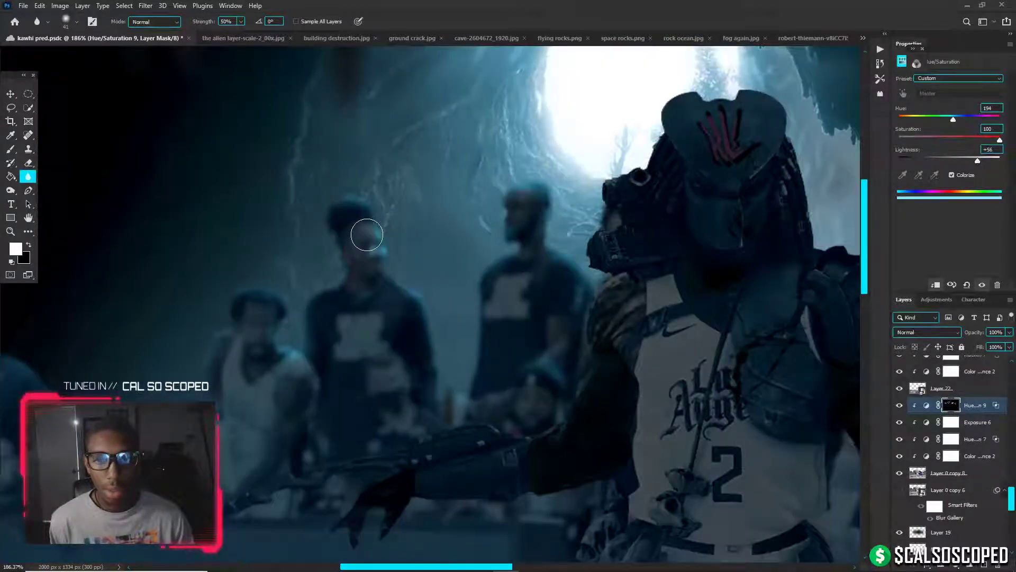
Paint black on the mask to reduce the glow on the standing spectator's face, and switch to the Move tool
key(b)
key(x)
drag(367, 234, 361, 251)
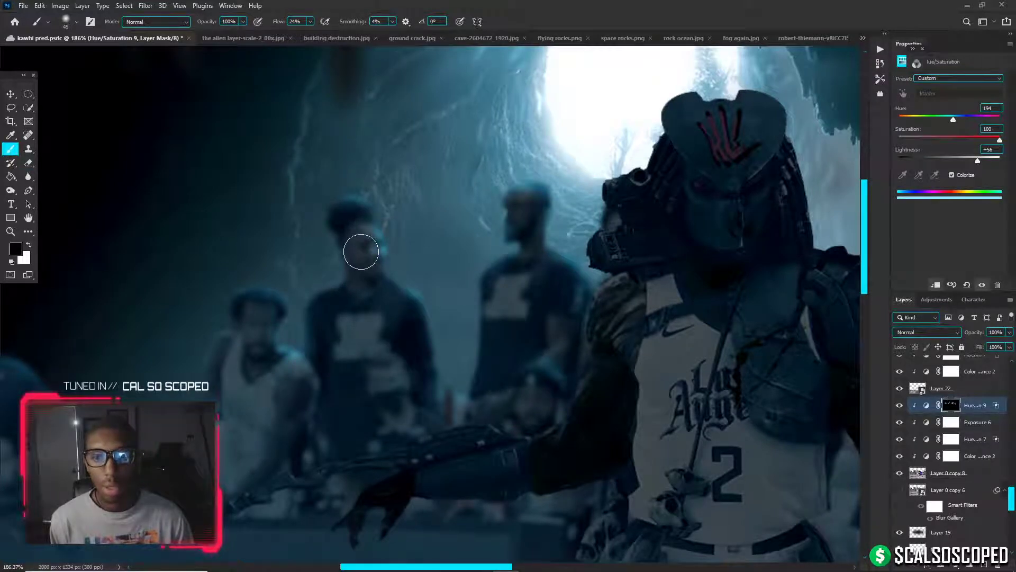
scroll(494, 269, down, 5)
key(ctrl+0)
key(v)
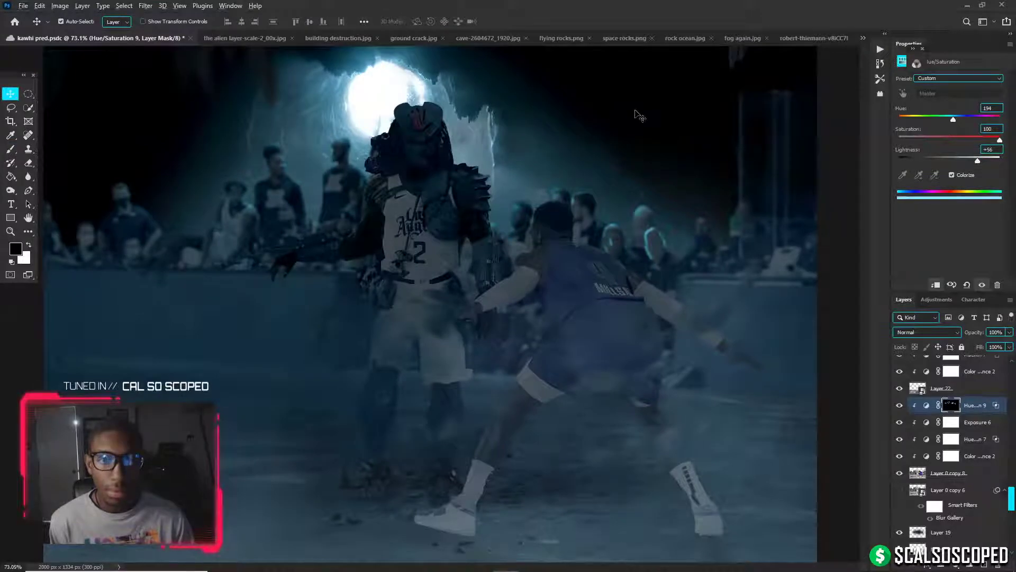
Add a Hue/Saturation adjustment above the cave background's Exposure 6 layer and clip it to the background
click(638, 116)
click(967, 533)
click(970, 549)
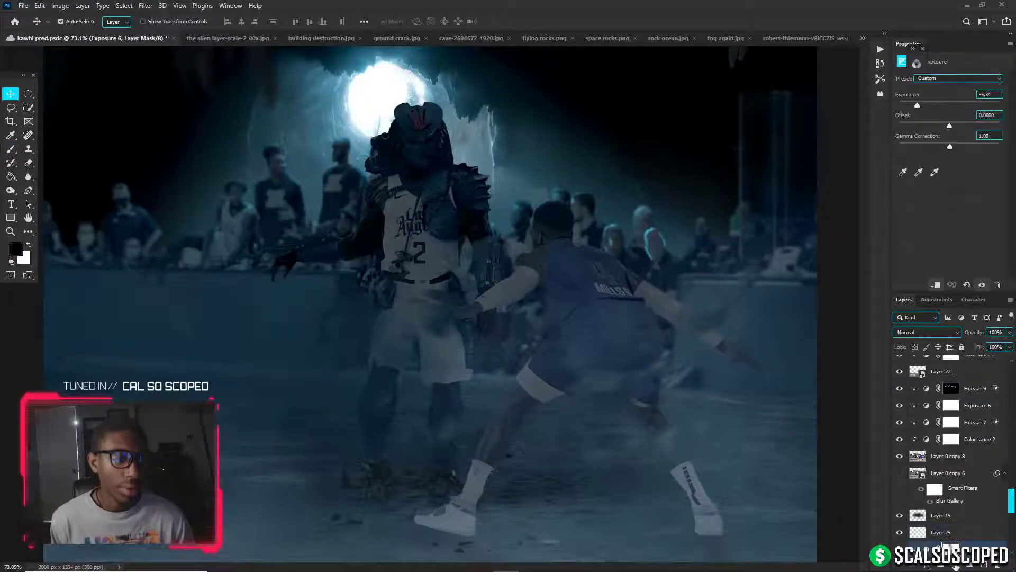
click(957, 566)
click(961, 462)
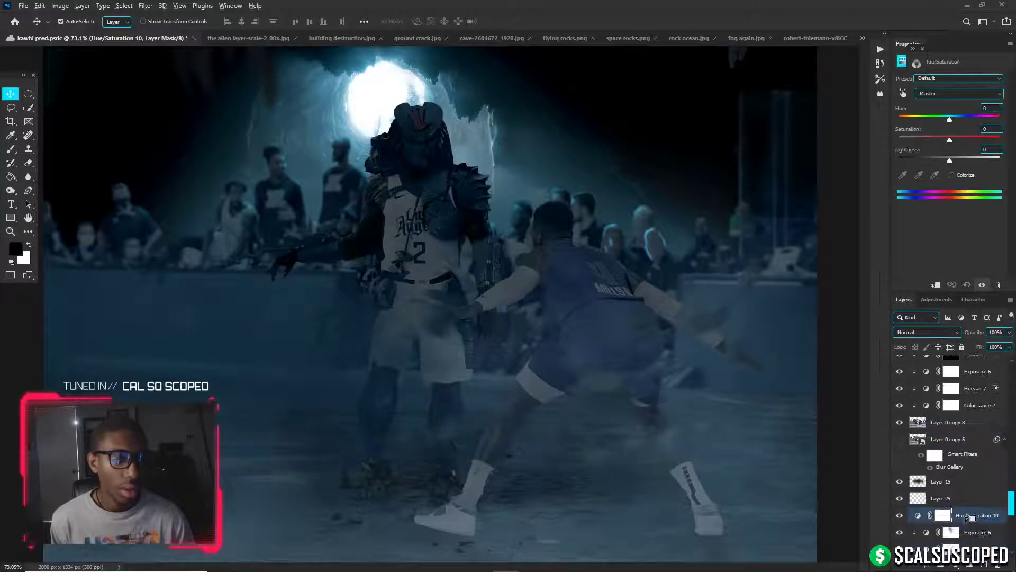
click(936, 285)
Colorize the new Hue/Saturation adjustment cyan with hue 196 and saturation 100
click(952, 175)
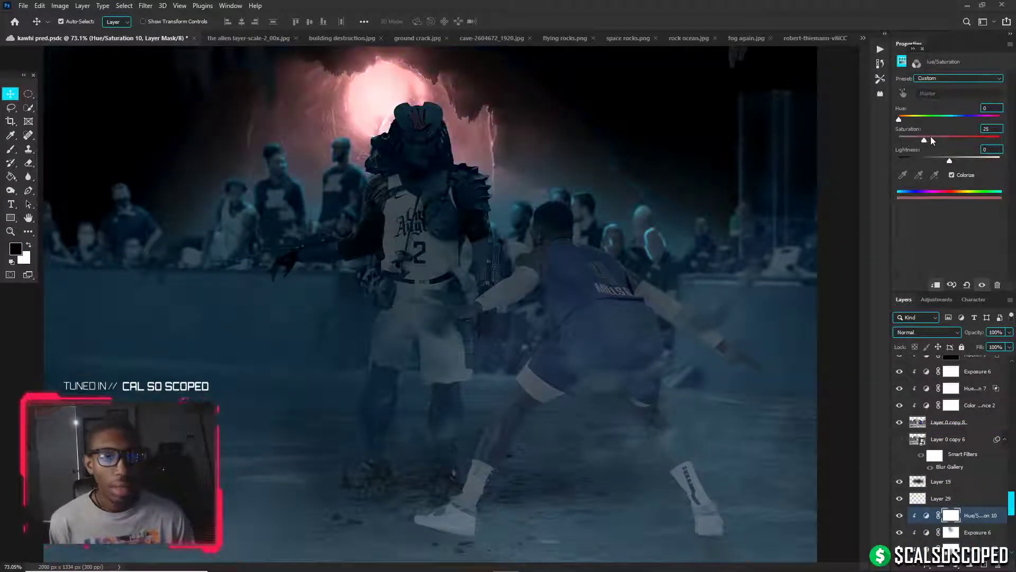
drag(931, 135, 1000, 138)
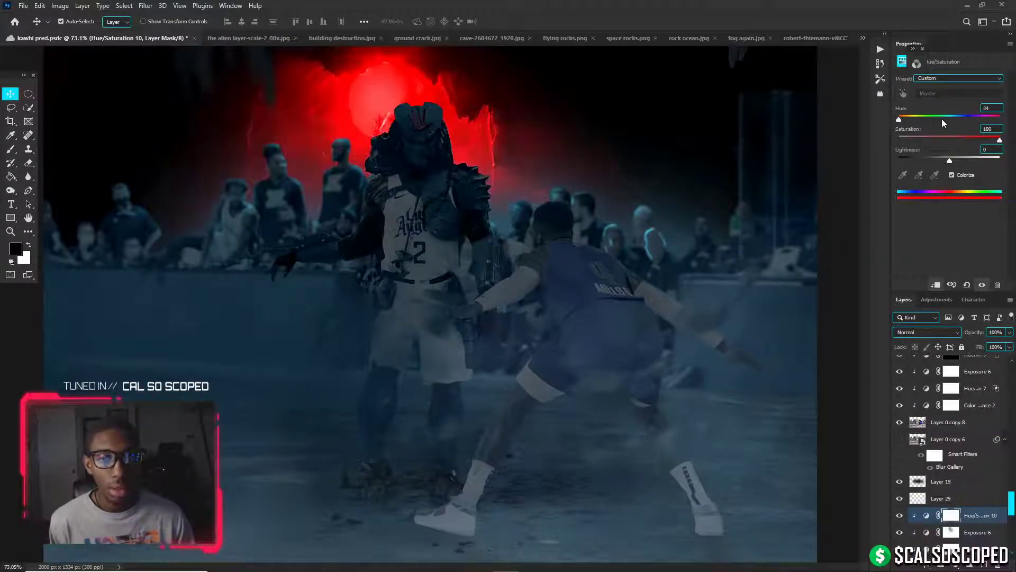
drag(943, 123, 955, 122)
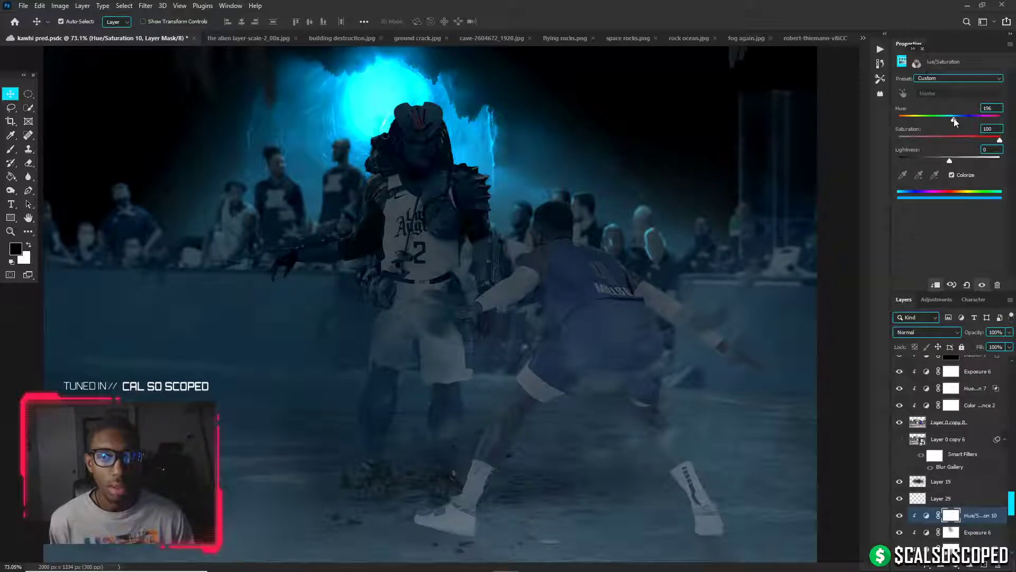
Split the adjustment's underlying-layer Blend If shadow slider to 0/66 and invert its mask to black
right_click(924, 520)
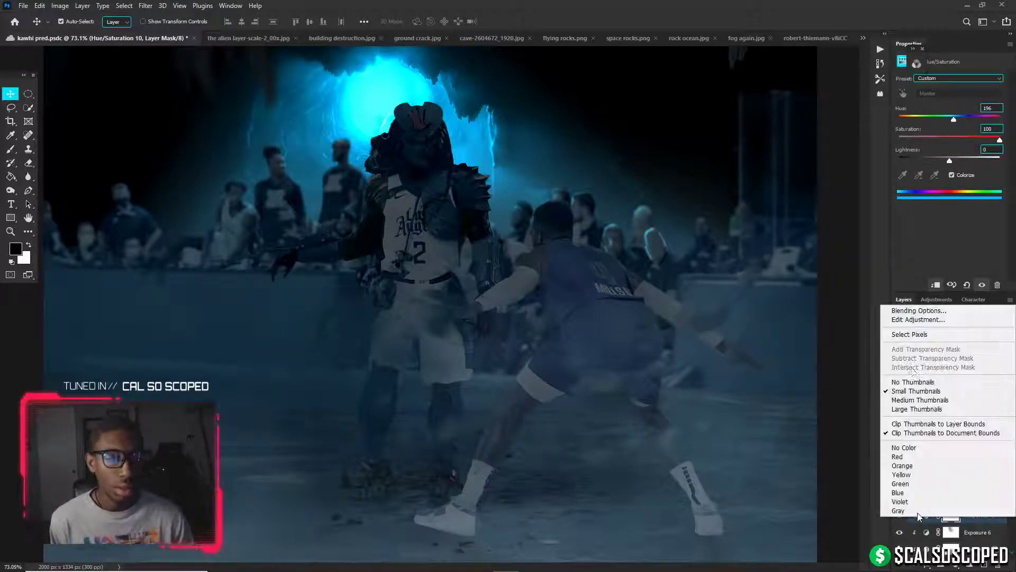
click(916, 311)
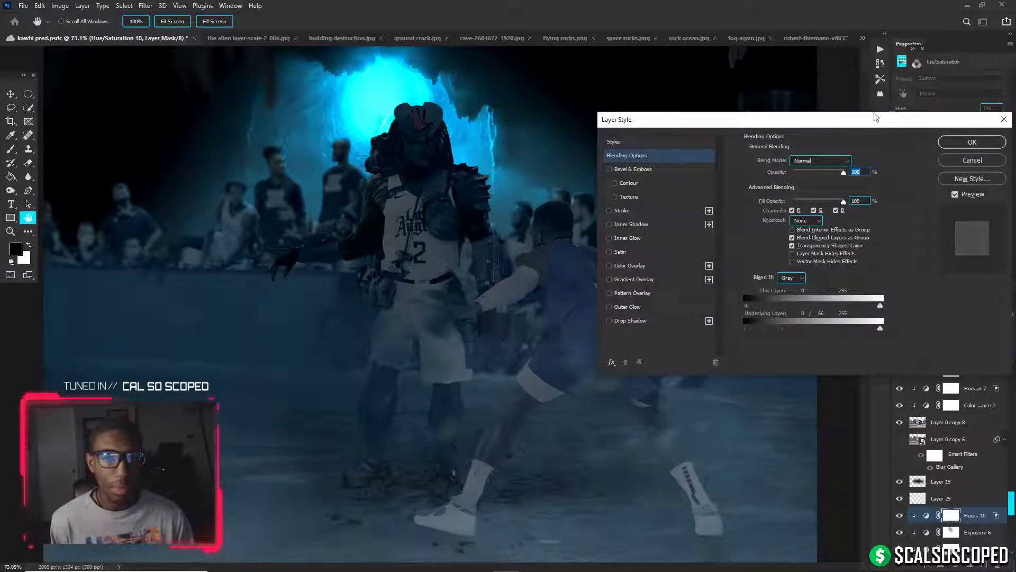
click(964, 141)
key(ctrl+i)
Paint cyan glow around the moon and cave opening with a large soft white brush, undoing the first oversized dab
key(b)
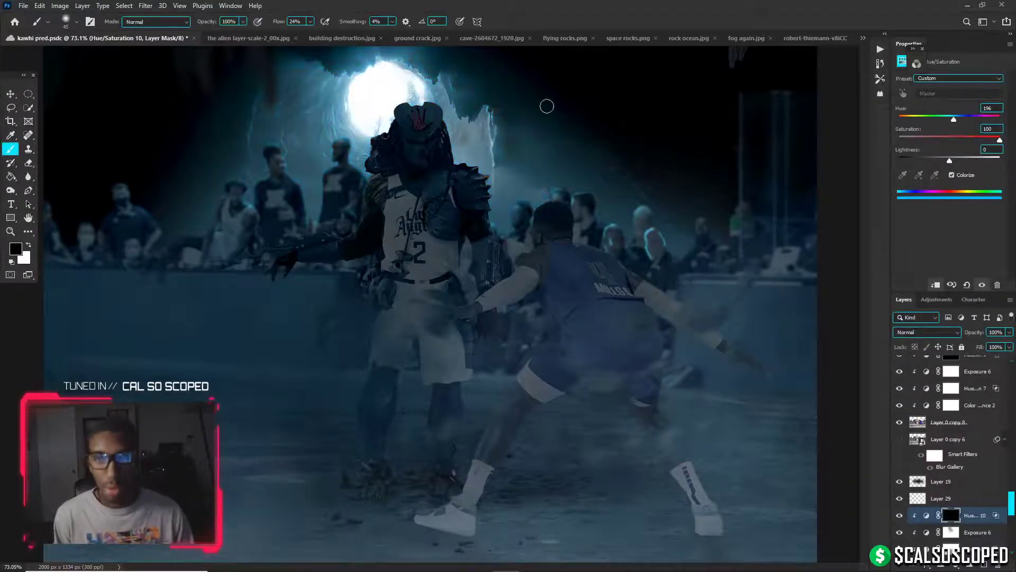
key(x)
click(336, 123)
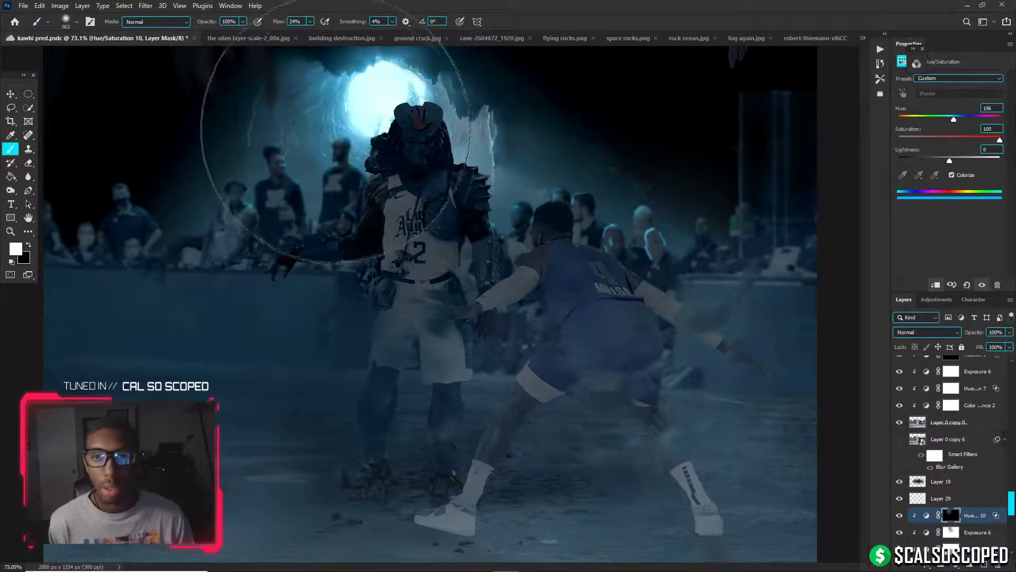
key(ctrl+z)
key([)
click(298, 129)
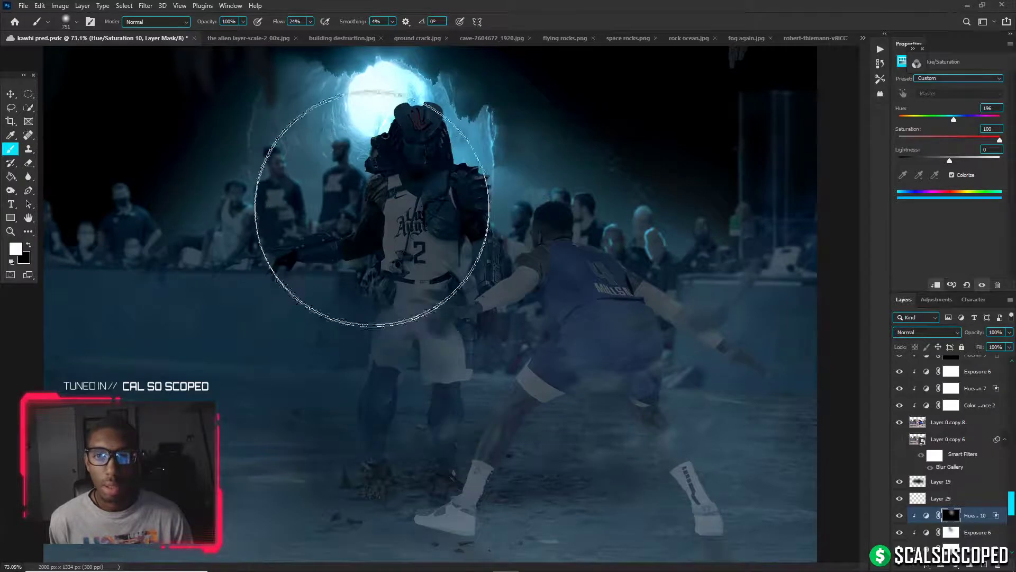
scroll(489, 123, down, 4)
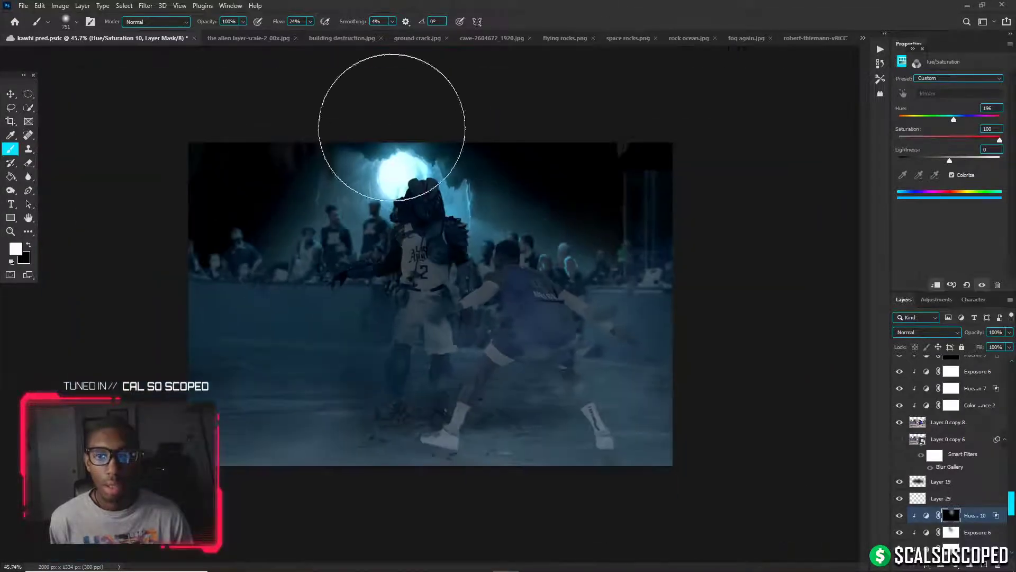
drag(414, 148, 379, 152)
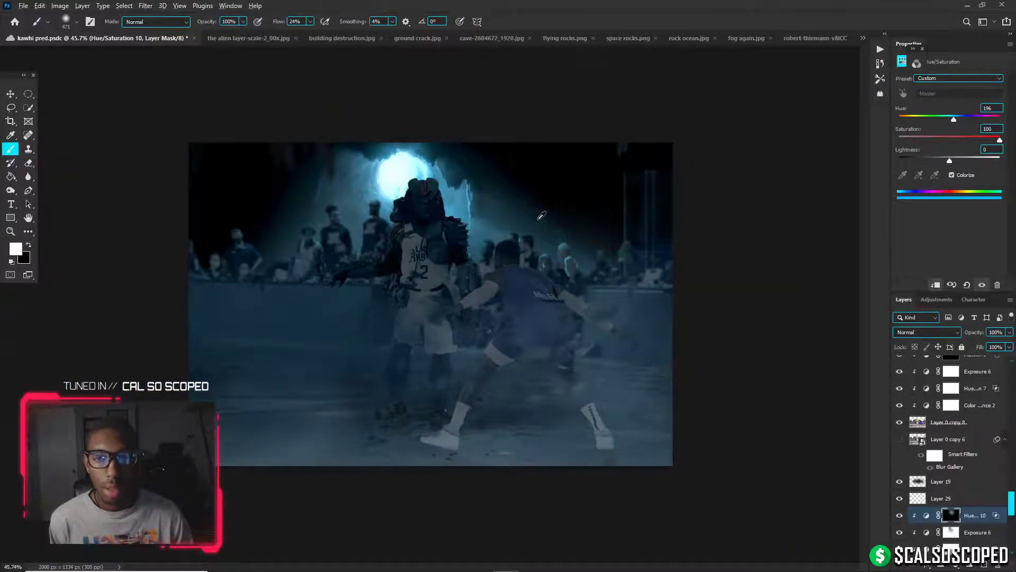
Select Layer 20 from the canvas, toggle its visibility to check its effect, and lock the layer
scroll(536, 216, up, 5)
key(v)
scroll(307, 197, up, 3)
click(327, 183)
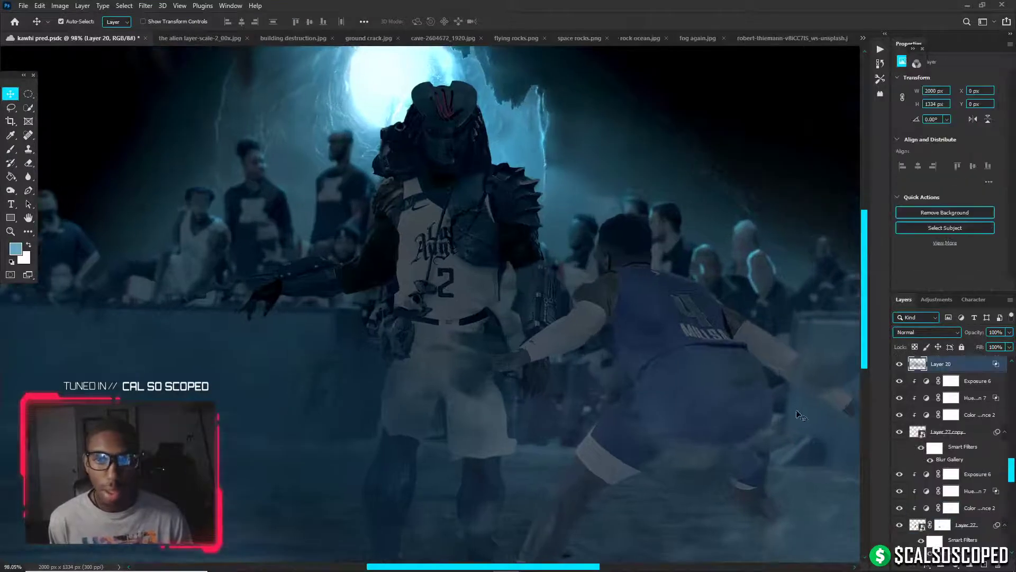
scroll(933, 392, up, 2)
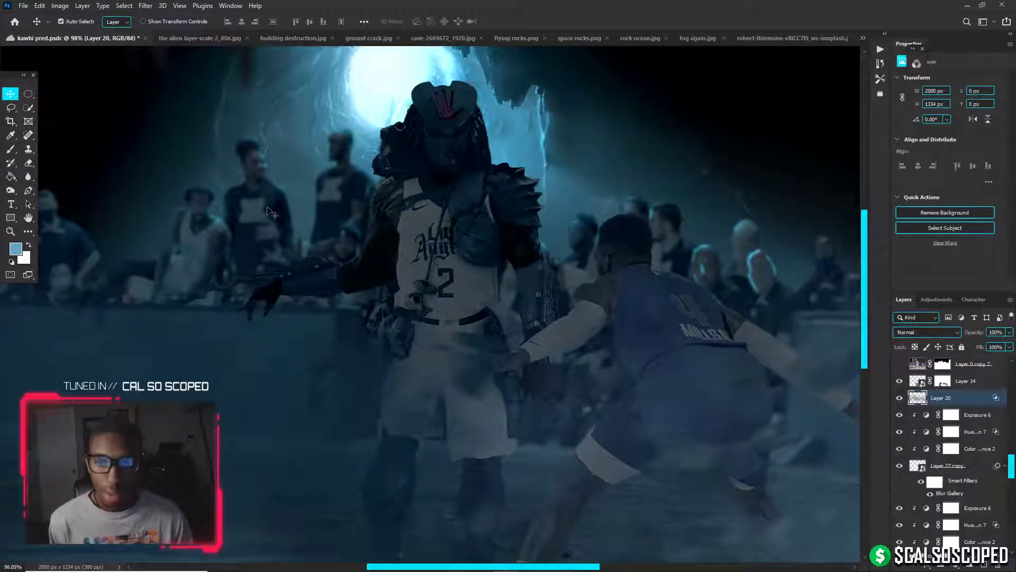
click(899, 398)
click(899, 398)
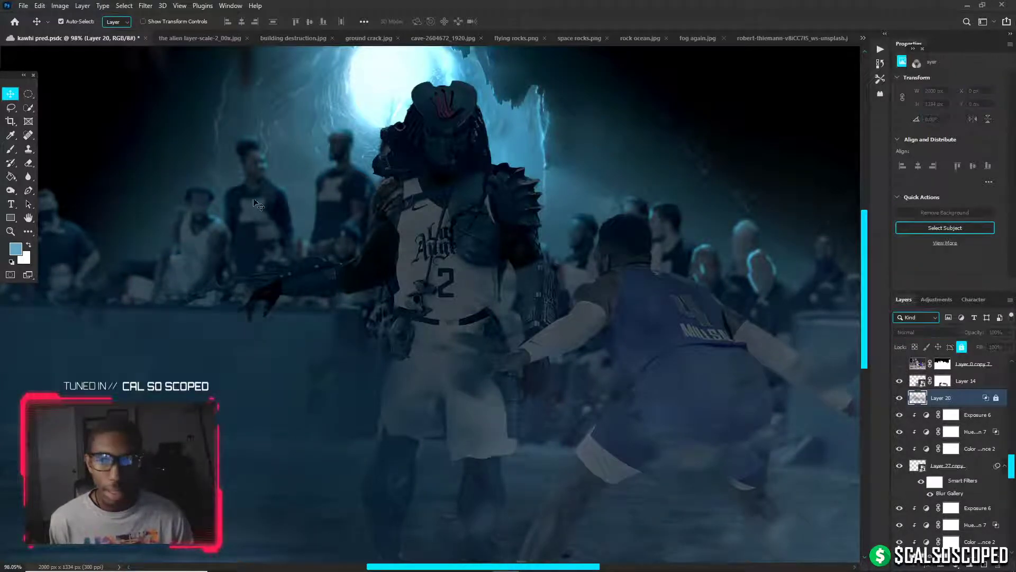
Duplicate the crowd's Hue/Saturation 9 adjustment, clip the copy, and set its lightness to +11
click(647, 424)
click(971, 485)
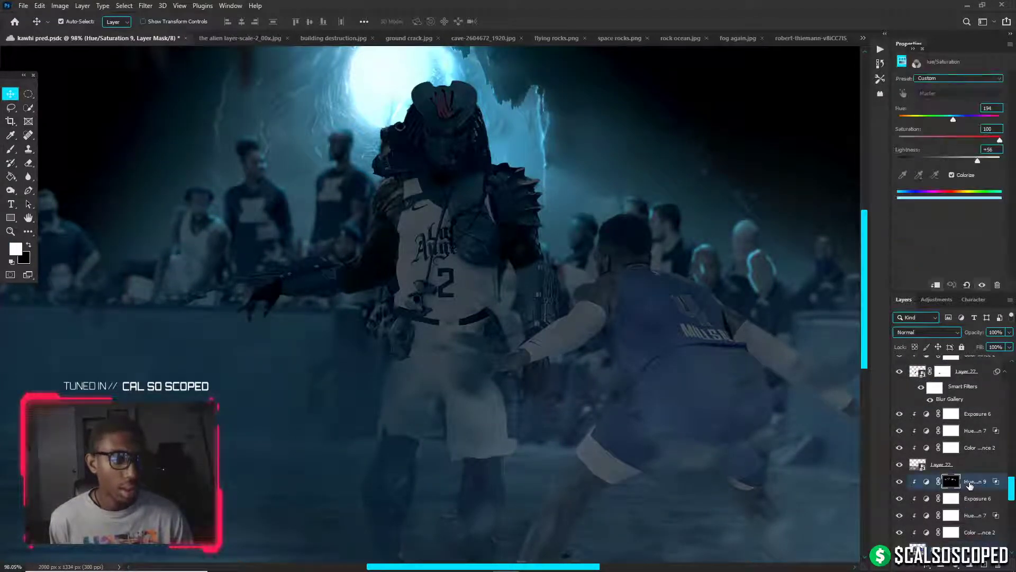
key(ctrl+j)
alt+click(976, 486)
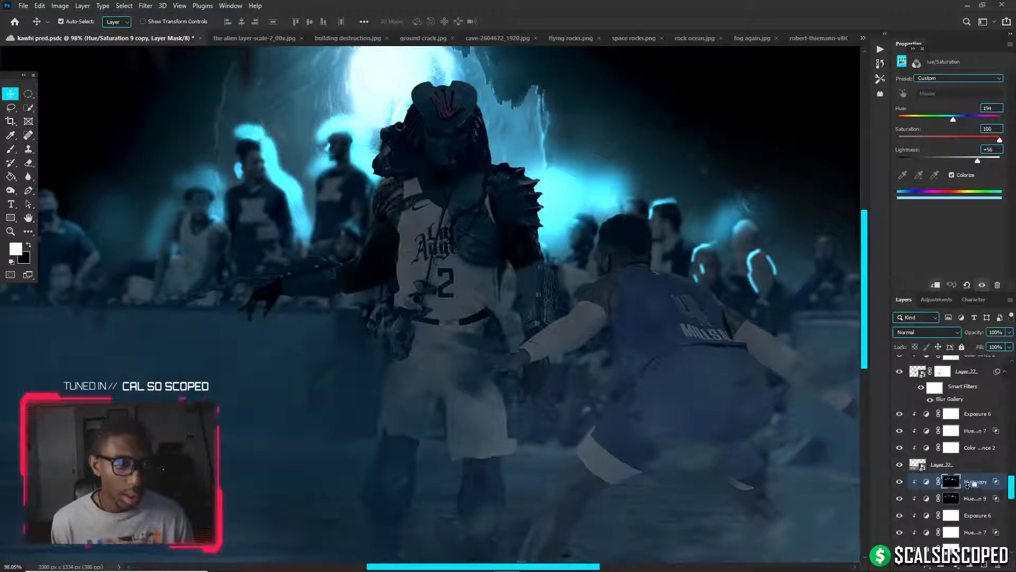
drag(975, 160, 955, 161)
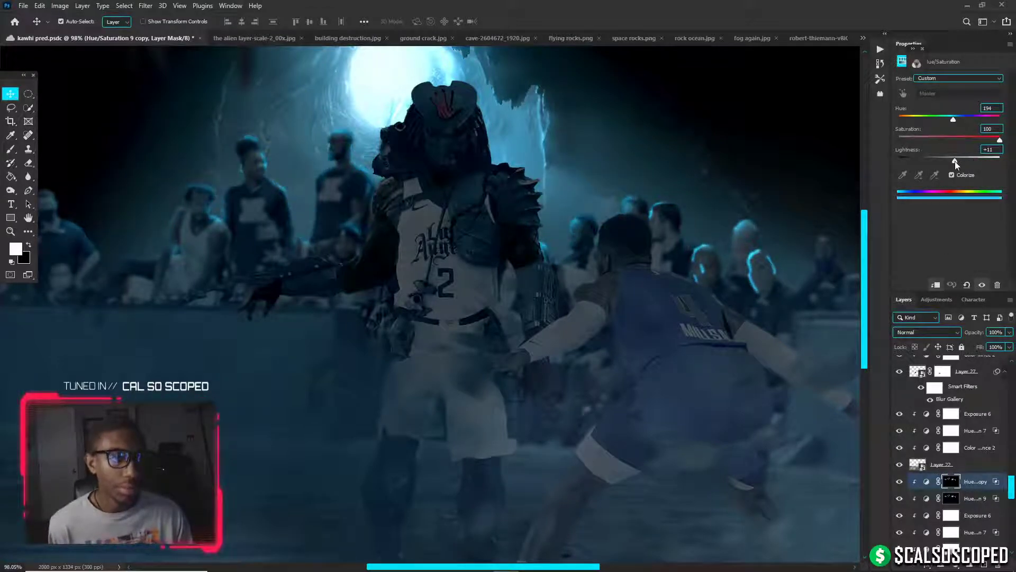
Replace the copied adjustment's painted mask with a fresh mask inverted to black
key(ctrl+i)
right_click(949, 483)
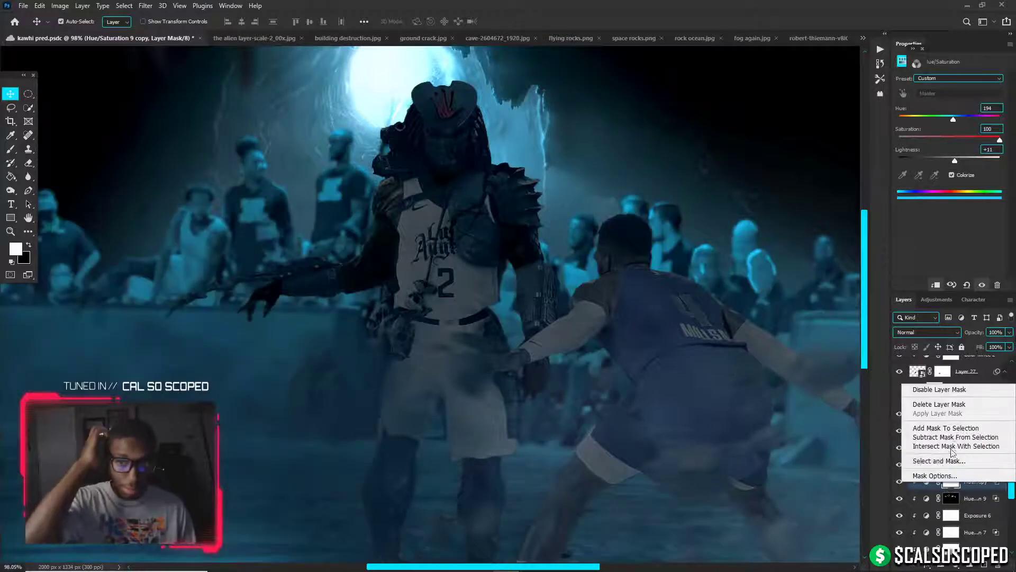
click(935, 408)
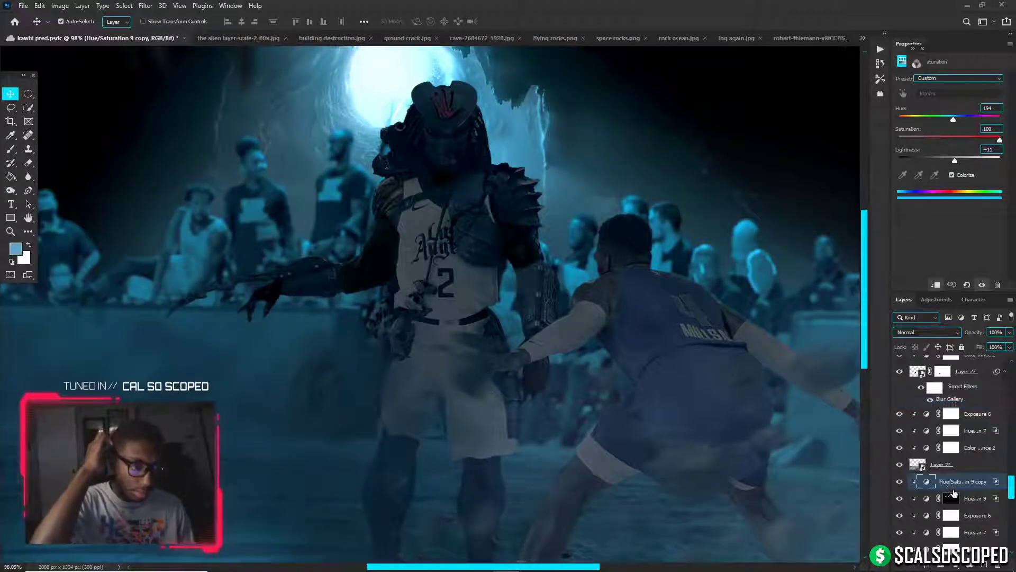
click(940, 565)
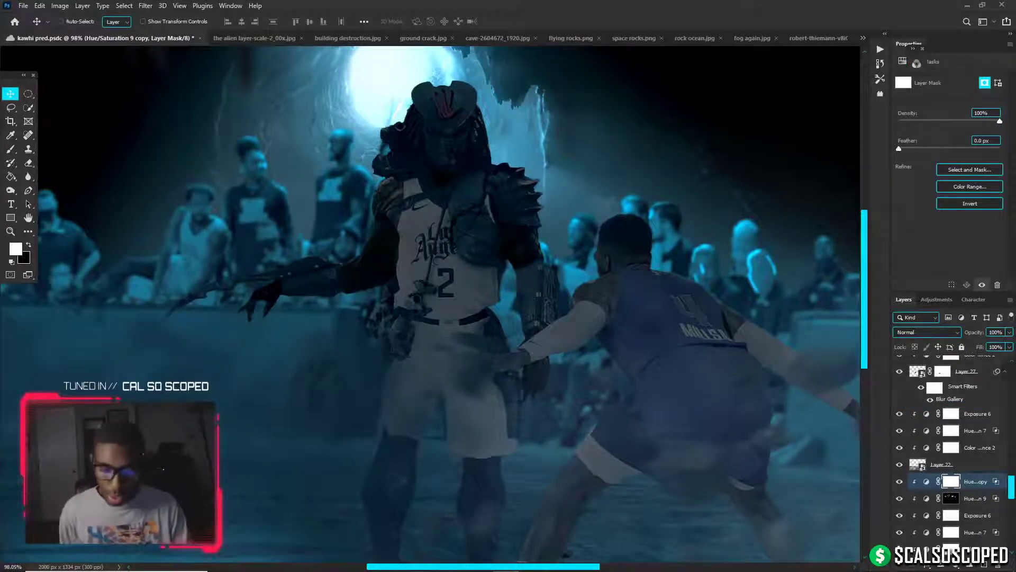
key(ctrl+i)
Paint soft cyan light across the background crowd on both sides of the Predator with a white brush
key(b)
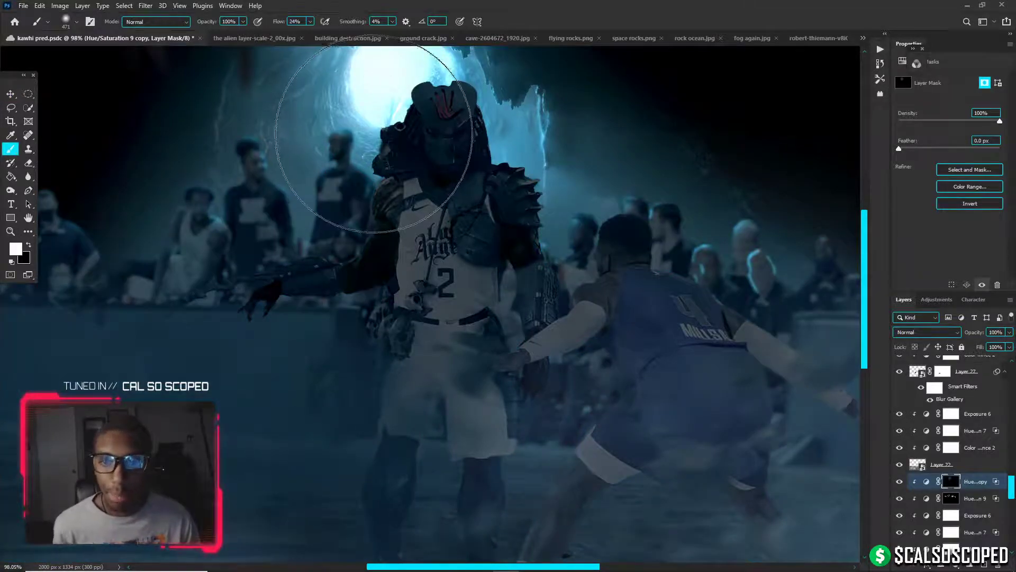
scroll(374, 142, down, 3)
mouse_move(367, 199)
mouse_down()
mouse_move(317, 190)
mouse_move(264, 202)
mouse_move(247, 235)
mouse_move(230, 202)
mouse_move(166, 205)
mouse_move(158, 228)
mouse_up()
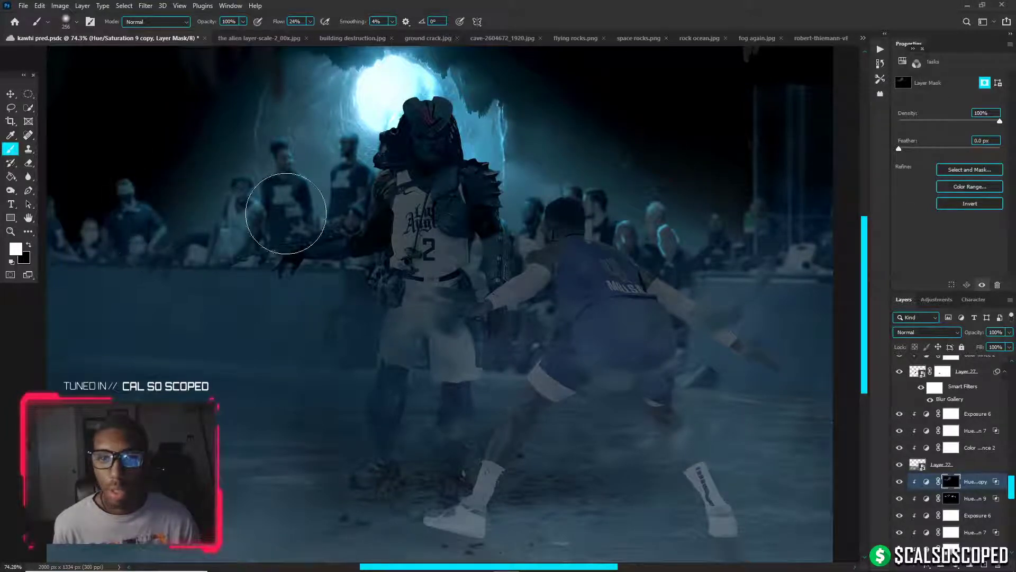
mouse_move(286, 213)
mouse_down()
mouse_move(170, 223)
mouse_move(152, 260)
mouse_move(174, 284)
mouse_move(272, 318)
mouse_move(241, 306)
mouse_move(342, 313)
mouse_move(286, 304)
mouse_move(466, 291)
mouse_move(517, 266)
mouse_move(518, 197)
mouse_move(535, 215)
mouse_move(496, 228)
mouse_move(539, 231)
mouse_move(531, 212)
mouse_move(476, 247)
mouse_move(503, 247)
mouse_up()
drag(628, 210, 639, 209)
mouse_move(628, 209)
mouse_down()
mouse_move(618, 234)
mouse_move(600, 194)
mouse_up()
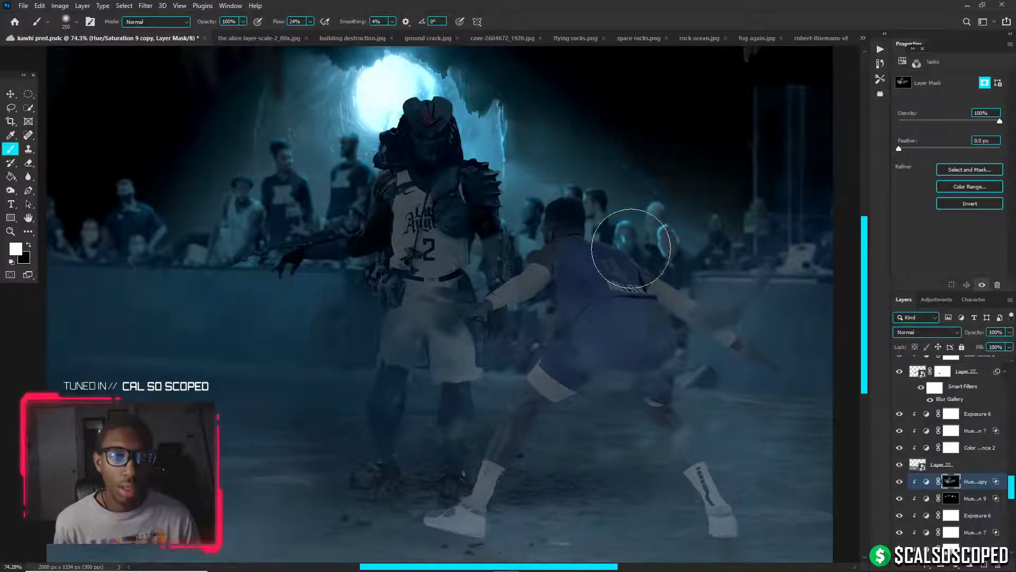
mouse_move(631, 248)
mouse_down()
mouse_move(645, 291)
mouse_move(667, 274)
mouse_move(667, 243)
mouse_move(654, 208)
mouse_move(639, 190)
mouse_up()
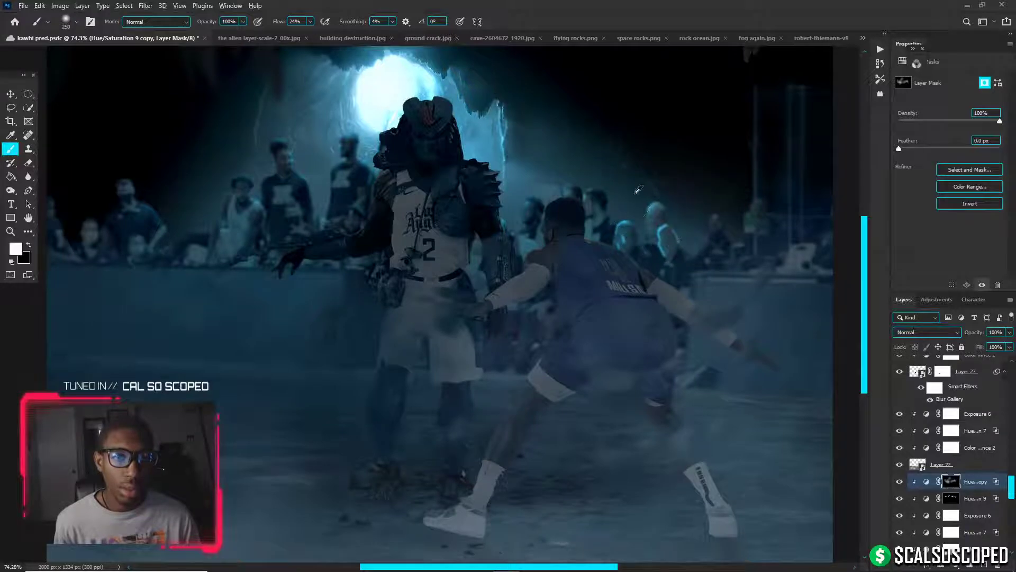
Paint black on the Hue/Saturation 9 mask to reduce the rim light on the spectators' heads beyond the blue-jersey player
click(963, 498)
scroll(505, 290, up, 2)
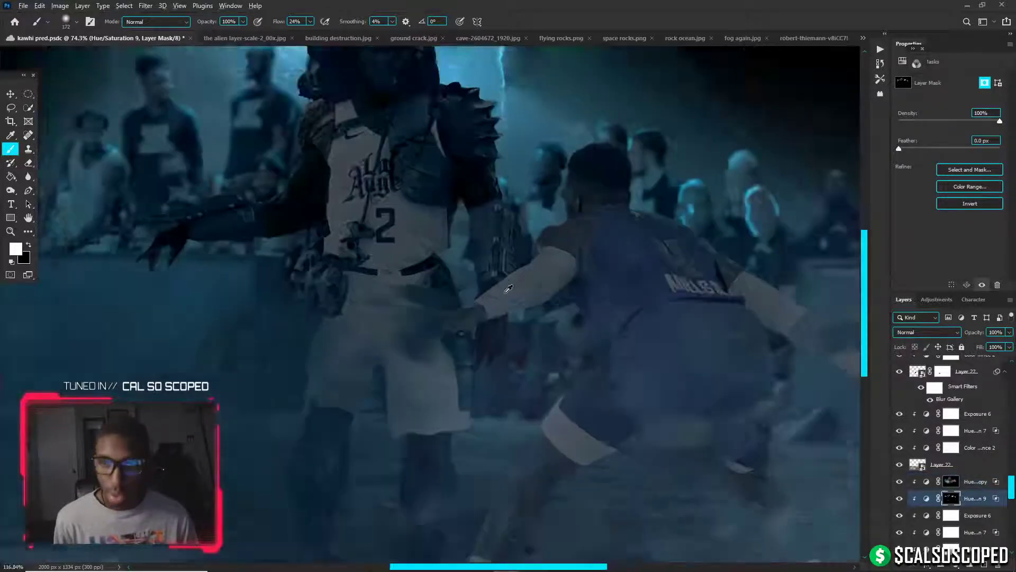
key(x)
key(bracketright)
key(bracketright)
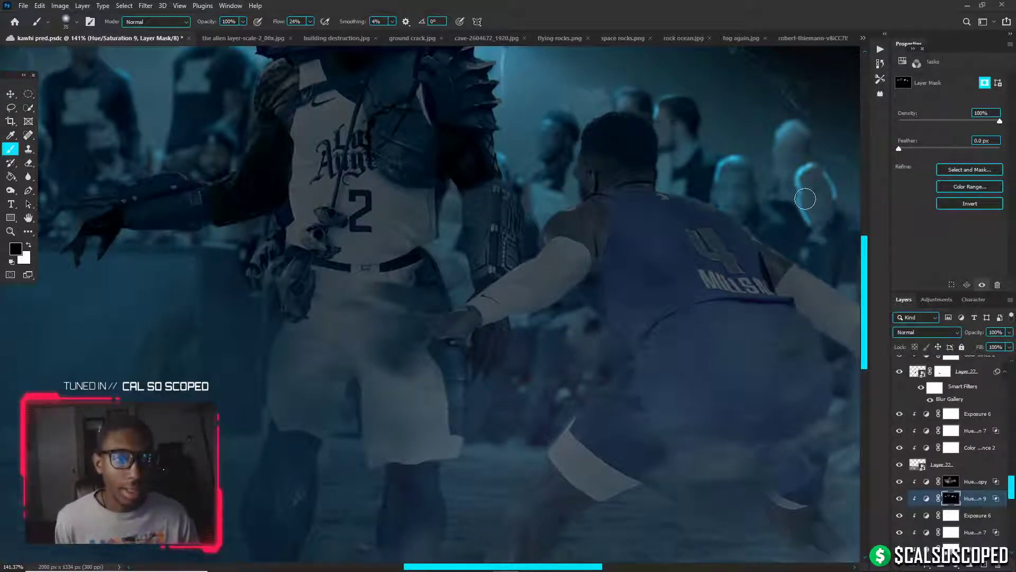
key(bracketleft)
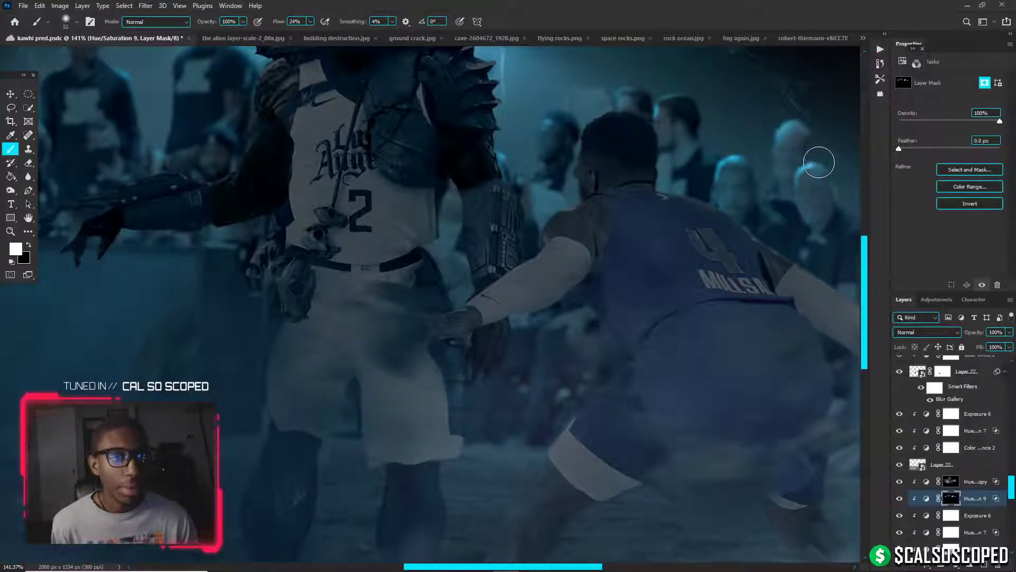
Repaint faint rim light on those spectators' heads in white and undo the stray dab near the player's shoulder
mouse_move(810, 171)
mouse_down()
mouse_move(810, 193)
mouse_move(726, 169)
mouse_up()
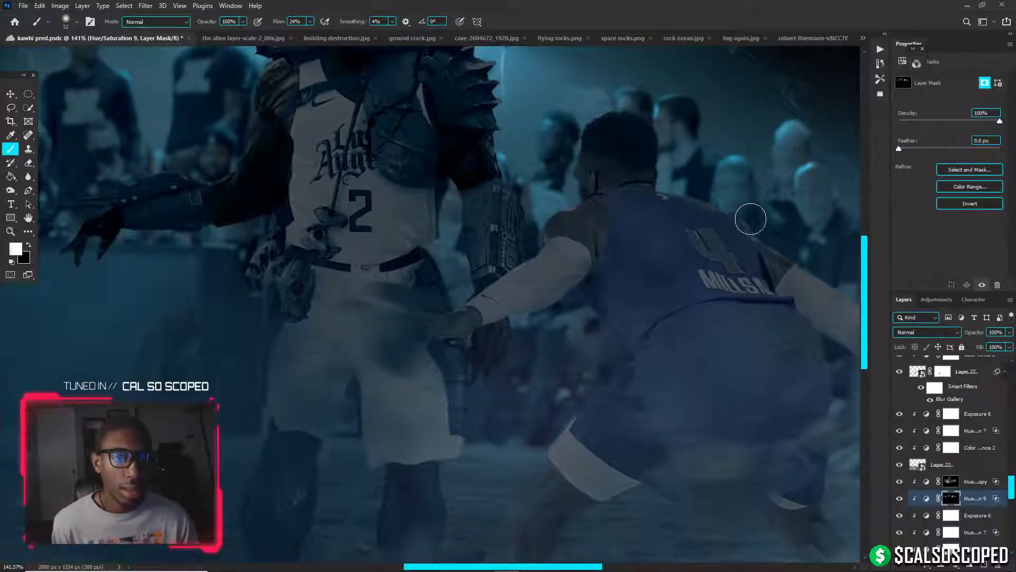
click(760, 230)
key(ctrl+z)
Paint cyan light on the spectator between the Predator's armored forearm and the blue-jersey player
drag(544, 170, 568, 172)
click(554, 218)
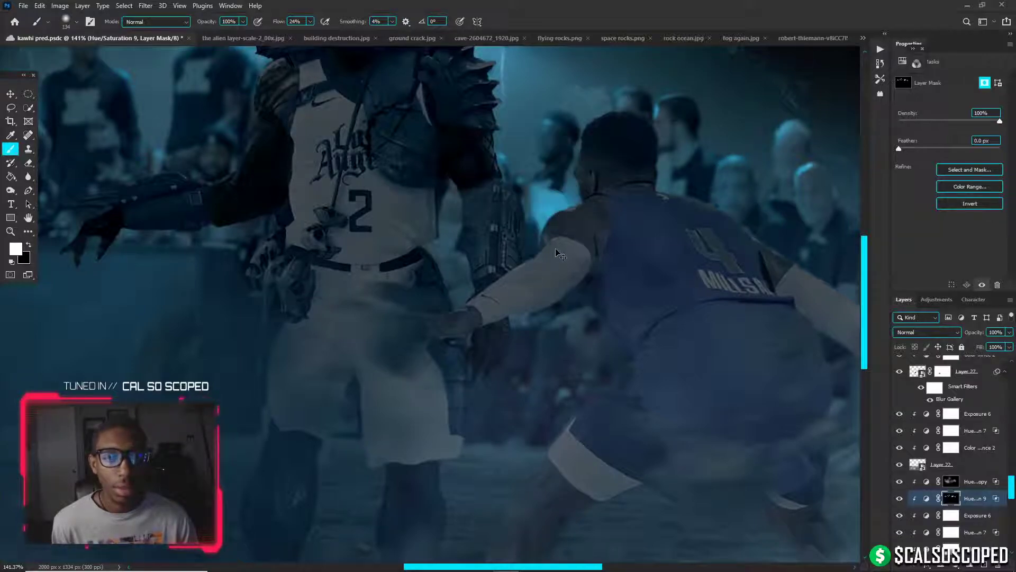
drag(556, 253, 518, 255)
Paint narrow rim light on the background figures below the blue-jersey player's extended arm, trimming the excess with black
mouse_move(554, 305)
mouse_down()
mouse_move(546, 347)
mouse_move(532, 335)
mouse_move(544, 340)
mouse_move(542, 352)
mouse_up()
scroll(544, 337, up, 3)
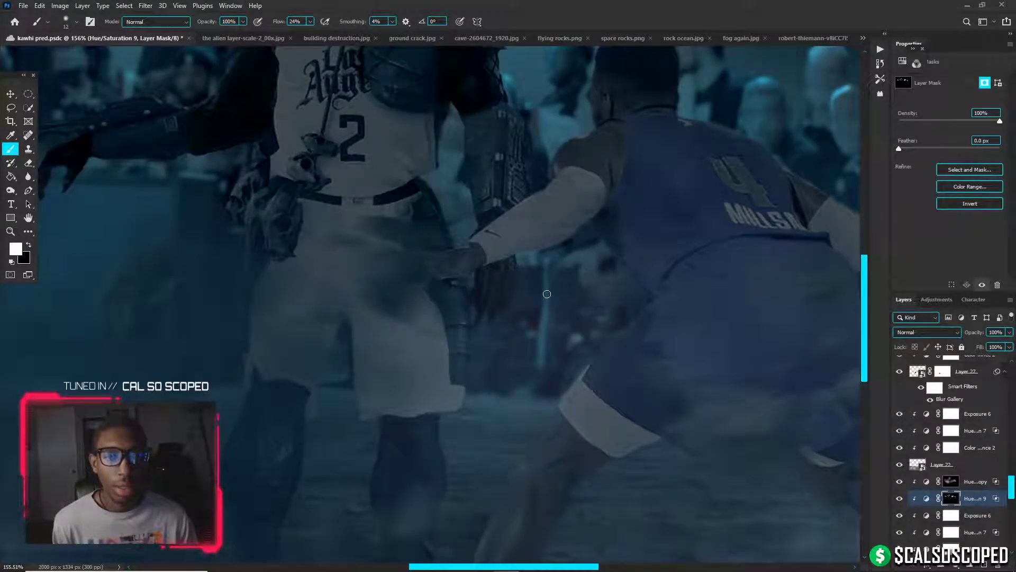
right_click(554, 320)
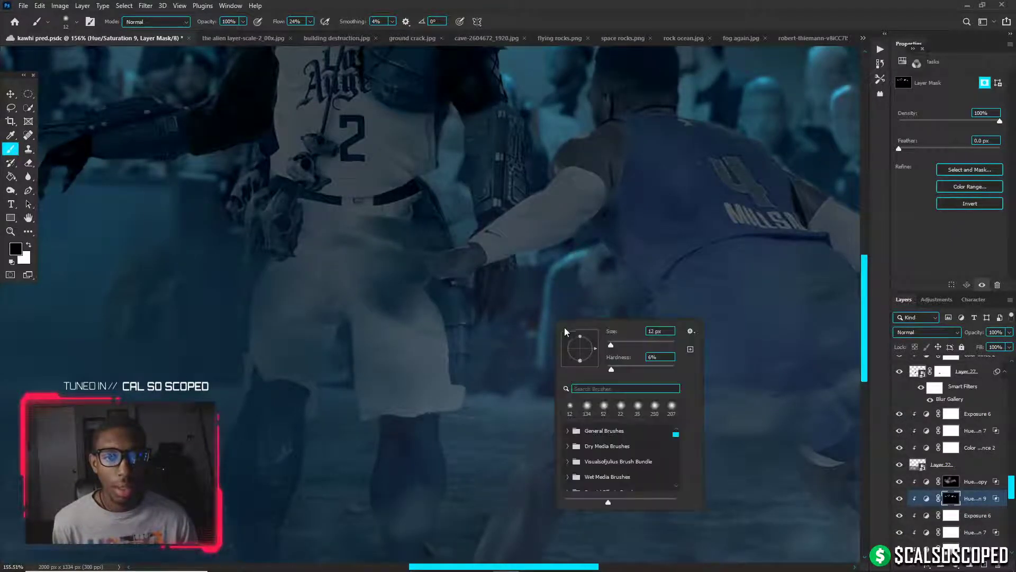
key(Escape)
mouse_move(559, 323)
mouse_down()
mouse_move(583, 324)
mouse_move(565, 352)
mouse_up()
drag(572, 315, 551, 320)
mouse_move(571, 310)
mouse_down()
mouse_move(569, 285)
mouse_move(600, 273)
mouse_move(603, 260)
mouse_up()
key(x)
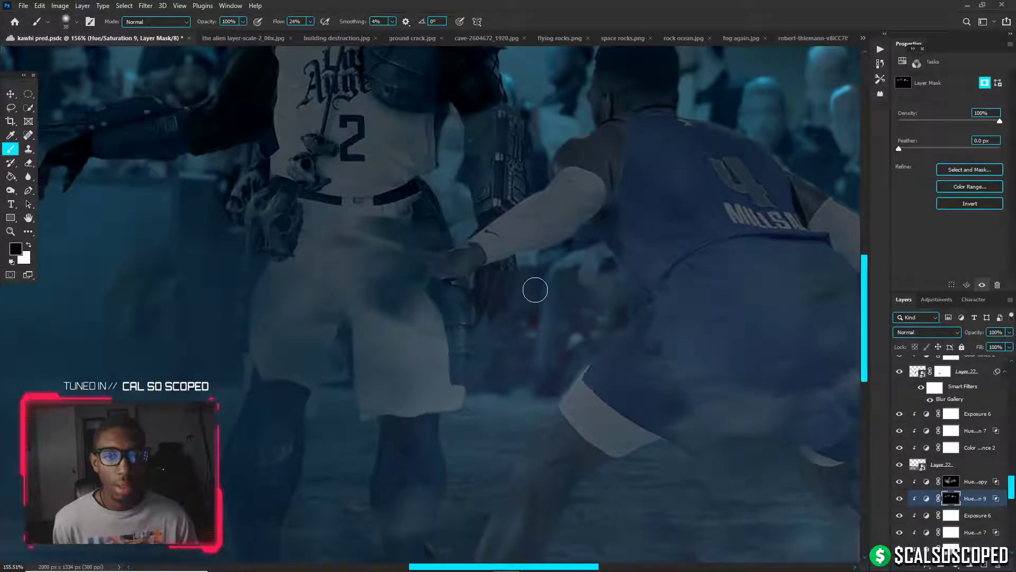
drag(565, 343, 560, 345)
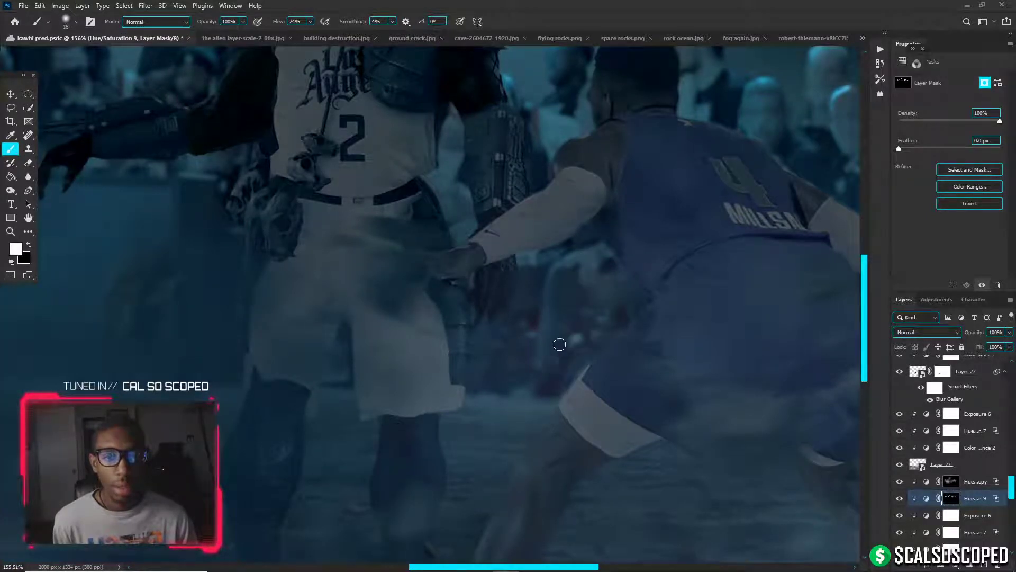
scroll(562, 317, down, 10)
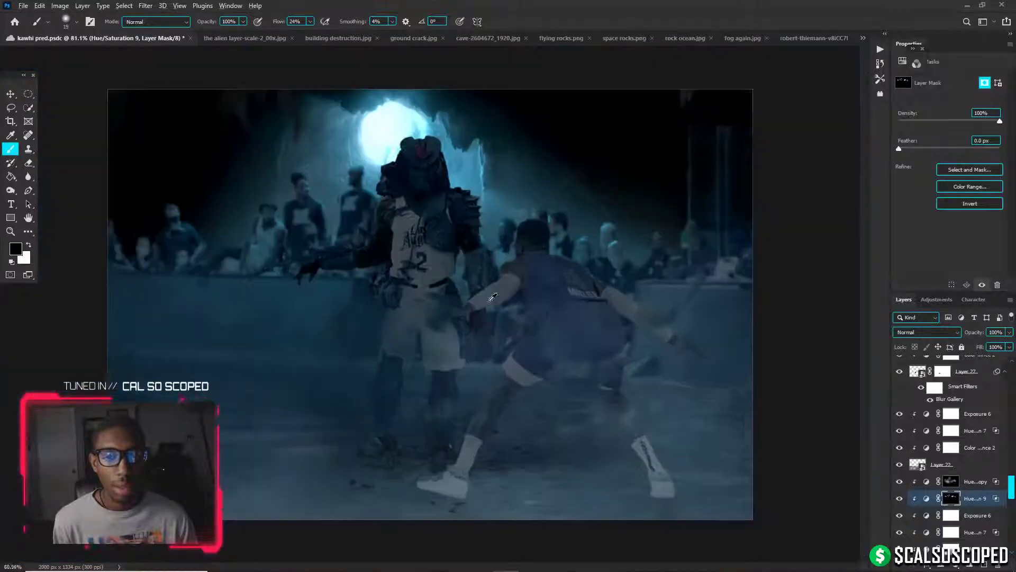
Paint white on the Hue/Saturation 9 mask to spread cyan light over the court floor around the Predator's legs
key(ctrl+0)
key(x)
drag(317, 380, 408, 380)
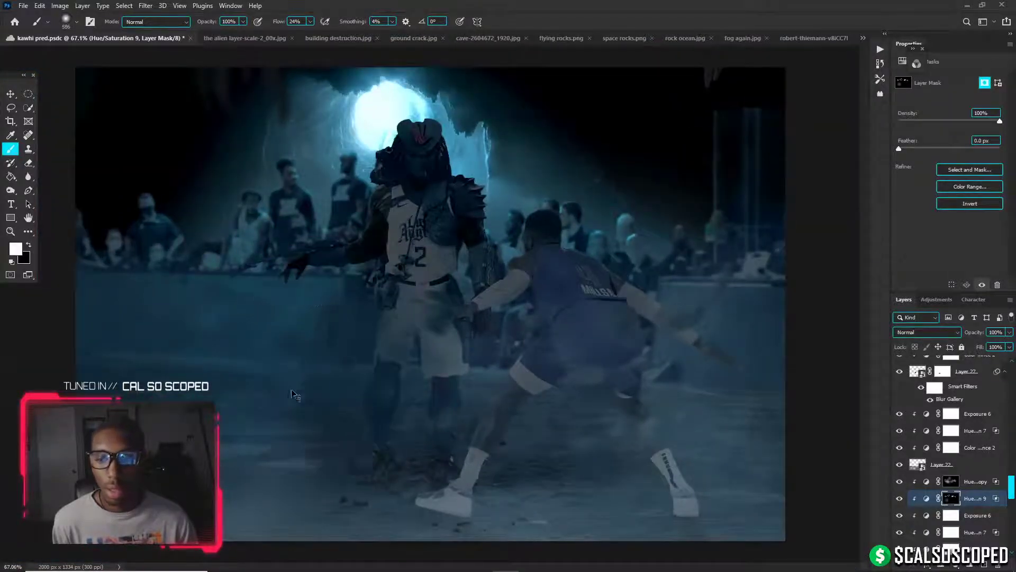
mouse_move(350, 398)
mouse_down()
mouse_move(365, 390)
mouse_move(360, 382)
mouse_move(392, 373)
mouse_move(429, 390)
mouse_up()
key(ctrl+z)
mouse_move(371, 334)
mouse_down()
mouse_move(338, 311)
mouse_move(353, 309)
mouse_up()
mouse_move(382, 391)
mouse_down()
mouse_move(455, 410)
mouse_move(423, 453)
mouse_move(384, 456)
mouse_move(374, 447)
mouse_move(366, 461)
mouse_move(341, 465)
mouse_move(504, 473)
mouse_move(448, 471)
mouse_move(371, 429)
mouse_move(382, 405)
mouse_move(351, 409)
mouse_move(372, 396)
mouse_move(329, 413)
mouse_up()
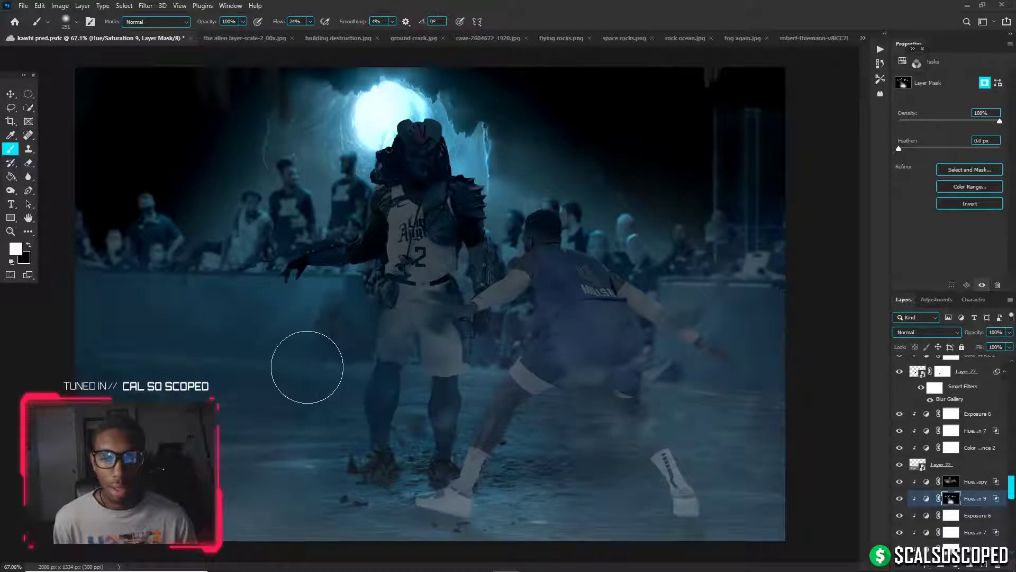
Lower the brush flow to 14% and paint a softer, wider glow over the floor on both sides of the players
scroll(381, 347, down, 4)
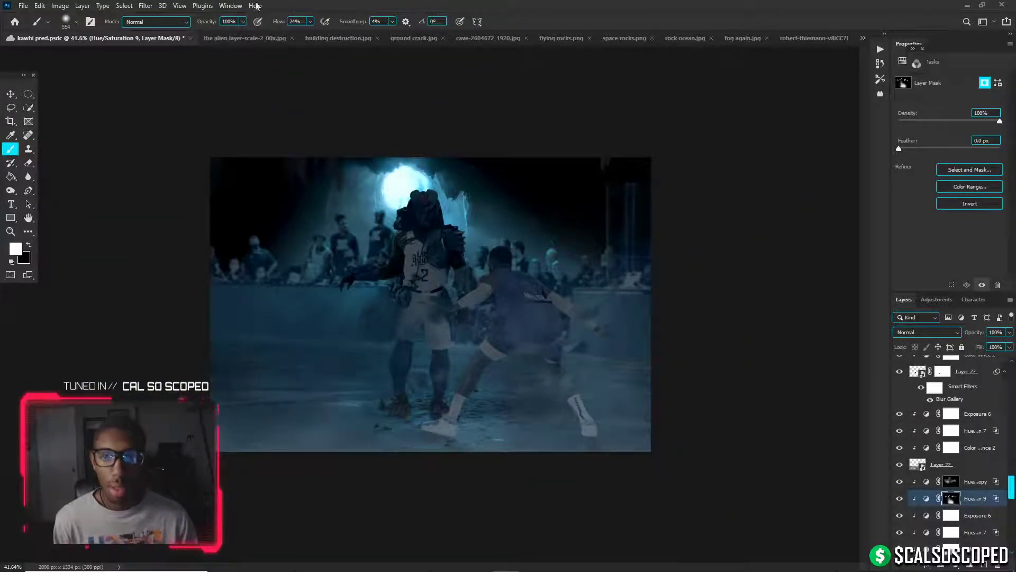
click(310, 22)
click(293, 383)
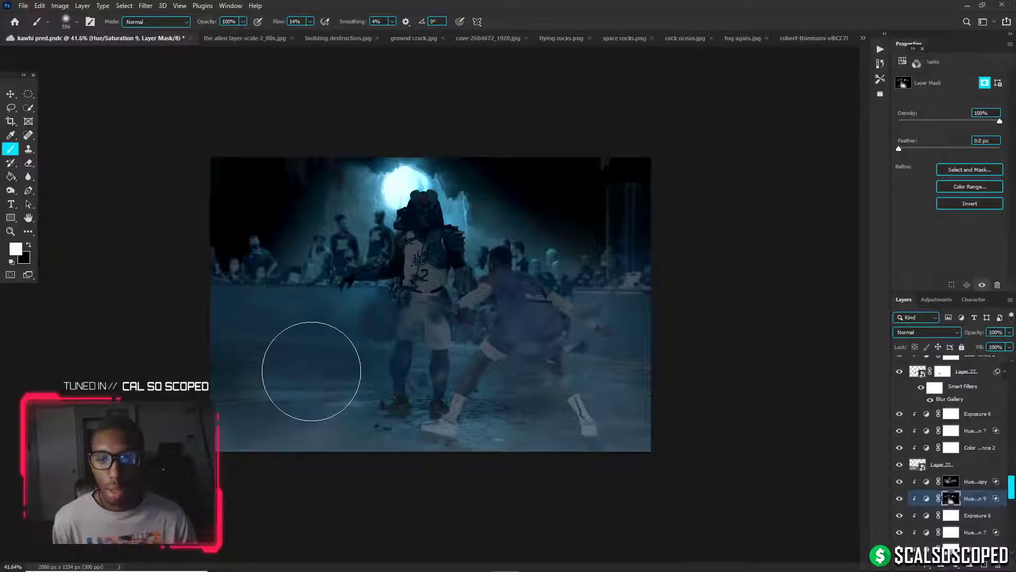
mouse_move(526, 385)
mouse_down()
mouse_move(499, 394)
mouse_move(449, 380)
mouse_move(522, 397)
mouse_move(561, 424)
mouse_move(595, 420)
mouse_up()
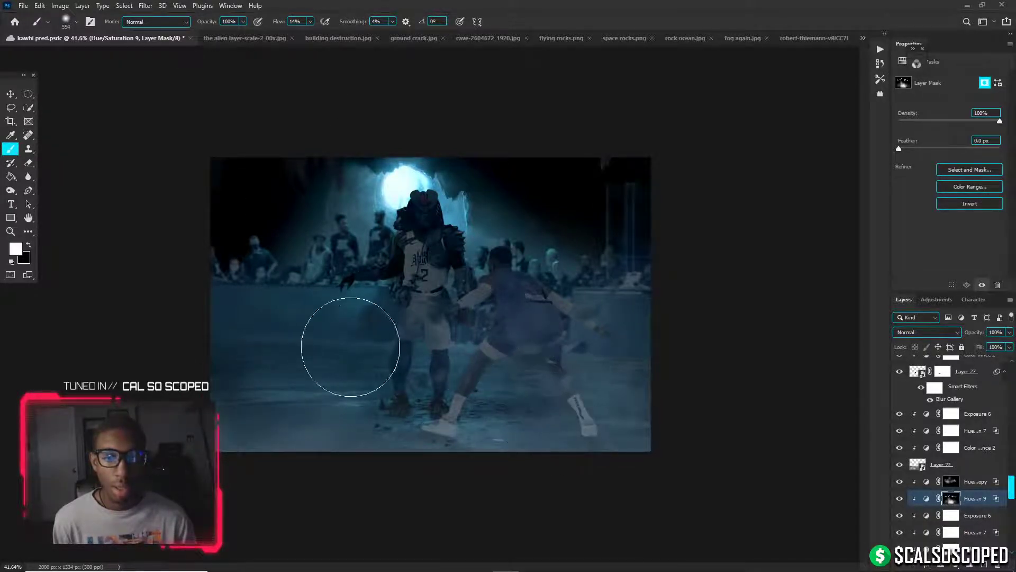
Add an Exposure adjustment clipped above the Hue/Saturation 9 copy layer and lower its exposure to -11.20
key(v)
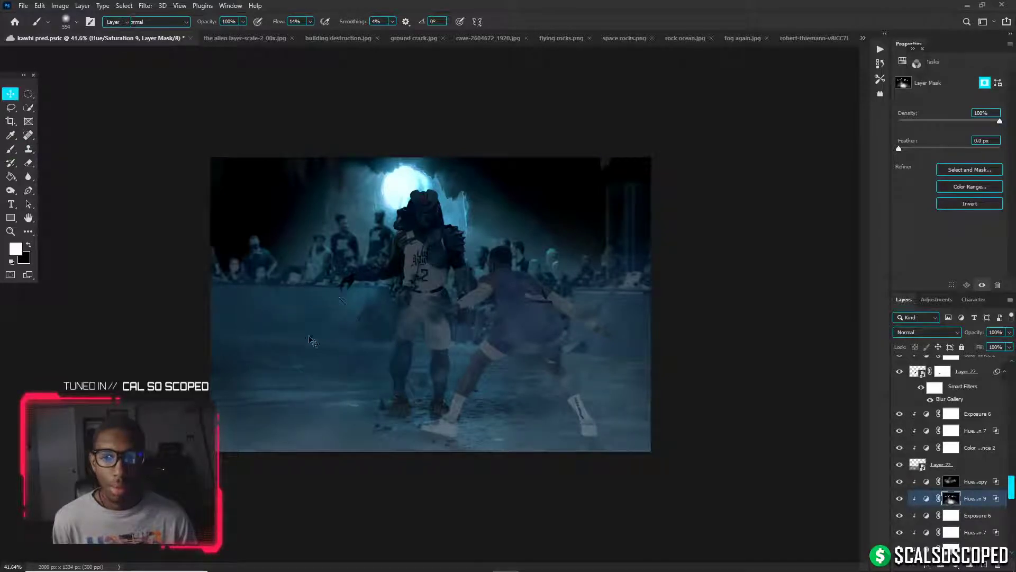
scroll(416, 218, up, 3)
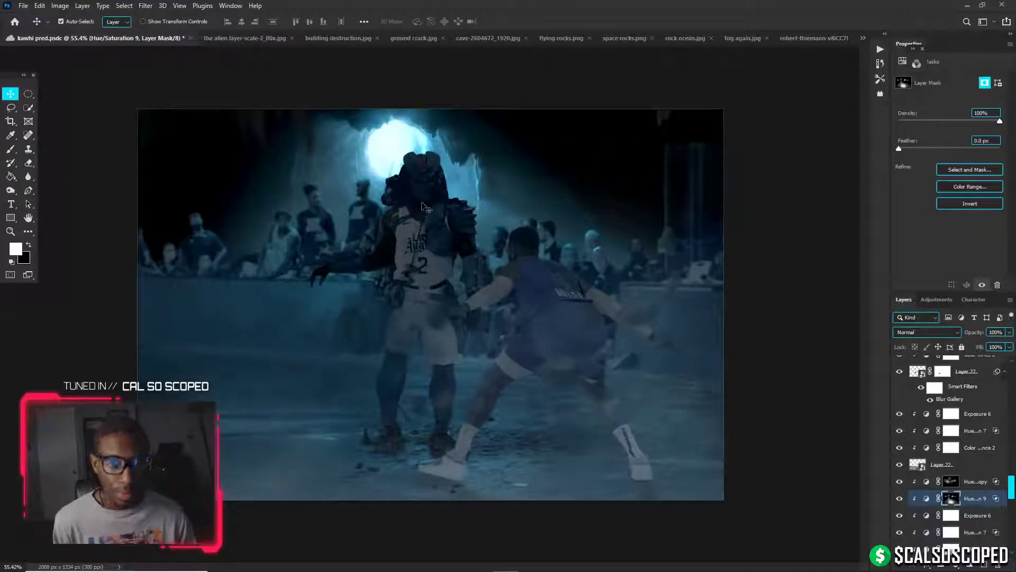
key(alt+bracketright)
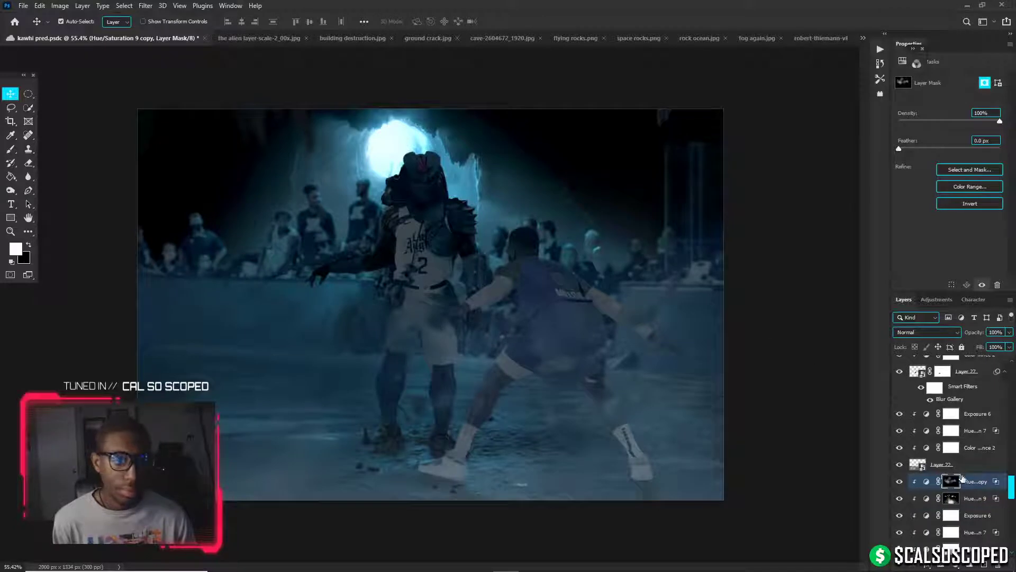
click(957, 564)
click(953, 432)
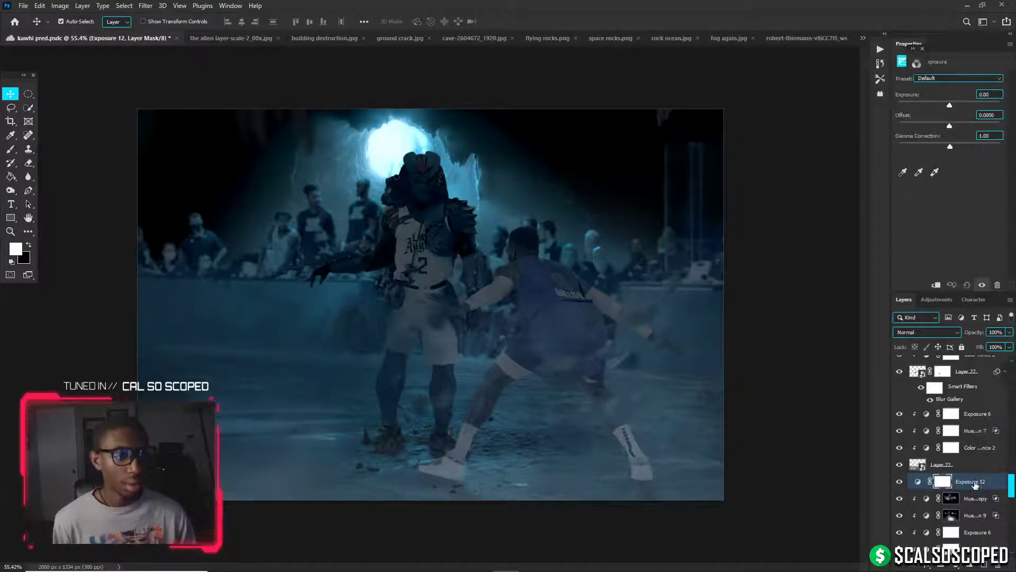
drag(948, 105, 910, 106)
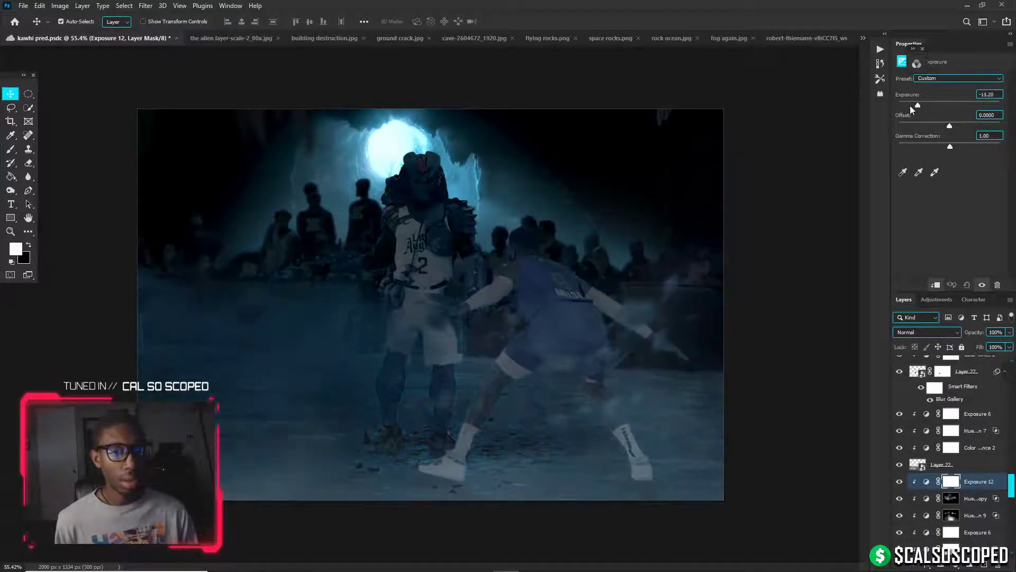
Try limiting the Exposure 12 darkening with the Blend If shadow sliders for the underlying layer and this layer
right_click(930, 479)
click(911, 275)
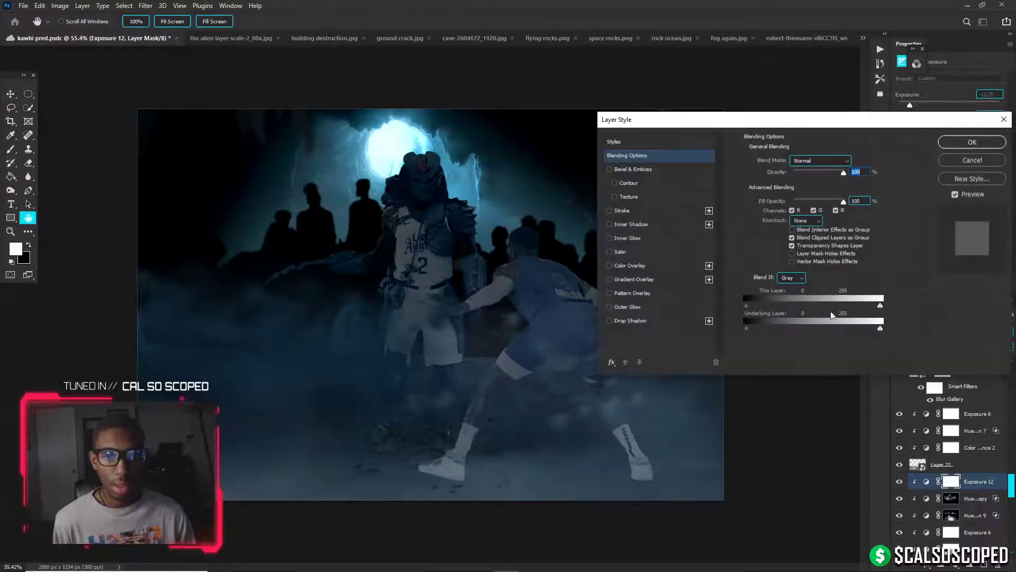
drag(748, 328, 725, 331)
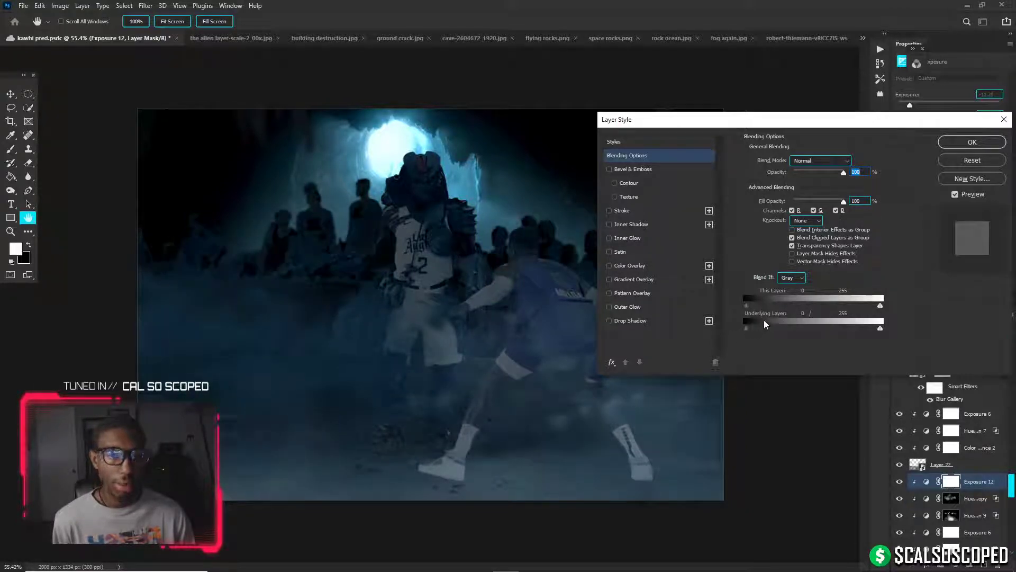
drag(777, 308, 783, 311)
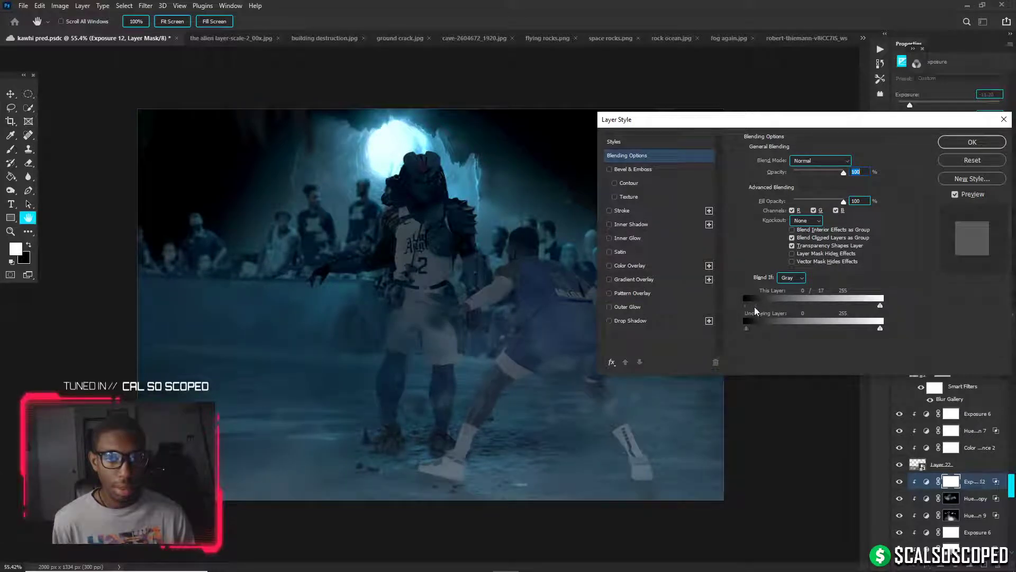
drag(735, 309, 733, 310)
click(952, 142)
Invert the Exposure 12 mask and paint white to darken the background crowd and wall beyond the blue-jersey player
key(b)
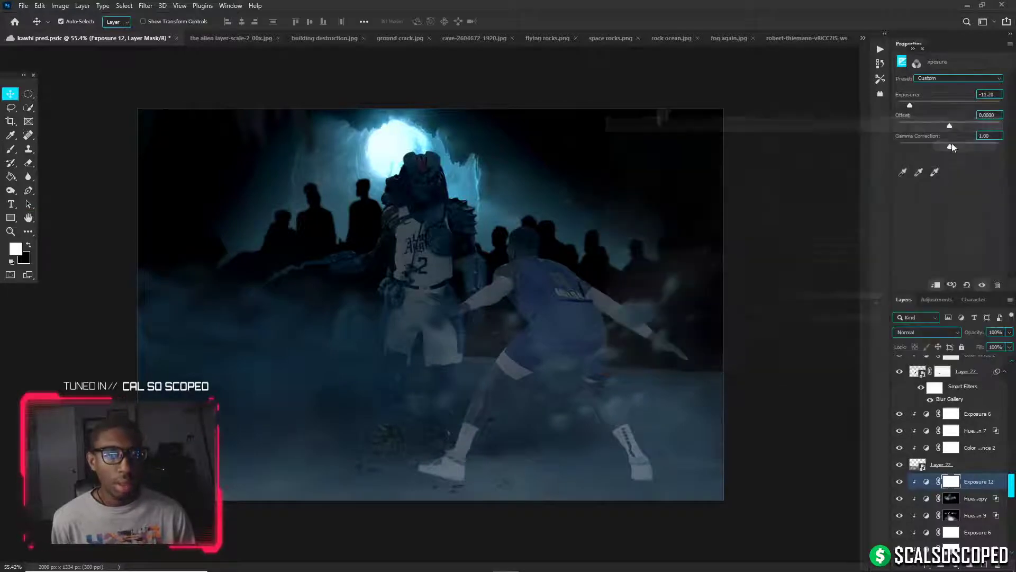
key(ctrl+i)
mouse_move(596, 203)
mouse_down()
mouse_move(647, 247)
mouse_move(624, 229)
mouse_move(597, 230)
mouse_up()
scroll(658, 231, up, 5)
mouse_move(647, 98)
mouse_down()
mouse_move(737, 107)
mouse_move(728, 136)
mouse_up()
mouse_move(738, 304)
mouse_down()
mouse_move(766, 313)
mouse_move(764, 301)
mouse_move(776, 368)
mouse_move(768, 327)
mouse_up()
drag(682, 360, 633, 360)
scroll(633, 359, up, 3)
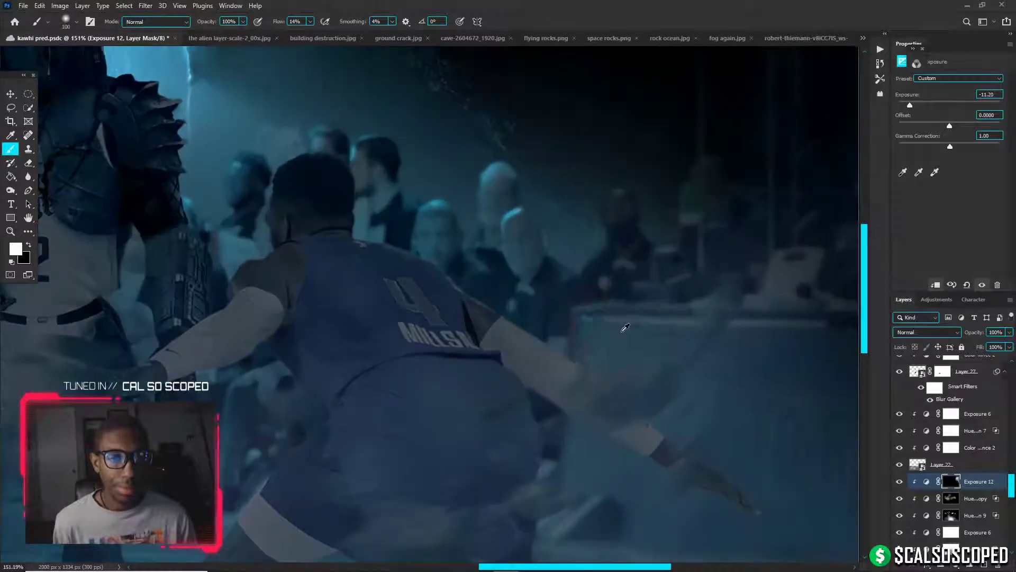
Darken the courtside table and the floor around the blue-jersey player's extended hand, out to the image's edge
mouse_move(615, 327)
mouse_down()
mouse_move(583, 324)
mouse_move(685, 336)
mouse_move(662, 333)
mouse_up()
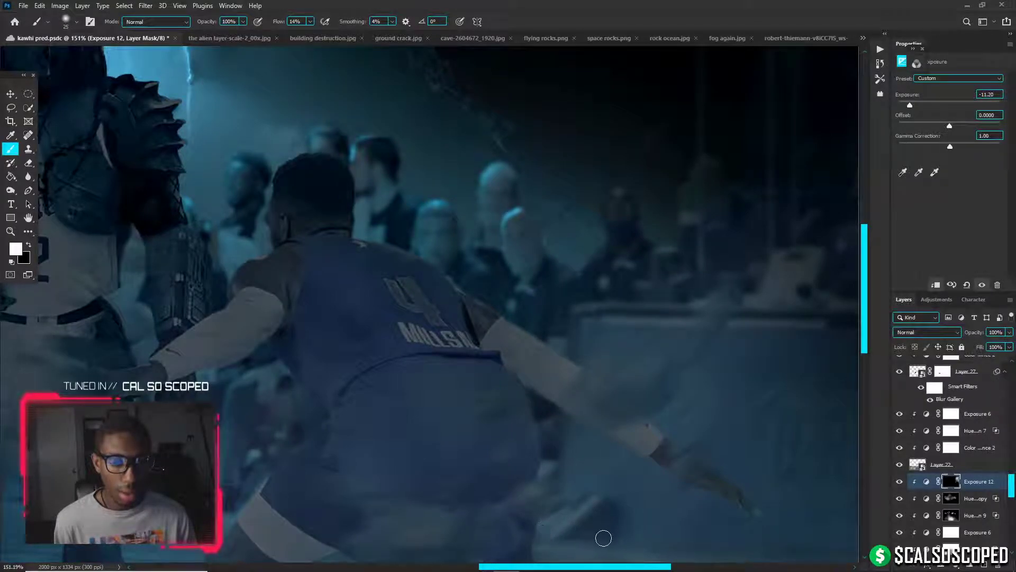
drag(643, 524, 688, 527)
scroll(693, 508, down, 3)
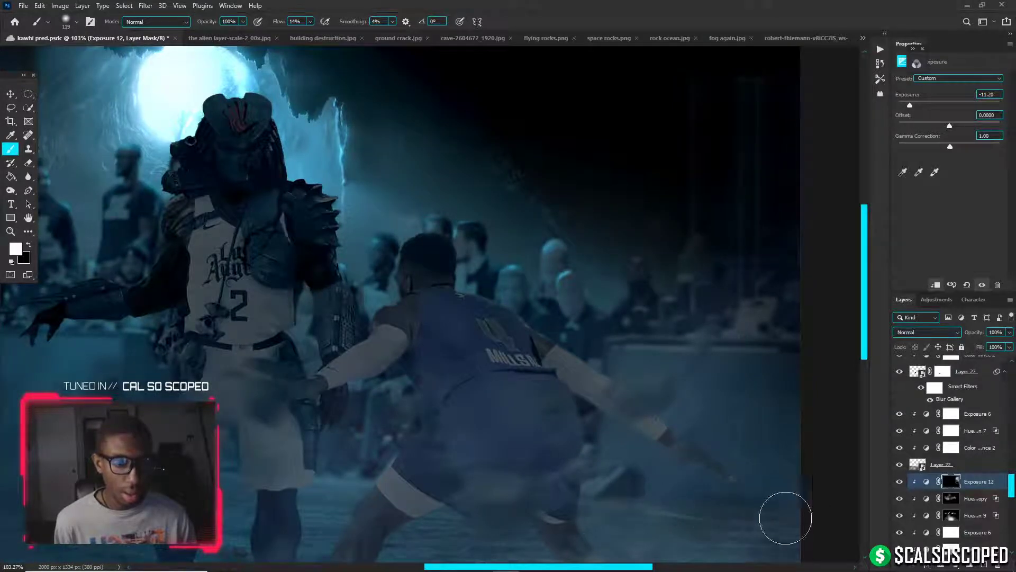
drag(709, 436, 754, 433)
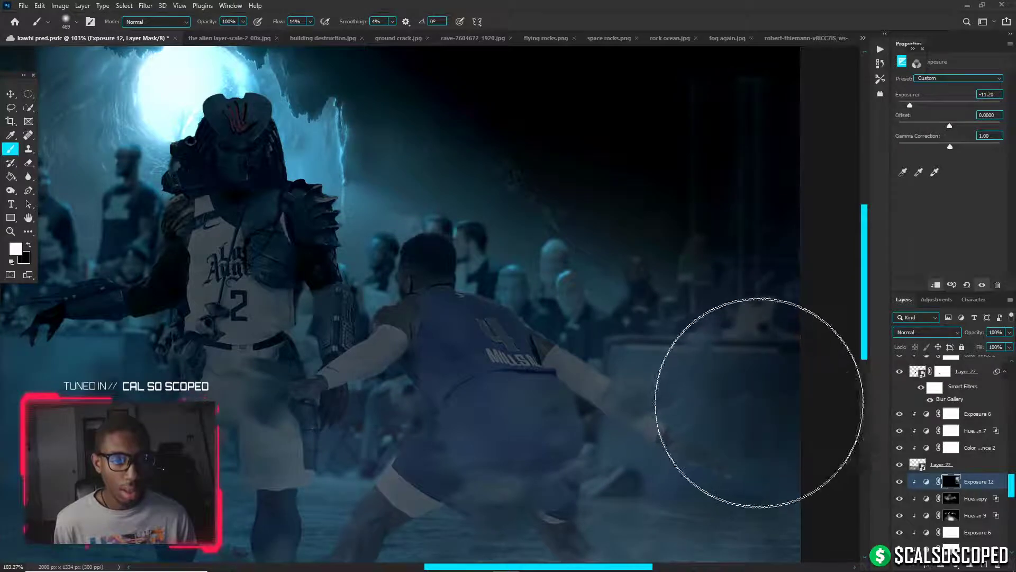
scroll(651, 290, down, 2)
scroll(652, 290, down, 3)
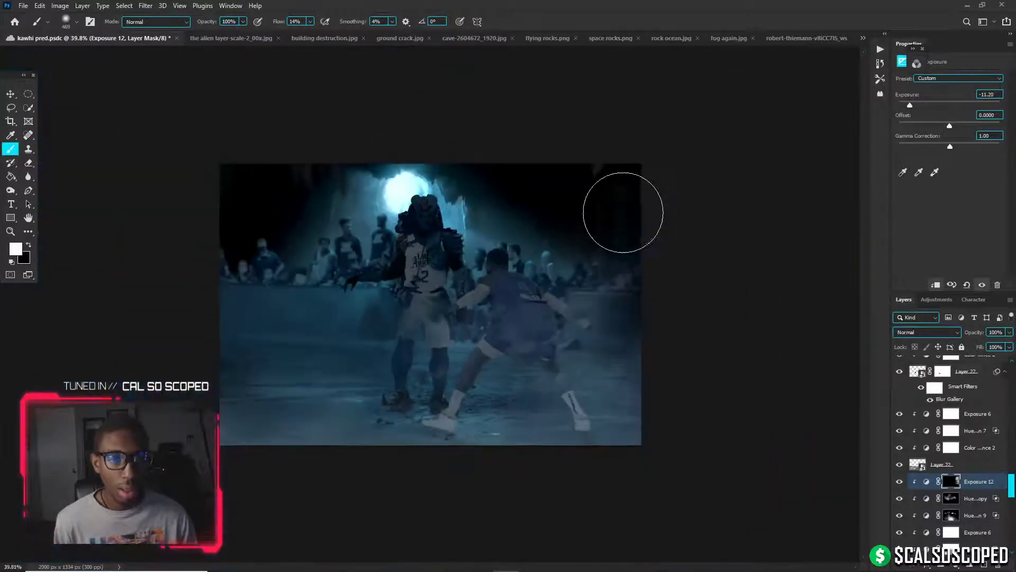
Paint white on the Exposure 12 mask to darken the spectators and barrier along the image's left edge
scroll(623, 212, up, 2)
key(x)
key(x)
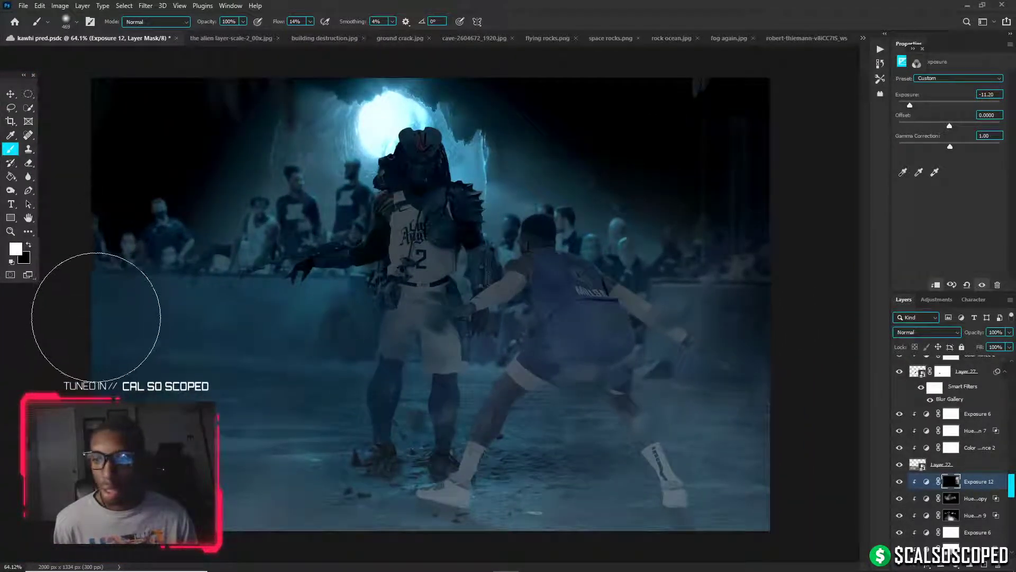
mouse_move(100, 211)
mouse_down()
mouse_move(129, 207)
mouse_move(106, 209)
mouse_up()
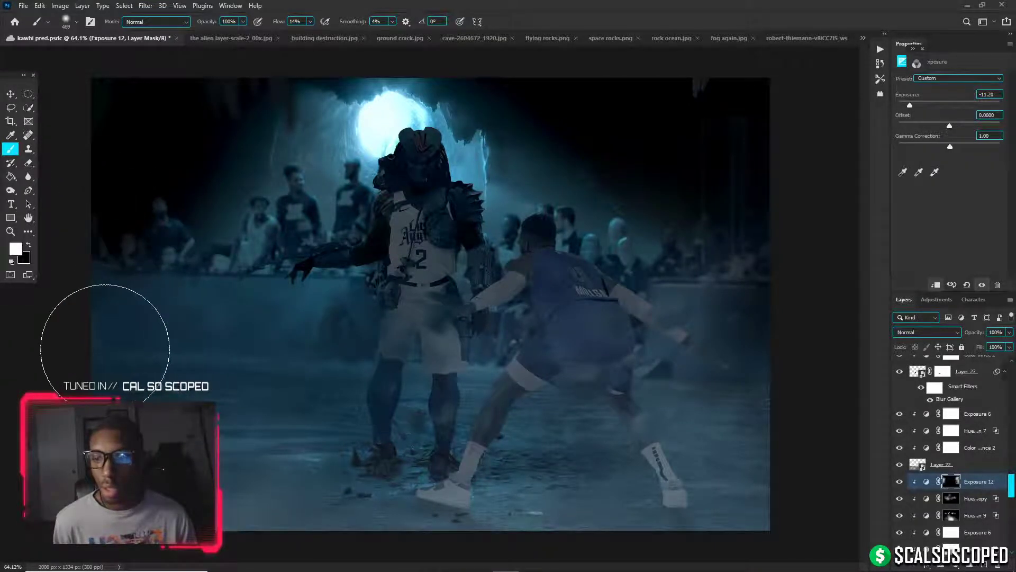
scroll(79, 337, down, 2)
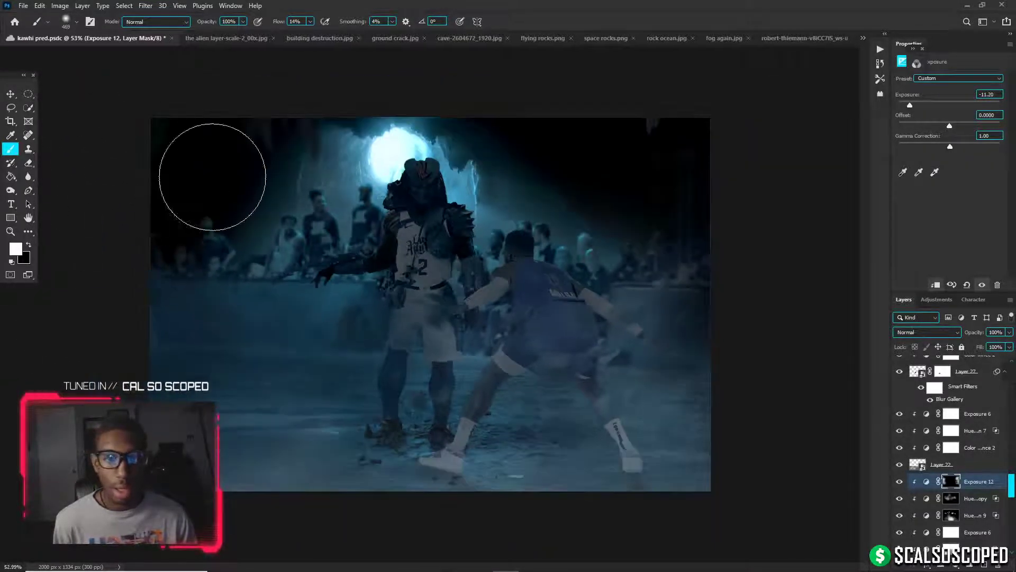
drag(298, 300, 240, 293)
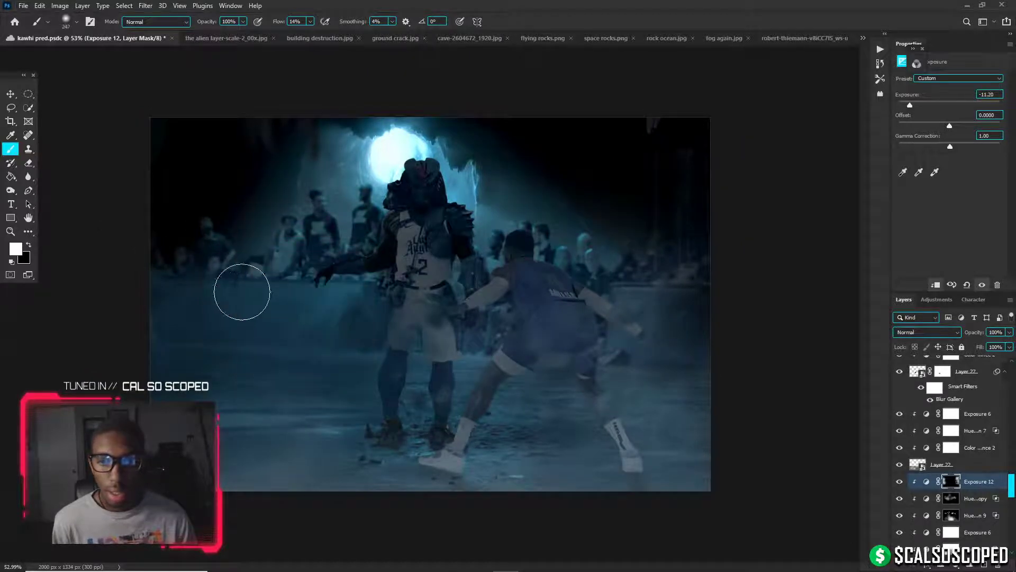
Paint a soft shadow on the barrier below the Predator's blade tip and lighten the excess with black
scroll(216, 282, up, 11)
scroll(216, 282, down, 5)
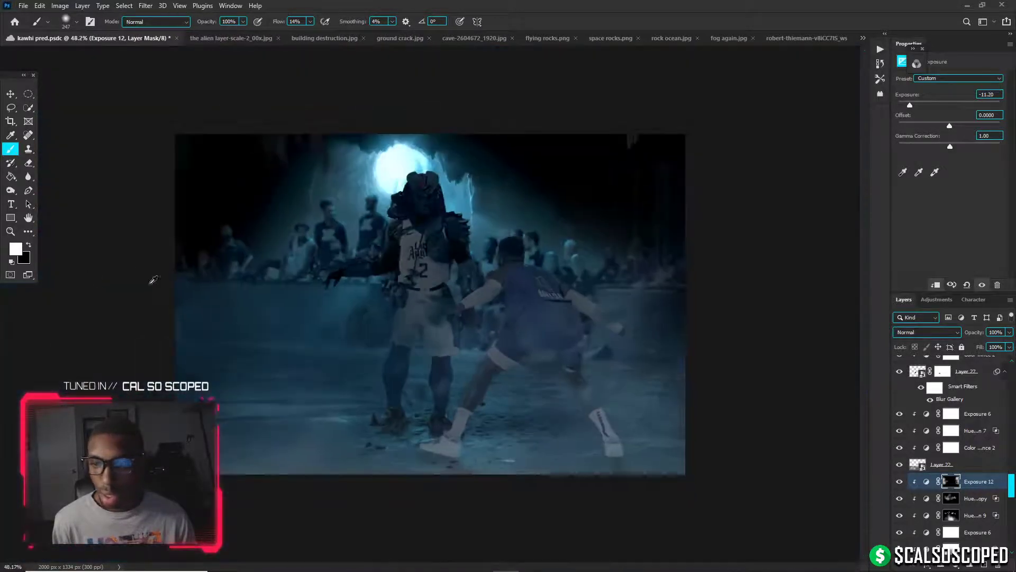
scroll(233, 274, up, 6)
drag(230, 274, 127, 284)
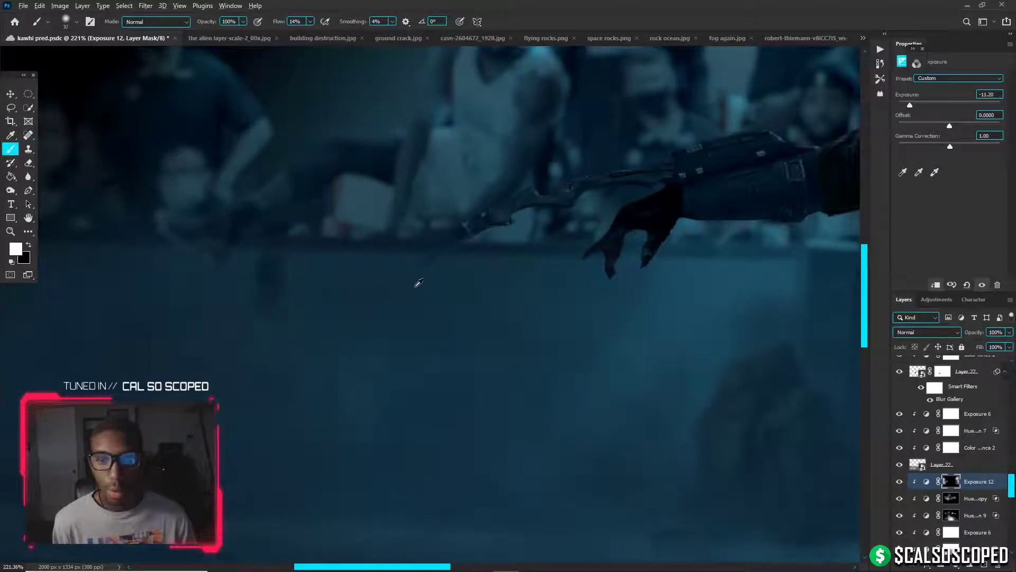
drag(447, 365, 481, 364)
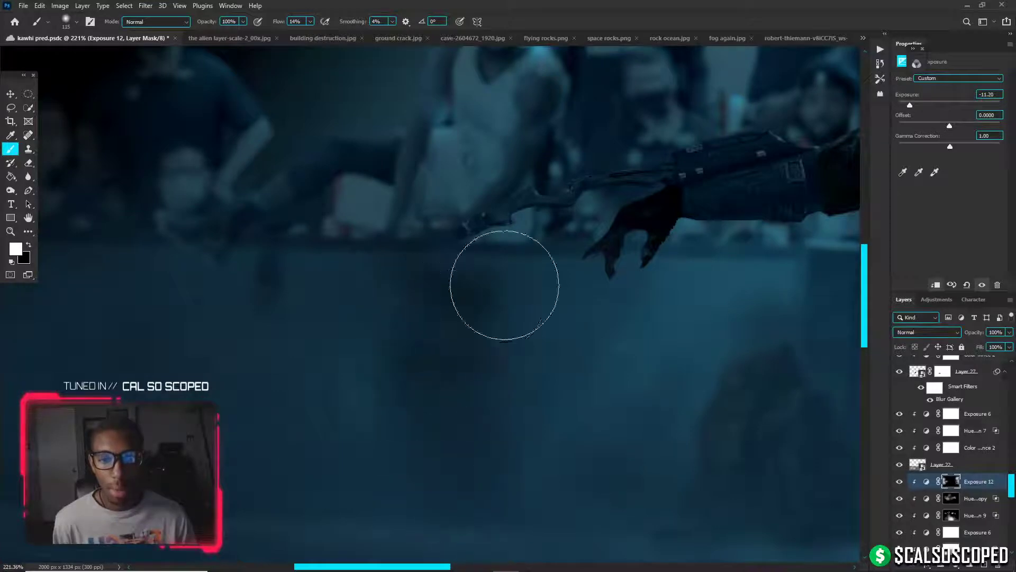
scroll(418, 281, down, 3)
scroll(435, 301, up, 2)
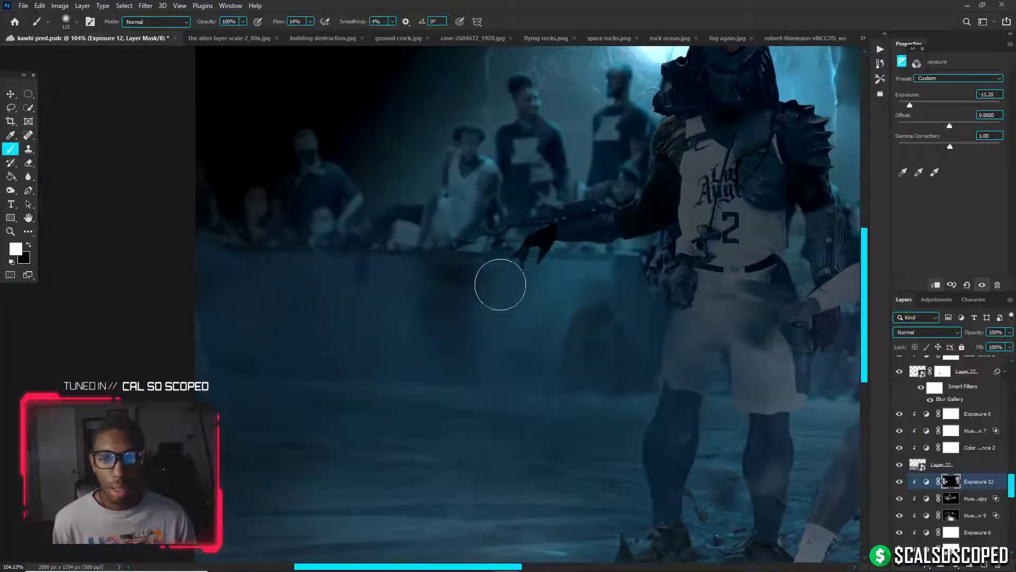
key(x)
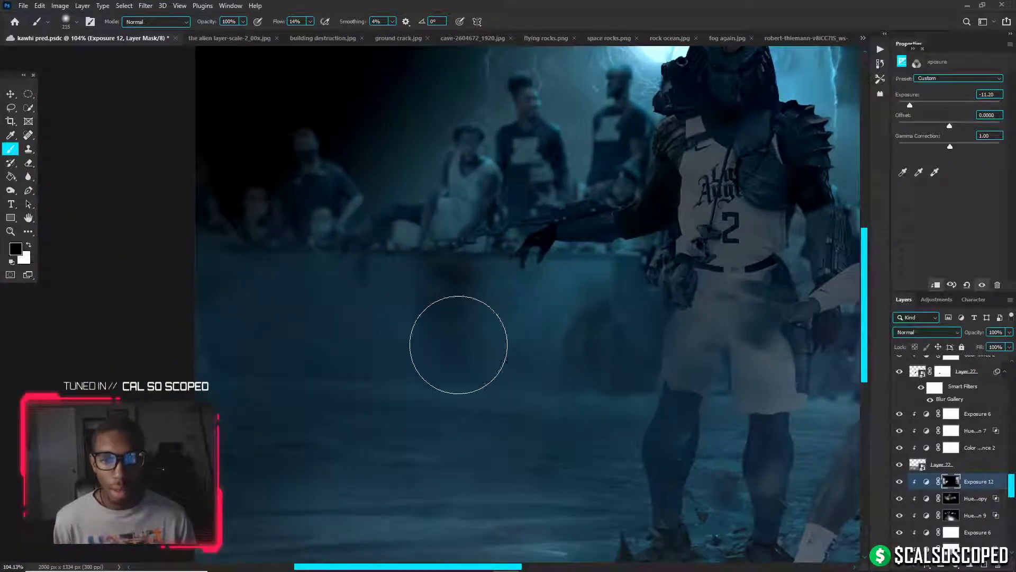
key(bracketright)
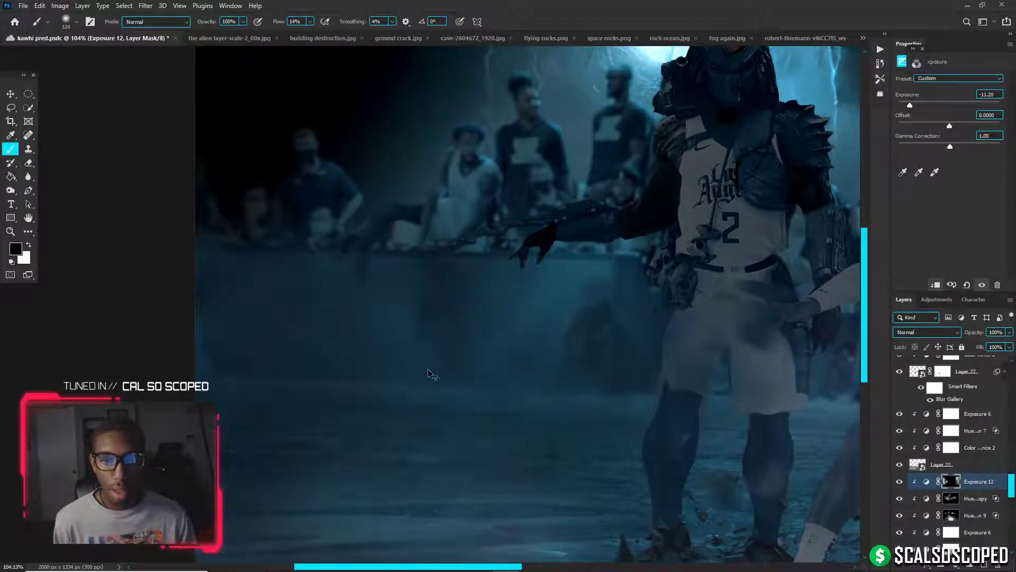
Paint white on the Exposure 12 mask to shade the barrier between the Predator's outstretched hand and legs
key(ctrl+0)
key(x)
scroll(314, 316, up, 7)
drag(314, 317, 279, 316)
mouse_move(342, 284)
mouse_down()
mouse_move(319, 297)
mouse_move(294, 351)
mouse_up()
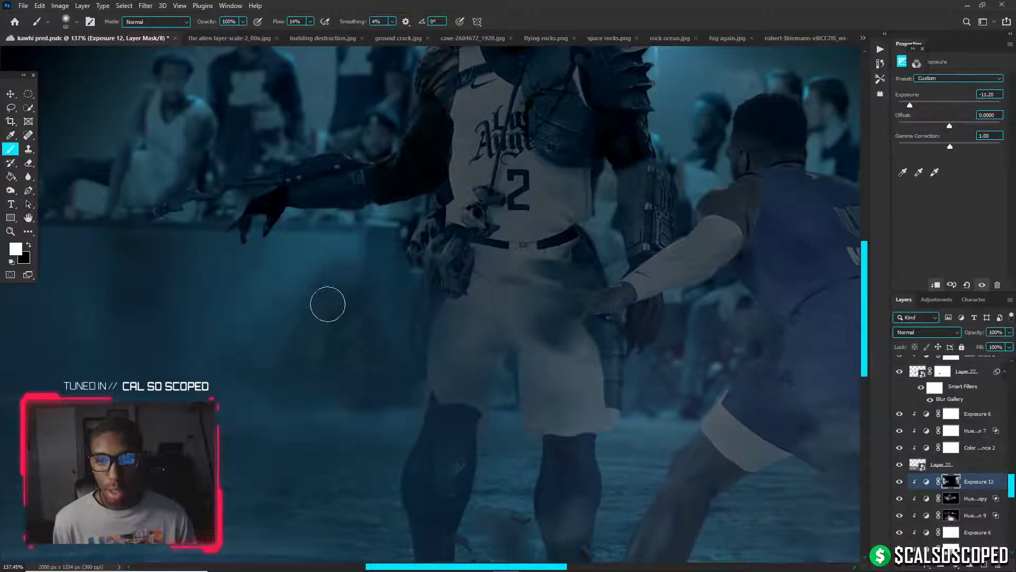
key(x)
key(ctrl+0)
scroll(299, 298, down, 2)
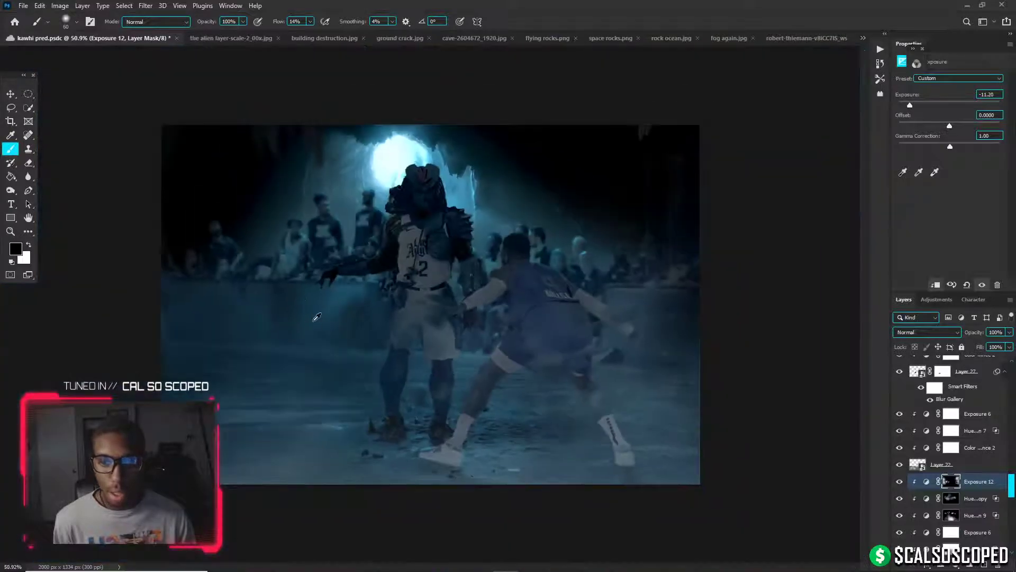
Soften the barrier shading below the Predator's outstretched arm by painting black with a larger brush
scroll(316, 317, up, 4)
drag(252, 319, 312, 320)
key(x)
key(x)
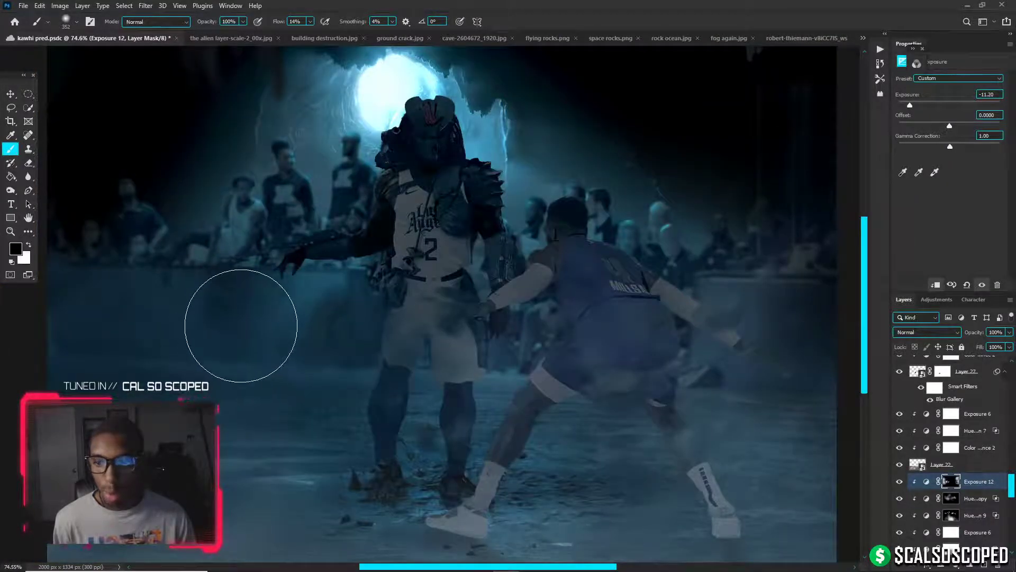
mouse_move(241, 325)
mouse_down()
mouse_move(227, 334)
mouse_move(225, 295)
mouse_move(248, 324)
mouse_move(239, 296)
mouse_move(227, 292)
mouse_up()
Shade the white-shirted spectator behind the Predator's blade on the Exposure 12 mask, alternating white and black to balance the darkening
key(x)
drag(248, 249, 211, 249)
scroll(243, 221, up, 10)
drag(259, 221, 222, 221)
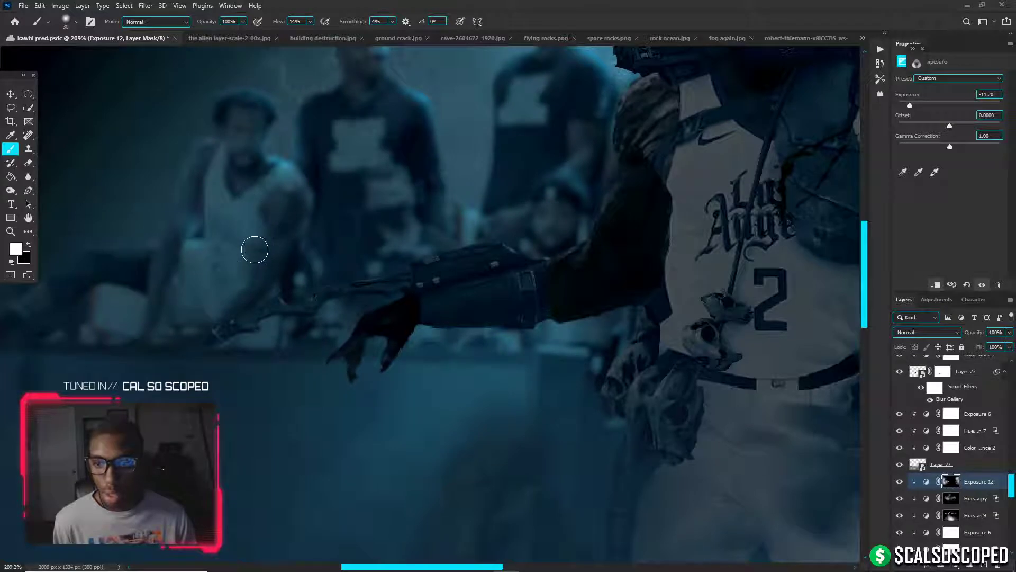
drag(216, 307, 231, 307)
key(x)
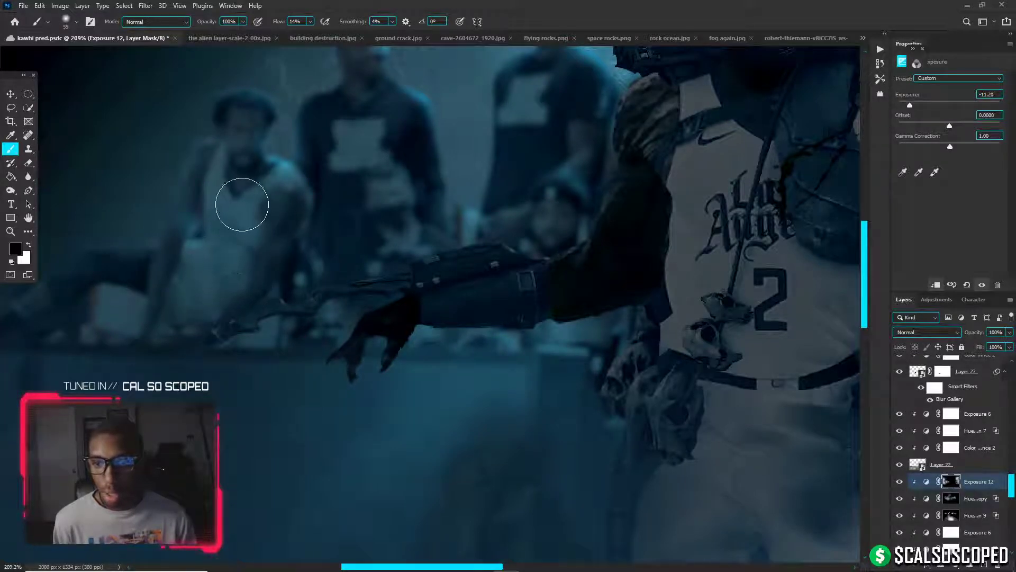
key(x)
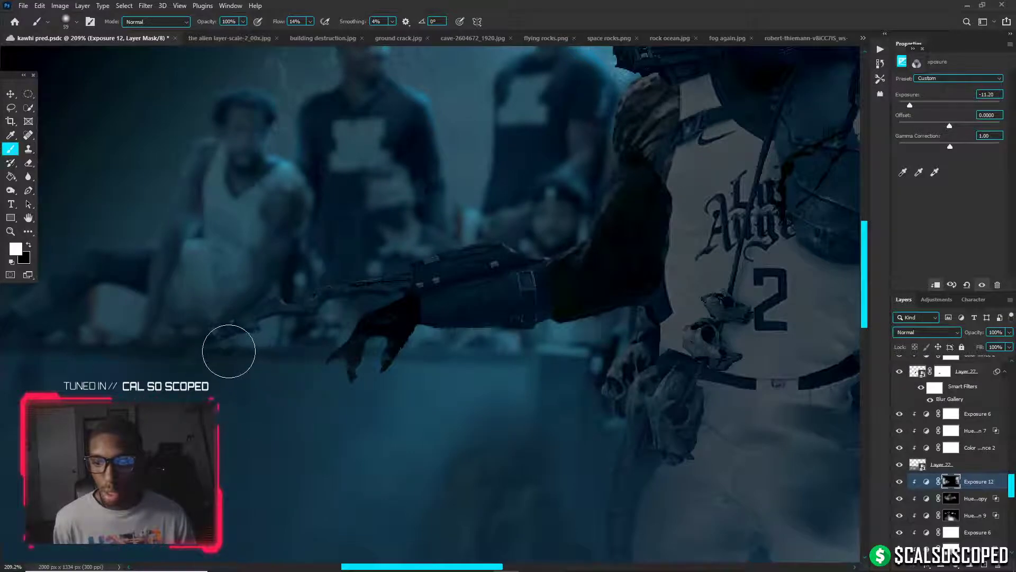
Shade the crowd and barrier behind the crouching defender on the Exposure 12 mask with a large soft brush
key(ctrl+0)
scroll(264, 237, up, 4)
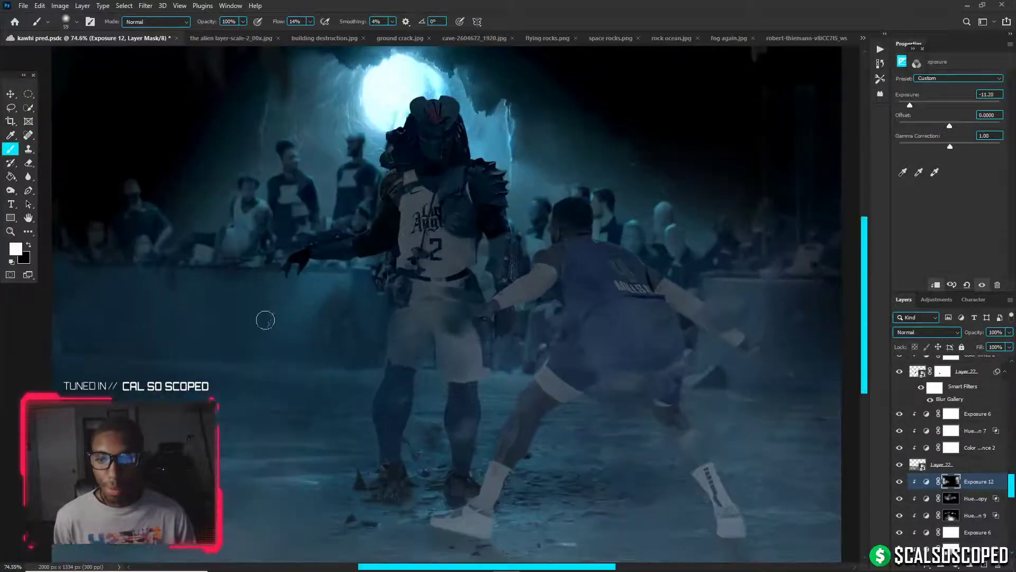
scroll(266, 320, down, 3)
key(v)
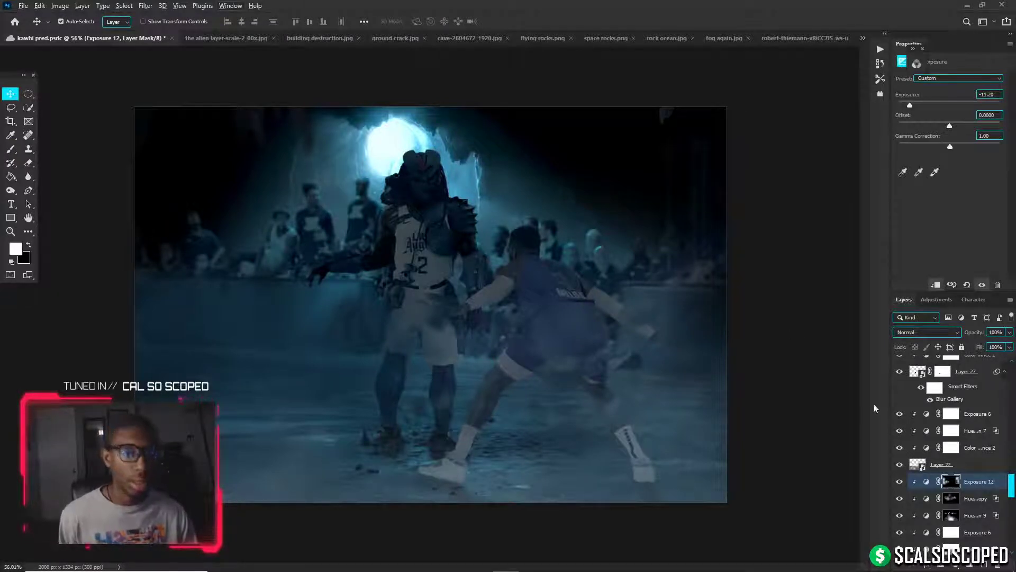
key(b)
key(x)
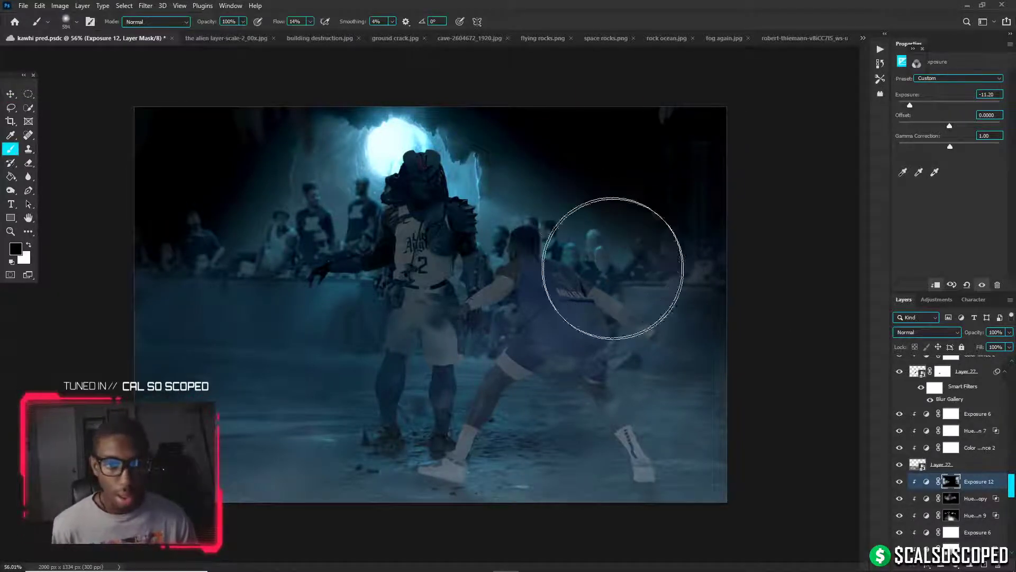
key(x)
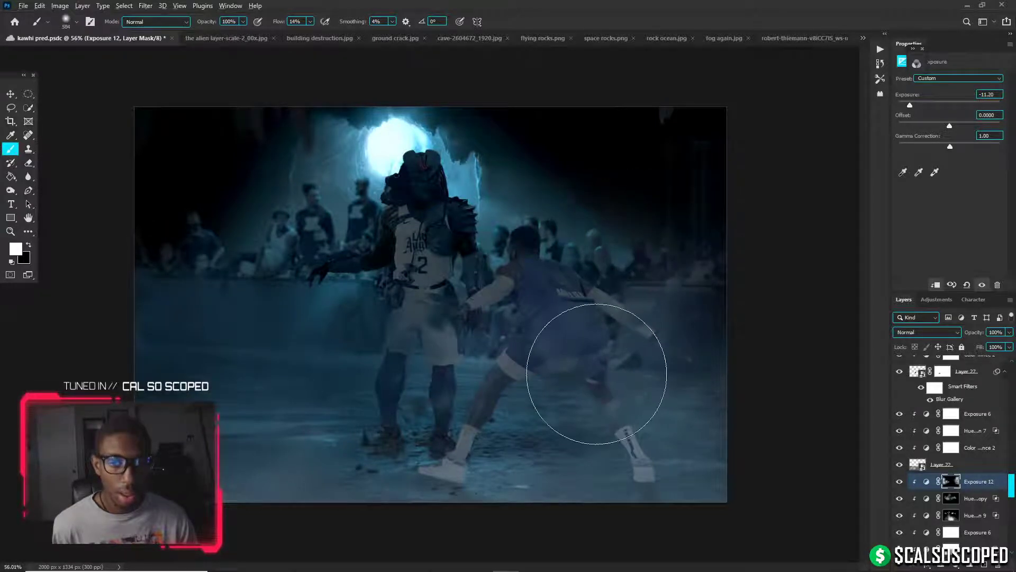
Try to darken the floor around the defender's feet on the Exposure 12 mask with a large white brush
key(v)
key(alt+v)
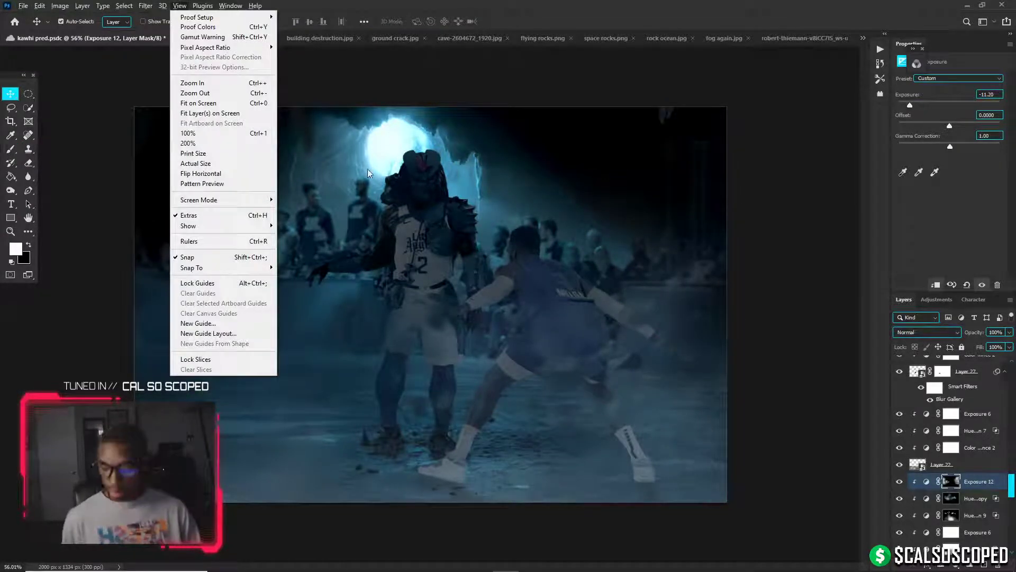
key(Escape)
key(b)
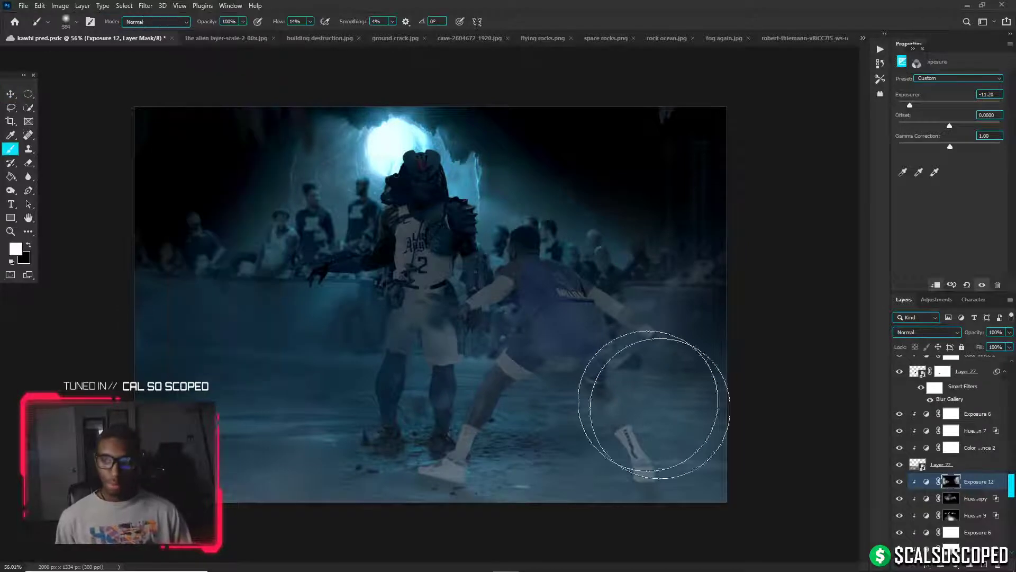
mouse_move(634, 420)
mouse_down()
mouse_move(708, 453)
mouse_move(713, 466)
mouse_move(722, 446)
mouse_move(586, 387)
mouse_move(615, 392)
mouse_move(487, 390)
mouse_up()
key(ctrl+z)
key(ctrl+z)
key(x)
scroll(364, 268, down, 3)
key(v)
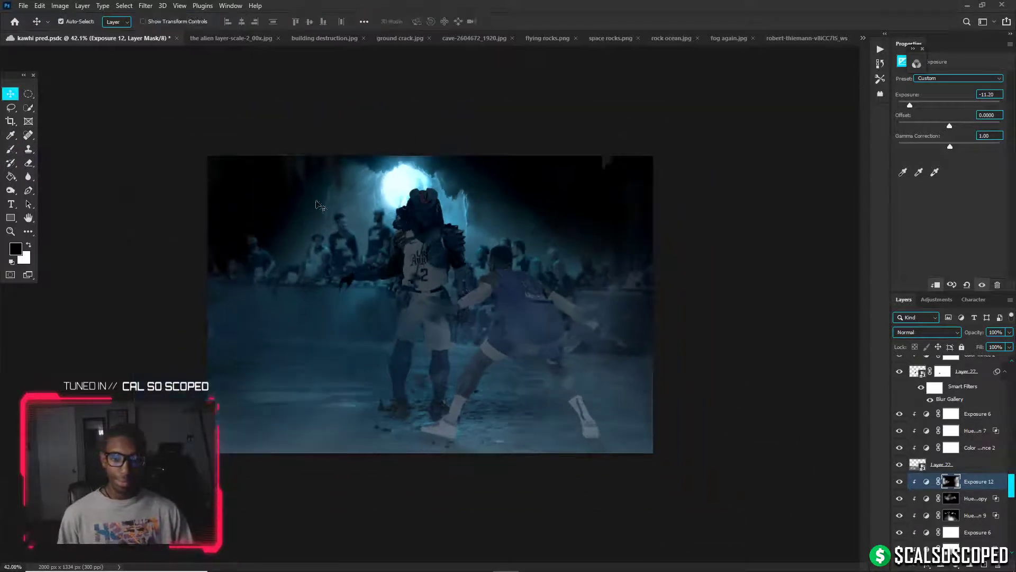
Paint white on the Hue/Saturation 9 copy mask to spread cyan light over the foreground floor around both players
click(951, 498)
key(b)
key(x)
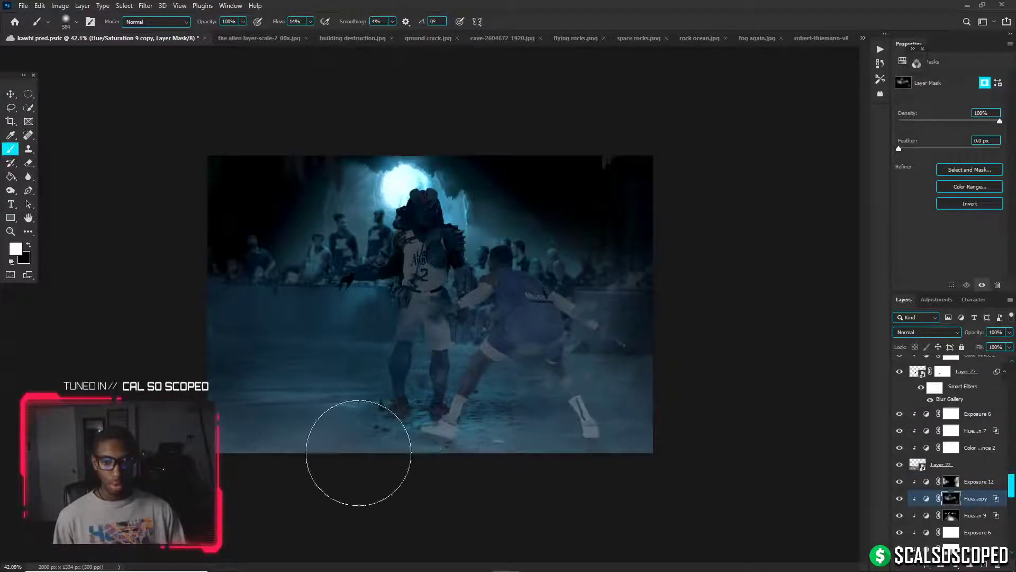
mouse_move(540, 415)
mouse_down()
mouse_move(391, 411)
mouse_move(431, 405)
mouse_up()
mouse_move(604, 388)
mouse_down()
mouse_move(648, 407)
mouse_move(621, 432)
mouse_up()
mouse_move(215, 392)
mouse_down()
mouse_move(275, 386)
mouse_move(275, 406)
mouse_move(340, 373)
mouse_move(297, 378)
mouse_move(327, 405)
mouse_up()
key(v)
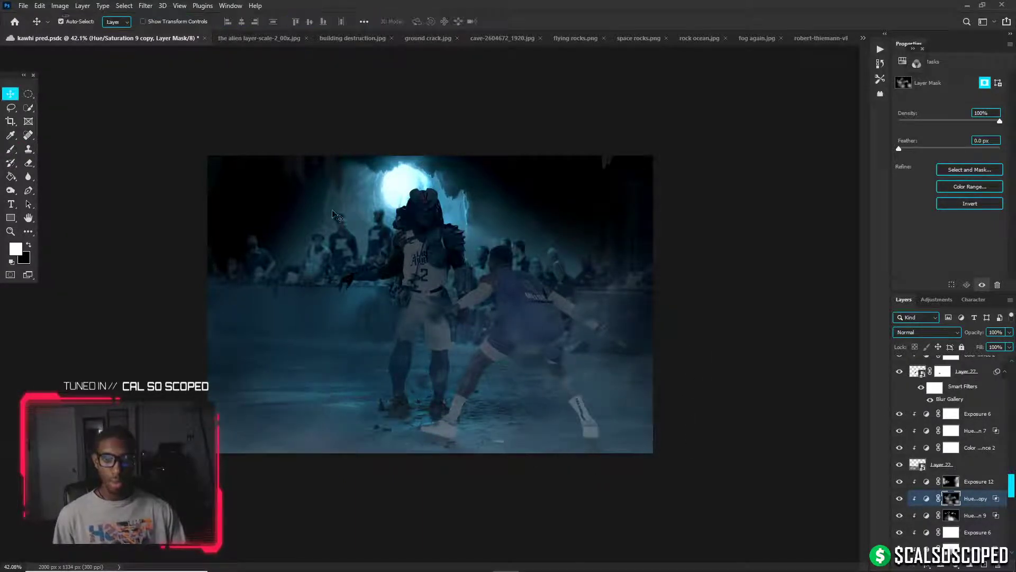
scroll(359, 192, up, 3)
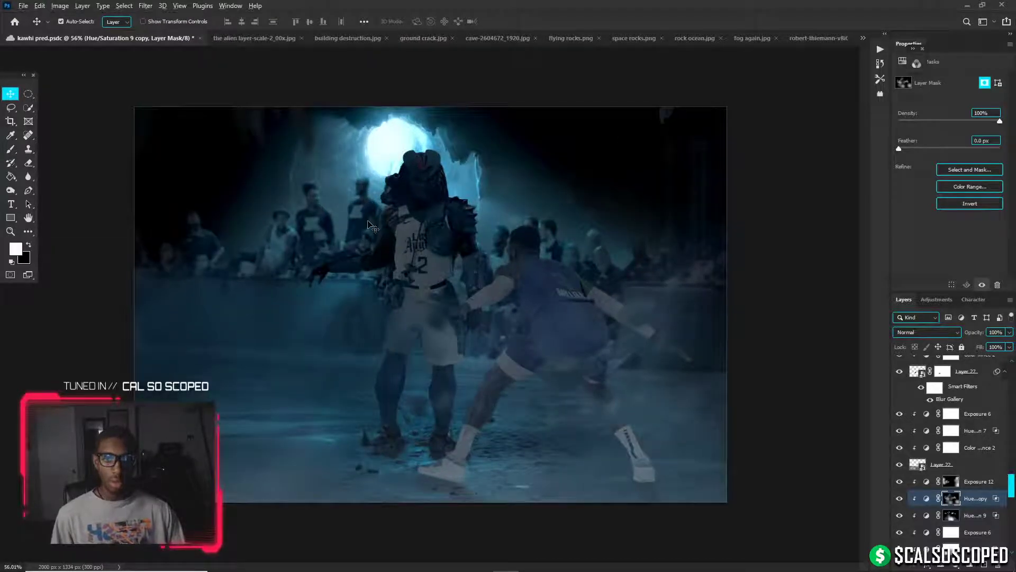
key(alt+v)
click(409, 183)
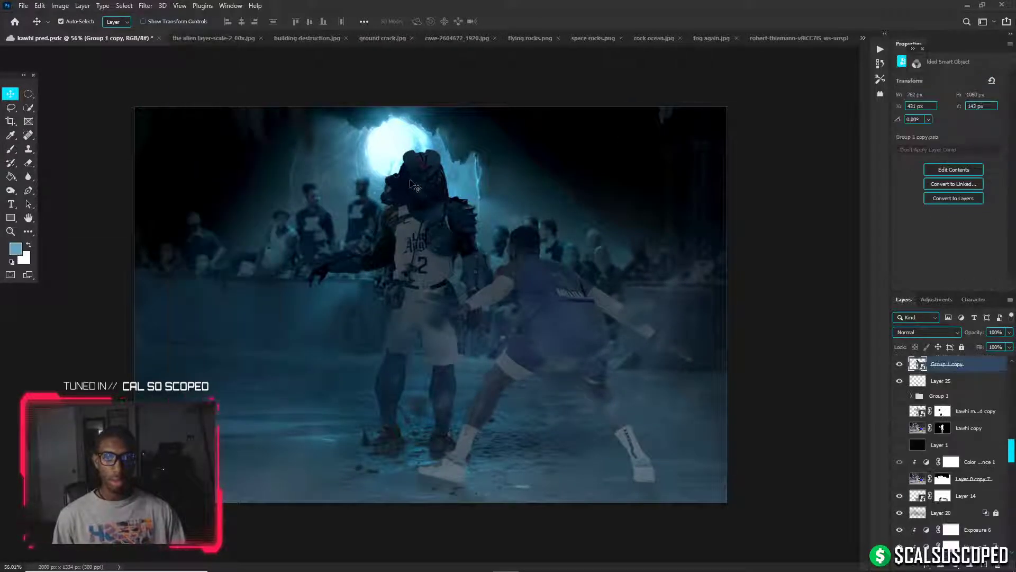
key(ctrl+z)
Add a blank layer above Layer 0 copy 6 and dab a soft blue glow behind the Predator with a large brush
scroll(940, 518, down, 5)
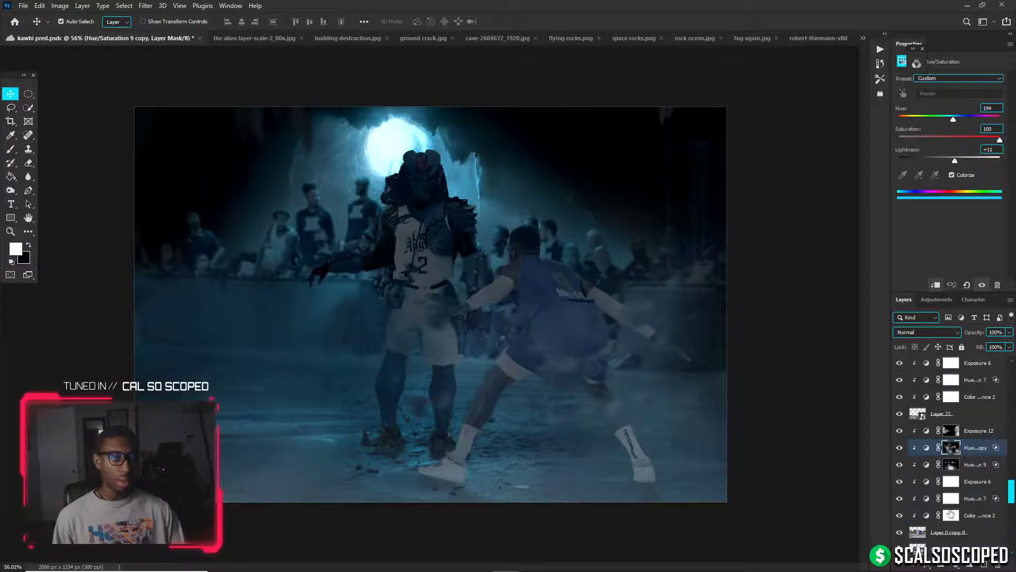
click(945, 483)
click(987, 564)
key(b)
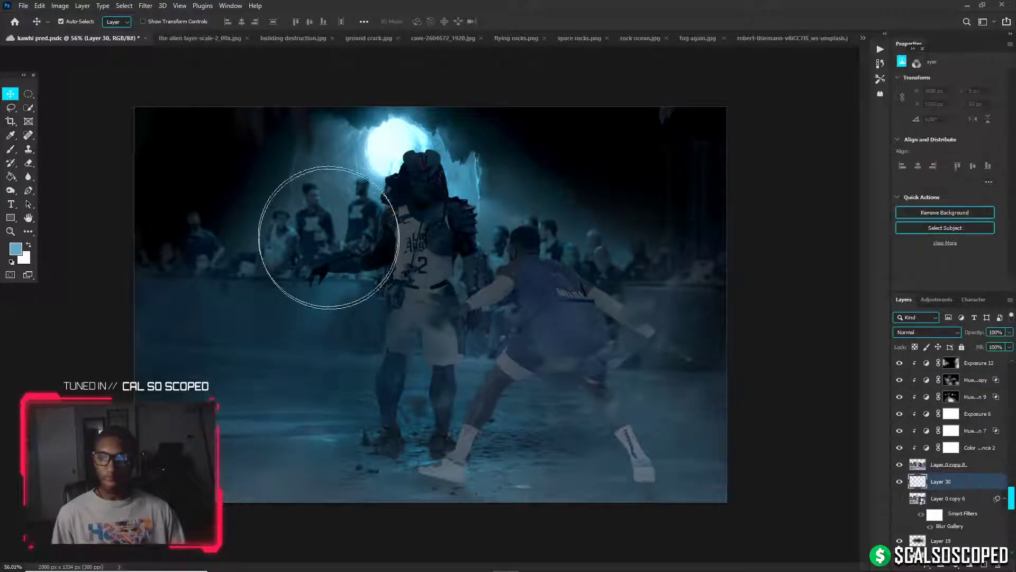
click(375, 258)
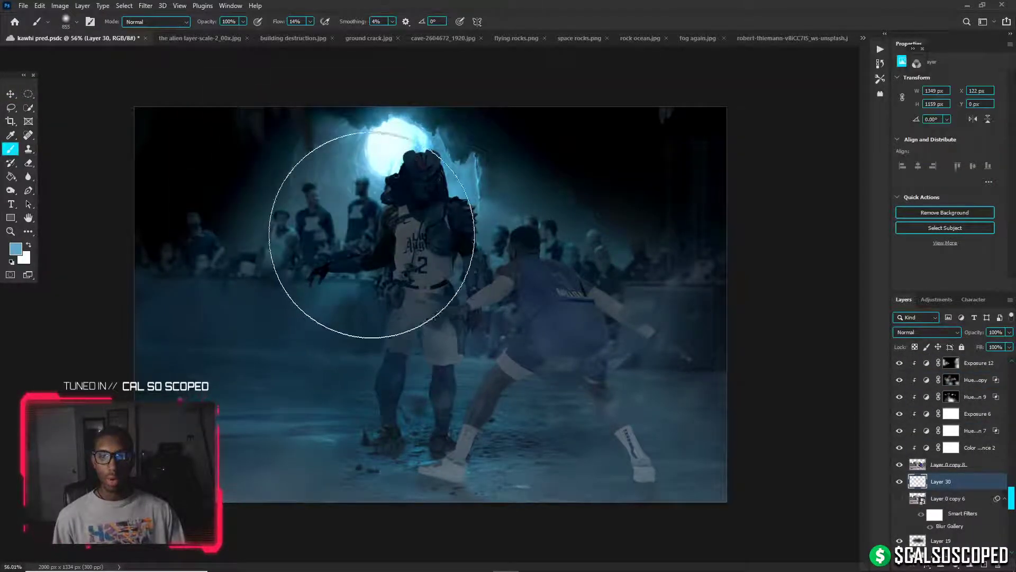
key(ctrl+z)
click(392, 230)
key(ctrl+z)
click(409, 231)
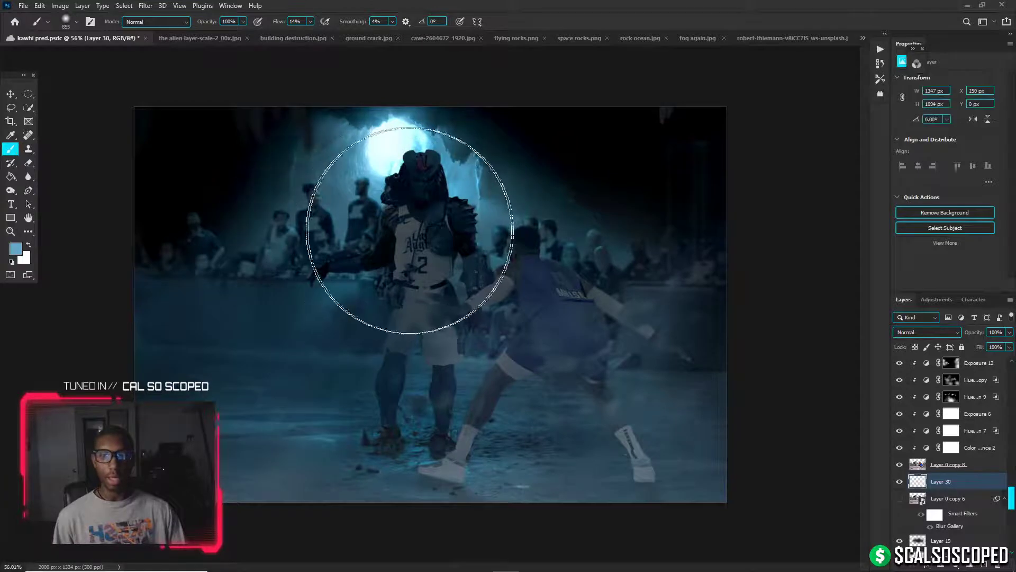
alt+drag(423, 234, 347, 235)
alt+drag(468, 243, 436, 243)
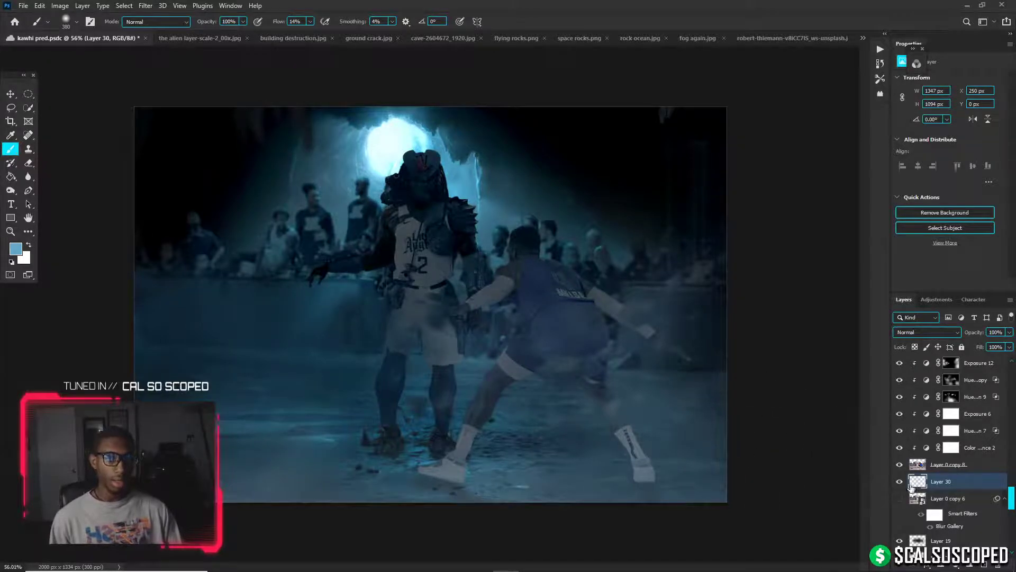
Hide and show Layer 30 to compare the composite with and without its painted fog
click(585, 229)
key(ctrl+z)
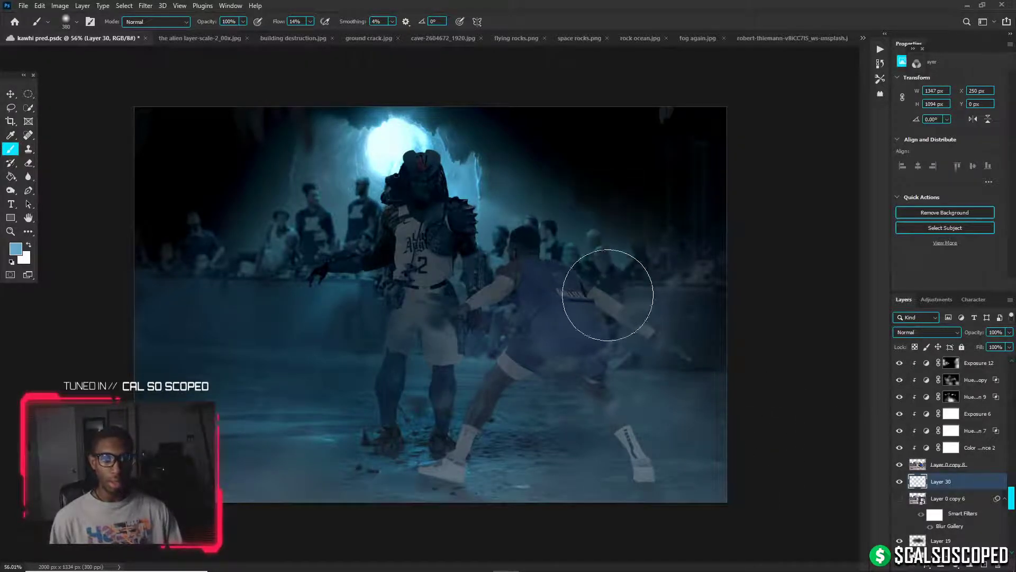
click(900, 482)
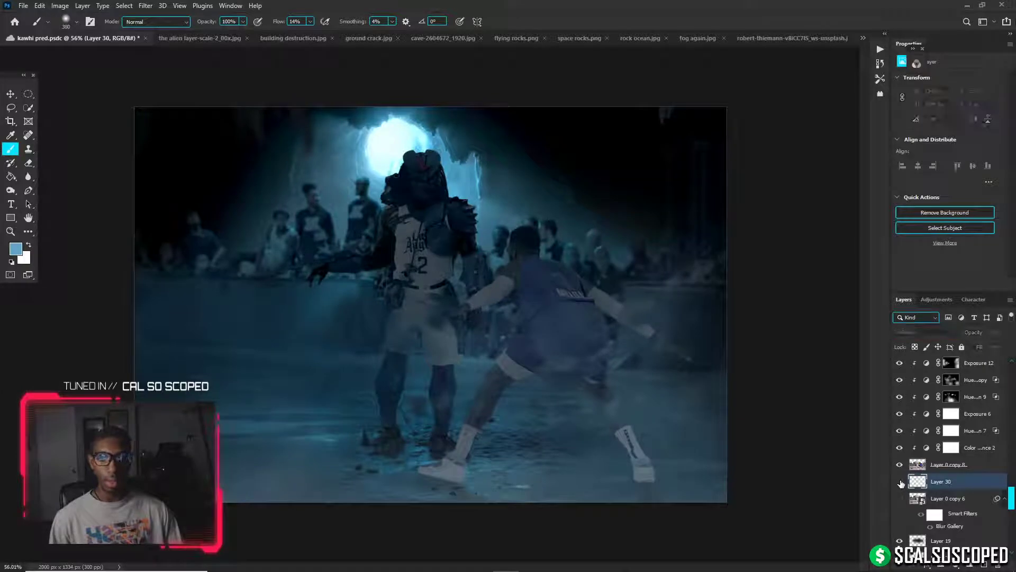
click(900, 482)
scroll(453, 164, down, 1)
scroll(453, 165, down, 1)
scroll(453, 165, up, 5)
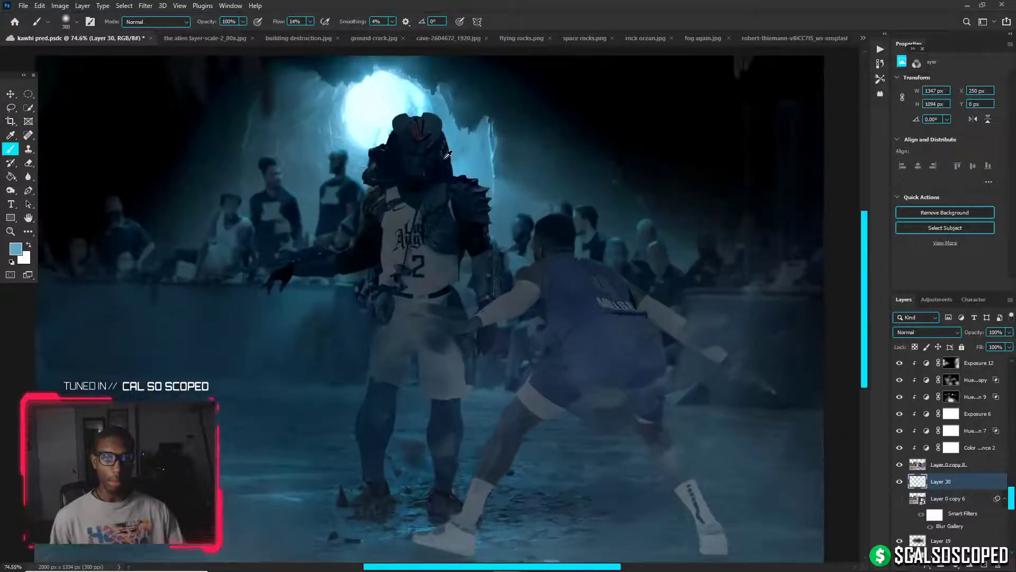
scroll(454, 169, down, 1)
In Layer 30's blending options, set the split dark slider of the underlying layer's Blend If to 110
right_click(912, 481)
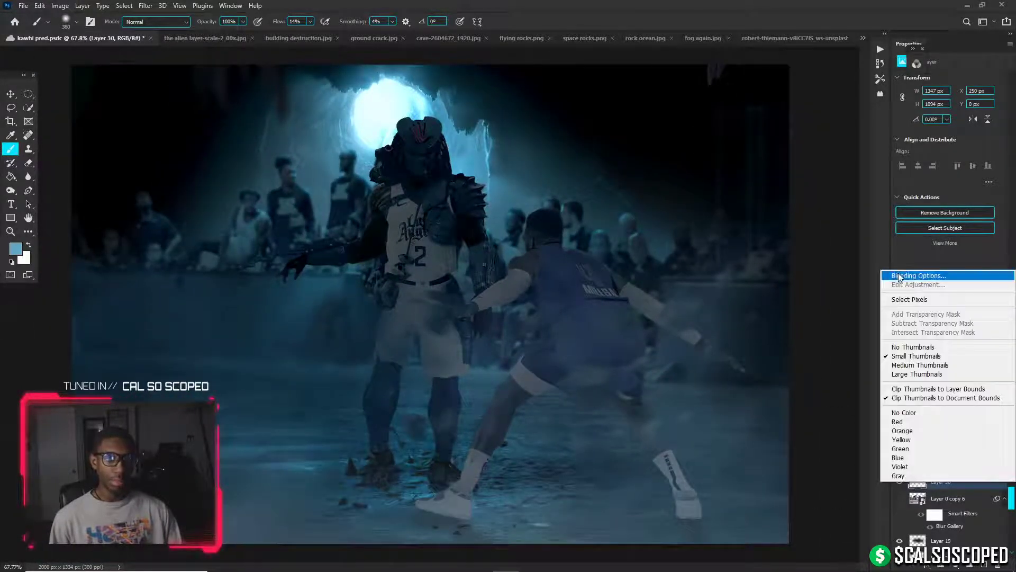
click(919, 276)
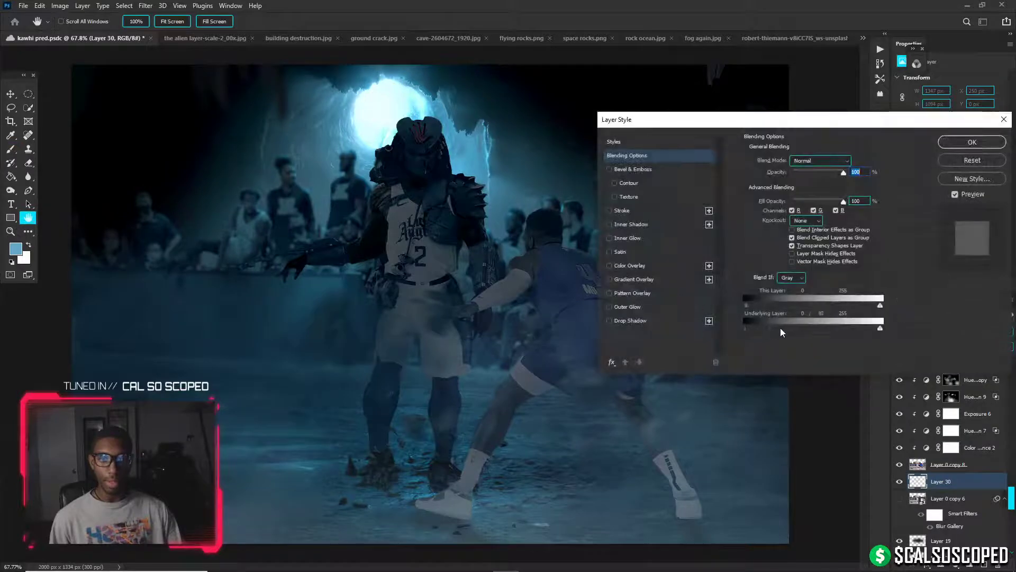
drag(780, 329, 812, 327)
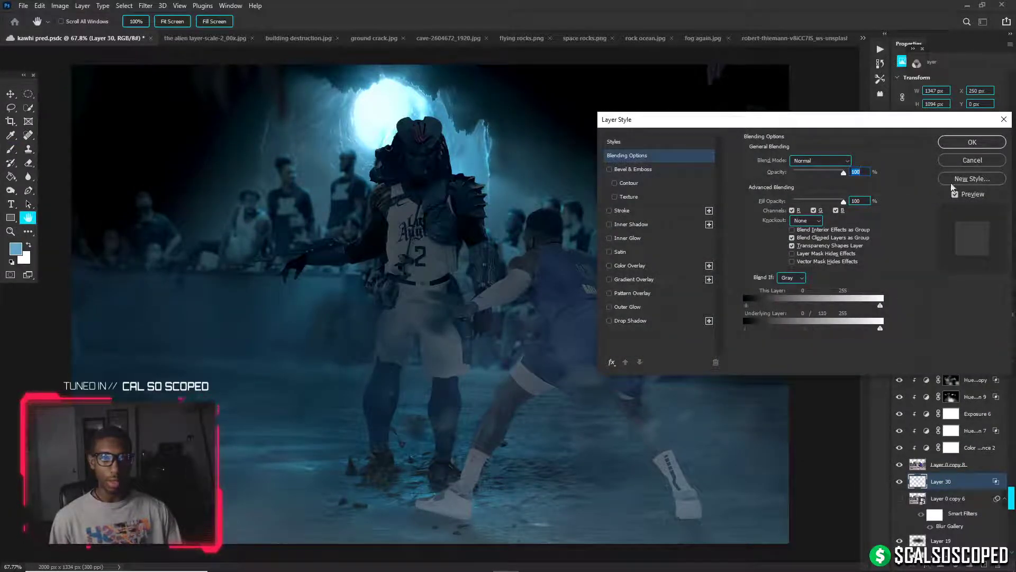
click(973, 141)
key(b)
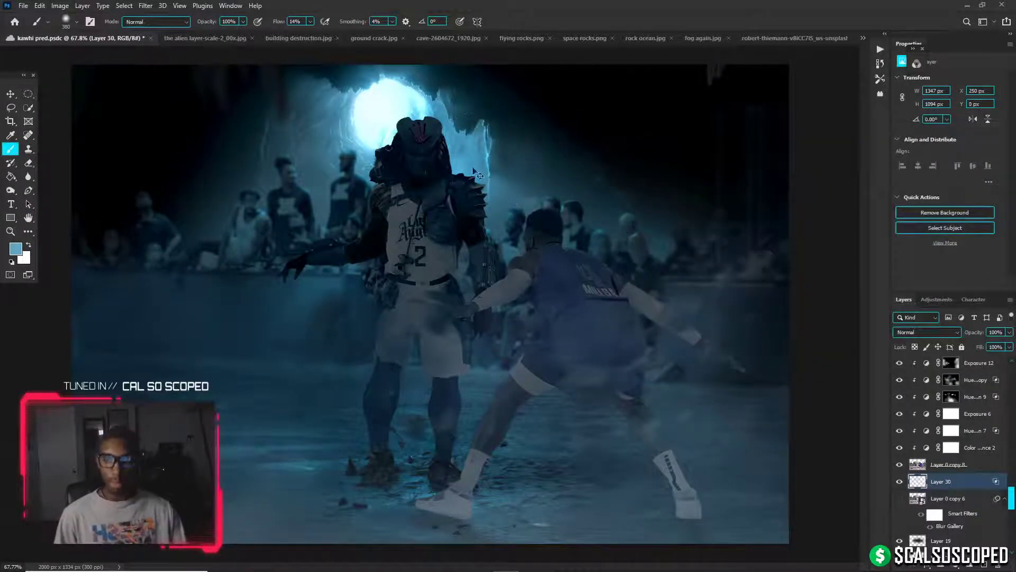
Select Layer 24 near the standing figure's legs, compare the image with it hidden and shown, and lock the layer completely
key(v)
scroll(338, 113, down, 5)
scroll(316, 109, up, 4)
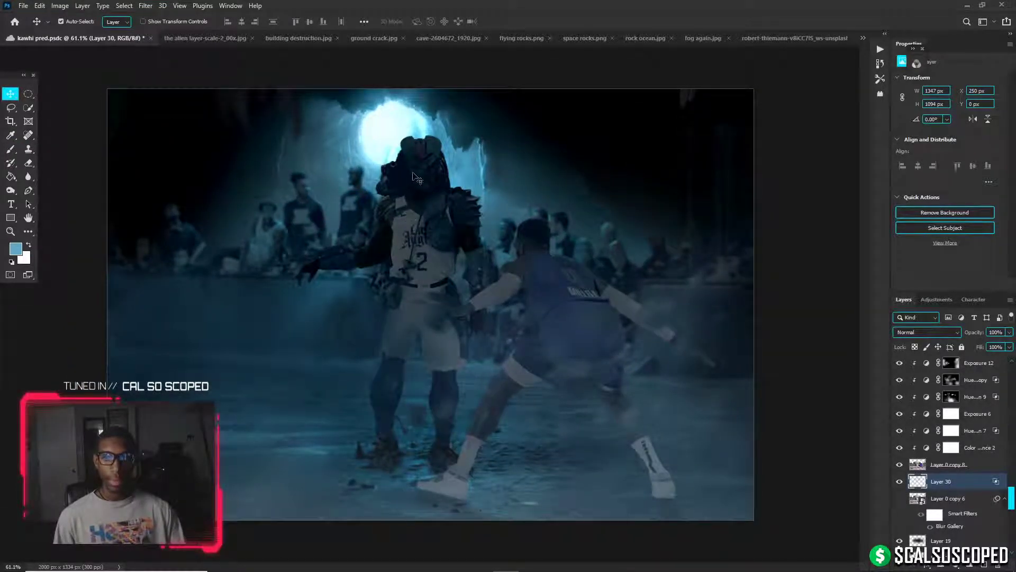
click(349, 326)
scroll(352, 334, up, 5)
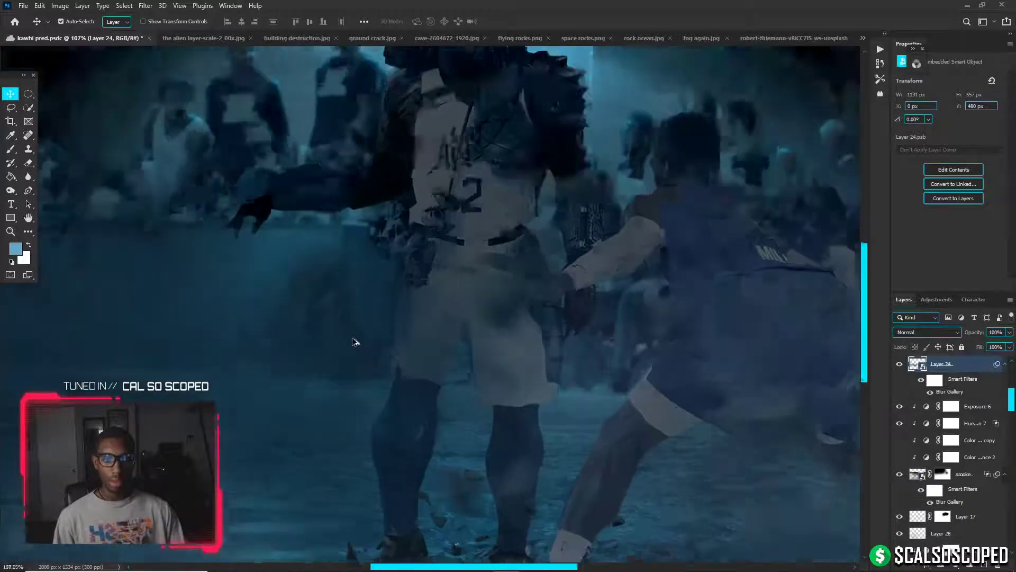
click(898, 365)
click(899, 366)
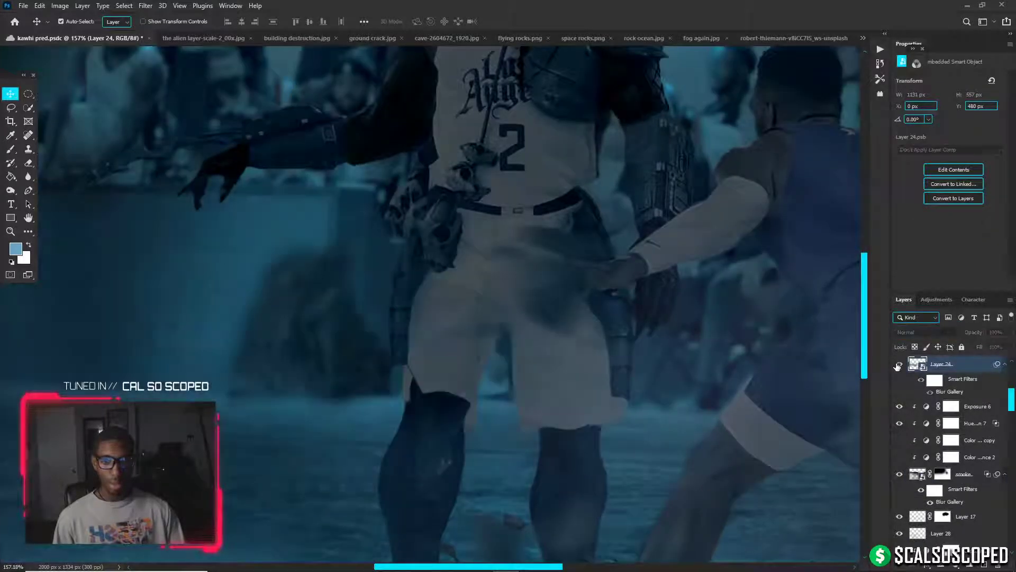
click(898, 366)
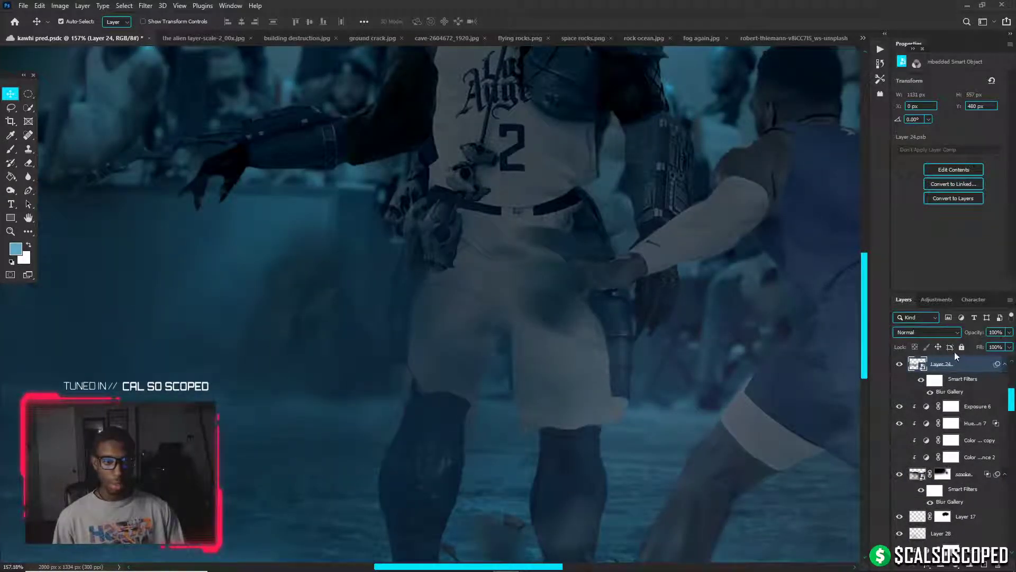
click(900, 364)
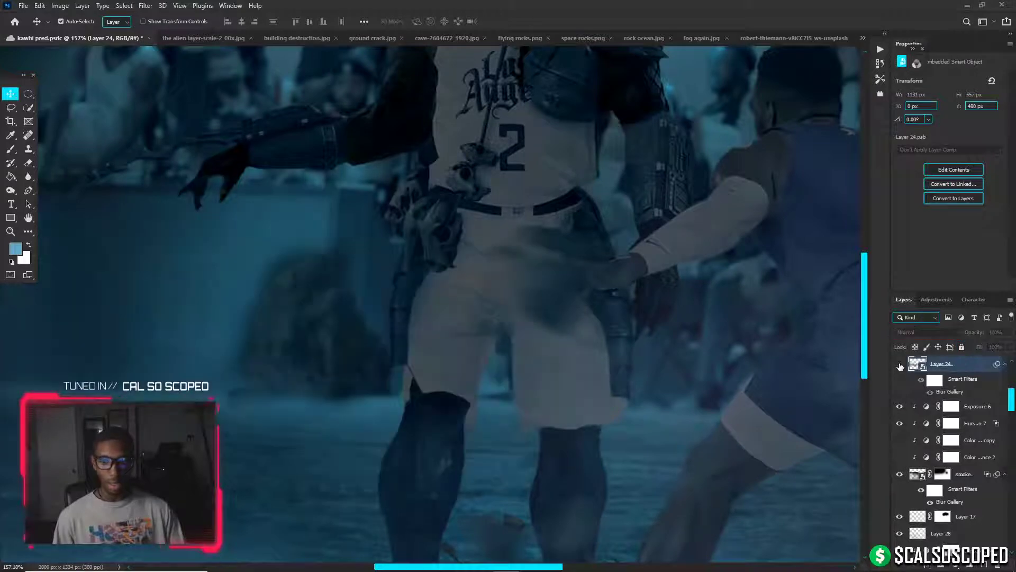
click(900, 364)
click(962, 347)
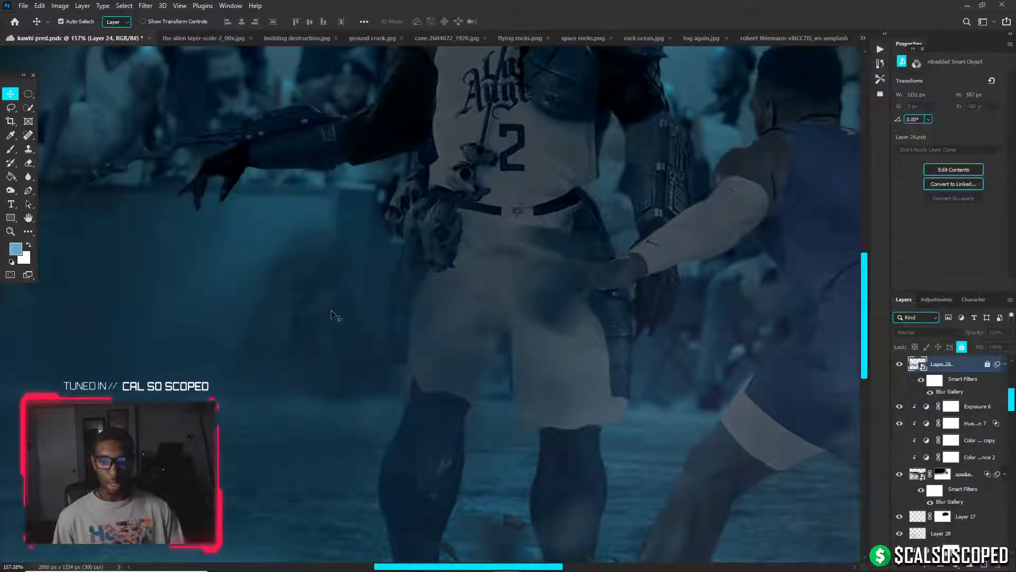
Examine the smoke layer and the layers below it, hiding and showing them to identify what each contributes
drag(403, 310, 396, 312)
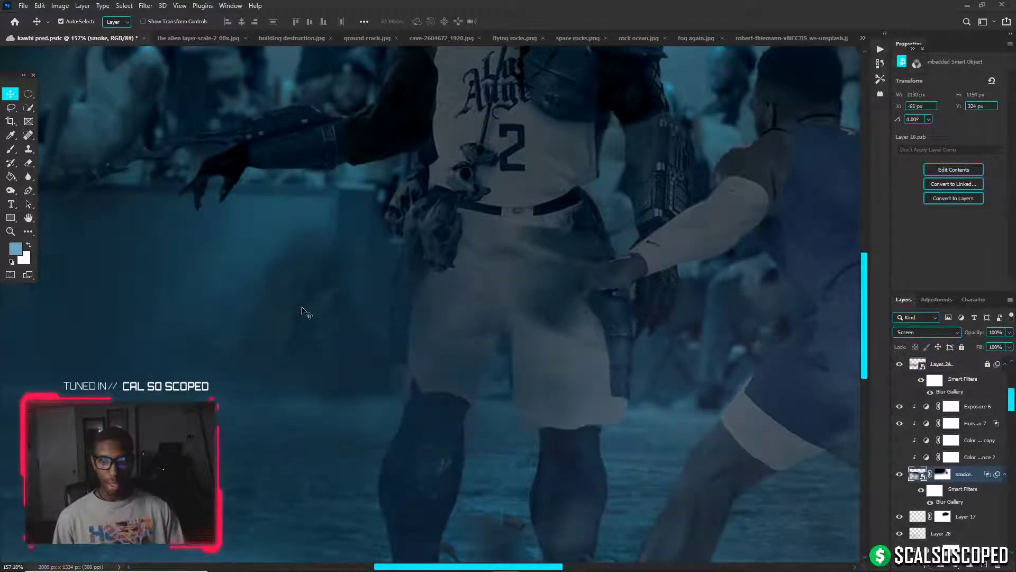
scroll(902, 475, down, 1)
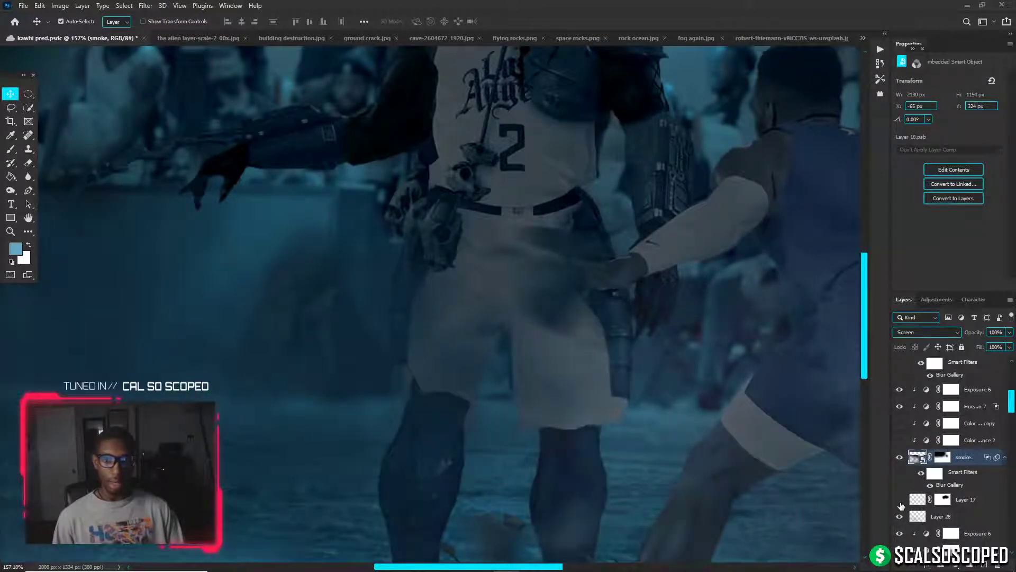
scroll(905, 503, down, 3)
scroll(907, 503, down, 3)
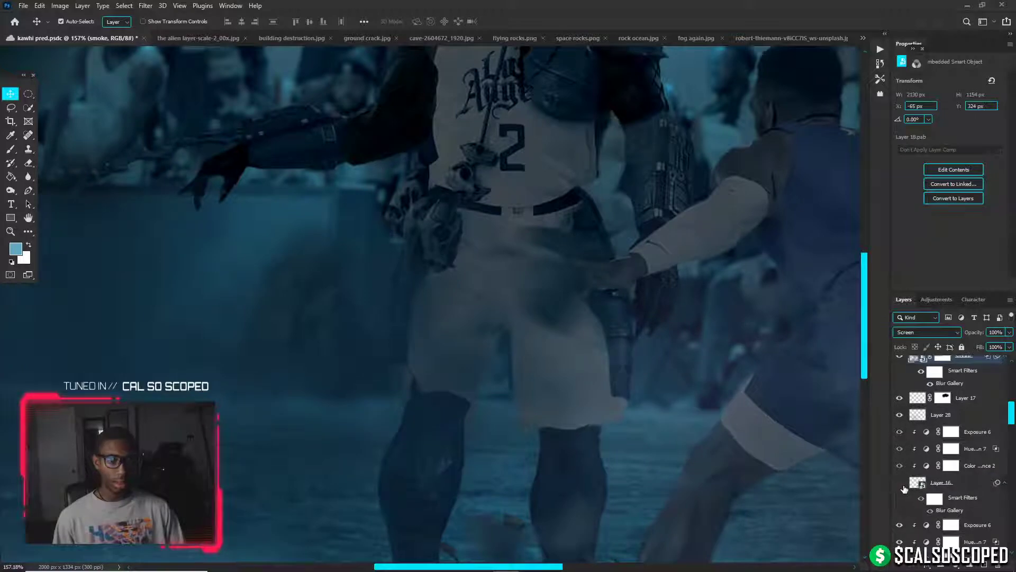
click(900, 483)
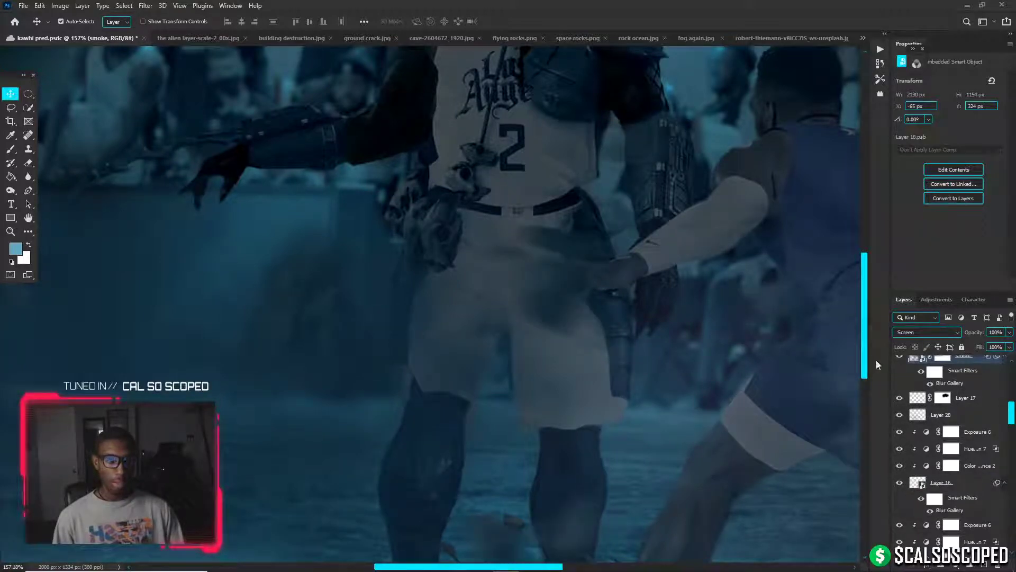
click(899, 357)
click(899, 358)
scroll(504, 293, down, 6)
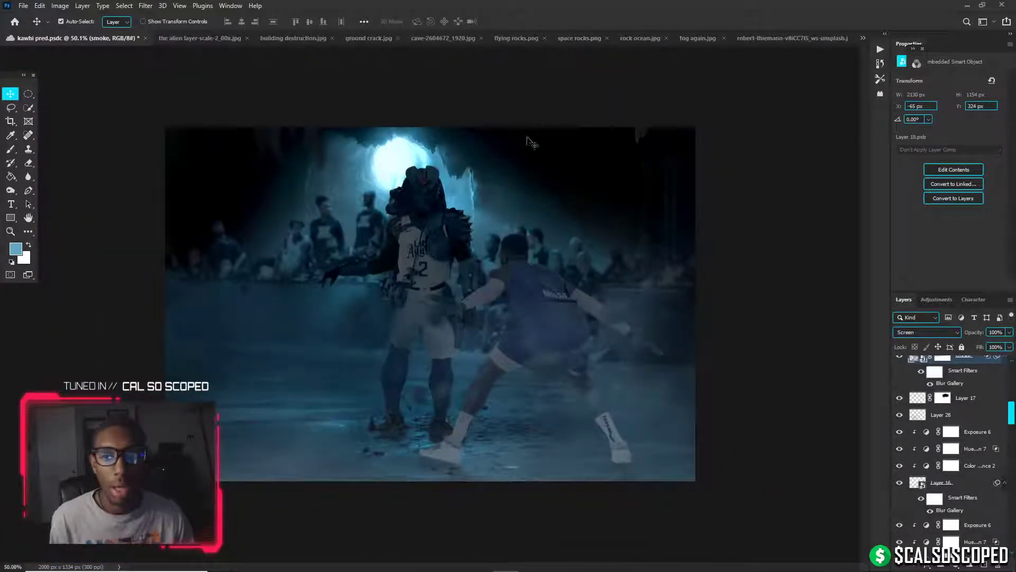
Check the smoke layer's effect by hiding and showing it, and rename it "smoke front"
scroll(932, 402, up, 1)
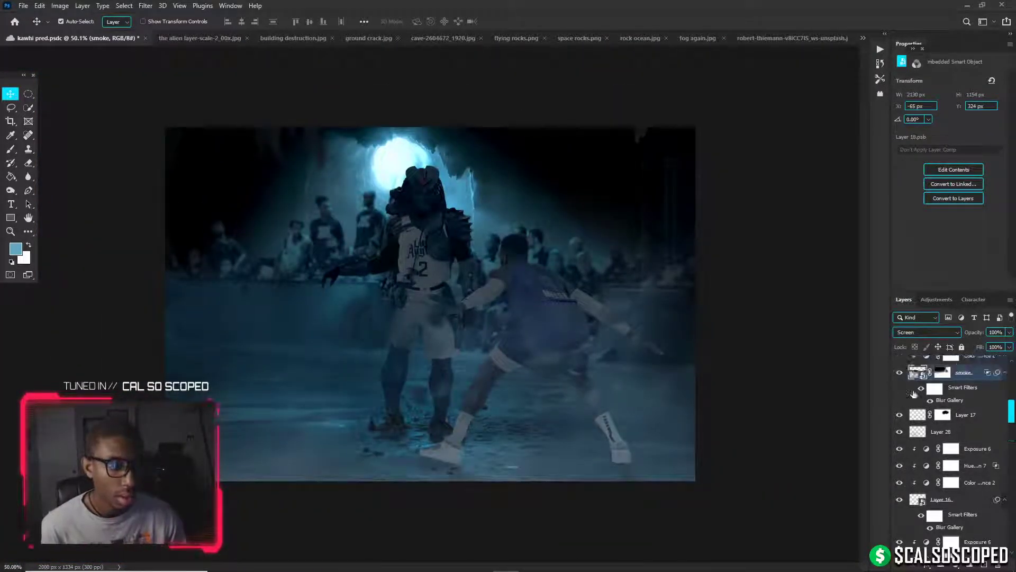
click(900, 373)
click(900, 373)
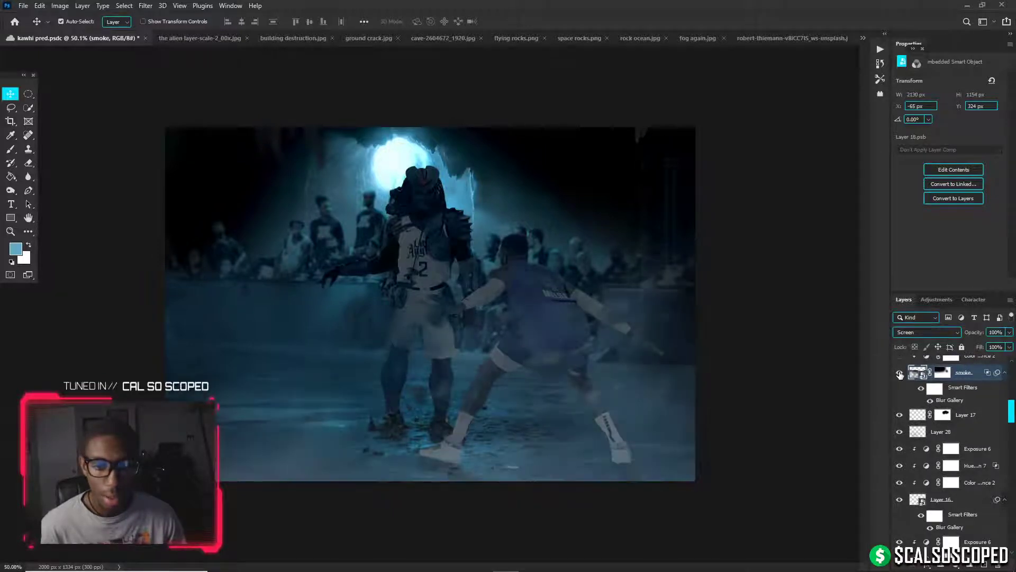
double_click(962, 372)
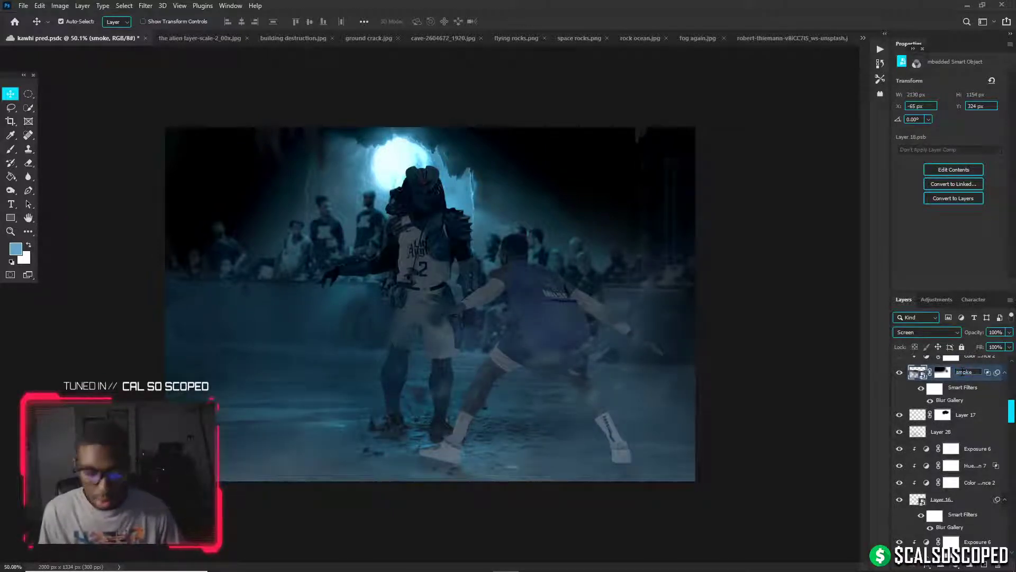
text(front)
key(Return)
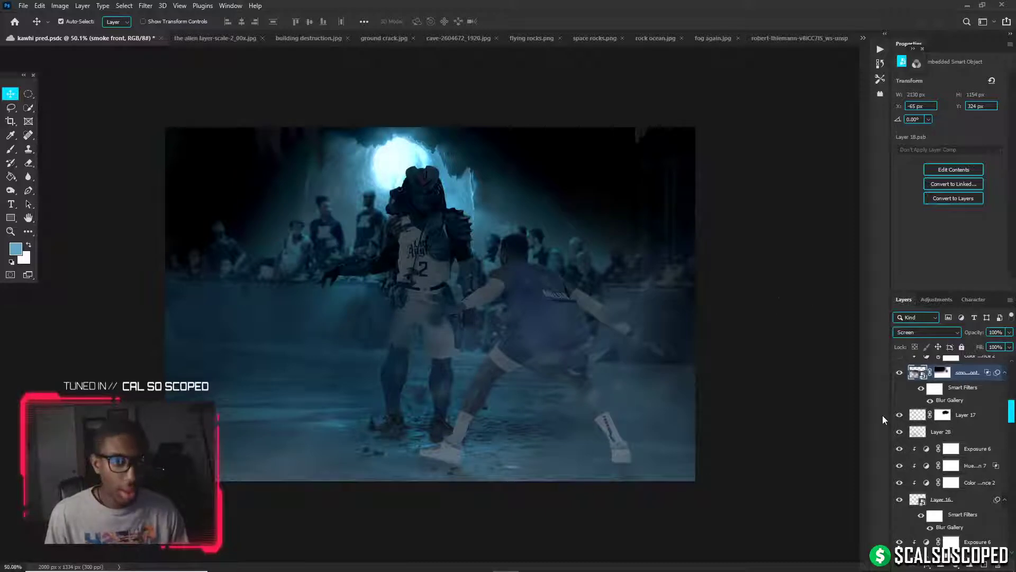
Check Layer 28's effect by hiding and showing it, and rename it "mid fog"
scroll(505, 353, up, 5)
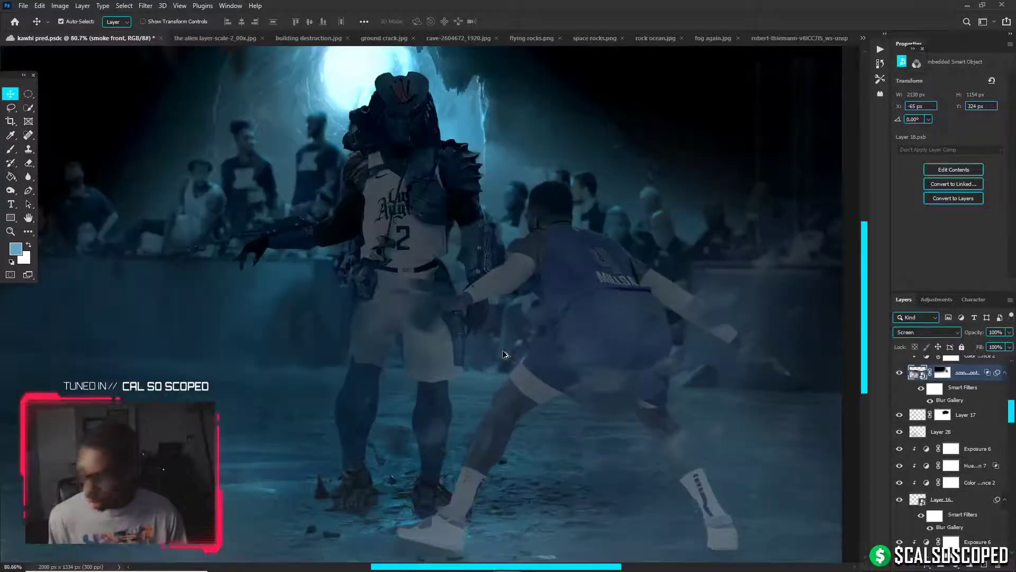
scroll(505, 353, up, 3)
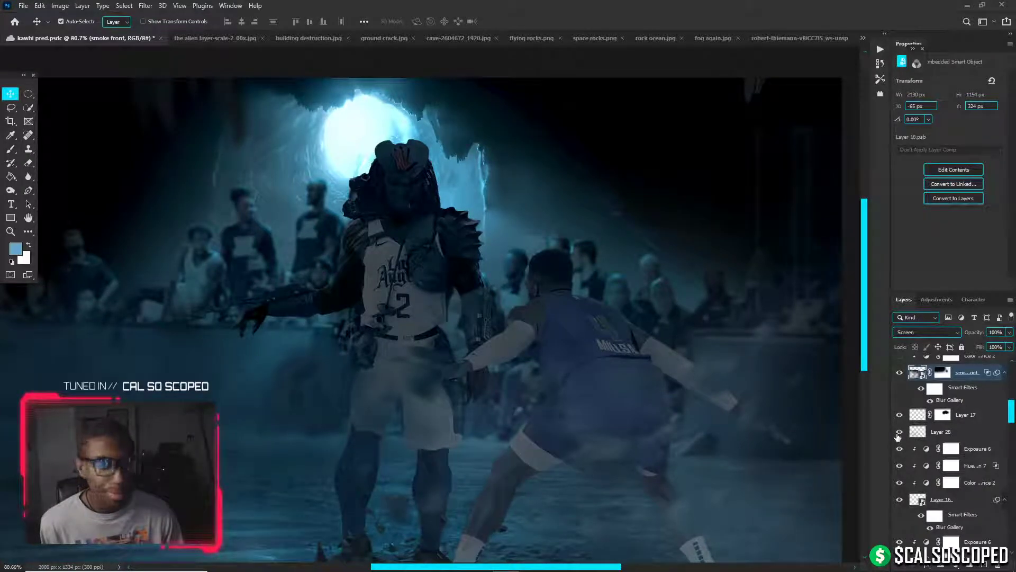
click(898, 432)
click(898, 433)
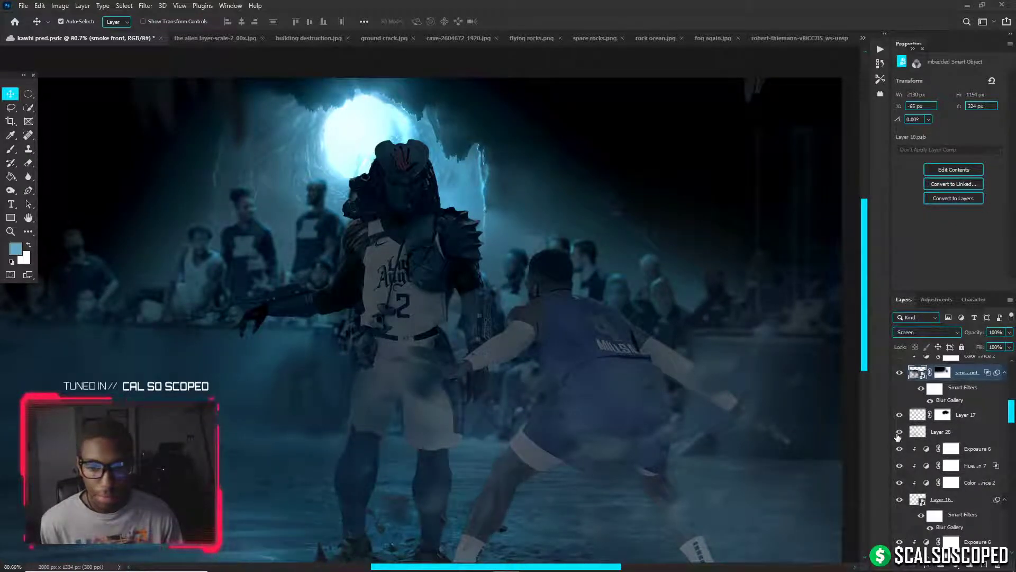
double_click(942, 431)
text(m)
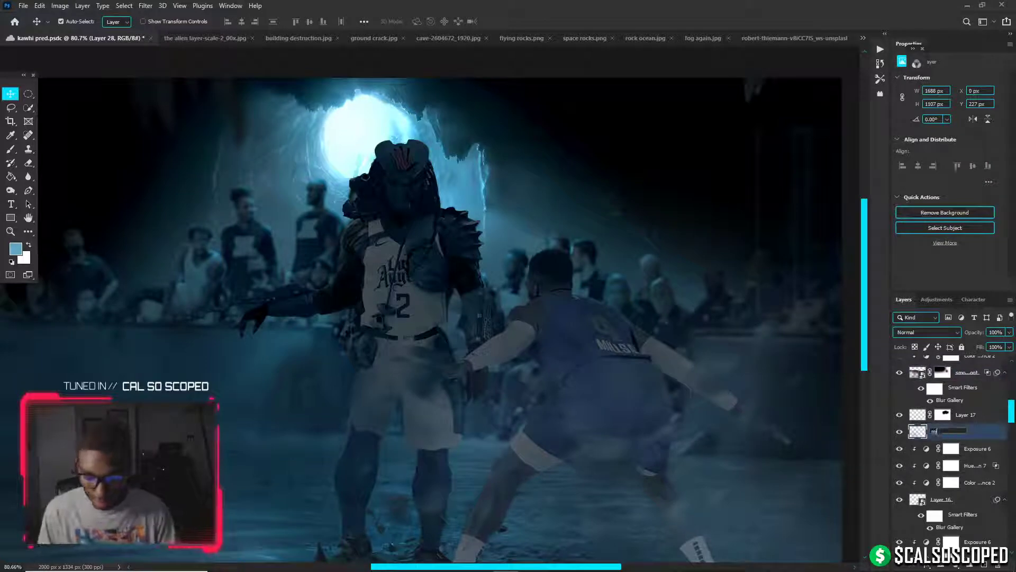
text(id fog)
key(Return)
Test whether Layer 17 has any content using its visibility and Free Transform, and delete the layer
click(900, 415)
drag(690, 402, 588, 405)
click(899, 415)
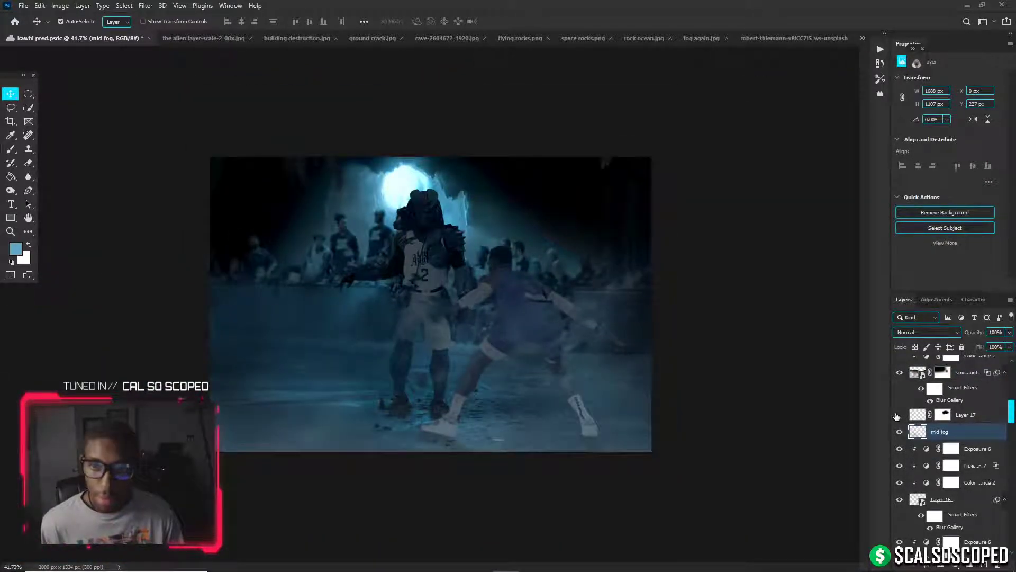
click(964, 415)
key(ctrl+t)
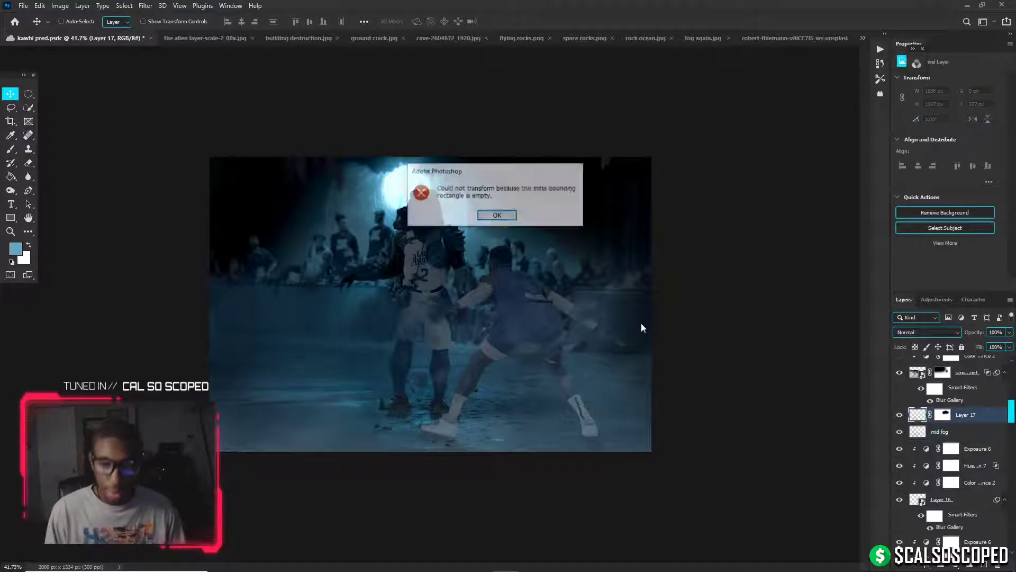
click(497, 214)
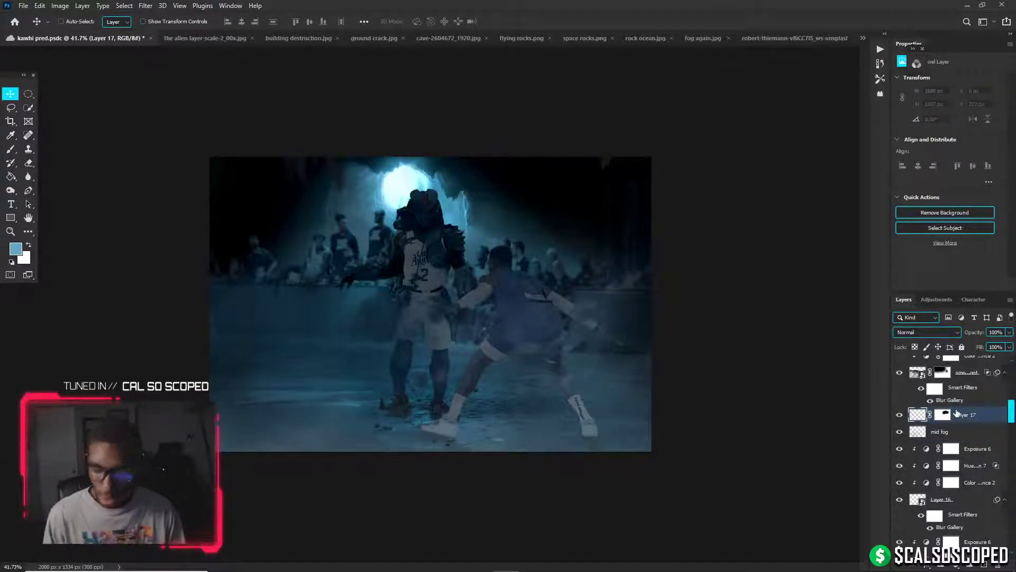
key(ctrl+t)
click(498, 215)
key(Delete)
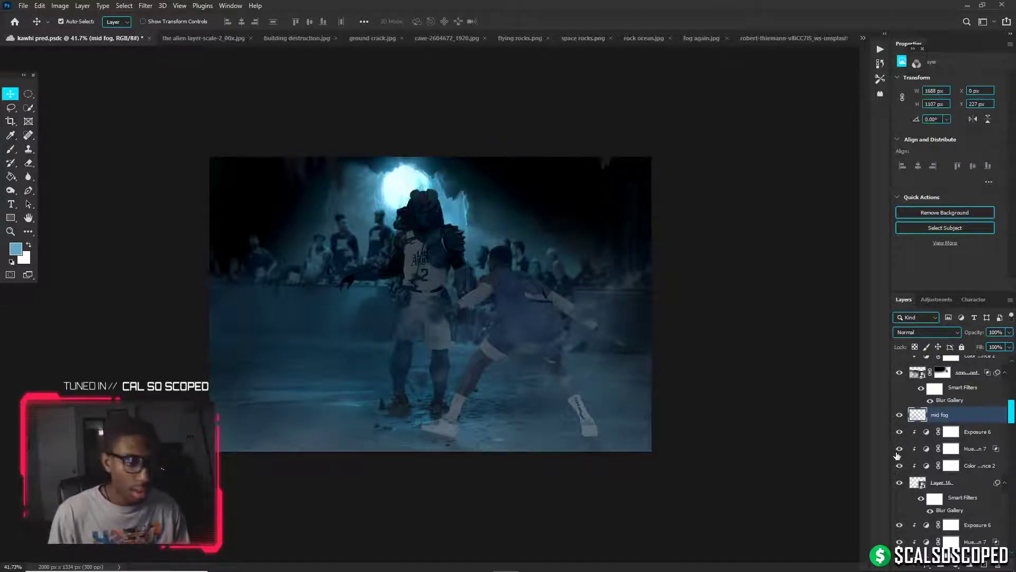
Check Layer 16's effect by hiding and showing it, and rename it "fly rocks"
click(899, 483)
click(900, 484)
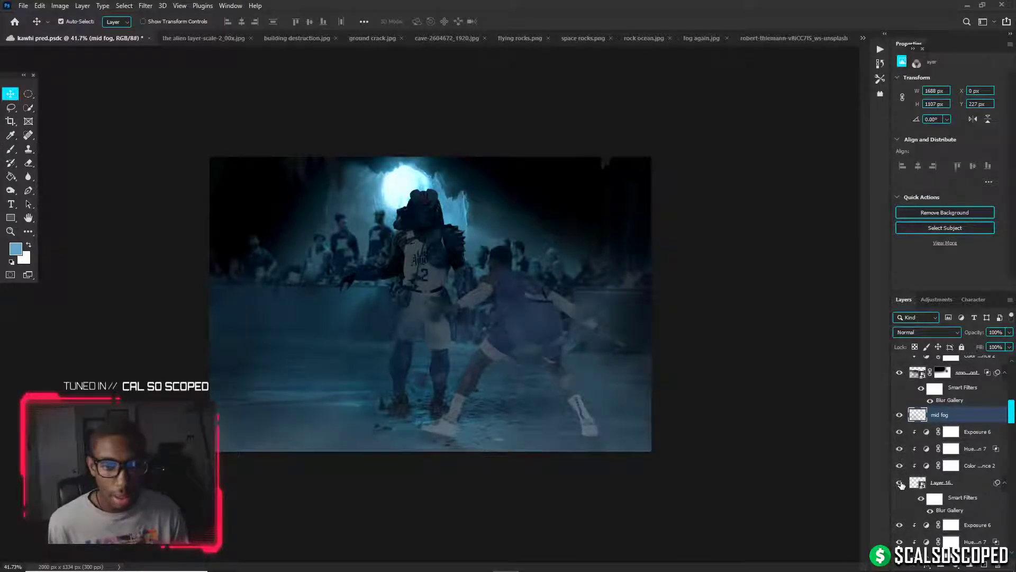
double_click(933, 482)
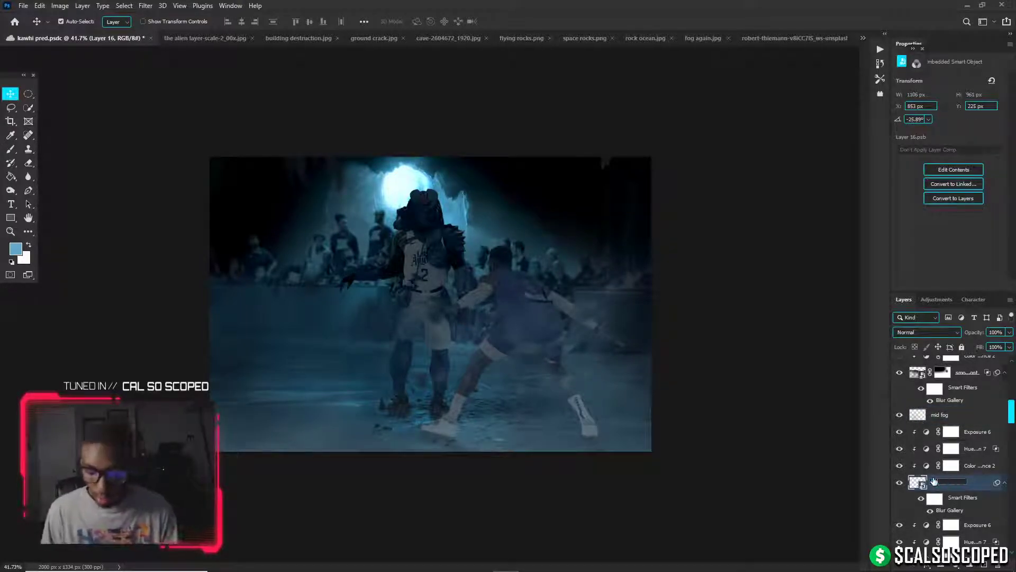
text(fly rock)
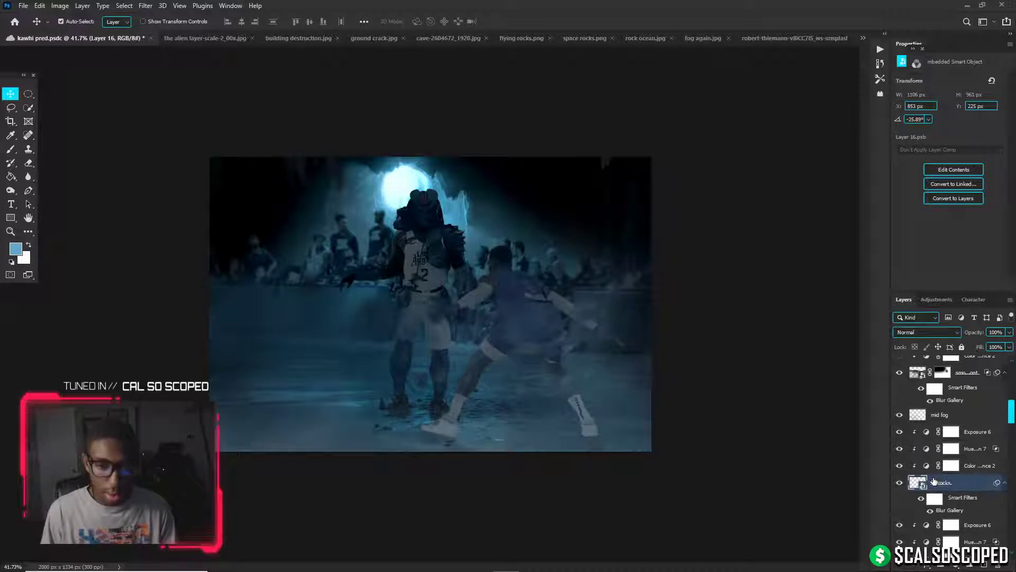
text(s)
key(Return)
Check the effect of Layer 0 copy, below the fly rocks layer, by hiding and showing it
scroll(906, 502, down, 2)
click(899, 510)
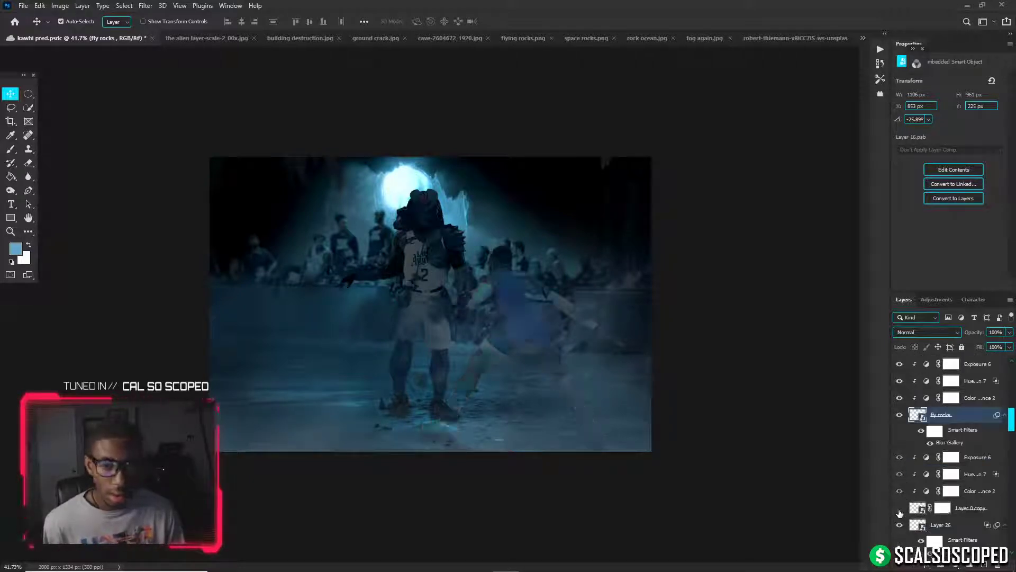
click(900, 507)
Group the fly rocks layer with its three clipped adjustment layers and name the group "fly rocks"
scroll(953, 450, up, 1)
click(974, 398)
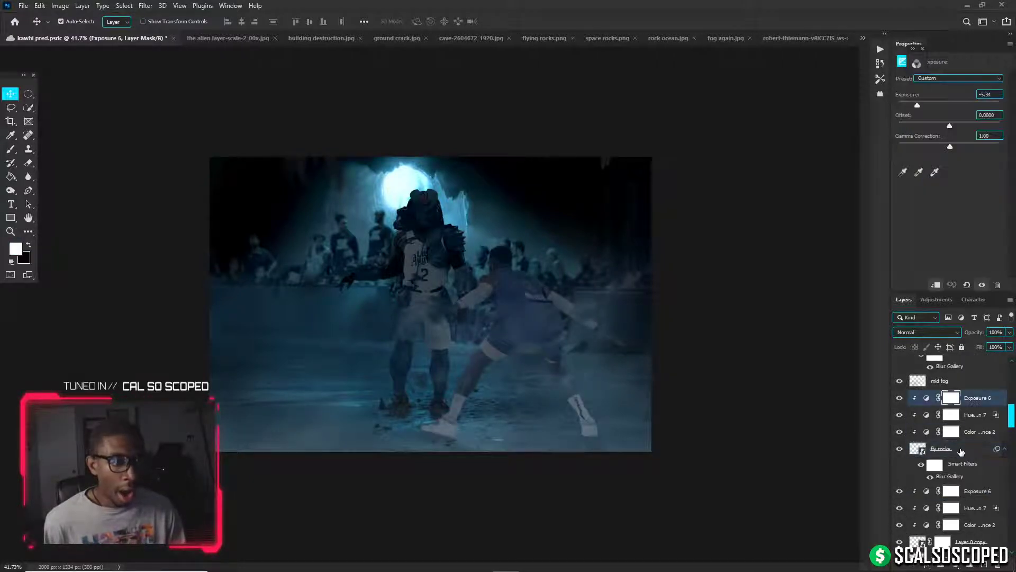
shift+click(961, 450)
key(ctrl+g)
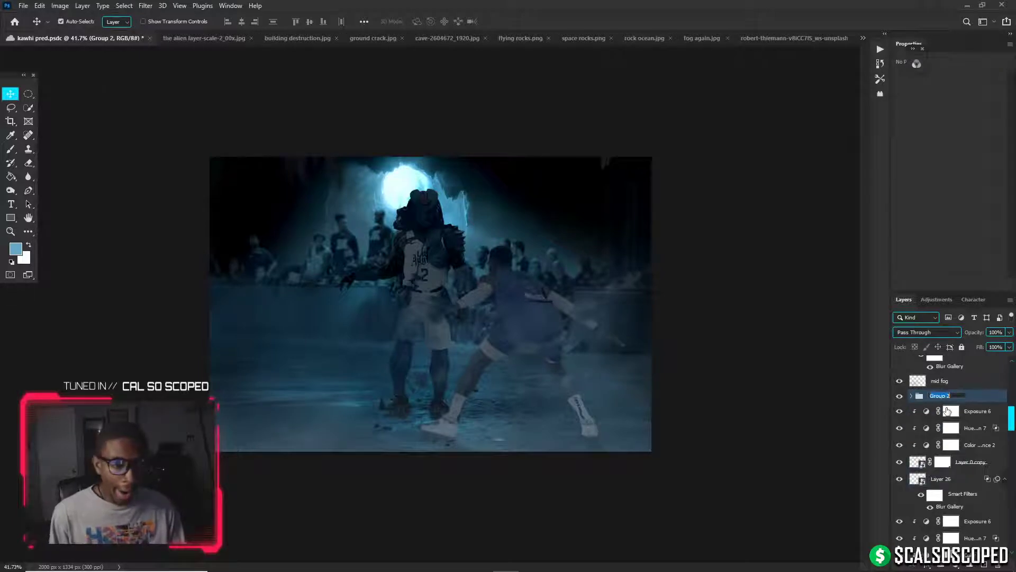
key(Return)
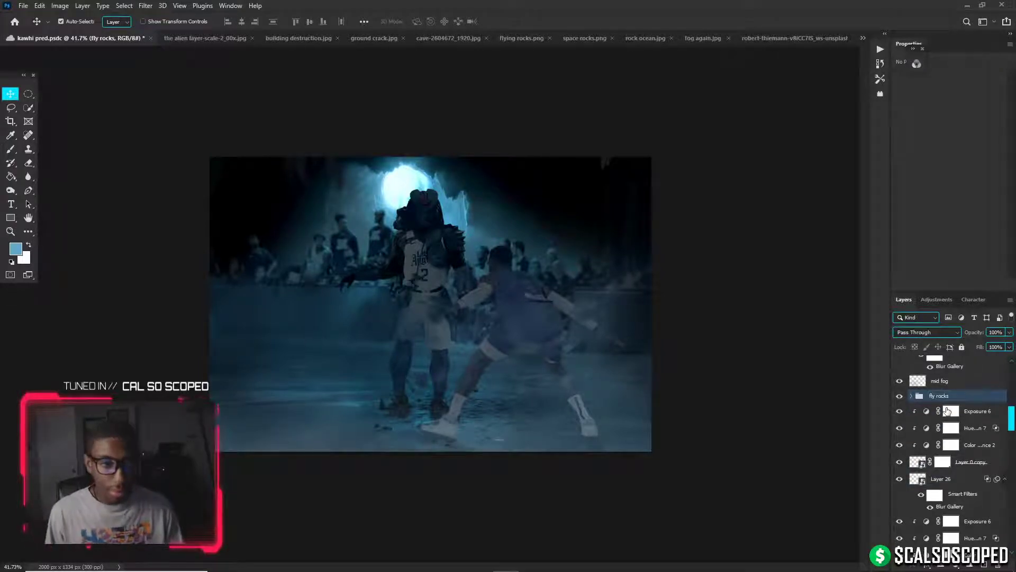
Convert the mid fog layer to a smart object
click(951, 384)
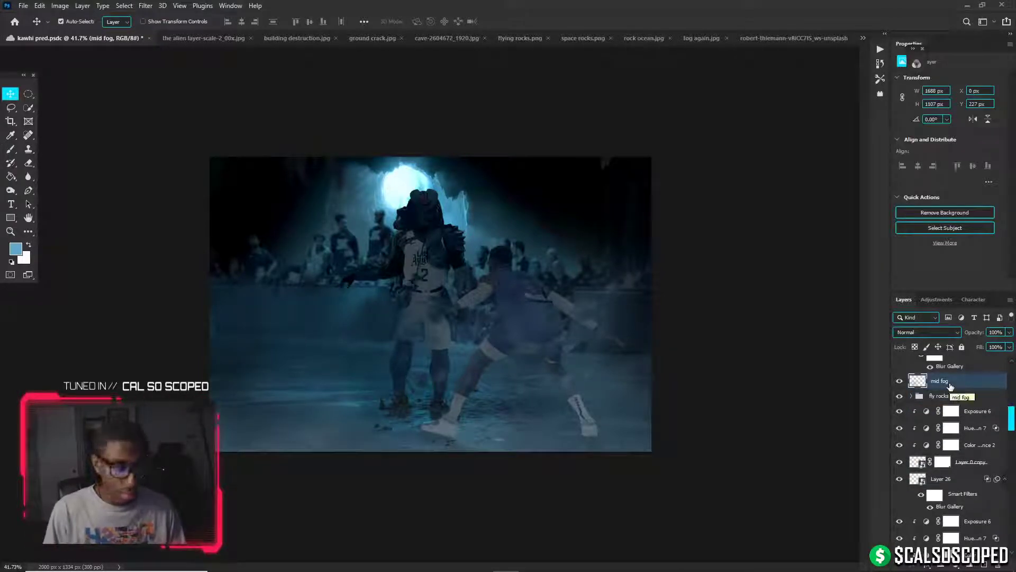
key(ctrl+shift+o)
Compare the image with and without the smoke front layer by toggling its visibility
scroll(945, 394, up, 3)
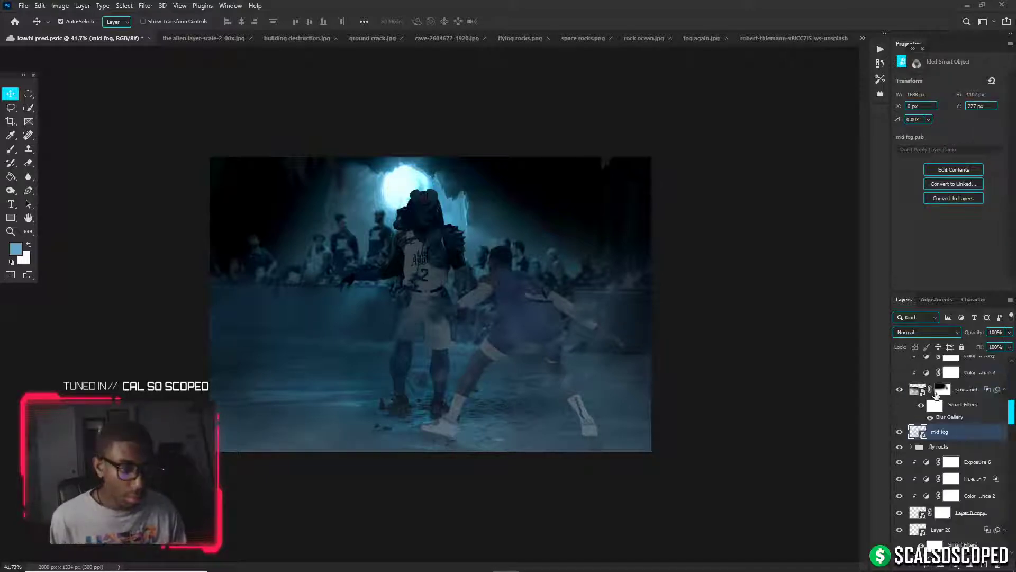
click(900, 390)
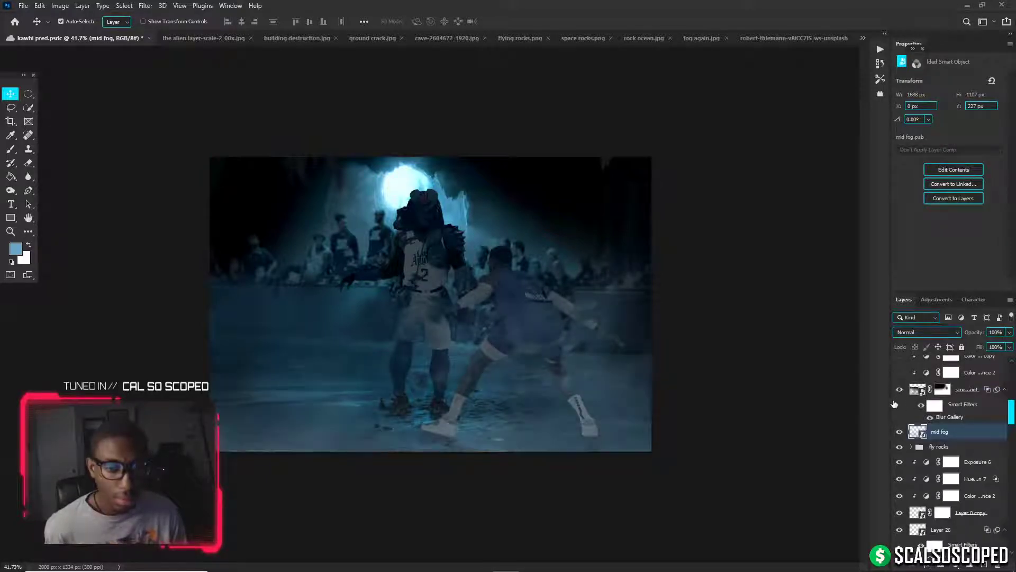
click(898, 391)
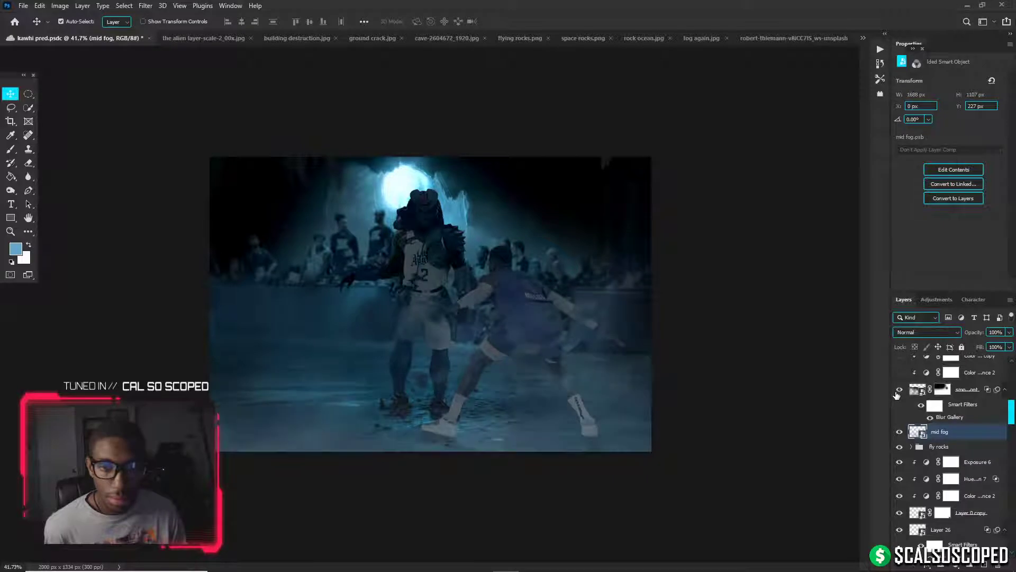
click(898, 391)
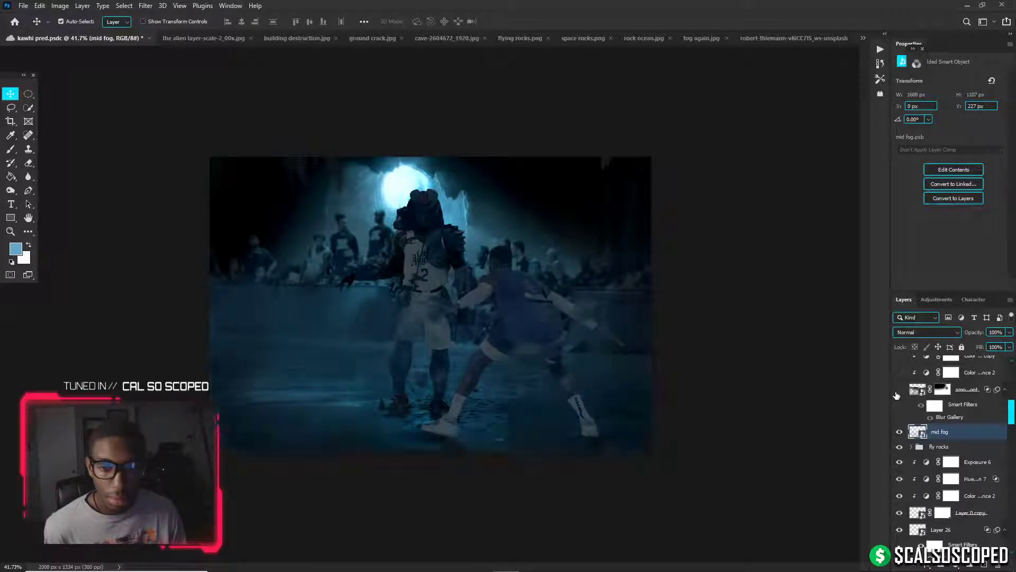
click(898, 392)
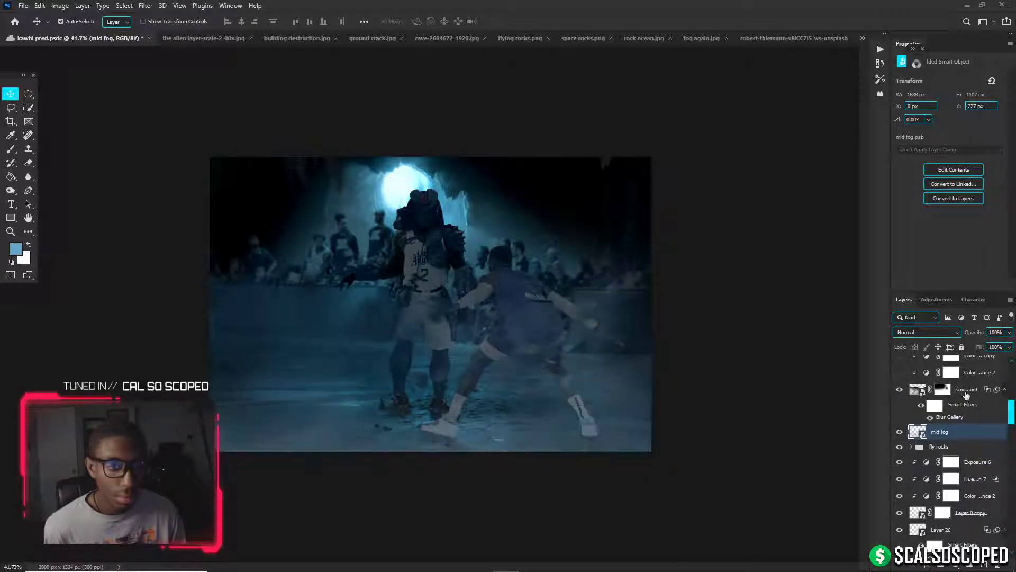
Try a different fill value for the smoke front layer
click(968, 390)
click(1010, 347)
drag(983, 362, 986, 361)
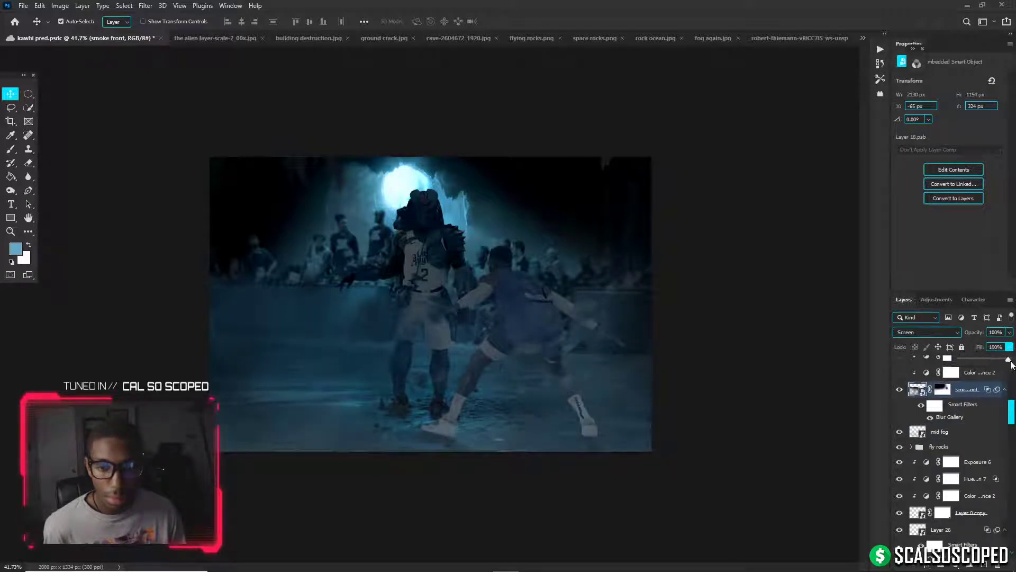
Paint black on the smoke front layer's mask with a soft 577 px brush to thin the smoke over the crouching player
click(936, 389)
key(b)
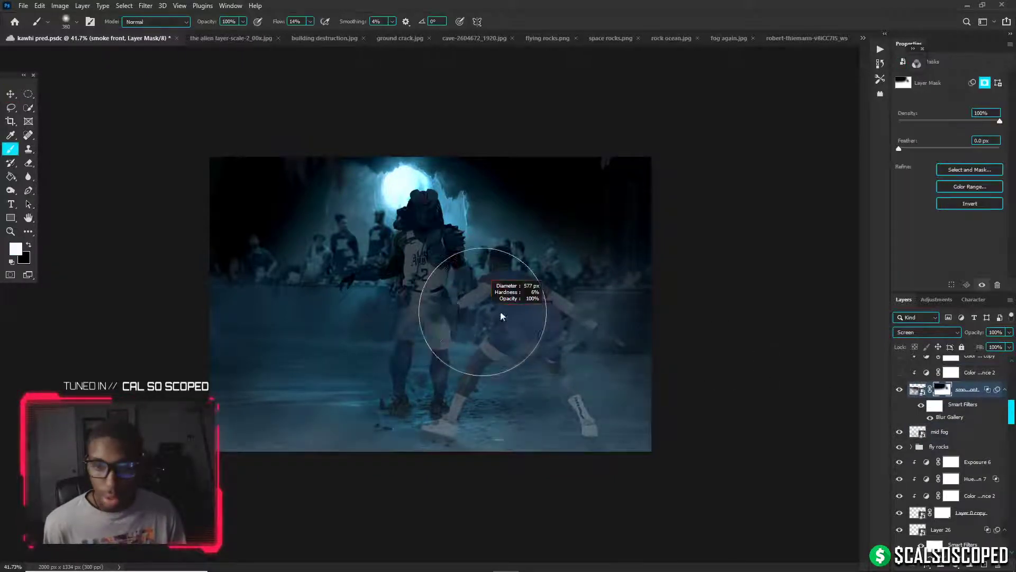
key(d)
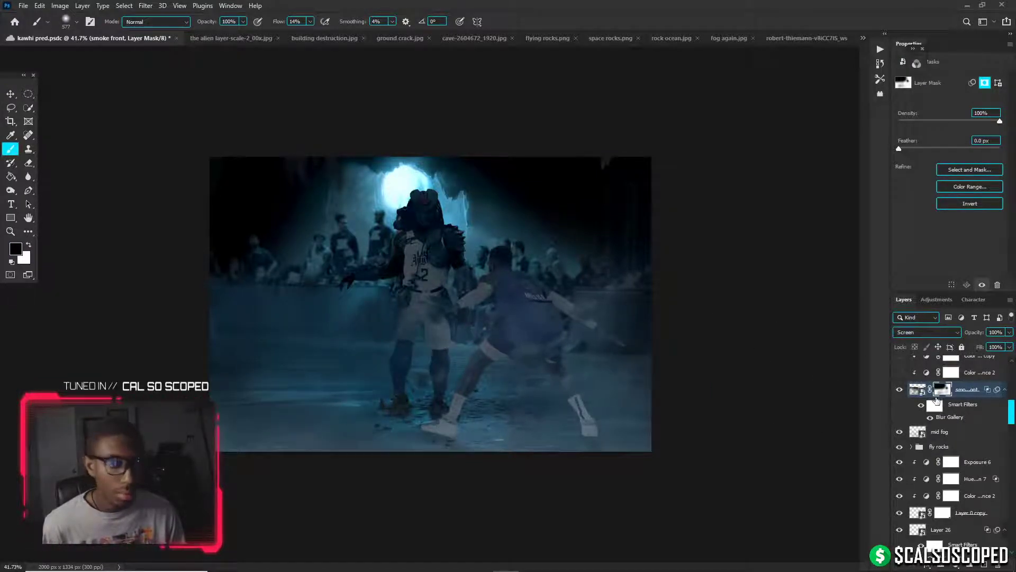
Group the smoke front layer with its four clipped adjustment layers and name the group "smoke front"
scroll(964, 450, up, 3)
click(974, 407)
shift+click(980, 479)
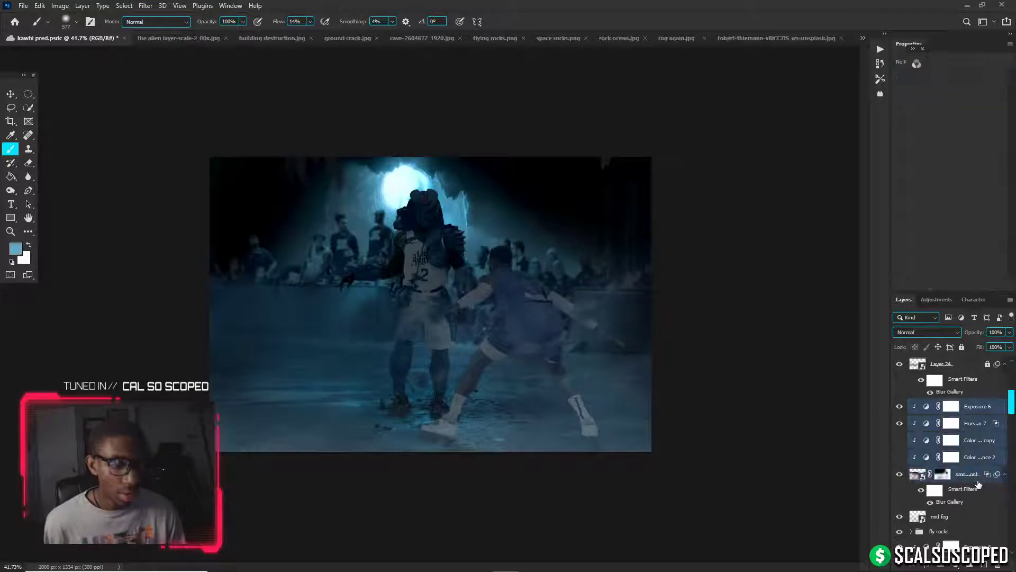
key(ctrl+g)
double_click(943, 405)
text(s)
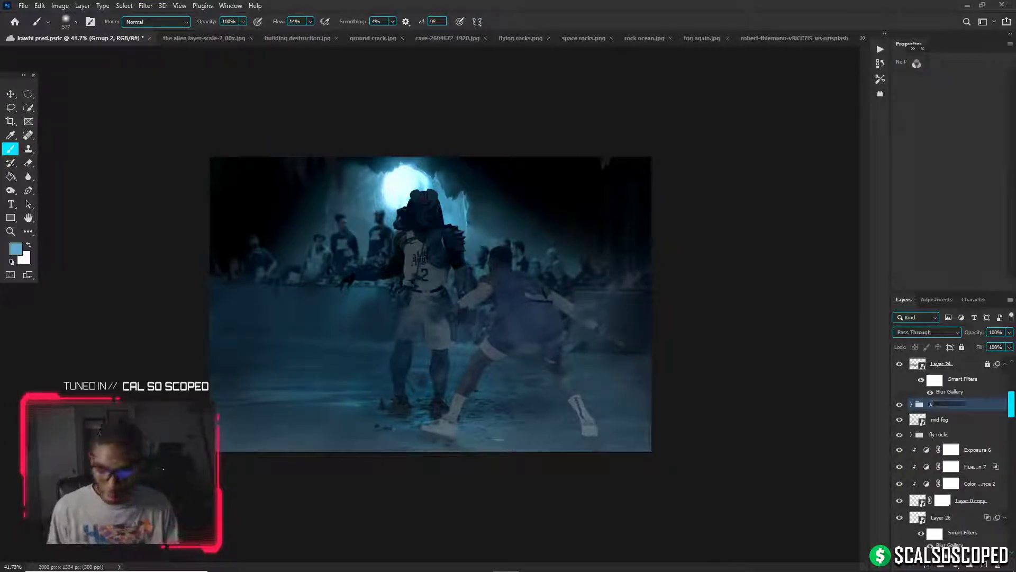
text(moke front)
key(Return)
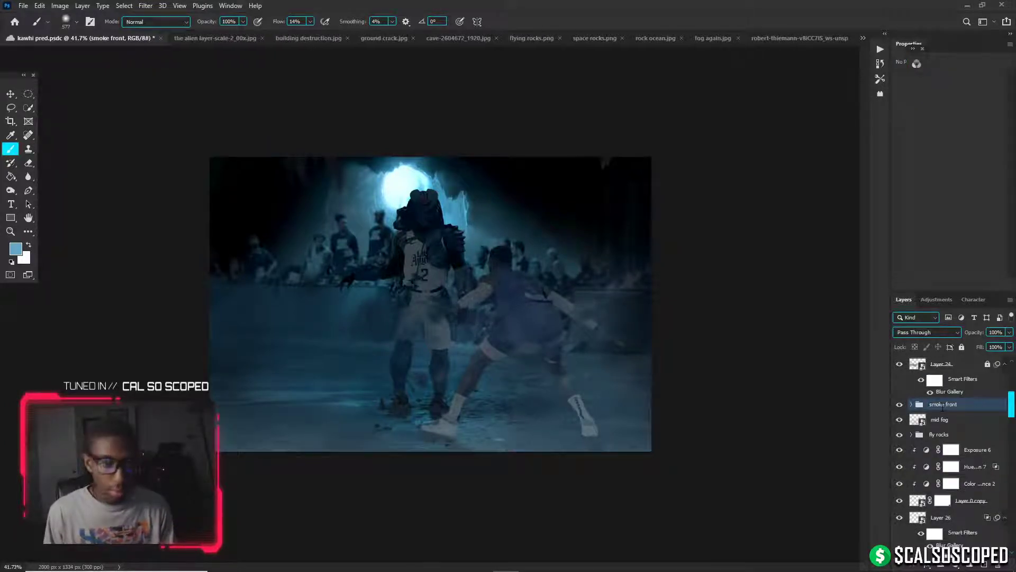
Check Layer 24's effect on the image by repeatedly hiding and showing it
scroll(950, 370, up, 1)
click(900, 398)
click(897, 398)
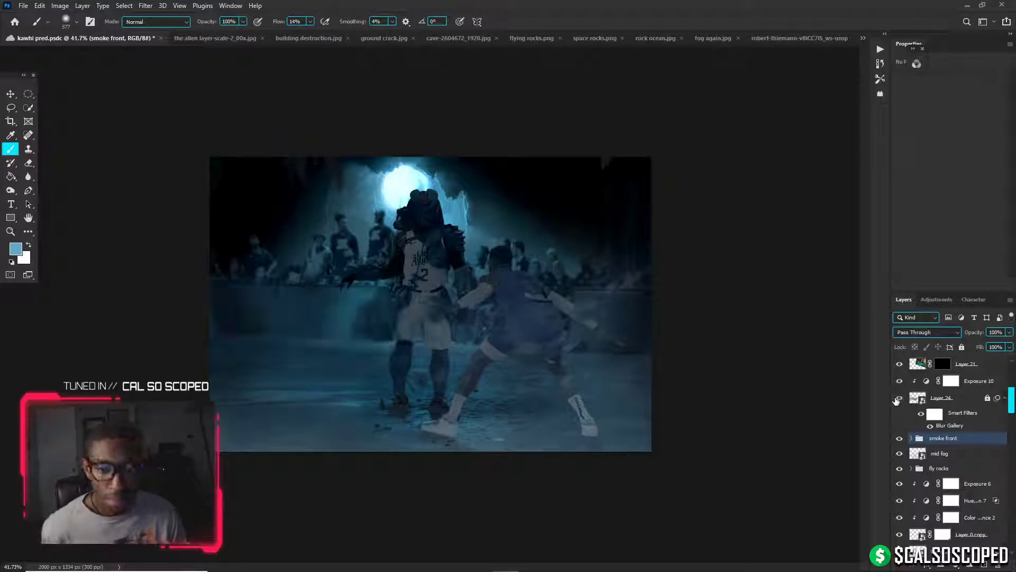
click(897, 398)
click(897, 398)
click(944, 399)
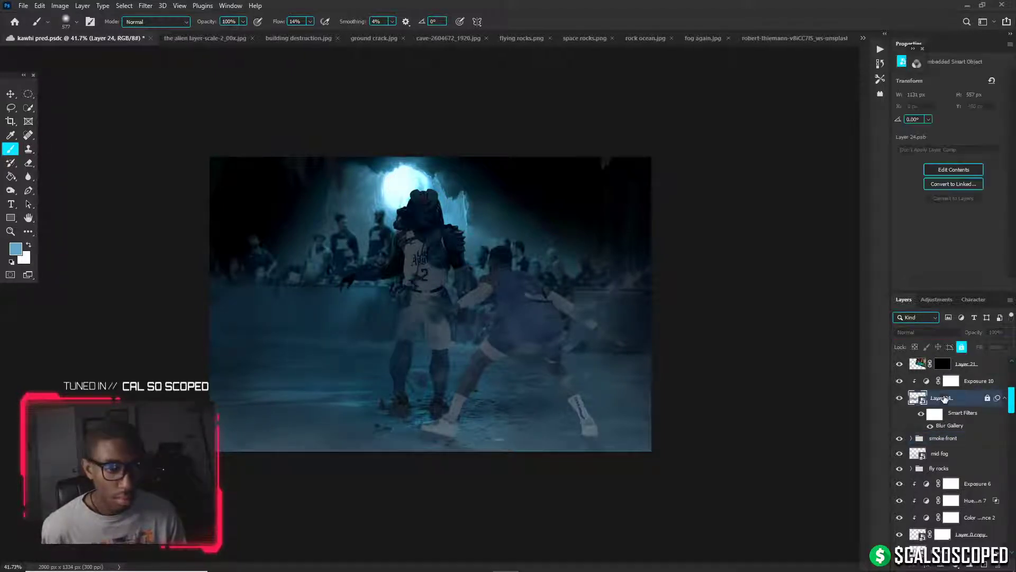
click(898, 400)
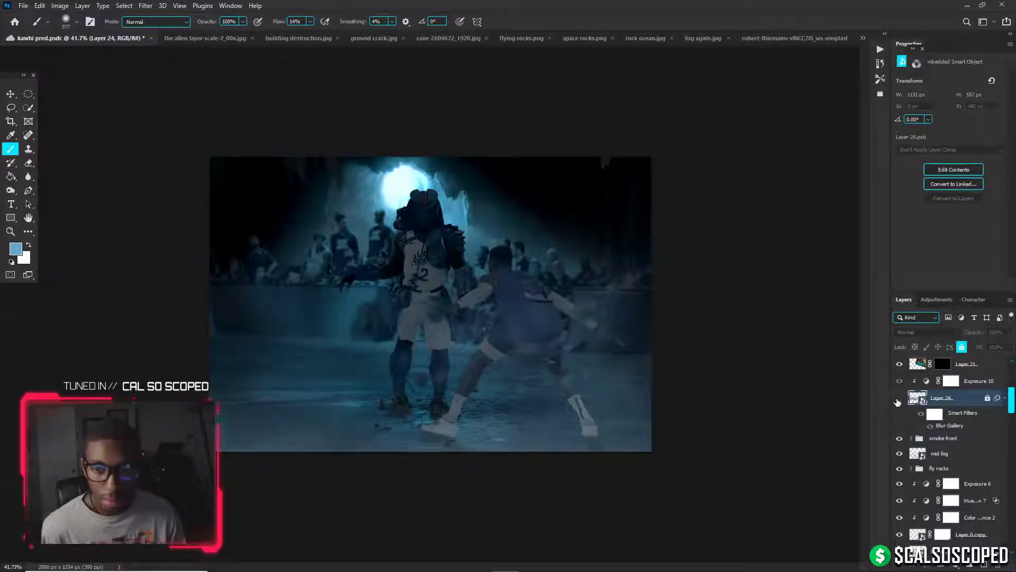
key(v)
click(898, 399)
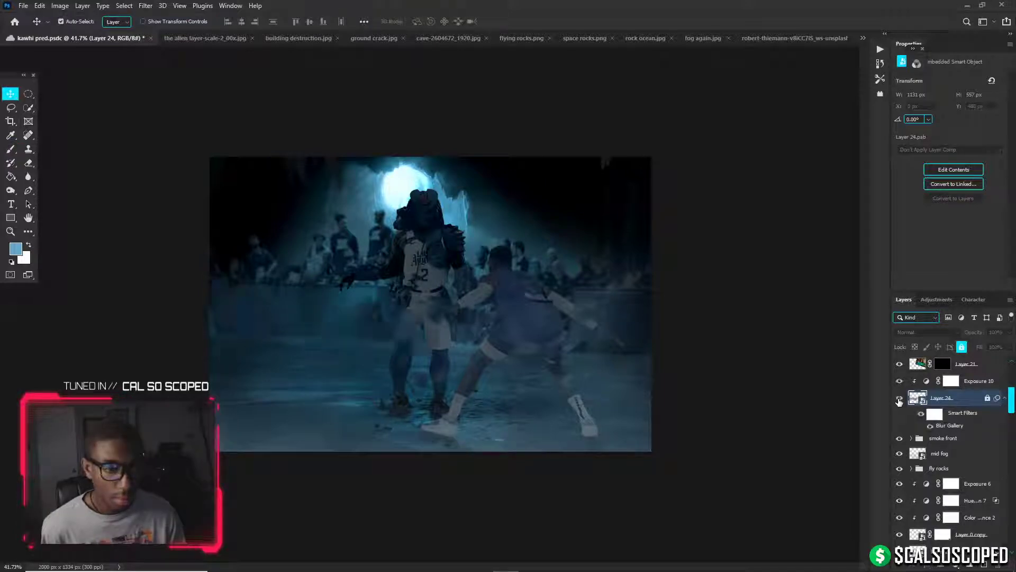
Check the effects of the unmasked Layer 22 and of Layer 0 copy 8 by hiding and showing each
scroll(918, 460, down, 10)
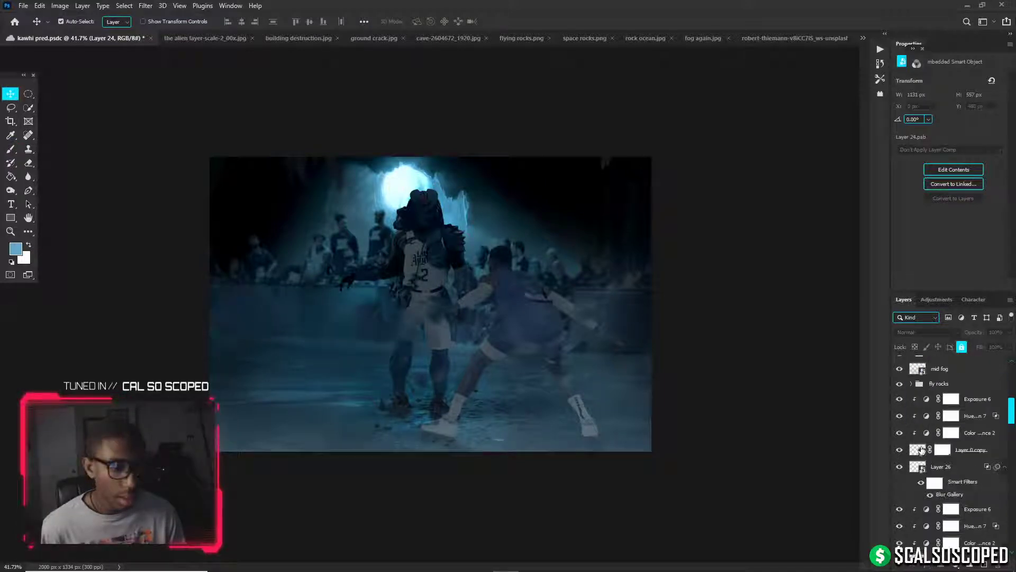
scroll(913, 466, down, 10)
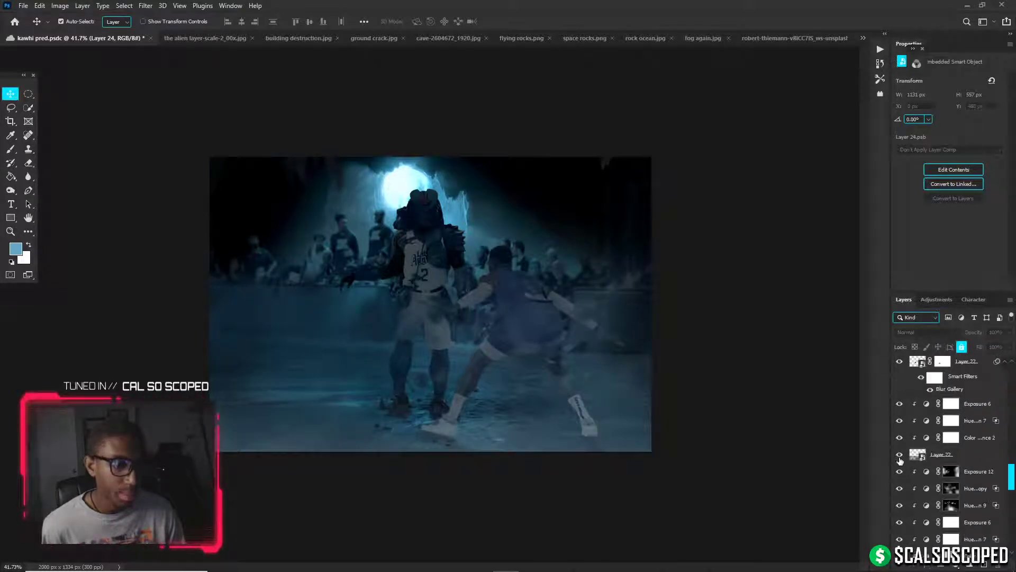
click(899, 455)
click(900, 459)
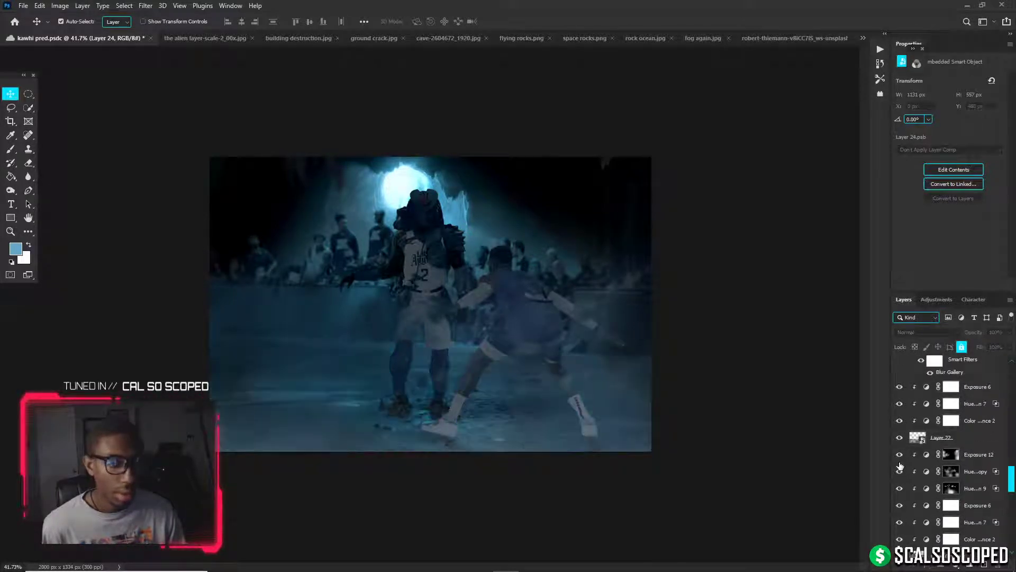
scroll(900, 477, down, 3)
click(900, 489)
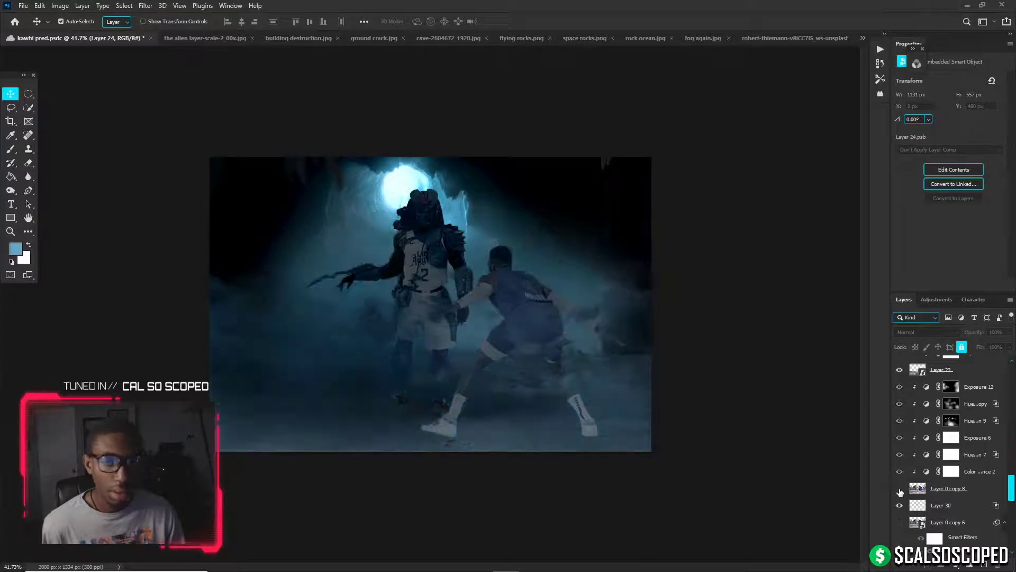
click(900, 489)
Group Layer 0 copy 8 with its adjustment layers up to Exposure 12, check the group's visibility, and name it "court and bench"
click(951, 387)
key(b)
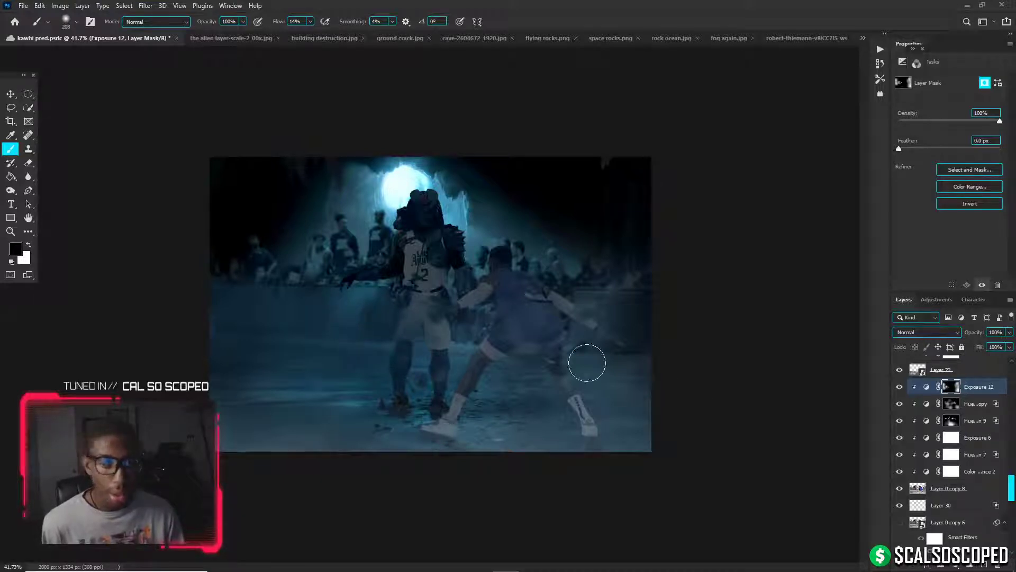
shift+click(950, 488)
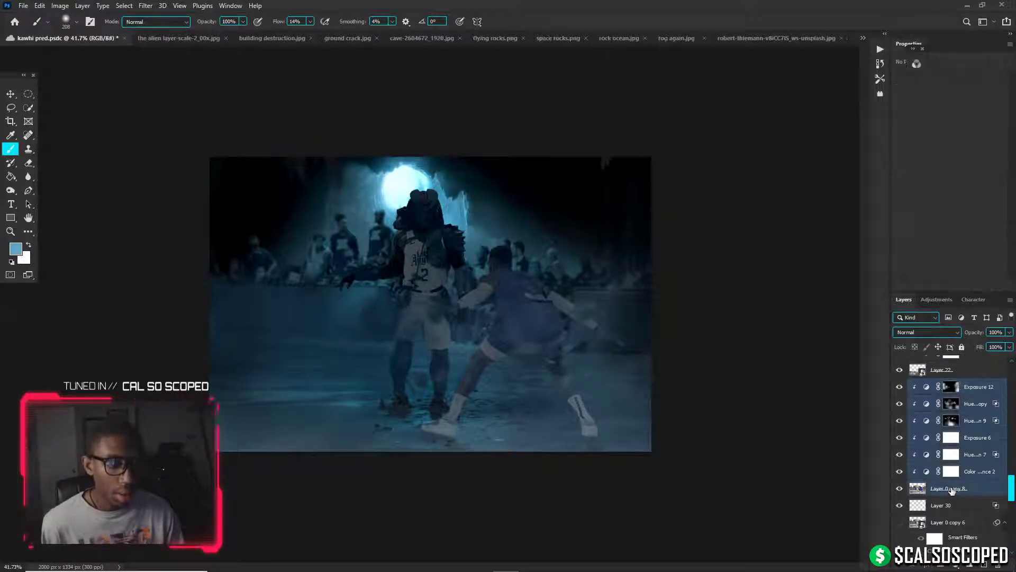
key(ctrl+g)
click(899, 386)
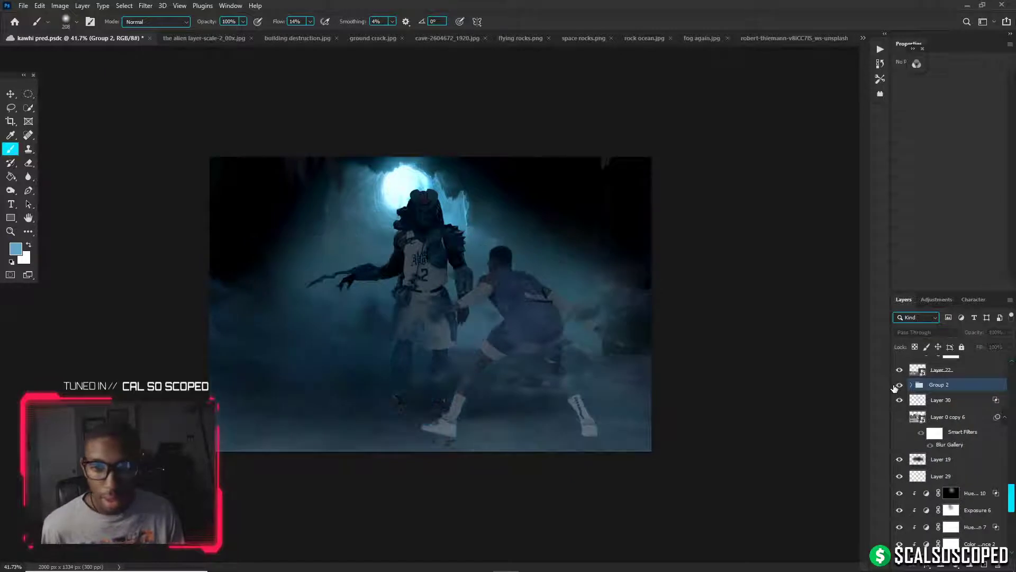
double_click(942, 386)
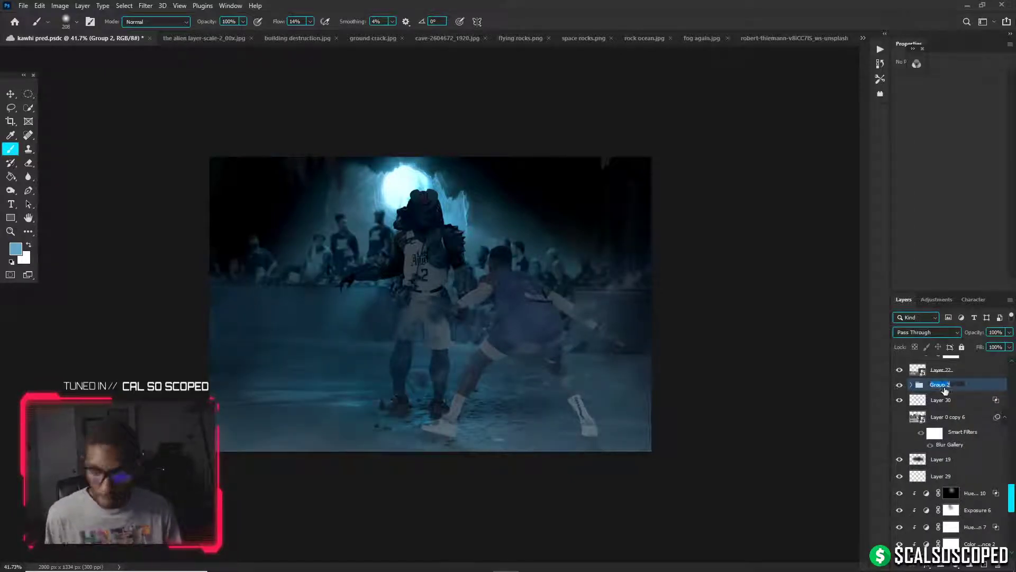
text(court and)
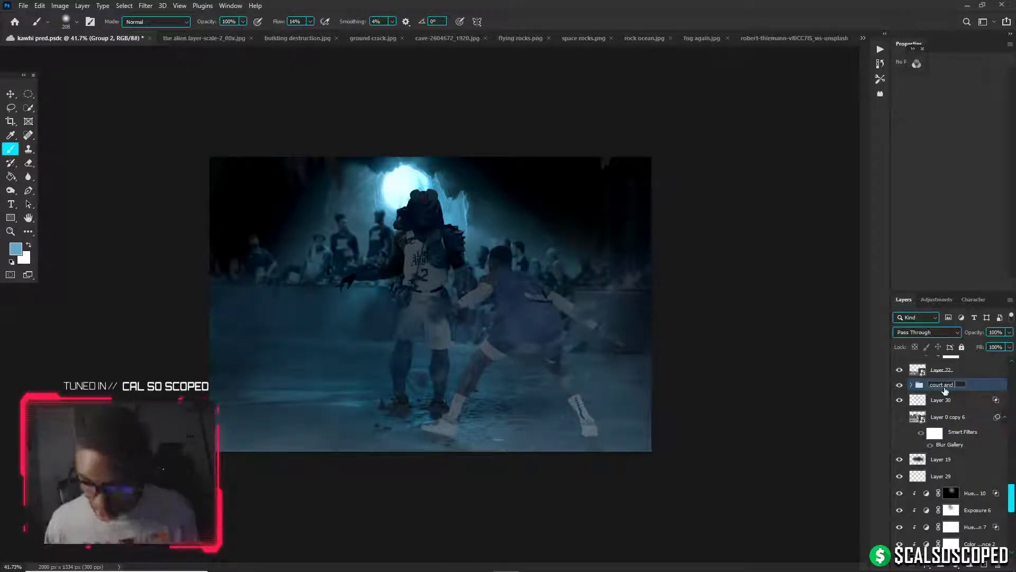
text( bench)
key(Return)
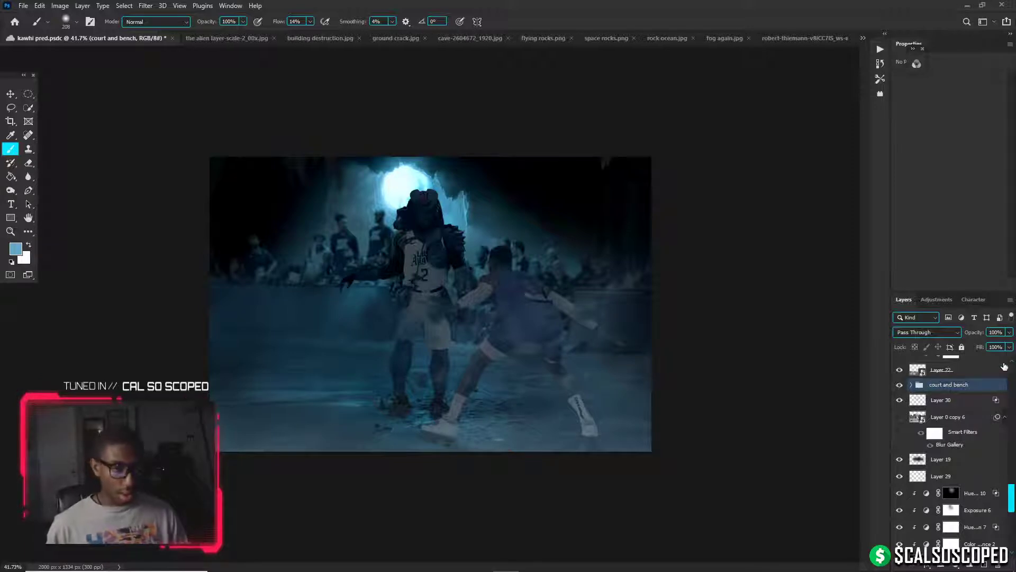
Move Layer 30 into the court and bench group and rename it "court bench back depth"
click(911, 385)
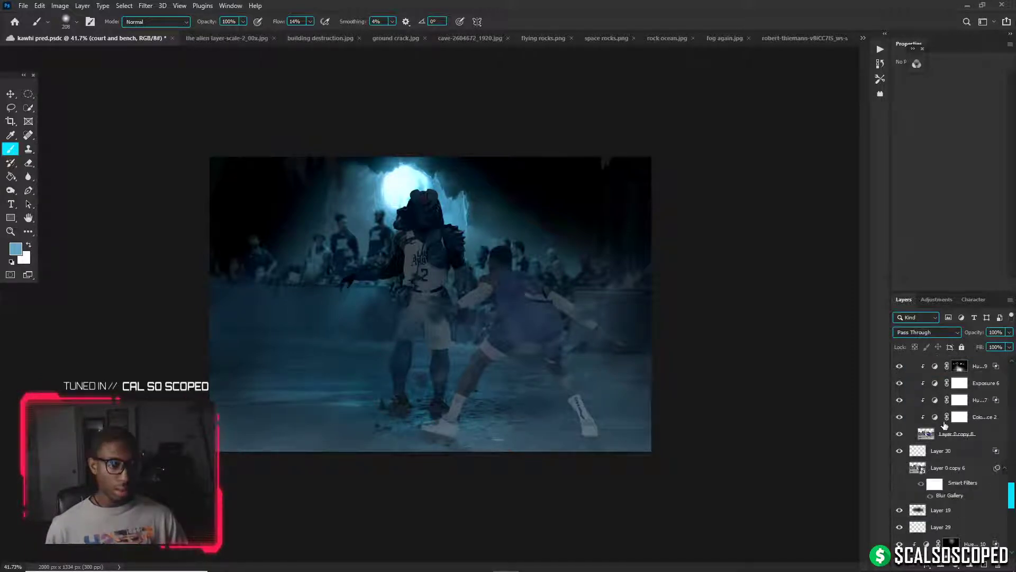
double_click(951, 451)
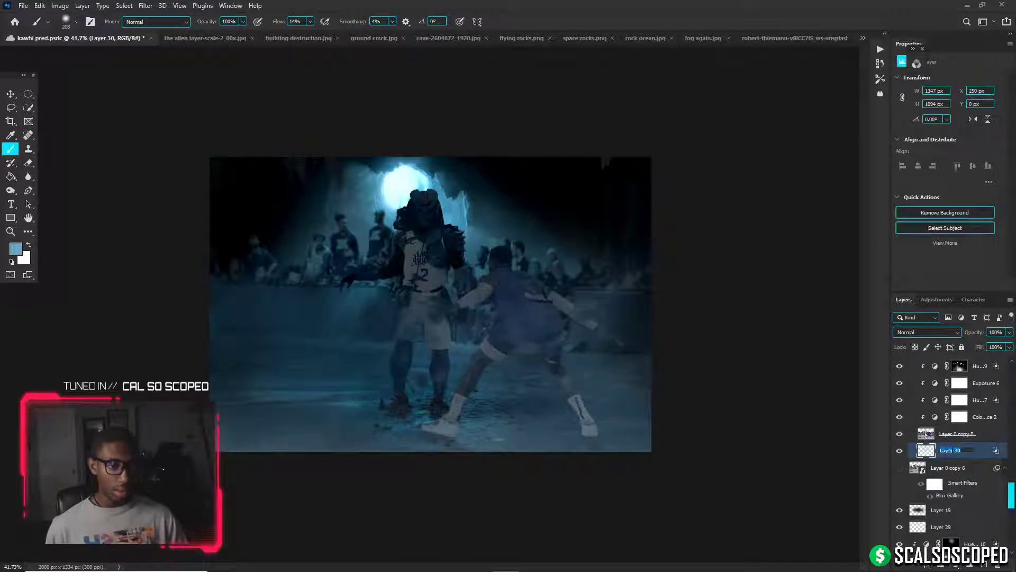
text(court ben)
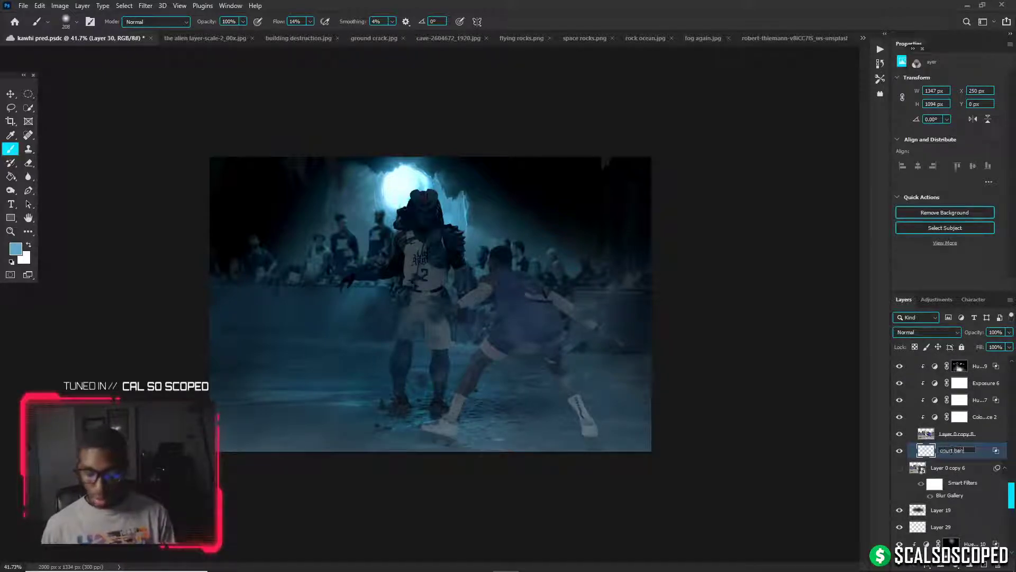
text(ch back)
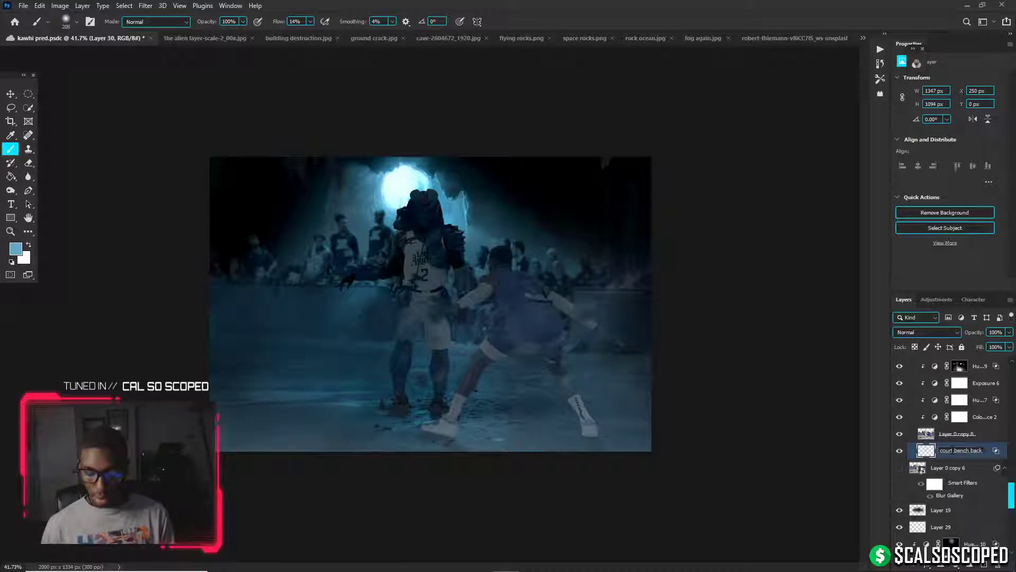
text( depth)
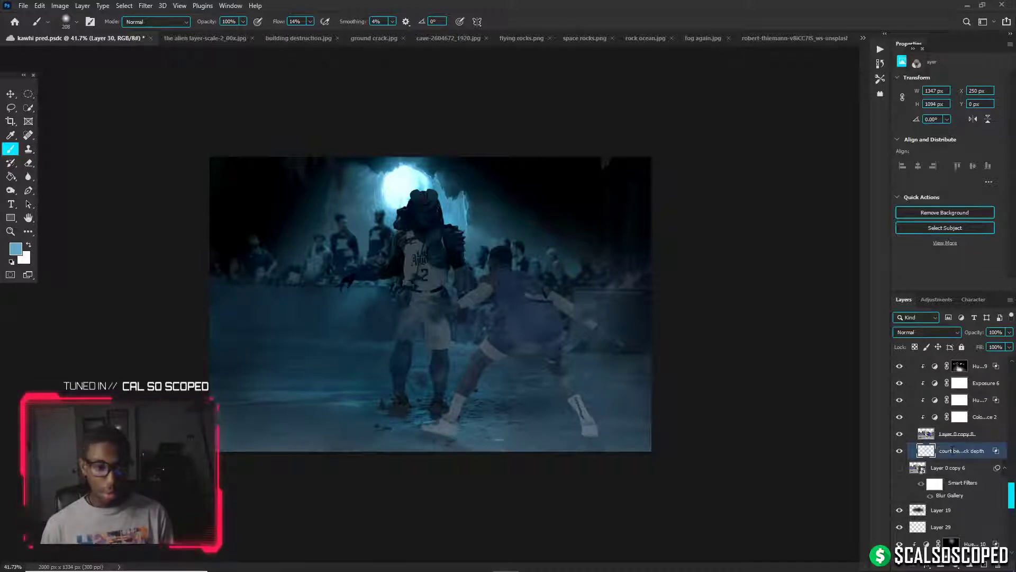
Collapse the court and bench group and rename Layer 19 as "back fog depth more"
key(Return)
scroll(923, 425, up, 2)
click(912, 385)
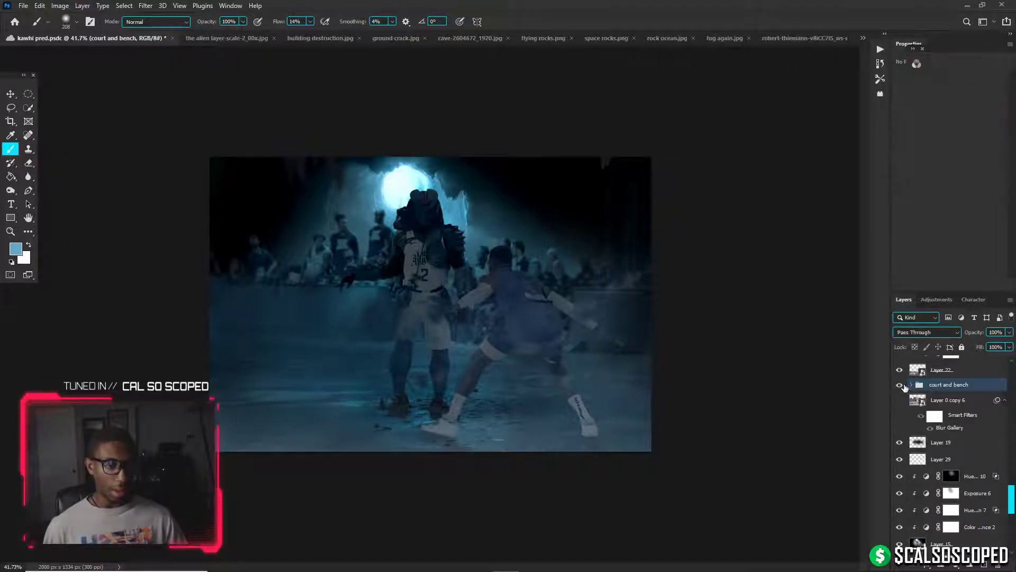
click(900, 445)
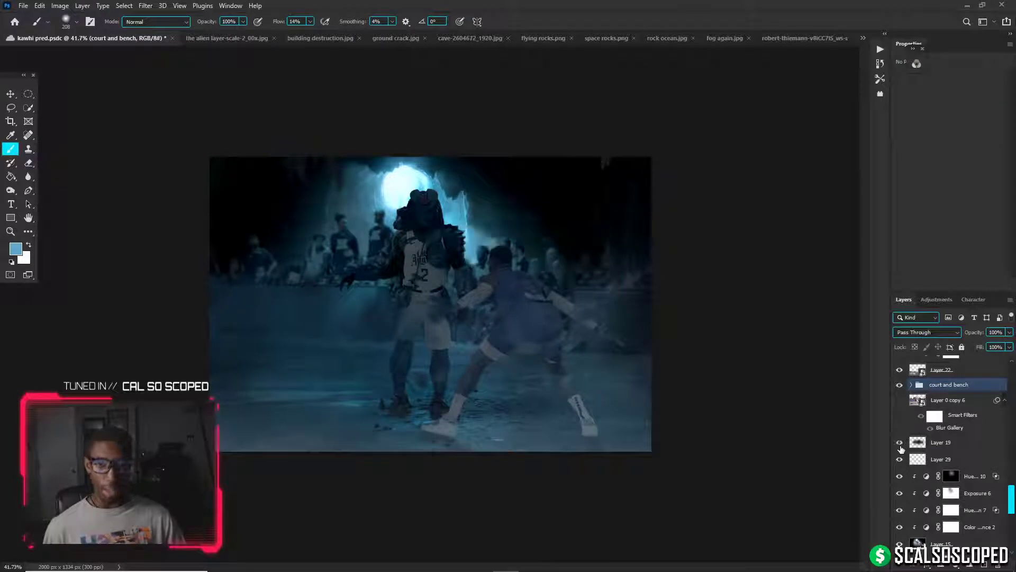
double_click(940, 443)
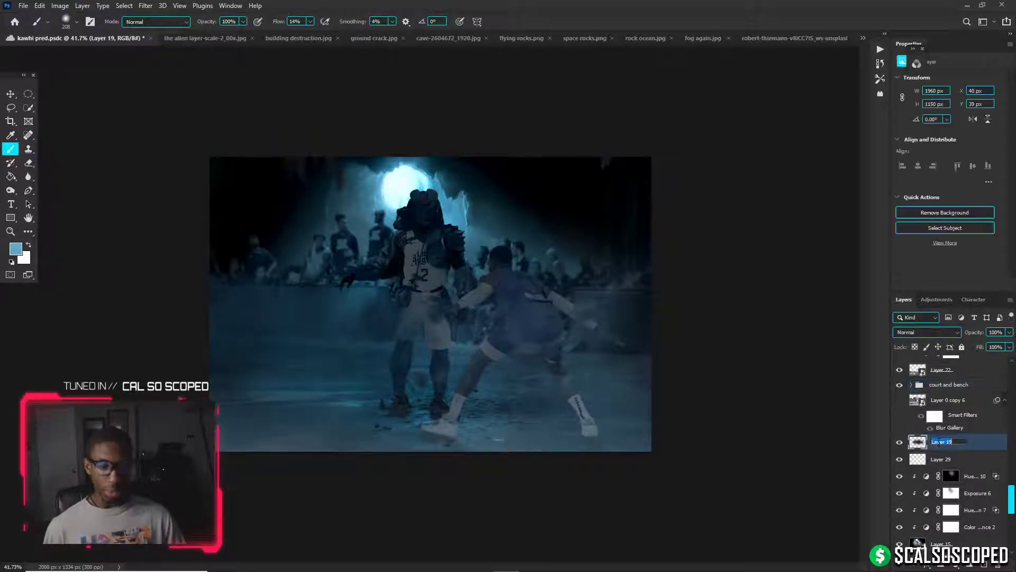
text(back fog n)
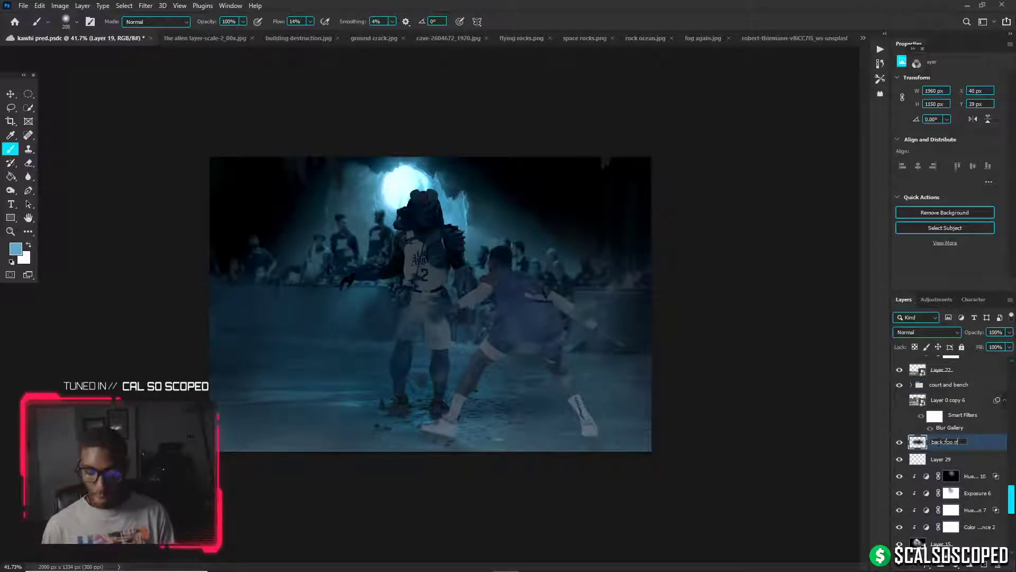
text(epth more)
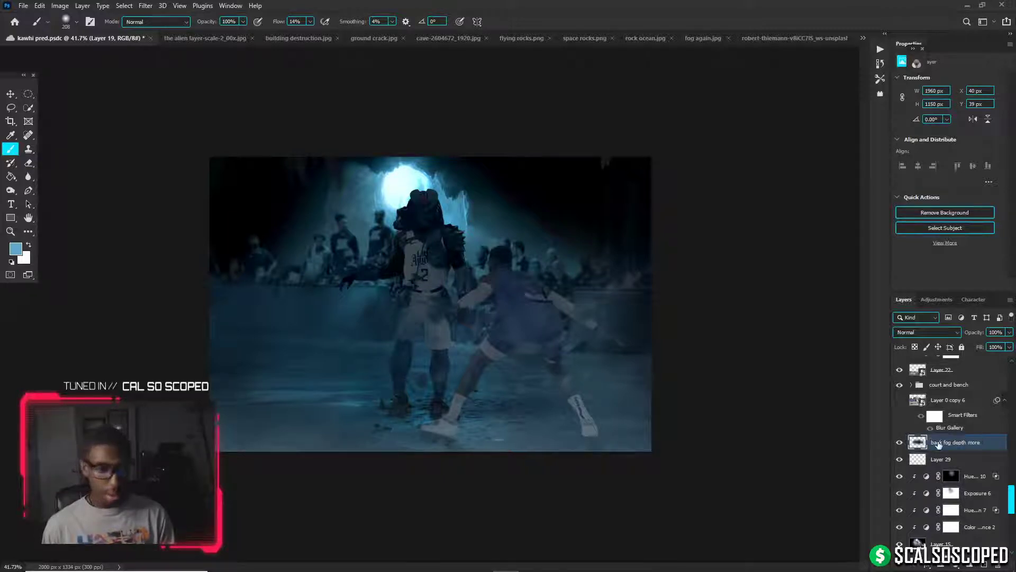
key(Return)
Move the back fog depth more layer into the court and bench group
click(910, 385)
scroll(939, 444, down, 5)
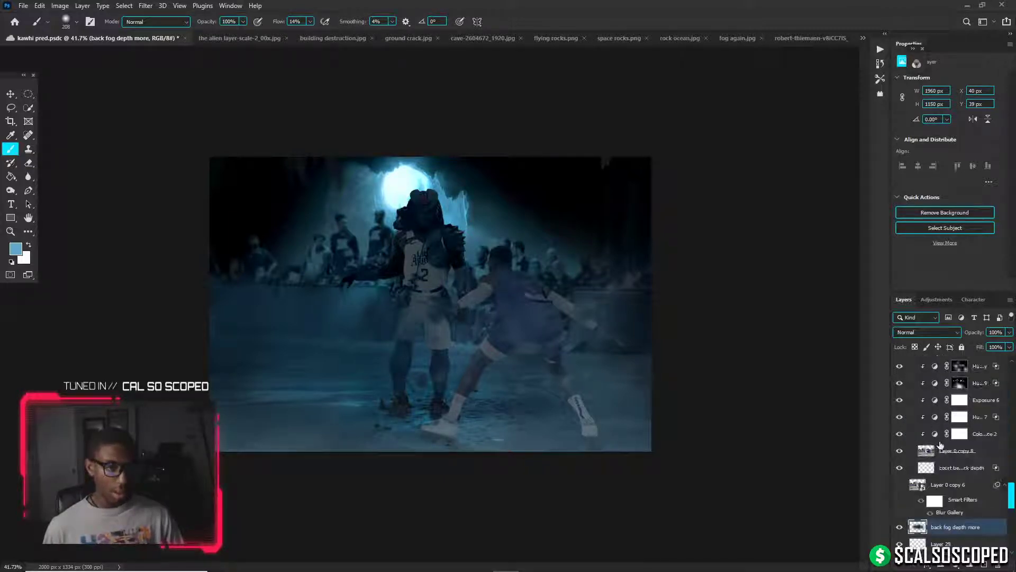
drag(958, 496, 914, 406)
Check Layer 15's effect by hiding and showing it, and rename it "cave"
scroll(920, 448, down, 3)
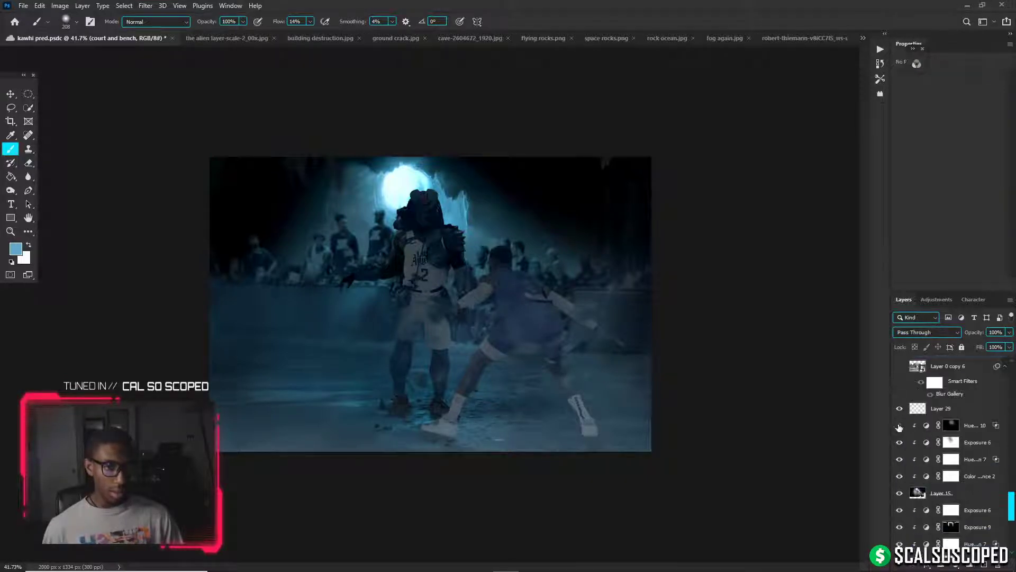
click(899, 493)
click(898, 494)
double_click(945, 493)
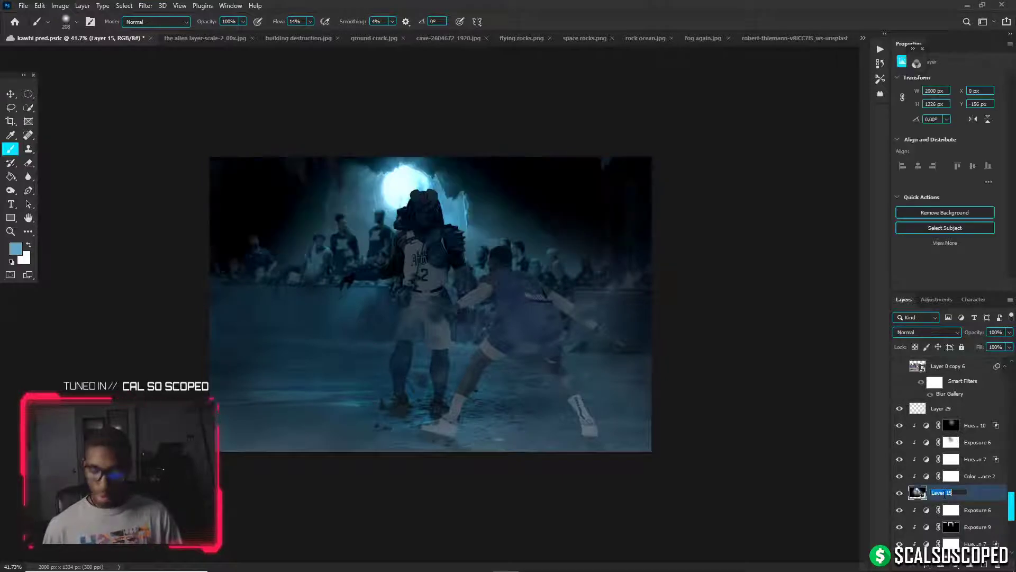
text(cave)
key(Return)
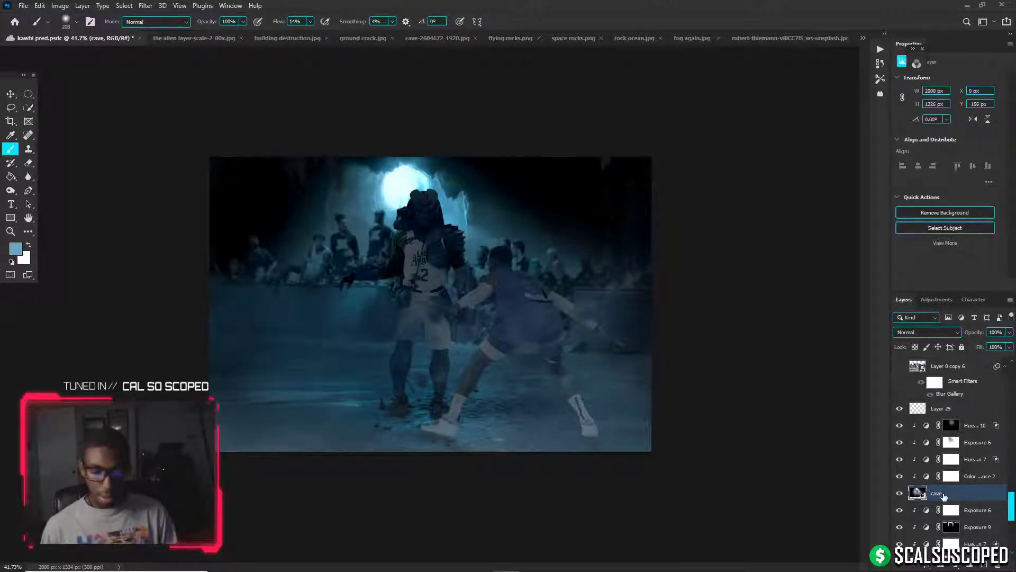
Group the cave layer with its four adjustment layers under the name "cave", and delete Layer 29 above the group
shift+click(976, 428)
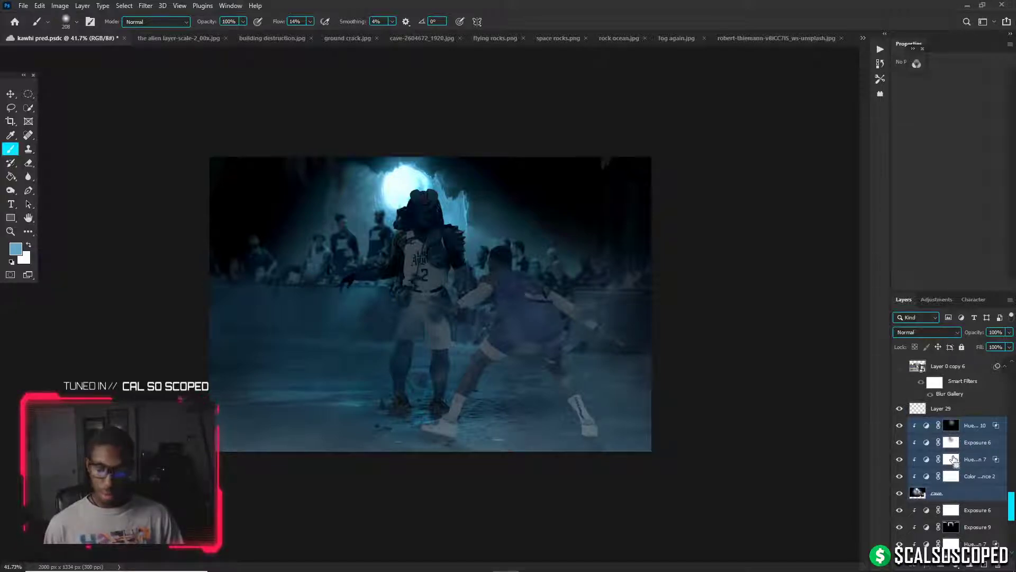
key(ctrl+g)
double_click(947, 423)
text(cave)
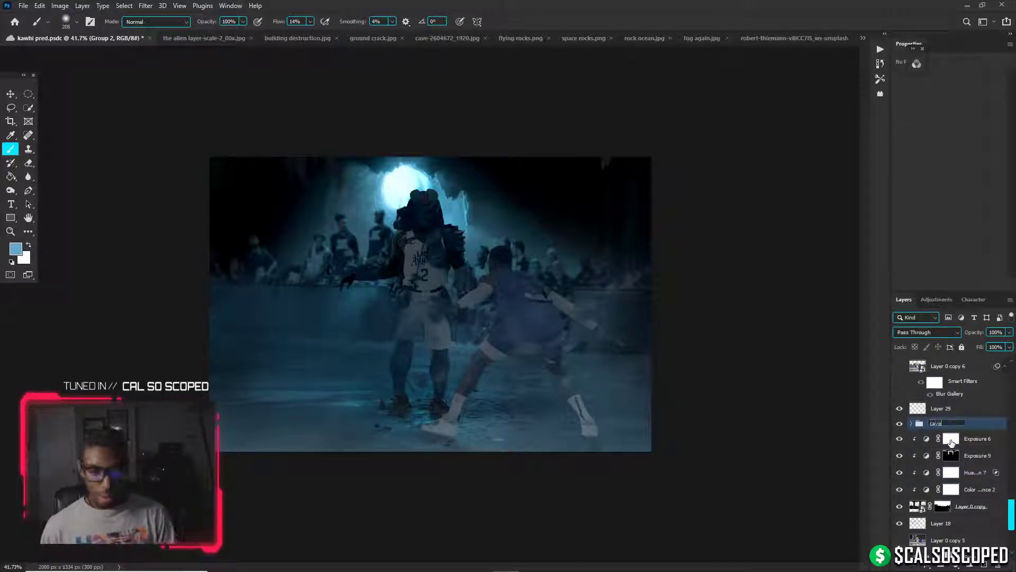
key(Return)
click(951, 413)
key(Delete)
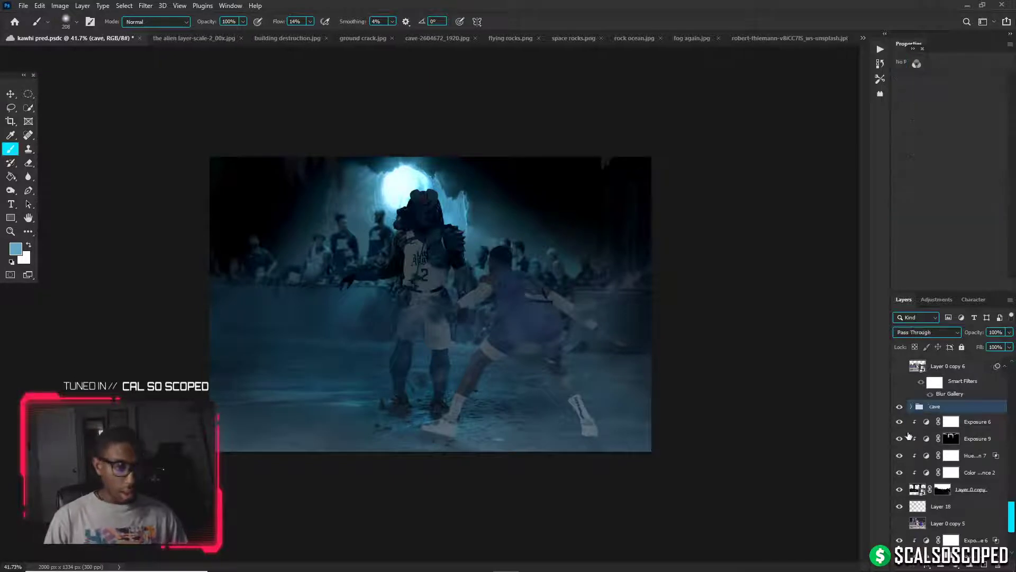
Group the masked Layer 0 copy with its four adjustment layers below the cave group and check the group's visibility
click(970, 425)
shift+click(952, 494)
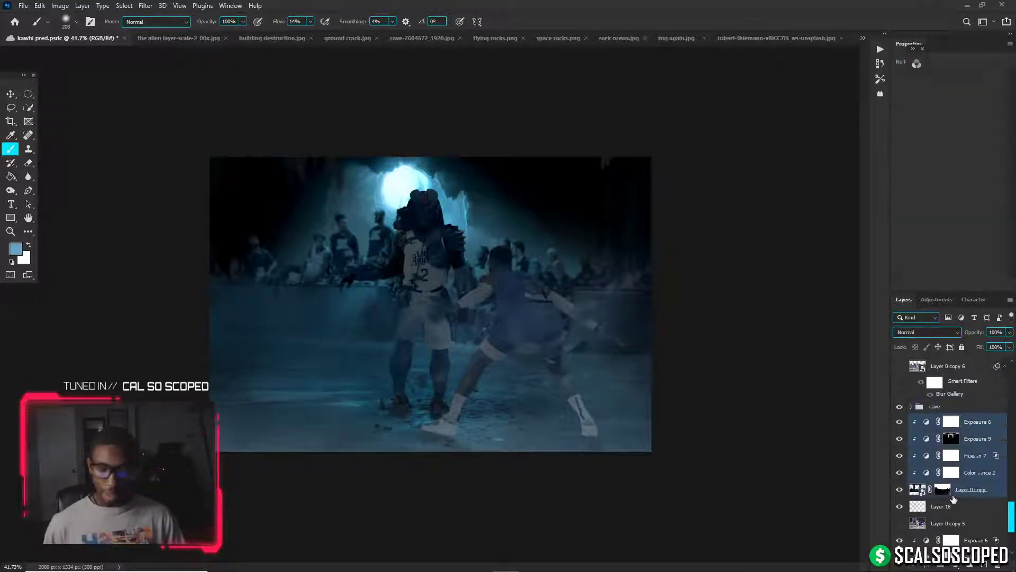
key(ctrl+g)
click(900, 419)
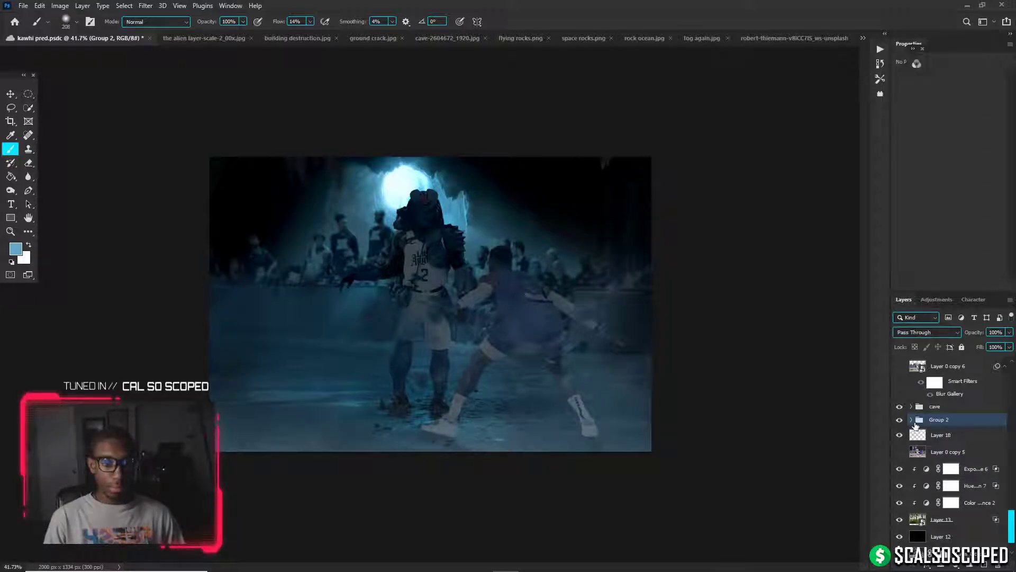
Try Group 2 above the cave group and return it to its place below
drag(912, 425, 944, 406)
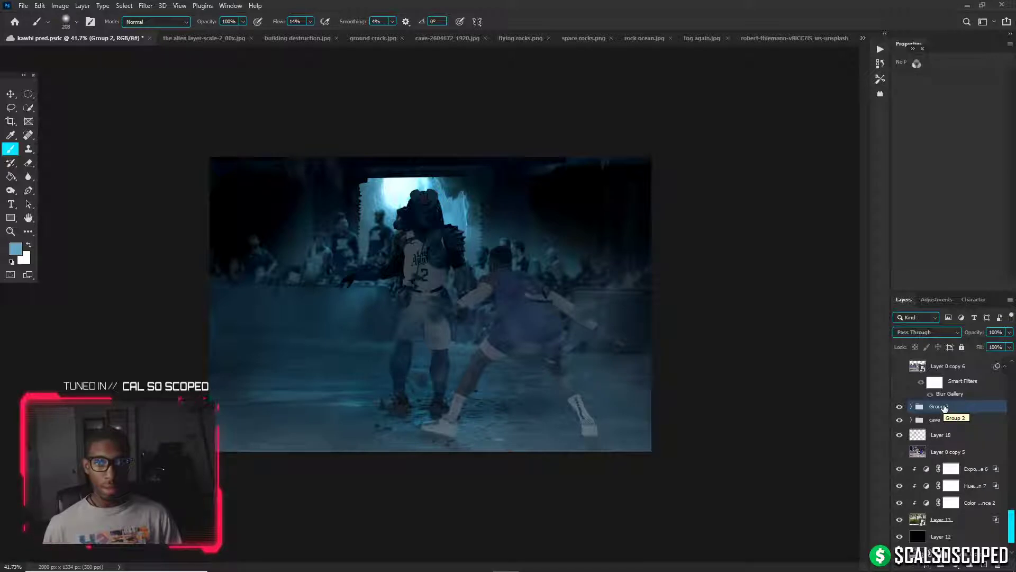
drag(945, 408, 949, 404)
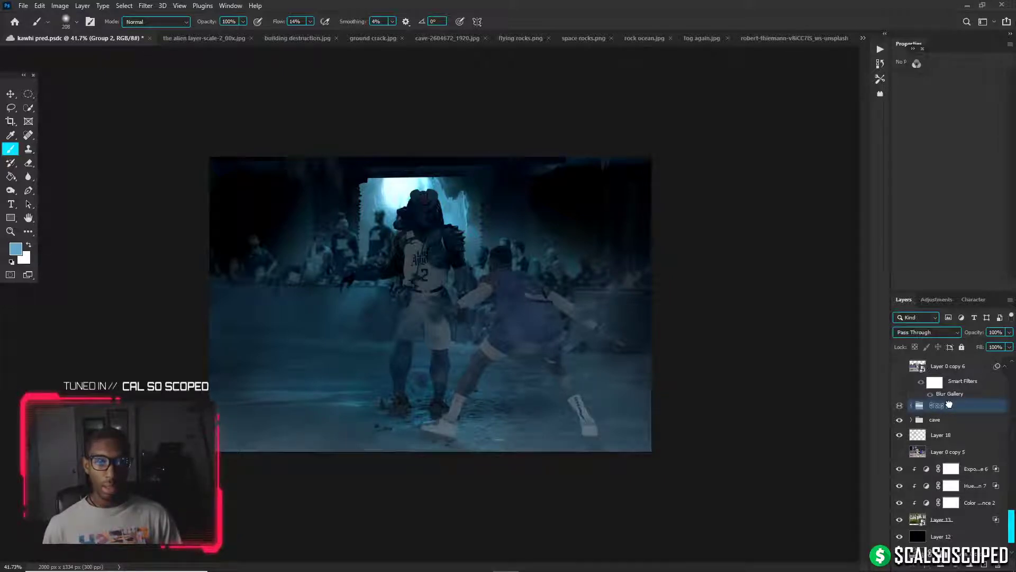
drag(949, 404, 940, 427)
Hide Group 2, and group Layer 18 together with all the layers beneath it down to the lowest one
click(900, 407)
key(ctrl+z)
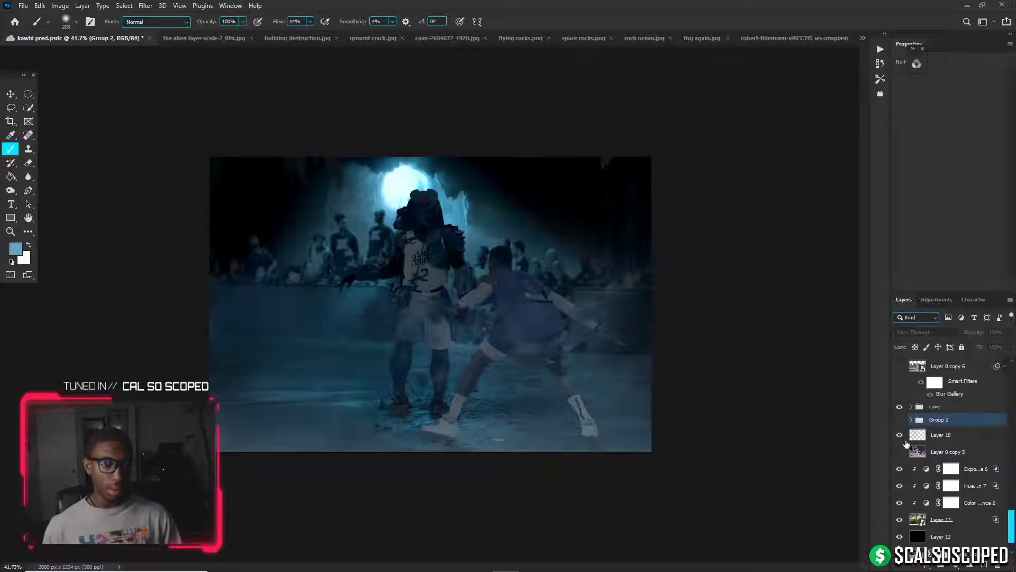
click(932, 436)
scroll(947, 487, down, 1)
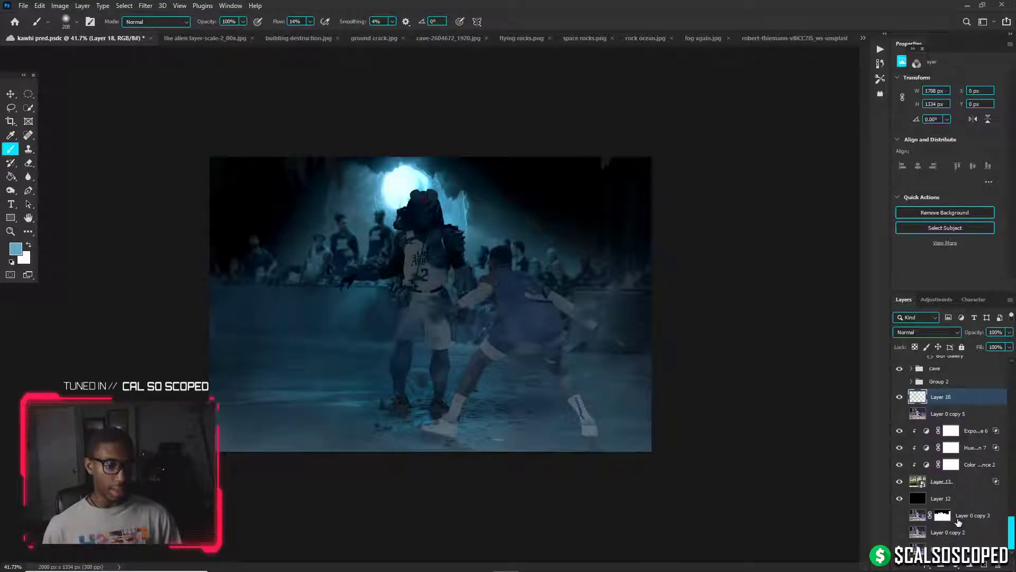
shift+click(953, 548)
key(ctrl+g)
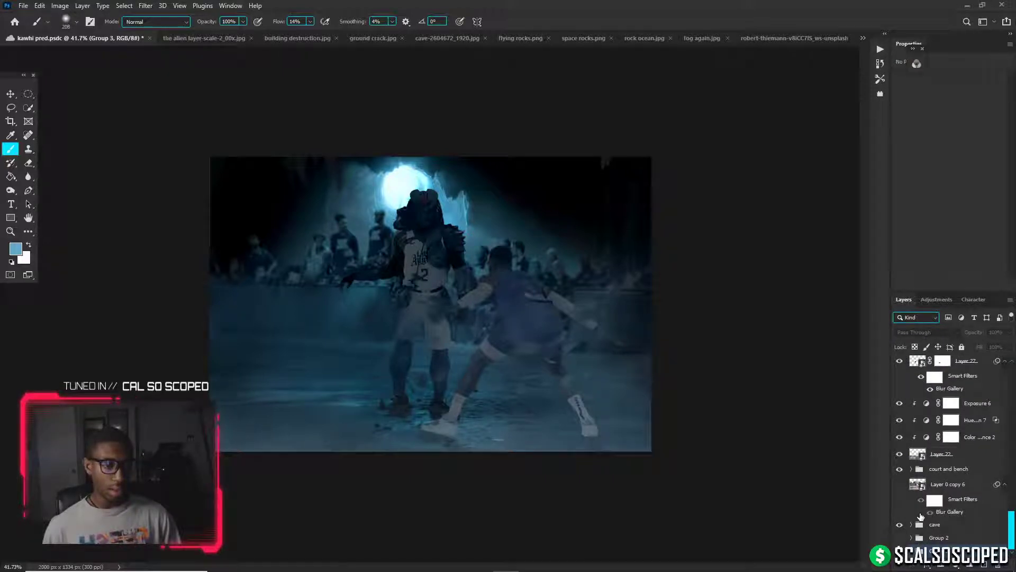
Check the unmasked Layer 22 above the court and bench group by hiding and showing it, and rename it "ground texture"
scroll(912, 509, up, 1)
click(898, 505)
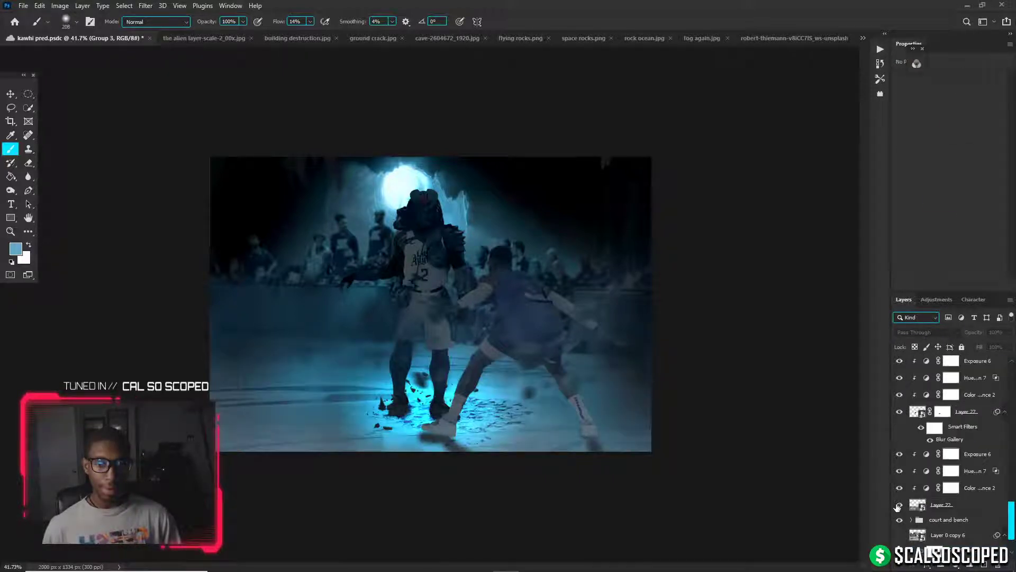
click(898, 506)
double_click(942, 505)
text(oround textu)
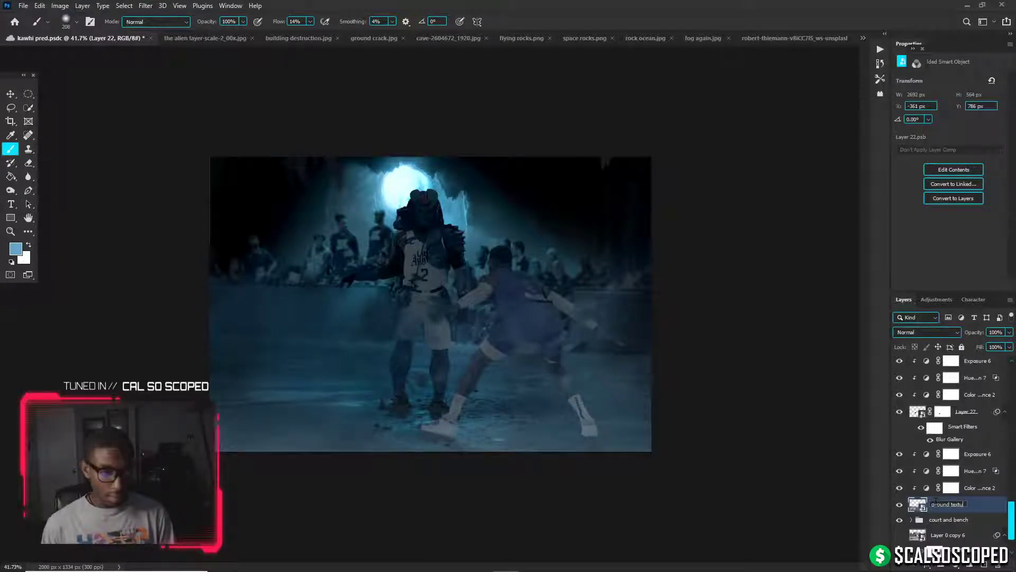
text(re)
key(Return)
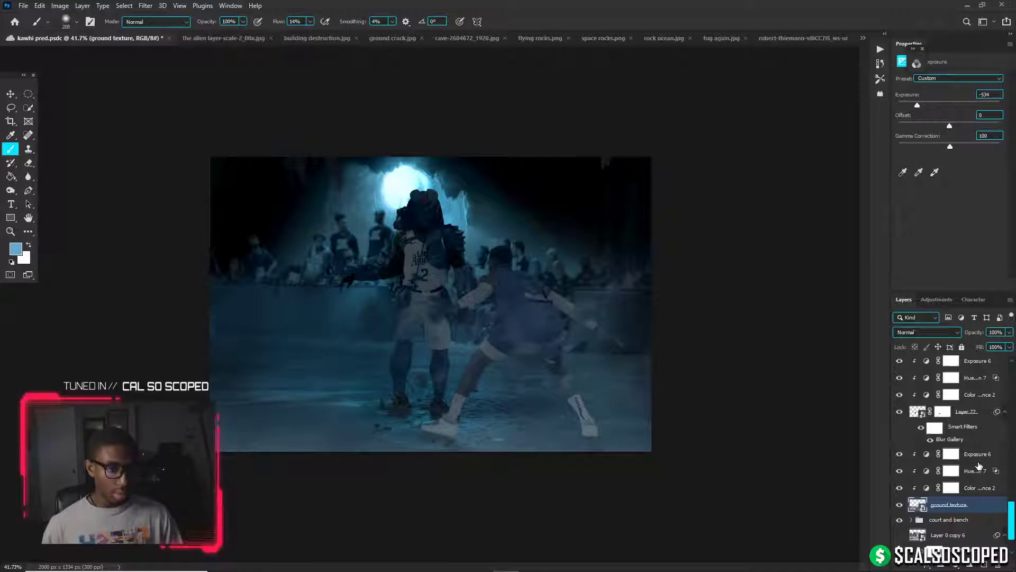
Group the ground texture layer with its three adjustment layers and expand the new group
shift+click(979, 458)
key(ctrl+g)
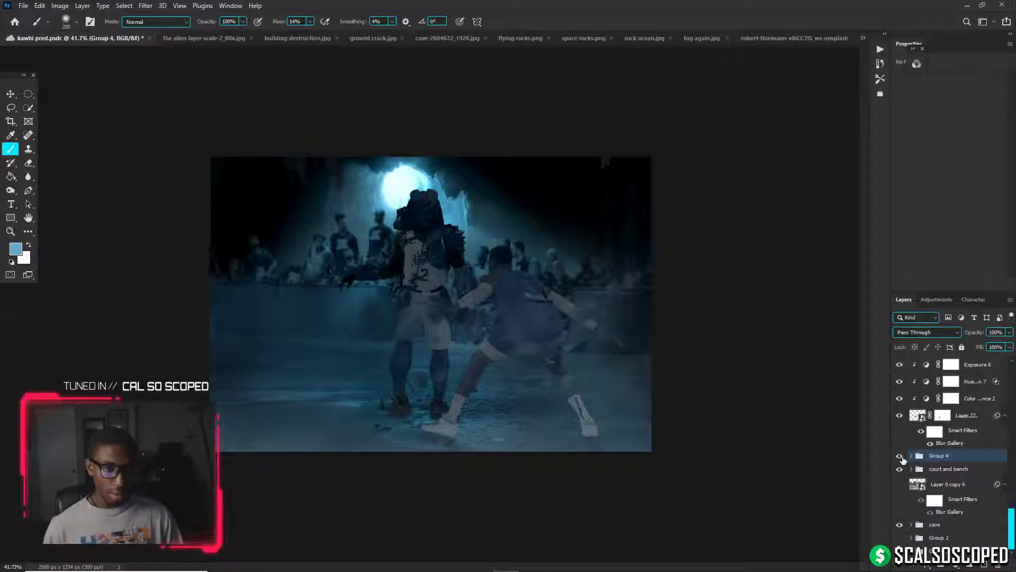
click(911, 455)
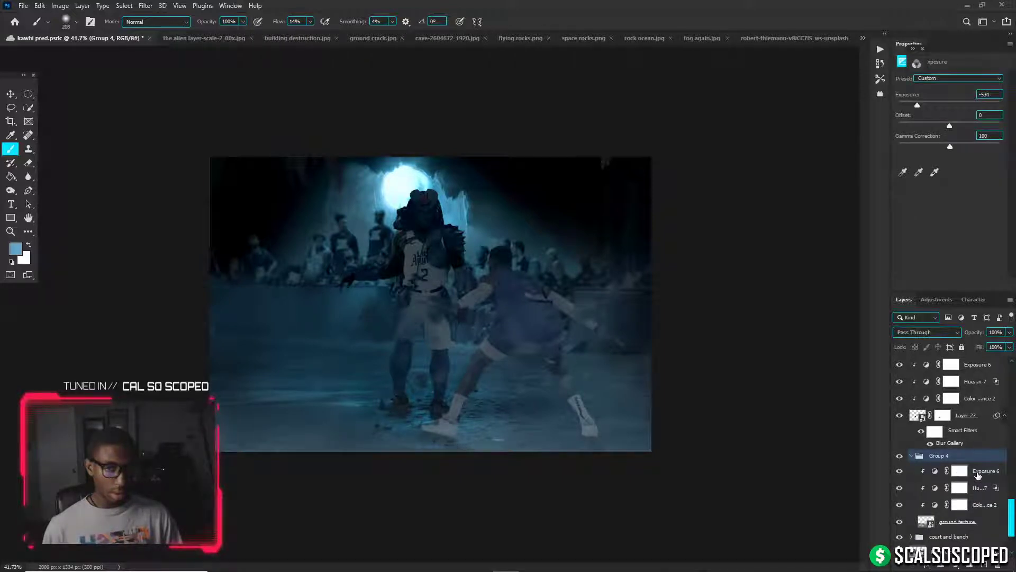
Try adding an Exposure adjustment layer in Group 4 and undo it
key(F2)
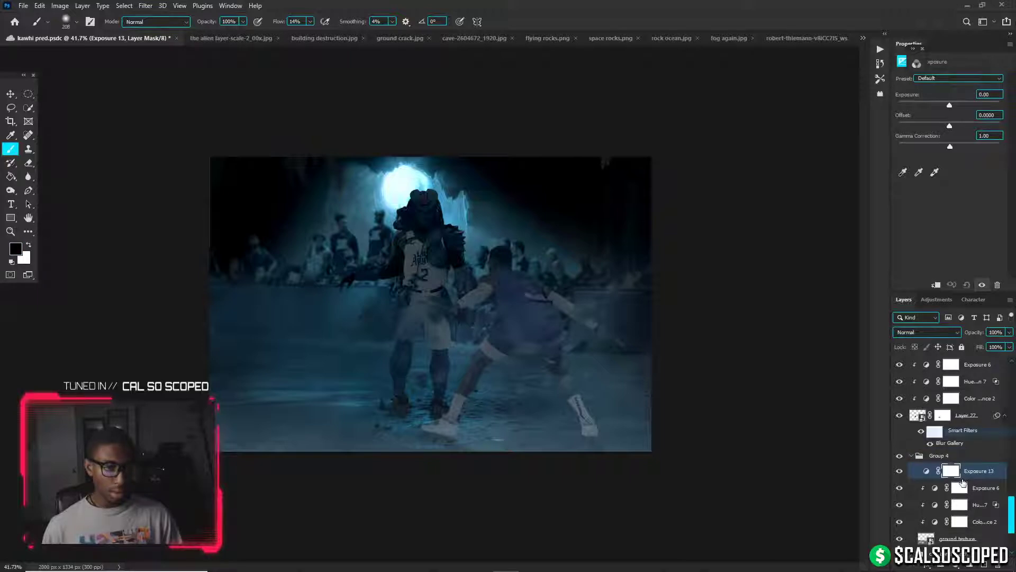
key(ctrl+z)
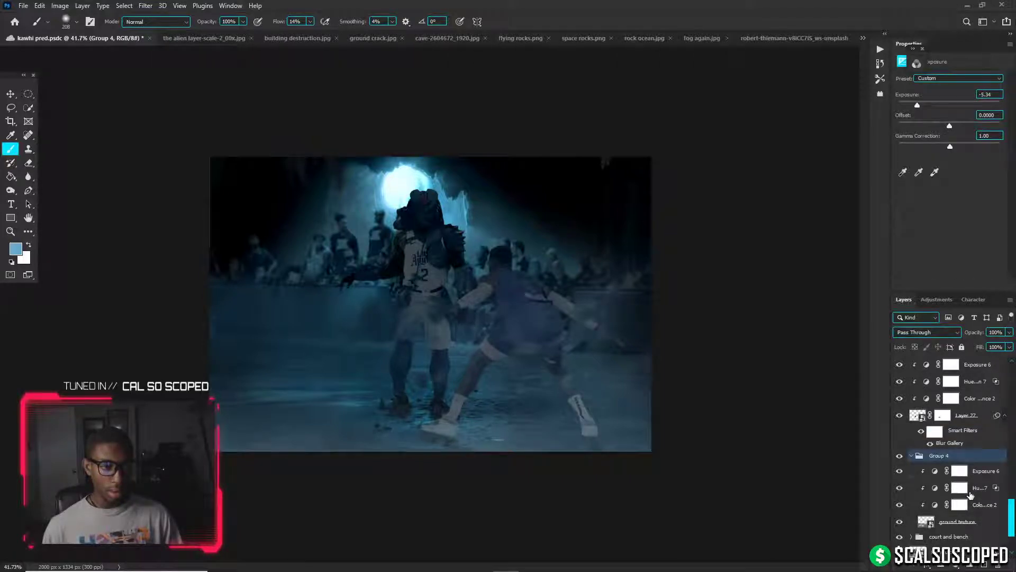
click(975, 471)
click(956, 566)
Switch to OBS, lower the blue snowball microphone's volume to -21.1 dB, and return to Photoshop
click(611, 562)
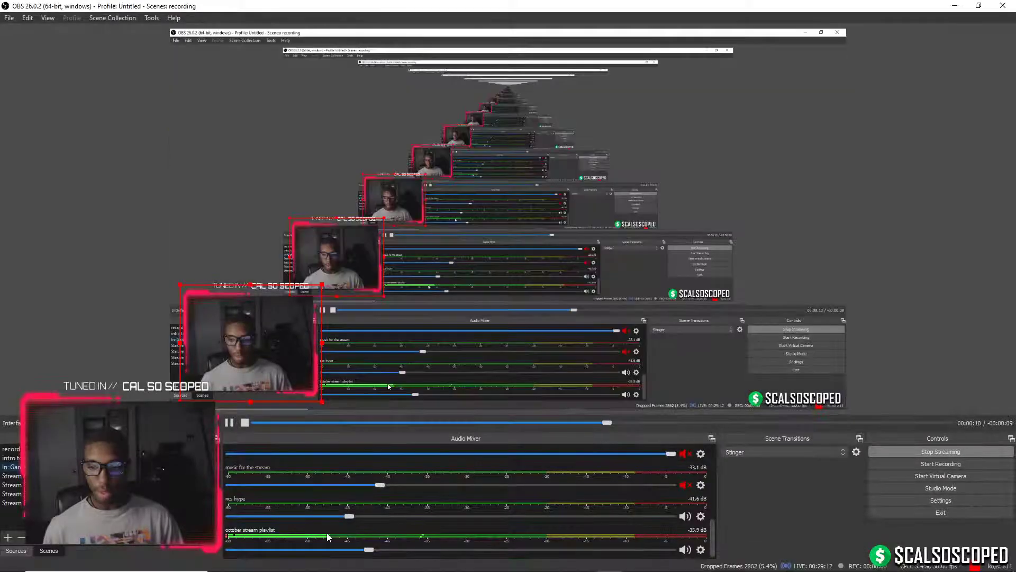
scroll(669, 475, up, 5)
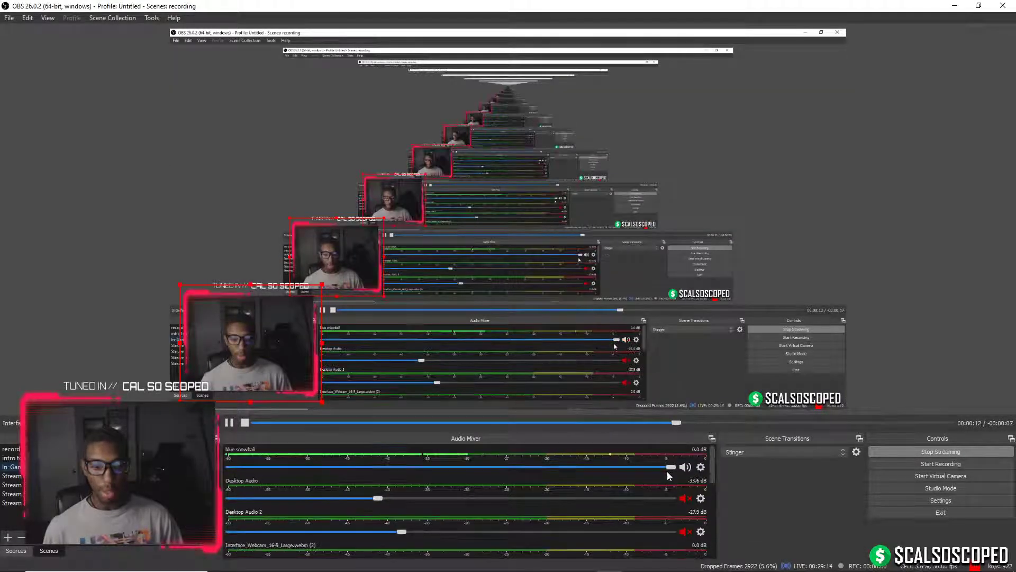
drag(671, 467, 437, 467)
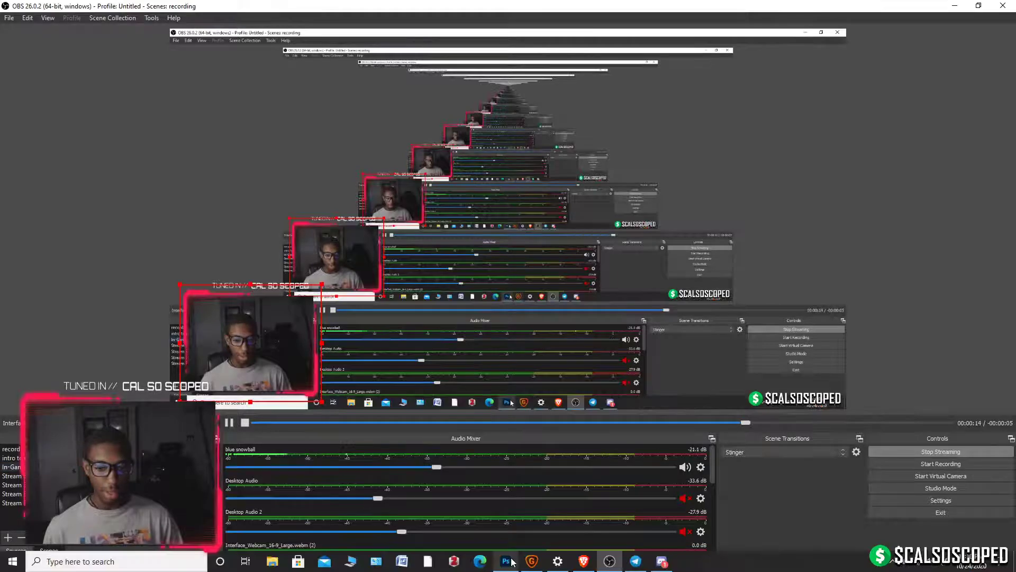
mouse_move(507, 561)
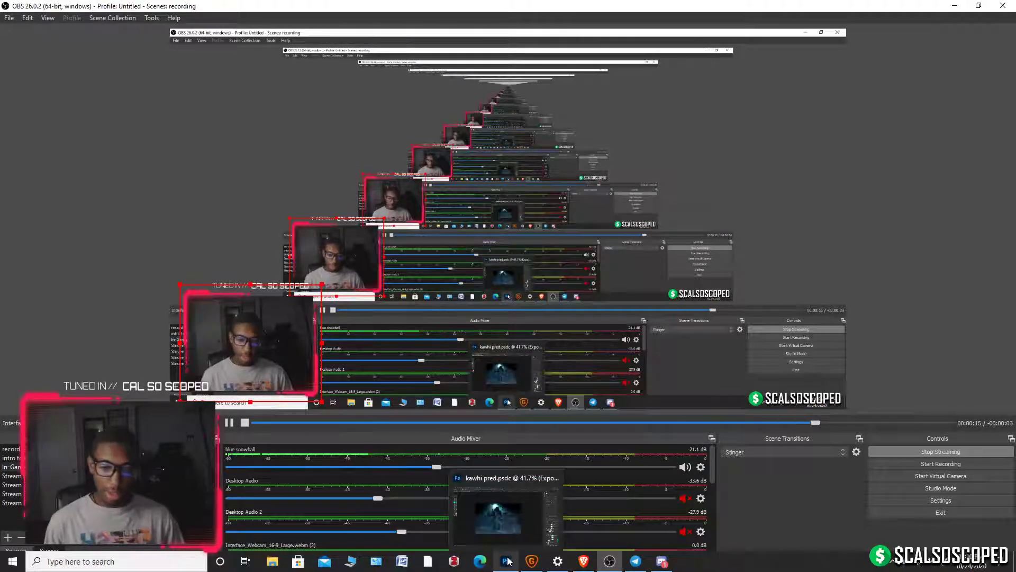
click(507, 561)
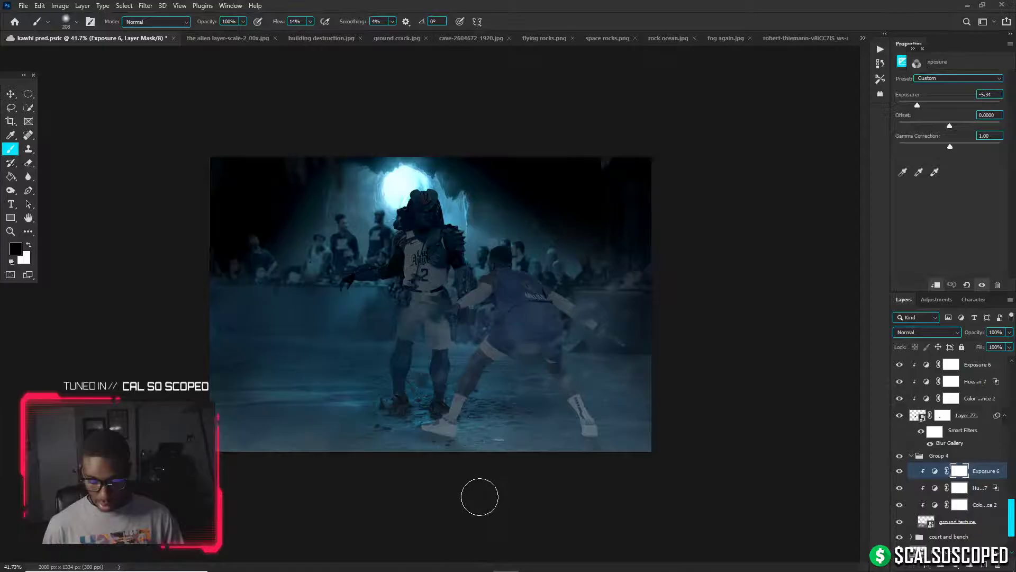
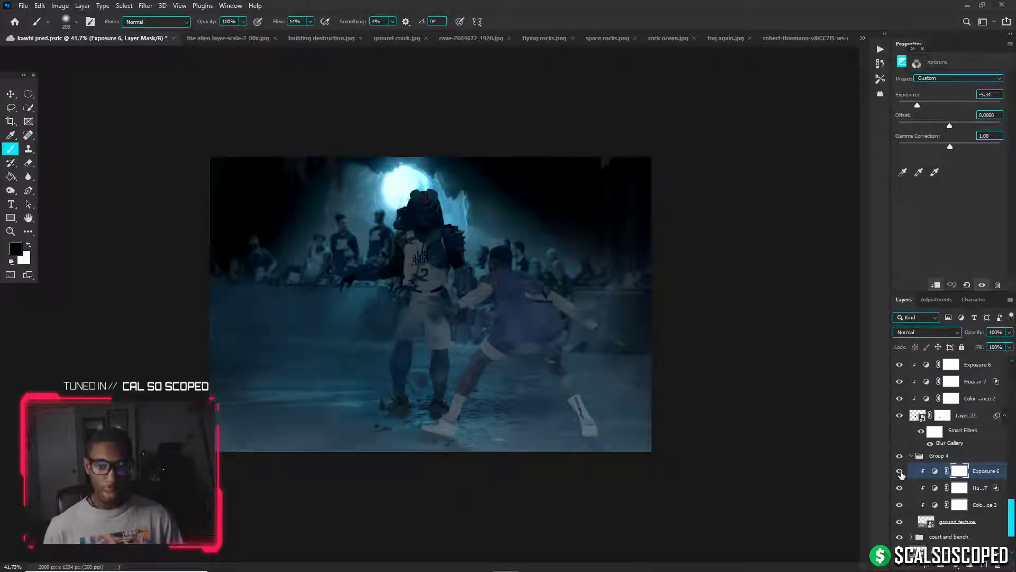
Add an Exposure adjustment clipped above Exposure 6 in Group 4, set its exposure to +5.34, and invert its mask to black
click(935, 471)
click(958, 566)
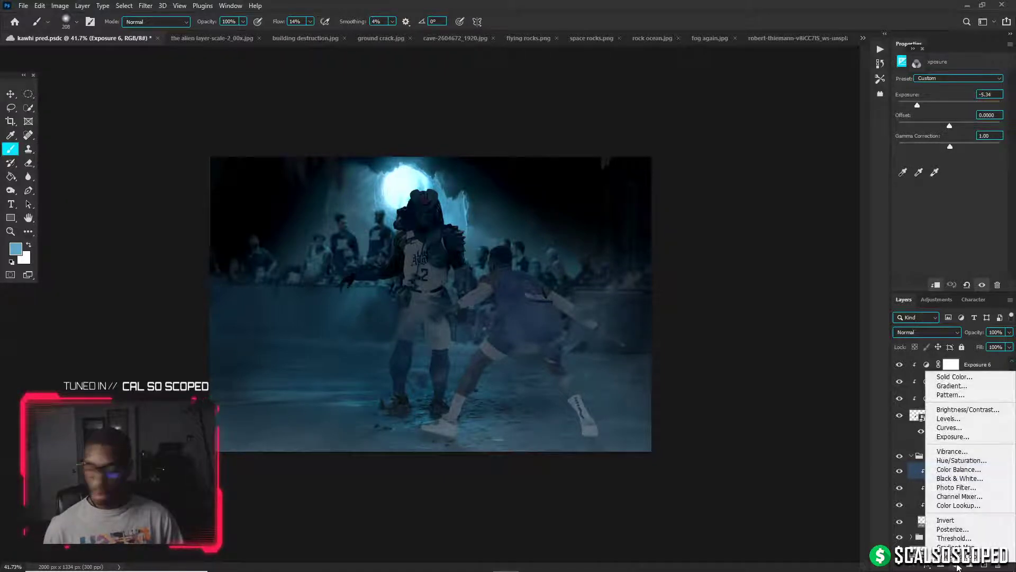
click(953, 437)
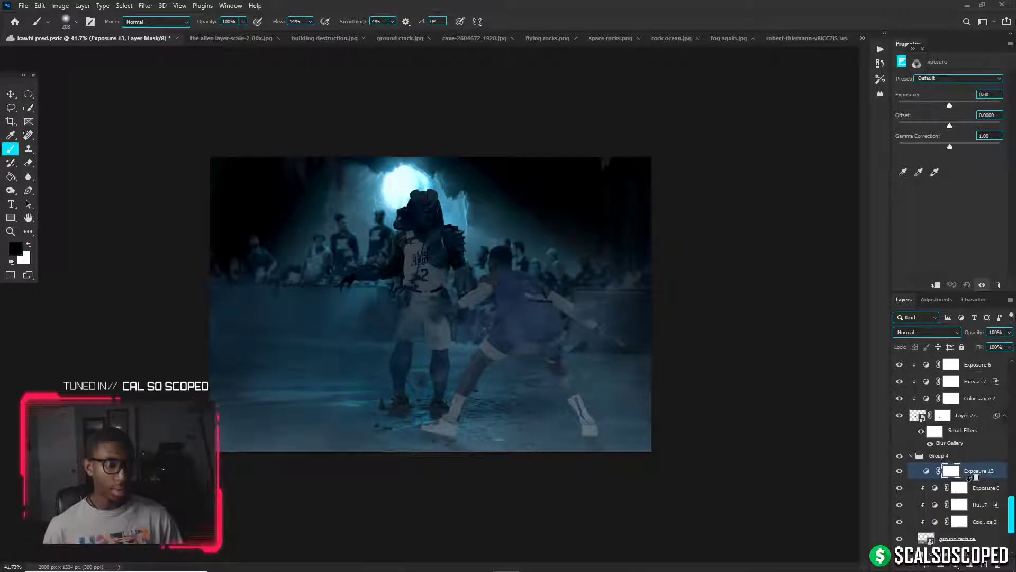
alt+click(970, 478)
drag(950, 105, 981, 104)
key(ctrl+i)
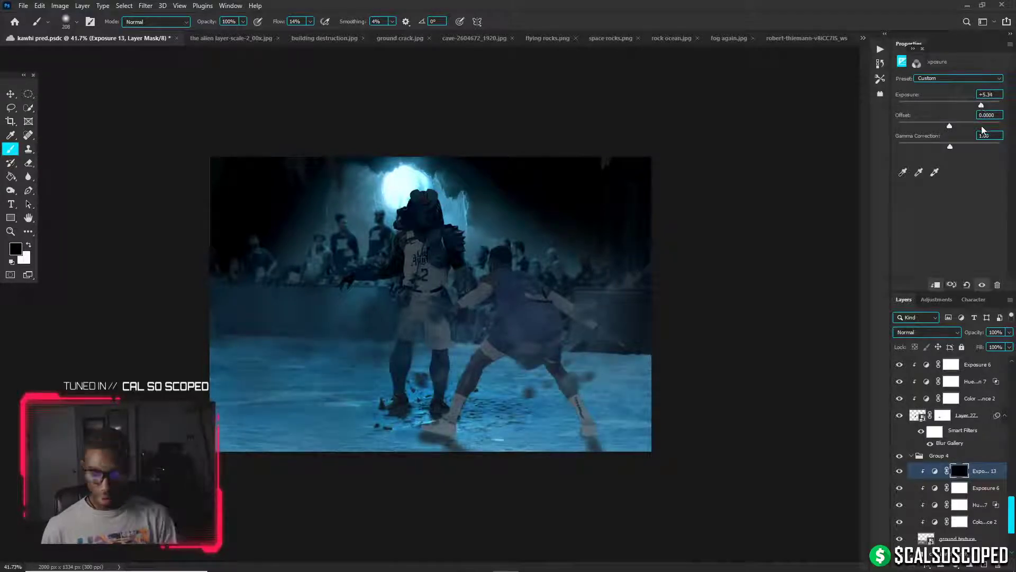
Paint white with an enlarged soft brush on the Exposure 13 mask to brighten the ground around the creature's and player's feet
key(x)
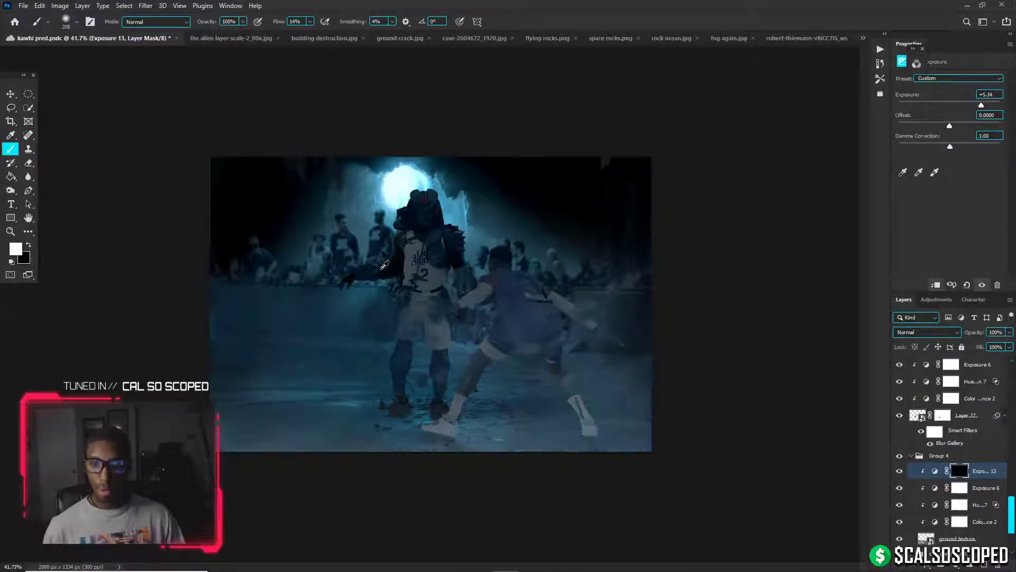
alt+right_click(381, 269)
click(389, 366)
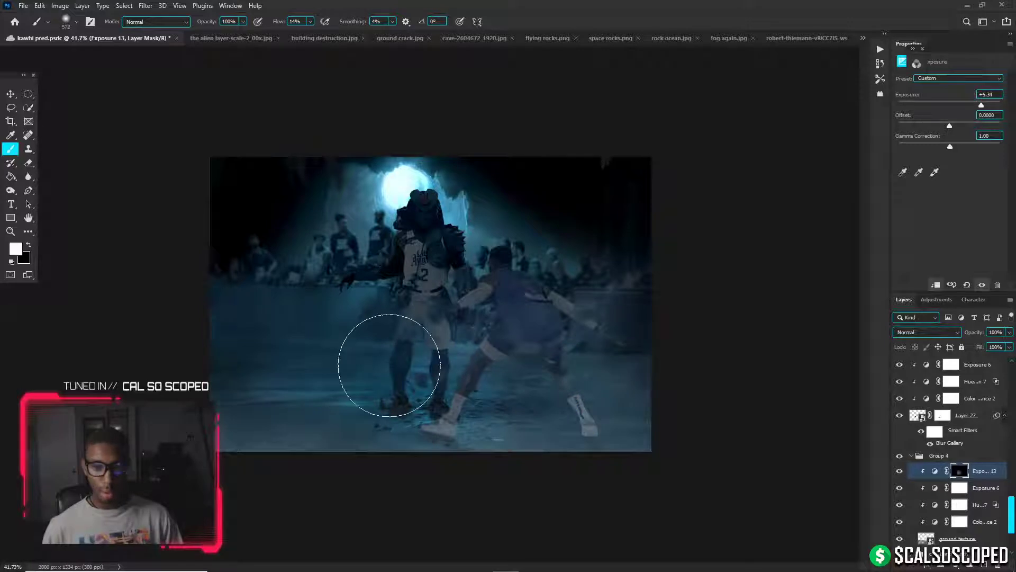
mouse_move(389, 366)
mouse_down()
mouse_move(376, 396)
mouse_move(390, 352)
mouse_move(374, 357)
mouse_move(398, 379)
mouse_move(341, 403)
mouse_move(350, 380)
mouse_up()
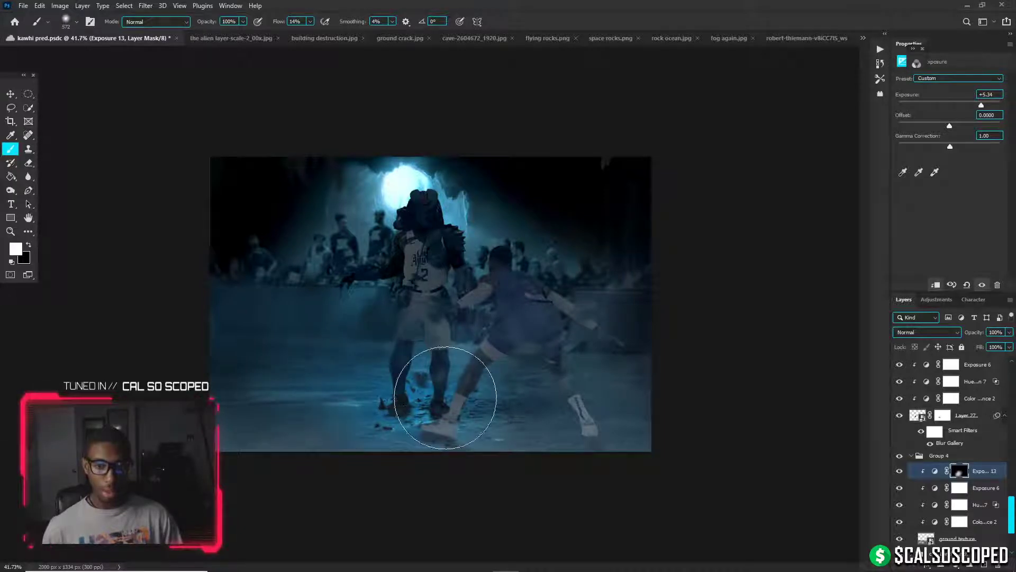
Compare the ground lighting by toggling Group 4's visibility, and reselect the Exposure 13 mask inside the group
click(911, 456)
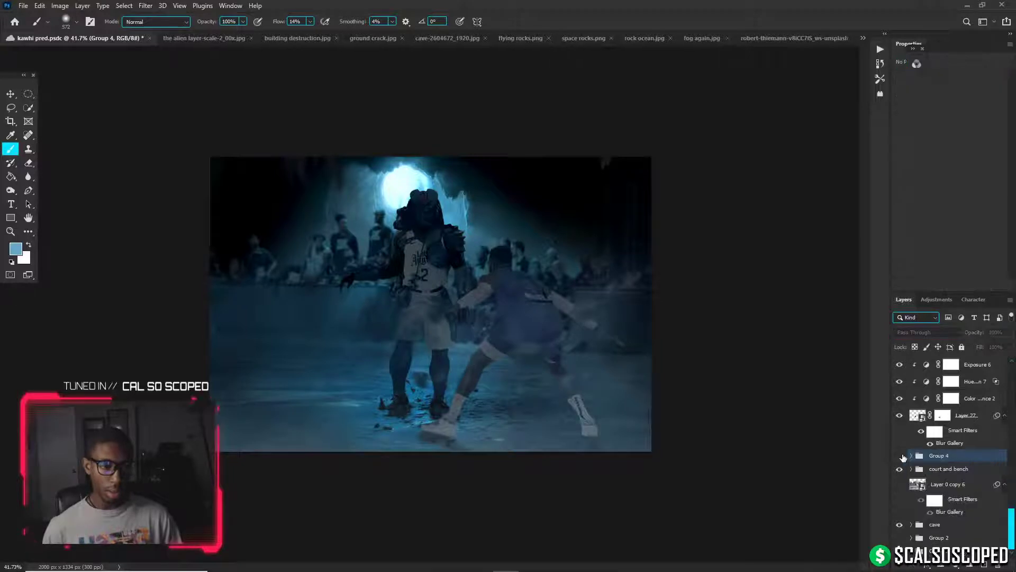
click(899, 456)
double_click(938, 455)
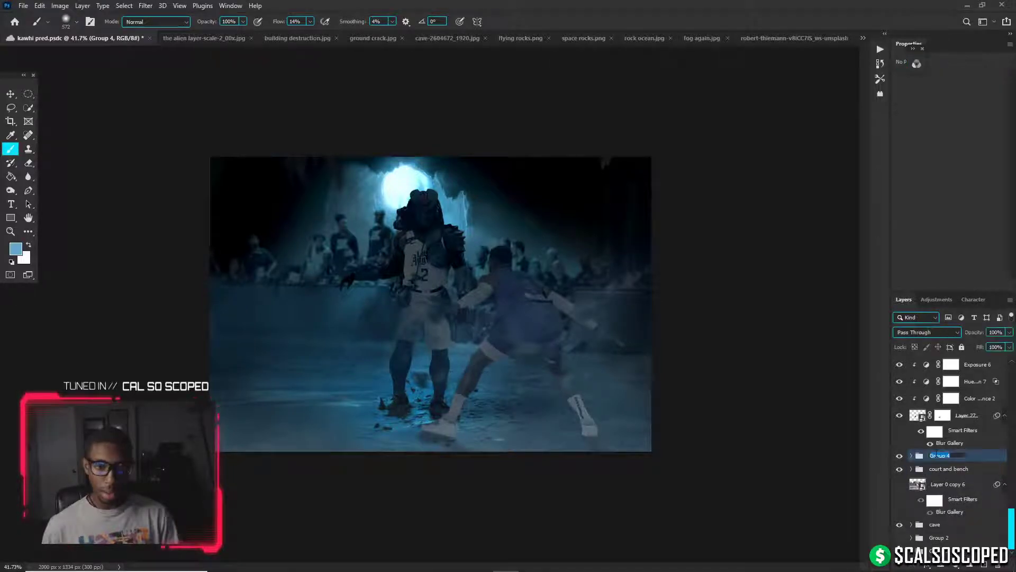
click(911, 457)
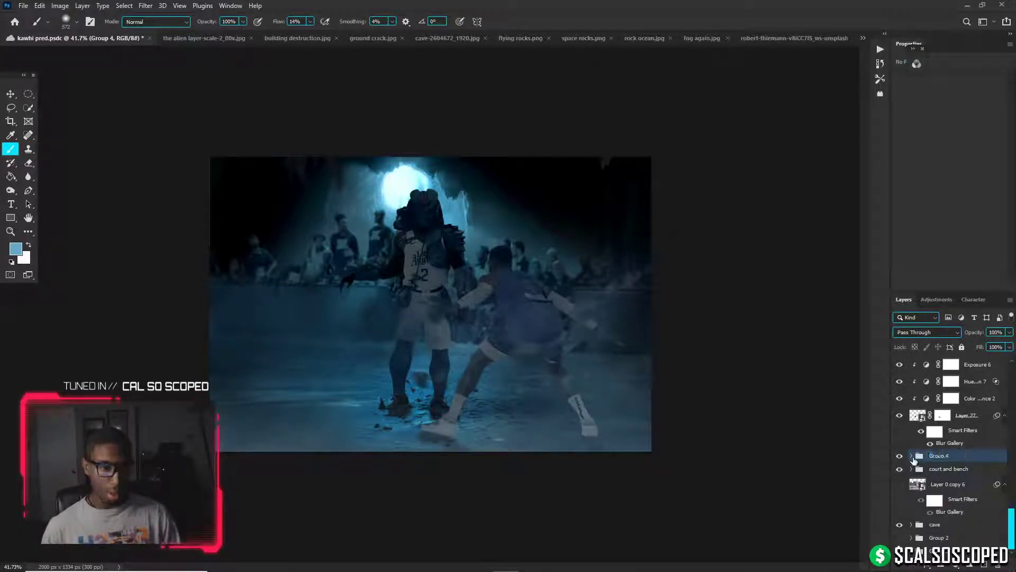
click(911, 456)
click(959, 471)
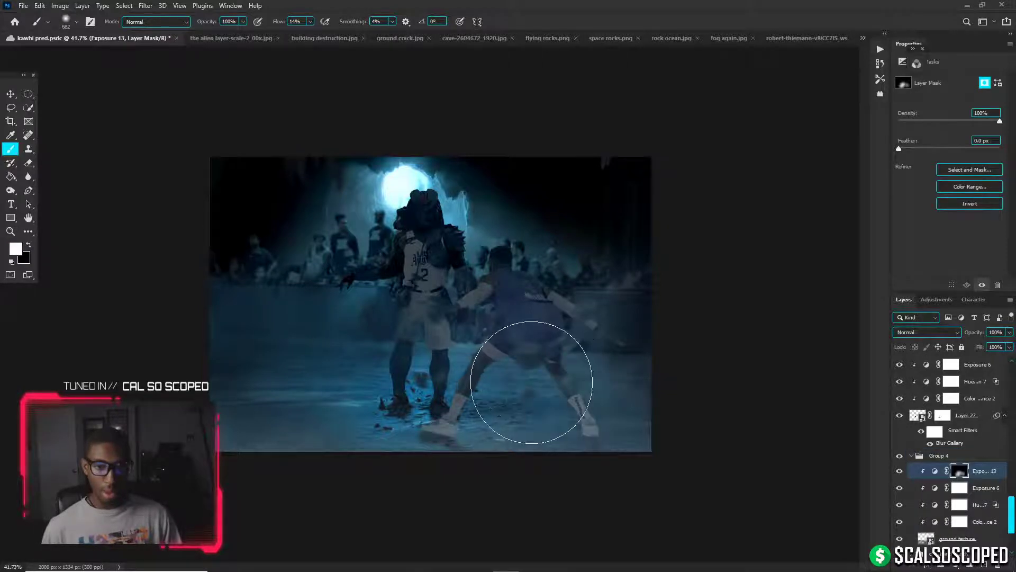
Collapse Group 4 and rename it "ground texture"
click(948, 455)
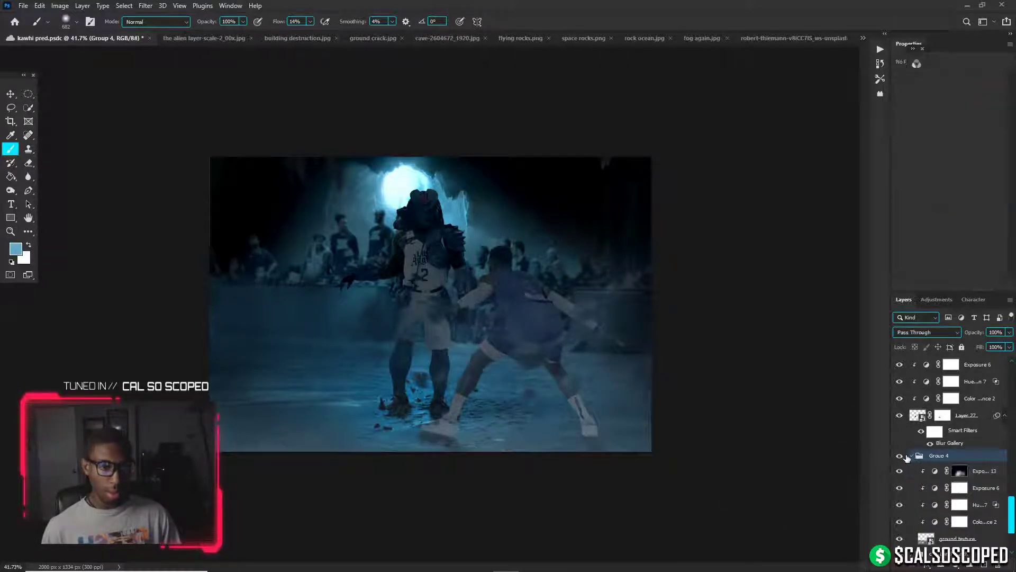
click(911, 455)
double_click(940, 455)
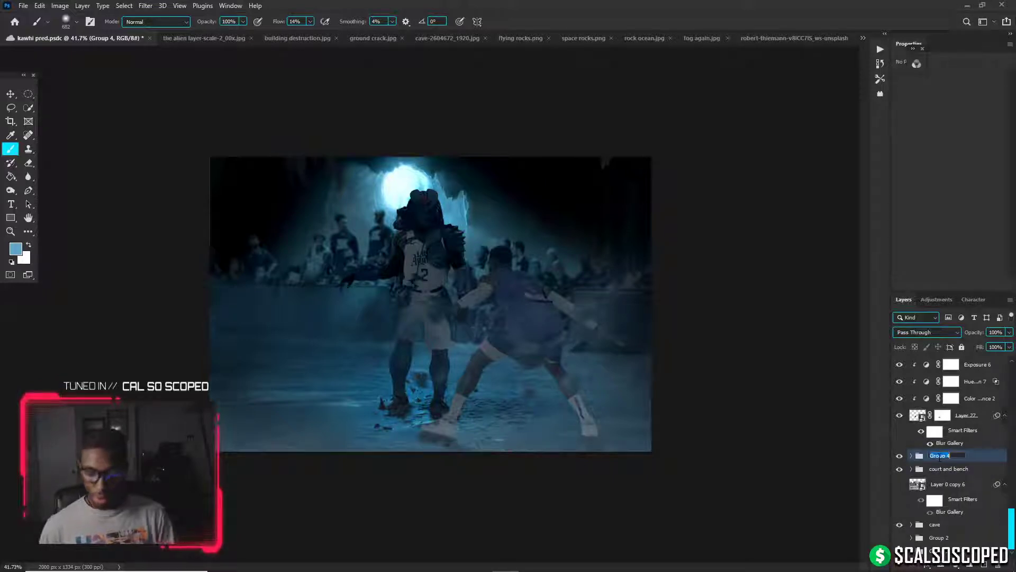
text(ground texture)
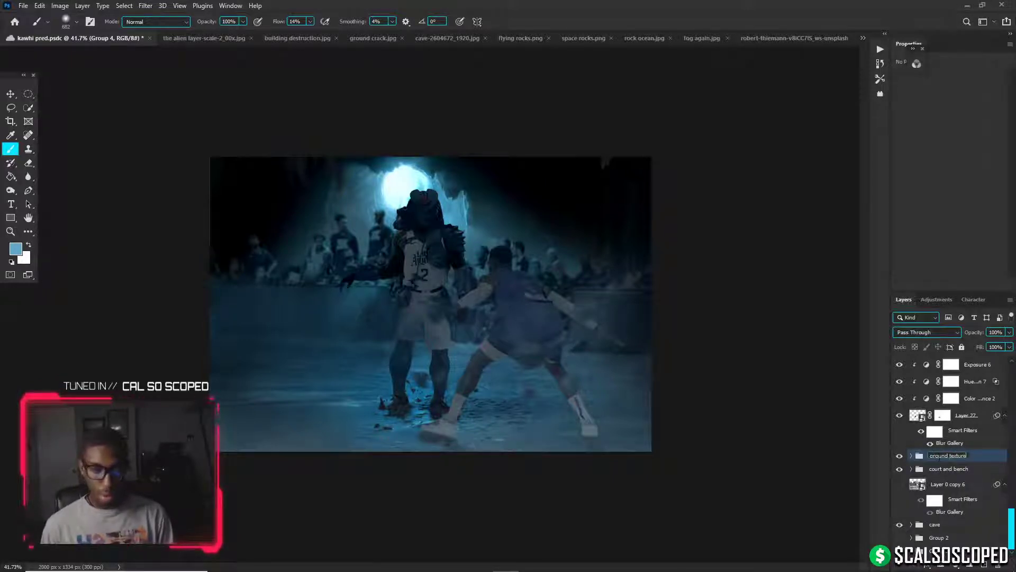
key(Return)
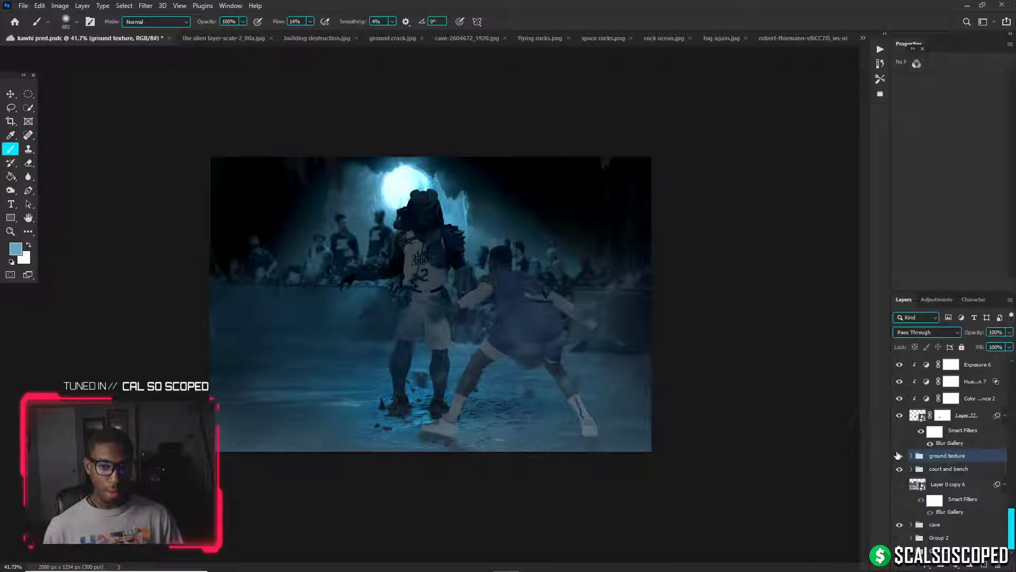
Identify what Layer 27 contains by toggling its visibility, and rename it "rock on board front"
scroll(463, 405, up, 5)
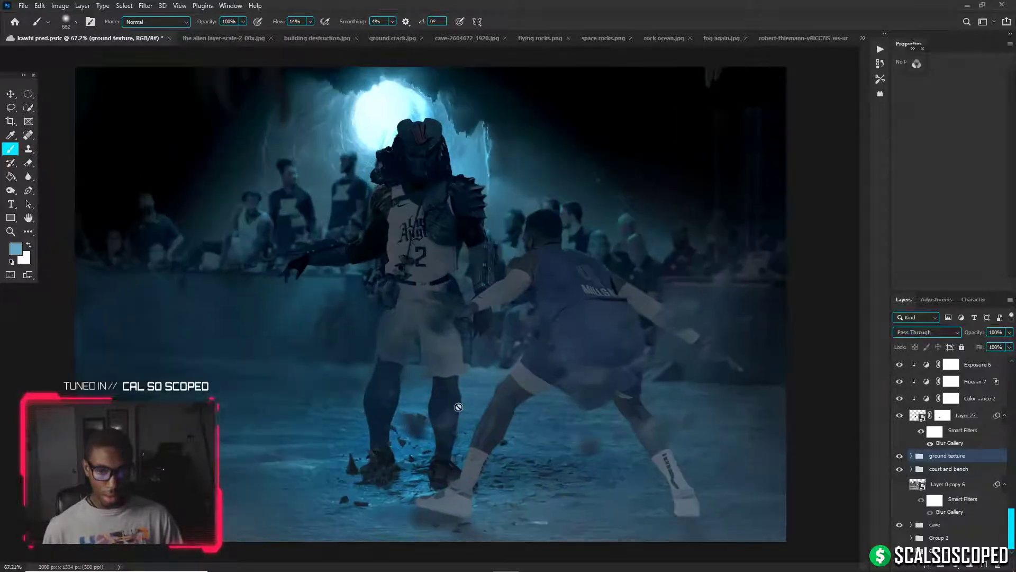
scroll(462, 438, up, 3)
scroll(436, 442, down, 2)
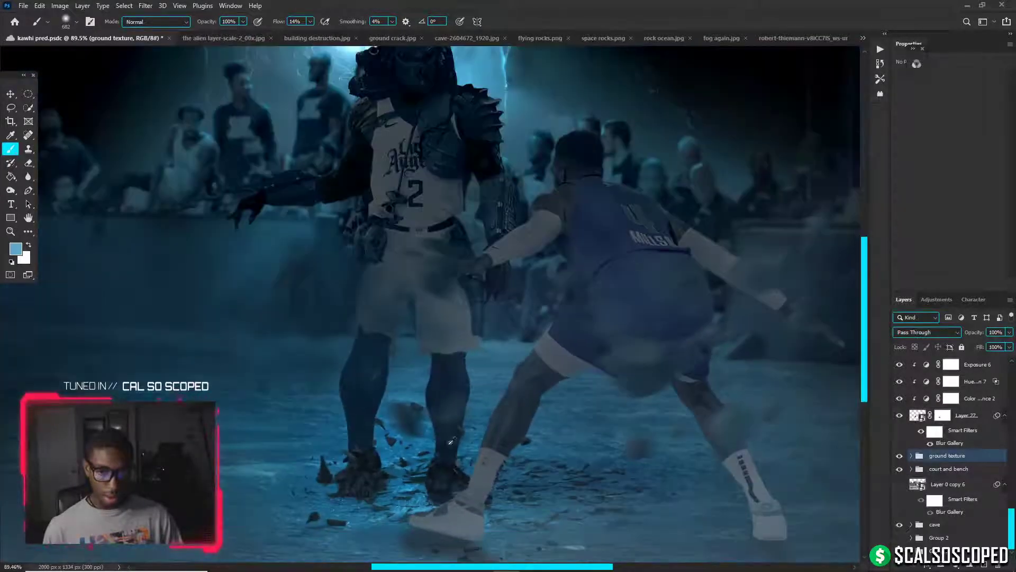
click(899, 416)
double_click(966, 415)
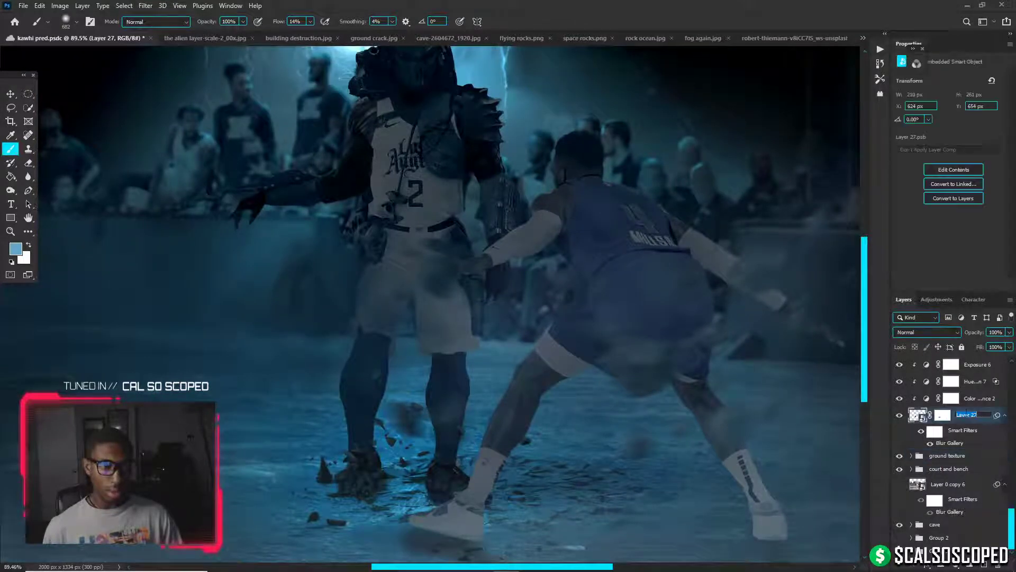
text(rd from)
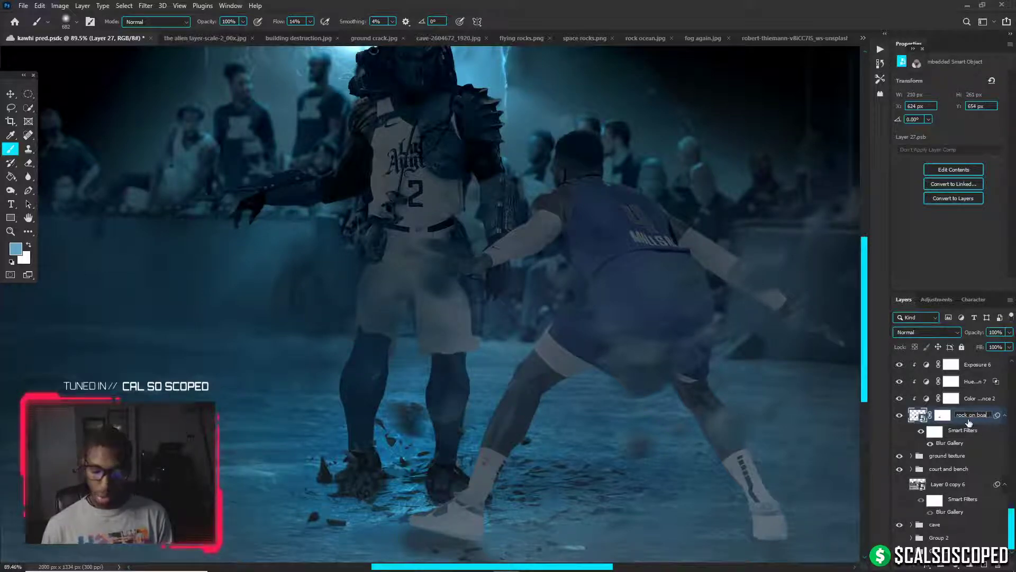
key(Return)
Rename the Layer 27 copy layer as "rock on board left"
scroll(930, 415, up, 2)
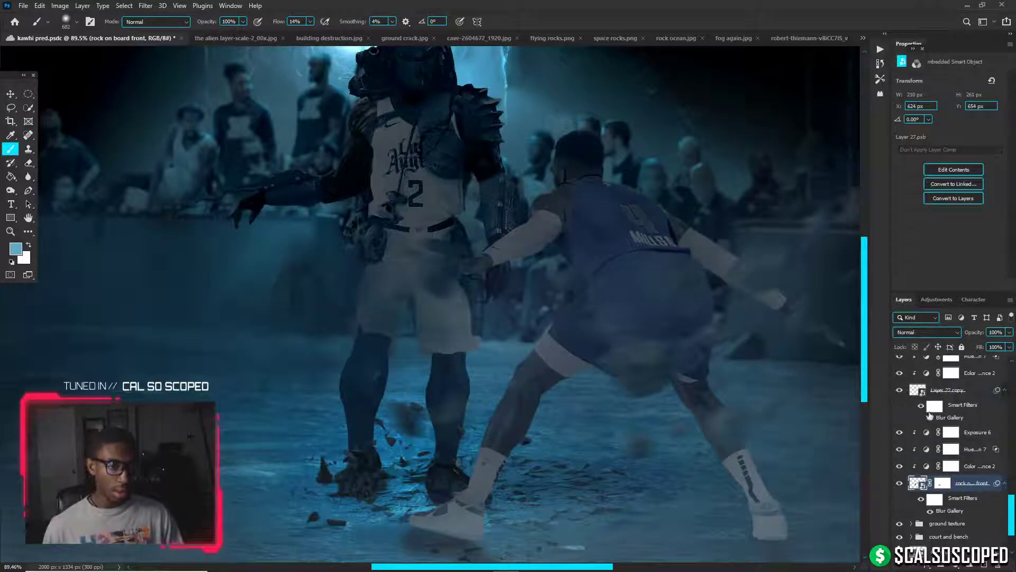
scroll(948, 434, up, 2)
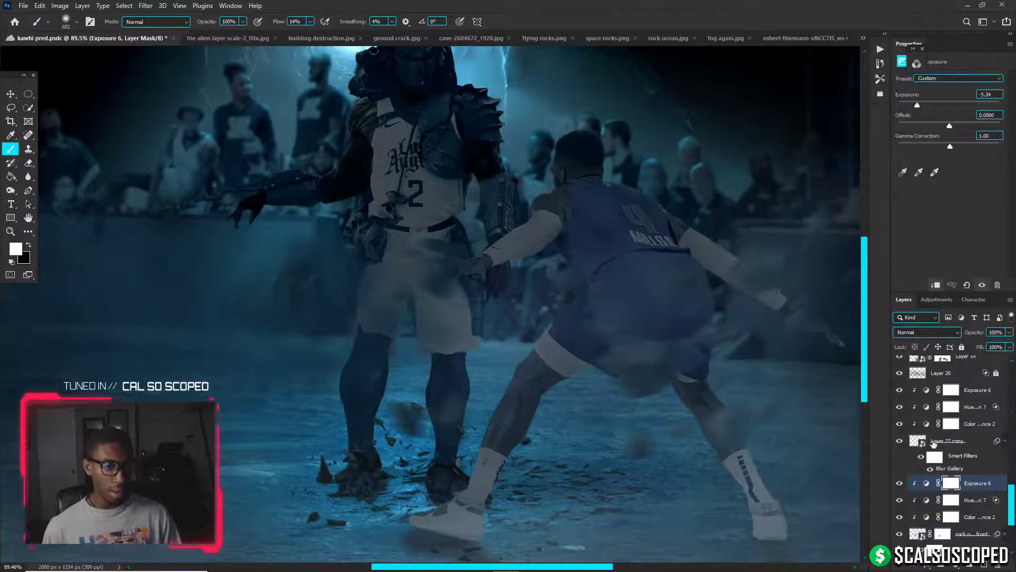
double_click(949, 441)
text(rd)
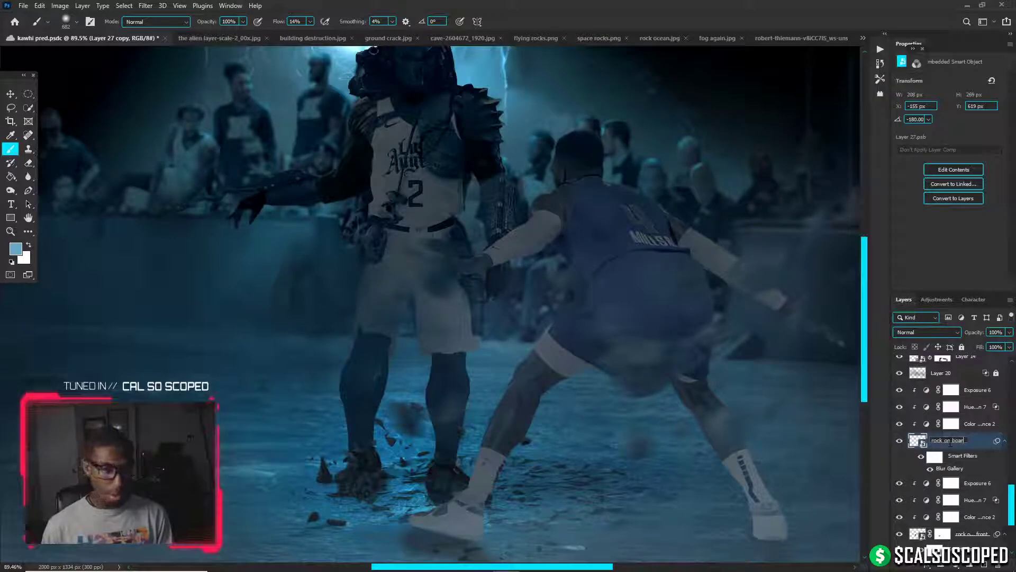
text( left)
key(Return)
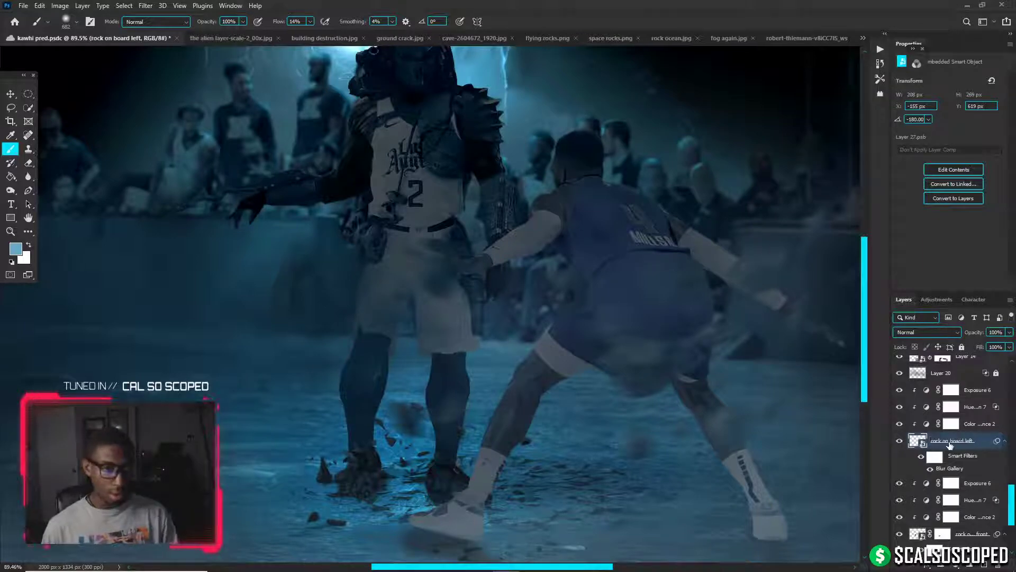
Add a clipped Hue/Saturation adjustment above the front rock's Exposure 6, with Colorize on, hue 226 and lightness +13
click(976, 484)
click(957, 566)
click(961, 458)
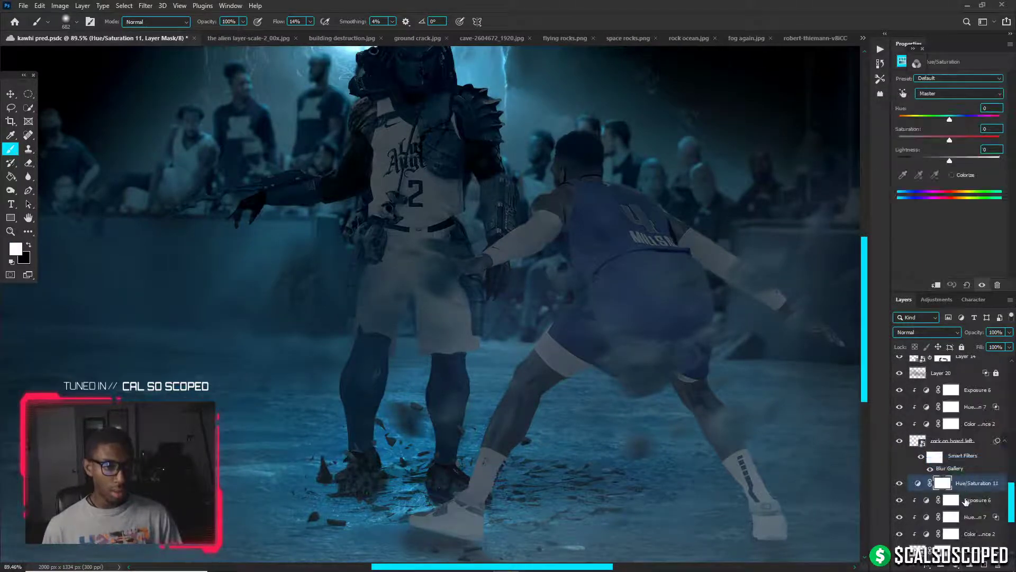
key(ctrl+alt+g)
click(951, 175)
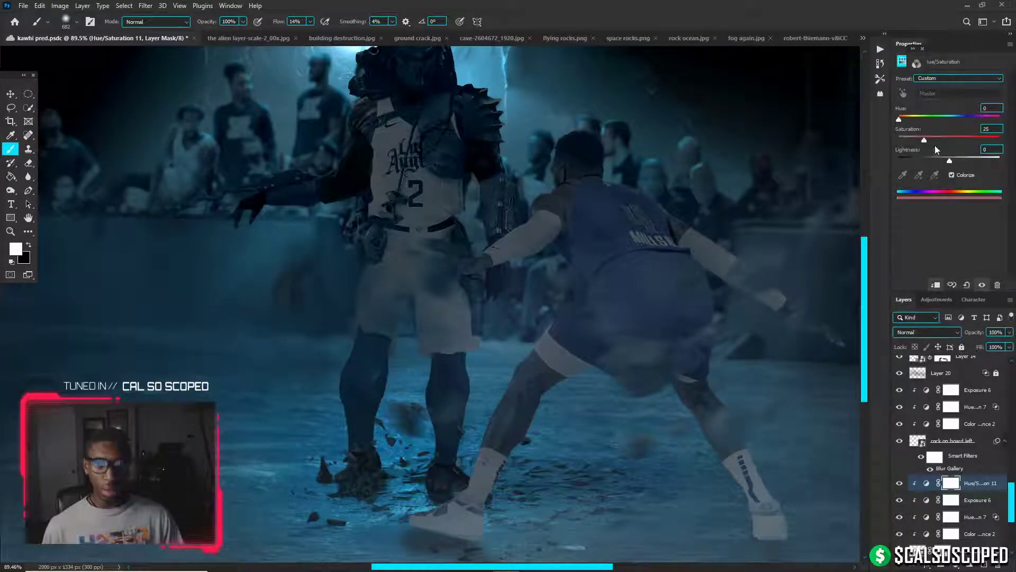
drag(962, 115, 963, 115)
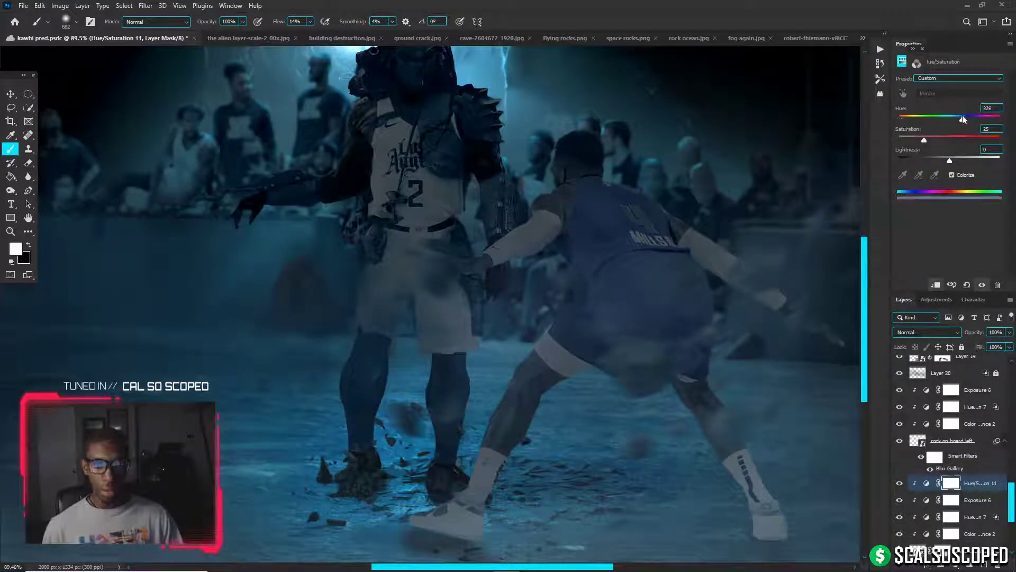
drag(952, 160, 955, 159)
In the Hue/Saturation 11 blending options, split the underlying layer's black Blend If slider to 0 / 44
right_click(933, 484)
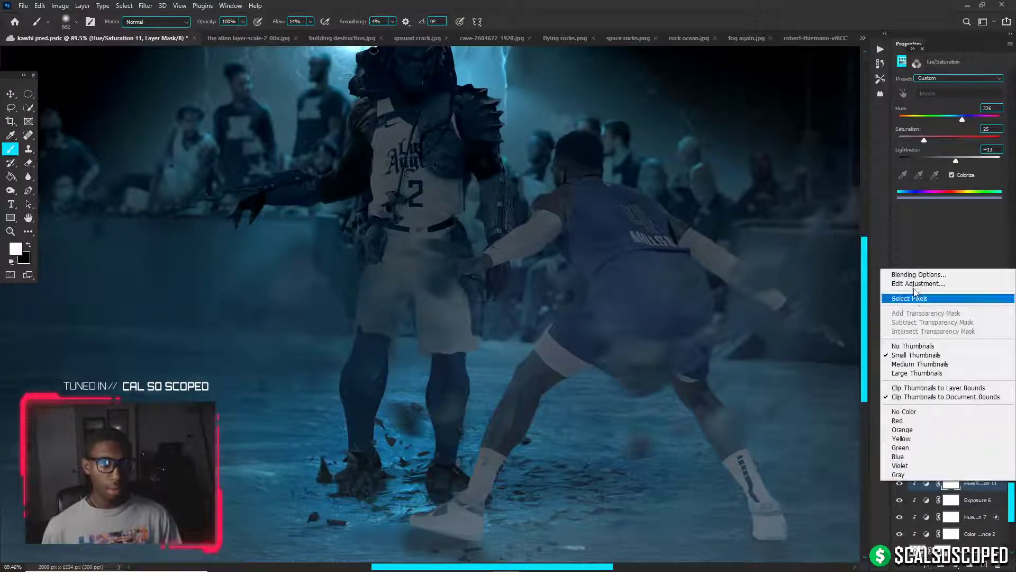
click(908, 276)
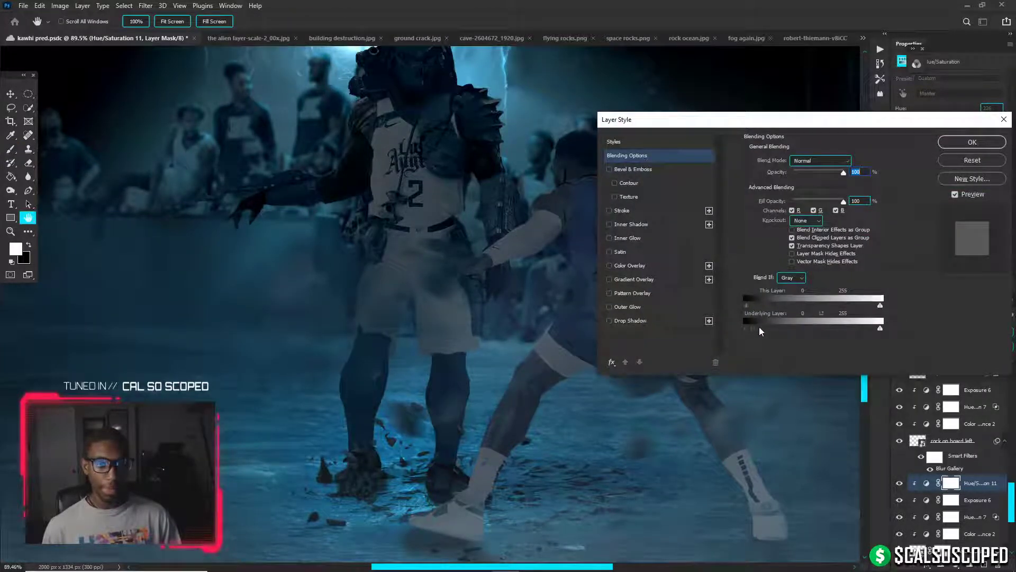
drag(759, 326, 769, 326)
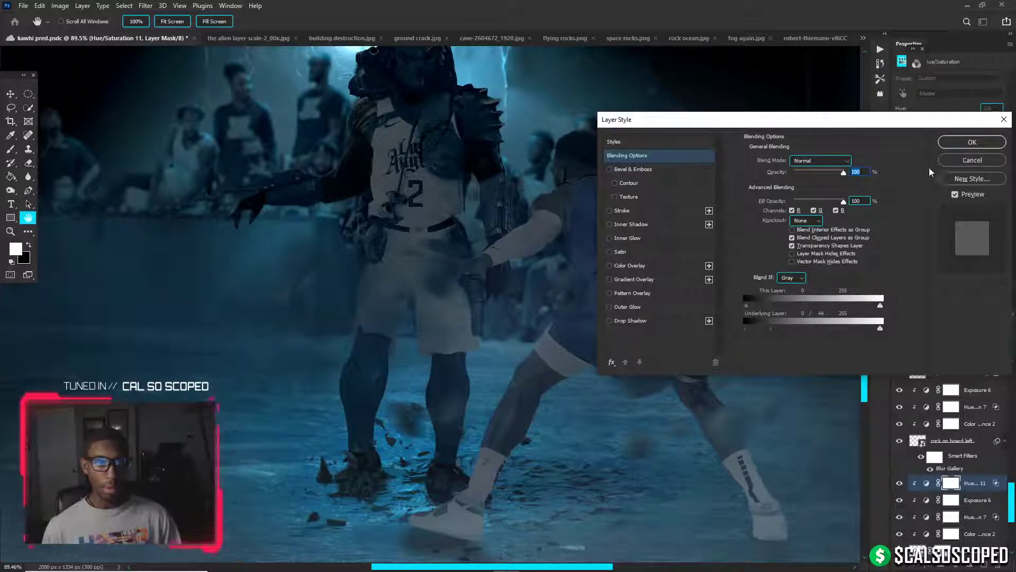
click(969, 143)
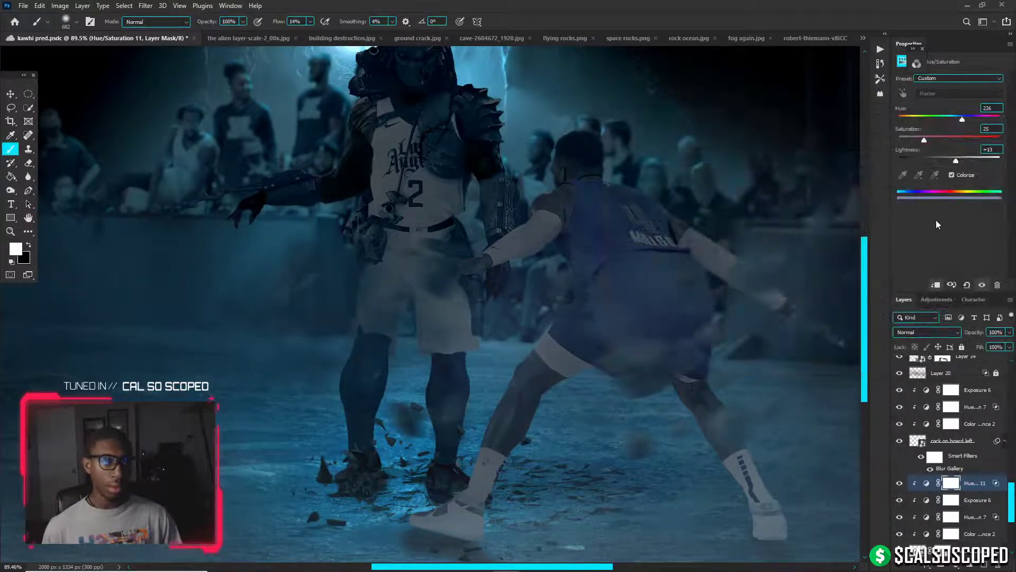
Set Hue/Saturation 11 to saturation 100 and hue 209, and invert its mask to black
drag(956, 139, 996, 140)
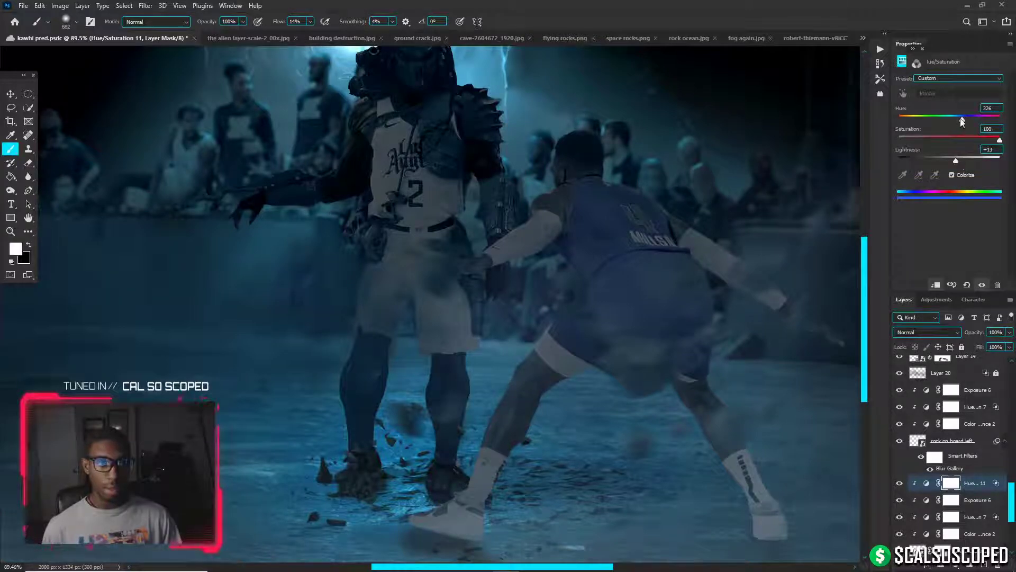
drag(960, 121, 958, 120)
key(ctrl+i)
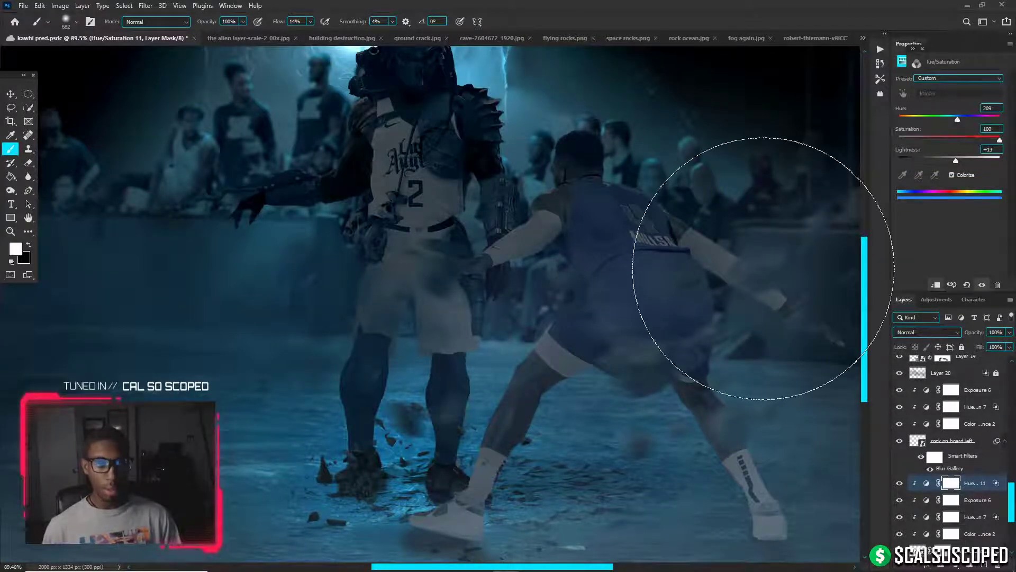
Paint white on the Hue/Saturation 11 mask over the front rock on the board below the creature's outstretched hand
click(268, 248)
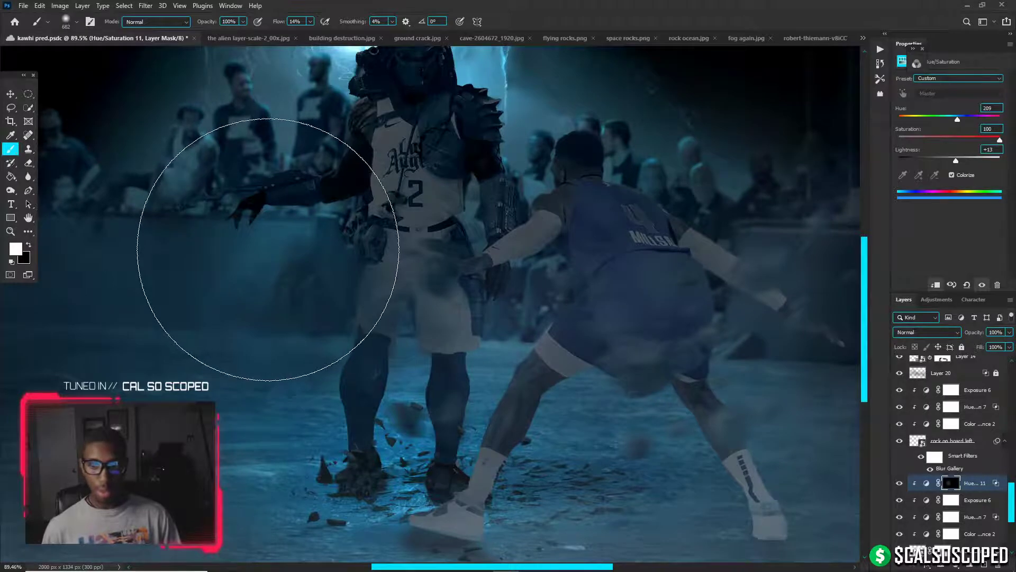
drag(268, 244, 207, 243)
mouse_move(290, 252)
mouse_down()
mouse_move(283, 314)
mouse_move(307, 390)
mouse_move(283, 316)
mouse_up()
scroll(270, 212, down, 3)
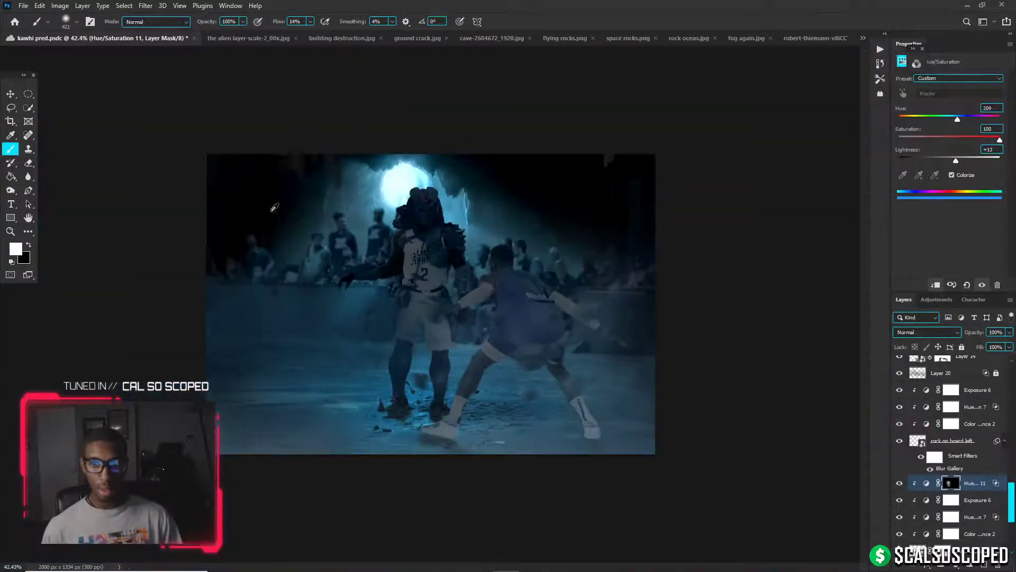
scroll(431, 302, up, 1)
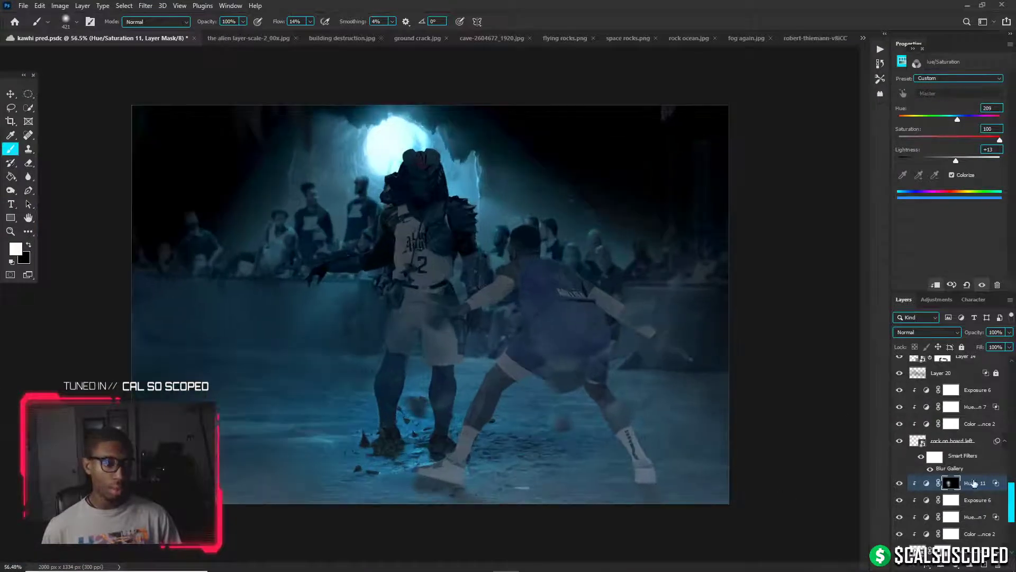
Group the rock on board front layer with its adjustment layers and name the group "rock oboard front"
shift+click(967, 536)
key(ctrl+g)
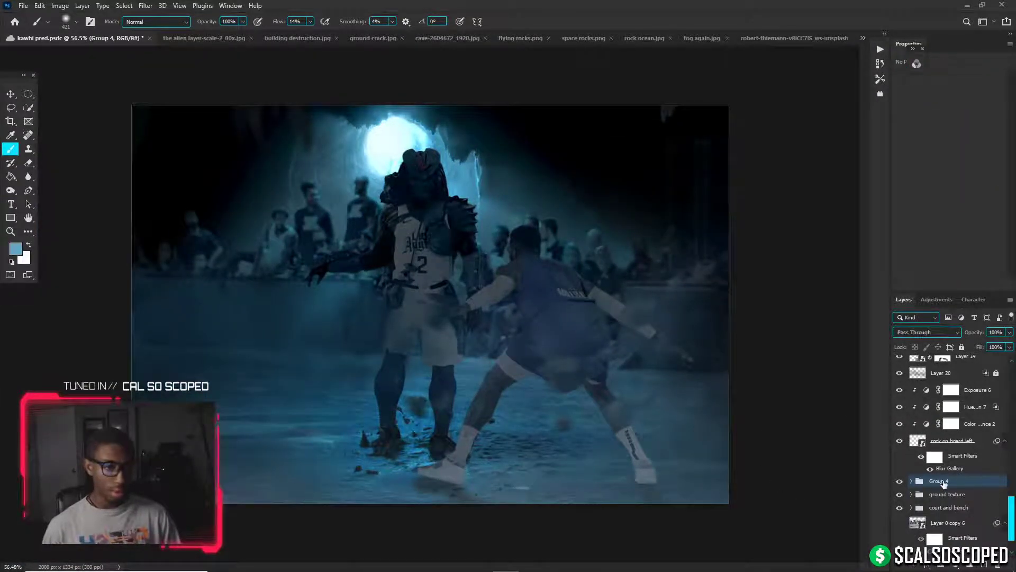
text(rock o)
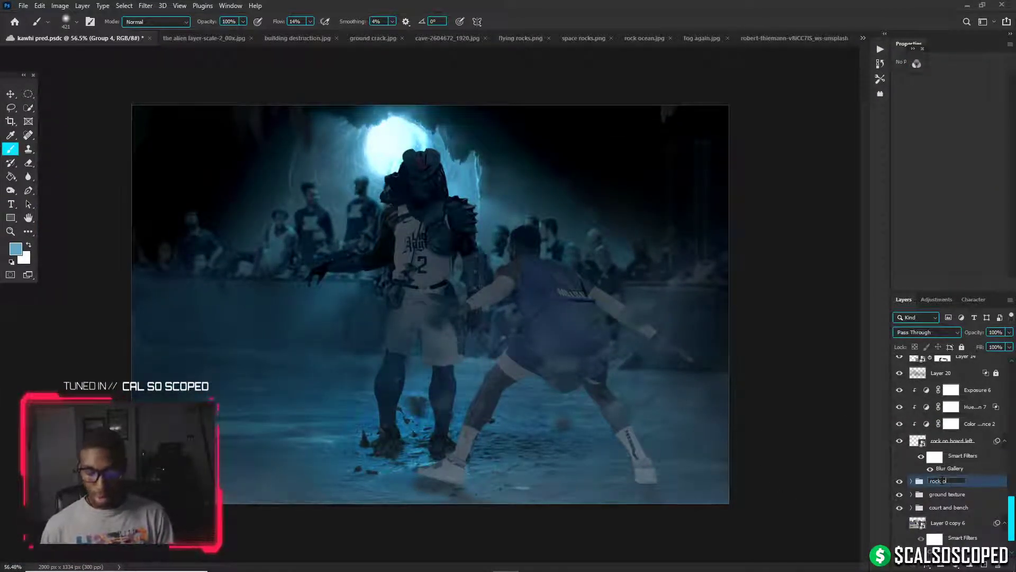
text(board front)
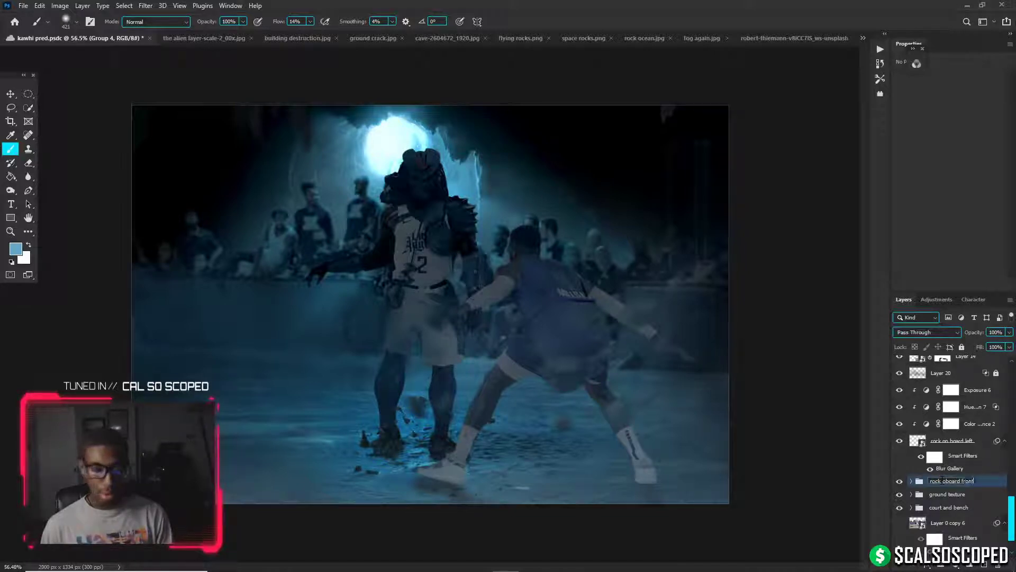
key(Return)
Group the rock on board left layer with its adjustment layers and name the group "rock board left"
click(973, 393)
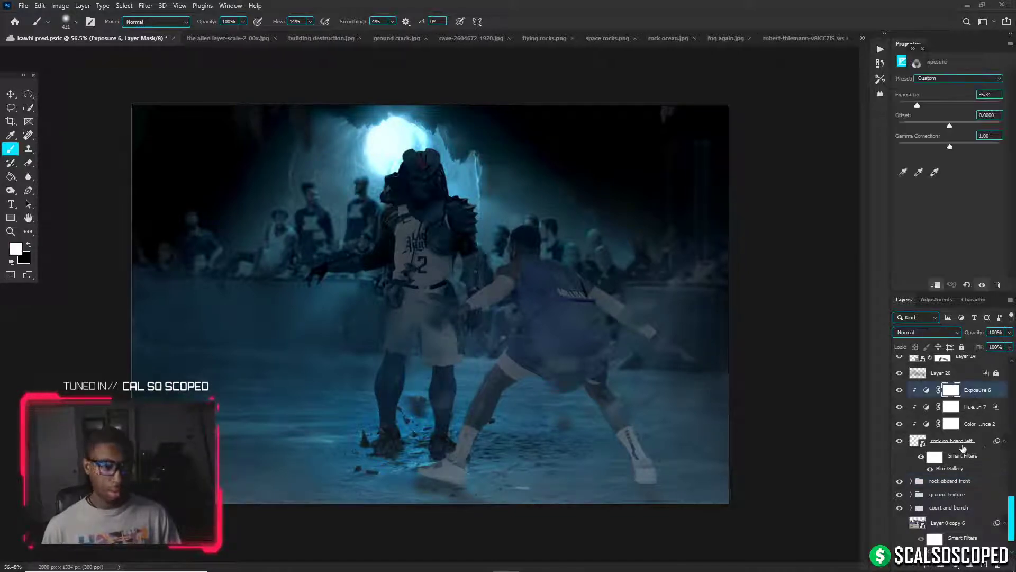
shift+click(962, 449)
key(ctrl+g)
double_click(942, 428)
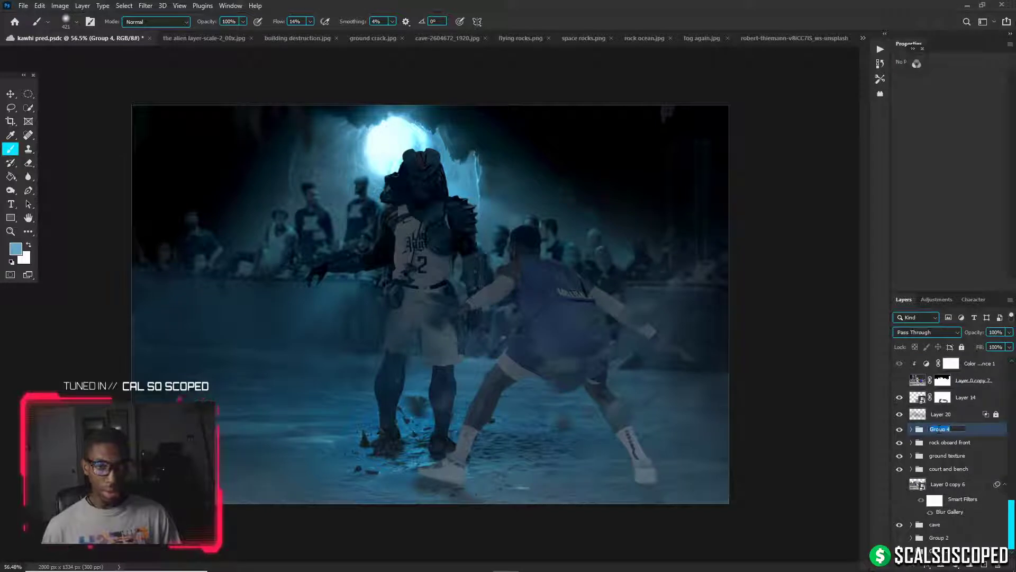
text(rock board le)
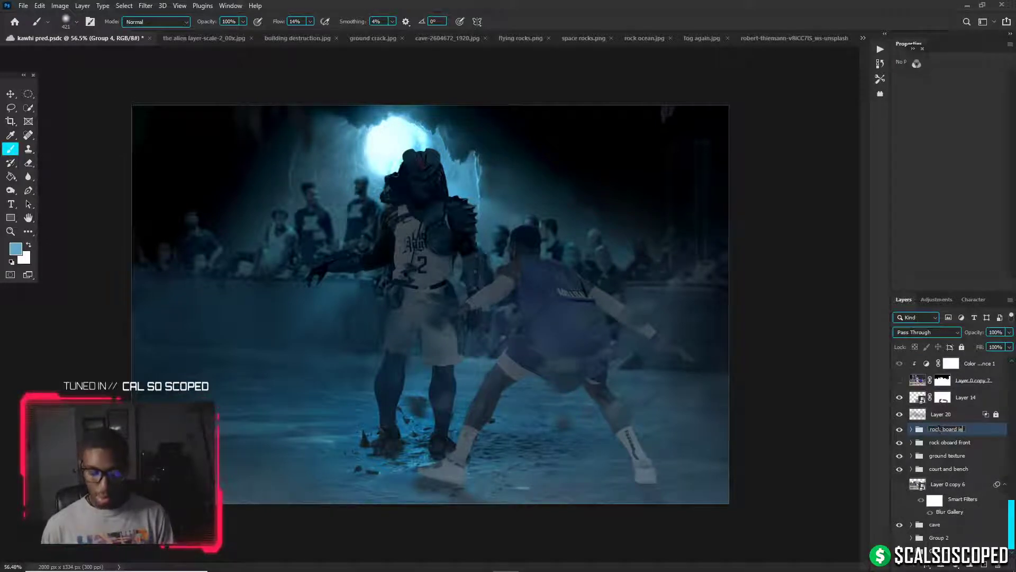
text(ft)
key(Return)
Toggle Layer 20 off and on to identify it and rename it "fog front court"
click(900, 414)
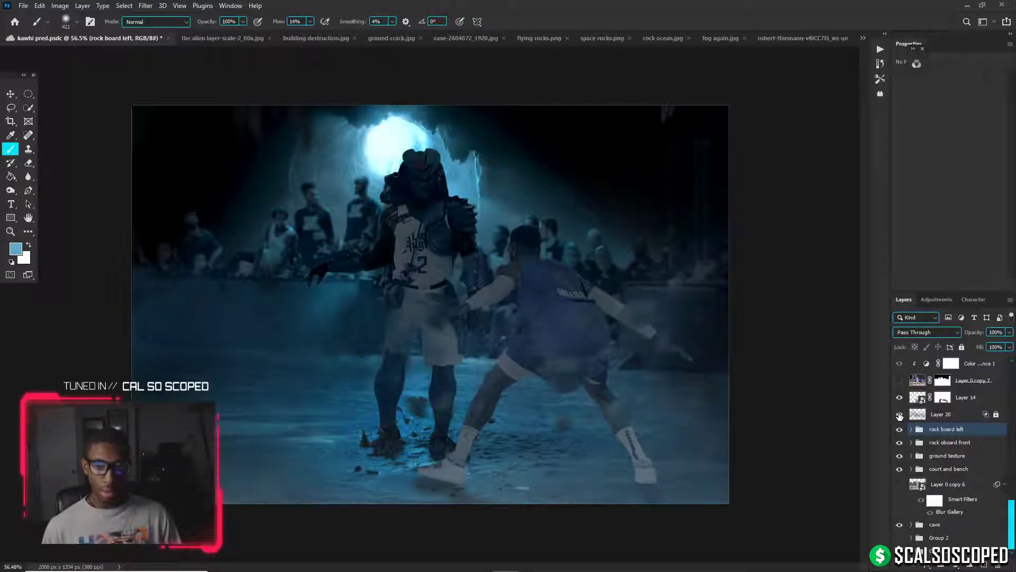
click(899, 415)
double_click(949, 416)
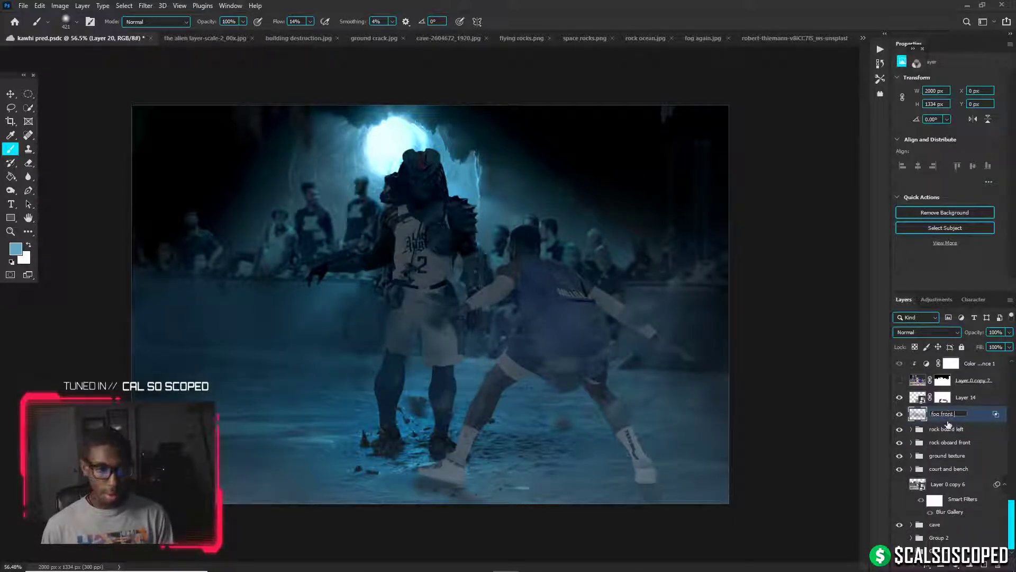
text(fog front court)
key(Return)
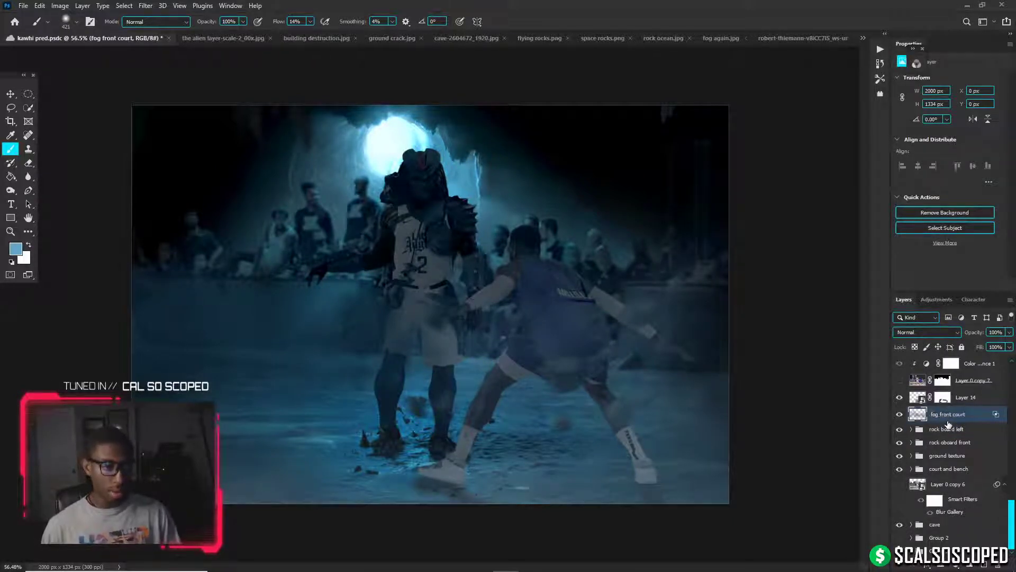
Toggle Layer 14 off and on to identify it and rename it "cracked ground main"
scroll(932, 455, up, 5)
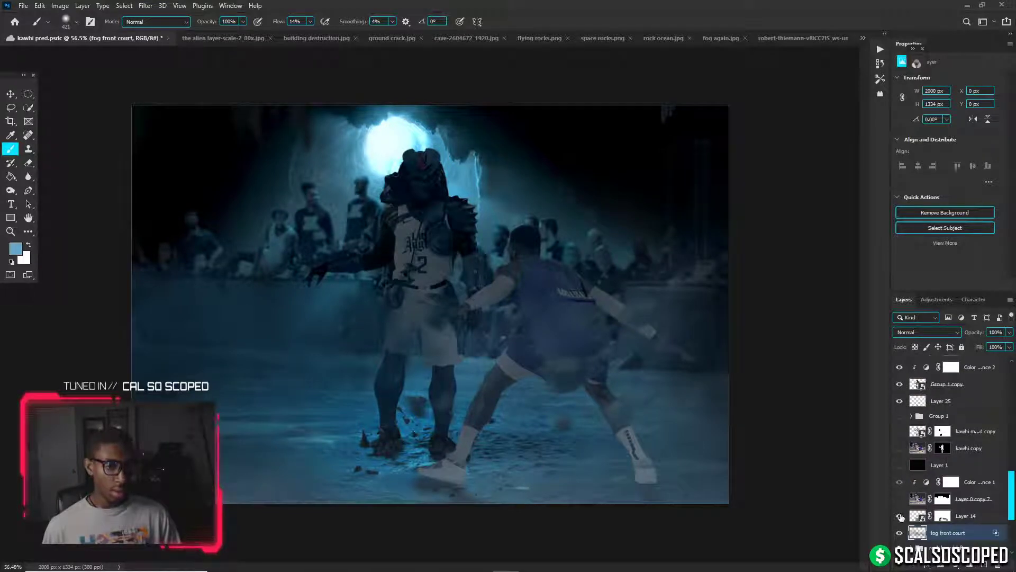
click(900, 516)
click(900, 516)
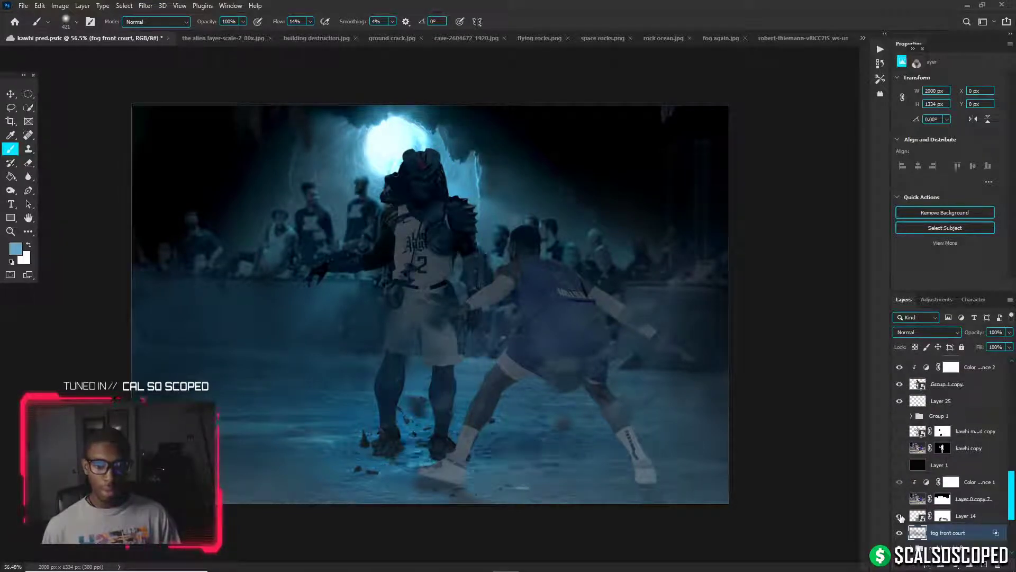
double_click(968, 516)
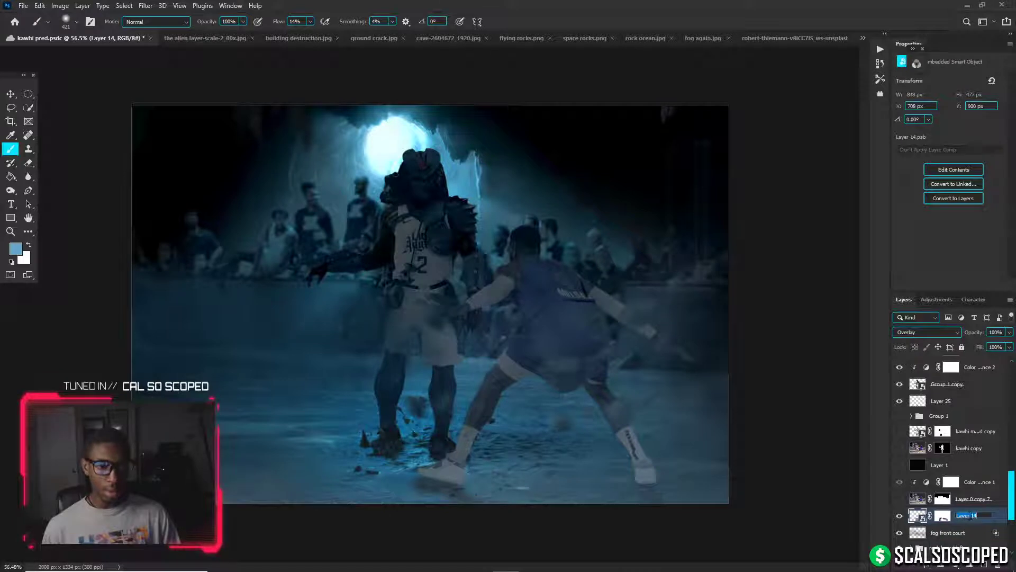
text(cracked)
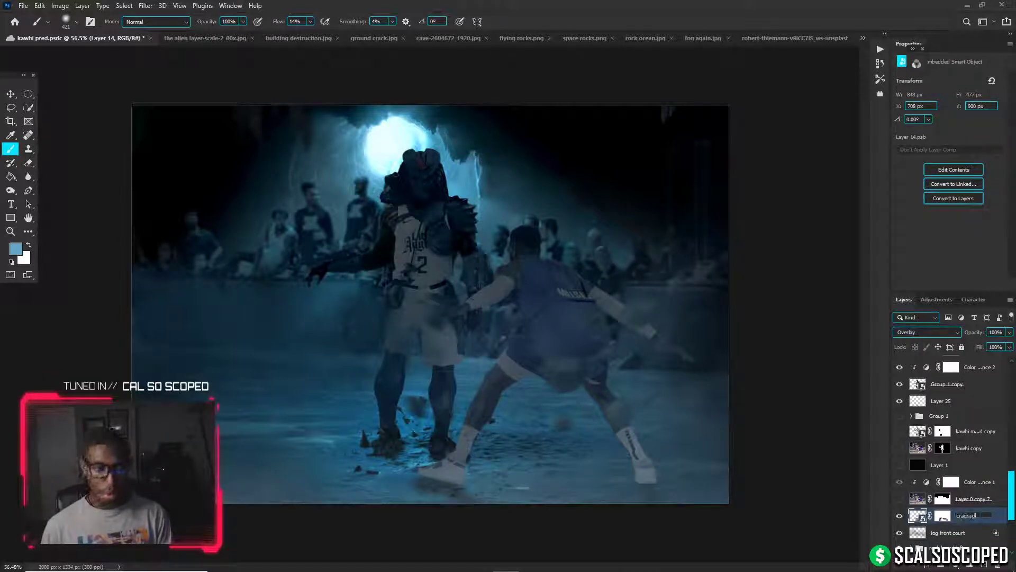
text( ground)
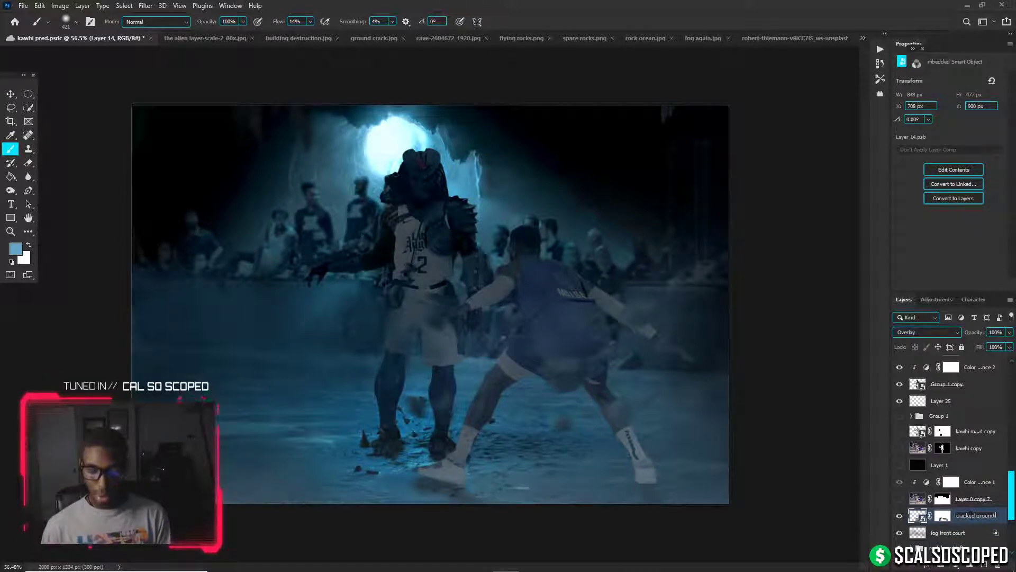
text( main)
key(Return)
Duplicate the cracked ground main layer, flip the copy horizontally and place it at the court's left edge, about X 75, Y 855.5 px
key(ctrl+j)
key(ctrl+t)
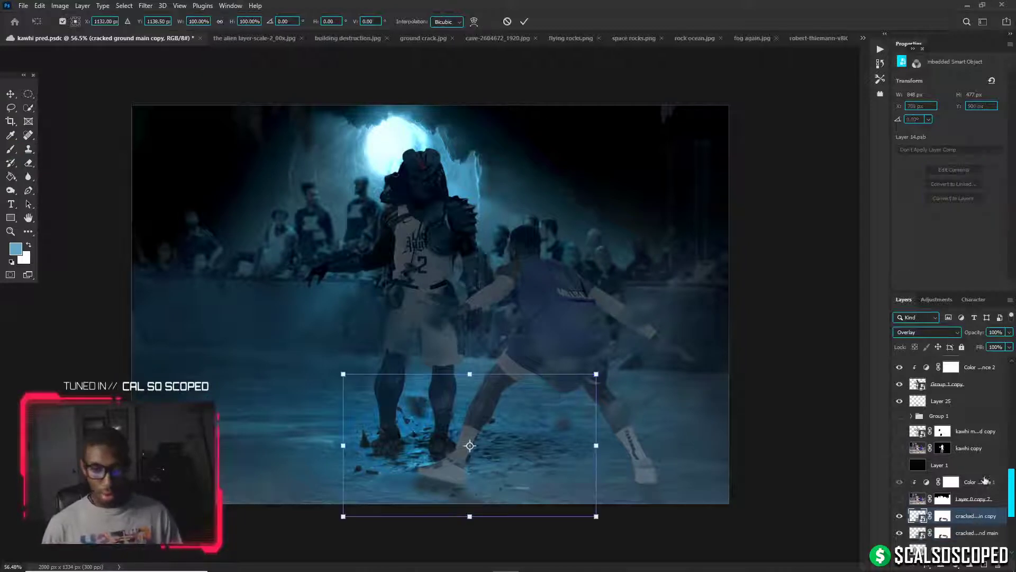
drag(538, 431, 814, 369)
right_click(713, 373)
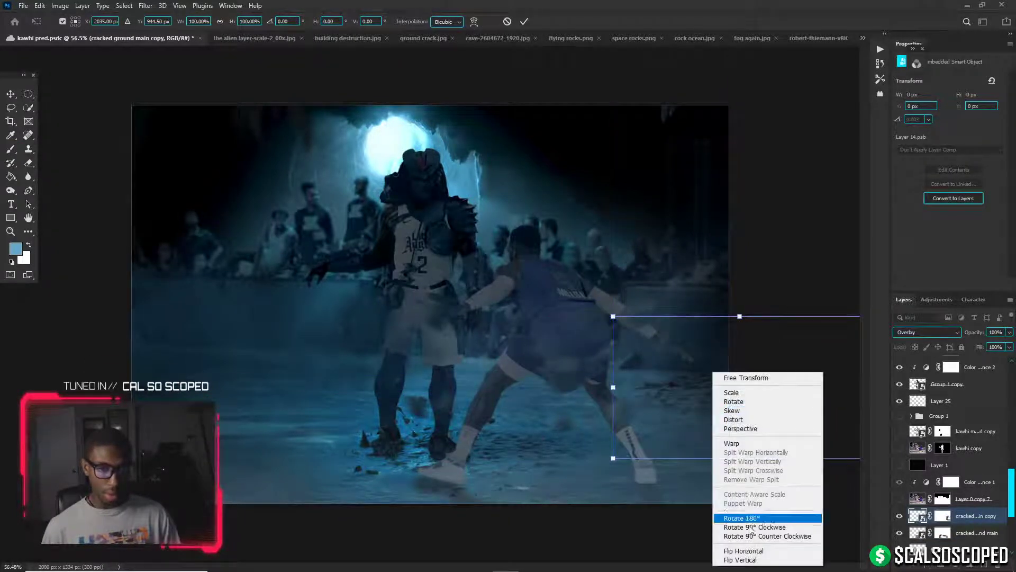
click(744, 551)
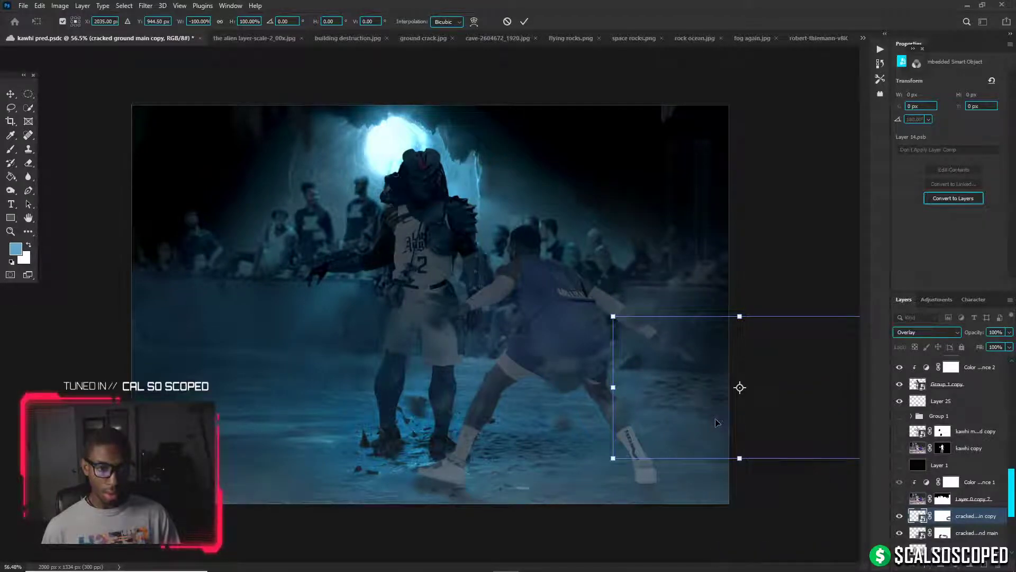
drag(718, 422, 99, 392)
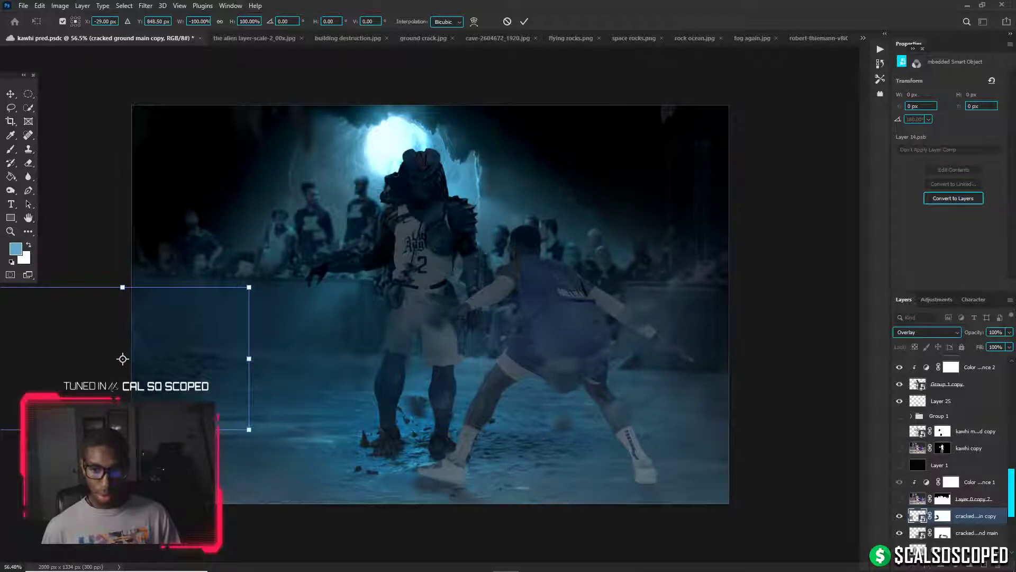
drag(164, 373, 227, 349)
Commit the flipped cracked ground copy's transform and convert the masked copy into a smart object
right_click(228, 349)
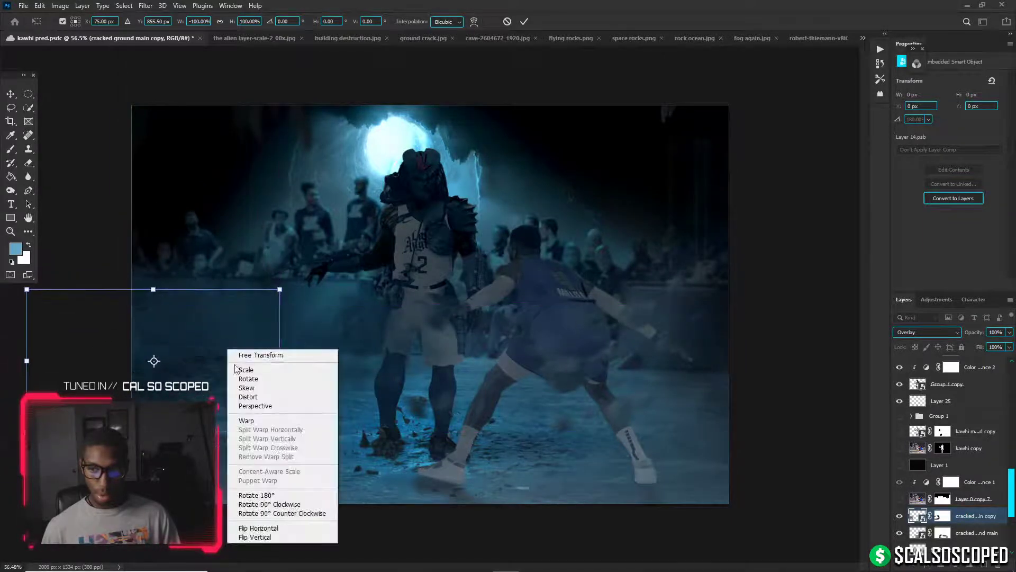
click(249, 417)
click(511, 224)
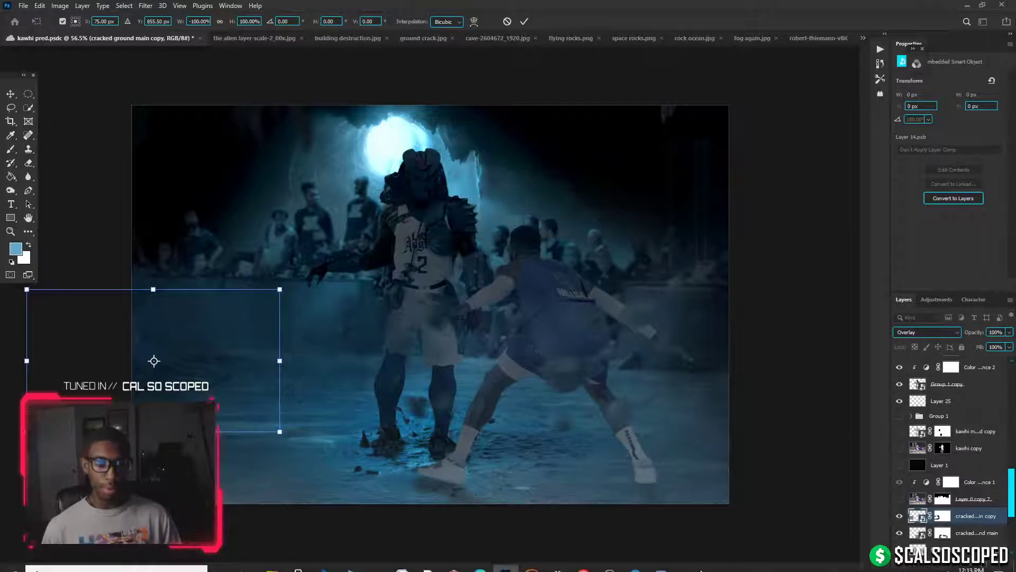
key(Return)
key(b)
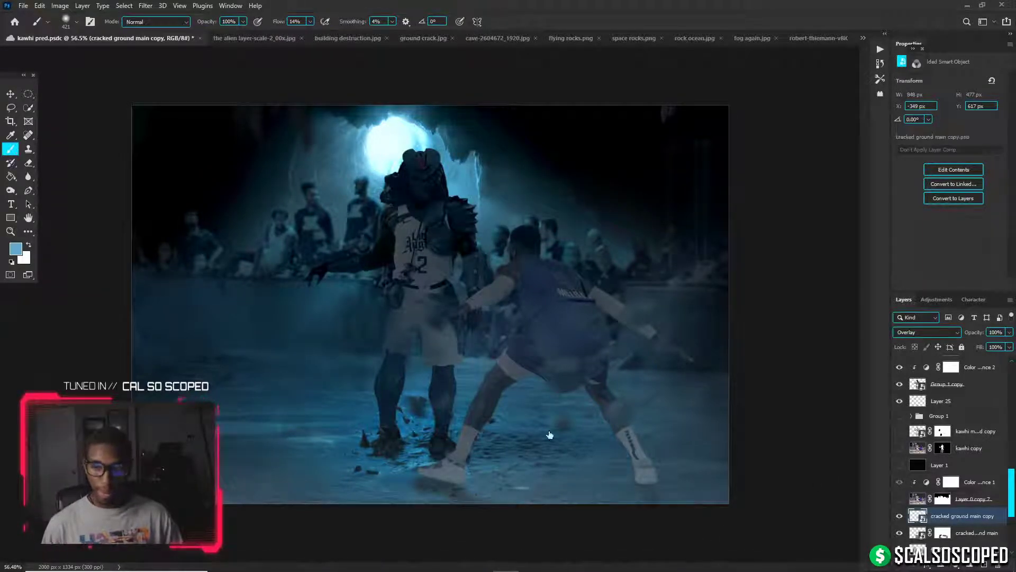
Warp the cracked ground copy so its right edge bends inward
key(ctrl+t)
right_click(244, 359)
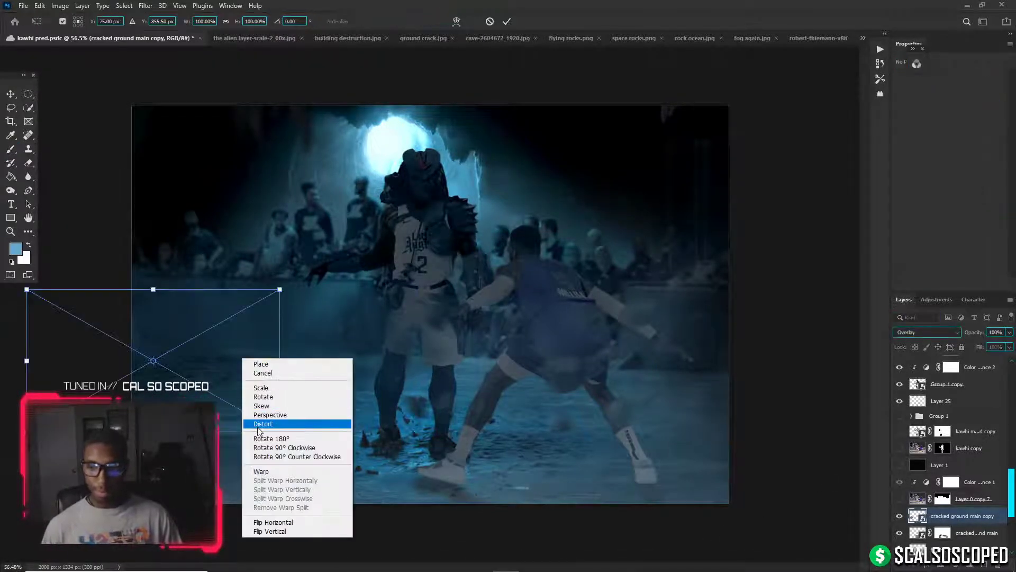
click(261, 471)
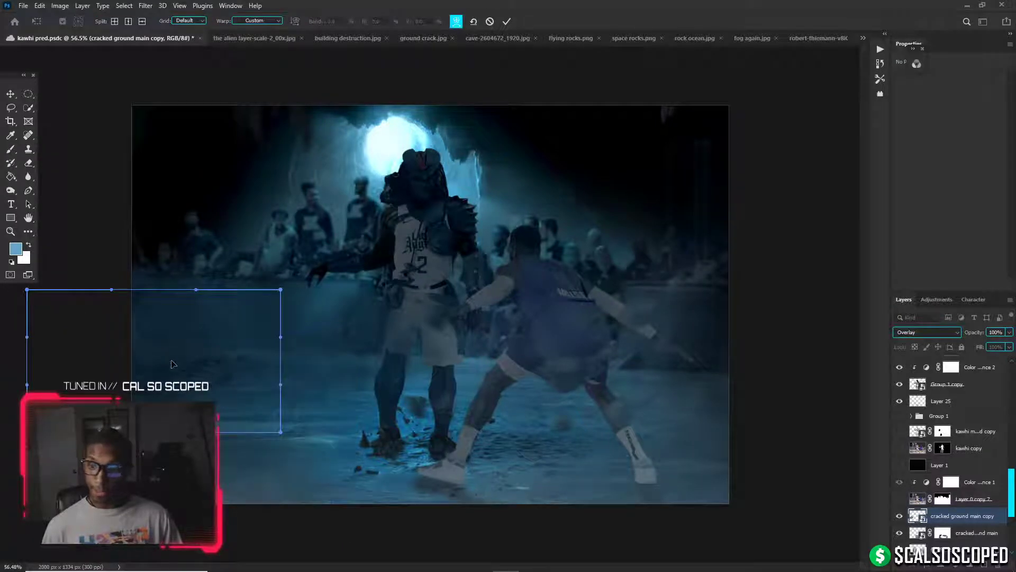
drag(174, 363, 229, 360)
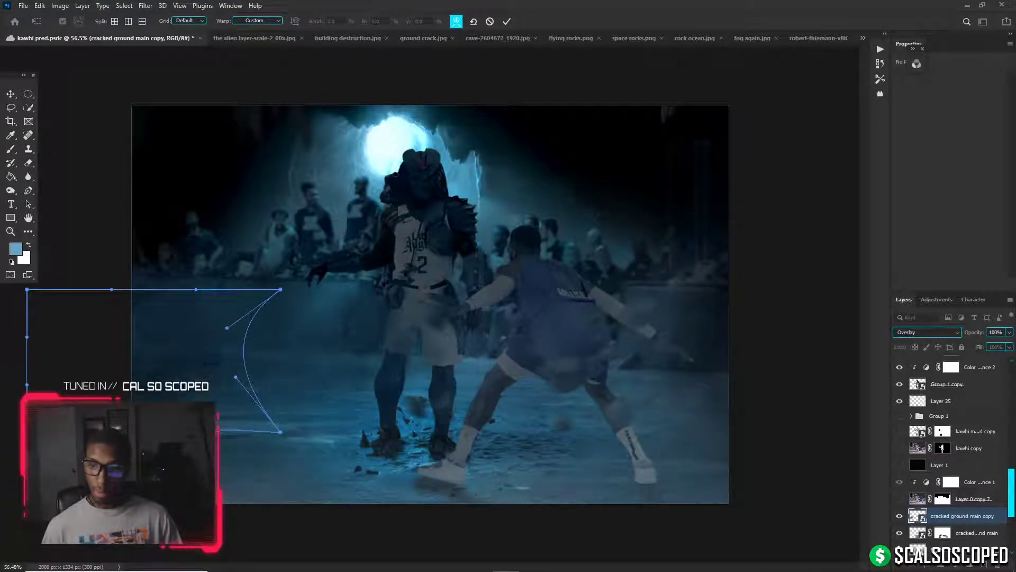
click(10, 94)
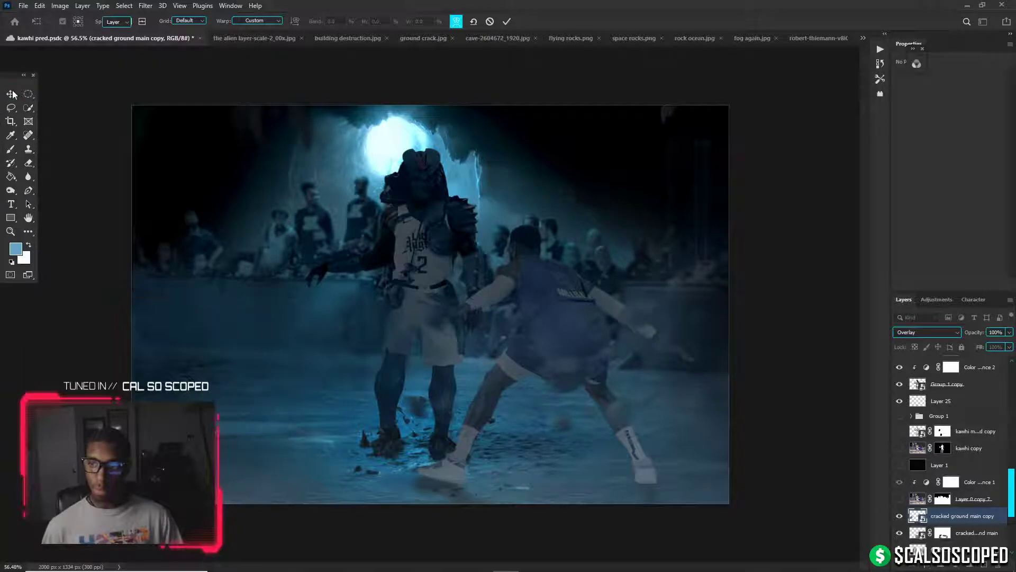
Move the warped cracked ground copy slightly up and left, to about X 53, Y 798.5 px
key(ctrl+t)
drag(218, 369, 211, 359)
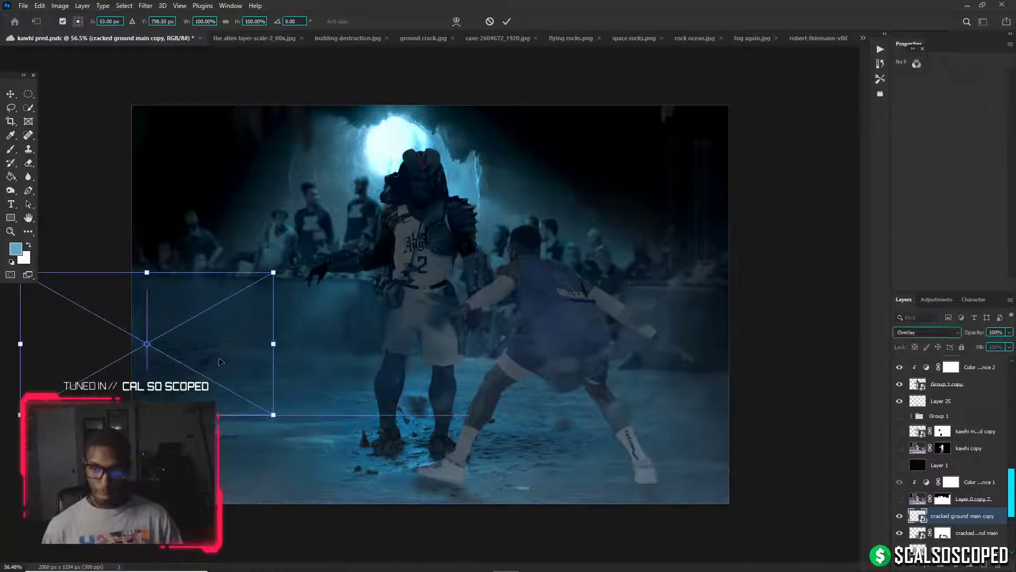
right_click(217, 355)
click(399, 404)
key(Return)
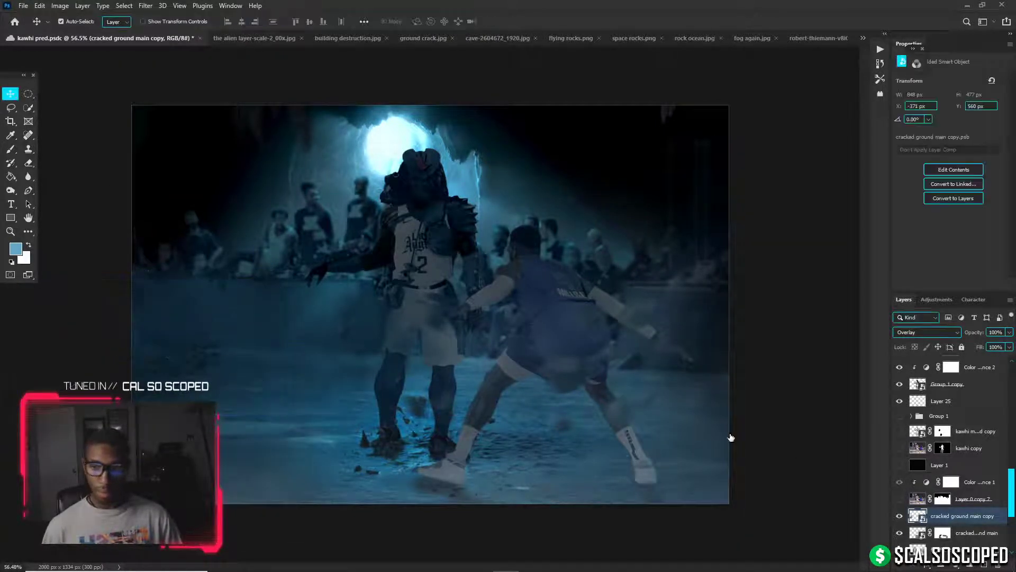
Refine the warp of the cracked ground copy by pulling its curved right edge slightly further inward
key(ctrl+t)
scroll(428, 307, up, 1)
right_click(208, 335)
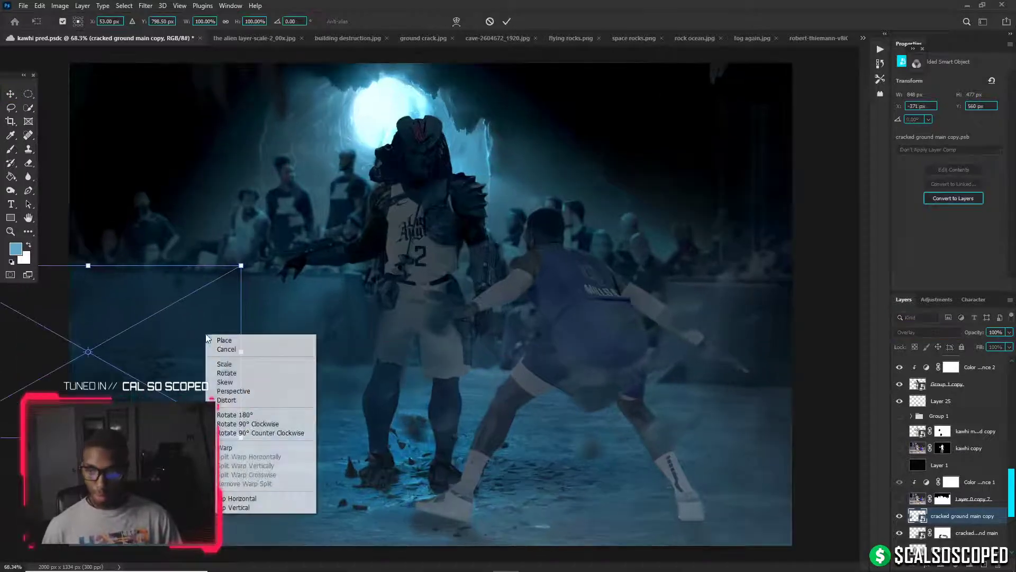
click(225, 447)
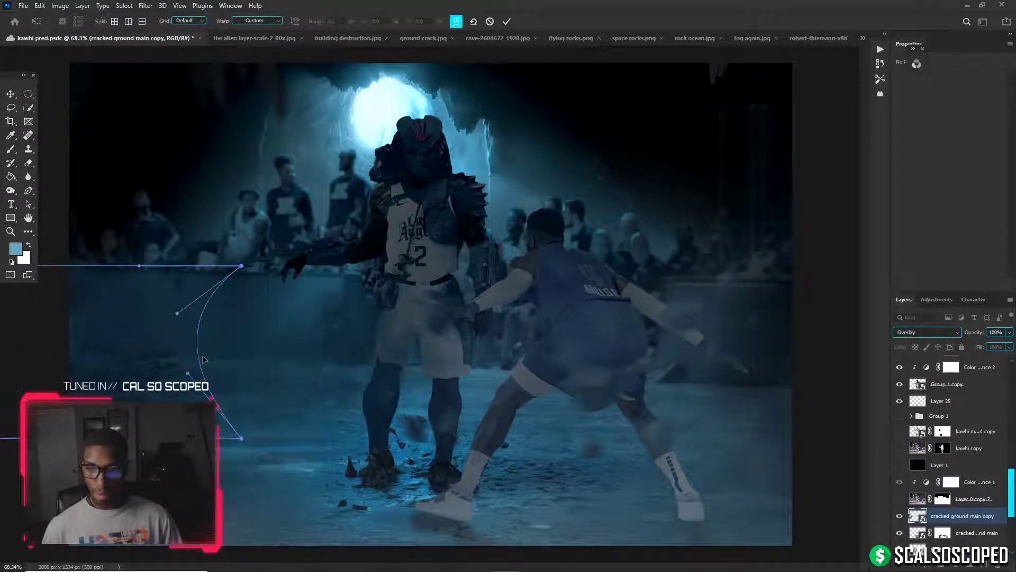
drag(196, 350, 192, 357)
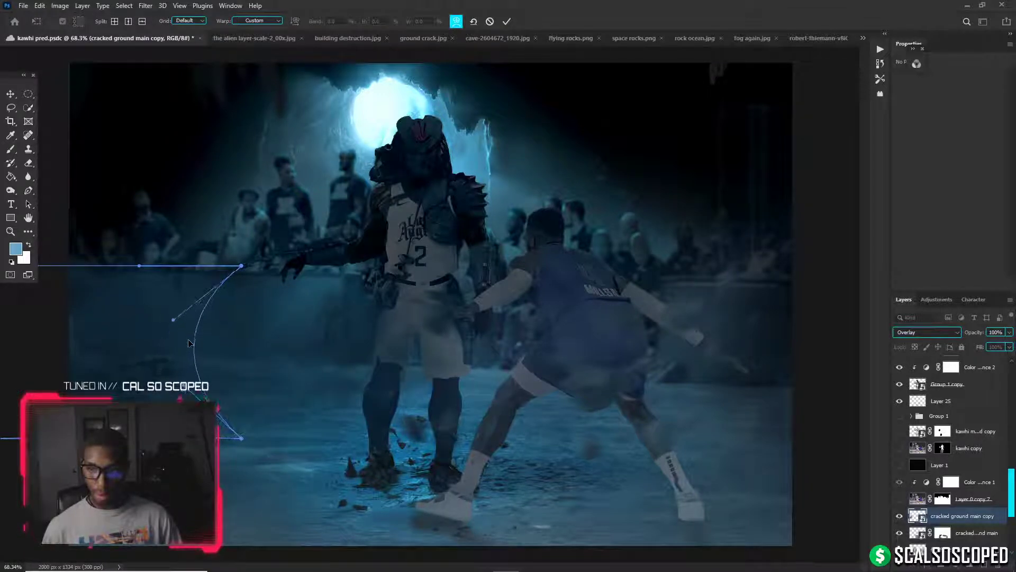
key(Return)
Rename the cracked ground main copy layer as "crack floor off screen left"
double_click(941, 516)
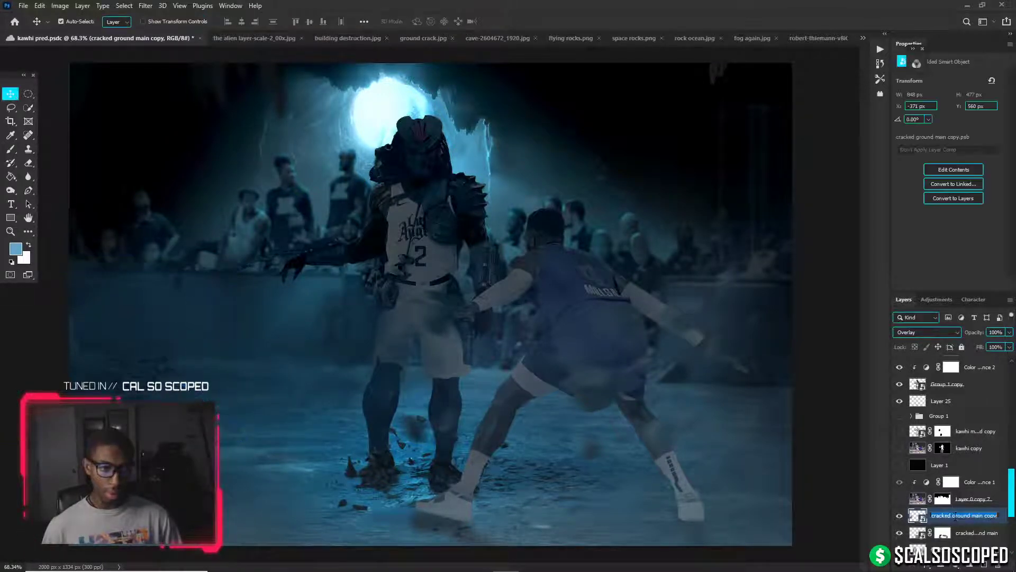
text(crack)
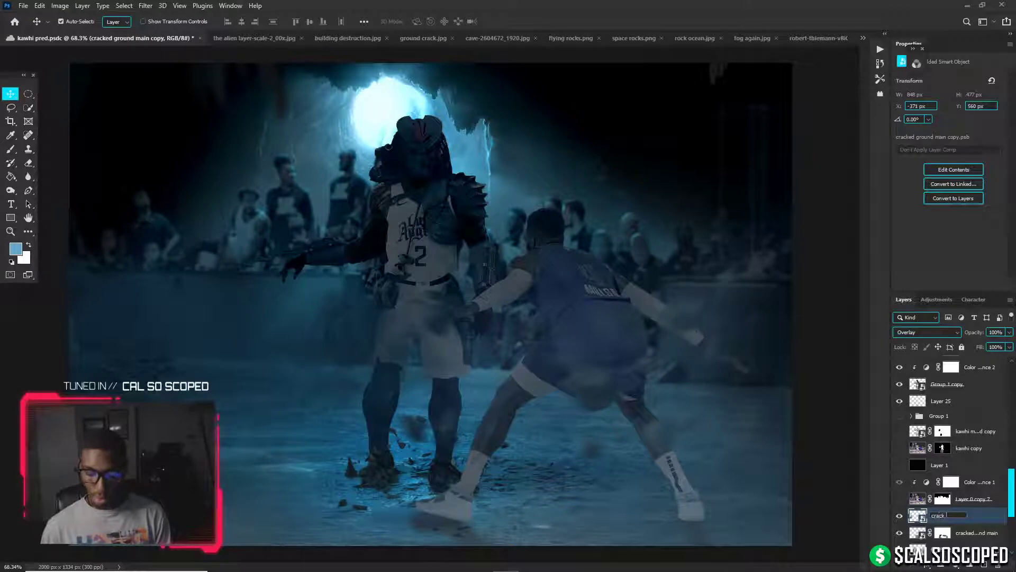
text( floor off)
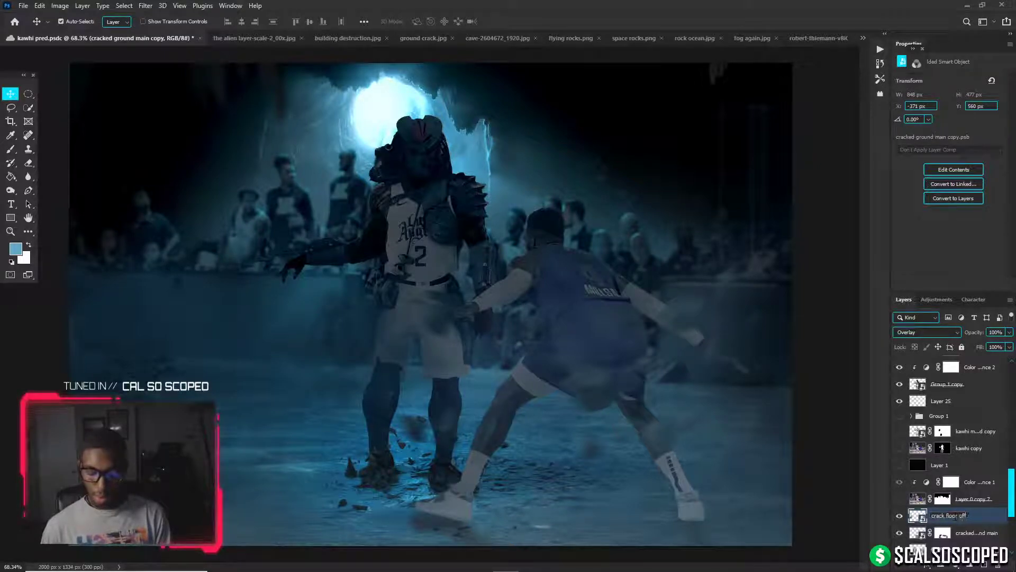
text( screen left)
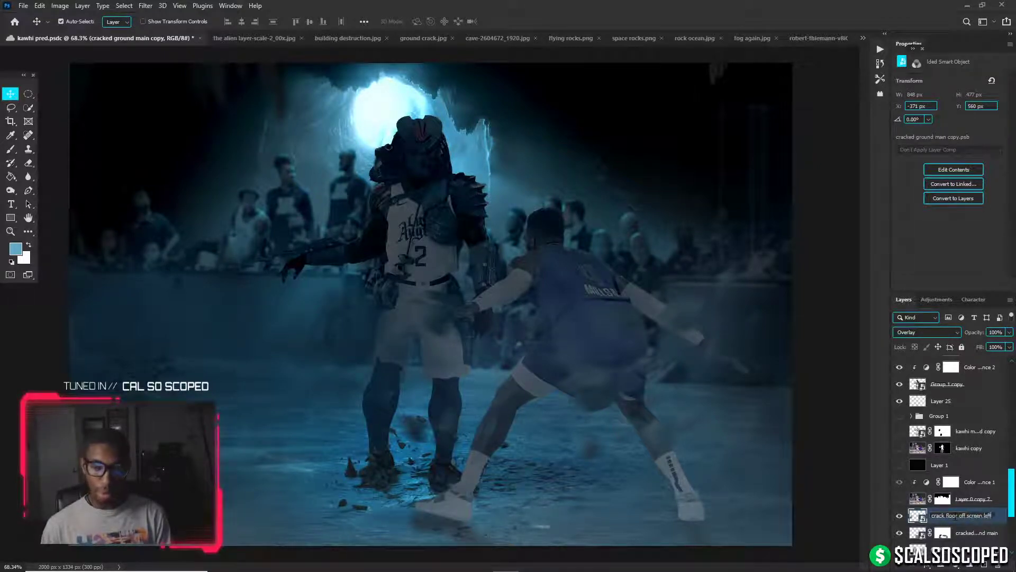
key(Return)
Compare the whole composite with and without the topmost Exposure 11 adjustment
scroll(336, 204, down, 3)
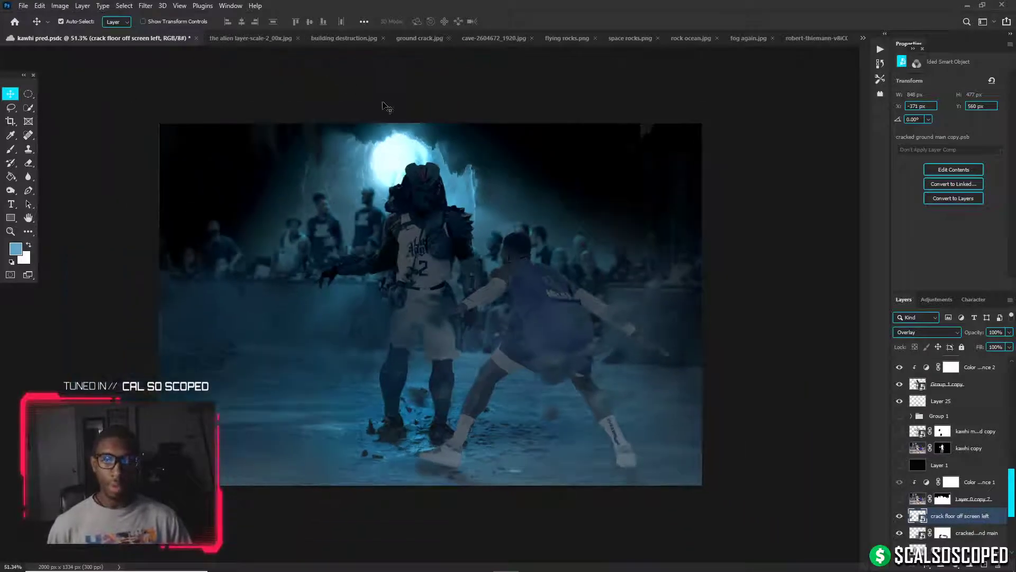
scroll(402, 114, up, 1)
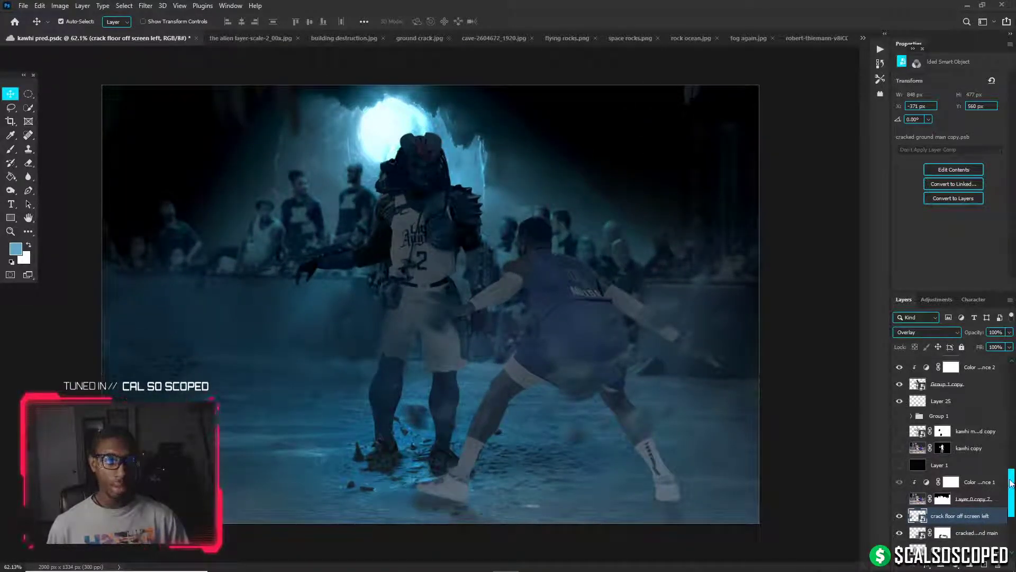
drag(1011, 483, 1008, 365)
click(902, 367)
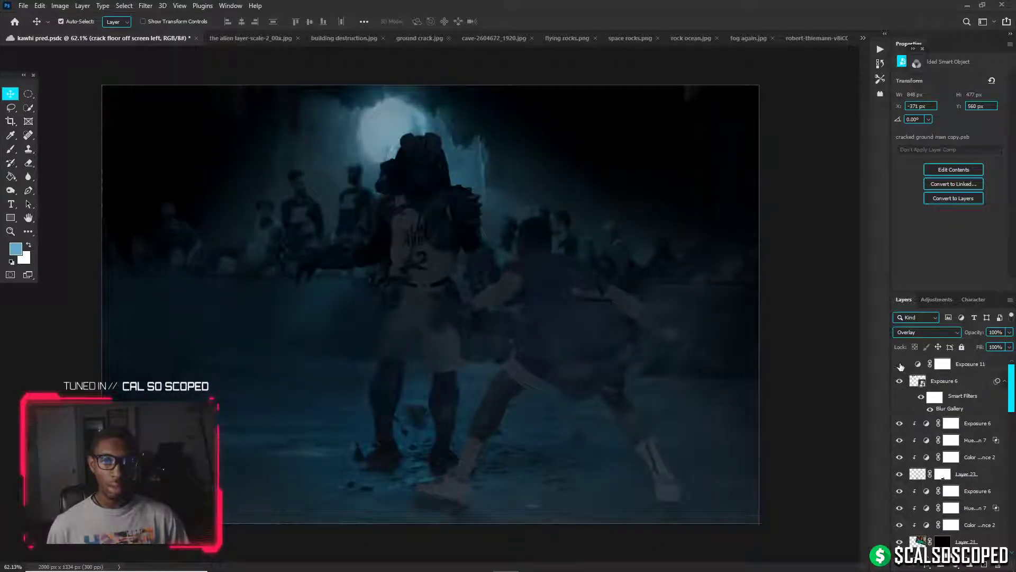
click(899, 365)
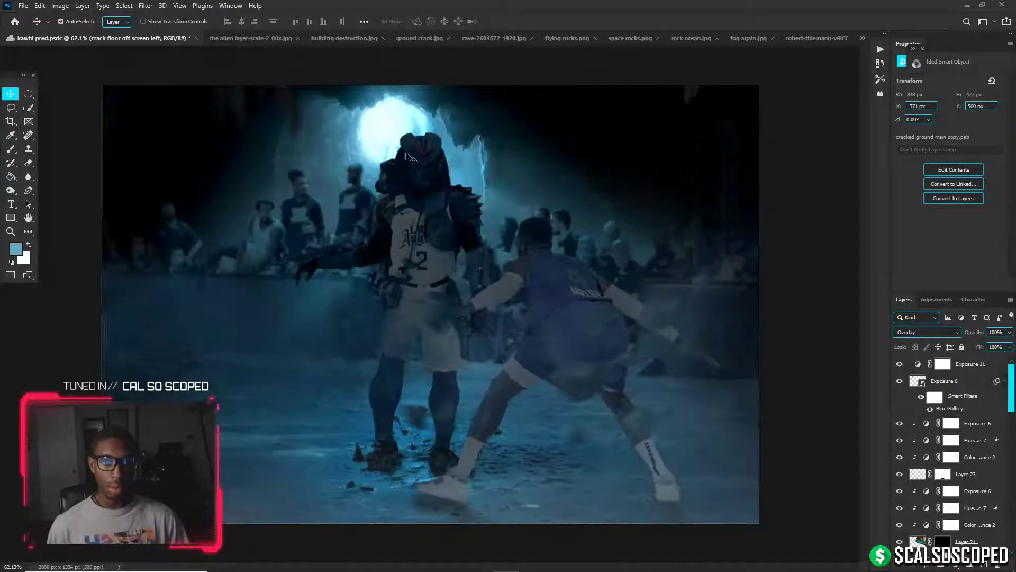
Add a Hue/Saturation adjustment clipped to the creature above its Exposure 6, with Colorize on and saturation at 100
click(447, 171)
click(976, 498)
click(970, 565)
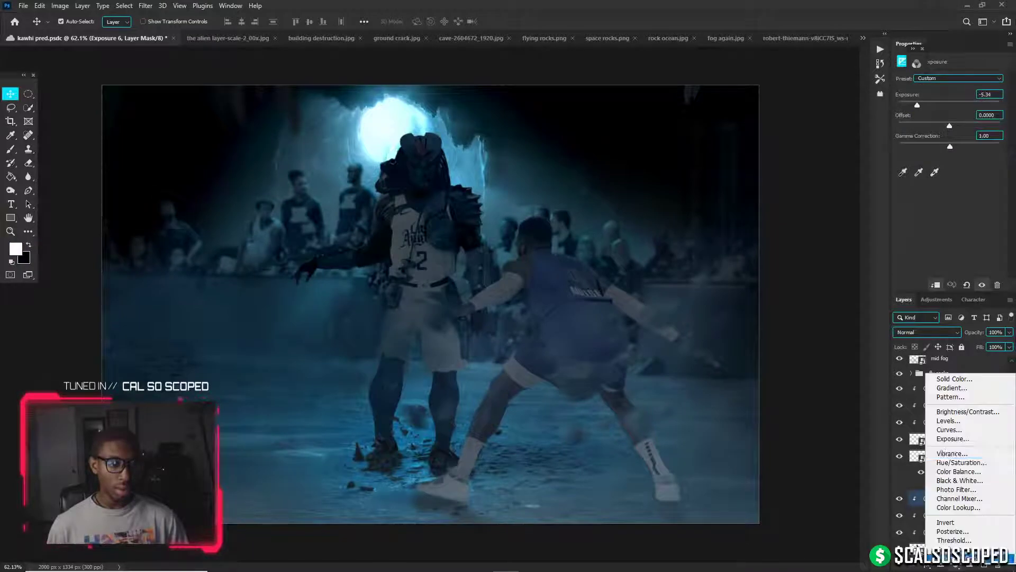
click(953, 462)
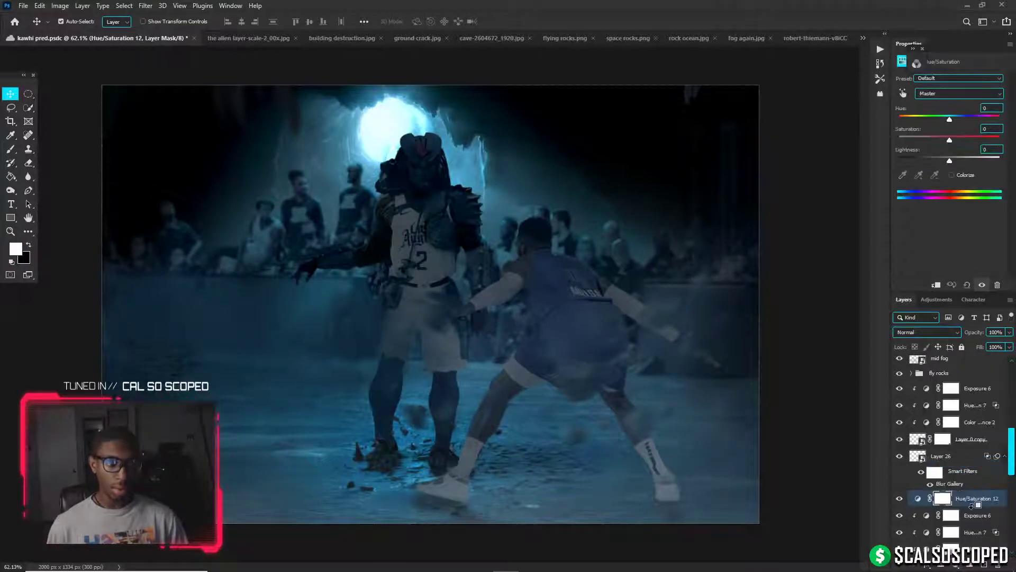
click(951, 176)
drag(932, 140, 999, 140)
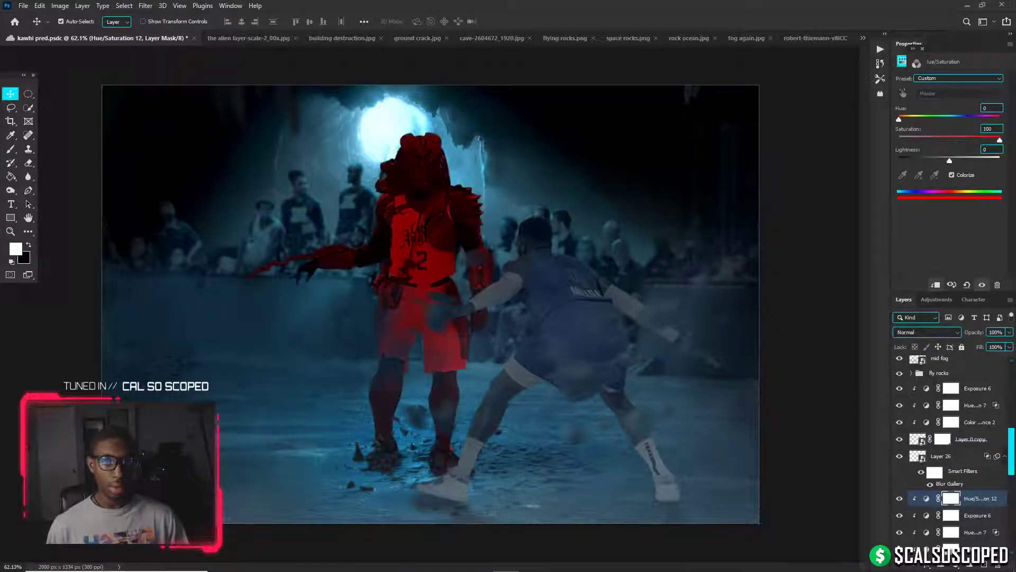
Shift the creature's colorize adjustment to cyan with hue 192 and raise its lightness to +40
mouse_move(592, 570)
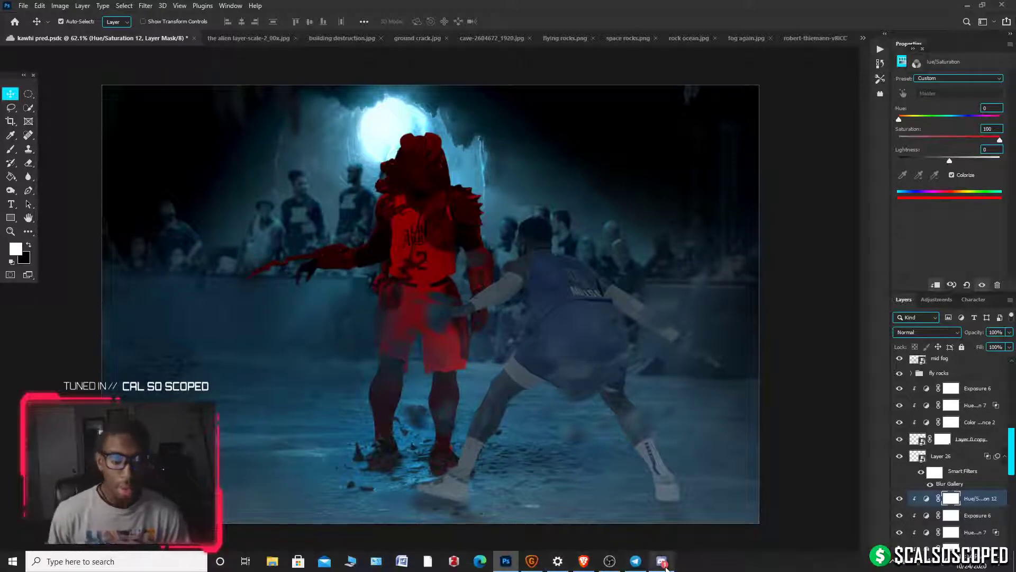
mouse_move(668, 567)
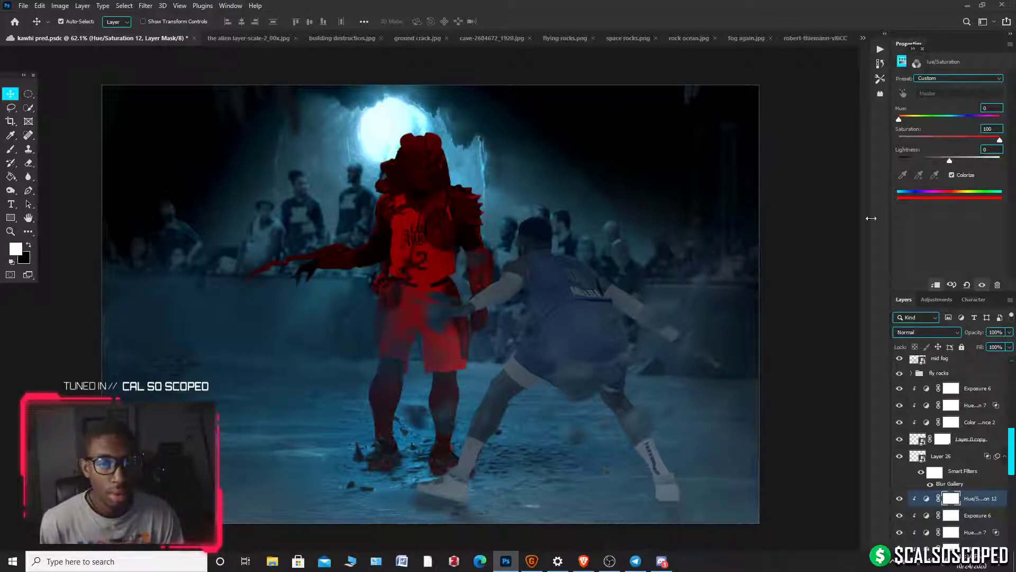
drag(908, 123, 954, 121)
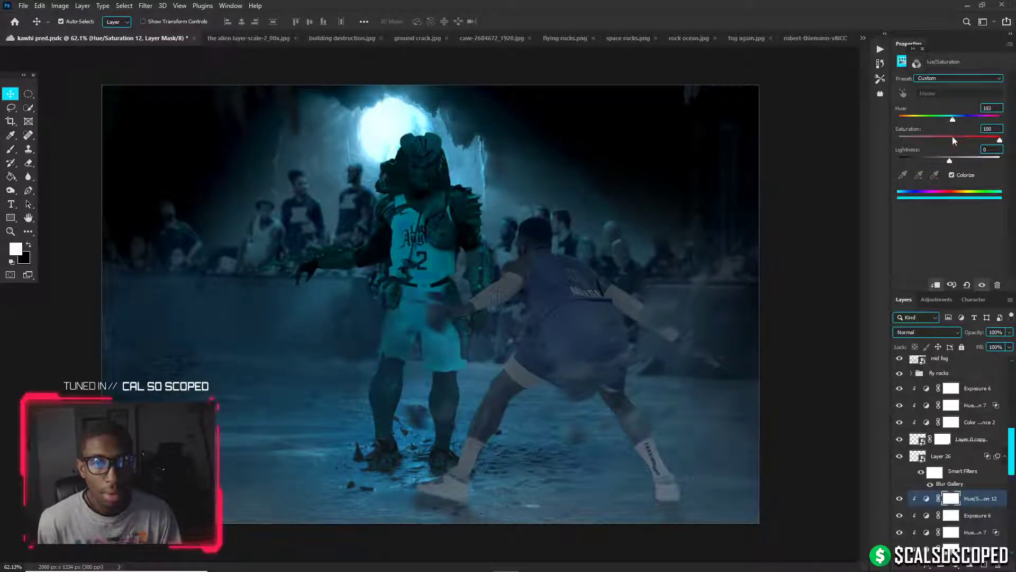
drag(951, 161, 973, 163)
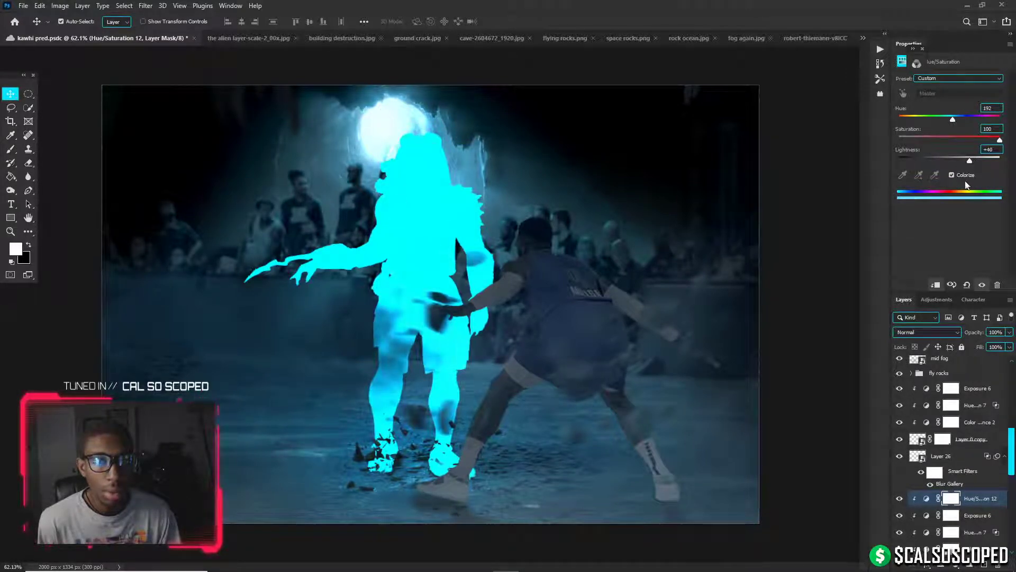
In the Hue/Saturation layer's Blend If settings, split the underlying layer's black slider to about 0 / 45 to protect the shadows
right_click(927, 507)
click(911, 291)
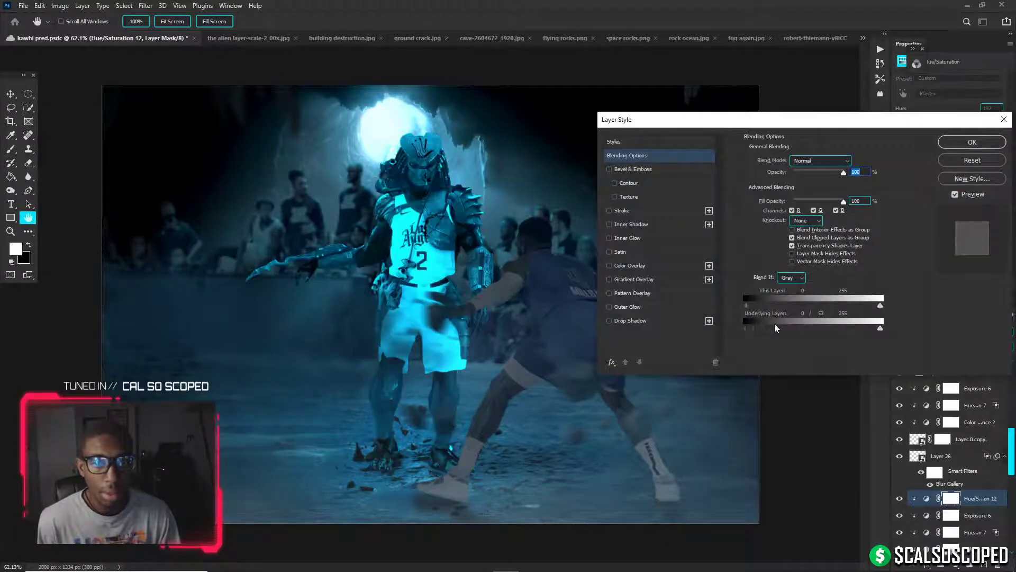
drag(772, 323, 770, 322)
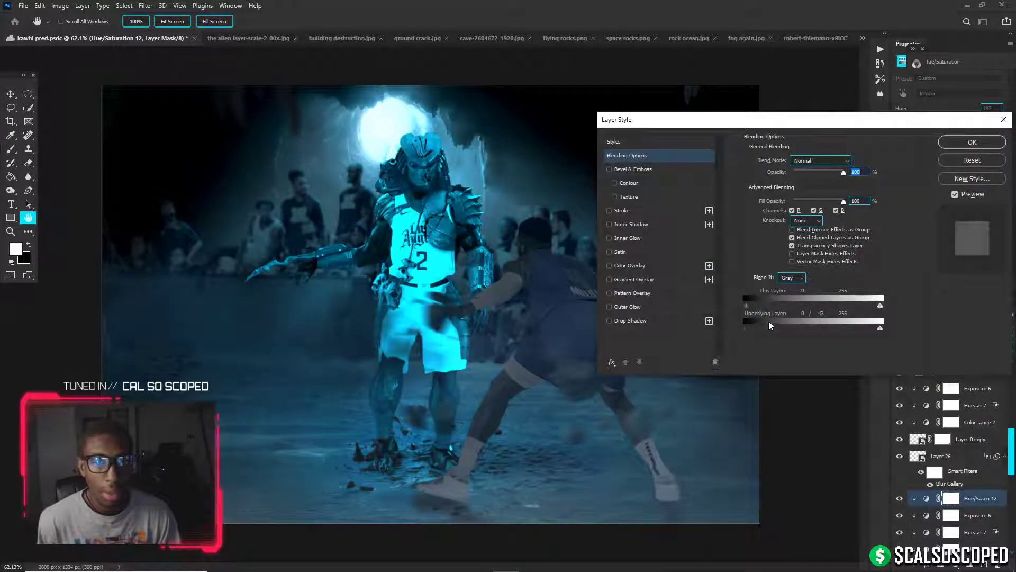
click(972, 142)
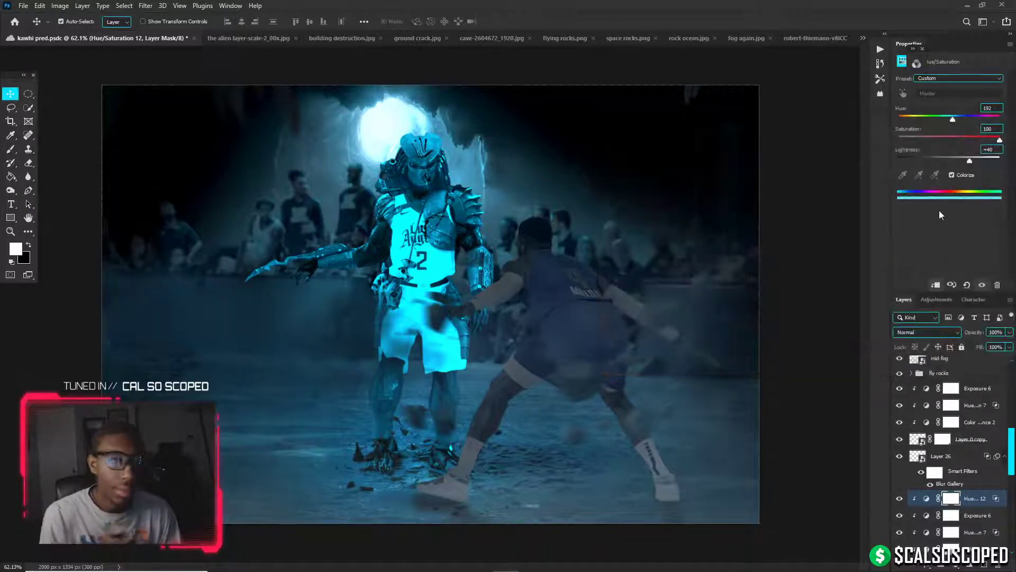
Set the cyan adjustment's hue to 196 and invert its layer mask to black
drag(953, 119, 955, 119)
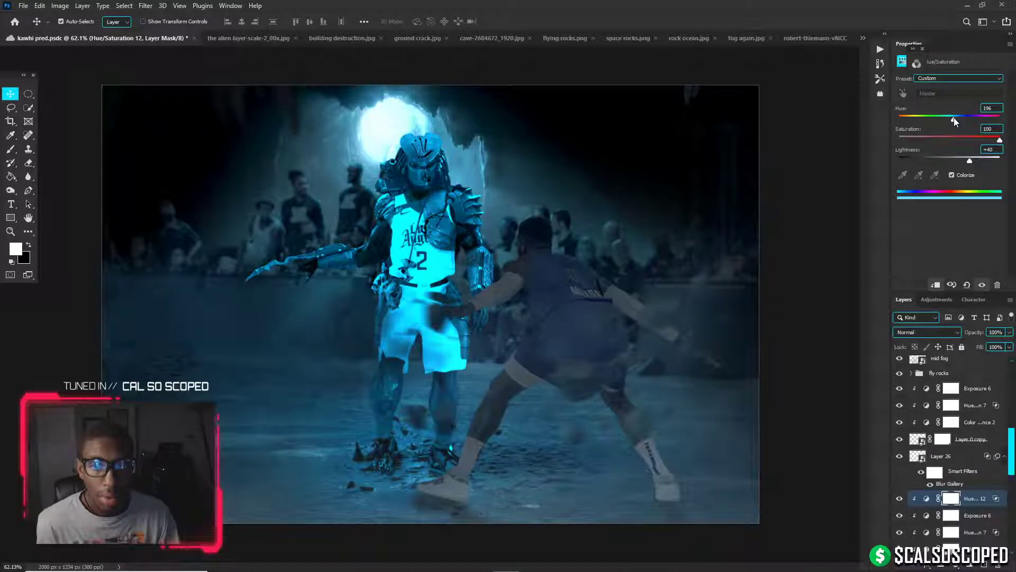
key(ctrl+i)
Set up a smaller soft white brush at 100% flow and try a dab of glow on the creature's helmet
key(b)
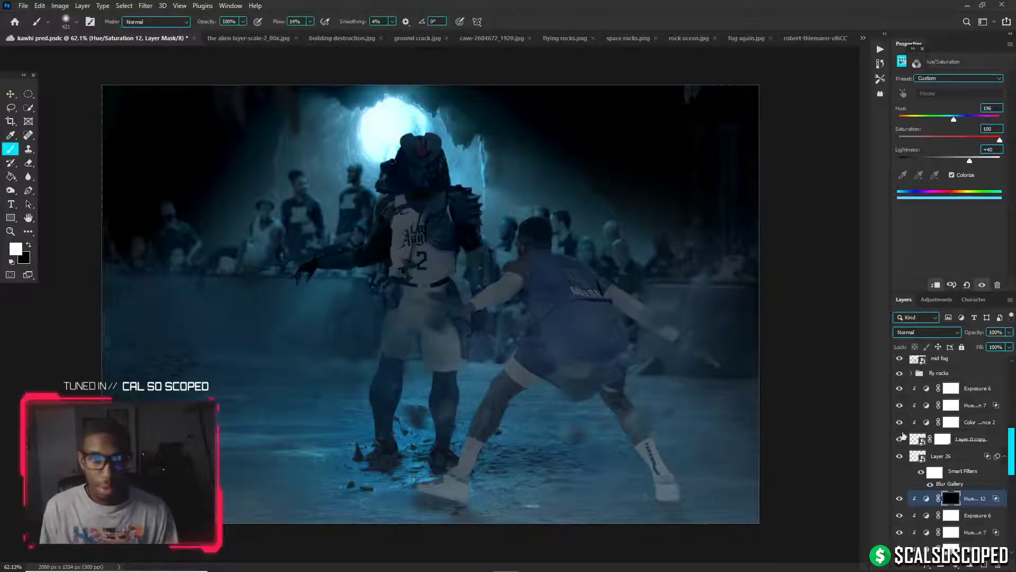
key(x)
scroll(430, 313, up, 1)
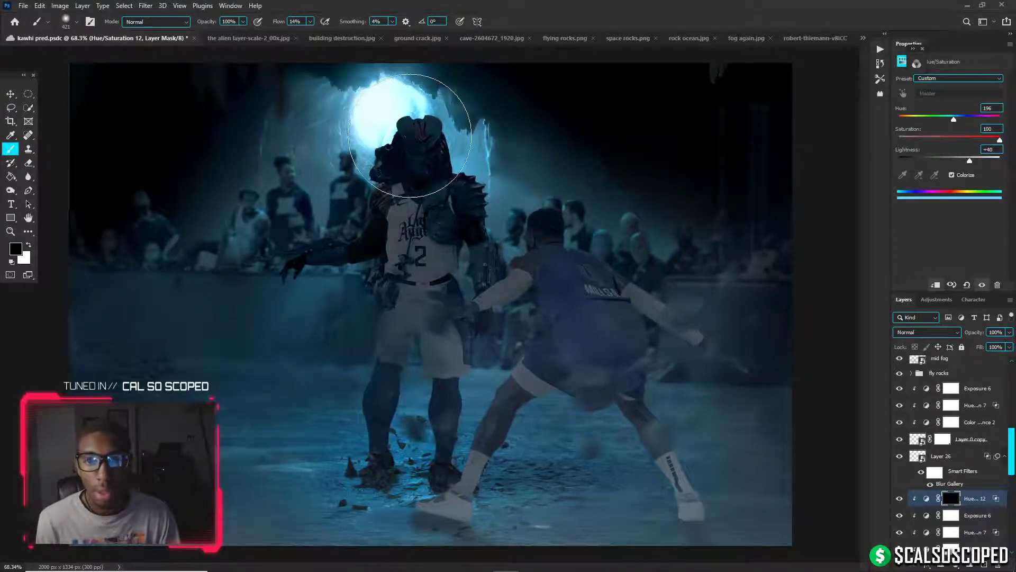
drag(409, 135, 379, 133)
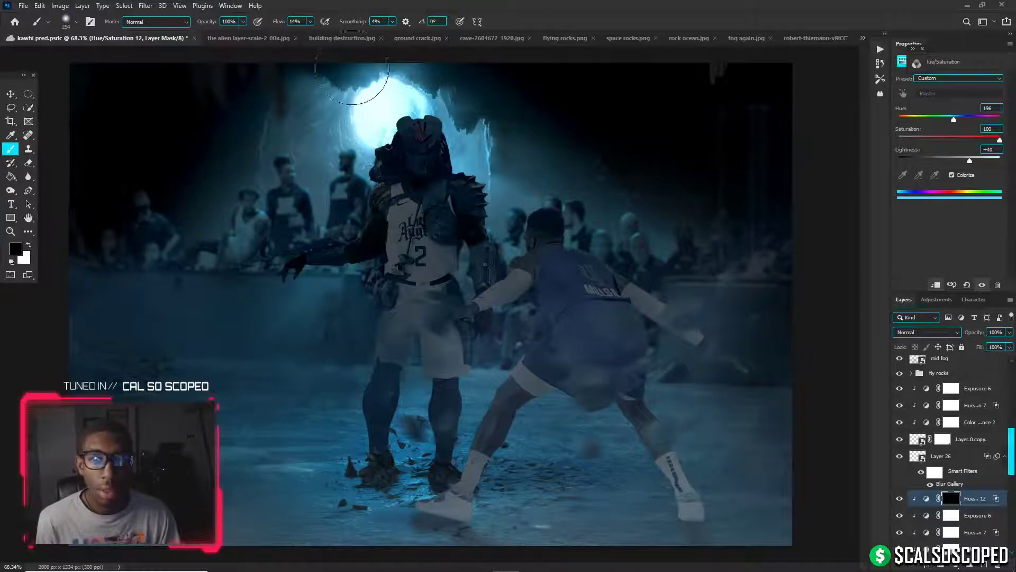
mouse_move(310, 21)
mouse_down()
mouse_move(317, 32)
mouse_move(360, 34)
mouse_up()
key(x)
click(416, 130)
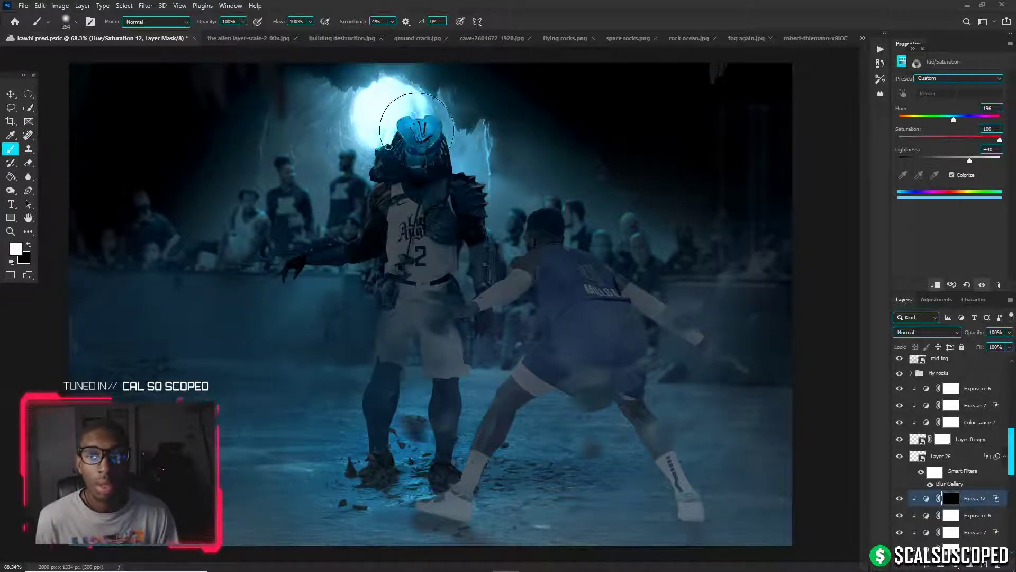
key(ctrl+z)
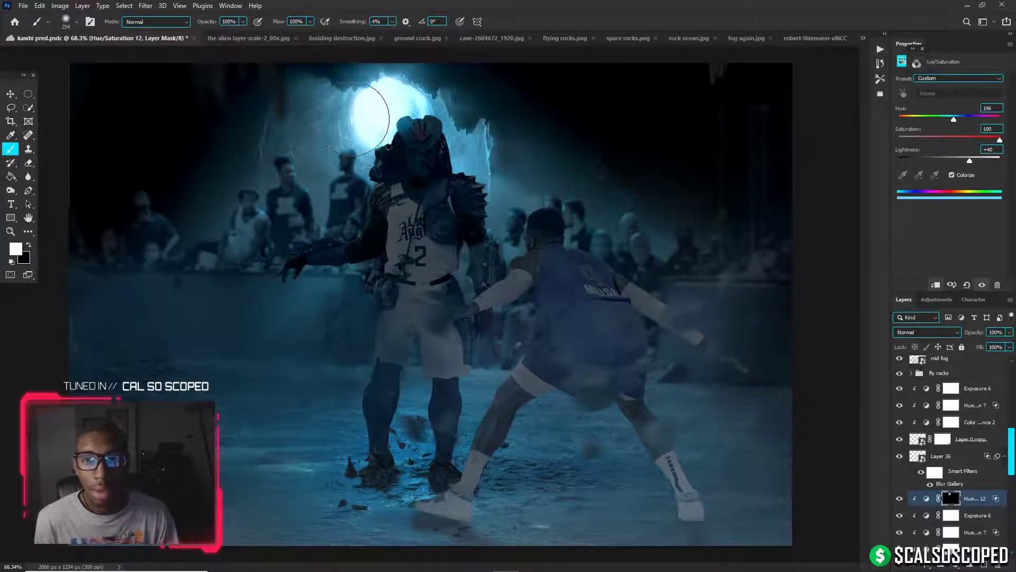
Paint cyan rim light on the mask over the creature's shoulder cannon and along the helmet's top edge, using progressively smaller brushes
scroll(358, 113, up, 5)
drag(397, 101, 352, 103)
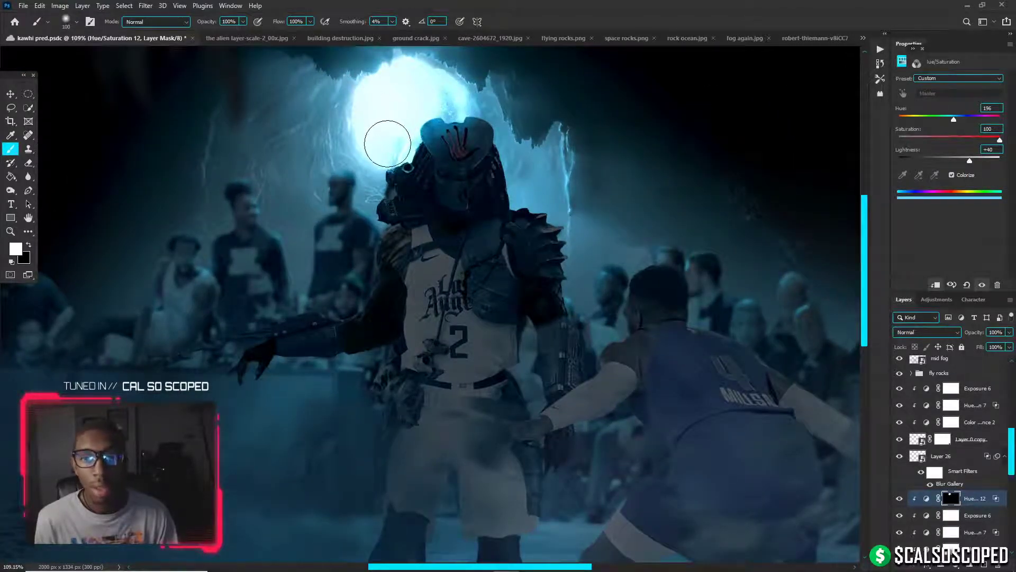
mouse_move(387, 143)
mouse_down()
mouse_move(401, 141)
mouse_move(358, 214)
mouse_up()
scroll(450, 156, up, 2)
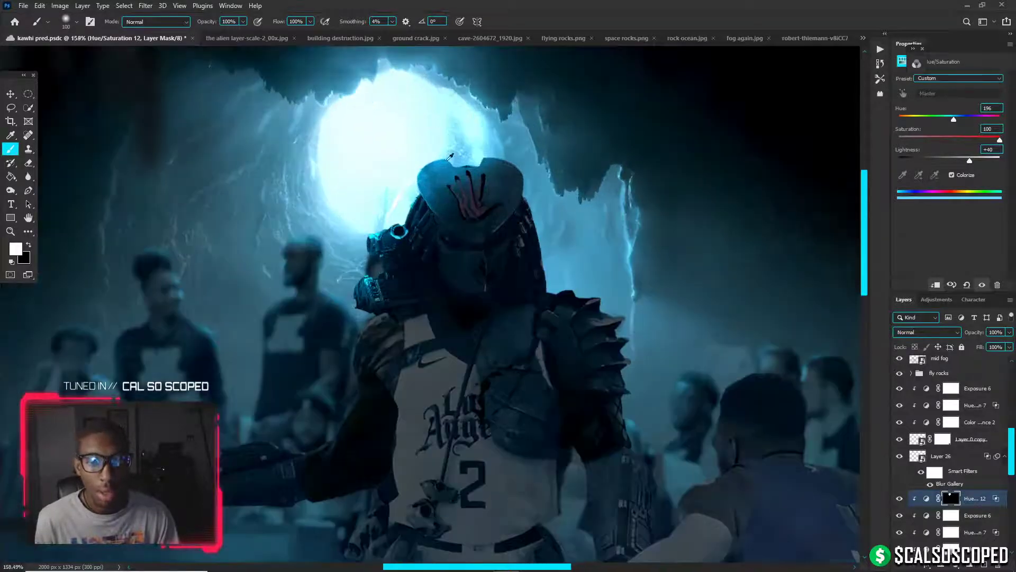
scroll(451, 156, up, 1)
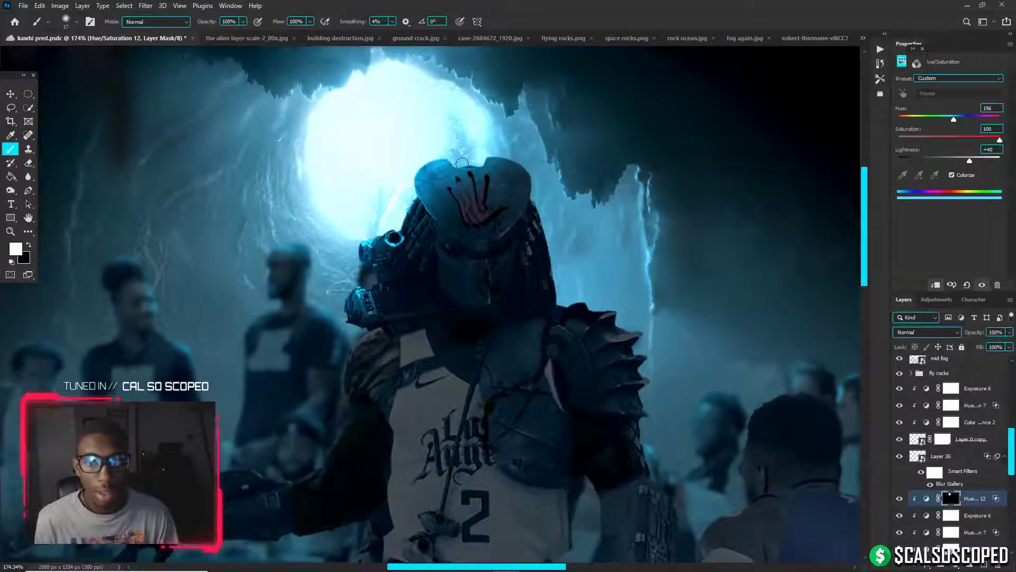
mouse_move(478, 162)
mouse_down()
mouse_move(487, 153)
mouse_move(524, 162)
mouse_up()
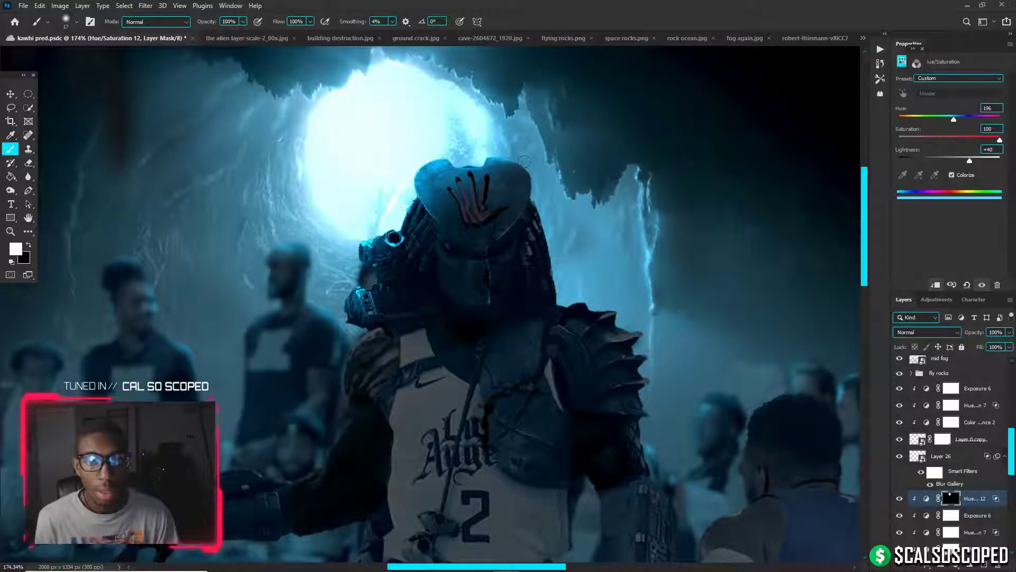
Paint thin cyan highlights along the lower curved edges of the helmet's forehead plate with a fine brush
scroll(492, 224, up, 2)
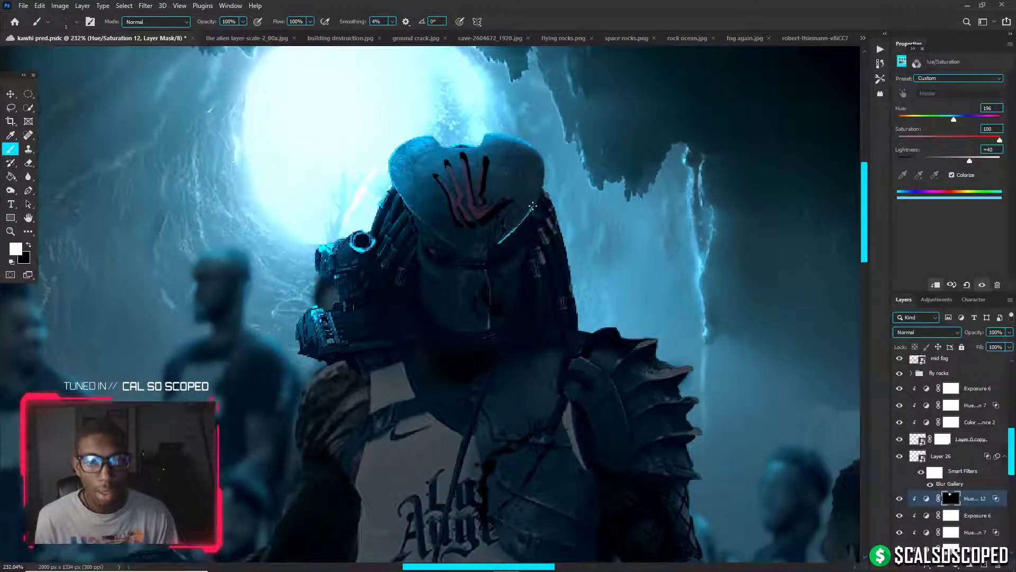
key(bracketright)
key(bracketright)
key(bracketright)
key(bracketright)
key(bracketleft)
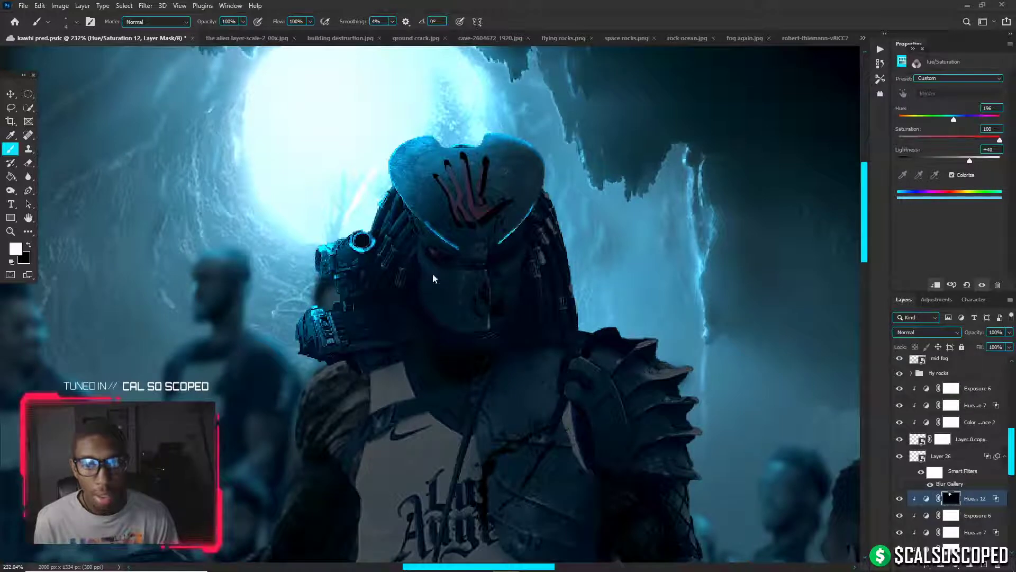
drag(429, 274, 417, 253)
Paint rim light along the outer edge of the shoulder and upper arm of the creature's outstretched arm, undoing the first stroke
alt+right_click(325, 320)
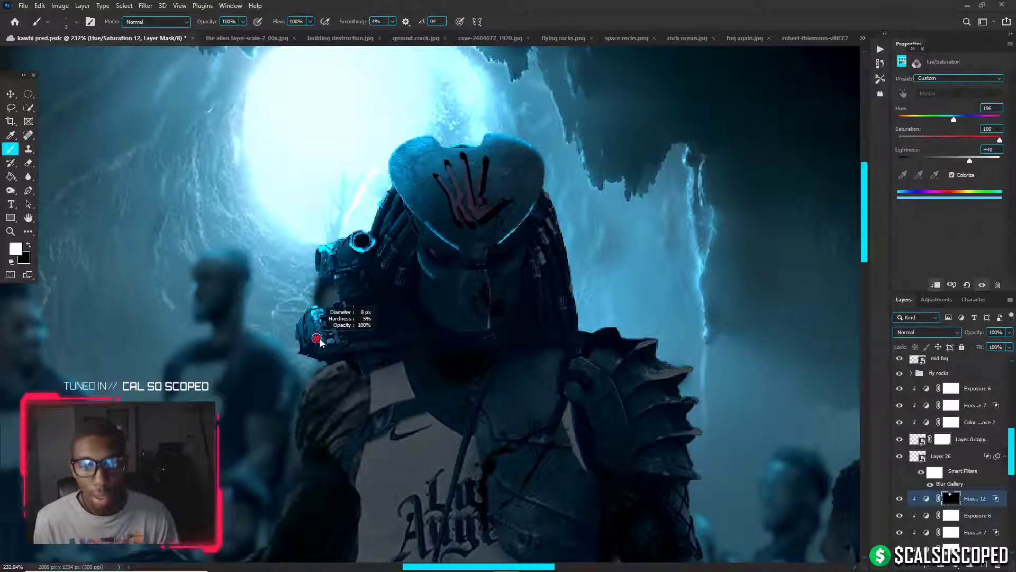
mouse_move(344, 365)
mouse_down()
mouse_move(306, 382)
mouse_move(292, 447)
mouse_up()
key(ctrl+z)
alt+right_click(345, 401)
scroll(370, 370, down, 6)
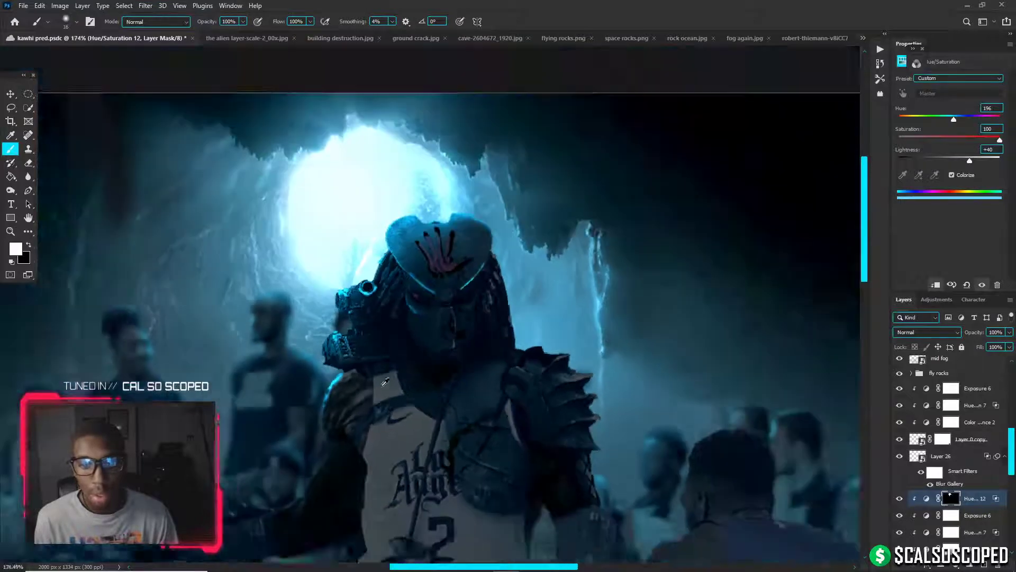
scroll(366, 357, up, 3)
key(bracketright)
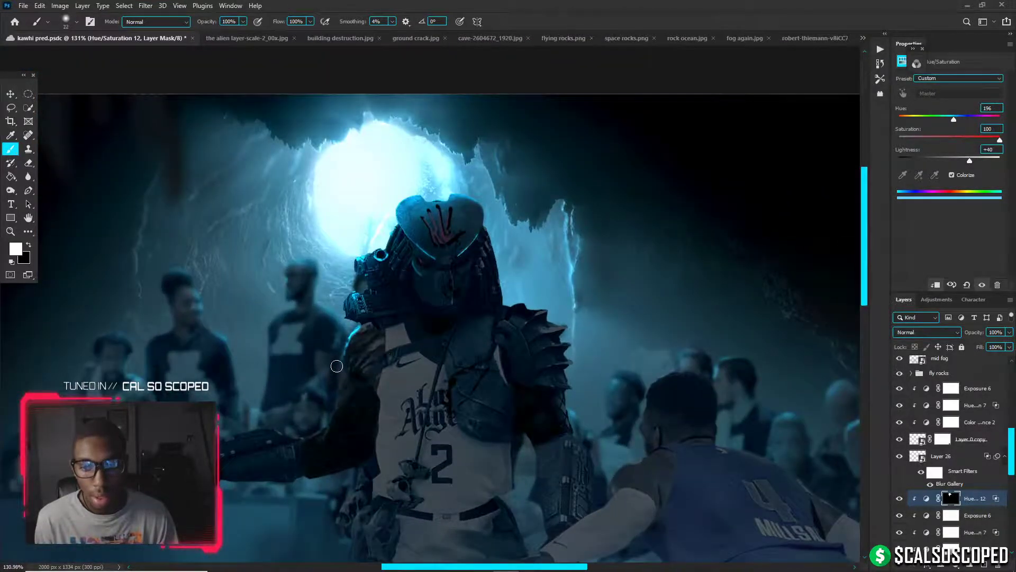
drag(337, 390, 328, 423)
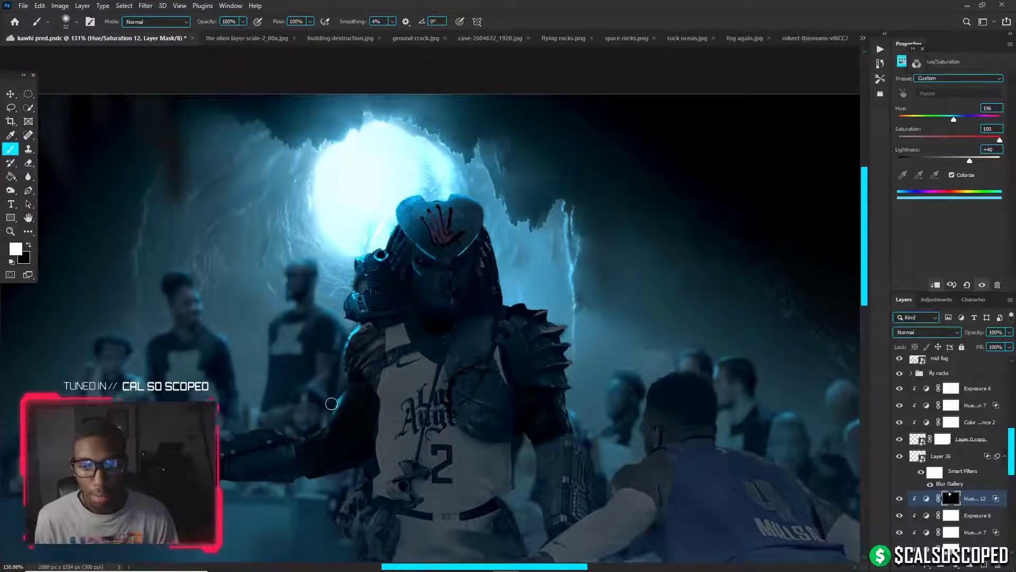
Paint a fine rim light along the top edge and elbow-side cuff of the outstretched arm's gauntlet, cleaning up spill with black
alt+right_click(304, 429)
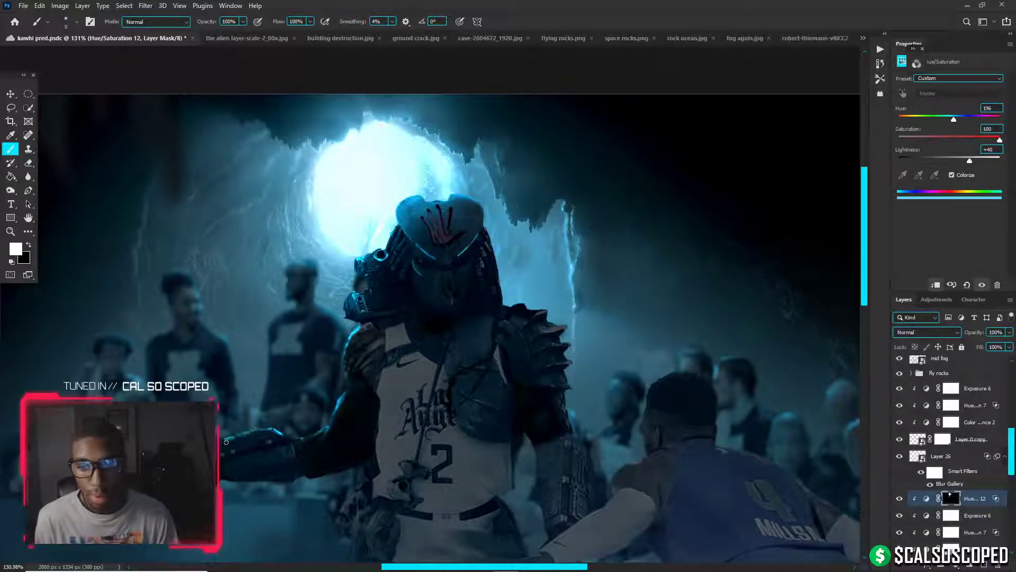
scroll(226, 442, down, 6)
scroll(341, 257, up, 7)
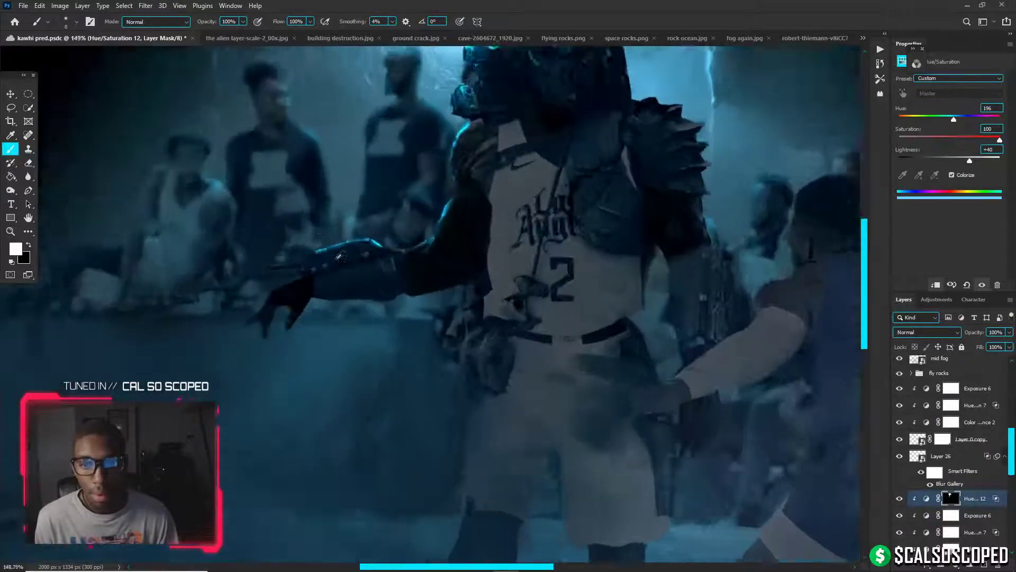
scroll(341, 260, up, 2)
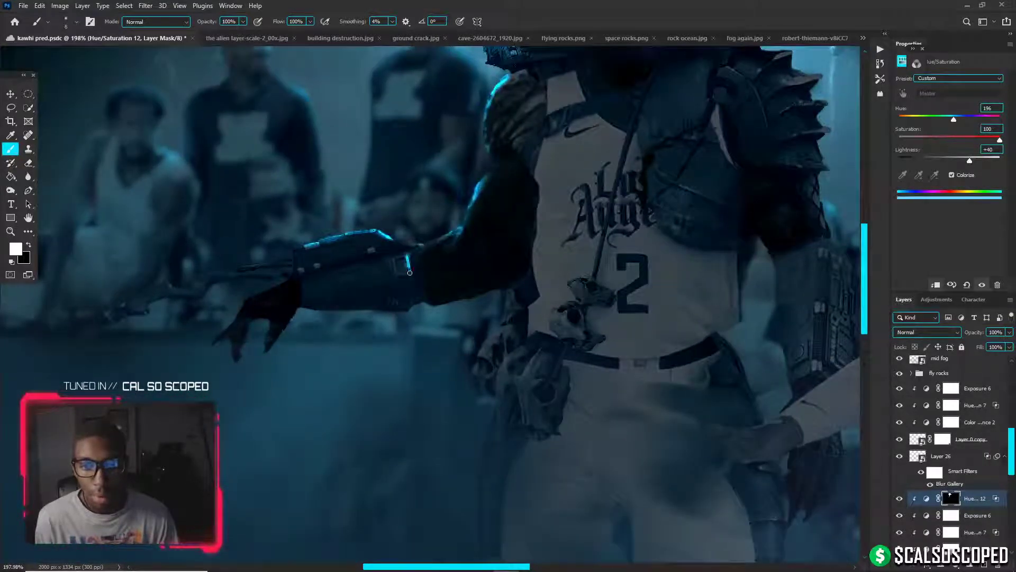
key(x)
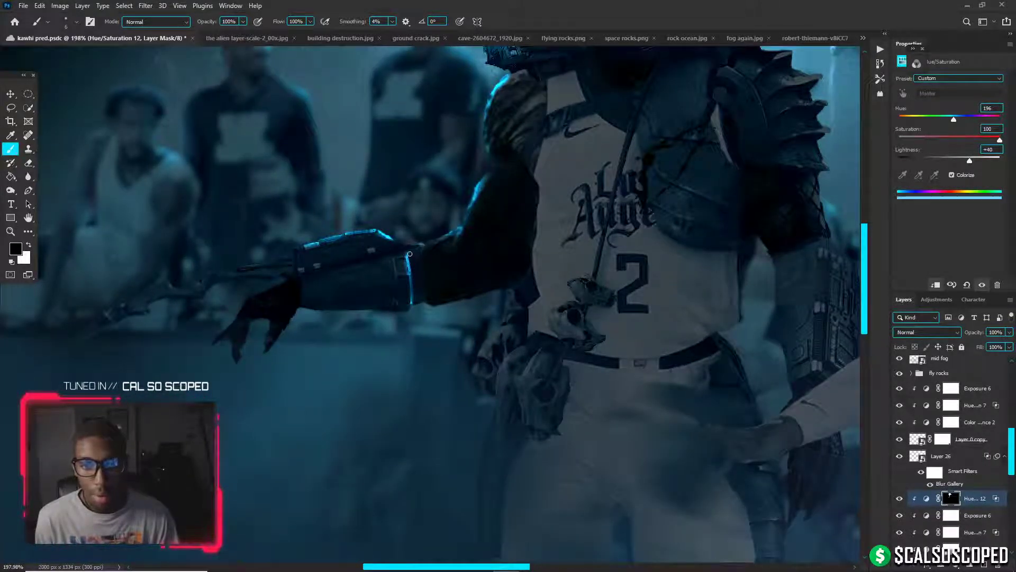
key(x)
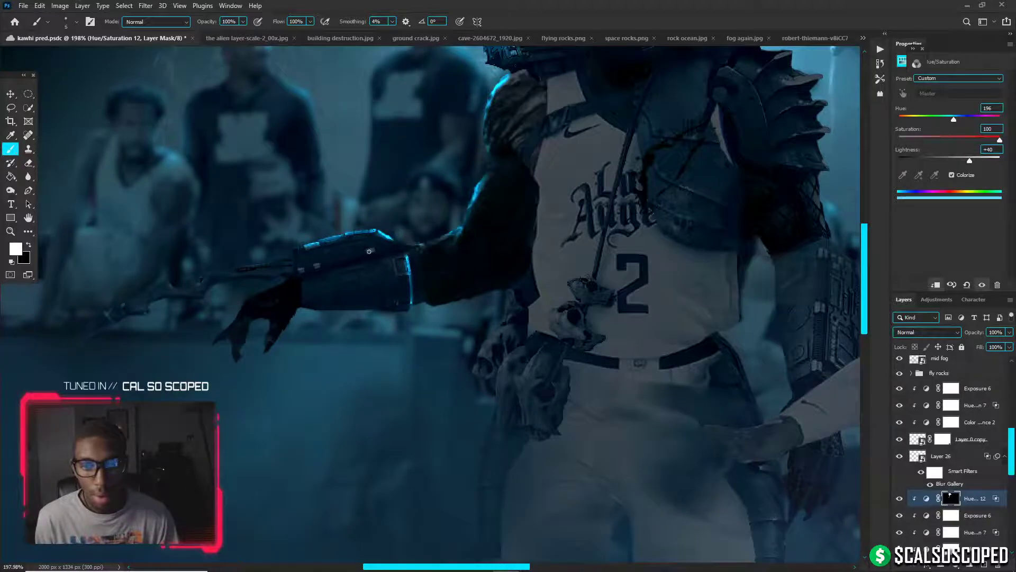
Highlight the gauntlet's small details and extend the rim light along the thin blades reaching past the creature's hand
mouse_move(369, 252)
mouse_down()
mouse_move(400, 247)
mouse_move(311, 273)
mouse_up()
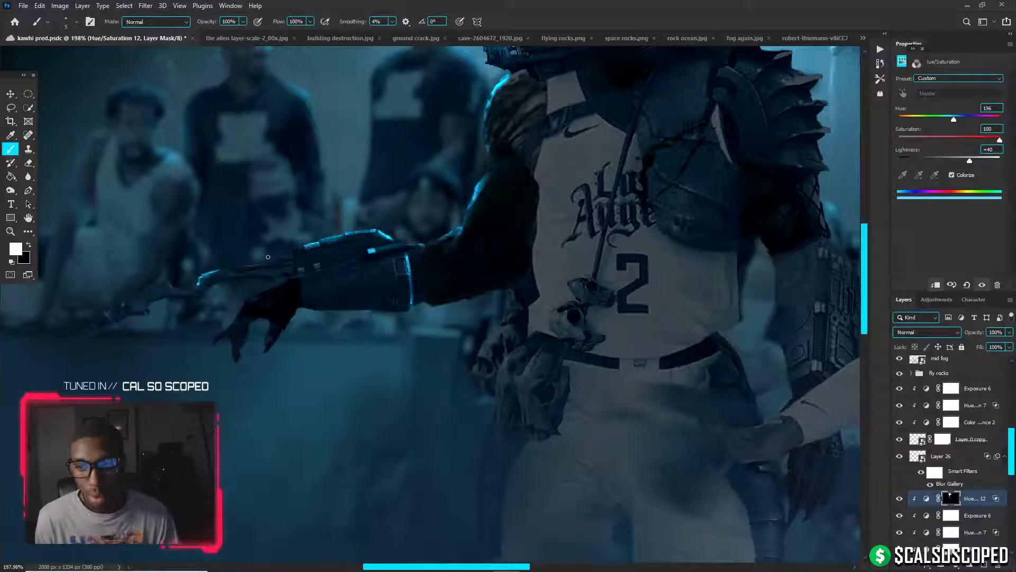
mouse_move(221, 272)
mouse_down()
mouse_move(286, 261)
mouse_move(214, 282)
mouse_move(263, 281)
mouse_up()
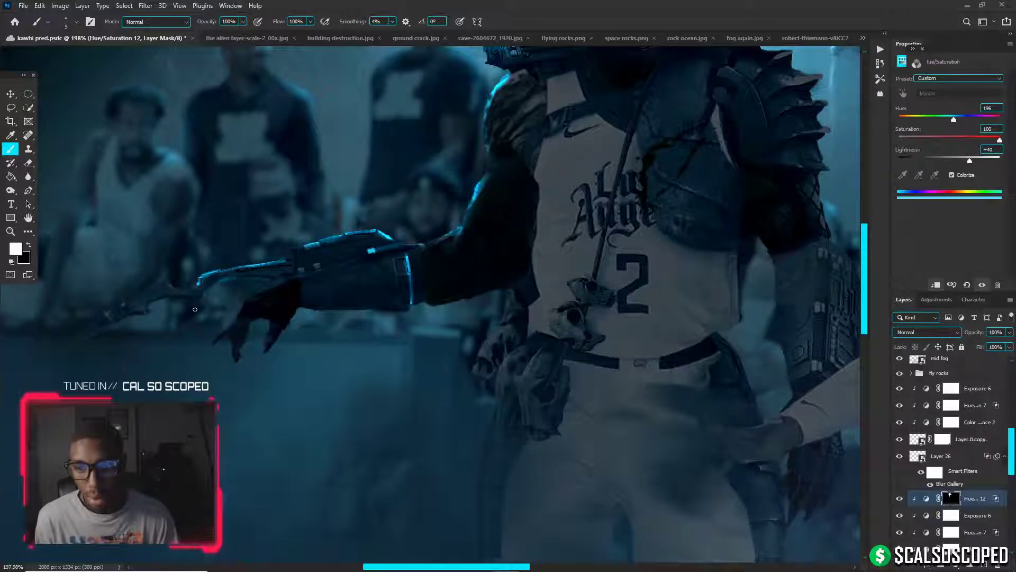
mouse_move(178, 284)
mouse_down()
mouse_move(159, 279)
mouse_move(98, 313)
mouse_up()
key(ctrl+0)
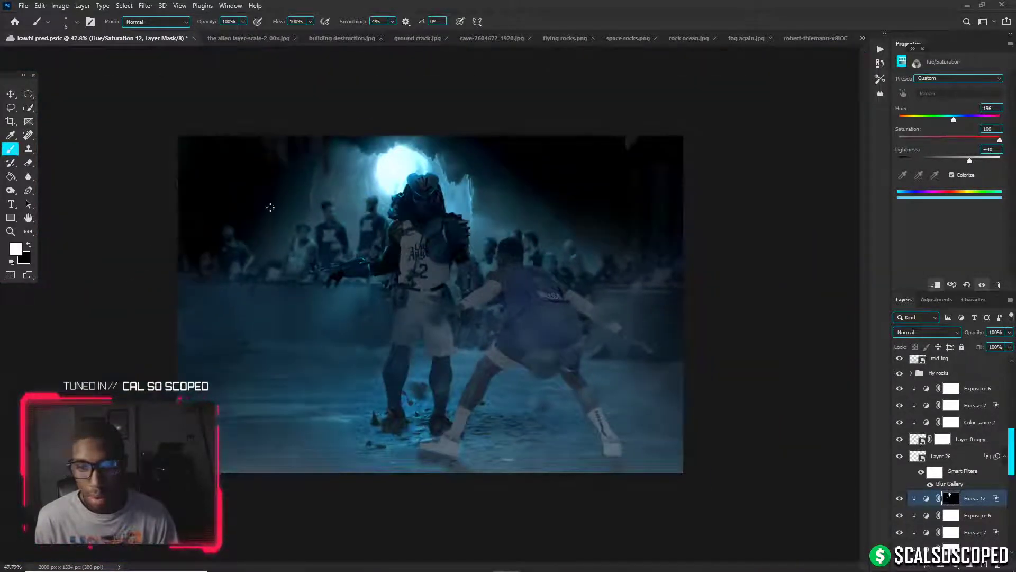
key(ctrl+plus)
key(ctrl+plus)
key(ctrl+plus)
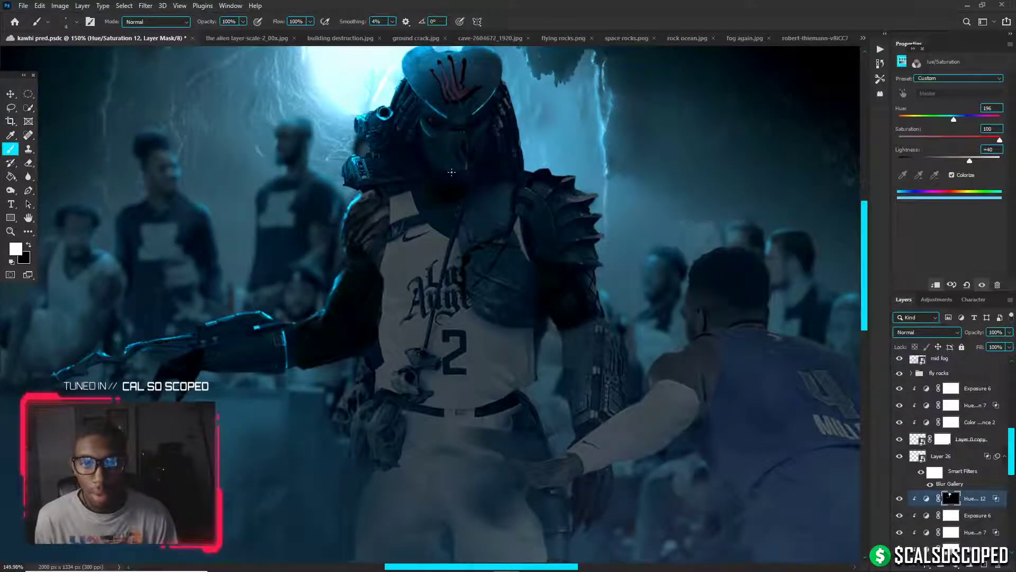
Paint a thin cyan highlight along the cord hanging from the creature's neck over the jersey, undoing the misplaced strokes
scroll(424, 152, down, 6)
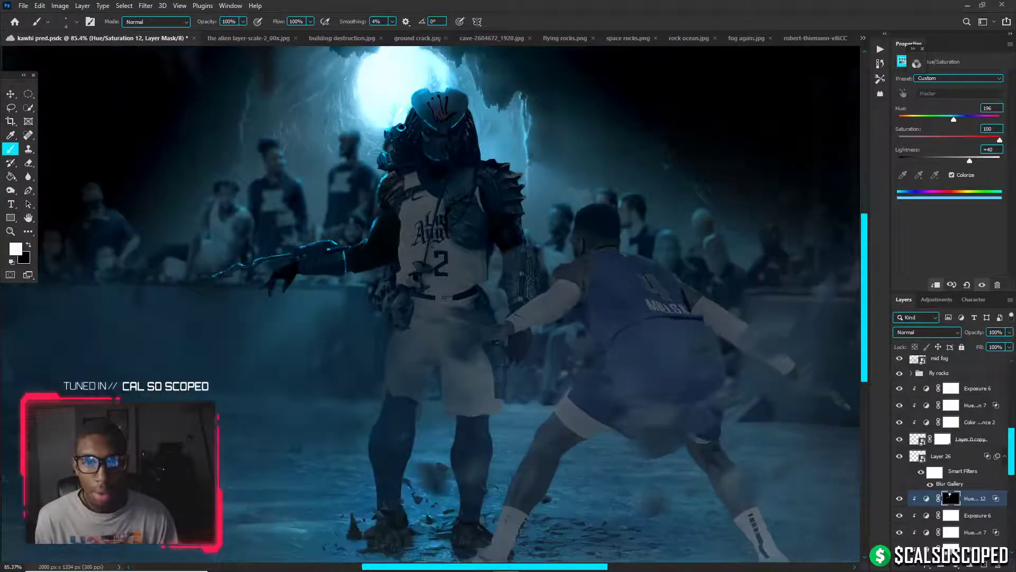
scroll(424, 152, up, 1)
scroll(475, 161, up, 3)
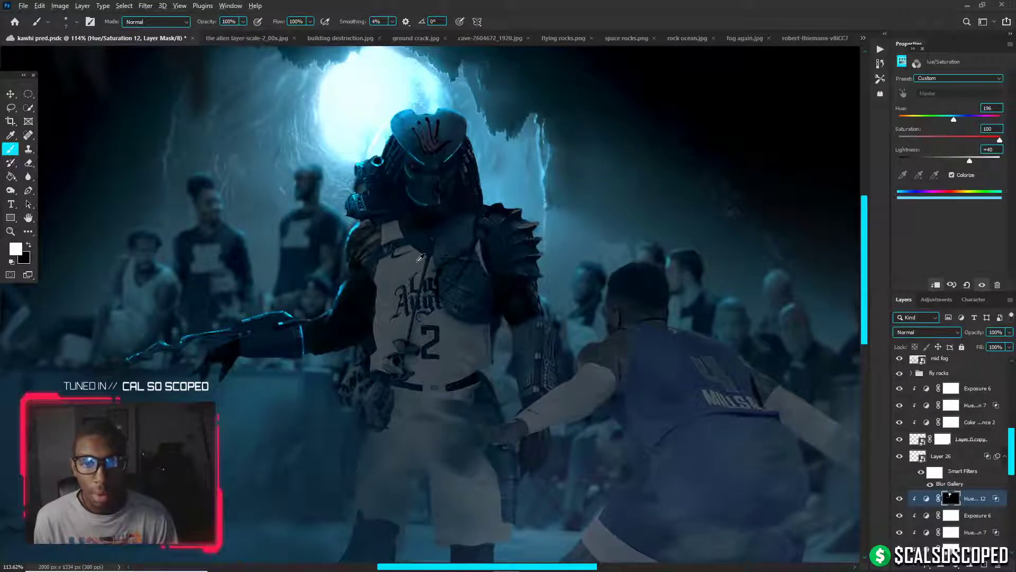
drag(433, 228, 435, 225)
key(ctrl+z)
alt+right_click(434, 238)
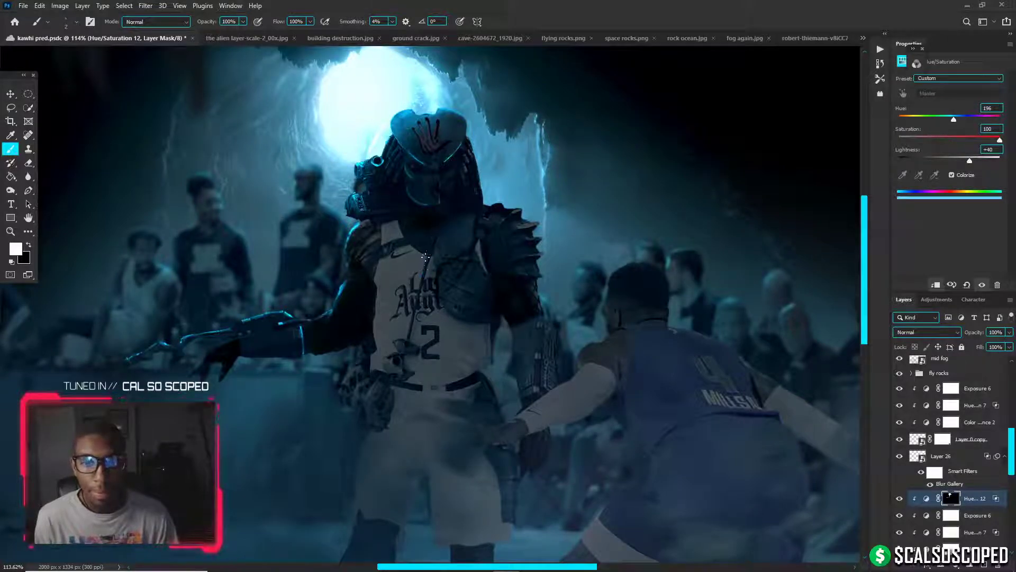
alt+right_click(427, 272)
drag(422, 274, 422, 269)
drag(436, 235, 436, 250)
key(ctrl+z)
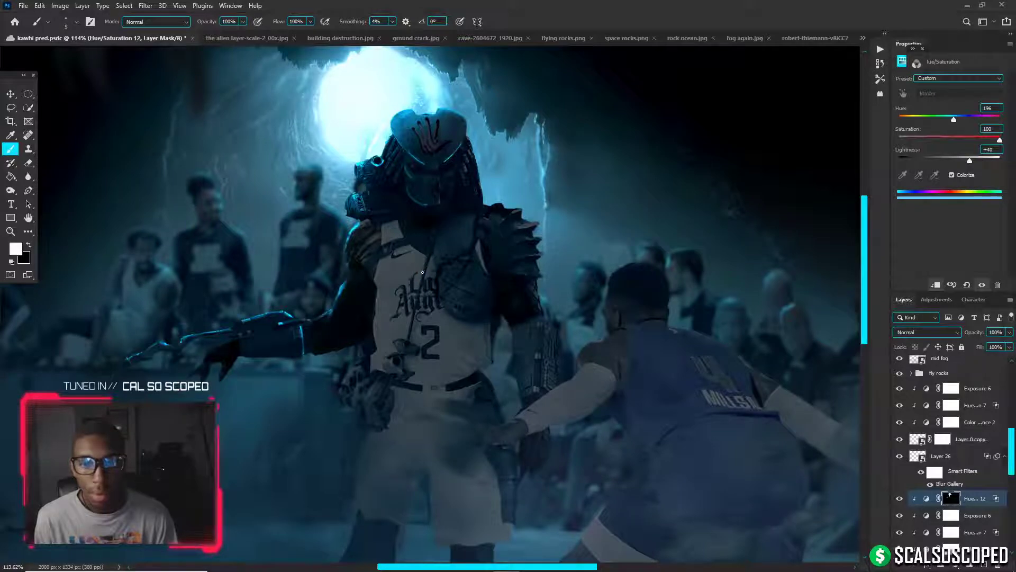
drag(445, 213, 445, 214)
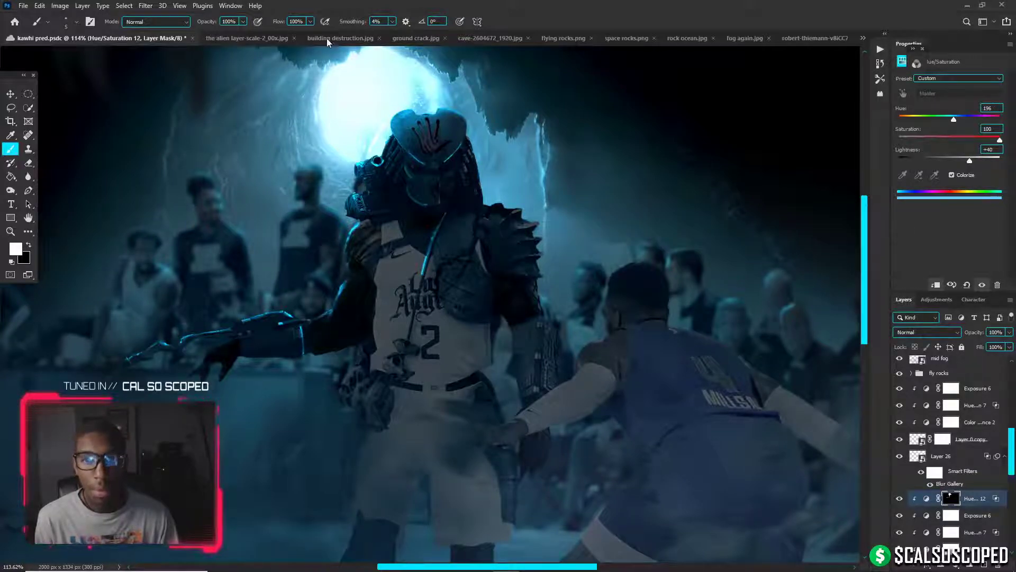
Lower the brush flow to 38% and paint cyan rim light along the upper spikes of the creature's shoulder armor
click(311, 22)
drag(310, 34, 280, 34)
scroll(556, 206, up, 3)
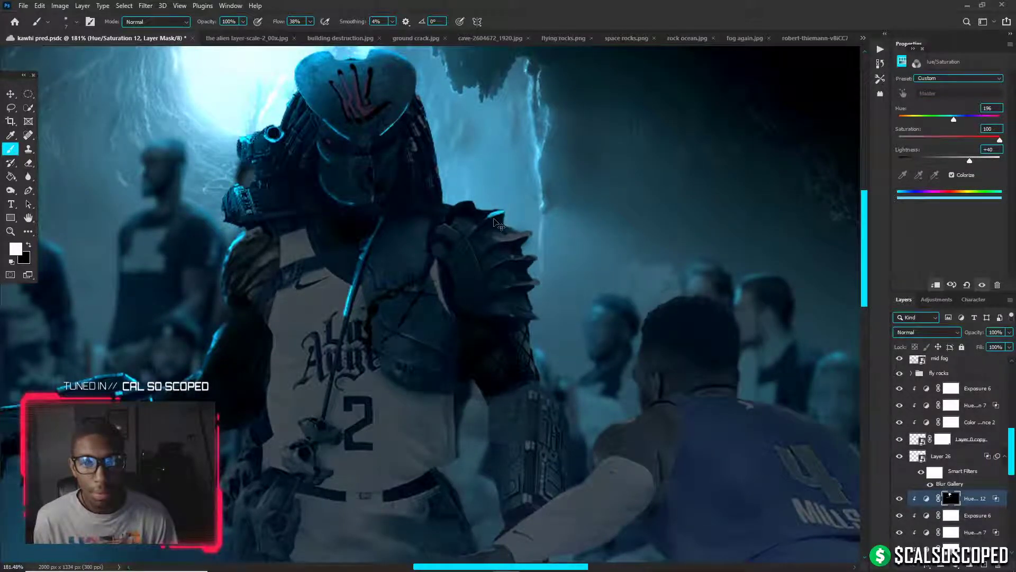
mouse_move(527, 228)
mouse_down()
mouse_move(499, 223)
mouse_move(549, 230)
mouse_move(509, 240)
mouse_up()
scroll(494, 245, down, 5)
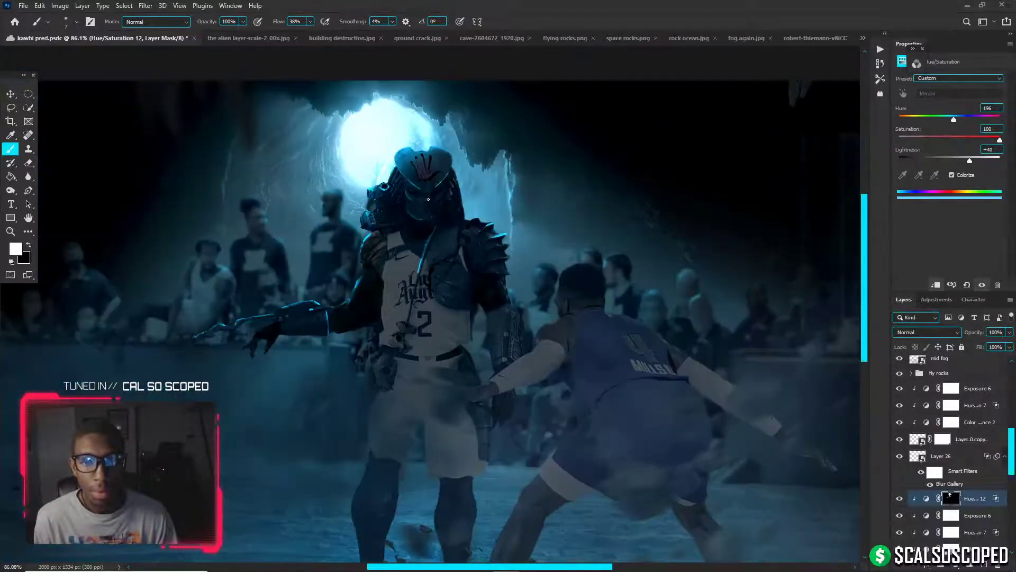
key(ctrl+0)
Add a clipped Exposure adjustment above the cyan Hue/Saturation layer with exposure +3.39, and invert its mask to black
click(974, 507)
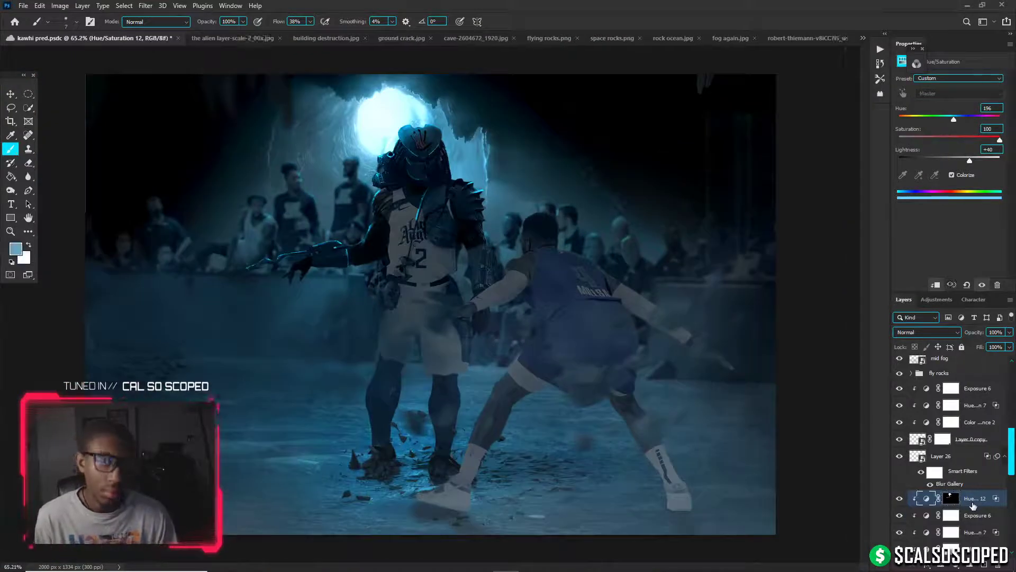
click(959, 565)
click(953, 441)
alt+click(976, 503)
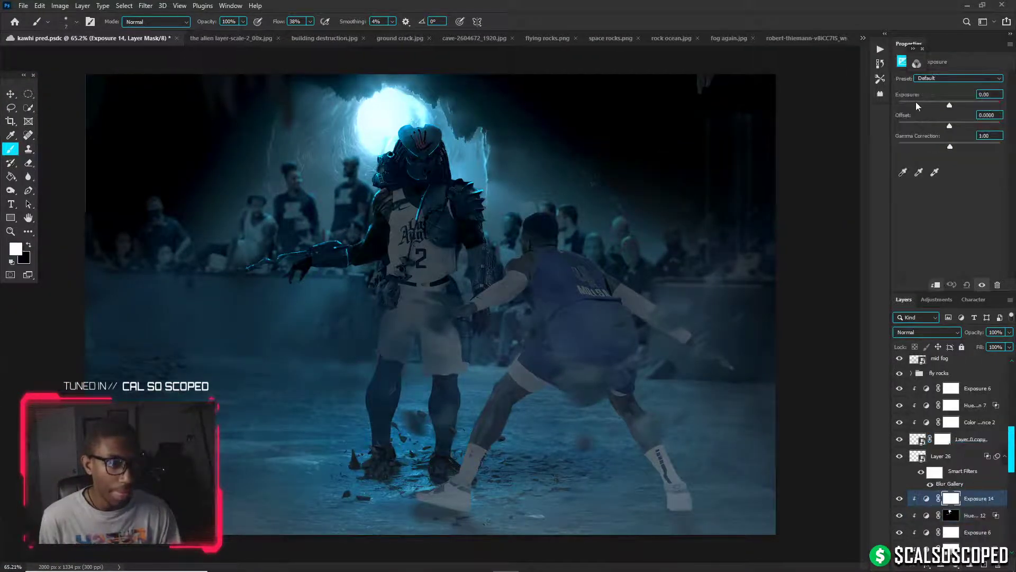
drag(950, 105, 975, 103)
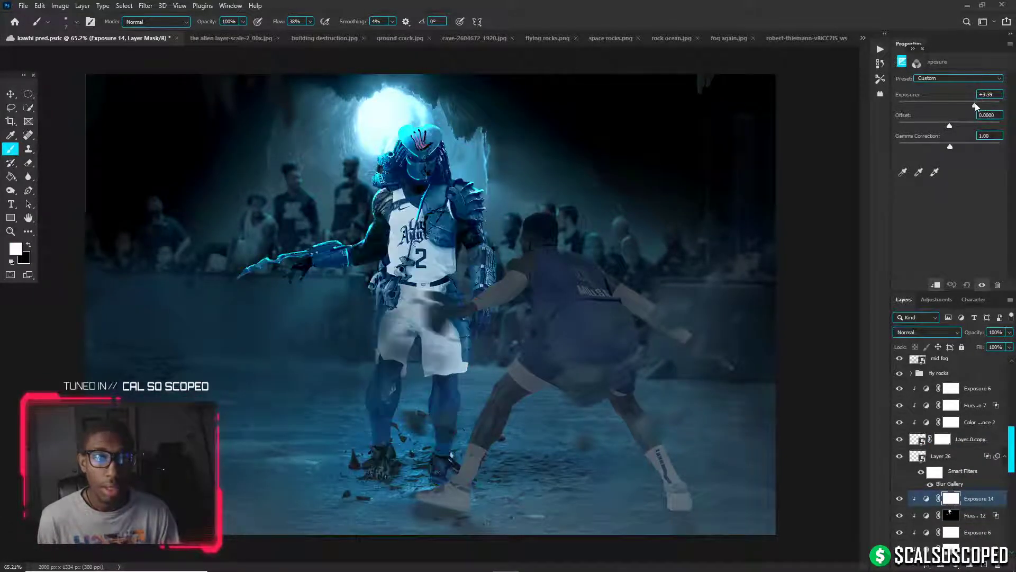
key(ctrl+i)
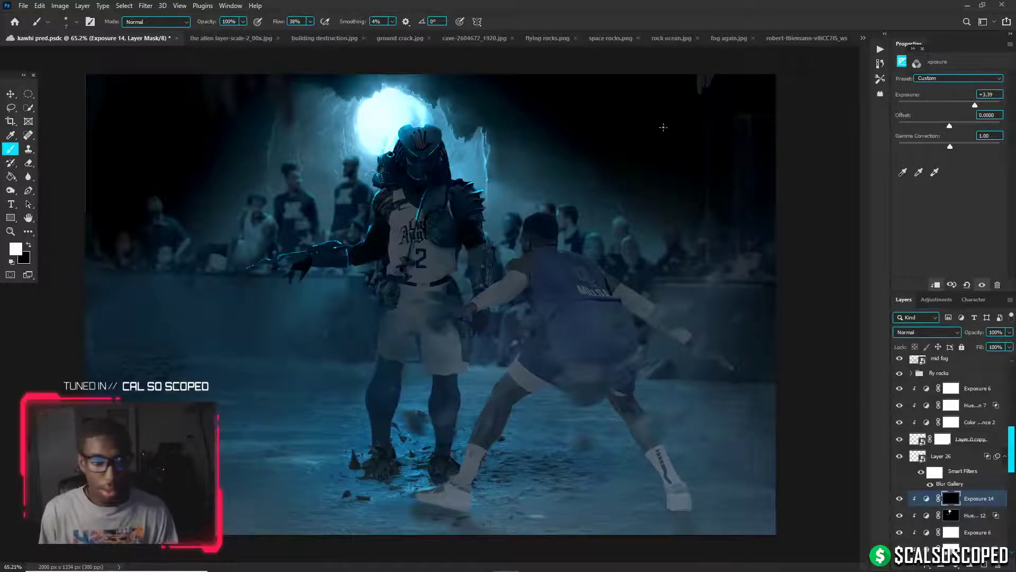
Brighten the red handprint area on the helmet's forehead by painting white on the Exposure mask with a soft brush
key(x)
key(x)
alt+right_click(417, 155)
click(426, 138)
scroll(426, 139, up, 3)
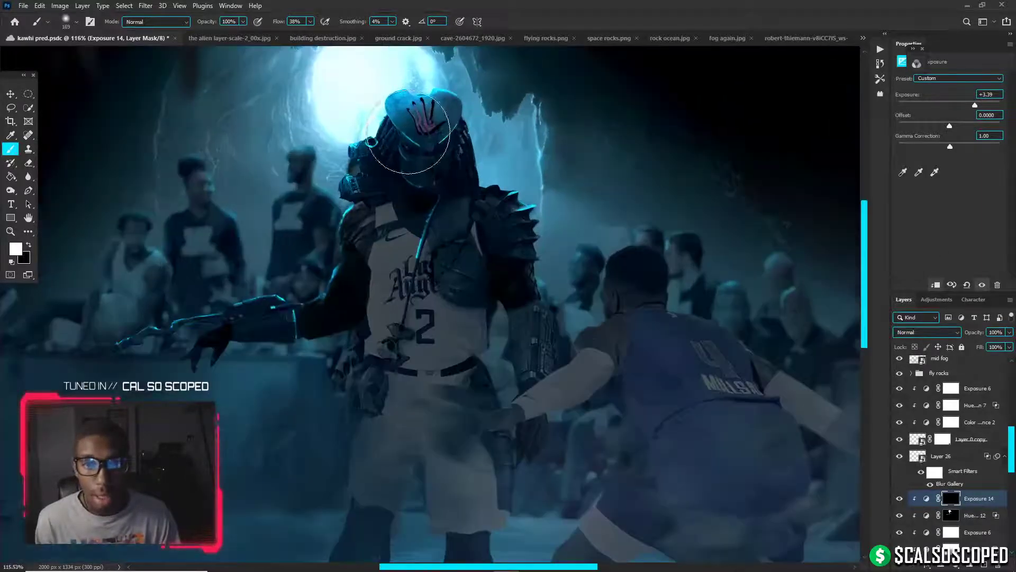
alt+right_click(426, 119)
alt+click(426, 119)
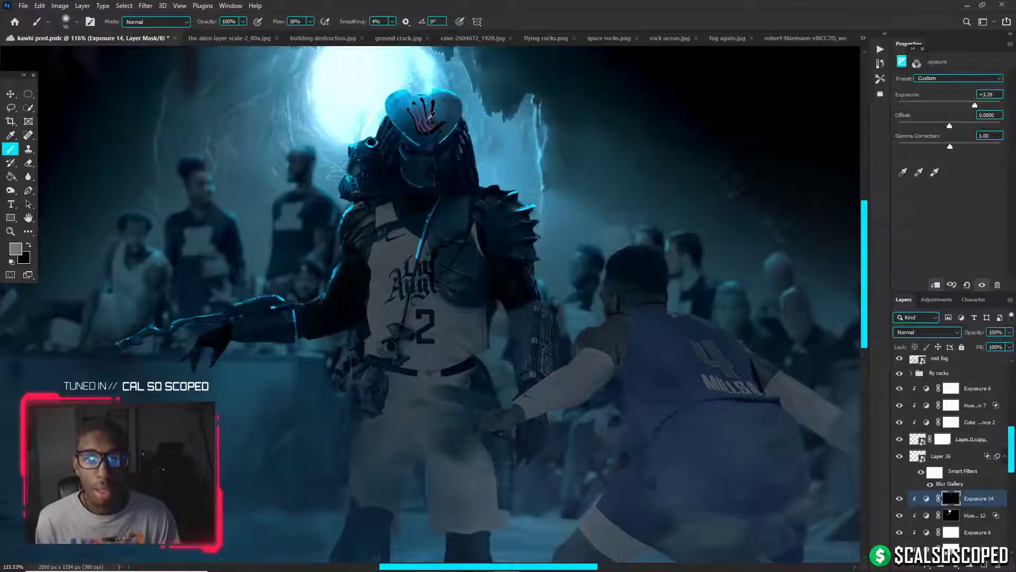
click(12, 261)
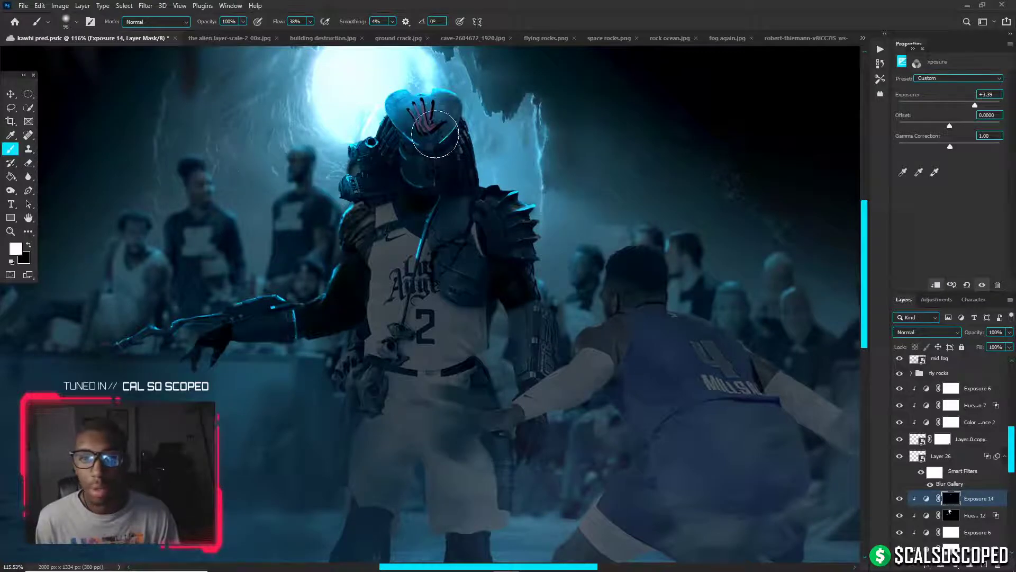
click(427, 127)
click(423, 109)
click(433, 121)
click(434, 121)
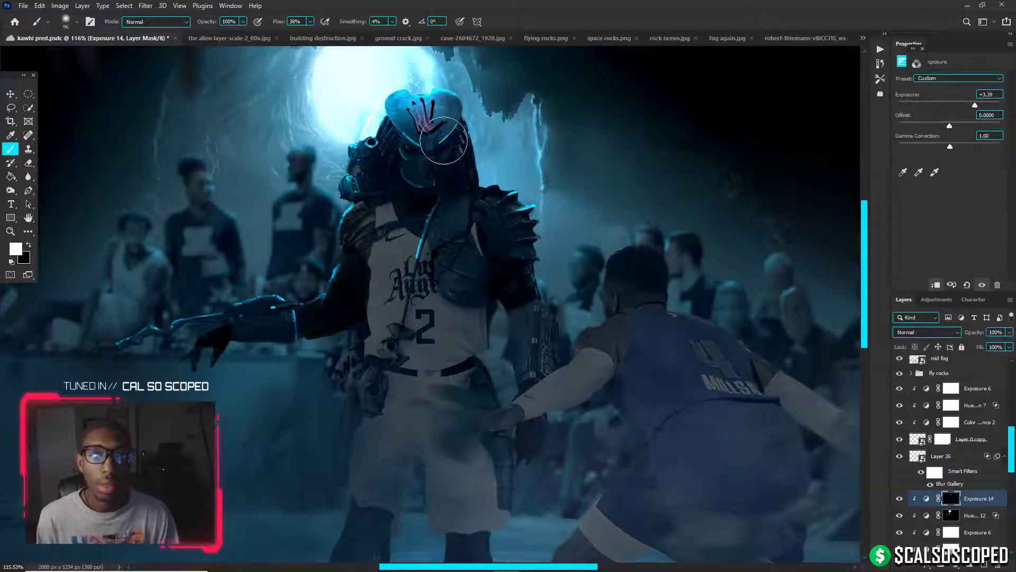
Add a clipped Hue/Saturation adjustment above the Exposure layer, colorized with hue 0, saturation 100 and lightness +10
click(973, 502)
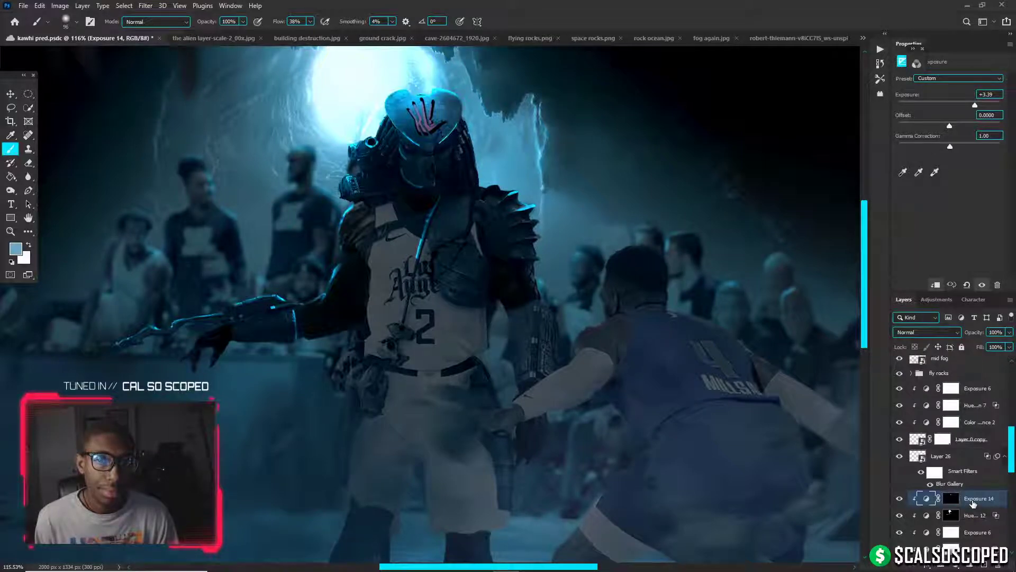
click(955, 565)
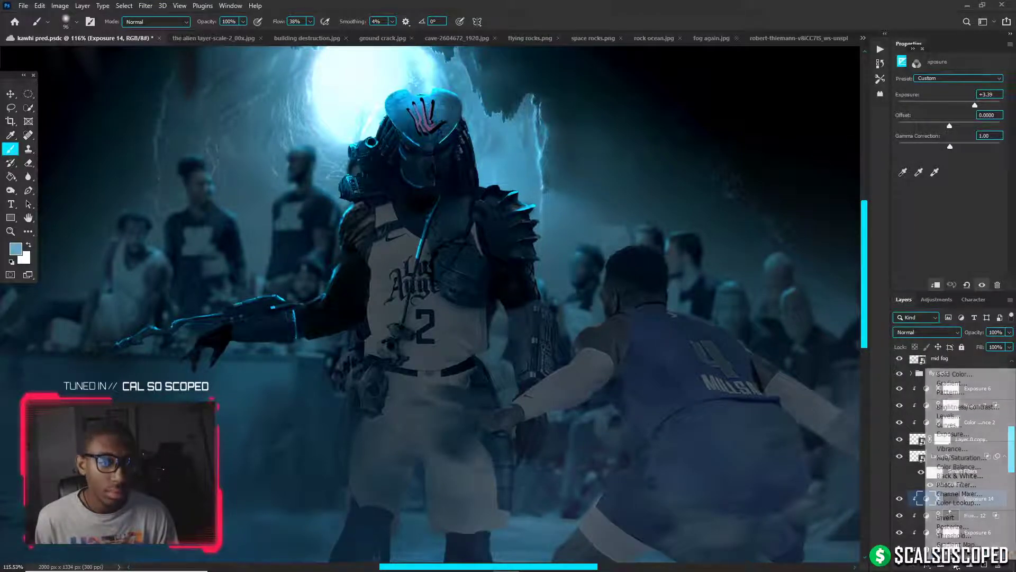
click(963, 467)
alt+click(967, 504)
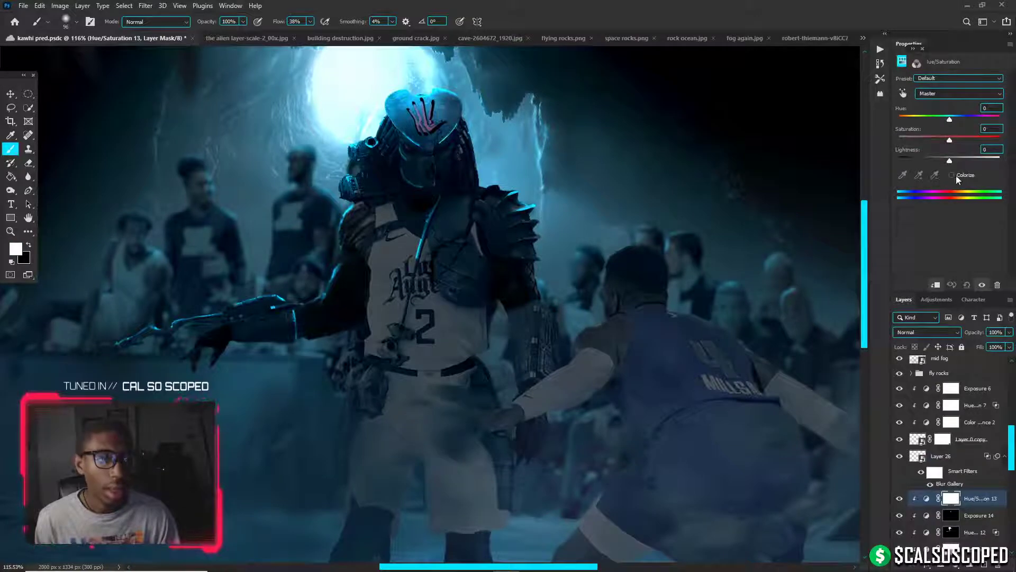
click(953, 174)
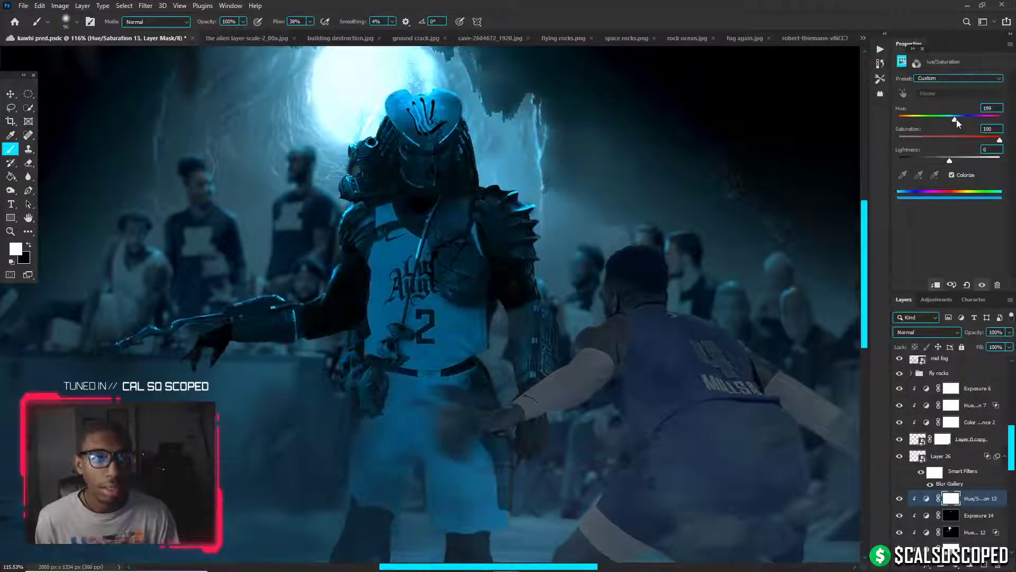
drag(957, 120, 867, 124)
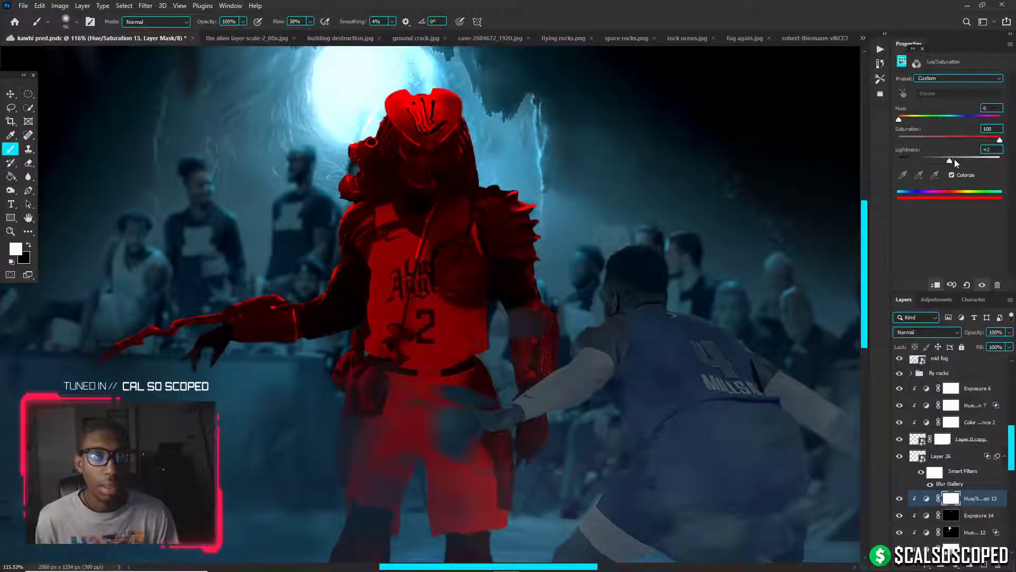
drag(956, 163, 960, 163)
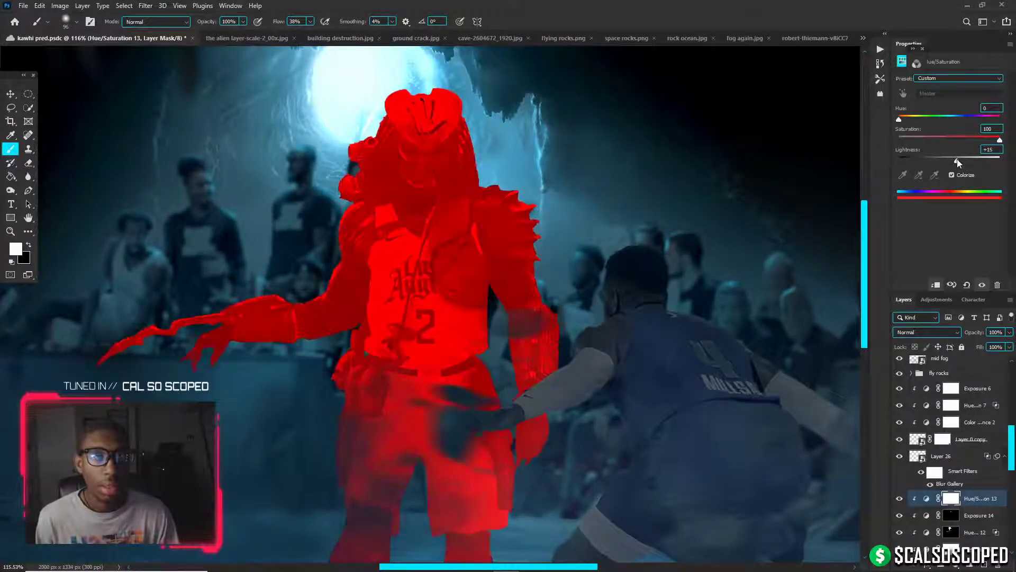
Split the red adjustment's underlying-layer Blend If black point to 0/20, and invert its mask to black
right_click(924, 500)
click(919, 293)
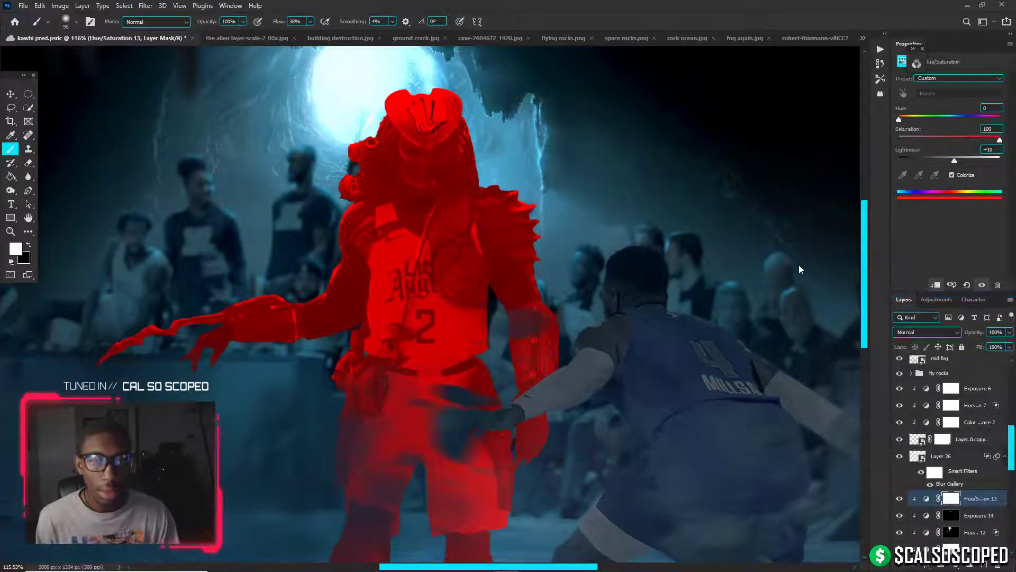
drag(757, 328, 758, 328)
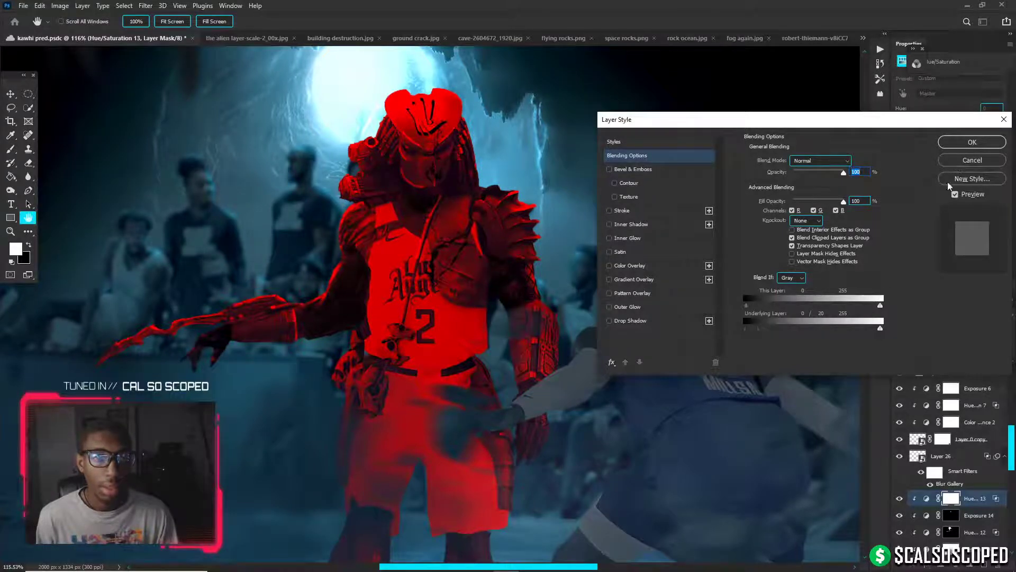
key(Return)
key(b)
key(ctrl+i)
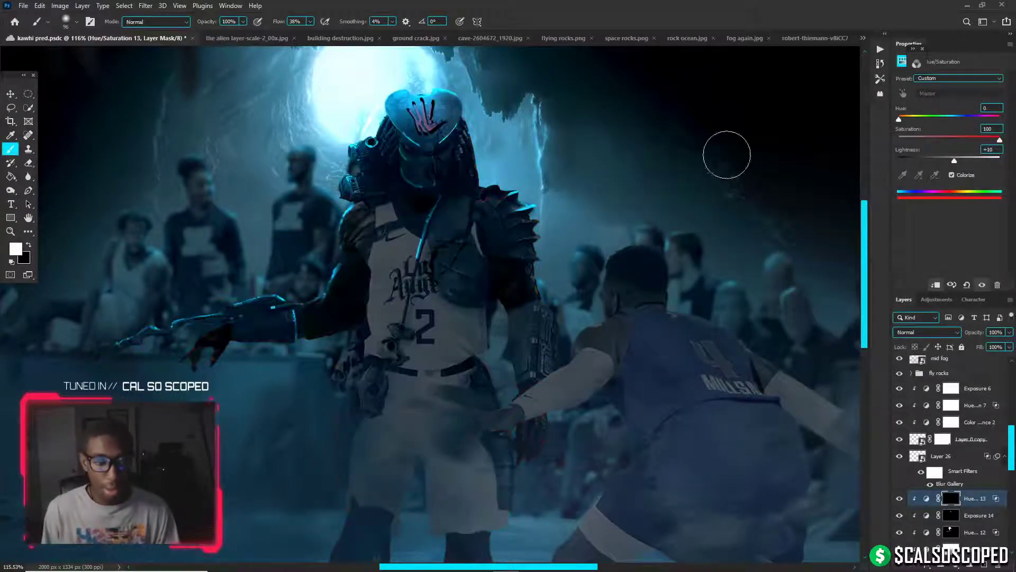
Paint white on the red adjustment's mask to redden the creature's eyes and the handprint on the helmet
drag(416, 153, 395, 154)
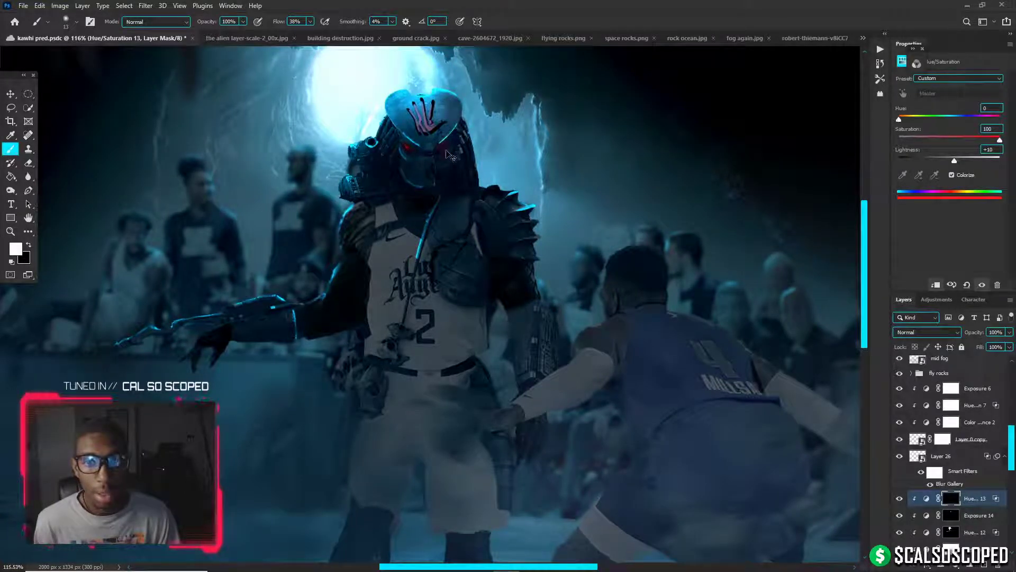
mouse_move(415, 124)
mouse_down()
mouse_move(423, 110)
mouse_move(402, 107)
mouse_up()
scroll(418, 116, up, 6)
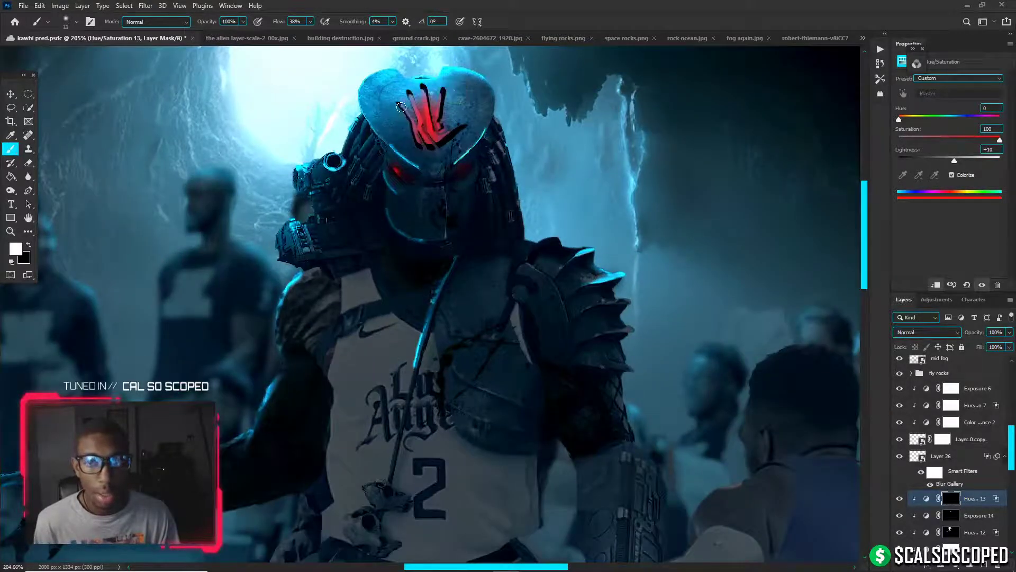
key(x)
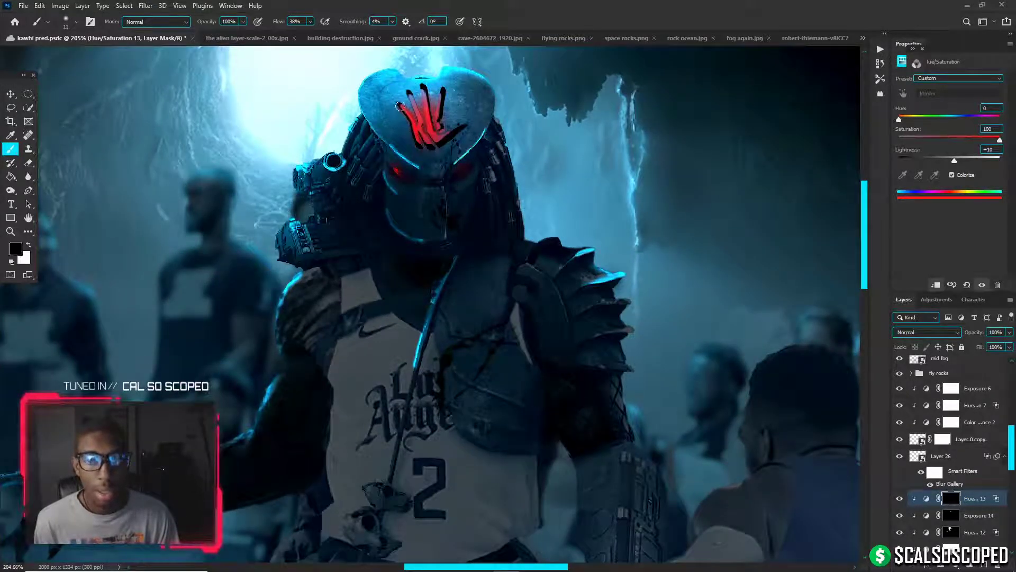
key(x)
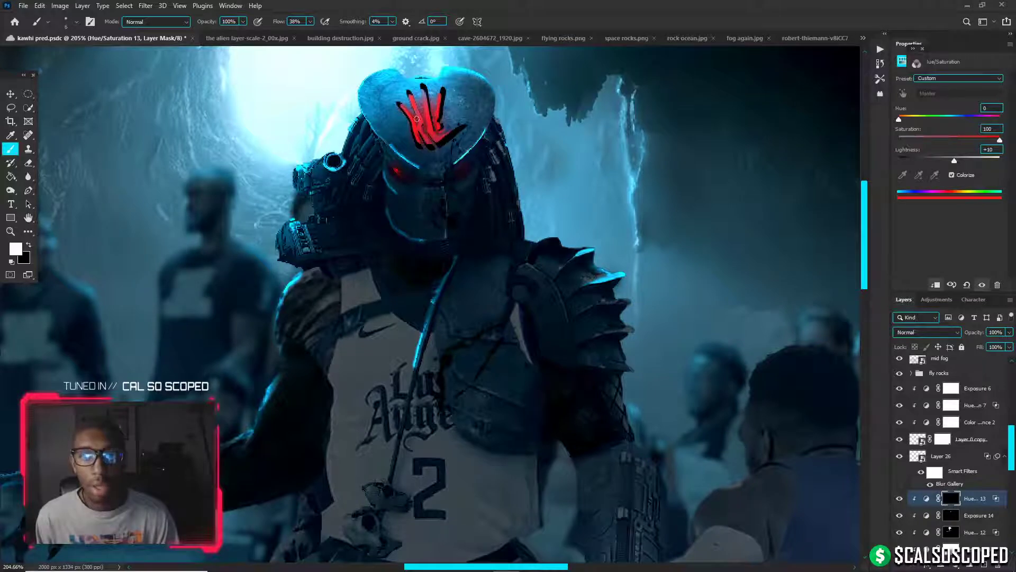
Refine the handprint's red fingers and palm with a smaller brush, painting in white and cleaning the edges with black
scroll(412, 102, down, 6)
scroll(408, 102, up, 1)
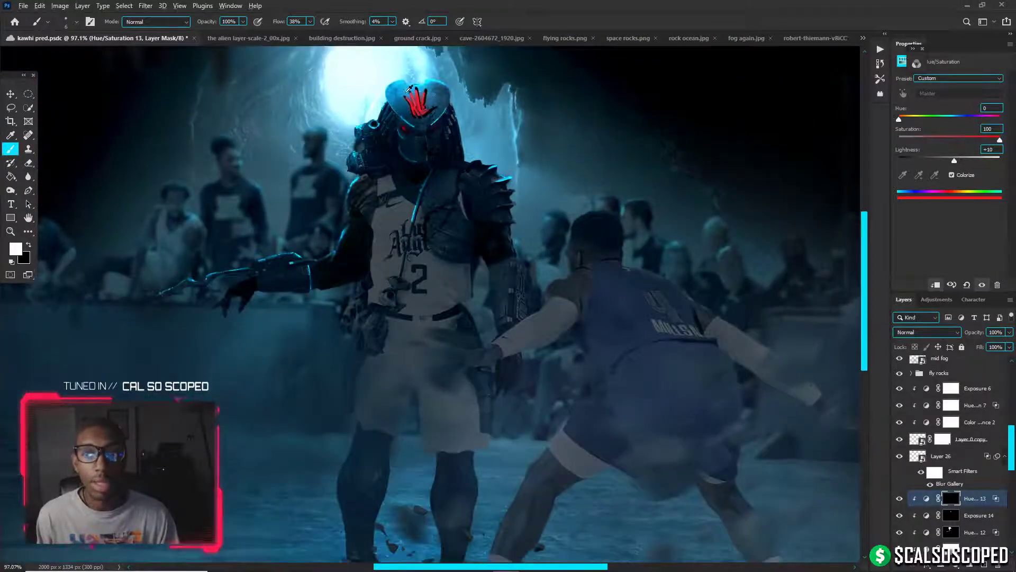
scroll(408, 102, down, 2)
scroll(410, 106, up, 4)
scroll(411, 165, up, 2)
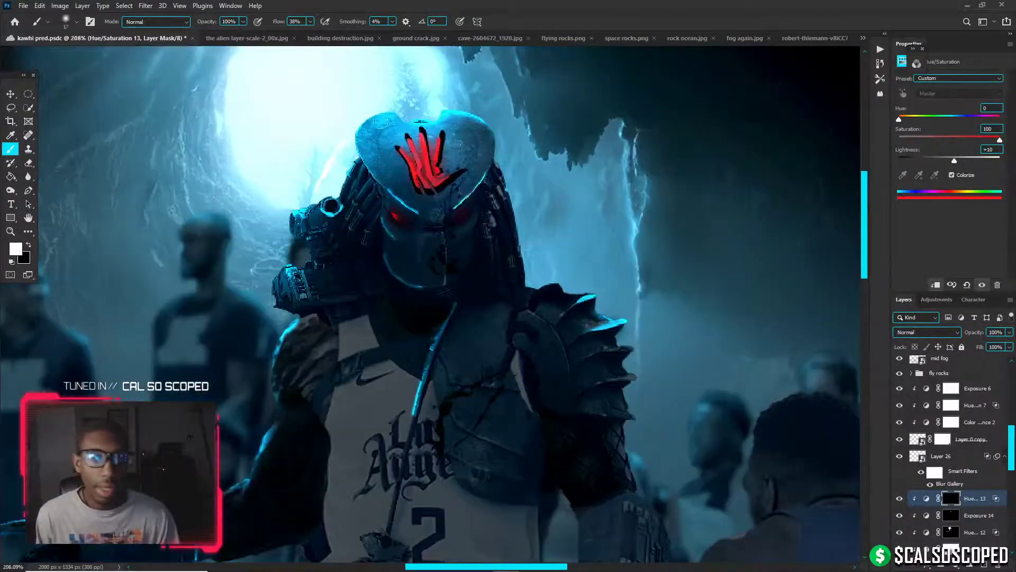
scroll(432, 157, up, 2)
key(bracketleft)
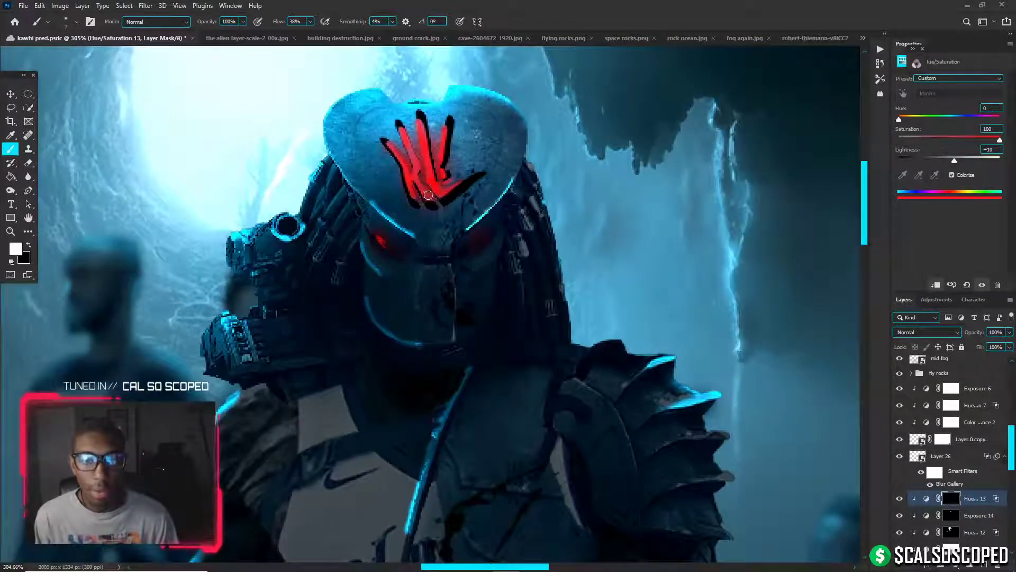
alt+click(428, 195)
click(10, 262)
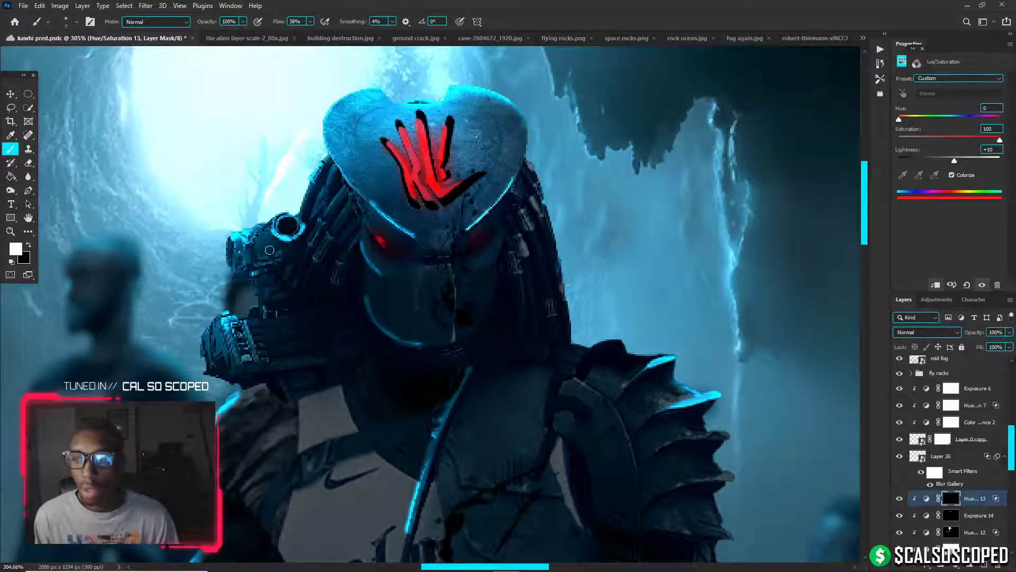
drag(413, 168, 407, 138)
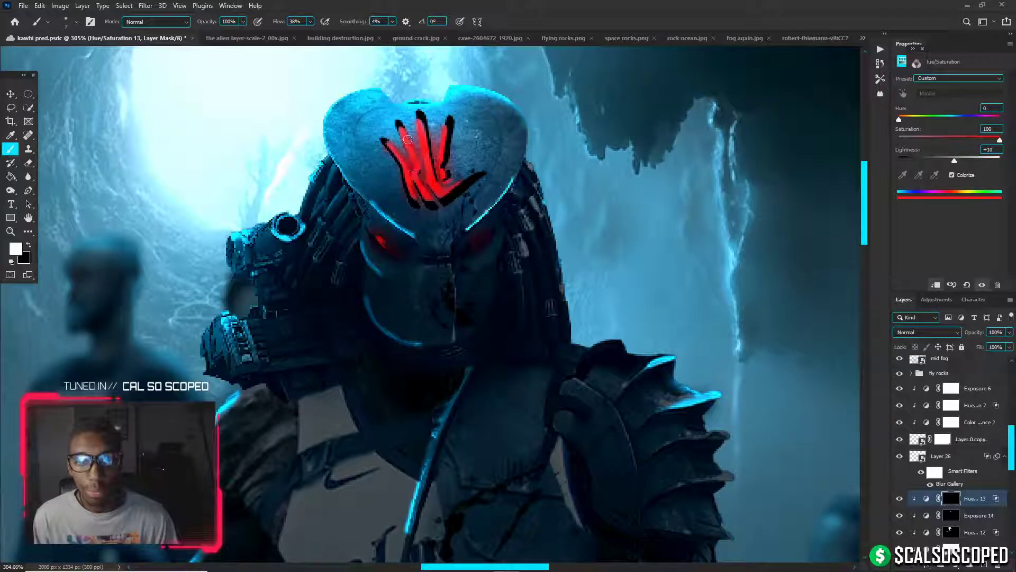
key(x)
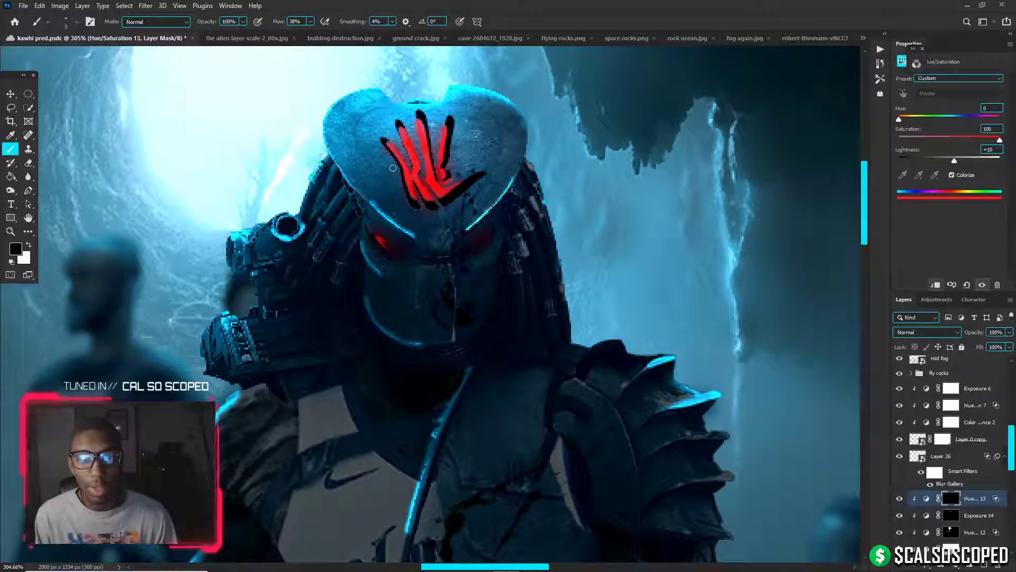
Create a new layer above the red adjustment, sample the handprint's red, and set the layer's blend mode to Linear Dodge (Add)
scroll(393, 168, down, 5)
click(985, 565)
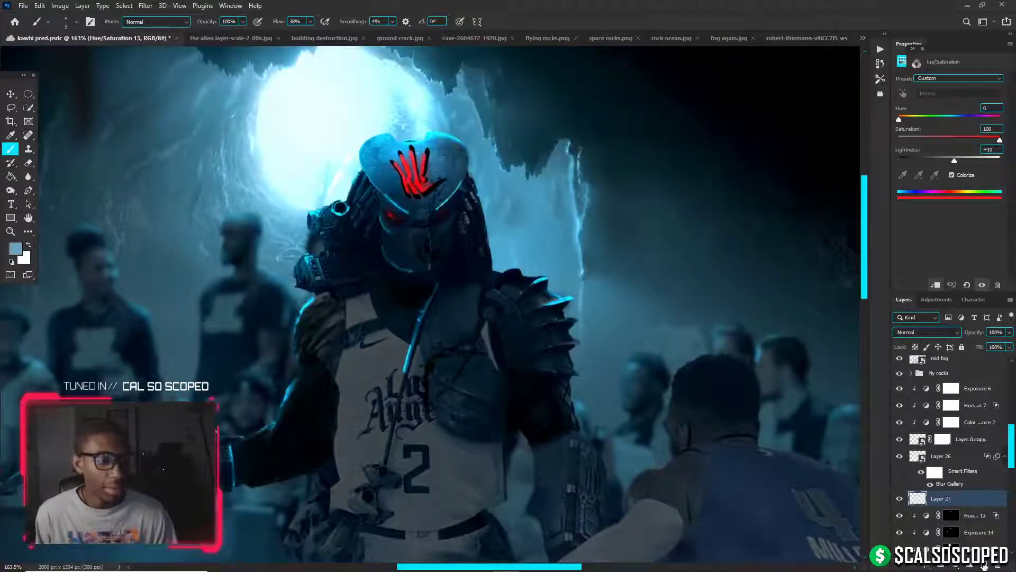
drag(435, 222, 509, 223)
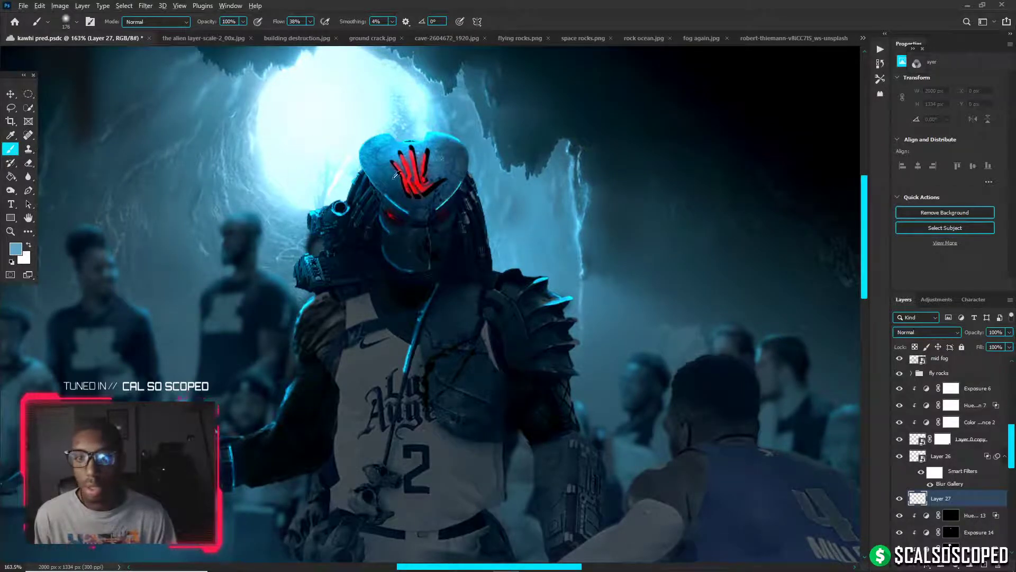
alt+click(417, 178)
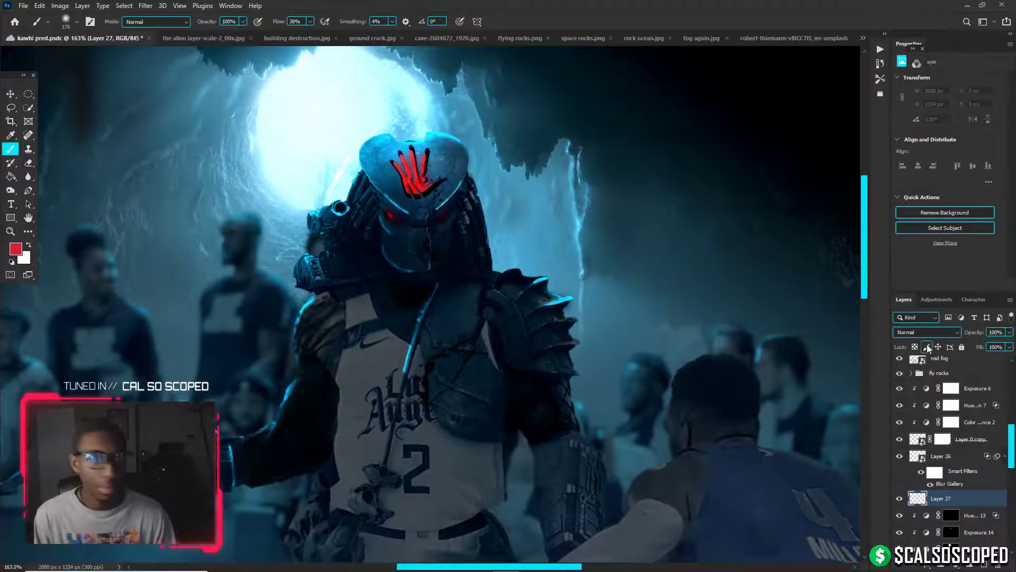
click(909, 331)
click(921, 405)
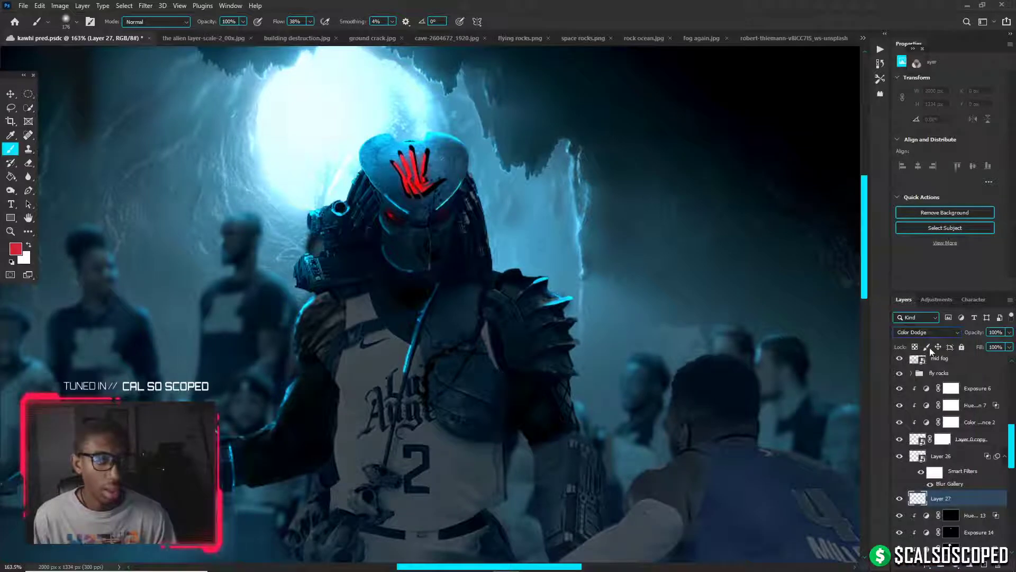
click(923, 334)
click(918, 411)
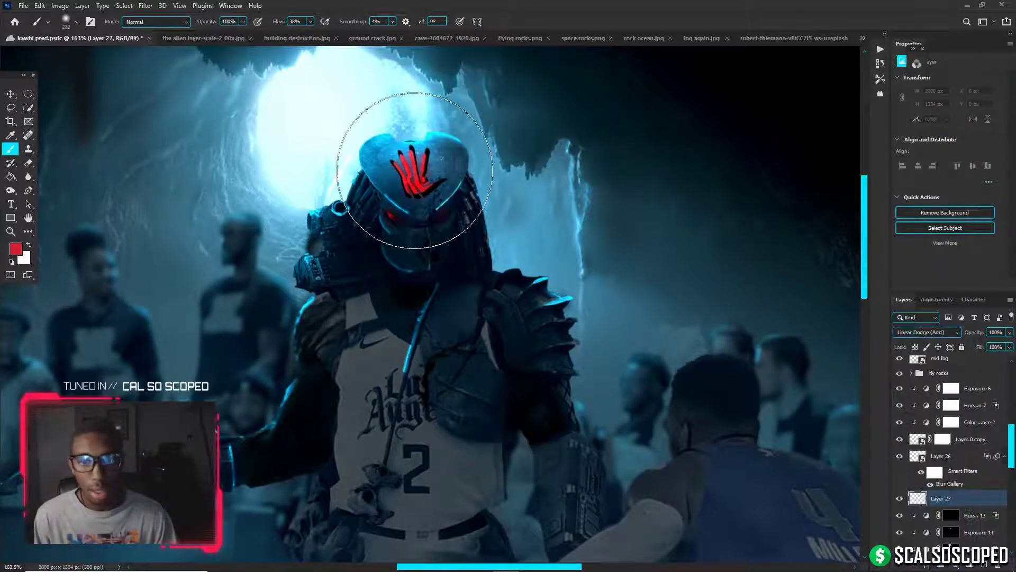
Paint a soft red glow over the helmet's handprint with a large brush, retrying the dab until its size fits
click(415, 174)
key(ctrl+z)
alt+right_click(416, 175)
click(418, 176)
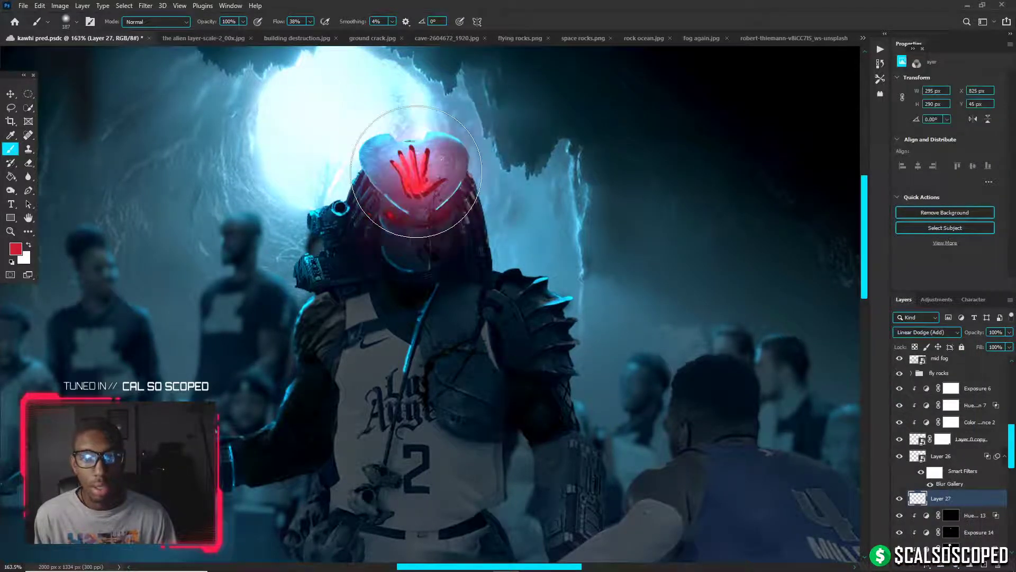
click(417, 175)
key(ctrl+z)
click(420, 170)
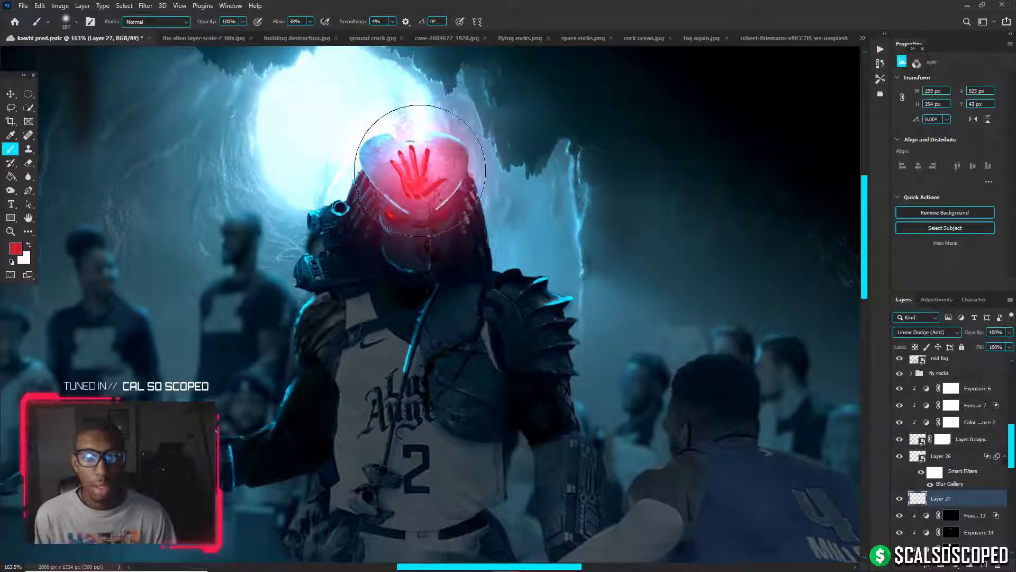
Add smaller red glow dabs over both of the creature's eyes with a reduced soft brush
scroll(450, 172, down, 5)
scroll(432, 166, up, 4)
alt+right_click(425, 228)
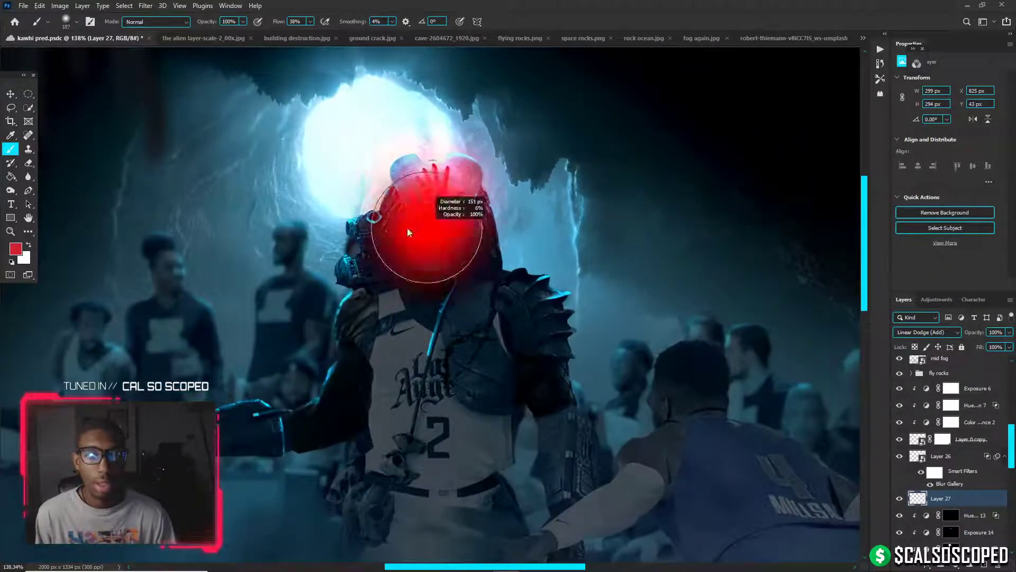
click(420, 224)
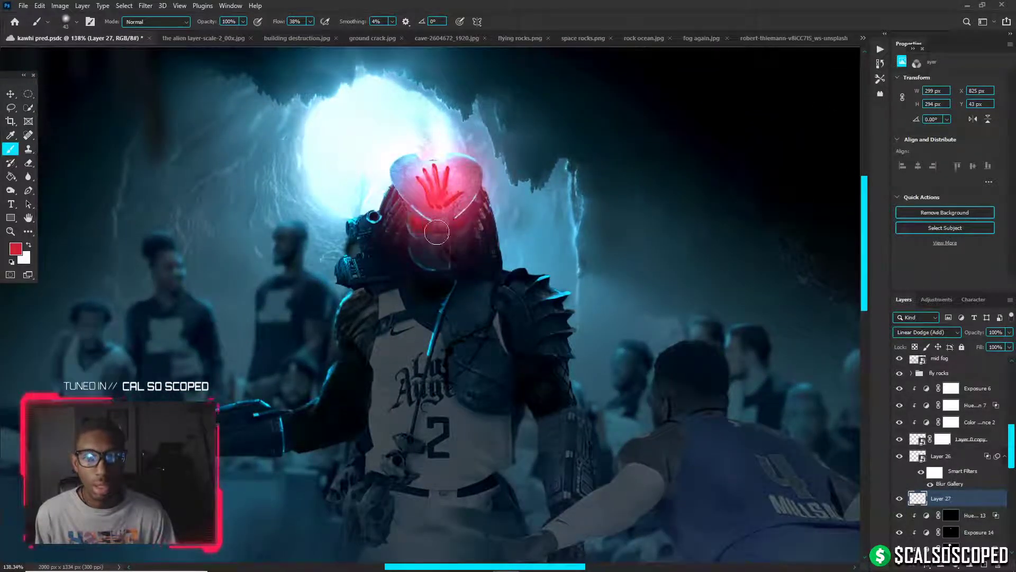
click(421, 225)
click(458, 225)
click(460, 226)
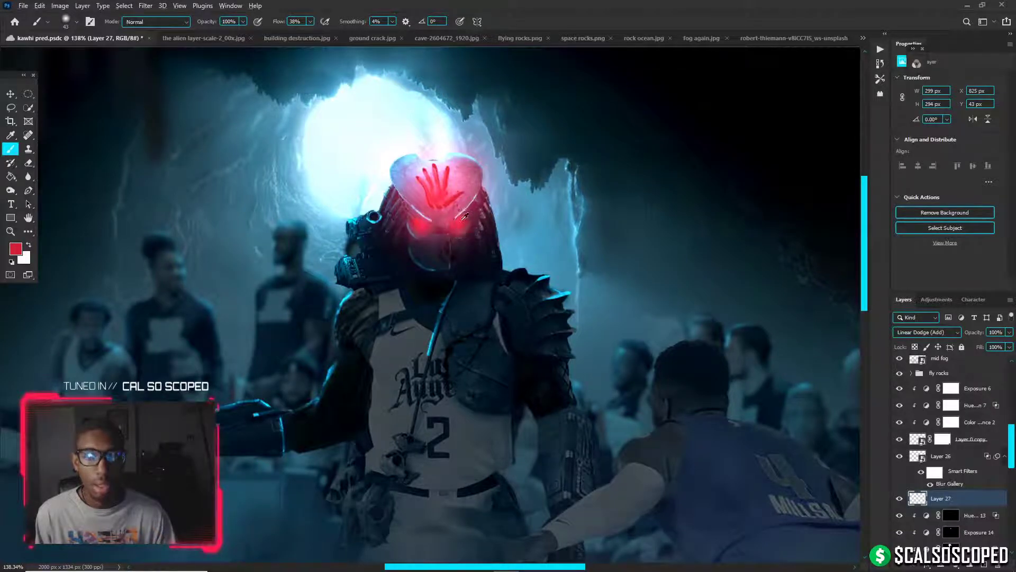
Split the glow layer's This Layer Blend If black point to 0/174 in its blending options
scroll(457, 221, down, 5)
right_click(917, 492)
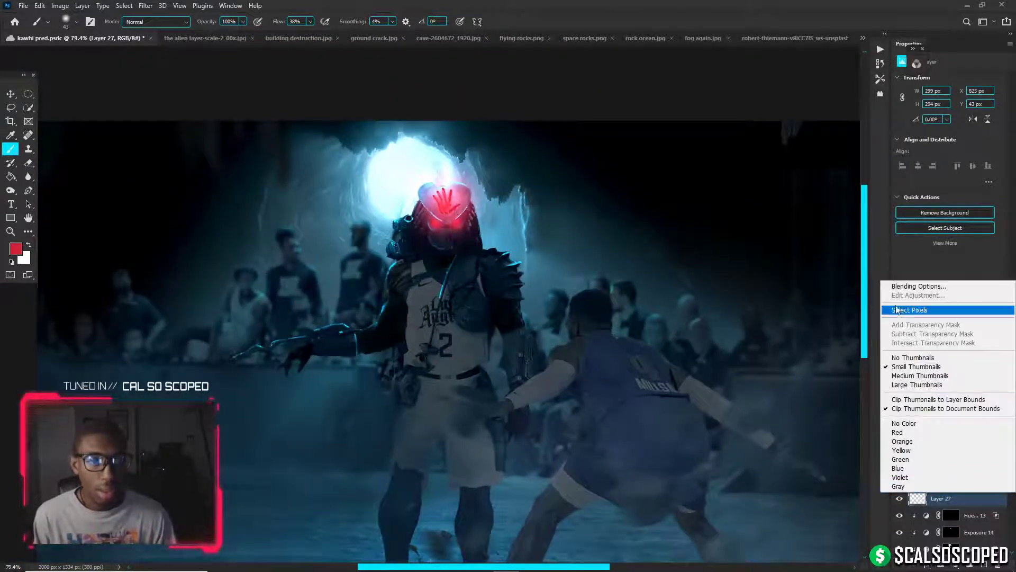
click(906, 286)
mouse_move(747, 328)
mouse_down()
mouse_move(784, 328)
mouse_move(742, 328)
mouse_up()
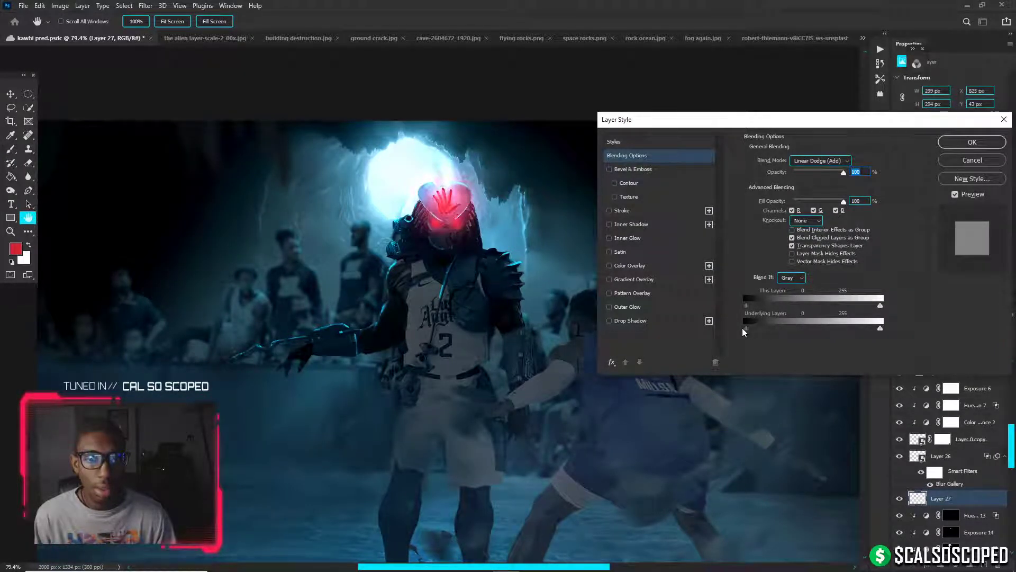
mouse_move(876, 329)
mouse_down()
mouse_move(748, 329)
mouse_move(894, 323)
mouse_up()
drag(802, 323, 870, 324)
drag(793, 304, 874, 308)
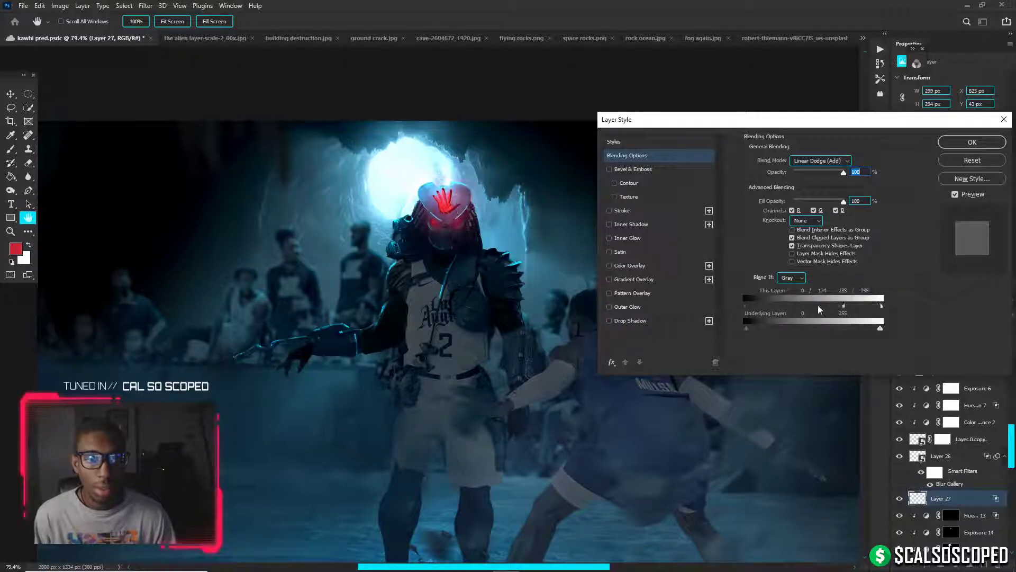
click(962, 144)
Erase the red glow spilling onto the lower part of the creature's face mask with a small soft eraser
scroll(551, 214, up, 5)
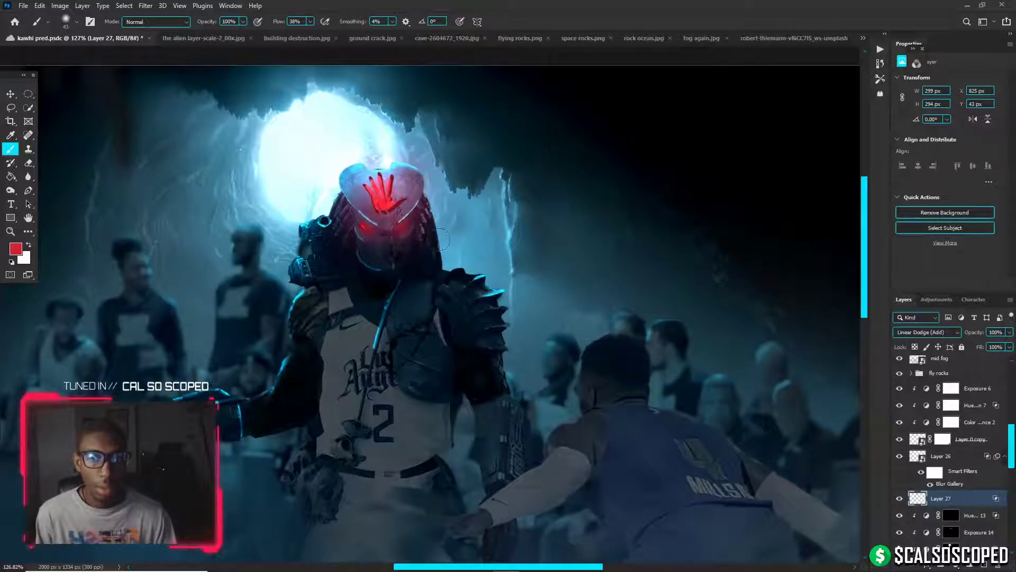
key(bracketright)
key(bracketright)
key(bracketright)
key(bracketright)
key(bracketright)
key(bracketright)
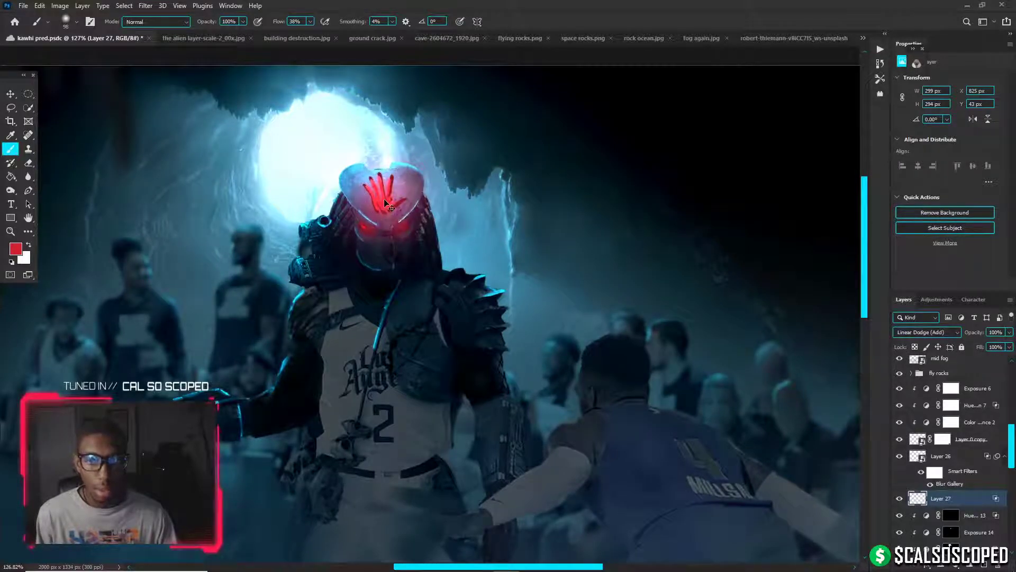
key(e)
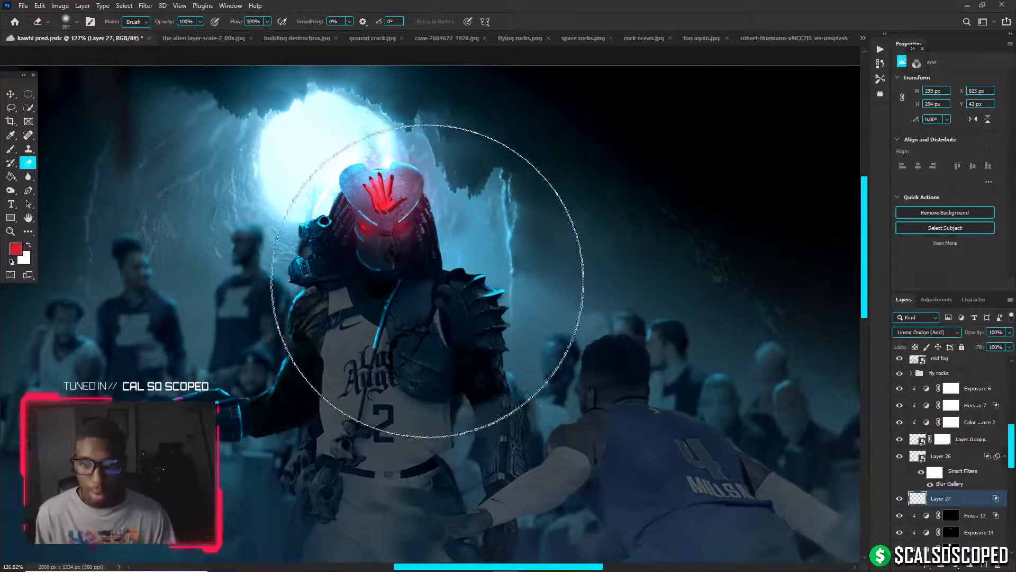
key(bracketleft)
key(bracketleft)
key(bracketleft)
key(bracketleft)
key(bracketleft)
key(bracketleft)
drag(370, 261, 403, 255)
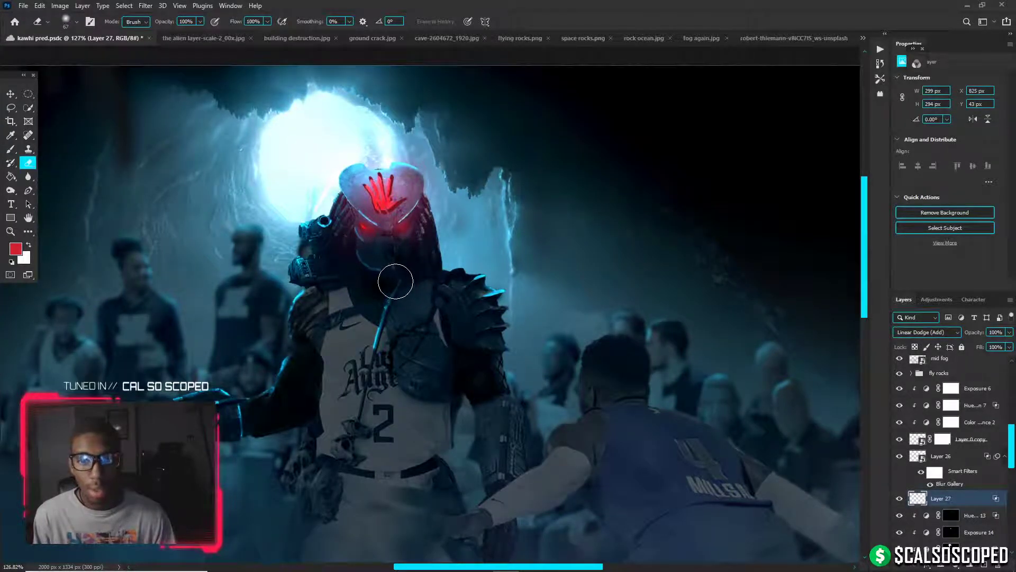
Select the red Hue/Saturation adjustment's mask and paint white along the central crack of the creature's lower face mask
scroll(392, 275, down, 5)
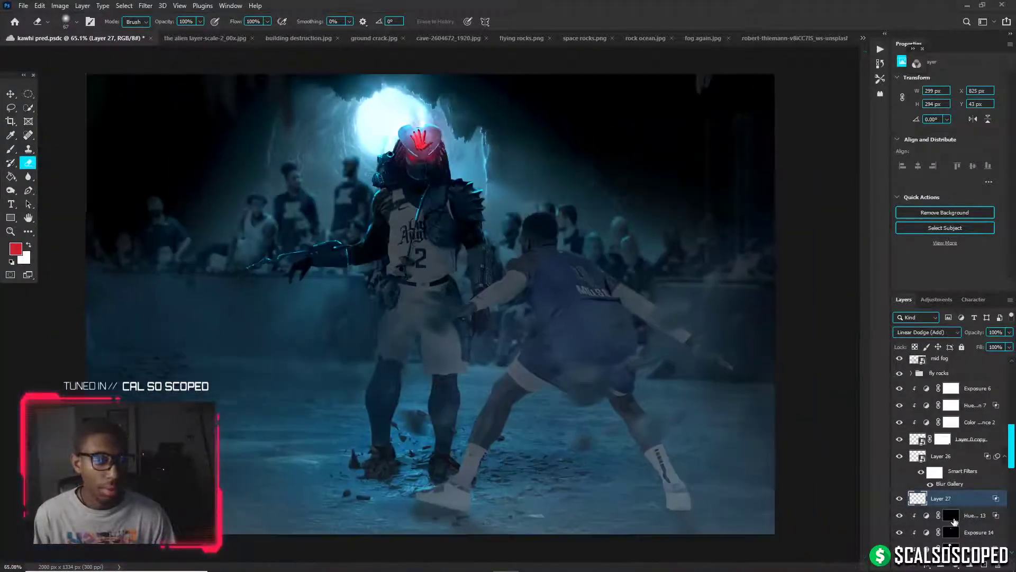
click(950, 515)
key(v)
key(d)
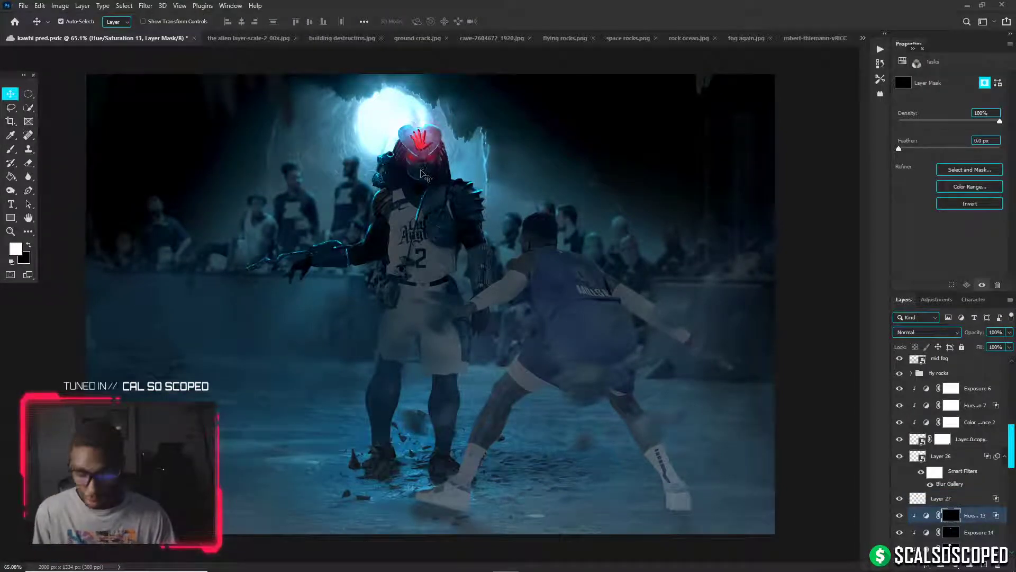
key(b)
scroll(424, 174, up, 5)
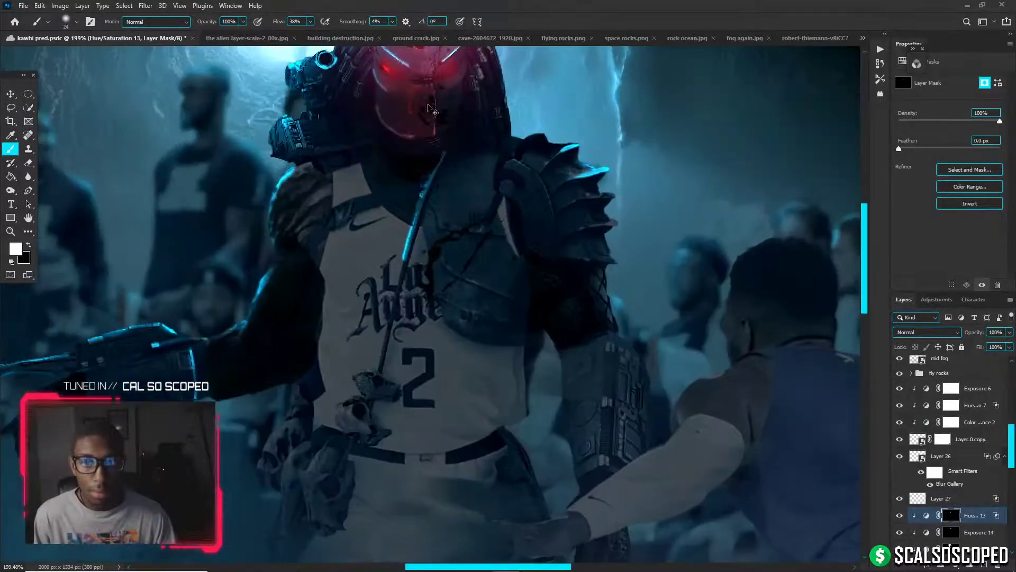
key(ctrl+BackSpace)
drag(429, 100, 423, 100)
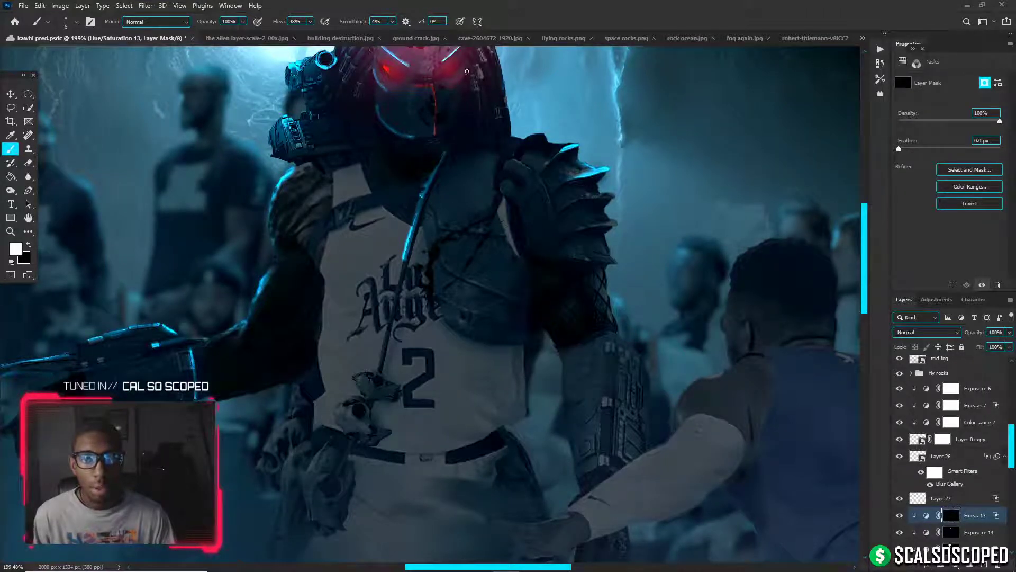
Refine the red details beneath the handprint and along the face mask with a finer white brush
scroll(467, 67, up, 5)
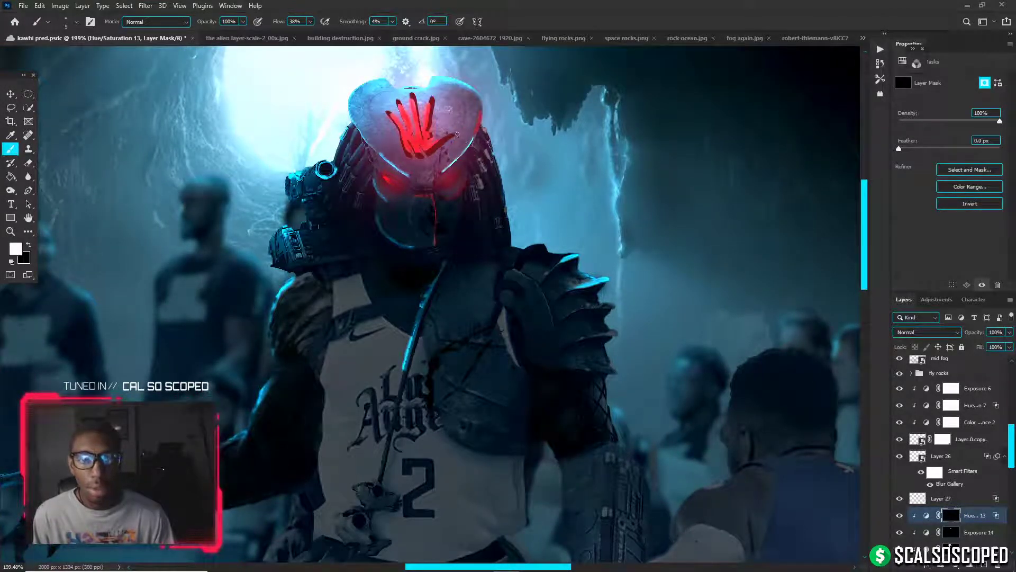
right_click(449, 144)
alt+right_click(448, 145)
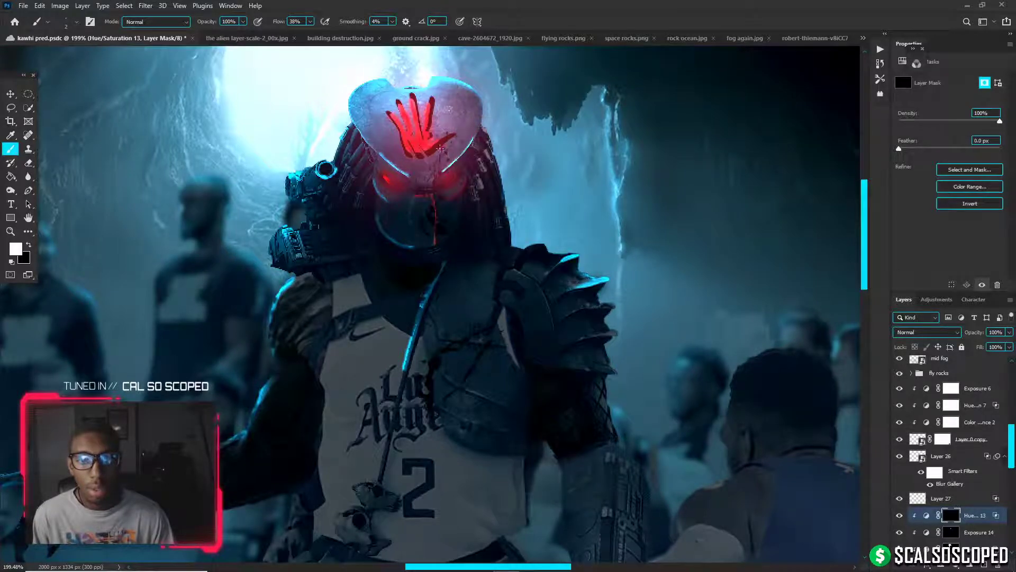
scroll(433, 159, up, 2)
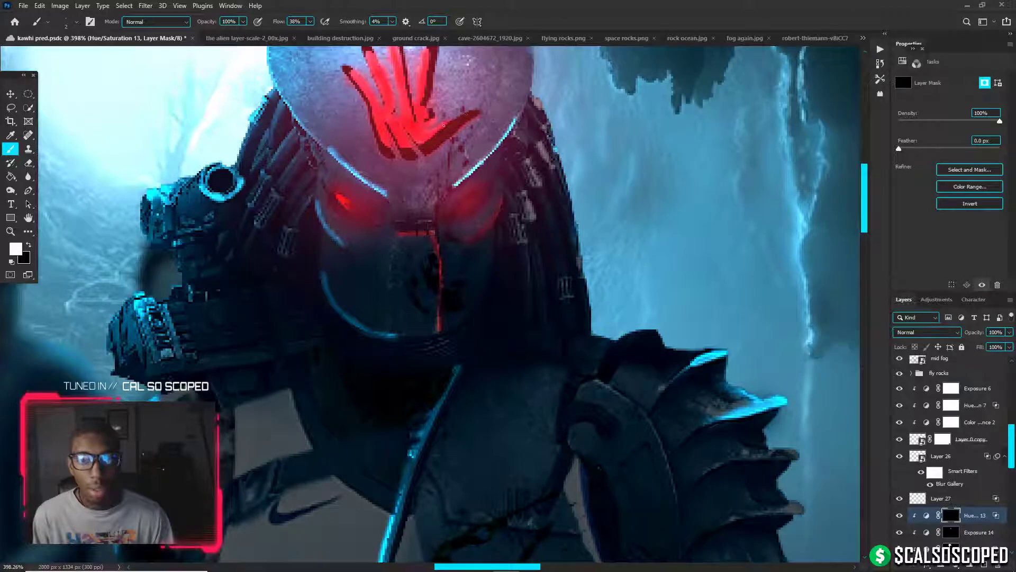
scroll(423, 157, down, 2)
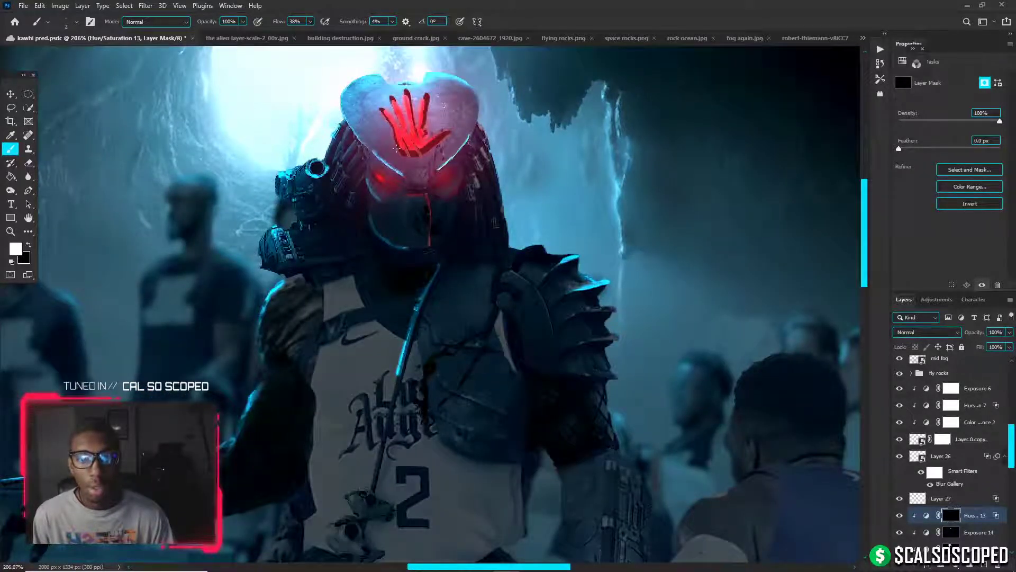
Soften the painted red crack on the adjustment's mask using the Blur tool at 50% strength
click(28, 177)
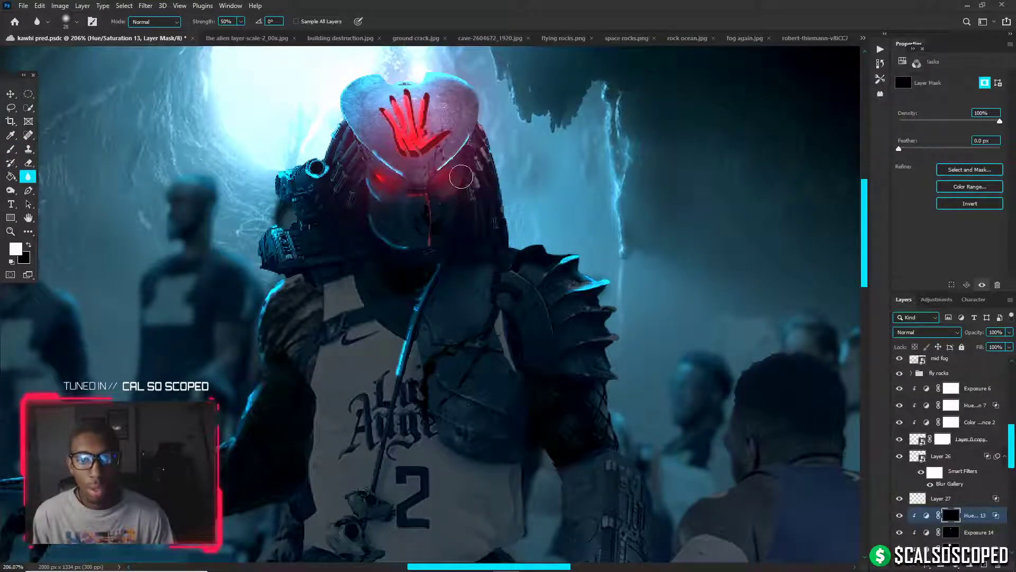
mouse_move(434, 194)
mouse_down()
mouse_move(422, 198)
mouse_move(424, 182)
mouse_up()
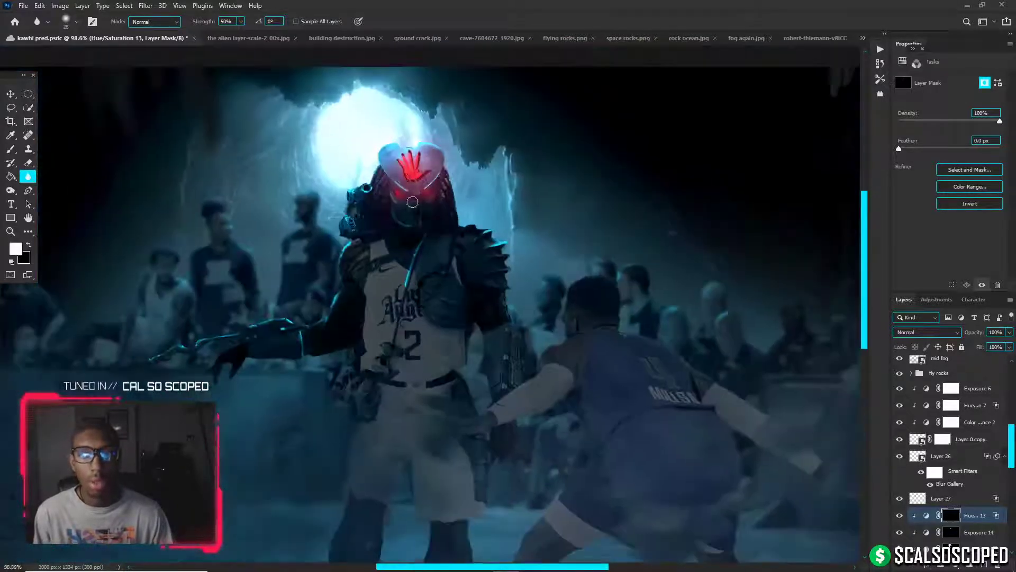
scroll(401, 190, down, 4)
Paint black on the red adjustment's mask to tone down the red crack line on the creature's face
scroll(401, 190, up, 4)
key(b)
key(x)
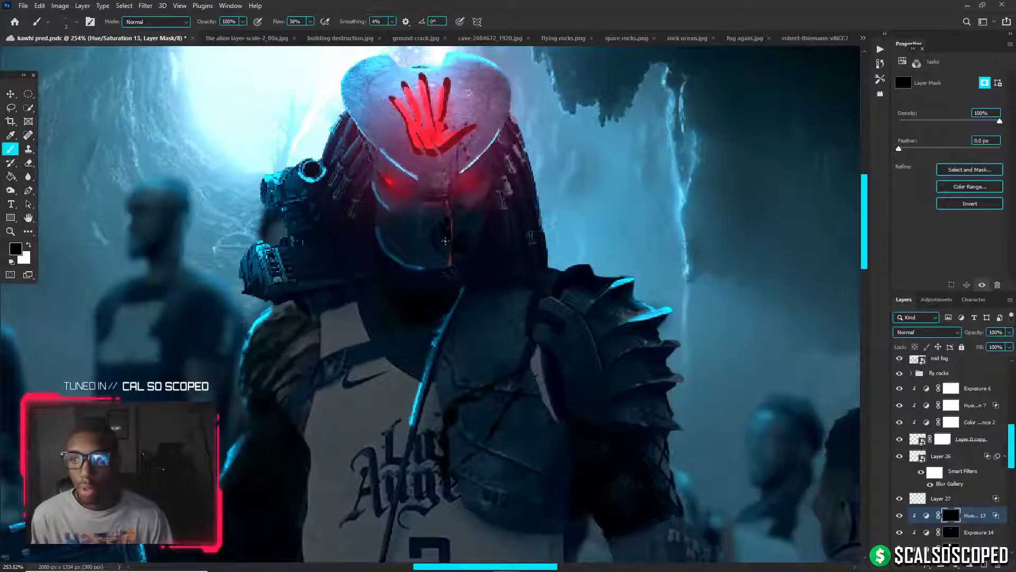
mouse_move(448, 242)
mouse_down()
mouse_move(442, 274)
mouse_move(431, 215)
mouse_up()
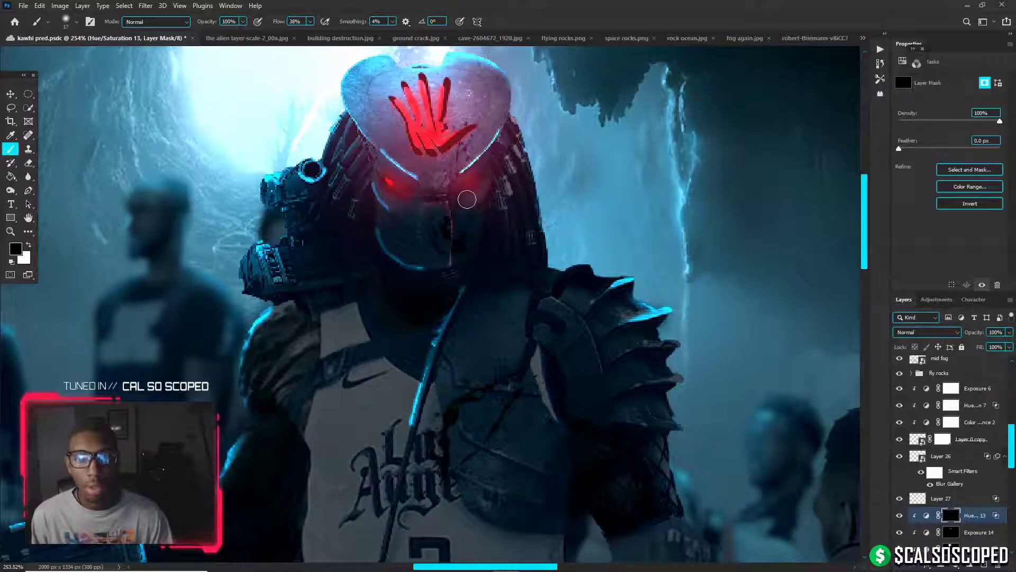
alt+right_click(468, 195)
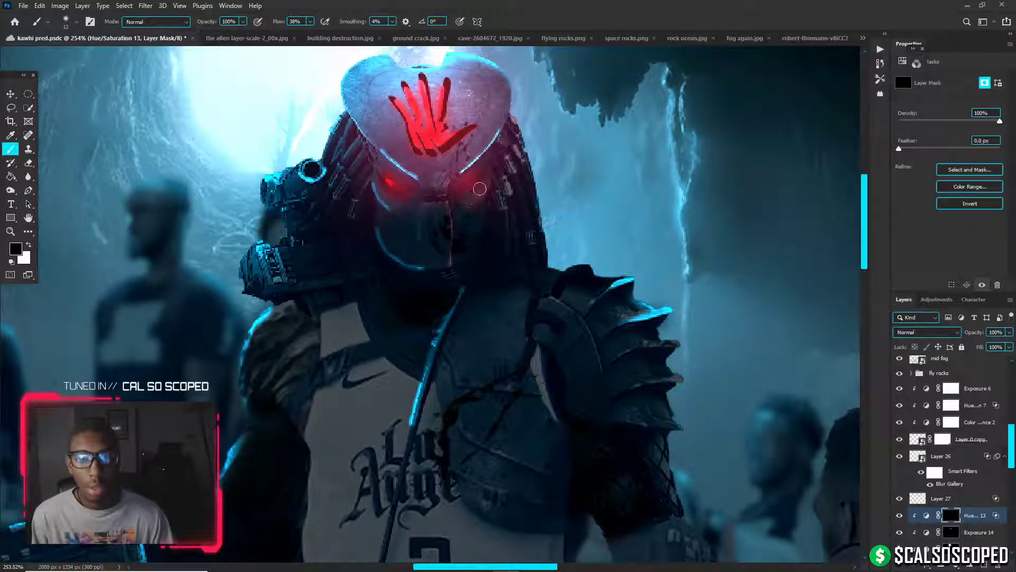
Paint white on the red adjustment's mask with a larger soft brush to add a faint red glow on the creature's lower face mask
key(x)
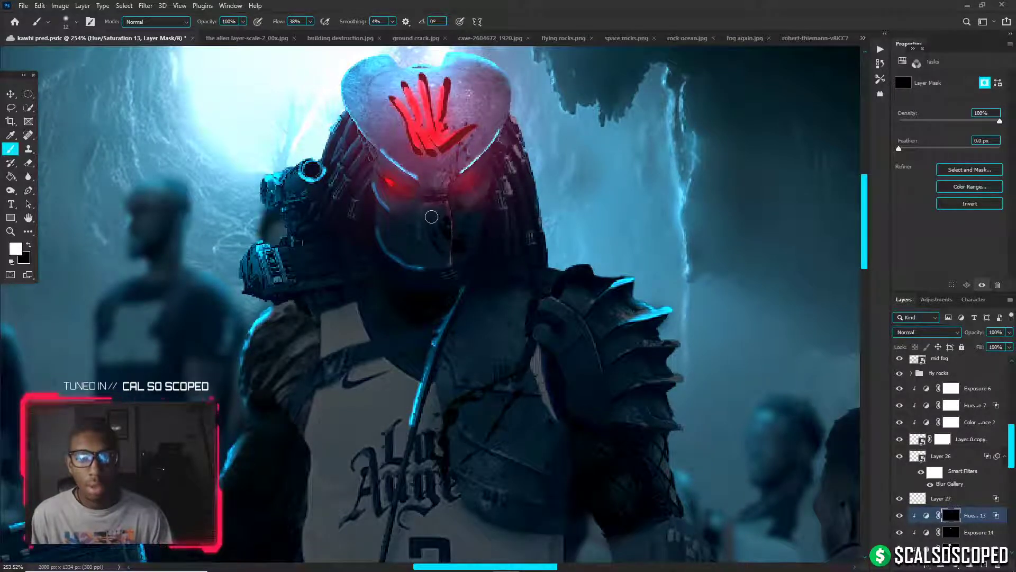
alt+right_click(433, 215)
drag(430, 222, 424, 249)
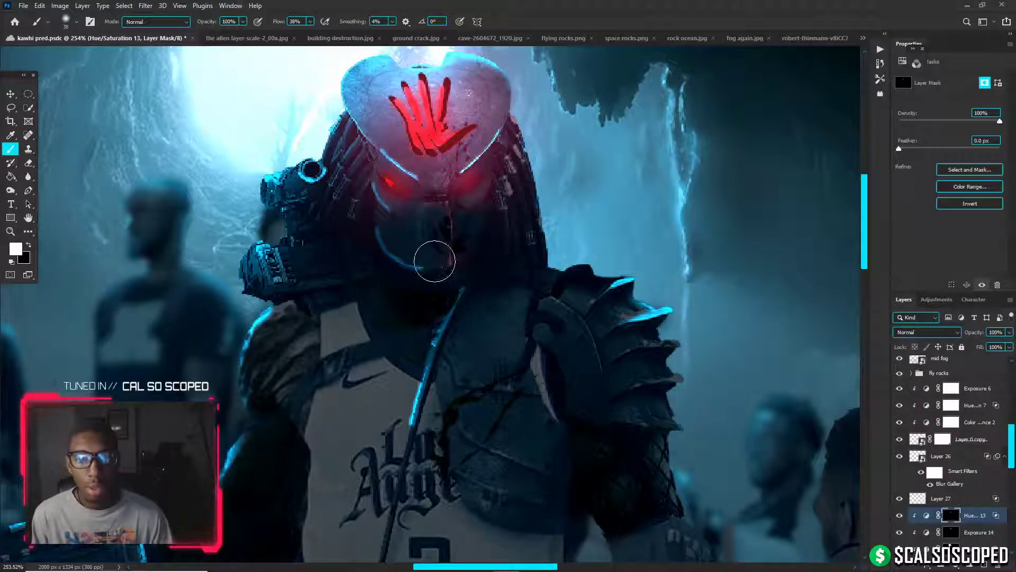
alt+right_click(512, 224)
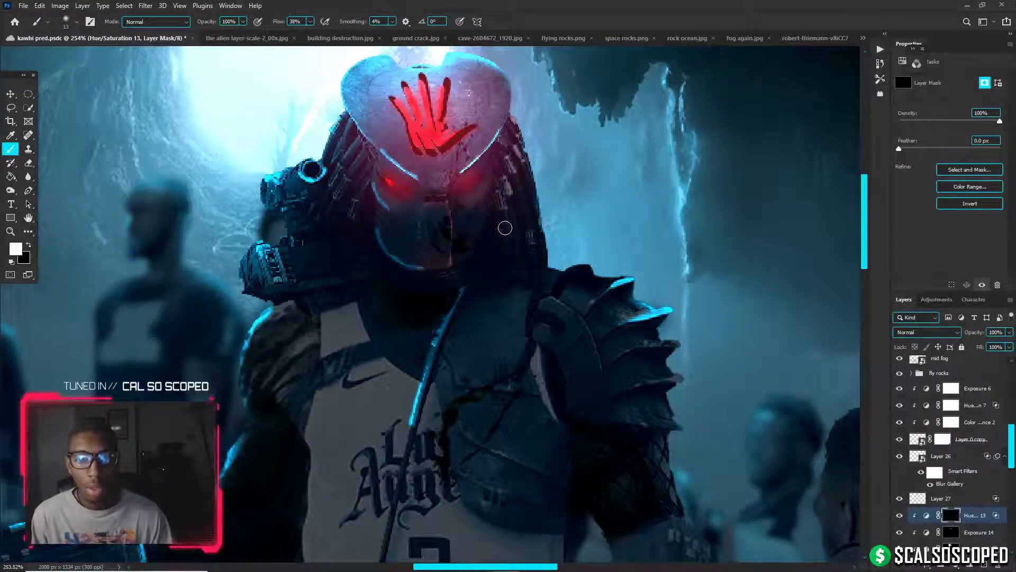
Lower the brush flow to 26% and paint a subtle red glow on the dreadlocks beside the creature's eye on the spiked-armor side
alt+right_click(491, 233)
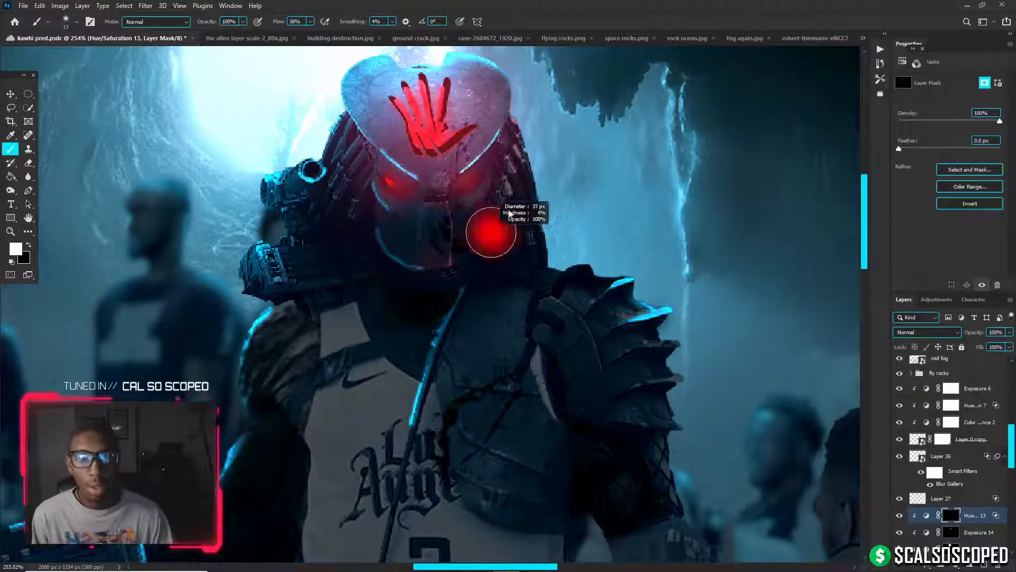
click(309, 21)
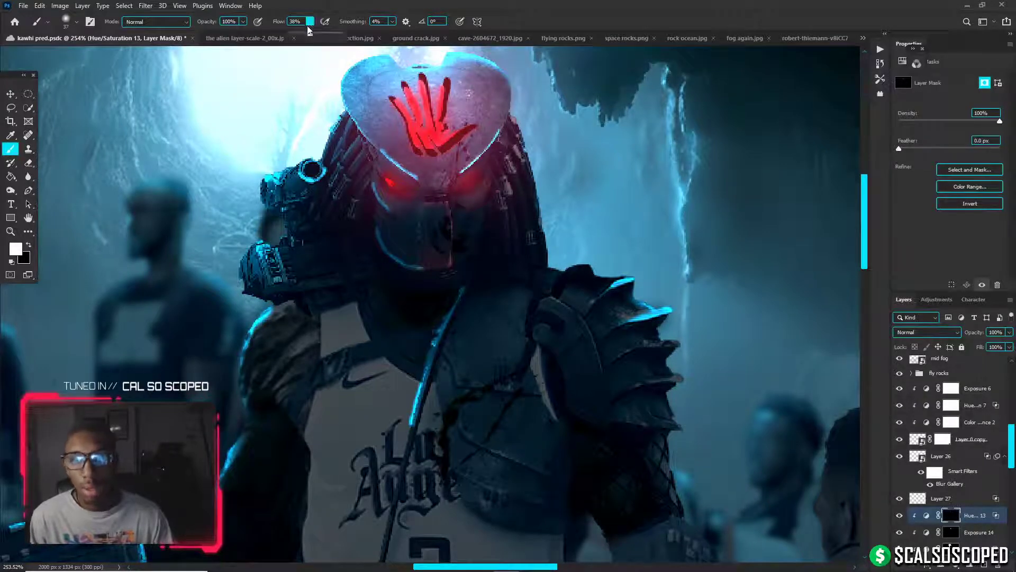
drag(311, 34, 304, 34)
click(476, 192)
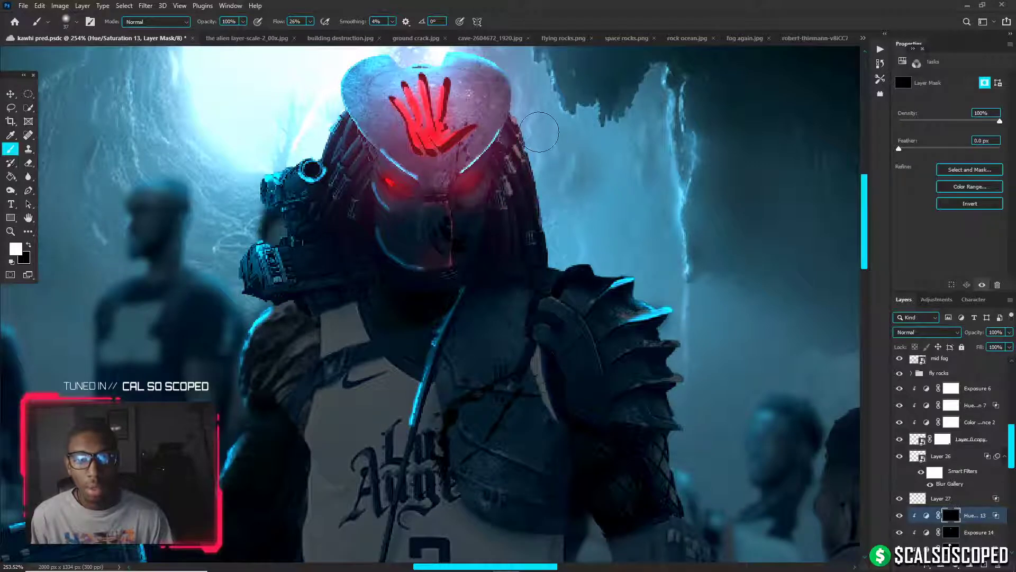
alt+right_click(525, 209)
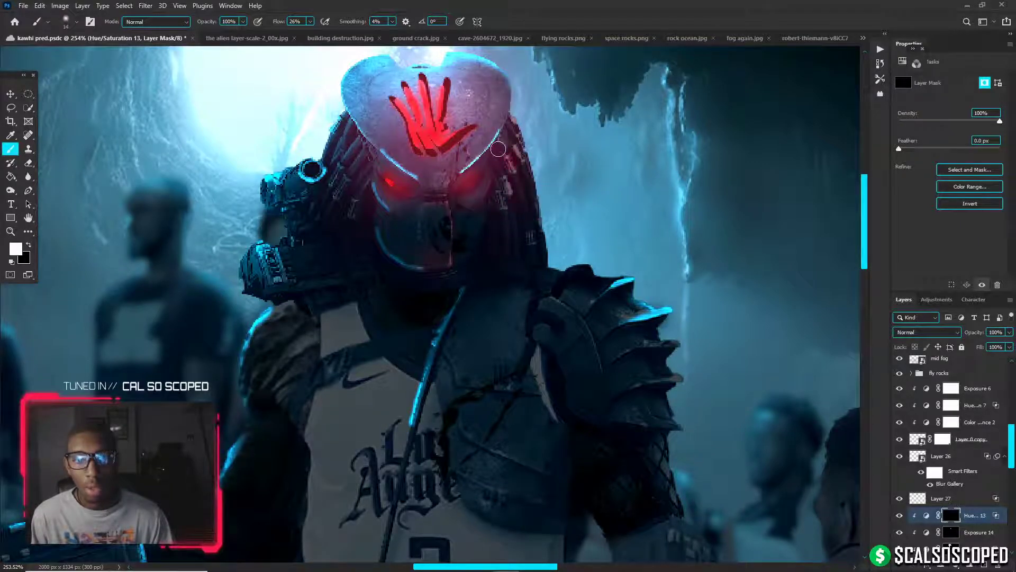
drag(519, 192, 516, 191)
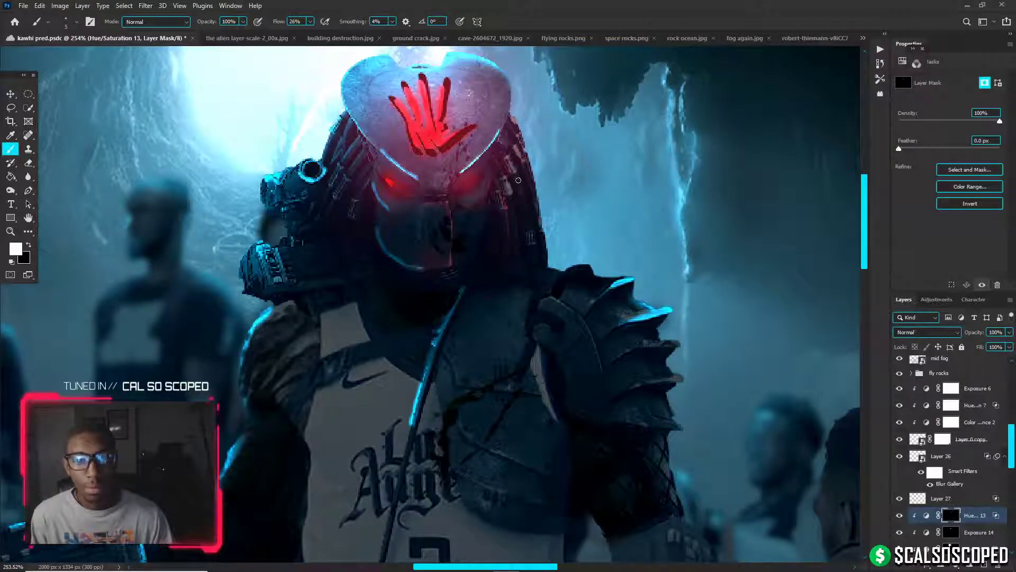
Touch up the red on the dreadlocks near the shoulder cannon, switch to the Blur tool at 50% strength, and save the document
scroll(515, 174, down, 5)
scroll(439, 176, up, 3)
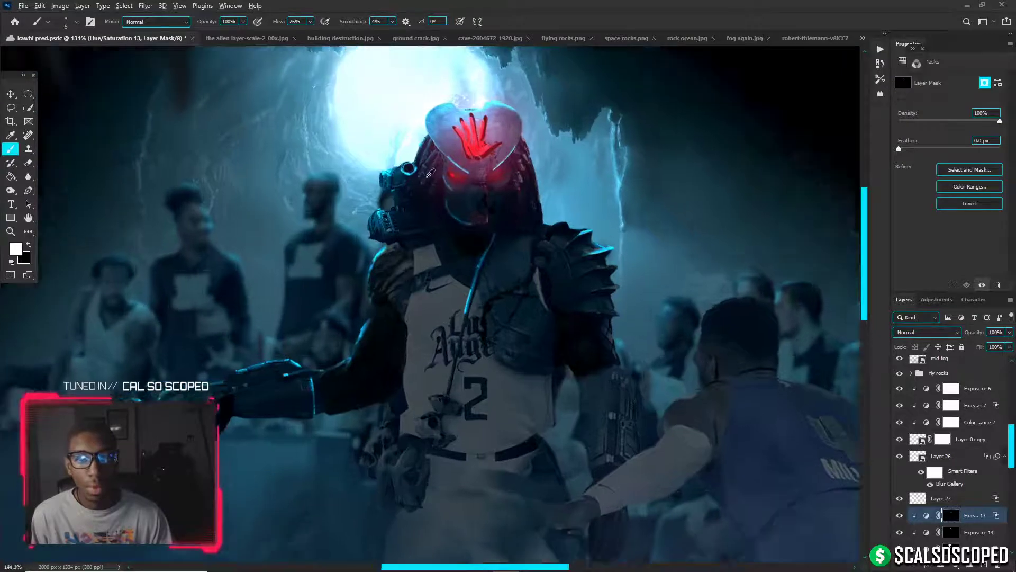
alt+right_click(434, 172)
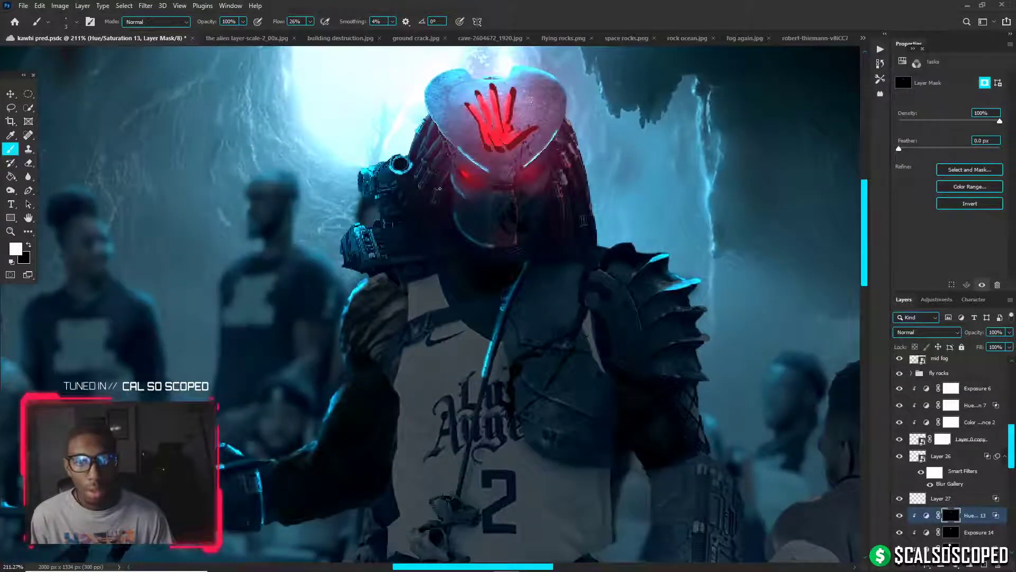
click(28, 176)
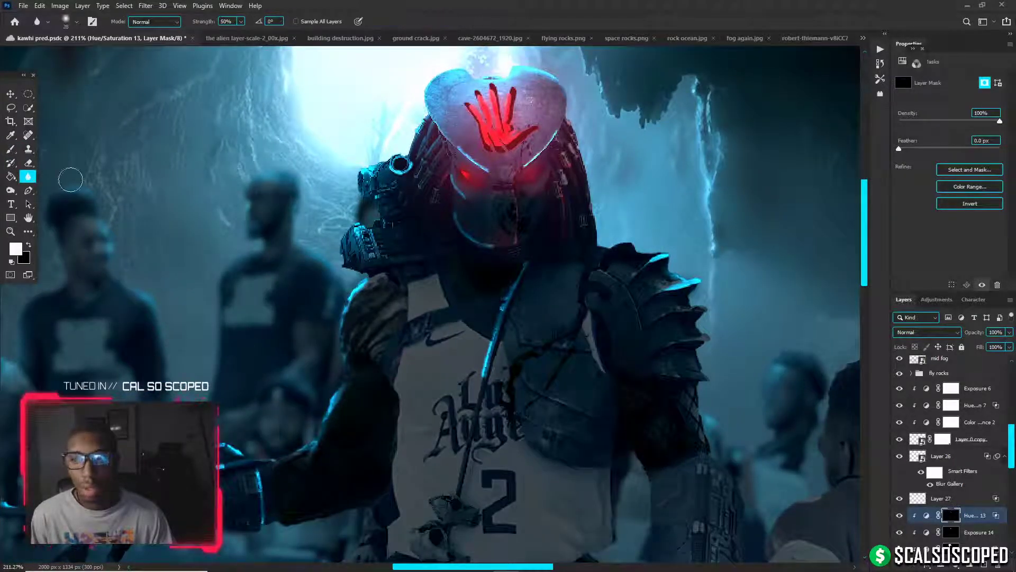
scroll(451, 156, down, 6)
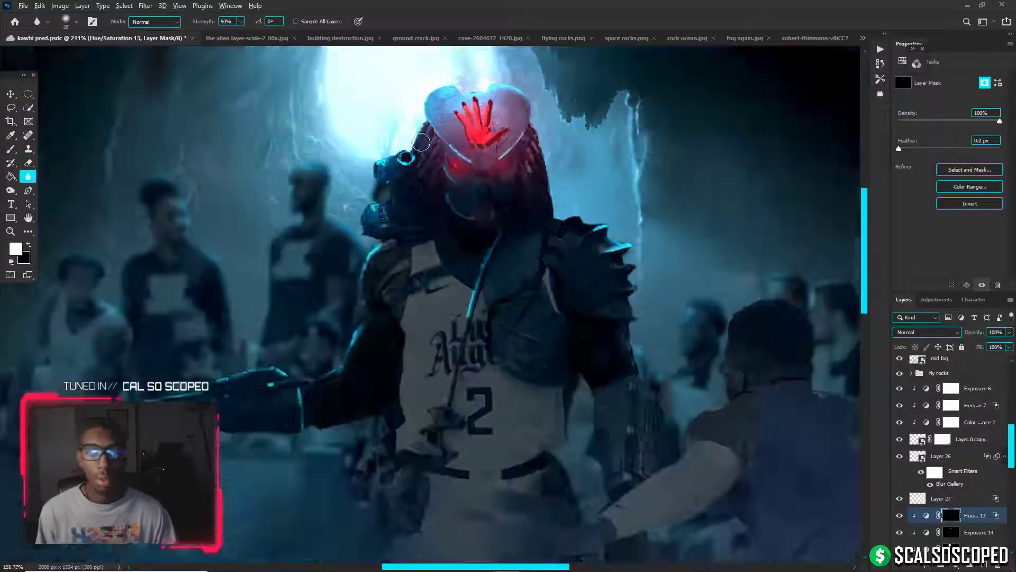
scroll(373, 142, up, 2)
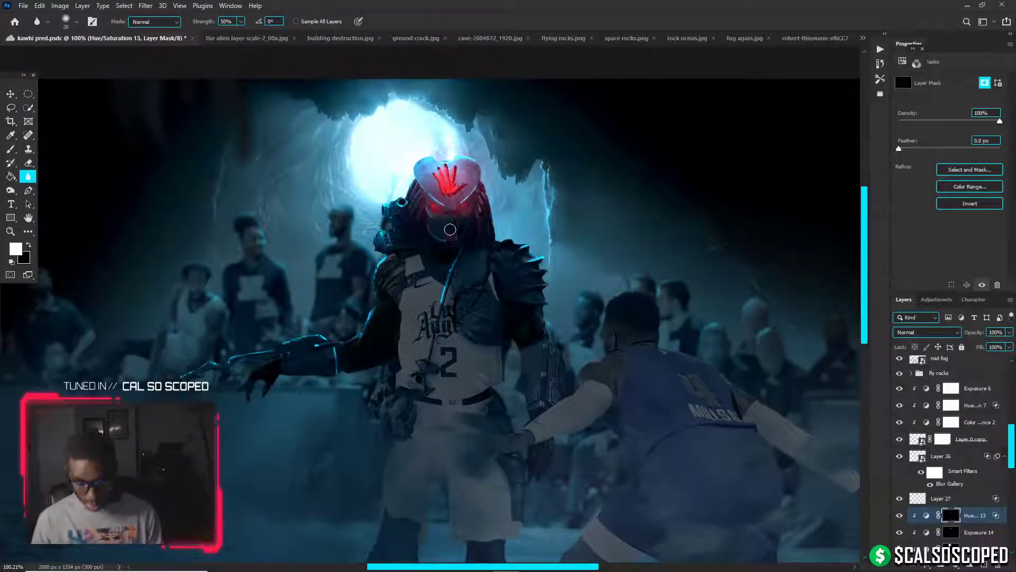
key(ctrl+s)
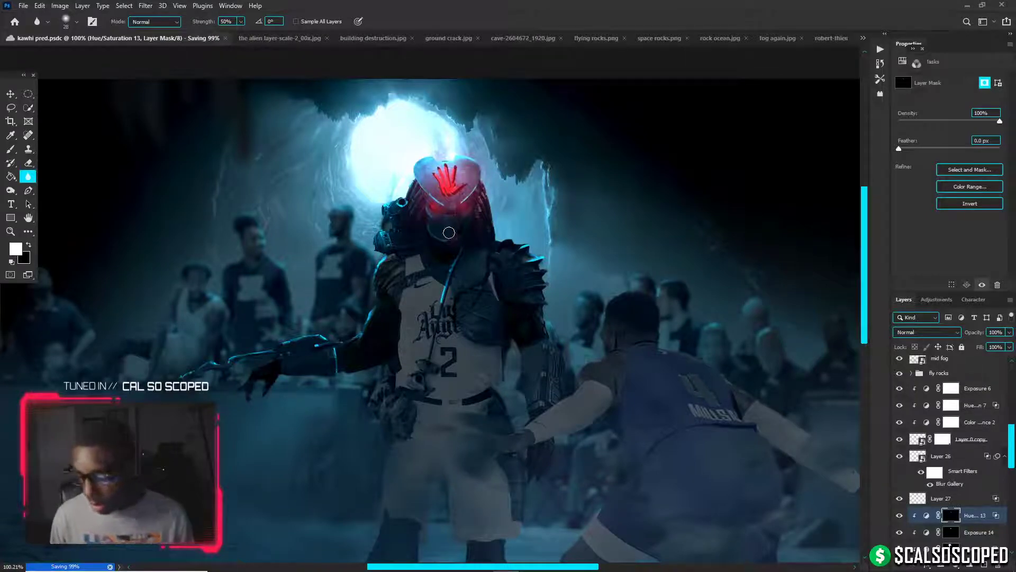
Paint black on the Hue/Saturation 12 mask with a soft brush to tone down the cyan highlight on the chest strap
scroll(440, 238, up, 3)
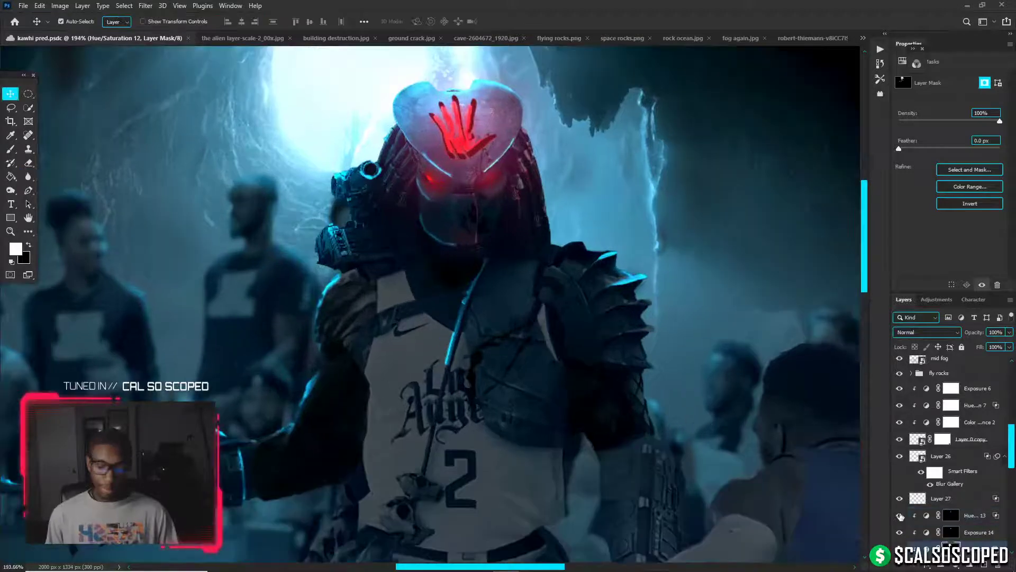
key(b)
key(x)
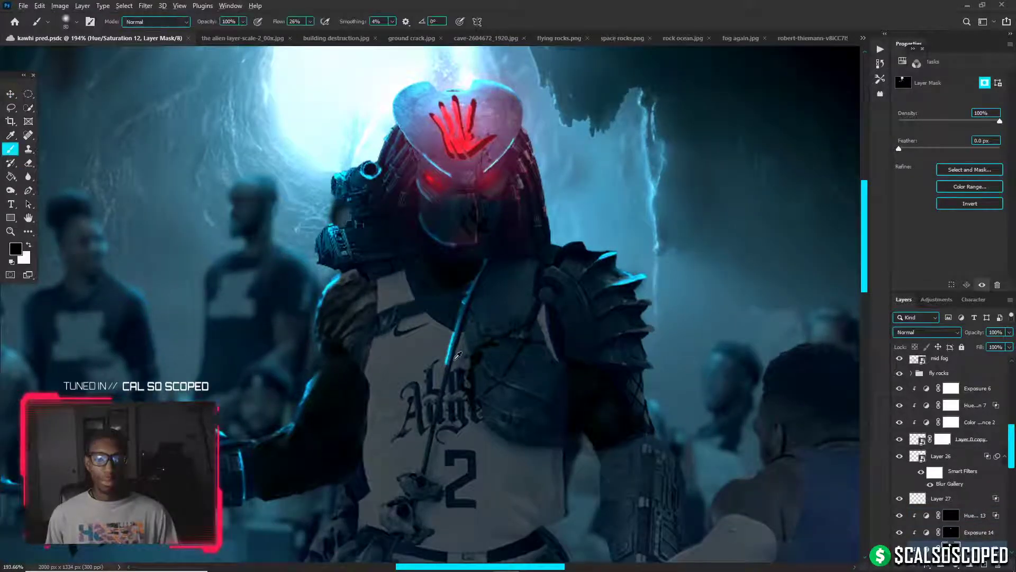
alt+right_click(454, 359)
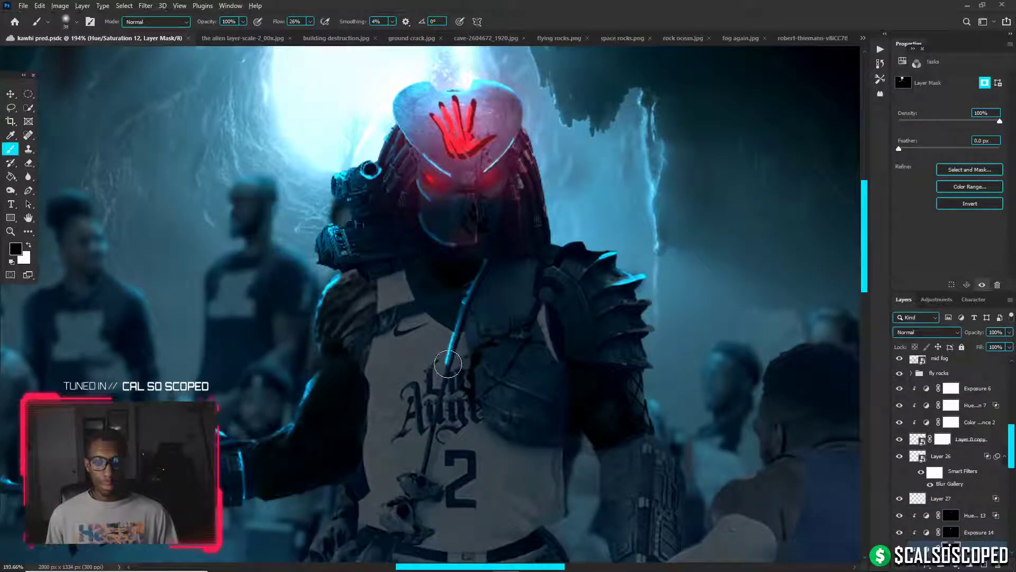
key(bracketleft)
mouse_move(457, 329)
mouse_down()
mouse_move(445, 365)
mouse_move(467, 336)
mouse_up()
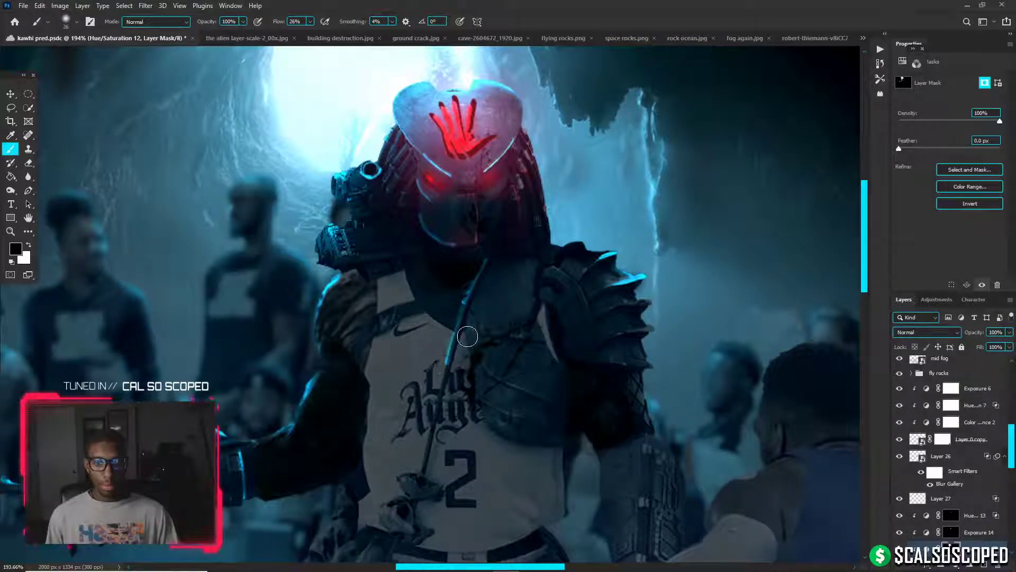
Rework the cyan light on both of the creature's shoulders by brushing the Hue/Saturation 12 mask with an enlarged soft brush
key(bracketright)
key(bracketright)
key(bracketright)
key(bracketright)
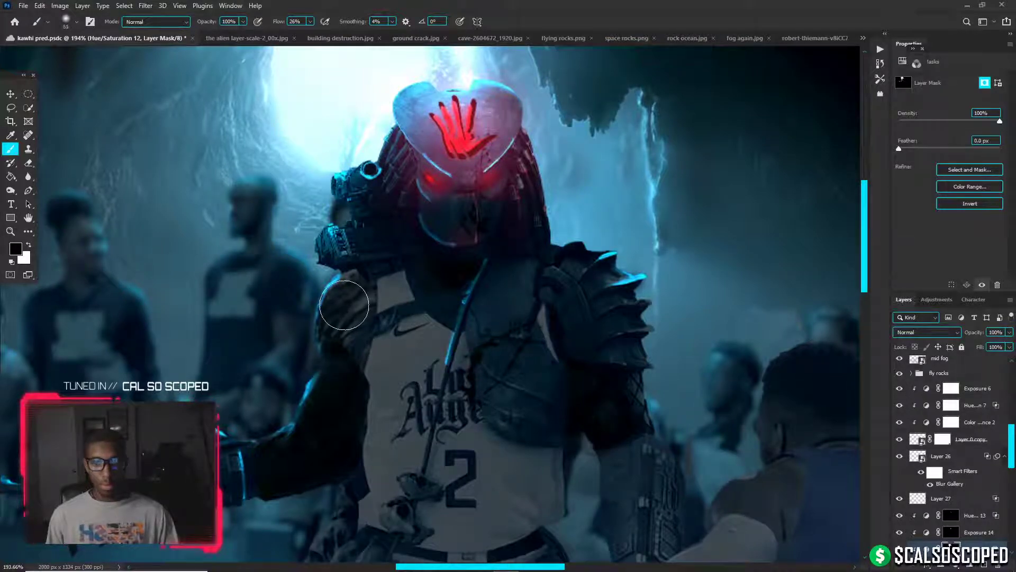
scroll(340, 323, down, 3)
key(x)
drag(336, 340, 357, 340)
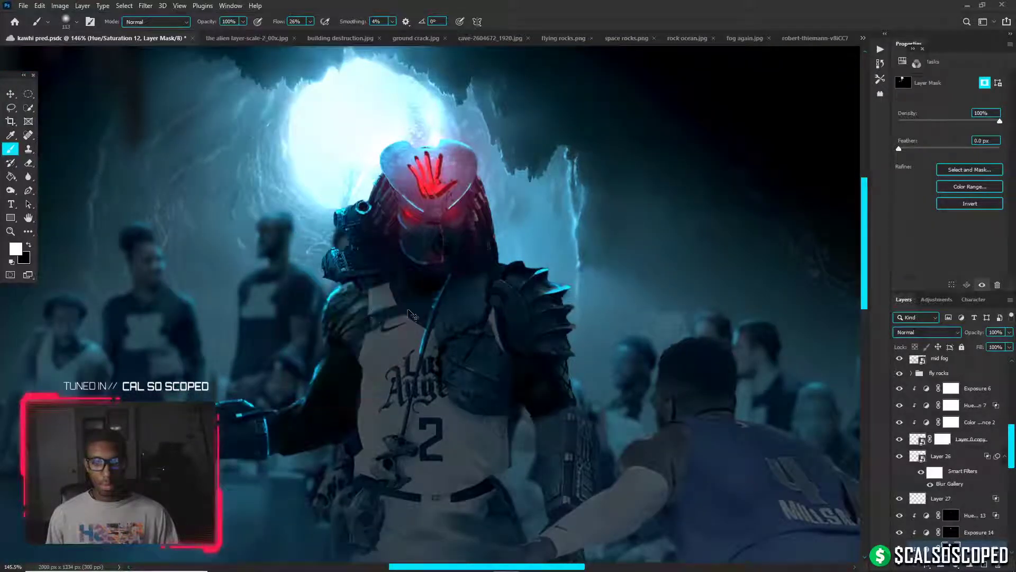
click(540, 281)
mouse_move(540, 281)
mouse_down()
mouse_move(528, 320)
mouse_move(535, 306)
mouse_up()
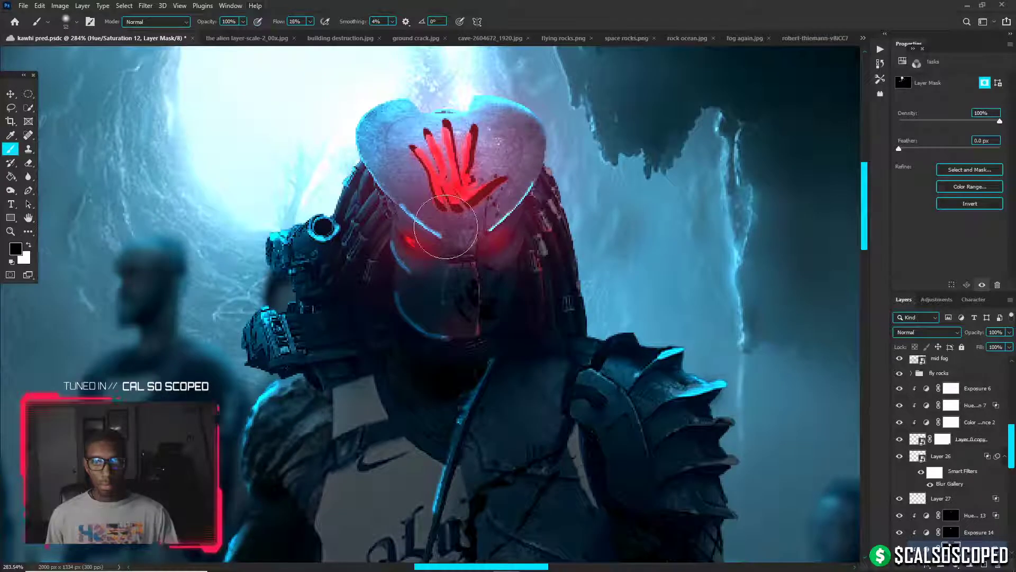
Paint black on the cyan adjustment's mask with a smaller brush at 18% flow to dim the brow line above the cannon-side eye
key(x)
key(bracketleft)
key(bracketleft)
key(bracketleft)
key(bracketleft)
key(bracketleft)
key(bracketleft)
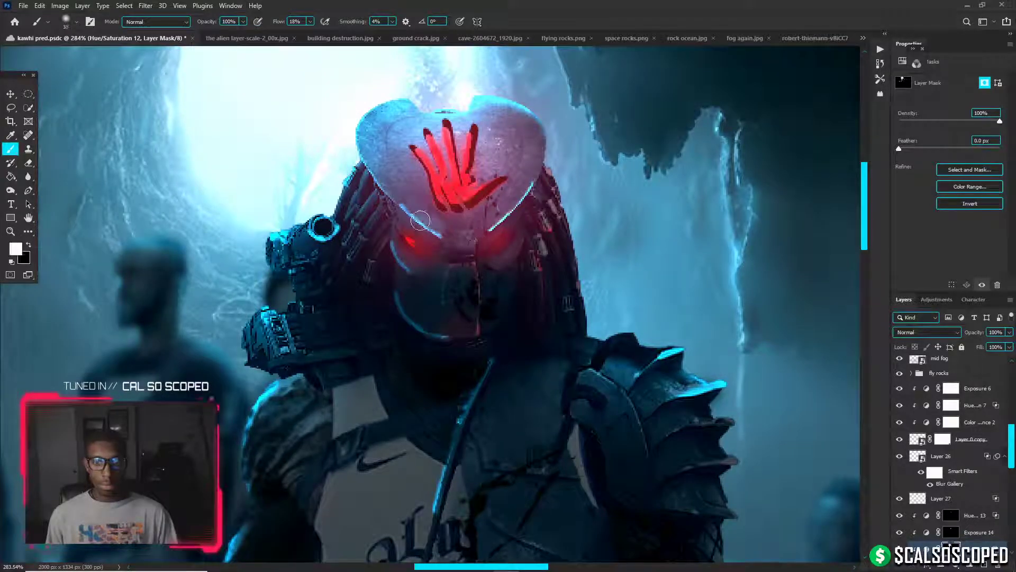
key(x)
drag(420, 220, 409, 203)
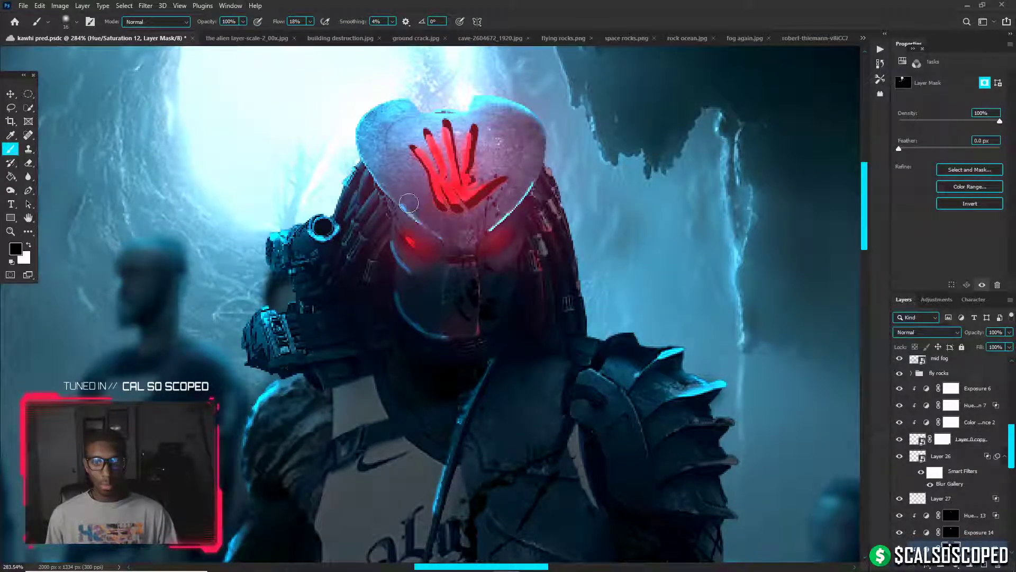
Blend the cyan along the cannon-side edge of the forehead plate with larger white and black brush dabs on the mask
key(bracketright)
key(bracketright)
key(bracketright)
key(bracketright)
key(x)
click(406, 196)
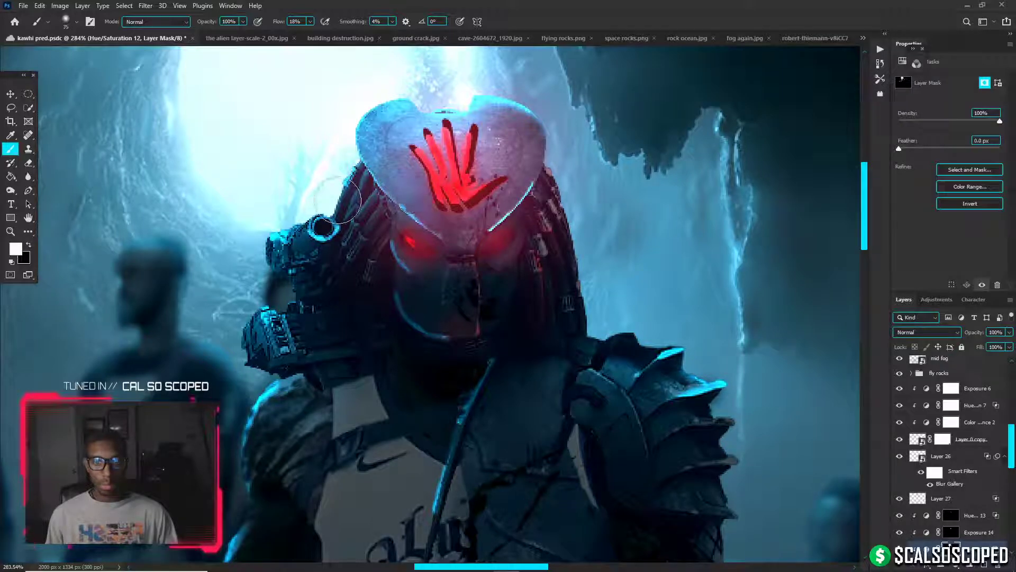
key(x)
click(404, 166)
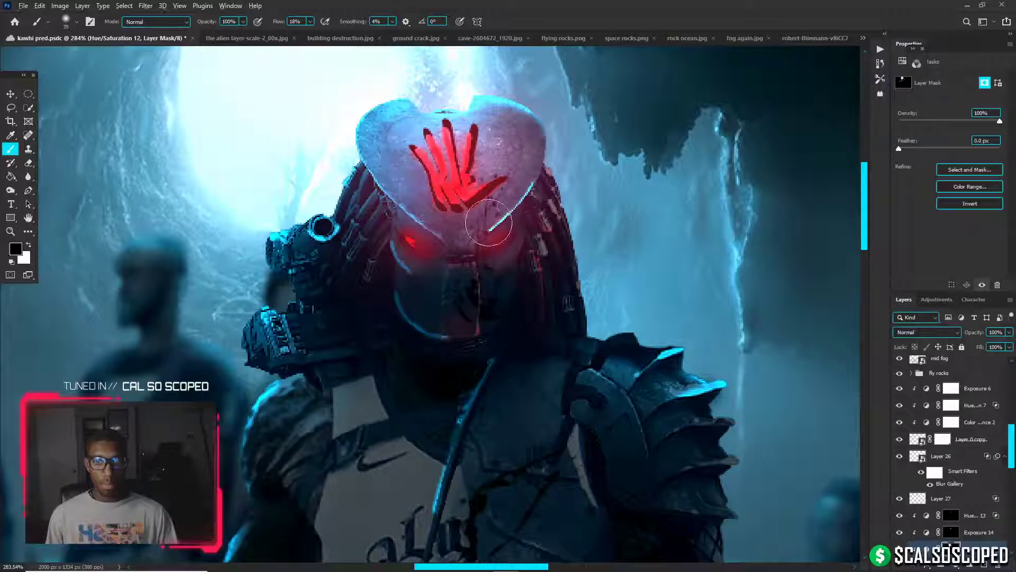
Dim the cyan brow line above the other eye, and dab white over the forehead handprint with a much larger soft brush
key(bracketleft)
key(bracketleft)
key(bracketleft)
key(bracketleft)
key(bracketleft)
key(bracketleft)
key(x)
key(bracketright)
key(bracketright)
key(bracketright)
key(bracketright)
key(bracketright)
key(bracketright)
key(bracketright)
key(bracketright)
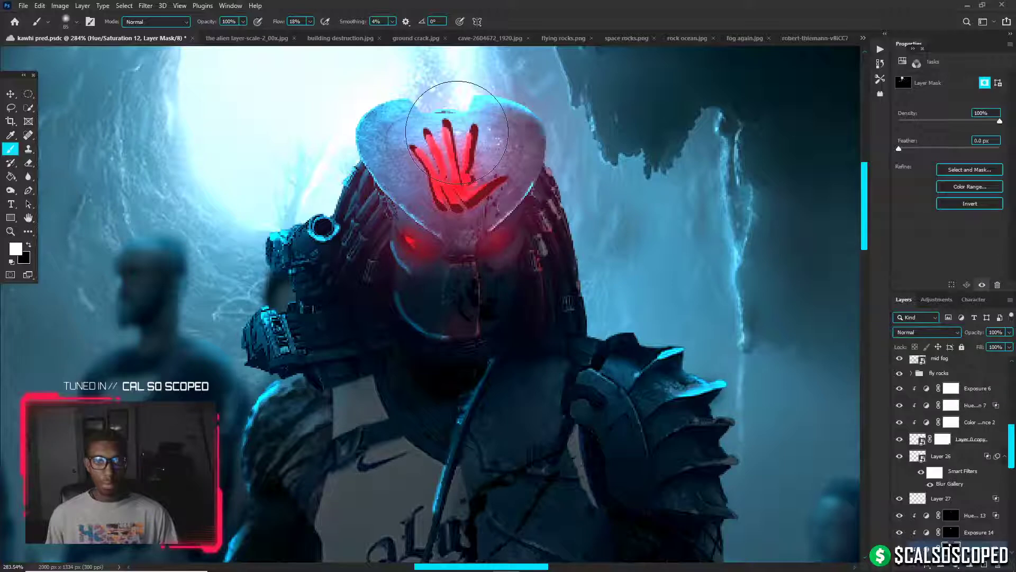
click(457, 132)
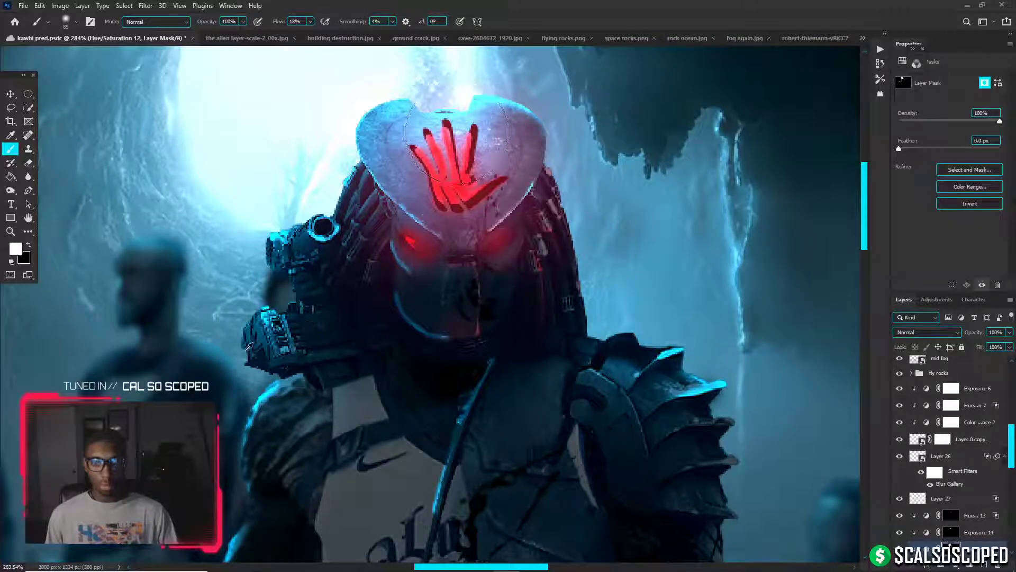
Paint white on the cyan adjustment's mask with a large soft brush over the creature's cannon-side shoulder and upper arm
scroll(249, 347, up, 2)
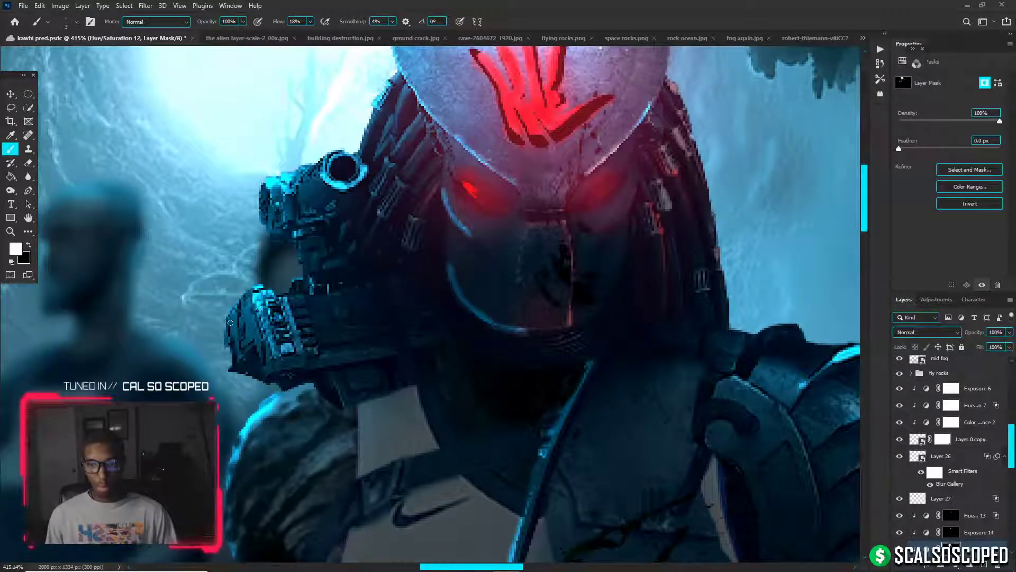
key(ctrl+0)
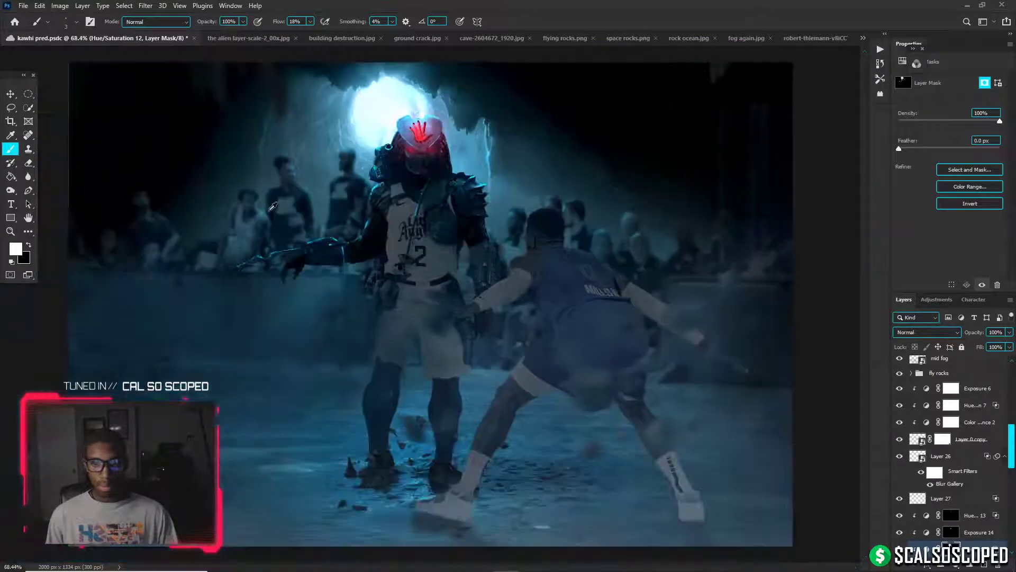
scroll(347, 149, down, 1)
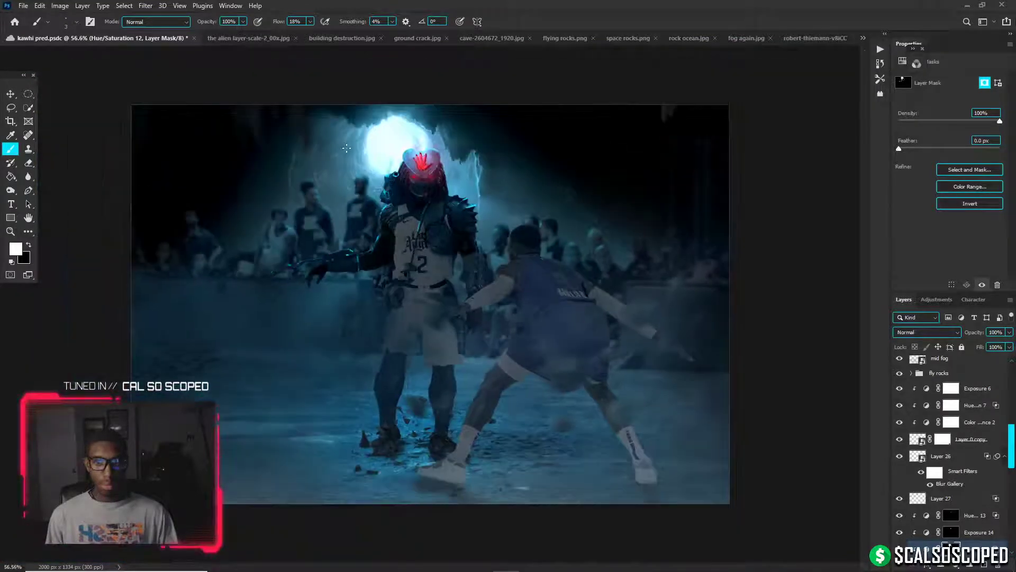
scroll(379, 227, up, 3)
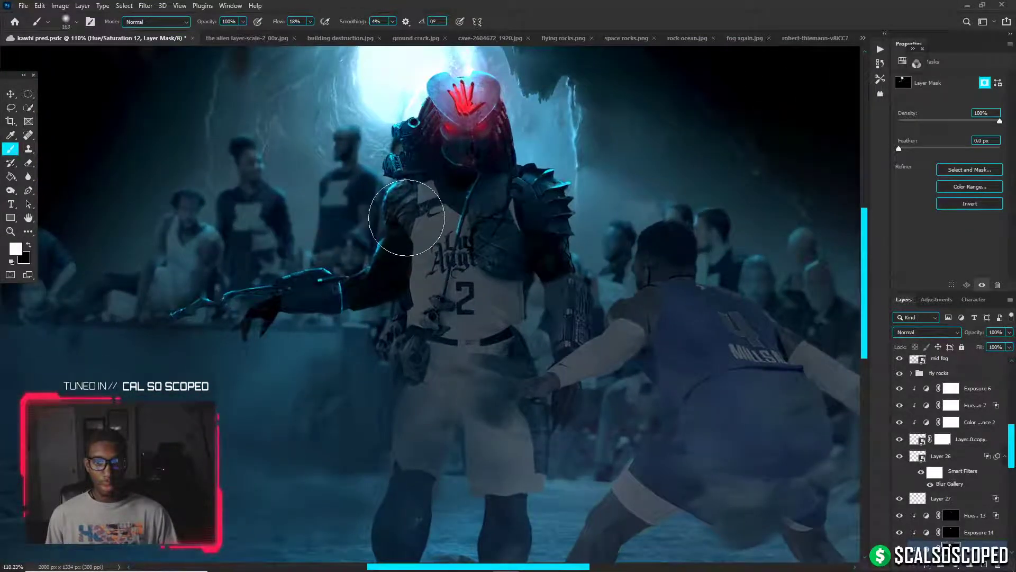
drag(405, 233, 360, 206)
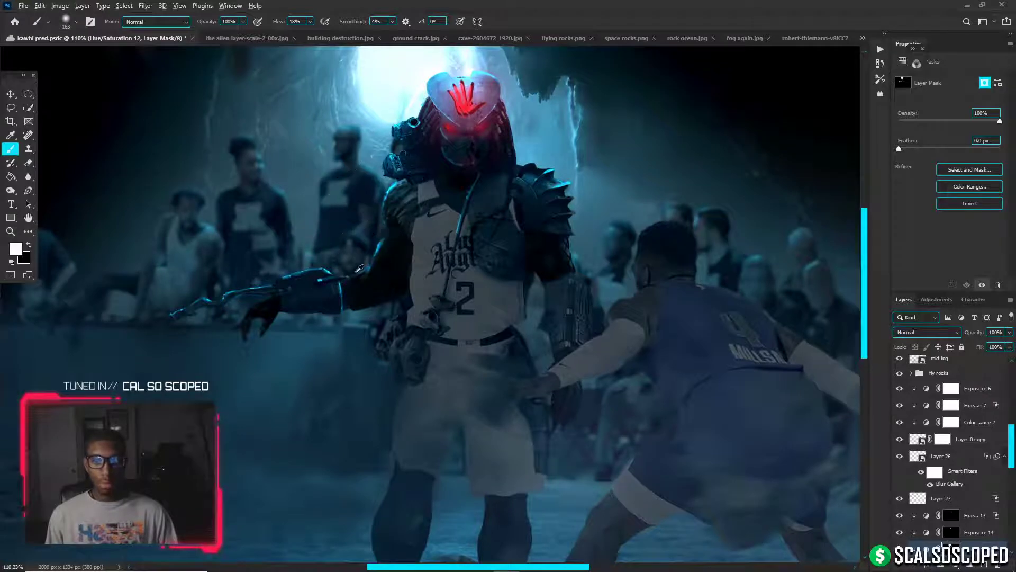
Duplicate the cyan Hue/Saturation 12 adjustment layer together with its mask
click(974, 516)
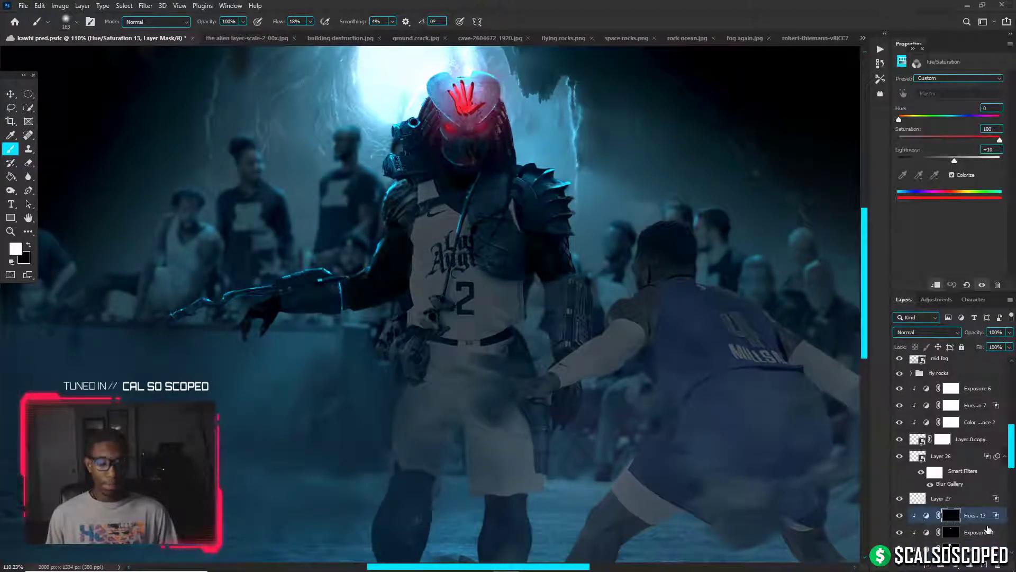
scroll(985, 524, down, 2)
click(973, 521)
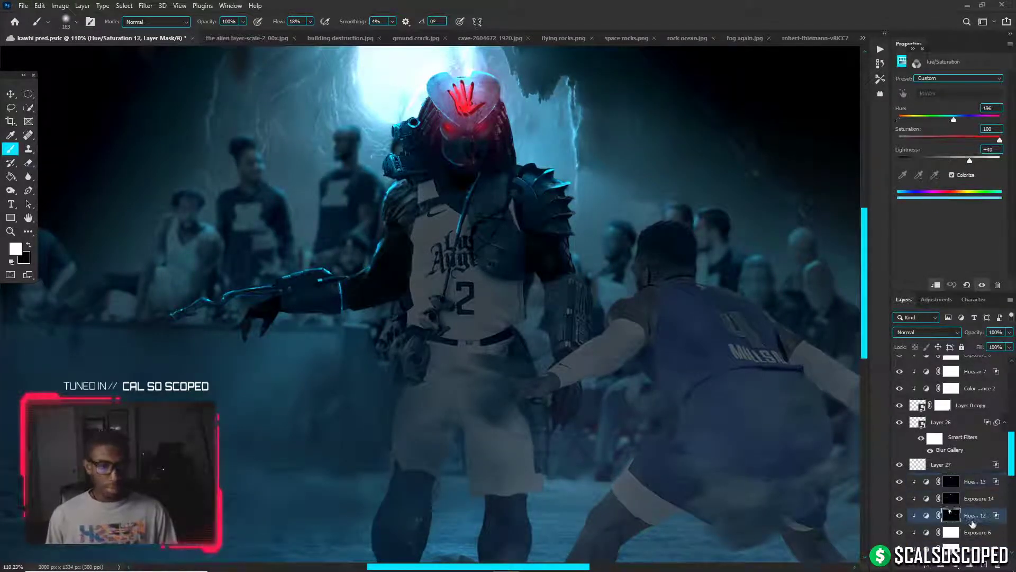
key(ctrl+j)
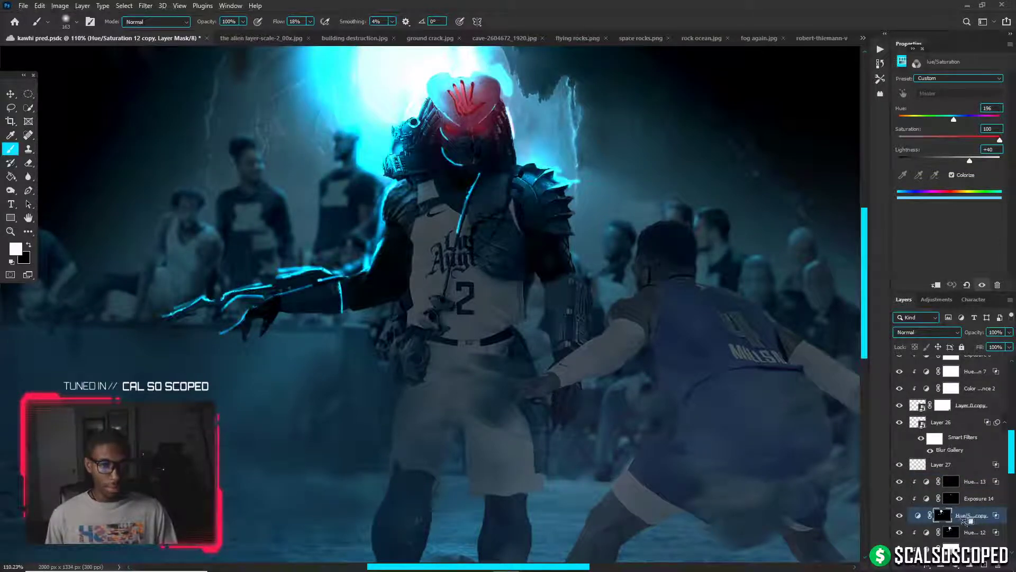
Set the duplicated cyan adjustment's Lightness to +12 and replace its mask with a fully black one
right_click(950, 523)
click(937, 436)
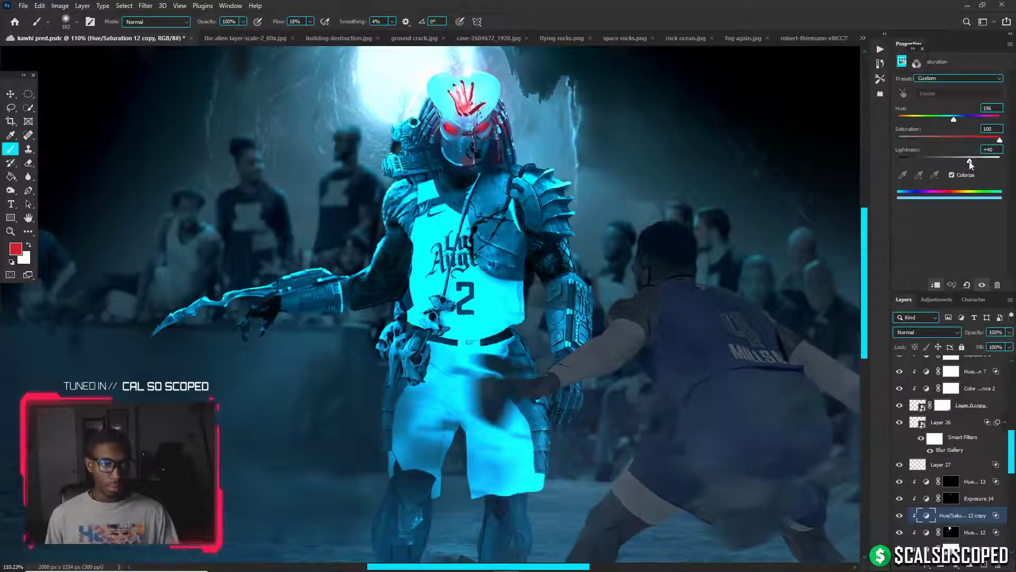
drag(970, 164, 955, 163)
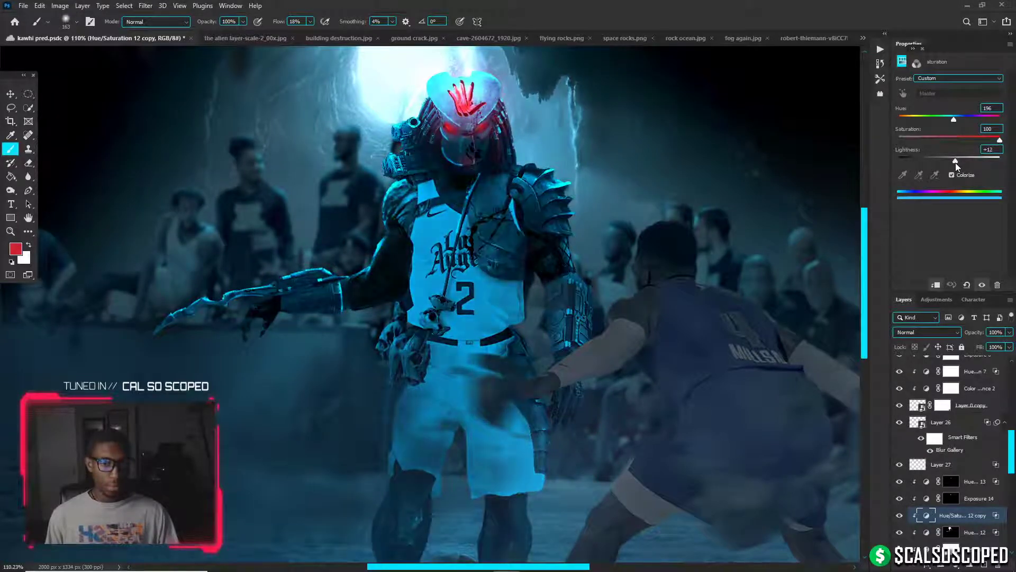
click(942, 564)
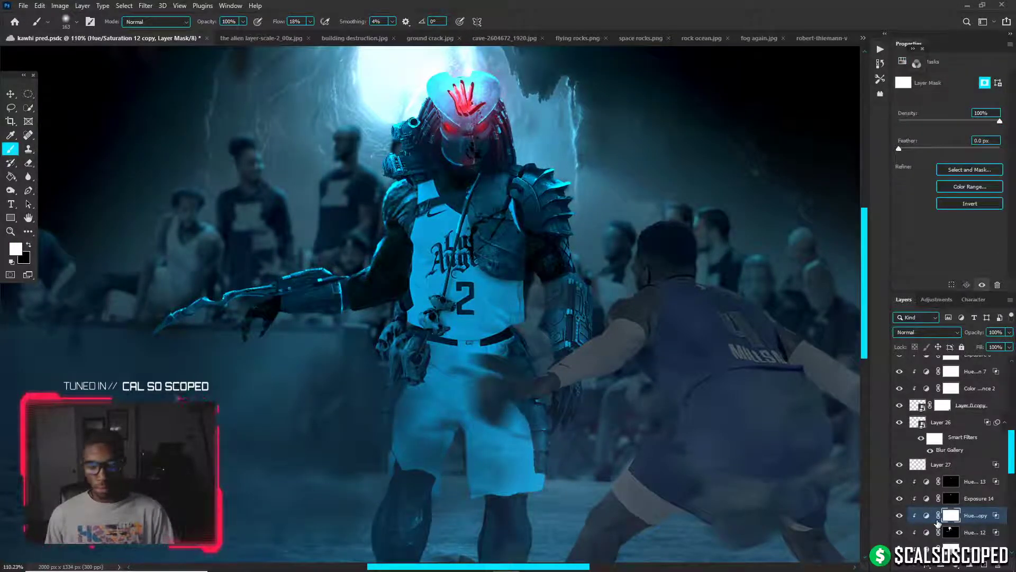
key(ctrl+i)
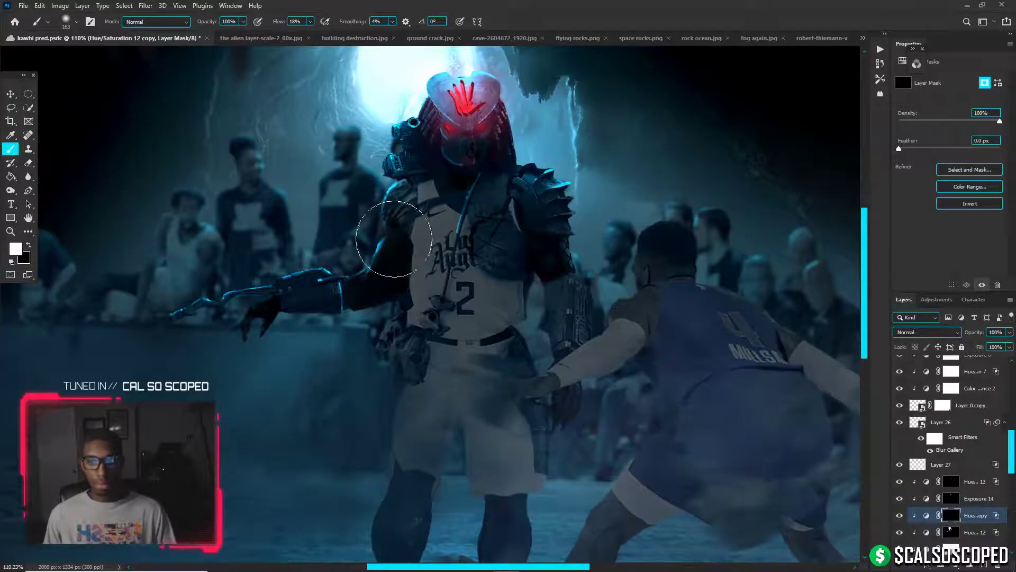
Paint white on the Hue/Saturation 12 copy mask with a soft brush over the creature's outstretched arm and hand
mouse_move(397, 238)
mouse_down()
mouse_move(402, 210)
mouse_move(406, 230)
mouse_move(397, 205)
mouse_move(408, 226)
mouse_move(381, 277)
mouse_move(326, 284)
mouse_move(322, 304)
mouse_move(277, 313)
mouse_up()
key([)
alt+right_click(245, 316)
scroll(247, 314, up, 5)
scroll(247, 312, up, 2)
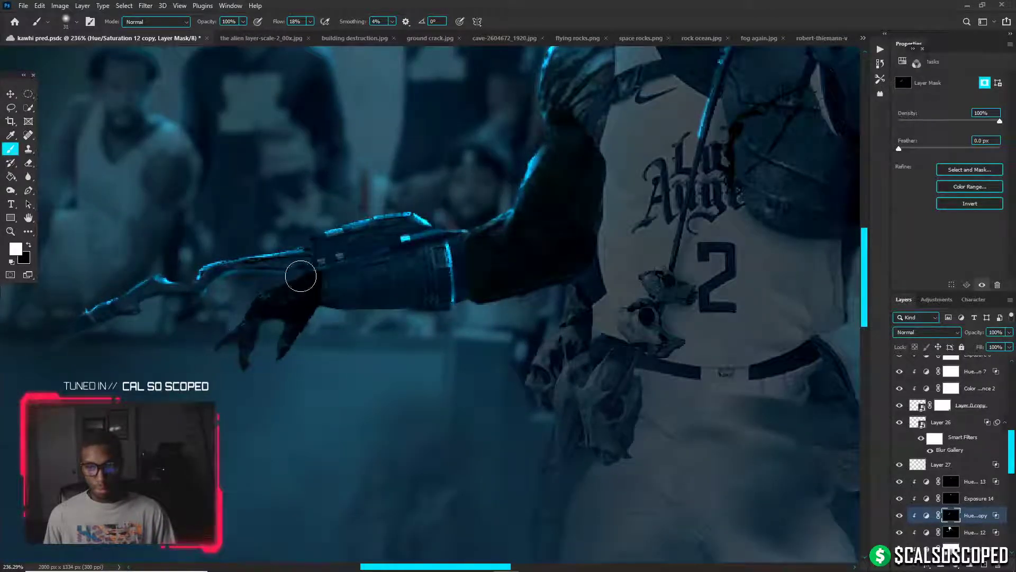
alt+right_click(365, 310)
drag(287, 332, 268, 370)
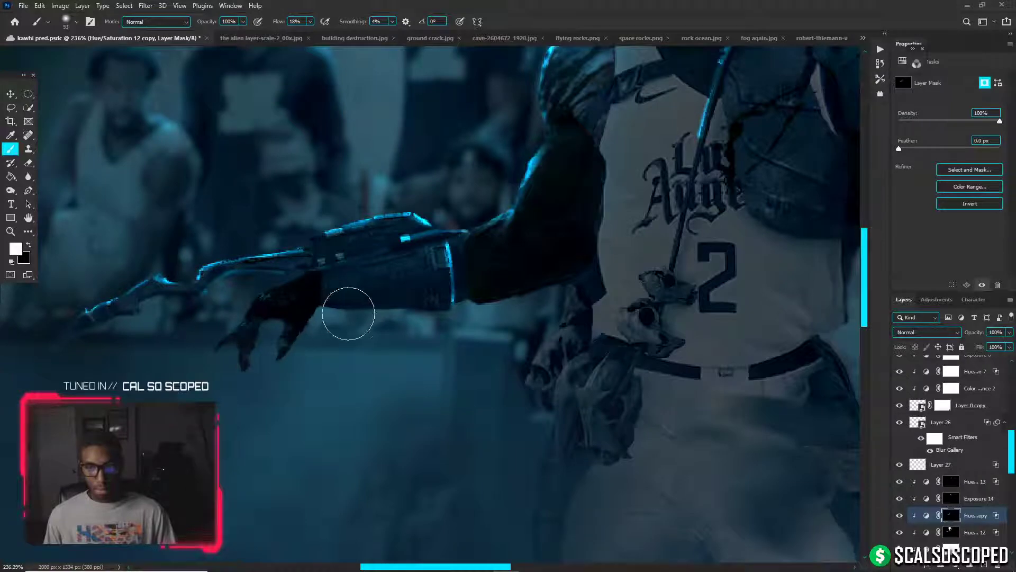
Dab white on the copy's mask with a larger soft brush around the creature's head and lower face plate
scroll(393, 275, down, 8)
scroll(445, 225, up, 3)
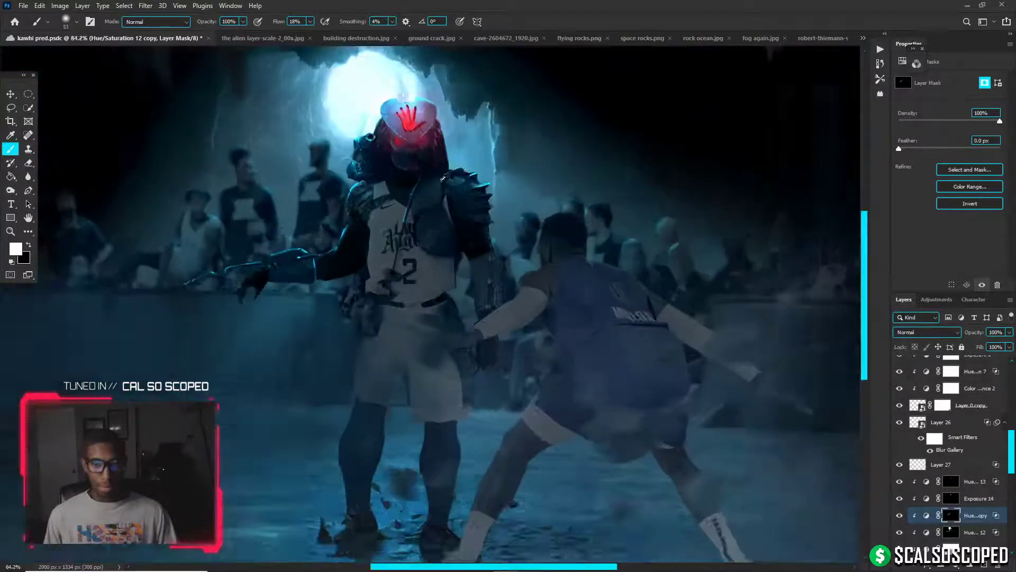
drag(317, 238, 338, 238)
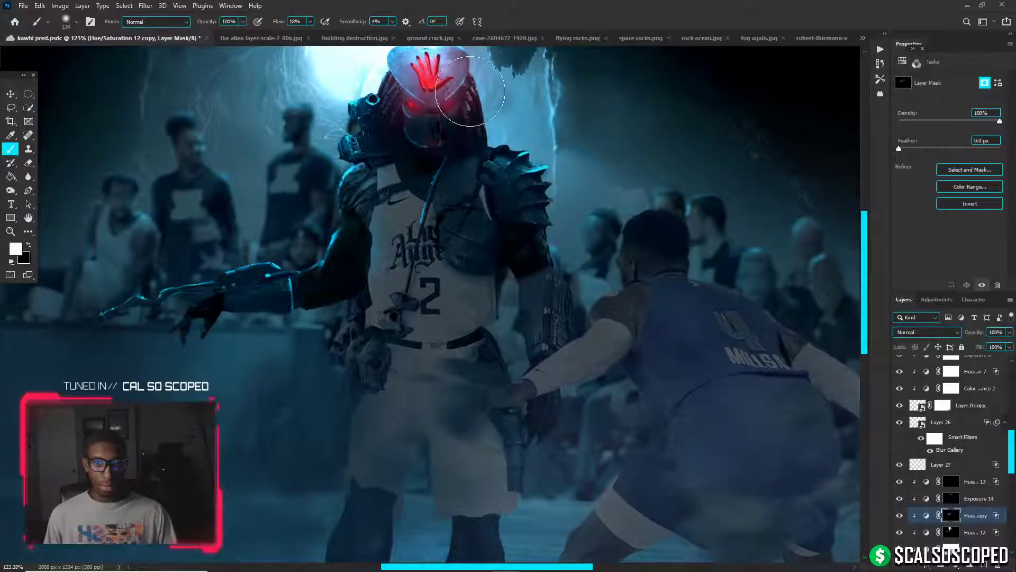
scroll(450, 93, up, 2)
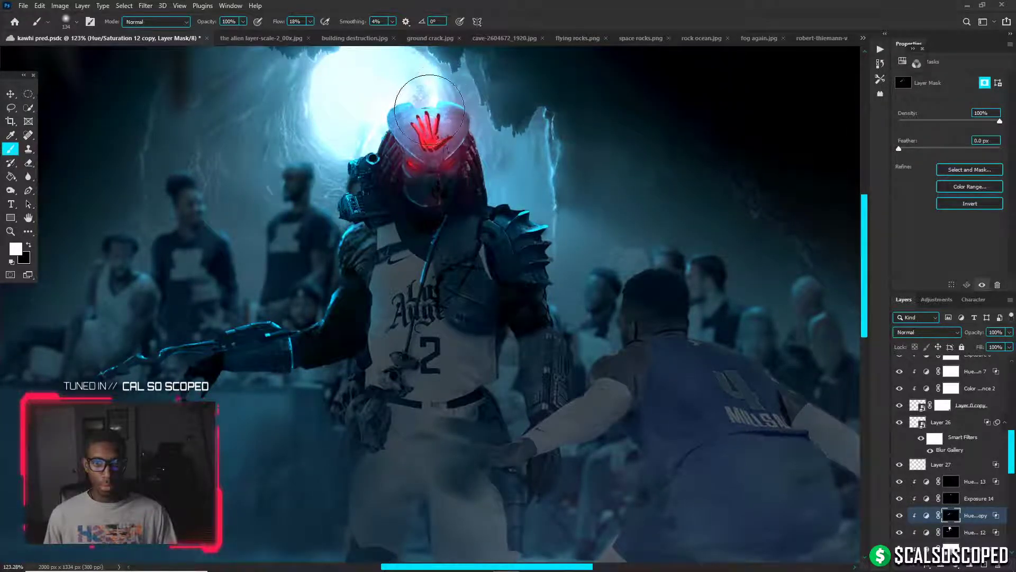
mouse_move(435, 185)
mouse_down()
mouse_move(372, 187)
mouse_move(425, 202)
mouse_up()
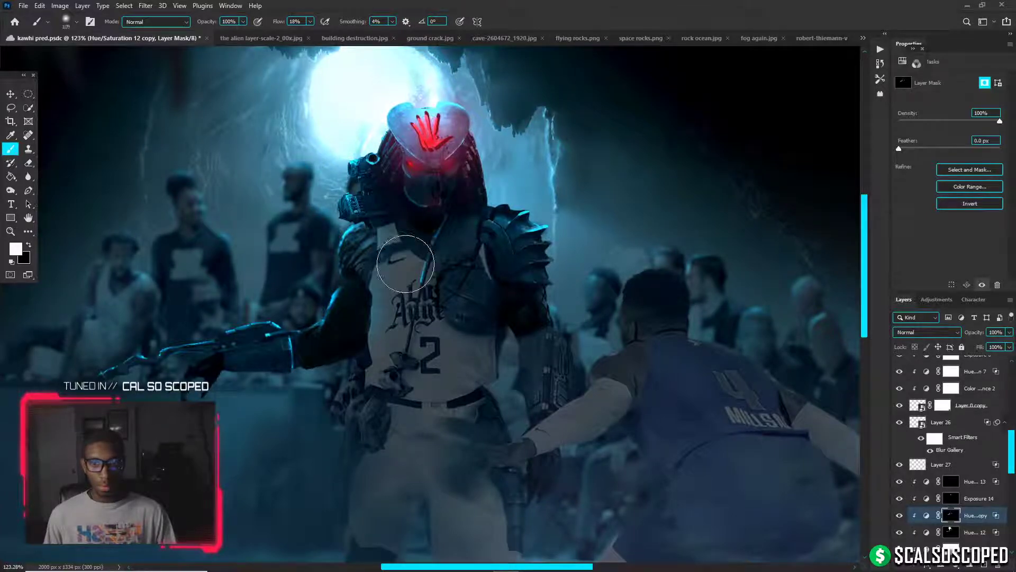
Paint a soft cyan edge along the creature's cannon-side hip skulls and shorts on the copy's mask
scroll(371, 296, down, 2)
mouse_move(351, 340)
mouse_down()
mouse_move(306, 345)
mouse_move(324, 299)
mouse_up()
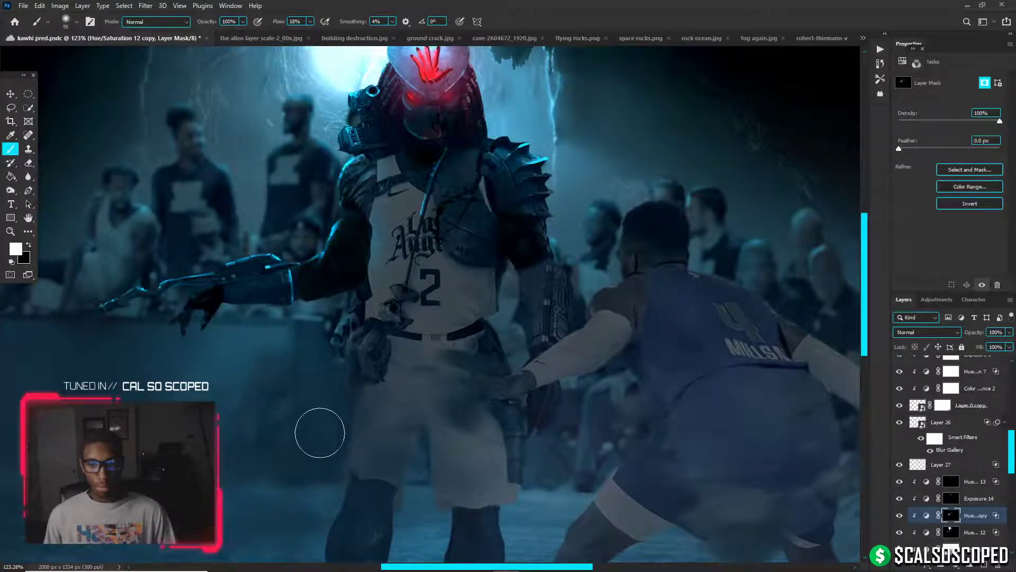
drag(326, 410, 316, 410)
scroll(291, 320, down, 2)
scroll(289, 317, down, 2)
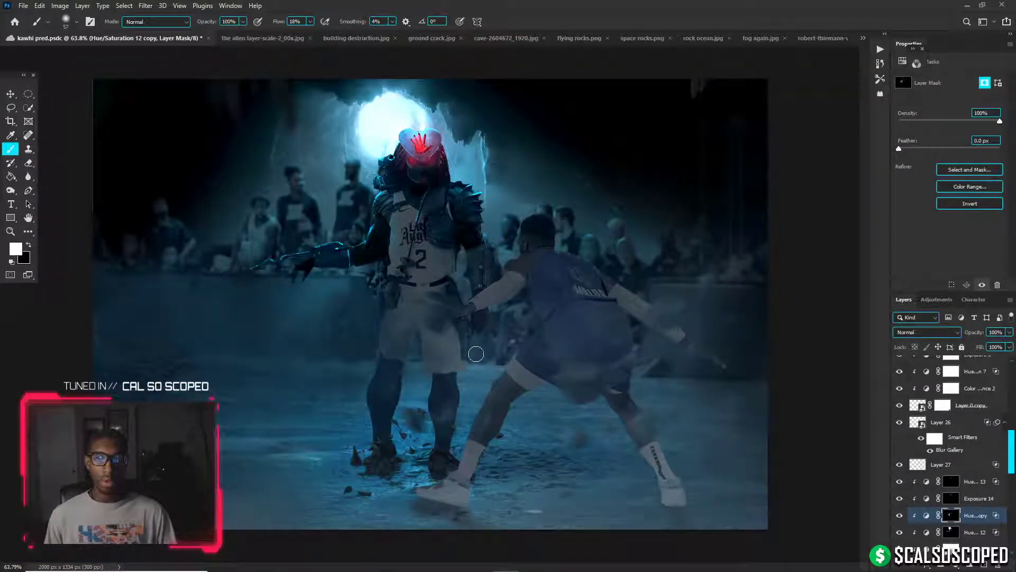
Brush white on the copy's mask over the creature's lowered forearm and waist, switching to black to tone down the spill
mouse_move(476, 354)
mouse_down()
mouse_move(508, 354)
mouse_move(473, 320)
mouse_up()
right_click(472, 269)
click(459, 284)
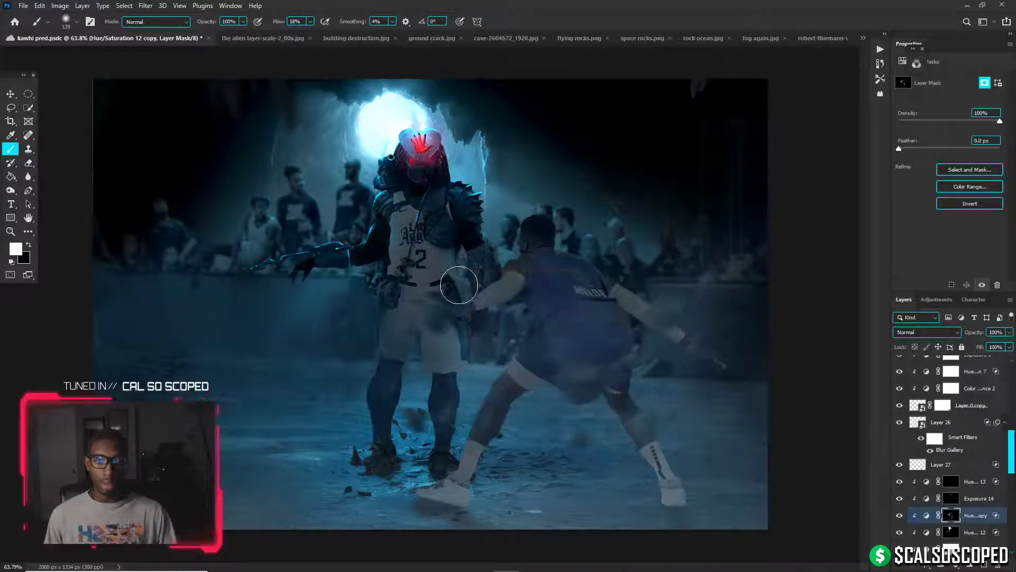
key(bracketleft)
key(bracketleft)
key(bracketleft)
key(bracketleft)
key(x)
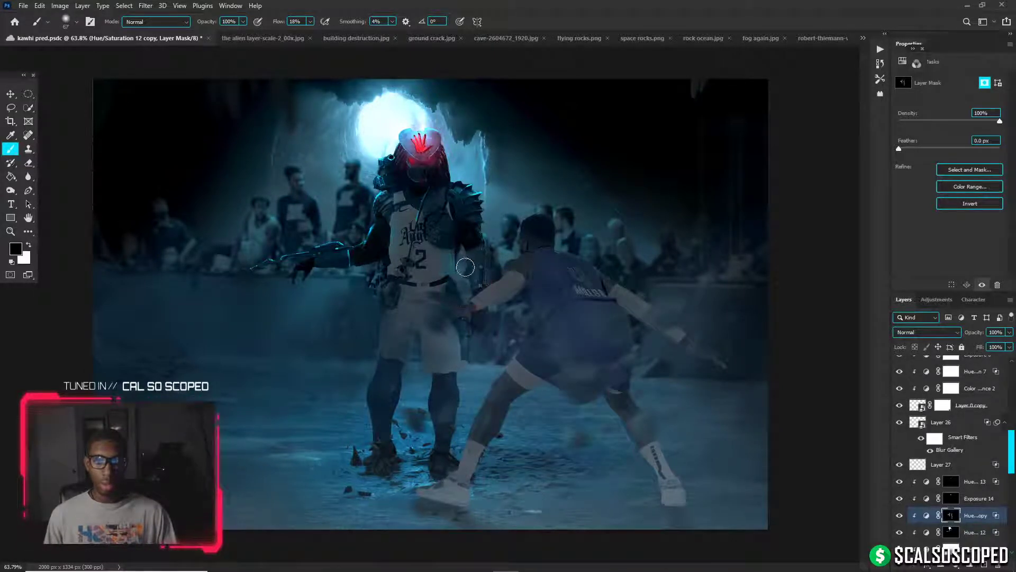
drag(466, 267, 488, 267)
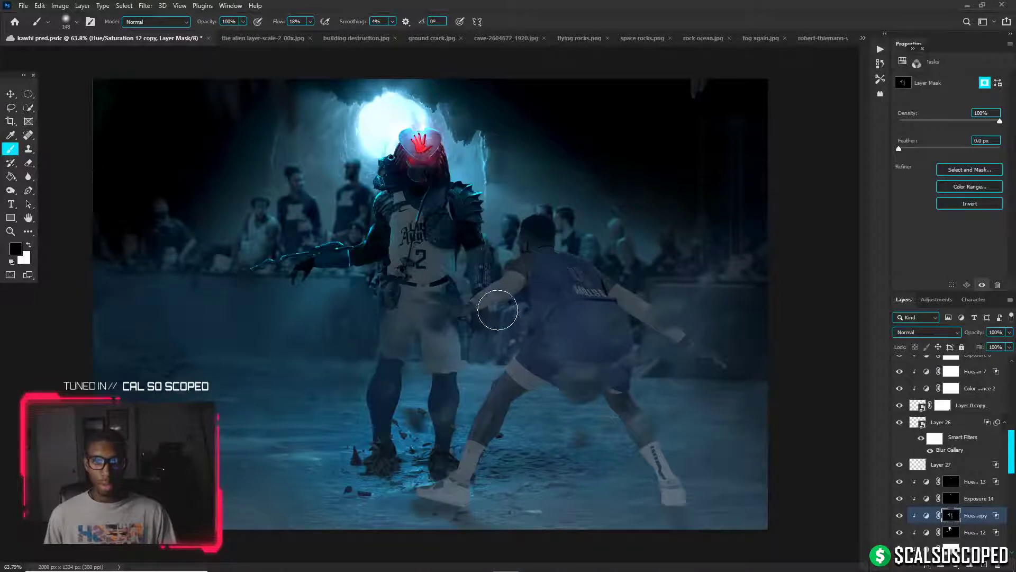
Dim the cyan on the creature's diagonal chest strap with black on the original Hue/Saturation 12 mask
scroll(456, 228, up, 5)
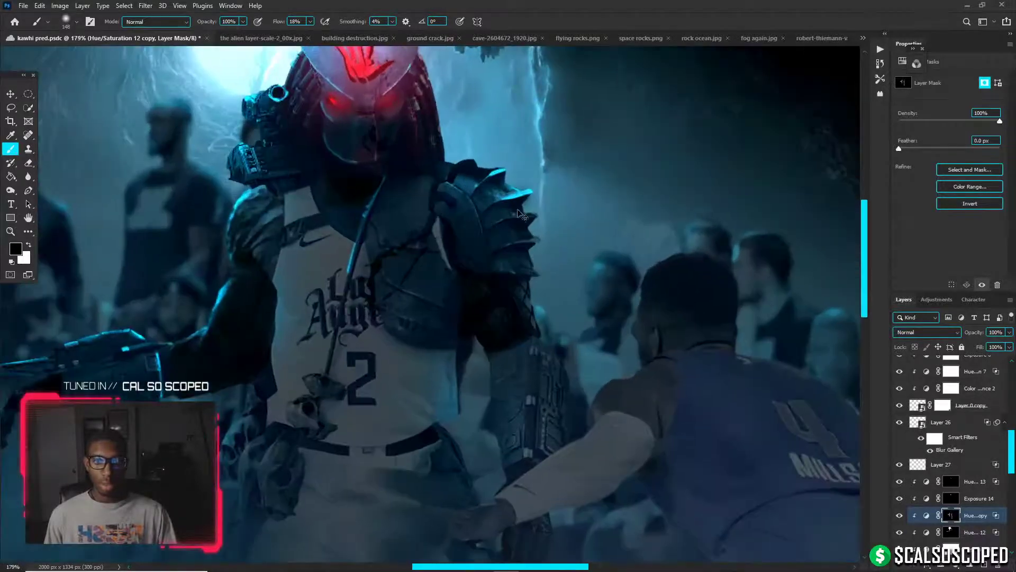
scroll(538, 214, down, 3)
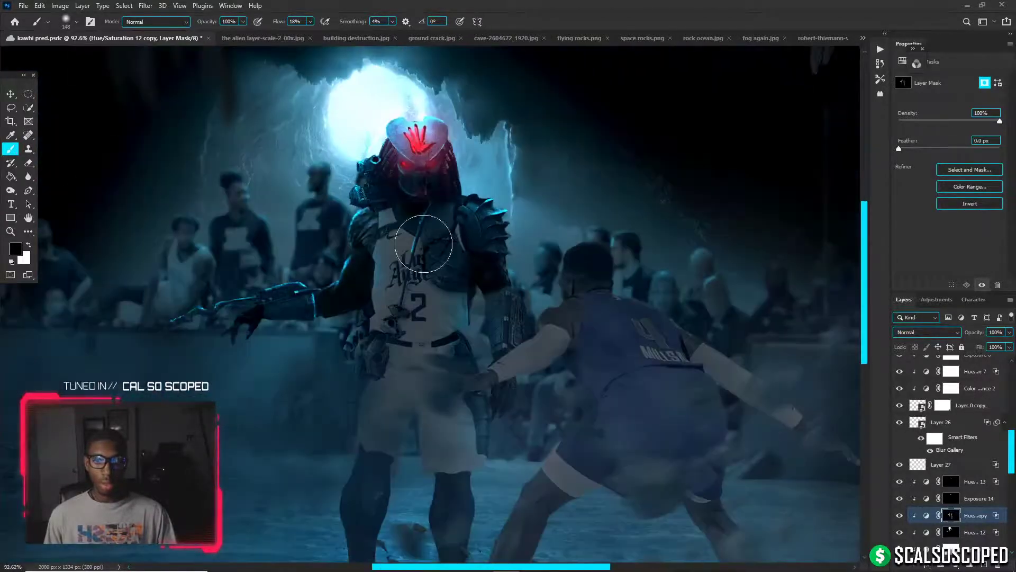
click(951, 532)
scroll(522, 272, up, 3)
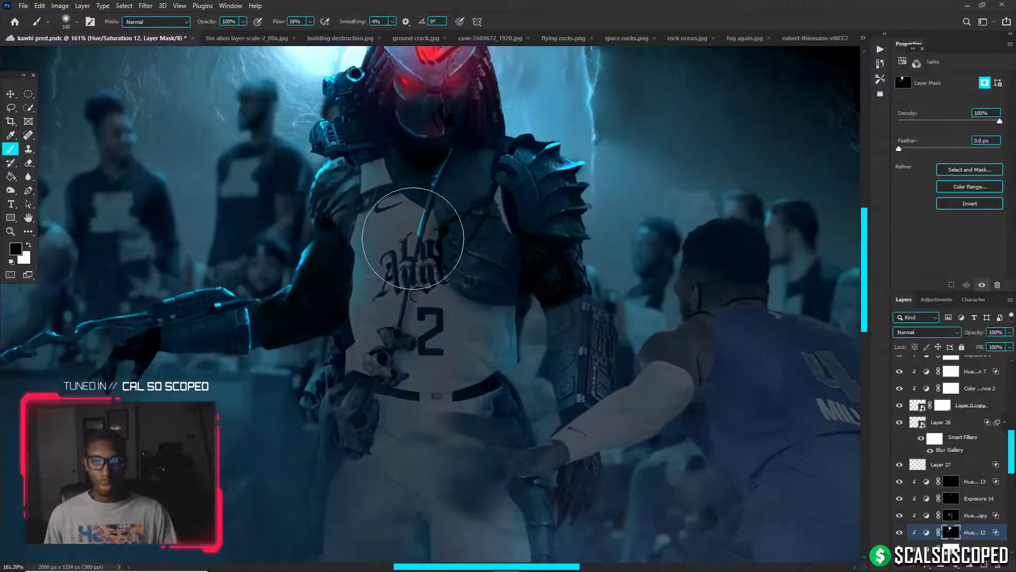
mouse_move(430, 223)
mouse_down()
mouse_move(398, 225)
mouse_move(424, 249)
mouse_move(441, 198)
mouse_up()
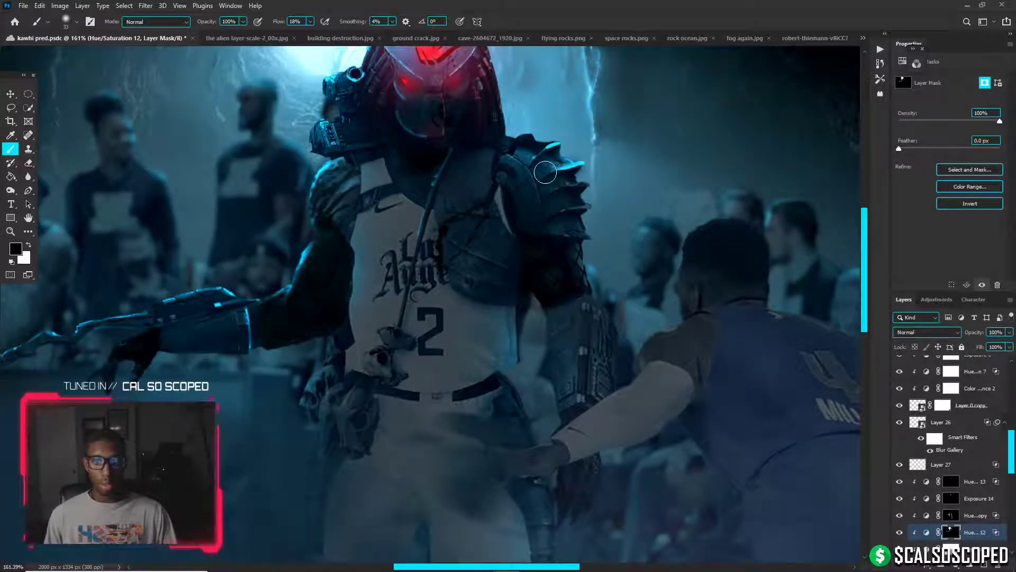
Soften the Hue/Saturation 12 mask around the upper shoulder-armor spikes with the Blur tool at 50% strength
click(28, 175)
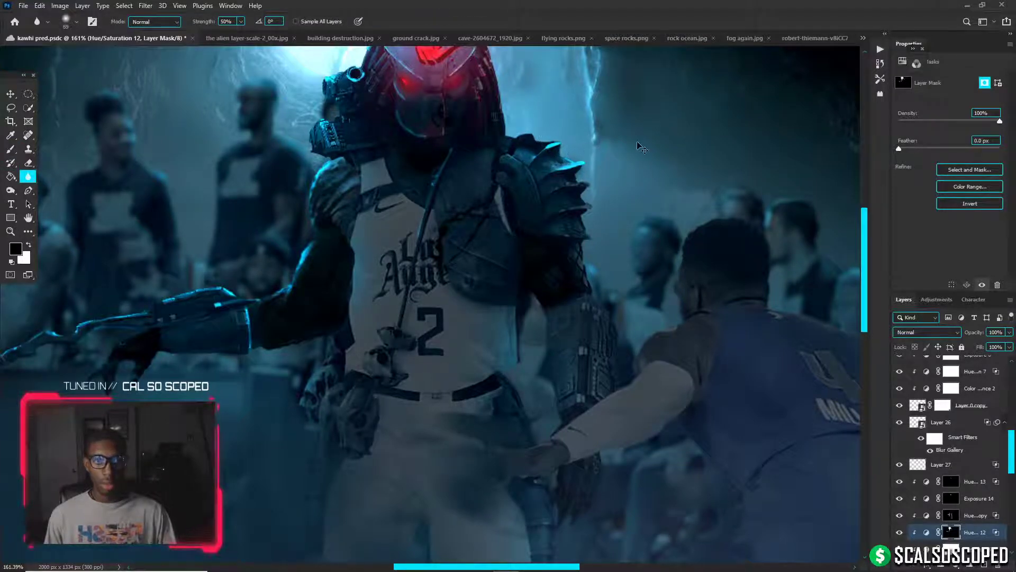
mouse_move(575, 170)
mouse_down()
mouse_move(581, 164)
mouse_move(552, 177)
mouse_move(589, 157)
mouse_up()
scroll(572, 148, up, 5)
key(b)
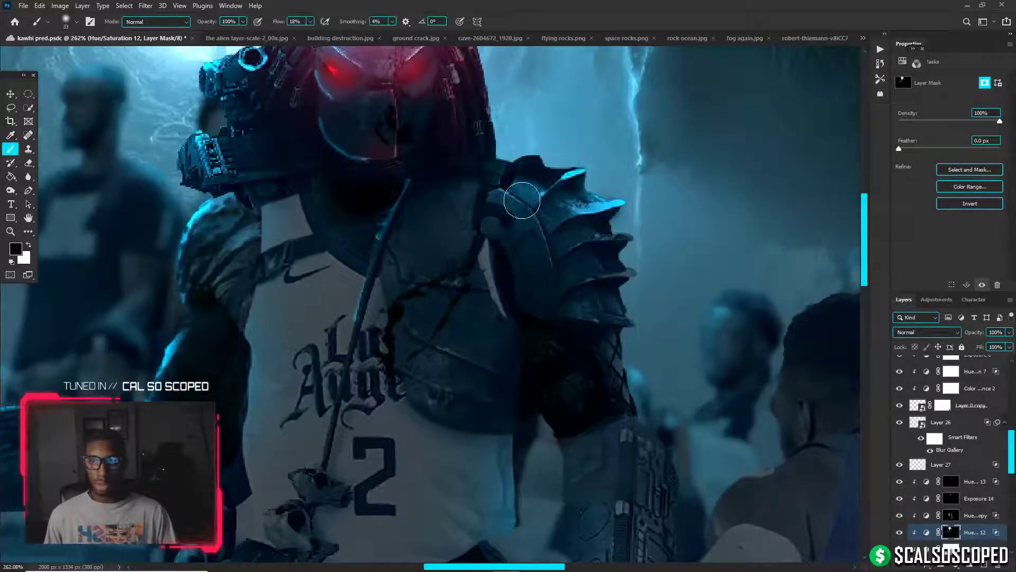
Refine the cyan highlights on the spiked shoulder armor with small white and black brush dabs on the mask
key(bracketleft)
key(bracketleft)
key(x)
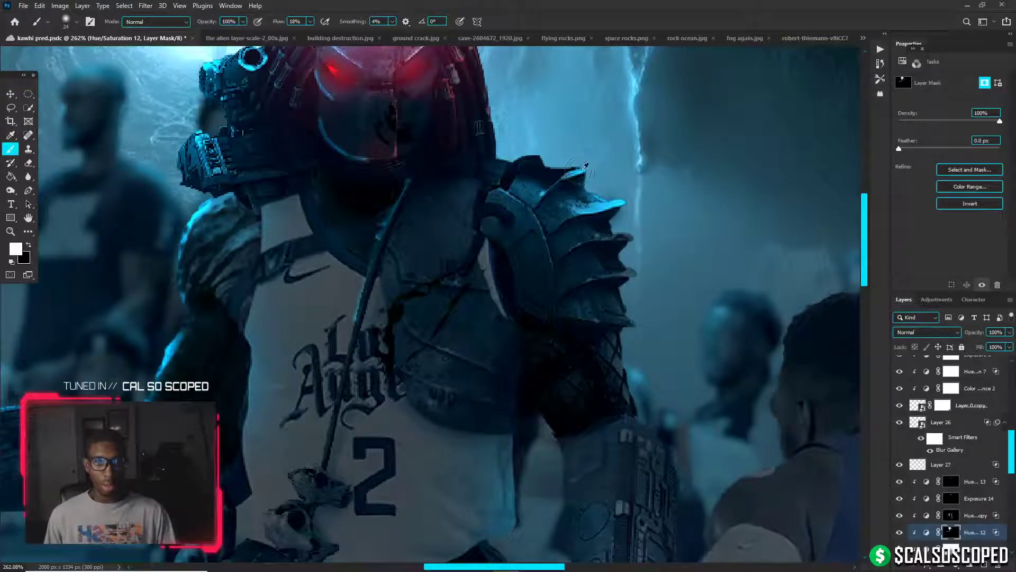
key(x)
right_click(572, 173)
click(574, 173)
key(x)
key(x)
key(x)
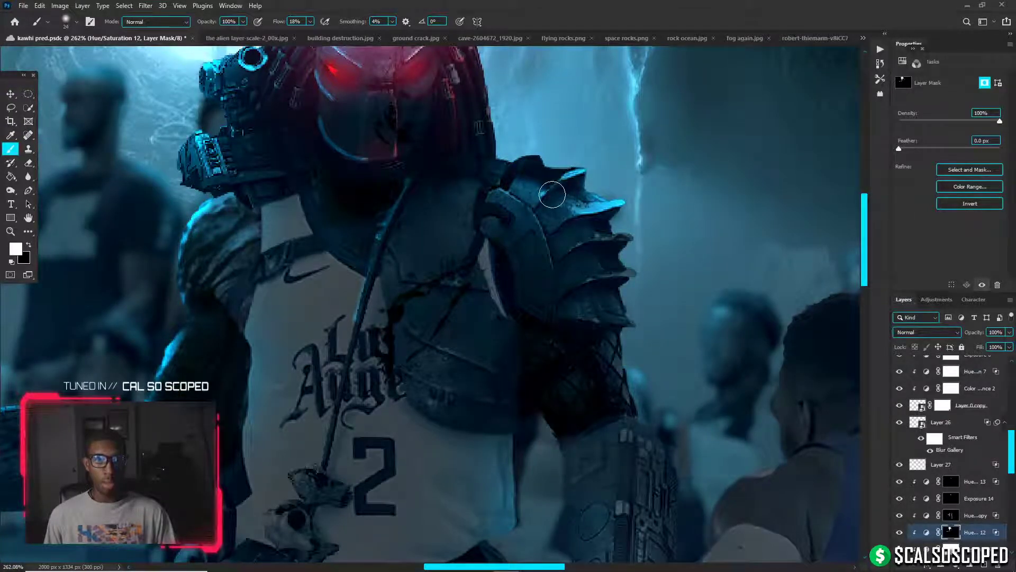
key(bracketleft)
key(bracketleft)
key(bracketleft)
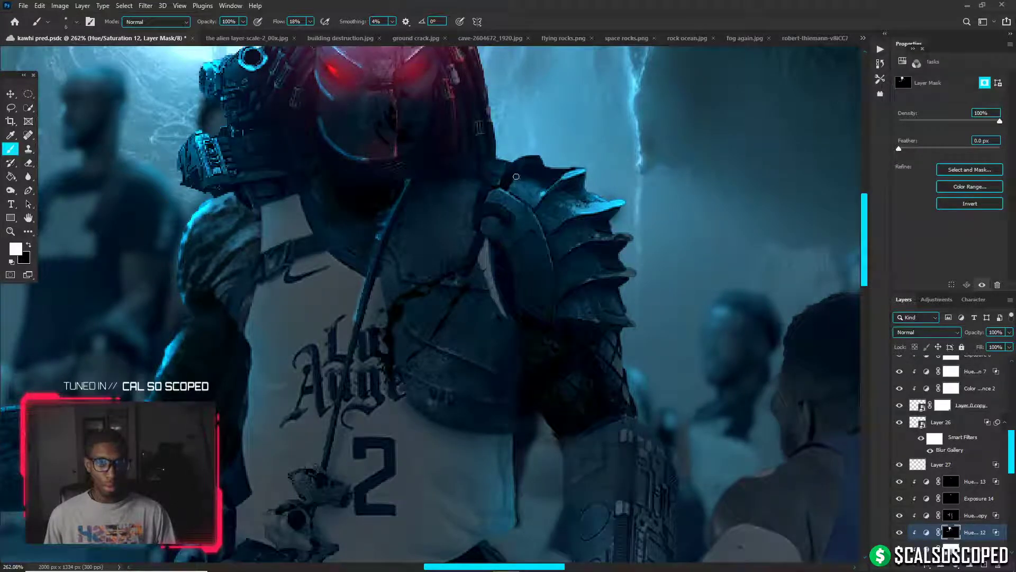
Touch up the cyan rim along the outer dreadlocks beside the forehead plate with small white and black mask dabs
alt+right_click(500, 156)
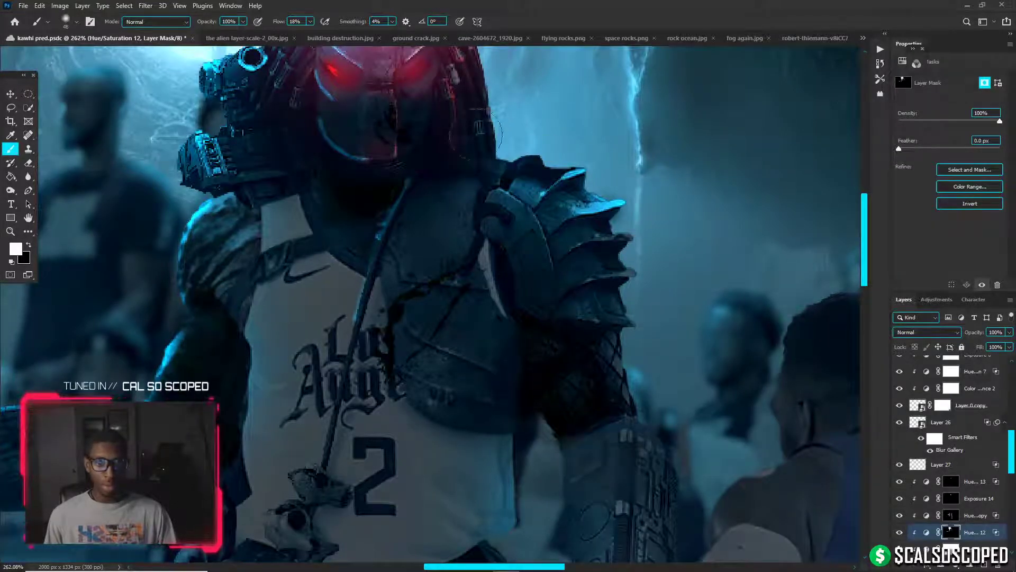
mouse_move(491, 51)
mouse_down()
mouse_move(457, 154)
mouse_move(444, 132)
mouse_move(457, 146)
mouse_up()
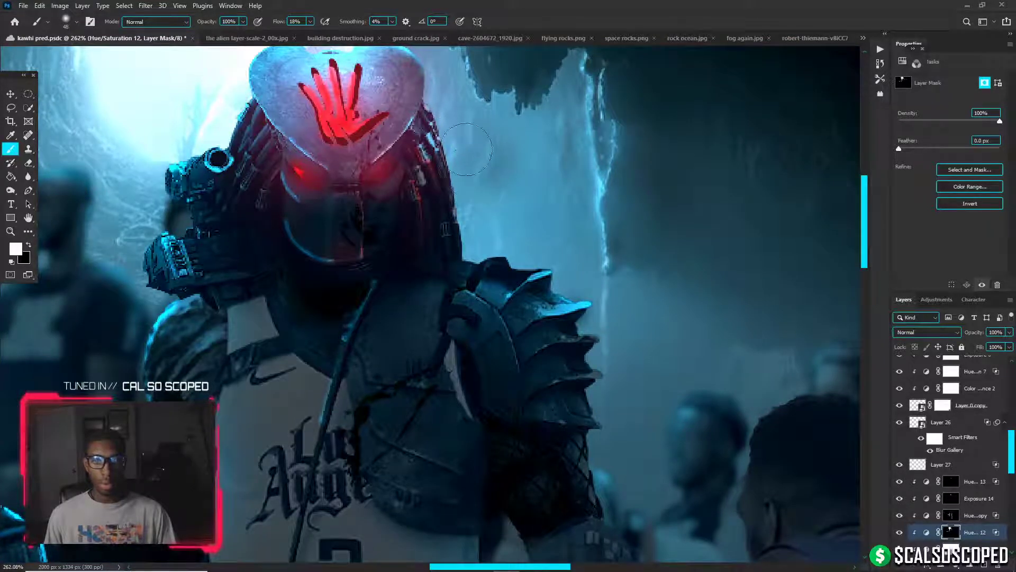
alt+right_click(443, 107)
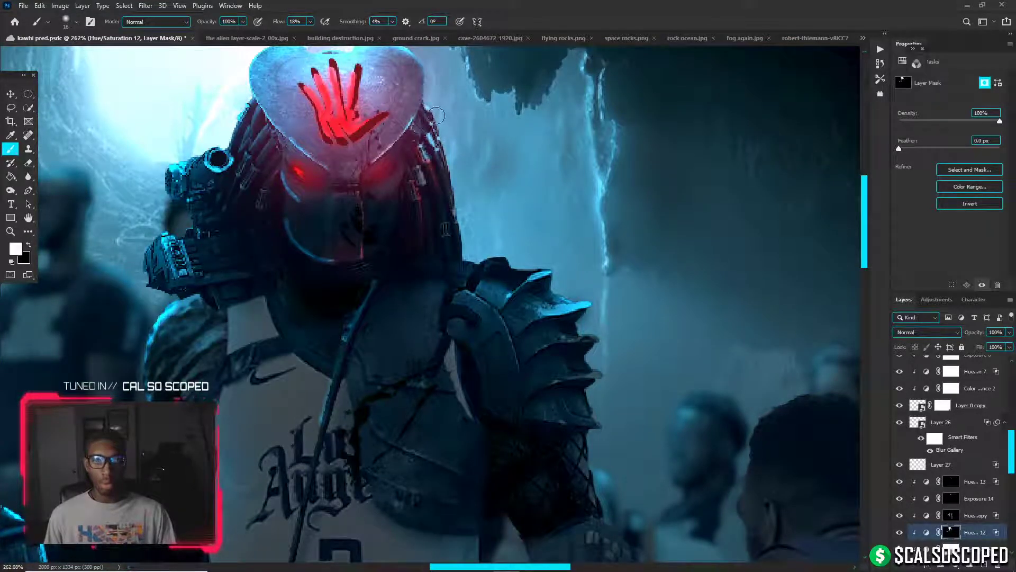
key(x)
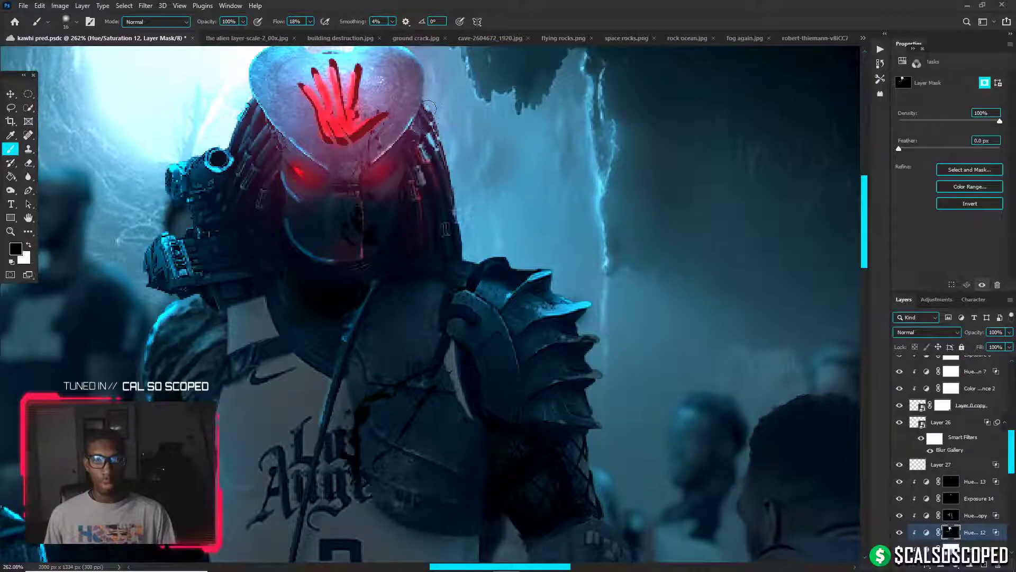
key(x)
Paint out the cyan lines below the cannon-side eye and along the face plate's jaw with black on the mask
scroll(372, 154, down, 3)
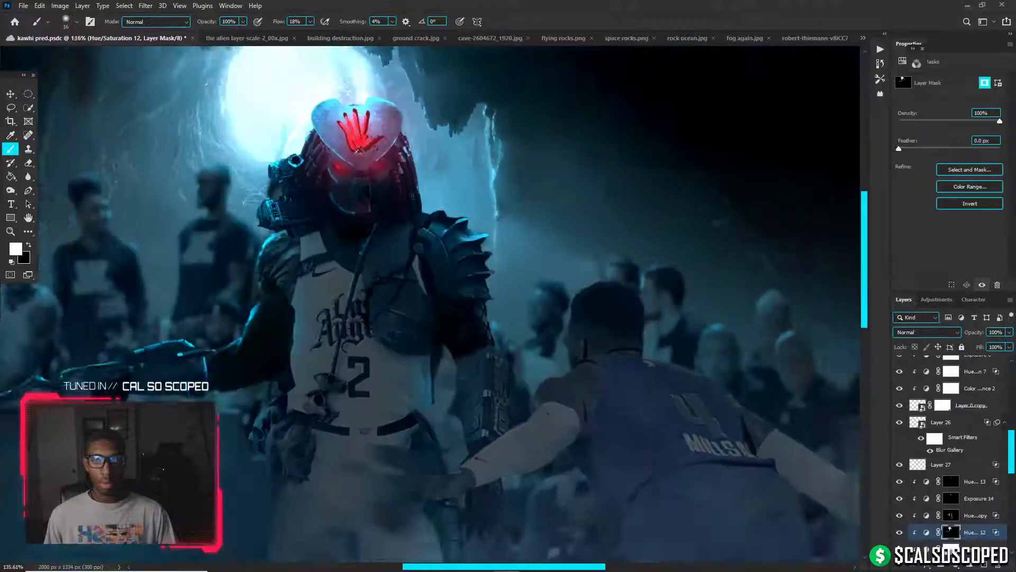
scroll(357, 150, down, 1)
scroll(401, 198, up, 5)
key(x)
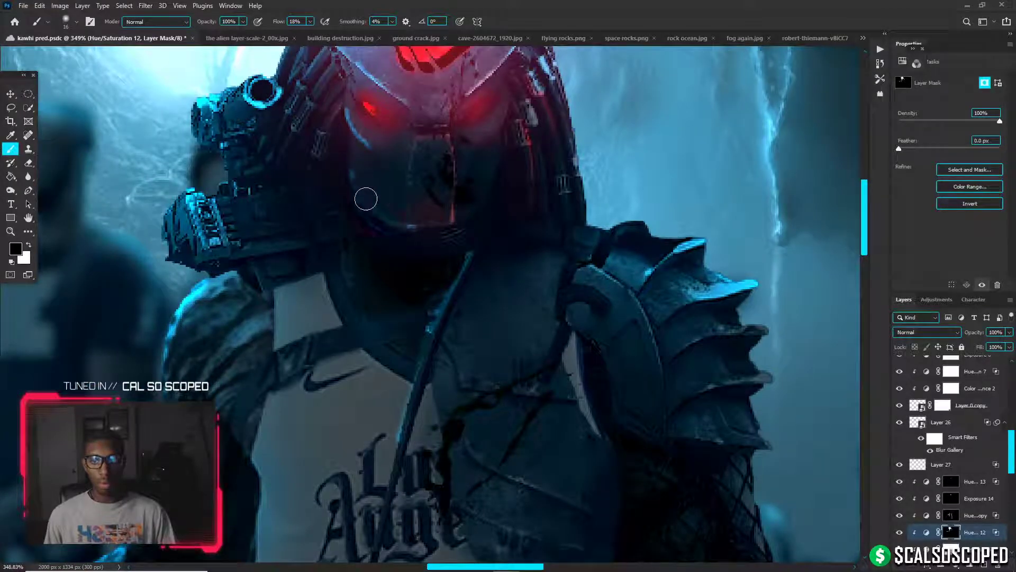
key(x)
key(x)
key(x)
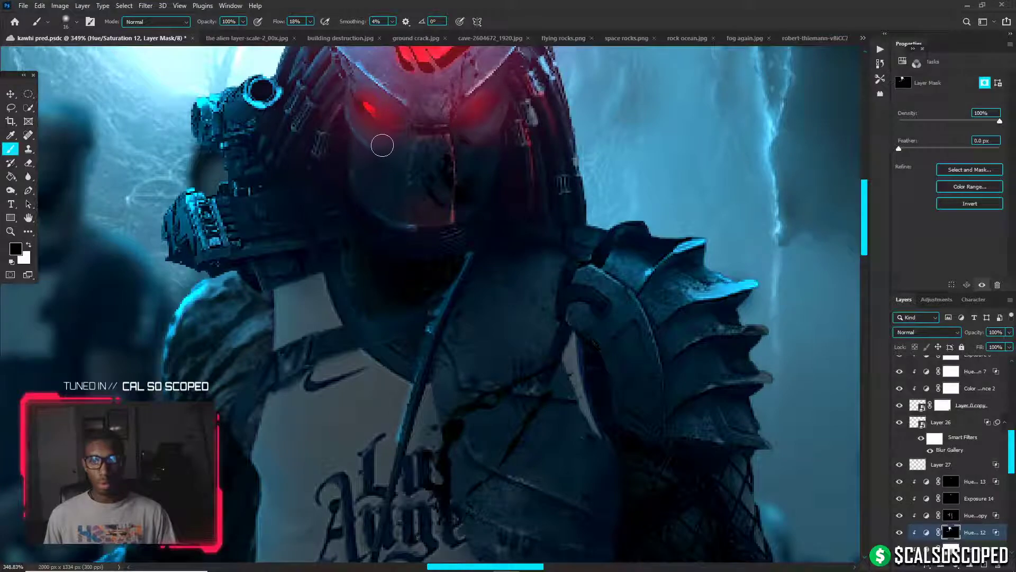
scroll(372, 182, up, 1)
key(x)
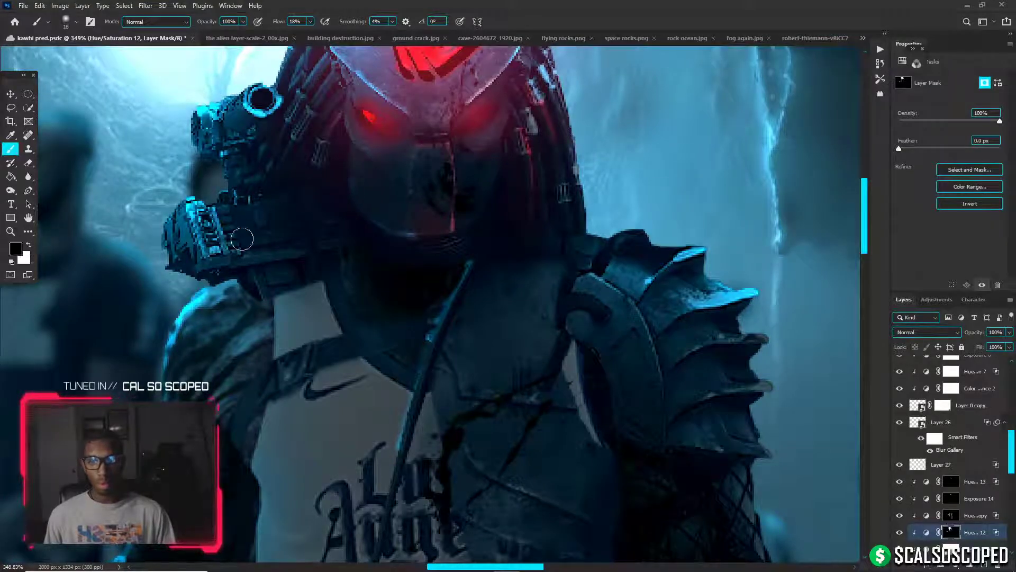
Paint a thin cyan rim along the outer edge of the white jersey shoulder strap with a small white brush on the mask
scroll(247, 260, down, 3)
scroll(247, 259, down, 1)
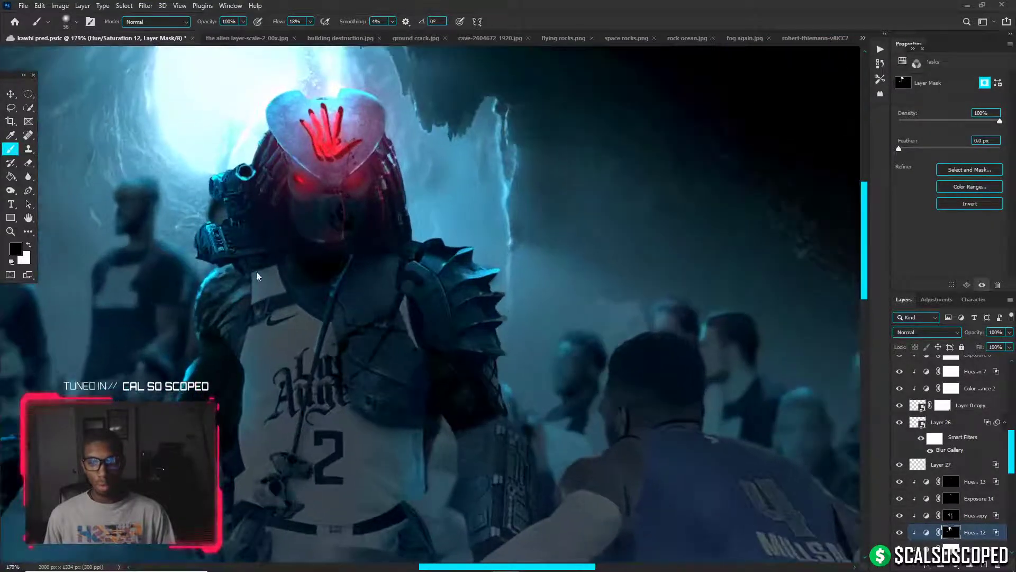
scroll(249, 270, up, 4)
key(bracketleft)
key(bracketleft)
key(bracketleft)
mouse_move(251, 278)
mouse_down()
mouse_move(255, 315)
mouse_move(258, 261)
mouse_move(298, 246)
mouse_move(260, 261)
mouse_move(255, 322)
mouse_up()
key(x)
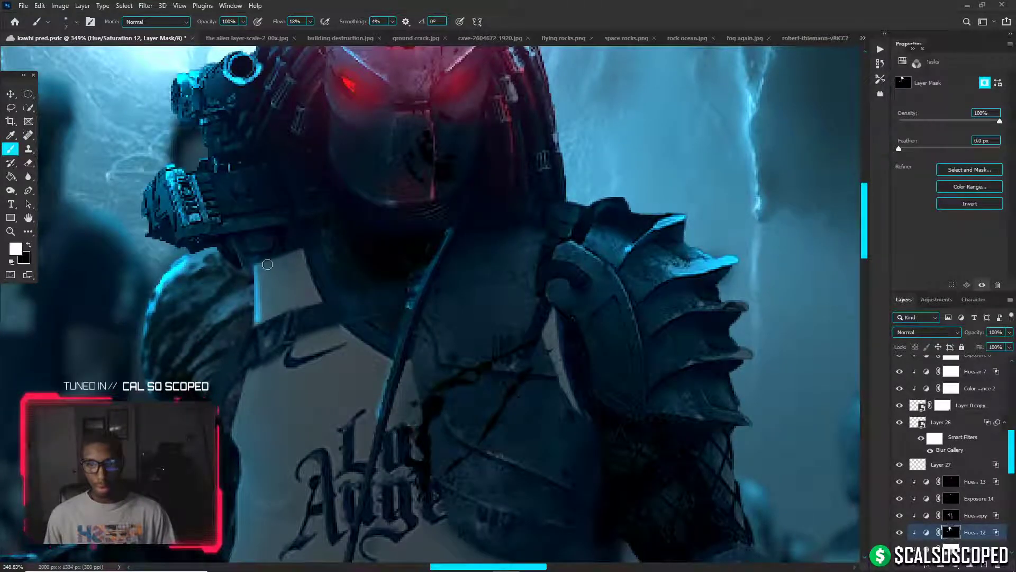
key(x)
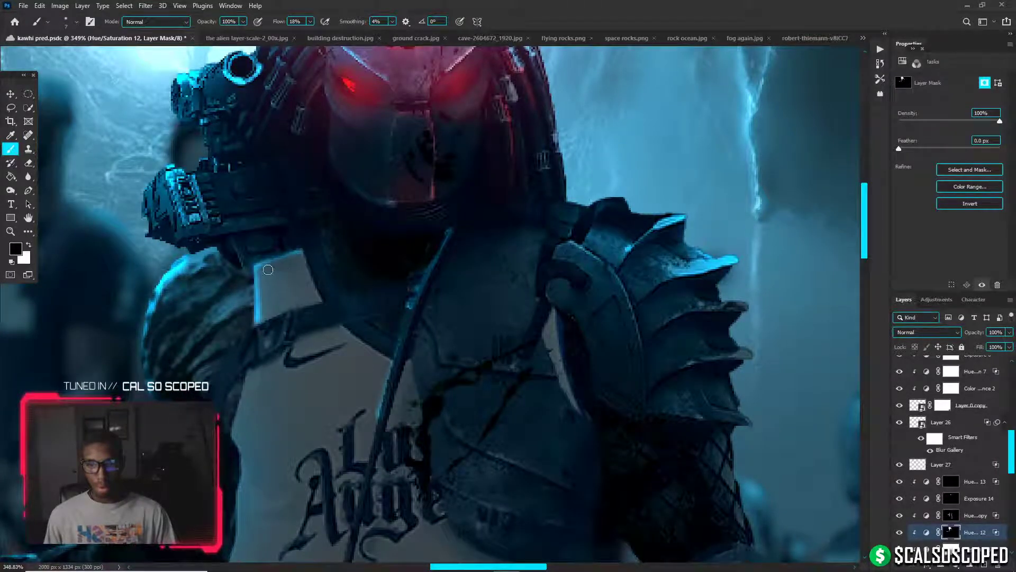
Tone down the cyan rim on the jersey shoulder strap with a larger soft black brush on the mask
drag(284, 272, 281, 290)
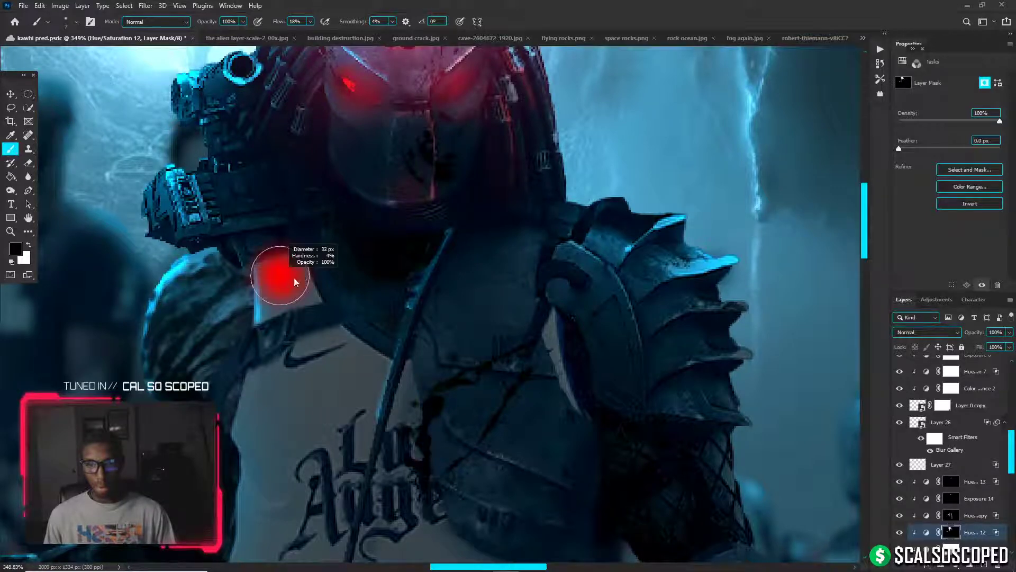
key(bracketright)
key(bracketright)
key(bracketright)
key(bracketright)
key(bracketright)
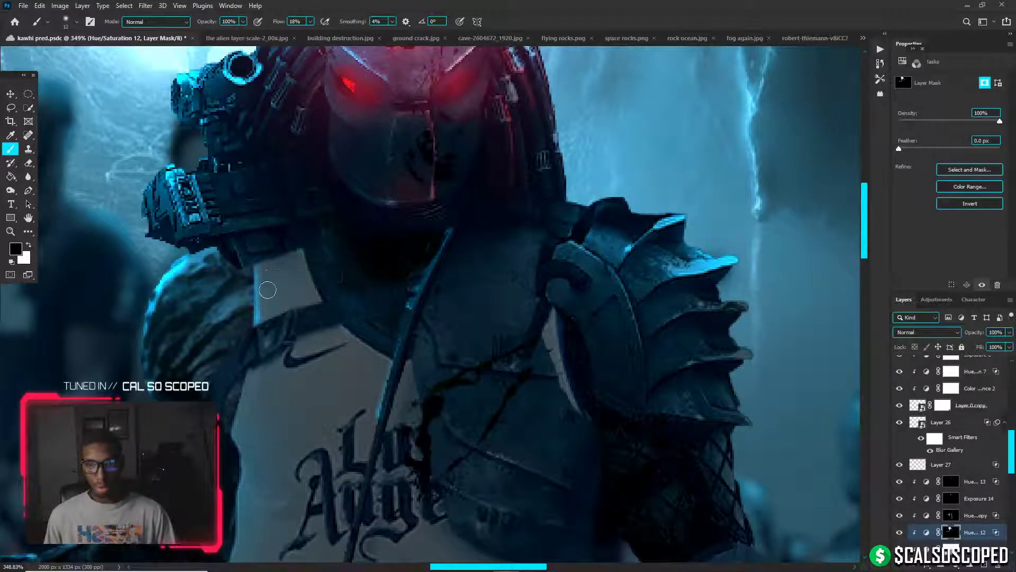
key(x)
drag(245, 371, 229, 443)
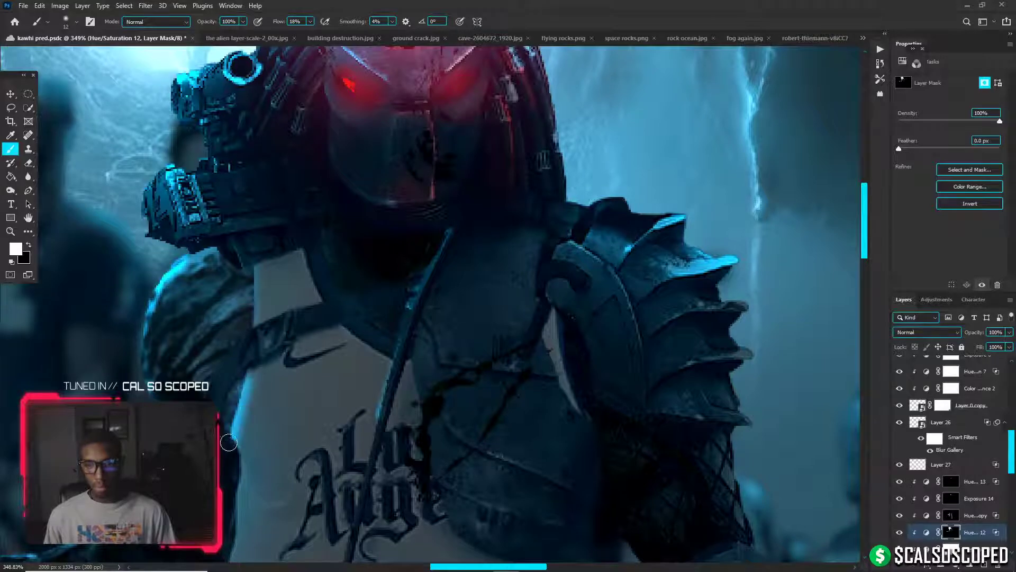
key(ctrl+z)
Lighten the dark strap below the jersey shoulder and the adjoining jersey side edge with small white strokes on the mask
alt+right_click(221, 419)
alt+right_click(212, 413)
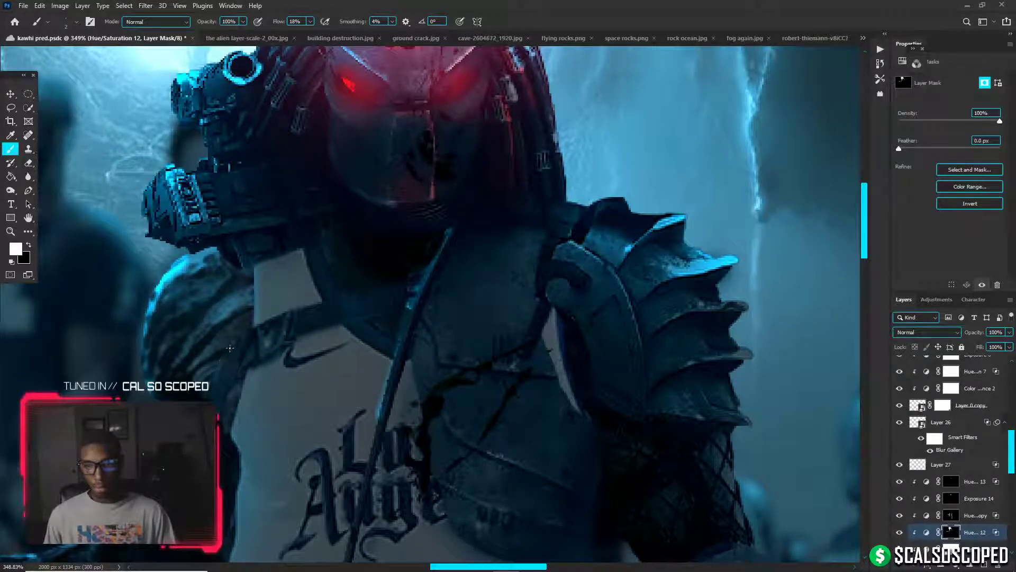
key(x)
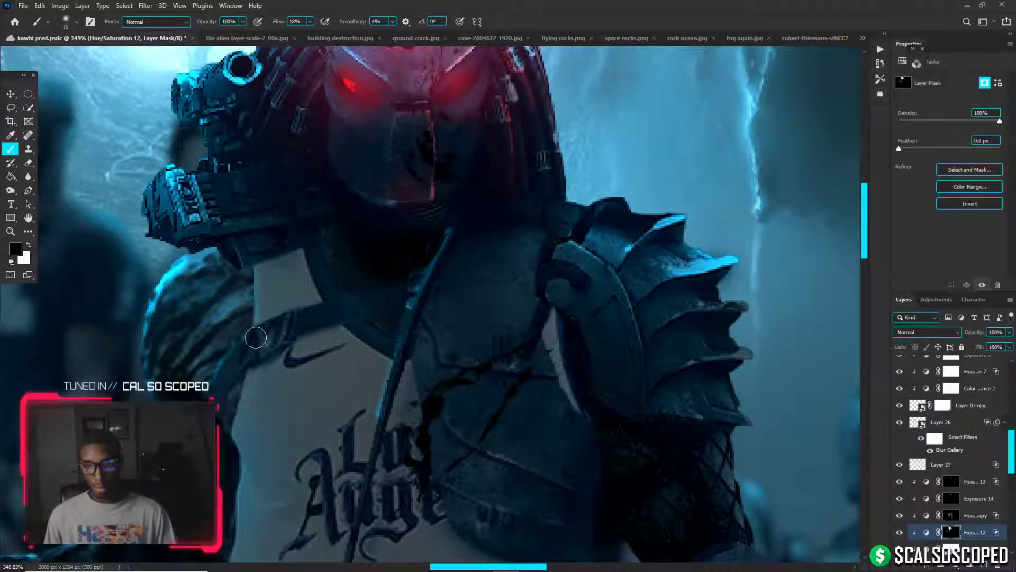
key(x)
drag(254, 339, 305, 313)
drag(261, 363, 228, 430)
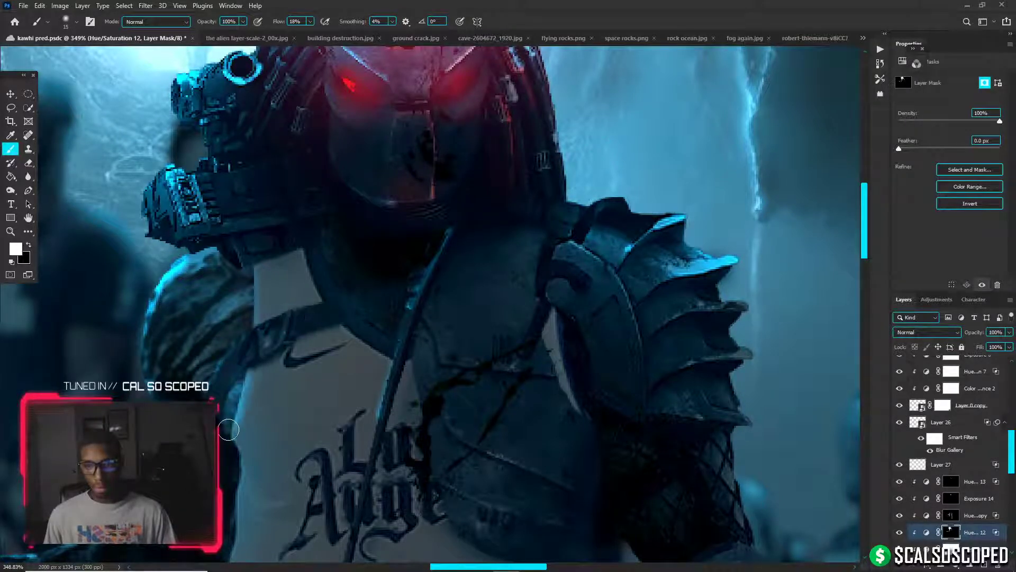
Build up the cyan rim down the jersey's side next to the outstretched arm with white on the mask
scroll(228, 429, down, 4)
scroll(168, 365, up, 2)
key(x)
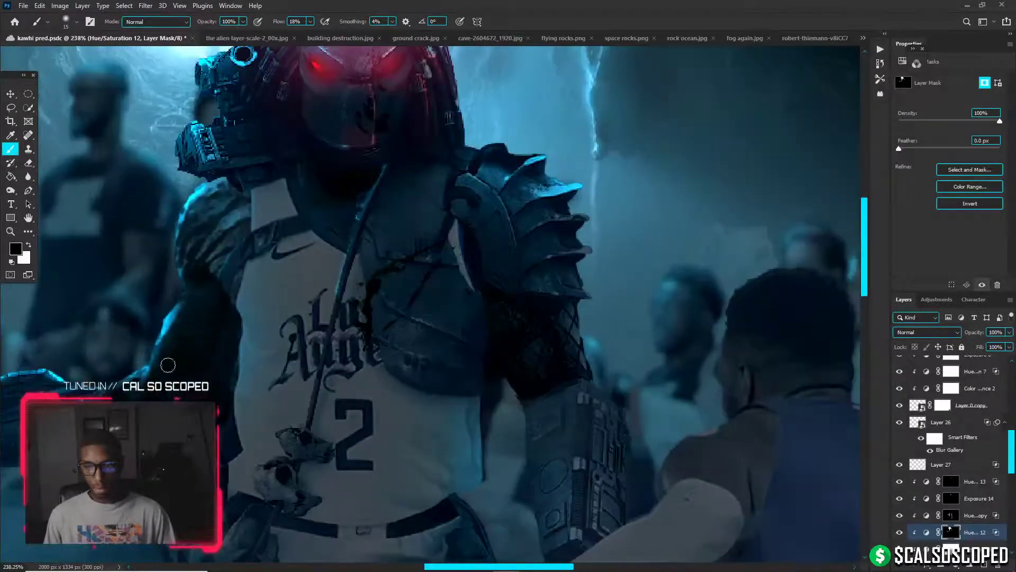
key(x)
mouse_move(175, 362)
alt+mouse_down()
mouse_move(227, 361)
mouse_move(186, 477)
alt+mouse_up()
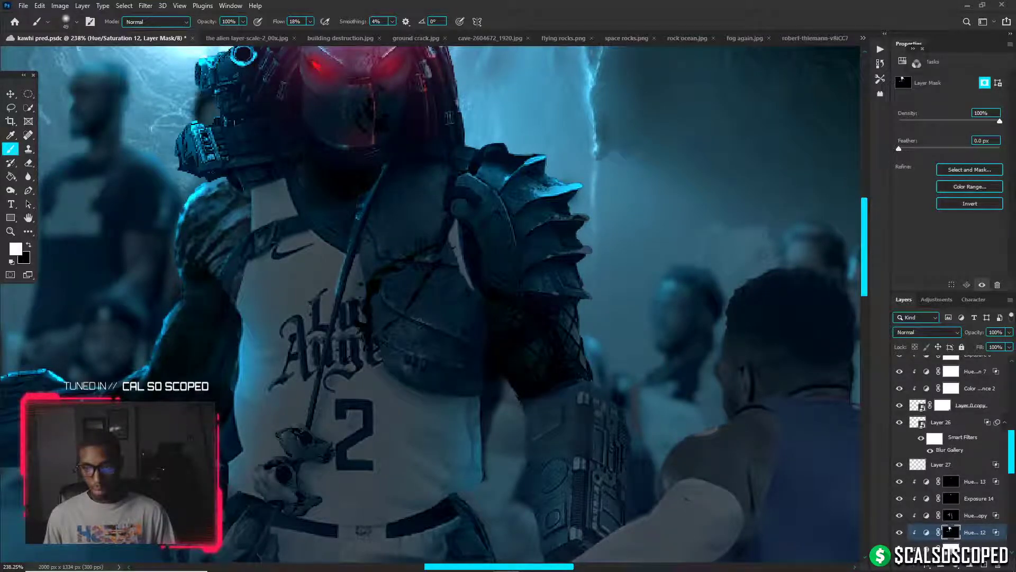
Brush a broad, soft cyan tint over the creature's lower legs with a large white brush on the mask
scroll(145, 371, down, 2)
alt+scroll(145, 370, down, 8)
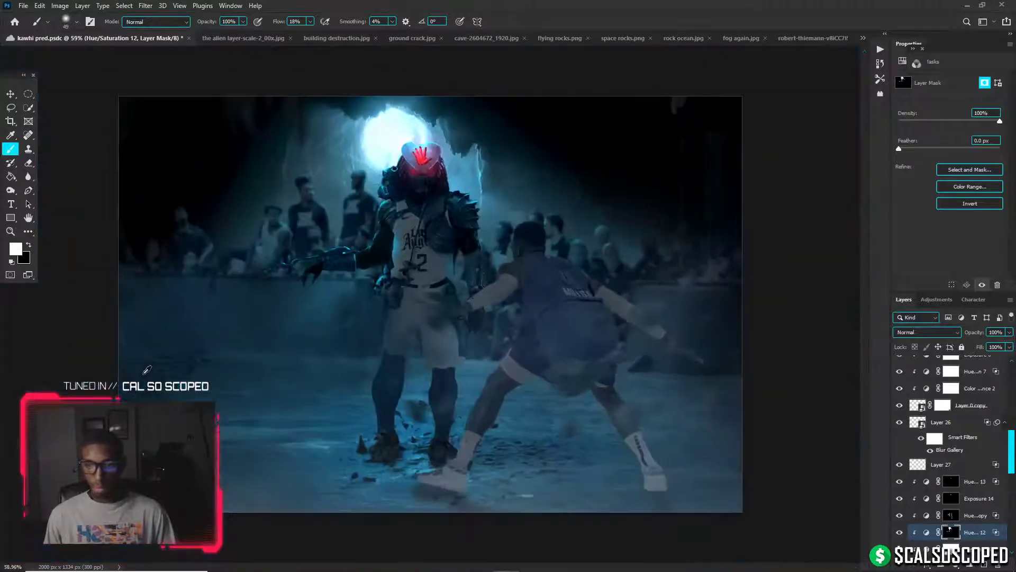
scroll(419, 292, up, 2)
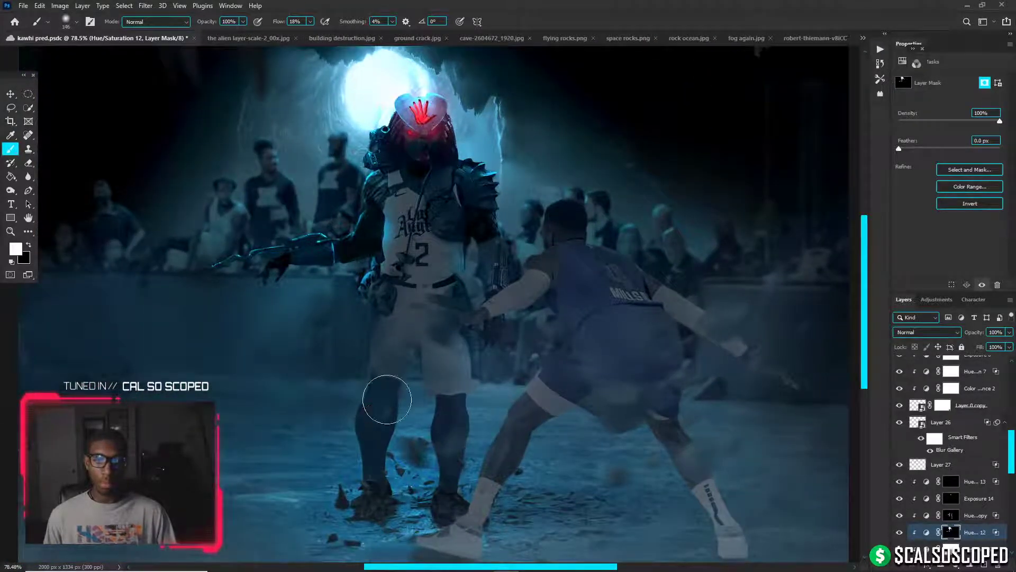
mouse_move(337, 430)
mouse_down()
mouse_move(364, 379)
mouse_move(340, 401)
mouse_up()
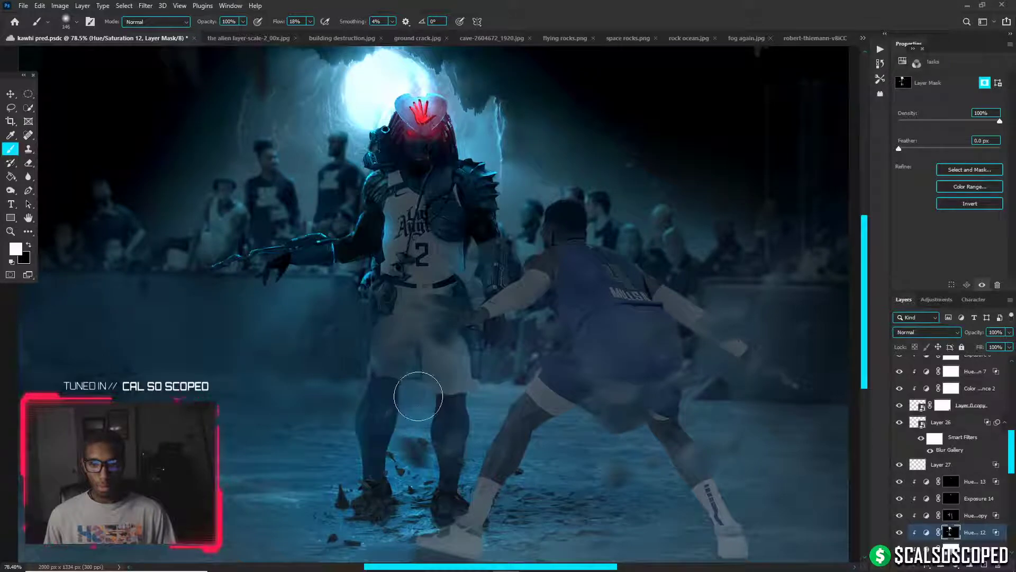
Paint cyan rim light along the inner edges of the shorts between the thighs with a small white brush
alt+right_click(420, 391)
scroll(424, 387, up, 5)
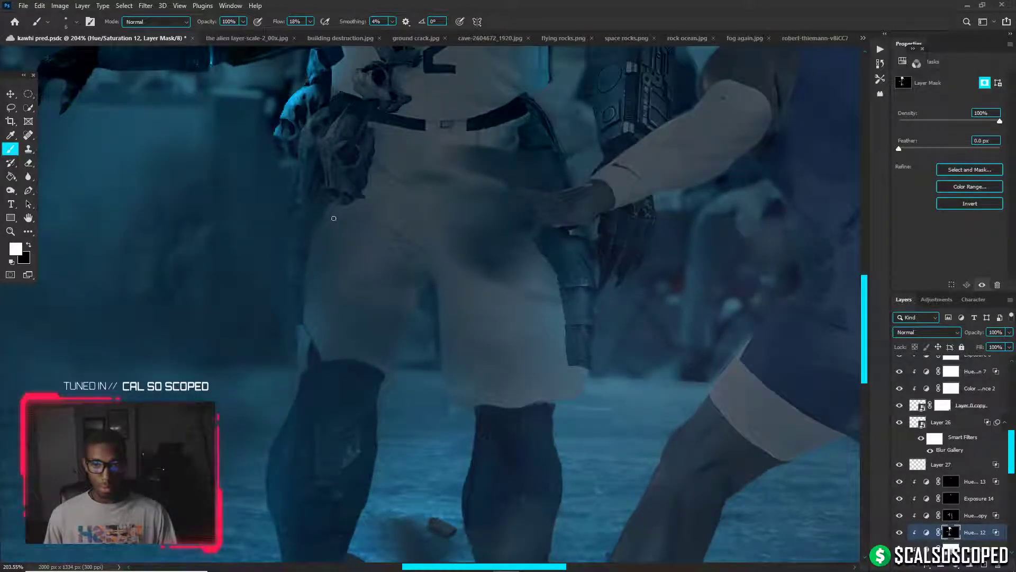
alt+right_click(423, 310)
mouse_move(418, 310)
mouse_down()
mouse_move(404, 399)
mouse_move(421, 304)
mouse_move(423, 378)
mouse_move(427, 368)
mouse_move(428, 283)
mouse_move(418, 354)
mouse_move(425, 315)
mouse_up()
Add cyan light to the armor piece hanging beside the thigh and the gauntlet's lower edge with white on the mask
alt+right_click(546, 353)
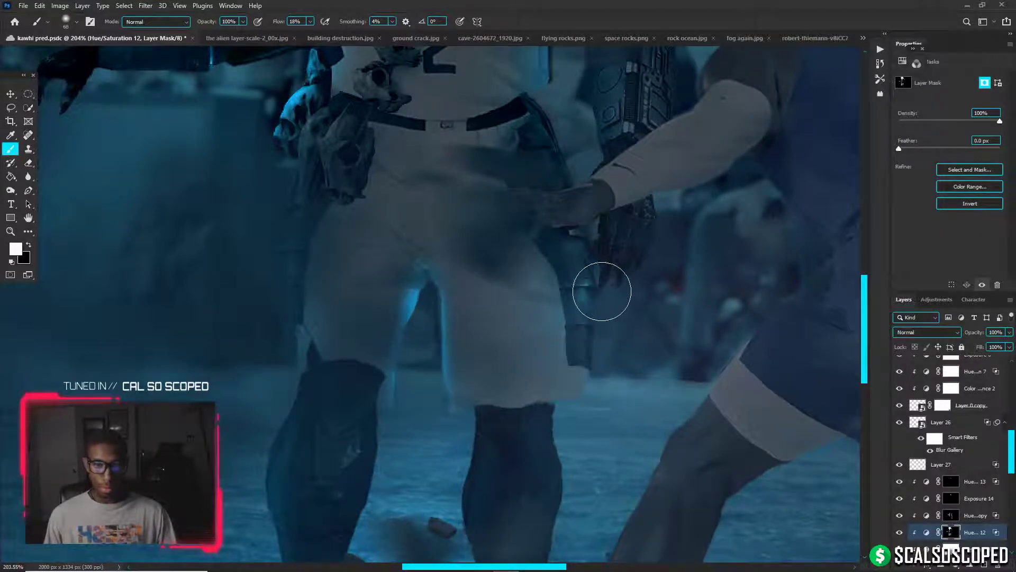
mouse_move(601, 291)
mouse_down()
mouse_move(622, 303)
mouse_move(632, 257)
mouse_move(637, 295)
mouse_move(663, 252)
mouse_move(634, 260)
mouse_move(618, 315)
mouse_move(619, 275)
mouse_up()
alt+right_click(613, 247)
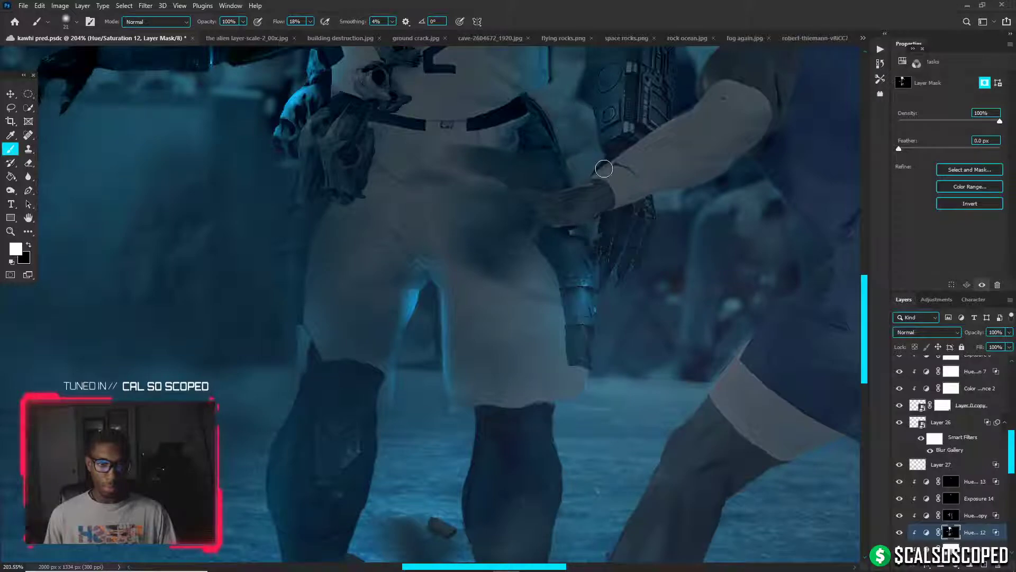
mouse_move(599, 145)
mouse_down()
mouse_move(590, 110)
mouse_move(596, 134)
mouse_up()
Extend the cyan rim along the inner edge and top of the gauntlet on the lowered arm with white on the mask
scroll(585, 85, down, 2)
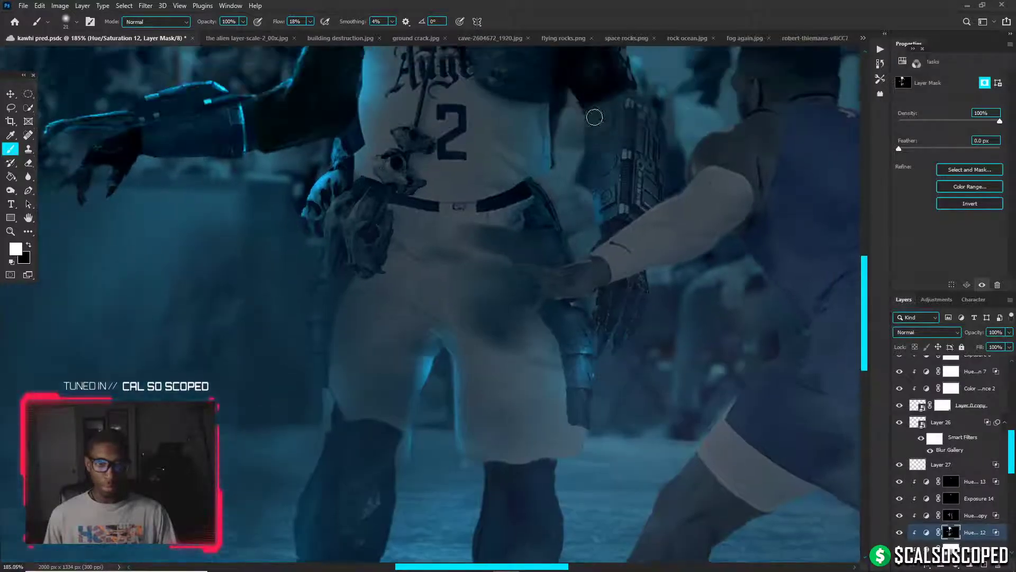
drag(585, 152, 588, 174)
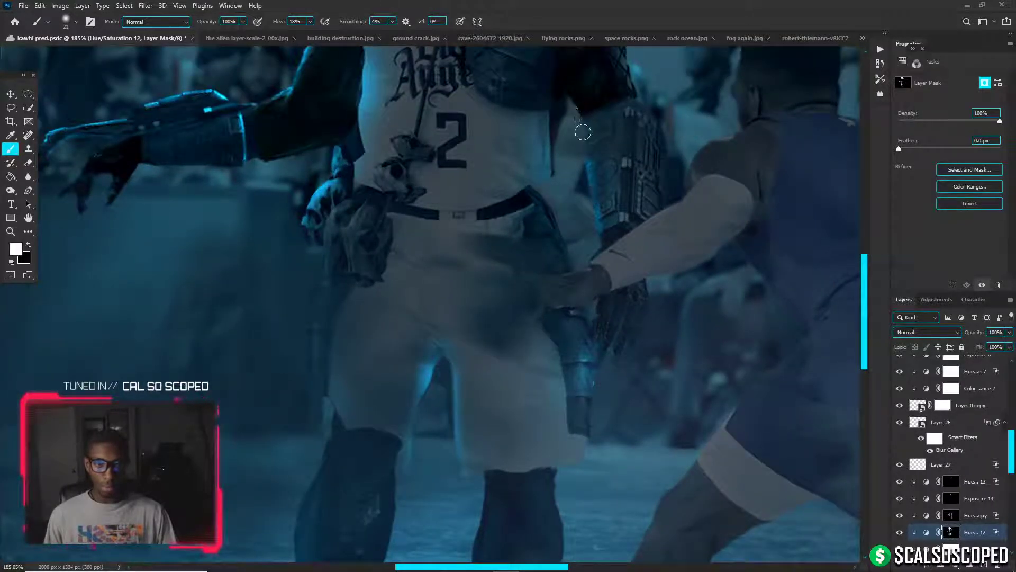
scroll(578, 113, down, 3)
drag(578, 114, 585, 164)
scroll(586, 164, up, 4)
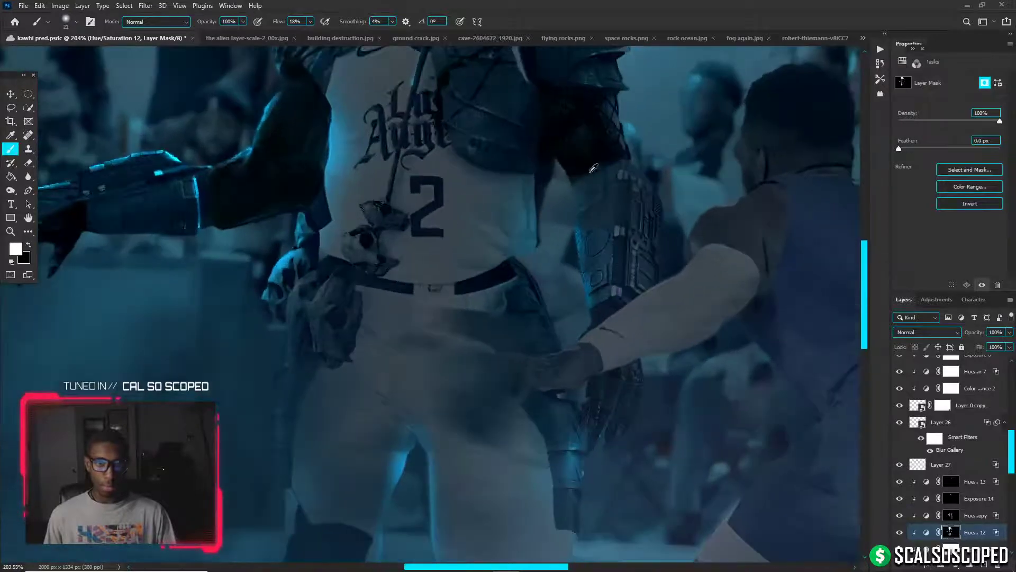
alt+right_click(586, 175)
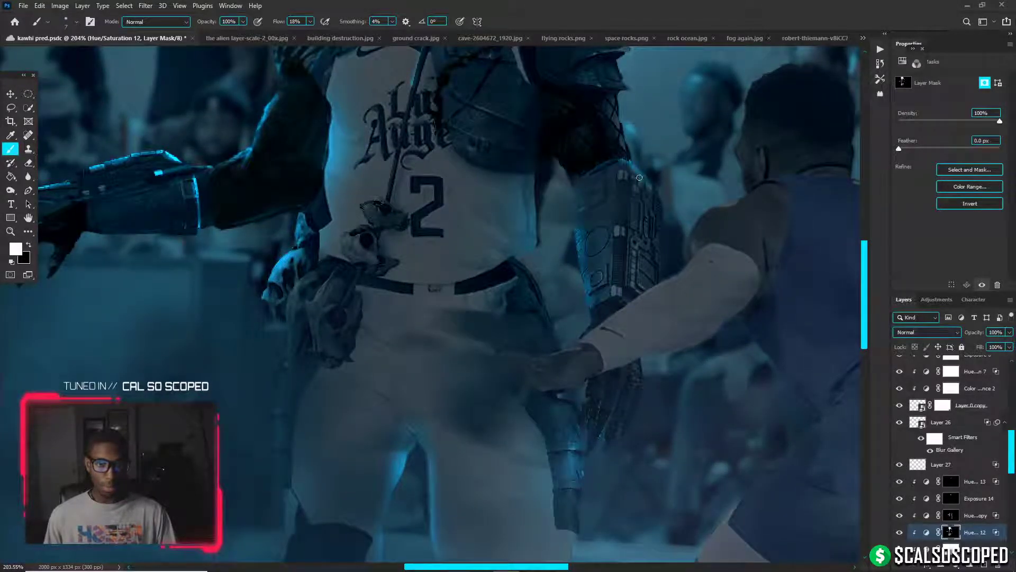
Refine the cyan highlights on the lowered arm's gauntlet details with small black and white dabs on the mask
key(x)
alt+right_click(620, 181)
drag(634, 180, 628, 181)
key(x)
drag(621, 253, 609, 254)
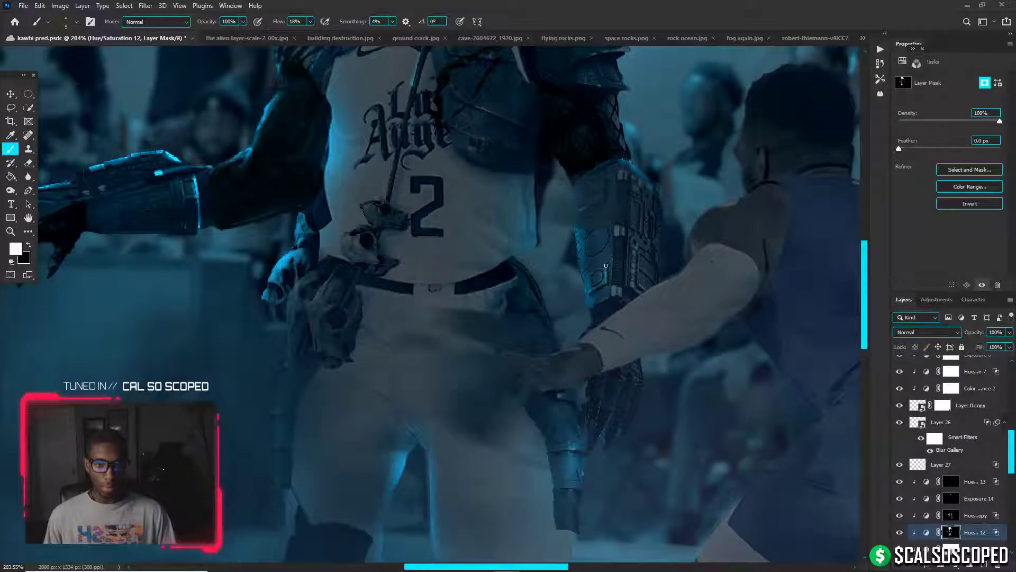
alt+right_click(606, 274)
Touch up the jersey's side beside the lowered arm on the mask and add white strokes over the lower chest armor
key(x)
key(x)
drag(524, 181, 521, 218)
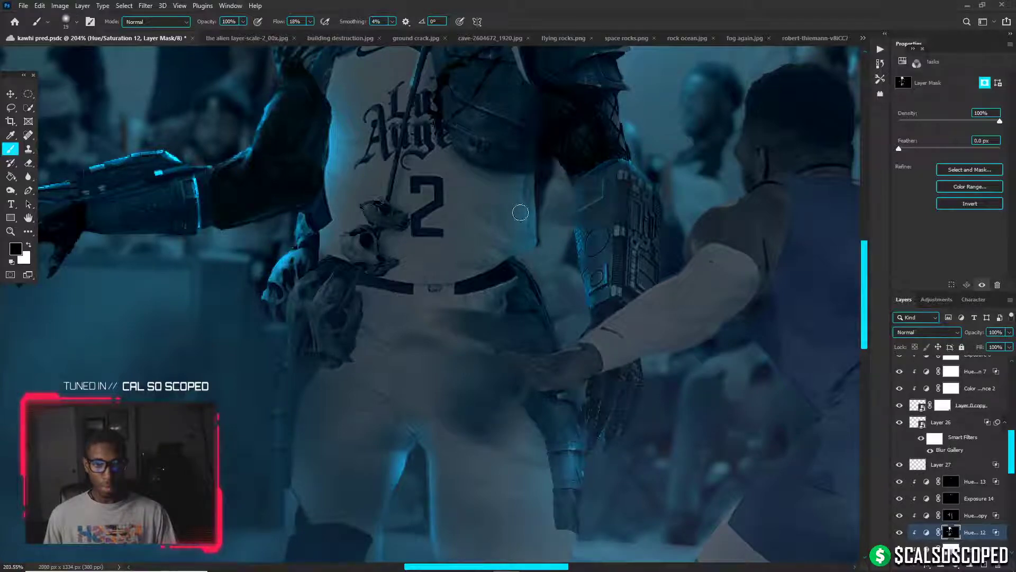
key(x)
mouse_move(483, 167)
mouse_down()
mouse_move(483, 184)
mouse_move(482, 171)
mouse_up()
drag(482, 128, 470, 117)
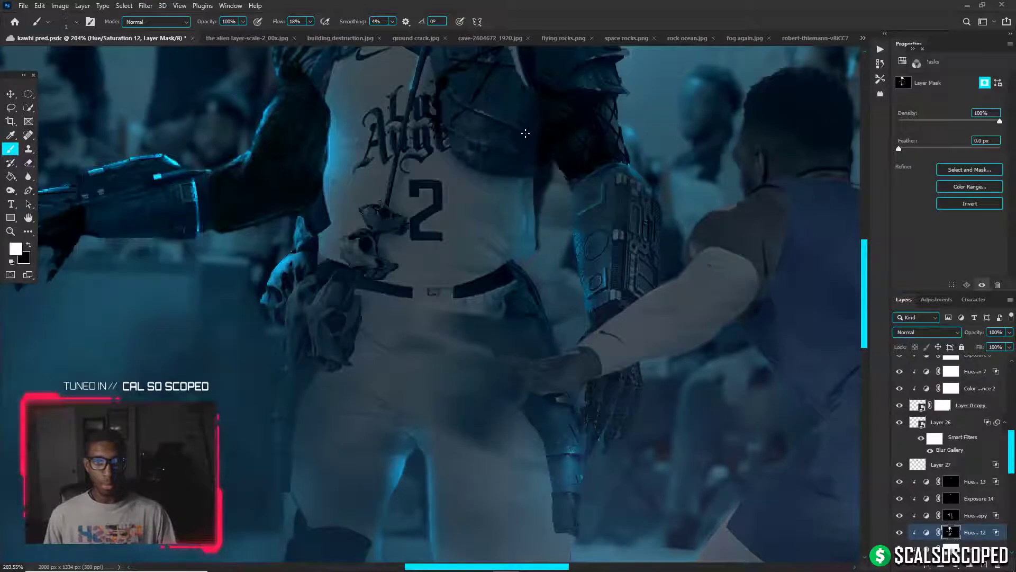
Brighten the ridges of the spiked shoulder armor with small white strokes on the mask
scroll(493, 123, down, 10)
scroll(498, 132, up, 13)
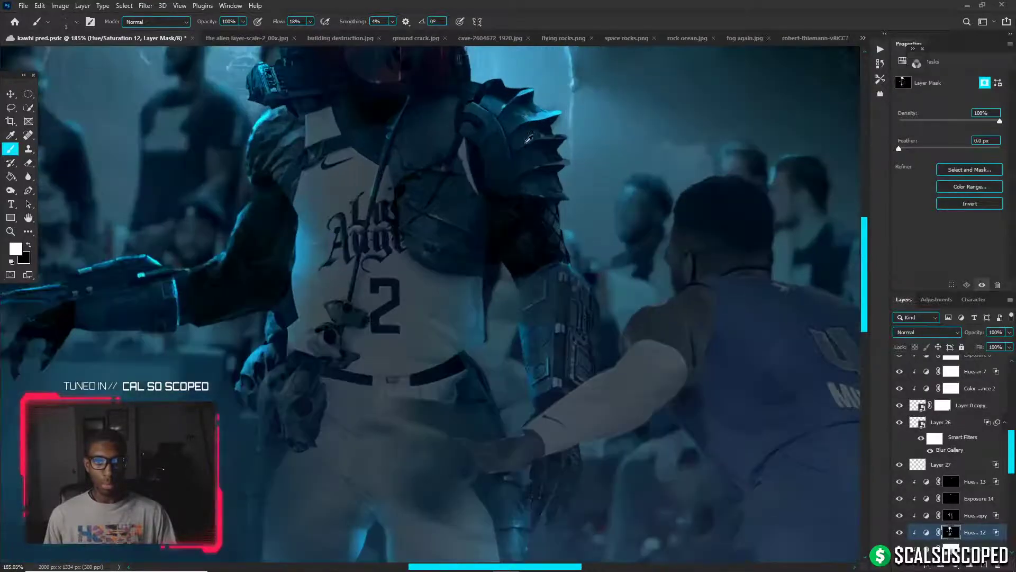
drag(515, 144, 516, 147)
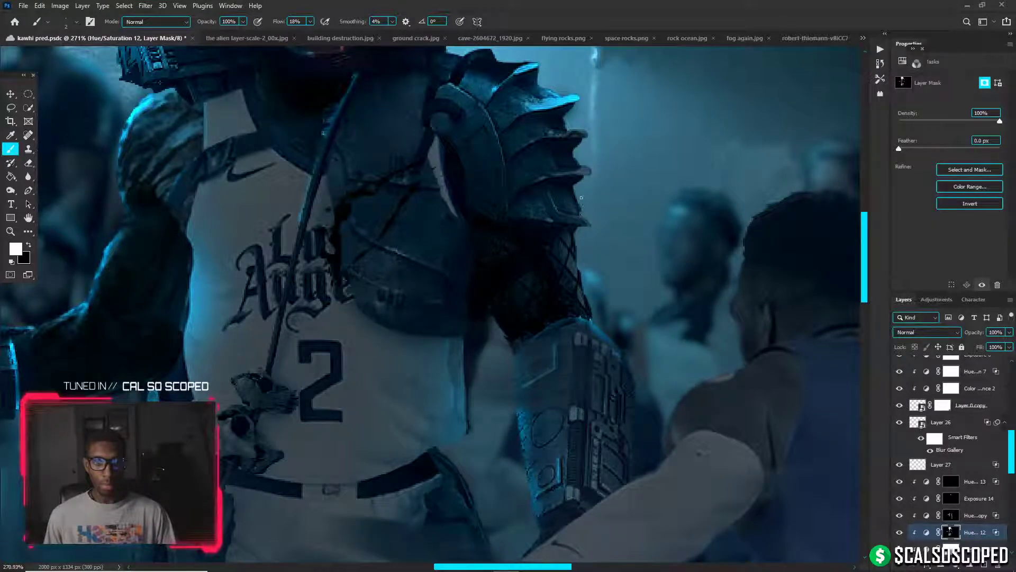
scroll(589, 223, down, 5)
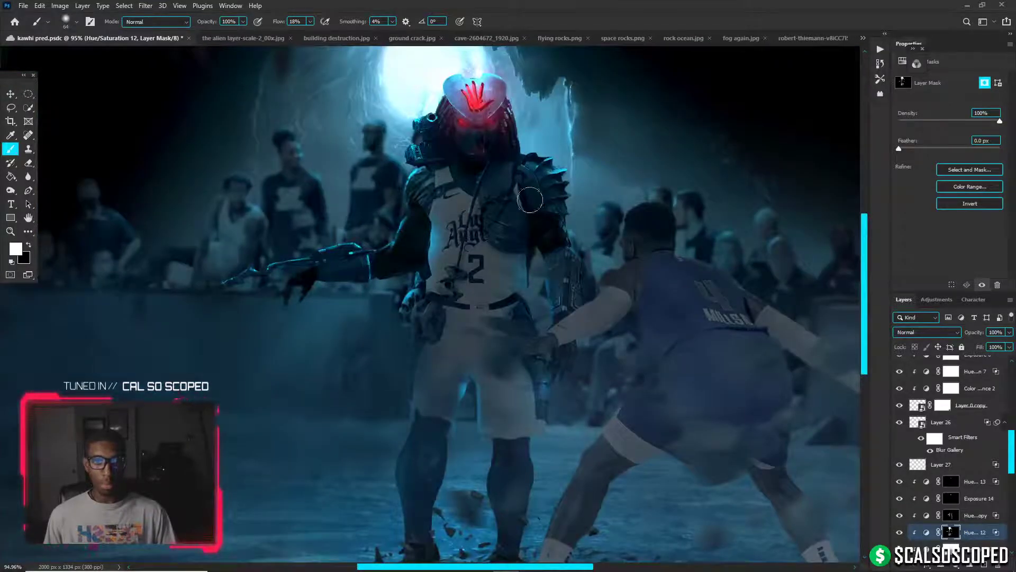
scroll(423, 170, down, 3)
key(v)
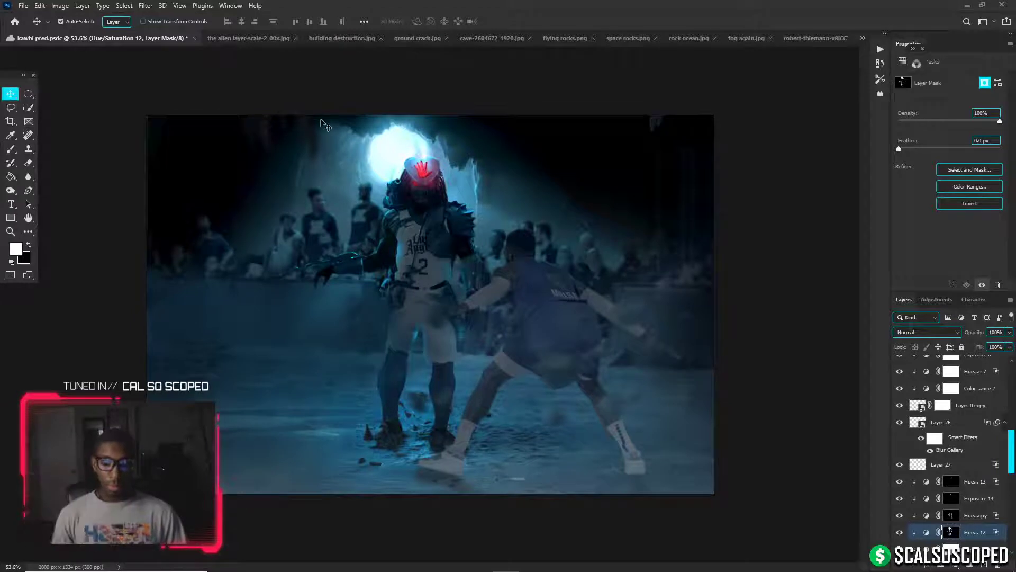
scroll(359, 172, up, 2)
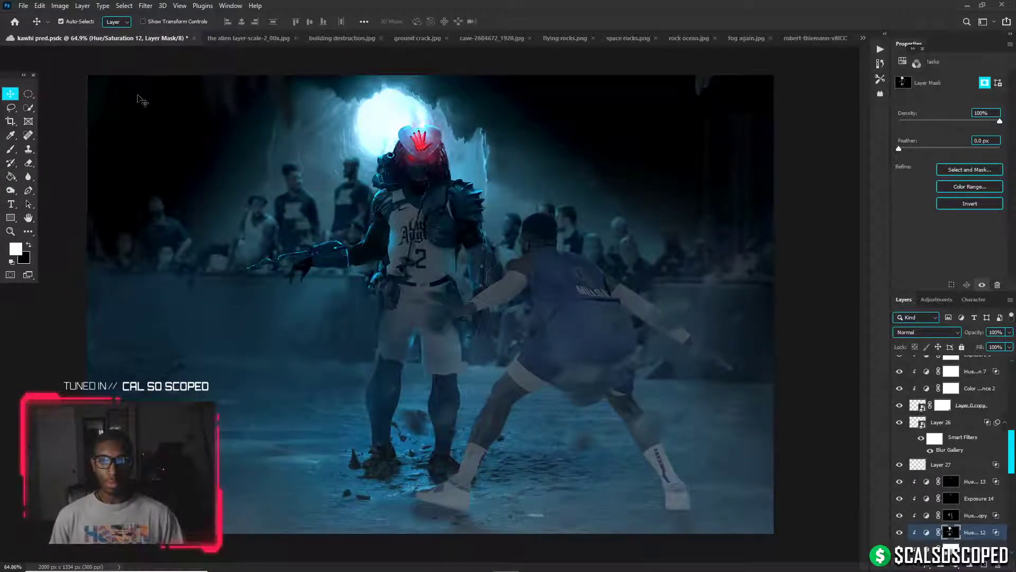
scroll(358, 125, up, 1)
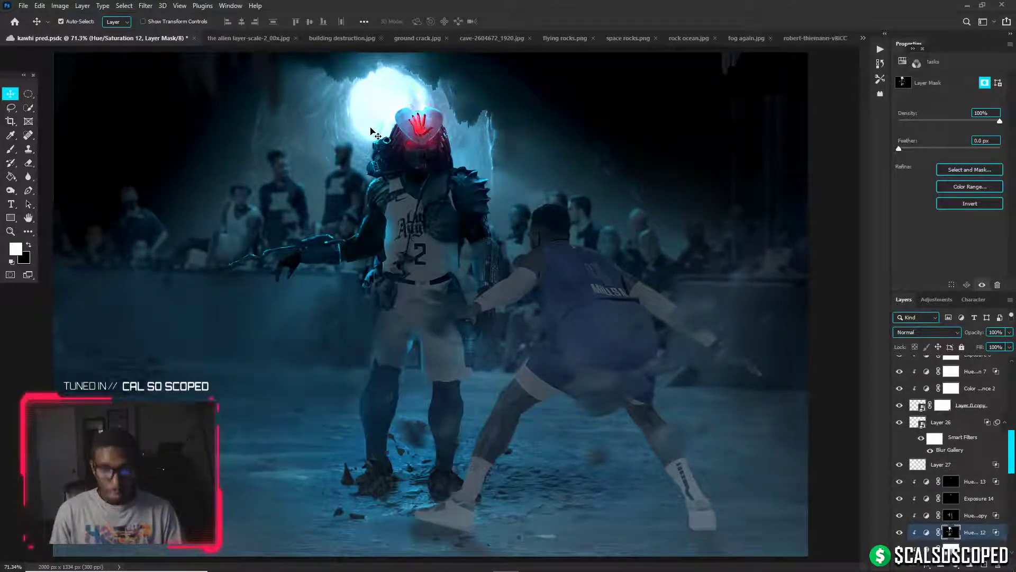
Tone down the cyan light on the outstretched arm's gauntlet cuff with a soft black brush on the mask
scroll(326, 239, up, 12)
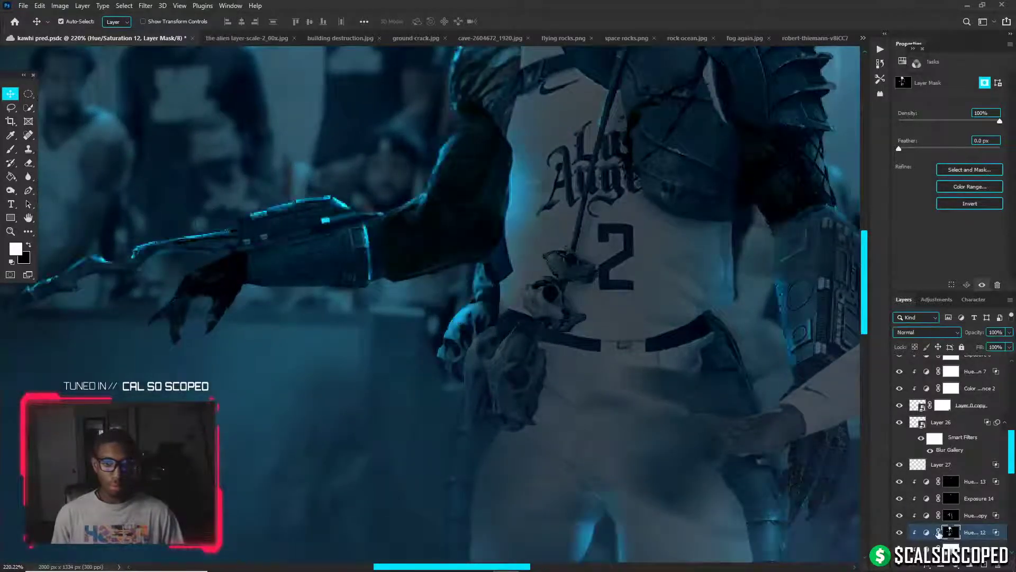
key(b)
key(x)
alt+right_click(331, 265)
mouse_move(344, 250)
mouse_down()
mouse_move(351, 272)
mouse_move(349, 244)
mouse_up()
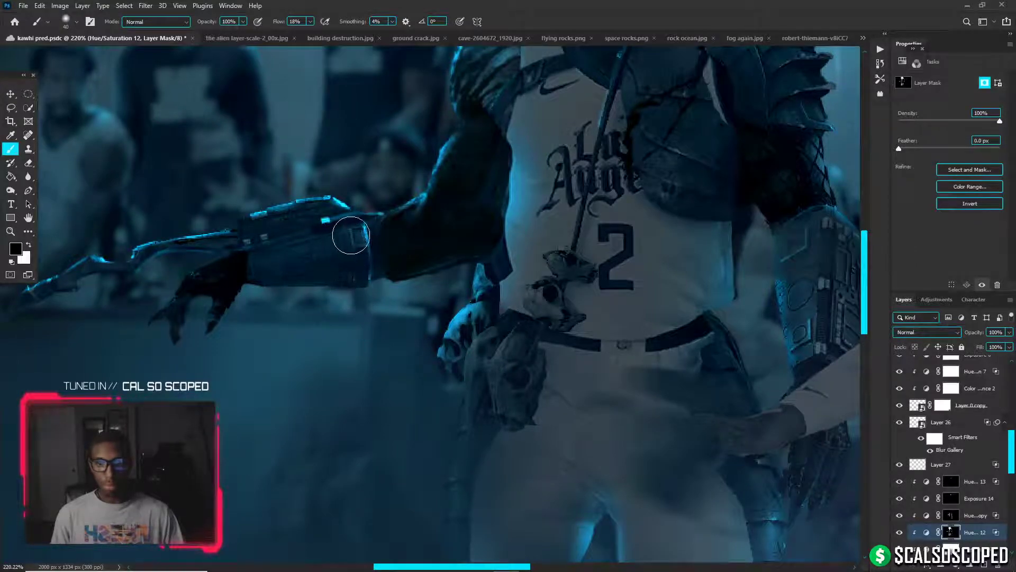
Paint cyan light onto the outstretched hand's claws and along the thin blade extending past the gauntlet with white on the mask
key(x)
drag(231, 300, 244, 299)
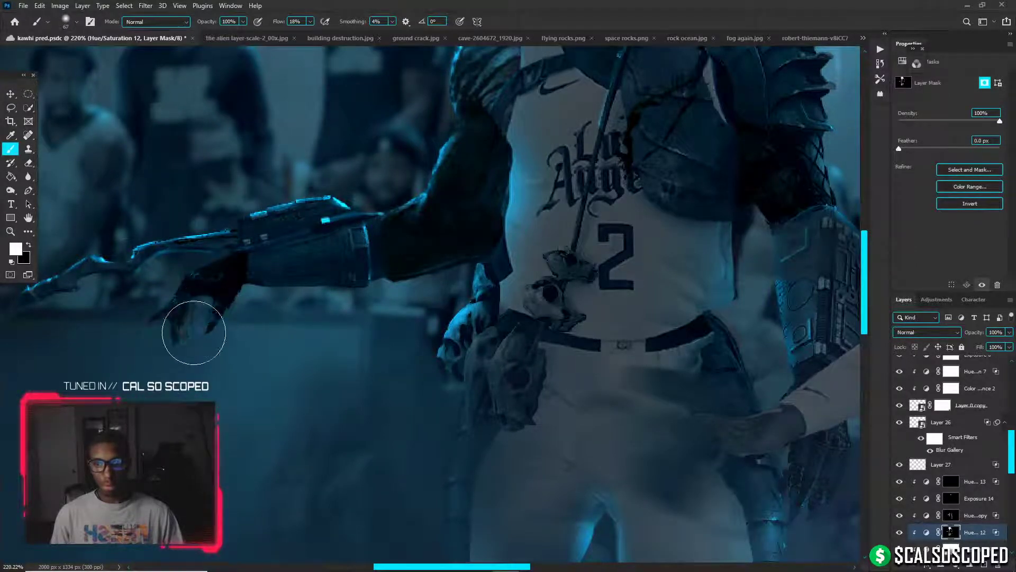
scroll(159, 338, down, 3)
scroll(141, 333, up, 5)
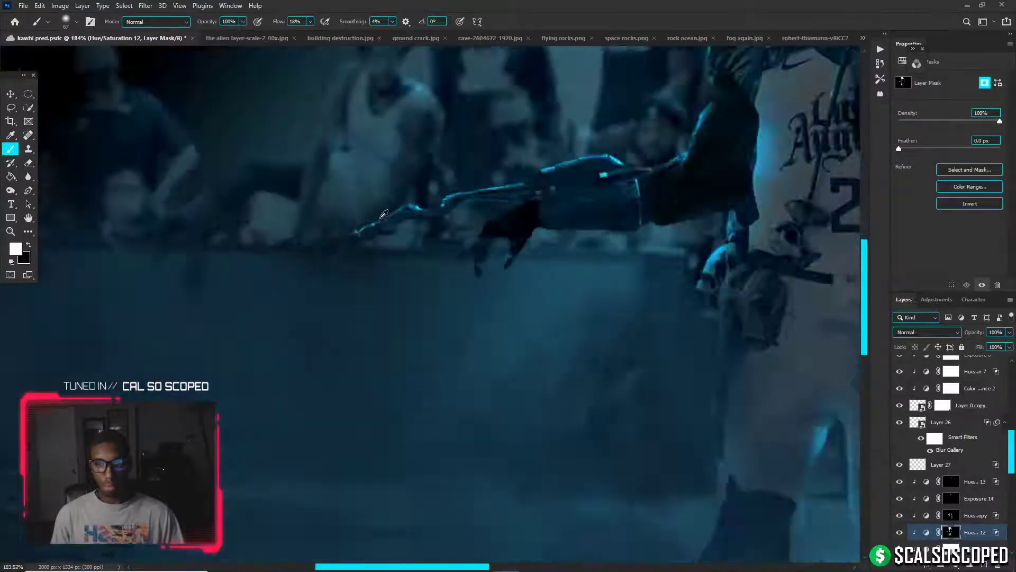
drag(444, 208, 387, 225)
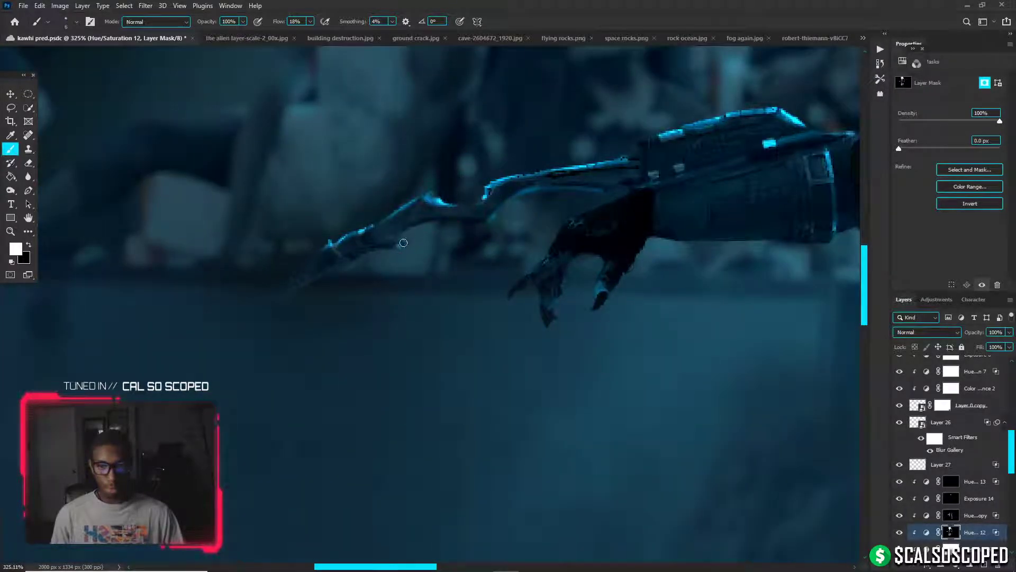
Refine the cyan light at the tip of the outstretched hand's thin blade with black and larger white brush strokes on the mask
key(x)
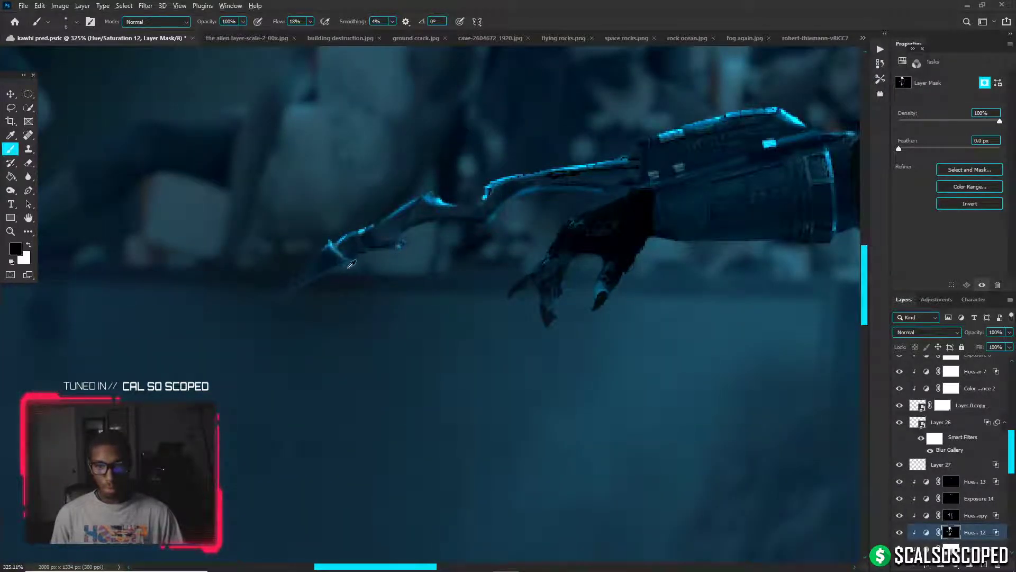
key(bracketright)
key(bracketright)
key(x)
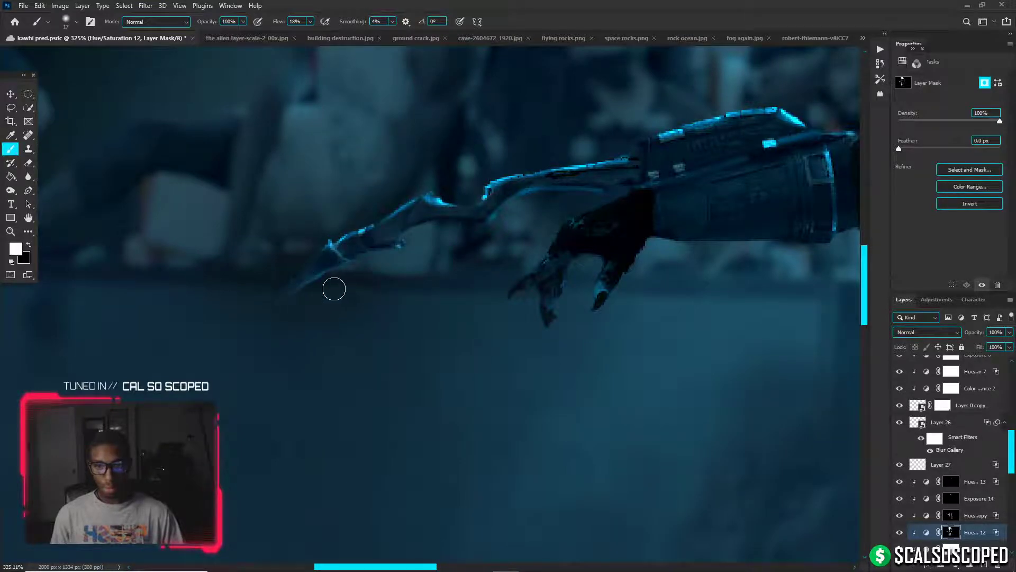
Paint white on the Hue/Saturation 13 layer mask over the outstretched hand's blade to give it a reddish tint
scroll(334, 289, down, 8)
scroll(295, 260, up, 3)
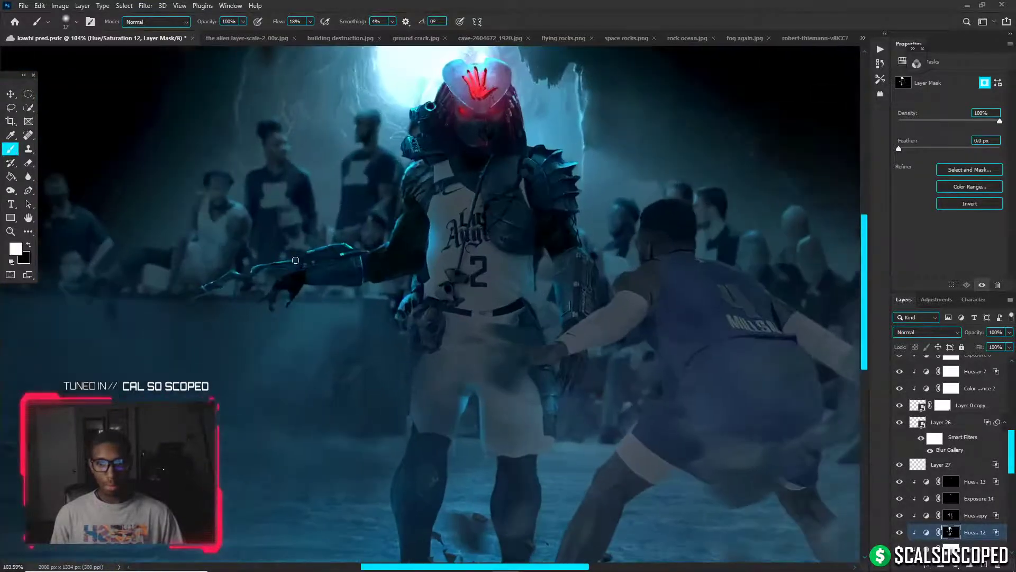
scroll(295, 260, down, 3)
click(950, 485)
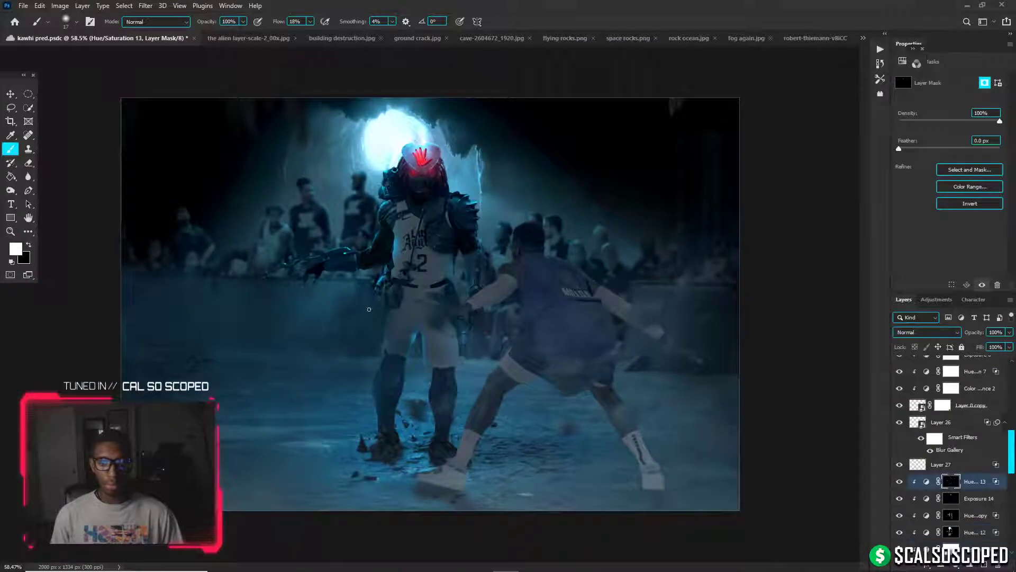
mouse_move(280, 277)
mouse_down()
mouse_move(303, 268)
mouse_move(252, 249)
mouse_move(272, 252)
mouse_move(319, 230)
mouse_move(287, 248)
mouse_move(285, 266)
mouse_move(253, 243)
mouse_move(288, 243)
mouse_move(222, 272)
mouse_up()
Resize the soft brush, set its flow to 2%, and lightly paint the upper jersey on the Hue/Saturation 13 mask
scroll(323, 278, up, 3)
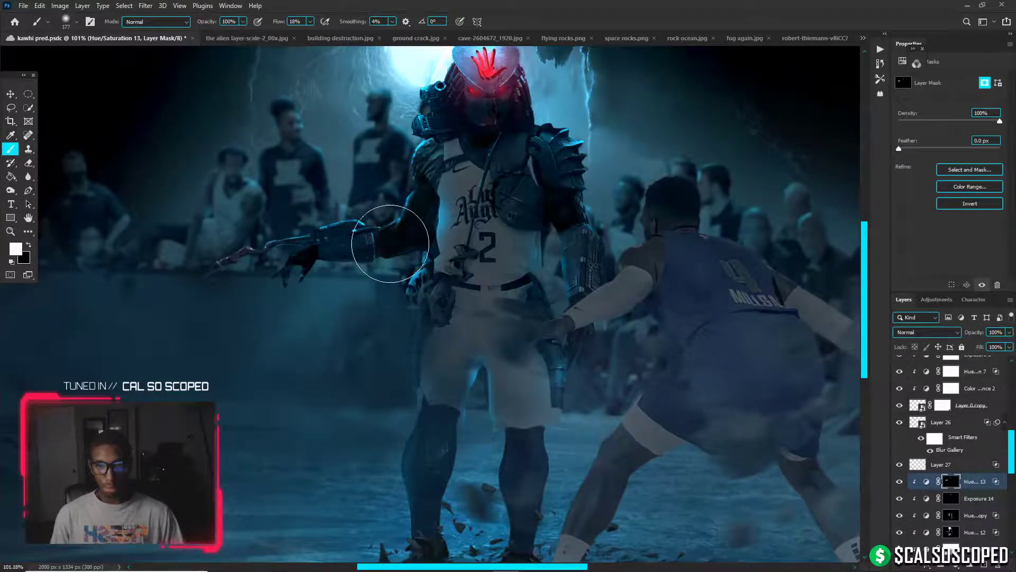
scroll(379, 237, up, 3)
scroll(379, 237, down, 1)
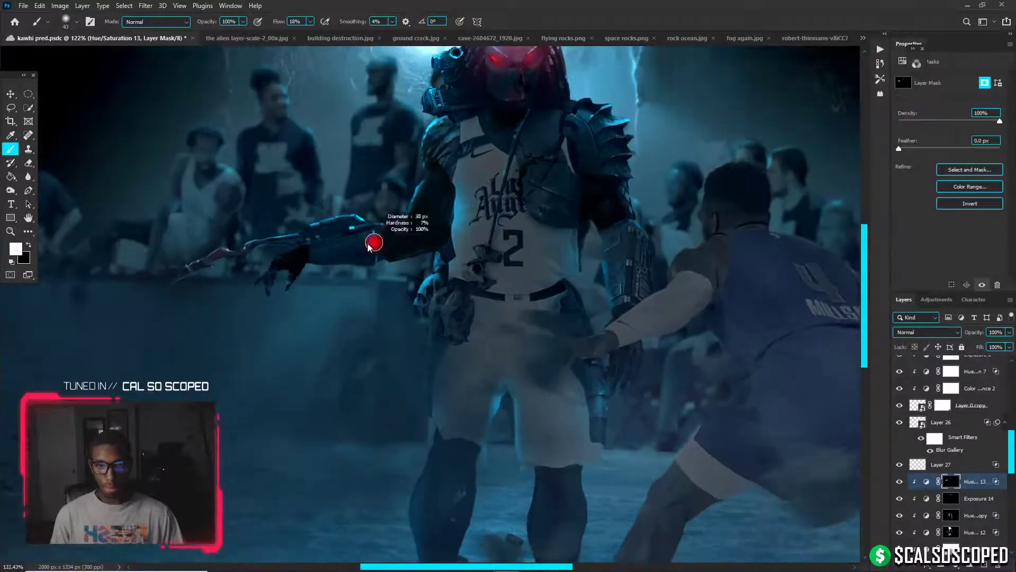
drag(454, 232, 486, 232)
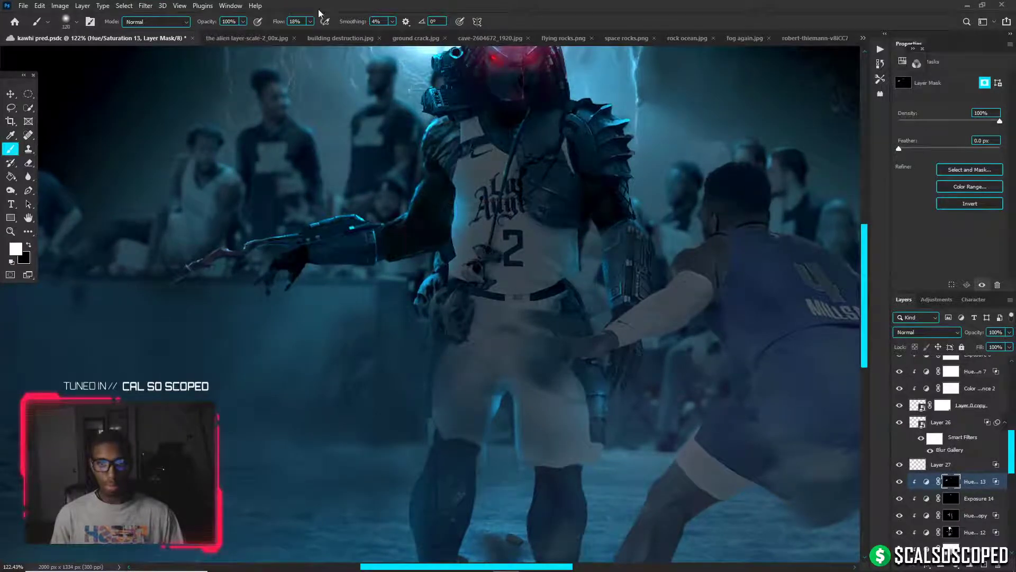
click(310, 22)
drag(305, 34, 301, 35)
mouse_move(468, 166)
mouse_down()
mouse_move(533, 169)
mouse_move(479, 191)
mouse_move(442, 188)
mouse_move(457, 189)
mouse_move(462, 153)
mouse_up()
key(x)
key(x)
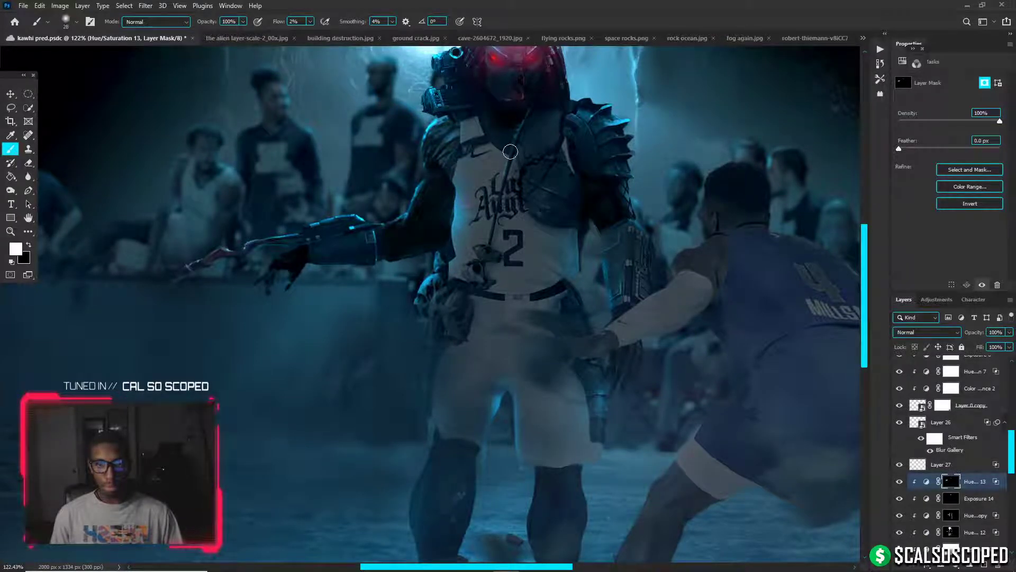
Add a faint red tint around the chest strap and torn armor edge using a small white brush on the Hue/Saturation 13 mask
scroll(498, 140, up, 2)
scroll(501, 141, up, 5)
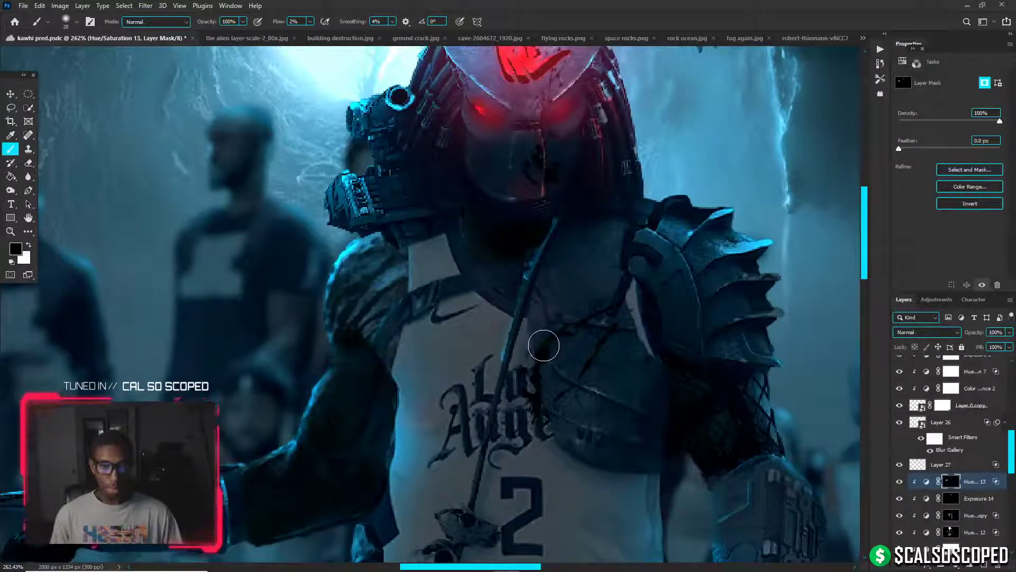
right_click(543, 326)
alt+right_click(551, 321)
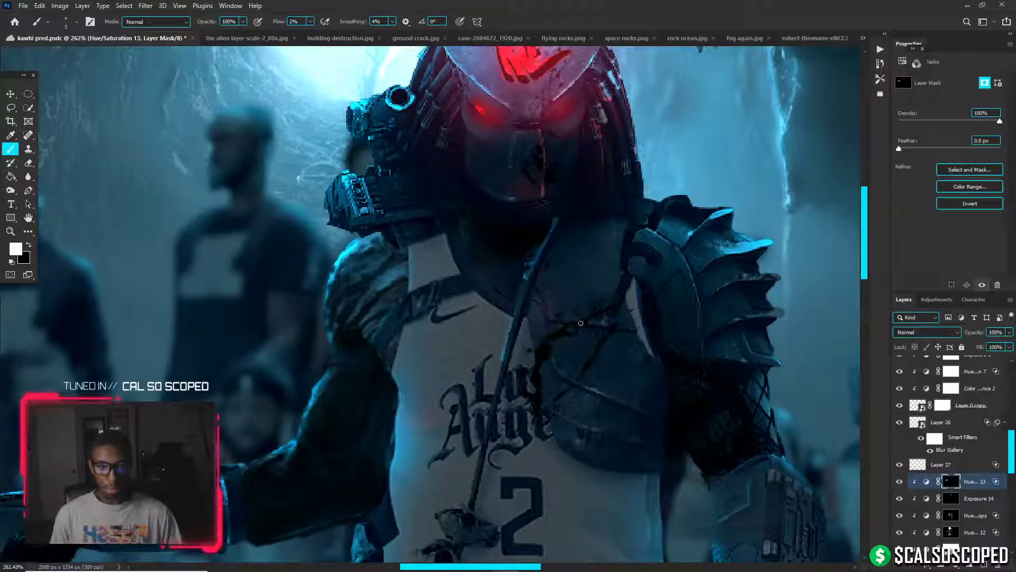
scroll(555, 307, down, 3)
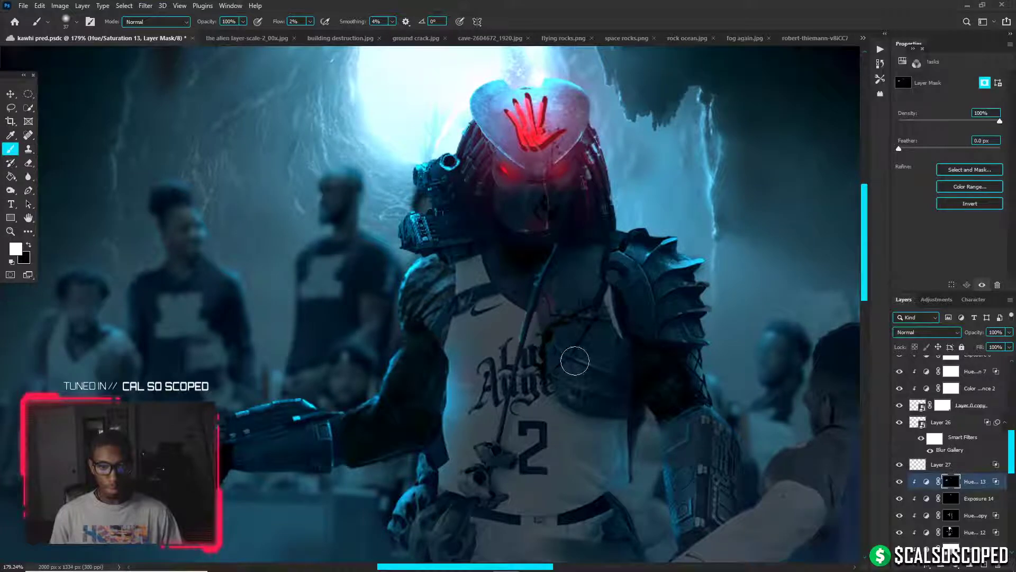
Compare the image with and without Hue/Saturation 12, and tone down the chest strap's cyan light with black on its mask
click(900, 534)
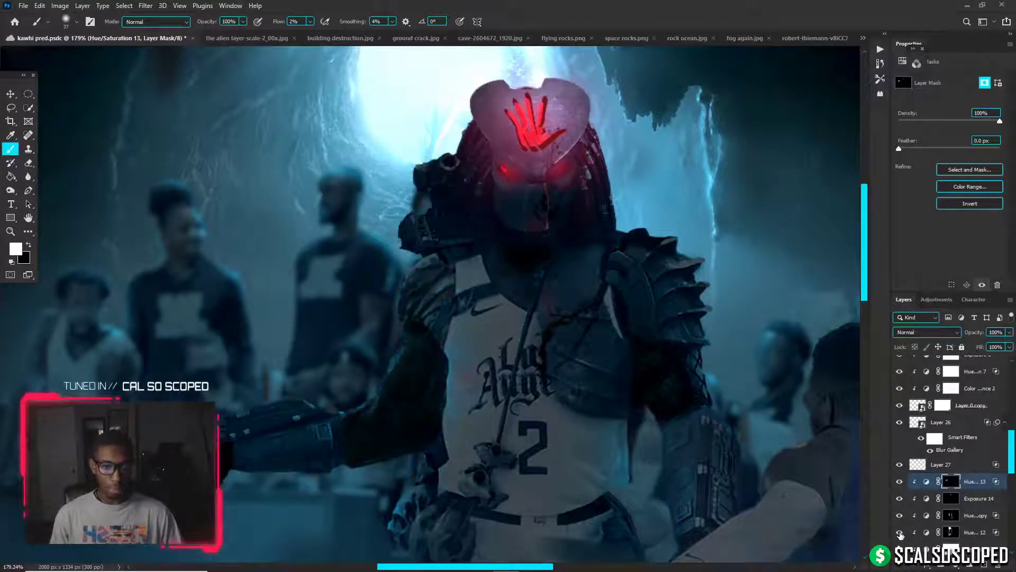
click(900, 533)
click(946, 530)
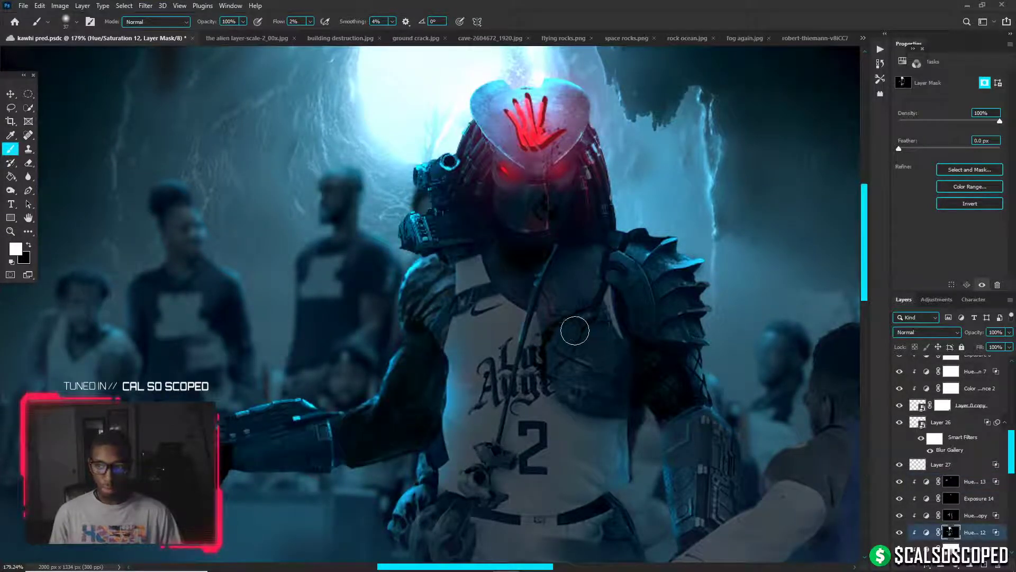
key(x)
scroll(544, 327, up, 3)
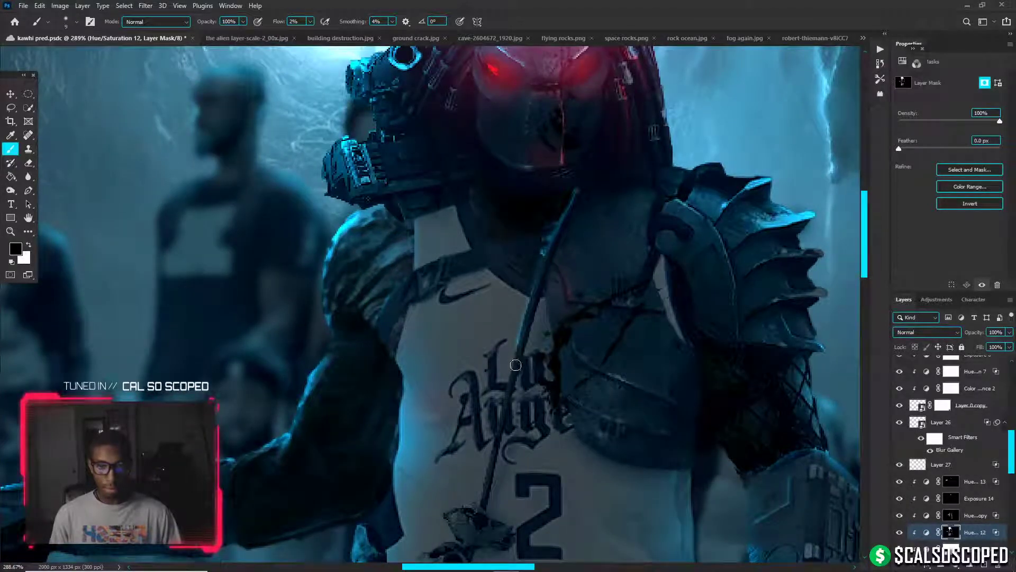
click(899, 533)
click(899, 533)
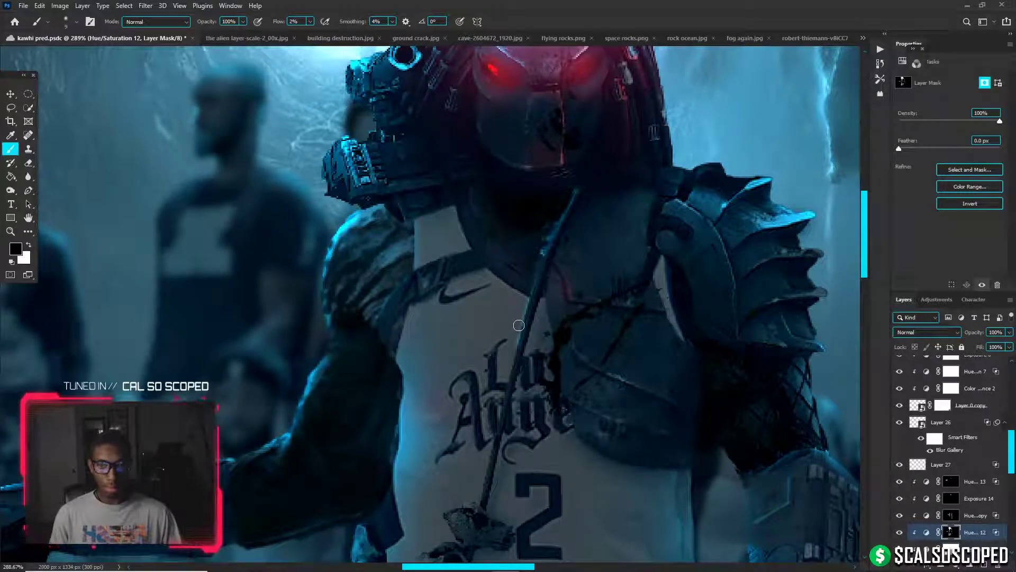
Set the brush flow to 70% and paint black along the chest strap's edge on the Hue/Saturation 12 mask
click(309, 21)
drag(309, 33, 347, 35)
click(511, 350)
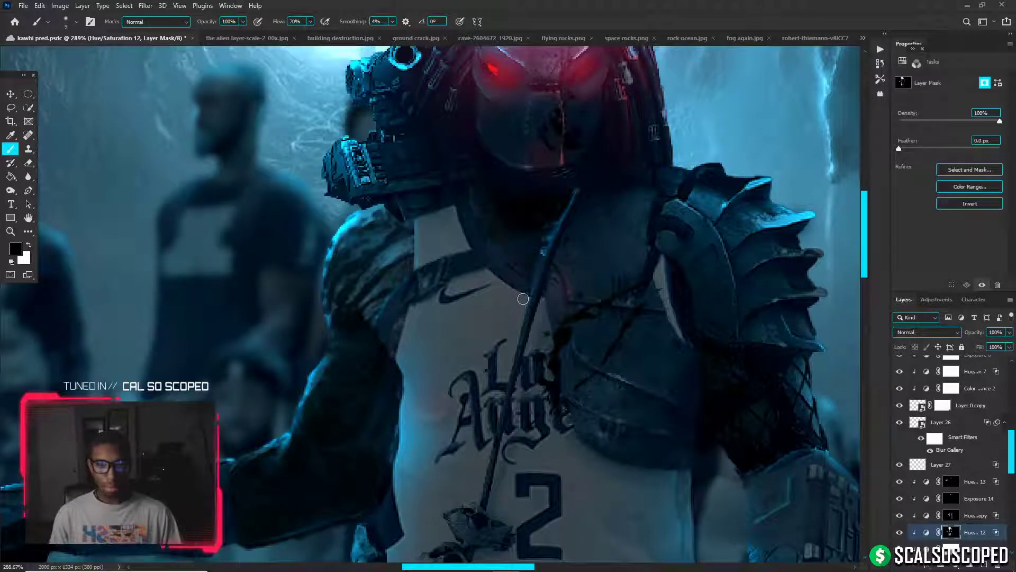
Paint a thin rim light around the shoulder strap beside the jersey's Nike logo on the Hue/Saturation 12 mask, and trim it with black
key(x)
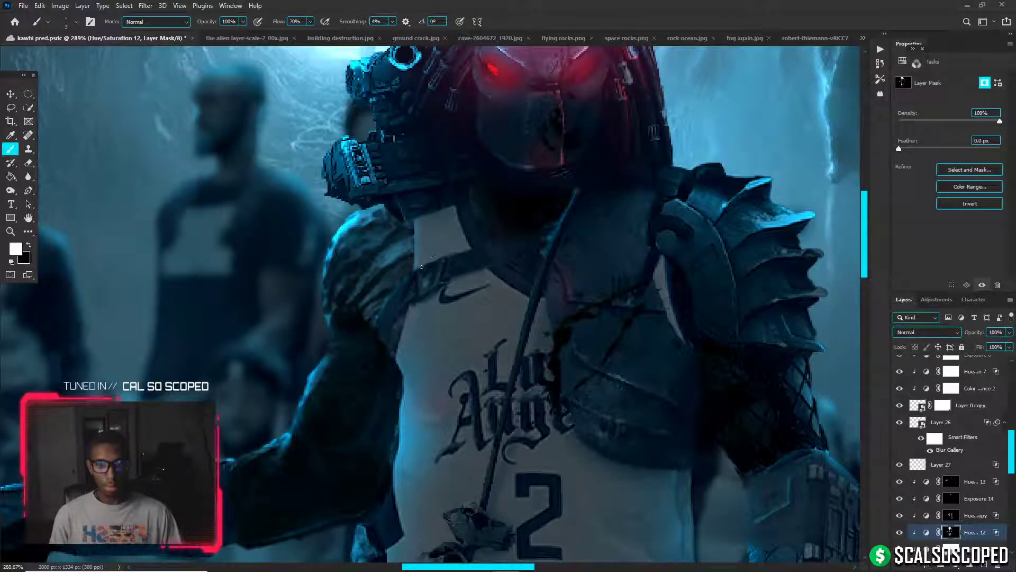
mouse_move(421, 267)
mouse_down()
mouse_move(447, 256)
mouse_move(435, 282)
mouse_up()
key(x)
scroll(424, 289, down, 3)
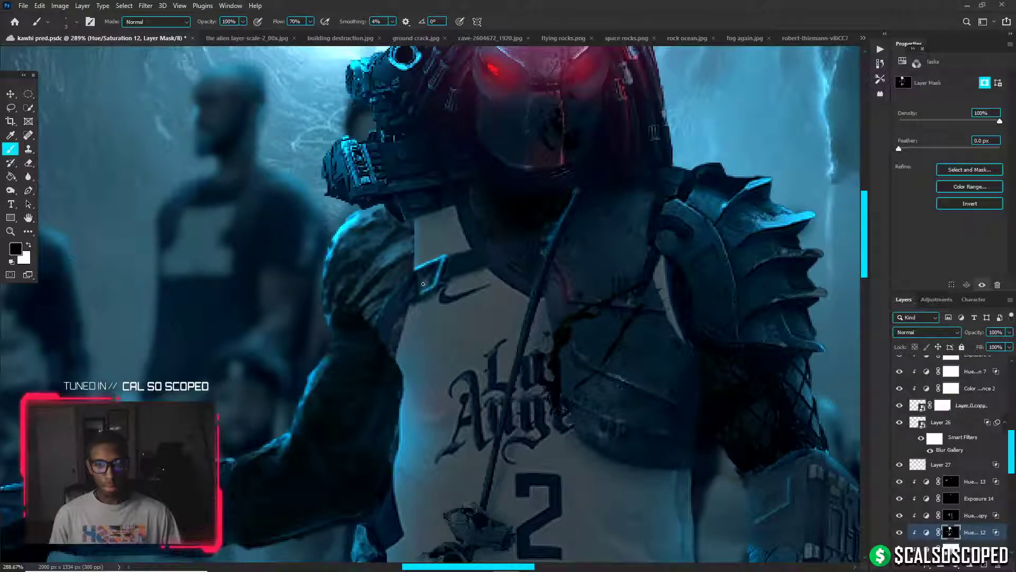
scroll(397, 257, up, 6)
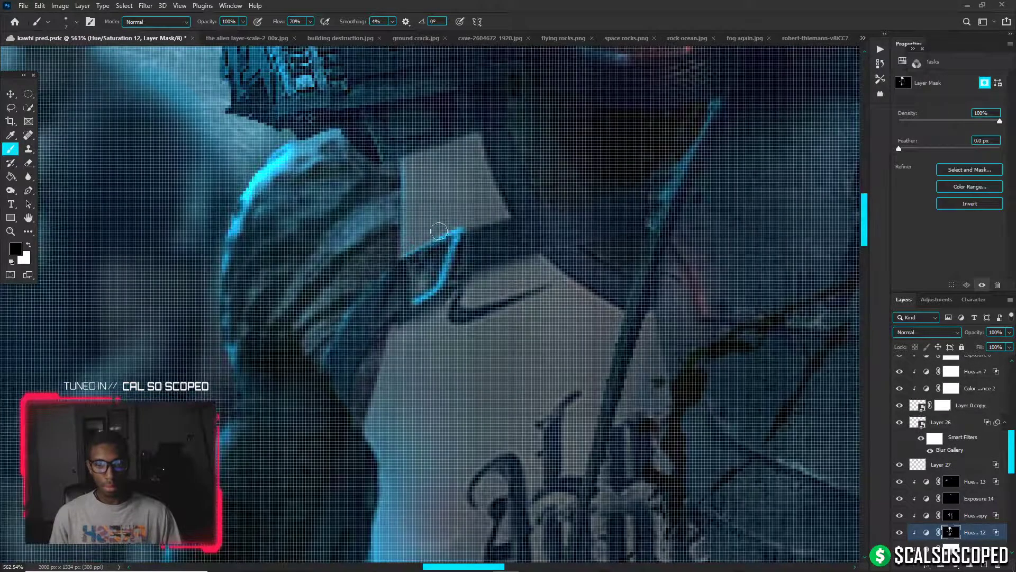
scroll(464, 224, down, 3)
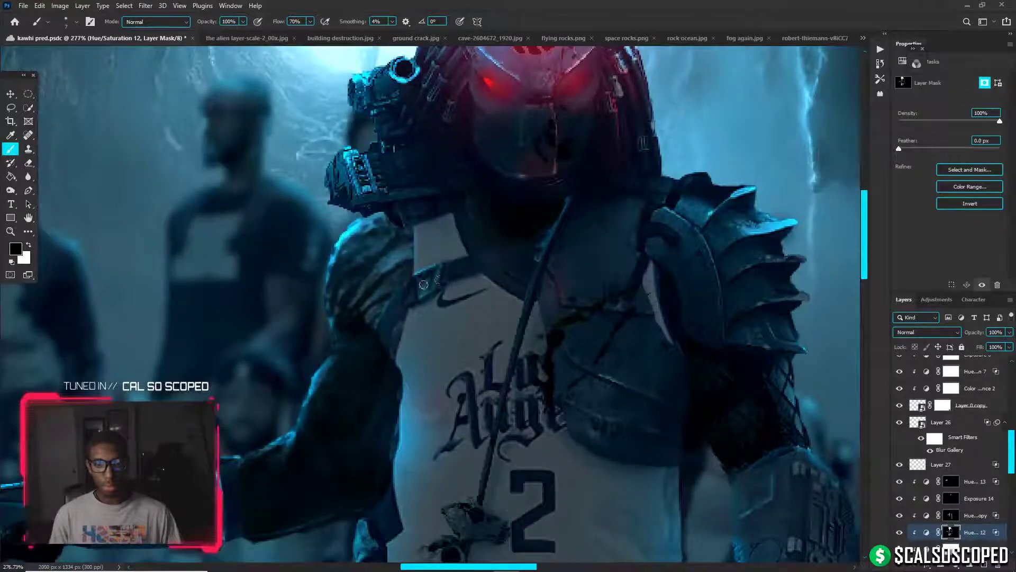
scroll(412, 306, down, 3)
key(x)
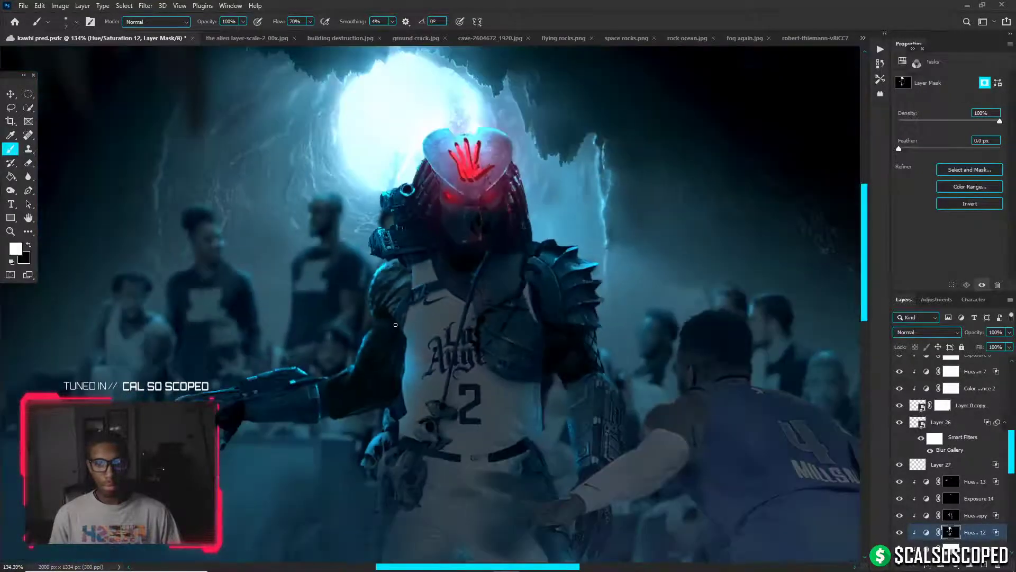
alt+right_click(414, 305)
click(380, 287)
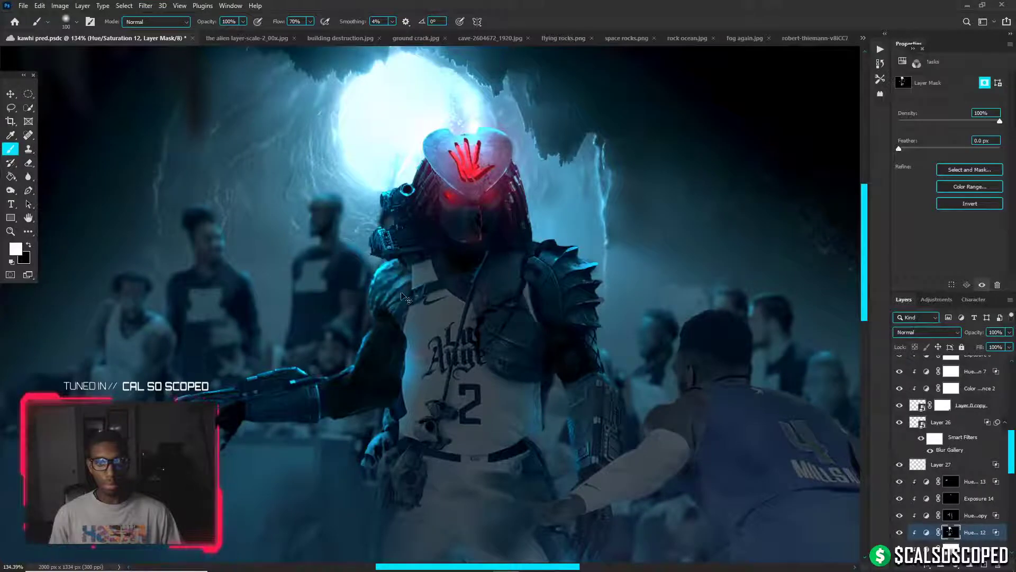
key(ctrl+z)
scroll(398, 205, down, 2)
alt+right_click(408, 154)
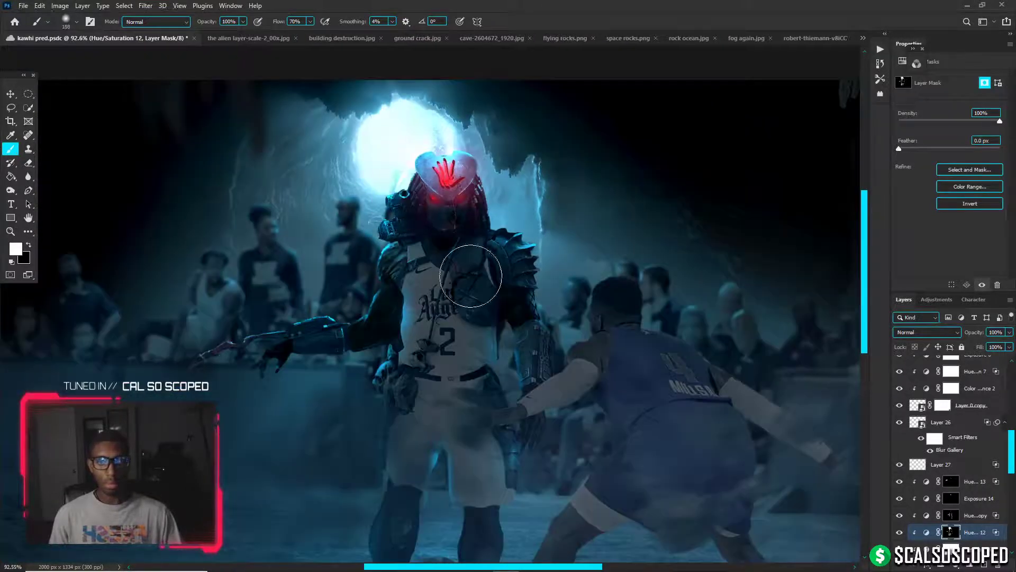
Add a new empty layer directly above Layer 25, beneath Group 1 copy, and save the document
scroll(993, 522, down, 5)
click(957, 518)
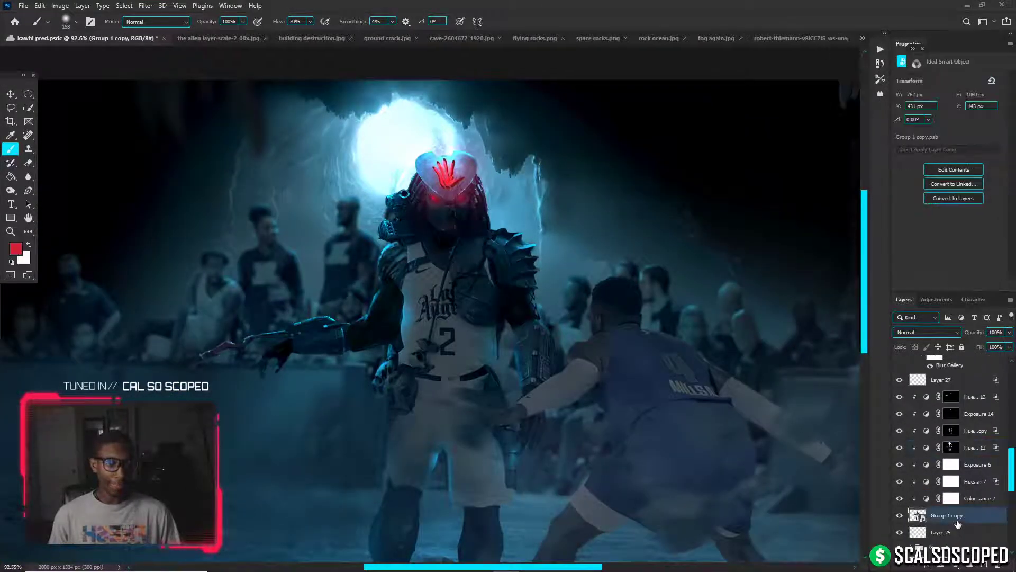
click(957, 532)
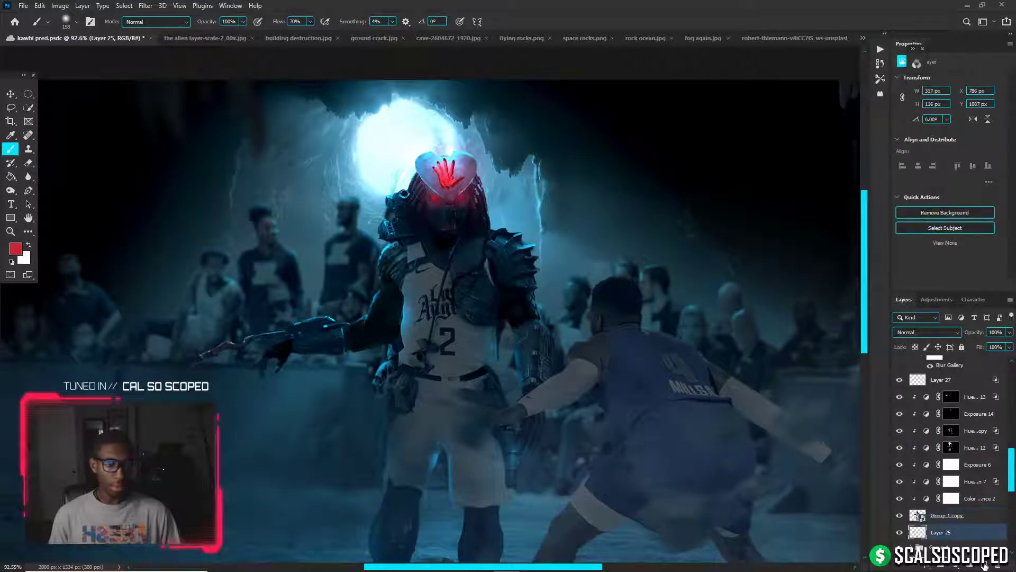
key(ctrl+shift+alt+n)
key(ctrl+s)
Sample the light blue glow beside the creature's head as the brush colour and enlarge the soft brush
alt+right_click(420, 183)
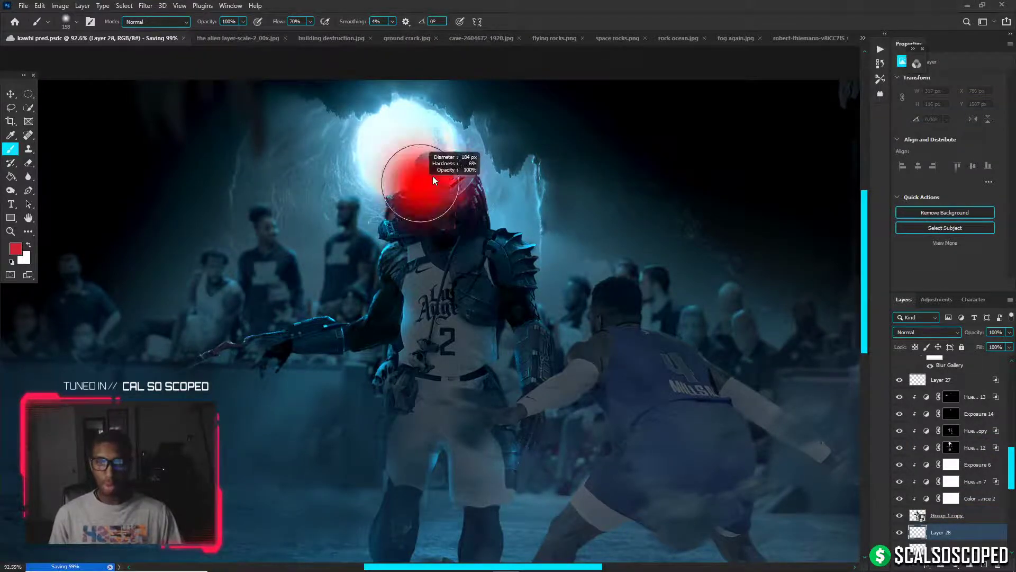
alt+click(459, 146)
alt+right_click(459, 147)
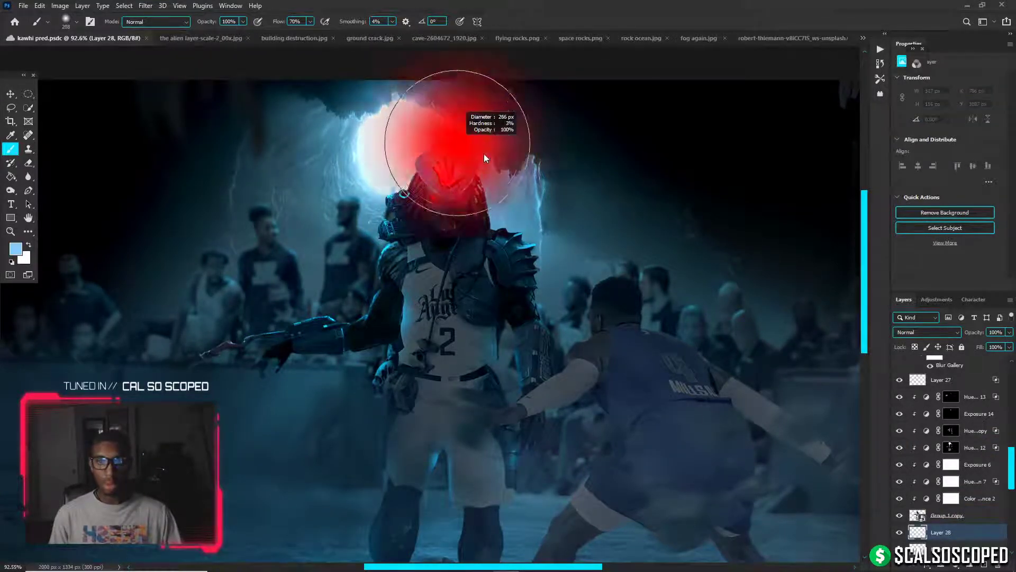
Try painting a large soft light-blue glow behind the armoured figure at 70% flow
click(418, 227)
key(ctrl+z)
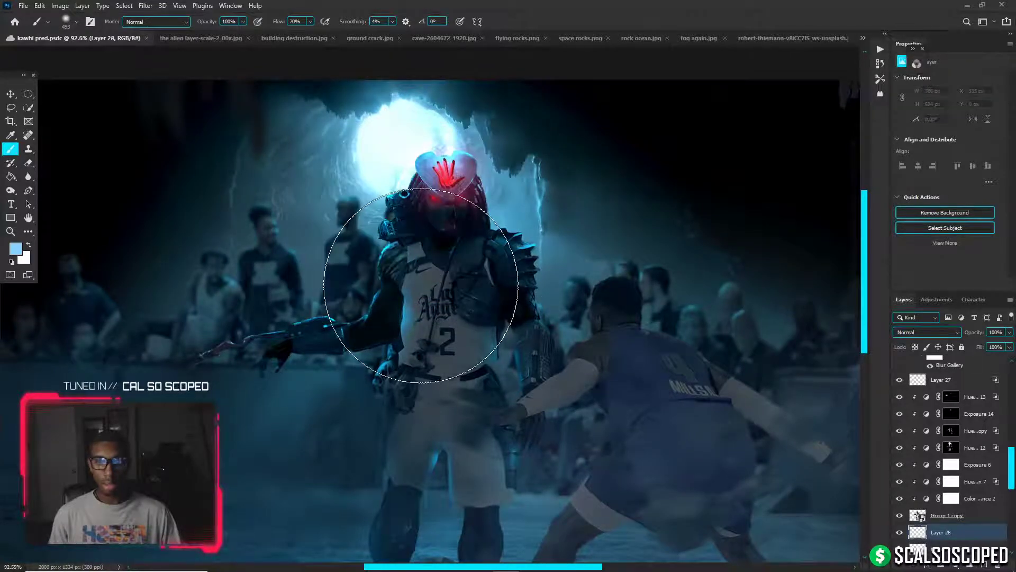
key(ctrl+shift+z)
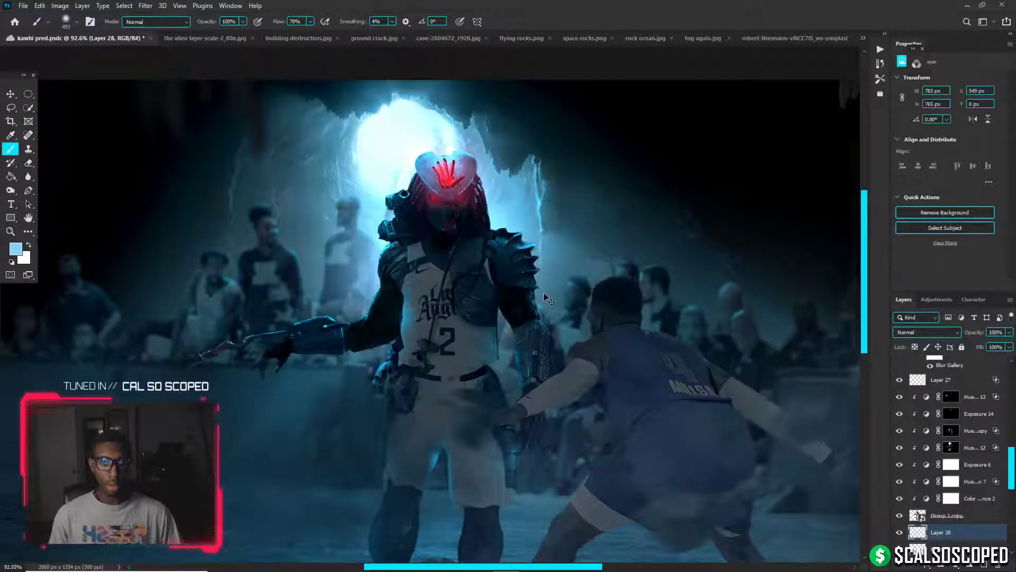
key(ctrl+z)
Lower the brush flow to 30% and paint a large soft light-blue glow behind the armoured figure on Layer 28
click(310, 21)
drag(311, 33, 298, 33)
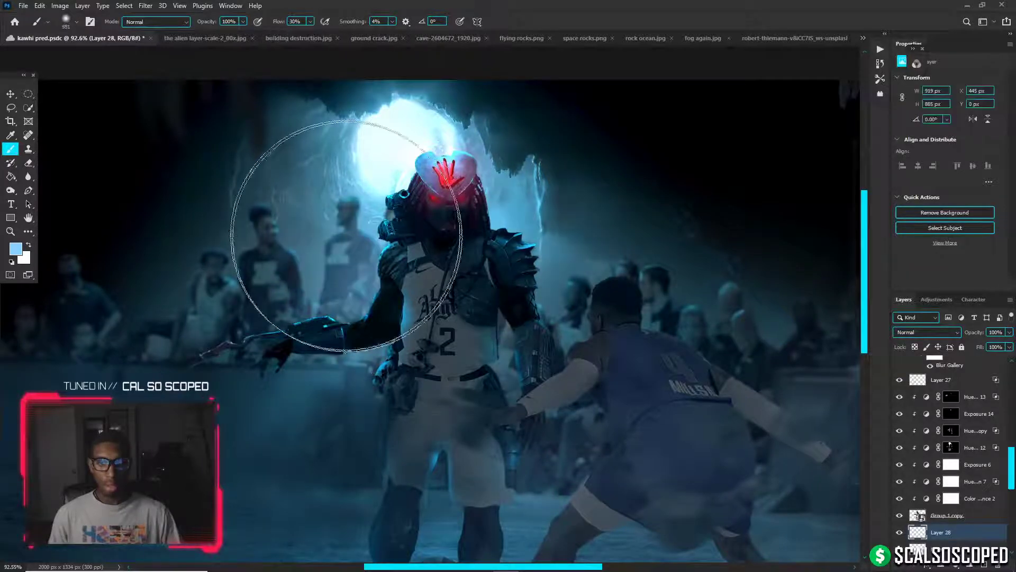
scroll(329, 225, down, 5)
scroll(333, 221, up, 2)
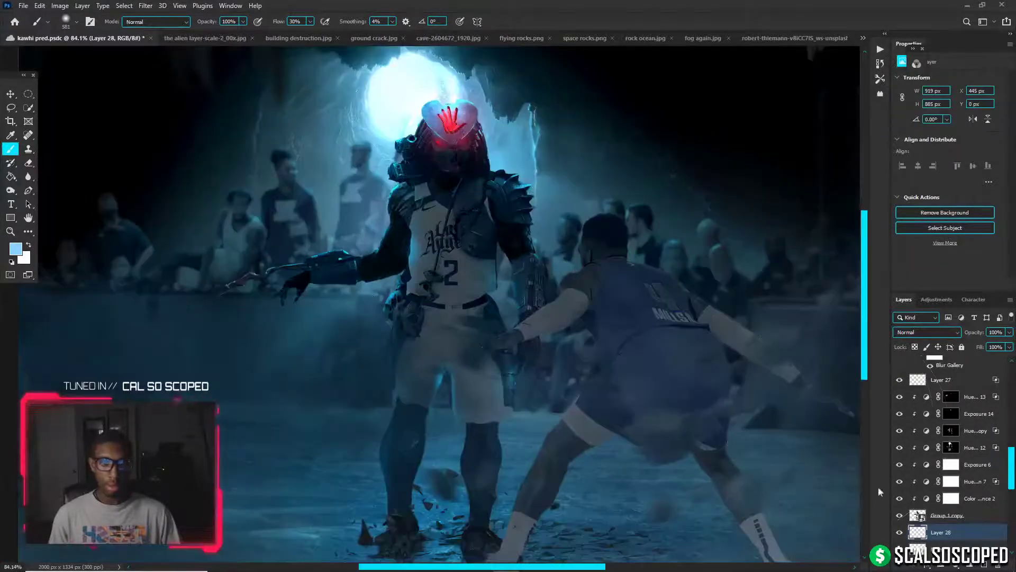
Split Layer 28's Blend If underlying-layer shadow slider to about 0 / 39 so the glow fades out of the darkest areas
right_click(918, 532)
click(907, 328)
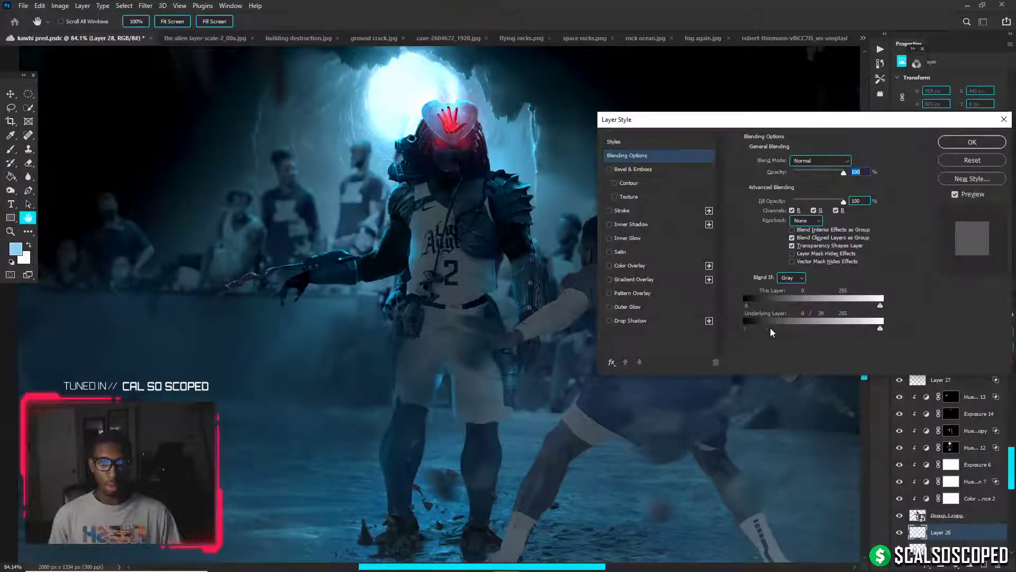
drag(771, 328, 768, 328)
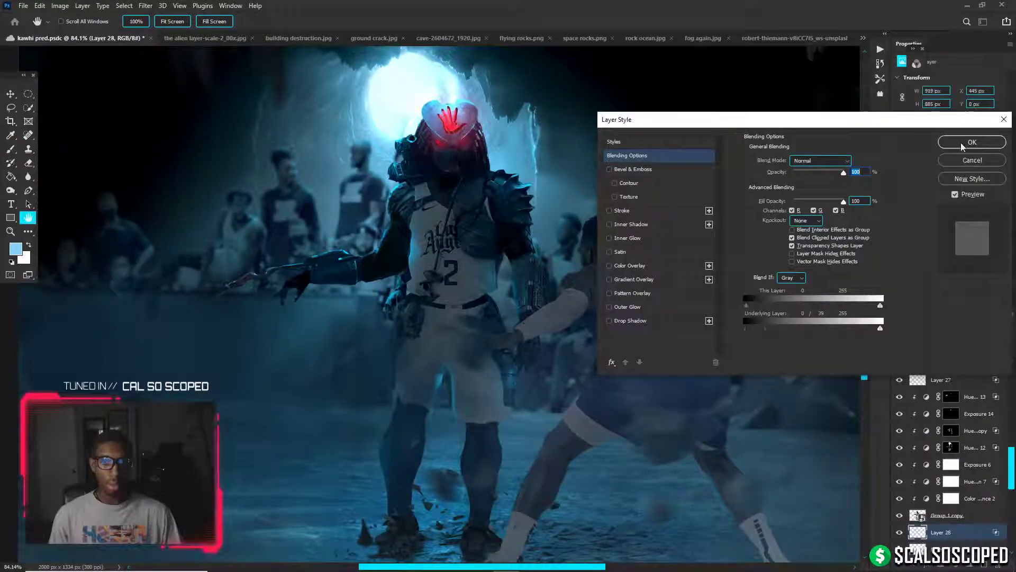
click(971, 142)
scroll(351, 279, down, 3)
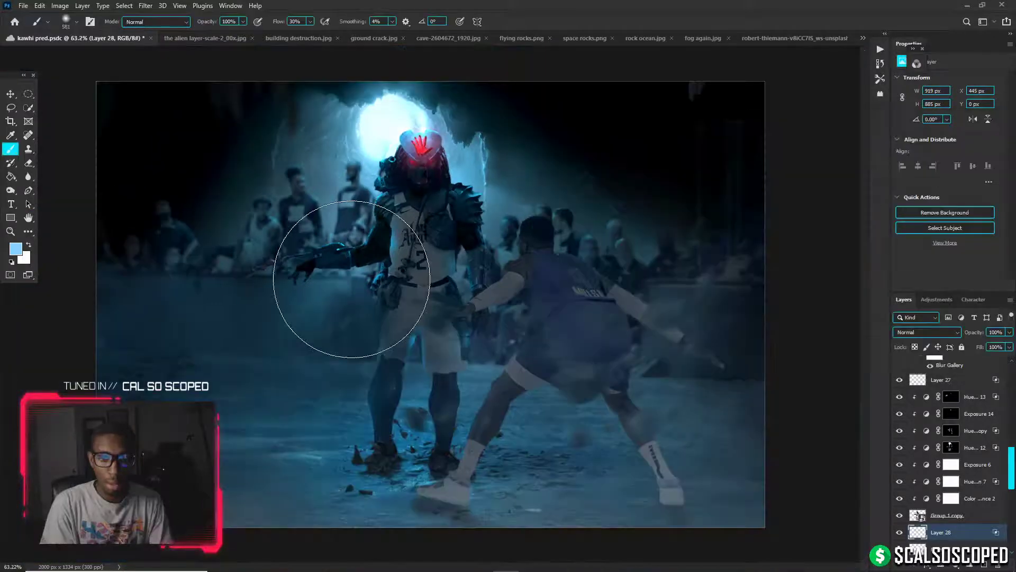
Paint soft white over the armoured figure's shorts and legs on the Hue/Saturation 12 copy mask
key(v)
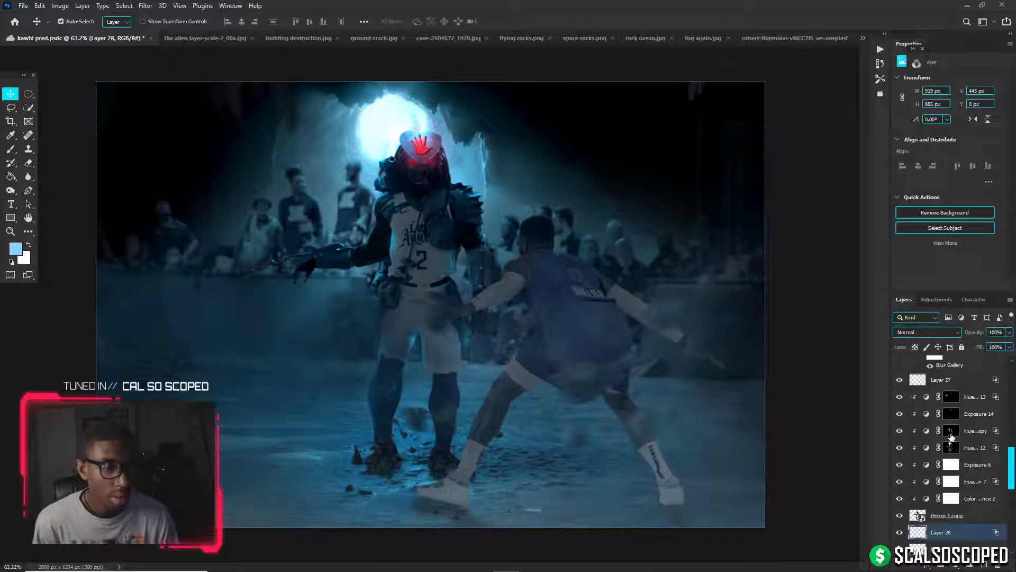
click(951, 433)
key(b)
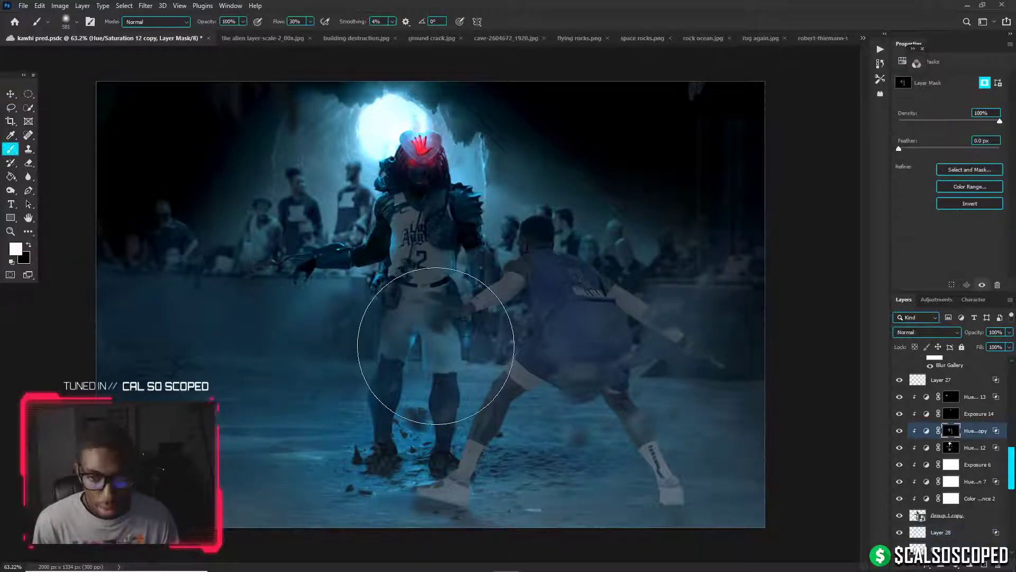
drag(386, 352, 377, 352)
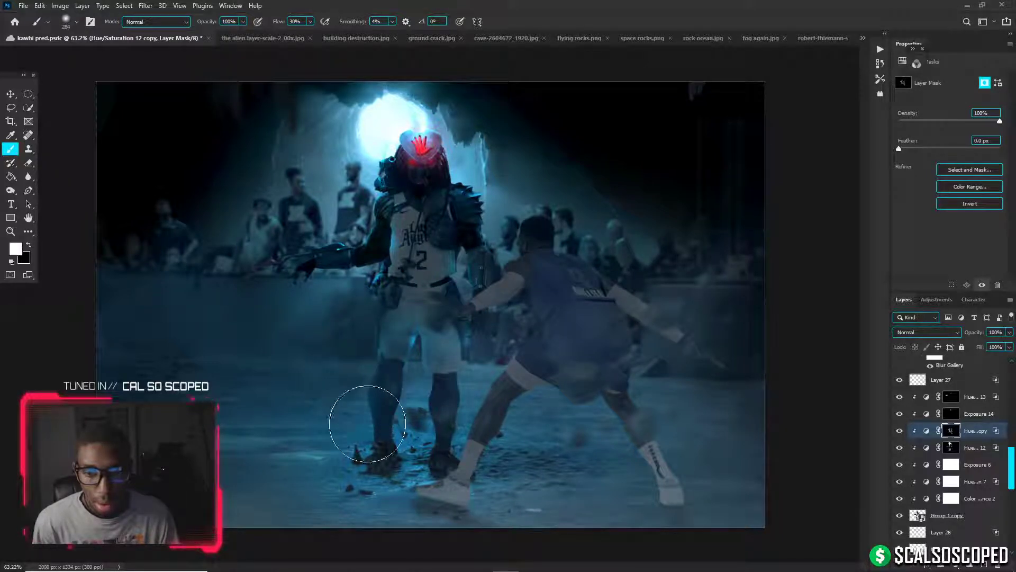
Set the exposure of the Exposure 6 adjustment above Layer 0 copy, the crouching foreground player, to -5.34
scroll(311, 330, down, 2)
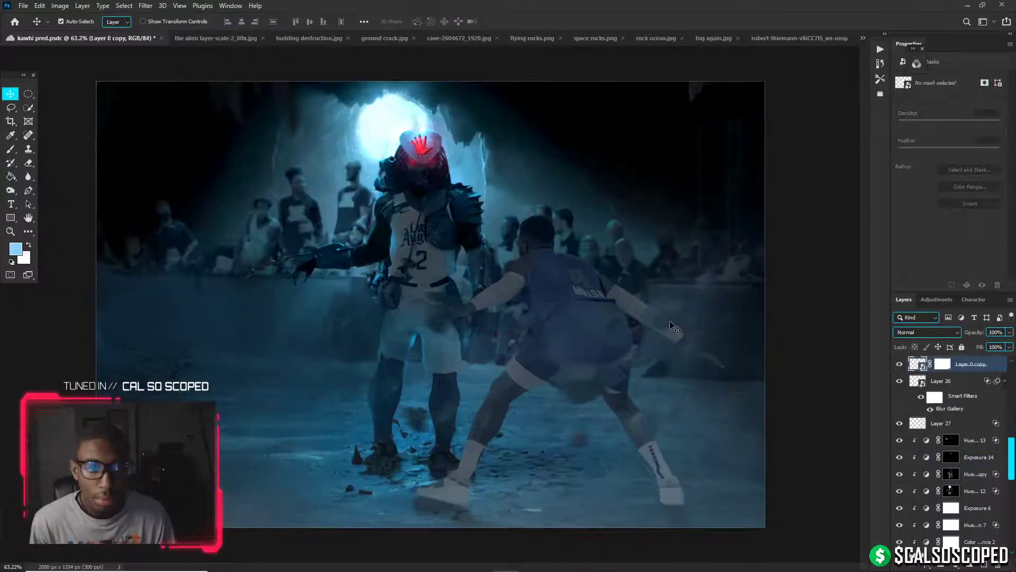
click(969, 366)
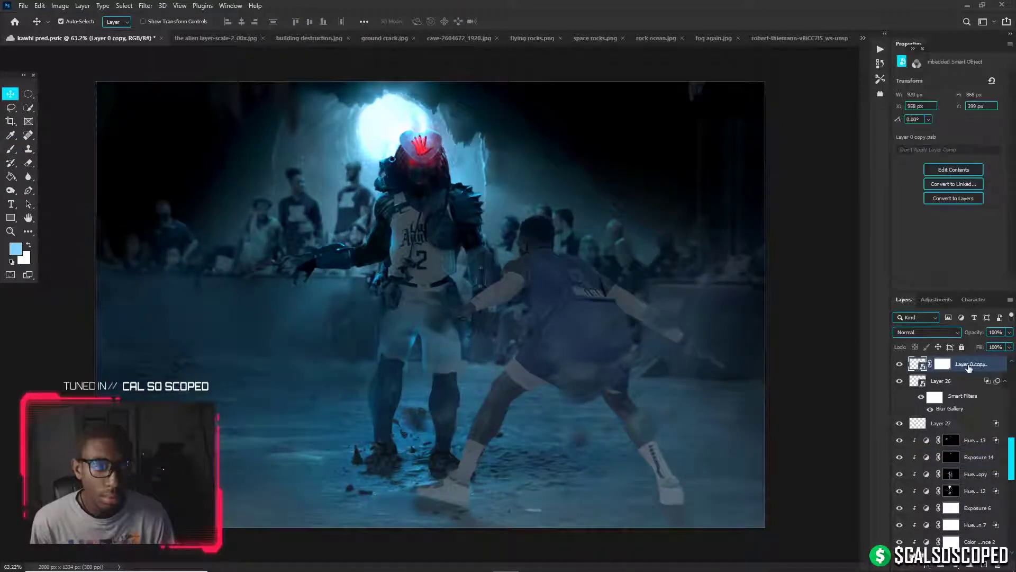
scroll(969, 367, up, 3)
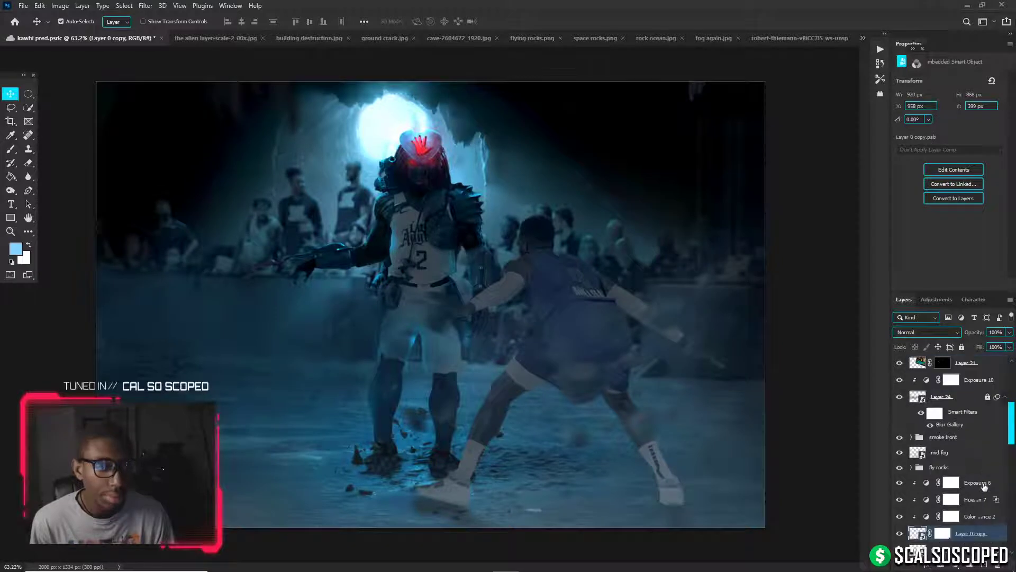
click(951, 483)
drag(917, 102, 917, 104)
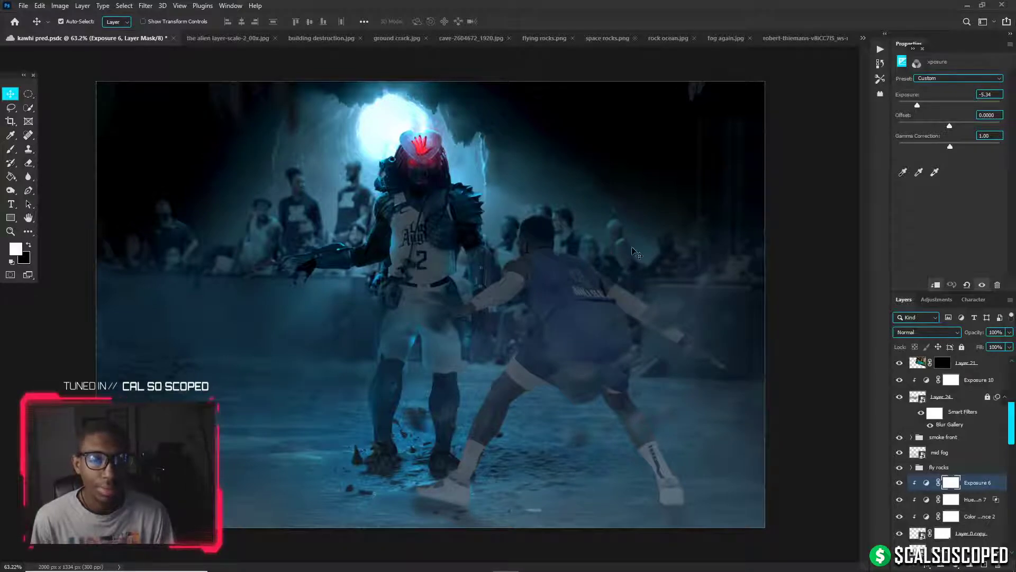
Examine how the crouching player blends into the scene, toggling the visibility of Layer 0 copy off and back on
scroll(583, 264, up, 5)
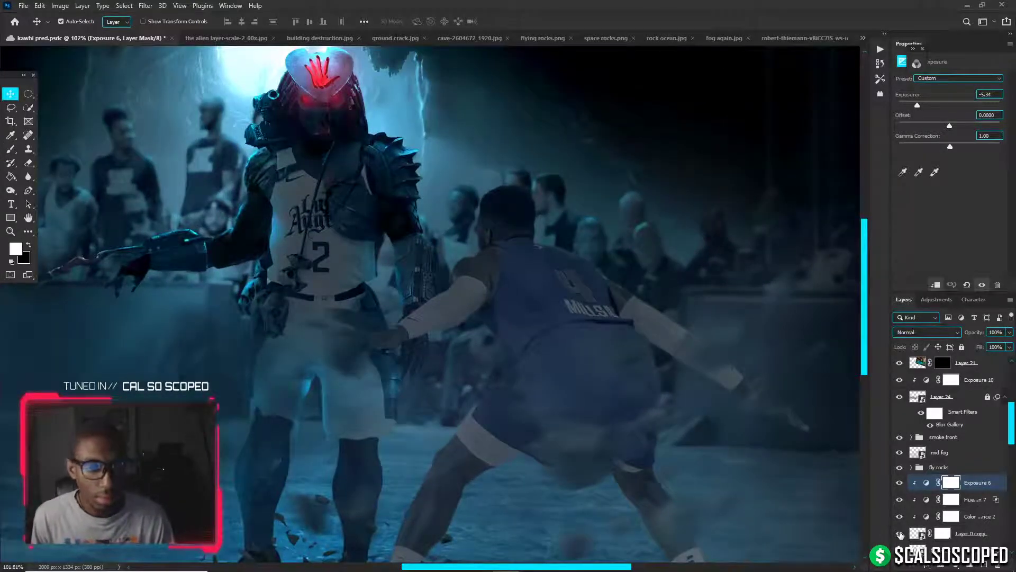
click(899, 533)
click(900, 533)
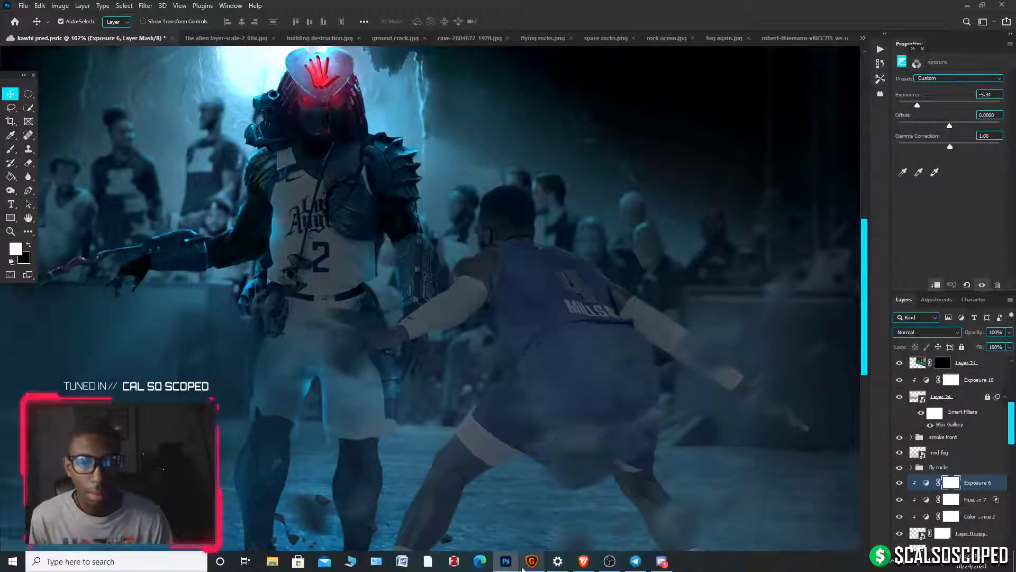
scroll(532, 341, up, 3)
scroll(531, 340, down, 3)
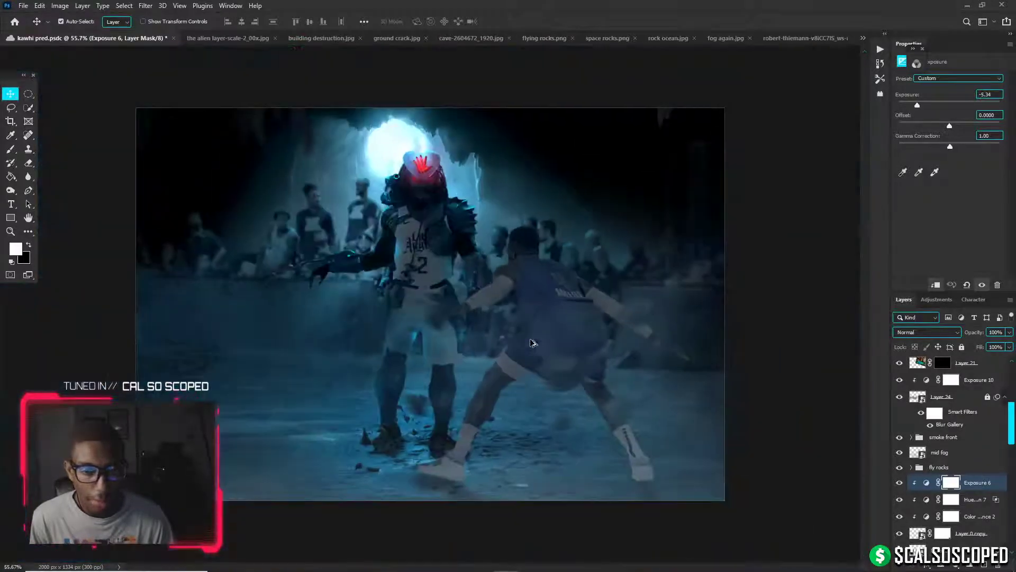
scroll(569, 274, up, 2)
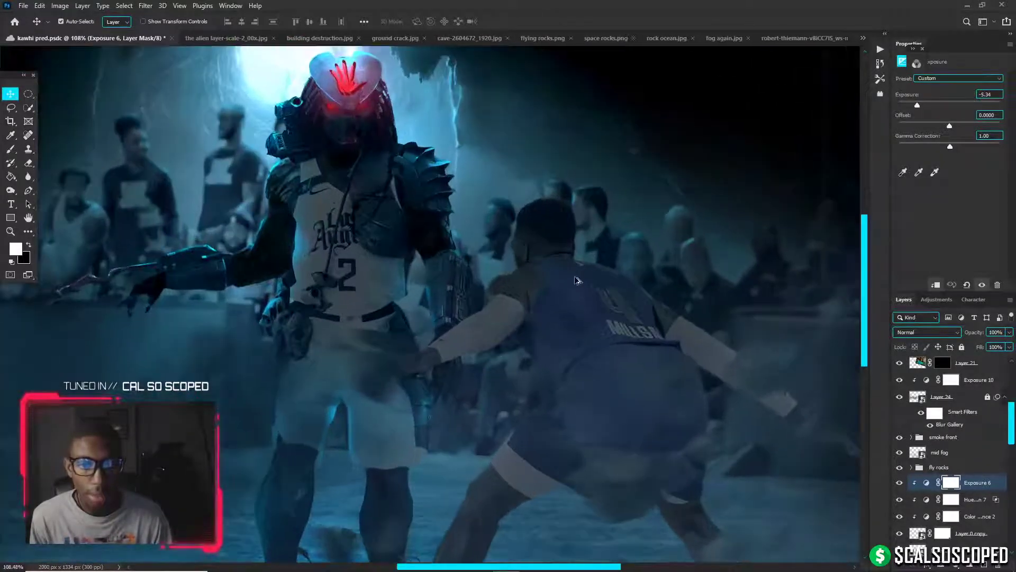
scroll(577, 285, up, 1)
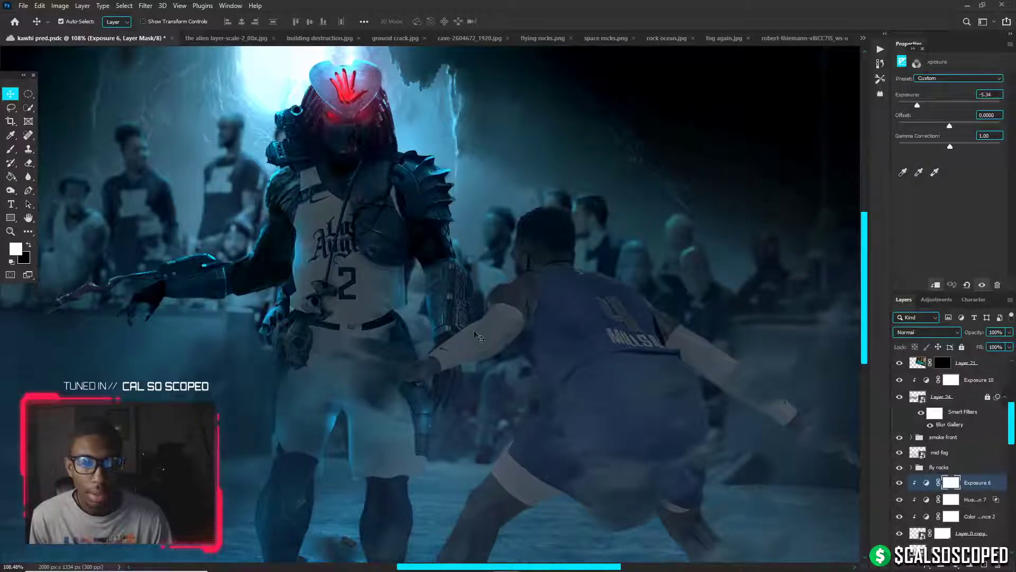
scroll(408, 495, down, 3)
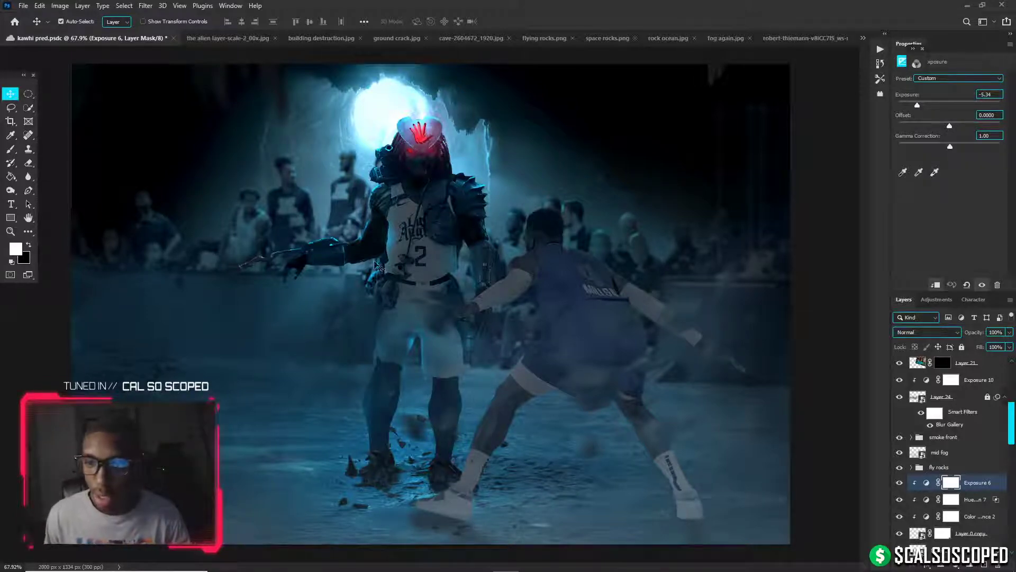
Select the smoke layer in the smoke front group and hide its clipped Hue/Saturation 7 adjustment
scroll(237, 236, up, 1)
scroll(905, 466, up, 2)
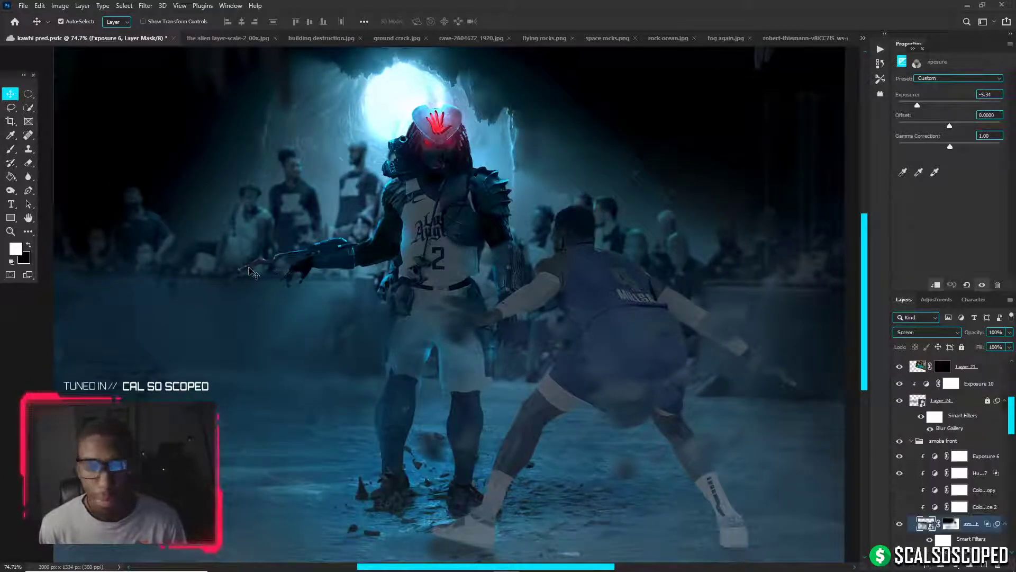
click(253, 276)
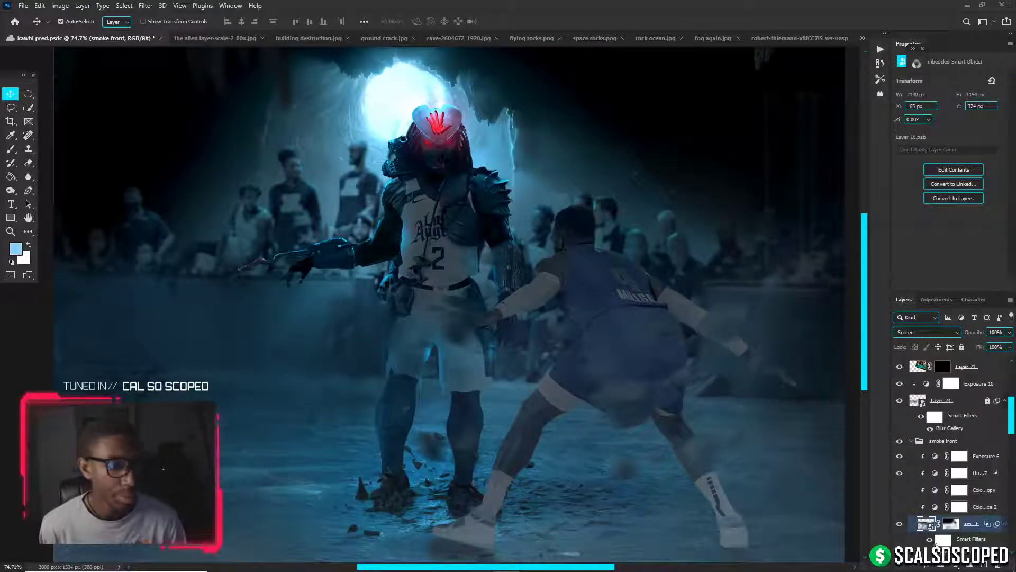
click(900, 473)
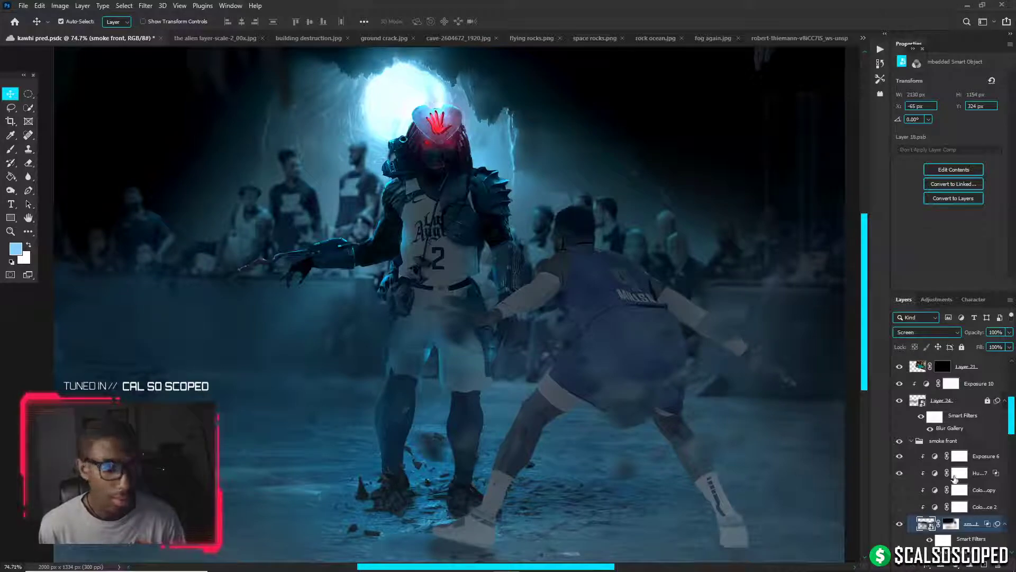
scroll(454, 265, down, 4)
scroll(363, 197, up, 2)
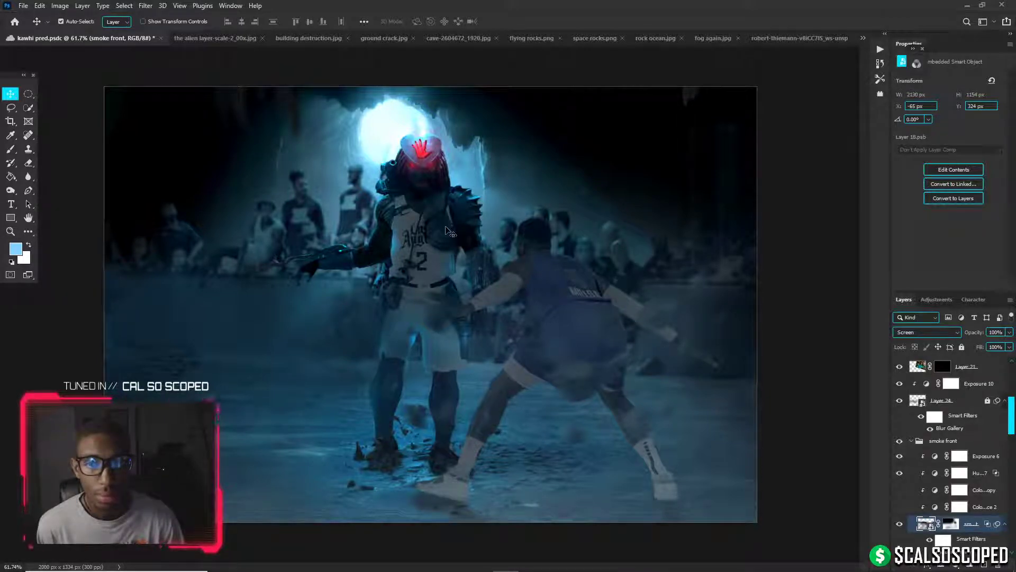
Switch to the Brave browser and run a web search in a new tab for "what is the nba jersey name font"
scroll(937, 402, up, 3)
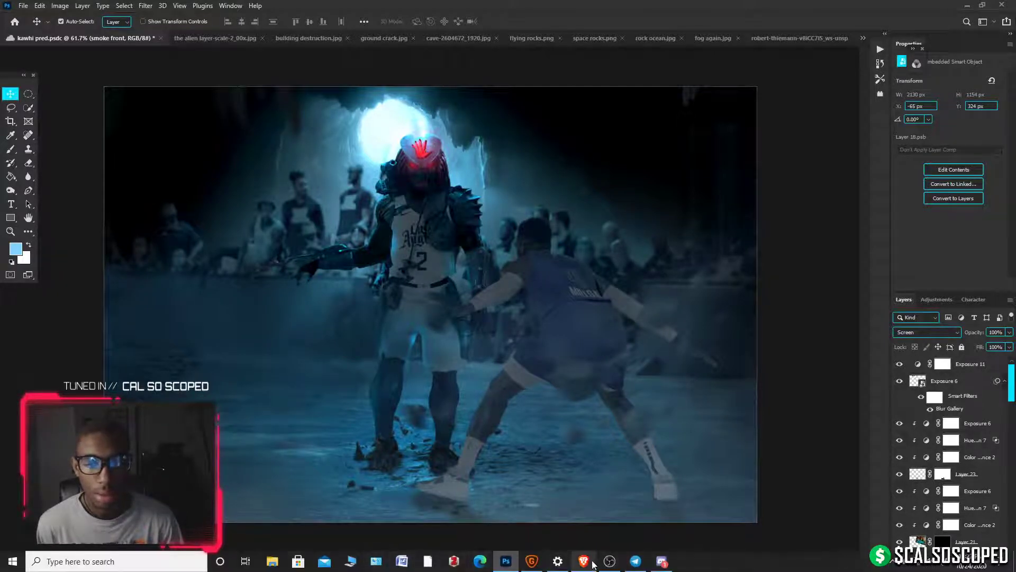
click(584, 560)
click(458, 8)
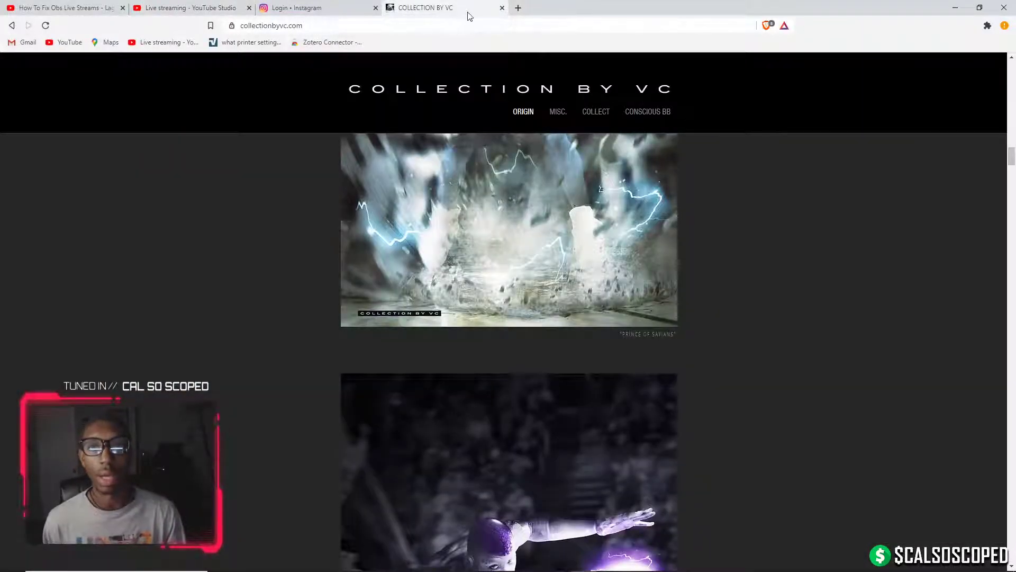
click(519, 9)
text(what)
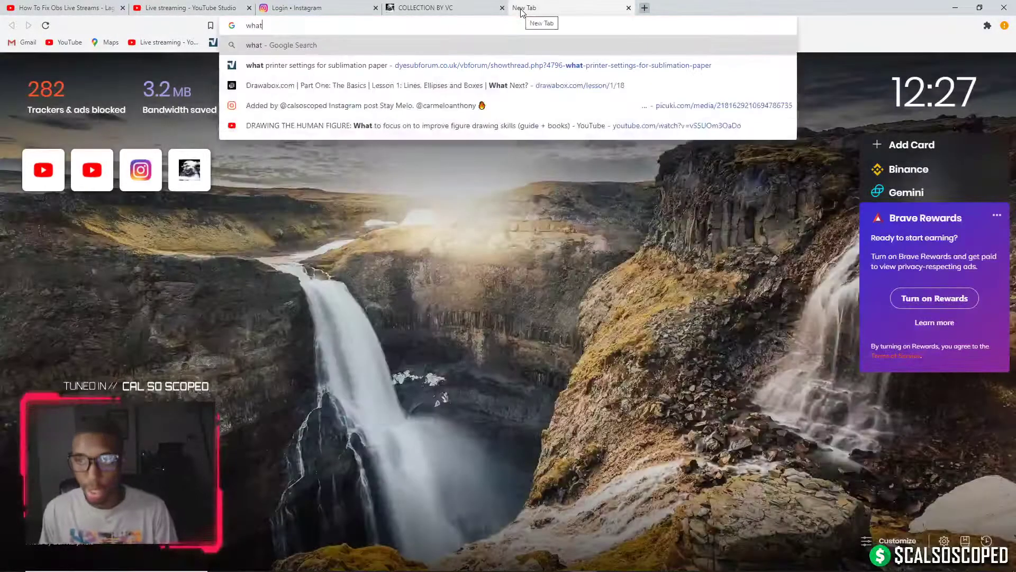
text( is the nba fon)
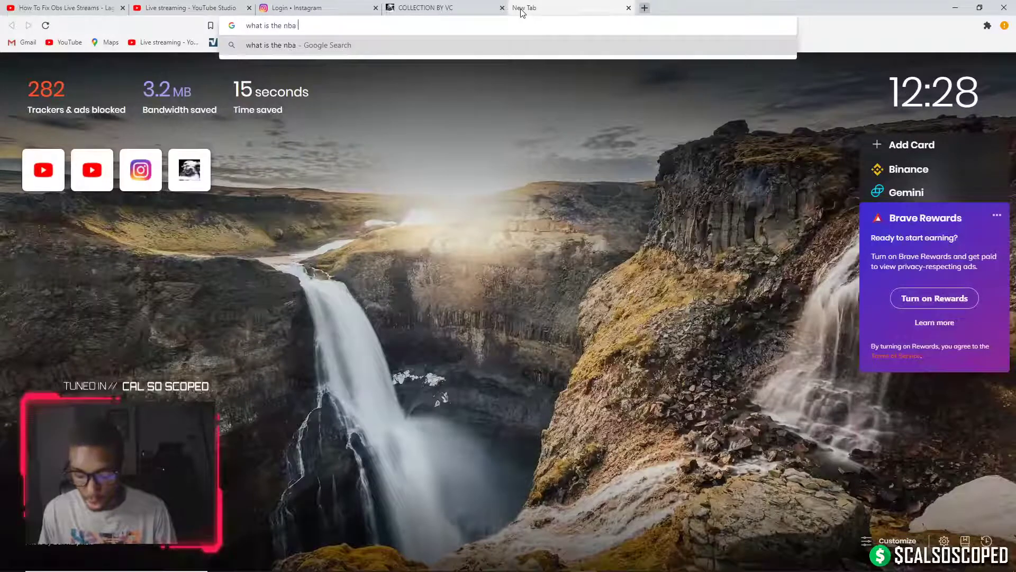
key(BackSpace)
key(BackSpace)
key(BackSpace)
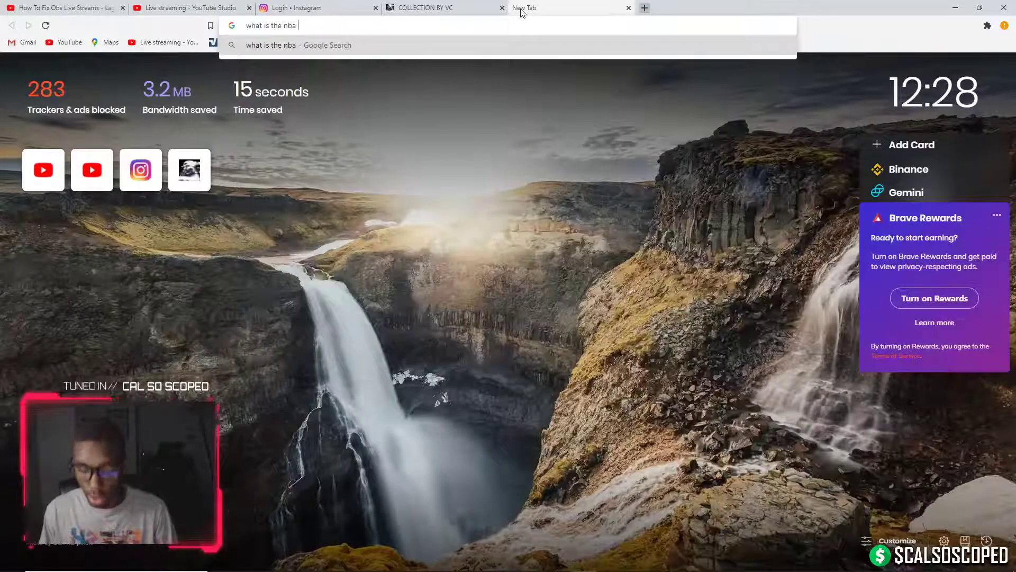
text(jersey name font)
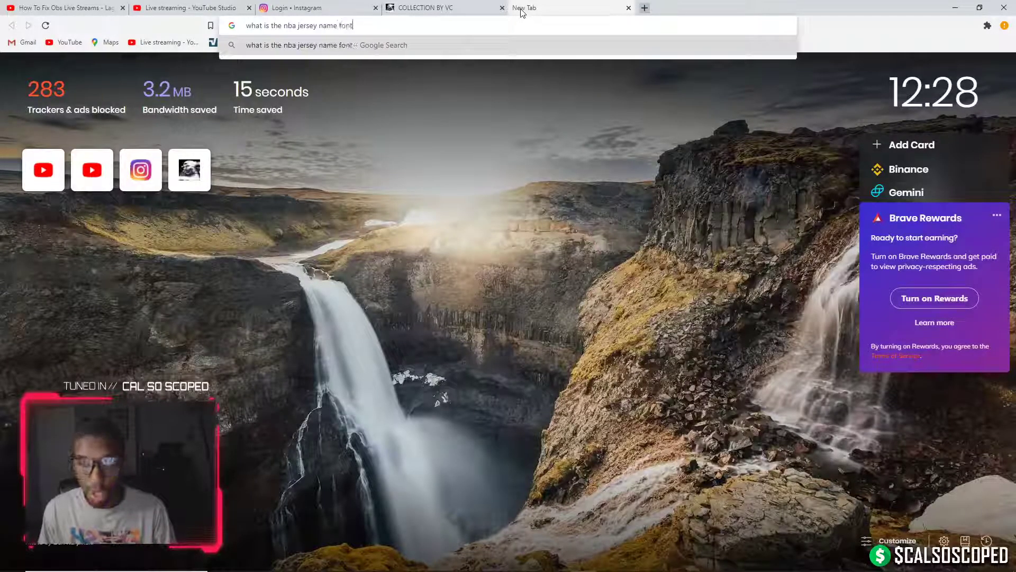
key(Return)
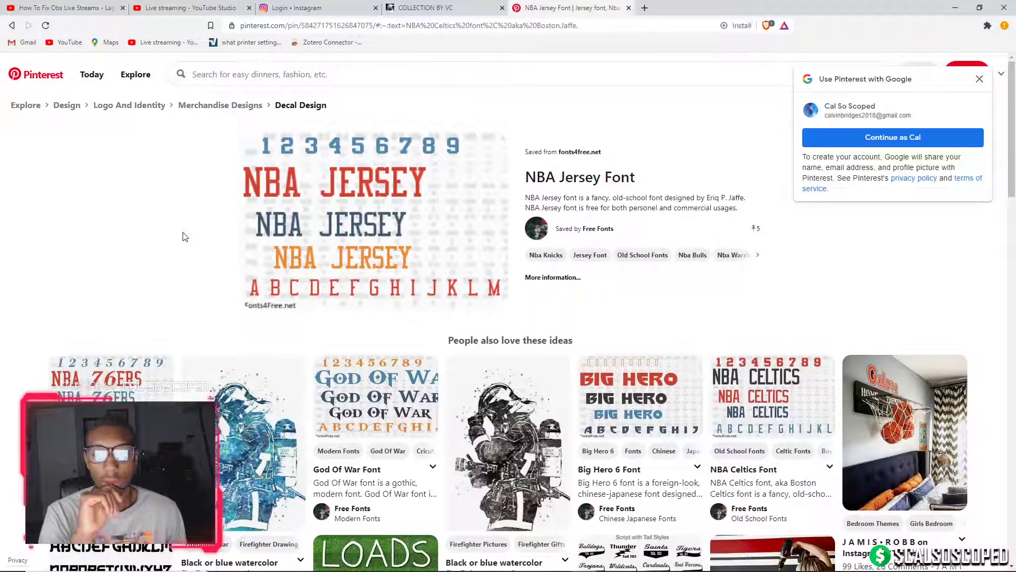
Open the NBA Jersey font's source page on fonts4free.net from the Pinterest pin and return to Photoshop
mouse_move(500, 229)
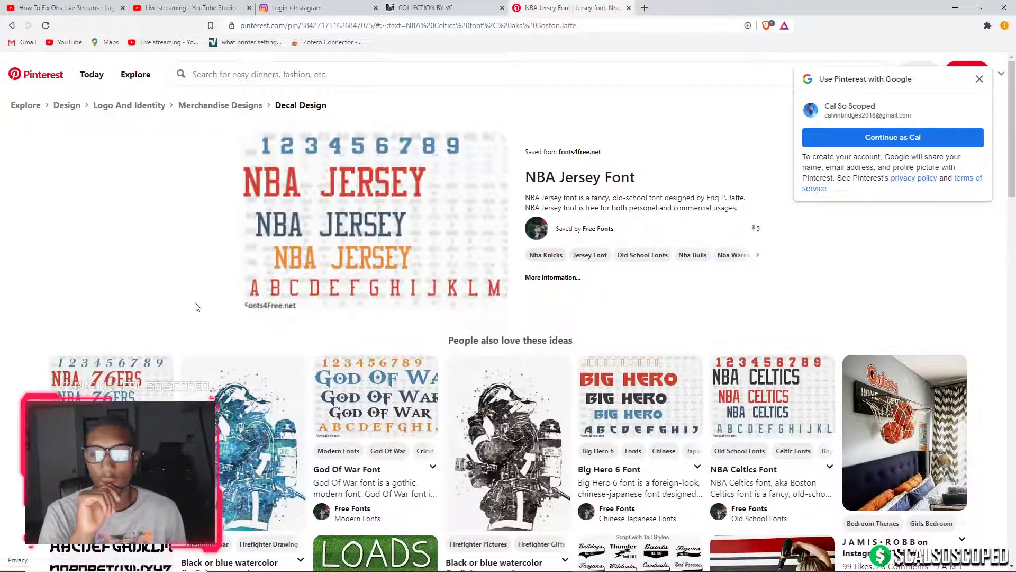
mouse_move(383, 253)
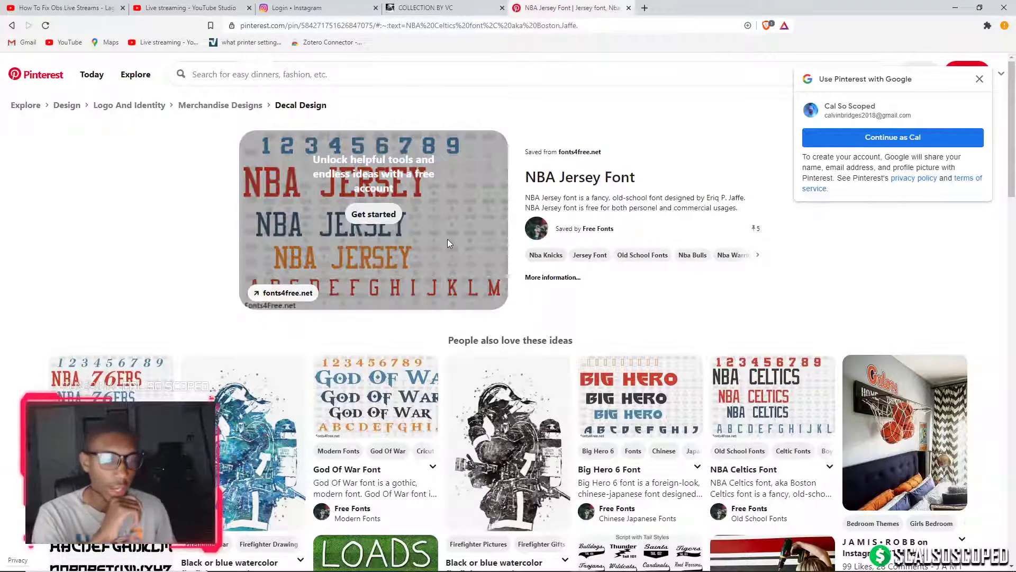
click(289, 293)
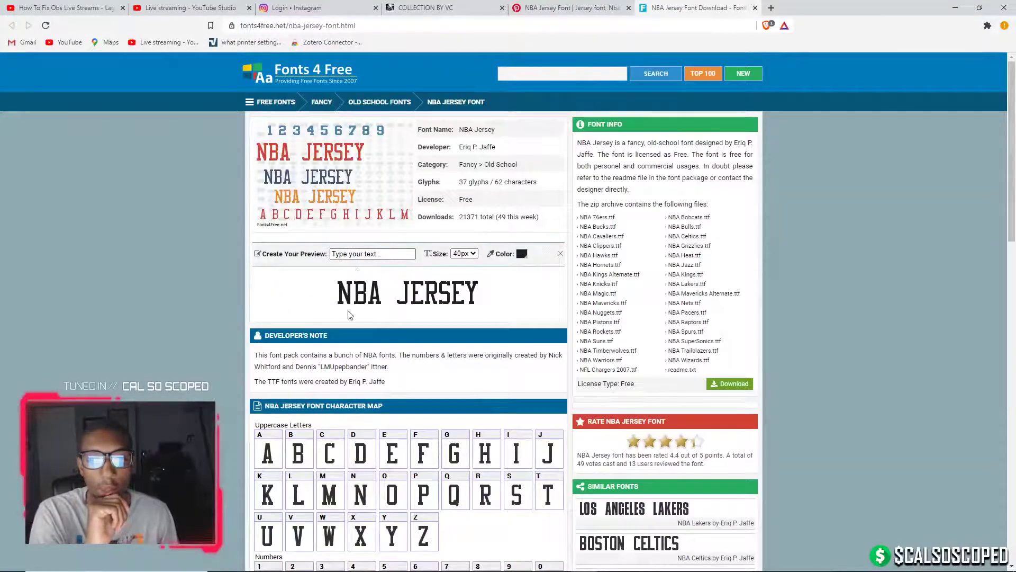
mouse_move(545, 567)
click(512, 567)
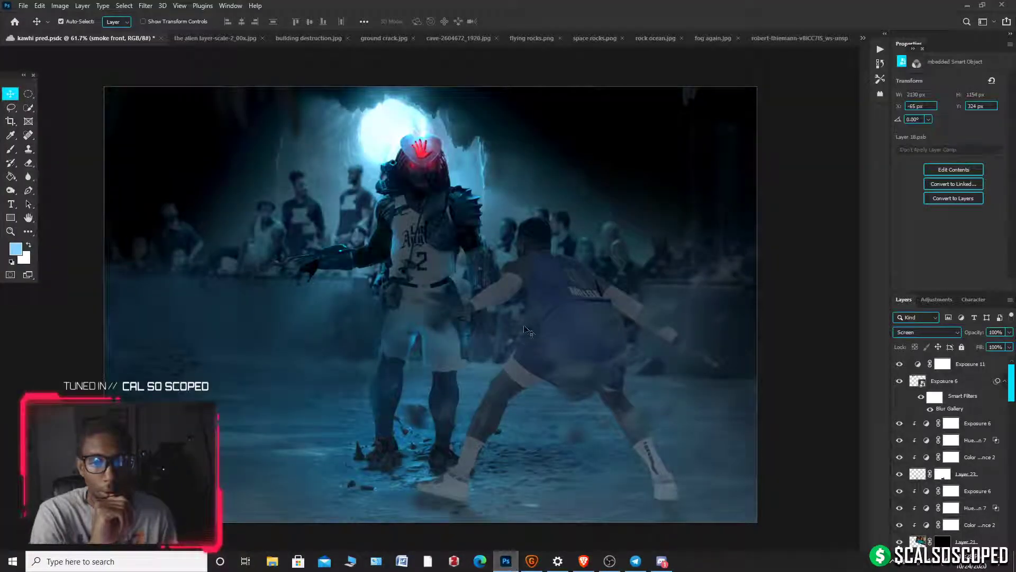
Add a text layer reading "HELP" above Exposure 11, placed over the back of the crouching player's jersey
scroll(567, 275, up, 5)
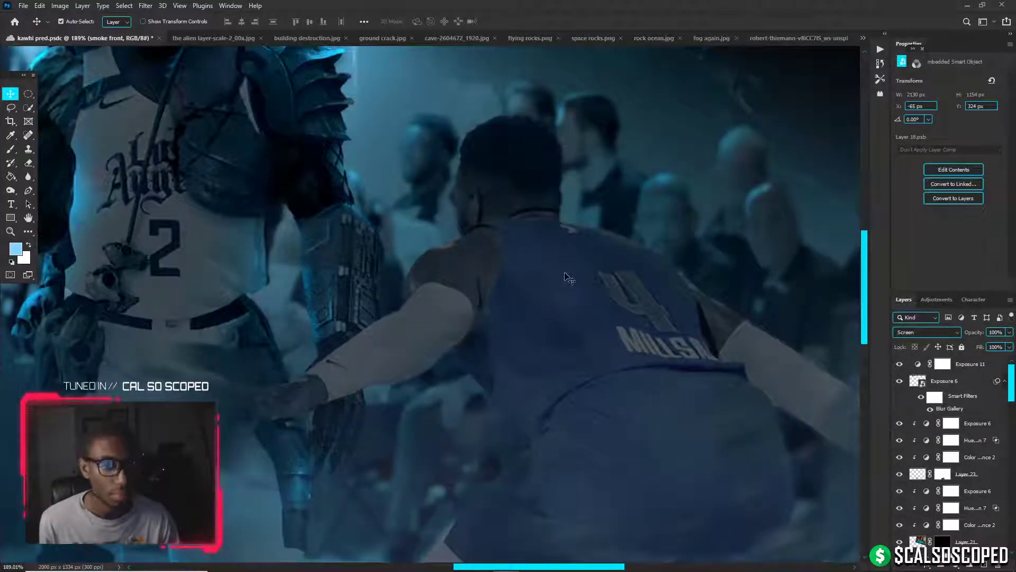
click(10, 206)
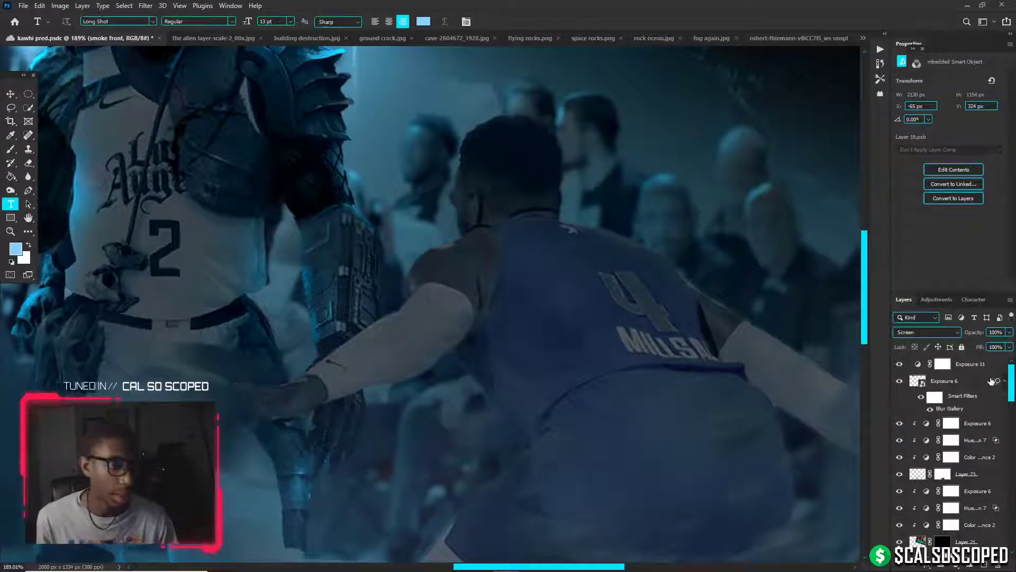
click(921, 367)
click(585, 279)
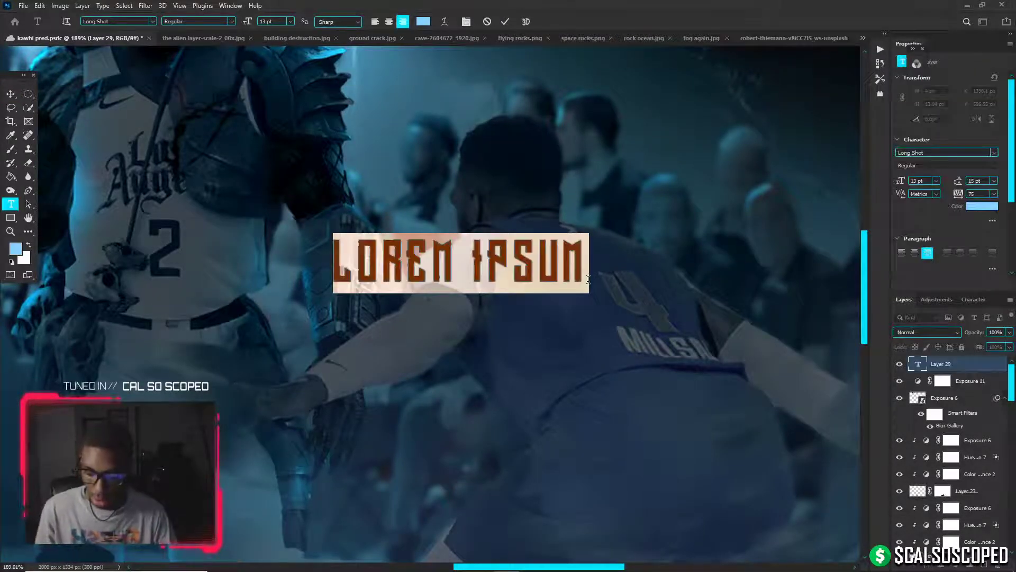
text(A)
key(BackSpace)
text(HELP)
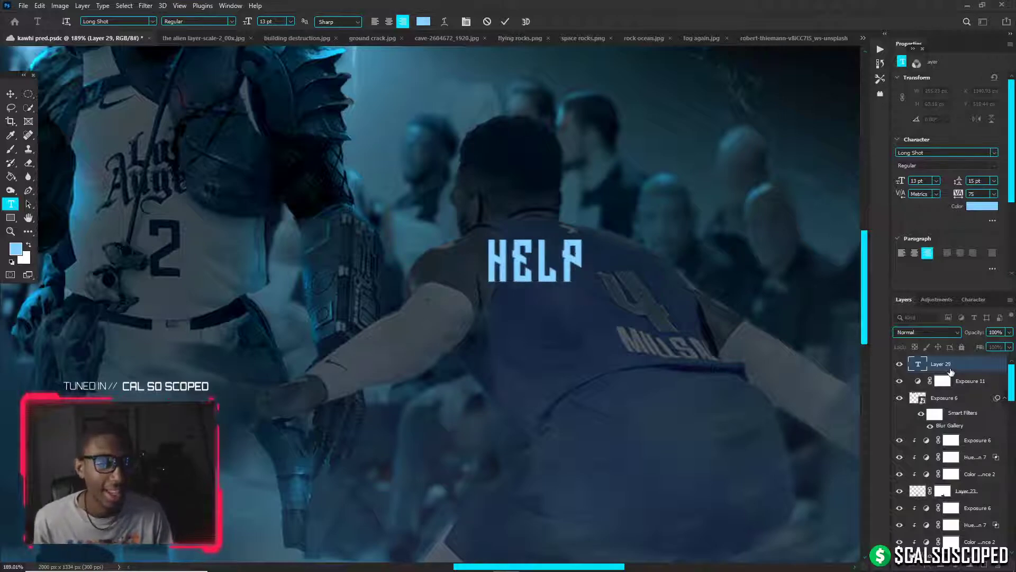
Change the font of the HELP text to Kenyan Coffee Regular
double_click(918, 364)
click(153, 21)
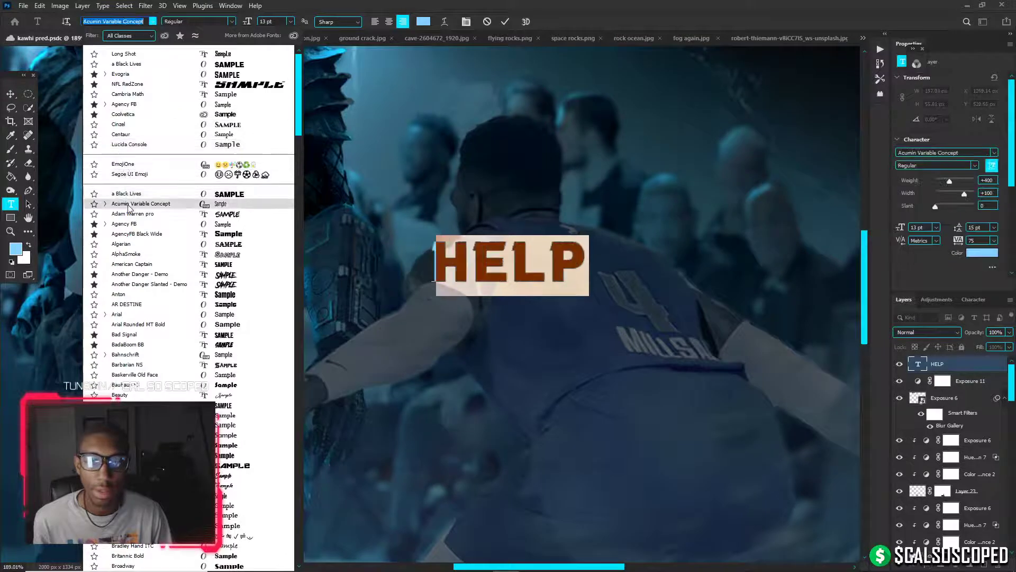
text(ken)
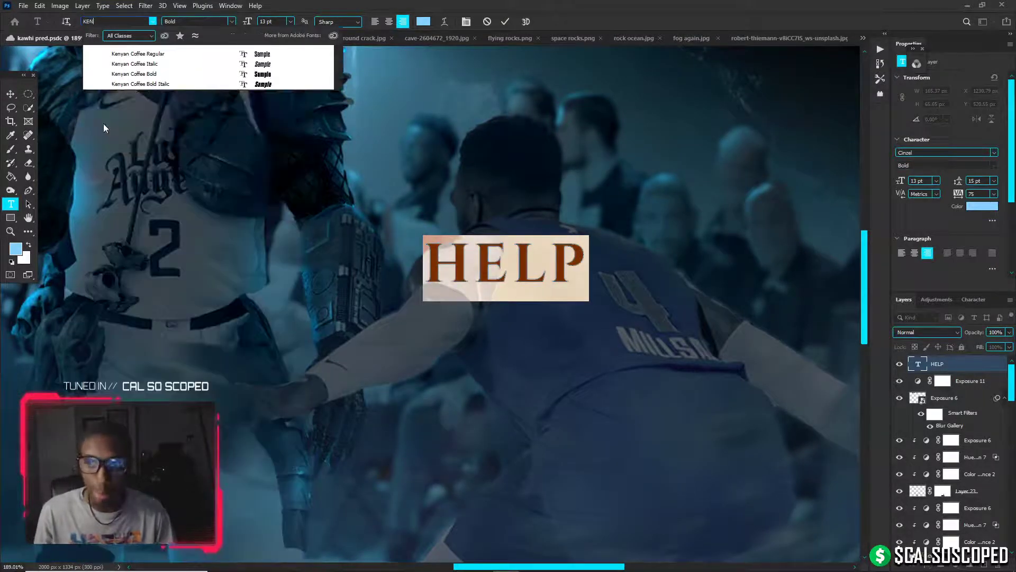
click(151, 55)
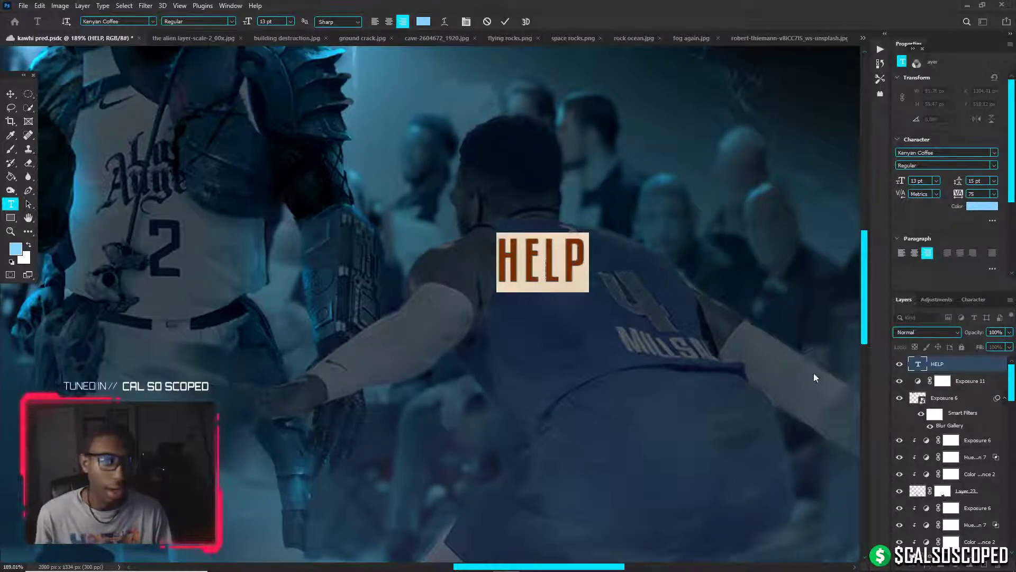
Tighten the tracking of the HELP text to -25 and commit the text
key(ctrl+t)
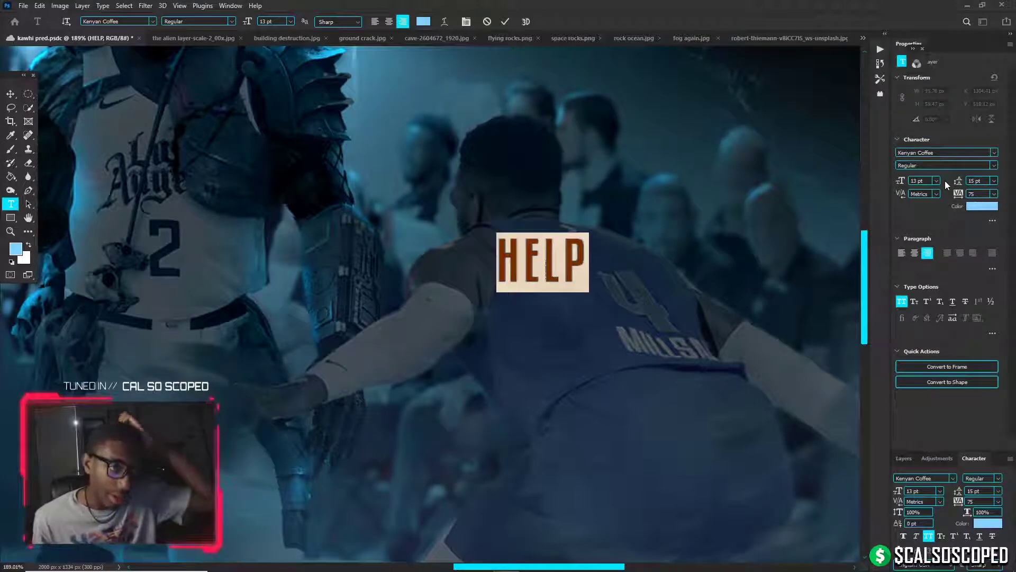
click(994, 194)
click(979, 257)
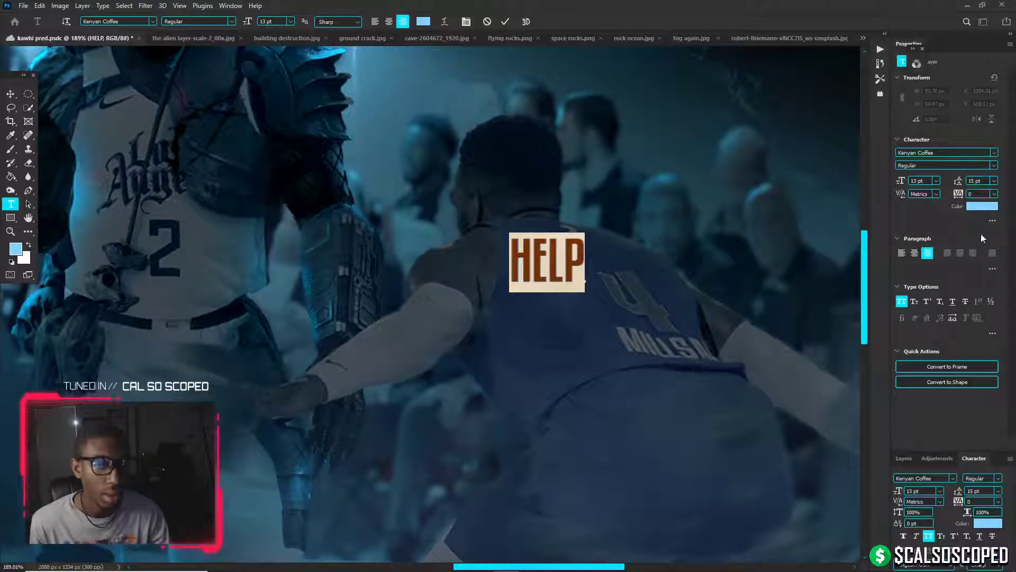
click(995, 193)
click(986, 240)
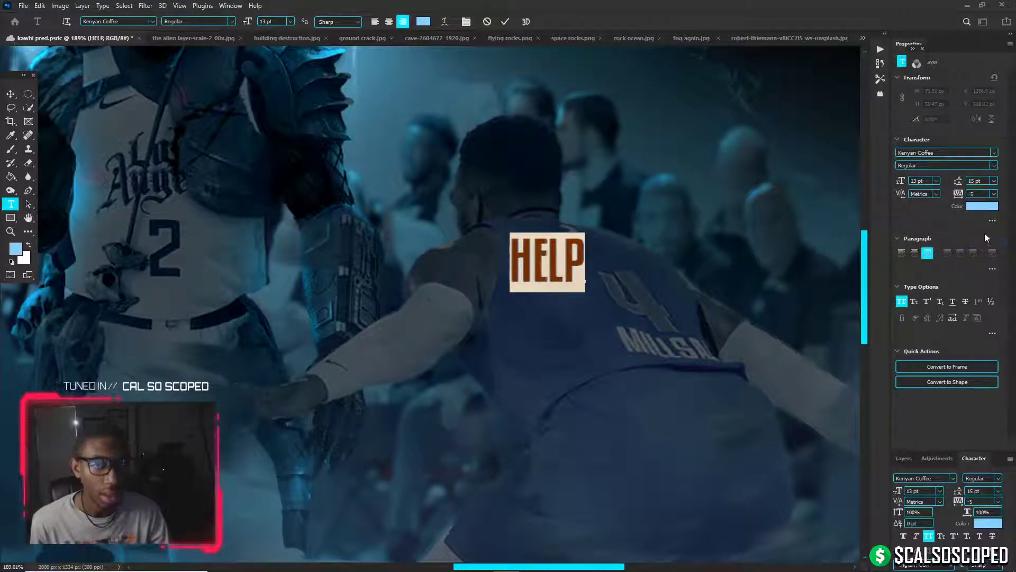
click(995, 194)
click(983, 229)
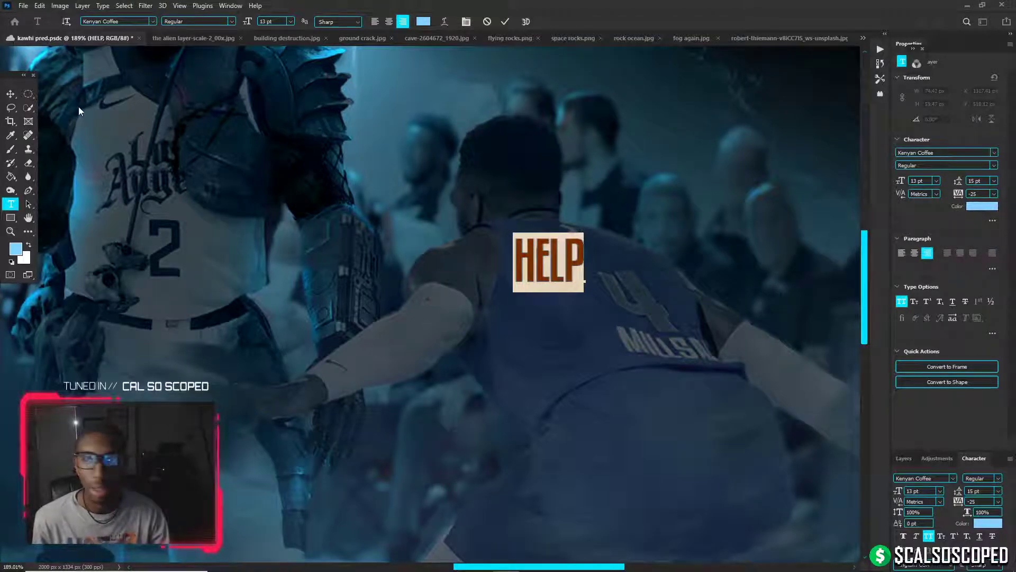
click(10, 94)
scroll(794, 450, down, 2)
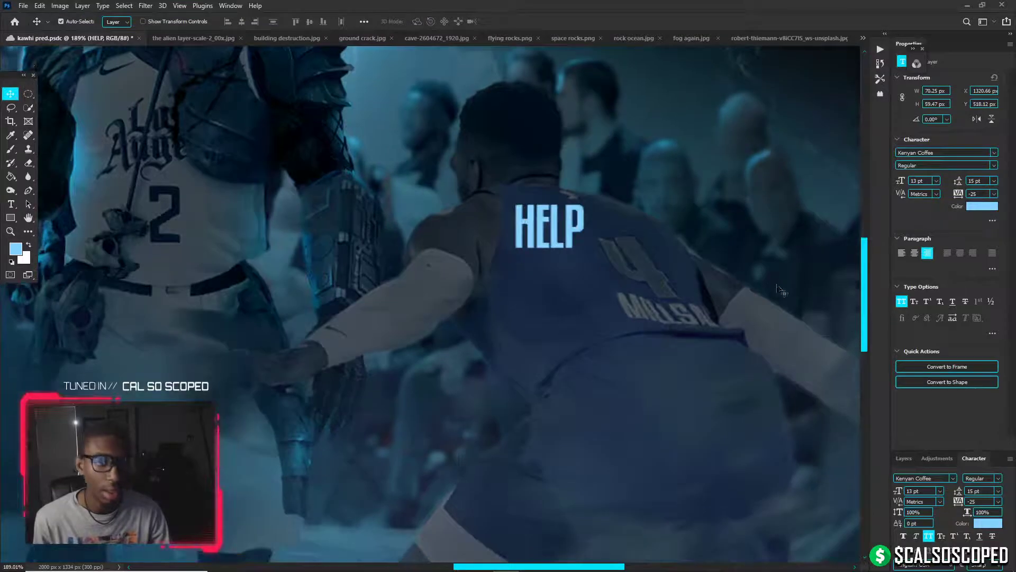
Collapse the Transform, Paragraph, Character, Type Options and Quick Actions sections of the text layer's properties
click(899, 77)
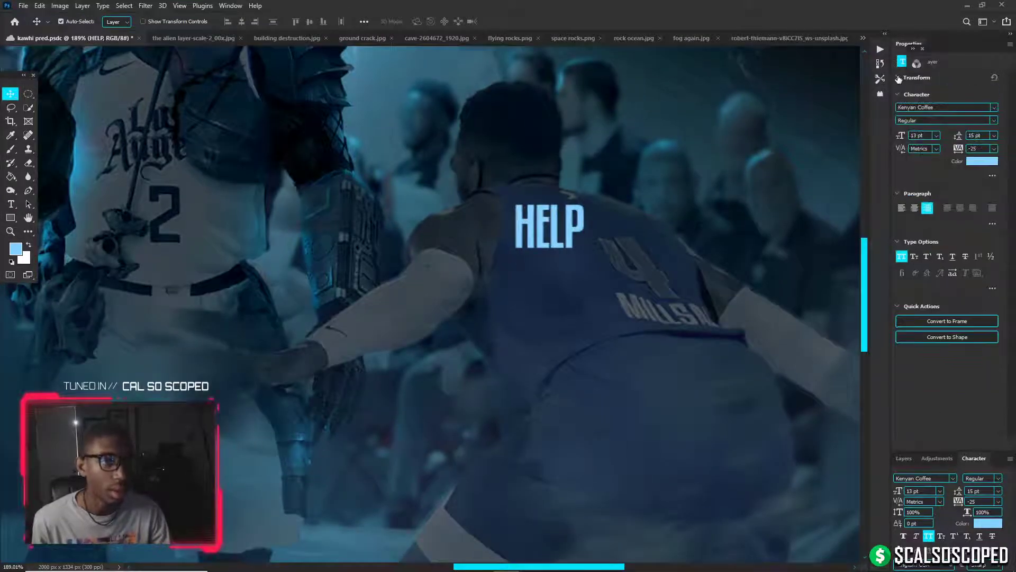
click(897, 194)
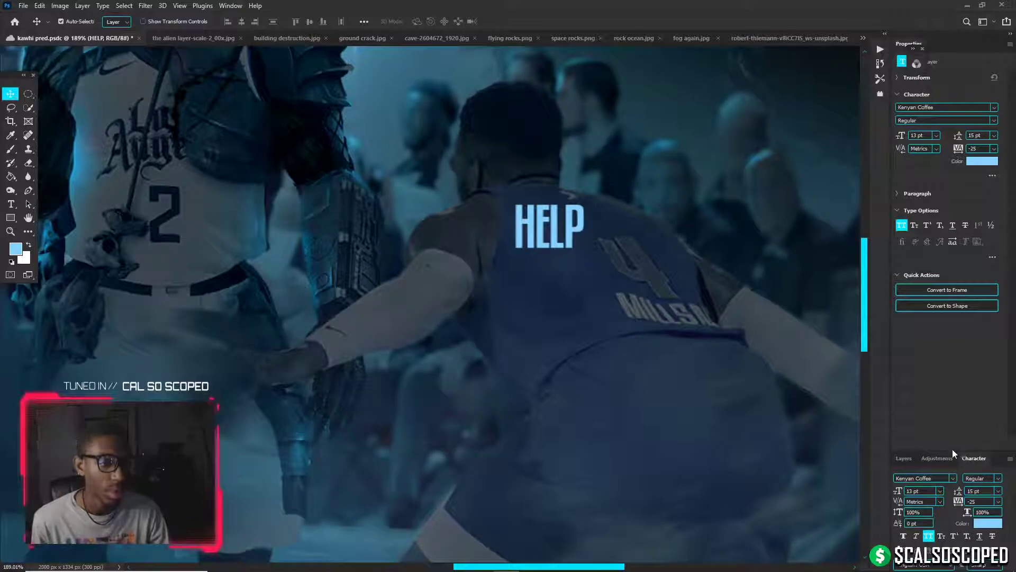
click(908, 96)
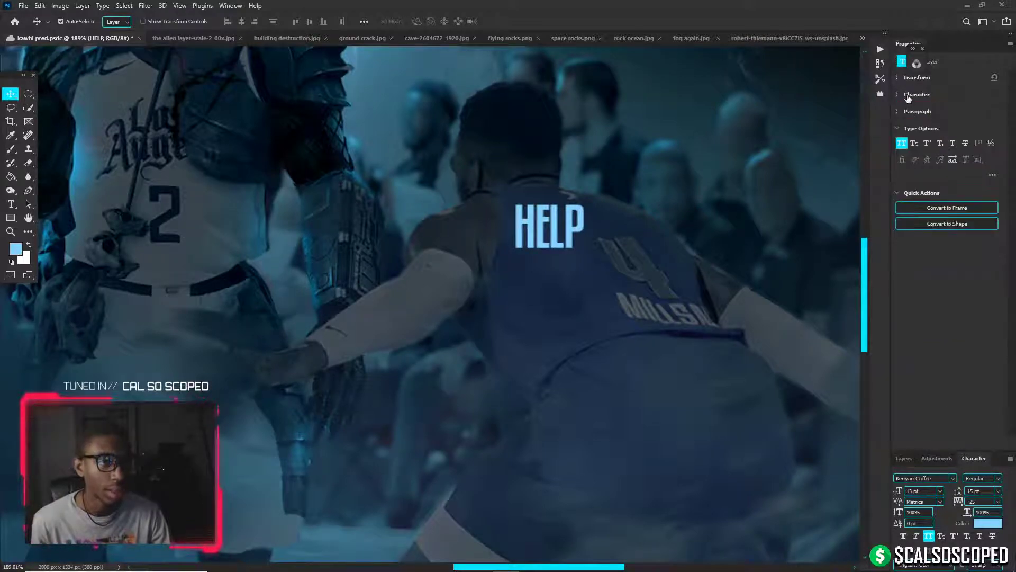
click(898, 129)
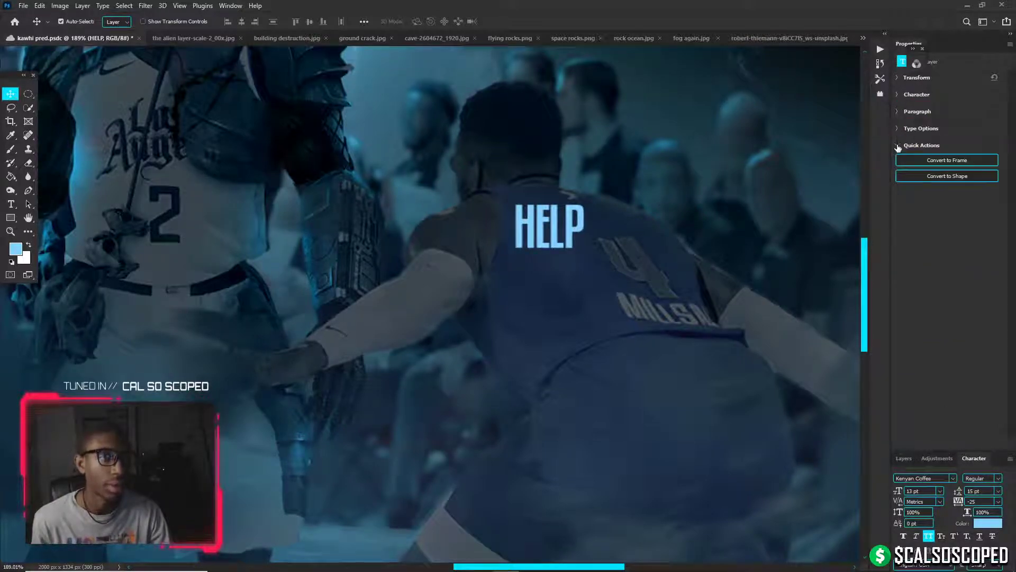
click(898, 146)
Save the document, give the layer list more vertical room in the workspace and bring it into view
key(ctrl+s)
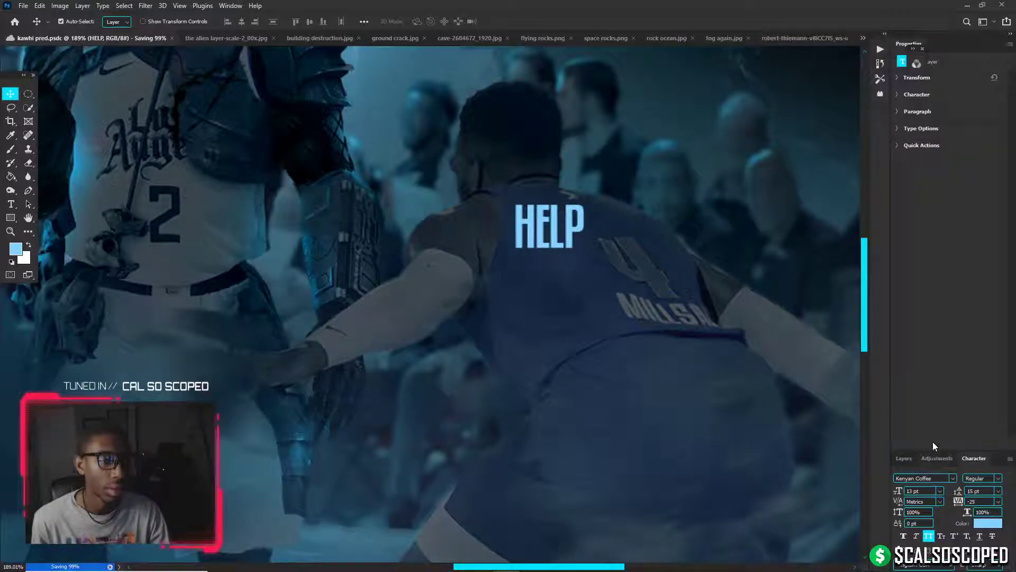
drag(919, 458, 901, 165)
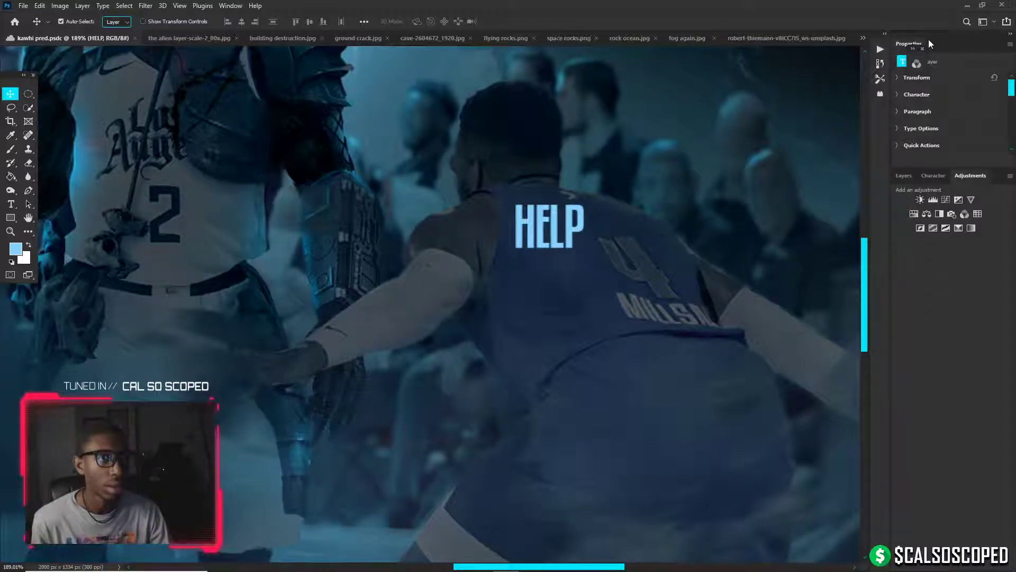
click(908, 177)
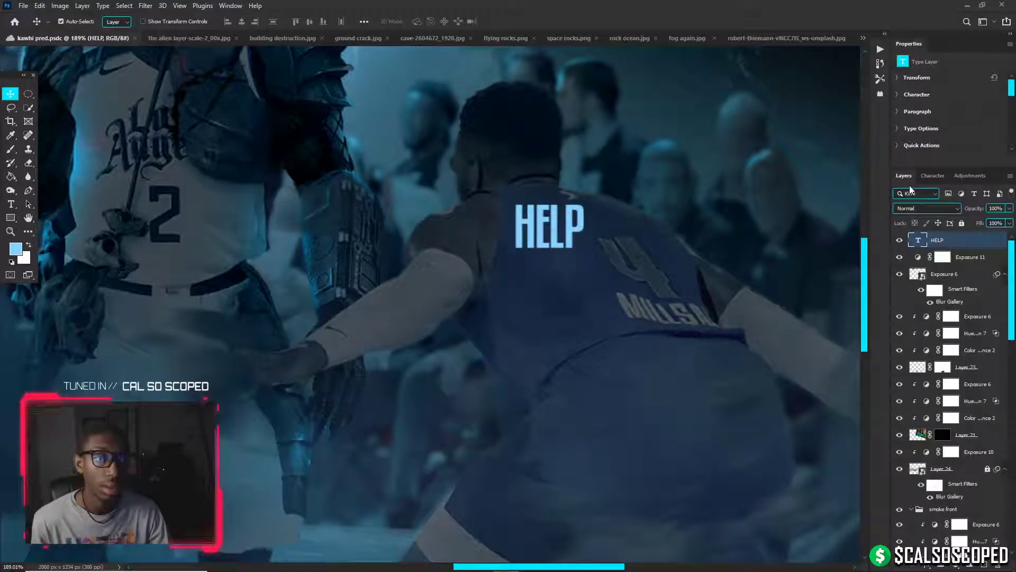
Delete the HELP text layer above Exposure 11
click(958, 256)
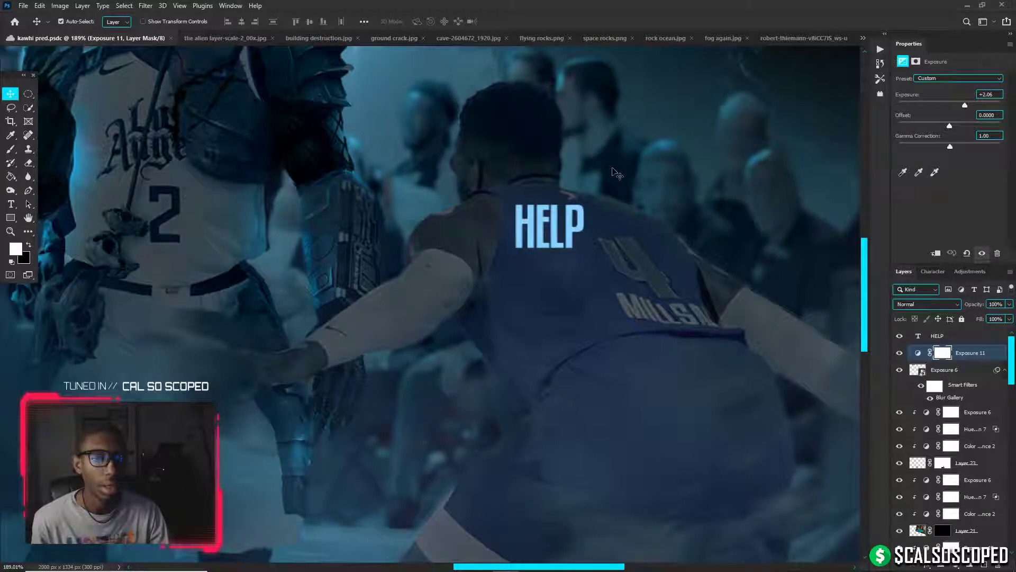
click(928, 339)
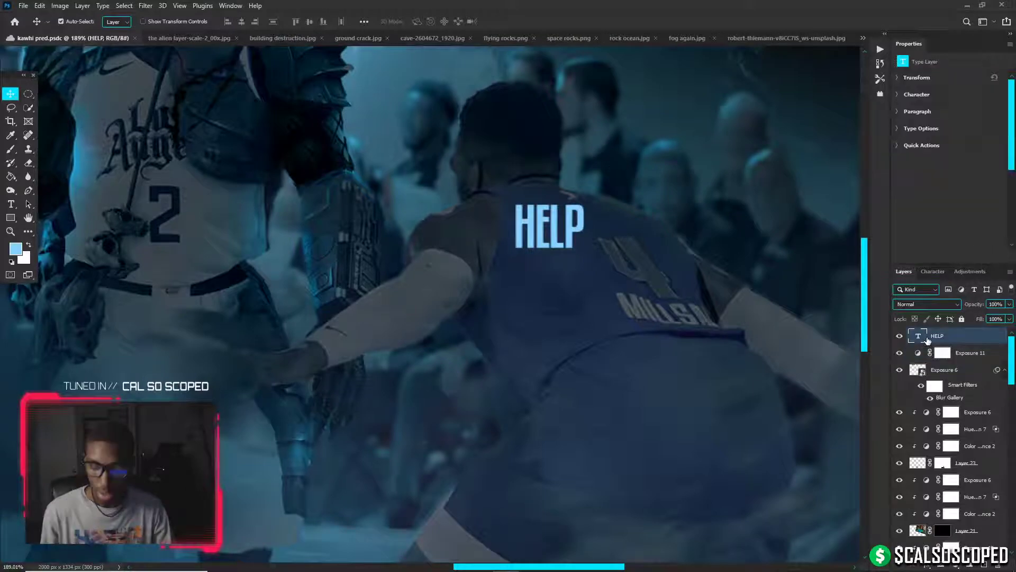
key(Delete)
Open the crouching player's Layer 0 copy smart object for editing and paste the HELP text layer into it
click(562, 273)
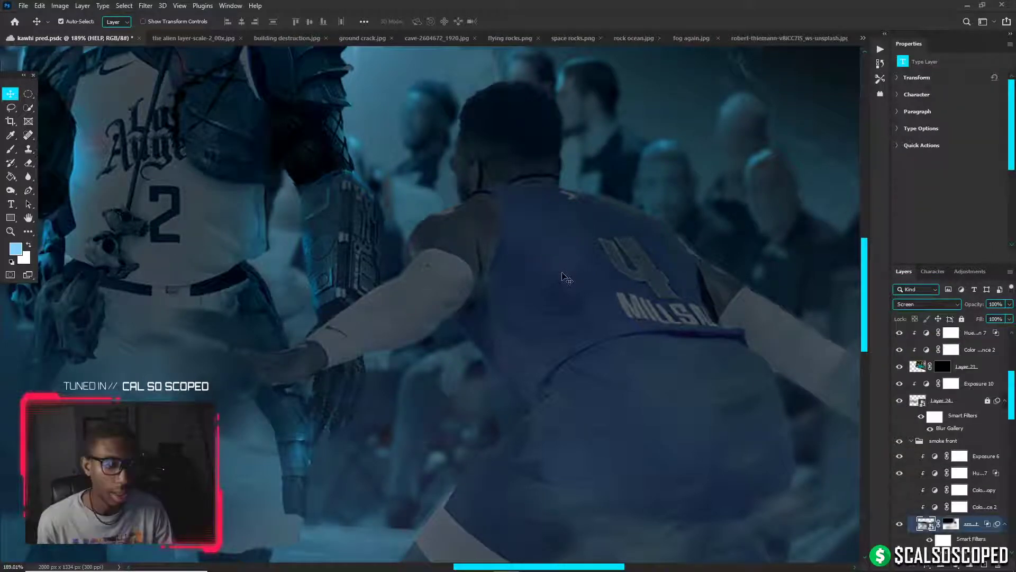
scroll(914, 471, down, 6)
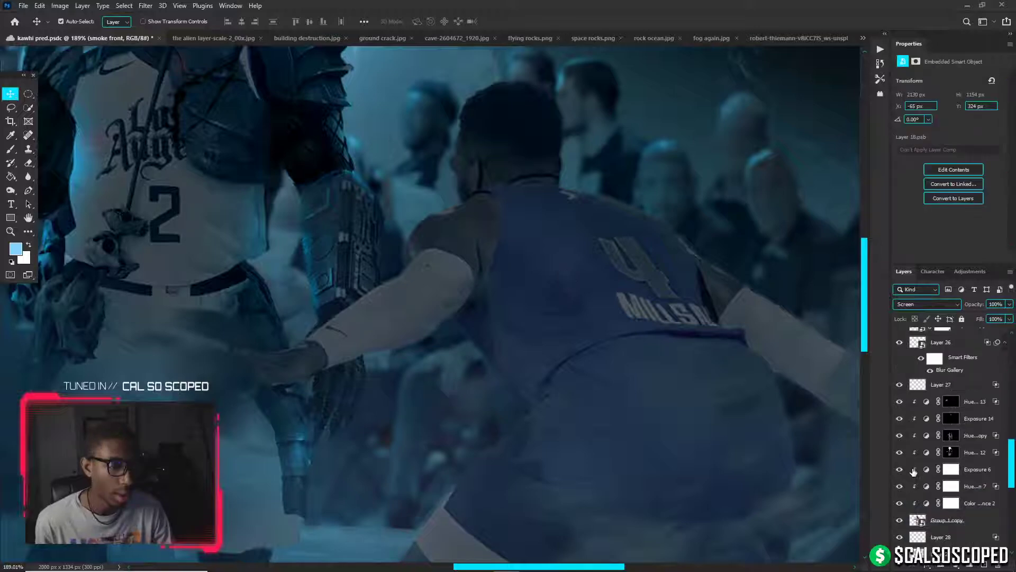
scroll(914, 472, down, 3)
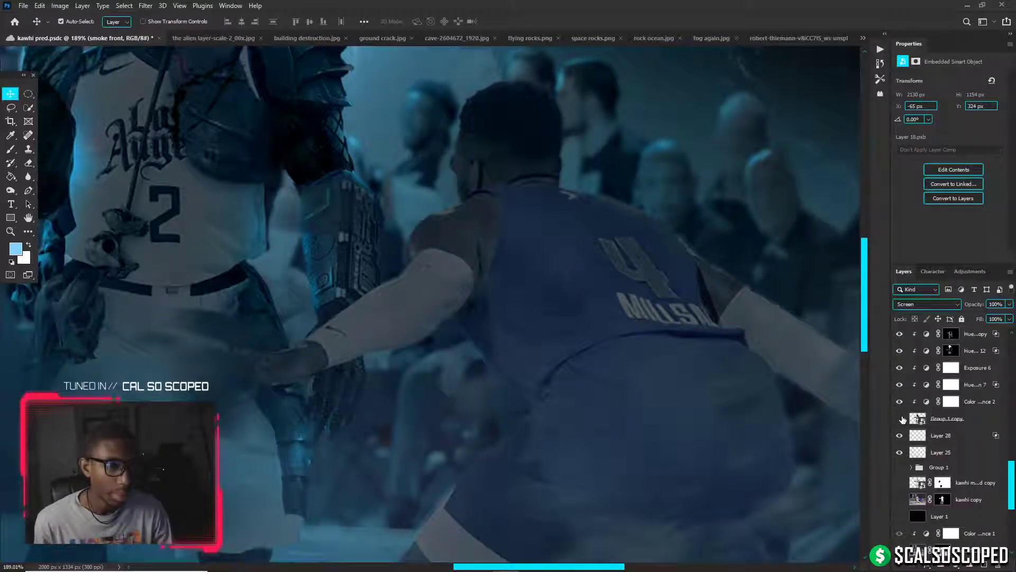
scroll(916, 429, up, 5)
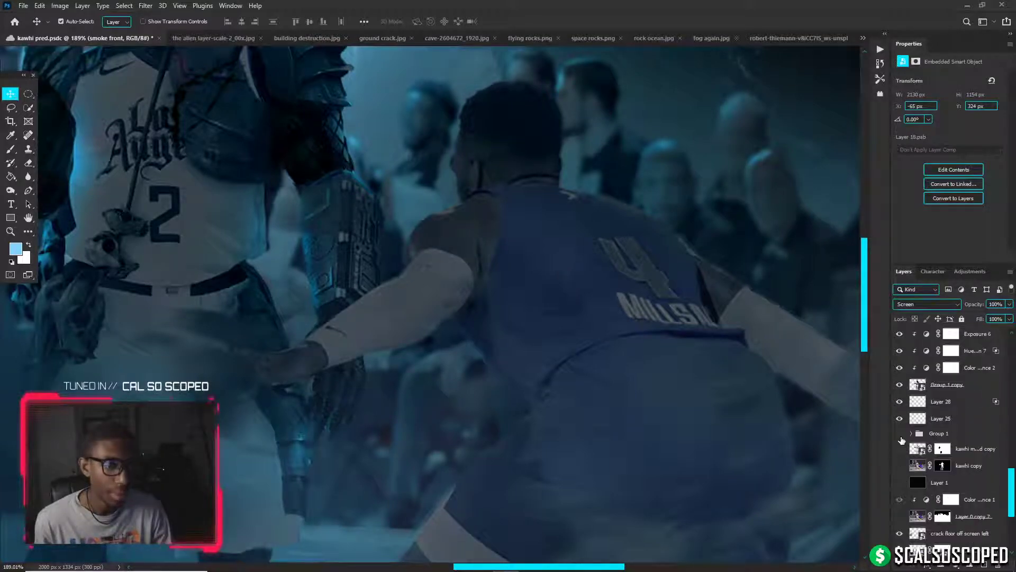
scroll(925, 435, up, 3)
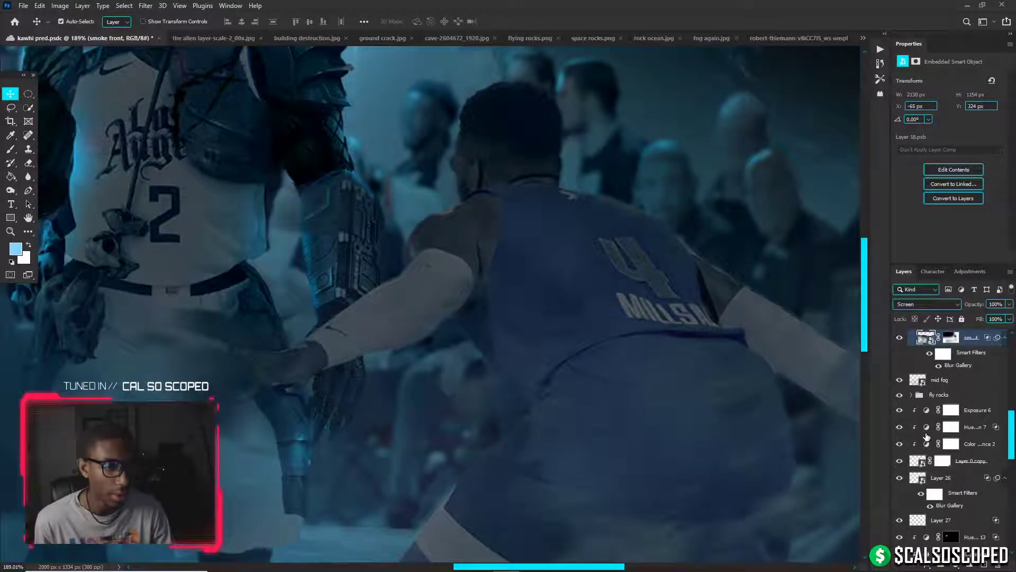
double_click(922, 462)
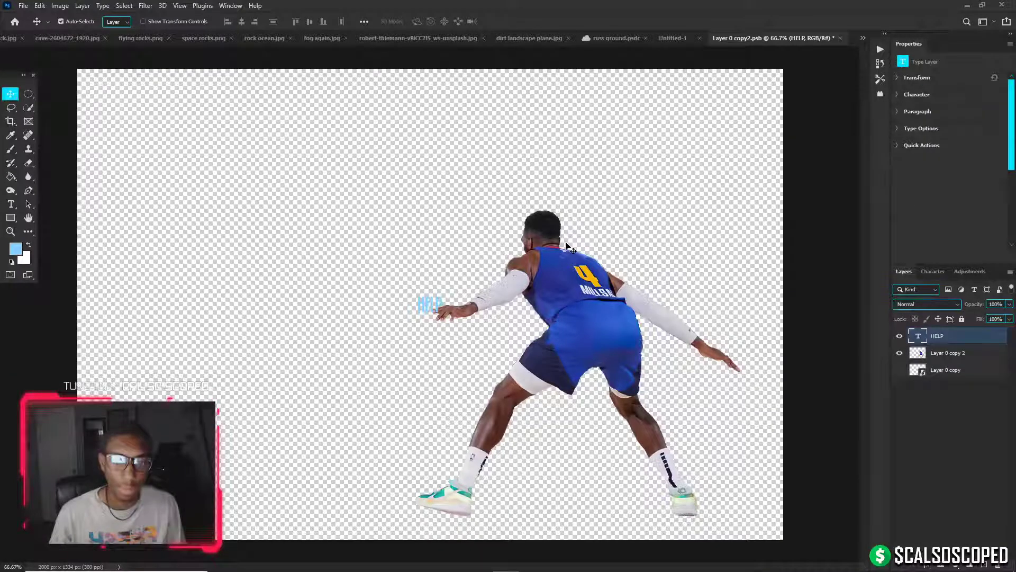
Add a new layer beneath Layer 0 copy and fill it with solid black as a backdrop
click(946, 370)
ctrl+click(984, 565)
click(10, 176)
click(28, 244)
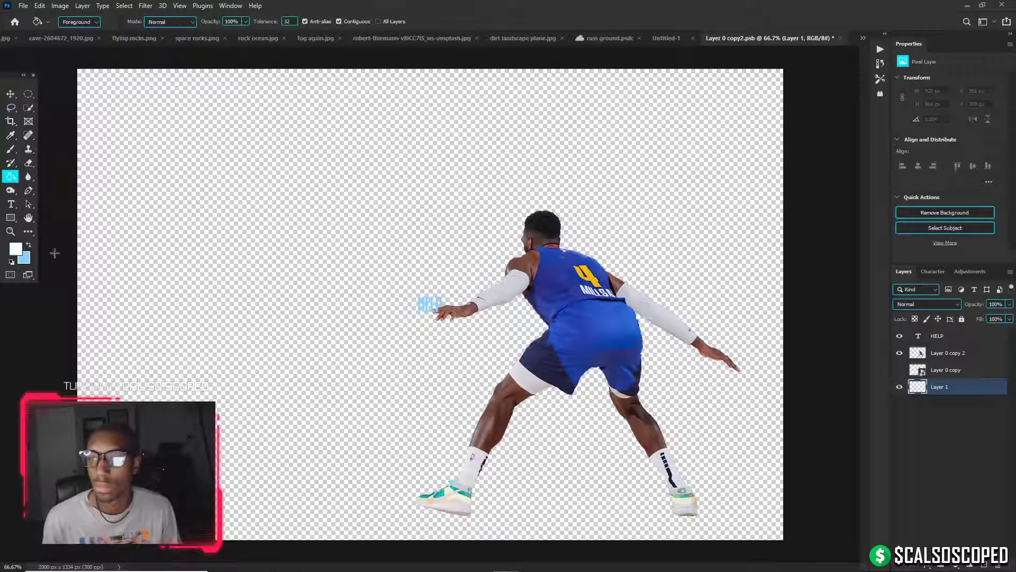
key(x)
click(236, 216)
click(12, 261)
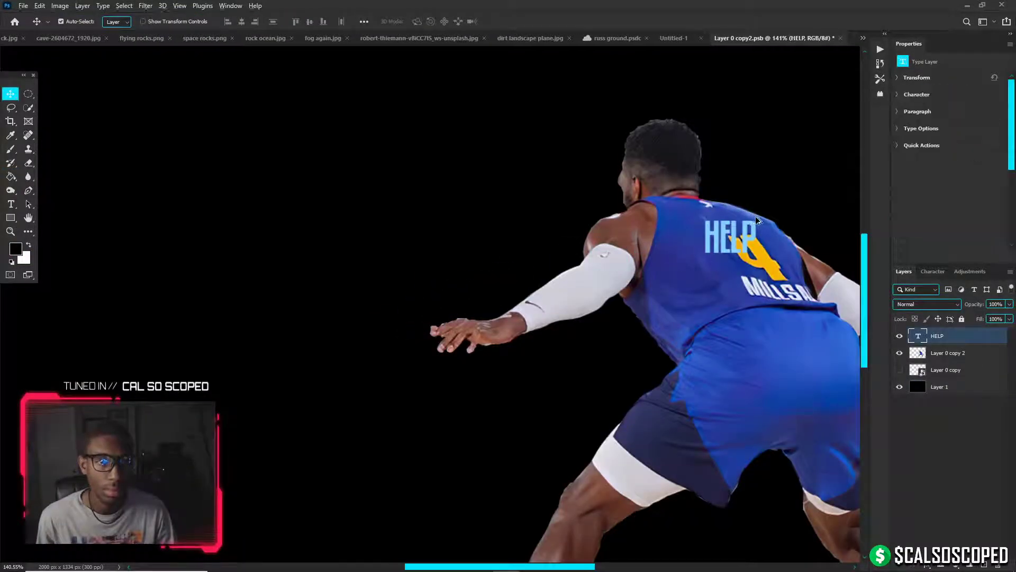
Show the hidden Layer 0 copy and shift it left so its NOTE lettering sits beside the edited player as reference
scroll(794, 318, up, 2)
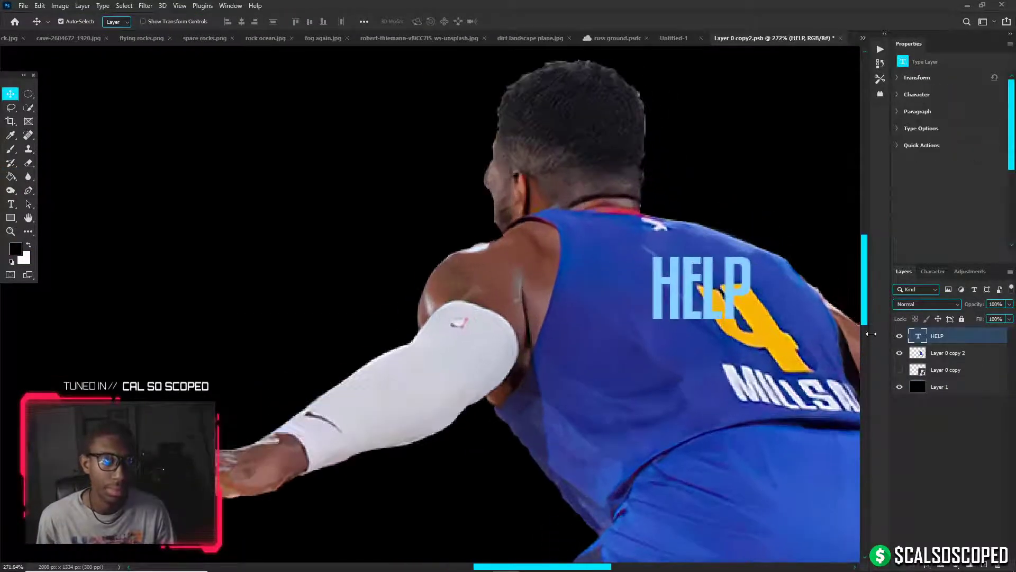
click(945, 371)
key(ctrl+t)
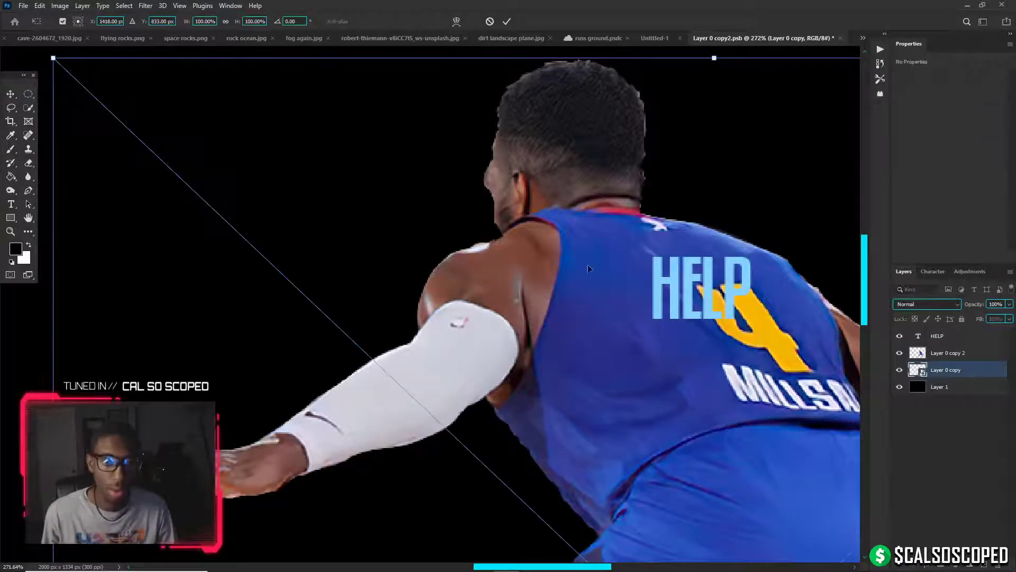
drag(596, 271, 192, 270)
key(Return)
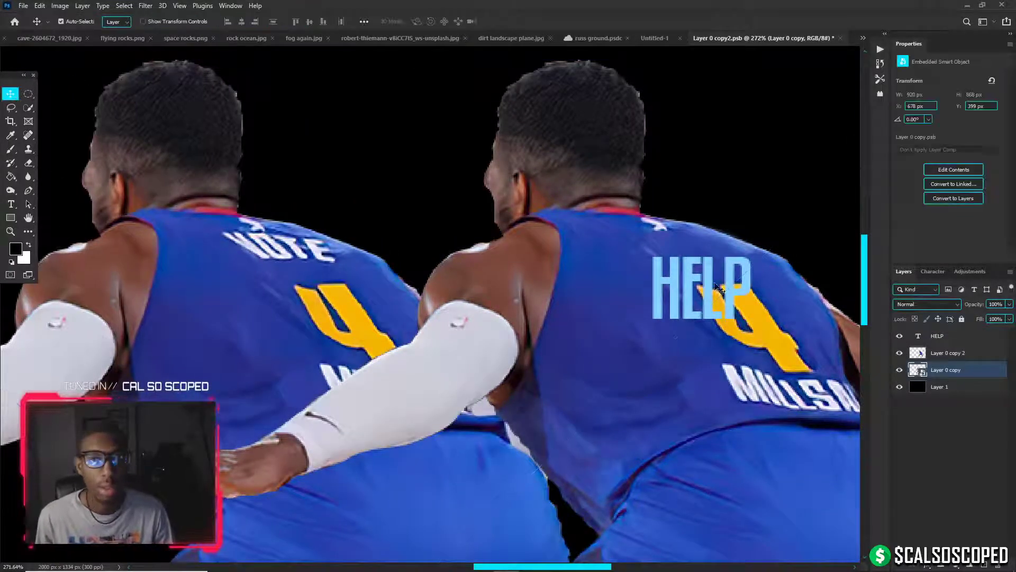
Move the HELP text higher on the edited player's jersey and recolor it white
drag(693, 295, 700, 262)
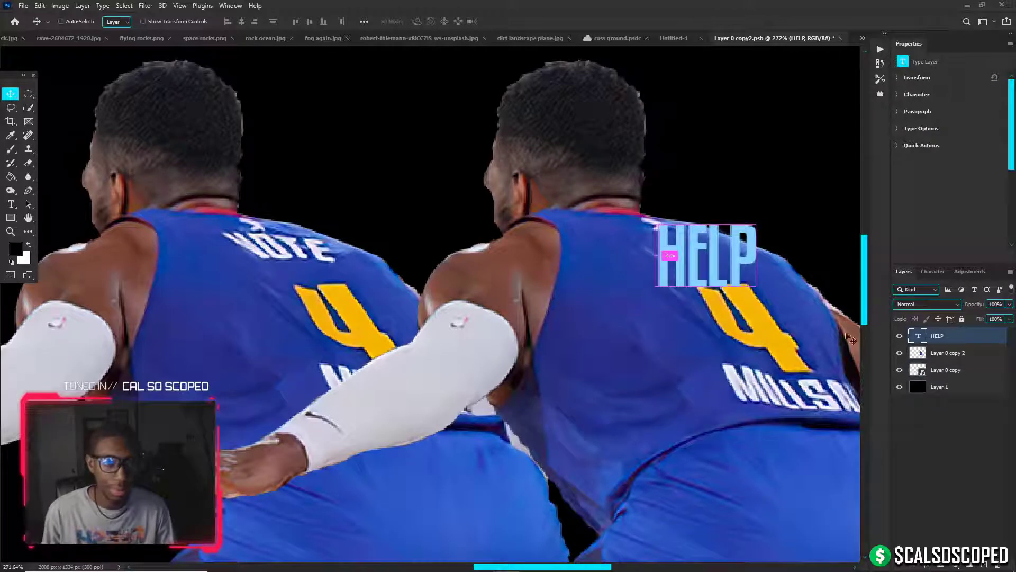
key(ctrl)
double_click(920, 338)
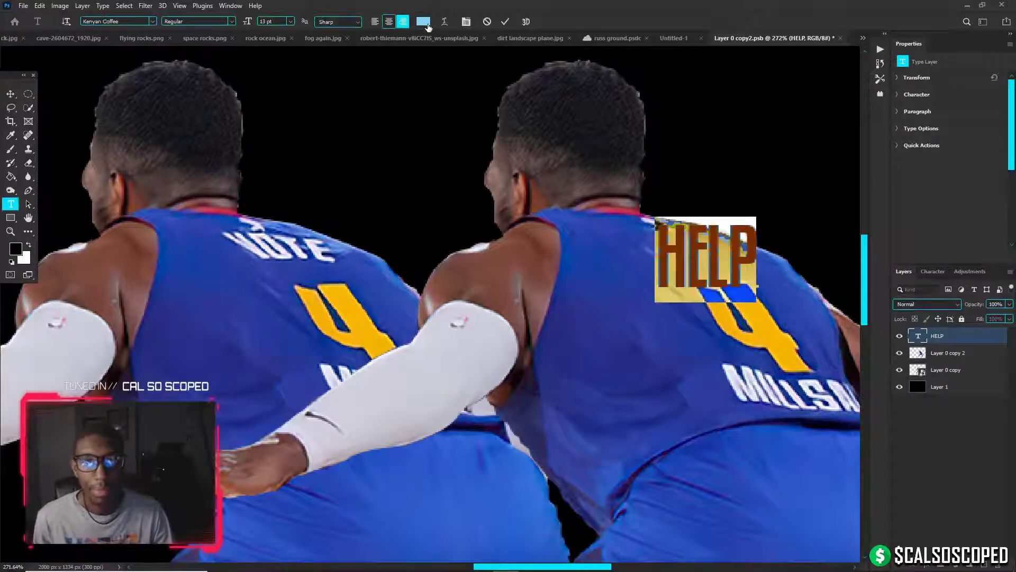
click(423, 21)
click(739, 294)
drag(739, 295, 724, 301)
click(957, 291)
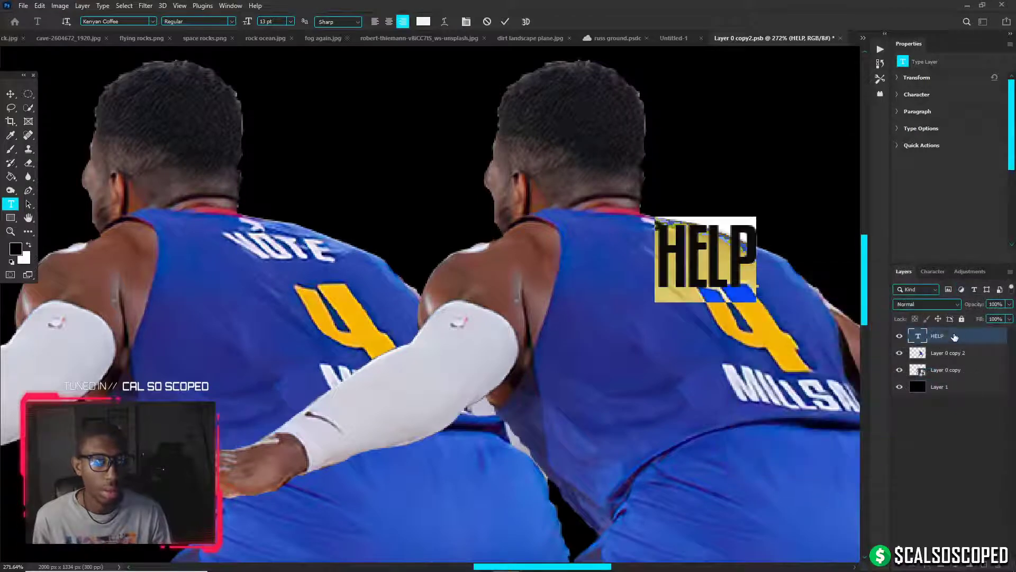
key(ctrl+Return)
Convert the HELP text to a smart object, then shrink and skew it over the reference player's NOTE lettering
key(F2)
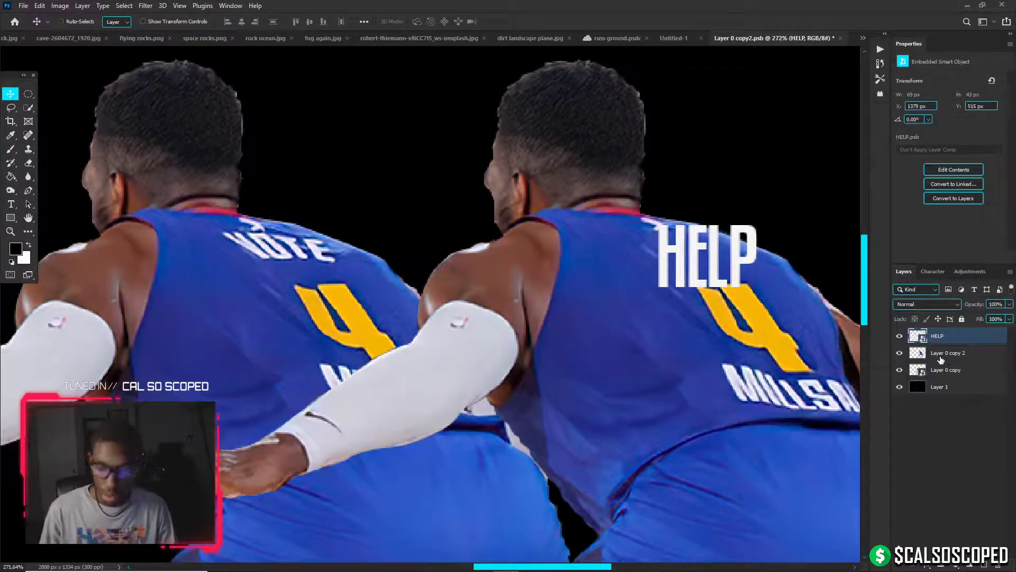
key(ctrl+t)
drag(750, 228, 290, 249)
scroll(296, 231, up, 4)
right_click(290, 220)
click(311, 287)
Warp the upper edge and corners of the HELP lettering to follow the NOTE lettering's shape on the jersey
right_click(290, 249)
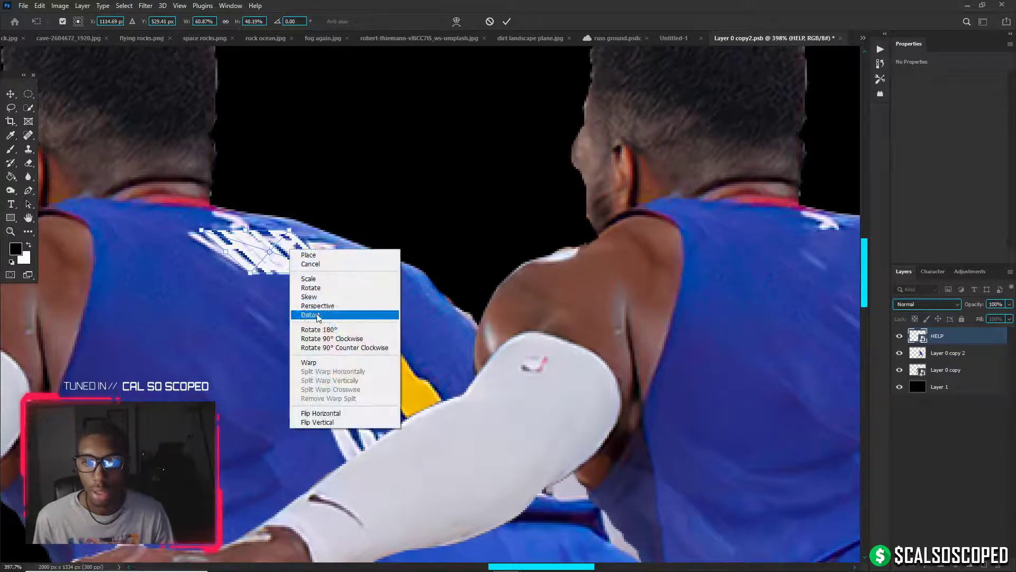
click(315, 363)
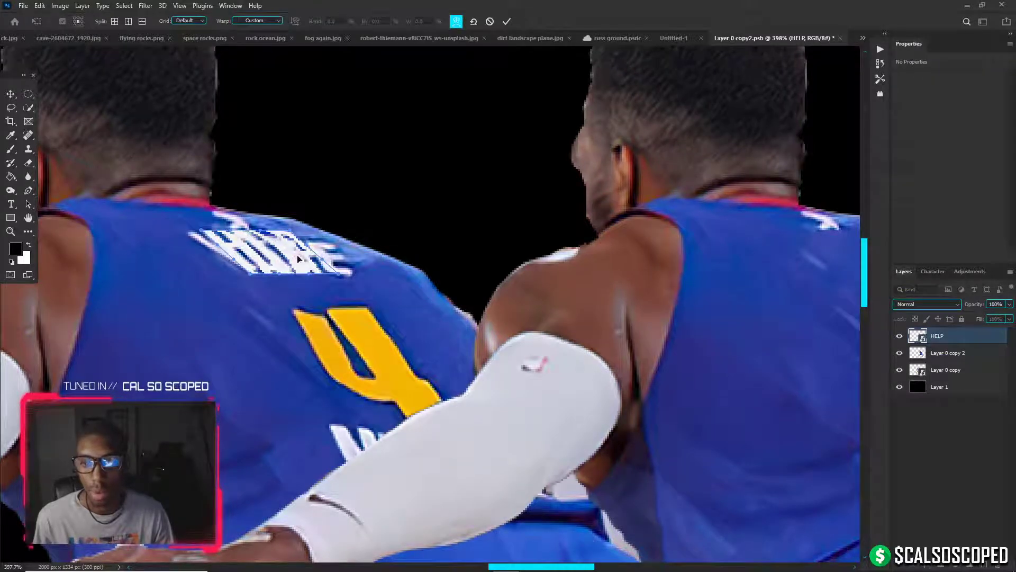
drag(308, 249, 294, 233)
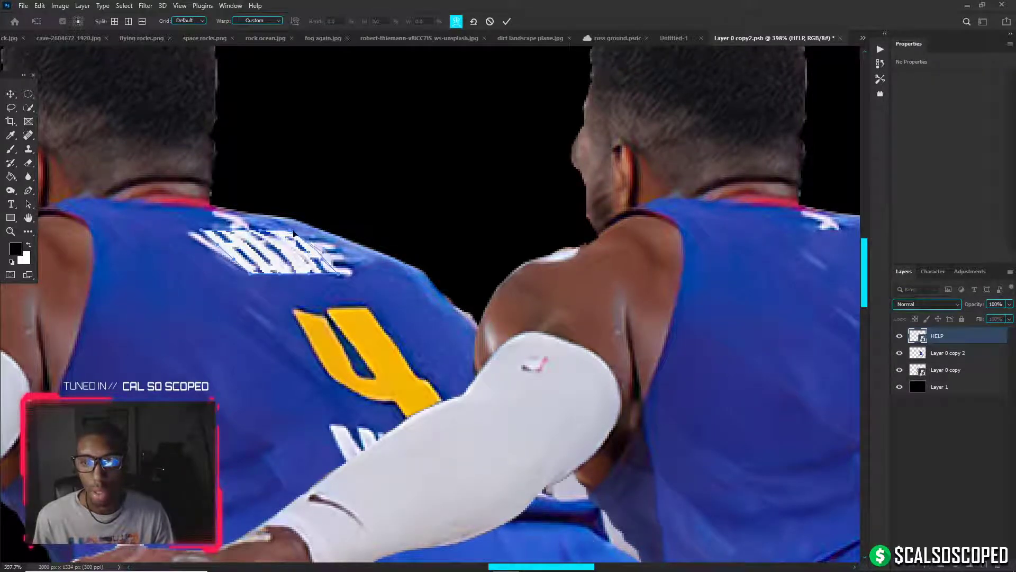
drag(210, 236, 197, 239)
key(Return)
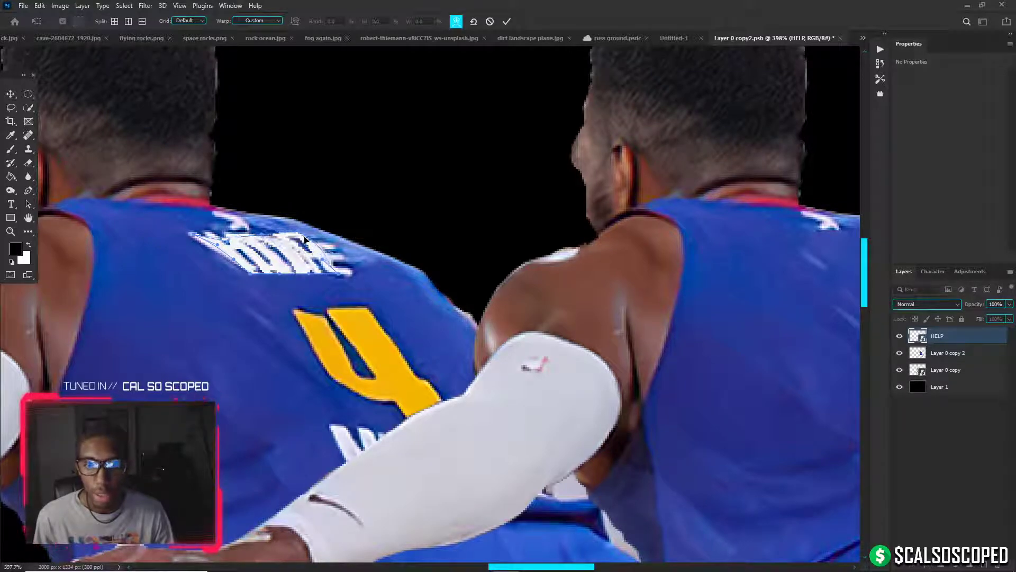
Move the fitted HELP lettering onto the edited player's upper back, above the number 4
key(ctrl+t)
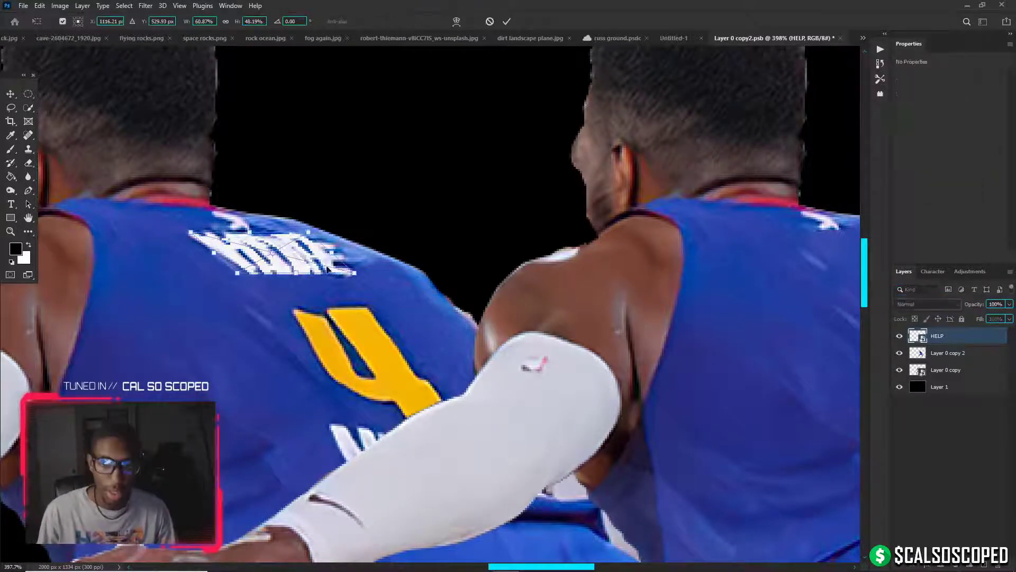
drag(316, 257, 677, 267)
key(Return)
key(Return)
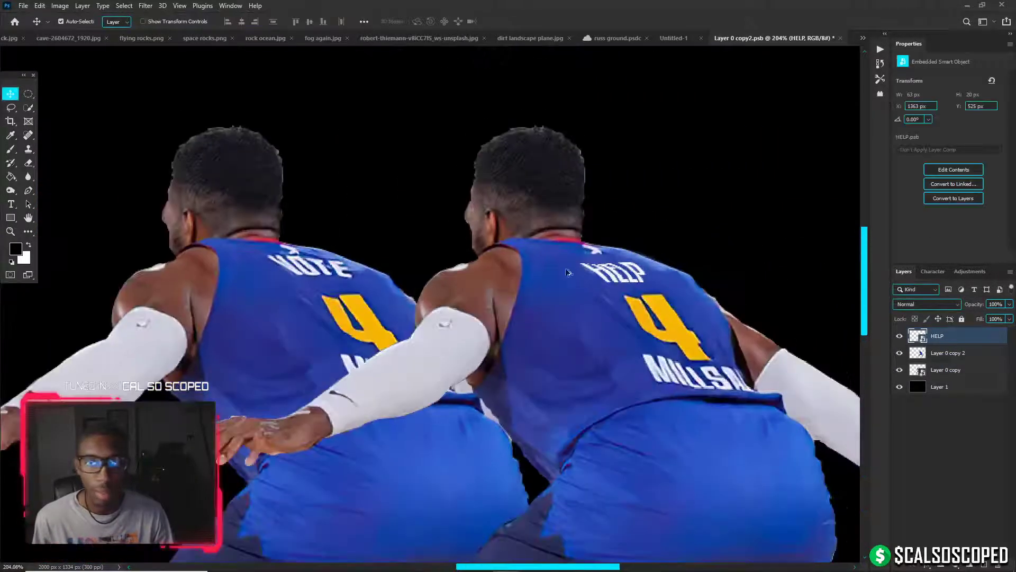
scroll(582, 275, down, 3)
scroll(651, 277, up, 1)
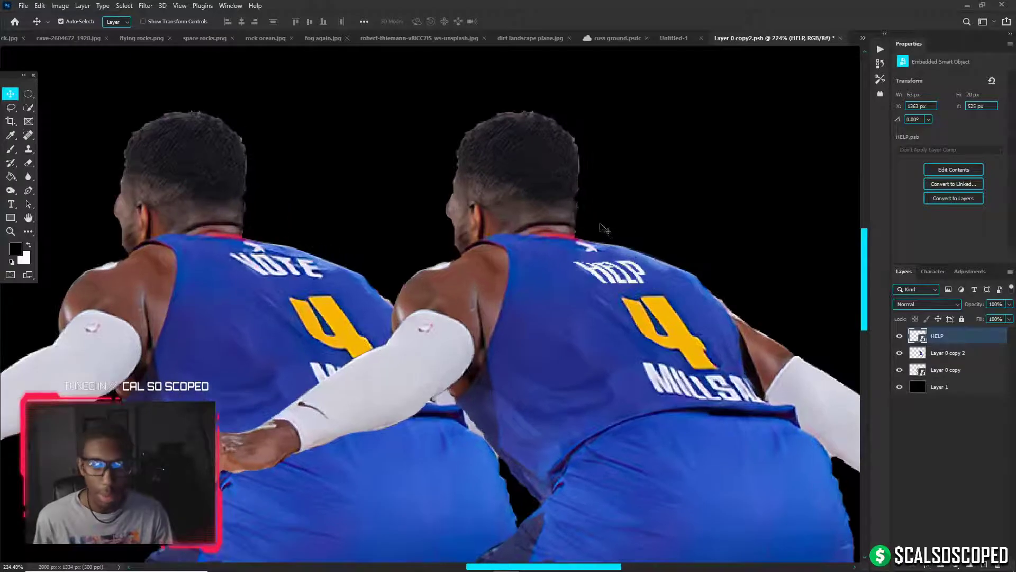
Add a new layer above Layer 0 copy 2 and set up a black brush with 15% flow
click(941, 355)
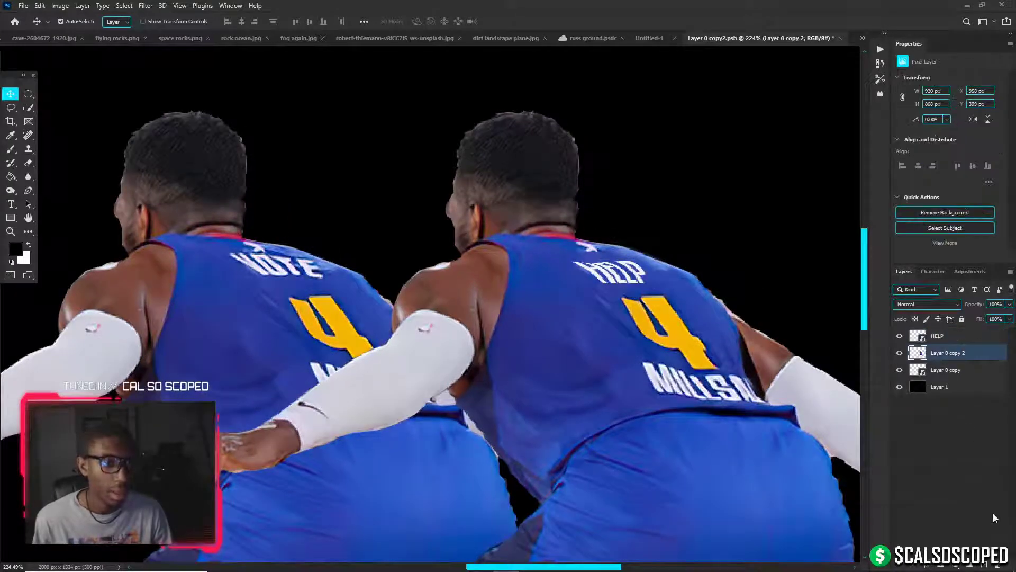
click(988, 566)
key(b)
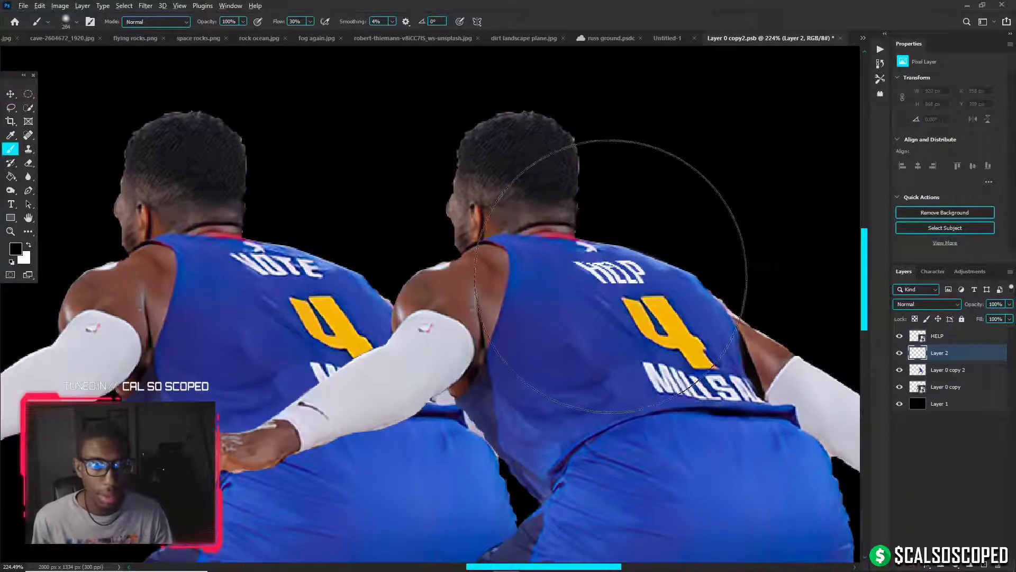
drag(466, 287, 459, 287)
click(310, 21)
drag(311, 34, 302, 33)
scroll(597, 289, up, 5)
Try black shading strokes around the HELP lettering, undo them and shrink the brush to a small tip
click(600, 270)
key(ctrl+z)
key(bracketleft)
key(bracketleft)
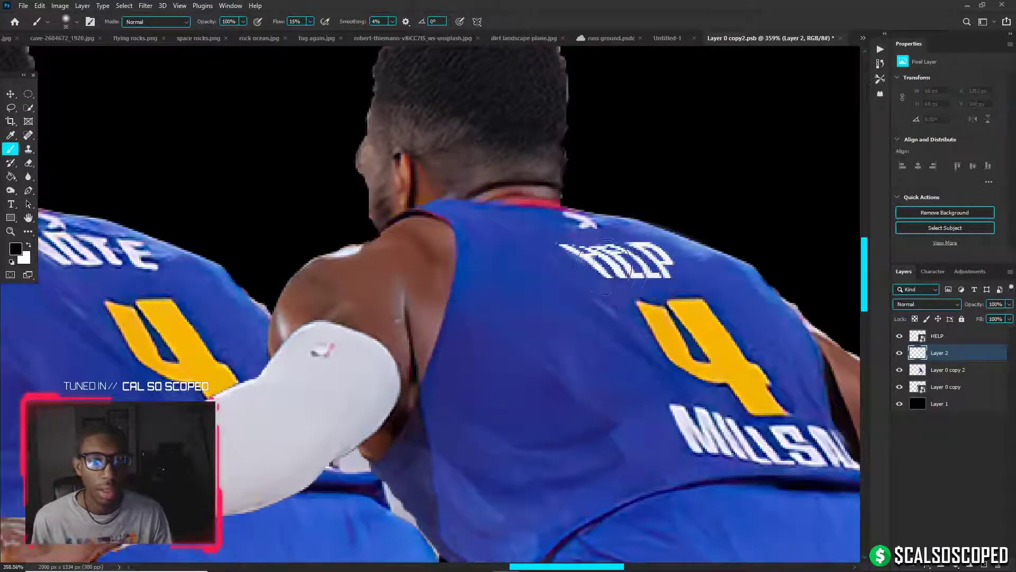
drag(614, 271, 643, 270)
key(ctrl+z)
key(bracketleft)
key(bracketleft)
key(bracketleft)
key(bracketleft)
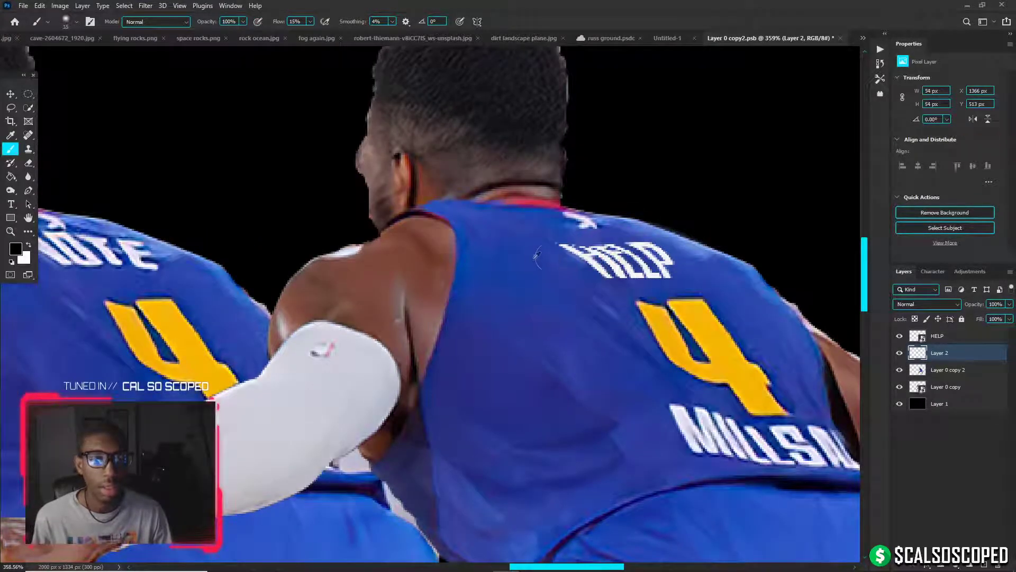
Add a layer clipped to the HELP lettering and paint soft black shading along the letters
click(918, 412)
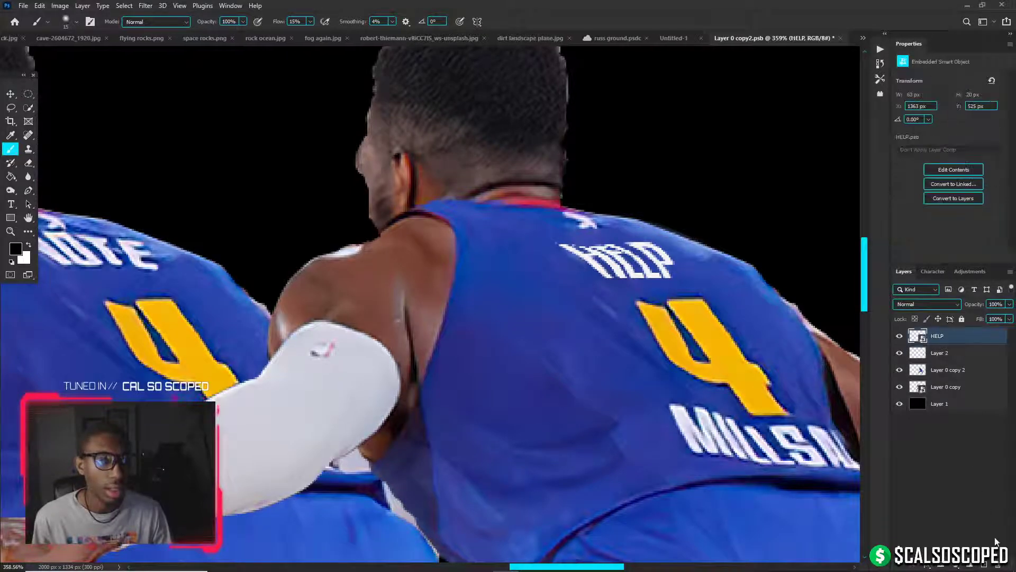
click(938, 335)
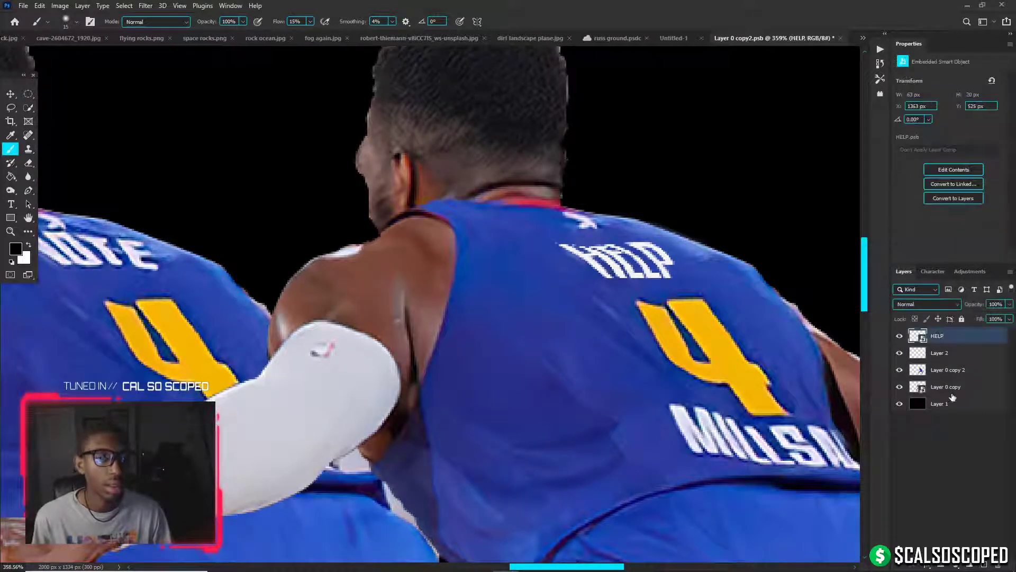
key(ctrl+shift+alt+n)
alt+click(945, 341)
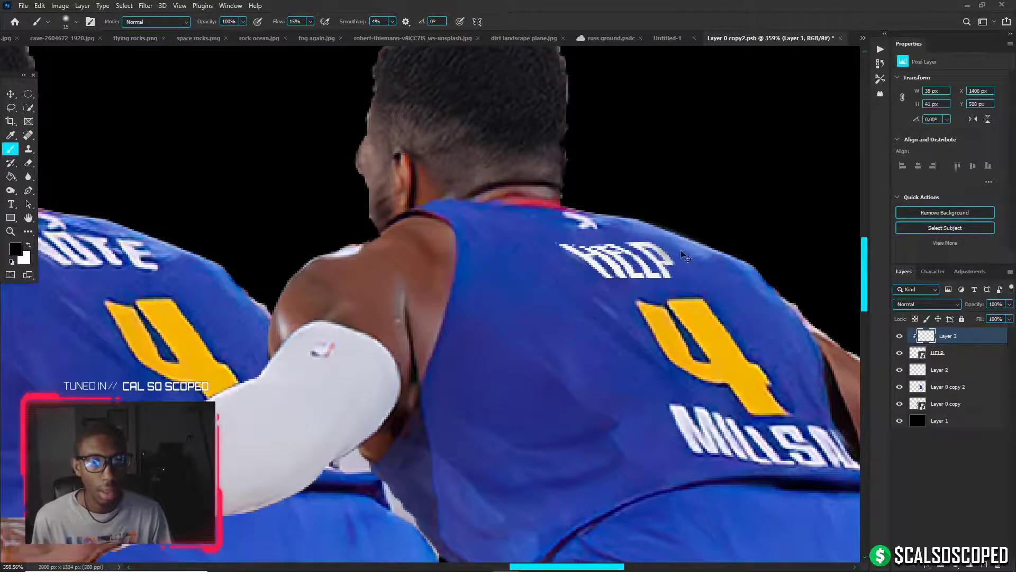
mouse_move(683, 253)
mouse_down()
mouse_move(684, 290)
mouse_move(594, 291)
mouse_up()
alt+scroll(508, 245, down, 5)
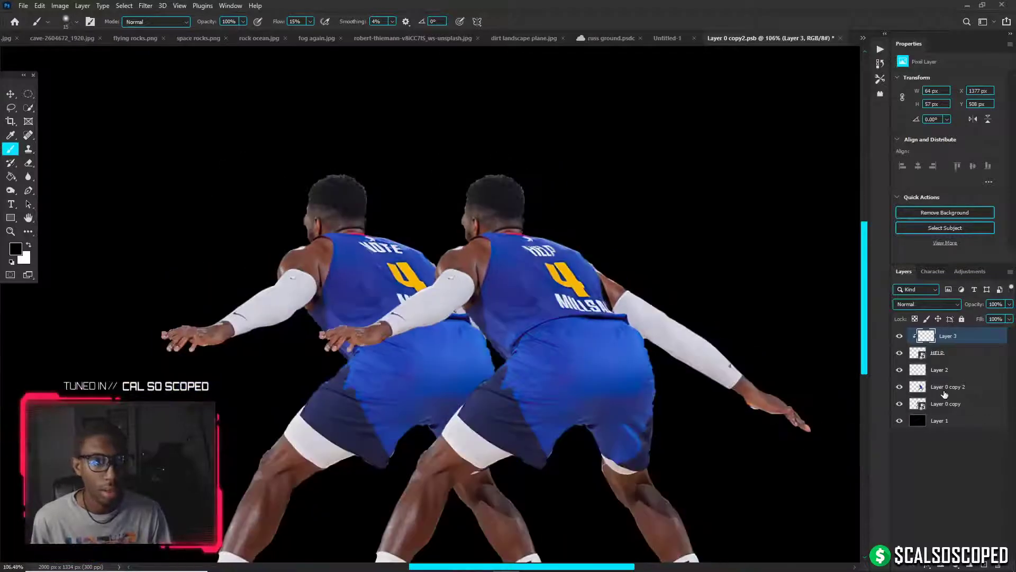
Hide the reference player layer and the black backdrop, then save the smart object's contents
click(945, 390)
click(899, 387)
click(899, 386)
click(899, 403)
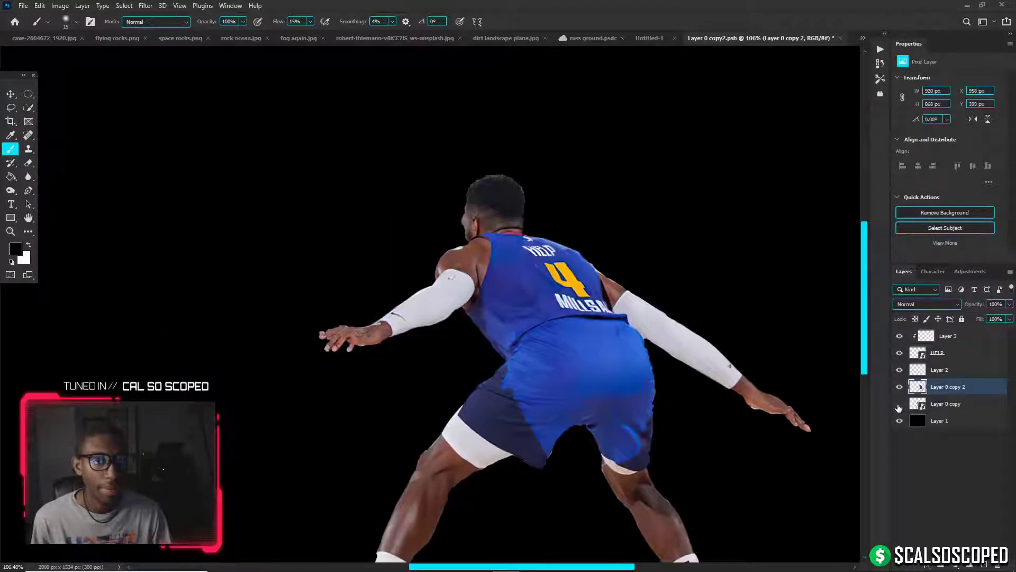
scroll(535, 294, down, 4)
click(899, 420)
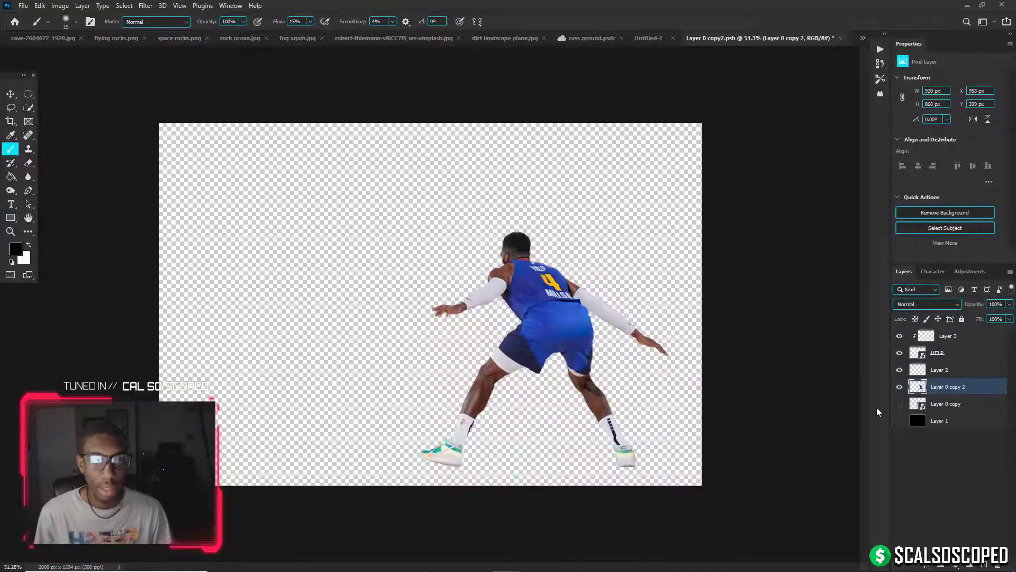
key(ctrl+s)
Close the russ ground.psdc document and return to the kawhi pred.psdc composite
click(586, 38)
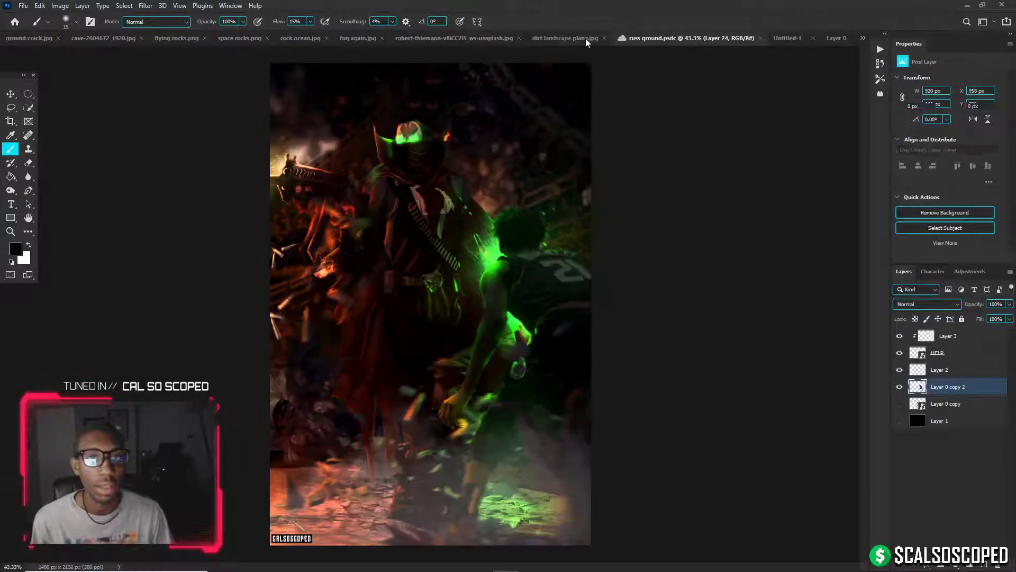
click(760, 39)
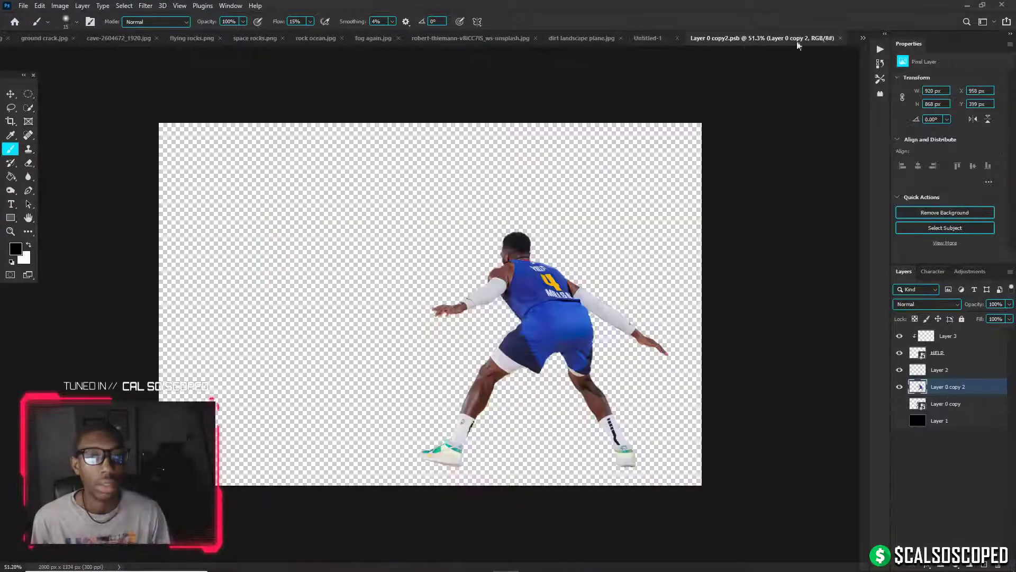
click(863, 38)
click(794, 42)
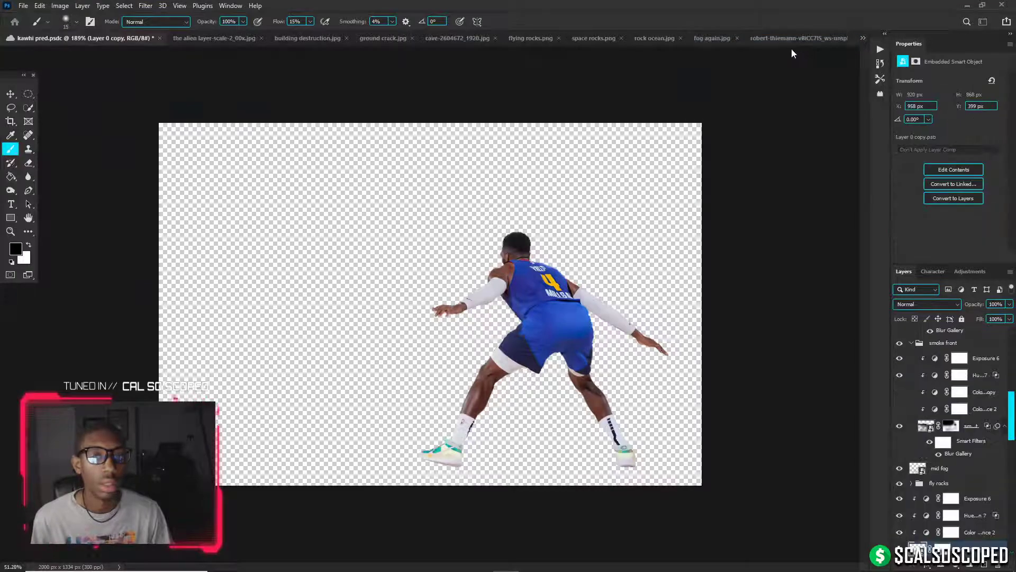
Close the Layer 0 copy2.psb document and return to the kawhi pred.psdc composite
scroll(579, 125, down, 3)
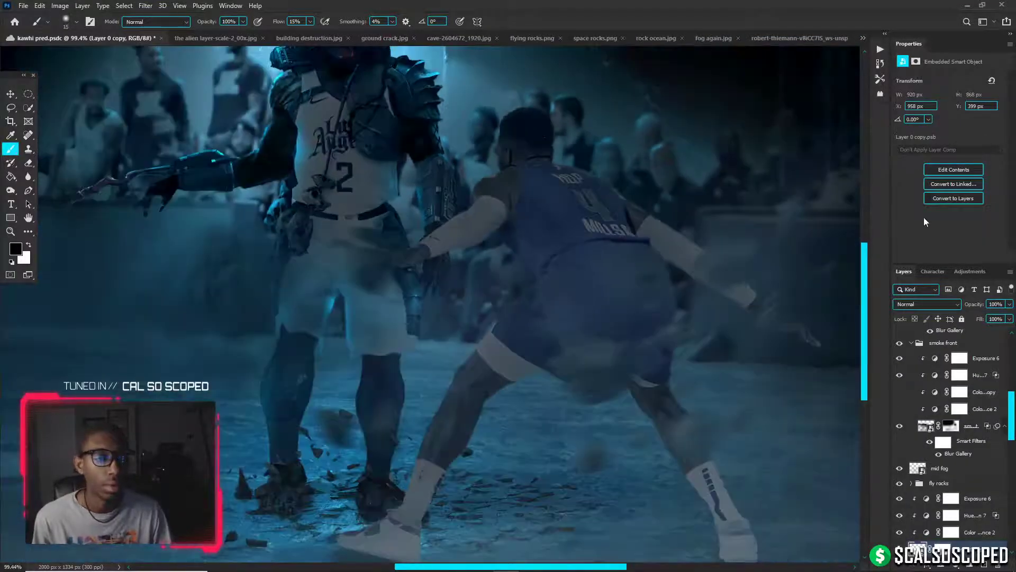
click(863, 38)
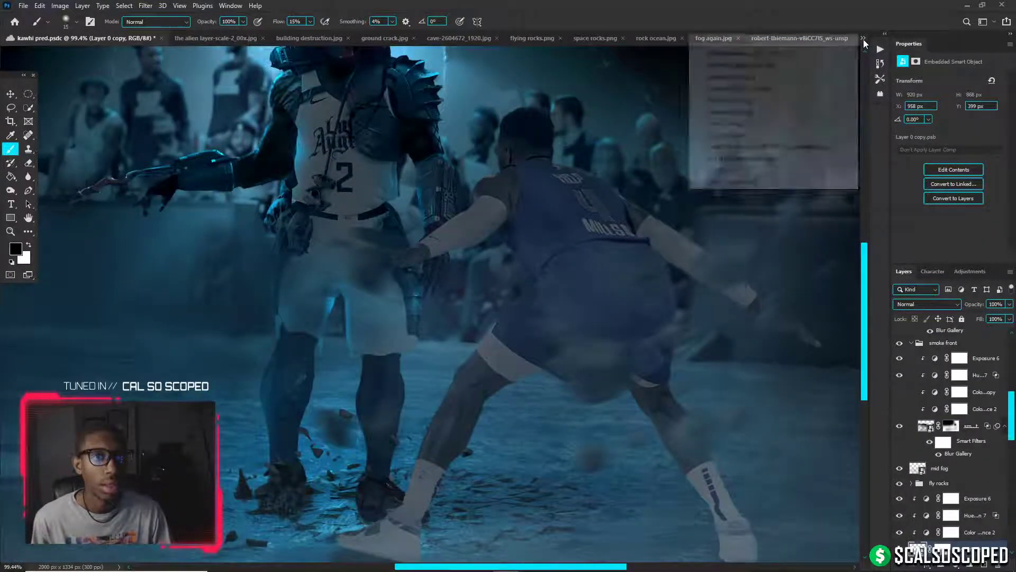
click(739, 181)
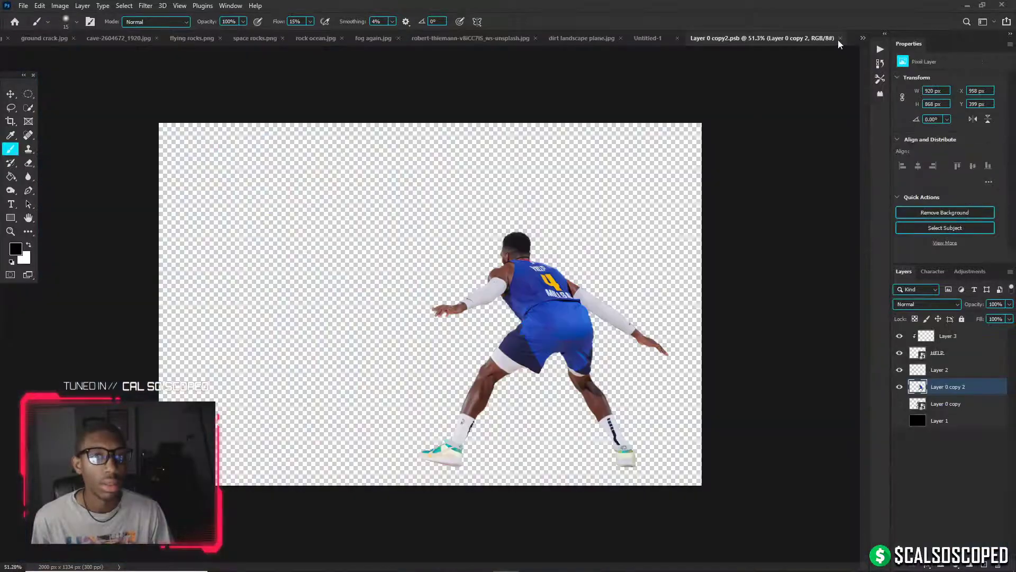
click(841, 38)
scroll(580, 172, down, 2)
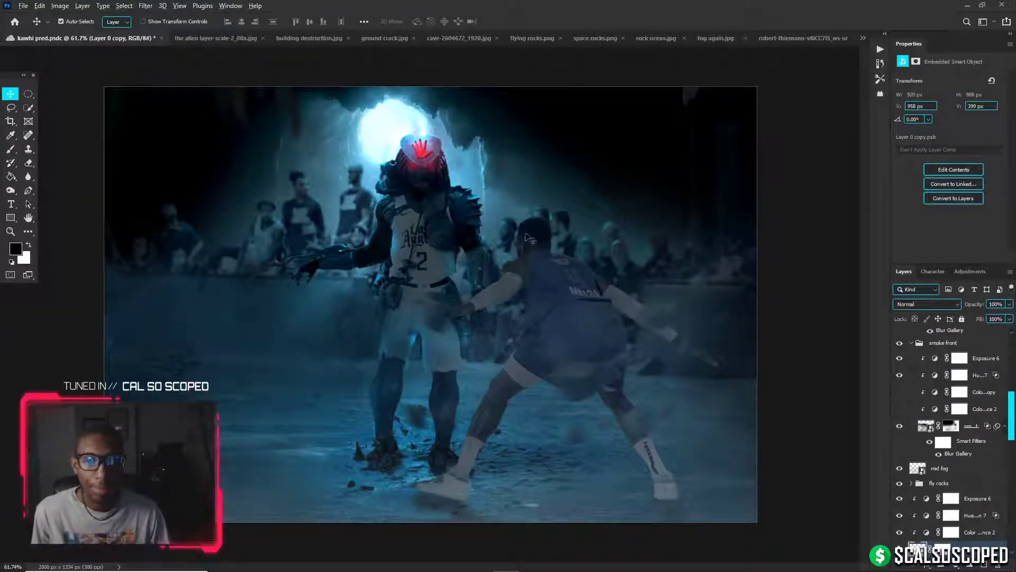
Darken the crouching opponent by setting the exposure of its clipped Exposure 6 adjustment to -7.02
scroll(546, 232, up, 2)
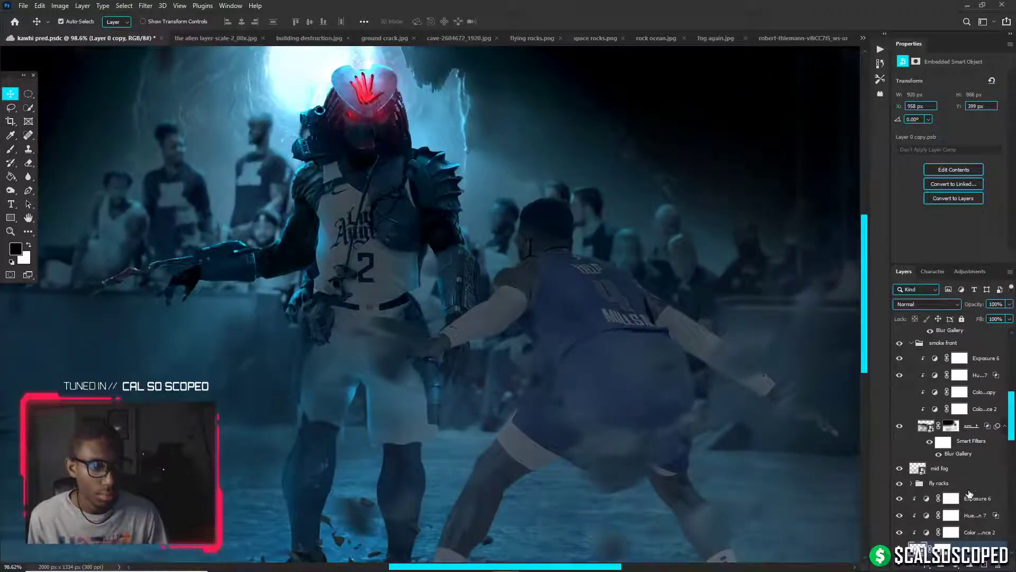
click(969, 497)
drag(918, 107, 916, 104)
scroll(616, 162, down, 3)
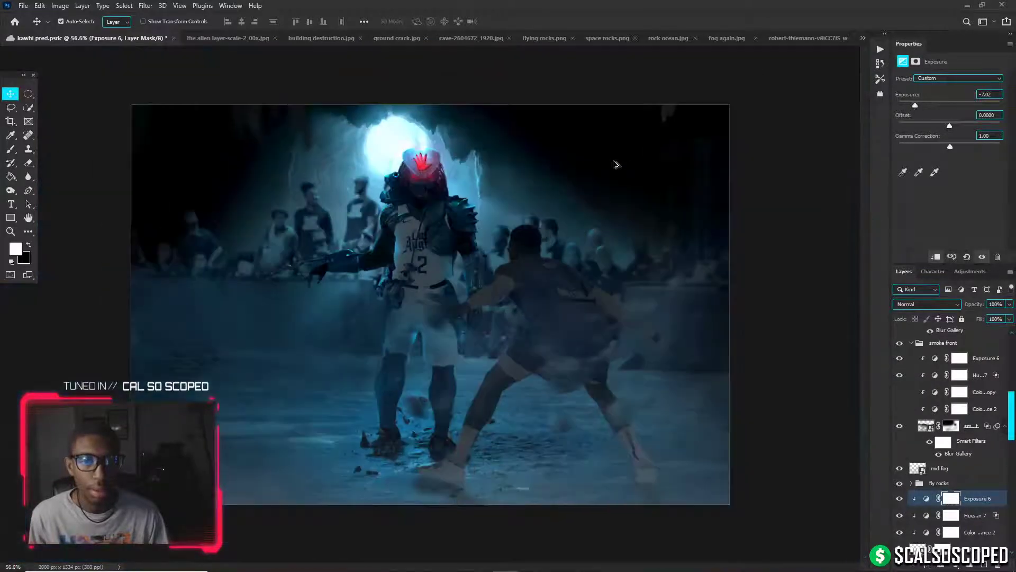
scroll(526, 169, up, 1)
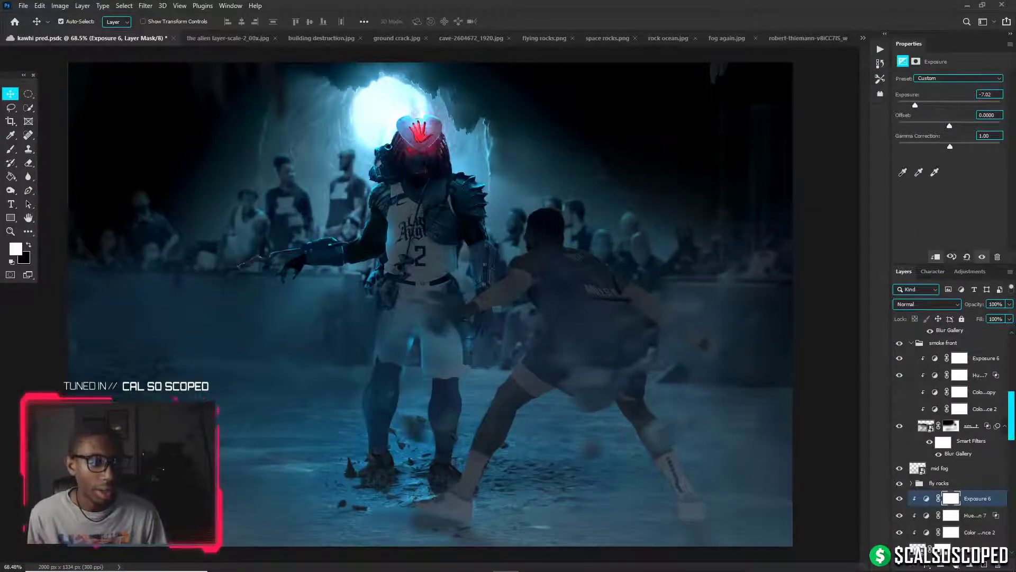
Add a Hue/Saturation adjustment above Exposure 6 and clip it to the crouching opponent
click(957, 565)
click(959, 457)
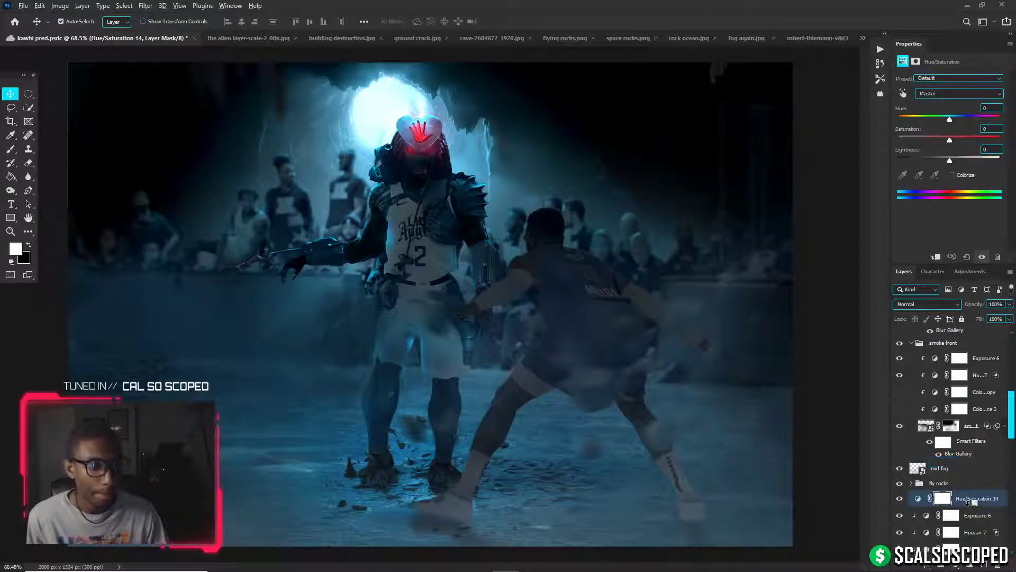
alt+click(968, 504)
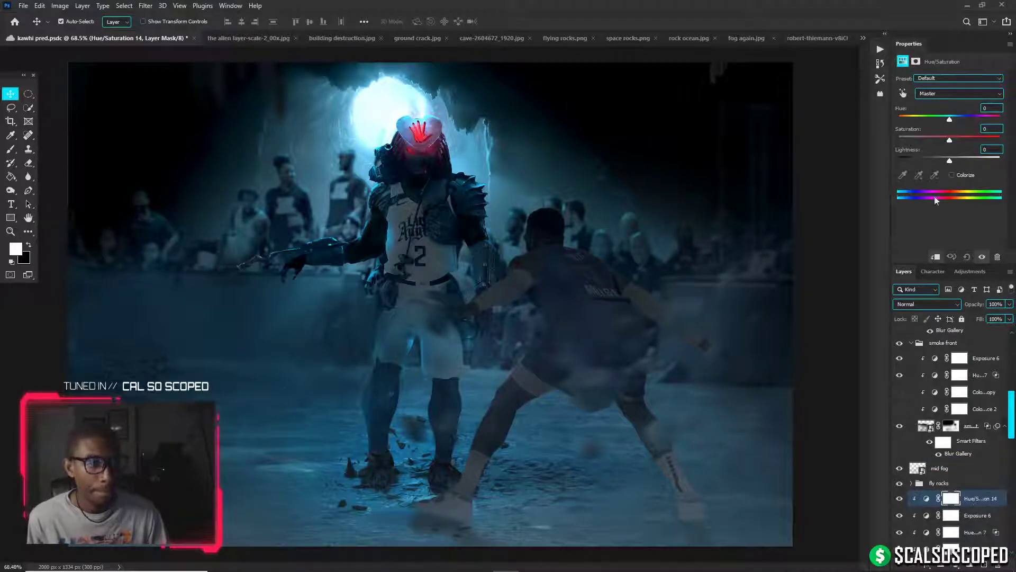
Find the Predator player's Hue/Saturation 12 adjustment and check its colorize settings
click(428, 148)
click(985, 426)
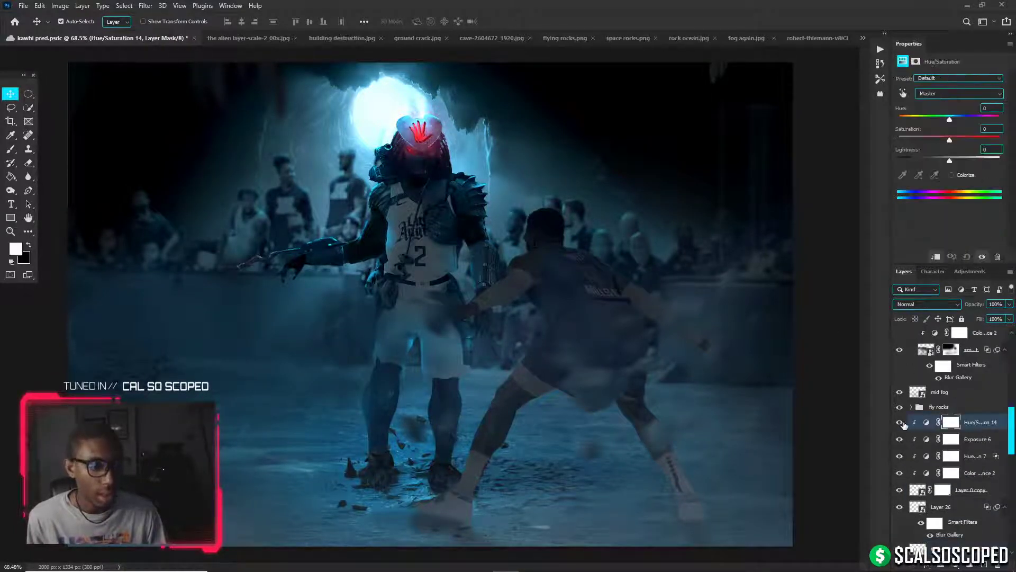
key(x)
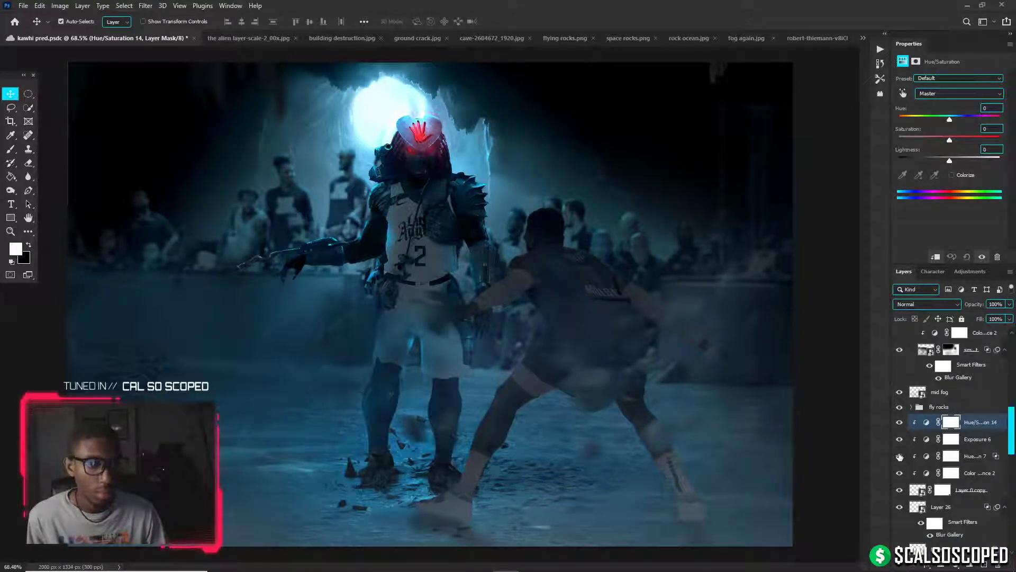
click(442, 291)
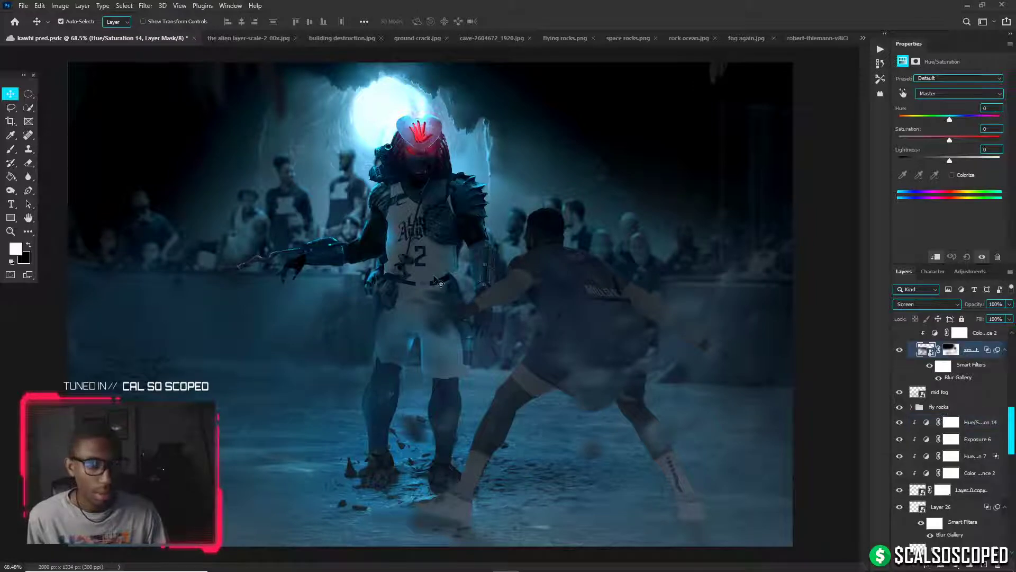
key(x)
scroll(932, 360, up, 3)
scroll(923, 381, down, 6)
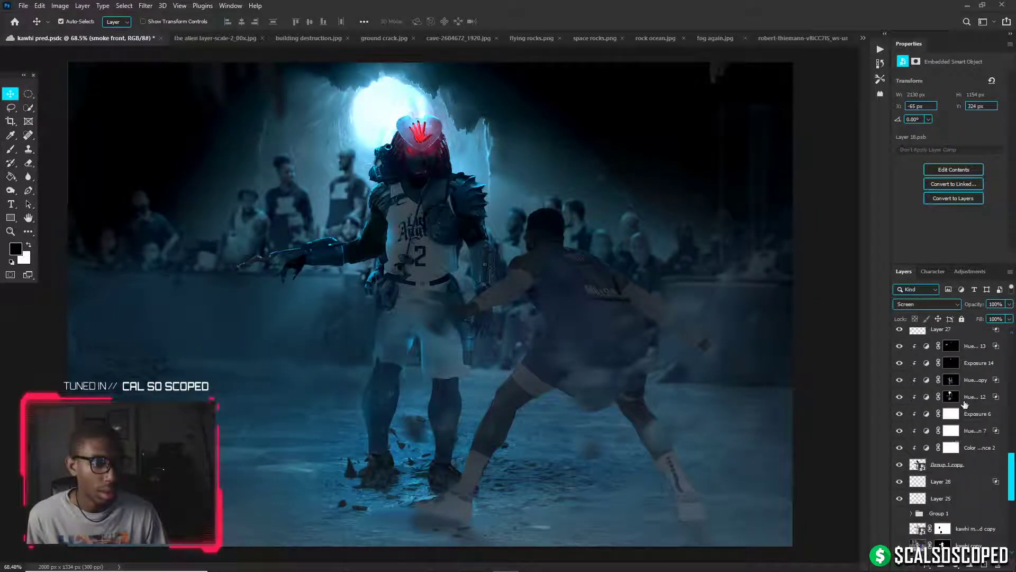
click(951, 396)
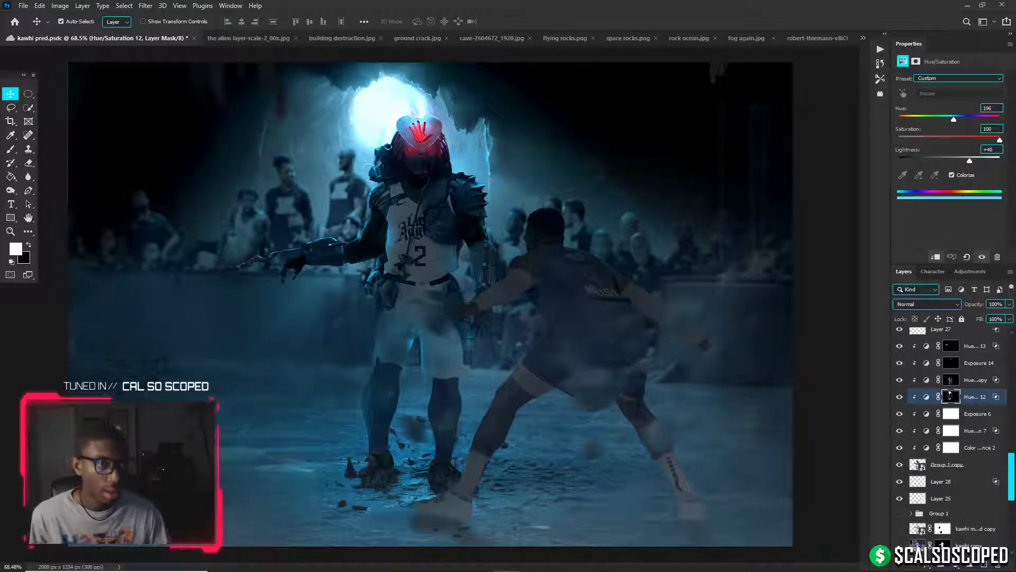
Identify the opponent's layer by hiding and showing Layer 0 copy
ctrl+click(602, 284)
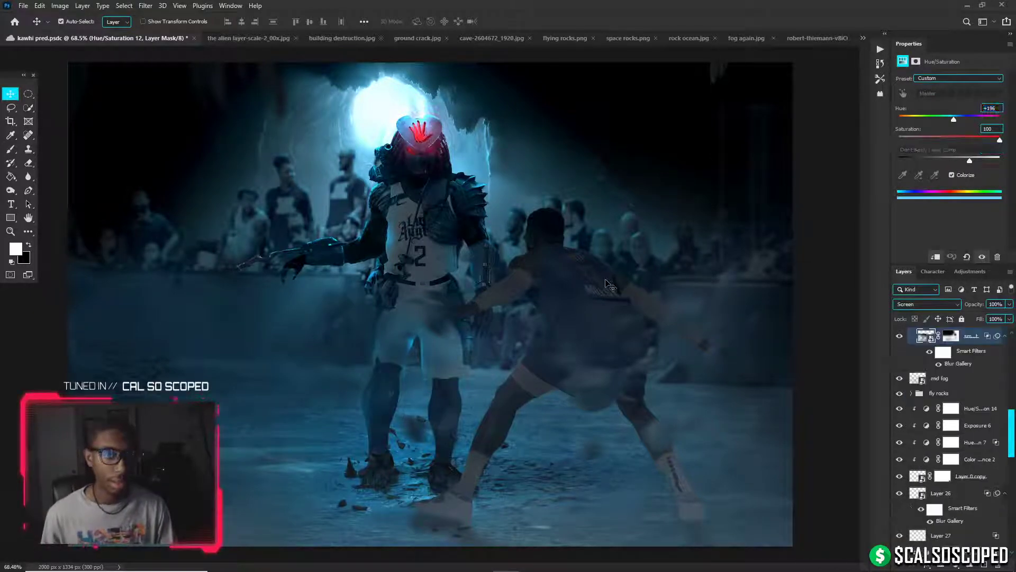
scroll(969, 402, up, 4)
scroll(945, 407, down, 10)
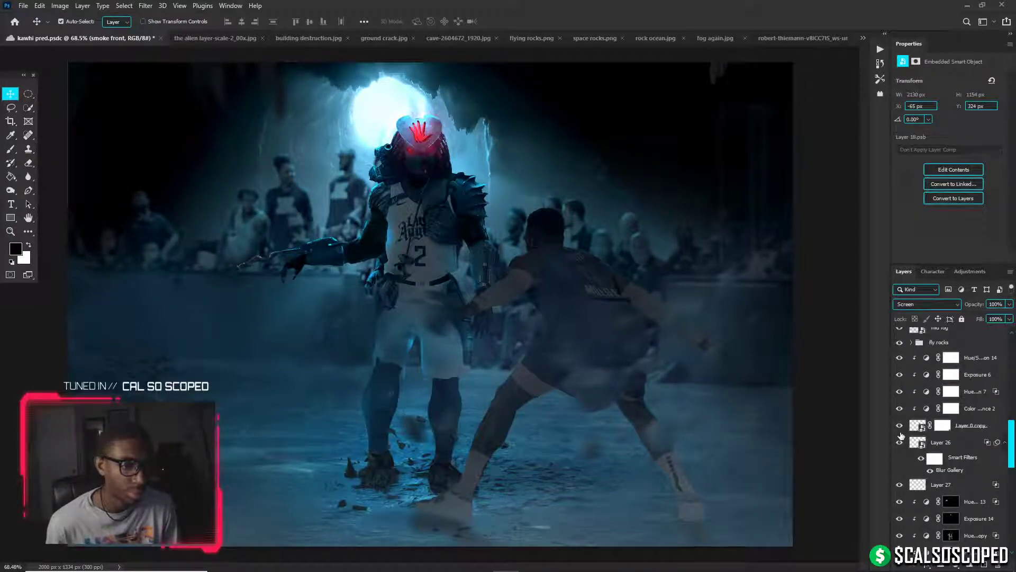
scroll(902, 433, down, 2)
click(899, 392)
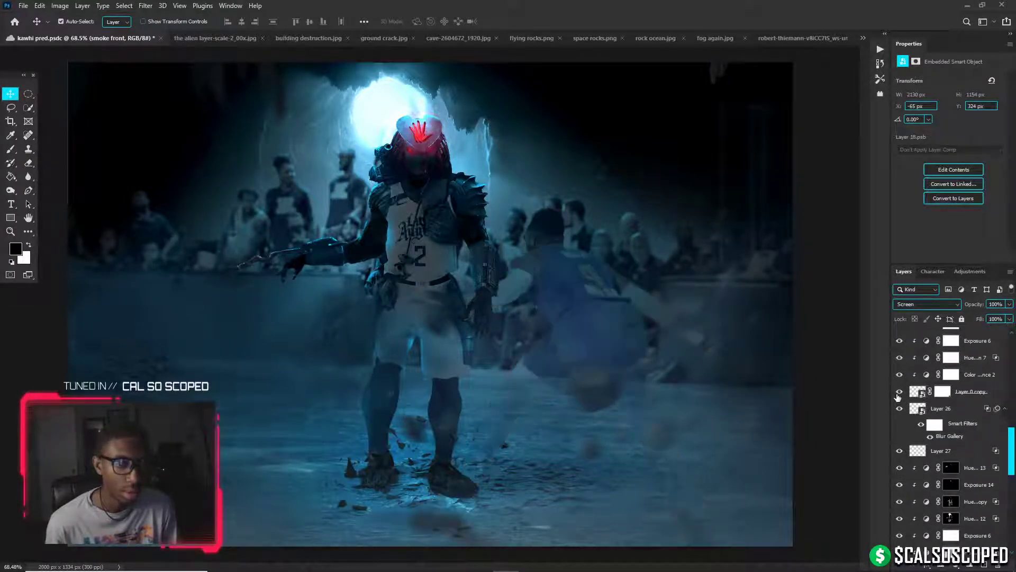
click(900, 392)
scroll(970, 381, up, 3)
Try recolouring the opponent with the new Hue/Saturation adjustment, using hue +16, saturation +100 and lightness +27
click(970, 377)
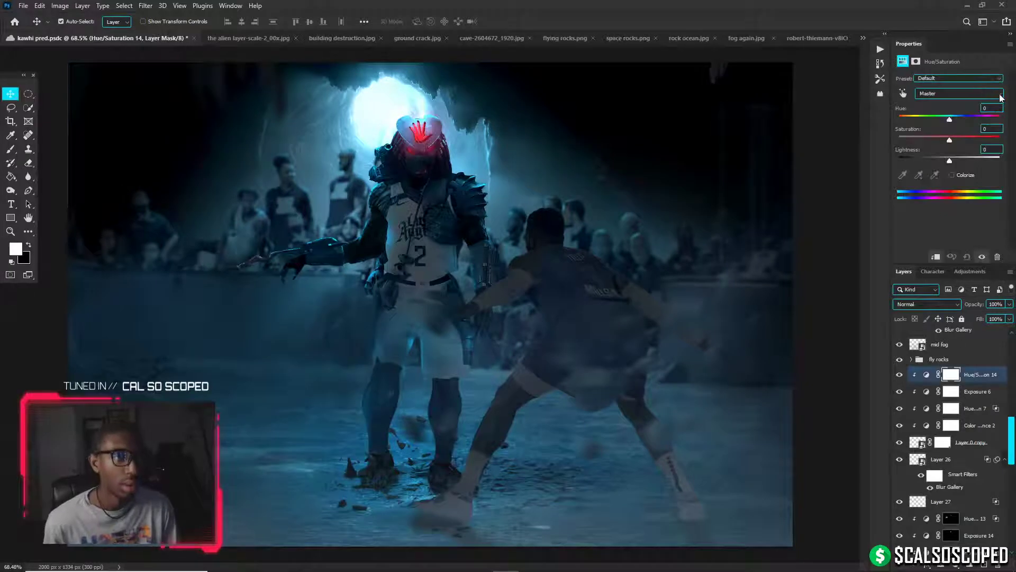
text(200)
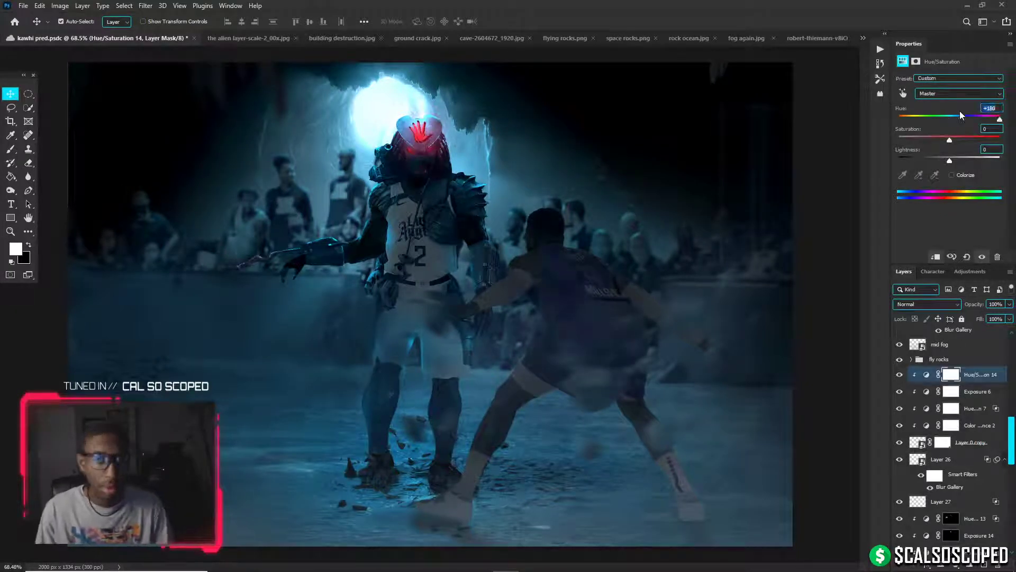
key(Return)
key(Return)
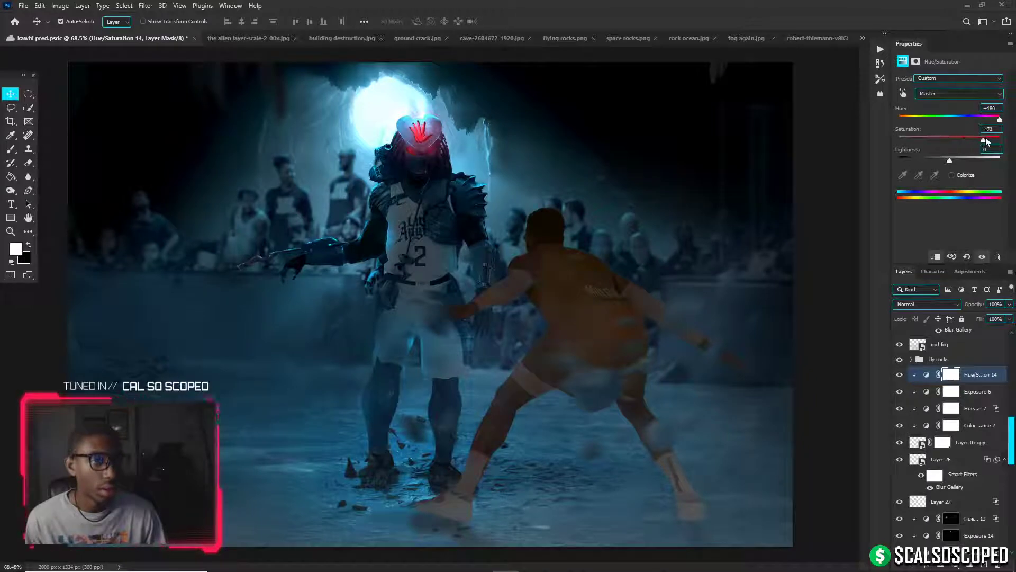
drag(1000, 120, 961, 128)
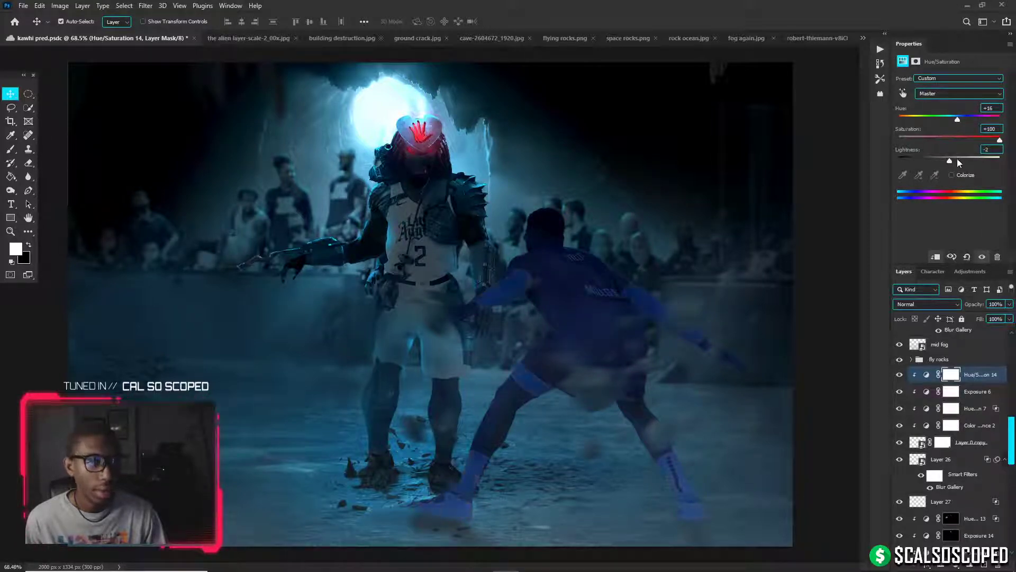
drag(959, 160, 963, 160)
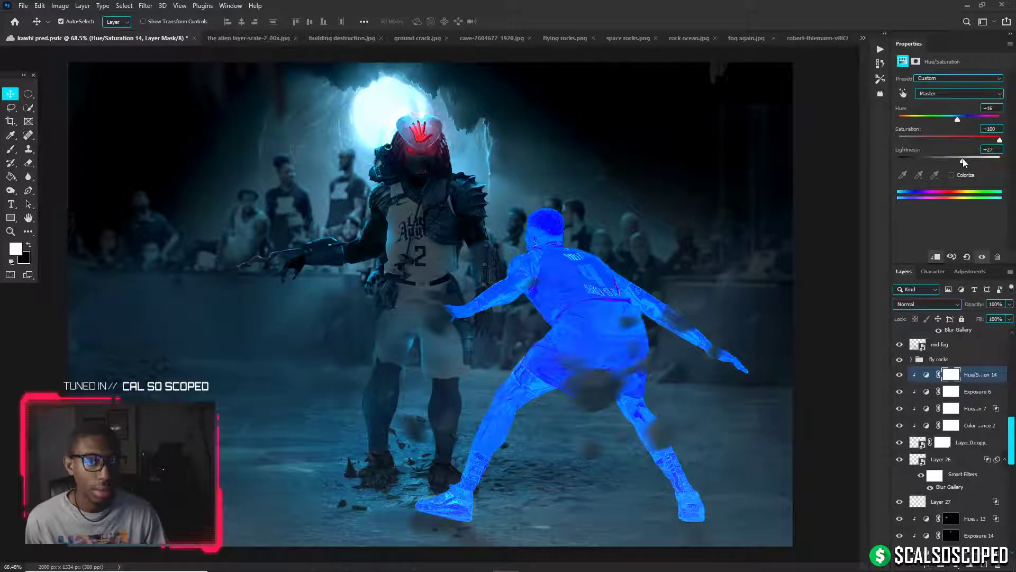
Colorize the opponent's Hue/Saturation adjustment with hue 196, saturation 100 and lightness +25
click(952, 175)
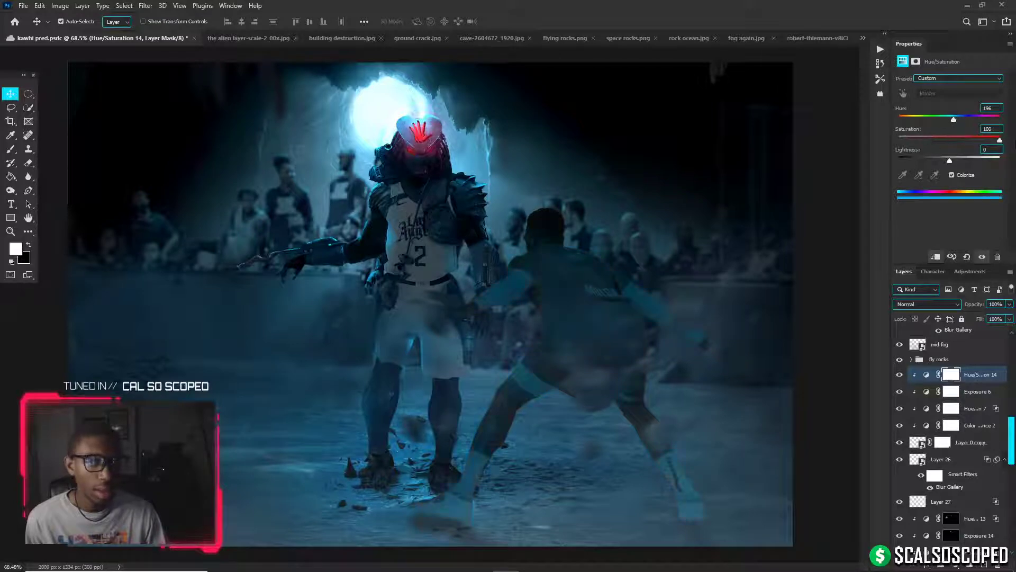
drag(951, 163, 955, 163)
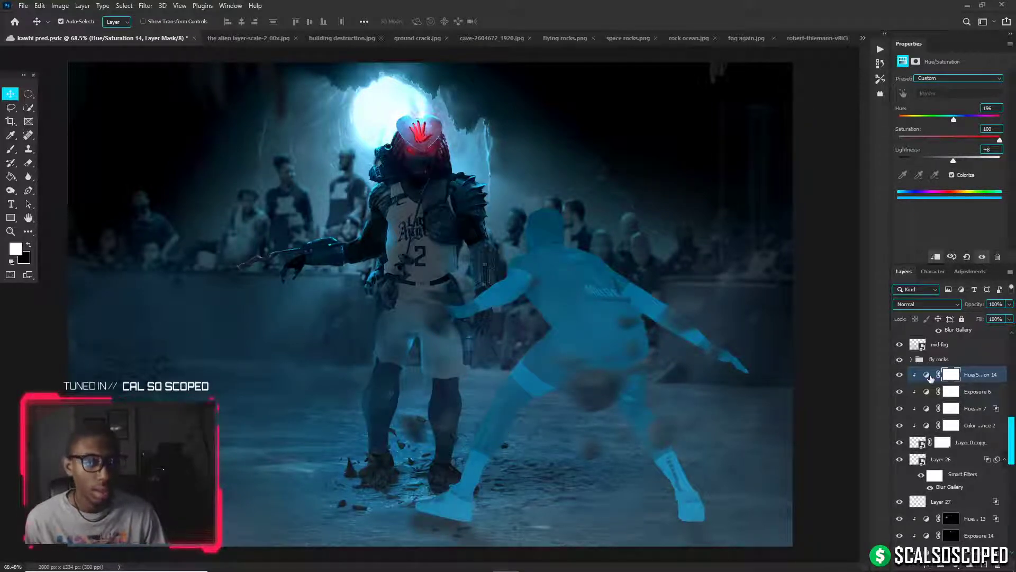
drag(954, 163, 962, 165)
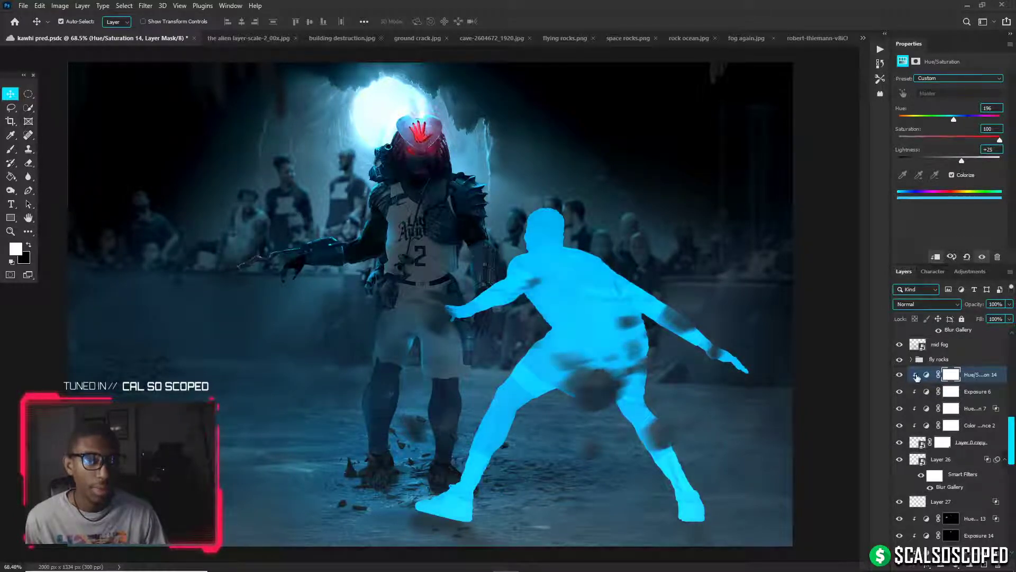
Split the adjustment's Underlying Layer black Blend If slider to 0 / 21 and set its lightness to +29
right_click(917, 375)
click(896, 166)
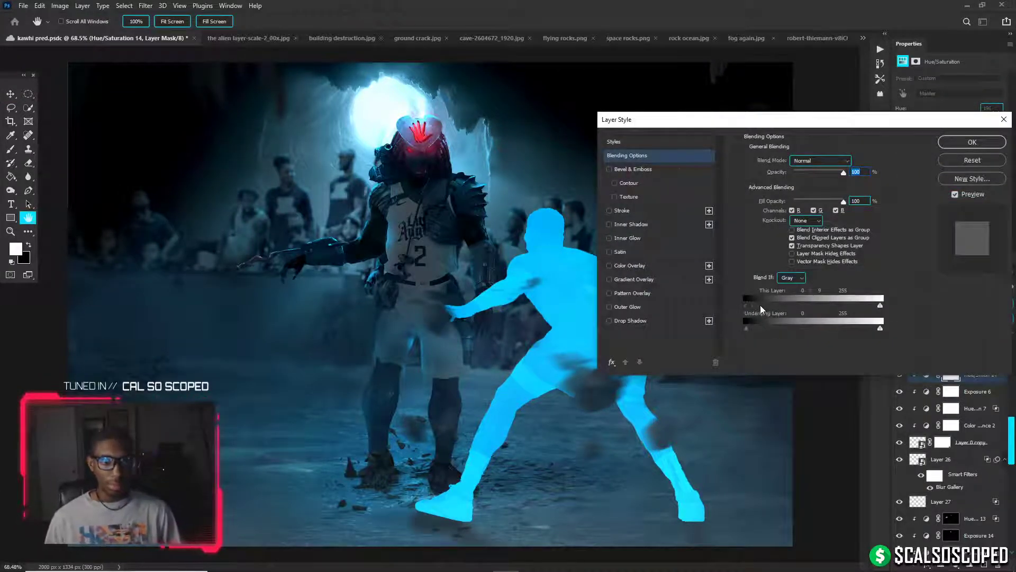
mouse_move(761, 308)
mouse_down()
mouse_move(786, 306)
mouse_move(780, 326)
mouse_move(752, 326)
mouse_move(762, 327)
mouse_up()
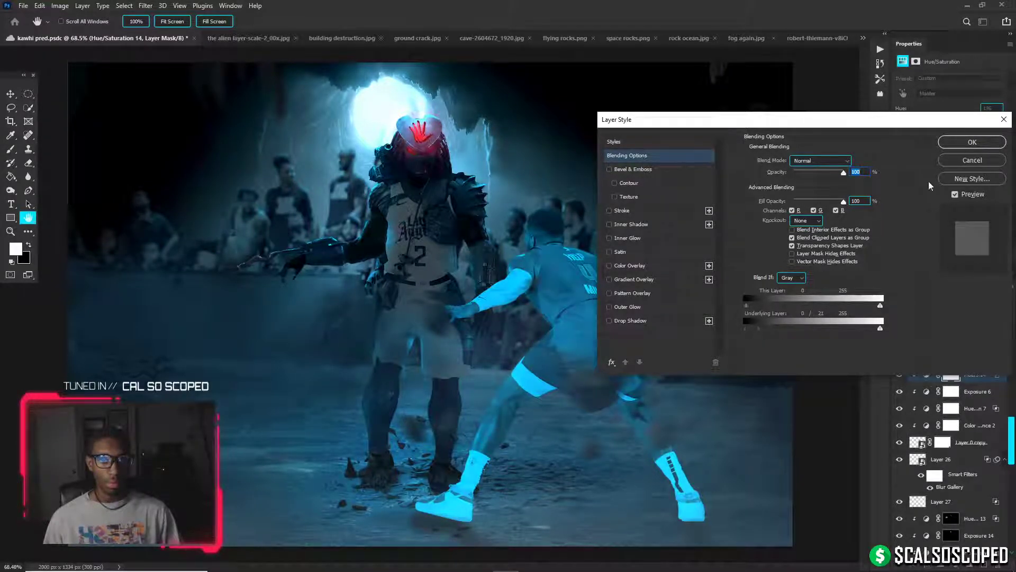
click(972, 142)
drag(971, 164, 965, 164)
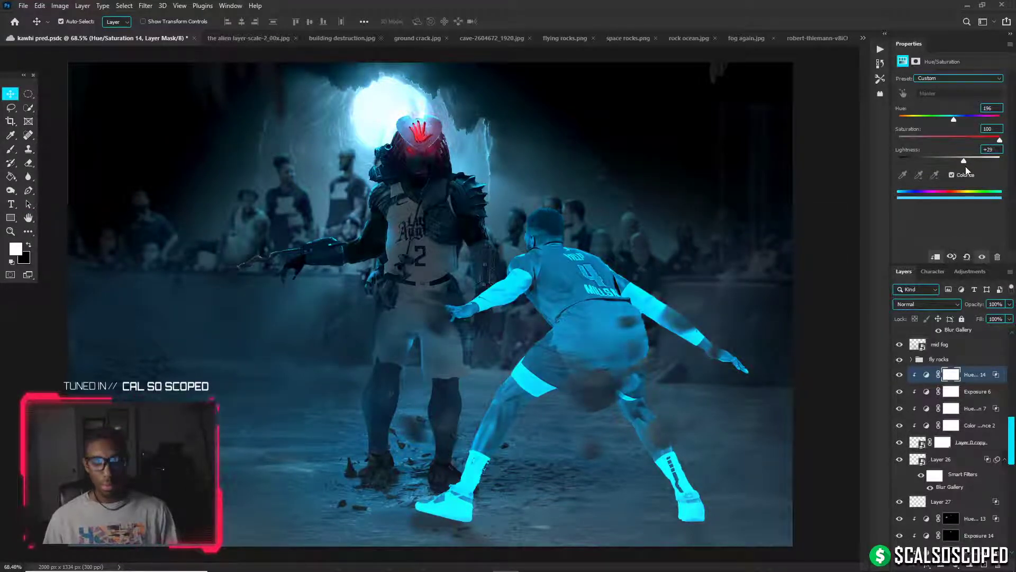
Invert the Hue/Saturation mask to black and prepare a large white brush with 100% flow
key(ctrl+i)
key(b)
key(x)
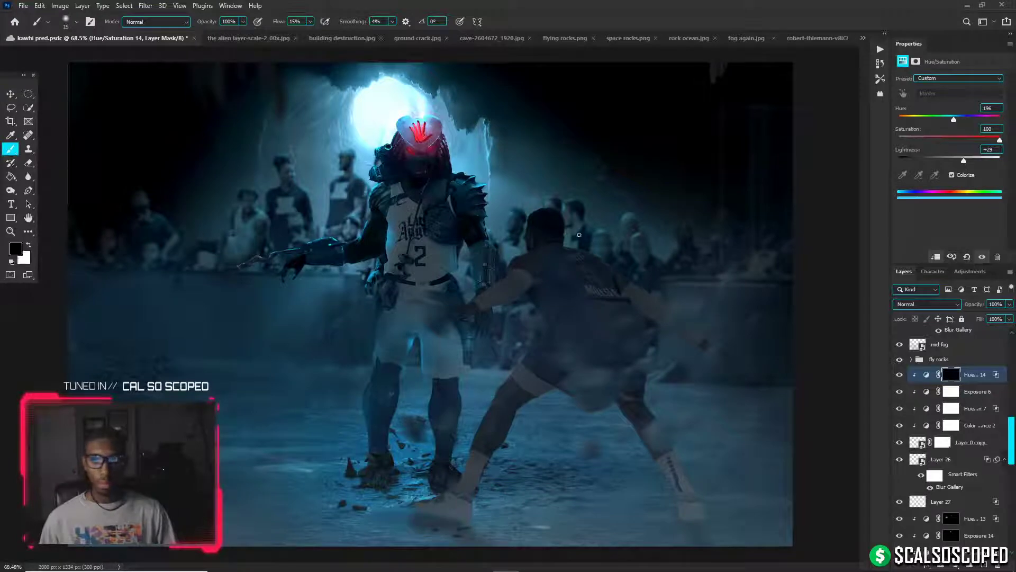
key(x)
drag(553, 206, 630, 211)
click(310, 22)
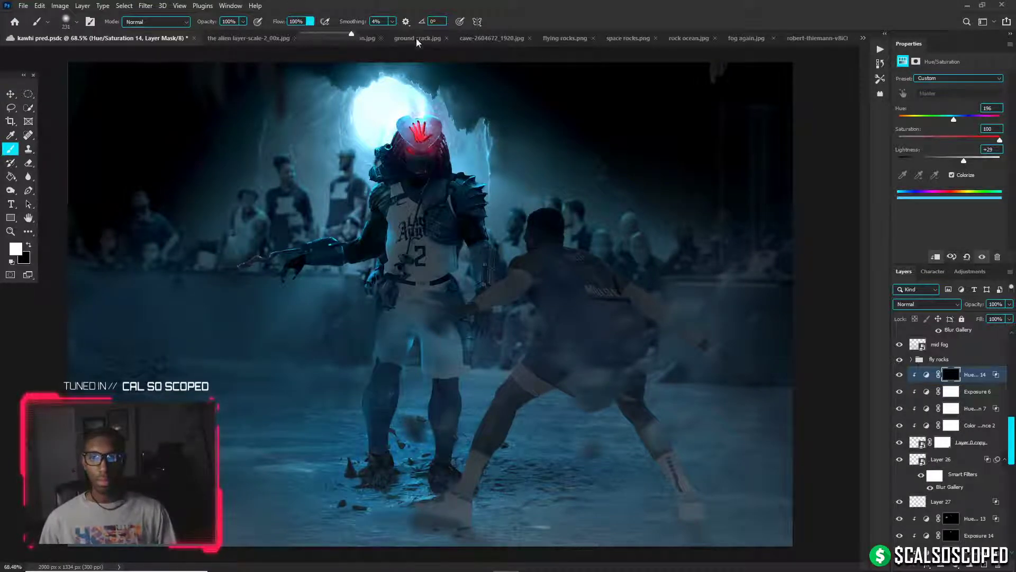
Paint blue rim light on the mask along the crown and facing edge of the opponent's head, undoing the first stroke
scroll(549, 197, up, 7)
drag(520, 224, 453, 226)
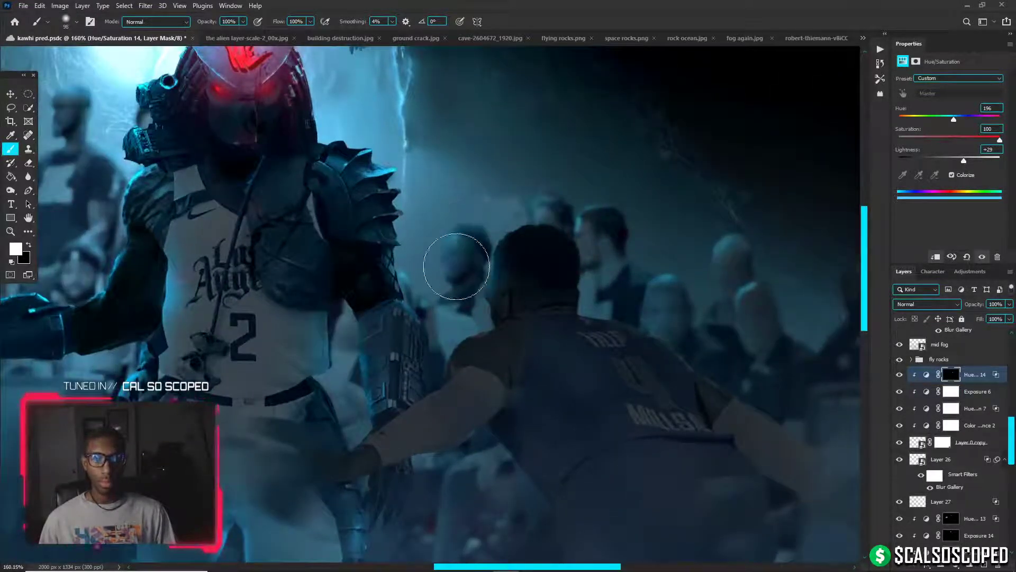
key(ctrl+z)
mouse_move(542, 199)
mouse_down()
mouse_move(503, 188)
mouse_move(453, 255)
mouse_move(492, 209)
mouse_up()
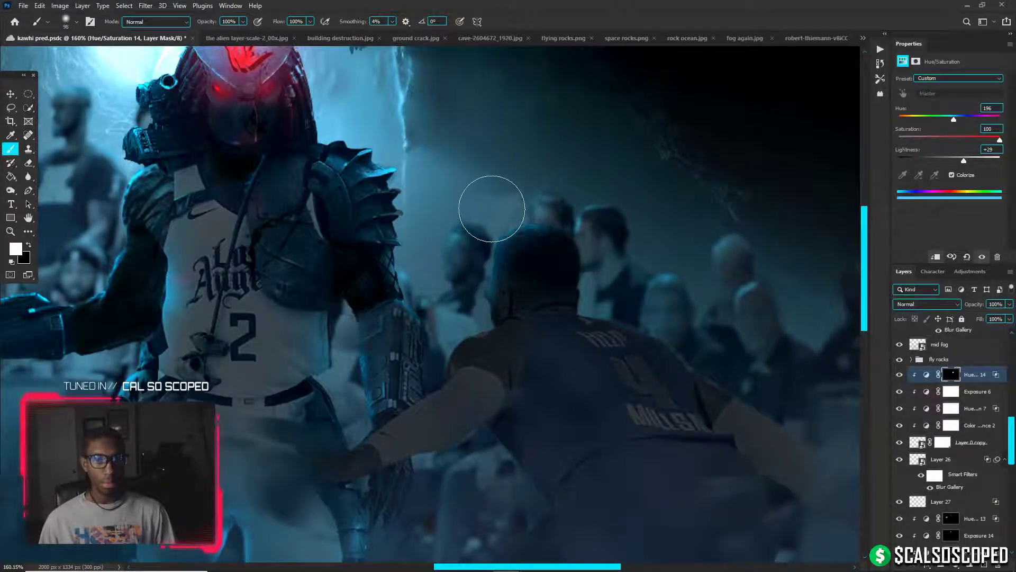
alt+right_click(491, 209)
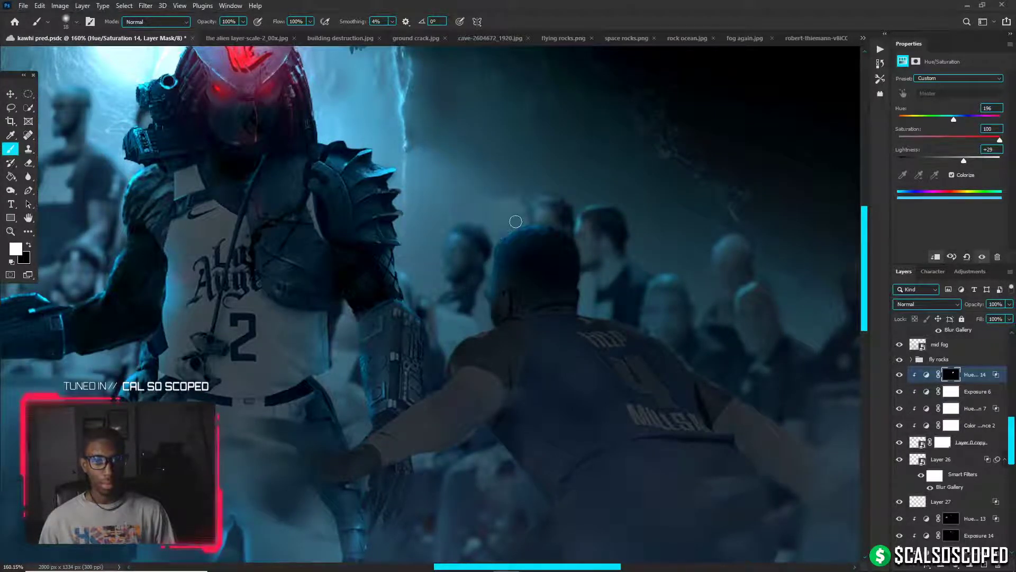
scroll(525, 222, down, 2)
alt+right_click(497, 245)
scroll(513, 279, up, 7)
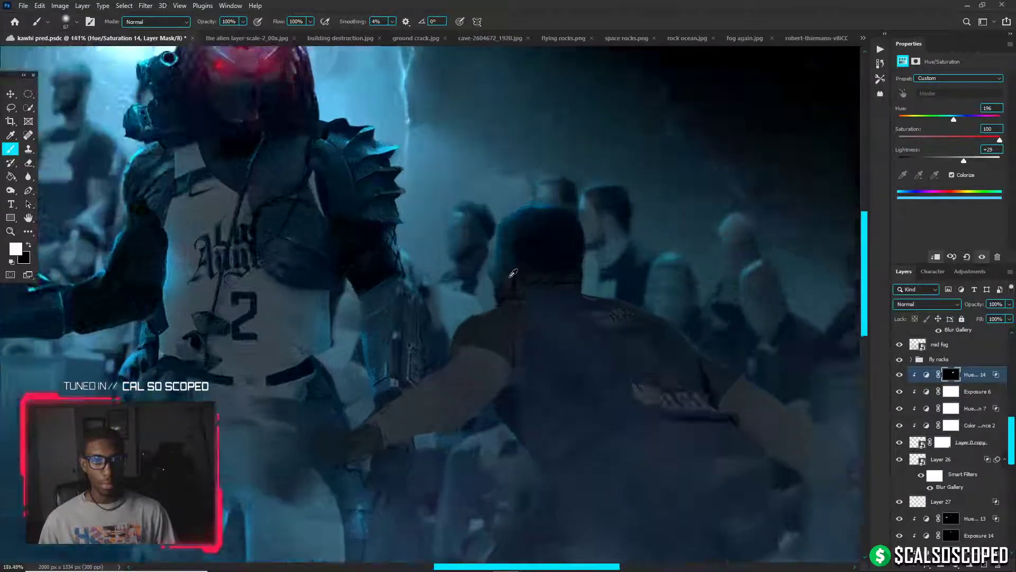
Paint fine blue highlights on the opponent's ear with a tiny brush
alt+right_click(509, 272)
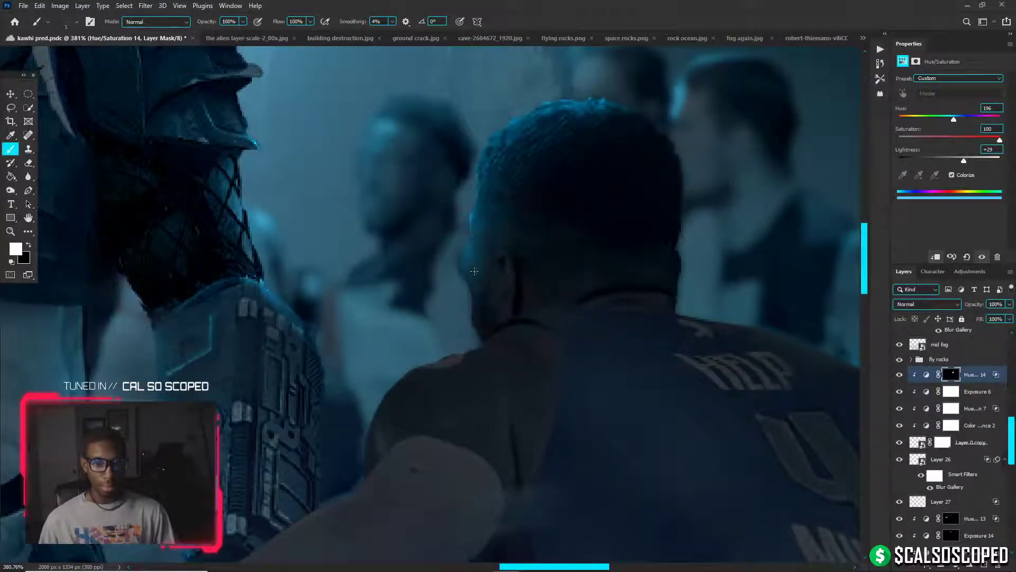
right_click(501, 259)
alt+right_click(501, 259)
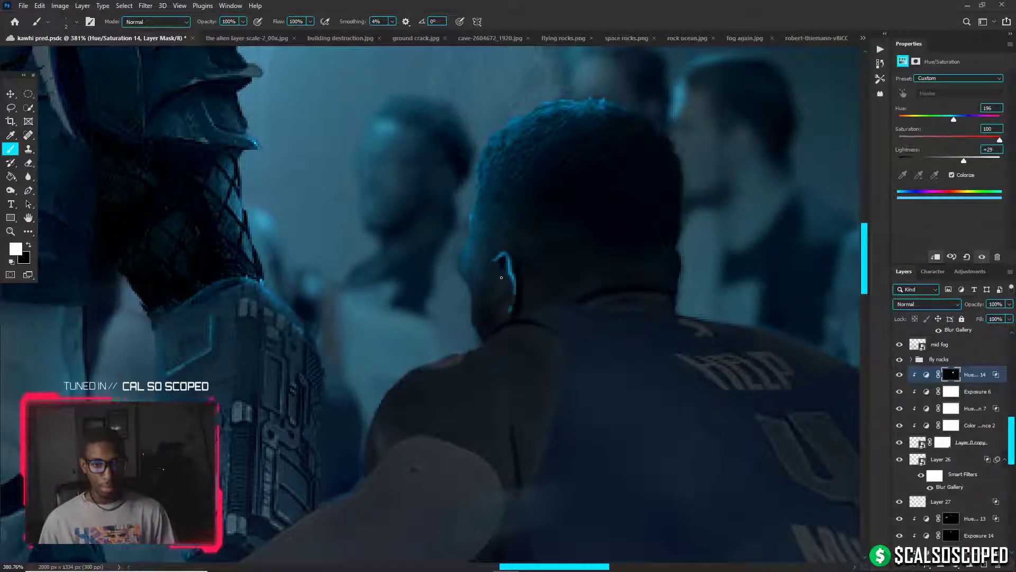
Paint blue rim light along the opponent's shoulders, the back of his neck and the underside of his outstretched arm
alt+right_click(474, 336)
alt+right_click(474, 340)
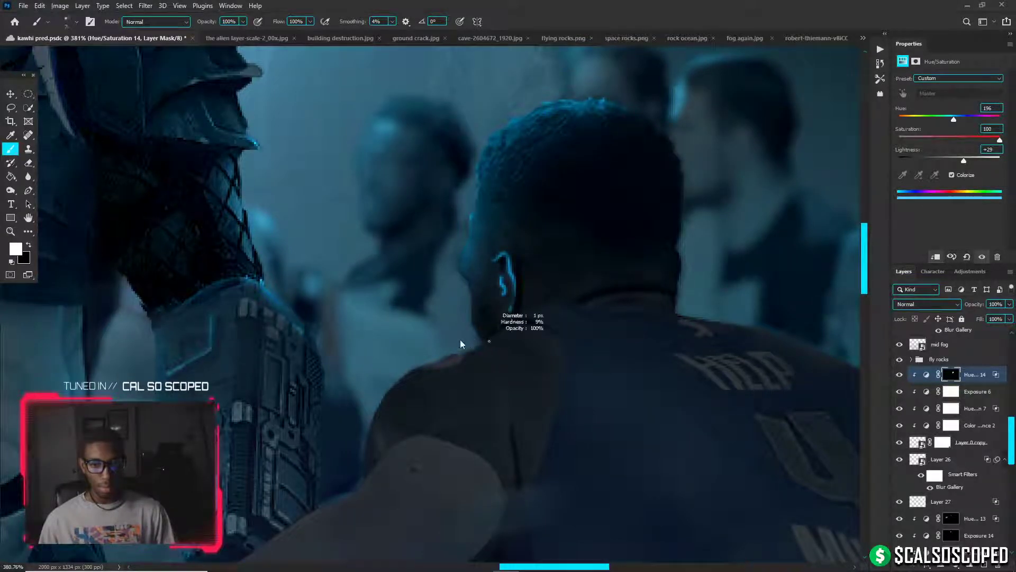
mouse_move(463, 341)
mouse_down()
mouse_move(415, 352)
mouse_move(435, 339)
mouse_move(378, 380)
mouse_move(403, 346)
mouse_move(349, 420)
mouse_up()
scroll(377, 376, down, 10)
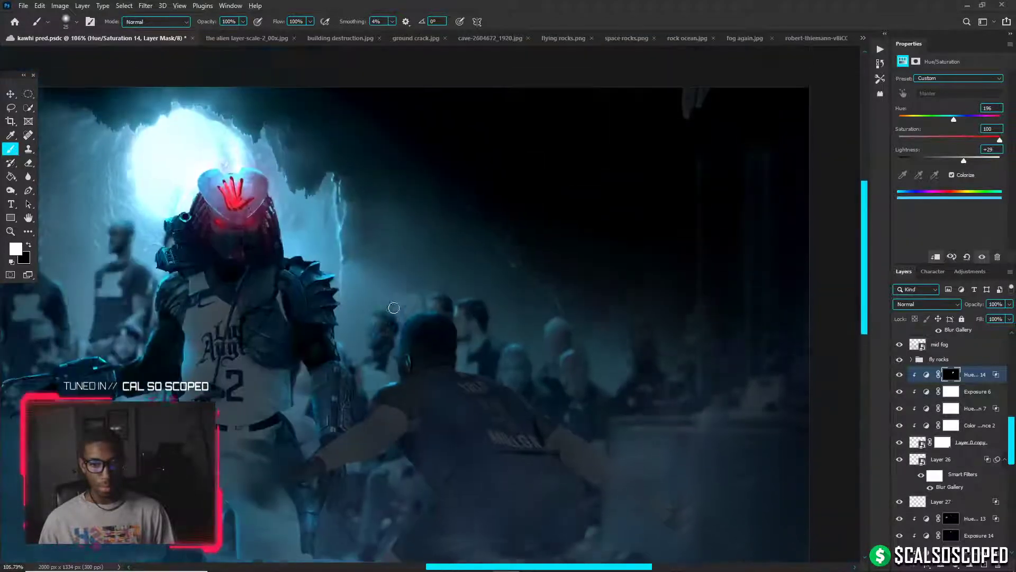
scroll(447, 370, up, 4)
alt+right_click(480, 366)
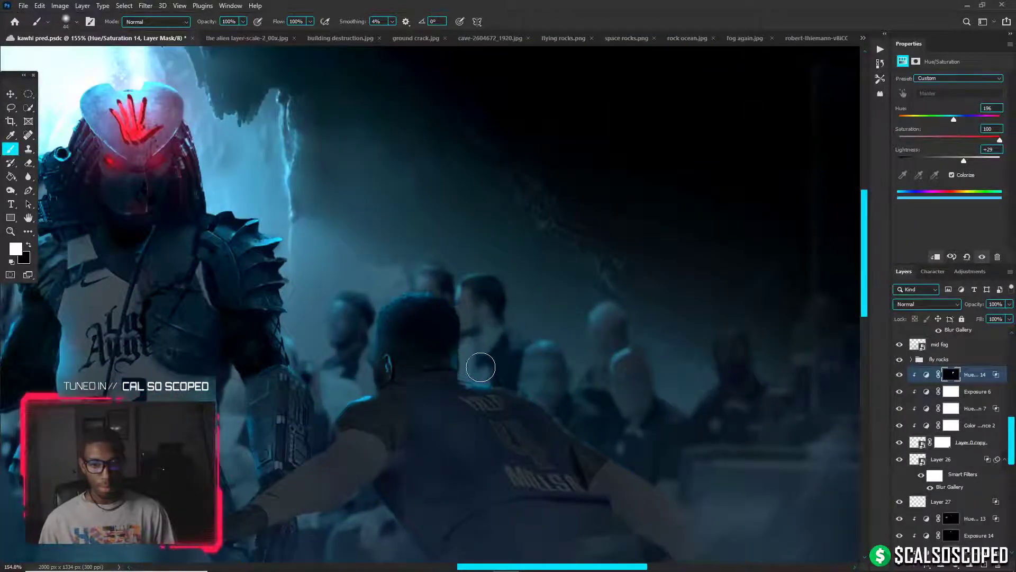
scroll(456, 358, down, 2)
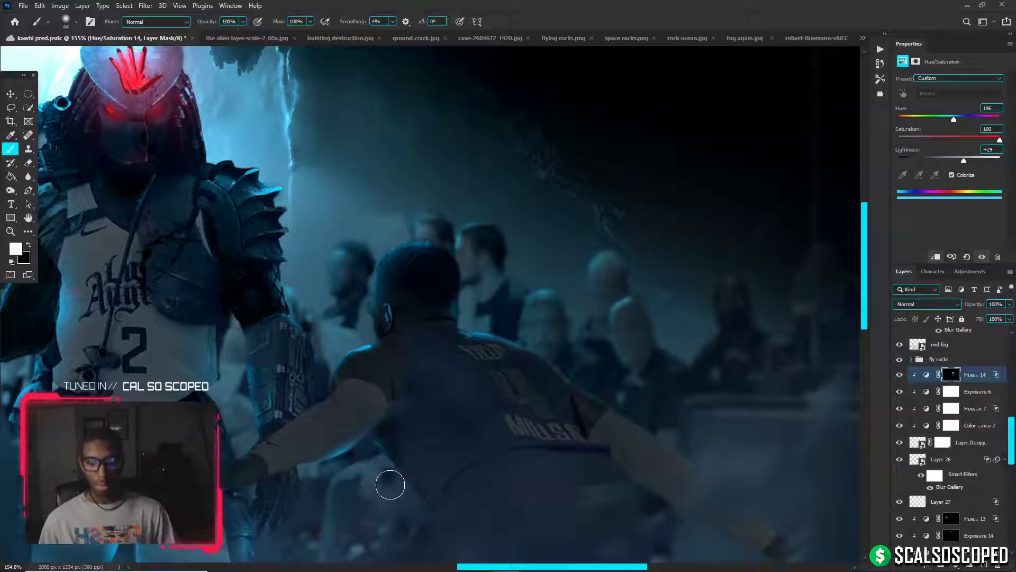
Paint blue rim light down the side of the opponent's torso, along a jersey fold and over his front thigh
scroll(416, 468, up, 2)
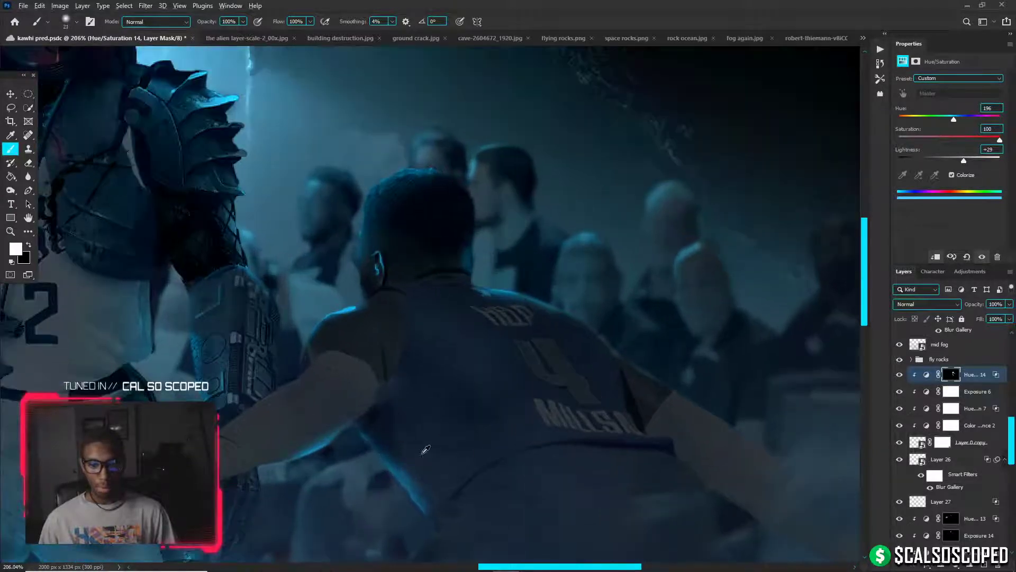
mouse_move(422, 454)
mouse_down()
mouse_move(414, 448)
mouse_move(436, 469)
mouse_up()
scroll(428, 450, down, 1)
scroll(381, 461, down, 1)
scroll(381, 460, down, 3)
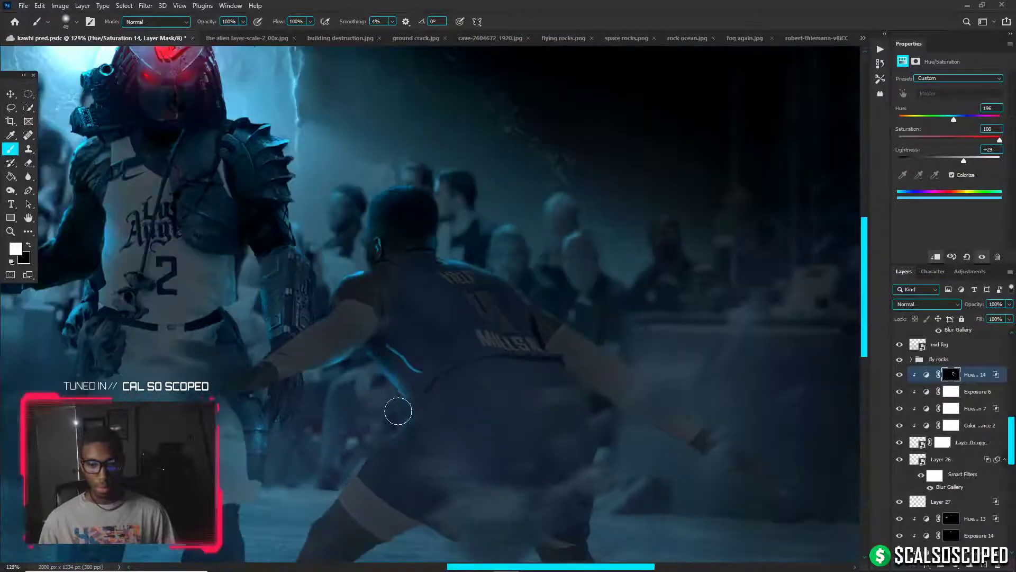
drag(378, 427, 336, 483)
scroll(334, 482, down, 3)
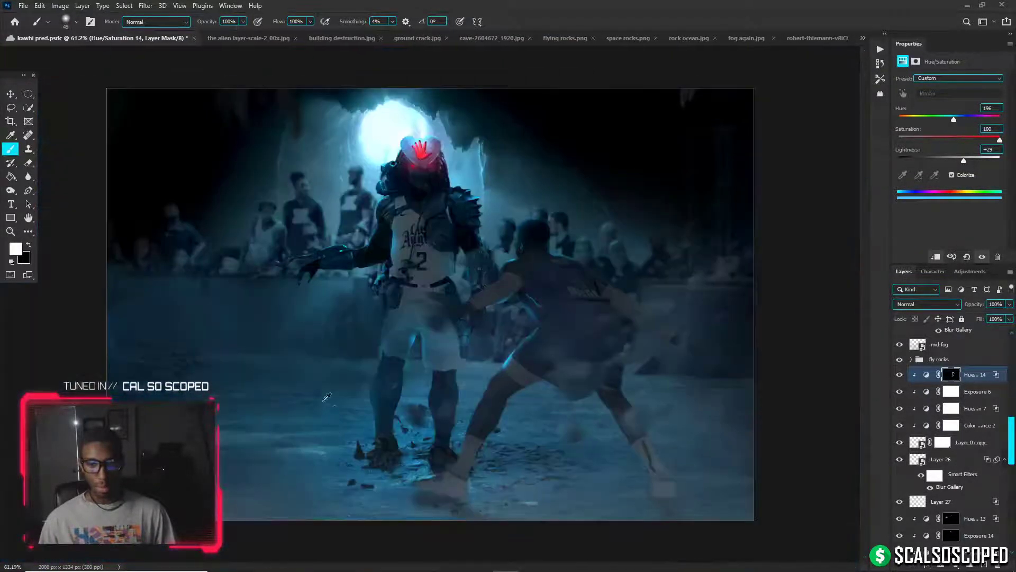
Paint blue rim light along the upper edge of the opponent's outstretched forearm
scroll(465, 238, up, 1)
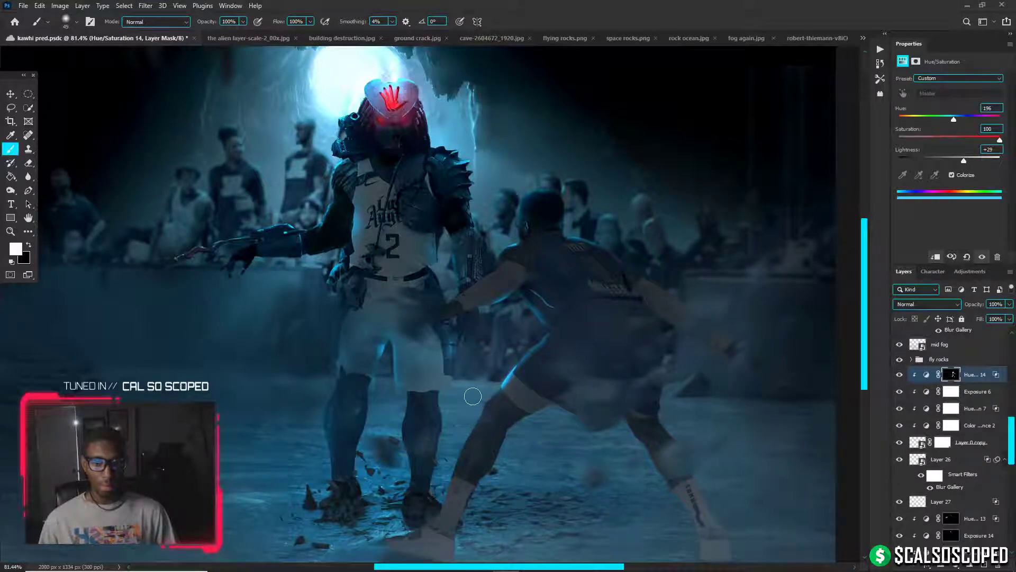
scroll(468, 278, up, 2)
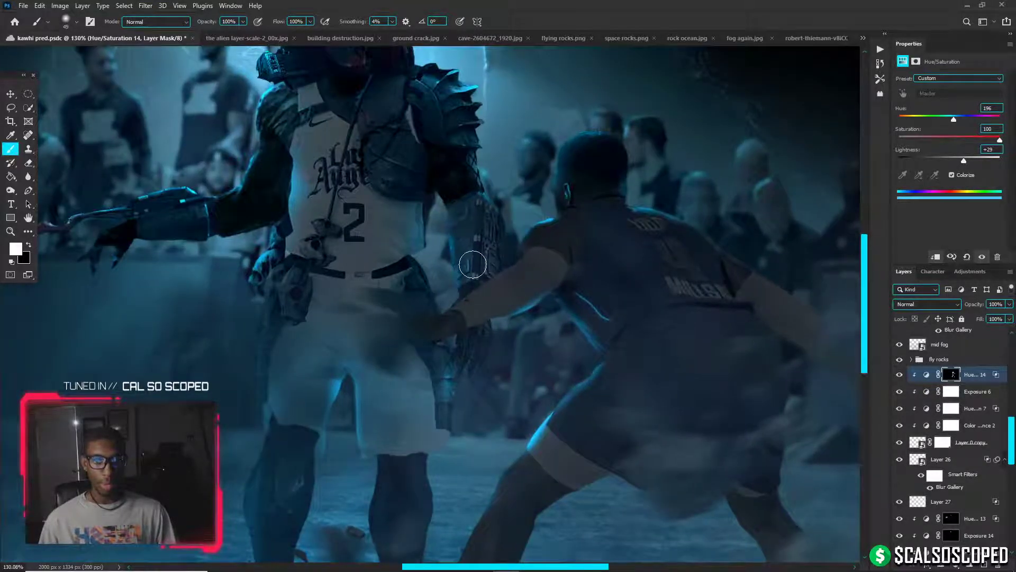
scroll(473, 264, down, 2)
scroll(493, 268, up, 7)
drag(508, 258, 499, 253)
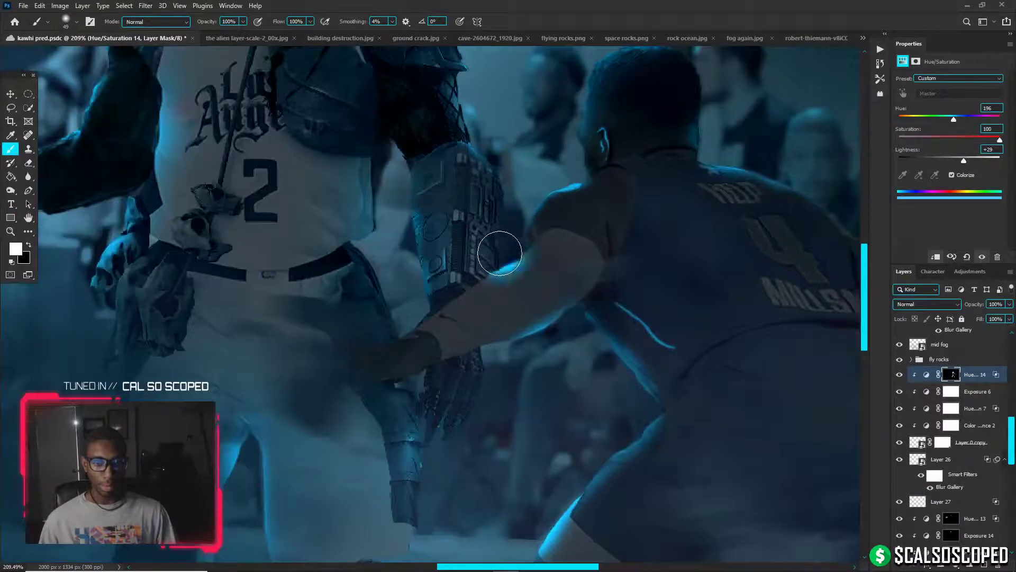
scroll(545, 180, down, 2)
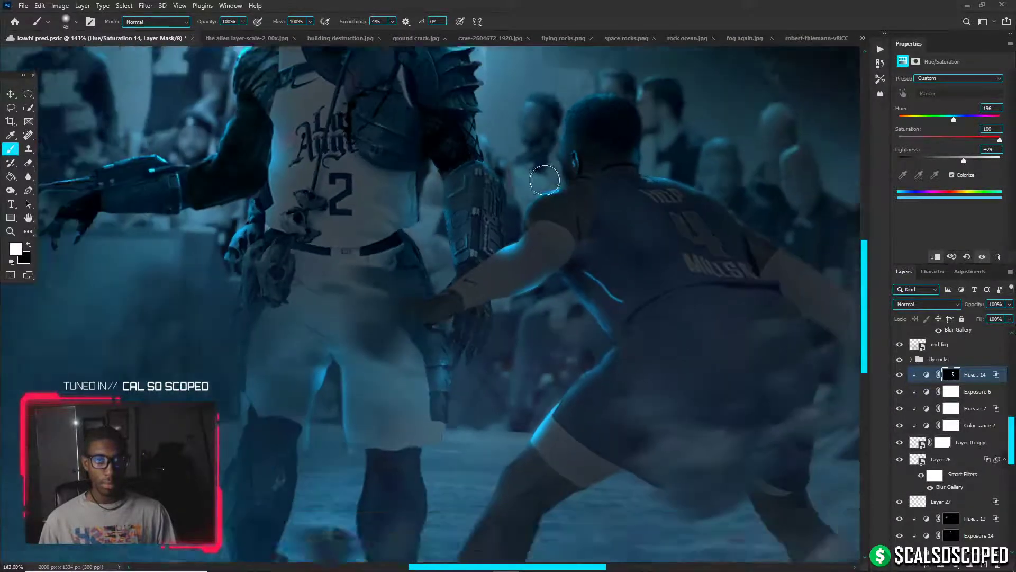
Soften the opponent's ear highlight on the mask with the Blur tool at 50% strength
scroll(544, 180, up, 5)
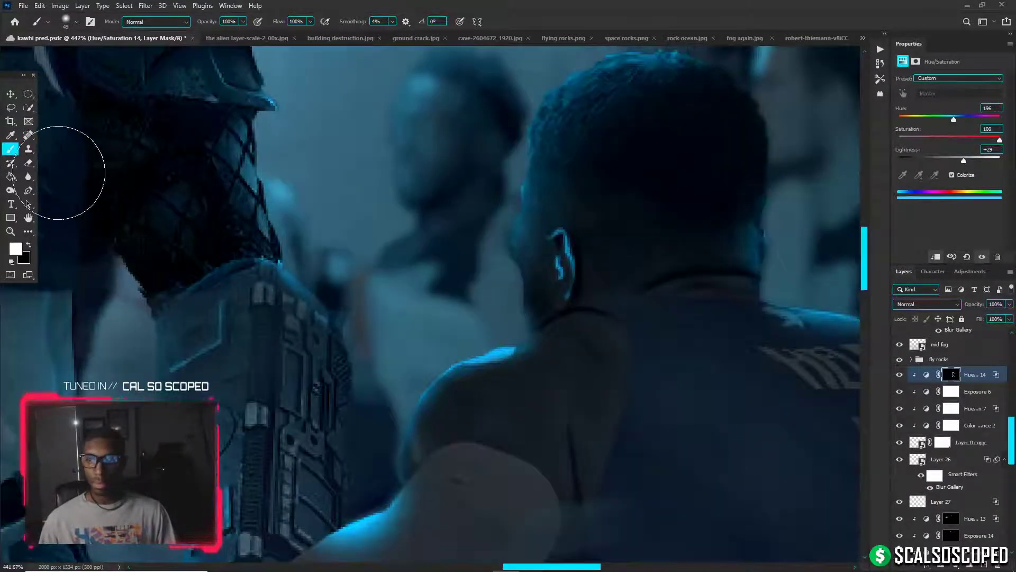
click(28, 176)
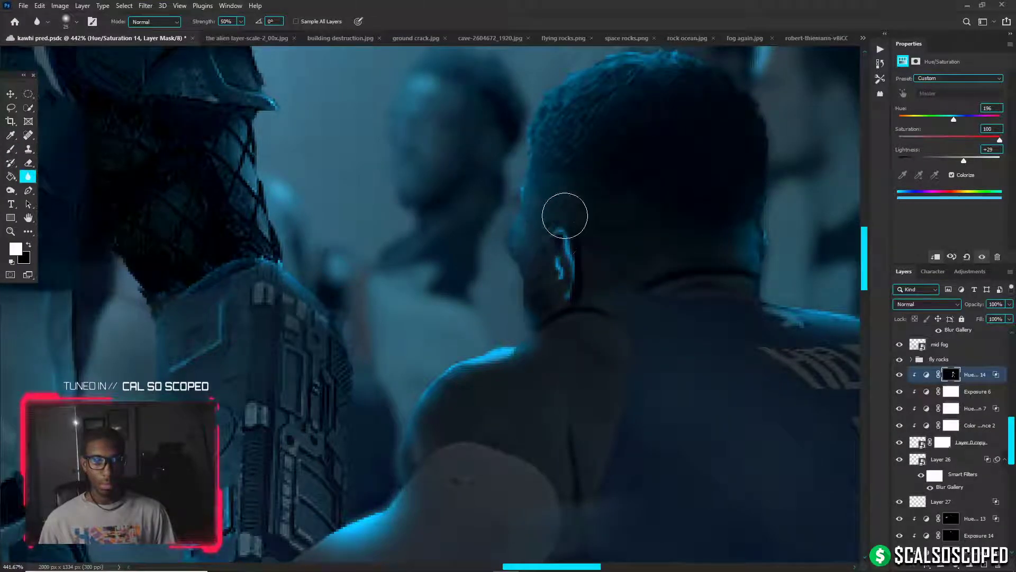
mouse_move(565, 216)
mouse_down()
mouse_move(581, 229)
mouse_move(559, 234)
mouse_move(605, 249)
mouse_move(566, 243)
mouse_move(572, 250)
mouse_move(554, 220)
mouse_up()
scroll(553, 220, down, 6)
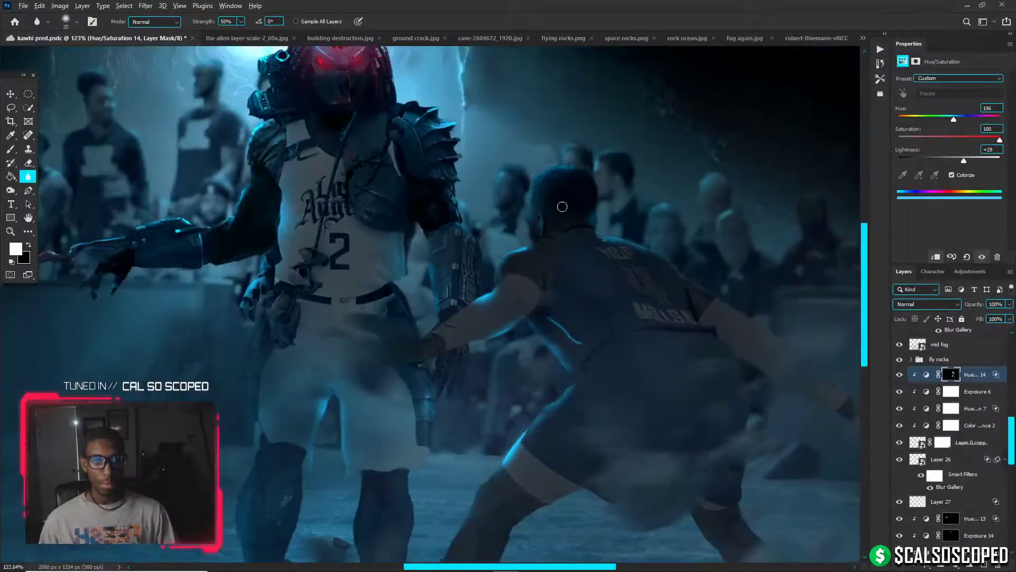
Remove the blue highlight from the opponent's ear by brushing black on the Hue/Saturation mask
scroll(563, 207, up, 5)
key(b)
key(x)
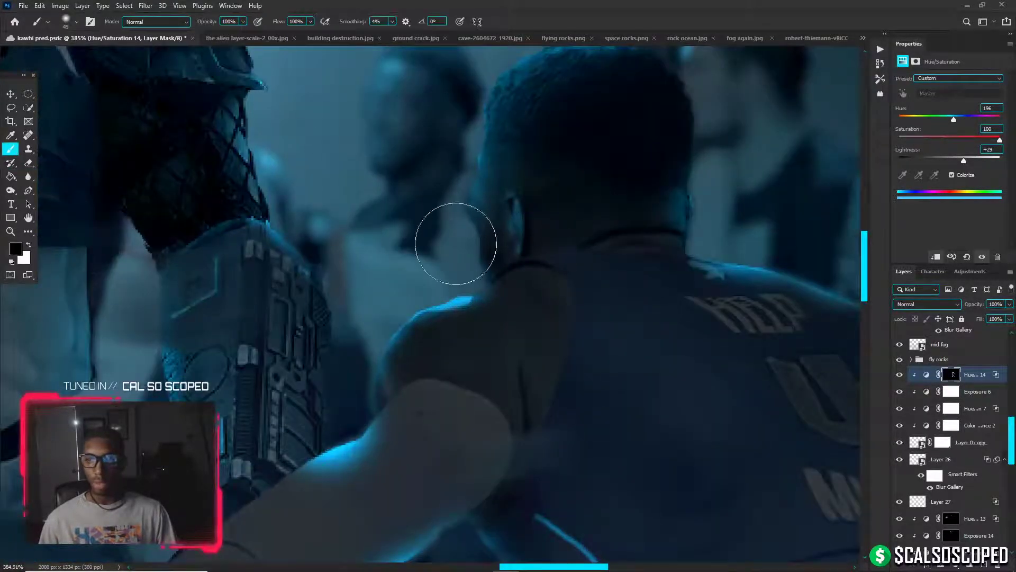
mouse_move(544, 226)
mouse_down()
mouse_move(487, 232)
mouse_move(566, 227)
mouse_up()
click(523, 234)
Set the brush flow to 1% and subtly touch up the glow around the opponent's ear, jaw and back of the neck
key(x)
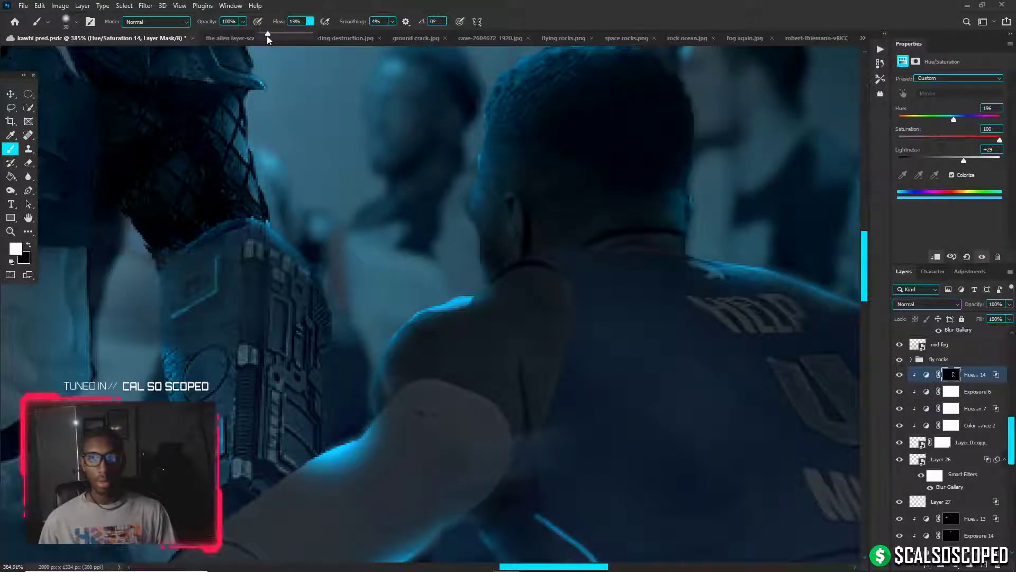
click(526, 213)
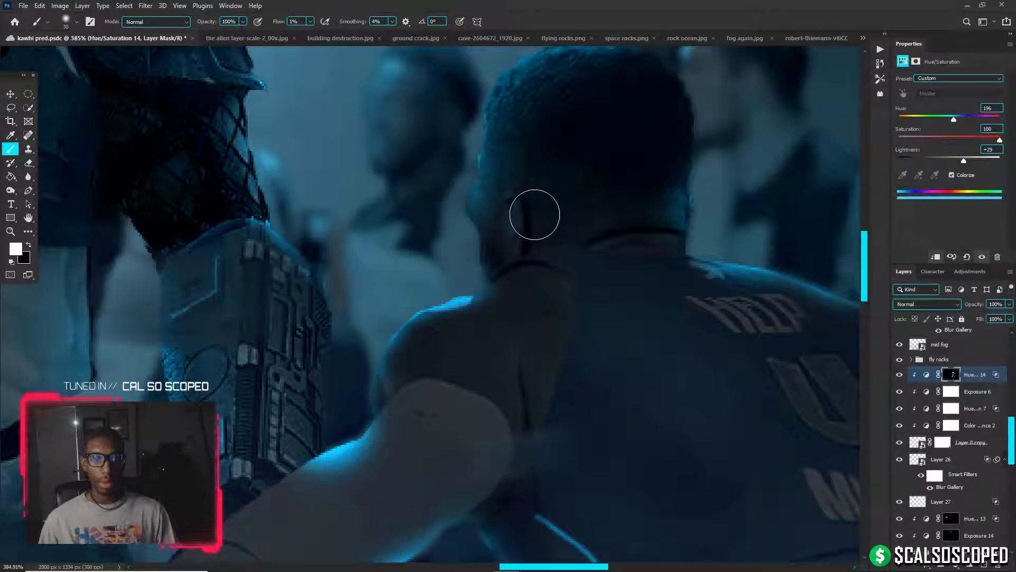
drag(535, 214, 515, 204)
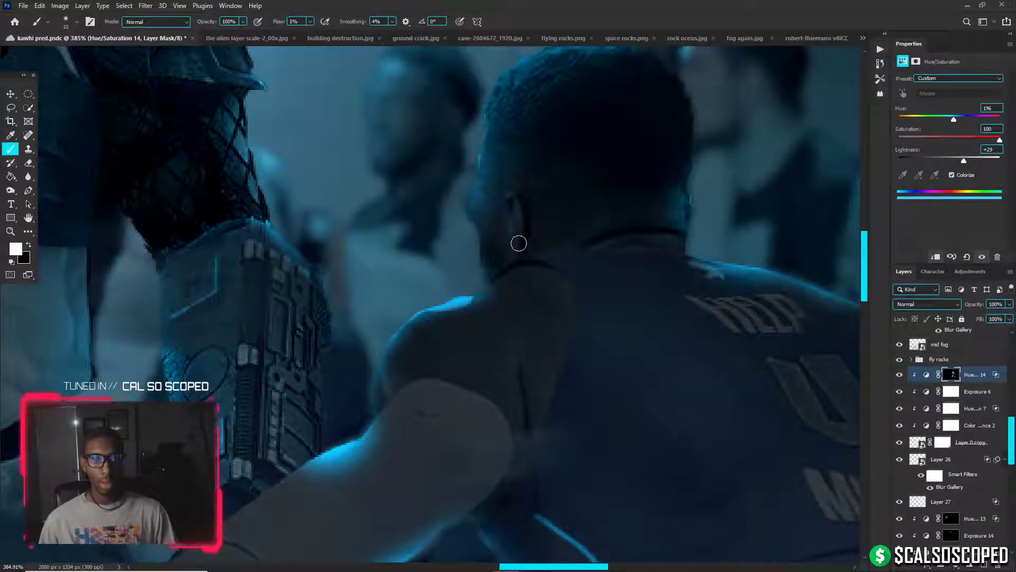
drag(486, 246, 505, 244)
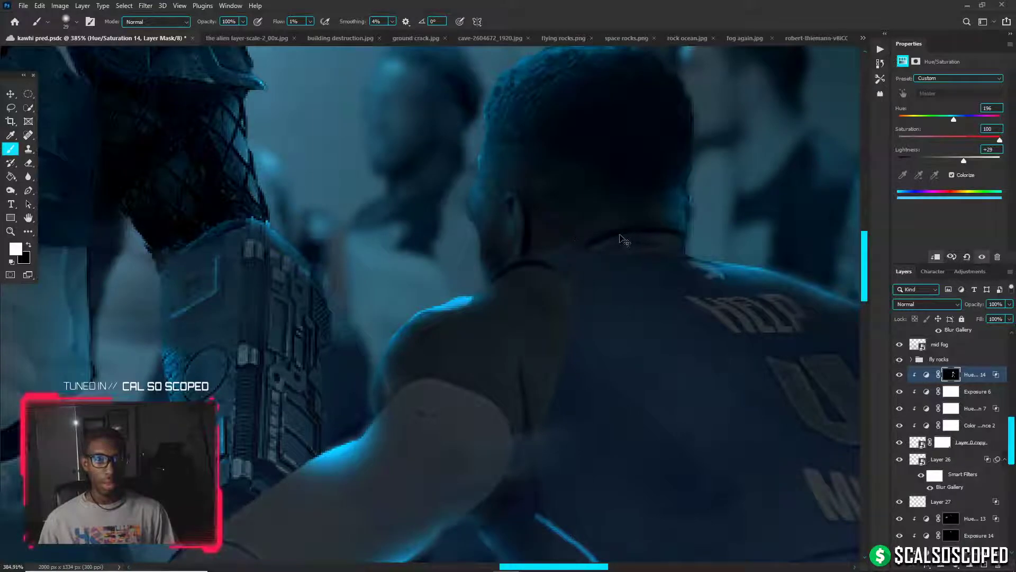
key(x)
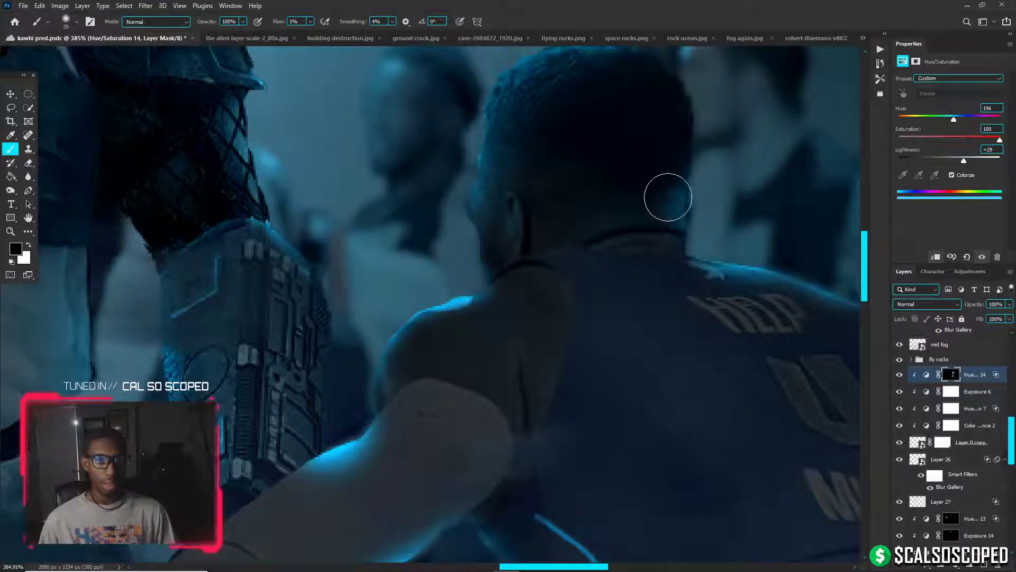
scroll(570, 183, down, 3)
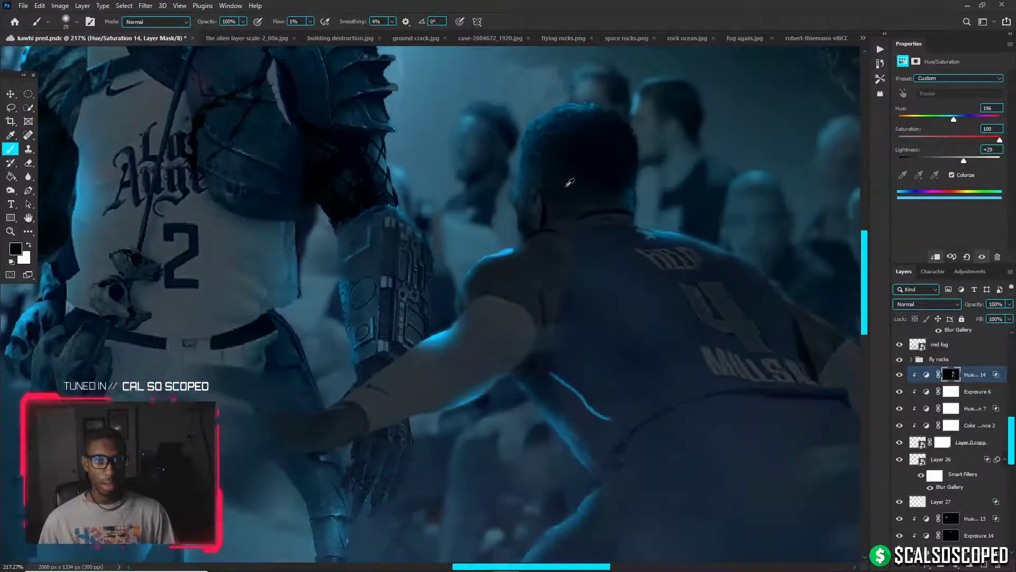
scroll(570, 183, down, 2)
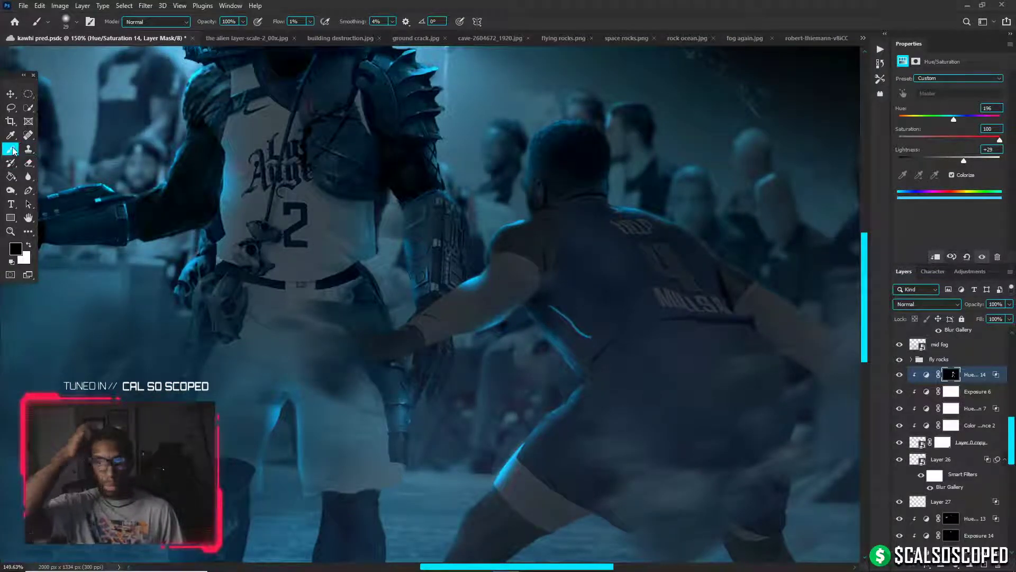
Set the brush flow to 25% and replace the hard blue fold line on the jersey's side with a faint, soft glow
click(310, 22)
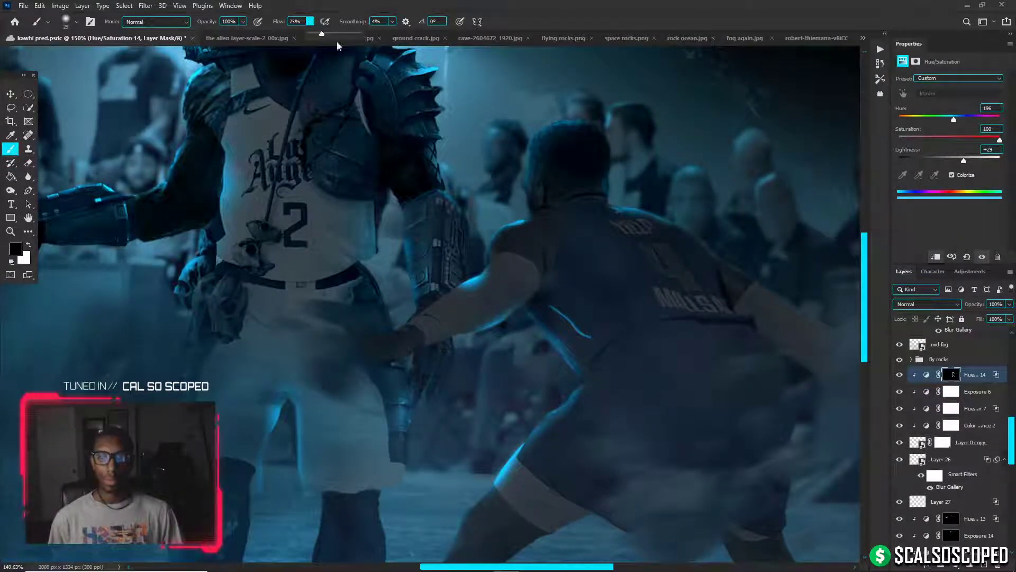
key(x)
key(x)
alt+drag(567, 307, 587, 311)
mouse_move(563, 309)
mouse_down()
mouse_move(548, 295)
mouse_move(558, 257)
mouse_up()
scroll(568, 310, up, 3)
key(x)
key(x)
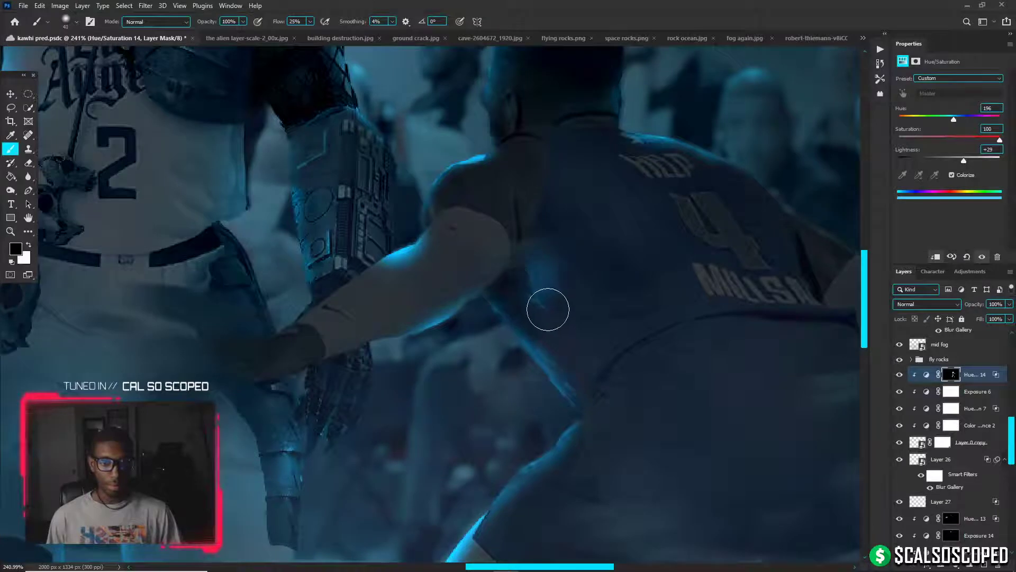
mouse_move(548, 310)
mouse_down()
mouse_move(564, 266)
mouse_move(553, 282)
mouse_up()
Paint a soft blue fold highlight across the lower back of the jersey and reduce it with a smaller black brush
key(x)
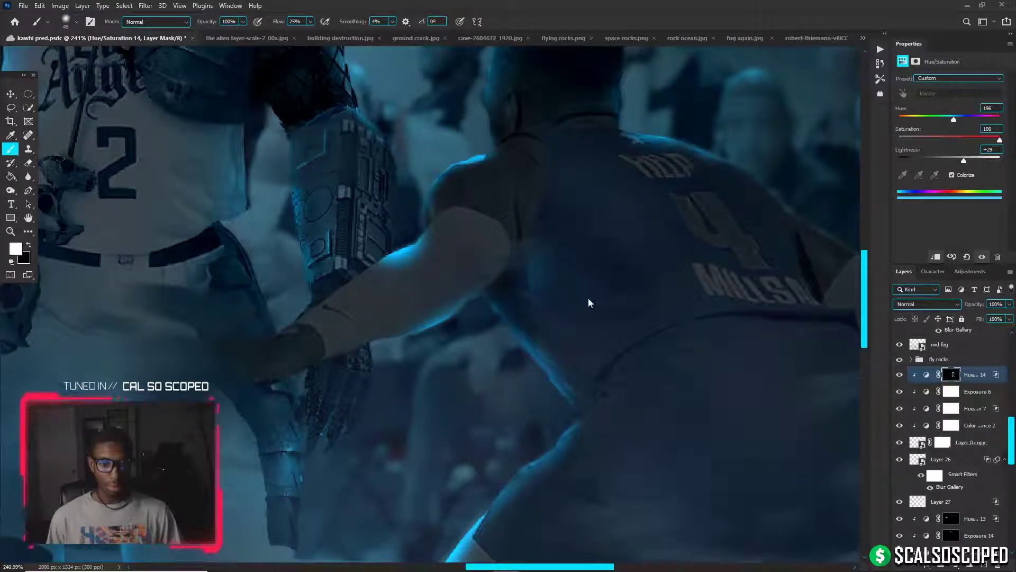
drag(625, 295, 642, 297)
key(x)
mouse_move(576, 275)
alt+mouse_down()
mouse_move(614, 278)
mouse_move(578, 275)
mouse_move(601, 273)
mouse_move(588, 294)
alt+mouse_up()
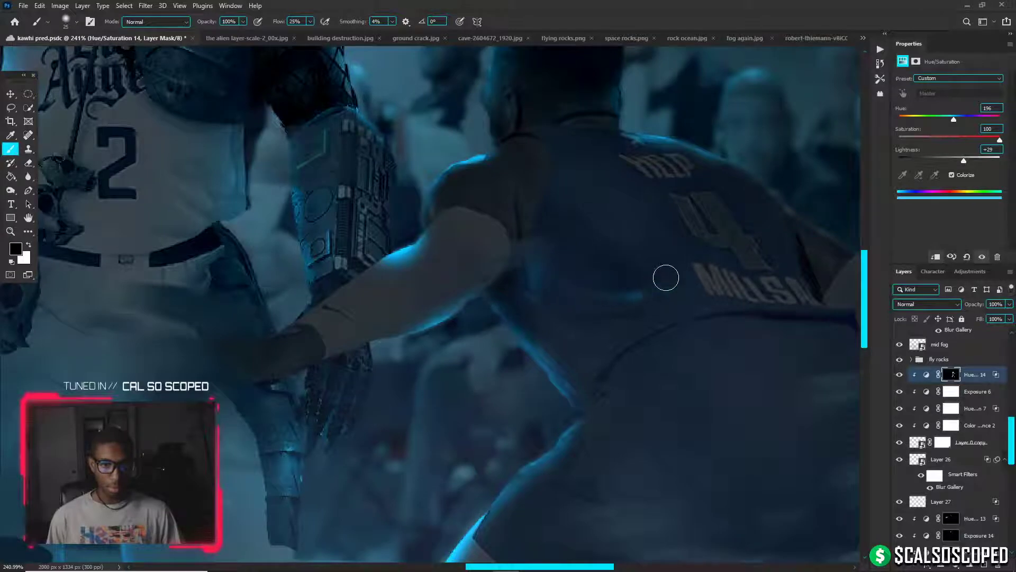
Add a second blue fold highlight just beneath the first on the jersey and fade it with black
key(x)
drag(642, 317, 555, 325)
key(ctrl+z)
key(x)
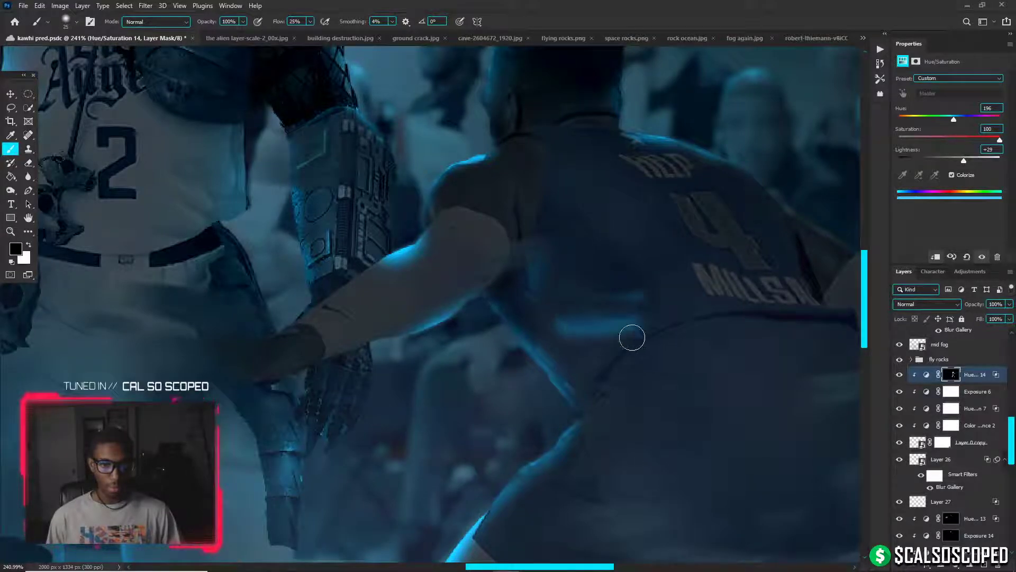
mouse_move(632, 337)
mouse_down()
mouse_move(551, 335)
mouse_move(543, 309)
mouse_up()
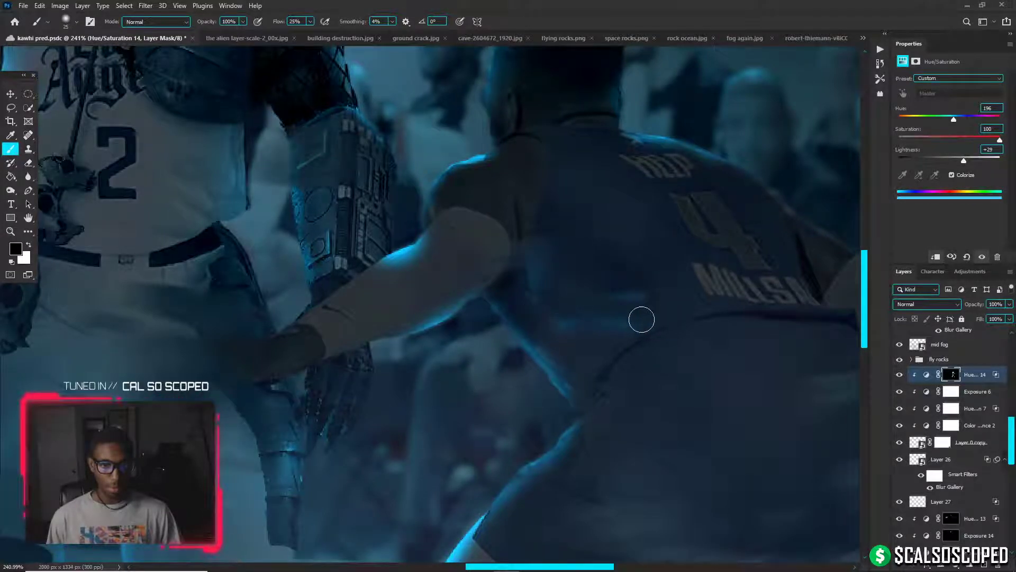
scroll(548, 342, down, 5)
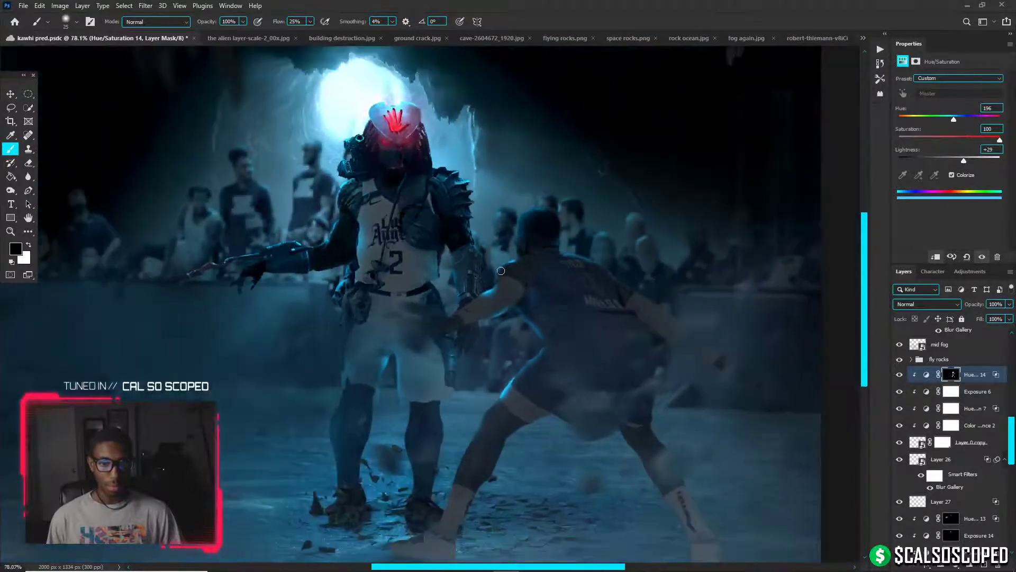
Enlarge the brush, paint a soft blue glow across the lower back of the opponent's jersey and tone it down with black
scroll(549, 318, up, 3)
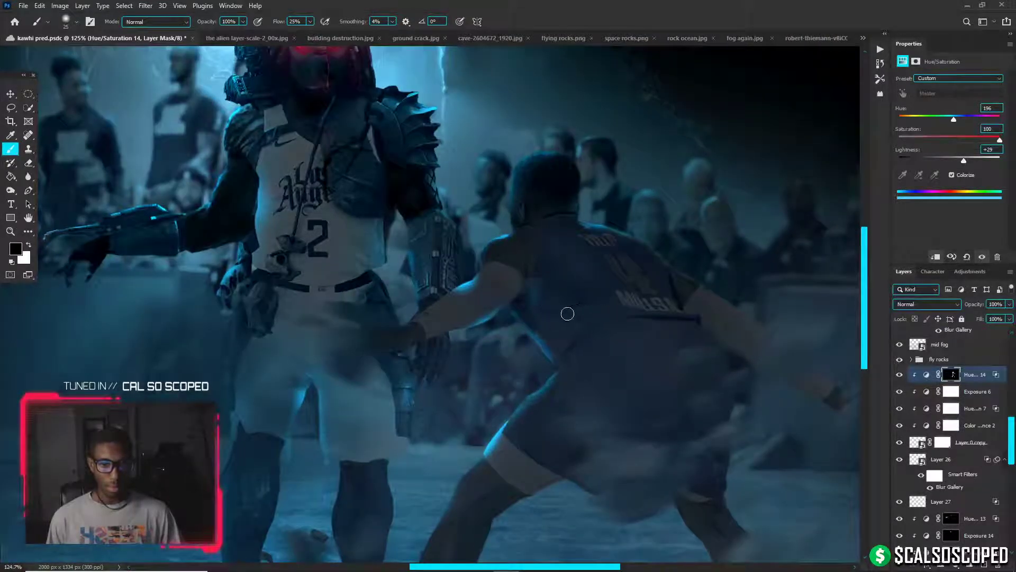
key(bracketright)
key(bracketright)
key(bracketright)
key(bracketright)
key(bracketright)
key(bracketright)
key(bracketright)
key(x)
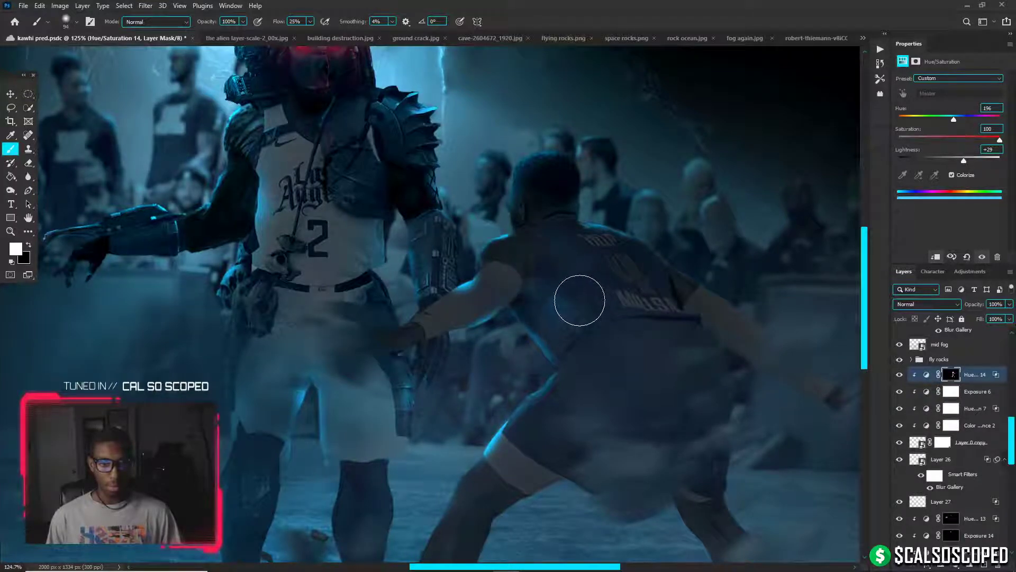
click(583, 300)
key(x)
drag(604, 280, 577, 289)
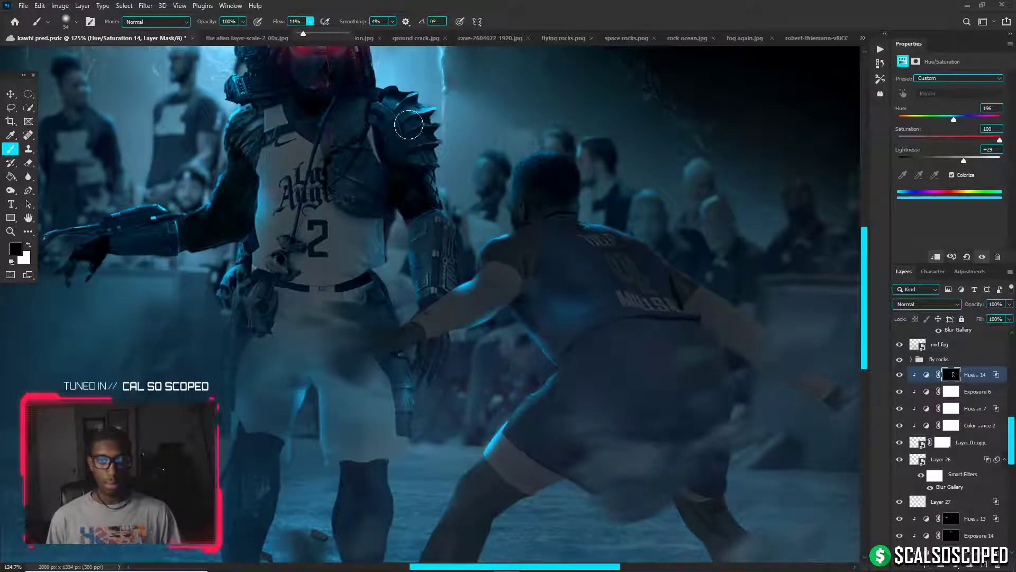
Set the brush flow to 11% and blend the soft glow across the jersey's side and the upper edge of the shorts
click(602, 284)
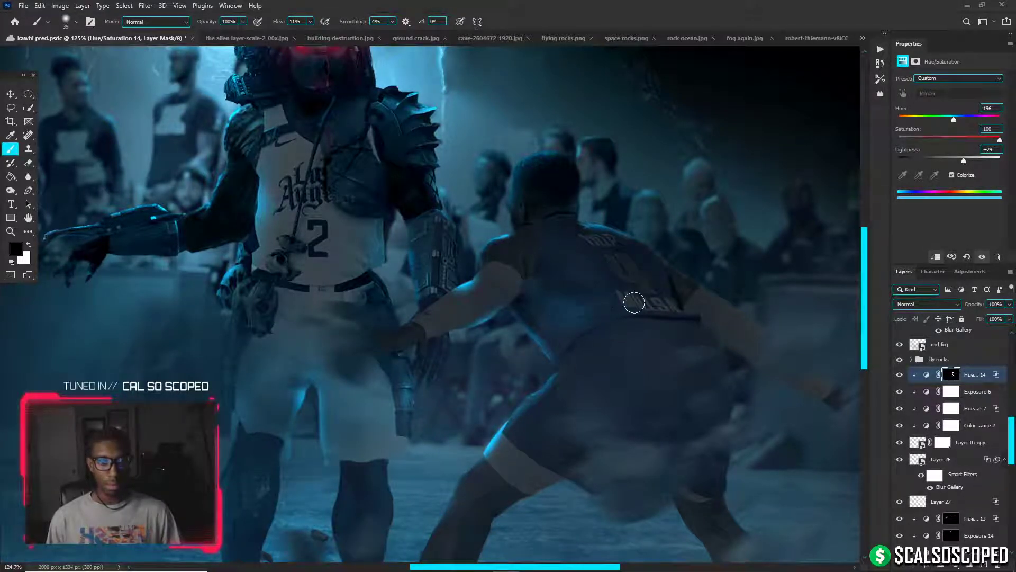
drag(538, 373, 561, 373)
click(541, 362)
key(x)
click(564, 378)
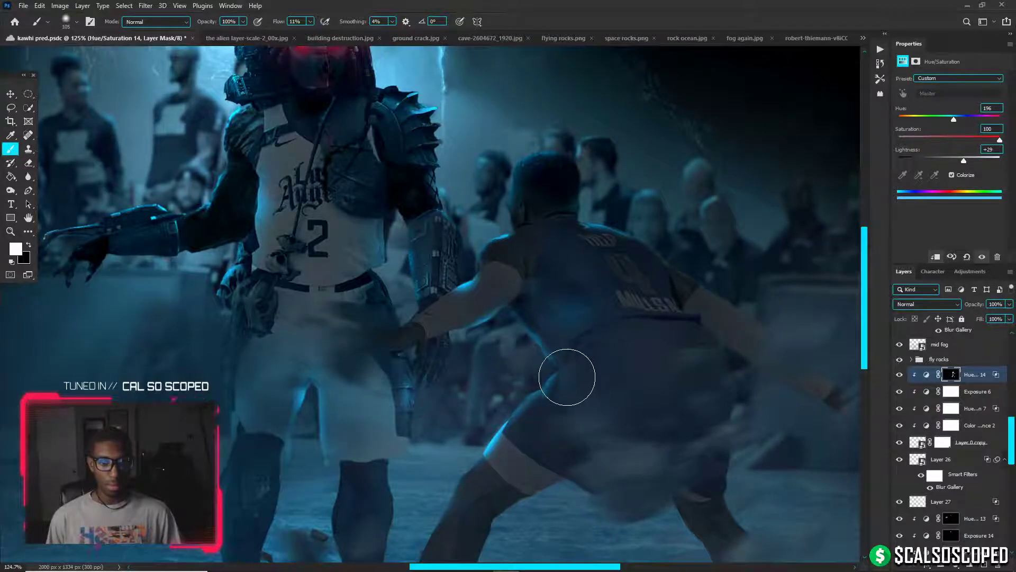
scroll(567, 377, down, 3)
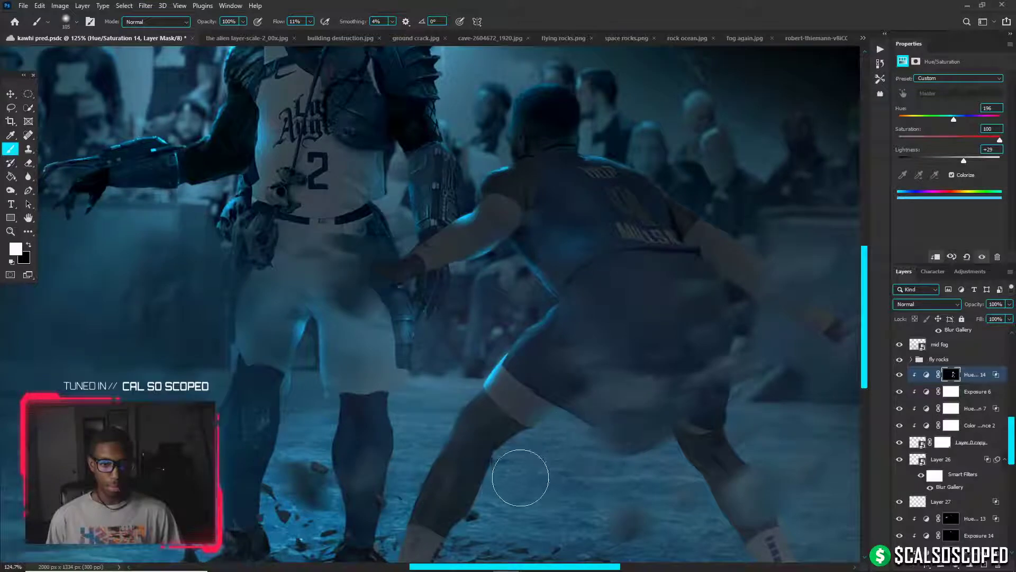
key(ctrl+0)
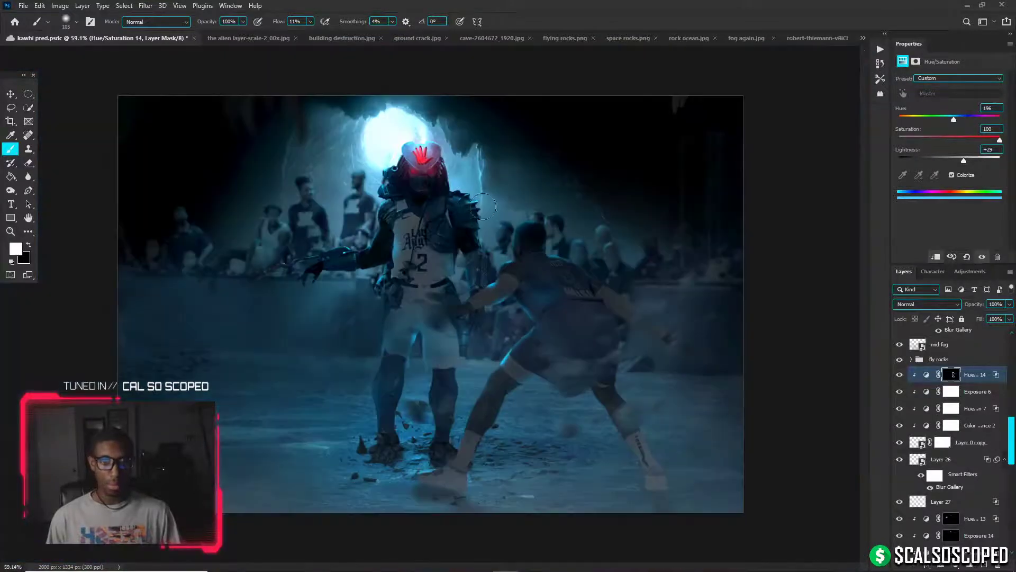
Brush a faint blue light over the opponent's neck and near shoulder
scroll(524, 249, up, 5)
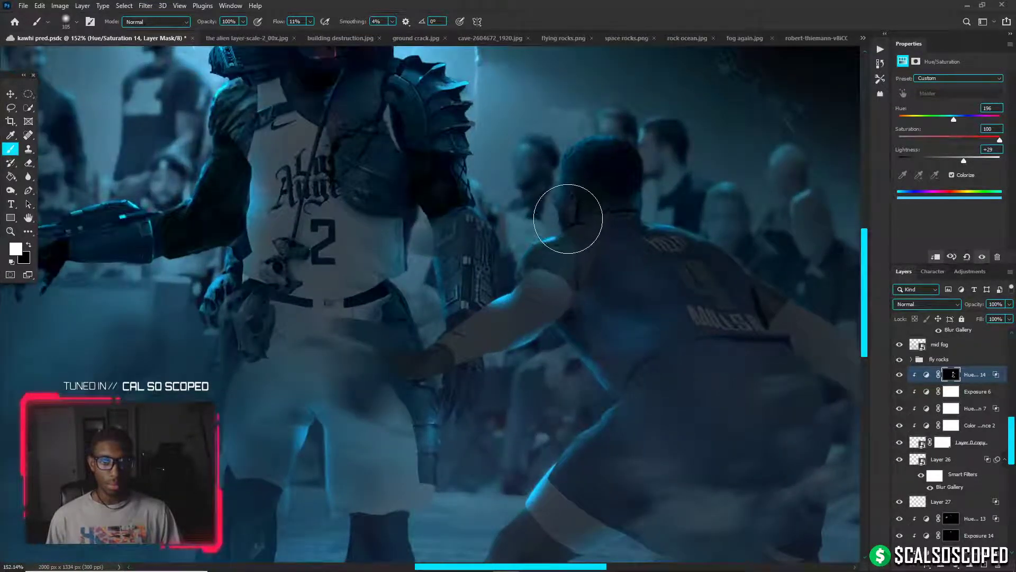
mouse_move(568, 218)
mouse_down()
mouse_move(548, 217)
mouse_move(608, 223)
mouse_up()
scroll(556, 207, down, 2)
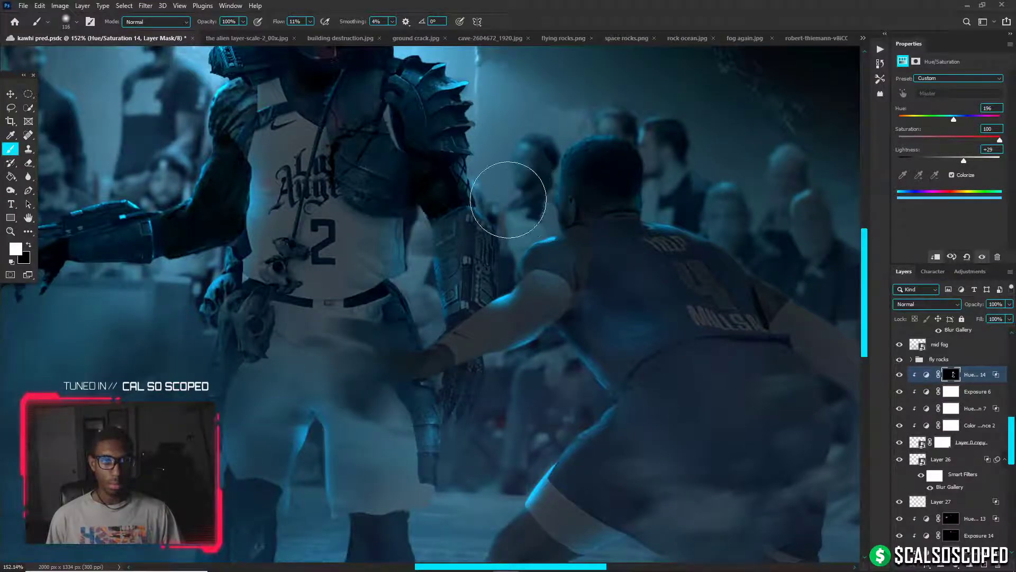
Paint soft blue light along the opponent's far outstretched arm and the rear edge of the shorts
scroll(521, 174, down, 1)
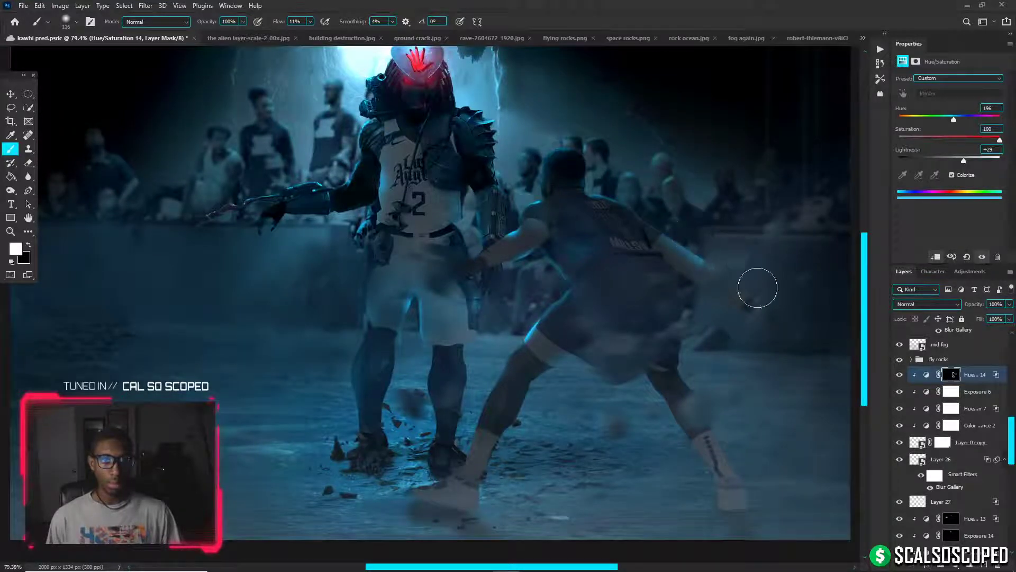
key(x)
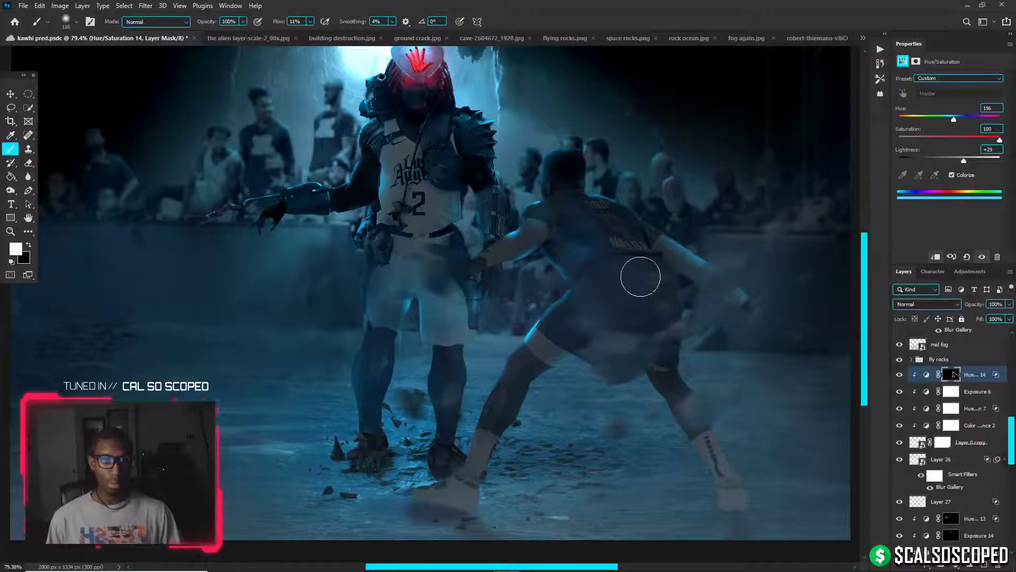
drag(640, 275, 656, 282)
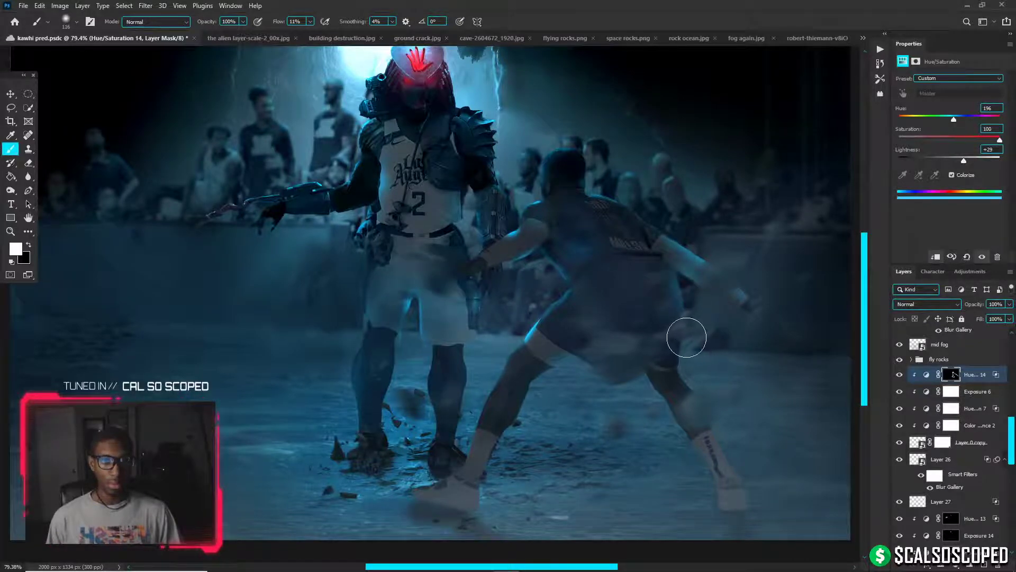
scroll(678, 324, down, 1)
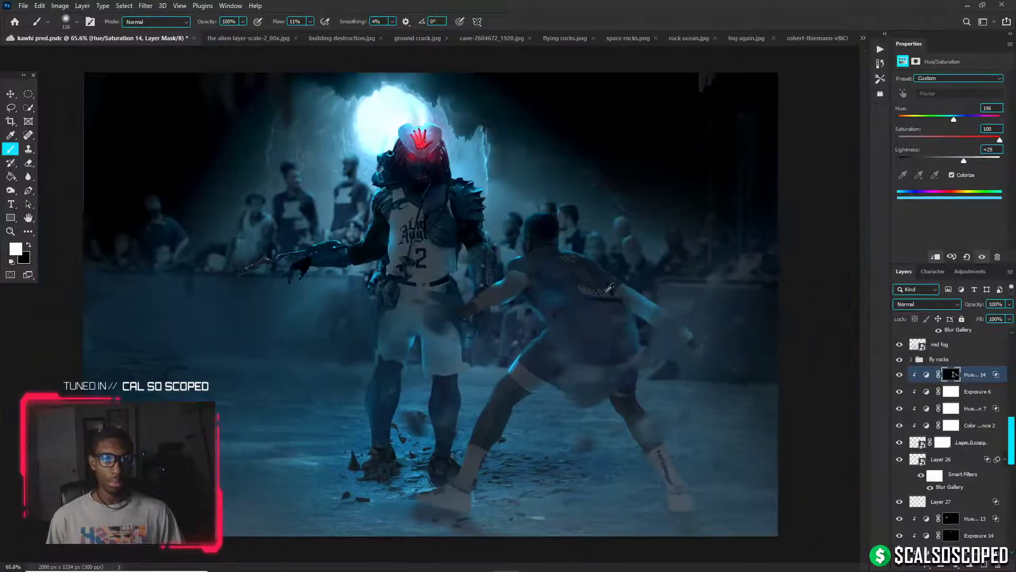
scroll(591, 294, up, 3)
mouse_move(586, 291)
mouse_down()
mouse_move(631, 295)
mouse_move(740, 265)
mouse_up()
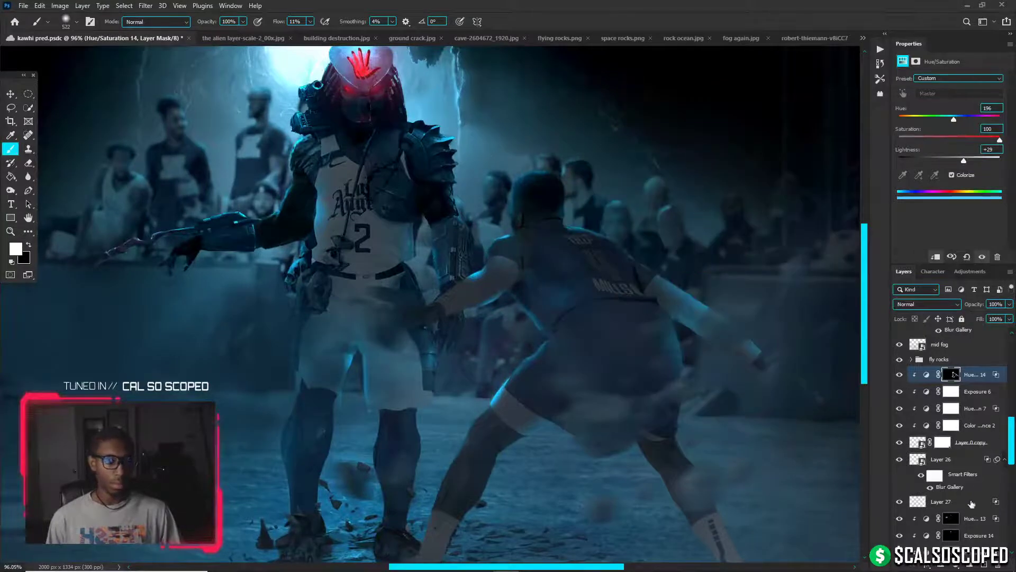
Duplicate the Hue/Saturation 14 layer, clip the copy to the opponent and replace its mask with a black one
key(ctrl+j)
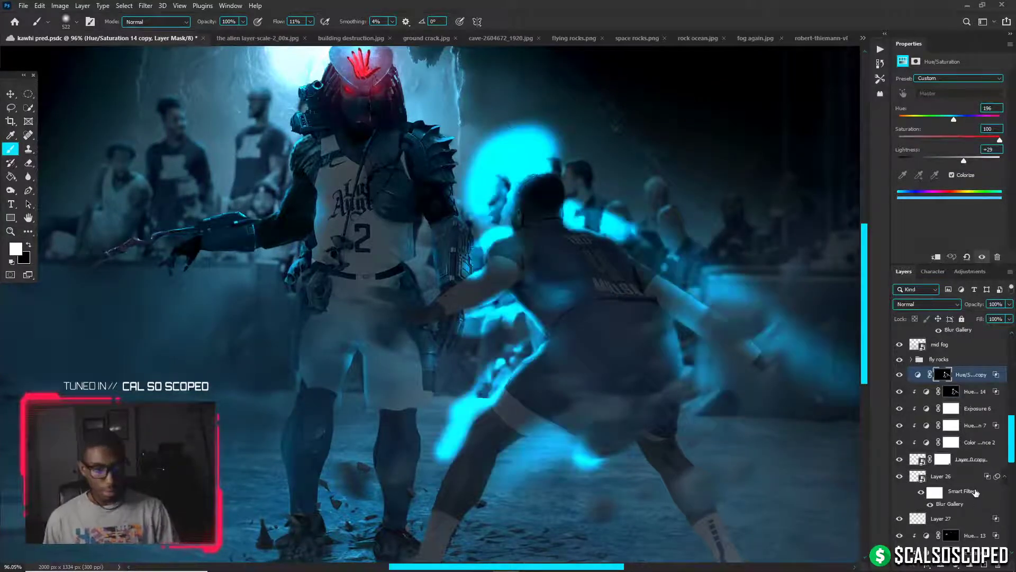
alt+click(967, 383)
right_click(943, 374)
click(948, 401)
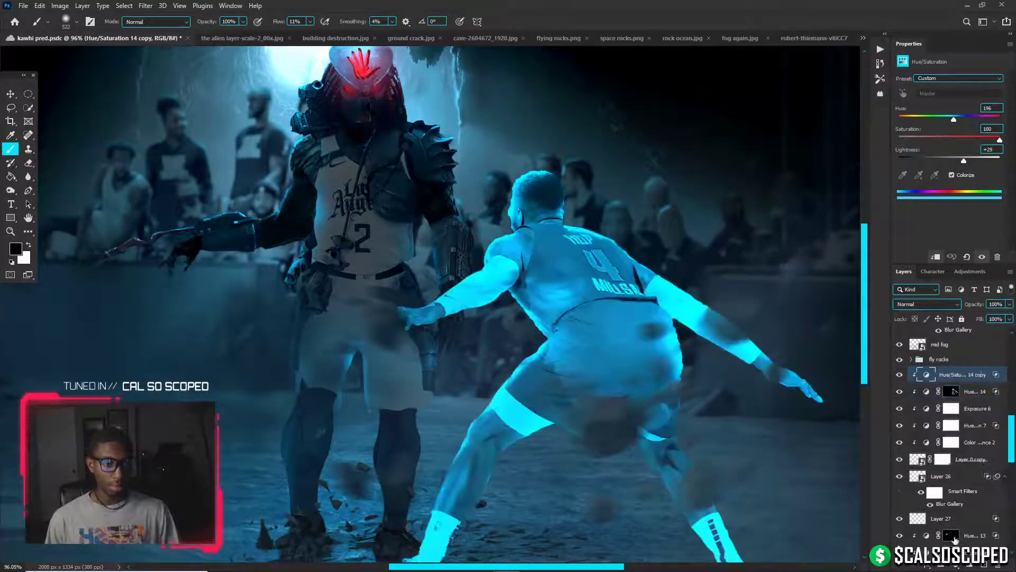
click(944, 565)
key(ctrl+i)
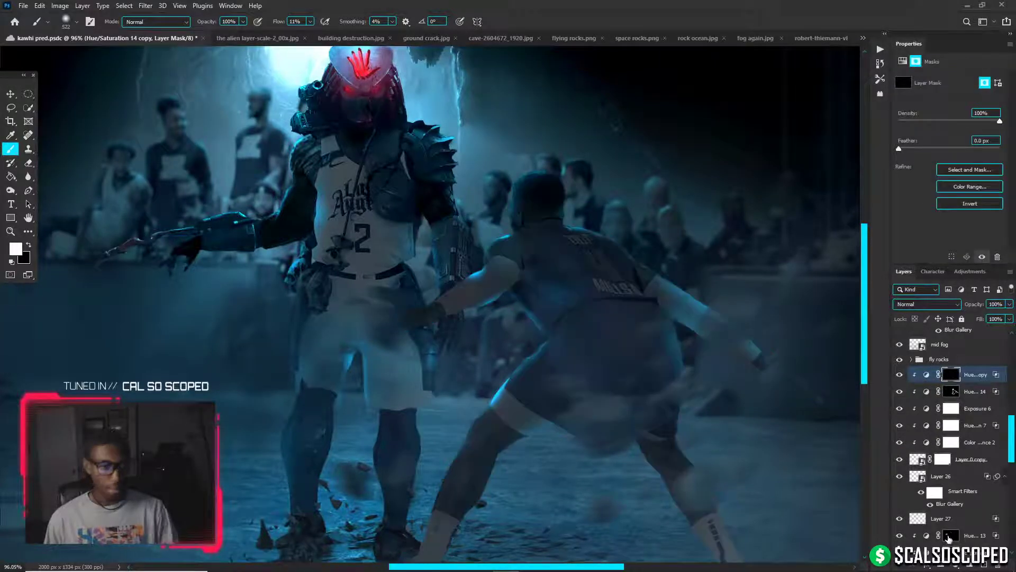
Set the duplicated Hue/Saturation layer's lightness to +8, using a white mask as preview, and invert the mask back to black
click(927, 374)
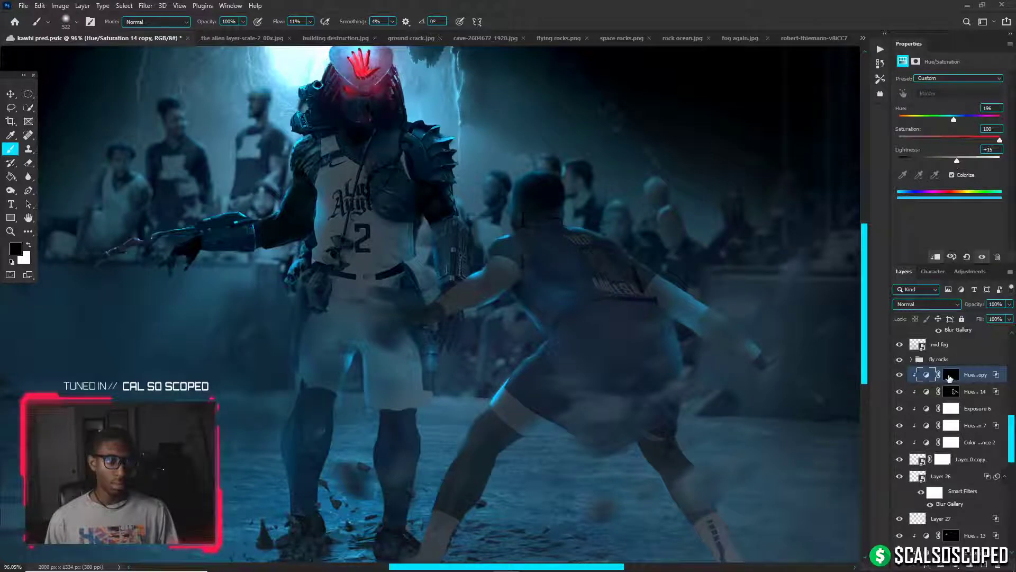
click(951, 375)
key(alt+BackSpace)
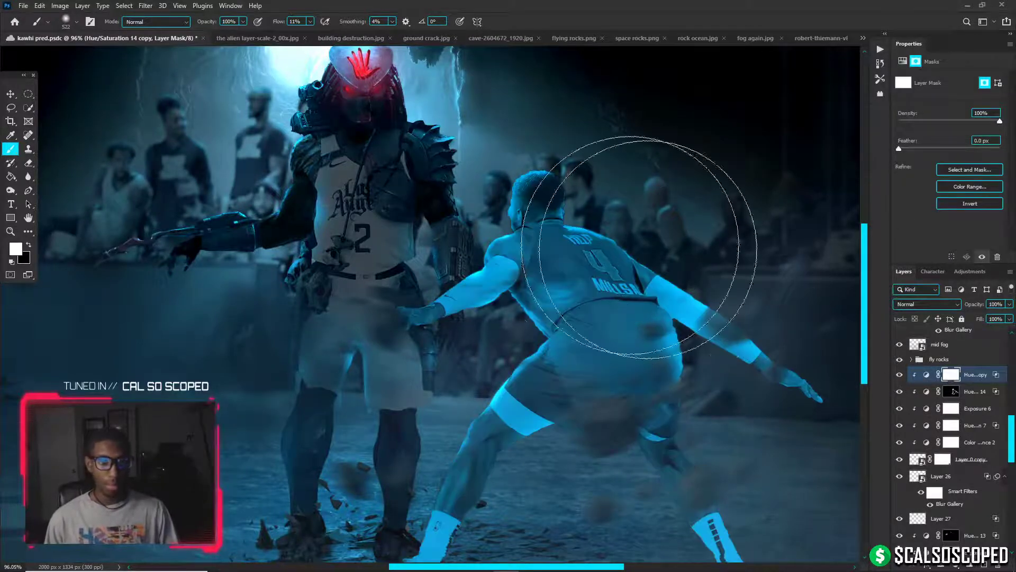
click(927, 374)
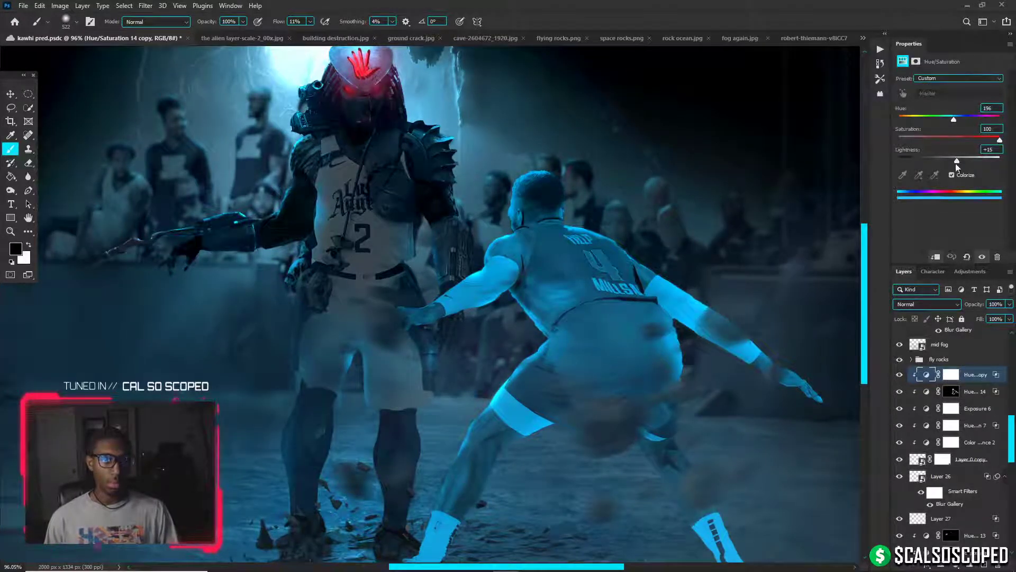
drag(956, 164, 954, 162)
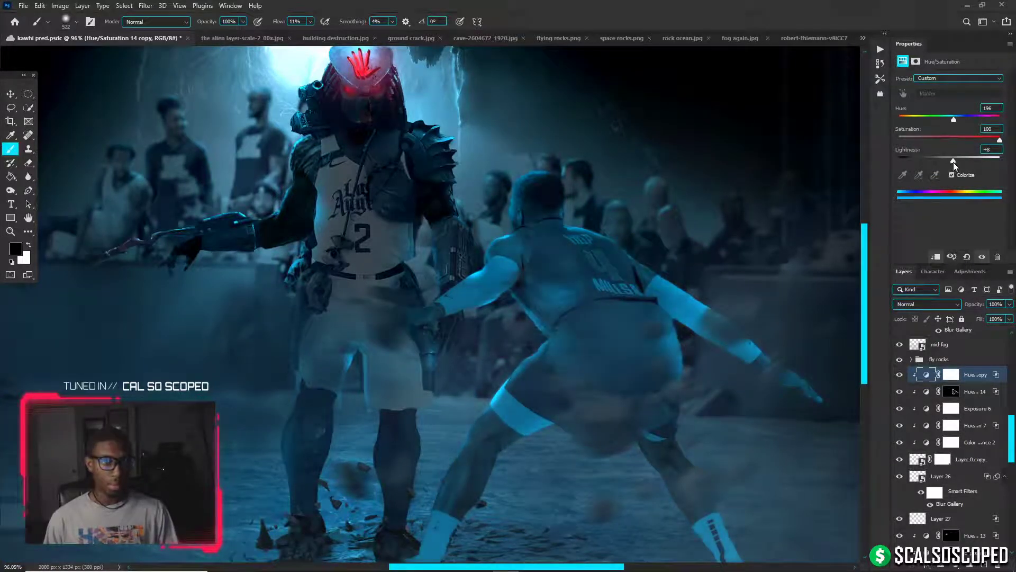
click(951, 375)
key(ctrl+i)
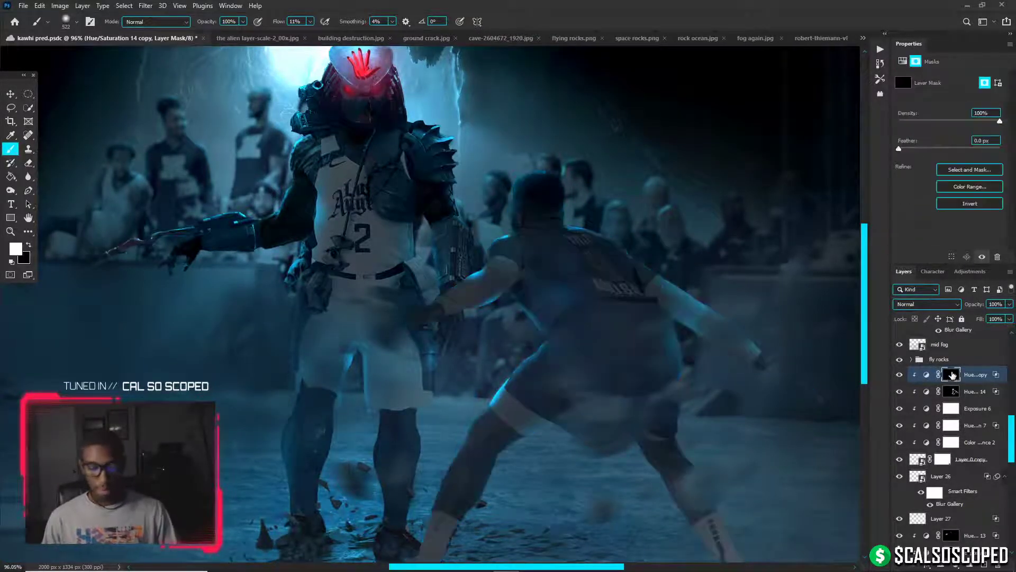
Paint a broad, soft blue wash over the opponent's back, shorts and legs on the duplicated layer's mask with a large white brush
mouse_move(418, 188)
mouse_down()
mouse_move(547, 224)
mouse_move(526, 237)
mouse_move(410, 237)
mouse_up()
click(548, 226)
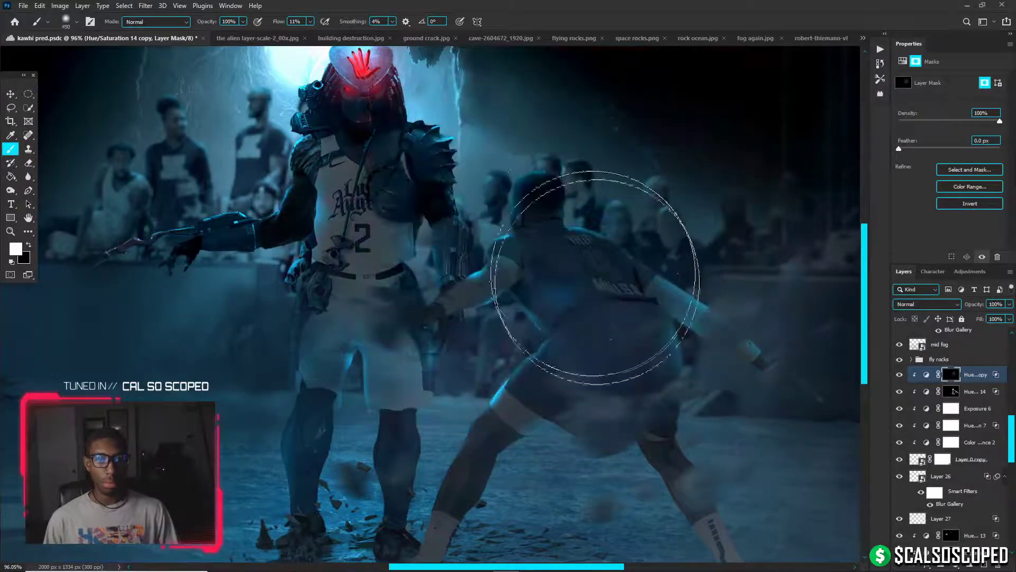
click(601, 275)
drag(609, 282, 563, 243)
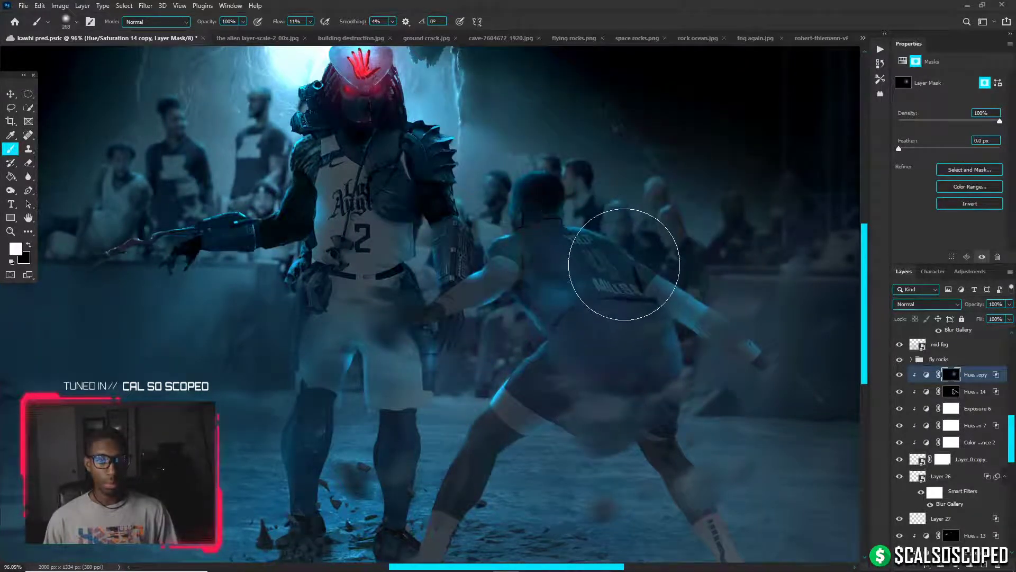
mouse_move(624, 265)
mouse_down()
mouse_move(656, 302)
mouse_move(646, 312)
mouse_move(666, 370)
mouse_move(651, 464)
mouse_move(674, 490)
mouse_move(508, 398)
mouse_move(529, 438)
mouse_move(508, 482)
mouse_move(512, 458)
mouse_up()
Reduce the fill of the duplicated Hue/Saturation layer to 65%
scroll(509, 454, down, 3)
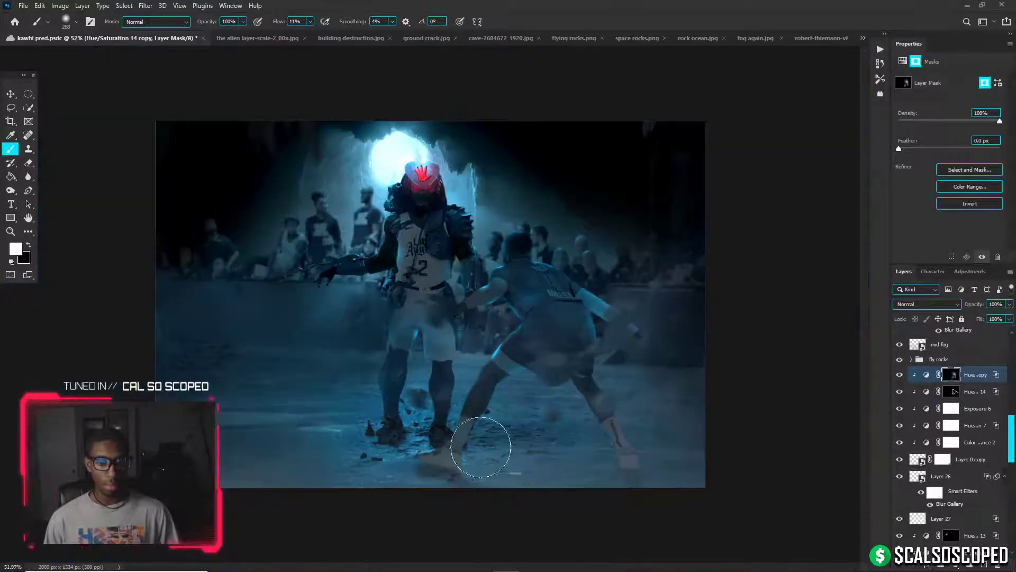
scroll(466, 295, up, 2)
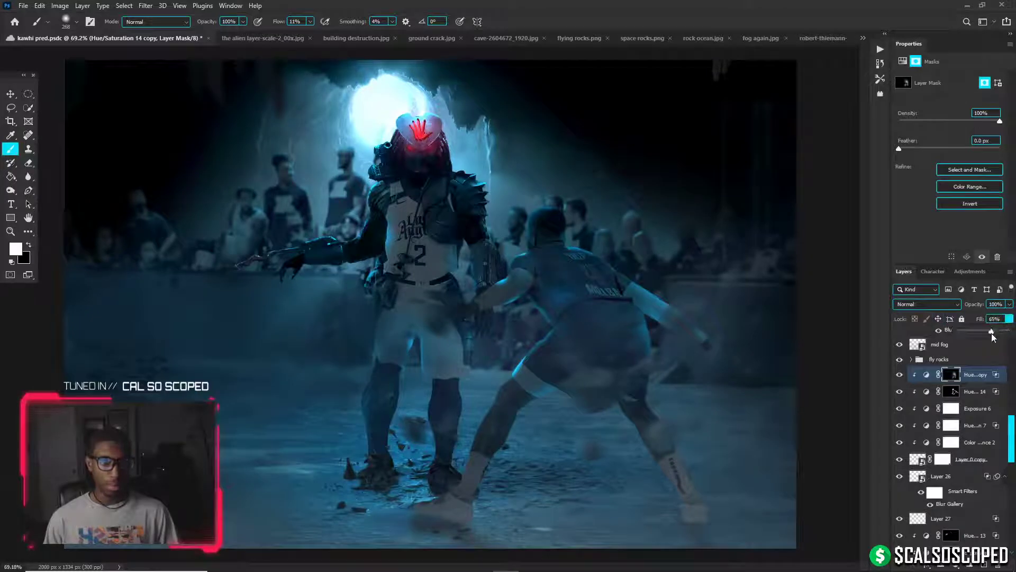
scroll(529, 297, up, 3)
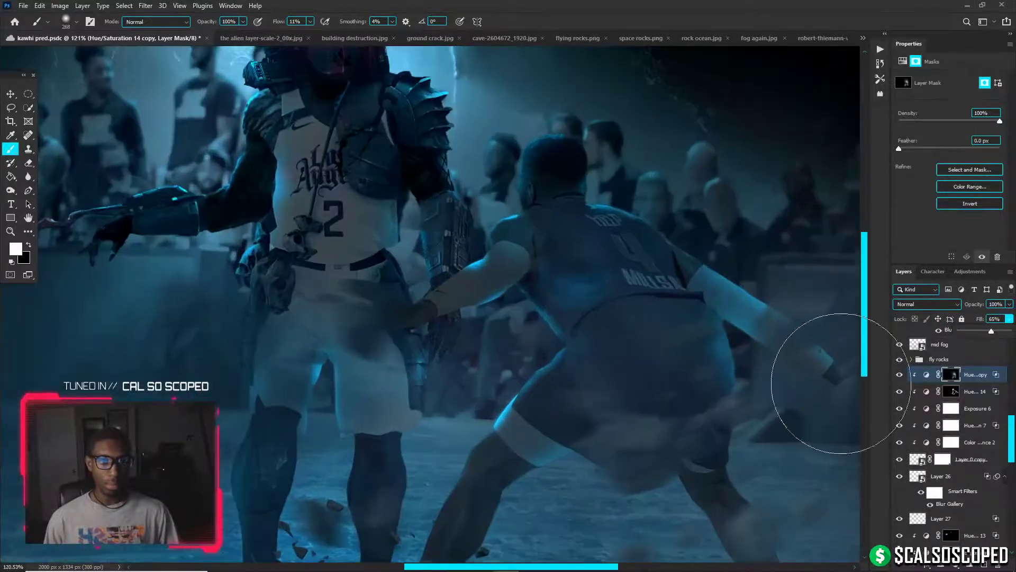
Erase the glow along the upper edge of the opponent's near forearm with black on the Hue/Saturation 14 mask
click(951, 391)
scroll(499, 270, up, 3)
scroll(499, 268, up, 2)
key(x)
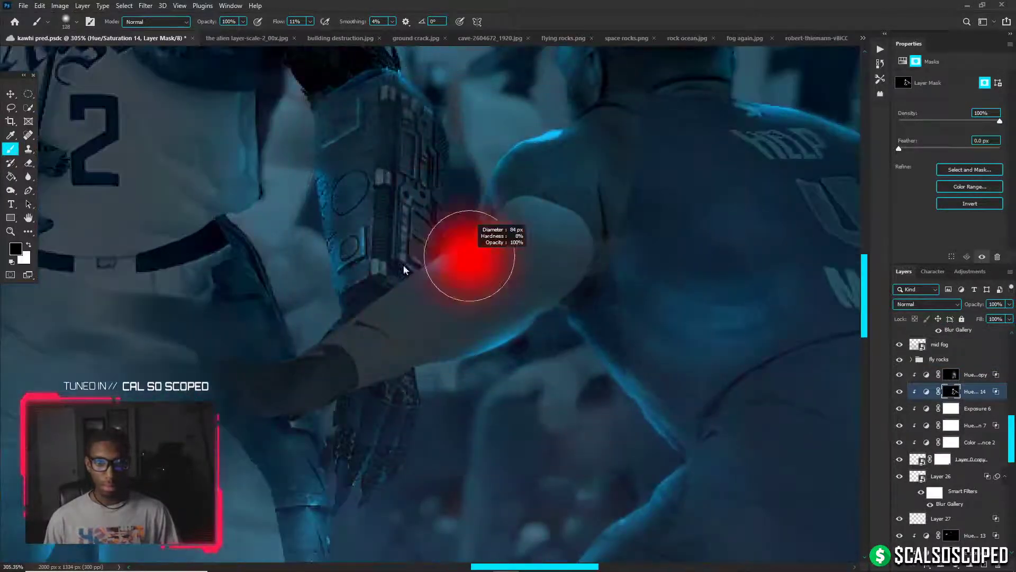
mouse_move(467, 275)
mouse_down()
mouse_move(444, 301)
mouse_move(432, 290)
mouse_move(429, 311)
mouse_up()
Set the fill of the duplicated Hue/Saturation layer to 100% and select its mask
click(981, 379)
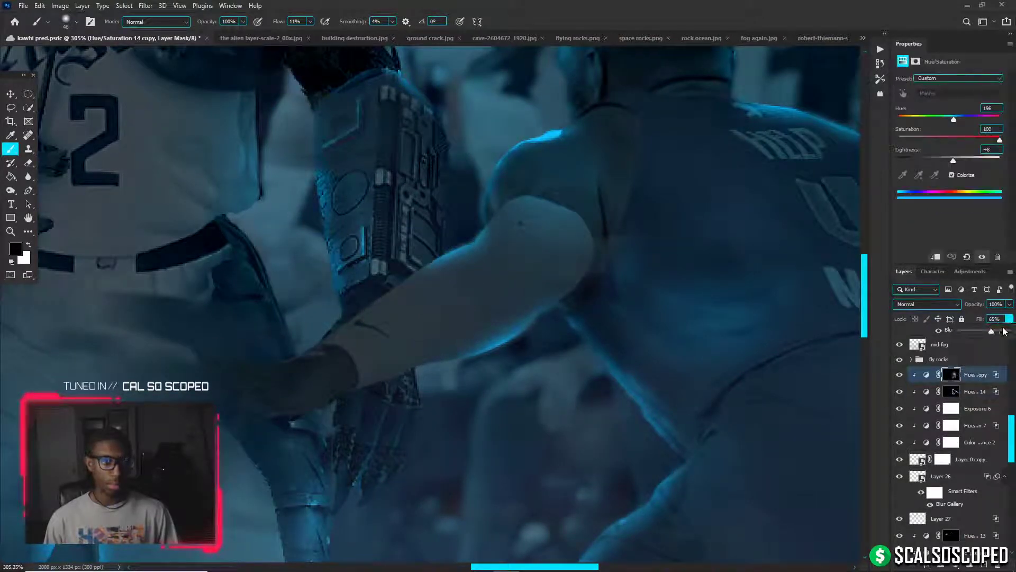
click(951, 374)
scroll(612, 318, down, 5)
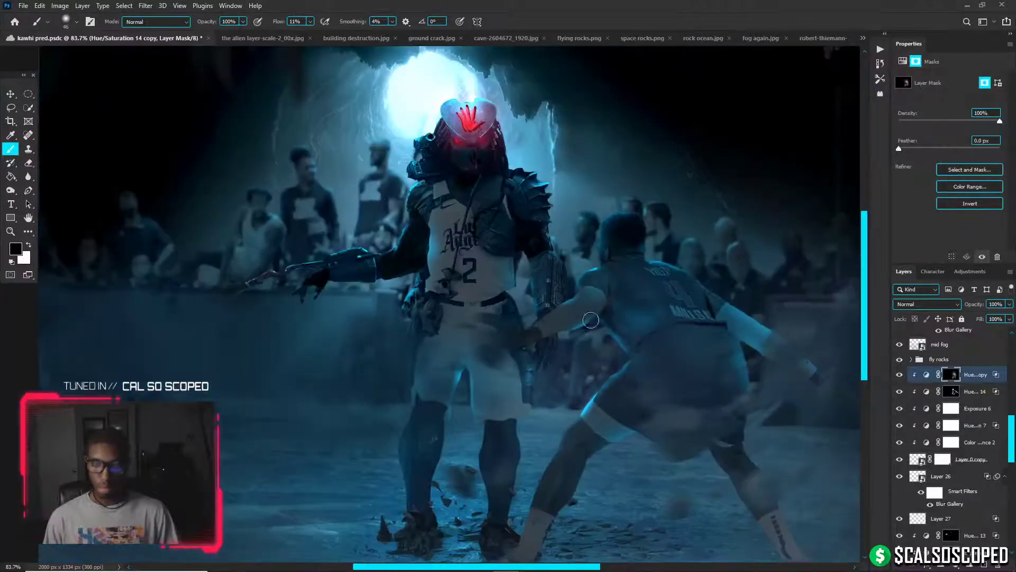
Fade the blue wash over the opponent's shorts and legs on the duplicated layer's mask with a soft black brush
key(x)
key(x)
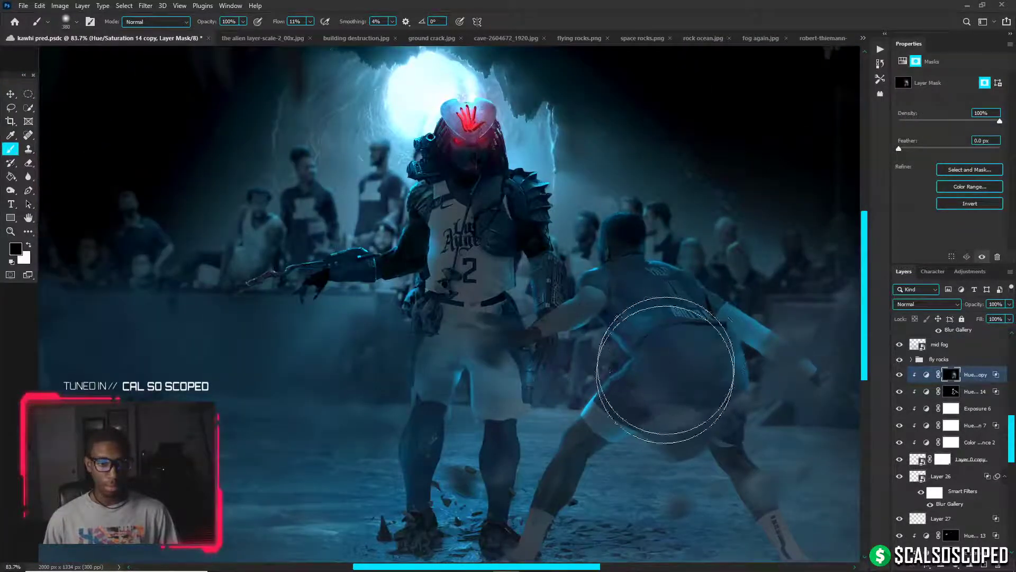
alt+right_click(693, 381)
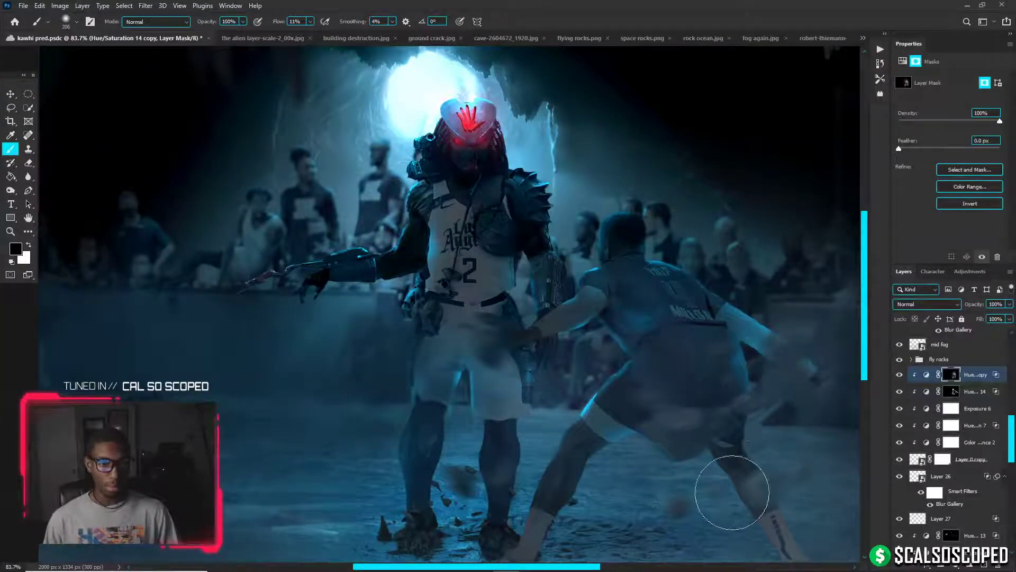
alt+right_click(596, 418)
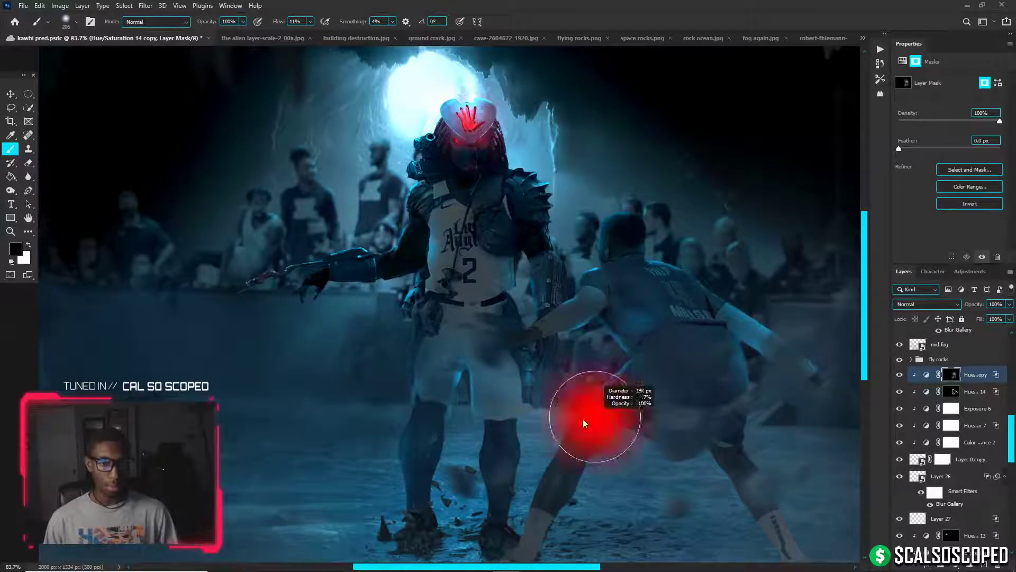
key(x)
alt+right_click(546, 504)
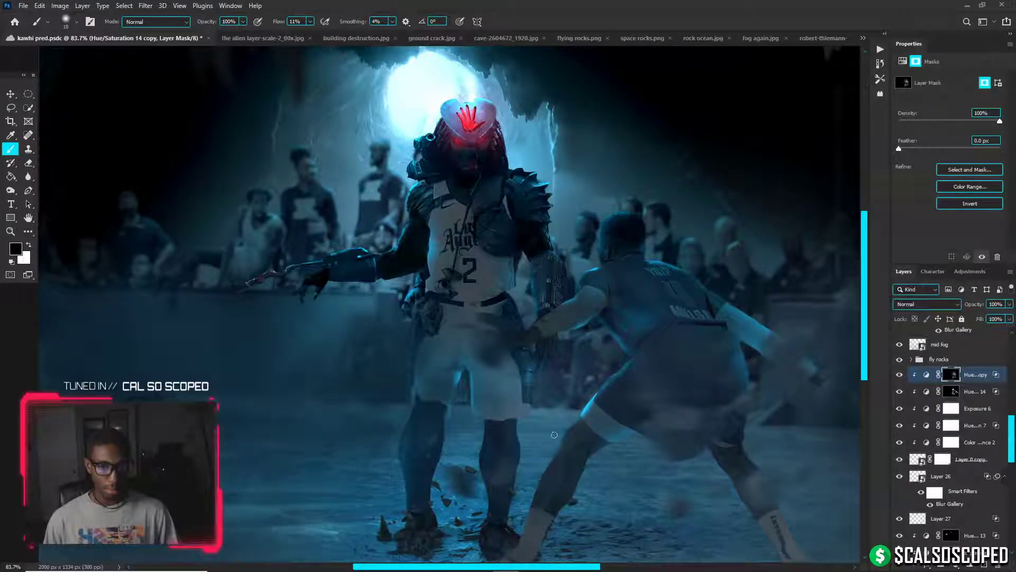
scroll(571, 266, down, 3)
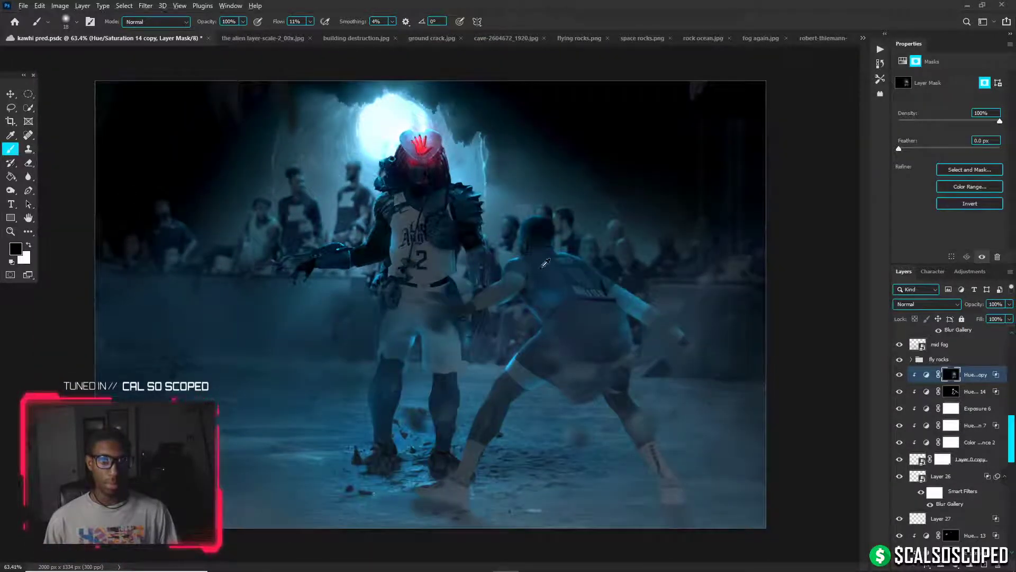
Rework the blue wash over the opponent's jersey back on the duplicated Hue/Saturation layer's mask with a soft brush, ending with white
alt+right_click(545, 263)
alt+right_click(583, 295)
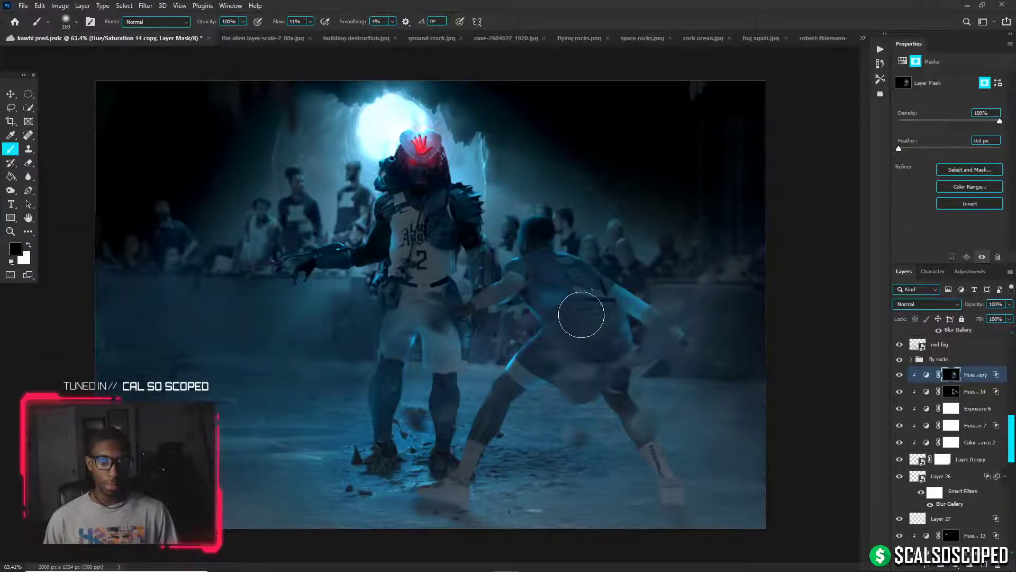
scroll(556, 312, down, 2)
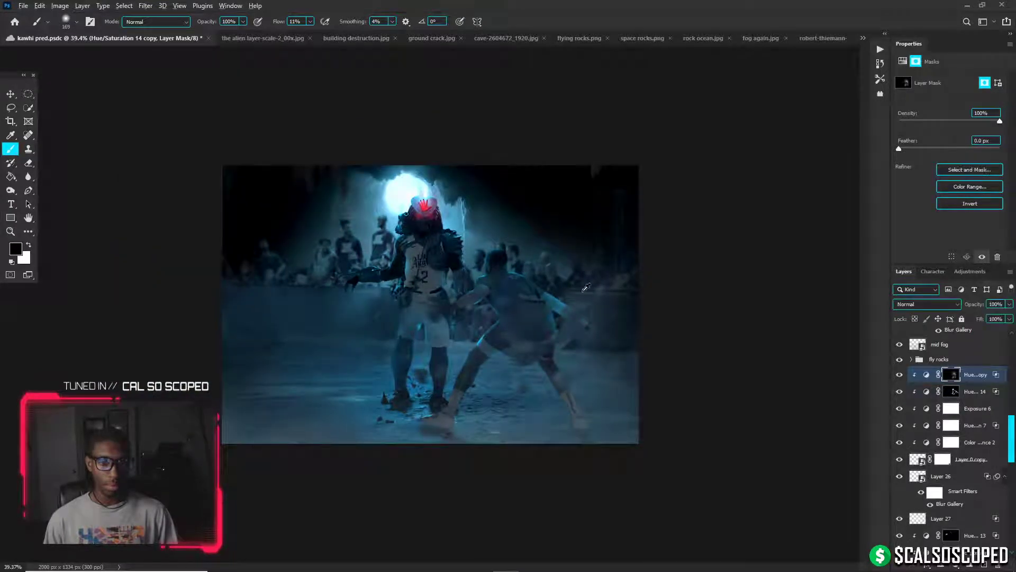
scroll(585, 287, up, 2)
alt+right_click(540, 299)
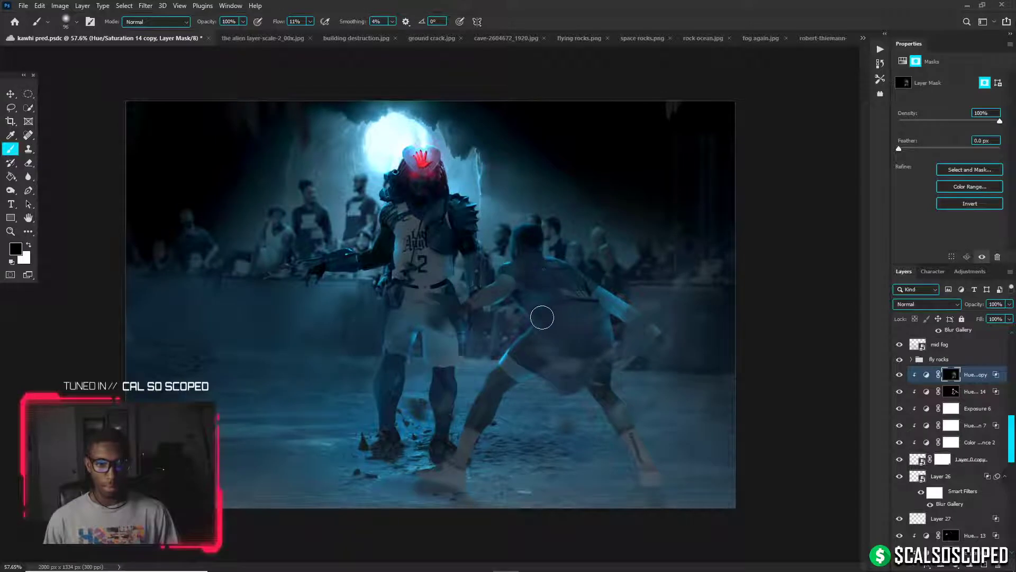
key(x)
right_click(546, 306)
drag(631, 332, 640, 331)
key(Return)
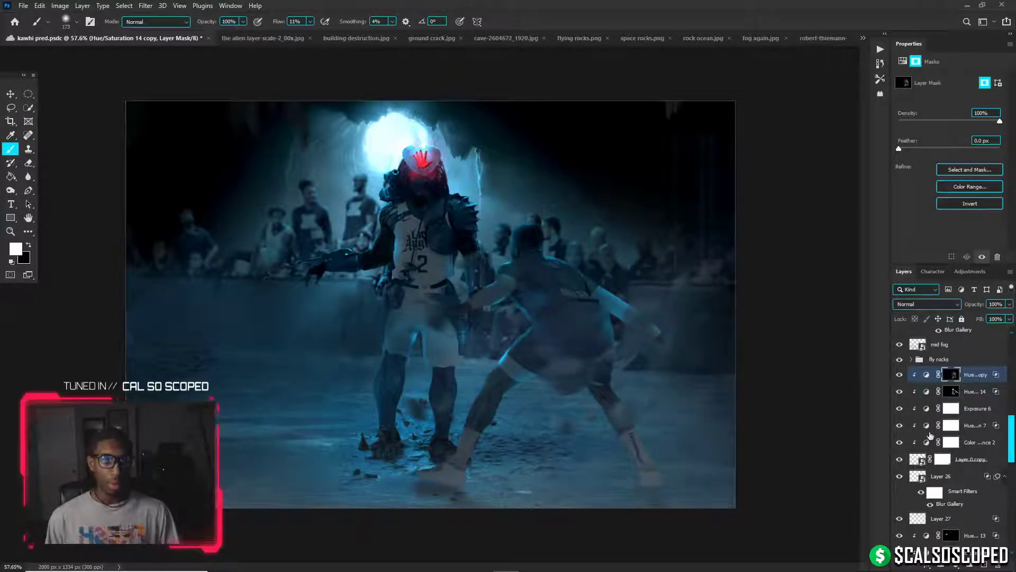
Compare the composite with and without Layer 26, leaving the layer visible
click(903, 478)
click(901, 477)
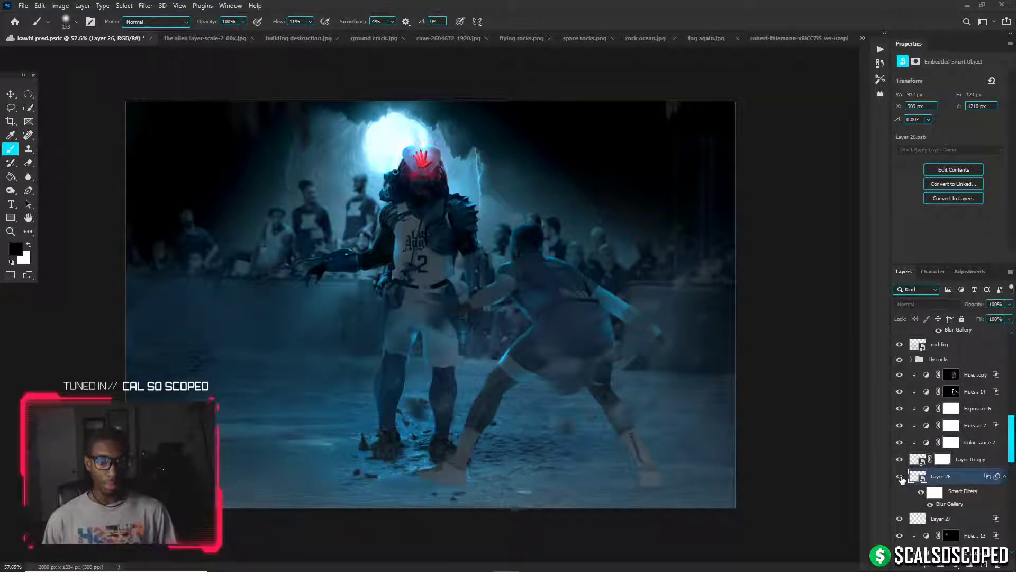
click(900, 477)
click(900, 477)
click(900, 477)
click(900, 477)
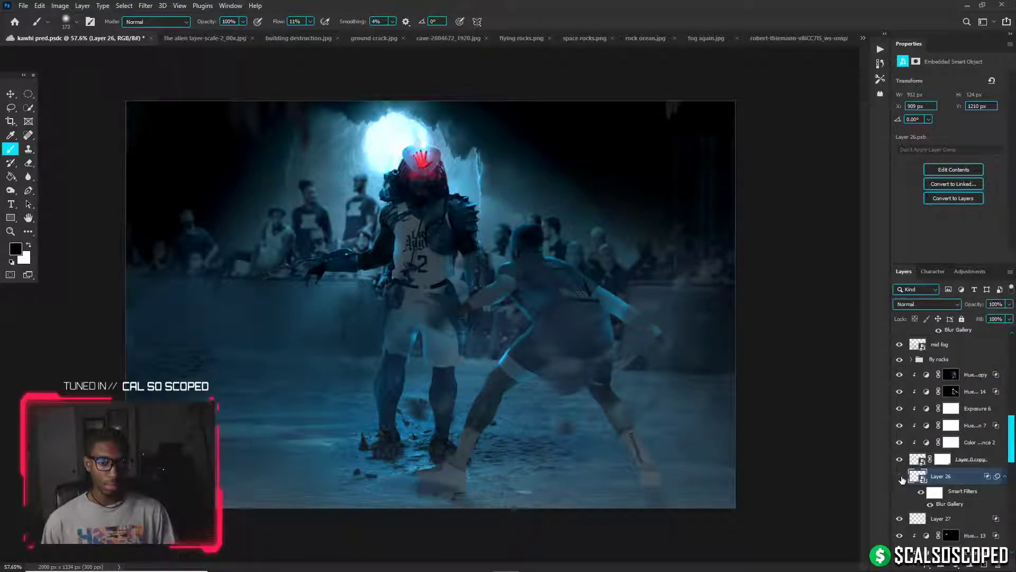
click(901, 477)
click(901, 477)
click(900, 477)
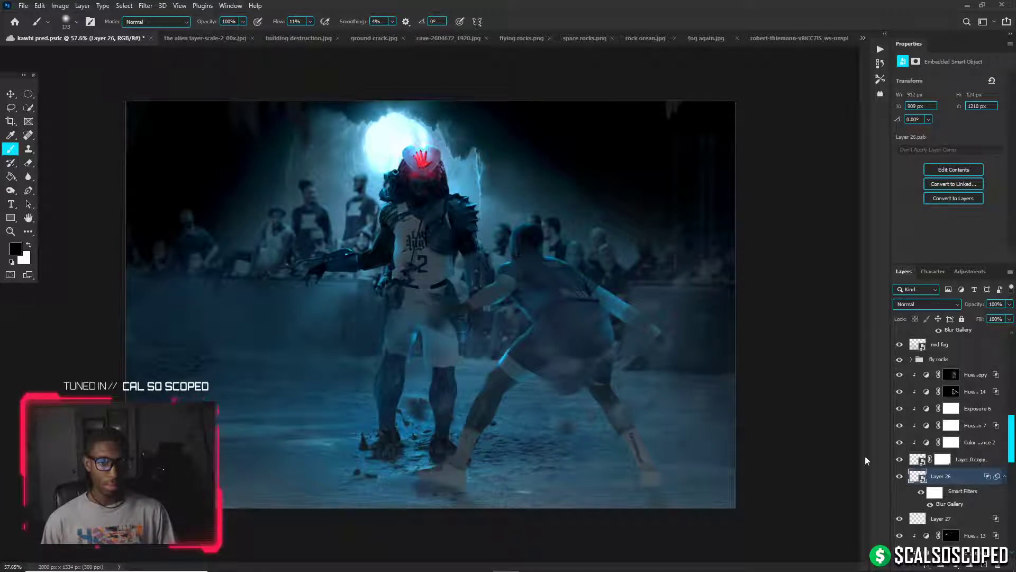
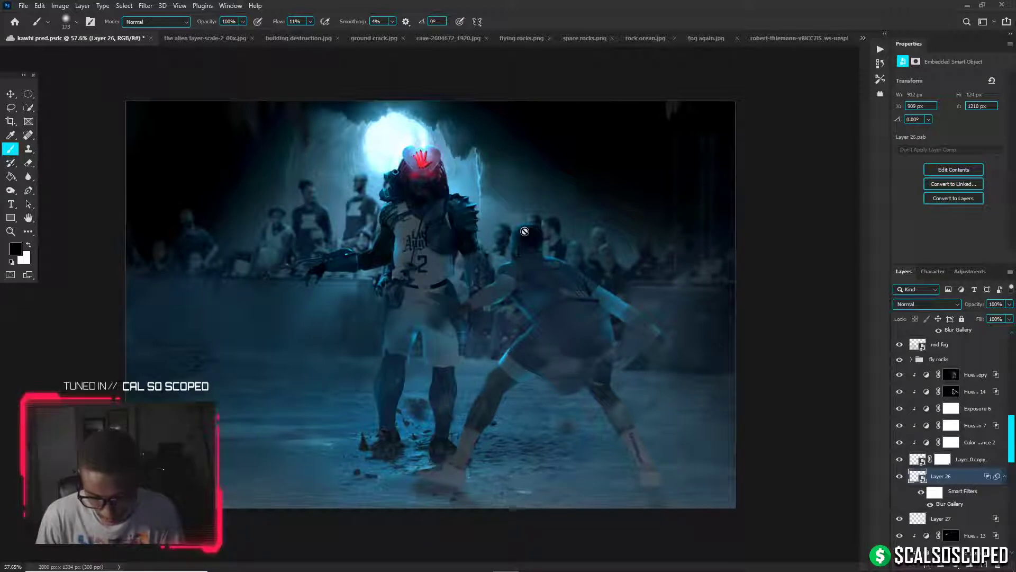
Switch to OBS to check the audio mixer levels, and return to the Photoshop composite
mouse_move(532, 567)
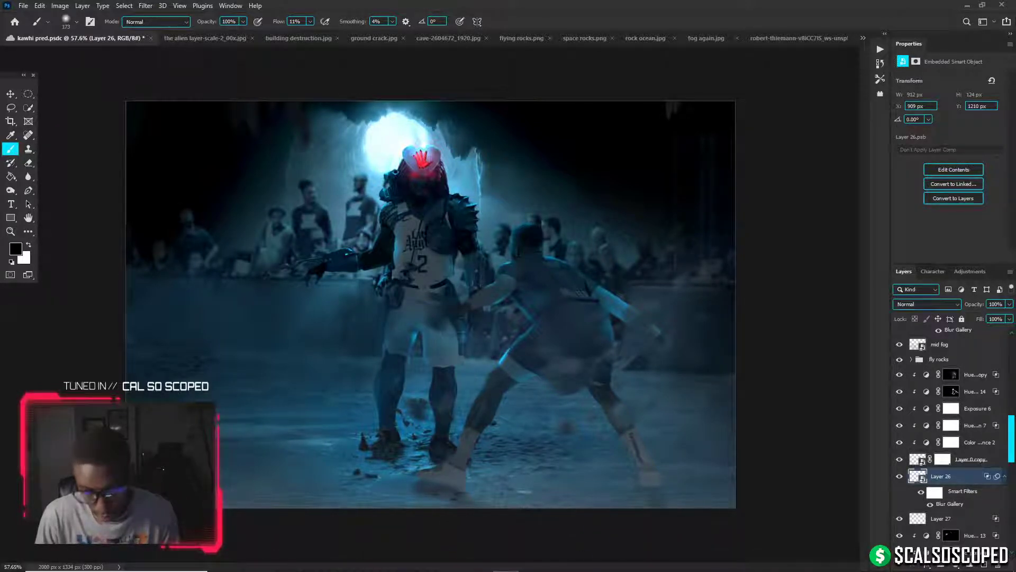
click(611, 561)
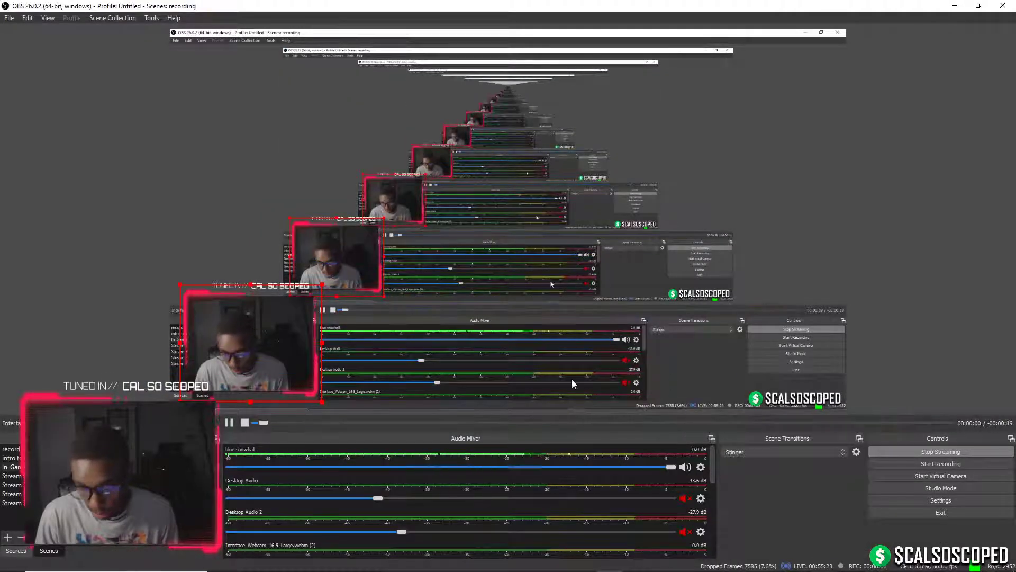
mouse_move(503, 565)
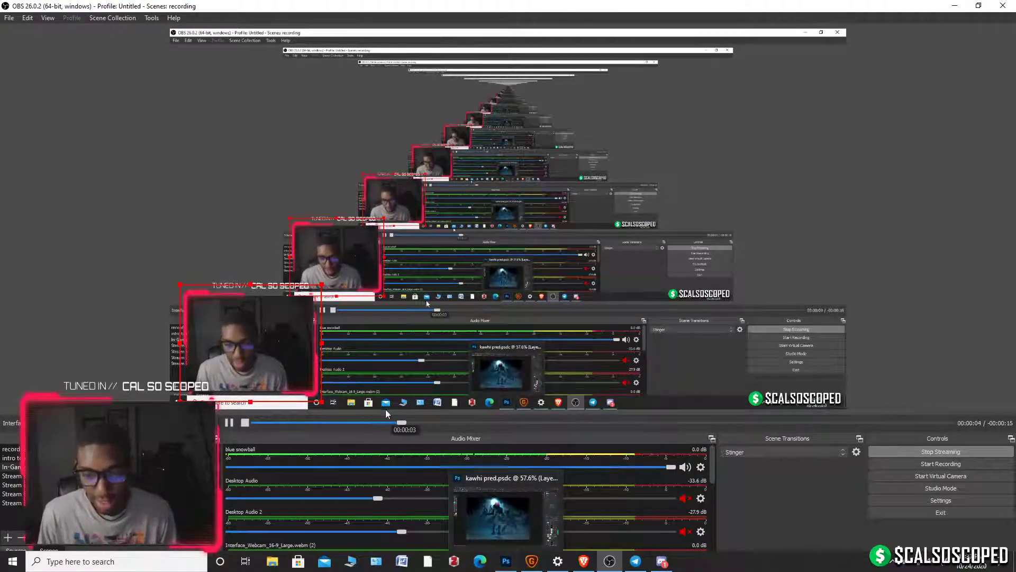
scroll(417, 513, down, 2)
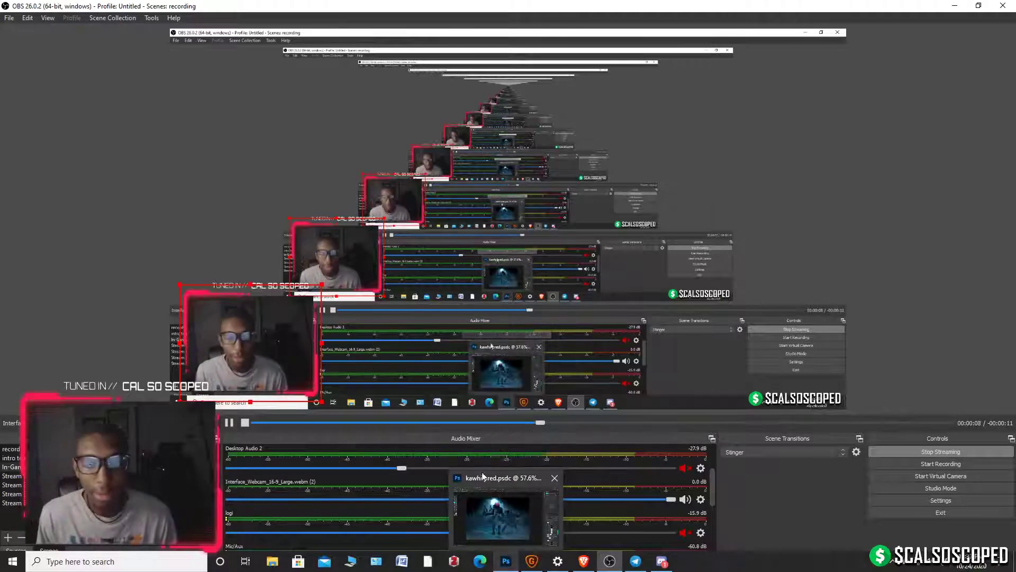
click(501, 526)
Compare the opponent's lighting with and without the duplicated Hue/Saturation layer, leaving the layer visible
scroll(462, 408, down, 3)
scroll(575, 321, up, 4)
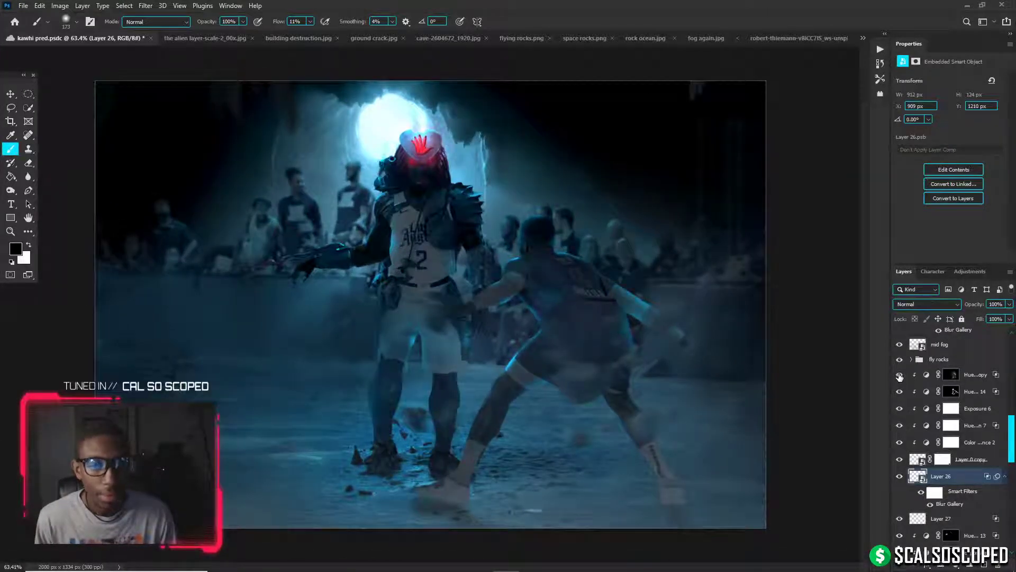
scroll(570, 274, up, 2)
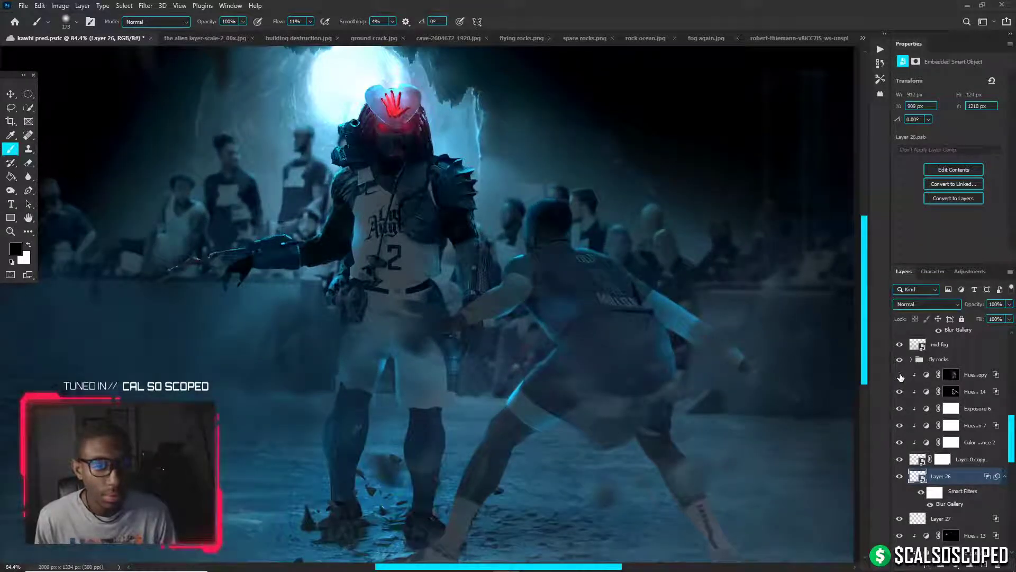
click(900, 375)
Even out the blue wash over the opponent's jersey back and shorts on the duplicated Hue/Saturation layer's mask with a soft brush
click(957, 377)
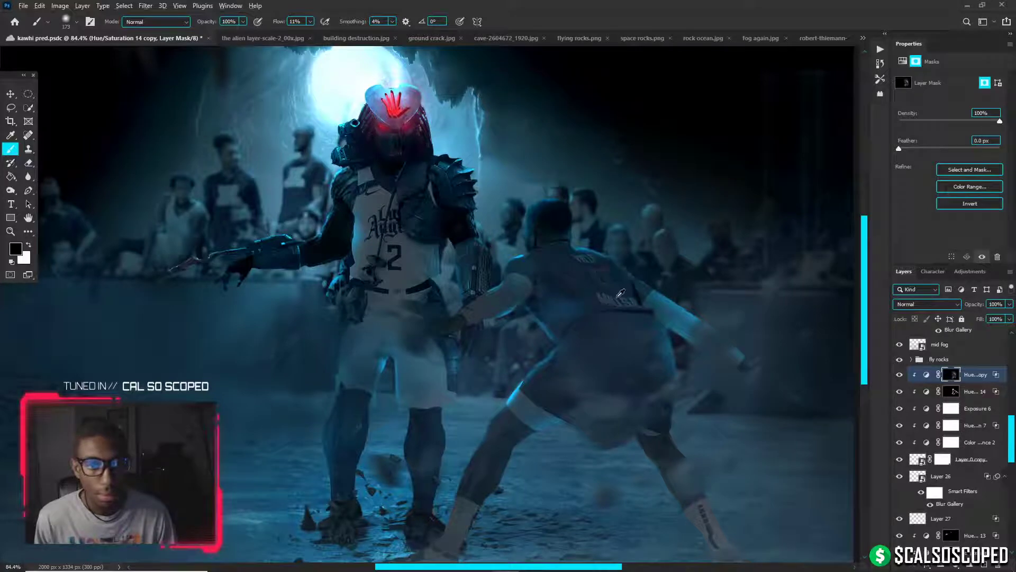
drag(621, 293, 589, 276)
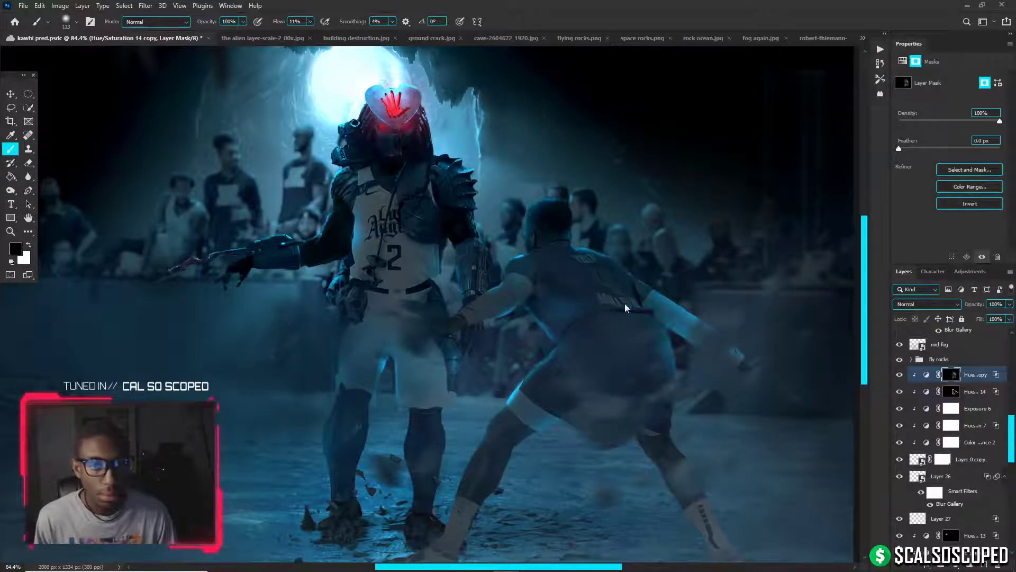
key(x)
key(bracketright)
key(bracketright)
key(bracketright)
drag(625, 308, 694, 360)
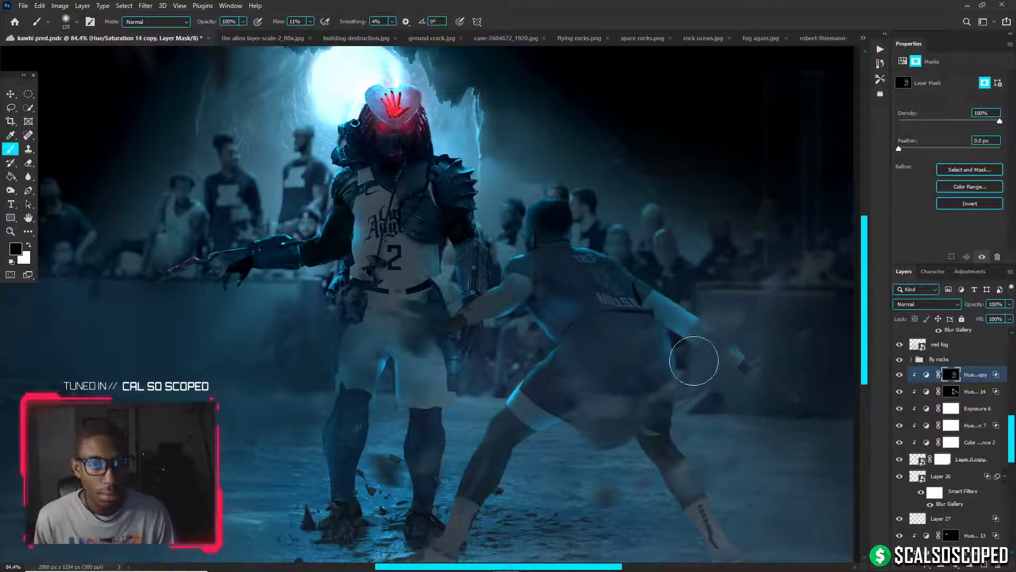
scroll(625, 326, down, 3)
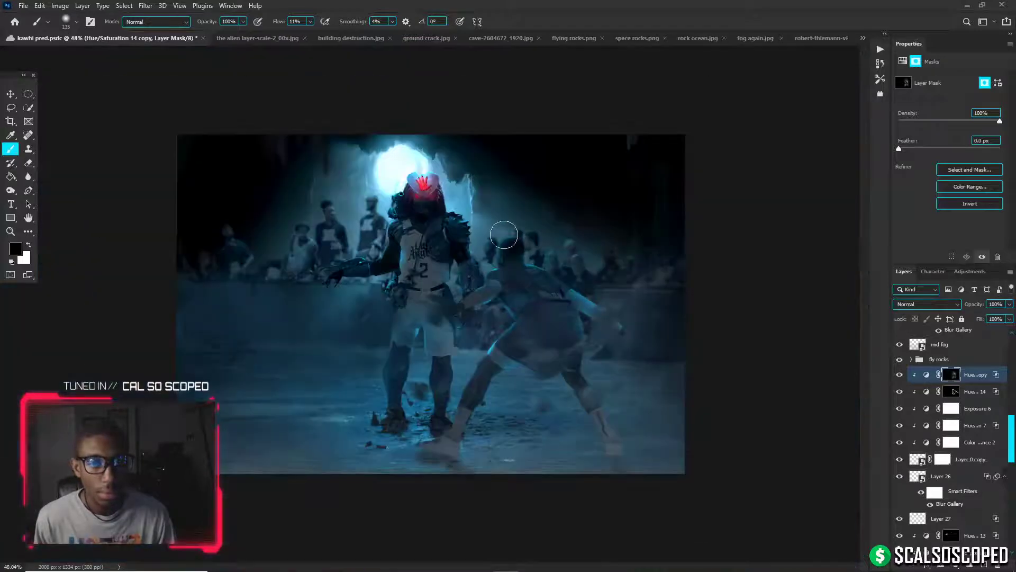
Examine the opponent's blue lighting against the surrounding scene, close up and from afar, with the Hue/Saturation 14 mask selected
click(951, 392)
scroll(625, 317, up, 4)
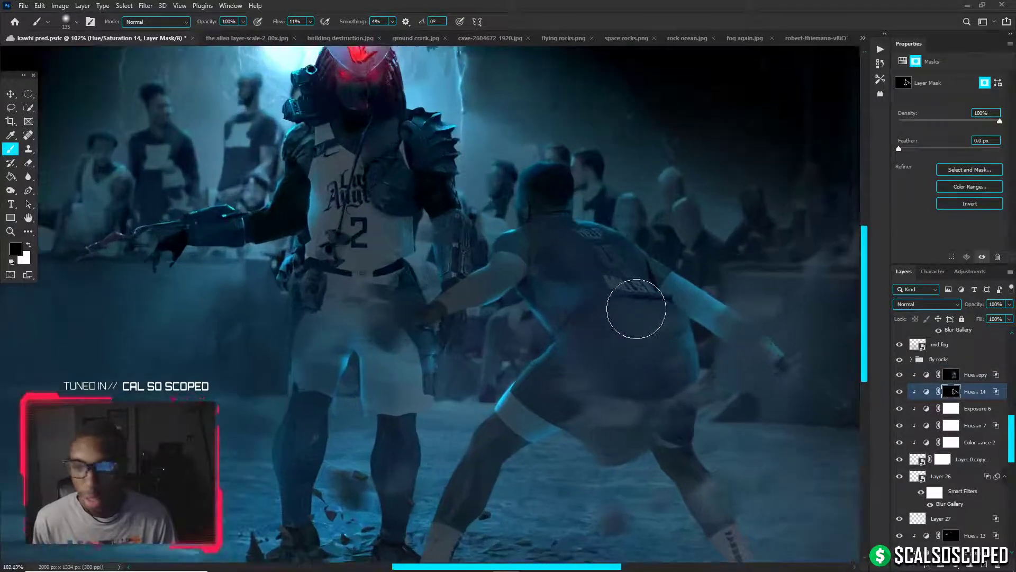
scroll(574, 270, down, 2)
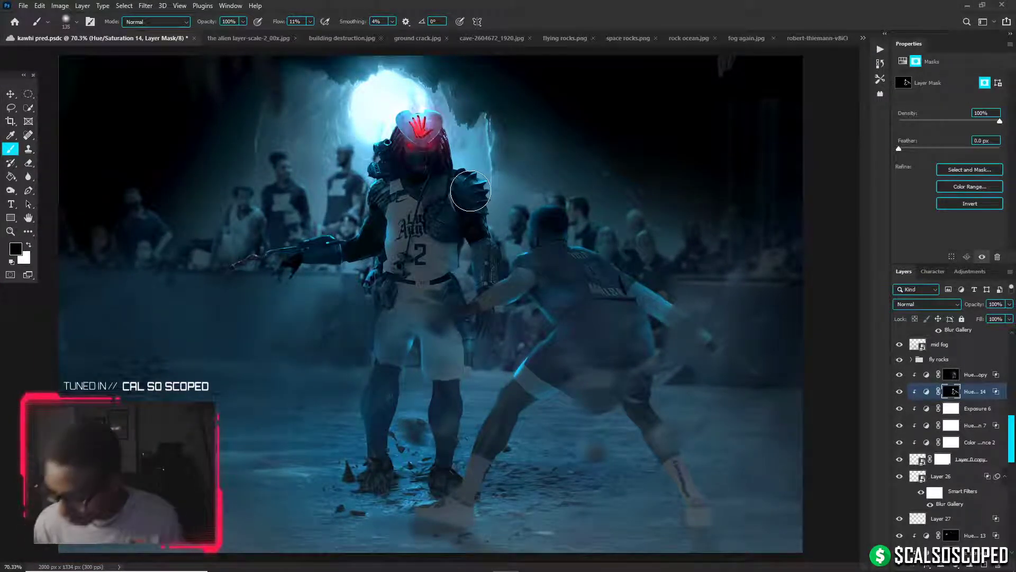
scroll(494, 173, down, 4)
scroll(523, 226, up, 5)
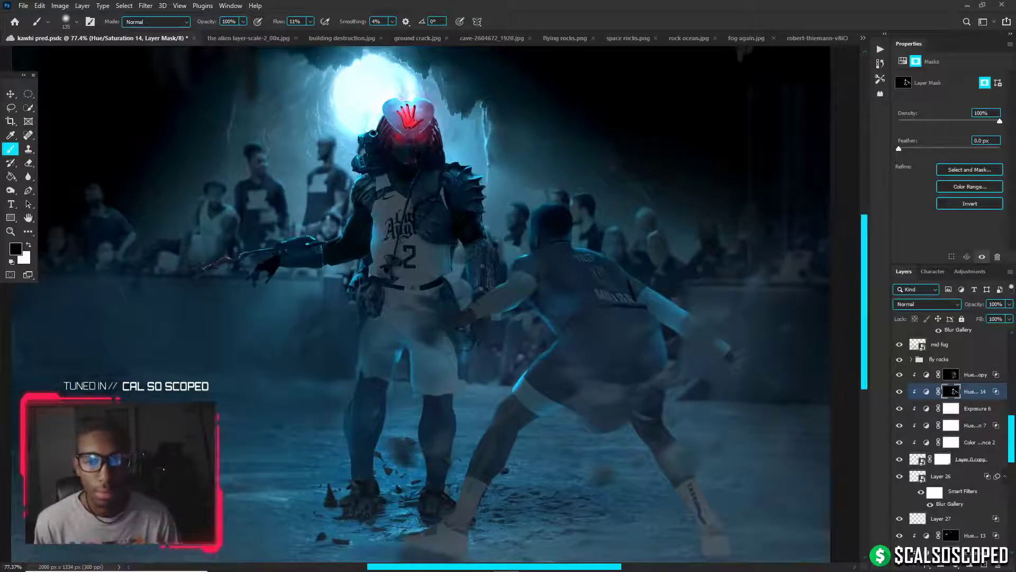
scroll(545, 466, up, 1)
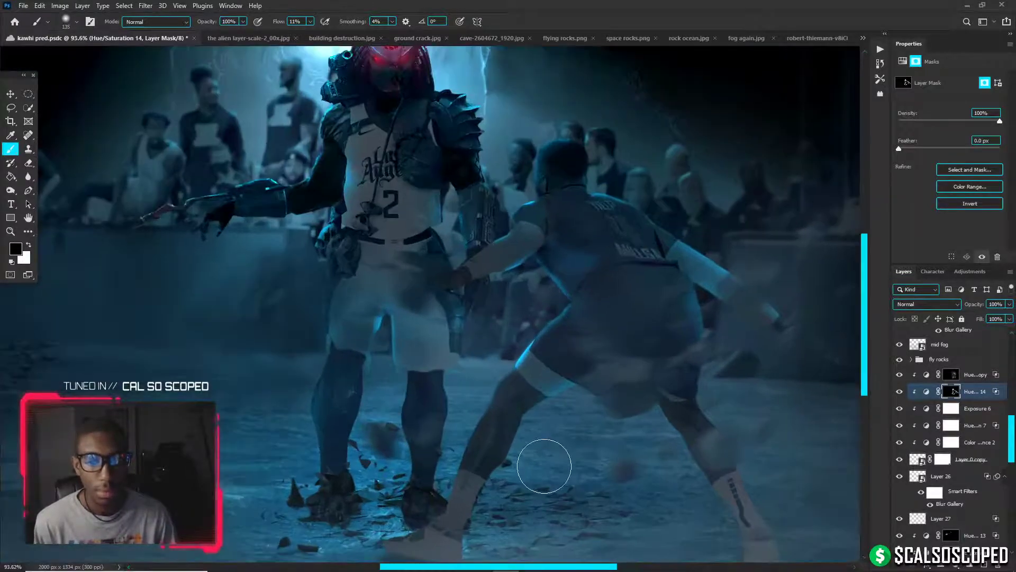
scroll(544, 466, down, 2)
scroll(571, 498, up, 2)
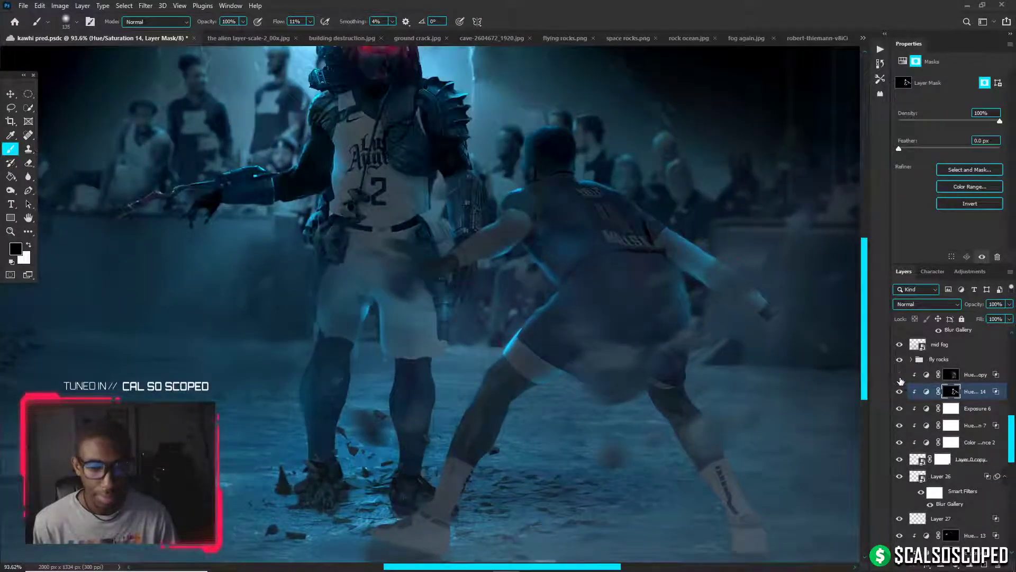
scroll(545, 413, down, 2)
scroll(458, 464, up, 1)
scroll(458, 464, down, 2)
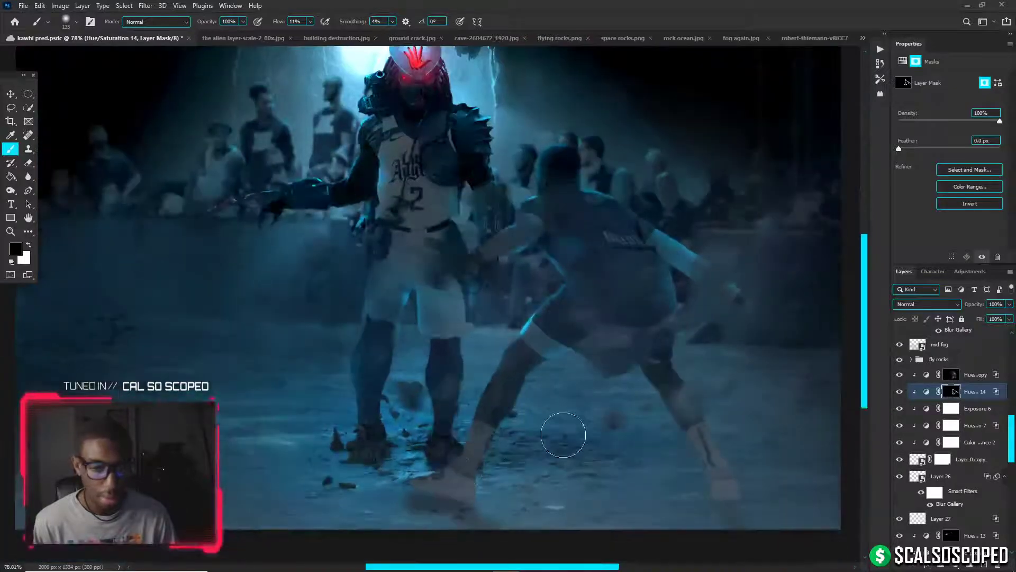
Add a clipped Exposure adjustment at -5.76 above the duplicated Hue/Saturation layer and invert its mask to black
click(968, 377)
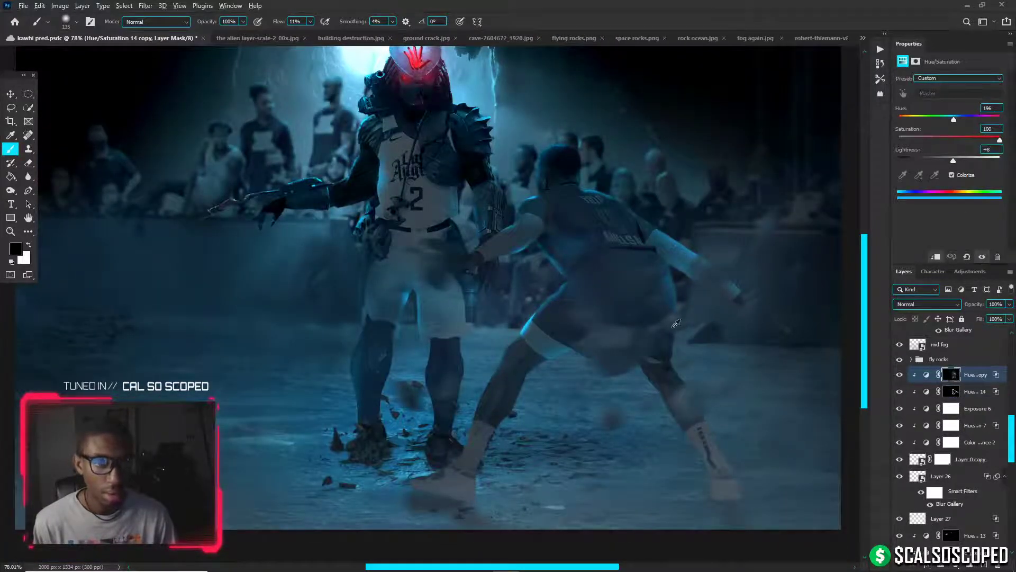
scroll(596, 320, up, 2)
click(934, 568)
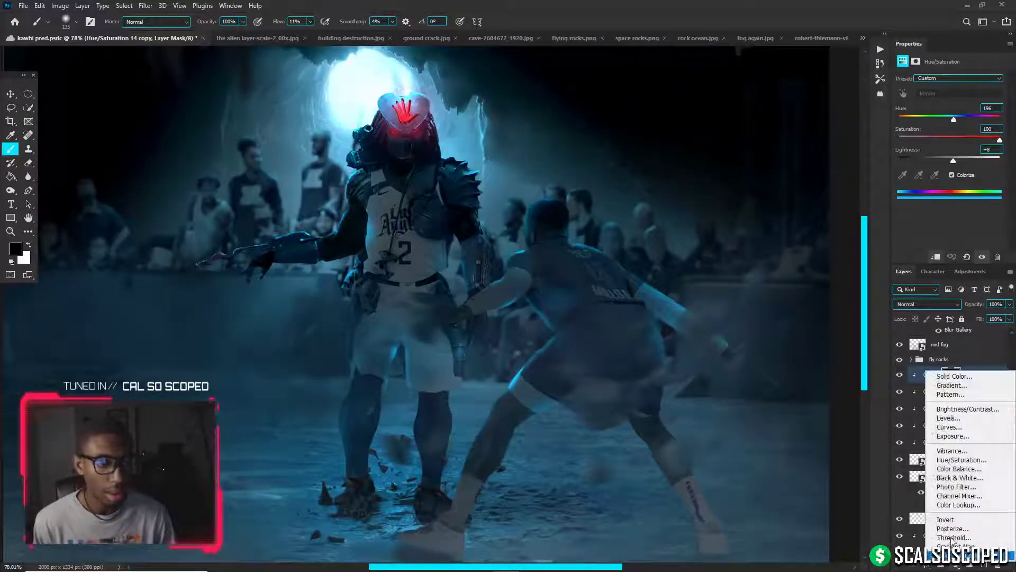
click(951, 421)
alt+click(965, 378)
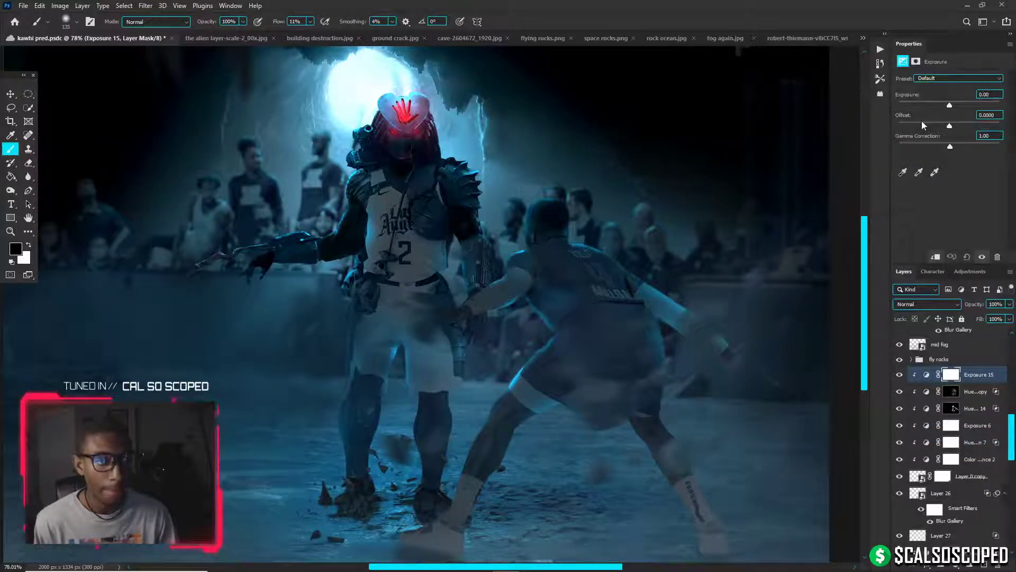
drag(950, 105, 917, 110)
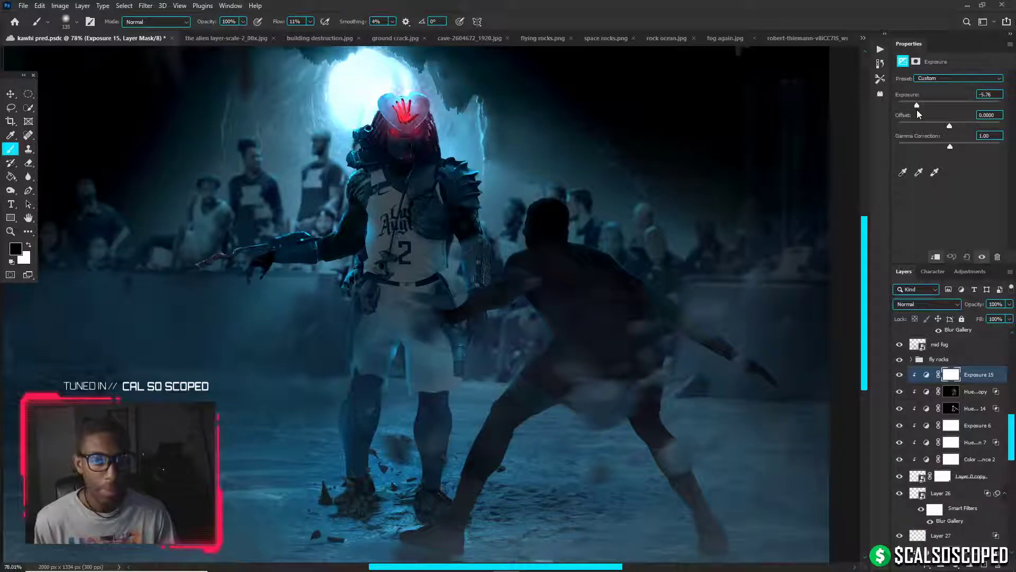
key(ctrl+i)
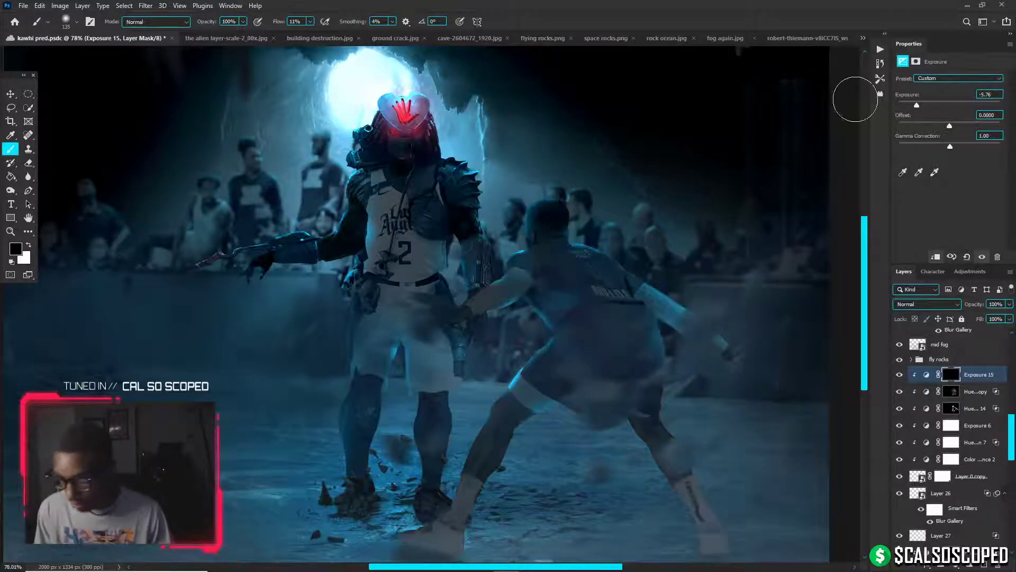
Darken the opponent's shoes and lower legs with a soft white brush at 11% flow on the Exposure 15 mask
scroll(538, 266, up, 2)
scroll(533, 257, down, 3)
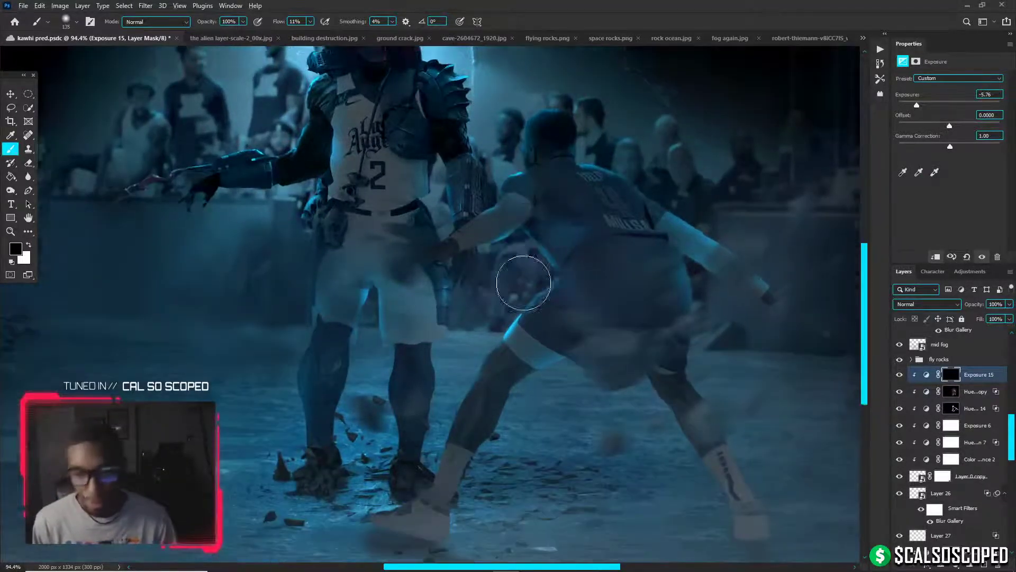
alt+right_click(525, 393)
key(x)
drag(467, 537, 480, 446)
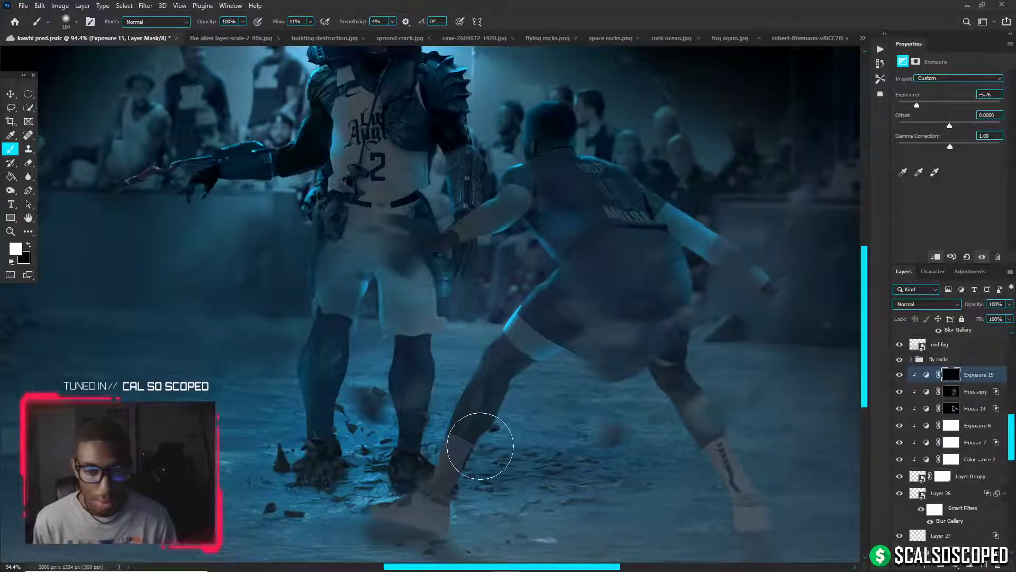
key(ctrl+z)
mouse_move(355, 539)
mouse_down()
mouse_move(406, 540)
mouse_move(335, 535)
mouse_move(406, 532)
mouse_move(348, 527)
mouse_move(398, 527)
mouse_move(358, 531)
mouse_move(402, 523)
mouse_move(411, 509)
mouse_move(387, 489)
mouse_move(429, 454)
mouse_up()
key(x)
key(x)
mouse_move(733, 454)
mouse_down()
mouse_move(709, 442)
mouse_move(755, 471)
mouse_move(775, 513)
mouse_move(785, 464)
mouse_move(793, 546)
mouse_move(772, 534)
mouse_up()
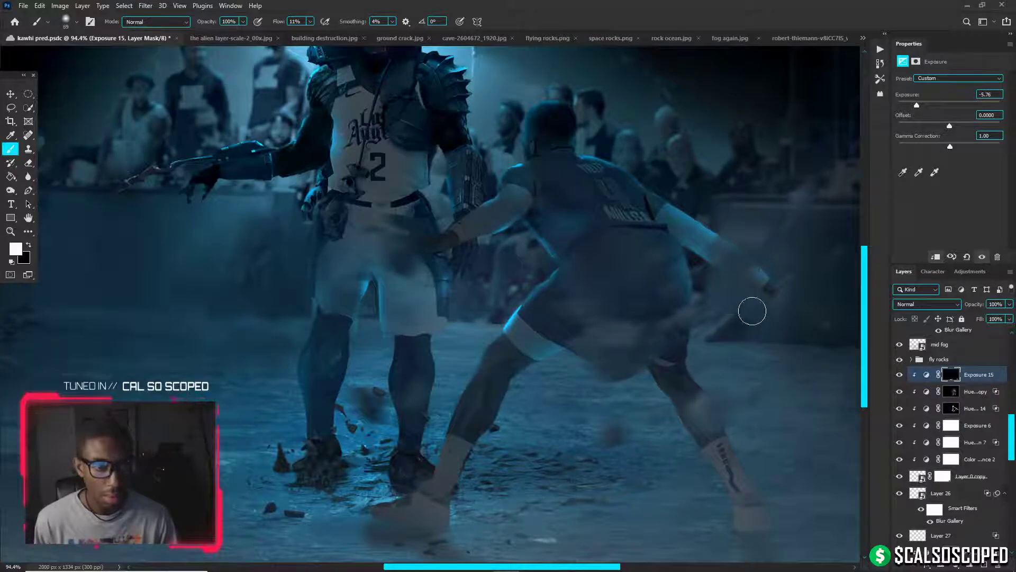
Shade the opponent's extended rear arm with a soft white brush on the Exposure 15 mask, undoing the stroke beside the shorts
alt+right_click(753, 310)
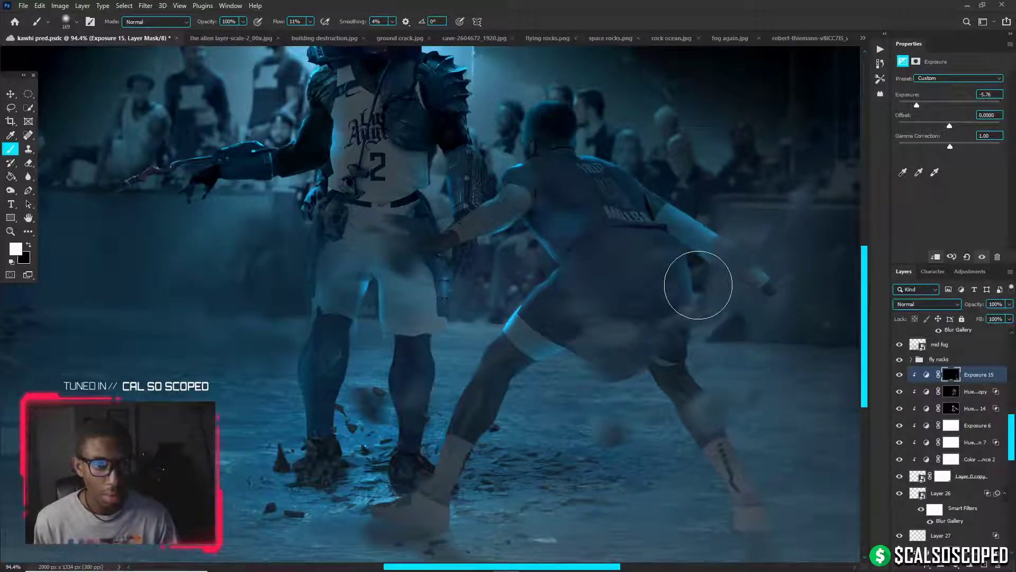
key(ctrl+z)
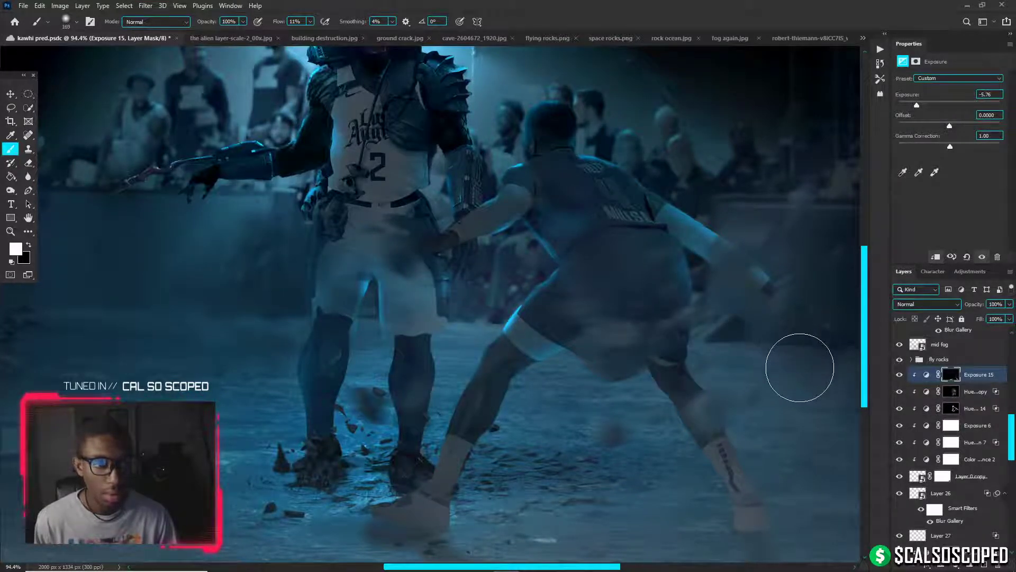
key(x)
alt+right_click(803, 363)
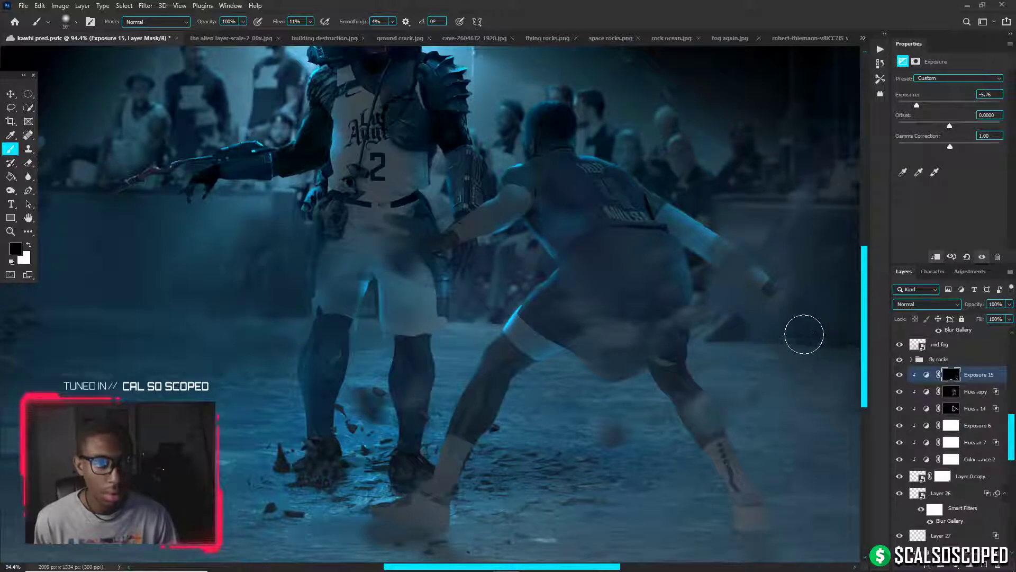
key(x)
drag(677, 183, 704, 207)
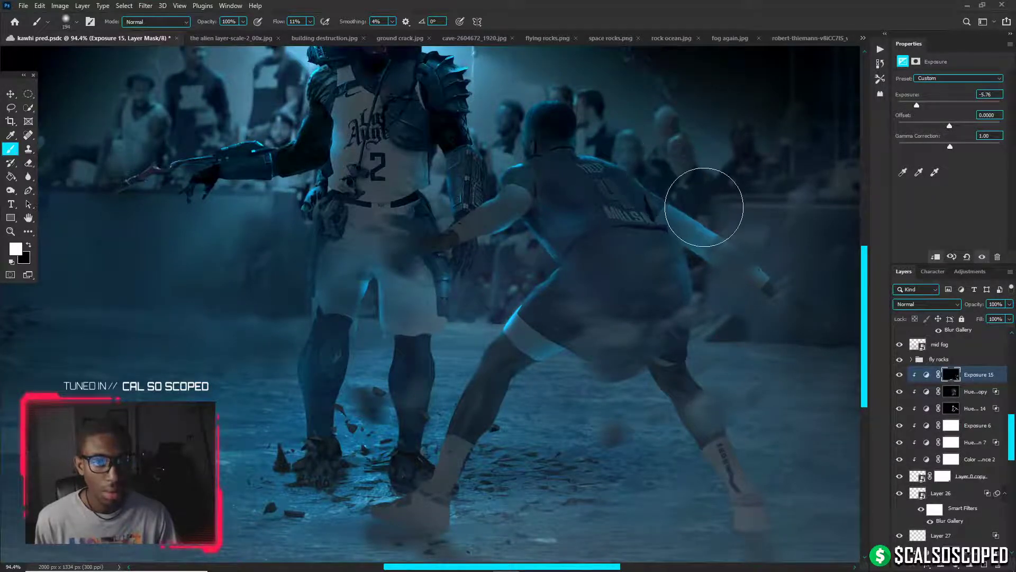
Darken the opponent's upper back and near shoulder with a soft white brush at 11% flow on the Exposure 15 mask
alt+right_click(591, 222)
scroll(572, 252, up, 3)
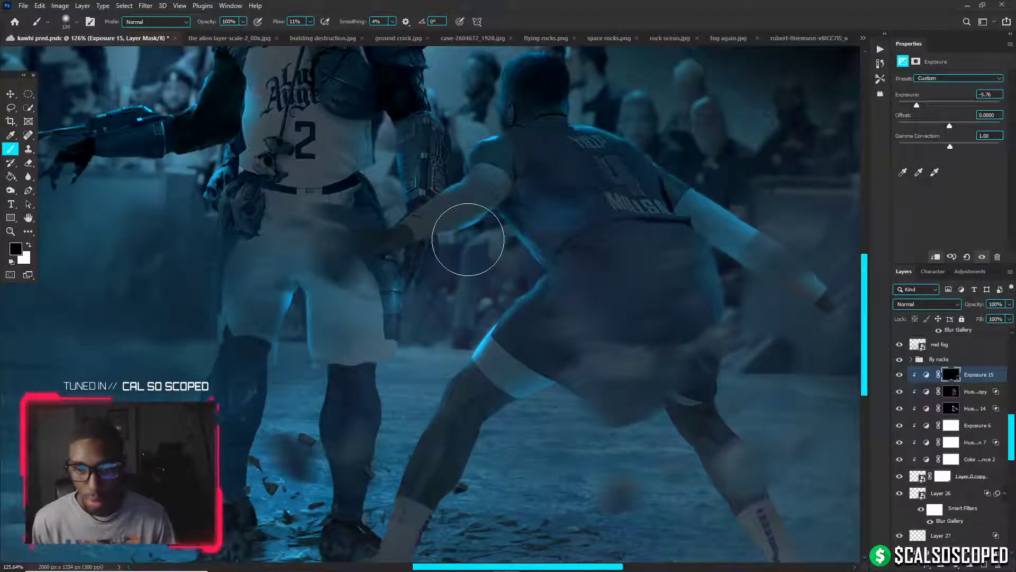
scroll(455, 239, down, 3)
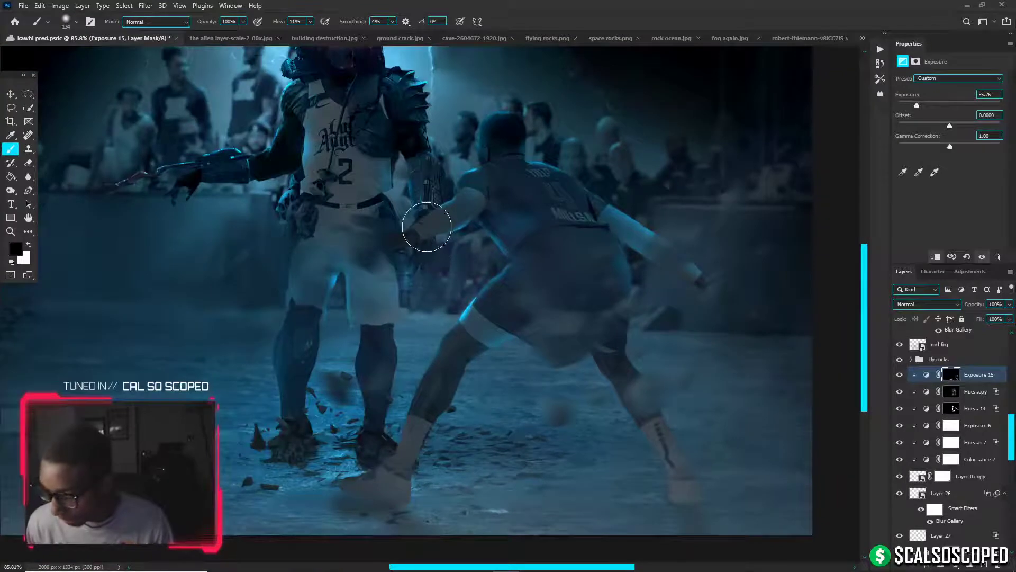
scroll(427, 227, down, 3)
scroll(488, 211, up, 2)
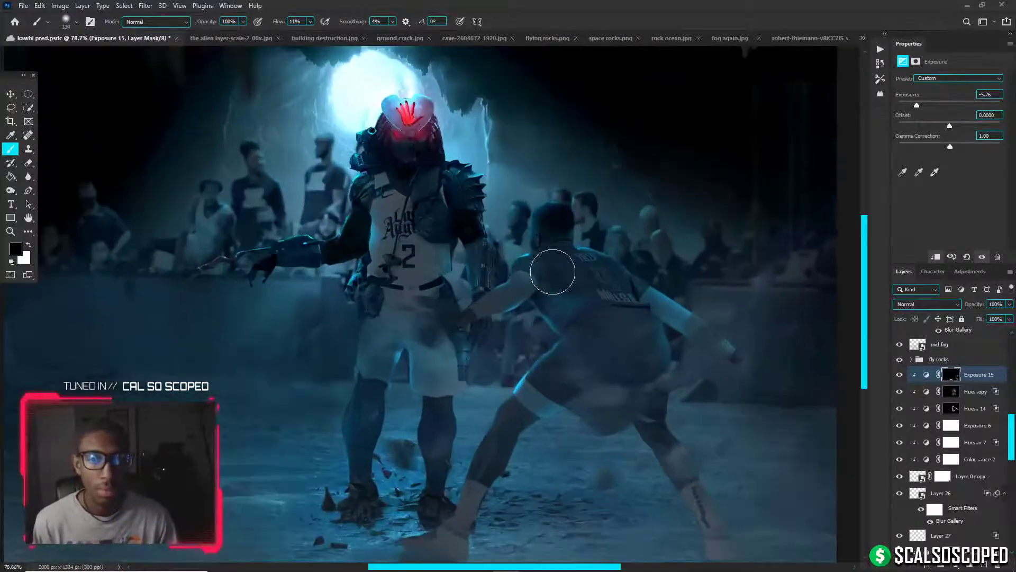
key(x)
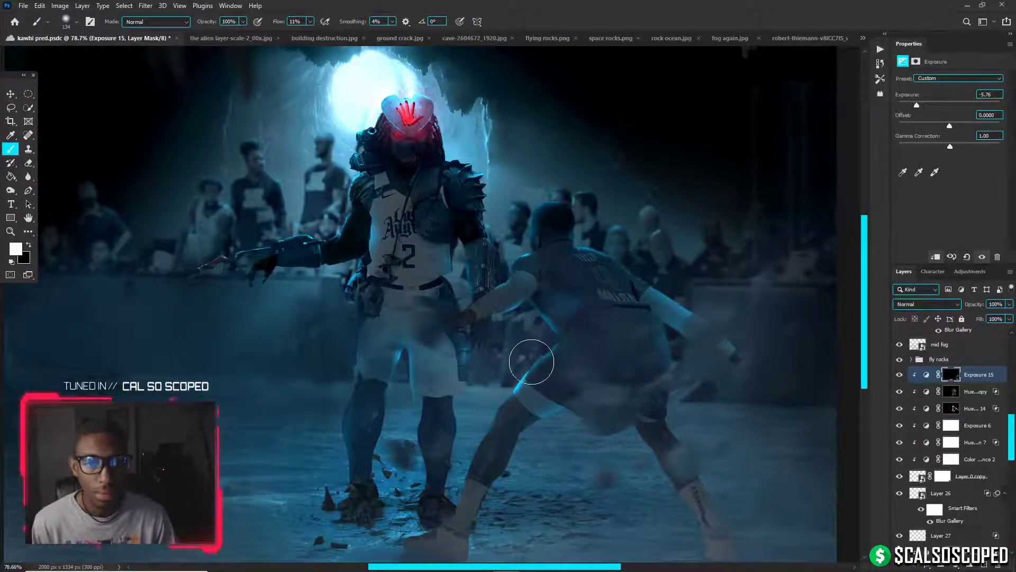
scroll(617, 308, up, 3)
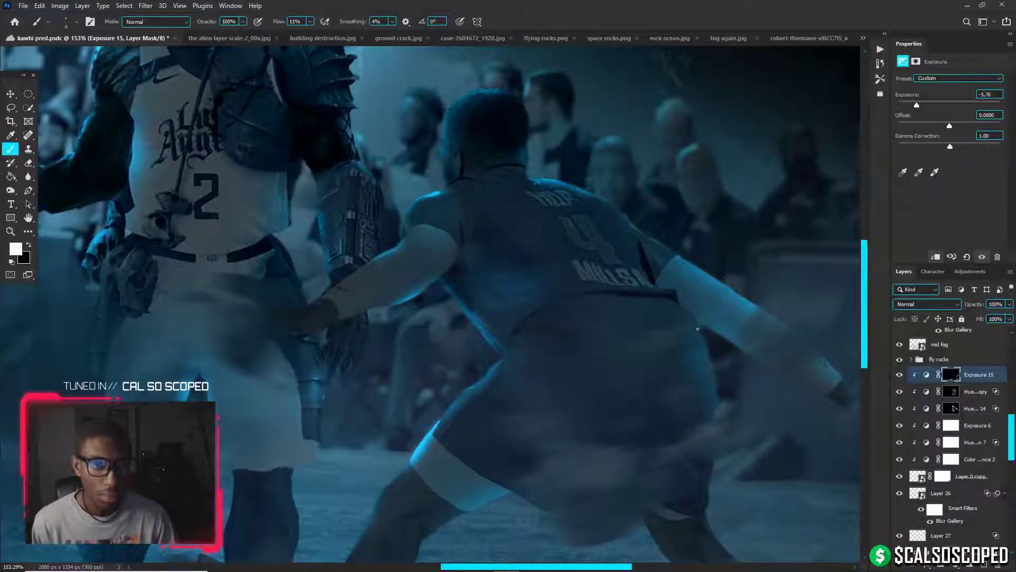
alt+right_click(696, 318)
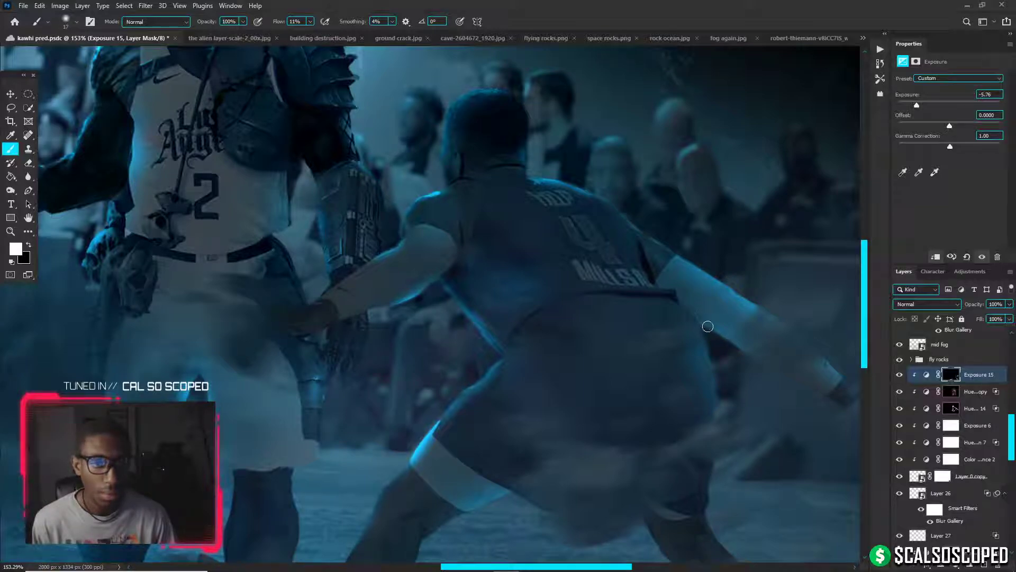
key(bracketright)
key(bracketright)
key(bracketright)
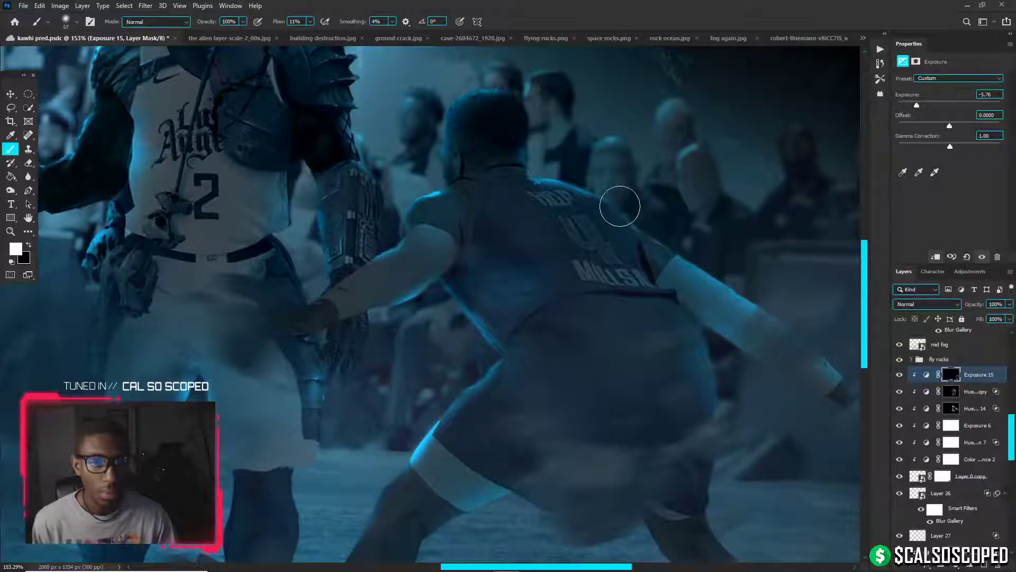
drag(487, 185, 469, 249)
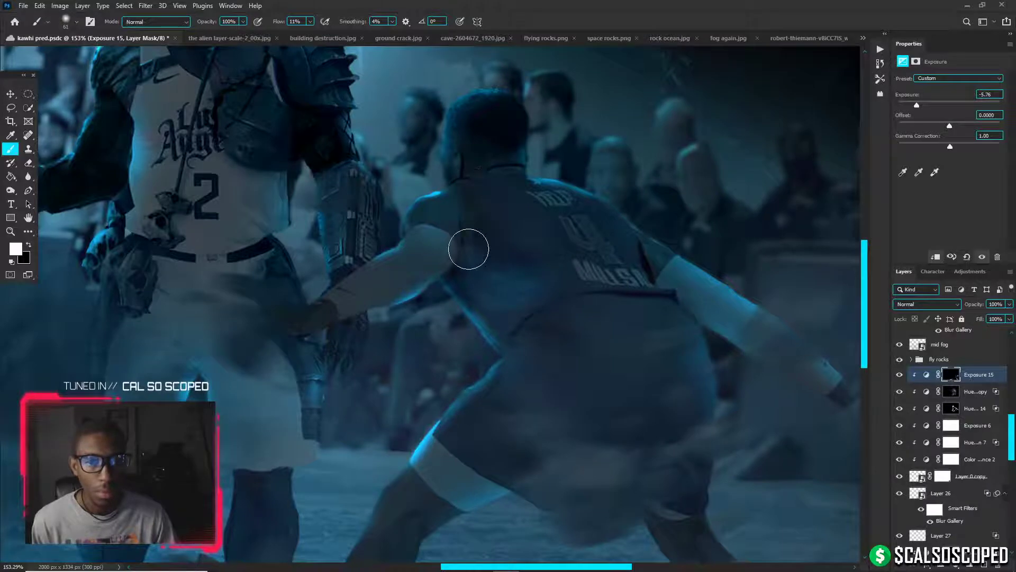
Refine the shadow around the opponent's near armhole and armpit on the Exposure 15 mask, using a smaller brush in black and white
right_click(475, 225)
scroll(478, 227, up, 7)
alt+right_click(471, 217)
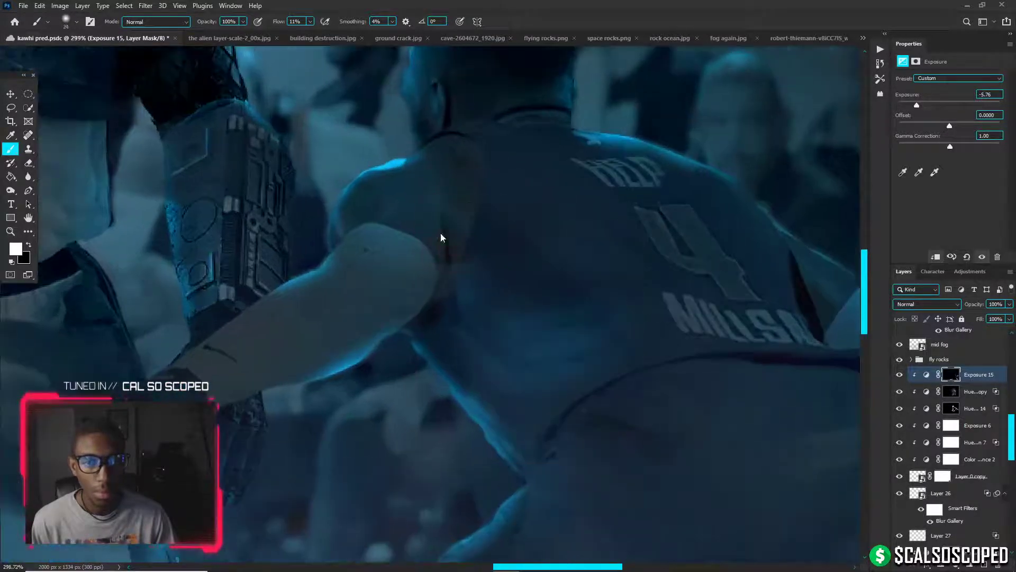
key(x)
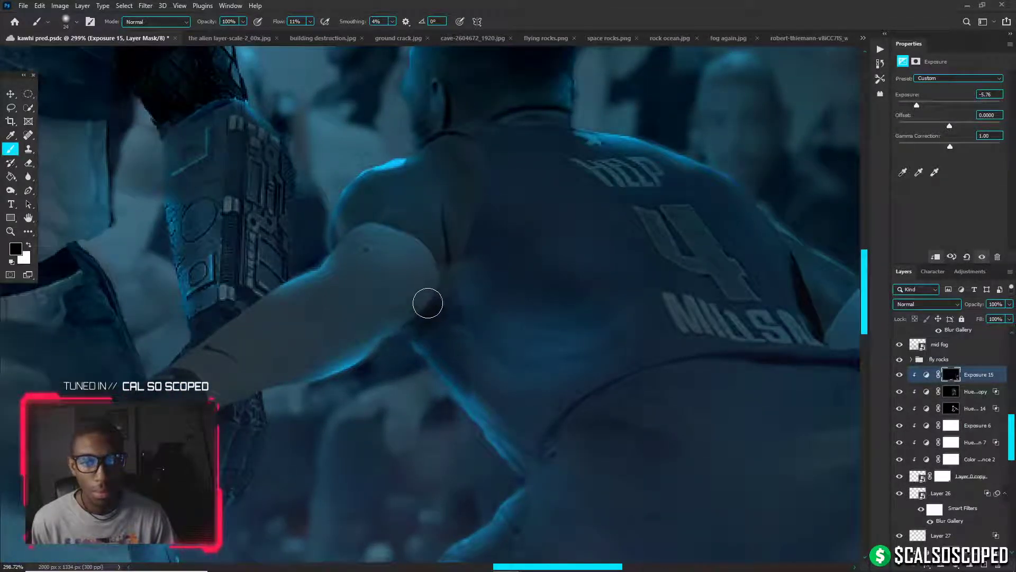
key(x)
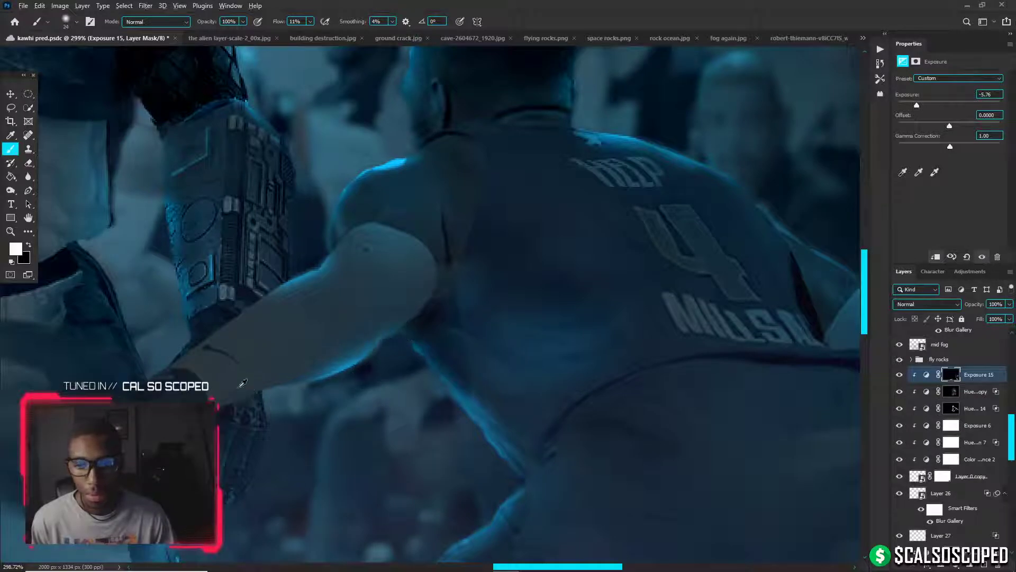
alt+right_click(241, 385)
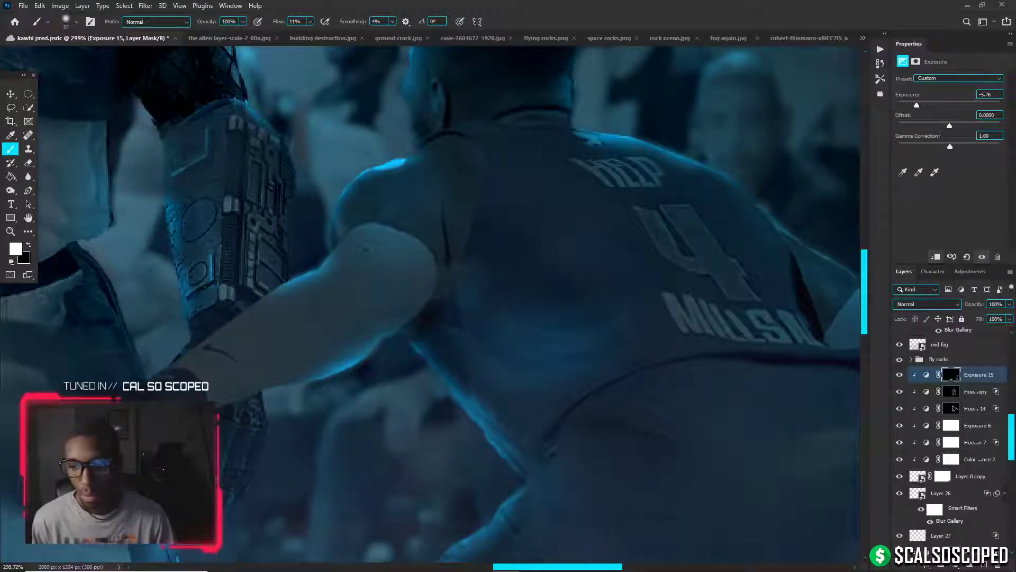
key(x)
key(x)
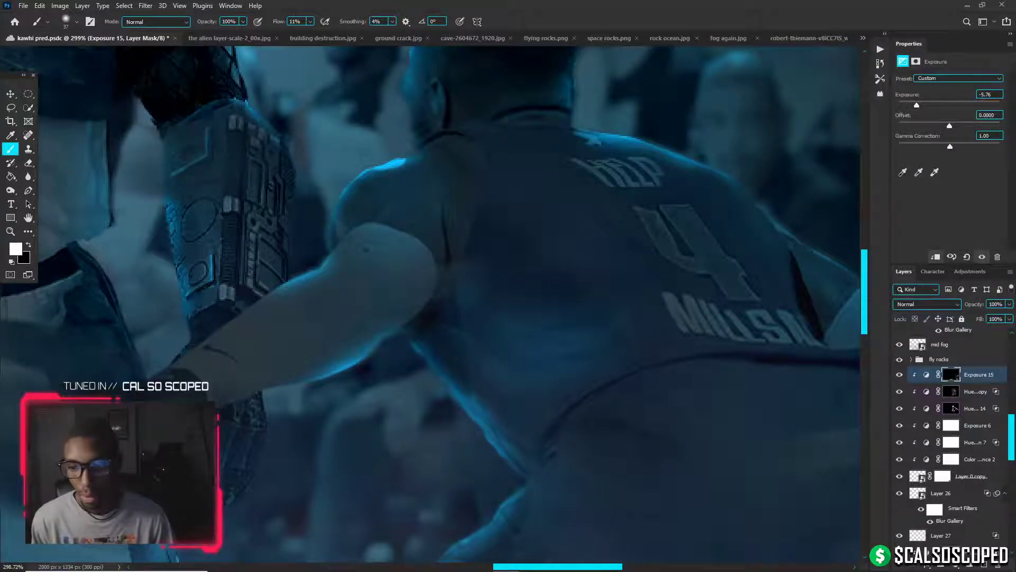
Save the document and darken the opponent's reaching arm with a larger soft white brush on the Exposure 15 mask
scroll(252, 294, down, 6)
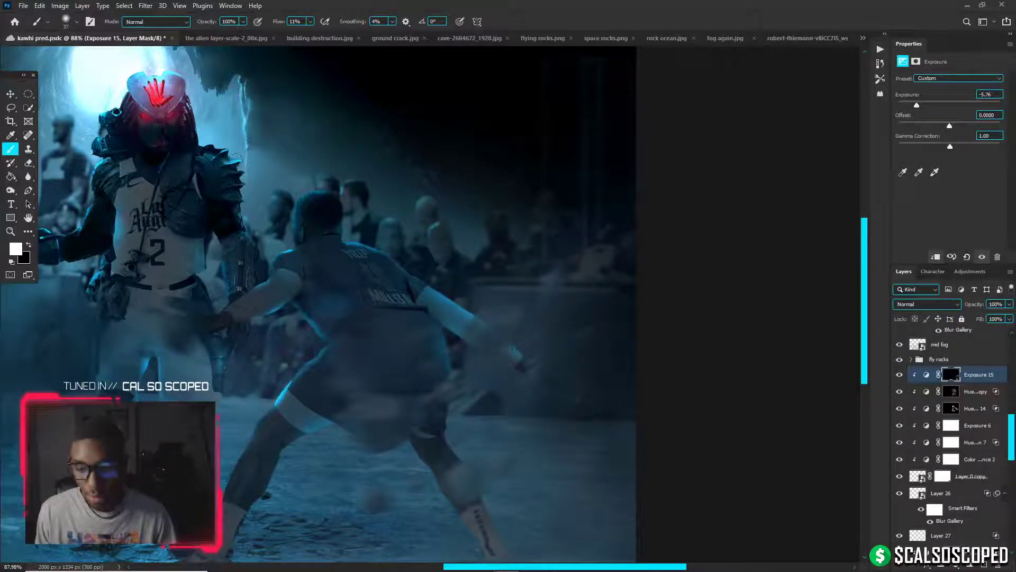
key(ctrl+0)
scroll(494, 305, up, 8)
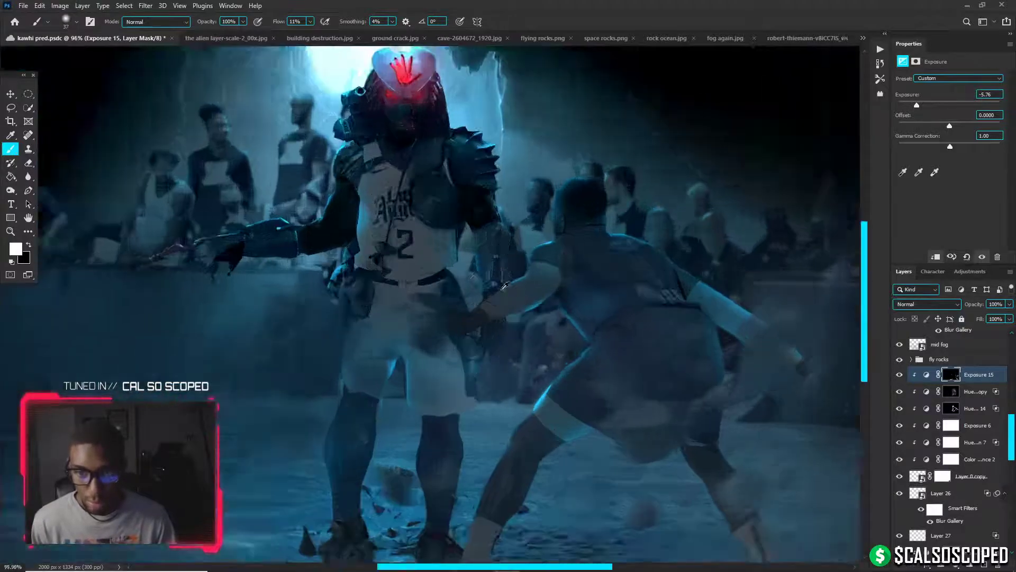
key(x)
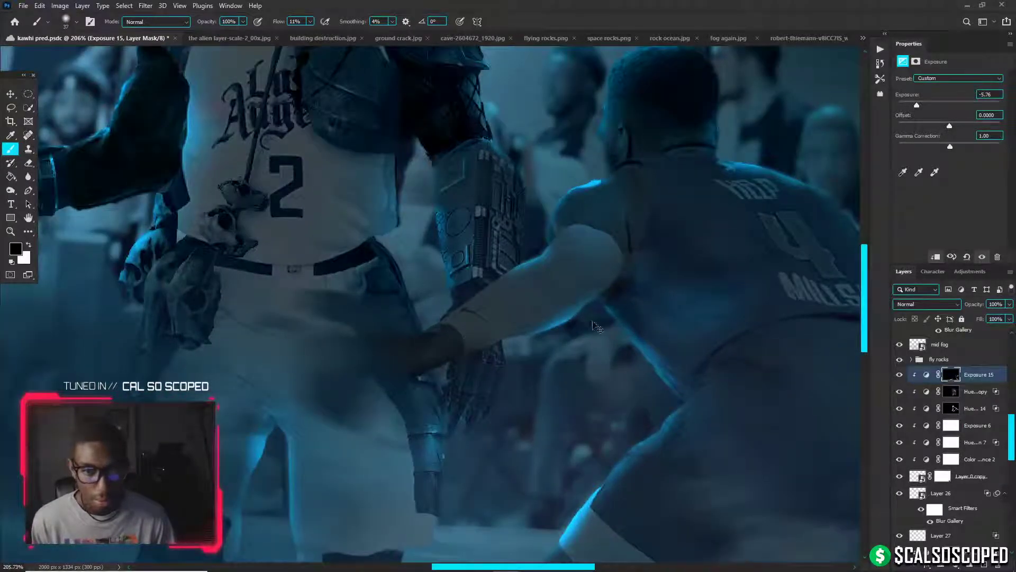
key(x)
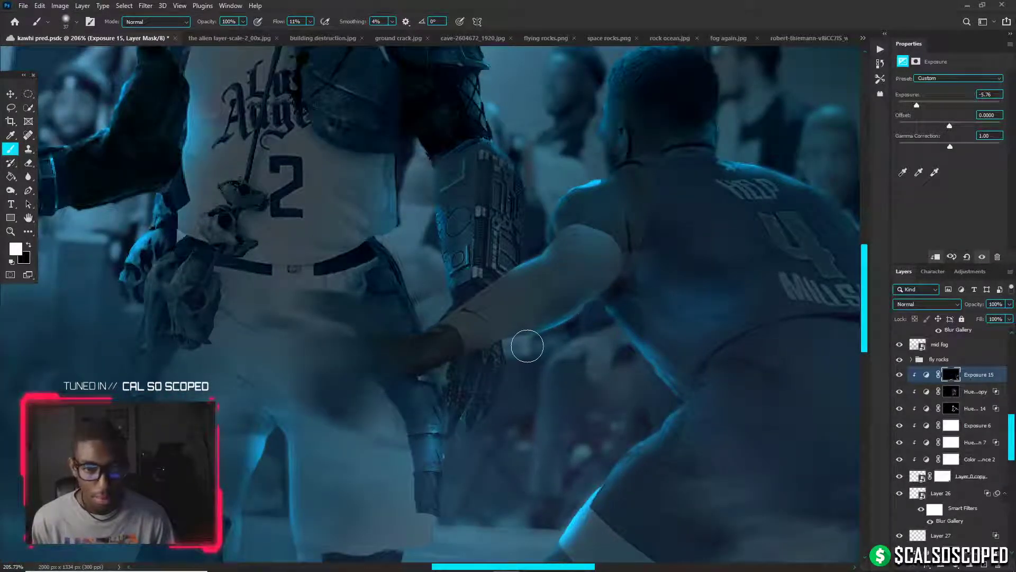
key(bracketright)
key(bracketright)
key(bracketright)
key(bracketright)
key(bracketright)
key(ctrl+s)
mouse_move(555, 308)
mouse_down()
mouse_move(545, 268)
mouse_move(591, 249)
mouse_up()
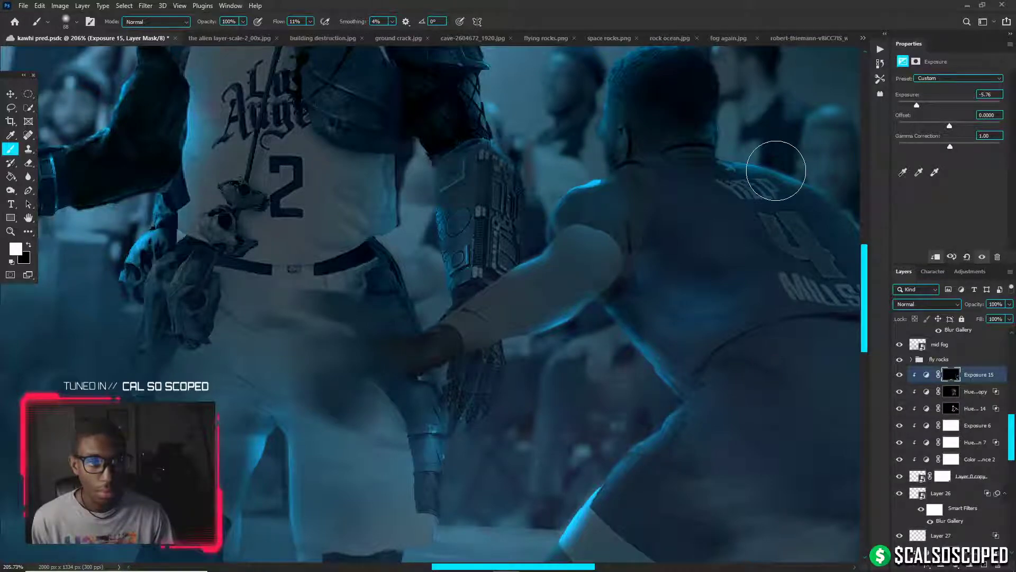
Shade the opponent's neck and collar on the Exposure 15 mask with a smaller soft brush, alternating white and black
alt+right_click(692, 157)
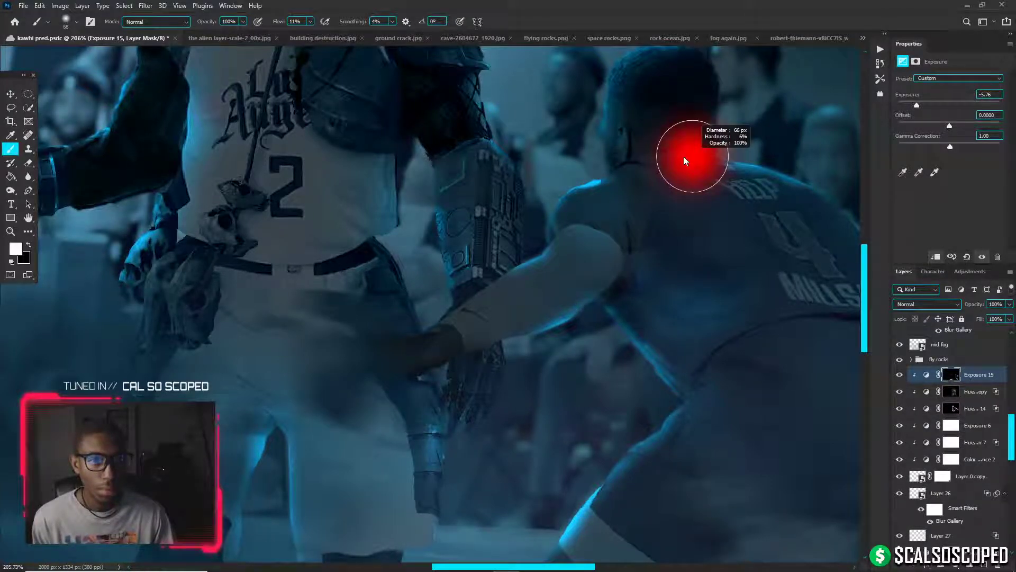
key(x)
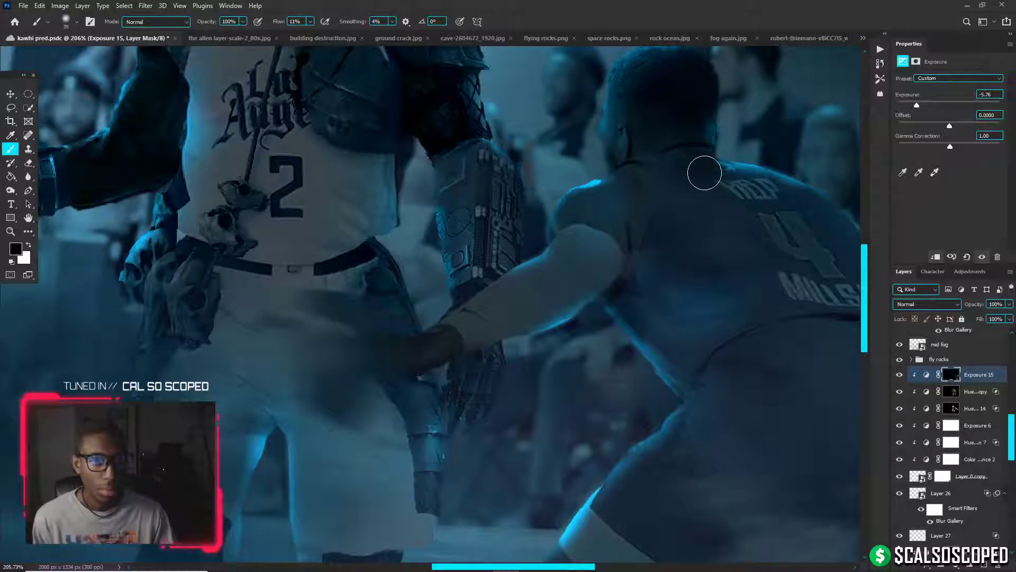
key(x)
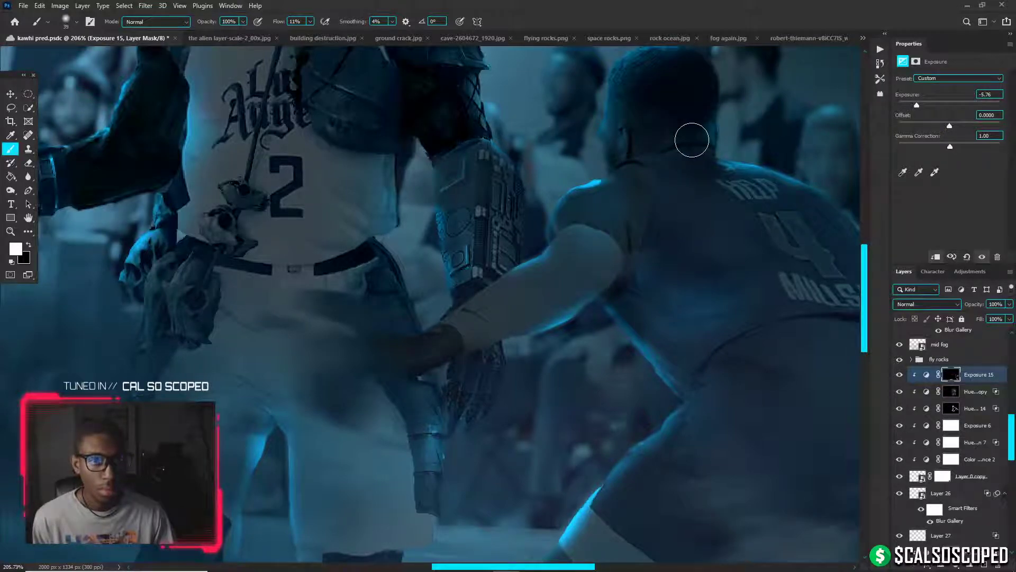
key(x)
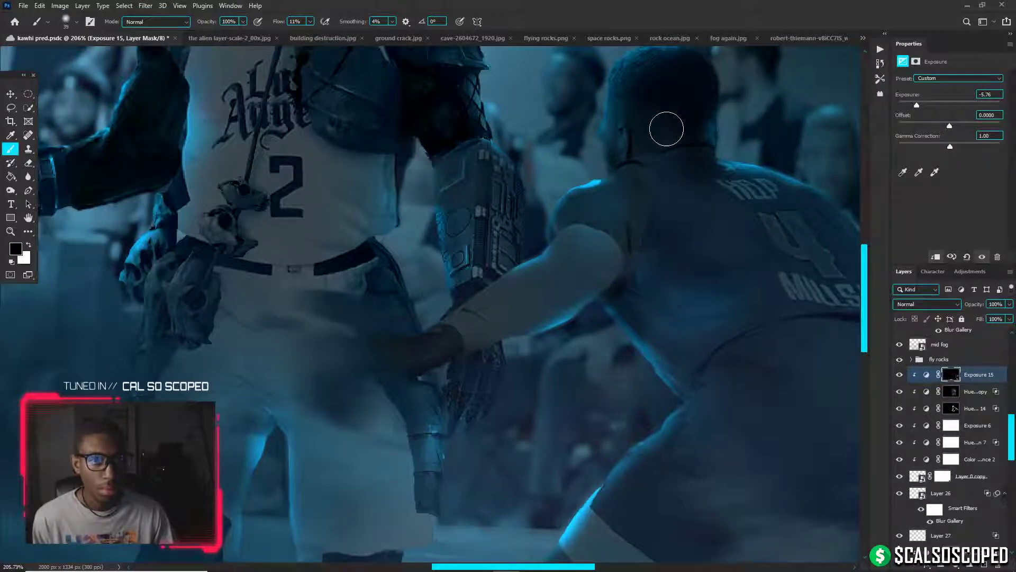
Examine the whole composite and the layer stack, from the front smoke down to both players' adjustment layers
scroll(584, 176, down, 7)
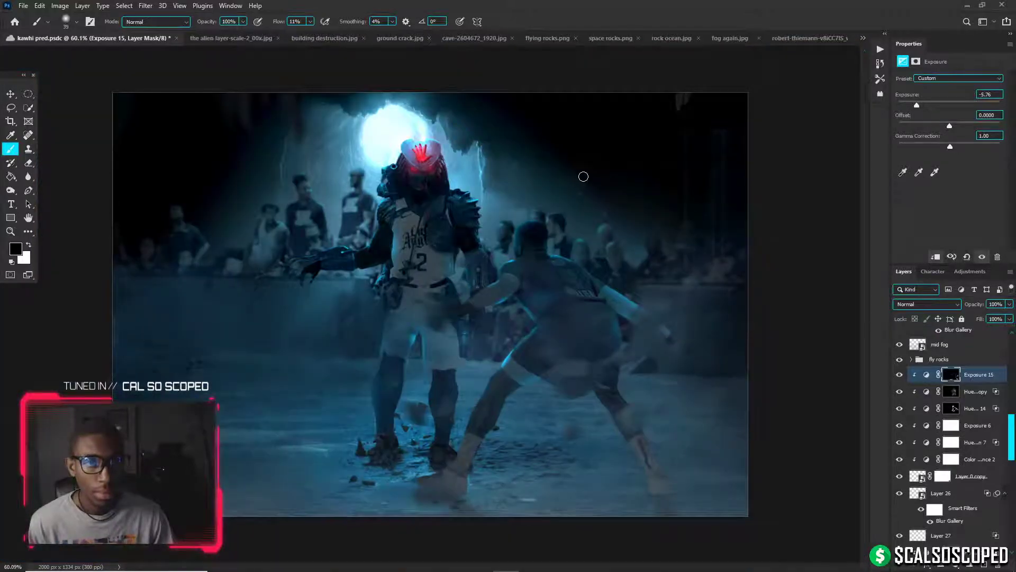
scroll(583, 177, down, 1)
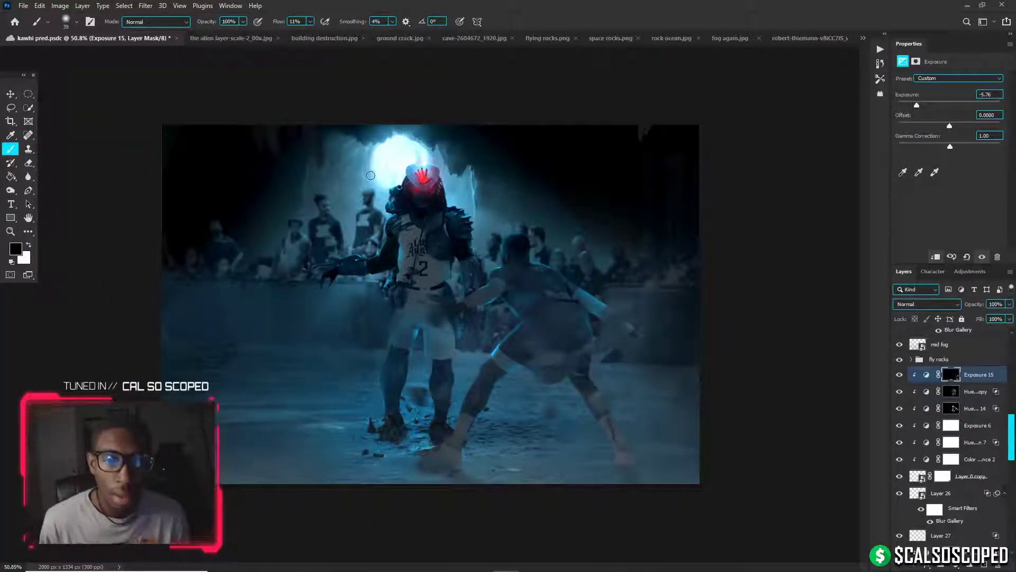
key(v)
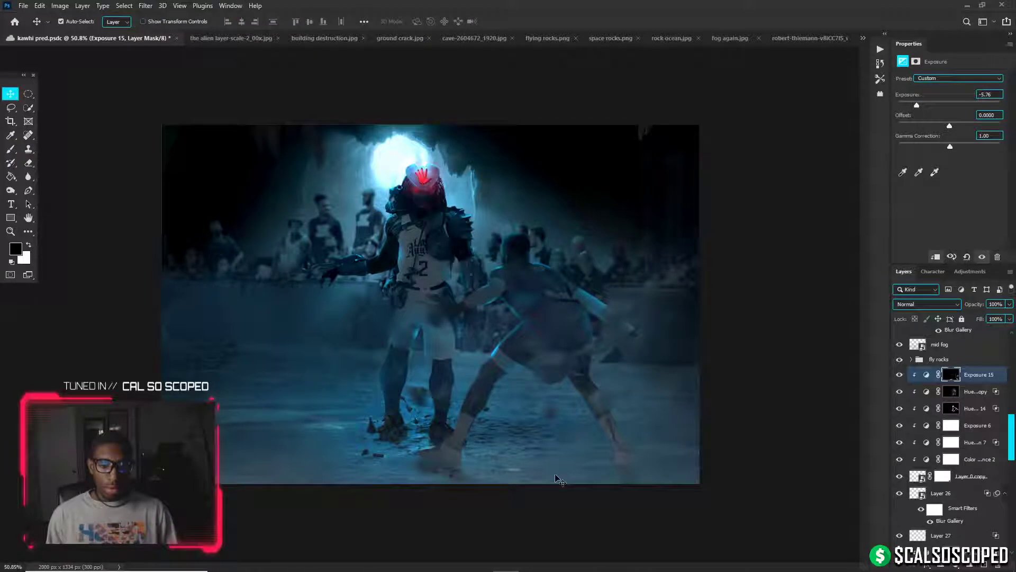
click(559, 480)
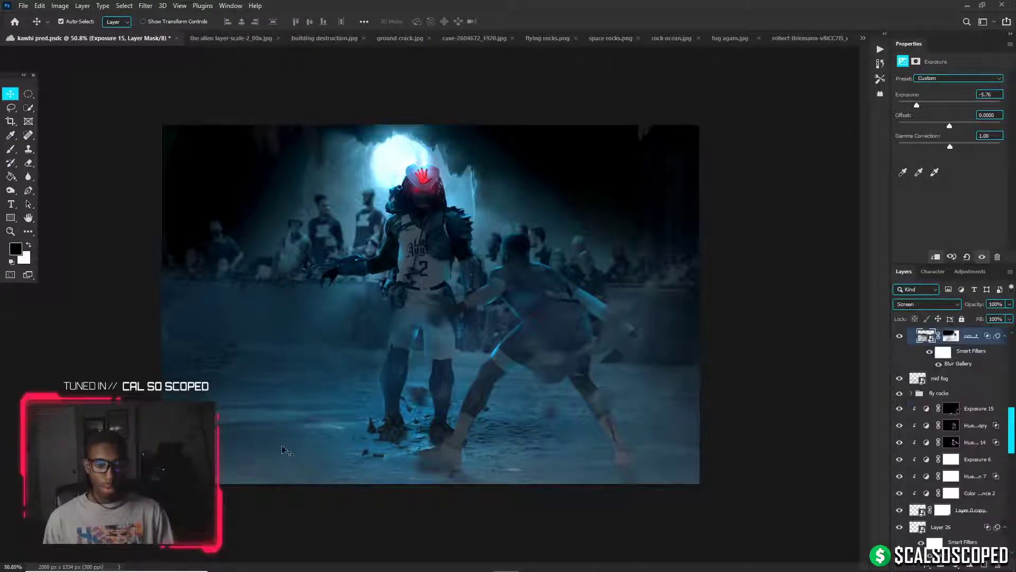
scroll(913, 500, down, 3)
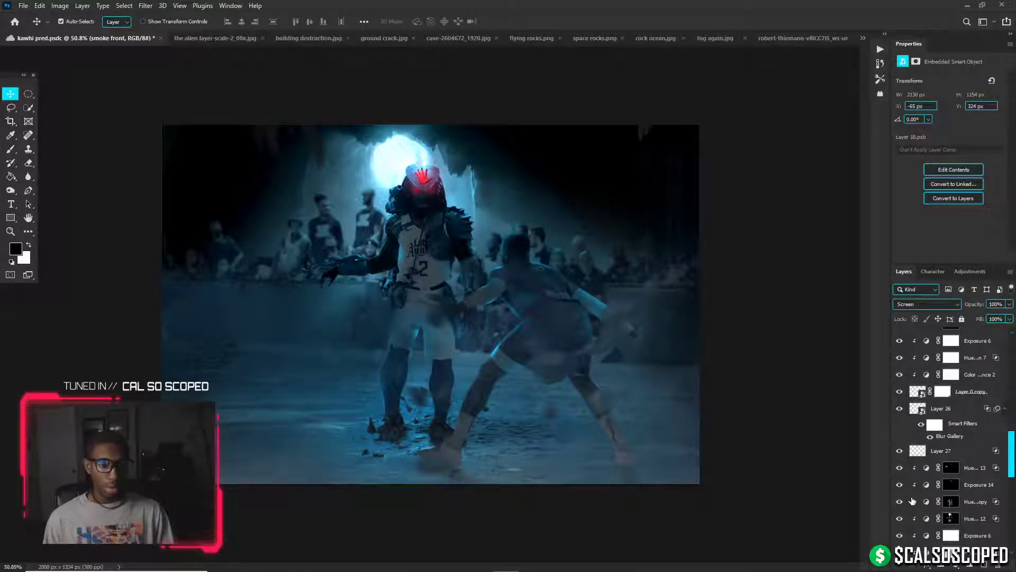
scroll(913, 500, down, 5)
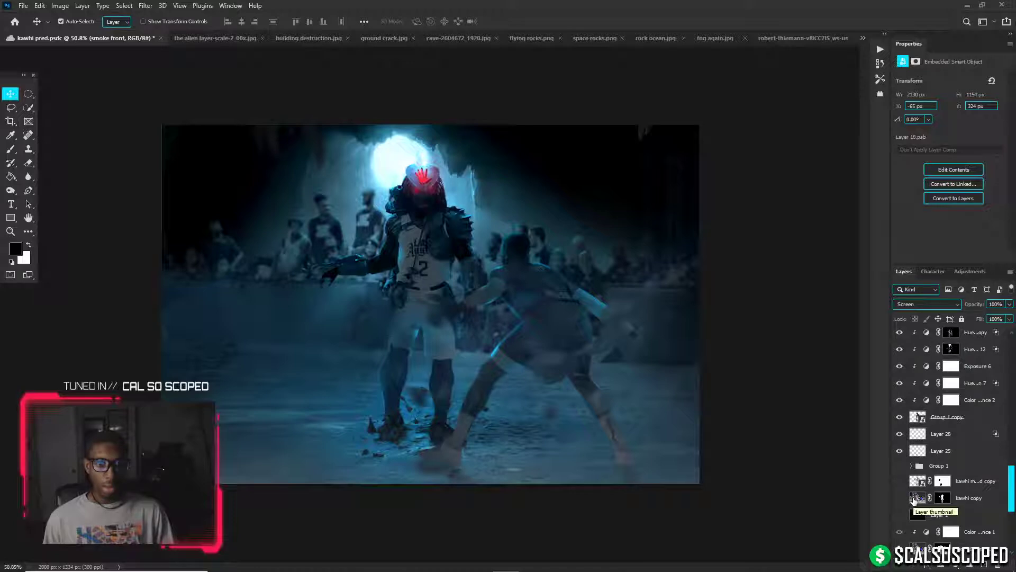
scroll(494, 364, up, 5)
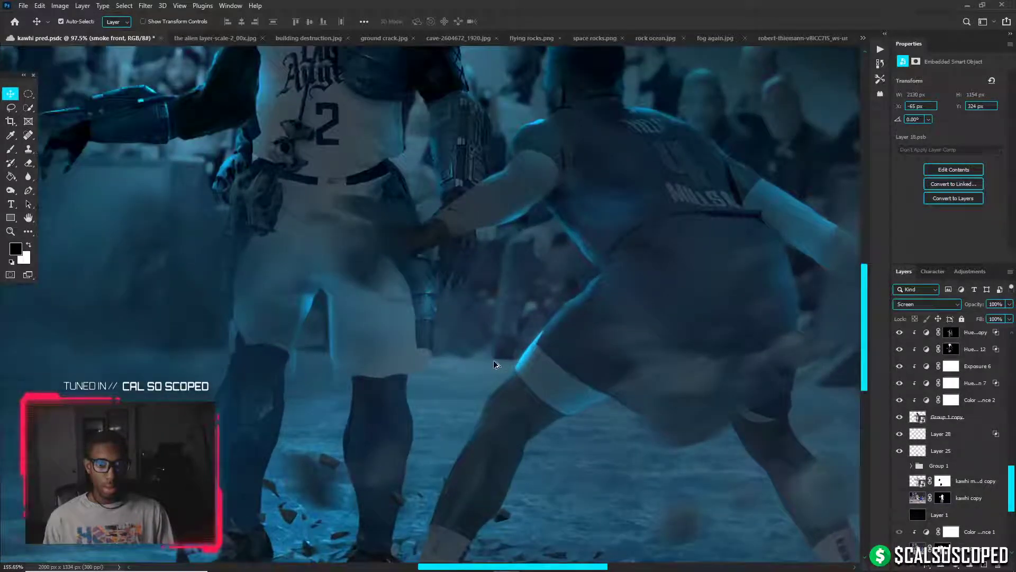
scroll(908, 370, up, 2)
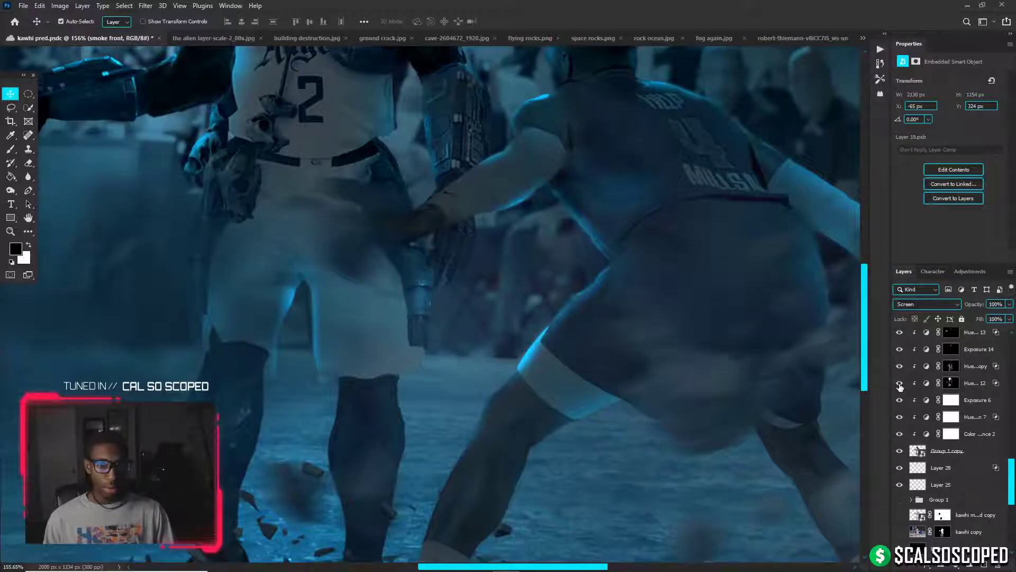
scroll(906, 392, up, 3)
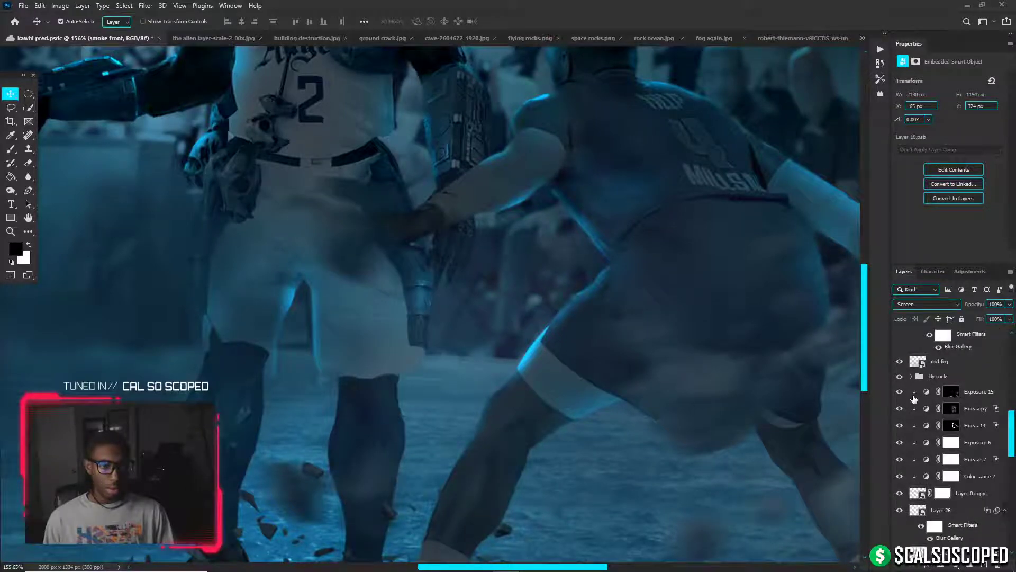
Retouch the blue rim light on the opponent's leg band on the Hue/Saturation 14 mask, using a soft 11% flow brush
click(951, 425)
key(b)
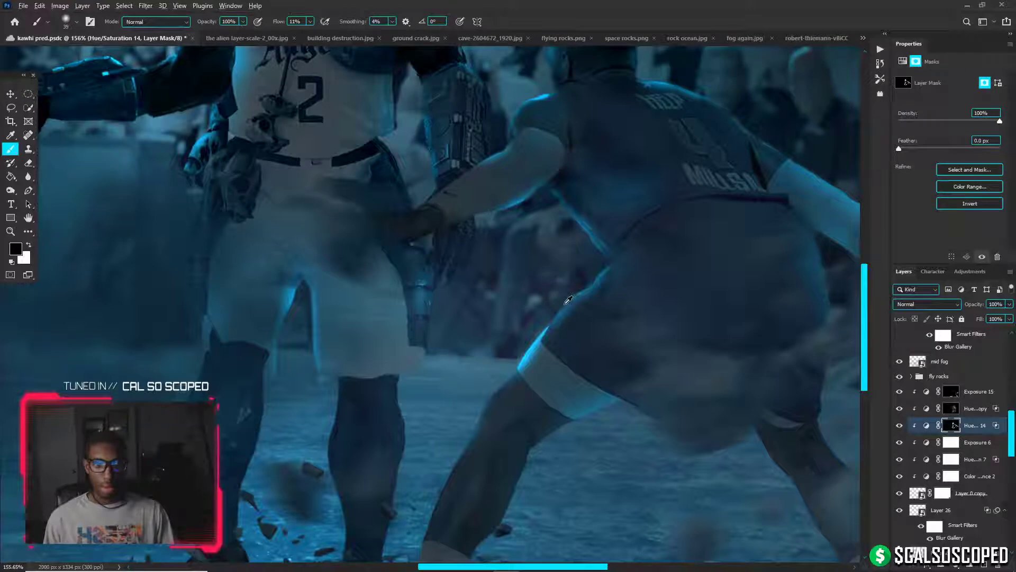
alt+right_click(565, 304)
click(551, 364)
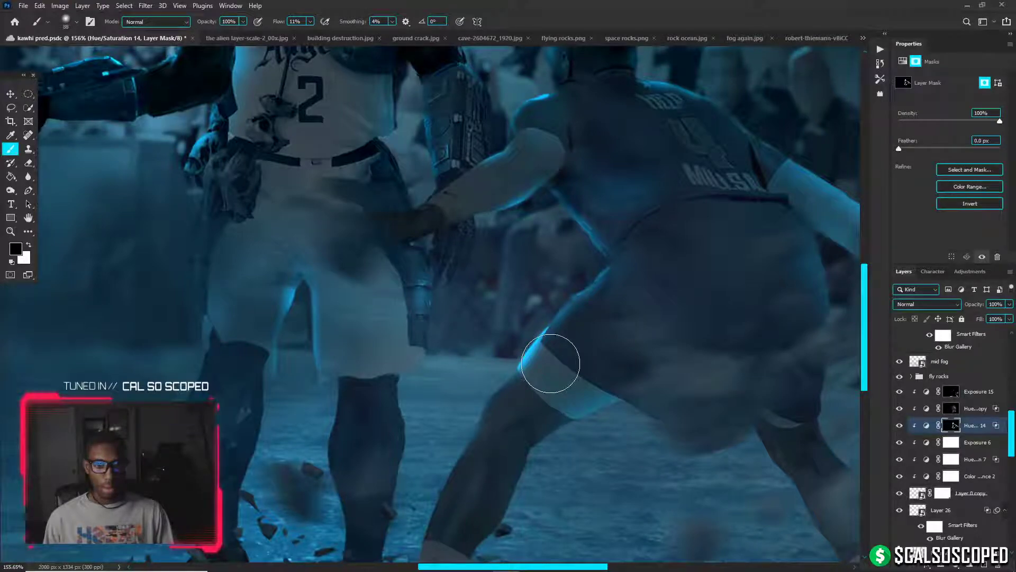
key(x)
drag(551, 363, 545, 412)
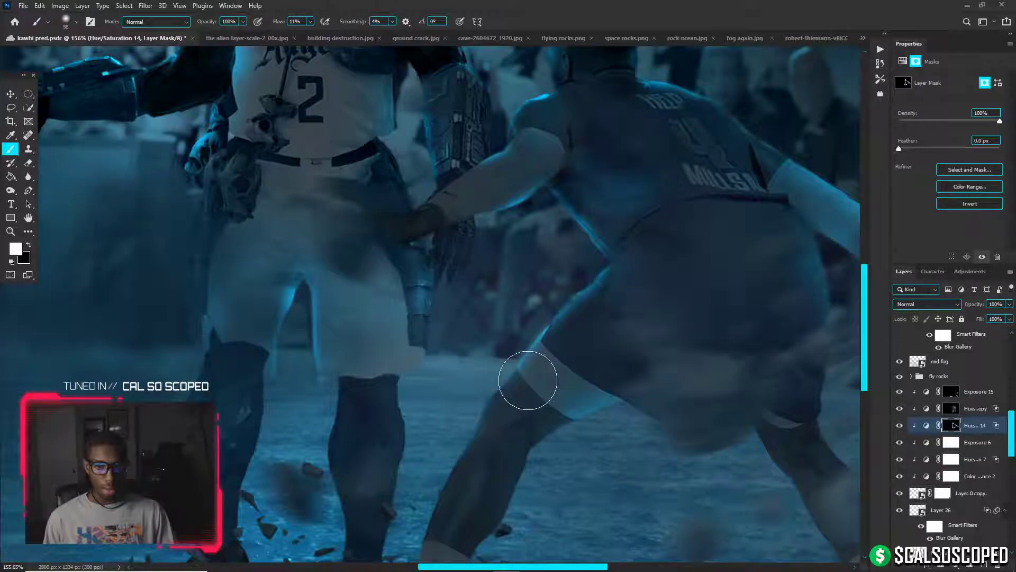
scroll(525, 402, down, 3)
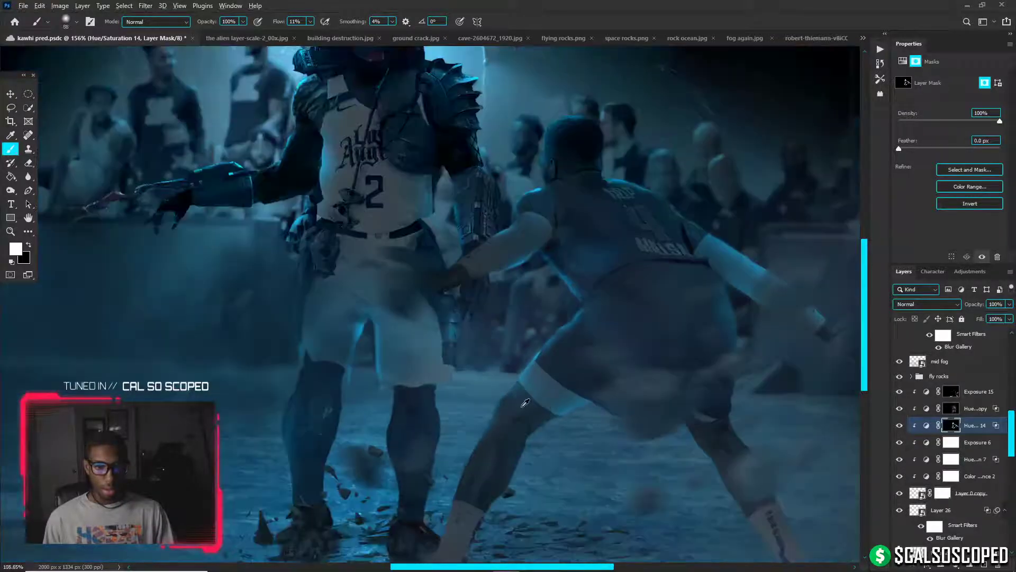
scroll(525, 402, down, 2)
Brush blue light around the opponent's head and near shoulder on the Hue/Saturation 14 mask with a large soft white brush
key(x)
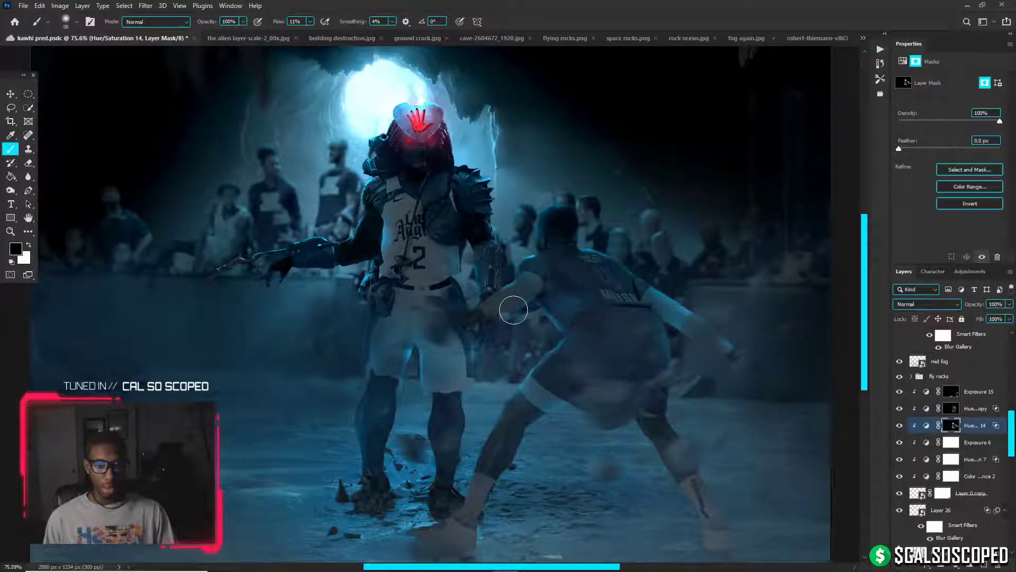
key(x)
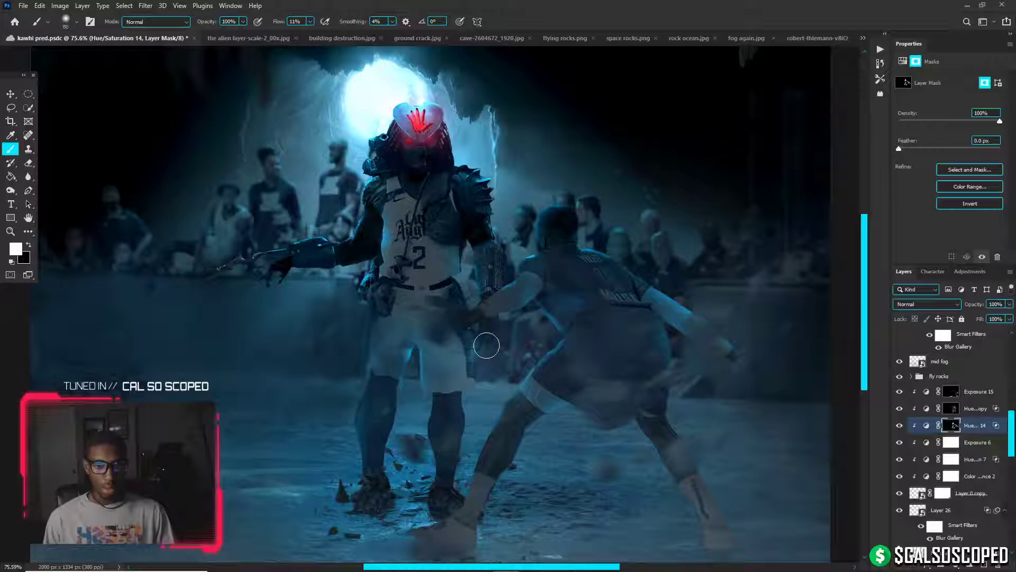
key(x)
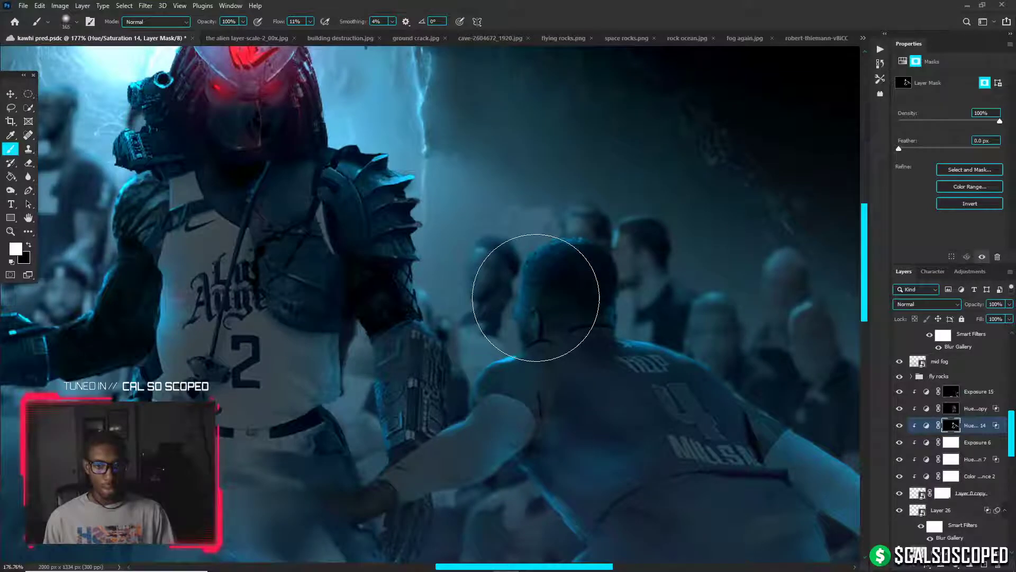
key([)
key([)
key([)
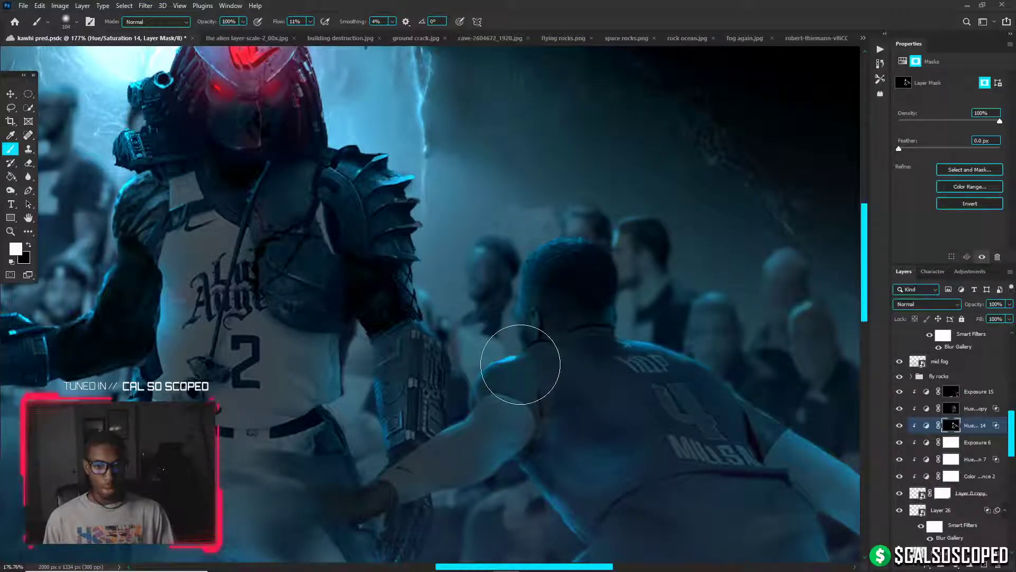
Refine the light on the opponent's near shoulder and neck on the Hue/Saturation 14 mask, alternating smaller black and white brushes
key(x)
key(bracketleft)
key(bracketleft)
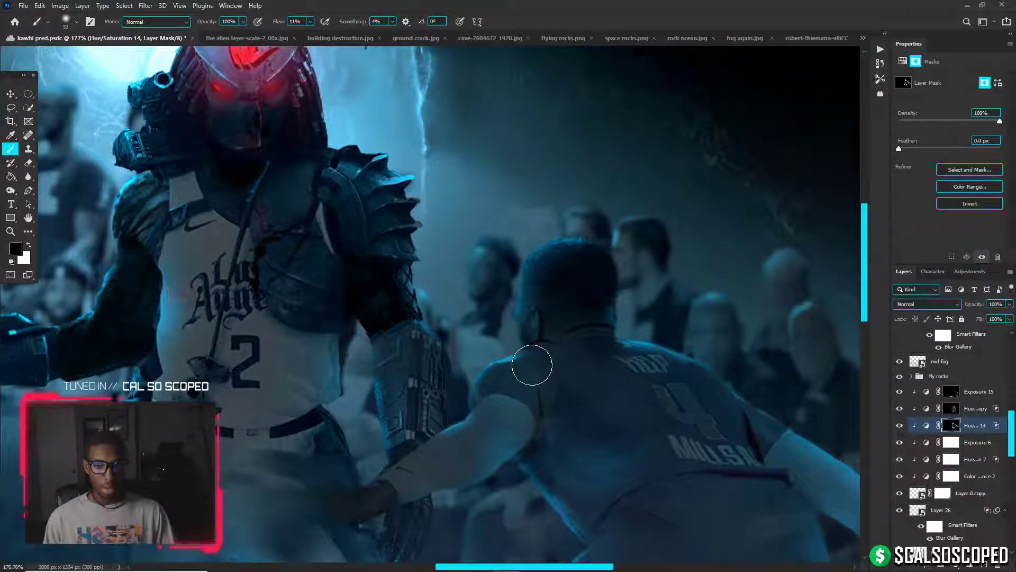
key(bracketleft)
key(bracketleft)
key(bracketleft)
key(x)
key(bracketright)
key(bracketright)
key(bracketright)
key(bracketright)
key(bracketright)
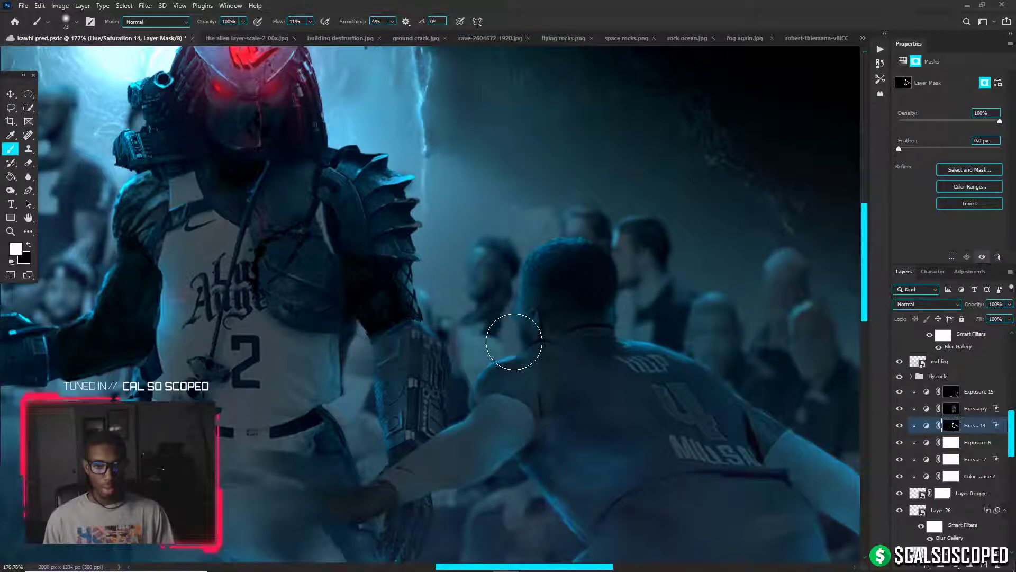
key(bracketleft)
key(bracketleft)
key(bracketleft)
Select the opponent's layer, Layer 0 copy, and toggle its visibility off and back on
scroll(494, 330, down, 6)
click(916, 493)
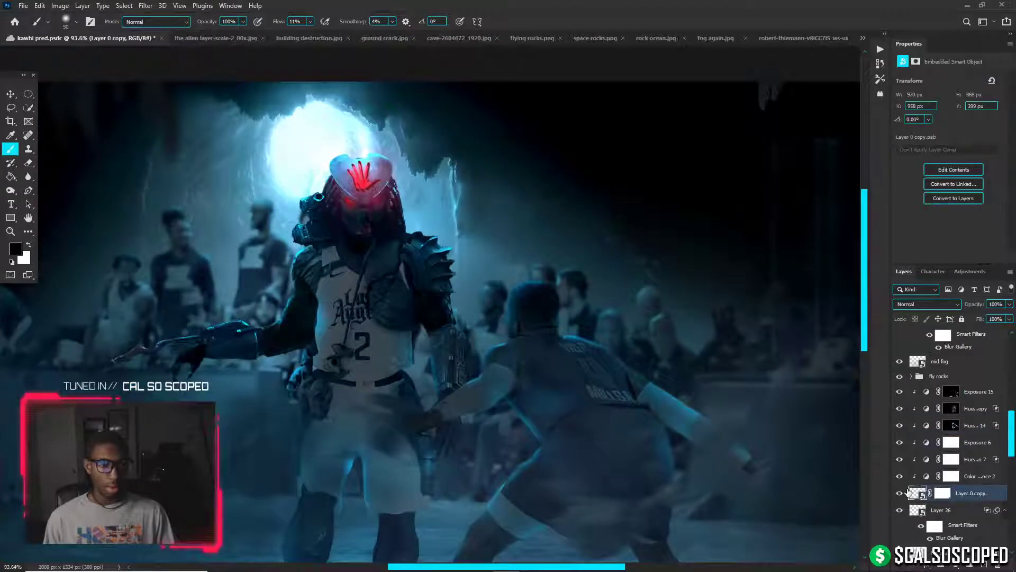
click(901, 492)
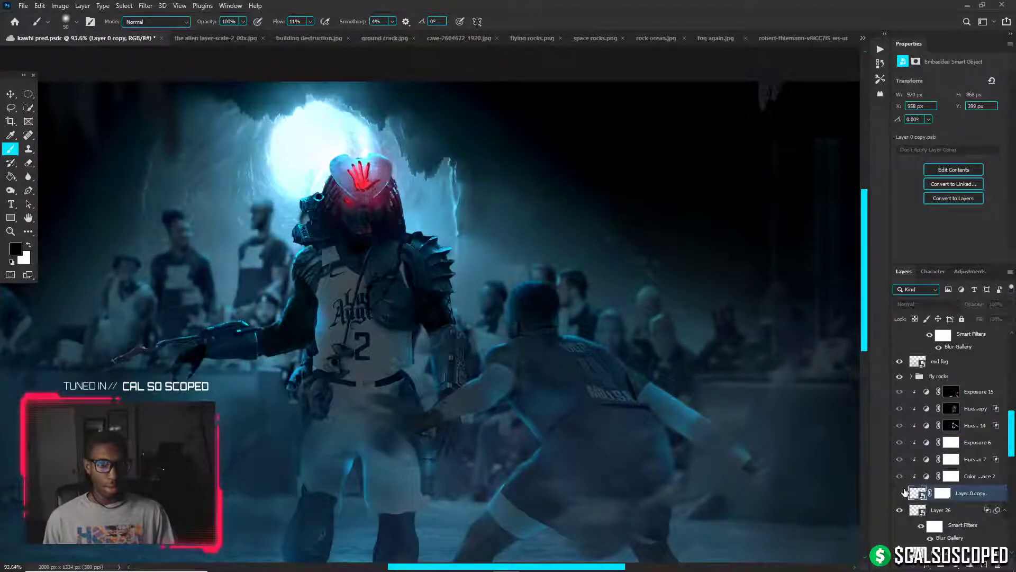
click(901, 493)
scroll(556, 344, down, 5)
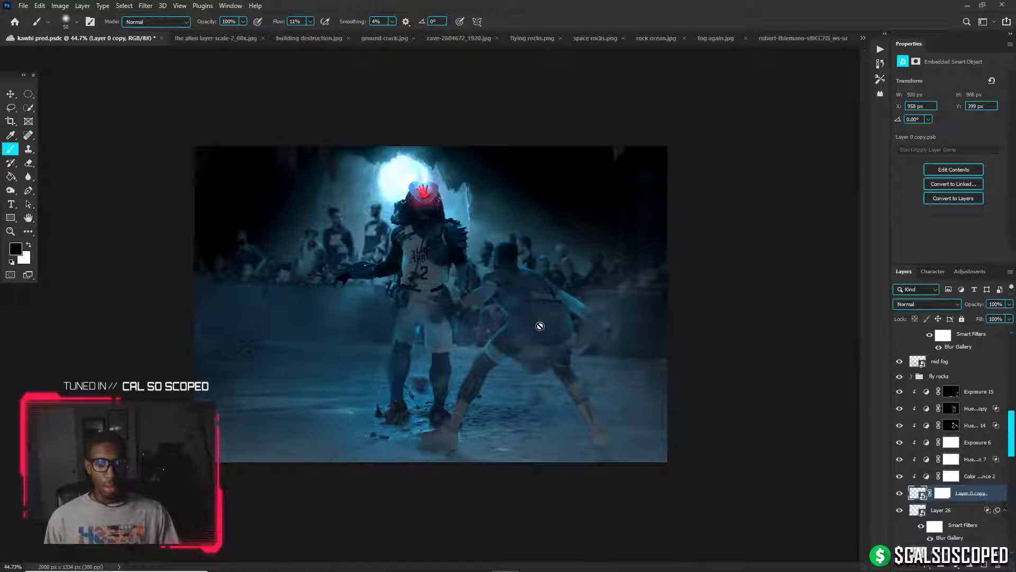
scroll(433, 305, up, 2)
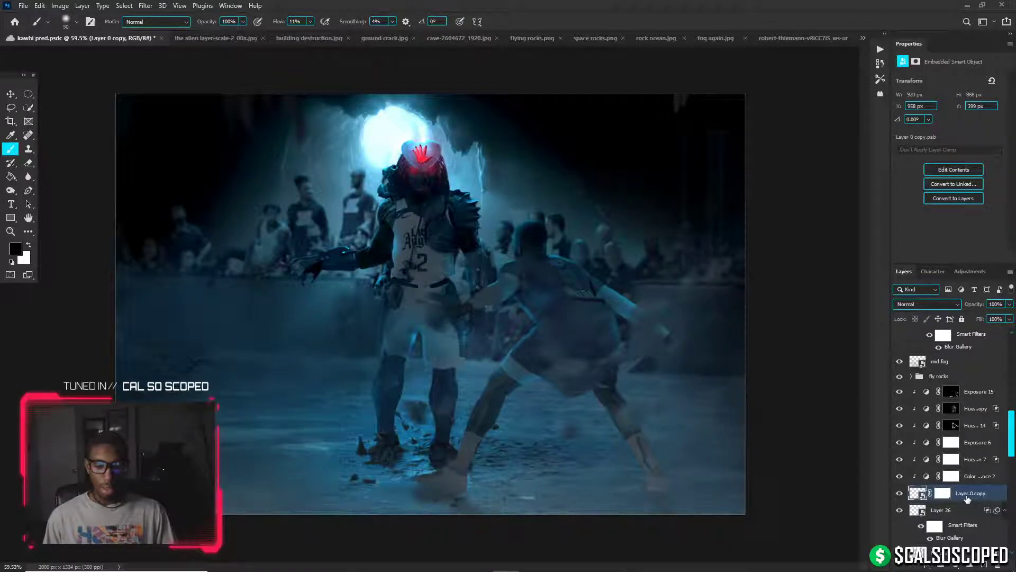
Start a Field Blur on Layer 0 copy, placing a 3 px pin on the opponent's head and another on his far foot
click(145, 6)
mouse_move(239, 150)
click(296, 150)
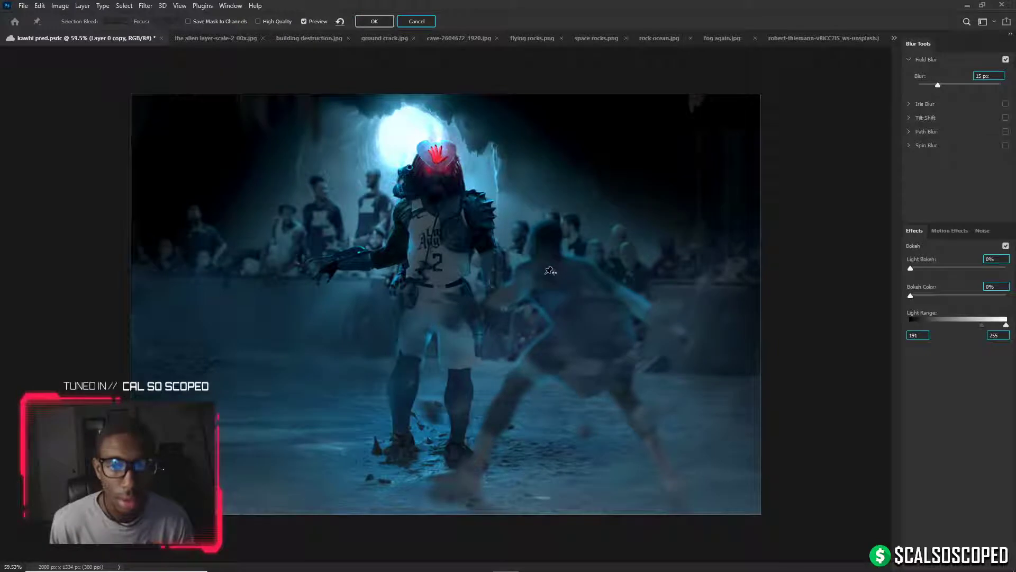
click(538, 227)
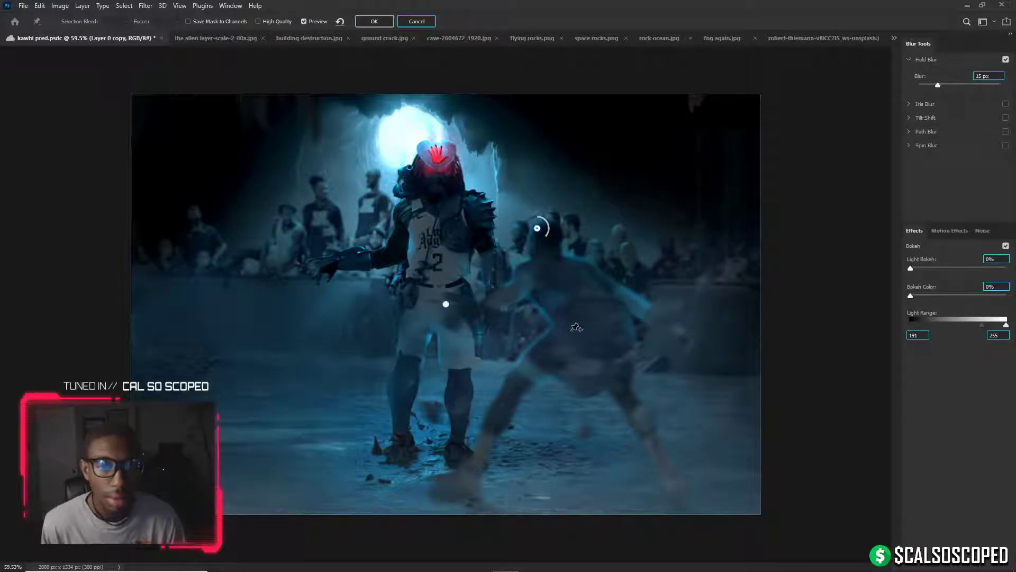
click(682, 483)
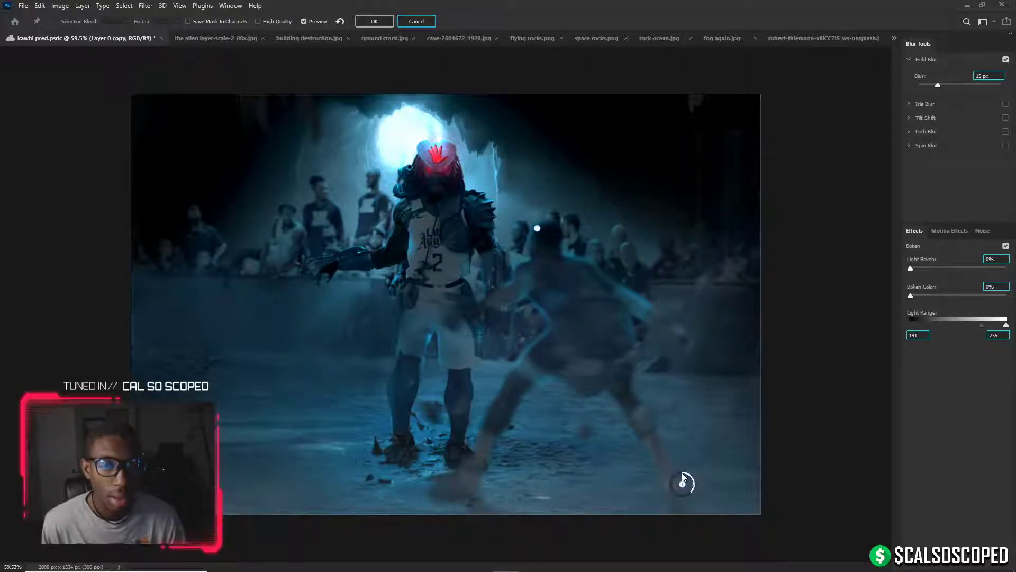
drag(696, 486, 696, 481)
click(538, 227)
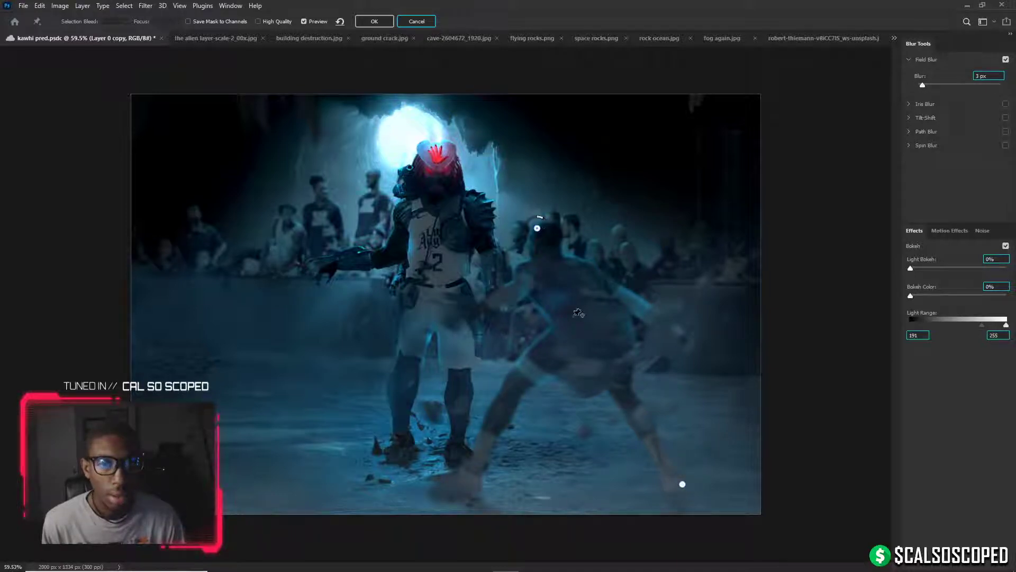
Add Field Blur pins of 4 px on the opponent's upper back and 2 px beside his near foot
click(598, 297)
drag(607, 297, 609, 292)
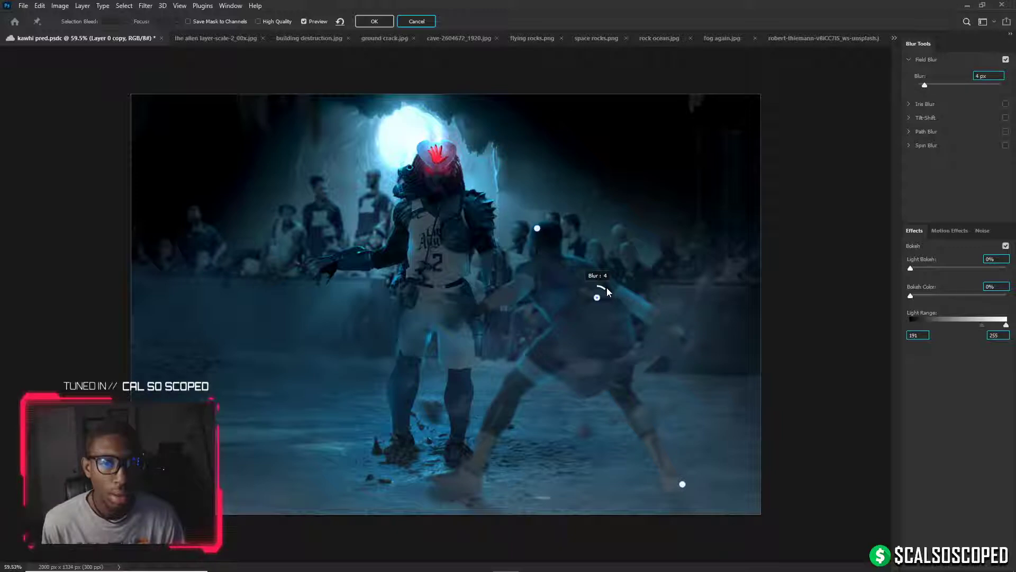
click(470, 455)
drag(478, 448, 481, 449)
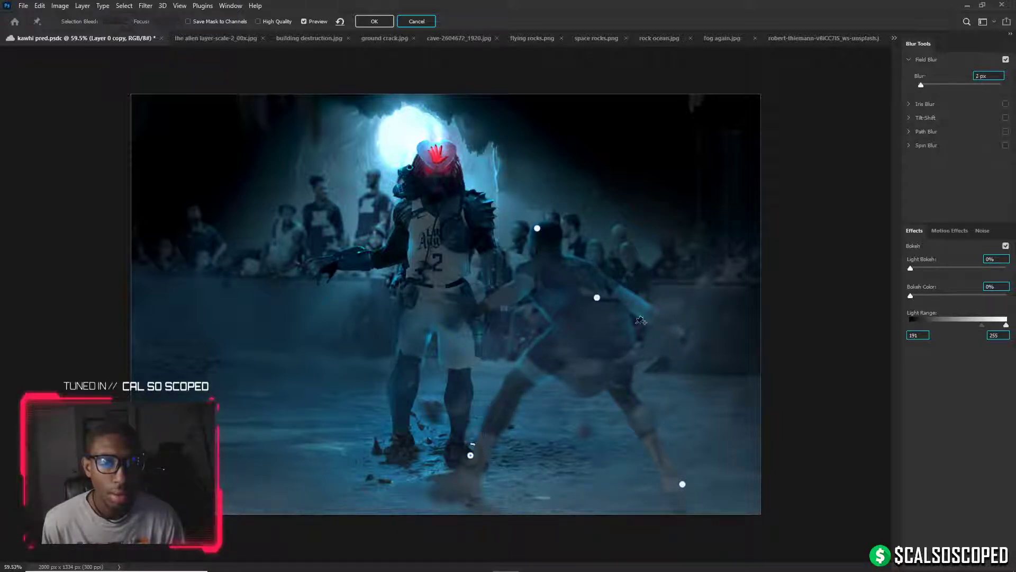
Add Field Blur pins of 4 px beside the opponent's far hand, 2 px by his far arm and 1 px at his waist
click(700, 338)
drag(710, 337, 707, 329)
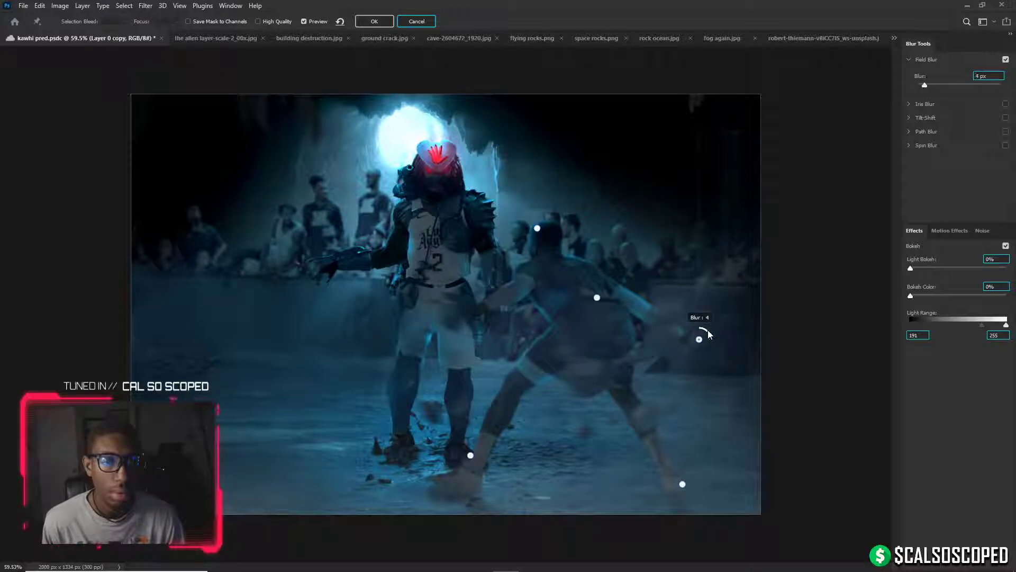
click(631, 284)
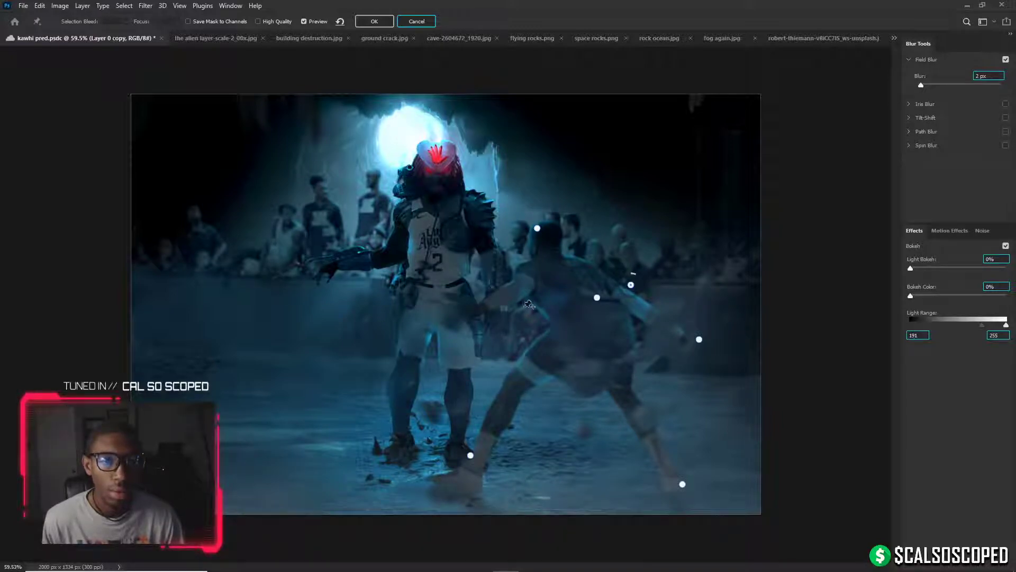
click(553, 325)
drag(564, 330, 555, 313)
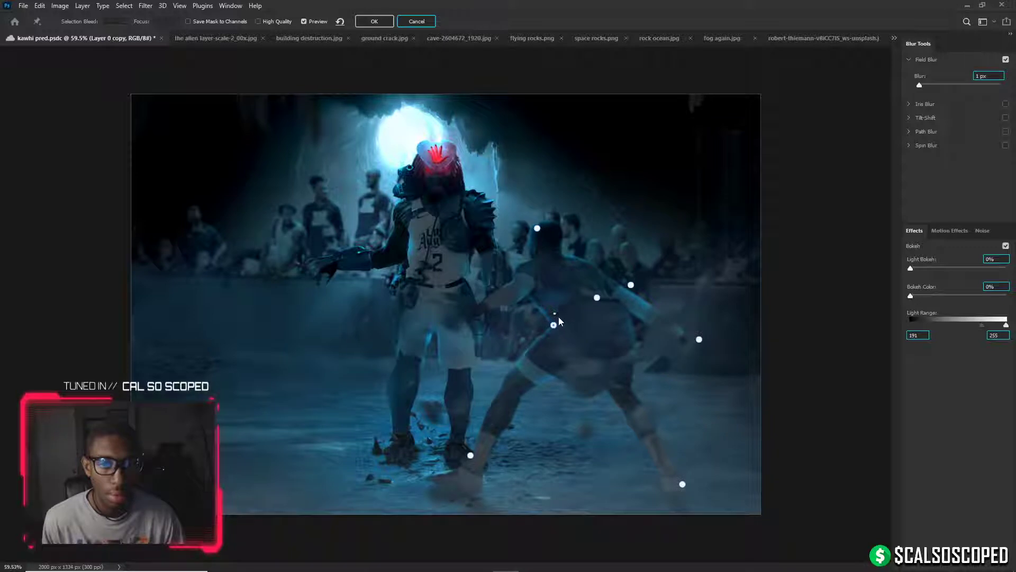
Set the head pin's blur to 1 px, add a 2 px pin on the opponent's reaching hand and apply the Field Blur
click(538, 228)
drag(540, 215, 540, 214)
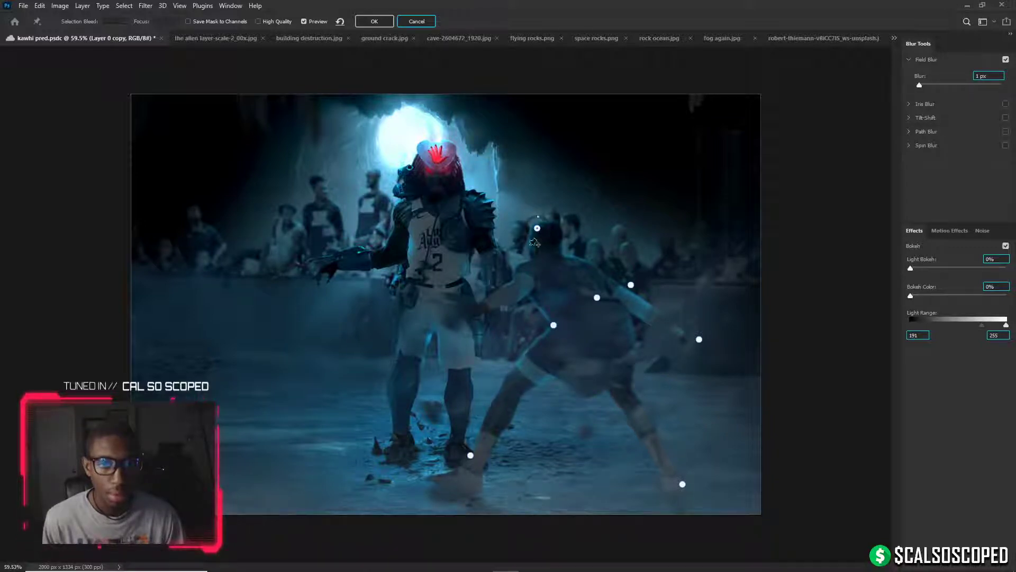
click(484, 297)
drag(487, 288, 487, 289)
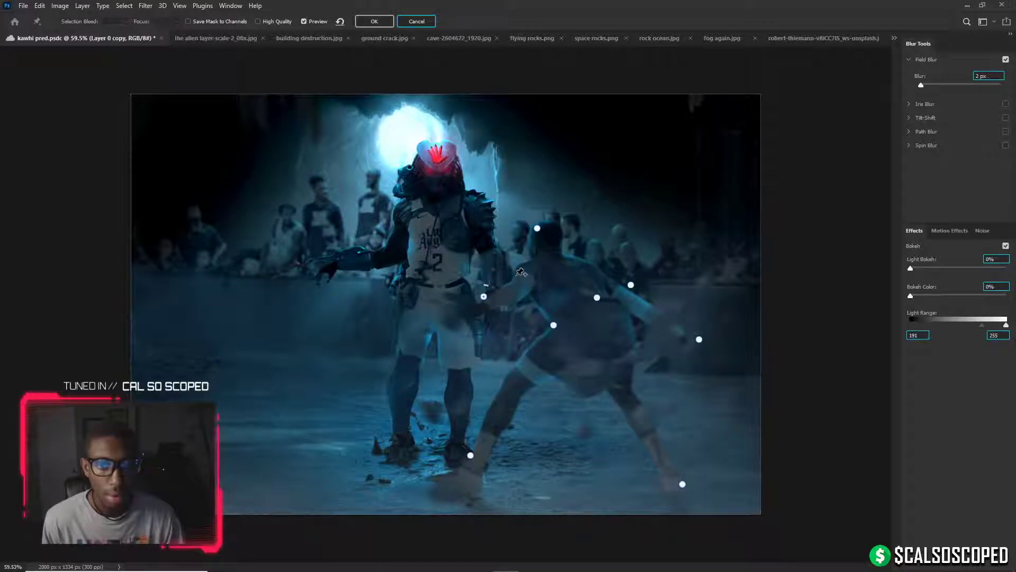
key(Return)
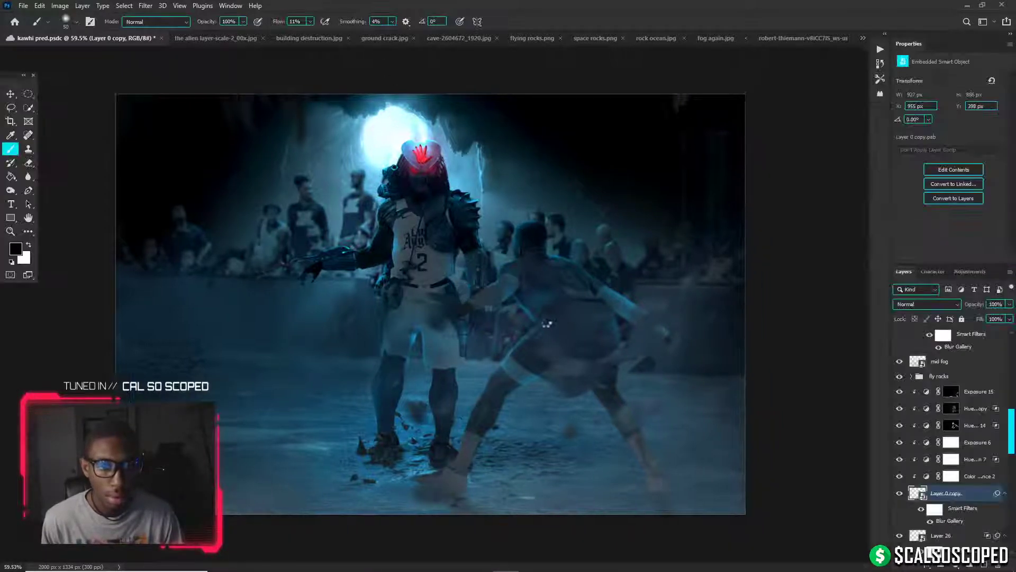
Select the standing Predator-style player's Group 1 copy layer, toggling layer visibility to verify it
scroll(540, 298, up, 4)
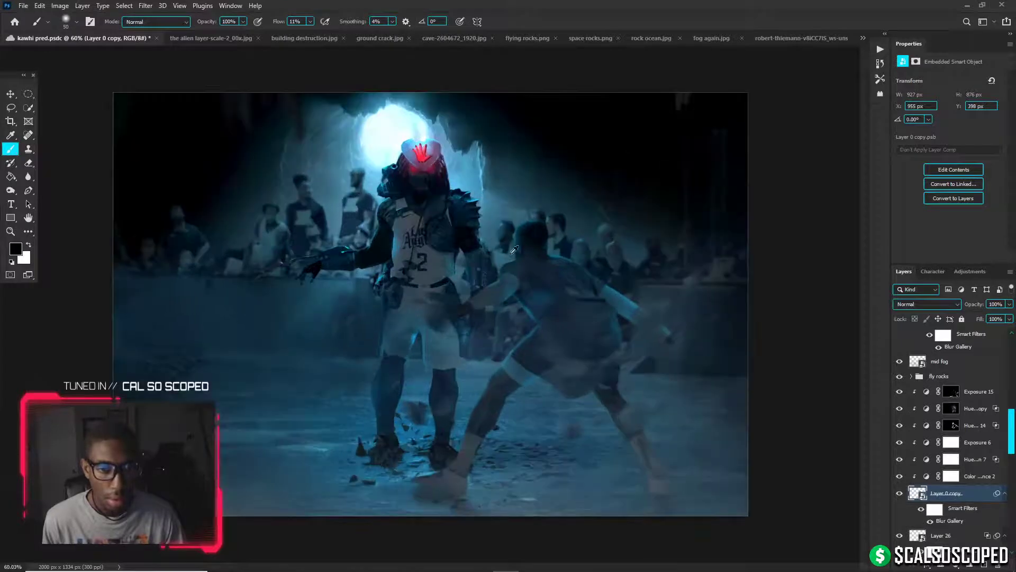
key(v)
scroll(435, 267, up, 1)
click(438, 268)
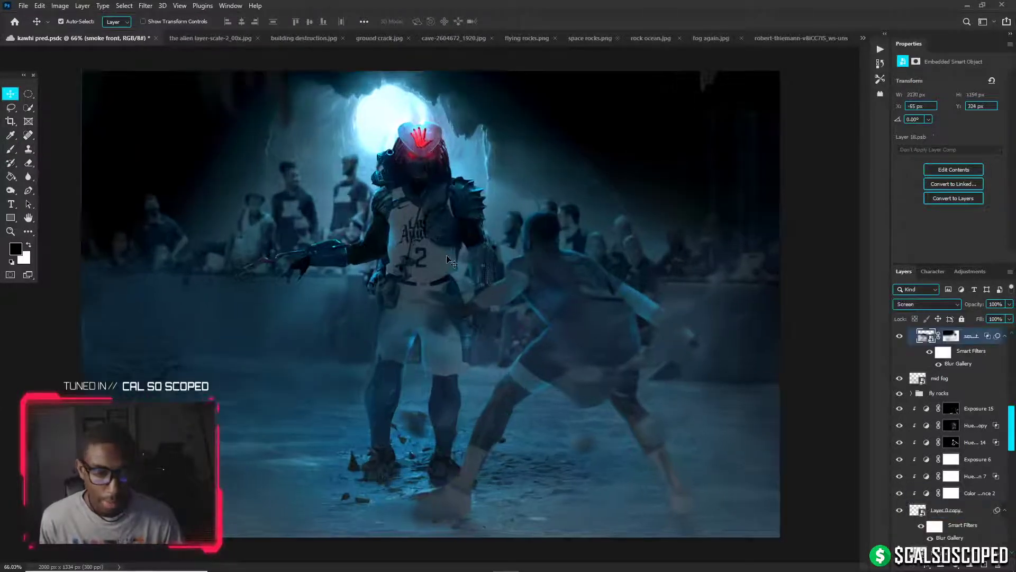
click(900, 514)
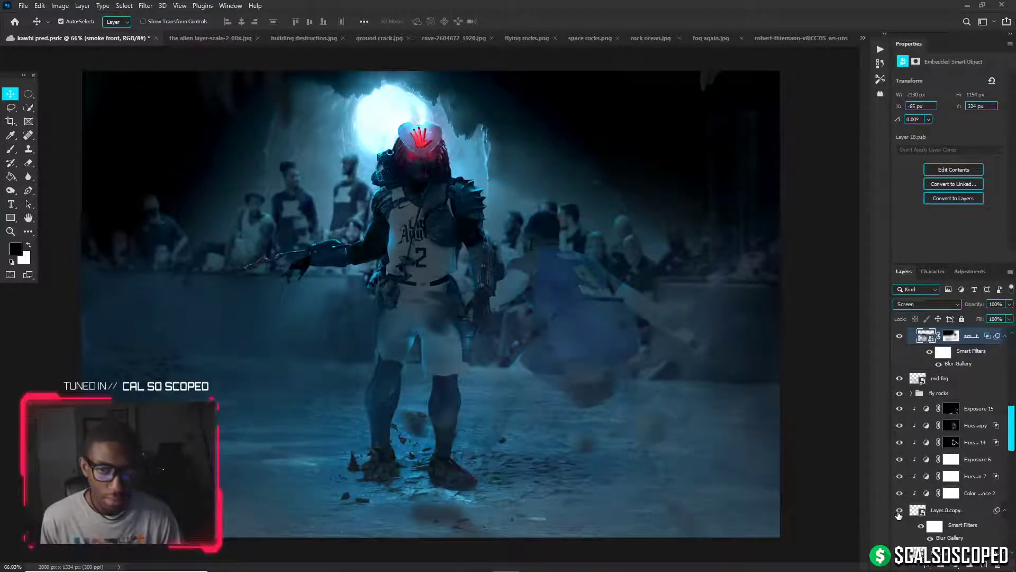
click(900, 514)
click(445, 210)
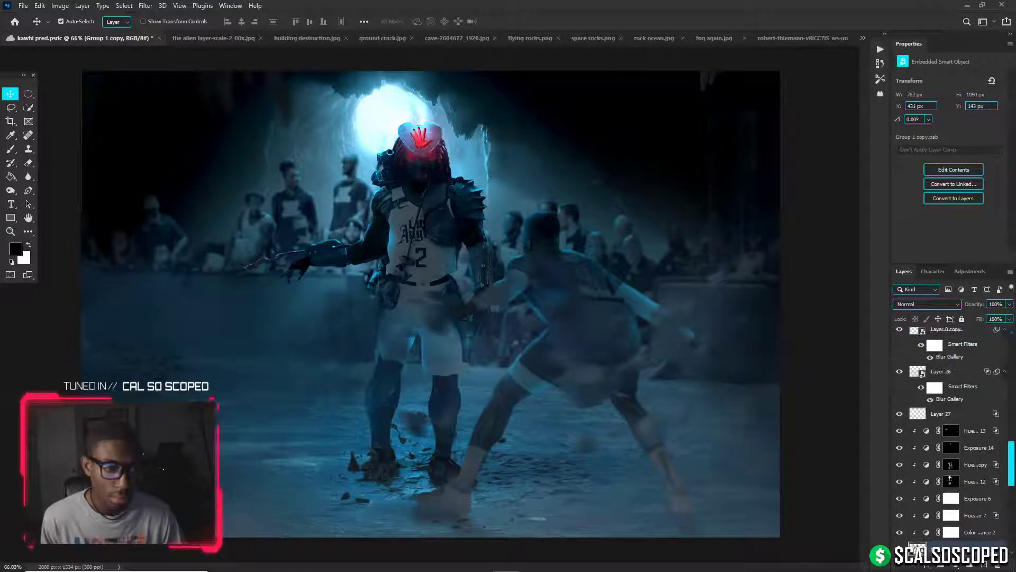
click(899, 549)
click(899, 549)
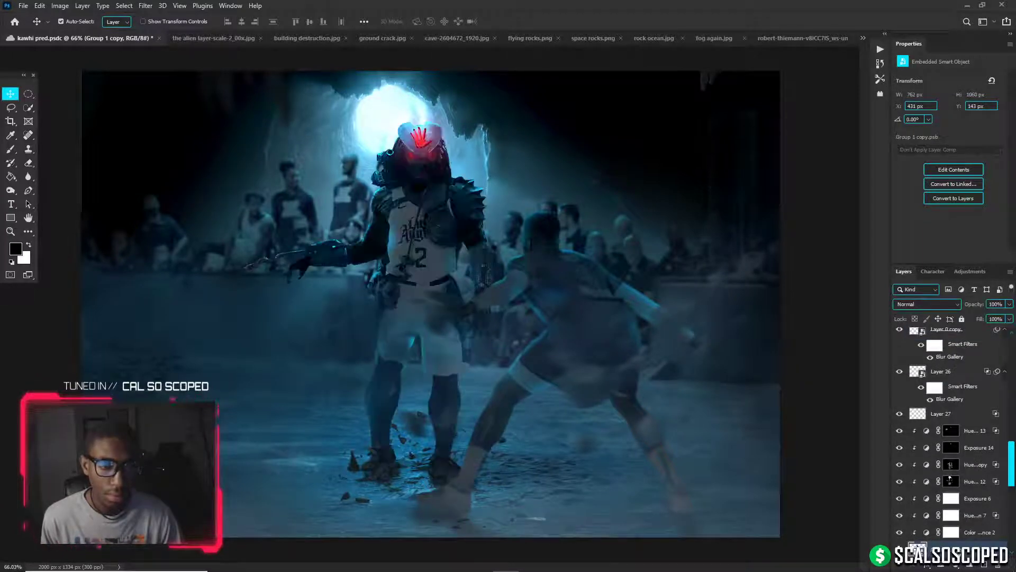
Start a Field Blur on Group 1 copy with a 0 px pin below the player's mask and a 3 px pin by his lowered forearm
click(147, 7)
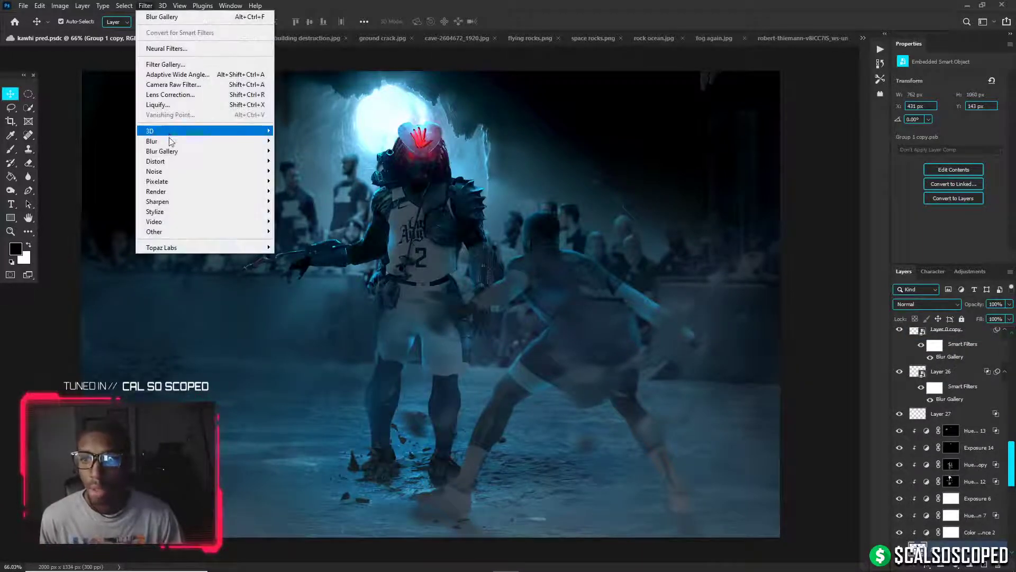
mouse_move(172, 151)
click(294, 152)
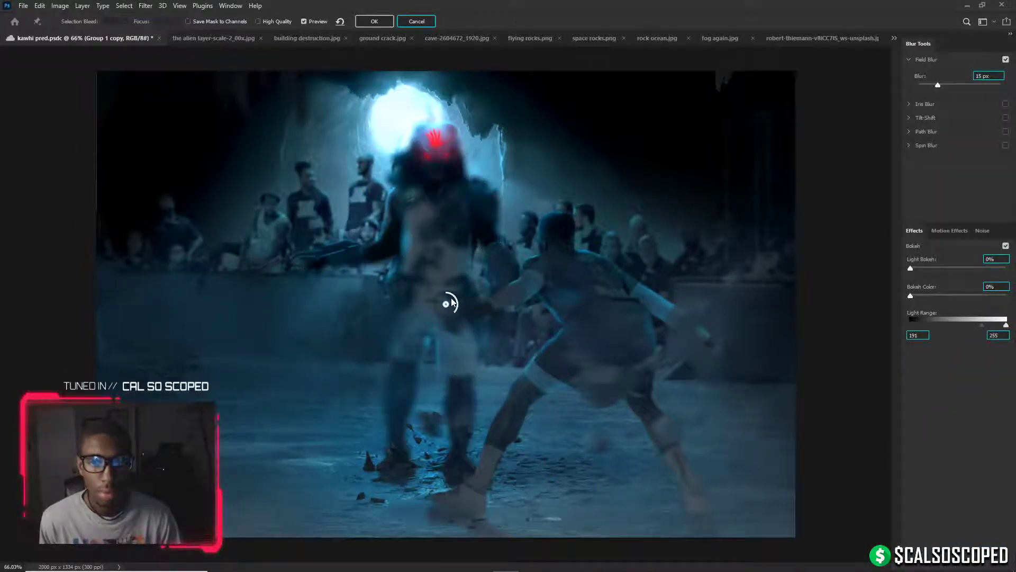
drag(451, 302, 433, 170)
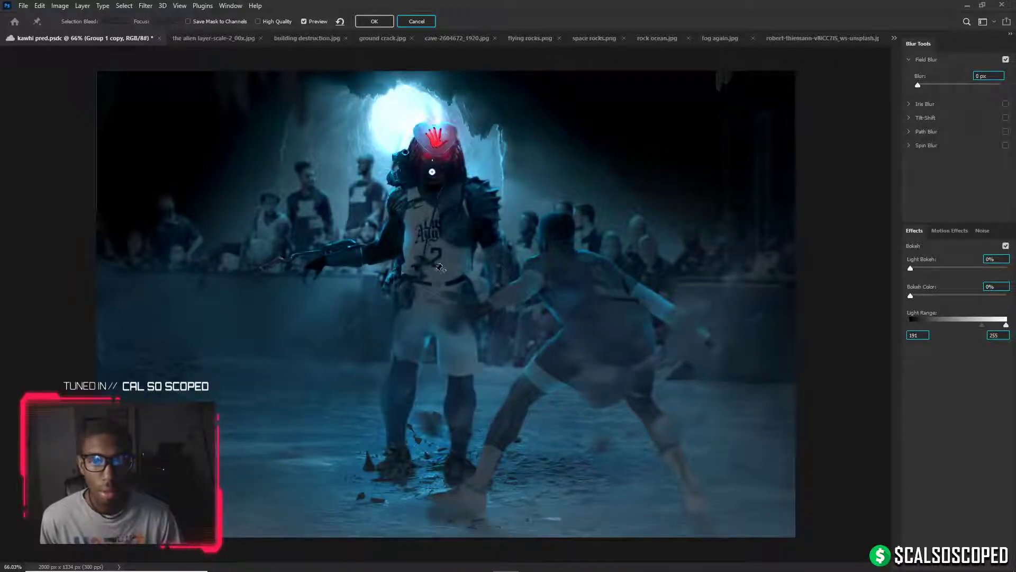
click(487, 264)
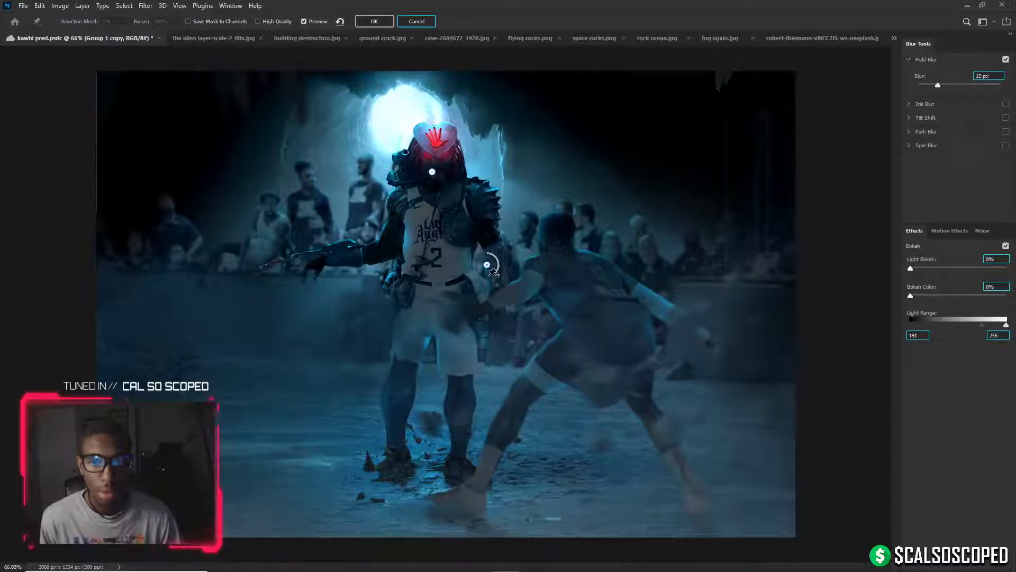
drag(495, 269, 491, 256)
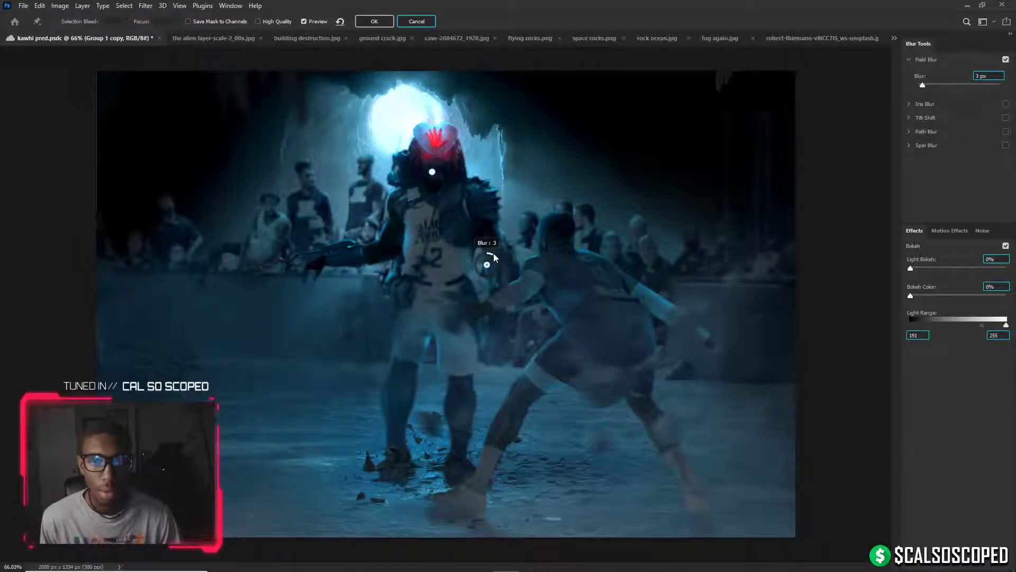
drag(494, 253, 494, 254)
Add Field Blur pins of 1 px on the player's outstretched upper arm and 3 px beside that arm's claw tips
click(395, 232)
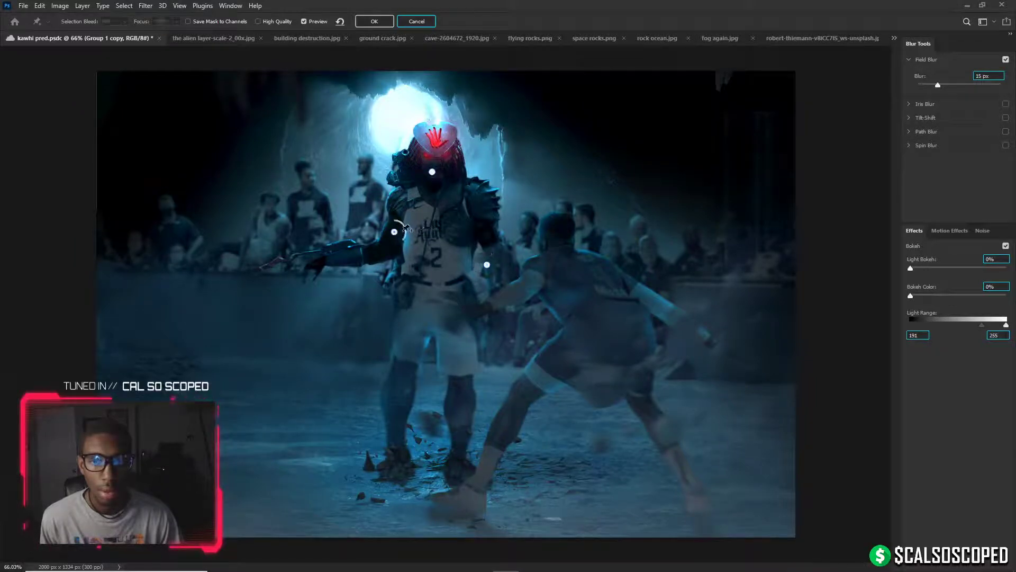
drag(397, 221, 399, 221)
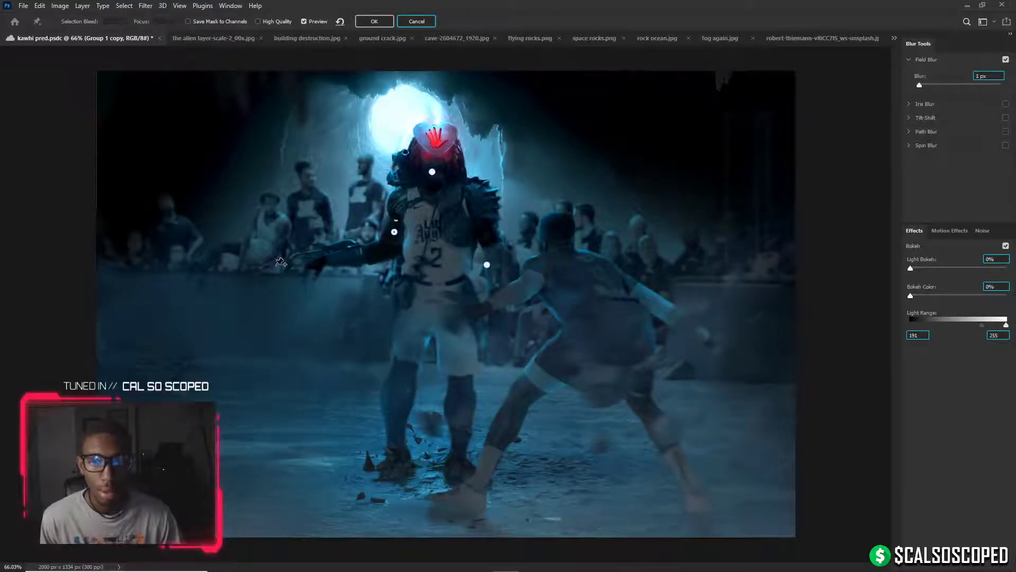
click(276, 263)
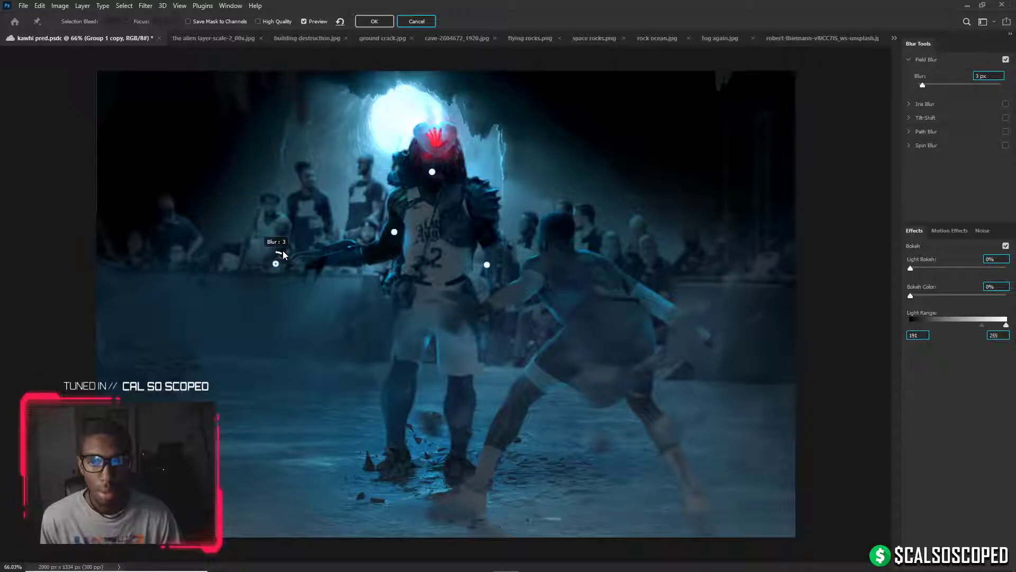
Add Field Blur pins of 2 px between the player's thighs and 3 px on his foot, plus one on the other shin, and apply the filter
click(399, 394)
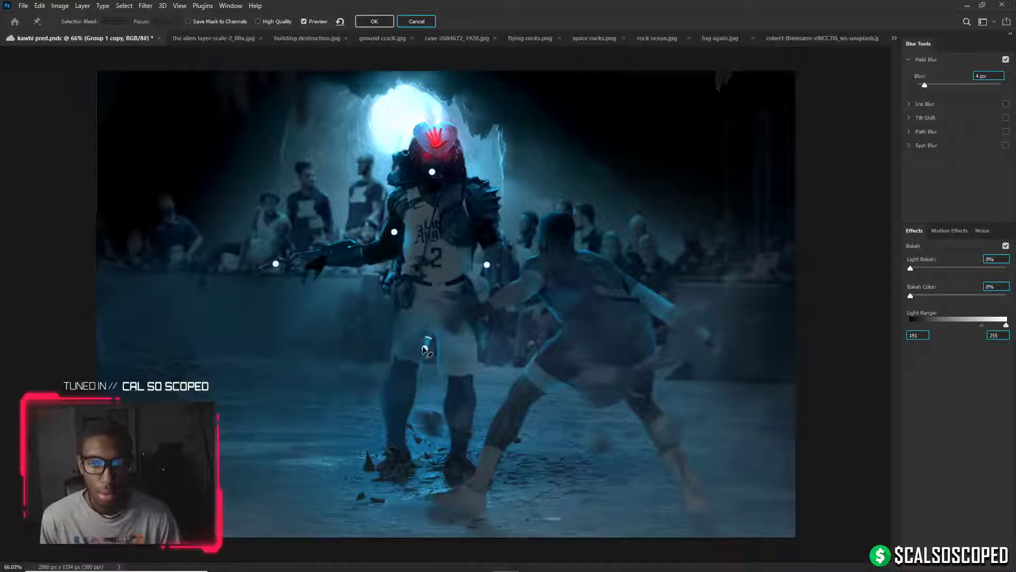
click(465, 397)
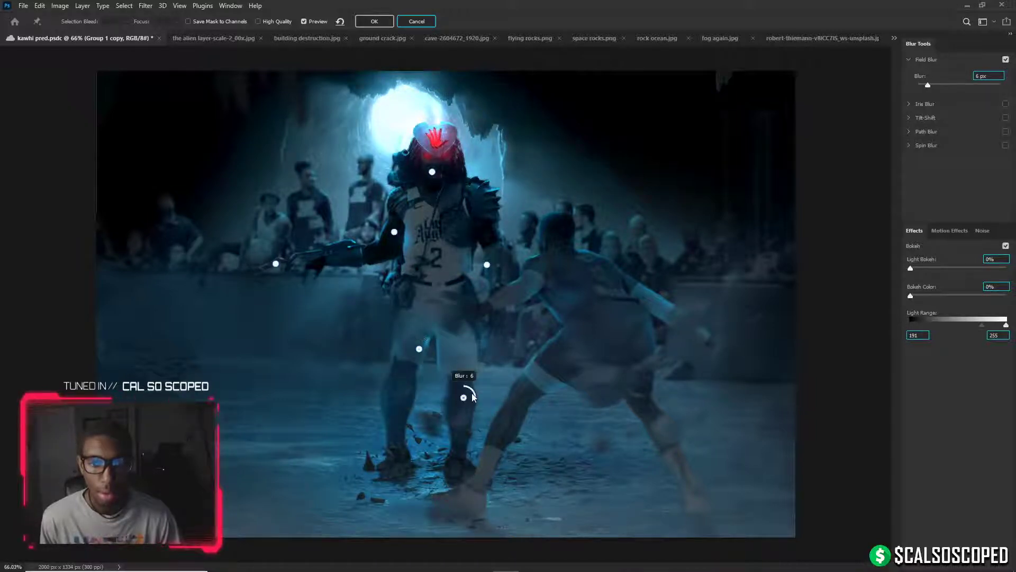
click(393, 466)
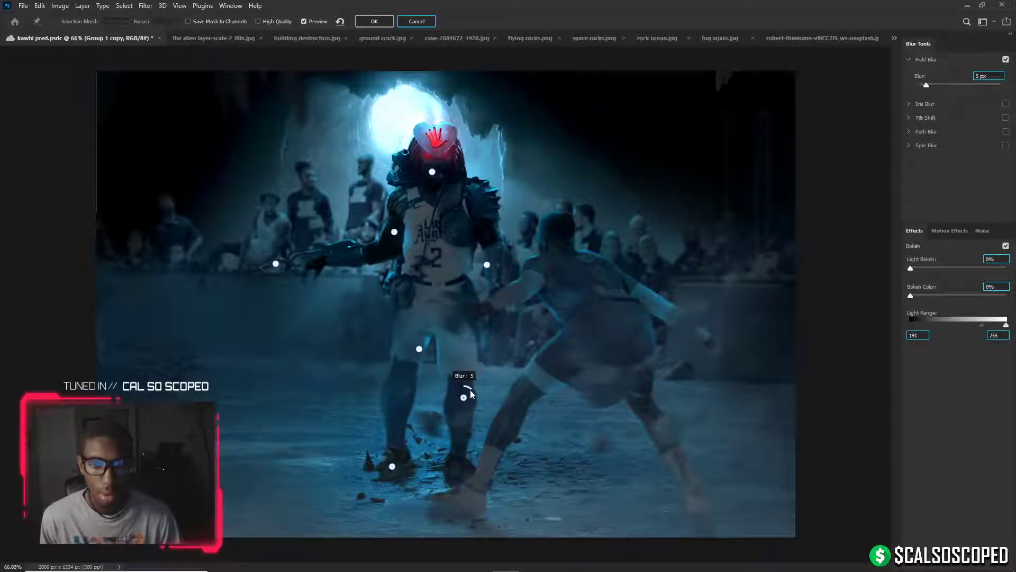
drag(471, 389, 468, 389)
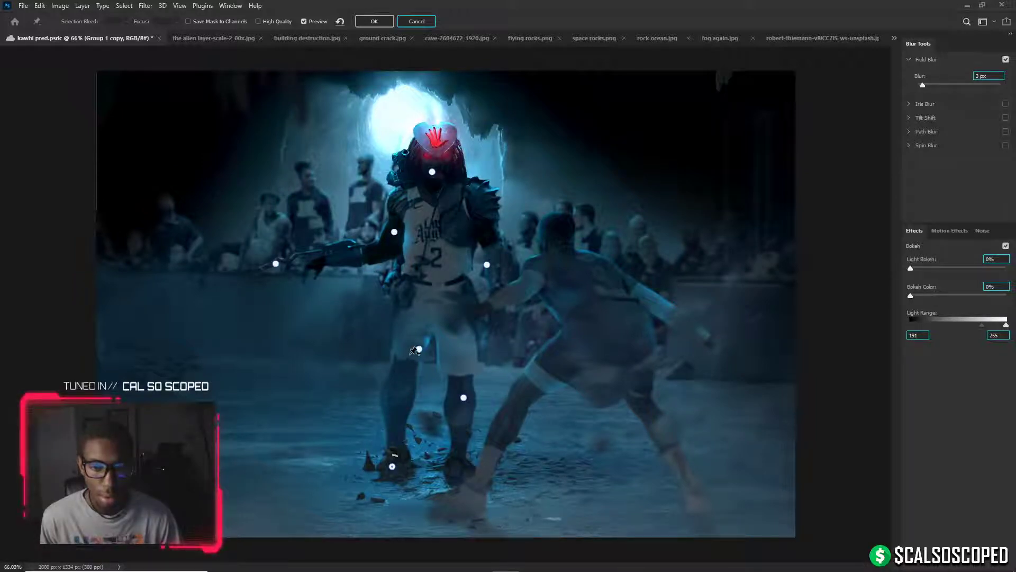
drag(427, 341, 422, 338)
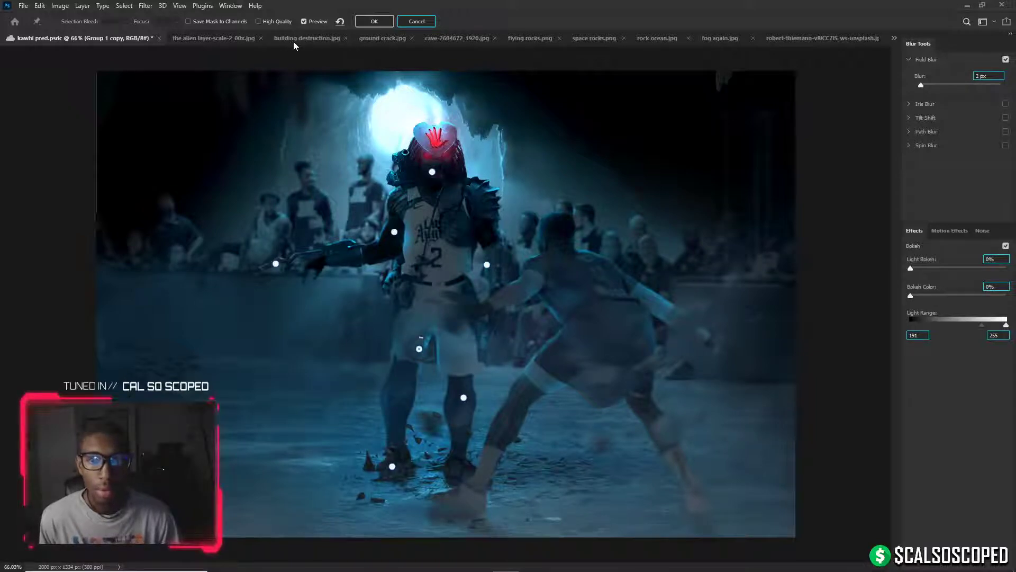
click(375, 22)
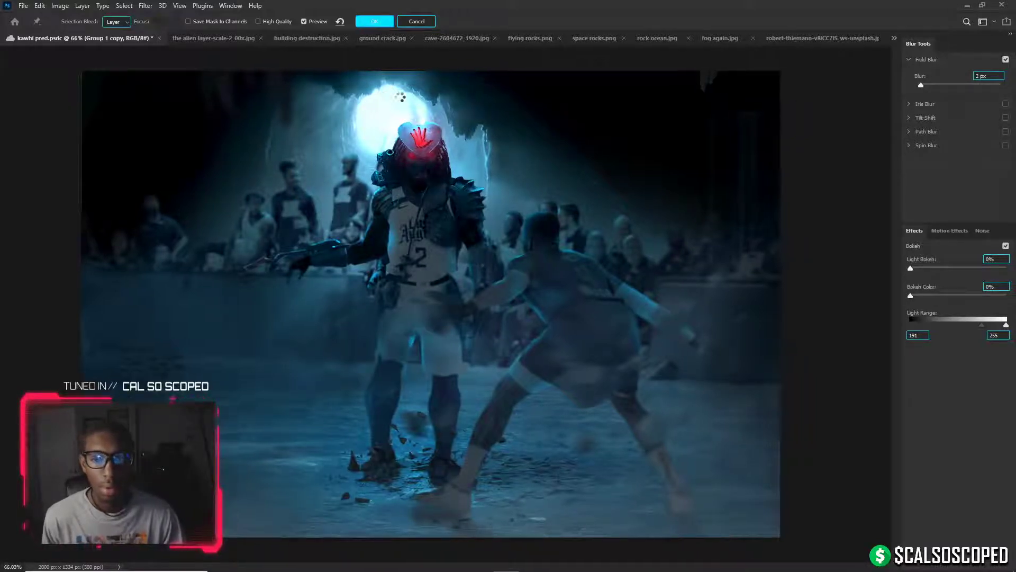
scroll(531, 206, up, 3)
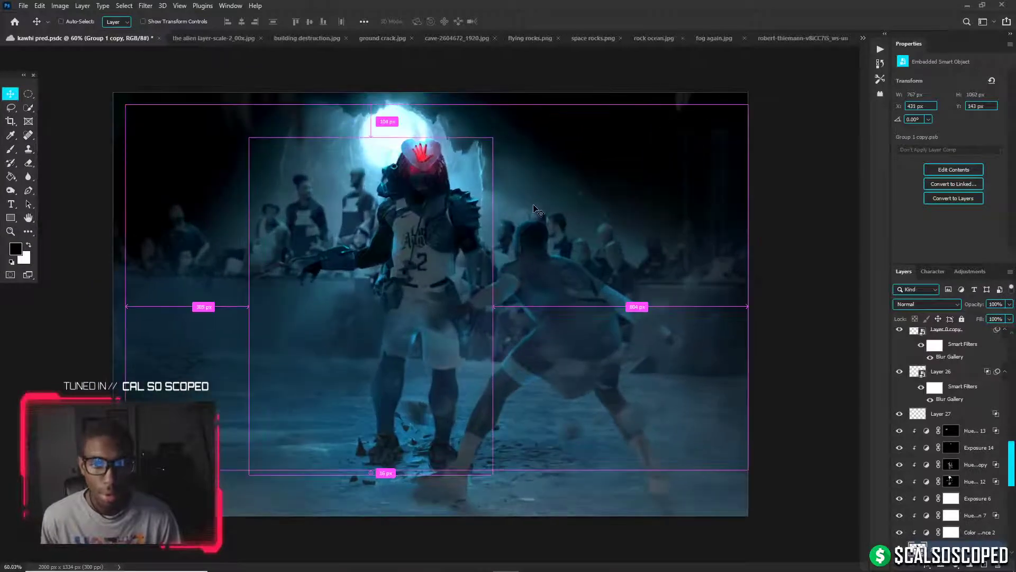
scroll(486, 217, down, 2)
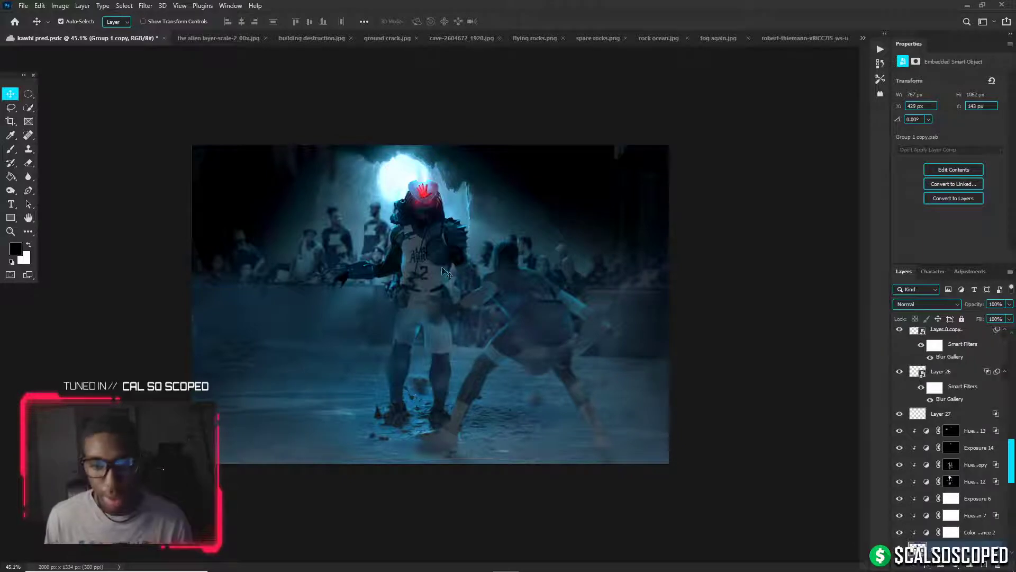
scroll(431, 208, up, 2)
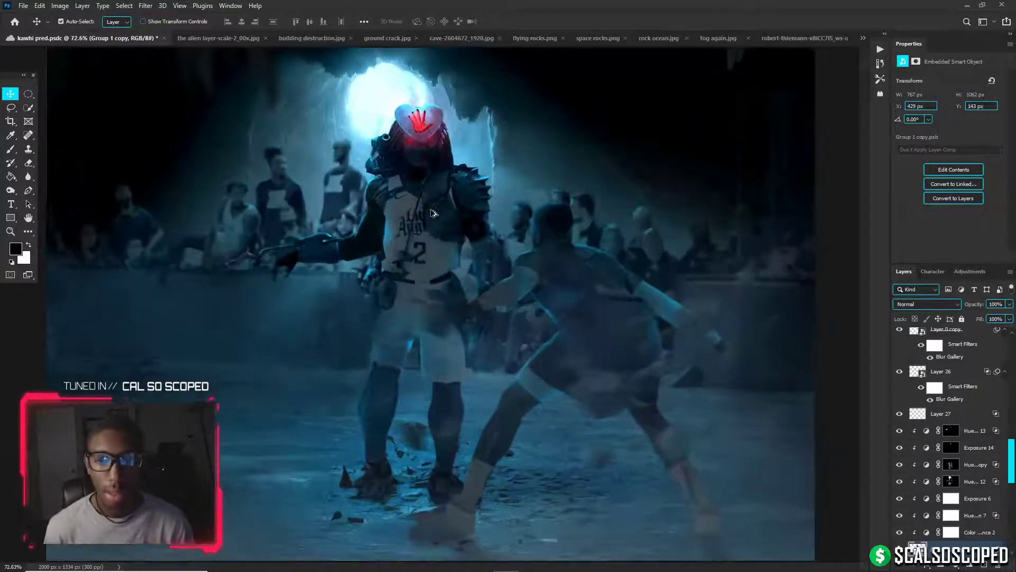
scroll(422, 258, up, 2)
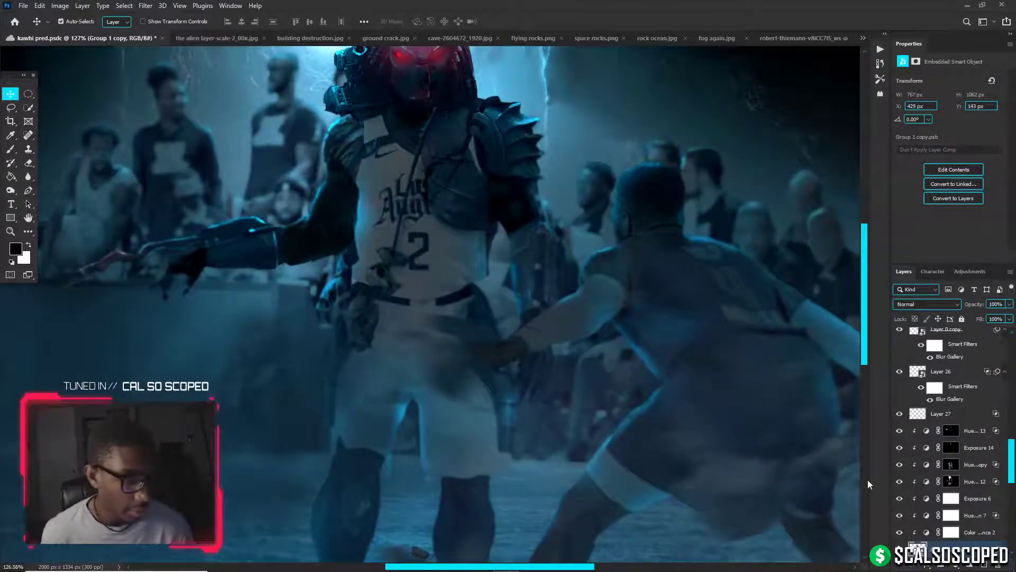
scroll(402, 237, down, 2)
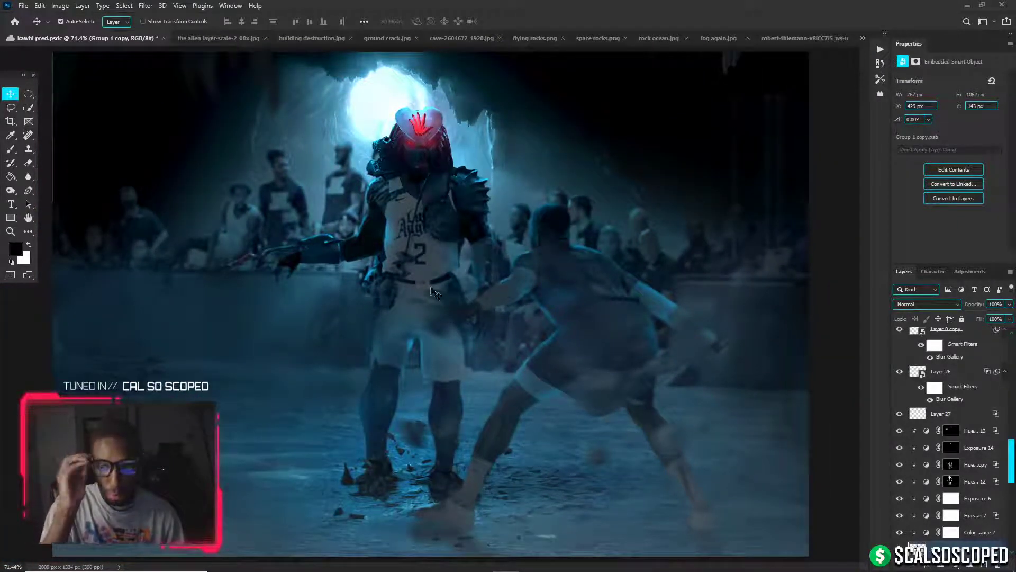
click(142, 362)
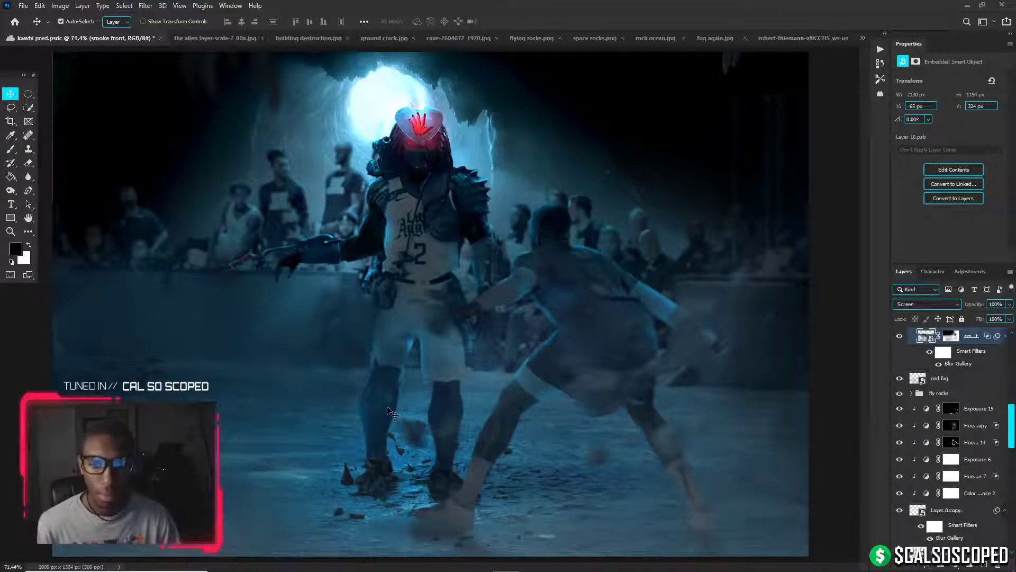
Check the rock debris layer at the player's feet, Layer 23, and convert it to a smart object
scroll(381, 498, up, 5)
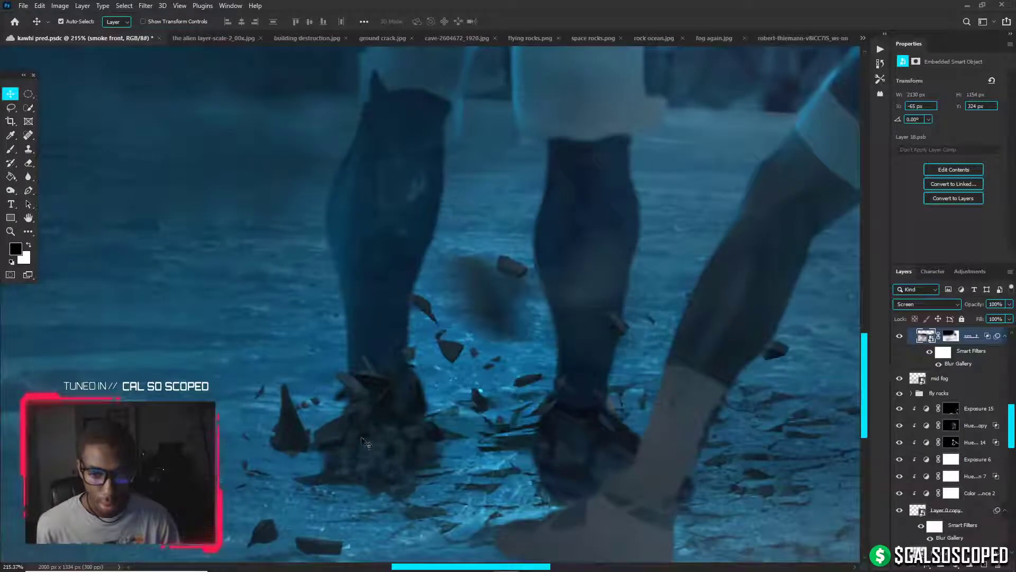
click(361, 395)
click(899, 336)
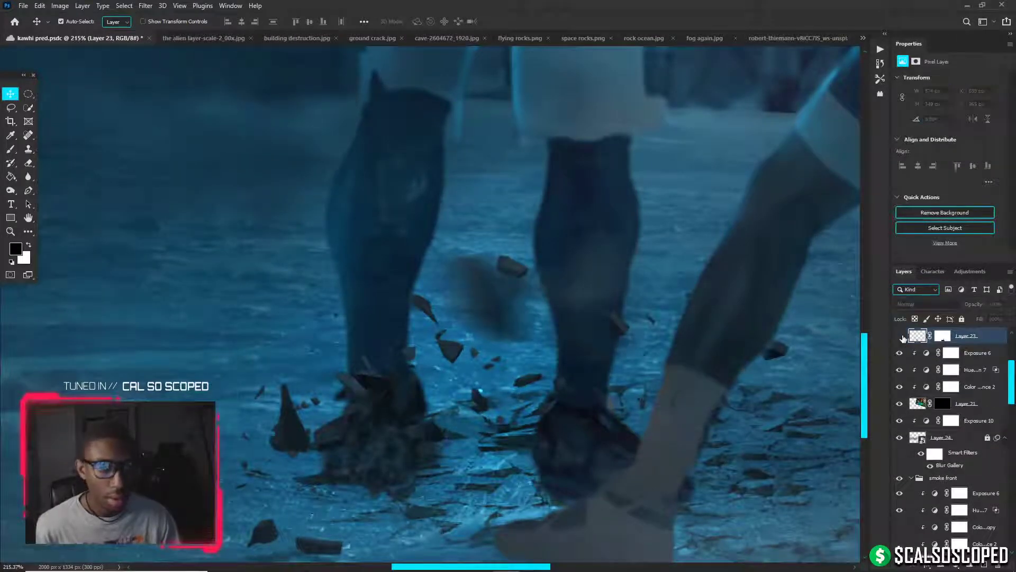
click(900, 336)
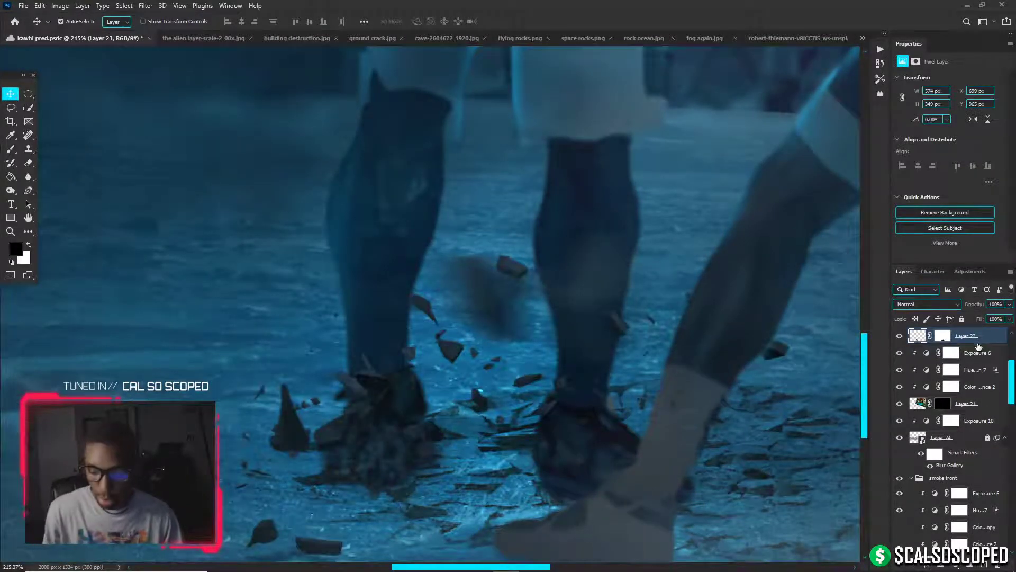
key(F2)
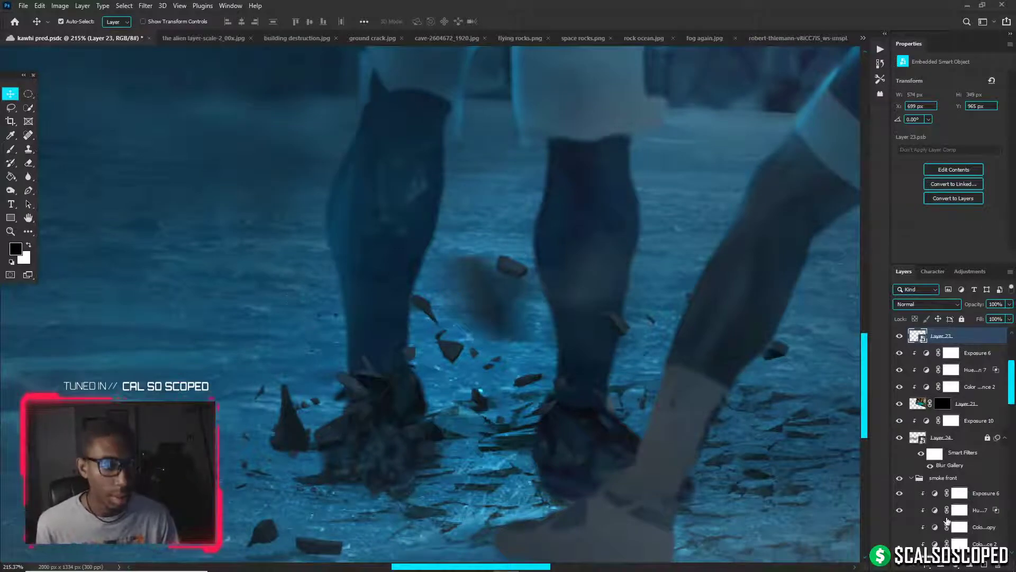
Add a Hue/Saturation adjustment above Exposure 6 in the debris layer's stack and clip it to the debris
click(956, 565)
click(953, 350)
scroll(952, 349, up, 5)
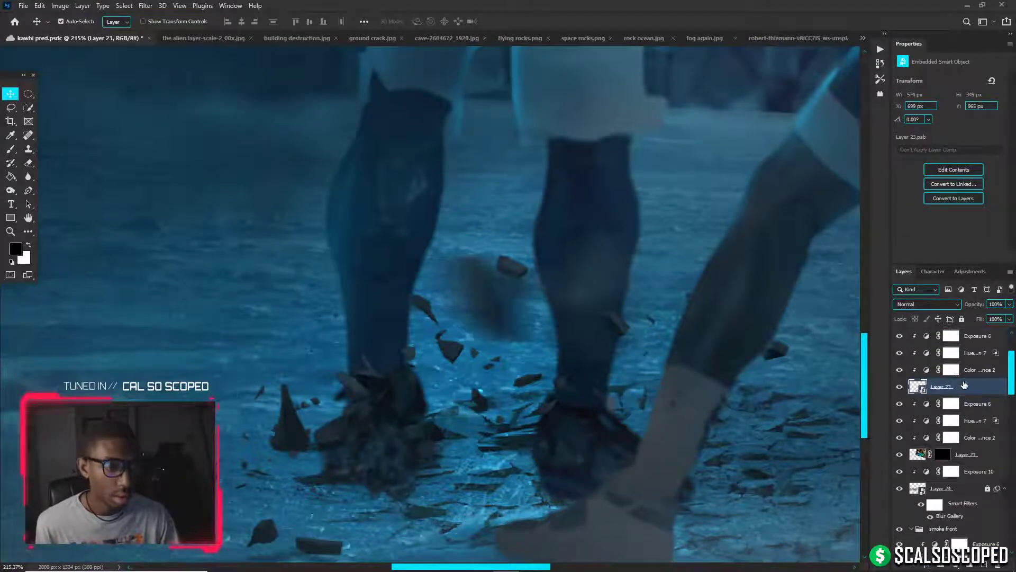
click(967, 377)
click(956, 565)
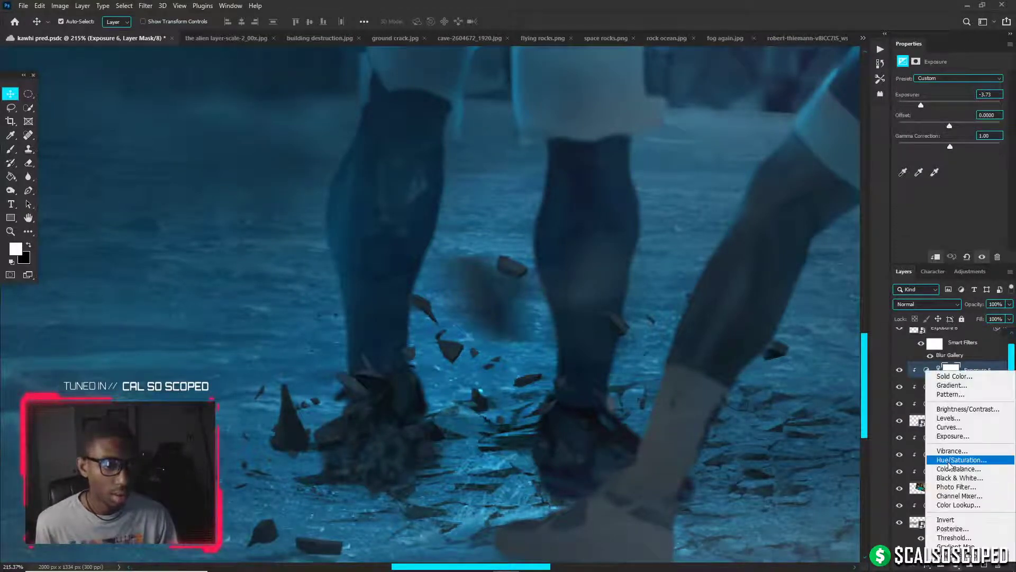
click(953, 457)
alt+click(968, 380)
Colorize the debris with Hue 194, Saturation 100 and Lightness +20
click(951, 175)
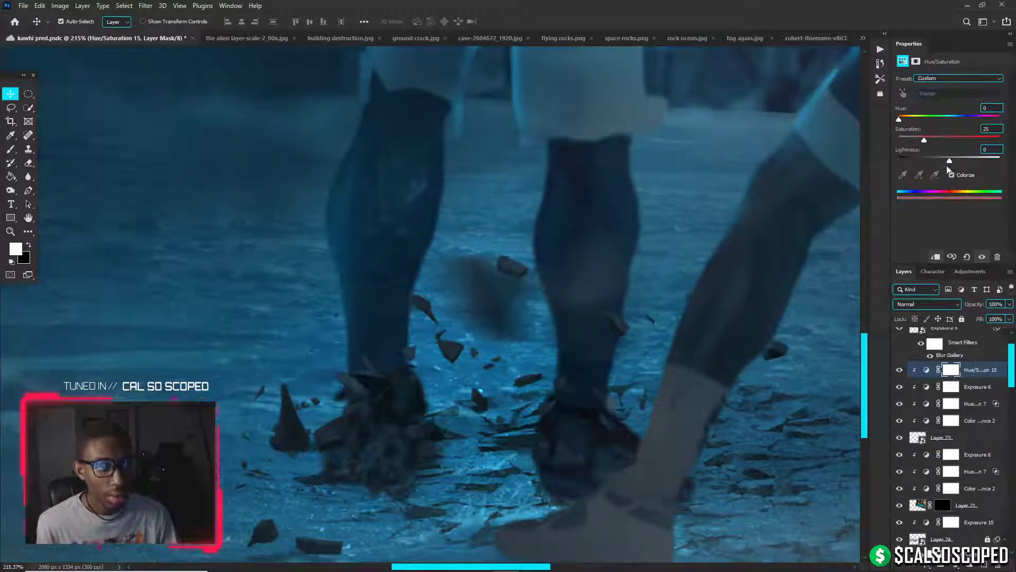
drag(935, 140, 1000, 141)
drag(899, 119, 954, 119)
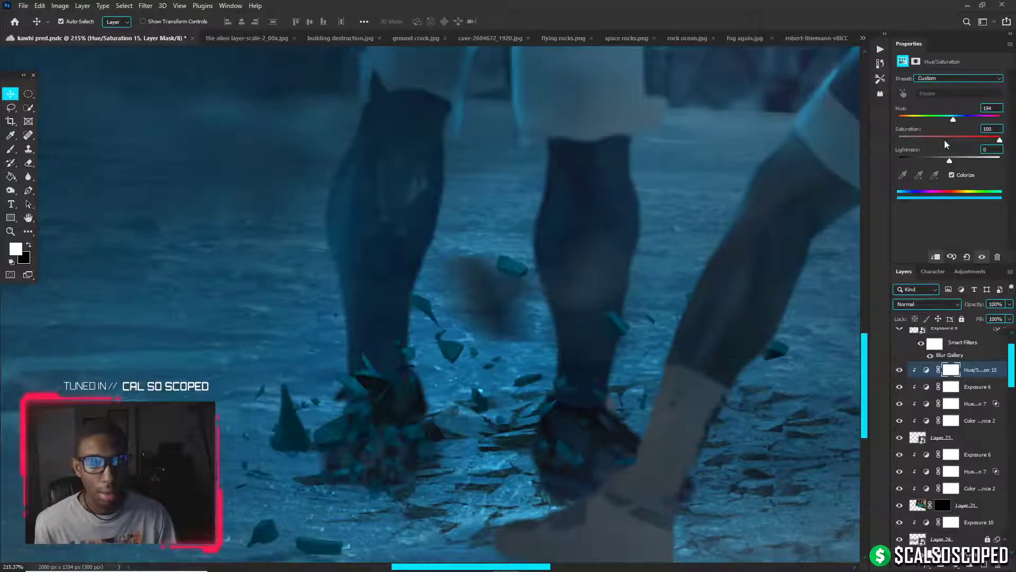
drag(950, 161, 960, 162)
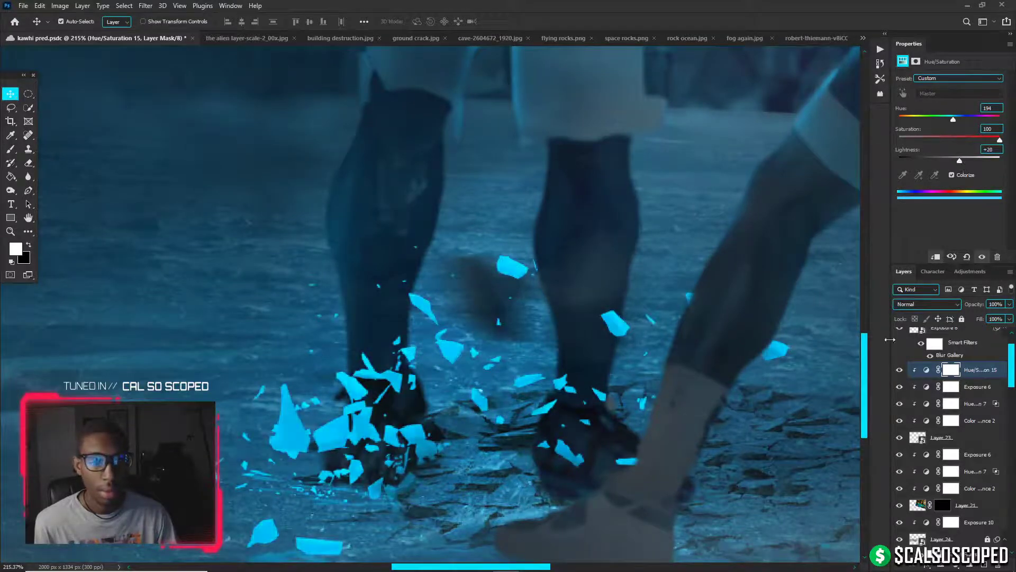
Split the Hue/Saturation adjustment's Underlying Layer black Blend If slider to 0/48, then invert the adjustment's mask to black
right_click(924, 370)
click(911, 162)
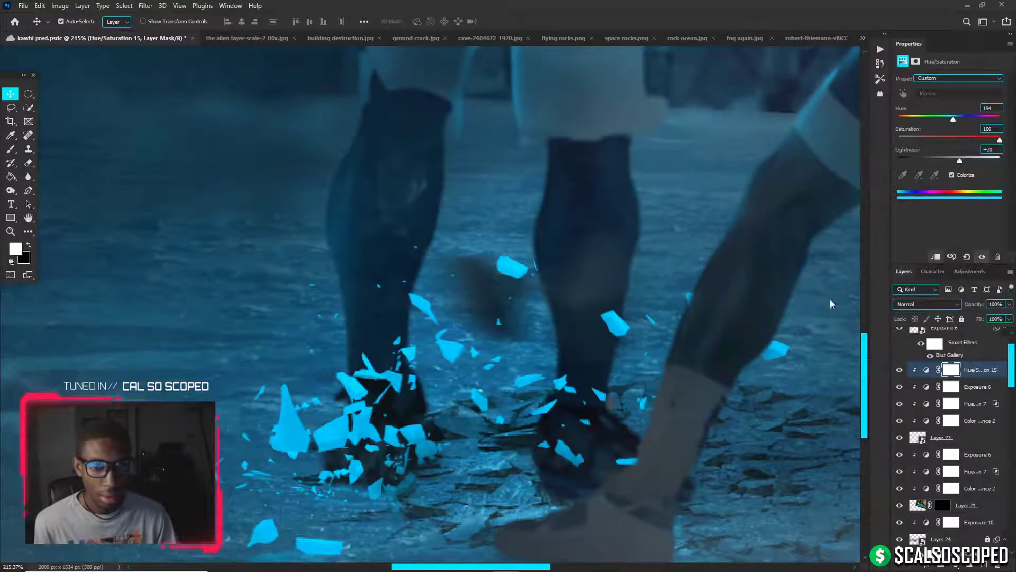
mouse_move(794, 329)
mouse_down()
mouse_move(804, 329)
mouse_move(784, 329)
mouse_up()
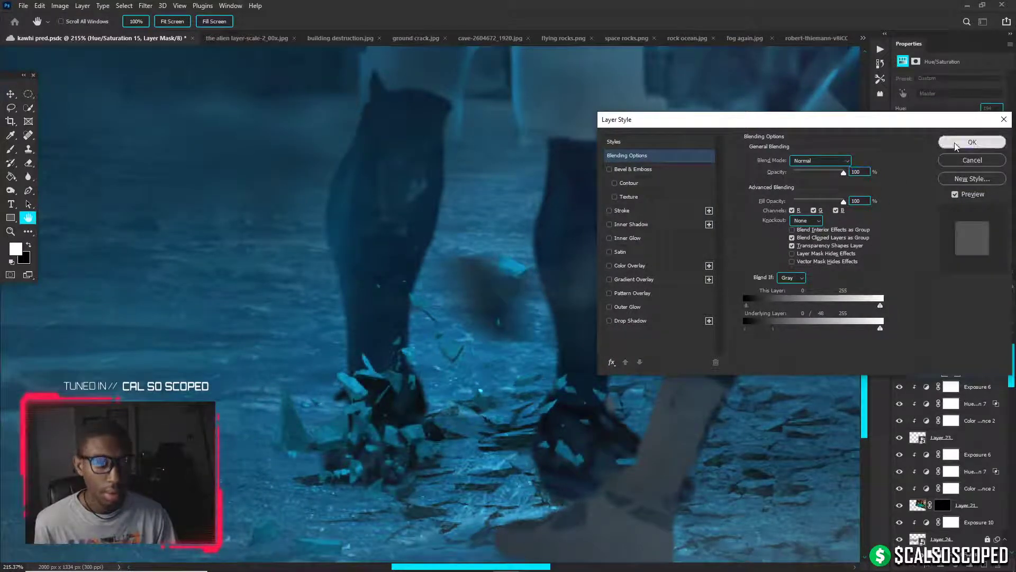
click(973, 142)
key(ctrl+i)
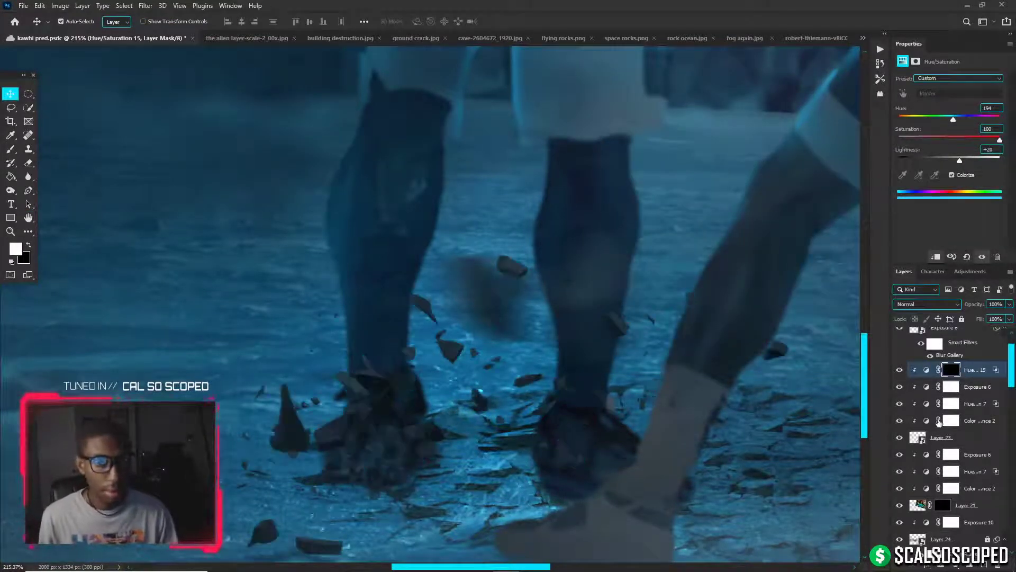
Paint white on the adjustment's mask over the flying rocks between the Predator player's shins, raising the brush flow to 79%
key(b)
drag(365, 335, 419, 334)
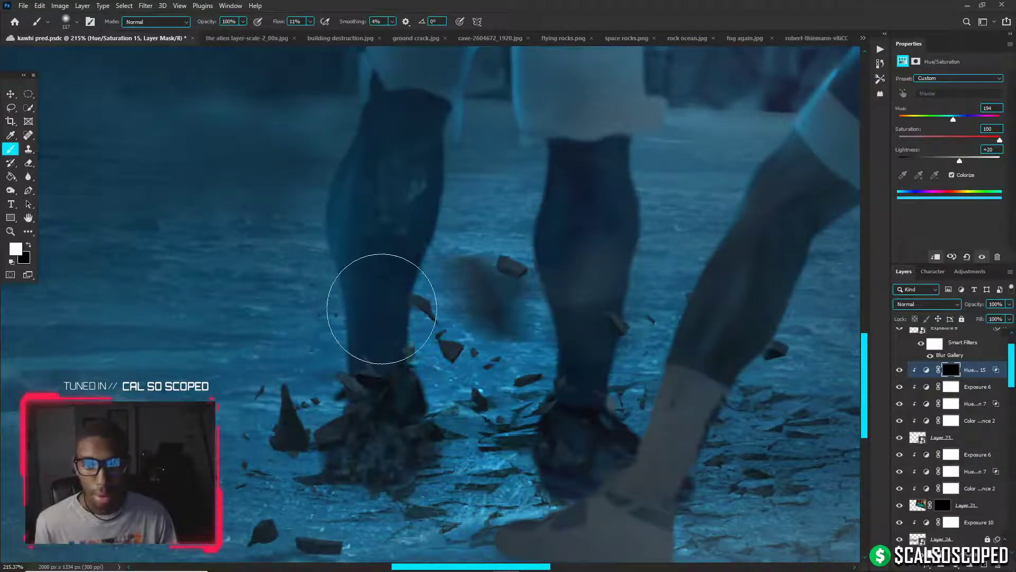
drag(389, 297, 353, 297)
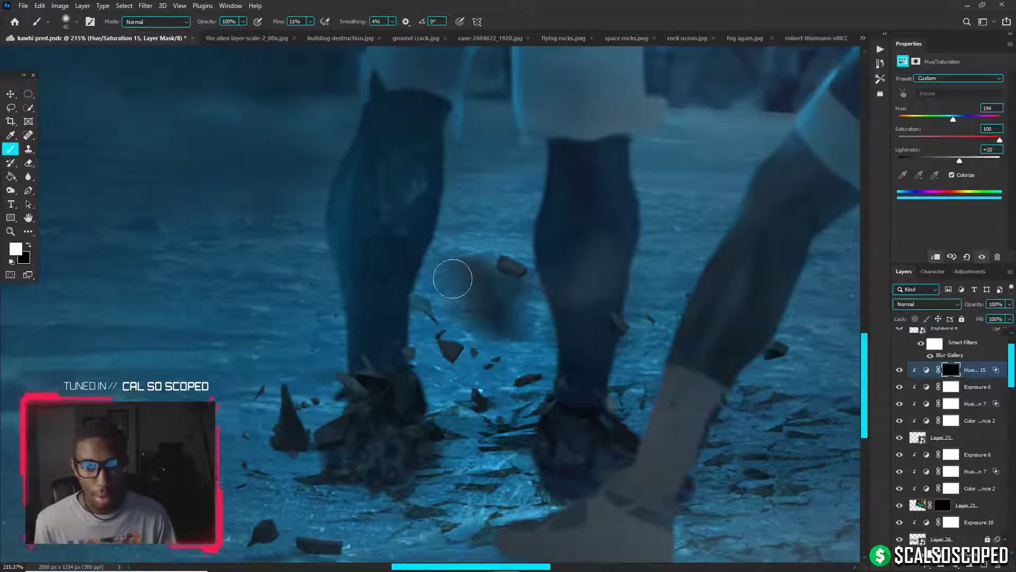
click(311, 22)
drag(312, 34, 344, 34)
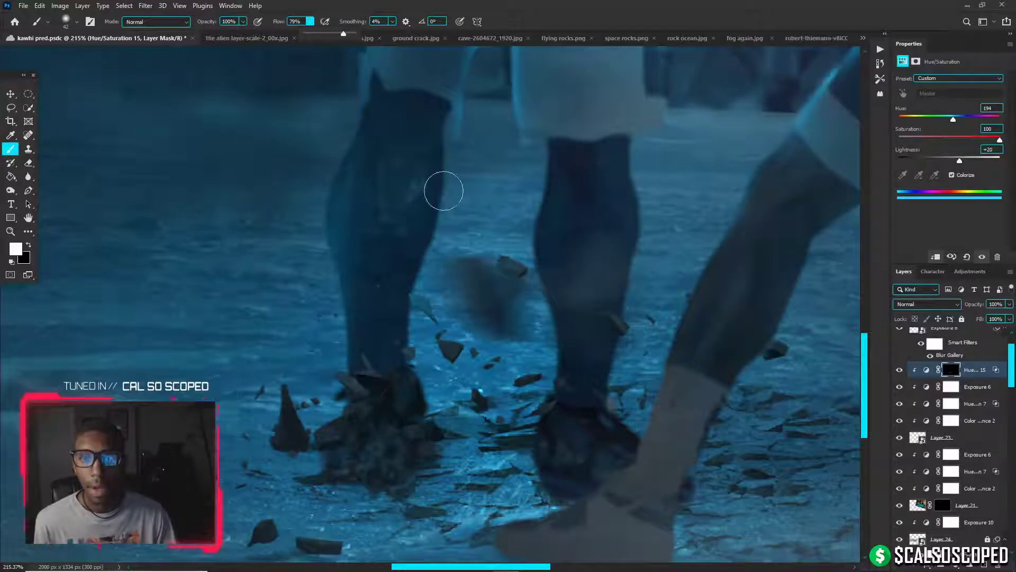
drag(481, 270, 502, 284)
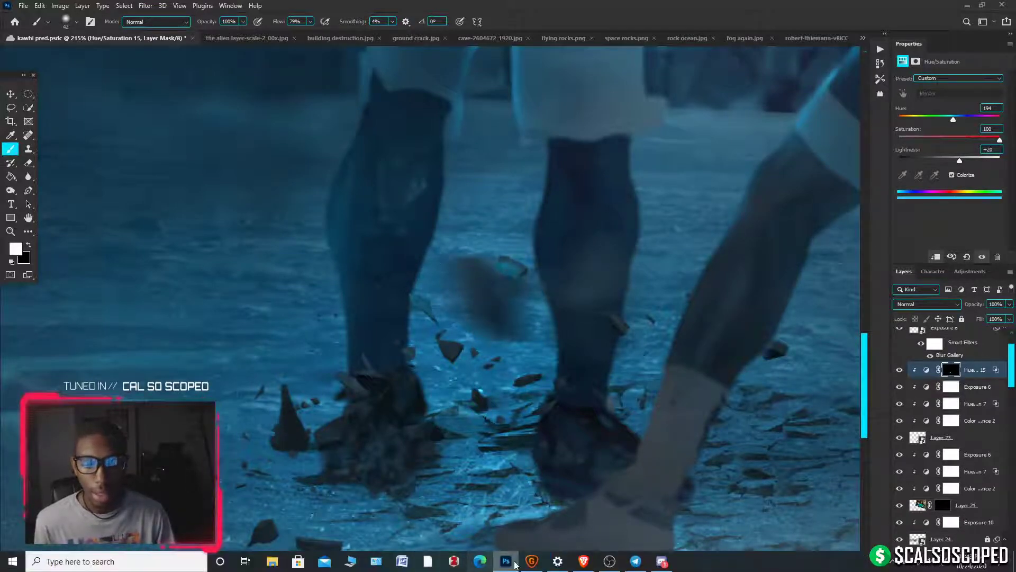
Switch to the browser to check the live stream's chat and description in YouTube Studio, leave the settings unsaved, and return to Photoshop
click(583, 561)
click(186, 8)
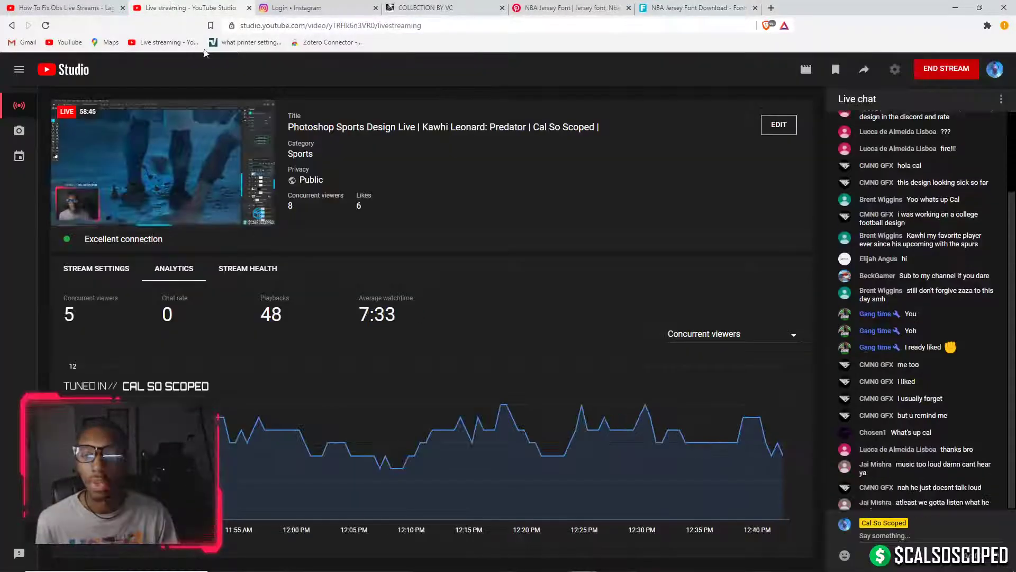
click(779, 124)
scroll(523, 247, down, 1)
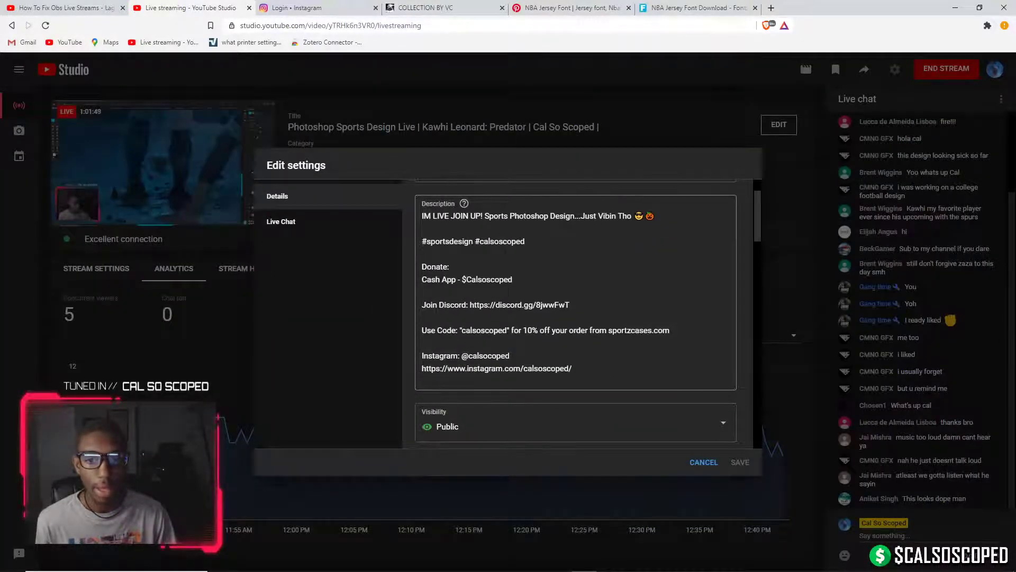
click(703, 462)
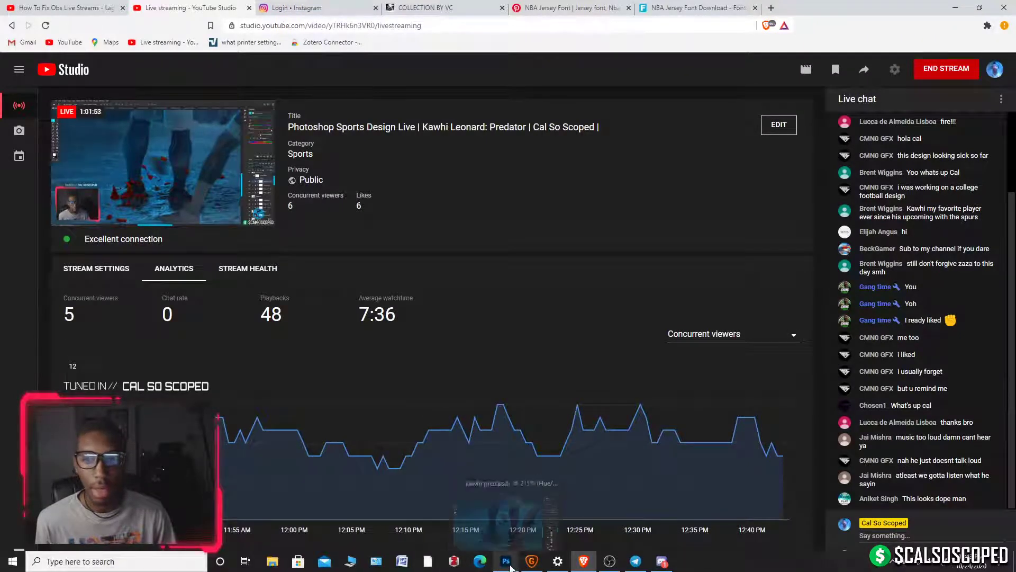
click(510, 566)
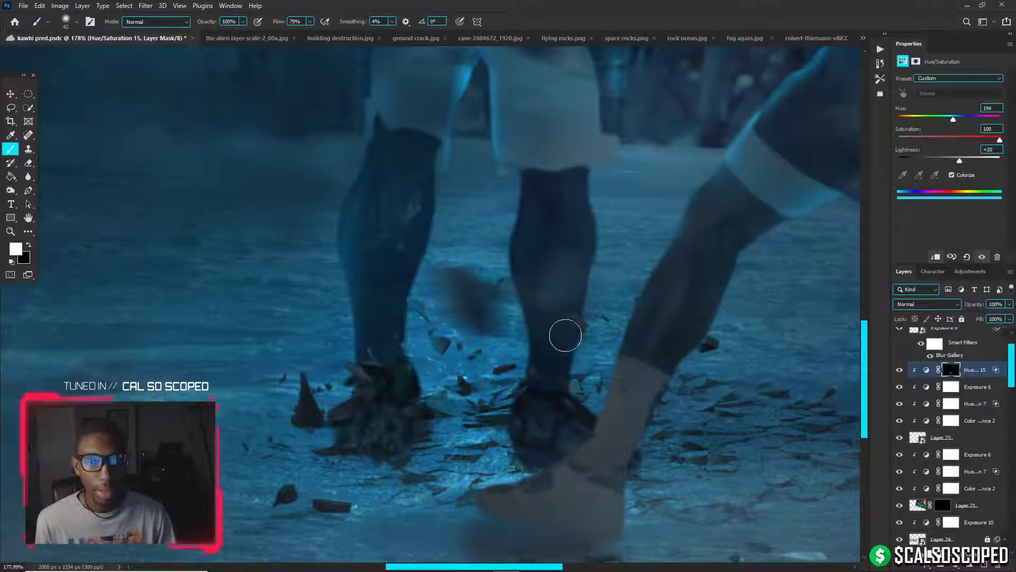
Reveal the blue light on the rock beside the Predator player's other shin and on nearby fragments, resizing the brush to fit
click(563, 332)
right_click(551, 331)
alt+right_click(552, 329)
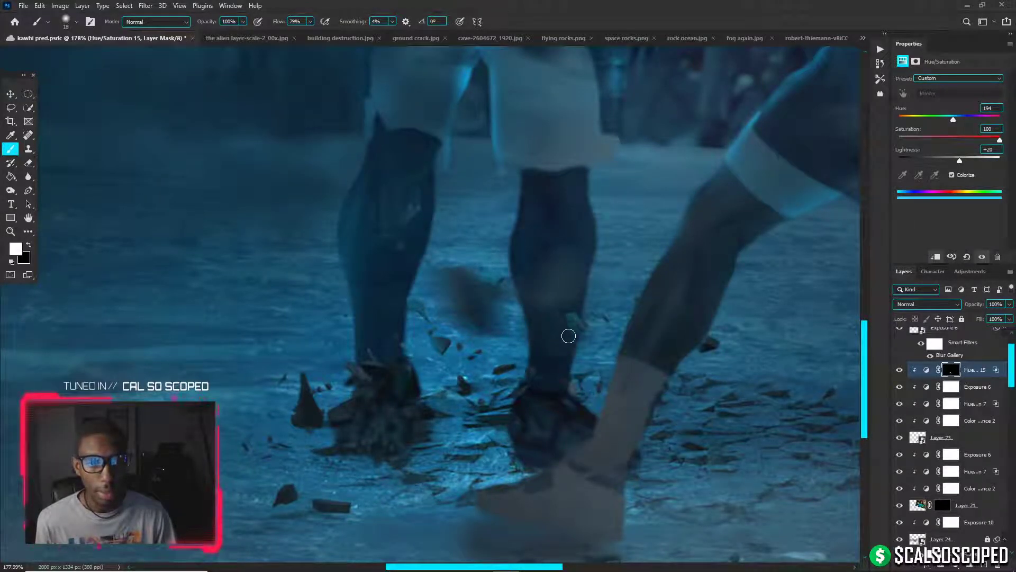
alt+right_click(529, 339)
right_click(497, 363)
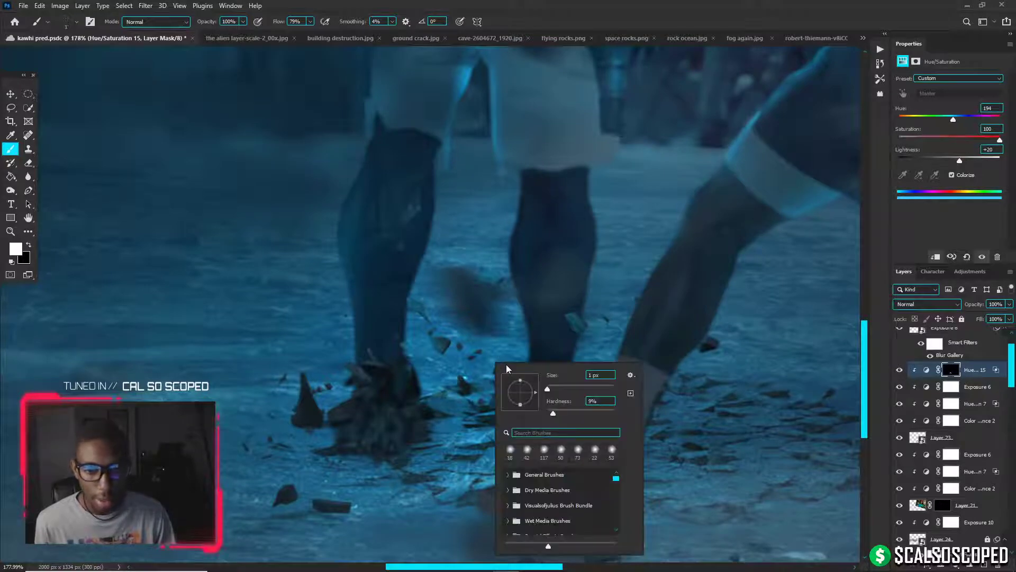
alt+right_click(497, 351)
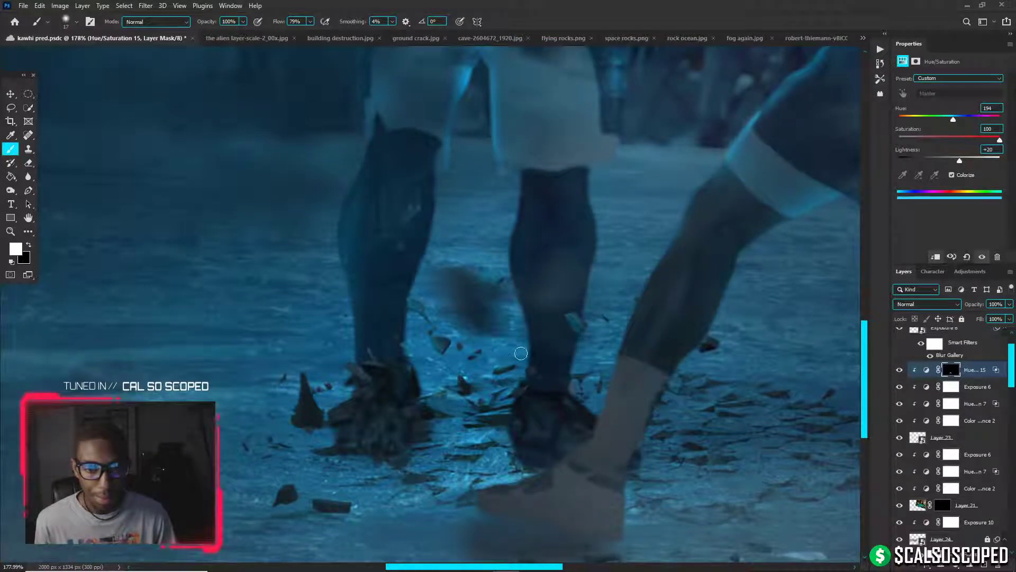
alt+right_click(374, 368)
alt+right_click(209, 309)
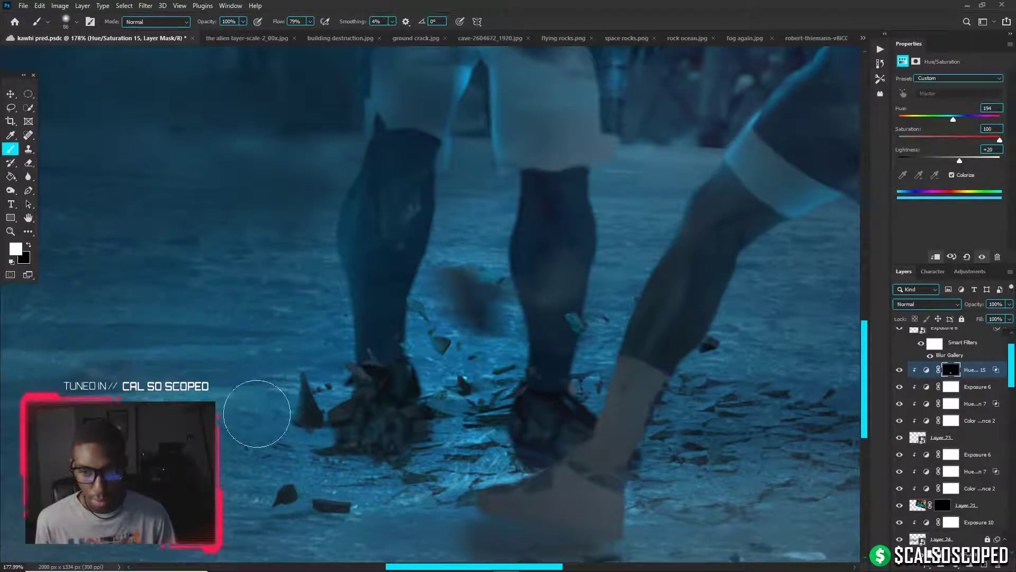
Brush blue highlights onto the edges of the debris piled around the Predator player's foot with a small brush
scroll(418, 391, up, 5)
alt+right_click(408, 408)
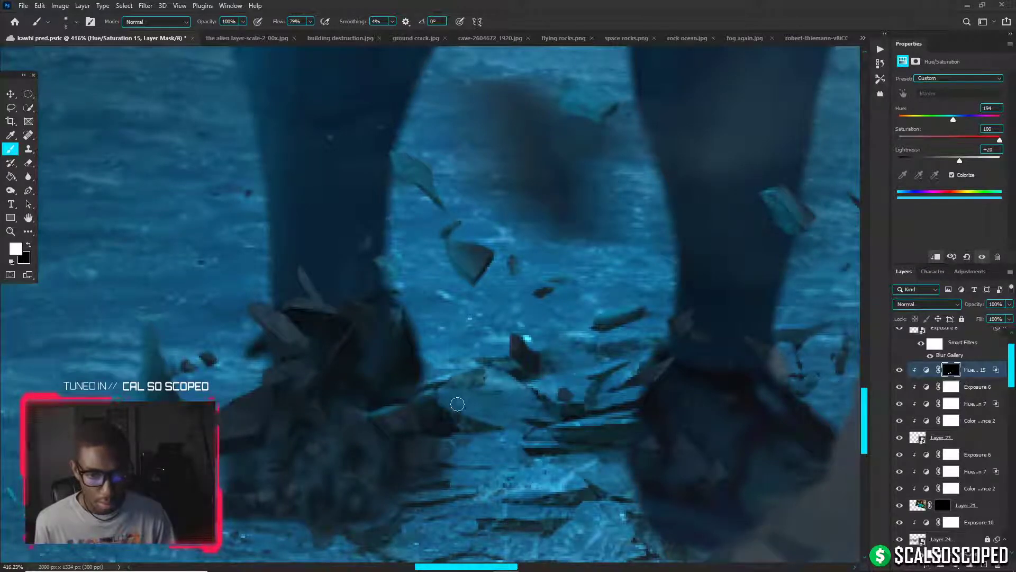
drag(444, 442, 430, 453)
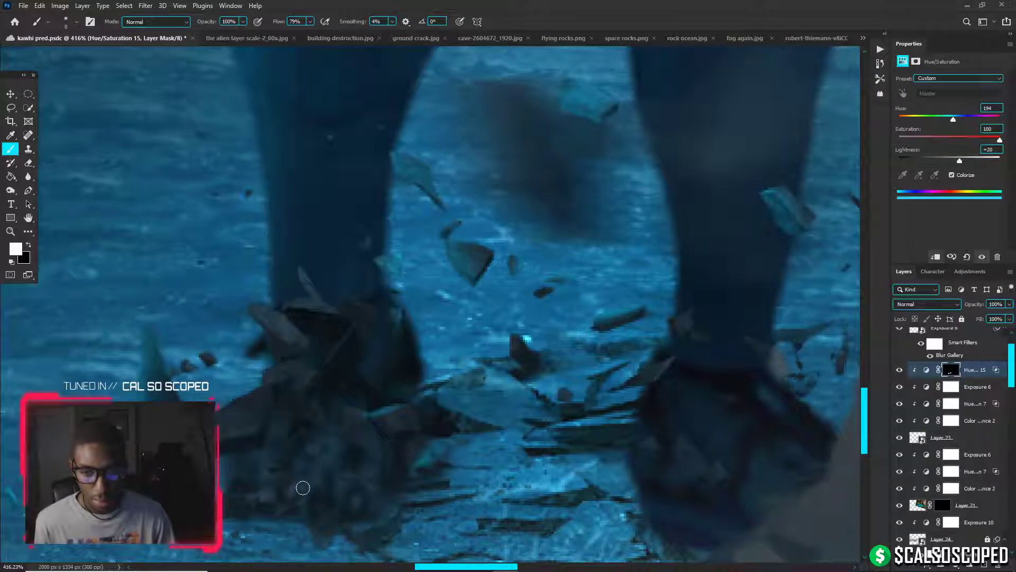
drag(306, 487, 301, 476)
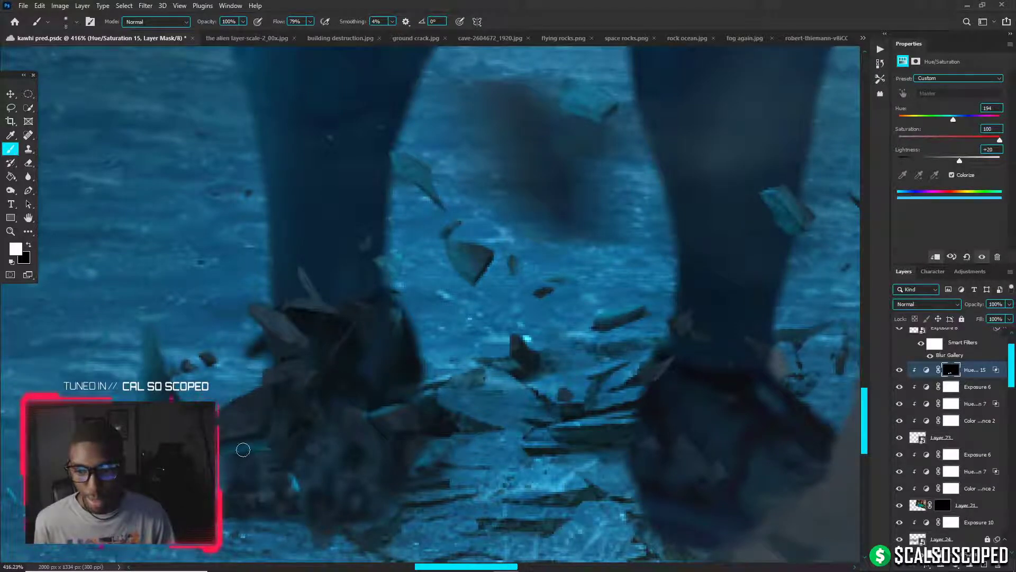
drag(234, 398, 250, 390)
Lower the brush flow to 21% and softly spread the blue light over the debris at the player's feet with a much larger white brush
key(x)
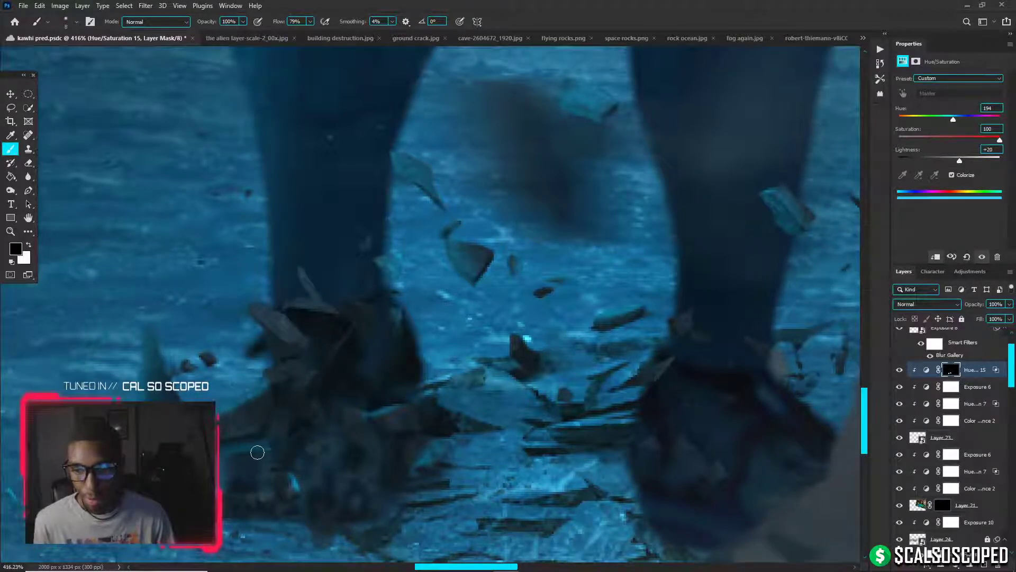
key(bracketright)
key(bracketright)
key(bracketright)
key(x)
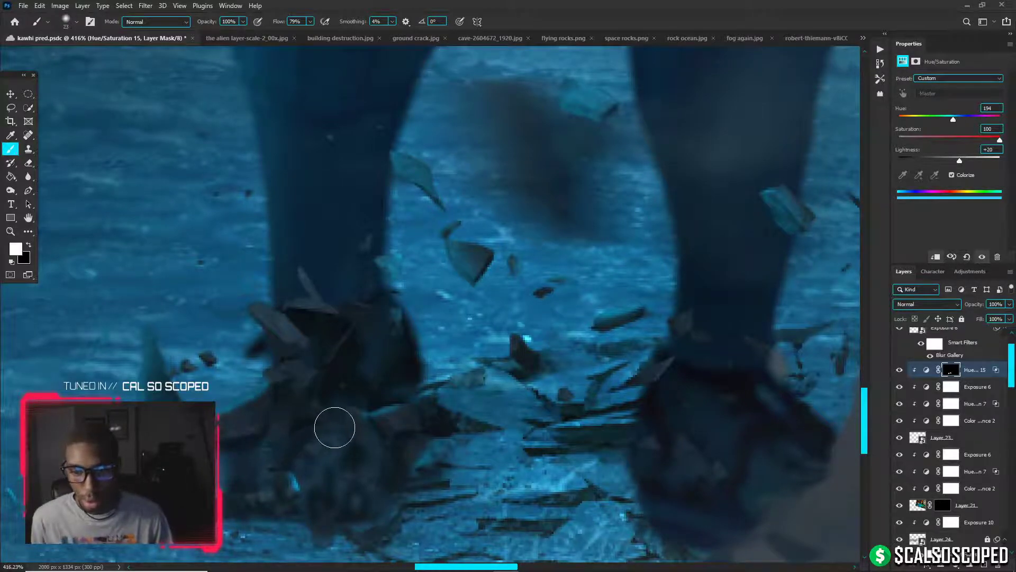
key(bracketright)
key(bracketright)
key(bracketright)
key(bracketright)
click(310, 21)
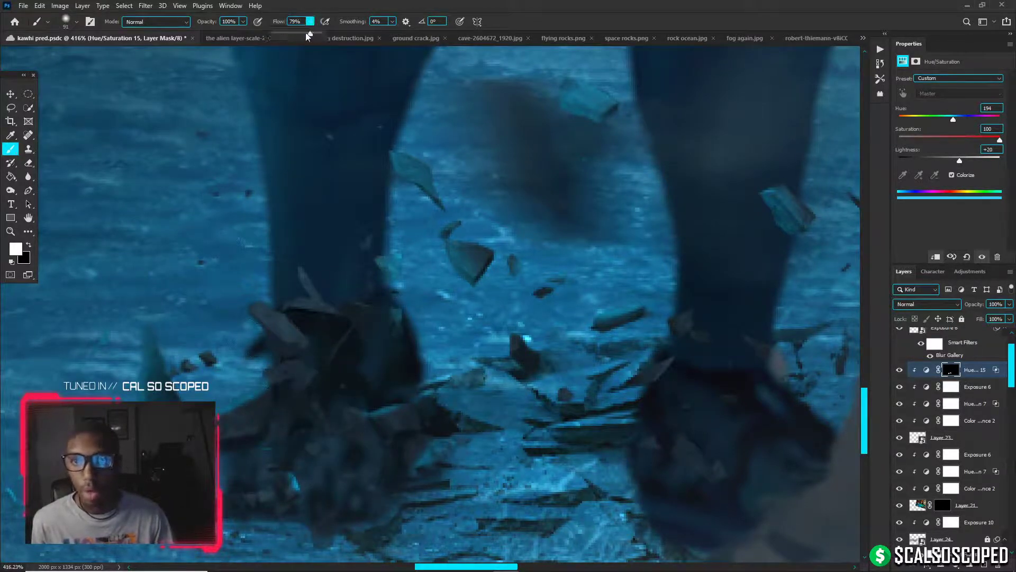
scroll(285, 354, down, 2)
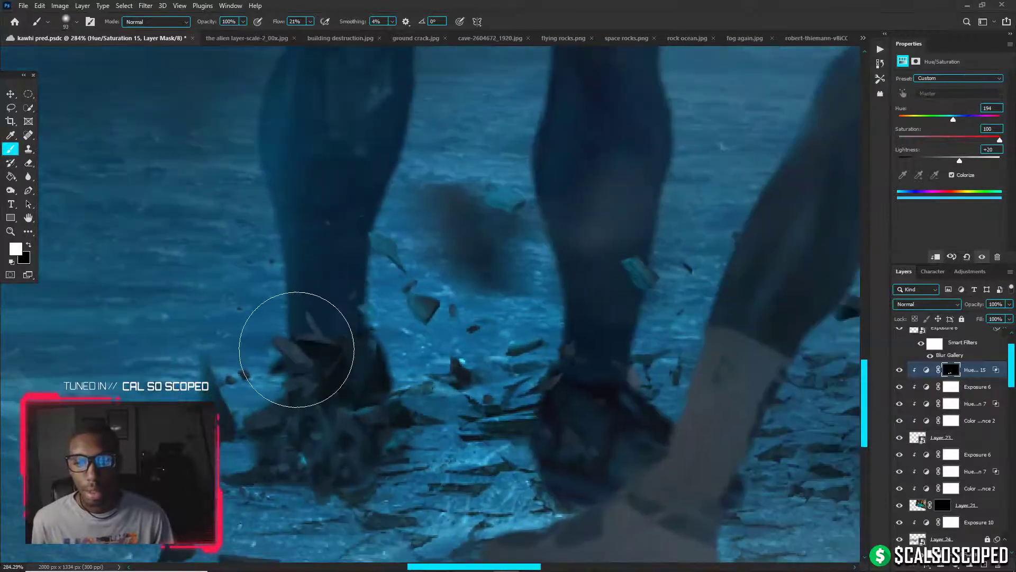
scroll(298, 348, down, 2)
key(bracketright)
key(bracketright)
key(bracketright)
key(bracketright)
key(bracketright)
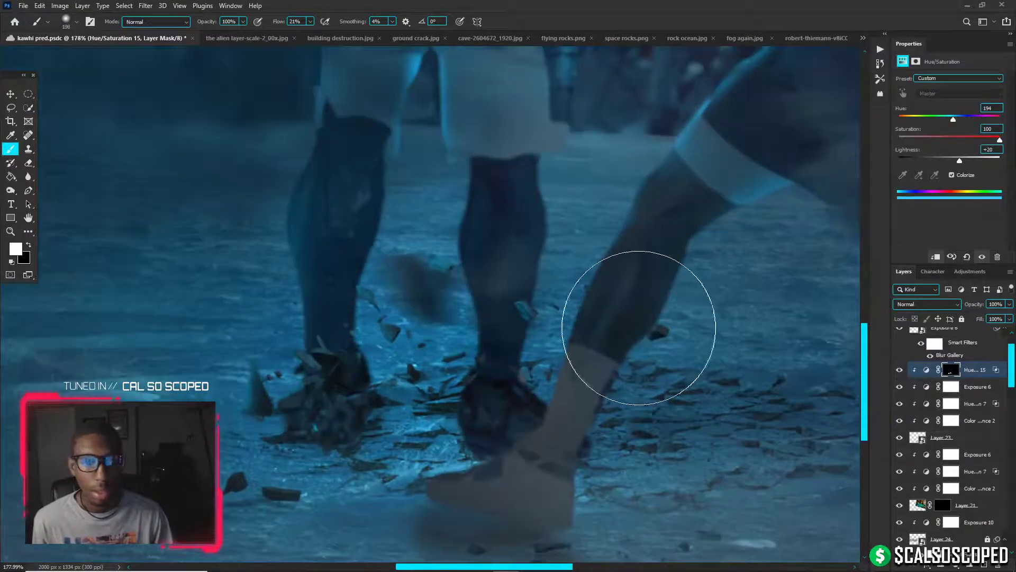
Paint a light blue highlight on the rock beside the crouching opponent's calf with a small brush, then check the whole composite
alt+right_click(667, 330)
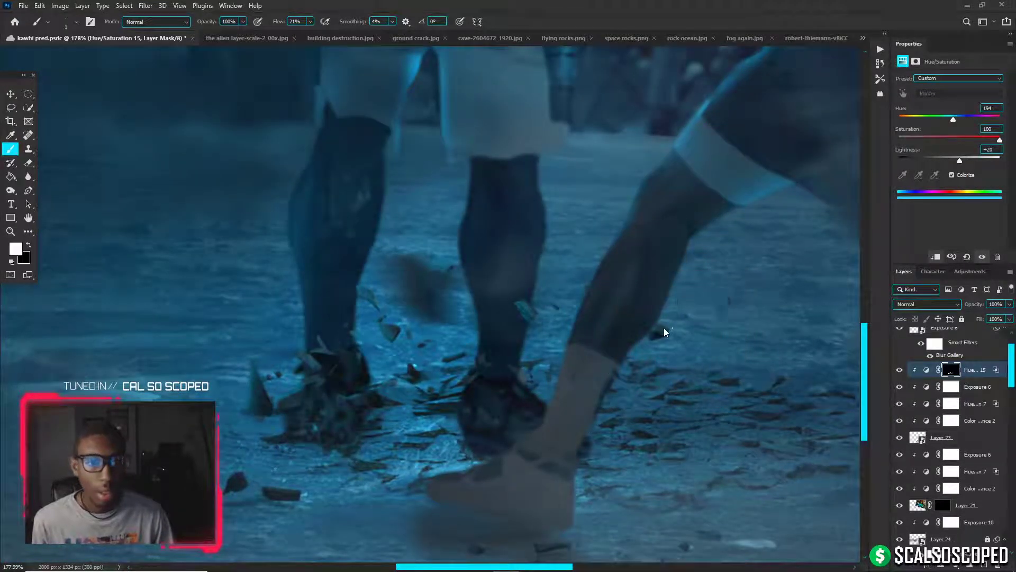
drag(673, 326, 666, 324)
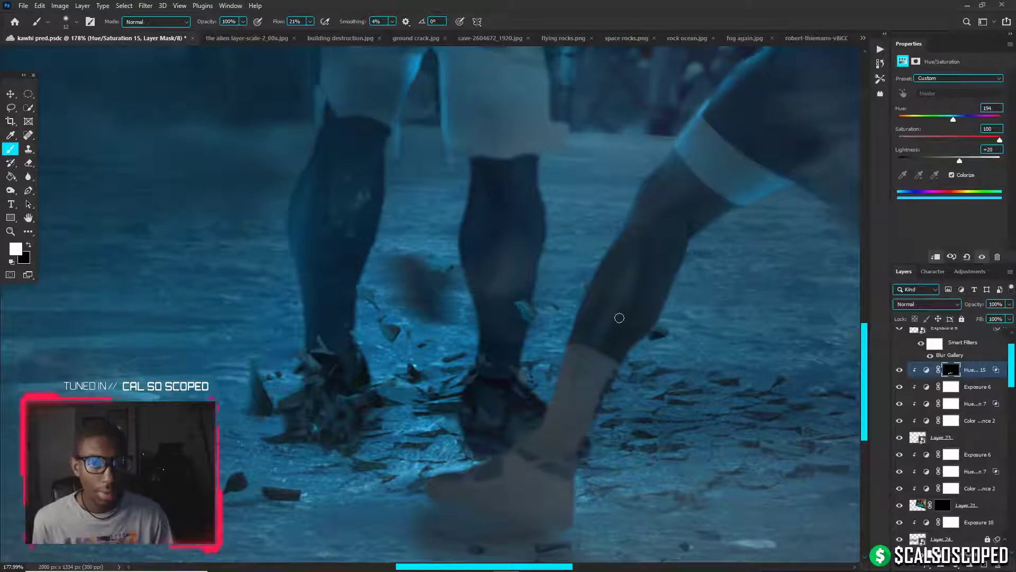
alt+right_click(404, 299)
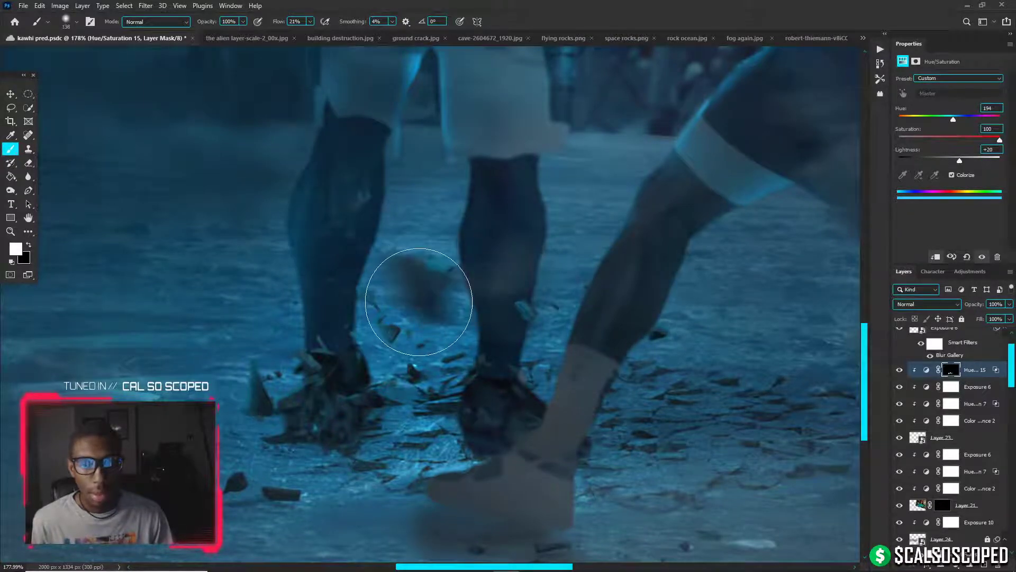
alt+scroll(433, 306, down, 7)
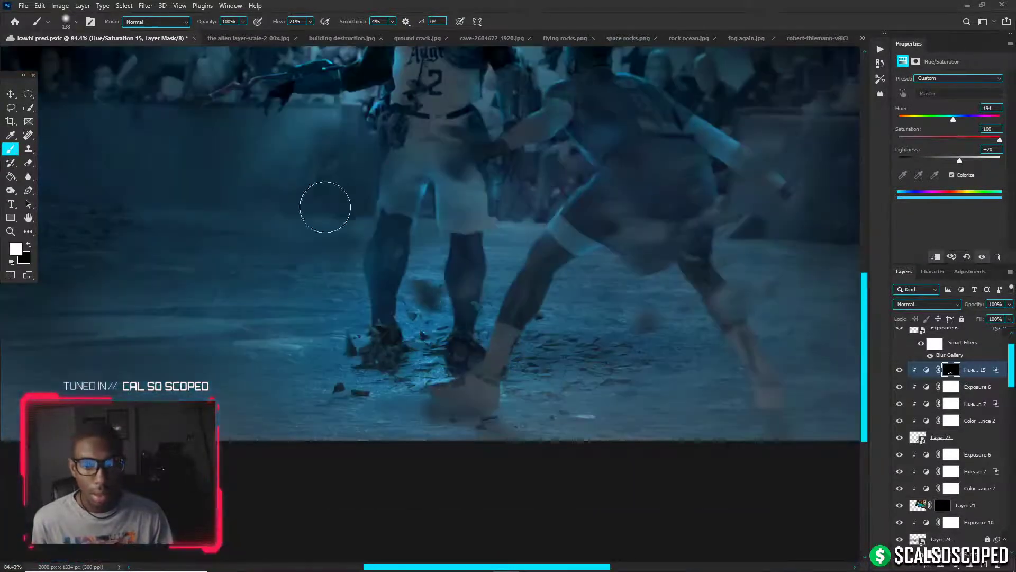
scroll(324, 209, down, 2)
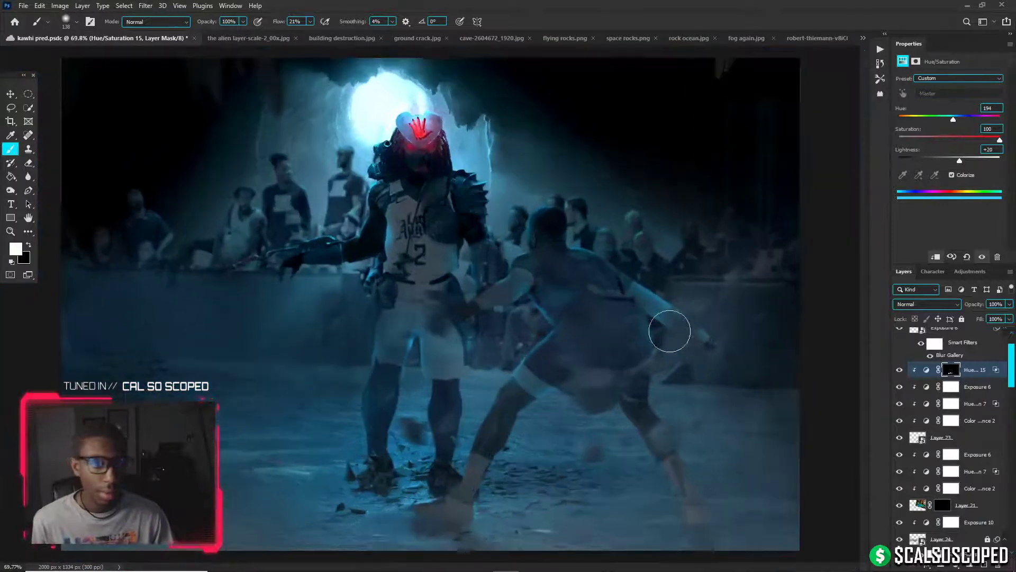
Select the debris layer, Layer 23, and compare the ground with it hidden and shown
click(941, 440)
alt+scroll(445, 442, up, 4)
scroll(413, 437, up, 2)
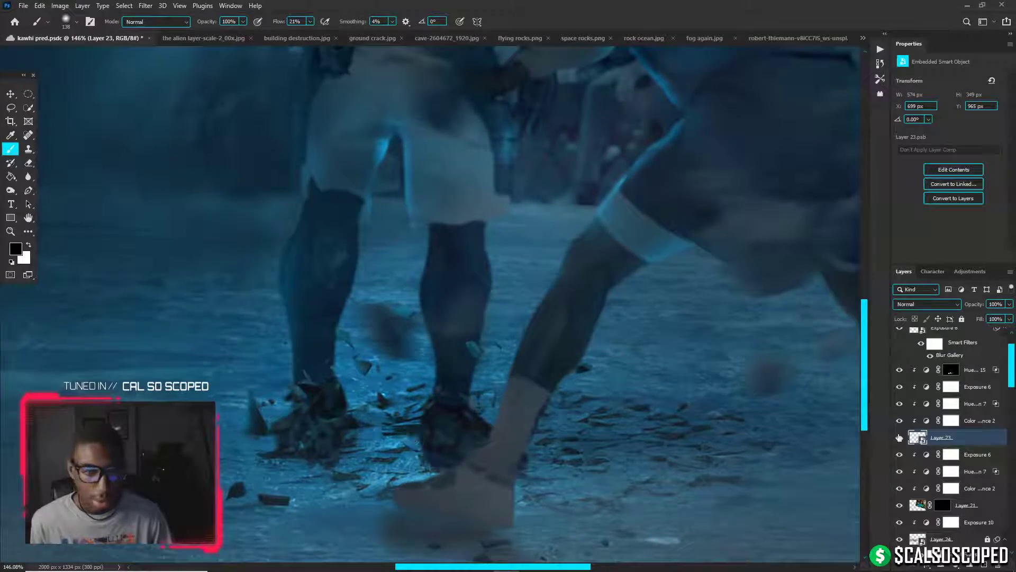
click(899, 438)
click(899, 438)
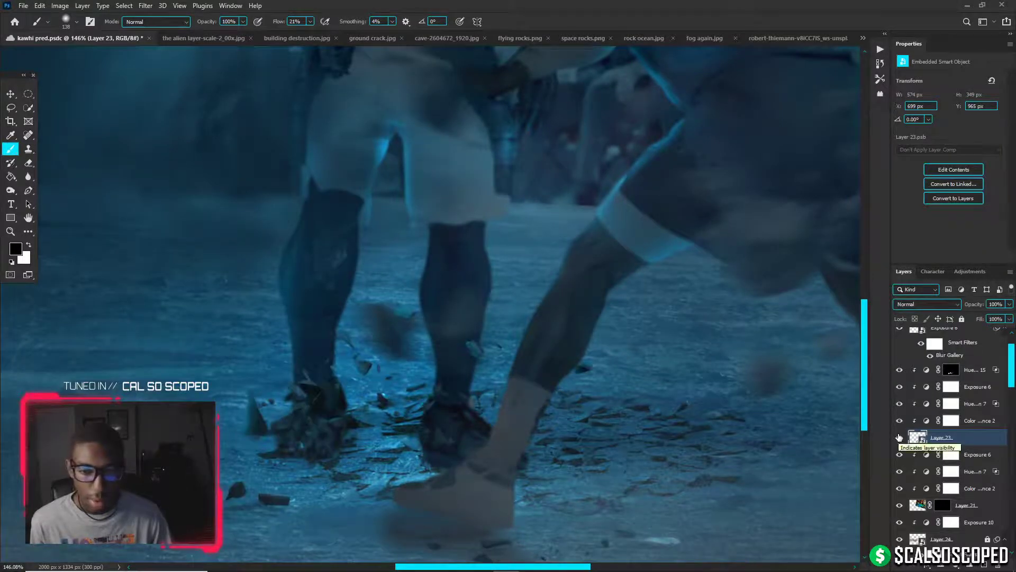
Apply a Motion Blur with a 15° angle and 3-pixel distance to the debris layer and review the composite
click(147, 6)
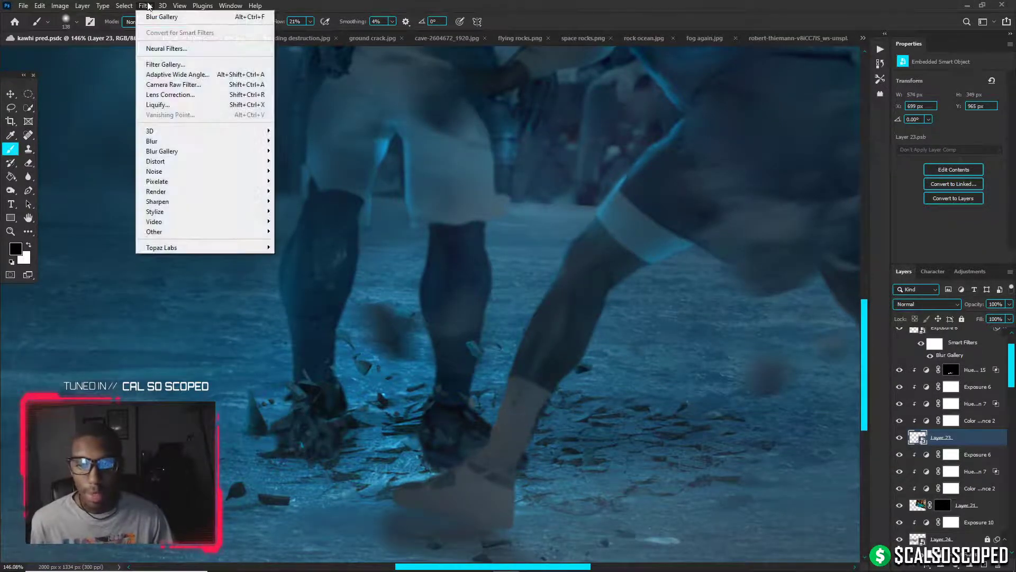
mouse_move(184, 144)
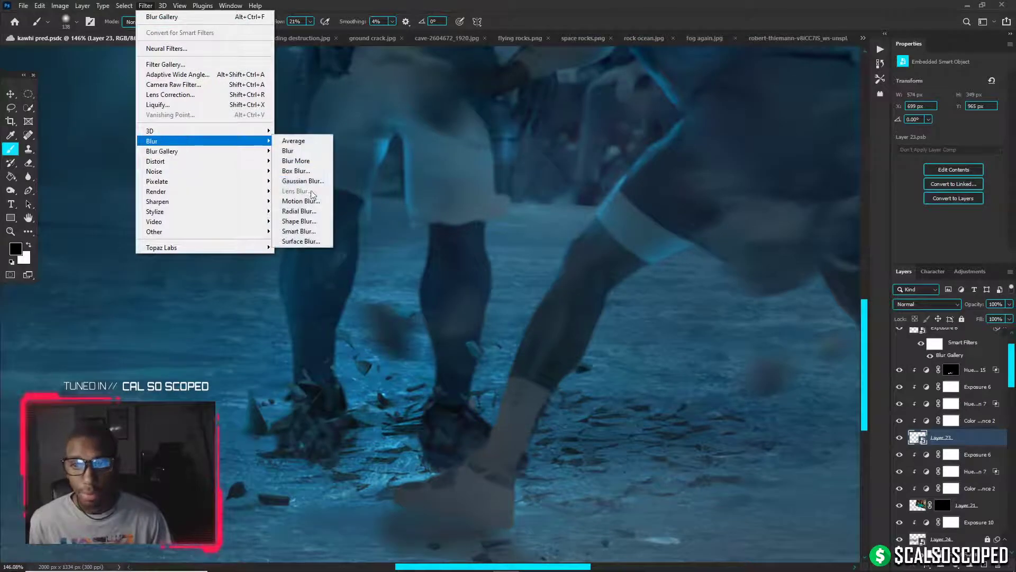
click(296, 201)
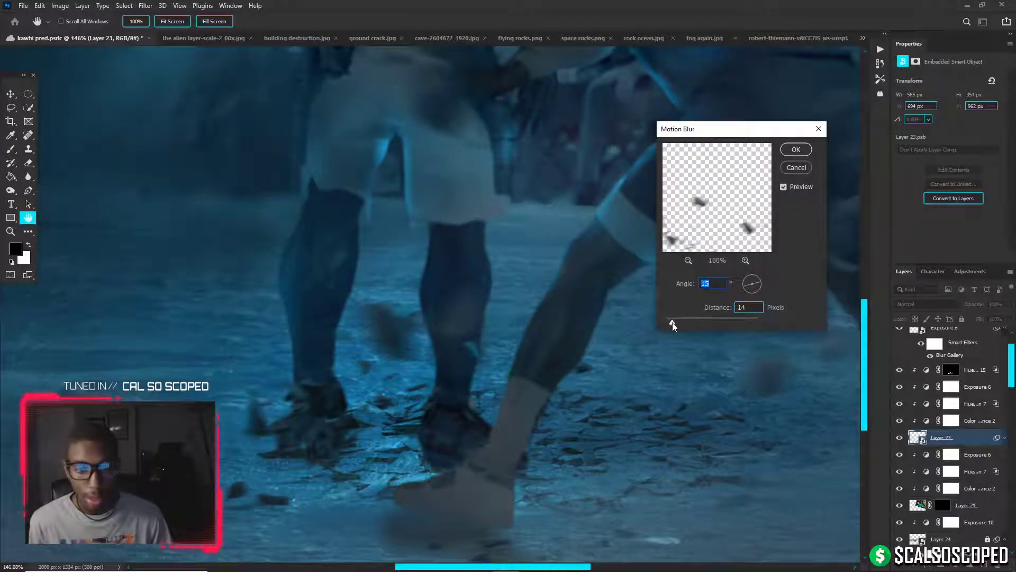
drag(666, 323, 667, 323)
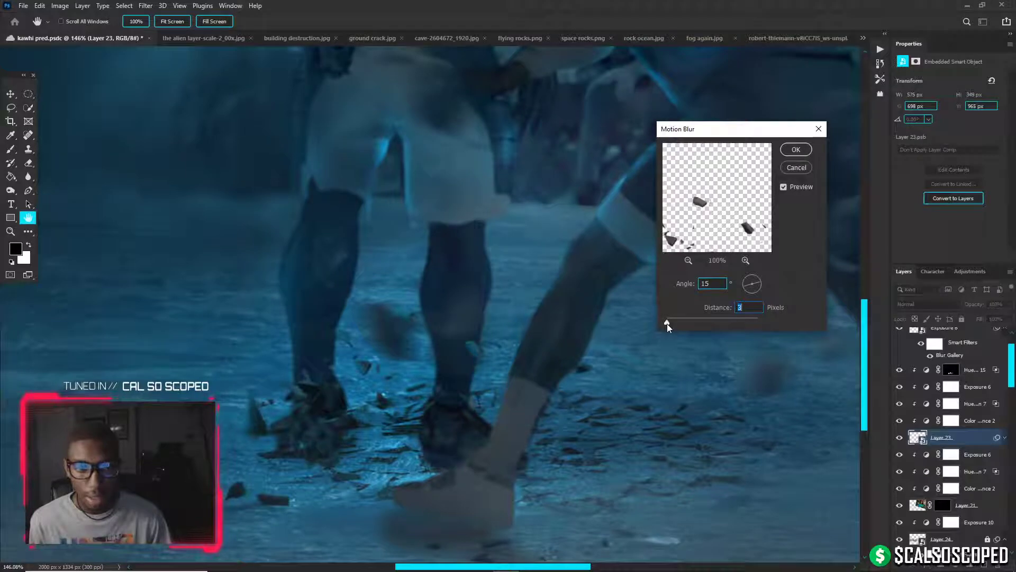
click(796, 150)
key(b)
key(ctrl+0)
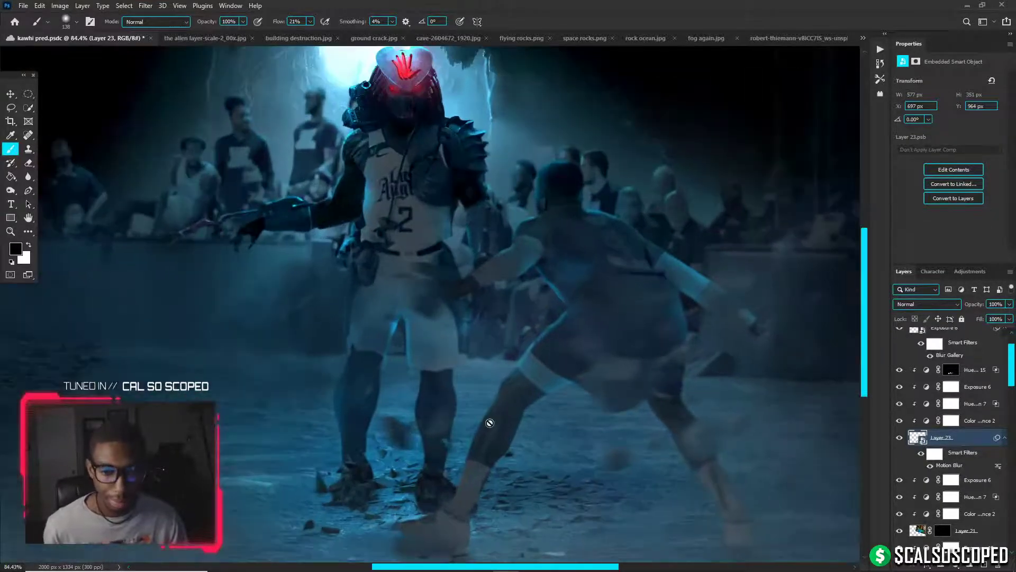
On the Hue/Saturation 14 mask, paint white with a soft brush over the crouching opponent's front calf and foot to brighten them
scroll(493, 309, up, 2)
key(v)
click(500, 422)
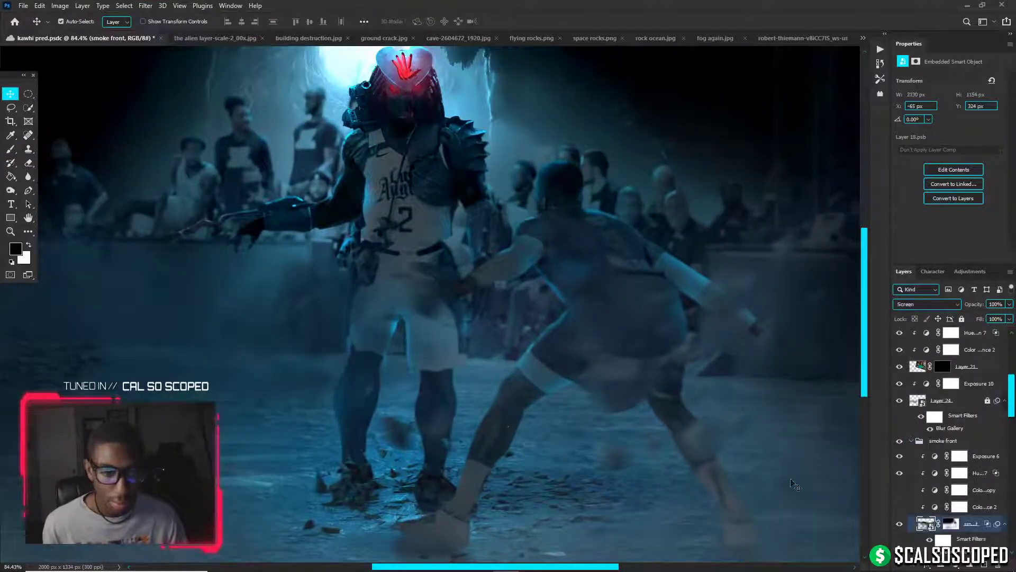
scroll(909, 518, down, 4)
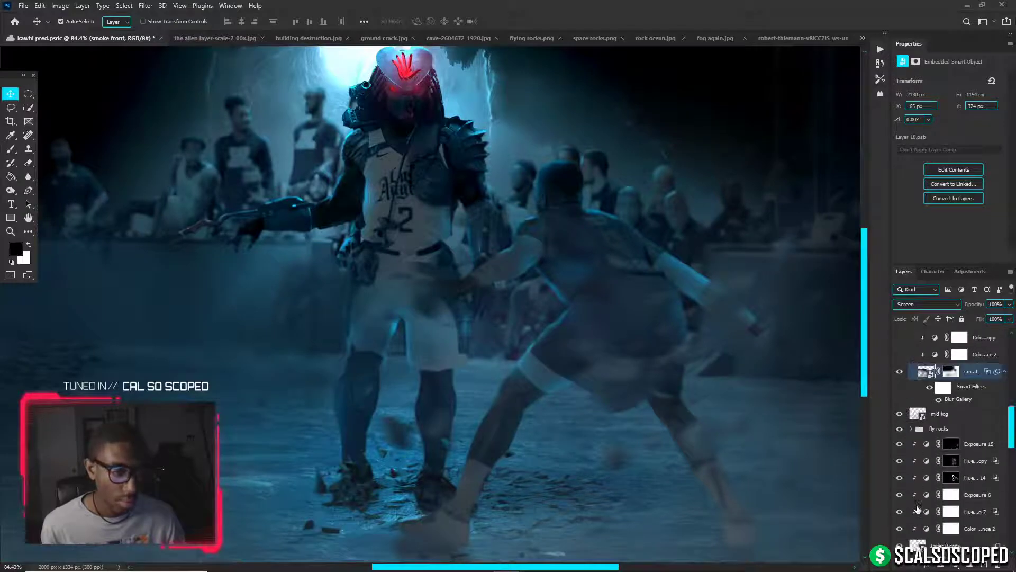
click(954, 445)
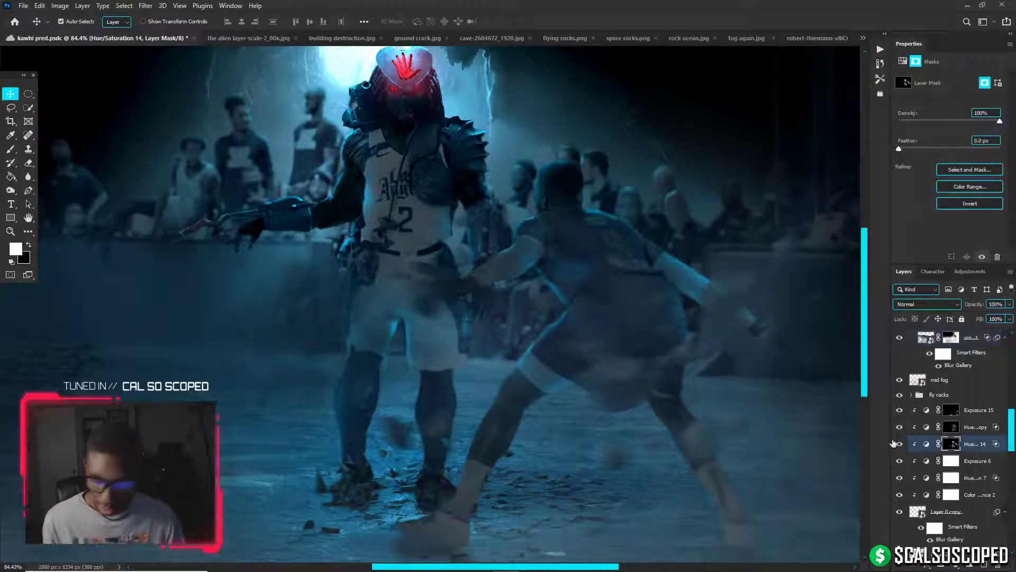
key(b)
key(x)
mouse_move(432, 494)
mouse_down()
mouse_move(450, 493)
mouse_move(412, 502)
mouse_move(421, 491)
mouse_move(407, 493)
mouse_move(479, 538)
mouse_move(472, 531)
mouse_move(484, 508)
mouse_move(463, 538)
mouse_up()
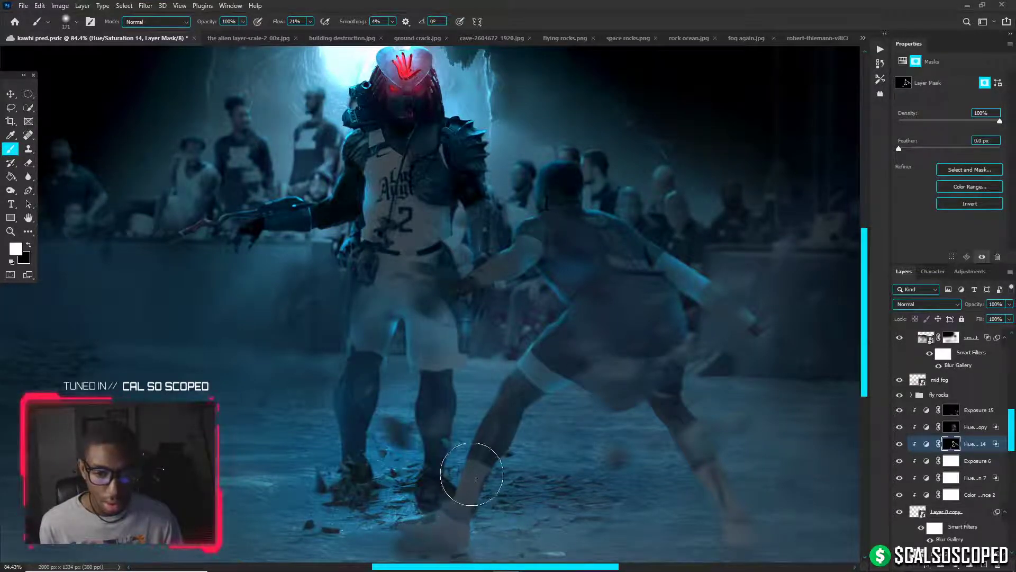
mouse_move(430, 470)
mouse_down()
mouse_move(394, 471)
mouse_move(429, 490)
mouse_move(382, 504)
mouse_up()
scroll(383, 505, down, 3)
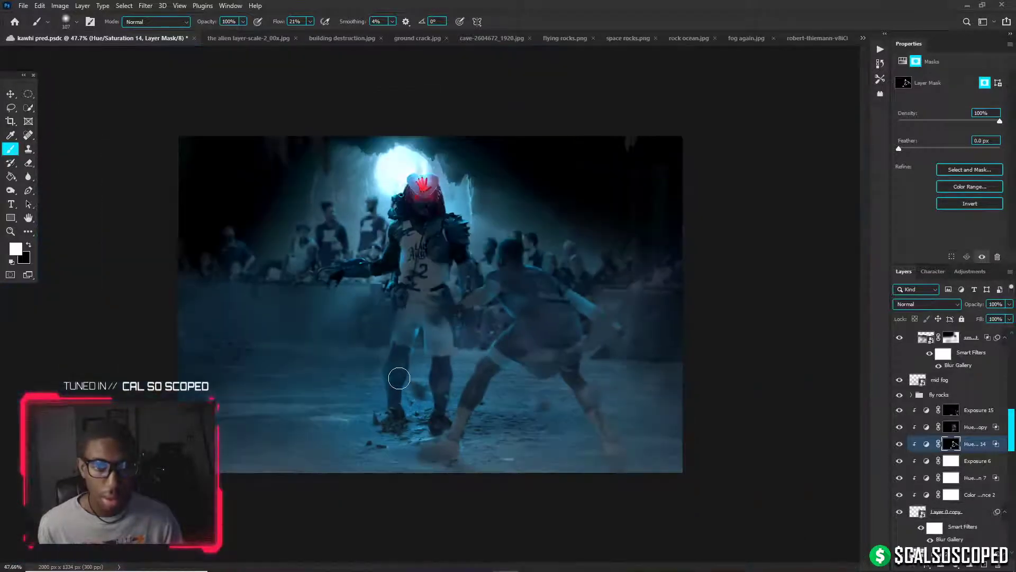
Undo the last light stroke and softly paint around the opponent's outstretched arm and front knee with a larger white brush
scroll(481, 298, up, 2)
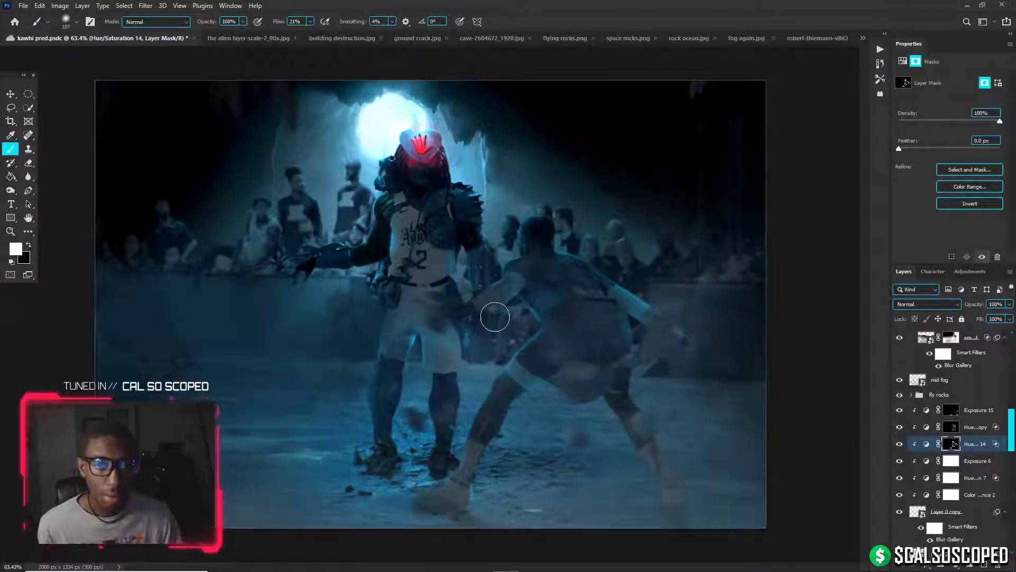
alt+right_click(494, 313)
key(ctrl+z)
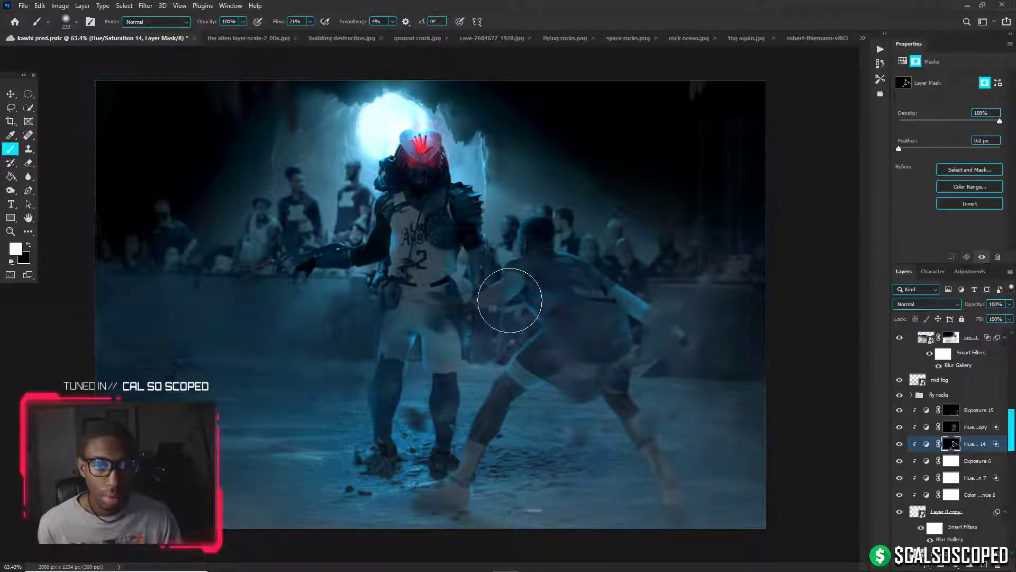
click(505, 304)
drag(502, 320, 439, 369)
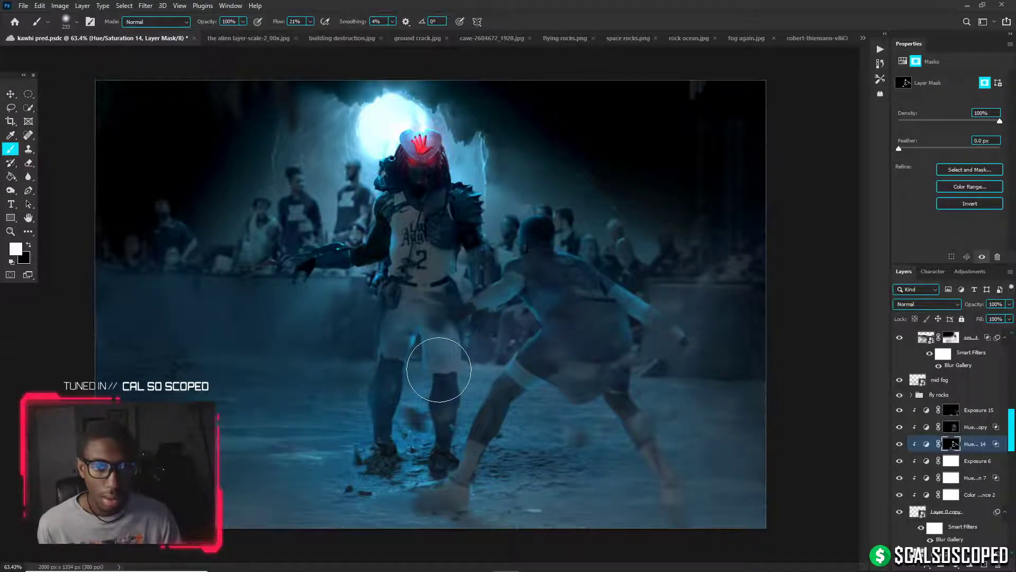
scroll(424, 273, down, 3)
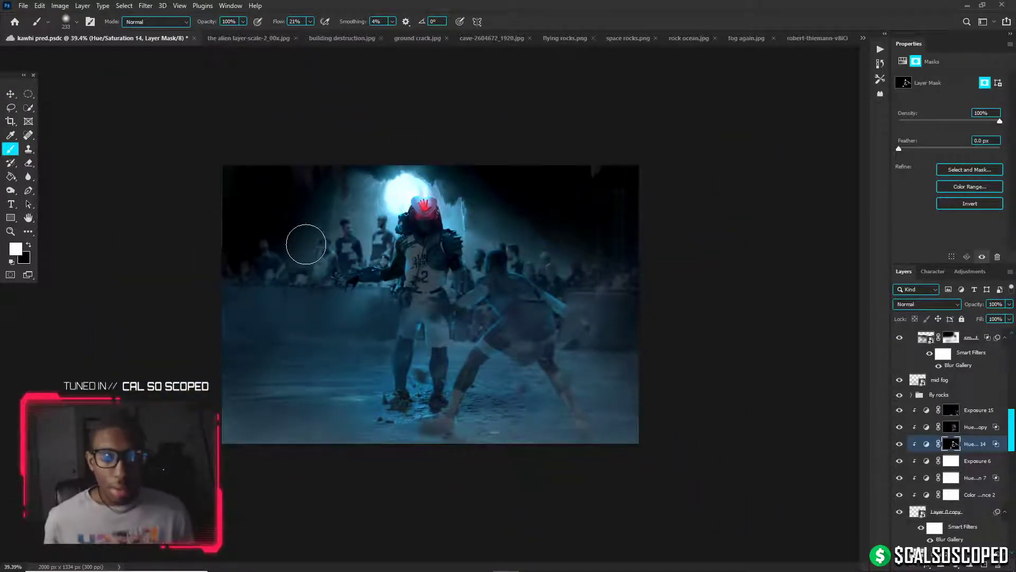
Compare the composite with the cave's Exposure 6 adjustment and the court and bench group each hidden and shown
key(v)
scroll(494, 241, up, 1)
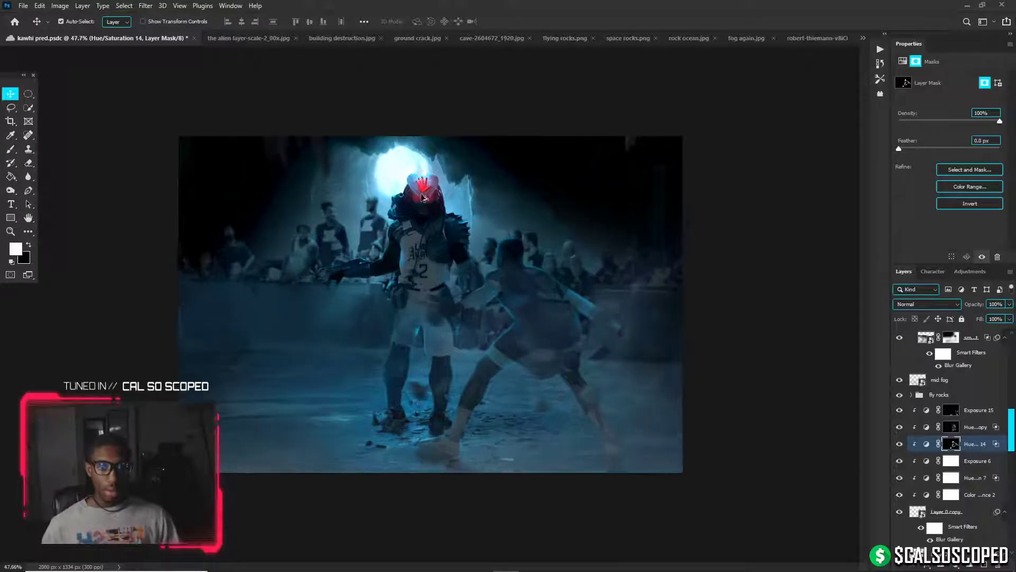
click(573, 168)
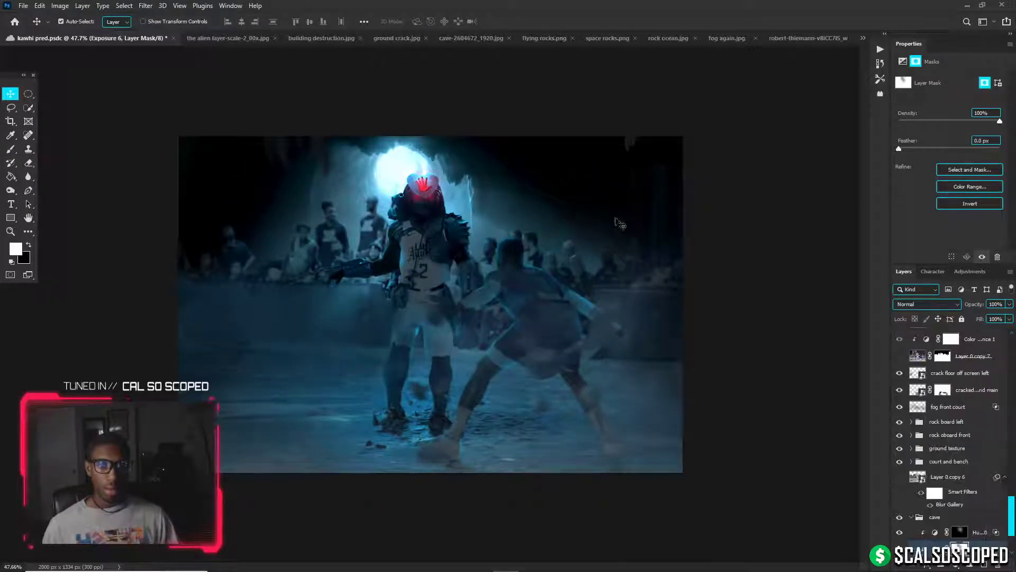
click(899, 549)
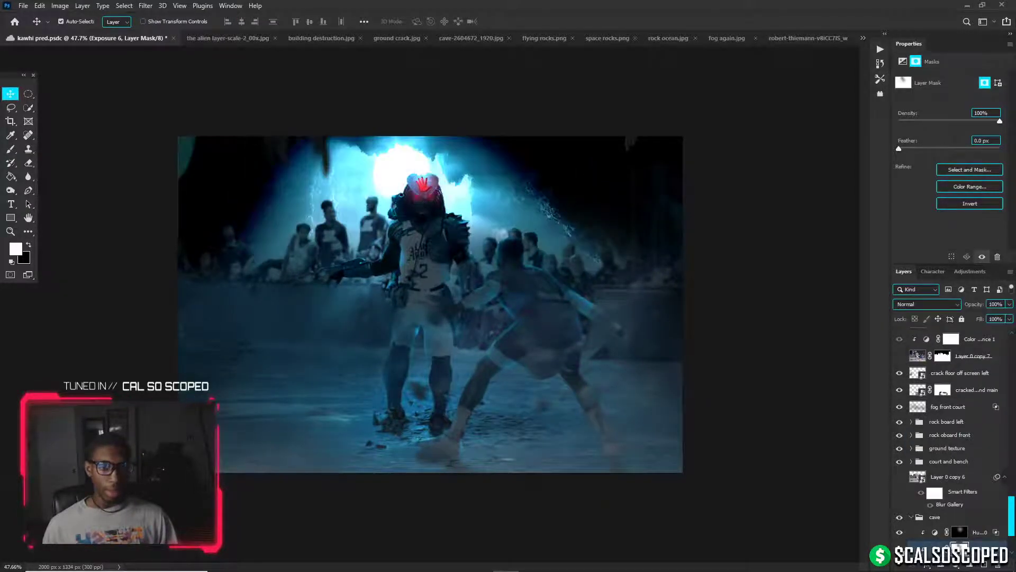
click(900, 549)
scroll(901, 533, down, 2)
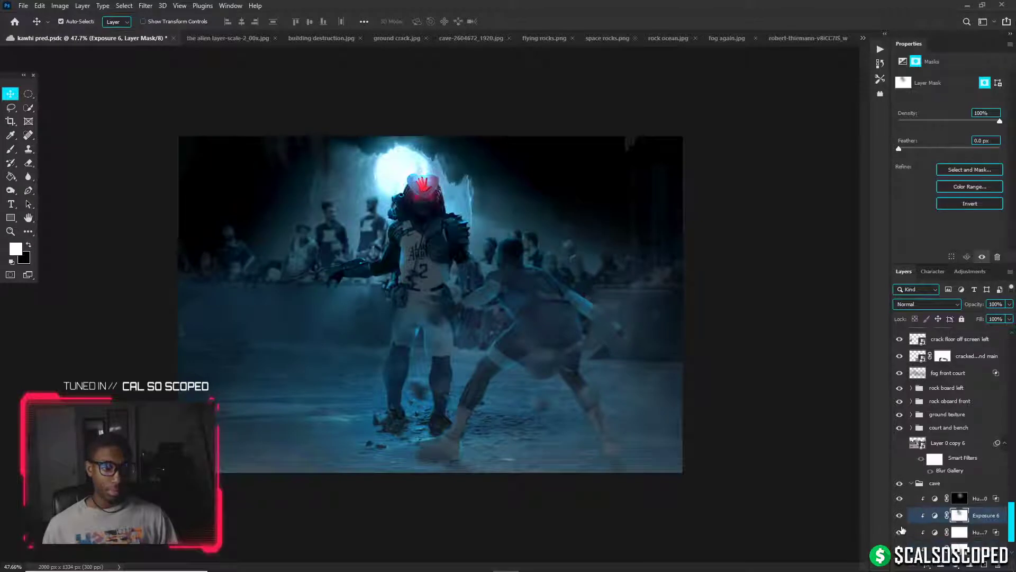
scroll(902, 530, down, 2)
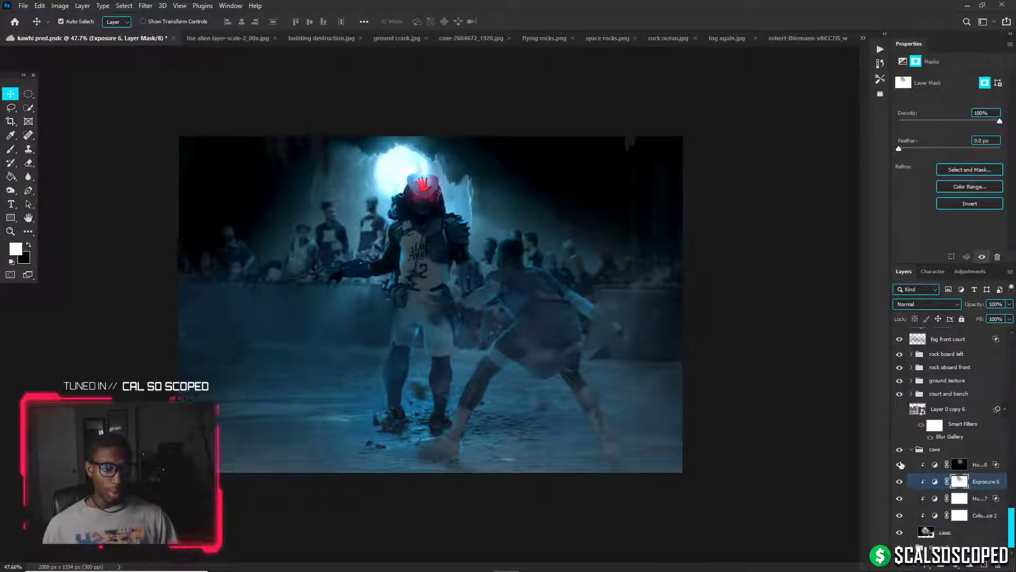
click(911, 450)
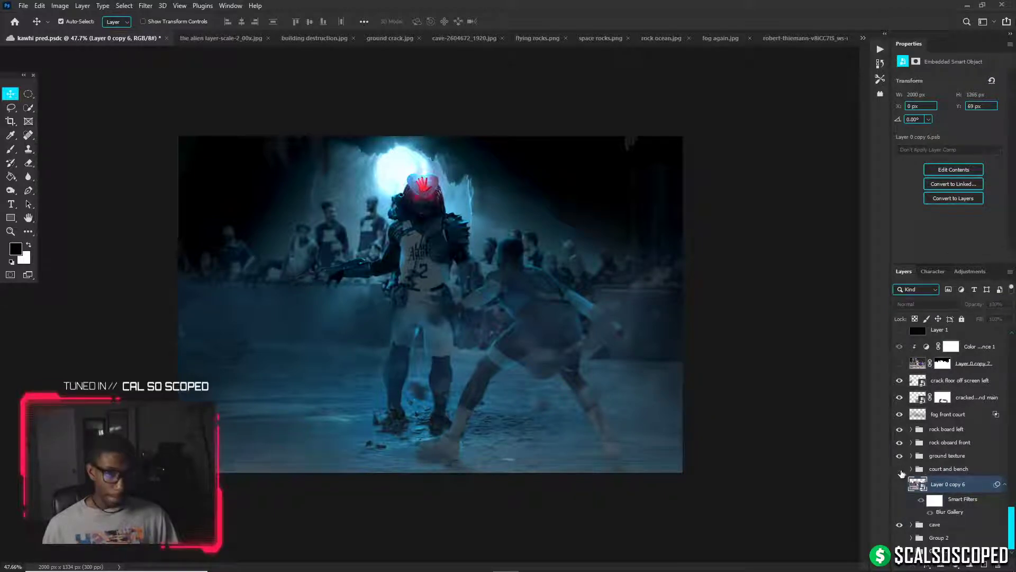
click(900, 469)
click(900, 469)
Rebalance the crowd behind the opponent and the barrier beside the player with black and white strokes on the court and bench group's Exposure 12 mask
click(911, 469)
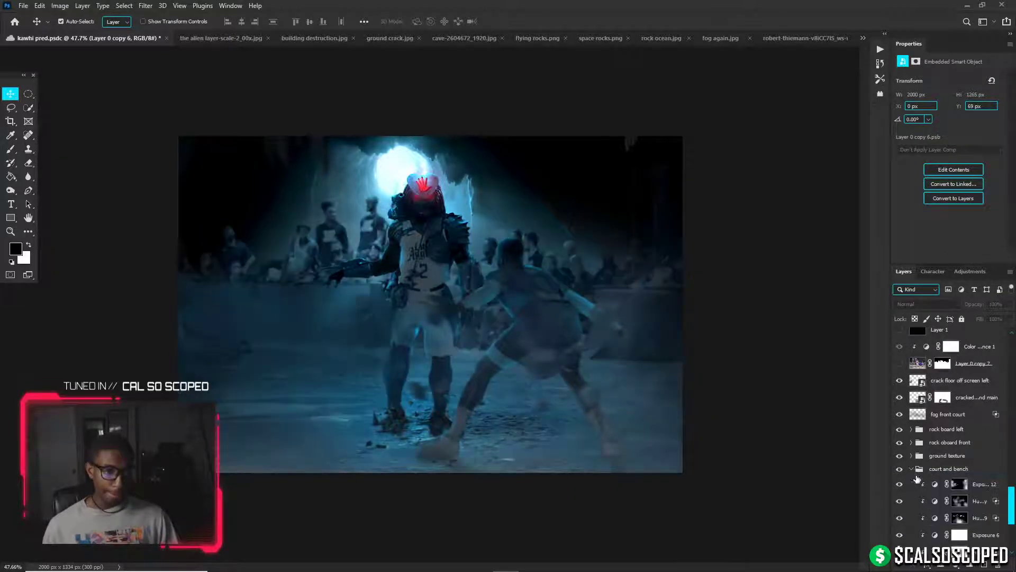
click(958, 485)
key(b)
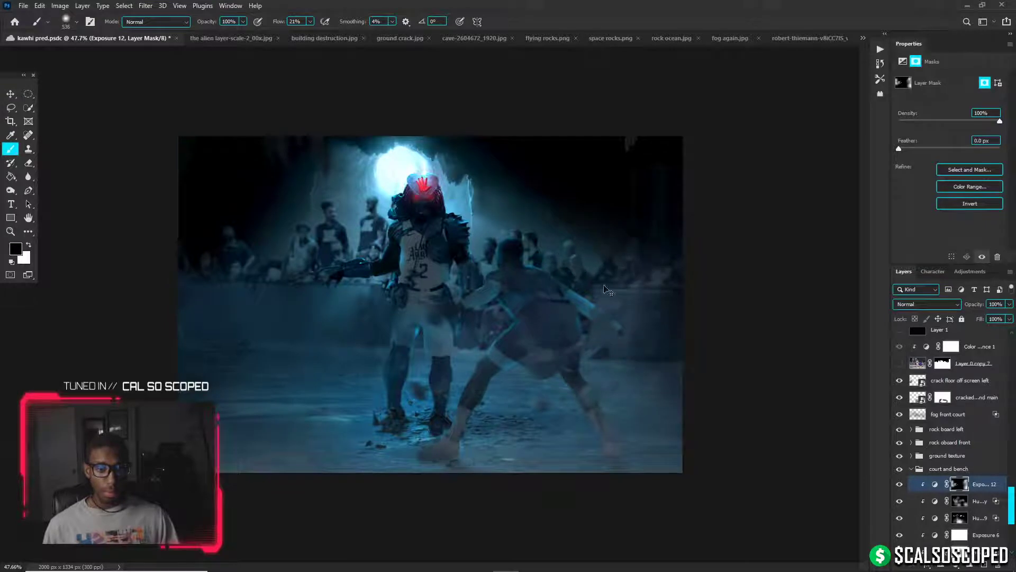
mouse_move(602, 262)
mouse_down()
mouse_move(617, 249)
mouse_move(593, 238)
mouse_move(575, 249)
mouse_move(587, 252)
mouse_up()
key(x)
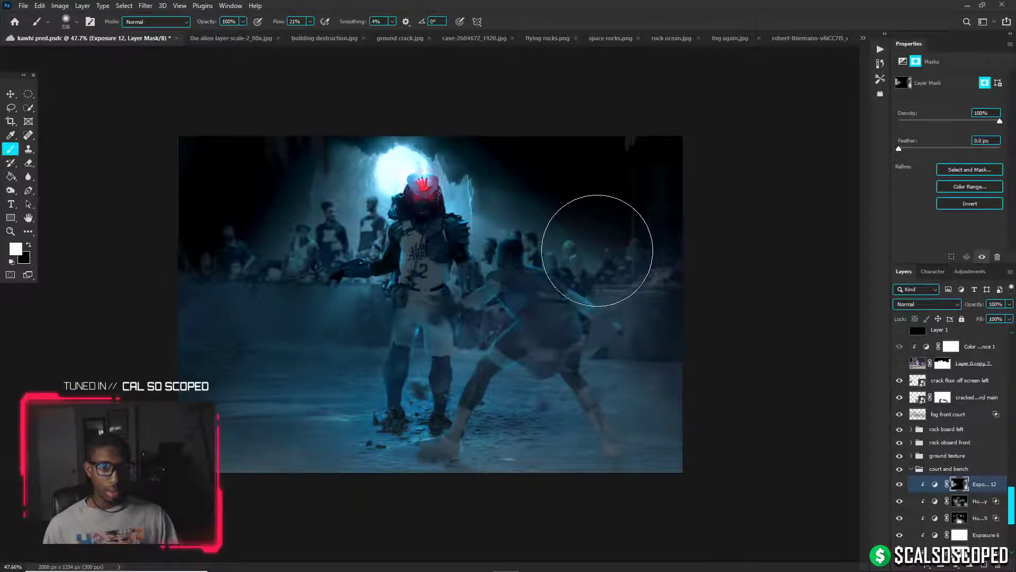
mouse_move(341, 302)
mouse_down()
mouse_move(302, 325)
mouse_move(306, 333)
mouse_up()
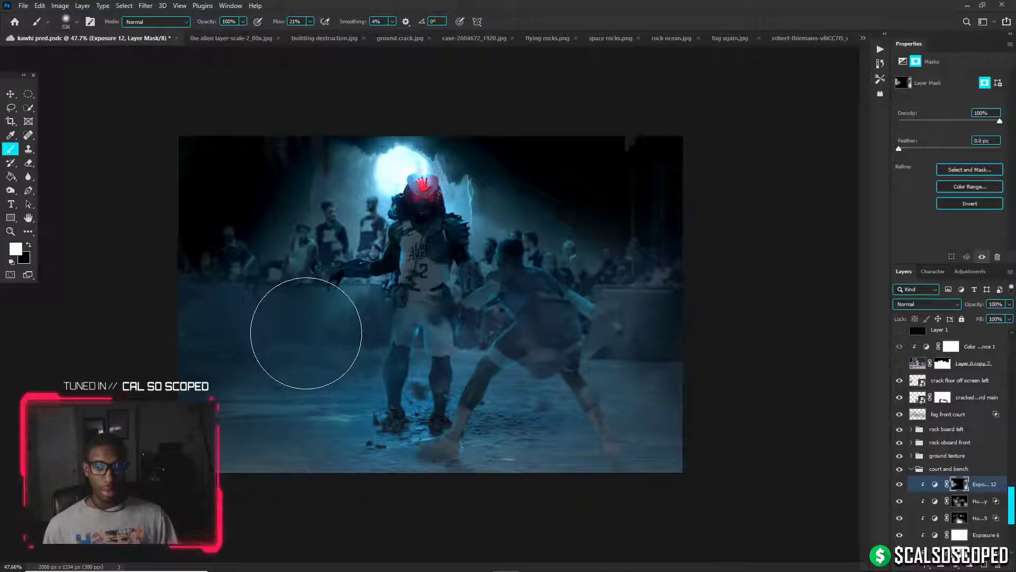
key(v)
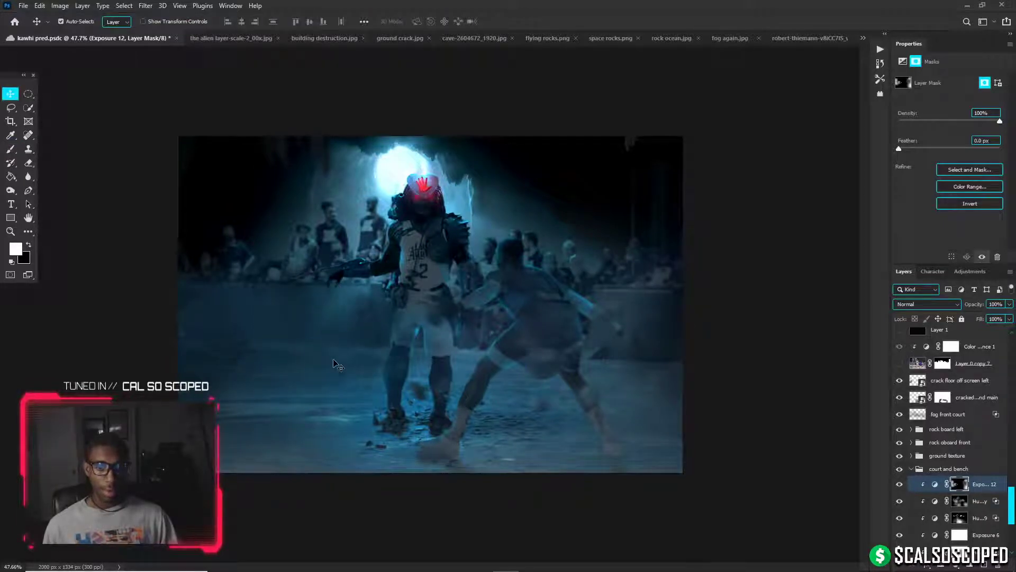
Locate the opponent's layer, Layer 0 copy, and compare the composite with it hidden and shown
scroll(929, 428, up, 3)
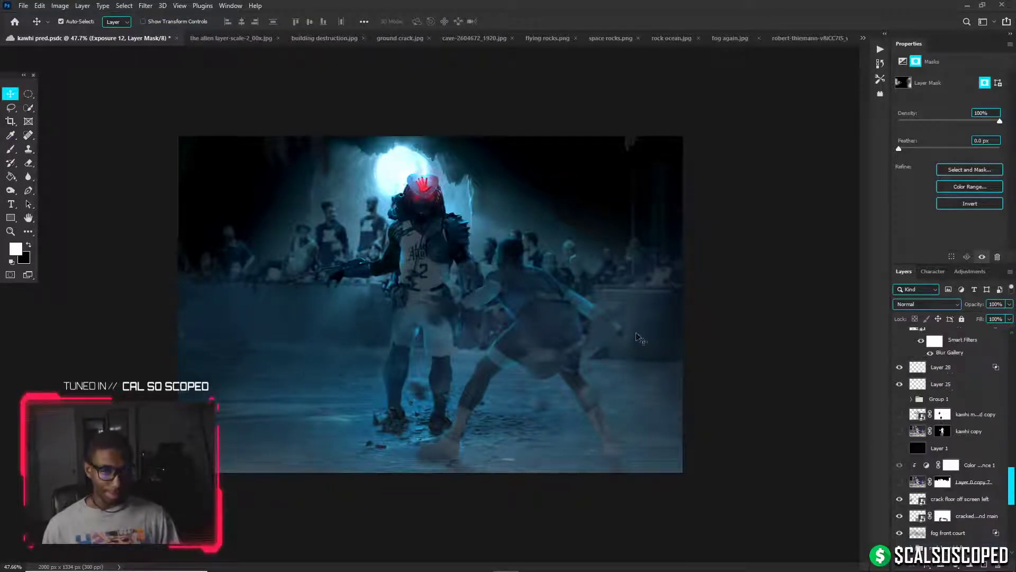
click(536, 294)
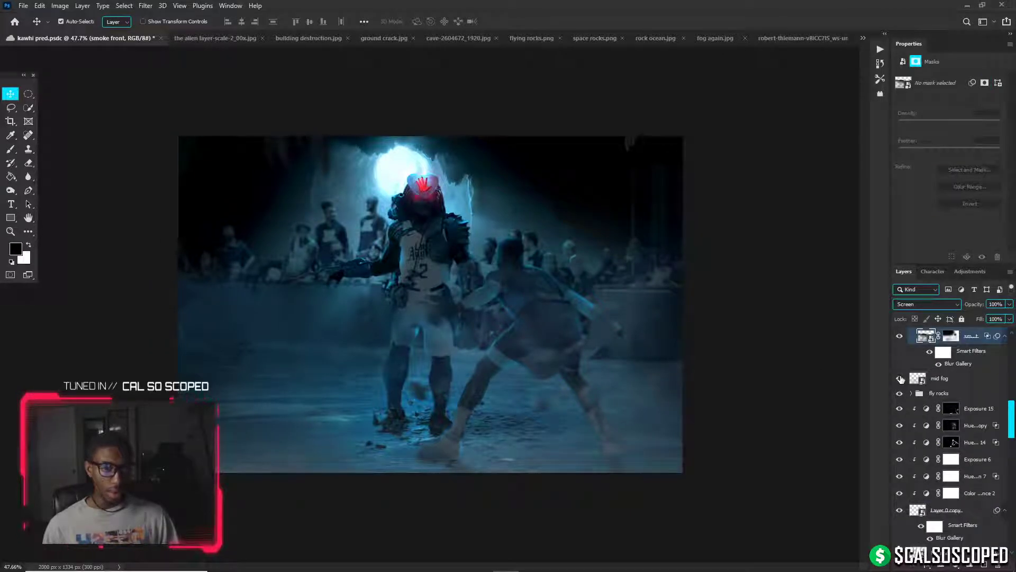
scroll(900, 379, down, 1)
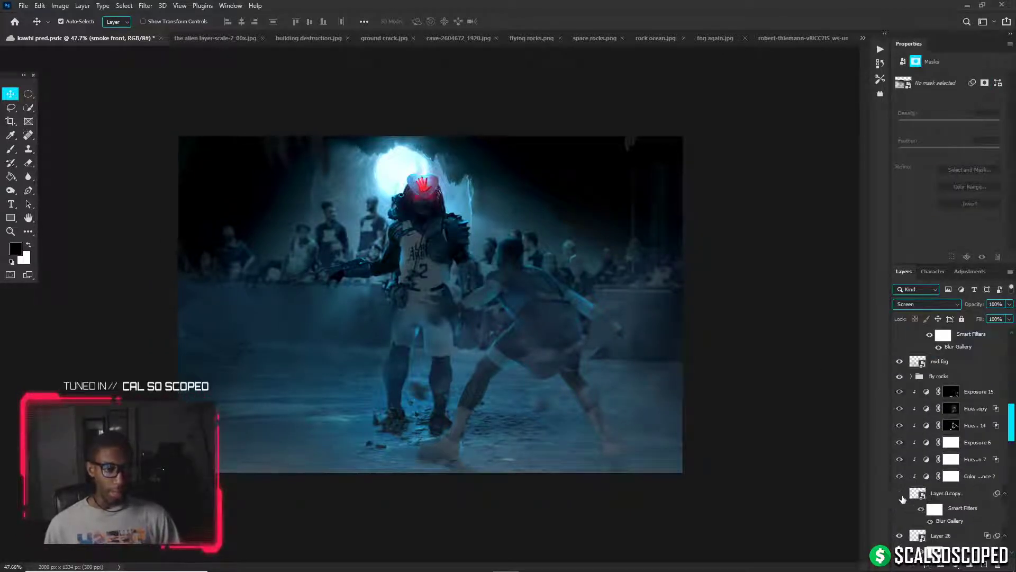
click(900, 493)
click(900, 494)
Add an empty layer above Layer 26 and prepare a much larger soft brush with a pale colour sampled from the cave's glow
click(966, 538)
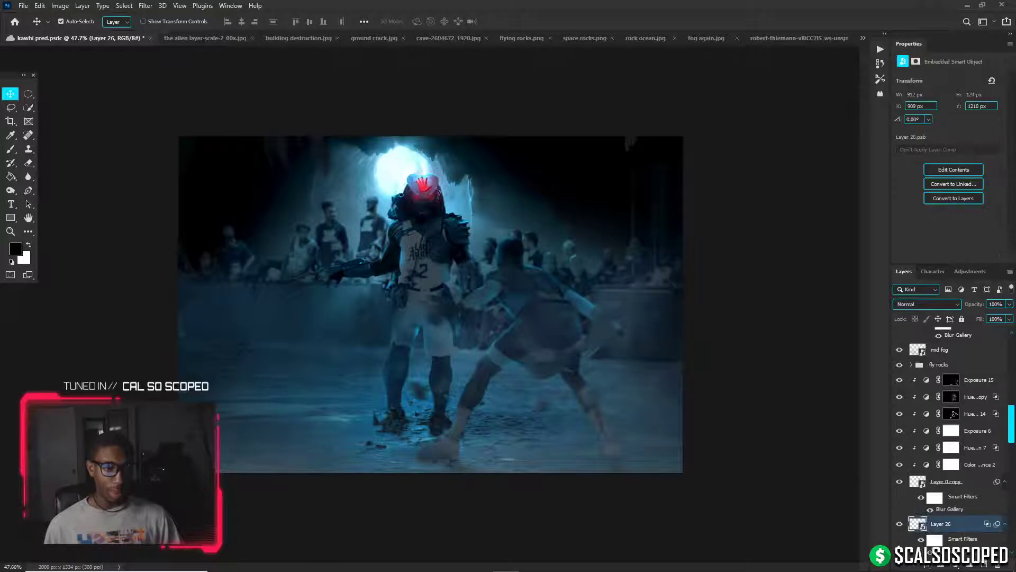
click(985, 565)
key(b)
alt+right_click(582, 407)
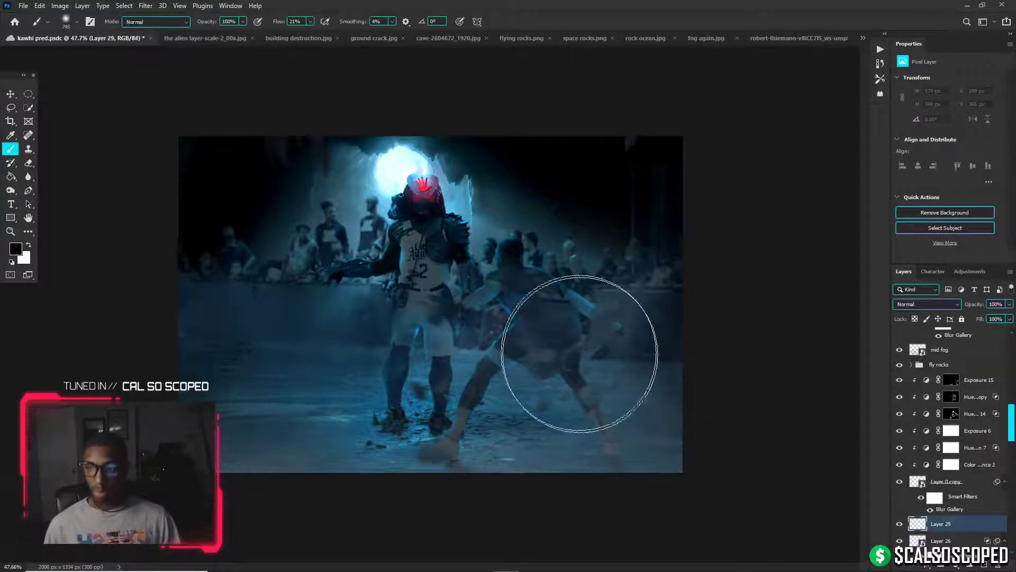
key(x)
alt+click(380, 169)
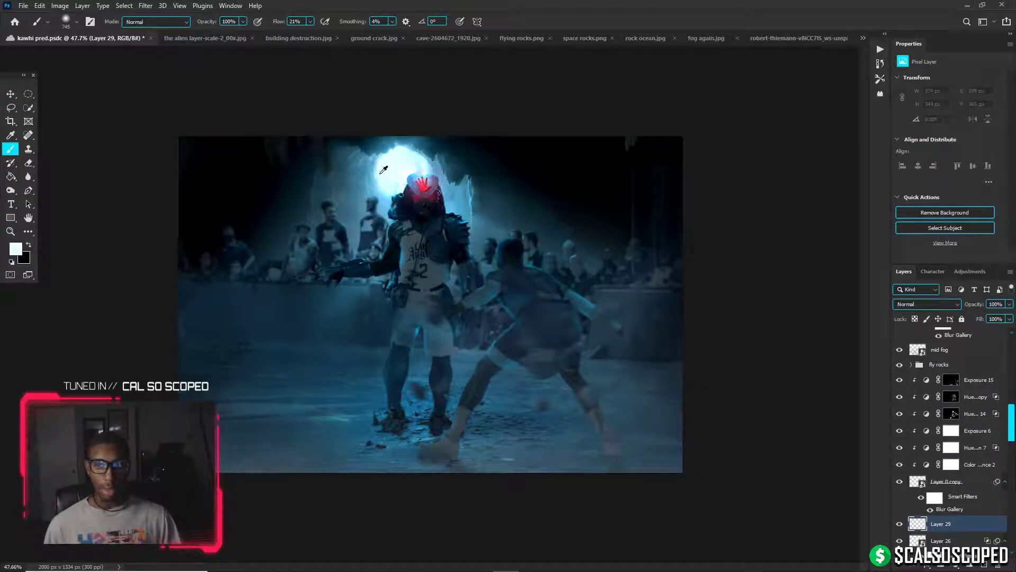
Sample the blue fog colour from the scene and paint soft fog over the crouching player on Layer 29
alt+right_click(549, 333)
click(540, 324)
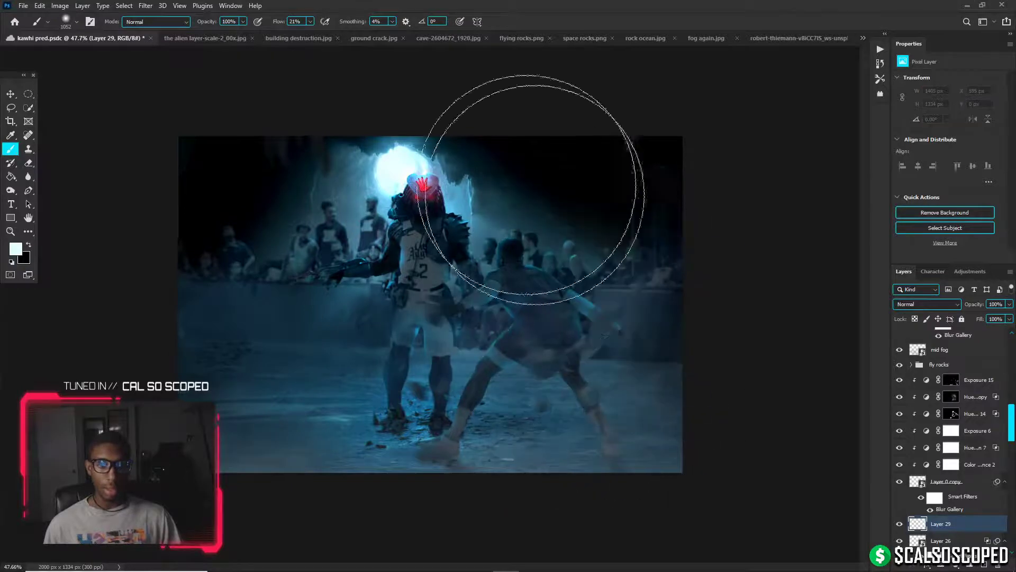
alt+click(345, 296)
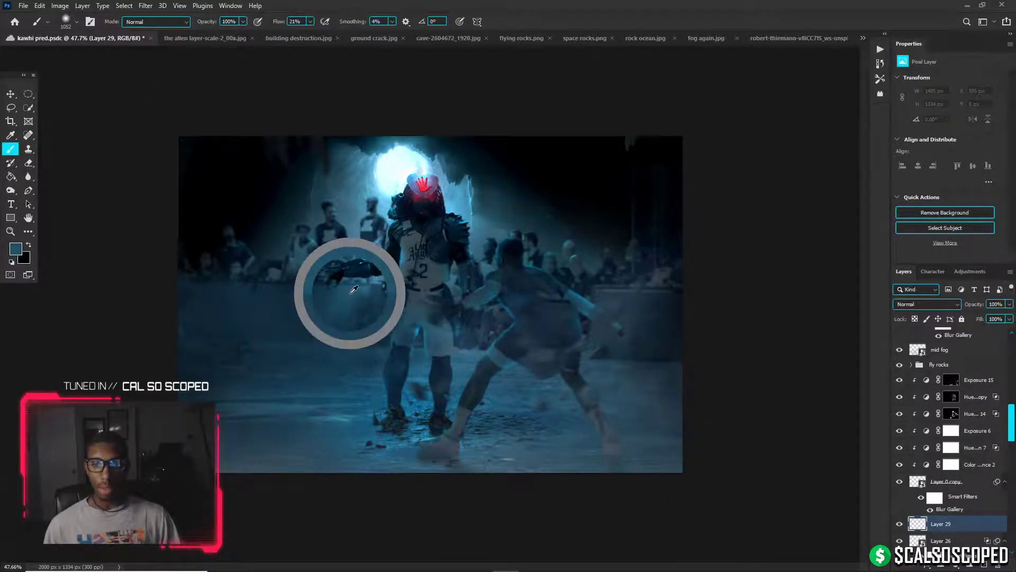
alt+right_click(461, 335)
click(516, 348)
key(ctrl+z)
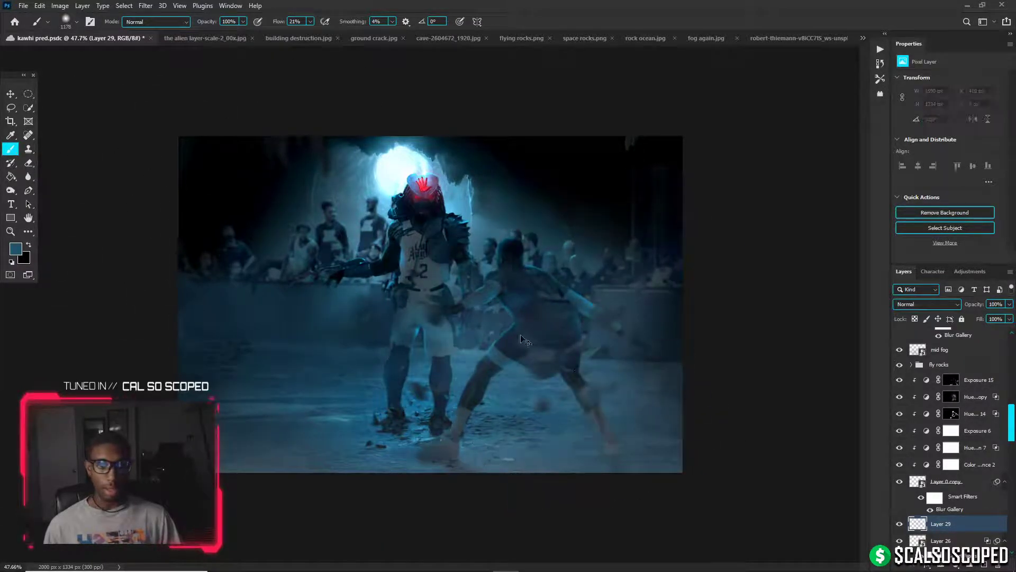
mouse_move(487, 335)
mouse_down()
mouse_move(454, 332)
mouse_move(442, 374)
mouse_move(560, 392)
mouse_up()
Add a layer mask to Layer 29, brush black around the crouching player to thin the fog, and compare it by toggling visibility
click(944, 565)
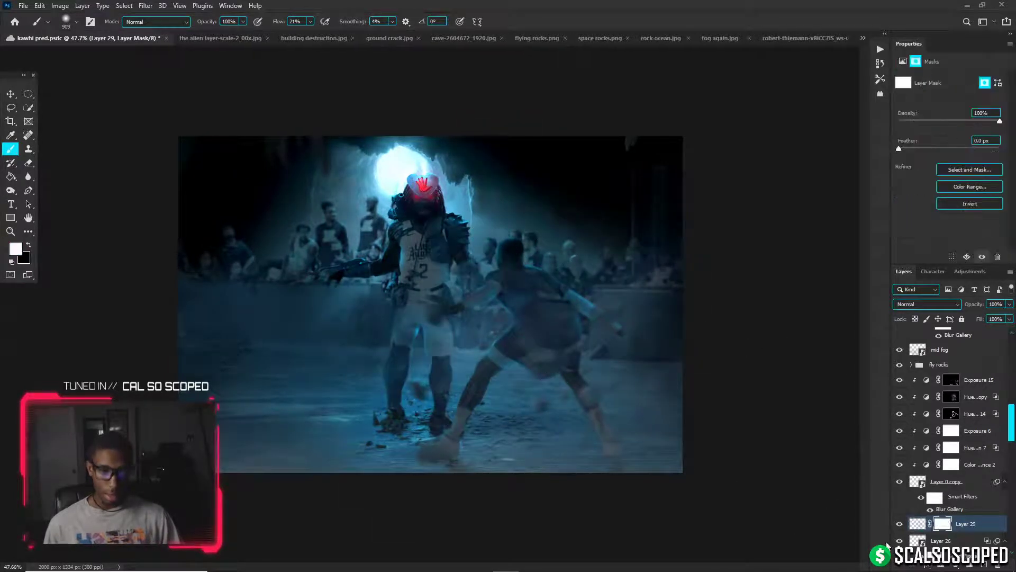
mouse_move(526, 398)
mouse_down()
mouse_move(558, 402)
mouse_move(599, 284)
mouse_move(583, 322)
mouse_move(617, 297)
mouse_up()
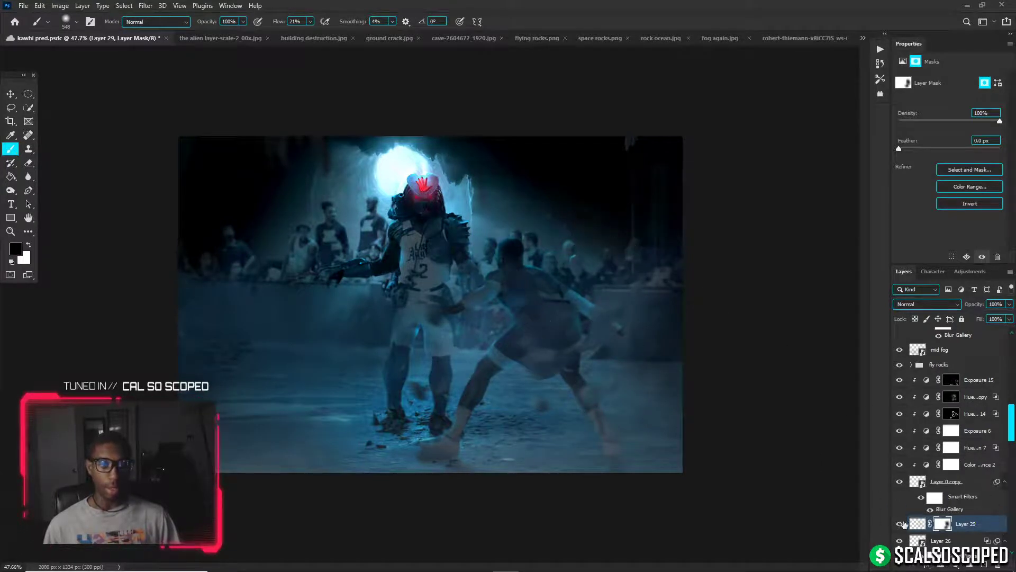
click(900, 525)
click(900, 524)
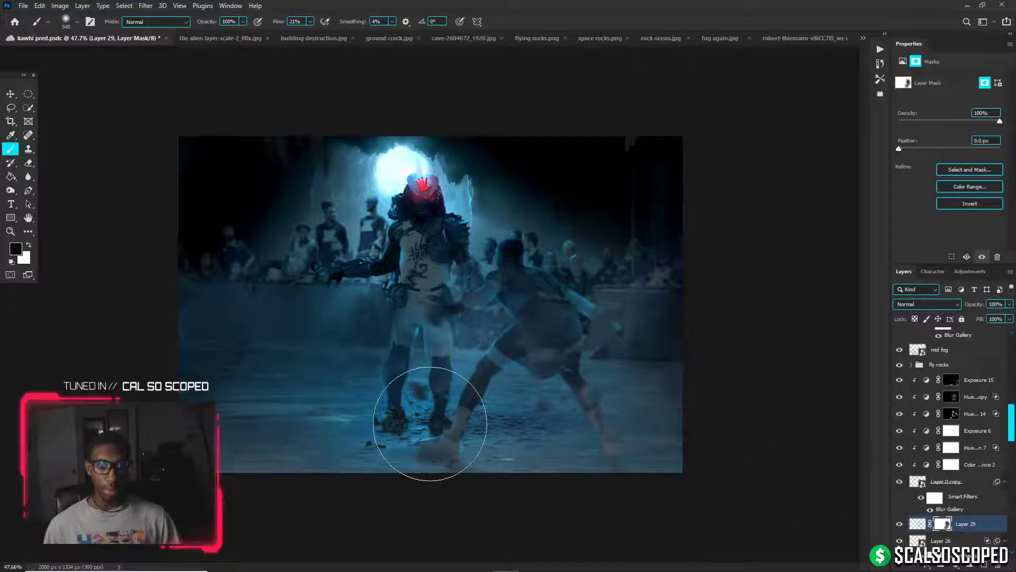
Create a new layer above Exposure 11 and paint soft blue fog across the court floor, undoing the unwanted strokes
drag(1012, 428, 1013, 360)
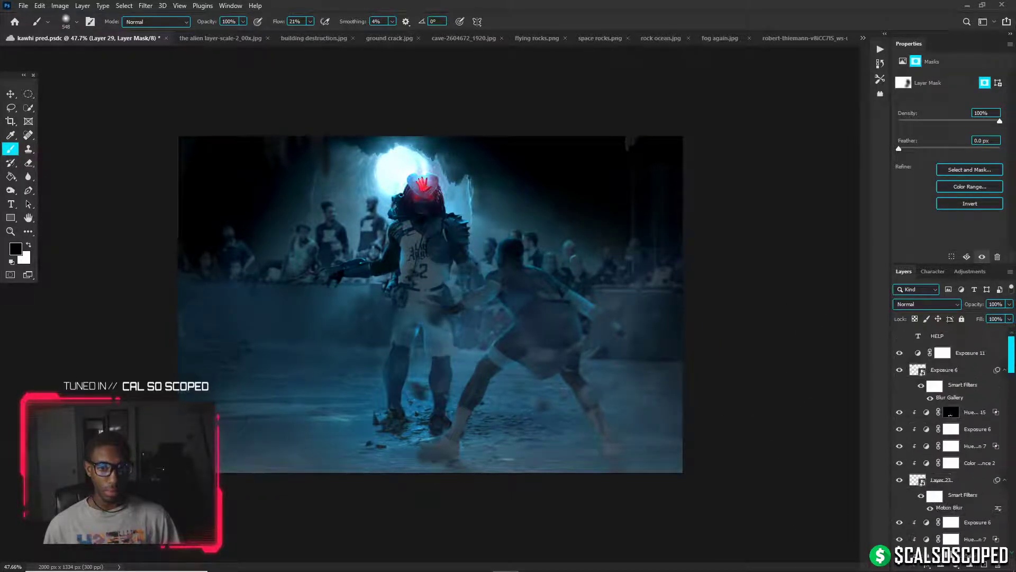
click(973, 353)
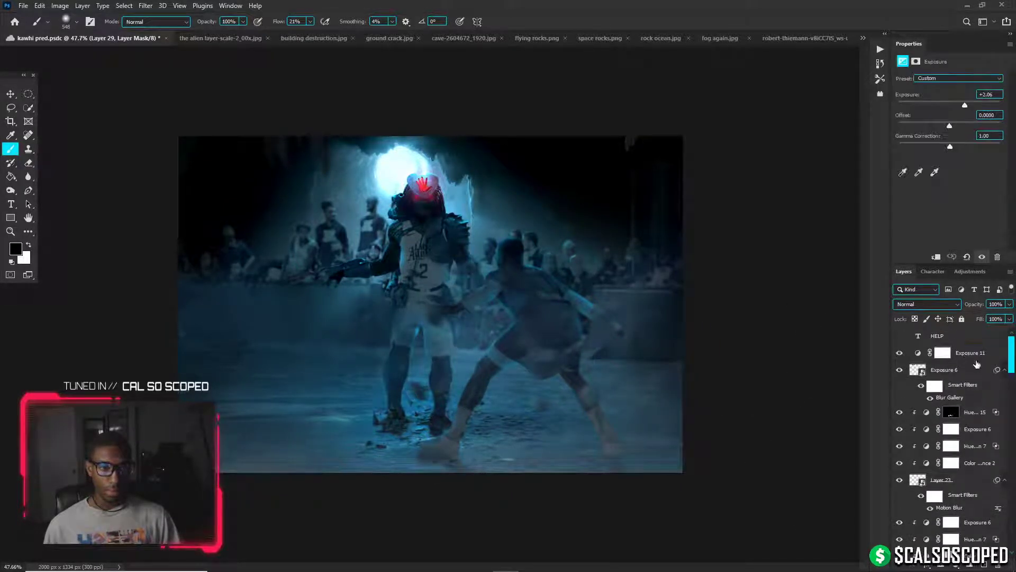
click(984, 566)
drag(351, 397, 406, 403)
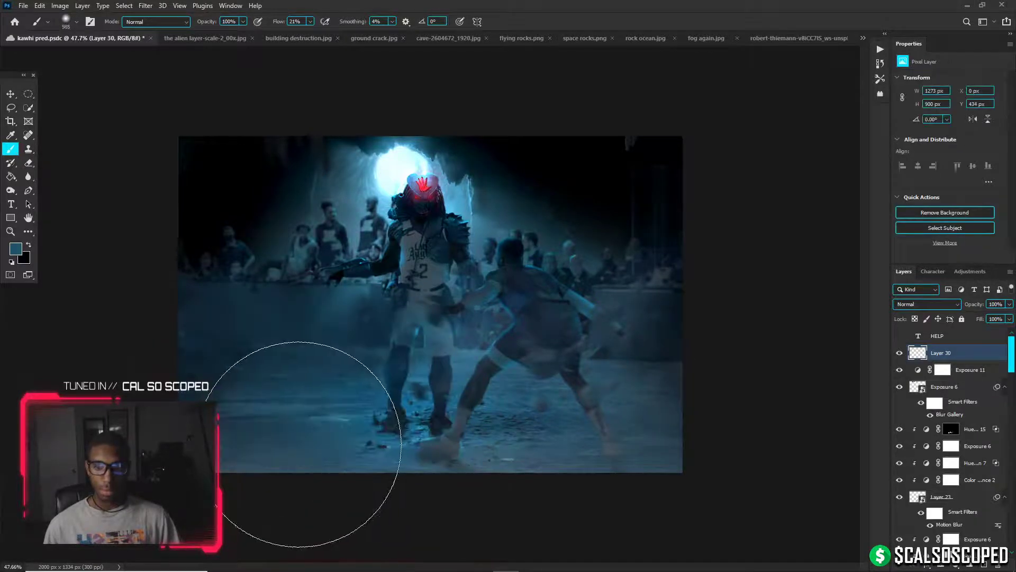
click(323, 403)
key(ctrl+z)
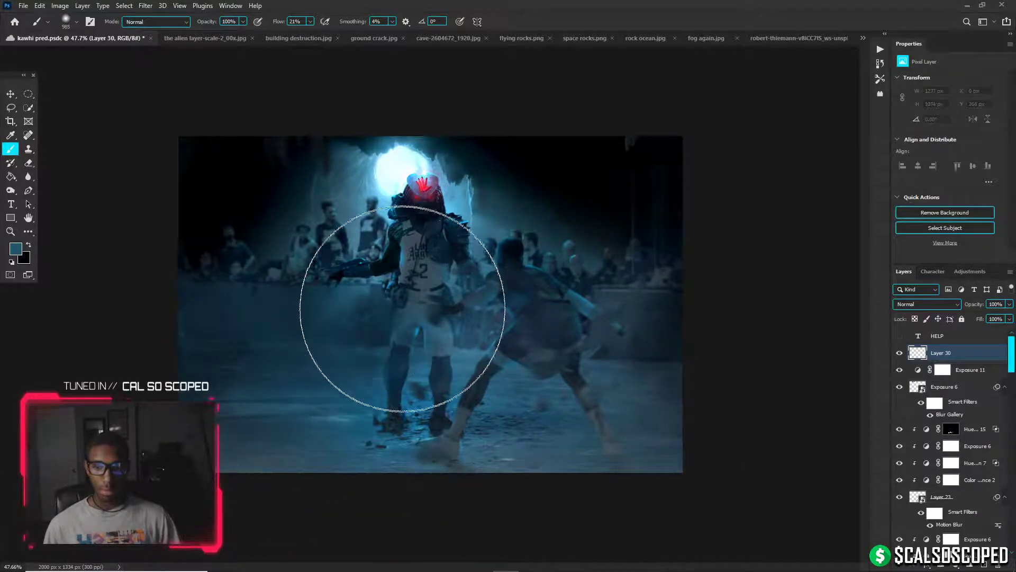
click(403, 303)
key(ctrl+z)
mouse_move(456, 485)
mouse_down()
mouse_move(532, 463)
mouse_move(563, 429)
mouse_move(644, 398)
mouse_move(590, 482)
mouse_move(527, 488)
mouse_move(273, 435)
mouse_move(201, 431)
mouse_move(182, 395)
mouse_move(189, 332)
mouse_up()
click(235, 181)
key(ctrl+z)
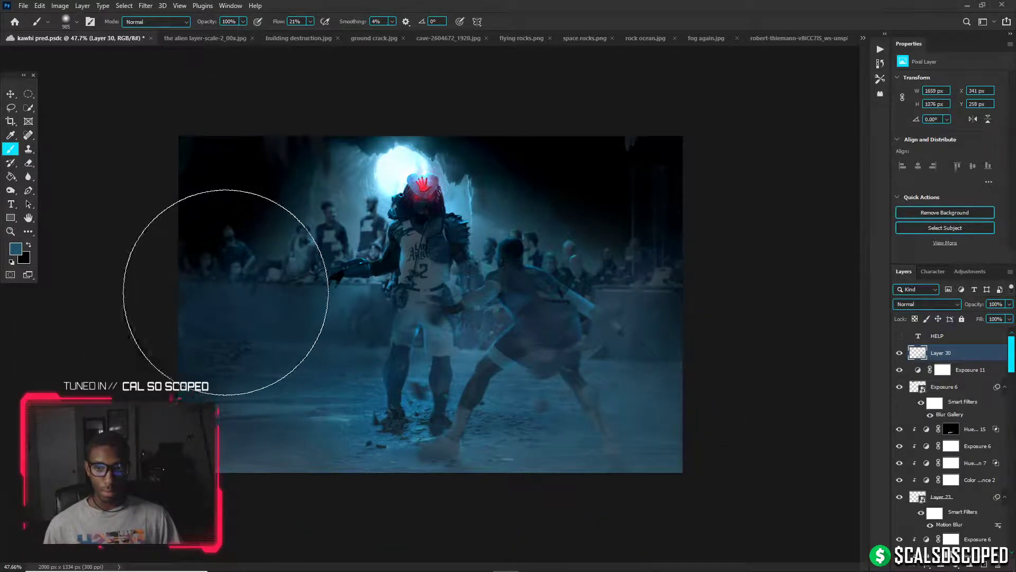
Set the foreground colour to a very dark blue and paint soft haze over the dark upper cave areas on Layer 30
click(22, 250)
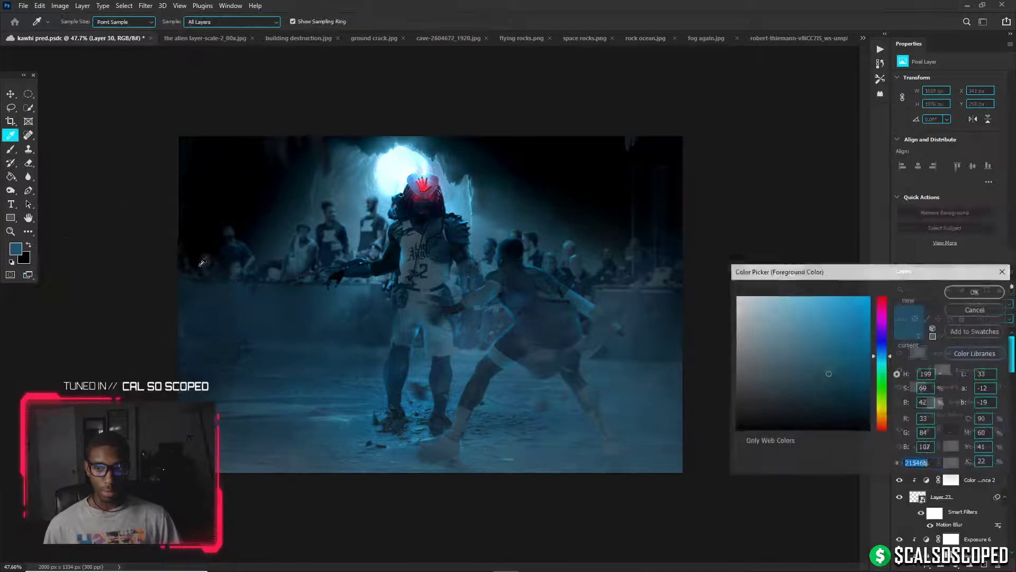
click(742, 407)
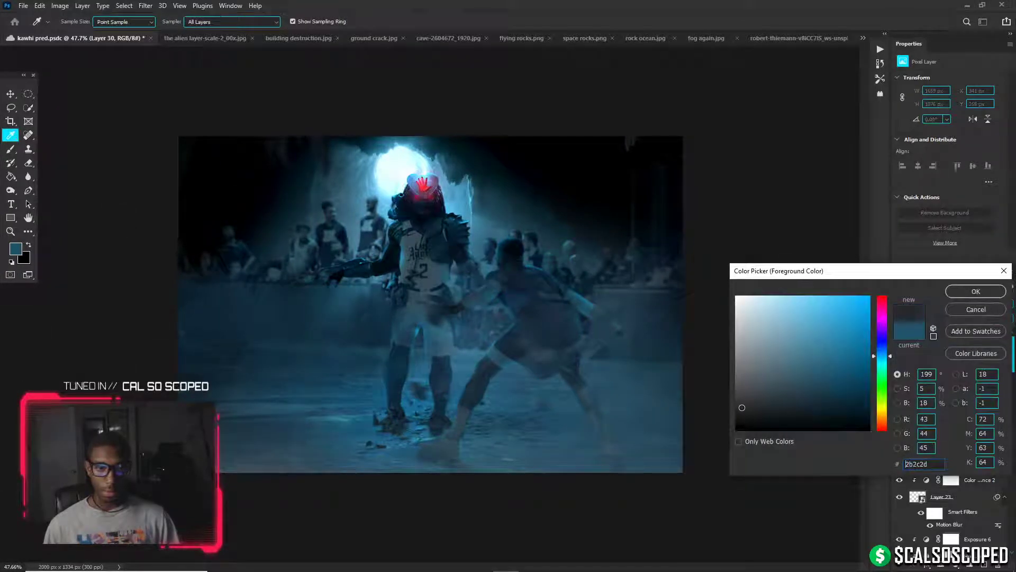
click(828, 416)
click(976, 292)
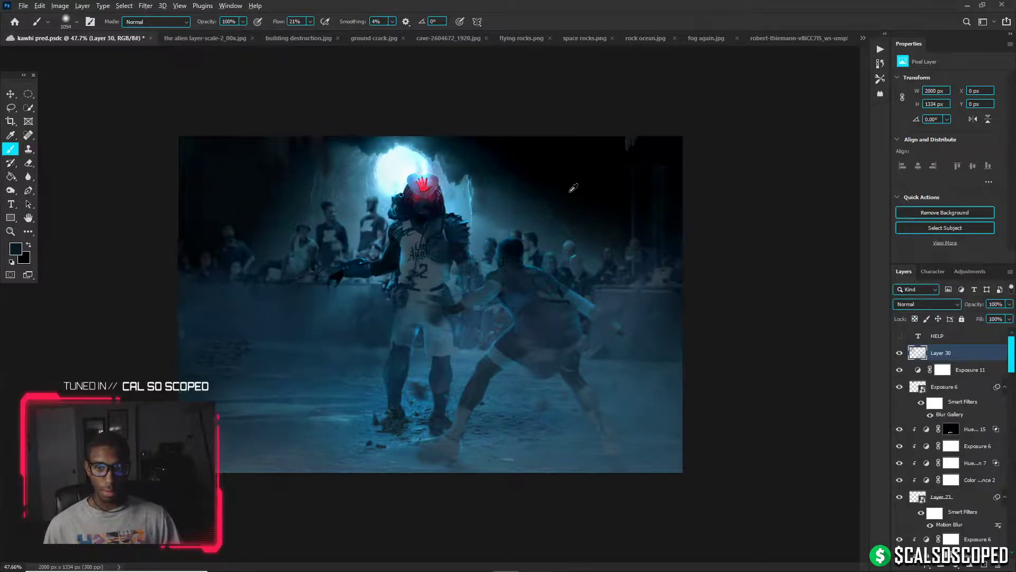
drag(548, 199, 444, 211)
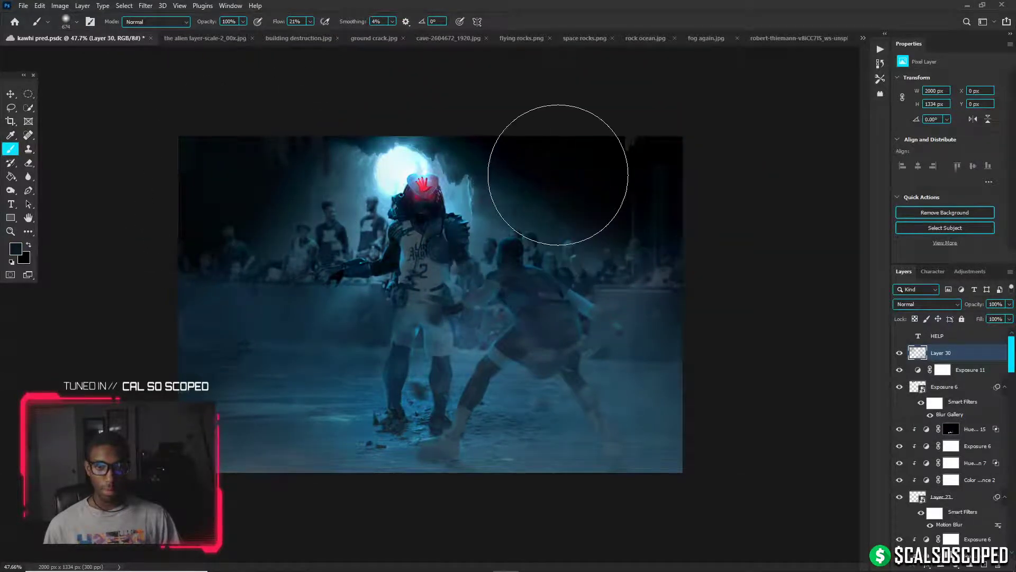
click(558, 175)
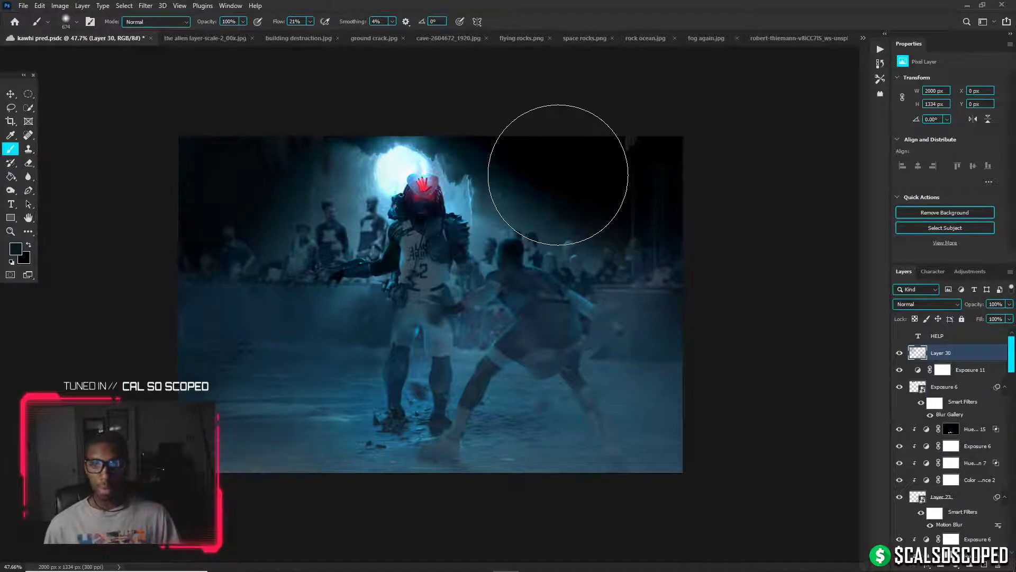
Locate the crouching player's layers and toggle the visibility of Layer 0 copy to identify the player's image
key(v)
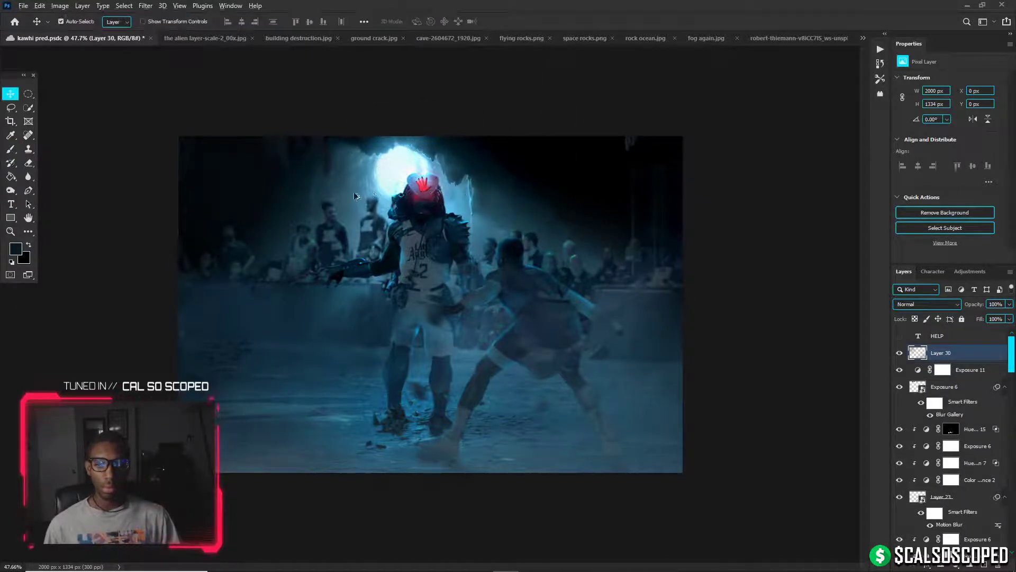
scroll(353, 193, up, 1)
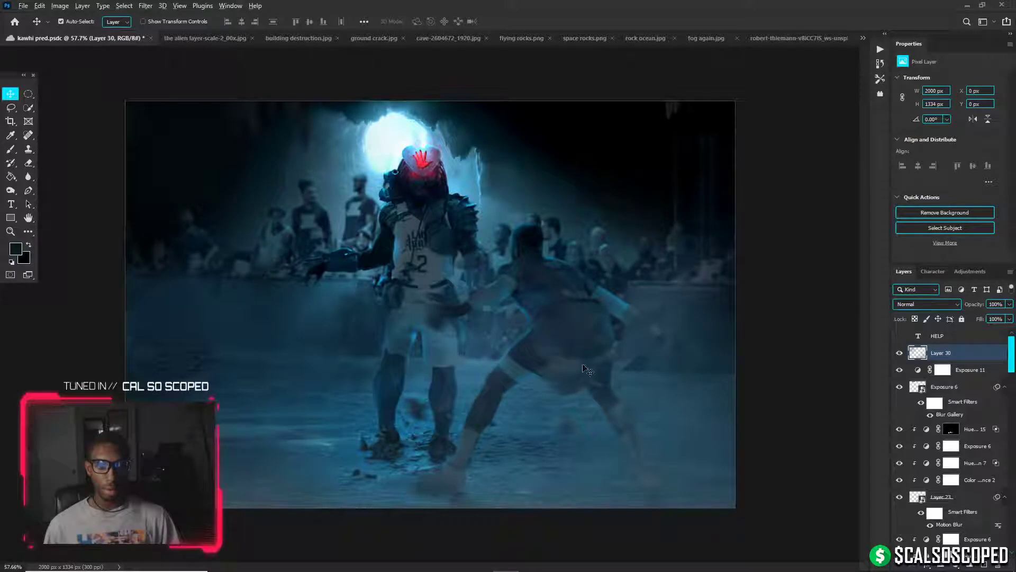
scroll(587, 369, up, 1)
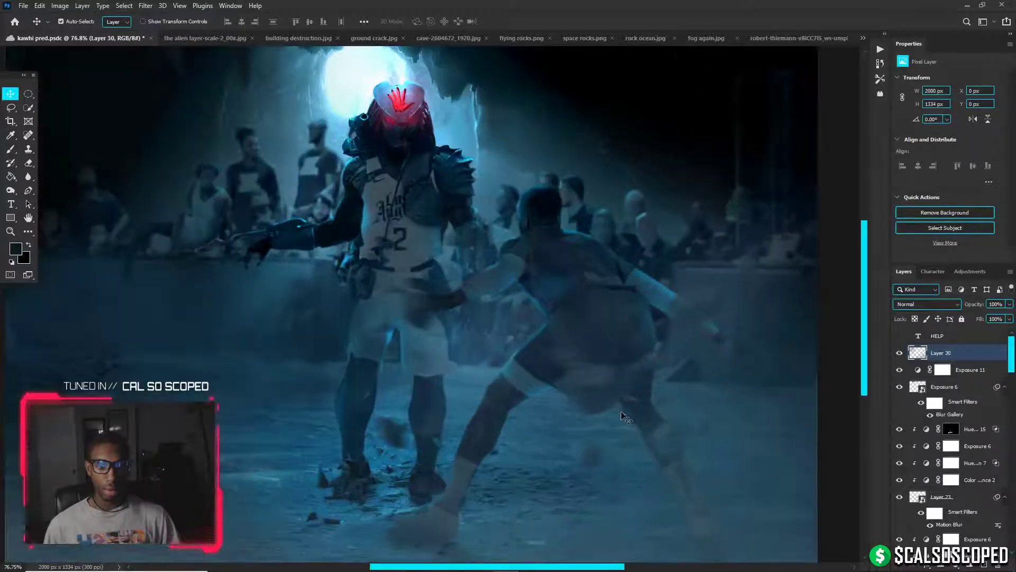
click(557, 211)
scroll(915, 499, down, 2)
scroll(917, 501, down, 4)
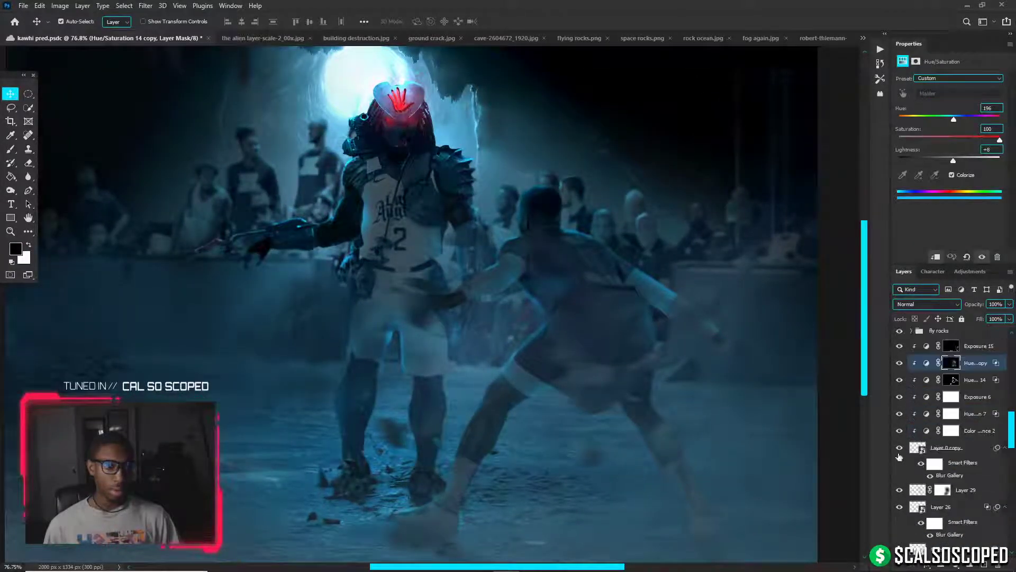
click(899, 449)
click(900, 449)
Add a layer mask to Layer 0 copy and brush black softly over the crouching player's rear foot
click(947, 448)
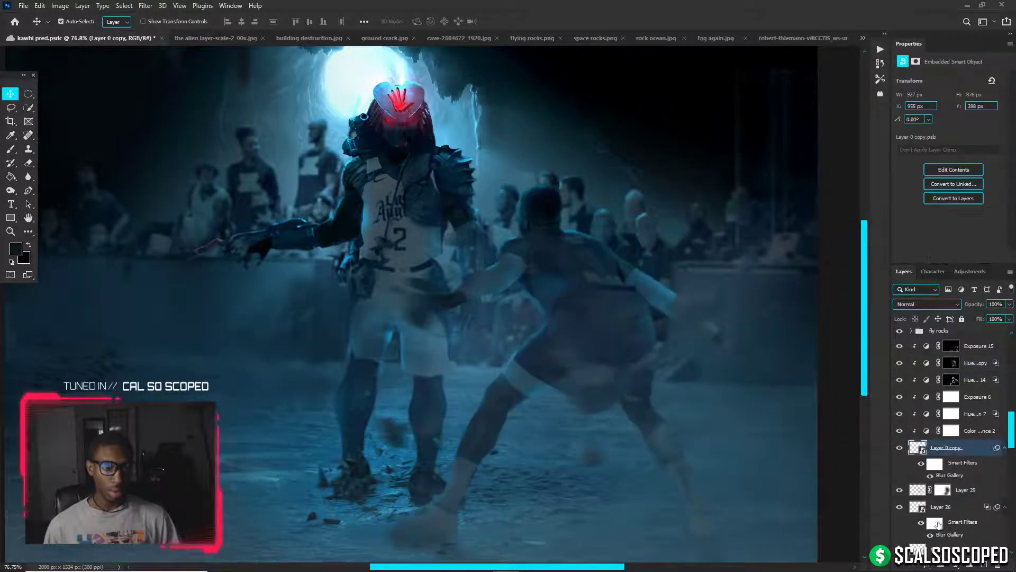
click(941, 565)
key(b)
drag(733, 491, 657, 505)
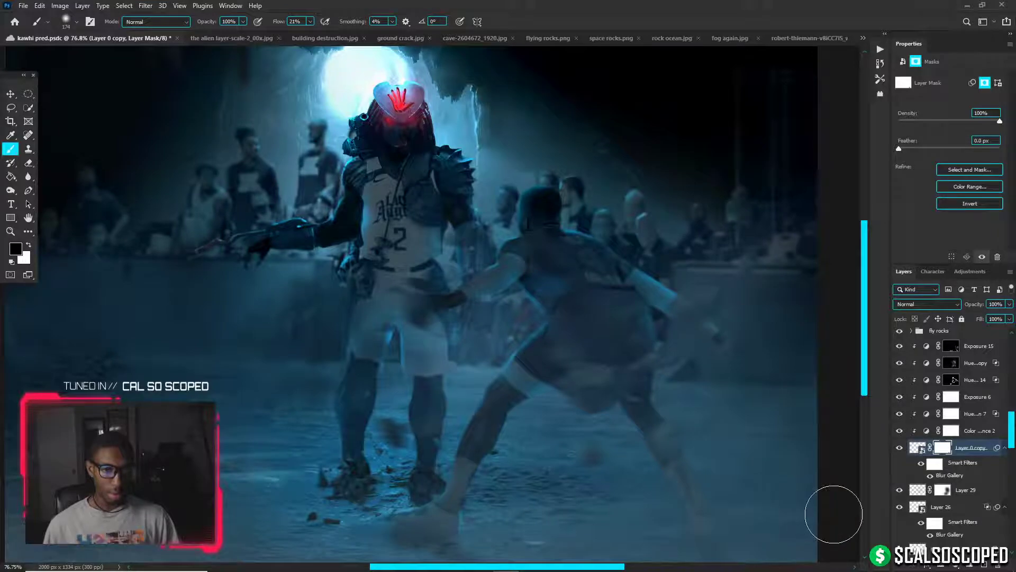
scroll(741, 455, down, 3)
scroll(453, 254, up, 2)
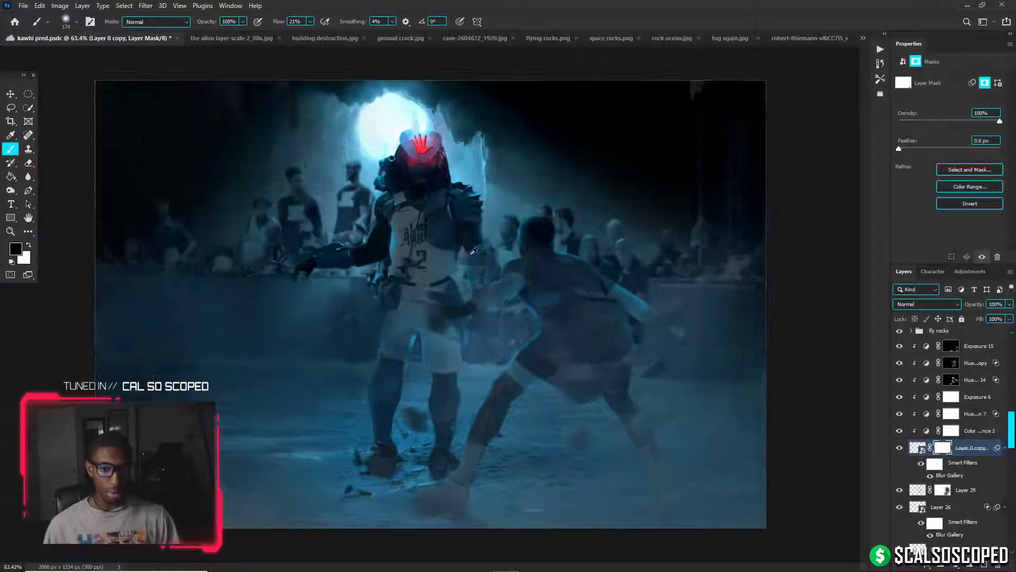
Examine the masked figure up close, find its layers, and compare the lighting with Hue/Saturation 12 off and on
key(v)
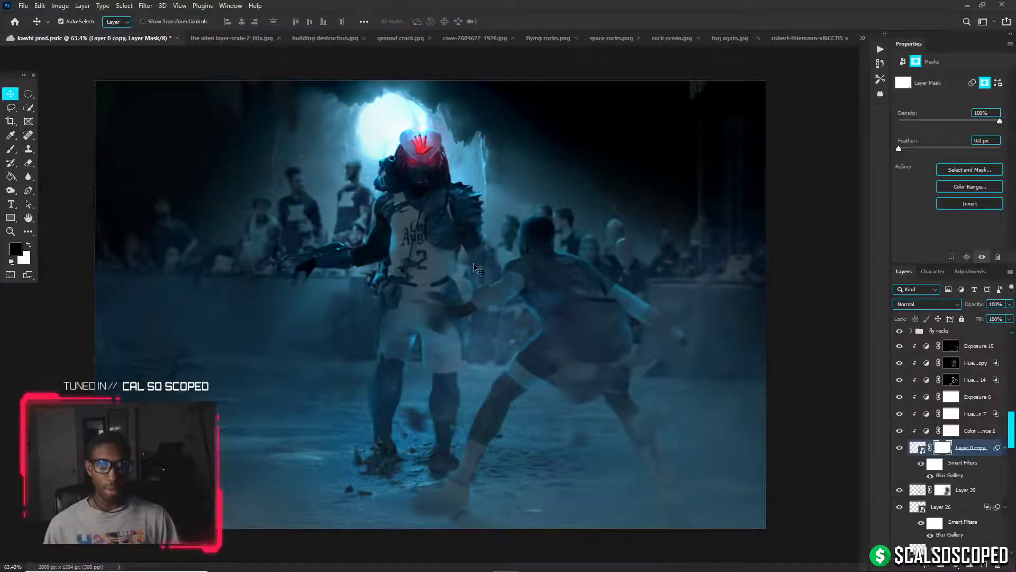
scroll(421, 157, up, 2)
scroll(422, 156, up, 1)
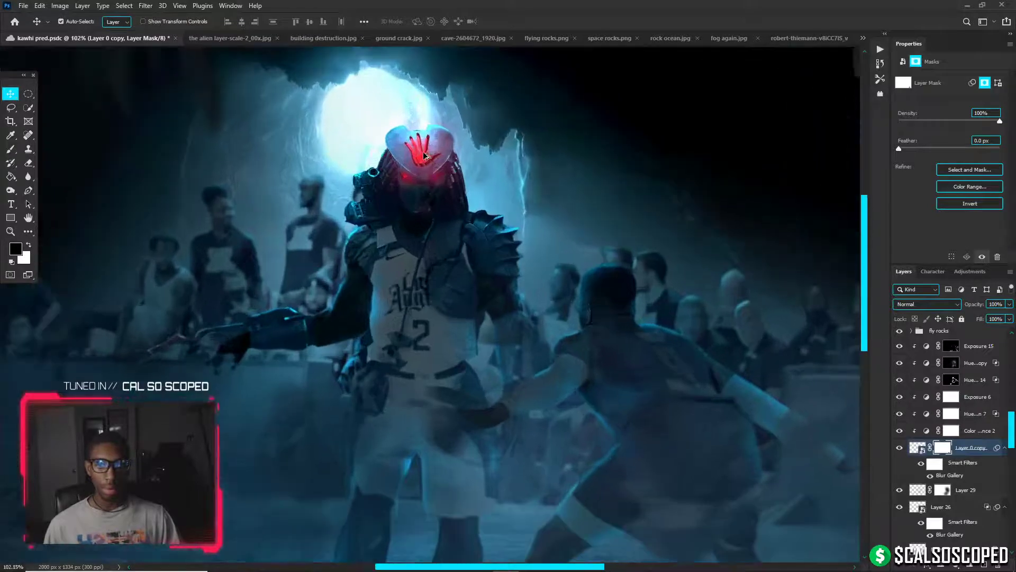
scroll(142, 386, up, 2)
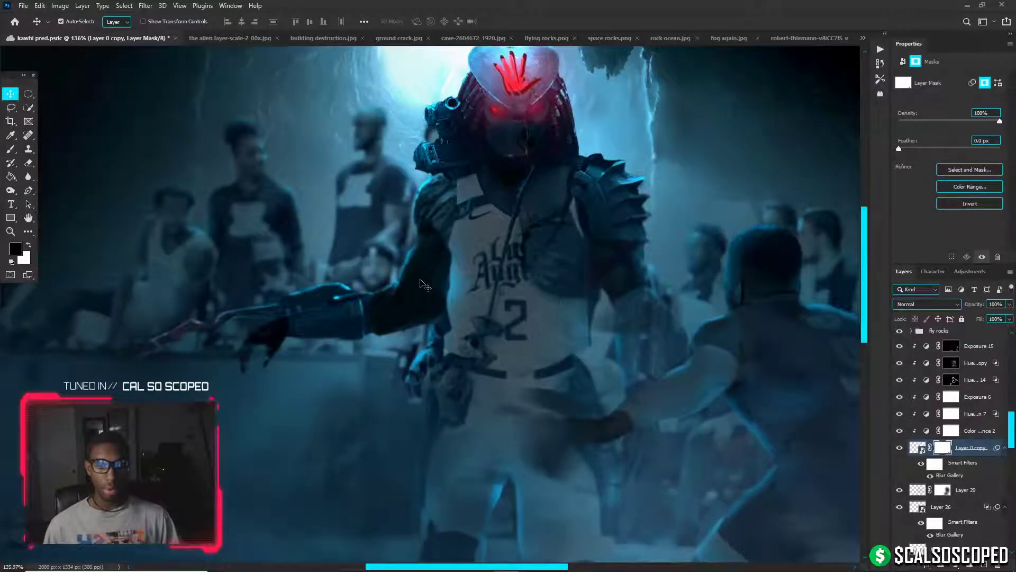
scroll(508, 217, down, 2)
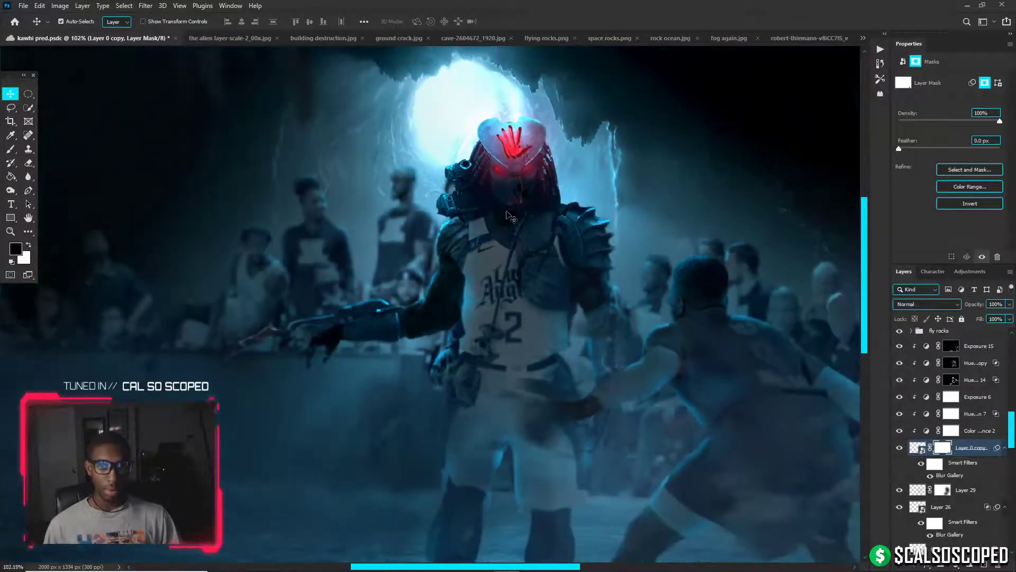
click(511, 218)
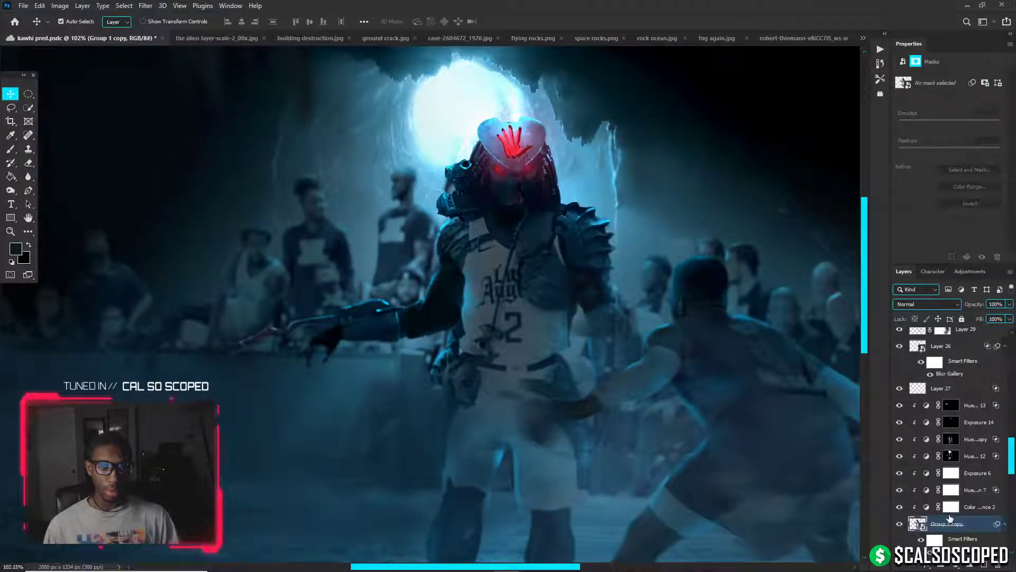
click(900, 457)
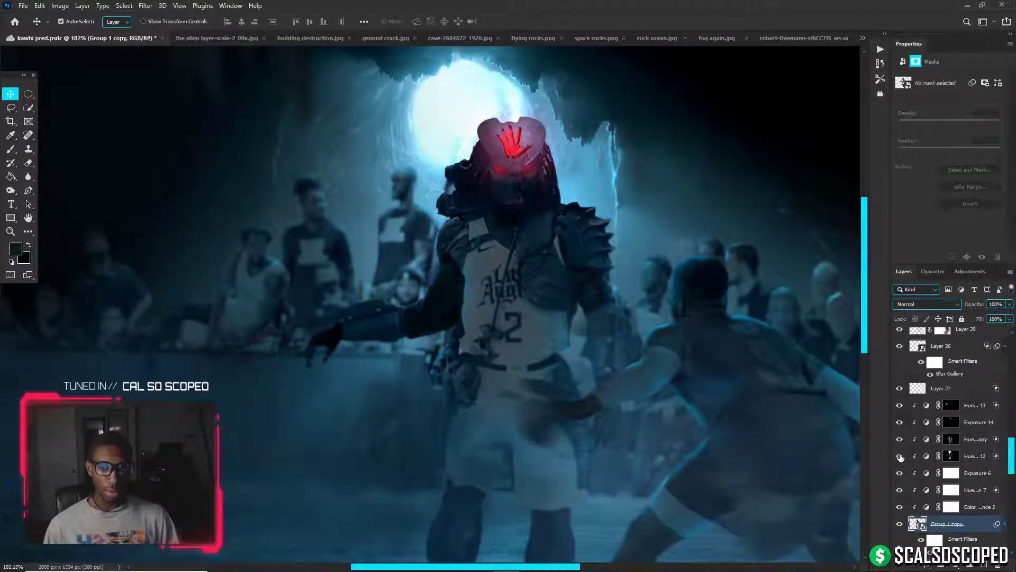
click(900, 456)
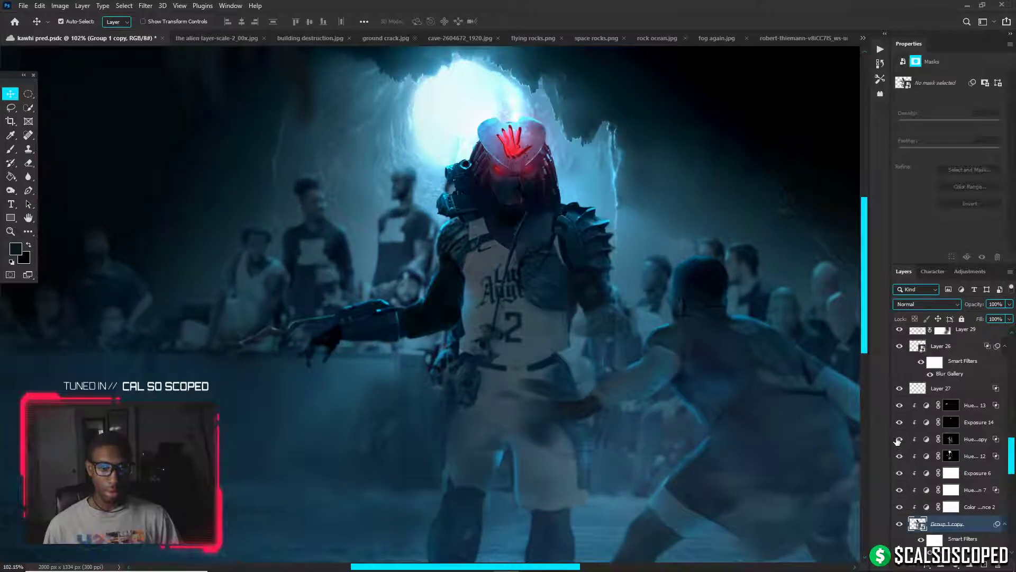
Refine the Hue/Saturation 13 mask with black and white soft brushing around the masked figure's outstretched hand and blade
click(951, 405)
key(b)
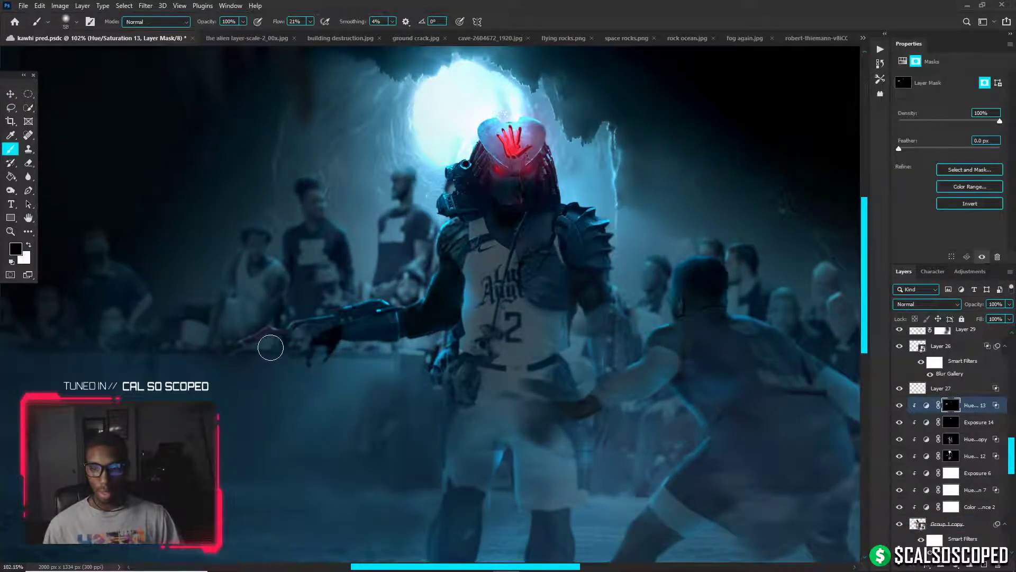
drag(254, 351, 253, 370)
key(x)
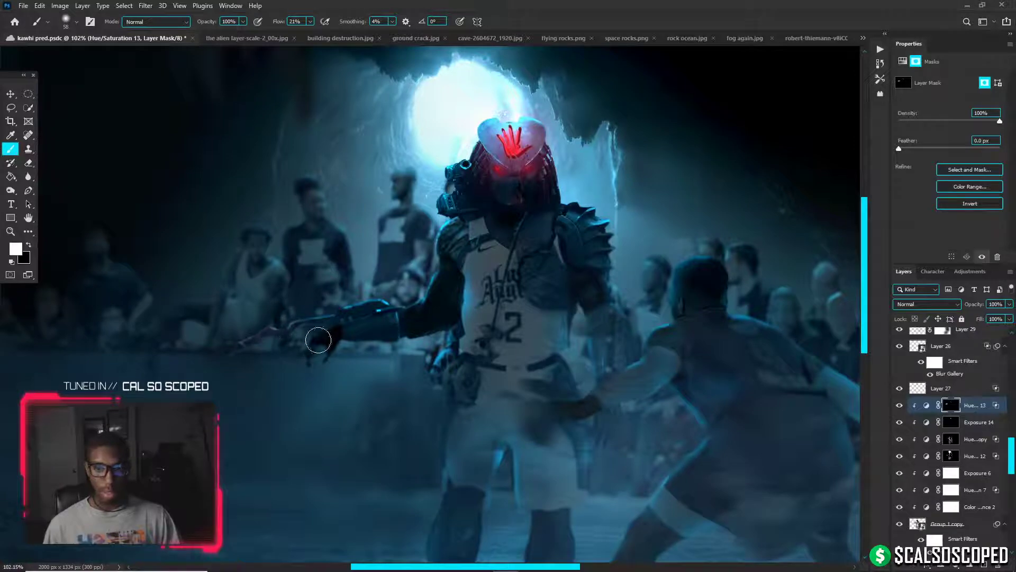
drag(362, 353, 375, 361)
Brush the Hue/Saturation 13 mask at 10% flow along the masked figure's jersey collar, chest strap and shoulder armour edges
scroll(466, 294, up, 3)
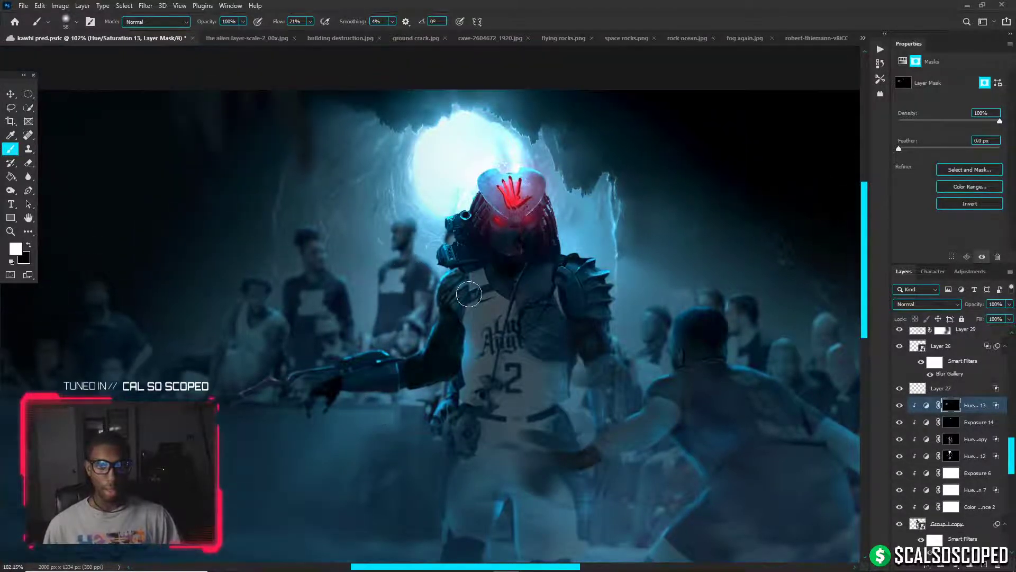
scroll(473, 299, up, 3)
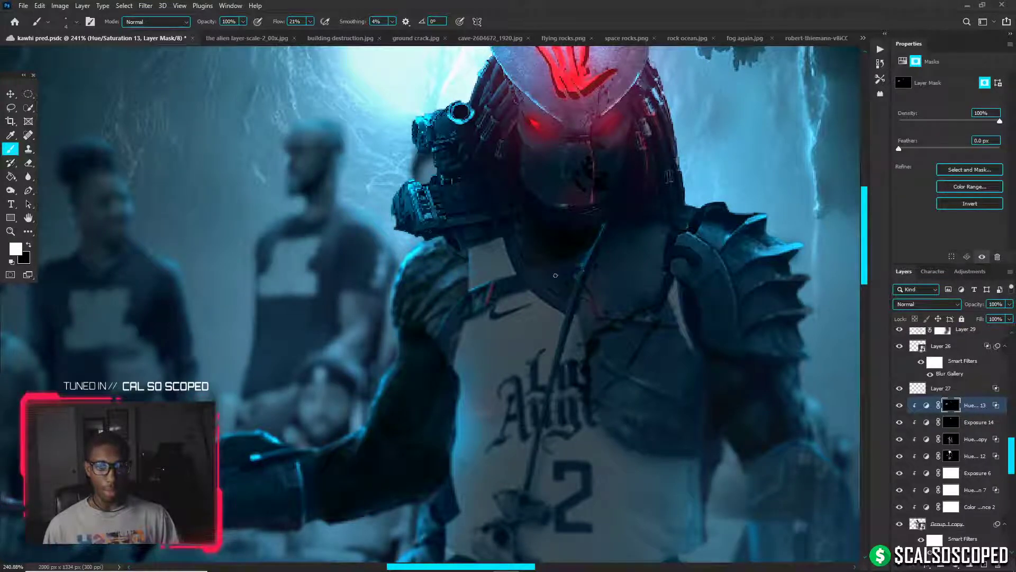
scroll(509, 246, up, 2)
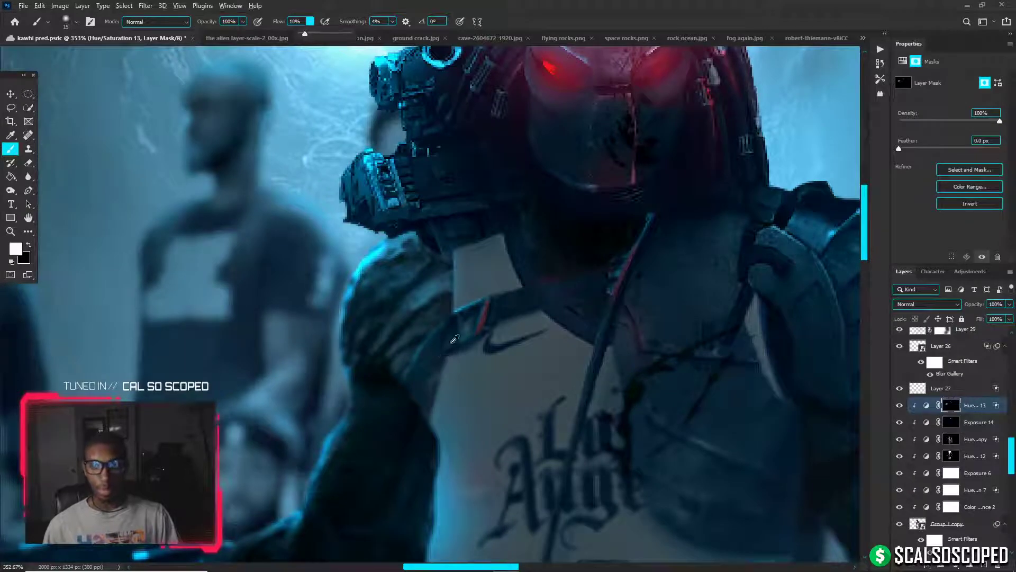
key(x)
mouse_move(451, 343)
mouse_down()
mouse_move(471, 342)
mouse_move(497, 321)
mouse_move(490, 345)
mouse_move(500, 309)
mouse_move(511, 318)
mouse_move(644, 261)
mouse_move(630, 299)
mouse_move(655, 338)
mouse_up()
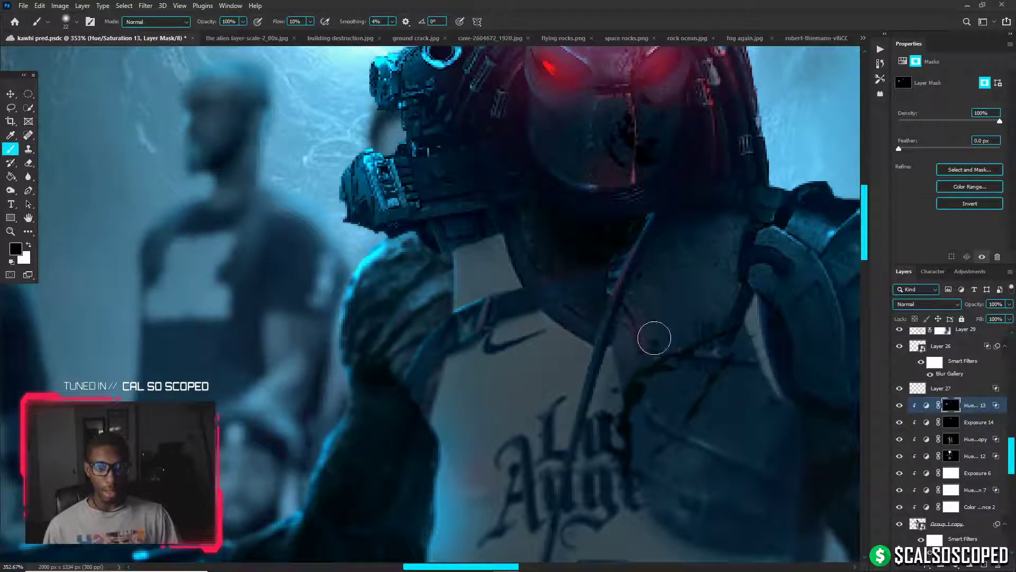
key(x)
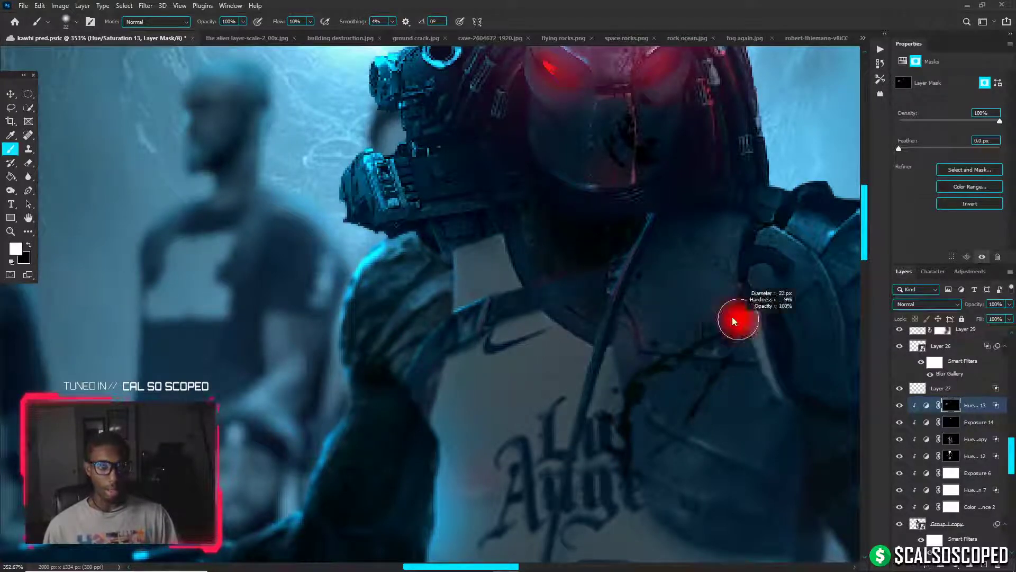
drag(734, 321, 725, 321)
drag(763, 224, 756, 226)
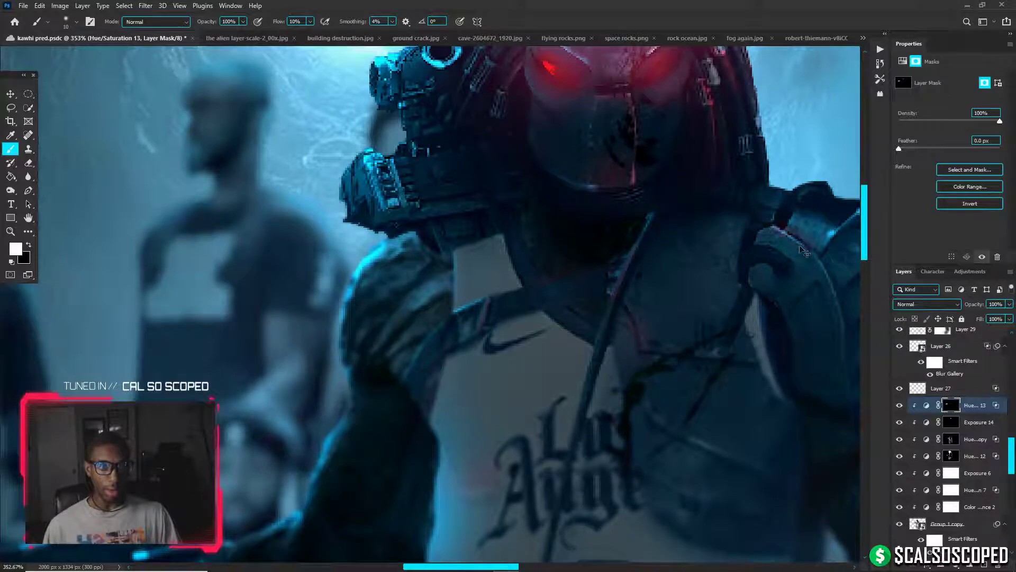
mouse_move(804, 251)
mouse_down()
mouse_move(786, 240)
mouse_move(794, 254)
mouse_move(787, 249)
mouse_up()
key(x)
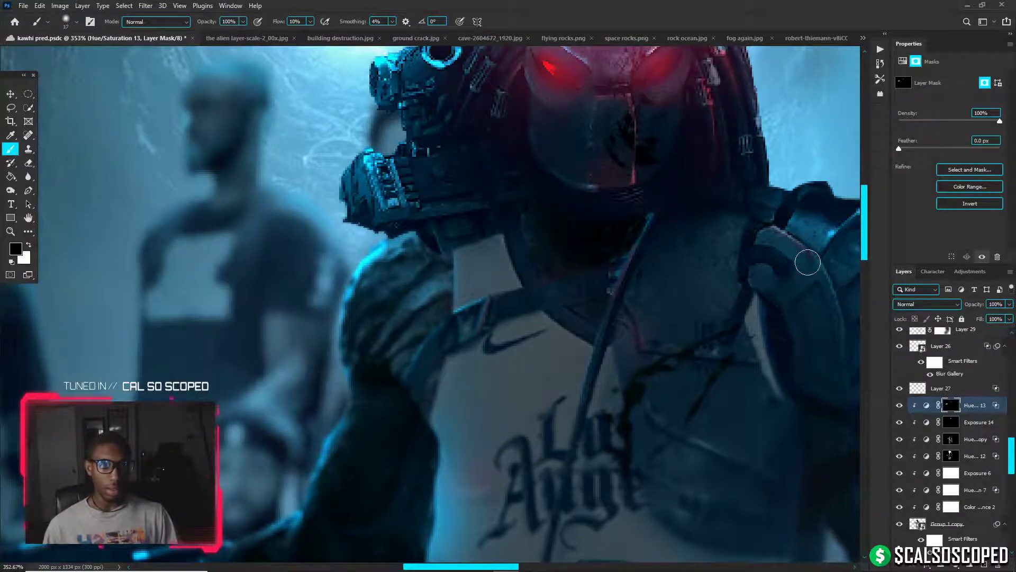
Identify the hanging rock layer in the image's upper right corner and convert Layer 21 to a smart object
scroll(716, 270, down, 3)
scroll(565, 306, up, 3)
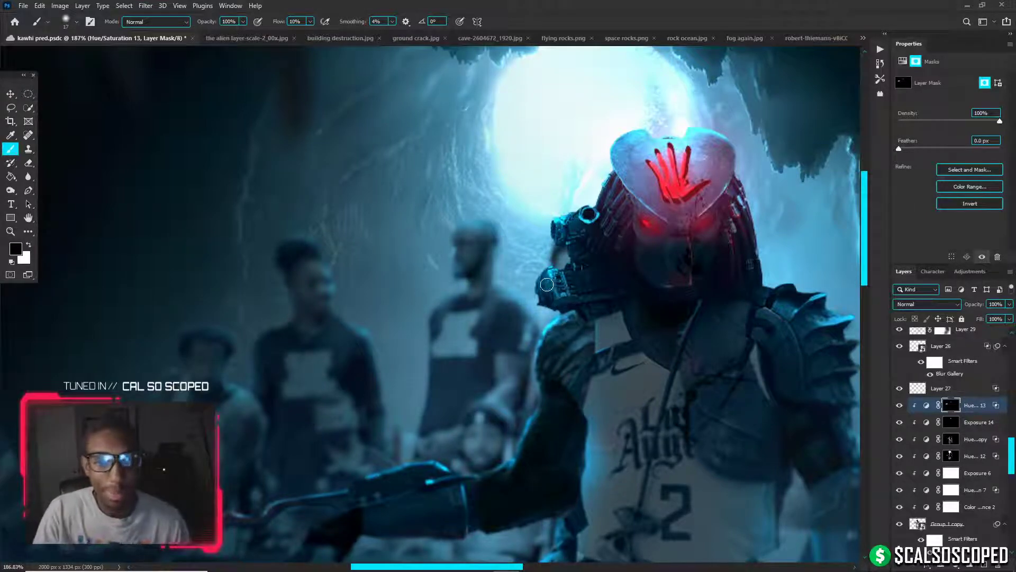
scroll(490, 363, down, 6)
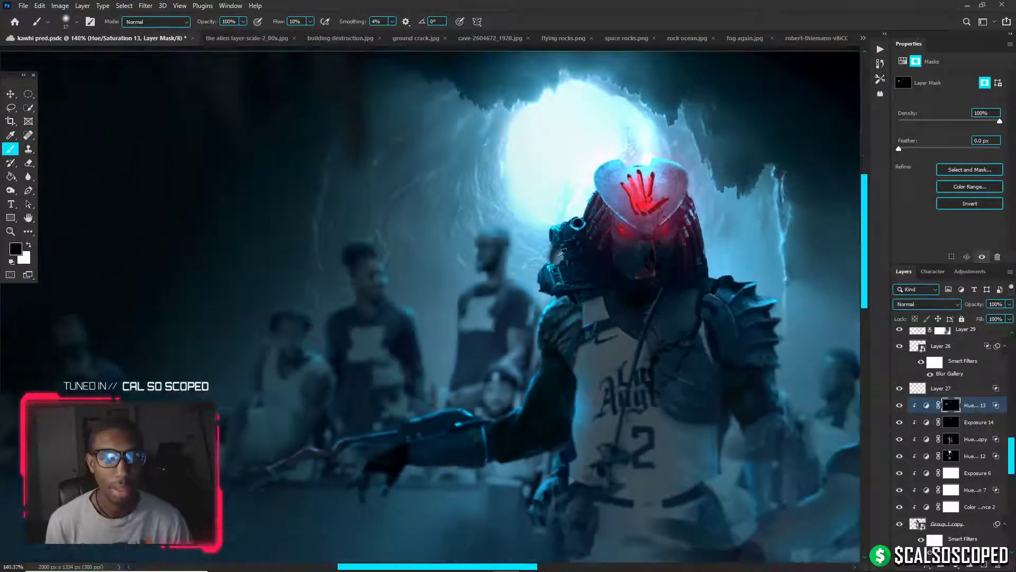
scroll(551, 266, down, 2)
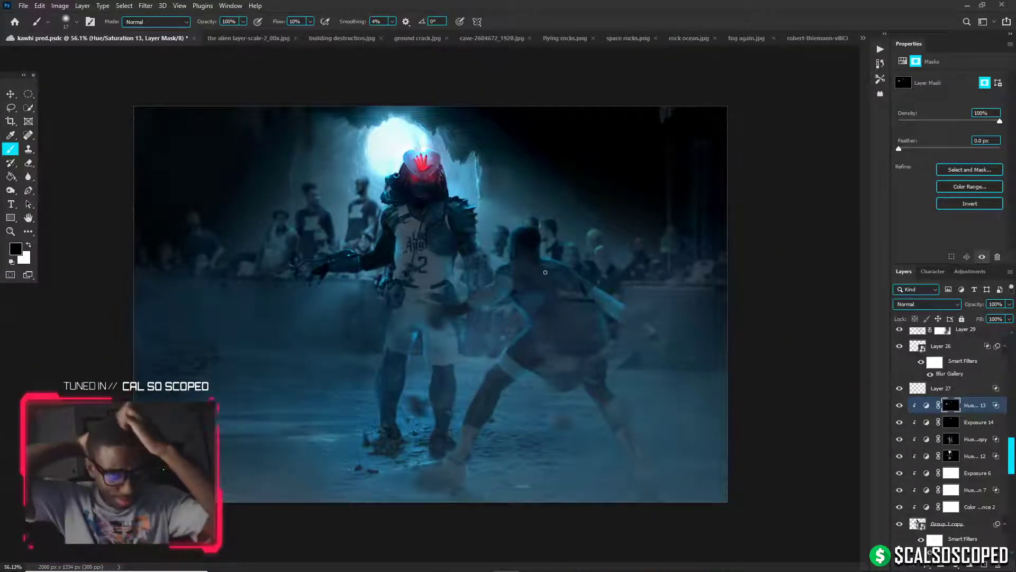
scroll(687, 94, up, 3)
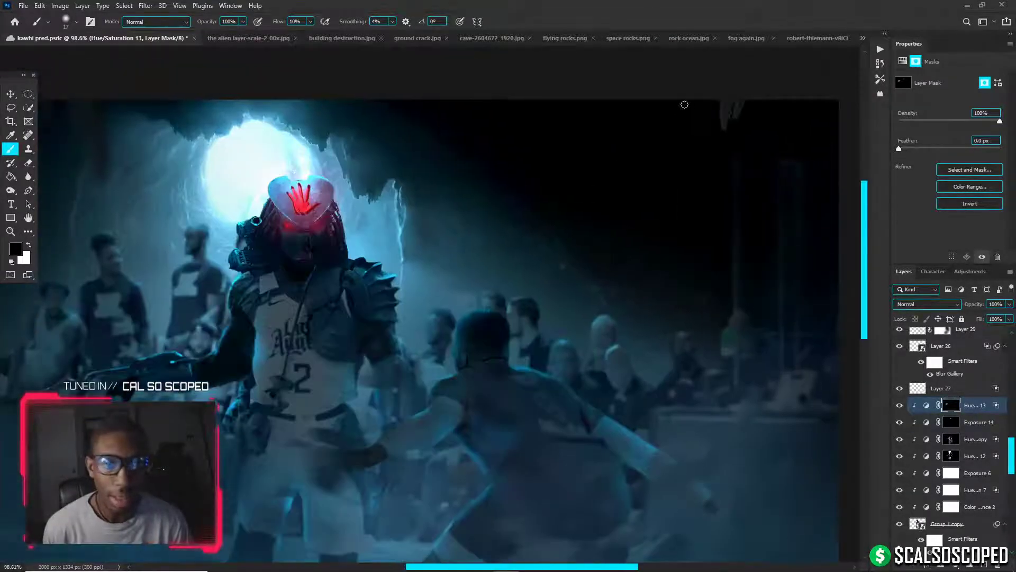
key(v)
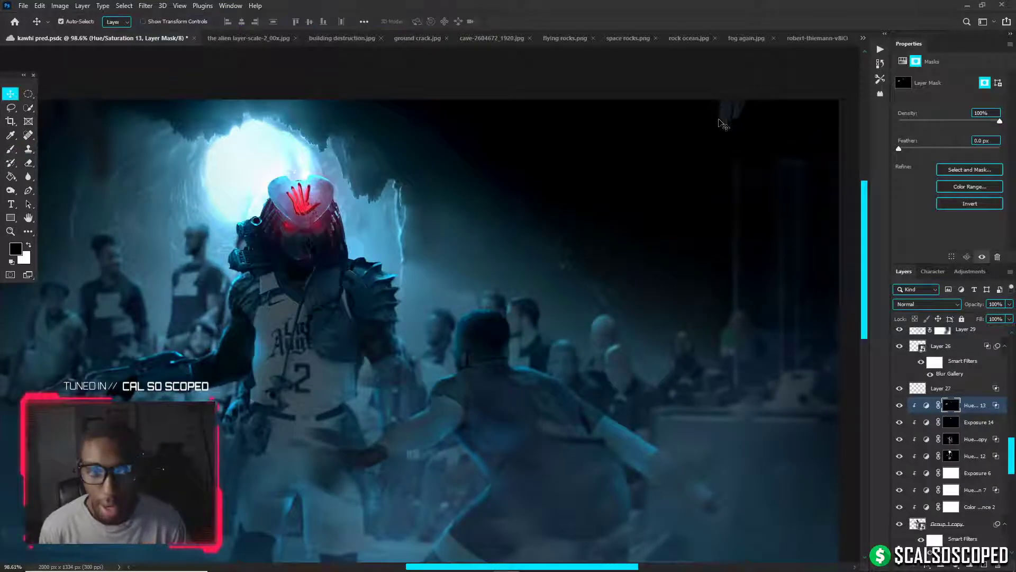
click(734, 117)
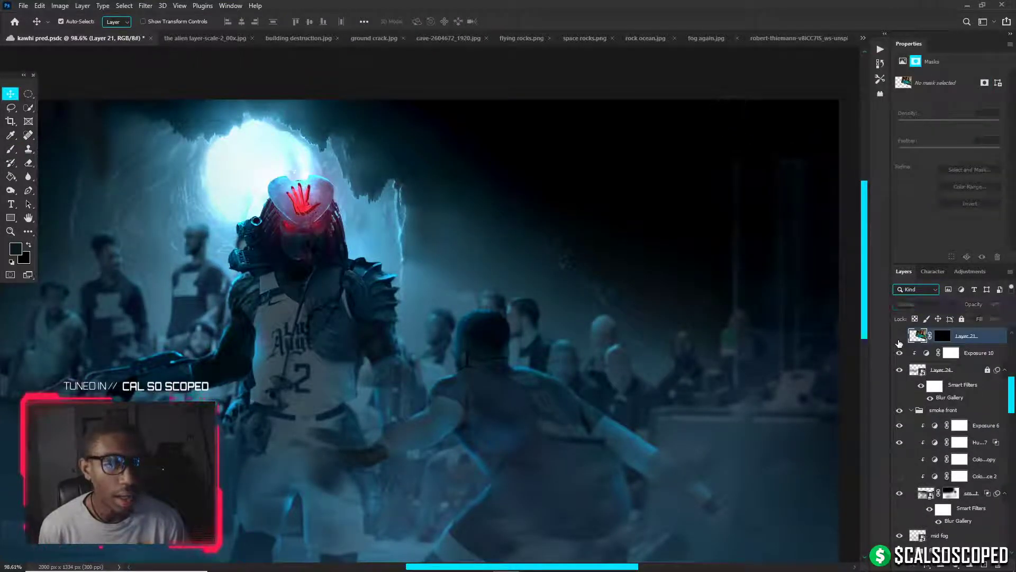
click(899, 337)
click(967, 338)
key(F2)
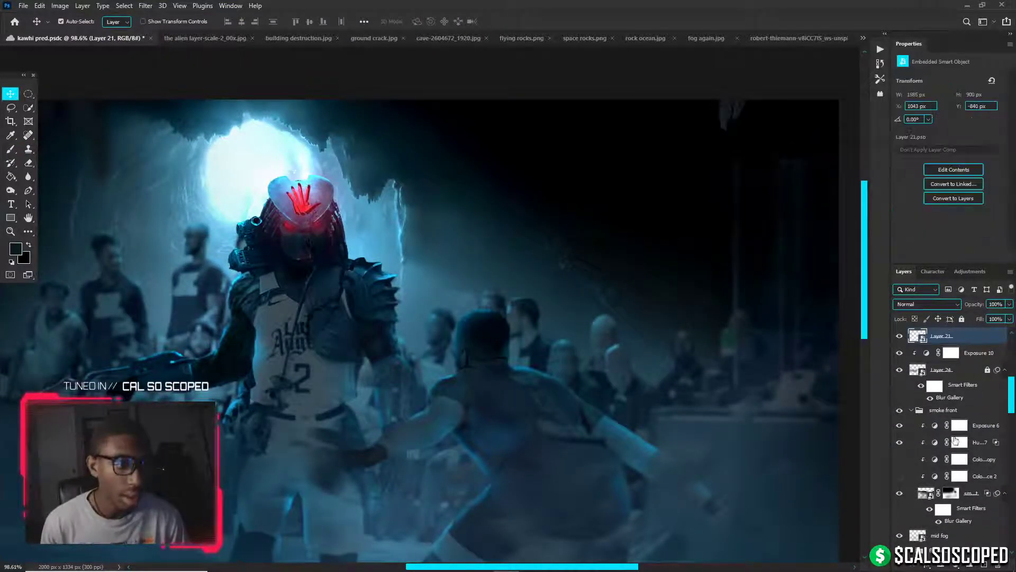
Lower the exposure of the Exposure 6 adjustment clipped above Layer 21 to darken the upper right rock
scroll(949, 422, up, 3)
click(953, 335)
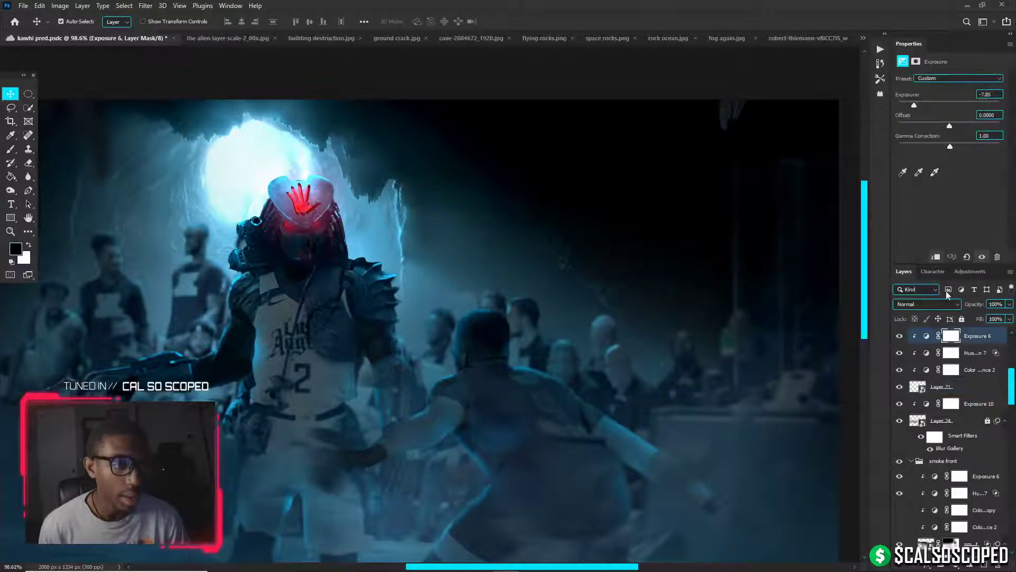
drag(912, 106, 910, 108)
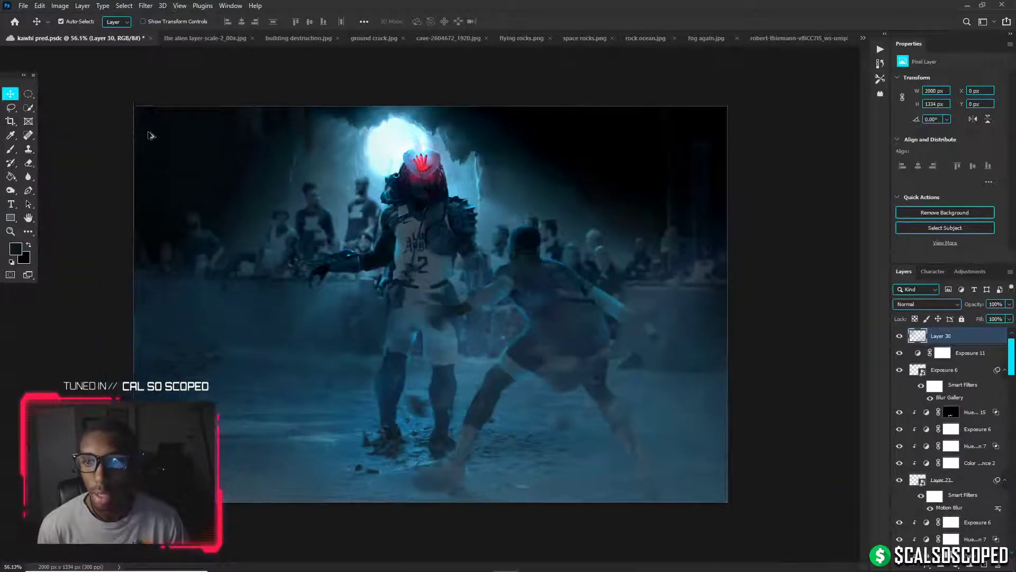
Lock Layer 30 and try shifting the blurred hanging rocks on the Exposure 6 smart object to the right
scroll(150, 136, up, 4)
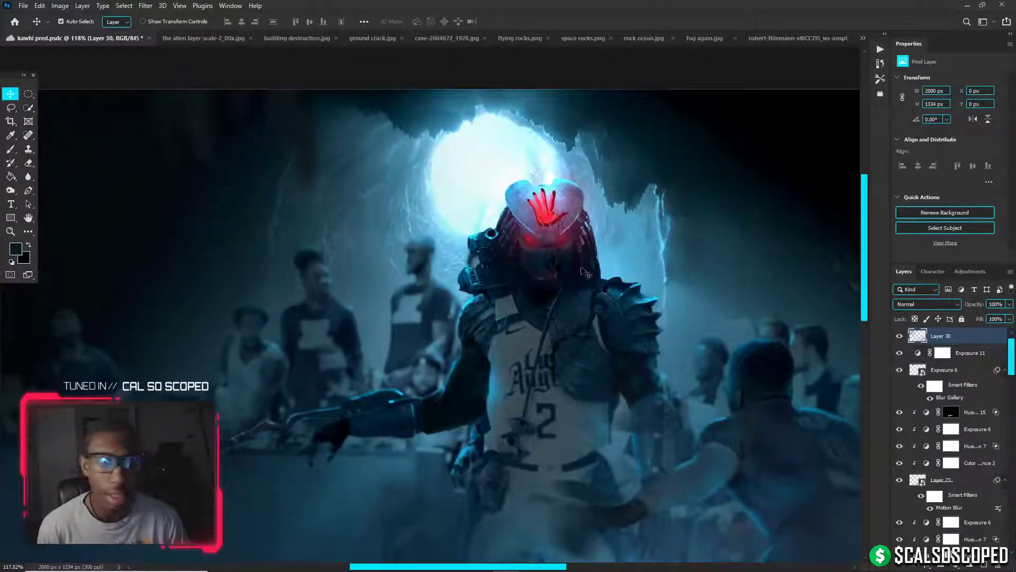
scroll(954, 372, up, 1)
drag(238, 110, 255, 111)
key(ctrl+z)
click(962, 318)
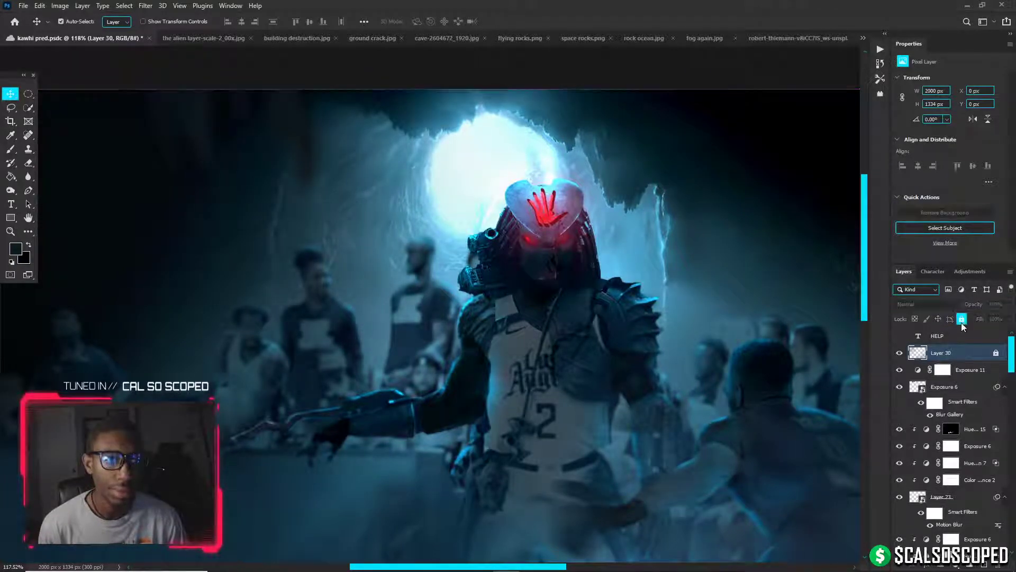
drag(201, 132, 267, 136)
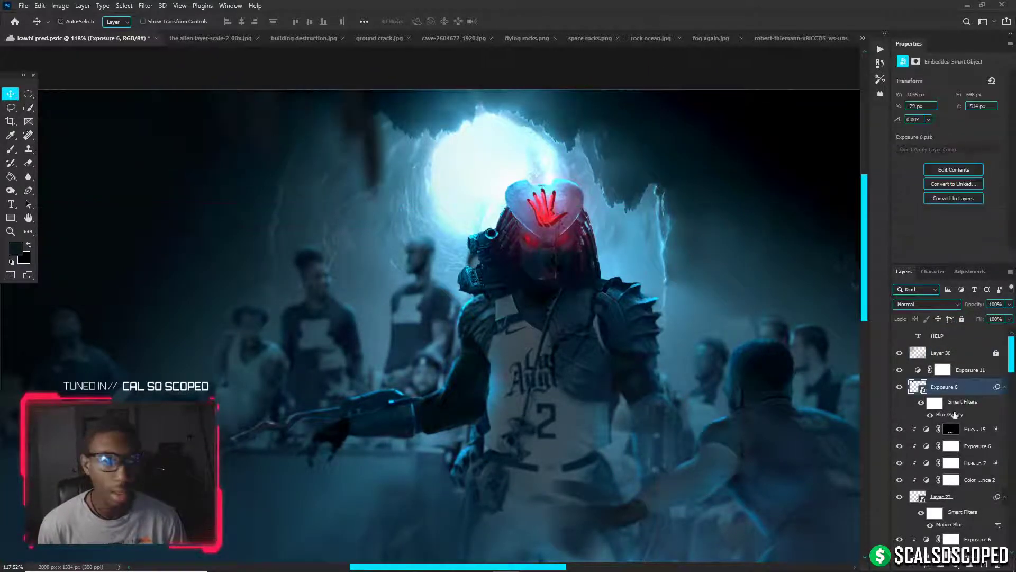
Compare the image without Exposure 11 and try clipping that adjustment to the hanging rocks layer
click(899, 370)
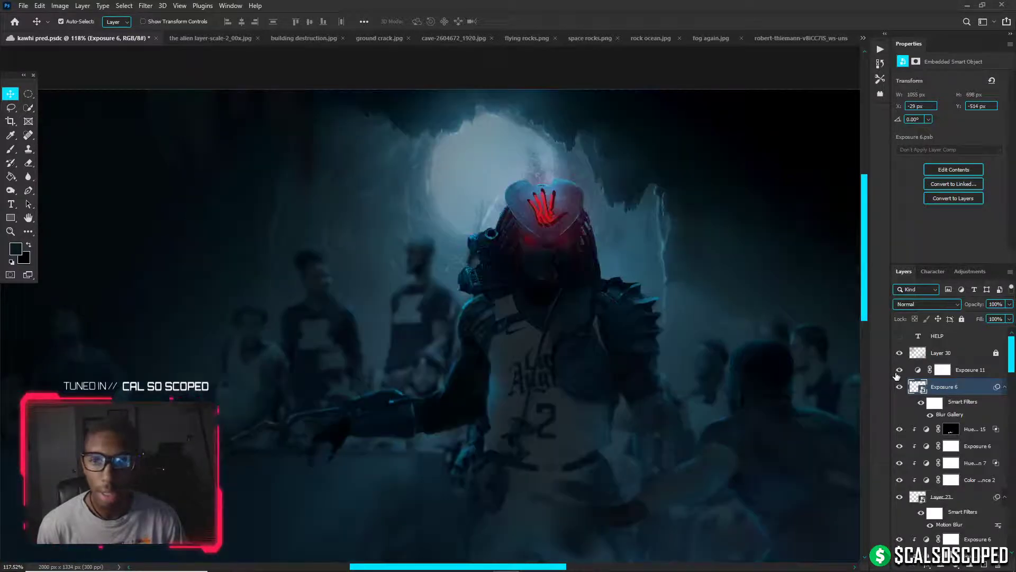
alt+click(975, 376)
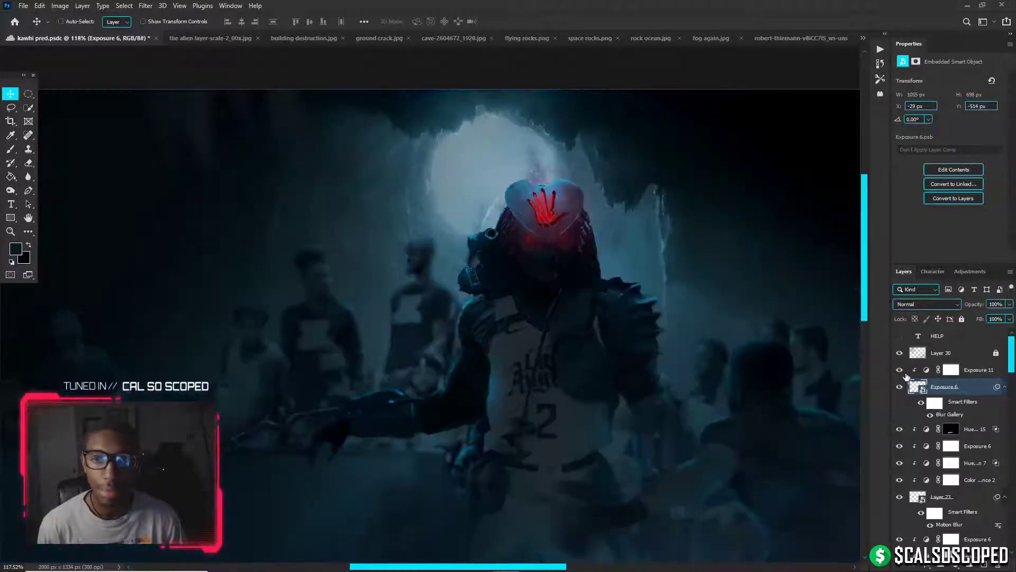
key(ctrl+alt+g)
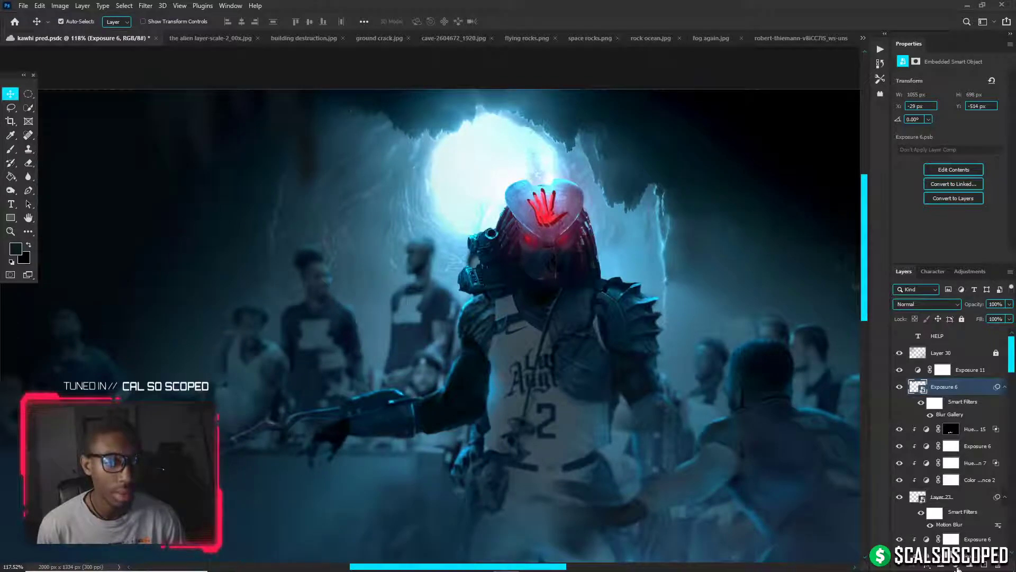
Add a Hue/Saturation adjustment clipped to the hanging rocks, colorized with hue 199 and saturation 100
click(963, 564)
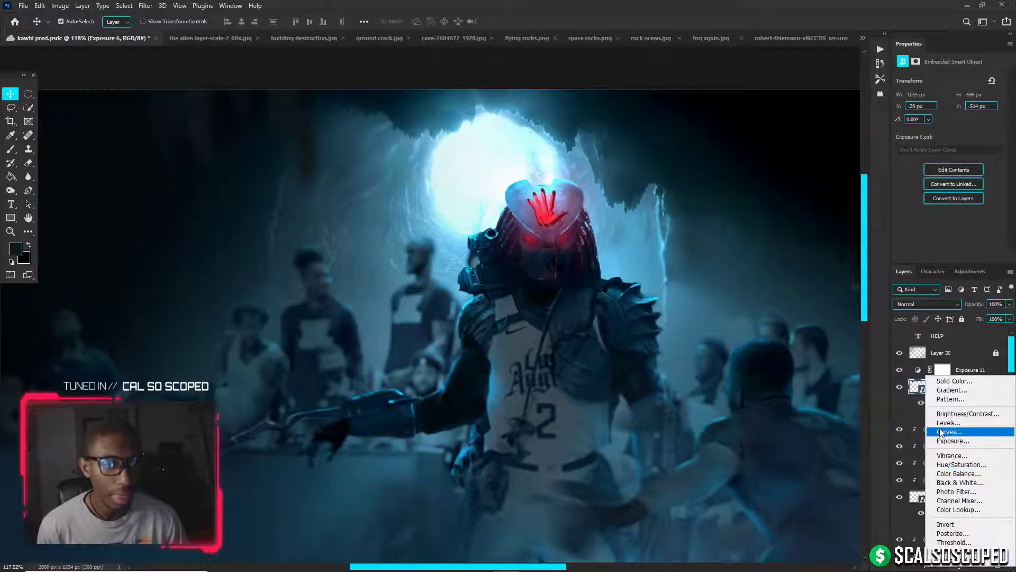
click(962, 465)
key(ctrl+alt+g)
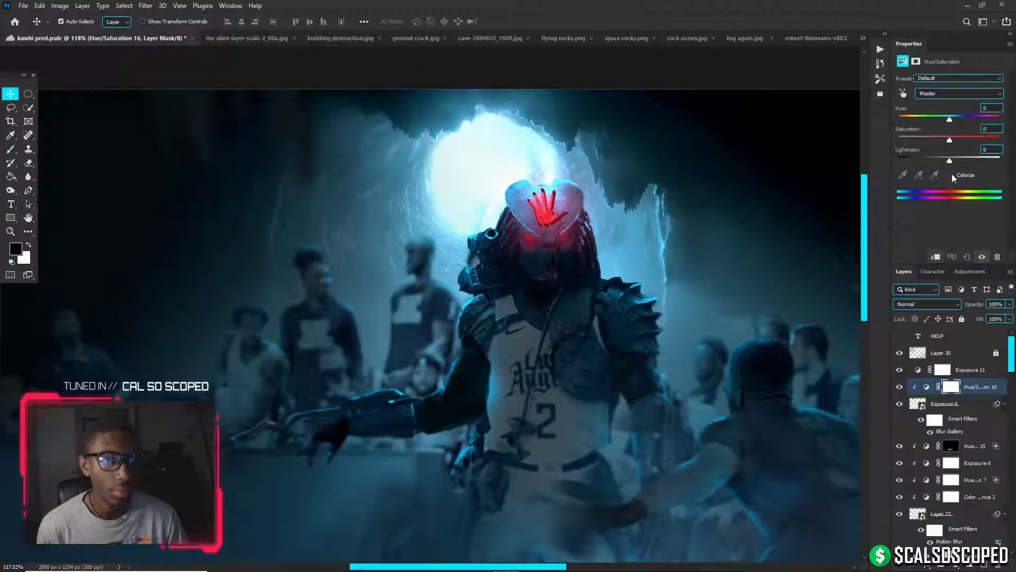
click(952, 174)
drag(969, 139, 1000, 140)
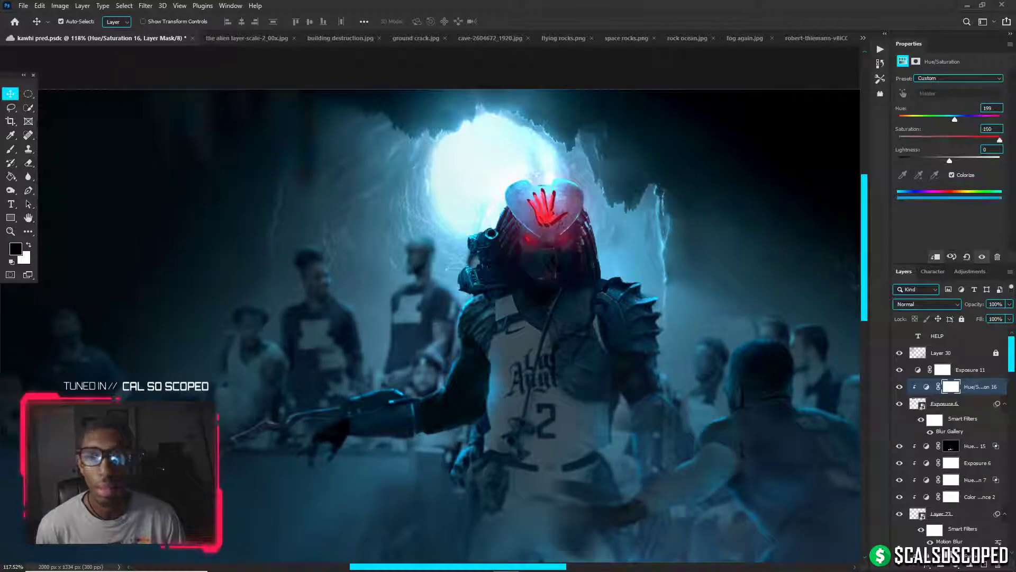
Add a second clipped Hue/Saturation adjustment to the rocks, colorized at hue 199, saturation 25, lightness +36, and save the document
key(ctrl+0)
scroll(316, 115, up, 6)
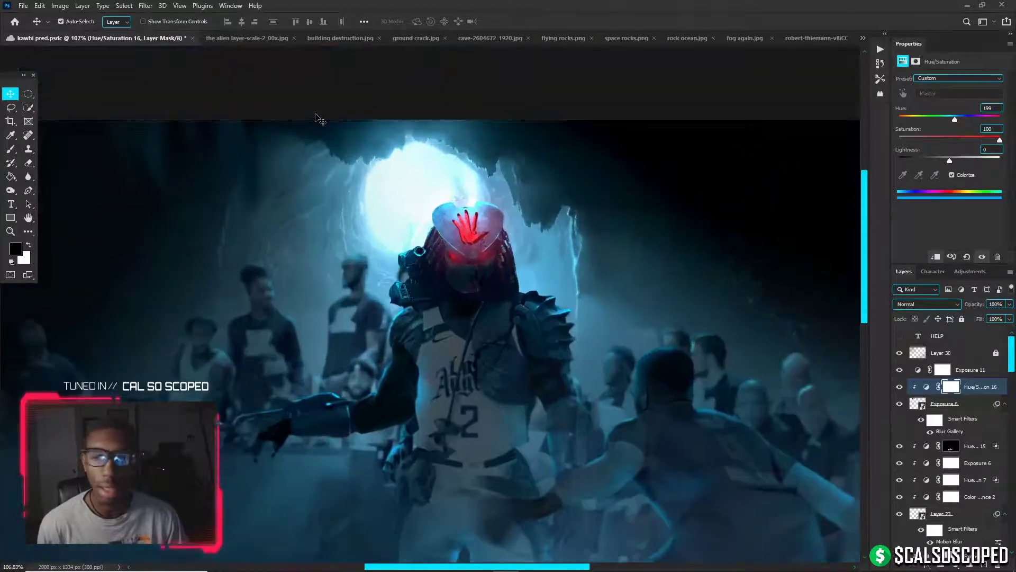
click(977, 391)
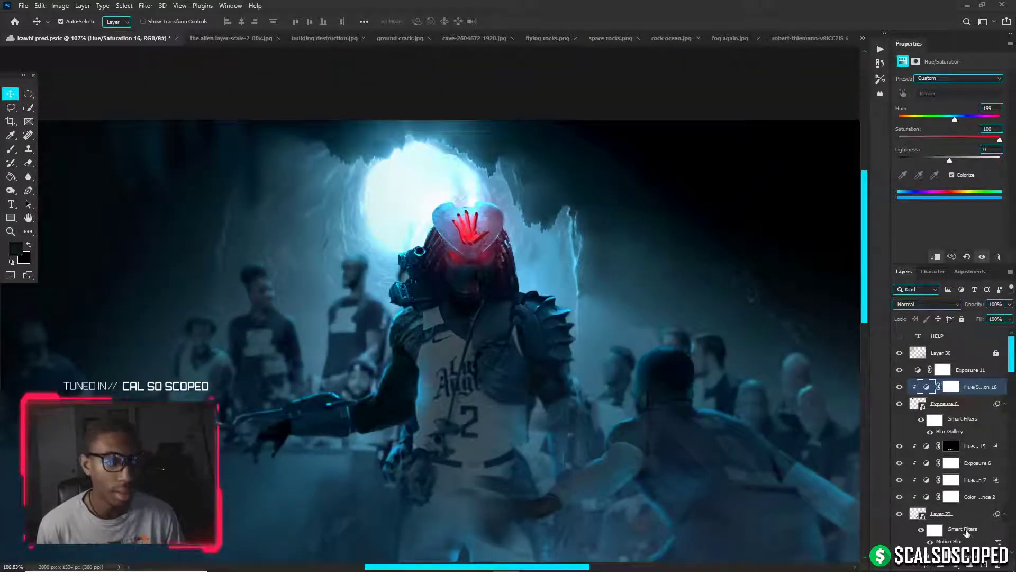
click(961, 566)
click(947, 464)
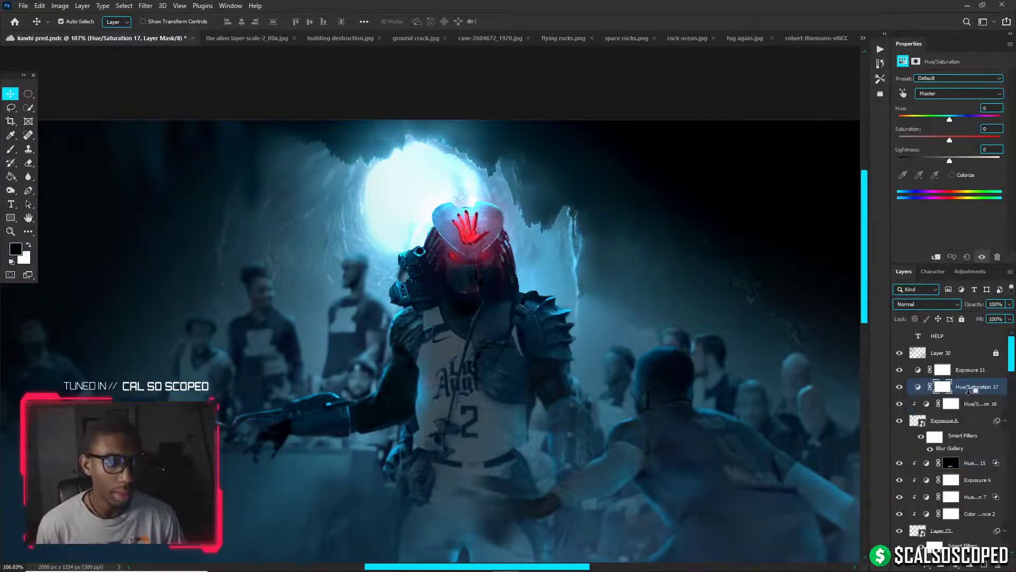
drag(949, 140, 1000, 139)
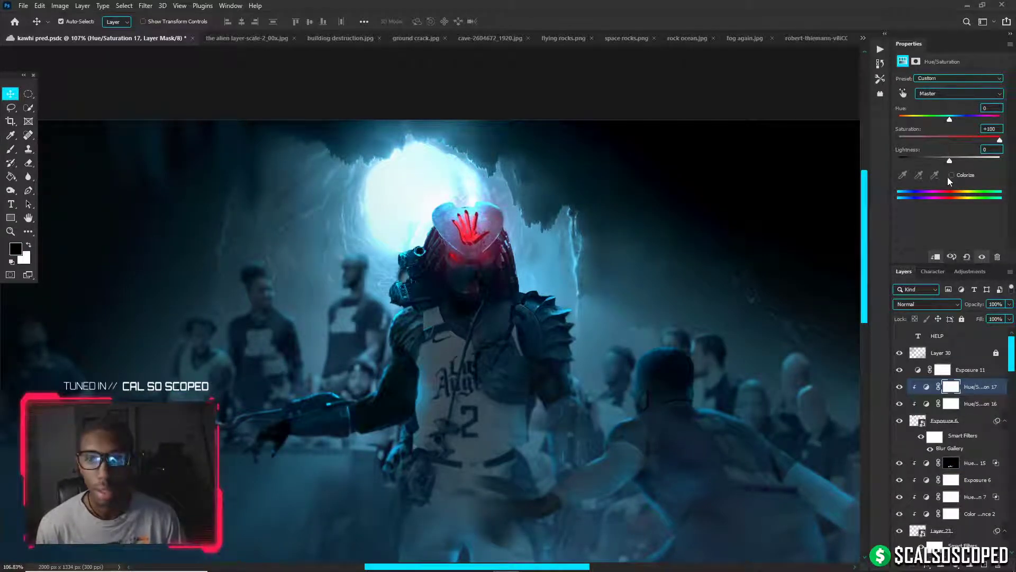
click(952, 175)
drag(950, 160, 968, 160)
key(ctrl+s)
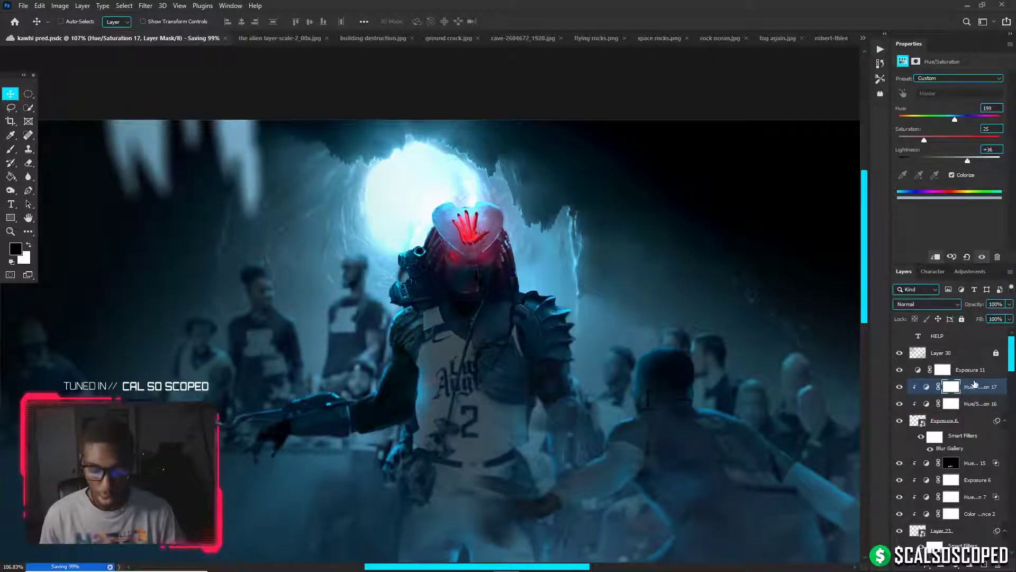
Invert the Hue/Saturation 17 mask to black and start revealing the adjustment on the hanging rocks with a white brush at 100% flow
key(ctrl+i)
key(b)
key(x)
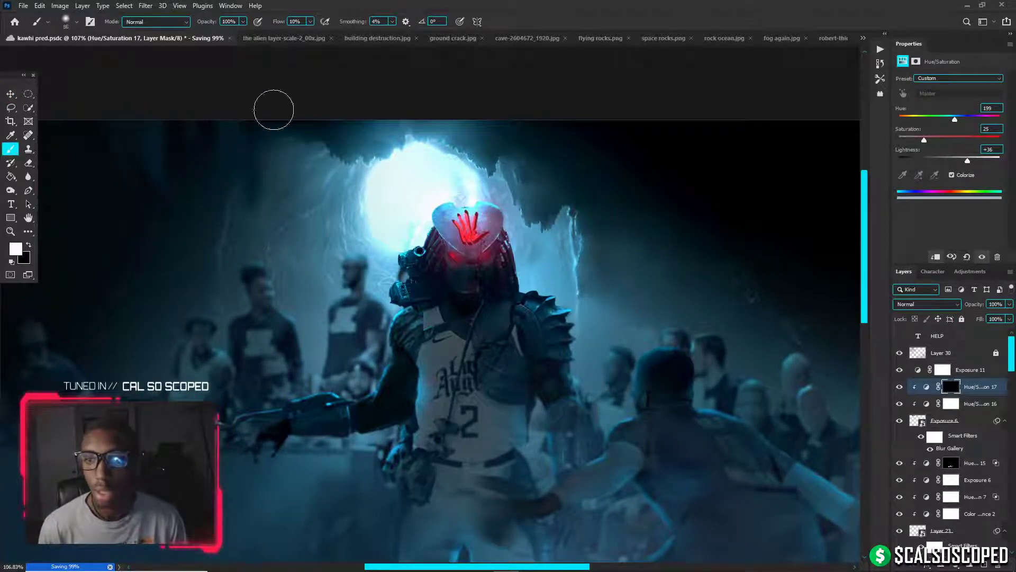
click(310, 21)
drag(311, 35, 357, 35)
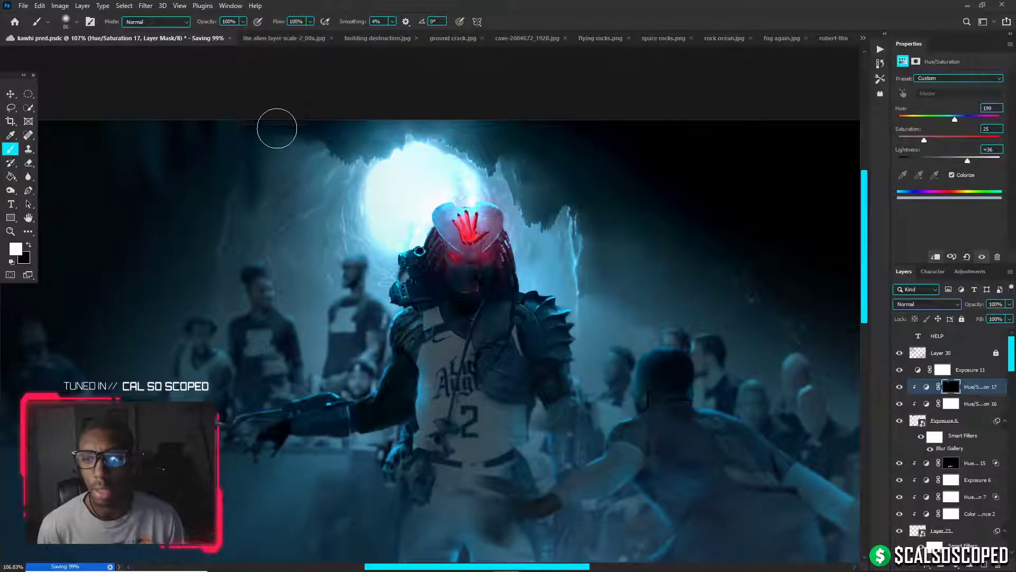
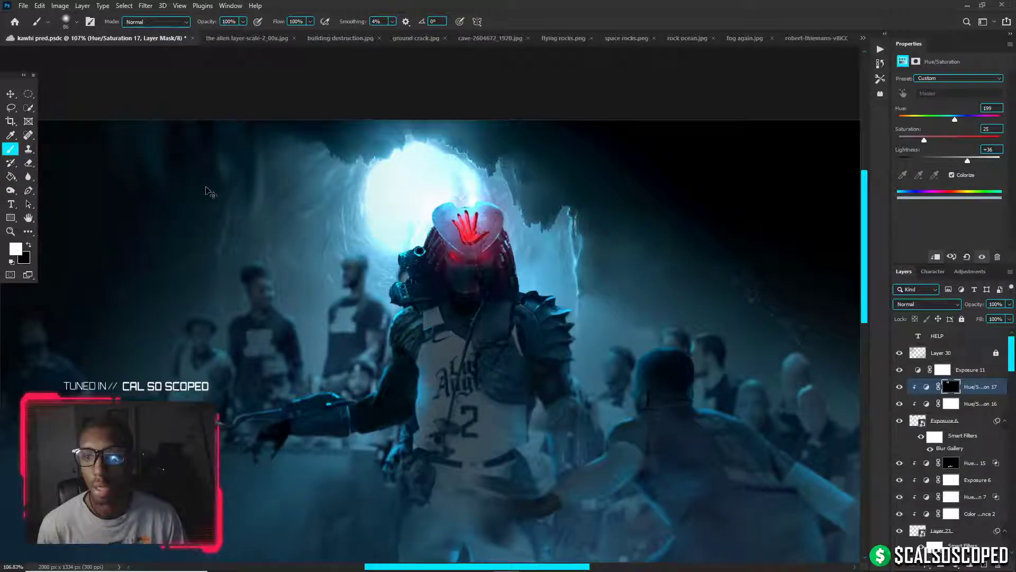
Refine the highlights on the hanging rocks by painting black and white on the Hue/Saturation 17 mask at 50% flow
scroll(233, 201, down, 2)
key(x)
alt+right_click(234, 202)
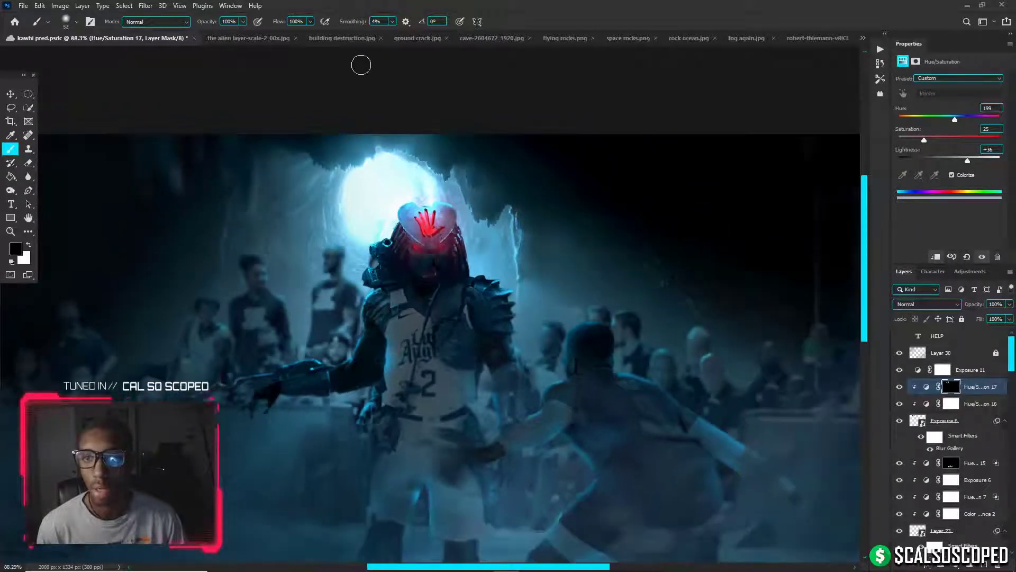
drag(310, 21, 299, 36)
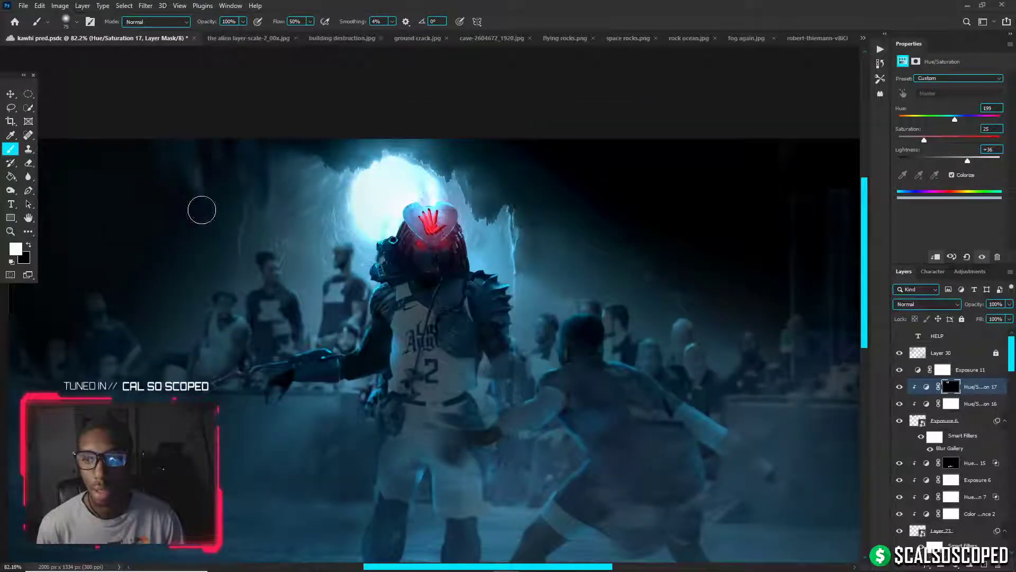
key(x)
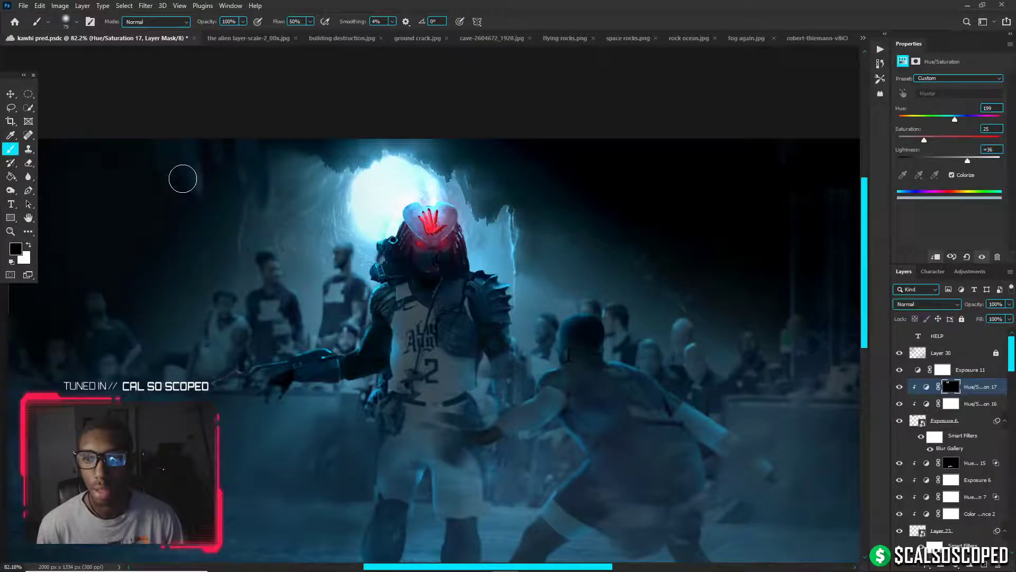
key(x)
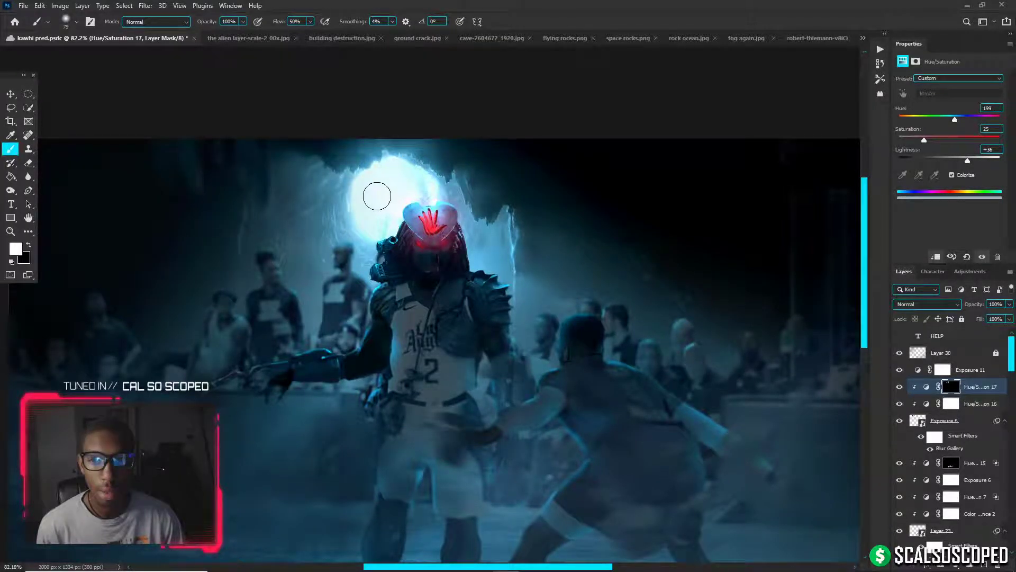
scroll(377, 196, down, 2)
key(v)
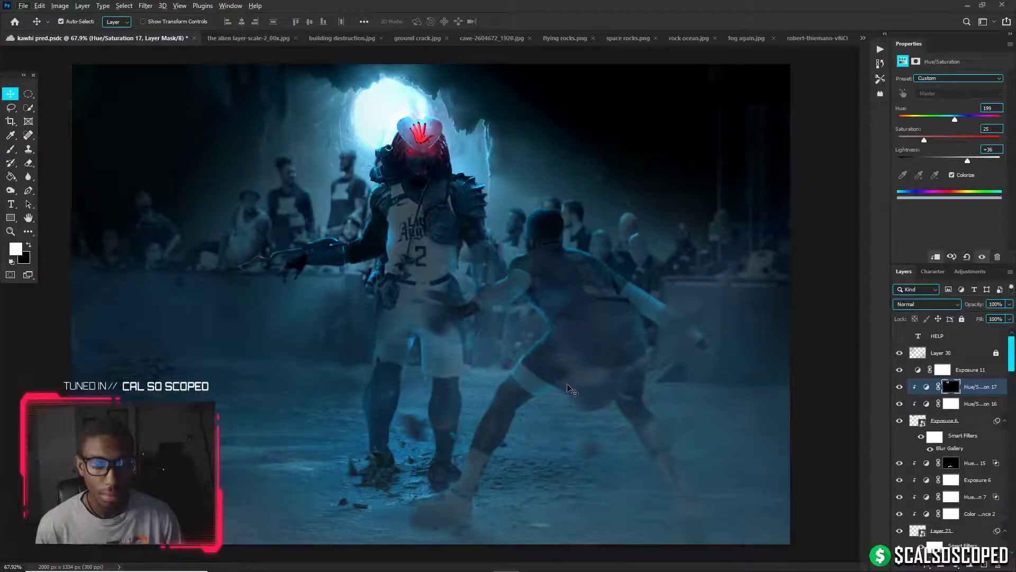
Add a Hue/Saturation adjustment above Exposure 6 in the fly rocks group and clip it to the flying rocks
scroll(570, 388, up, 5)
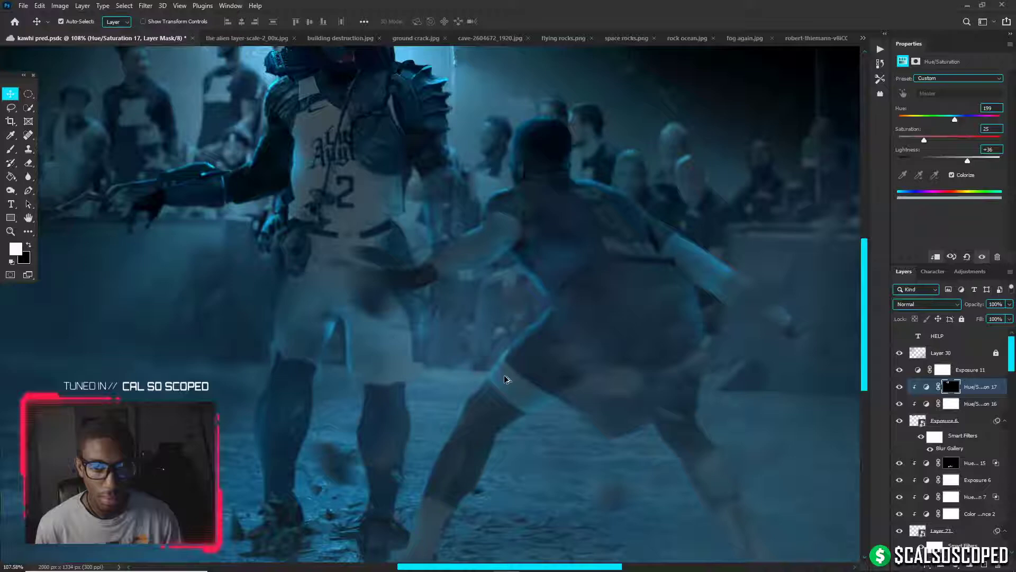
scroll(505, 377, down, 3)
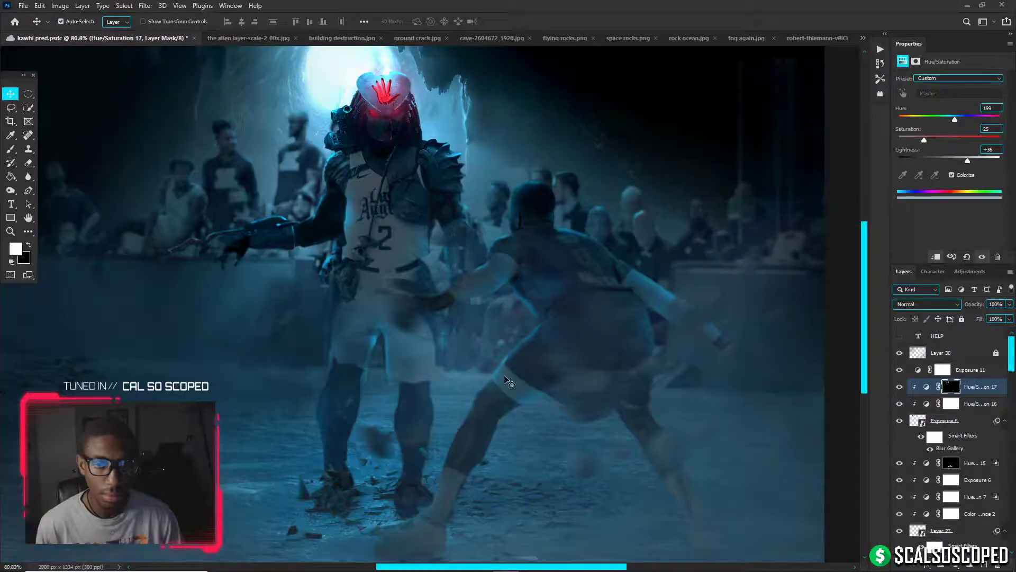
scroll(506, 380, down, 2)
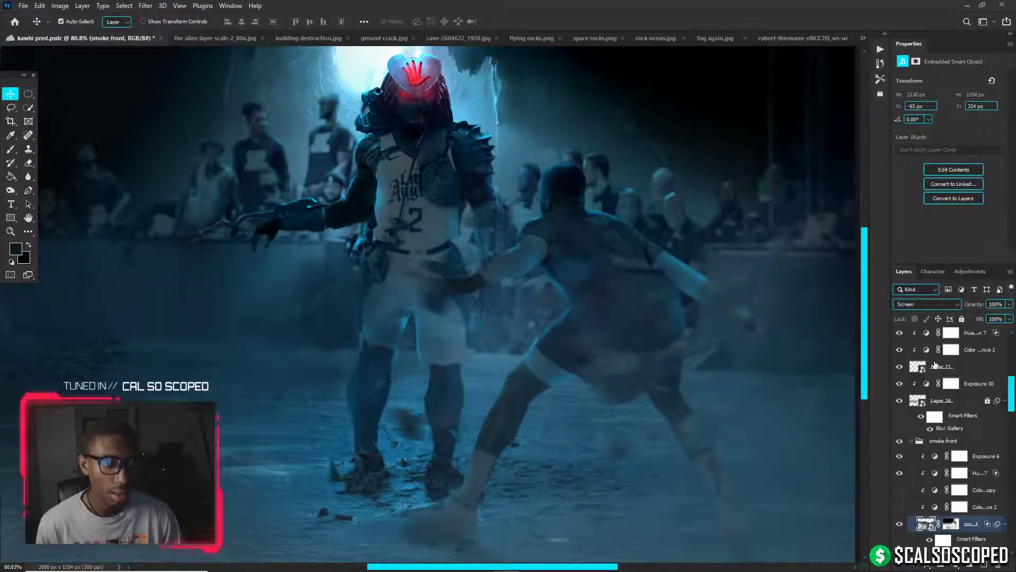
drag(557, 371, 560, 370)
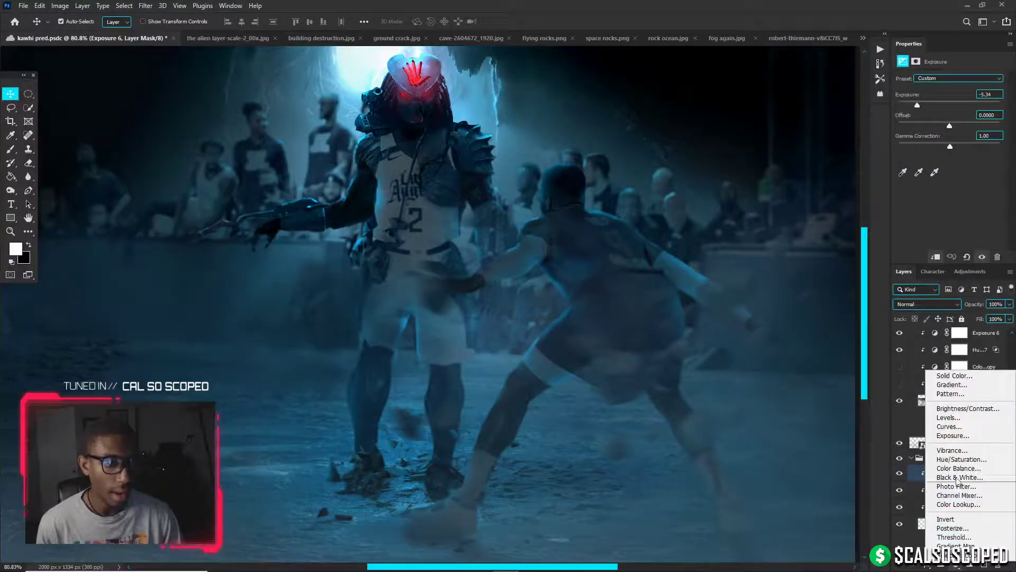
click(967, 459)
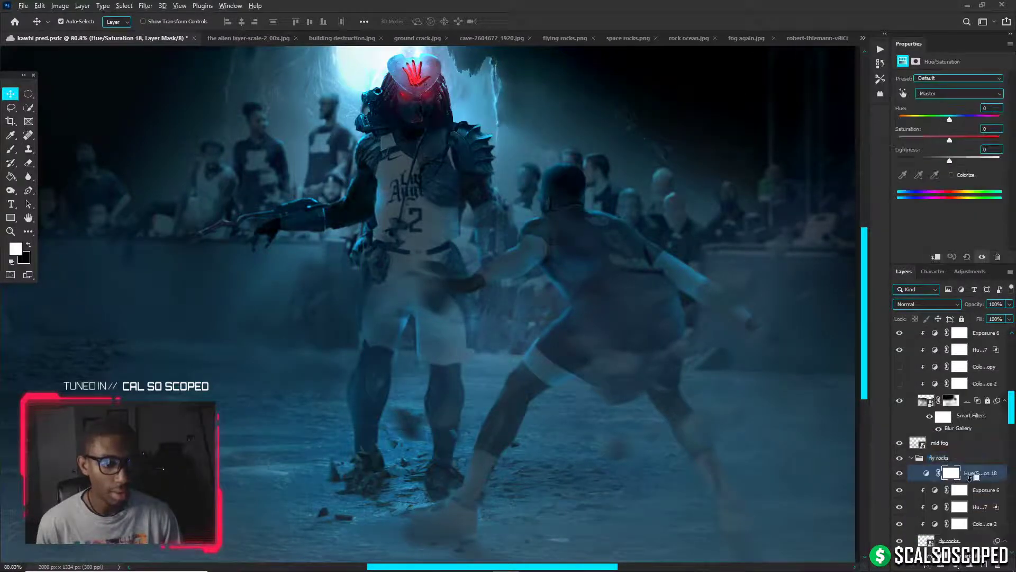
alt+click(976, 477)
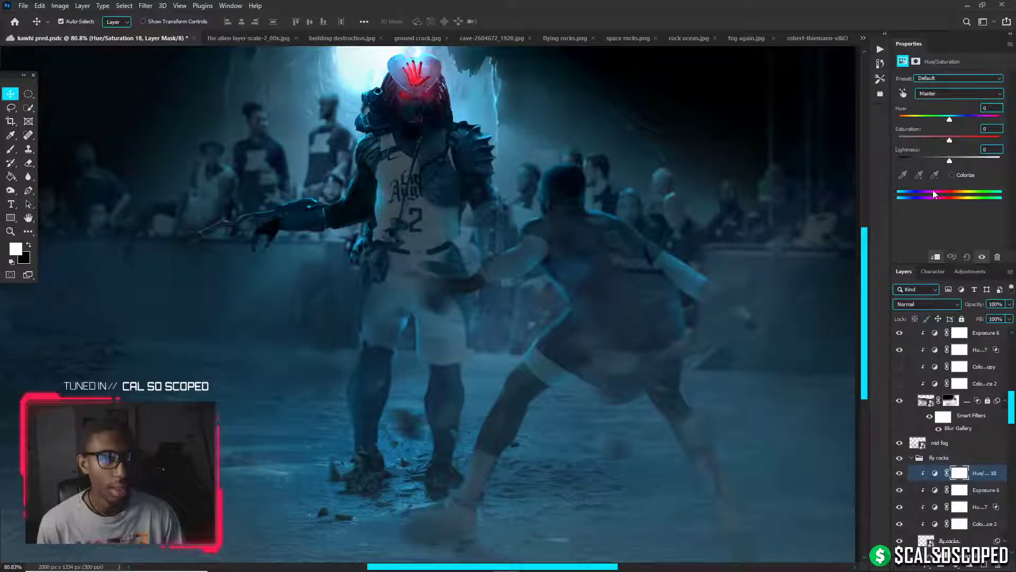
Colorize the flying rocks' new Hue/Saturation adjustment with hue 198, saturation 100 and lightness +60
click(952, 174)
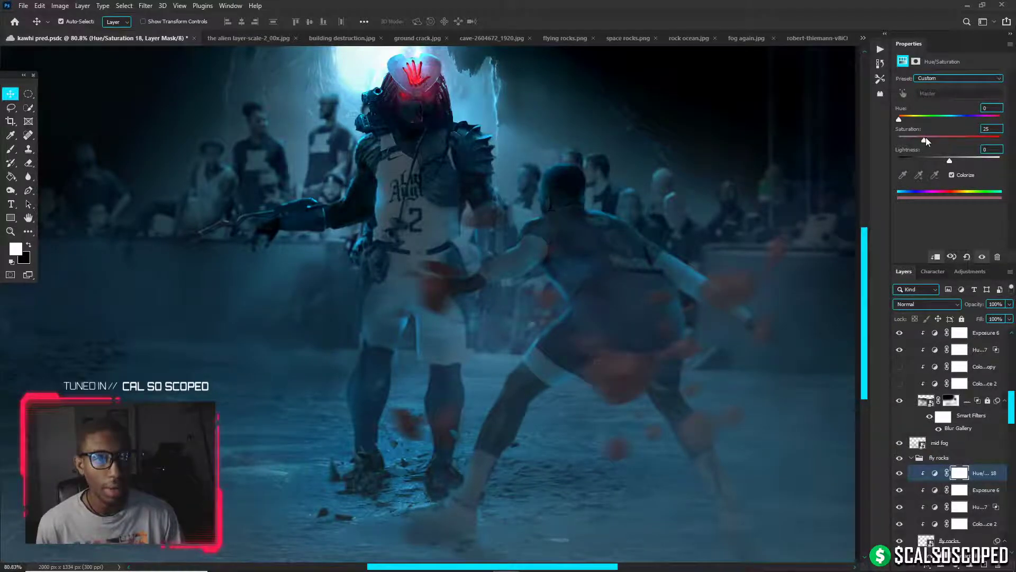
drag(926, 138, 1000, 139)
drag(899, 119, 953, 120)
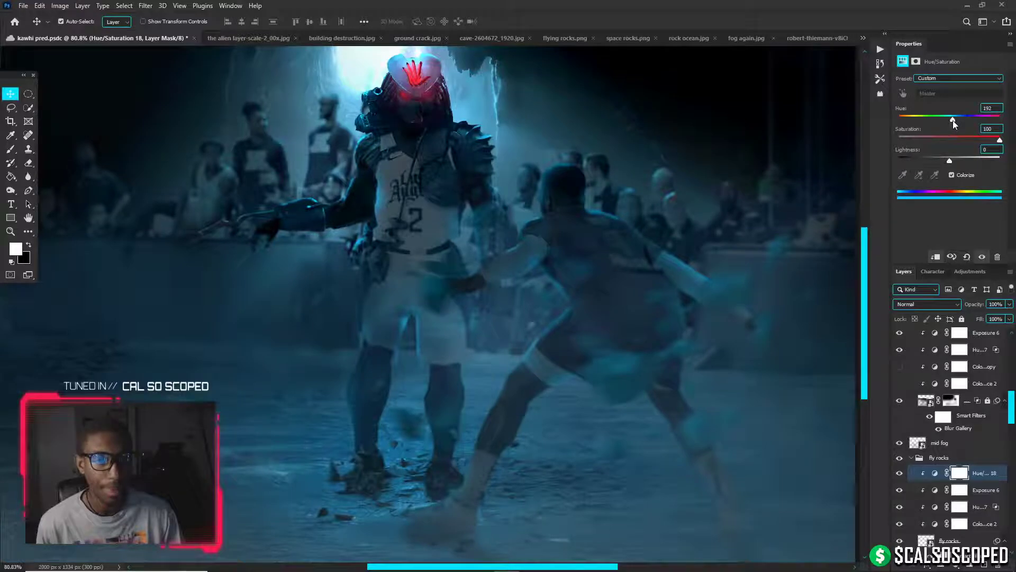
key(Up)
key(Up)
key(Up)
key(Up)
key(Up)
key(Up)
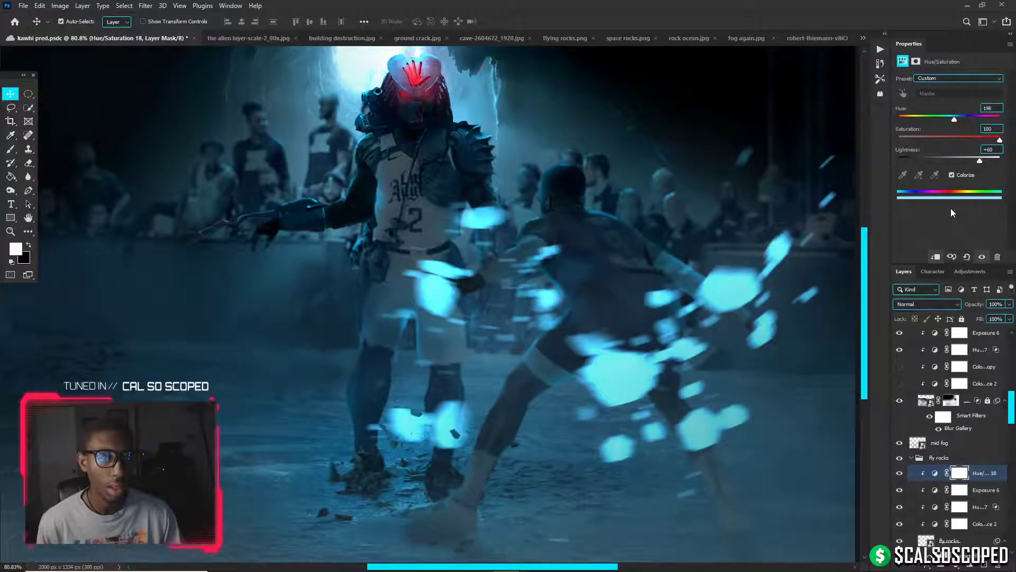
Soften the Hue/Saturation 18 effect through its blending options and invert its mask to black
right_click(935, 271)
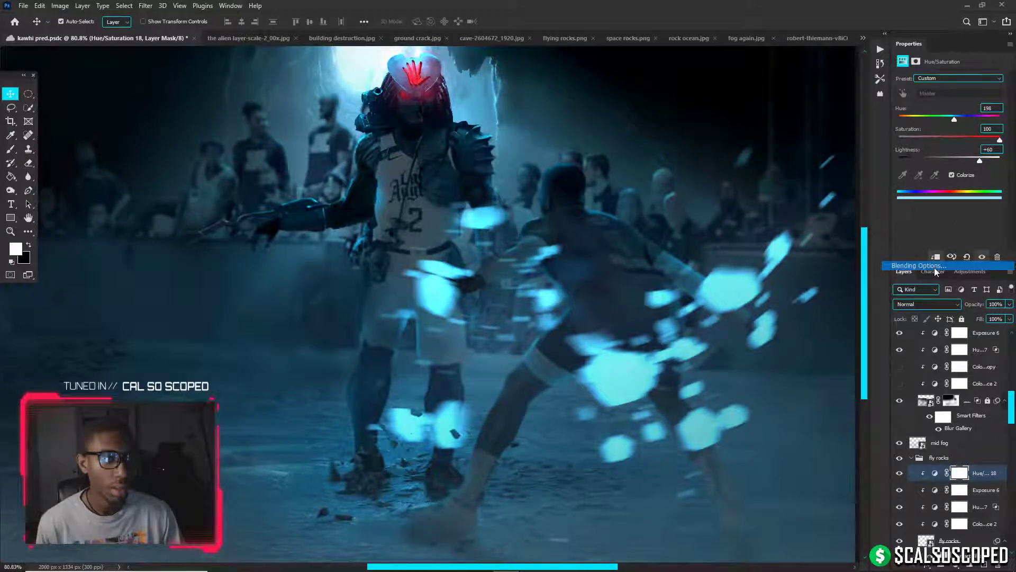
click(935, 268)
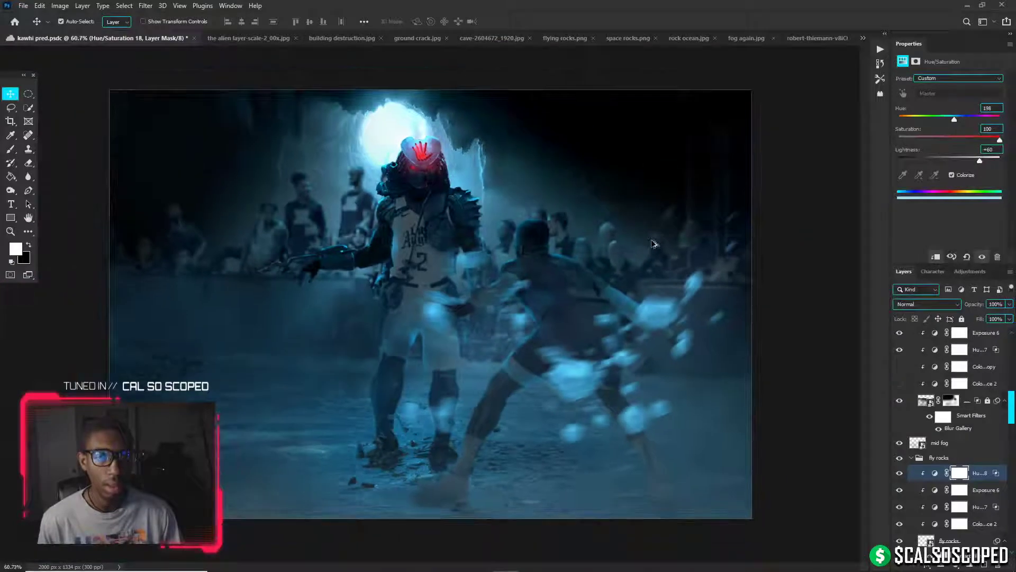
key(ctrl+i)
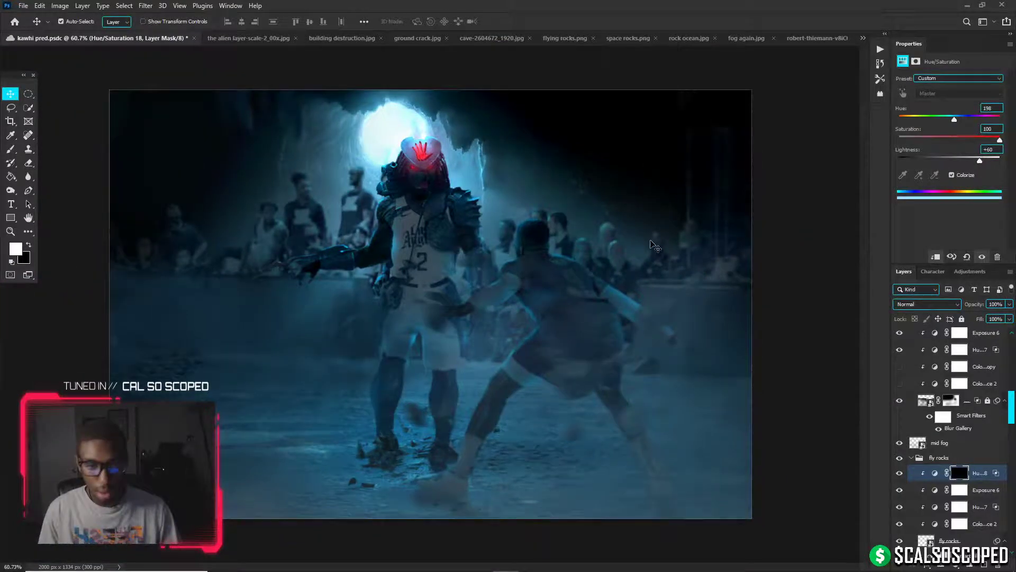
Paint white at 50% flow on the Hue/Saturation 18 mask to light the flying rock near the masked figure's hips
key(b)
key(x)
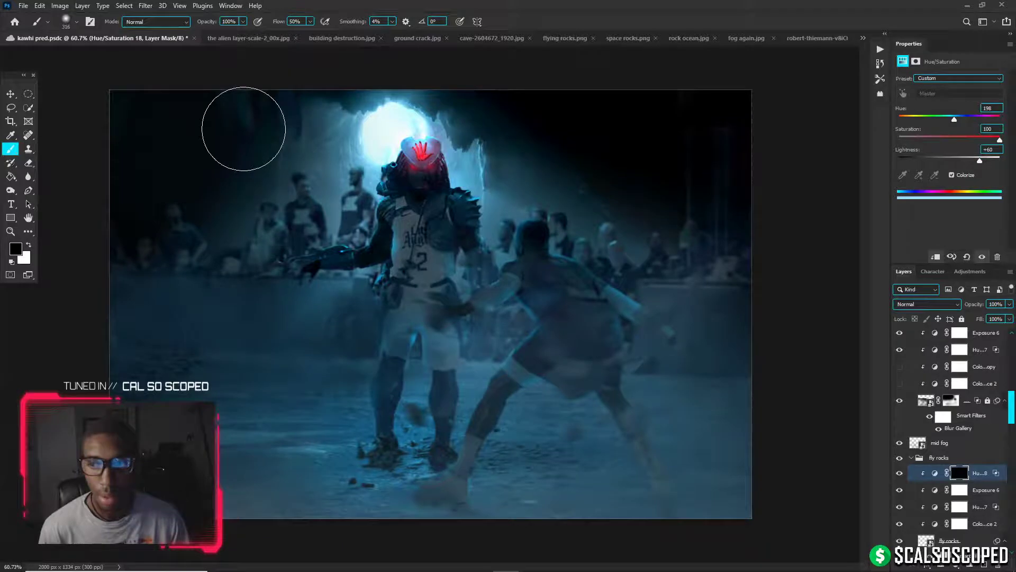
key(x)
key(bracketleft)
key(bracketleft)
key(bracketleft)
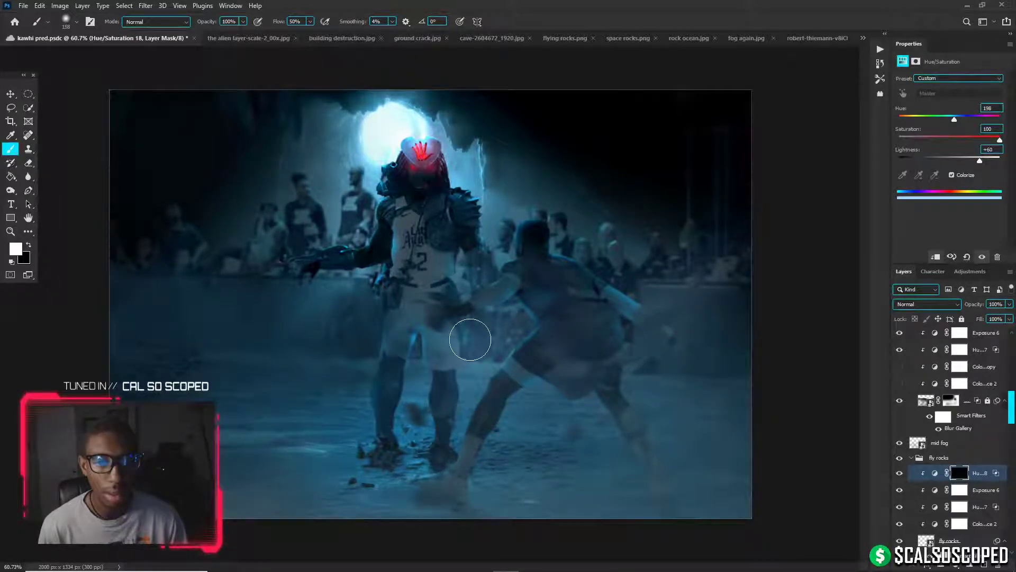
click(471, 339)
scroll(470, 340, up, 3)
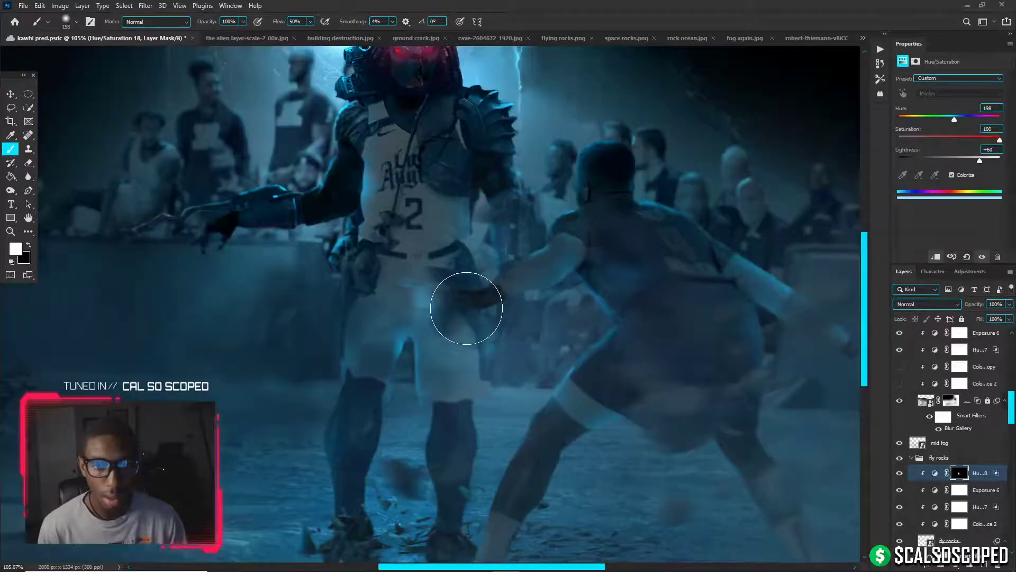
key(bracketleft)
key(bracketleft)
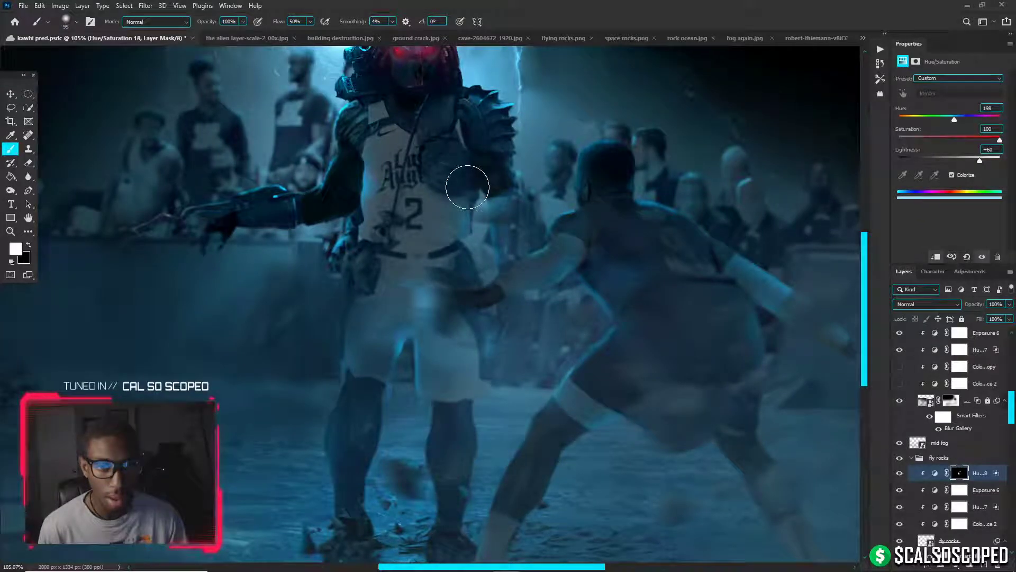
Paint the blue highlight onto the flying rocks around the crouching player with an enlarged white brush on the mask
key(bracketright)
key(bracketright)
key(bracketright)
key(bracketright)
scroll(551, 466, down, 2)
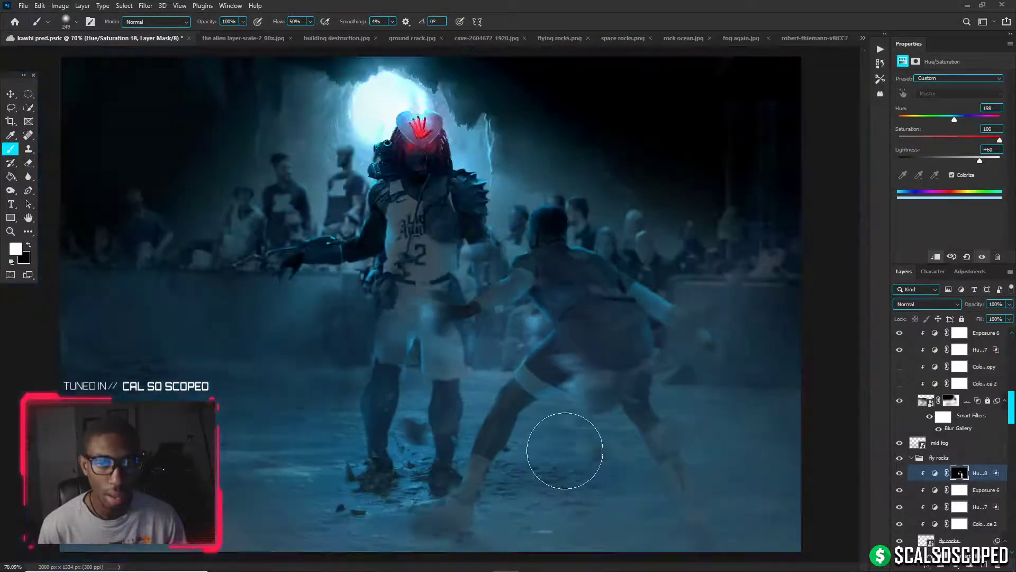
drag(628, 323, 653, 297)
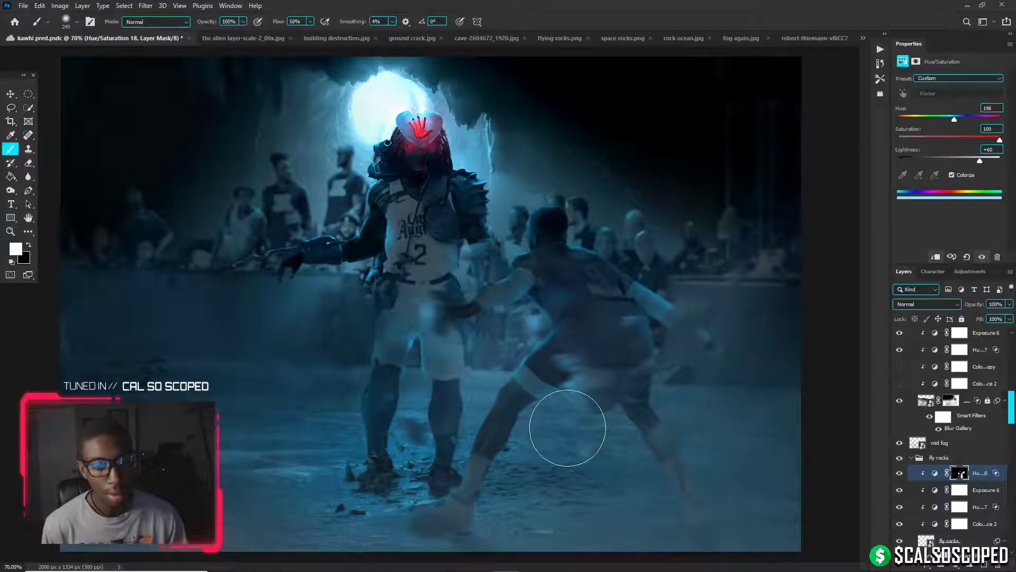
Paint the highlight onto the small rocks between and below the crouching player's legs with a smaller brush
key(bracketleft)
key(bracketleft)
key(bracketleft)
key(bracketleft)
key(bracketleft)
key(bracketleft)
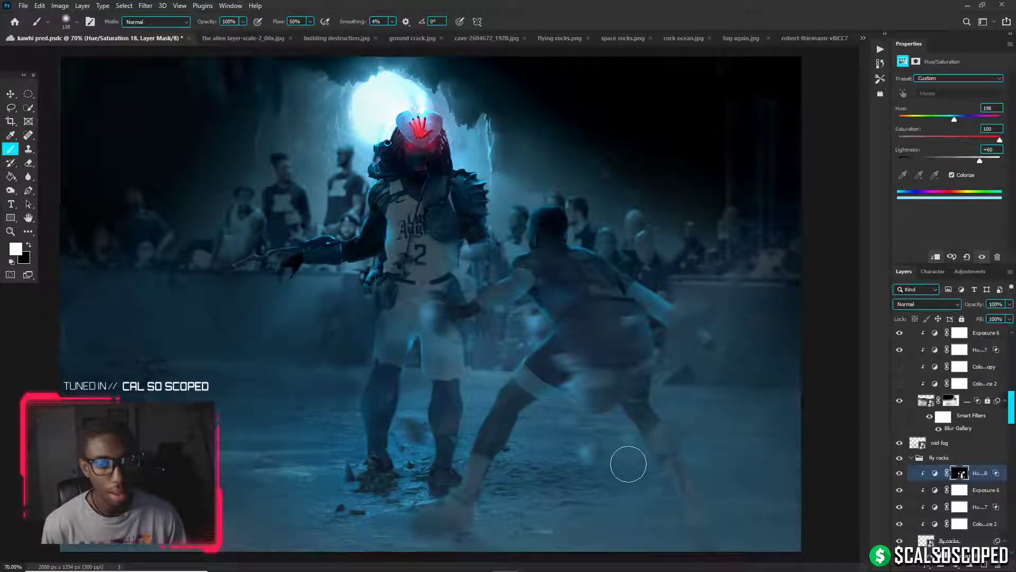
scroll(628, 464, down, 3)
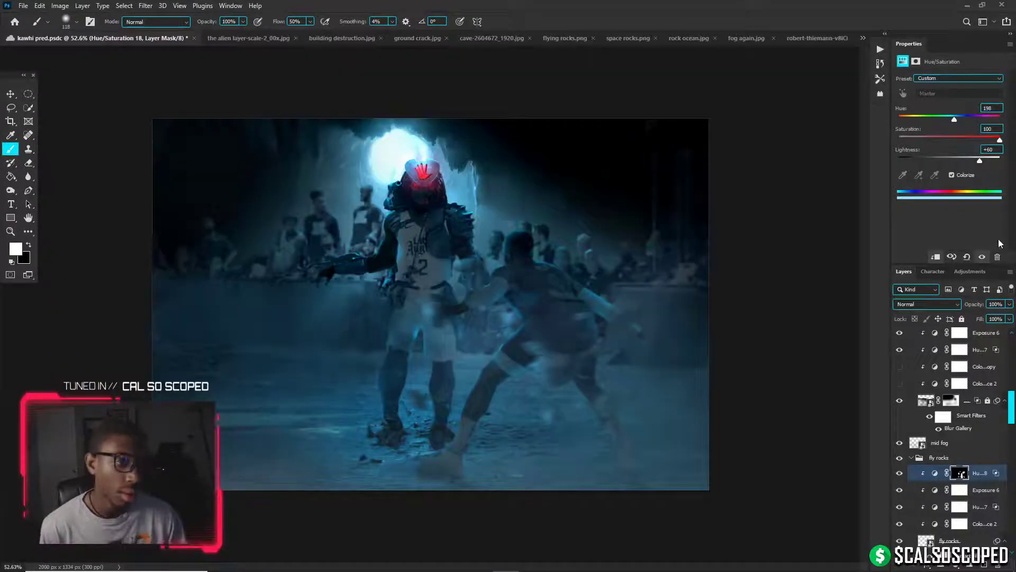
Reduce the fill of the Hue/Saturation 18 adjustment to 75%
drag(1009, 319, 997, 331)
scroll(565, 288, down, 4)
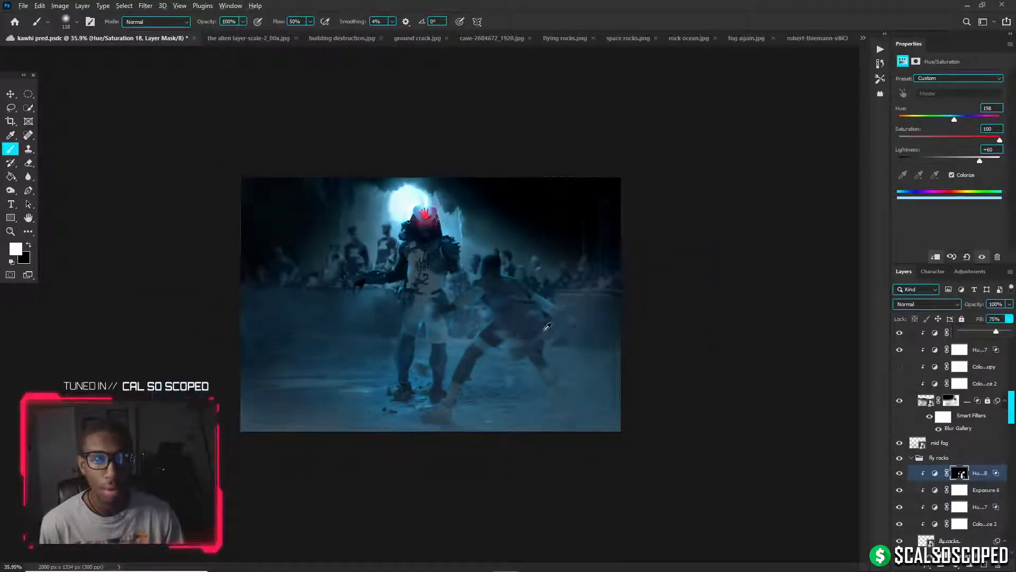
scroll(545, 329, up, 3)
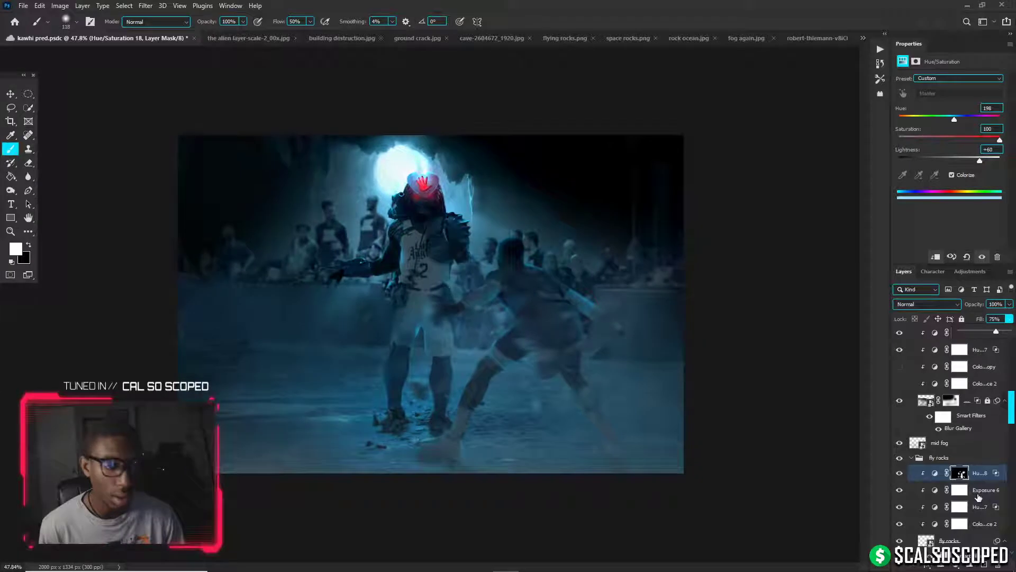
Add a clipped Exposure adjustment above Hue/Saturation 18 in the fly rocks group, with exposure set to -12.46
click(957, 564)
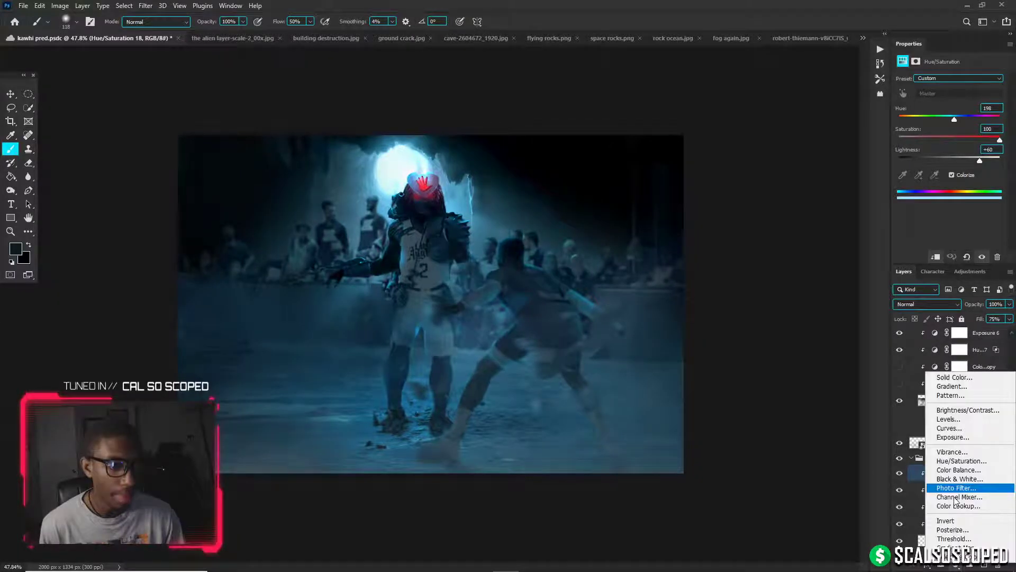
click(953, 437)
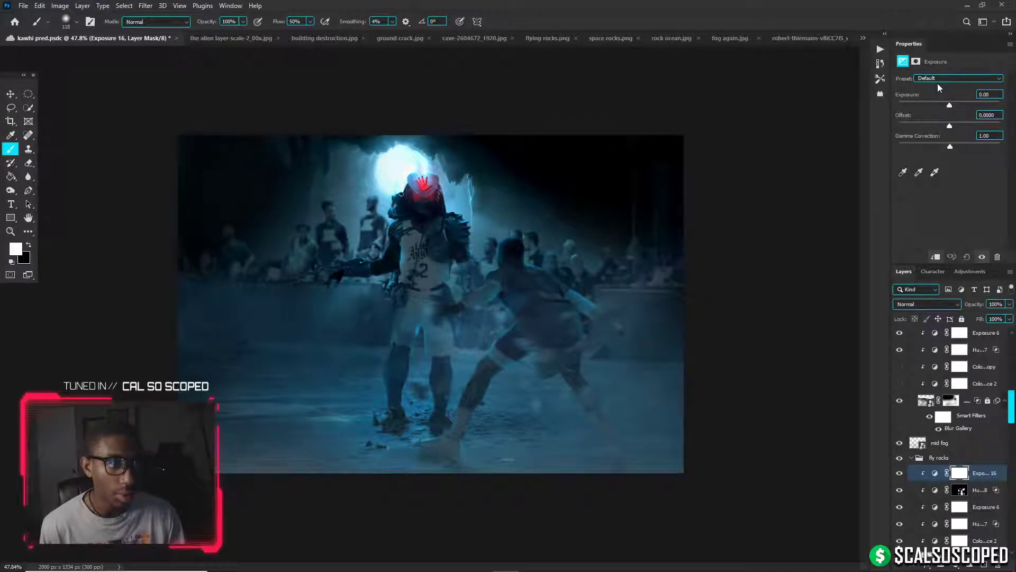
click(907, 105)
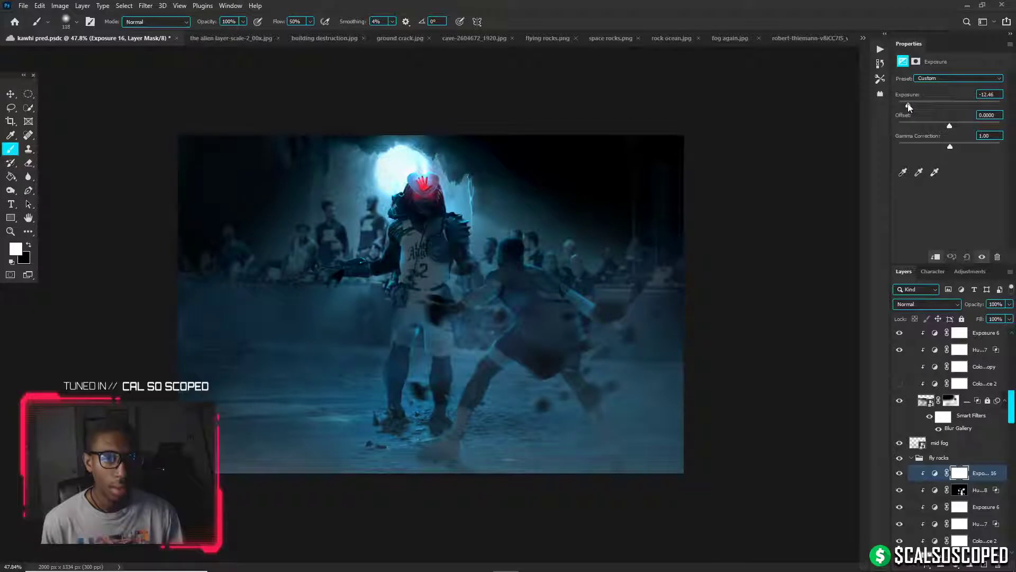
Invert the Exposure 16 mask to black and paint the darkening back onto the lower-right flying rocks with a large soft white brush
key(ctrl+i)
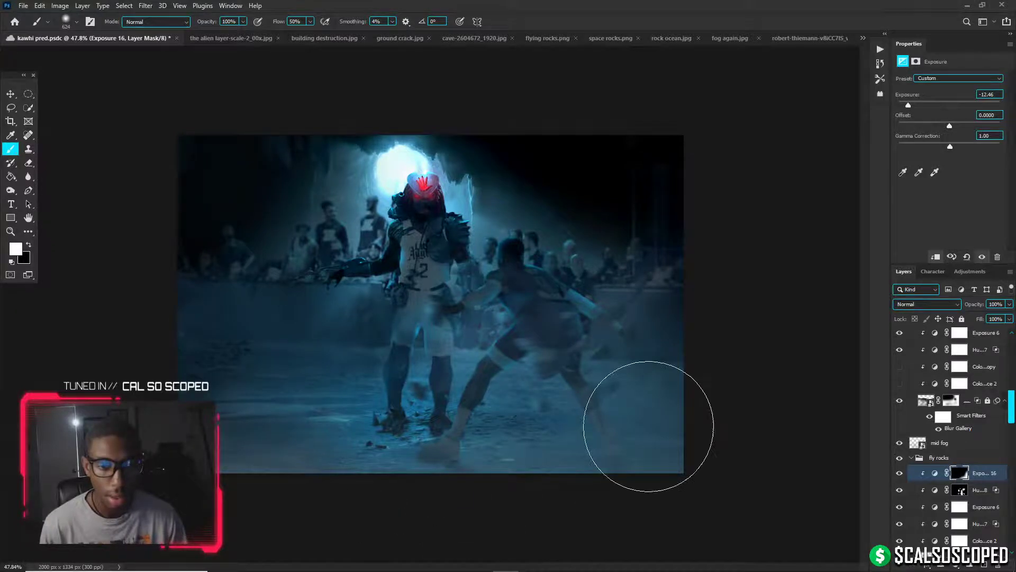
key(bracketleft)
key(bracketleft)
key(bracketleft)
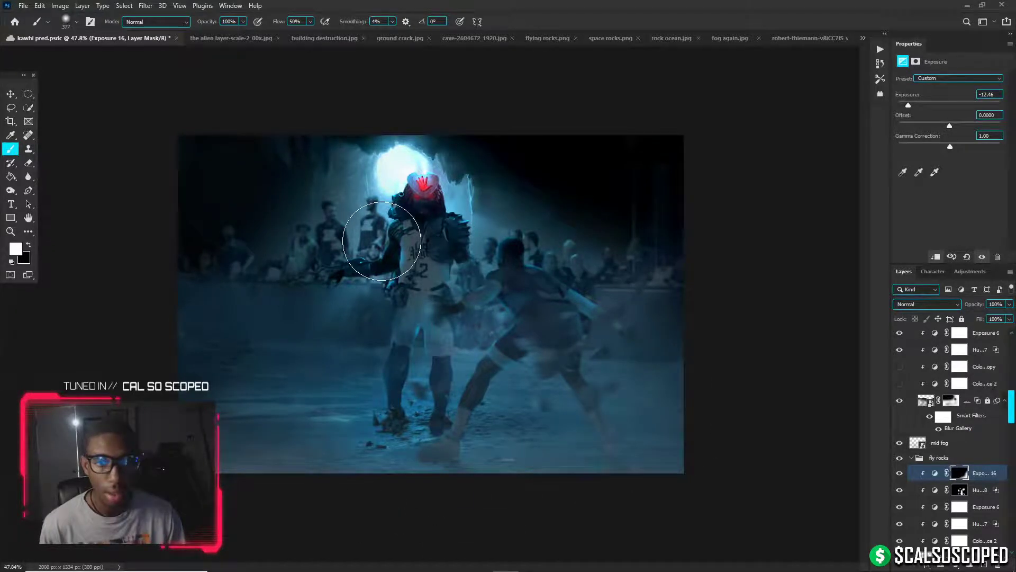
key(v)
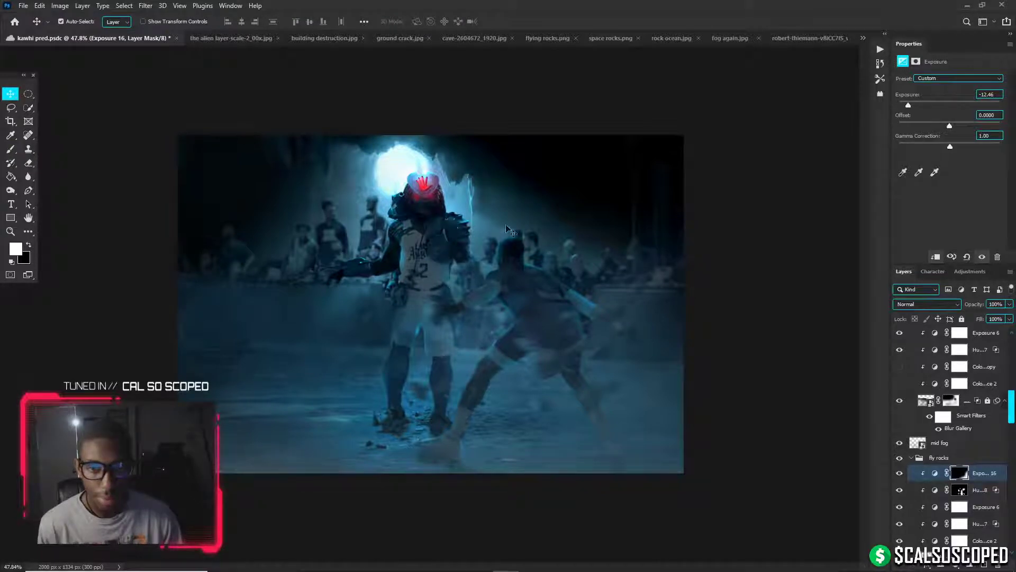
Add a new layer above Exposure 11, set its blend mode to Linear Dodge (Add), and prepare a large soft brush in white
scroll(507, 229, up, 2)
drag(1012, 404, 1013, 351)
click(971, 369)
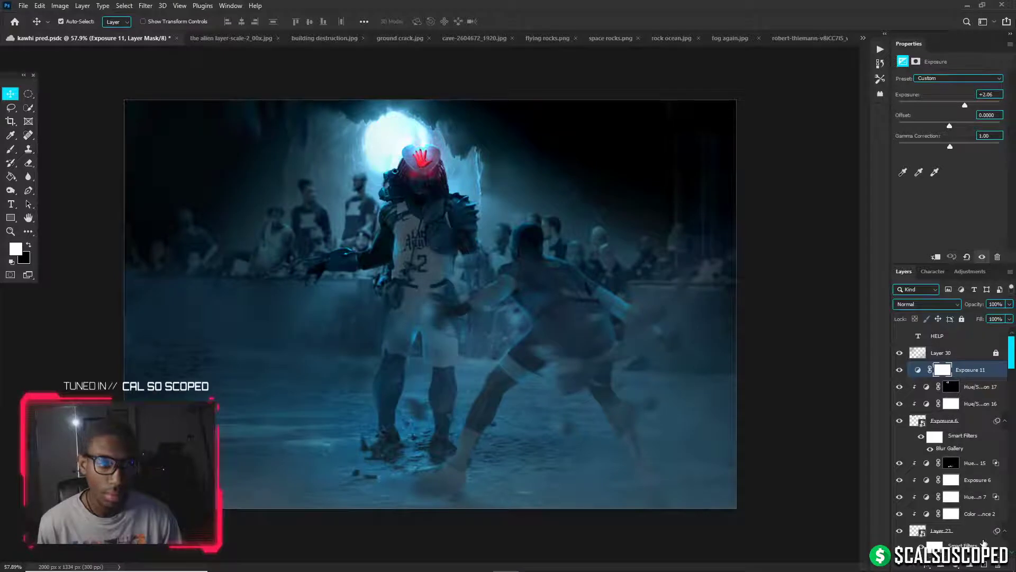
click(984, 564)
key(b)
drag(414, 181, 426, 185)
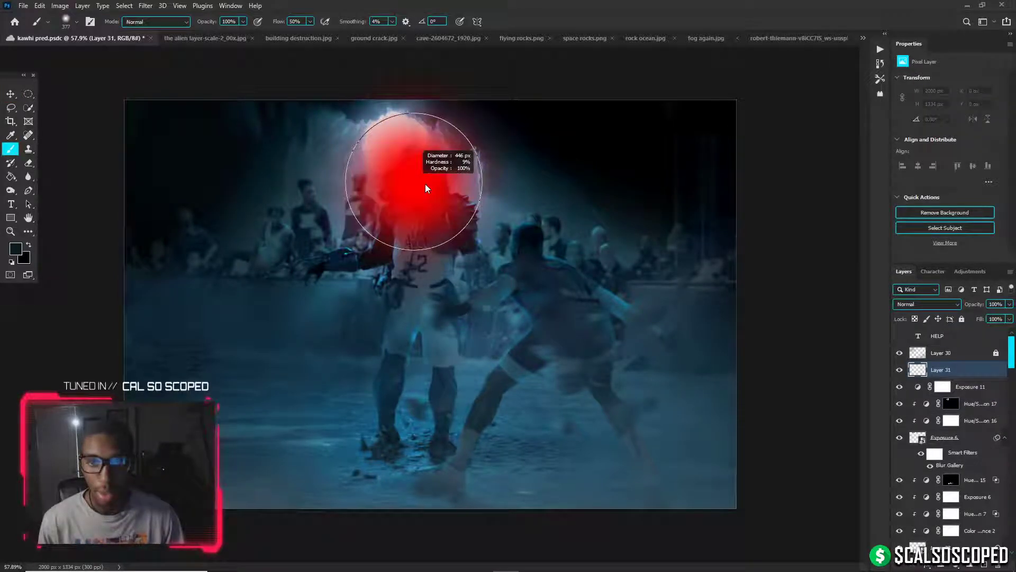
click(926, 304)
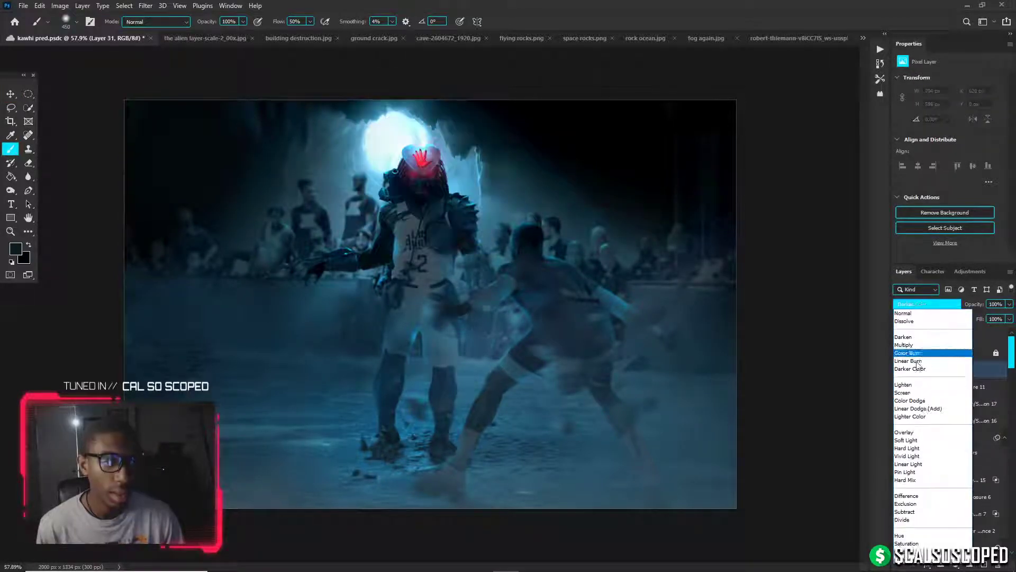
click(923, 408)
click(12, 262)
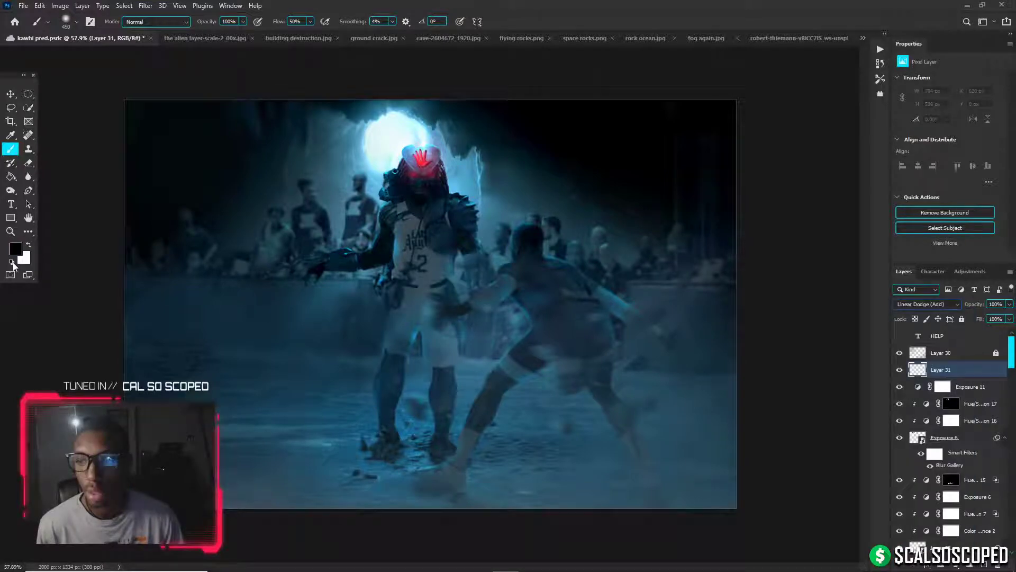
key(x)
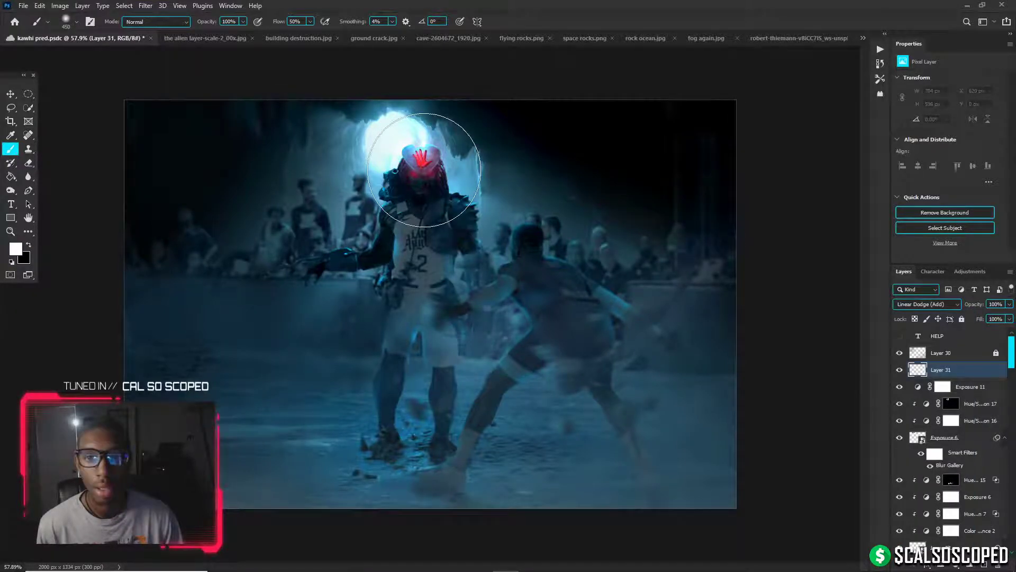
Paint a soft white glow over the masked figure's head, undoing the oversized strokes and using a smaller brush
click(412, 174)
scroll(492, 186, up, 4)
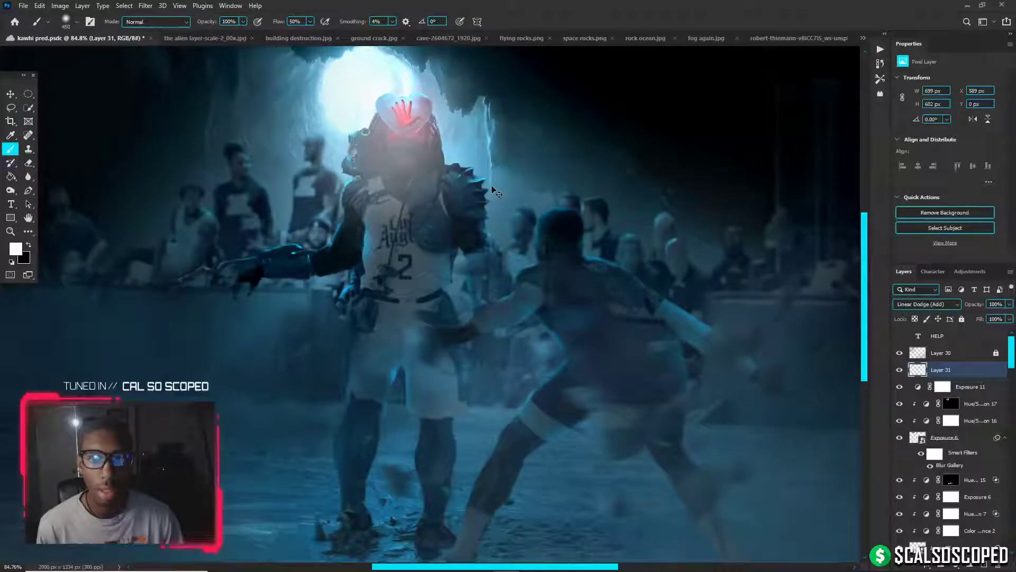
key(ctrl+z)
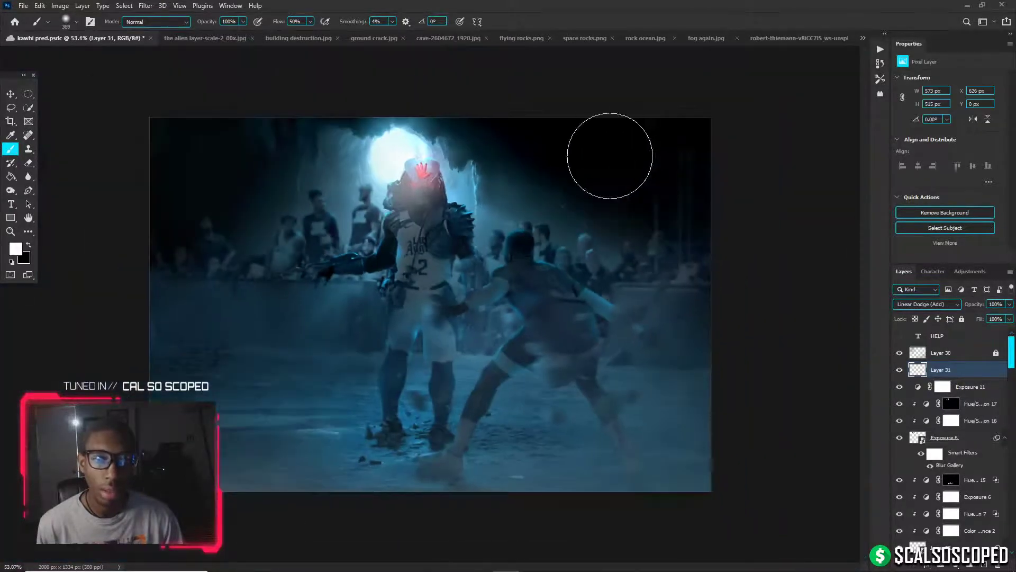
scroll(591, 160, up, 2)
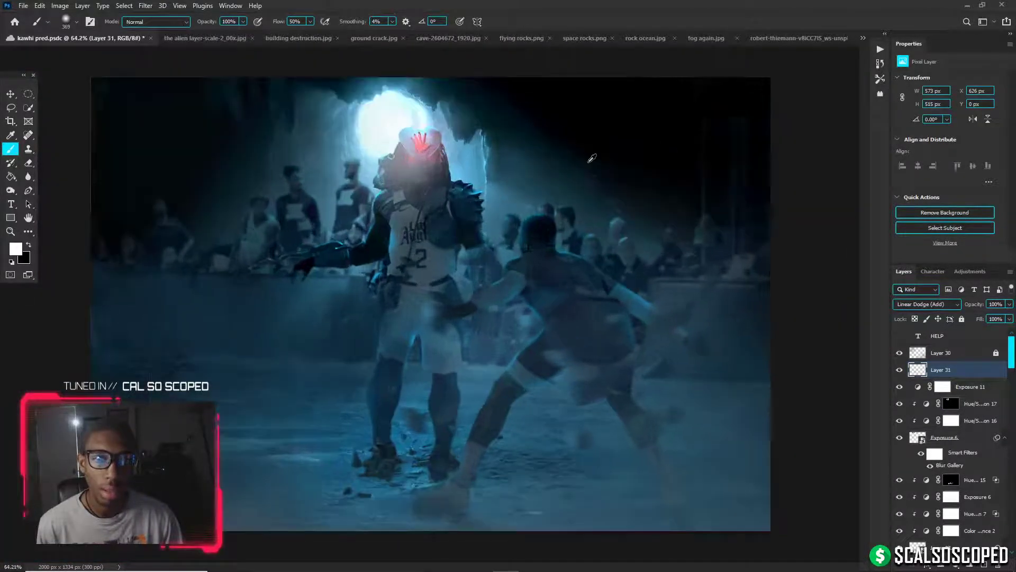
scroll(420, 135, up, 1)
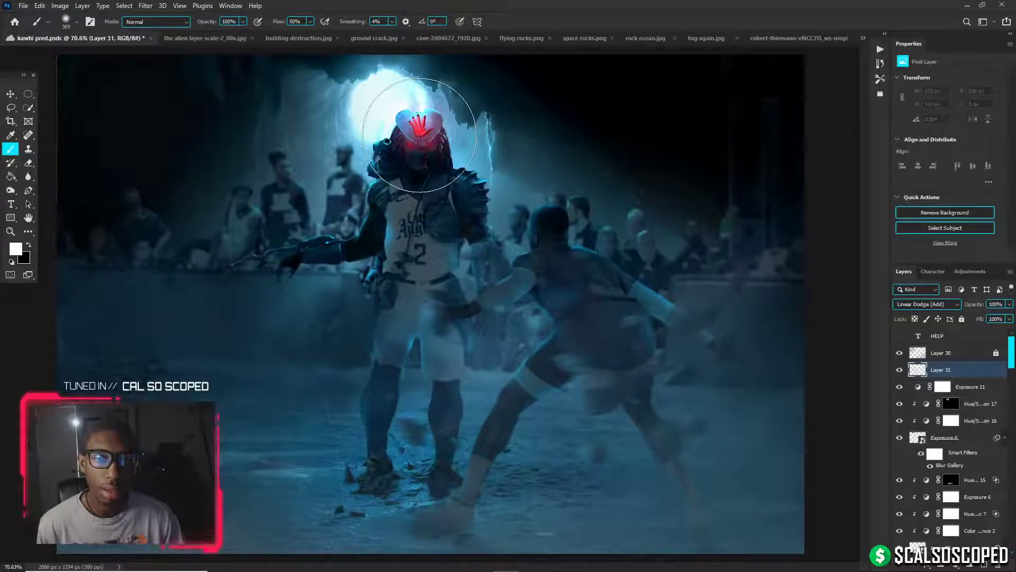
Split the underlying-layer white Blend If slider of the white glow layer to 70 / 255
right_click(918, 369)
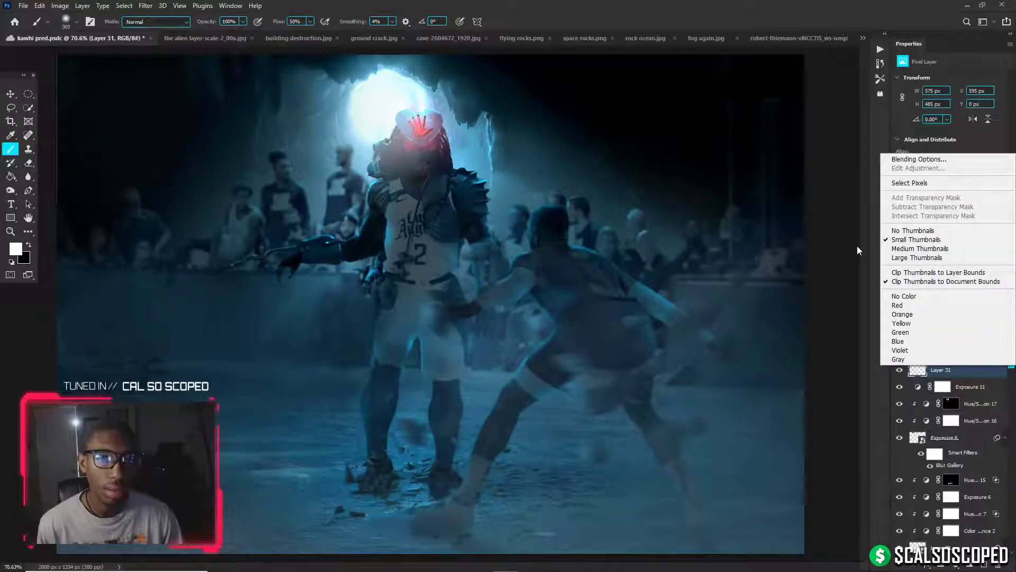
click(919, 159)
drag(746, 327, 783, 331)
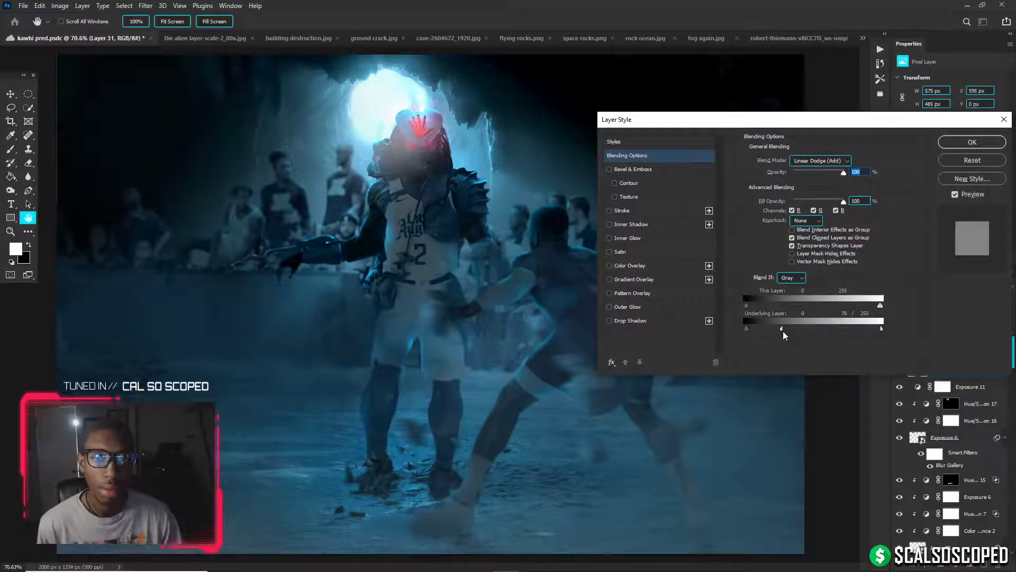
key(Return)
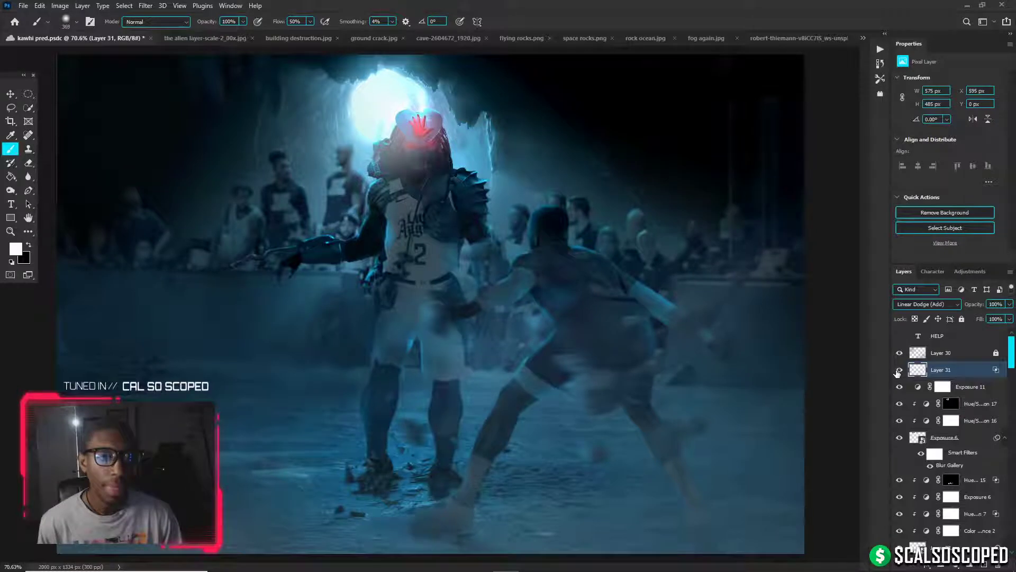
scroll(416, 210, down, 1)
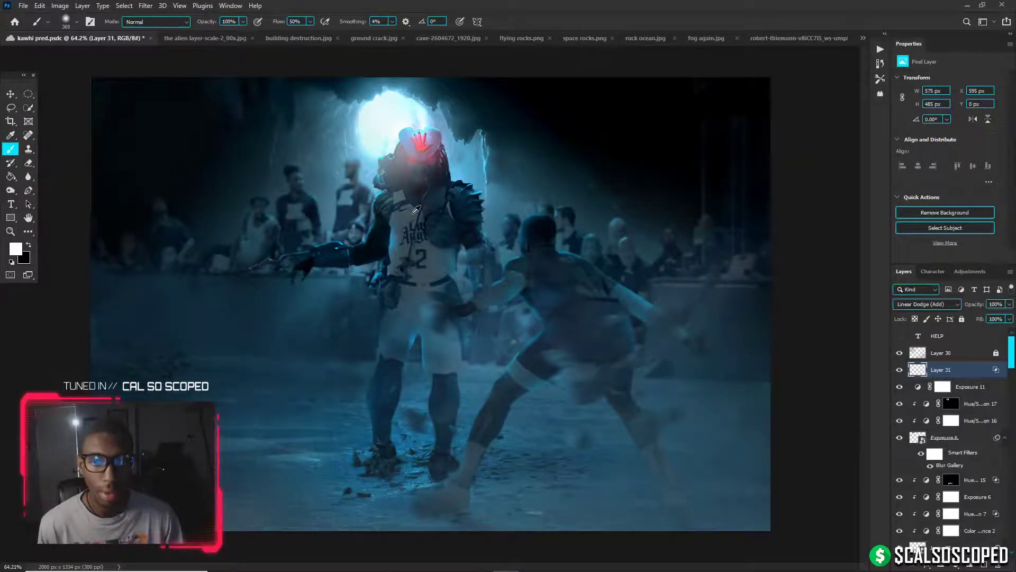
Add another new layer above Exposure 11, choose red as the foreground color, and set the layer to Linear Dodge (Add)
click(943, 386)
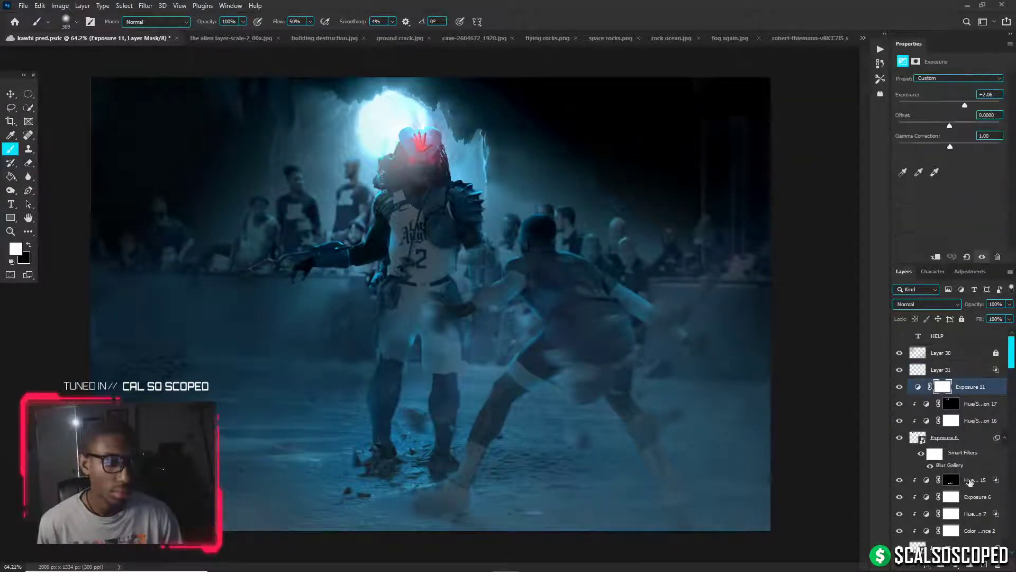
key(ctrl+shift+alt+n)
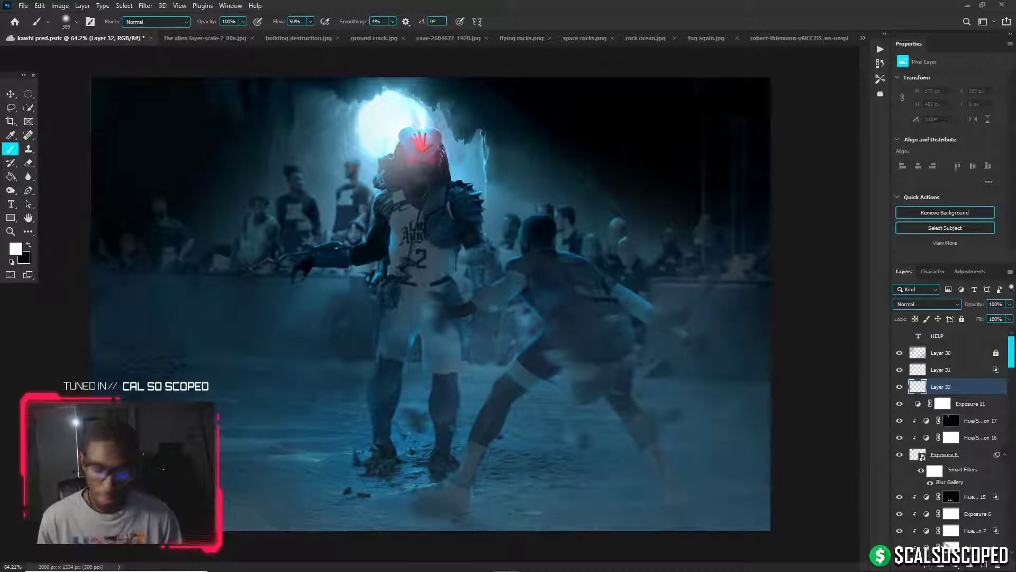
key(n)
drag(839, 322, 866, 300)
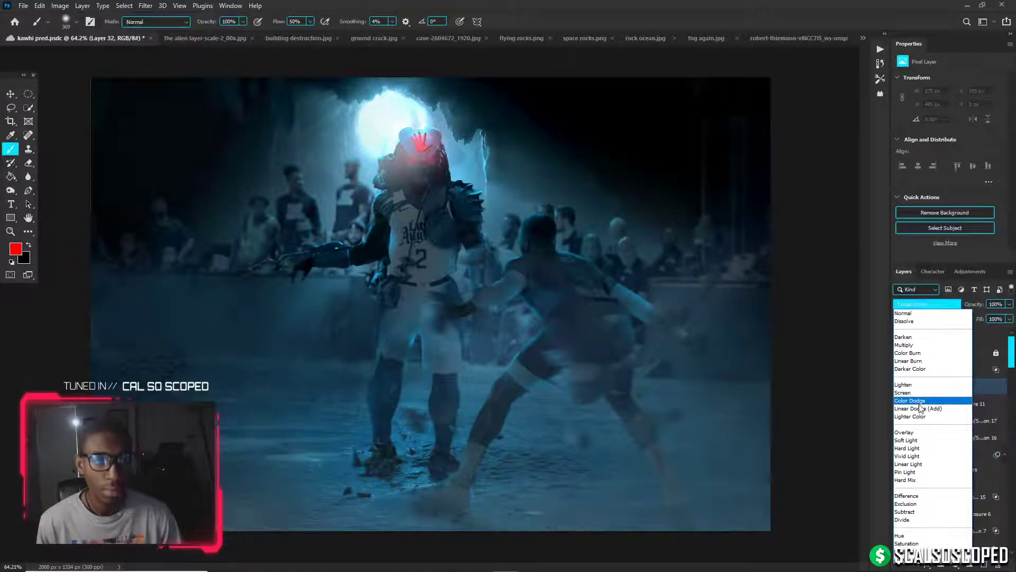
click(920, 409)
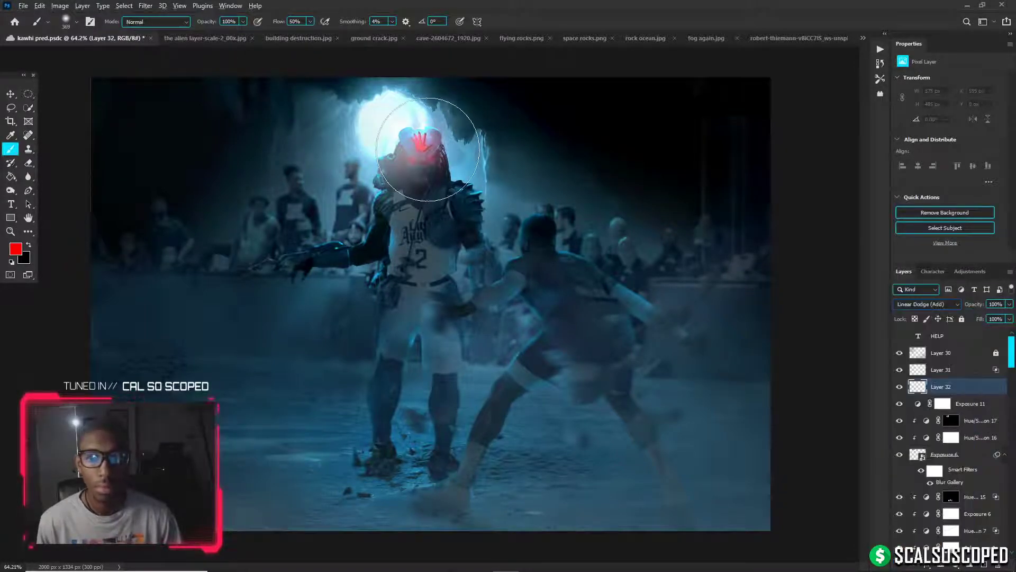
Try painting small red glows over the masked figure's eyes with a small soft brush, undoing the strokes
click(427, 152)
alt+right_click(429, 154)
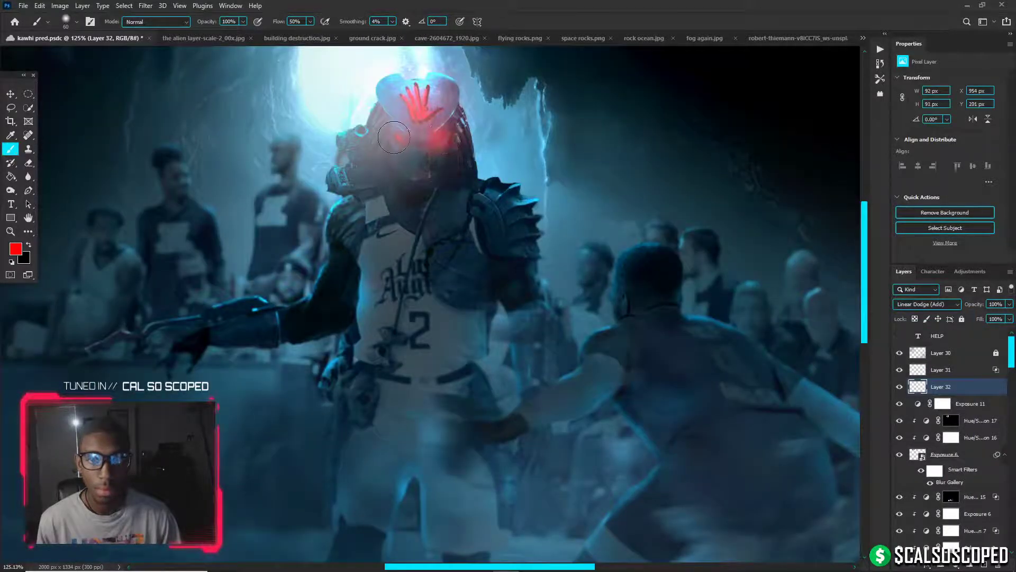
click(404, 138)
click(404, 137)
key(ctrl+z)
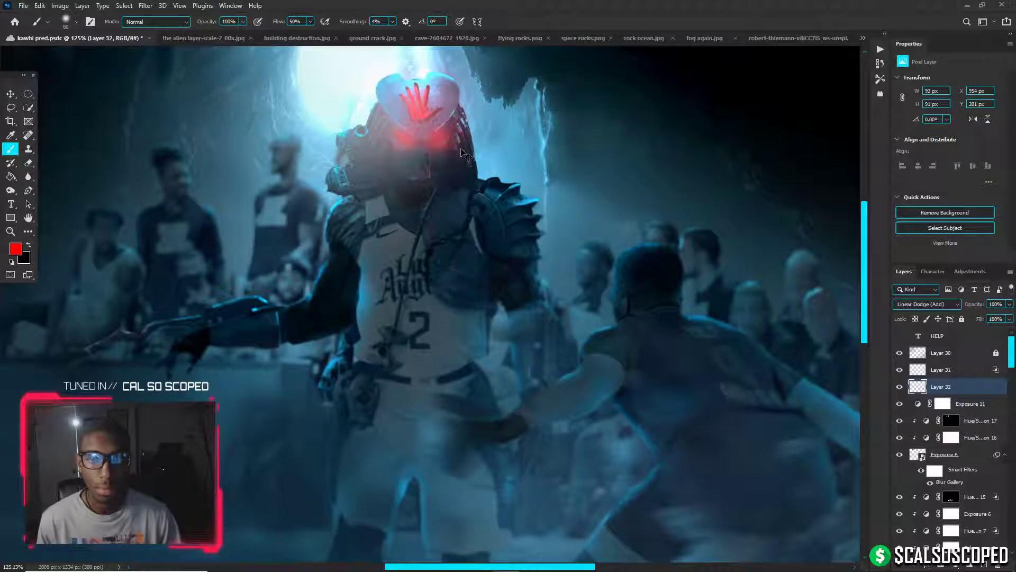
key(ctrl+z)
key(ctrl+z)
Try a larger red glow over the masked figure's face with an enlarged brush and the flow raised to 100%
drag(432, 142, 484, 141)
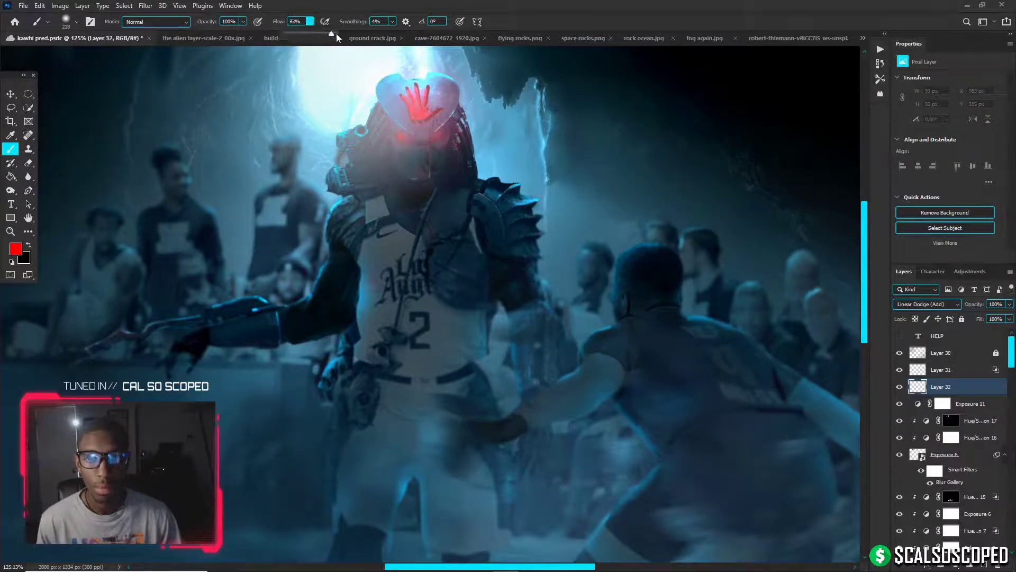
drag(336, 34, 344, 33)
click(421, 142)
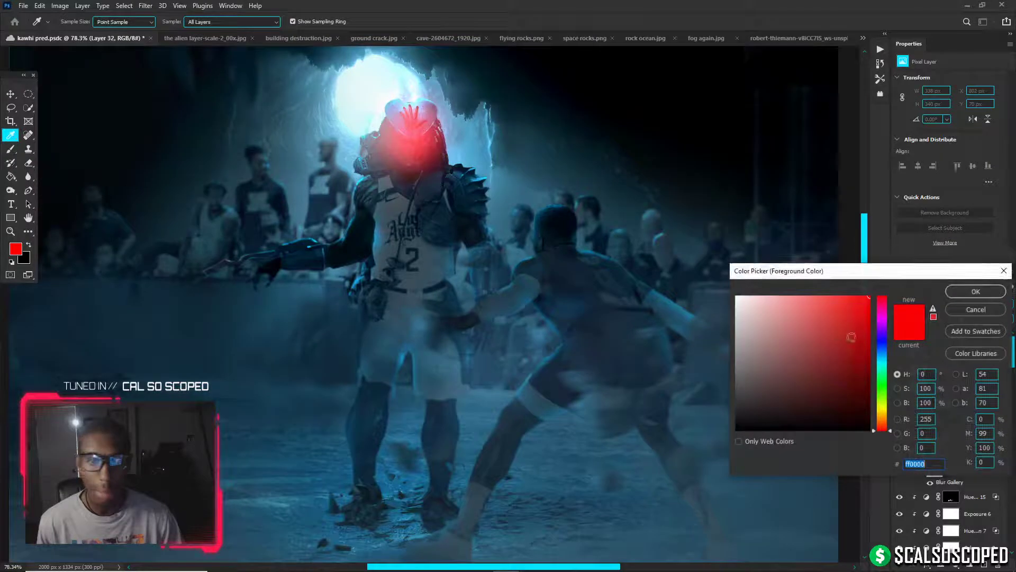
Change the foreground color to light red #ff8787, undo the red face glow, and try the new color on the masked figure
drag(826, 297, 802, 282)
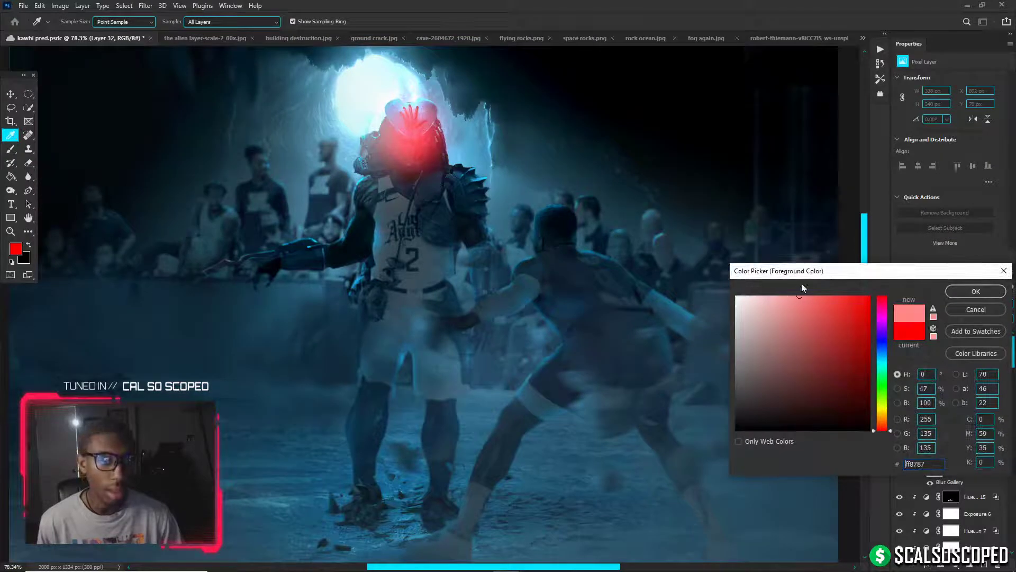
click(976, 291)
key(b)
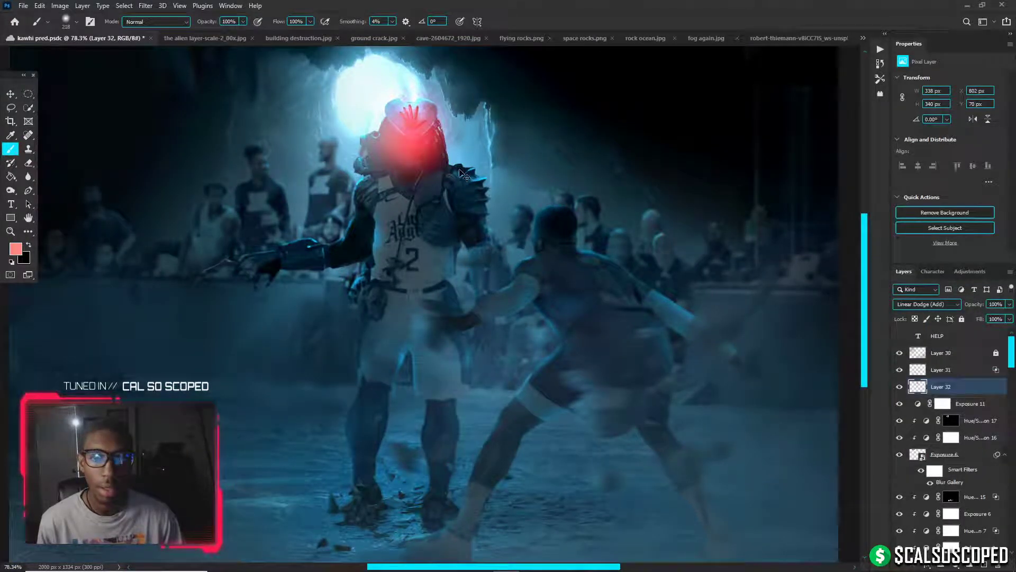
key(ctrl+z)
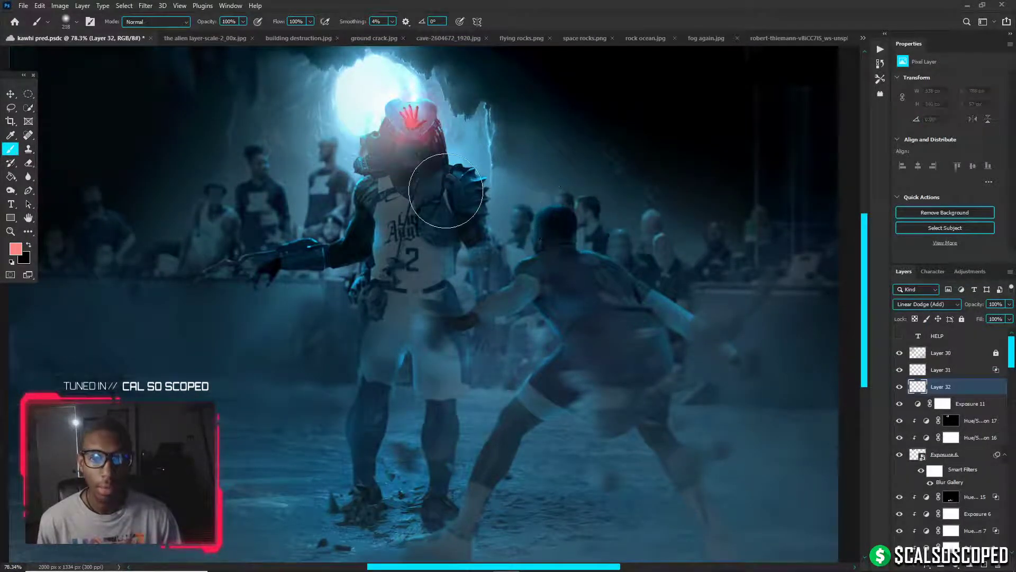
click(461, 202)
key(ctrl+z)
scroll(402, 223, down, 3)
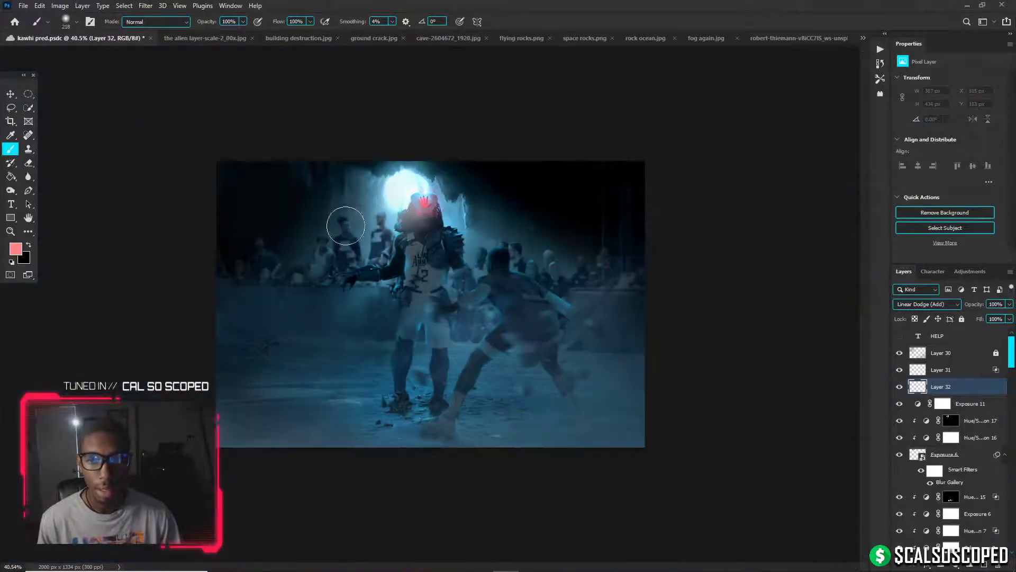
key(v)
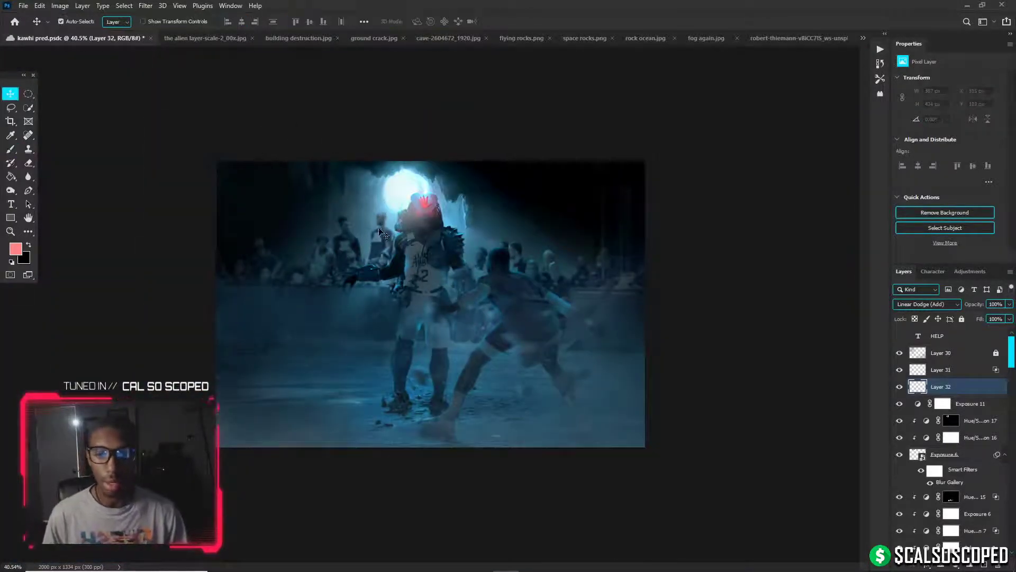
scroll(310, 295, up, 2)
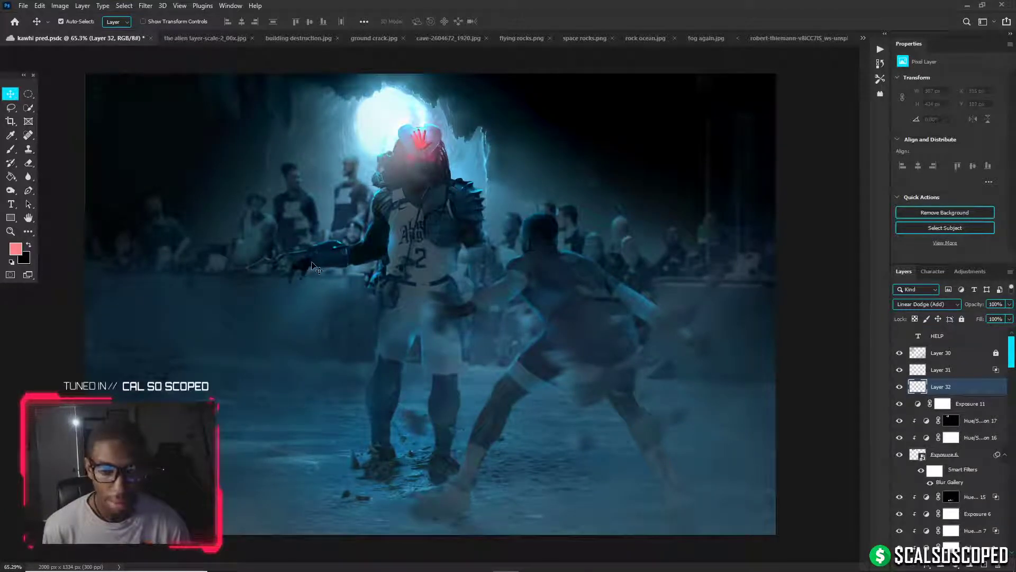
scroll(405, 229, down, 1)
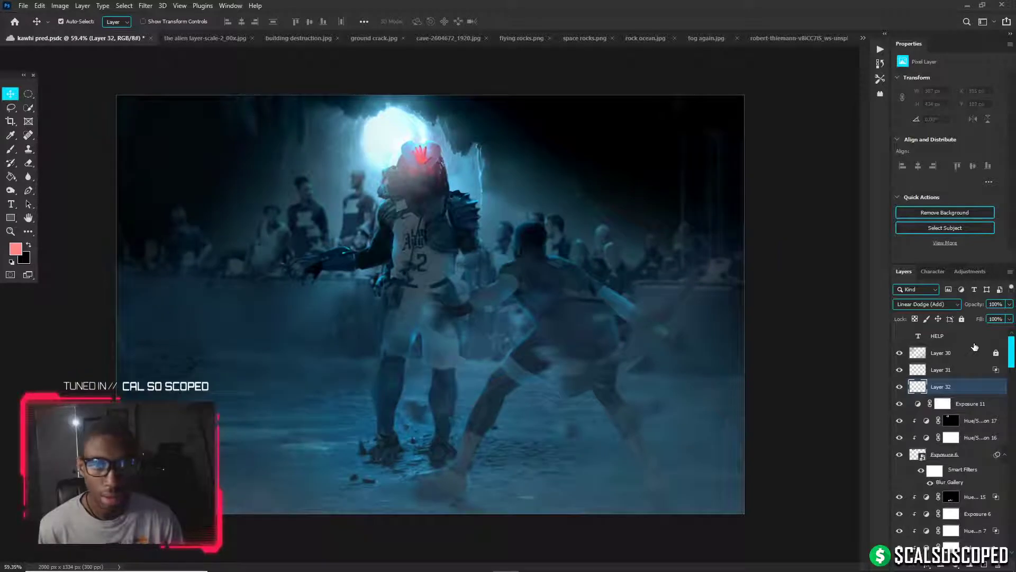
scroll(365, 143, up, 3)
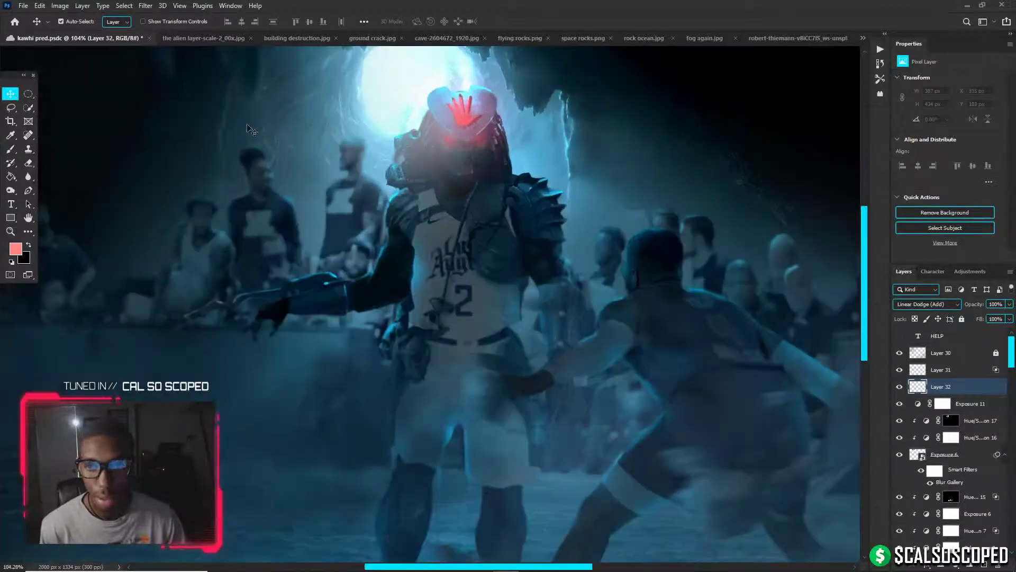
scroll(250, 129, down, 3)
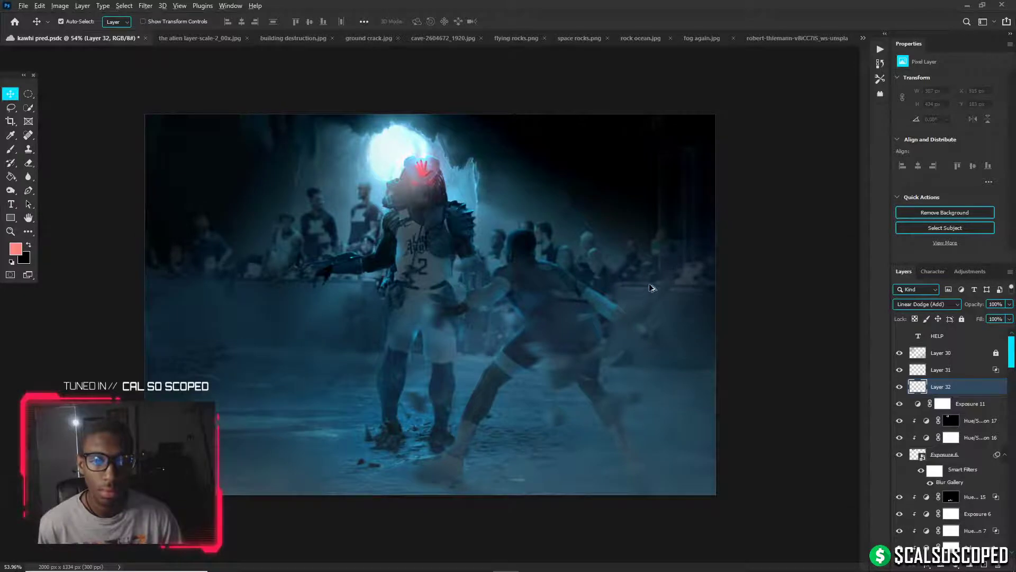
Select the fog front court layer from the area beside the crouching player and hide it
scroll(651, 287, up, 4)
click(713, 273)
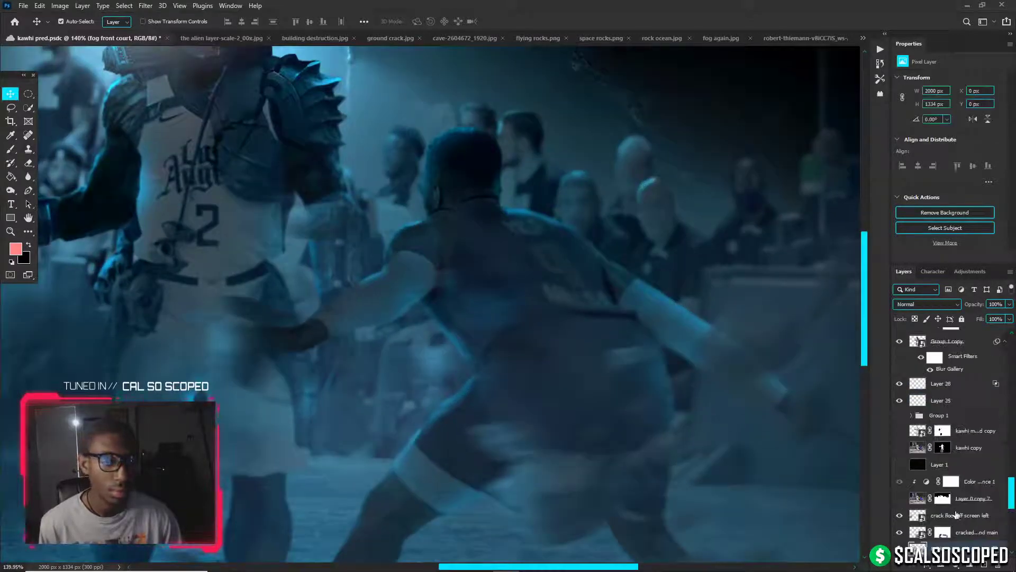
scroll(941, 515, down, 1)
click(902, 533)
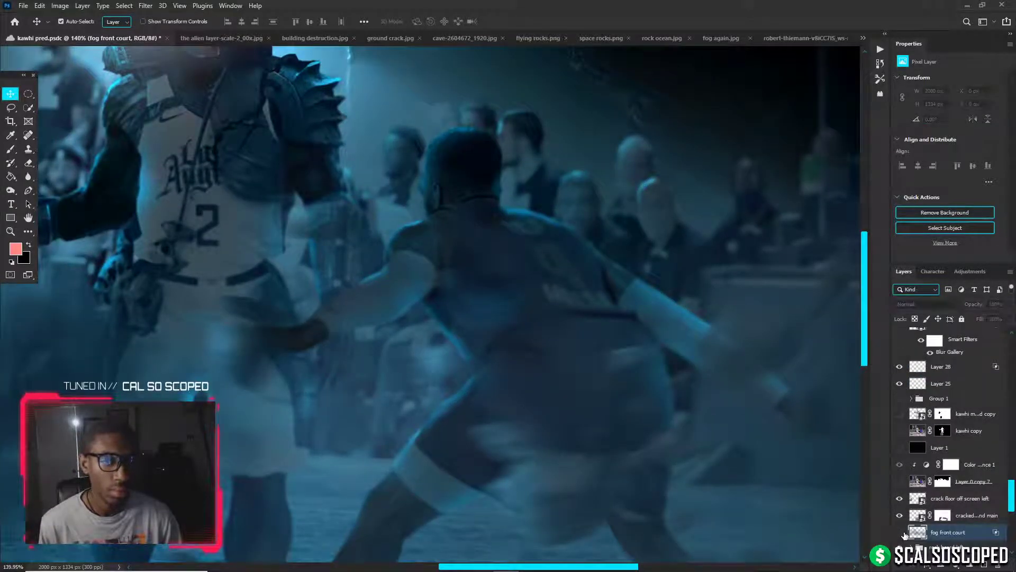
Show the fog front court layer, lock it, and select the Exposure 12 adjustment from the bench area
click(902, 532)
click(962, 319)
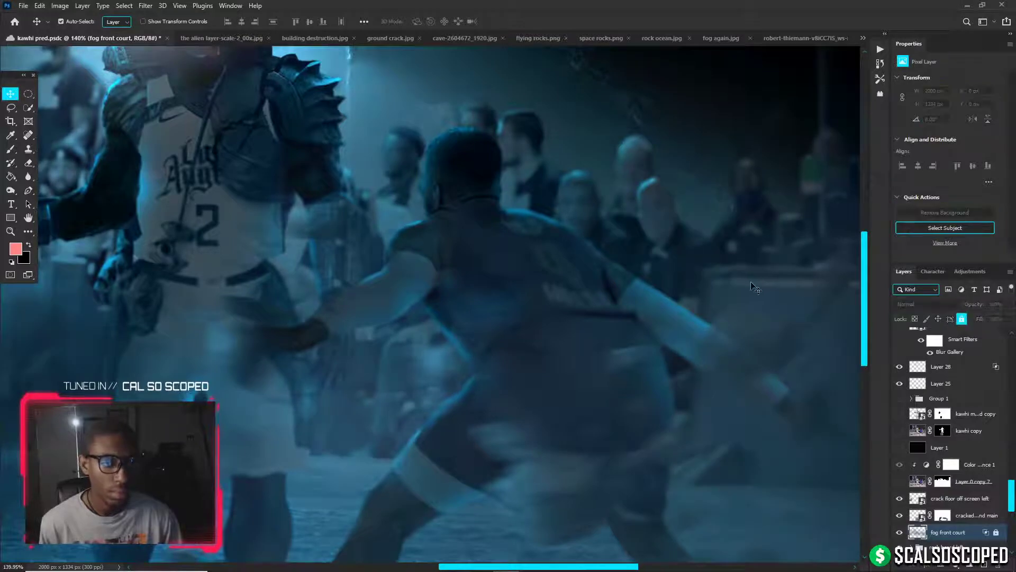
click(752, 285)
Paint black on the Hue/Saturation 9 mask of the court and bench group, behind the crouching player's extended arm
scroll(930, 500, down, 4)
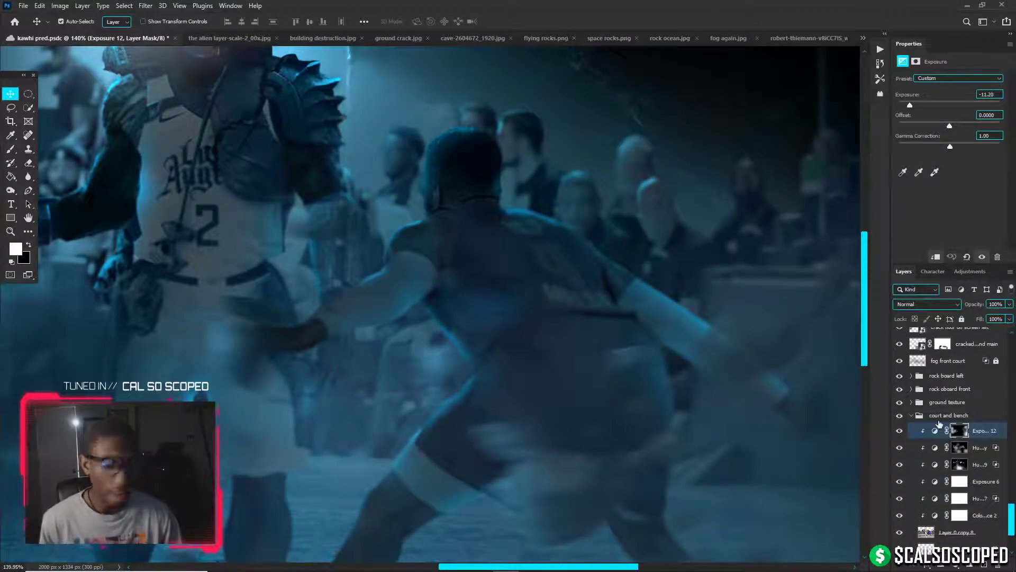
key(b)
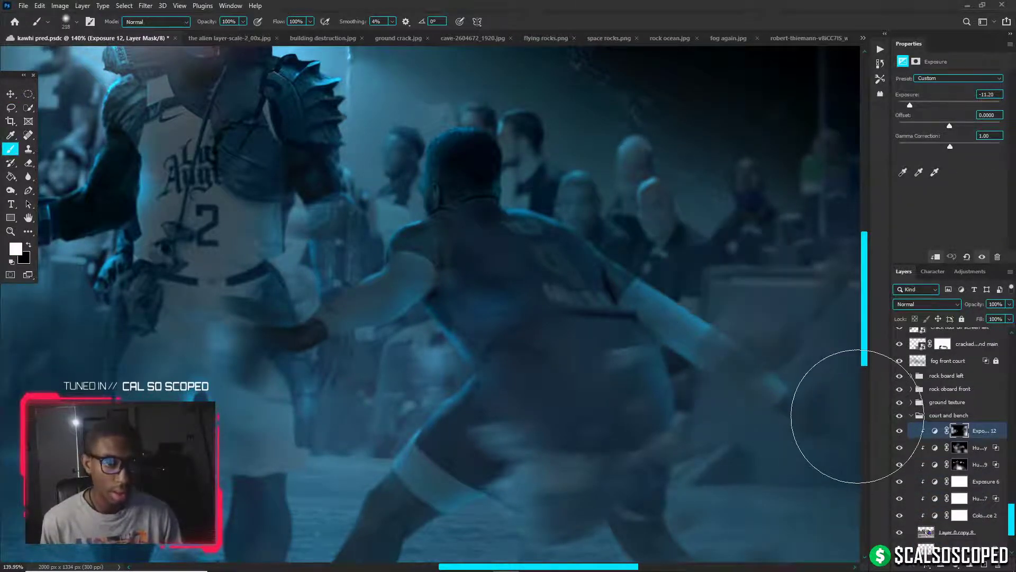
click(957, 465)
key(x)
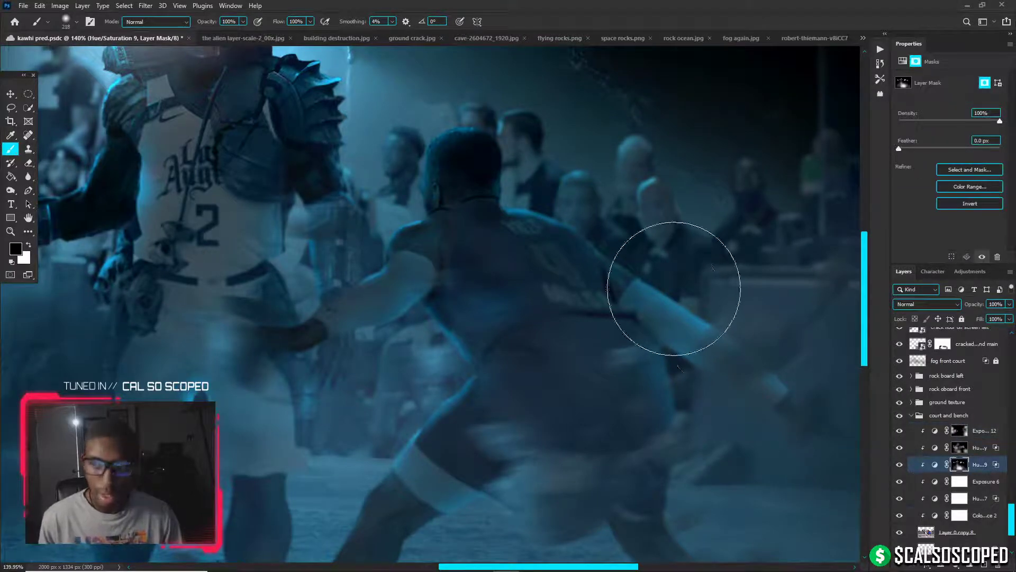
Paint white along the bench edge on the Hue/Saturation 9 copy mask with a small brush, and soften it with the Blur tool
click(957, 450)
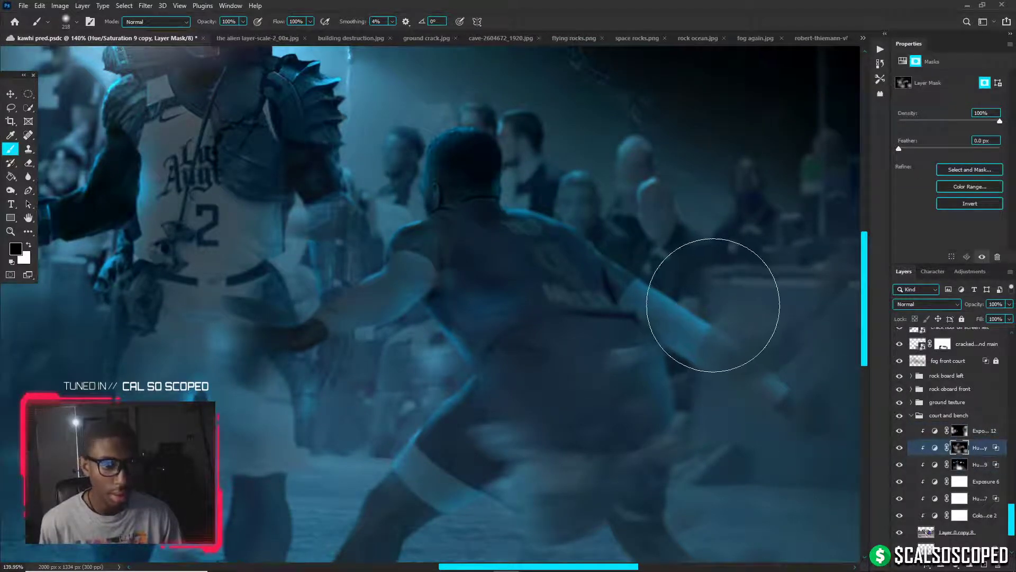
key(x)
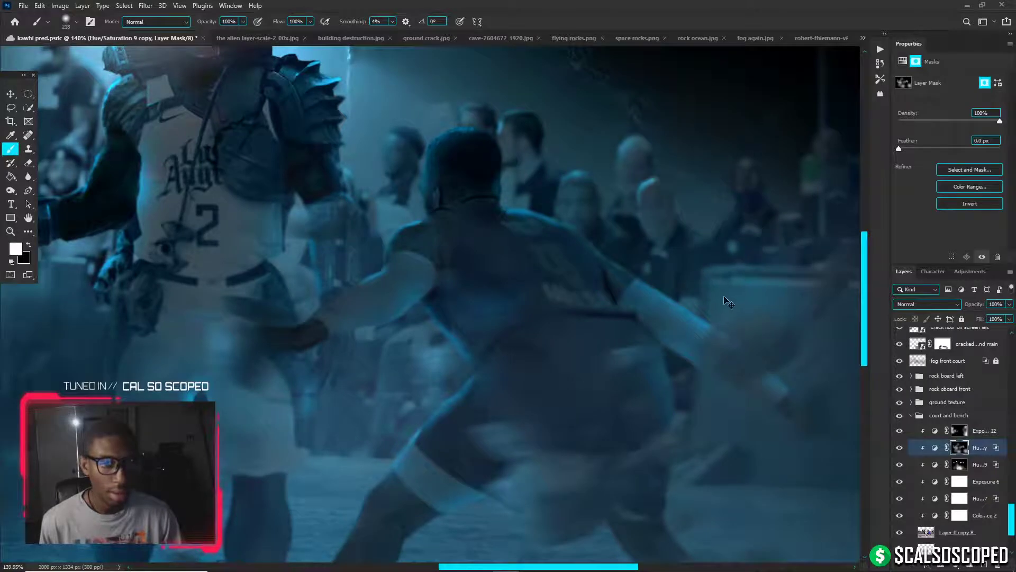
mouse_move(723, 296)
alt+mouse_down()
mouse_move(654, 297)
mouse_move(693, 300)
alt+mouse_up()
alt+drag(703, 300, 772, 284)
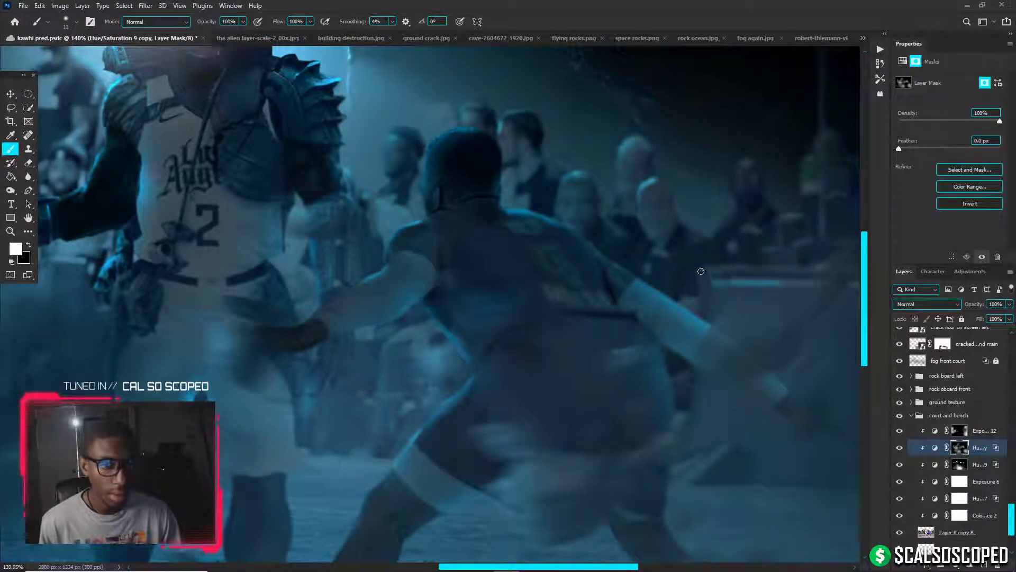
click(28, 177)
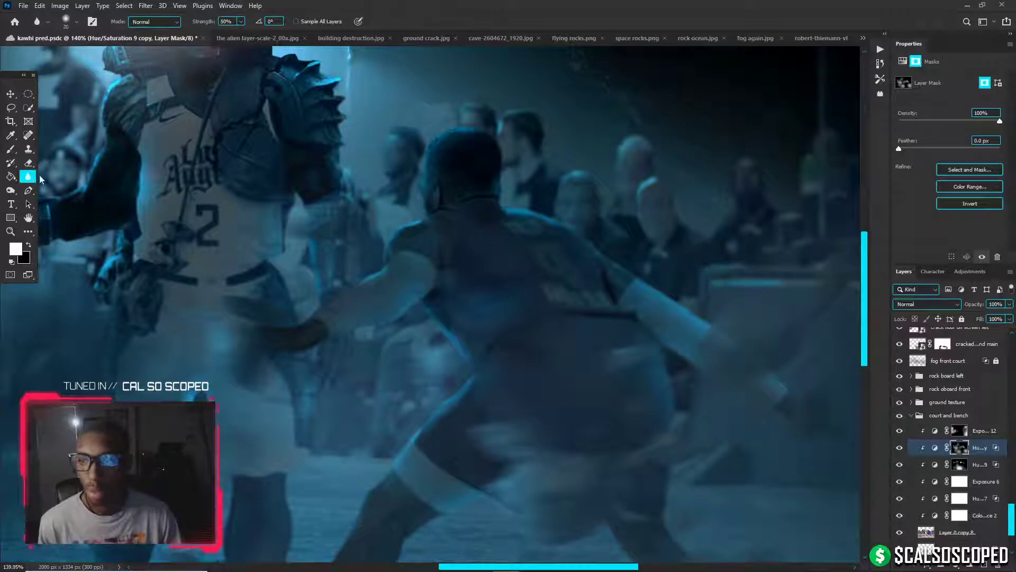
mouse_move(759, 291)
mouse_down()
mouse_move(713, 302)
mouse_move(781, 285)
mouse_move(712, 296)
mouse_move(721, 305)
mouse_move(712, 274)
mouse_up()
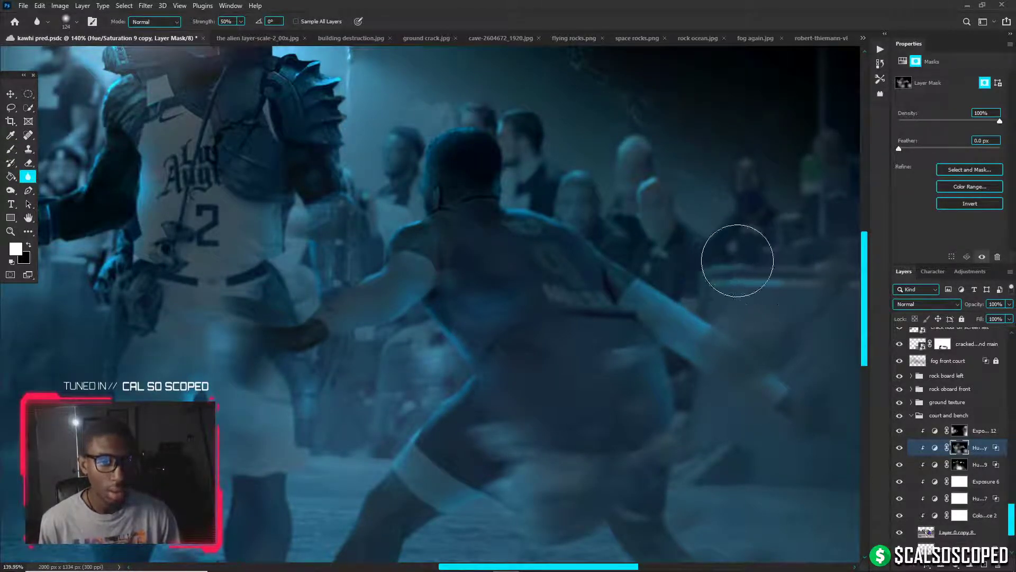
Lower the brush flow to 29% and refine the Hue/Saturation 9 copy mask around the bench beside the crouching player, using black and white
click(13, 150)
key(x)
alt+right_click(517, 210)
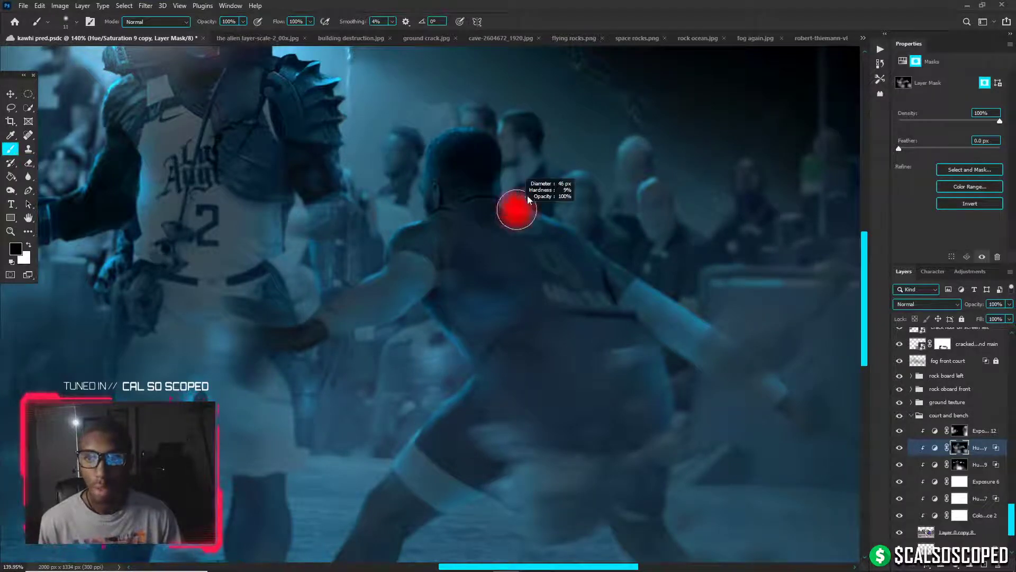
click(310, 22)
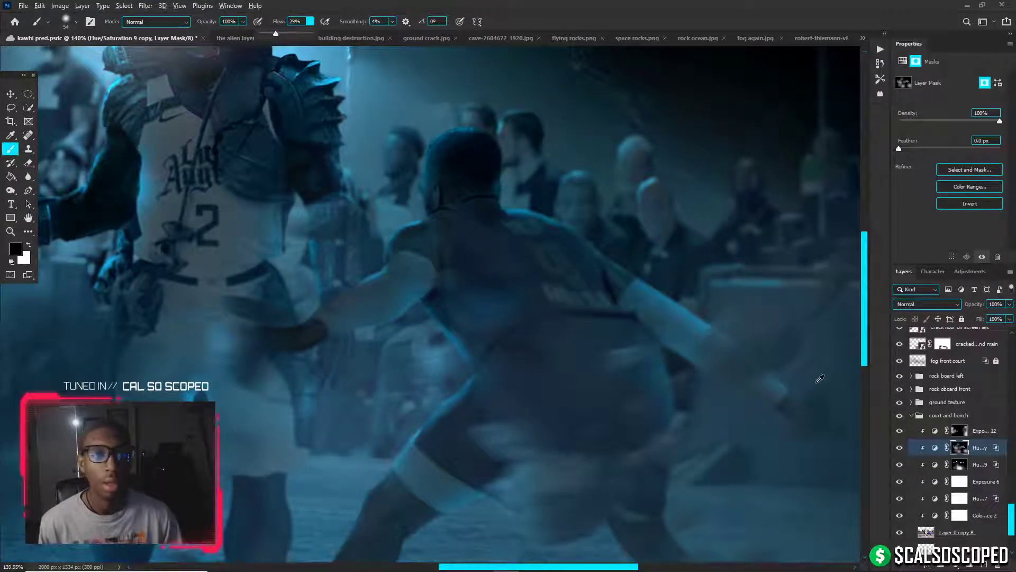
alt+right_click(769, 322)
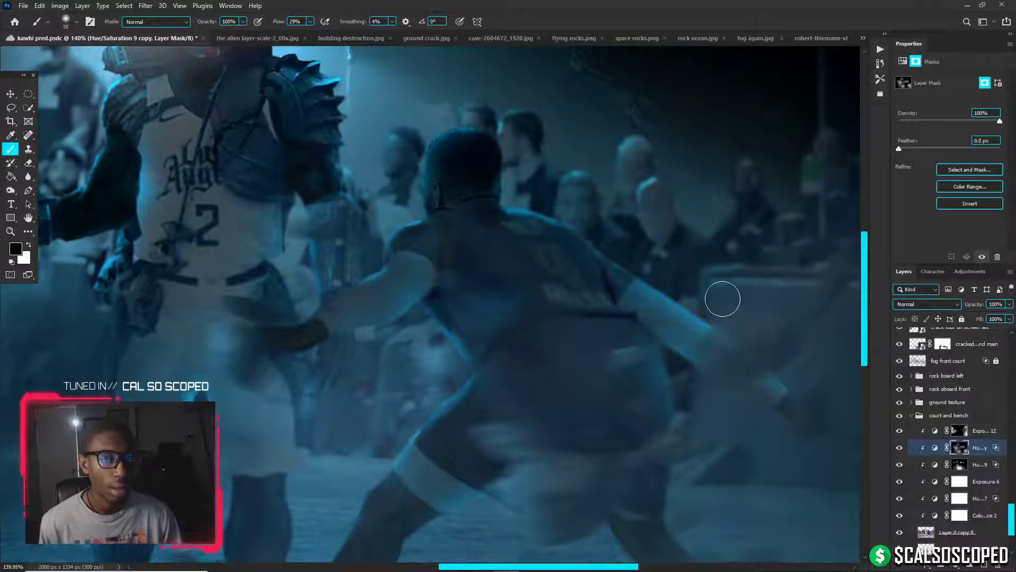
alt+right_click(744, 283)
key(x)
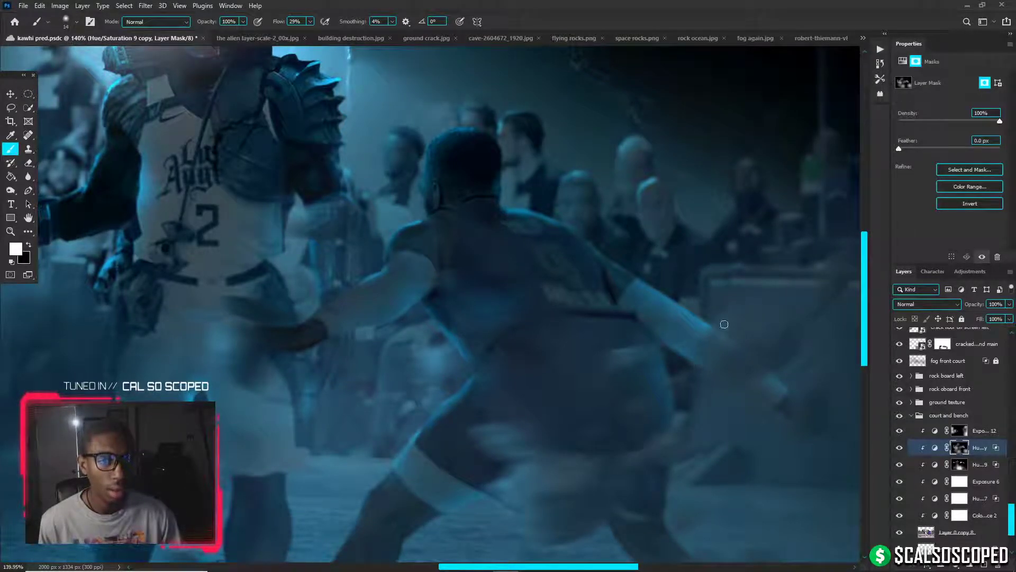
Touch up the Hue/Saturation 9 copy mask over the spectators behind the crouching player with an enlarged soft brush, using black and white
key(bracketright)
key(bracketright)
key(bracketright)
key(bracketright)
key(bracketright)
key(bracketright)
scroll(659, 236, down, 1)
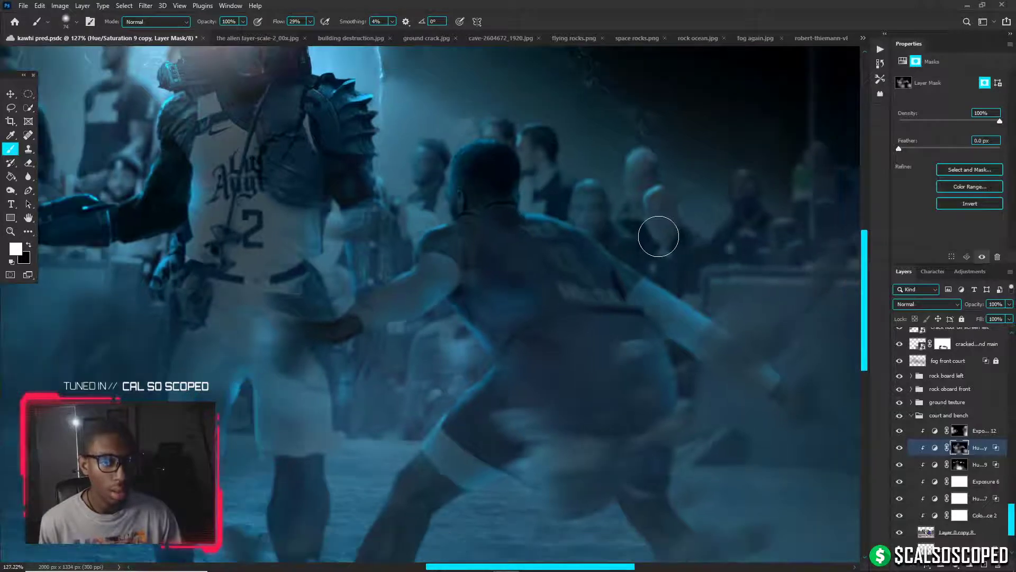
key(x)
alt+right_click(666, 199)
key(x)
alt+right_click(671, 193)
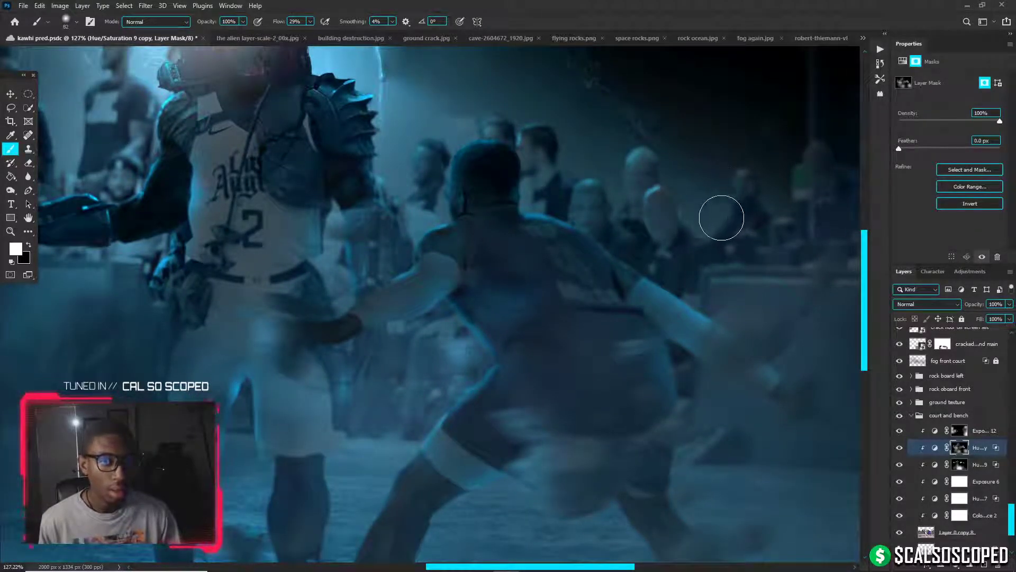
scroll(715, 218, down, 3)
mouse_move(712, 212)
mouse_down()
mouse_move(736, 226)
mouse_move(817, 234)
mouse_up()
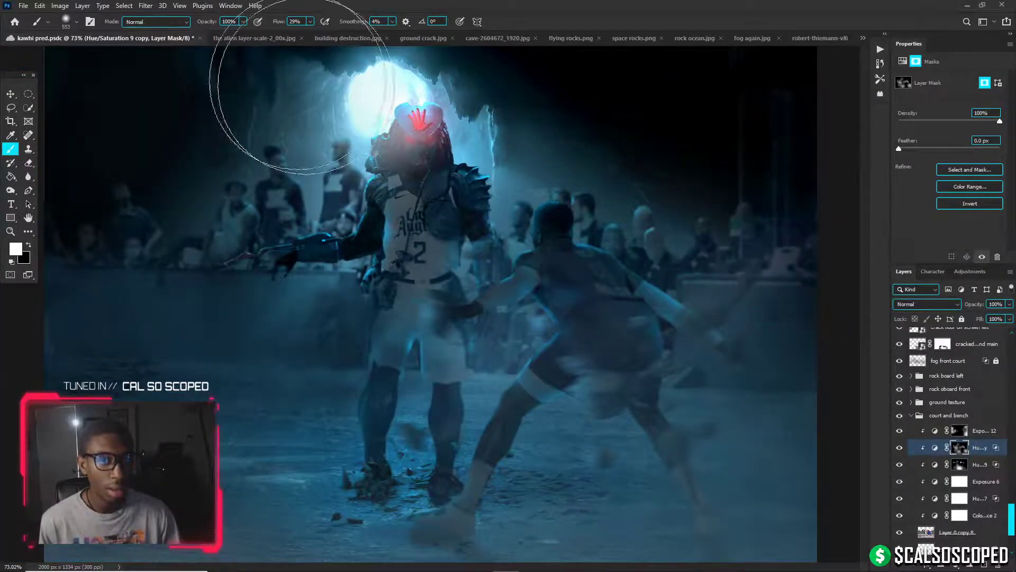
Create a new empty layer above Exposure 13 in the ground texture group
scroll(328, 100, down, 2)
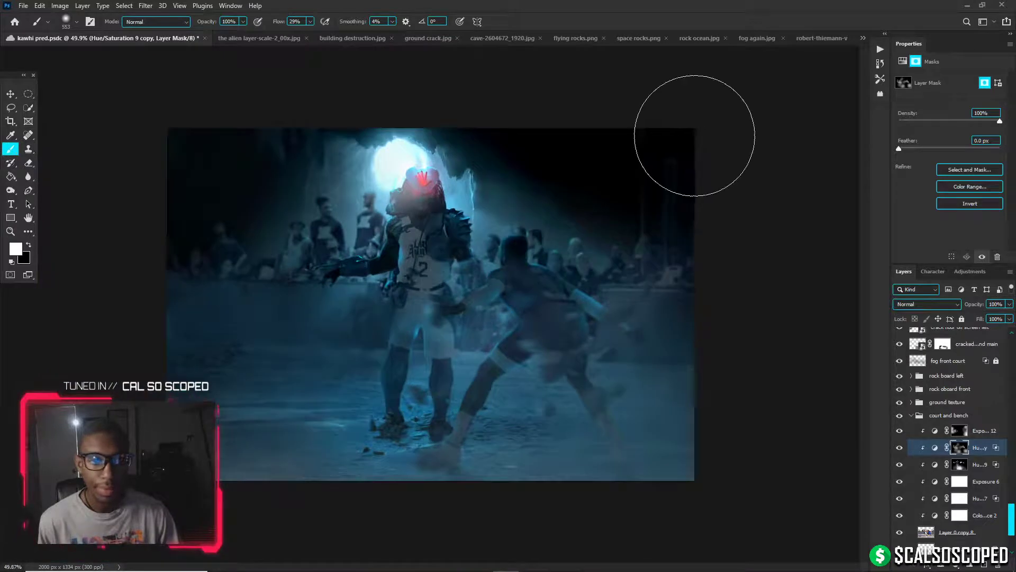
scroll(545, 354, up, 1)
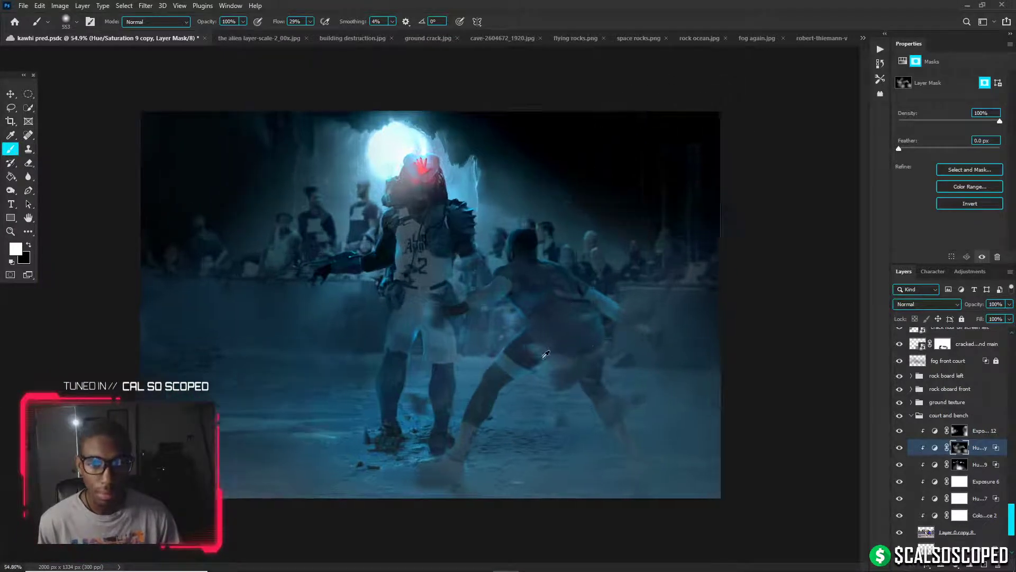
scroll(434, 328, up, 1)
key(v)
scroll(290, 381, up, 1)
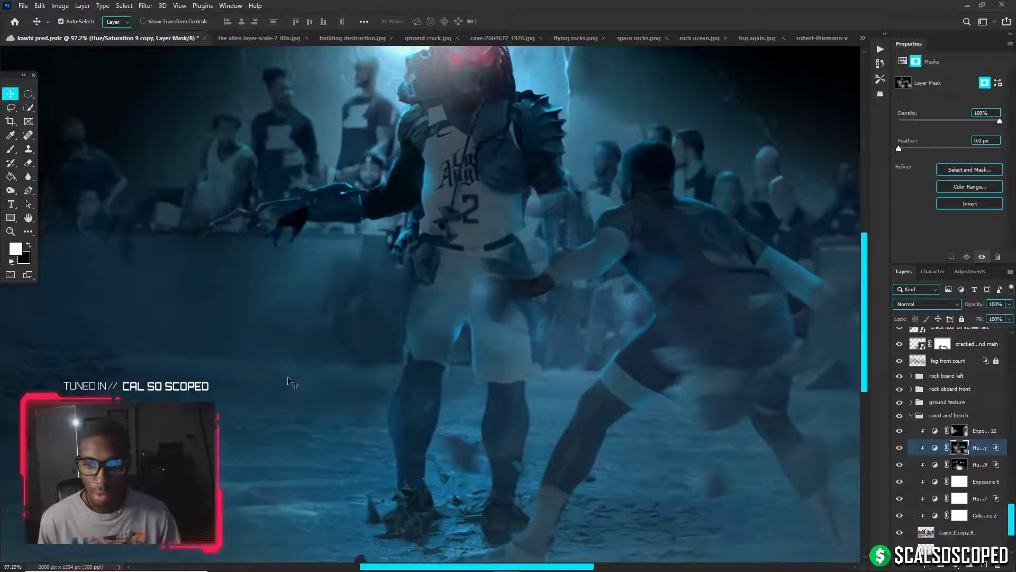
scroll(349, 373, down, 3)
scroll(710, 386, up, 4)
click(692, 386)
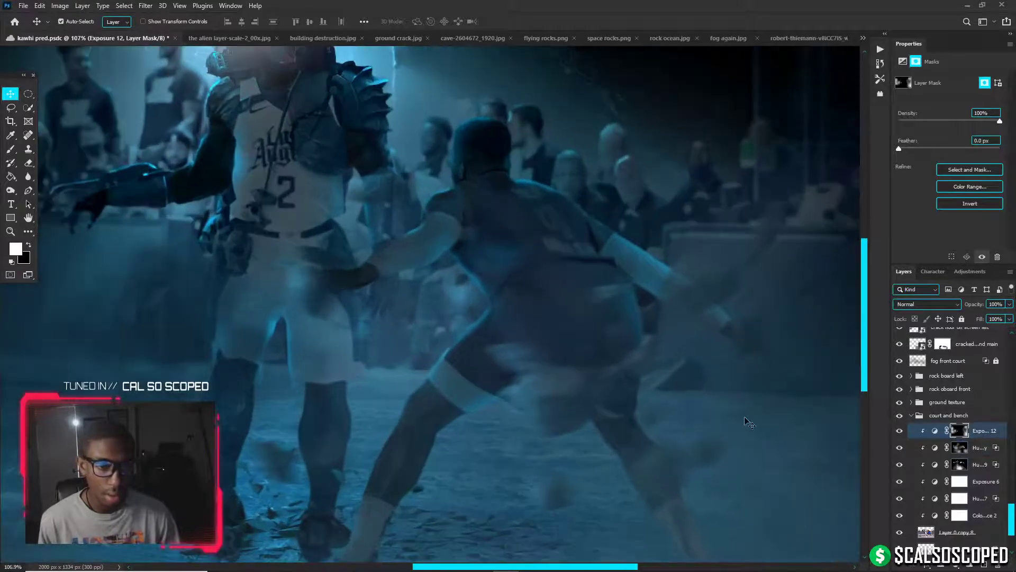
click(912, 401)
click(958, 417)
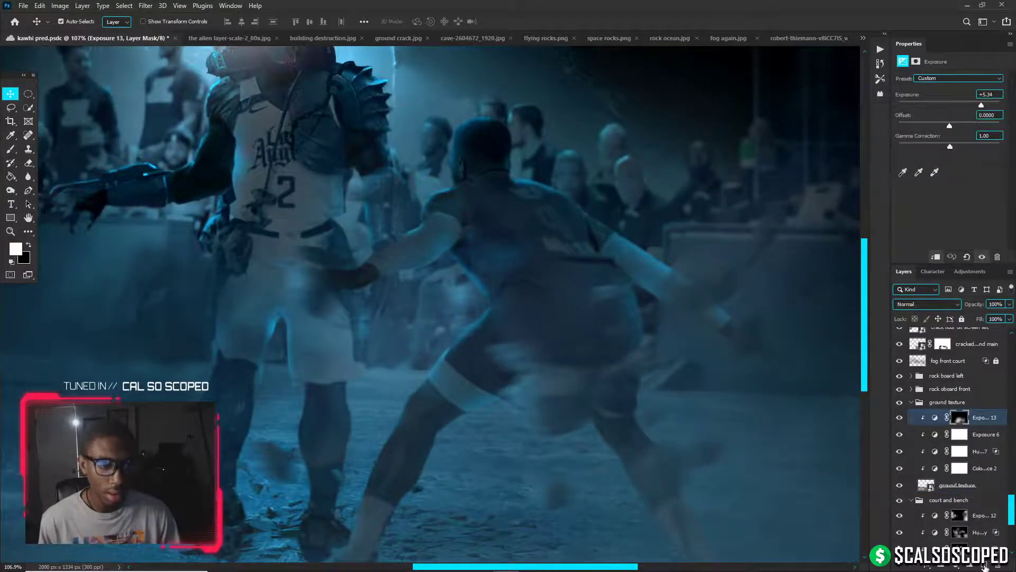
key(ctrl+shift+alt+n)
Paint a soft black shadow on the new layer along the line where the court meets the back barrier, on both sides
key(b)
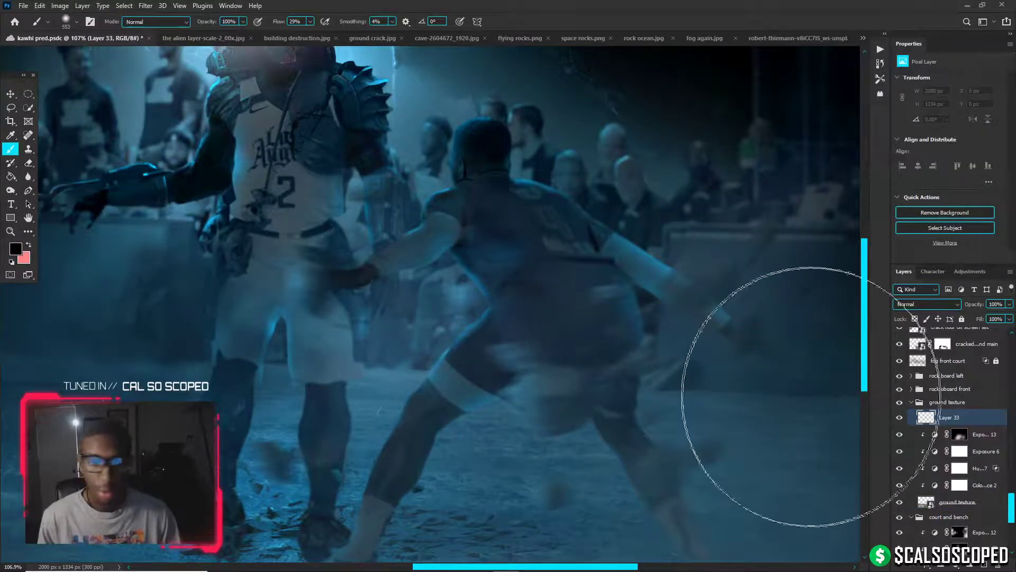
mouse_move(769, 415)
mouse_down()
mouse_move(648, 405)
mouse_move(687, 393)
mouse_move(681, 407)
mouse_up()
click(691, 406)
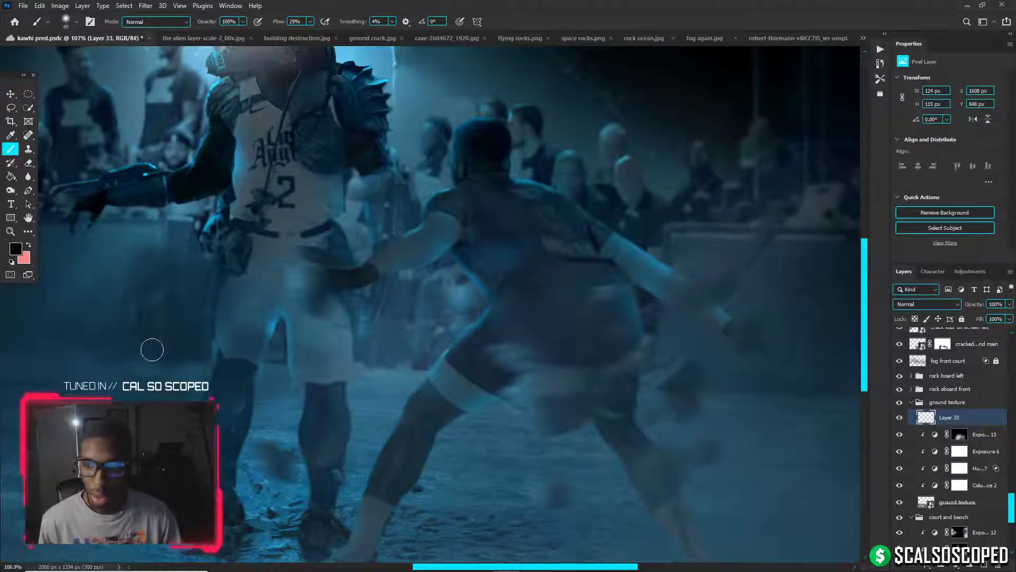
mouse_move(125, 364)
mouse_down()
mouse_move(142, 385)
mouse_move(132, 368)
mouse_move(166, 408)
mouse_move(180, 375)
mouse_move(162, 396)
mouse_move(149, 380)
mouse_move(170, 369)
mouse_move(139, 366)
mouse_move(158, 389)
mouse_up()
scroll(176, 362, down, 3)
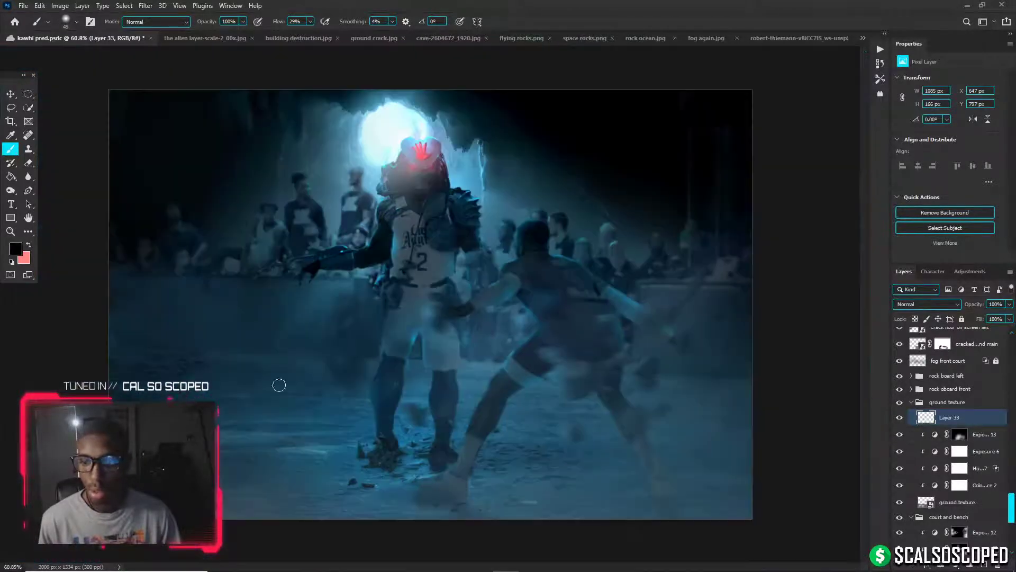
click(184, 372)
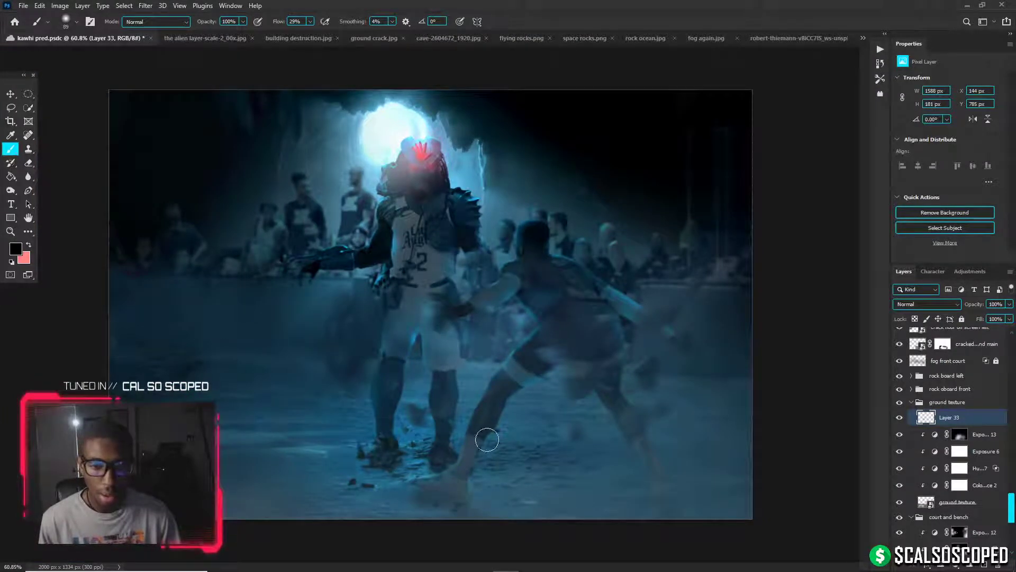
Apply a Gaussian Blur with a 24.9-pixel radius to the painted shadow layer and lower its fill to 55%
click(146, 6)
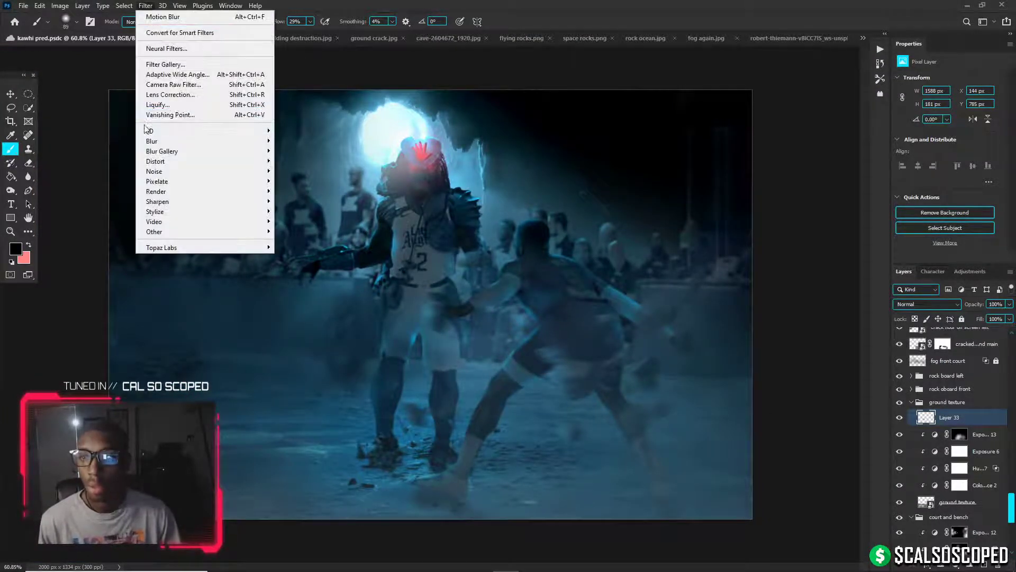
mouse_move(223, 141)
click(290, 181)
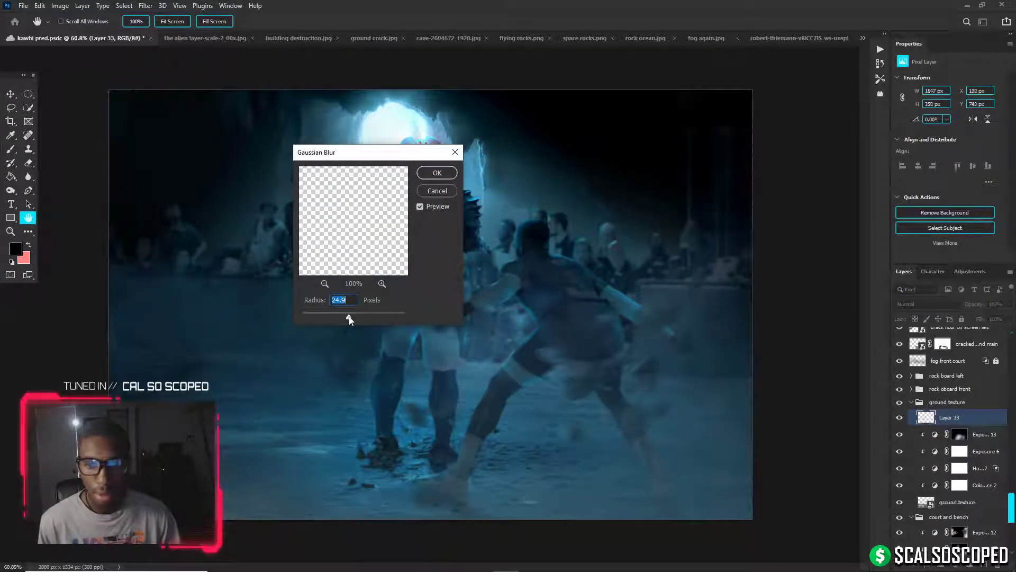
click(436, 173)
key(b)
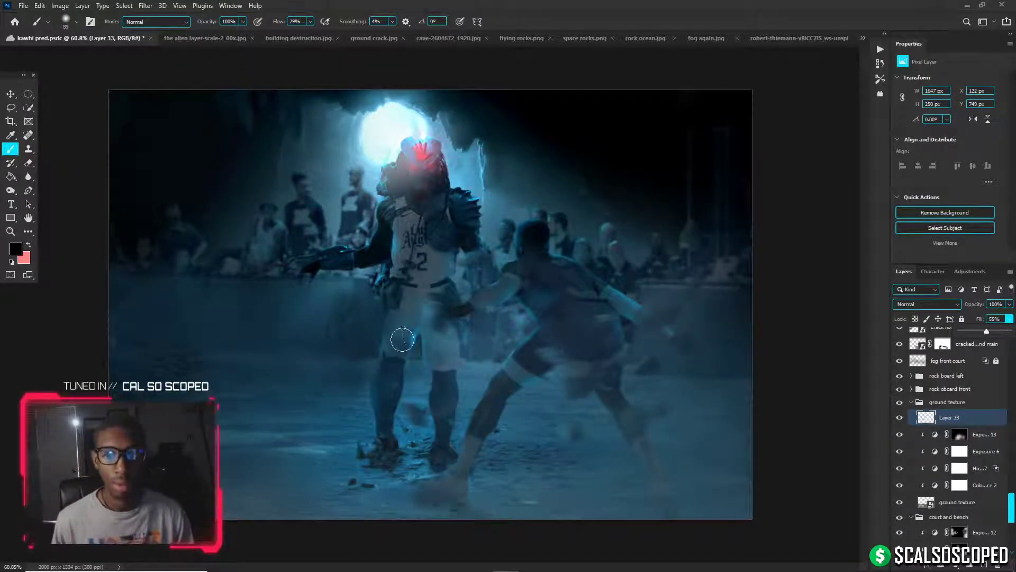
key(v)
scroll(415, 332, down, 1)
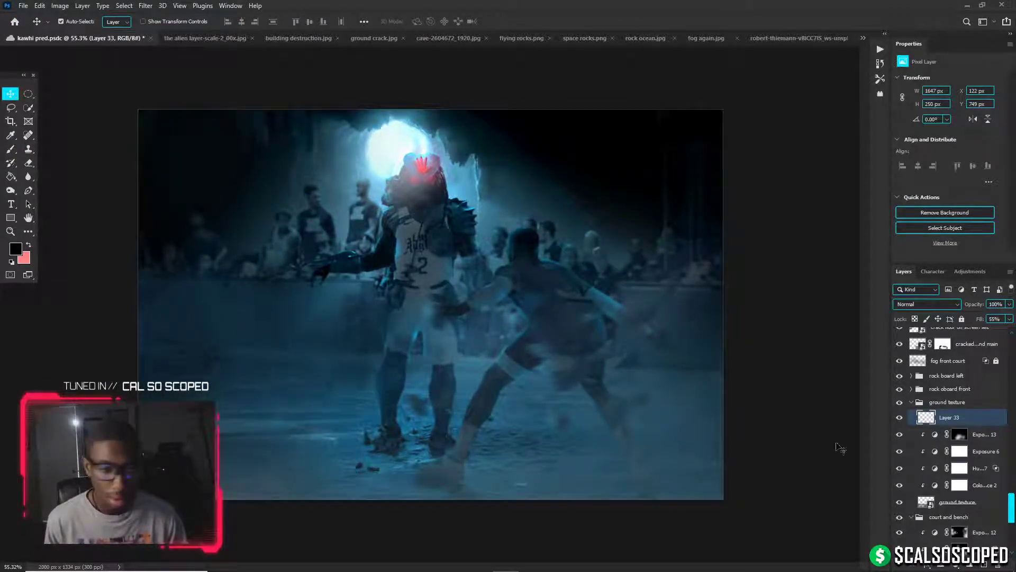
Retouch the Exposure 12 mask around the masked figure's outstretched arm with a 320 px soft brush, alternating white and black
scroll(966, 531, down, 1)
click(960, 515)
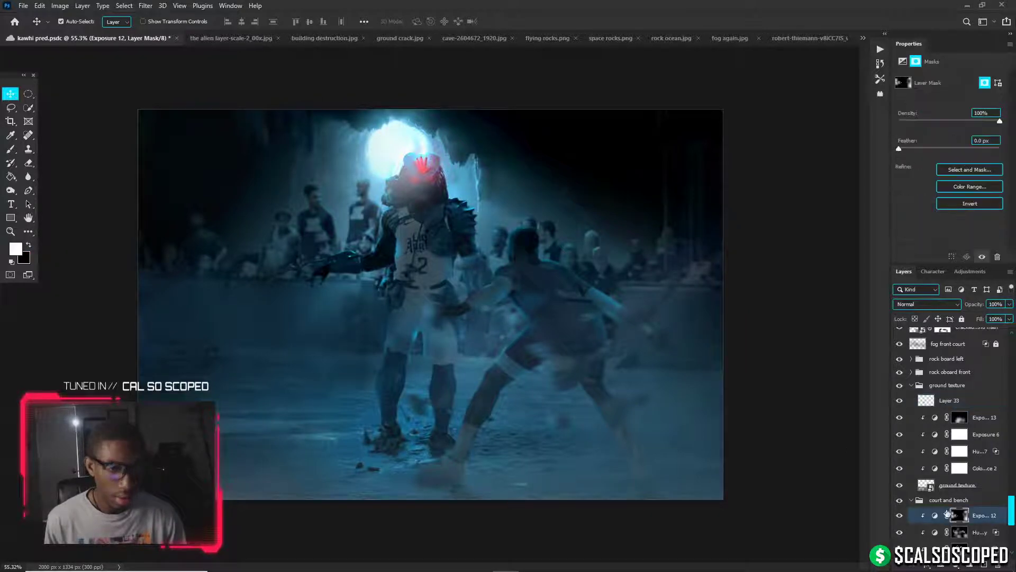
key(b)
key(d)
key(x)
alt+right_click(378, 253)
click(374, 218)
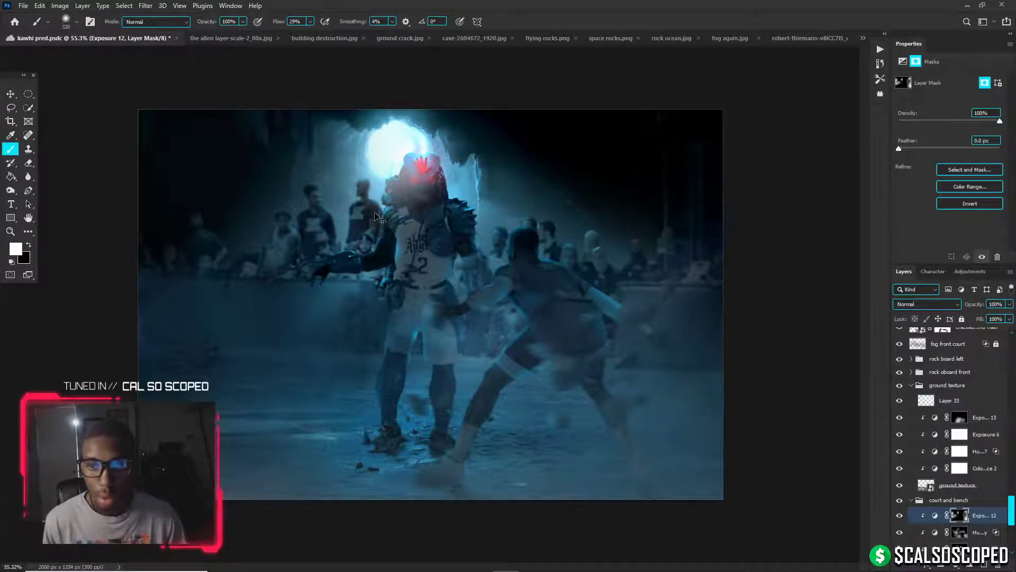
key(x)
click(374, 218)
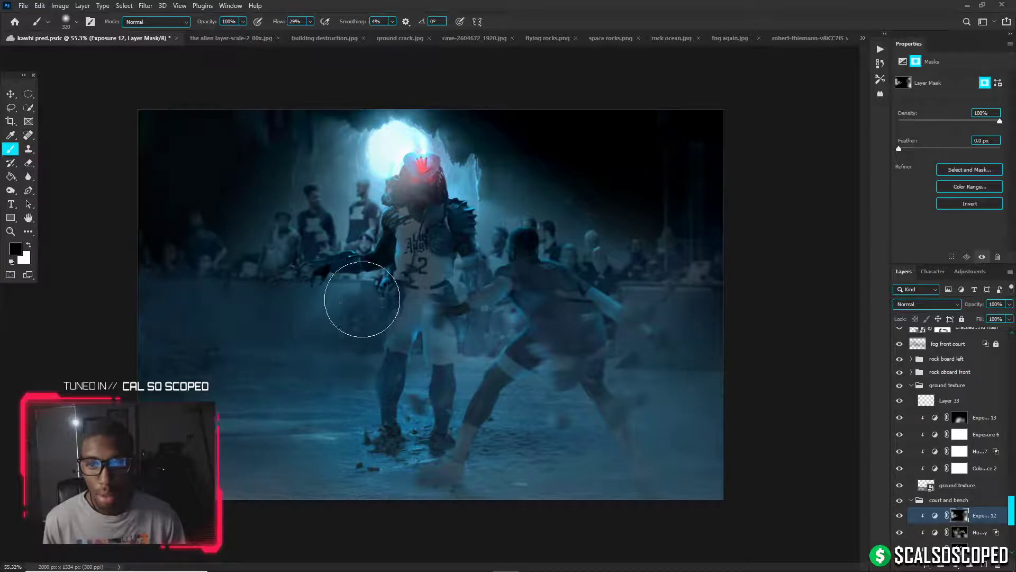
Paint white with a soft brush on the Hue/Saturation 9 copy mask around the masked figure's hip and along the outer leg
click(974, 535)
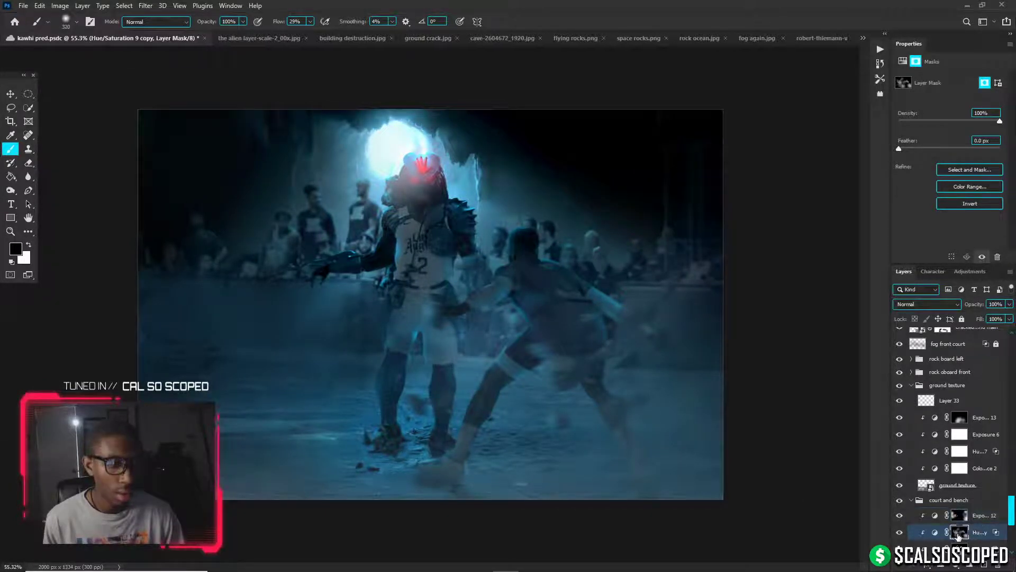
key(x)
alt+right_click(406, 268)
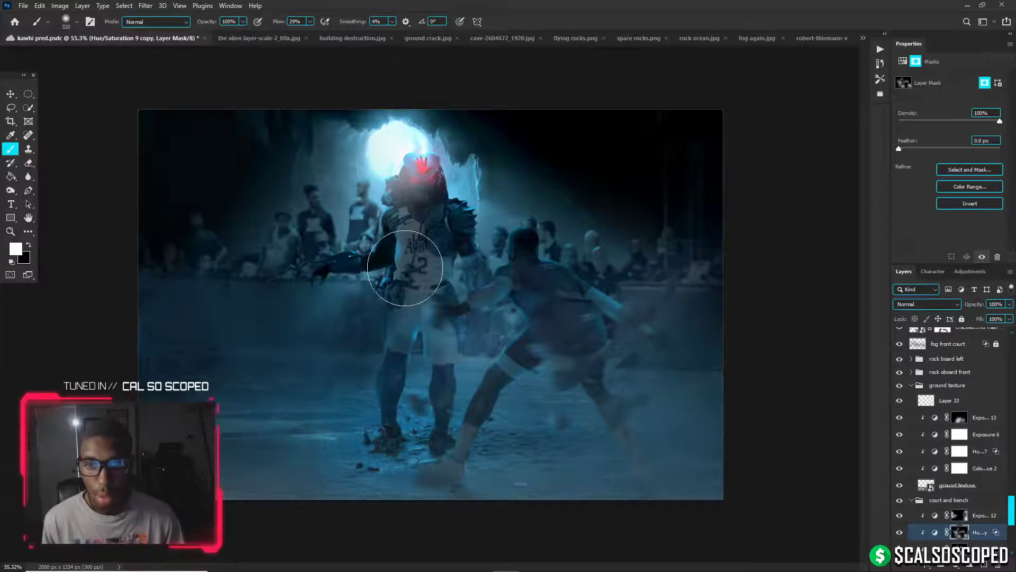
alt+right_click(392, 309)
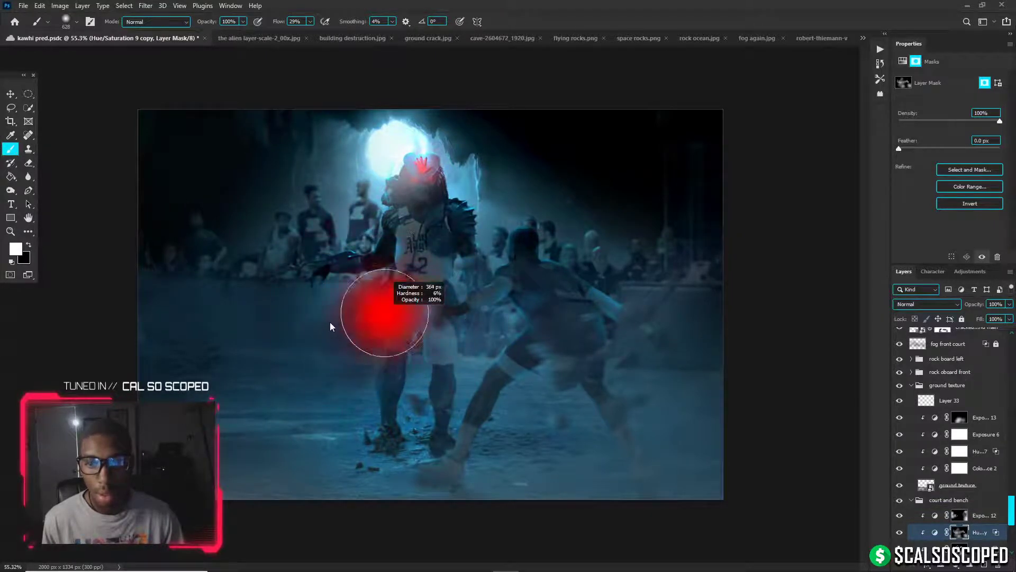
scroll(391, 308, up, 4)
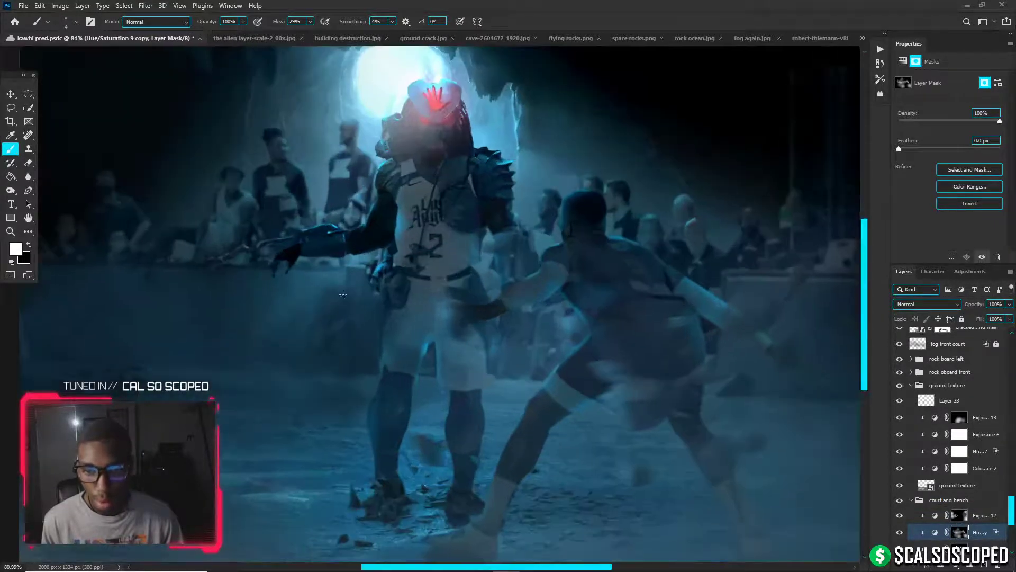
mouse_move(343, 294)
mouse_down()
mouse_move(344, 304)
mouse_move(343, 278)
mouse_up()
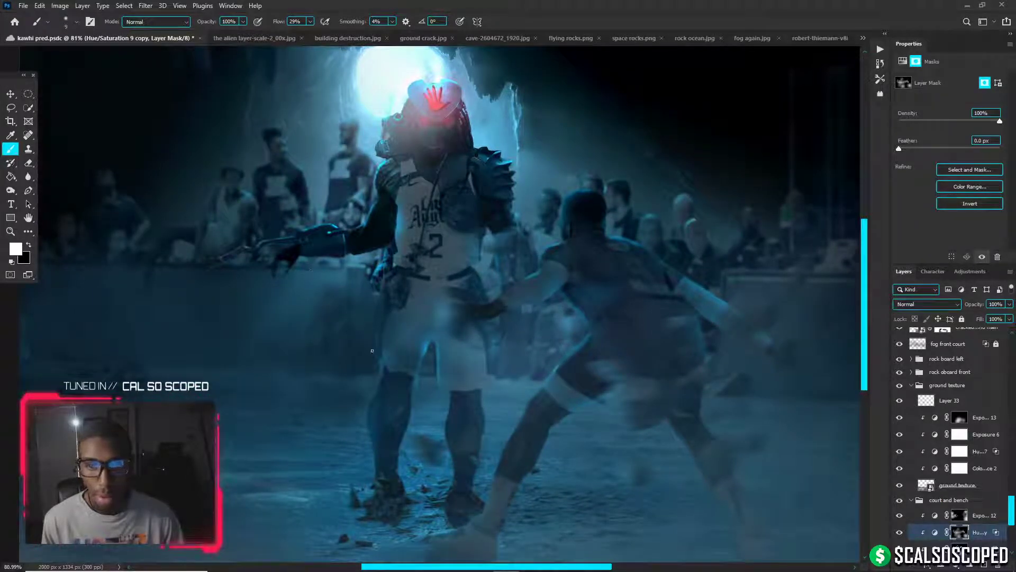
scroll(362, 307, down, 3)
key(v)
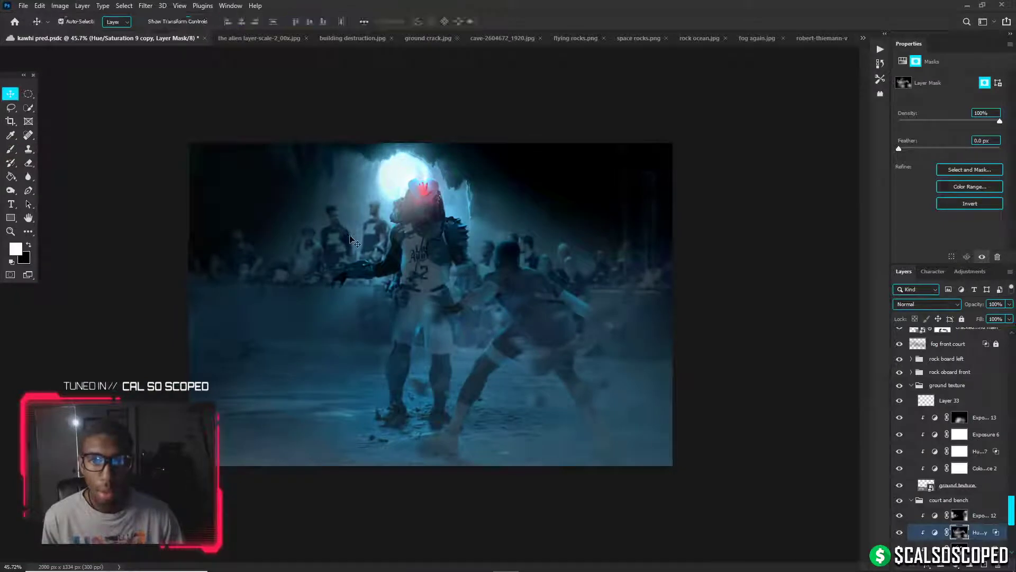
Touch up the Hue/Saturation 9 copy mask beside the masked figure's hip pouch with a 19 px soft black brush
scroll(375, 281, up, 5)
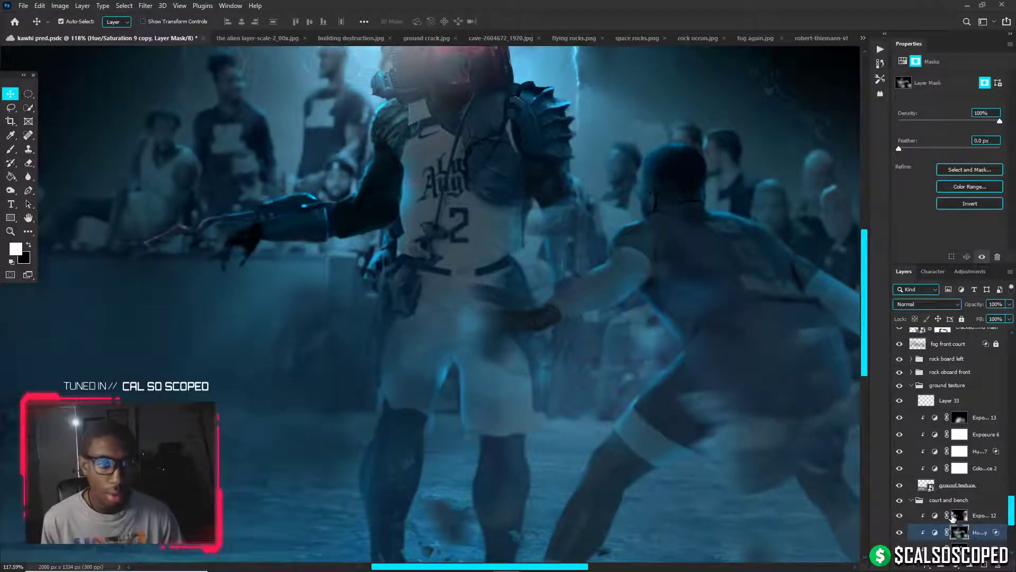
key(b)
key(x)
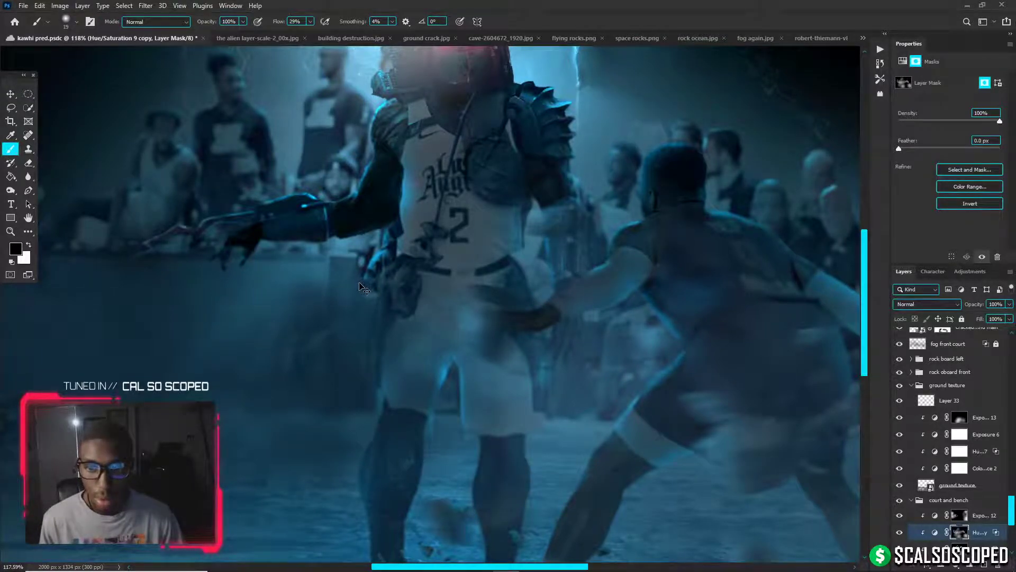
scroll(354, 278, down, 4)
key(v)
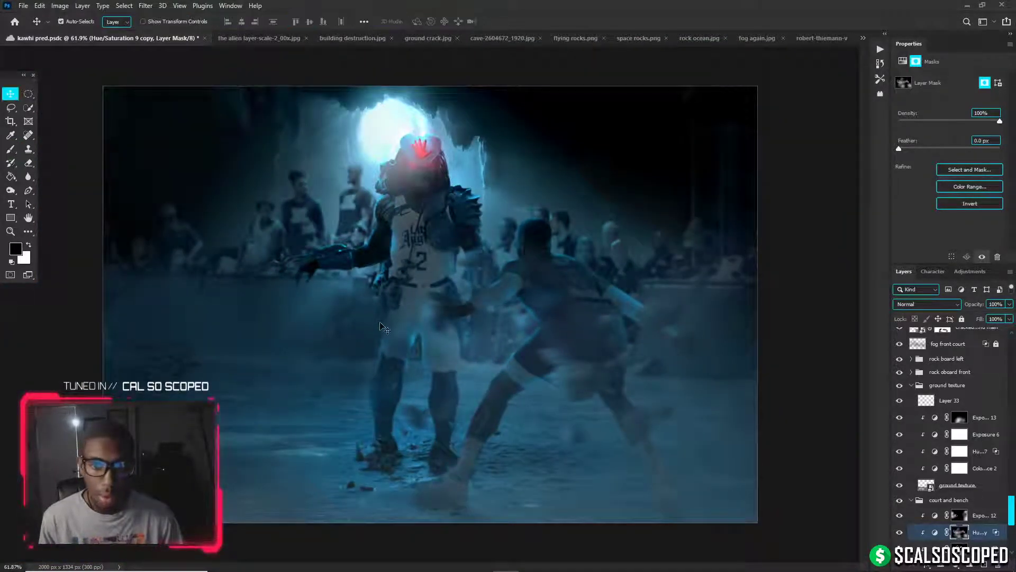
Reduce the glow between the masked figure's thighs by painting black on the Hue/Saturation 12 mask with a 105 px soft brush
scroll(402, 284, up, 4)
click(402, 234)
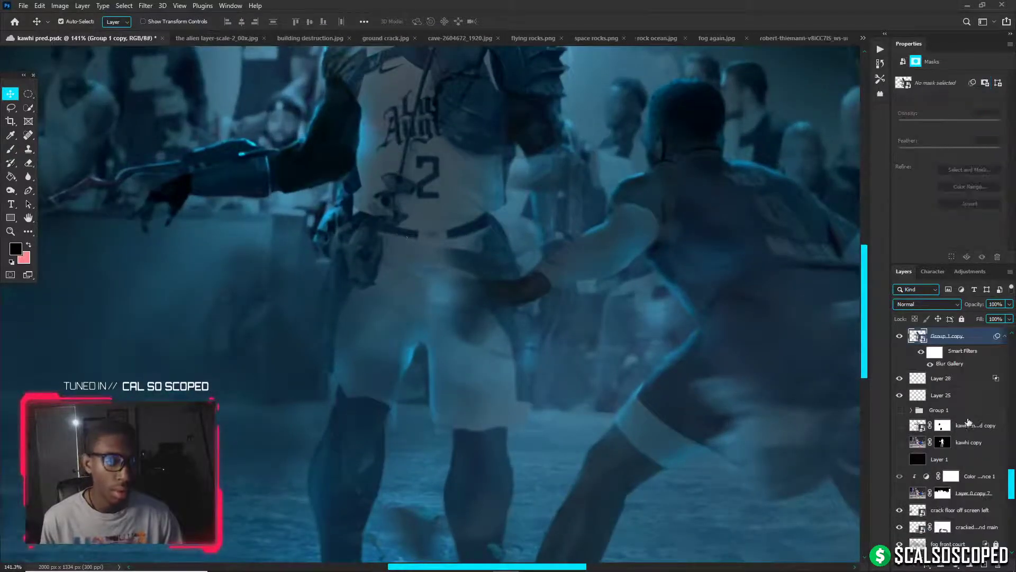
scroll(910, 345, up, 4)
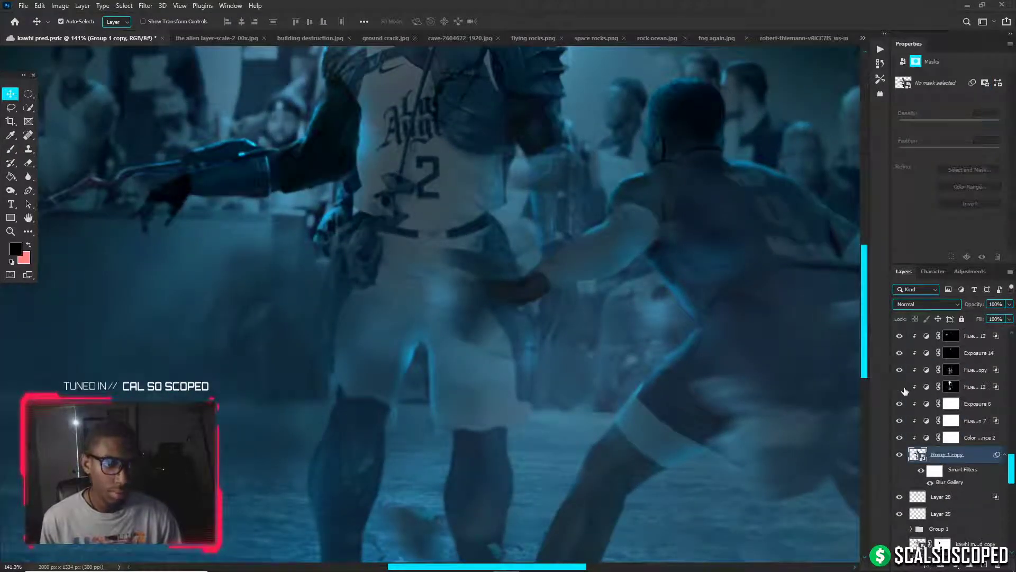
click(904, 389)
click(907, 390)
click(936, 391)
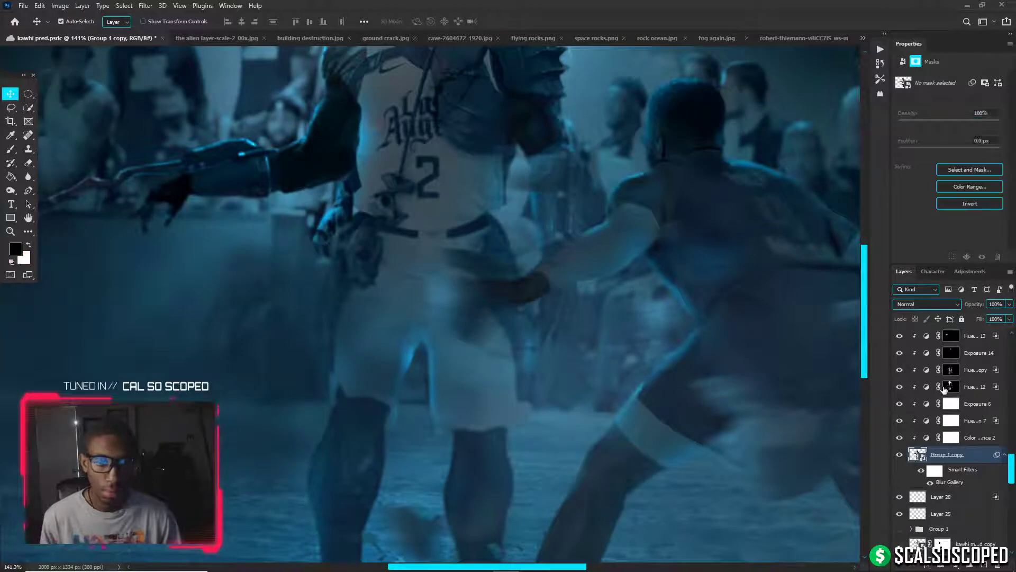
key(b)
drag(407, 345, 434, 344)
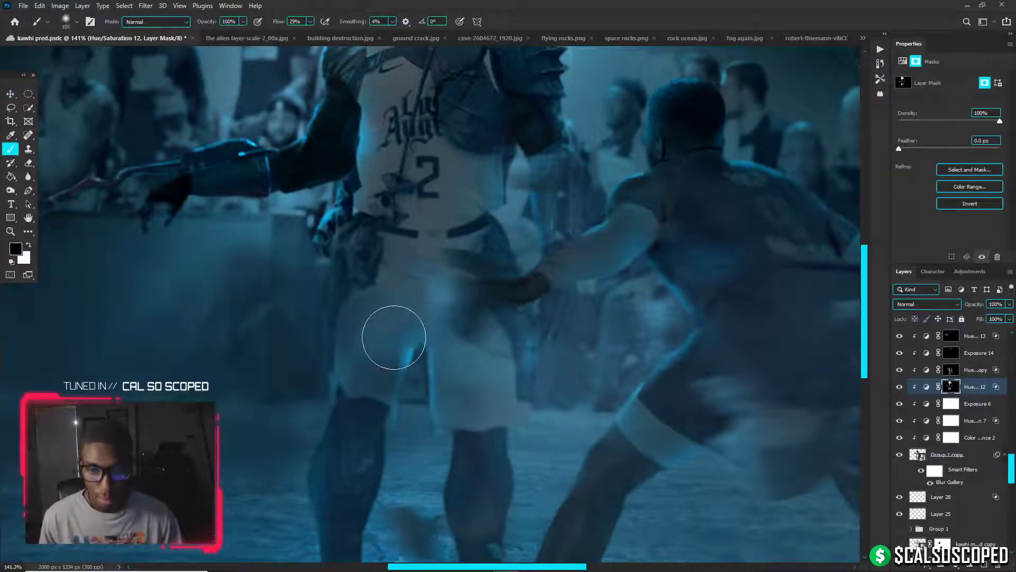
Paint white on the Hue/Saturation 12 mask with a small brush to add rim light to the inner shorts edges and a highlight on one calf
key(x)
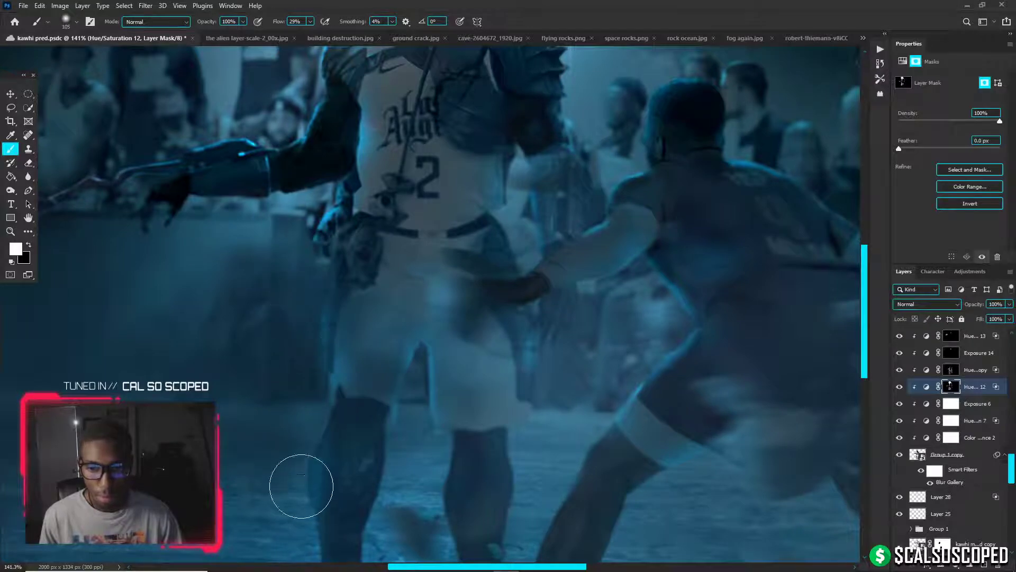
scroll(302, 482, down, 3)
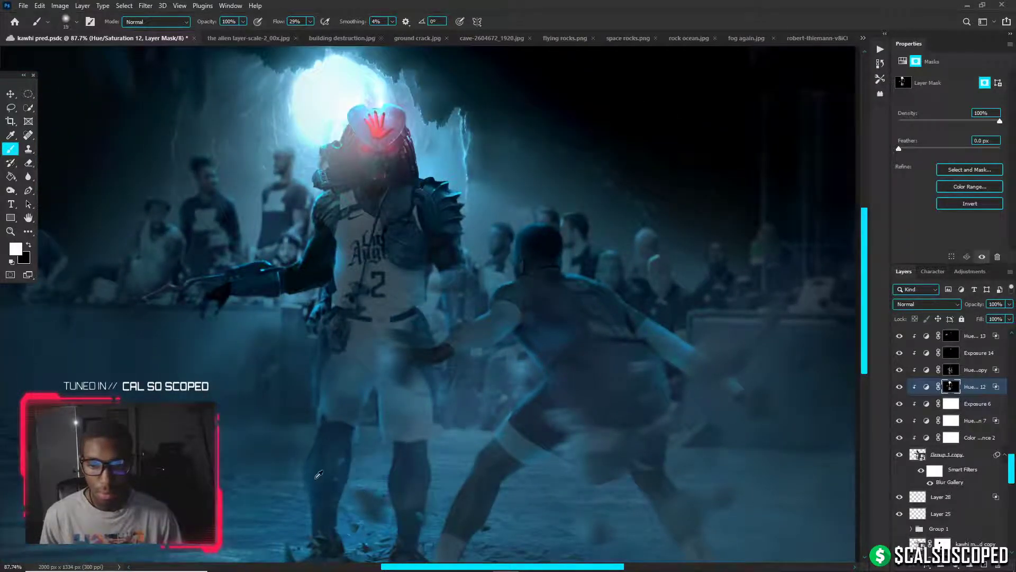
scroll(351, 500, up, 3)
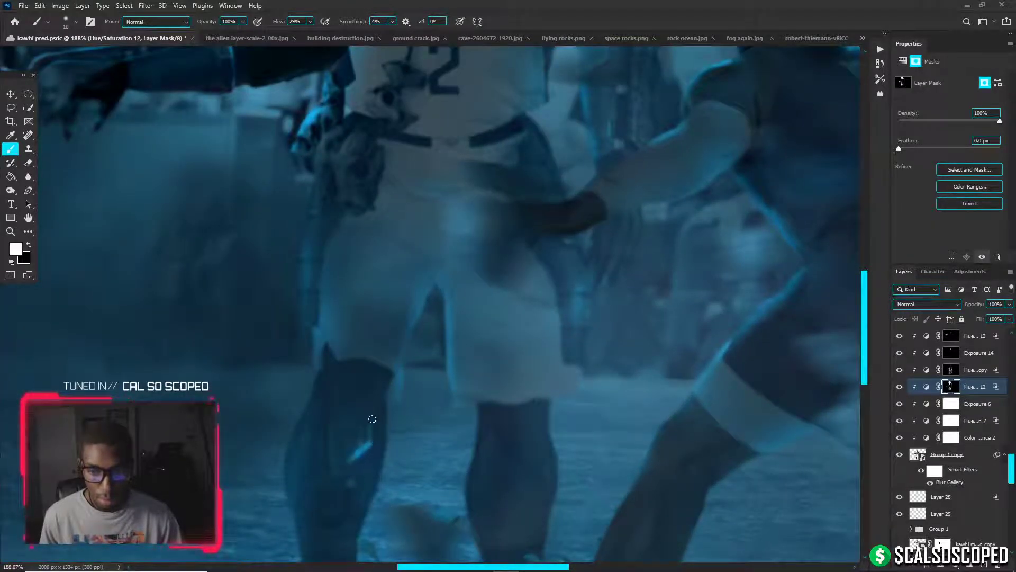
Soften the new calf highlight on the Hue/Saturation 12 mask with a 20 px soft black brush
key(x)
right_click(358, 379)
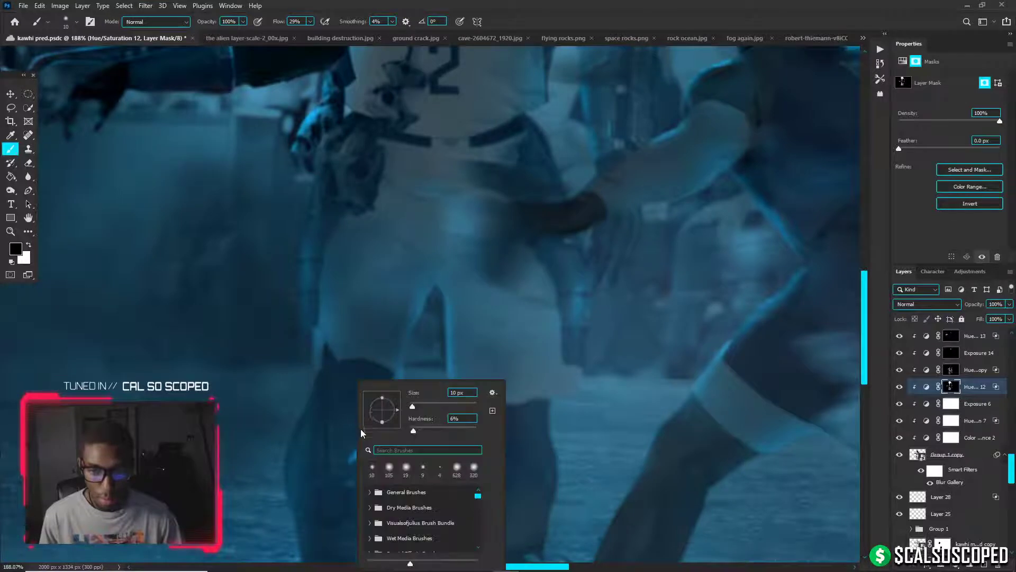
click(413, 406)
key(Return)
mouse_move(386, 404)
mouse_down()
mouse_move(356, 444)
mouse_move(366, 406)
mouse_up()
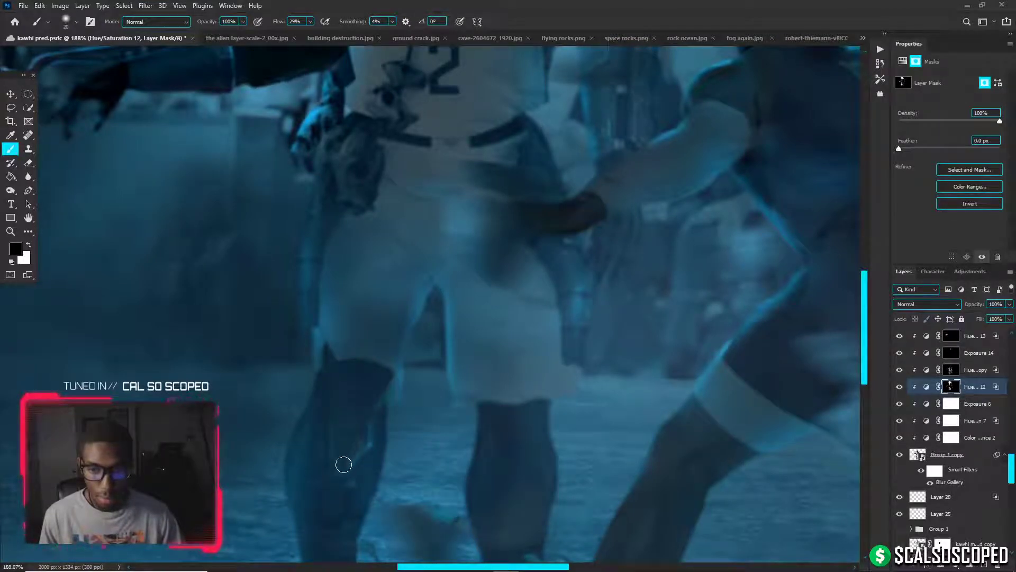
key(x)
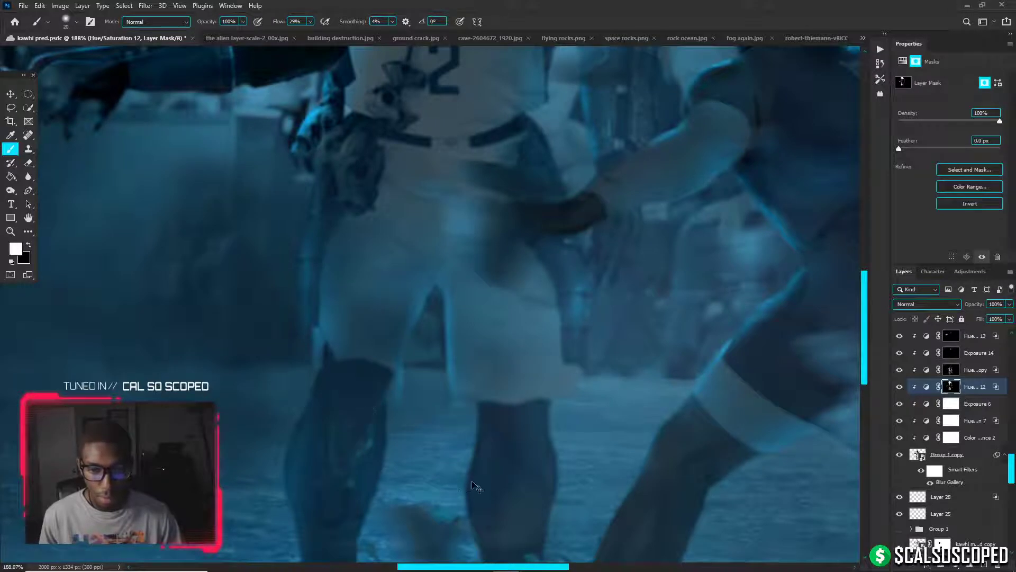
Add a thin highlight to the masked figure's other calf with an 11 px white brush and soften it with a 23 px black brush
key(ctrl+z)
alt+right_click(542, 465)
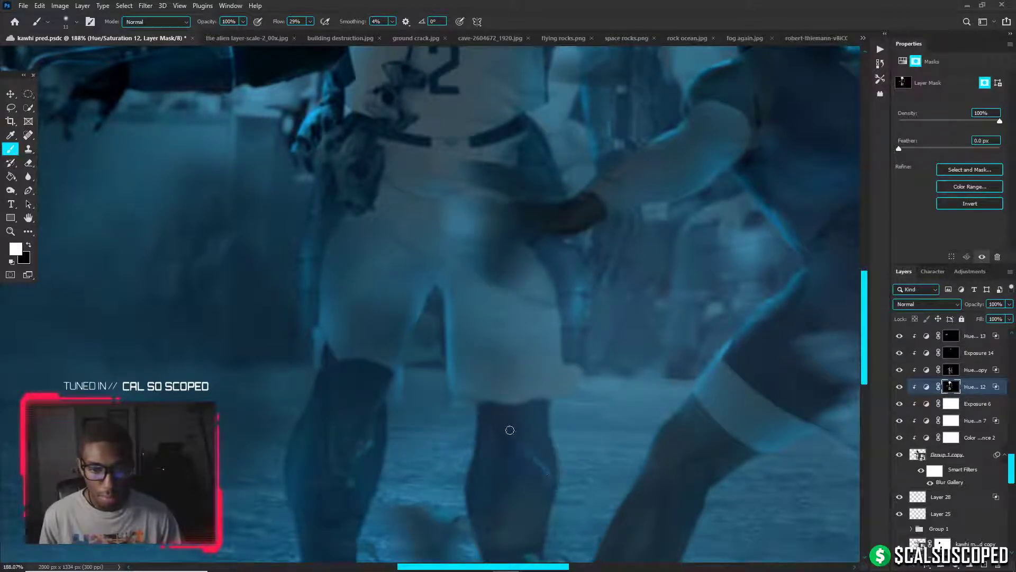
key(x)
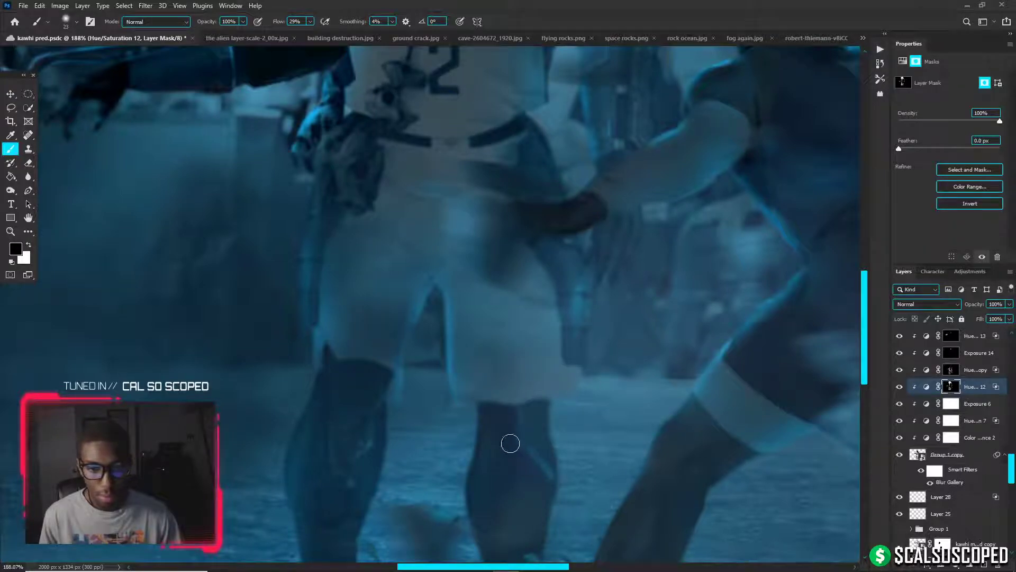
scroll(511, 397, down, 5)
scroll(479, 439, up, 5)
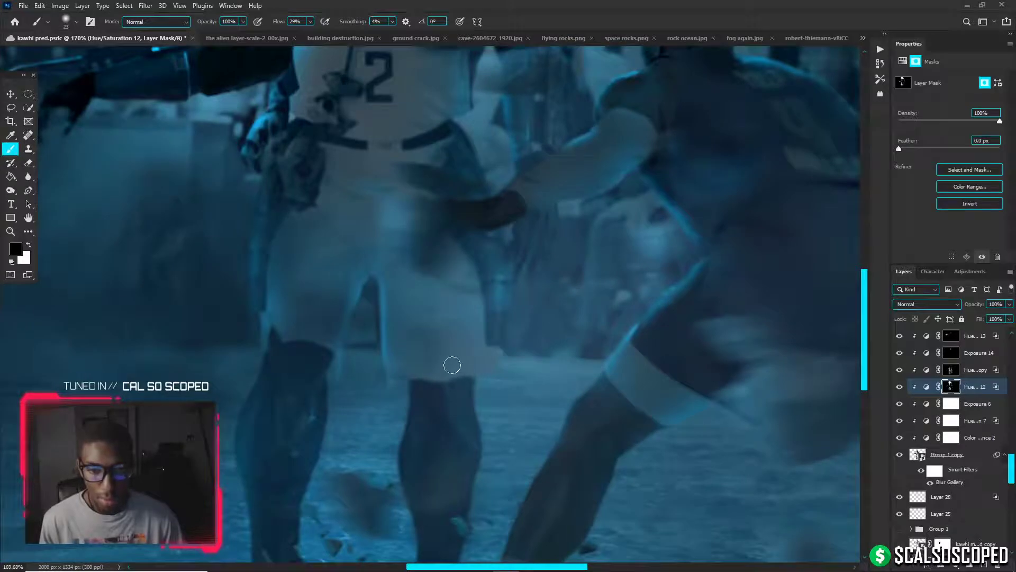
scroll(453, 365, down, 5)
Enlarge the white brush to about 159 px and paint the Hue/Saturation 12 mask over the masked figure's lower legs and feet
key(x)
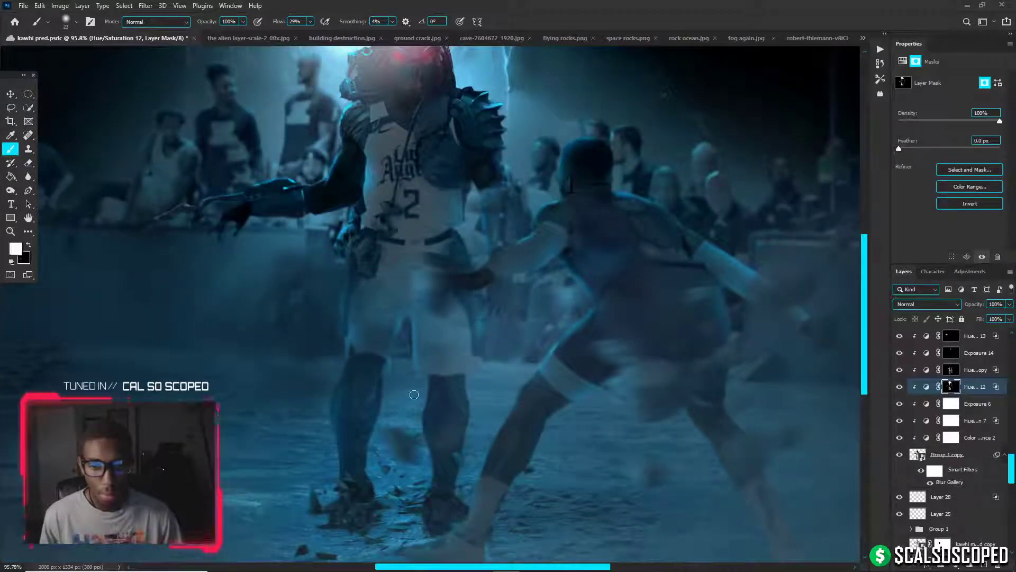
key(bracketright)
key(bracketright)
key(bracketright)
key(bracketright)
key(bracketright)
key(bracketright)
key(bracketright)
key(bracketright)
drag(416, 430, 413, 427)
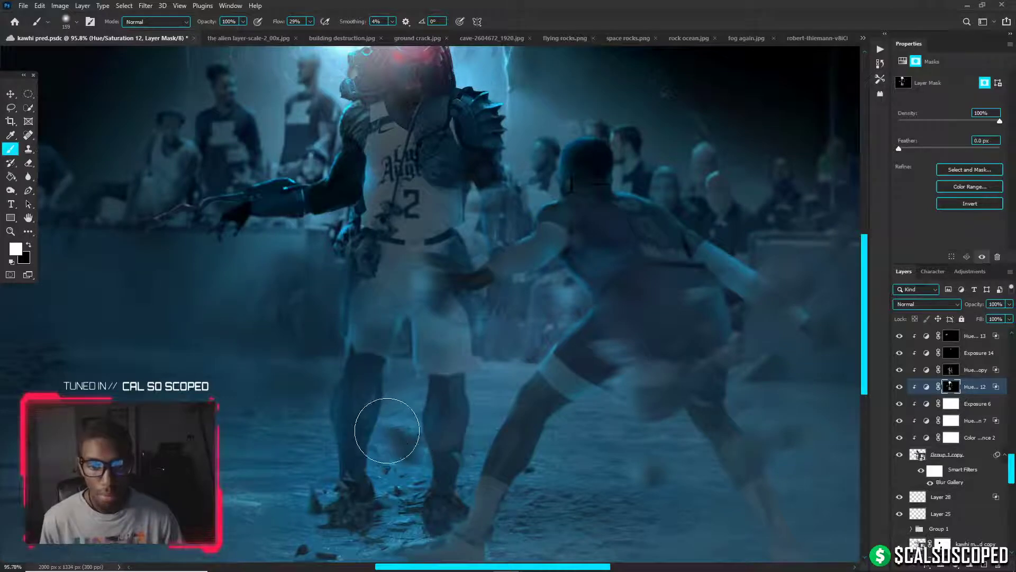
drag(424, 484, 386, 476)
key(ctrl+0)
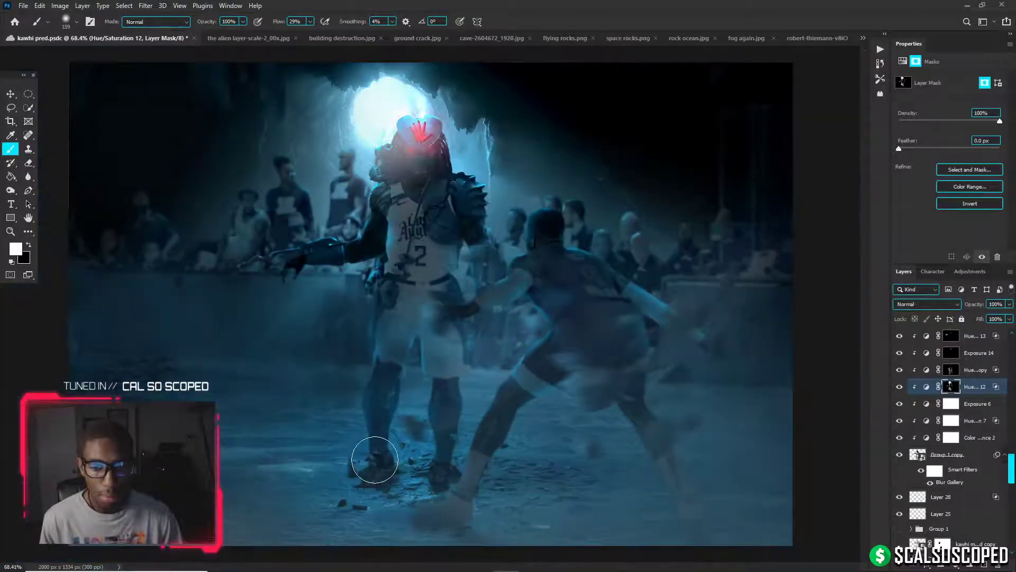
Create a new empty layer directly above Layer 30 for brush painting
key(v)
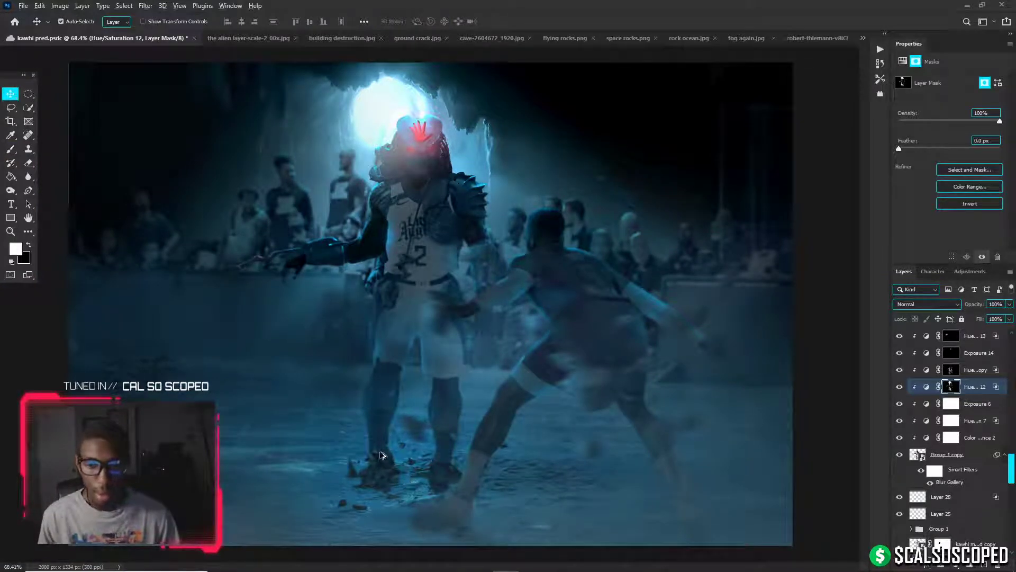
key(ctrl+minus)
scroll(425, 197, up, 2)
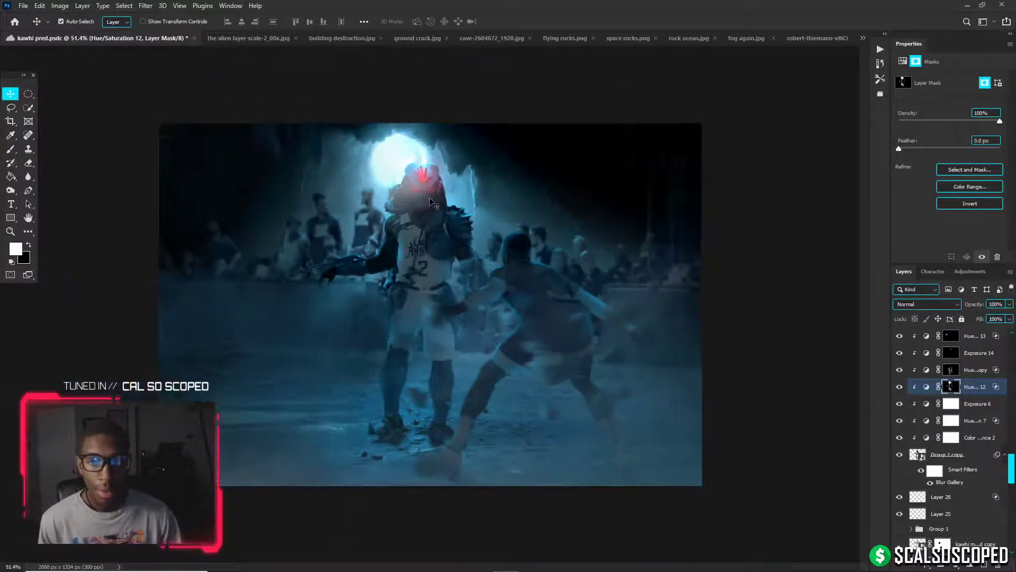
drag(1011, 478, 1011, 359)
click(964, 359)
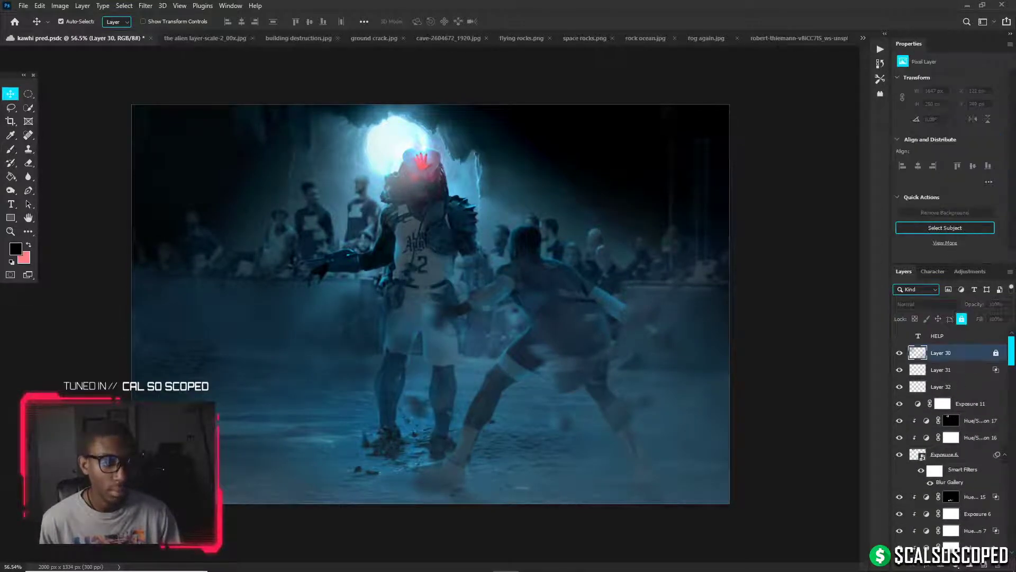
click(986, 564)
key(b)
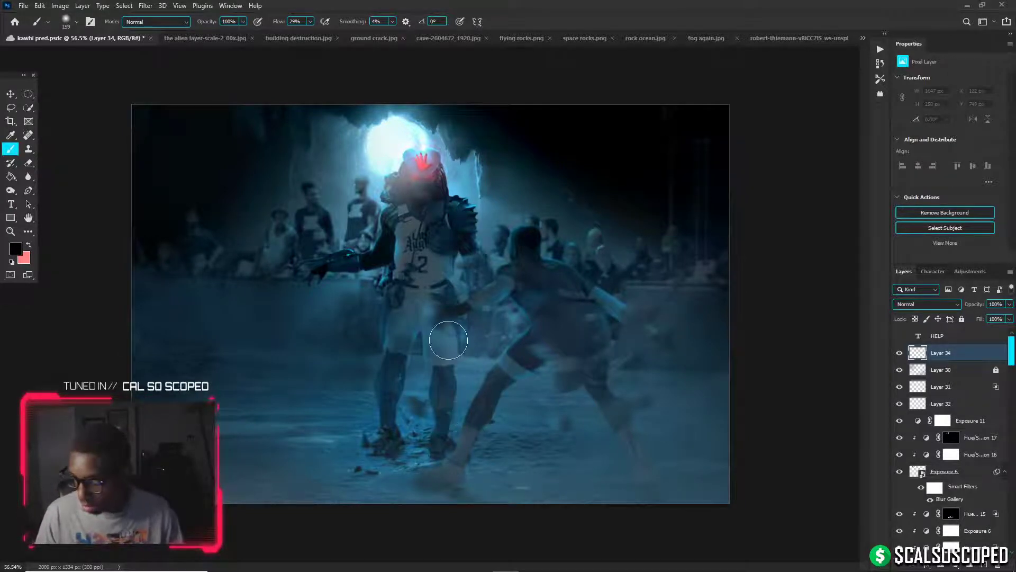
Set the foreground colour to the dark blue 061328
click(15, 248)
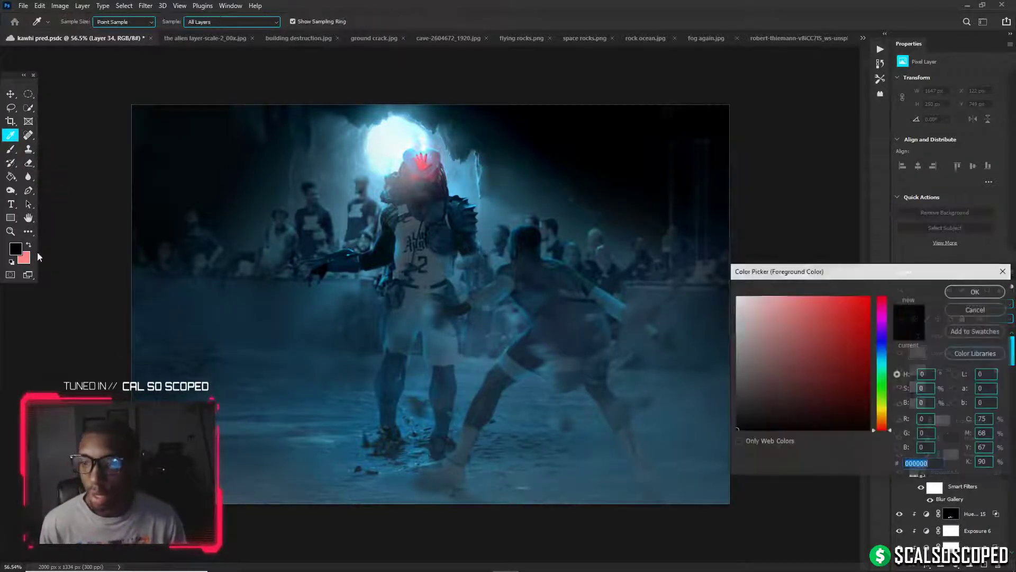
drag(840, 427, 830, 414)
click(881, 350)
click(851, 410)
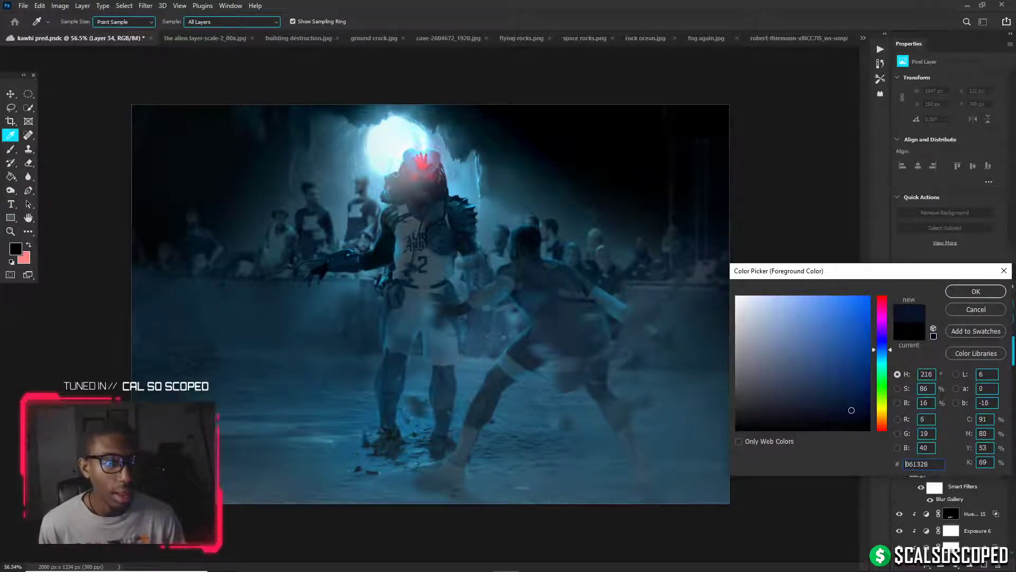
click(975, 291)
Paint a soft dark blue vignette on Layer 34 along the image's side and lower edges with a brush of about 633 px
mouse_move(181, 396)
mouse_down()
mouse_move(235, 489)
mouse_move(366, 532)
mouse_move(271, 542)
mouse_move(593, 549)
mouse_move(640, 480)
mouse_move(782, 206)
mouse_up()
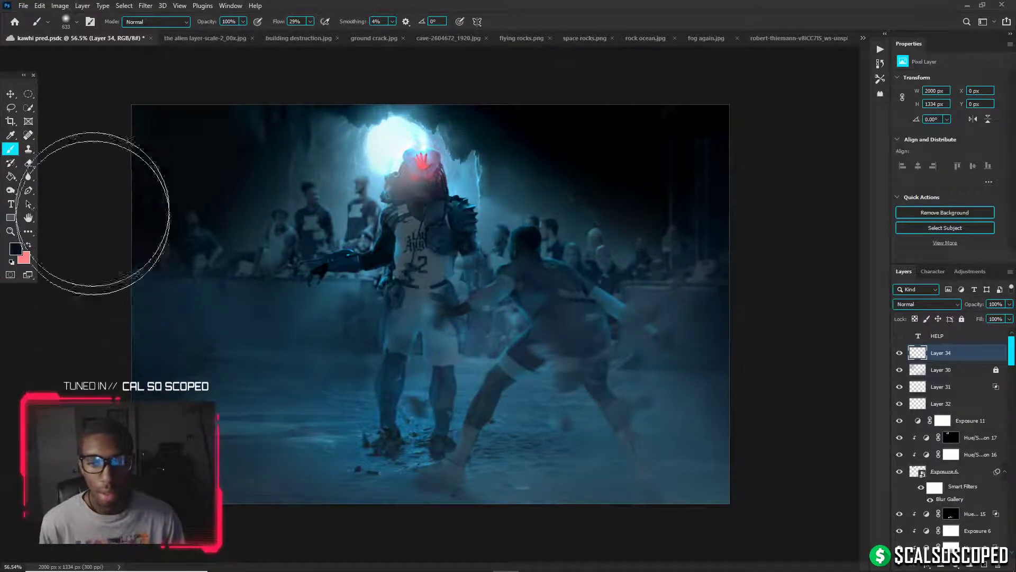
mouse_move(419, 485)
mouse_down()
mouse_move(364, 415)
mouse_move(492, 472)
mouse_move(524, 510)
mouse_move(638, 512)
mouse_up()
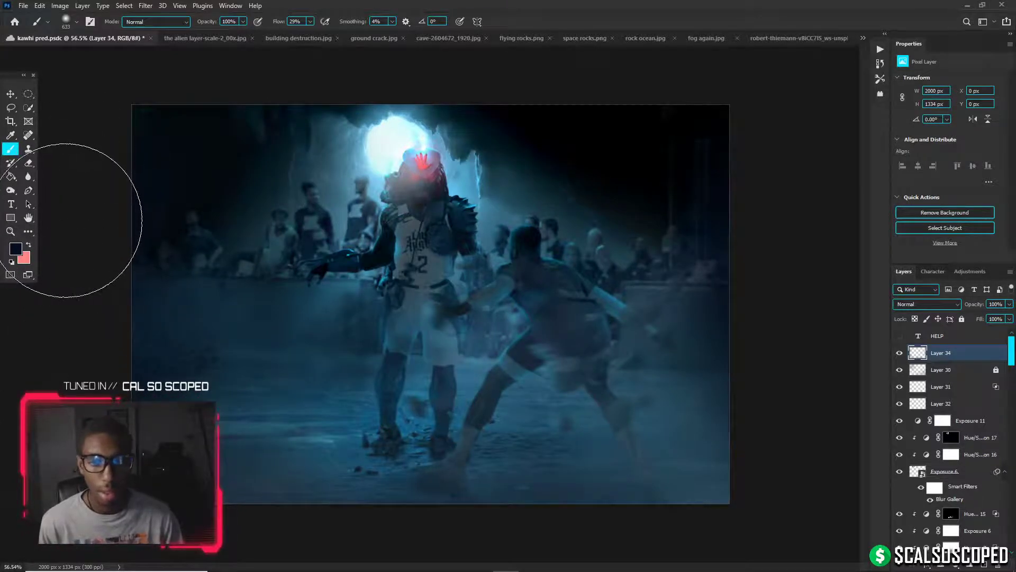
key(v)
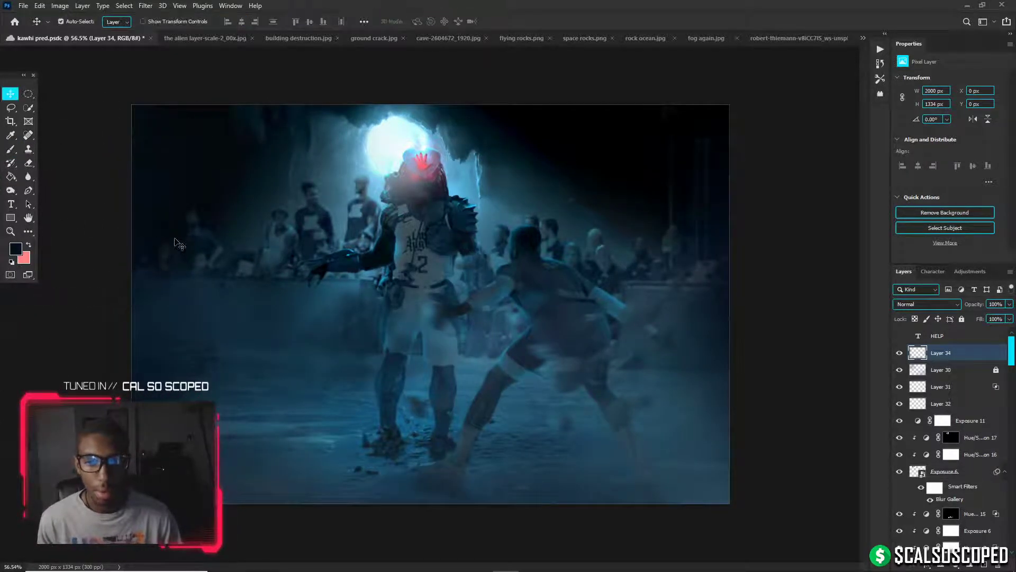
drag(314, 296, 405, 344)
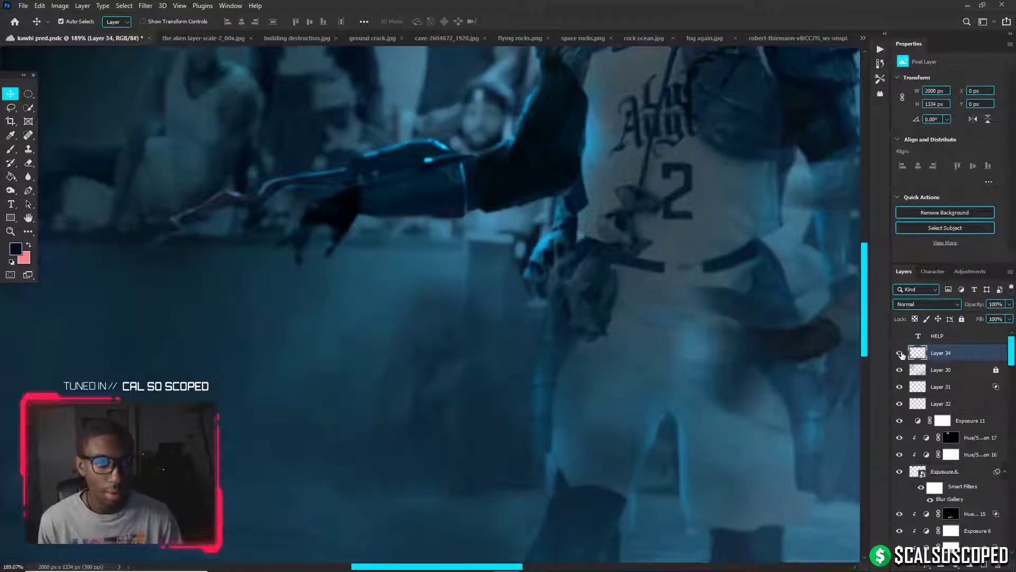
Lock Layer 34, then add a clipped Hue/Saturation adjustment directly above Hue/Saturation 11 in the rock oboard front group
click(962, 318)
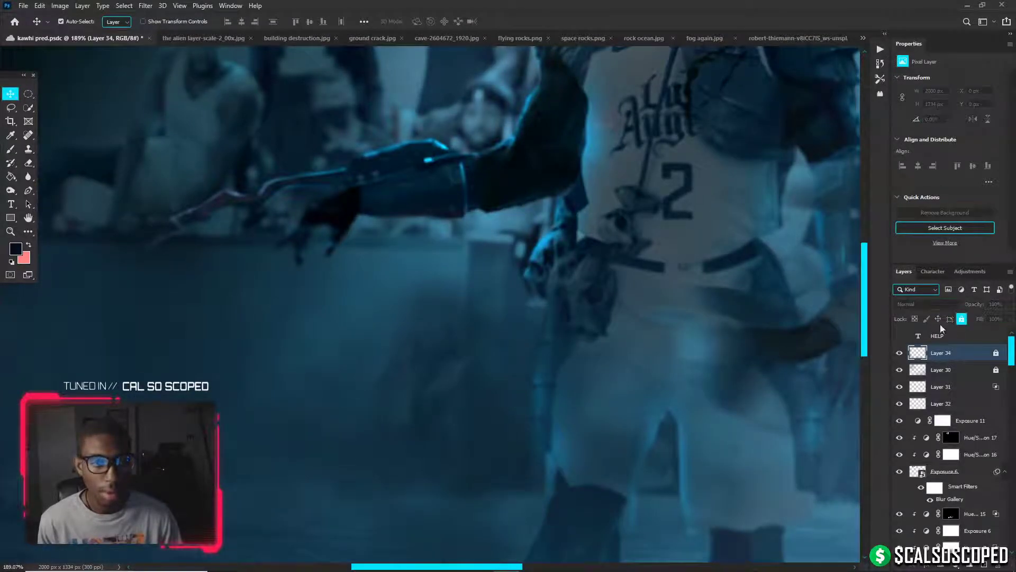
click(521, 388)
scroll(956, 487, down, 3)
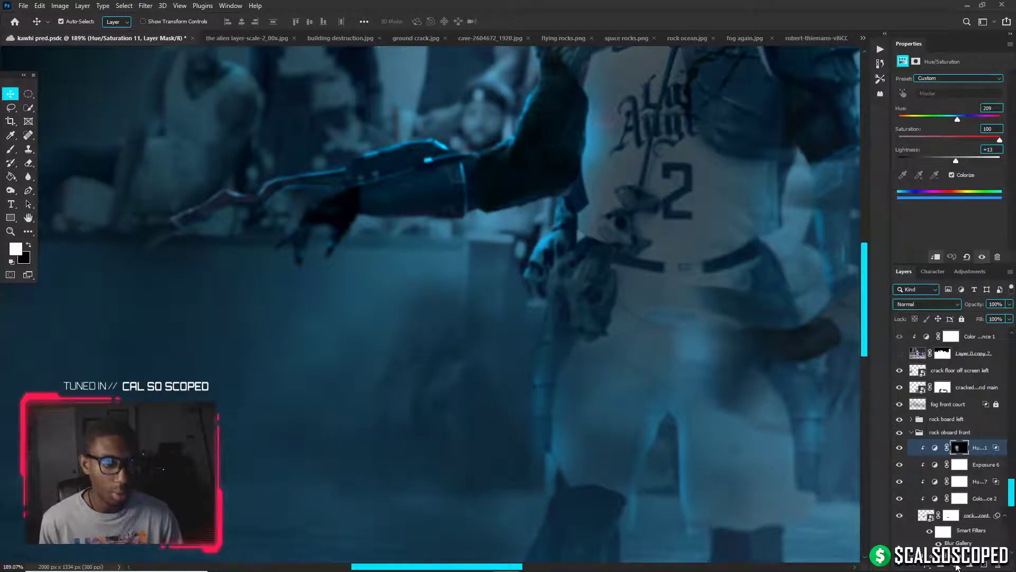
click(957, 567)
click(968, 461)
alt+click(979, 453)
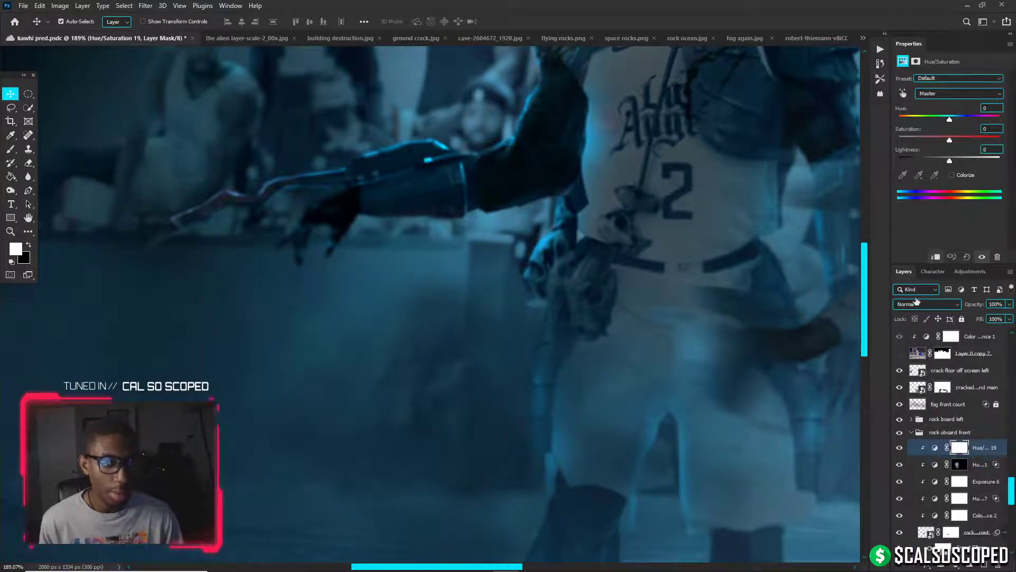
Colorize the front rocks with hue 192 and saturation 84, and compare the composite with and without the adjustment
click(953, 174)
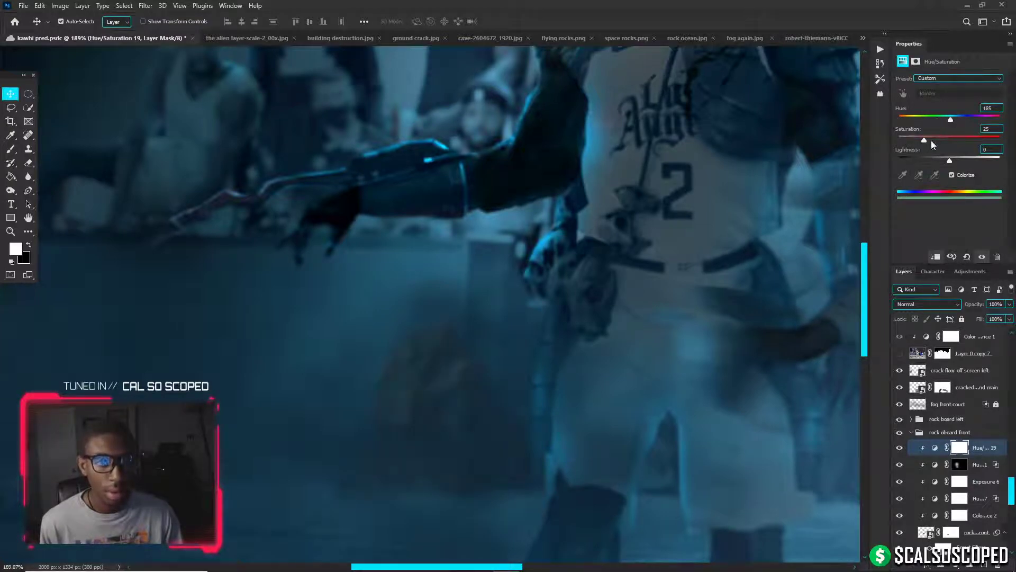
click(971, 140)
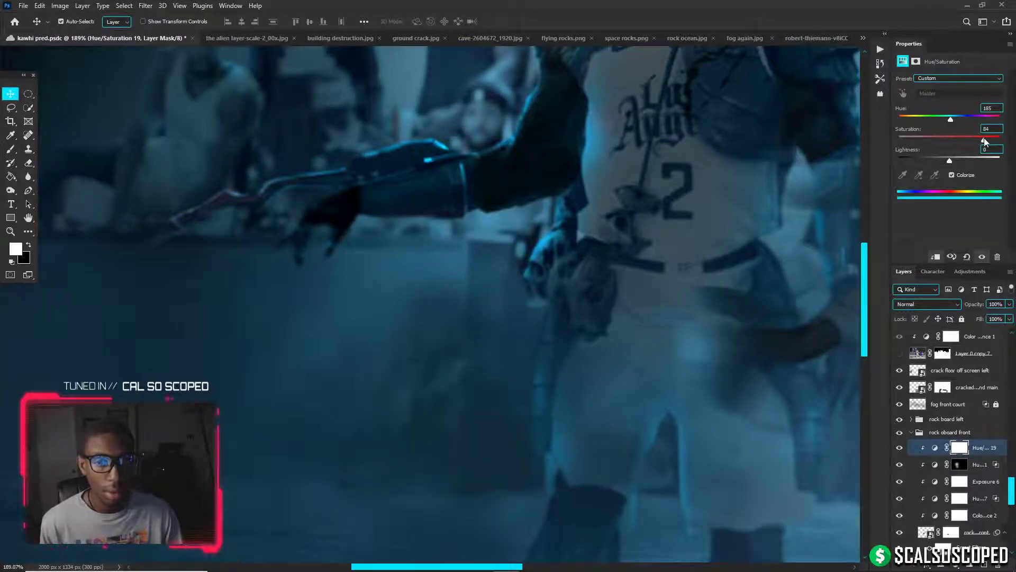
drag(952, 118, 953, 119)
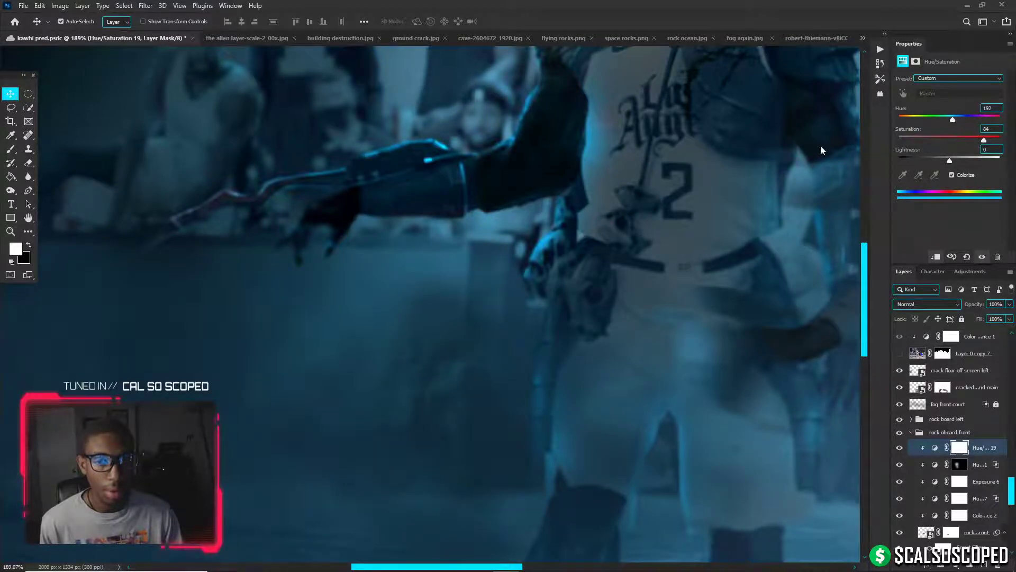
key(ctrl+0)
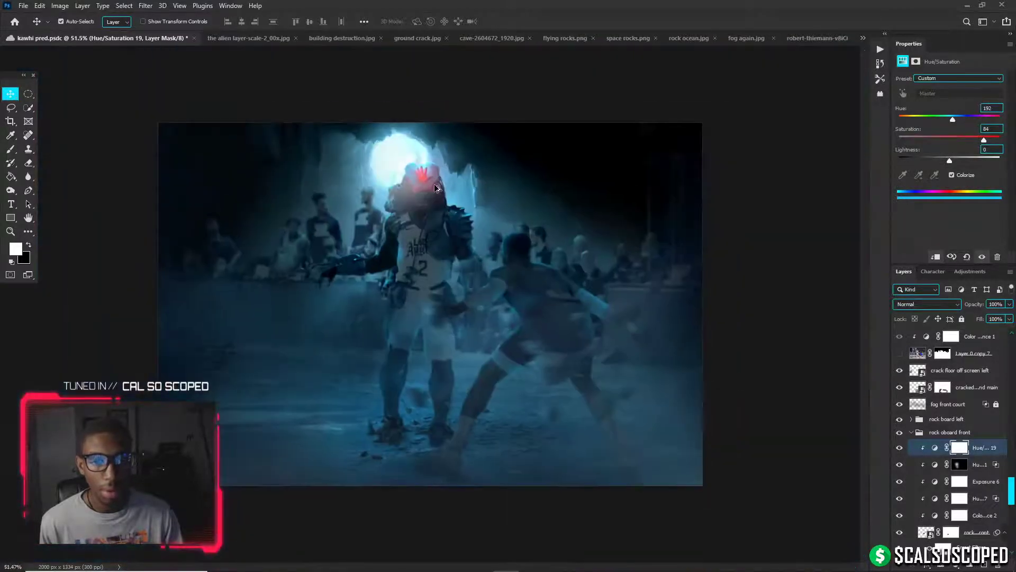
click(901, 449)
click(902, 449)
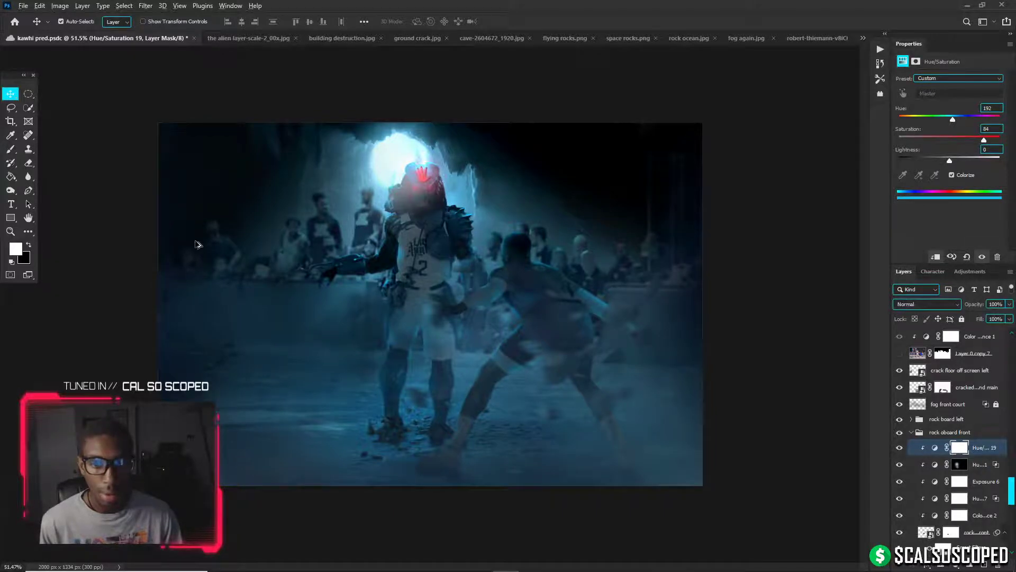
Select the Exposure 12 mask in the court and bench group and paint it black with a smaller brush over the wall beside the masked figure
scroll(359, 295, up, 8)
drag(360, 292, 298, 273)
key(ctrl+z)
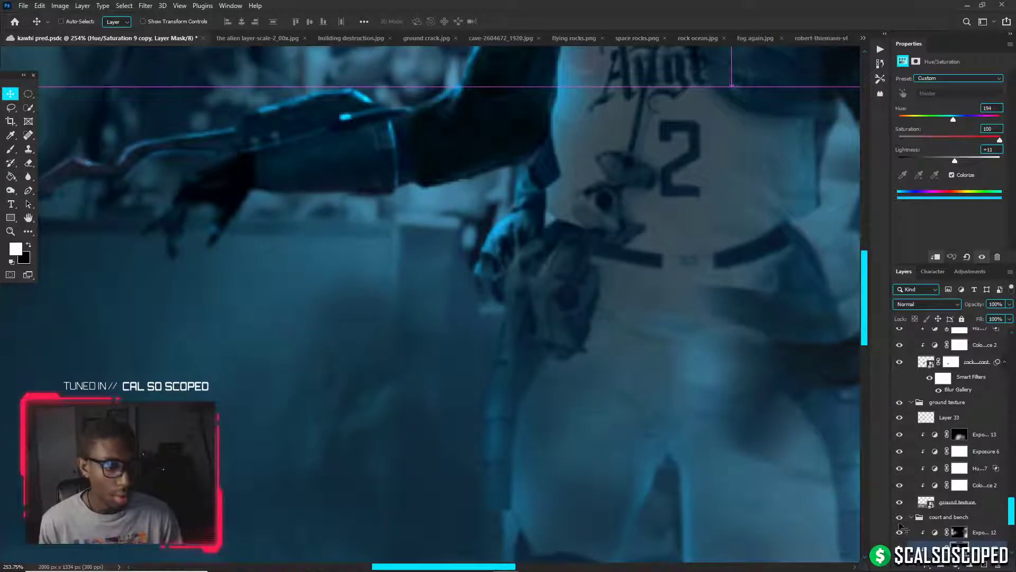
key(ctrl)
click(899, 532)
click(899, 532)
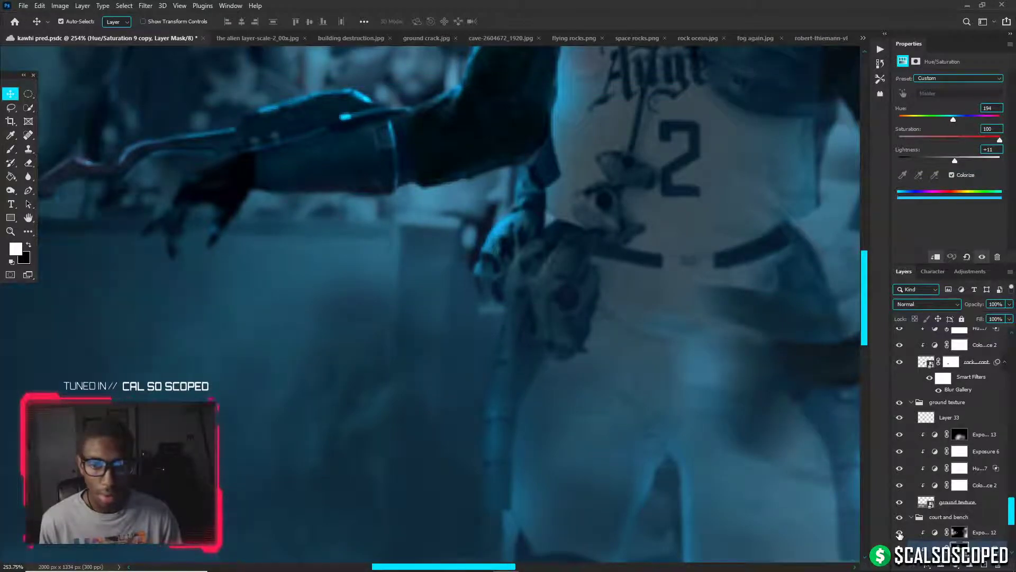
click(959, 535)
key(b)
key(x)
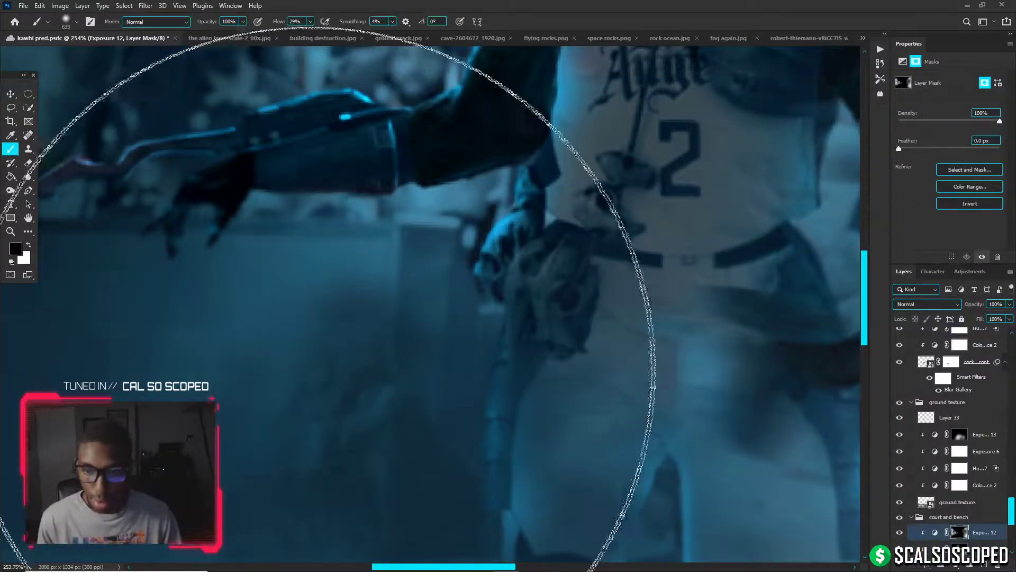
alt+drag(363, 351, 300, 363)
key(ctrl+0)
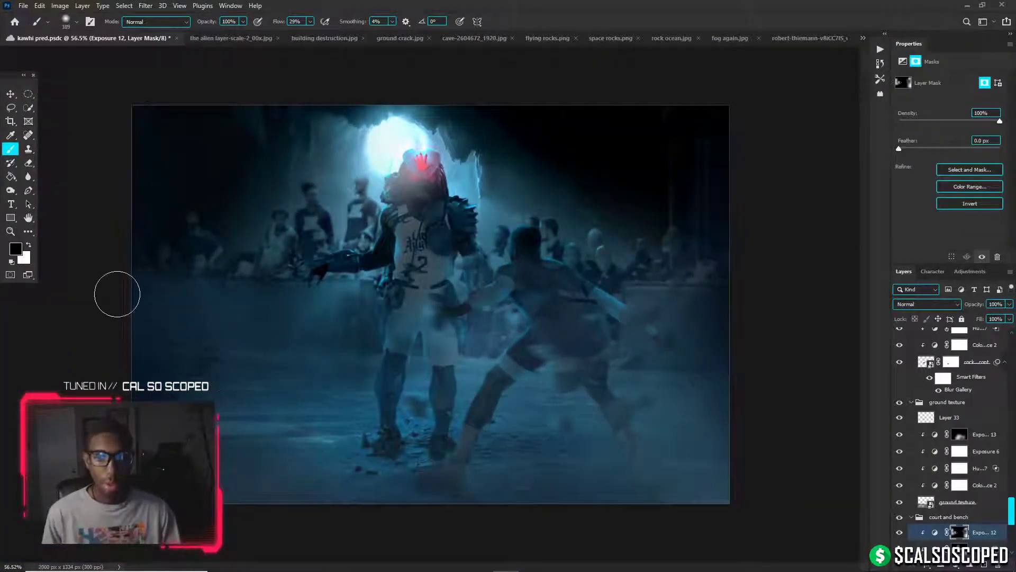
Examine the masked figure and crouching player both close up and within the full composite
key(v)
key(alt+v)
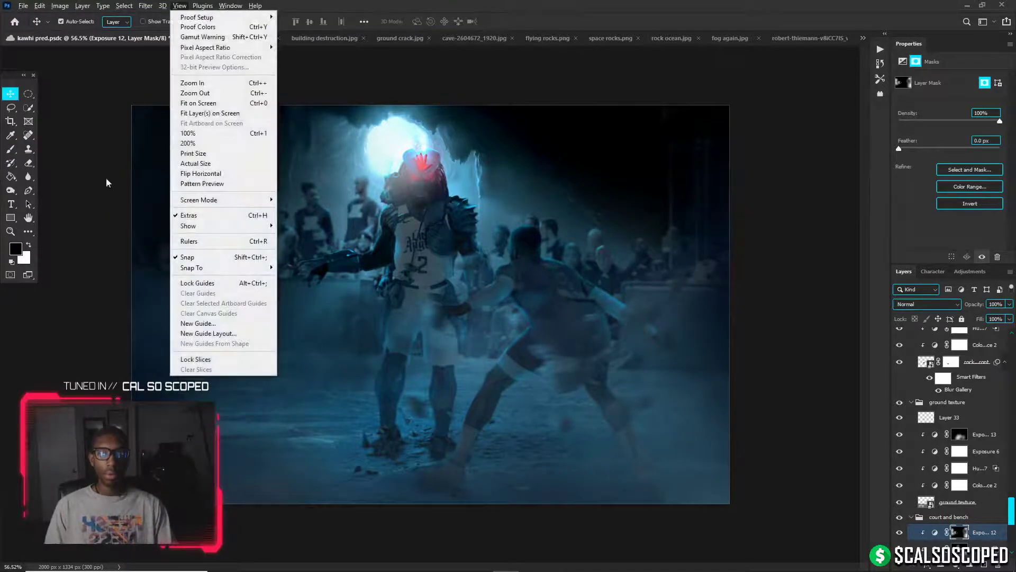
click(13, 96)
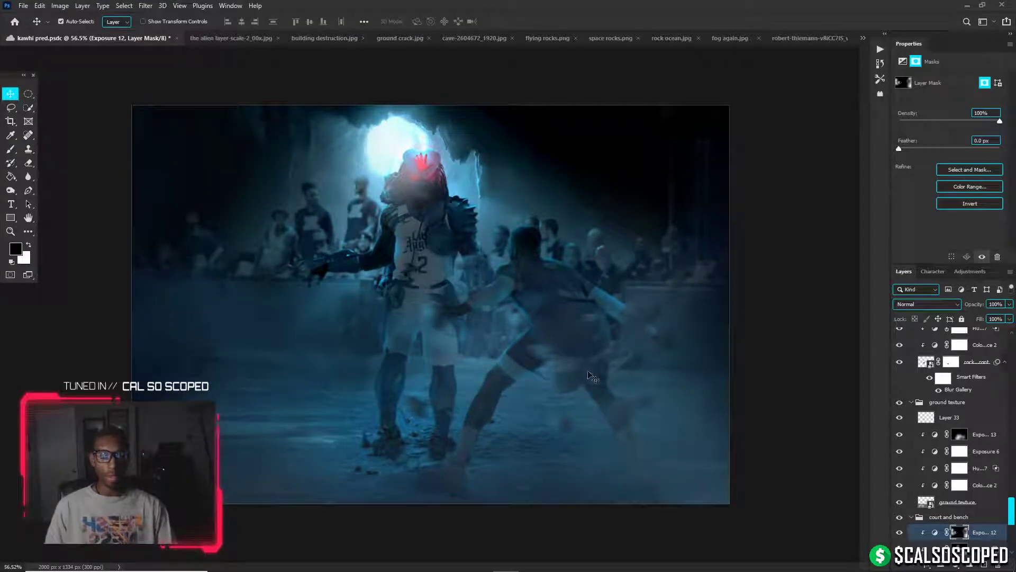
scroll(503, 221, up, 1)
scroll(424, 238, up, 7)
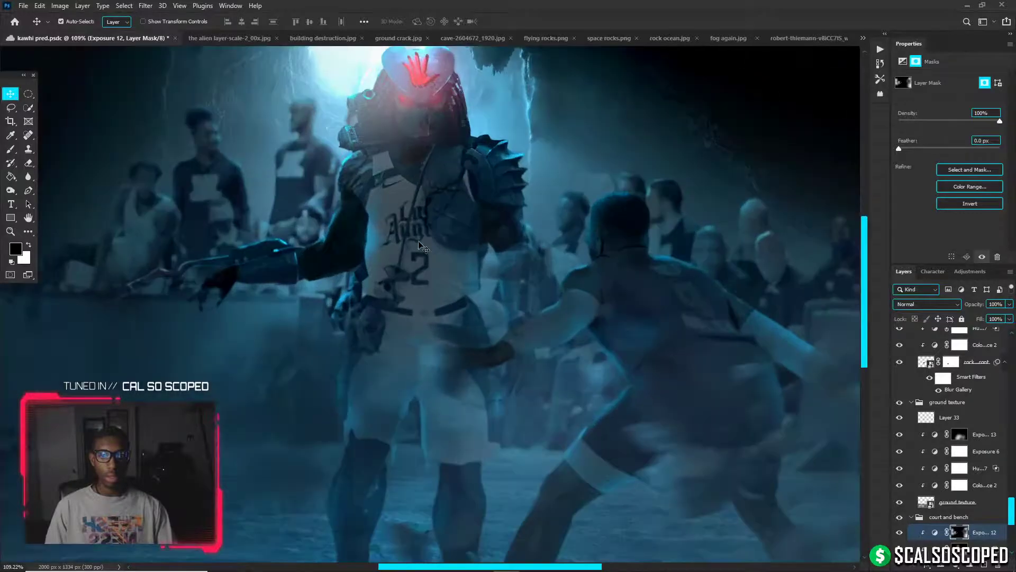
scroll(418, 256, down, 5)
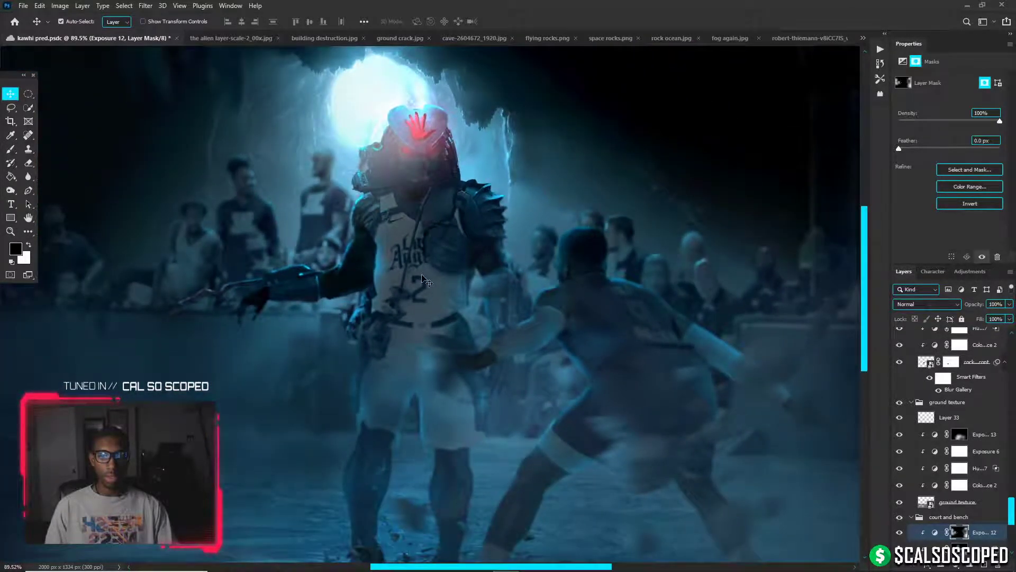
scroll(424, 280, up, 2)
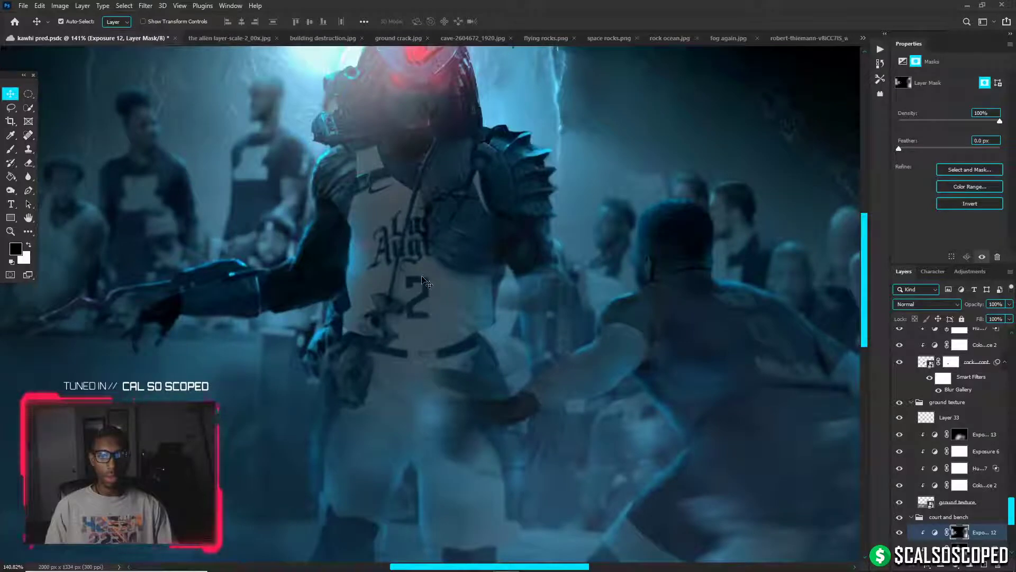
scroll(424, 280, down, 4)
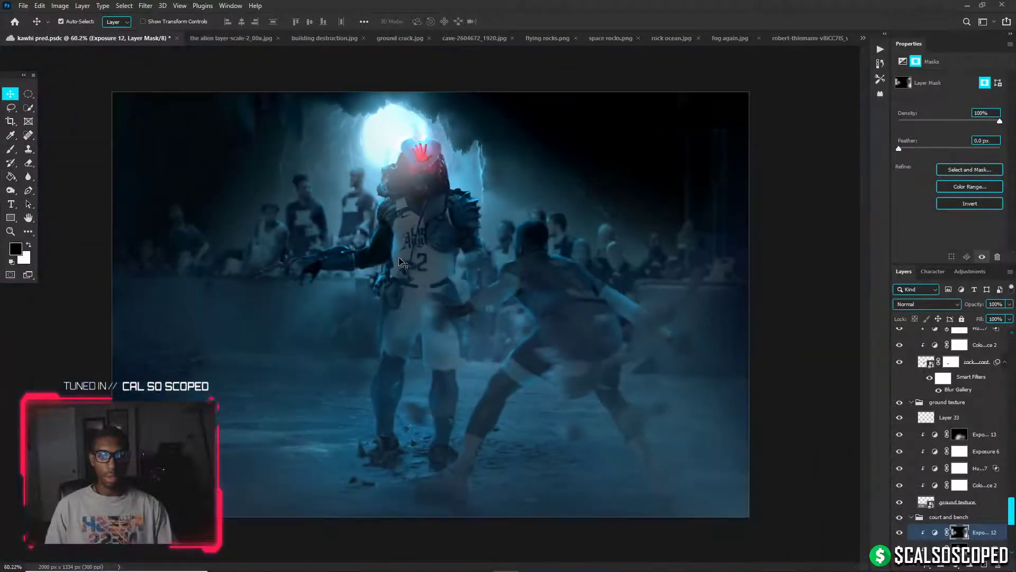
scroll(402, 259, up, 3)
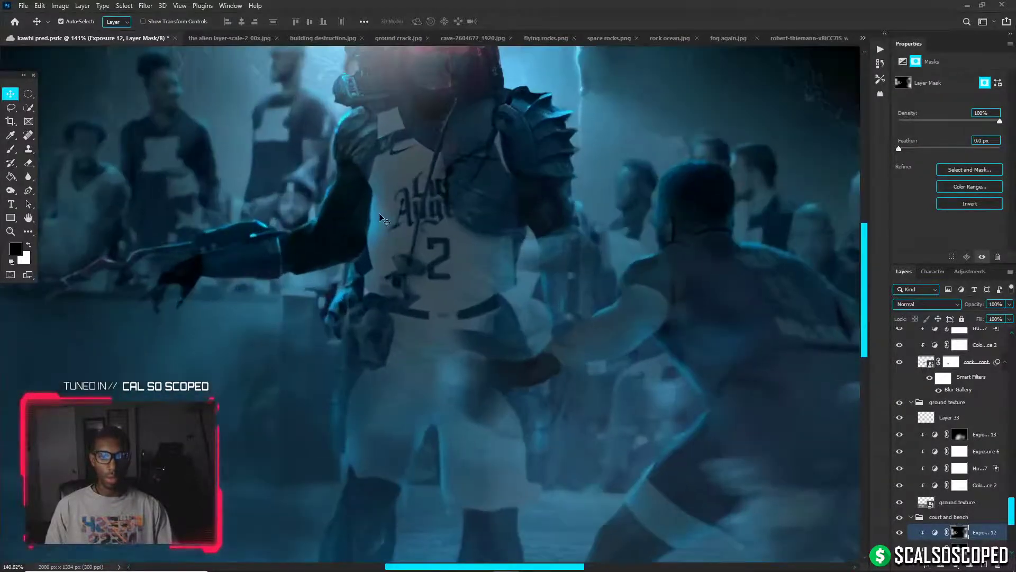
Retouch the Hue/Saturation 12 copy mask over the masked figure's jersey with black and white, lowering the brush flow to 9%
key(b)
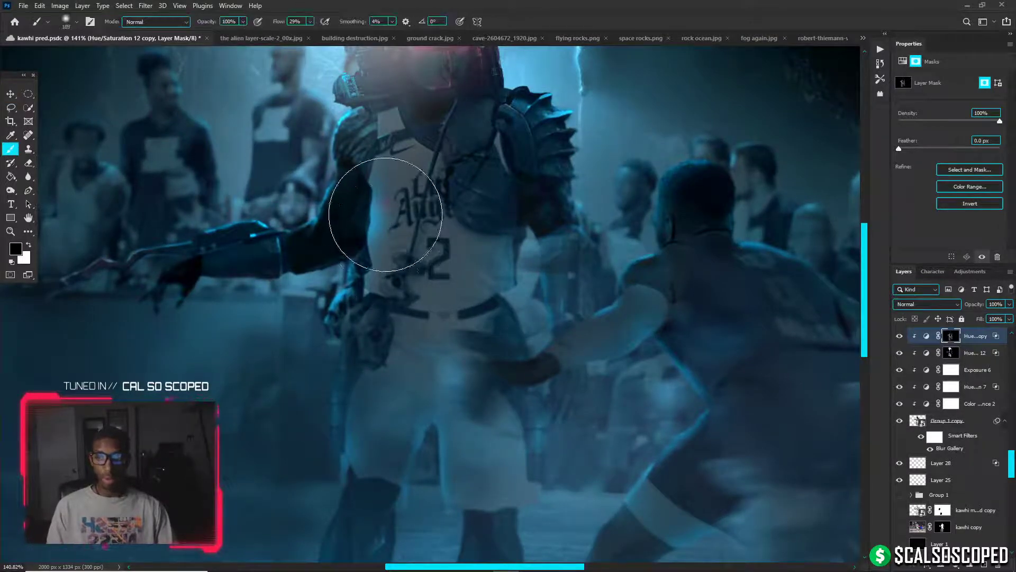
mouse_move(404, 223)
mouse_down()
mouse_move(375, 222)
mouse_move(390, 203)
mouse_move(381, 241)
mouse_move(387, 205)
mouse_up()
key(x)
mouse_move(421, 253)
mouse_down()
mouse_move(451, 250)
mouse_move(440, 267)
mouse_move(447, 256)
mouse_move(419, 234)
mouse_move(434, 242)
mouse_move(421, 225)
mouse_up()
click(310, 22)
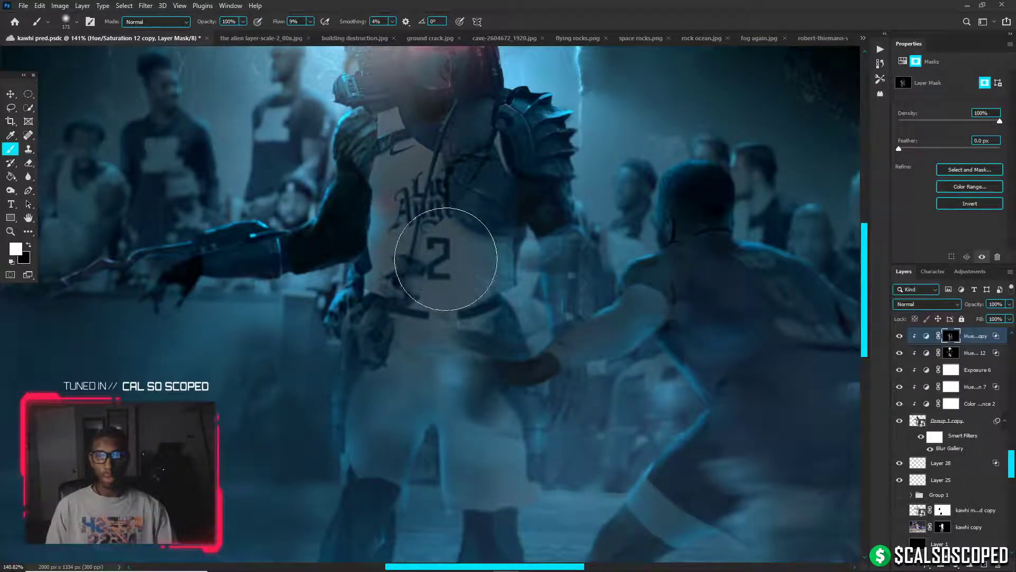
mouse_move(447, 263)
mouse_down()
mouse_move(427, 197)
mouse_move(438, 268)
mouse_move(374, 147)
mouse_up()
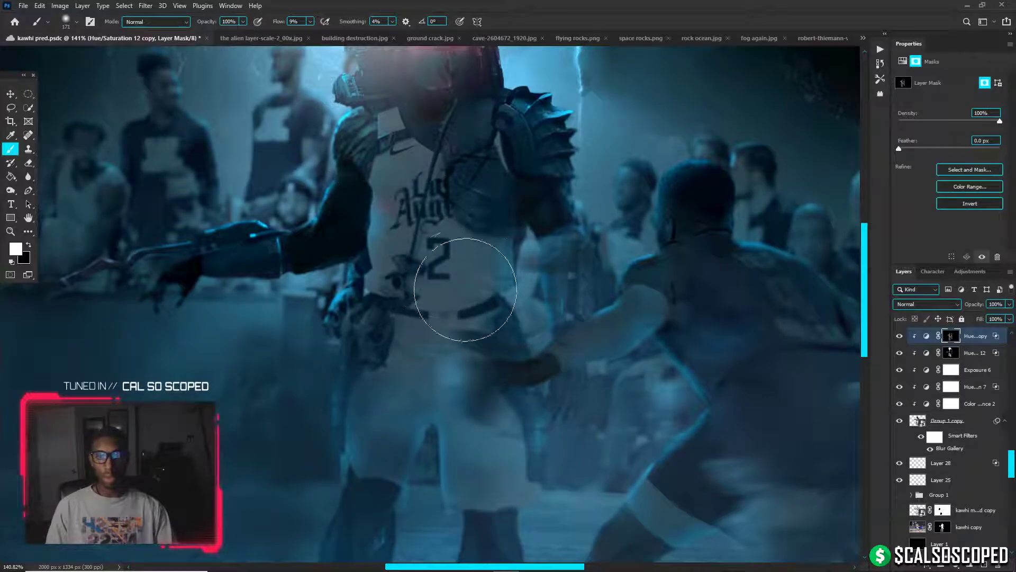
scroll(479, 305, down, 5)
key(x)
drag(439, 257, 414, 263)
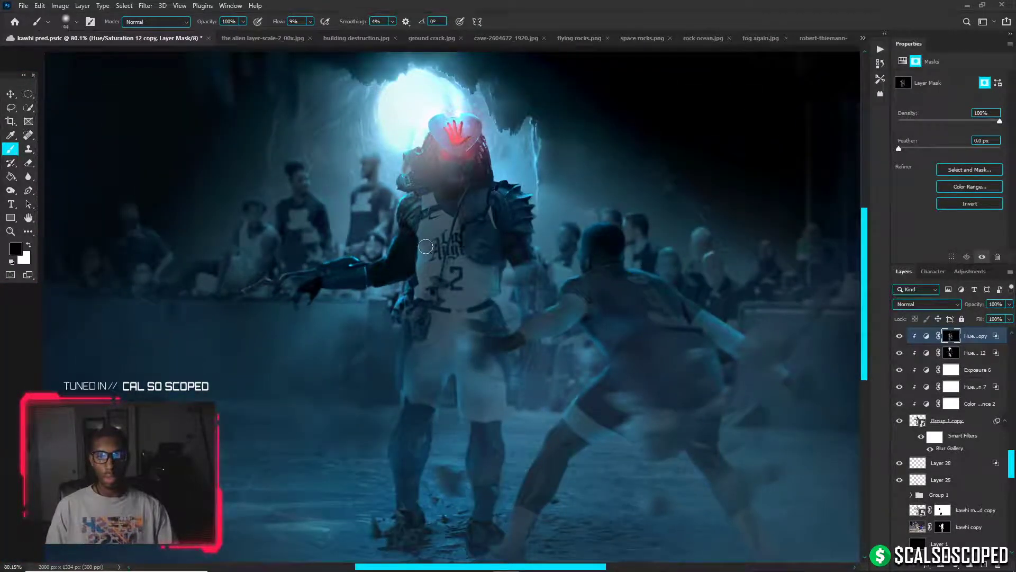
Refine the Hue/Saturation 12 mask over the masked figure's torso and legs with black and white strokes at 9% flow
click(949, 354)
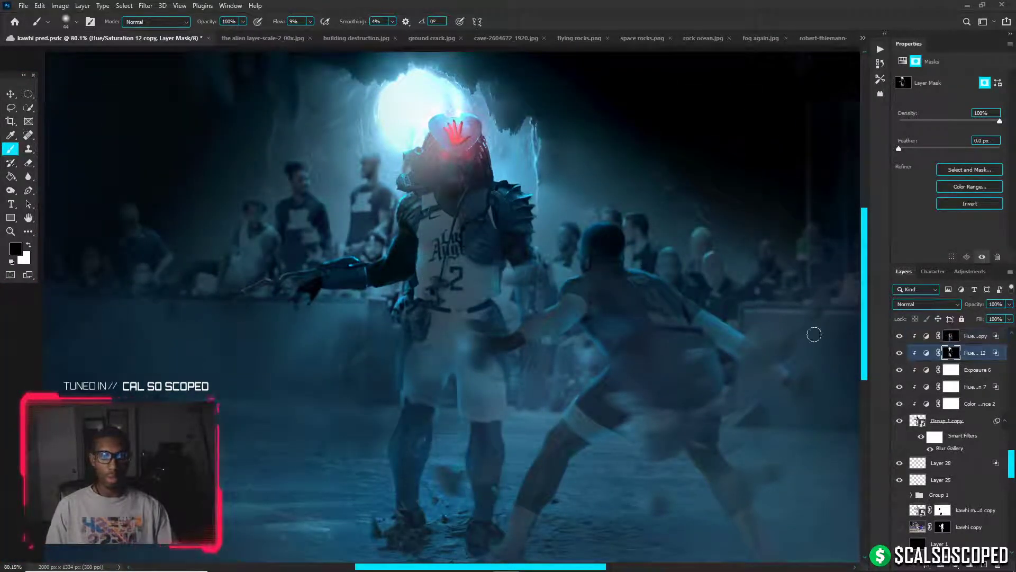
mouse_move(445, 266)
mouse_down()
mouse_move(416, 245)
mouse_move(421, 263)
mouse_move(428, 243)
mouse_up()
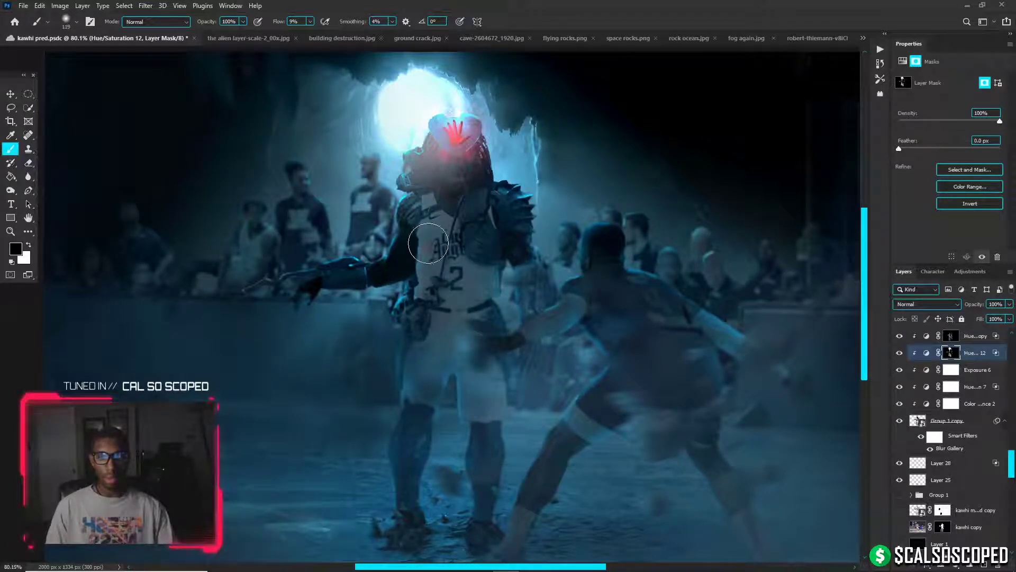
key(x)
mouse_move(450, 286)
mouse_down()
mouse_move(419, 273)
mouse_move(412, 252)
mouse_move(391, 294)
mouse_up()
scroll(383, 420, up, 5)
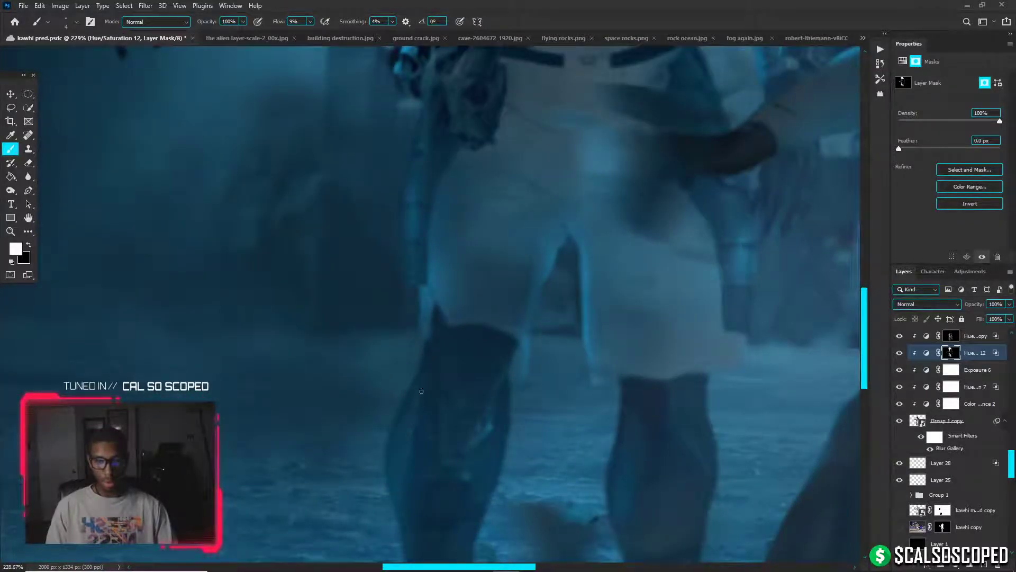
key(x)
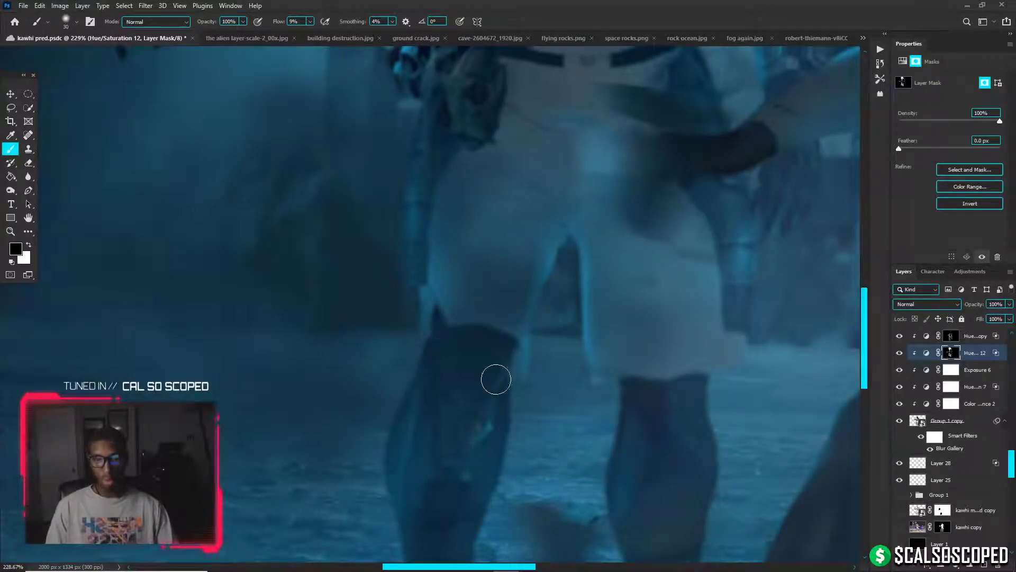
scroll(525, 464, down, 6)
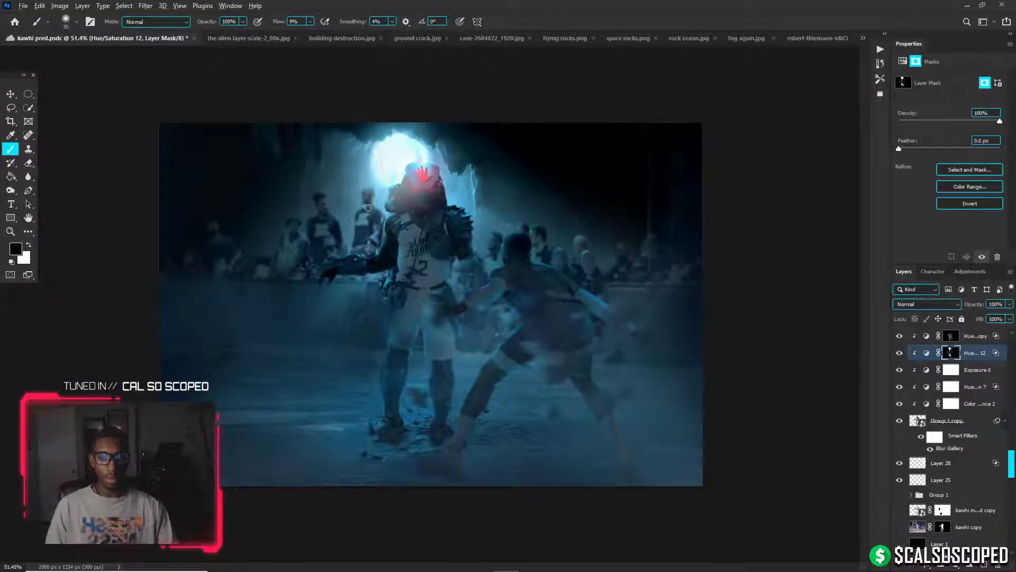
Add an Exposure adjustment directly above Hue/Saturation 13 and clip it to the masked figure's layer stack
key(v)
key(alt+v)
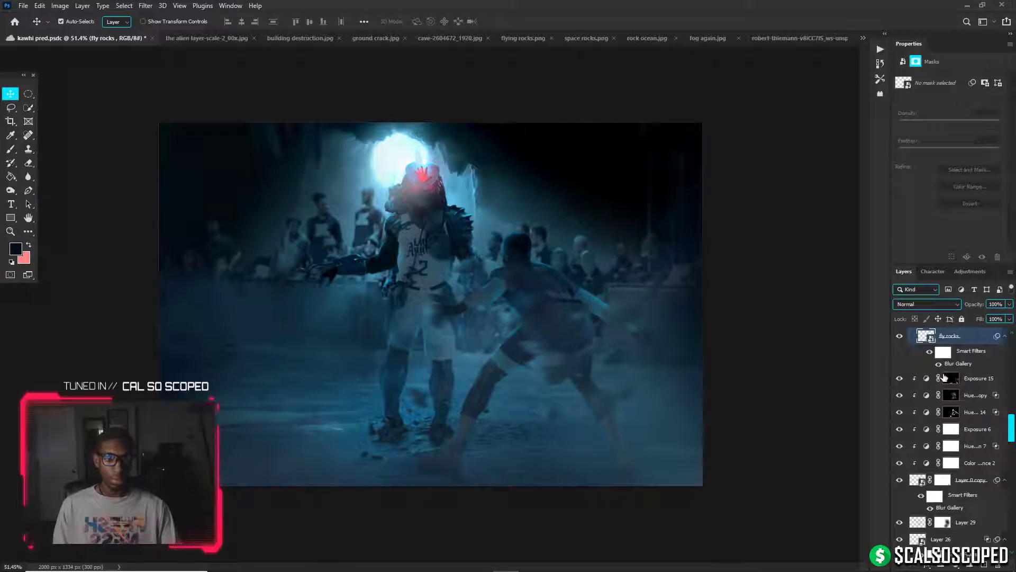
click(546, 278)
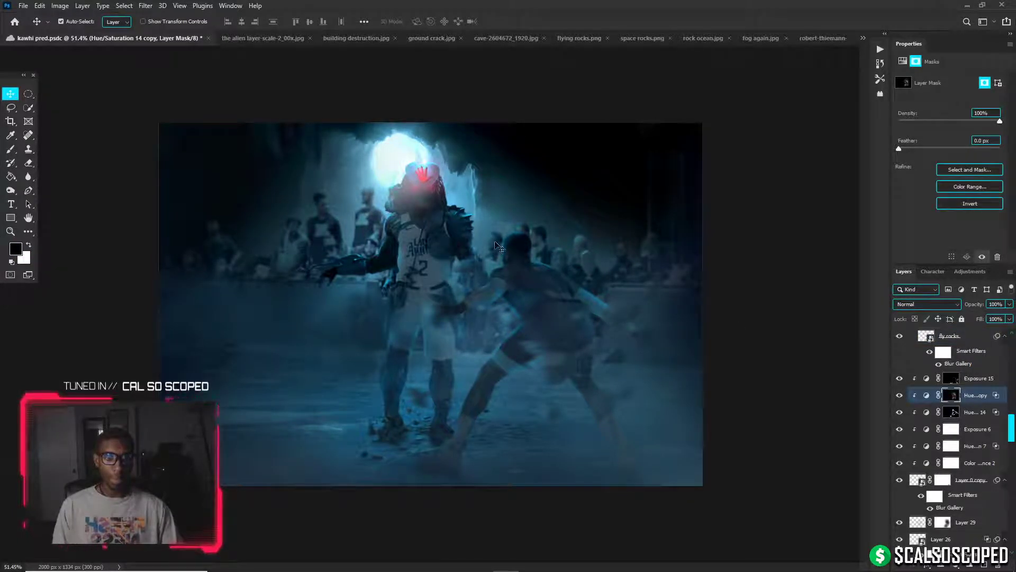
click(428, 224)
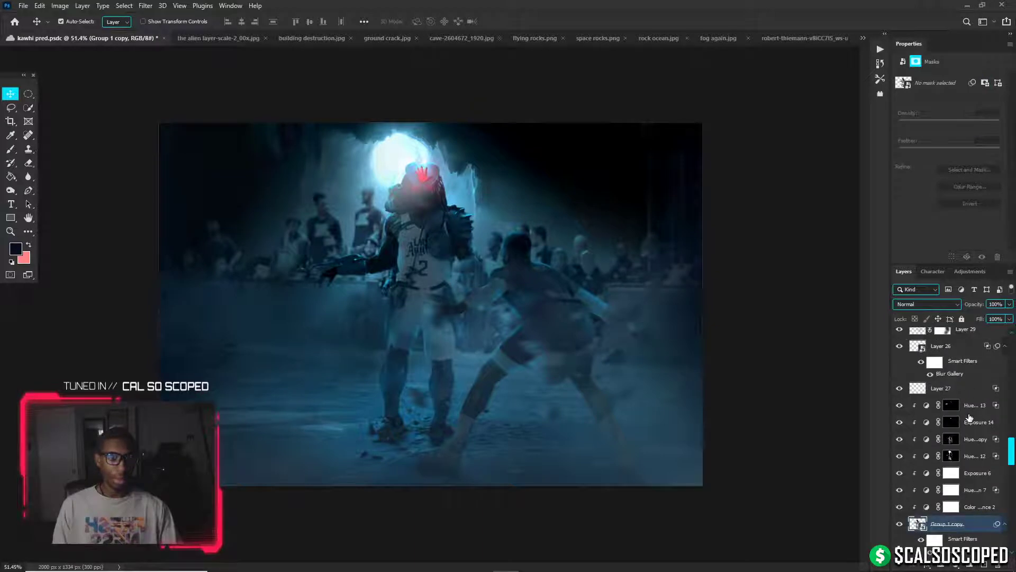
click(969, 407)
click(960, 560)
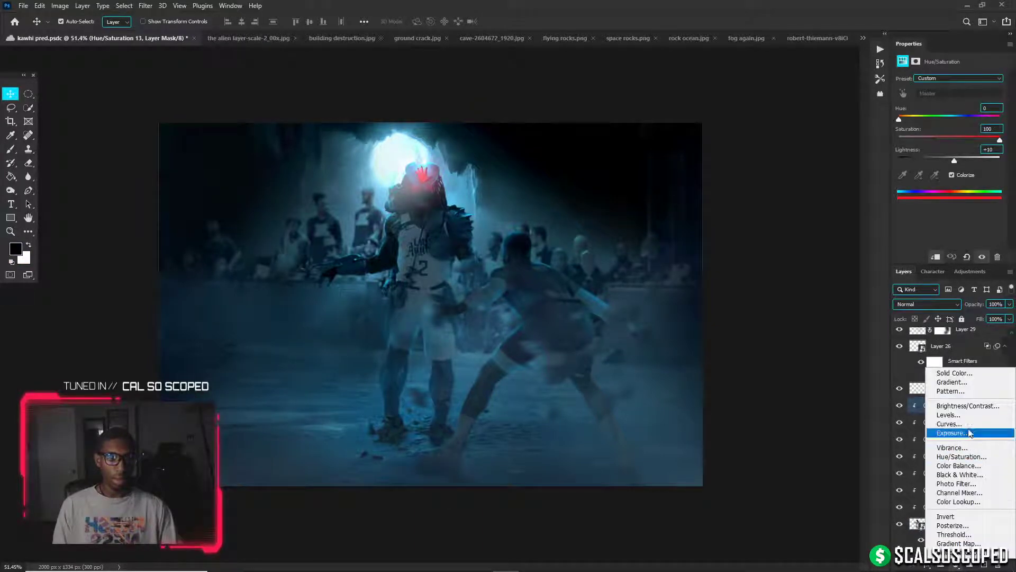
click(953, 433)
alt+click(971, 412)
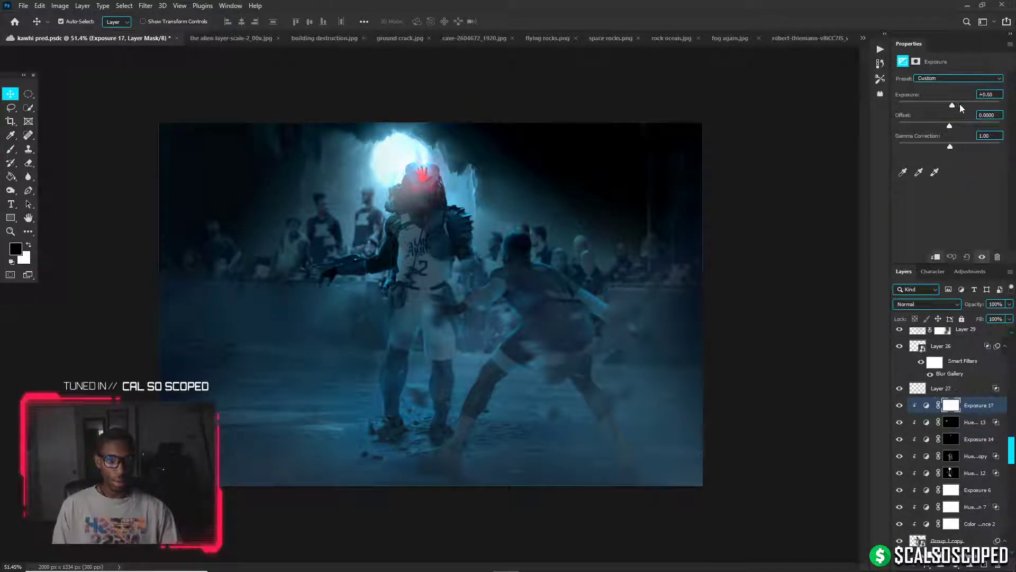
Set the new adjustment's exposure to +2.55, invert its mask to black and ready the Brush tool
drag(961, 103, 969, 104)
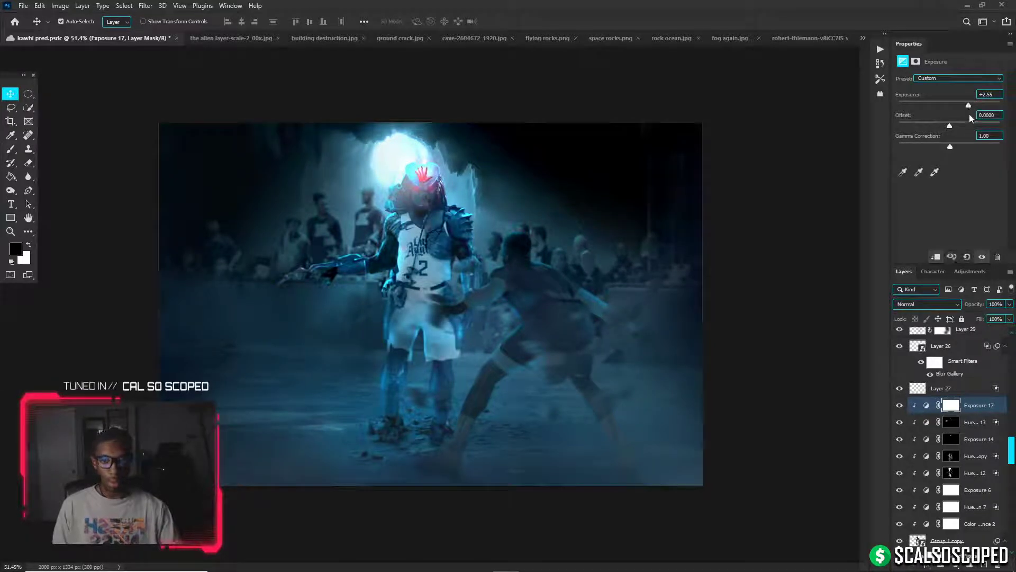
key(ctrl+i)
key(b)
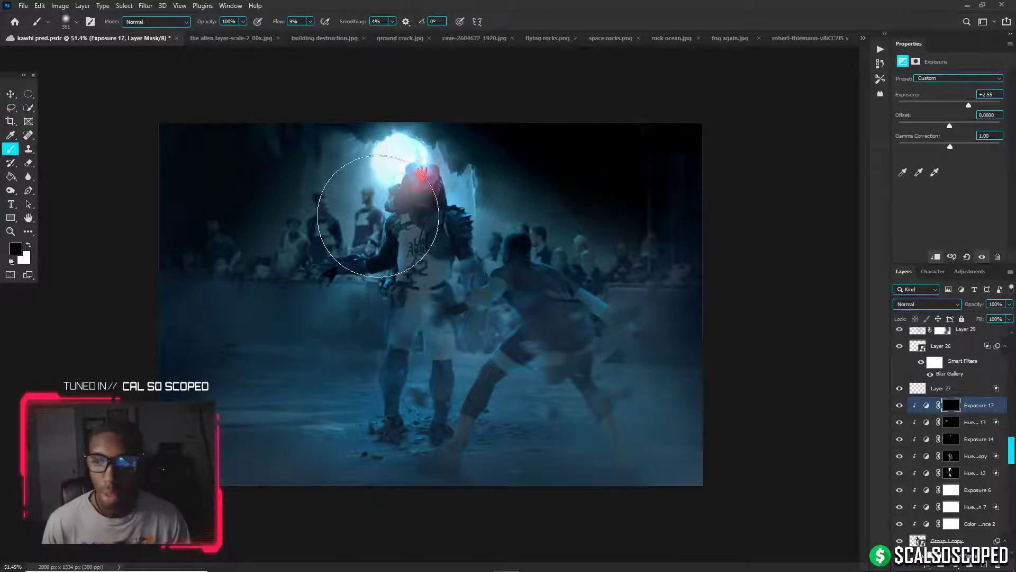
Paint white on the Exposure 17 mask at 9% flow over the masked figure's torso and outstretched forearm and hand
key(x)
mouse_move(378, 216)
mouse_down()
mouse_move(370, 186)
mouse_move(358, 318)
mouse_move(358, 230)
mouse_move(456, 216)
mouse_move(403, 278)
mouse_up()
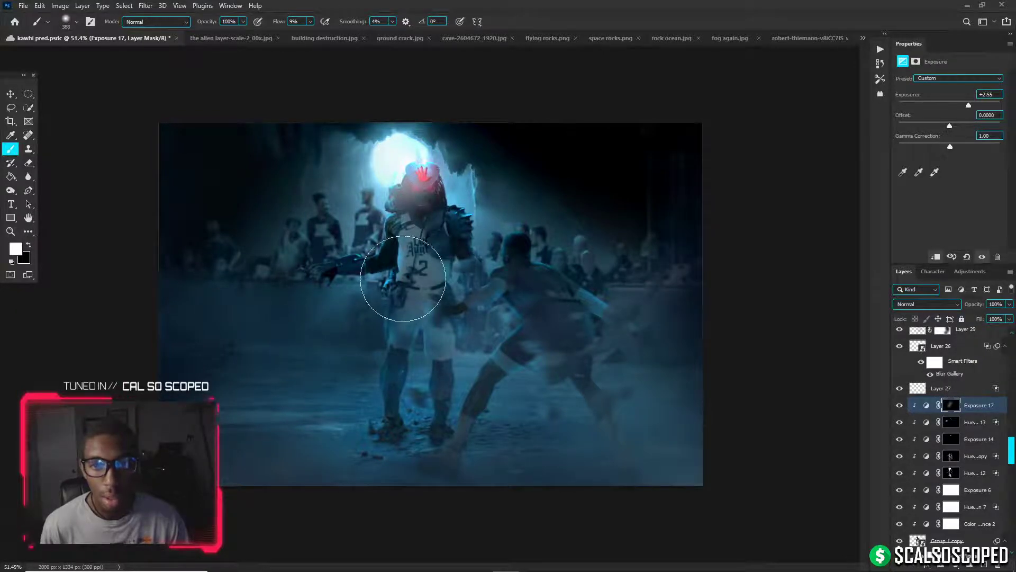
alt+scroll(331, 286, up, 6)
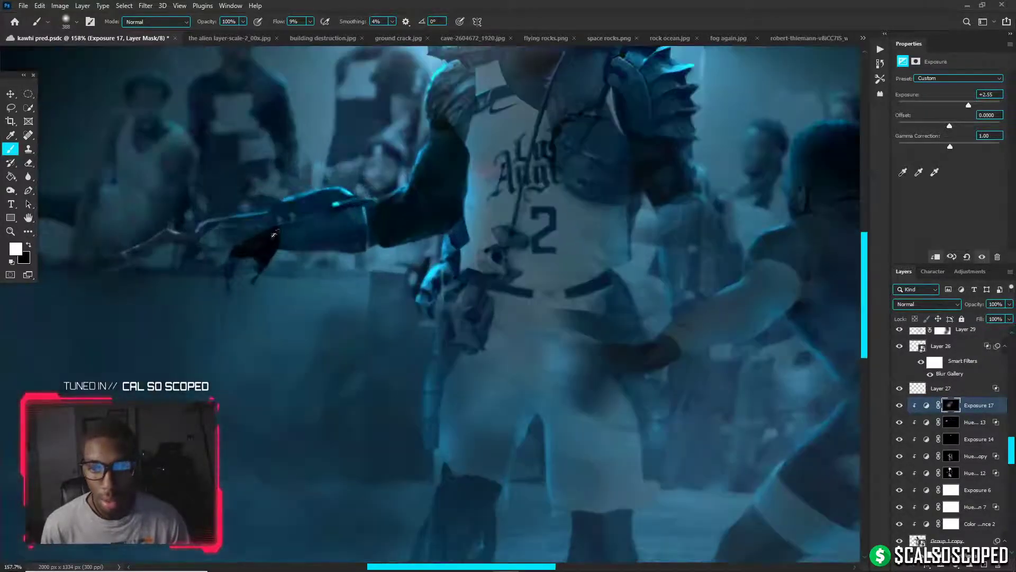
alt+right_click(274, 234)
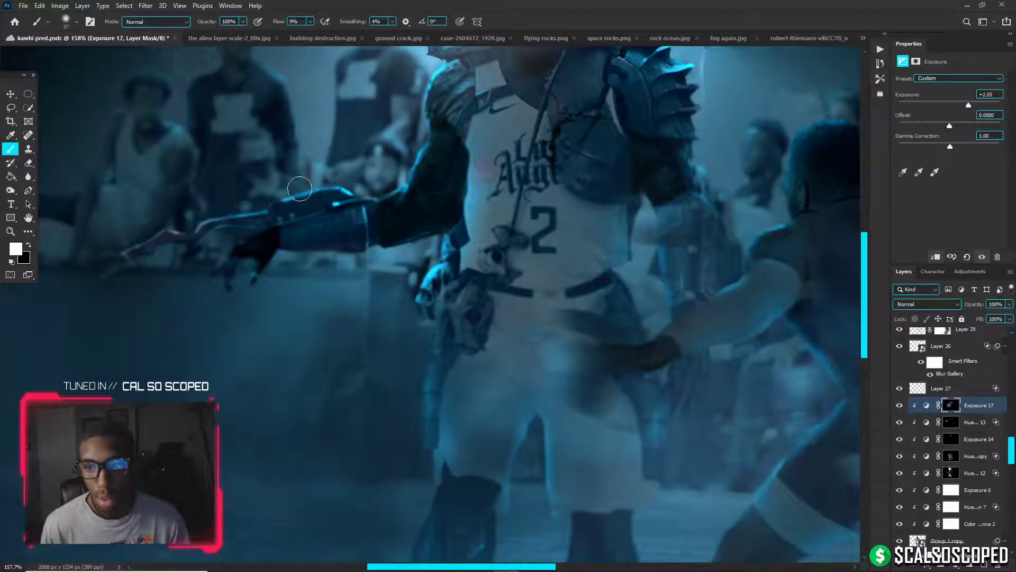
alt+right_click(360, 207)
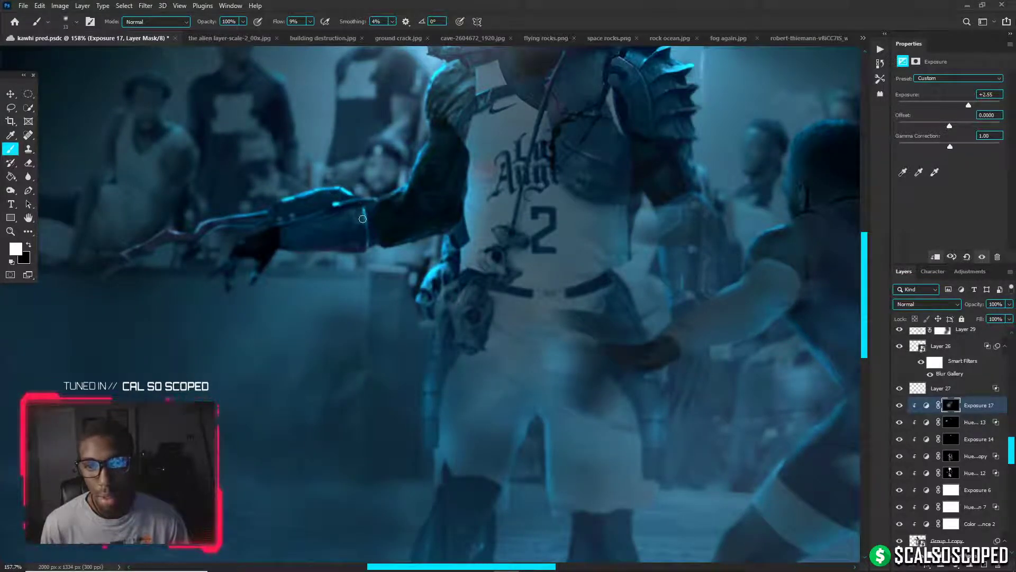
alt+right_click(295, 254)
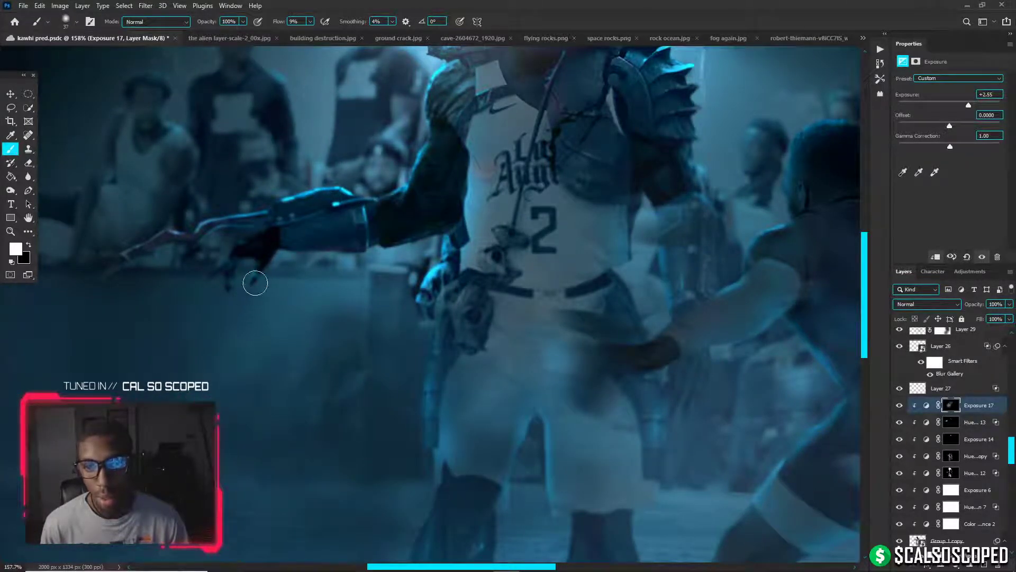
scroll(363, 259, down, 3)
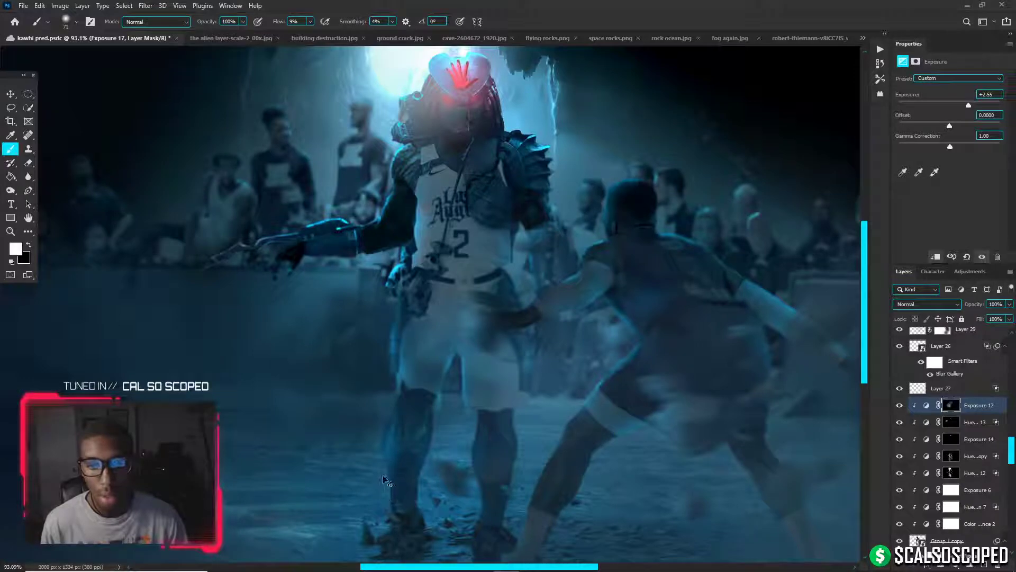
scroll(381, 464, down, 2)
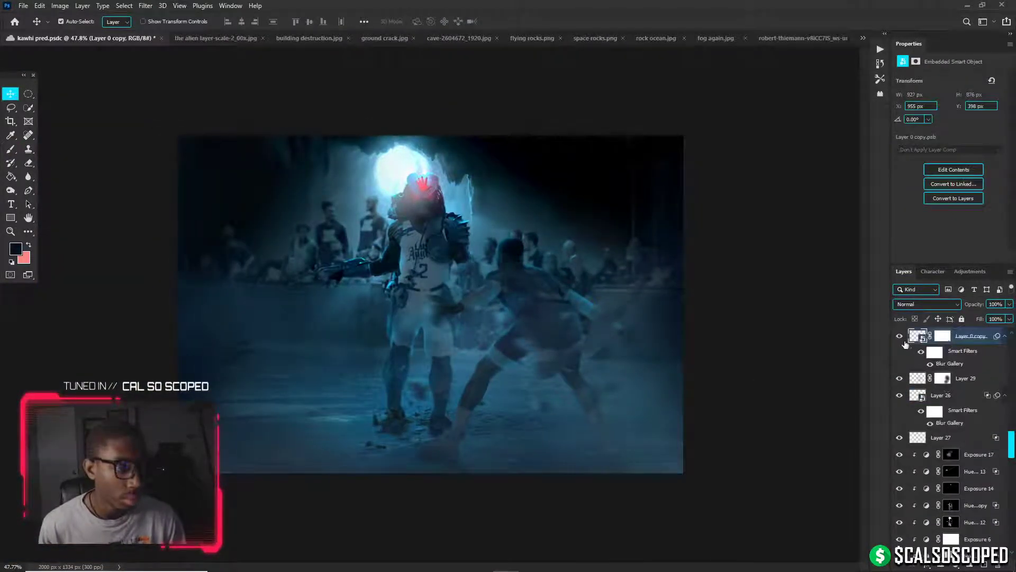
Add an Exposure adjustment directly above Exposure 15 and clip it to the crouching player's layer stack
click(900, 337)
click(900, 337)
scroll(943, 387, up, 4)
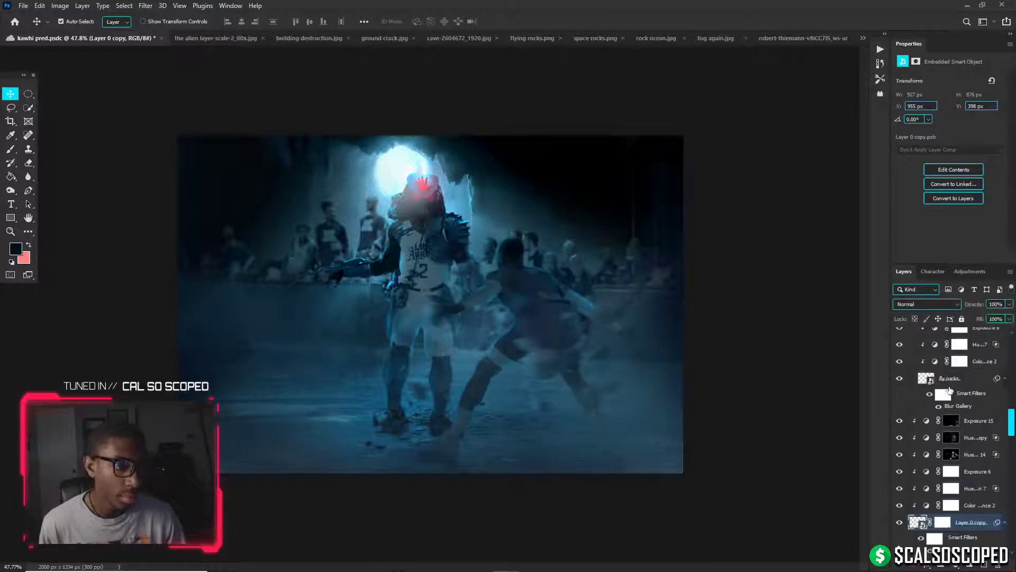
click(951, 420)
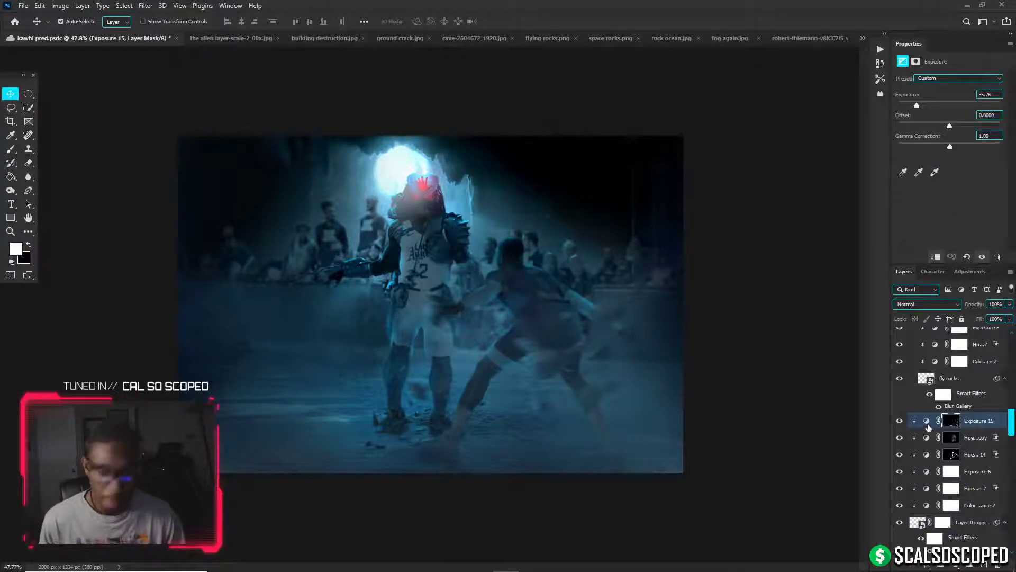
key(b)
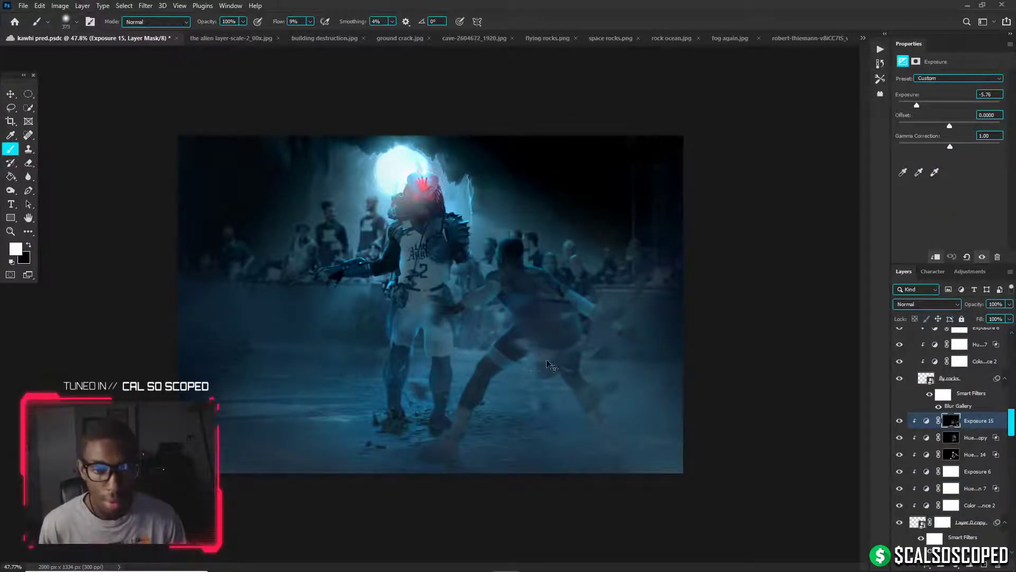
key(x)
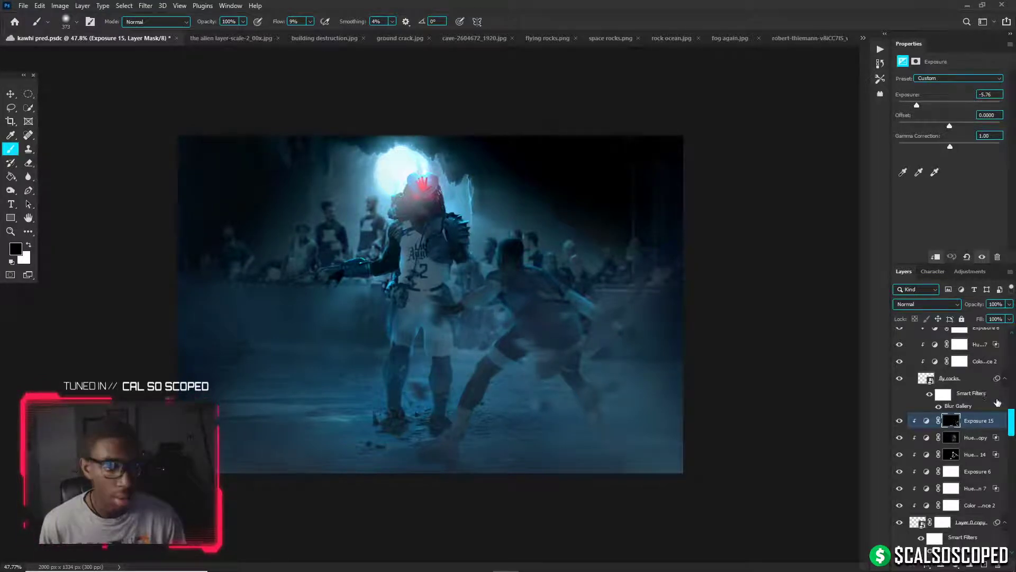
click(956, 566)
click(959, 433)
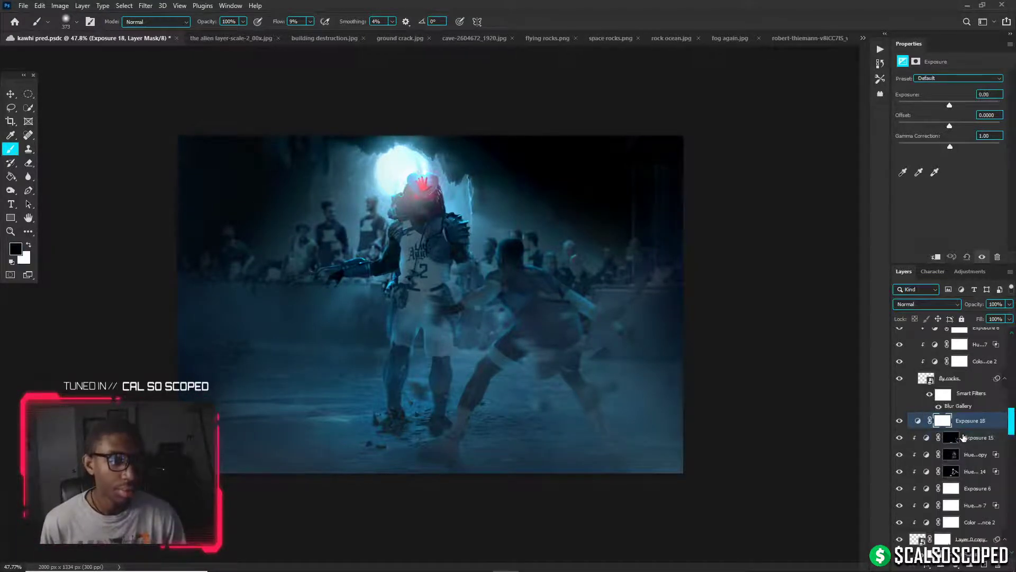
alt+click(965, 427)
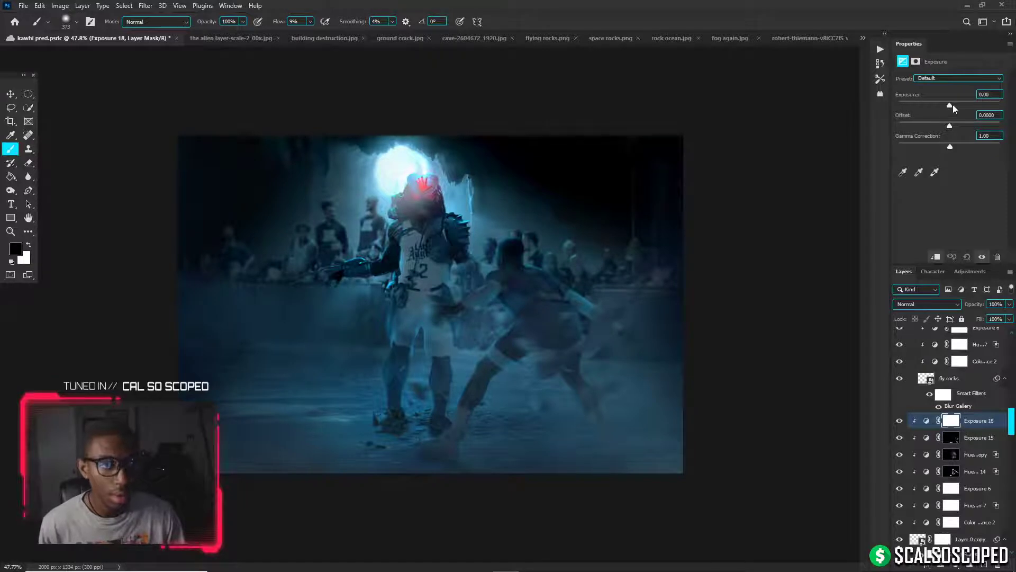
Set the new adjustment's exposure to +1.64 and invert its mask, brushing white beside the crouching player's head at 9% flow
drag(953, 104, 961, 104)
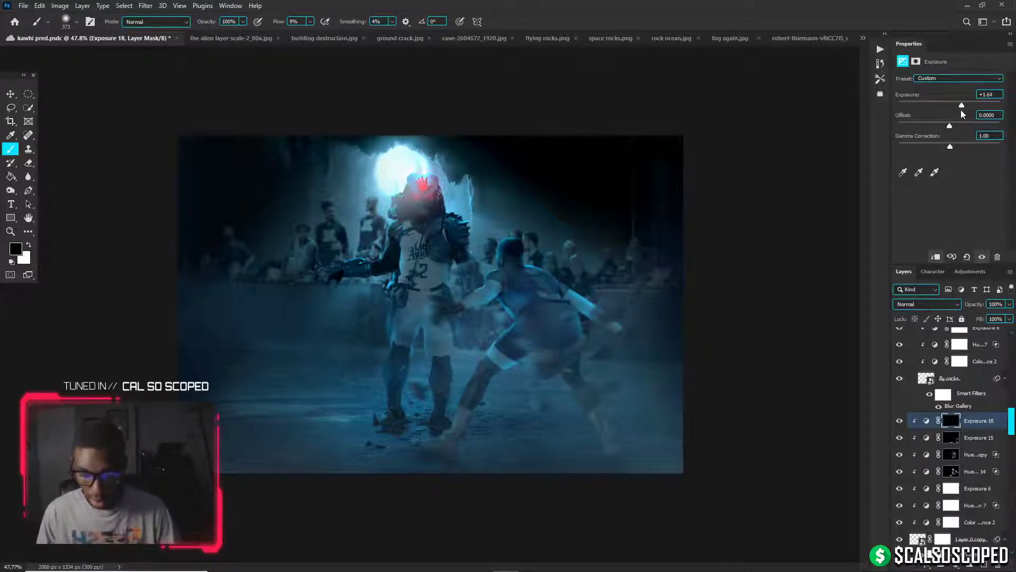
key(x)
alt+right_click(491, 207)
drag(492, 234, 475, 245)
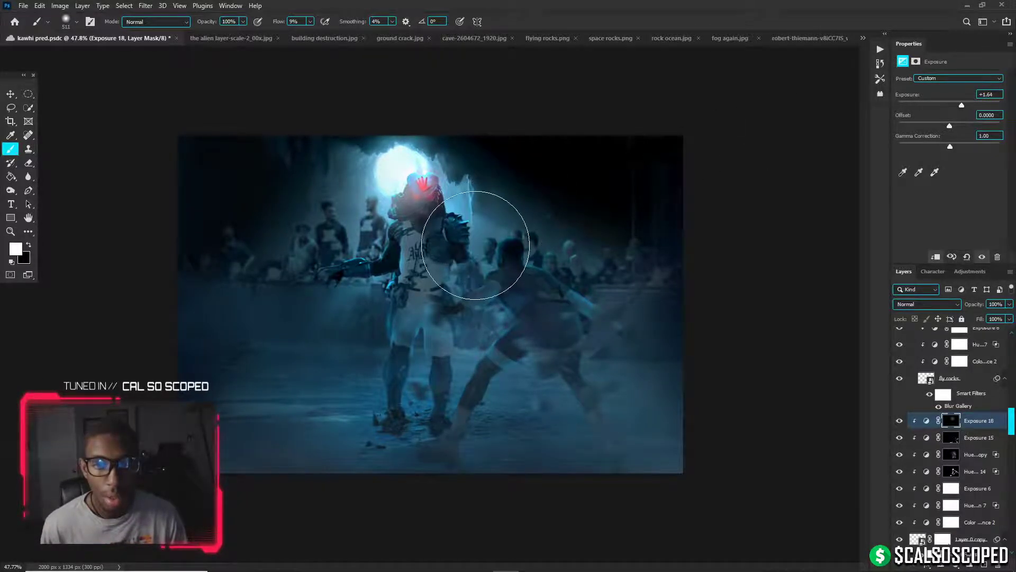
Raise the brush flow to 100% and paint white on the Exposure 18 mask along the crouching player's head, reaching arm and front leg
click(310, 21)
drag(309, 34, 371, 40)
click(457, 248)
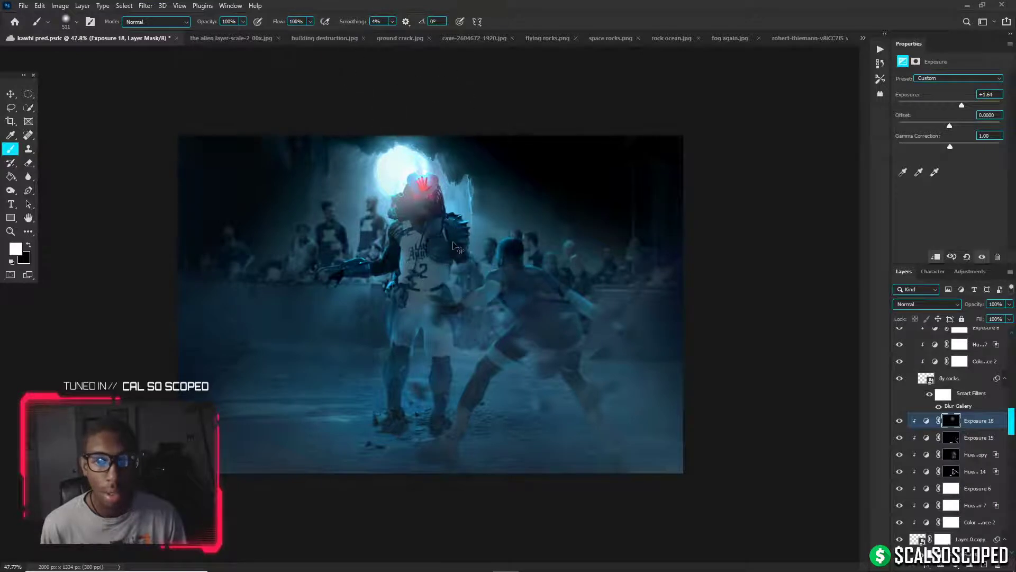
mouse_move(455, 246)
mouse_down()
mouse_move(471, 209)
mouse_move(512, 187)
mouse_move(528, 303)
mouse_move(484, 312)
mouse_up()
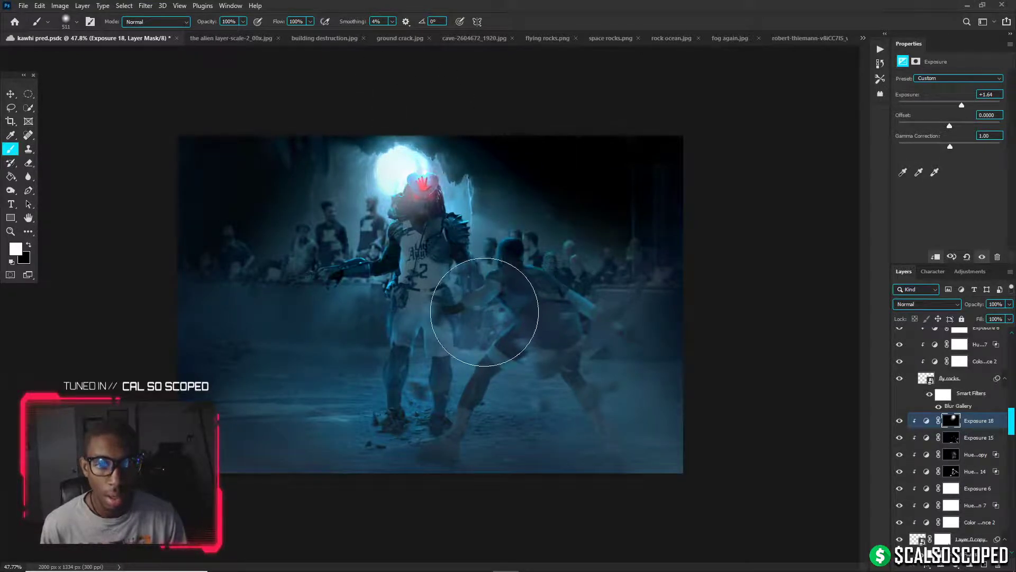
alt+right_click(499, 315)
click(505, 313)
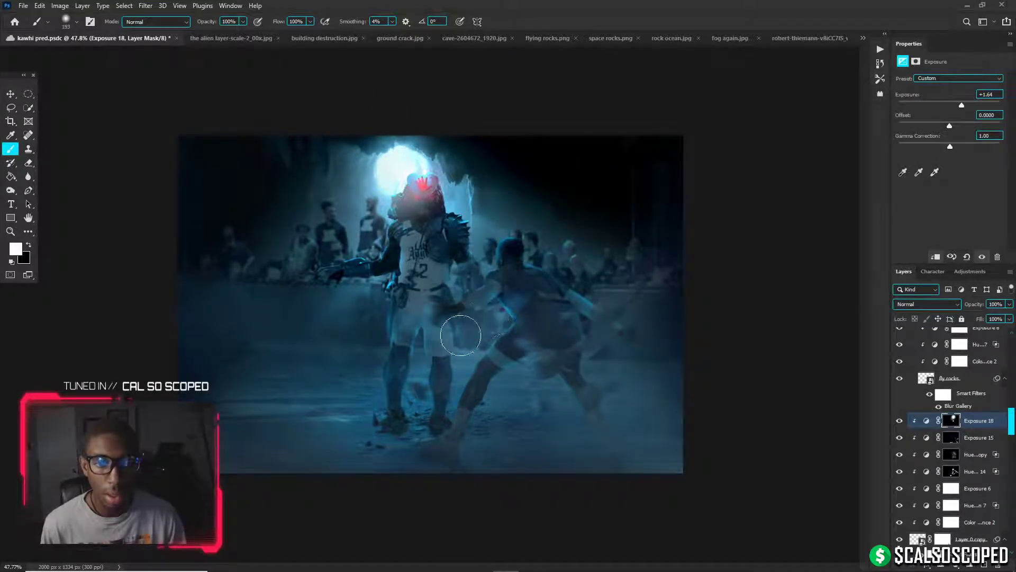
alt+right_click(546, 283)
mouse_move(472, 294)
mouse_down()
mouse_move(440, 278)
mouse_move(472, 274)
mouse_up()
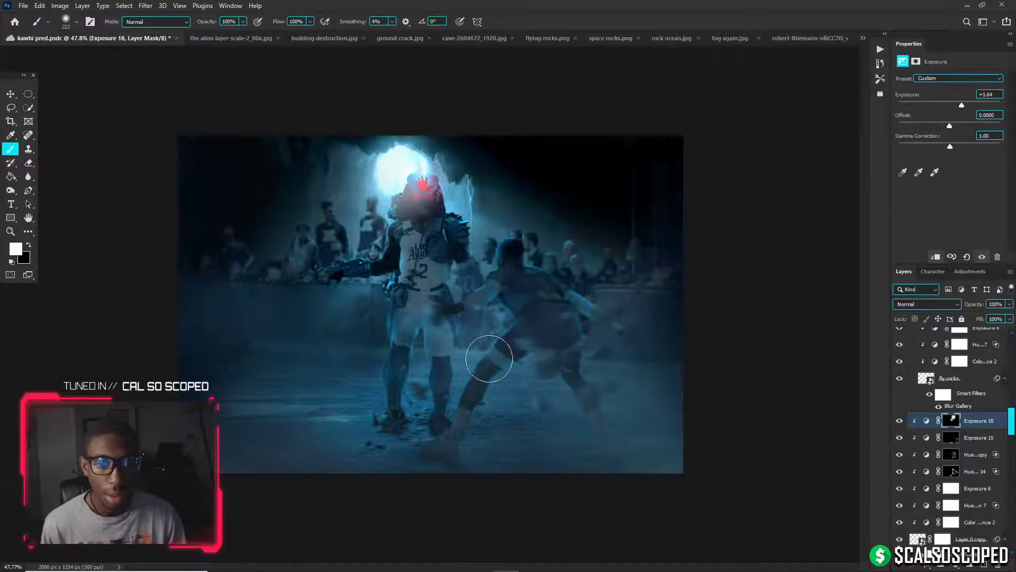
mouse_move(489, 358)
mouse_down()
mouse_move(464, 348)
mouse_move(446, 400)
mouse_move(517, 352)
mouse_move(537, 297)
mouse_move(512, 276)
mouse_up()
Lower the brush flow to 12% and softly extend the Exposure 18 mask over the crouching player's upper back
click(310, 21)
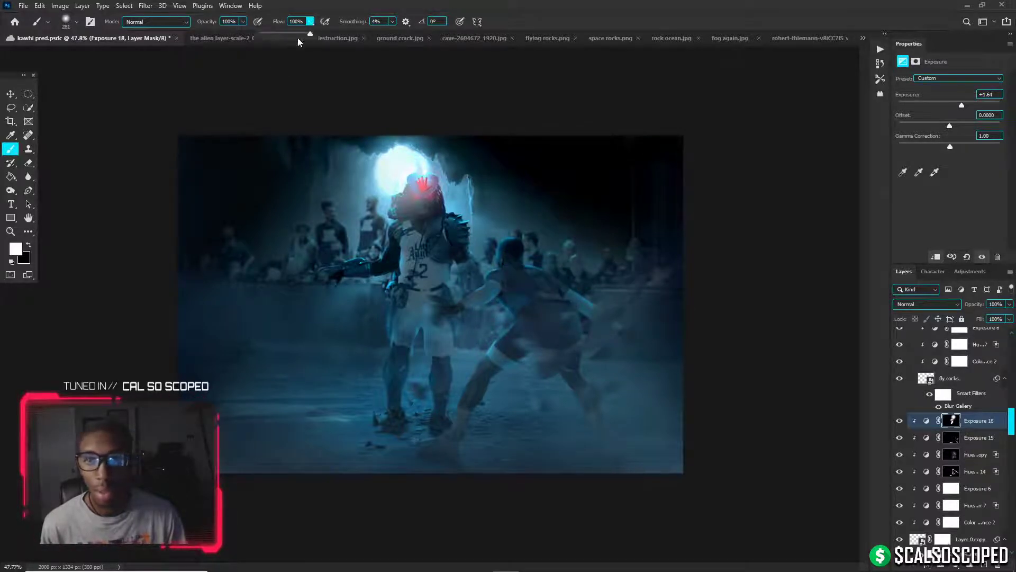
mouse_move(531, 293)
mouse_down()
mouse_move(514, 286)
mouse_move(540, 281)
mouse_up()
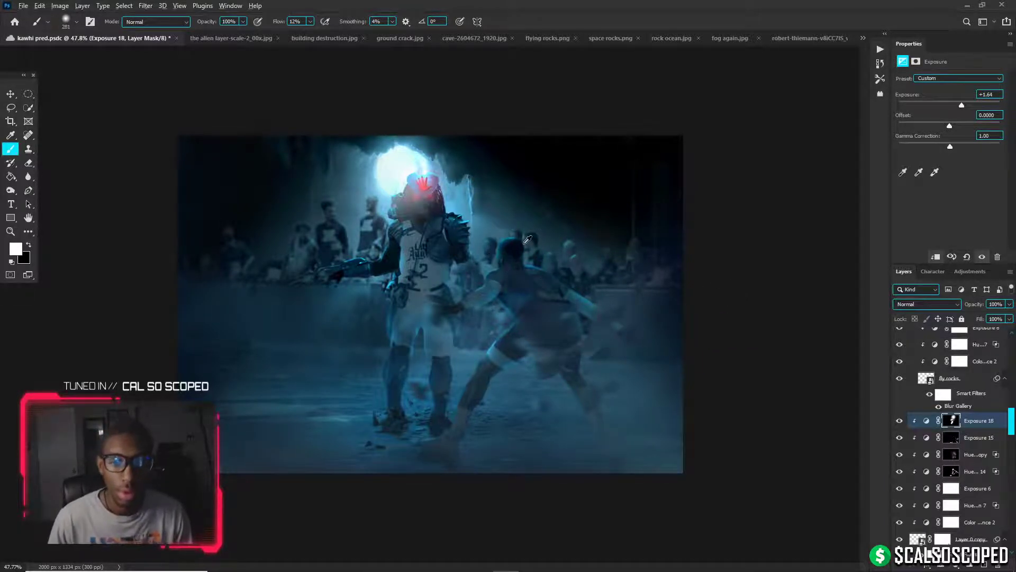
scroll(526, 252, up, 2)
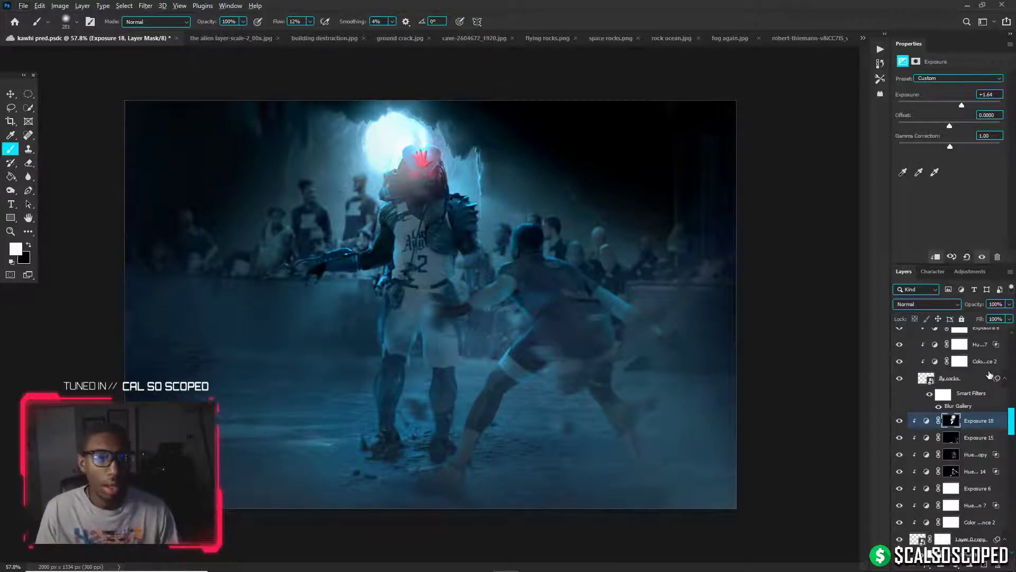
Try a stamped copy of all visible layers above Layer 34, converted to a smart object and duplicated
drag(1012, 415, 1010, 333)
click(959, 360)
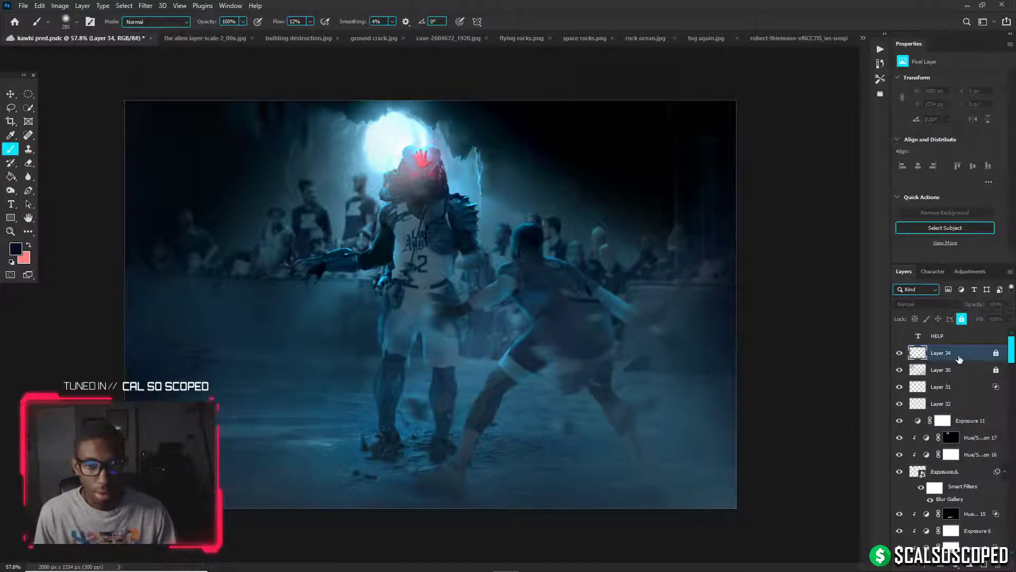
key(ctrl+s)
key(ctrl+alt+shift+e)
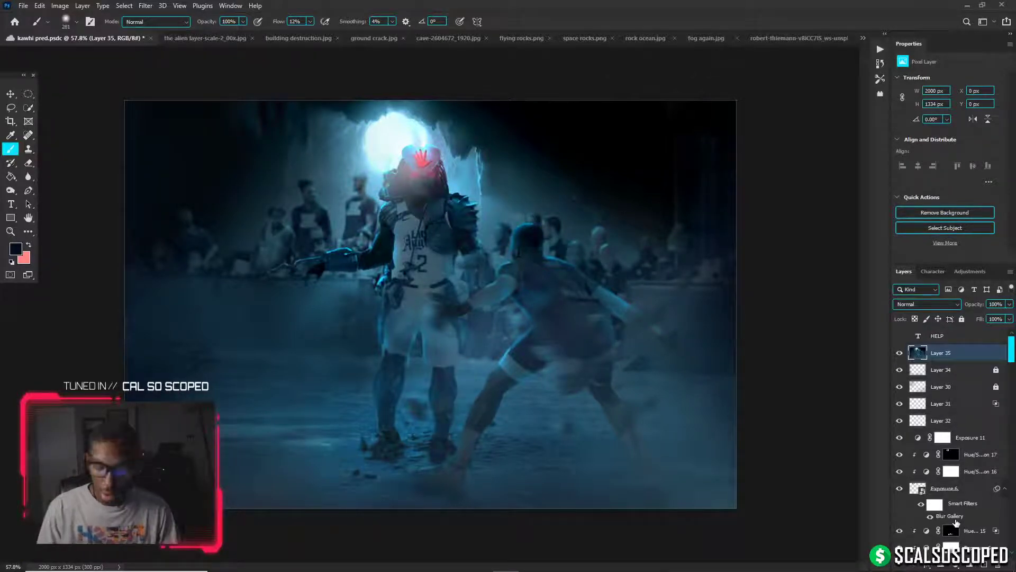
key(ctrl+alt+s)
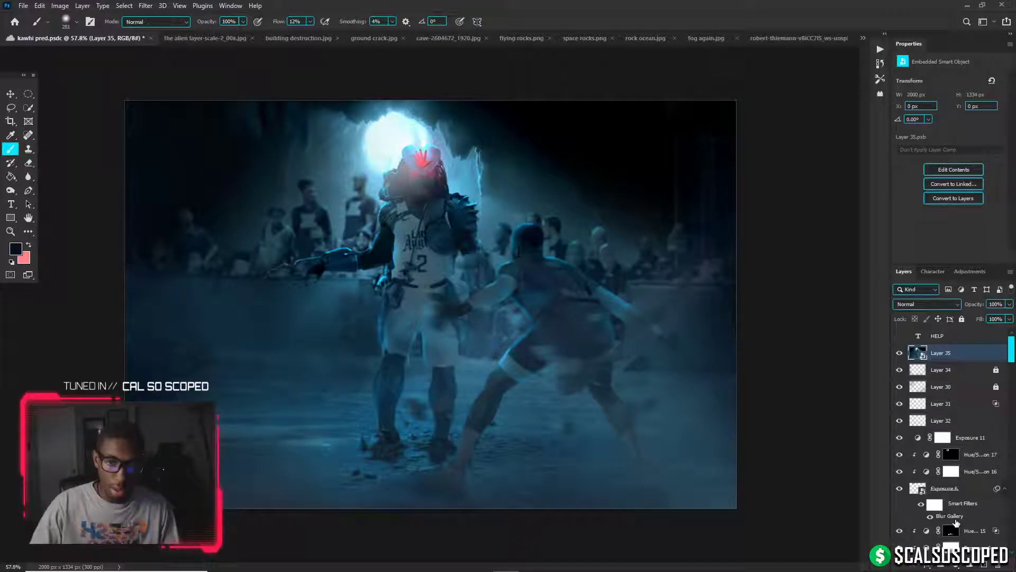
key(ctrl+j)
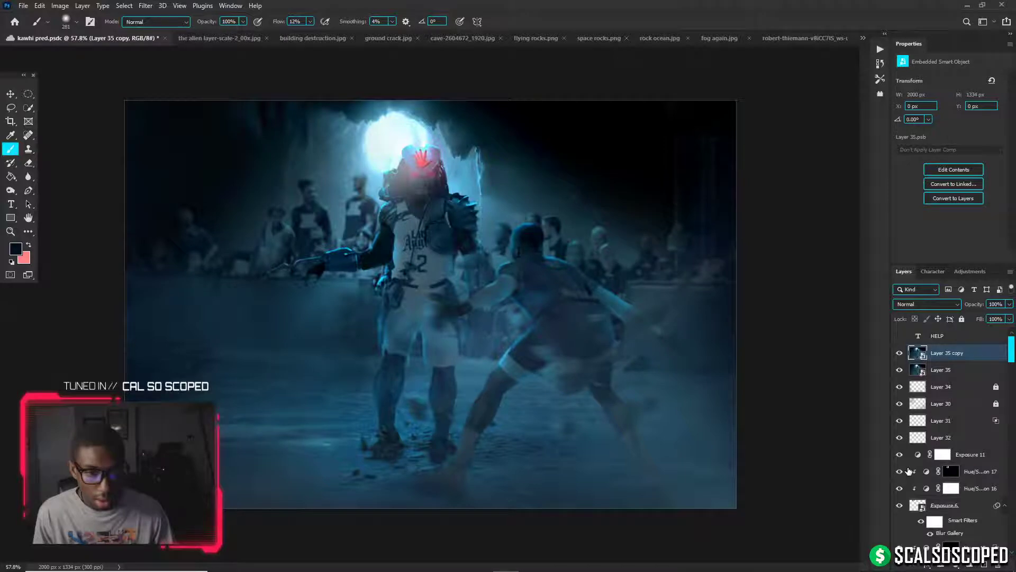
scroll(719, 366, up, 5)
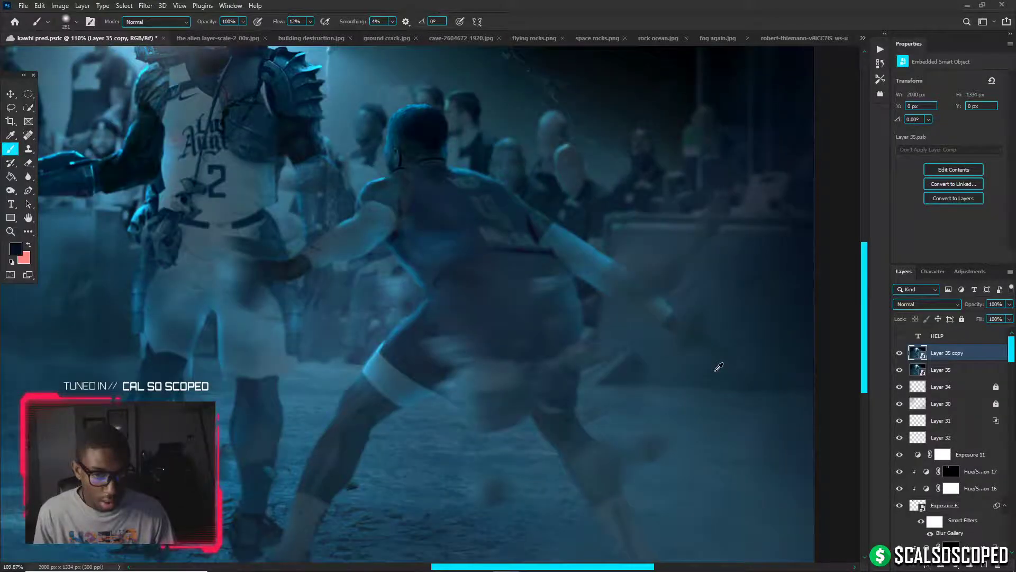
scroll(719, 367, down, 3)
key(ctrl+e)
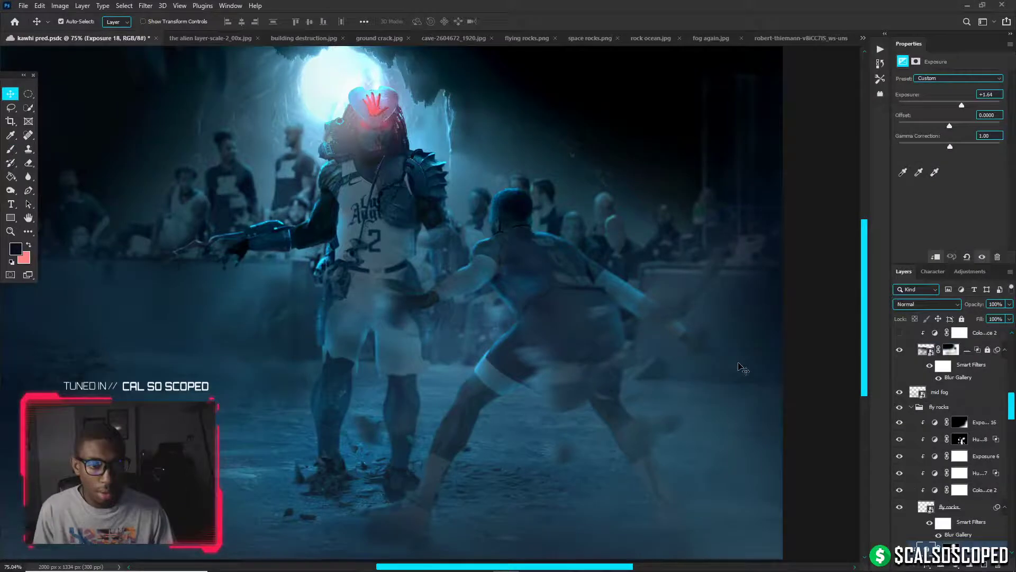
Toggle Exposure 13 in the ground texture group to compare, and paint black on its mask over the court behind the crouching player
click(705, 411)
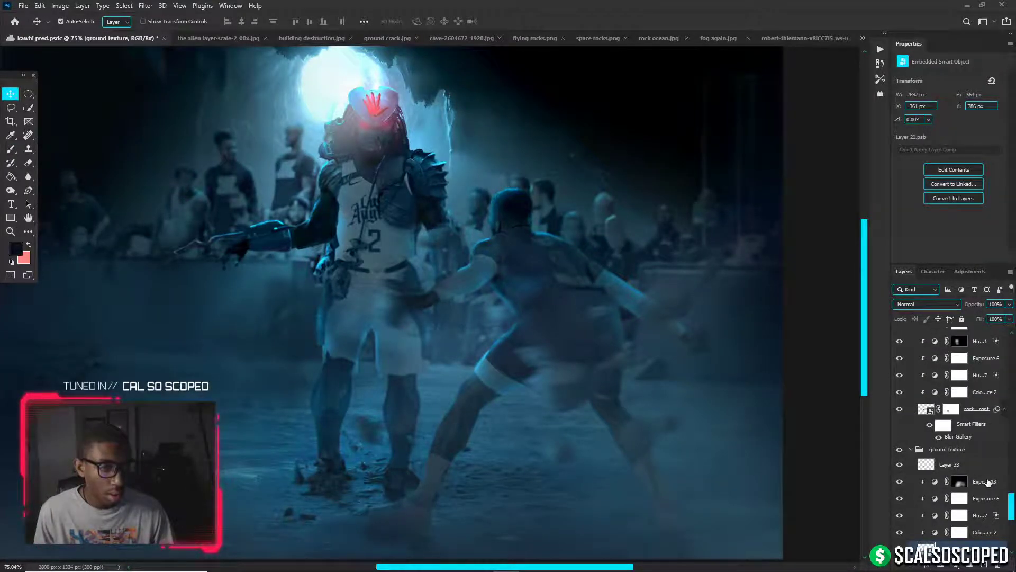
click(900, 481)
click(900, 480)
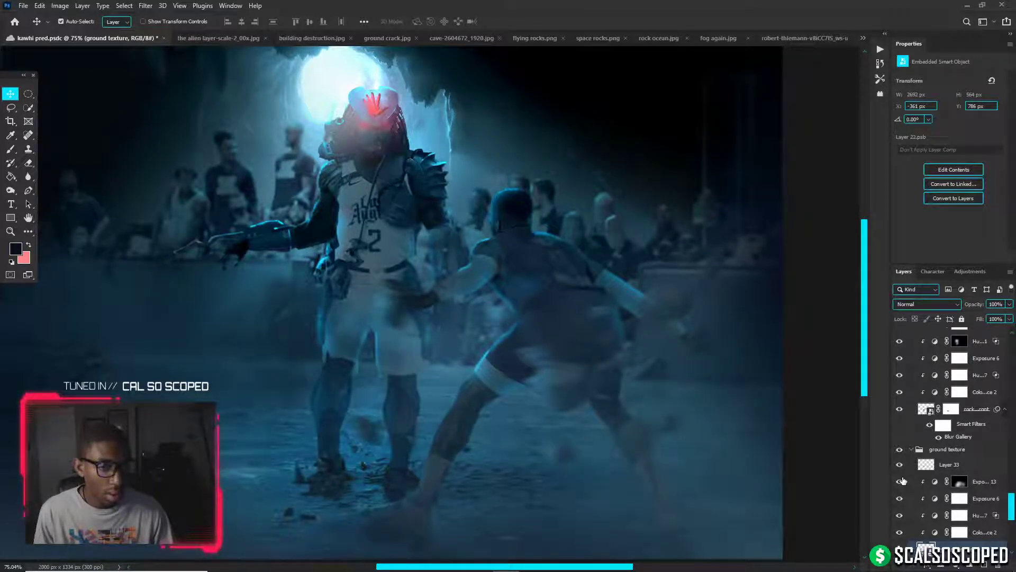
click(953, 482)
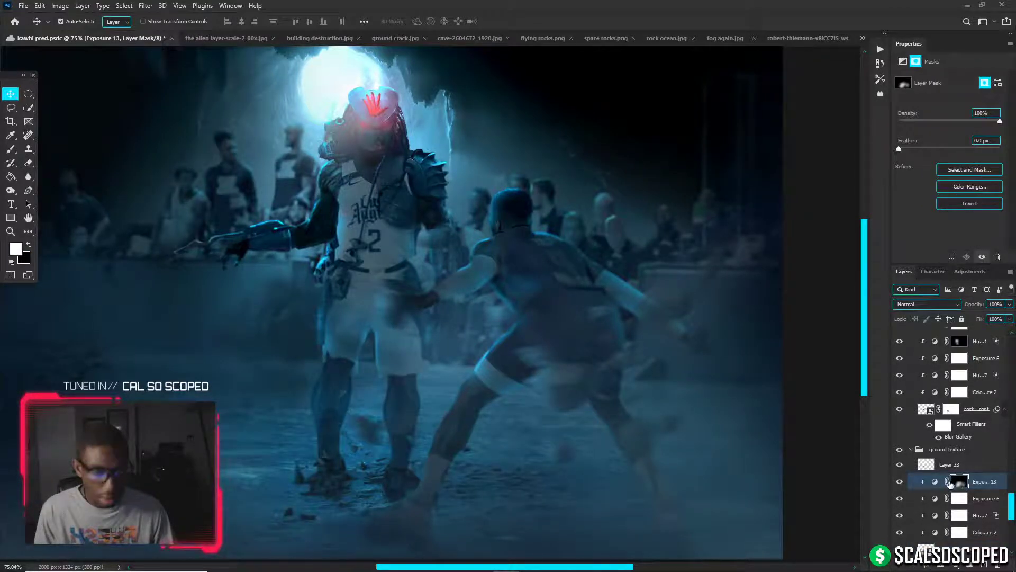
key(b)
key(x)
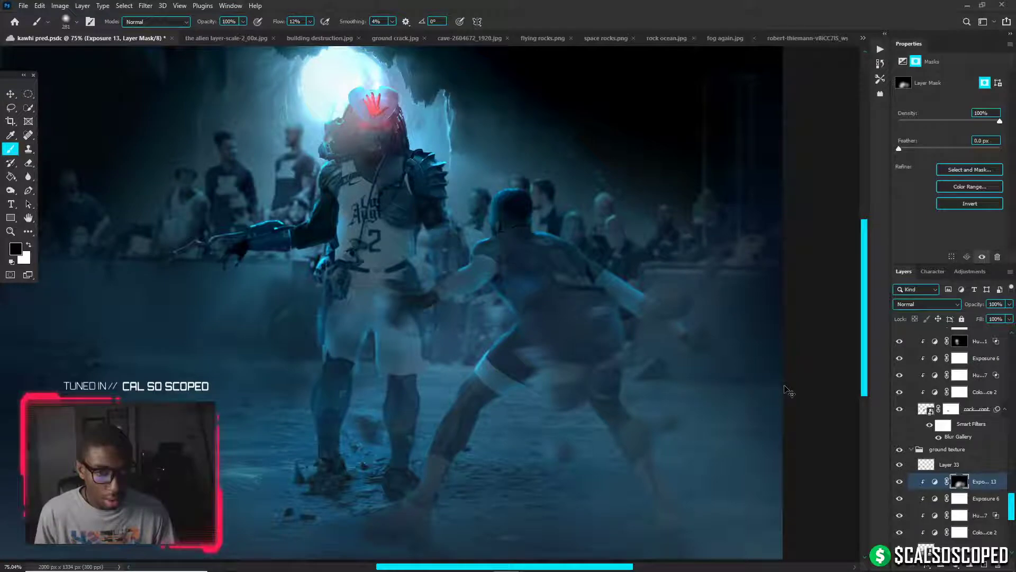
drag(788, 390, 708, 380)
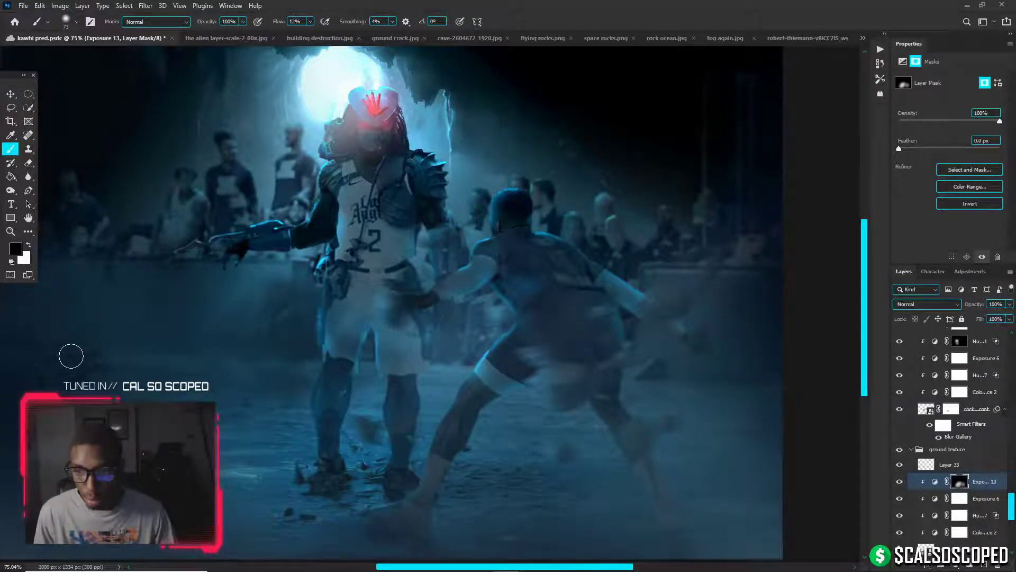
Add a new empty layer above Layer 33 in the ground texture group
click(935, 481)
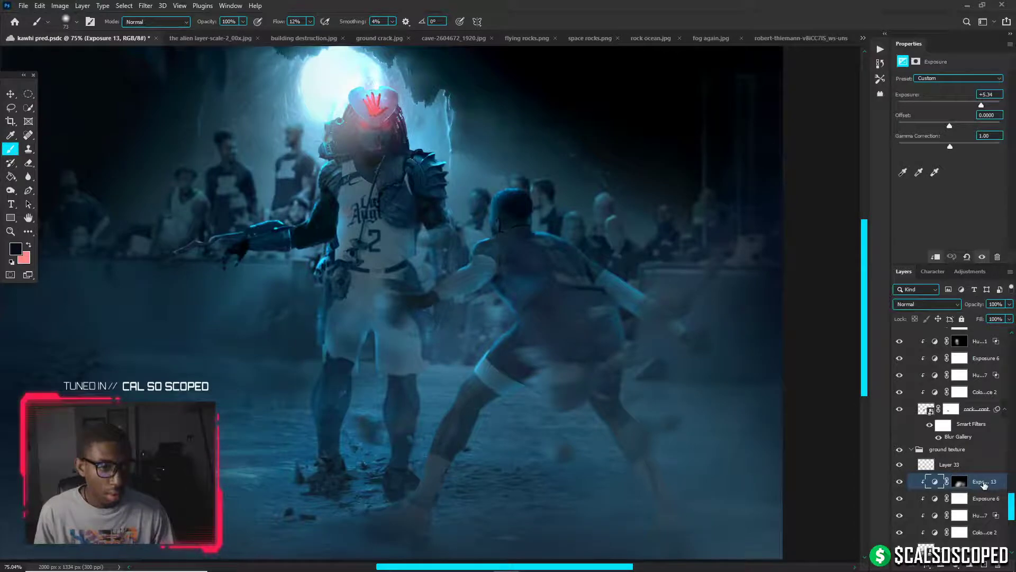
click(974, 465)
key(ctrl+shift+alt+n)
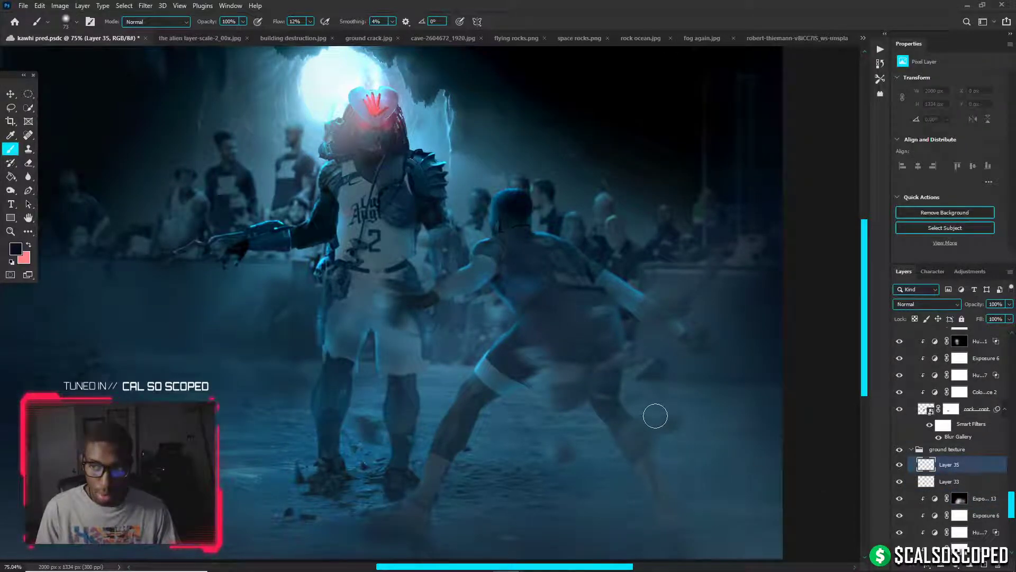
Enlarge the brush to 150 px and paint soft dark shading on Layer 35 along the image's right side, beside the crouching player
alt+right_click(655, 415)
drag(655, 402, 732, 386)
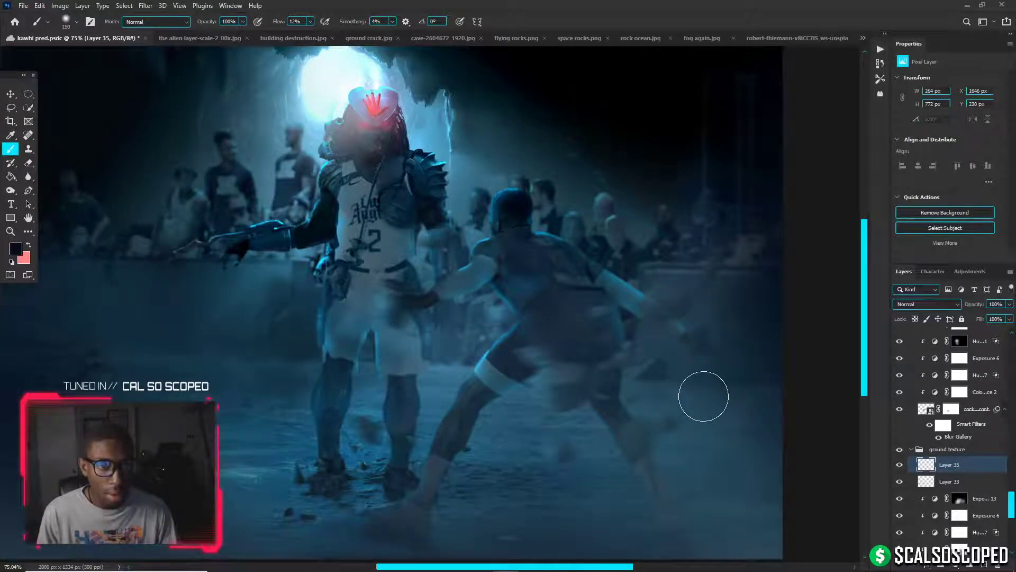
Add an Exposure adjustment clipped above Exposure 12 in the court and bench group, and try a much lower exposure
scroll(956, 439, up, 3)
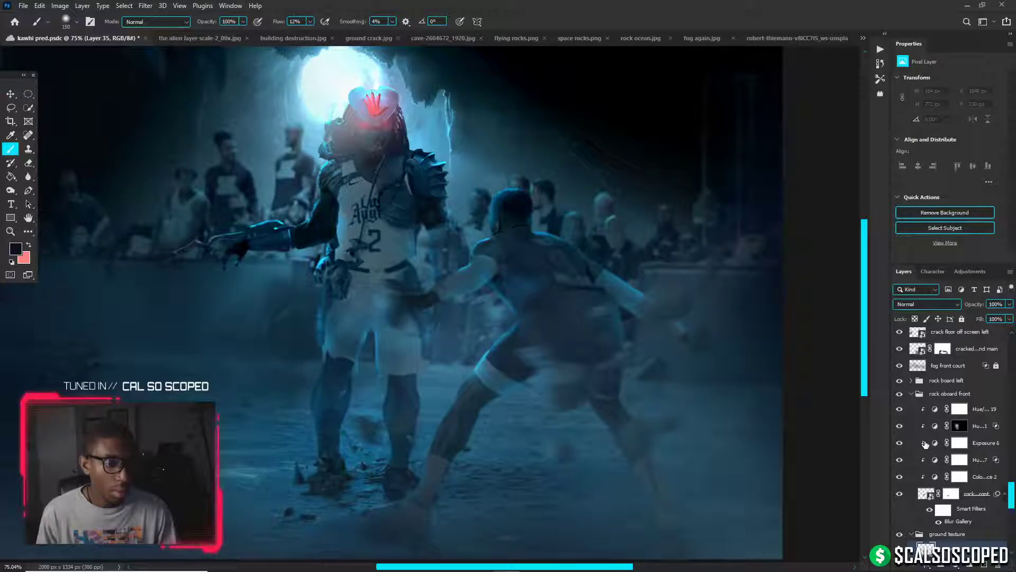
scroll(925, 461, down, 5)
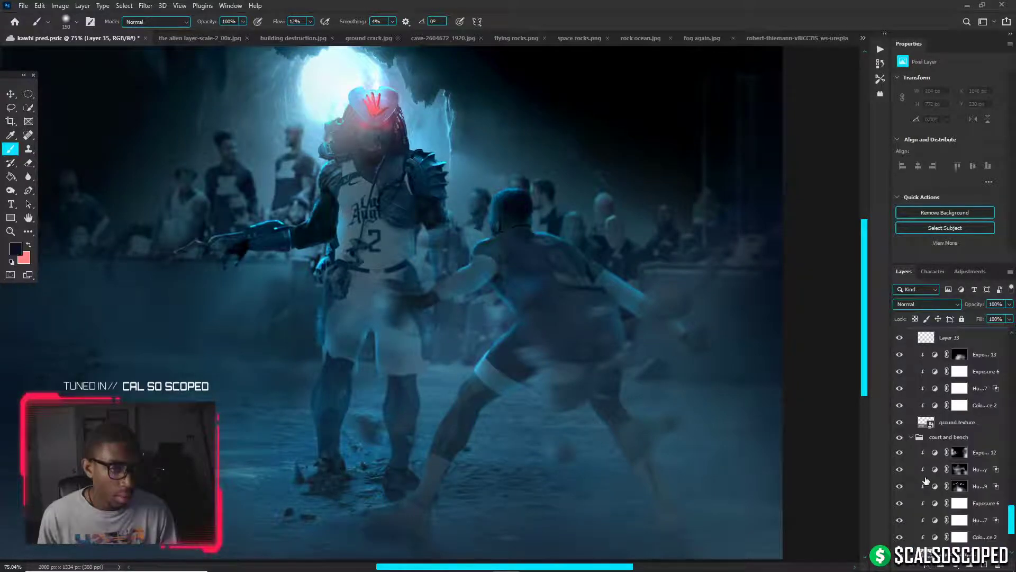
click(971, 564)
click(953, 433)
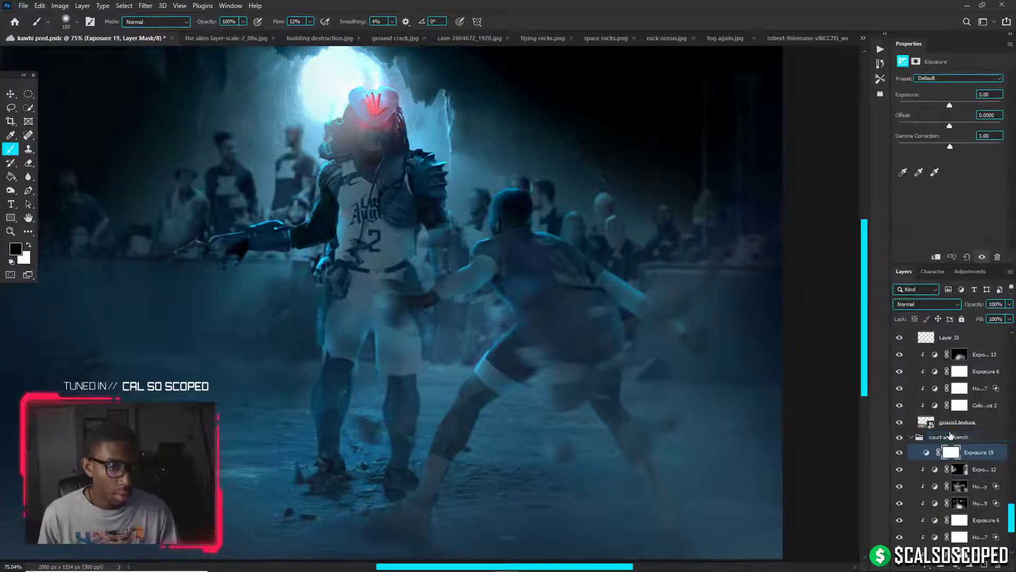
alt+click(972, 460)
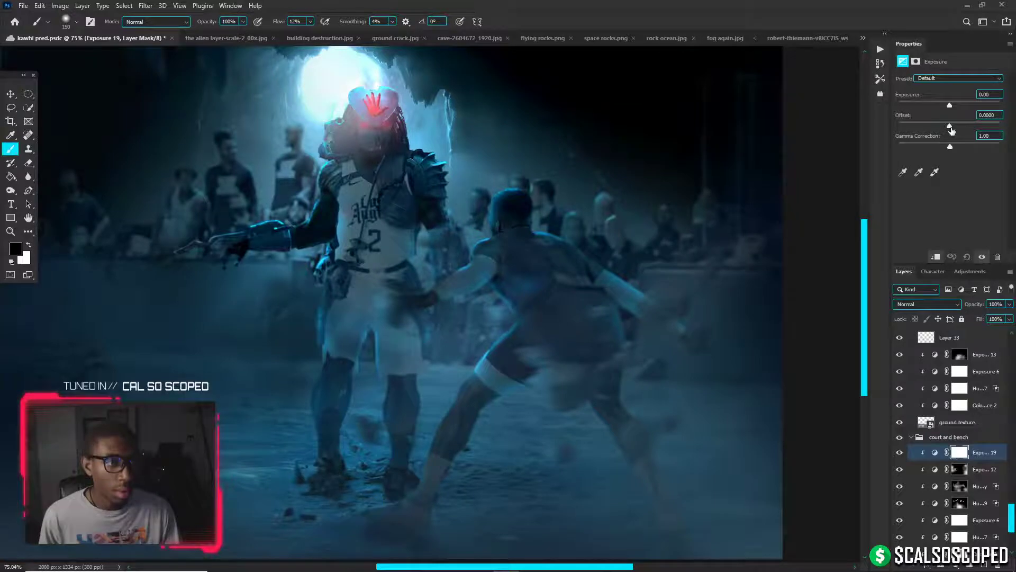
drag(950, 105, 916, 106)
key(ctrl+z)
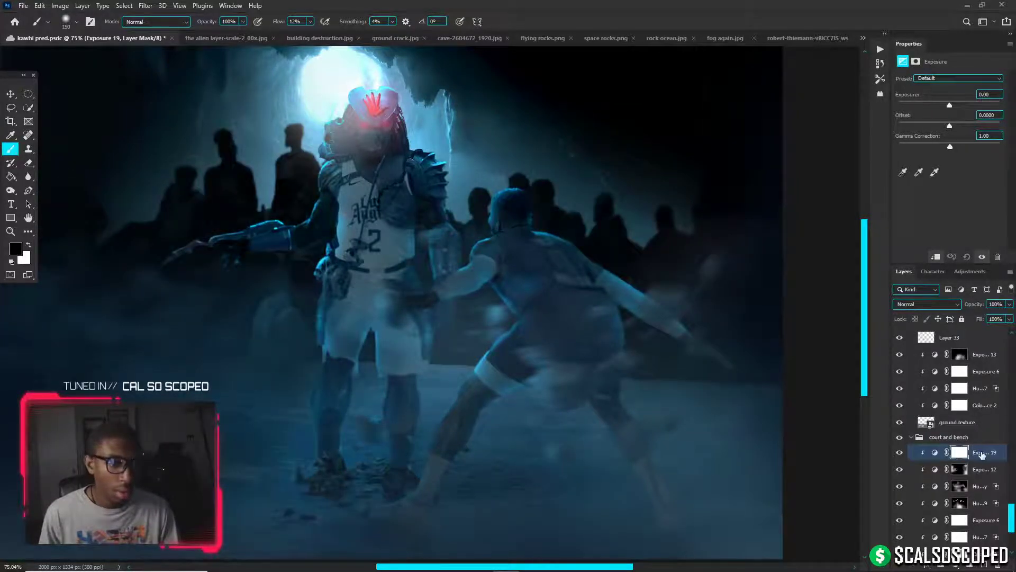
click(935, 452)
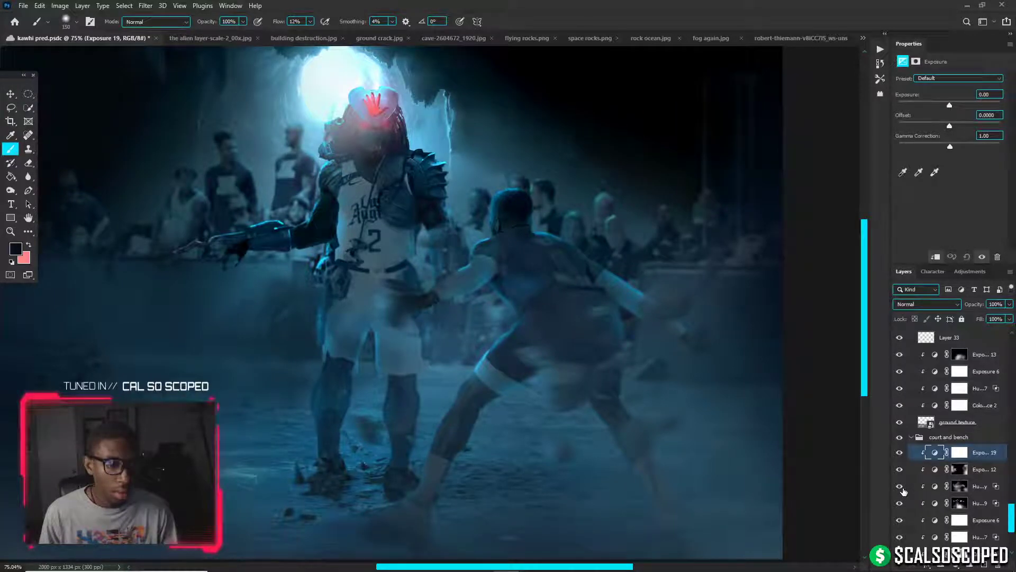
Toggle Layer 0 copy 8 to compare, and add a new empty layer above Layer 35 in the ground texture group
scroll(903, 491, down, 3)
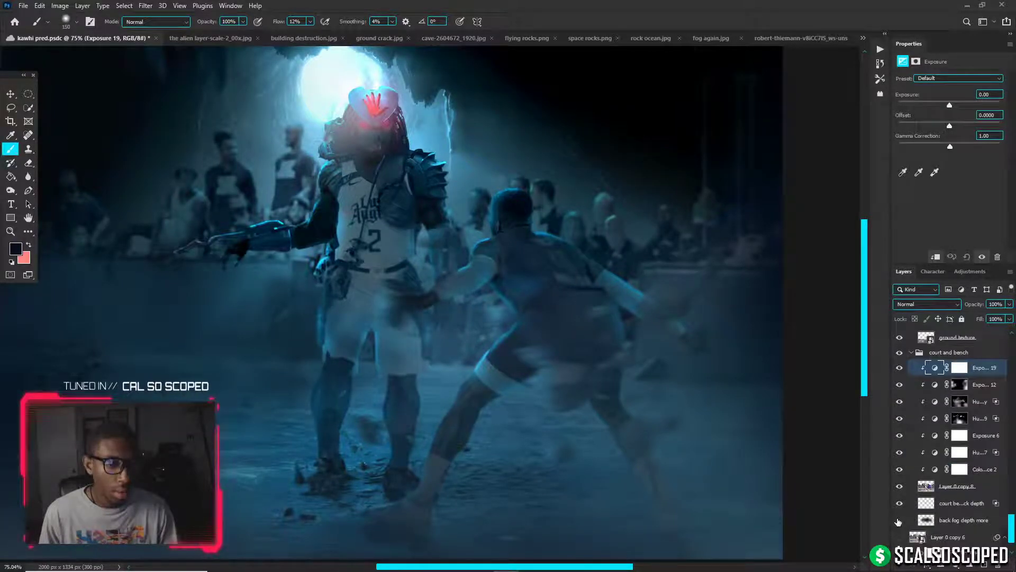
click(900, 487)
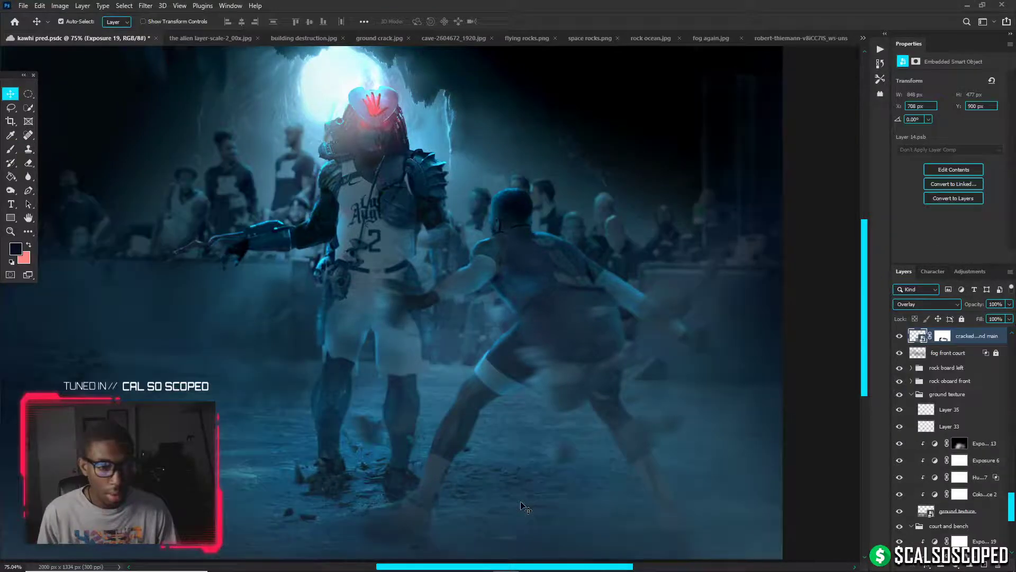
scroll(923, 418, up, 2)
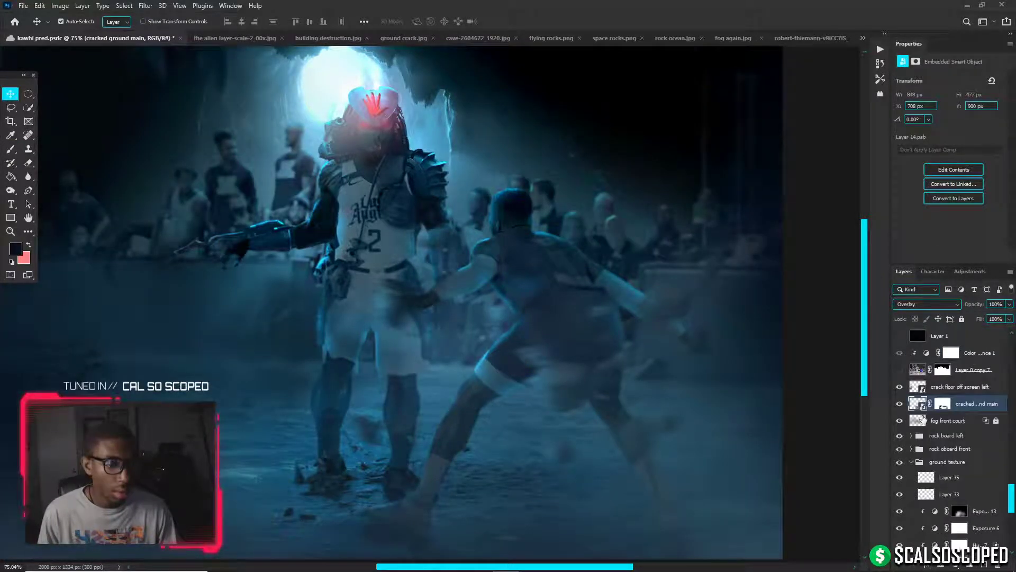
click(949, 477)
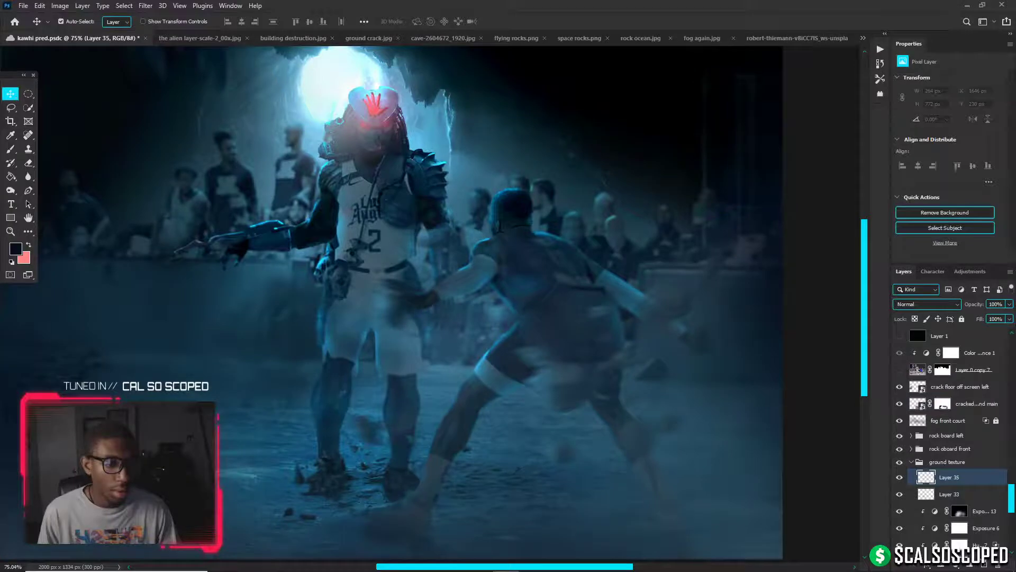
key(b)
key(ctrl+shift+alt+n)
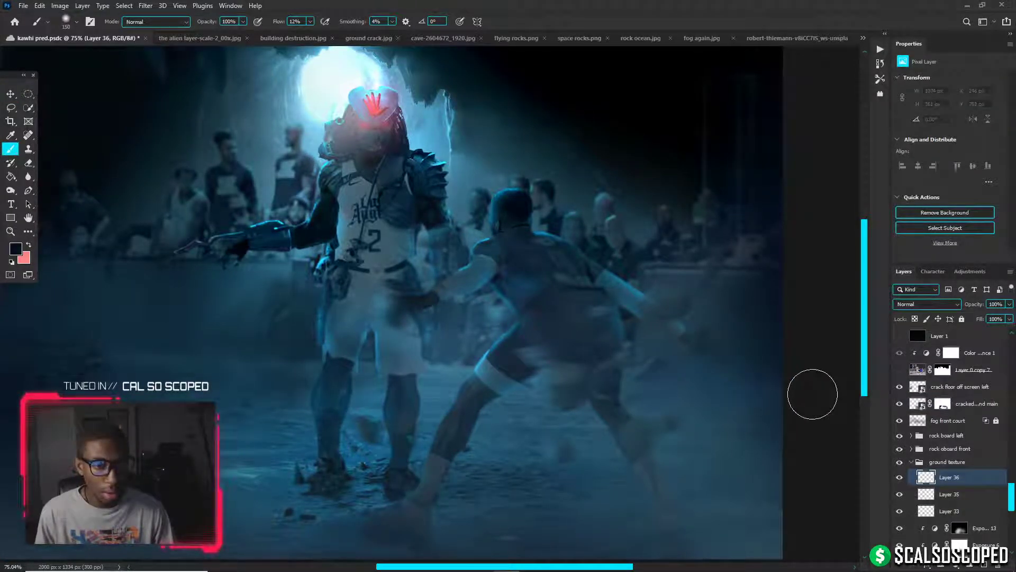
Paint soft dark shading on Layer 36 where the court meets the barrier, behind the crouching player and beside the masked figure
scroll(773, 392, up, 3)
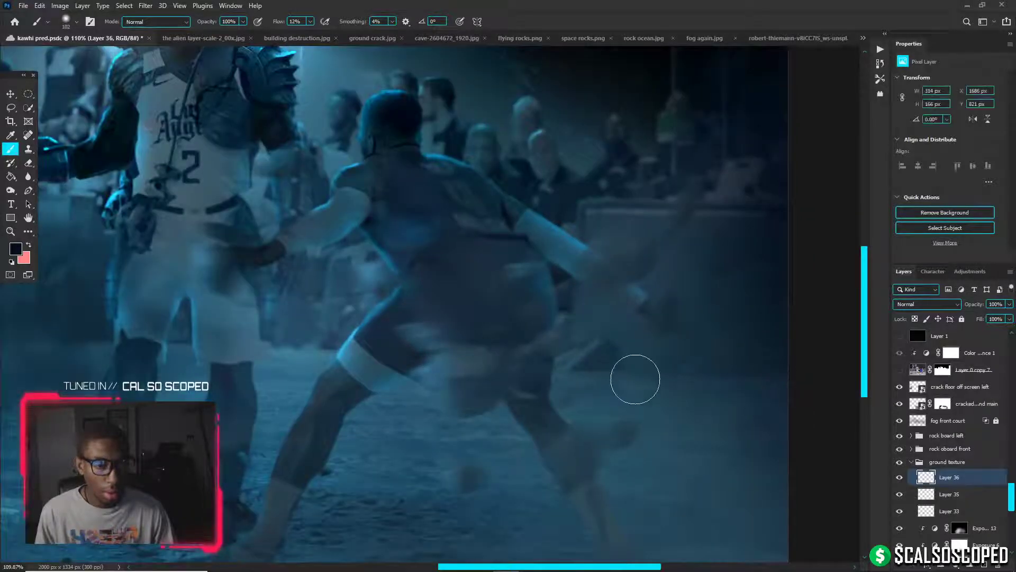
drag(650, 384, 602, 375)
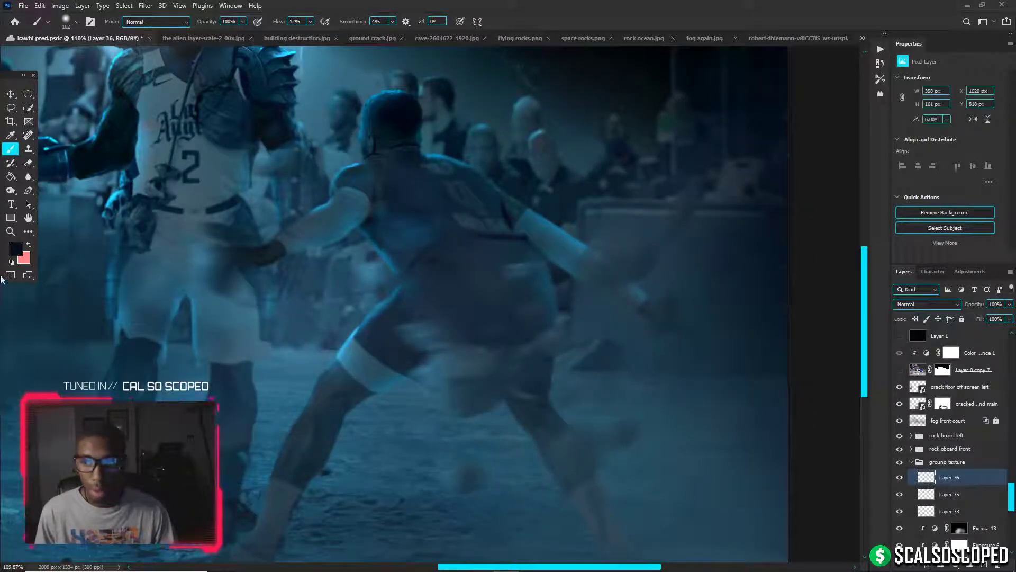
mouse_move(100, 349)
mouse_down()
mouse_move(19, 338)
mouse_move(82, 344)
mouse_up()
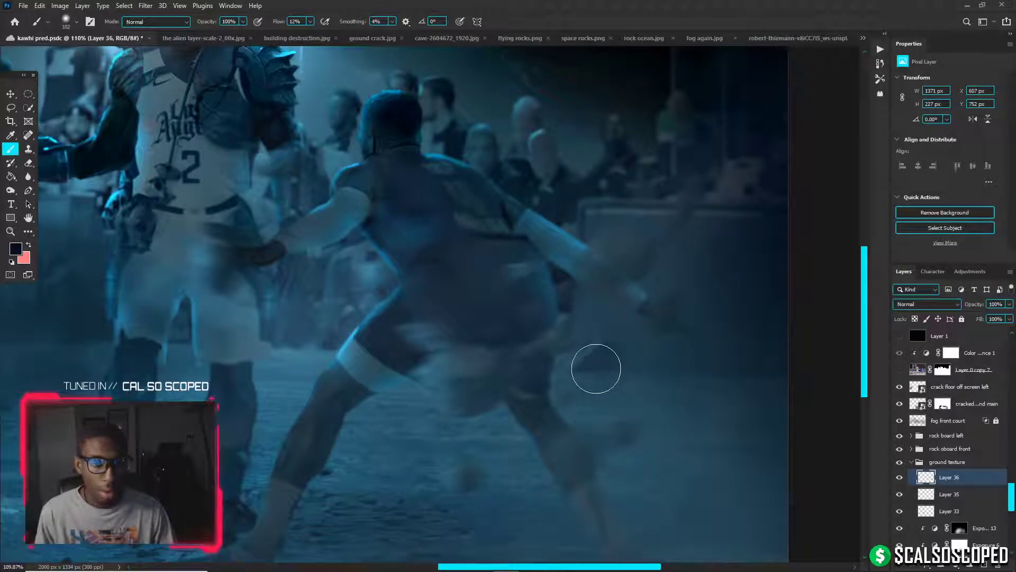
alt+right_click(607, 371)
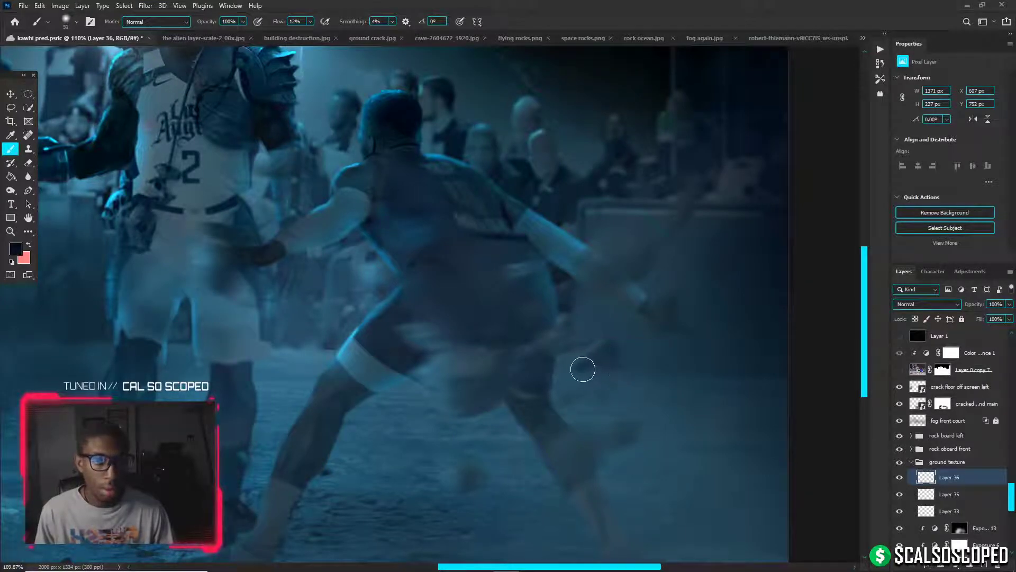
scroll(583, 370, down, 6)
scroll(483, 315, down, 1)
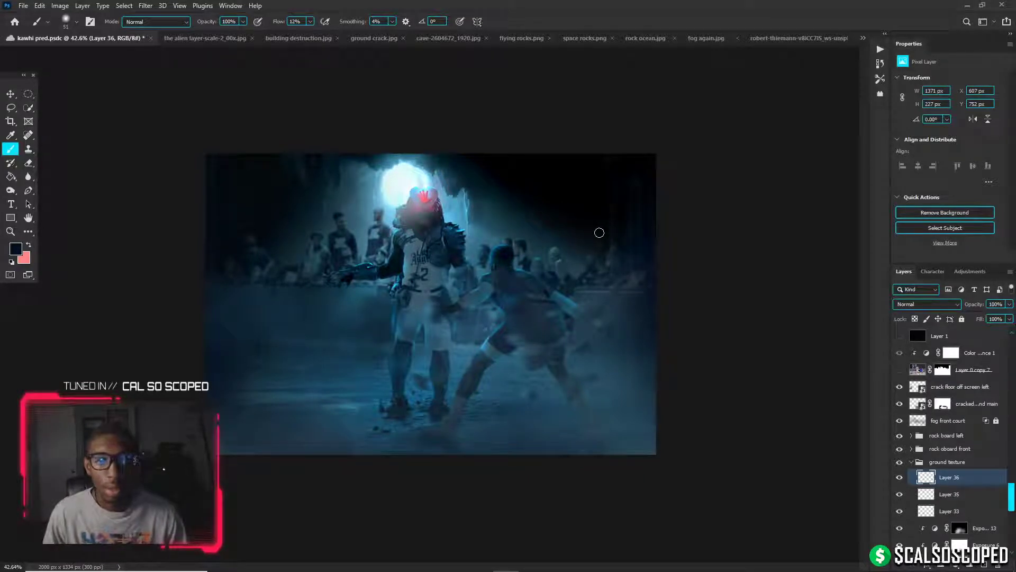
key(v)
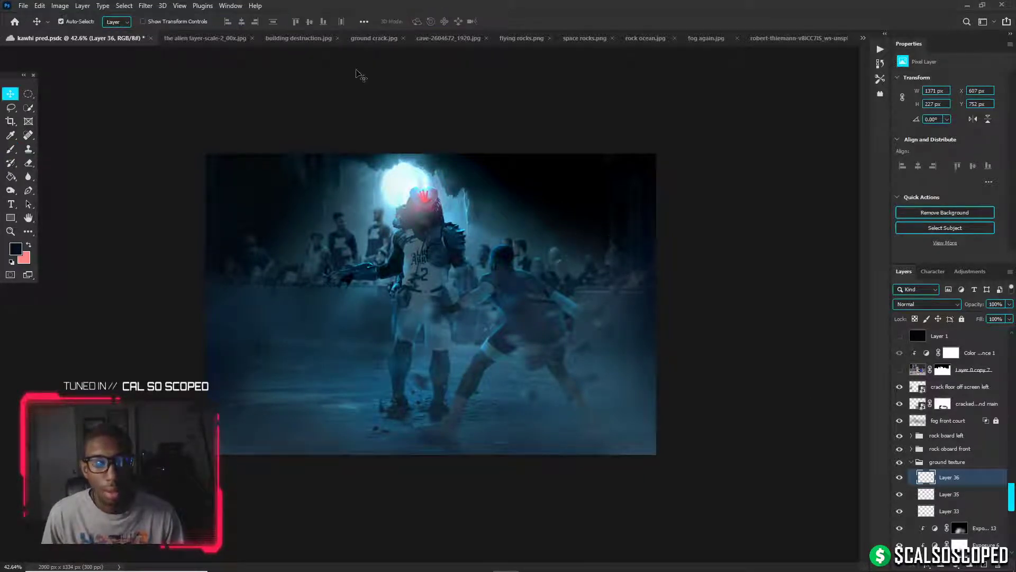
scroll(449, 126, up, 2)
scroll(642, 159, up, 2)
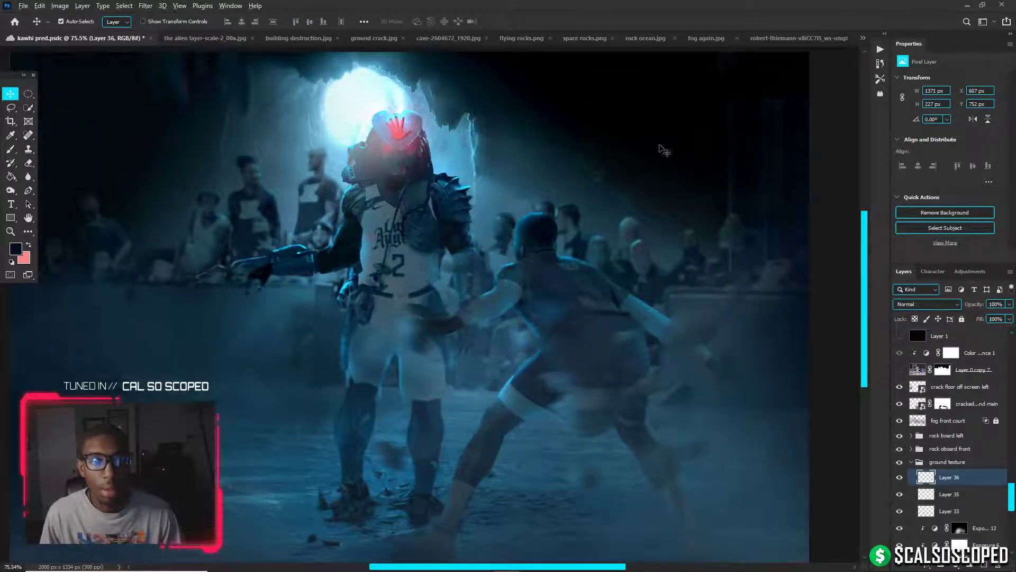
scroll(664, 151, down, 1)
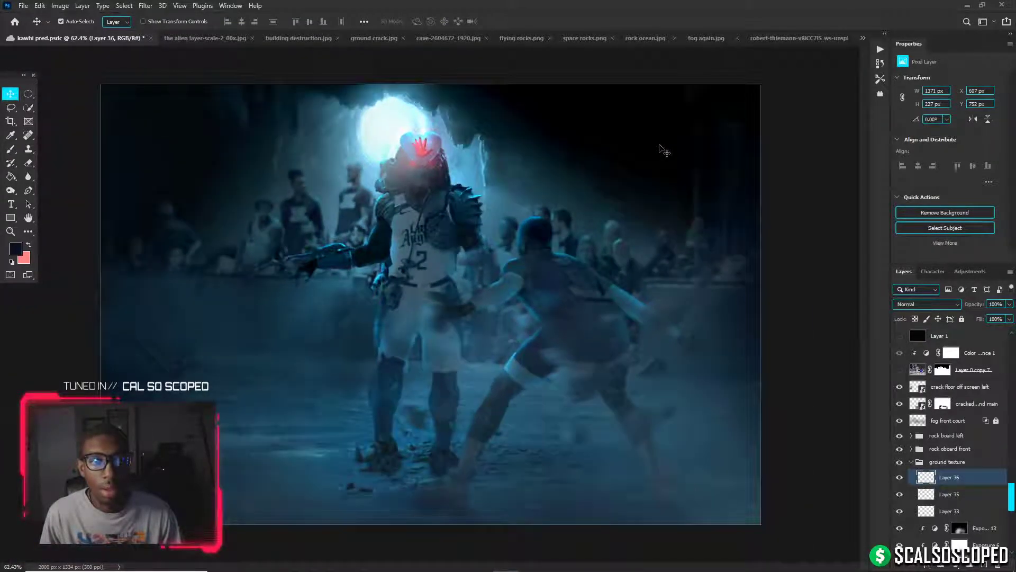
Duplicate Layer 0 copy 8 in the court and bench group and hide the original
click(734, 139)
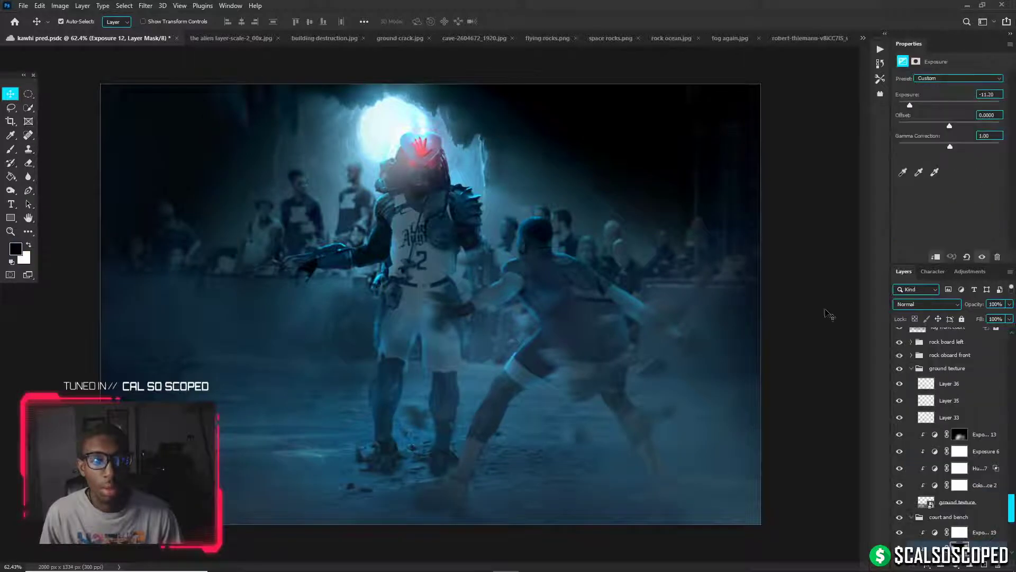
click(910, 519)
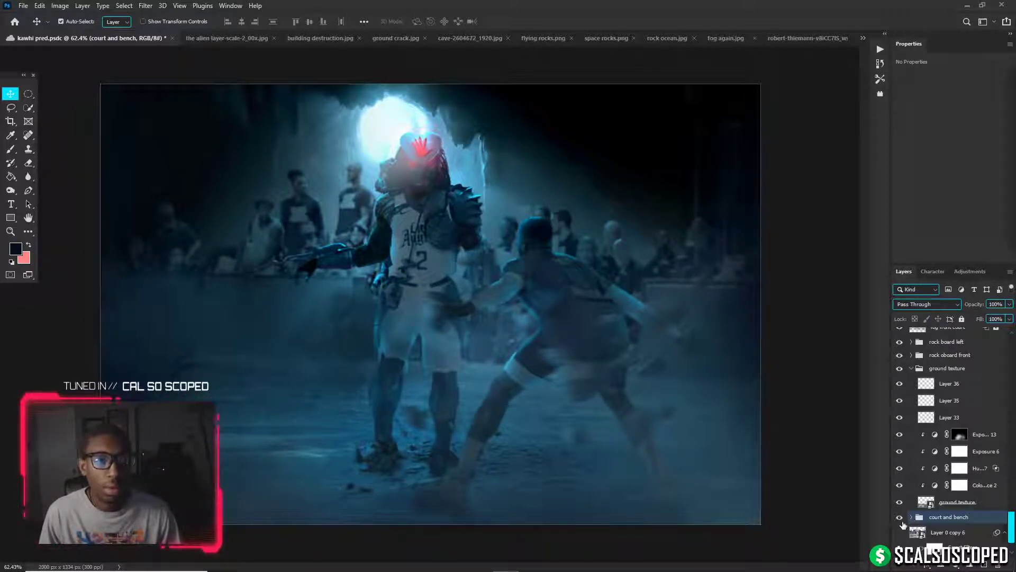
scroll(957, 529, down, 2)
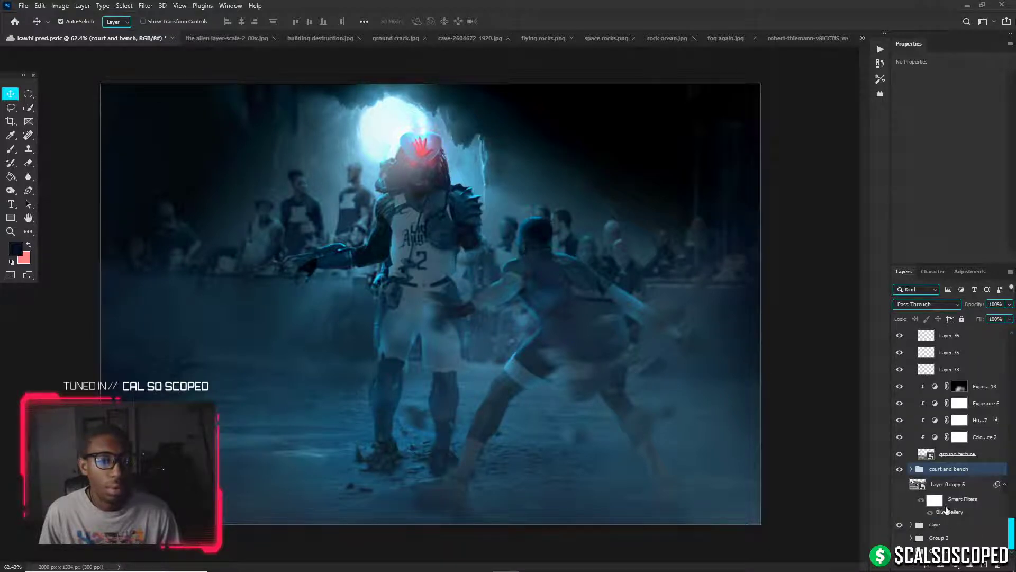
click(933, 484)
click(911, 469)
scroll(935, 499, down, 2)
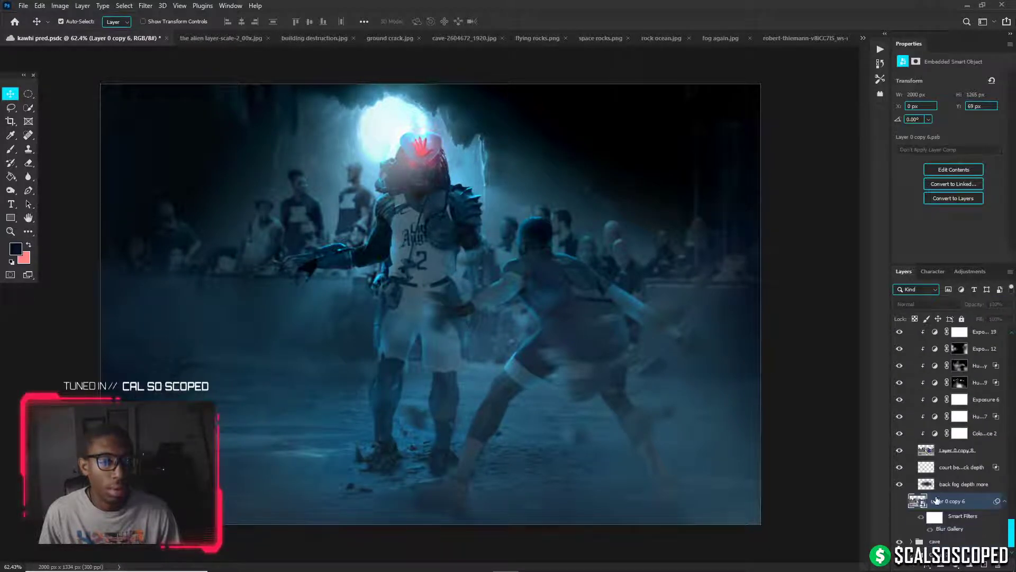
click(929, 458)
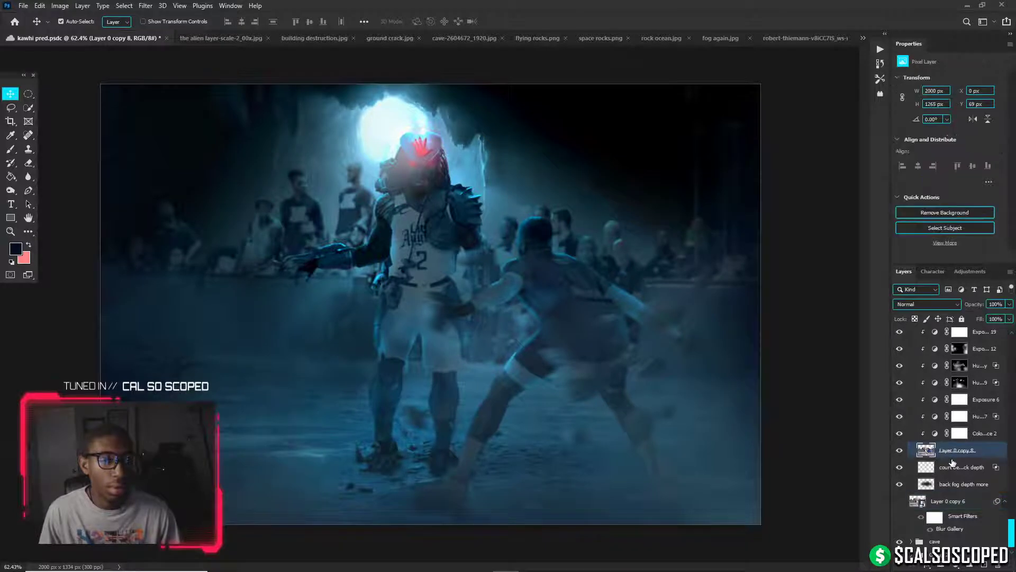
key(ctrl+j)
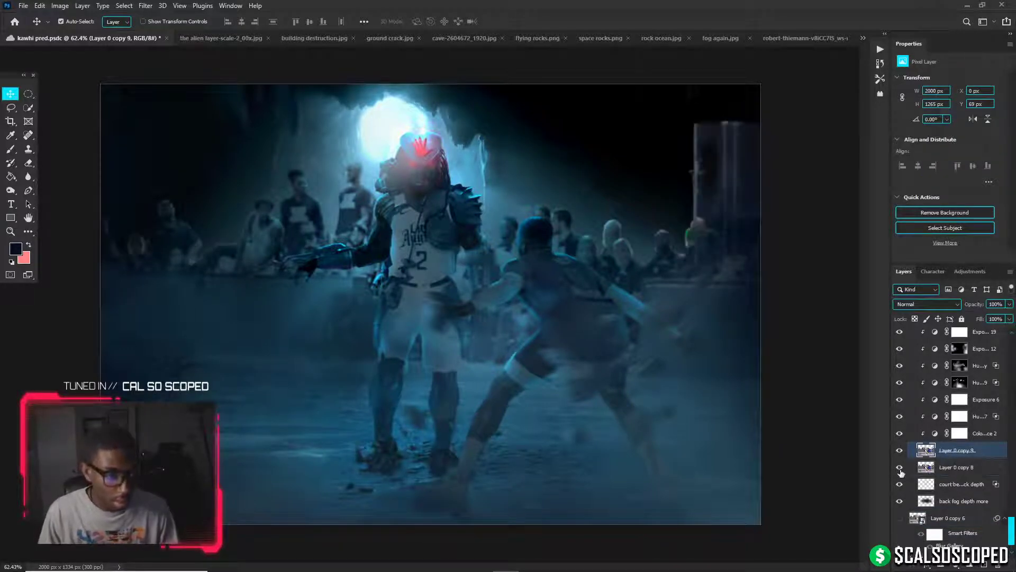
click(900, 468)
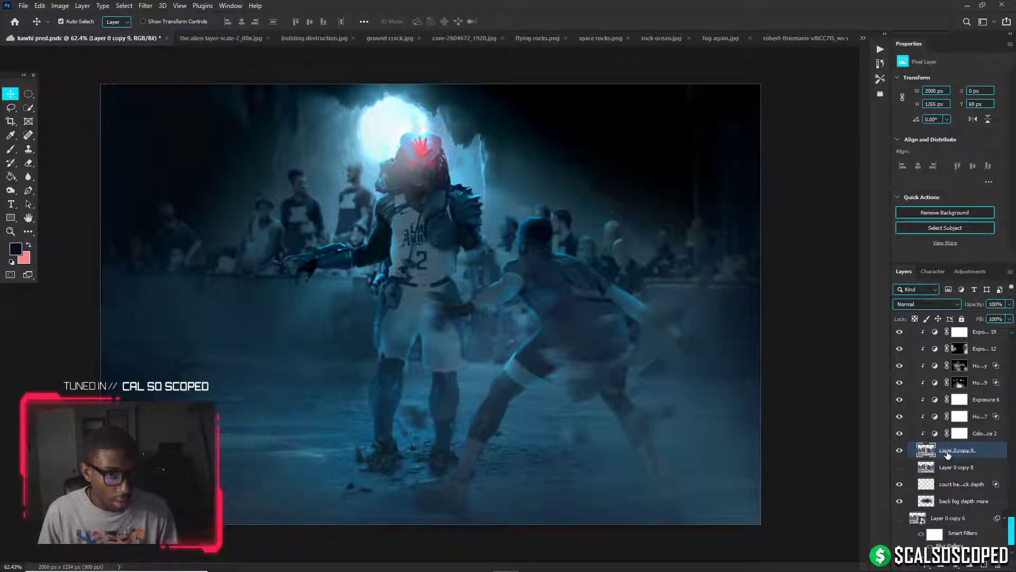
Liquify Layer 0 copy 9 with a brush enlarged to 500, stretching the column behind the bench upward to the image's upper edge
click(145, 5)
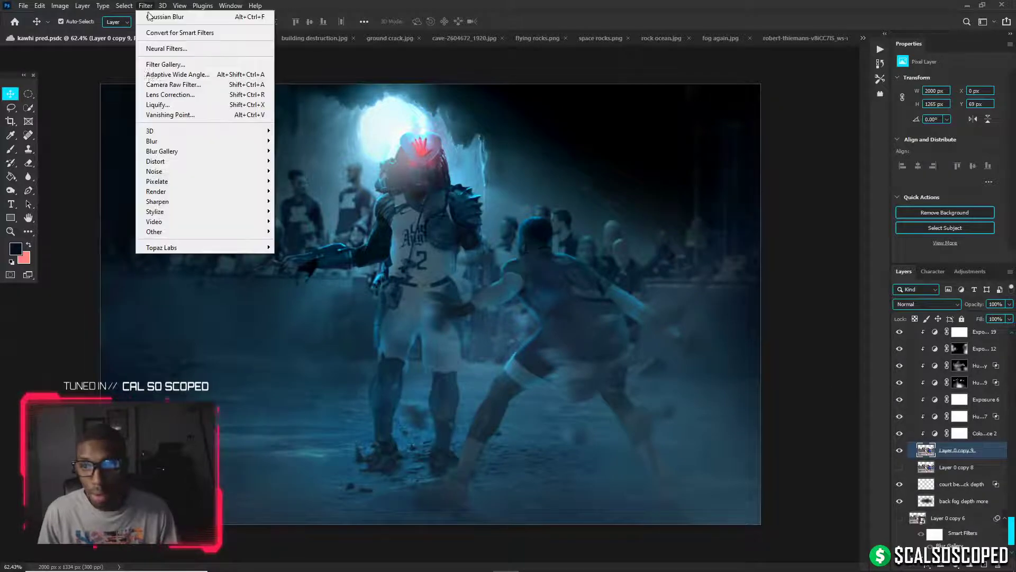
click(153, 104)
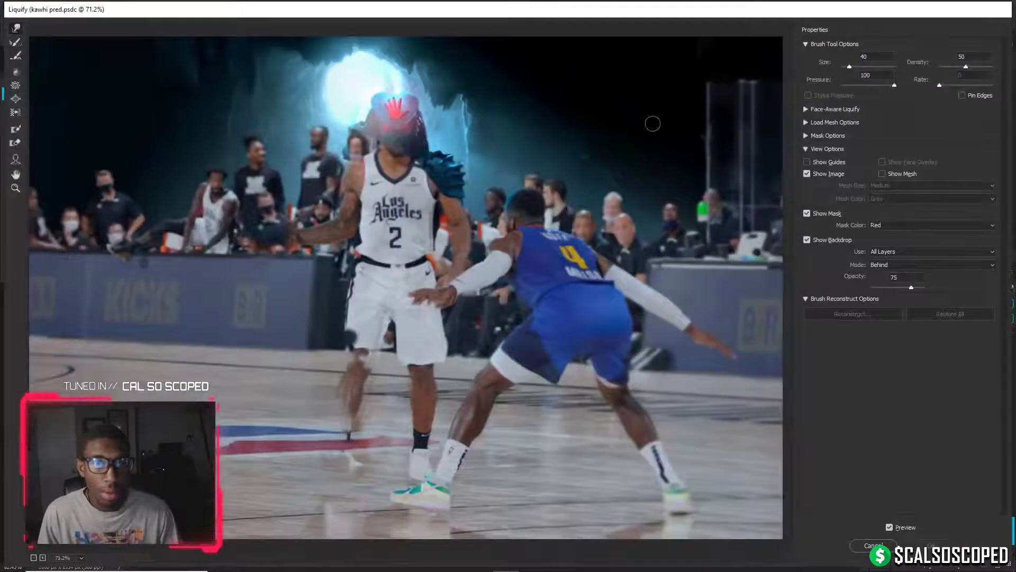
key(bracketright)
key(bracketright)
key(bracketright)
key(bracketright)
key(bracketright)
key(bracketright)
key(bracketright)
key(bracketright)
key(bracketright)
key(bracketright)
key(bracketright)
key(bracketright)
key(bracketright)
key(bracketright)
key(bracketright)
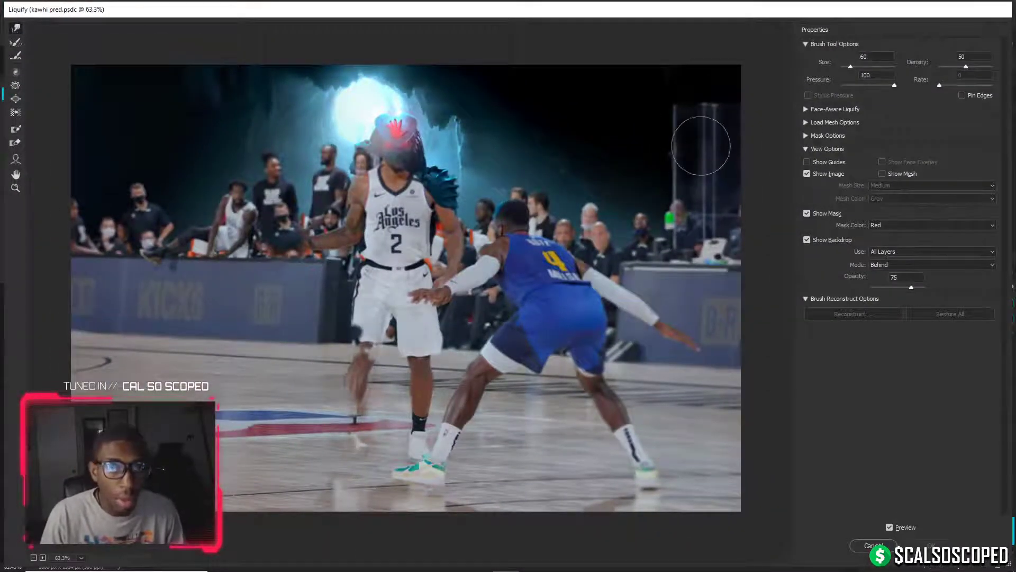
key(bracketleft)
mouse_move(701, 120)
mouse_down()
mouse_move(704, 103)
mouse_move(731, 91)
mouse_up()
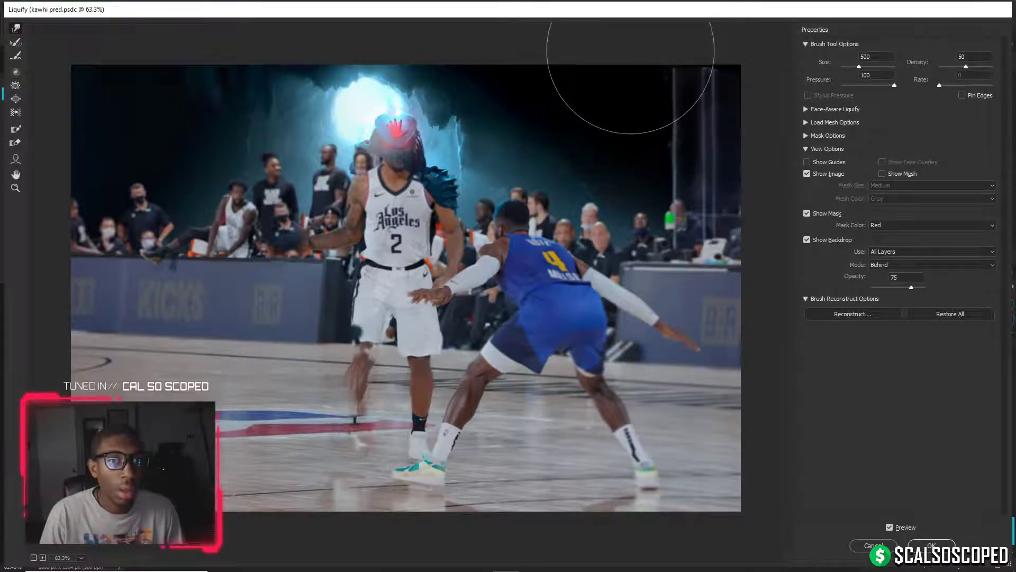
key(bracketleft)
key(bracketleft)
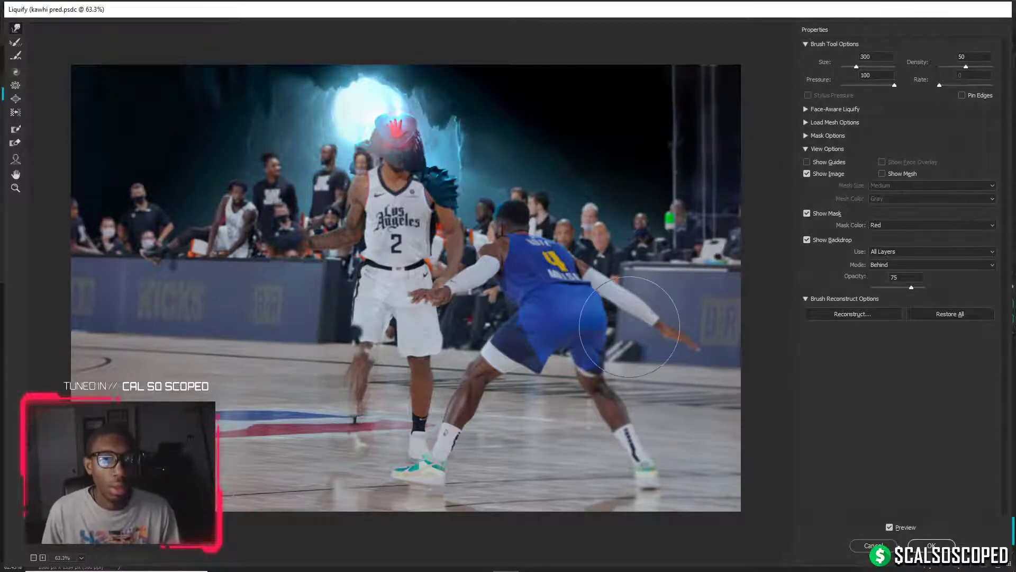
click(941, 546)
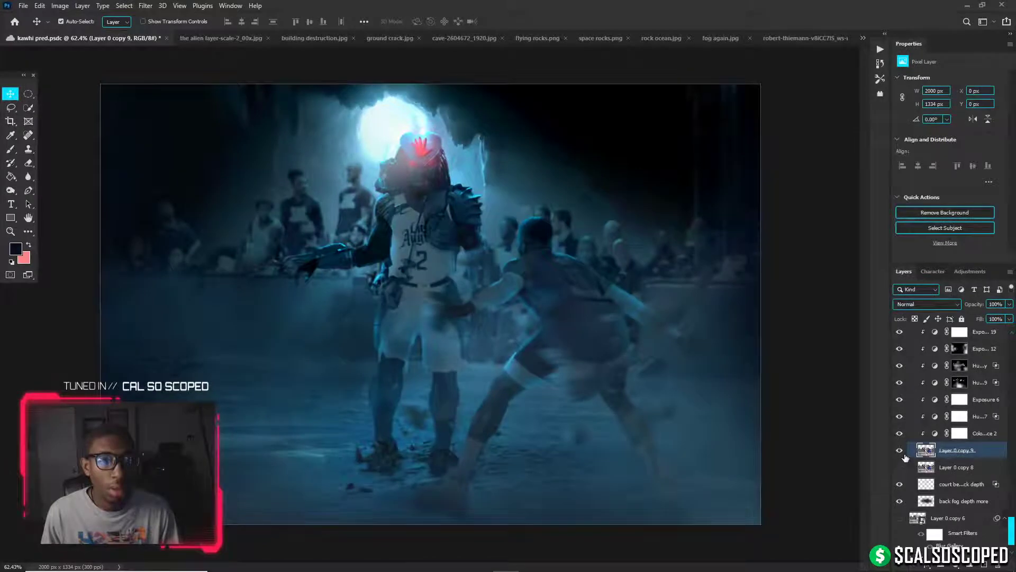
scroll(575, 254, down, 2)
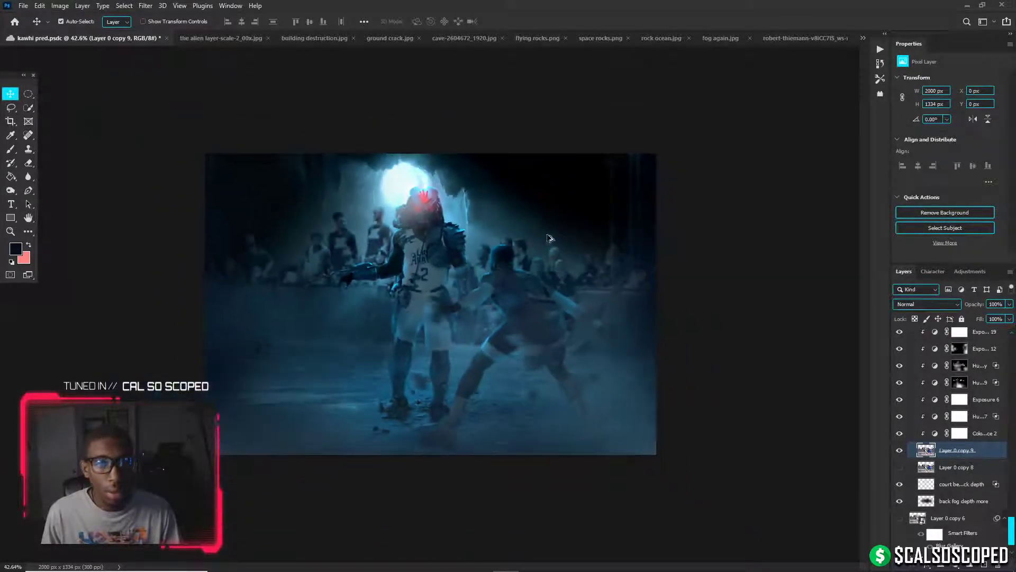
scroll(506, 206, up, 2)
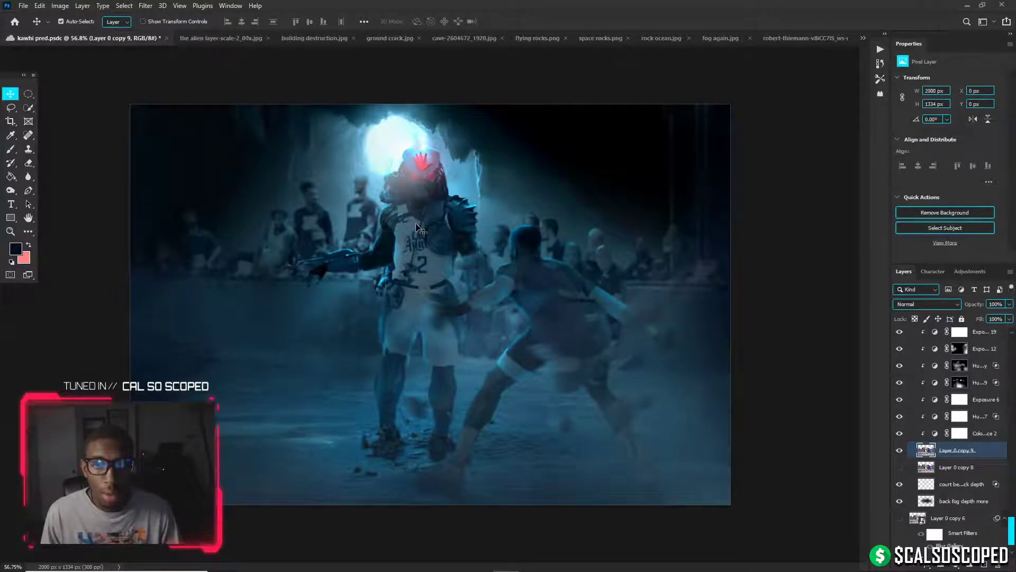
Toggle Layer 0 copy 9 to compare, and undo its Liquify stretch toward the image's upper edge
click(900, 453)
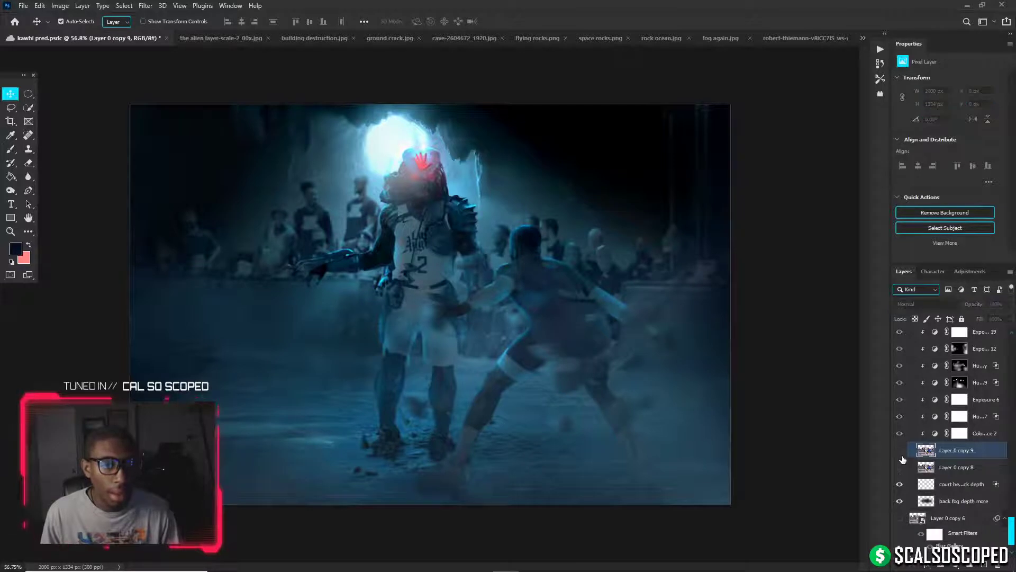
click(901, 454)
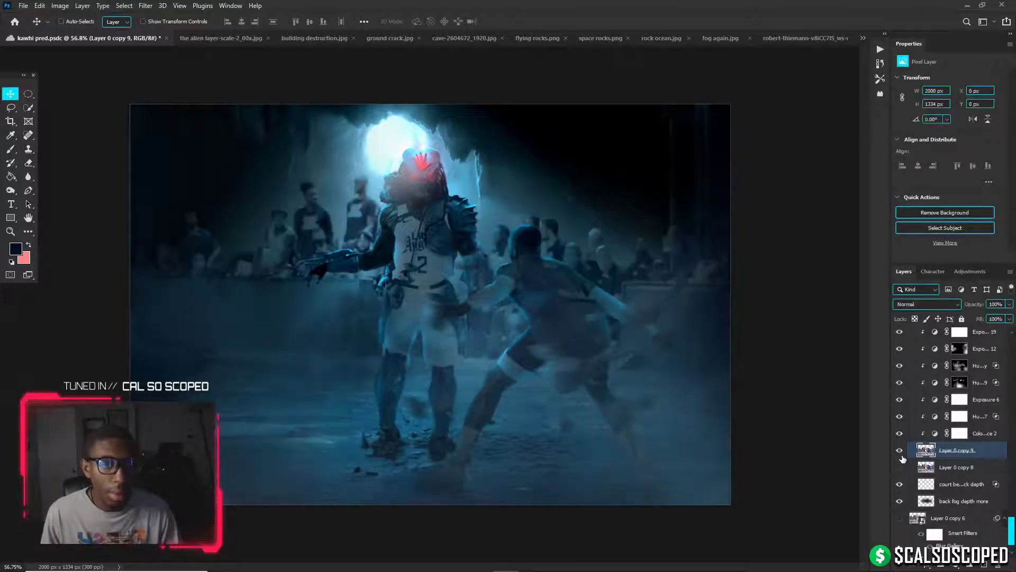
click(902, 455)
click(902, 456)
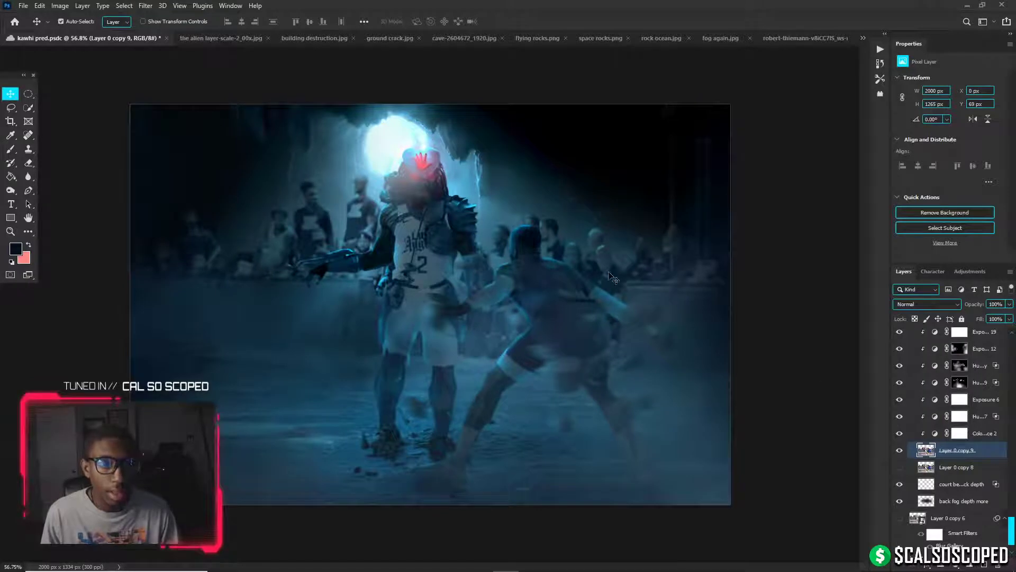
key(ctrl)
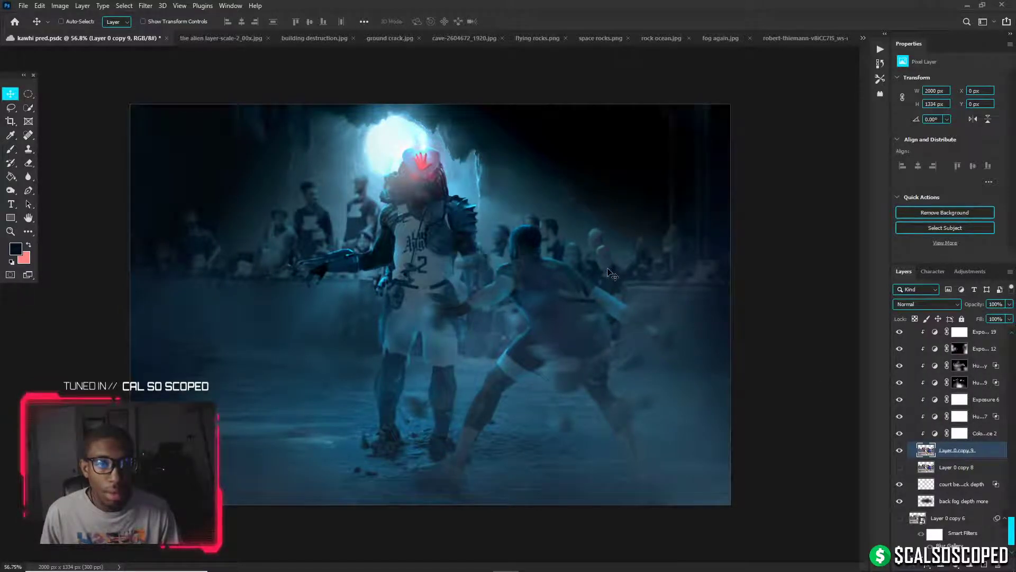
key(ctrl)
key(ctrl+z)
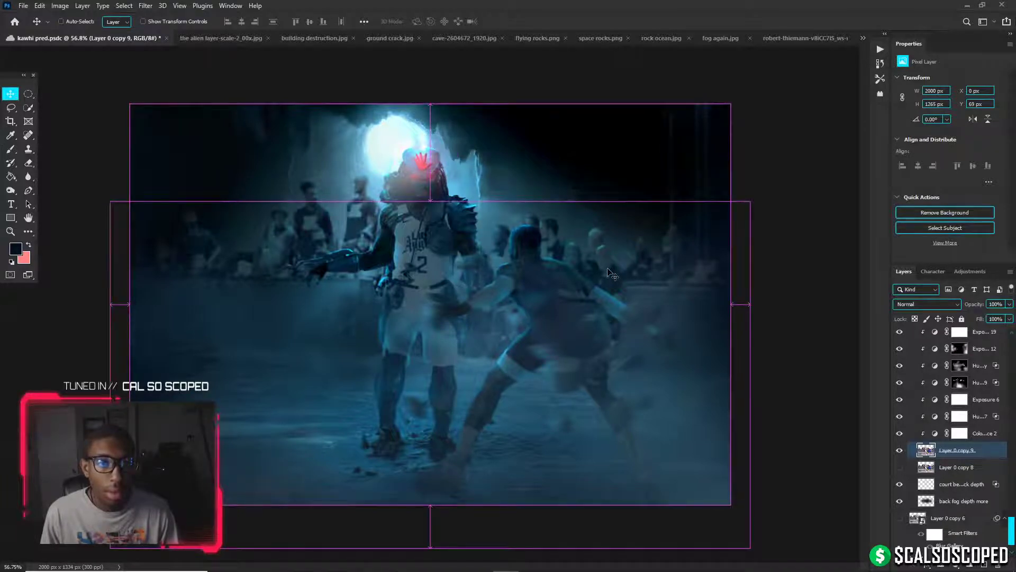
key(ctrl)
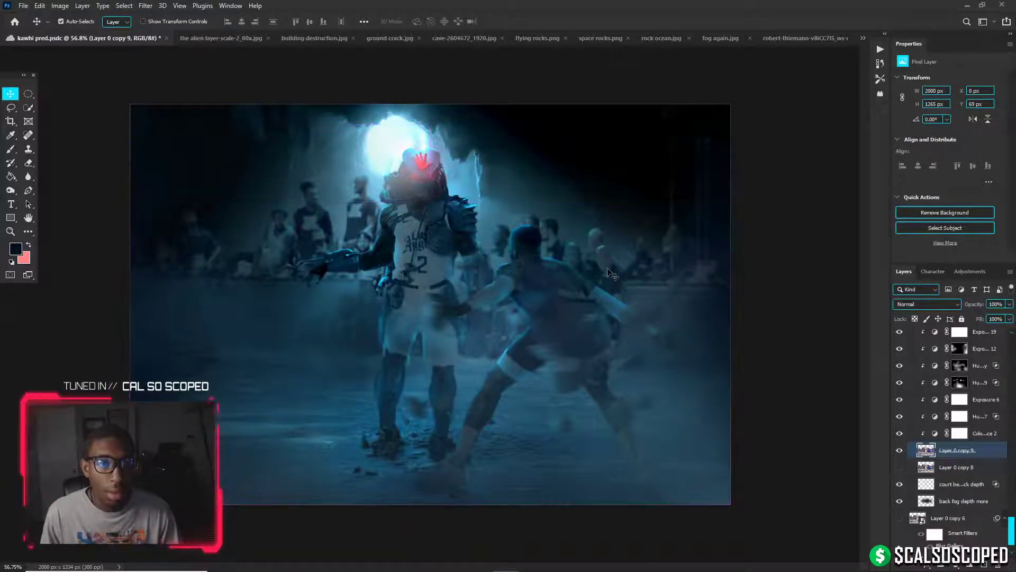
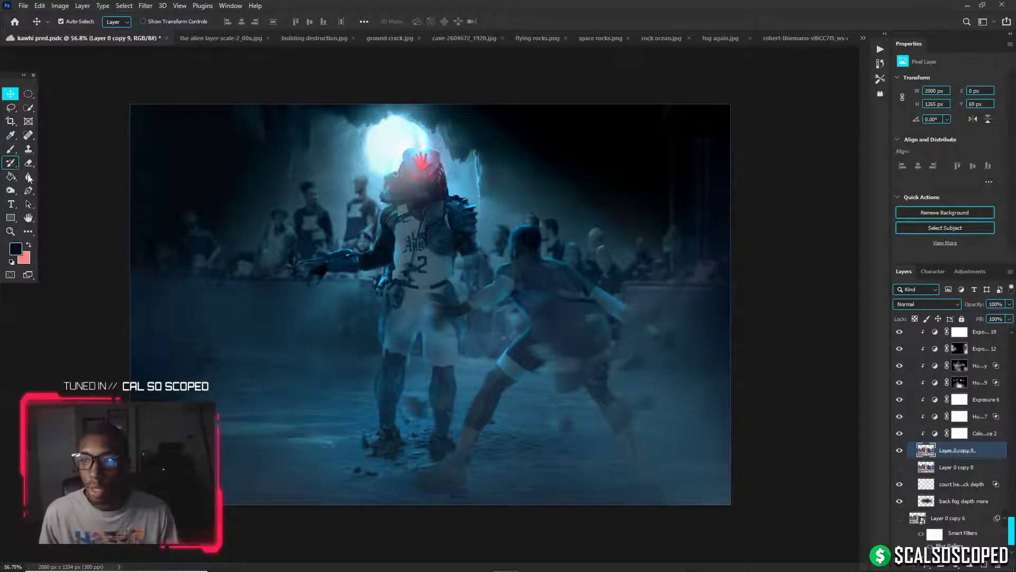
Add a layer mask to Layer 0 copy 9 and paint out the dark column above the bench with a soft black brush
click(940, 567)
key(b)
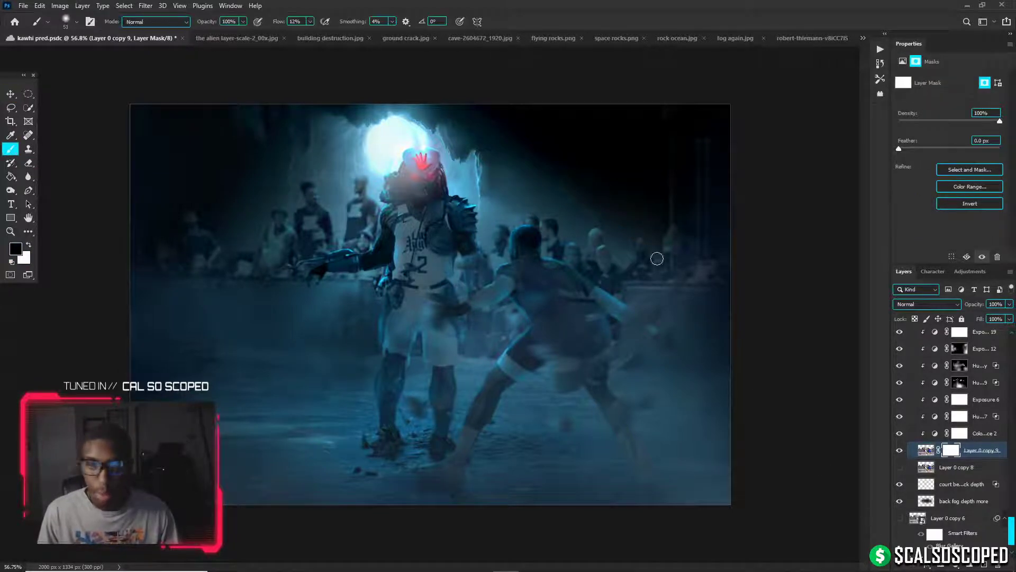
alt+right_click(715, 200)
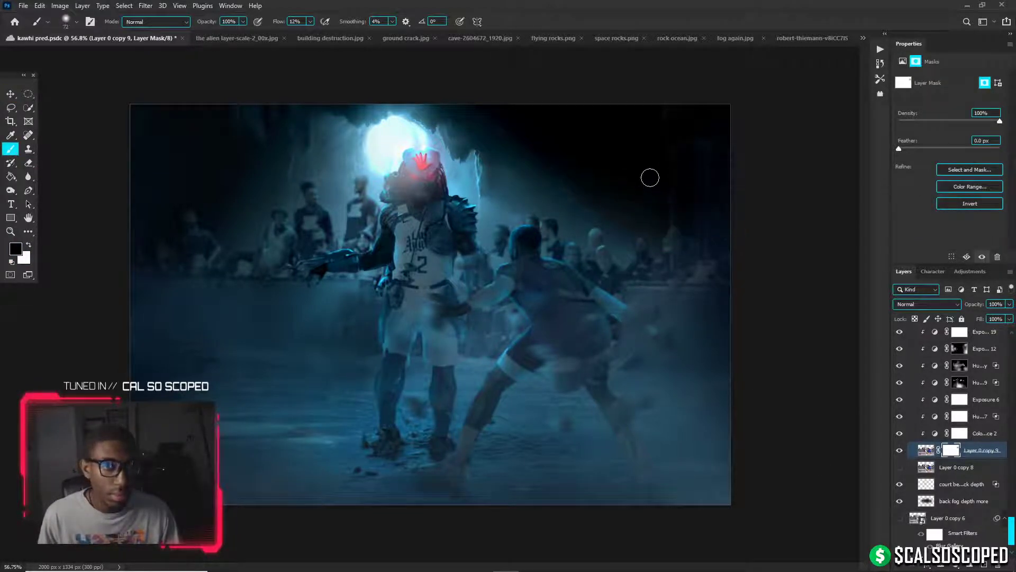
mouse_move(700, 188)
mouse_down()
mouse_move(694, 154)
mouse_move(683, 159)
mouse_up()
key(bracketright)
key(bracketright)
key(bracketright)
key(bracketright)
key(bracketright)
key(bracketright)
key(bracketright)
key(bracketright)
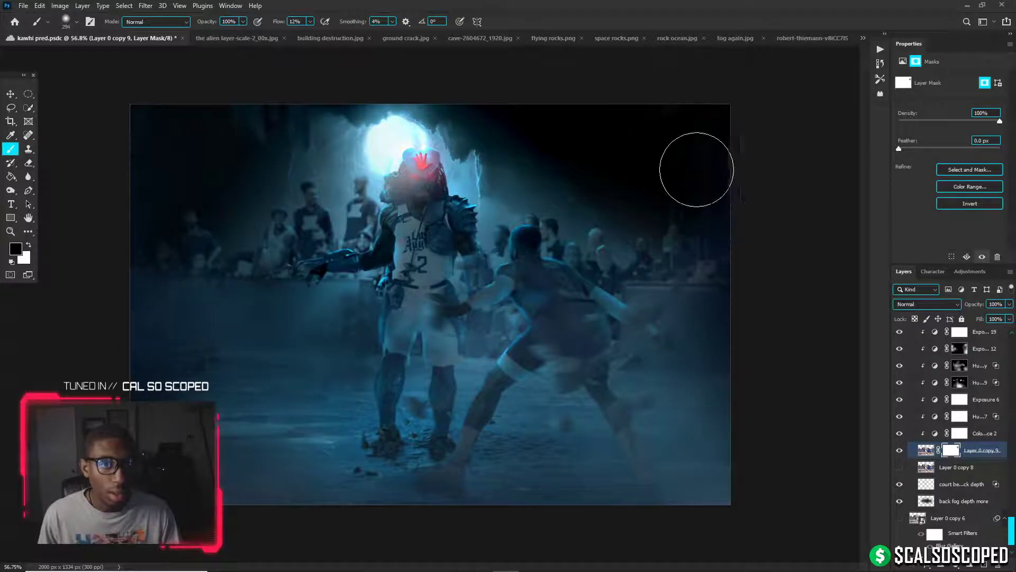
Refine the mask of Layer 0 copy 9 with smaller brushes, fading the remaining column edges just above the bench crowd
scroll(714, 171, up, 3)
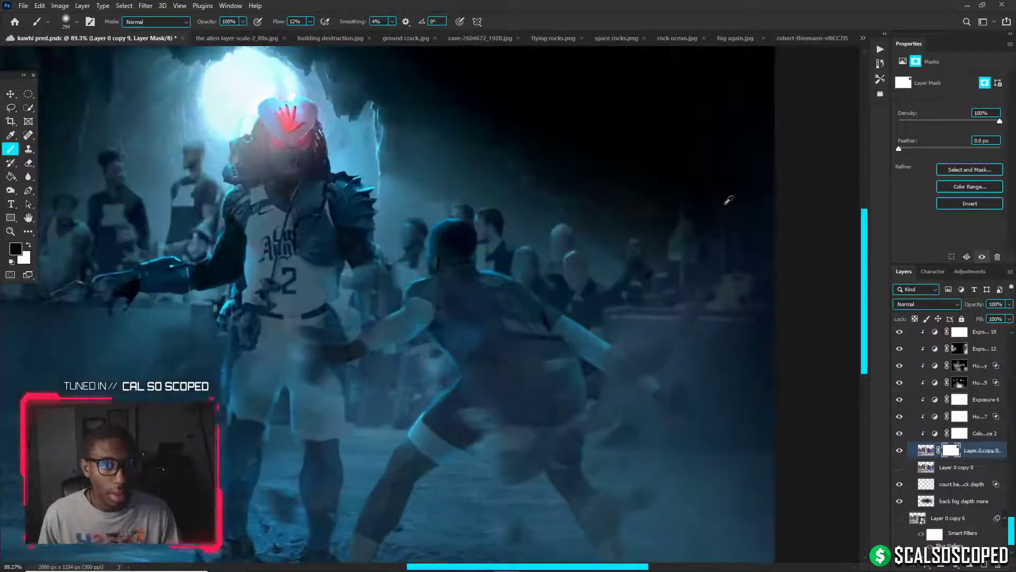
alt+right_click(722, 188)
mouse_move(673, 202)
mouse_down()
mouse_move(683, 186)
mouse_move(662, 201)
mouse_up()
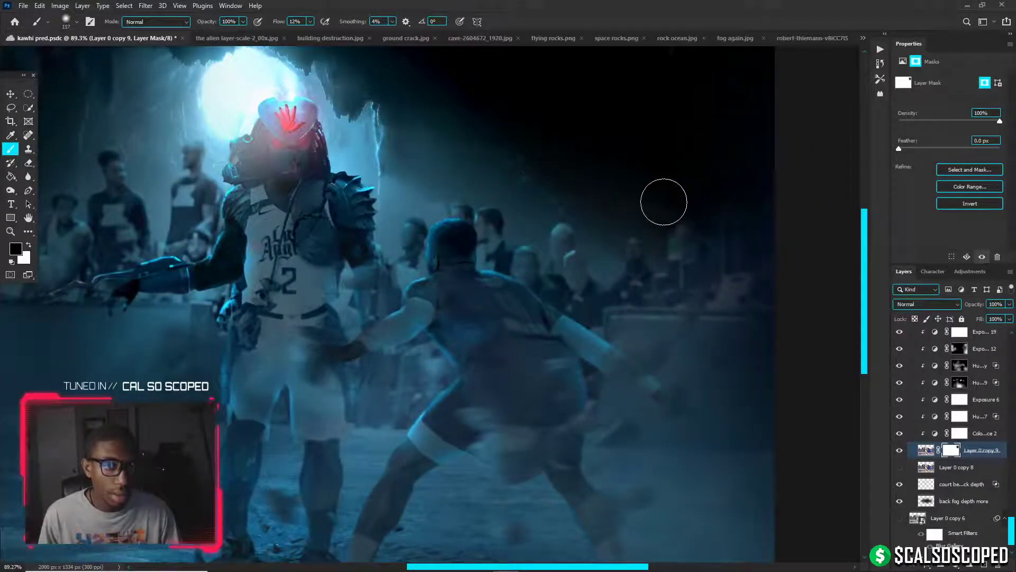
alt+right_click(724, 209)
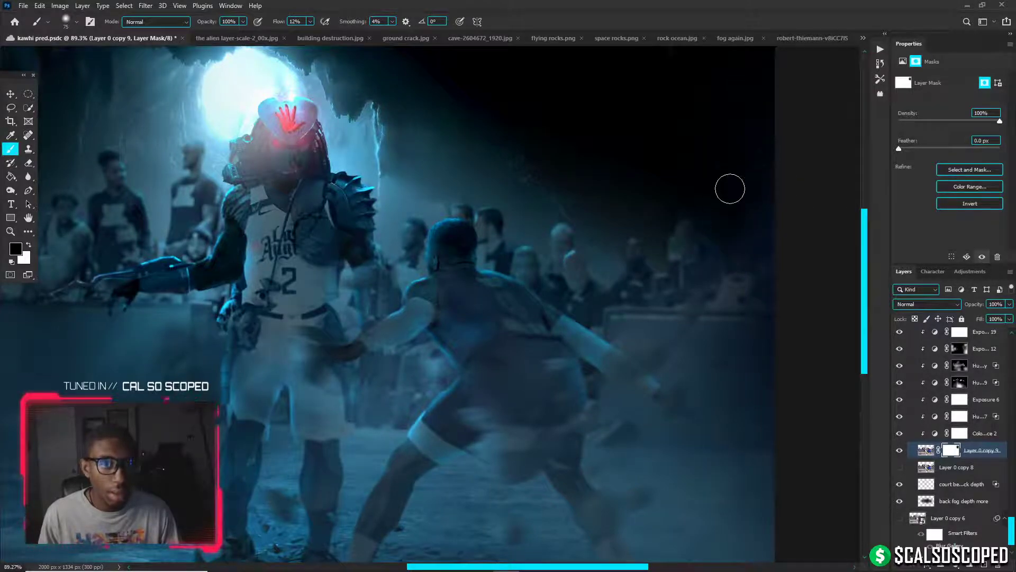
scroll(728, 186, down, 5)
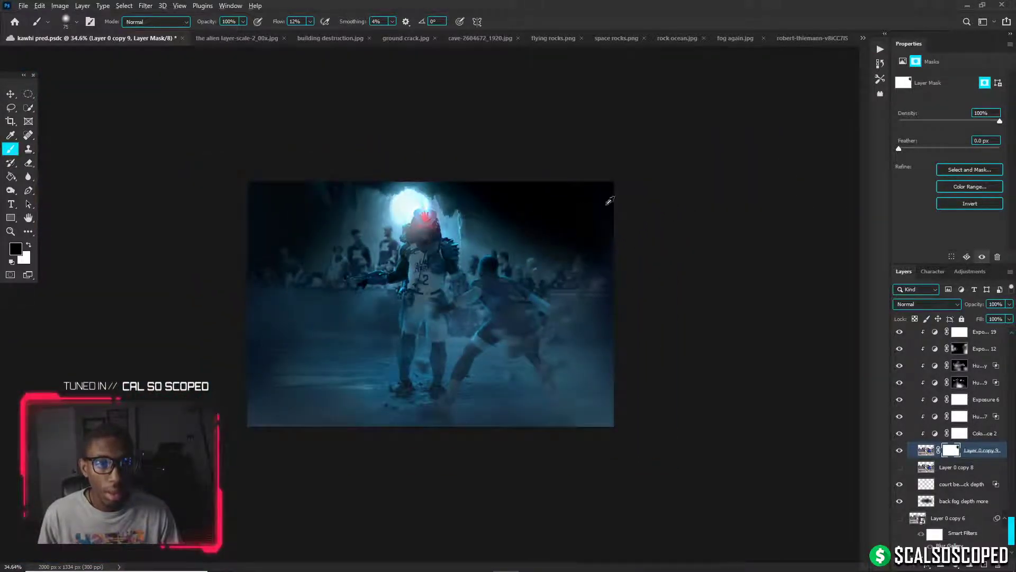
scroll(638, 207, up, 5)
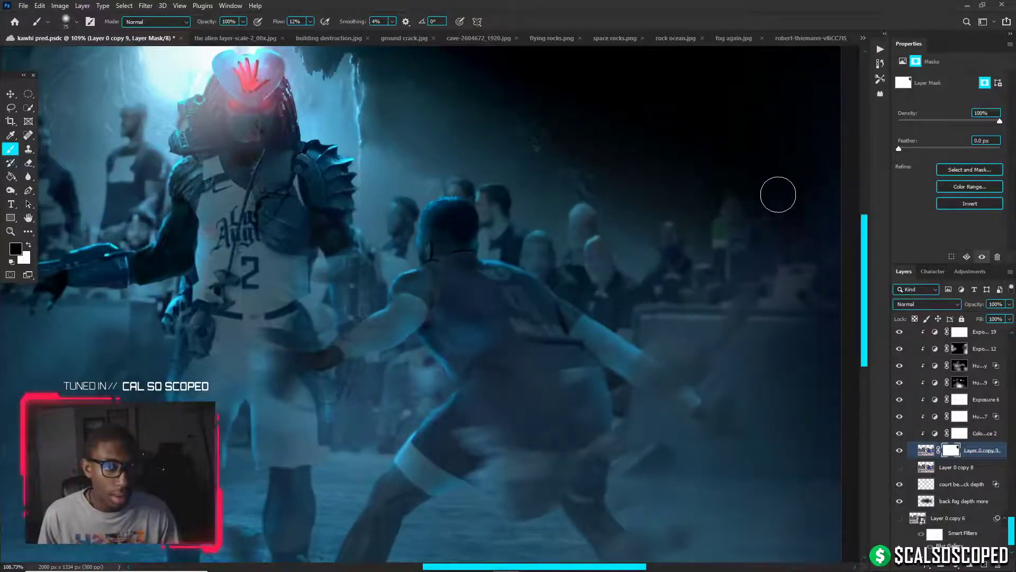
alt+right_click(787, 232)
alt+right_click(739, 247)
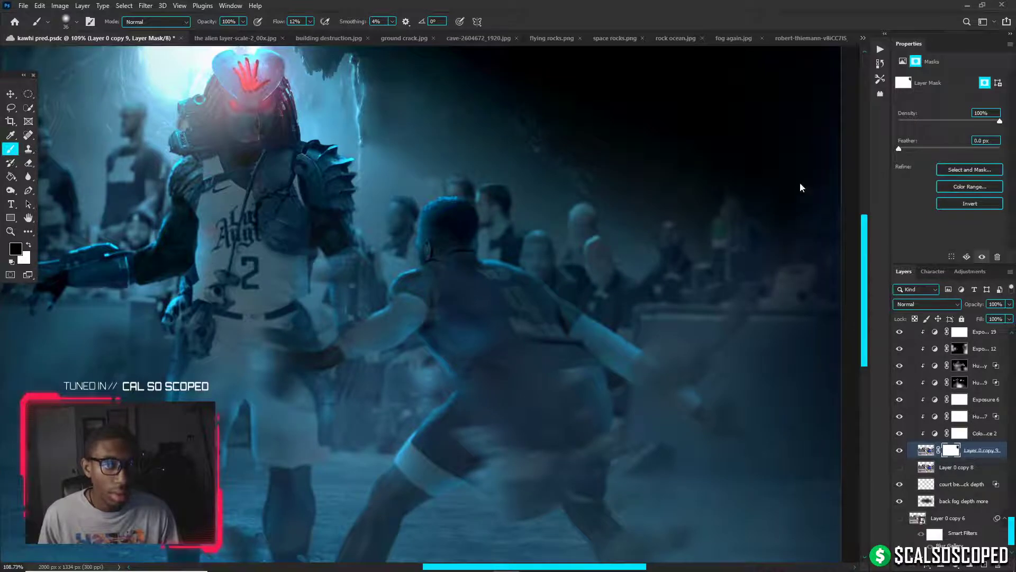
scroll(773, 188, down, 4)
scroll(782, 199, up, 3)
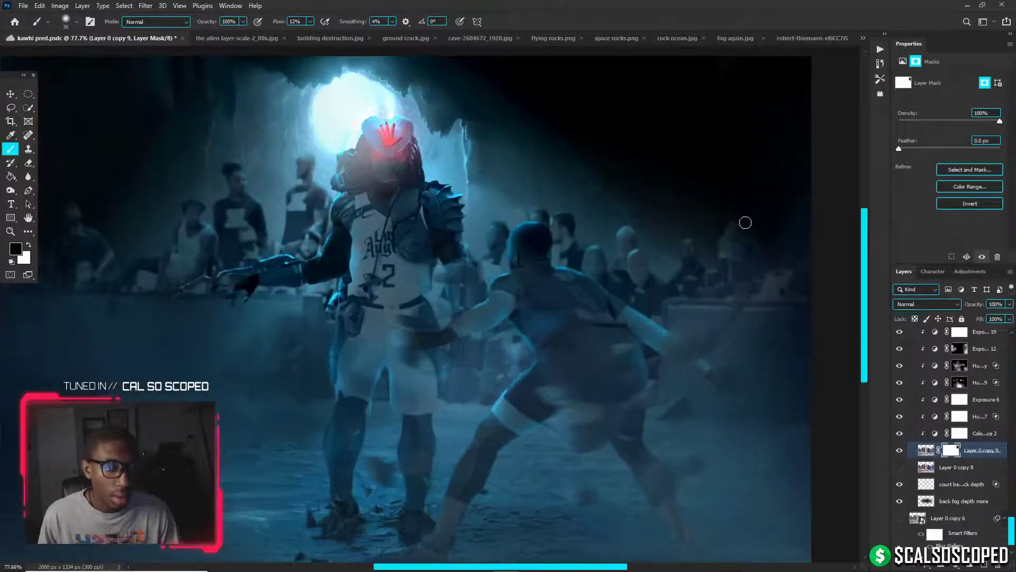
Clone-stamp nearby background over the leftover column pieces above and around the bench on Layer 0 copy 9's image
key(s)
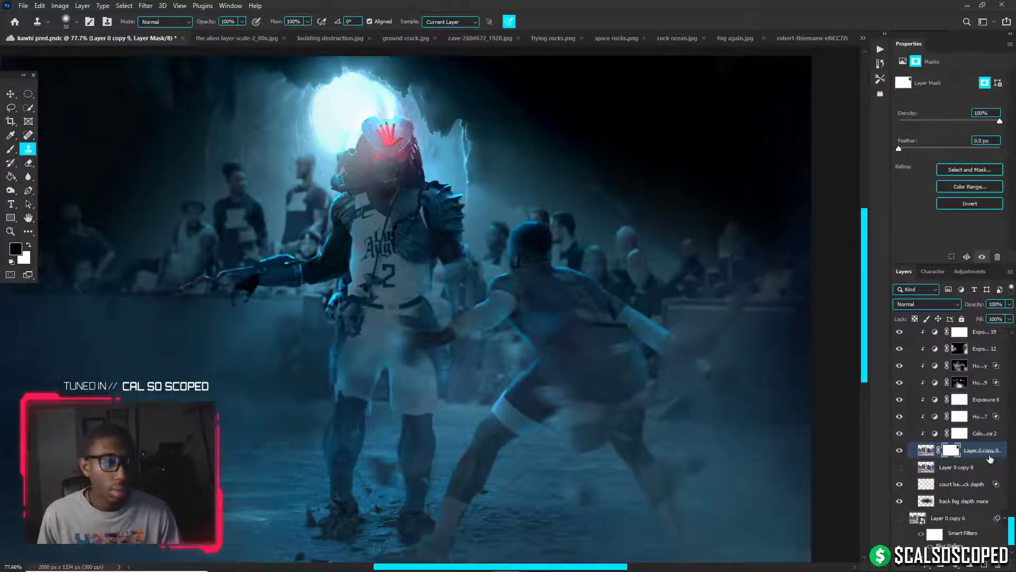
click(926, 450)
alt+right_click(753, 274)
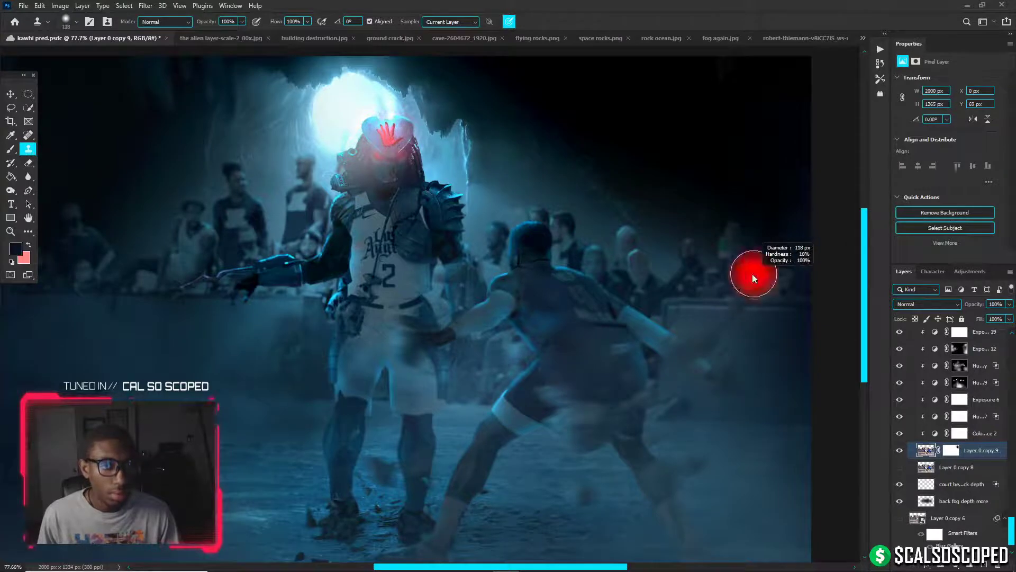
drag(754, 278, 736, 273)
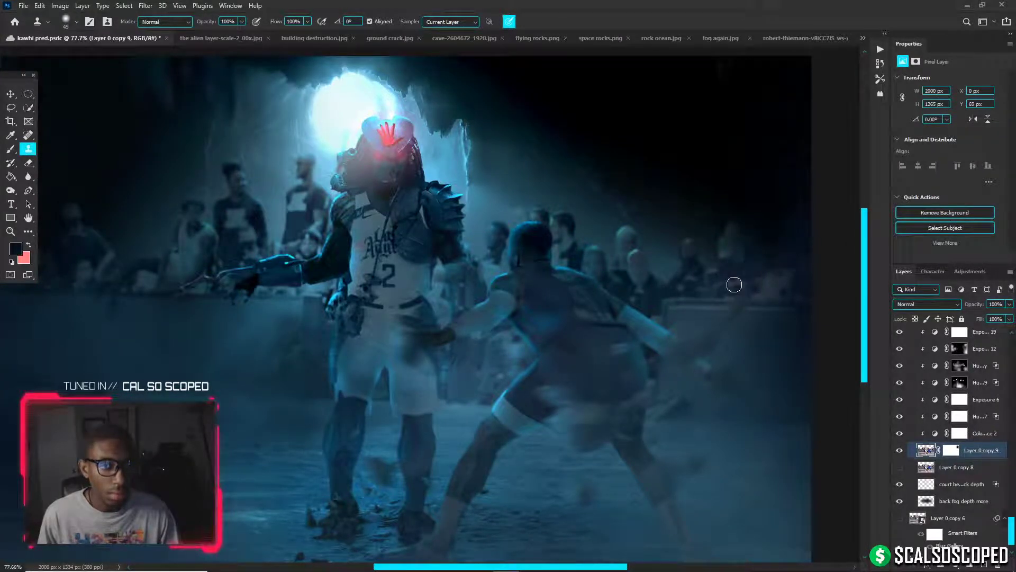
alt+right_click(740, 232)
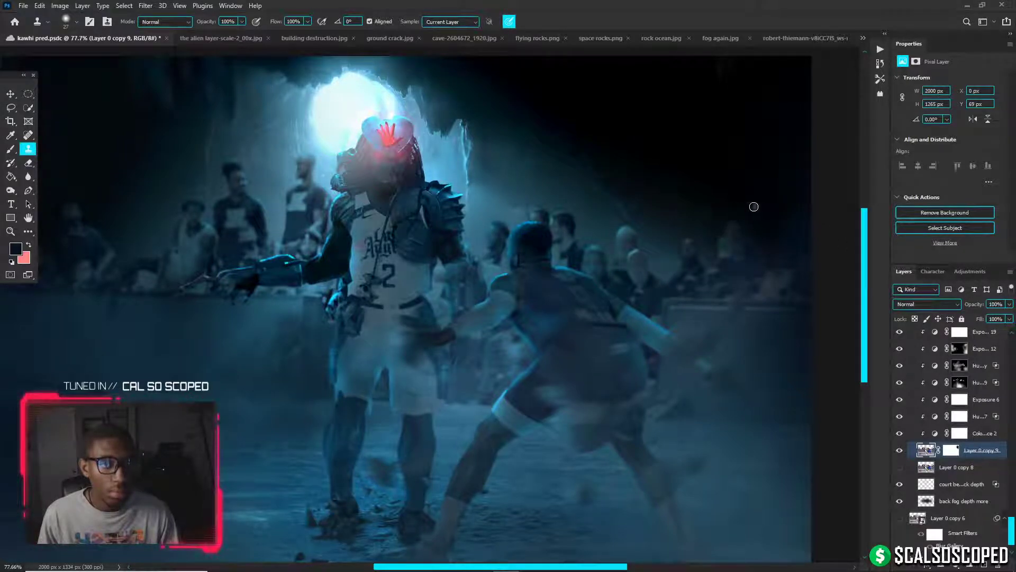
drag(783, 245, 791, 246)
alt+click(773, 211)
scroll(805, 217, down, 3)
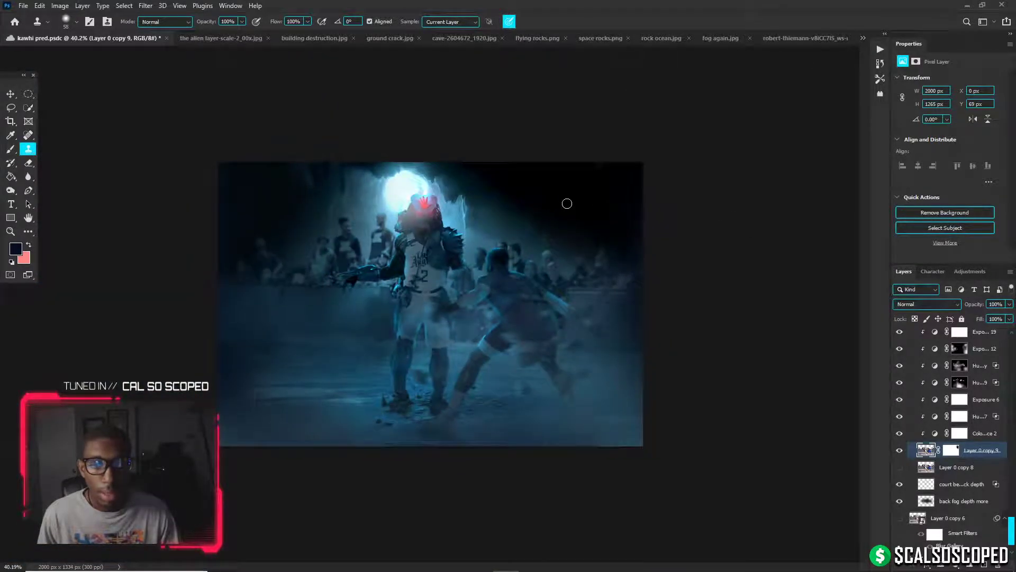
scroll(565, 190, up, 2)
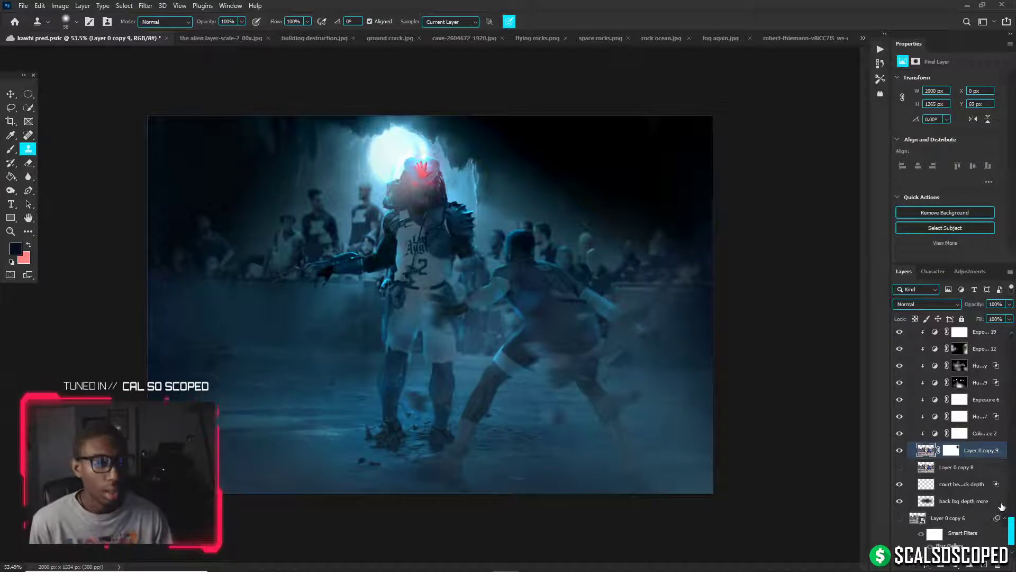
Stamp all visible layers into Layer 37 above Layer 34, convert it to a smart object and duplicate it
scroll(949, 438, up, 10)
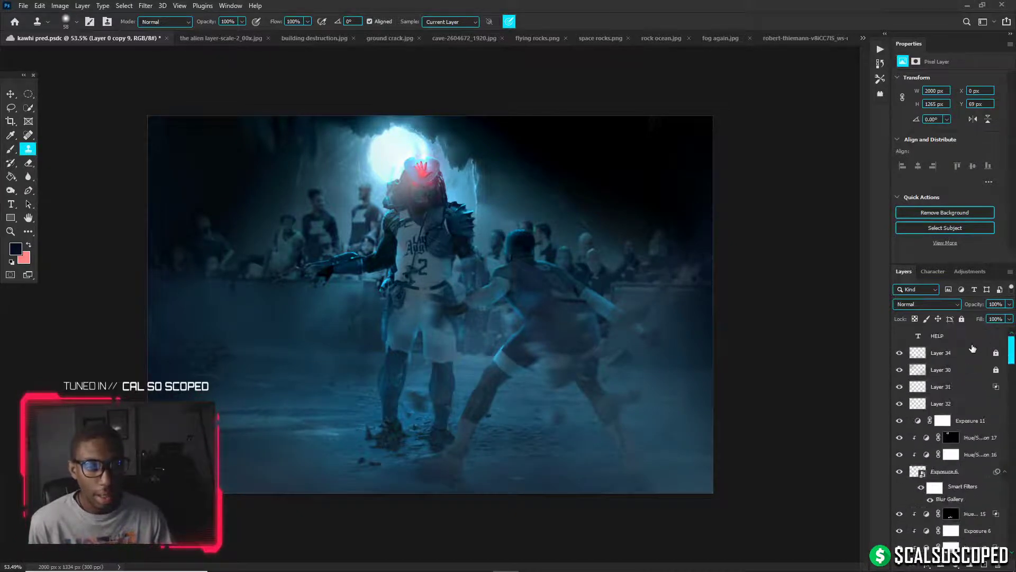
click(958, 353)
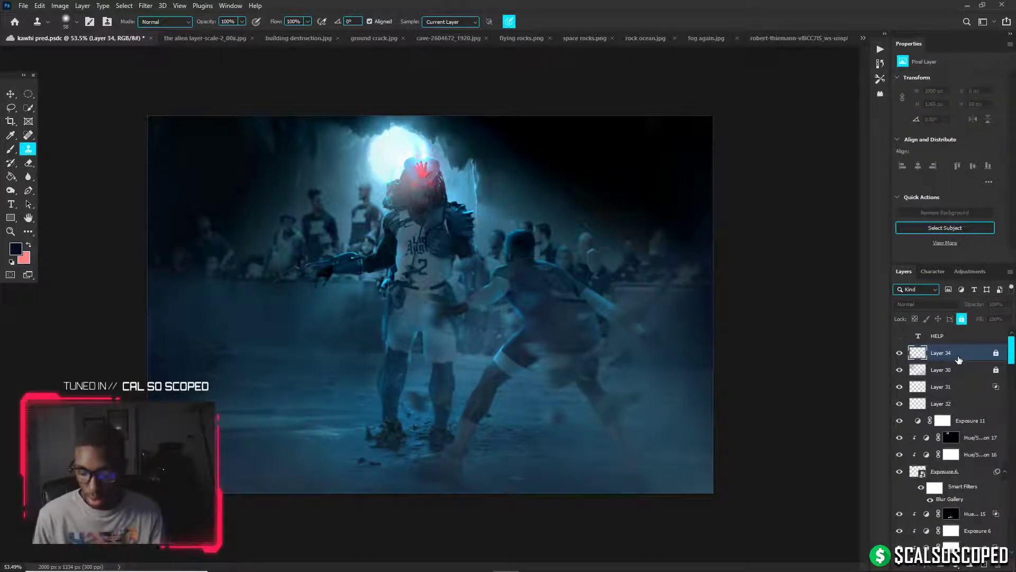
key(ctrl+alt+shift+e)
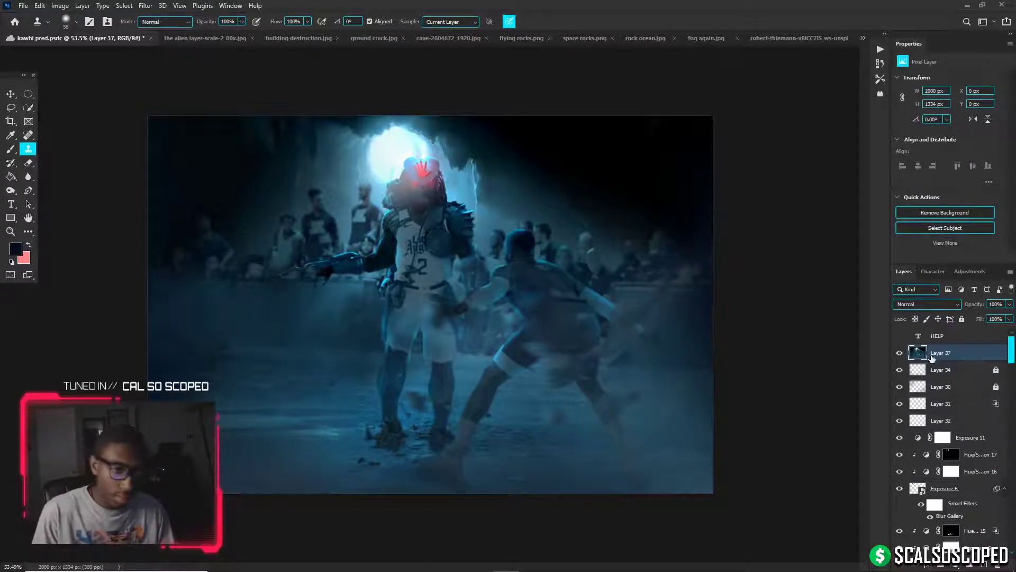
key(ctrl+alt+s)
key(ctrl+j)
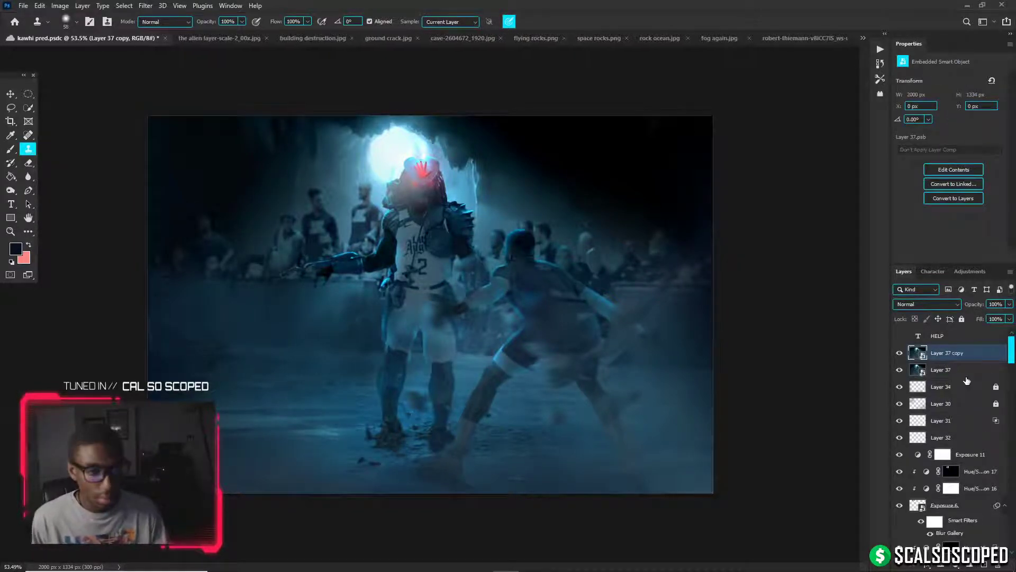
Add a Color Lookup adjustment layer above Layer 37 copy and fit the image to the window
click(960, 567)
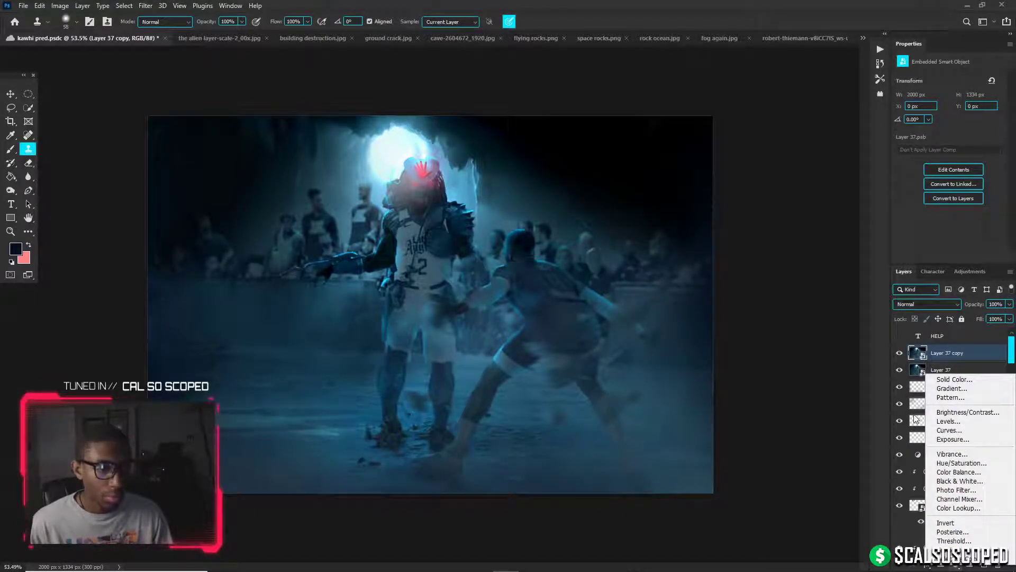
click(958, 507)
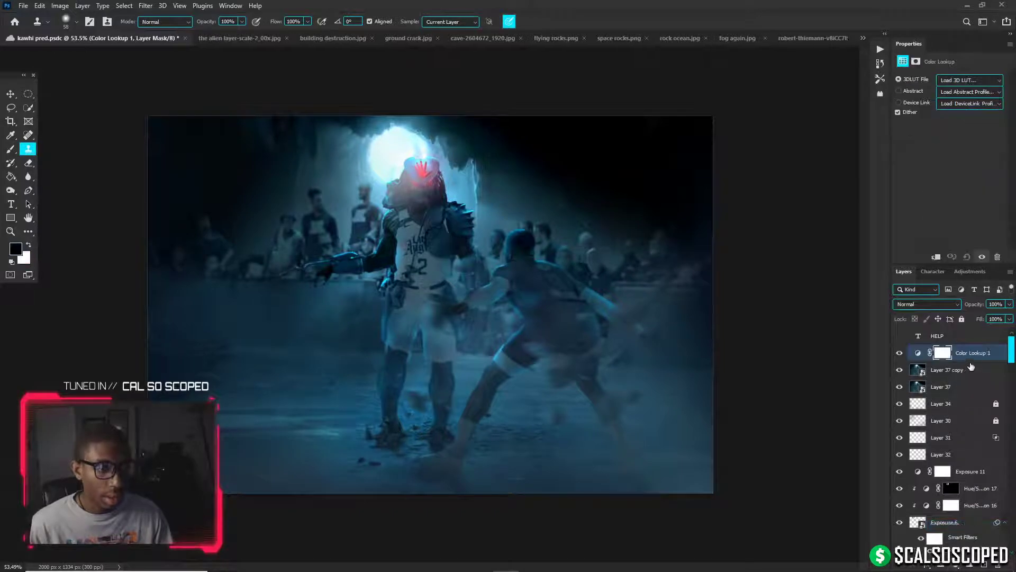
key(ctrl+0)
Try the u2 studio 3D LUTs on Color Lookup 1, including (6), (7) and (12), and apply (16) u2 studio.3dl
click(970, 80)
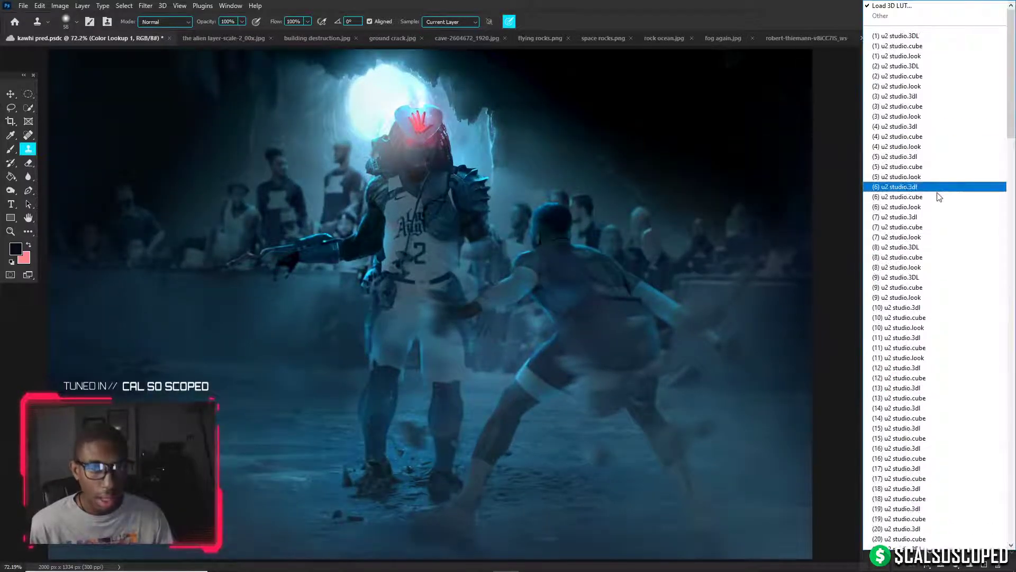
click(936, 188)
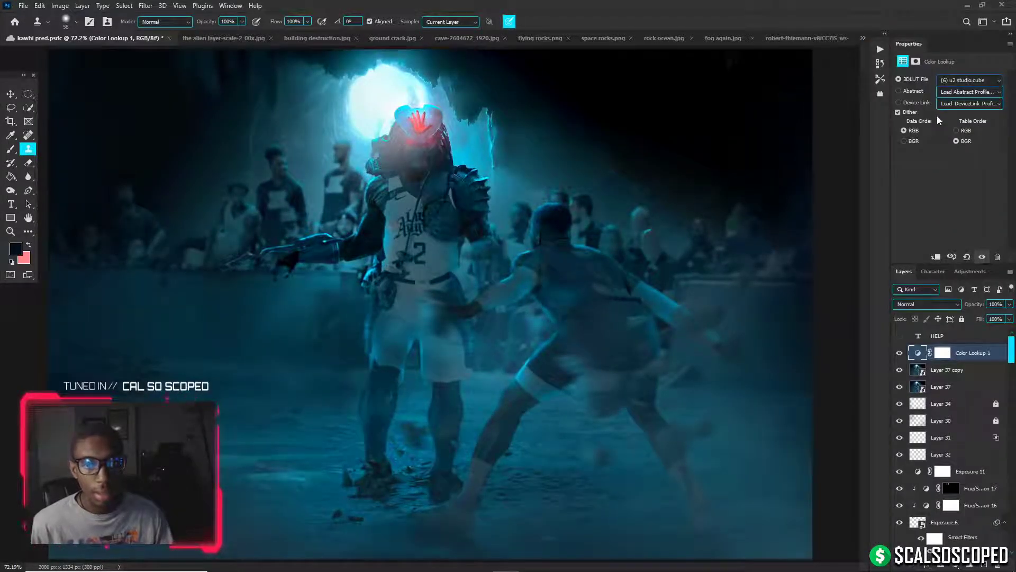
click(969, 80)
click(934, 85)
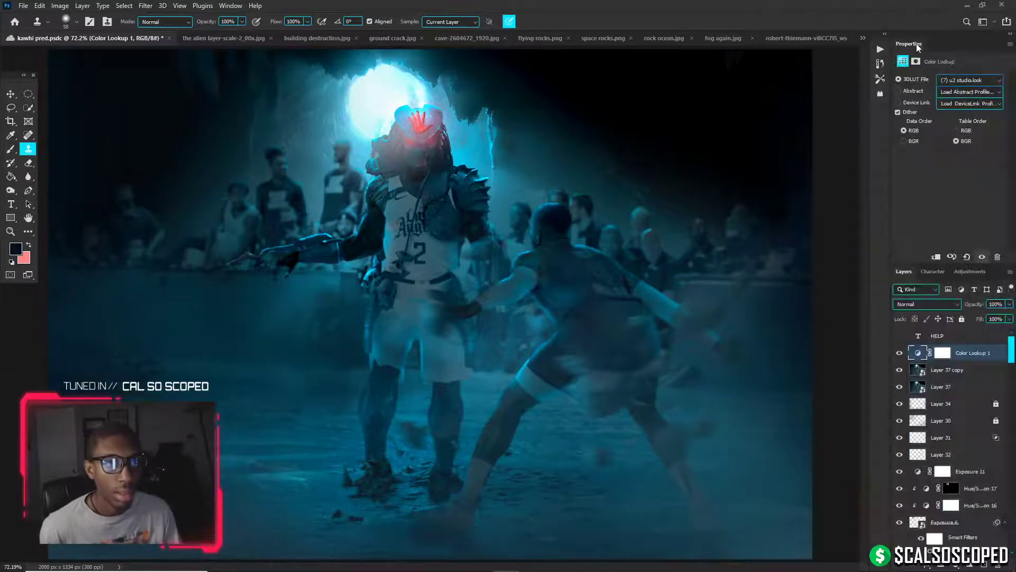
click(512, 217)
click(969, 79)
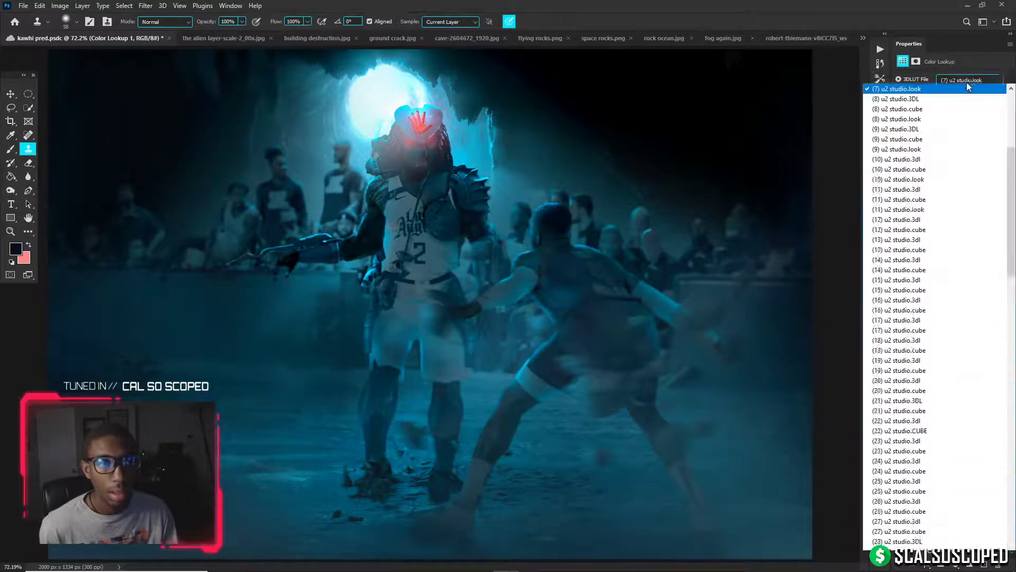
click(946, 132)
click(964, 81)
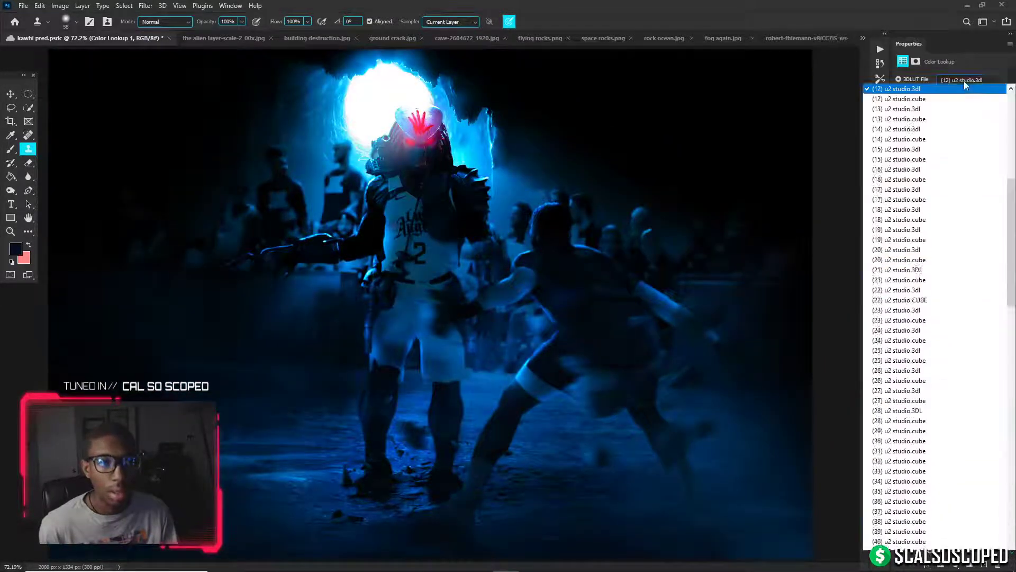
click(914, 88)
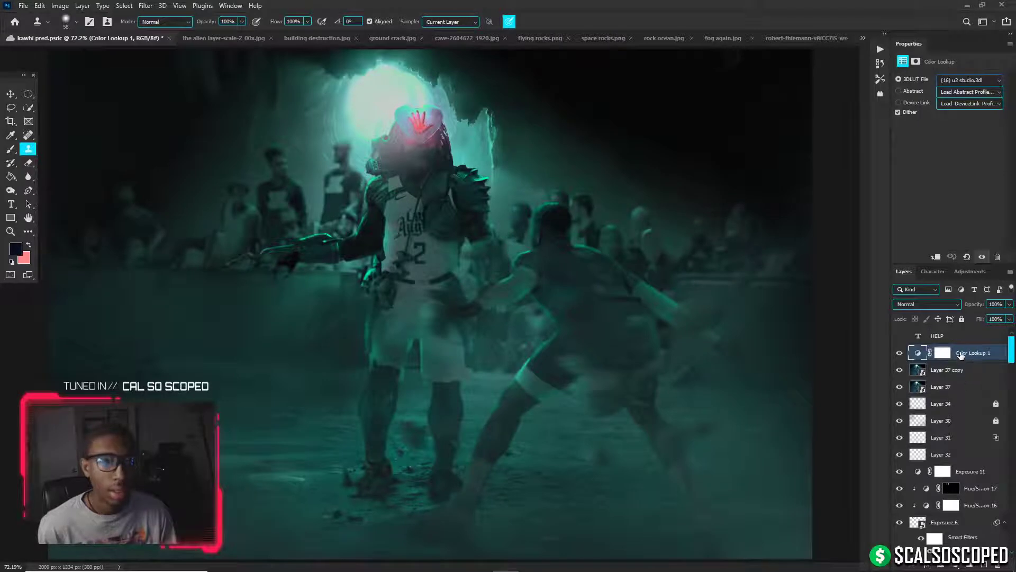
Add a Color Balance adjustment clipped to Color Lookup 1 with midtones at Magenta-Green -7 and Yellow-Blue +25
click(958, 567)
click(964, 471)
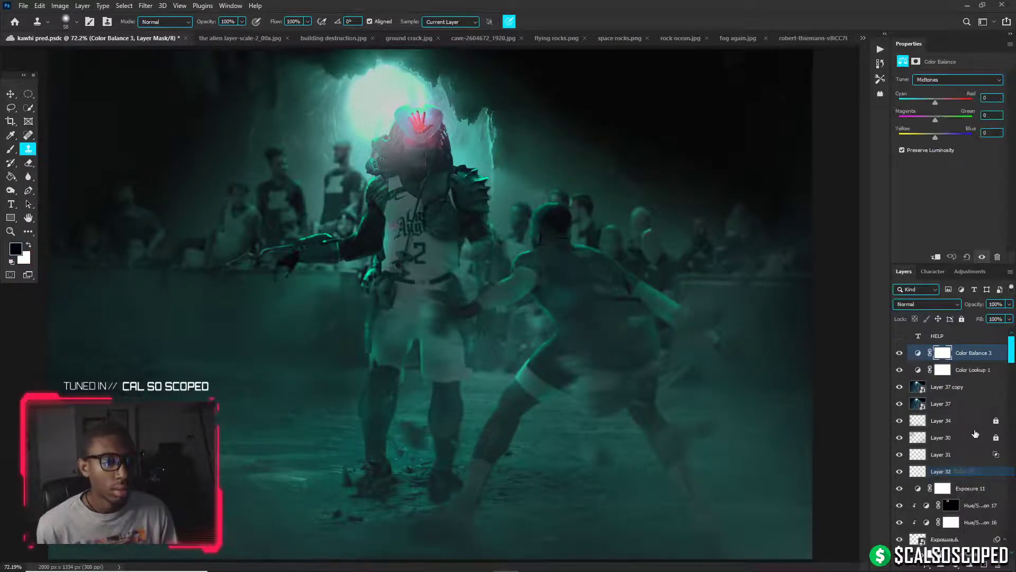
mouse_move(936, 137)
mouse_down()
mouse_move(945, 137)
mouse_move(933, 120)
mouse_up()
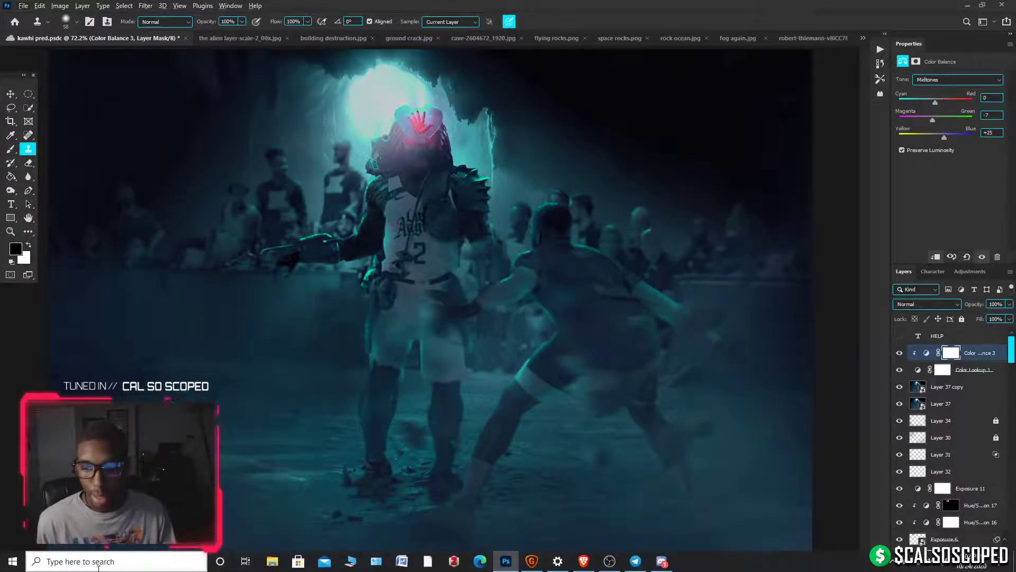
Turn off Night light in the Windows display settings and return to Photoshop
click(98, 563)
text(display)
key(Return)
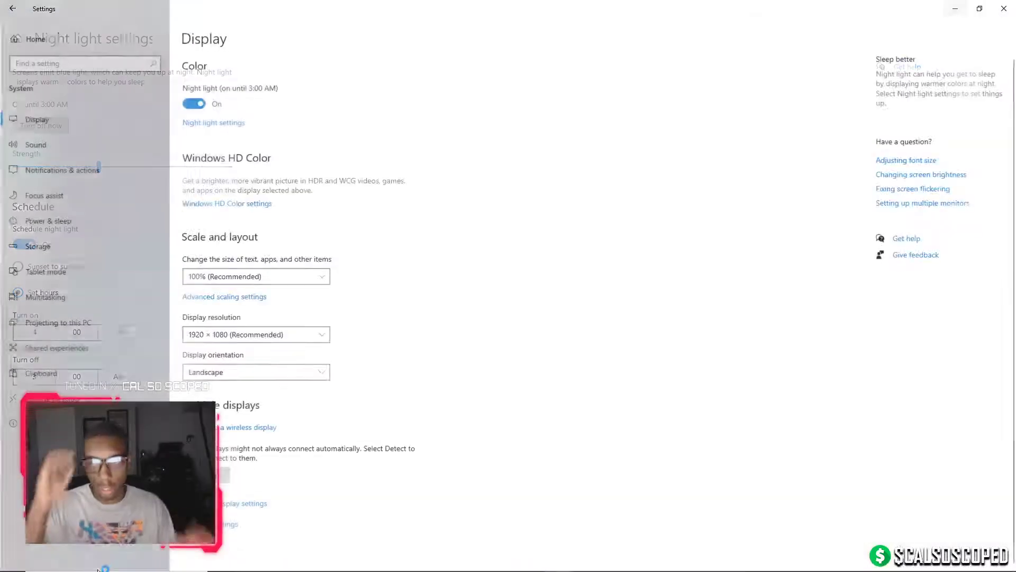
click(217, 124)
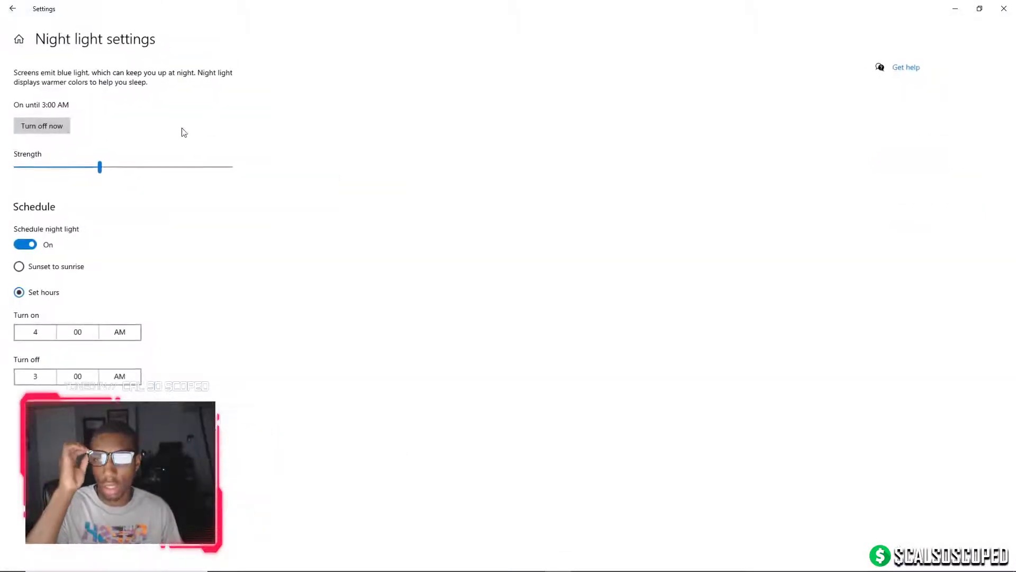
click(23, 126)
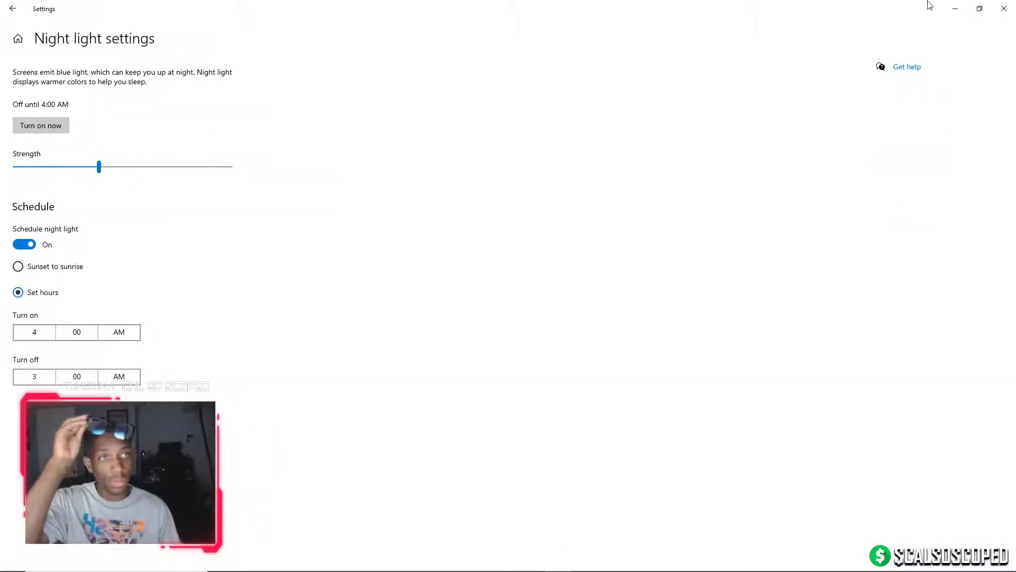
click(955, 8)
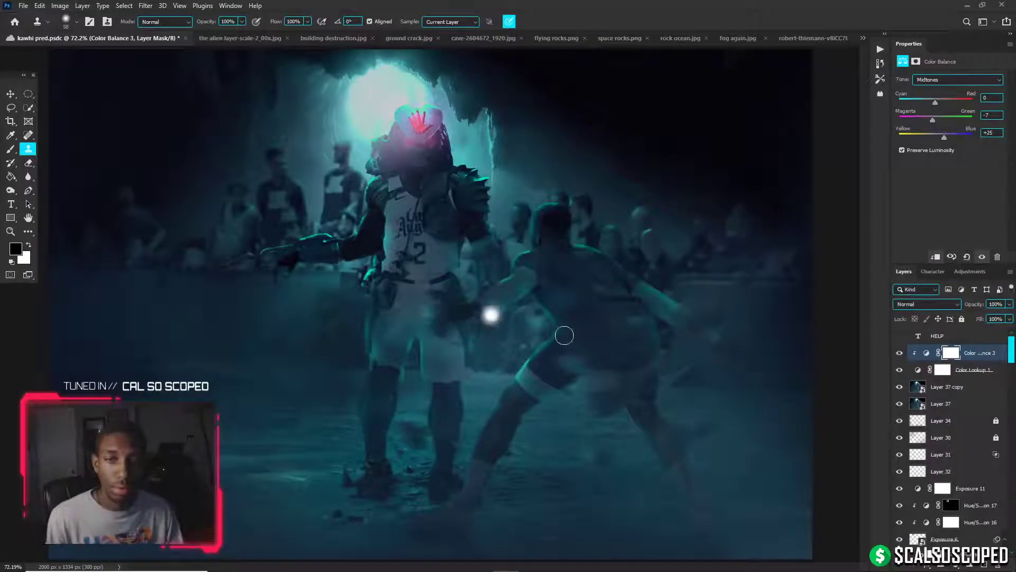
Create a new layer above the Color Balance adjustment and bring up the Brush tool's brush settings
scroll(602, 367, down, 1)
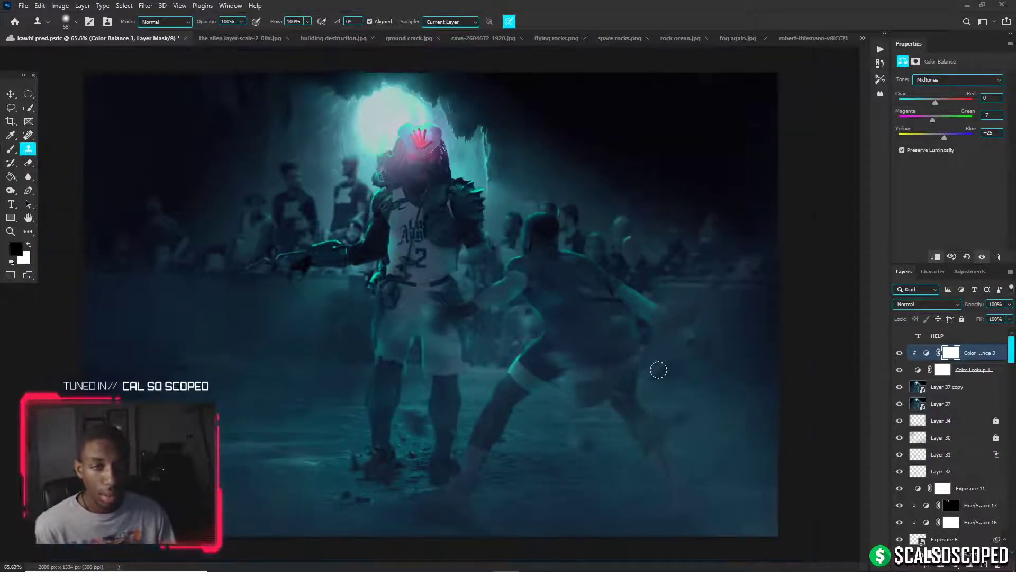
key(ctrl+shift+alt+n)
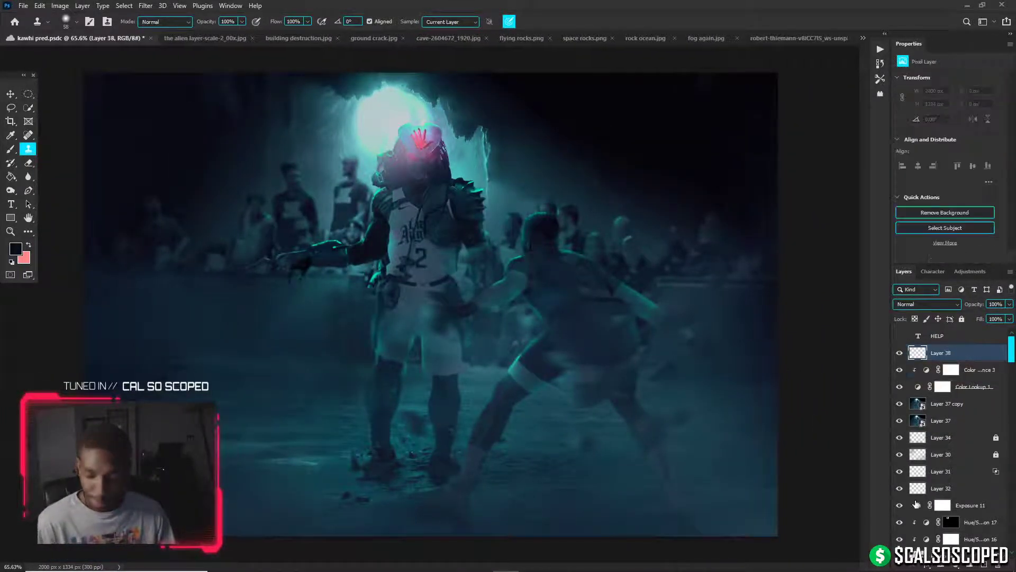
key(b)
click(90, 21)
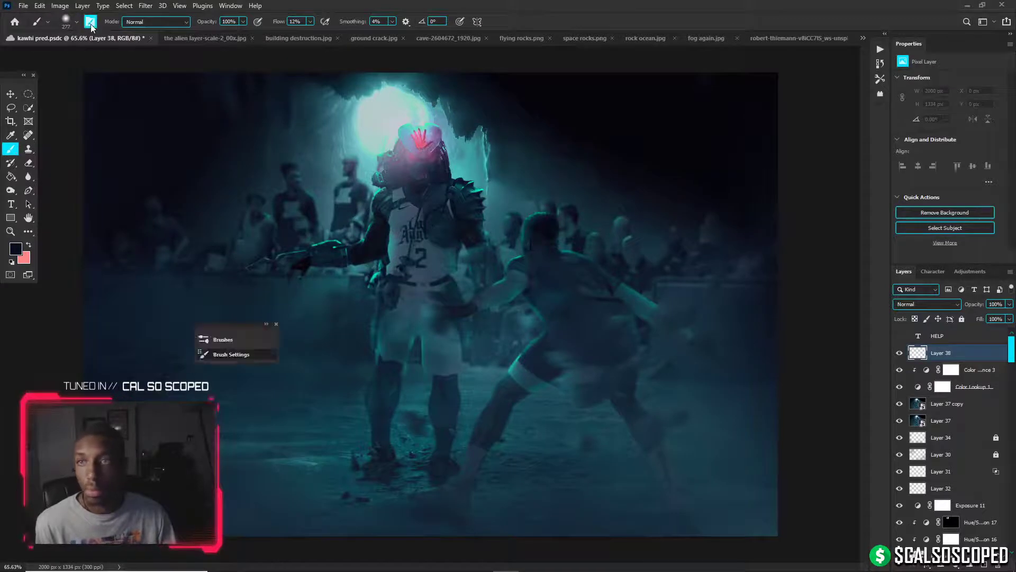
click(317, 311)
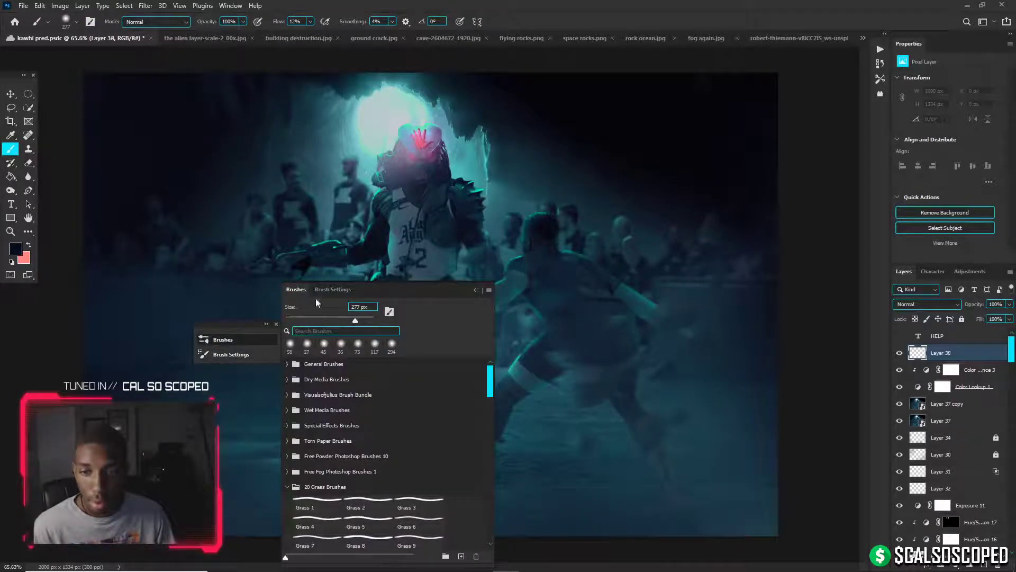
click(324, 290)
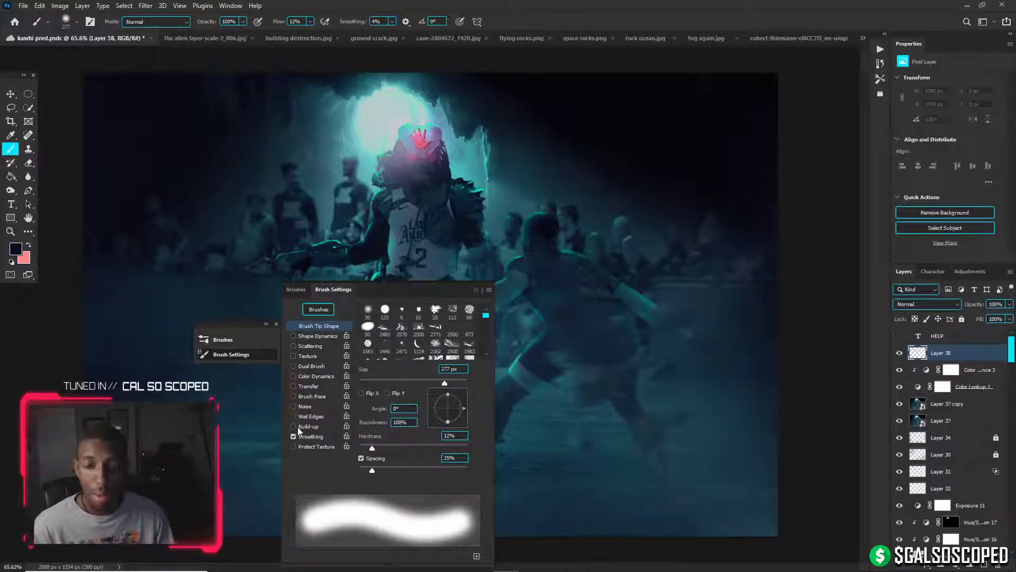
Enable Shape Dynamics with size jitter and set Scattering to 1000% for the soft round brush
click(303, 336)
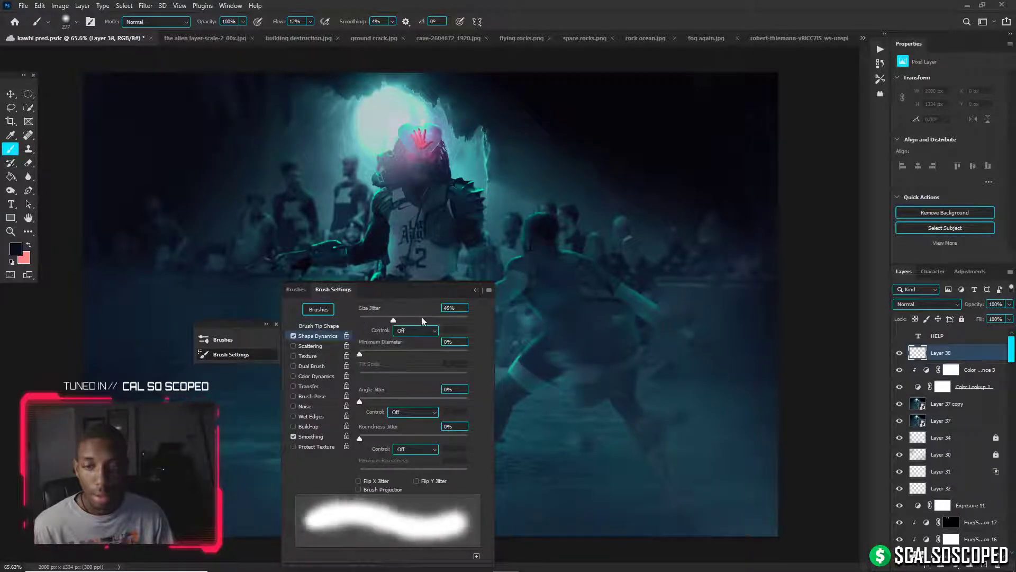
click(317, 346)
drag(360, 320, 514, 323)
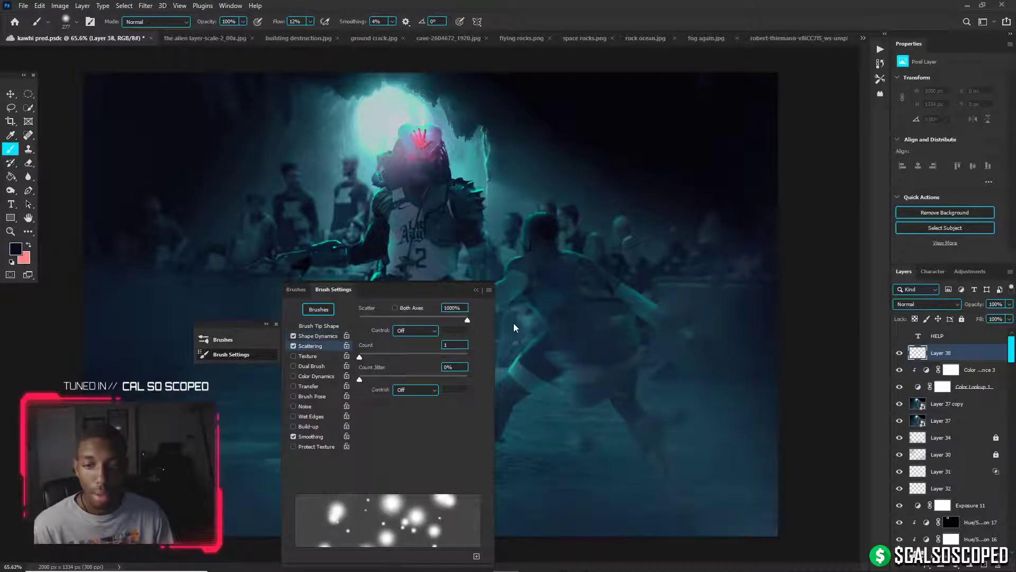
click(301, 385)
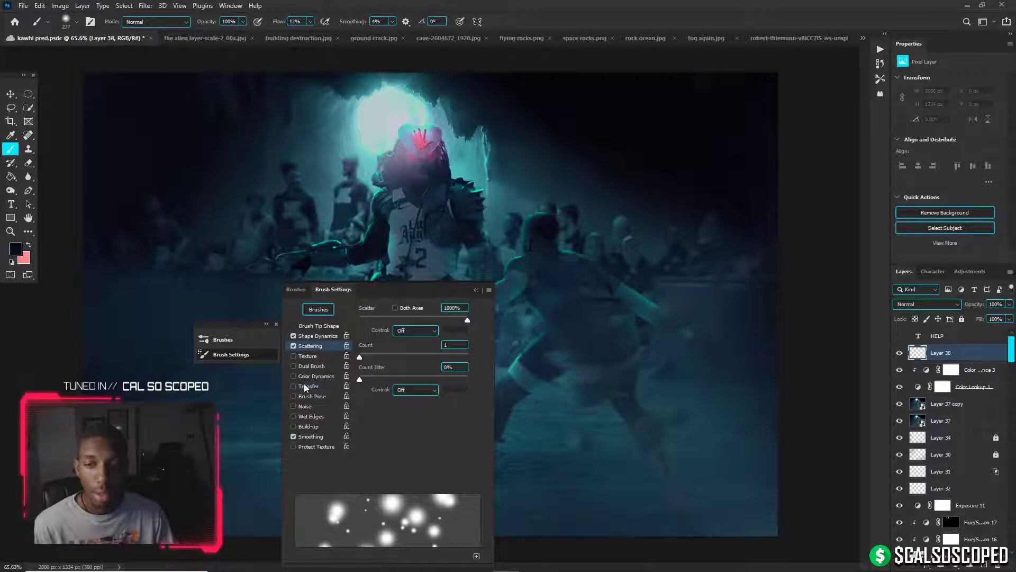
click(476, 290)
Prepare the scatter brush with light teal sampled beside the cave glow, a 667 px size and 64% flow
alt+click(356, 133)
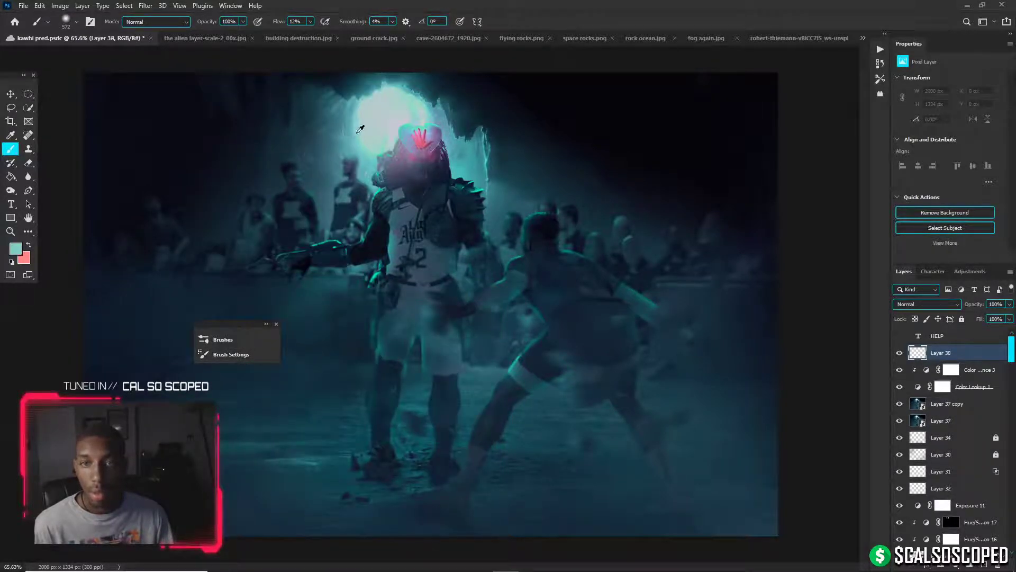
drag(277, 246, 294, 247)
click(639, 457)
scroll(429, 311, down, 2)
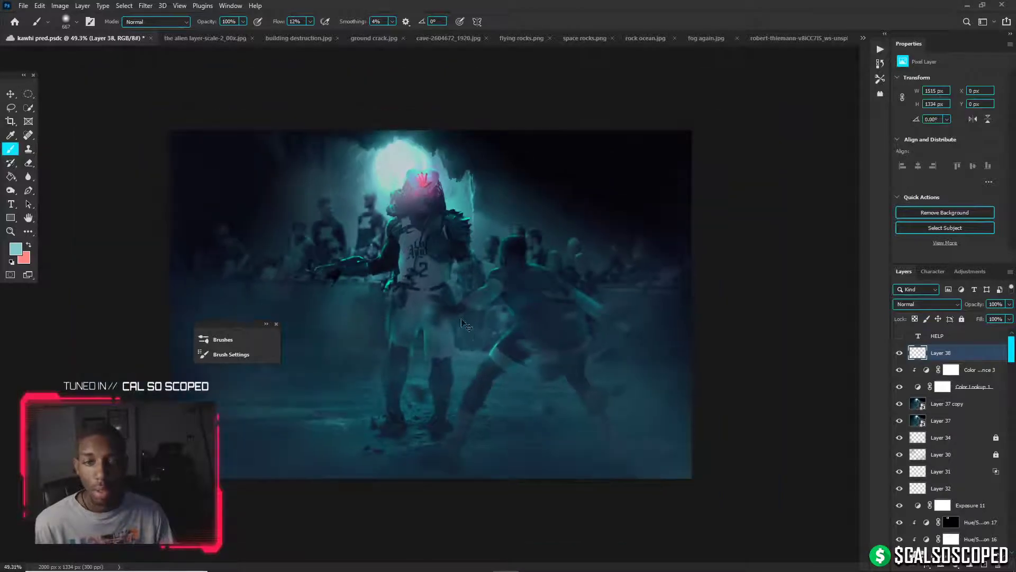
click(310, 22)
drag(311, 34, 337, 34)
Try several scattered teal light-orb strokes across the court and players on Layer 38, undoing each one
click(618, 408)
drag(619, 408, 680, 424)
key(ctrl+z)
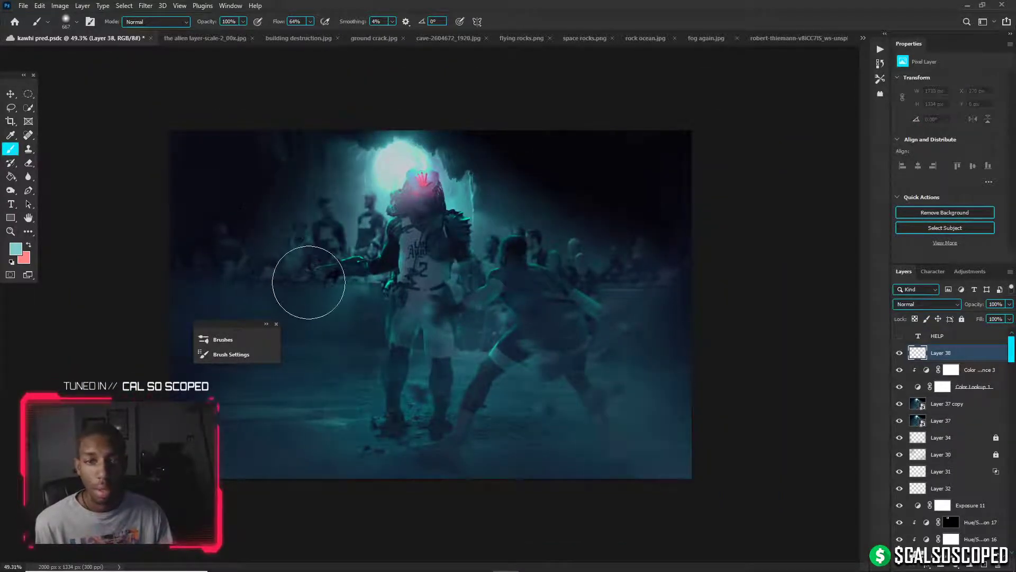
drag(308, 282, 658, 424)
key(ctrl+z)
drag(217, 262, 465, 377)
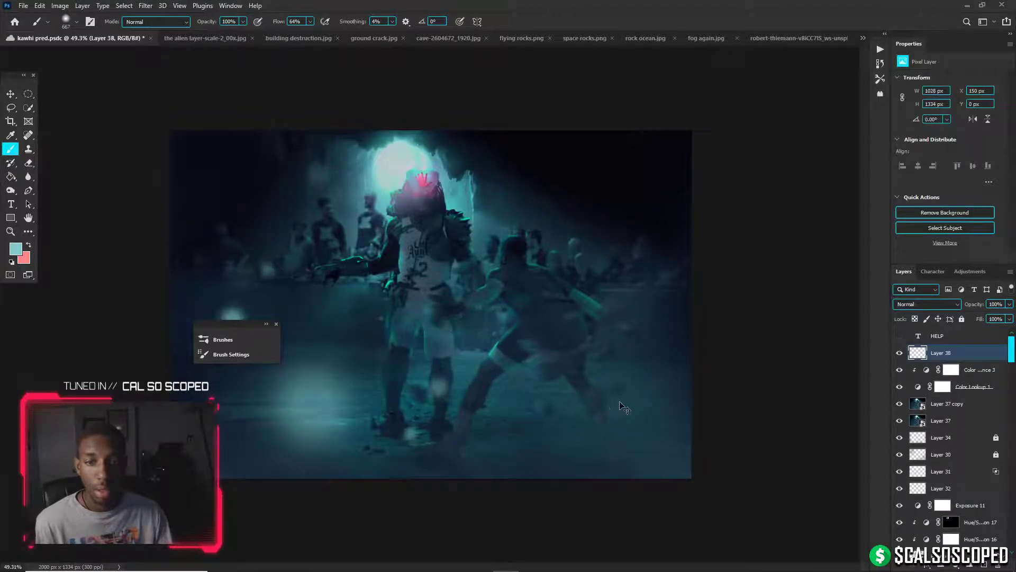
key(ctrl+z)
mouse_move(404, 304)
mouse_down()
mouse_move(426, 239)
mouse_move(613, 343)
mouse_up()
key(ctrl+z)
drag(529, 225, 615, 272)
key(ctrl+z)
Paint scattered soft teal light orbs around the crouching player on Layer 38, redoing the stroke once
drag(420, 222, 650, 309)
key(ctrl+z)
drag(498, 297, 648, 285)
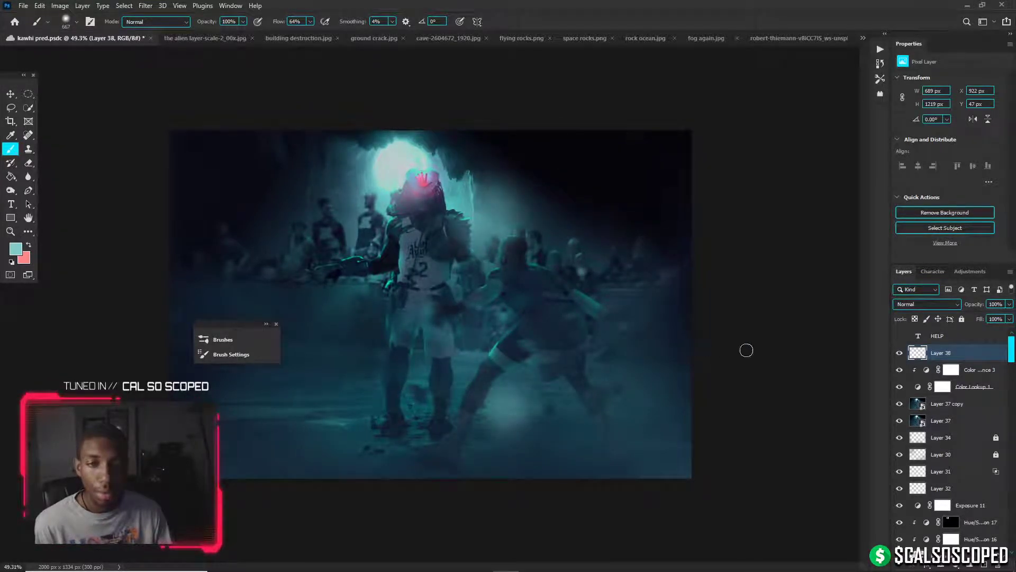
click(21, 6)
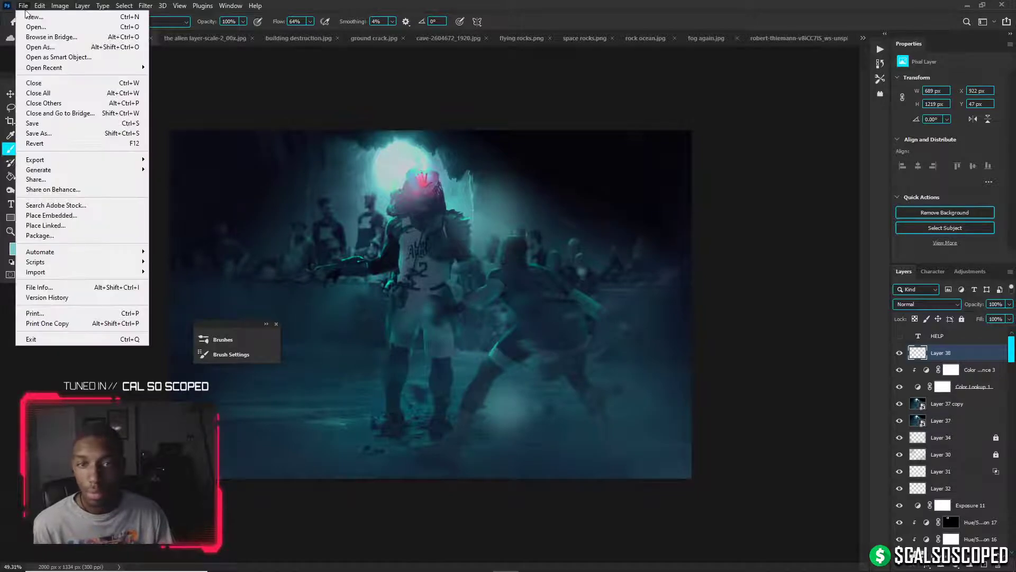
click(49, 27)
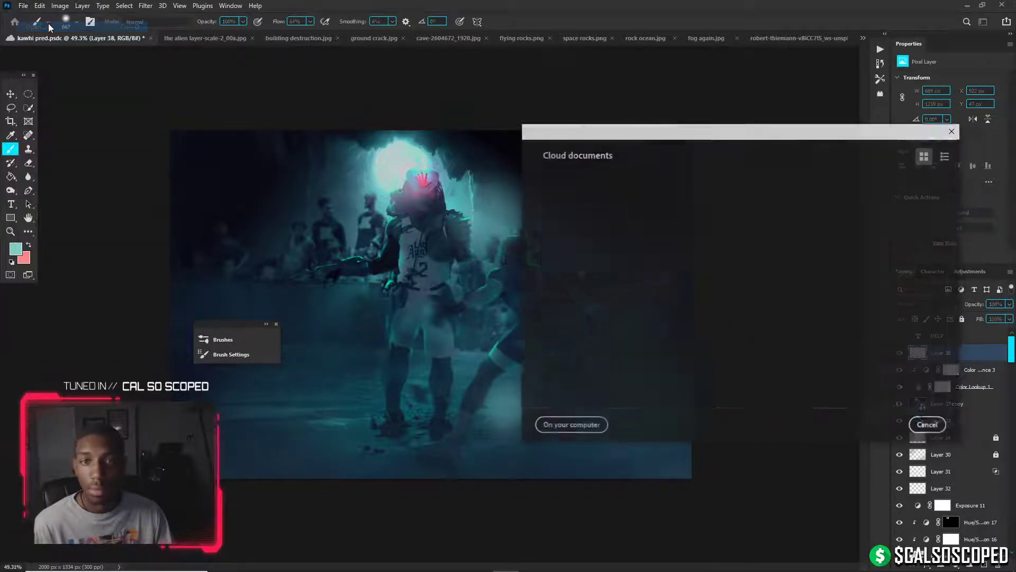
click(581, 423)
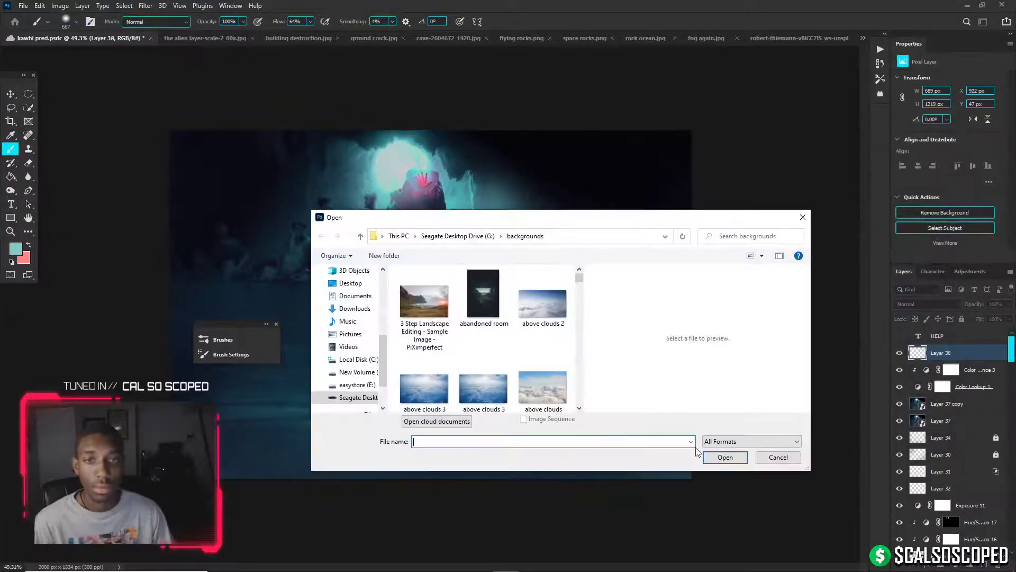
click(784, 460)
Save the composite and open particles.png from the effects folder on Seagate Desktop Drive (G:)
key(ctrl+s)
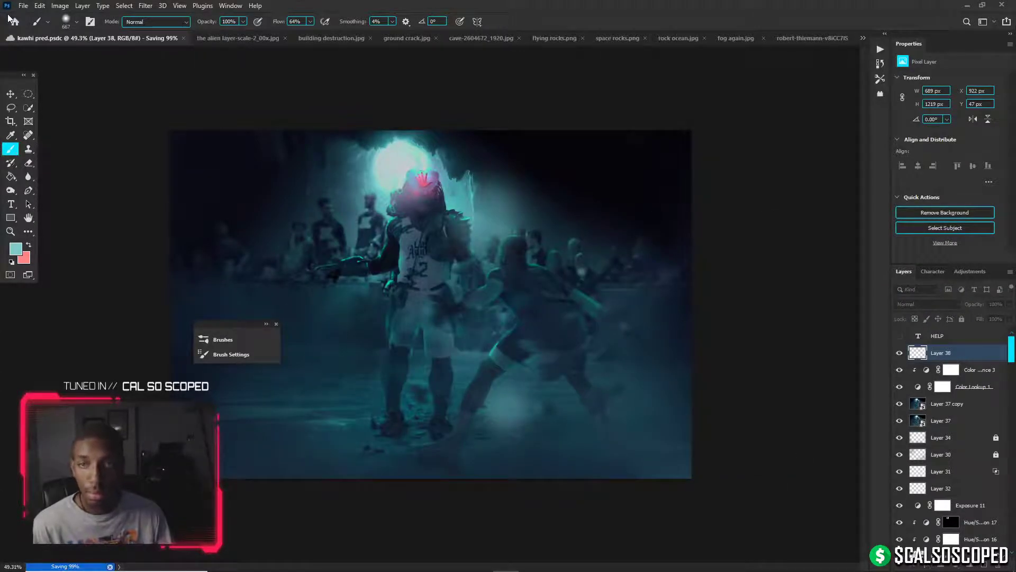
click(23, 6)
click(50, 27)
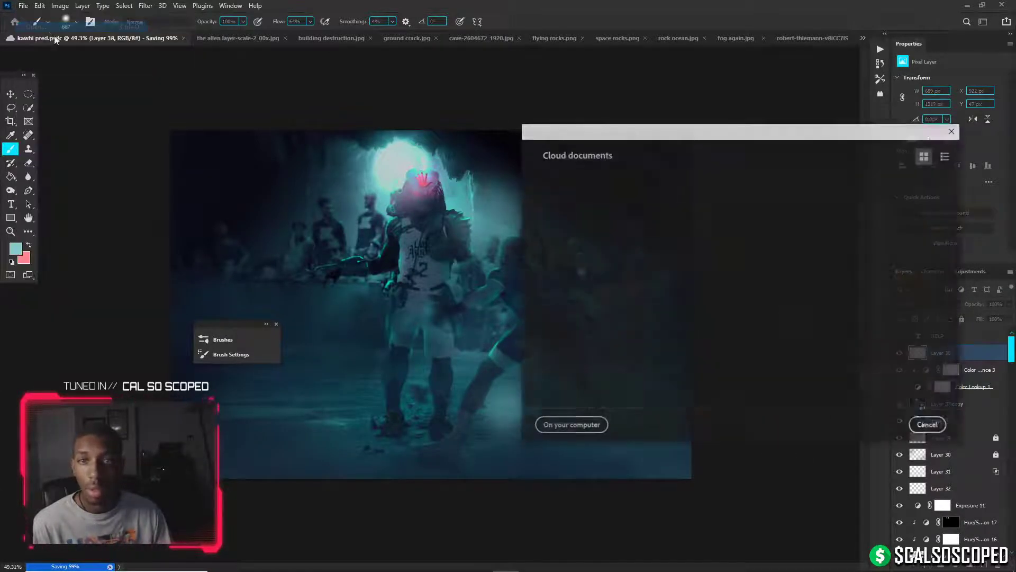
click(556, 423)
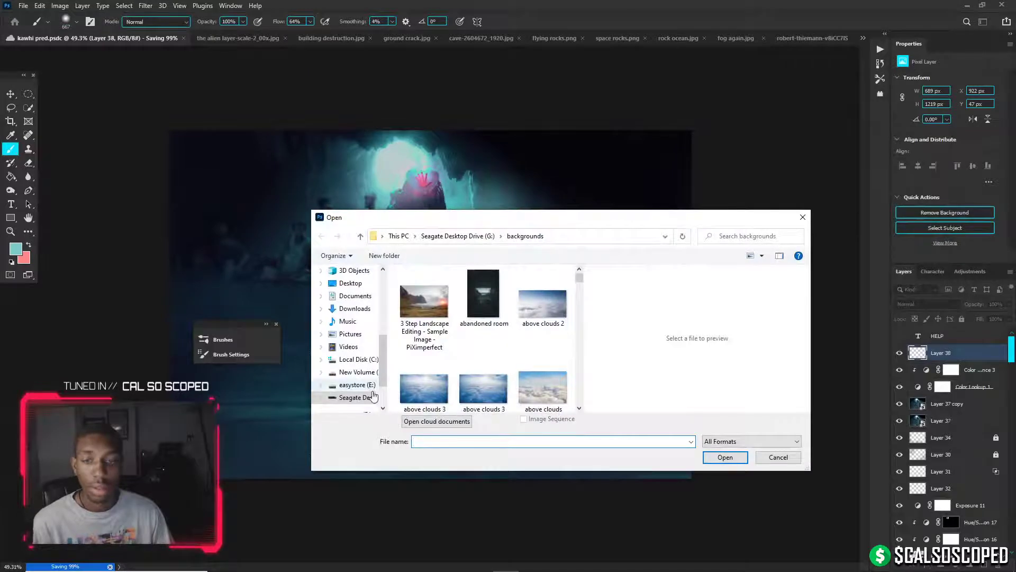
click(356, 385)
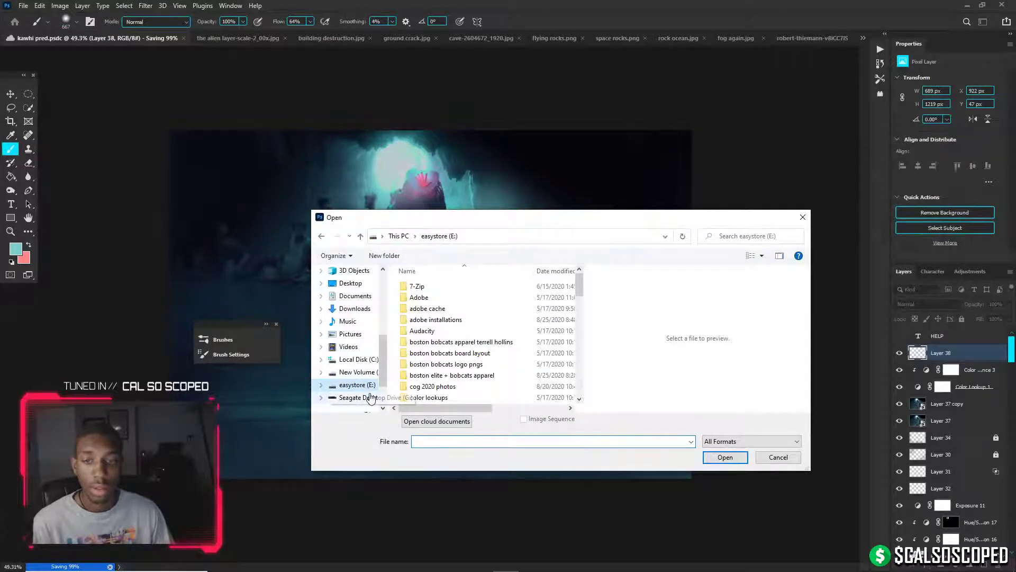
click(370, 398)
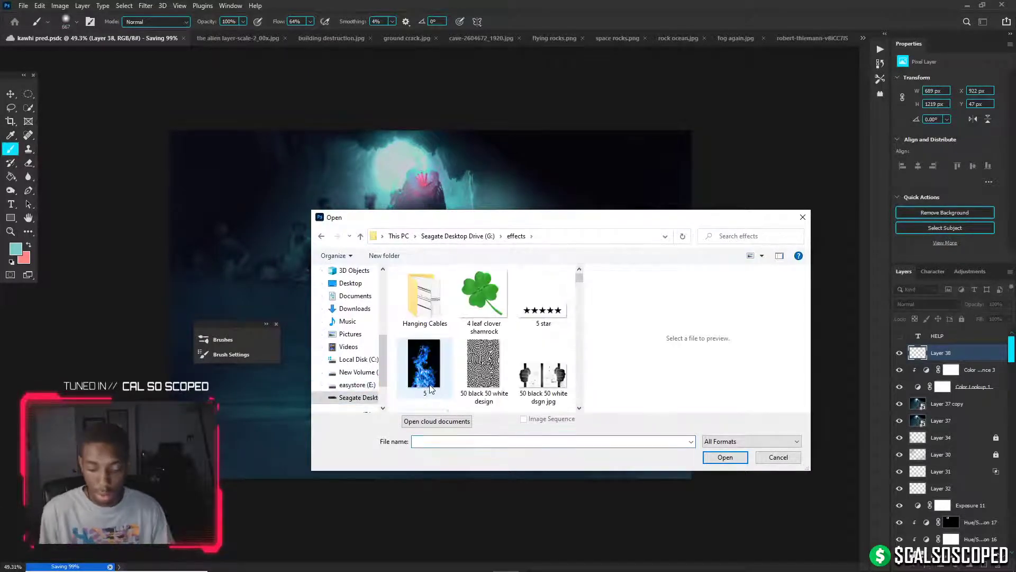
text(particles)
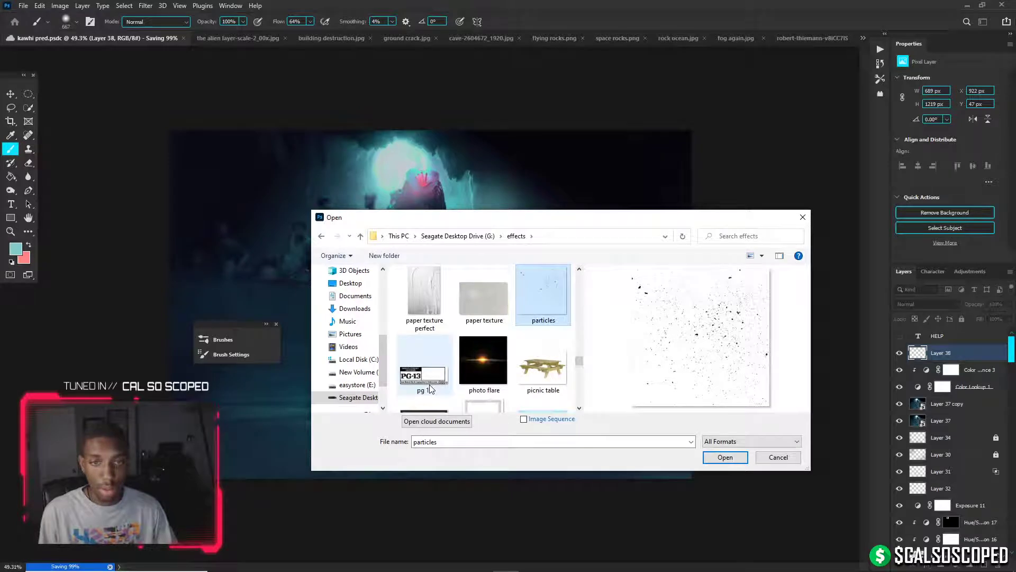
key(Return)
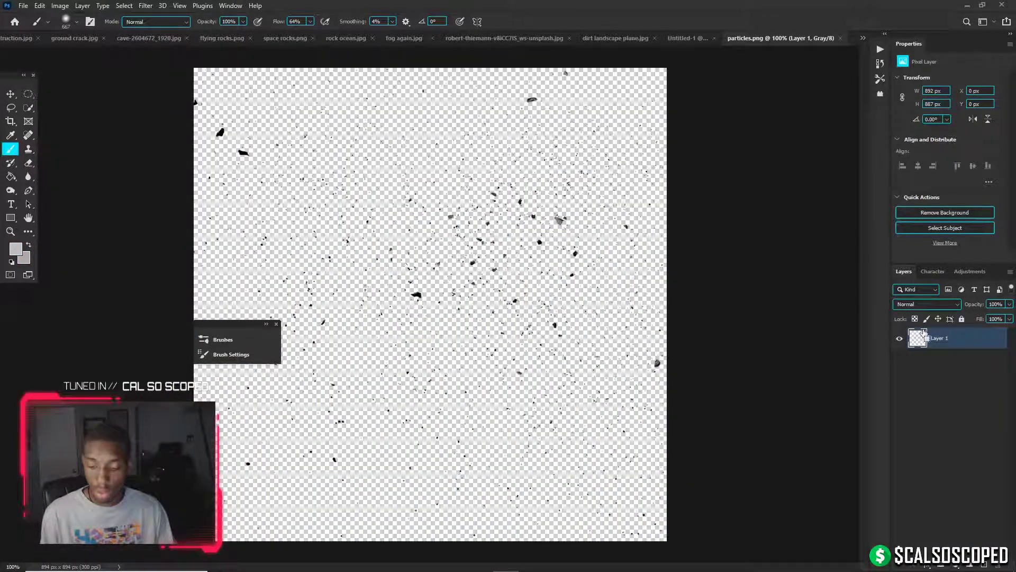
Bring the particles image into kawhi pred.psdc as a new layer above Layer 38
click(863, 37)
click(786, 41)
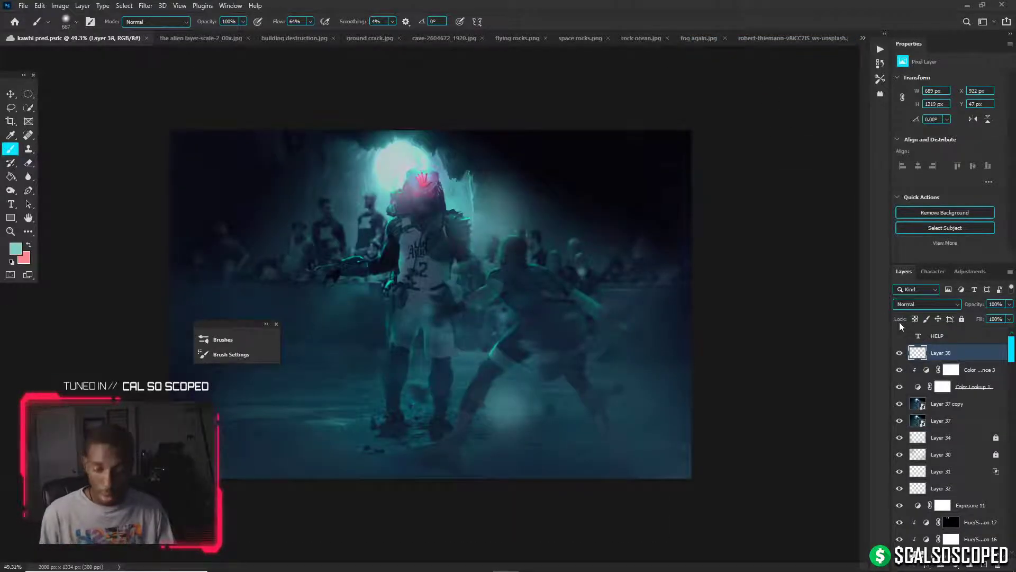
key(ctrl+v)
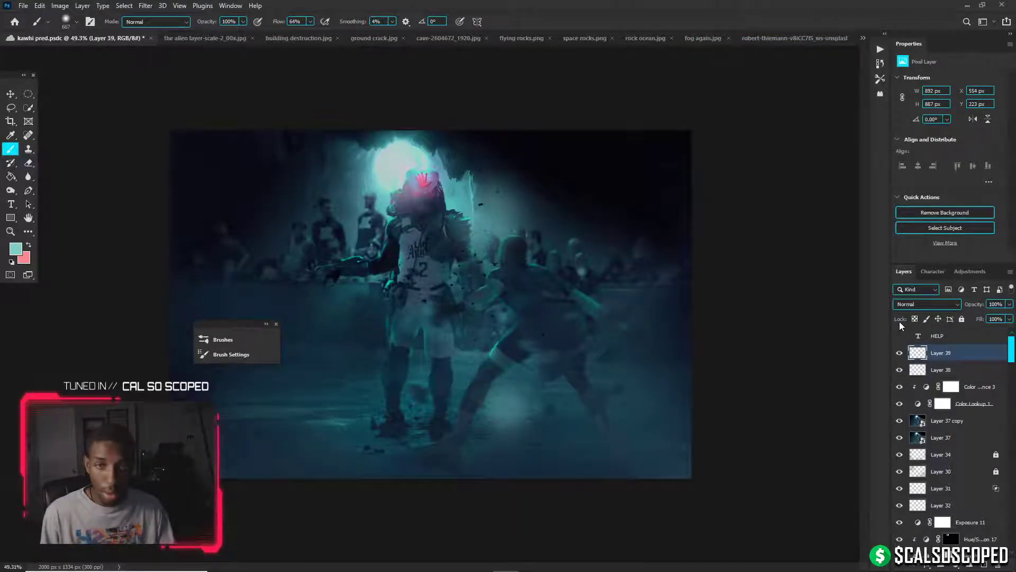
Scale the particles on Layer 39 to about 40.81% and place them over the glowing cave opening
key(ctrl+0)
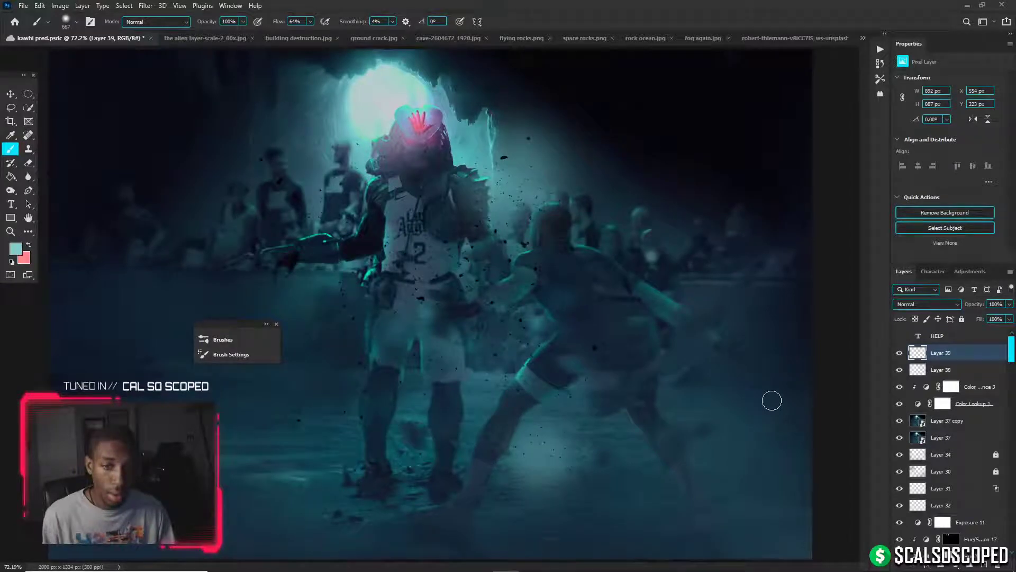
key(ctrl+t)
drag(601, 303, 439, 309)
drag(432, 310, 425, 122)
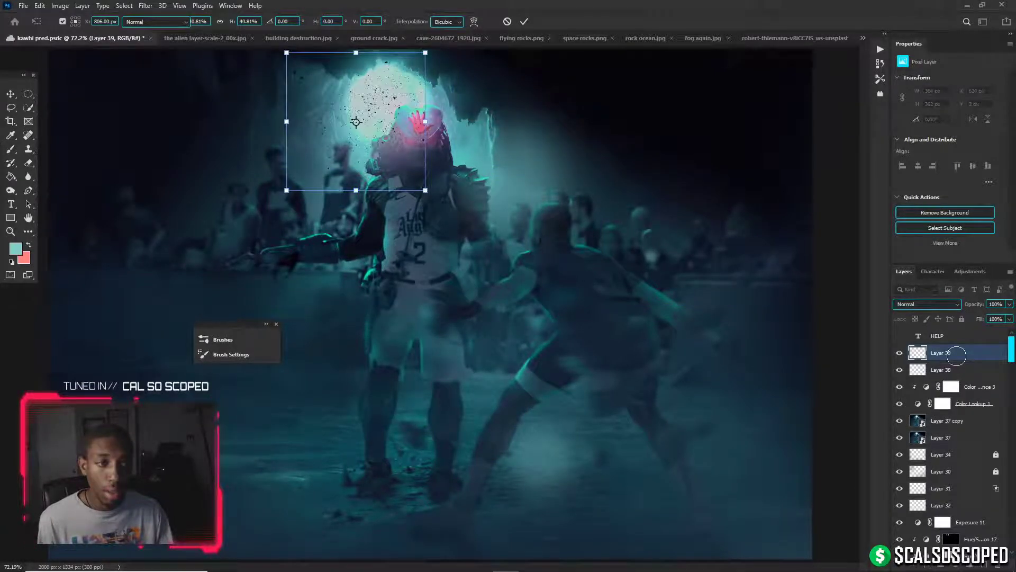
Duplicate Layer 39, enlarge the copy to about 227% and position its particles over the masked figure's lower body
key(ctrl+j)
key(ctrl+t)
scroll(369, 183, down, 3)
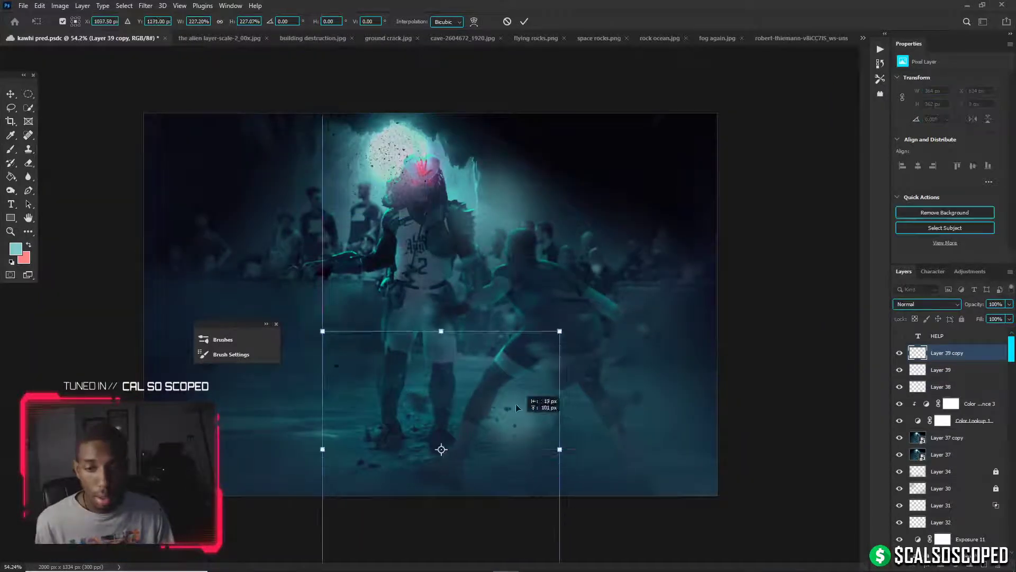
drag(520, 424, 438, 338)
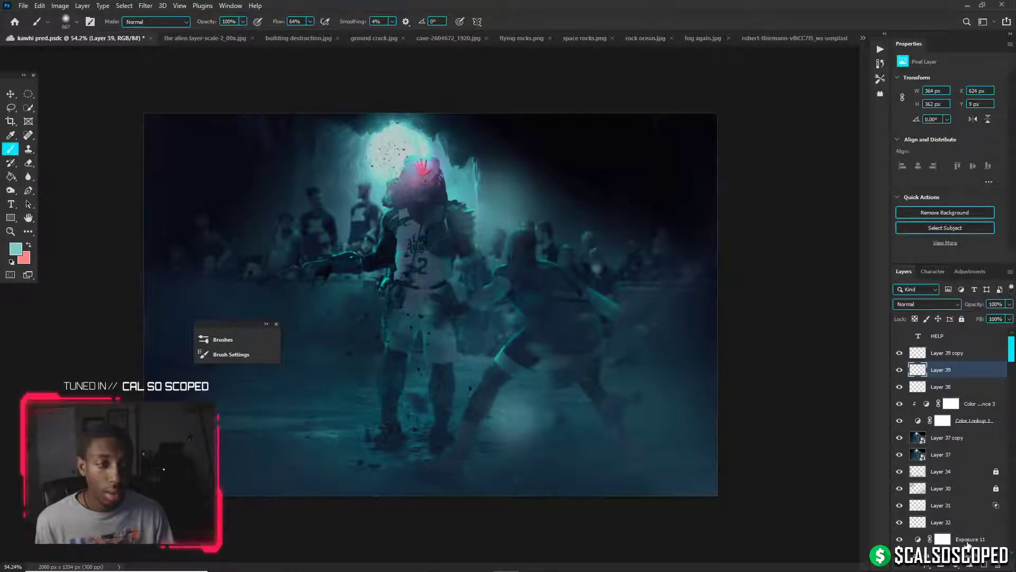
Add a pale cyan solid color fill above Layer 39 and clip it to the small particles
click(957, 565)
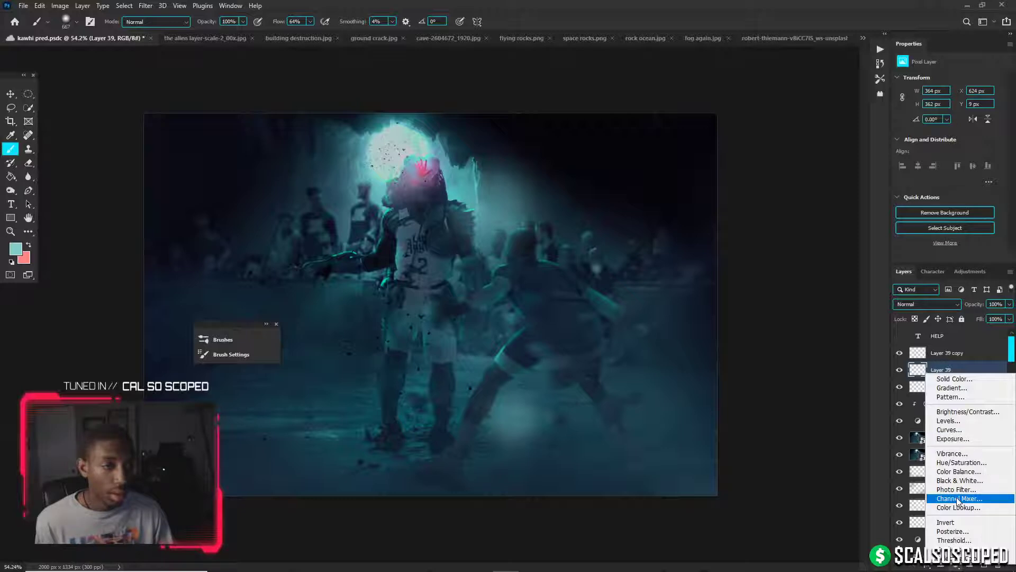
click(961, 378)
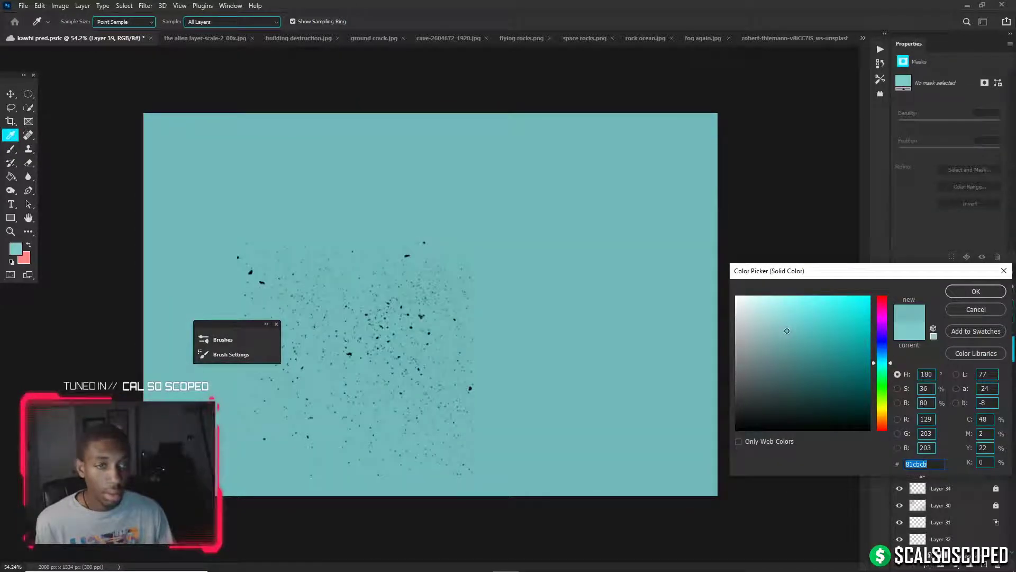
drag(787, 331, 768, 295)
click(990, 291)
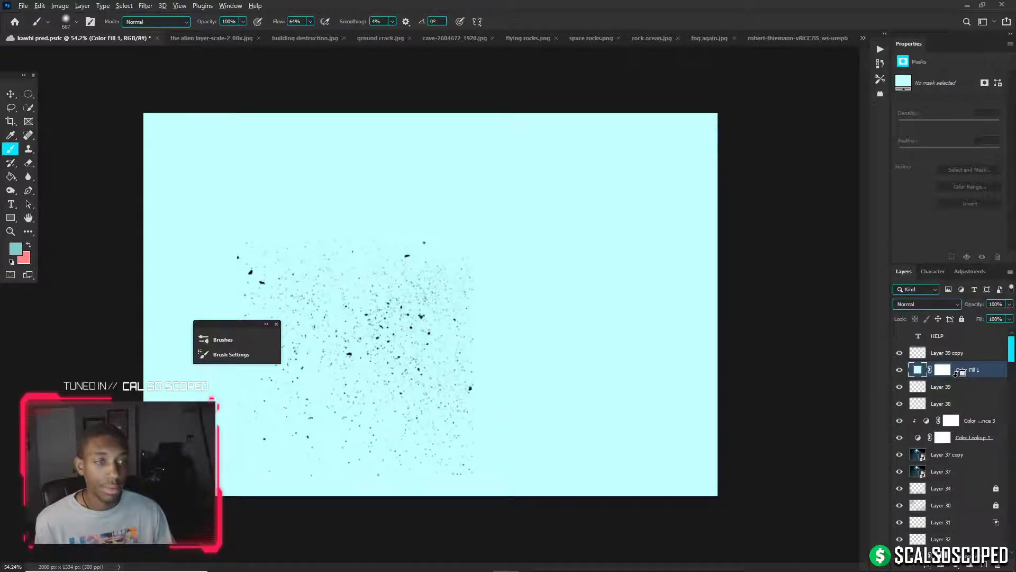
key(ctrl+alt+g)
Duplicate the pale cyan color fill and clip the copy to the enlarged particles on Layer 39 copy
drag(958, 373, 970, 405)
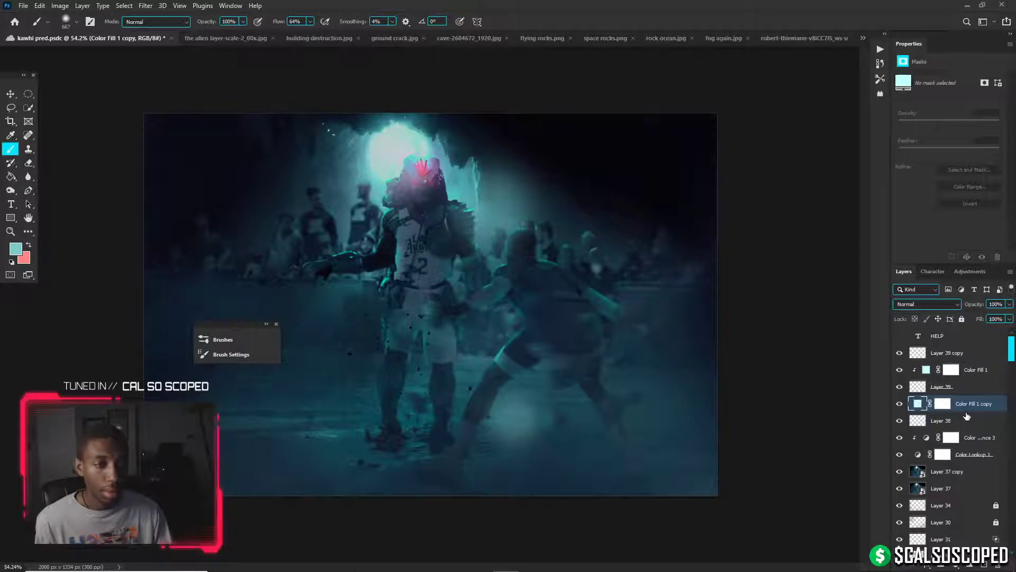
key(ctrl+alt+g)
click(967, 416)
click(956, 408)
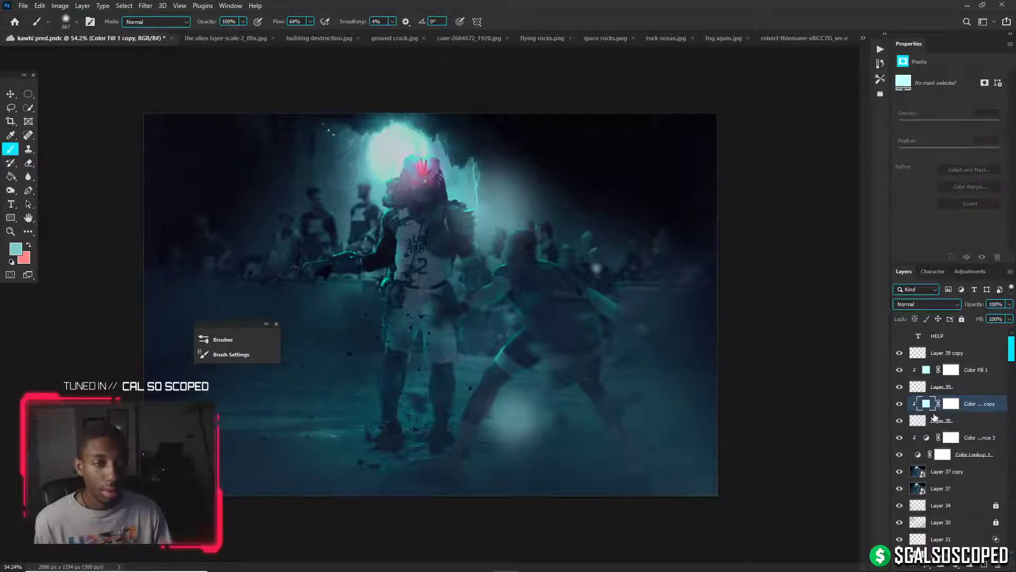
drag(972, 411, 968, 357)
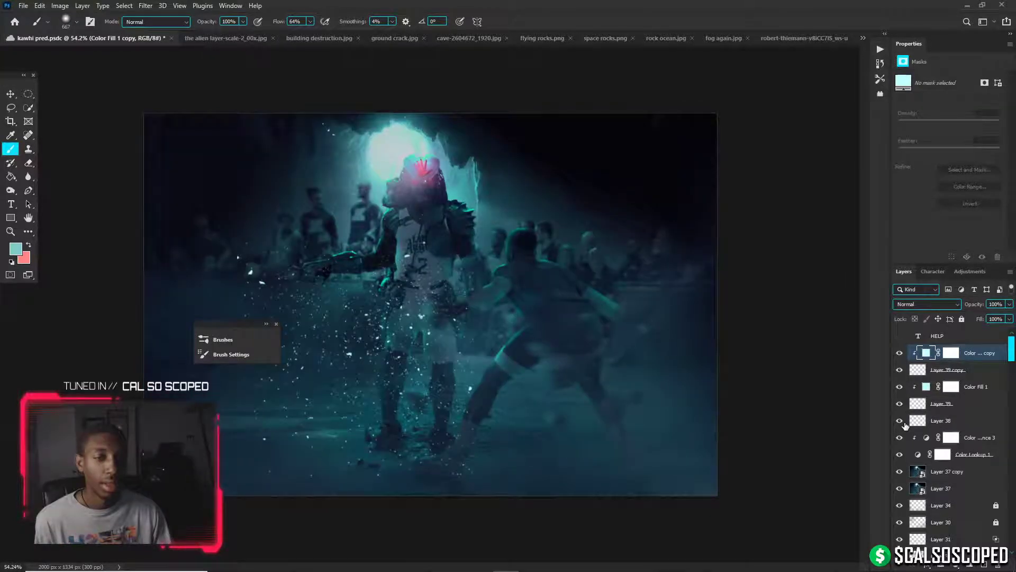
Merge Layer 39 with its clipped fill, and combine it with Layer 39 copy and its fill into one particle layer
click(956, 403)
shift+click(962, 393)
key(ctrl+e)
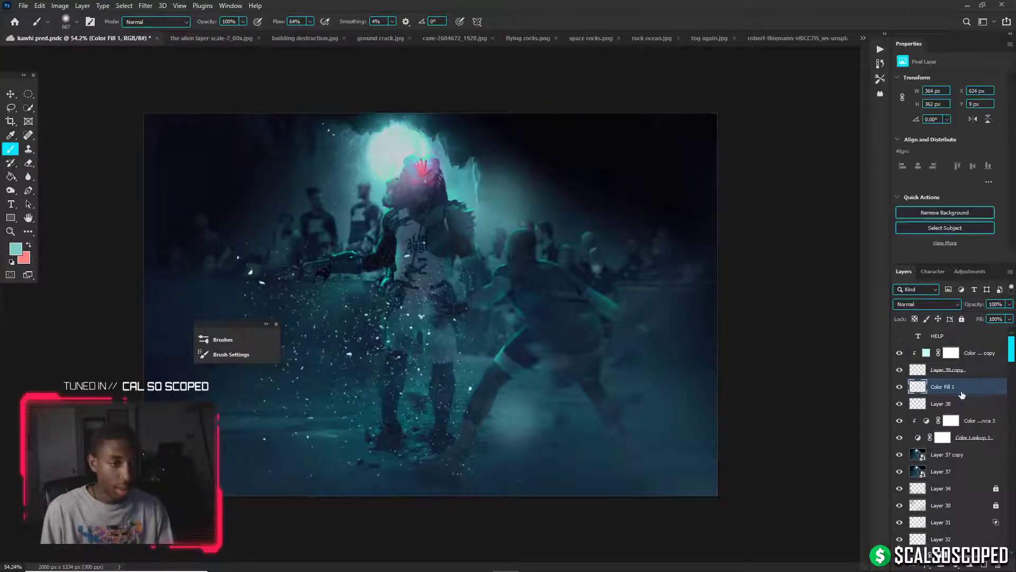
click(972, 353)
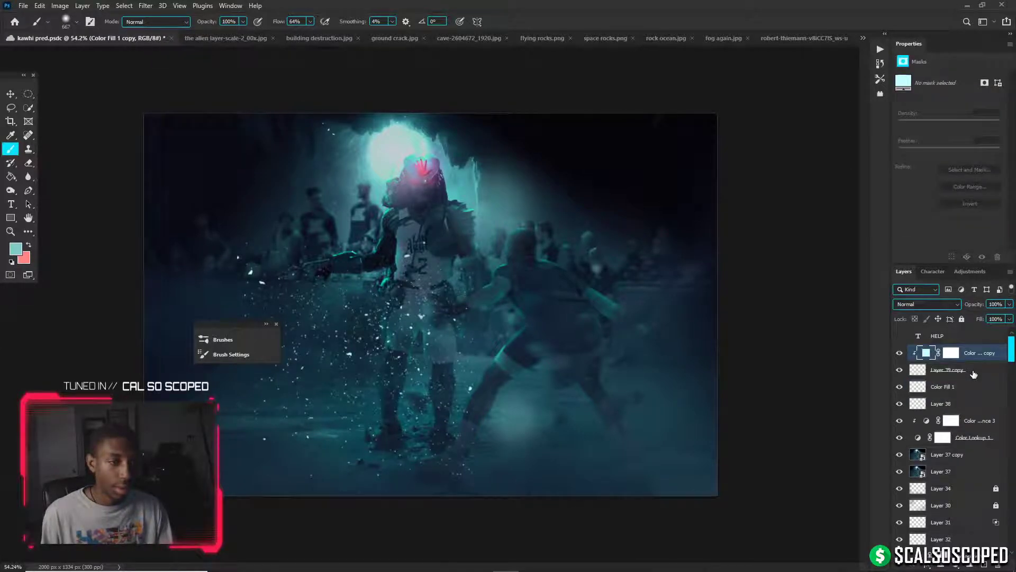
ctrl+click(953, 389)
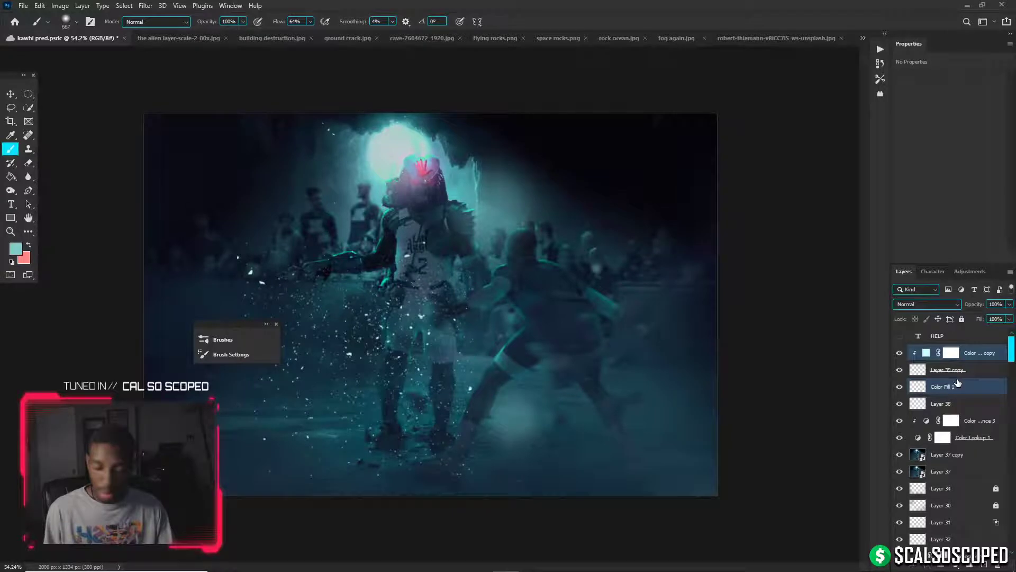
key(ctrl+e)
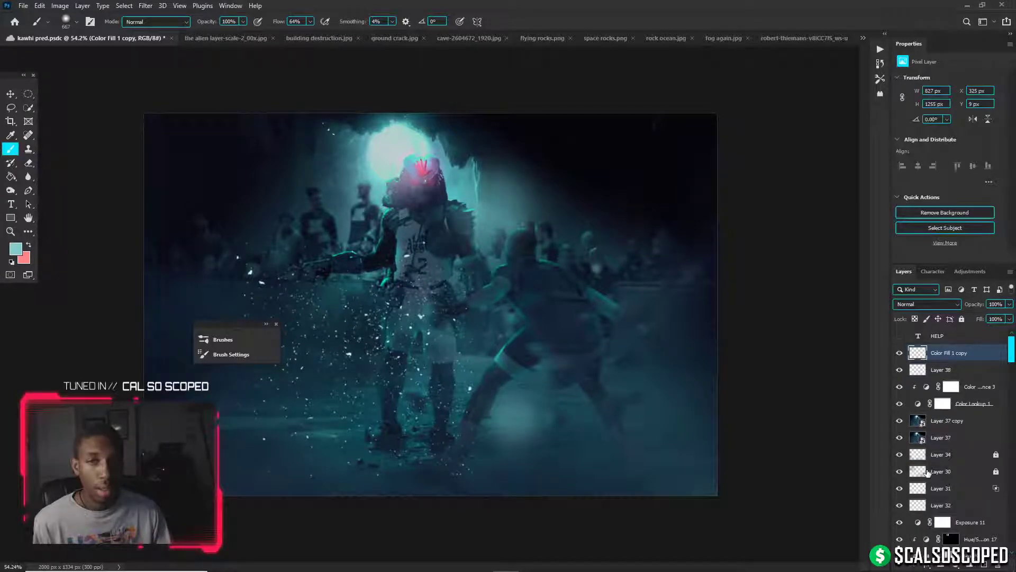
Add an inverted black mask to the merged particle layer and softly paint particles back in white around the masked figure
click(941, 565)
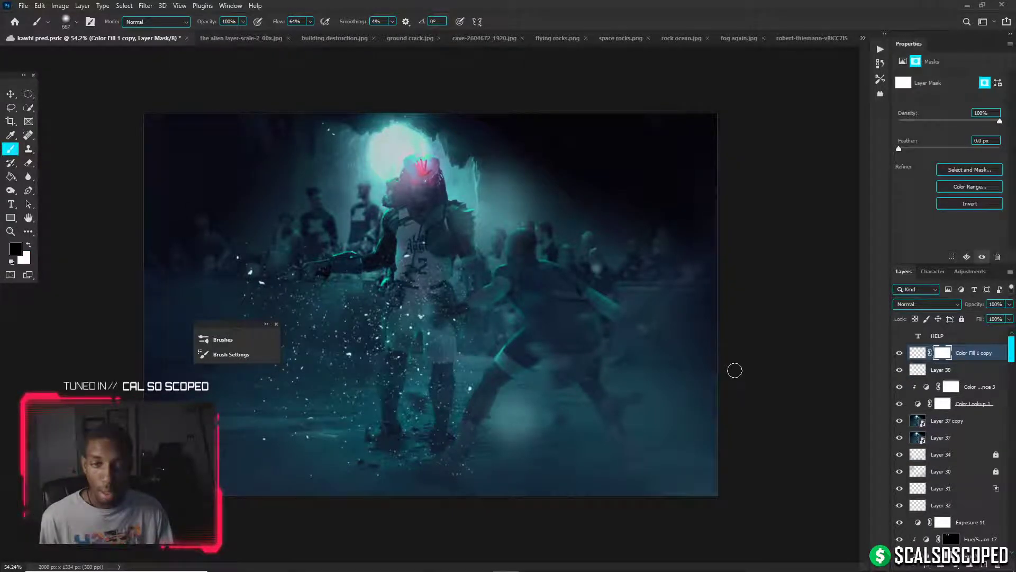
key(ctrl+i)
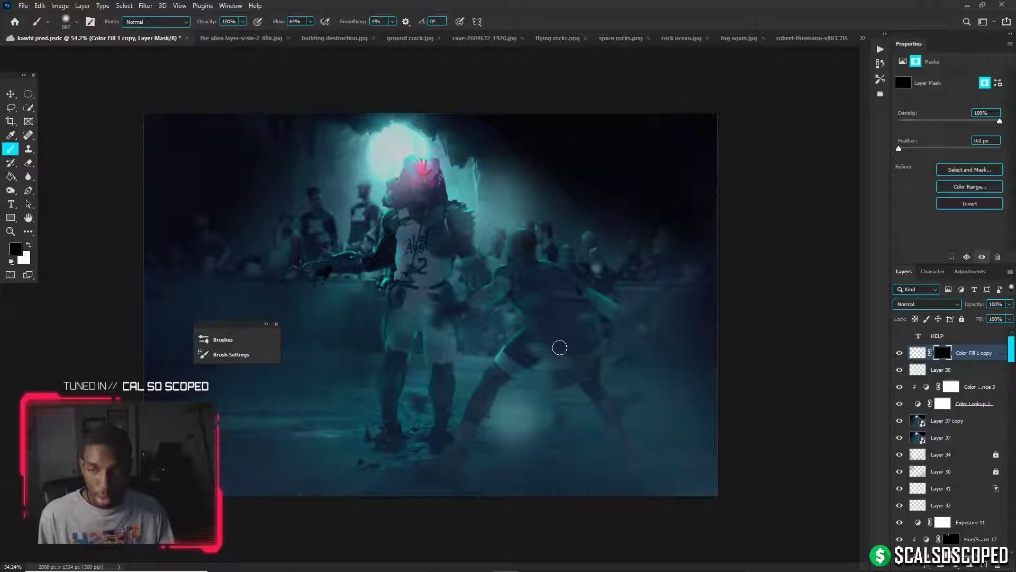
key(x)
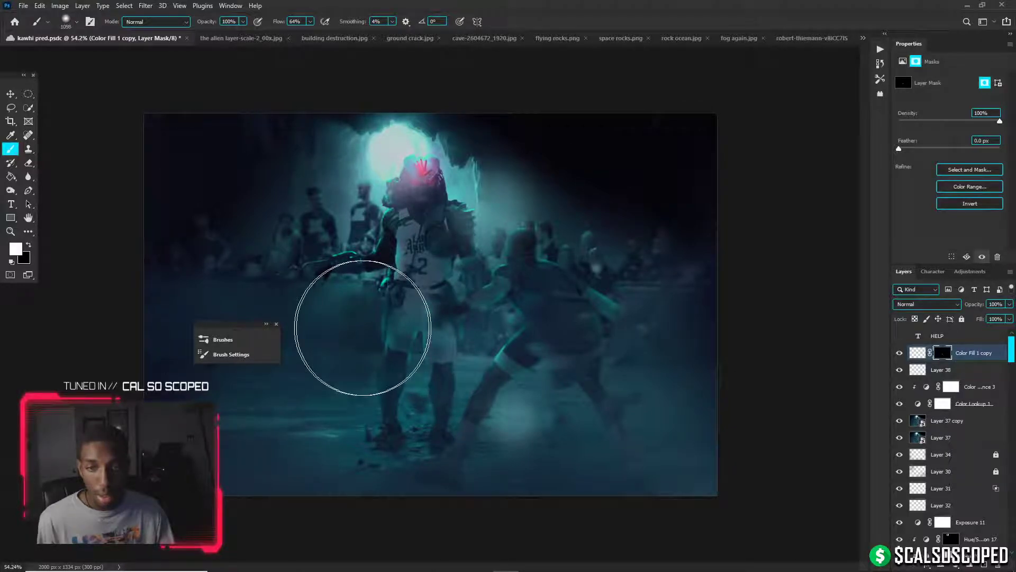
click(364, 327)
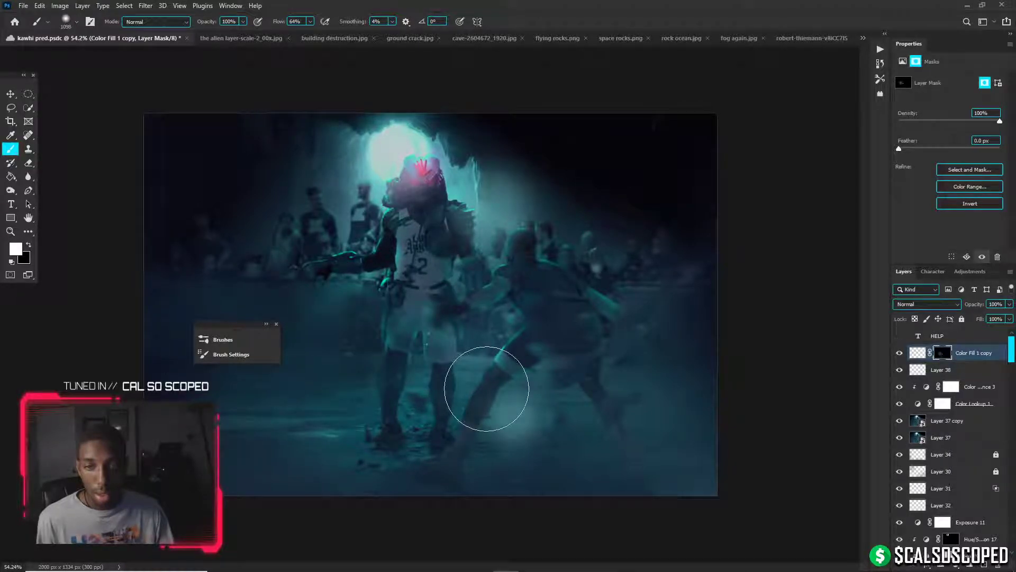
scroll(486, 388, up, 3)
key(x)
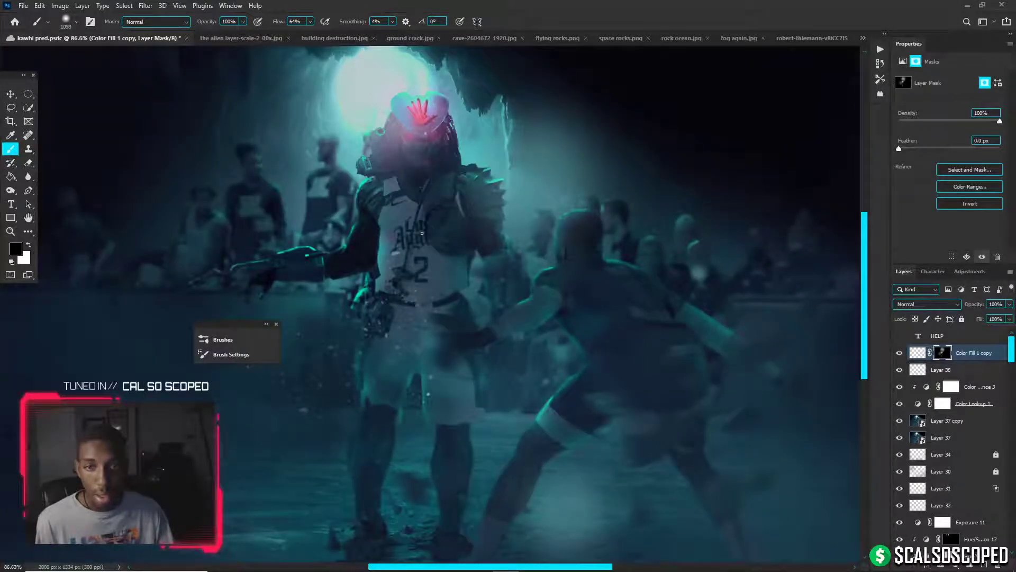
Turn off Scattering, Shape Dynamics and Transfer for the brush, leaving only Smoothing enabled
scroll(422, 233, down, 3)
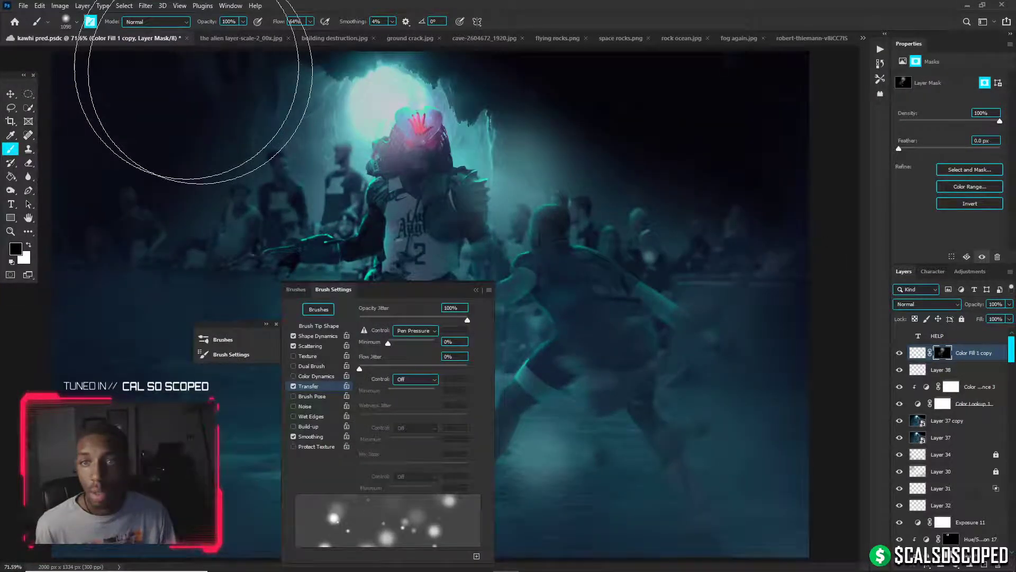
click(293, 346)
click(294, 336)
click(293, 386)
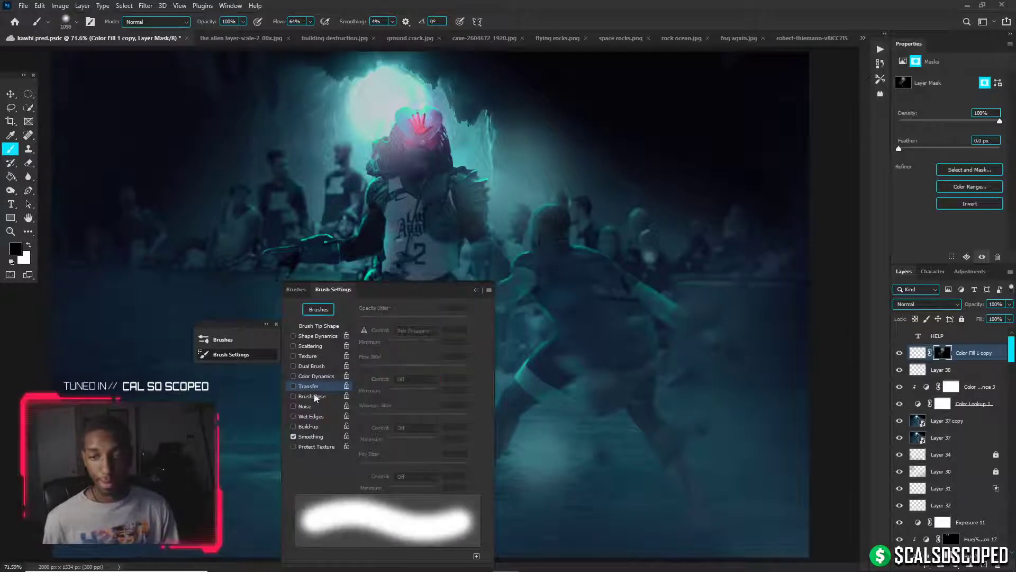
Collapse the Brush Settings panel and switch to the Move tool
click(475, 290)
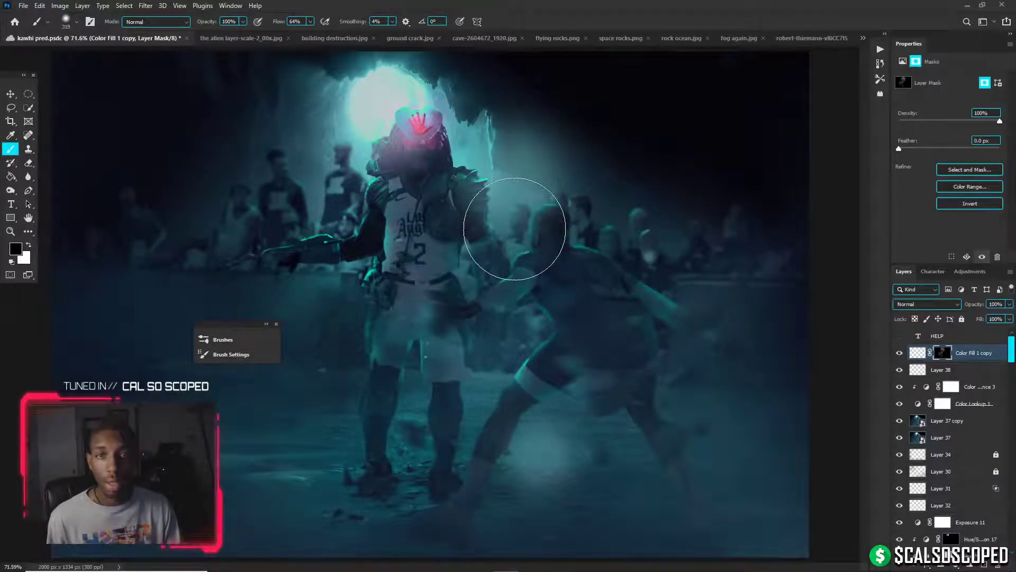
scroll(514, 229, down, 3)
key(v)
key(alt+v)
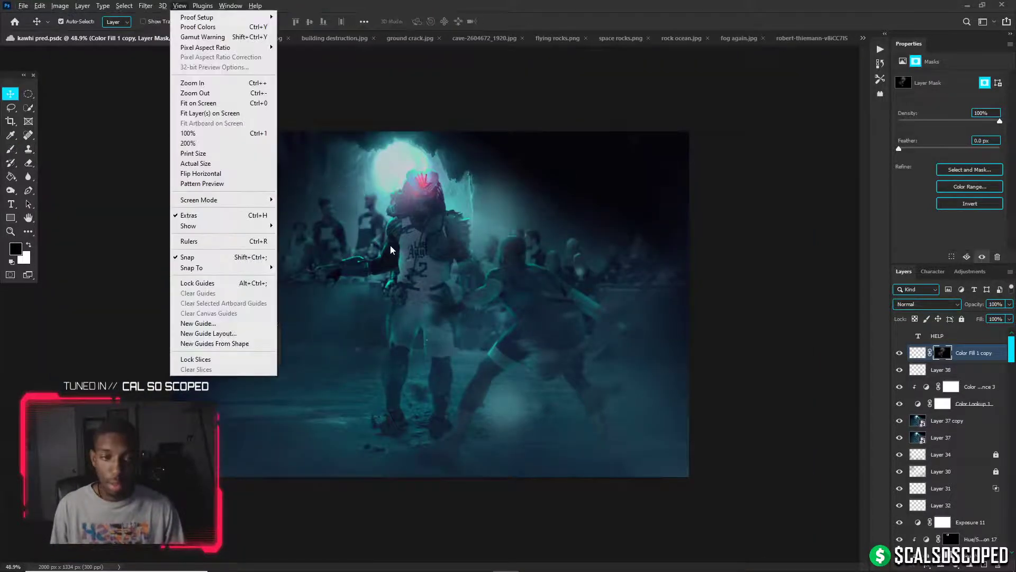
click(424, 253)
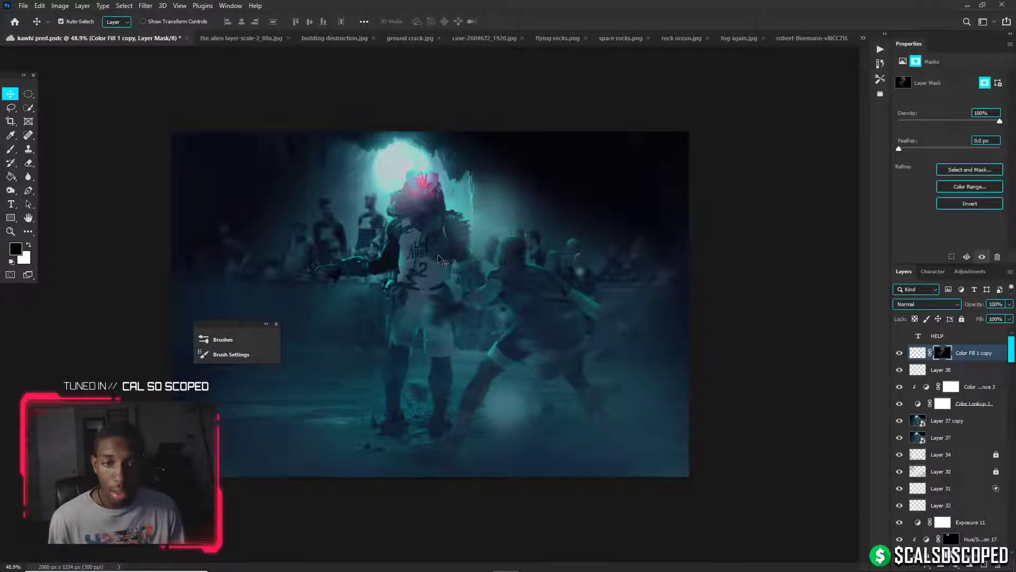
scroll(337, 316, up, 2)
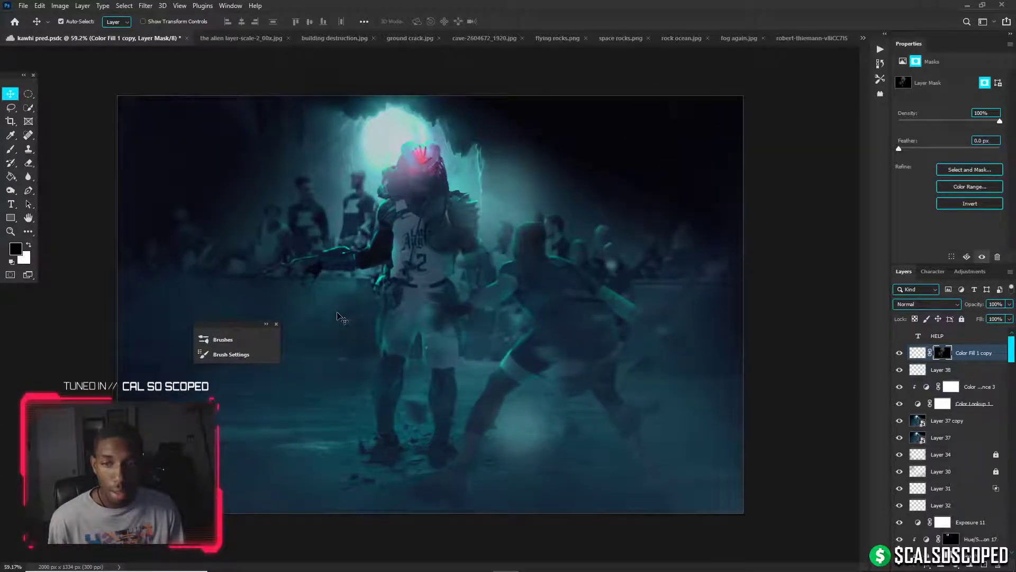
Hide and show Layer 38 to compare its effect, and select the Color Fill 1 copy layer
click(900, 370)
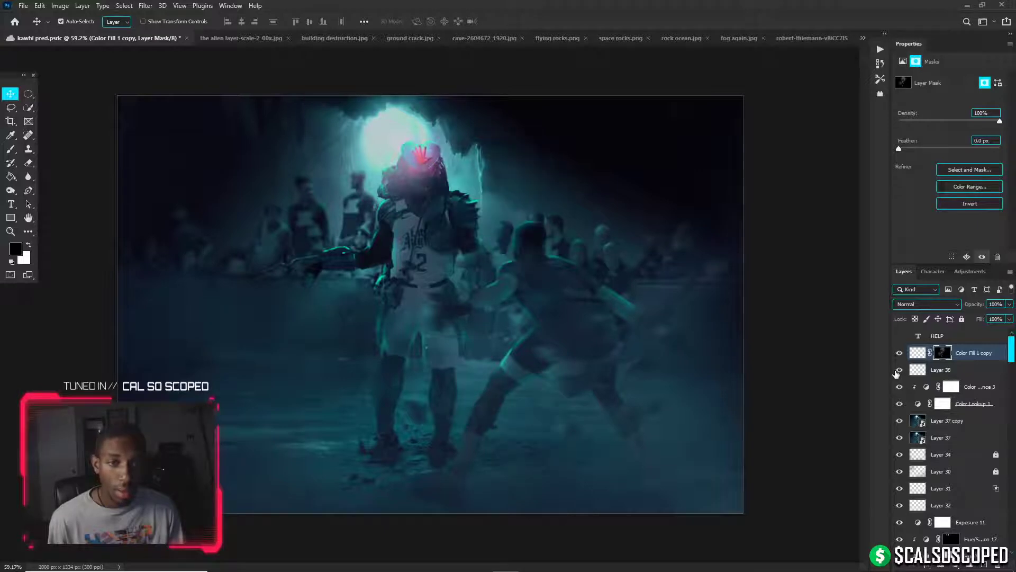
click(899, 370)
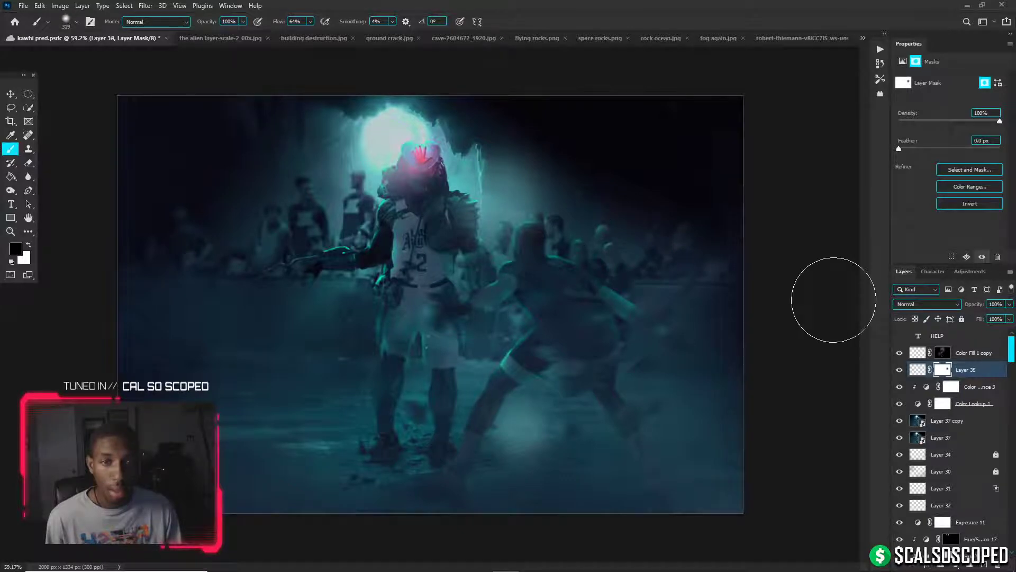
click(959, 353)
key(v)
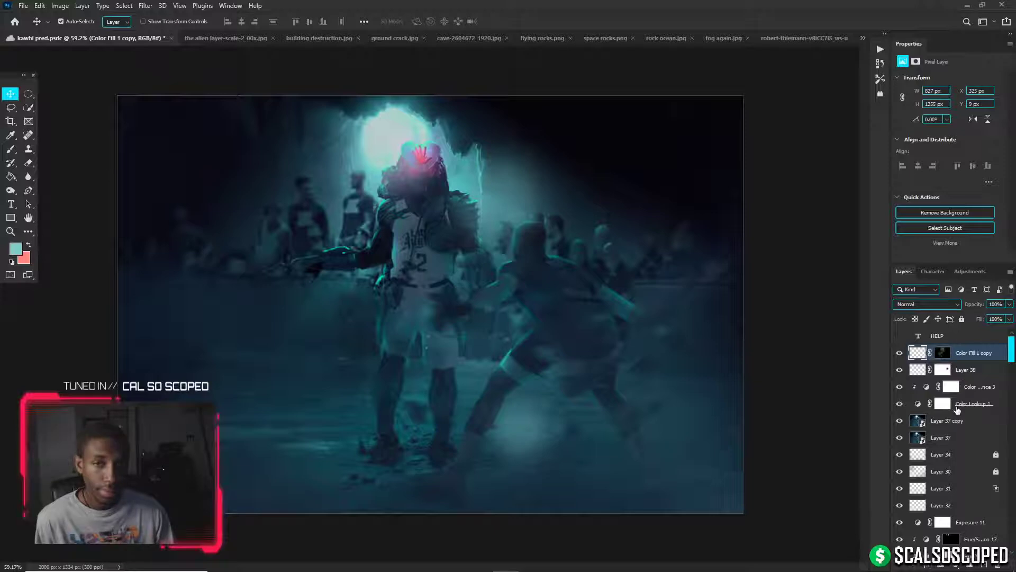
Select the Color Lookup 1 adjustment's mask and switch the adjustment off and on to compare the grading on the central figure
scroll(405, 205, up, 3)
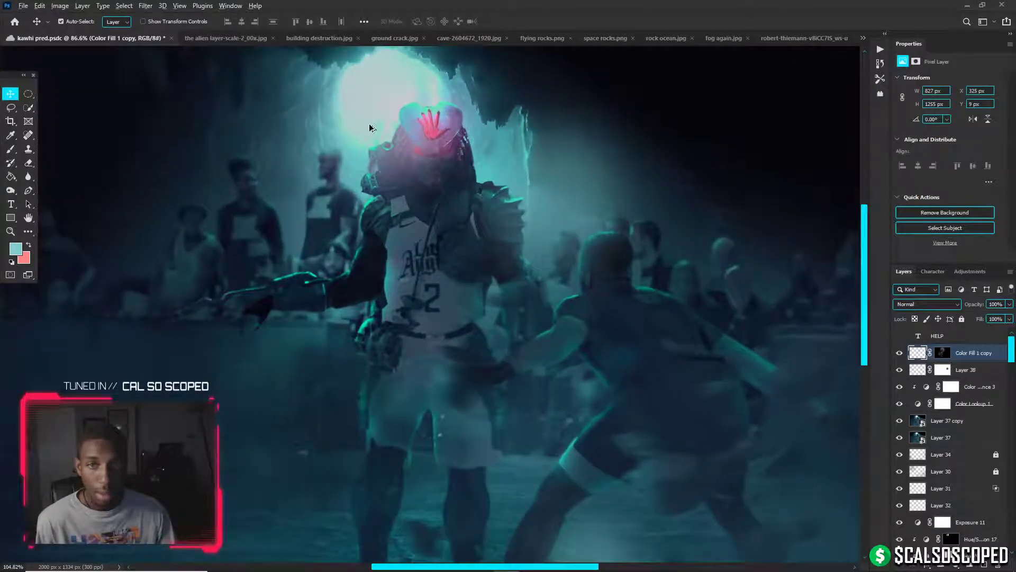
scroll(369, 127, up, 2)
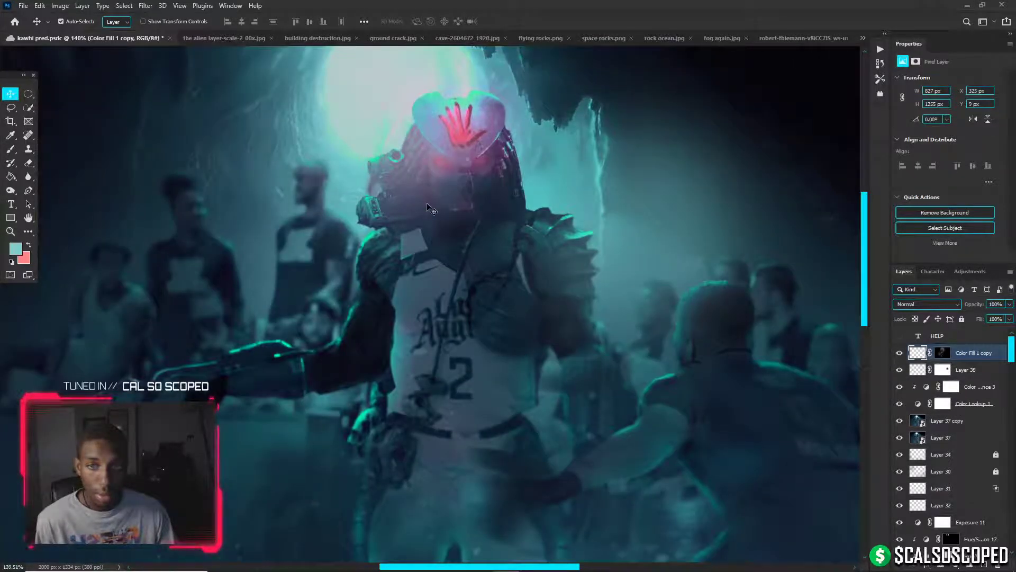
click(943, 403)
click(899, 403)
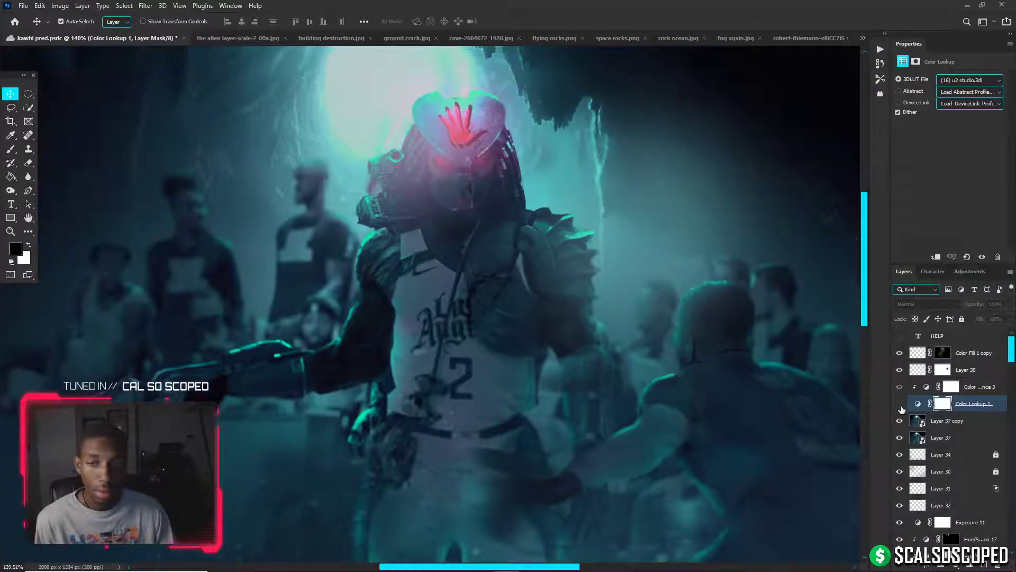
click(899, 404)
Set the brush flow to 14% and paint black on the Color Lookup 1 mask over the figure's outstretched forearm gauntlet
key(b)
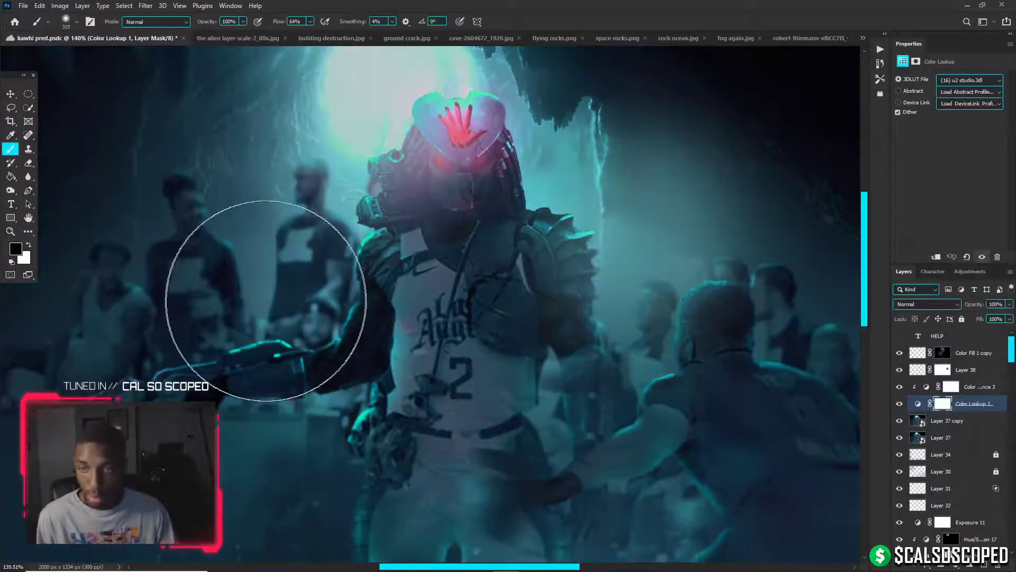
drag(281, 313, 188, 330)
drag(261, 354, 277, 353)
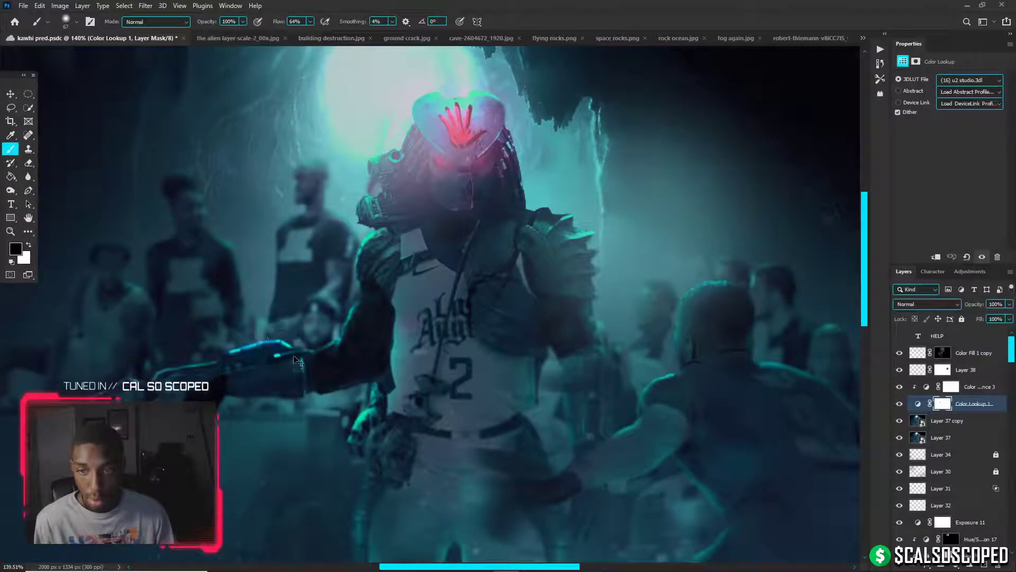
drag(310, 21, 258, 263)
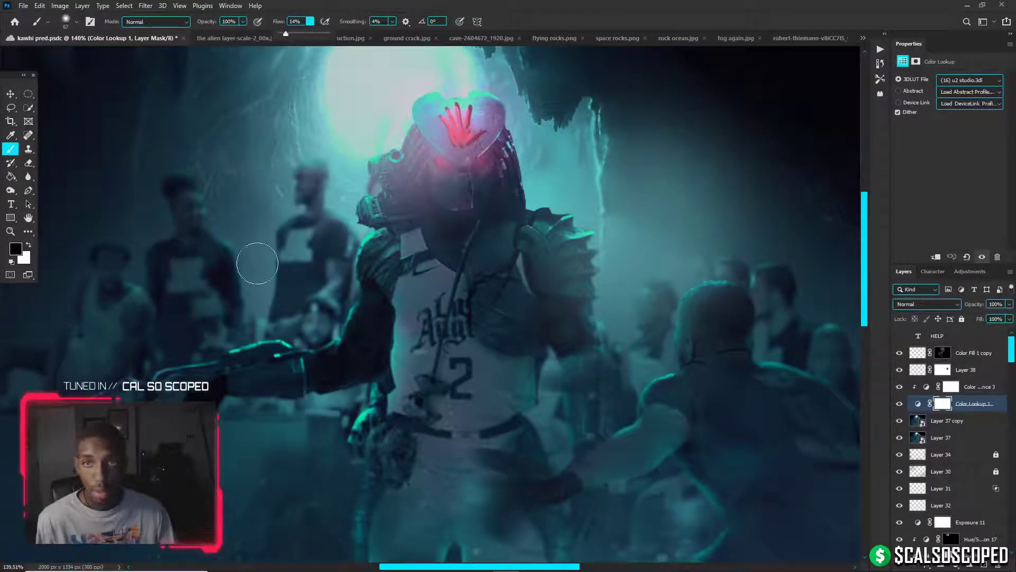
drag(247, 366, 231, 365)
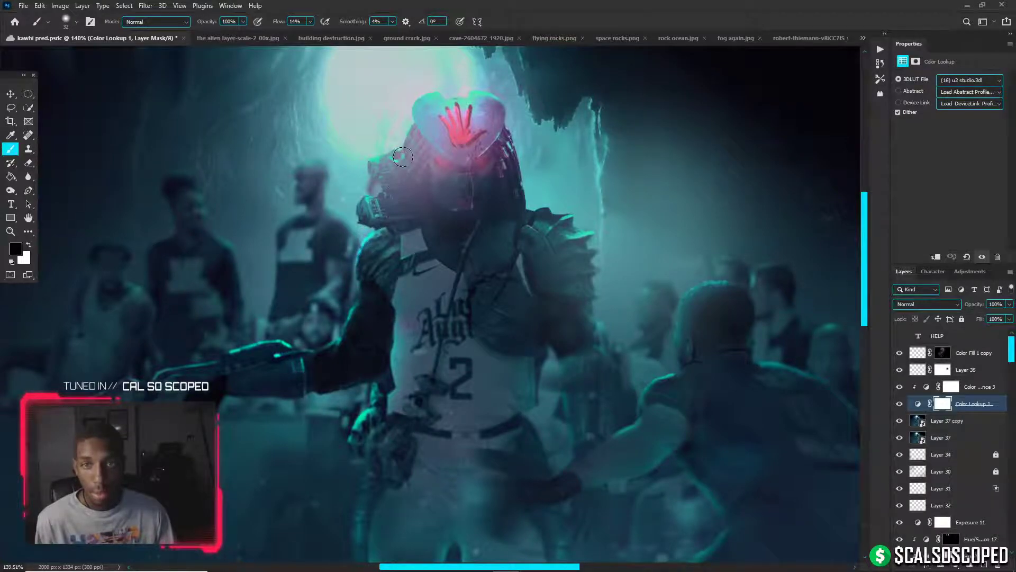
Paint black on the Color Lookup 1 mask over the shoulder cannon and, with a larger brush, over the spiked shoulder armor
drag(402, 156, 394, 157)
key(bracketright)
key(bracketright)
key(bracketright)
key(bracketright)
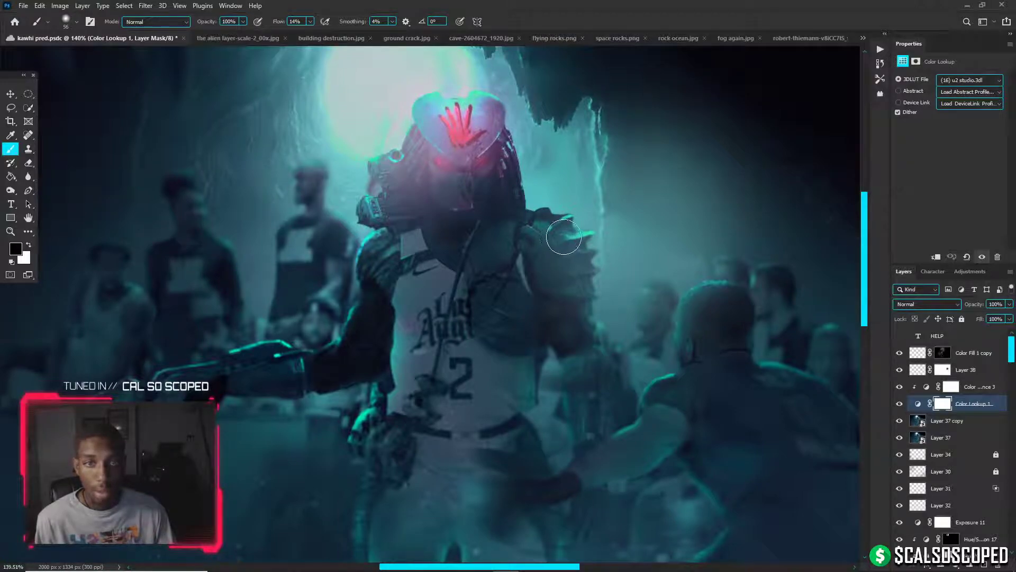
scroll(451, 209, down, 3)
scroll(316, 138, down, 1)
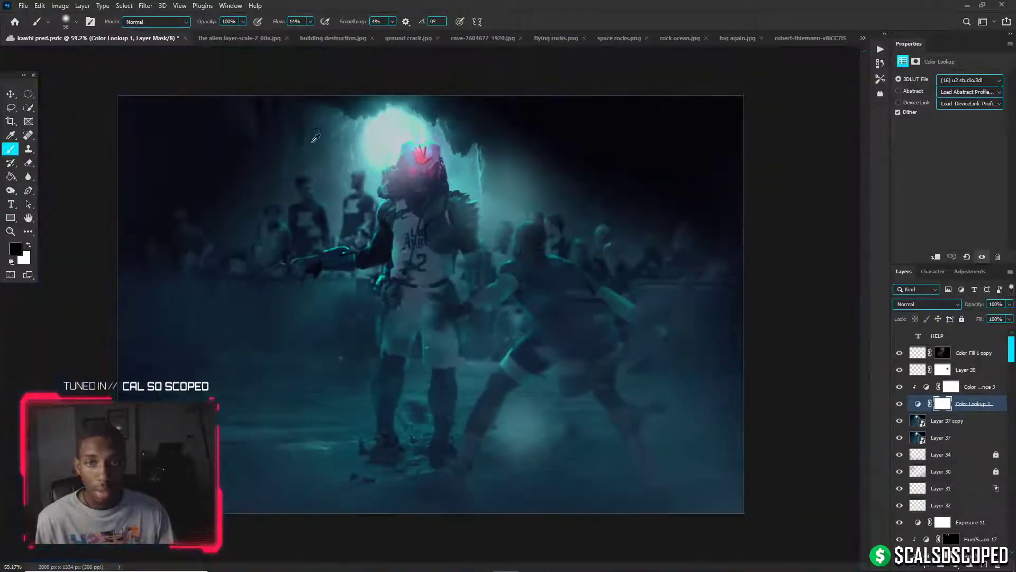
scroll(362, 134, up, 1)
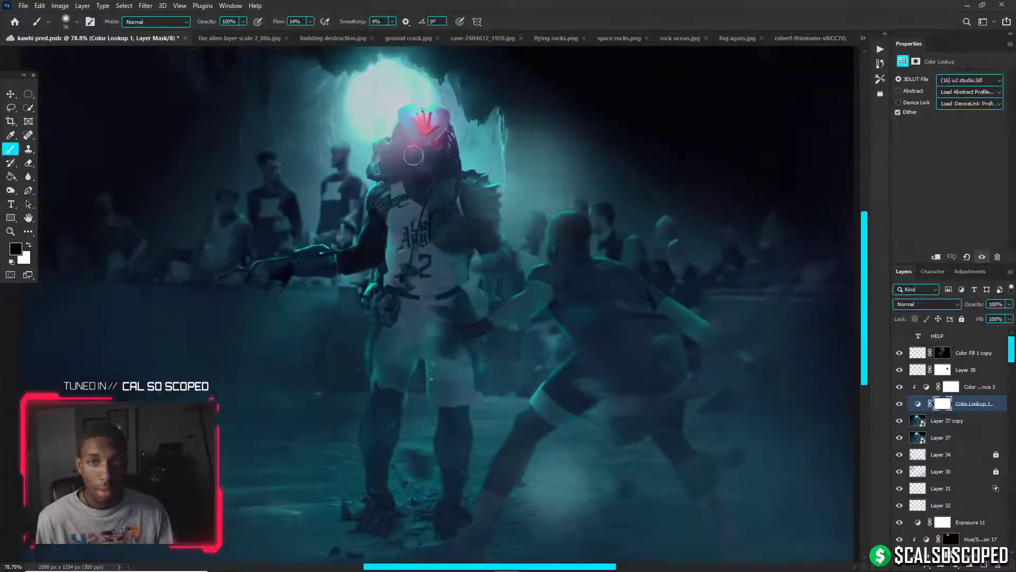
click(979, 390)
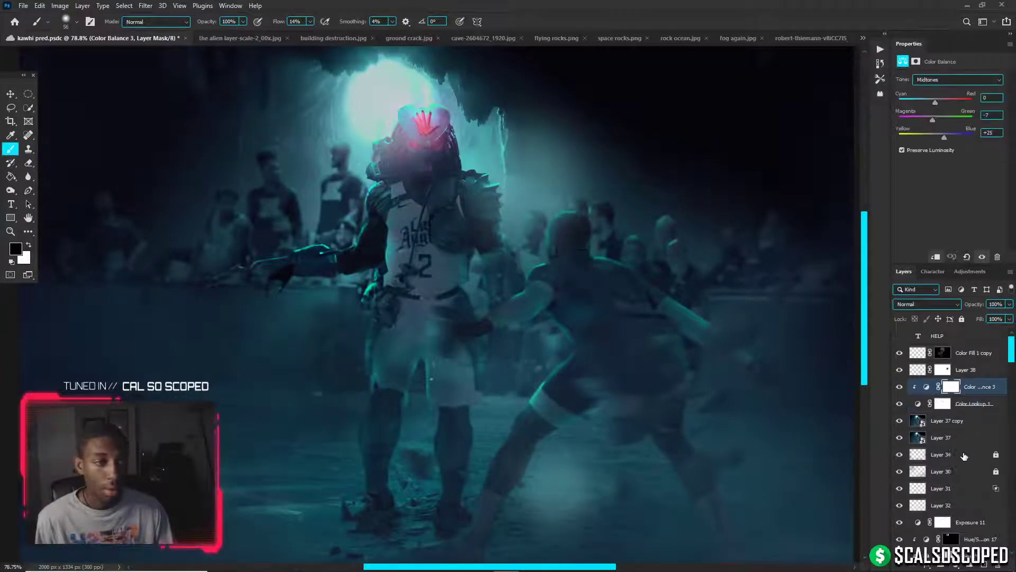
click(974, 404)
click(974, 396)
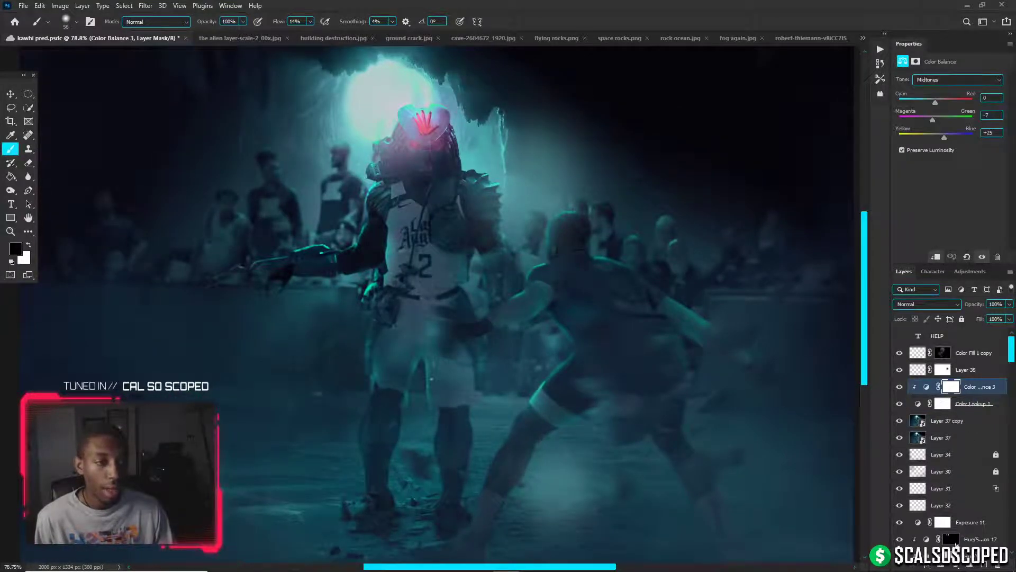
click(953, 566)
click(969, 470)
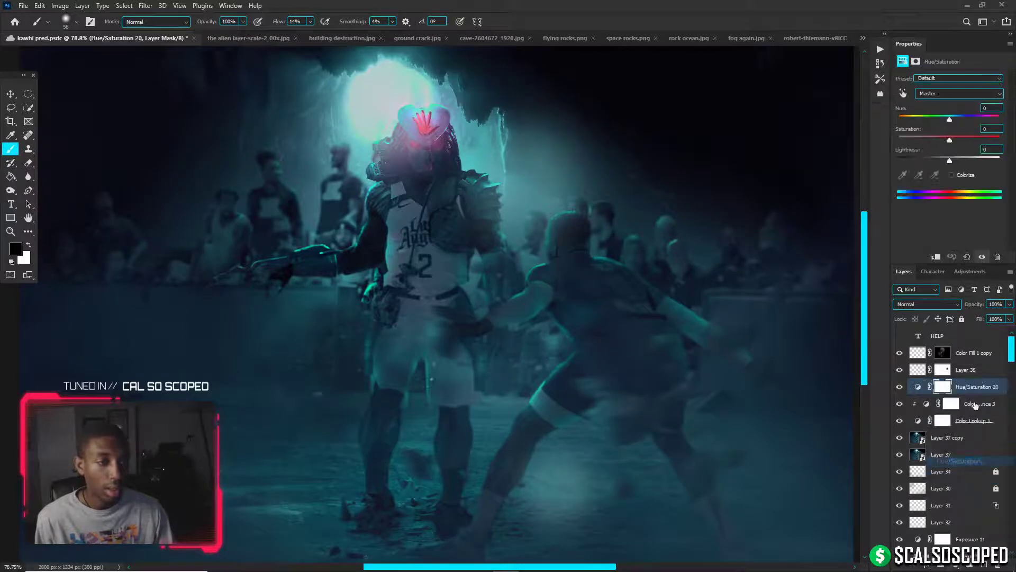
alt+click(977, 393)
click(952, 175)
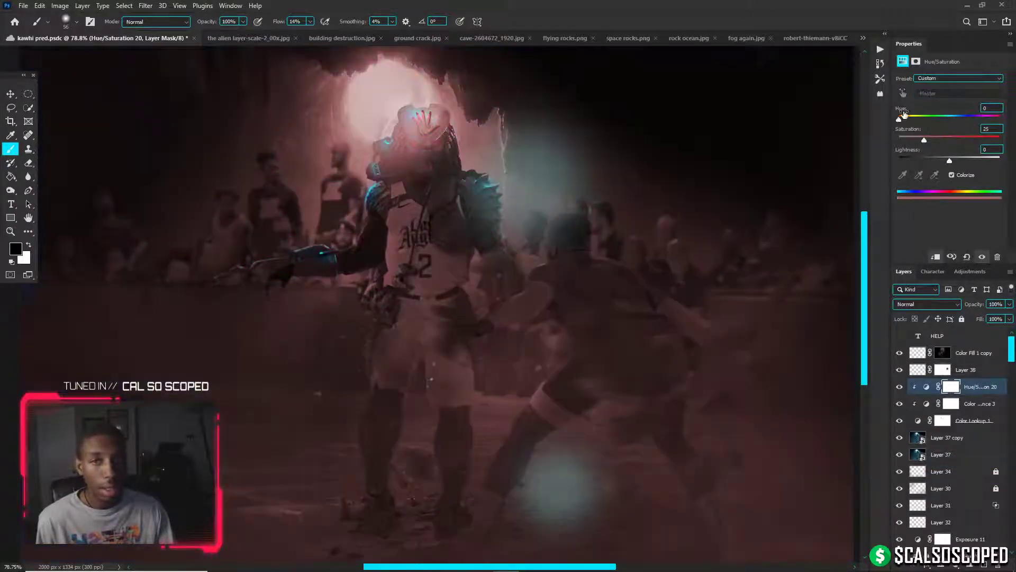
key(ctrl+z)
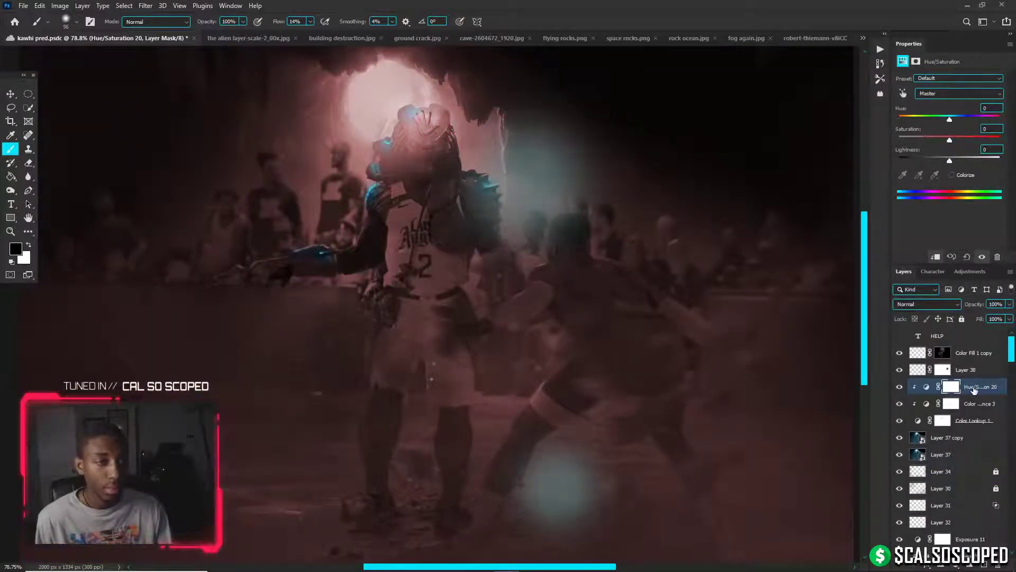
key(ctrl+z)
click(942, 386)
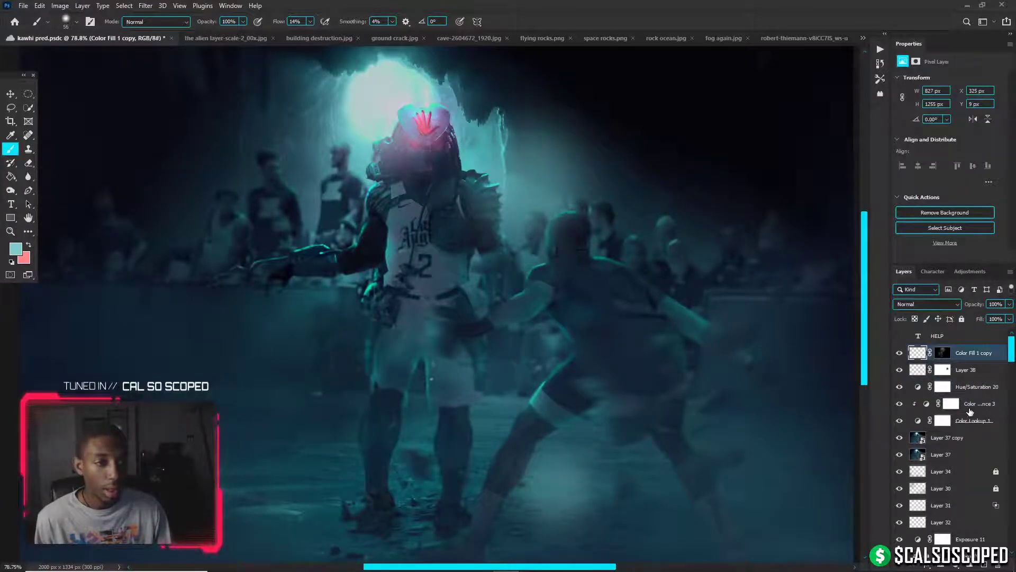
key(Delete)
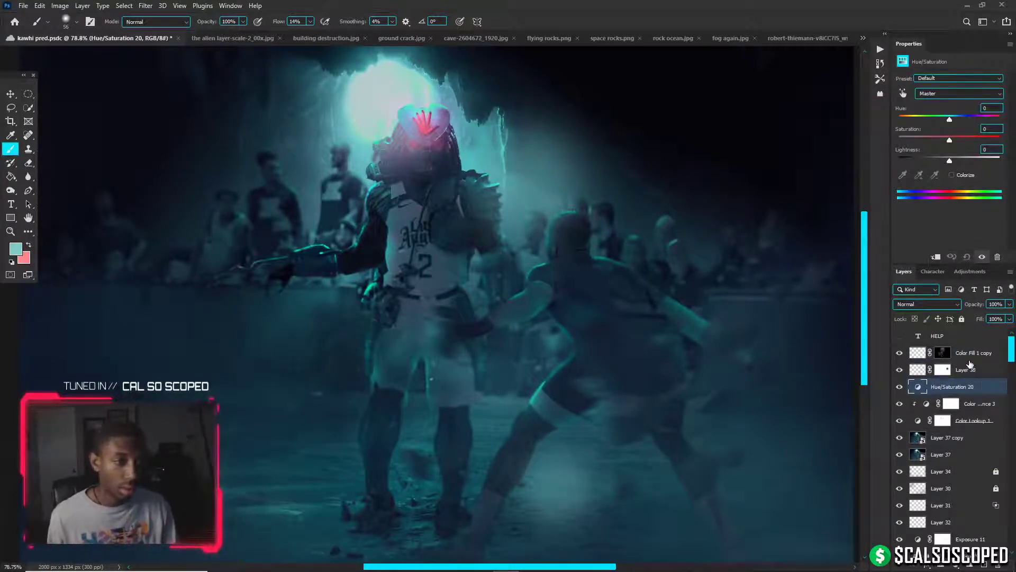
Add a Hue/Saturation adjustment above Color Fill 1 copy and colorize it with hue 19 and saturation 100
click(941, 353)
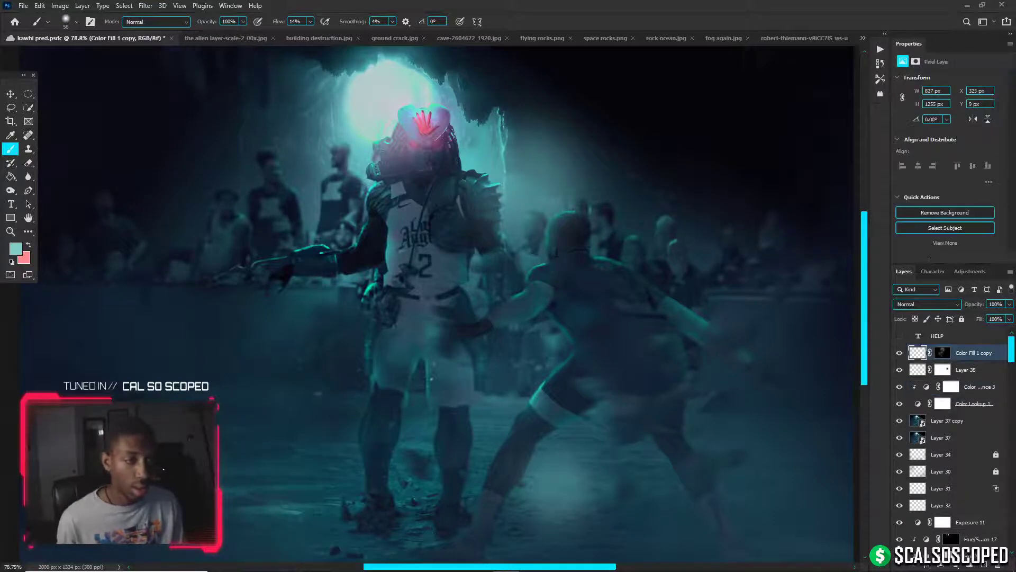
click(951, 565)
click(961, 461)
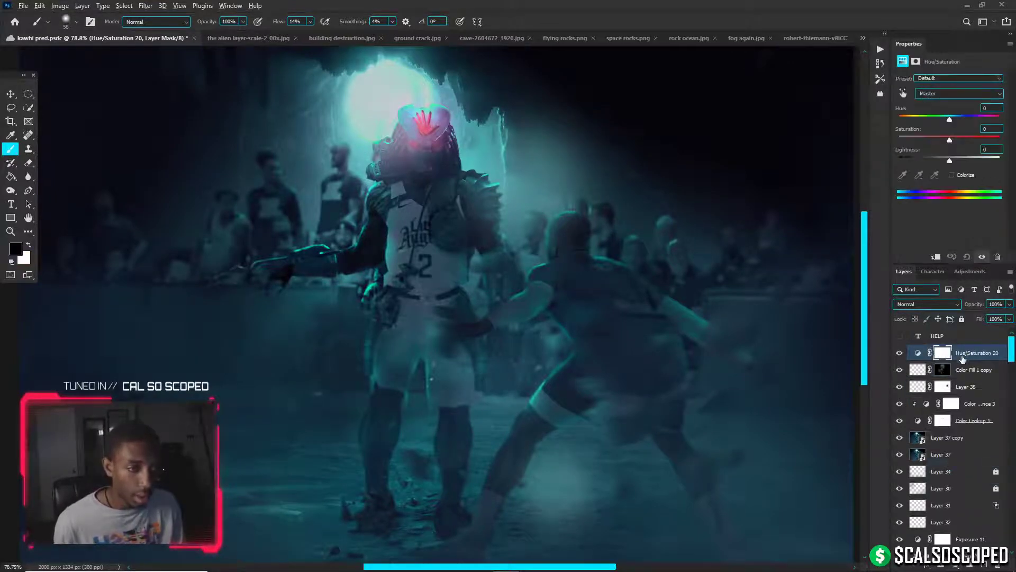
click(951, 174)
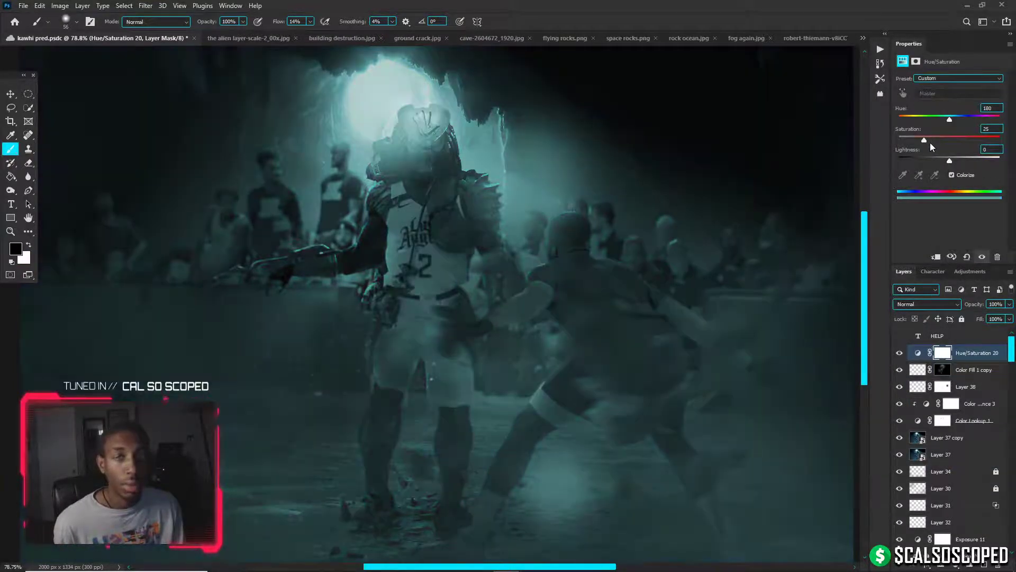
drag(930, 142, 1008, 145)
drag(949, 118, 905, 119)
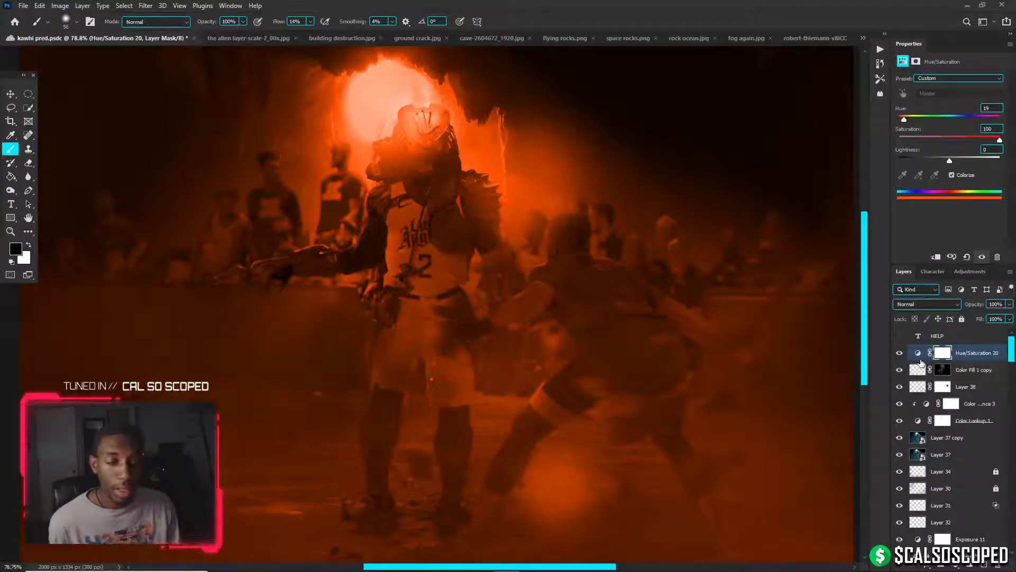
Split the Hue/Saturation layer's underlying-layer black Blend If slider to 0 / 78 and invert the layer mask to black
right_click(919, 356)
click(916, 360)
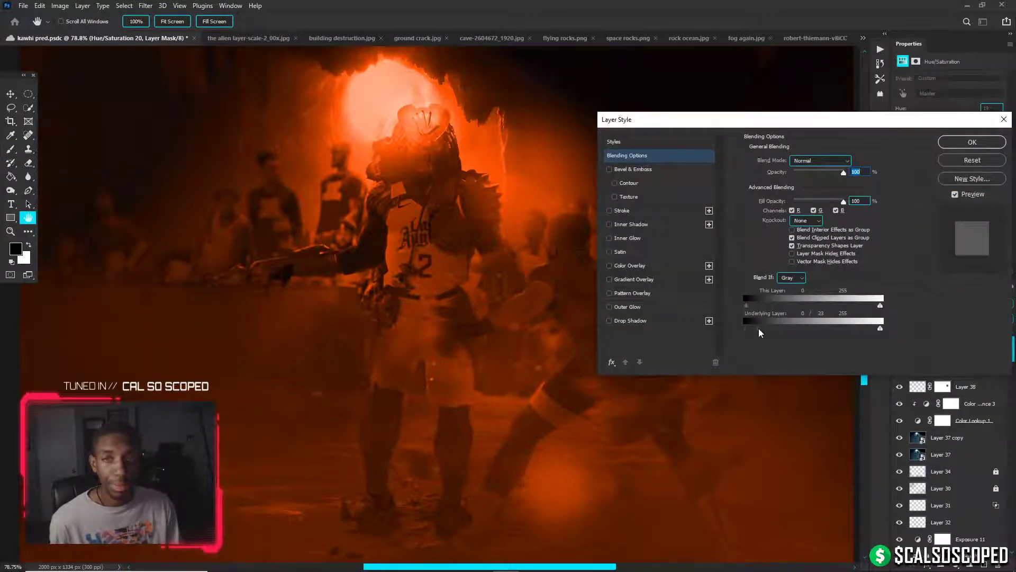
drag(762, 328, 779, 326)
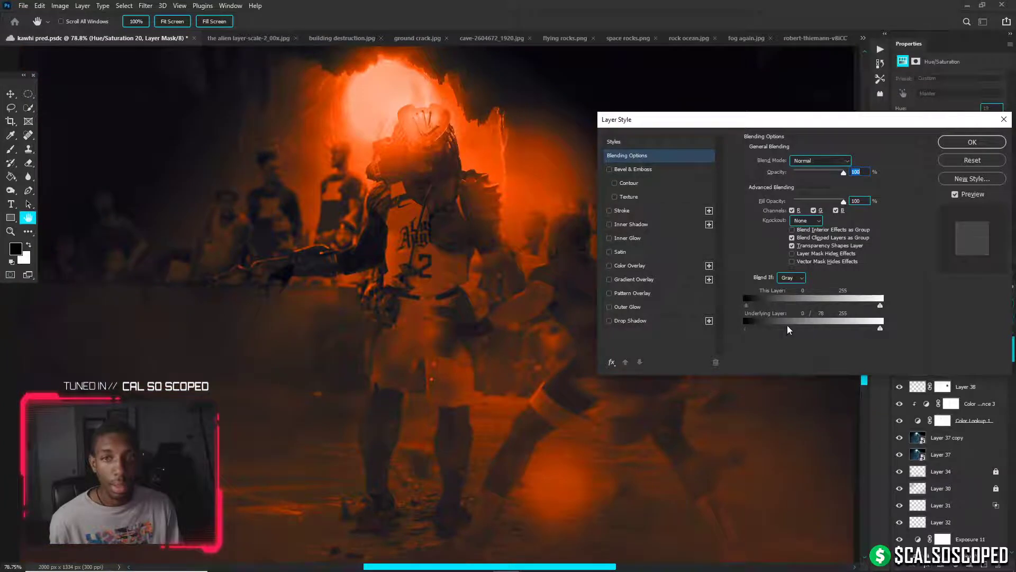
click(972, 139)
key(ctrl+i)
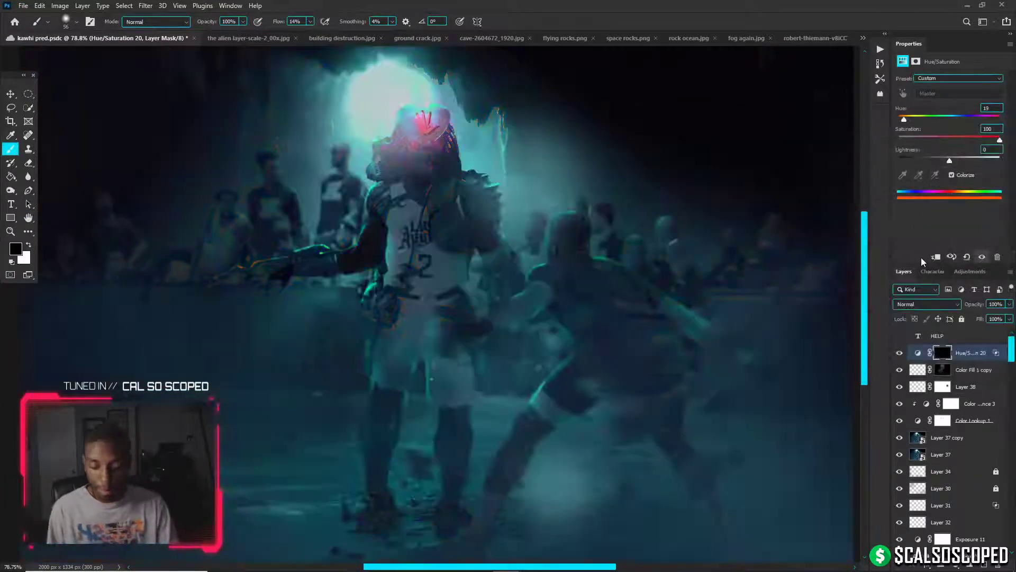
Paint white with a small brush on the Hue/Saturation mask over the shoulder cannon's round lens
scroll(419, 144, up, 5)
key(x)
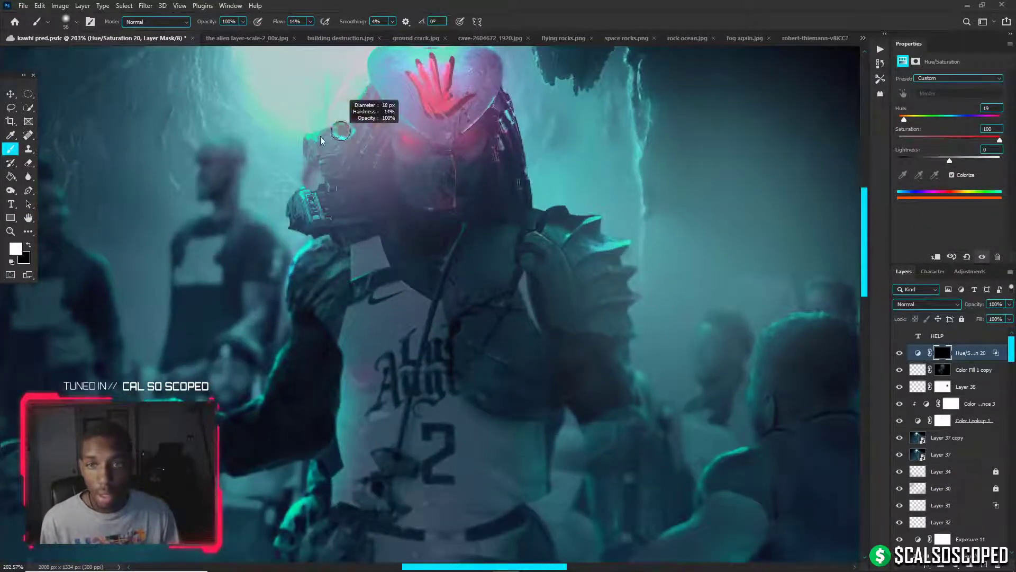
drag(320, 141, 334, 136)
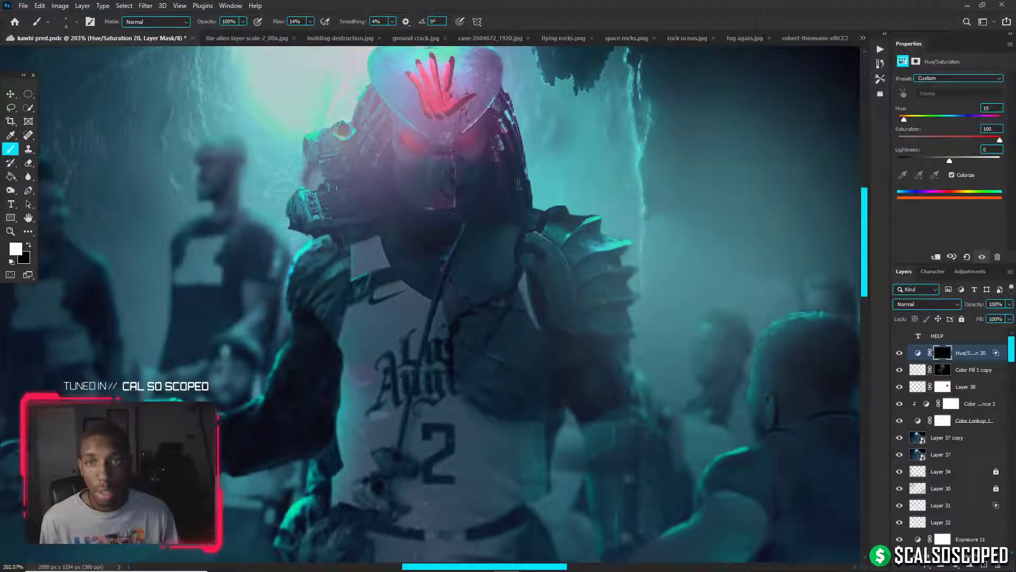
scroll(343, 132, down, 4)
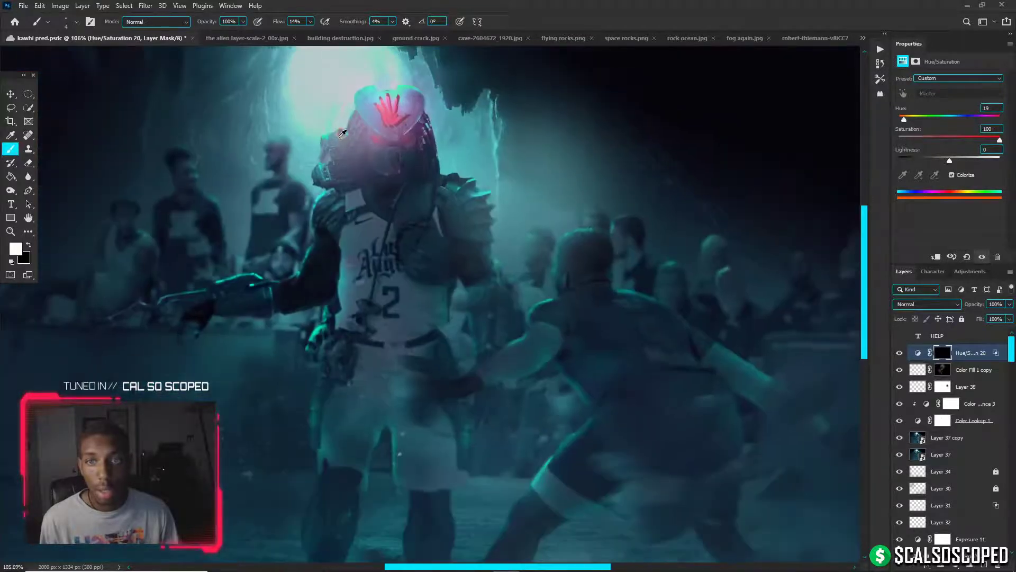
scroll(315, 119, up, 4)
click(310, 21)
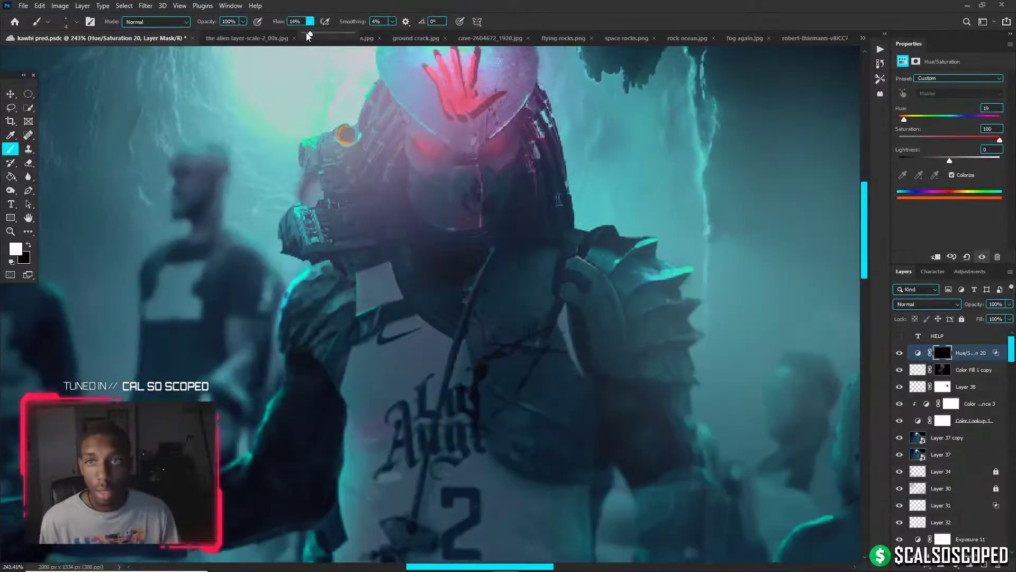
click(28, 176)
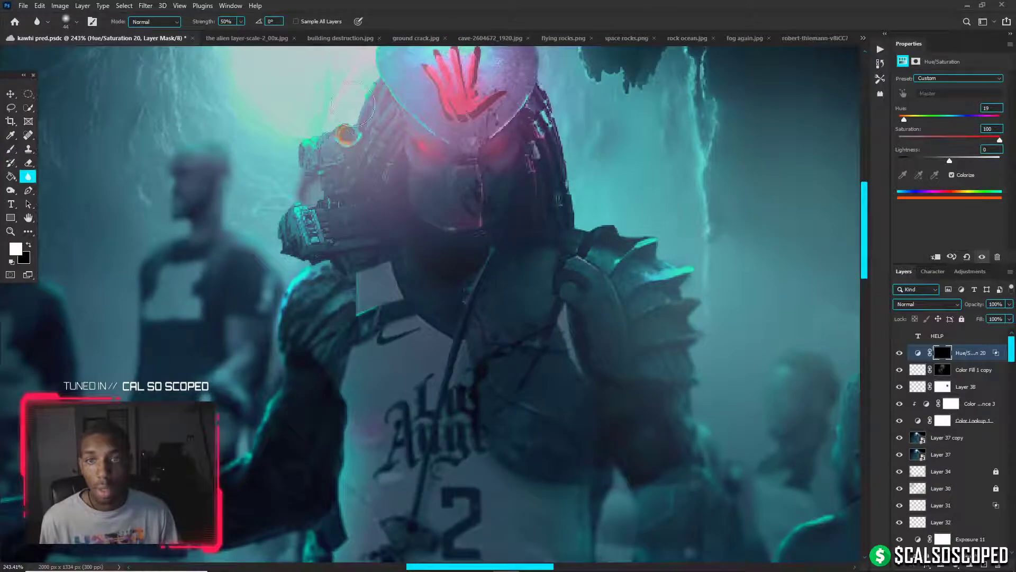
Delete the Hue/Saturation adjustment layer above Color Fill 1 copy
scroll(331, 117, down, 5)
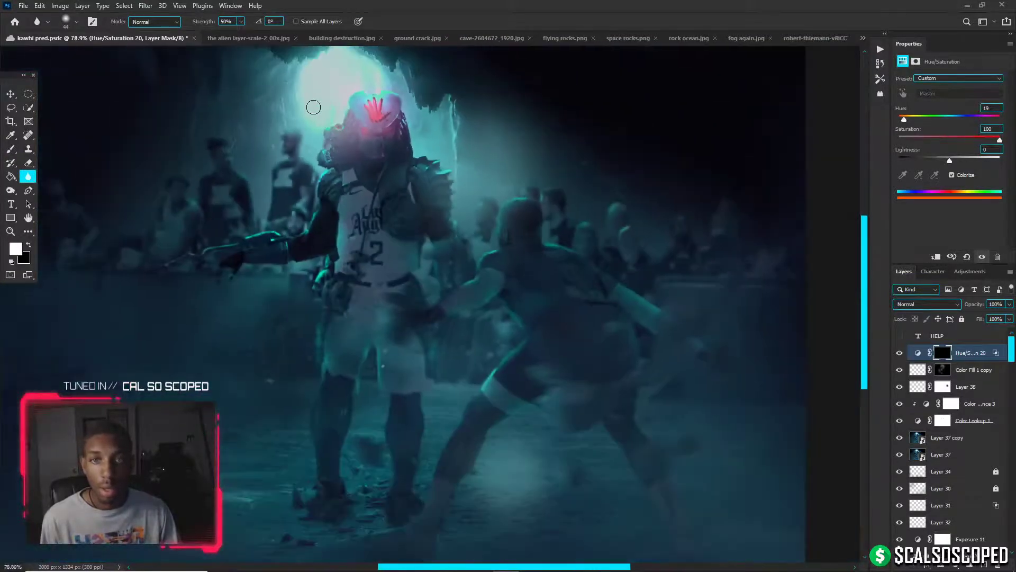
scroll(313, 107, up, 5)
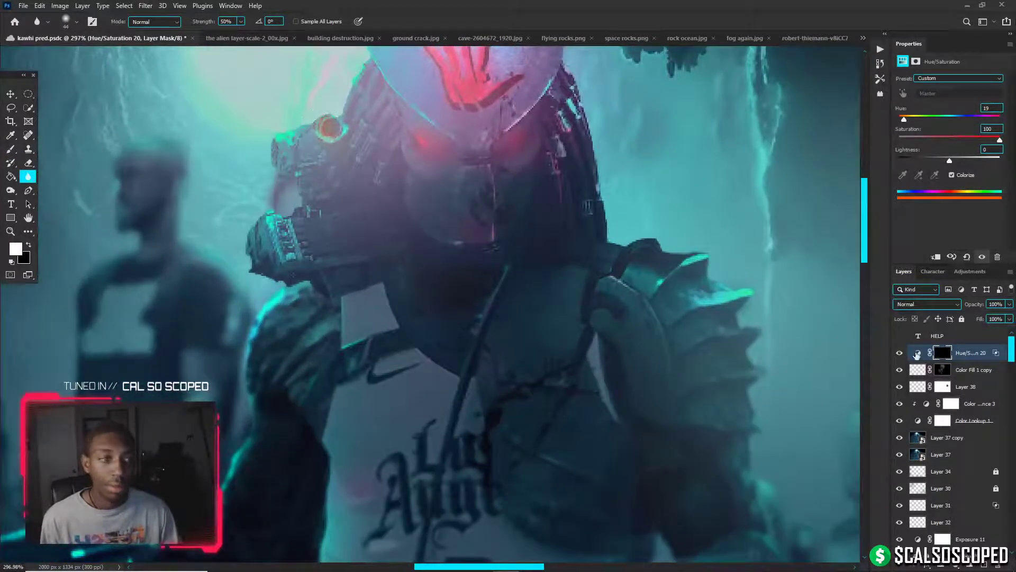
key(Delete)
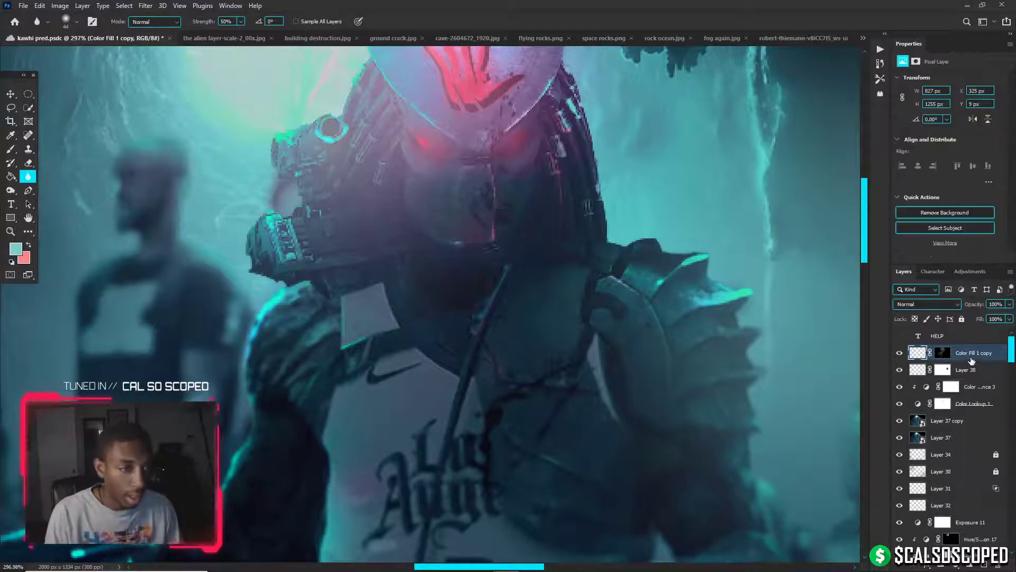
Delete the Layer 37 and Layer 37 copy smart objects beneath Color Lookup 1
click(973, 388)
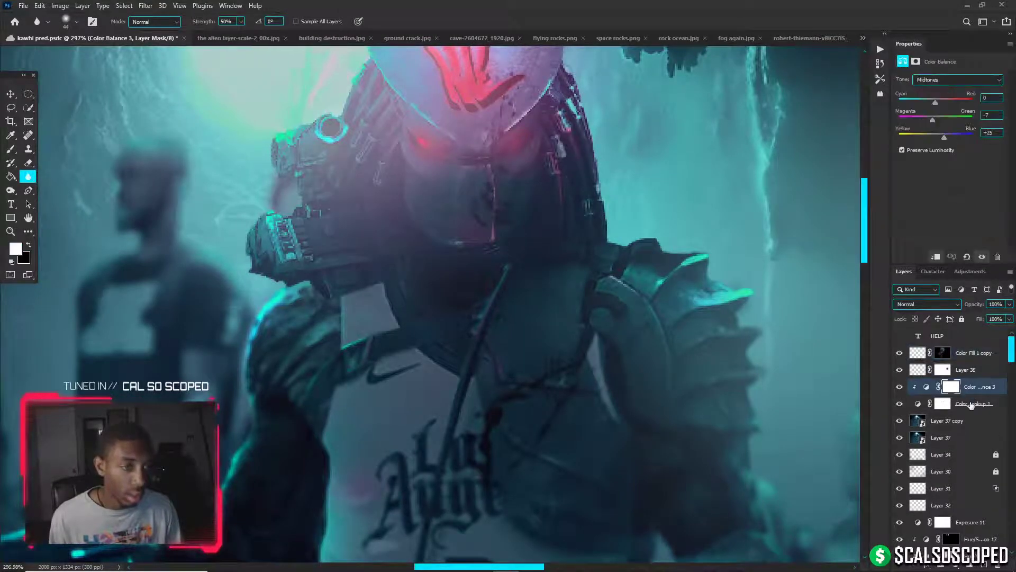
click(971, 405)
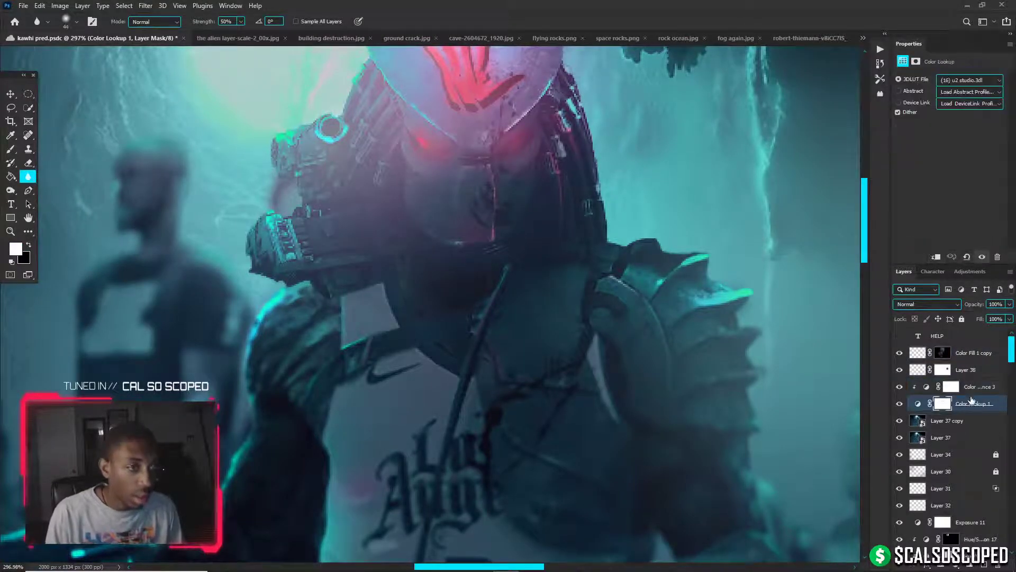
click(972, 390)
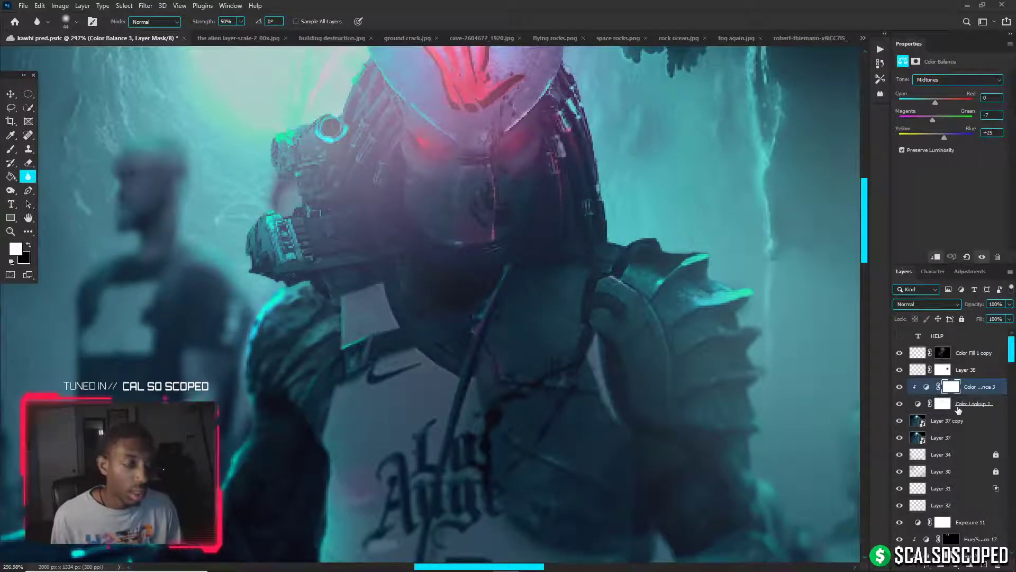
shift+click(964, 407)
click(922, 423)
click(900, 421)
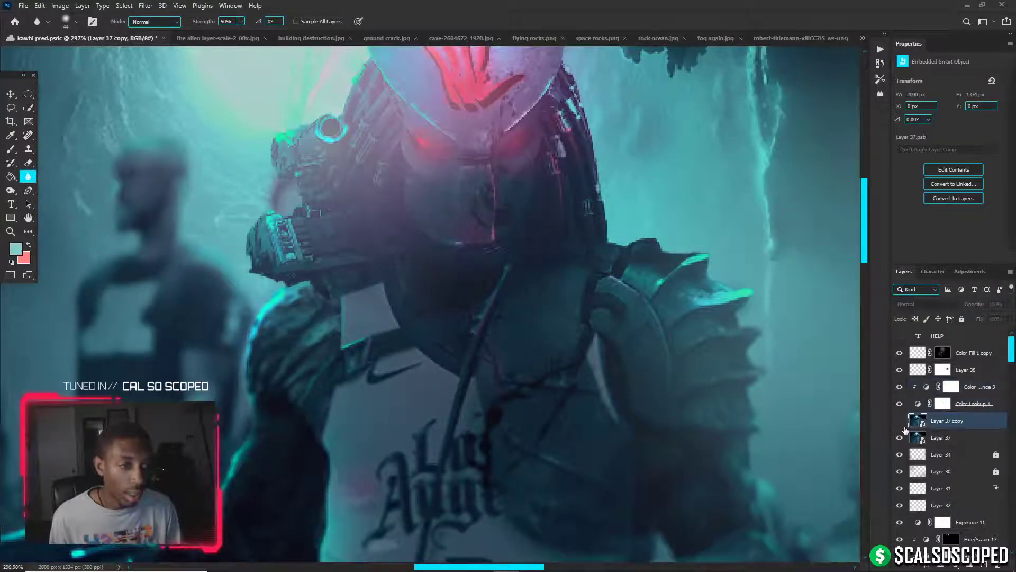
click(939, 438)
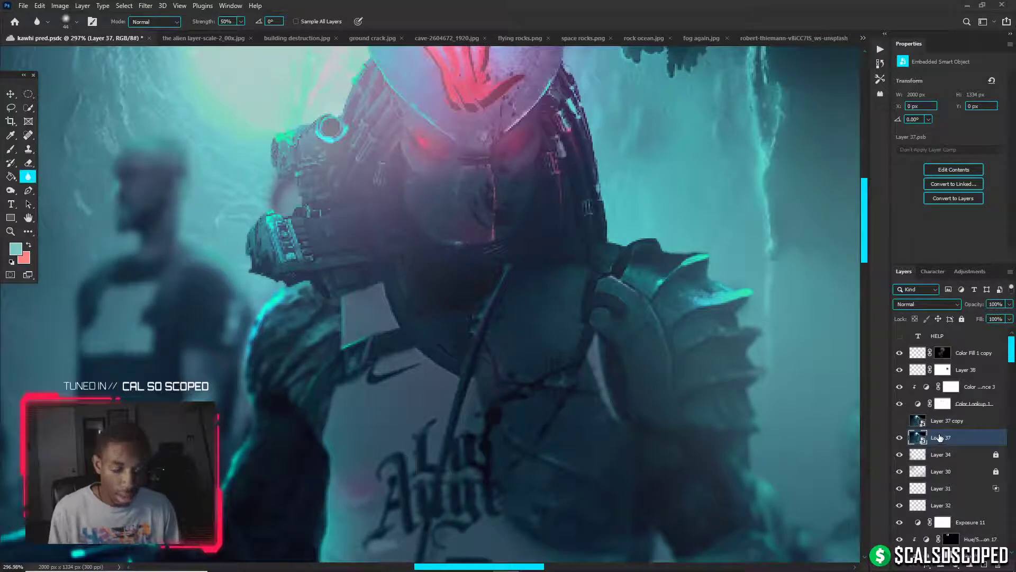
key(Delete)
click(952, 423)
key(Delete)
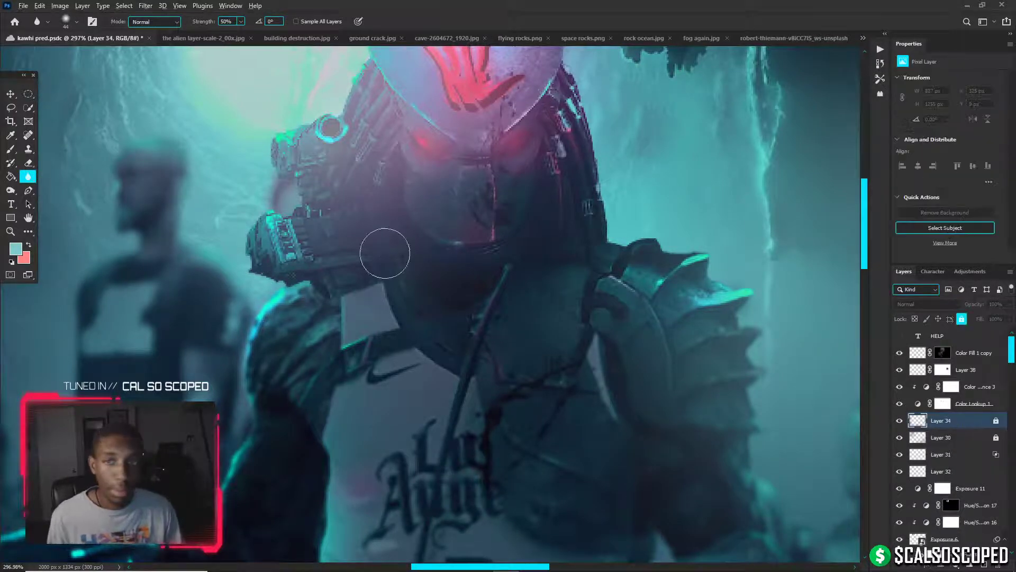
Look through the layer stack for the figure's layer and check Group 1 copy by hiding and reshowing it
scroll(385, 253, down, 3)
scroll(552, 281, down, 2)
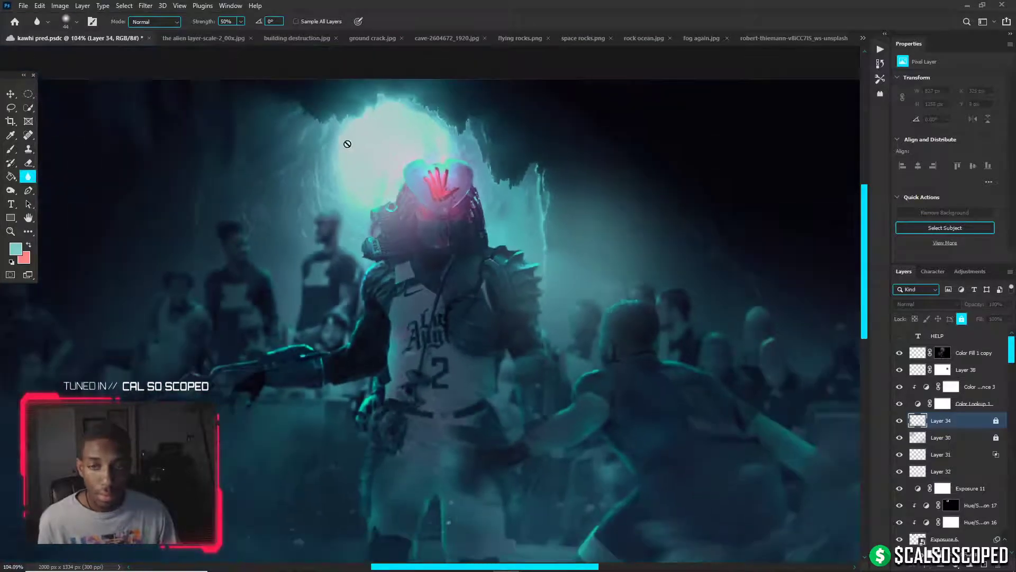
scroll(371, 165, up, 2)
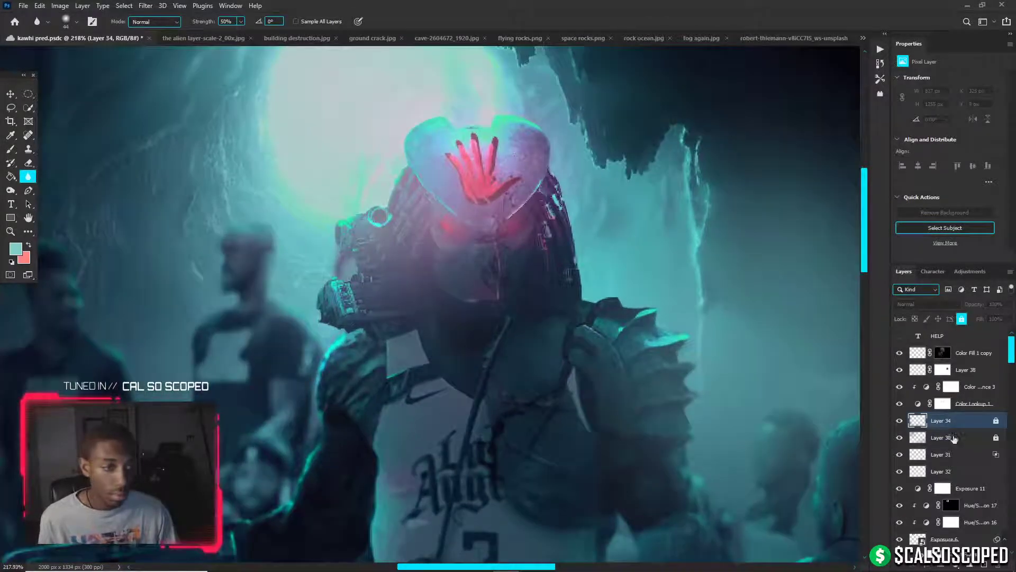
scroll(948, 454, down, 6)
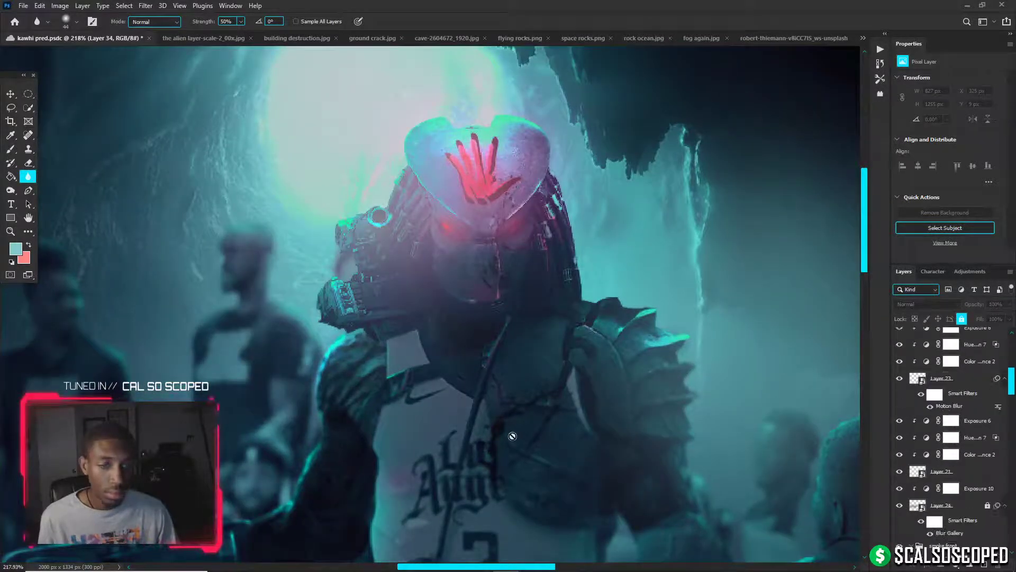
key(b)
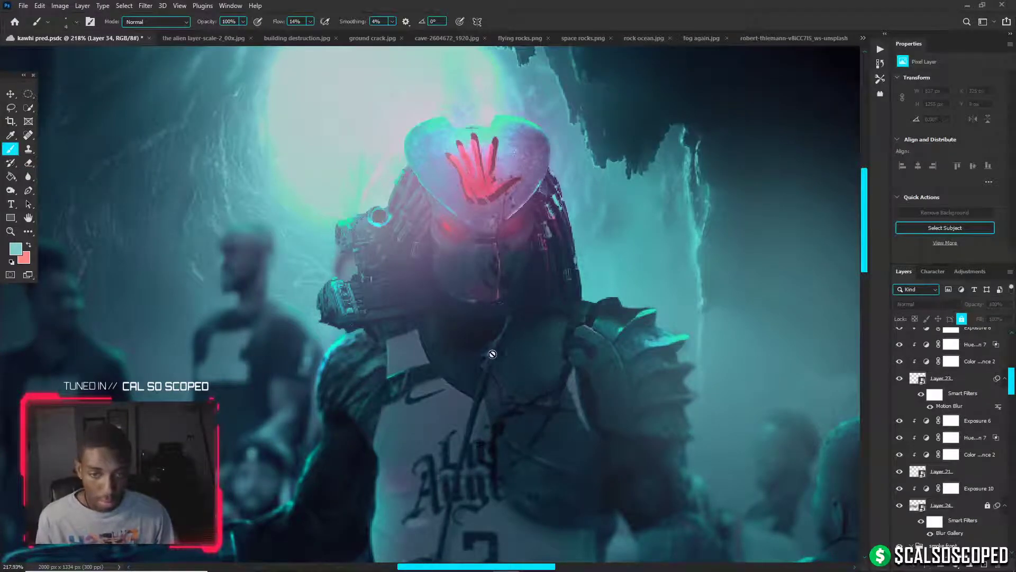
key(v)
click(415, 338)
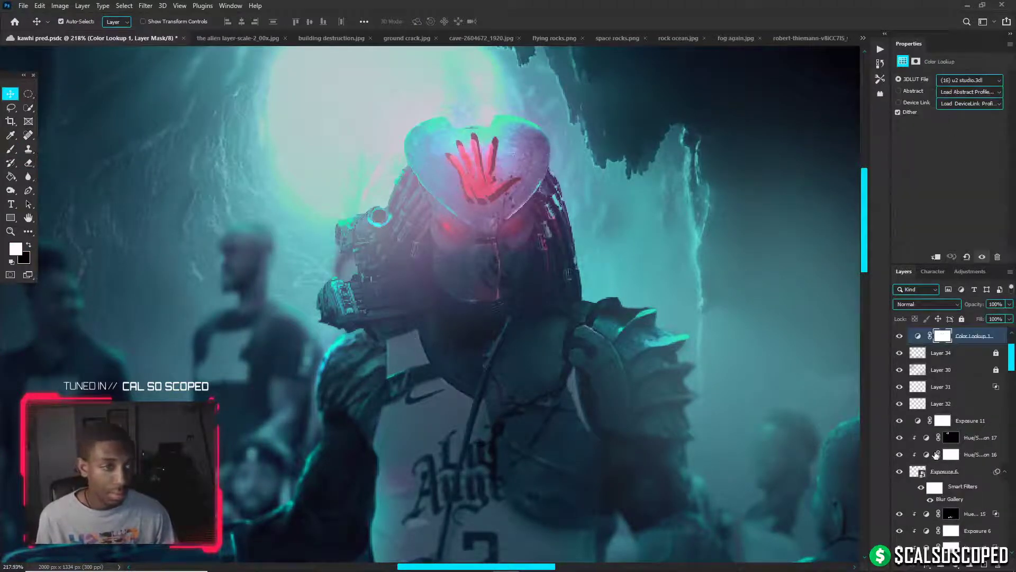
scroll(908, 471, down, 6)
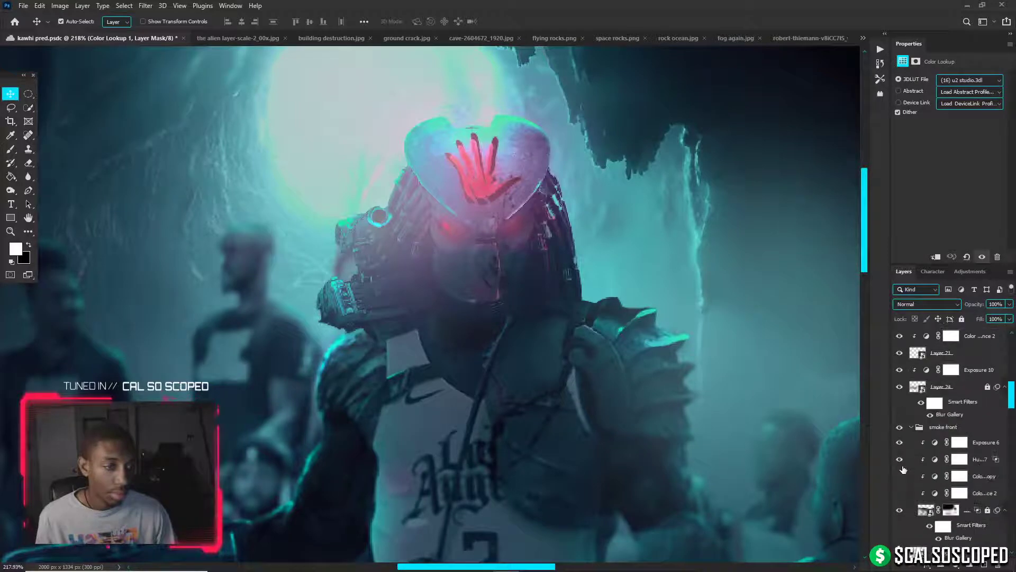
scroll(904, 449, down, 3)
scroll(913, 442, down, 2)
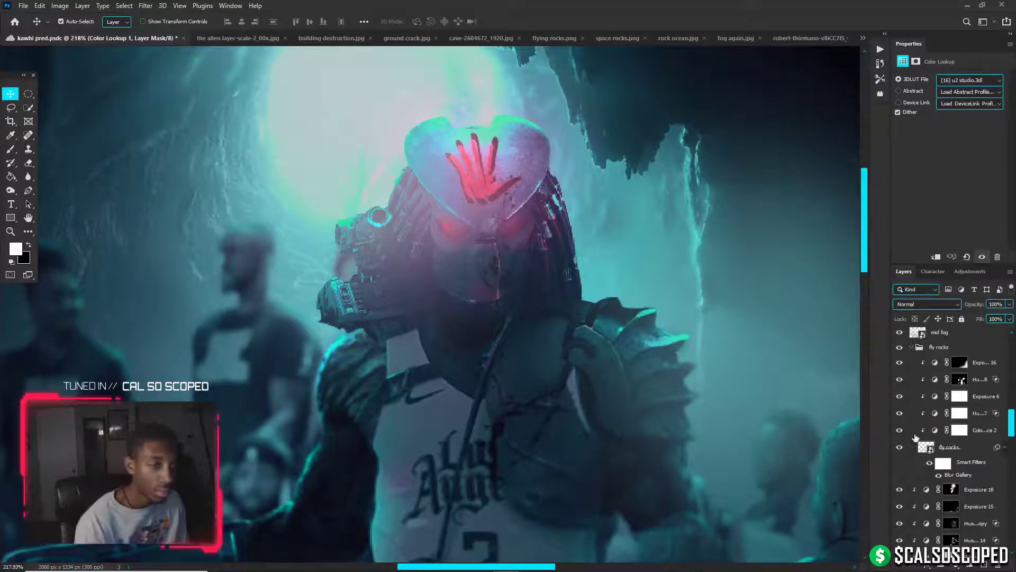
scroll(914, 450, down, 5)
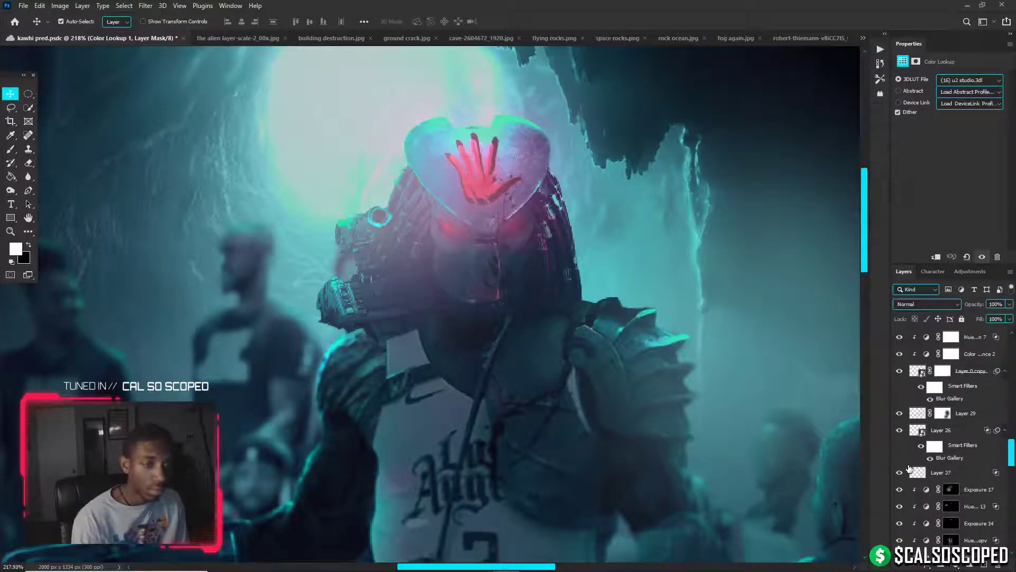
click(900, 472)
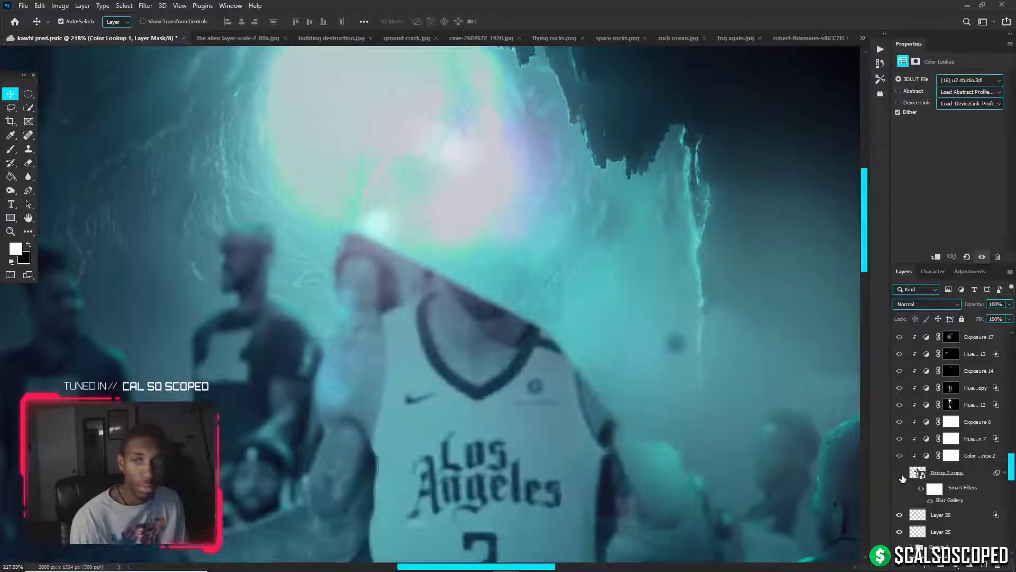
click(901, 472)
Paint black on the Hue/Saturation 12 mask over the shoulder cannon's round lens
click(951, 405)
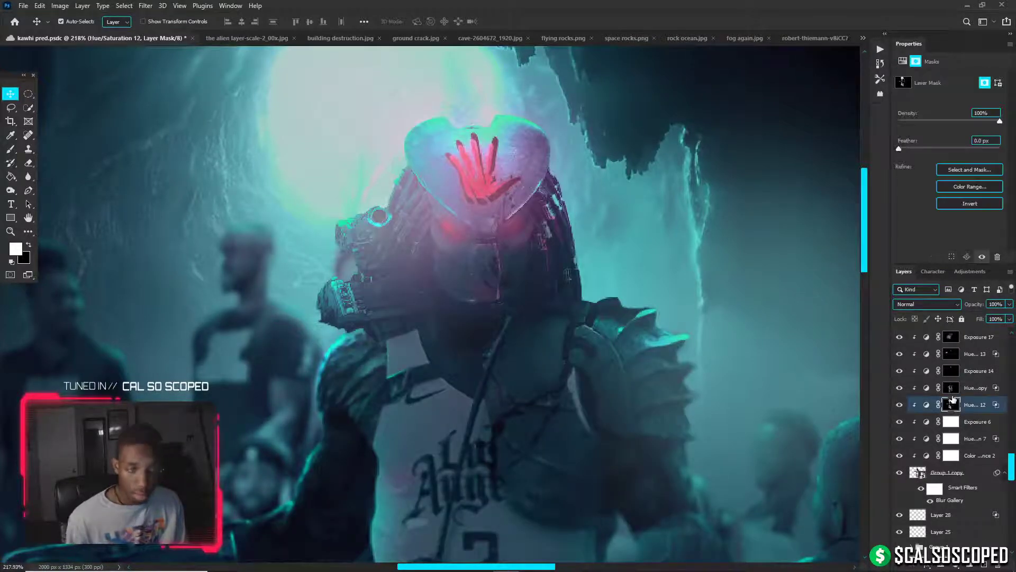
key(b)
key(x)
mouse_move(405, 228)
mouse_down()
mouse_move(387, 217)
mouse_move(369, 233)
mouse_move(402, 226)
mouse_move(375, 212)
mouse_up()
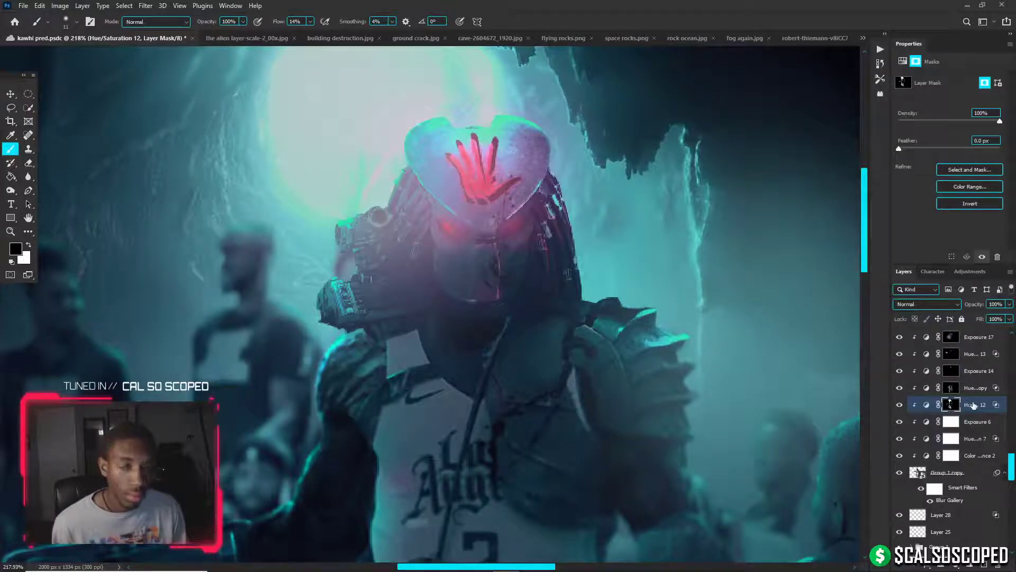
Add a Hue/Saturation adjustment above Exposure 17 and colorize it with hue 15 and saturation 100
click(972, 344)
scroll(967, 363, up, 1)
click(959, 565)
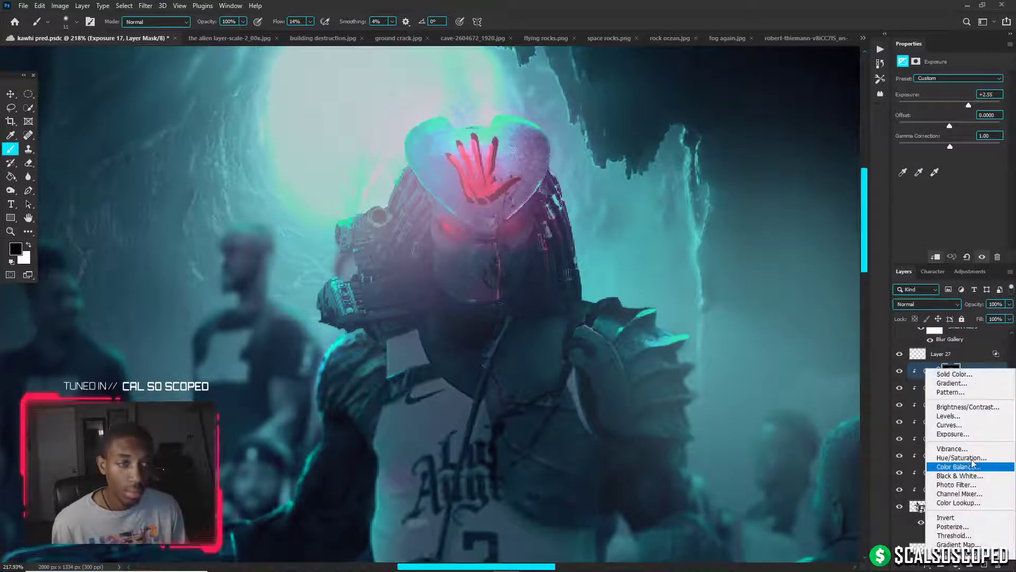
click(976, 460)
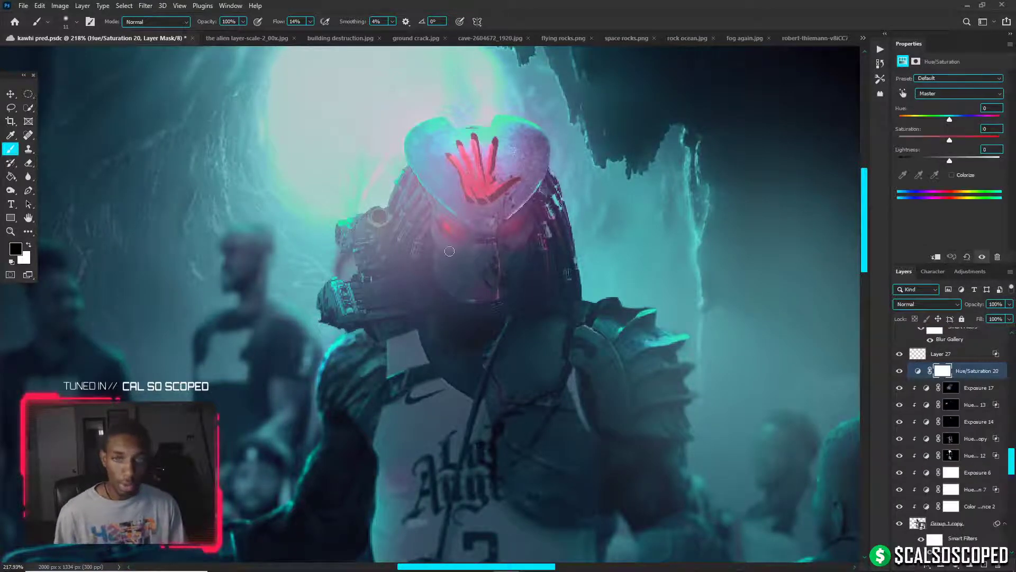
click(952, 175)
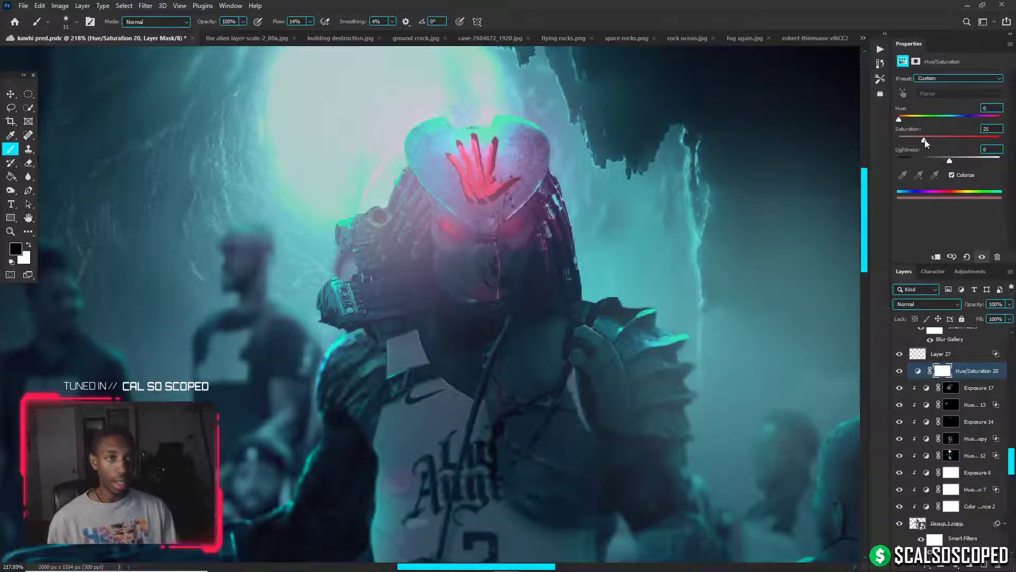
drag(924, 139, 1000, 140)
drag(899, 121, 904, 122)
Split the new Hue/Saturation layer's underlying-layer white Blend If slider to 134 / 255 and invert its mask to black
right_click(920, 371)
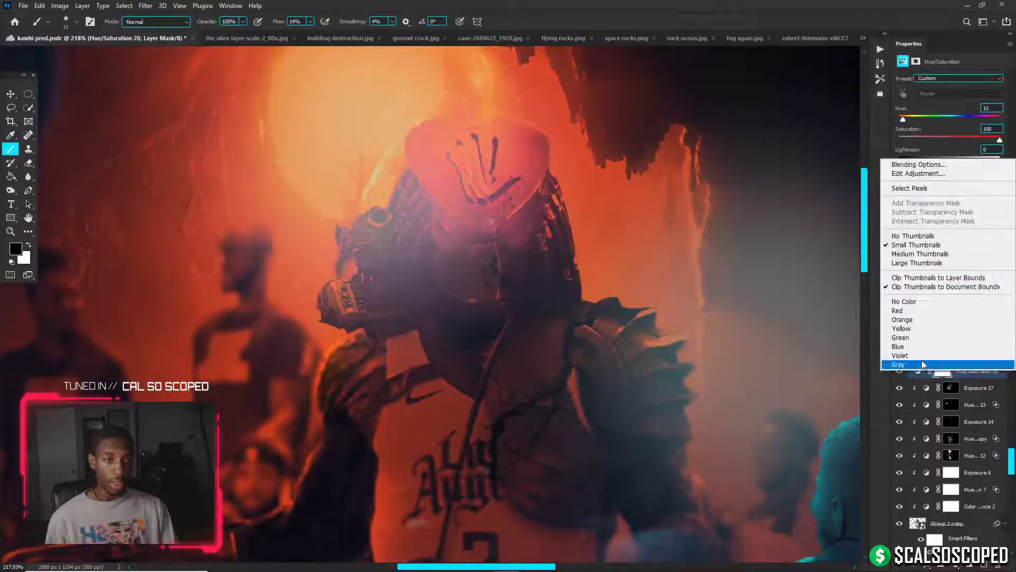
click(907, 166)
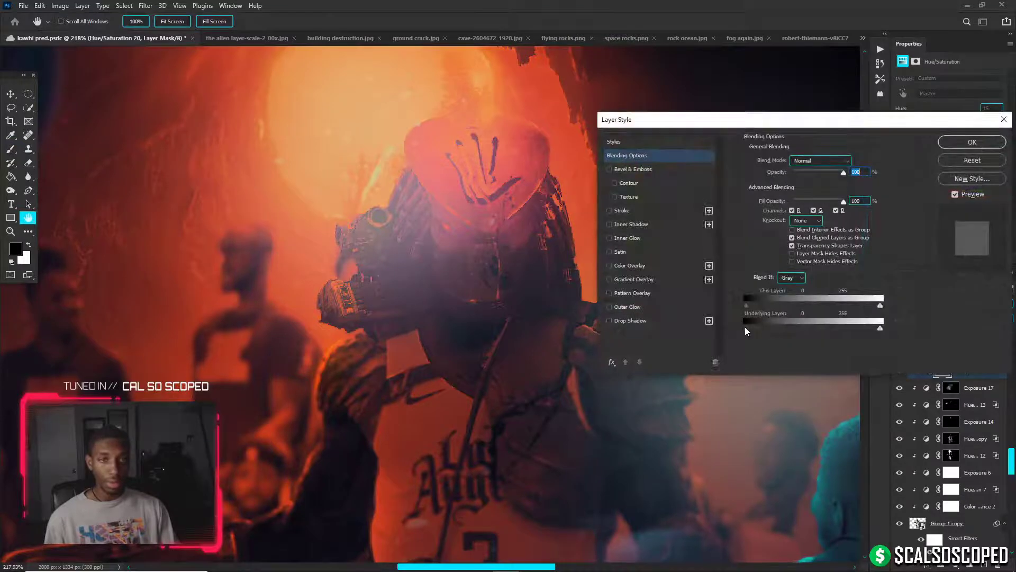
mouse_move(807, 324)
mouse_down()
mouse_move(816, 323)
mouse_move(806, 323)
mouse_up()
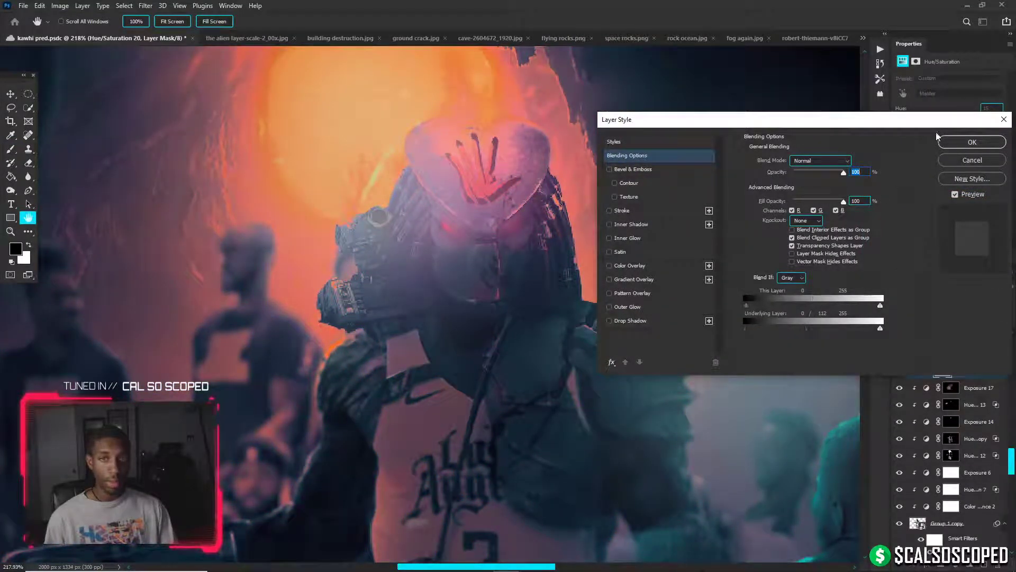
drag(769, 332, 730, 332)
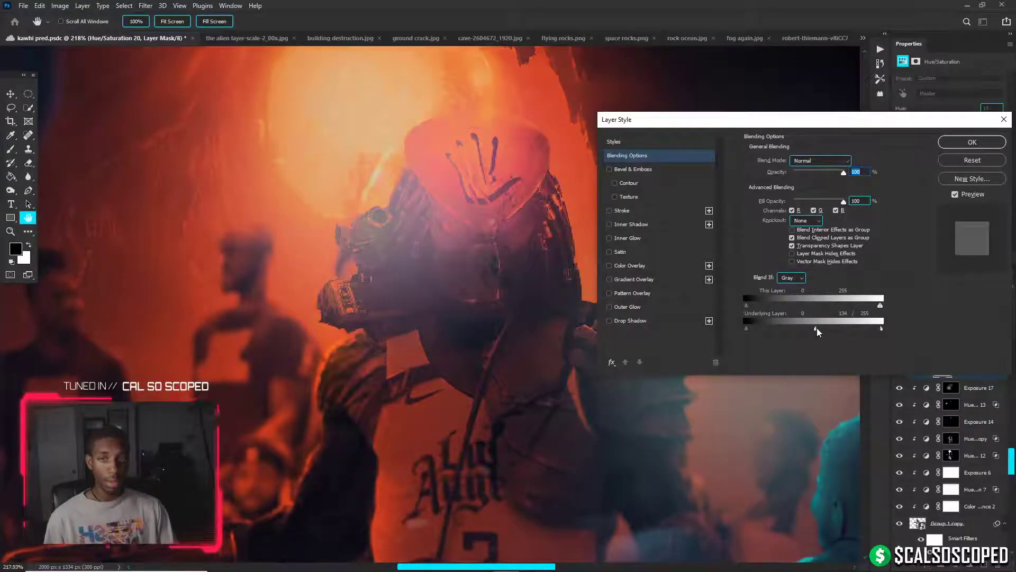
click(972, 142)
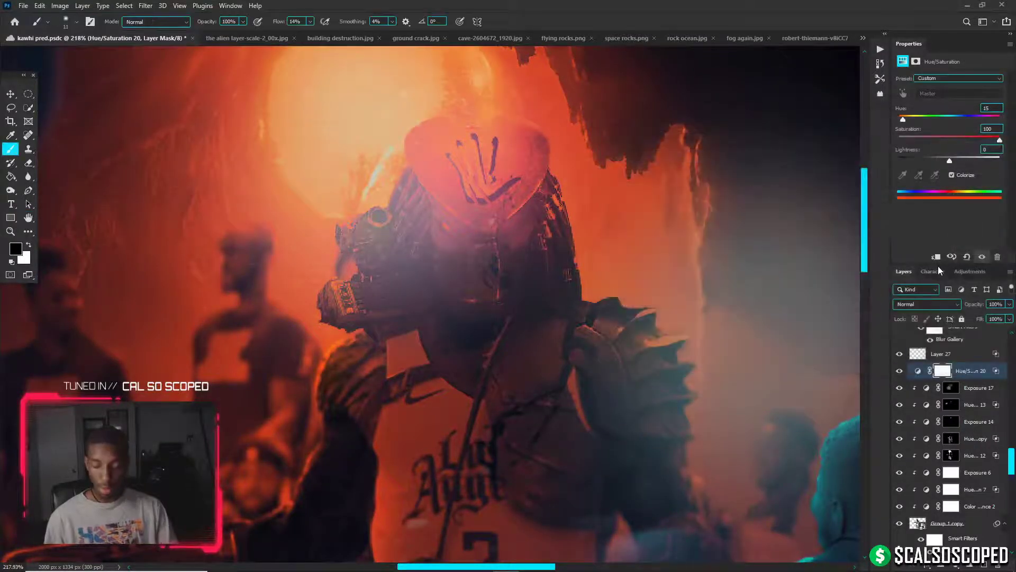
key(ctrl+i)
Paint white on the Hue/Saturation 20 mask over the rim of the shoulder cannon's round lens to tint it orange, and save
key(x)
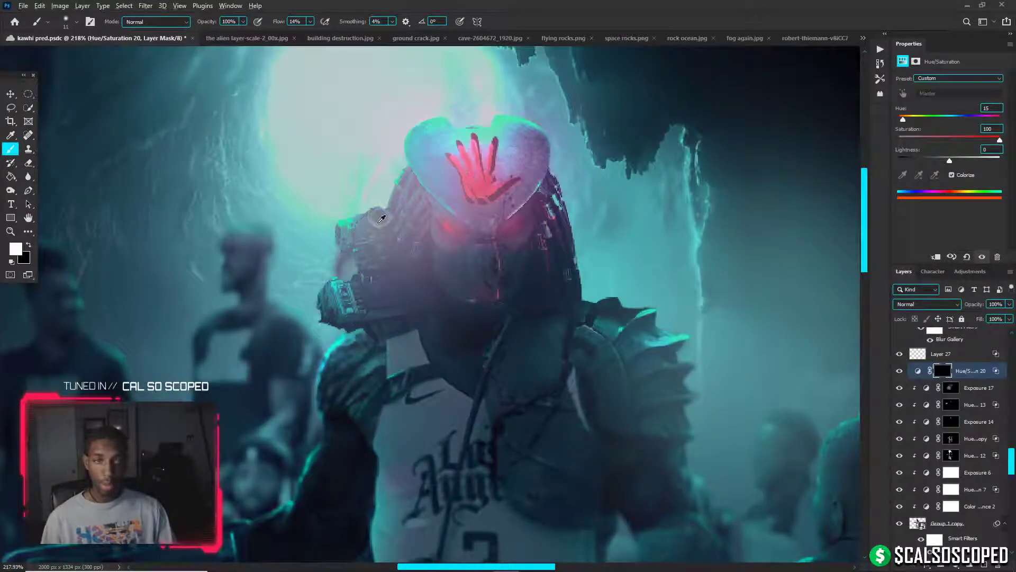
scroll(382, 219, up, 3)
key(ctrl+s)
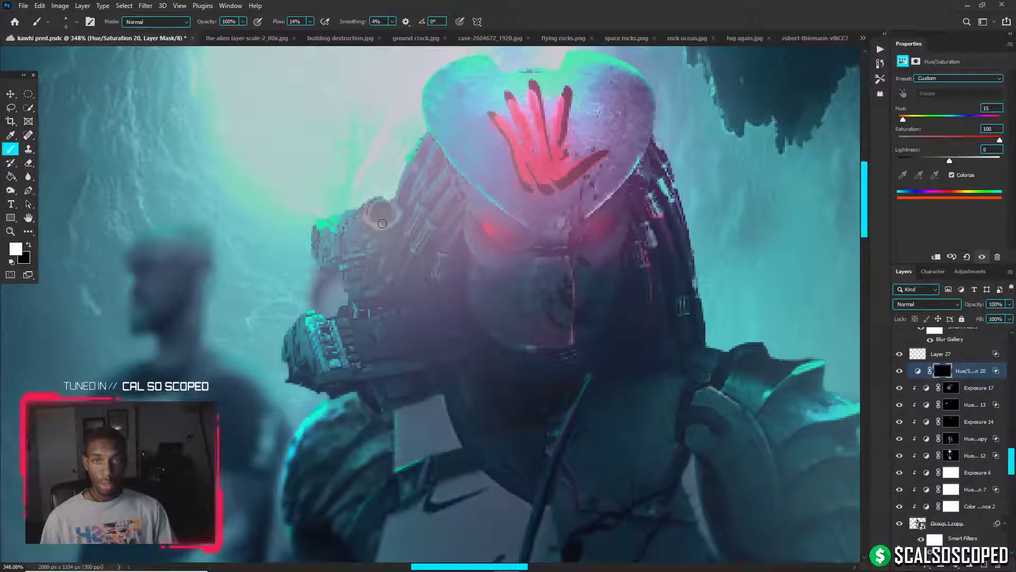
scroll(382, 224, down, 5)
scroll(381, 225, up, 5)
Refine the Hue/Saturation 20 mask around the cannon's lens with resized black and white brushes to confine the orange tint to the rim
key(x)
key(bracketright)
key(bracketright)
key(bracketright)
key(bracketright)
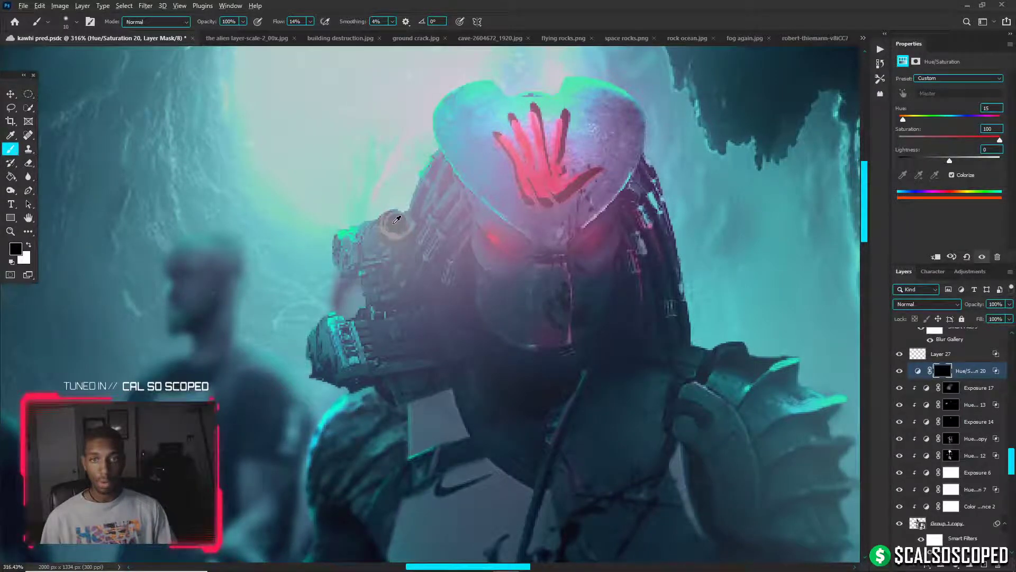
scroll(397, 219, down, 5)
scroll(389, 135, up, 2)
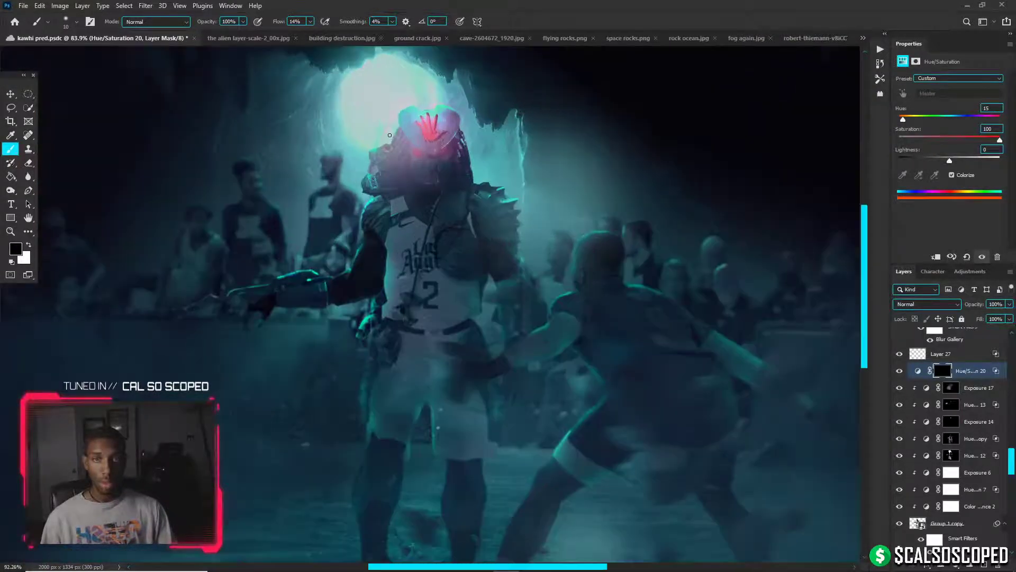
scroll(389, 135, up, 3)
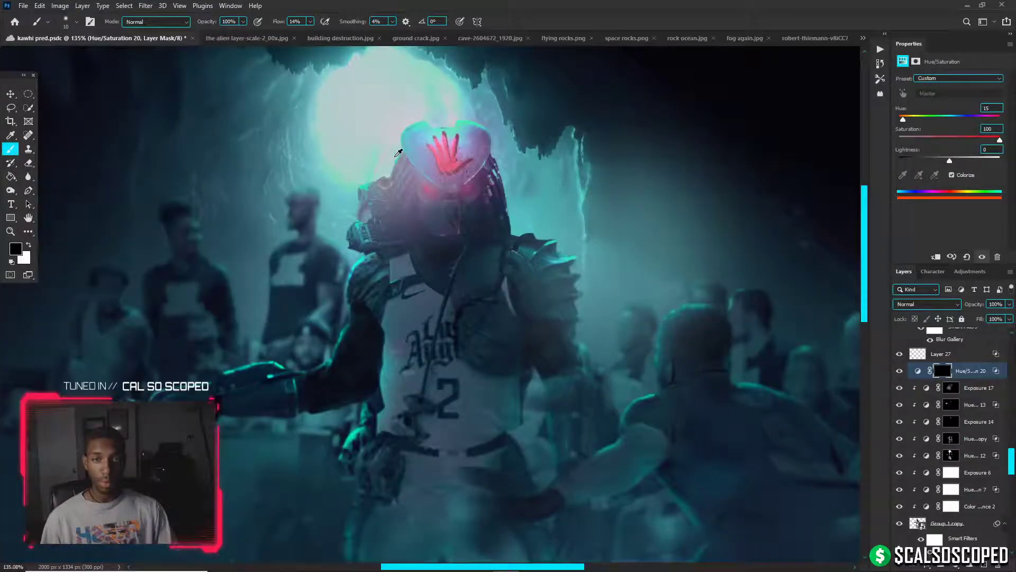
scroll(391, 169, up, 2)
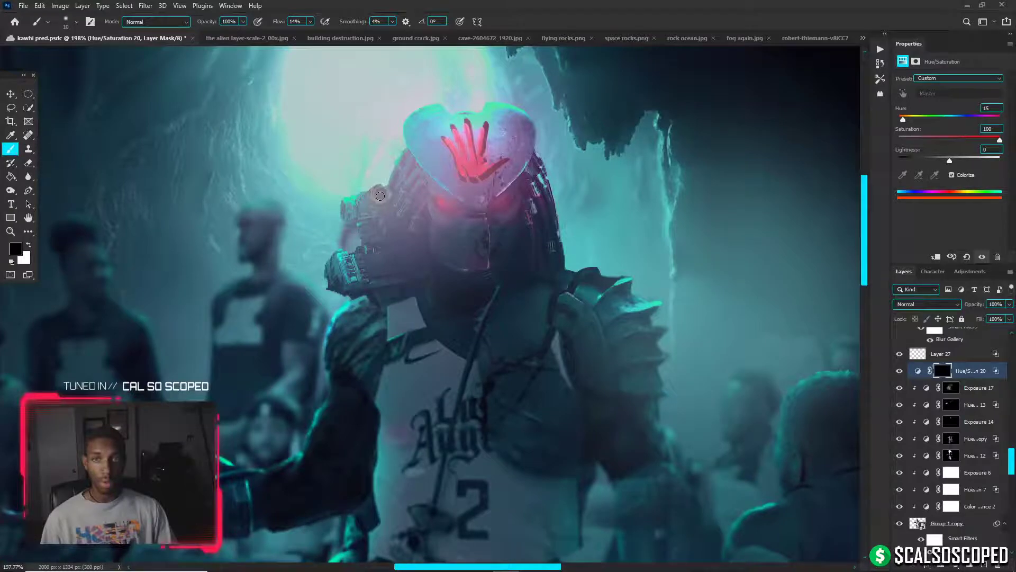
scroll(376, 185, down, 5)
scroll(367, 146, up, 6)
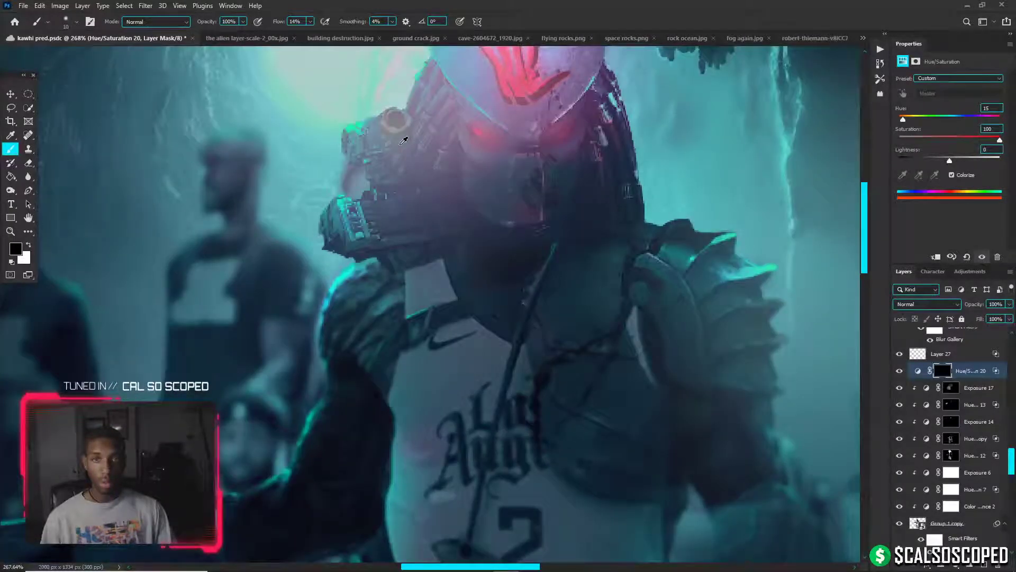
alt+drag(401, 122, 419, 122)
key(x)
alt+drag(421, 127, 413, 128)
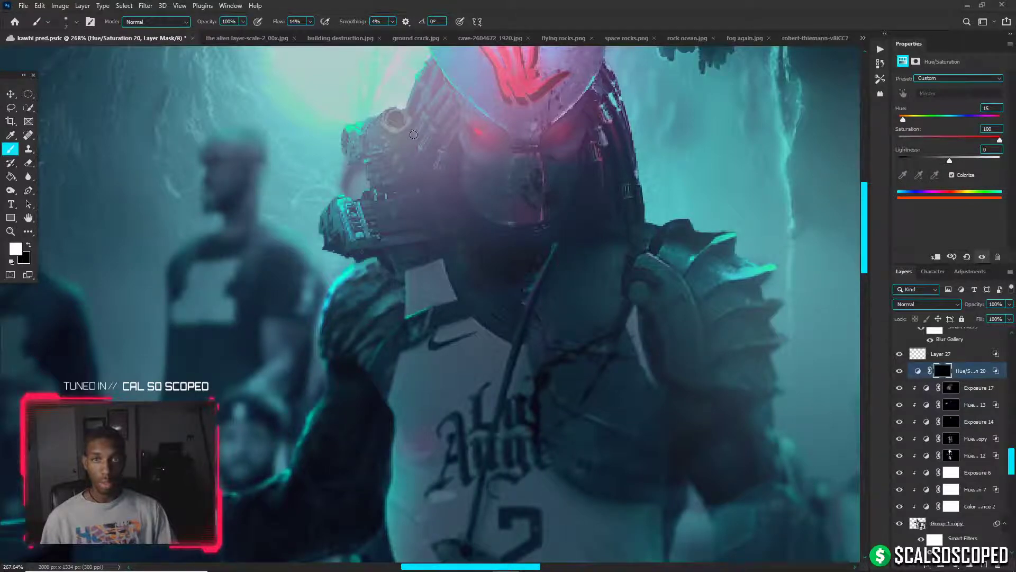
key(x)
Select the Color Fill 1 copy layer near the top of the layer stack
scroll(393, 157, down, 8)
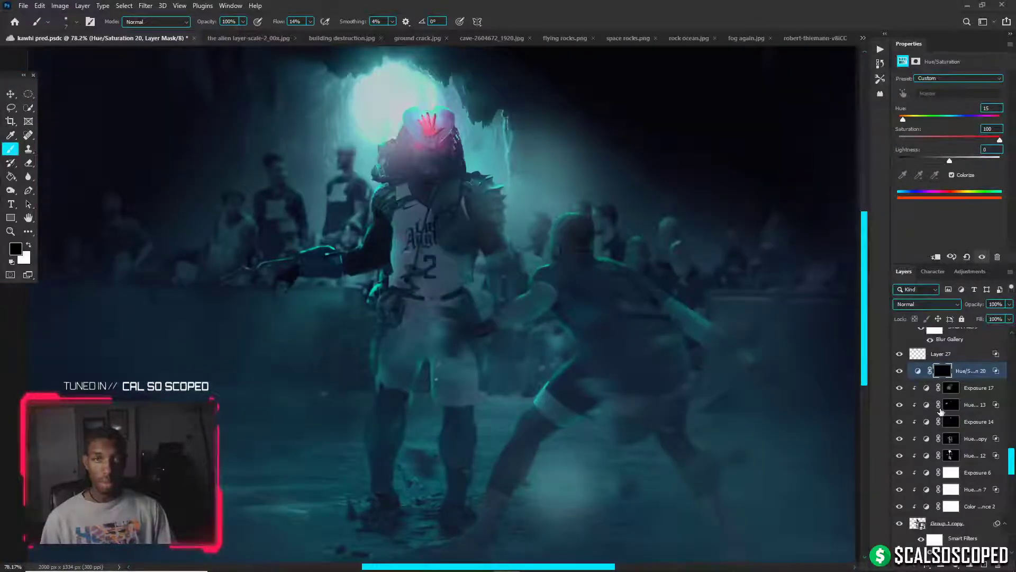
scroll(953, 412, up, 3)
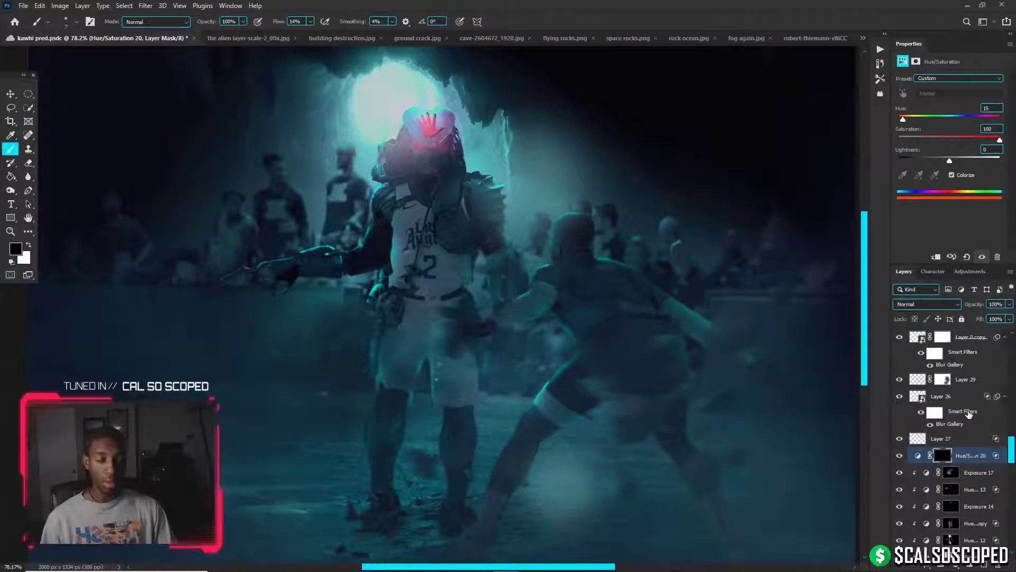
scroll(969, 414, up, 10)
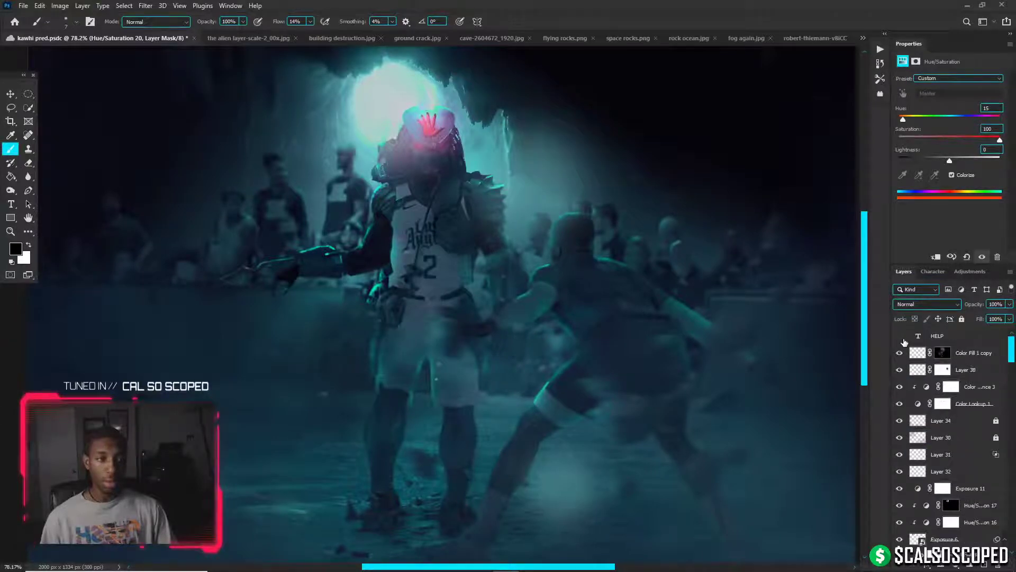
scroll(487, 273, down, 2)
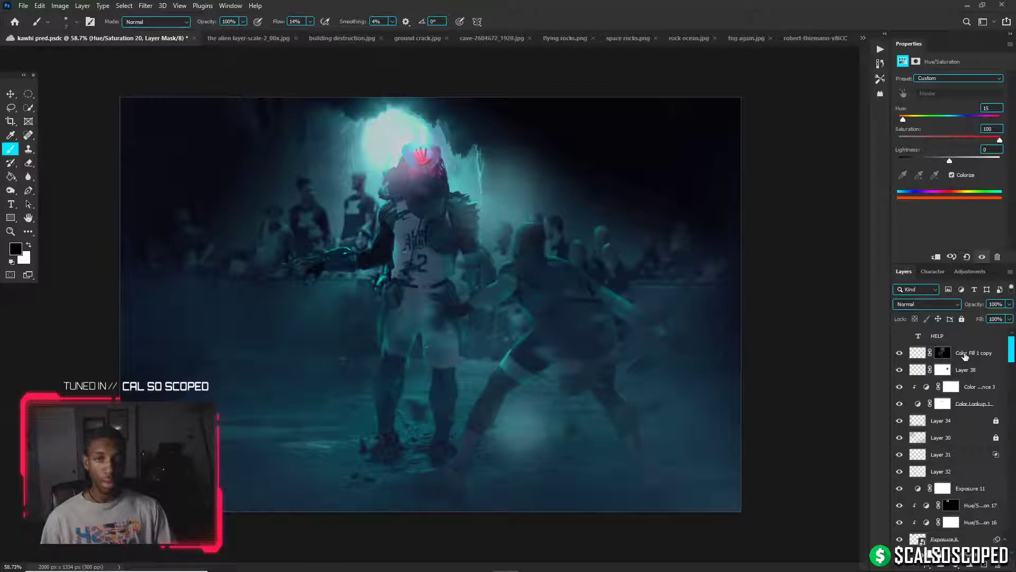
click(965, 353)
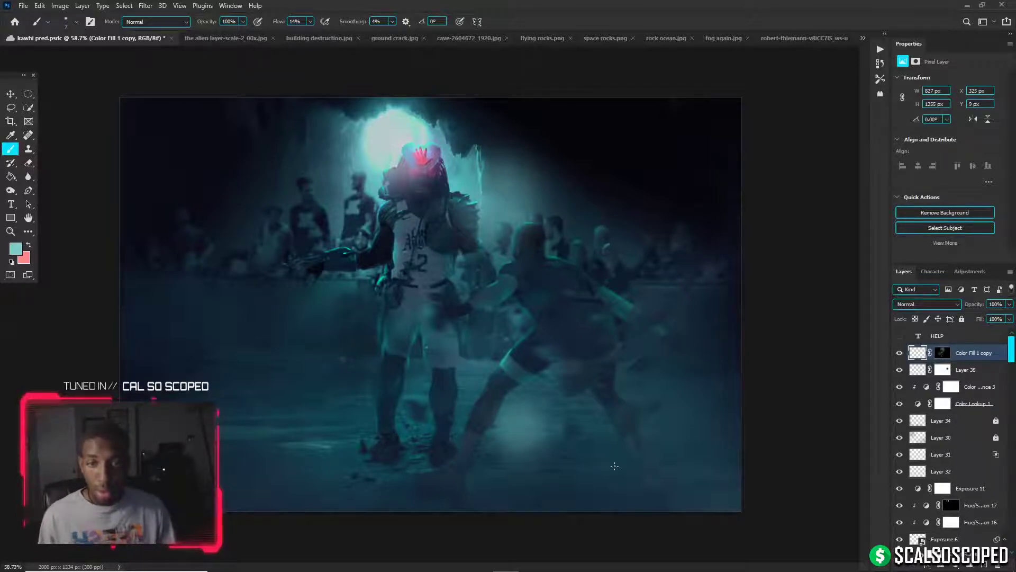
Switch to the browser to check the YouTube Studio livestream page and chat, and return to Photoshop
mouse_move(580, 561)
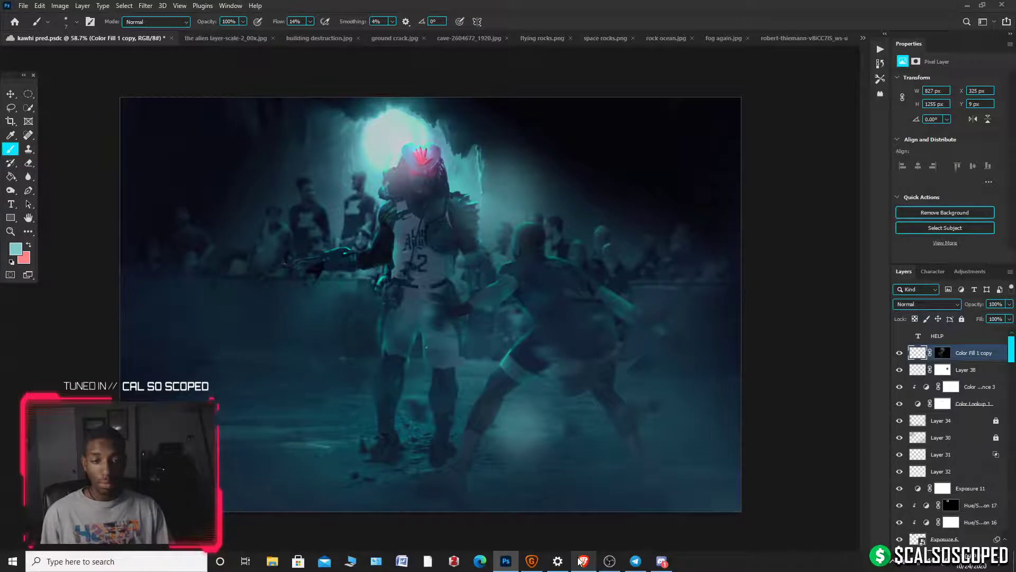
click(583, 561)
mouse_move(506, 562)
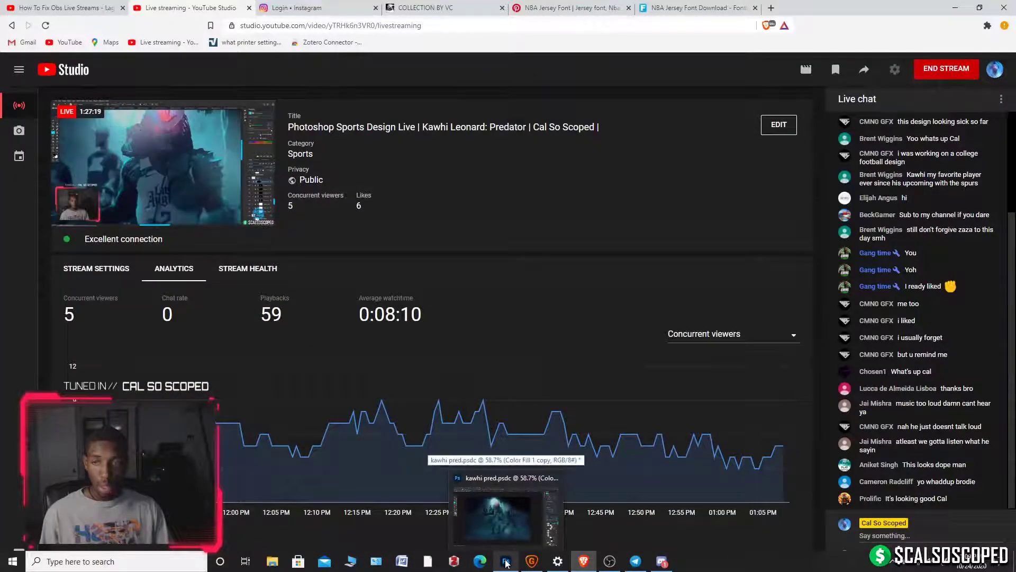
click(506, 562)
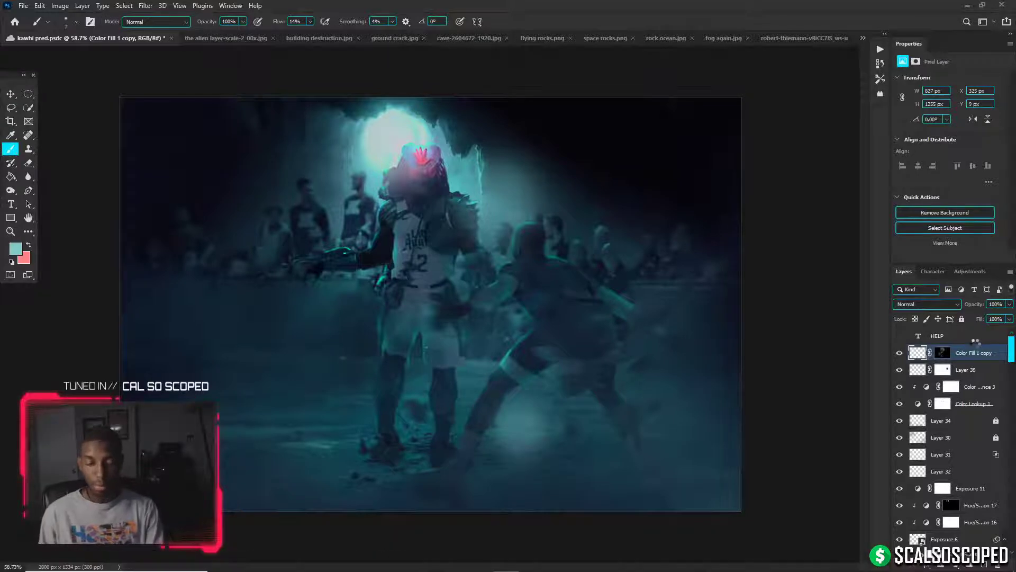
Stamp all visible layers into a new smart object above Color Fill 1 copy and open it in the Camera Raw Filter
key(ctrl+alt+shift+e)
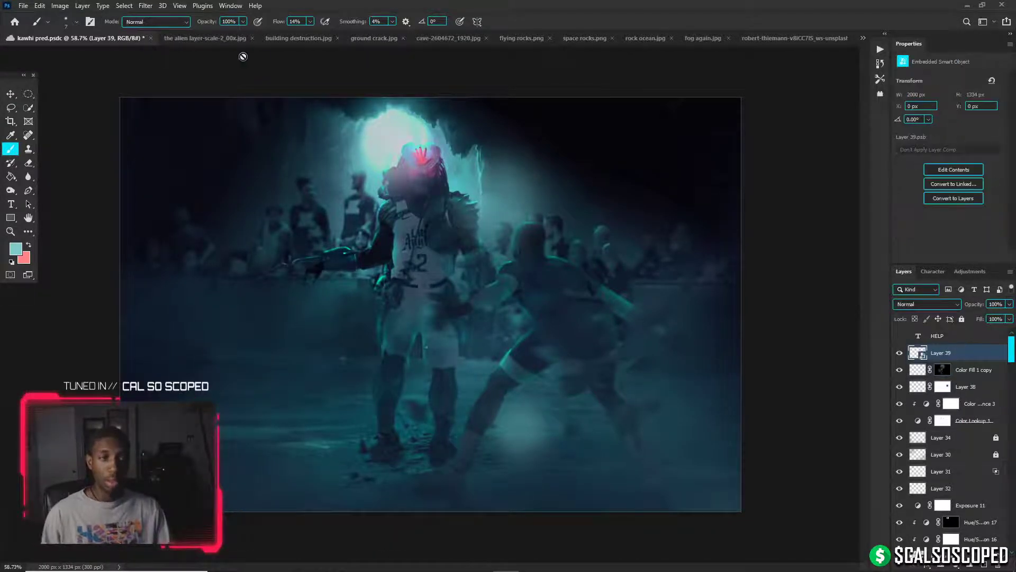
click(143, 5)
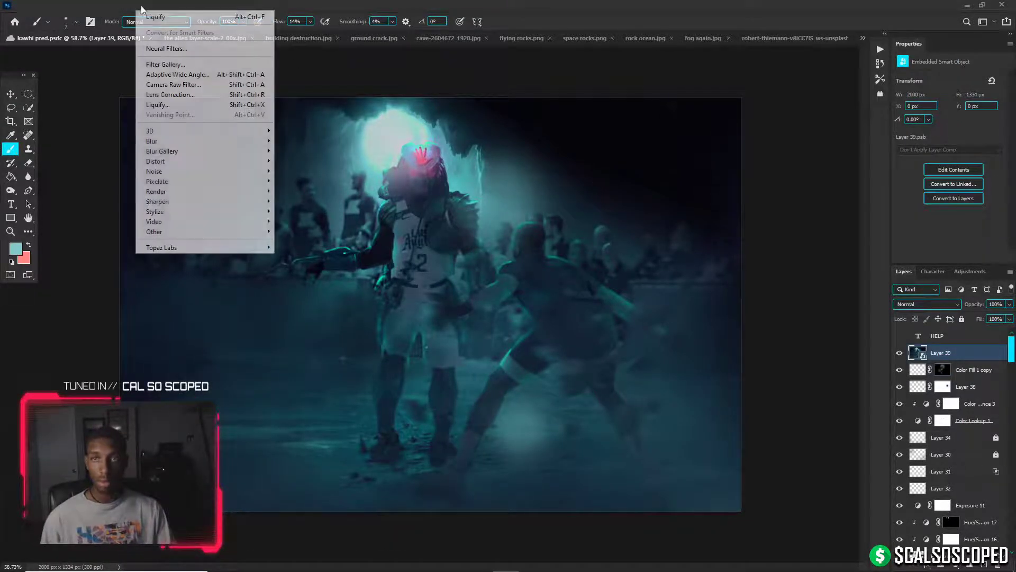
click(179, 85)
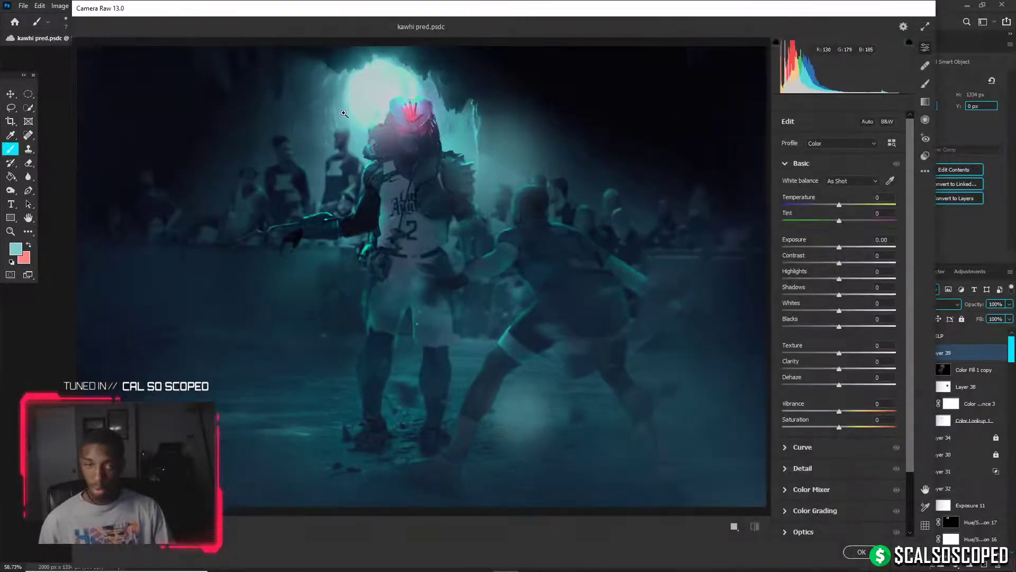
scroll(344, 114, up, 4)
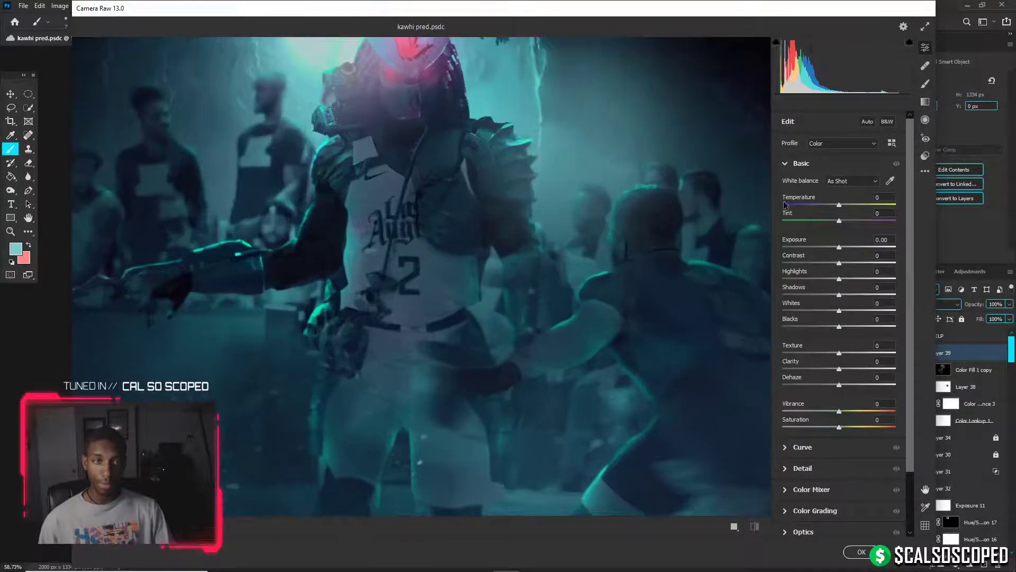
Try a cooler Camera Raw grade with temperature +1, tint +41, contrast +20 and clarity +28
drag(840, 205, 859, 222)
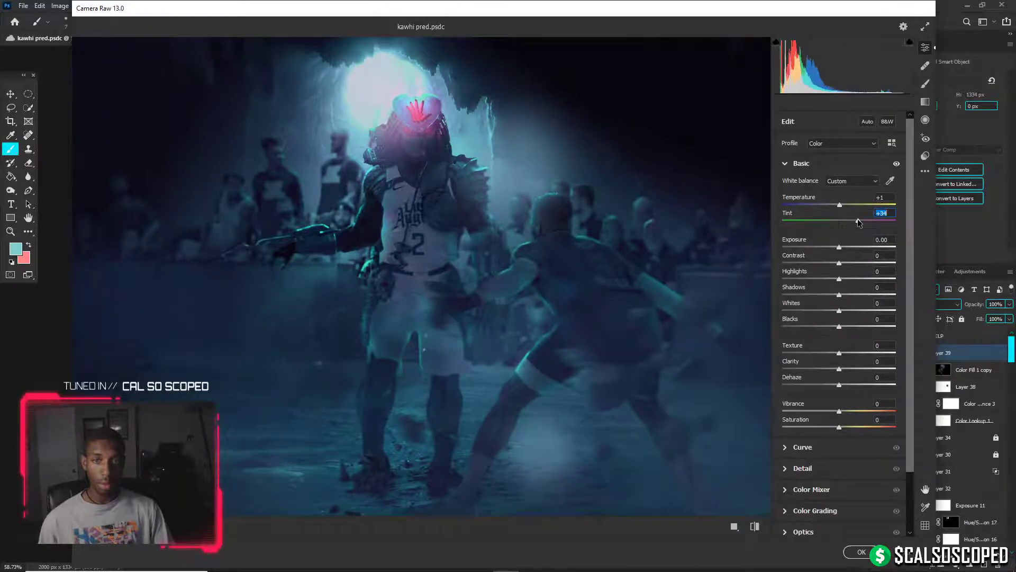
drag(842, 266, 852, 263)
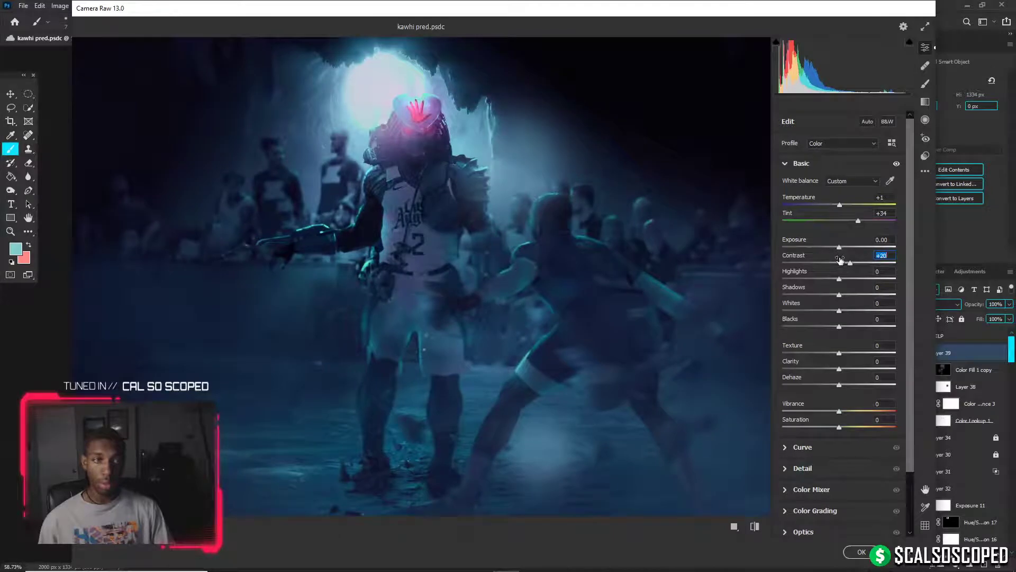
drag(842, 374, 856, 375)
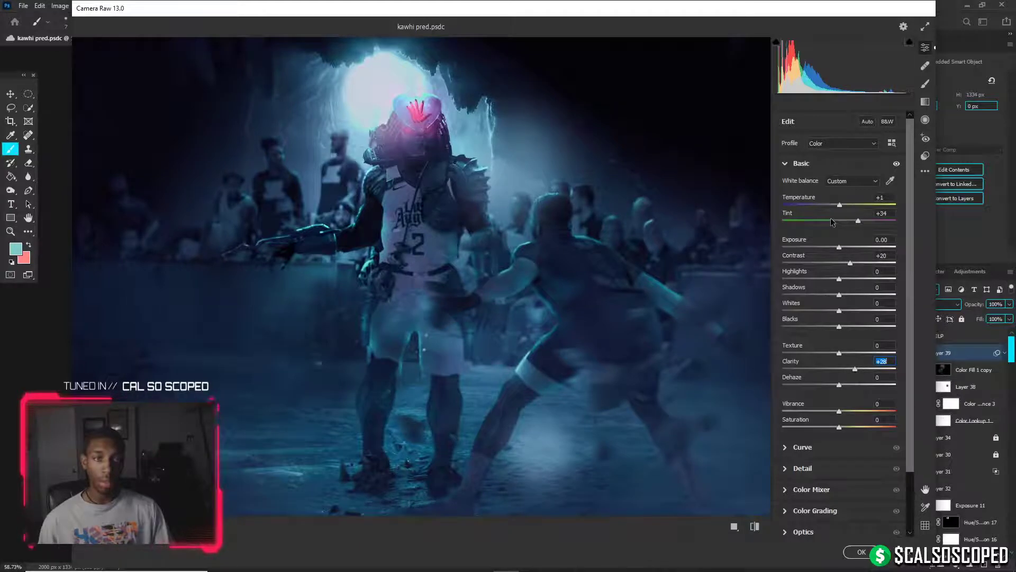
drag(840, 211, 864, 214)
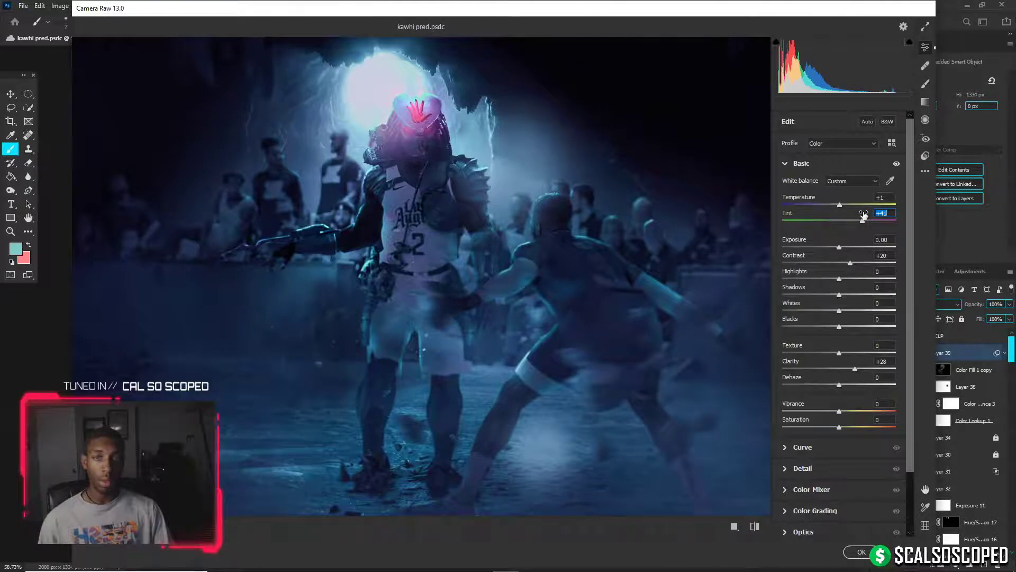
Try highlights +21, shadows -21, whites +38 and vibrance -1, and discard the Camera Raw adjustments
drag(839, 310, 858, 281)
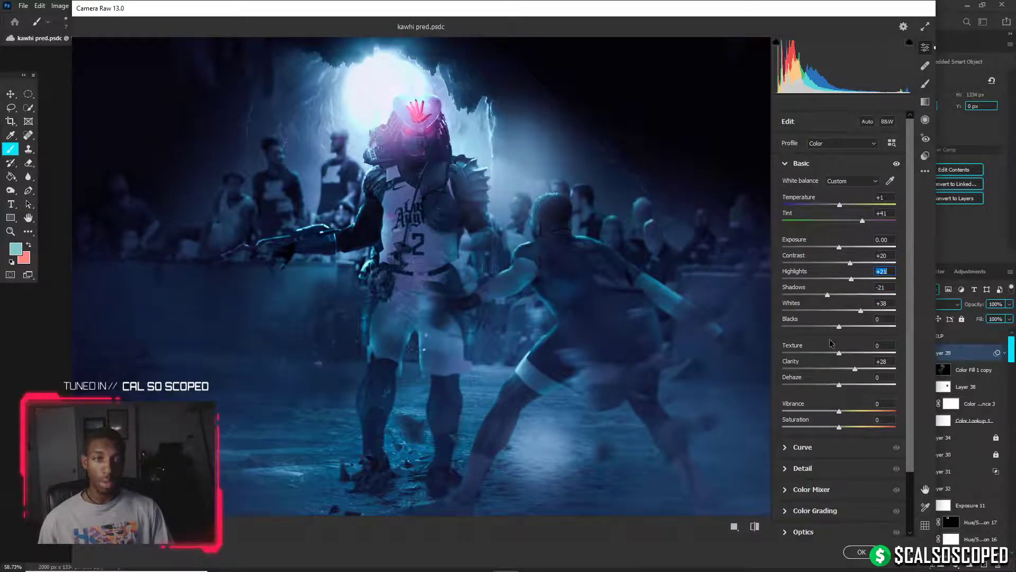
mouse_move(839, 411)
mouse_down()
mouse_move(850, 411)
mouse_move(832, 407)
mouse_move(841, 410)
mouse_up()
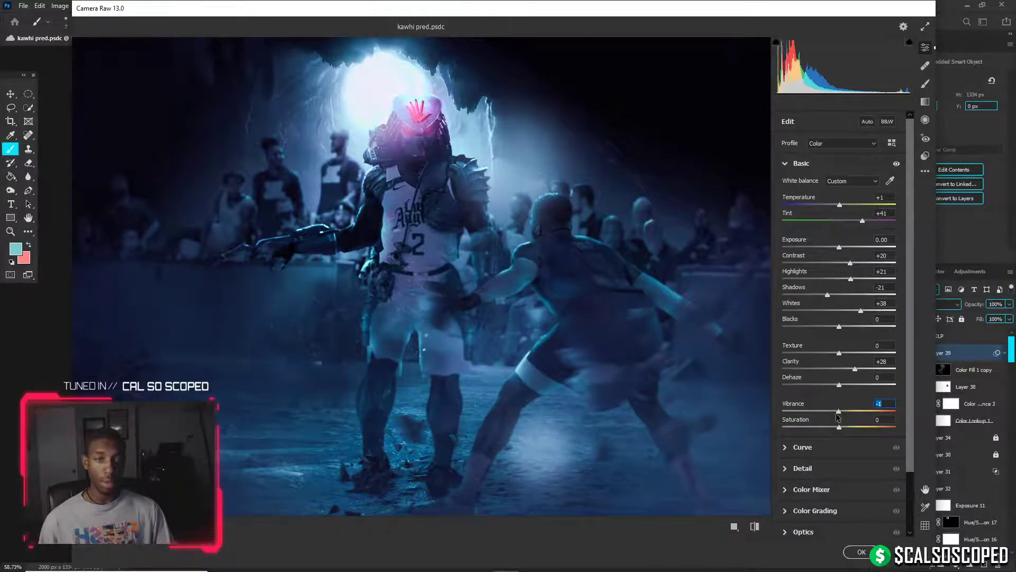
scroll(831, 421, down, 3)
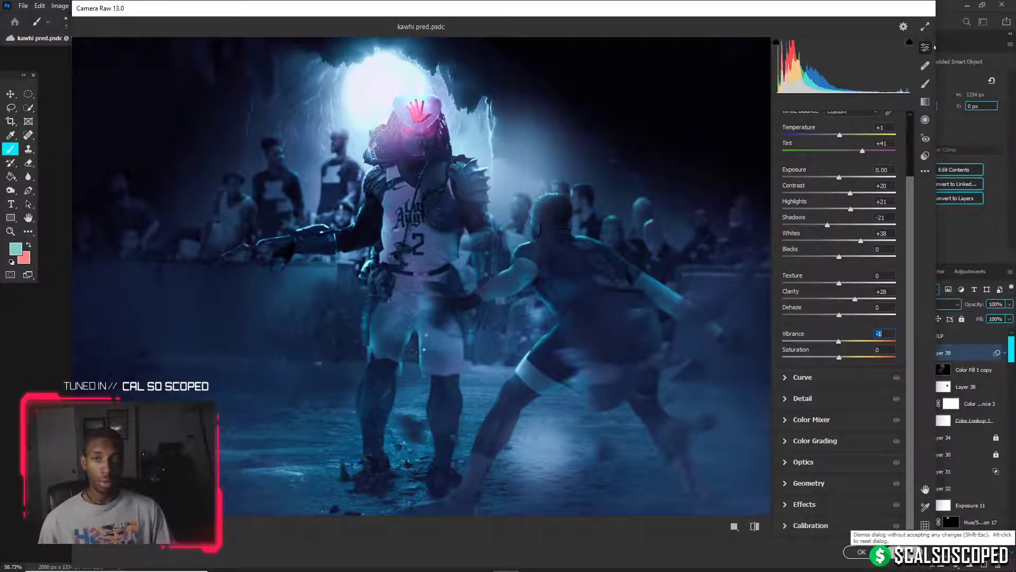
click(908, 552)
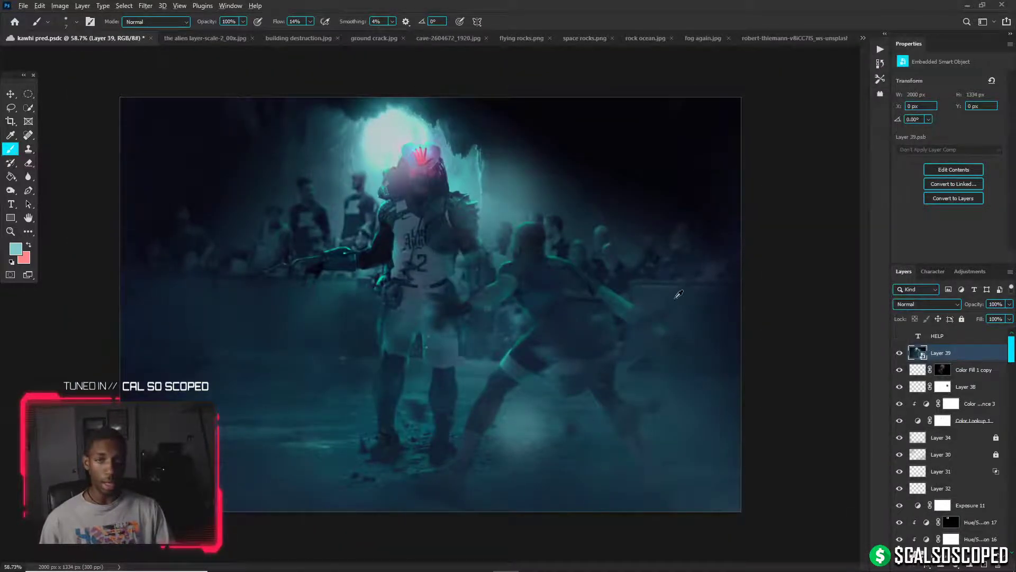
Delete the stamped smart object Layer 39 from above Color Fill 1 copy
scroll(400, 202, up, 8)
key(v)
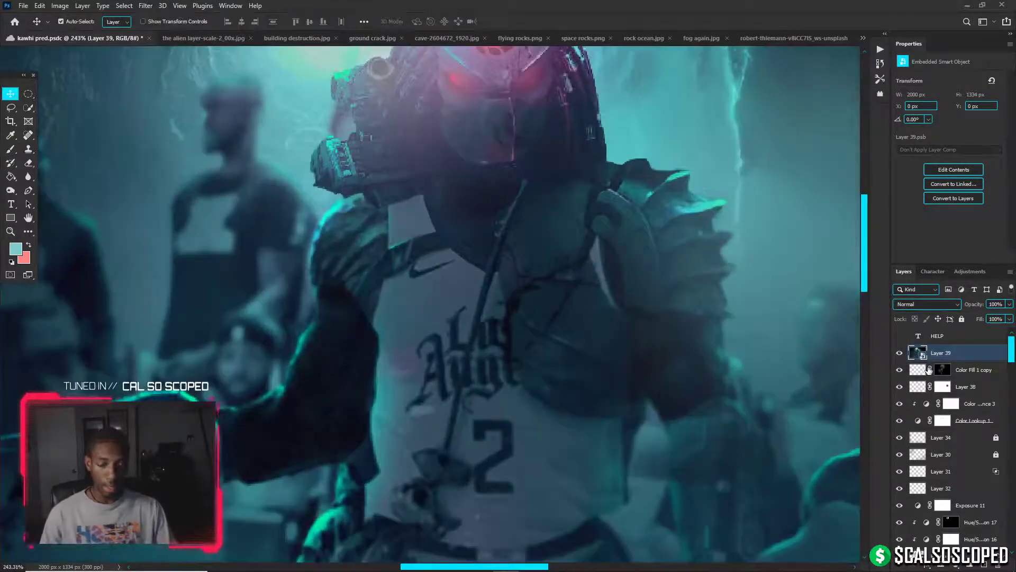
key(Delete)
Check Layer 0 copy by hiding and reshowing it, and open the contents of the Predator figure's Group 1 copy smart object
click(943, 404)
scroll(949, 488, down, 8)
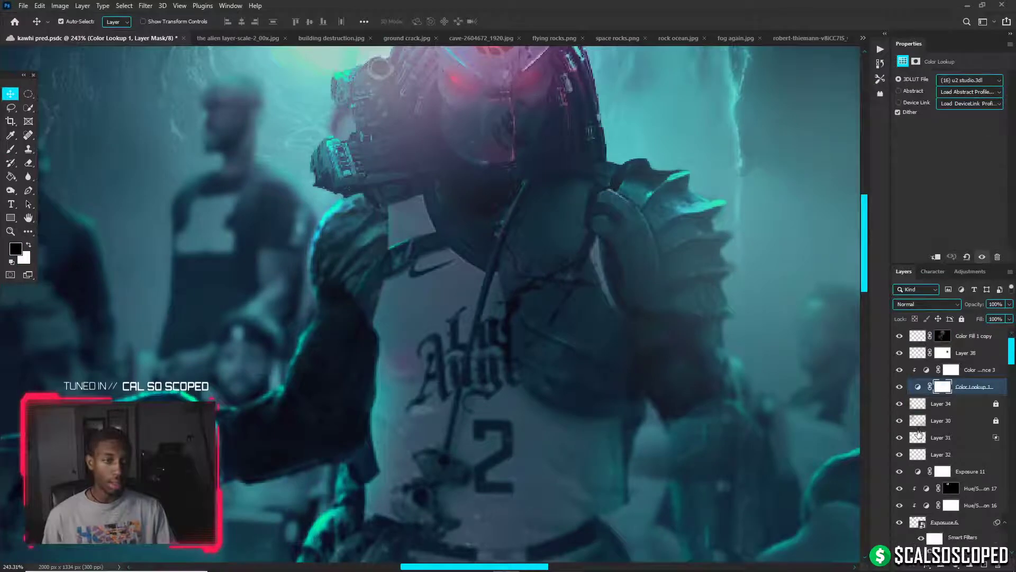
scroll(919, 457, down, 8)
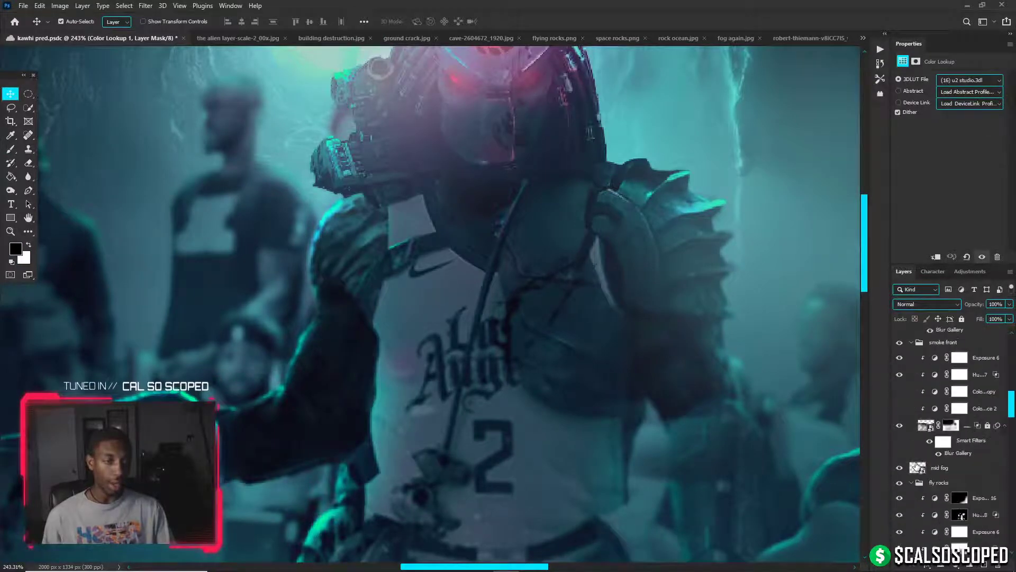
scroll(906, 478, down, 5)
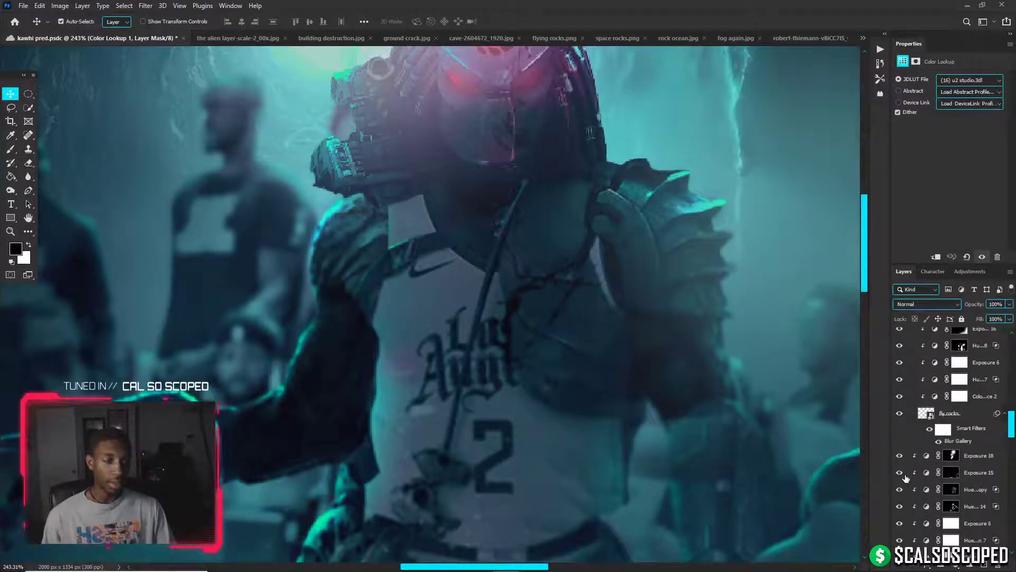
click(901, 491)
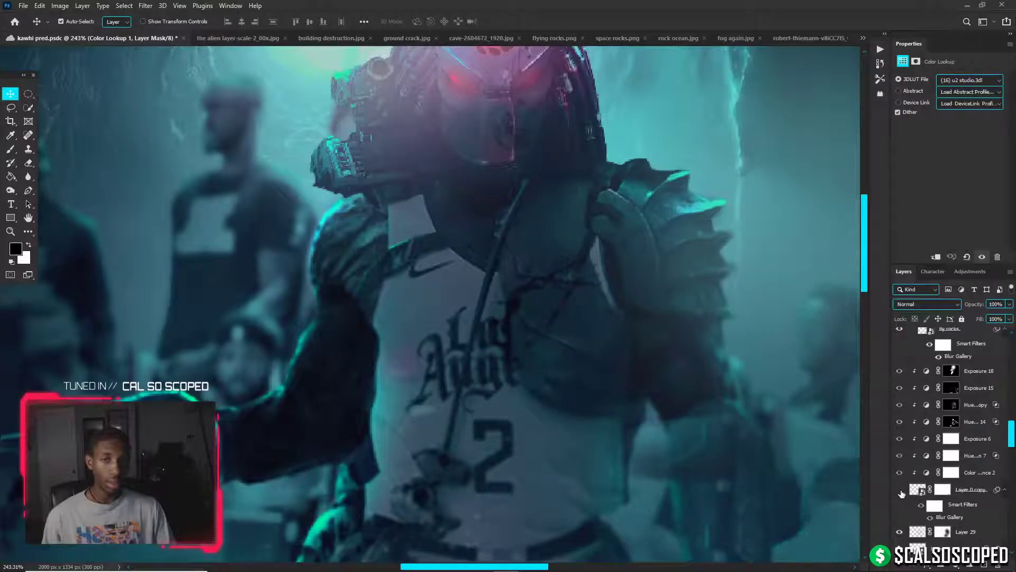
click(901, 491)
scroll(908, 497, up, 6)
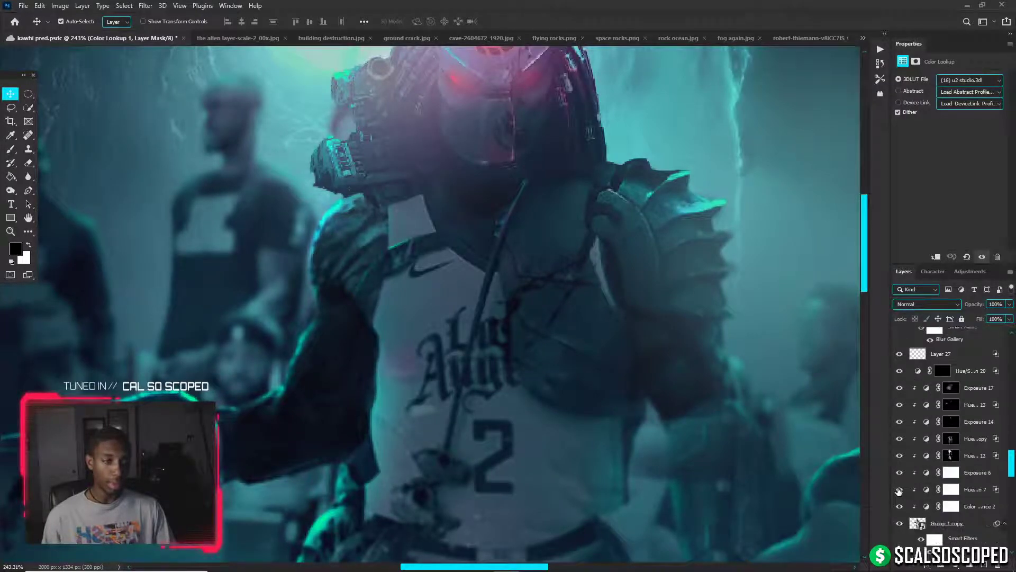
double_click(919, 507)
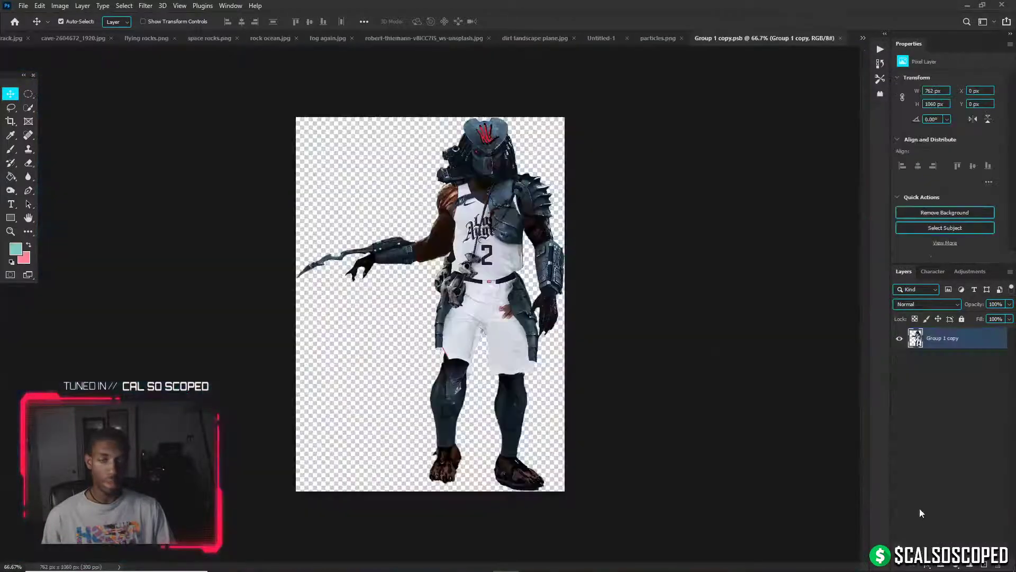
Duplicate the Group 1 copy layer and hide the original beneath the duplicate
scroll(519, 177, up, 5)
scroll(515, 217, up, 5)
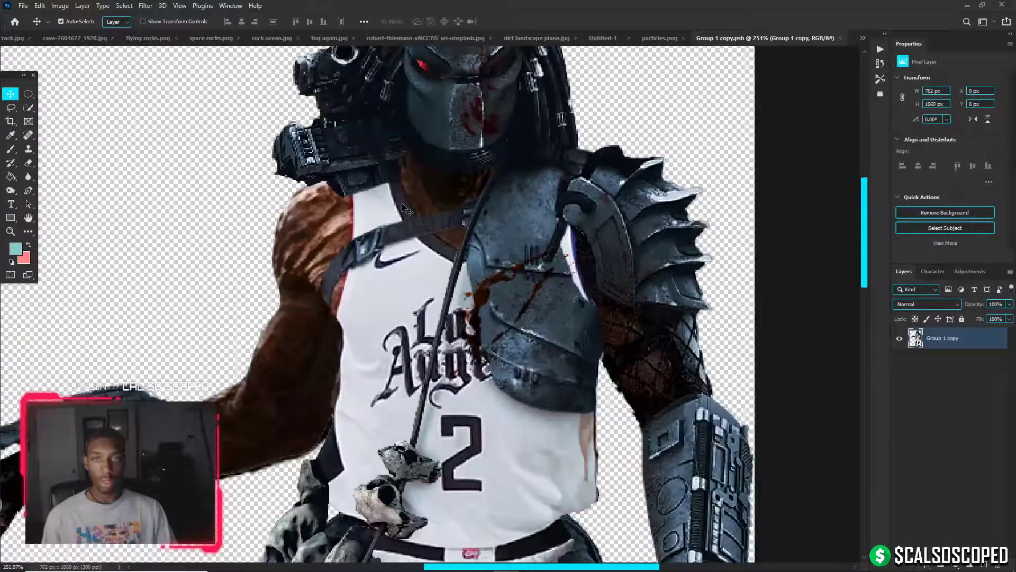
key(ctrl+j)
click(900, 360)
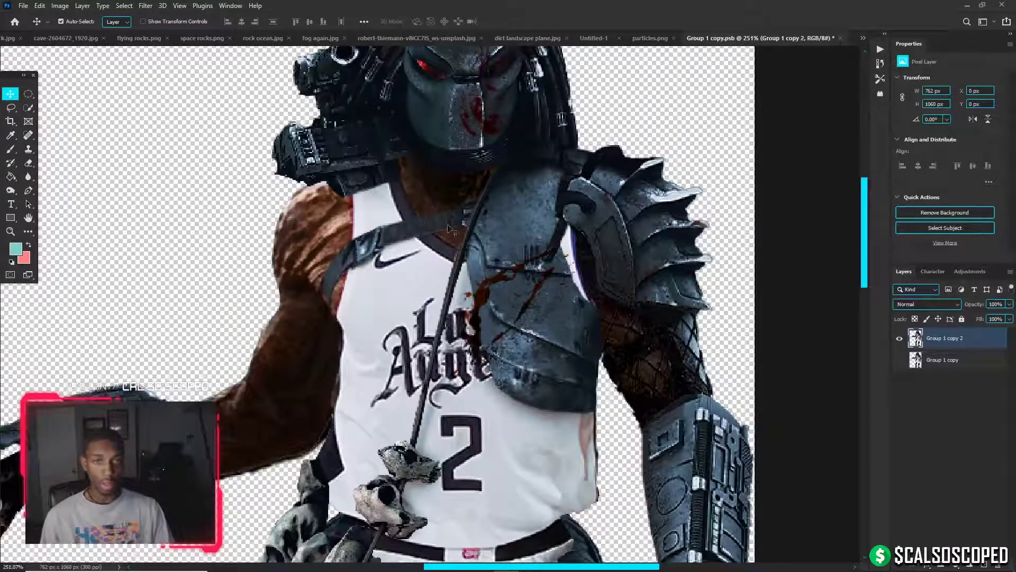
Select the swoosh below the shoulder strap on the white jersey's chest with the Lasso tool
scroll(365, 255, up, 3)
click(12, 107)
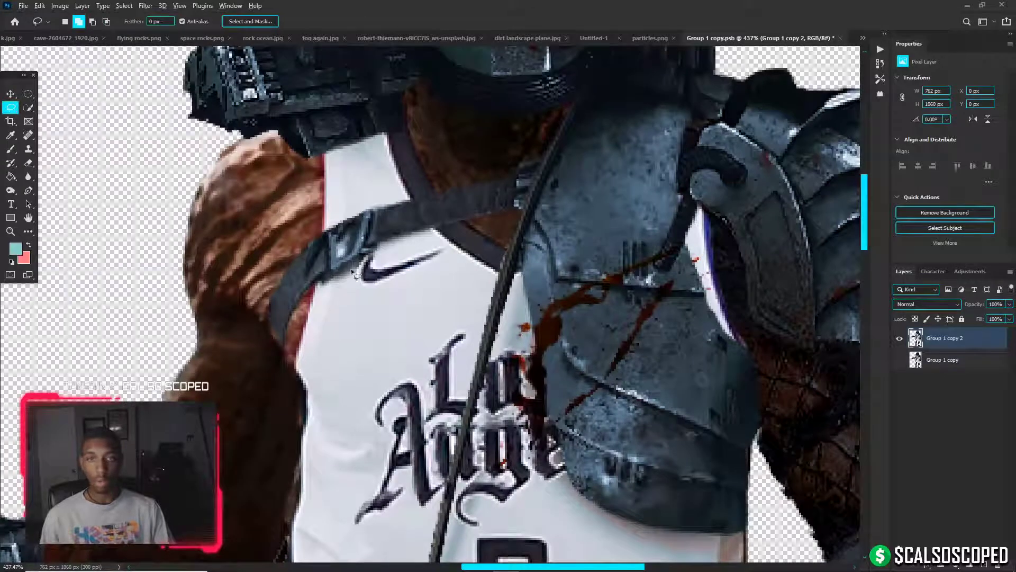
drag(363, 261, 359, 271)
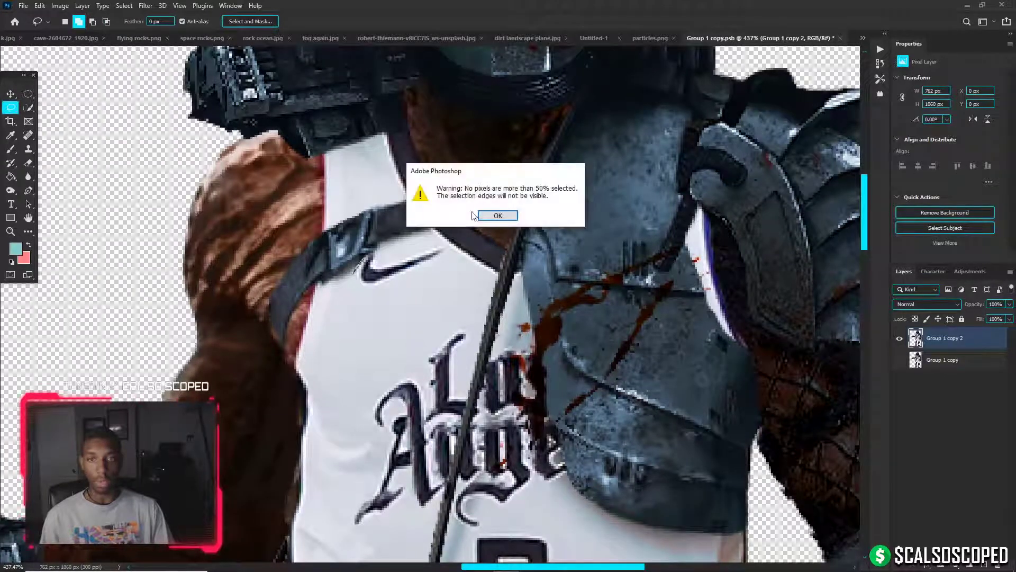
key(Return)
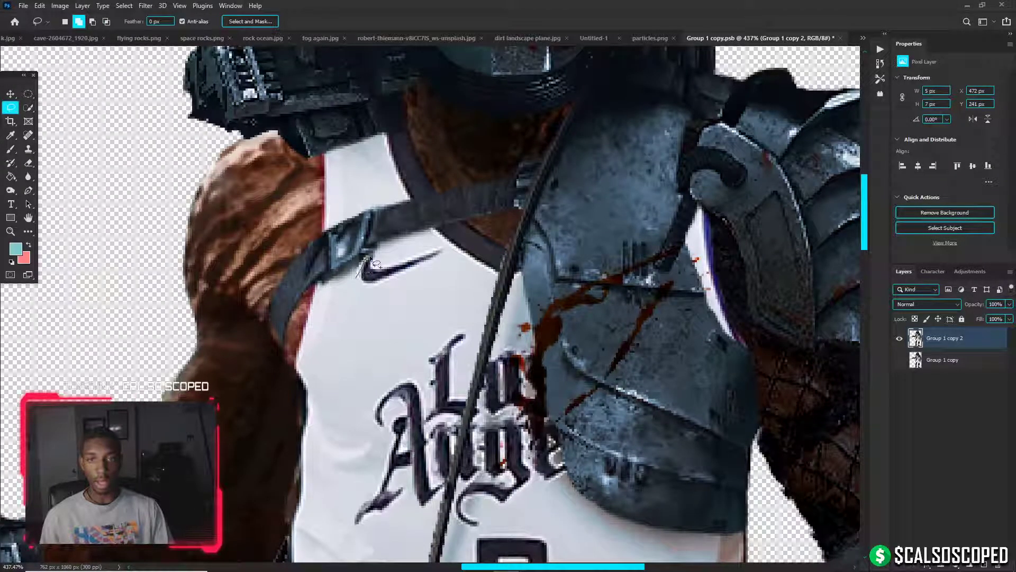
drag(370, 263, 438, 258)
drag(372, 285, 365, 282)
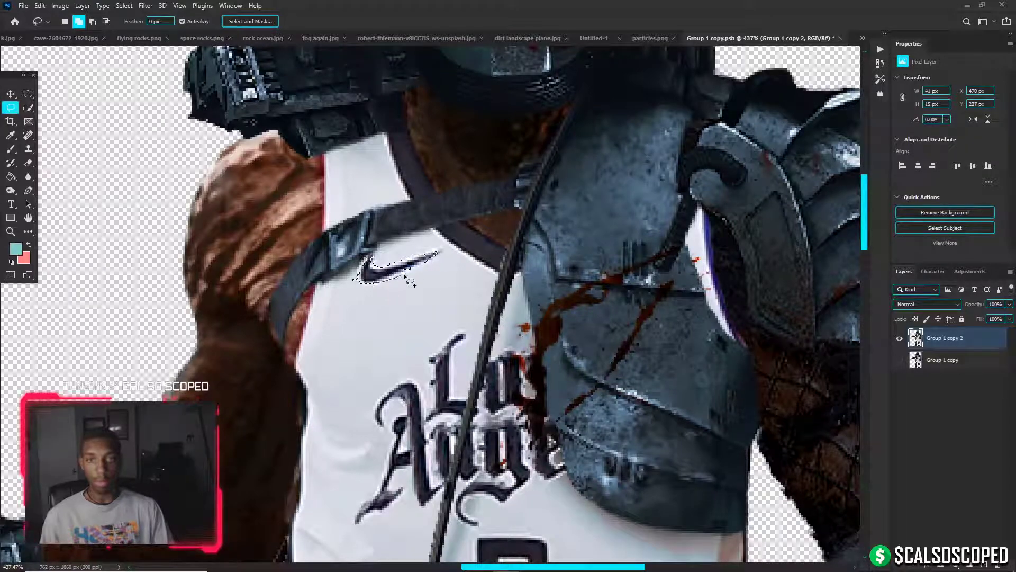
Switch to OBS and lower the october stream playlist volume to -39.0 dB, and check the livestream page in YouTube Studio
click(614, 564)
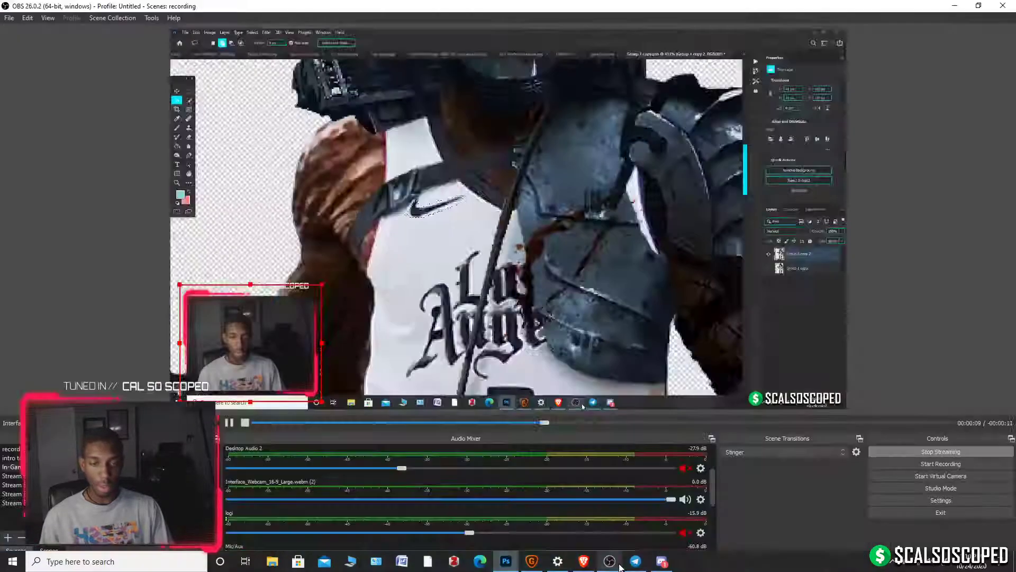
scroll(323, 506, down, 5)
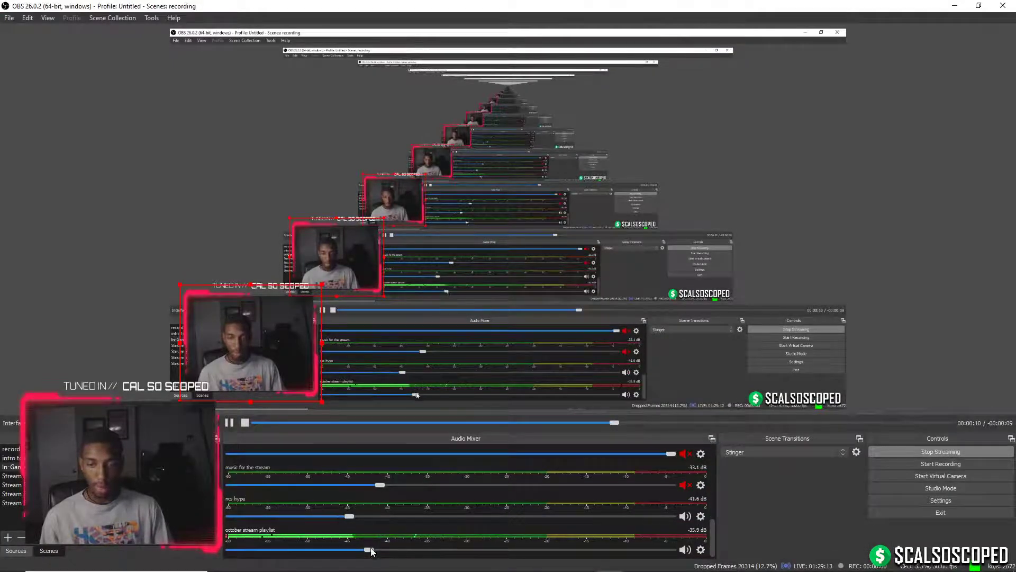
scroll(369, 512, up, 5)
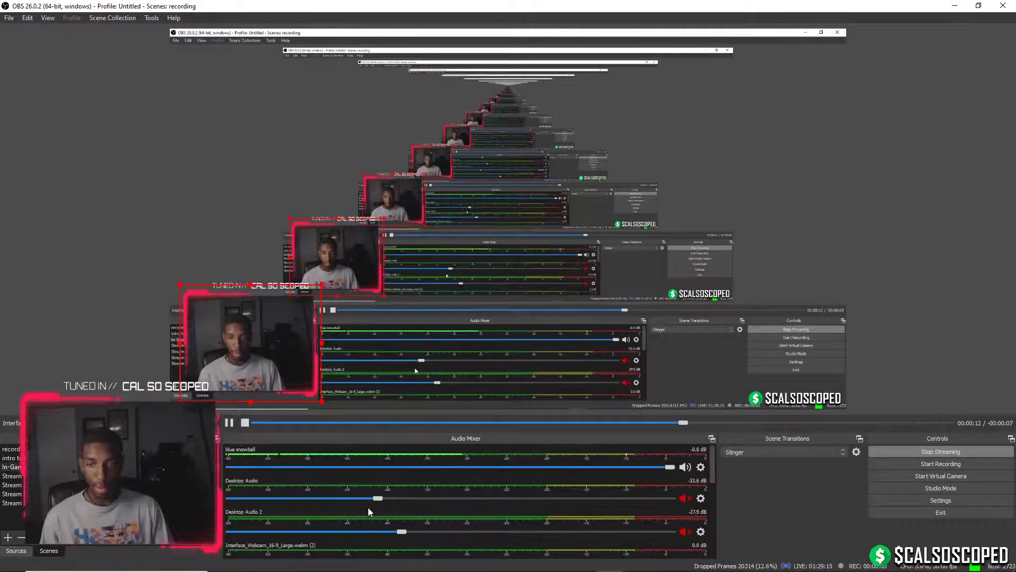
scroll(381, 500, down, 4)
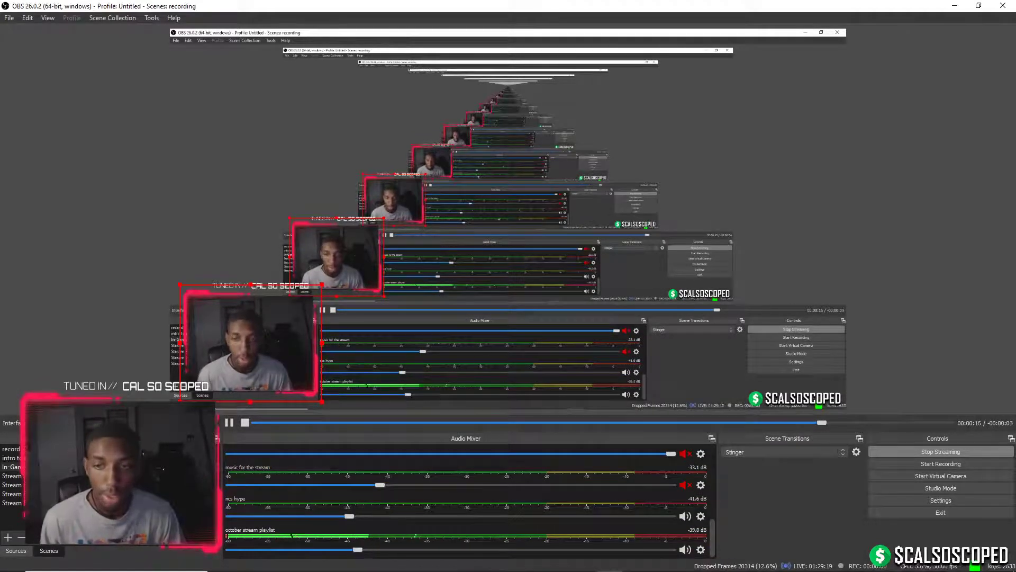
click(584, 564)
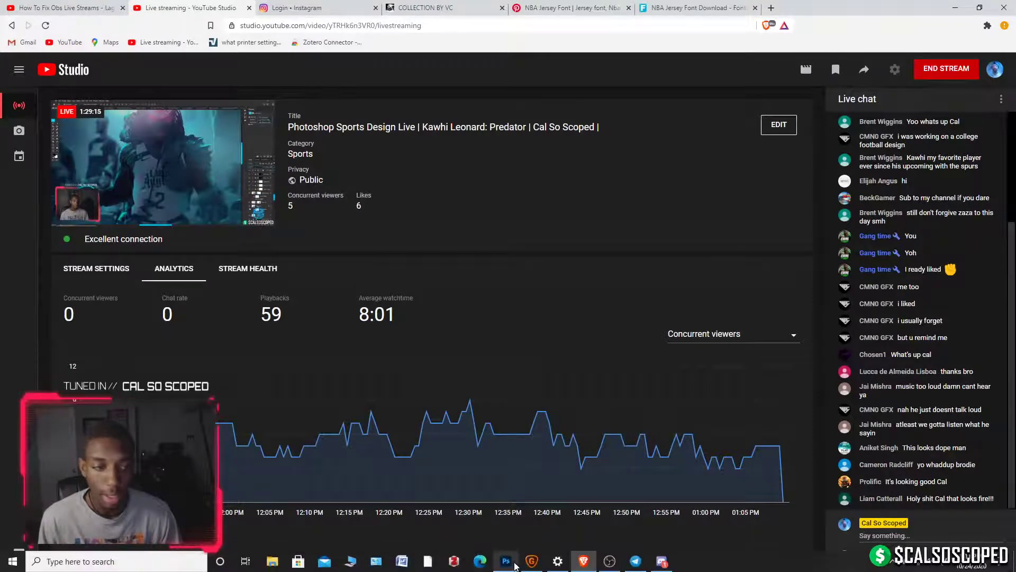
Switch back to Photoshop, fill the selected swoosh area to remove the logo from the jersey, and clear the selection
click(514, 564)
scroll(406, 397, down, 2)
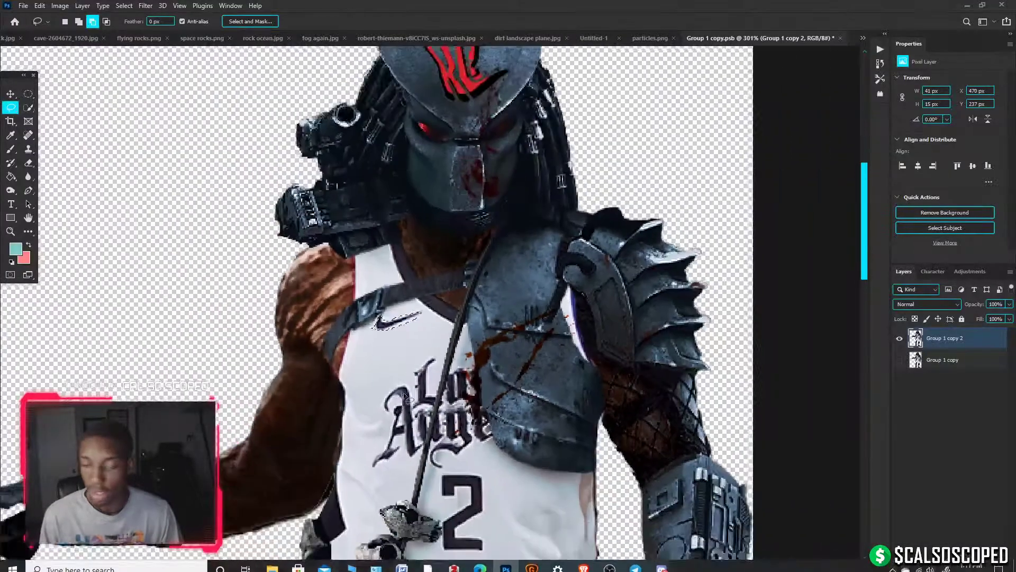
scroll(406, 397, down, 2)
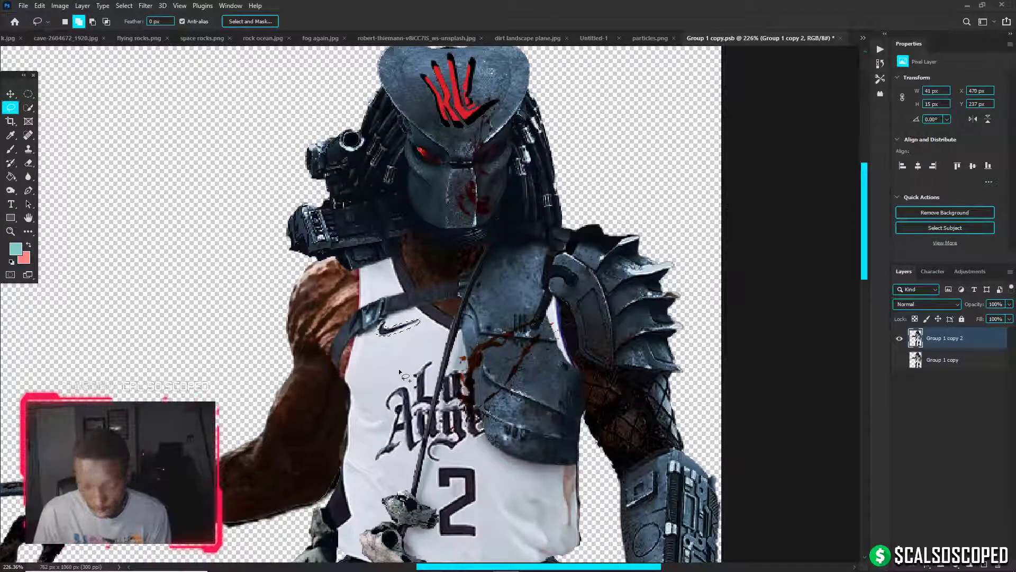
scroll(391, 345, up, 4)
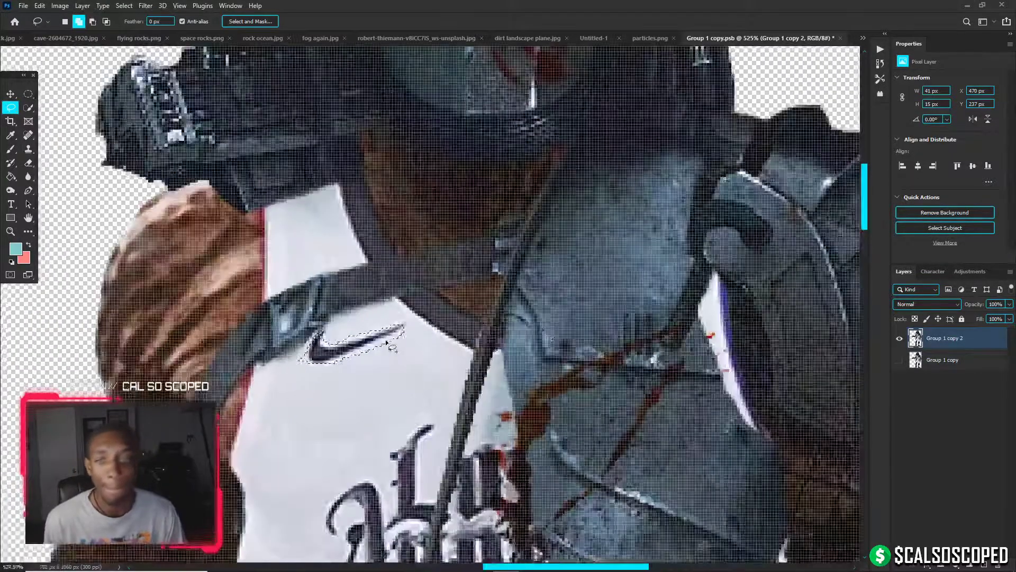
key(shift+BackSpace)
key(Return)
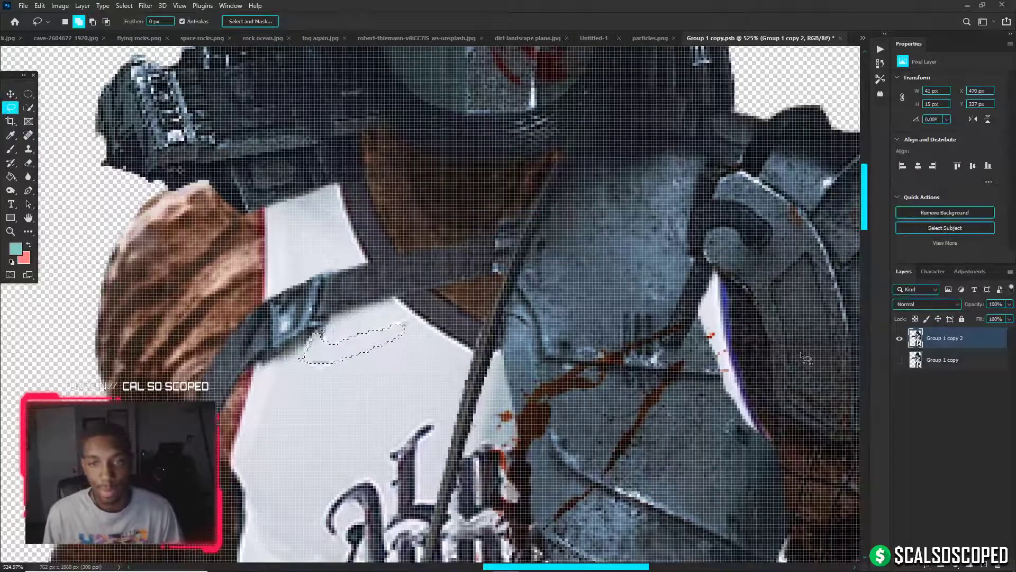
key(ctrl+d)
Clone clean jersey fabric over the leftover swoosh marks below the strap with the Clone Stamp tool
click(28, 149)
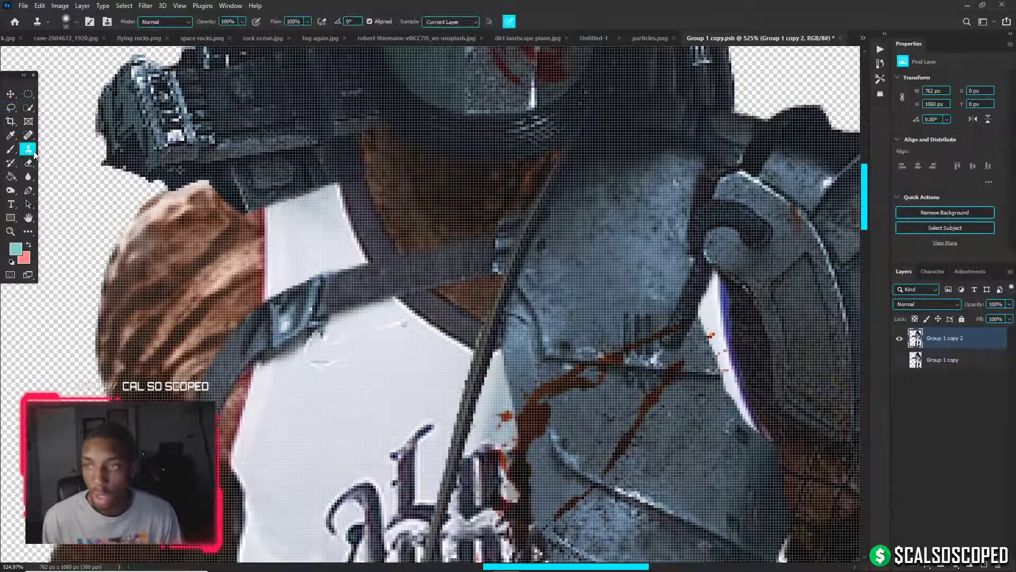
mouse_move(310, 396)
mouse_down()
mouse_move(322, 363)
mouse_move(368, 358)
mouse_move(404, 335)
mouse_move(374, 336)
mouse_move(356, 365)
mouse_move(337, 358)
mouse_up()
alt+click(367, 381)
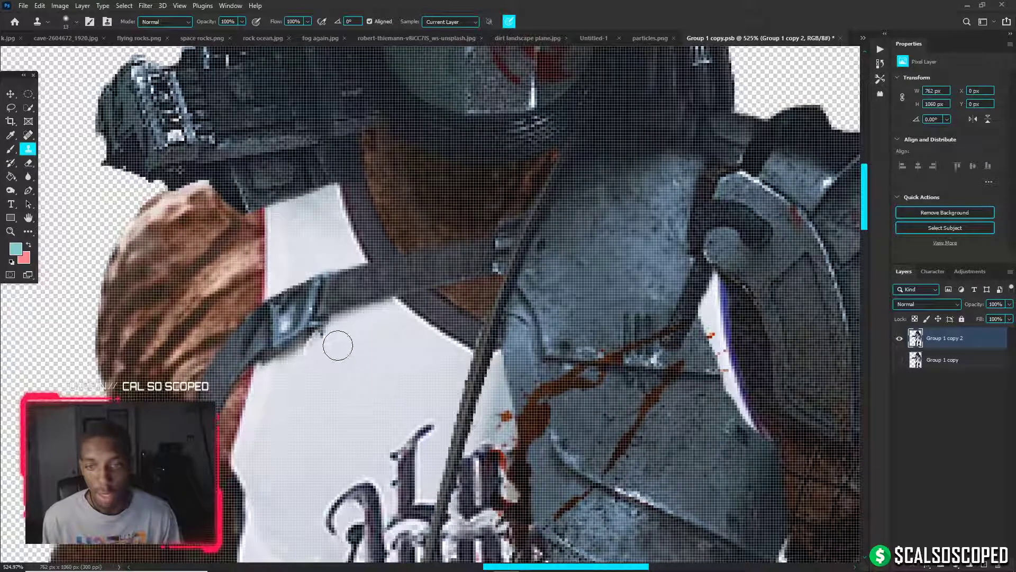
alt+click(316, 367)
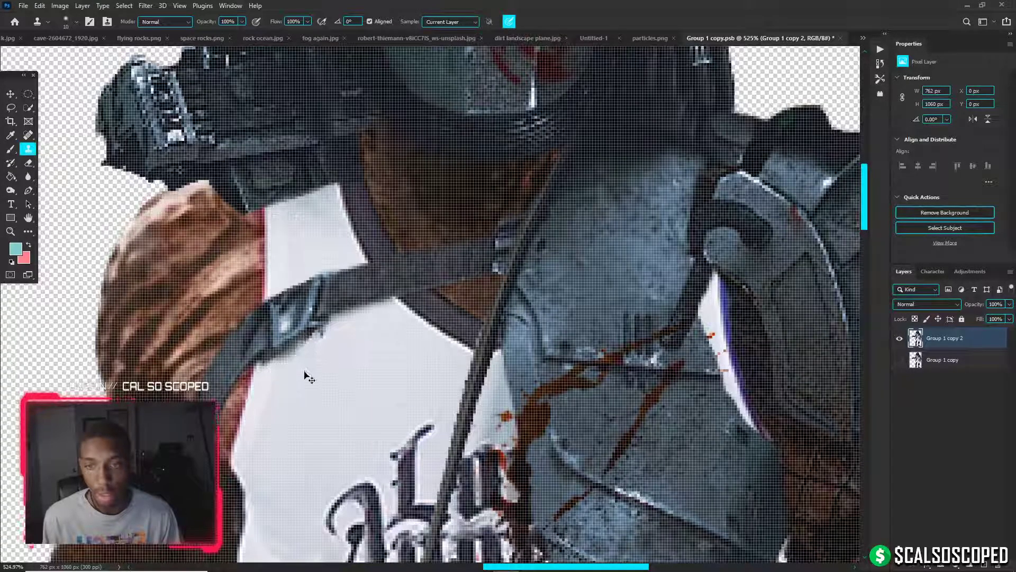
alt+right_click(321, 351)
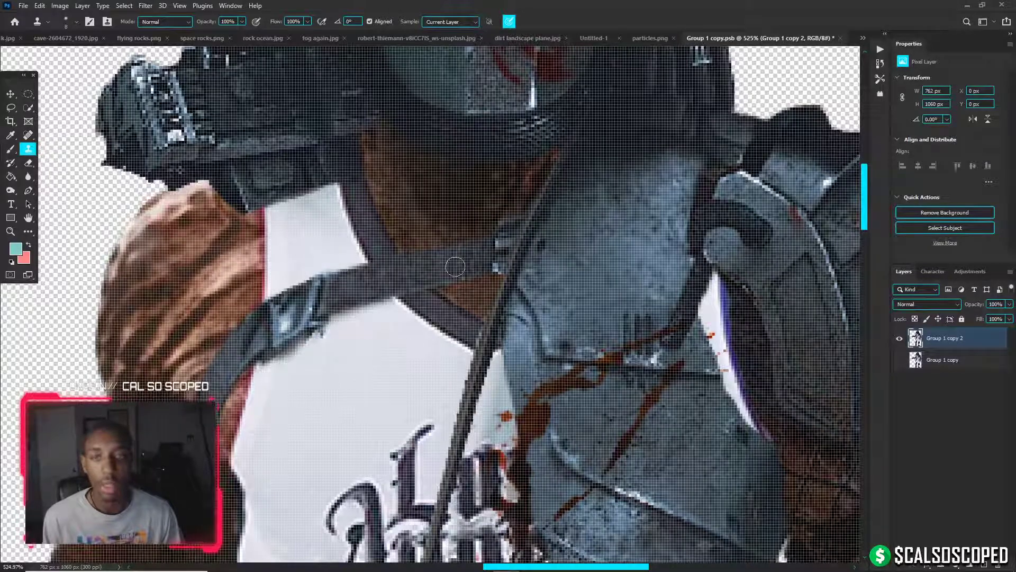
Save the Group 1 copy.psb edits and close the smart object document
click(840, 38)
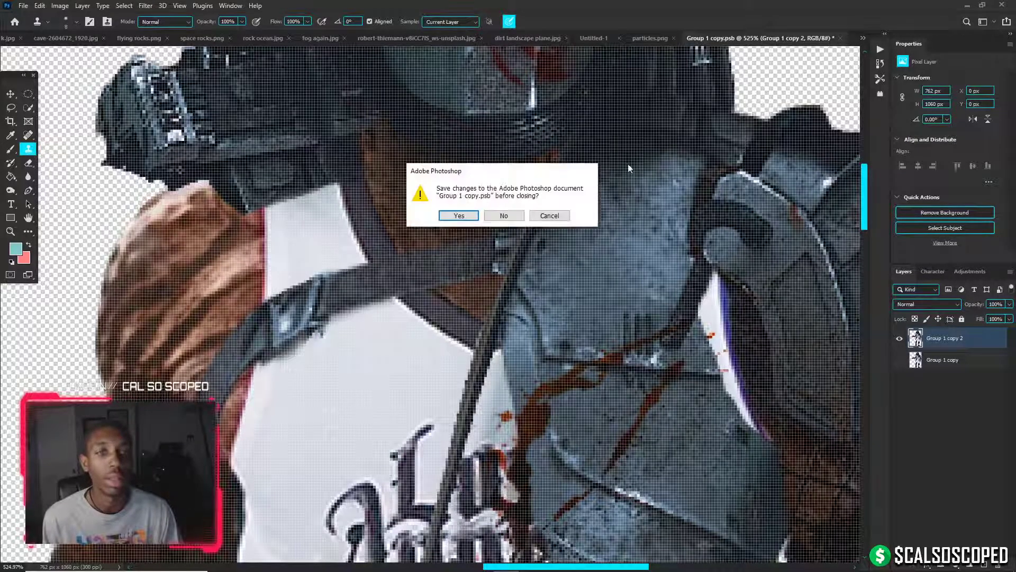
click(553, 214)
key(ctrl+s)
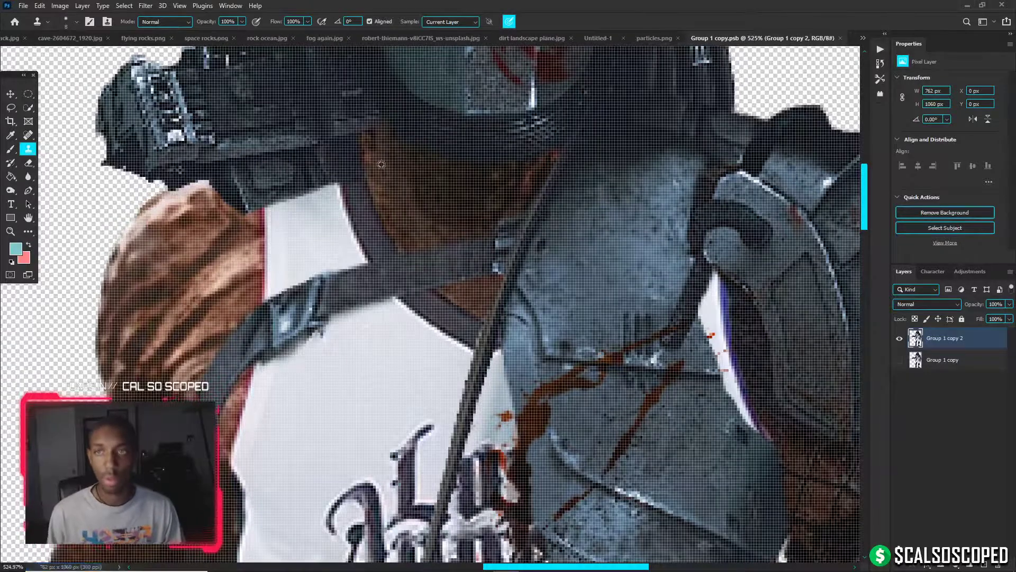
scroll(377, 142, down, 5)
scroll(376, 141, down, 3)
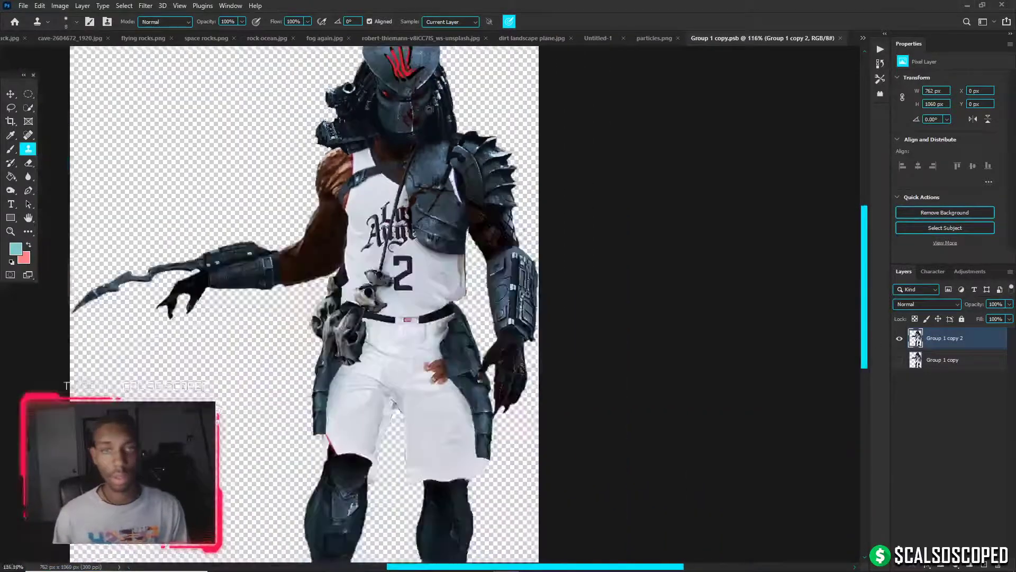
click(840, 38)
Examine the retouched jersey chest on the Predator figure in the kawhi pred.psdc composite, close up and as a whole
scroll(477, 150, up, 2)
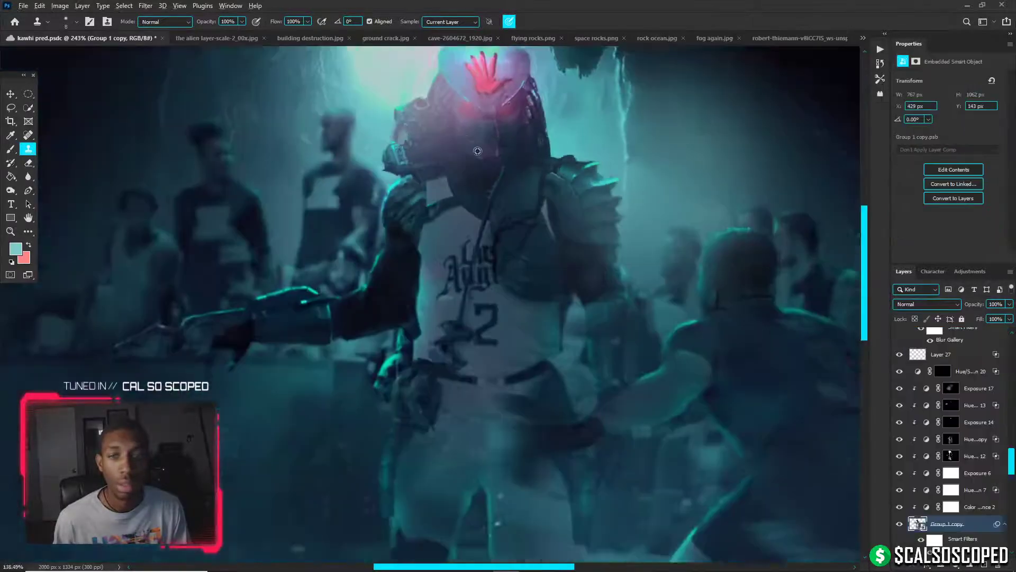
scroll(478, 151, down, 8)
scroll(387, 144, up, 1)
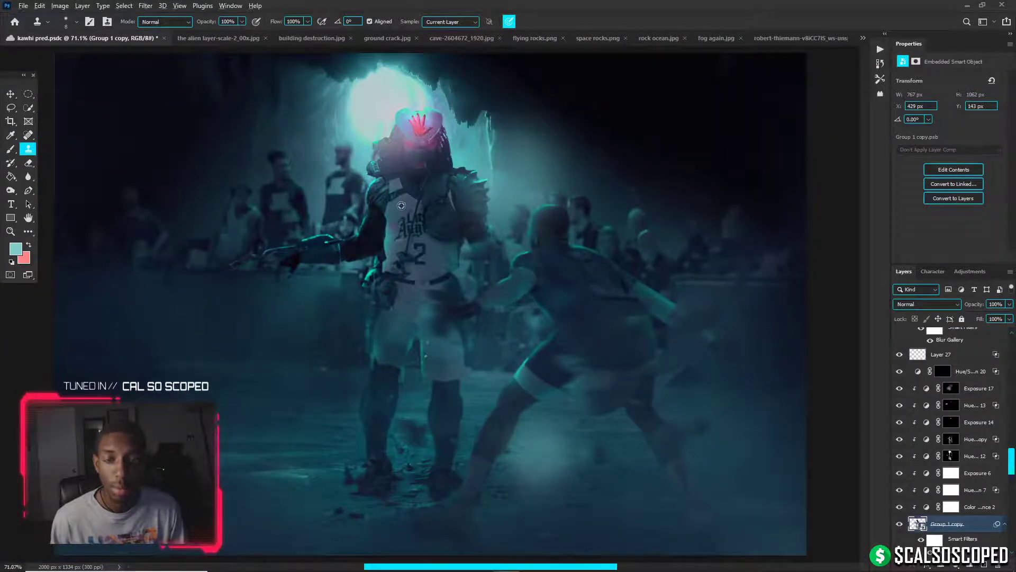
scroll(405, 193, up, 6)
scroll(398, 196, down, 2)
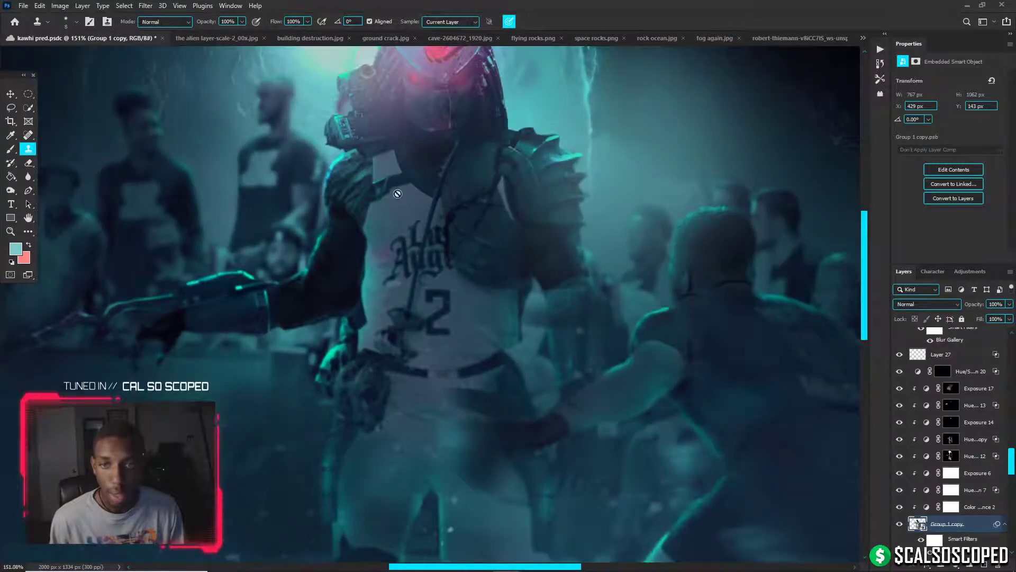
scroll(398, 193, down, 9)
scroll(400, 192, up, 4)
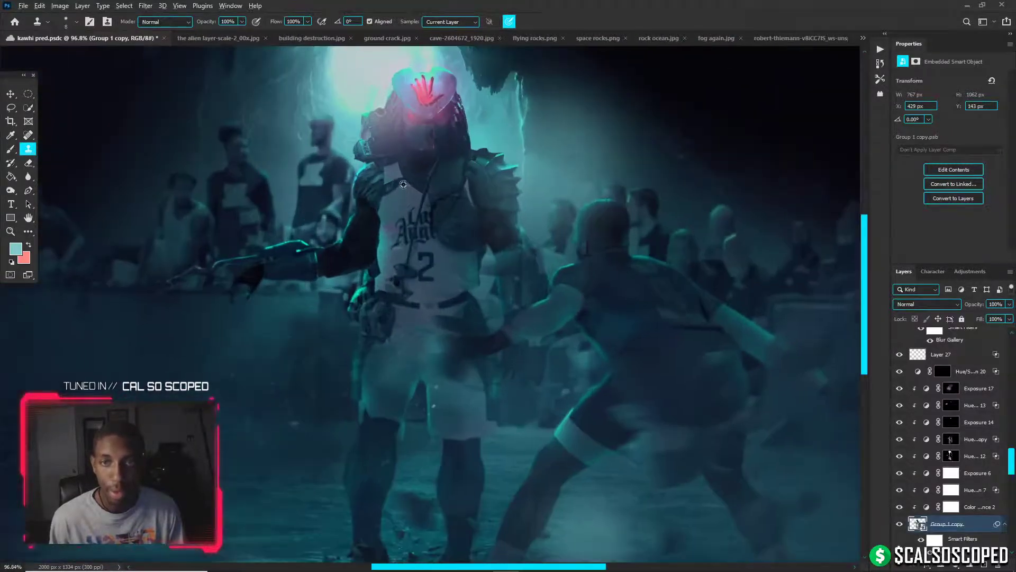
scroll(404, 184, up, 2)
Reopen the Group 1 copy smart object and browse to the Seagate Desktop Drive's logos folder for an embedded placement
double_click(924, 523)
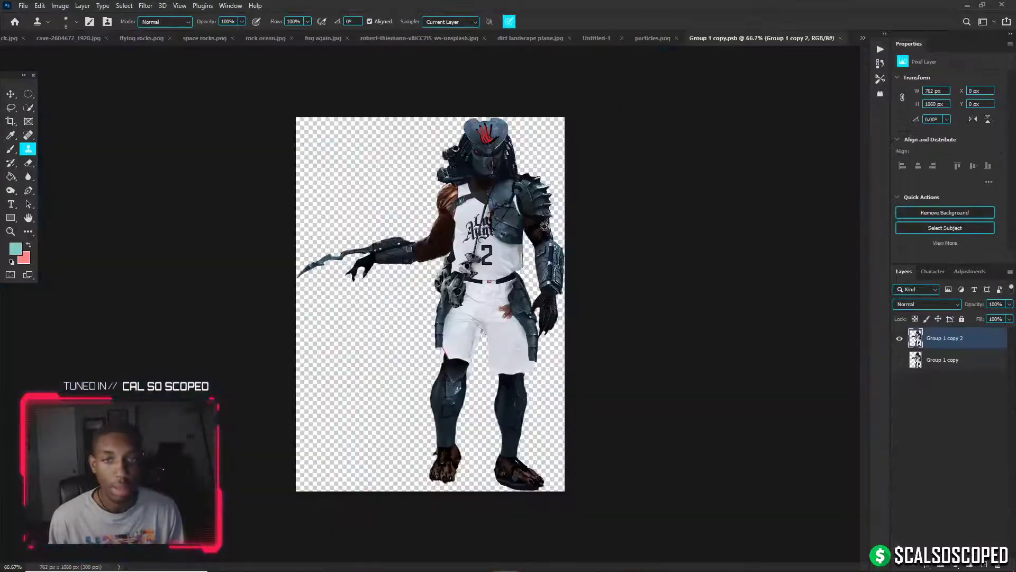
scroll(466, 166, up, 5)
click(29, 8)
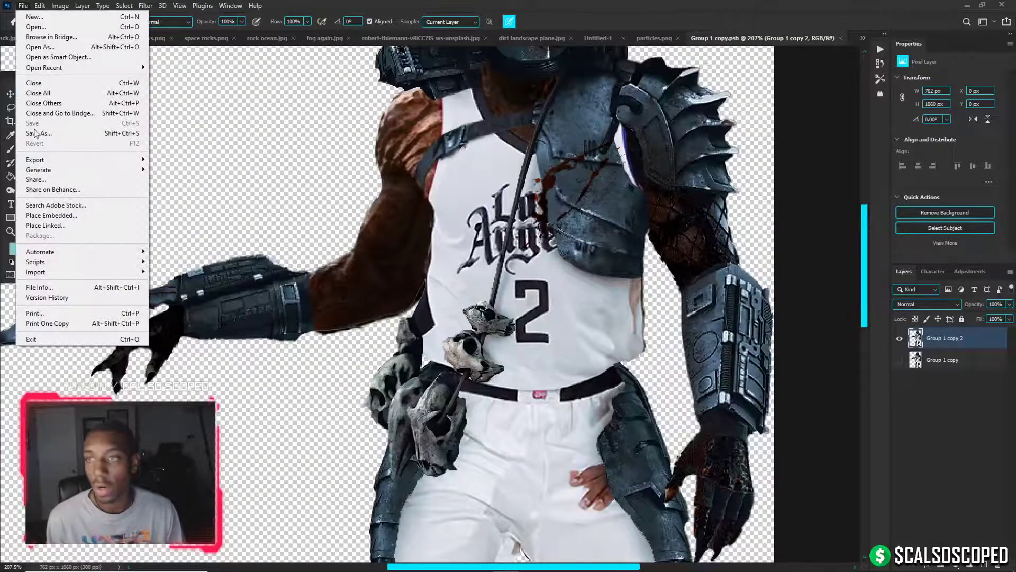
click(63, 216)
click(333, 398)
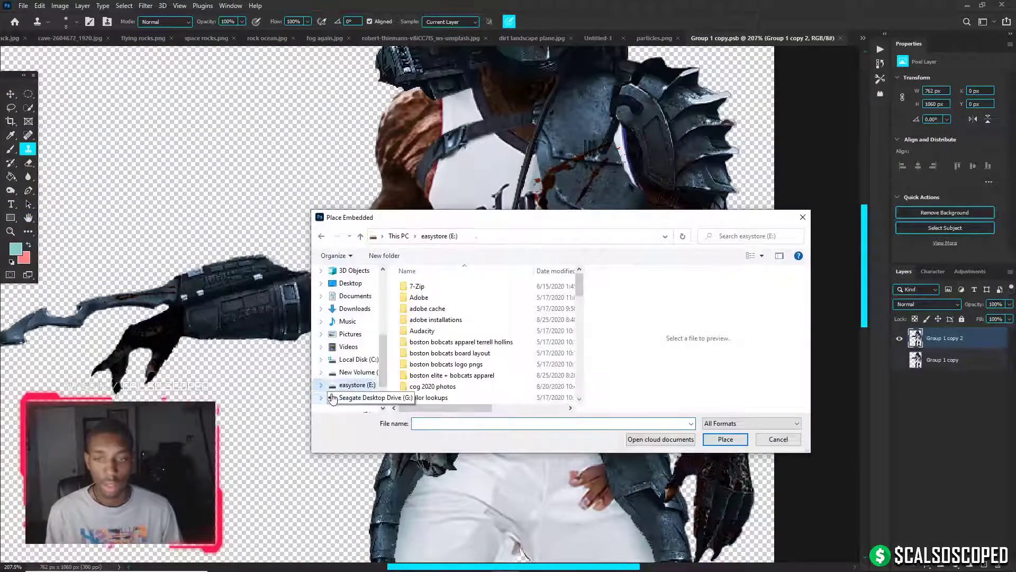
scroll(428, 357, down, 10)
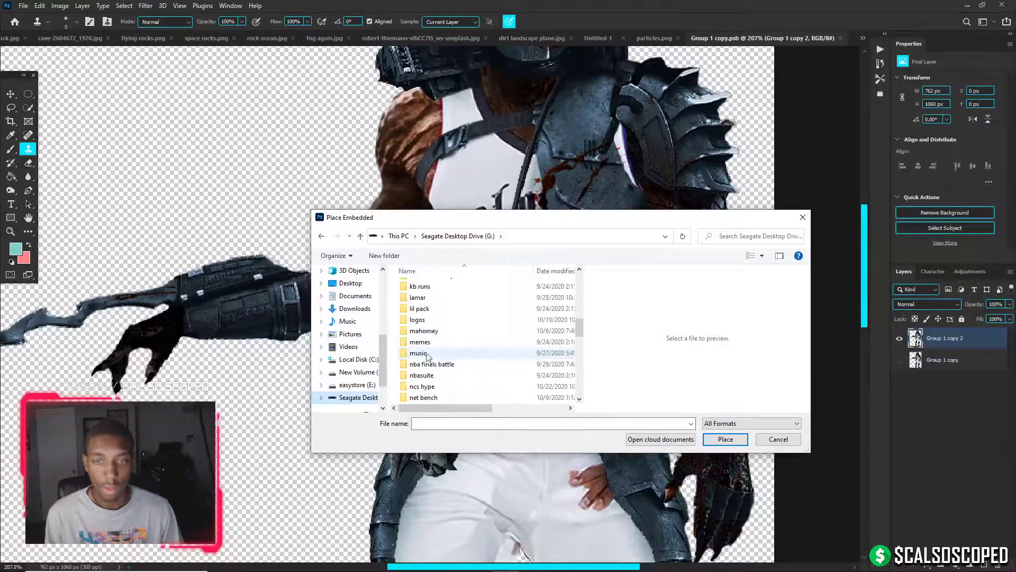
double_click(418, 320)
Find calsoscoped cube logo.png by file name and embed it in the smart object document
click(437, 423)
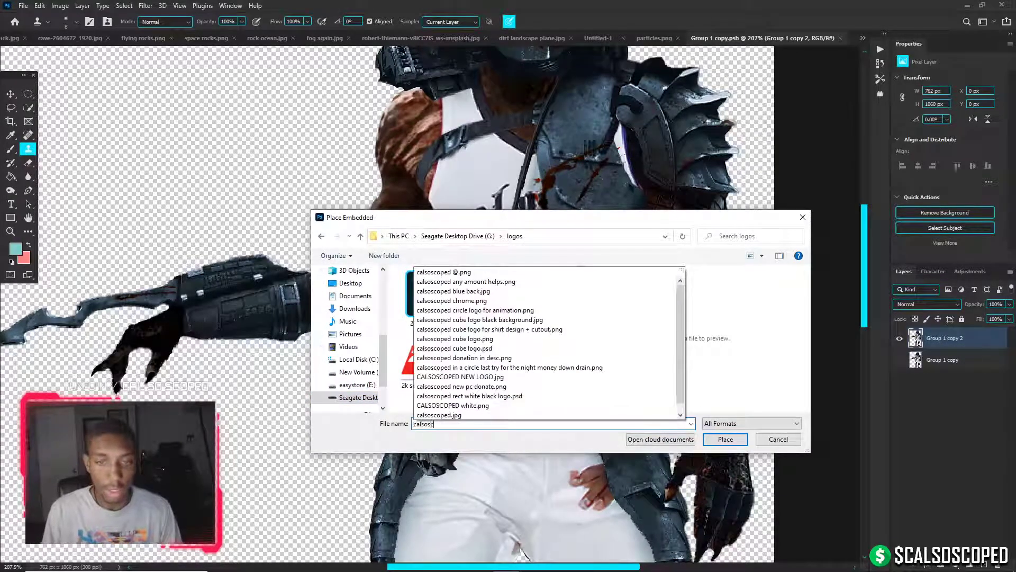
key(Down)
key(Down)
key(Down)
key(Down)
key(Down)
key(Down)
key(Down)
key(Down)
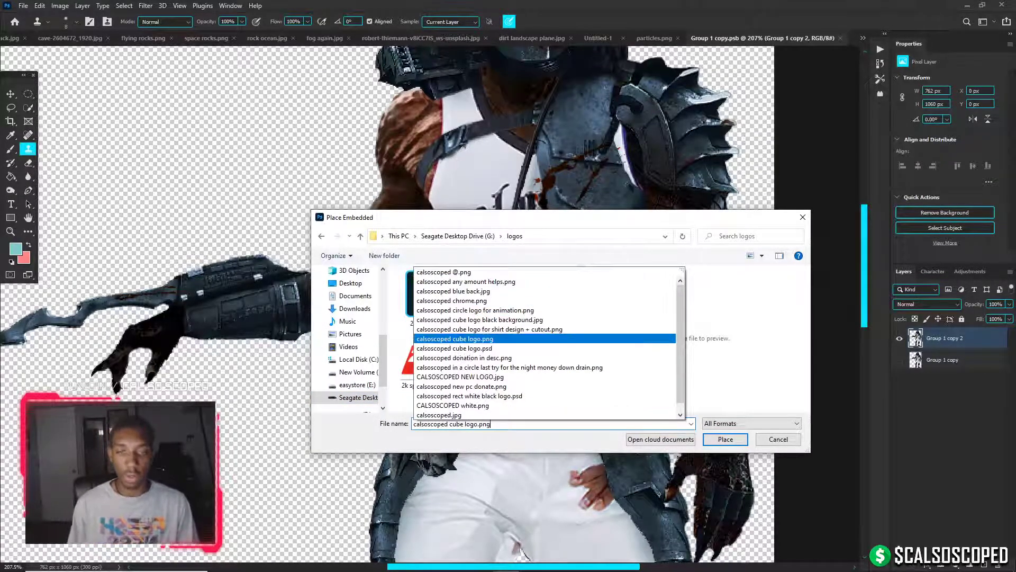
key(Return)
Place the cube logo about 20 px wide on the jersey chest where the swoosh was, and invert it to black
drag(794, 312, 495, 156)
key(Return)
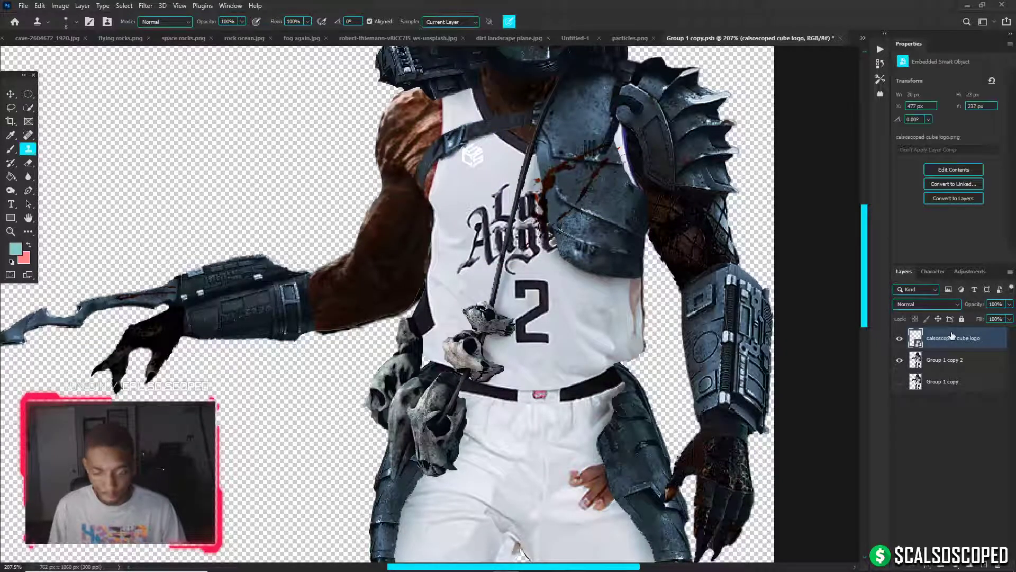
key(ctrl+i)
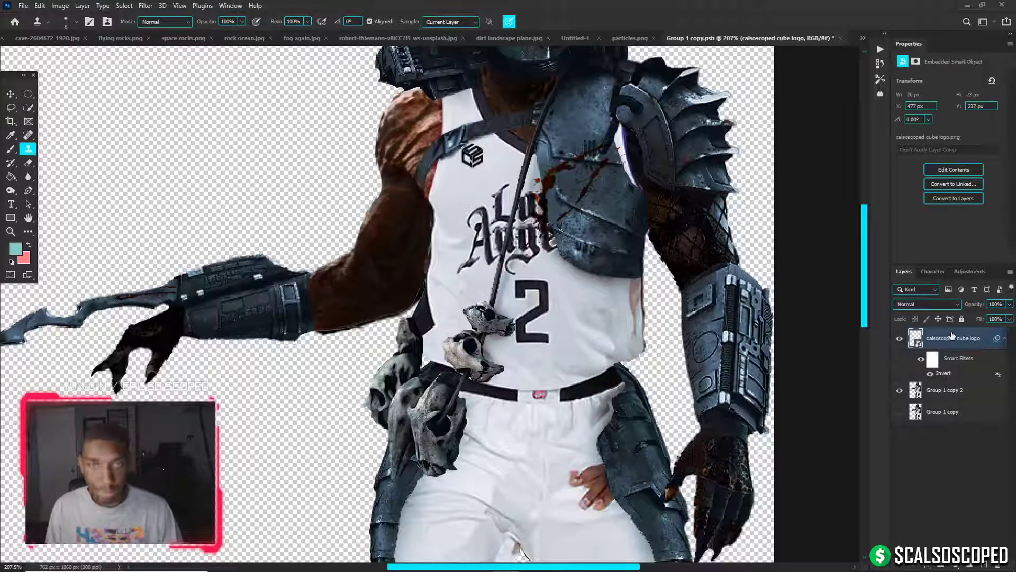
Save and close the Group 1 copy.psb smart object, returning to the full kawhi pred.psdc composite
click(841, 38)
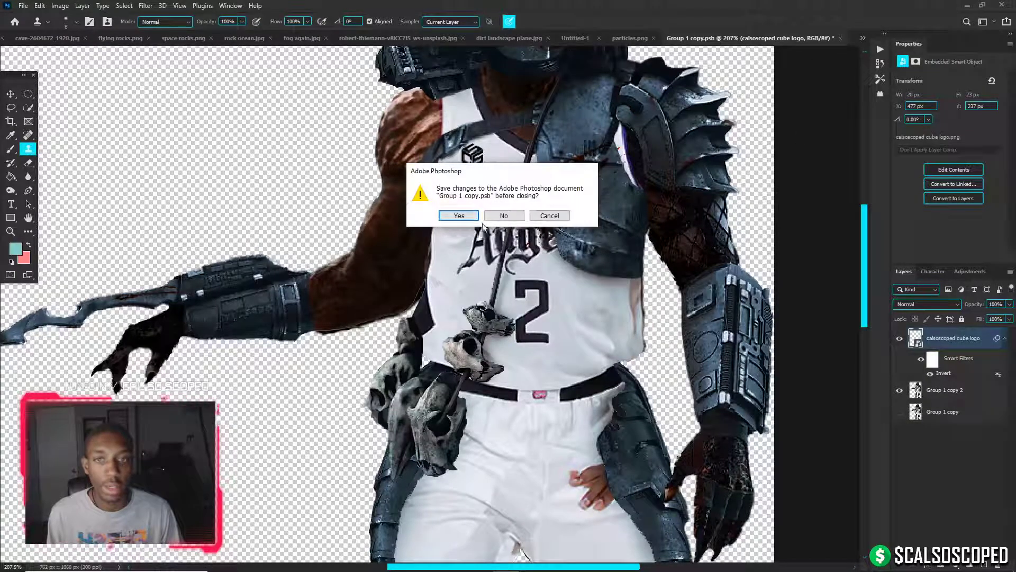
click(545, 222)
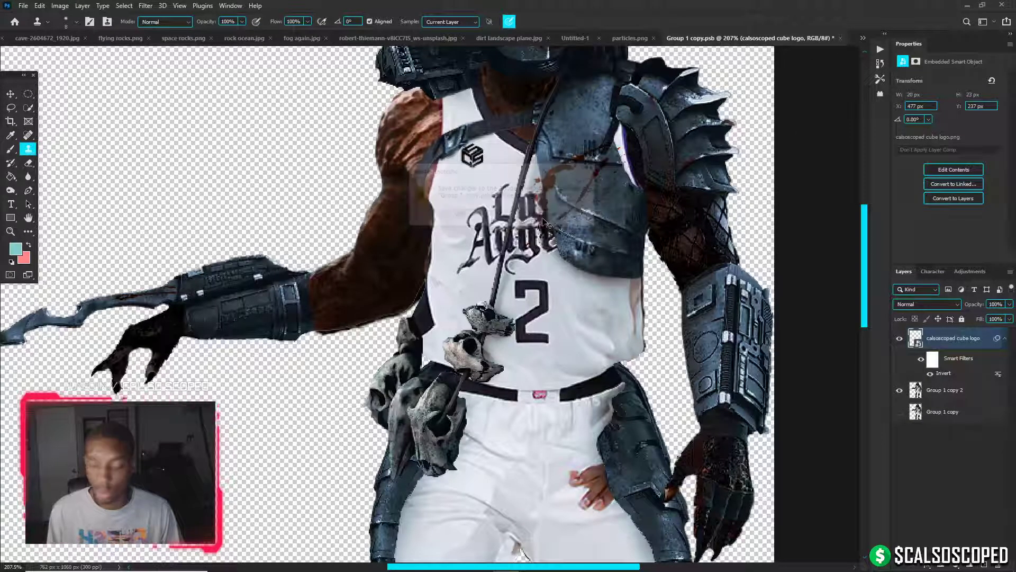
click(840, 39)
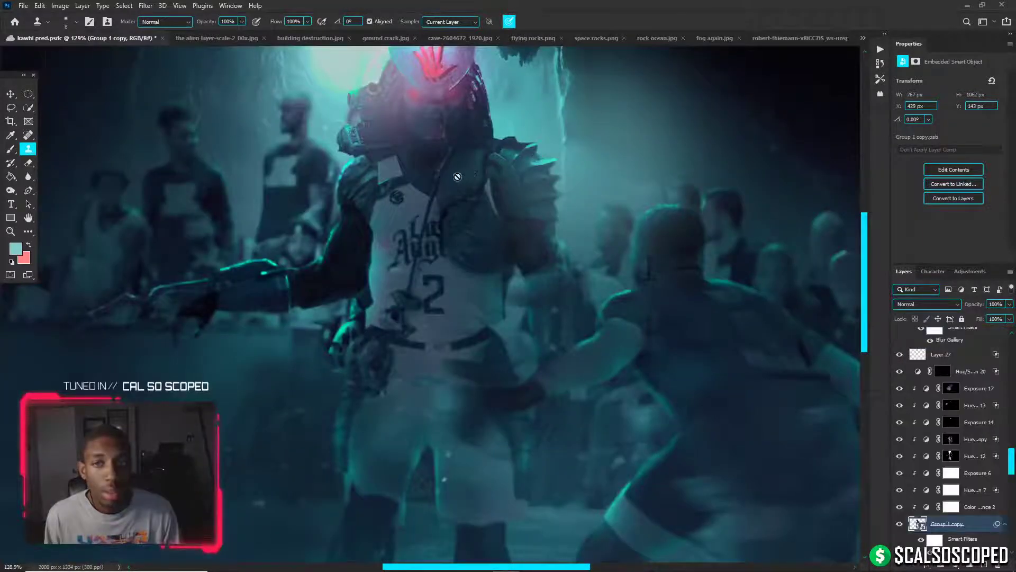
scroll(450, 177, down, 3)
scroll(436, 177, down, 2)
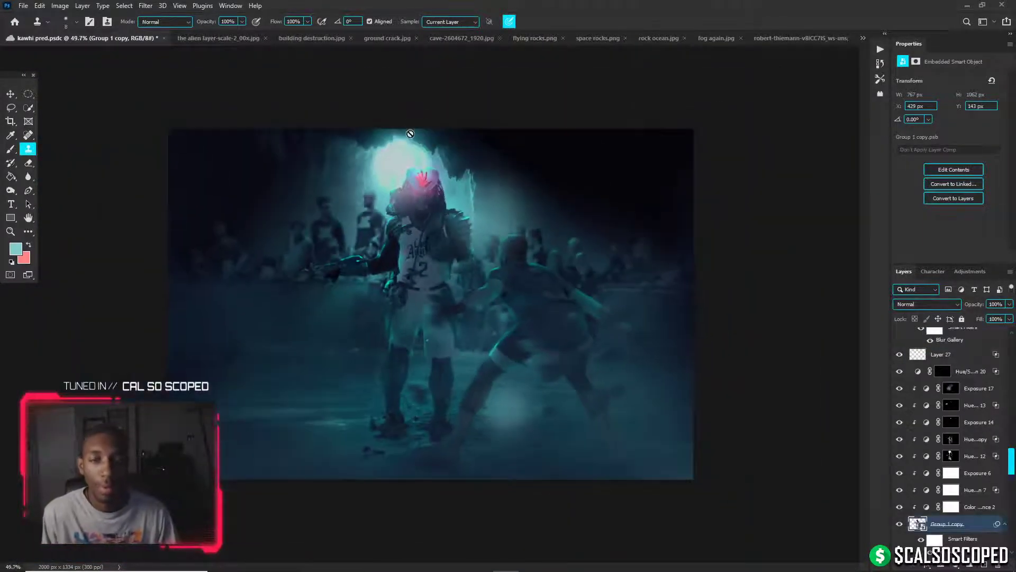
scroll(458, 160, up, 1)
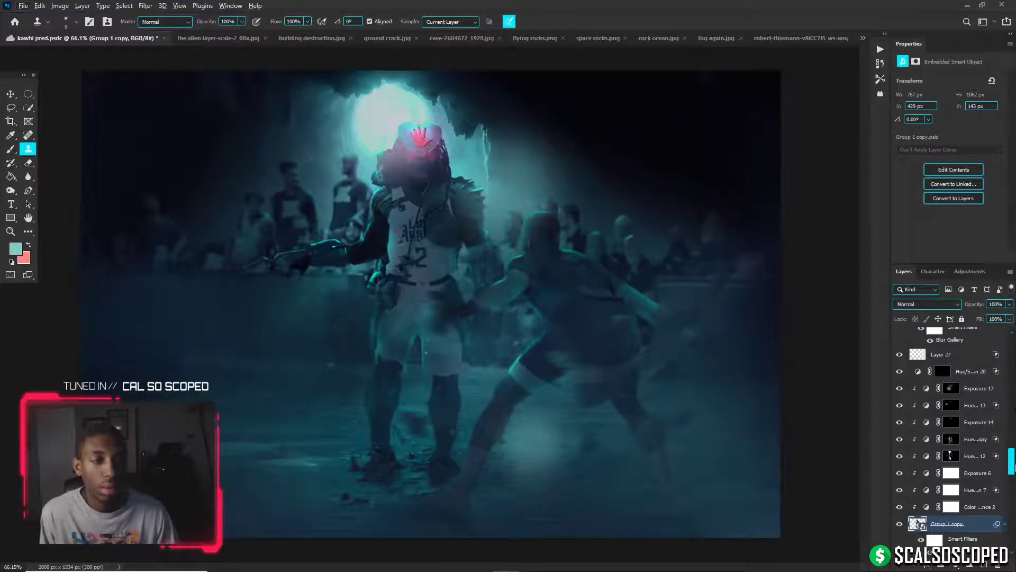
Stamp all visible layers into a new layer above Color Fill 1 copy and convert it to a smart object
scroll(941, 353, up, 10)
click(981, 356)
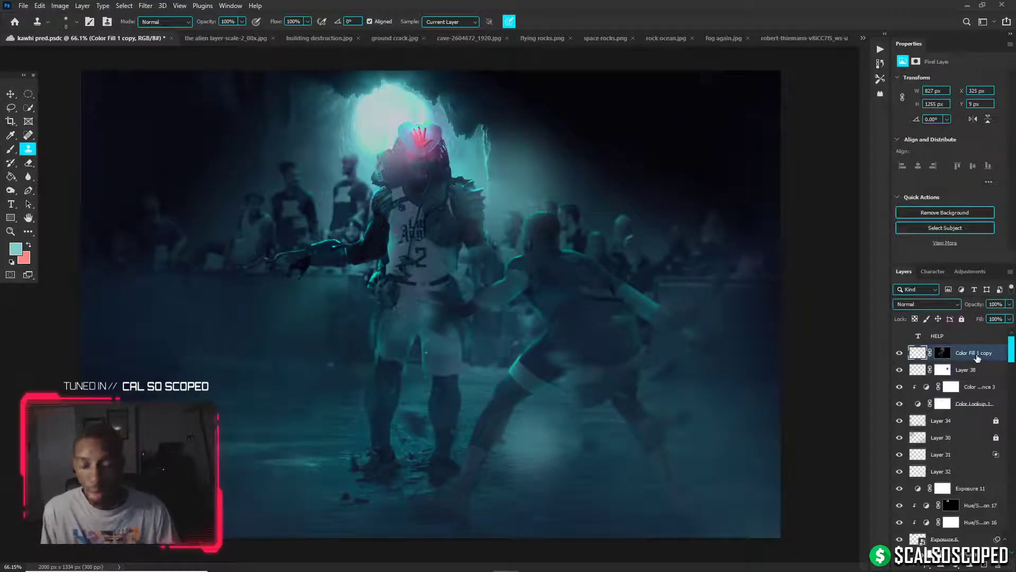
key(ctrl+alt+shift+e)
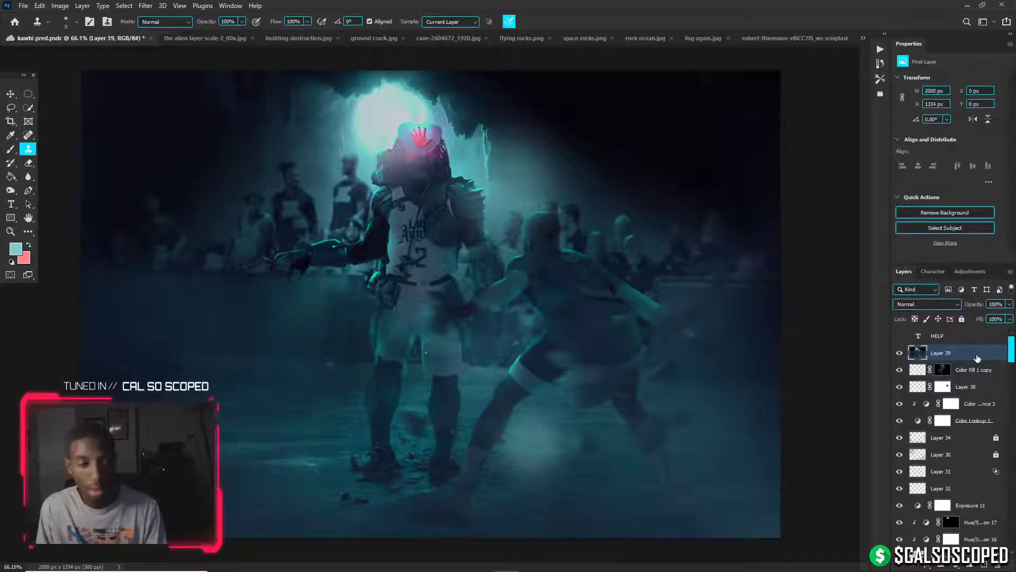
key(F2)
Start a Camera Raw filter with temperature -2, tint +50, contrast +17, highlights +21, shadows -42, whites +26 and blacks -20
click(145, 5)
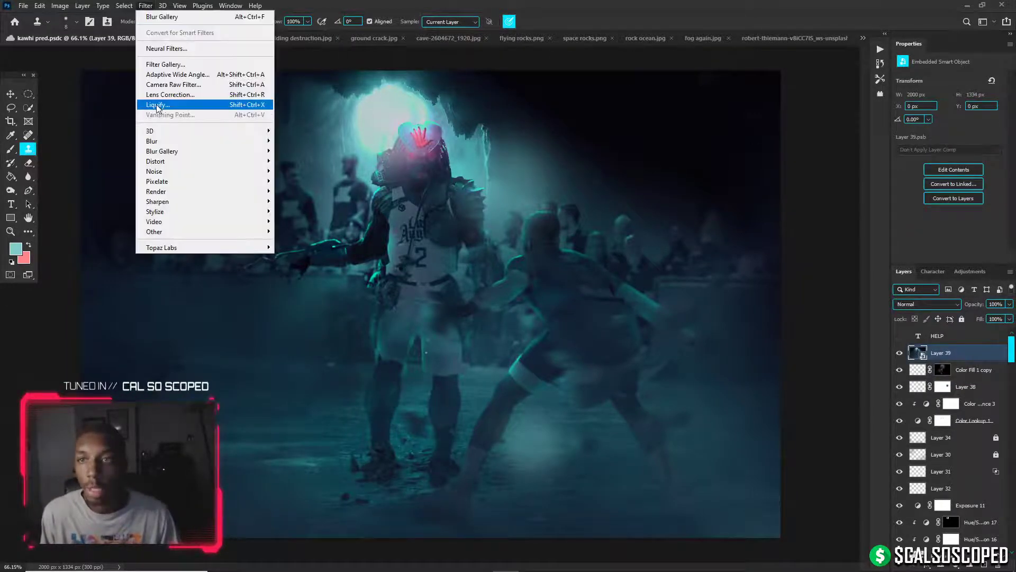
click(160, 85)
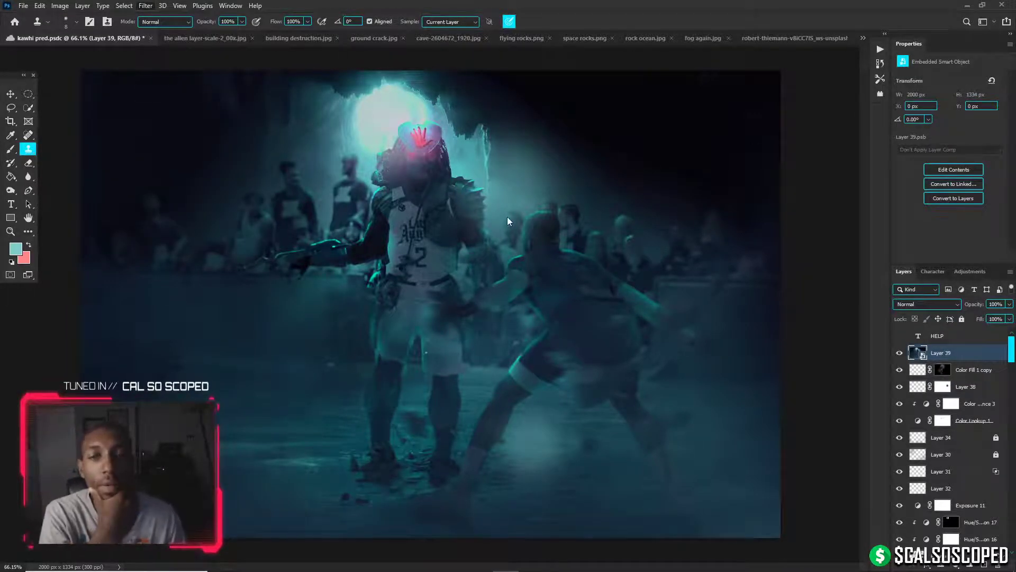
mouse_move(839, 204)
mouse_down()
mouse_move(878, 207)
mouse_move(842, 223)
mouse_move(871, 222)
mouse_move(842, 205)
mouse_up()
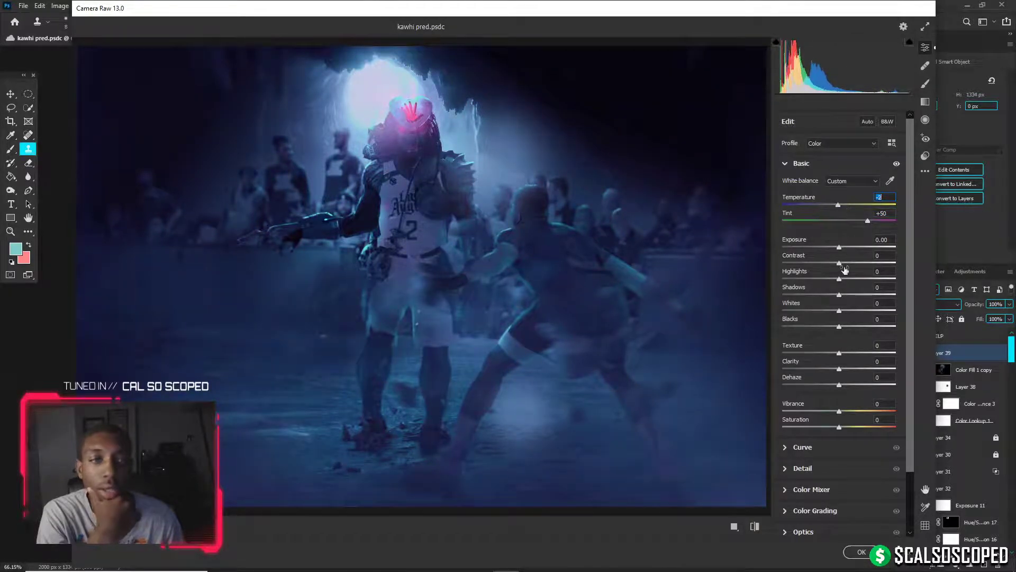
drag(842, 265, 829, 328)
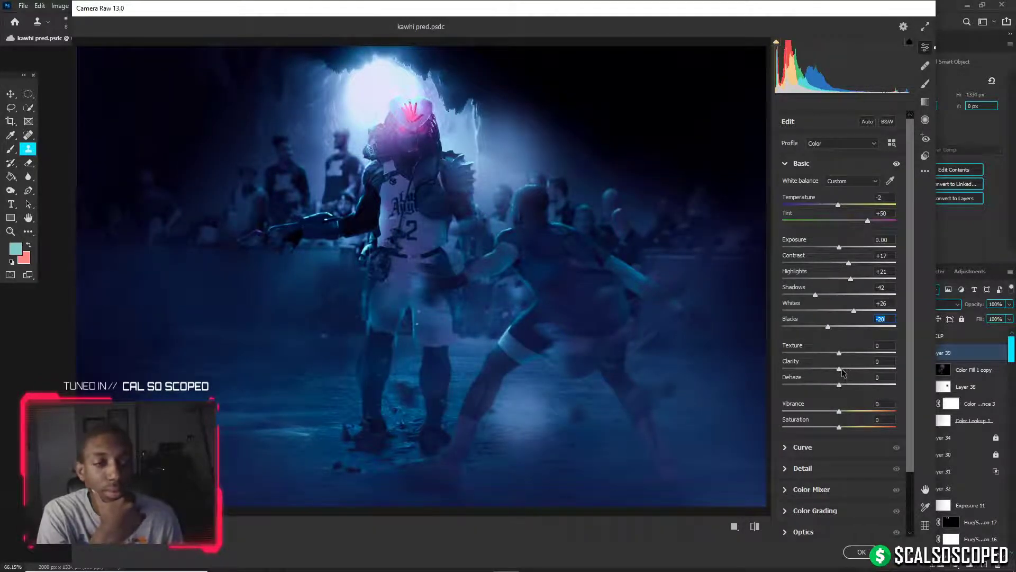
Set the Camera Raw clarity to +10 and bring vibrance slightly below zero
drag(843, 372, 849, 373)
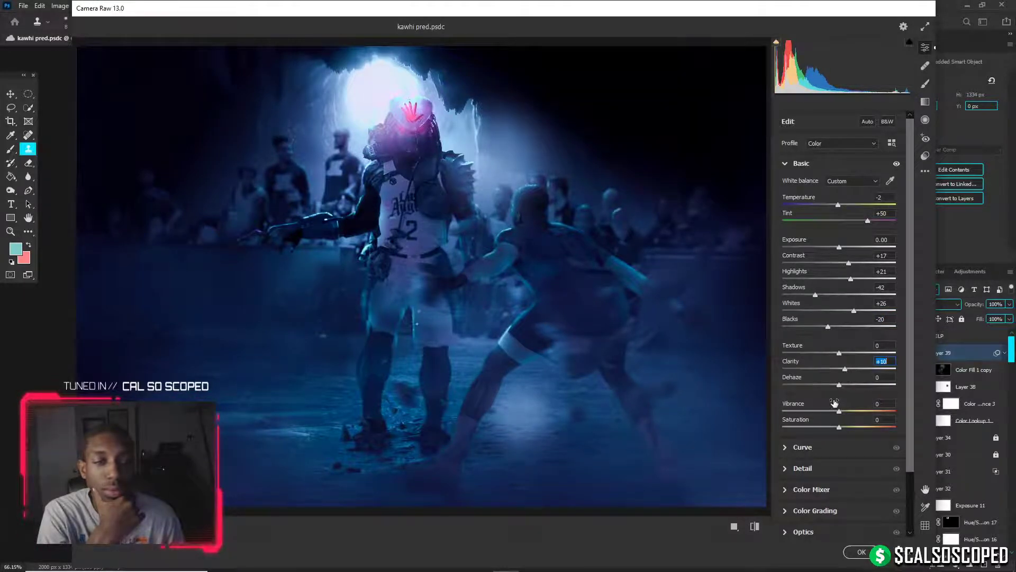
mouse_move(839, 410)
mouse_down()
mouse_move(857, 410)
mouse_move(848, 411)
mouse_up()
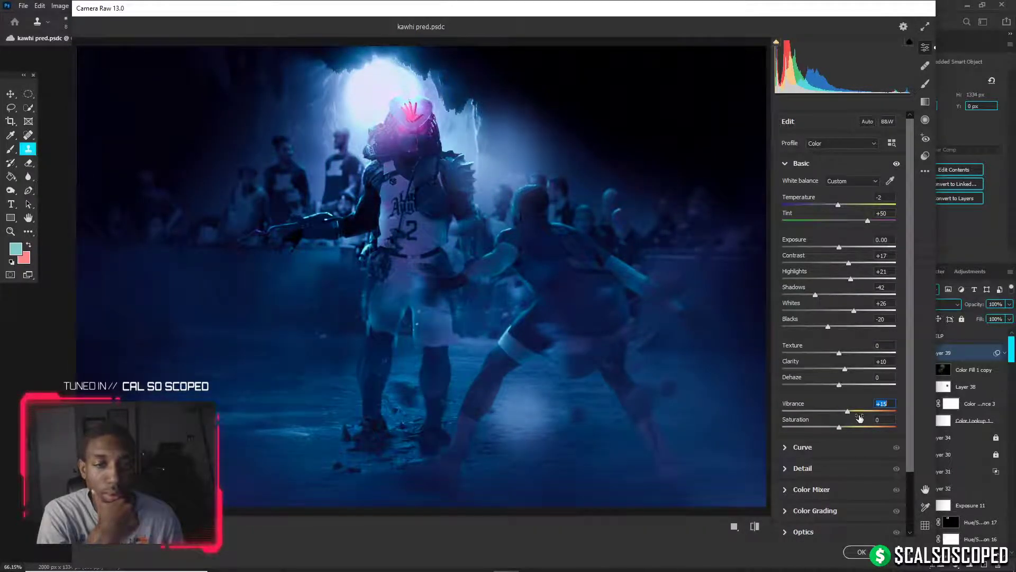
scroll(847, 405, down, 1)
drag(849, 360, 837, 364)
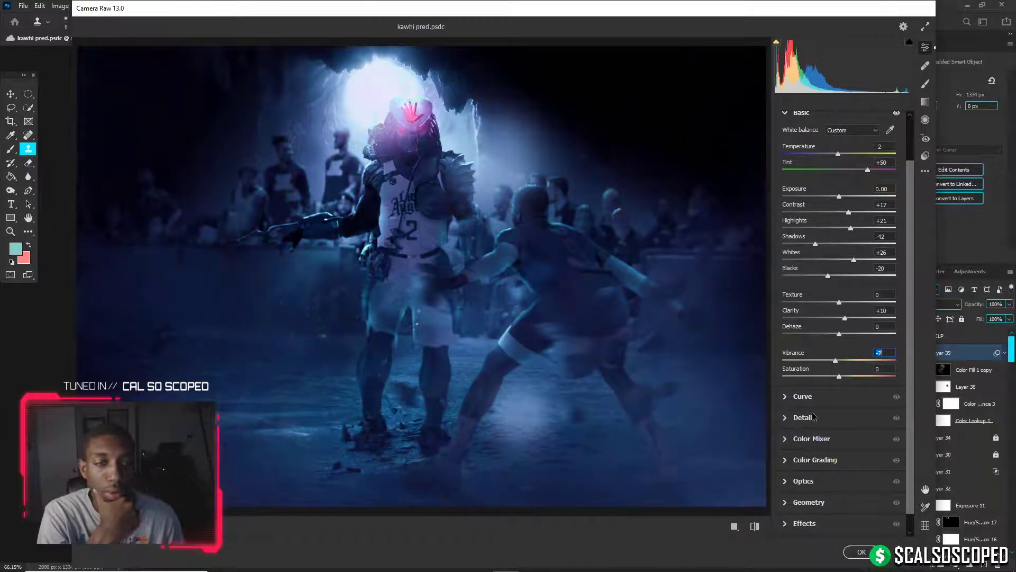
Color grade midtones at hue 273, saturation 44, shadows slightly blue and highlights at hue 198, saturation 60, with blending 71 and balance +3
click(820, 459)
drag(840, 320, 840, 330)
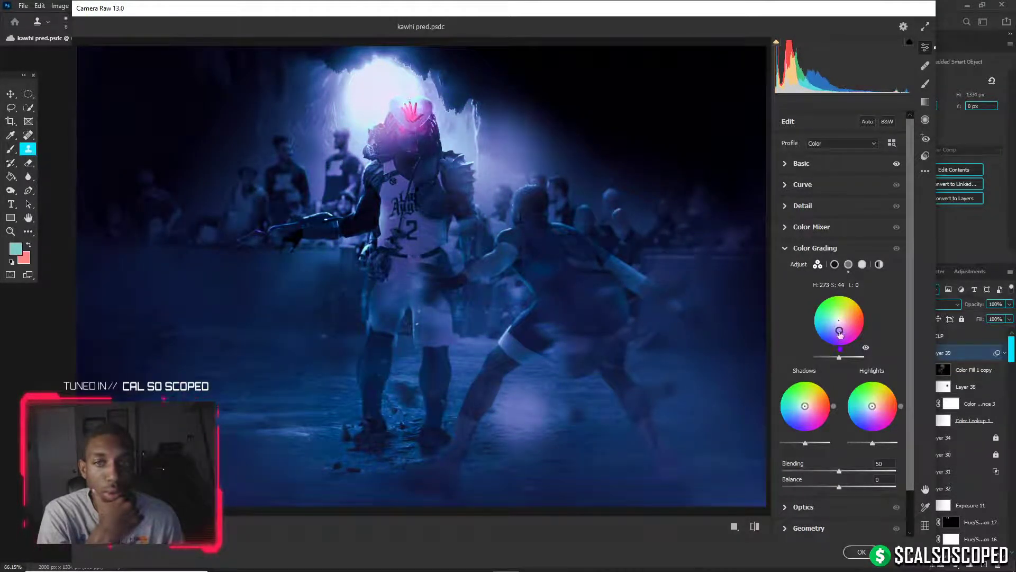
mouse_move(805, 406)
mouse_down()
mouse_move(805, 389)
mouse_move(806, 419)
mouse_move(805, 409)
mouse_up()
mouse_move(872, 406)
mouse_down()
mouse_move(875, 390)
mouse_move(860, 411)
mouse_up()
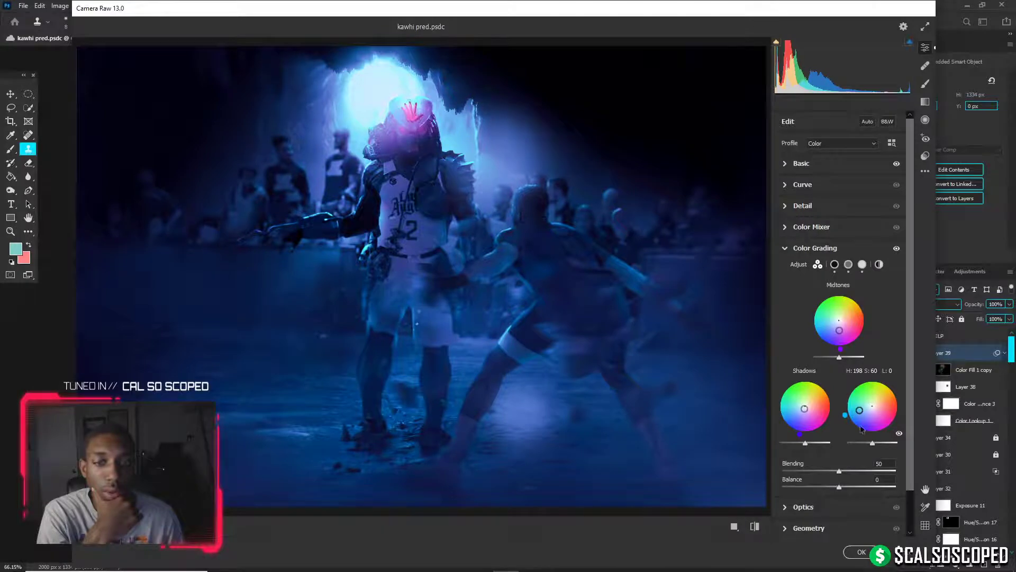
drag(830, 470, 844, 489)
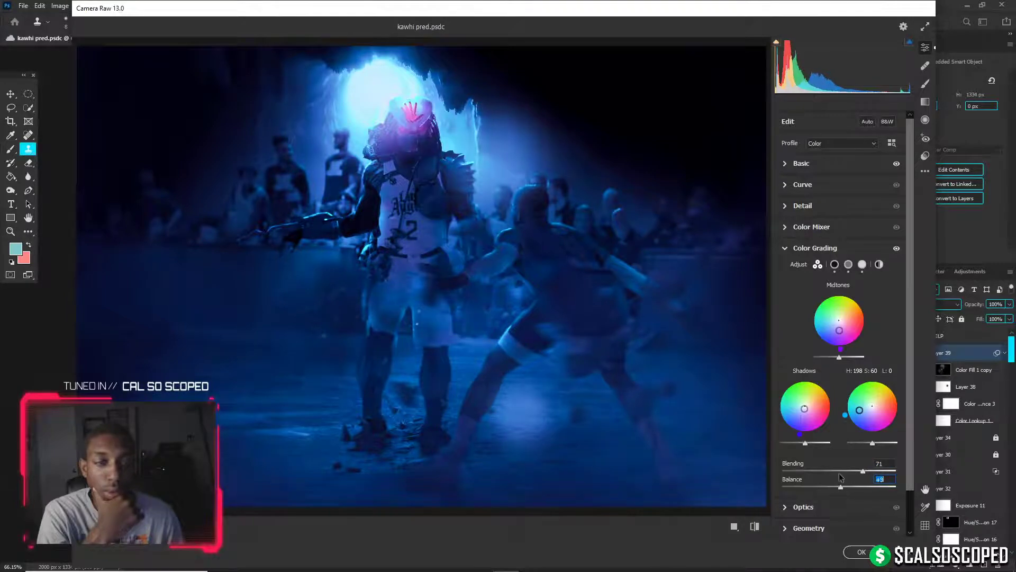
scroll(831, 466, down, 2)
scroll(830, 458, up, 2)
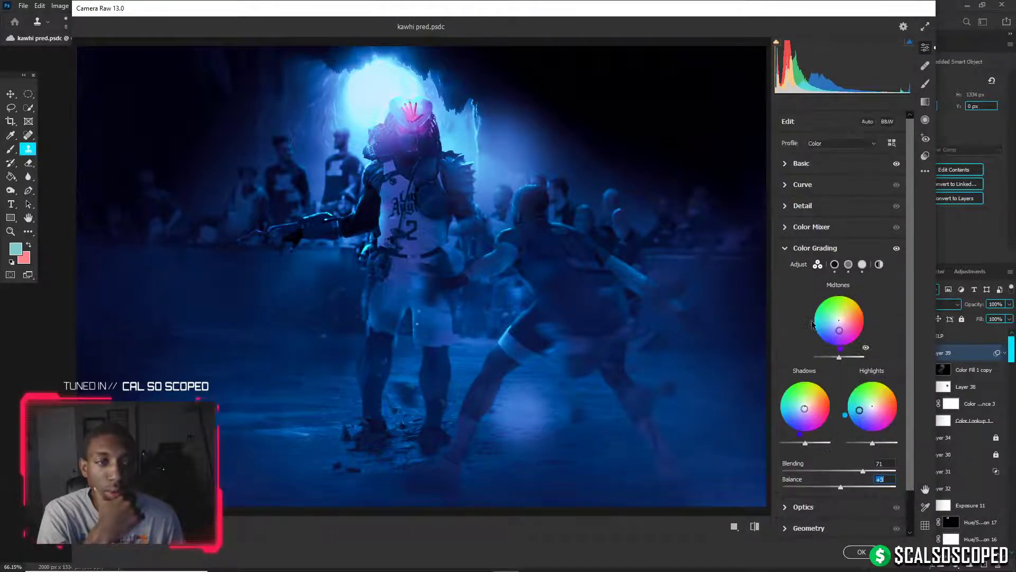
Shift the Color Mixer hues to reds +35, greens -43, aquas -36 and blues -13
click(812, 227)
drag(839, 366, 809, 337)
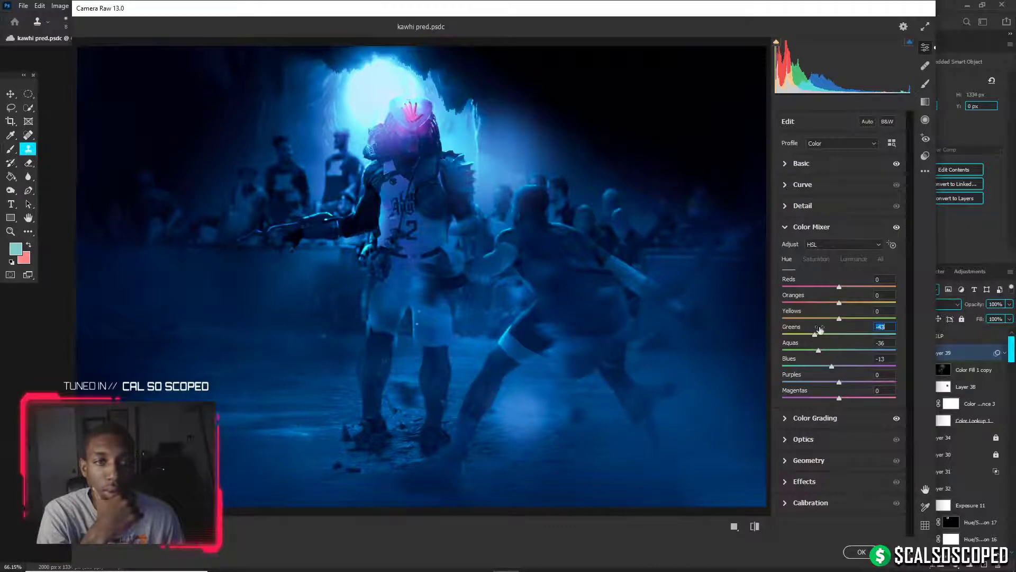
drag(839, 287, 861, 289)
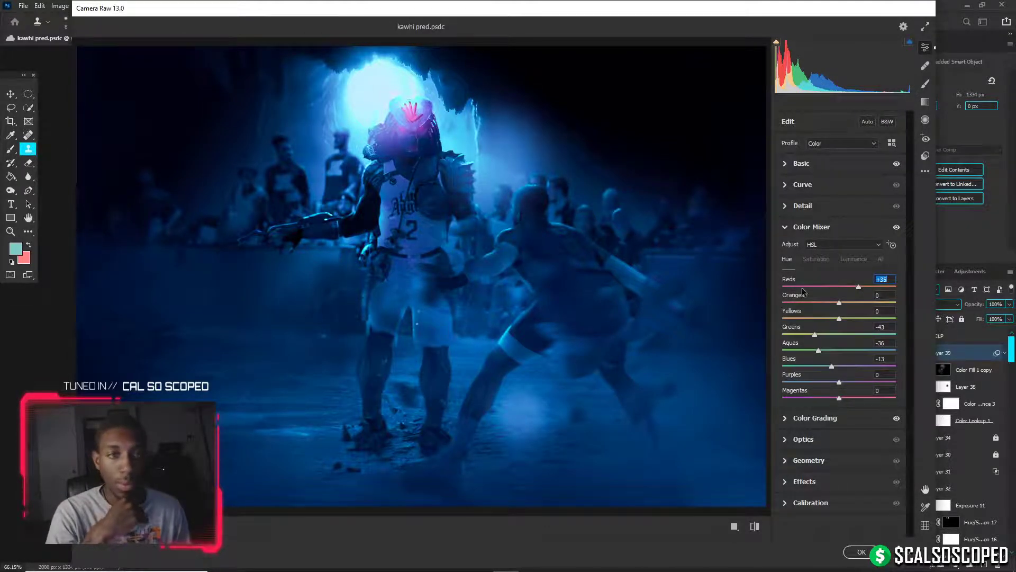
click(818, 244)
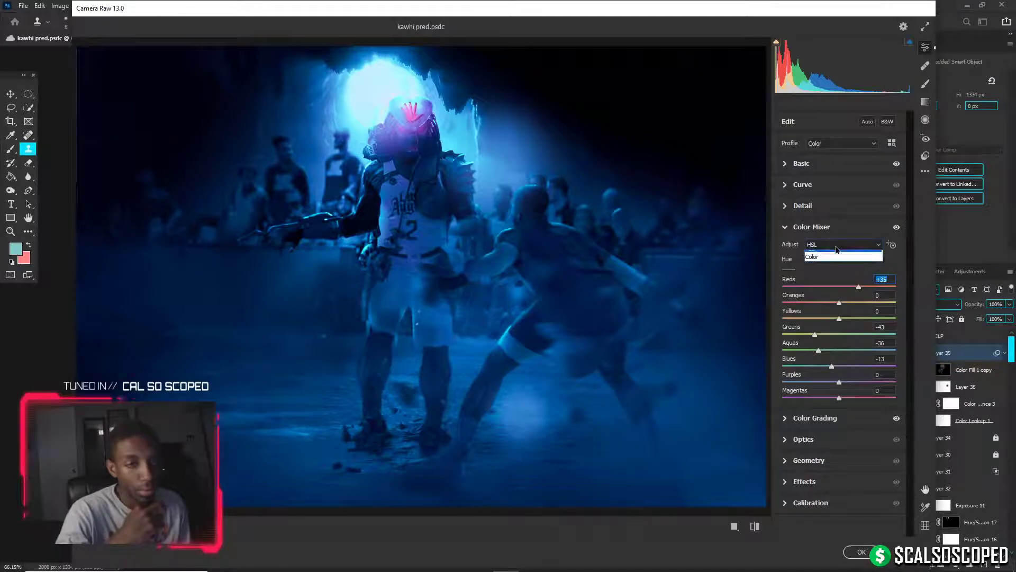
click(814, 264)
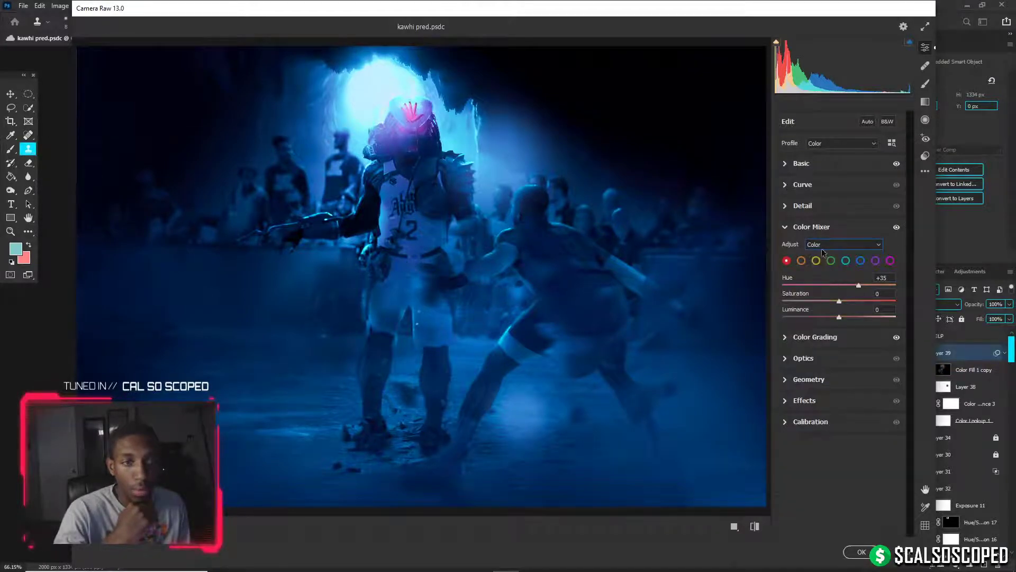
click(822, 247)
click(815, 255)
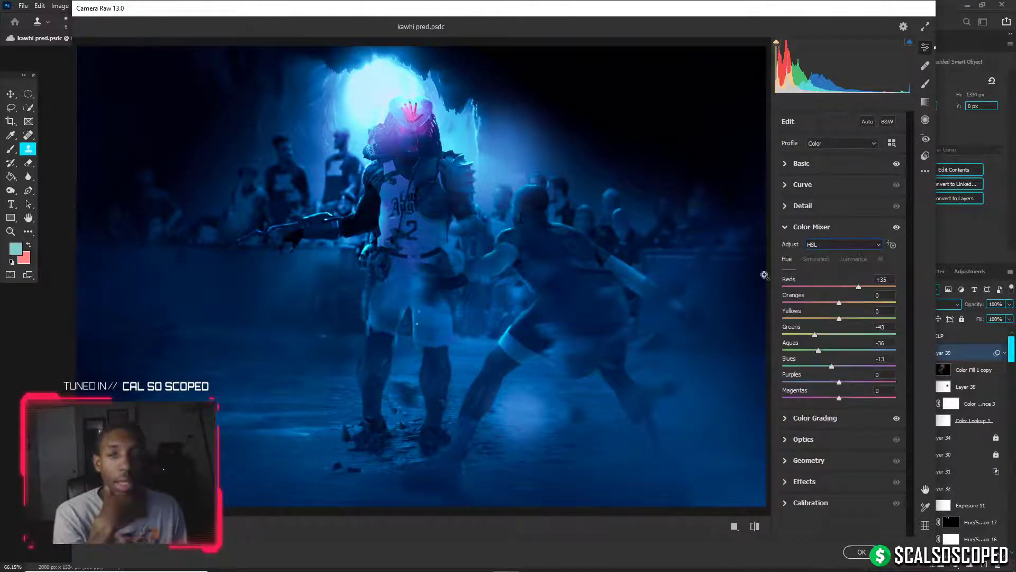
click(810, 228)
Regrade midtones to hue 180, saturation 41, shadows slightly toward red and highlights to a weaker blue, and apply the Camera Raw filter
click(813, 248)
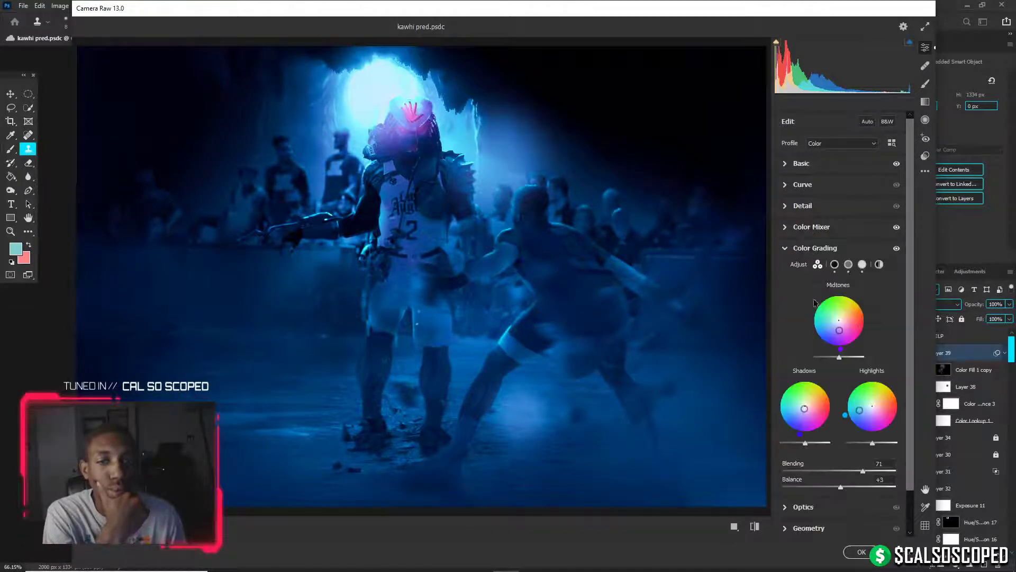
mouse_move(839, 322)
mouse_down()
mouse_move(830, 297)
mouse_move(849, 308)
mouse_move(843, 323)
mouse_move(829, 321)
mouse_up()
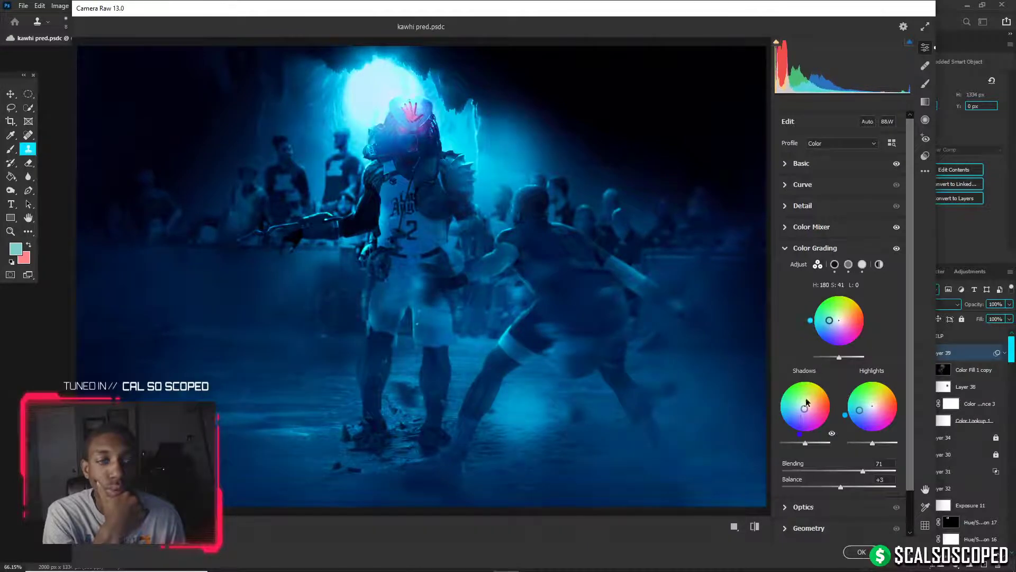
mouse_move(804, 410)
mouse_down()
mouse_move(815, 400)
mouse_move(820, 416)
mouse_move(804, 411)
mouse_move(809, 396)
mouse_move(810, 405)
mouse_up()
drag(877, 413, 867, 409)
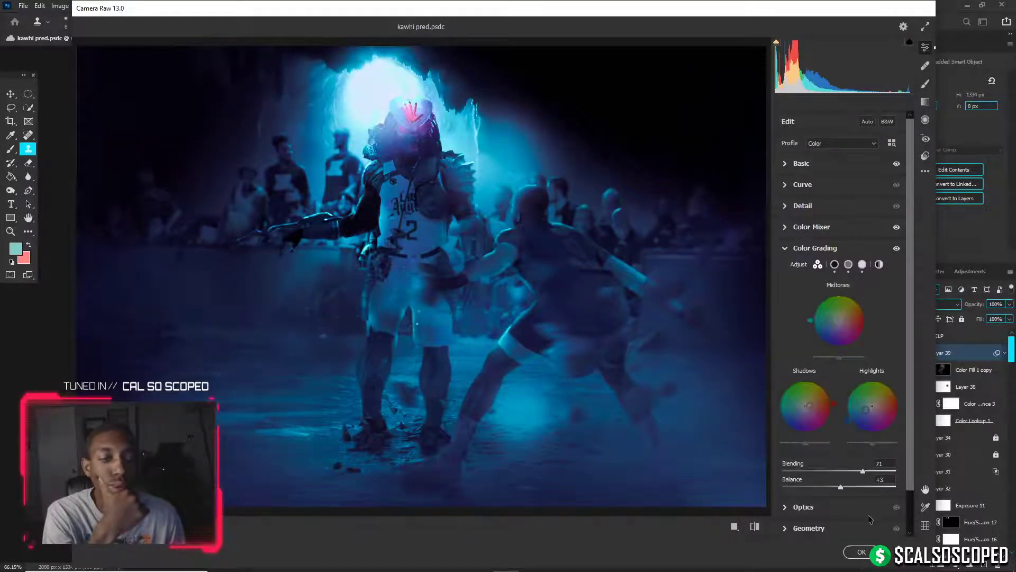
click(861, 552)
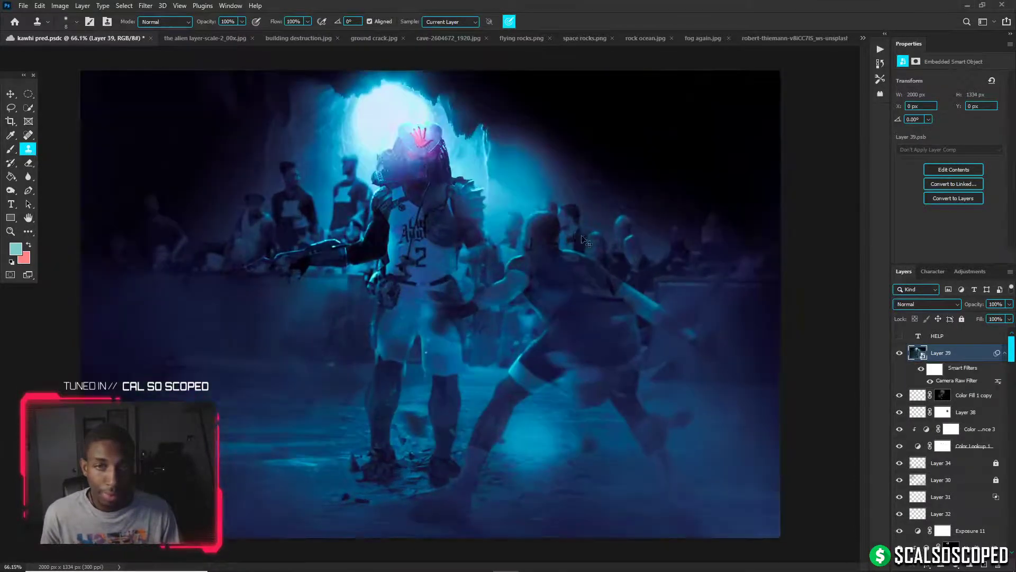
Lower the graded layer's fill to 73% and compare the composite with and without that layer
click(1009, 318)
drag(982, 332, 978, 332)
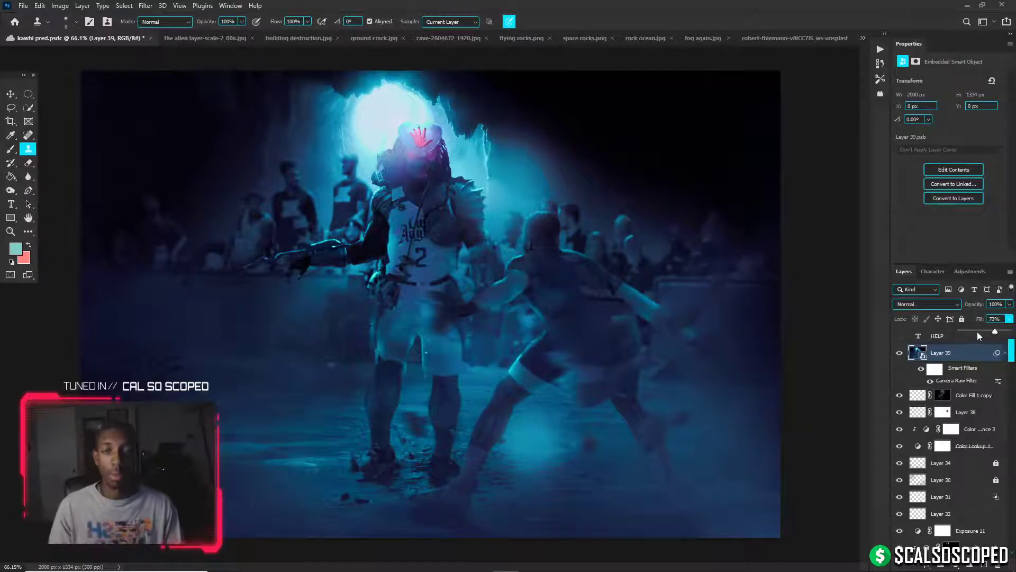
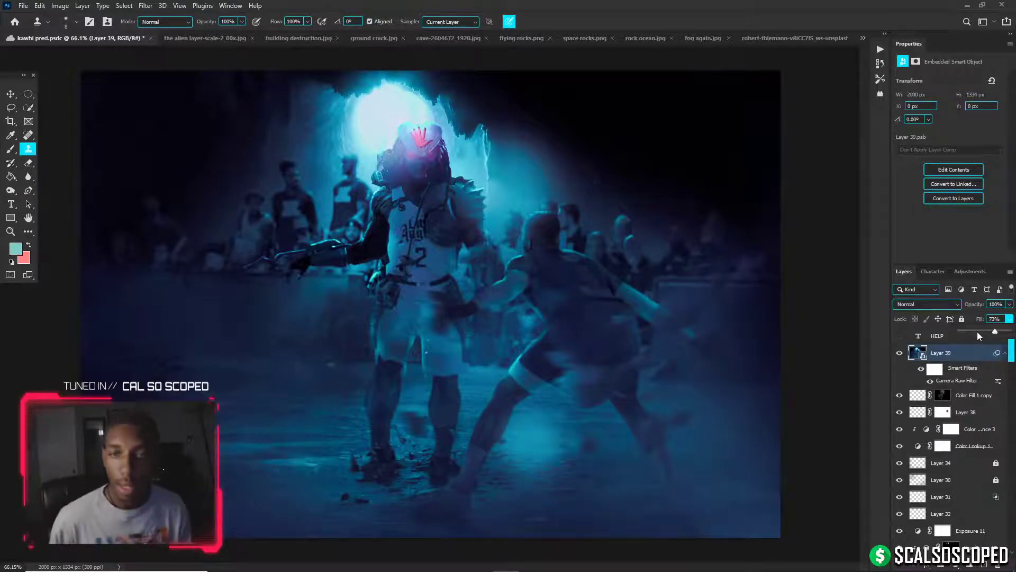
click(923, 353)
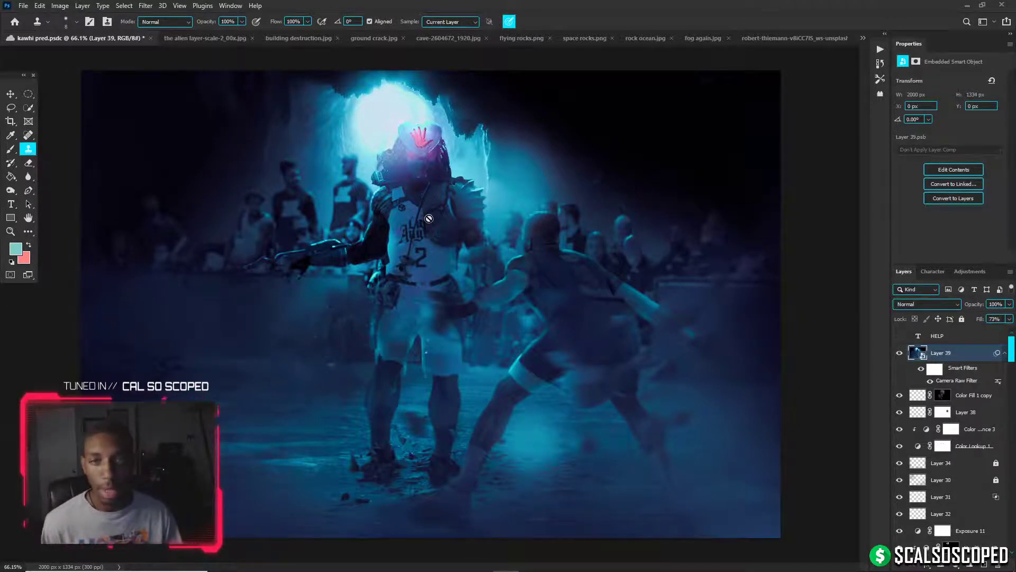
scroll(429, 218, down, 6)
scroll(395, 203, up, 5)
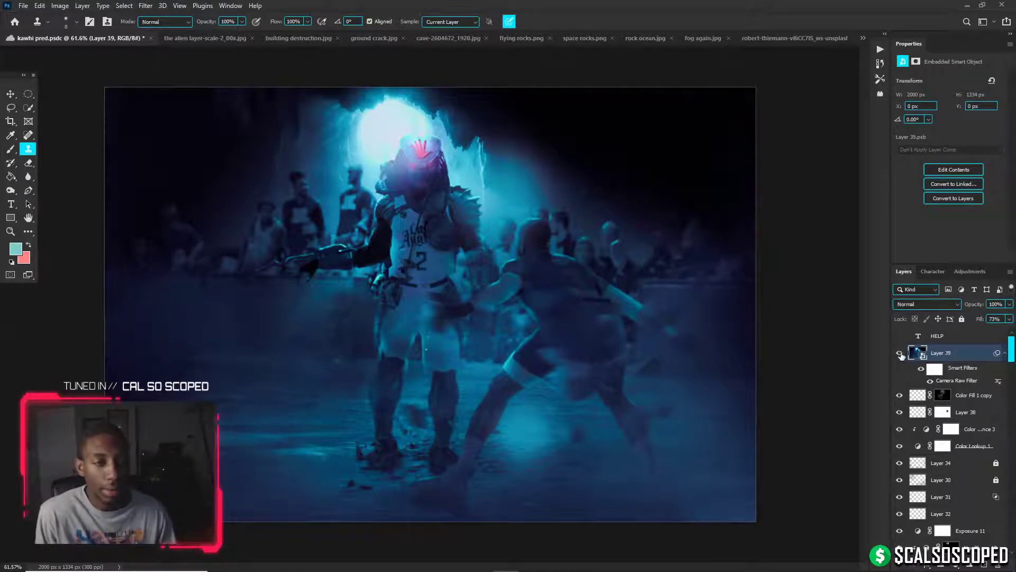
click(900, 353)
click(900, 353)
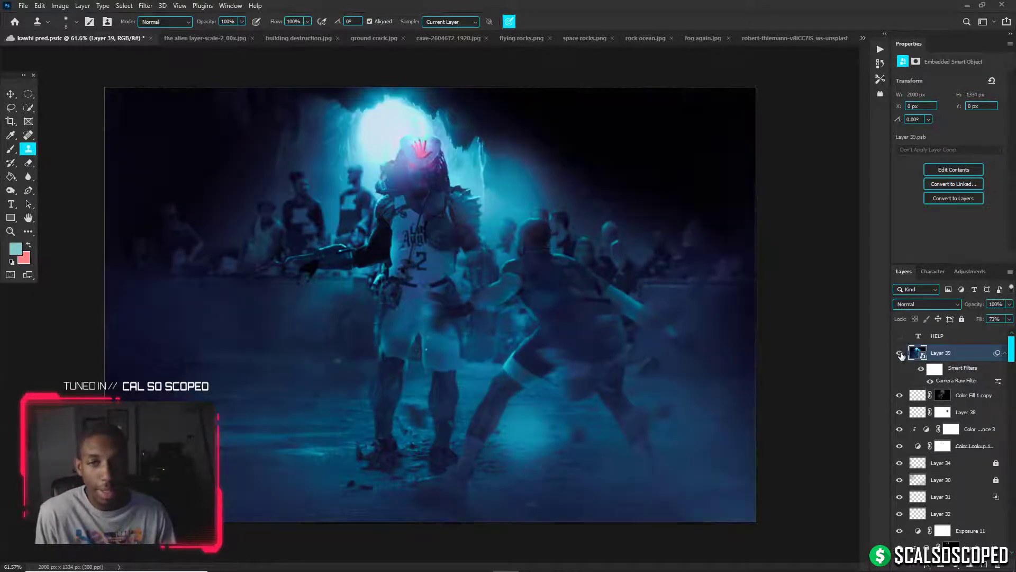
Set the graded layer's fill to 59% and check the composite close up and as a whole
click(1010, 319)
drag(993, 331, 995, 332)
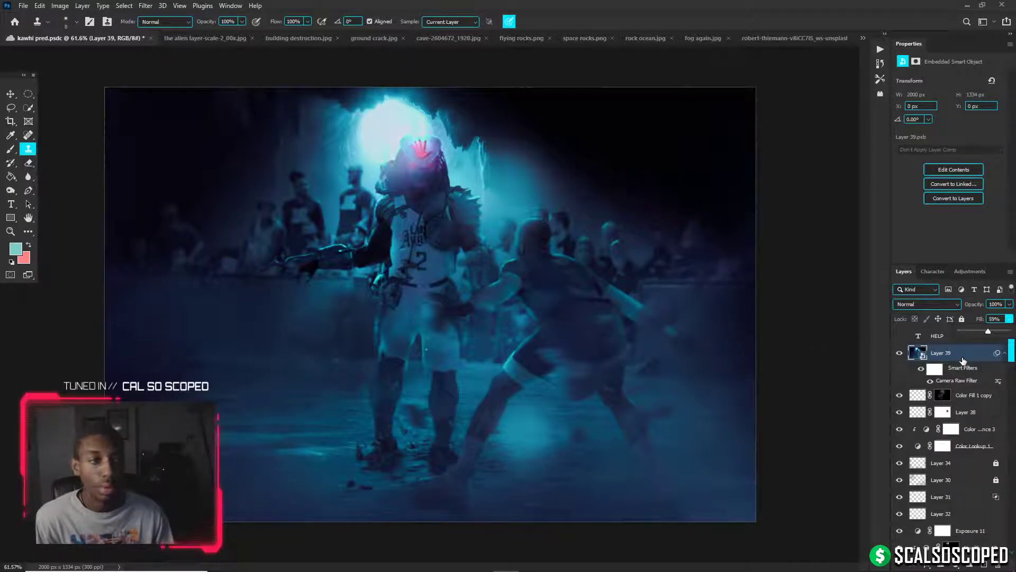
scroll(404, 172, up, 3)
scroll(404, 171, down, 3)
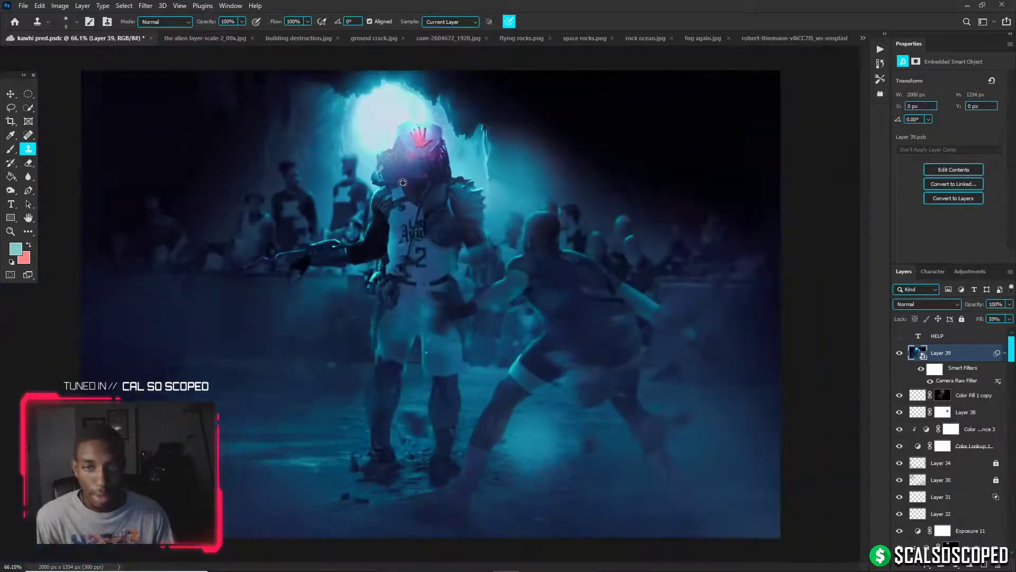
scroll(405, 174, up, 3)
scroll(405, 179, down, 3)
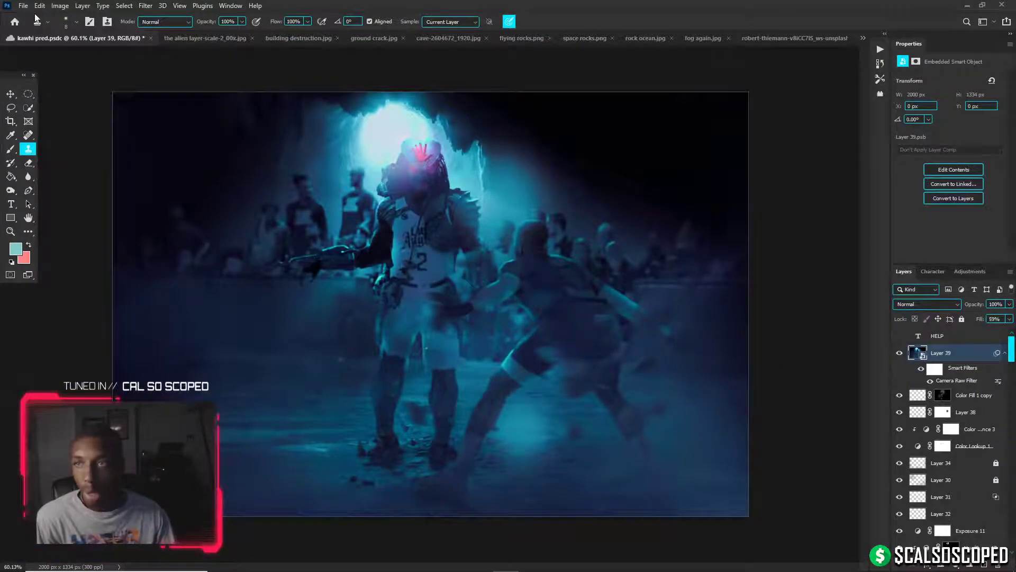
Reset the colours to default and draw a black rectangle about 536 by 49 px near the image's lower-left corner
click(10, 178)
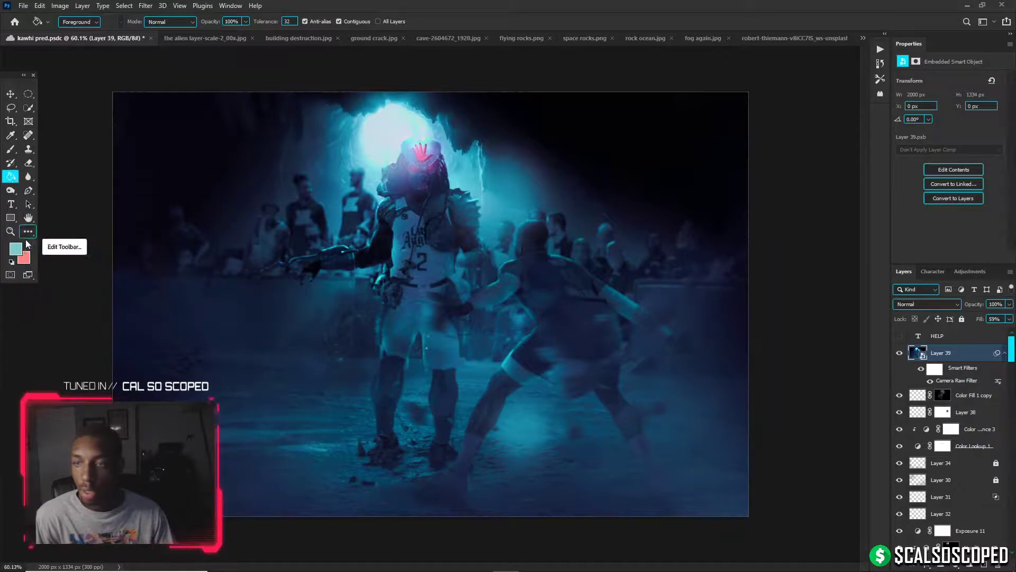
click(12, 262)
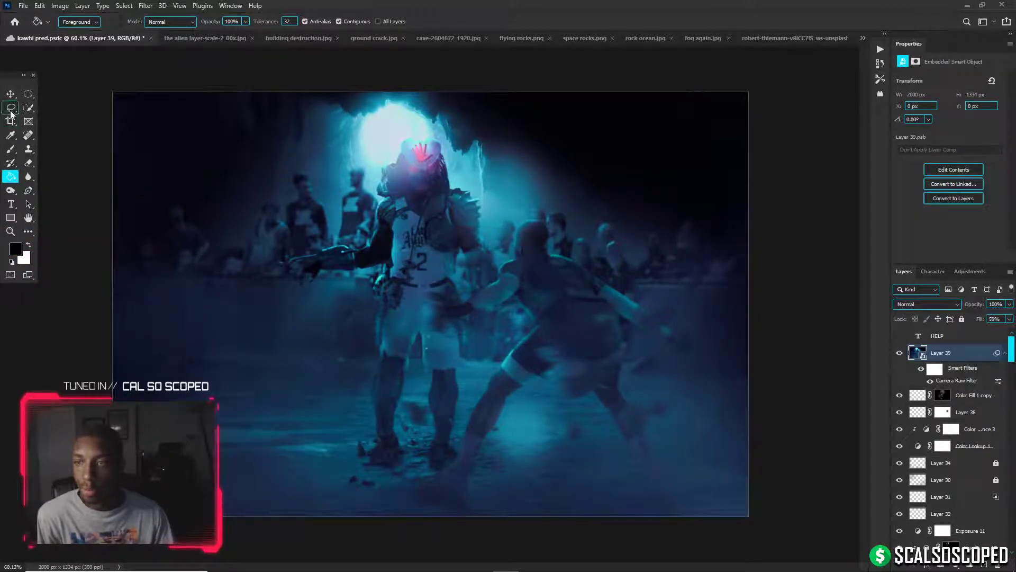
right_click(11, 176)
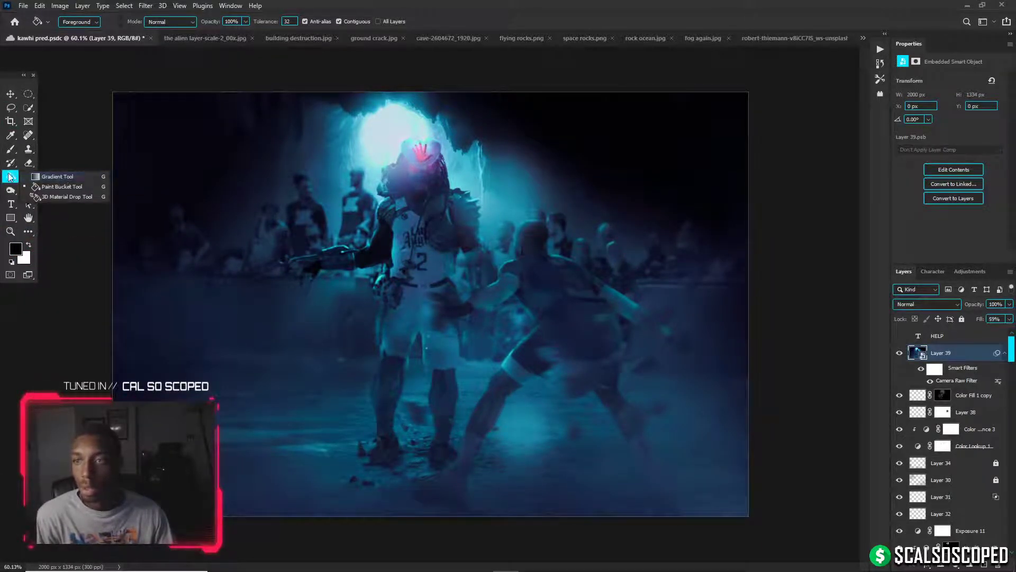
click(10, 219)
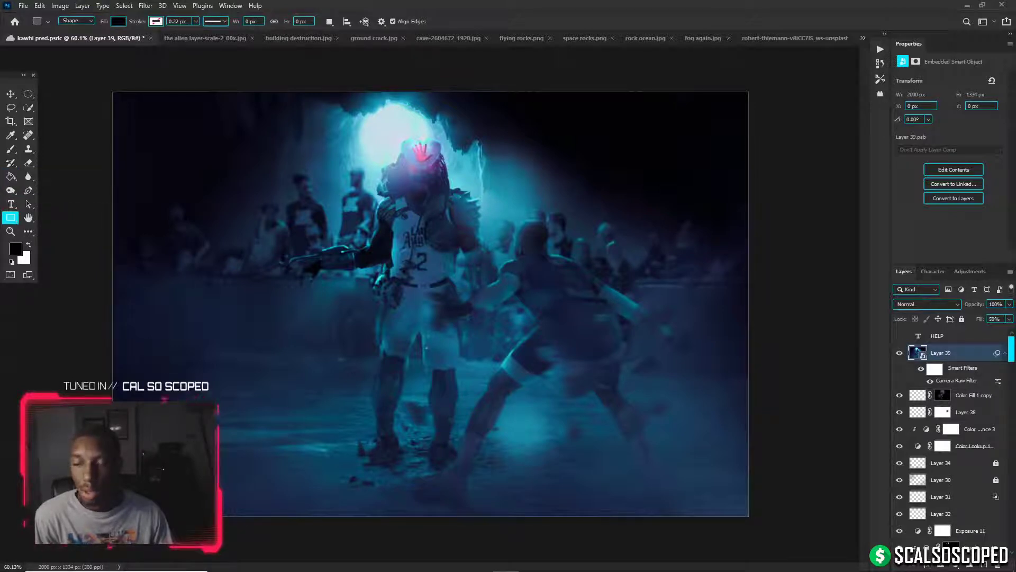
drag(114, 501, 287, 491)
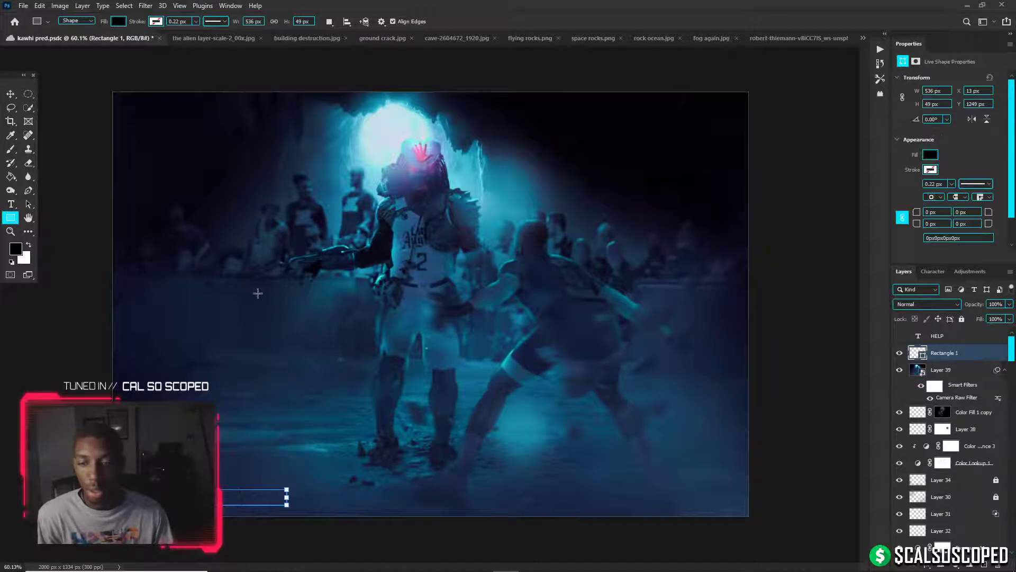
Add the text CALSOSCOPED near the black bar, scale it down to about 8.47 pt and place it over the bar
click(7, 208)
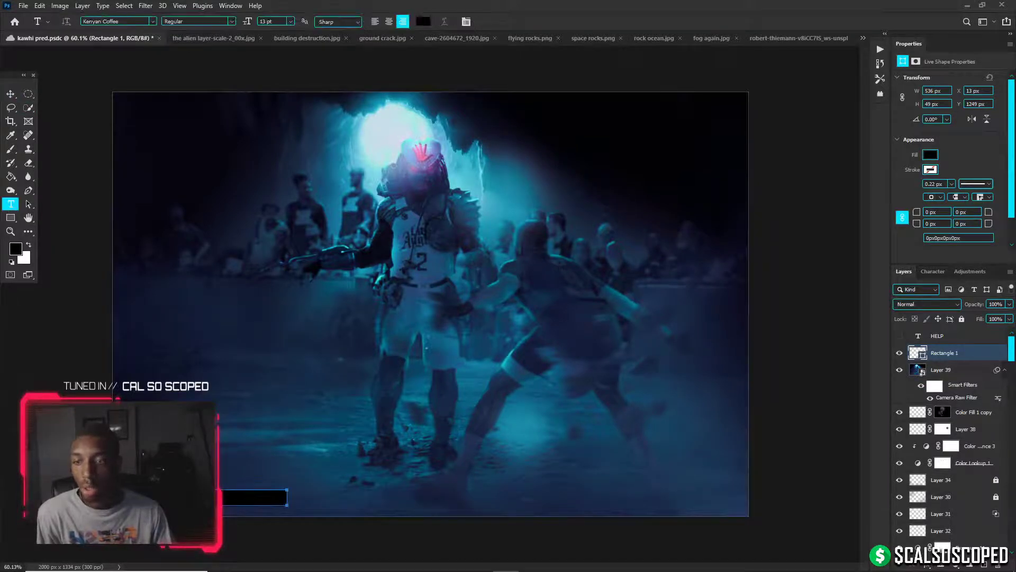
click(159, 476)
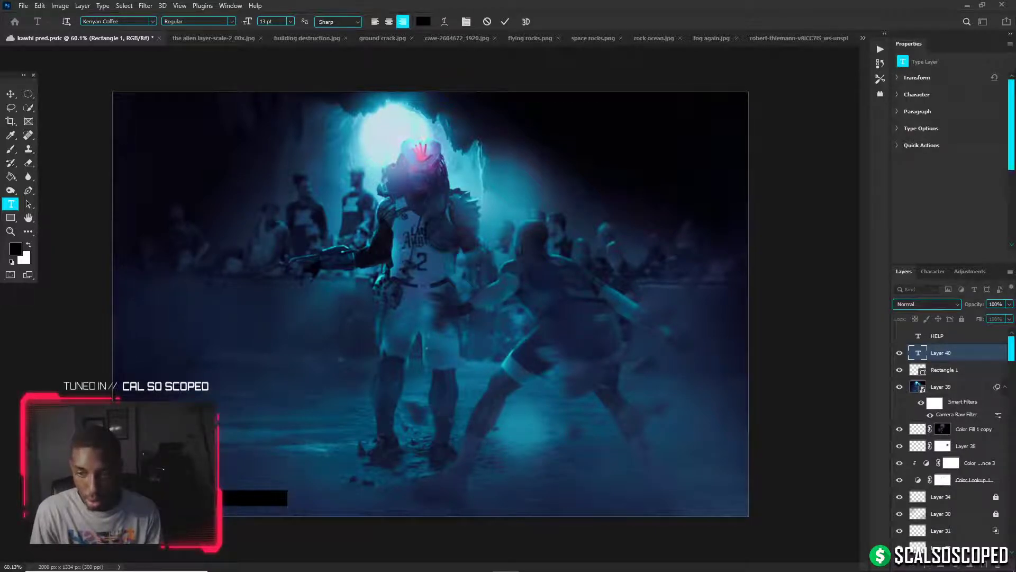
key(ctrl+Return)
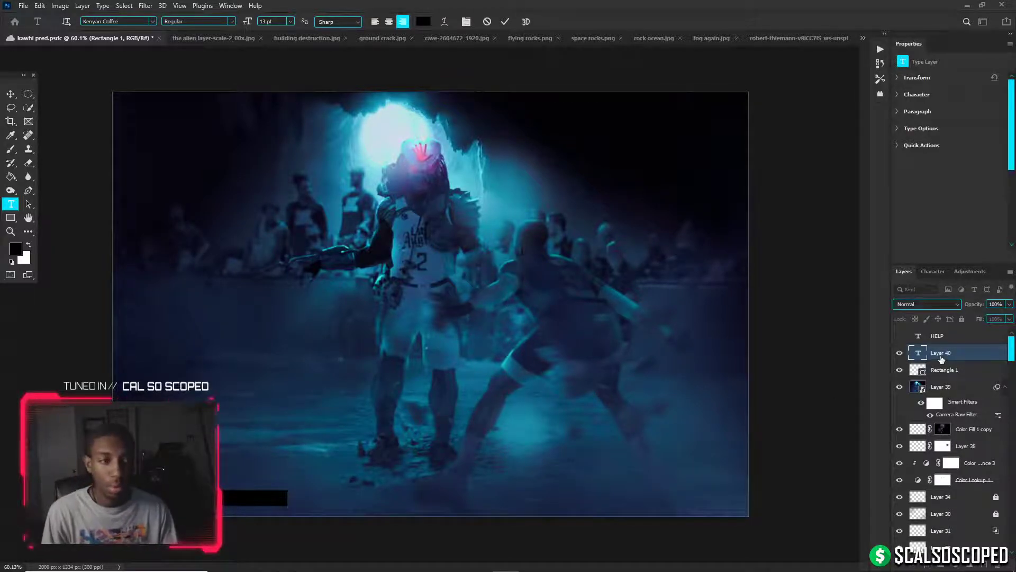
key(ctrl+t)
scroll(320, 367, up, 3)
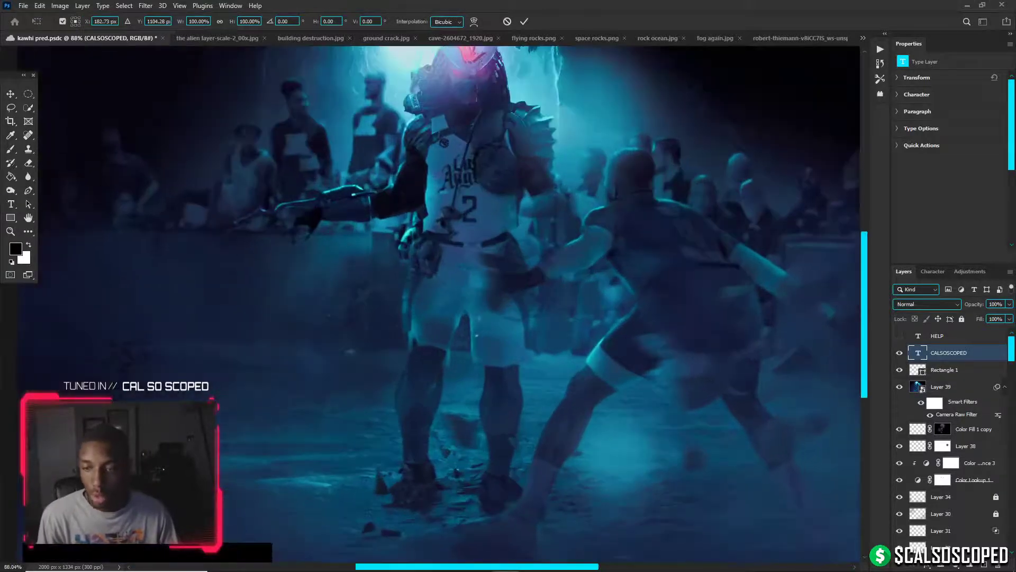
drag(103, 475, 87, 535)
key(Return)
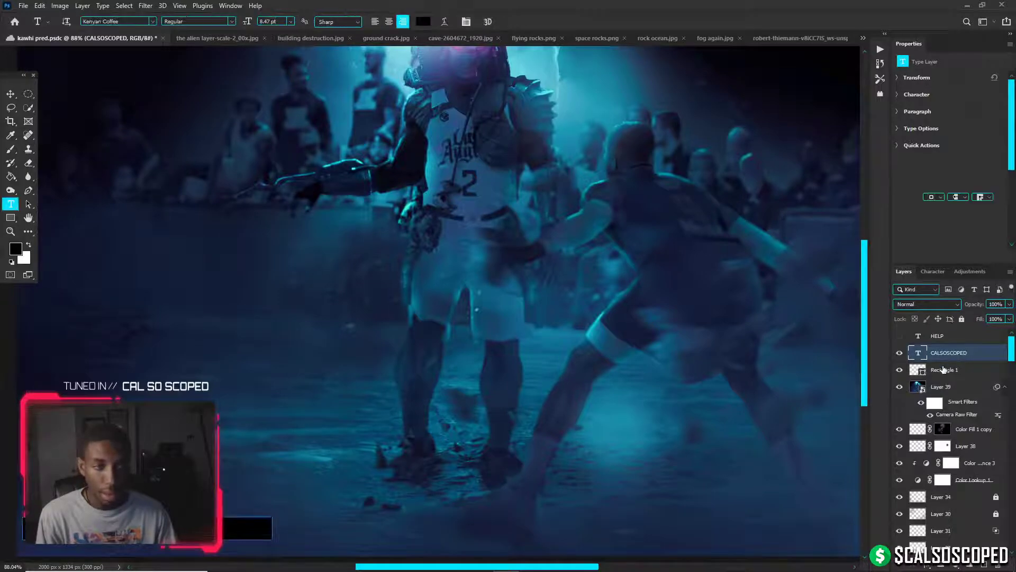
Change the CALSOSCOPED text colour to white
click(942, 370)
click(945, 353)
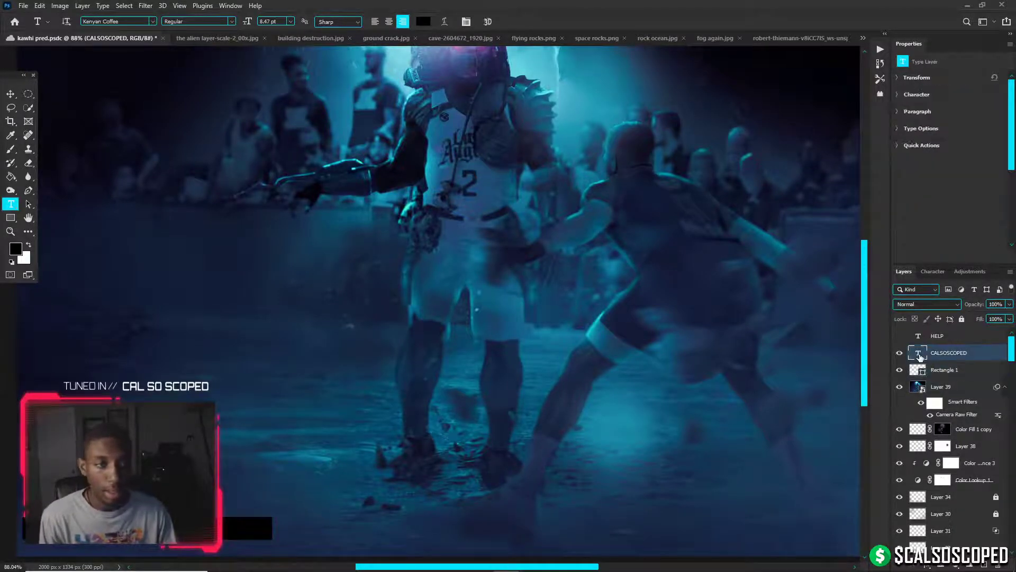
click(424, 21)
drag(744, 303, 691, 255)
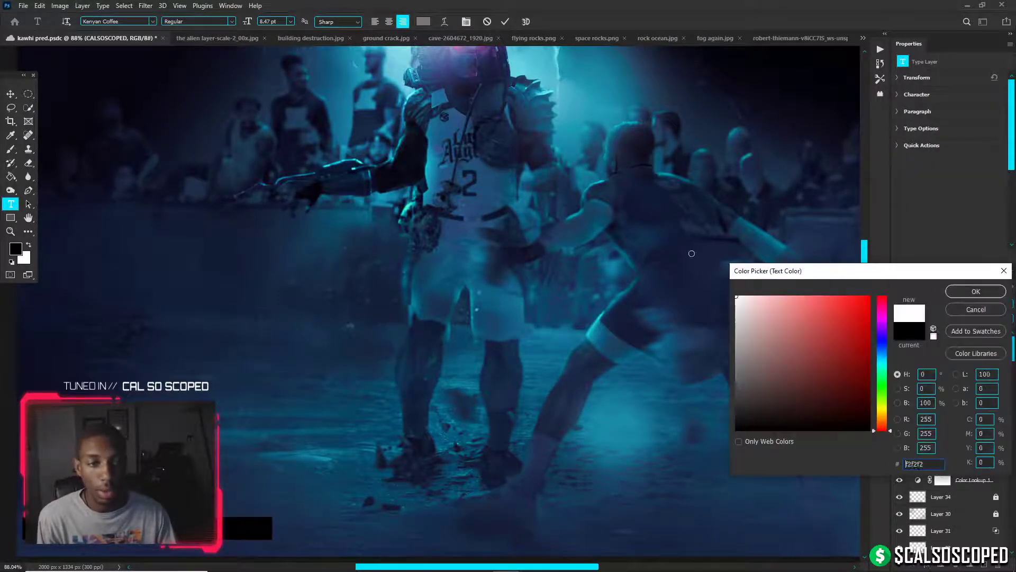
click(992, 290)
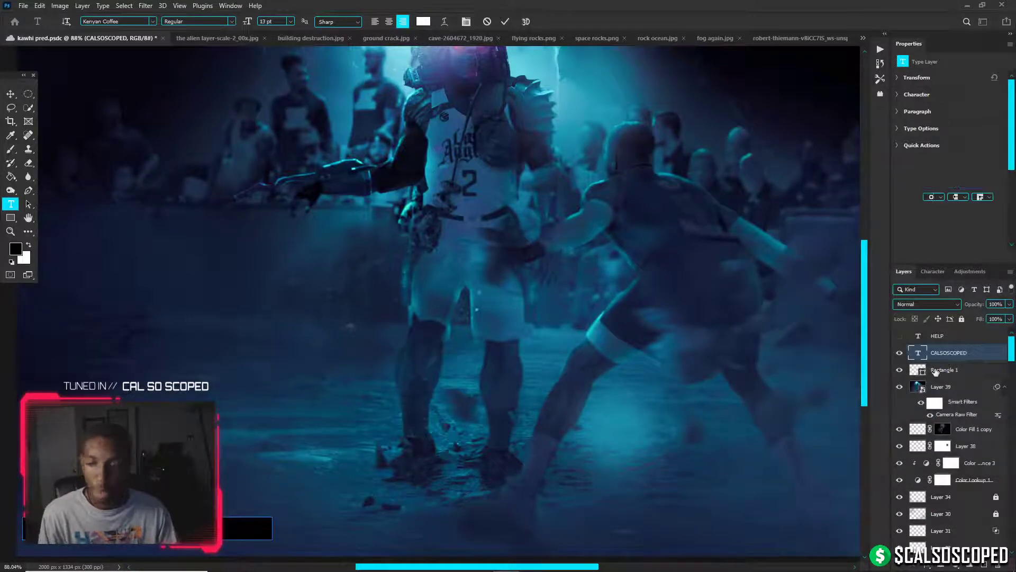
Widen the CALSOSCOPED text's tracking to 200, trying 50 and 100 first
click(946, 369)
click(948, 353)
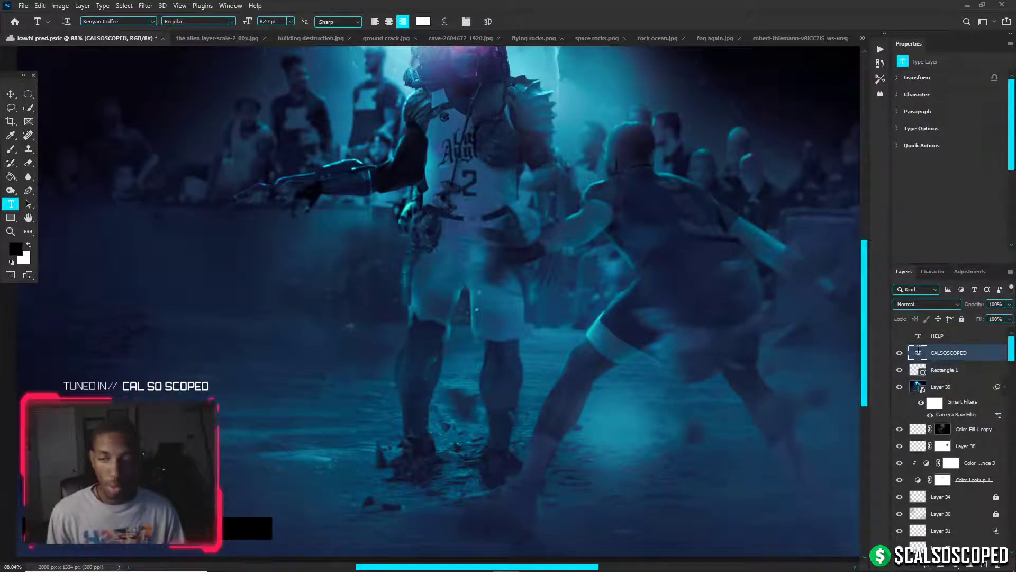
click(933, 271)
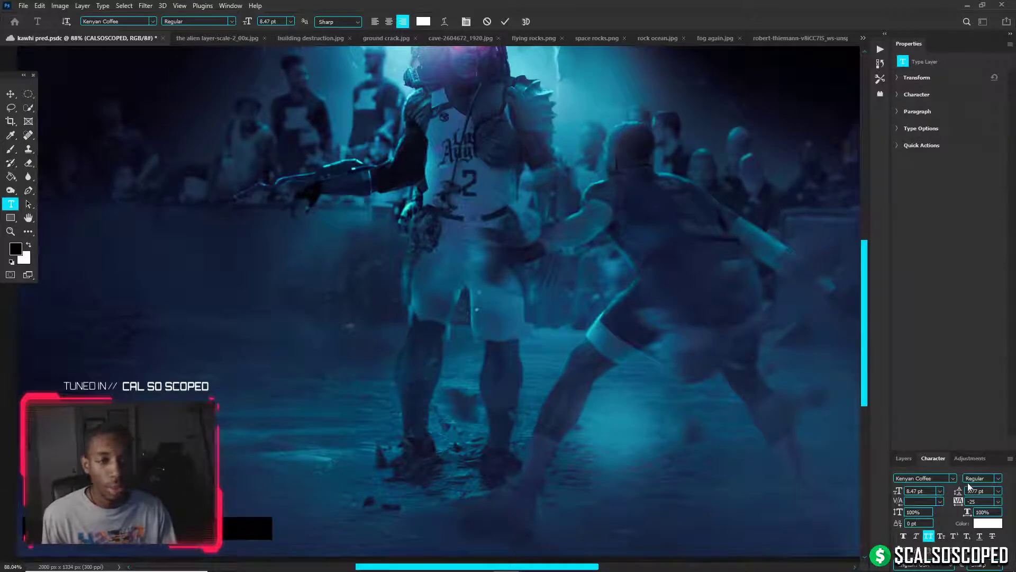
click(998, 502)
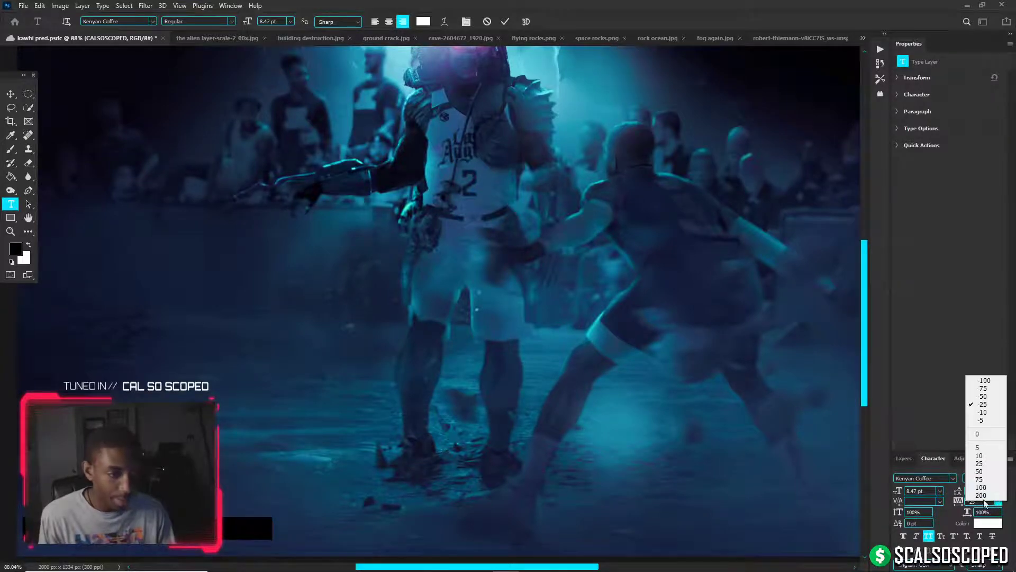
click(984, 472)
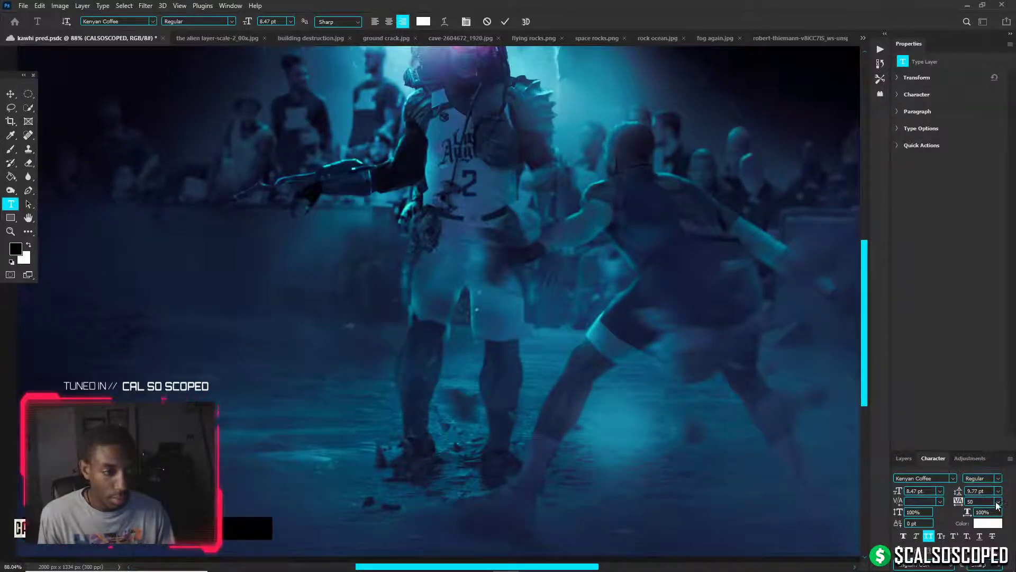
click(998, 502)
click(984, 486)
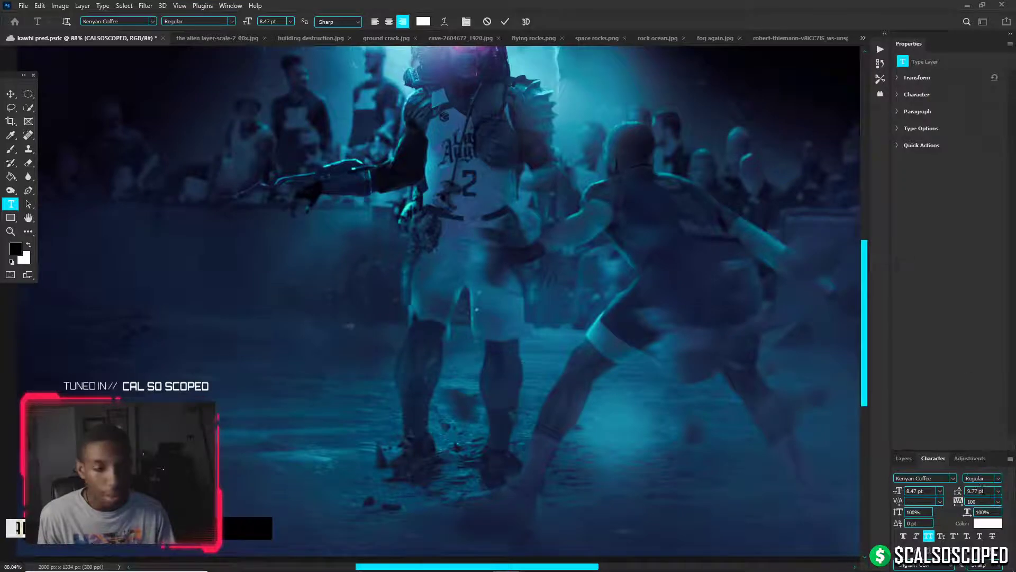
click(999, 502)
click(990, 500)
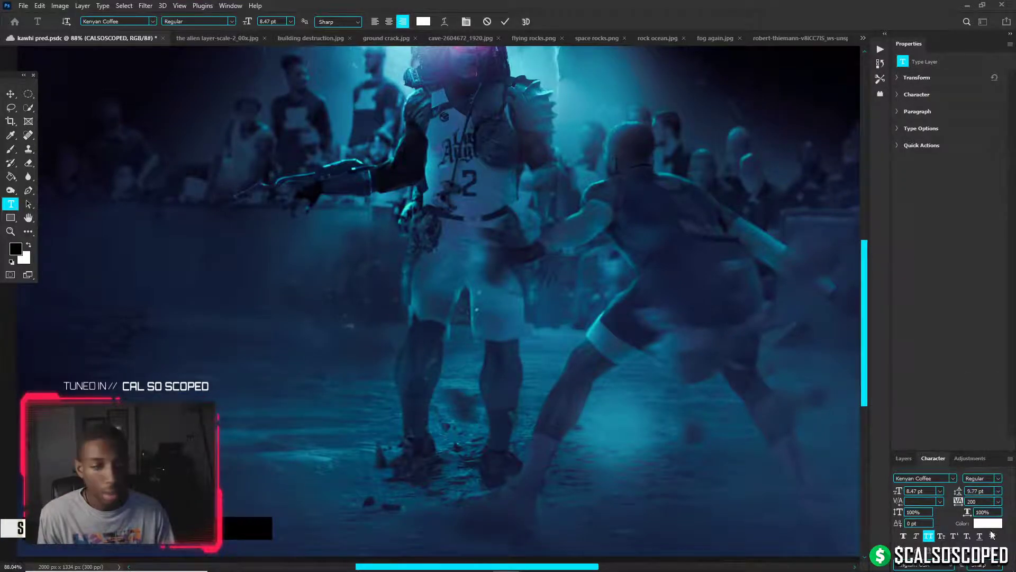
Shift the CALSOSCOPED text horizontally so the whole word sits at the start of the black bar
scroll(482, 418, down, 5)
click(10, 95)
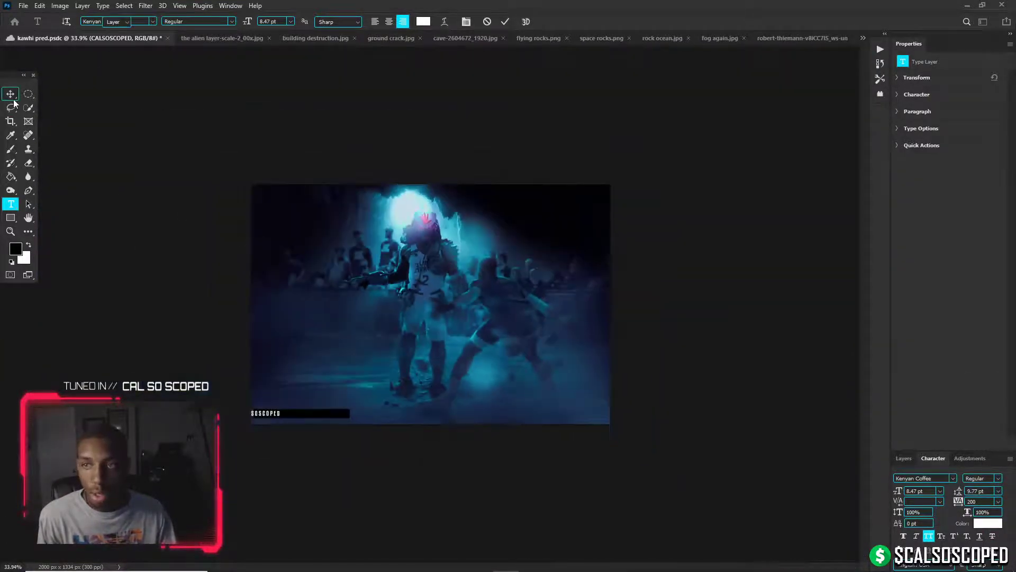
click(903, 457)
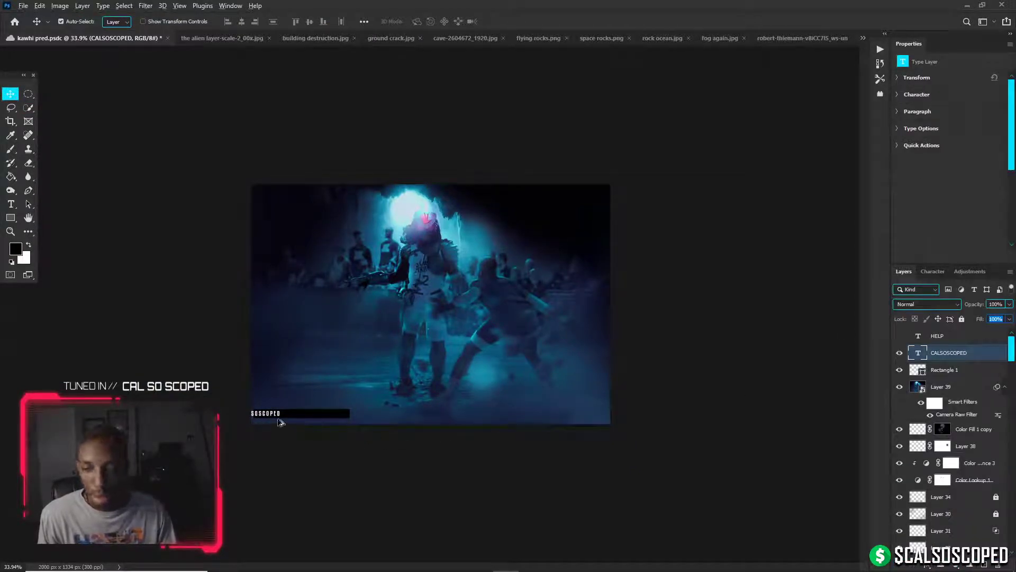
click(291, 394)
key(ctrl+plus)
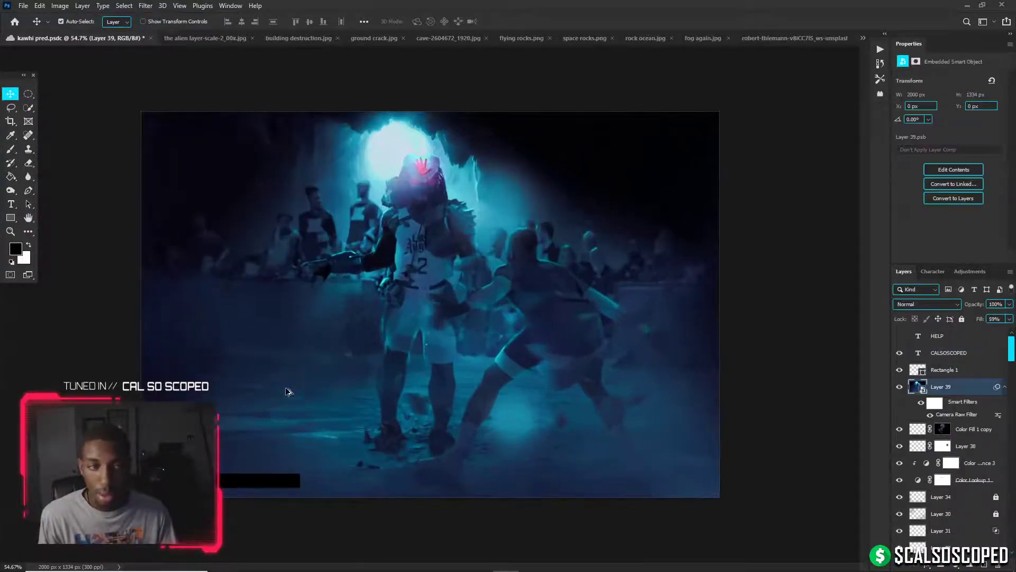
click(936, 371)
scroll(403, 334, up, 2)
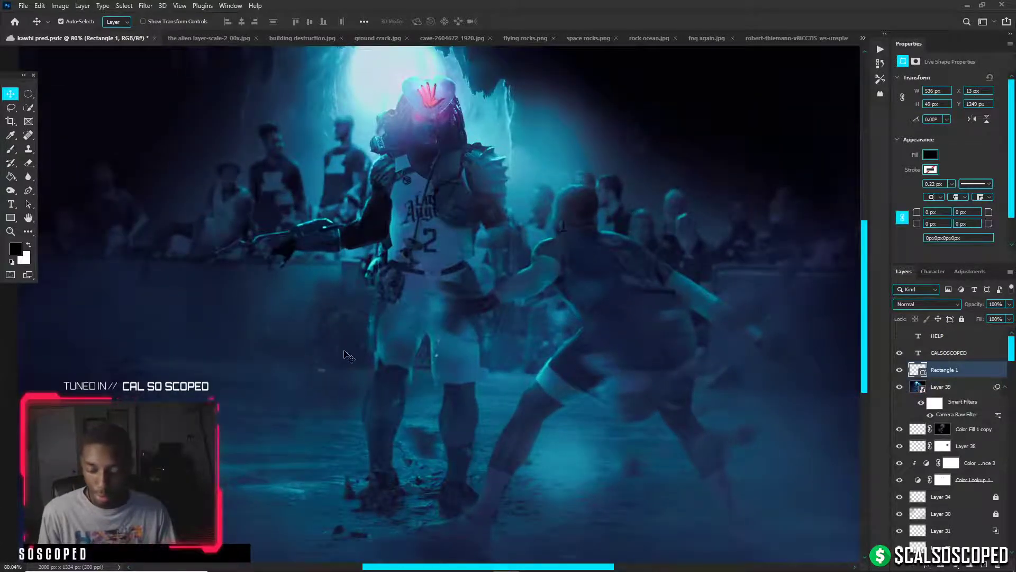
drag(339, 364, 577, 219)
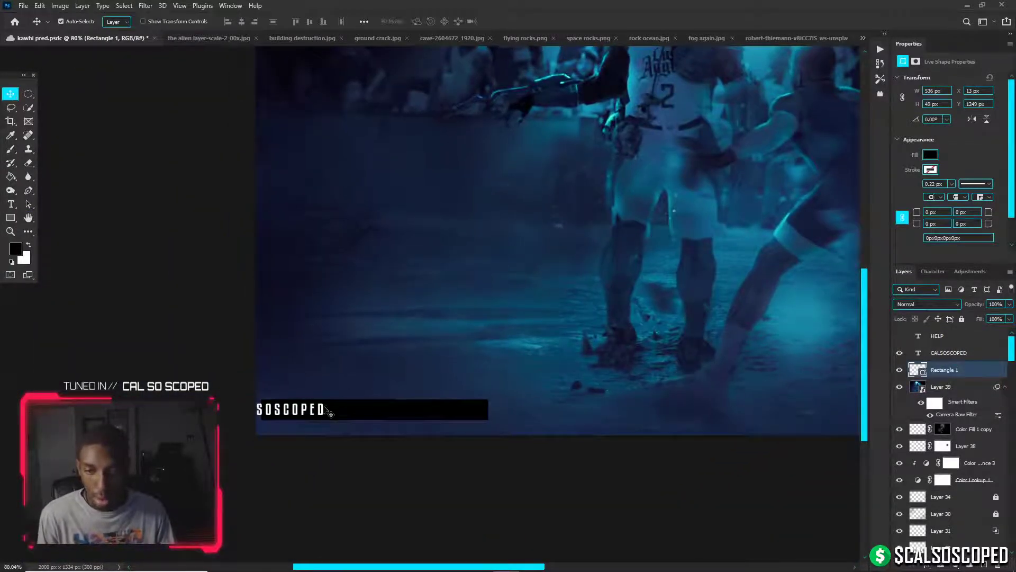
drag(306, 412, 357, 412)
Narrow the black bar to about 232 px wide so it fits around the CALSOSCOPED text
click(424, 410)
key(ctrl+t)
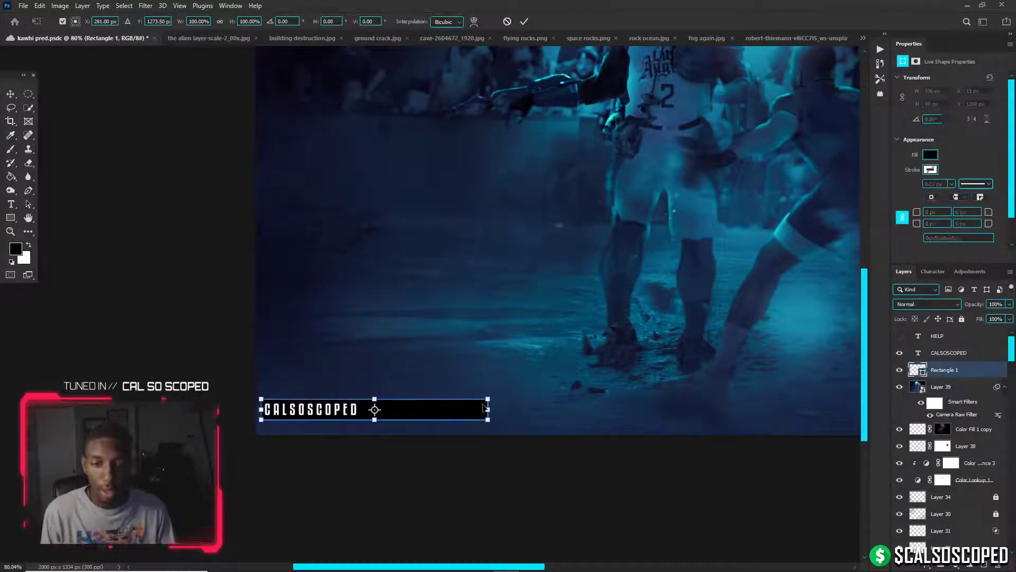
drag(488, 410, 359, 409)
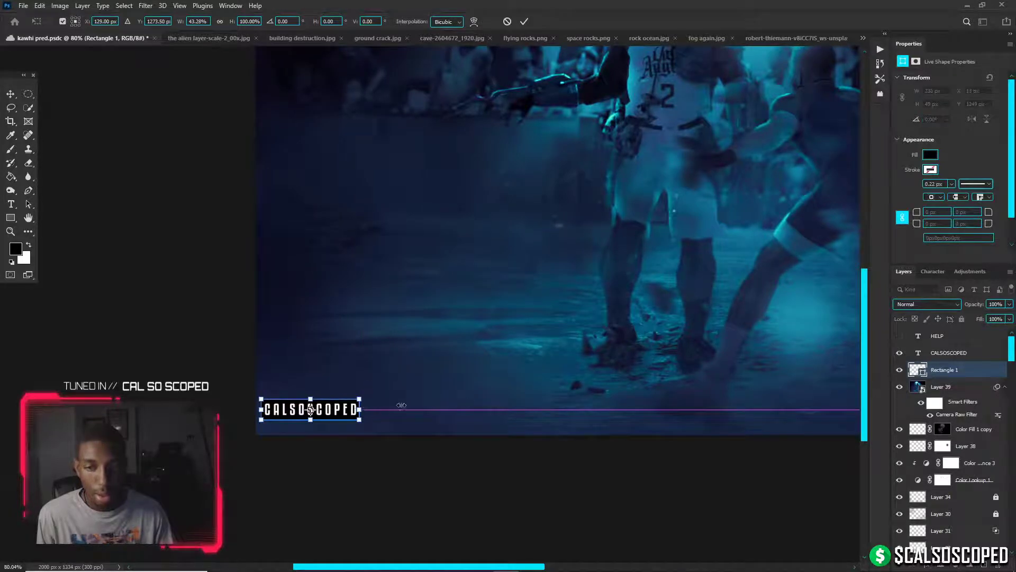
key(Return)
Group the CALSOSCOPED text with its bar, duplicate the group and merge the duplicate into a single layer
click(945, 353)
scroll(803, 364, down, 6)
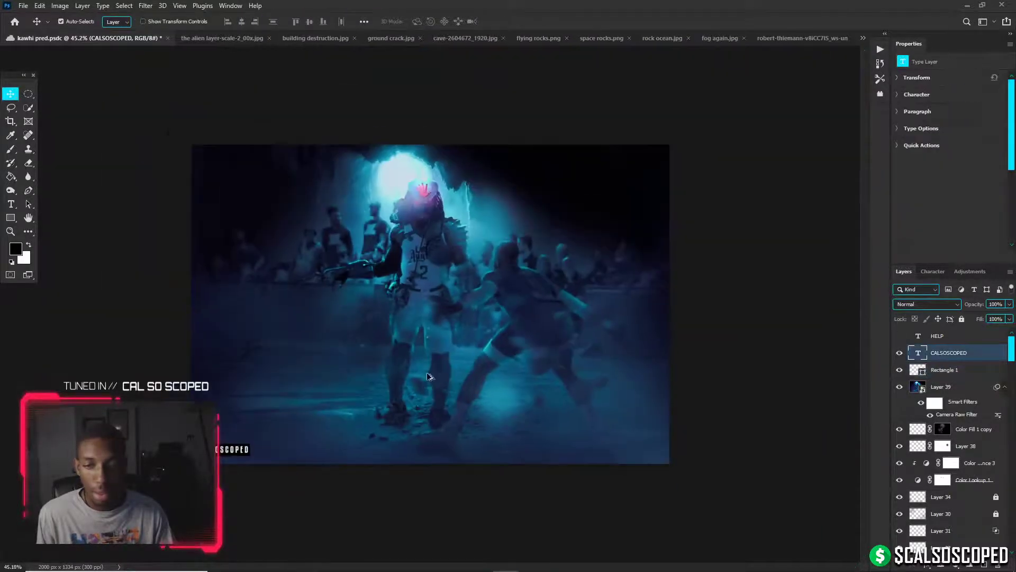
shift+click(942, 370)
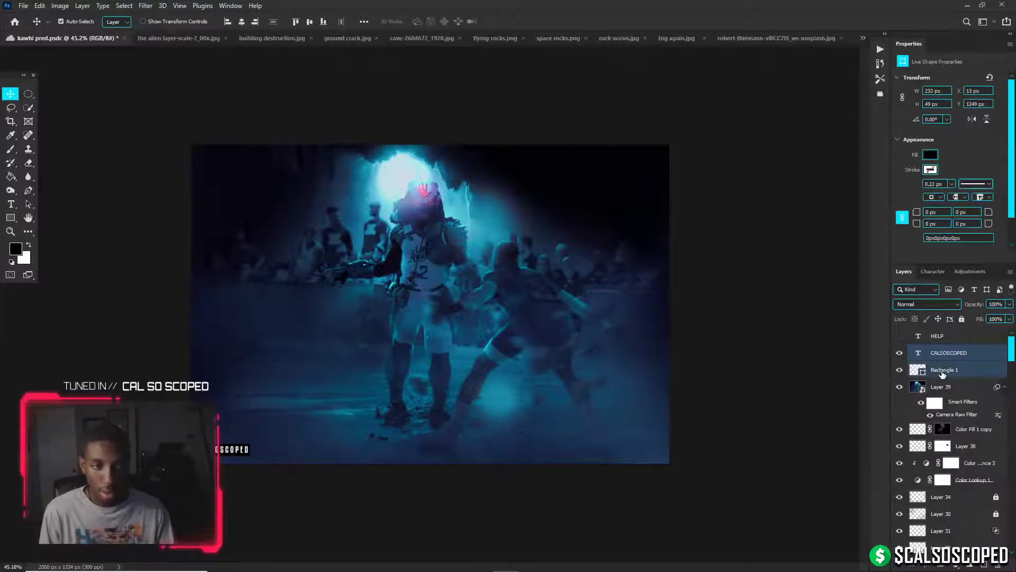
key(ctrl+g)
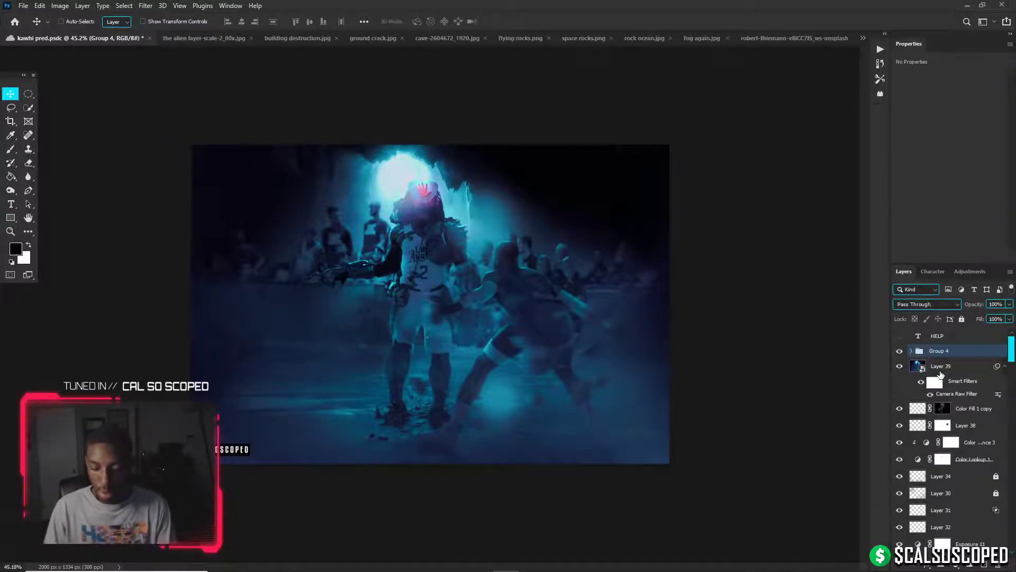
key(ctrl+j)
key(ctrl+e)
Keep the merged watermark copy in Normal blend mode, lower its fill to 47% and hide the original group
click(936, 303)
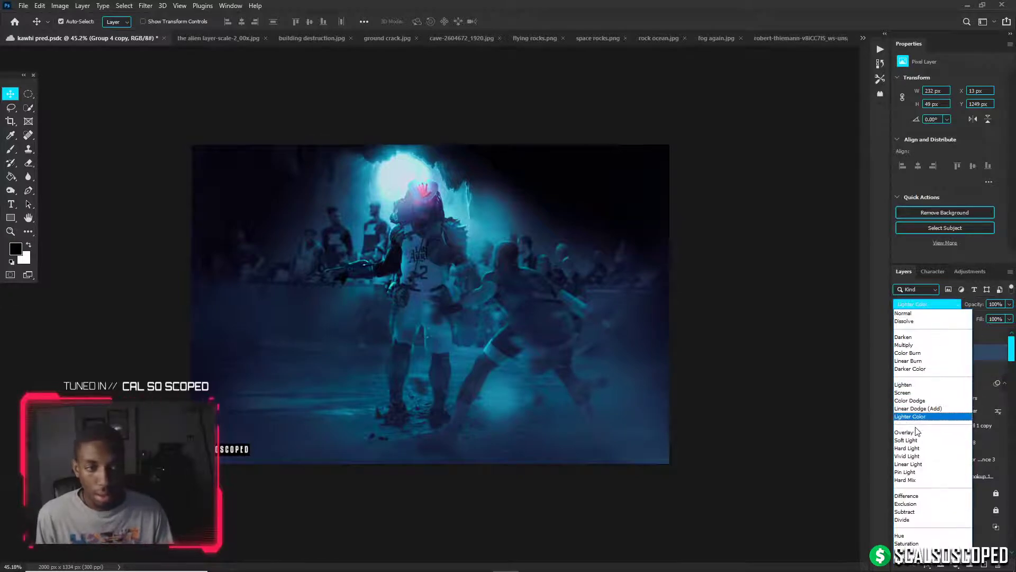
key(Escape)
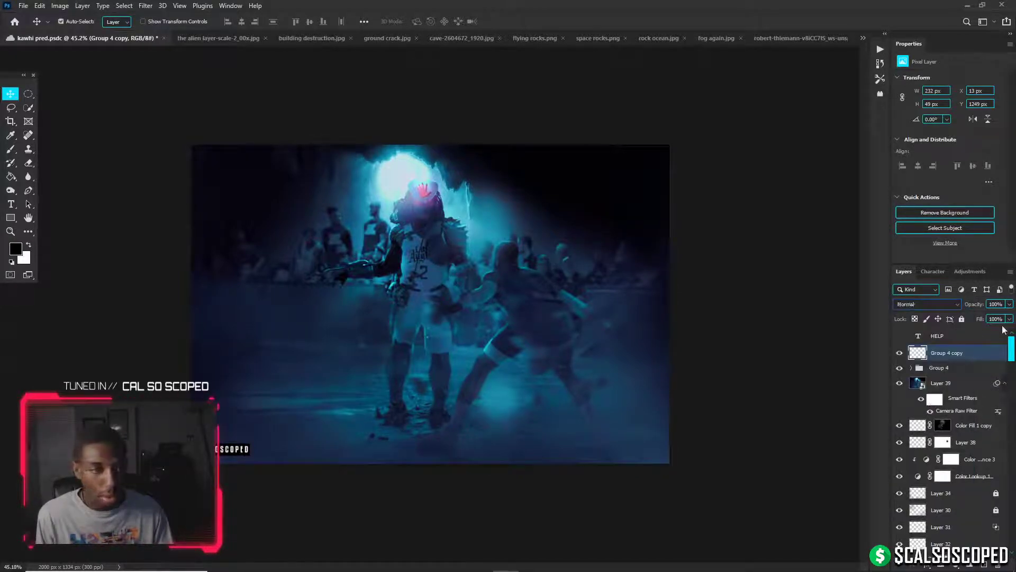
click(901, 368)
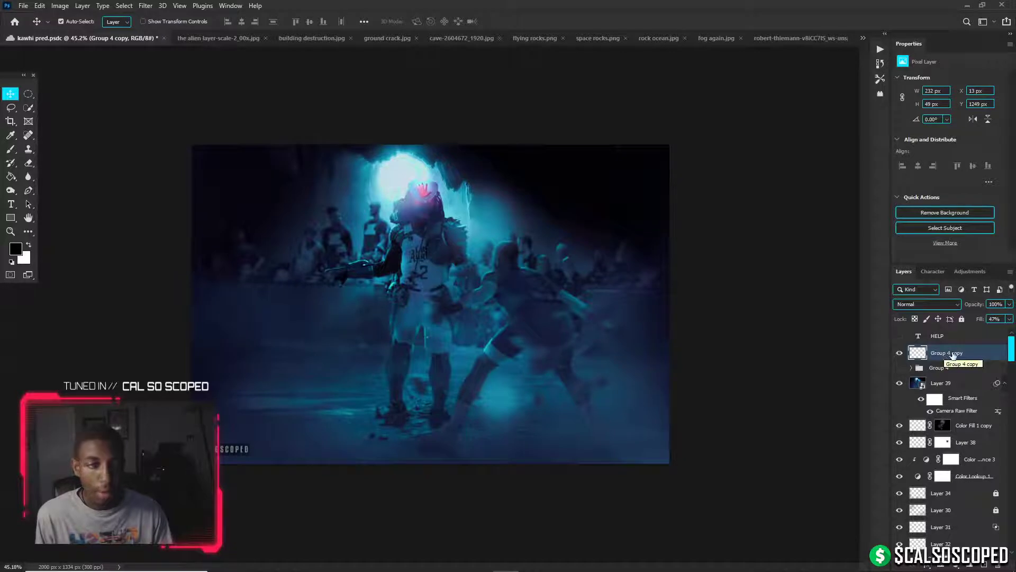
Move the merged watermark about 17 px down, closer to the image's bottom edge
key(ctrl+t)
key(ctrl+0)
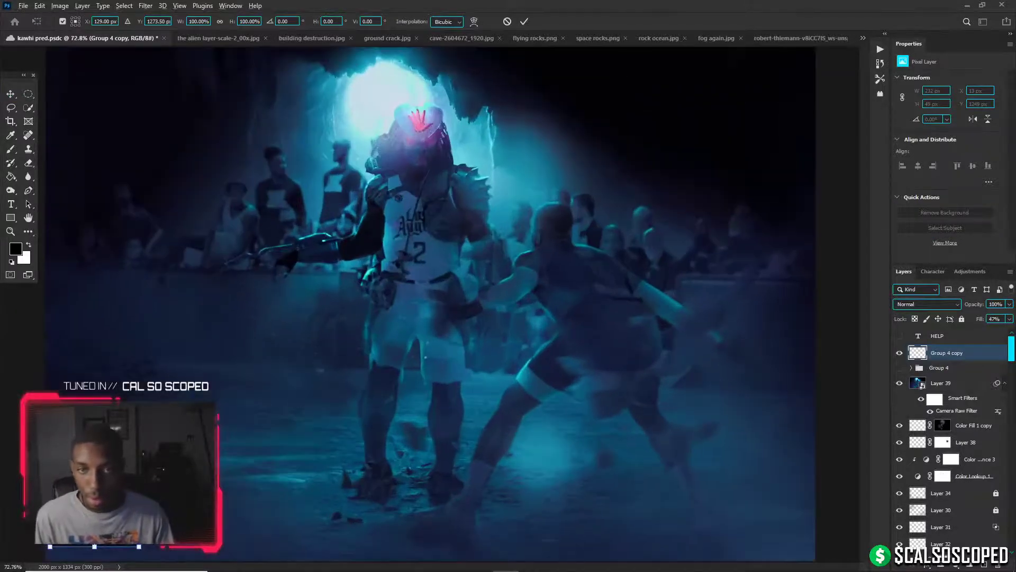
scroll(431, 304, down, 1)
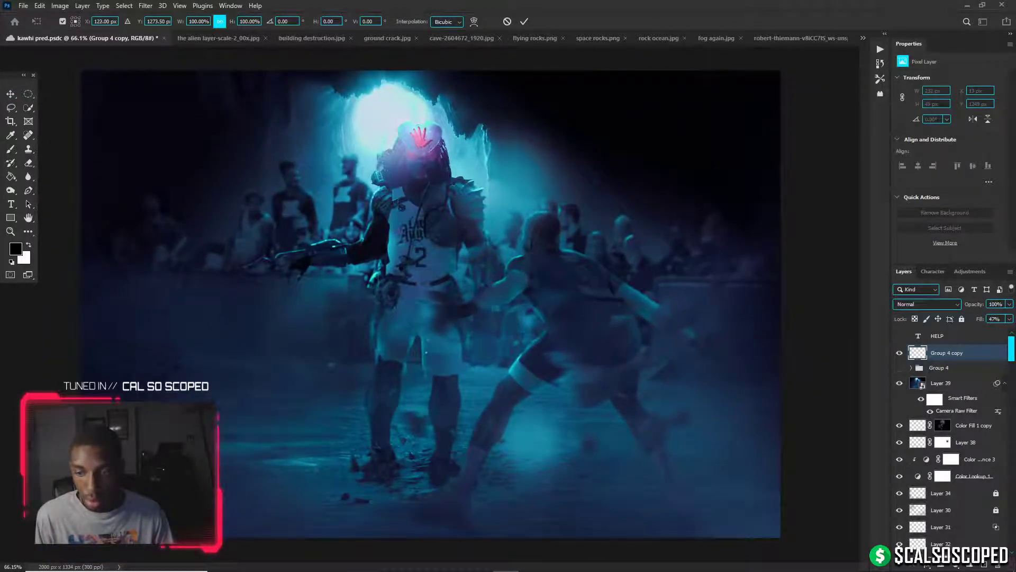
drag(126, 516, 127, 522)
key(Return)
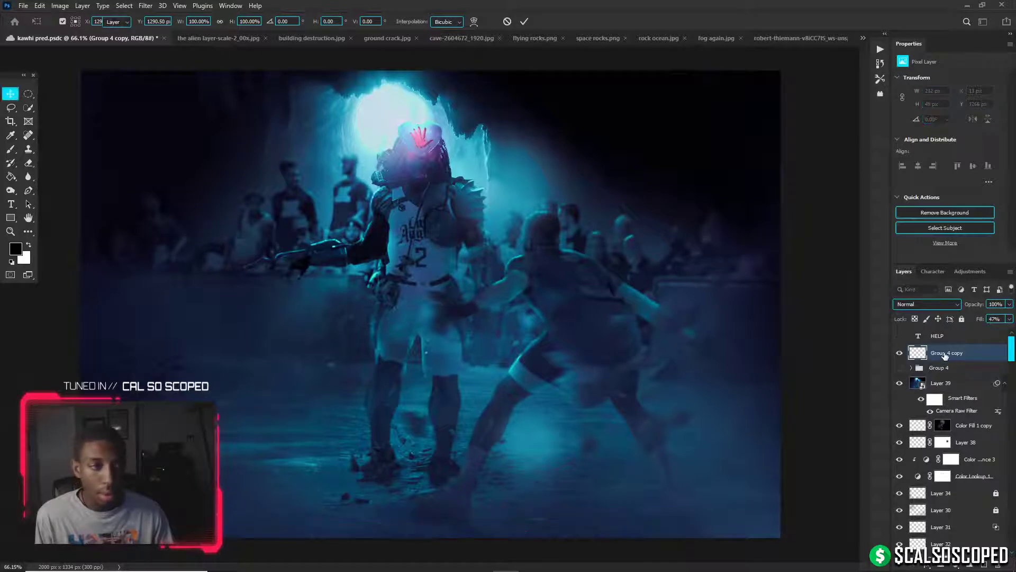
Check the composite's pixel dimensions and resolution in the Image Size dialog without changing them
alt+scroll(339, 216, down, 3)
alt+scroll(340, 220, up, 1)
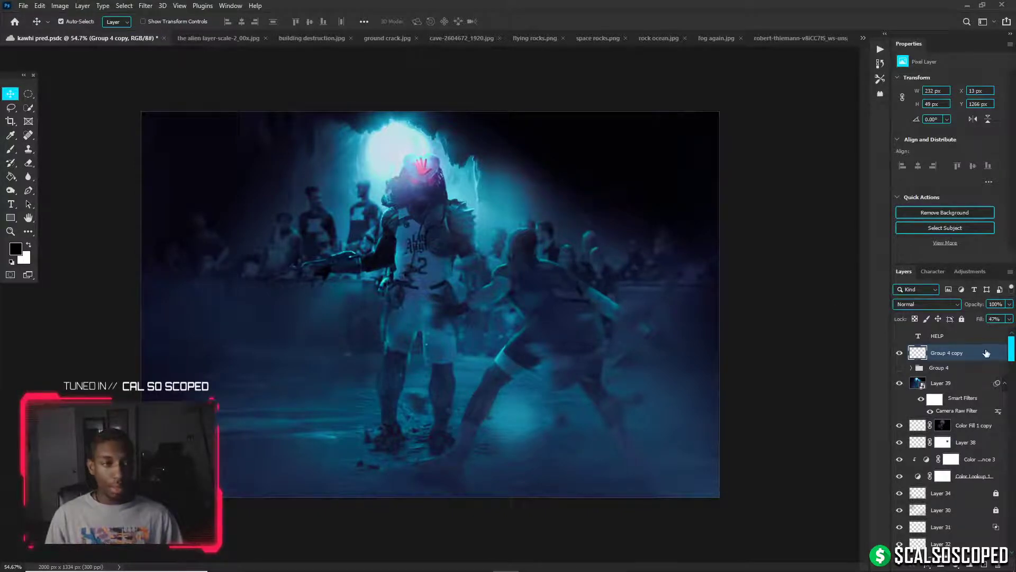
click(23, 6)
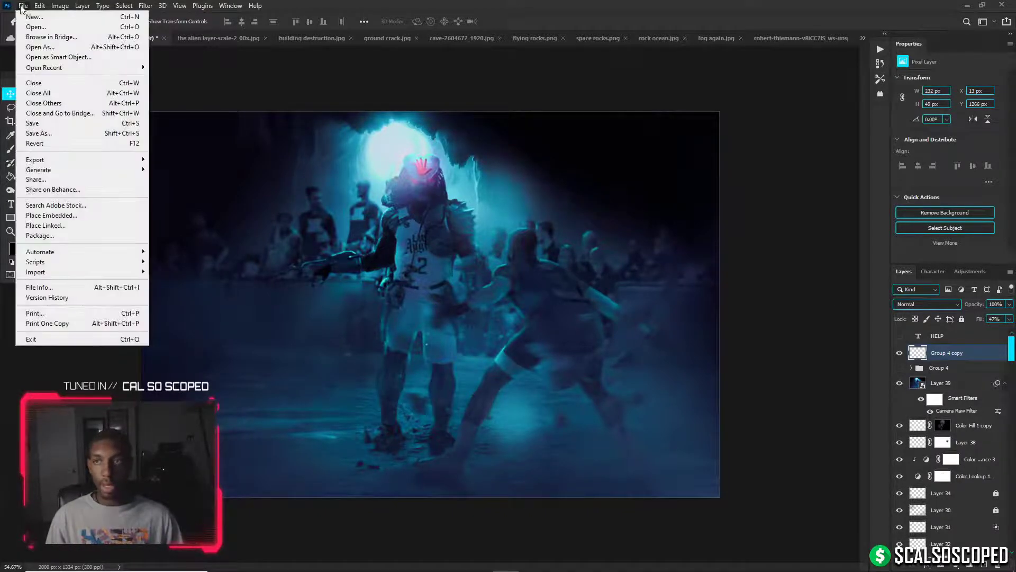
click(23, 7)
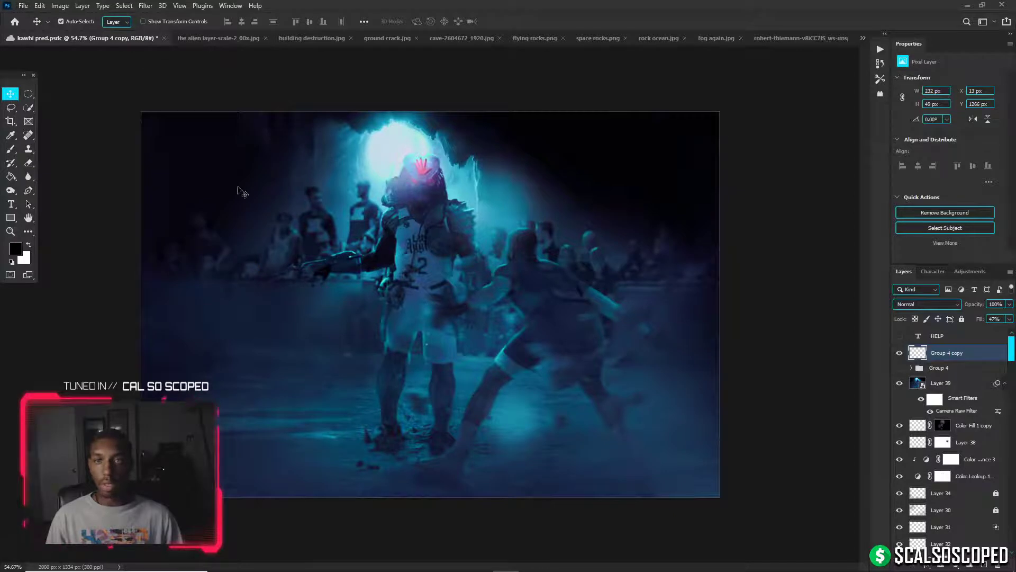
click(59, 6)
click(79, 84)
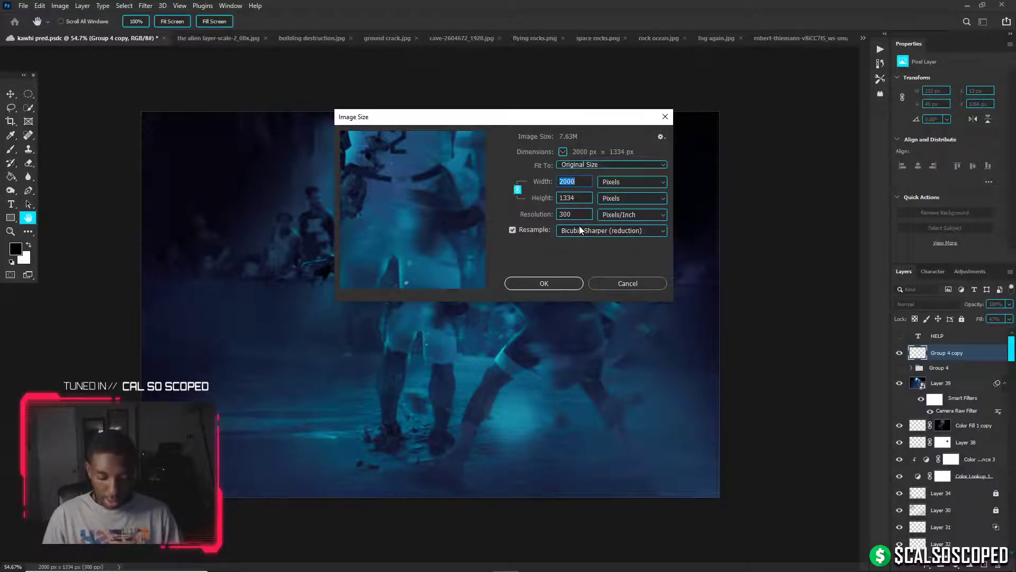
click(628, 283)
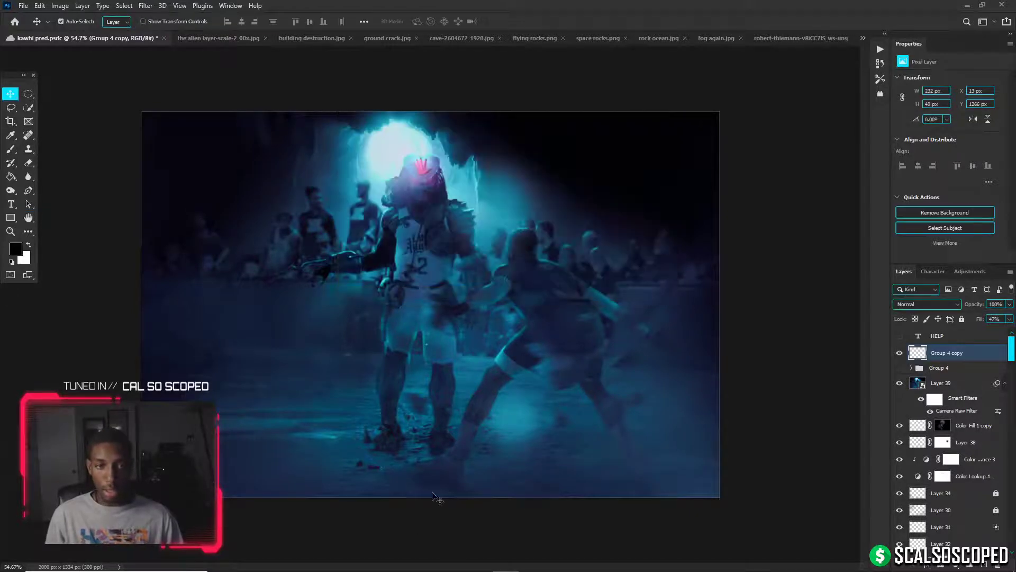
click(479, 562)
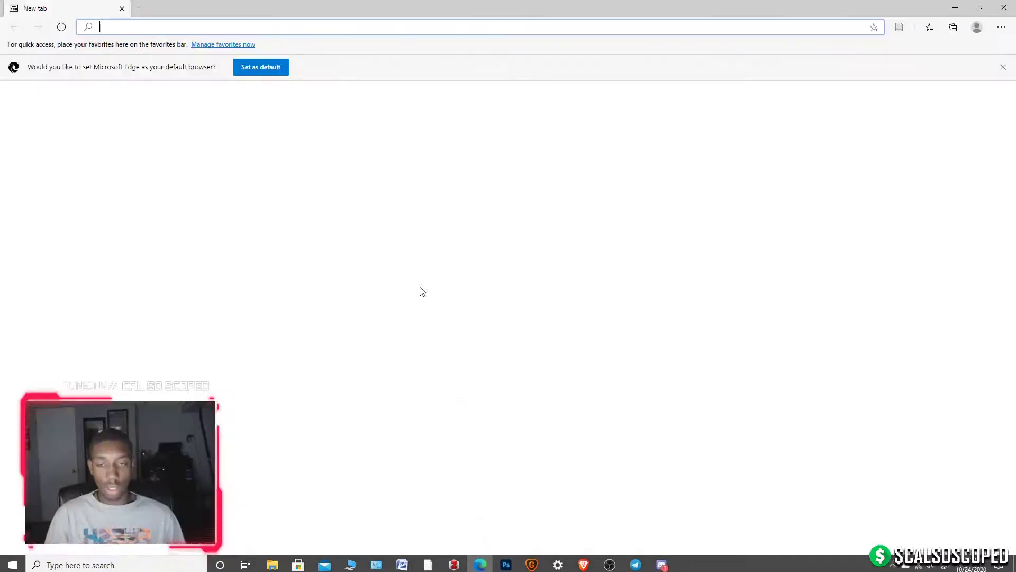
click(503, 563)
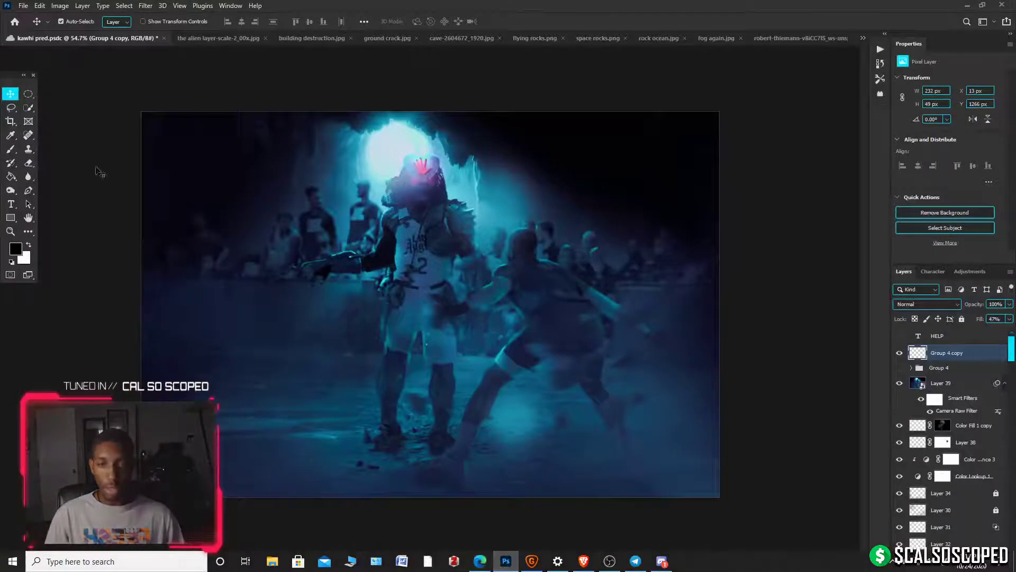
Open the cave-2604672_1920 image from the kawhi leonard predator folder on the Seagate Desktop Drive (G:)
click(24, 5)
click(32, 27)
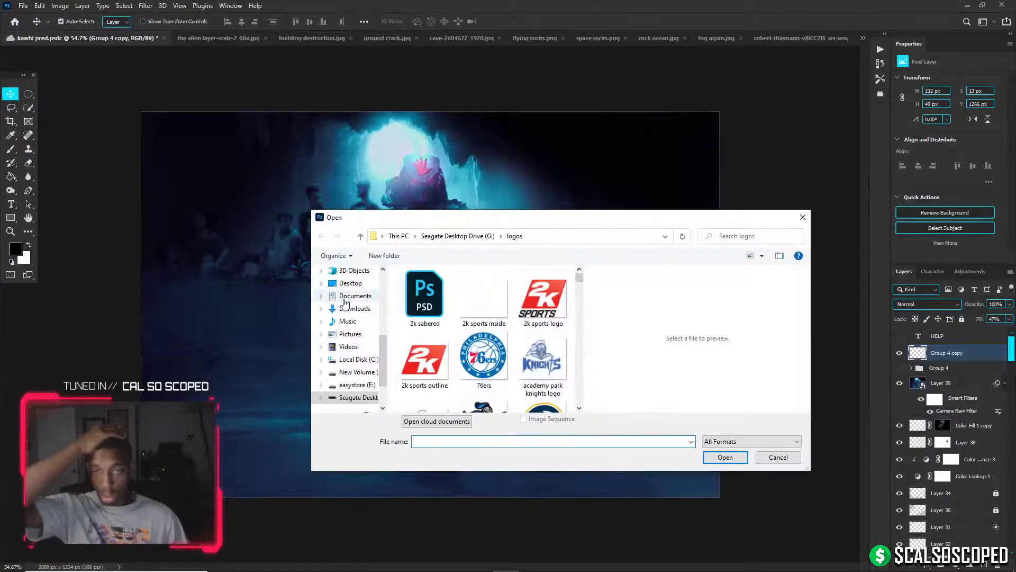
click(355, 384)
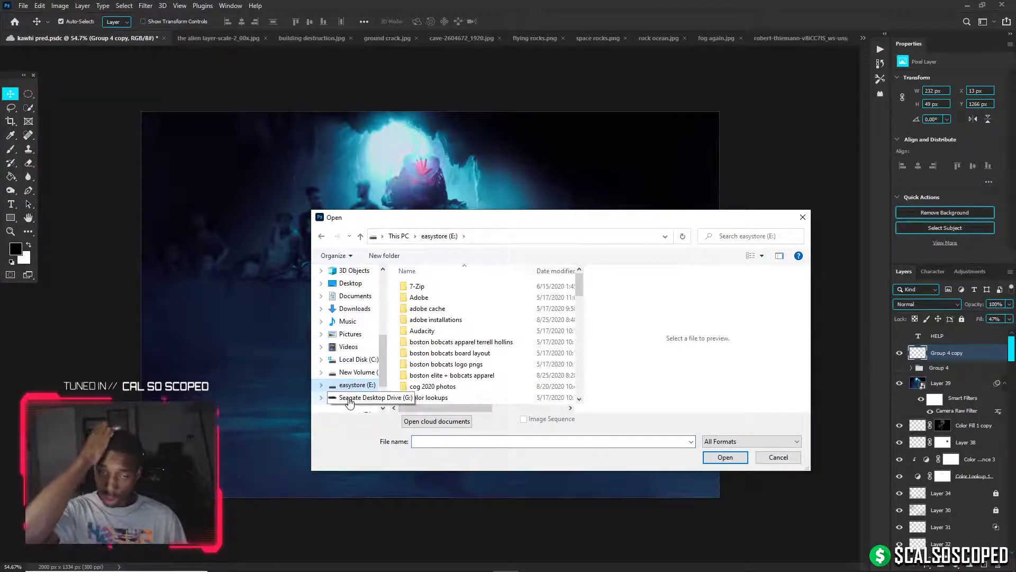
click(351, 397)
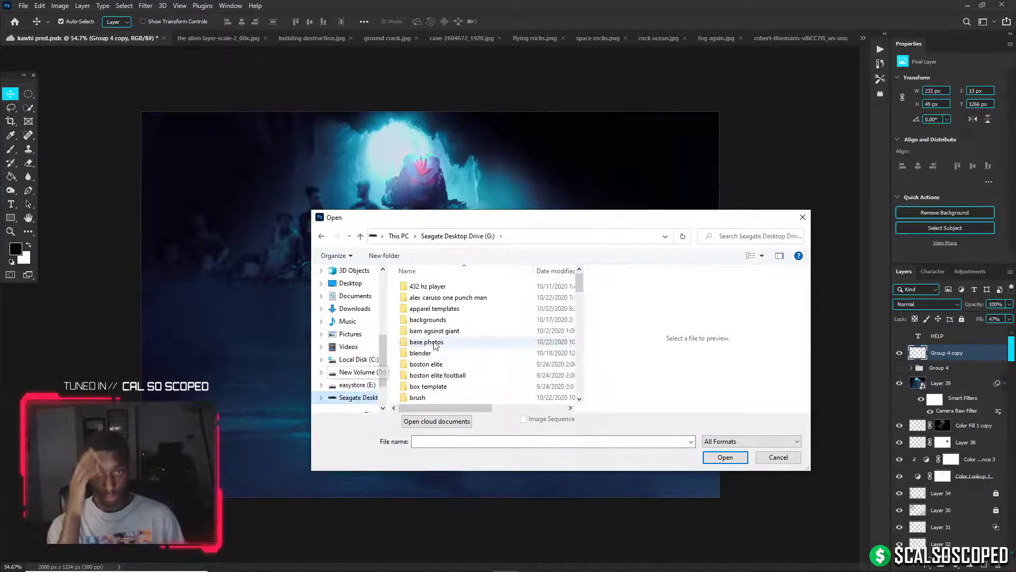
scroll(441, 344, down, 8)
scroll(441, 344, up, 1)
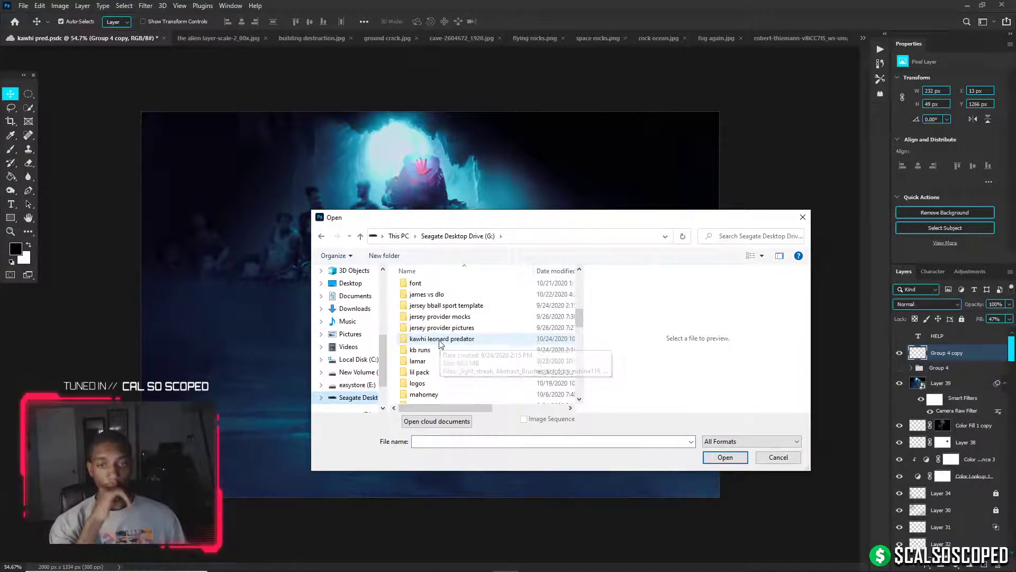
scroll(440, 344, down, 3)
scroll(450, 345, down, 3)
scroll(444, 350, up, 4)
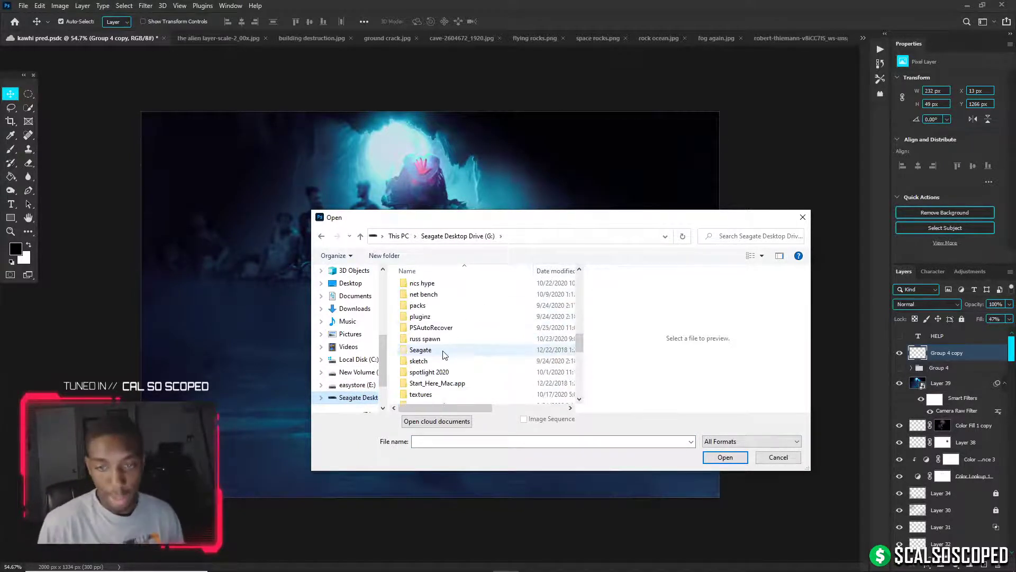
scroll(441, 347, up, 3)
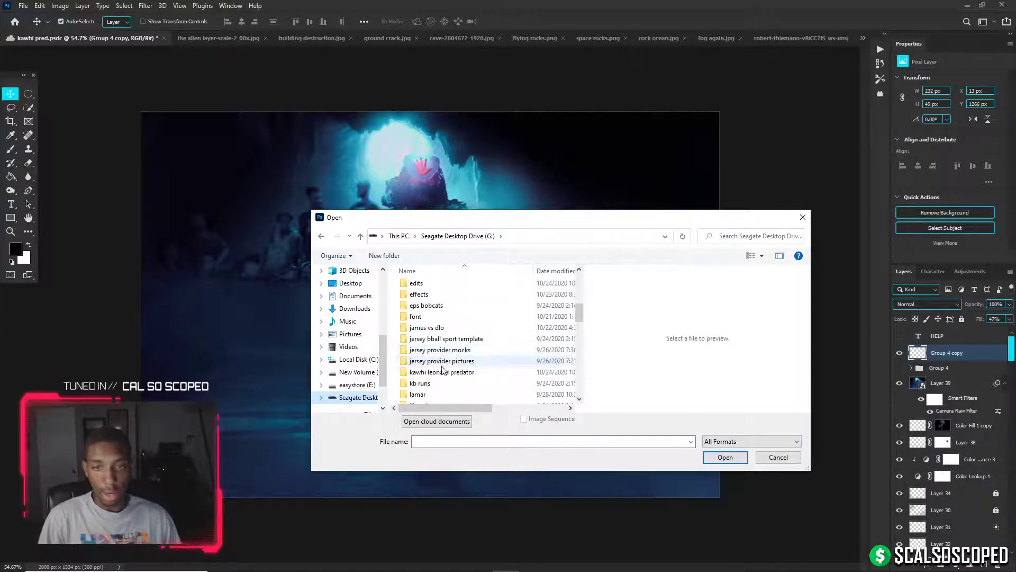
double_click(442, 371)
double_click(532, 300)
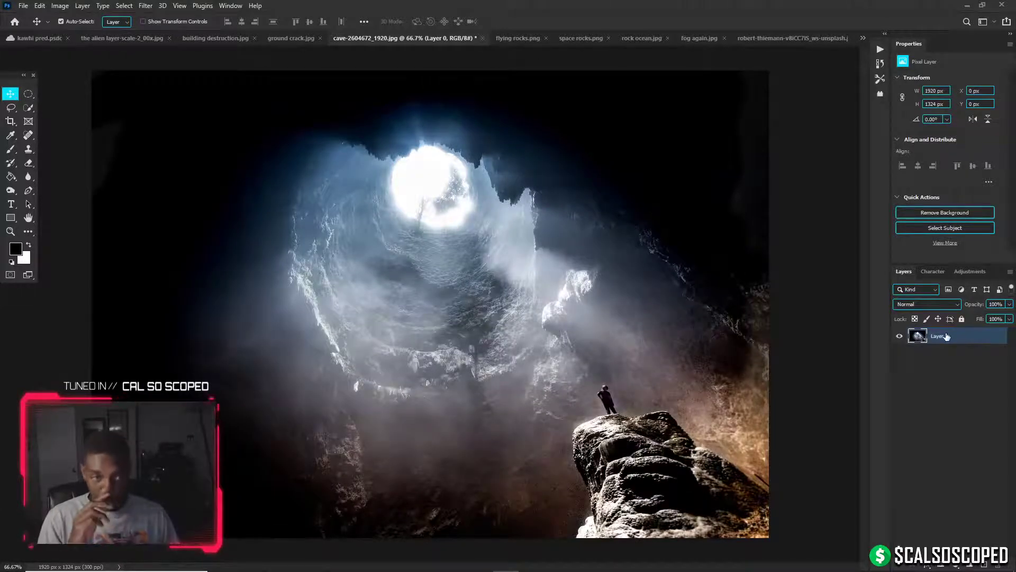
key(ctrl)
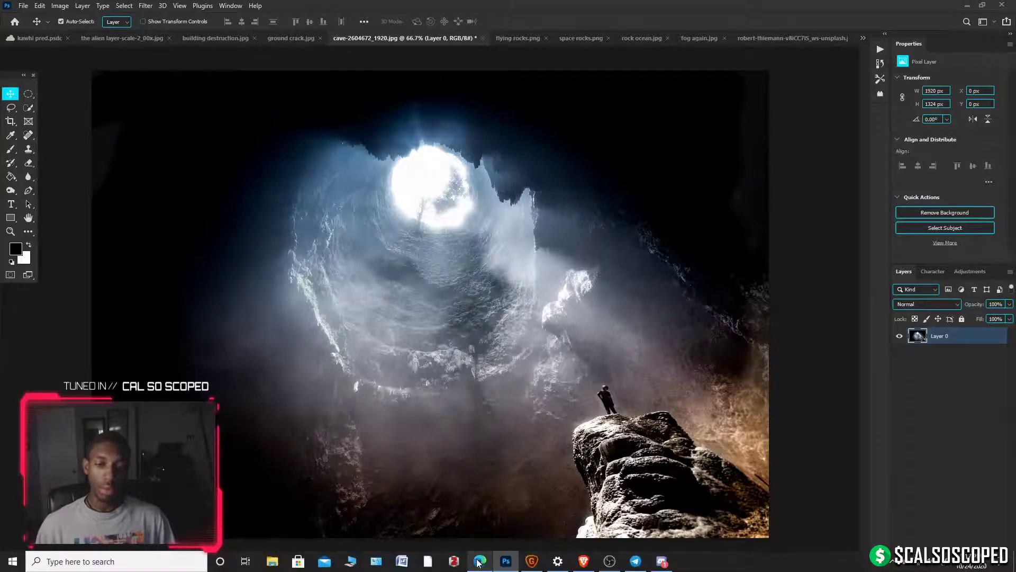
mouse_move(479, 562)
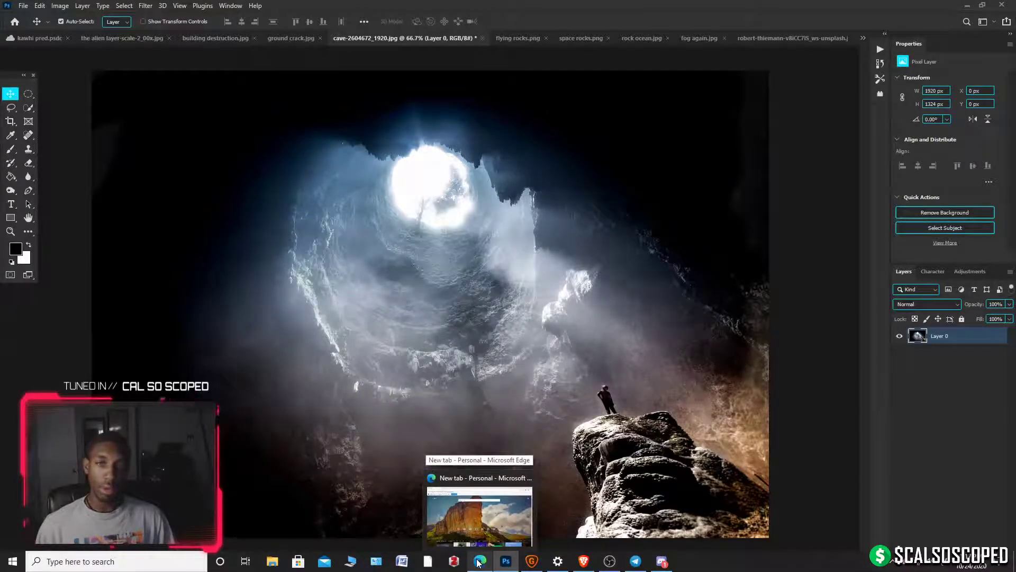
click(478, 562)
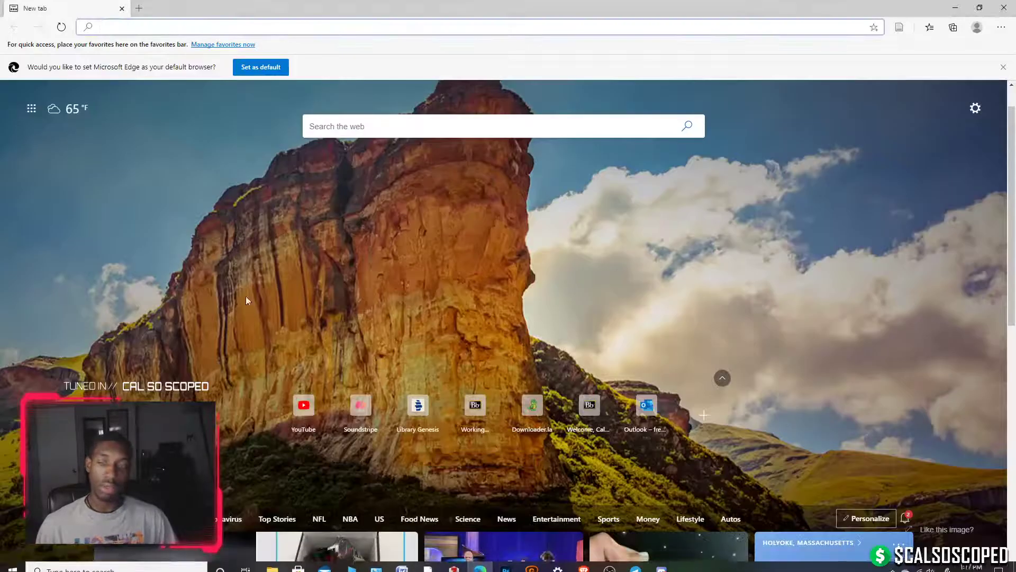
click(186, 563)
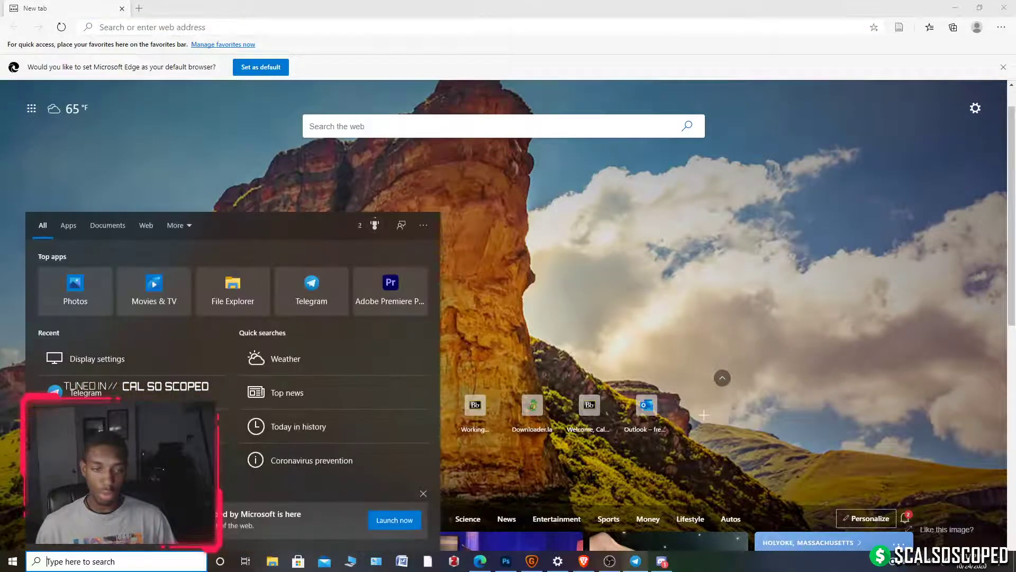
Switch to Discord and open the Google Drive folder link from the CalSoScoped server's designfiles channel in Brave
click(664, 564)
click(100, 258)
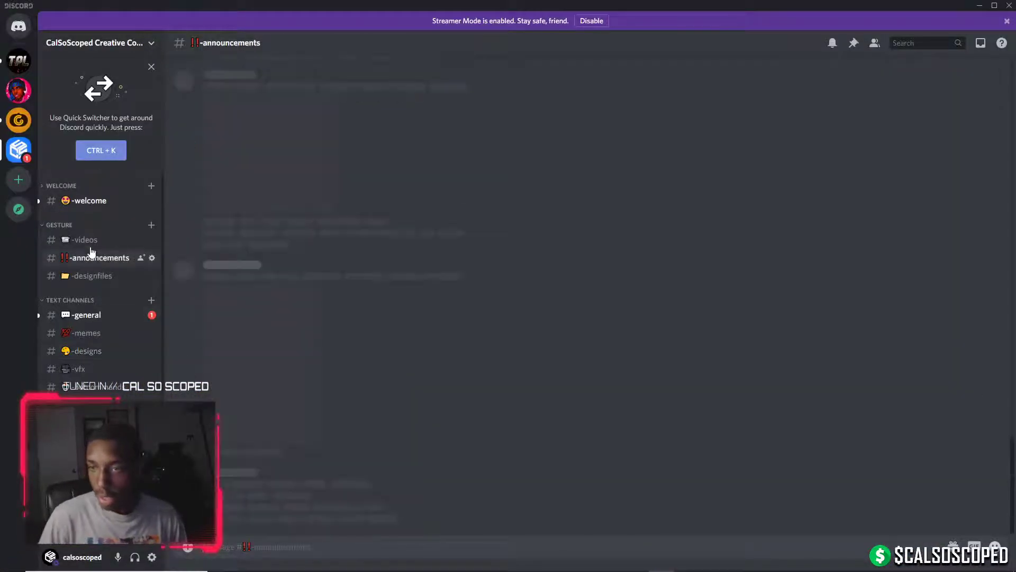
click(93, 275)
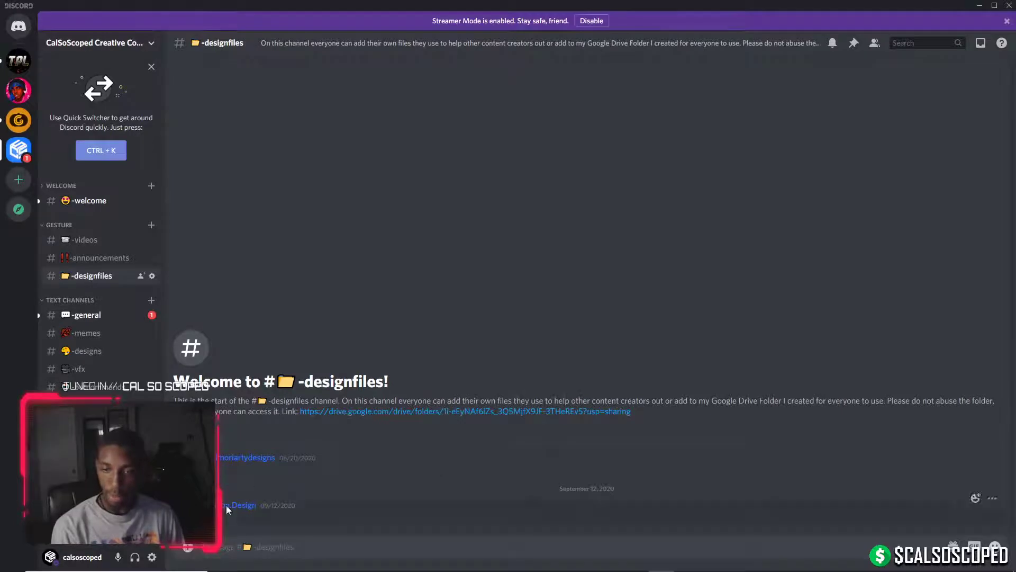
click(313, 413)
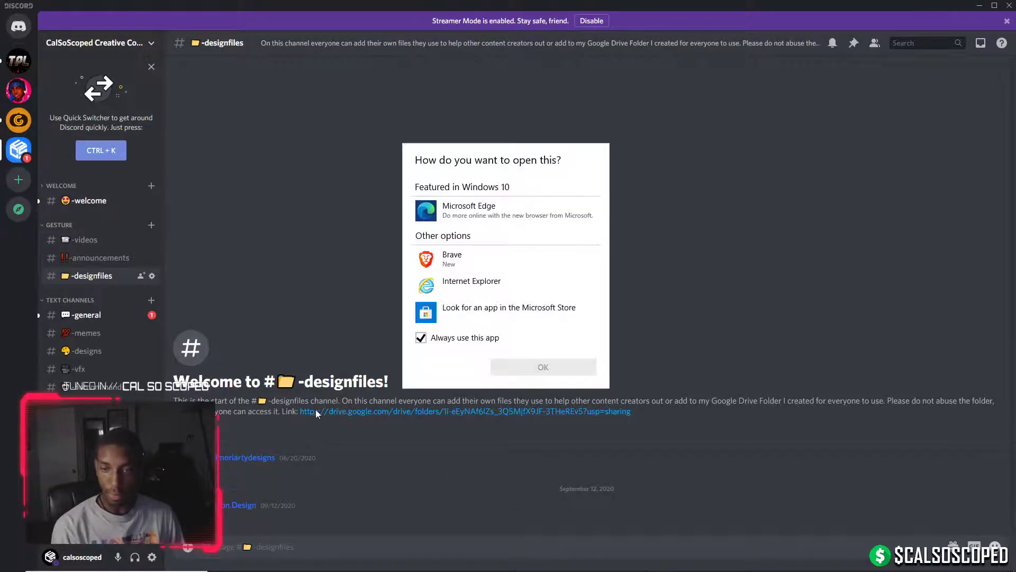
click(455, 259)
click(529, 368)
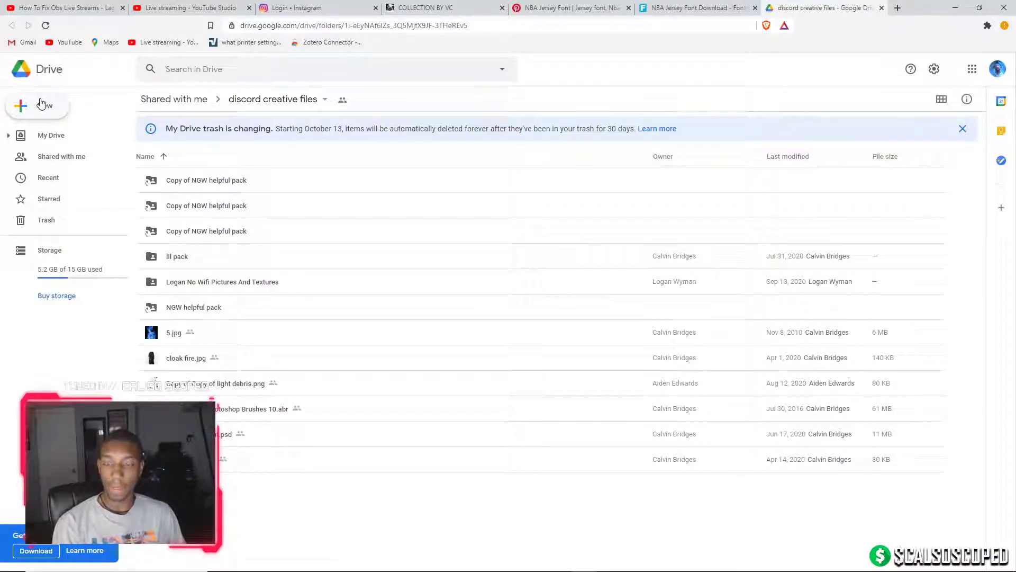
Upload cave-2604672_1920 from the kawhi leonard predator folder on drive G: to the discord creative files folder
click(47, 103)
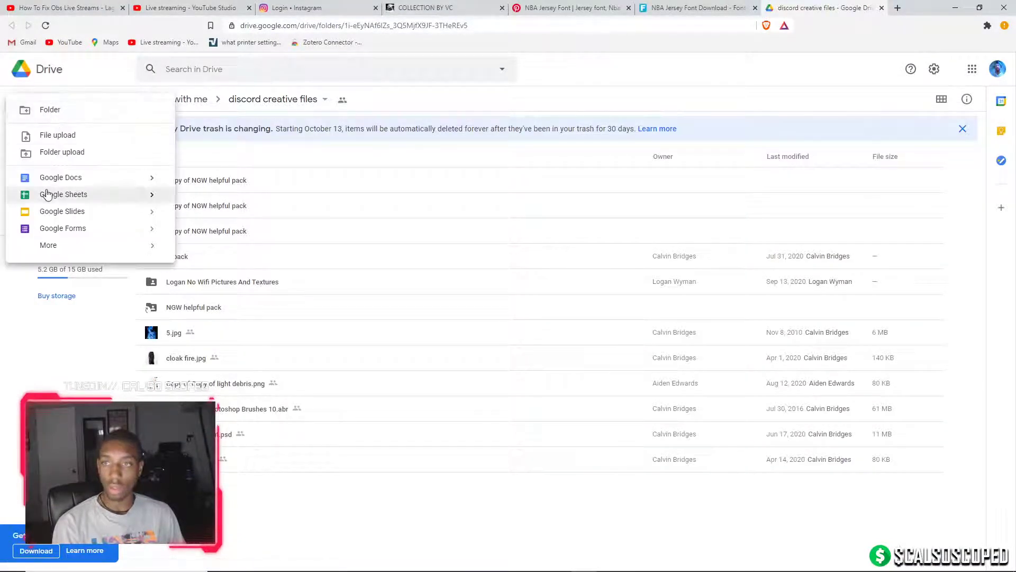
click(46, 136)
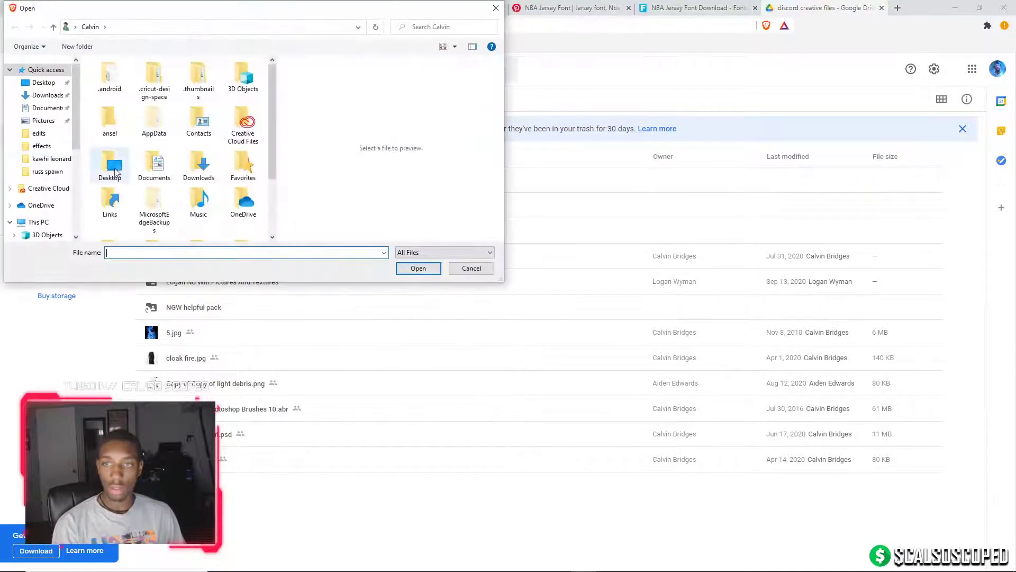
scroll(40, 222, down, 5)
click(47, 222)
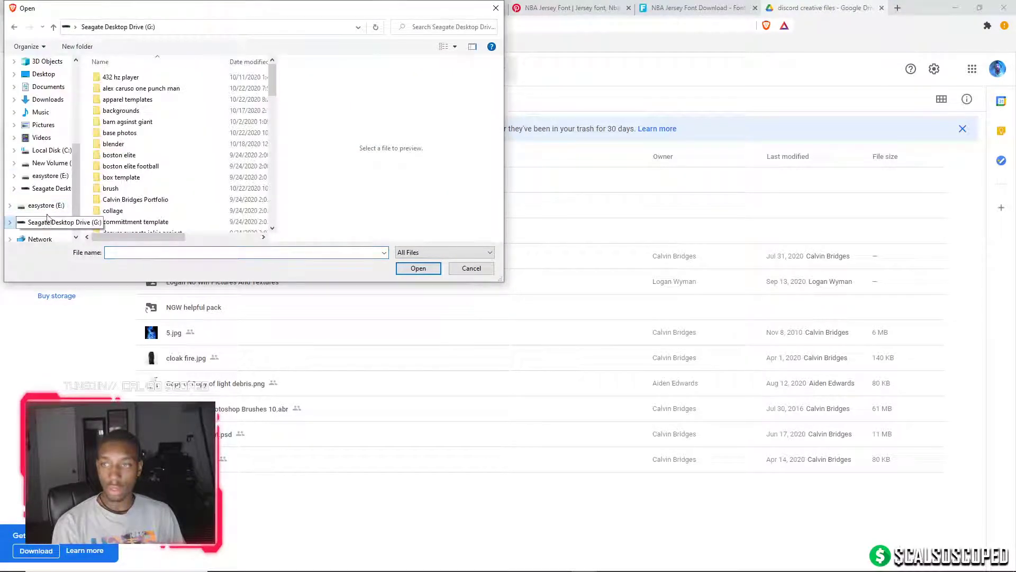
scroll(126, 175, down, 6)
double_click(132, 138)
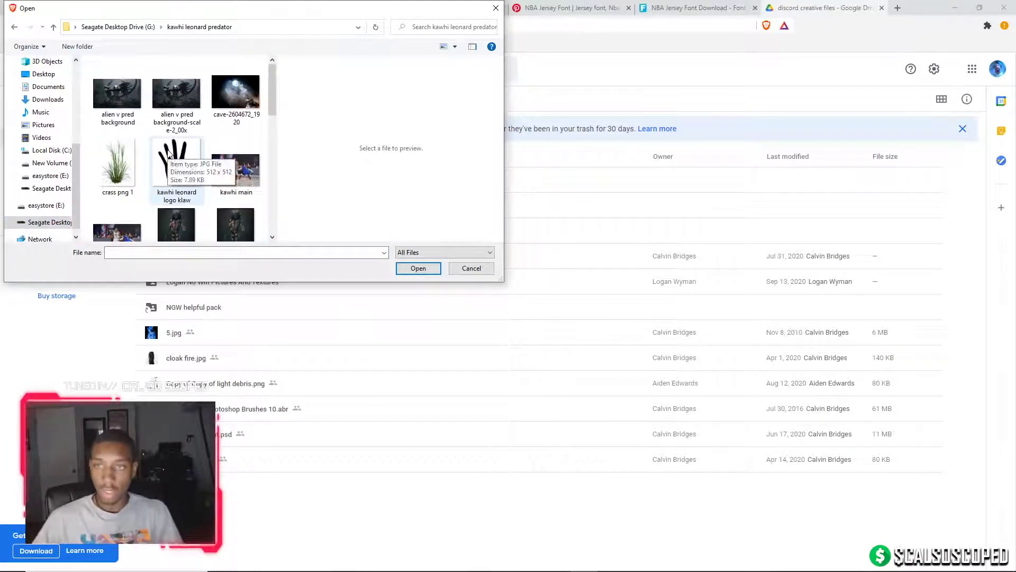
click(242, 96)
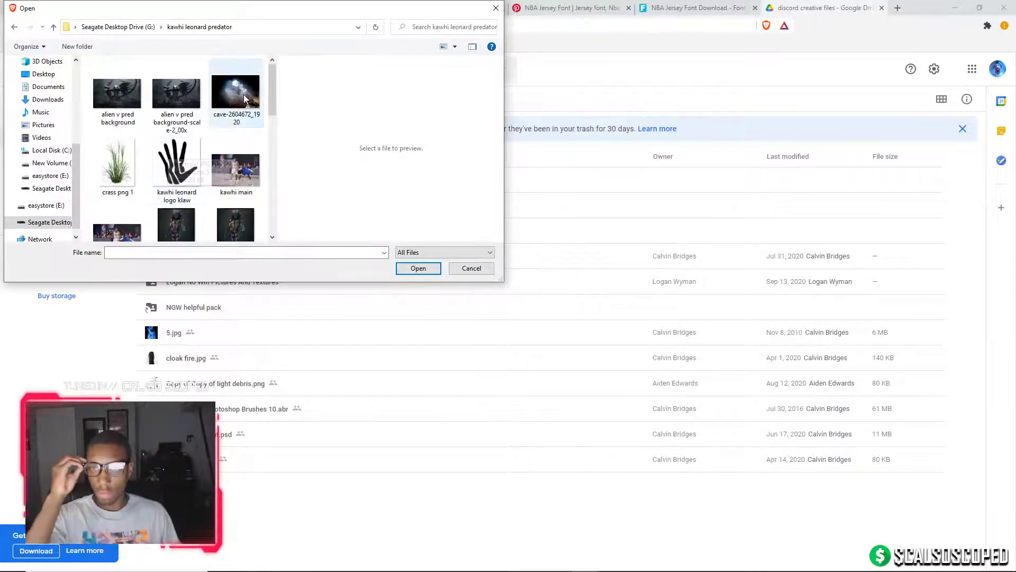
double_click(246, 93)
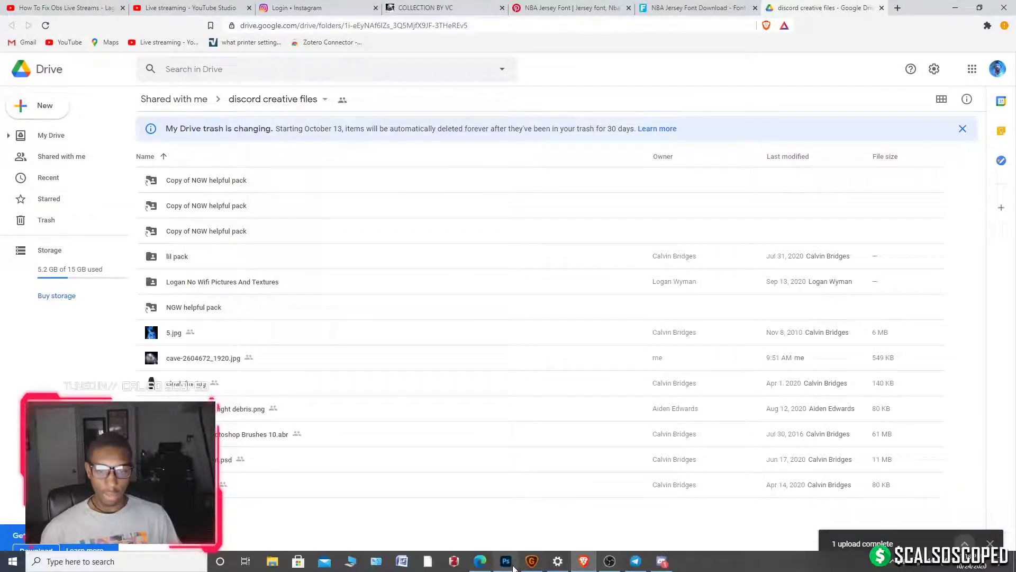
Switch back to Photoshop and close the moonlit cave image and the orange stalactite cave photo
click(509, 562)
scroll(342, 180, down, 2)
scroll(342, 180, up, 1)
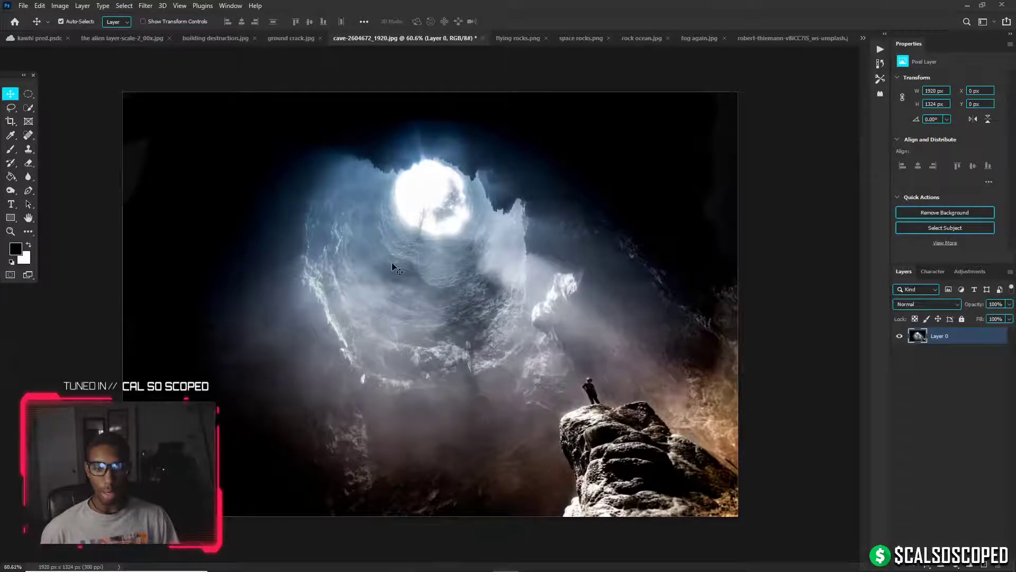
scroll(424, 297, up, 3)
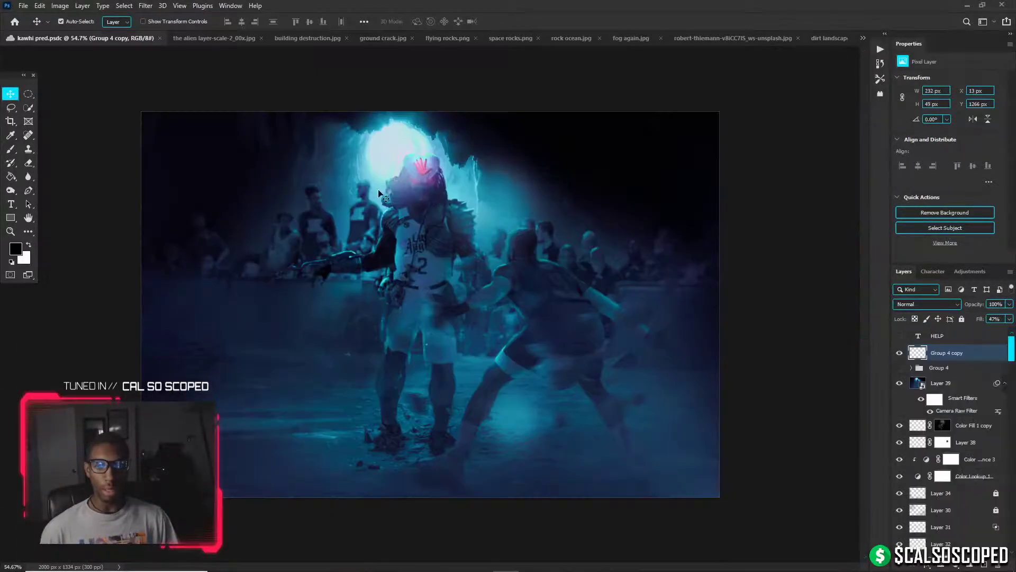
scroll(324, 151, up, 1)
click(727, 38)
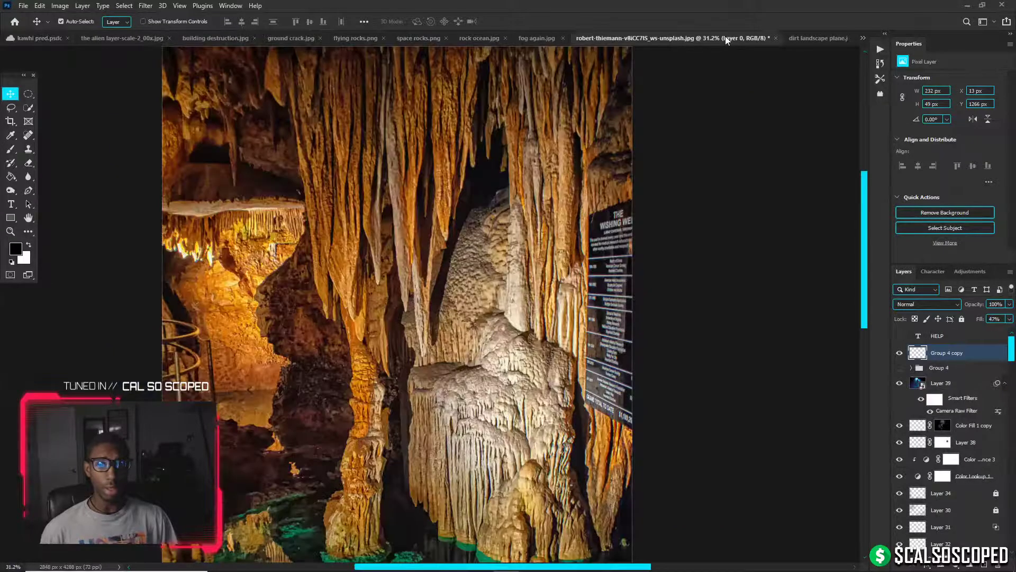
click(775, 39)
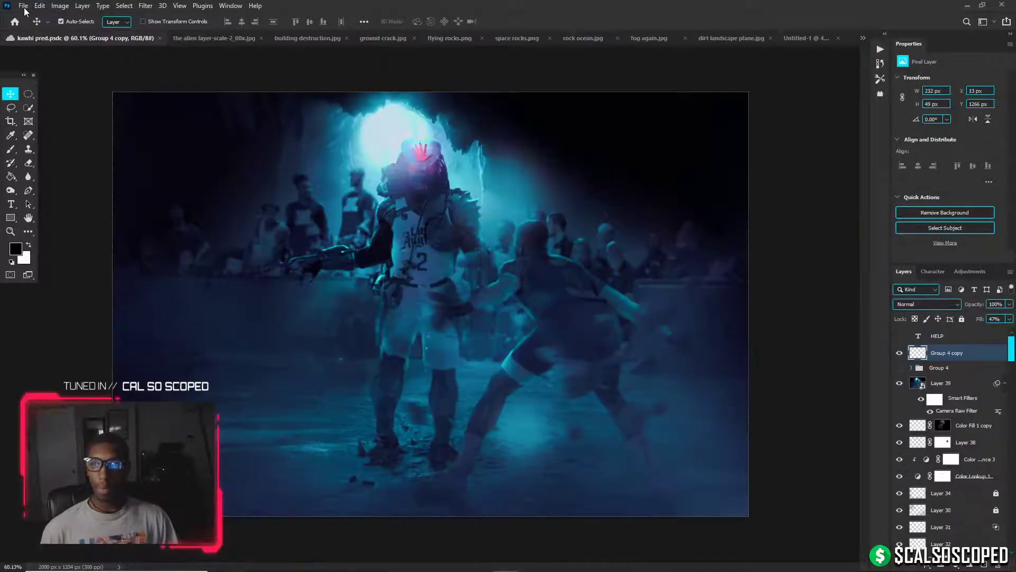
Create a new document from the recent 1080 x 1350 px, 300 ppi preset
click(21, 5)
click(20, 3)
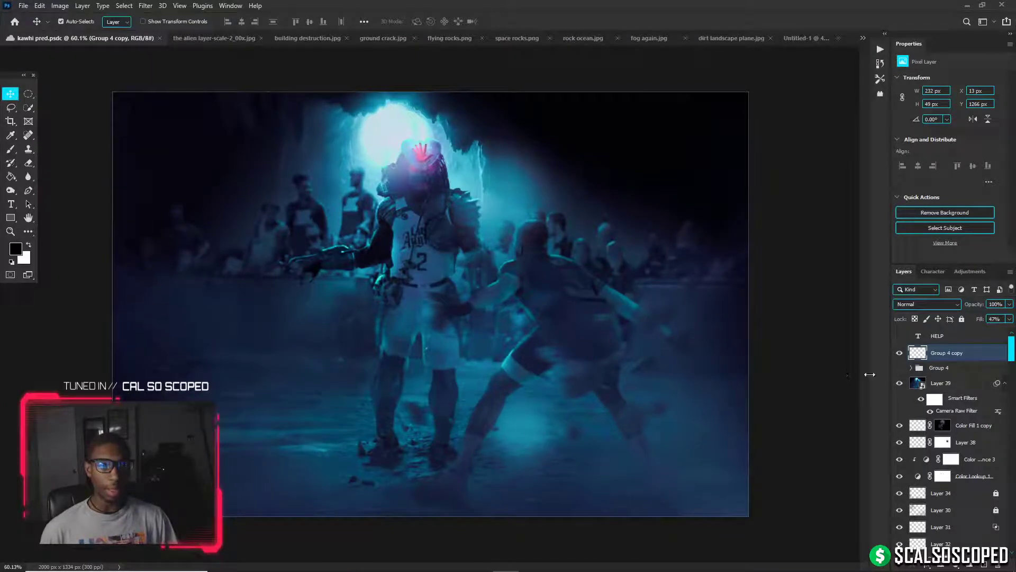
click(24, 5)
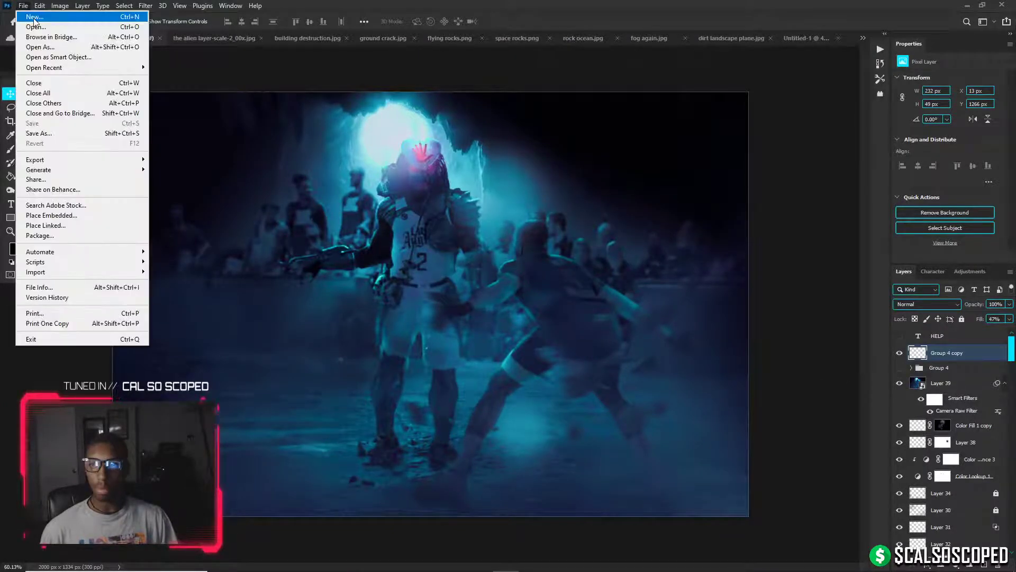
click(34, 17)
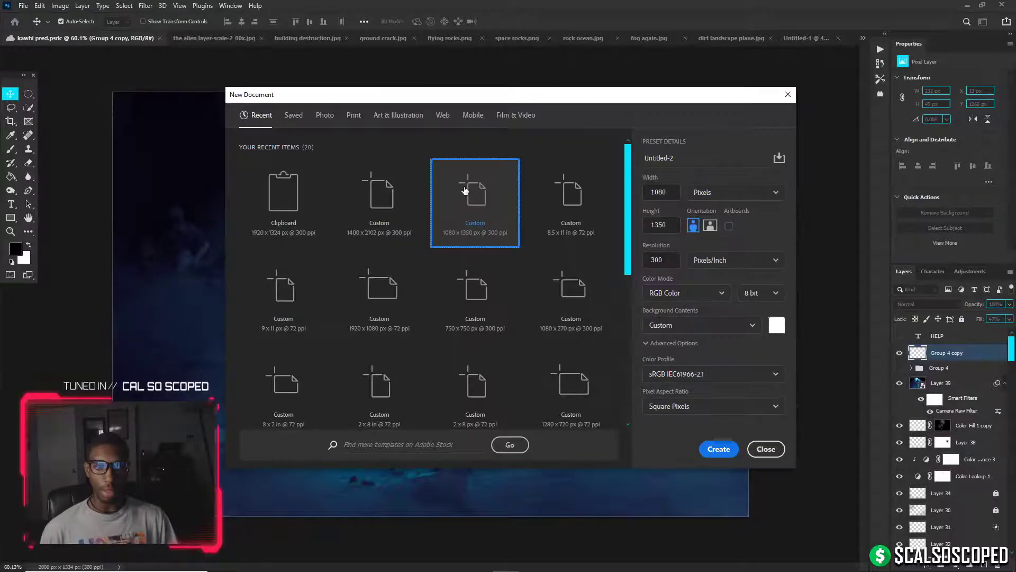
double_click(464, 191)
Switch to kawhi pred.psdc, compare the image with Layer 39 hidden and shown, and check the image's pixel dimensions
click(863, 38)
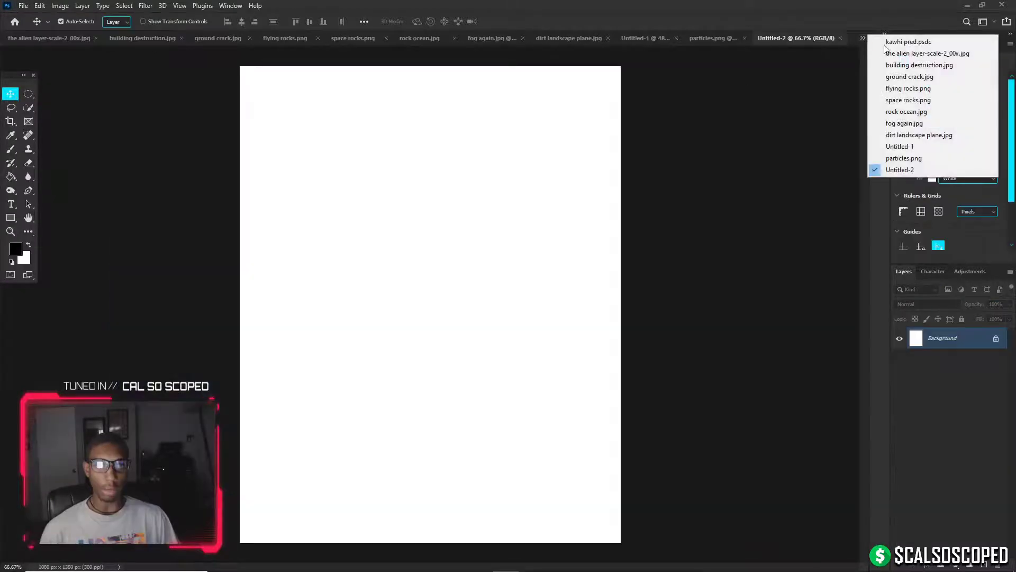
click(885, 43)
click(913, 385)
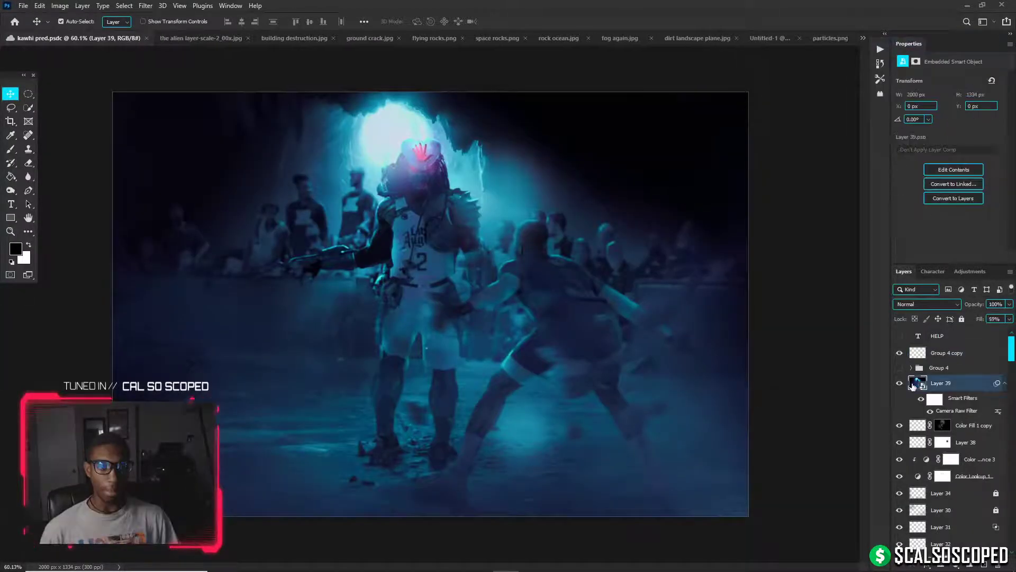
click(900, 383)
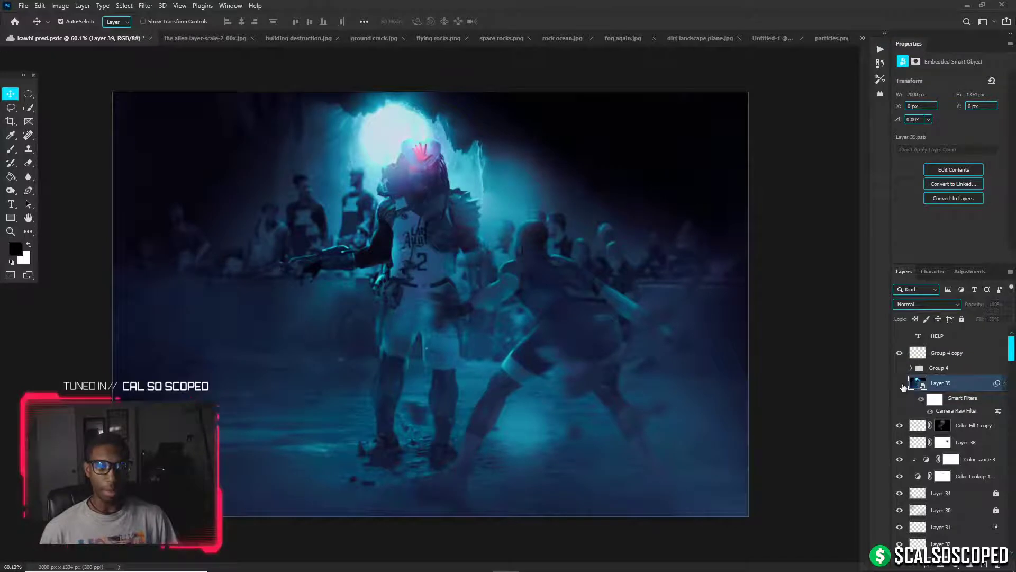
click(901, 384)
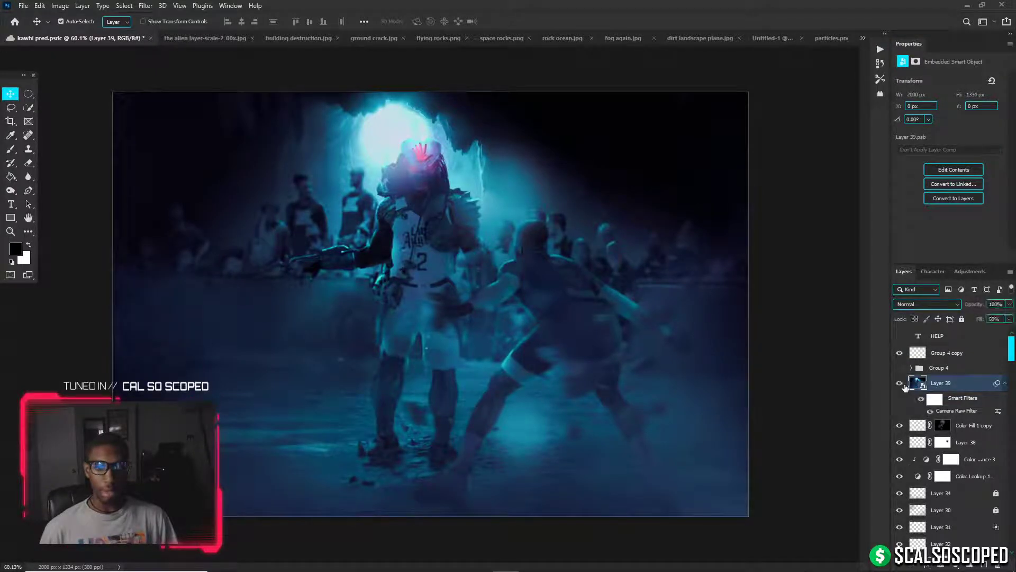
click(60, 6)
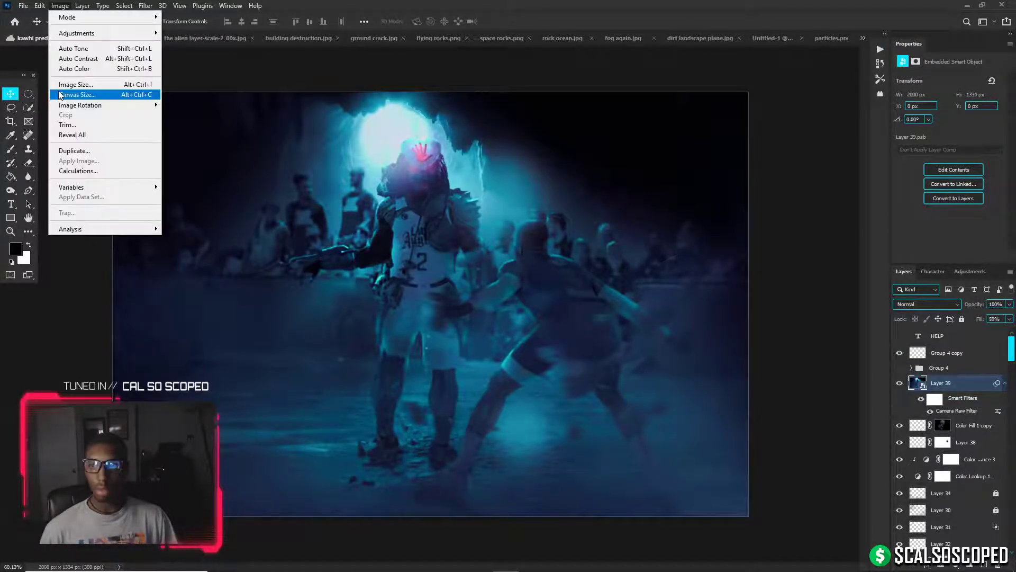
click(74, 84)
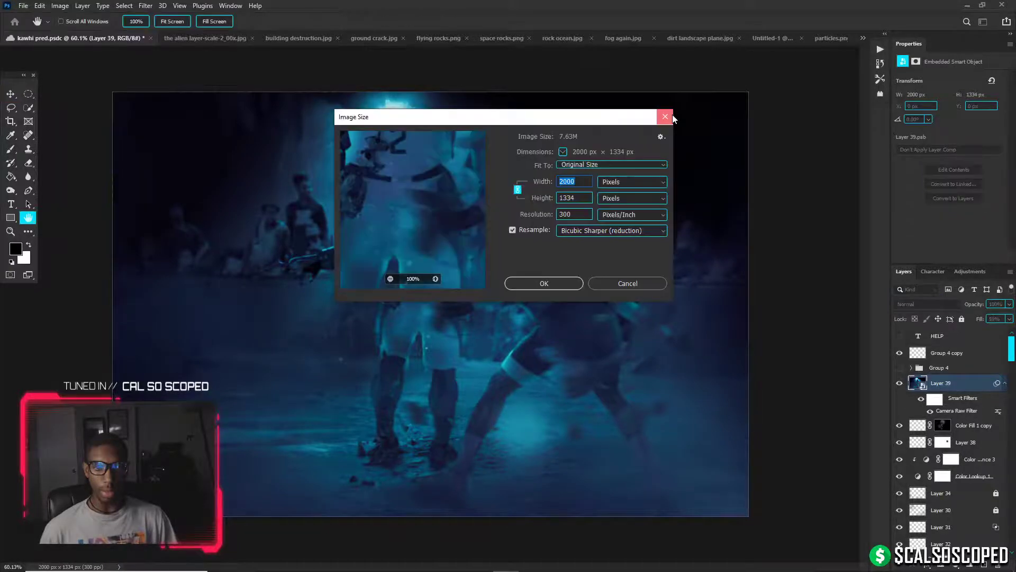
click(666, 116)
Create another new document 2000 px wide and 1134 px high at 300 pixels per inch
key(ctrl+o)
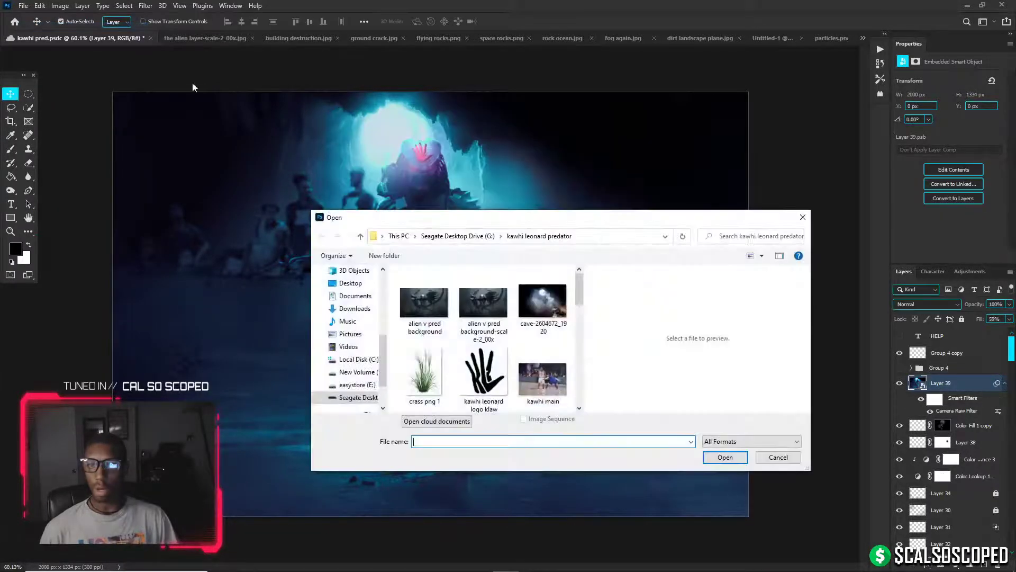
click(24, 6)
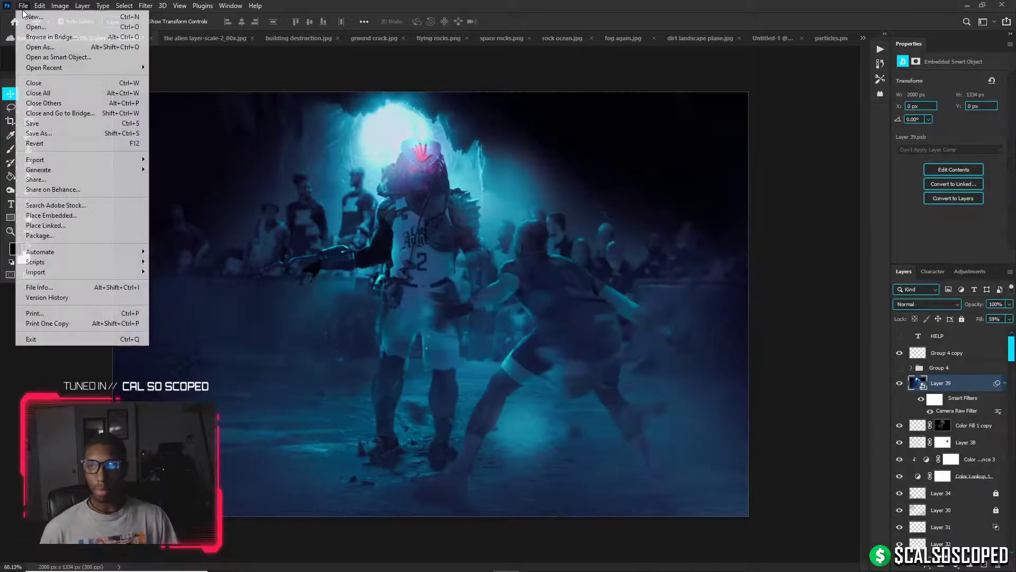
click(33, 17)
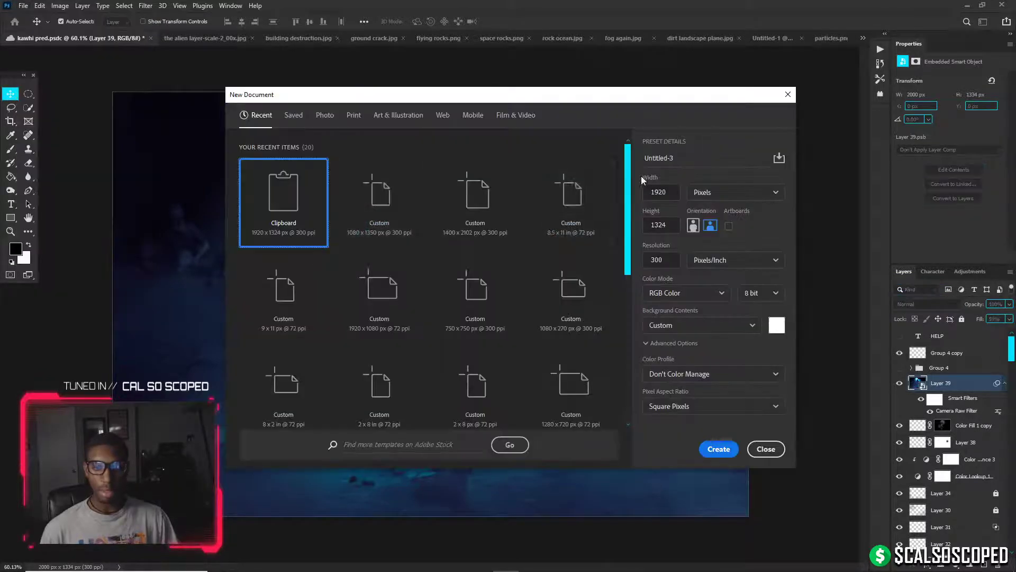
click(668, 192)
drag(670, 193, 628, 194)
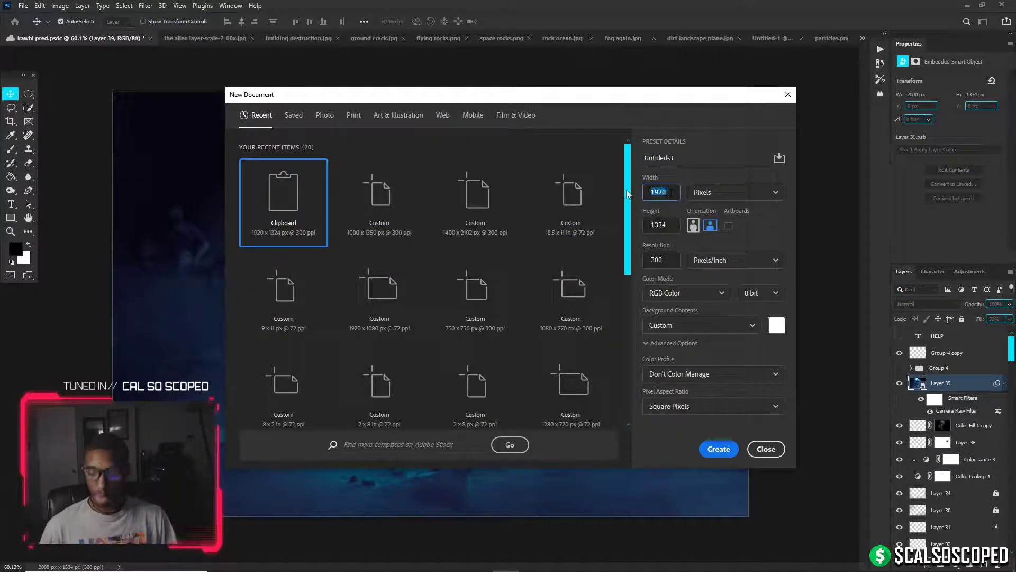
text(2000)
click(668, 228)
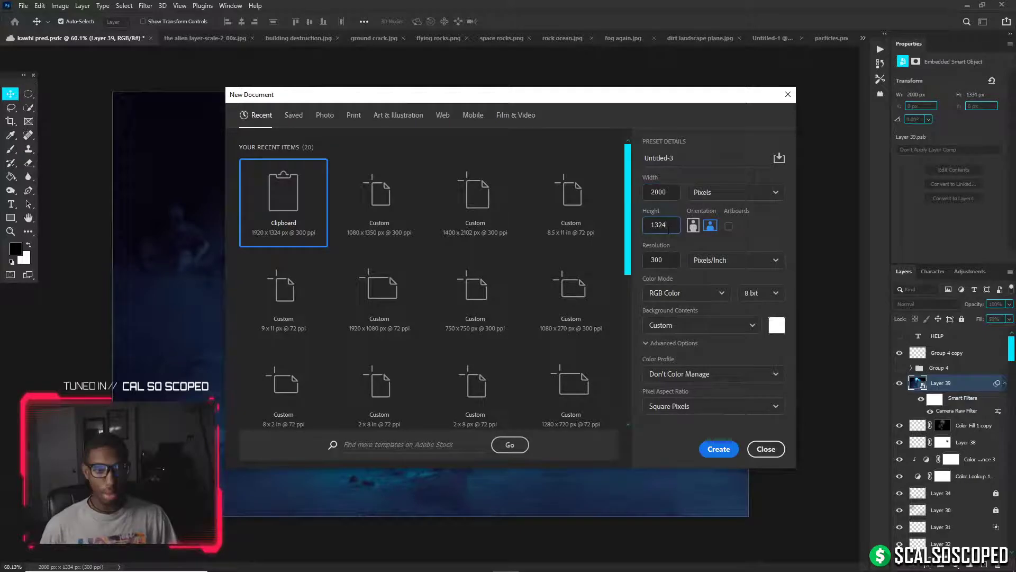
key(BackSpace)
key(BackSpace)
key(BackSpace)
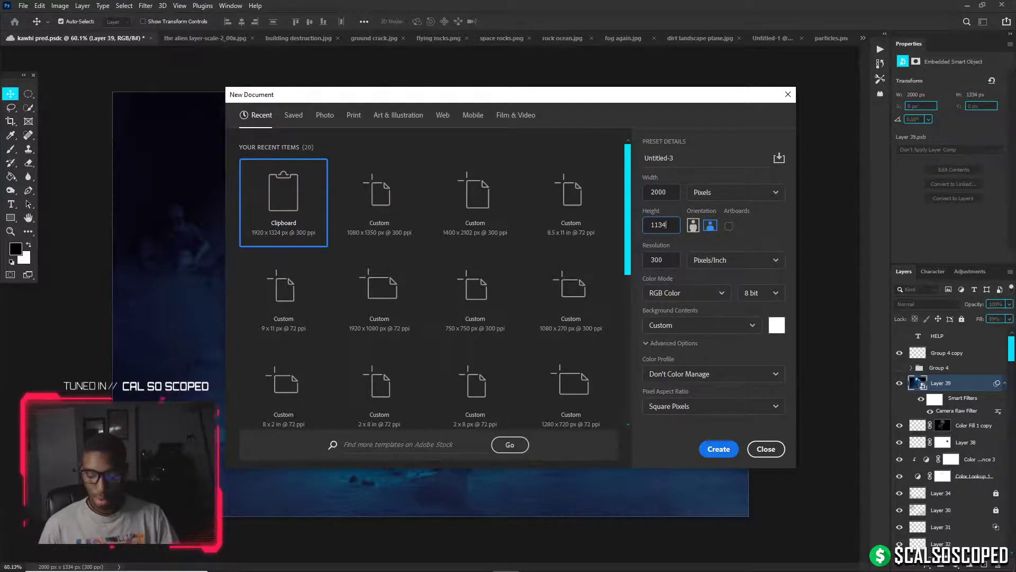
text(134)
key(Return)
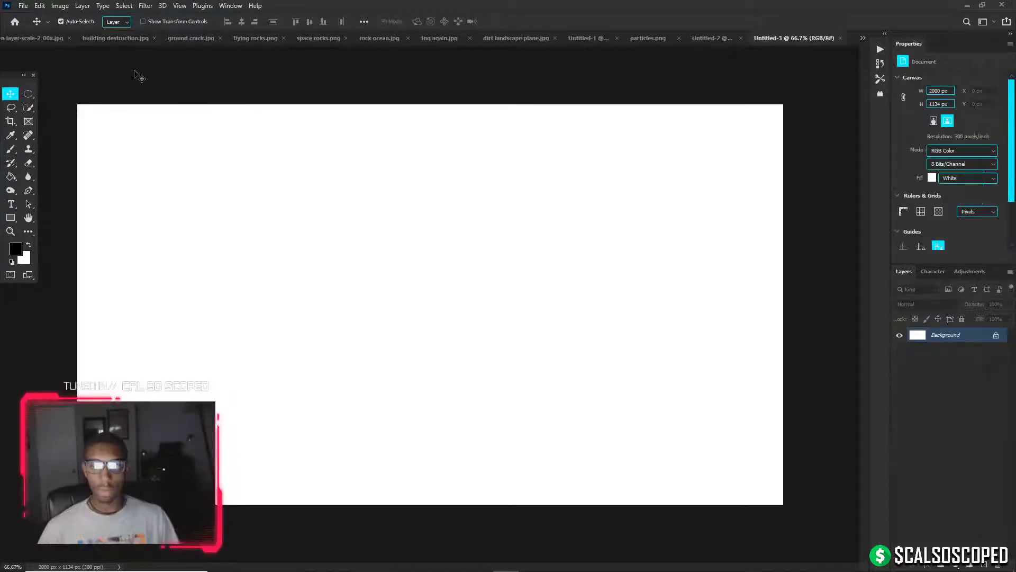
Resize the new blank document proportionally to a width of 1080 px
key(ctrl+alt+i)
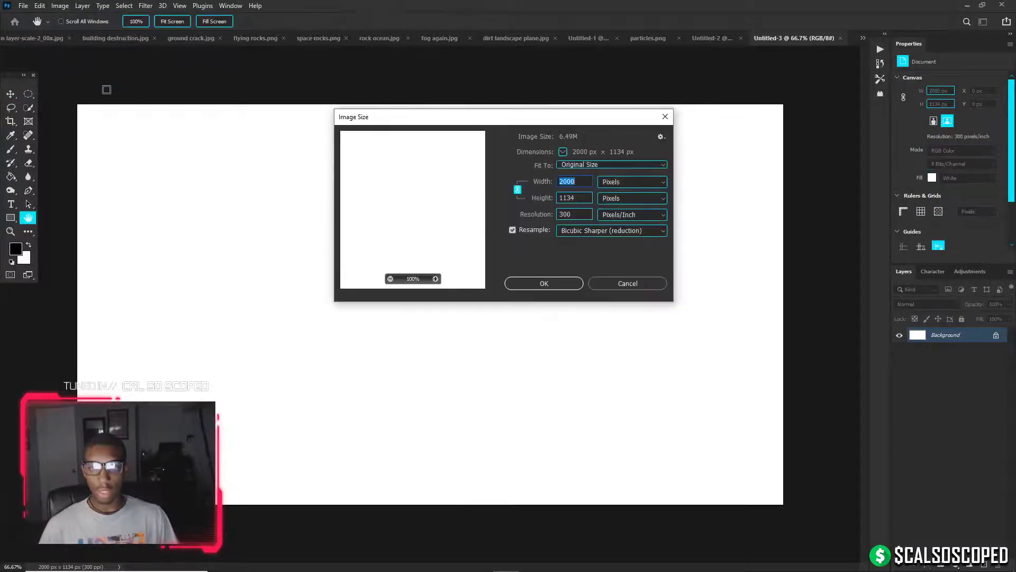
text(1080)
key(Return)
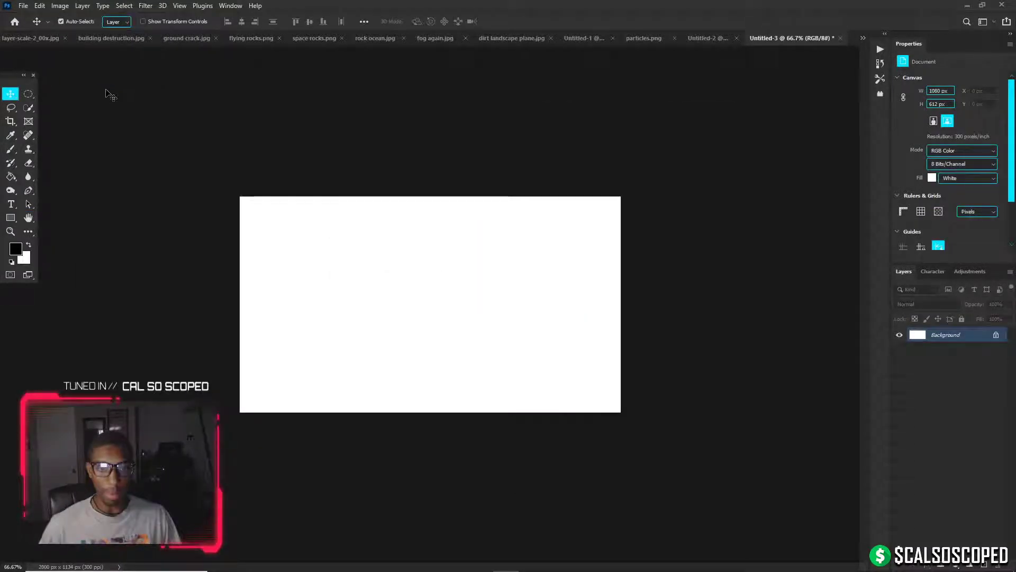
Return to kawhi pred.psdc and recheck its image size without changing it
click(863, 37)
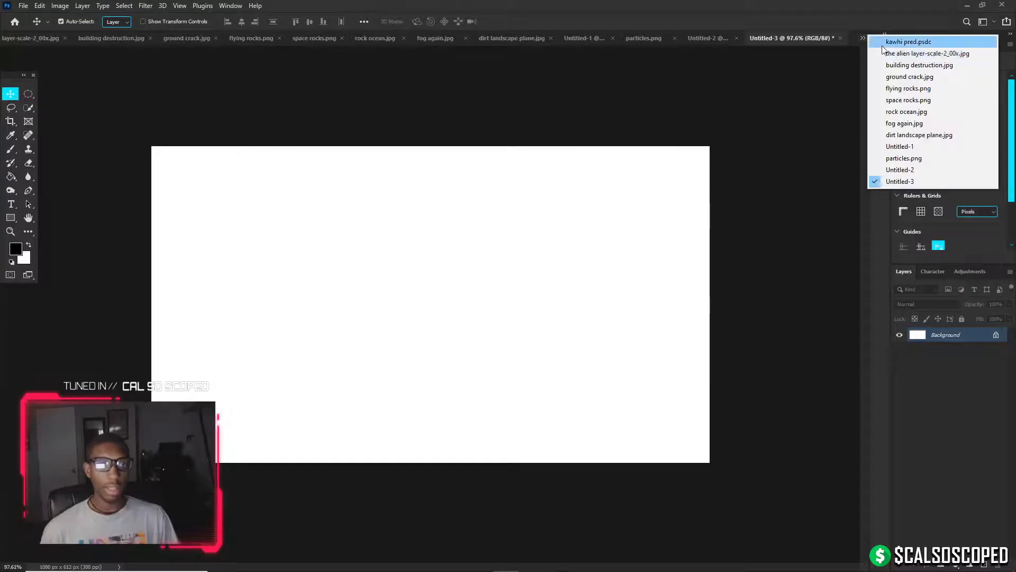
click(902, 40)
click(59, 6)
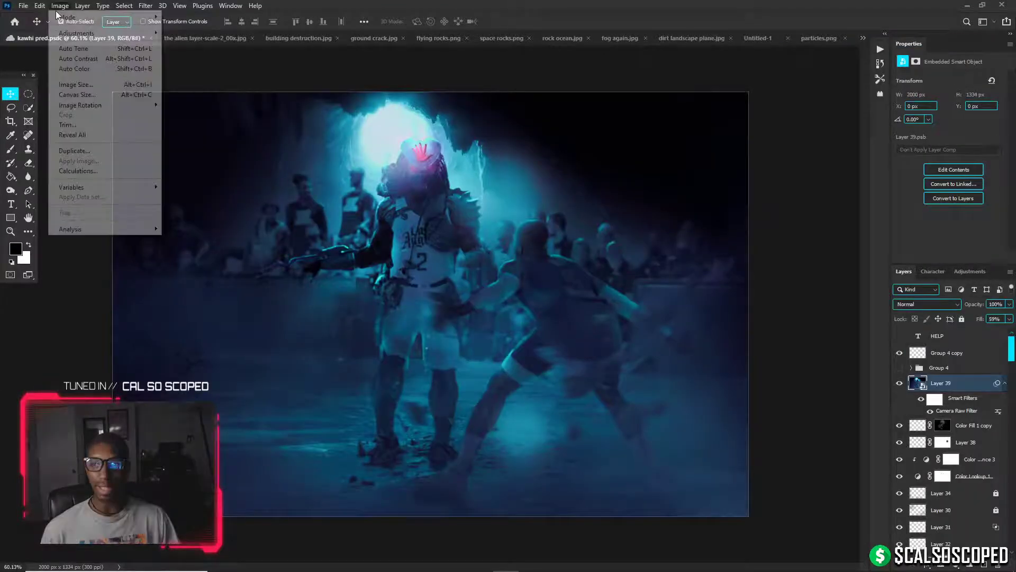
click(76, 85)
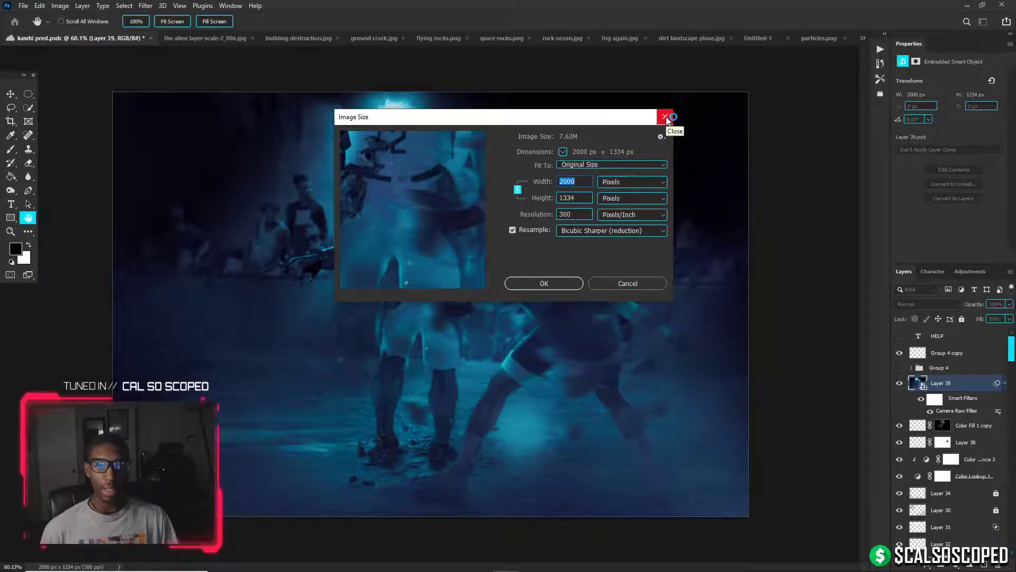
click(665, 117)
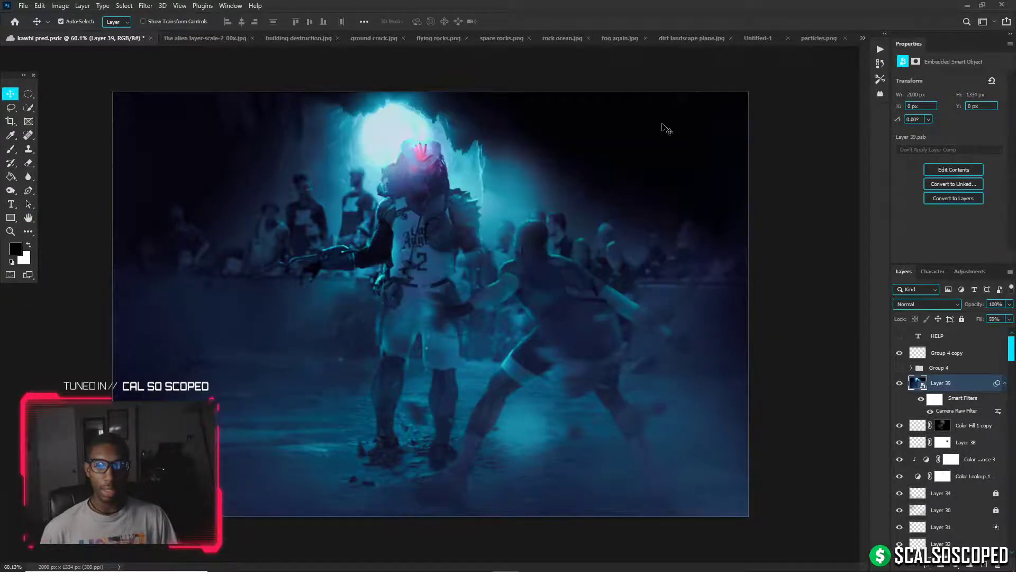
Try placing Layer 39 in Untitled-3, scaled to 54% to fit the canvas width and aligned with the canvas's upper edge
click(863, 38)
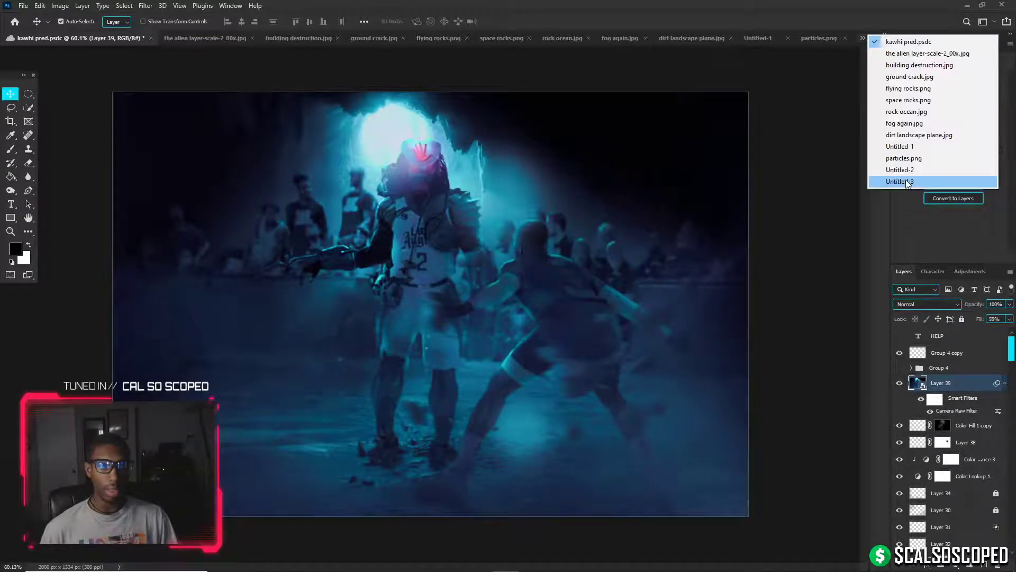
click(908, 182)
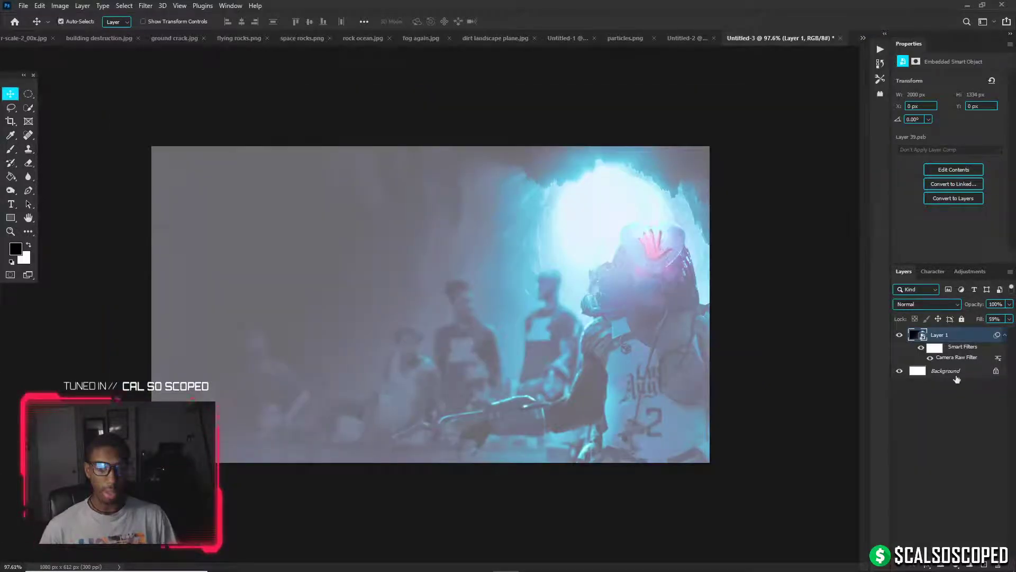
key(ctrl+t)
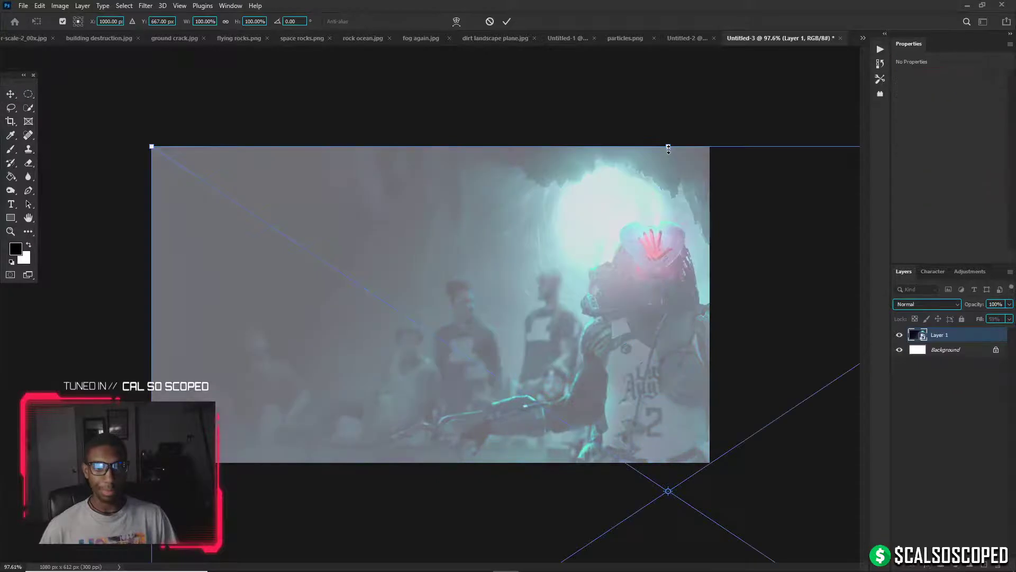
drag(668, 148, 710, 354)
drag(662, 348, 662, 321)
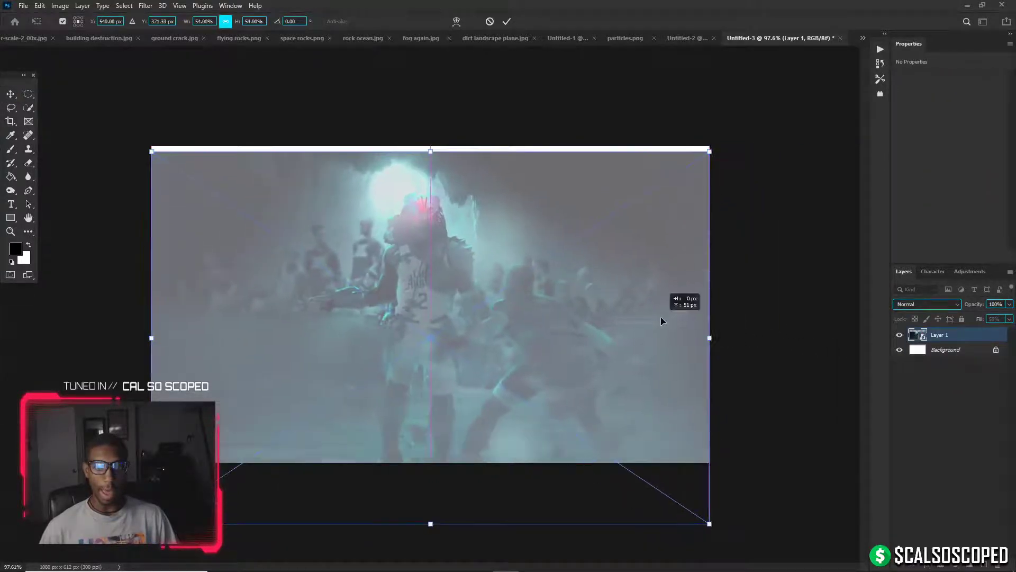
key(Return)
key(ctrl+0)
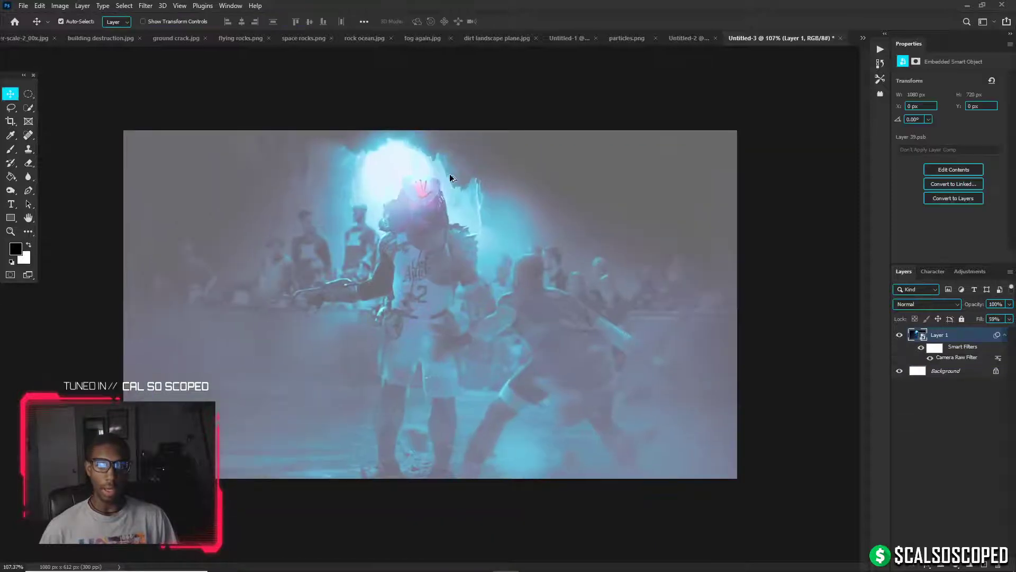
scroll(627, 205, up, 1)
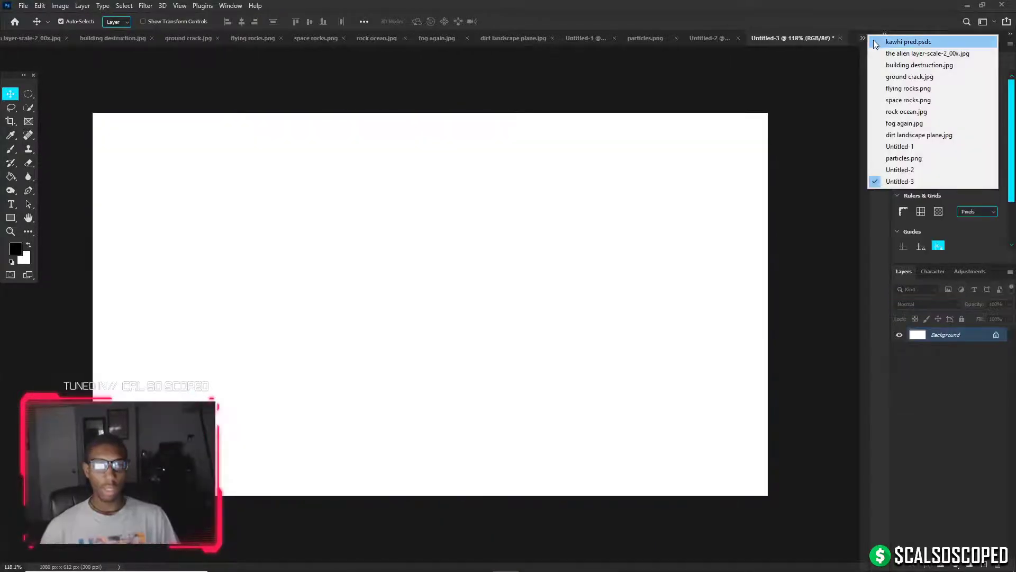
Duplicate Layer 39 in kawhi pred.psdc, try converting the copy to a new smart object, and undo that conversion
click(900, 41)
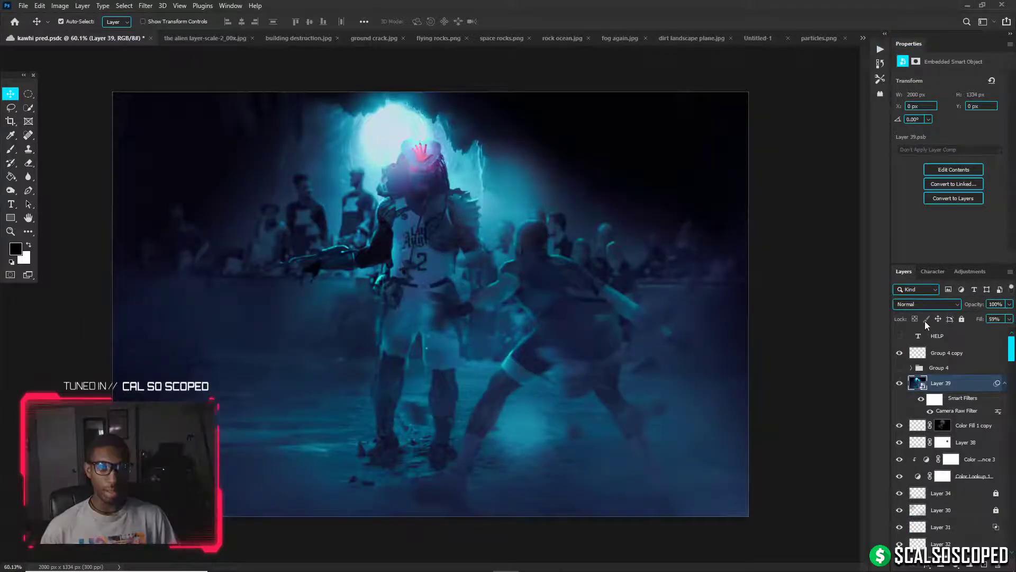
key(ctrl+j)
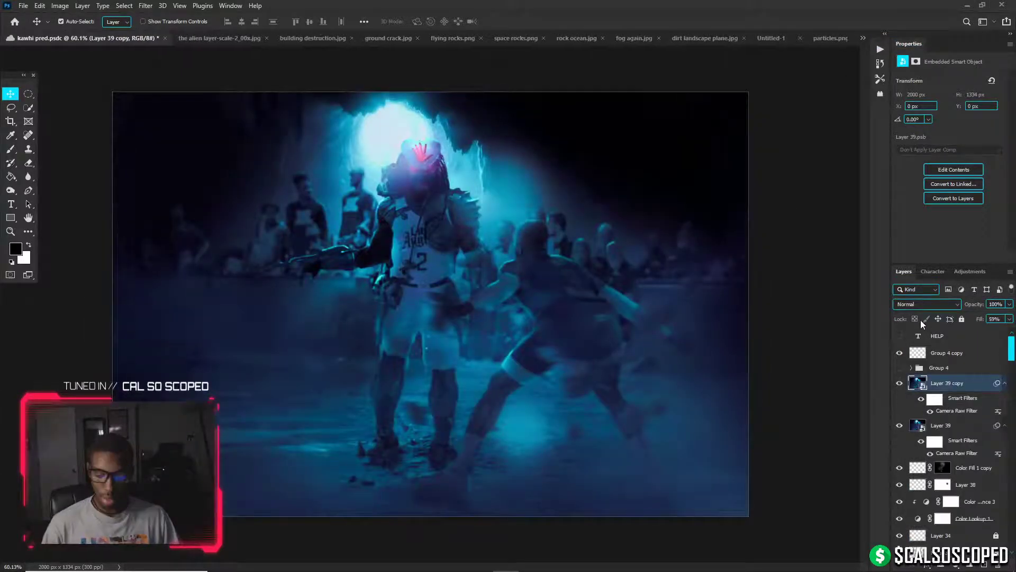
key(F2)
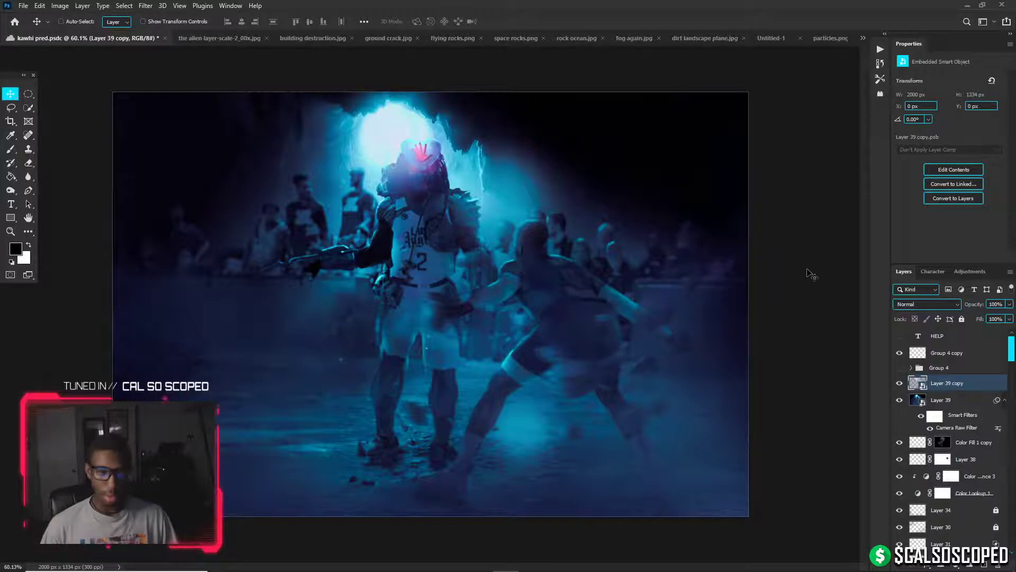
key(ctrl+z)
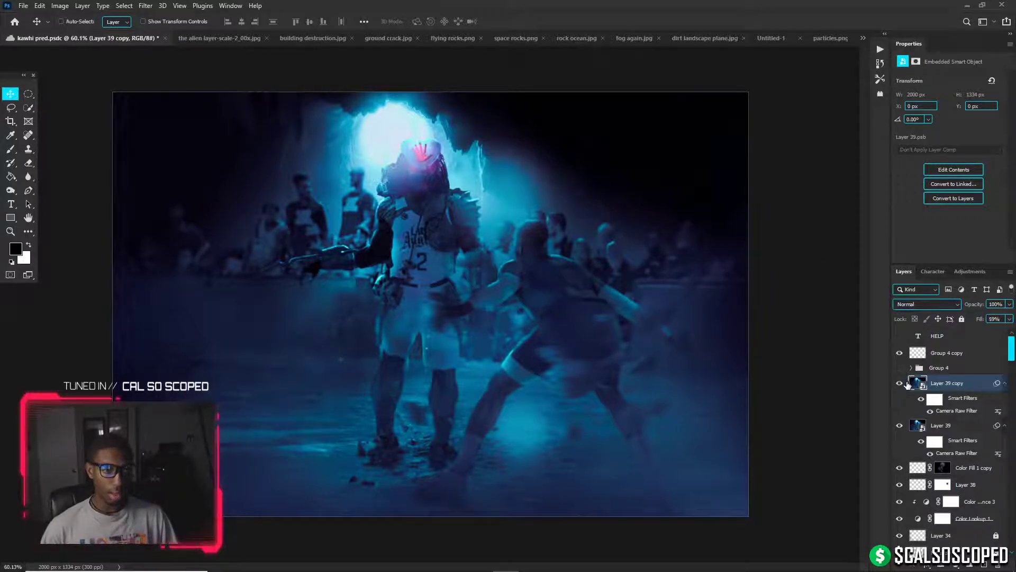
Try stamping the visible layers above Layer 39 copy, undo it, and delete the surplus duplicates of Layer 39 copy
key(ctrl+alt+shift+e)
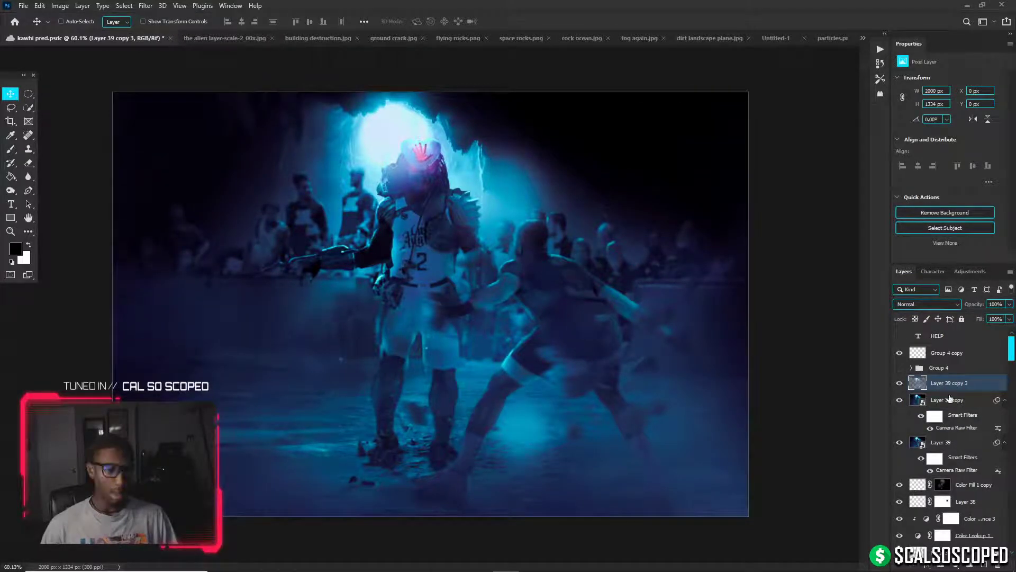
key(ctrl+z)
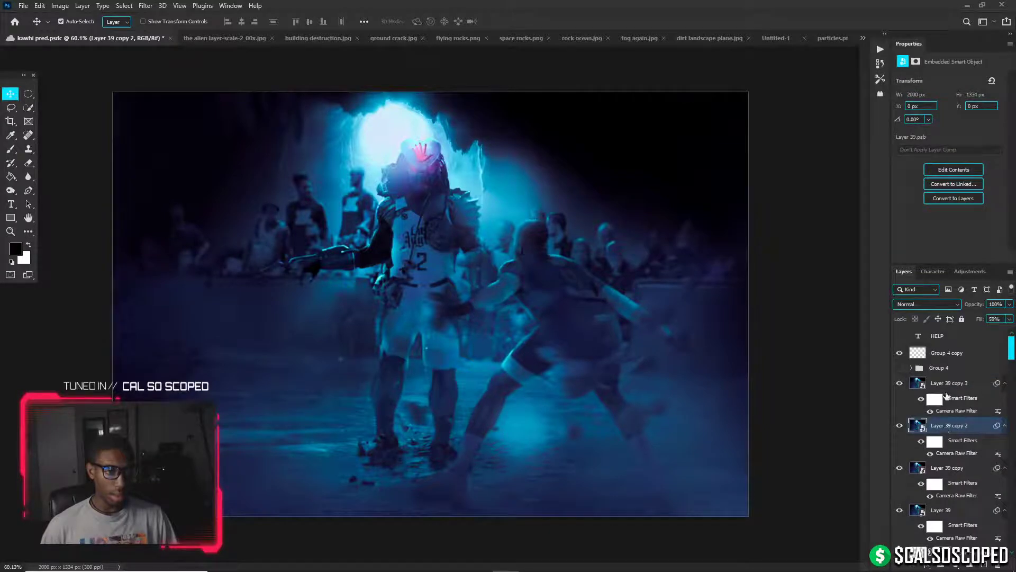
key(Delete)
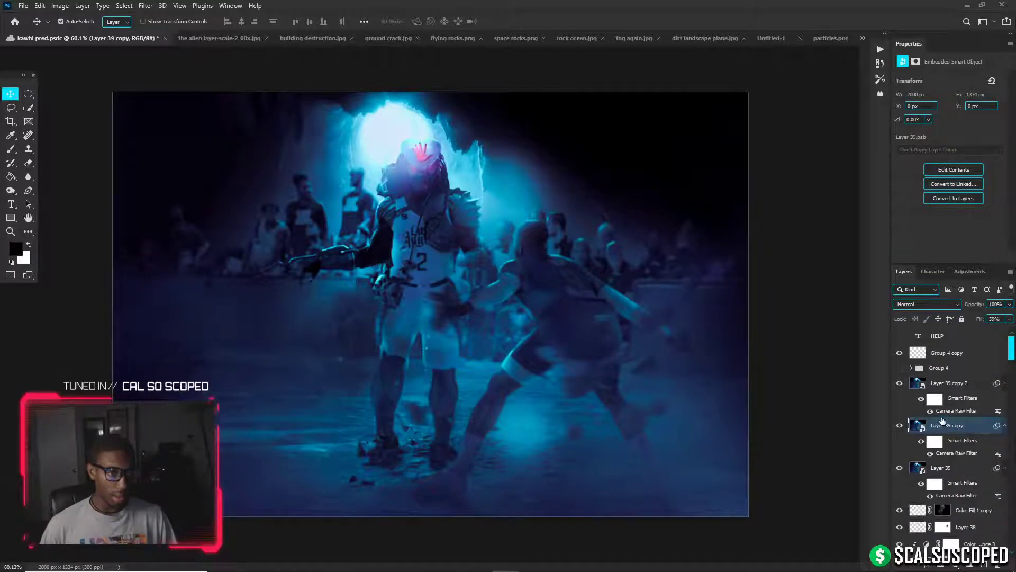
click(938, 386)
key(Delete)
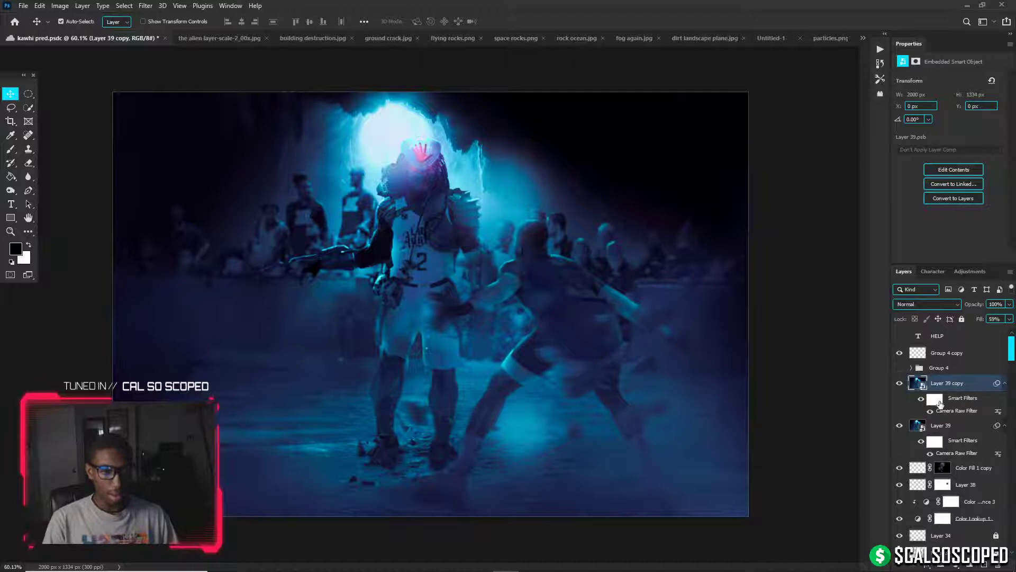
Replace Layer 39 copy with a fresh duplicate of Layer 39 and stamp the visible layers into a new layer above it
click(941, 427)
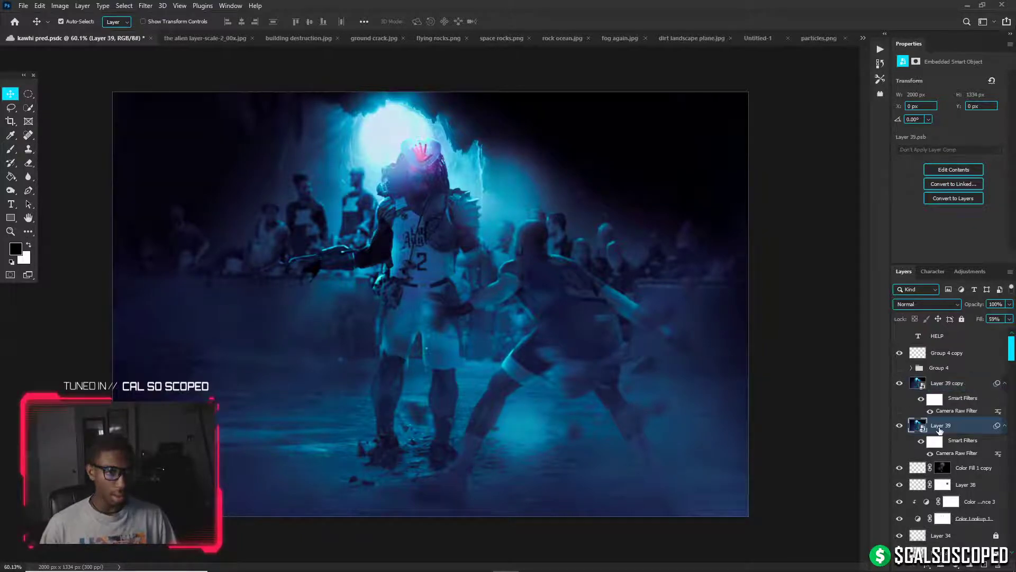
click(939, 387)
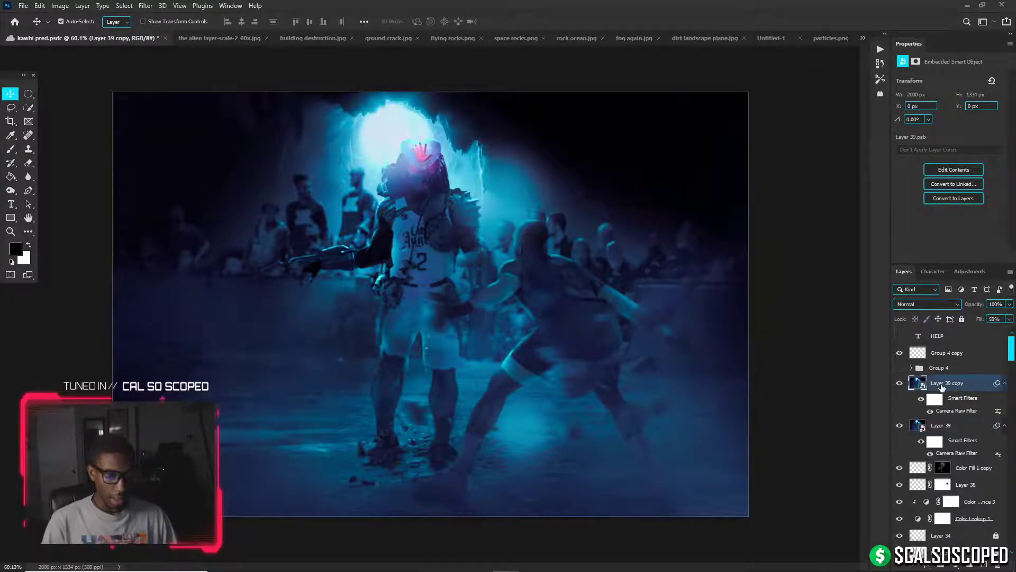
key(Delete)
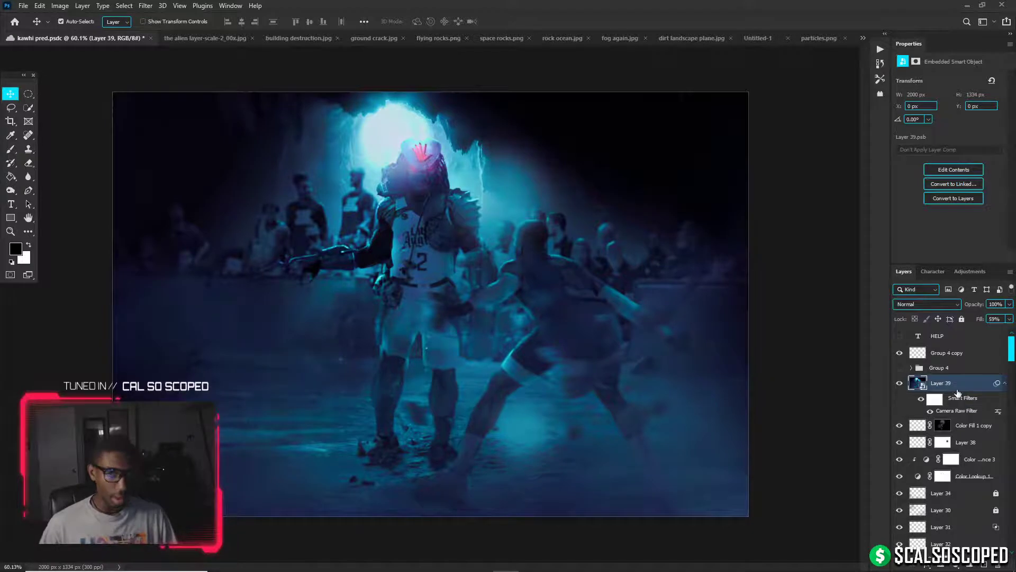
key(ctrl+j)
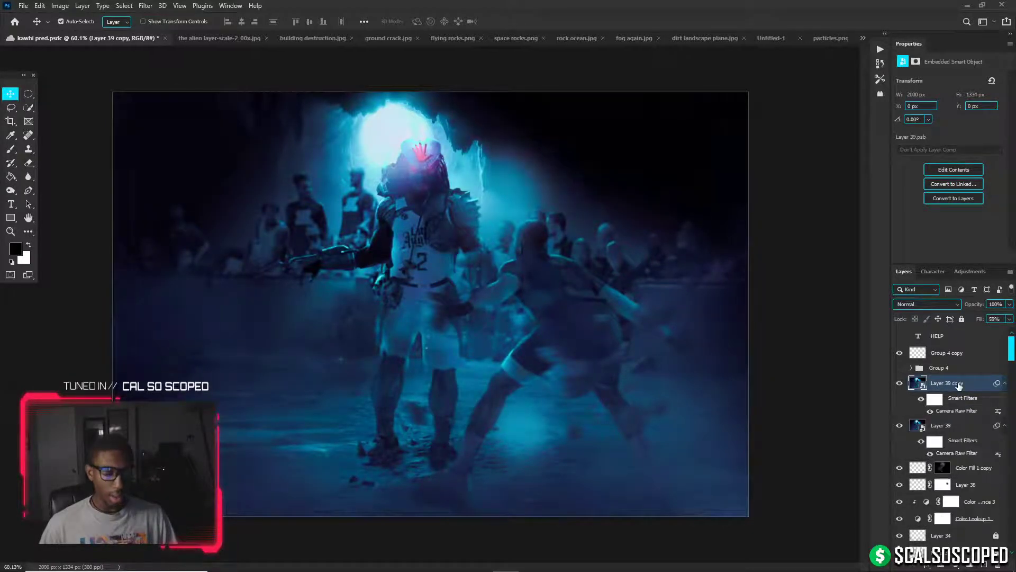
key(ctrl+shift+alt+e)
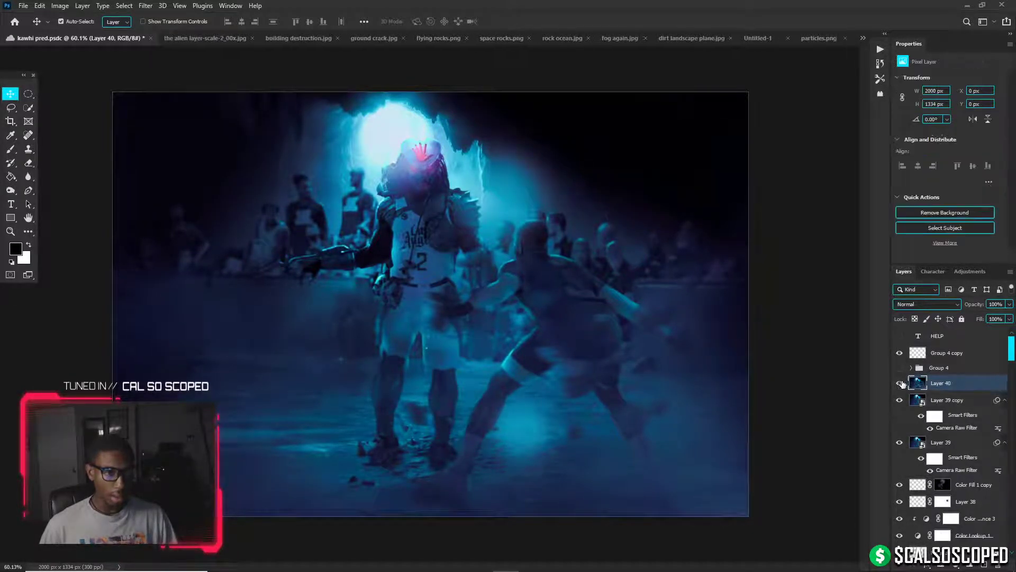
Hide Layer 39 copy, Layer 39 and Layer 40
click(900, 399)
click(900, 442)
click(899, 384)
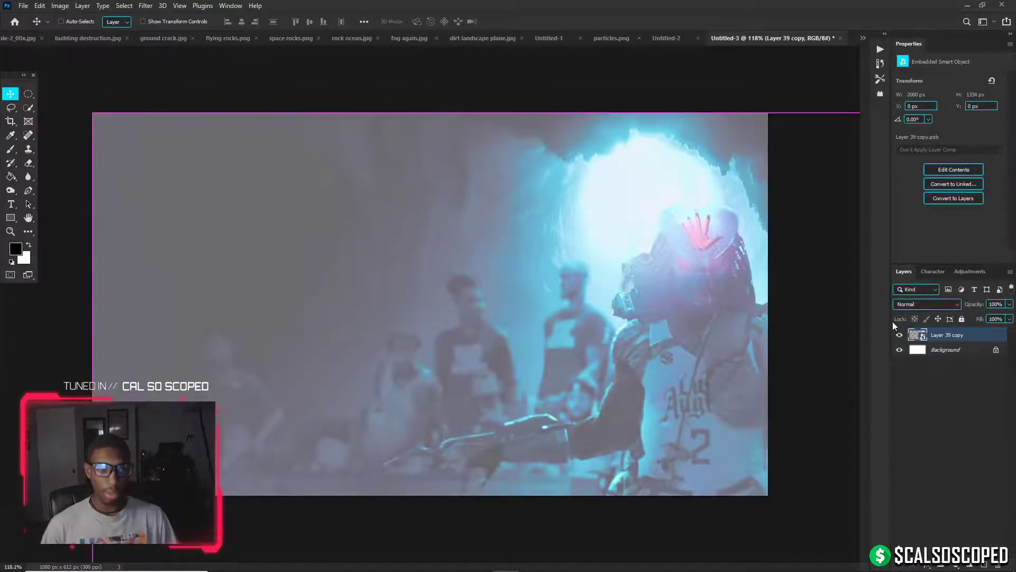
Delete Layer 39 copy from Untitled-3, return to kawhi pred.psdc and make Layer 40 visible
key(Delete)
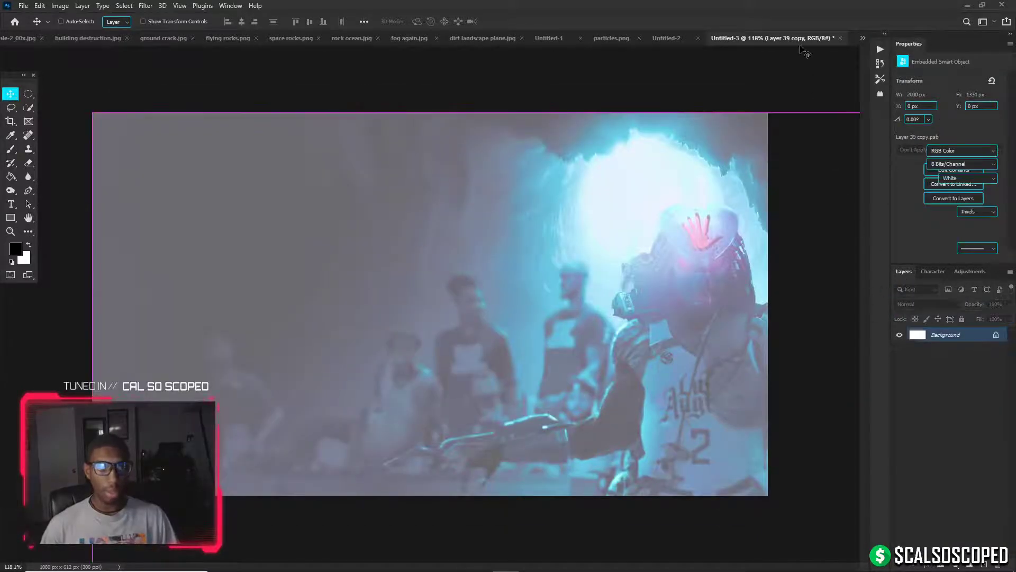
click(863, 38)
click(892, 43)
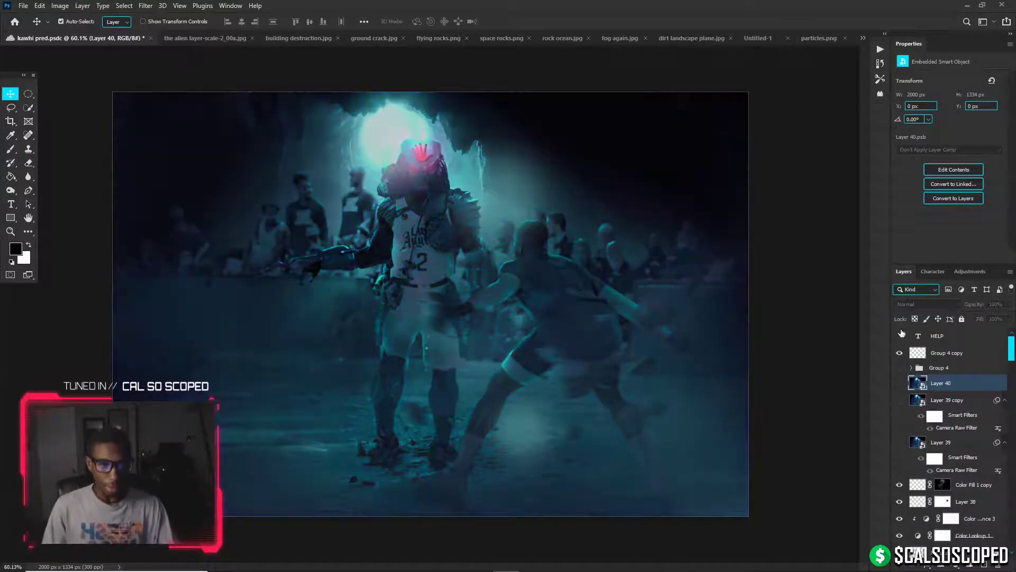
click(900, 383)
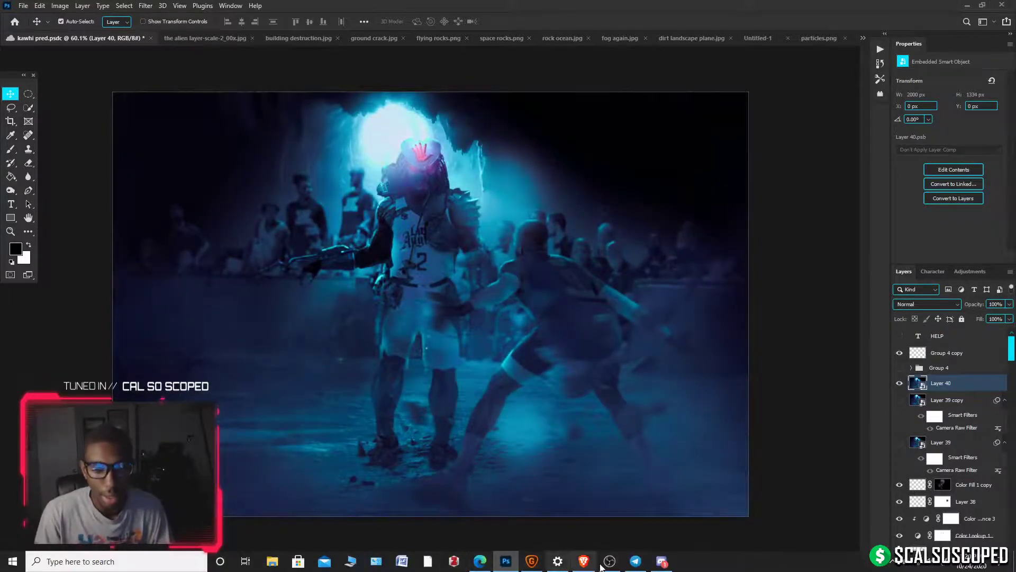
Check the live stream's analytics and chat in YouTube Studio, and switch OBS to the Stream Ending scene
click(610, 567)
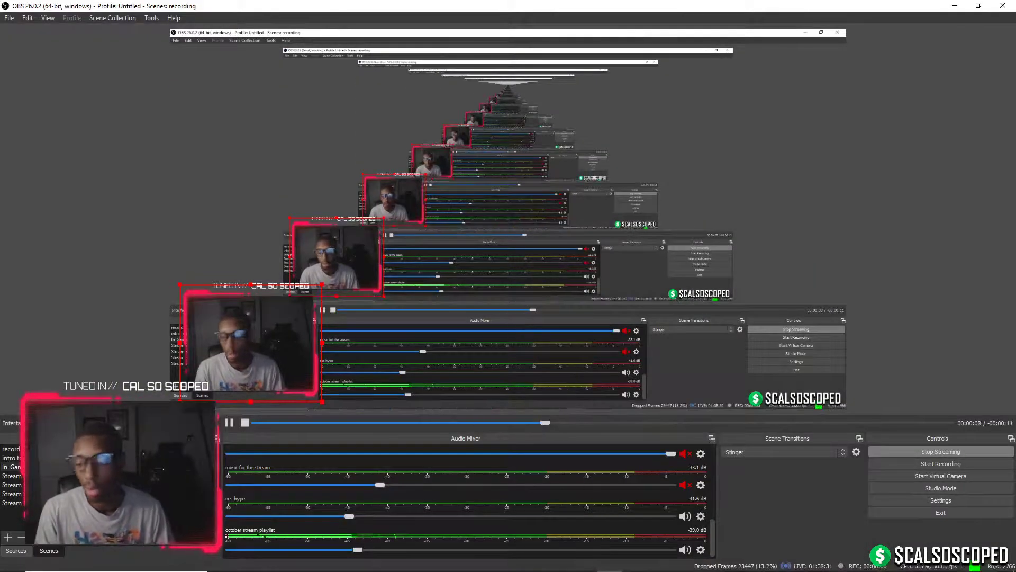
click(480, 561)
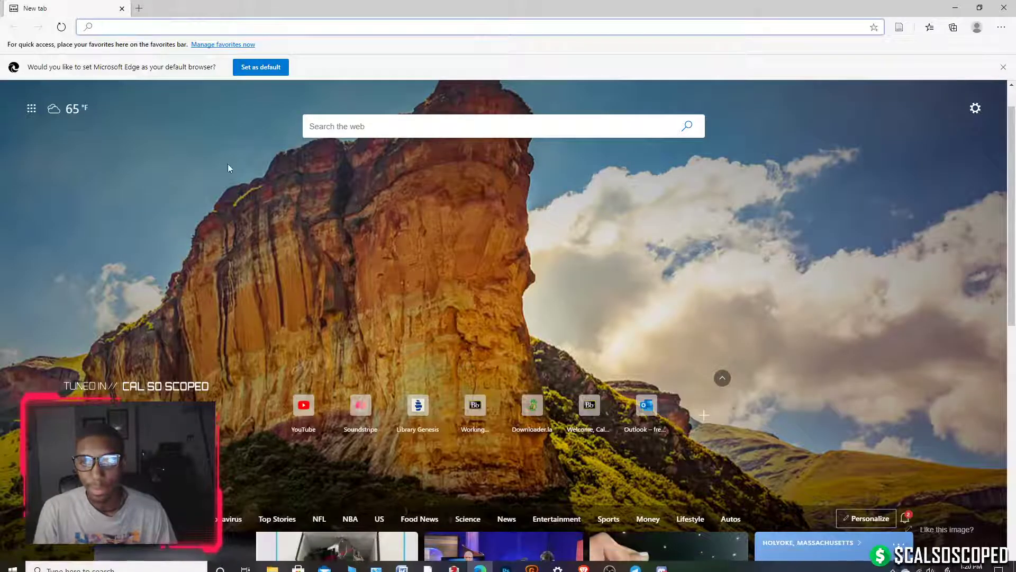
click(584, 562)
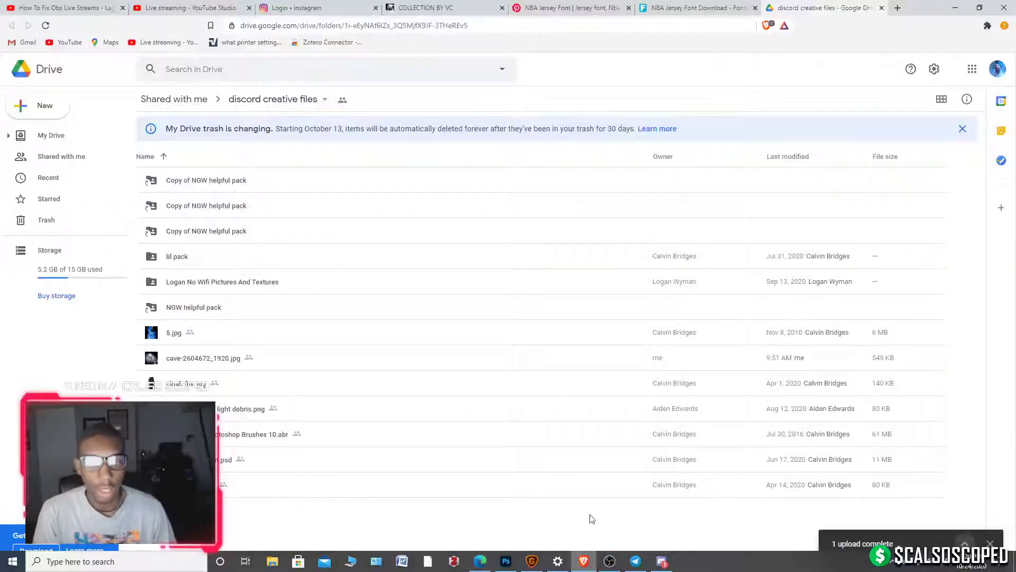
click(150, 5)
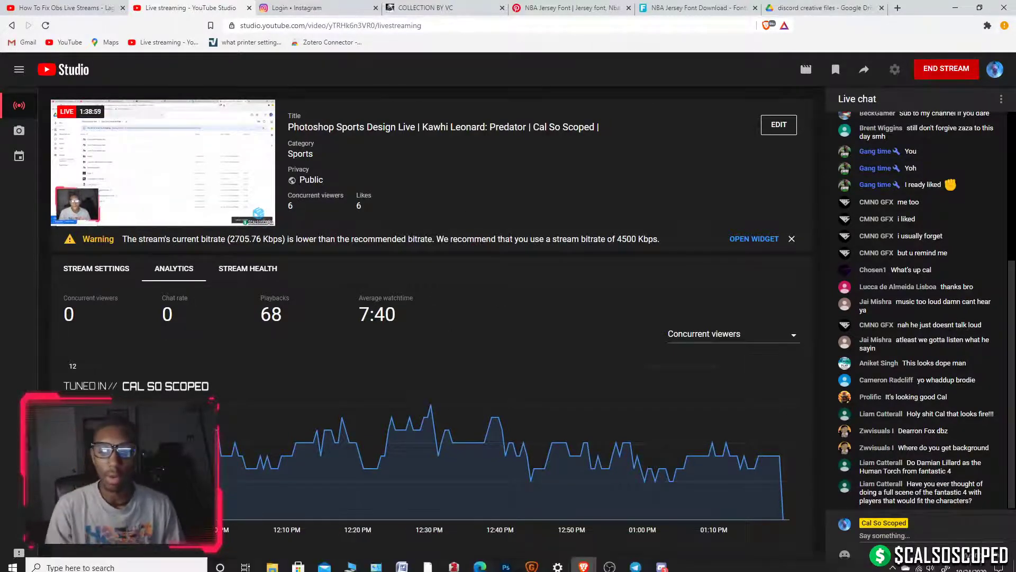
mouse_move(499, 501)
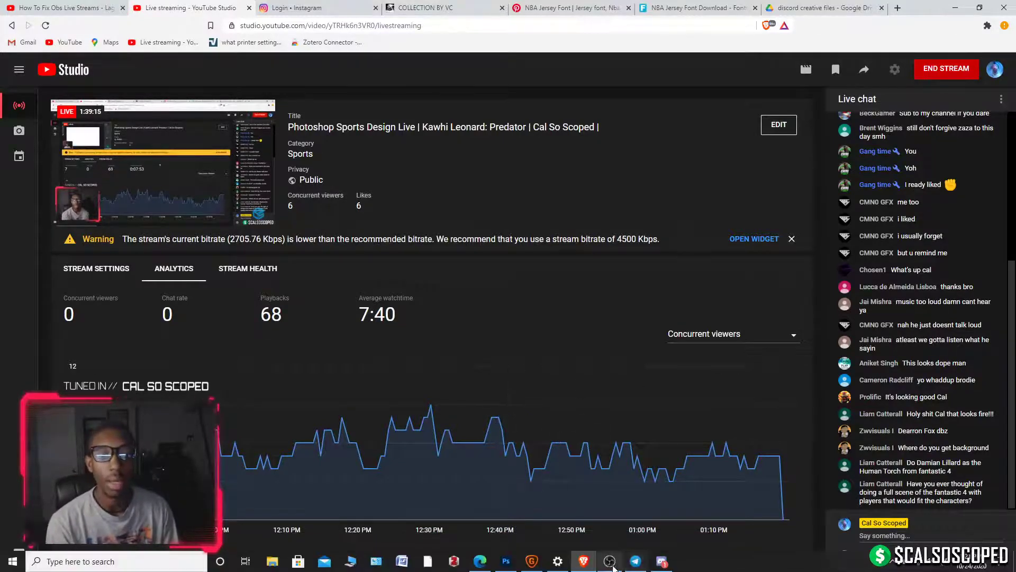
click(610, 562)
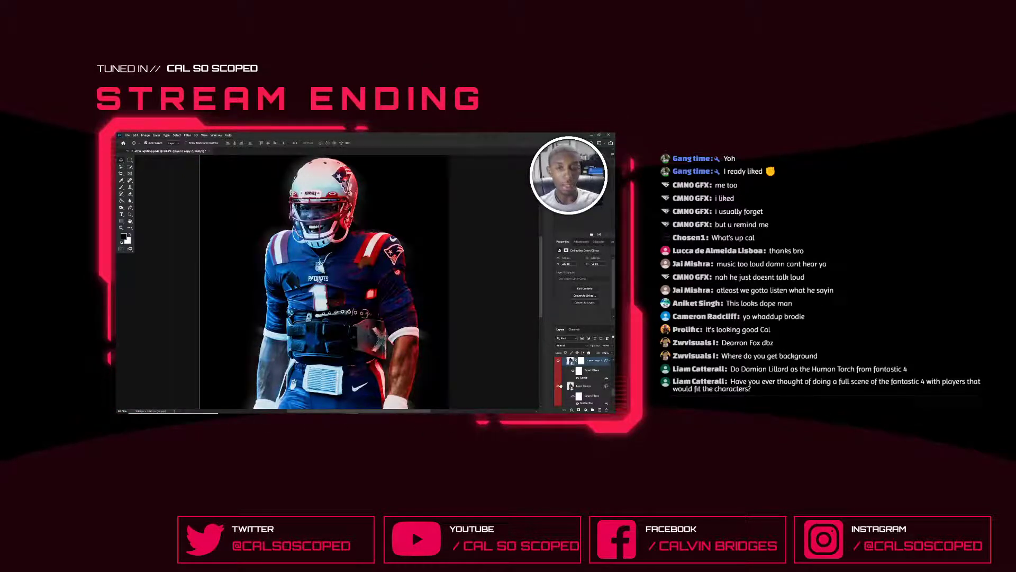
key(ctrl+plus)
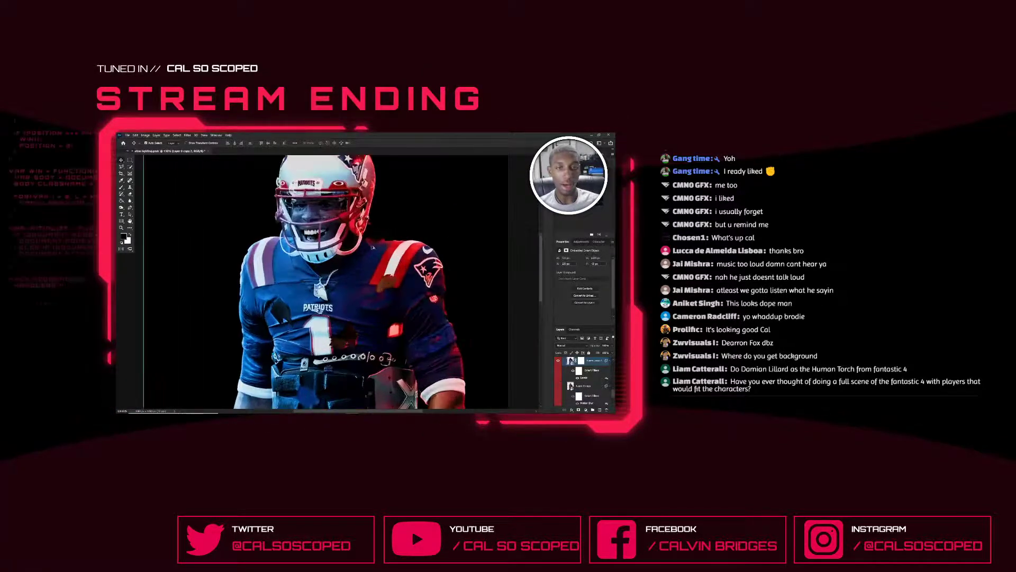
scroll(428, 299, up, 1)
scroll(422, 296, up, 3)
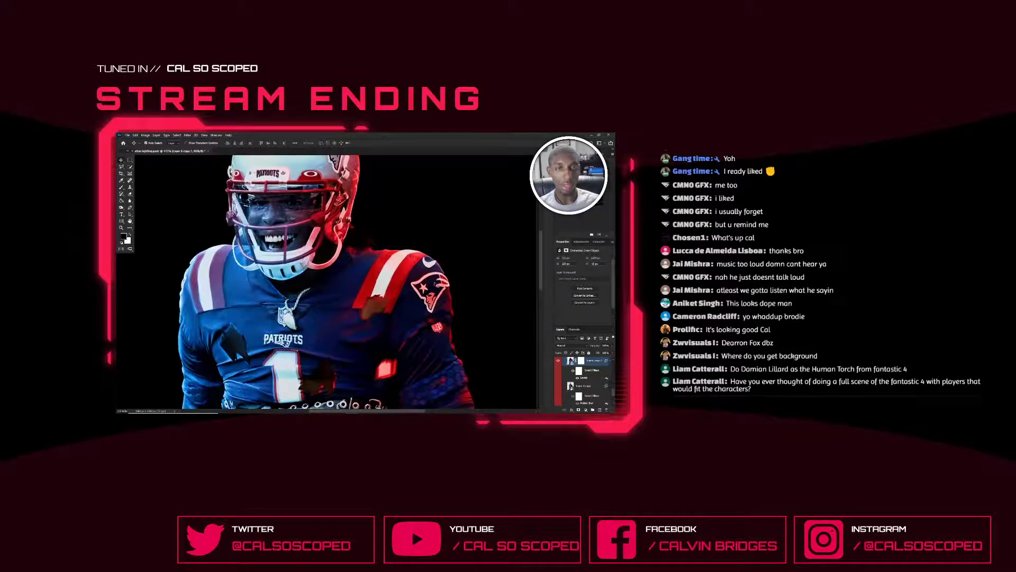
click(451, 296)
scroll(564, 381, down, 2)
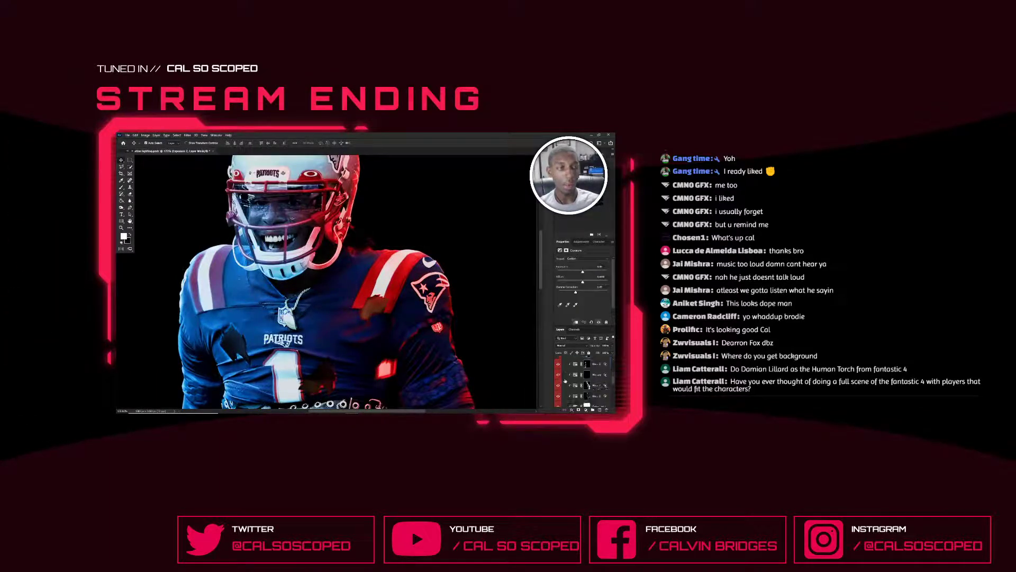
key(ctrl+0)
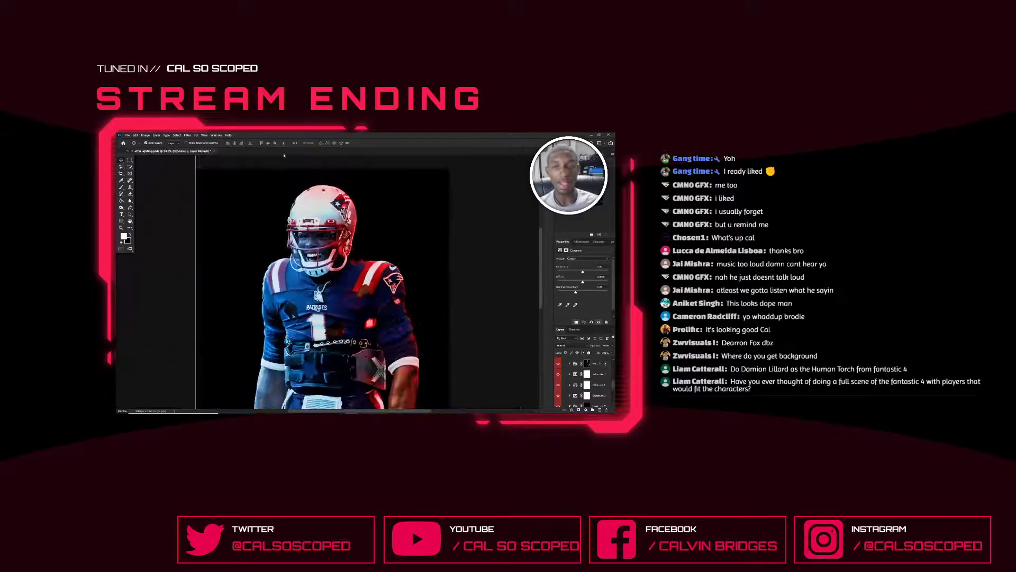
scroll(328, 180, up, 1)
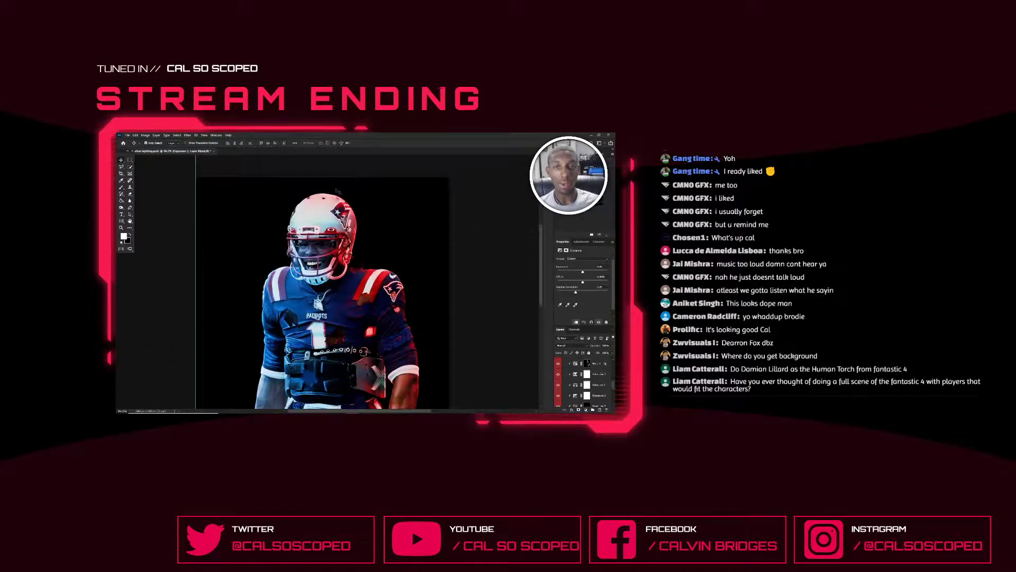
scroll(404, 351, down, 2)
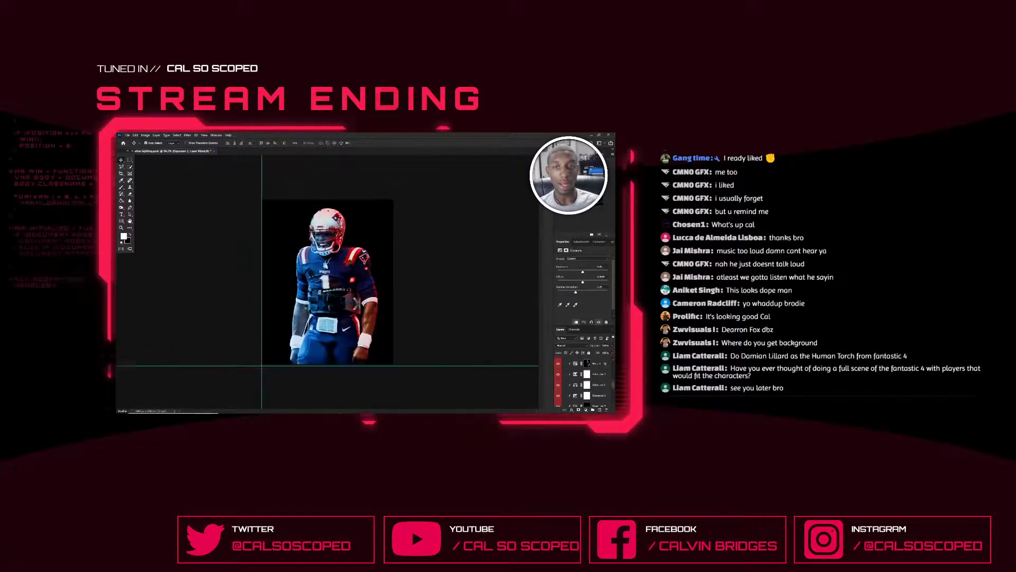
scroll(366, 241, up, 4)
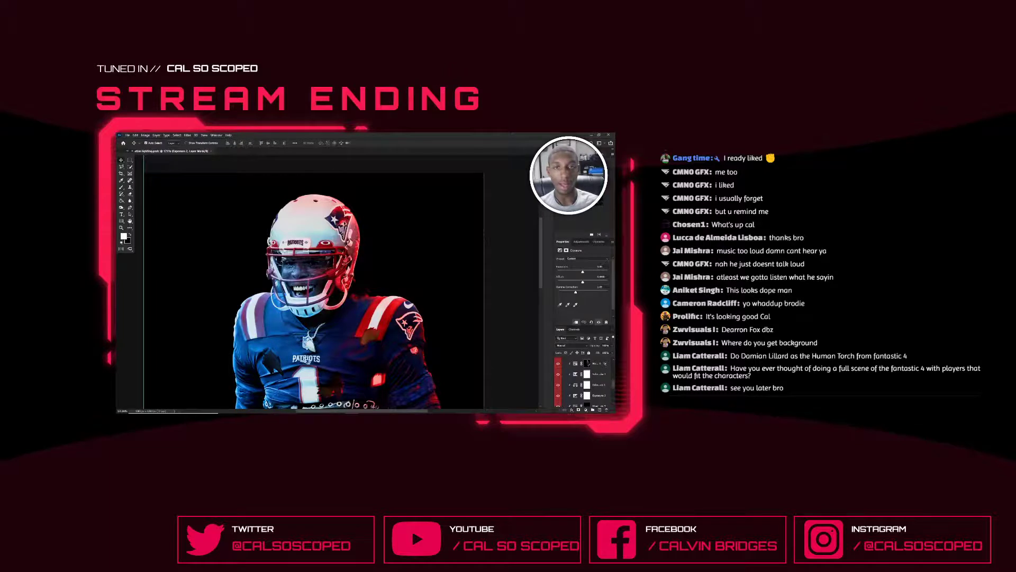
scroll(344, 218, up, 5)
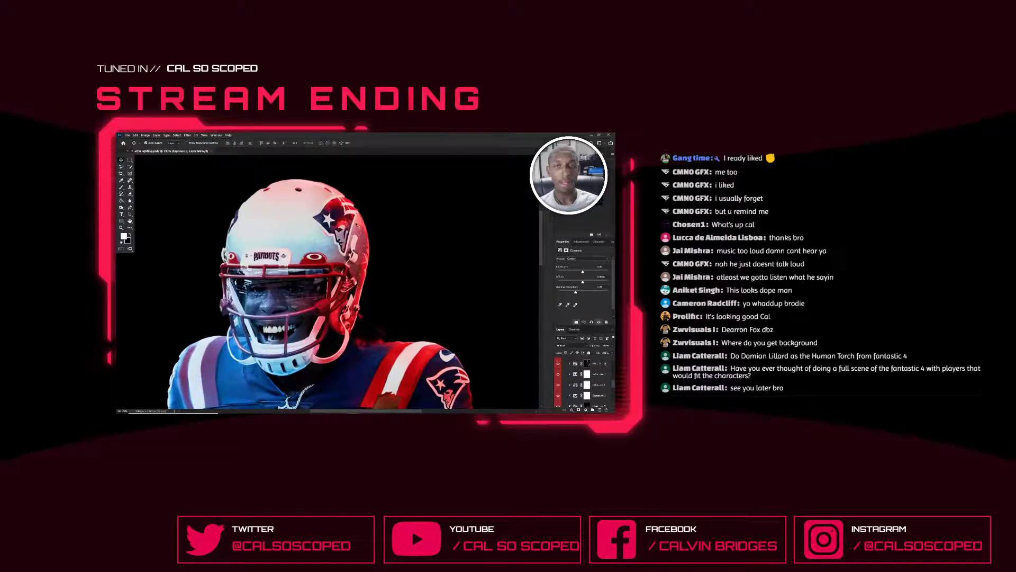
click(358, 221)
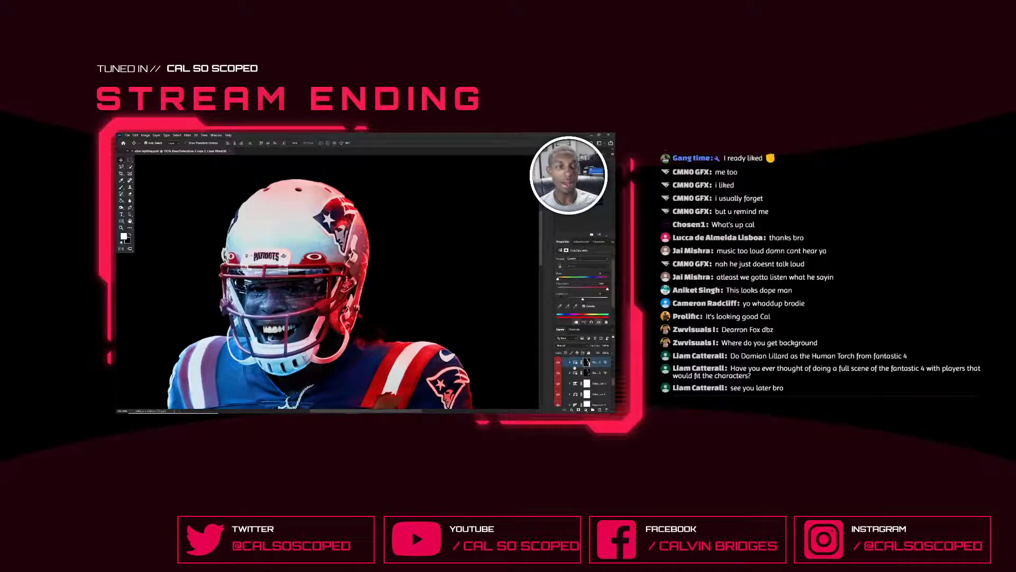
click(558, 362)
click(558, 373)
scroll(341, 311, down, 6)
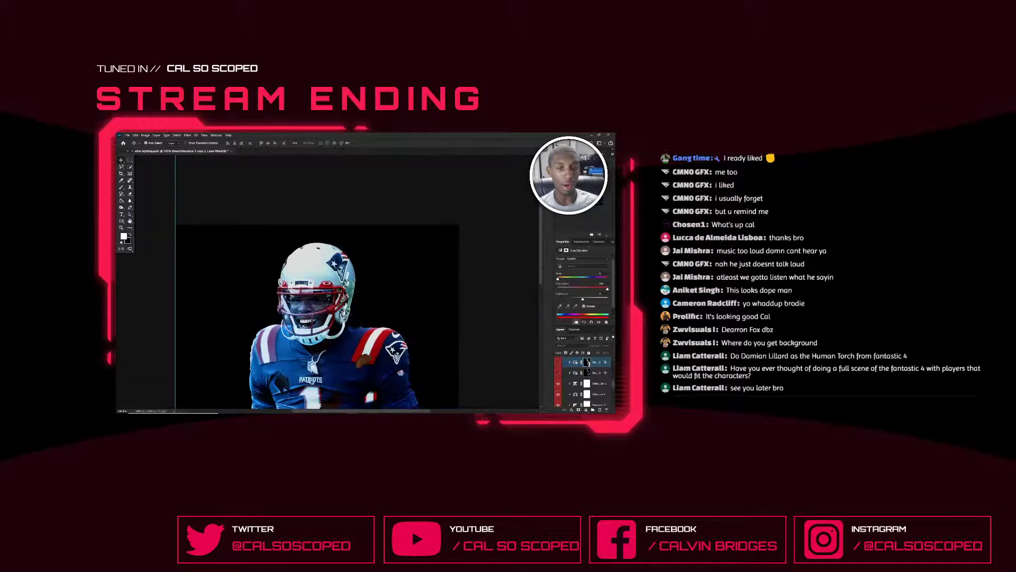
scroll(343, 321, down, 6)
scroll(346, 217, up, 8)
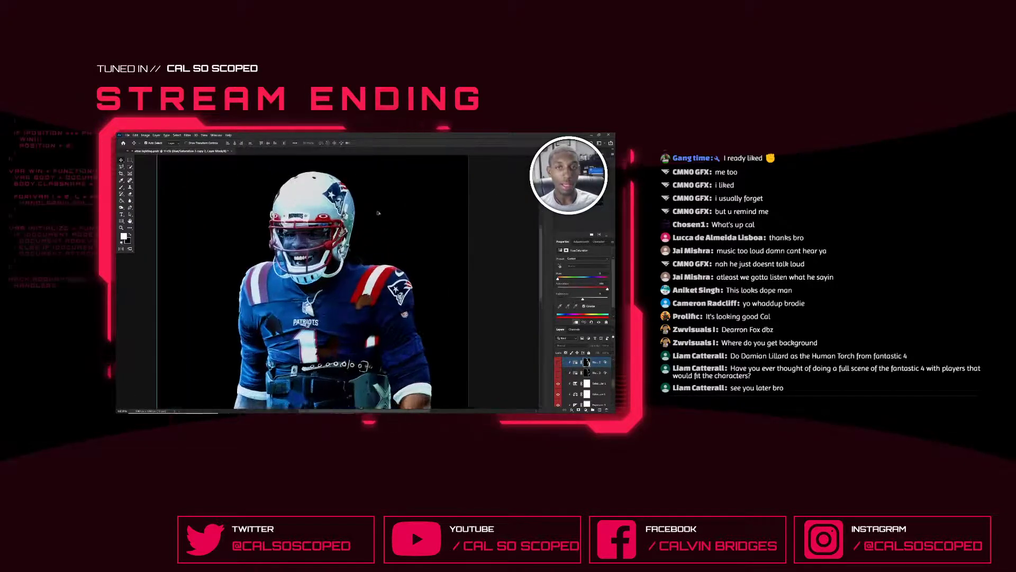
scroll(378, 213, down, 1)
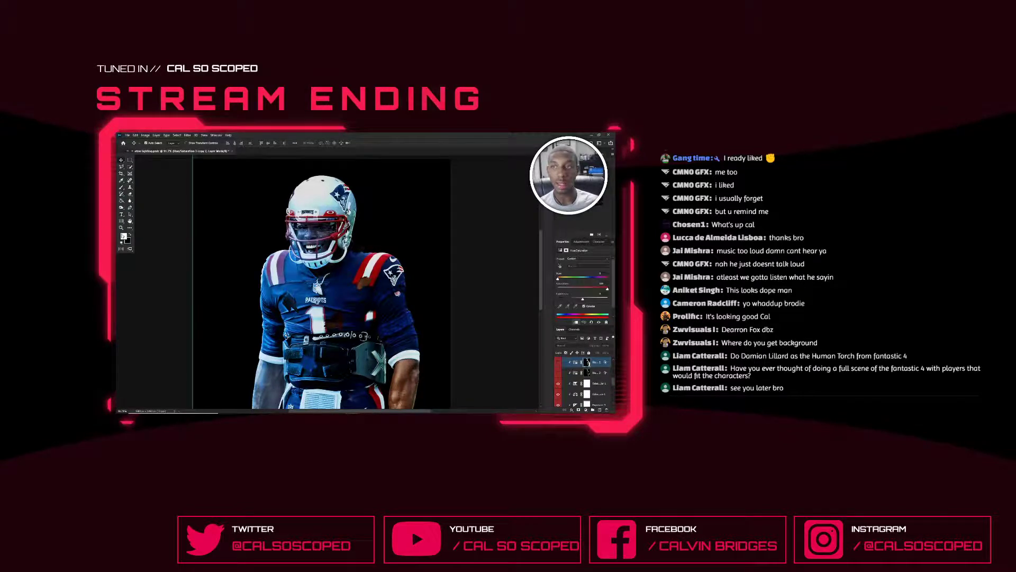
click(123, 236)
click(595, 274)
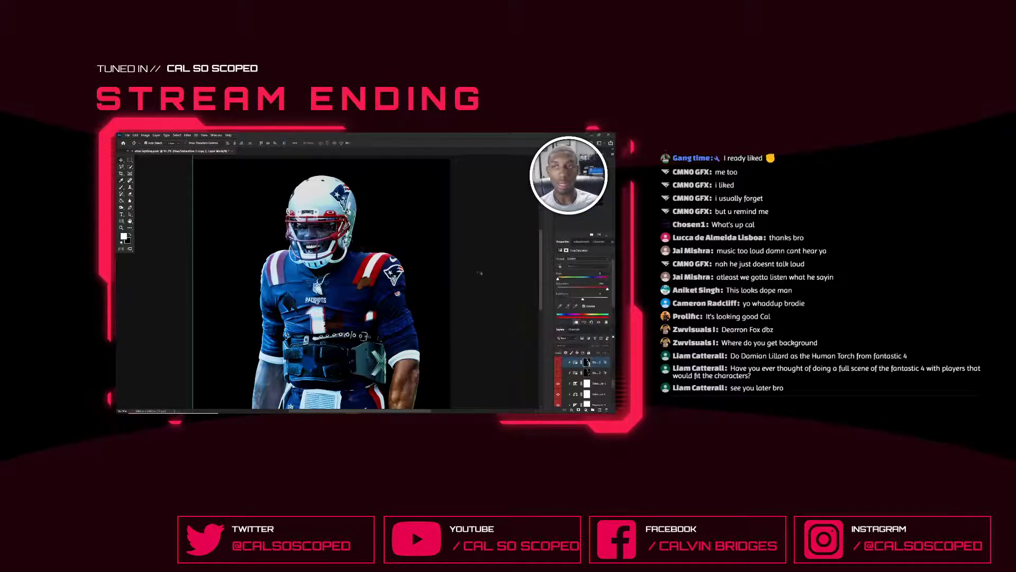
drag(355, 267, 408, 258)
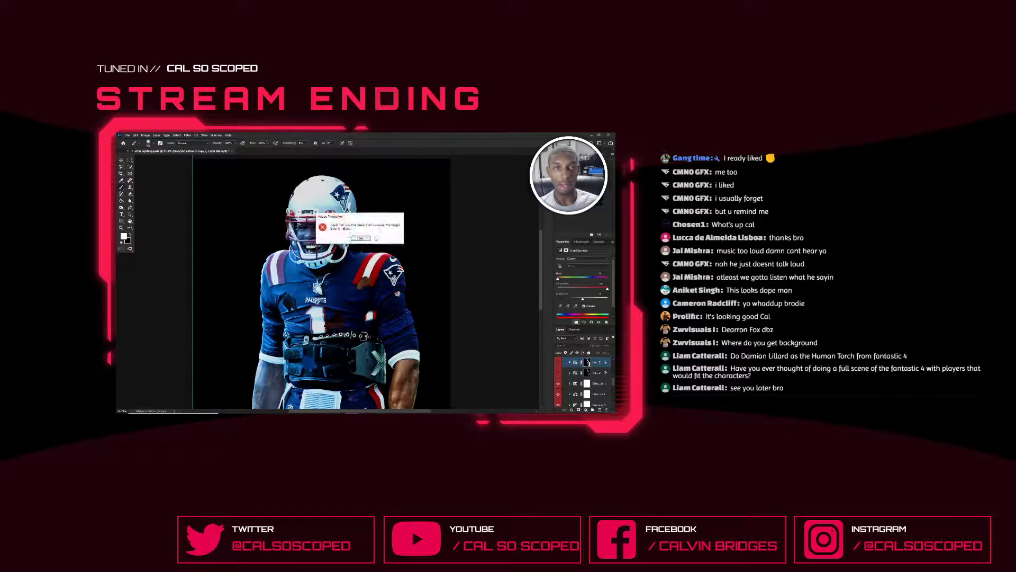
scroll(592, 385, down, 3)
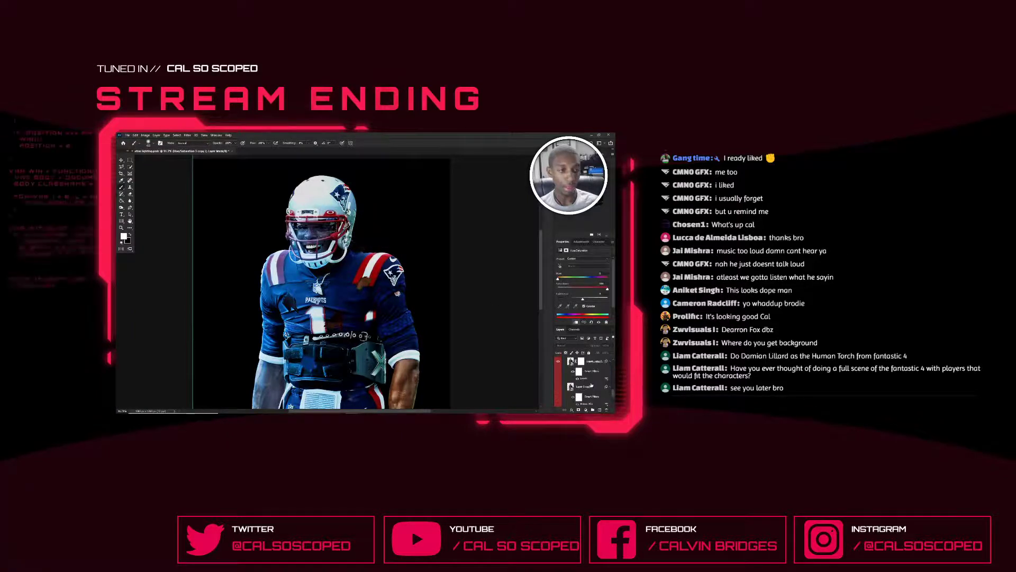
click(592, 386)
click(600, 410)
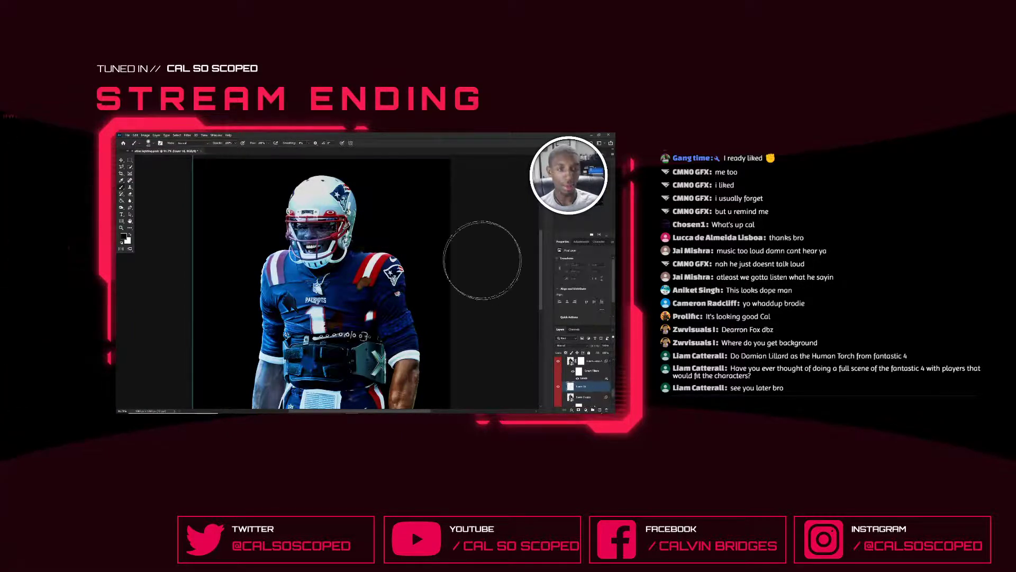
Paint a soft white light spot in the black area beside the helmet, then delete the layer holding it
key(x)
click(410, 207)
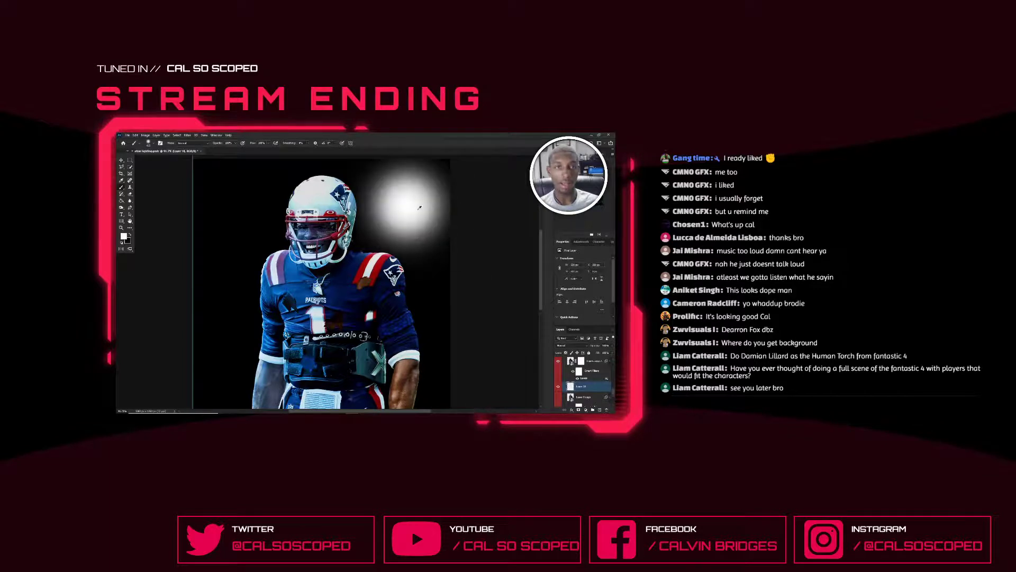
scroll(577, 382, up, 1)
scroll(427, 238, up, 1)
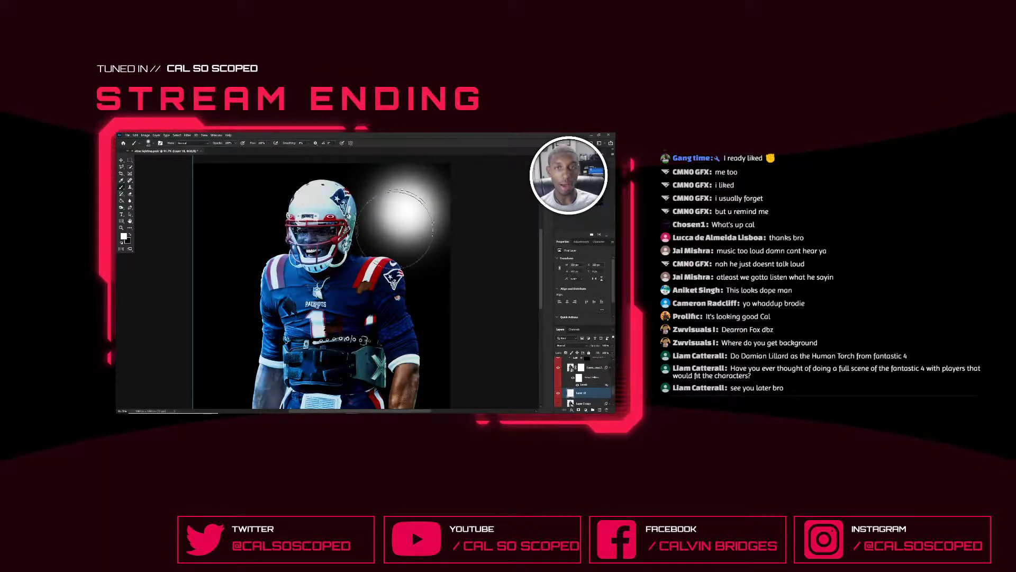
mouse_move(418, 215)
mouse_down()
mouse_move(374, 222)
mouse_move(394, 209)
mouse_up()
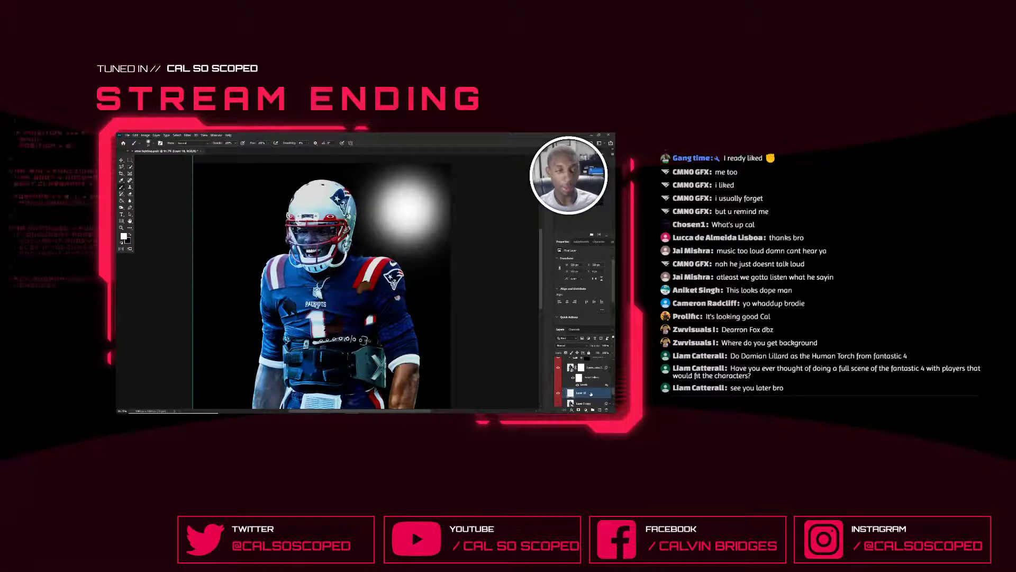
key(Delete)
Show the hidden Hue/Saturation layer that adds red rim light to the football player and briefly preview the one above it
scroll(561, 373, up, 2)
scroll(561, 375, up, 3)
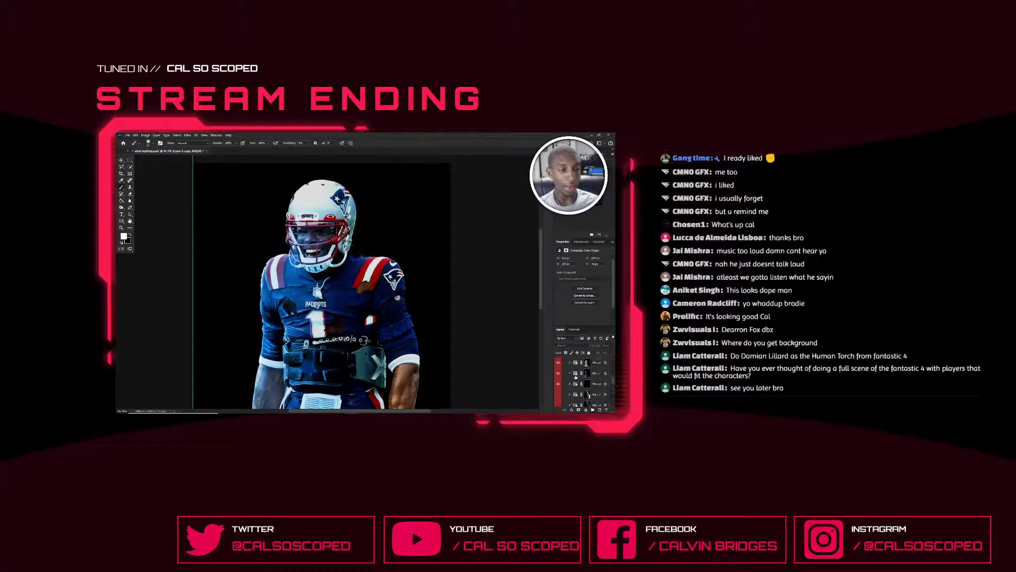
click(559, 386)
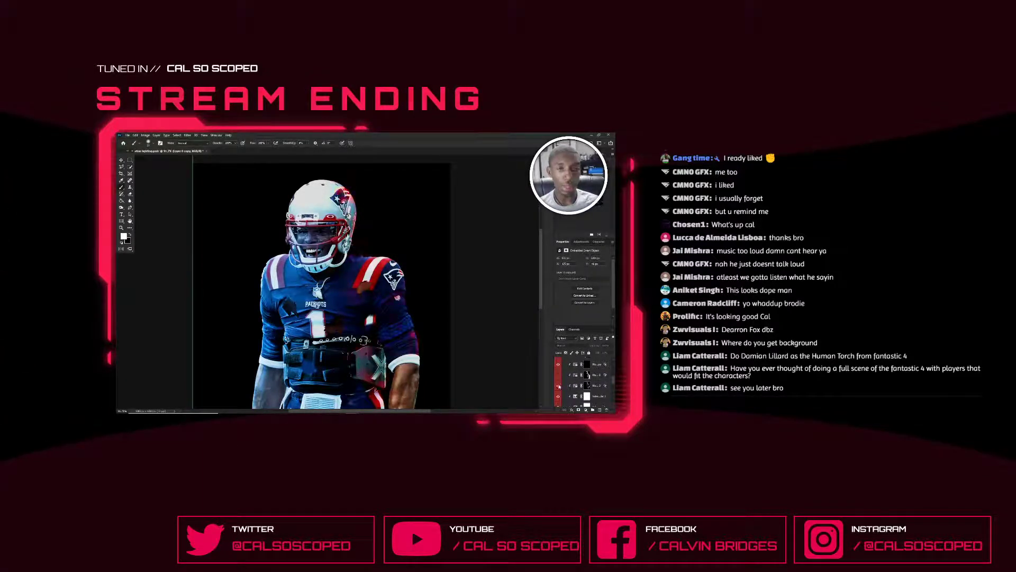
scroll(367, 193, up, 4)
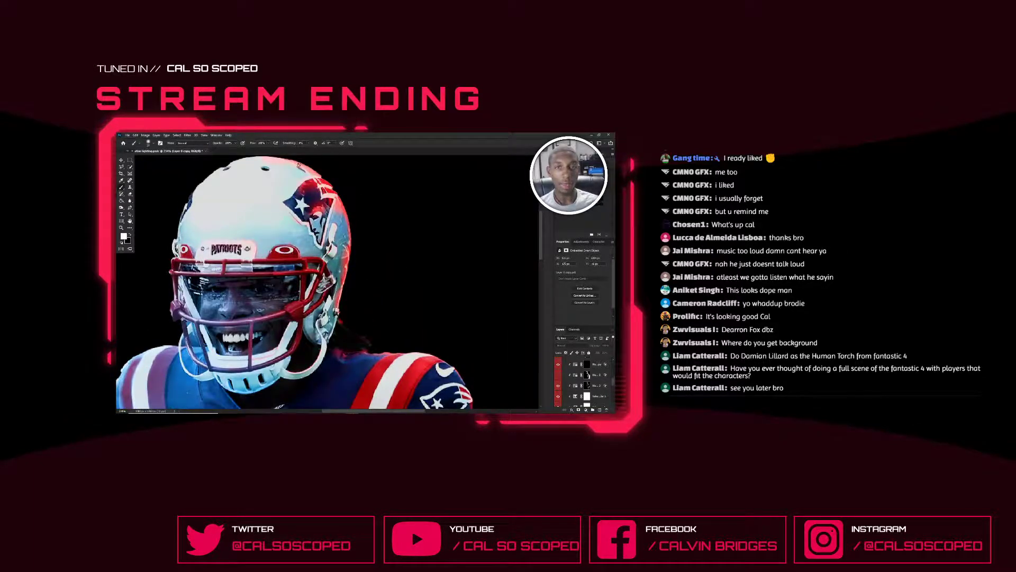
scroll(345, 193, down, 2)
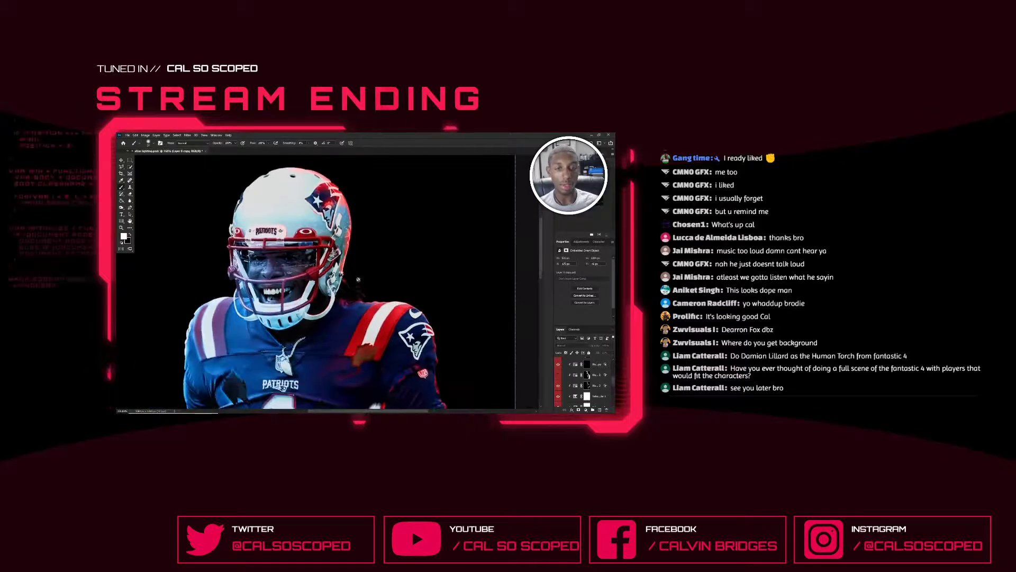
scroll(374, 294, up, 2)
scroll(341, 212, up, 2)
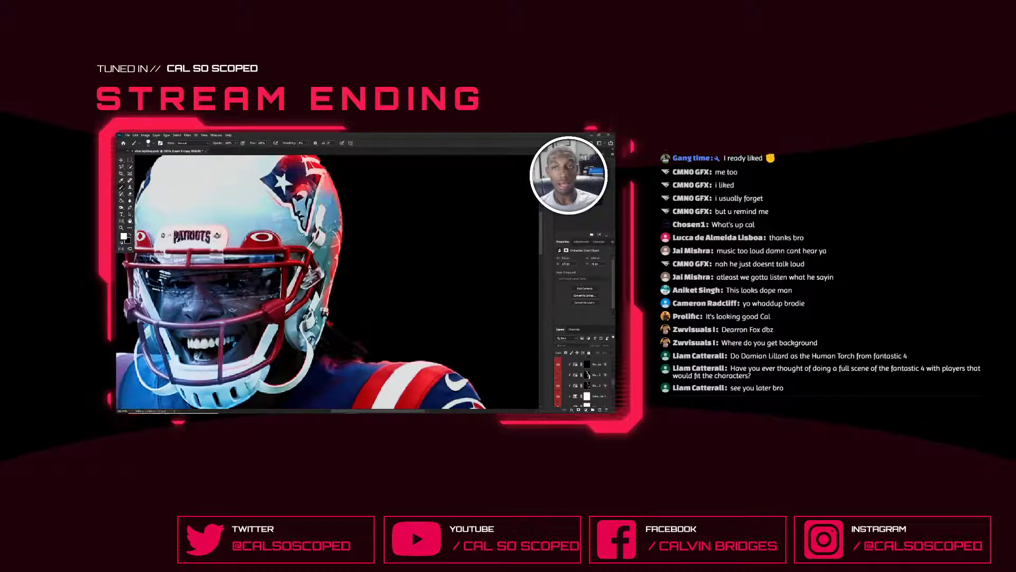
click(558, 375)
click(558, 375)
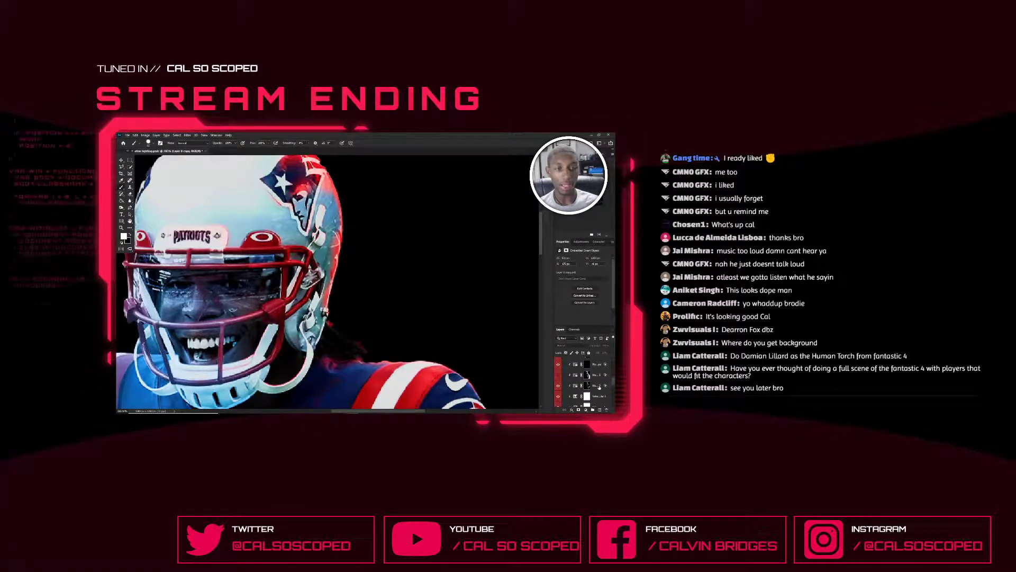
Select the red rim-light Hue/Saturation layer and compare its effect with Colorize switched off and on
click(588, 386)
drag(284, 237, 229, 224)
scroll(228, 222, down, 2)
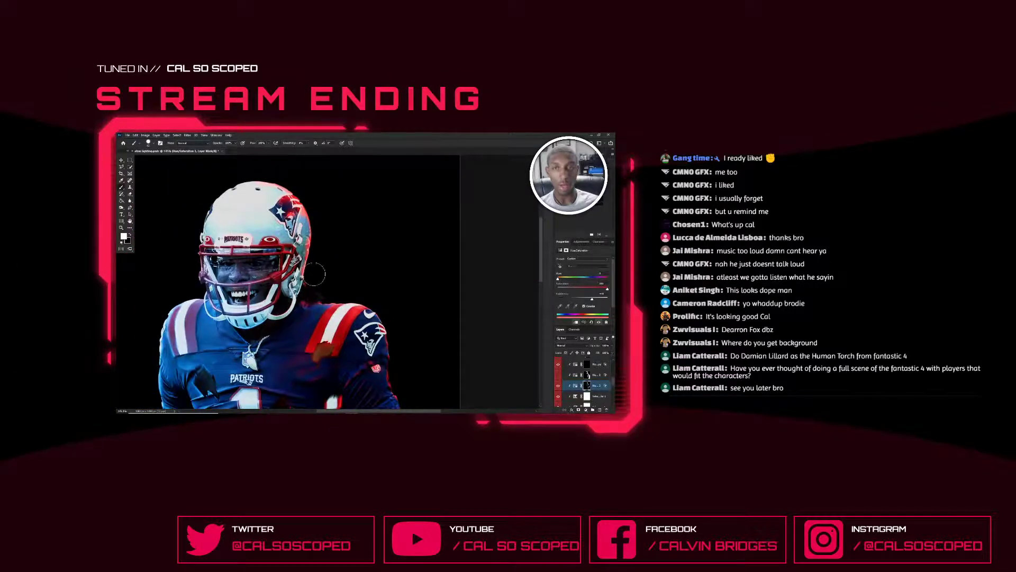
click(585, 307)
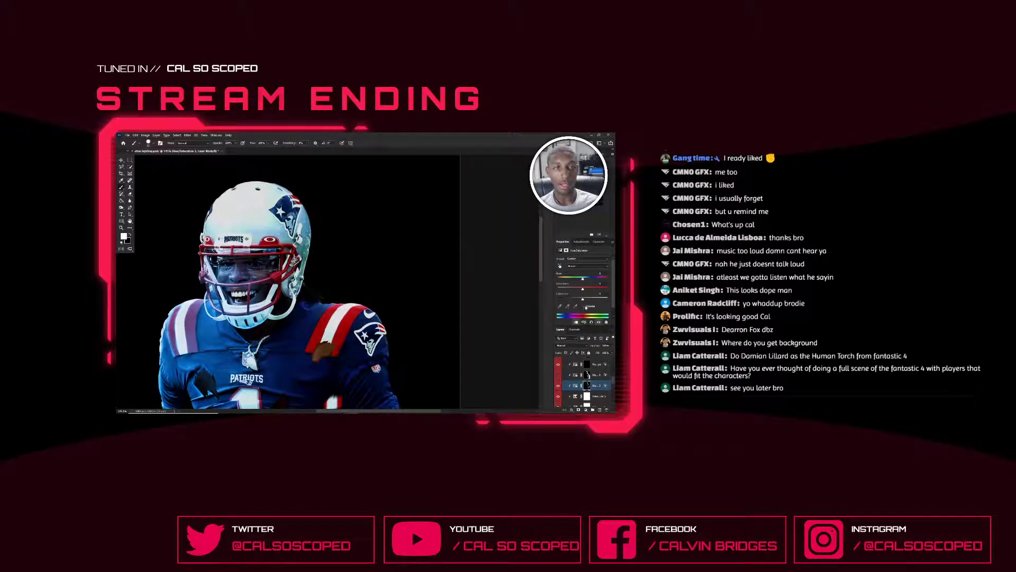
scroll(313, 229, up, 3)
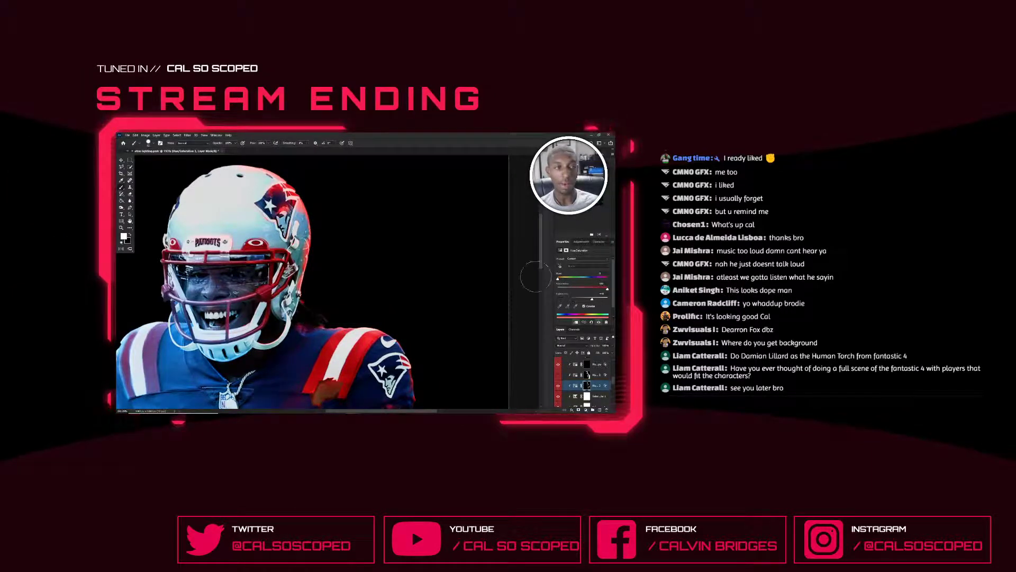
mouse_move(557, 277)
mouse_down()
mouse_move(590, 278)
mouse_move(557, 278)
mouse_up()
Paint white on the Hue/Saturation layer mask to extend the red rim light around the helmet's outer edges
key(ctrl+0)
scroll(345, 194, up, 7)
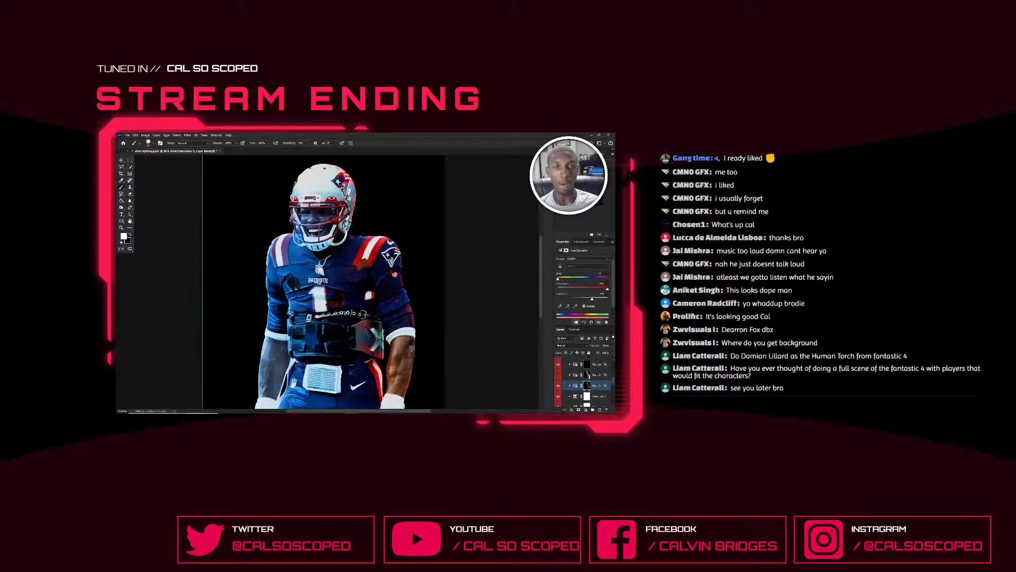
scroll(339, 196, up, 7)
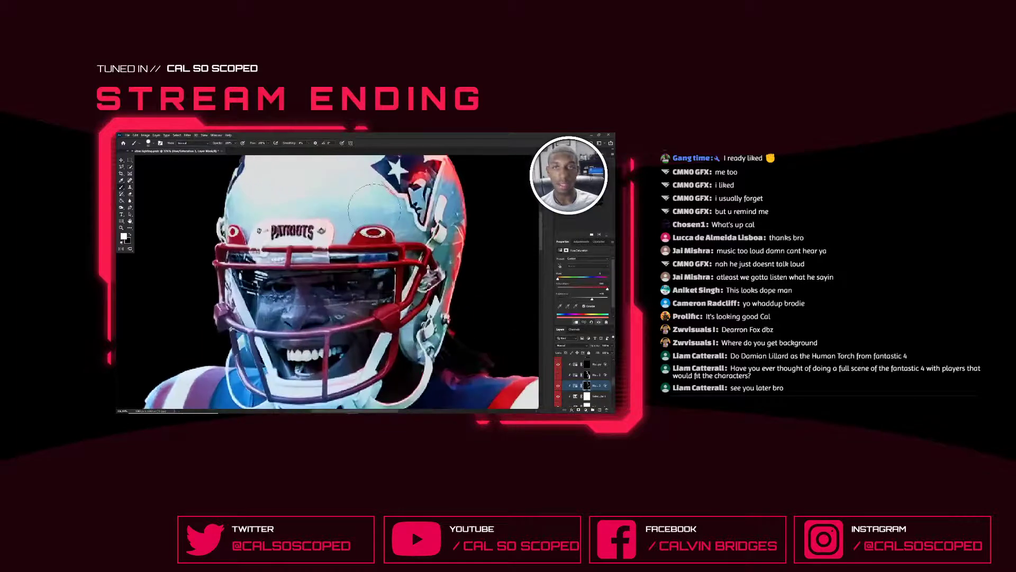
scroll(402, 223, down, 4)
scroll(418, 199, up, 4)
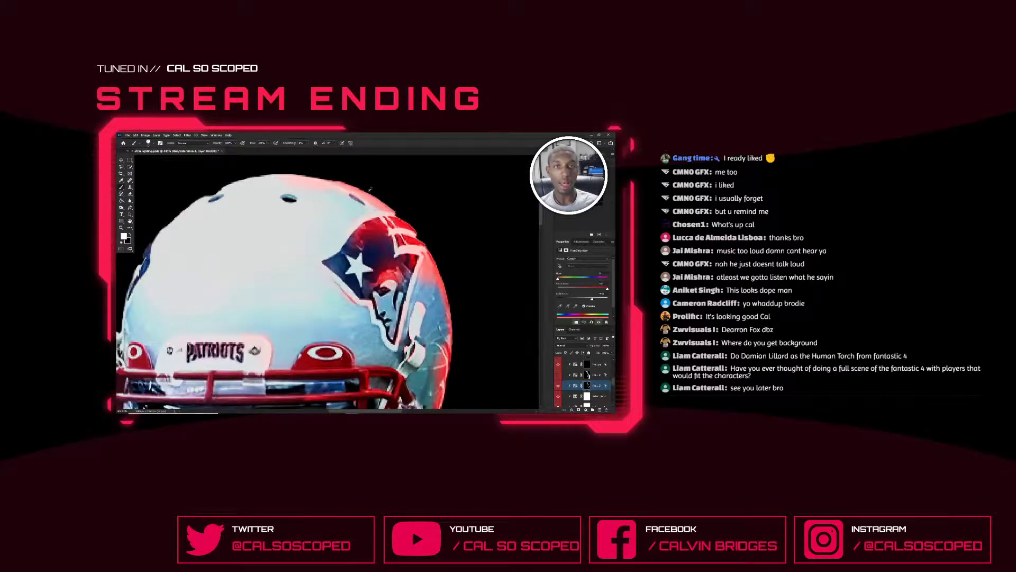
scroll(412, 211, up, 1)
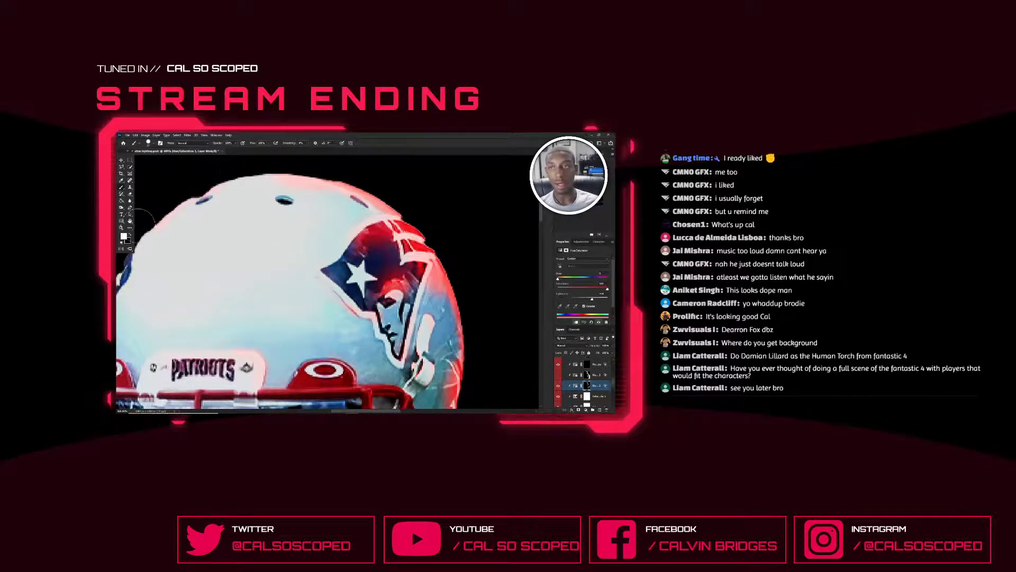
scroll(232, 265, down, 5)
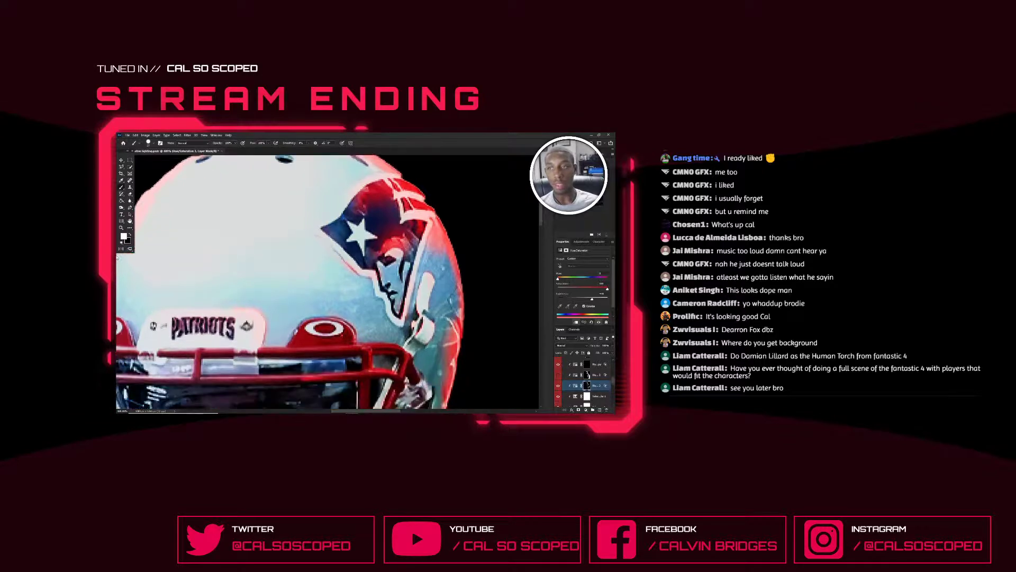
scroll(232, 265, up, 3)
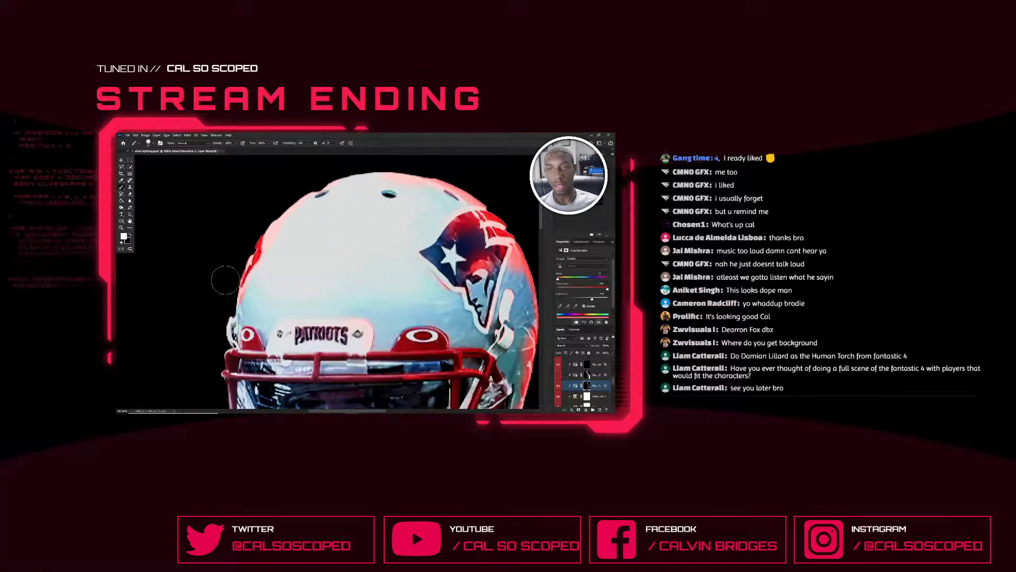
Adjust the brush size and flow, and blend the red light along the helmet edge opposite the logo with black on the mask
alt+right_click(310, 275)
alt+right_click(323, 252)
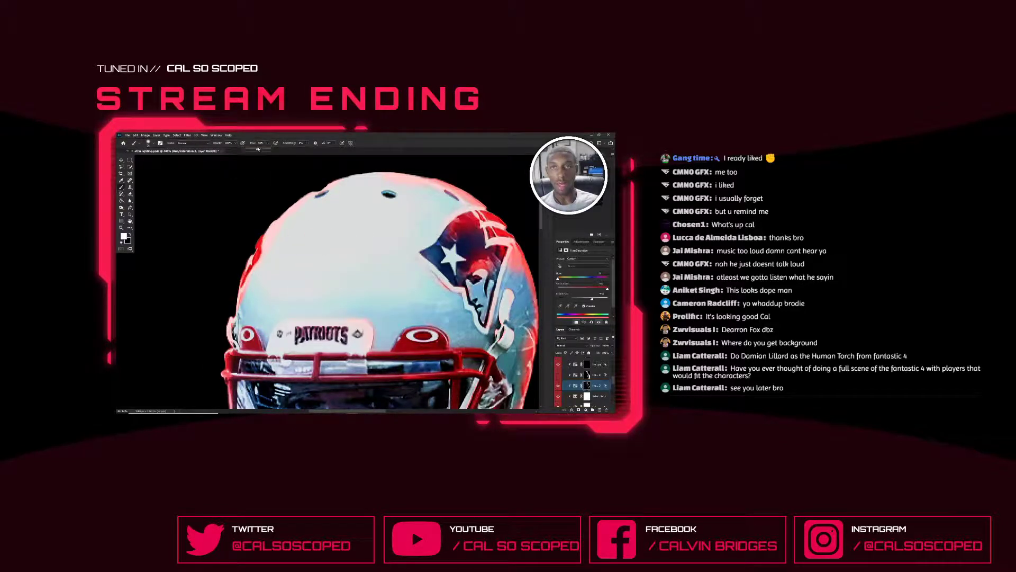
click(288, 237)
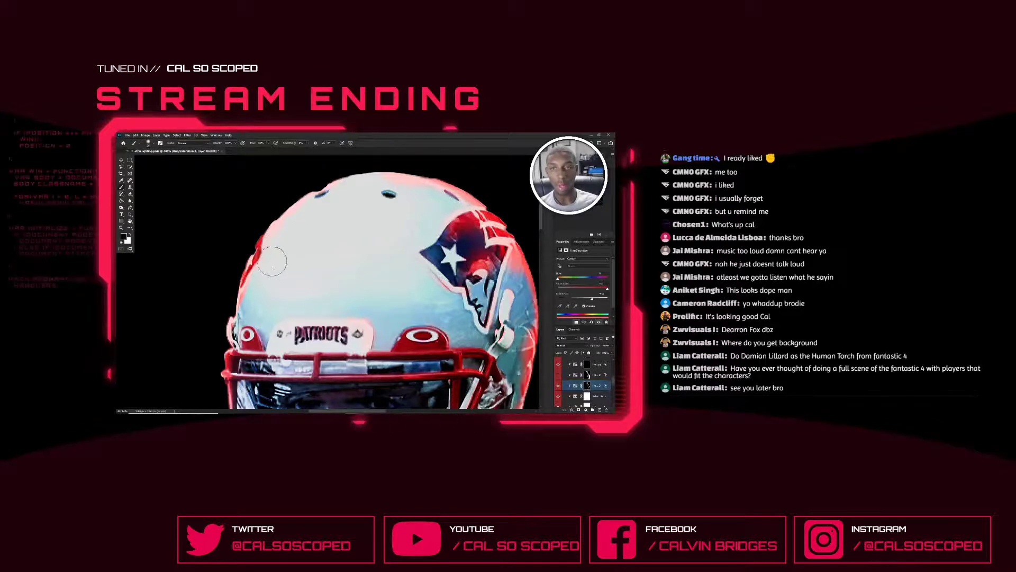
key(x)
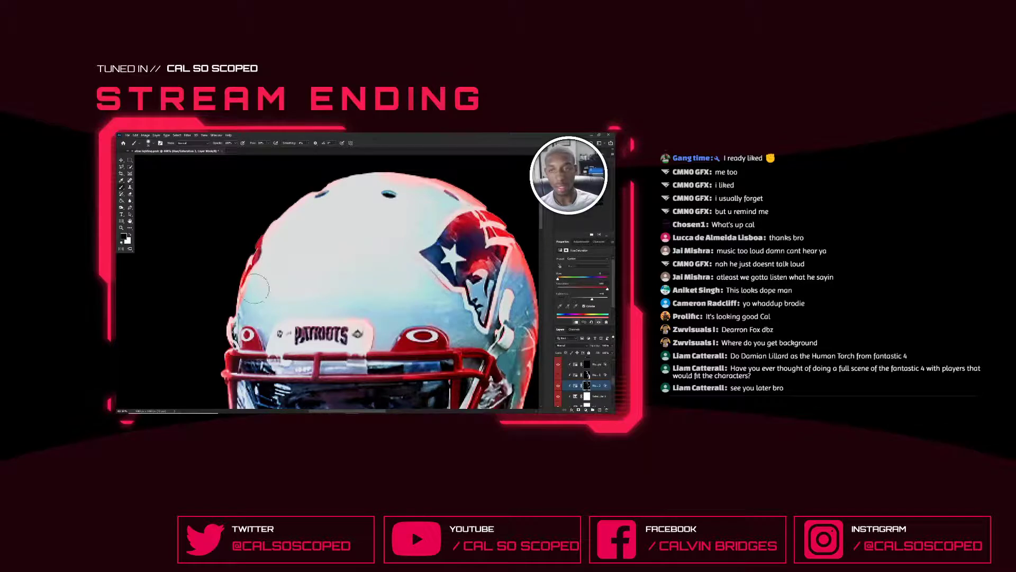
scroll(297, 276, down, 5)
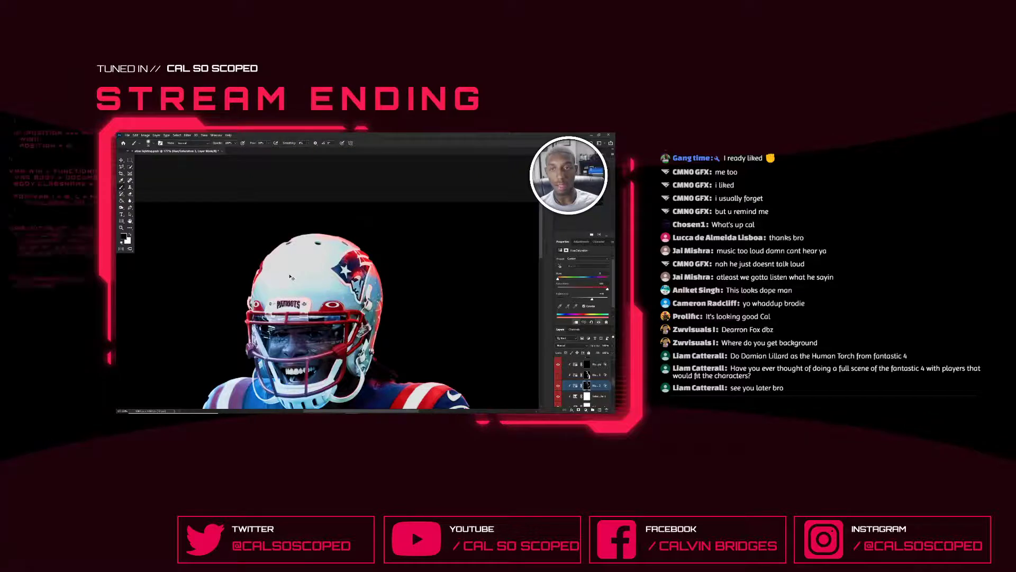
Show and select the broader red Hue/Saturation layer above the rim light, comparing its settings with the layer below
click(120, 160)
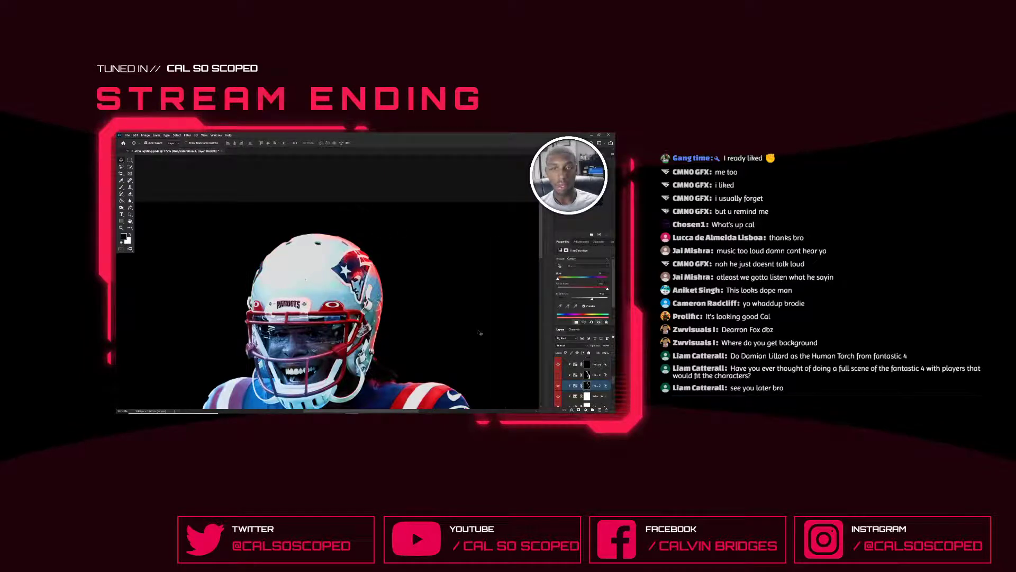
click(559, 375)
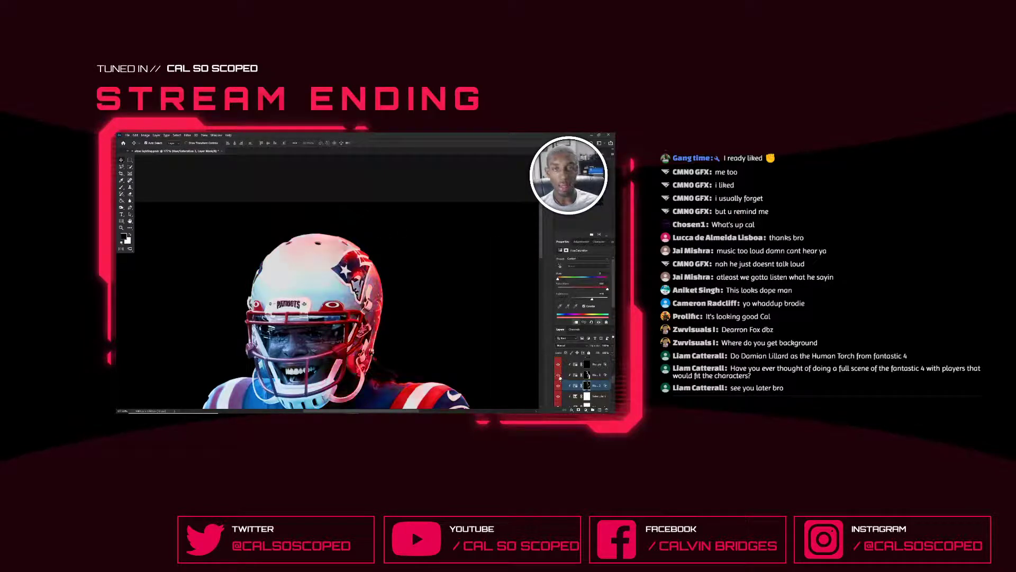
click(596, 377)
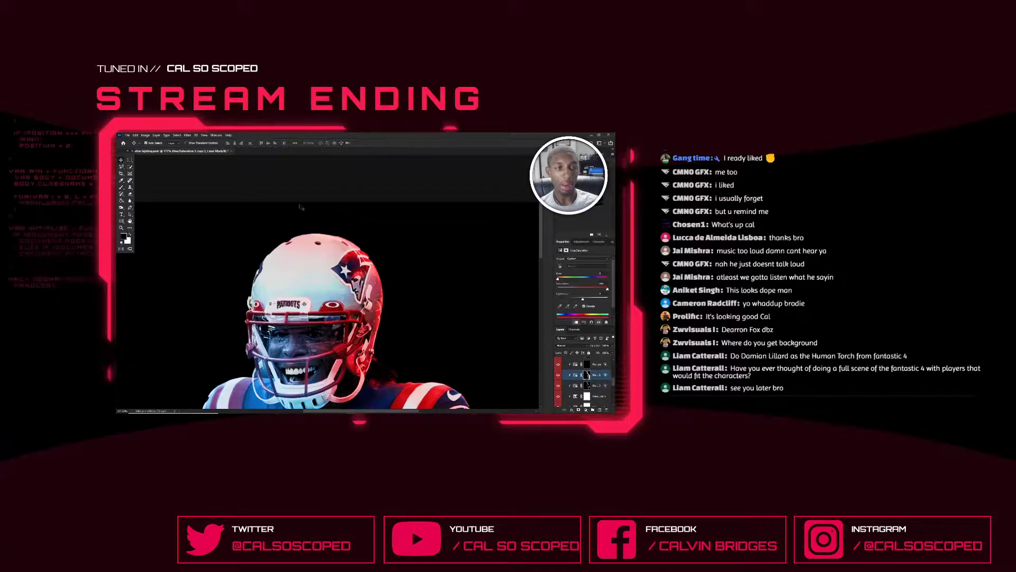
scroll(322, 257, up, 3)
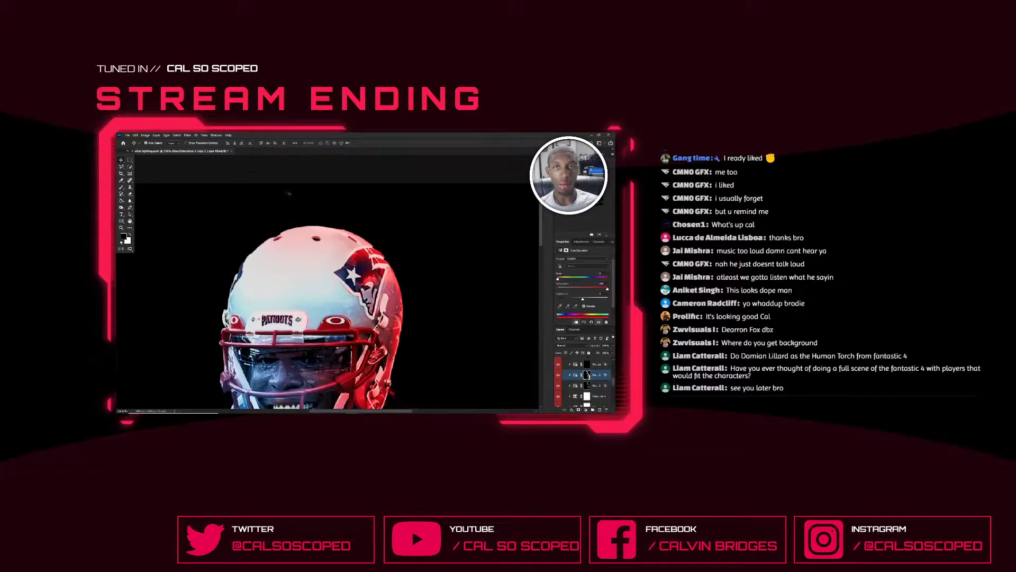
click(597, 385)
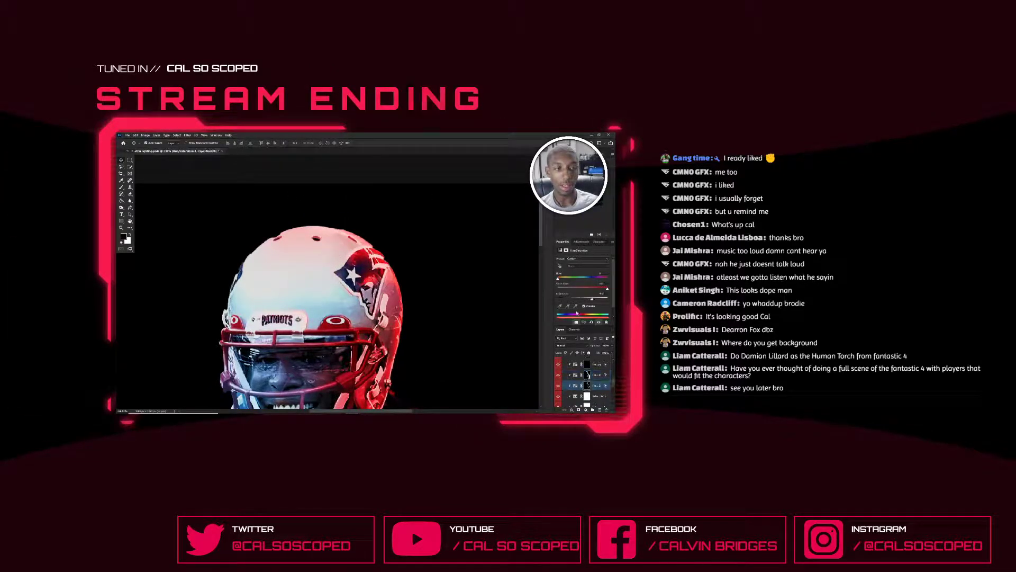
click(597, 375)
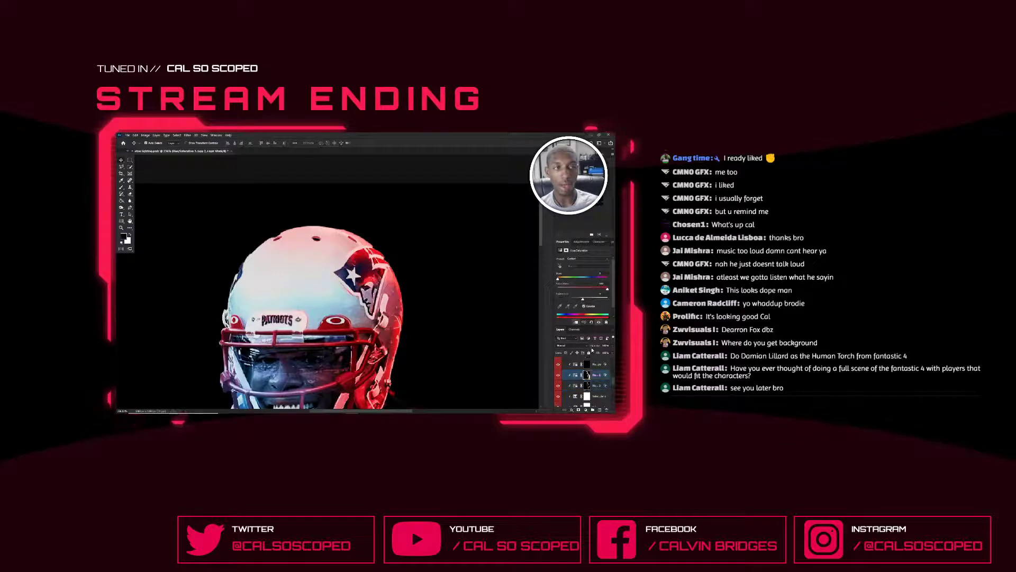
Paint black on the broader red layer's mask to reduce the red over the helmet, comparing before and after
scroll(348, 272, down, 2)
scroll(346, 273, down, 4)
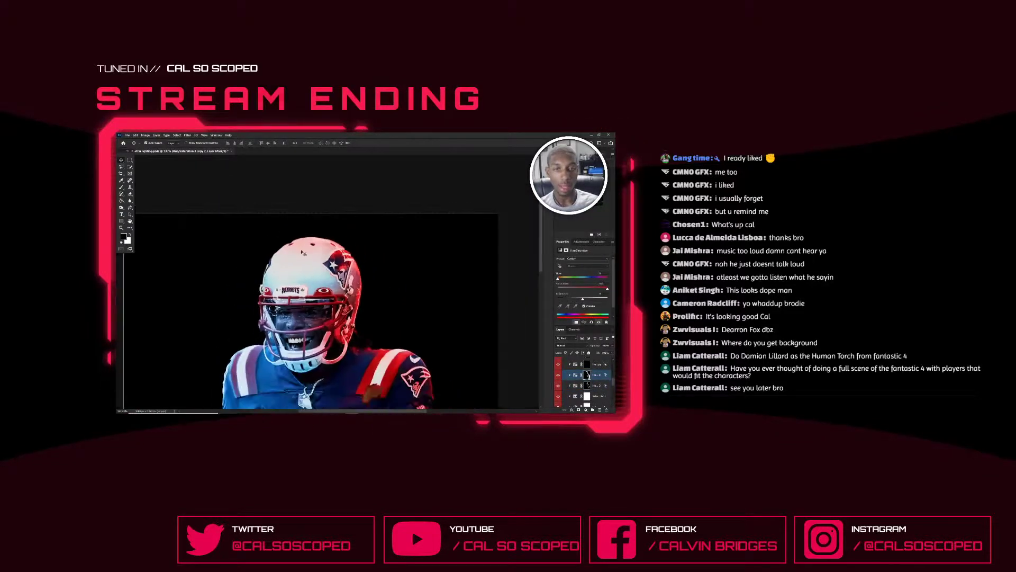
scroll(346, 273, down, 3)
key(b)
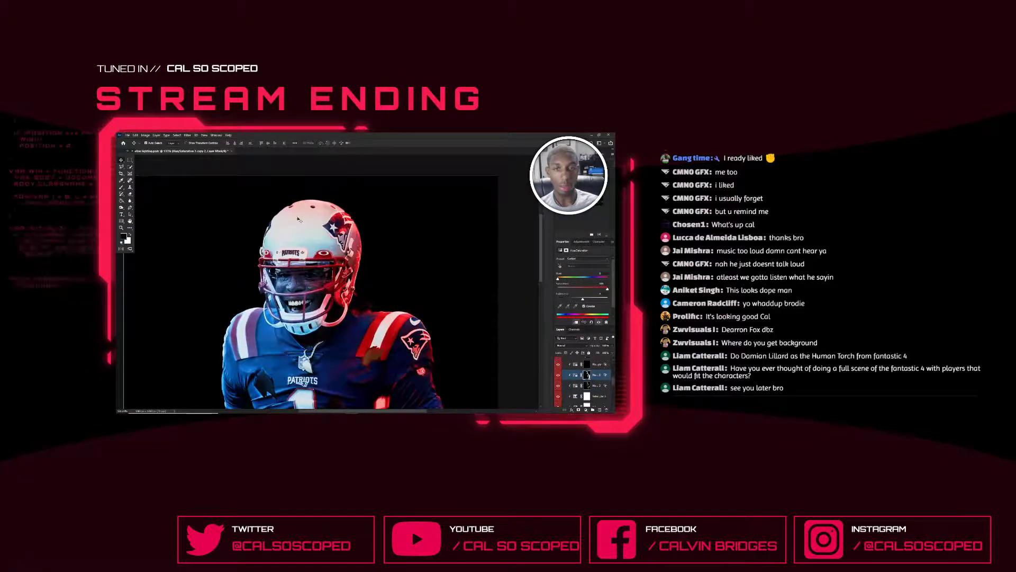
key(x)
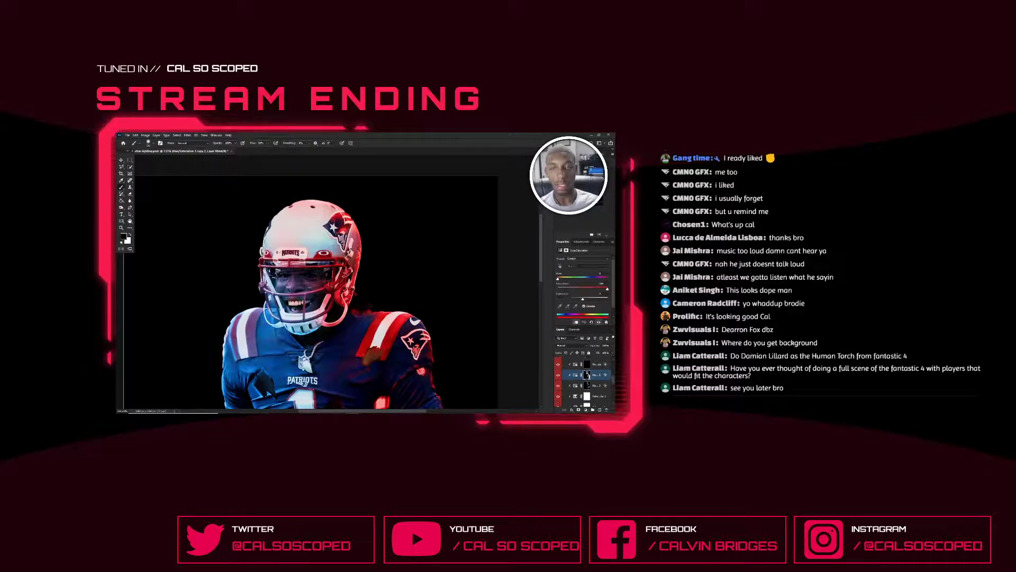
key(ctrl+z)
key(ctrl+shift+z)
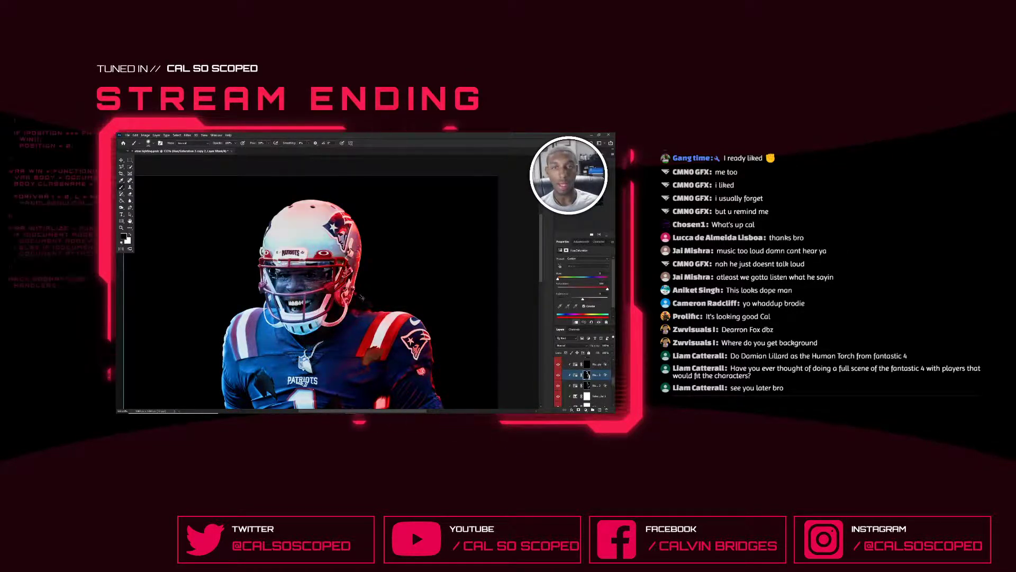
scroll(359, 280, down, 3)
scroll(365, 281, up, 1)
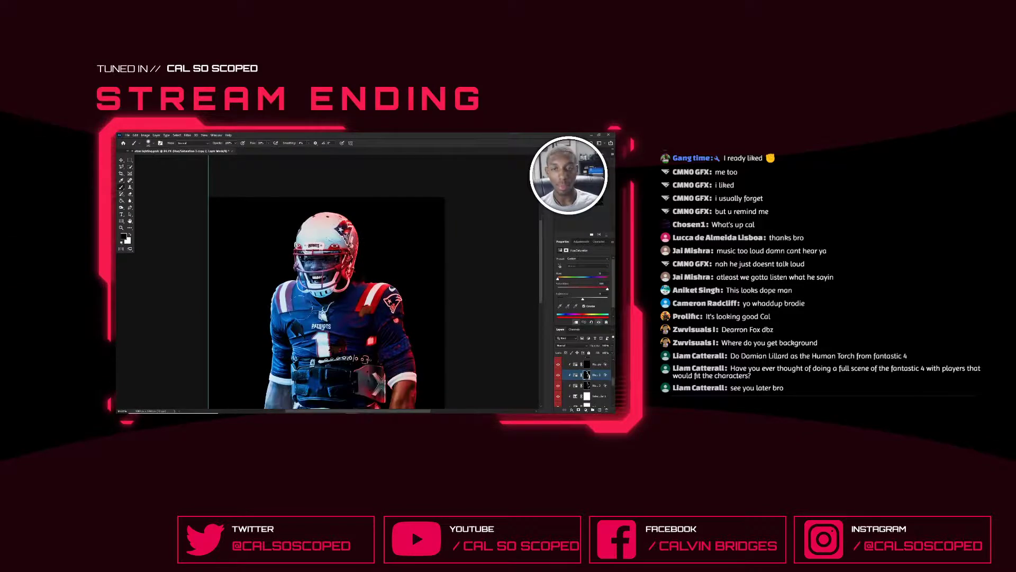
scroll(269, 322, down, 1)
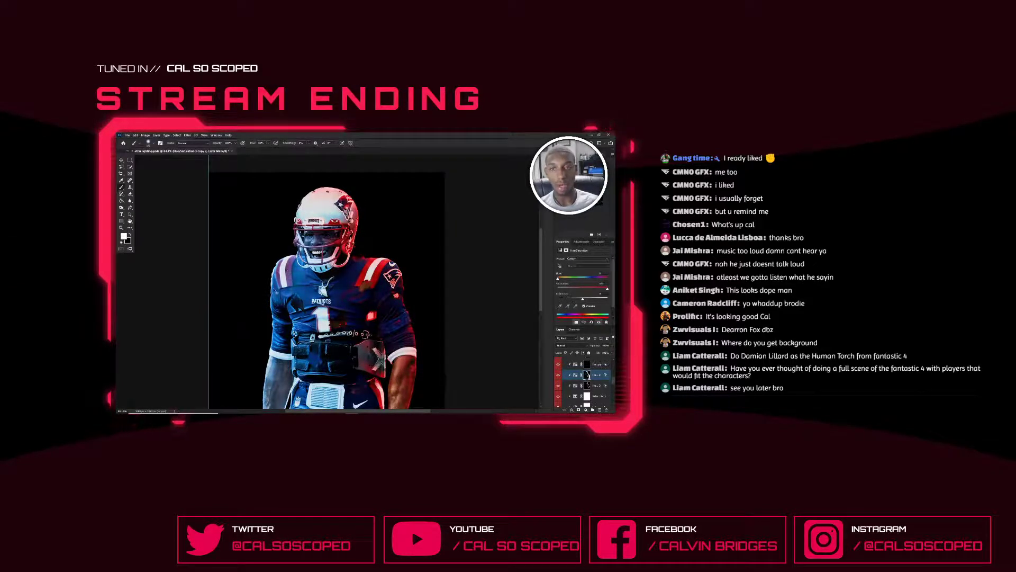
scroll(329, 232, down, 2)
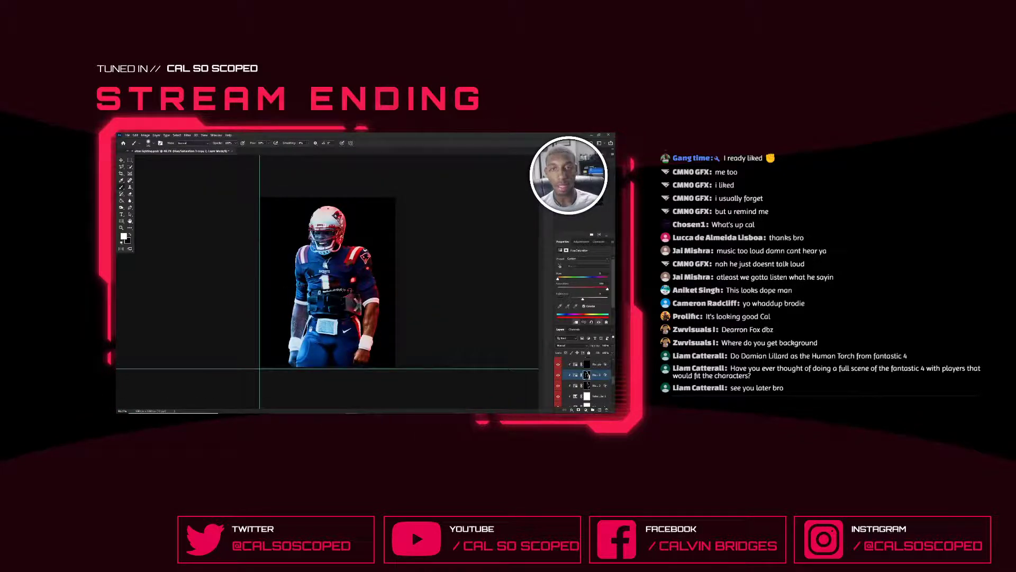
Examine the red and blue rim lighting on the player, both close up and as a full figure
scroll(328, 282, up, 2)
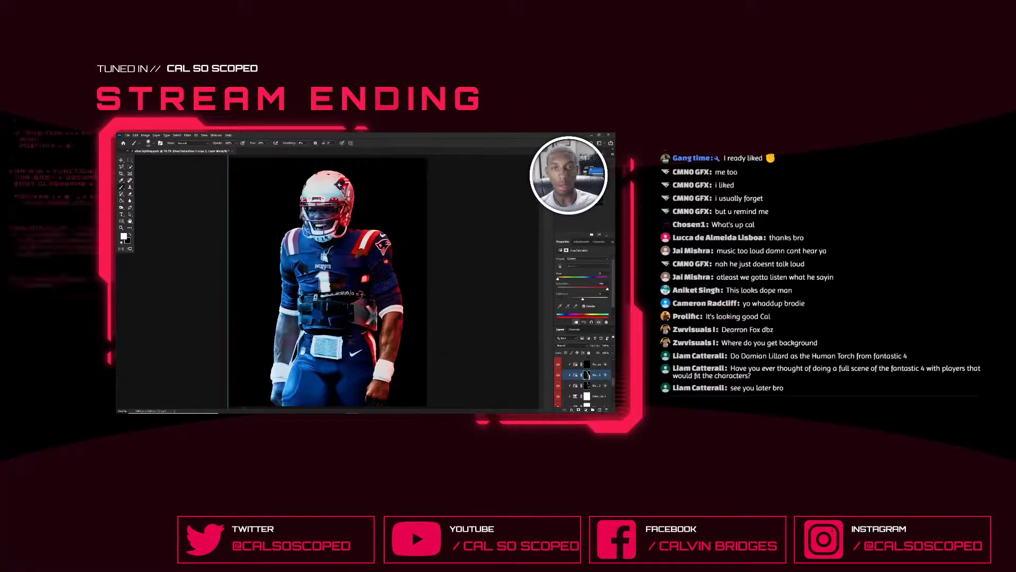
scroll(341, 207, up, 1)
scroll(567, 380, up, 3)
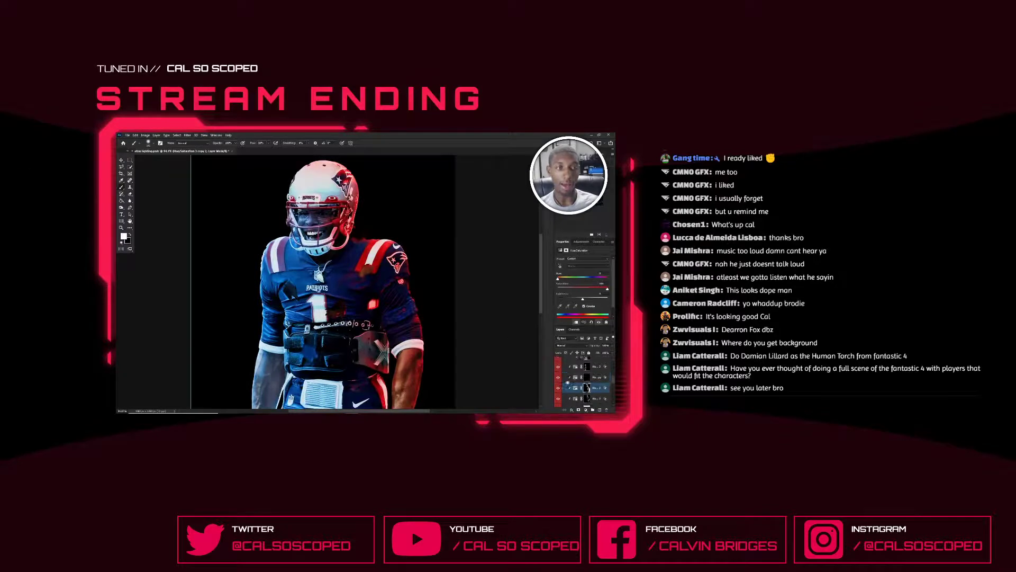
scroll(564, 390, up, 2)
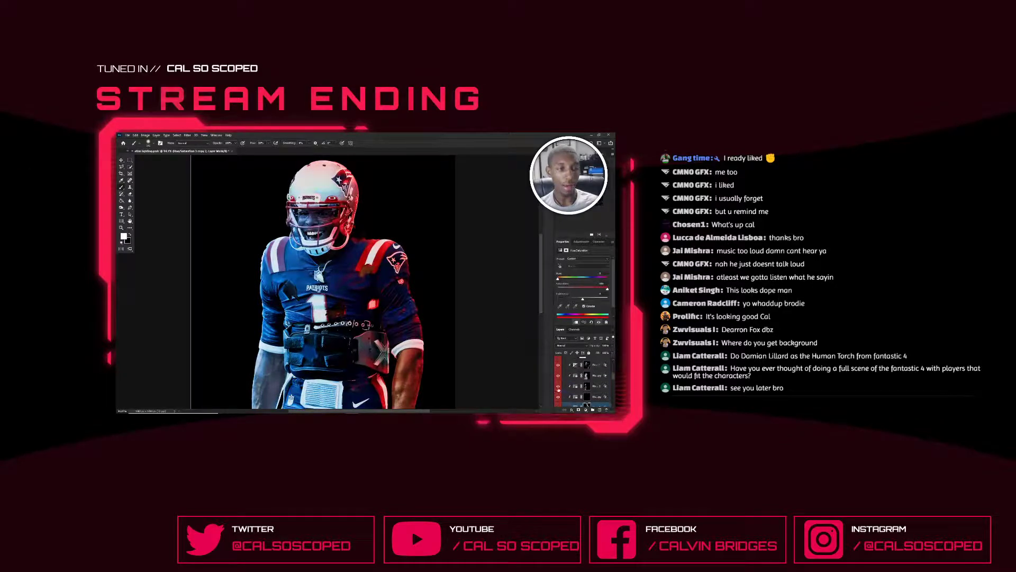
scroll(293, 280, down, 2)
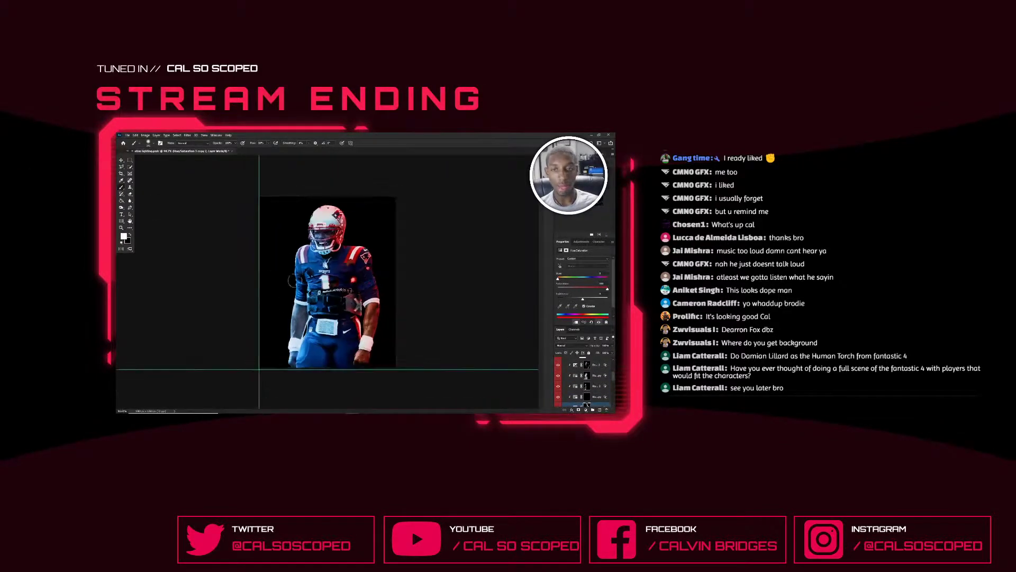
scroll(281, 267, up, 3)
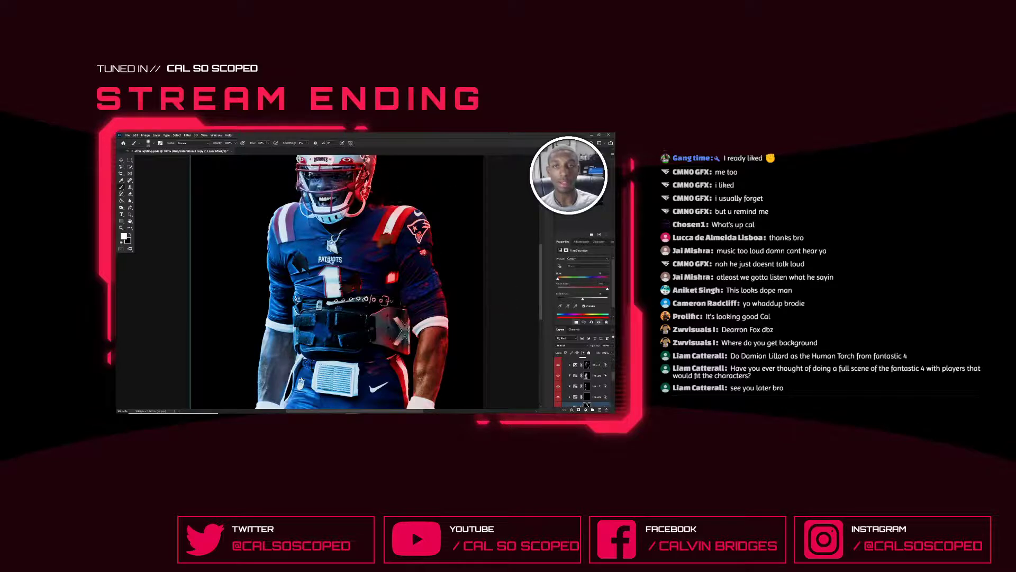
scroll(306, 185, down, 3)
scroll(328, 281, up, 2)
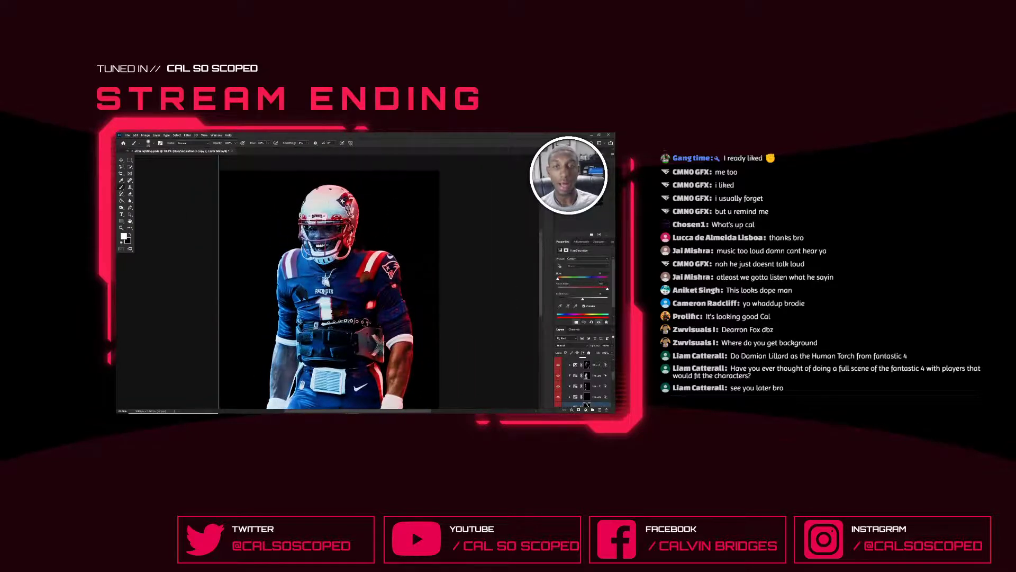
key(v)
key(ctrl+0)
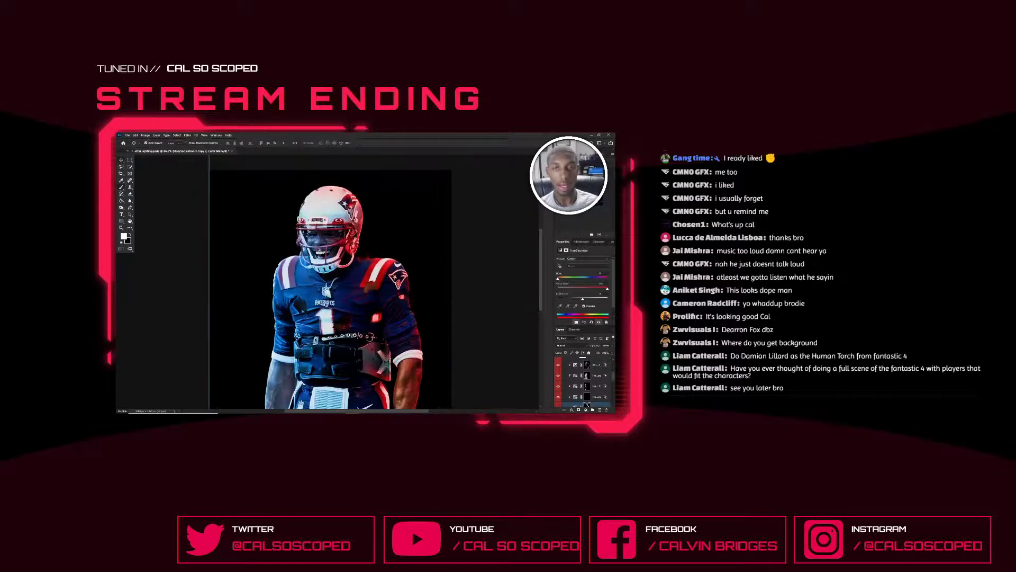
scroll(595, 388, up, 2)
scroll(593, 386, up, 1)
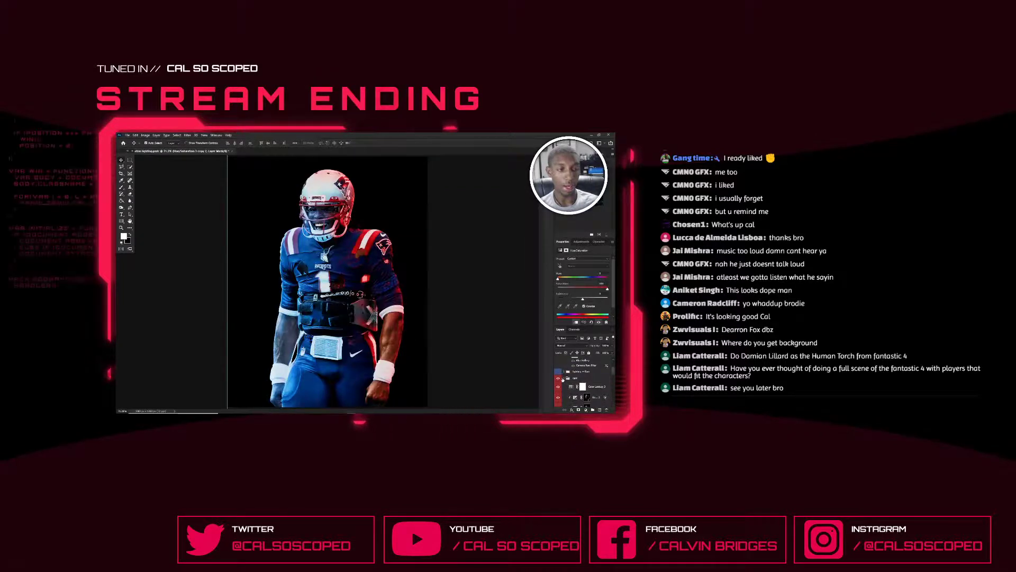
Collapse the player's red-labelled layer group and compare the image with that group and the lighting group above it toggled off and on
click(566, 379)
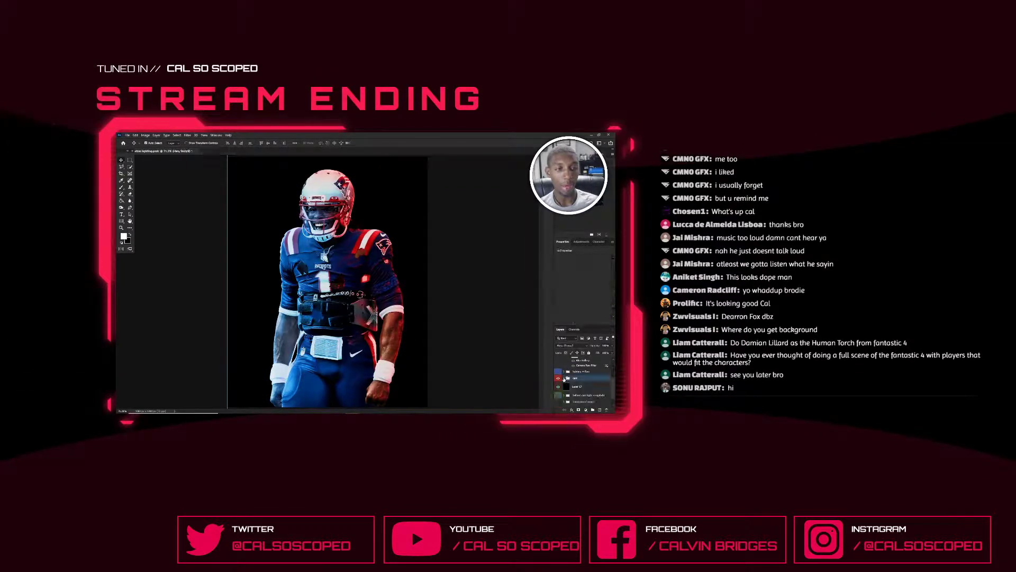
click(558, 378)
click(557, 378)
click(559, 373)
click(558, 372)
click(558, 372)
click(558, 373)
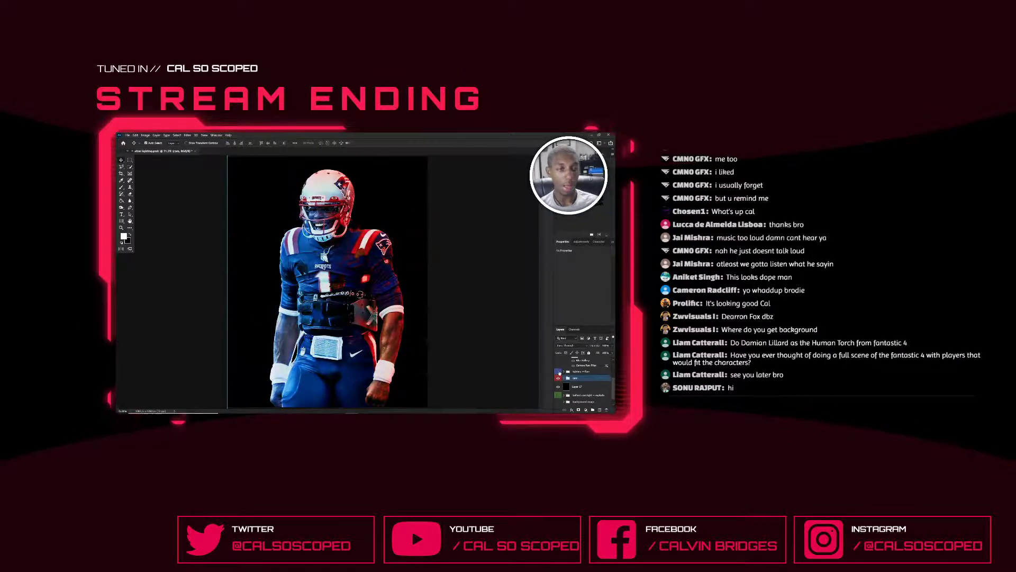
Hide the black backdrop layer and show the green-labelled group and the background image group behind the player
scroll(559, 374, down, 1)
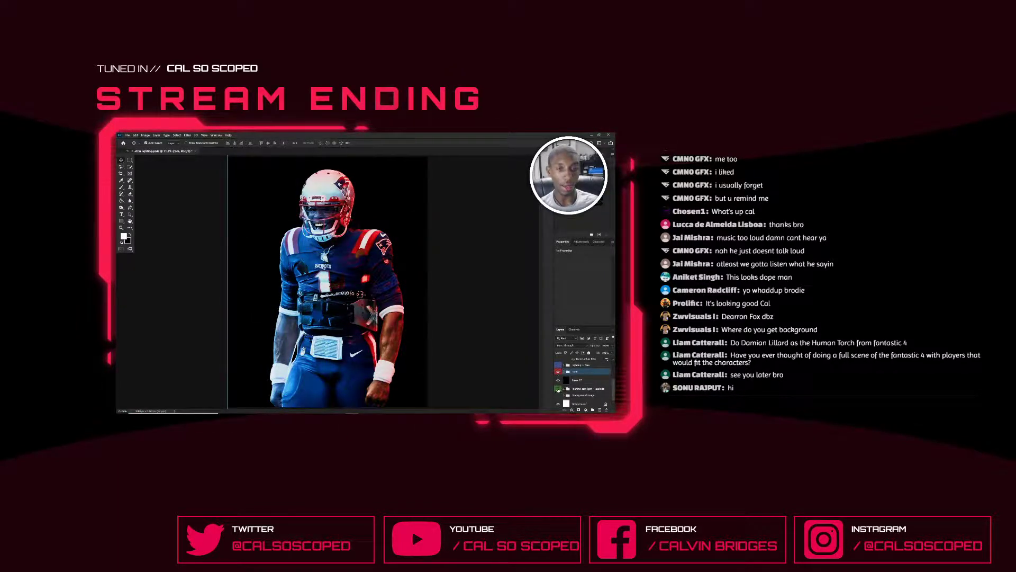
click(558, 380)
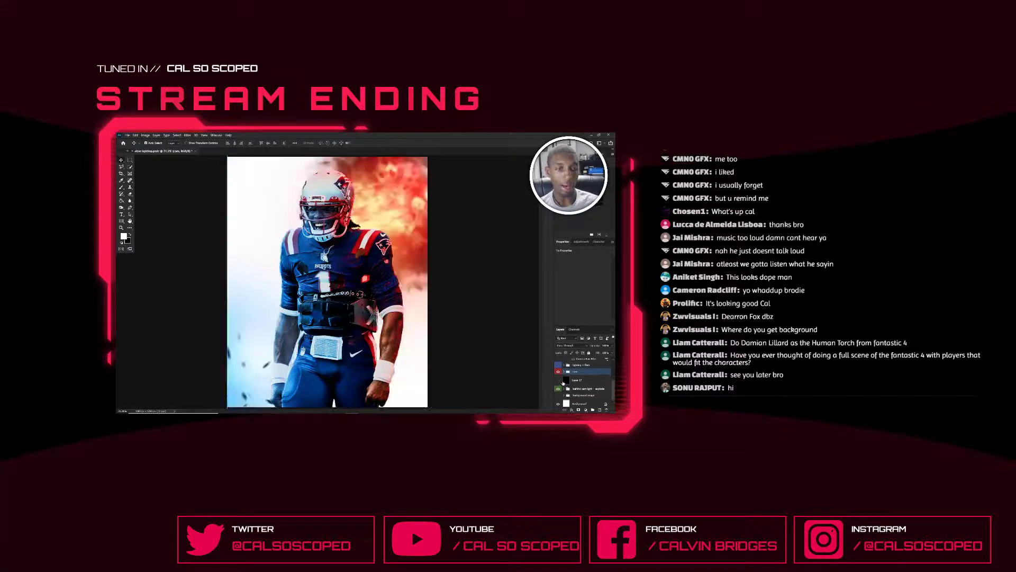
scroll(561, 385, down, 1)
click(558, 378)
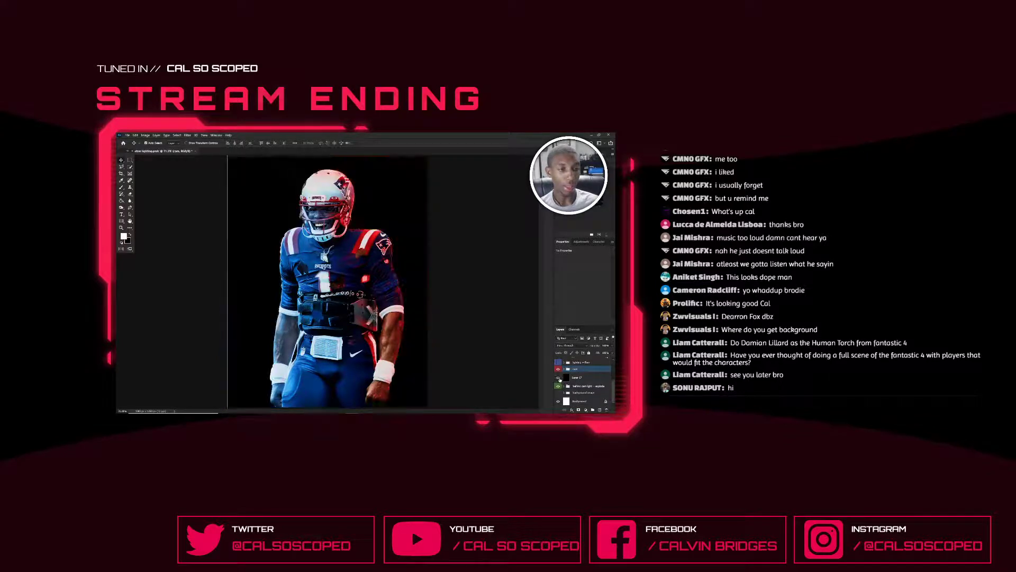
click(558, 377)
click(559, 393)
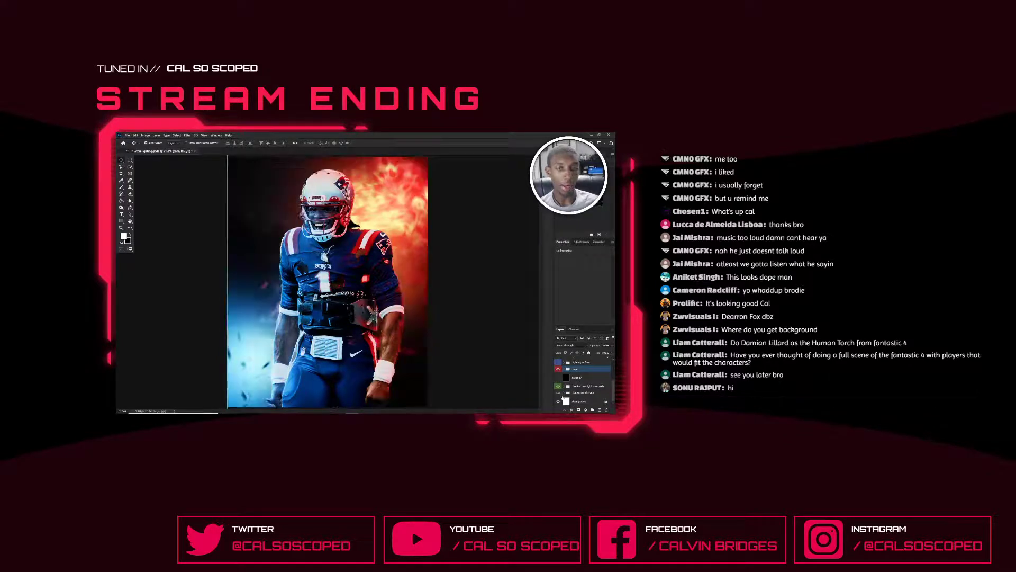
Open the smart object of the background photo at the bottom of the background group, inspect the original image, and close it
scroll(571, 395, down, 3)
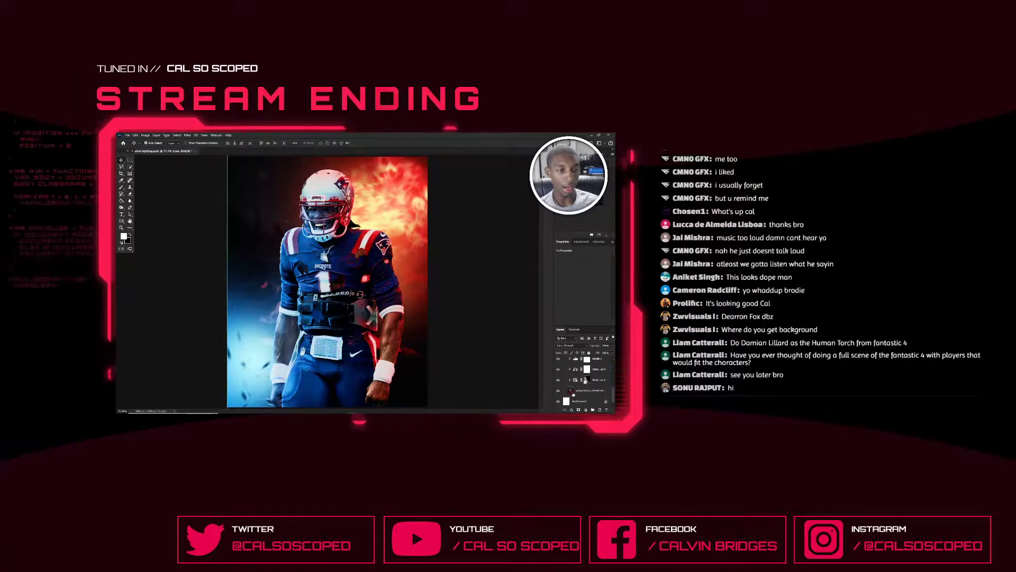
right_click(572, 391)
click(579, 388)
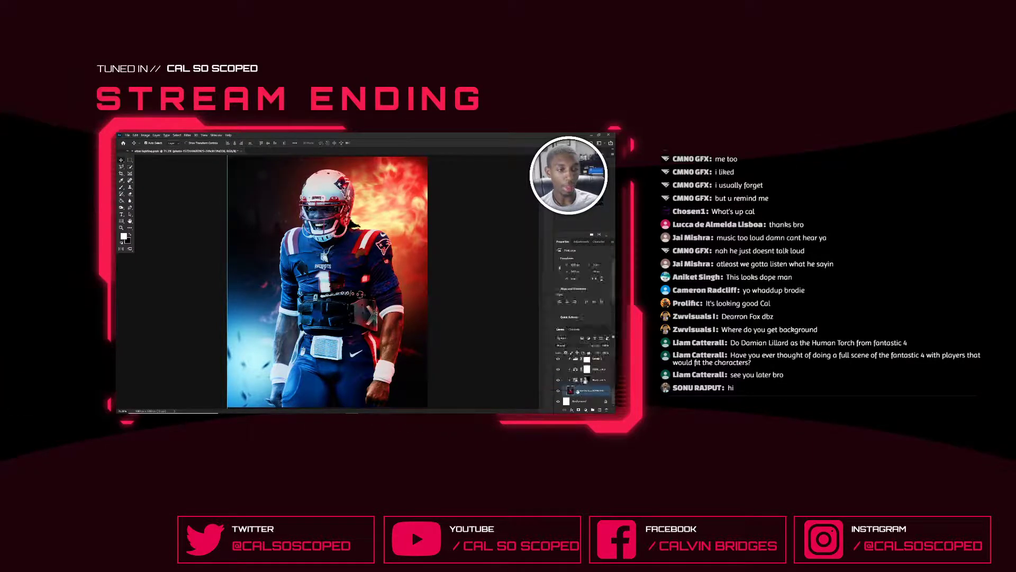
click(567, 391)
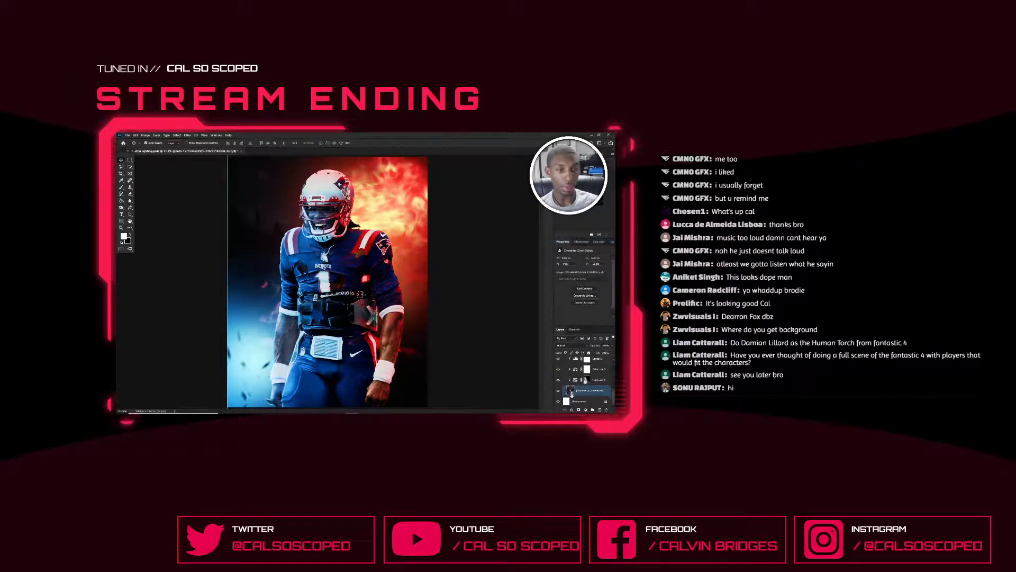
double_click(570, 391)
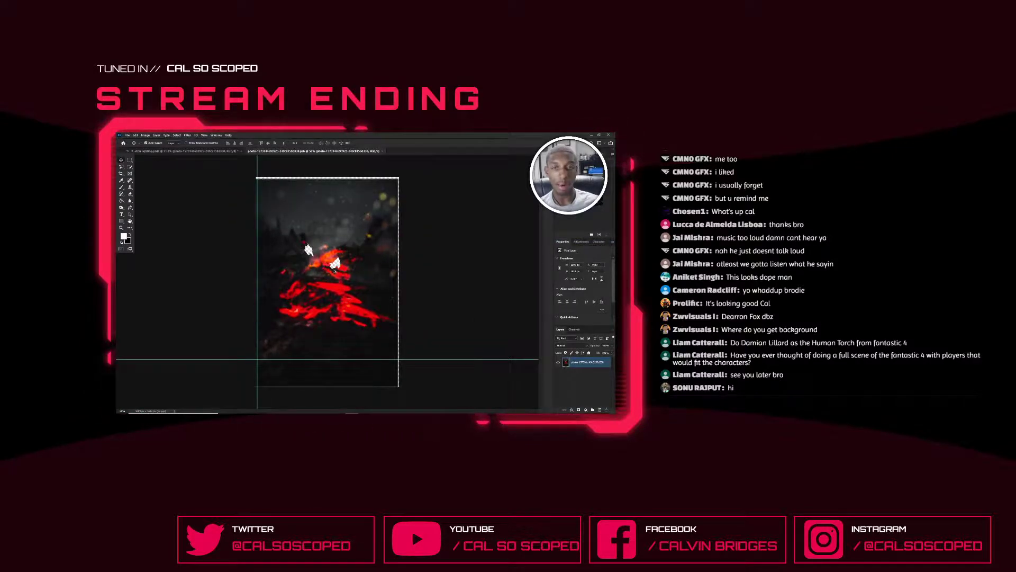
key(ctrl+plus)
scroll(386, 227, up, 3)
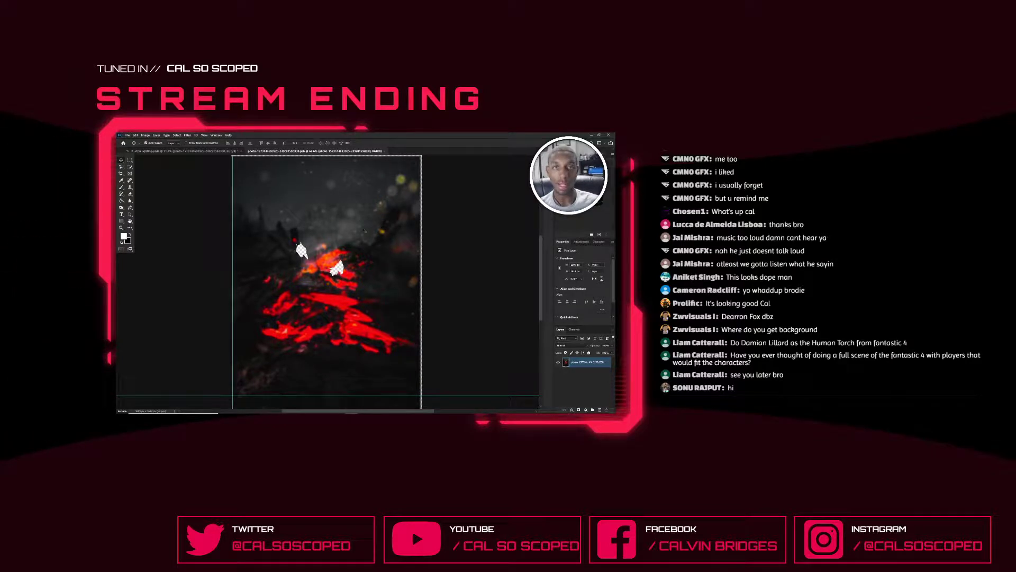
scroll(311, 214, up, 2)
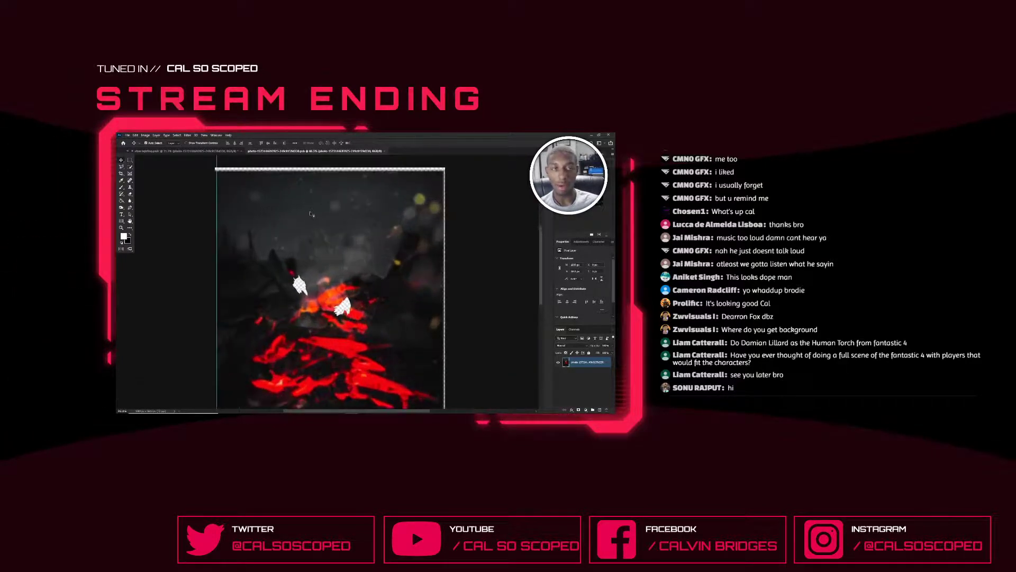
click(384, 153)
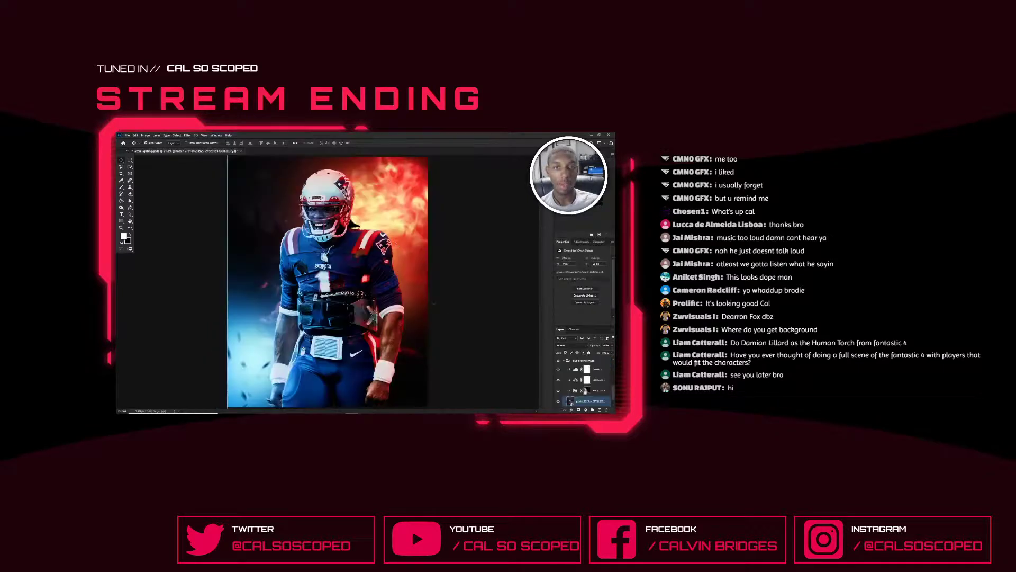
Compare the background photo with its clipped adjustment layers switched off and on one by one
scroll(570, 395, down, 1)
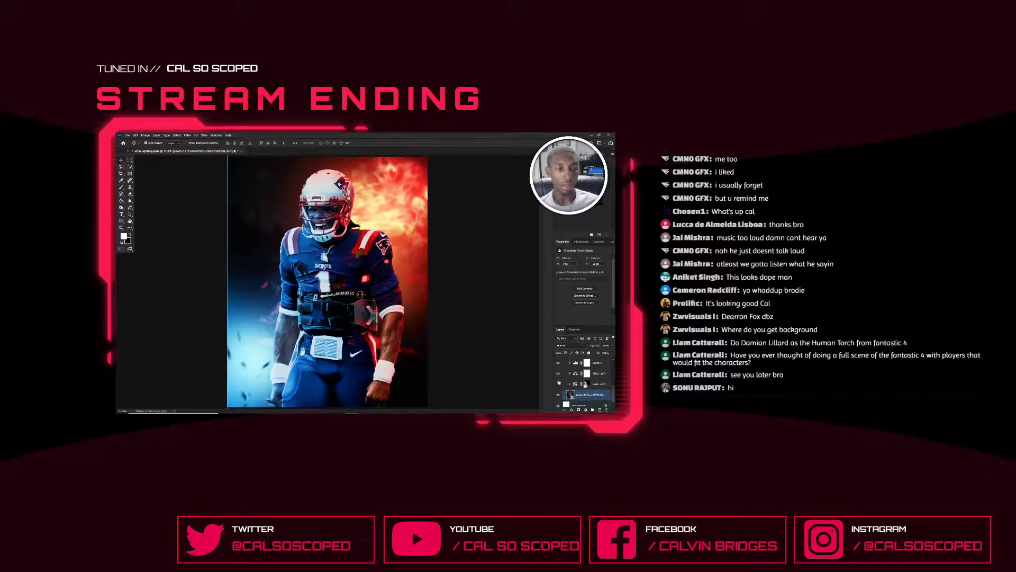
scroll(560, 372, up, 1)
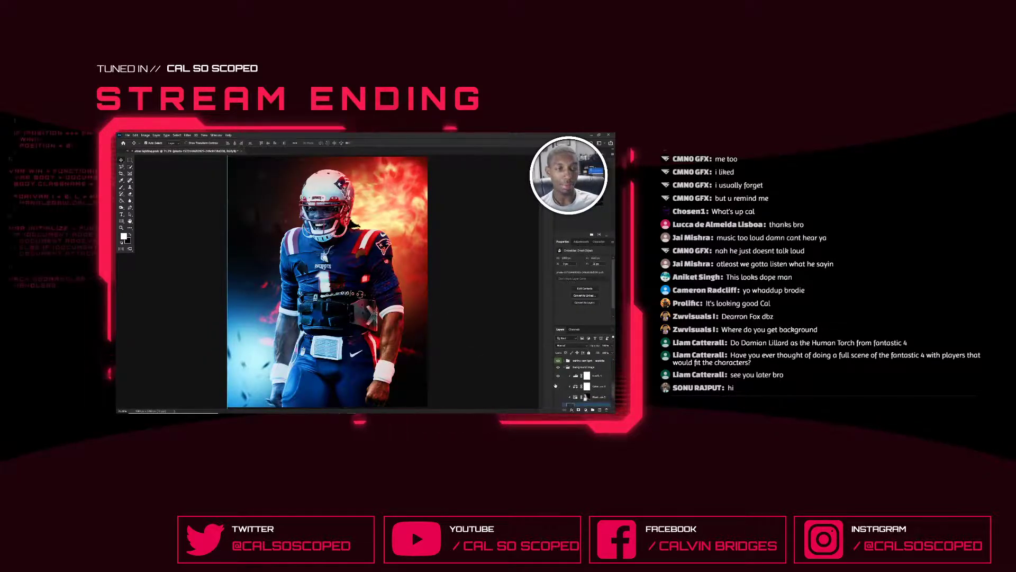
click(558, 386)
click(558, 376)
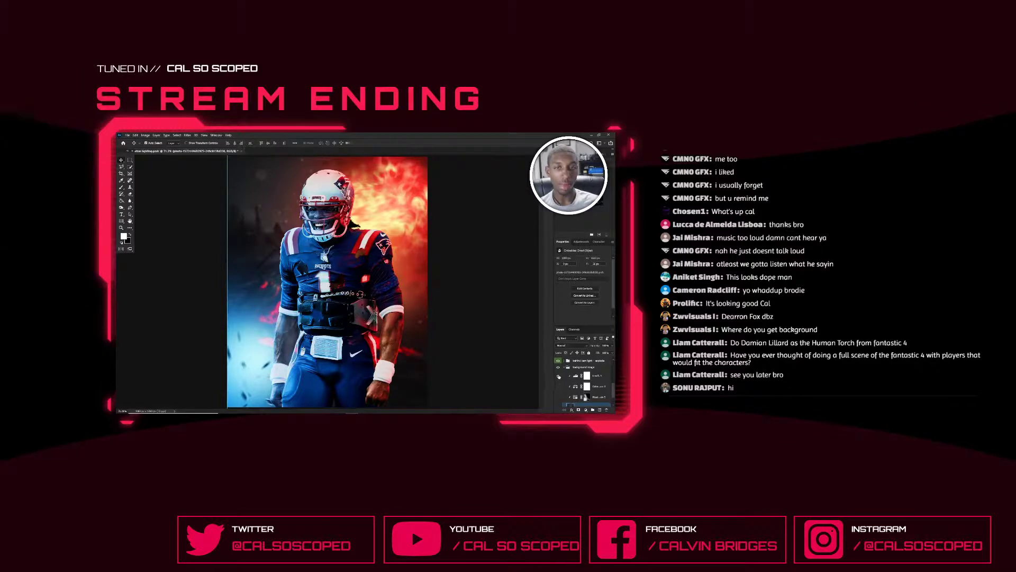
click(559, 377)
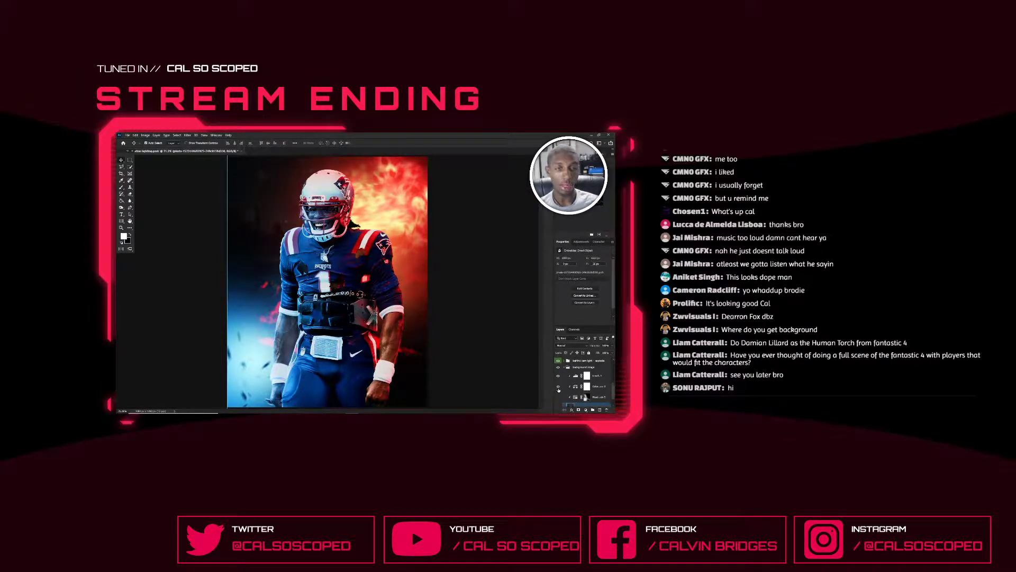
Show and select the background's masked Hue/Saturation layer, and inspect its effect behind the player
scroll(303, 314, down, 2)
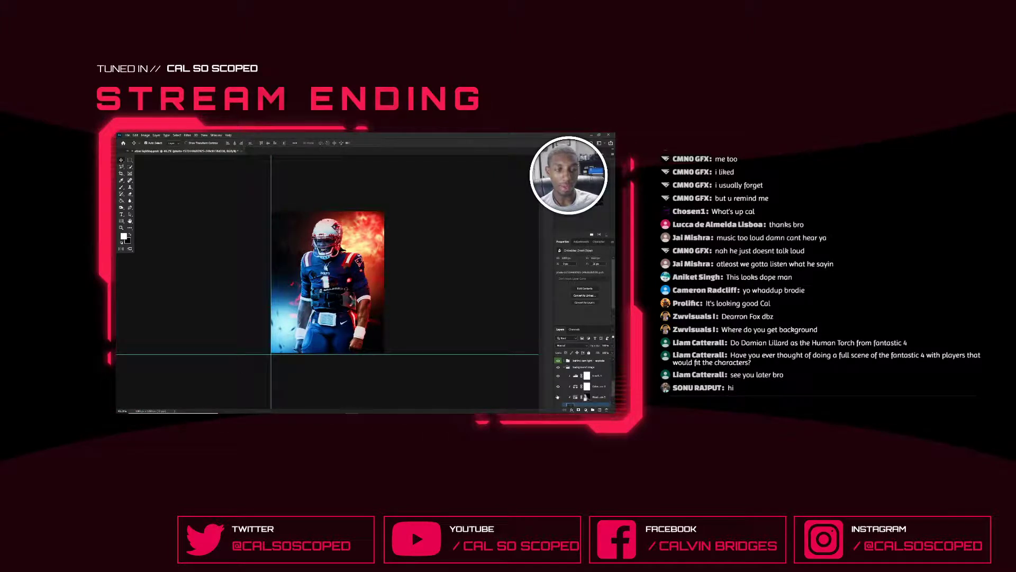
scroll(328, 282, up, 1)
click(586, 397)
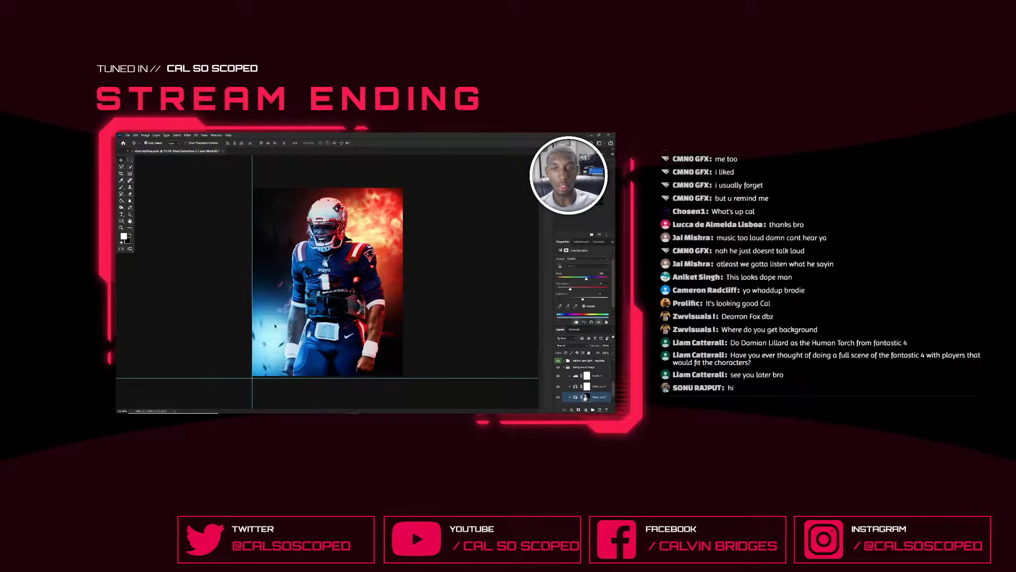
scroll(275, 326, up, 4)
scroll(275, 313, down, 3)
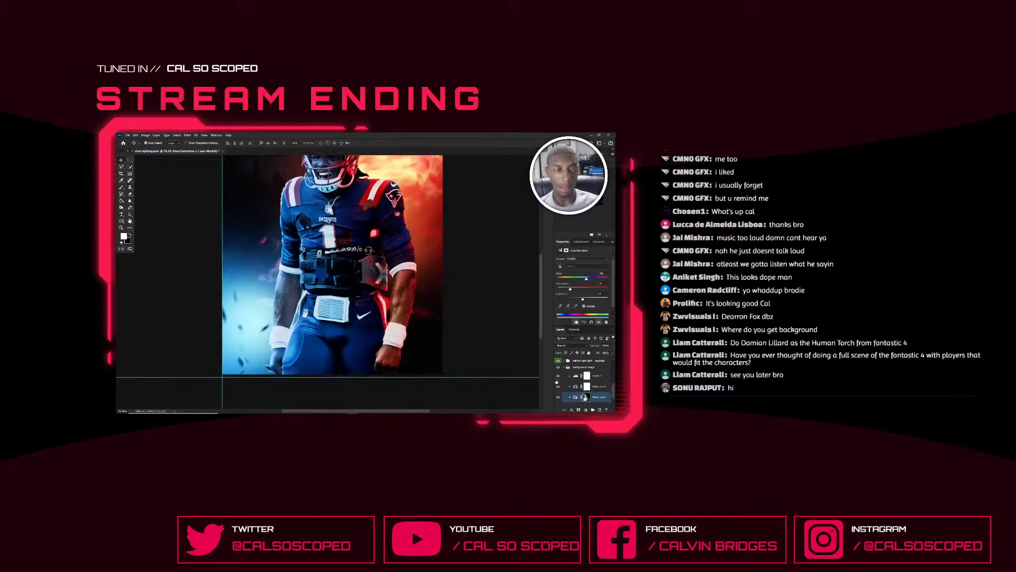
scroll(561, 393, down, 1)
scroll(585, 394, up, 3)
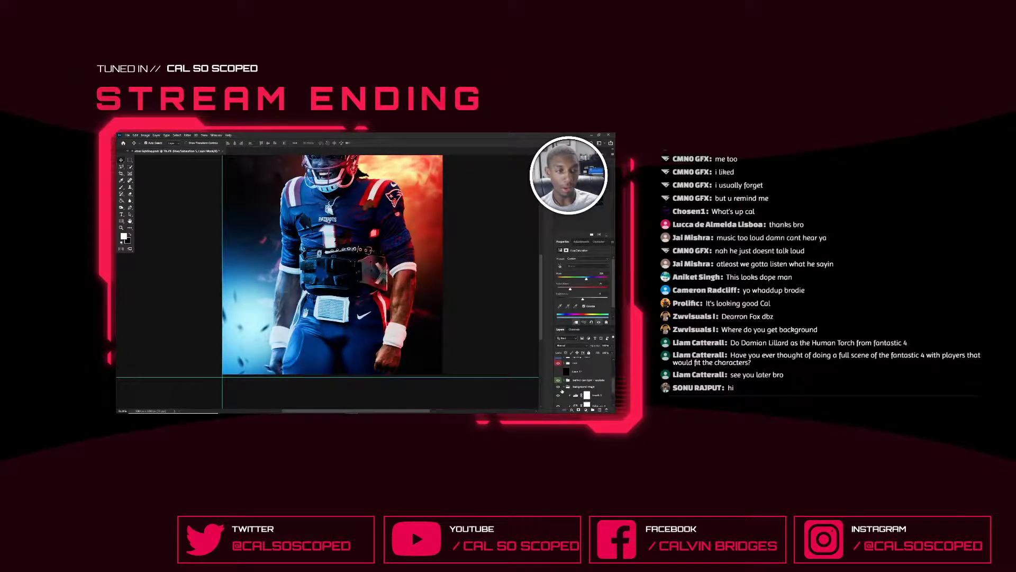
Close the background image group and show the blue-labelled lighting group above the player, comparing the whole composite with and without it
click(574, 387)
scroll(578, 387, up, 2)
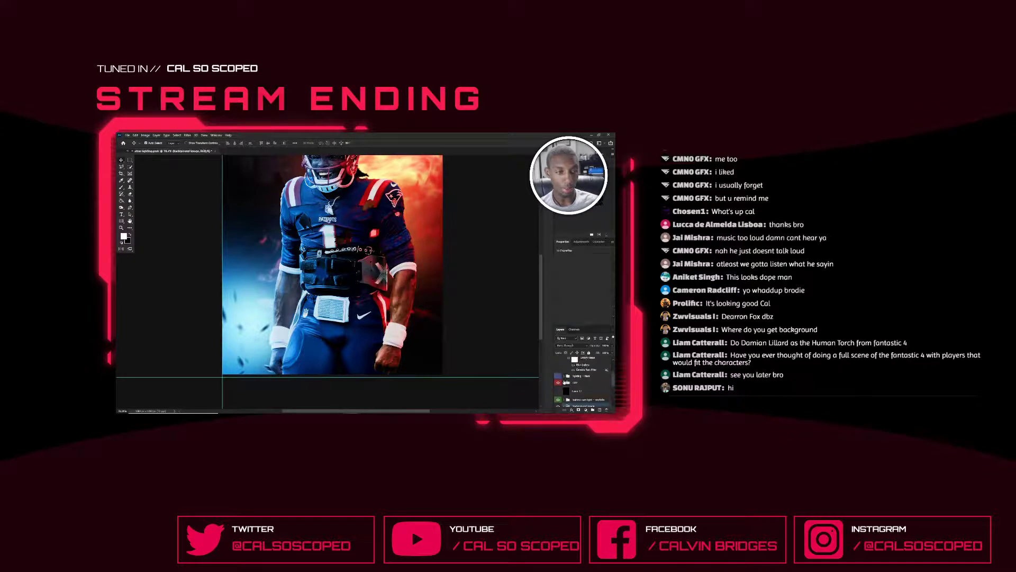
click(558, 376)
key(ctrl+minus)
key(ctrl+minus)
key(ctrl+0)
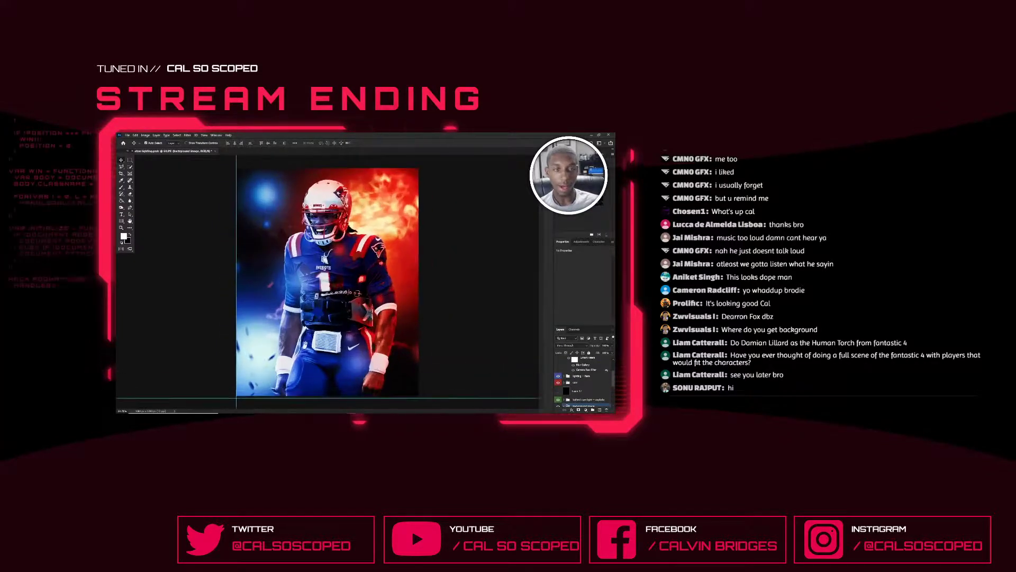
click(558, 376)
click(558, 377)
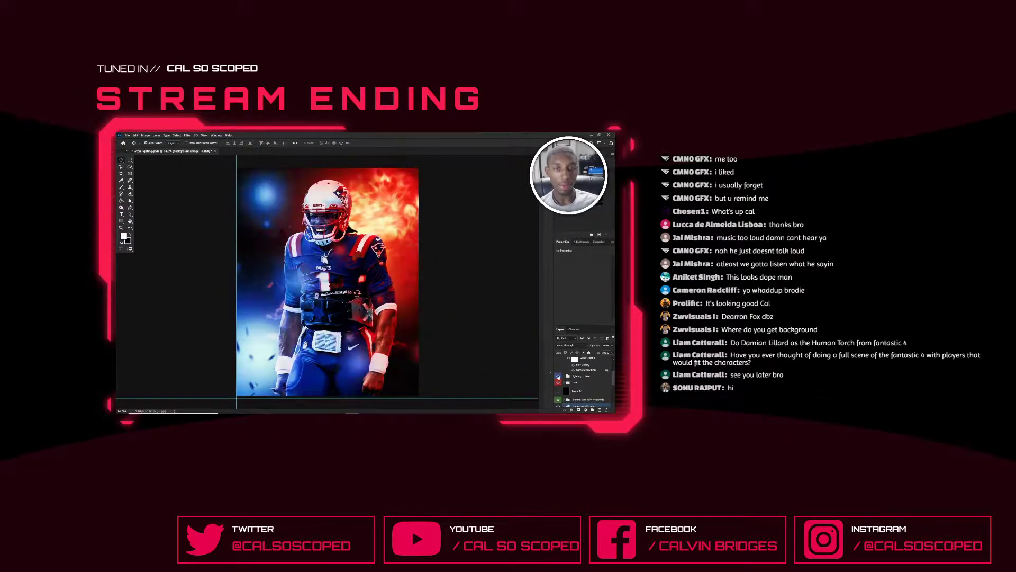
Expand the lighting group and review the settings of its two Color Lookup adjustment layers
click(564, 376)
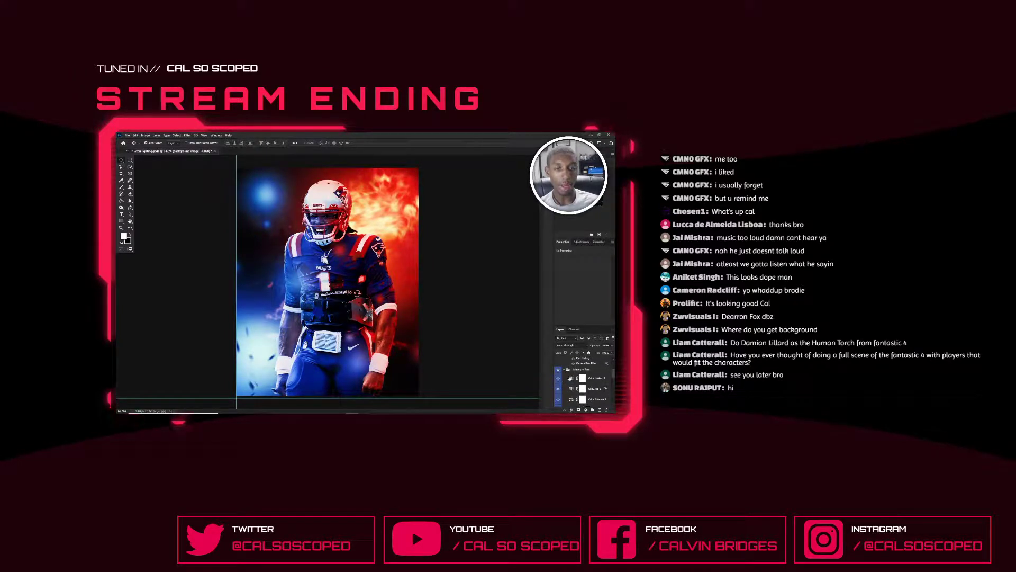
click(593, 378)
scroll(356, 229, up, 2)
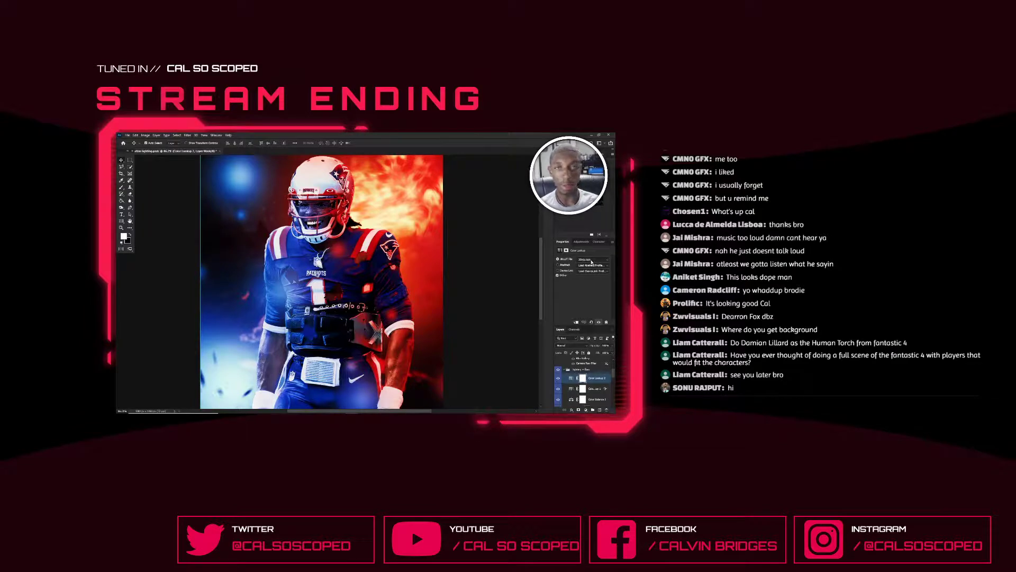
click(594, 388)
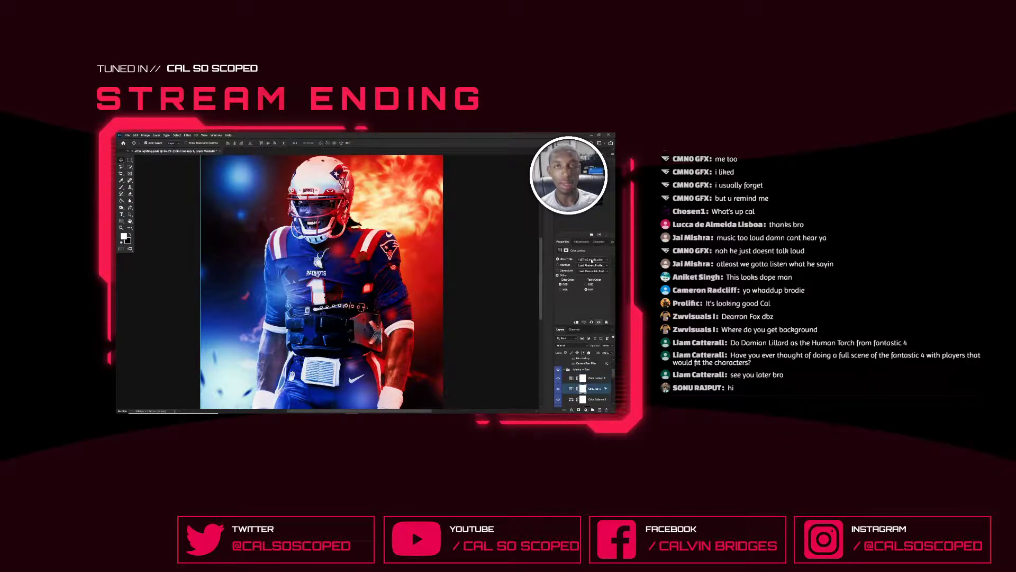
Compare the whole composite with the lighting group's two Color Lookup layers and Color Balance layer hidden and shown
click(558, 377)
click(558, 388)
scroll(557, 388, down, 1)
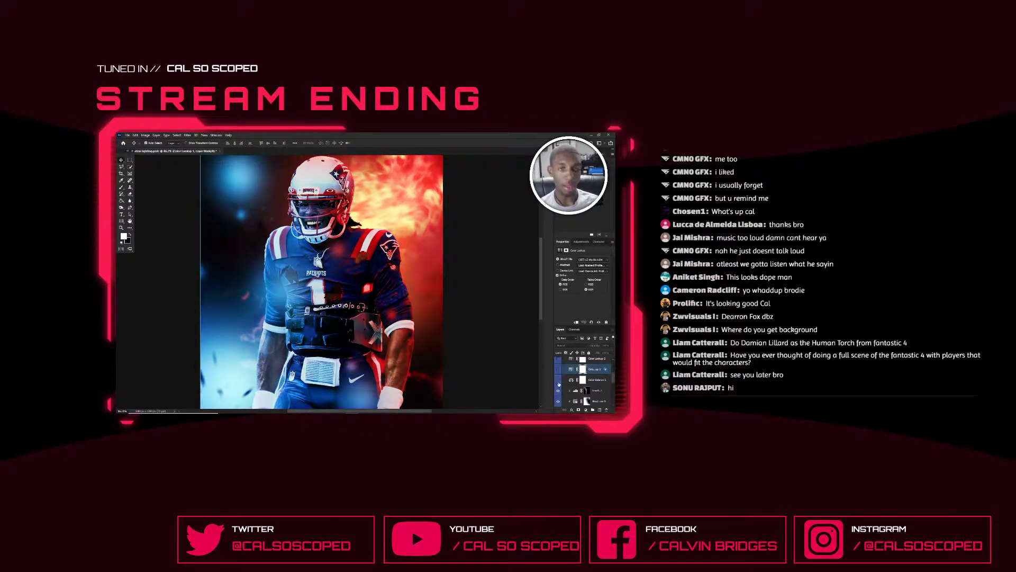
key(ctrl+minus)
key(ctrl+minus)
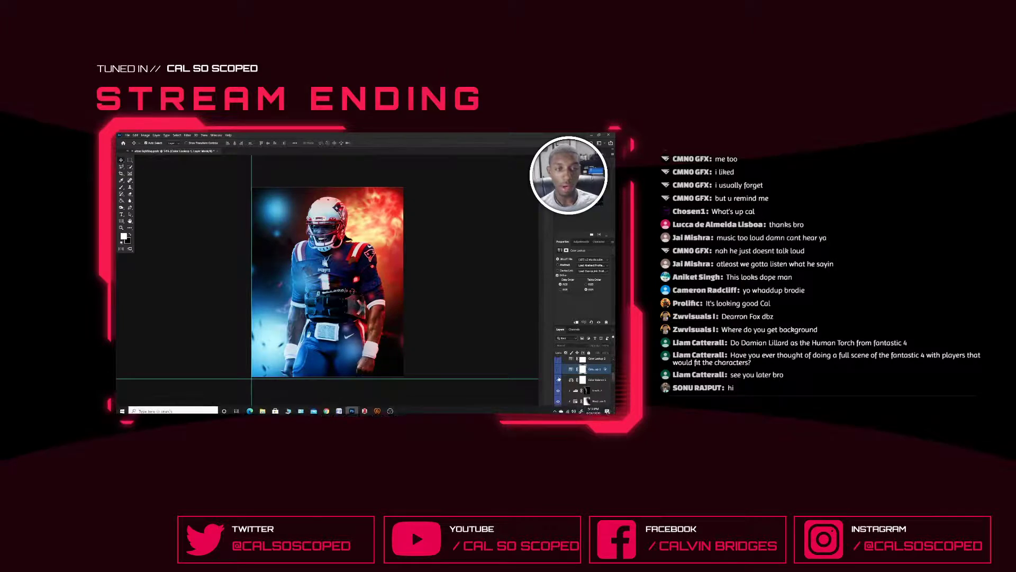
click(558, 369)
click(558, 358)
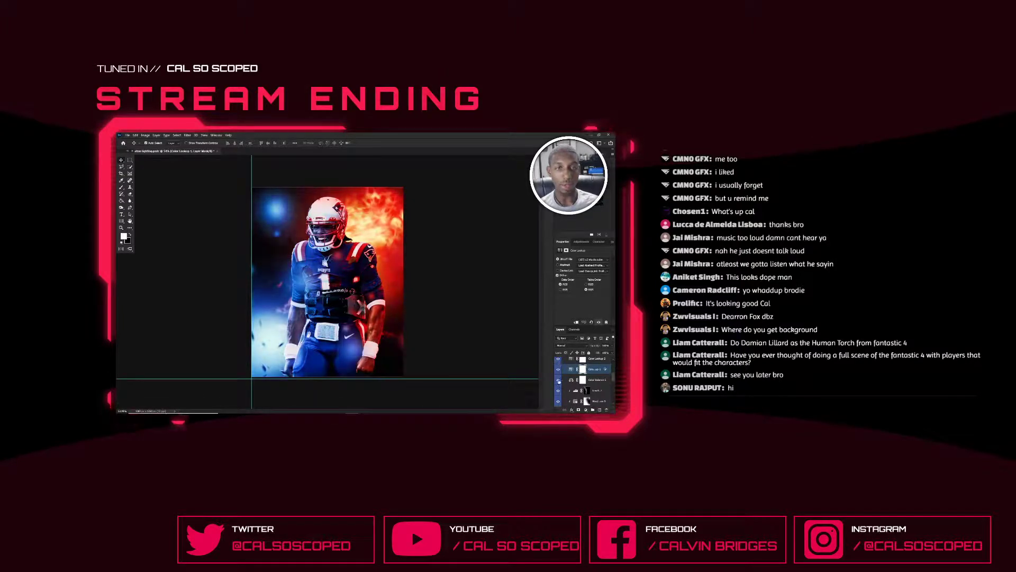
Select the Color Balance layer in the lighting group and review its midtone settings
click(600, 379)
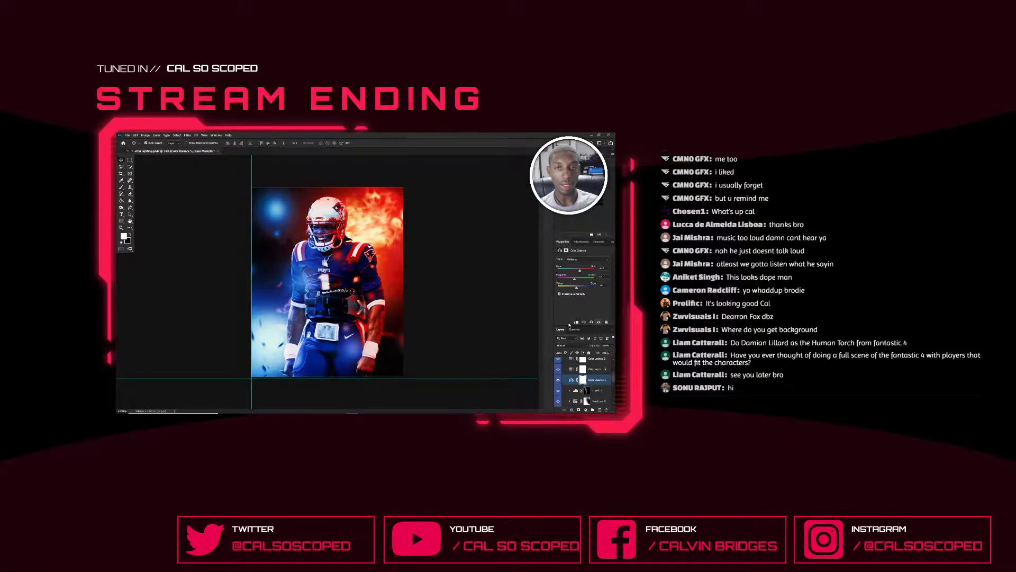
mouse_move(577, 287)
mouse_down()
mouse_move(585, 288)
mouse_move(574, 289)
mouse_up()
scroll(575, 377, down, 2)
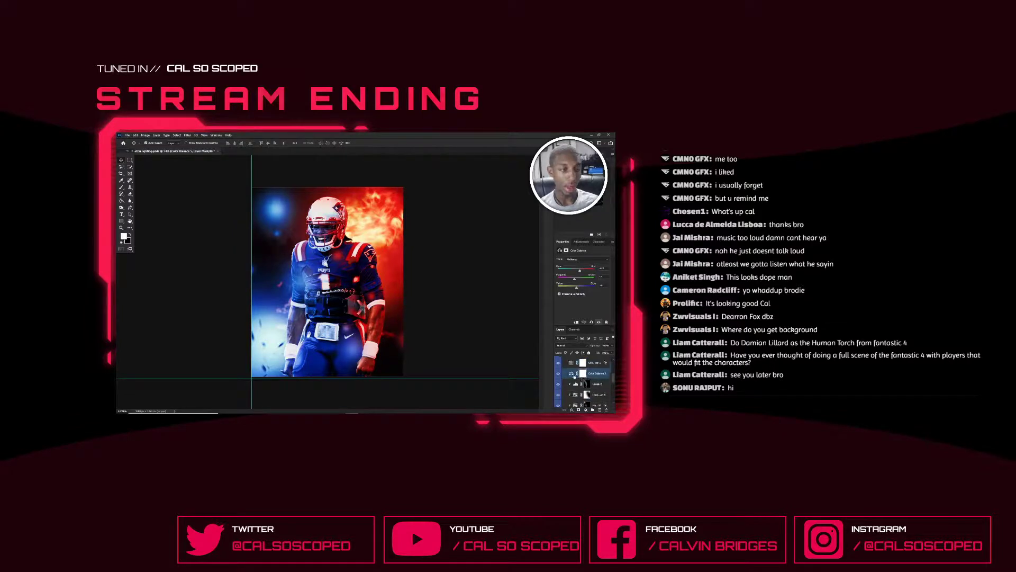
scroll(575, 377, down, 1)
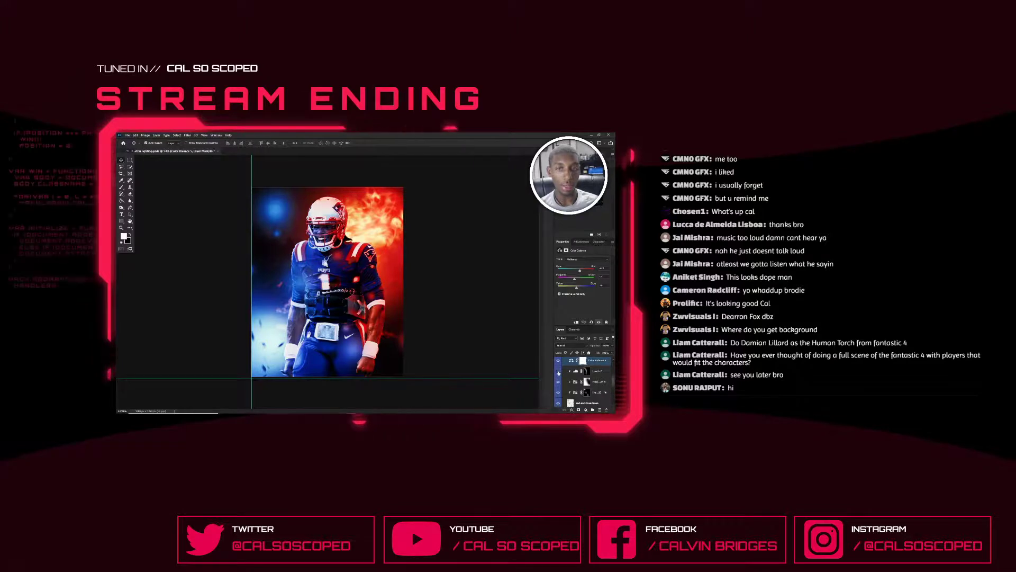
Compare the composite with the glowing light-spot layer beneath the clipped adjustments switched off and on
click(559, 373)
scroll(312, 243, up, 6)
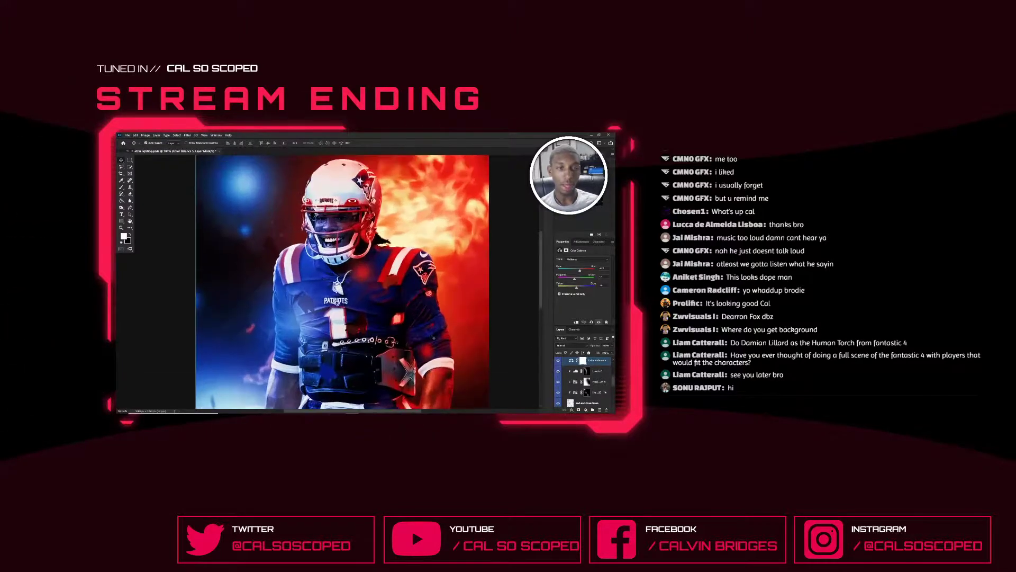
scroll(587, 381, down, 1)
click(558, 390)
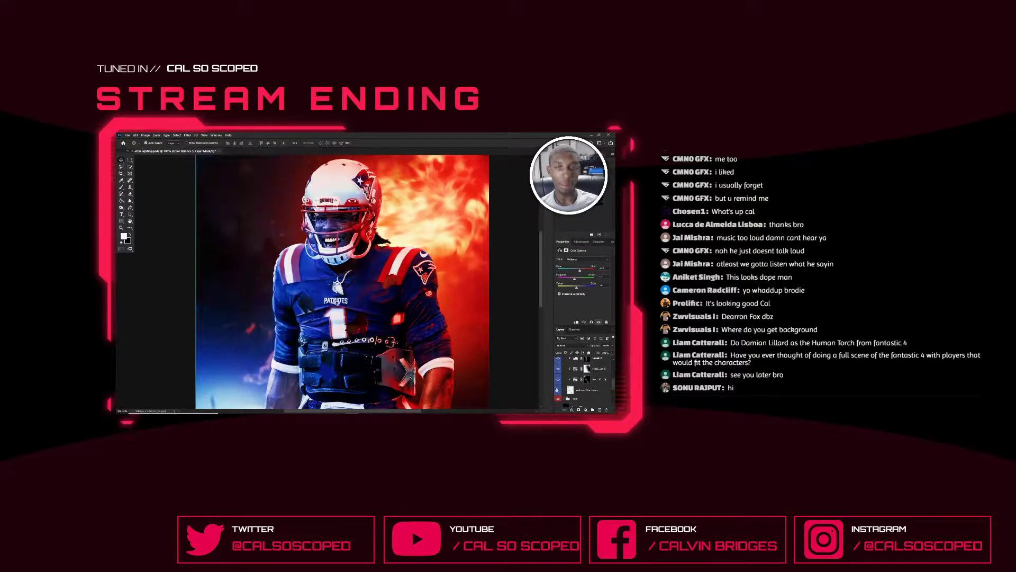
key(ctrl+0)
click(558, 391)
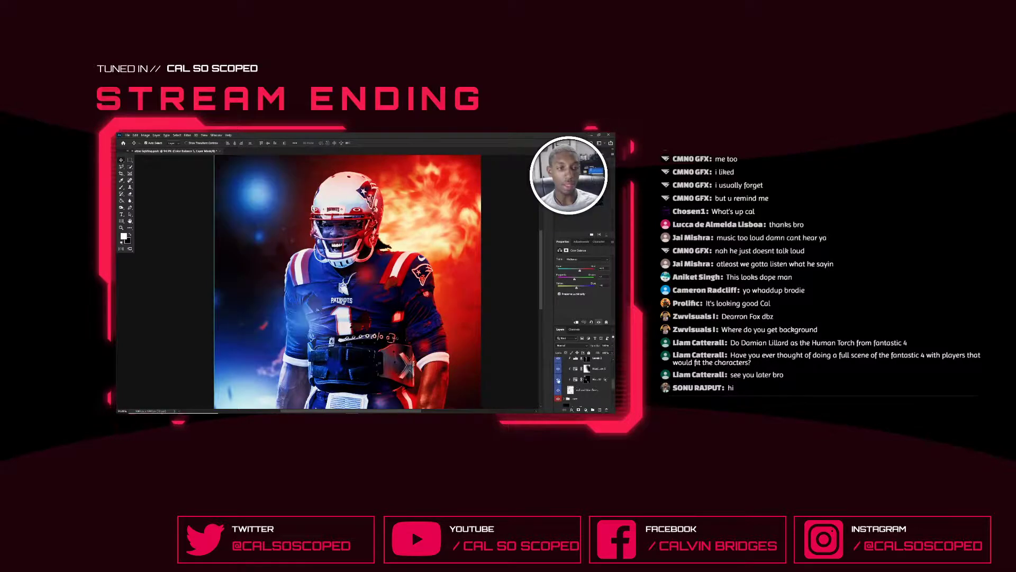
Hide the three adjustment layers clipped to the light-spot layer to view the spots in their original color
click(558, 379)
click(558, 369)
scroll(563, 374, up, 1)
click(559, 371)
scroll(310, 267, down, 5)
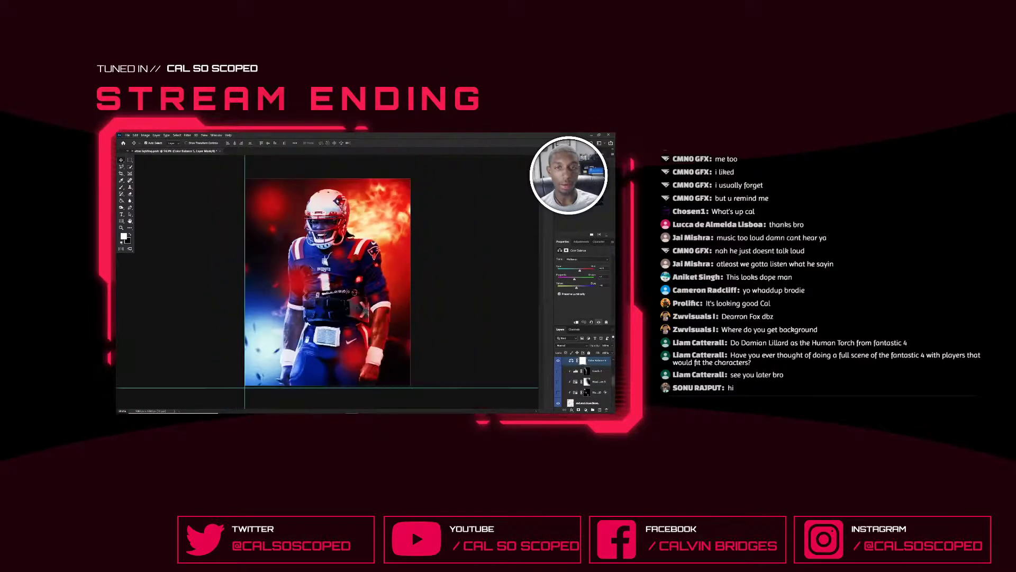
Show the two clipped Hue/Saturation layers one by one, selecting each to inspect its settings and effect on the light spots
click(558, 392)
click(598, 392)
scroll(420, 301, up, 2)
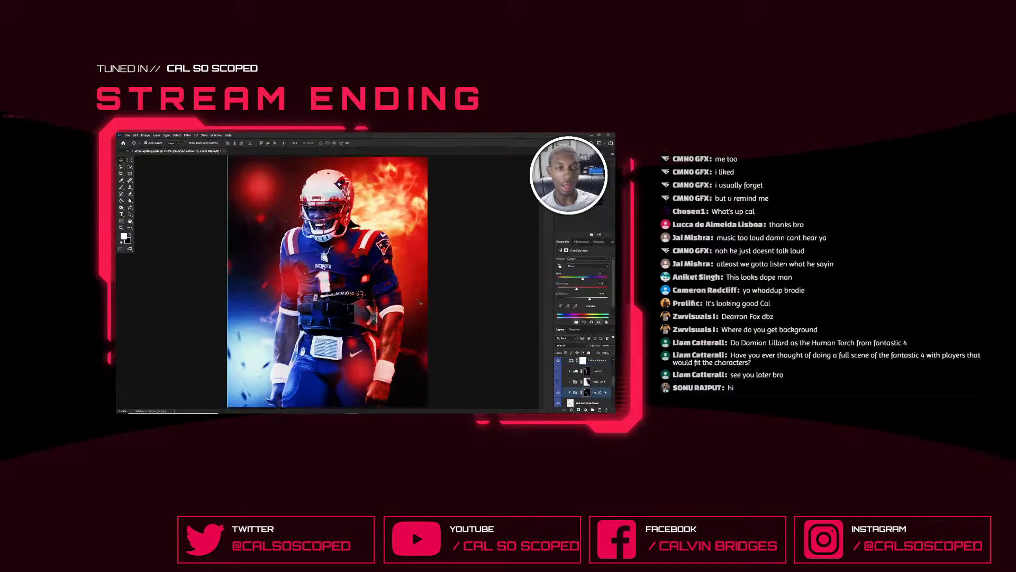
click(559, 382)
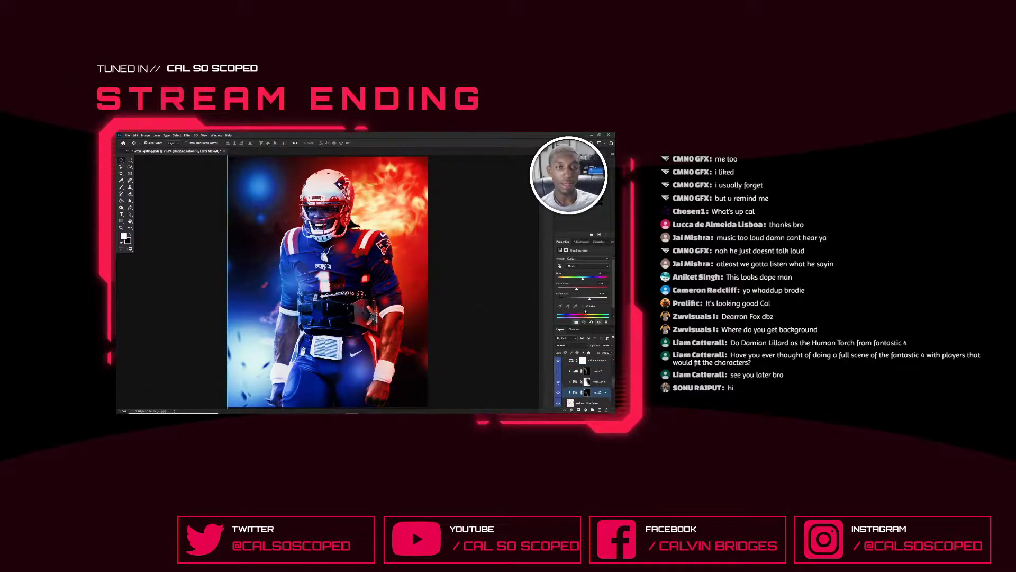
click(599, 382)
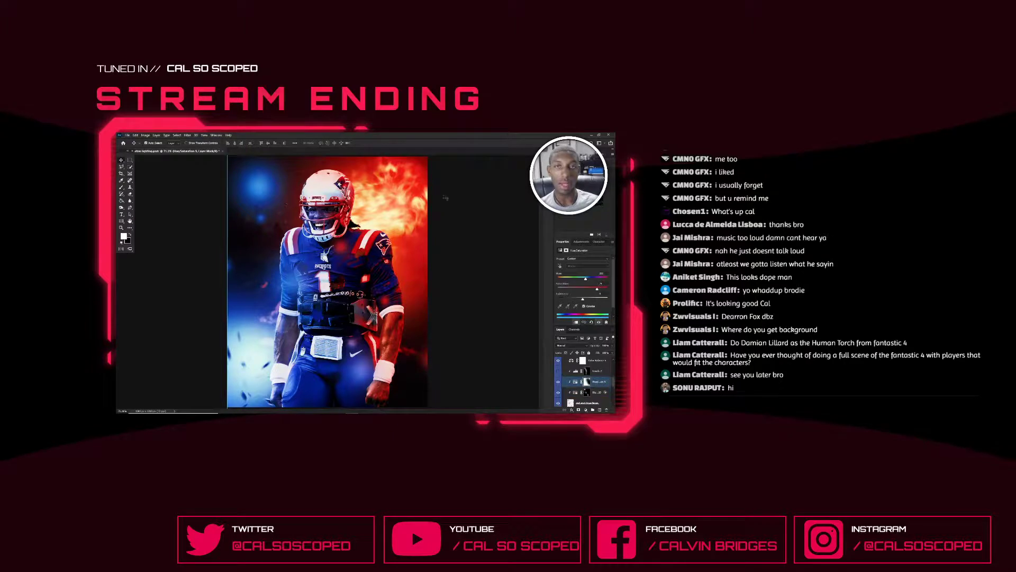
Demonstrate painting black on the upper Hue/Saturation layer's mask over the blue light spots beside the helmet, and undo the strokes
key(b)
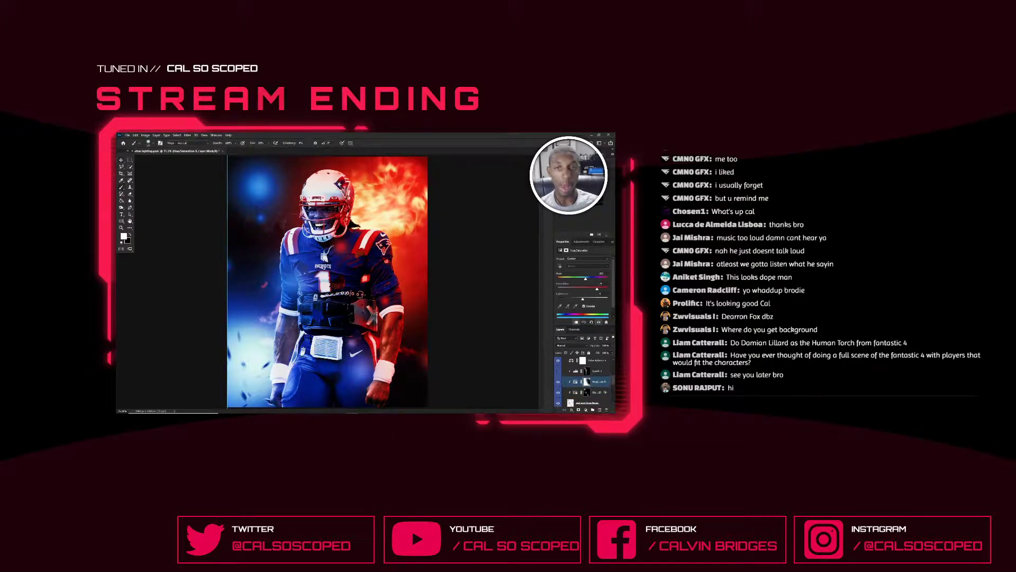
scroll(253, 196, up, 1)
key(x)
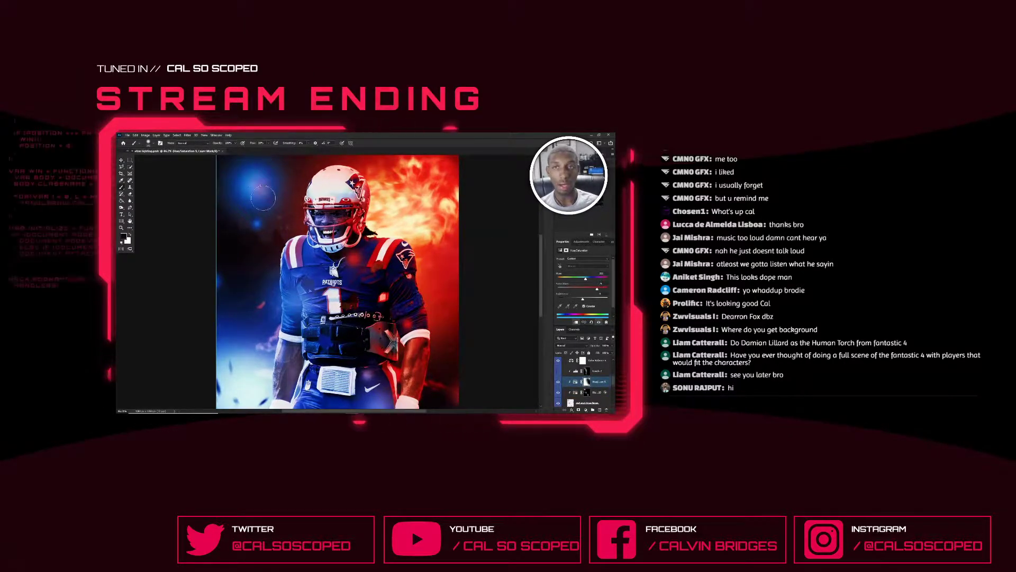
mouse_move(264, 182)
mouse_down()
mouse_move(245, 191)
mouse_move(259, 212)
mouse_up()
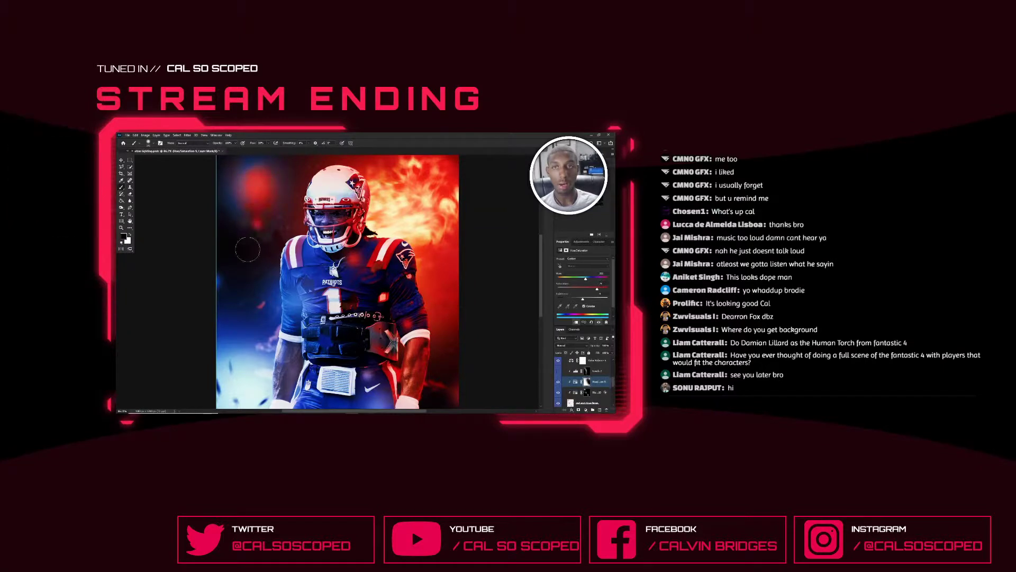
key(ctrl+z)
key(ctrl+z)
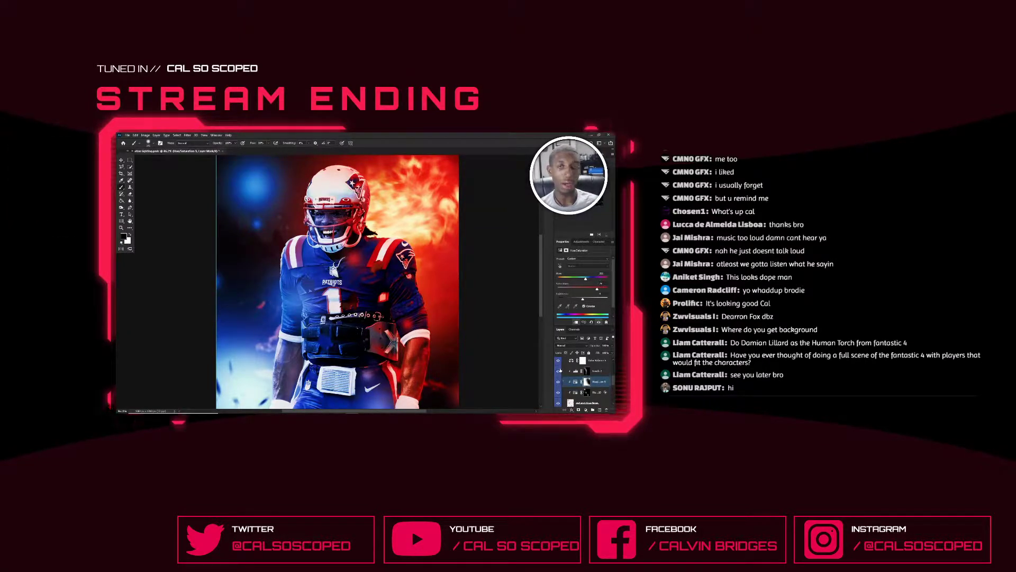
scroll(442, 342, down, 1)
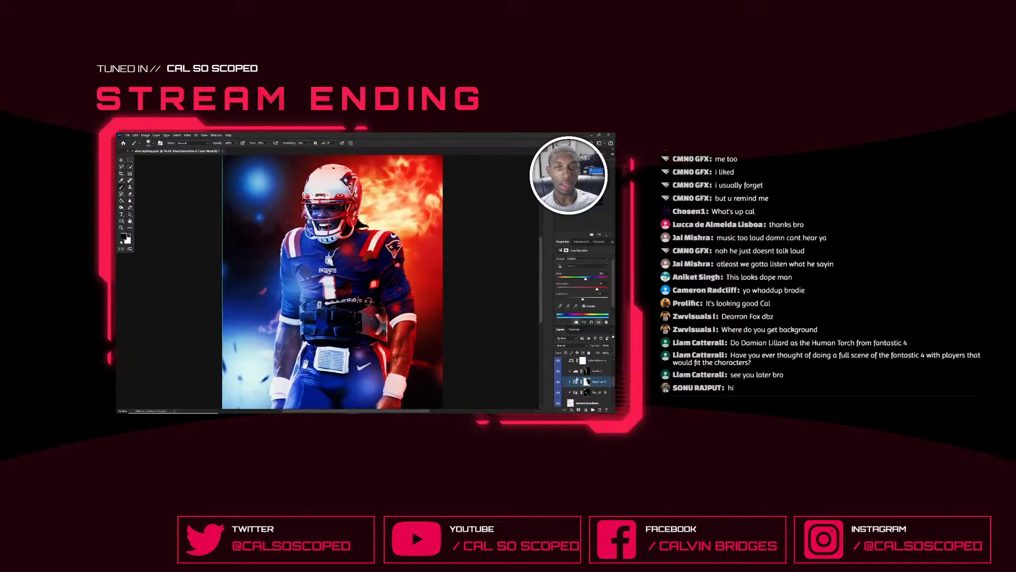